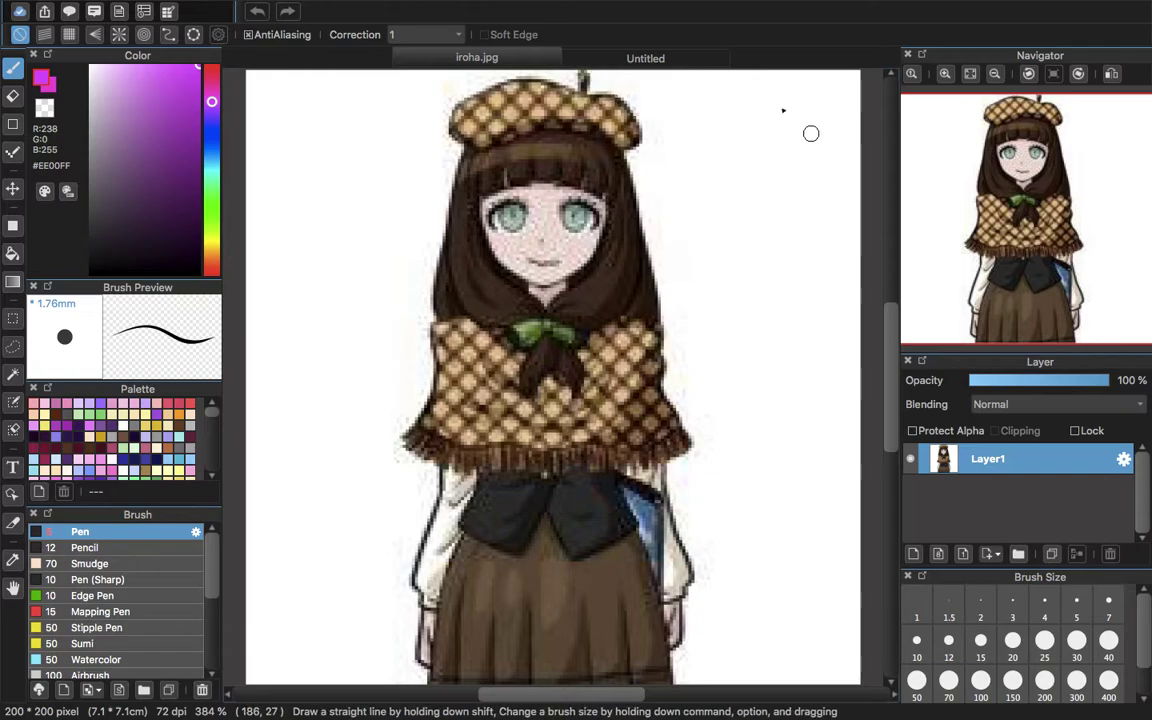
# - On the Untitled canvas, sketch the circular head with facial guidelines in red #FF0000 and light hat marks above it
pyautogui.click(662, 57)
pyautogui.moveTo(212, 86); pyautogui.dragTo(212, 66)
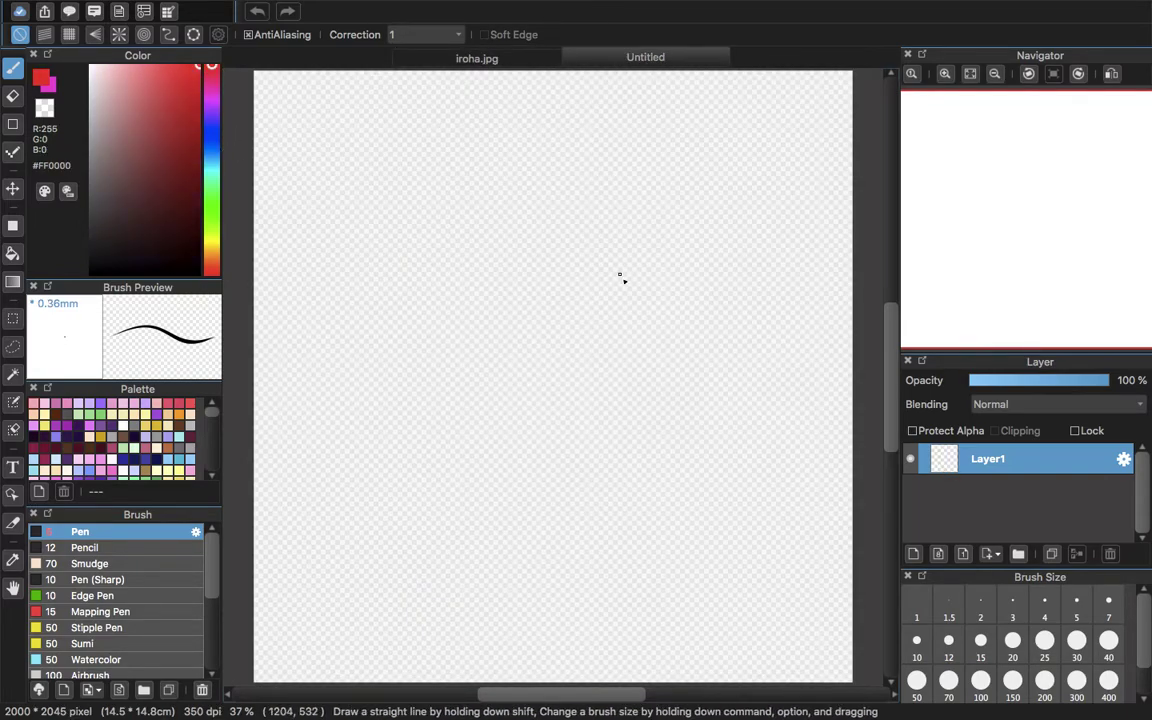
pyautogui.click(536, 181)
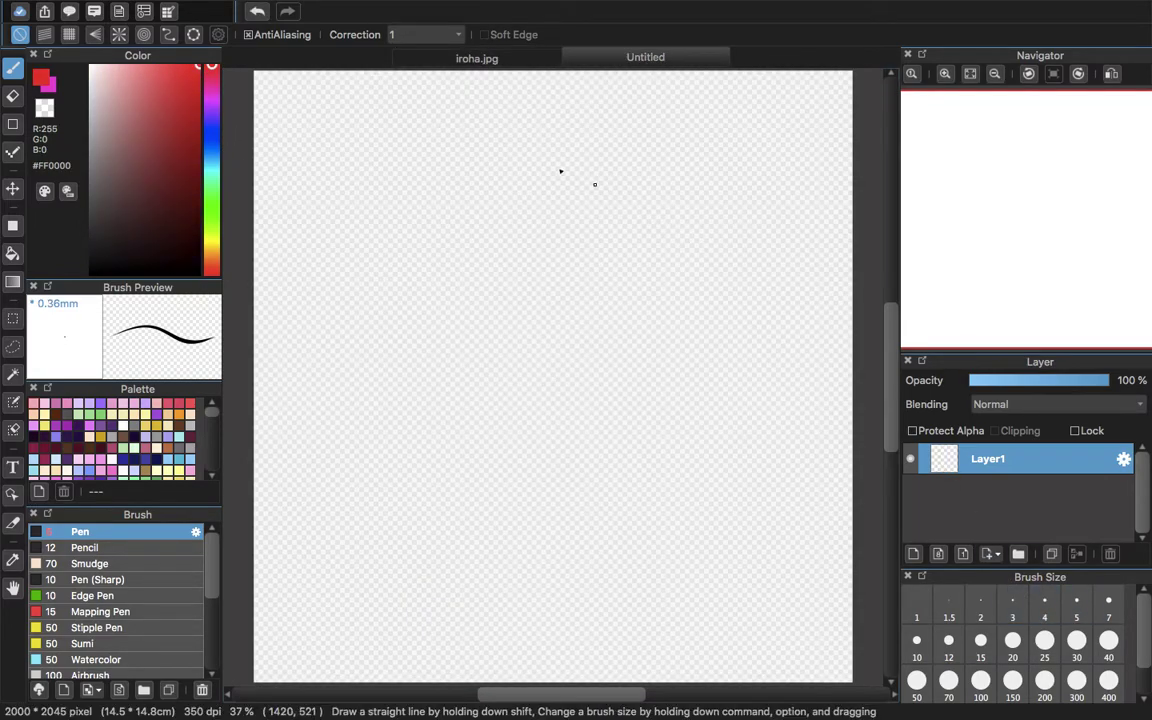
pyautogui.moveTo(526, 134)
pyautogui.mouseDown()
pyautogui.moveTo(447, 193)
pyautogui.moveTo(512, 258)
pyautogui.moveTo(567, 240)
pyautogui.moveTo(561, 167)
pyautogui.moveTo(507, 134)
pyautogui.moveTo(463, 180)
pyautogui.moveTo(488, 262)
pyautogui.moveTo(542, 255)
pyautogui.mouseUp()
pyautogui.moveTo(501, 152)
pyautogui.mouseDown()
pyautogui.moveTo(528, 309)
pyautogui.moveTo(506, 260)
pyautogui.mouseUp()
pyautogui.moveTo(446, 203)
pyautogui.mouseDown()
pyautogui.moveTo(530, 185)
pyautogui.moveTo(515, 215)
pyautogui.mouseUp()
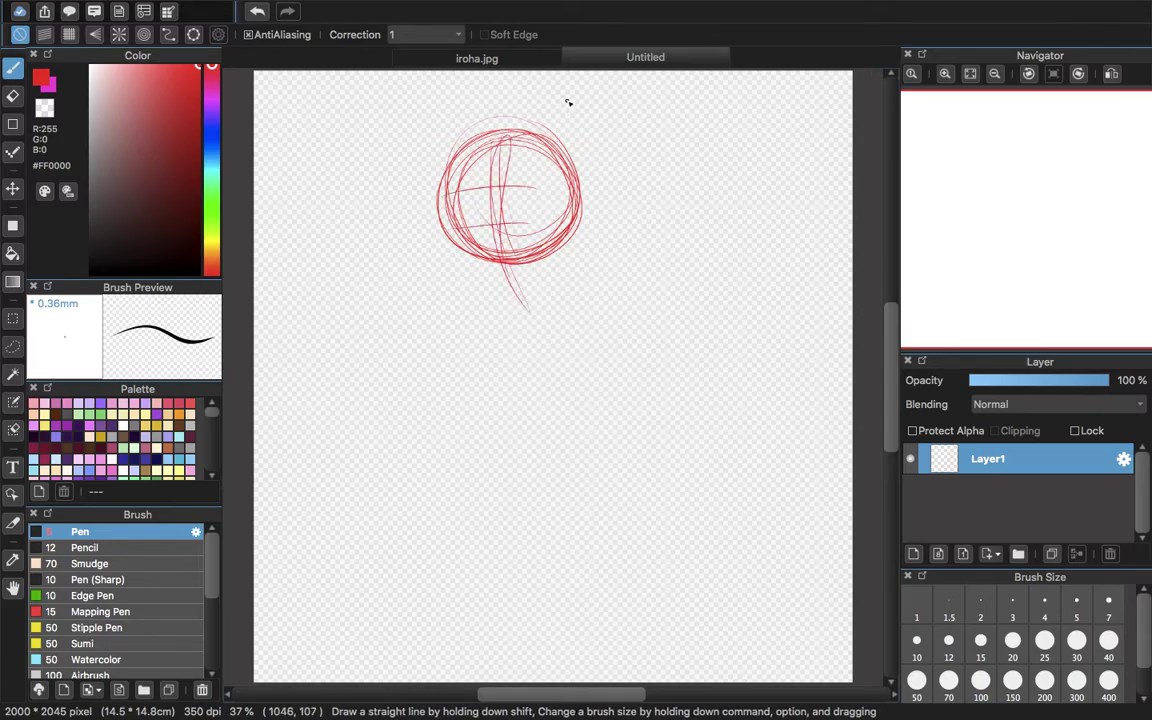
pyautogui.moveTo(484, 89); pyautogui.dragTo(455, 101)
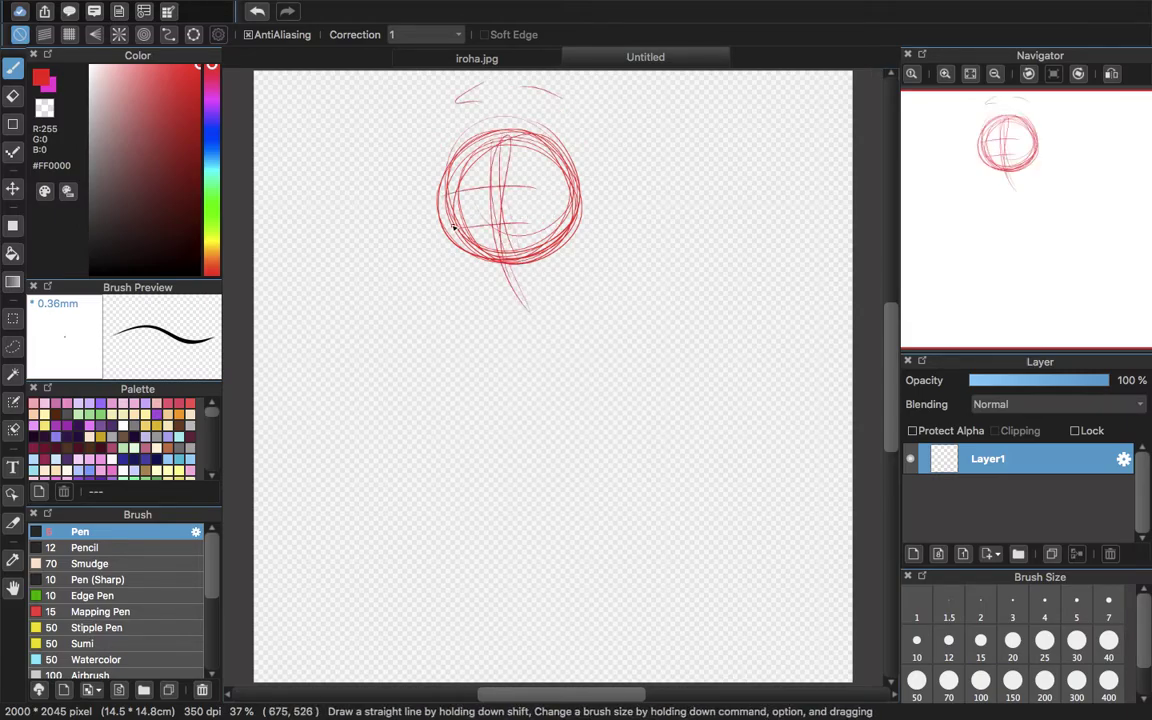
# - Sketch the pointed jaw and the curved collar shapes wrapping beneath the head, consulting the iroha.jpg reference
pyautogui.moveTo(465, 264)
pyautogui.mouseDown()
pyautogui.moveTo(514, 303)
pyautogui.moveTo(540, 288)
pyautogui.mouseUp()
pyautogui.click(477, 58)
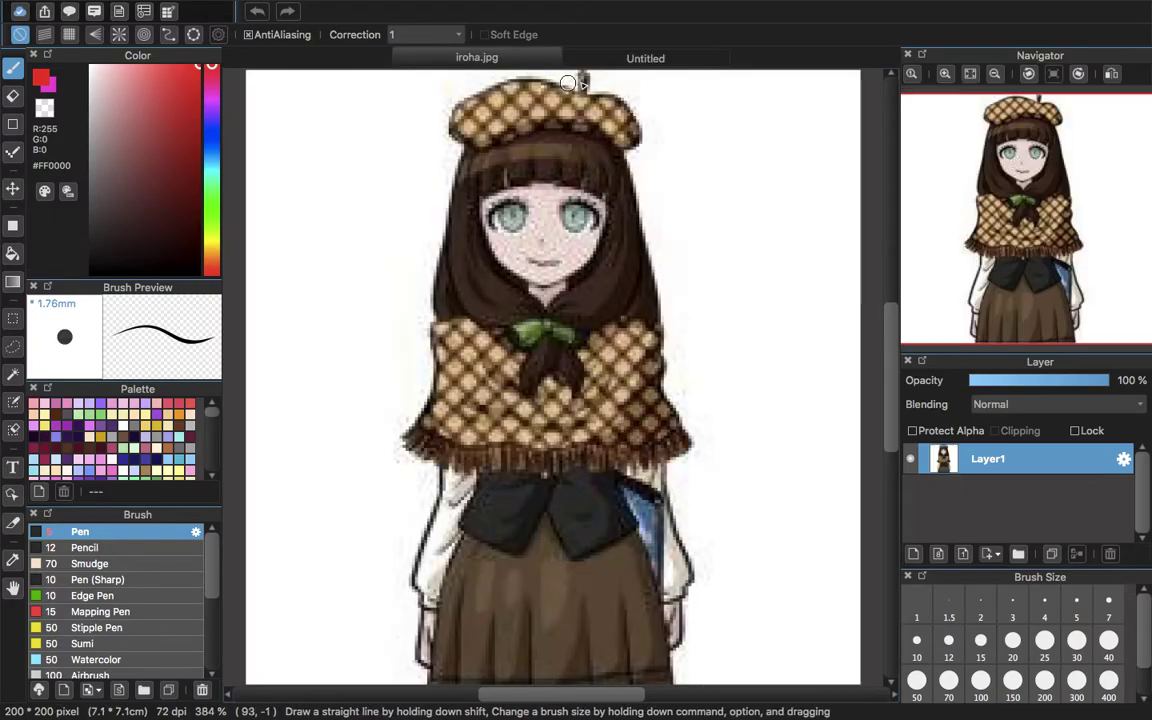
pyautogui.click(567, 57)
pyautogui.moveTo(549, 258); pyautogui.dragTo(507, 346)
pyautogui.moveTo(549, 306); pyautogui.dragTo(540, 361)
pyautogui.moveTo(574, 271); pyautogui.dragTo(530, 365)
pyautogui.moveTo(552, 338); pyautogui.dragTo(530, 346)
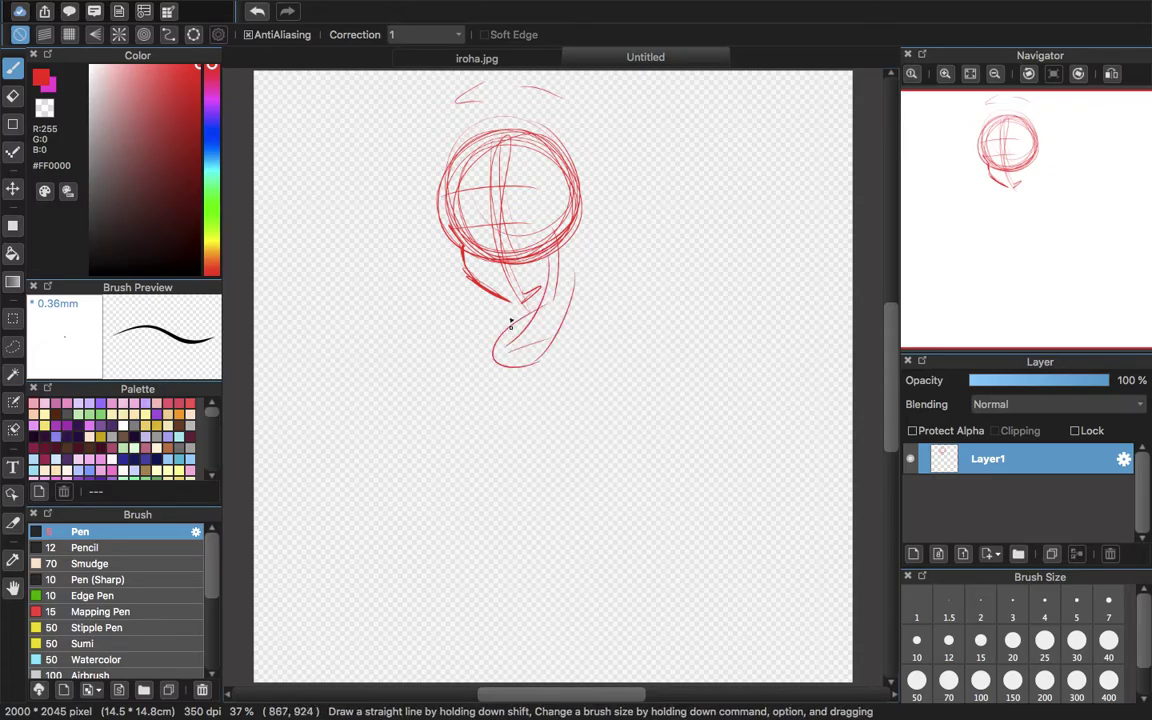
pyautogui.moveTo(449, 271)
pyautogui.mouseDown()
pyautogui.moveTo(418, 310)
pyautogui.moveTo(446, 362)
pyautogui.moveTo(490, 367)
pyautogui.mouseUp()
pyautogui.moveTo(463, 305); pyautogui.dragTo(510, 349)
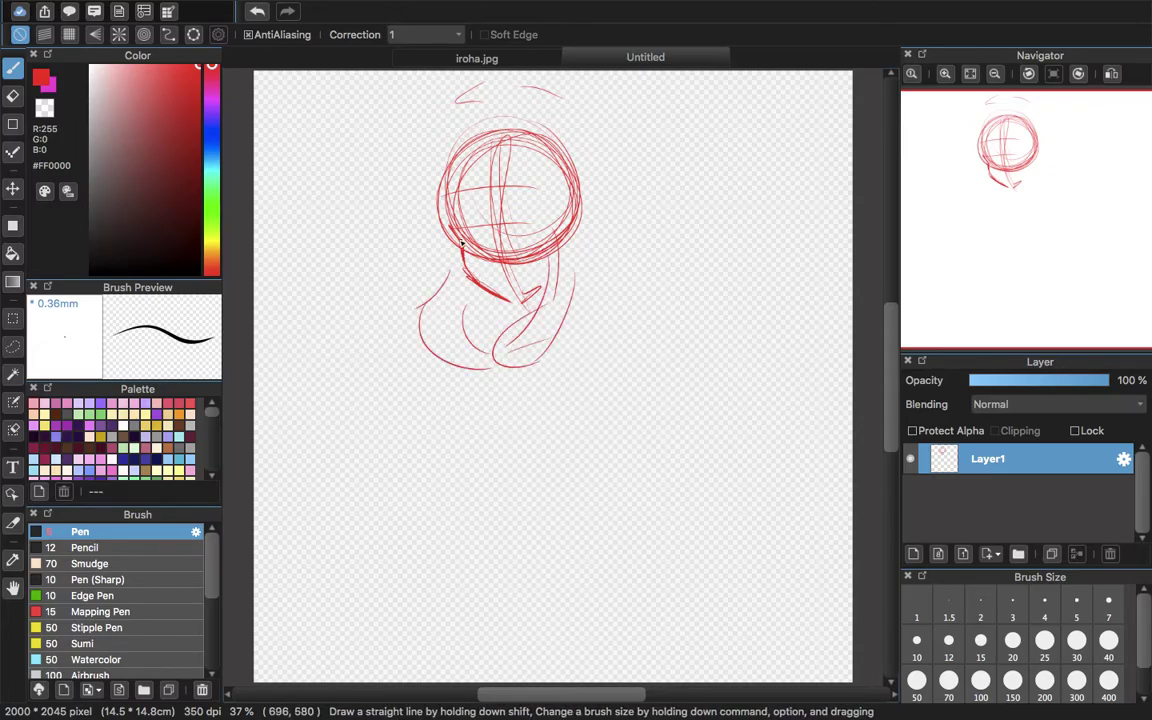
pyautogui.moveTo(466, 275)
pyautogui.mouseDown()
pyautogui.moveTo(510, 301)
pyautogui.moveTo(534, 287)
pyautogui.mouseUp()
# - Consult the iroha.jpg reference and sketch the rounded torso outline below the collar on the Untitled canvas
pyautogui.click(478, 57)
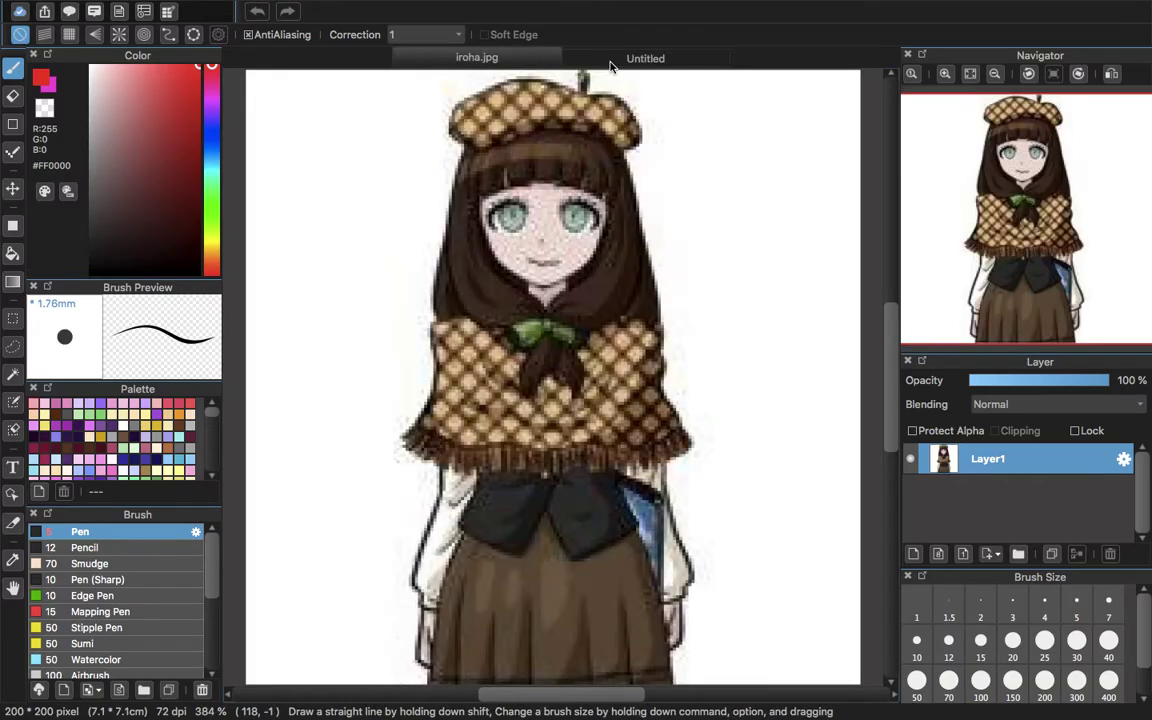
pyautogui.click(566, 57)
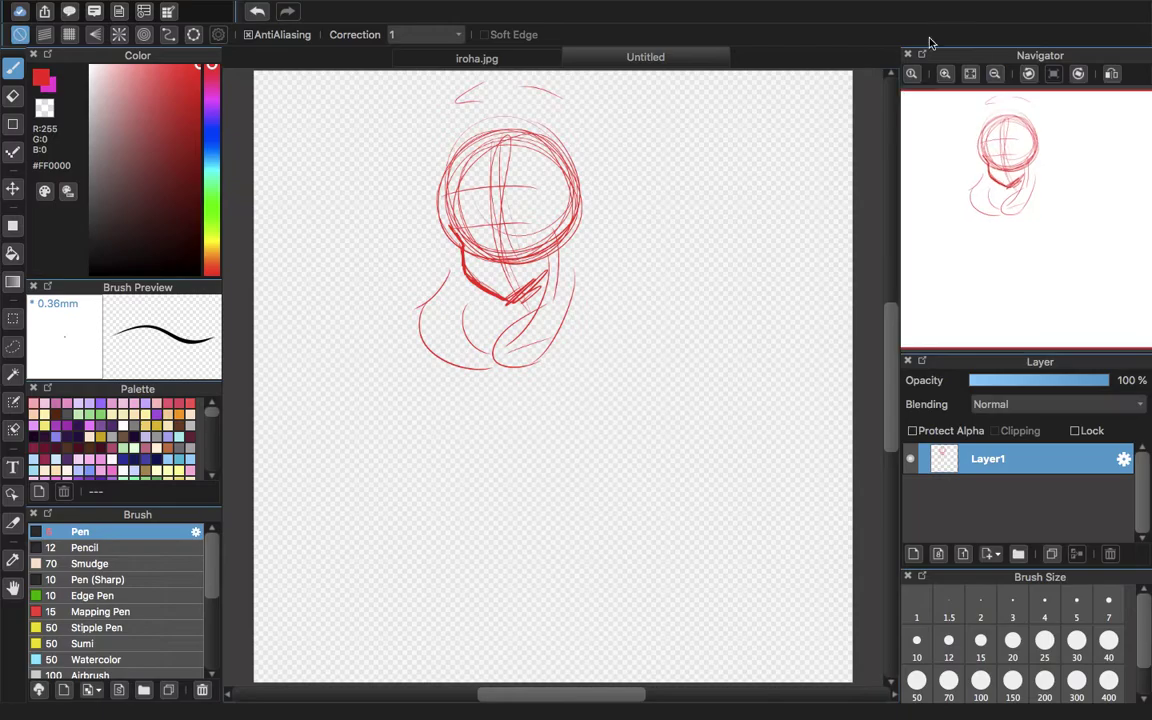
pyautogui.click(507, 57)
pyautogui.click(995, 74)
pyautogui.click(995, 74)
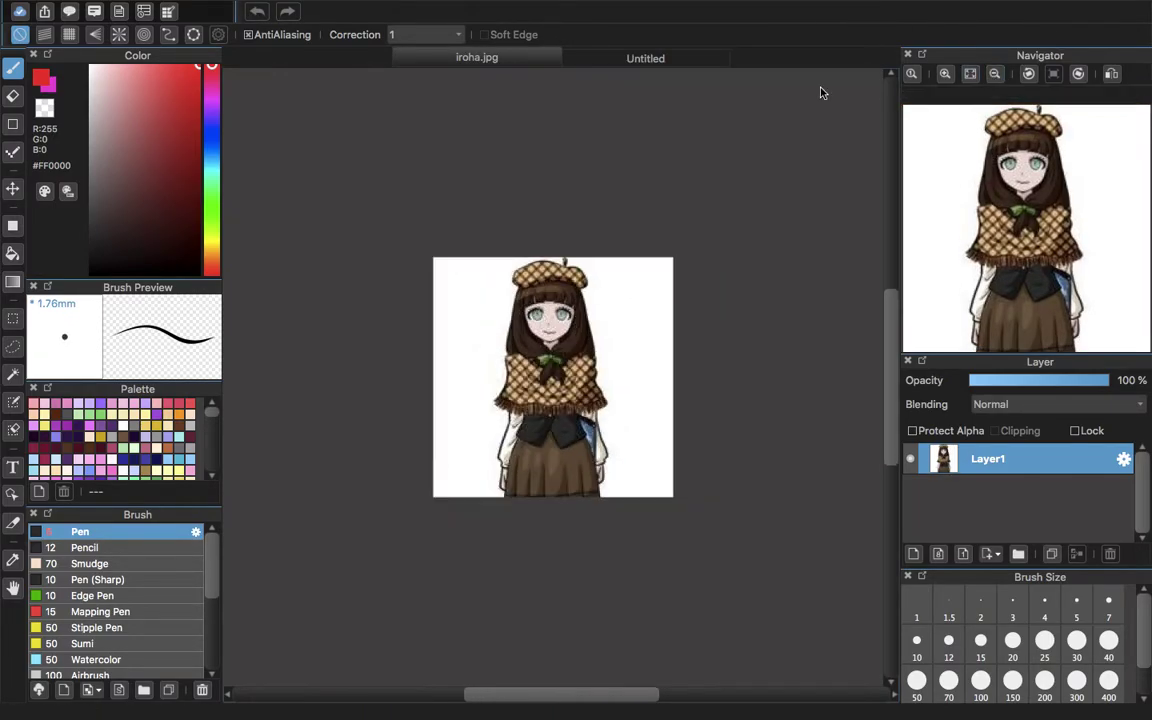
pyautogui.click(660, 60)
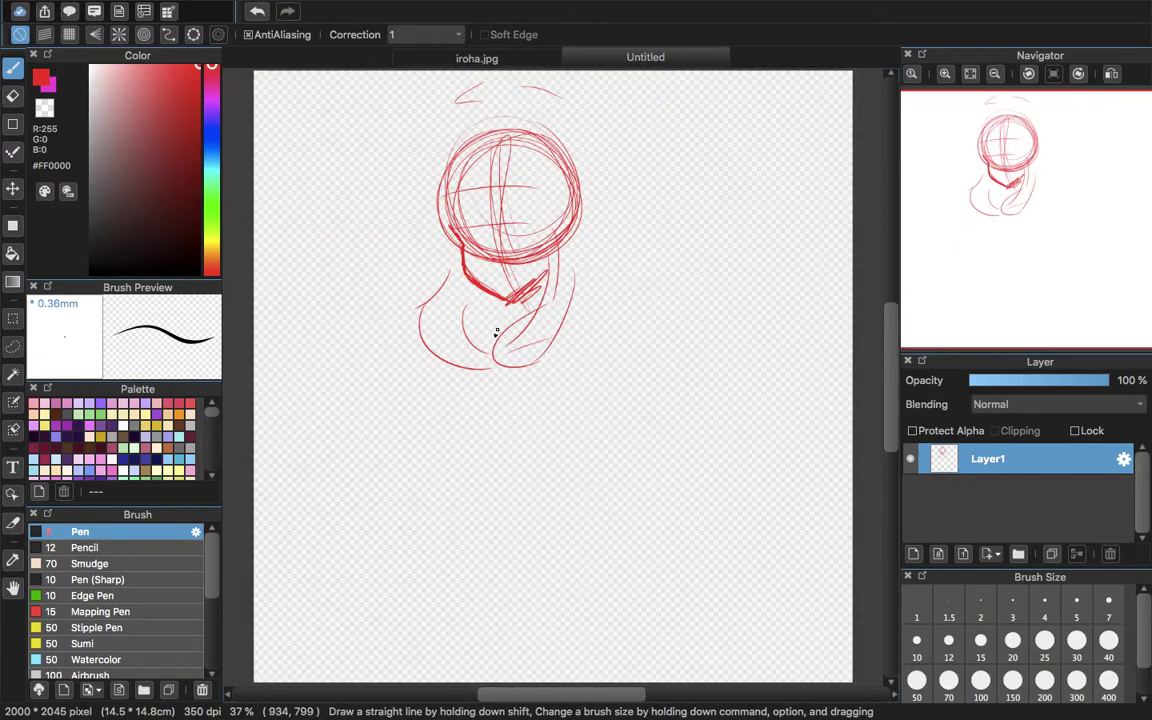
pyautogui.moveTo(580, 300); pyautogui.dragTo(569, 408)
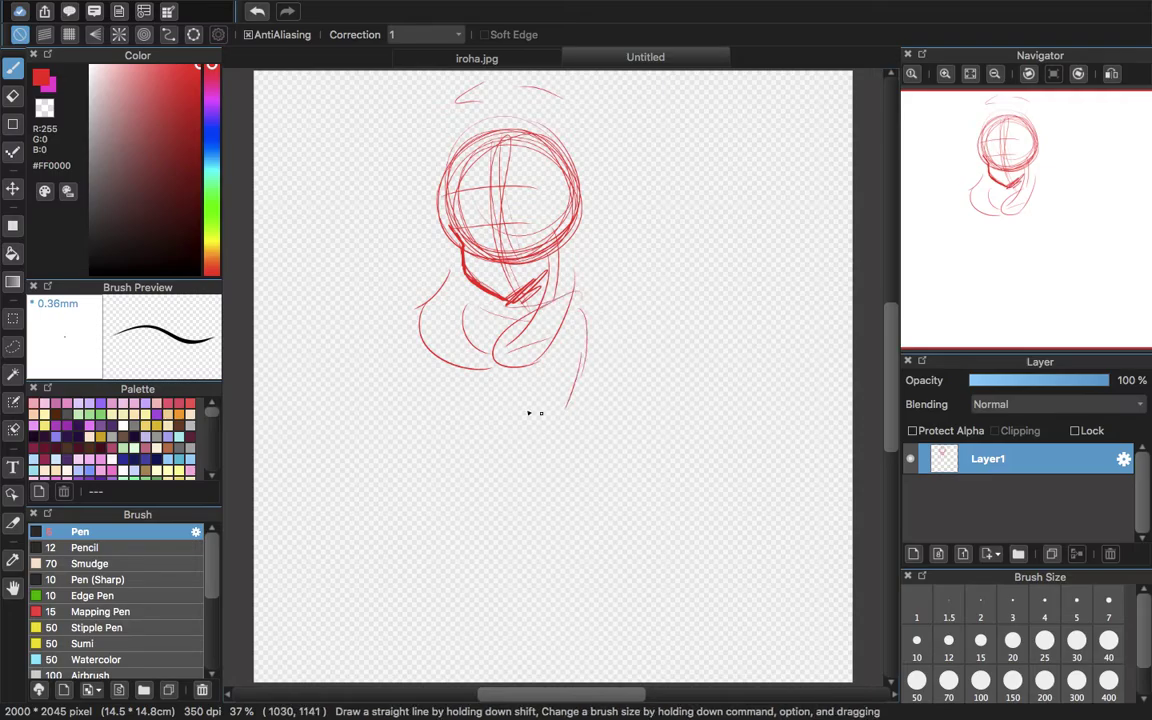
pyautogui.moveTo(470, 306)
pyautogui.mouseDown()
pyautogui.moveTo(485, 419)
pyautogui.moveTo(514, 441)
pyautogui.moveTo(537, 430)
pyautogui.moveTo(504, 437)
pyautogui.moveTo(565, 428)
pyautogui.mouseUp()
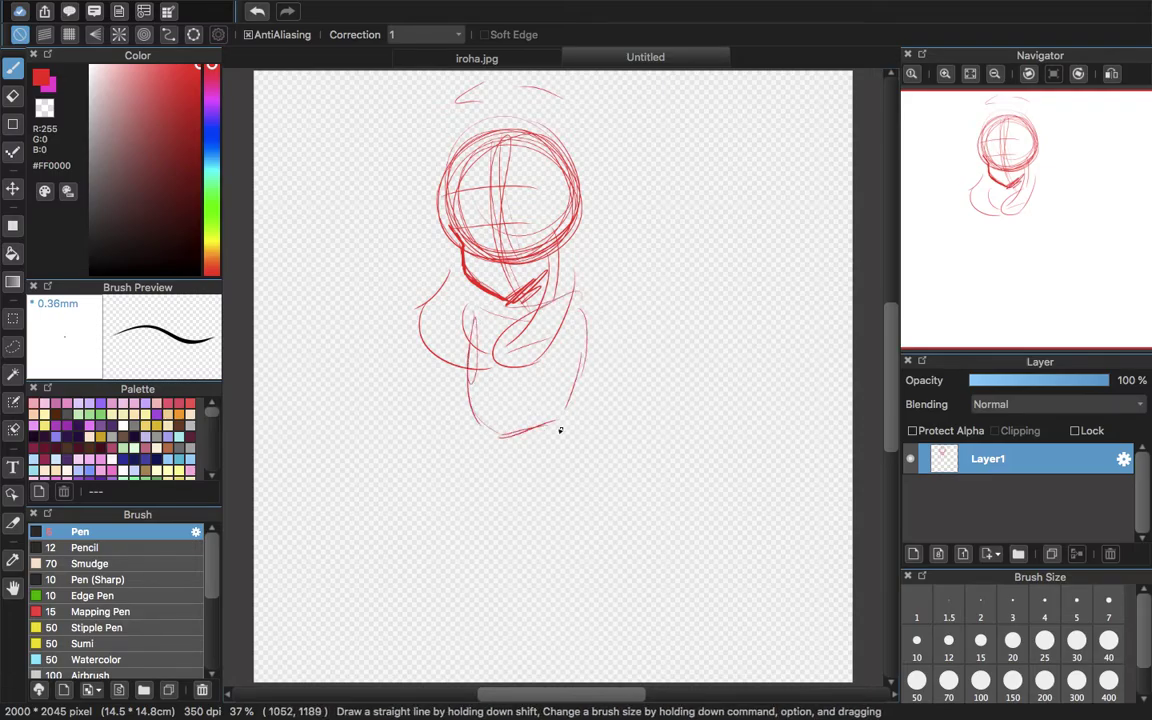
# - Sketch the cape's lower edge, the bent left sleeve with its cuff and the waistline below the torso
pyautogui.click(515, 57)
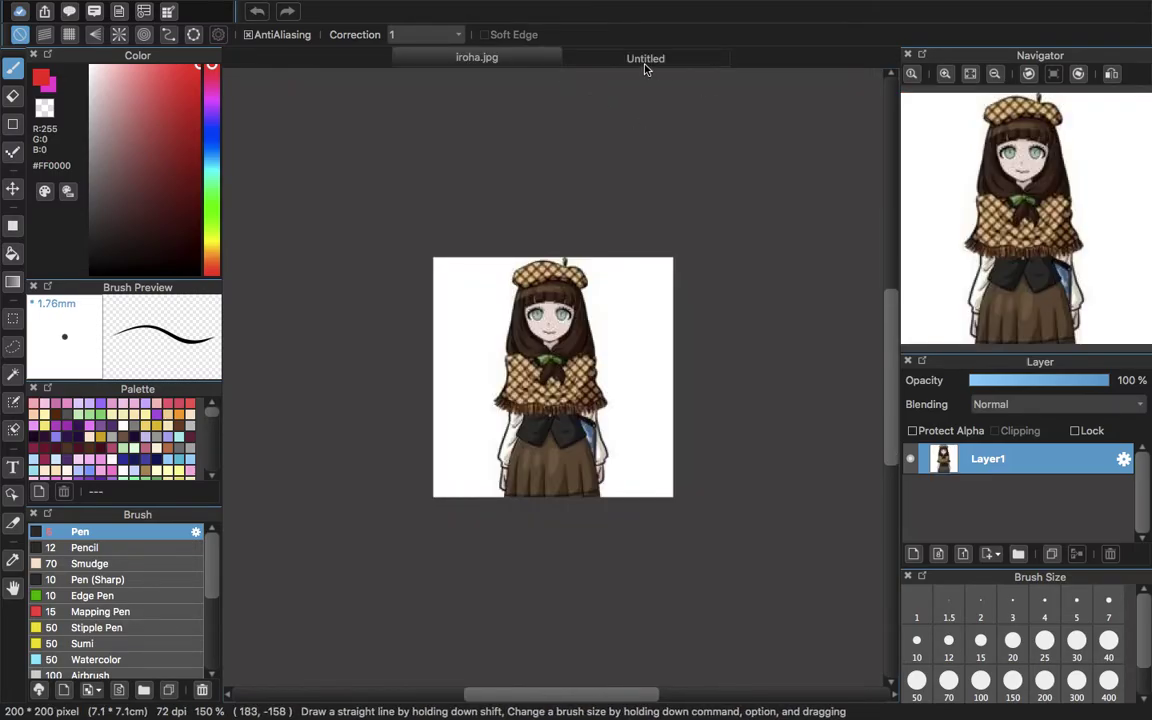
pyautogui.click(580, 58)
pyautogui.moveTo(407, 351); pyautogui.dragTo(544, 342)
pyautogui.moveTo(412, 357); pyautogui.dragTo(437, 460)
pyautogui.moveTo(402, 381); pyautogui.dragTo(449, 471)
pyautogui.moveTo(439, 472); pyautogui.dragTo(545, 451)
# - Add short fringe strokes along the cape's hem and sketch the right side of the waist
pyautogui.moveTo(554, 355); pyautogui.dragTo(556, 438)
pyautogui.moveTo(409, 395)
pyautogui.mouseDown()
pyautogui.moveTo(441, 428)
pyautogui.moveTo(423, 396)
pyautogui.moveTo(438, 403)
pyautogui.moveTo(441, 437)
pyautogui.moveTo(419, 395)
pyautogui.moveTo(436, 392)
pyautogui.moveTo(445, 406)
pyautogui.moveTo(442, 417)
pyautogui.moveTo(421, 356)
pyautogui.moveTo(410, 358)
pyautogui.moveTo(415, 337)
pyautogui.moveTo(417, 365)
pyautogui.moveTo(419, 335)
pyautogui.mouseUp()
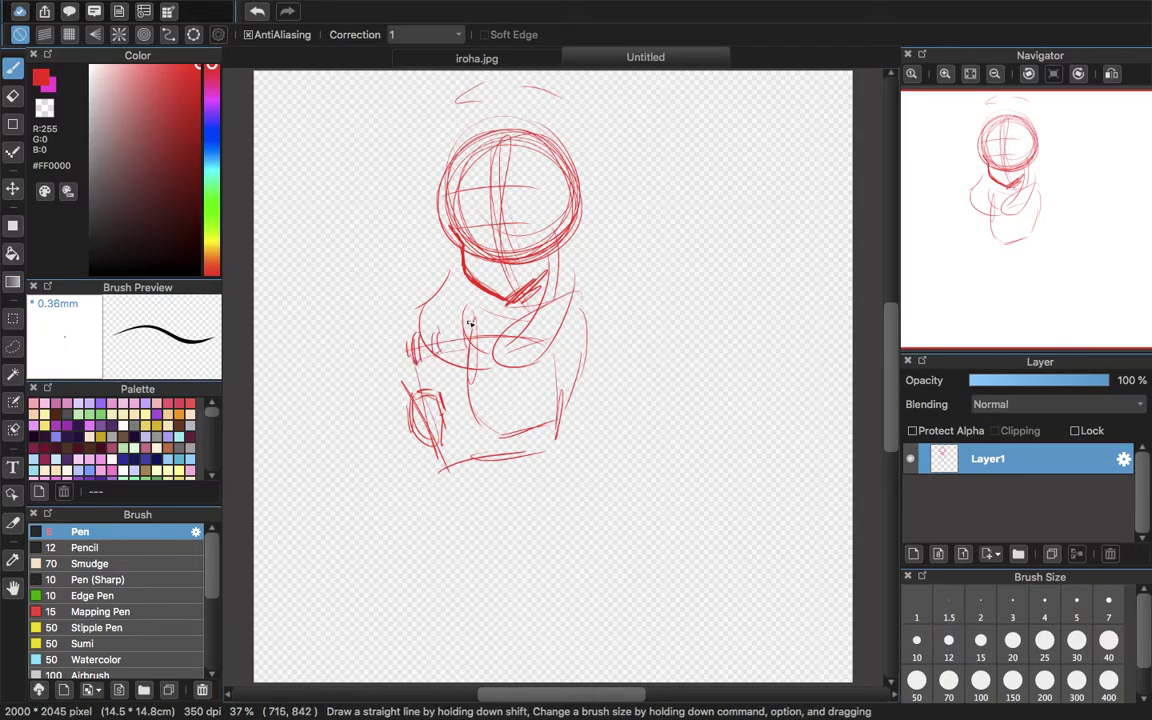
pyautogui.moveTo(462, 327); pyautogui.dragTo(467, 349)
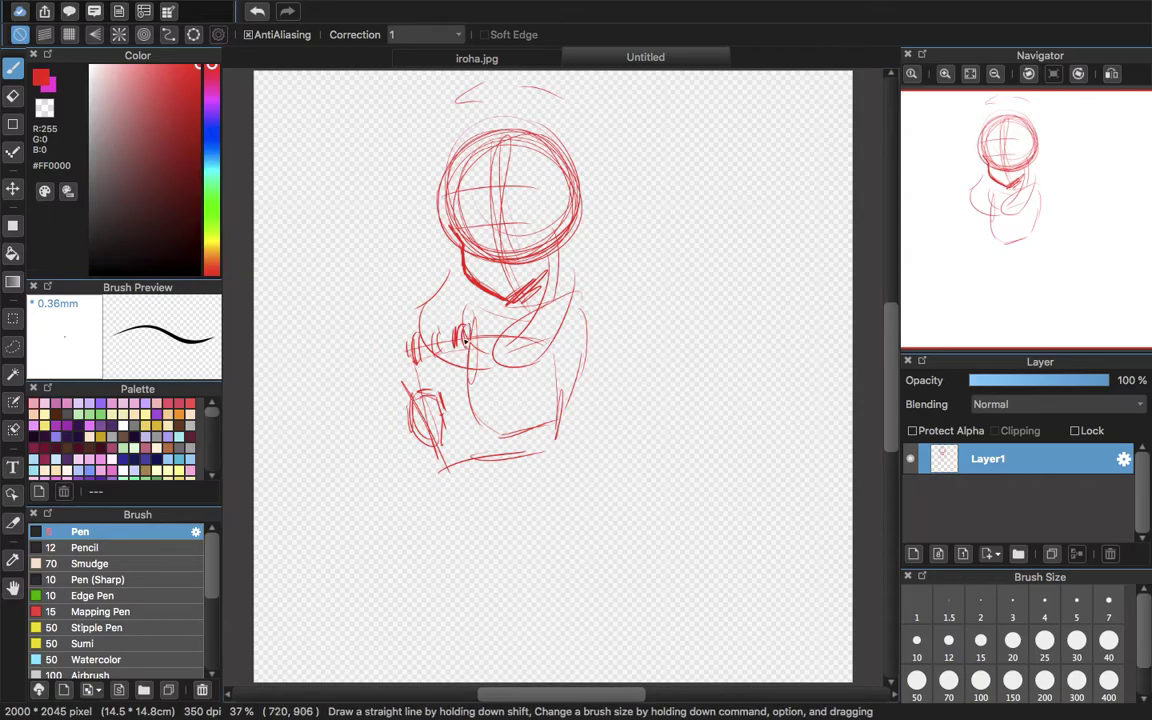
pyautogui.moveTo(573, 357); pyautogui.dragTo(573, 397)
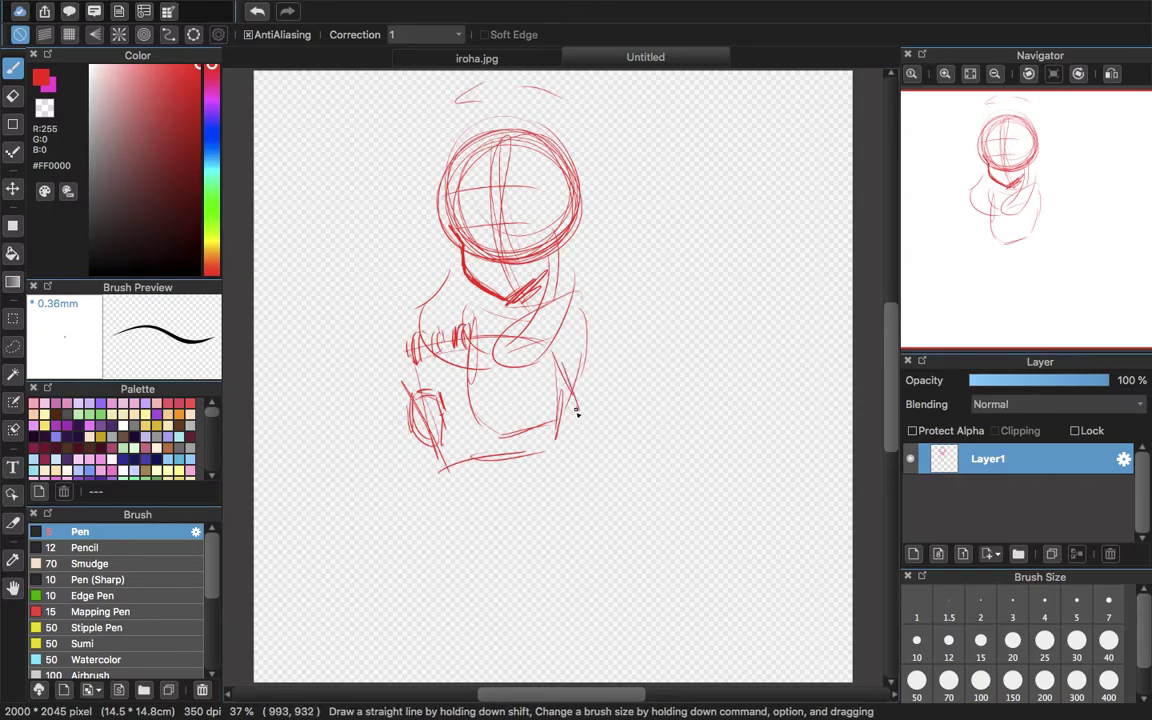
pyautogui.moveTo(550, 441)
pyautogui.mouseDown()
pyautogui.moveTo(559, 380)
pyautogui.moveTo(561, 443)
pyautogui.moveTo(541, 351)
pyautogui.moveTo(546, 366)
pyautogui.moveTo(557, 357)
pyautogui.moveTo(493, 337)
pyautogui.moveTo(477, 347)
pyautogui.moveTo(508, 327)
pyautogui.mouseUp()
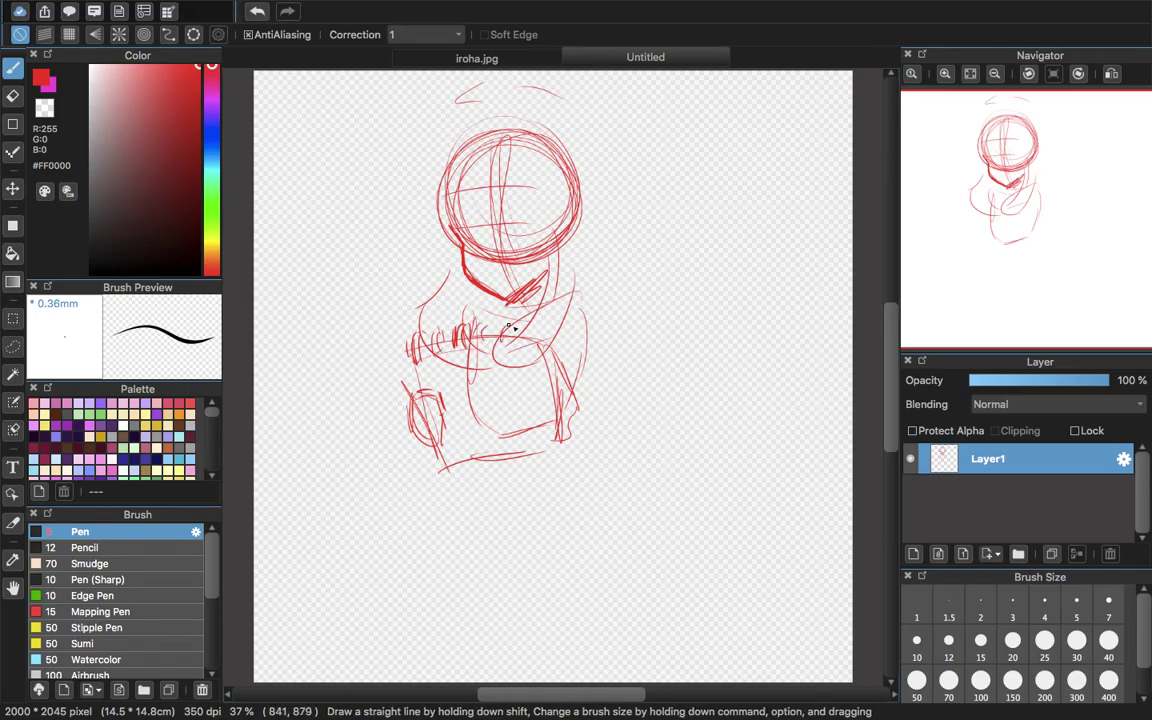
# - Sketch the skirt flaring out from the waist with an angled lower edge, using the iroha.jpg reference
pyautogui.click(470, 58)
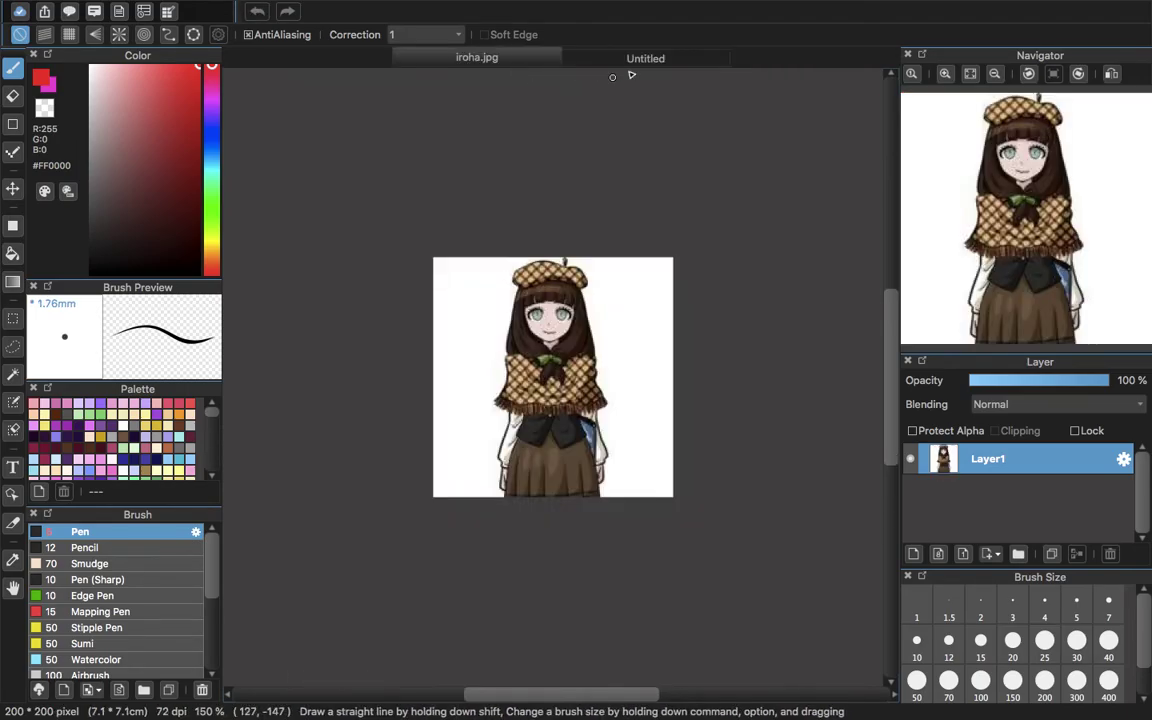
pyautogui.click(631, 57)
pyautogui.moveTo(478, 458)
pyautogui.mouseDown()
pyautogui.moveTo(462, 555)
pyautogui.moveTo(522, 550)
pyautogui.moveTo(565, 525)
pyautogui.mouseUp()
pyautogui.moveTo(558, 440)
pyautogui.mouseDown()
pyautogui.moveTo(597, 470)
pyautogui.moveTo(617, 509)
pyautogui.moveTo(576, 585)
pyautogui.mouseUp()
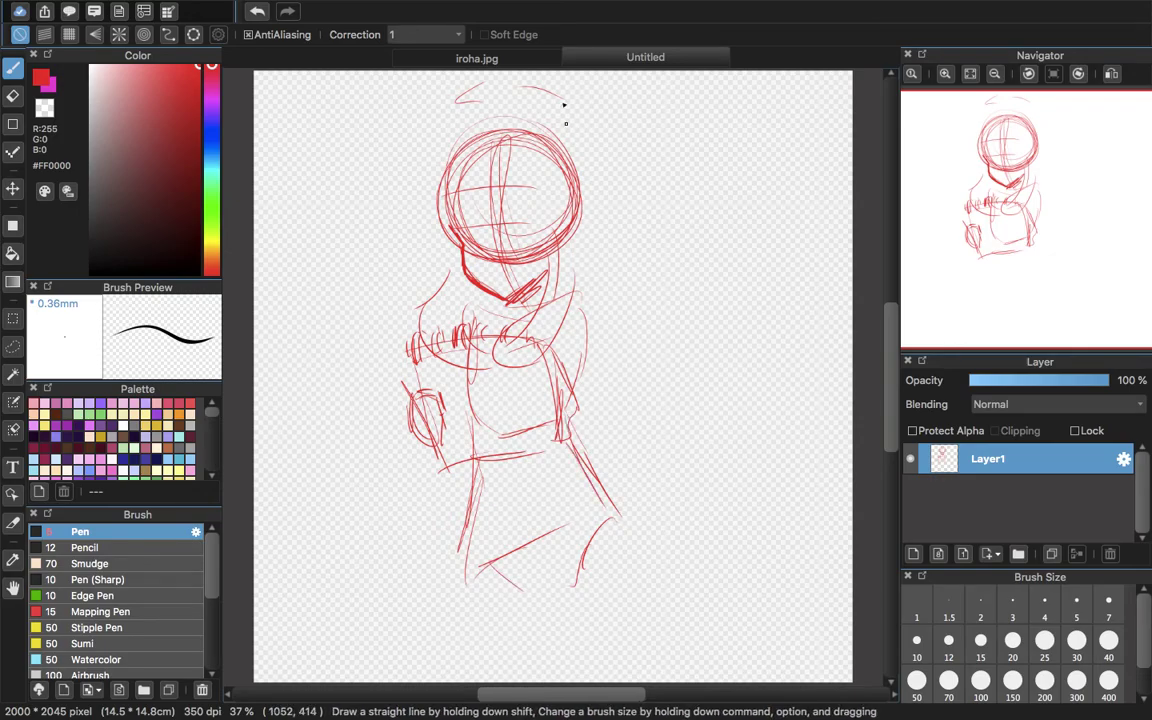
# - Sketch the left forearm and the loose rounded sleeve hanging beside the skirt
pyautogui.click(462, 57)
pyautogui.click(620, 58)
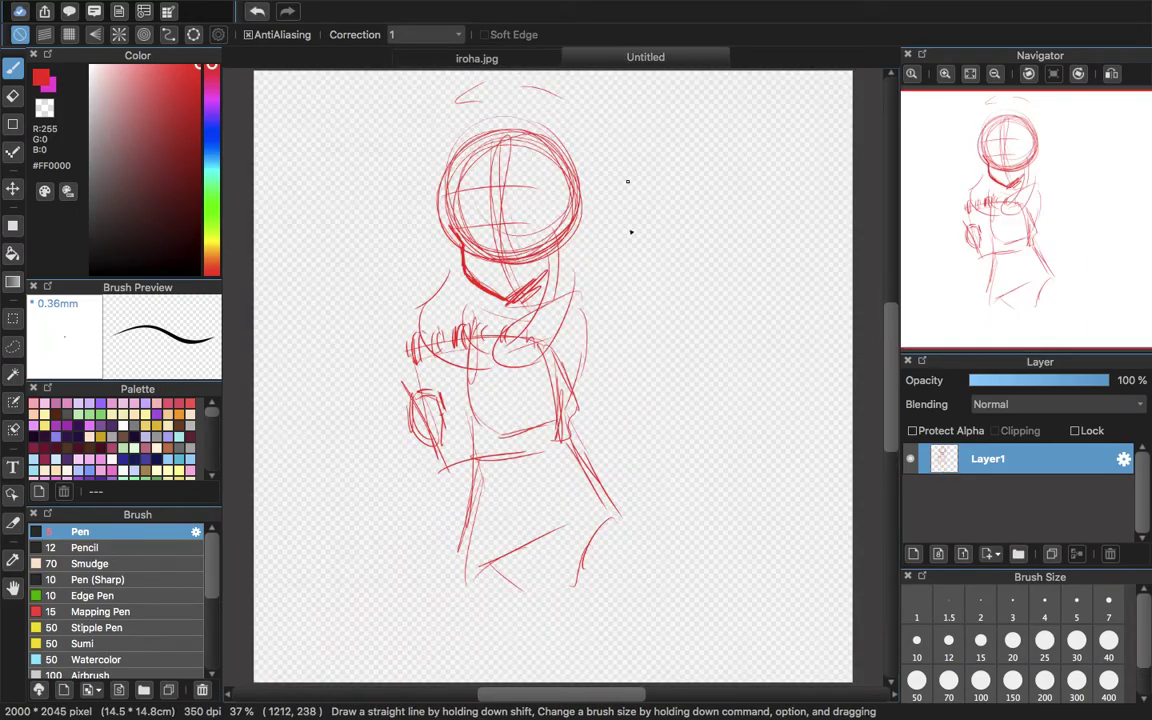
pyautogui.moveTo(410, 434)
pyautogui.mouseDown()
pyautogui.moveTo(375, 479)
pyautogui.moveTo(375, 525)
pyautogui.mouseUp()
pyautogui.moveTo(374, 529); pyautogui.dragTo(418, 529)
pyautogui.moveTo(424, 446); pyautogui.dragTo(418, 530)
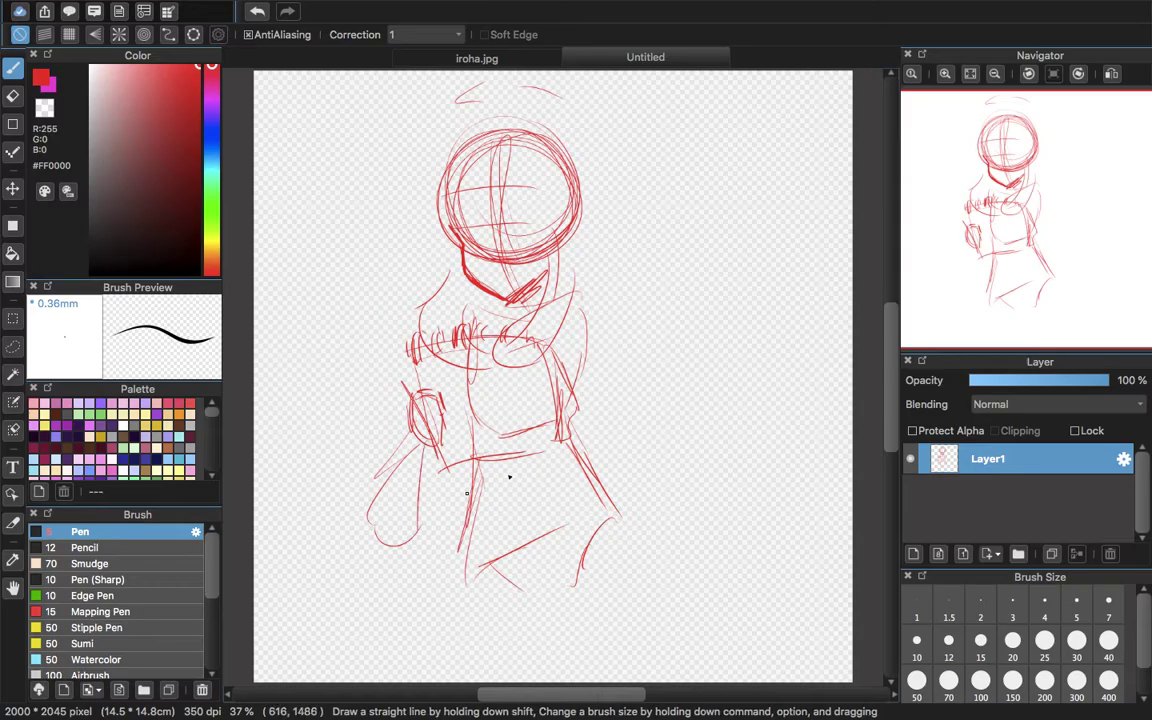
pyautogui.moveTo(409, 422); pyautogui.dragTo(372, 468)
pyautogui.moveTo(428, 402)
pyautogui.mouseDown()
pyautogui.moveTo(378, 480)
pyautogui.moveTo(386, 486)
pyautogui.mouseUp()
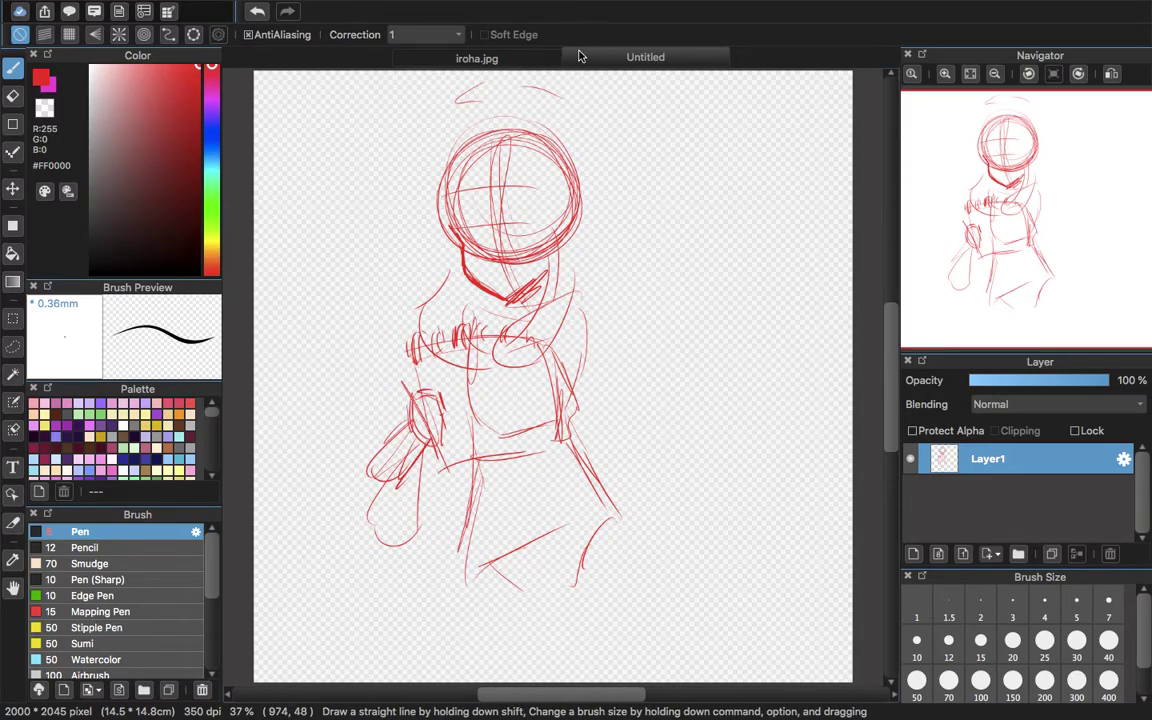
# - Sketch the beret over the crown of the head, with its drooping right side and small stem
pyautogui.click(535, 61)
pyautogui.click(622, 56)
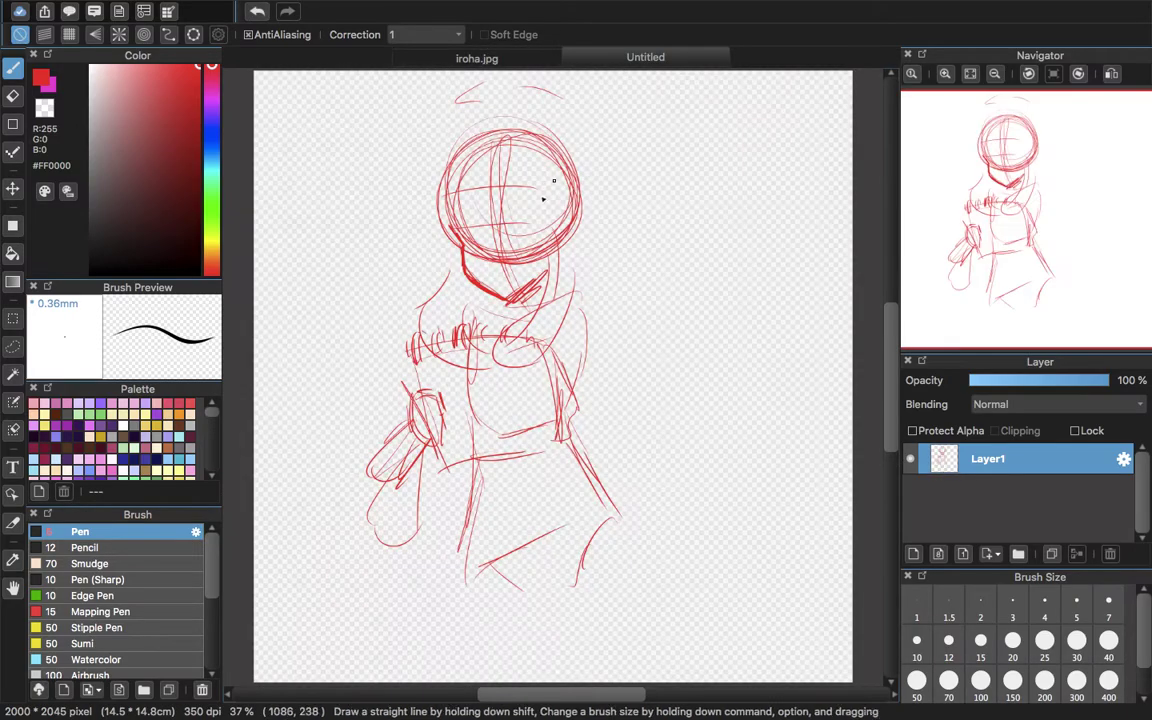
pyautogui.moveTo(482, 160)
pyautogui.mouseDown()
pyautogui.moveTo(505, 131)
pyautogui.moveTo(485, 154)
pyautogui.moveTo(553, 146)
pyautogui.mouseUp()
pyautogui.moveTo(483, 137)
pyautogui.mouseDown()
pyautogui.moveTo(556, 170)
pyautogui.moveTo(621, 154)
pyautogui.mouseUp()
pyautogui.moveTo(622, 156)
pyautogui.mouseDown()
pyautogui.moveTo(614, 186)
pyautogui.moveTo(546, 206)
pyautogui.mouseUp()
pyautogui.moveTo(542, 178); pyautogui.dragTo(576, 204)
pyautogui.moveTo(557, 142); pyautogui.dragTo(577, 127)
# - Sketch the right arm bent toward the waist with a wide, rounded sleeve
pyautogui.moveTo(553, 380)
pyautogui.mouseDown()
pyautogui.moveTo(534, 430)
pyautogui.moveTo(556, 428)
pyautogui.moveTo(608, 460)
pyautogui.mouseUp()
pyautogui.moveTo(596, 456)
pyautogui.mouseDown()
pyautogui.moveTo(569, 393)
pyautogui.moveTo(630, 441)
pyautogui.mouseUp()
pyautogui.moveTo(564, 392)
pyautogui.mouseDown()
pyautogui.moveTo(622, 434)
pyautogui.moveTo(572, 407)
pyautogui.moveTo(611, 417)
pyautogui.moveTo(644, 467)
pyautogui.mouseUp()
pyautogui.moveTo(560, 430); pyautogui.dragTo(626, 467)
pyautogui.moveTo(584, 318)
pyautogui.mouseDown()
pyautogui.moveTo(619, 412)
pyautogui.moveTo(643, 393)
pyautogui.mouseUp()
pyautogui.moveTo(595, 306); pyautogui.dragTo(641, 416)
# - Add the left arm and shoulder lines and a small loop beside the right side of the jaw
pyautogui.moveTo(449, 343)
pyautogui.mouseDown()
pyautogui.moveTo(417, 400)
pyautogui.moveTo(443, 438)
pyautogui.mouseUp()
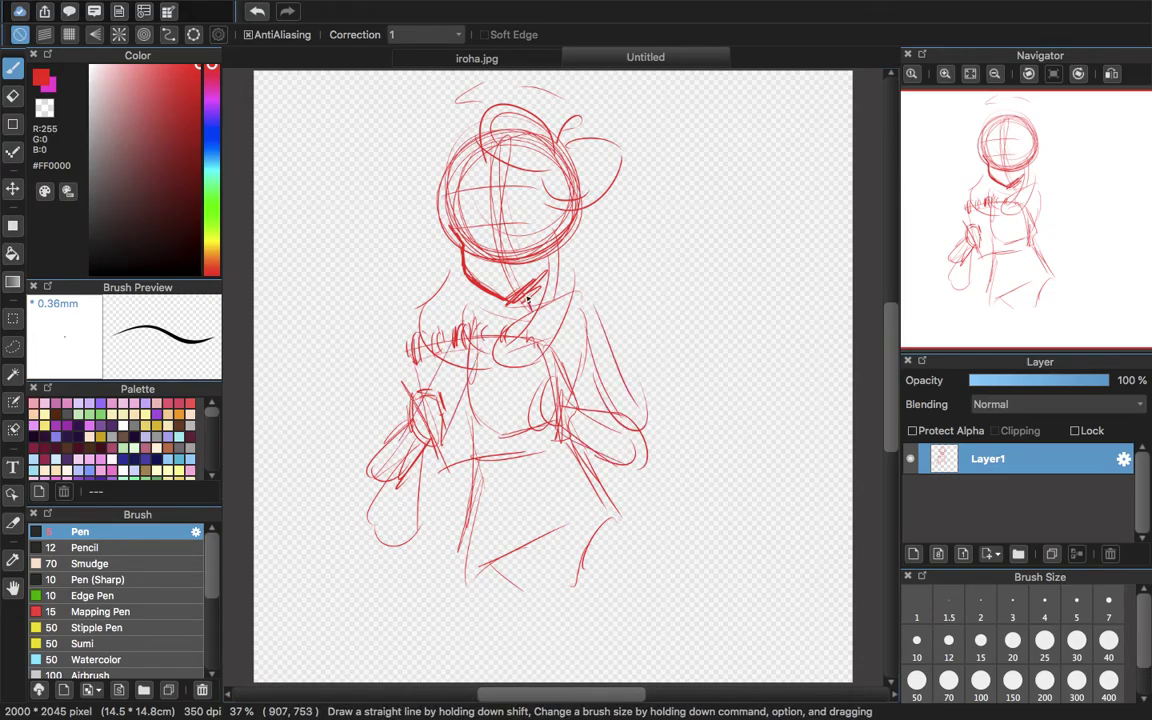
pyautogui.moveTo(524, 313)
pyautogui.mouseDown()
pyautogui.moveTo(476, 313)
pyautogui.moveTo(457, 346)
pyautogui.mouseUp()
pyautogui.moveTo(570, 287)
pyautogui.mouseDown()
pyautogui.moveTo(594, 291)
pyautogui.moveTo(620, 364)
pyautogui.moveTo(556, 299)
pyautogui.mouseUp()
pyautogui.moveTo(573, 222)
pyautogui.mouseDown()
pyautogui.moveTo(560, 254)
pyautogui.moveTo(565, 226)
pyautogui.mouseUp()
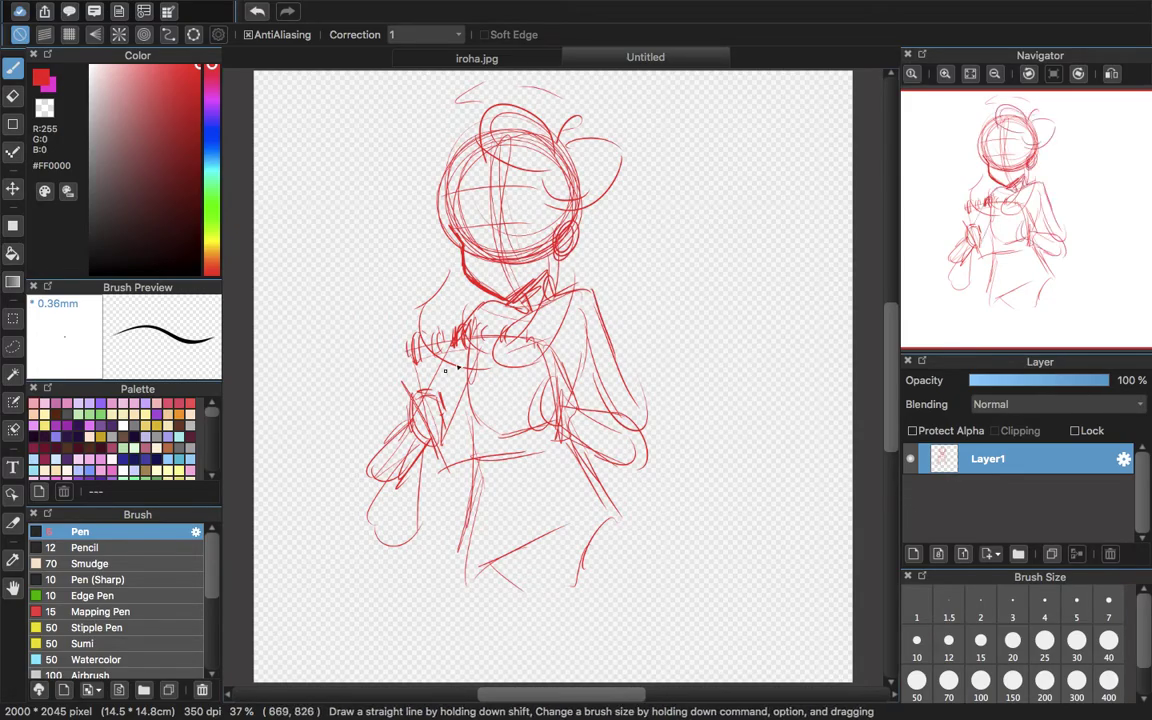
# - Sketch the long hair falling over the right shoulder, with a rounded bulge and pointed tip at its end
pyautogui.click(480, 60)
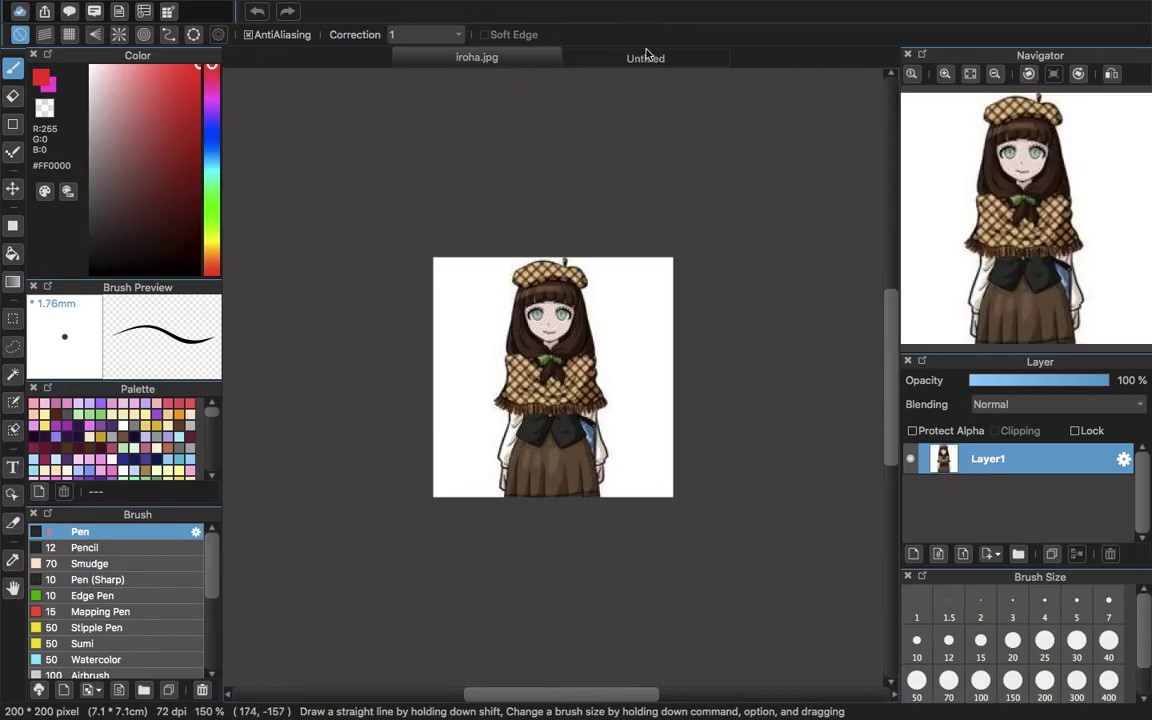
pyautogui.click(578, 57)
pyautogui.moveTo(603, 304)
pyautogui.mouseDown()
pyautogui.moveTo(641, 346)
pyautogui.moveTo(633, 373)
pyautogui.mouseUp()
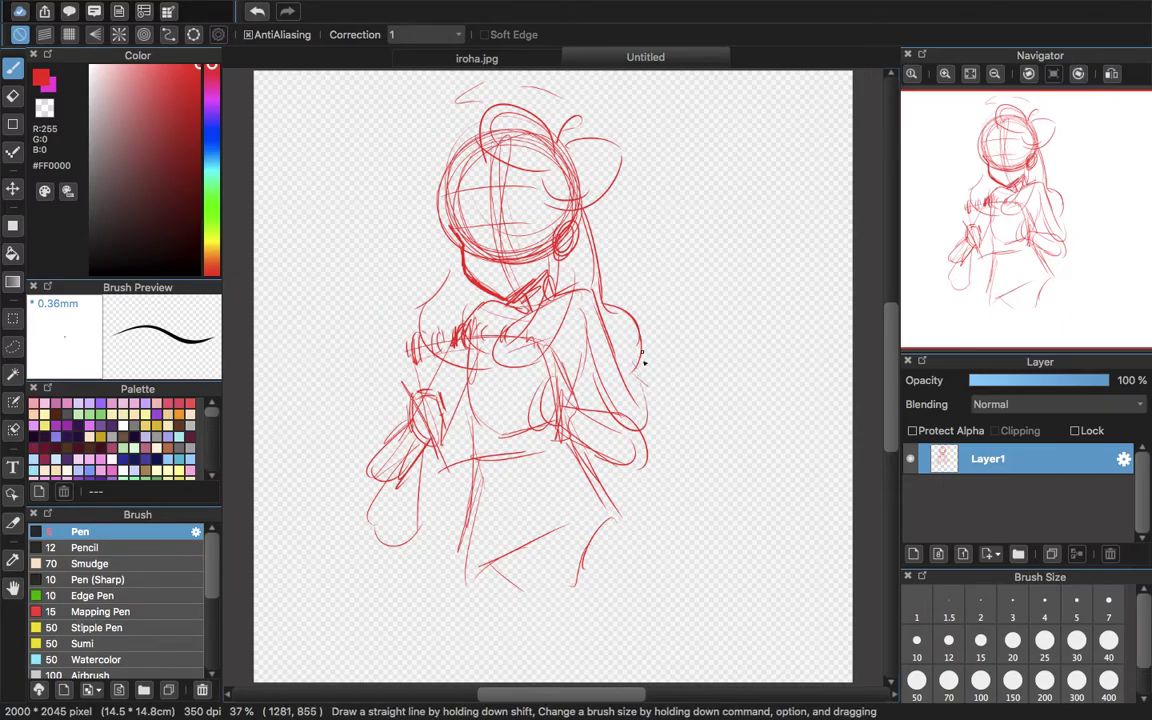
pyautogui.moveTo(638, 338); pyautogui.dragTo(672, 341)
pyautogui.moveTo(672, 341); pyautogui.dragTo(618, 386)
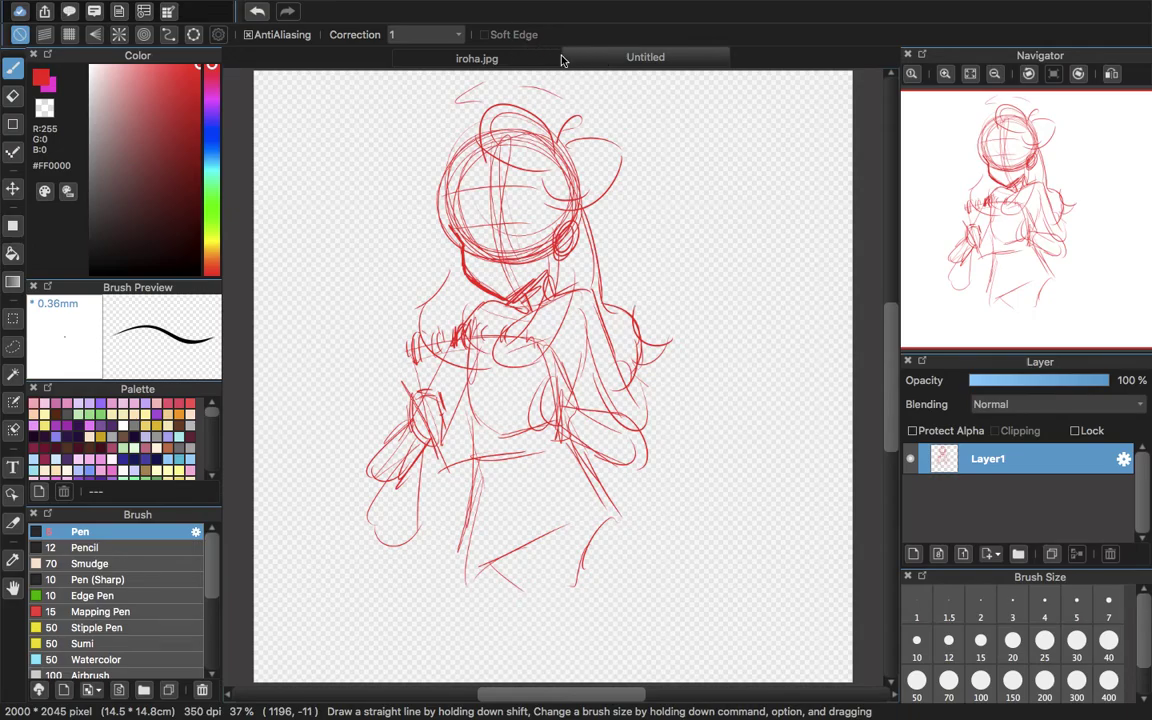
# - Sketch arched eyes on the face guidelines and sharp fold lines down the skirt's left edge
pyautogui.click(492, 54)
pyautogui.click(630, 60)
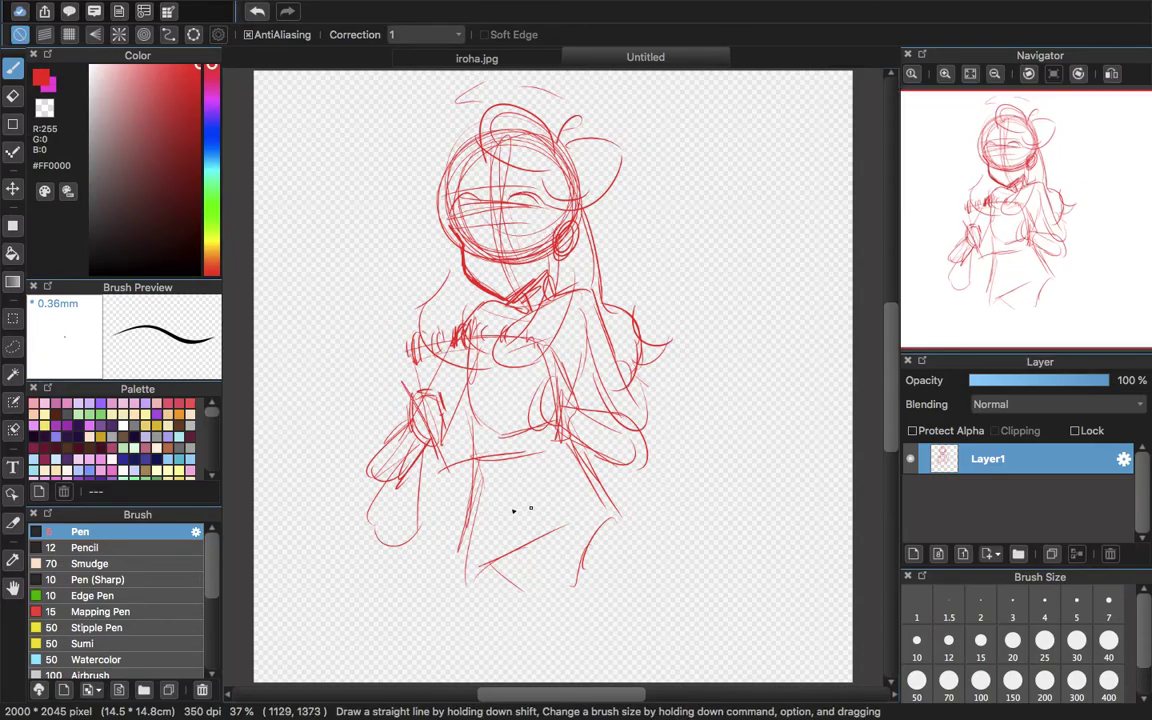
pyautogui.moveTo(470, 535)
pyautogui.mouseDown()
pyautogui.moveTo(401, 600)
pyautogui.moveTo(475, 597)
pyautogui.mouseUp()
pyautogui.moveTo(468, 503)
pyautogui.mouseDown()
pyautogui.moveTo(460, 550)
pyautogui.moveTo(481, 553)
pyautogui.mouseUp()
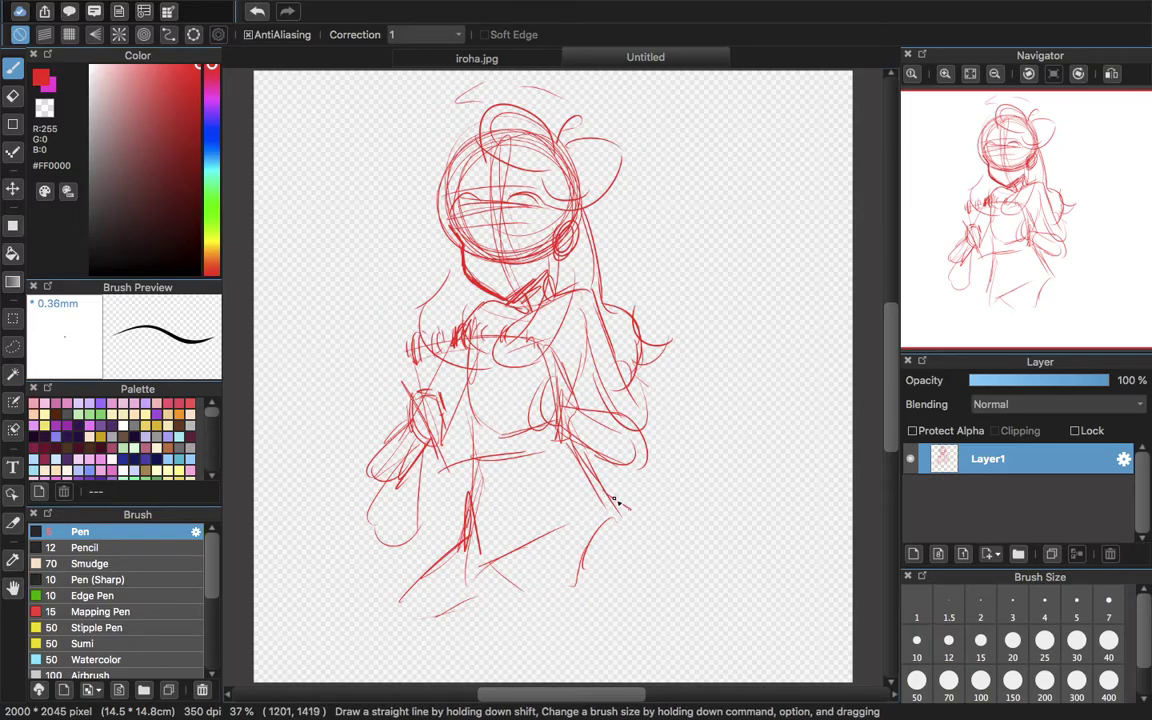
# - Extend the skirt with a flared right side and wavy hem, and add loose strokes beside the left arm
pyautogui.moveTo(600, 505)
pyautogui.mouseDown()
pyautogui.moveTo(680, 477)
pyautogui.moveTo(662, 530)
pyautogui.mouseUp()
pyautogui.moveTo(569, 572); pyautogui.dragTo(603, 593)
pyautogui.moveTo(498, 590); pyautogui.dragTo(476, 660)
pyautogui.moveTo(469, 545)
pyautogui.mouseDown()
pyautogui.moveTo(443, 634)
pyautogui.moveTo(477, 653)
pyautogui.mouseUp()
pyautogui.moveTo(554, 648)
pyautogui.mouseDown()
pyautogui.moveTo(612, 621)
pyautogui.moveTo(666, 555)
pyautogui.moveTo(604, 659)
pyautogui.moveTo(662, 618)
pyautogui.mouseUp()
pyautogui.moveTo(341, 405); pyautogui.dragTo(350, 333)
# - Compare the full-figure sketch with the character's outfit in the iroha.jpg reference
pyautogui.click(535, 59)
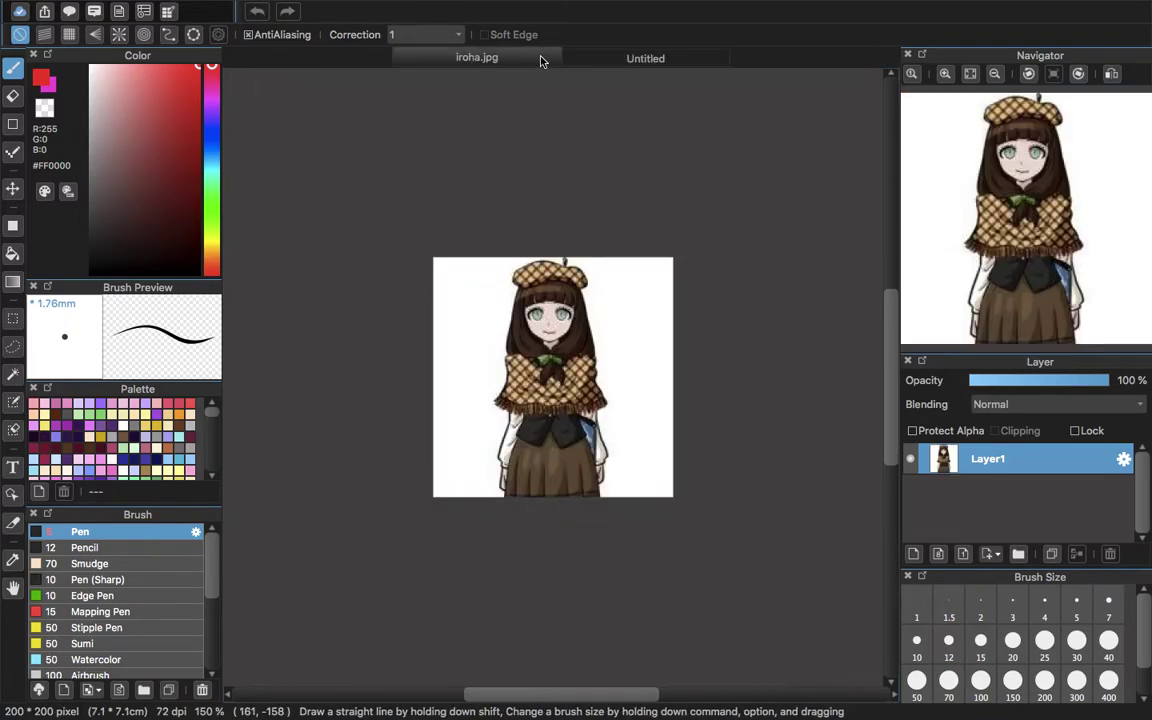
pyautogui.click(619, 60)
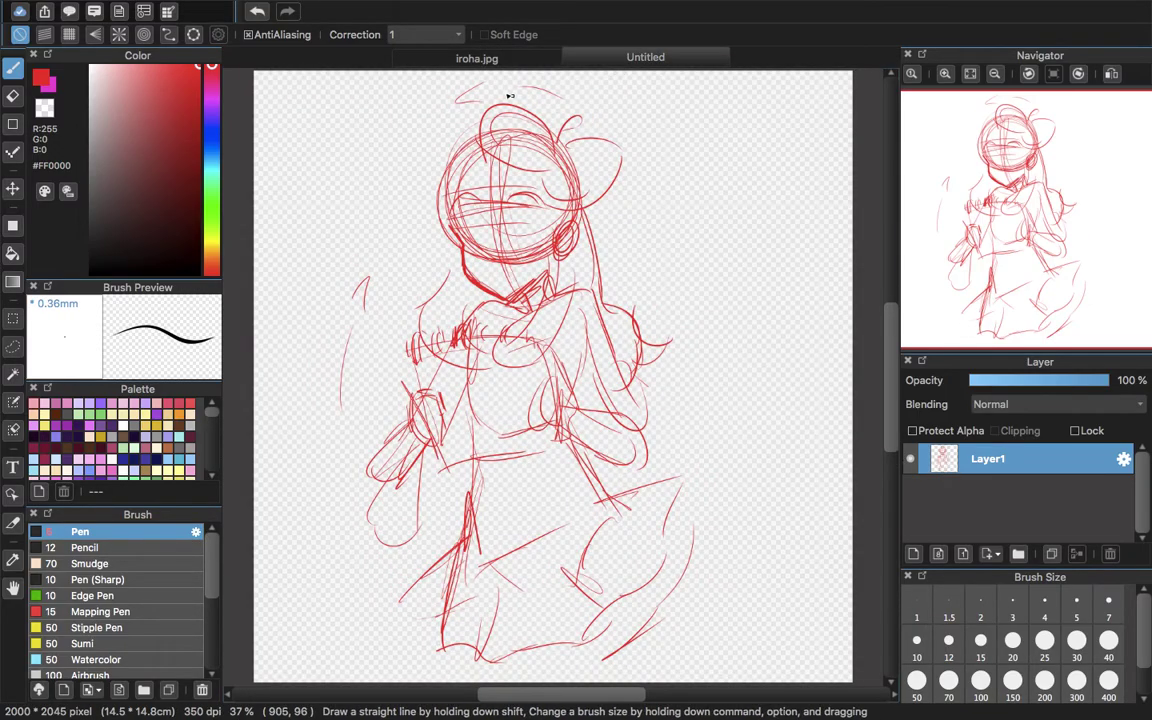
pyautogui.click(500, 62)
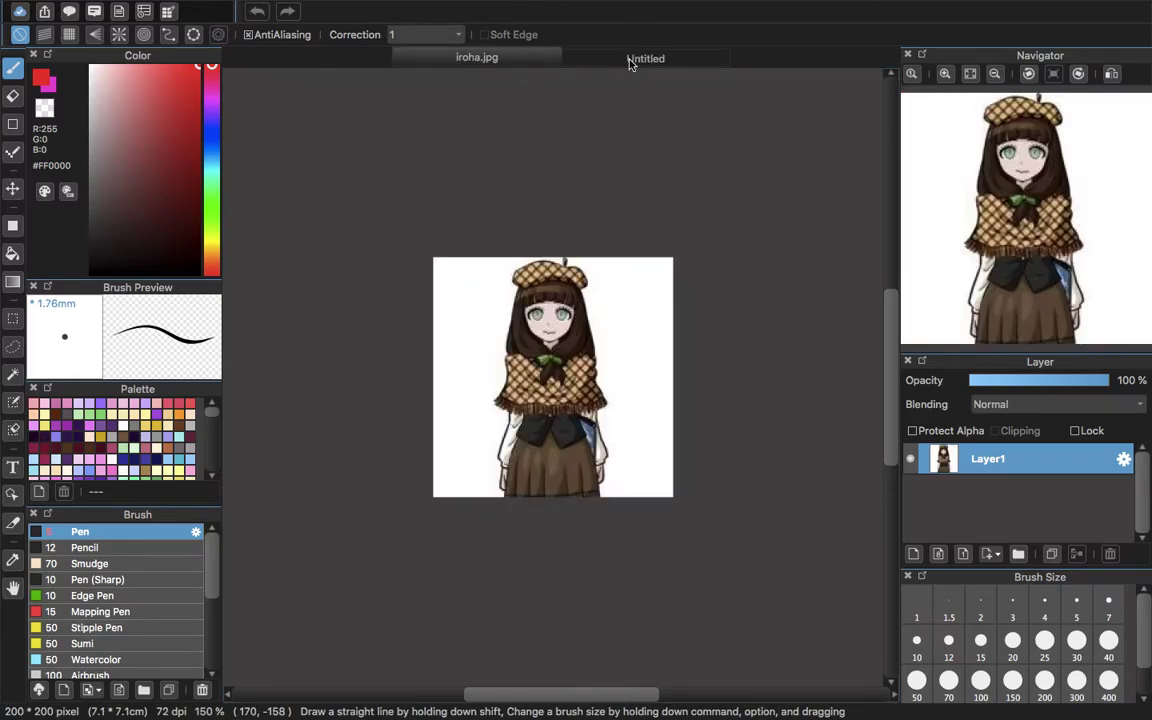
pyautogui.click(628, 62)
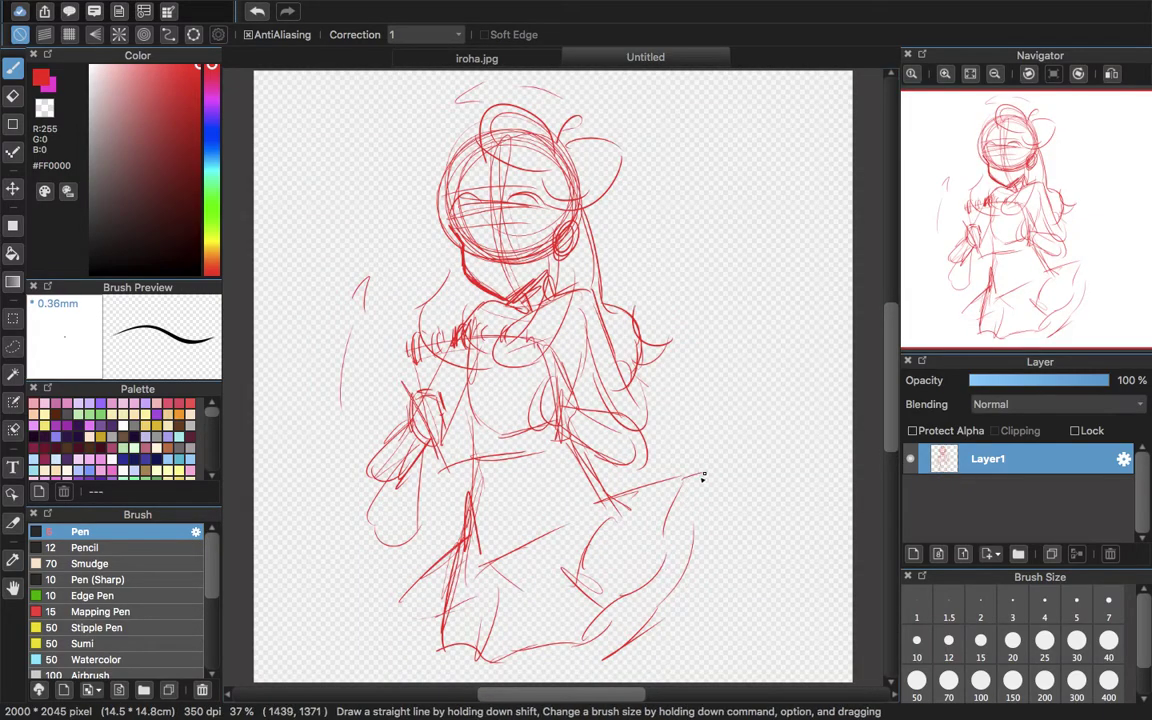
# - Double the skirt's flared right edge, redraw its wavy hem, and sketch straight leg and fold lines beneath it
pyautogui.moveTo(704, 472)
pyautogui.mouseDown()
pyautogui.moveTo(689, 560)
pyautogui.moveTo(590, 653)
pyautogui.mouseUp()
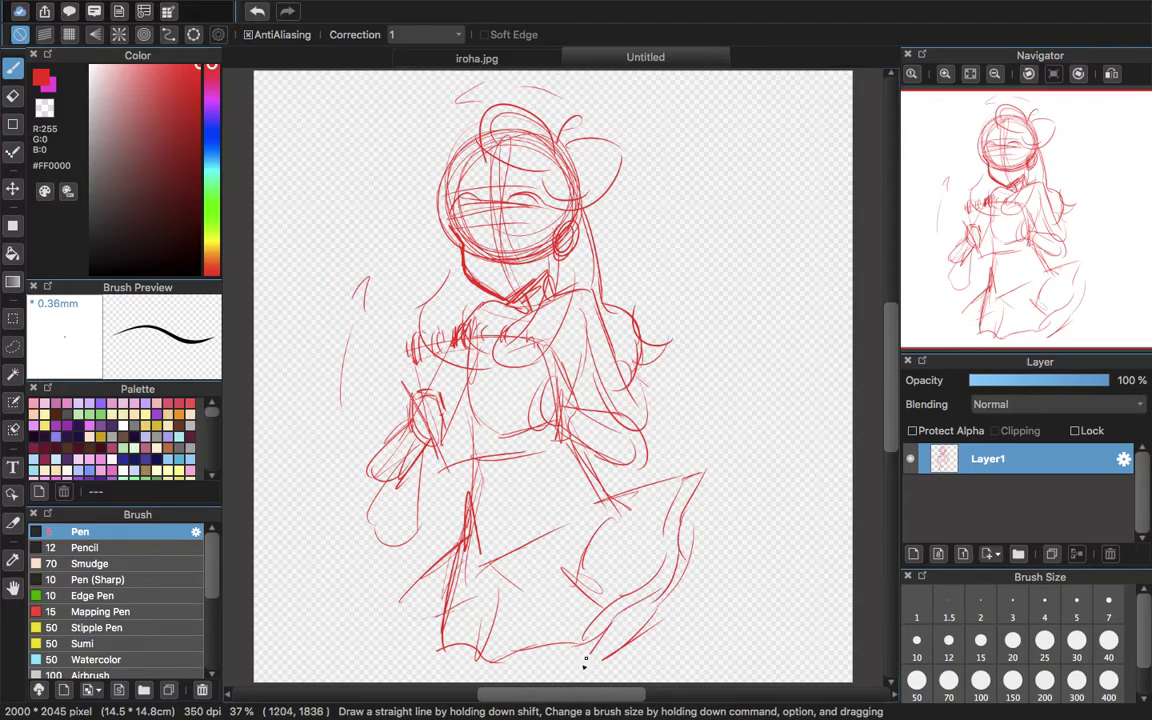
pyautogui.moveTo(446, 651); pyautogui.dragTo(441, 670)
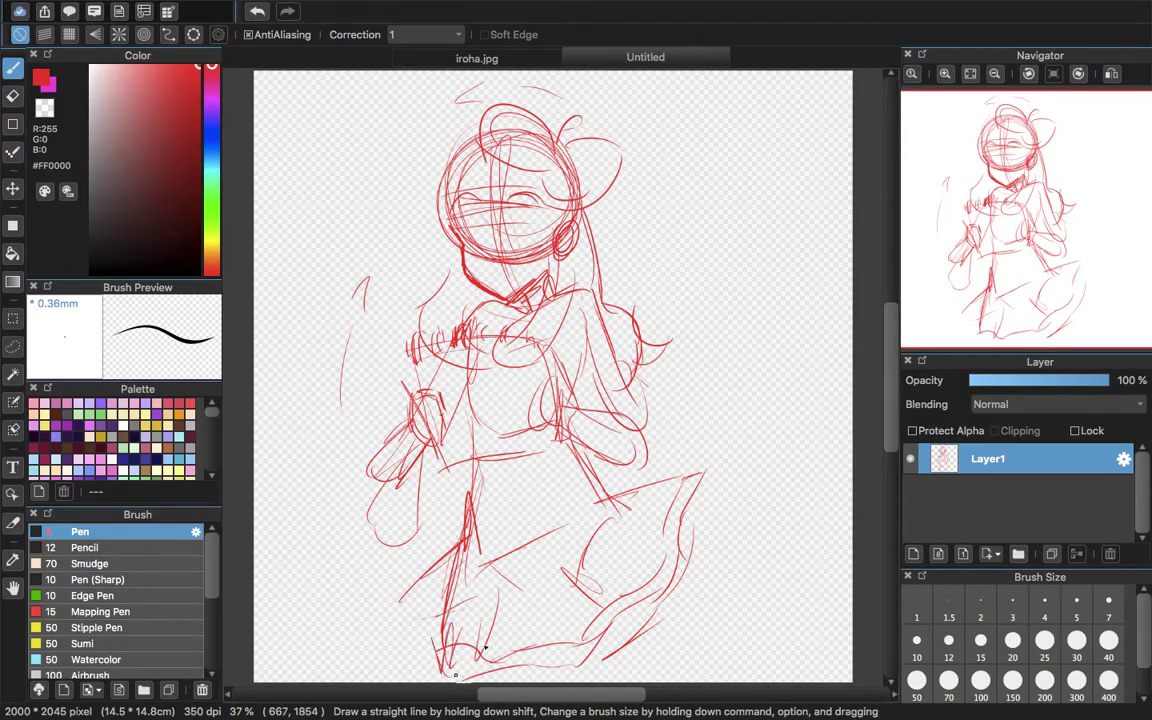
pyautogui.moveTo(699, 483)
pyautogui.mouseDown()
pyautogui.moveTo(707, 545)
pyautogui.moveTo(630, 650)
pyautogui.mouseUp()
pyautogui.moveTo(466, 553); pyautogui.dragTo(488, 661)
pyautogui.moveTo(609, 499)
pyautogui.mouseDown()
pyautogui.moveTo(663, 620)
pyautogui.moveTo(670, 678)
pyautogui.mouseUp()
pyautogui.moveTo(612, 606)
pyautogui.mouseDown()
pyautogui.moveTo(560, 579)
pyautogui.moveTo(540, 589)
pyautogui.moveTo(543, 657)
pyautogui.mouseUp()
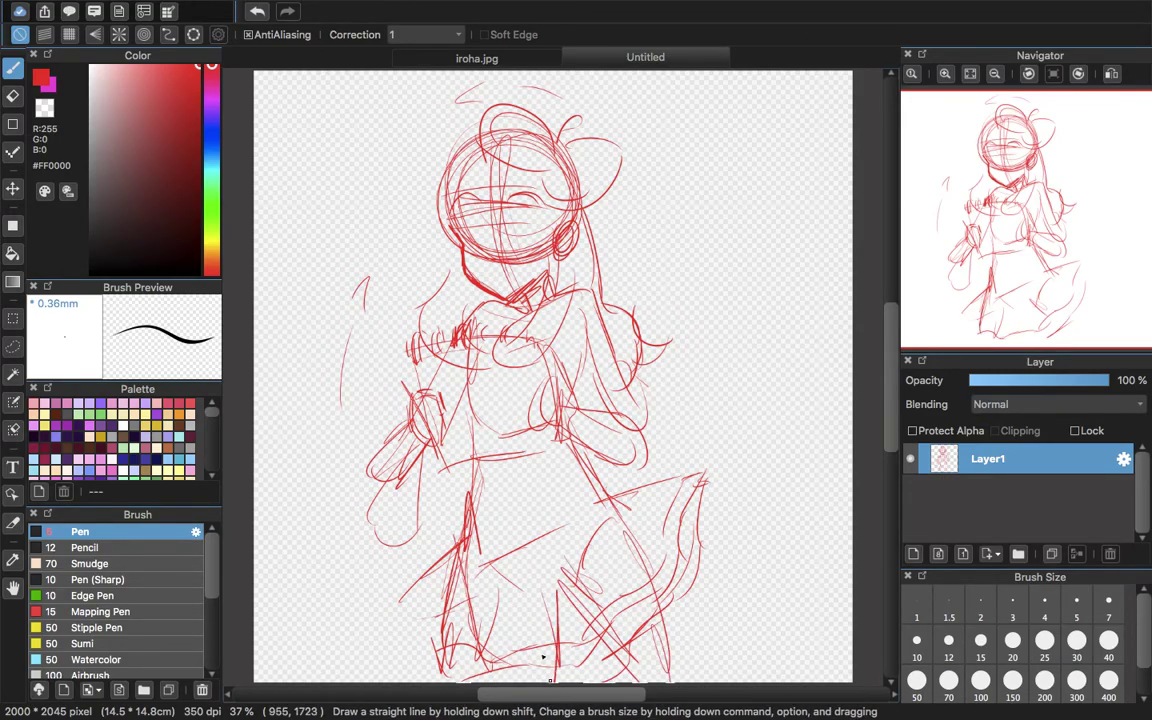
# - Fade the red sketch layer, add a new layer above it, and set the pen color to magenta #FF00F8
pyautogui.click(1026, 381)
pyautogui.click(914, 555)
pyautogui.moveTo(220, 119); pyautogui.dragTo(211, 98)
pyautogui.click(944, 74)
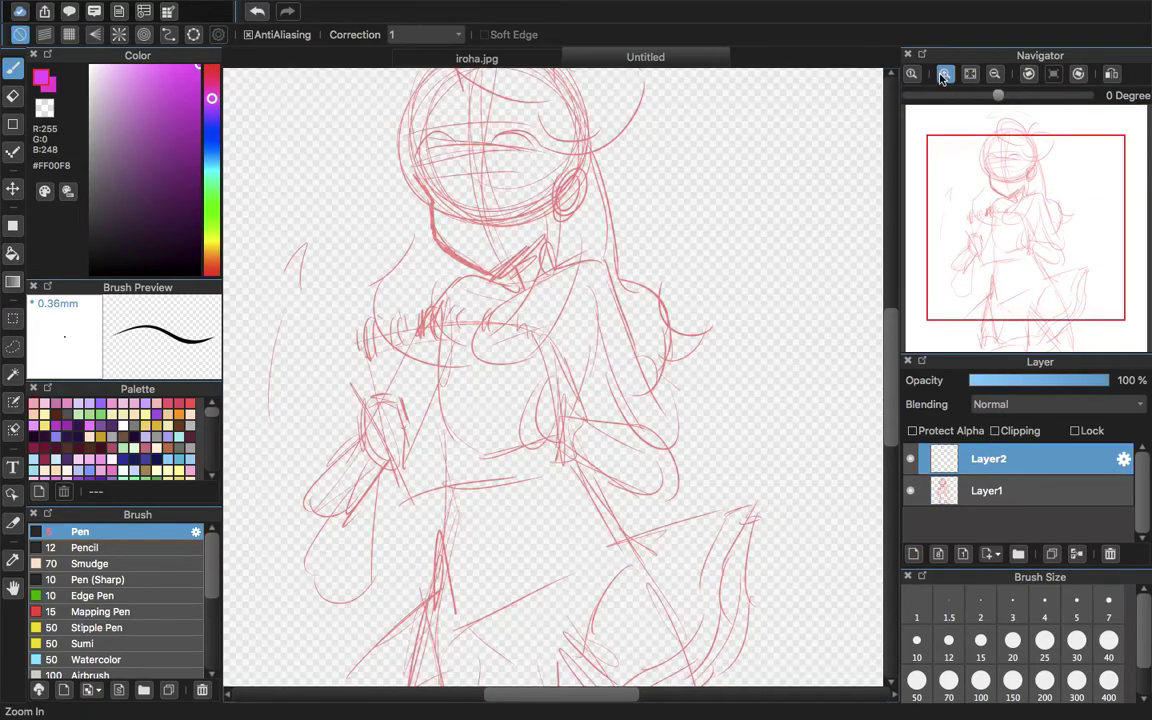
pyautogui.click(944, 74)
pyautogui.moveTo(1029, 221); pyautogui.dragTo(1011, 156)
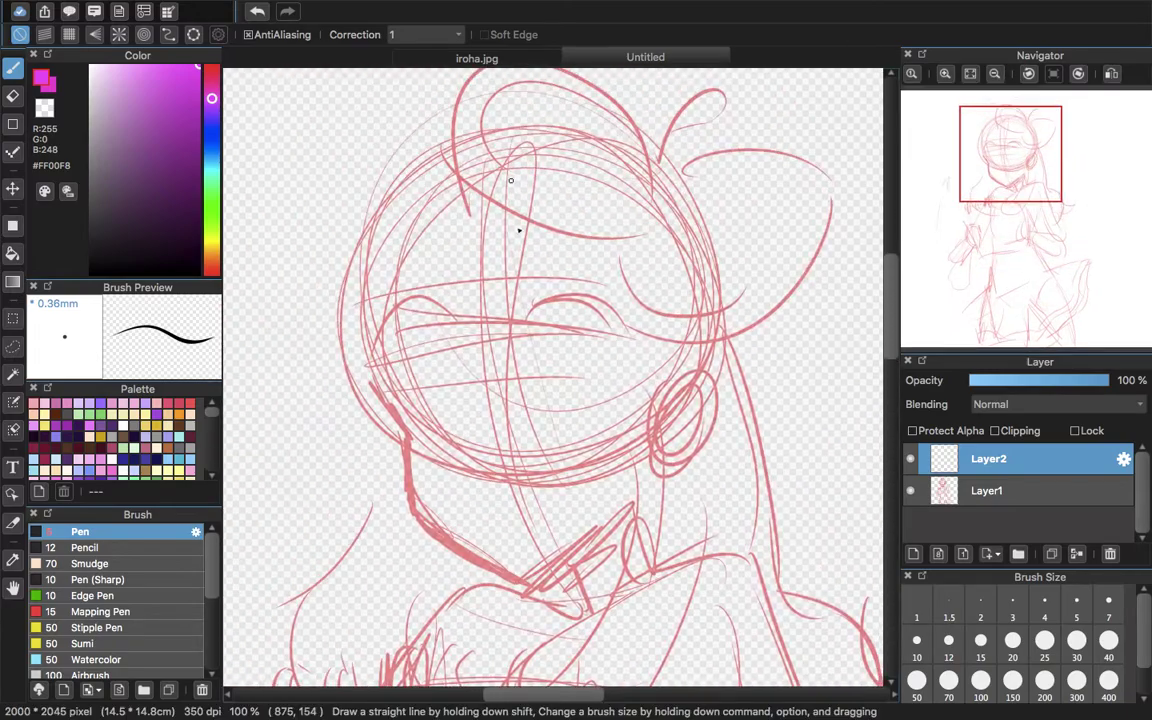
# - Trace the left cheek, jaw and pointed chin in magenta, following the rough red face outline
pyautogui.click(537, 60)
pyautogui.click(590, 58)
pyautogui.moveTo(377, 369); pyautogui.dragTo(411, 439)
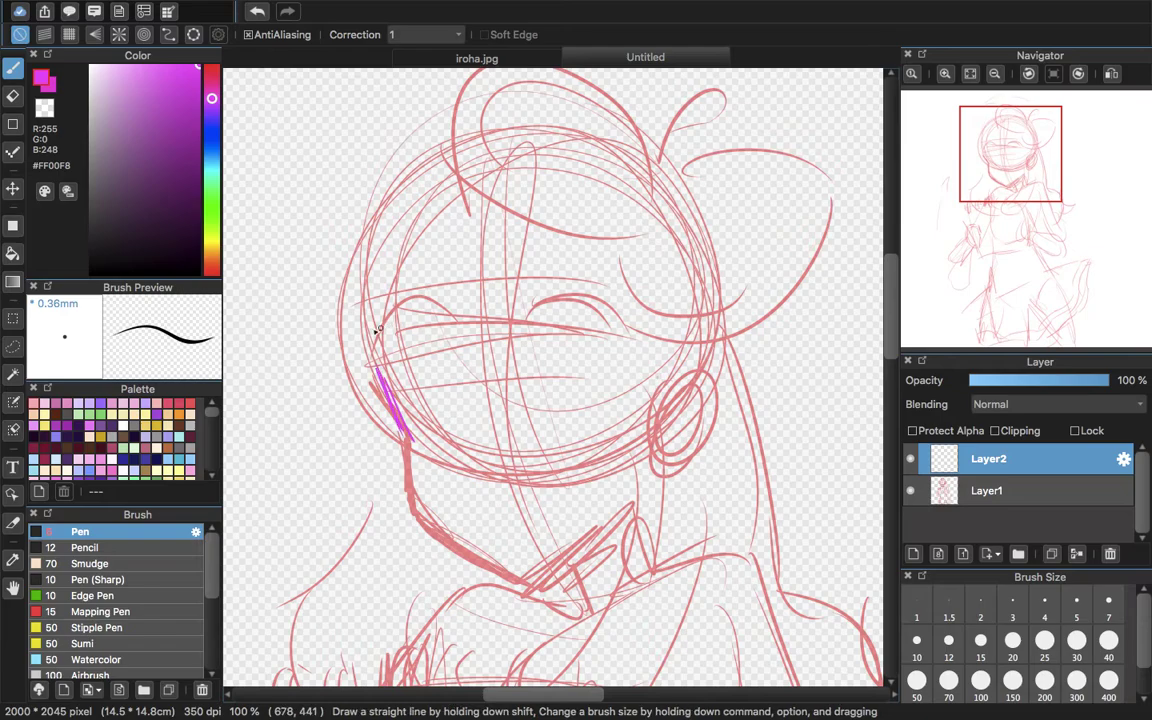
pyautogui.moveTo(378, 370)
pyautogui.mouseDown()
pyautogui.moveTo(419, 514)
pyautogui.moveTo(472, 560)
pyautogui.mouseUp()
pyautogui.moveTo(412, 497)
pyautogui.mouseDown()
pyautogui.moveTo(460, 549)
pyautogui.moveTo(542, 590)
pyautogui.mouseUp()
pyautogui.moveTo(460, 540)
pyautogui.mouseDown()
pyautogui.moveTo(505, 567)
pyautogui.moveTo(560, 556)
pyautogui.moveTo(596, 525)
pyautogui.mouseUp()
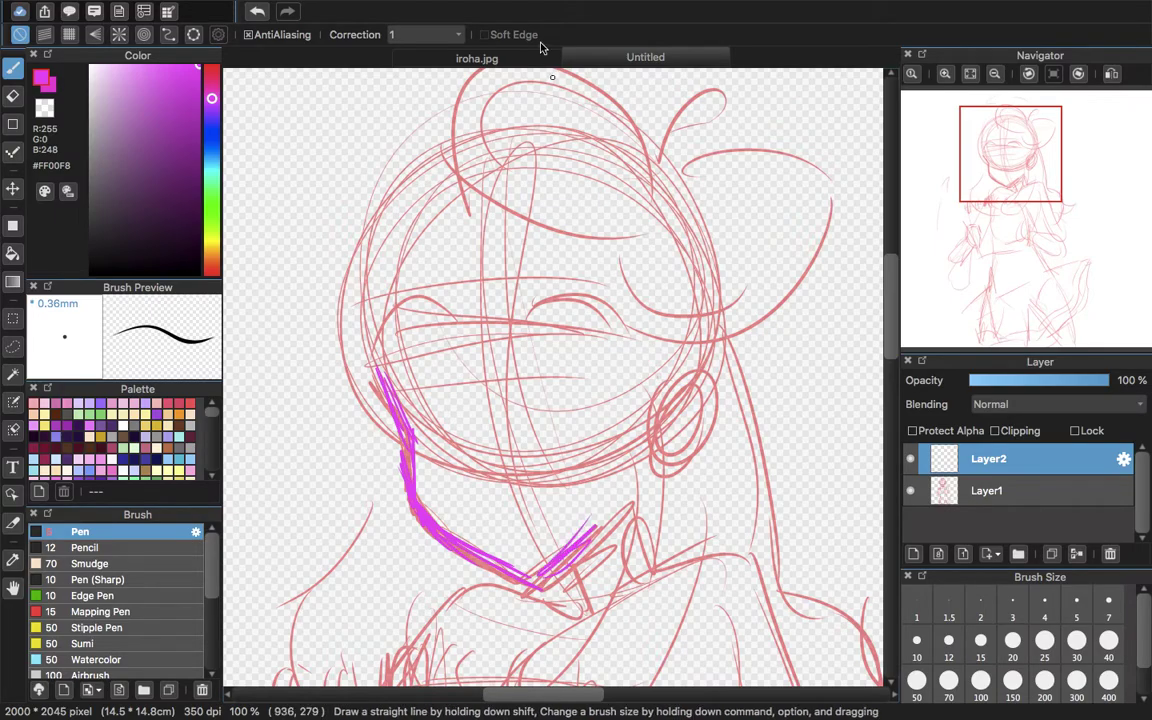
# - Draw the hair along the left side of the head as layered strands with jagged tips beside the cheek
pyautogui.click(496, 60)
pyautogui.click(575, 58)
pyautogui.moveTo(376, 212)
pyautogui.mouseDown()
pyautogui.moveTo(336, 332)
pyautogui.moveTo(345, 356)
pyautogui.mouseUp()
pyautogui.moveTo(345, 290)
pyautogui.mouseDown()
pyautogui.moveTo(356, 358)
pyautogui.moveTo(382, 389)
pyautogui.mouseUp()
pyautogui.moveTo(342, 354); pyautogui.dragTo(378, 380)
pyautogui.moveTo(344, 370)
pyautogui.mouseDown()
pyautogui.moveTo(413, 389)
pyautogui.moveTo(368, 257)
pyautogui.mouseUp()
pyautogui.moveTo(399, 382); pyautogui.dragTo(390, 257)
pyautogui.moveTo(390, 321); pyautogui.dragTo(409, 388)
pyautogui.moveTo(331, 342); pyautogui.dragTo(351, 385)
# - Draw pointed bangs across the forehead, ending in a strand that curves down the right side of the face
pyautogui.moveTo(388, 241); pyautogui.dragTo(432, 373)
pyautogui.moveTo(416, 327)
pyautogui.mouseDown()
pyautogui.moveTo(479, 390)
pyautogui.moveTo(486, 371)
pyautogui.moveTo(528, 362)
pyautogui.mouseUp()
pyautogui.moveTo(474, 288); pyautogui.dragTo(530, 355)
pyautogui.moveTo(484, 312)
pyautogui.mouseDown()
pyautogui.moveTo(532, 356)
pyautogui.moveTo(568, 353)
pyautogui.mouseUp()
pyautogui.moveTo(570, 353)
pyautogui.mouseDown()
pyautogui.moveTo(538, 284)
pyautogui.moveTo(618, 382)
pyautogui.mouseUp()
pyautogui.moveTo(595, 325); pyautogui.dragTo(636, 391)
pyautogui.moveTo(588, 314); pyautogui.dragTo(640, 396)
pyautogui.moveTo(616, 355); pyautogui.dragTo(648, 438)
# - Draw the long right-side hair sweeping down past the chin to a pointed tip on the chest
pyautogui.moveTo(1032, 178)
pyautogui.mouseDown()
pyautogui.moveTo(1021, 159)
pyautogui.moveTo(969, 222)
pyautogui.mouseUp()
pyautogui.moveTo(652, 140)
pyautogui.mouseDown()
pyautogui.moveTo(610, 318)
pyautogui.moveTo(525, 386)
pyautogui.moveTo(540, 442)
pyautogui.mouseUp()
pyautogui.moveTo(560, 378); pyautogui.dragTo(532, 474)
pyautogui.moveTo(530, 454)
pyautogui.mouseDown()
pyautogui.moveTo(583, 411)
pyautogui.moveTo(667, 292)
pyautogui.moveTo(679, 203)
pyautogui.moveTo(665, 312)
pyautogui.mouseUp()
pyautogui.moveTo(701, 138)
pyautogui.mouseDown()
pyautogui.moveTo(728, 292)
pyautogui.moveTo(568, 458)
pyautogui.moveTo(645, 427)
pyautogui.mouseUp()
pyautogui.moveTo(705, 140)
pyautogui.mouseDown()
pyautogui.moveTo(743, 260)
pyautogui.moveTo(594, 436)
pyautogui.moveTo(748, 357)
pyautogui.moveTo(776, 256)
pyautogui.moveTo(782, 308)
pyautogui.mouseUp()
# - Outline the hair's upper right side and crown with light strokes, adding a thin strand down the forehead
pyautogui.moveTo(1010, 205)
pyautogui.mouseDown()
pyautogui.moveTo(993, 191)
pyautogui.moveTo(1018, 174)
pyautogui.mouseUp()
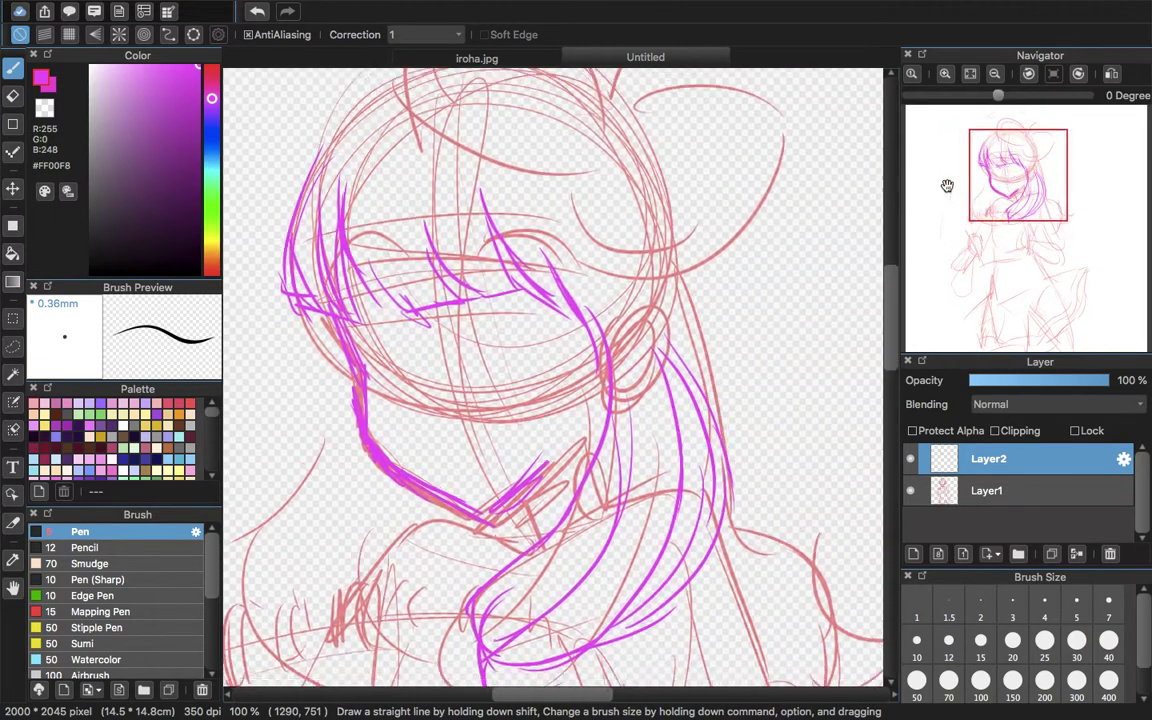
pyautogui.moveTo(596, 188); pyautogui.dragTo(684, 331)
pyautogui.moveTo(637, 225); pyautogui.dragTo(705, 384)
pyautogui.moveTo(653, 272); pyautogui.dragTo(703, 392)
pyautogui.moveTo(1017, 170); pyautogui.dragTo(990, 140)
pyautogui.moveTo(660, 306); pyautogui.dragTo(738, 332)
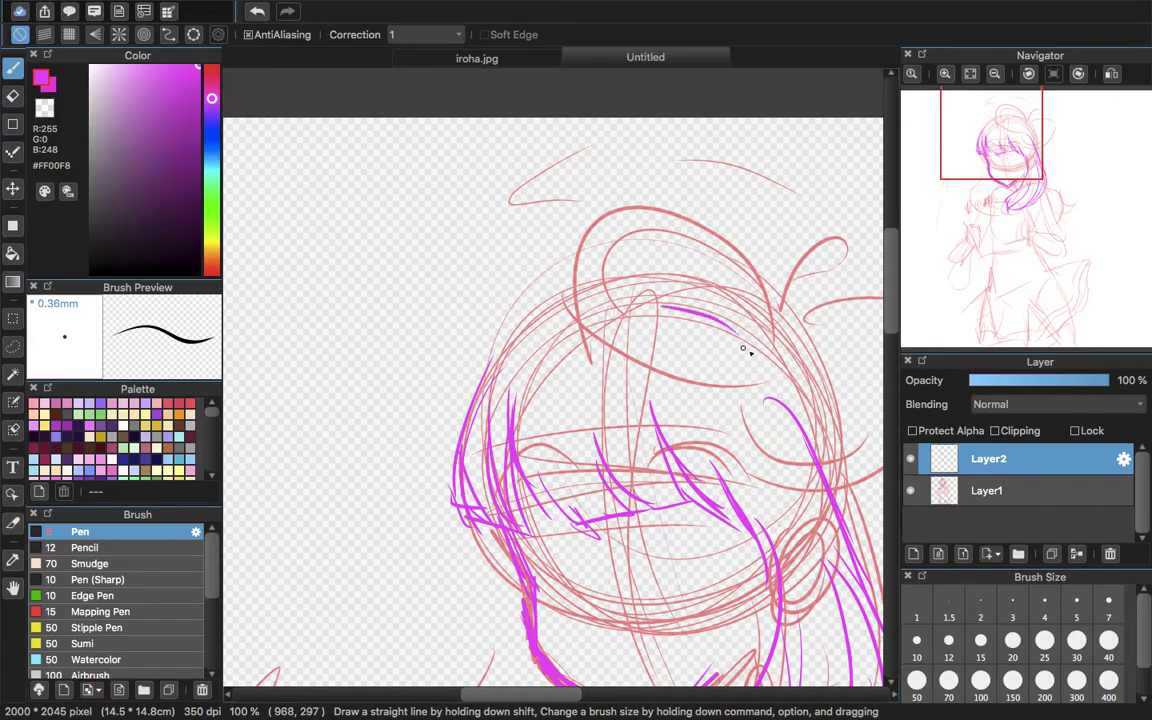
pyautogui.moveTo(598, 312); pyautogui.dragTo(535, 318)
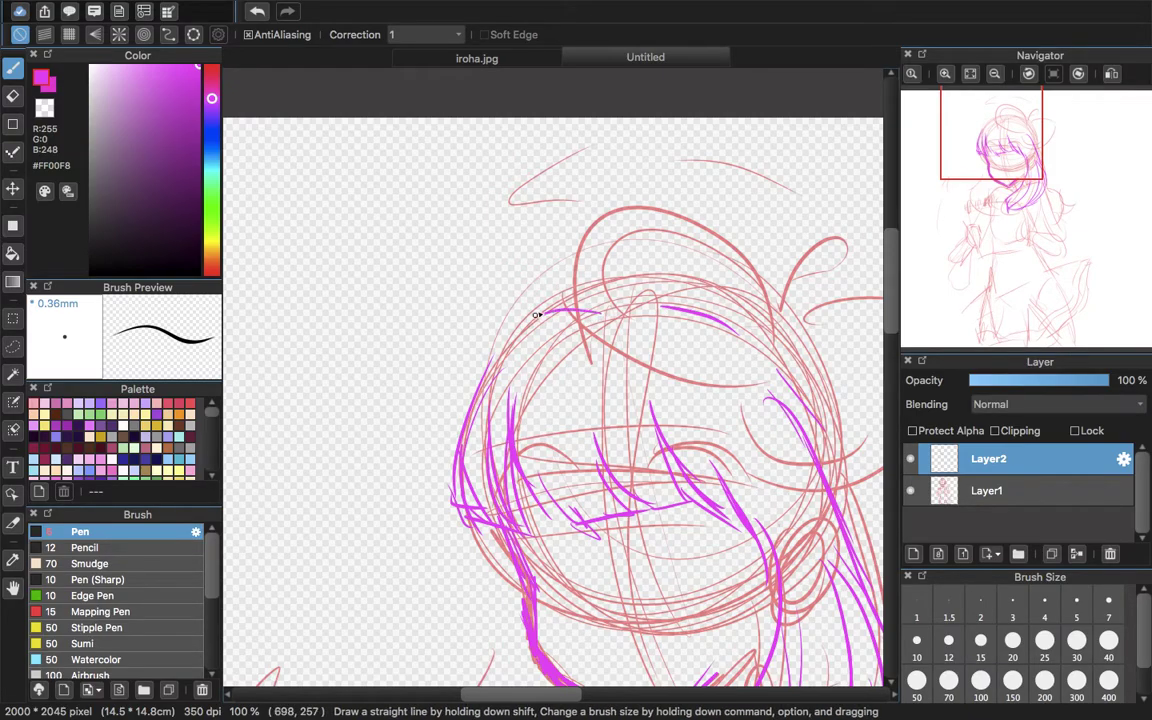
pyautogui.moveTo(655, 297); pyautogui.dragTo(748, 322)
pyautogui.moveTo(652, 335); pyautogui.dragTo(699, 406)
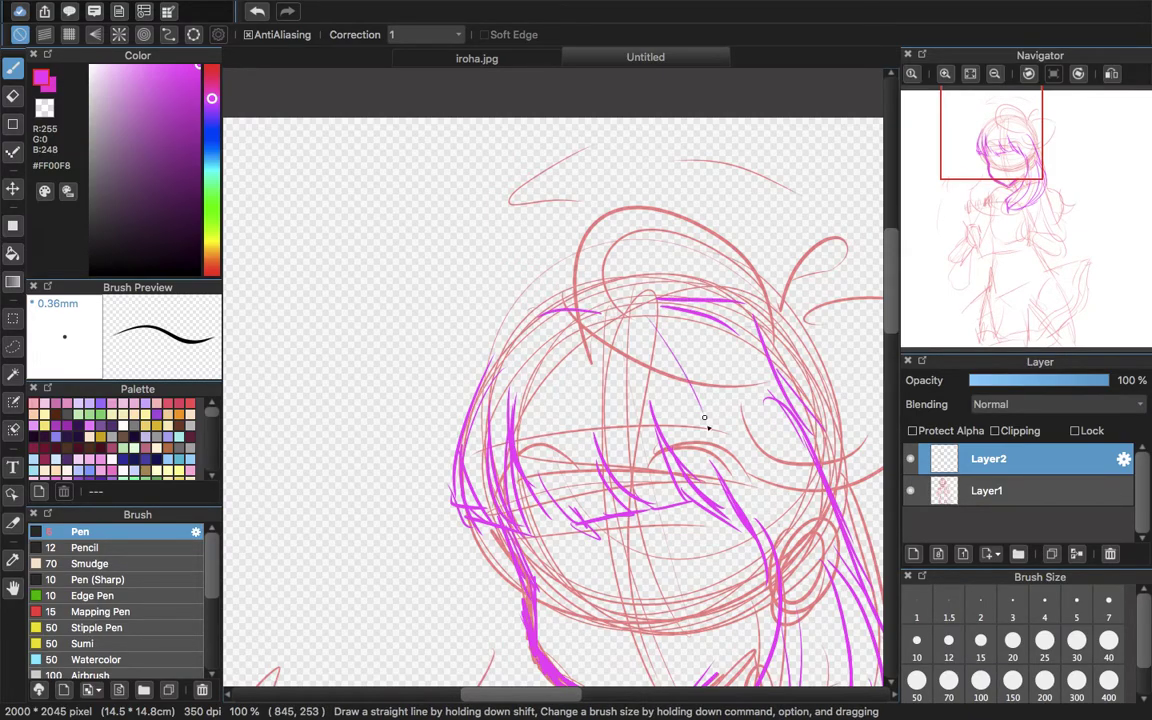
pyautogui.moveTo(617, 306); pyautogui.dragTo(561, 305)
# - Draw the long left hair lock bulging out below the cheek, with inner strands and a small curl at its end
pyautogui.moveTo(980, 186)
pyautogui.mouseDown()
pyautogui.moveTo(998, 195)
pyautogui.moveTo(1000, 183)
pyautogui.mouseUp()
pyautogui.moveTo(447, 330)
pyautogui.mouseDown()
pyautogui.moveTo(365, 470)
pyautogui.moveTo(432, 556)
pyautogui.mouseUp()
pyautogui.click(484, 50)
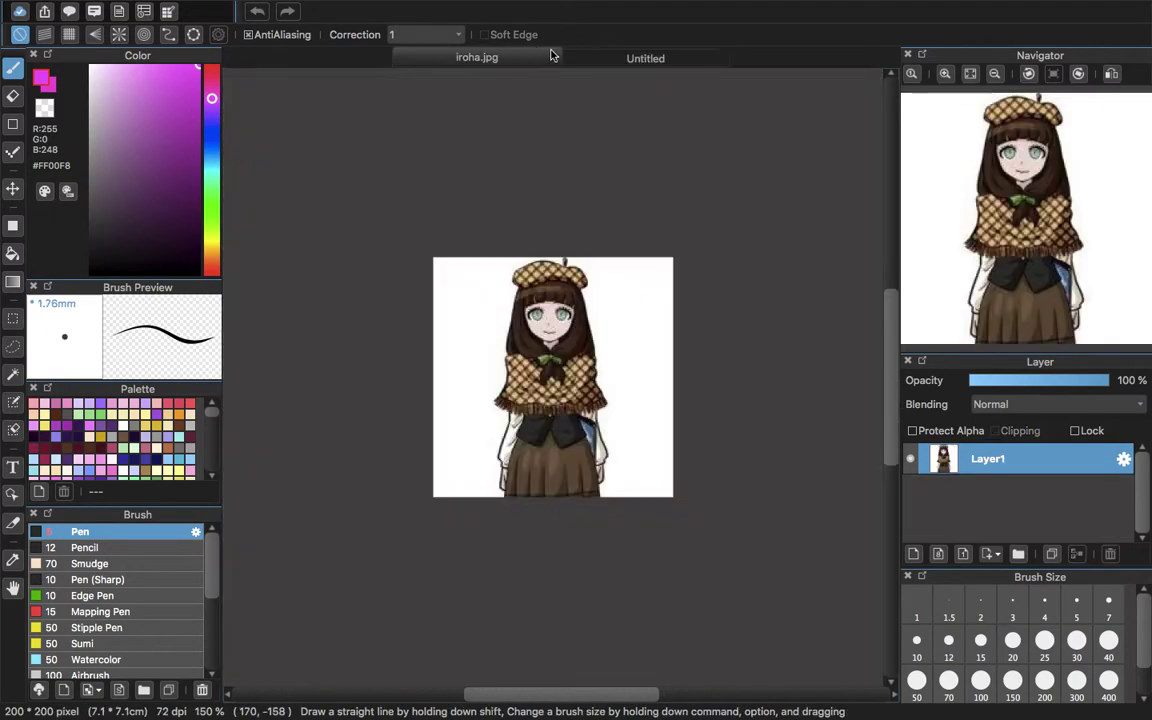
pyautogui.click(585, 50)
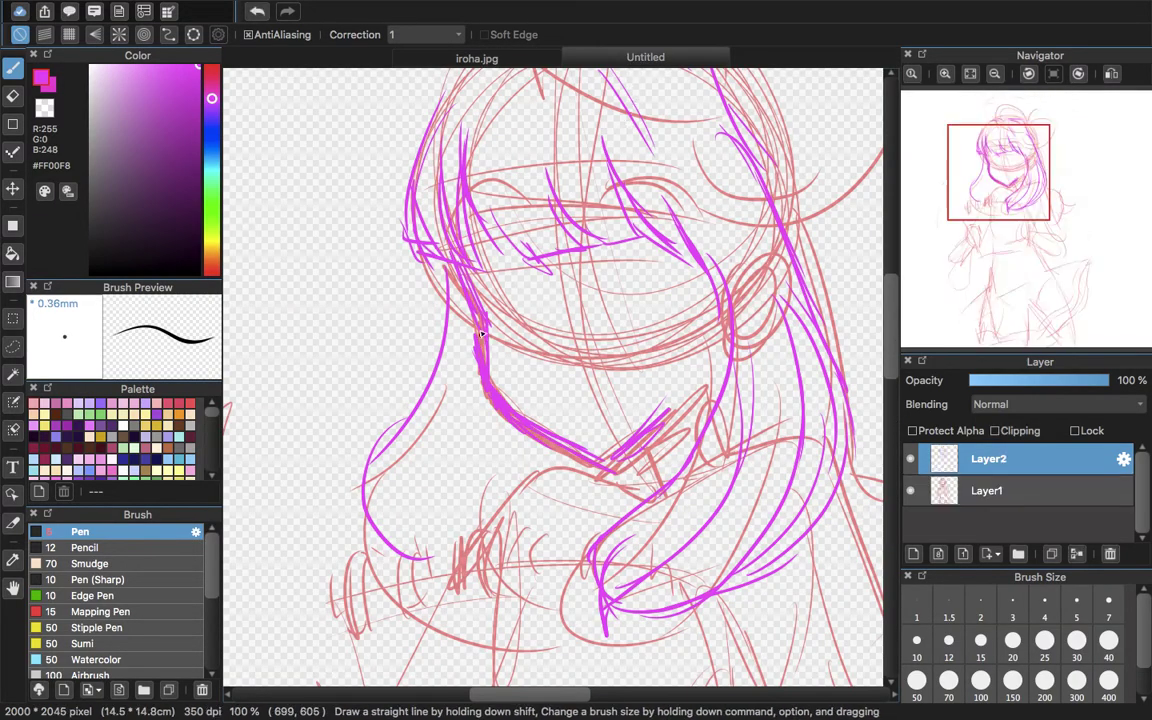
pyautogui.moveTo(475, 319); pyautogui.dragTo(486, 352)
pyautogui.moveTo(443, 262)
pyautogui.mouseDown()
pyautogui.moveTo(393, 393)
pyautogui.moveTo(408, 371)
pyautogui.moveTo(391, 545)
pyautogui.mouseUp()
pyautogui.moveTo(481, 391)
pyautogui.mouseDown()
pyautogui.moveTo(460, 504)
pyautogui.moveTo(438, 531)
pyautogui.mouseUp()
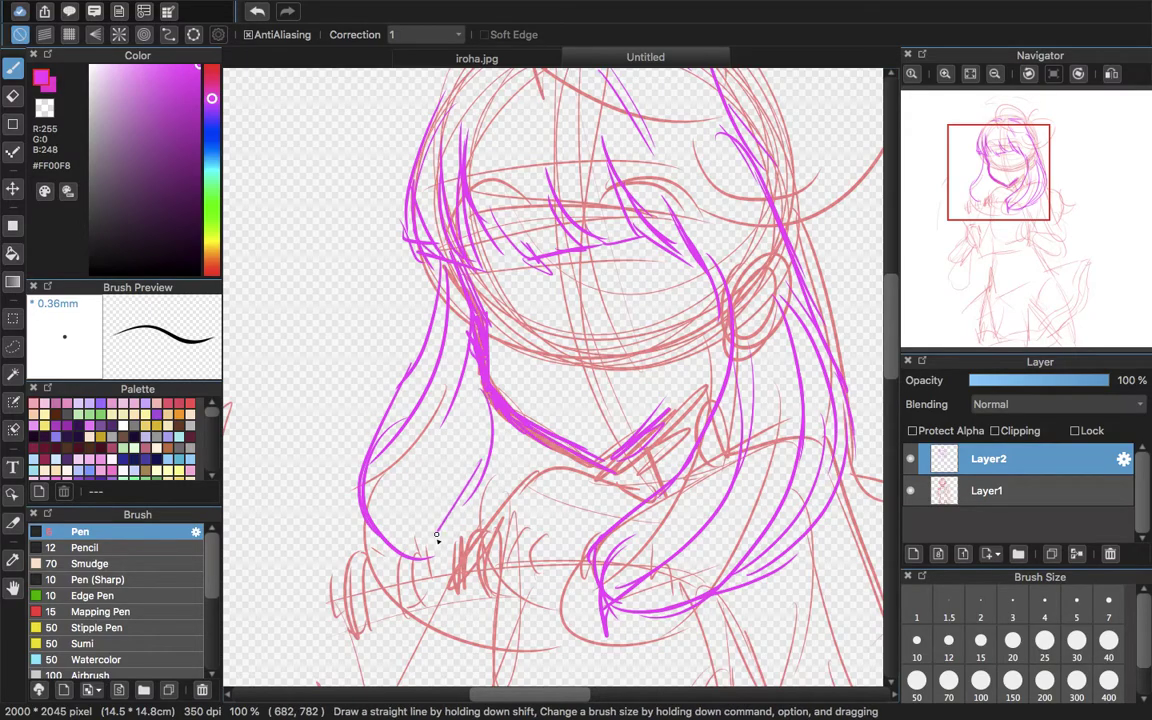
pyautogui.moveTo(513, 433)
pyautogui.mouseDown()
pyautogui.moveTo(457, 523)
pyautogui.moveTo(467, 512)
pyautogui.moveTo(495, 541)
pyautogui.moveTo(461, 535)
pyautogui.moveTo(455, 565)
pyautogui.mouseUp()
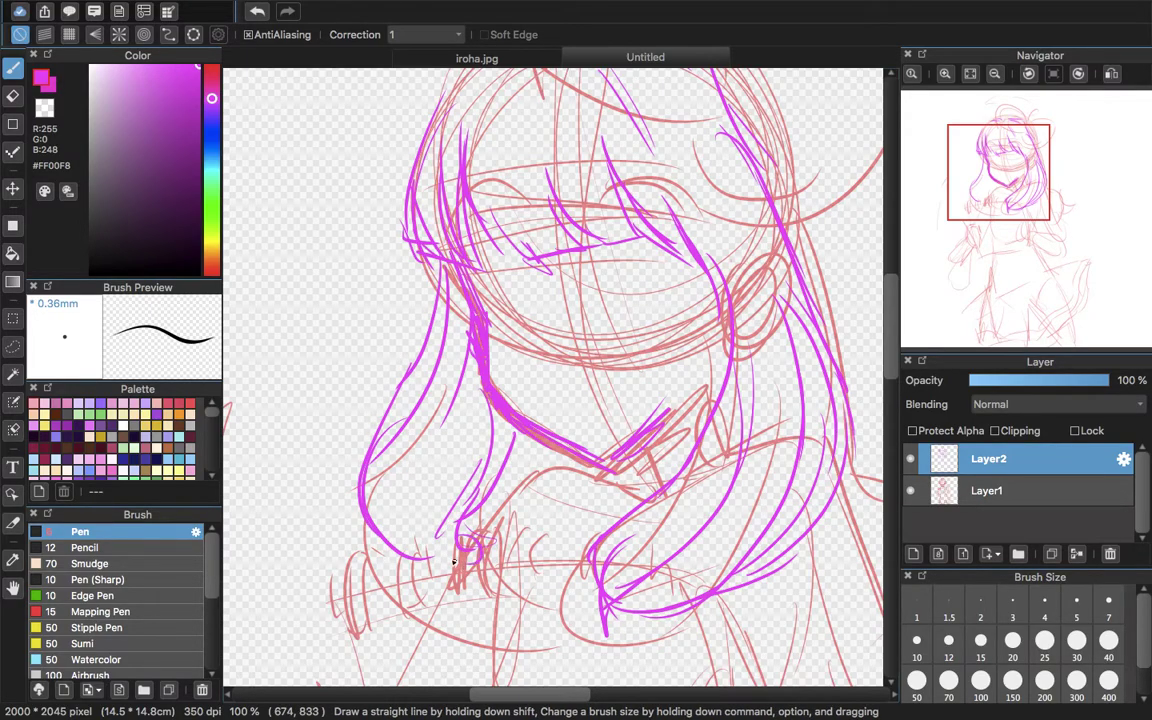
# - Examine the collar, green bow and plaid shawl in an enlarged view of the iroha.jpg reference
pyautogui.moveTo(965, 180); pyautogui.dragTo(1005, 198)
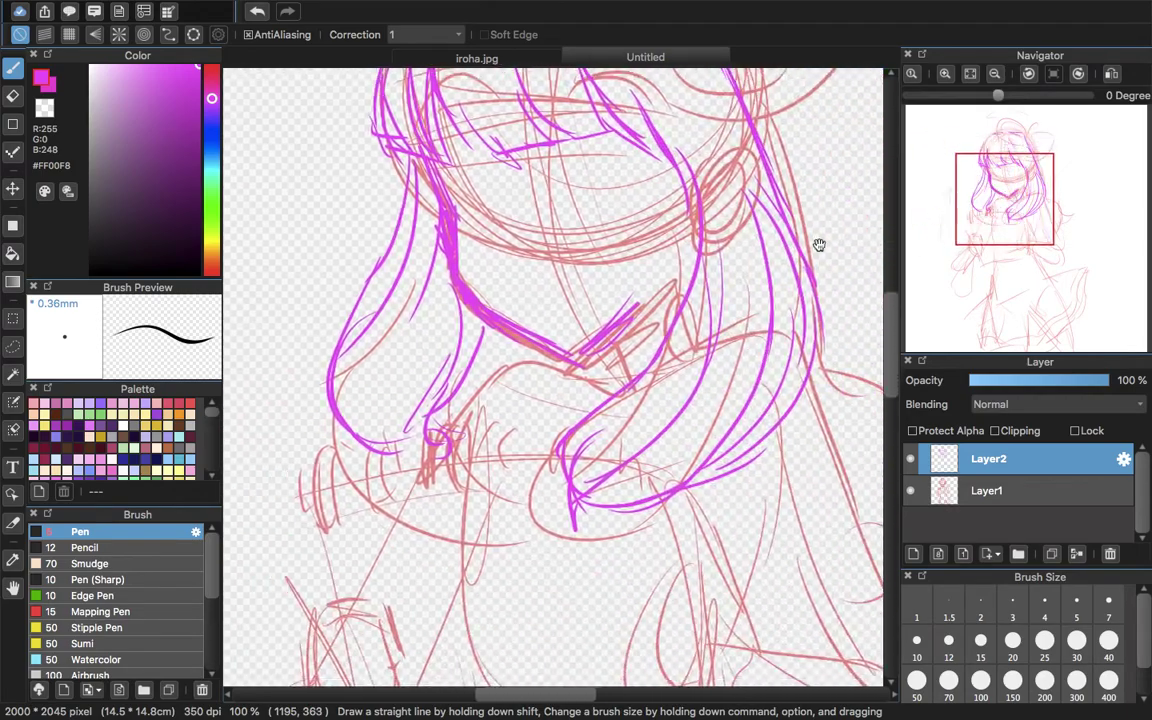
pyautogui.click(475, 55)
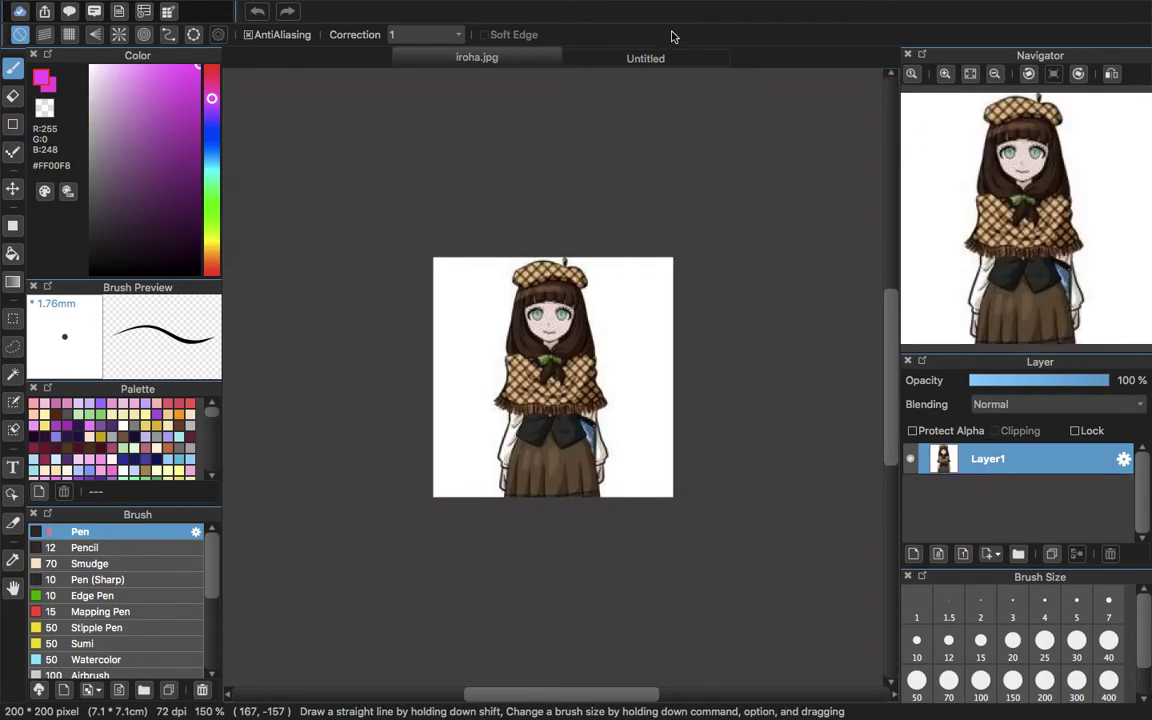
pyautogui.click(657, 59)
pyautogui.moveTo(1012, 205); pyautogui.dragTo(1042, 225)
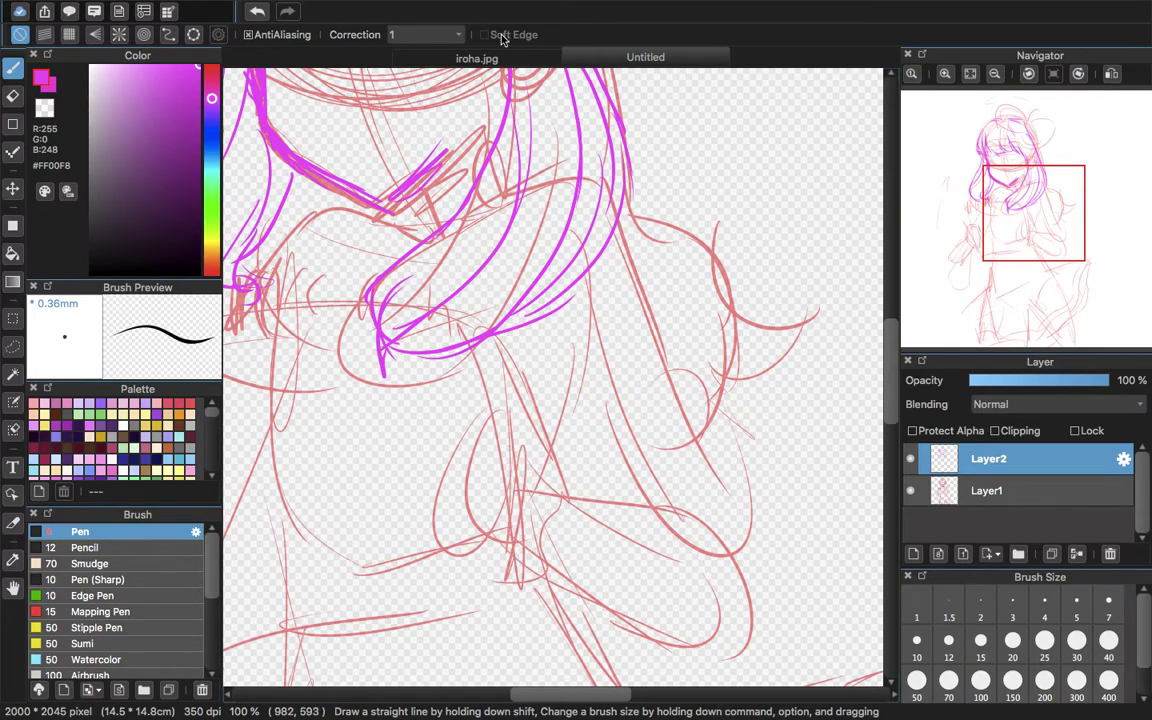
pyautogui.click(458, 56)
pyautogui.click(946, 74)
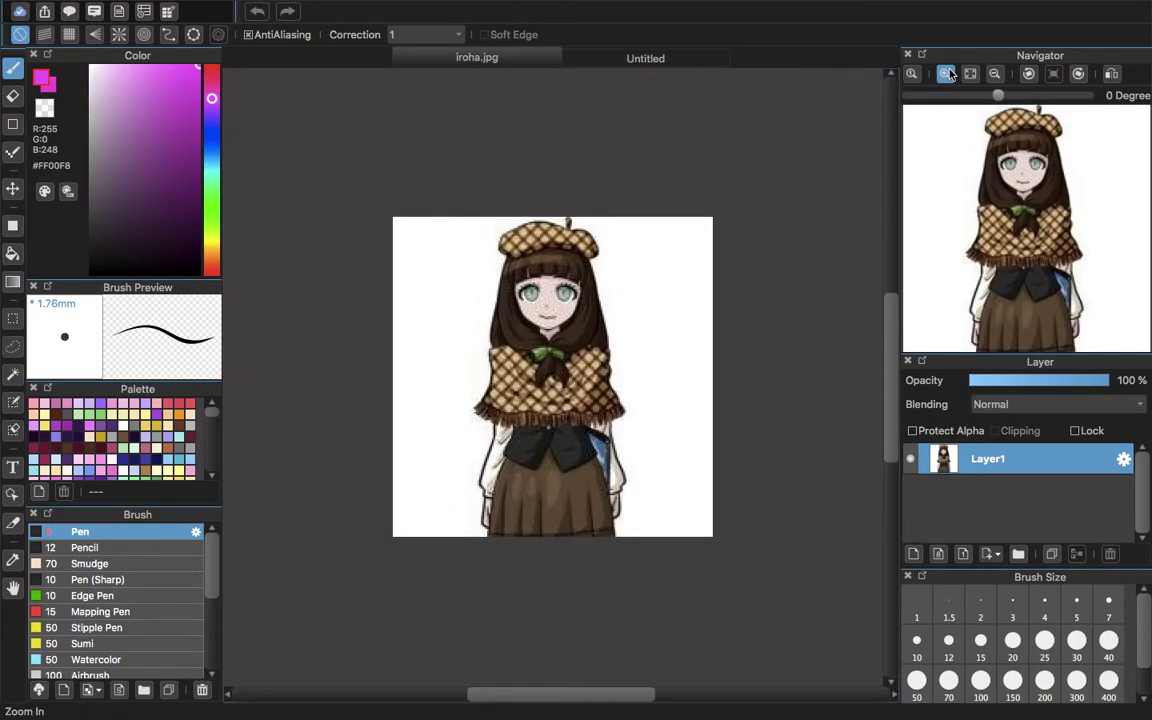
pyautogui.click(949, 75)
pyautogui.click(949, 75)
pyautogui.moveTo(614, 222); pyautogui.dragTo(600, 240)
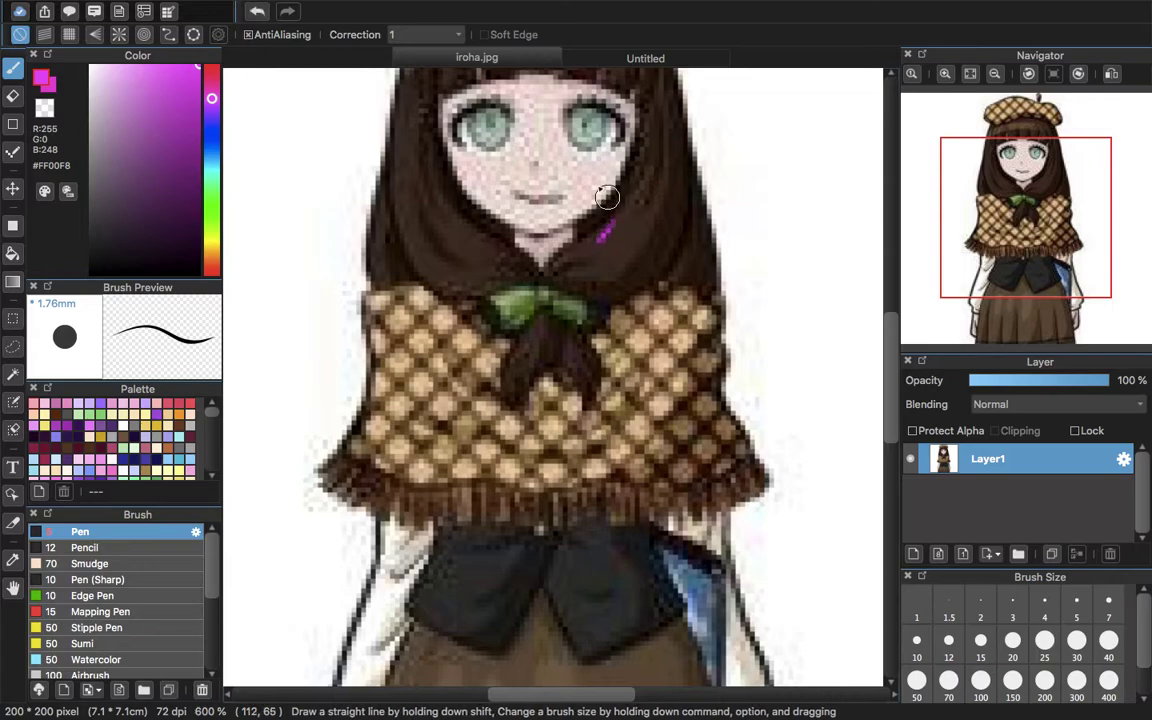
pyautogui.click(256, 11)
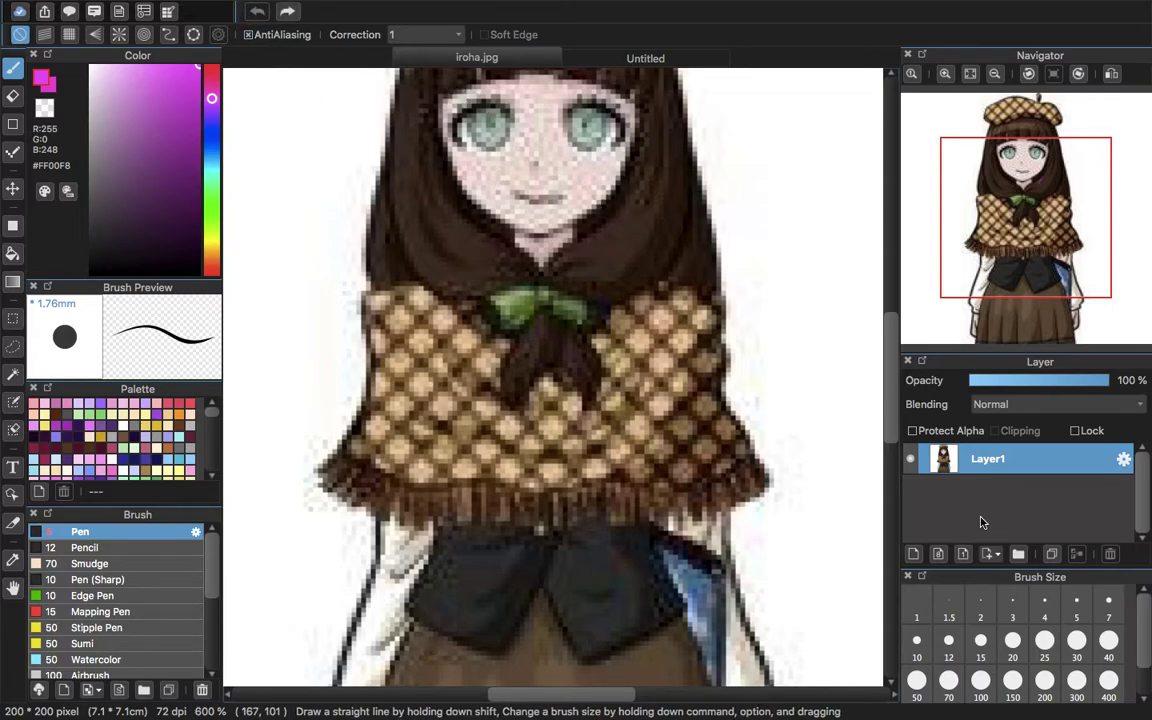
# - Add a layer to iroha.jpg, draw a magenta arrow toward the collar above the bow, and start a handwritten note beside it
pyautogui.click(913, 553)
pyautogui.moveTo(610, 205)
pyautogui.mouseDown()
pyautogui.moveTo(597, 222)
pyautogui.moveTo(643, 260)
pyautogui.moveTo(656, 222)
pyautogui.mouseUp()
pyautogui.moveTo(1040, 173); pyautogui.dragTo(1064, 167)
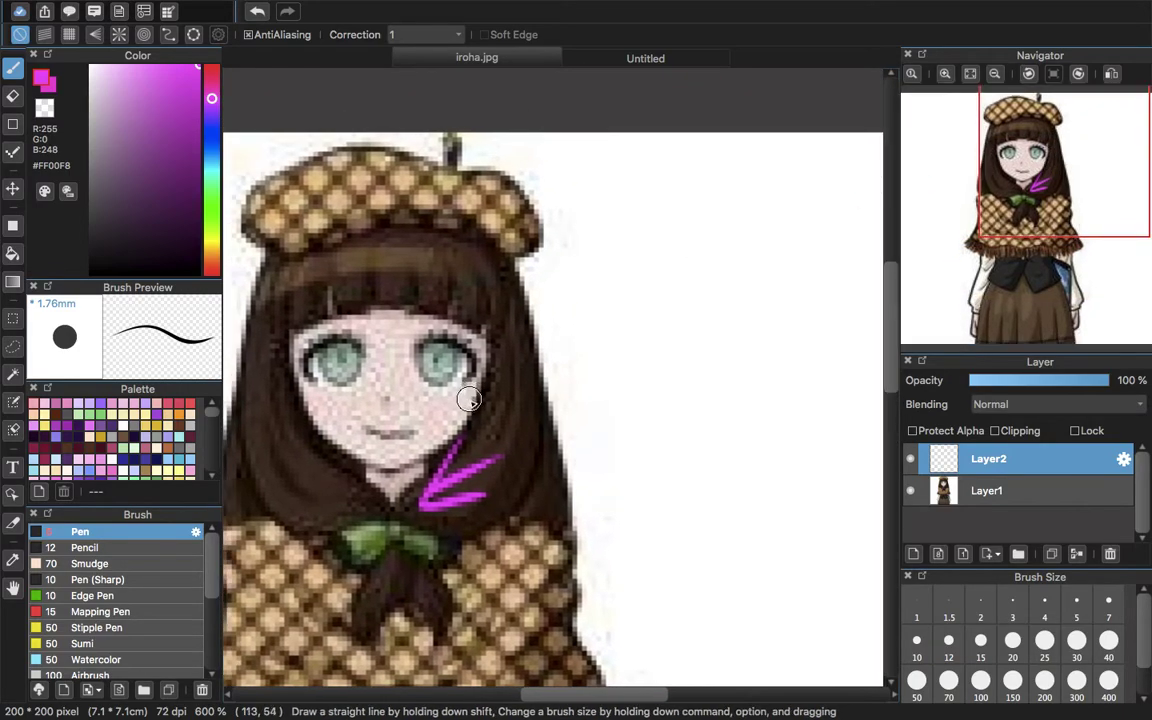
pyautogui.moveTo(497, 388); pyautogui.dragTo(525, 456)
pyautogui.moveTo(527, 356); pyautogui.dragTo(470, 400)
pyautogui.moveTo(526, 378)
pyautogui.mouseDown()
pyautogui.moveTo(559, 443)
pyautogui.moveTo(551, 395)
pyautogui.moveTo(627, 411)
pyautogui.mouseUp()
pyautogui.click(587, 357)
pyautogui.moveTo(651, 353)
pyautogui.mouseDown()
pyautogui.moveTo(675, 373)
pyautogui.moveTo(661, 403)
pyautogui.mouseUp()
pyautogui.moveTo(707, 336)
pyautogui.mouseDown()
pyautogui.moveTo(769, 314)
pyautogui.moveTo(773, 344)
pyautogui.mouseUp()
pyautogui.moveTo(1041, 187); pyautogui.dragTo(1049, 190)
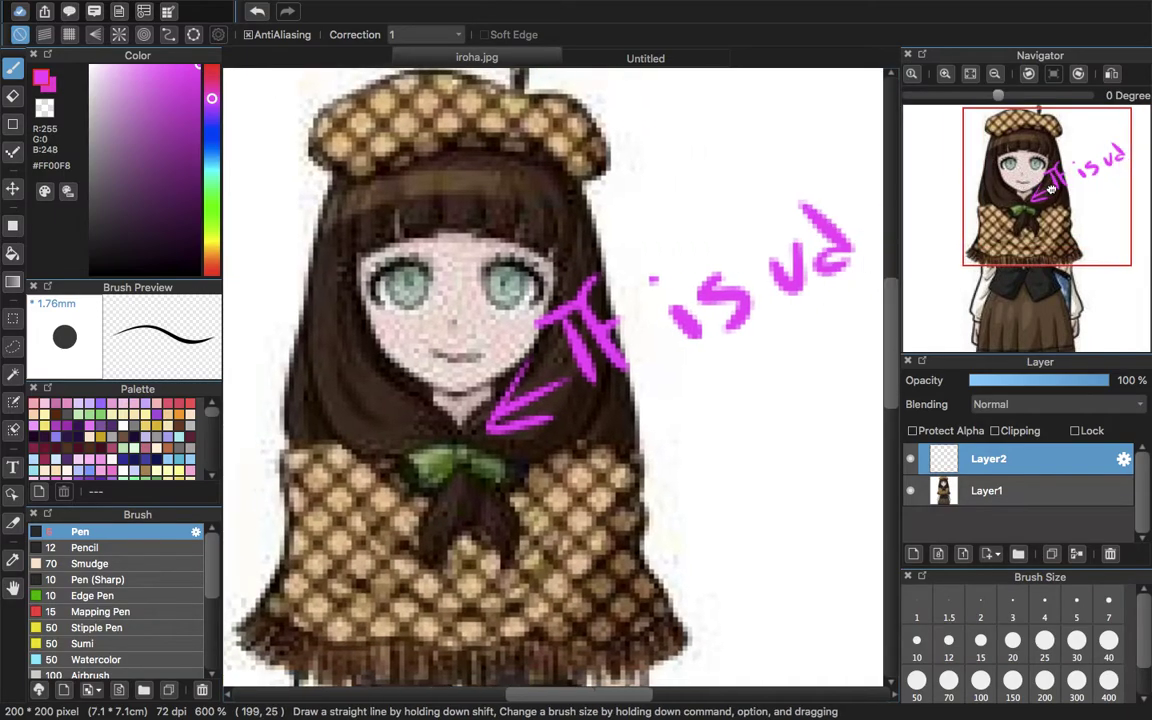
# - Undo the note's last two letters and finish it by handwriting "under there?!" below on two lines
pyautogui.click(259, 12)
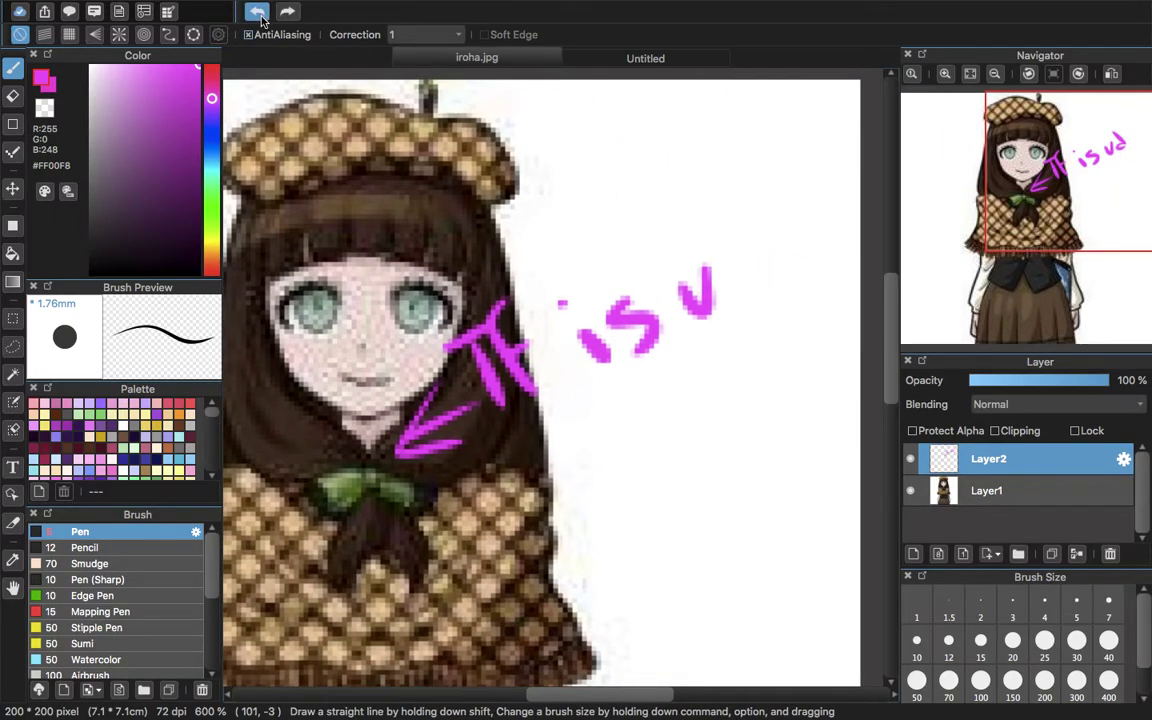
pyautogui.click(259, 12)
pyautogui.moveTo(520, 418)
pyautogui.mouseDown()
pyautogui.moveTo(553, 442)
pyautogui.moveTo(610, 450)
pyautogui.moveTo(663, 401)
pyautogui.moveTo(674, 416)
pyautogui.moveTo(704, 391)
pyautogui.moveTo(716, 352)
pyautogui.mouseUp()
pyautogui.moveTo(578, 498)
pyautogui.mouseDown()
pyautogui.moveTo(594, 534)
pyautogui.moveTo(679, 475)
pyautogui.moveTo(687, 496)
pyautogui.moveTo(707, 485)
pyautogui.moveTo(748, 434)
pyautogui.moveTo(786, 455)
pyautogui.mouseUp()
pyautogui.click(790, 462)
pyautogui.moveTo(815, 356); pyautogui.dragTo(811, 425)
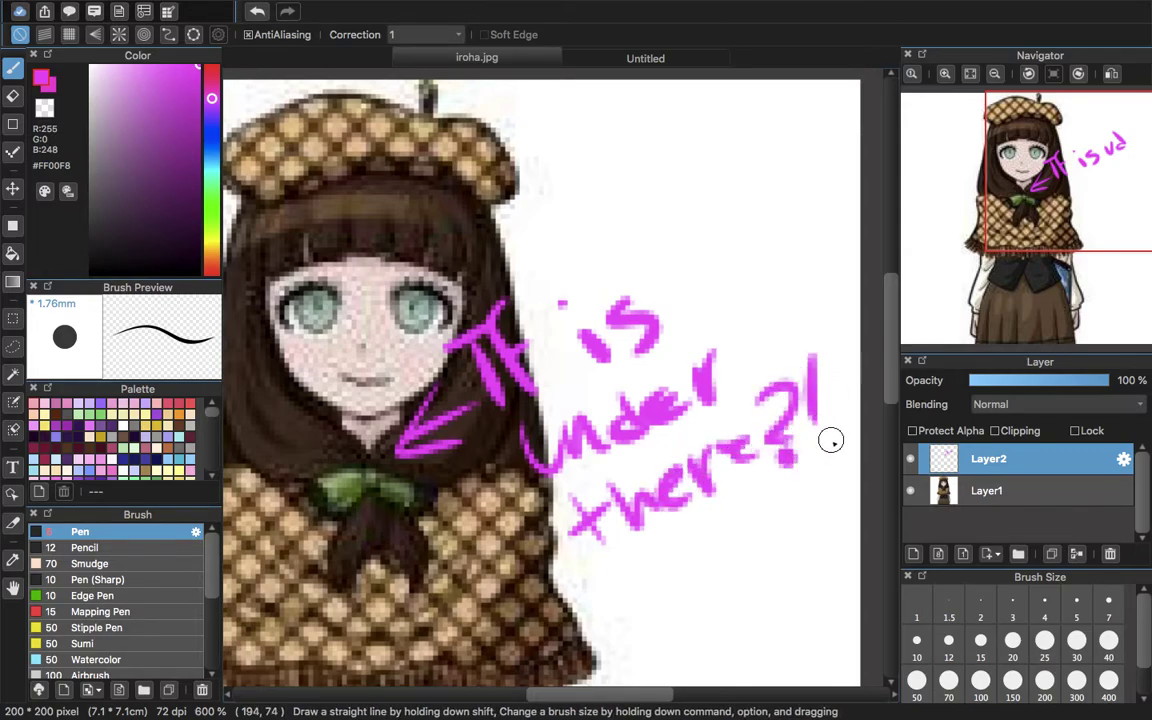
# - On the Untitled canvas, add an inner strand below the chin to the left hair lock and a wavy curl along its lower end
pyautogui.click(600, 58)
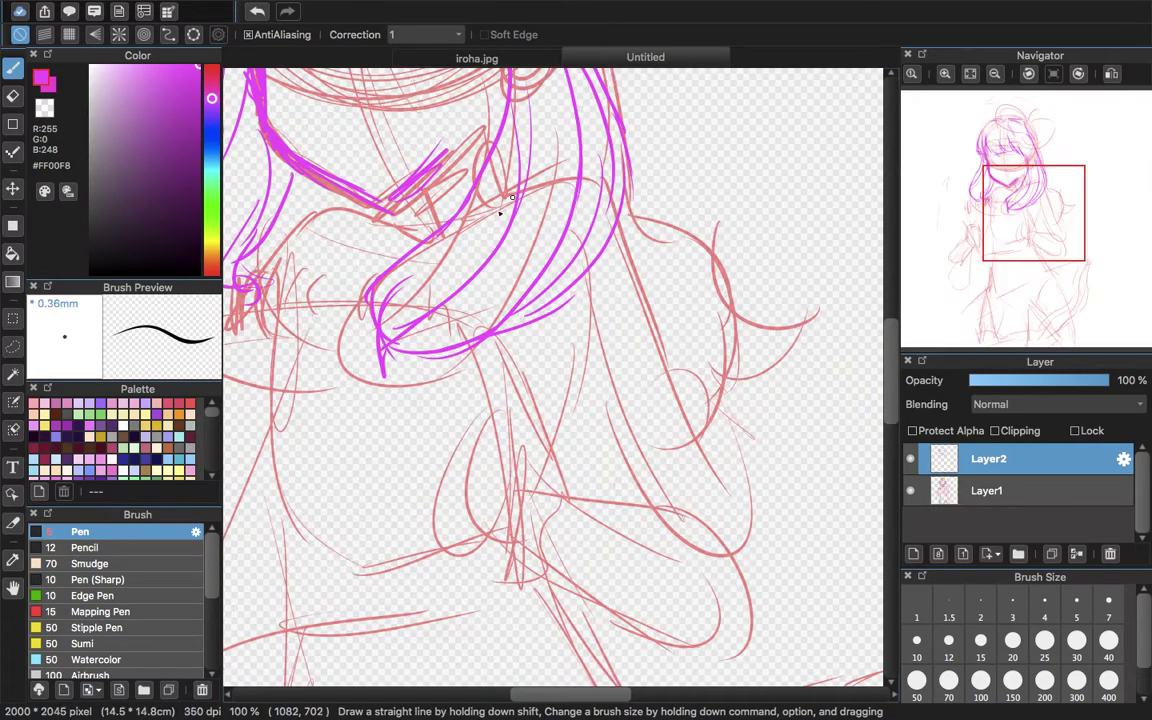
pyautogui.scroll(6, 643, 305)
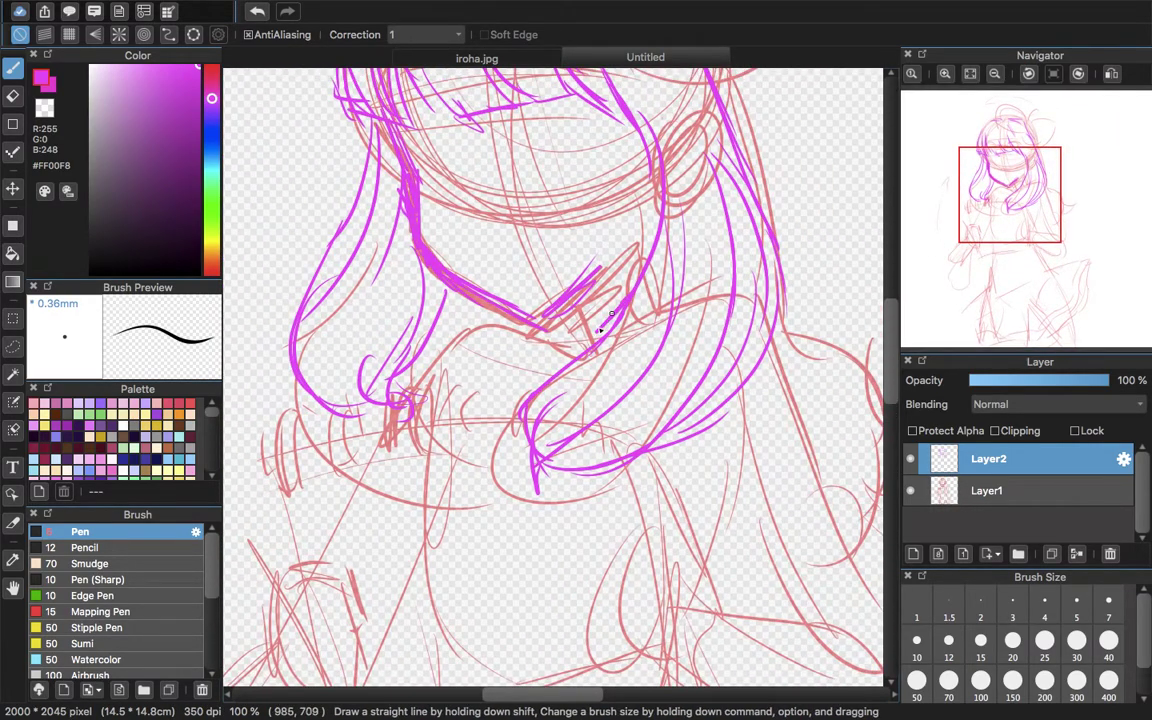
pyautogui.moveTo(432, 280); pyautogui.dragTo(417, 403)
pyautogui.moveTo(416, 390)
pyautogui.mouseDown()
pyautogui.moveTo(454, 401)
pyautogui.moveTo(465, 430)
pyautogui.mouseUp()
pyautogui.moveTo(333, 409)
pyautogui.mouseDown()
pyautogui.moveTo(487, 415)
pyautogui.moveTo(453, 428)
pyautogui.mouseUp()
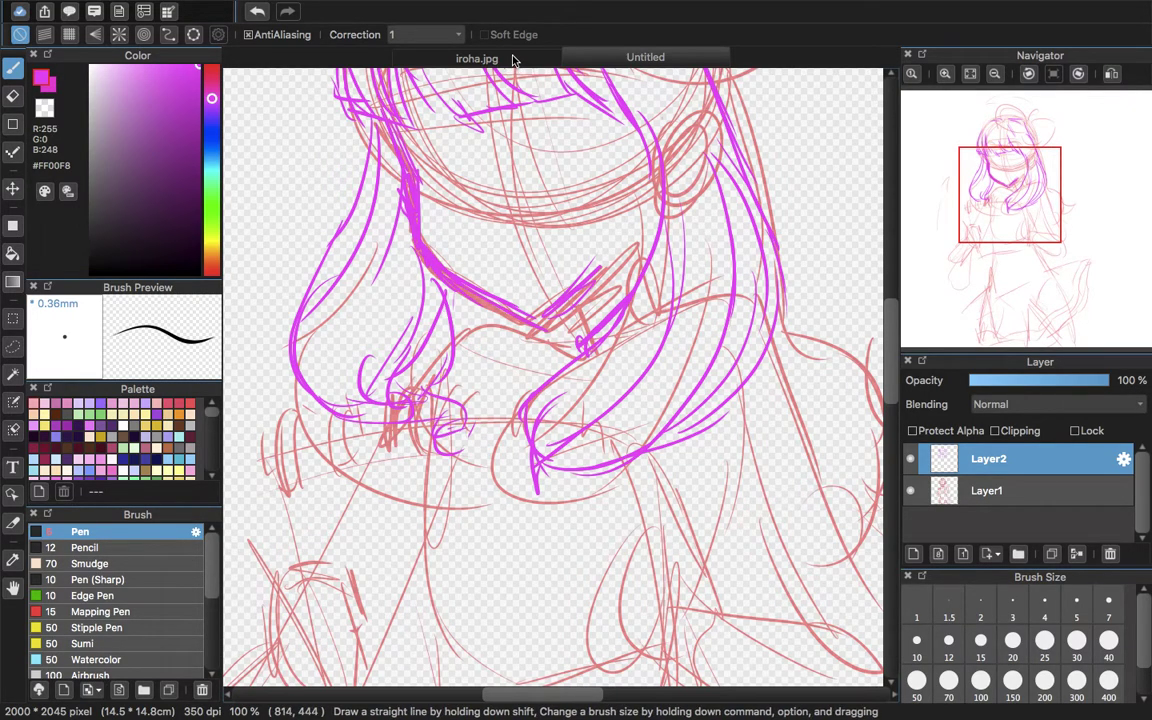
# - Sketch the collar and its dark knot under the chin, extending the neckline to the left hair lock
pyautogui.click(512, 58)
pyautogui.click(605, 60)
pyautogui.moveTo(530, 339); pyautogui.dragTo(540, 350)
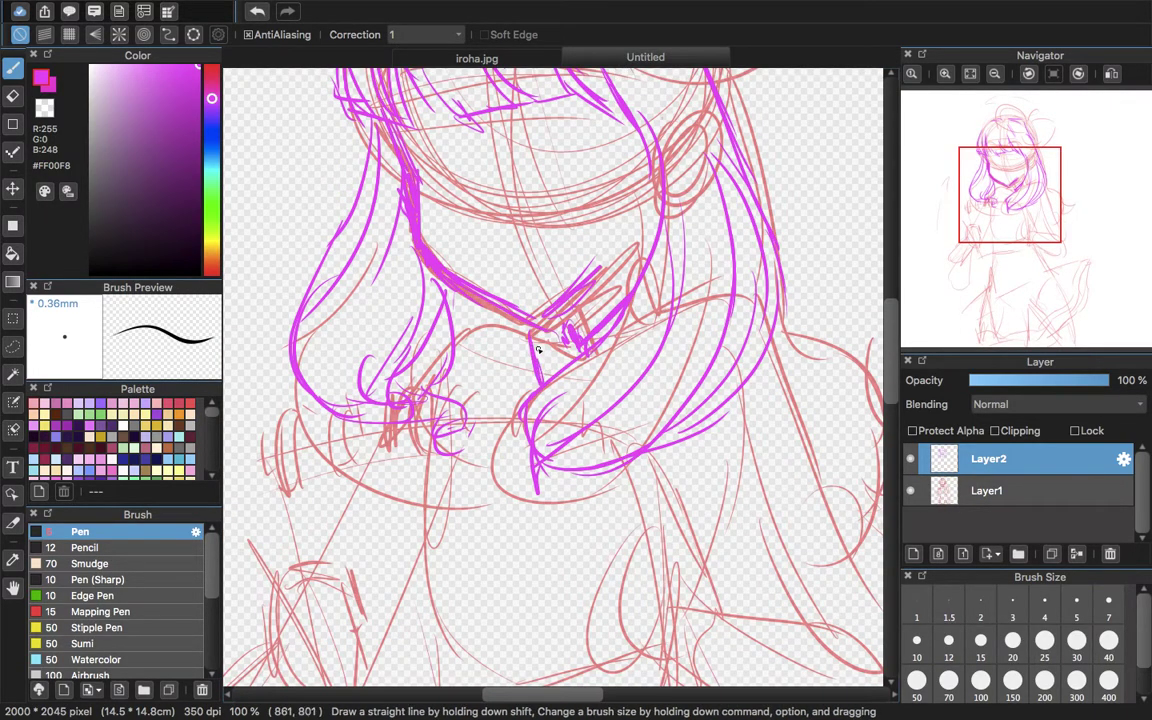
pyautogui.moveTo(993, 213); pyautogui.dragTo(996, 217)
pyautogui.moveTo(619, 264)
pyautogui.mouseDown()
pyautogui.moveTo(619, 313)
pyautogui.moveTo(613, 268)
pyautogui.moveTo(540, 281)
pyautogui.moveTo(502, 330)
pyautogui.mouseUp()
pyautogui.moveTo(512, 326)
pyautogui.mouseDown()
pyautogui.moveTo(558, 264)
pyautogui.moveTo(632, 266)
pyautogui.mouseUp()
pyautogui.moveTo(540, 264); pyautogui.dragTo(490, 328)
# - Draw the shawl's right shoulder flaring to a point, with a slanted lower edge and ragged fringe based on the reference
pyautogui.moveTo(990, 206); pyautogui.dragTo(1038, 218)
pyautogui.moveTo(592, 218)
pyautogui.mouseDown()
pyautogui.moveTo(652, 308)
pyautogui.moveTo(698, 318)
pyautogui.moveTo(687, 322)
pyautogui.moveTo(712, 347)
pyautogui.mouseUp()
pyautogui.click(499, 60)
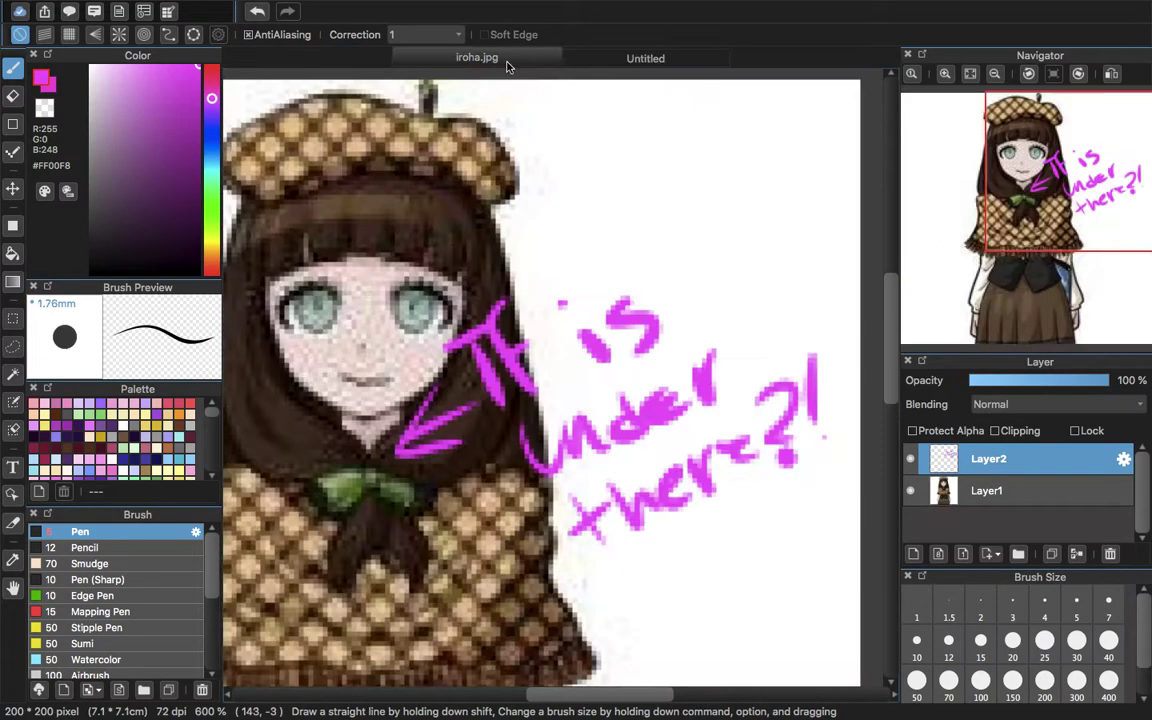
pyautogui.moveTo(1048, 184); pyautogui.dragTo(1031, 241)
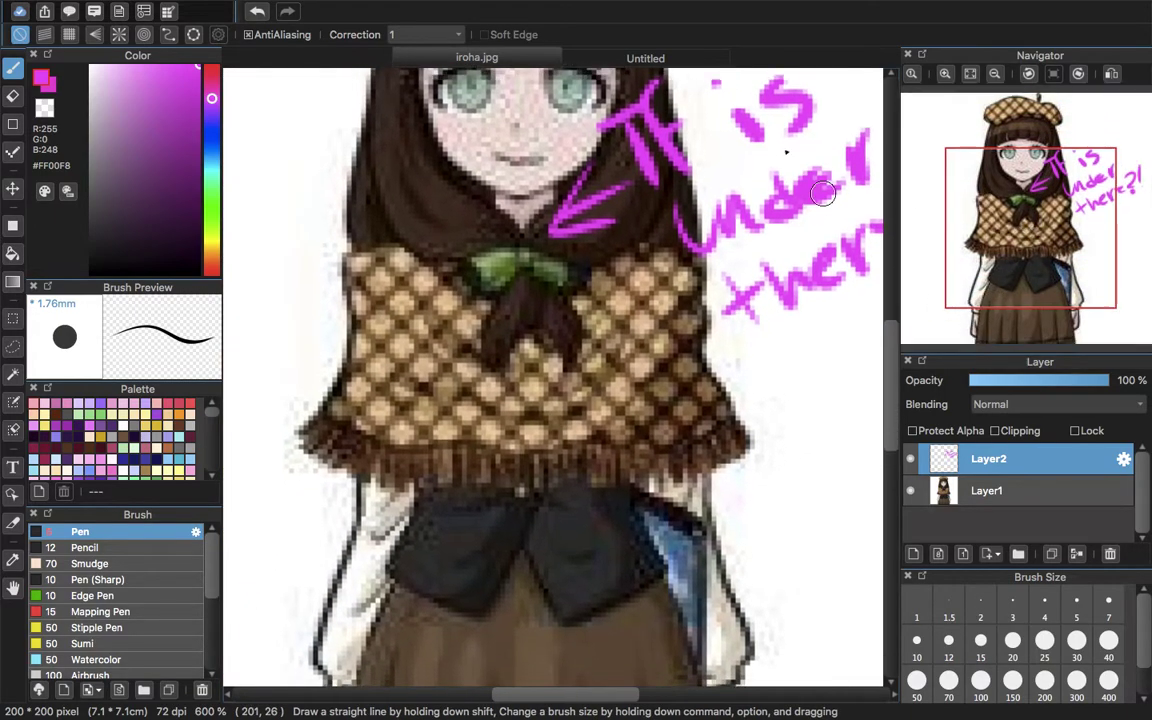
pyautogui.click(672, 59)
pyautogui.moveTo(684, 378)
pyautogui.mouseDown()
pyautogui.moveTo(614, 442)
pyautogui.moveTo(545, 478)
pyautogui.mouseUp()
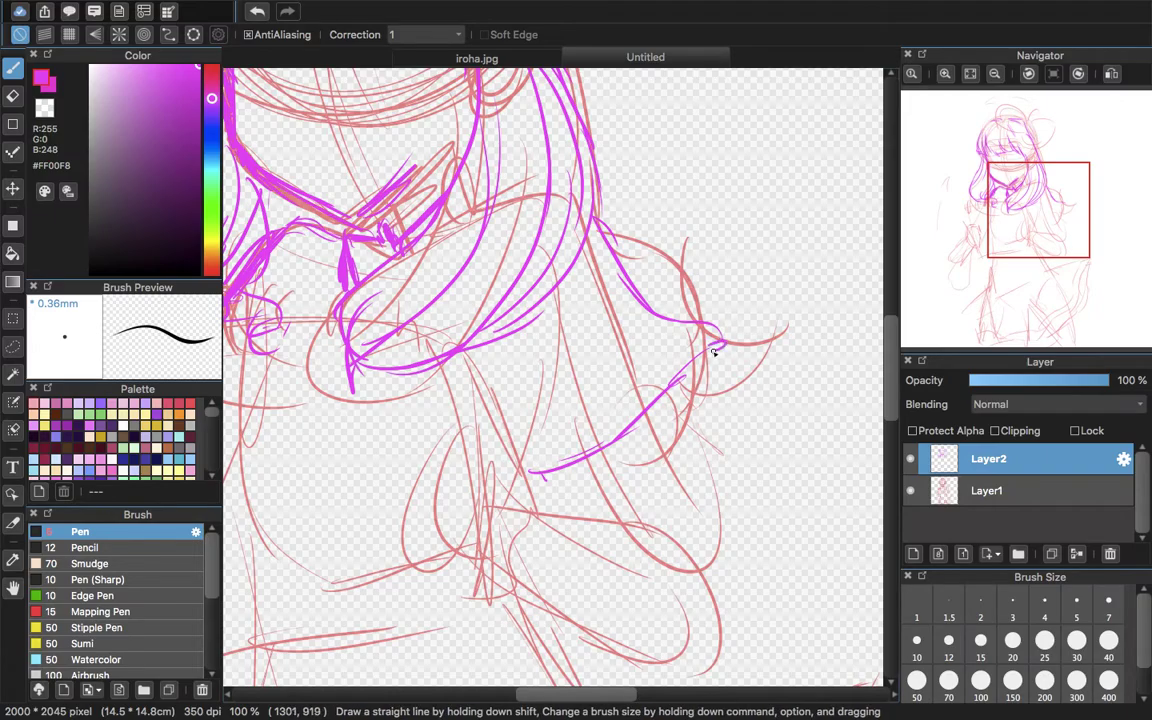
pyautogui.moveTo(720, 344); pyautogui.dragTo(580, 468)
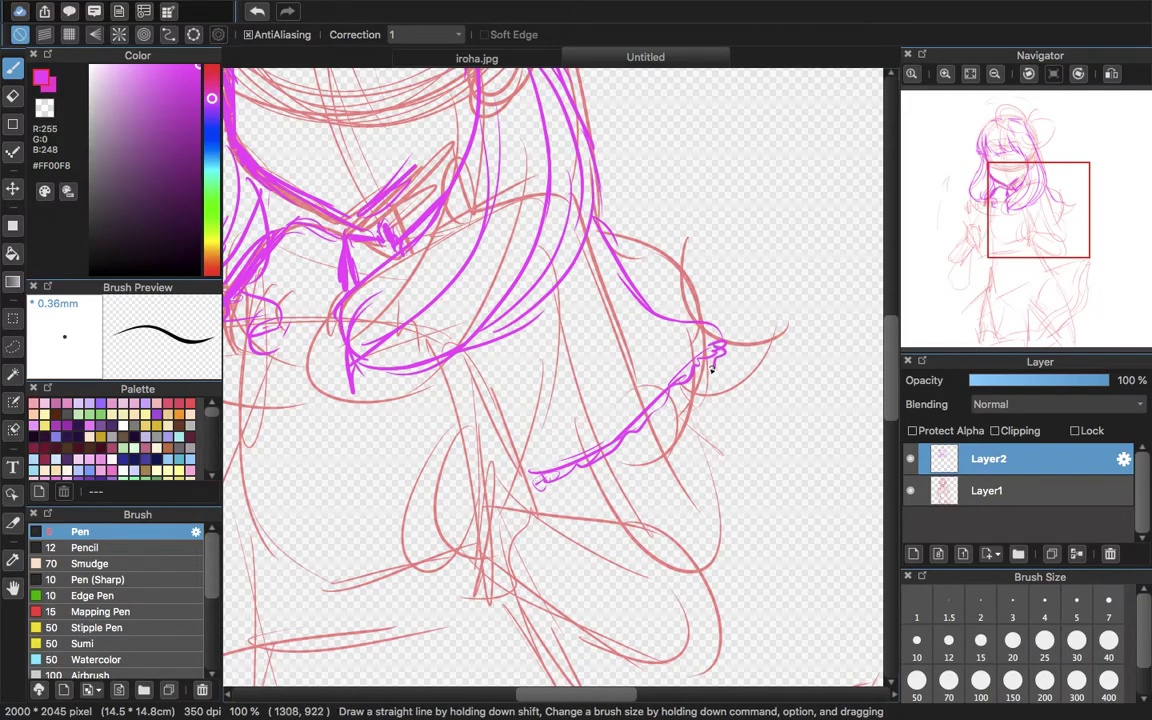
# - Add a long outer hair strand down the right side and a short stroke near the shawl's corner
pyautogui.moveTo(1021, 193)
pyautogui.mouseDown()
pyautogui.moveTo(1016, 239)
pyautogui.moveTo(1045, 168)
pyautogui.mouseUp()
pyautogui.moveTo(530, 254)
pyautogui.mouseDown()
pyautogui.moveTo(595, 470)
pyautogui.moveTo(585, 520)
pyautogui.mouseUp()
pyautogui.moveTo(1036, 192); pyautogui.dragTo(1037, 238)
pyautogui.moveTo(655, 244)
pyautogui.mouseDown()
pyautogui.moveTo(720, 249)
pyautogui.moveTo(664, 323)
pyautogui.mouseUp()
# - Thicken the hair strand framing the right side of the face with repeated strokes down to the collar
pyautogui.moveTo(993, 224); pyautogui.dragTo(998, 170)
pyautogui.moveTo(634, 411)
pyautogui.mouseDown()
pyautogui.moveTo(614, 440)
pyautogui.moveTo(582, 448)
pyautogui.mouseUp()
pyautogui.moveTo(663, 389); pyautogui.dragTo(600, 434)
pyautogui.moveTo(657, 383); pyautogui.dragTo(584, 447)
pyautogui.moveTo(667, 358); pyautogui.dragTo(647, 403)
pyautogui.moveTo(655, 272); pyautogui.dragTo(638, 437)
pyautogui.moveTo(670, 341); pyautogui.dragTo(609, 480)
pyautogui.moveTo(648, 403); pyautogui.dragTo(627, 468)
# - Check the beret in iroha.jpg and outline it over the head, with its rounded crown, small stem loop and large lobe on the right
pyautogui.moveTo(968, 188)
pyautogui.mouseDown()
pyautogui.moveTo(990, 160)
pyautogui.moveTo(998, 205)
pyautogui.moveTo(992, 145)
pyautogui.mouseUp()
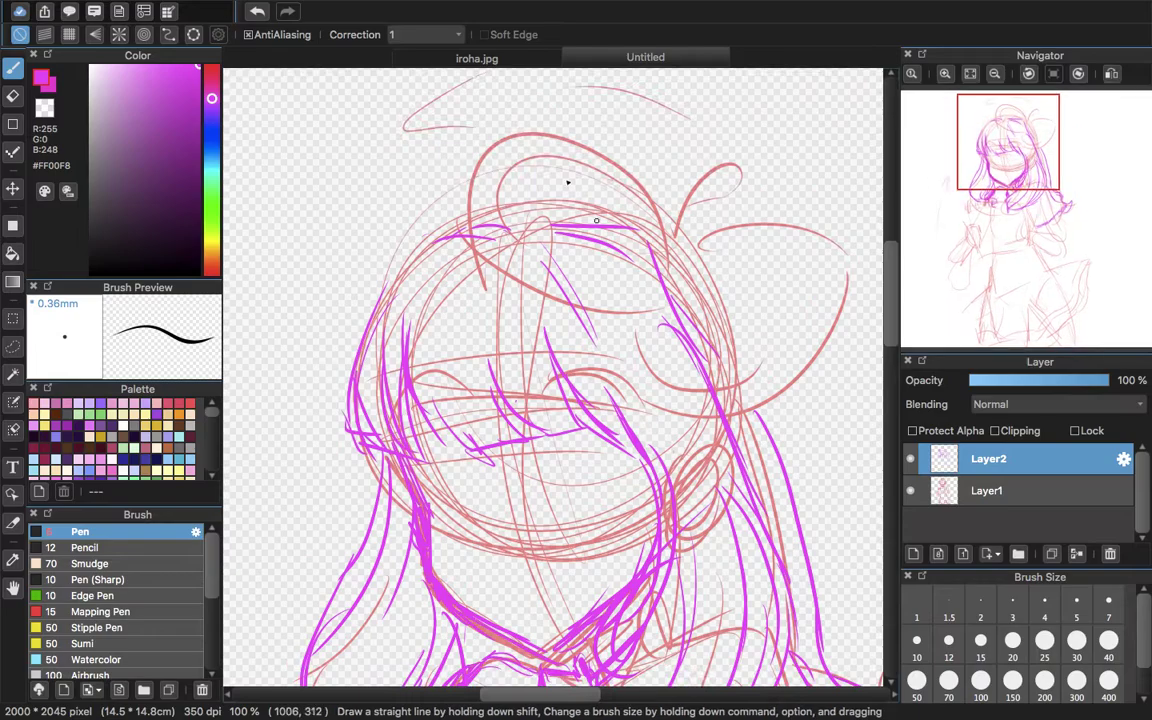
pyautogui.click(477, 57)
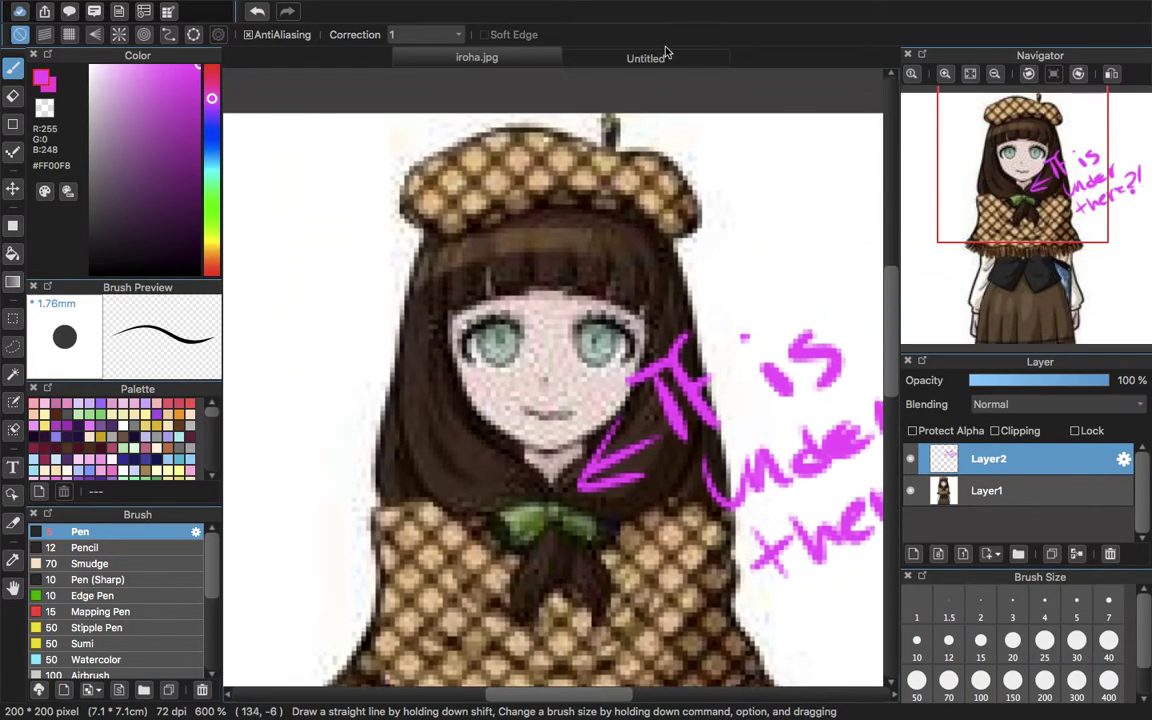
pyautogui.click(585, 58)
pyautogui.moveTo(697, 358); pyautogui.dragTo(788, 431)
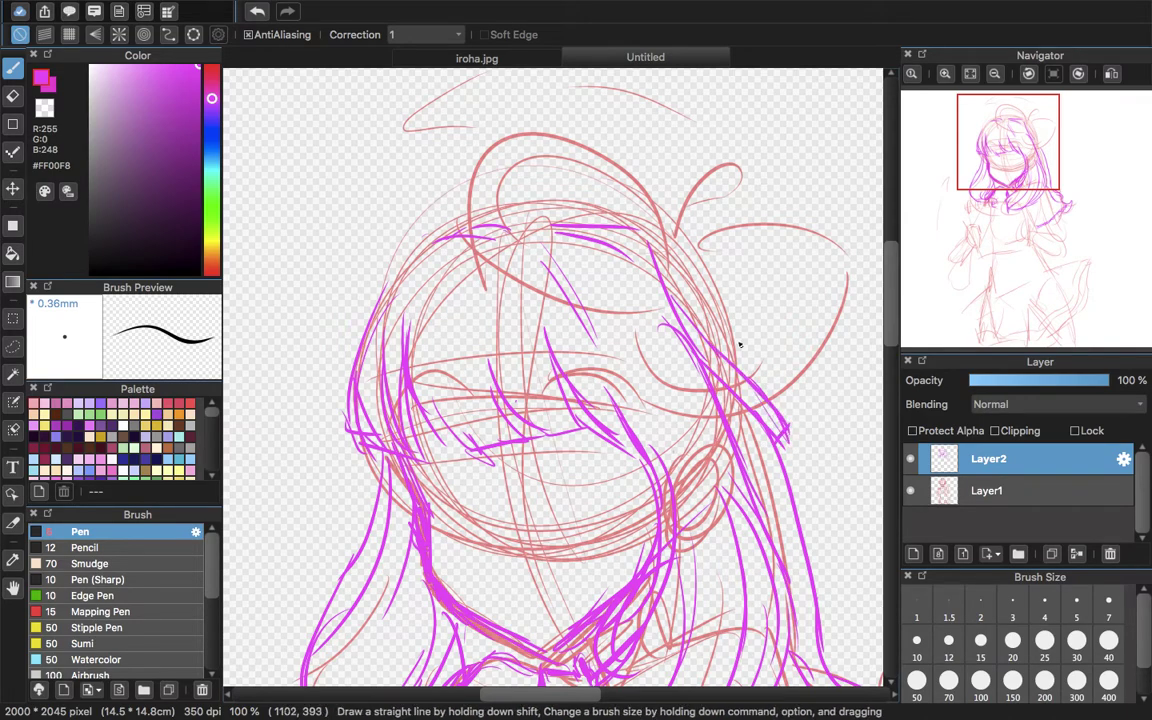
pyautogui.moveTo(686, 234)
pyautogui.mouseDown()
pyautogui.moveTo(669, 177)
pyautogui.moveTo(438, 112)
pyautogui.moveTo(406, 208)
pyautogui.mouseUp()
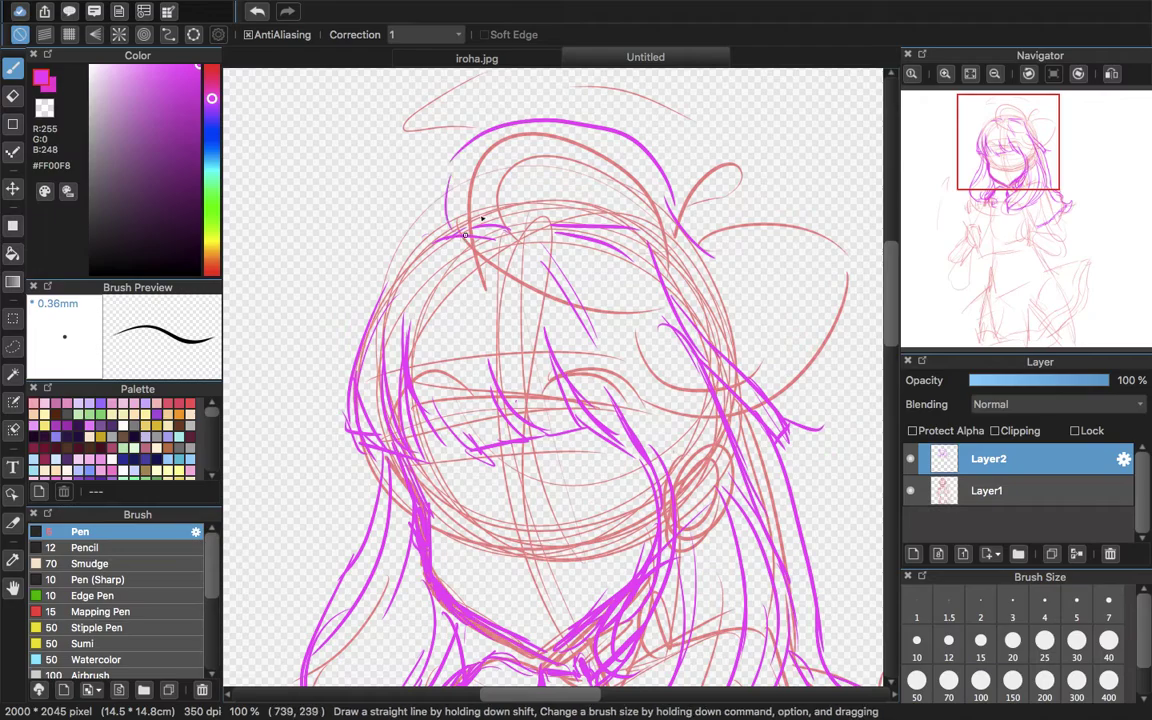
pyautogui.hscroll(5, 615, 122)
pyautogui.moveTo(493, 187)
pyautogui.mouseDown()
pyautogui.moveTo(615, 231)
pyautogui.moveTo(585, 398)
pyautogui.mouseUp()
pyautogui.moveTo(446, 189)
pyautogui.mouseDown()
pyautogui.moveTo(484, 143)
pyautogui.moveTo(460, 175)
pyautogui.mouseUp()
# - Sketch the thin curved eyebrows, a tiny nose and a small wavy smile on the face
pyautogui.moveTo(1003, 157)
pyautogui.mouseDown()
pyautogui.moveTo(1017, 228)
pyautogui.moveTo(1007, 167)
pyautogui.mouseUp()
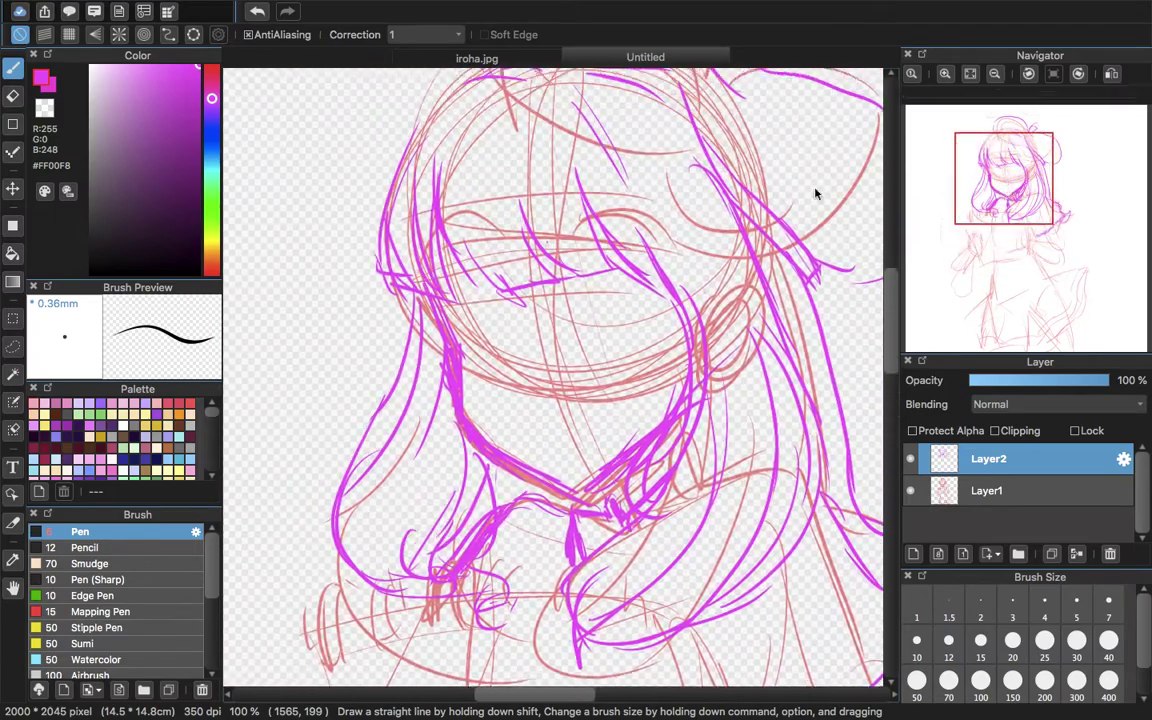
pyautogui.moveTo(499, 271)
pyautogui.mouseDown()
pyautogui.moveTo(555, 273)
pyautogui.moveTo(614, 243)
pyautogui.moveTo(679, 266)
pyautogui.mouseUp()
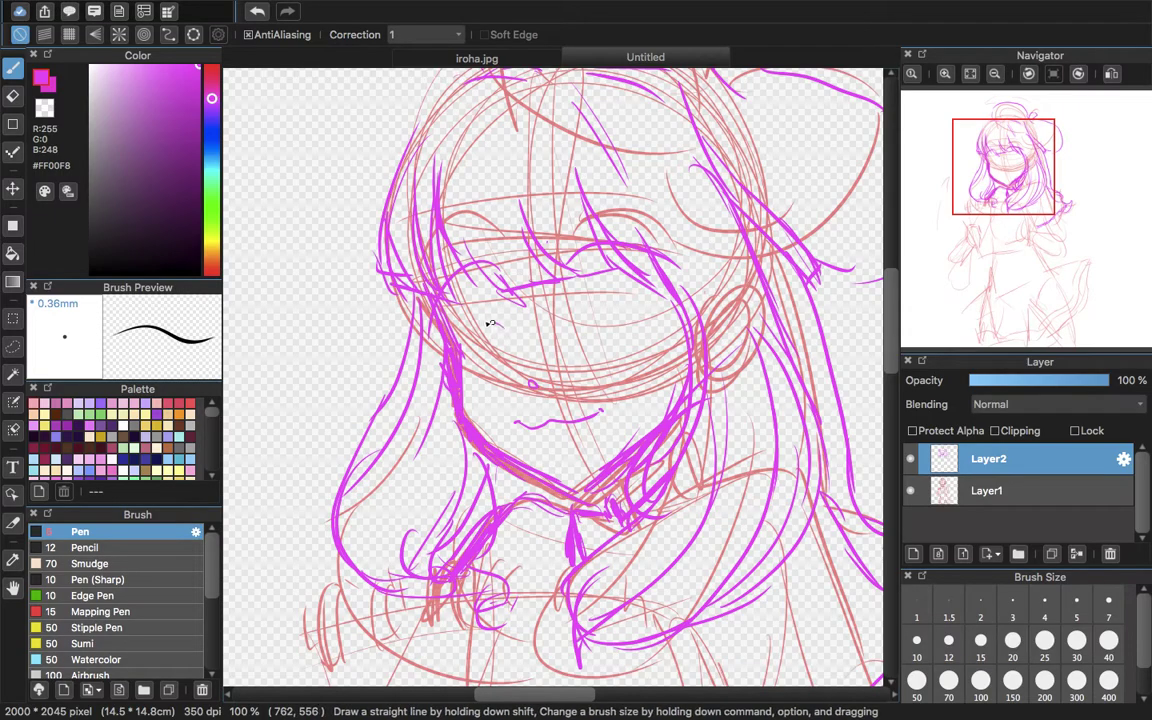
pyautogui.moveTo(506, 332); pyautogui.dragTo(460, 340)
pyautogui.click(257, 13)
pyautogui.click(257, 14)
pyautogui.click(258, 13)
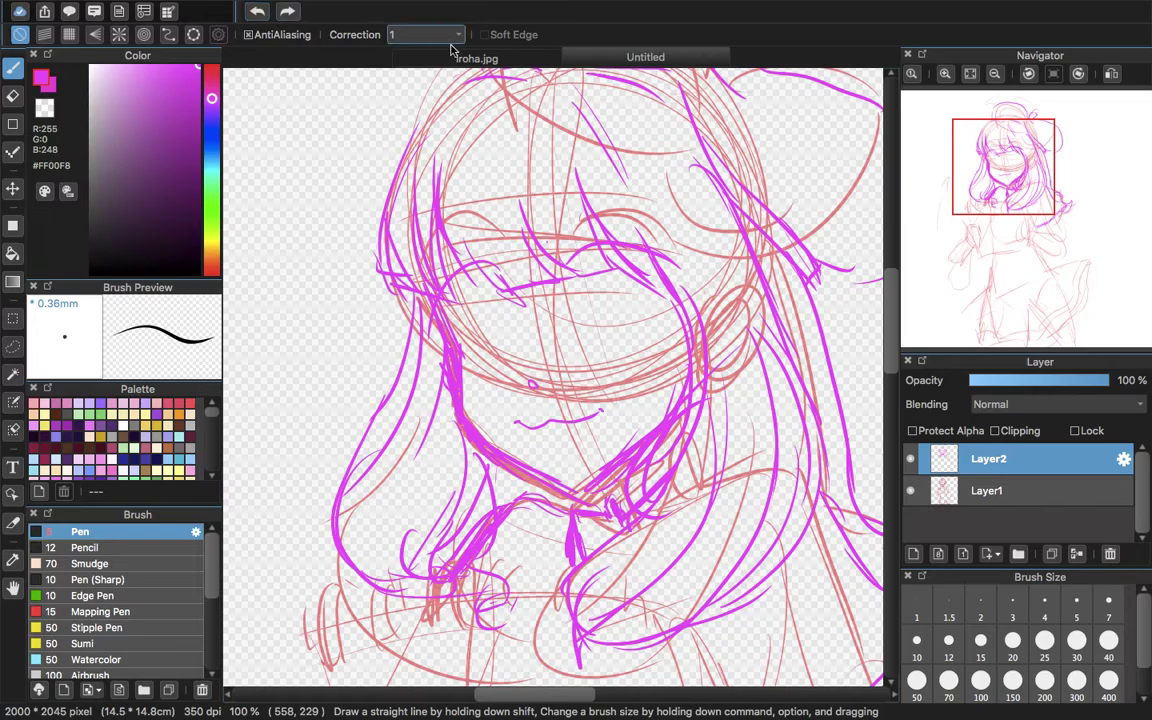
# - Draw thick arched upper lash lines for both eyes based on iroha.jpg, extending them down around the outer corners
pyautogui.click(462, 57)
pyautogui.click(640, 57)
pyautogui.moveTo(507, 320)
pyautogui.mouseDown()
pyautogui.moveTo(457, 348)
pyautogui.moveTo(493, 302)
pyautogui.mouseUp()
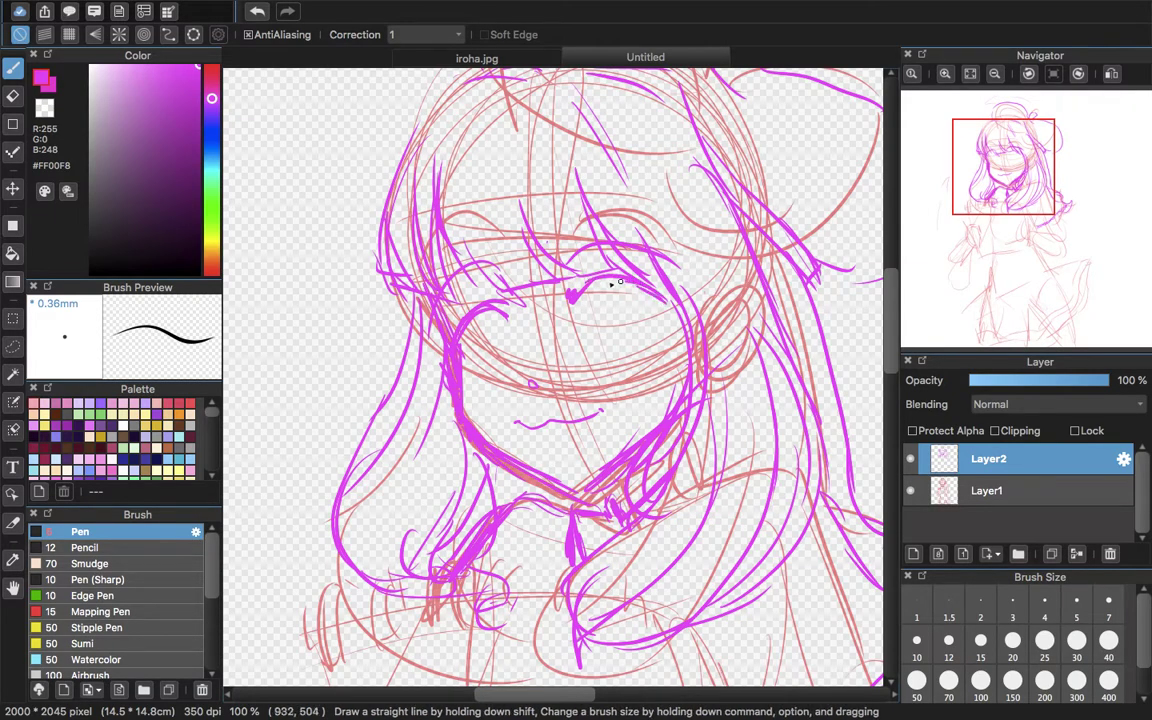
pyautogui.moveTo(576, 293); pyautogui.dragTo(602, 290)
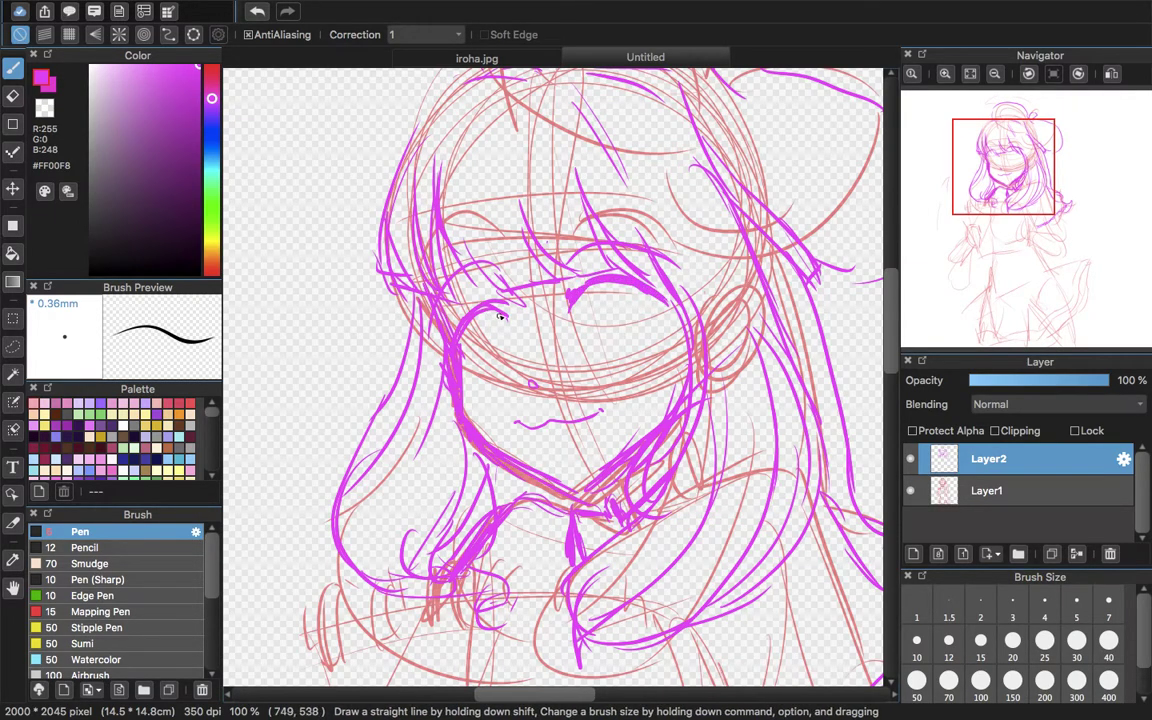
pyautogui.moveTo(507, 311); pyautogui.dragTo(467, 325)
pyautogui.moveTo(664, 301); pyautogui.dragTo(677, 325)
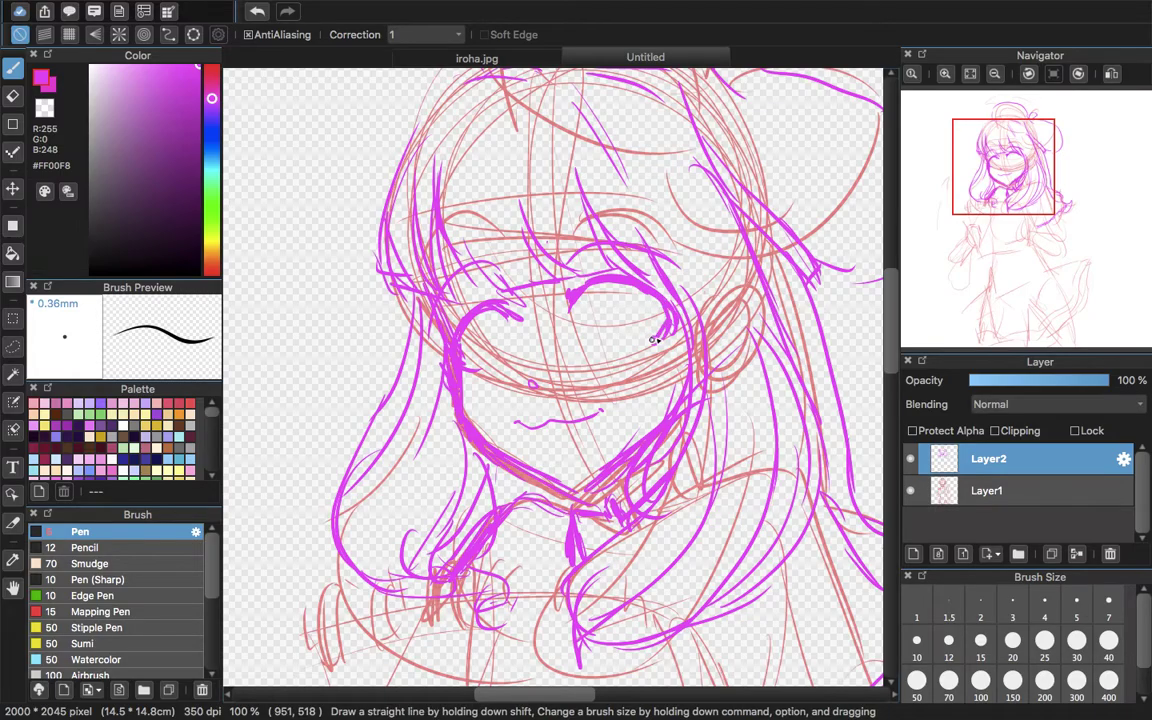
# - Compare with the iroha.jpg reference and add short, spiky upper lashes to the eye on the right, undoing the unwanted stroke
pyautogui.click(471, 57)
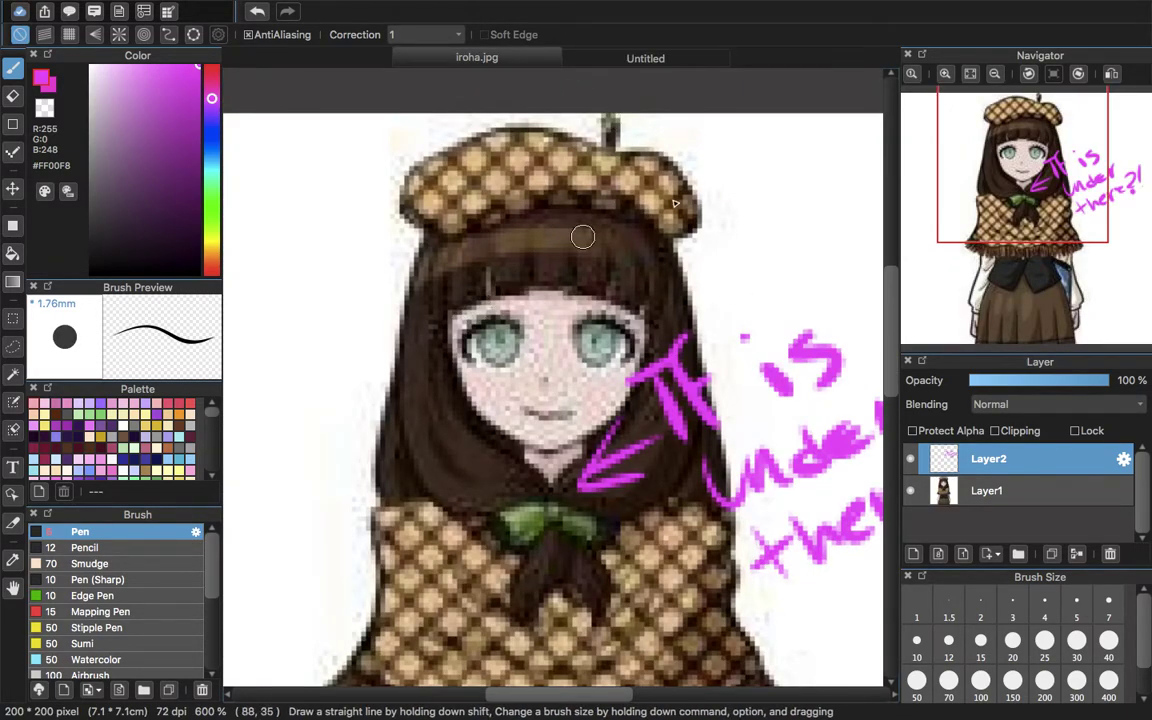
pyautogui.click(994, 73)
pyautogui.click(994, 72)
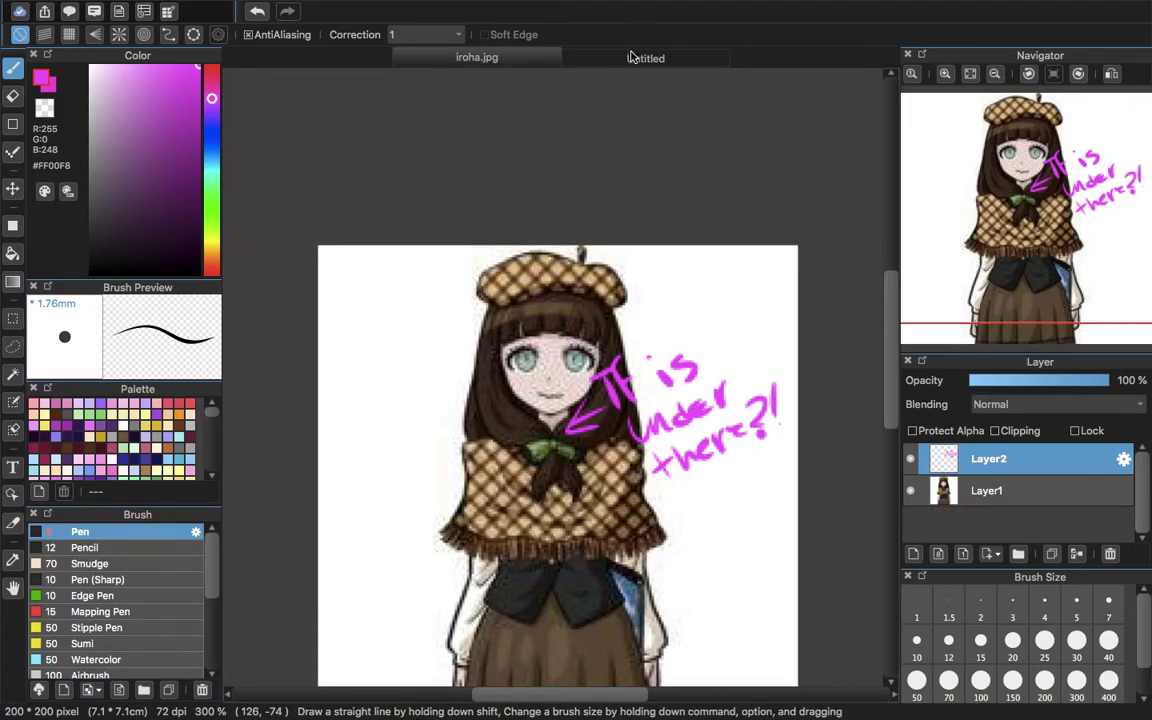
pyautogui.click(571, 52)
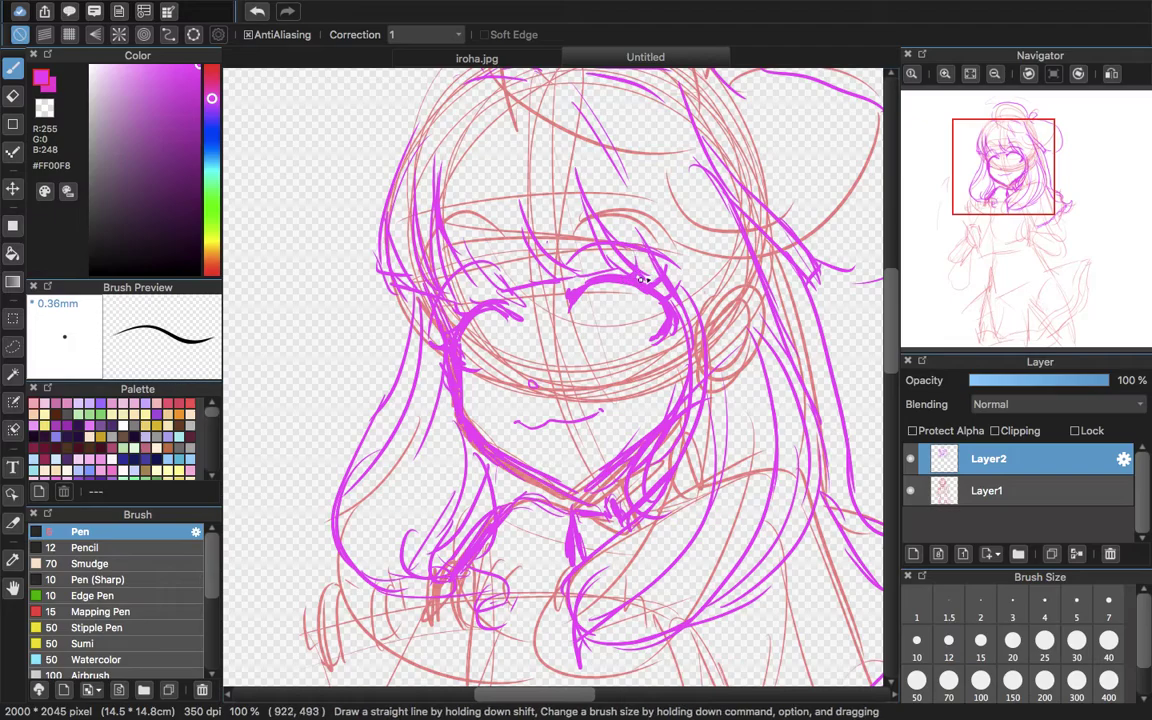
pyautogui.click(257, 11)
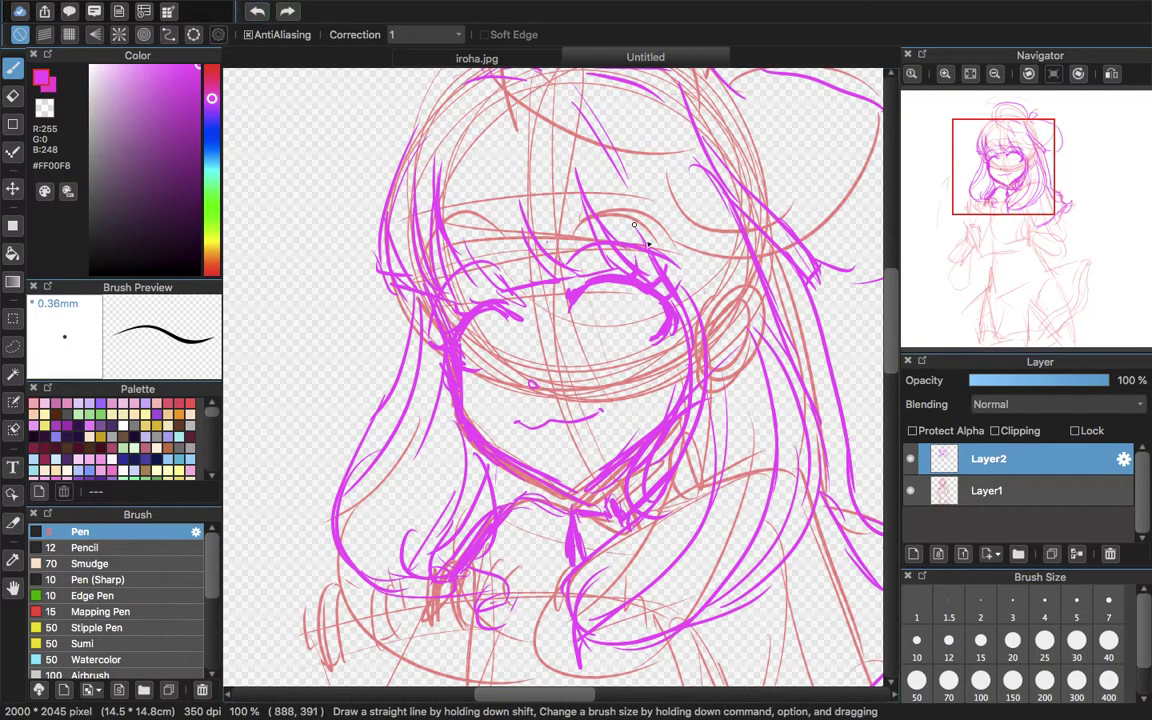
pyautogui.moveTo(622, 261); pyautogui.dragTo(632, 278)
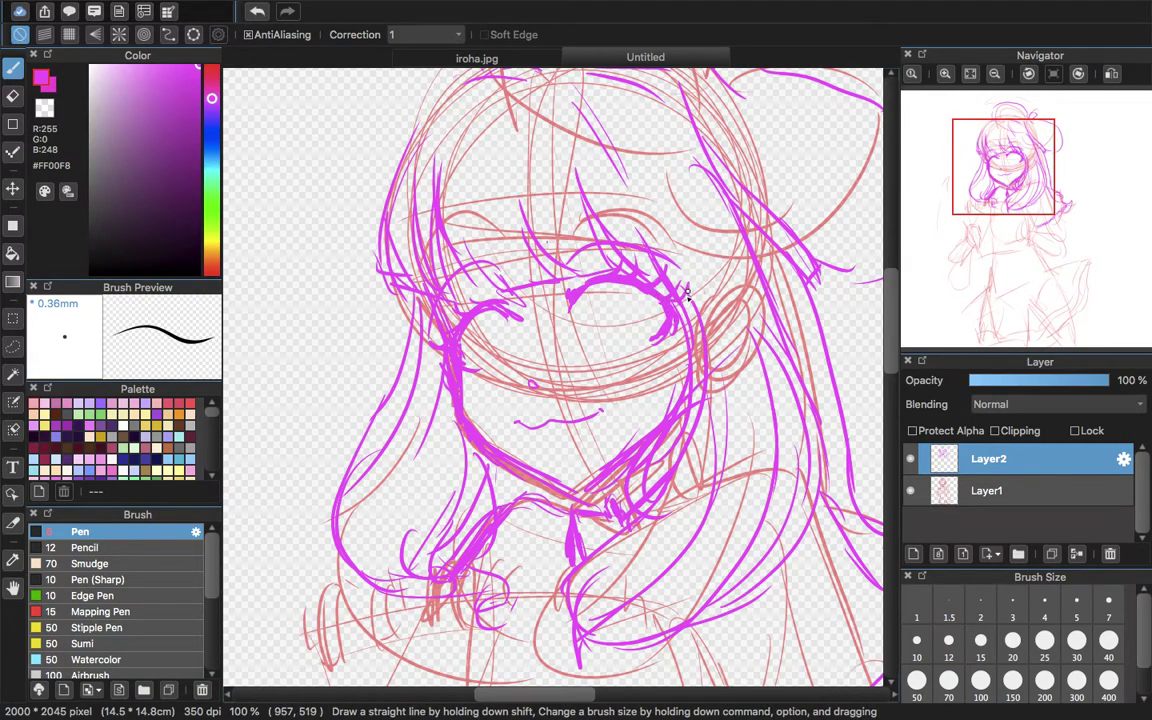
pyautogui.press('e')
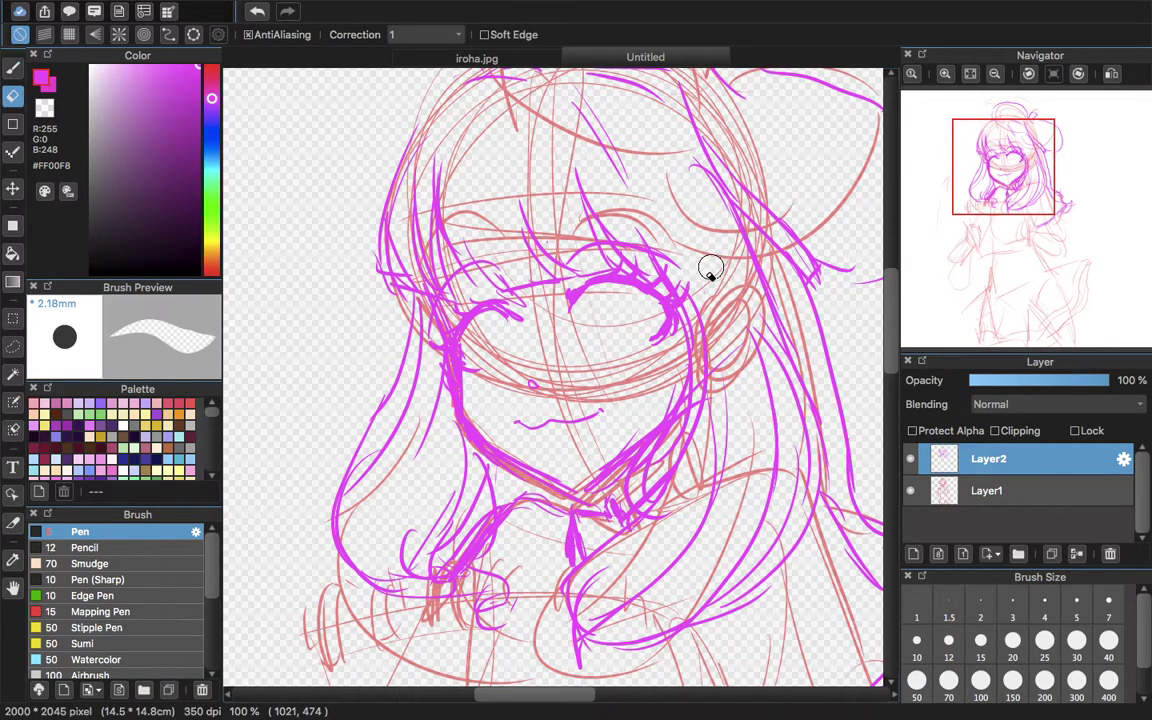
pyautogui.press('b')
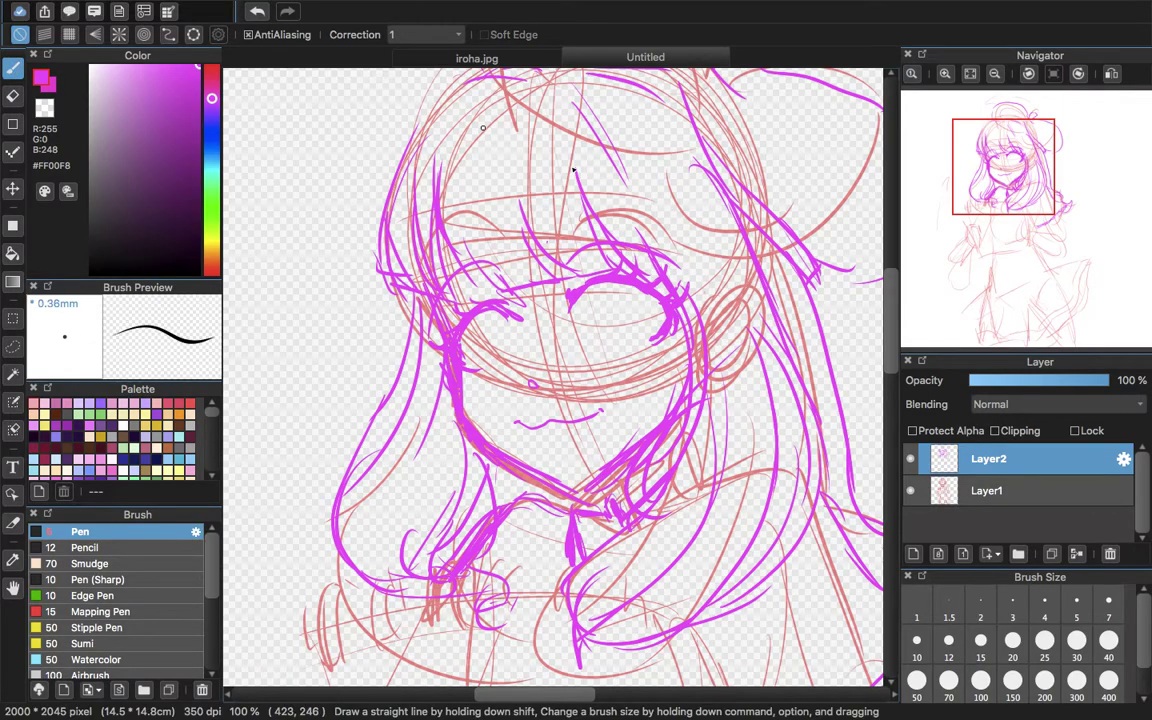
# - Add short slanted blush marks on the cheeks and sketch the curved irises inside both eyes
pyautogui.scroll(-10, 667, 297)
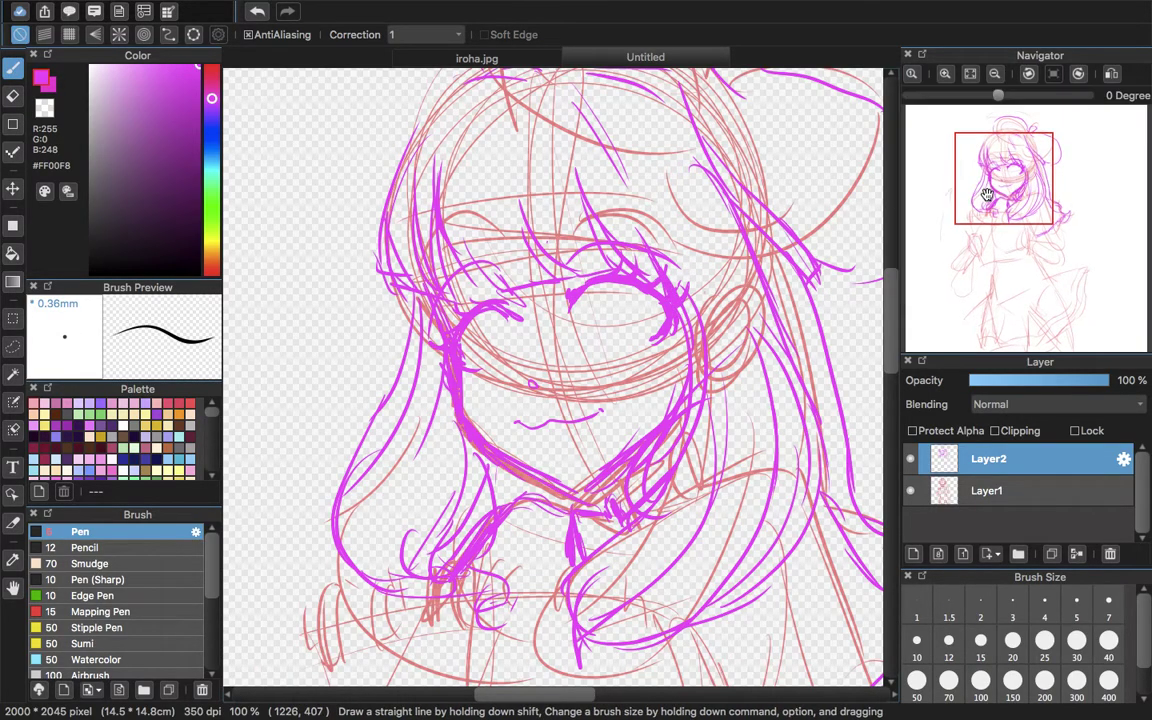
pyautogui.moveTo(569, 149)
pyautogui.mouseDown()
pyautogui.moveTo(549, 186)
pyautogui.moveTo(564, 180)
pyautogui.mouseUp()
pyautogui.moveTo(601, 141); pyautogui.dragTo(587, 174)
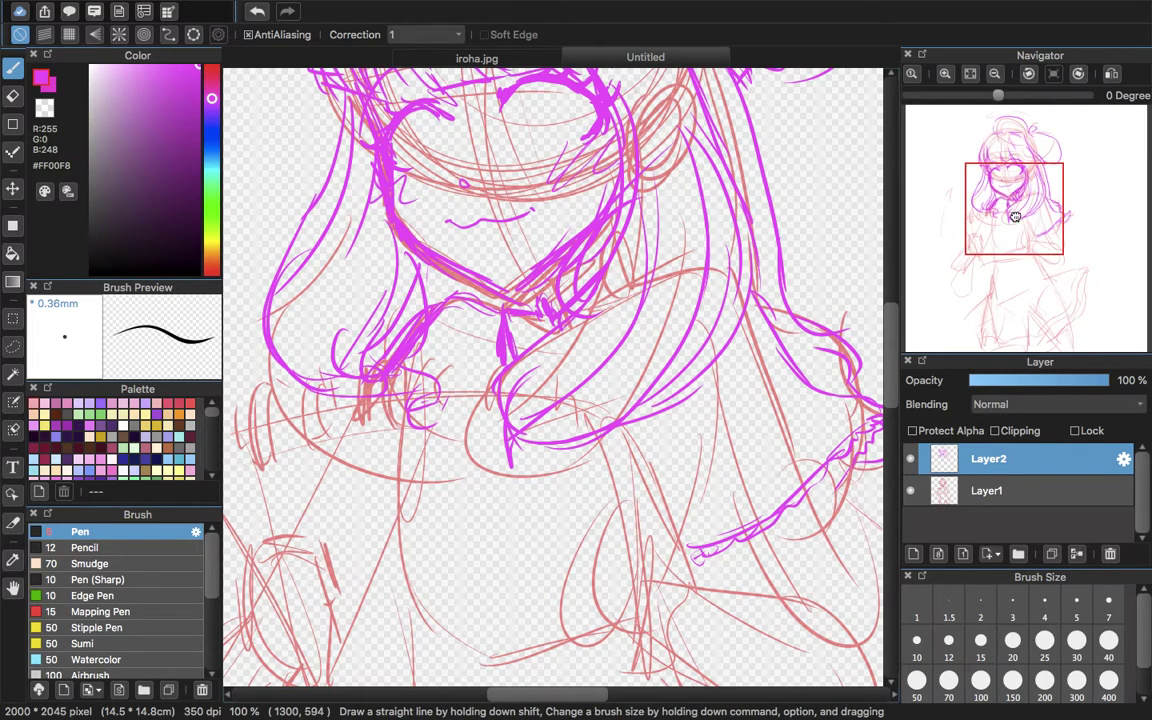
pyautogui.scroll(5, 652, 100)
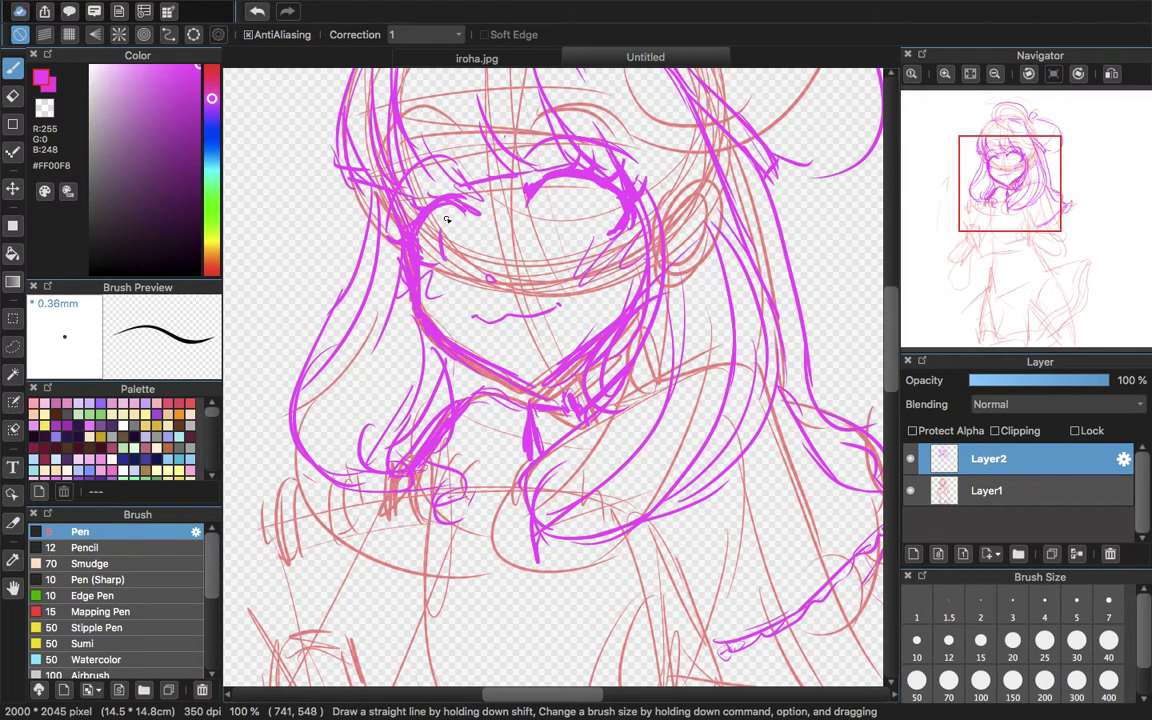
pyautogui.moveTo(421, 191); pyautogui.dragTo(394, 217)
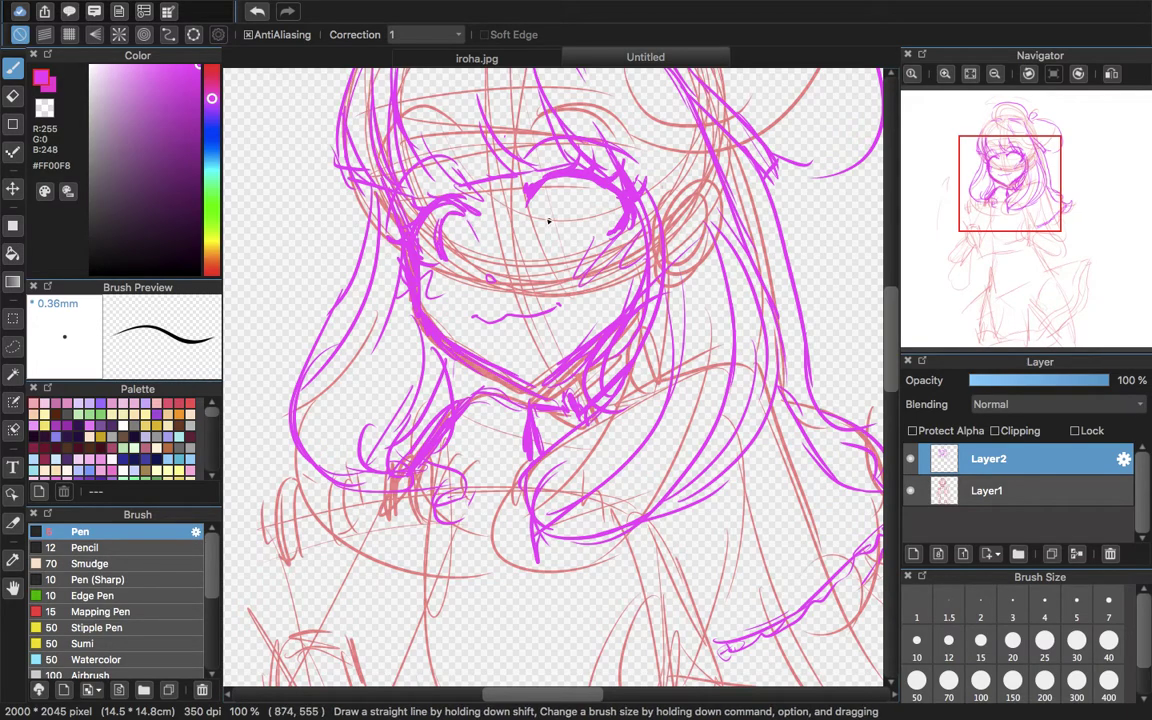
pyautogui.moveTo(565, 197); pyautogui.dragTo(583, 230)
pyautogui.moveTo(551, 190); pyautogui.dragTo(567, 213)
pyautogui.moveTo(962, 172); pyautogui.dragTo(955, 140)
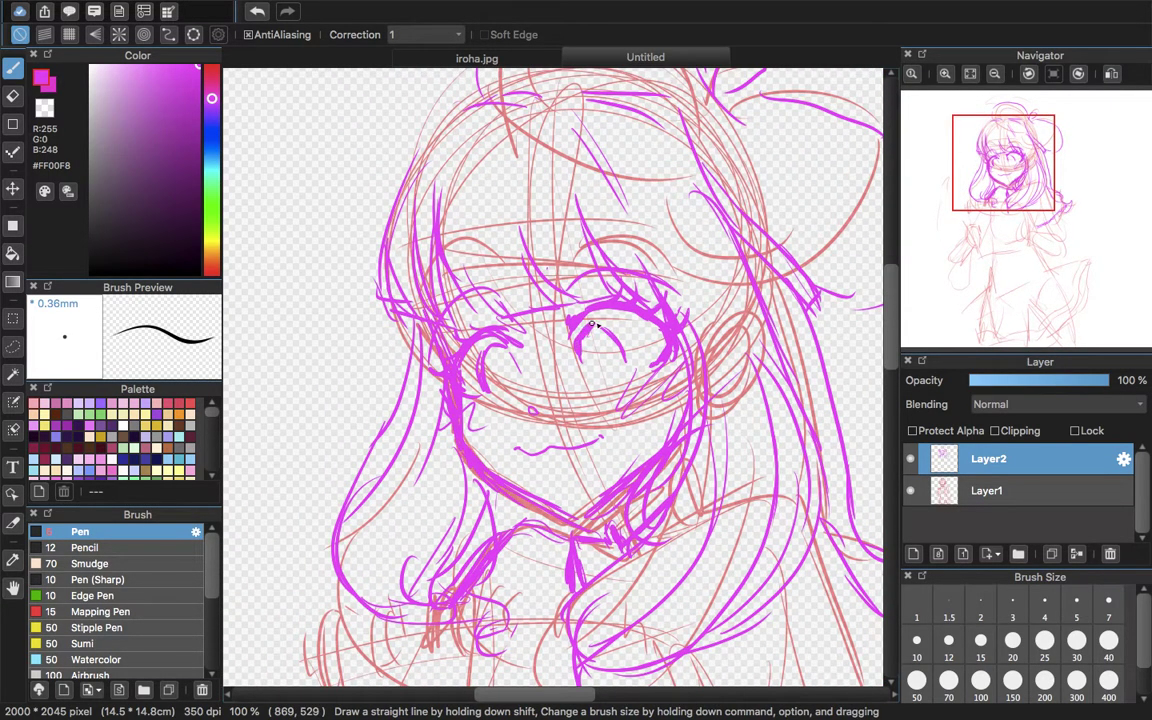
# - Examine the whole figure with Layer1 hidden, and show the layer again
pyautogui.click(970, 73)
pyautogui.click(910, 490)
pyautogui.click(910, 490)
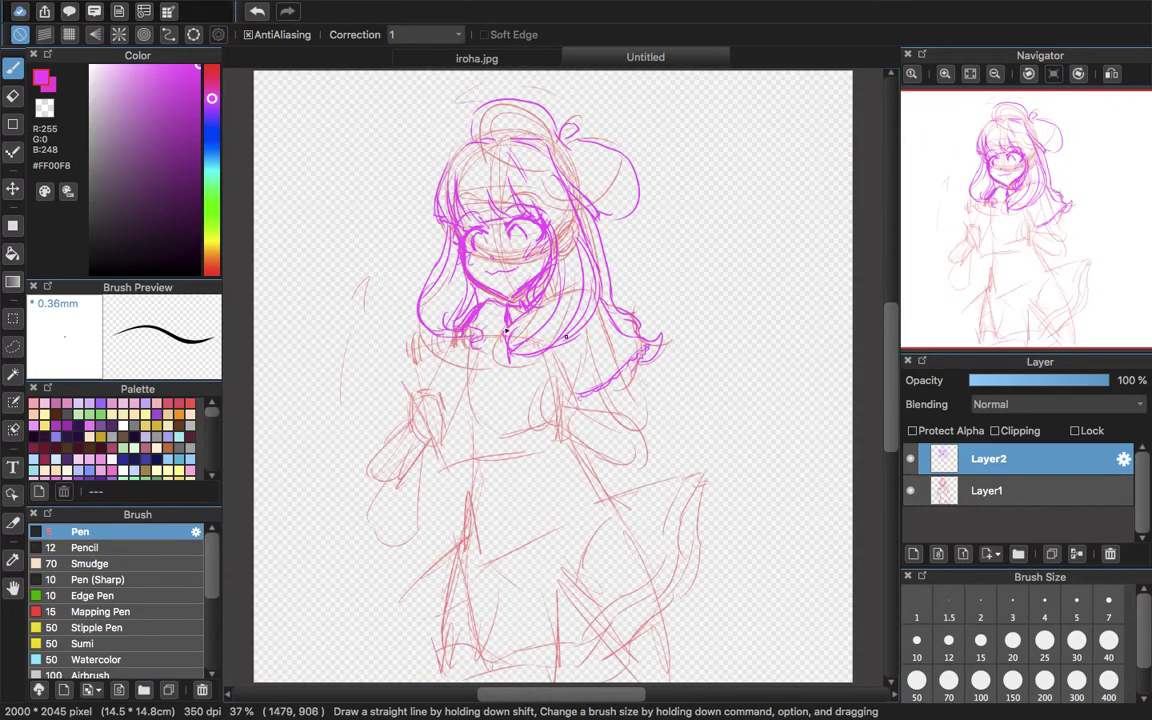
# - Check the outfit in iroha.jpg and outline the raised hand on the left, with finger bumps and a side tapering to the wrist
pyautogui.click(944, 74)
pyautogui.moveTo(1012, 214); pyautogui.dragTo(1010, 234)
pyautogui.click(530, 61)
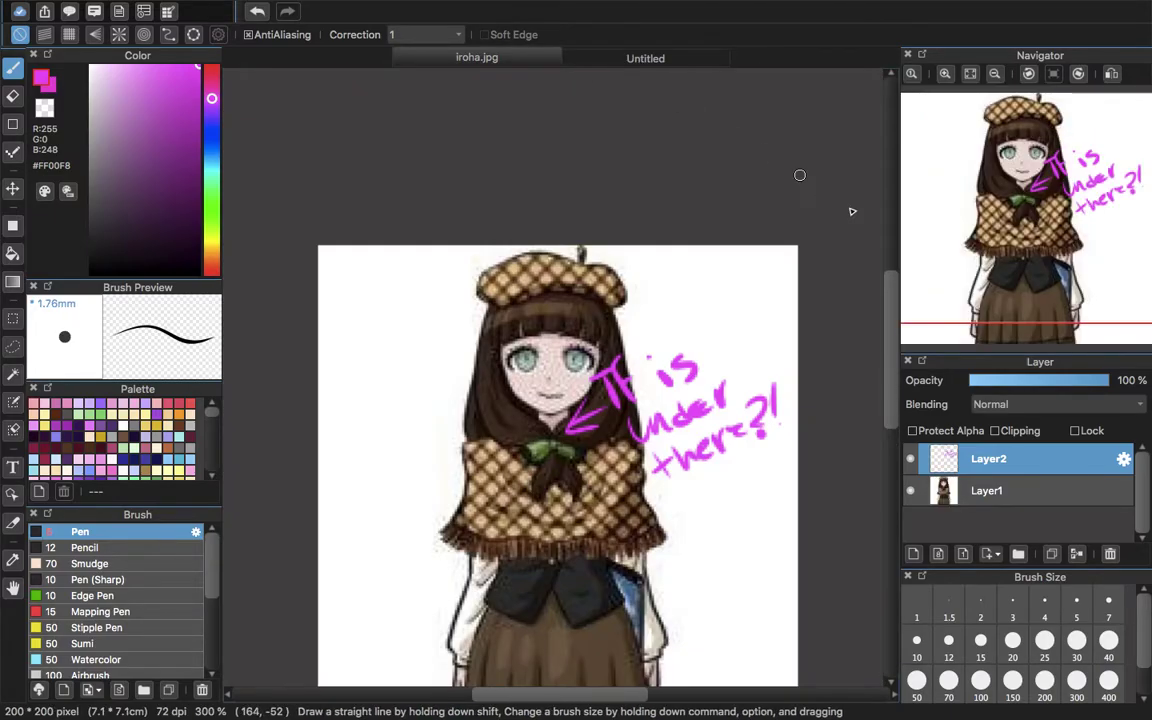
pyautogui.click(1028, 299)
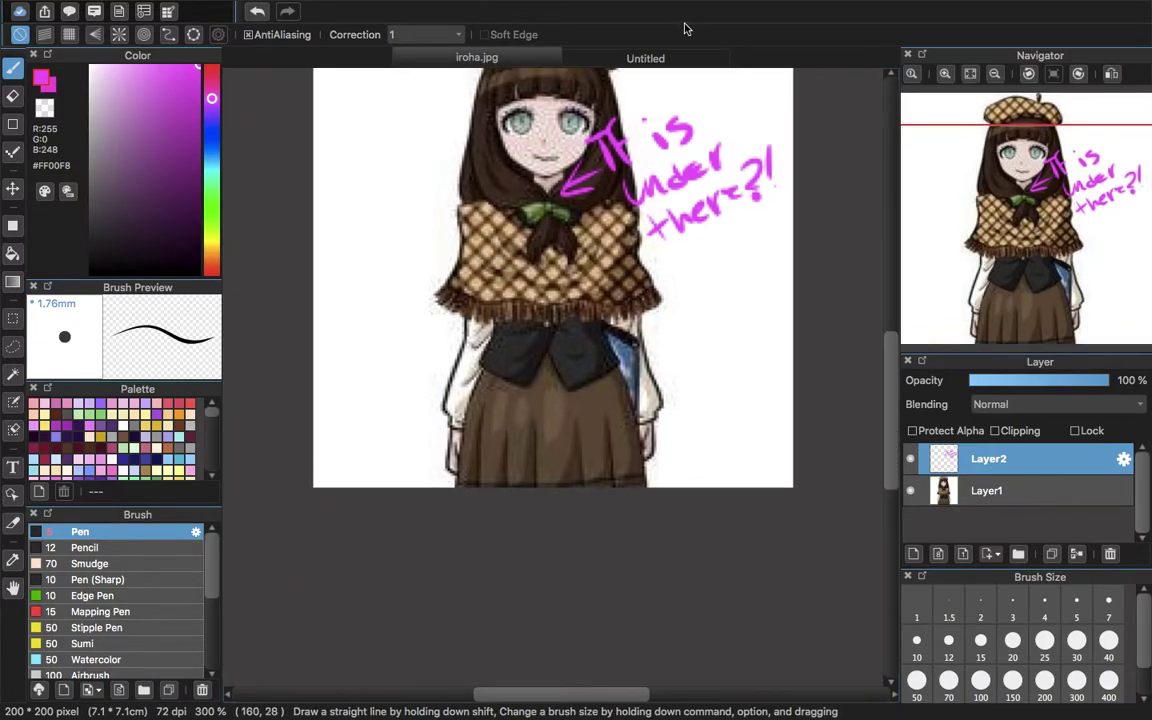
pyautogui.click(676, 61)
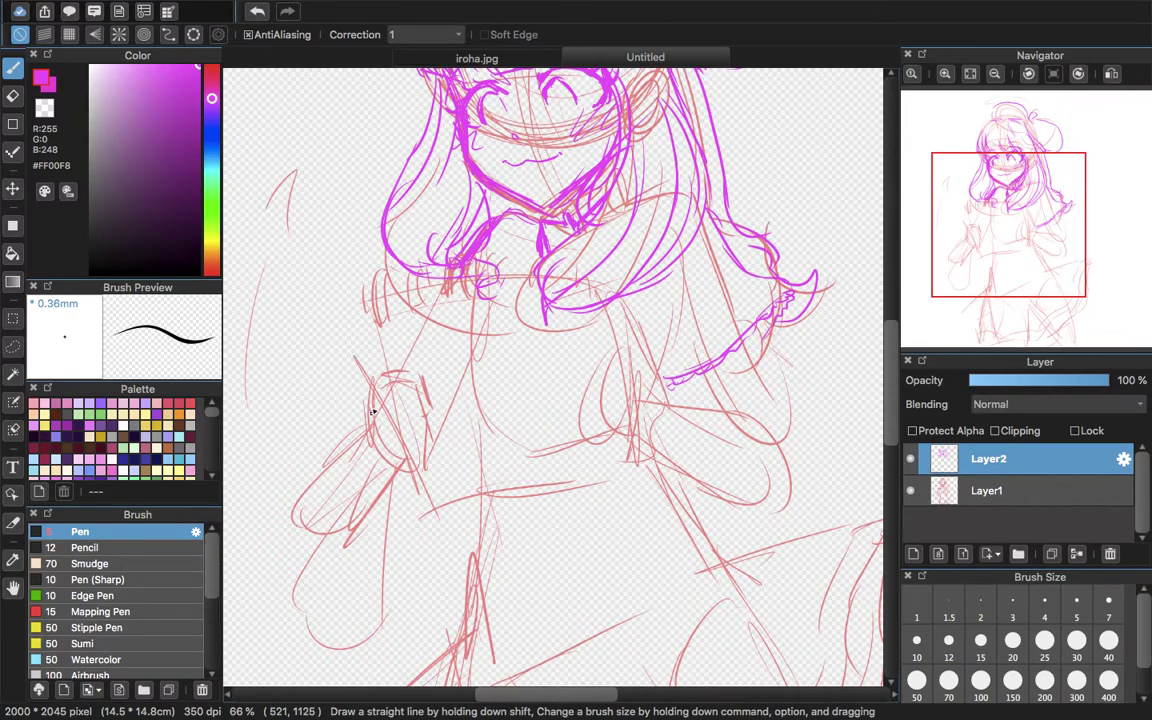
pyautogui.moveTo(375, 378); pyautogui.dragTo(389, 370)
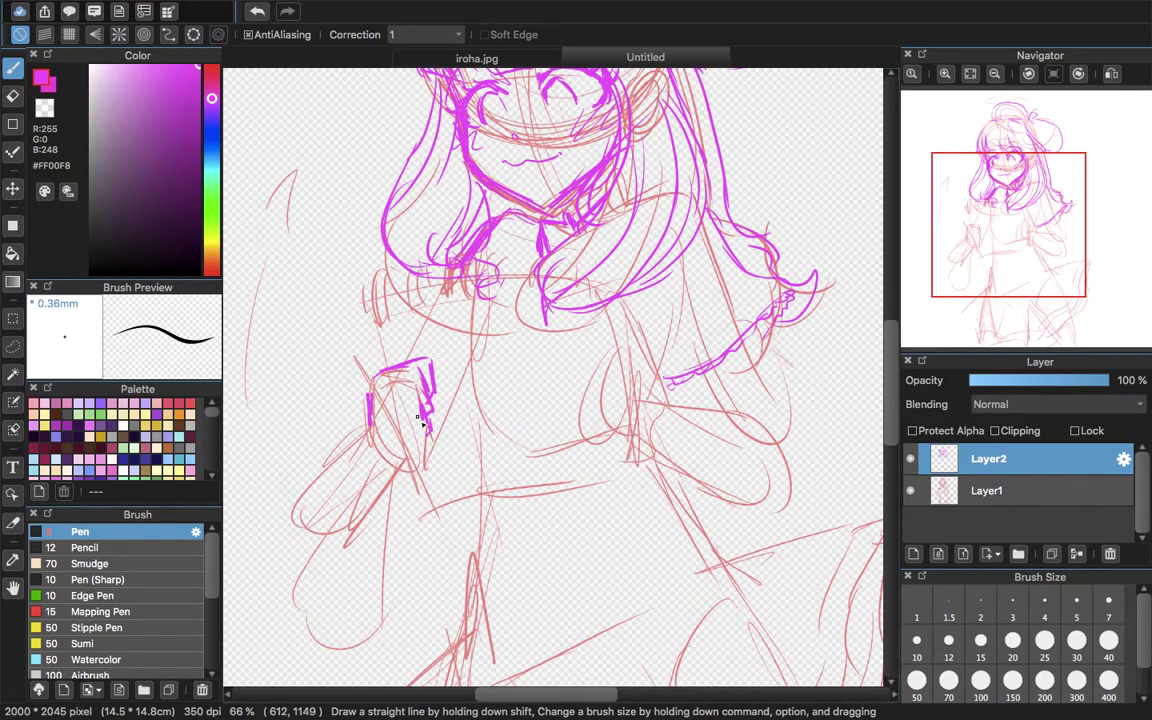
pyautogui.moveTo(427, 443); pyautogui.dragTo(418, 443)
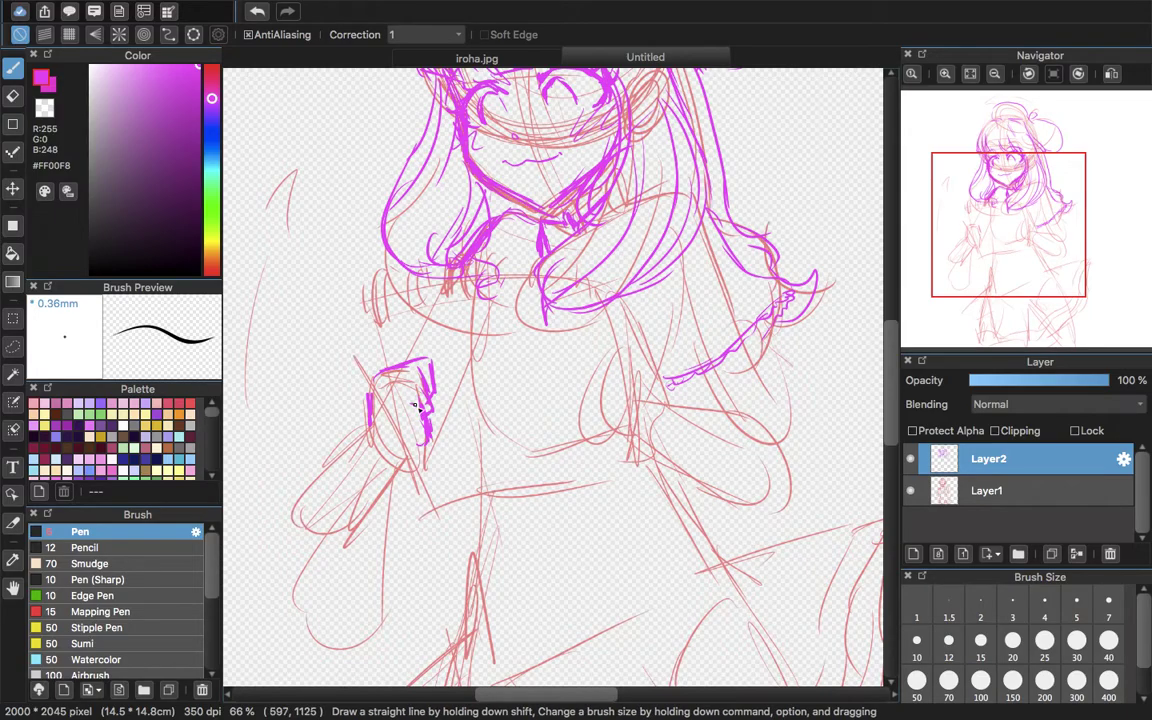
pyautogui.moveTo(404, 397)
pyautogui.mouseDown()
pyautogui.moveTo(416, 405)
pyautogui.moveTo(399, 384)
pyautogui.mouseUp()
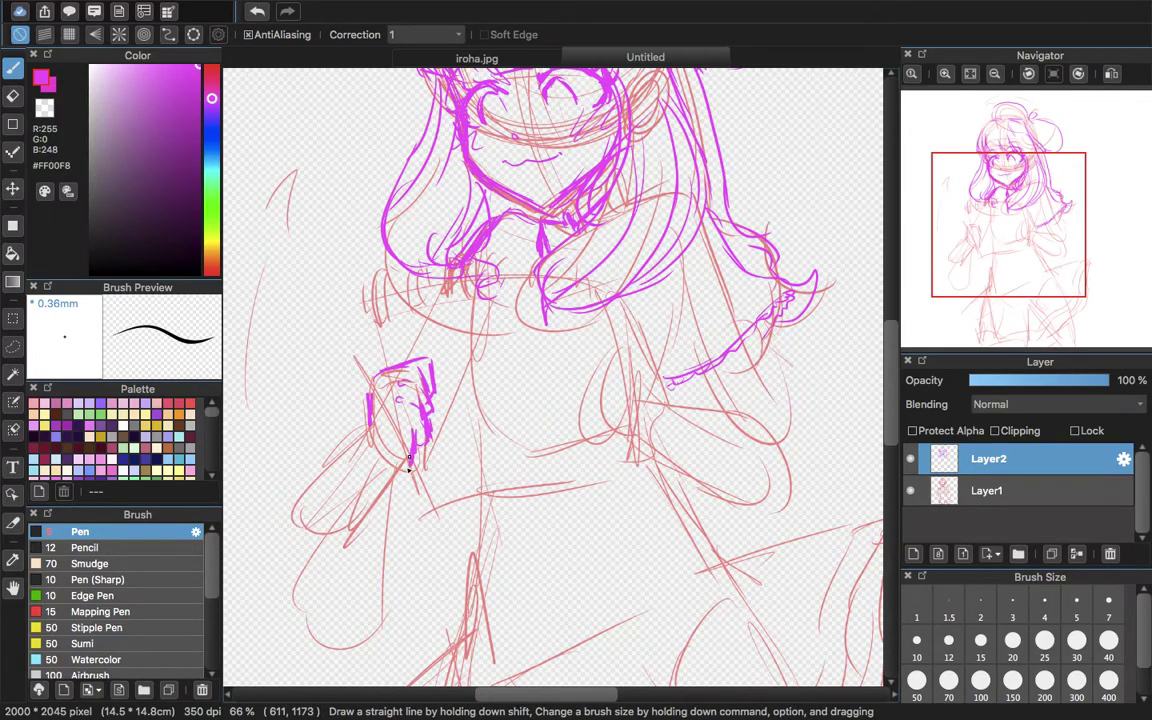
pyautogui.moveTo(410, 455); pyautogui.dragTo(428, 441)
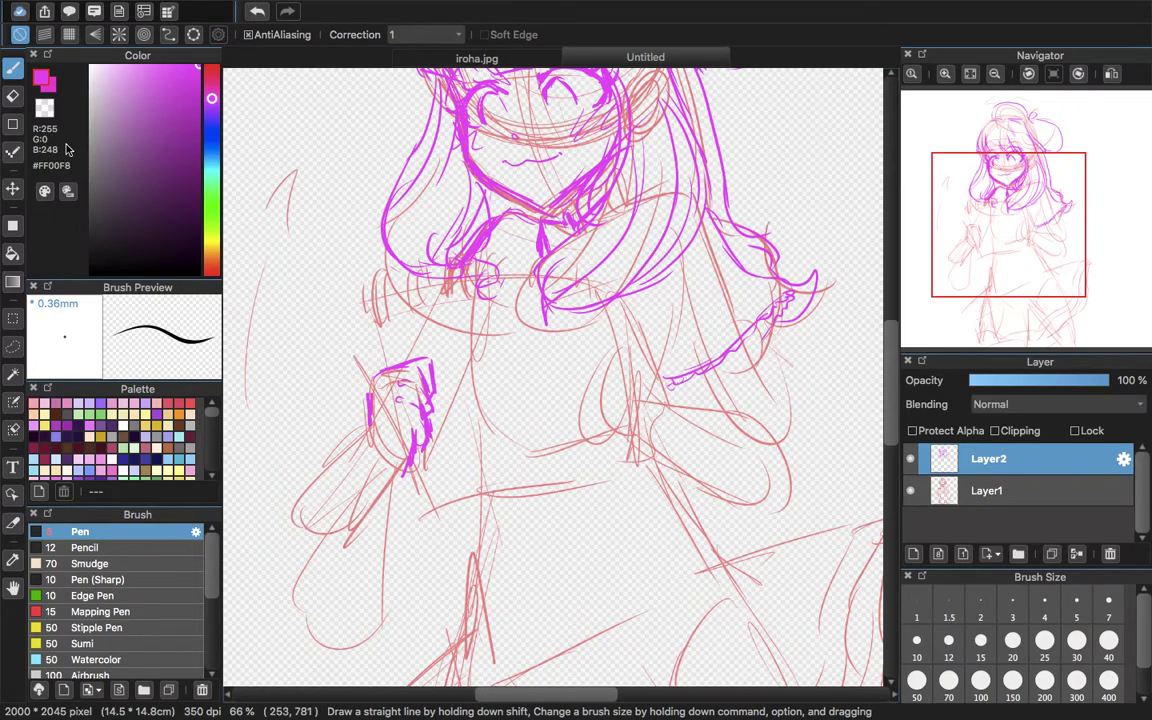
pyautogui.moveTo(368, 394); pyautogui.dragTo(384, 458)
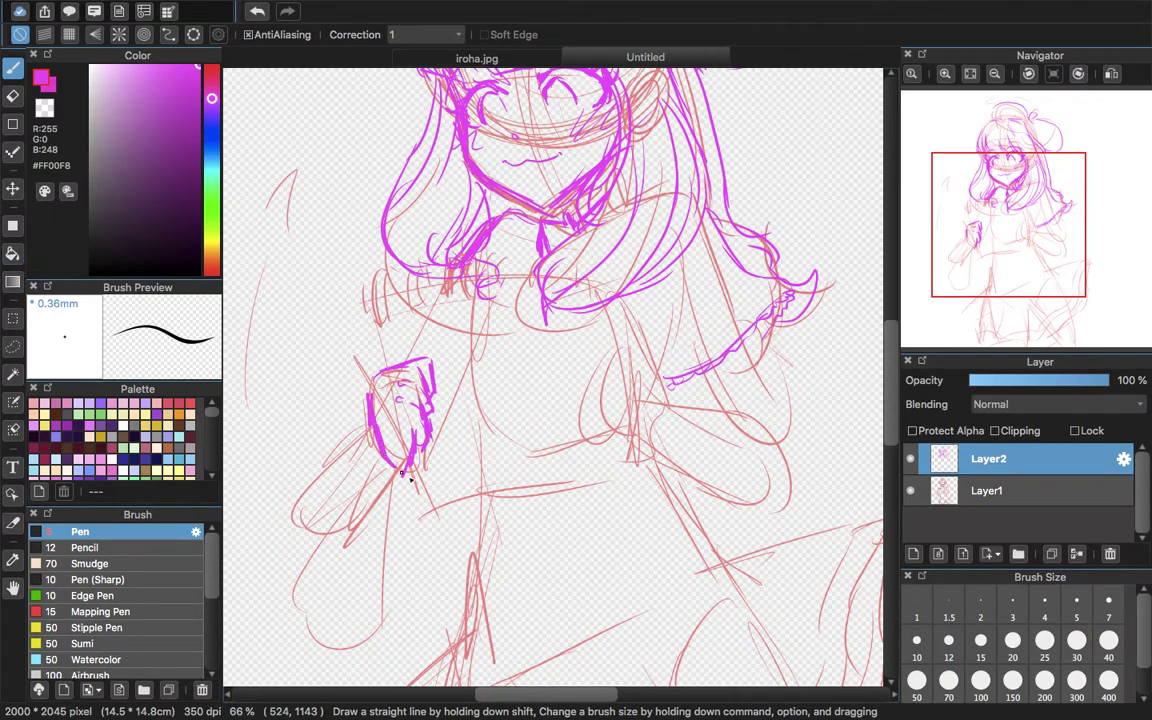
# - Lasso the magenta hand on Layer2 and paste a copy of it onto a new layer
pyautogui.click(13, 346)
pyautogui.moveTo(395, 322)
pyautogui.mouseDown()
pyautogui.moveTo(329, 442)
pyautogui.moveTo(467, 462)
pyautogui.moveTo(450, 342)
pyautogui.moveTo(395, 322)
pyautogui.mouseUp()
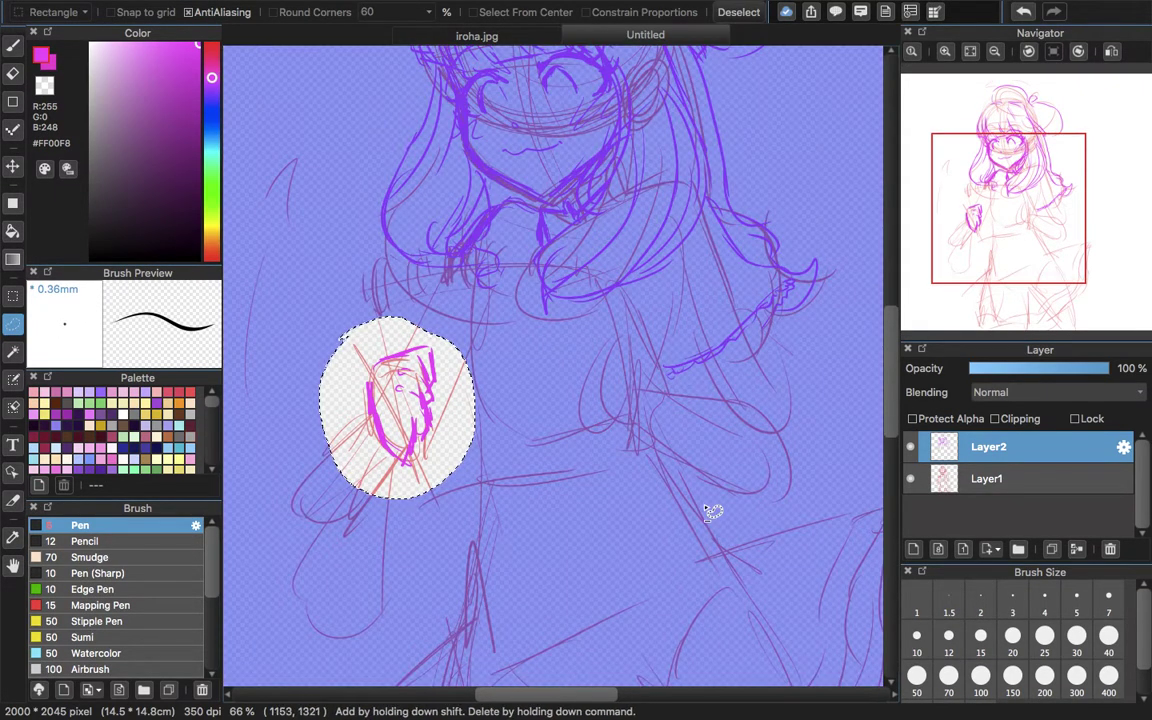
pyautogui.press('super+t')
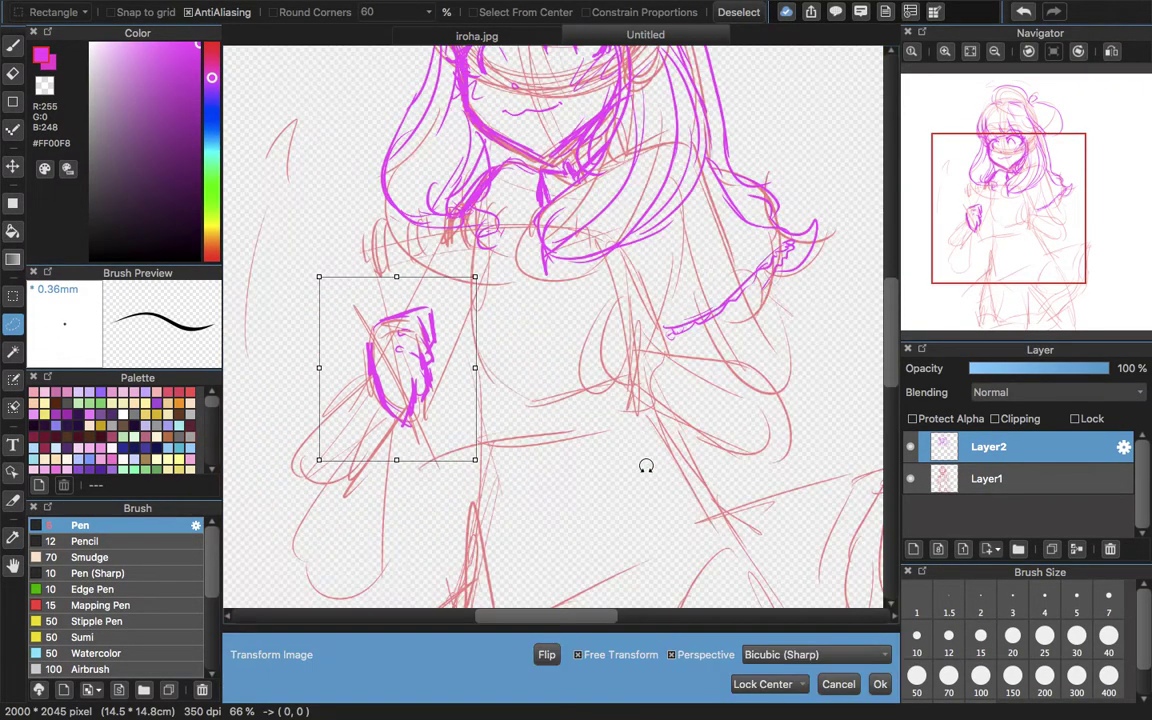
pyautogui.click(838, 684)
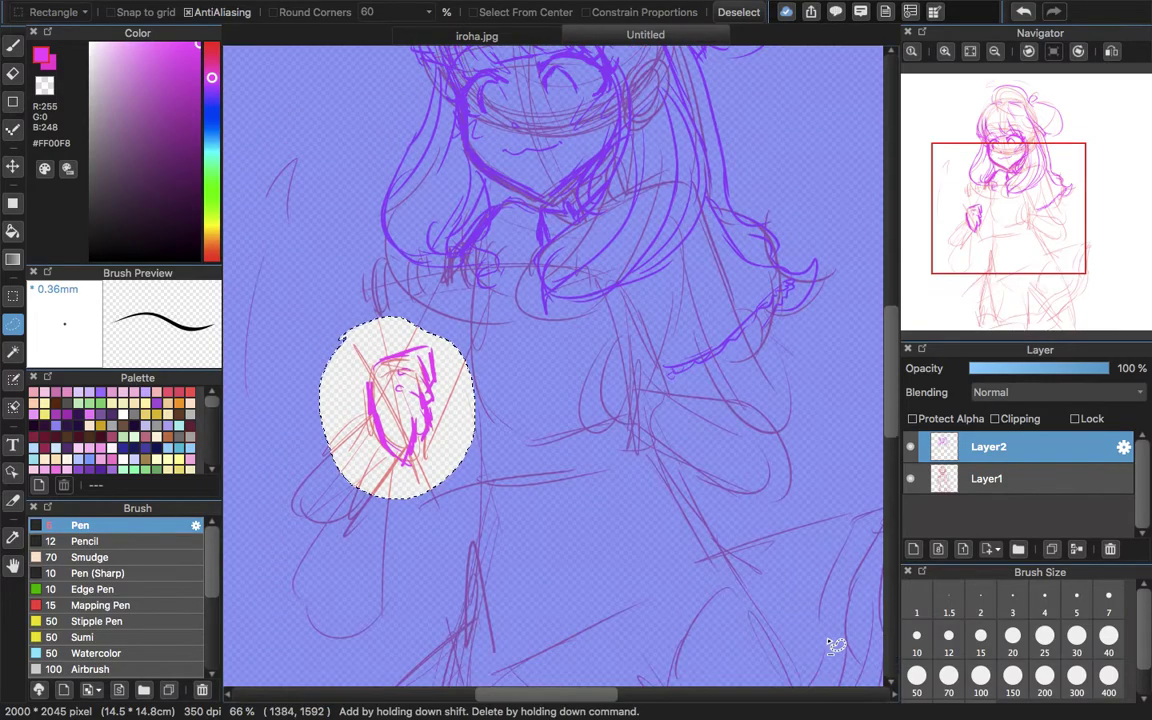
pyautogui.press('super+c')
pyautogui.press('super+v')
# - Flip the pasted hand, place it opposite the first one, and rotate and distort it to fit the other arm
pyautogui.press('super+t')
pyautogui.click(547, 654)
pyautogui.moveTo(396, 384); pyautogui.dragTo(599, 339)
pyautogui.moveTo(765, 284); pyautogui.dragTo(767, 226)
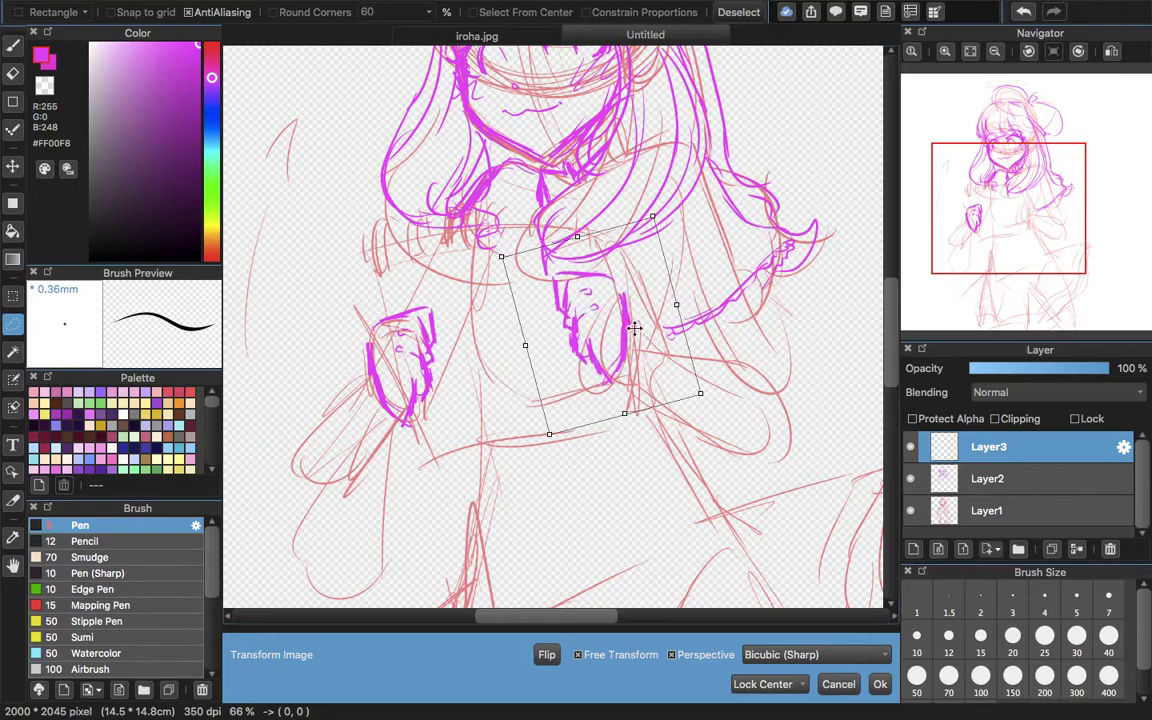
pyautogui.moveTo(635, 328); pyautogui.dragTo(642, 341)
pyautogui.moveTo(781, 303); pyautogui.dragTo(773, 293)
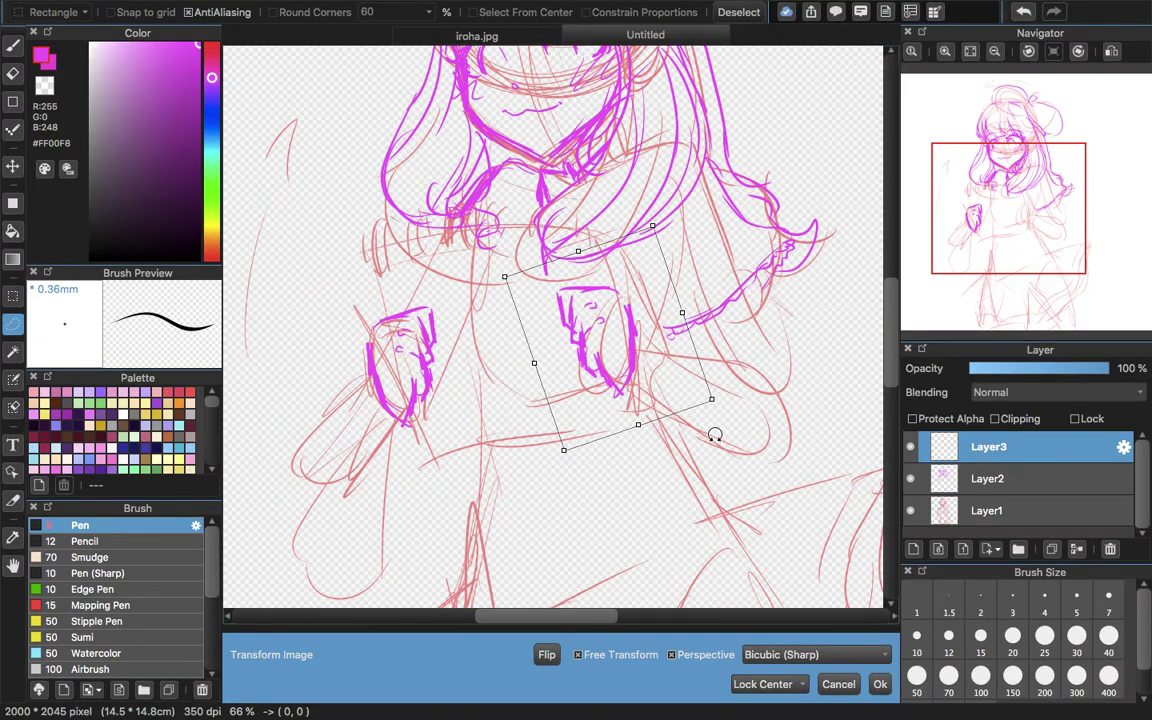
pyautogui.moveTo(566, 446); pyautogui.dragTo(578, 441)
pyautogui.moveTo(652, 224); pyautogui.dragTo(650, 221)
pyautogui.moveTo(504, 276); pyautogui.dragTo(509, 285)
pyautogui.click(880, 685)
# - Deselect, merge Layer3 down into Layer2, and trim the excess lines at both wrists with the Eraser
pyautogui.moveTo(1022, 218); pyautogui.dragTo(1149, 222)
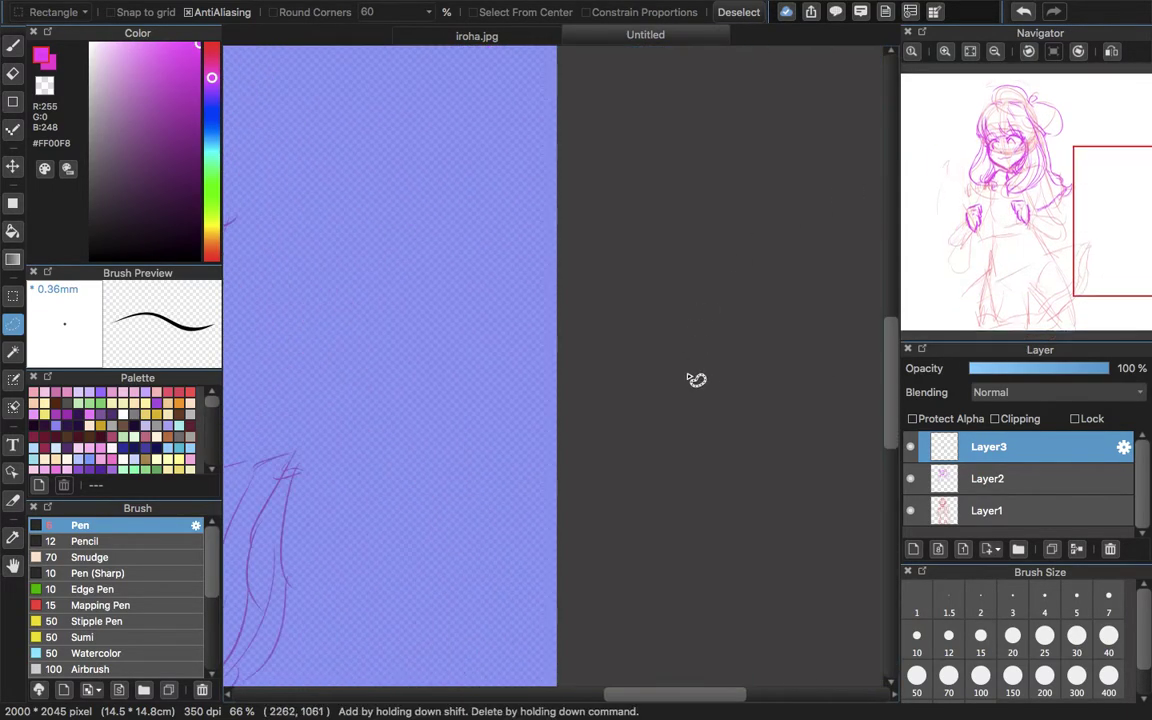
pyautogui.click(731, 388)
pyautogui.moveTo(1014, 232); pyautogui.dragTo(997, 208)
pyautogui.click(12, 73)
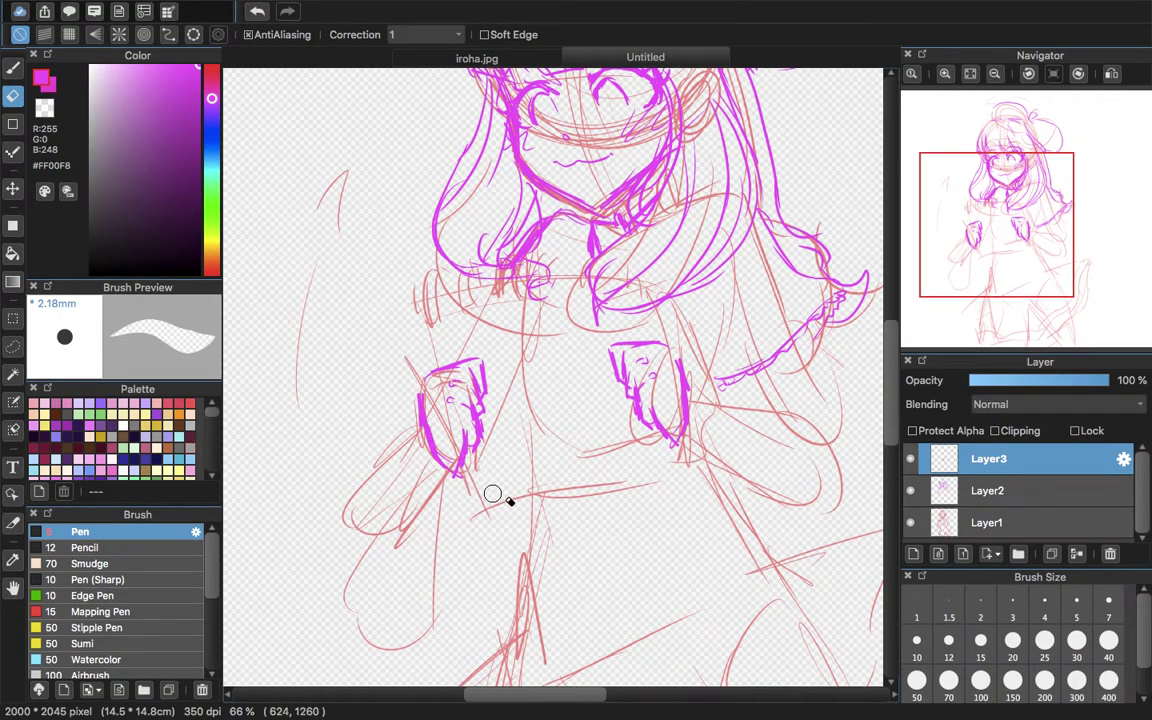
pyautogui.click(1076, 553)
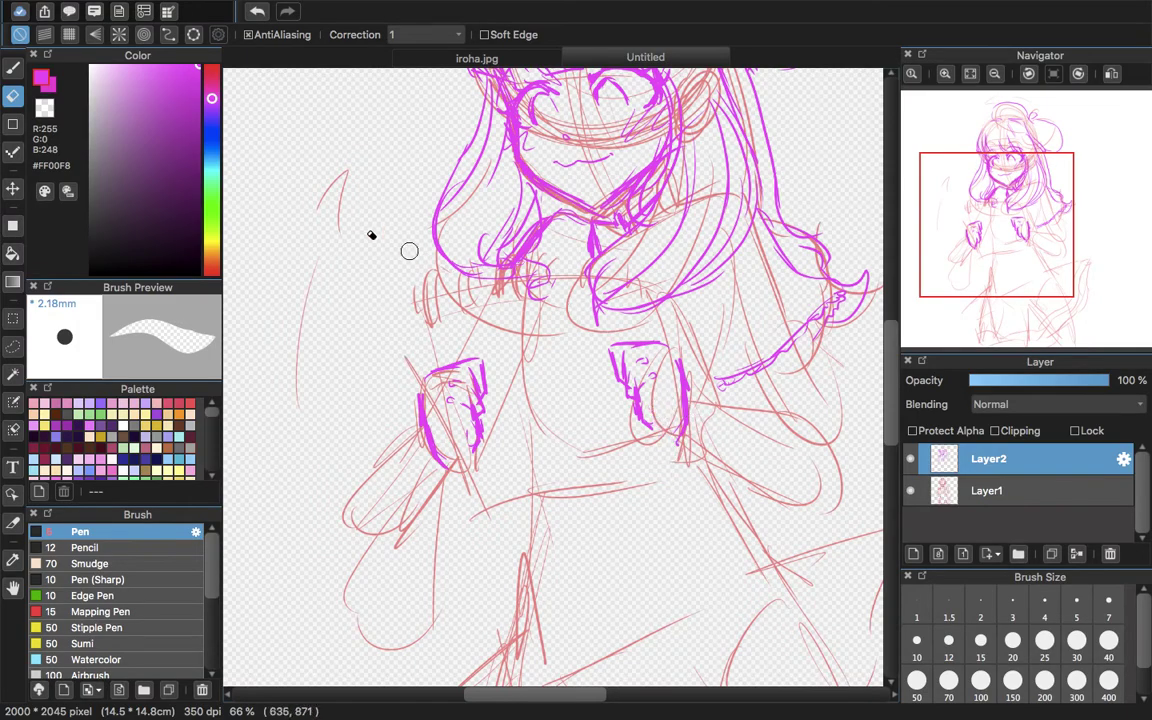
# - Outline the sketchbook held between the hands with the Pen, adding binding loops along its upper edge
pyautogui.press('b')
pyautogui.moveTo(448, 470)
pyautogui.mouseDown()
pyautogui.moveTo(460, 514)
pyautogui.moveTo(597, 460)
pyautogui.mouseUp()
pyautogui.moveTo(452, 508); pyautogui.dragTo(662, 473)
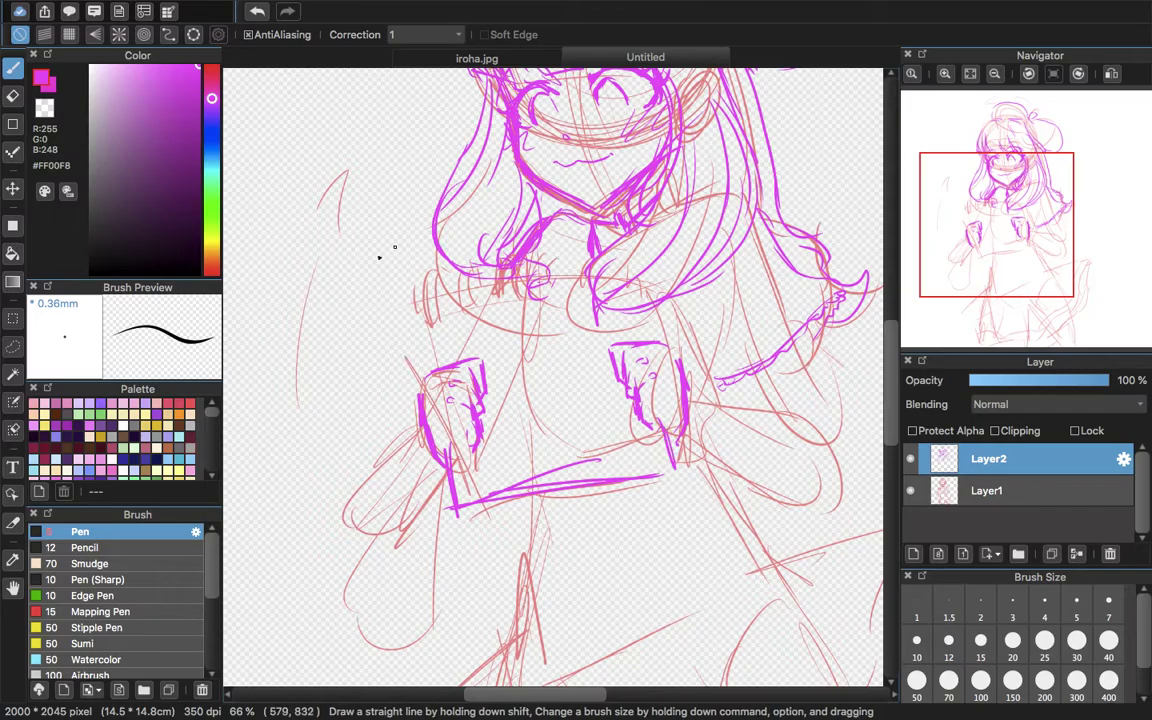
pyautogui.moveTo(437, 380)
pyautogui.mouseDown()
pyautogui.moveTo(416, 336)
pyautogui.moveTo(437, 319)
pyautogui.moveTo(399, 317)
pyautogui.moveTo(446, 297)
pyautogui.moveTo(651, 291)
pyautogui.moveTo(588, 295)
pyautogui.moveTo(664, 300)
pyautogui.moveTo(654, 293)
pyautogui.moveTo(667, 347)
pyautogui.mouseUp()
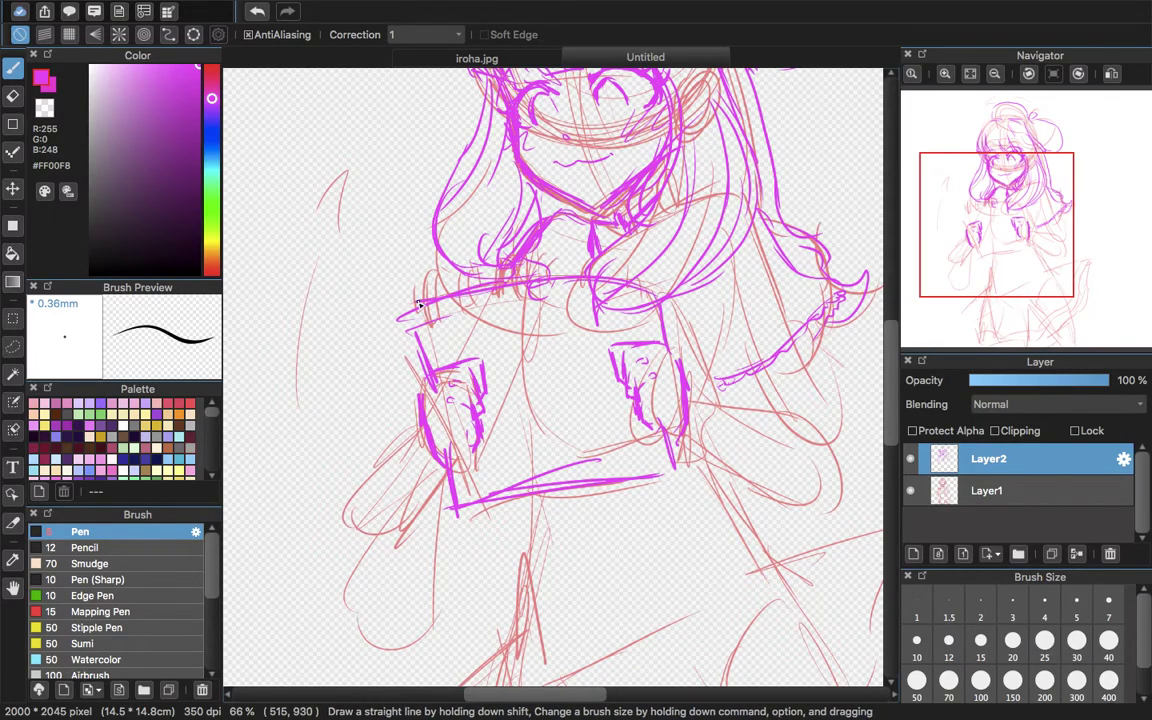
pyautogui.moveTo(429, 269)
pyautogui.mouseDown()
pyautogui.moveTo(421, 301)
pyautogui.moveTo(432, 272)
pyautogui.mouseUp()
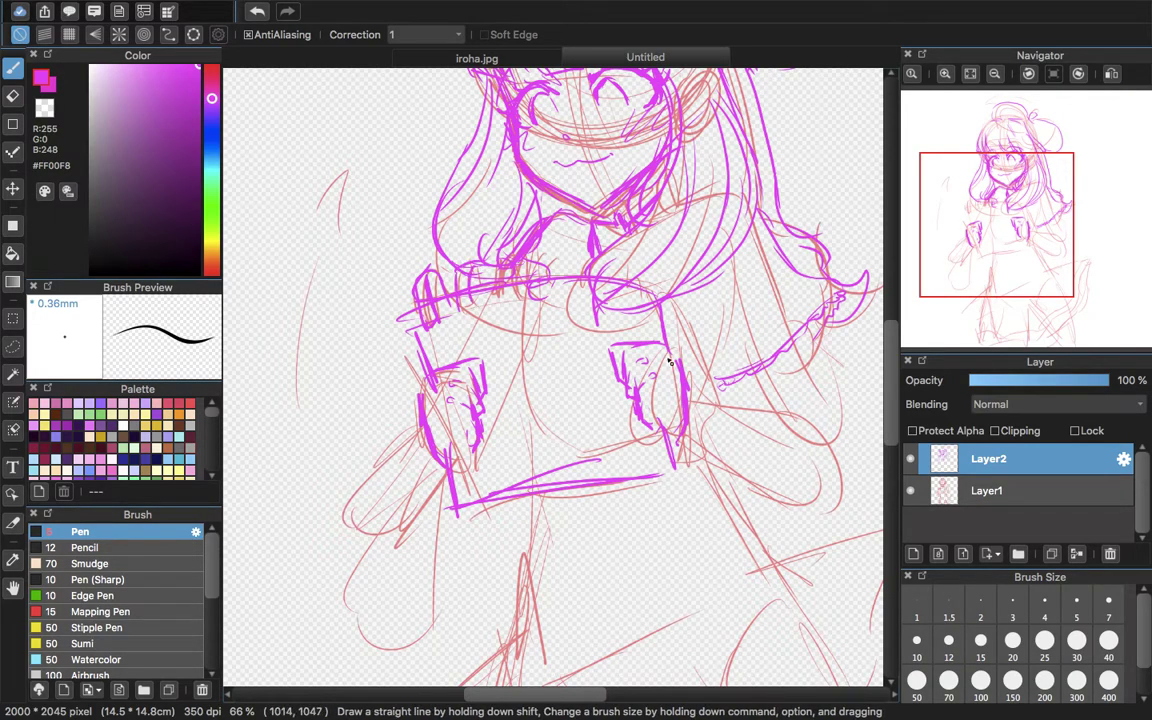
pyautogui.moveTo(659, 300); pyautogui.dragTo(693, 361)
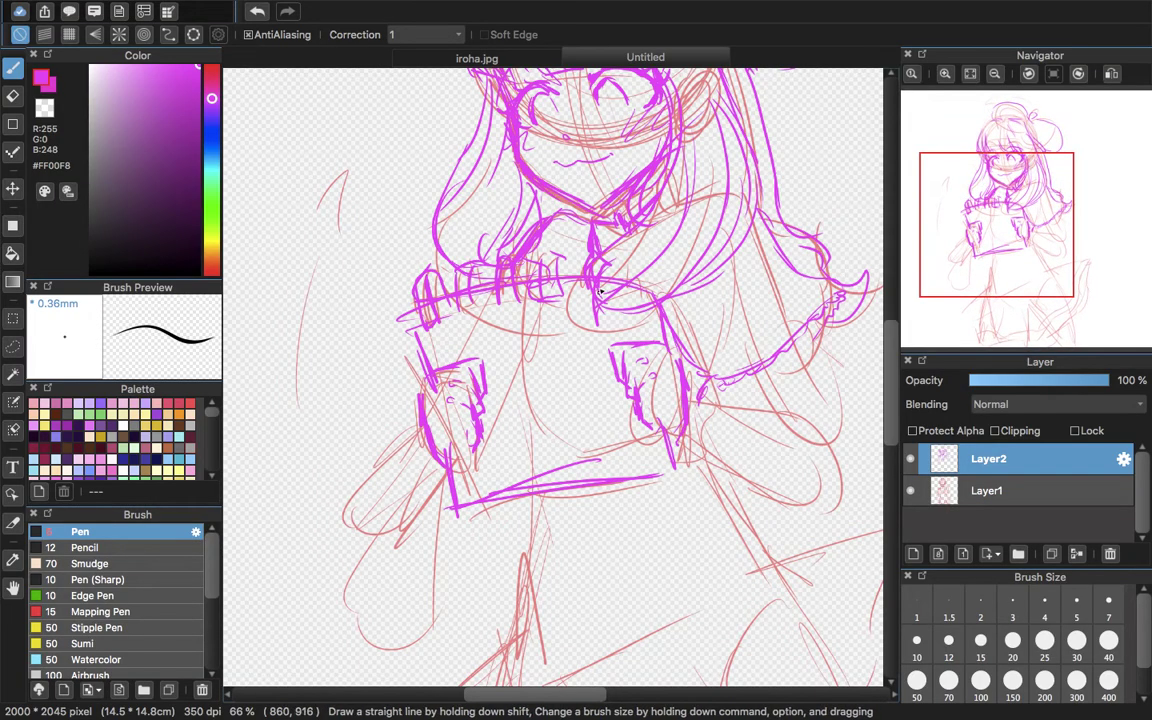
# - Check the vest in iroha.jpg and draw the pointed front panel on the left, hanging below the sketchbook
pyautogui.moveTo(1010, 240); pyautogui.dragTo(1006, 290)
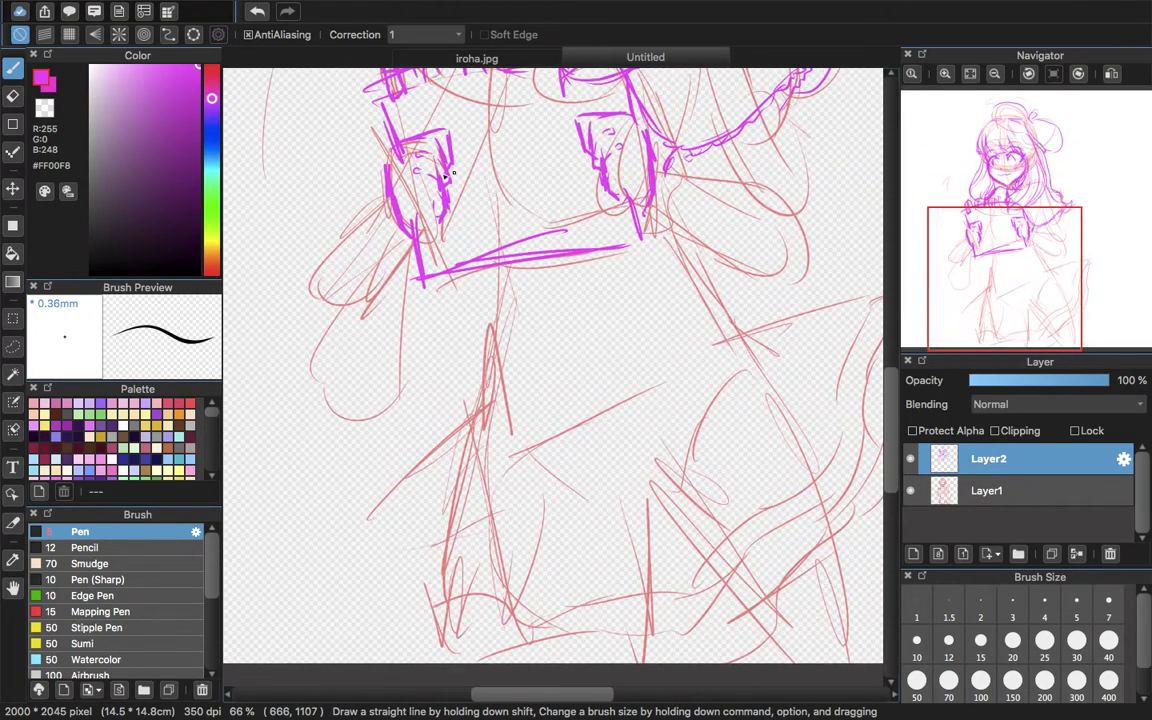
pyautogui.click(462, 55)
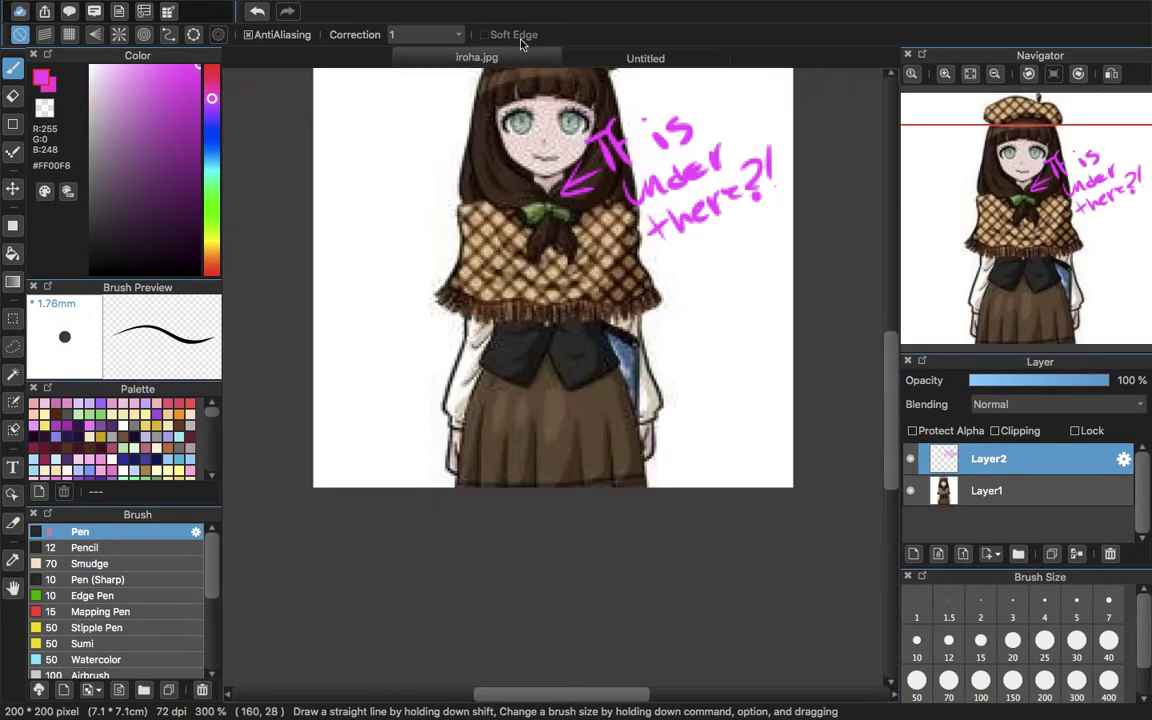
pyautogui.click(648, 58)
pyautogui.moveTo(580, 293); pyautogui.dragTo(590, 318)
pyautogui.moveTo(568, 254)
pyautogui.mouseDown()
pyautogui.moveTo(591, 328)
pyautogui.moveTo(508, 484)
pyautogui.mouseUp()
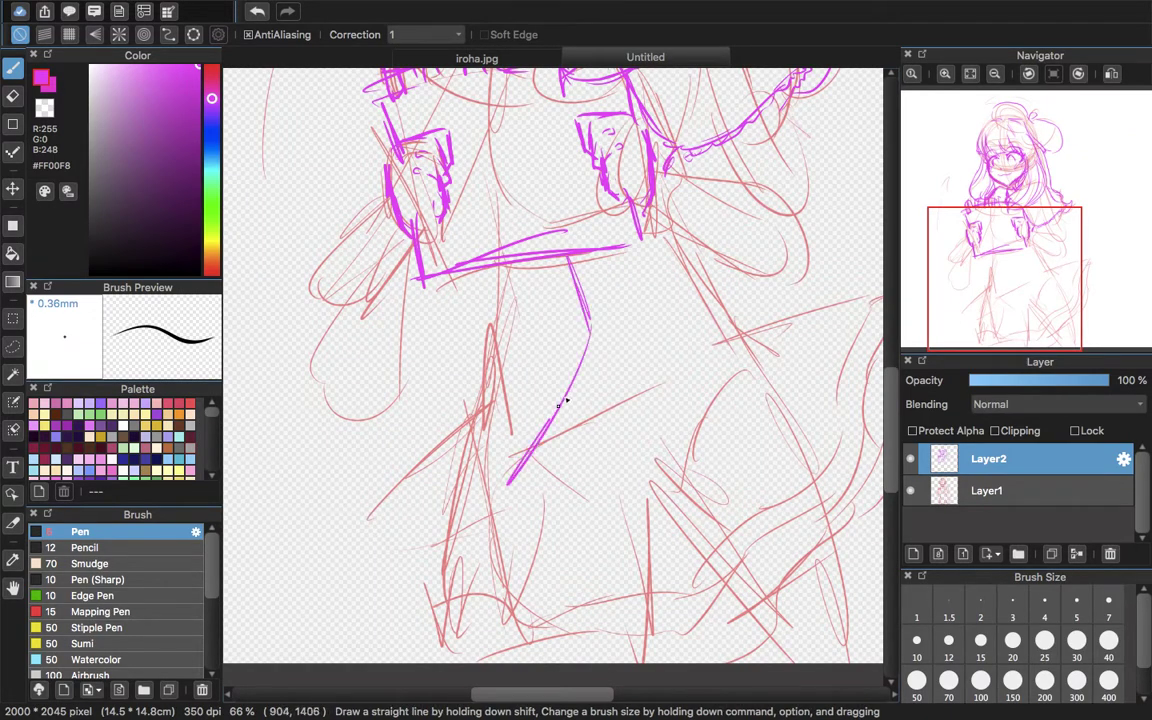
pyautogui.moveTo(563, 402); pyautogui.dragTo(499, 486)
pyautogui.click(971, 75)
pyautogui.click(1111, 75)
pyautogui.click(1111, 75)
pyautogui.moveTo(482, 576); pyautogui.dragTo(455, 526)
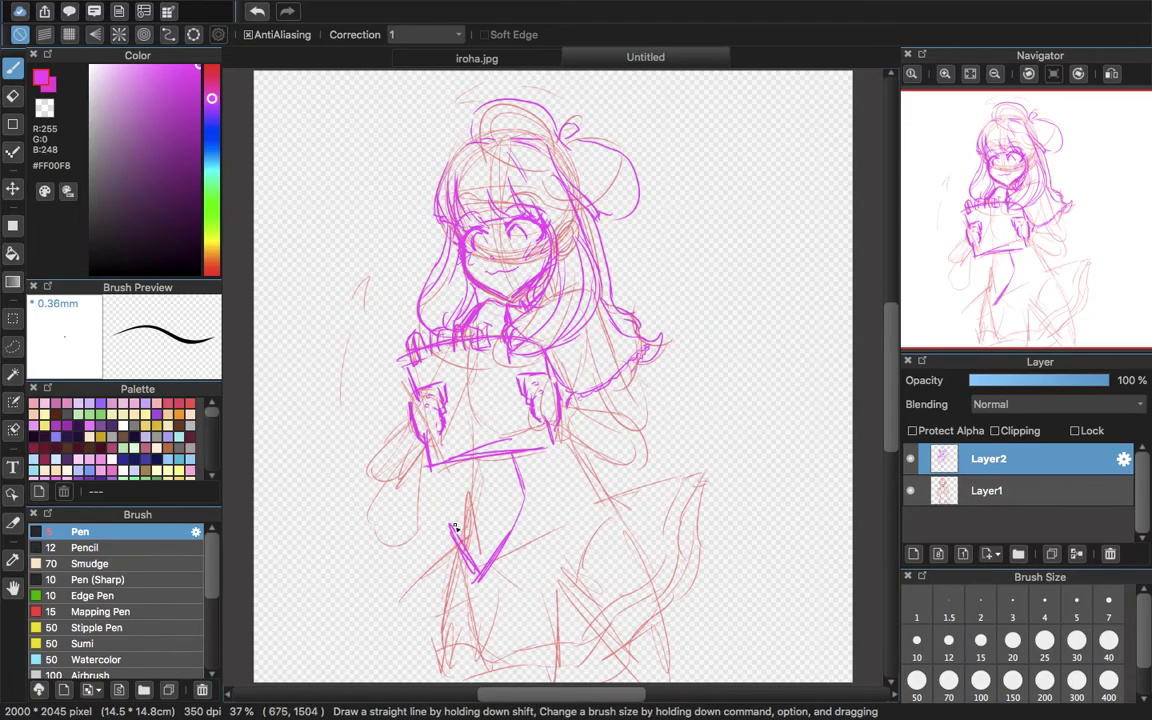
# - Recheck the vest in iroha.jpg, add a round button with creases, and outline the pointed panel on the right
pyautogui.click(485, 58)
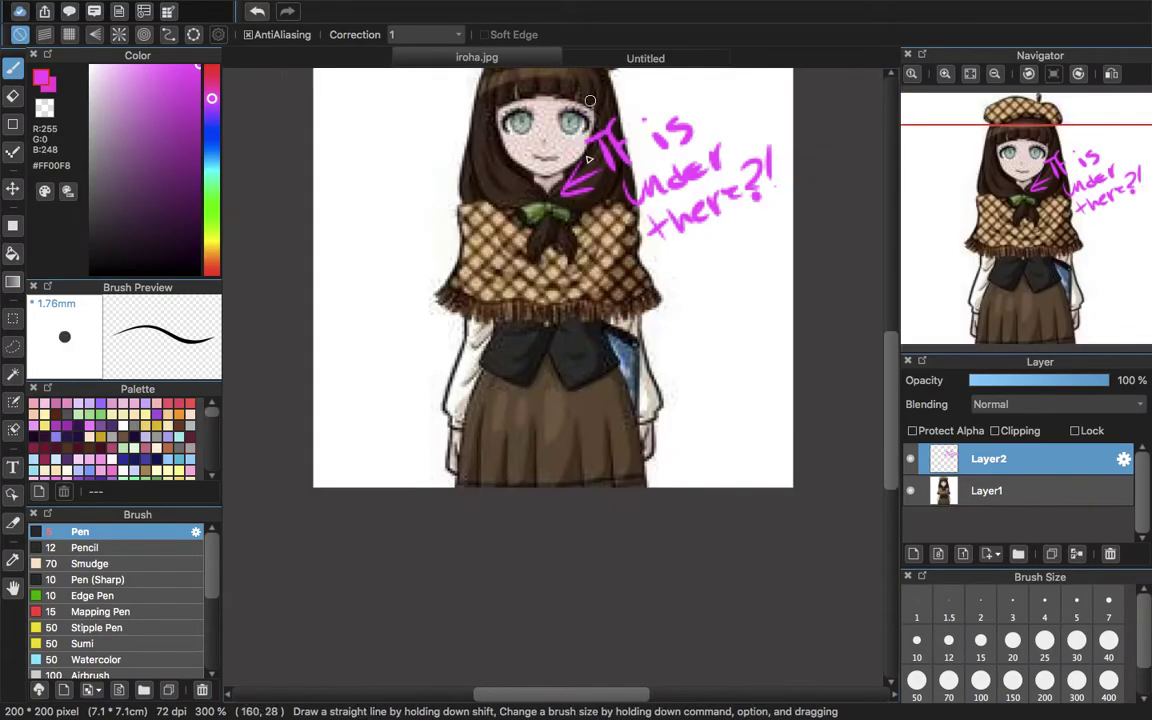
pyautogui.click(692, 57)
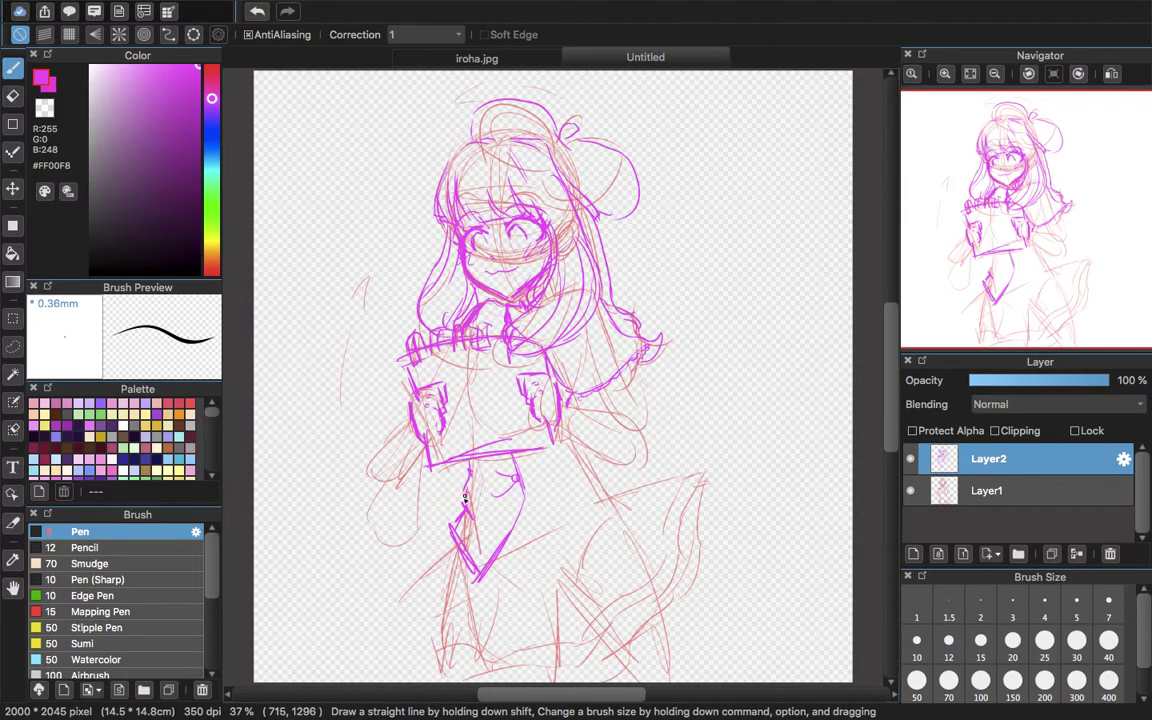
pyautogui.moveTo(618, 494)
pyautogui.mouseDown()
pyautogui.moveTo(567, 543)
pyautogui.moveTo(617, 491)
pyautogui.mouseUp()
pyautogui.moveTo(579, 526); pyautogui.dragTo(631, 485)
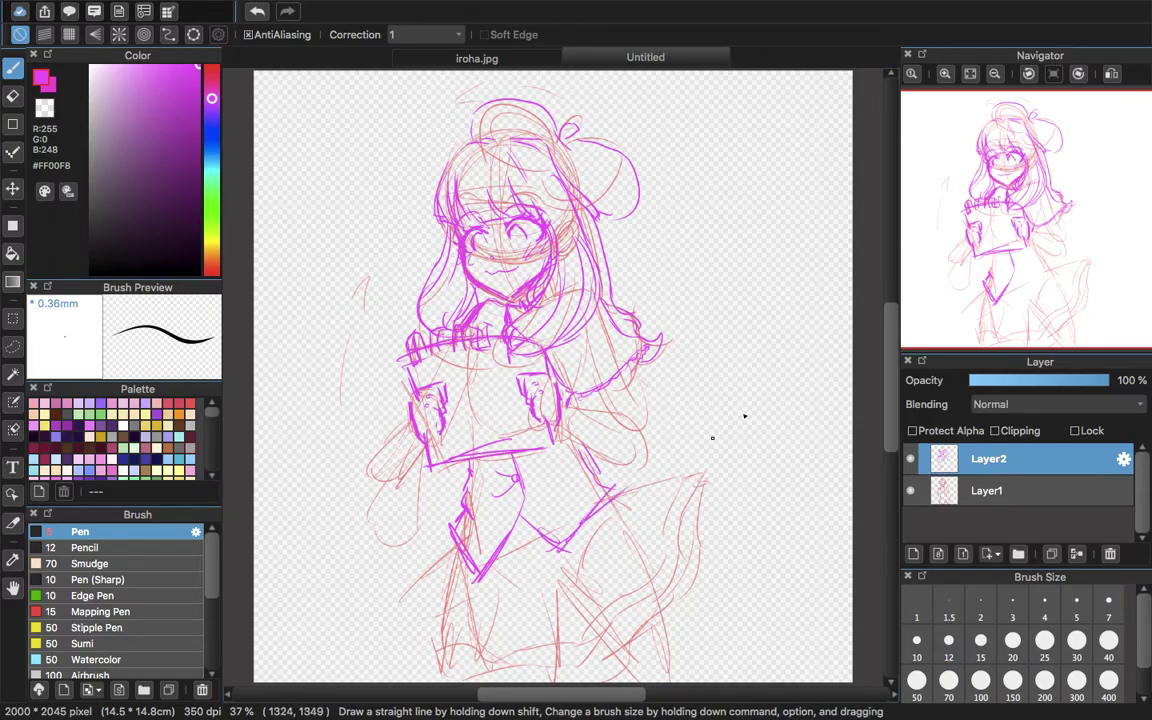
# - Check the sleeve in iroha.jpg and sketch the cuff and upper fold lines running out from the wrist on the right
pyautogui.moveTo(983, 224); pyautogui.dragTo(1007, 237)
pyautogui.click(476, 58)
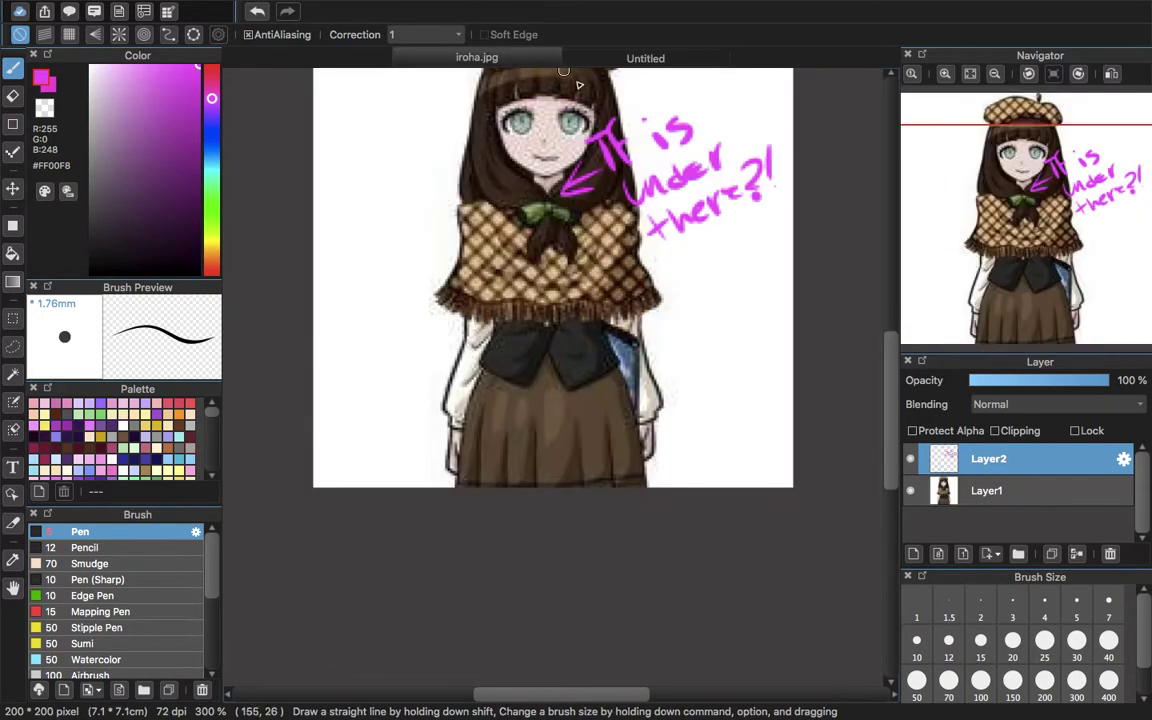
pyautogui.click(603, 58)
pyautogui.click(945, 75)
pyautogui.click(945, 75)
pyautogui.click(945, 75)
pyautogui.moveTo(967, 245); pyautogui.dragTo(1020, 255)
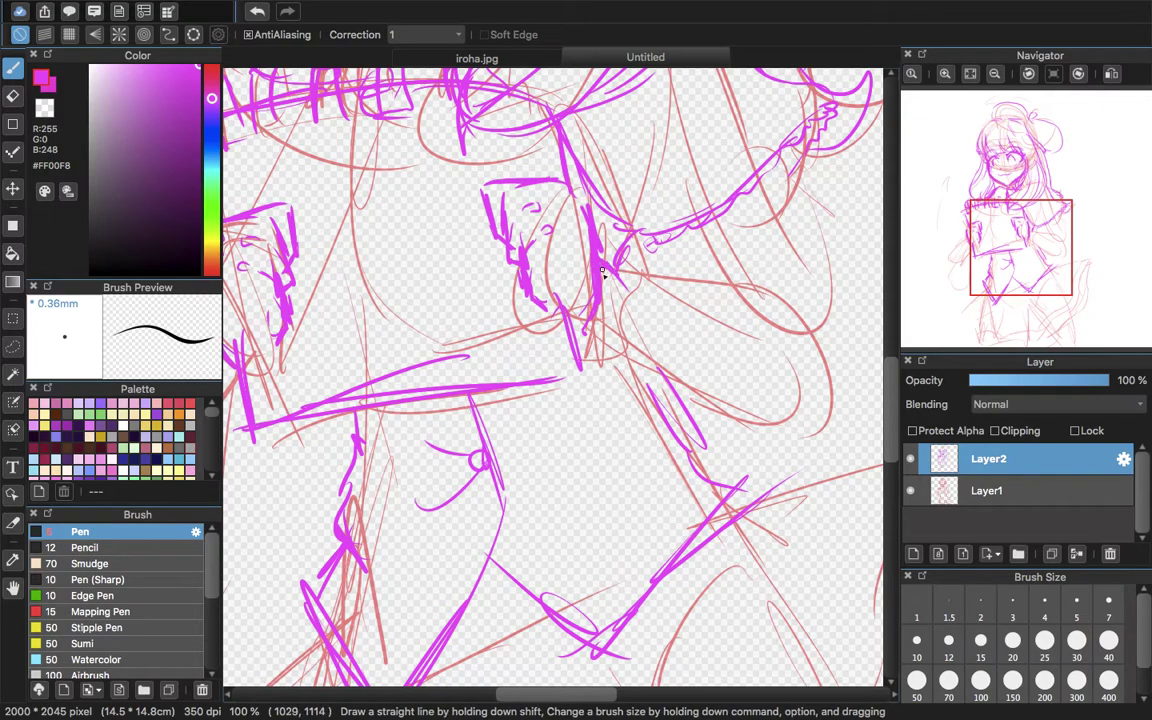
pyautogui.click(519, 59)
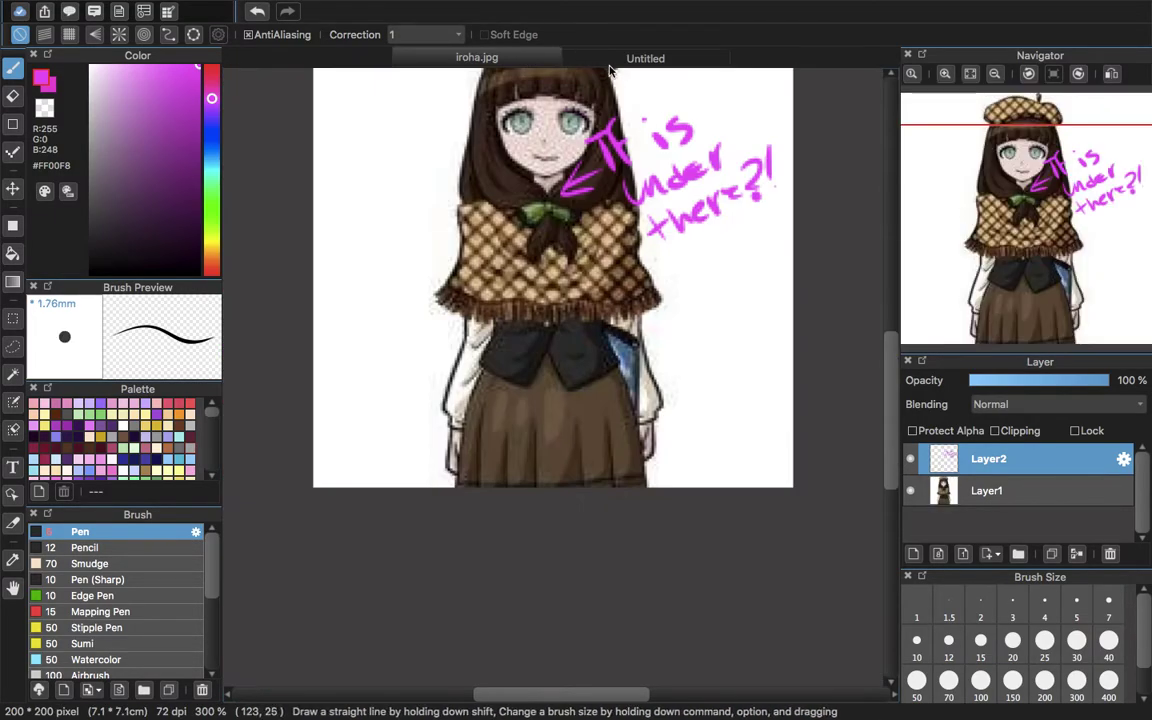
pyautogui.click(570, 58)
pyautogui.moveTo(622, 253)
pyautogui.mouseDown()
pyautogui.moveTo(679, 275)
pyautogui.moveTo(741, 336)
pyautogui.mouseUp()
pyautogui.moveTo(672, 277); pyautogui.dragTo(779, 290)
pyautogui.moveTo(716, 263); pyautogui.dragTo(755, 263)
# - Draw the lower and outer edges of the puffy sleeve on the right, with small creases under the shawl's fringe
pyautogui.moveTo(1012, 228); pyautogui.dragTo(1035, 238)
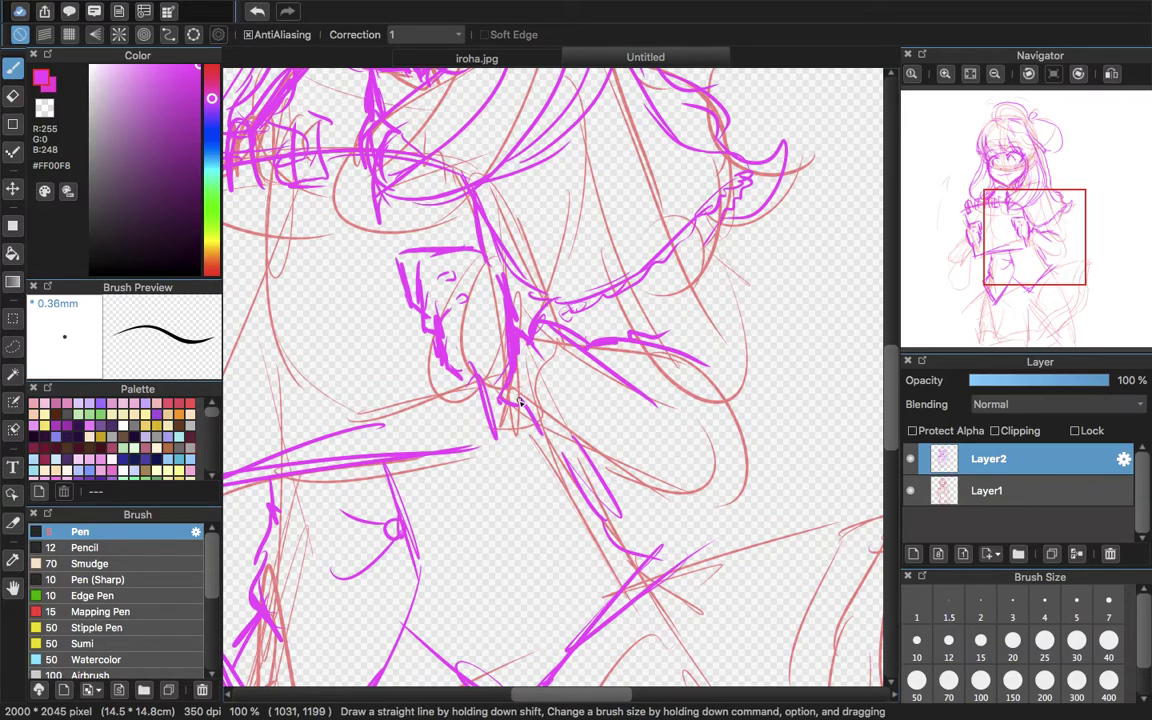
pyautogui.moveTo(470, 366)
pyautogui.mouseDown()
pyautogui.moveTo(510, 402)
pyautogui.moveTo(660, 472)
pyautogui.moveTo(743, 491)
pyautogui.mouseUp()
pyautogui.moveTo(1027, 221); pyautogui.dragTo(1057, 230)
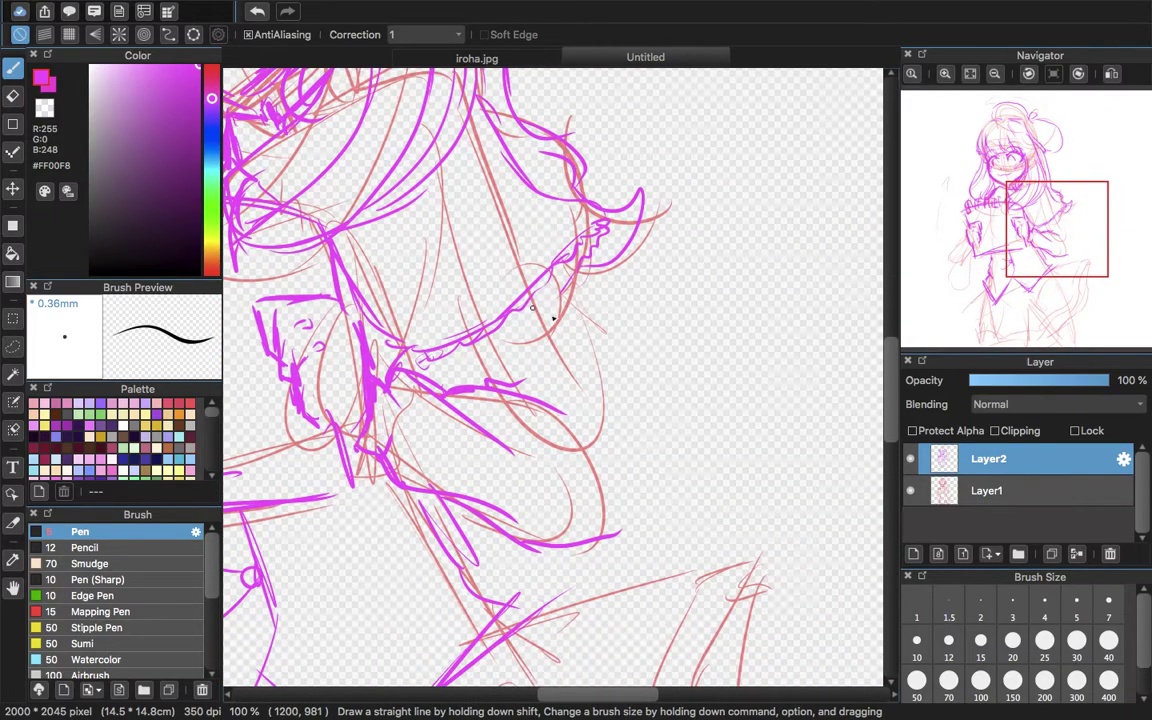
pyautogui.moveTo(568, 290)
pyautogui.mouseDown()
pyautogui.moveTo(620, 350)
pyautogui.moveTo(655, 430)
pyautogui.moveTo(633, 518)
pyautogui.mouseUp()
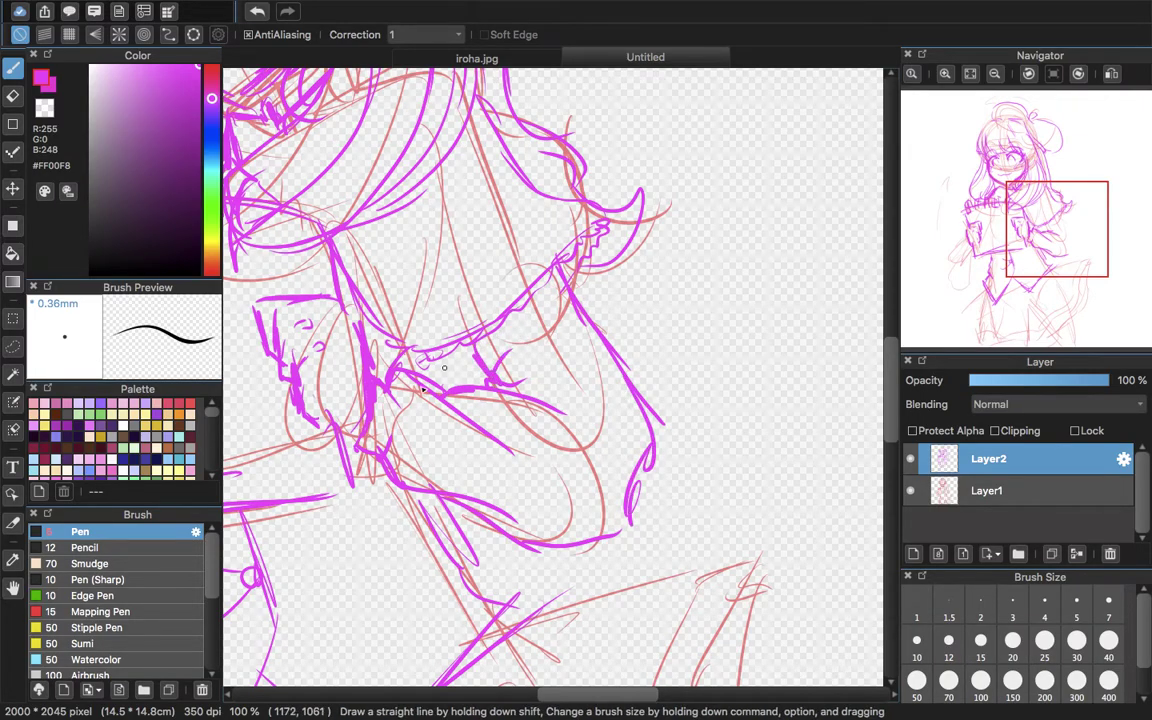
pyautogui.moveTo(417, 357)
pyautogui.mouseDown()
pyautogui.moveTo(428, 381)
pyautogui.moveTo(430, 350)
pyautogui.mouseUp()
# - Rework the lower edge of the hand on the left, erasing its straight side and drawing a curved little finger
pyautogui.moveTo(1010, 245)
pyautogui.mouseDown()
pyautogui.moveTo(995, 270)
pyautogui.moveTo(968, 266)
pyautogui.moveTo(970, 252)
pyautogui.mouseUp()
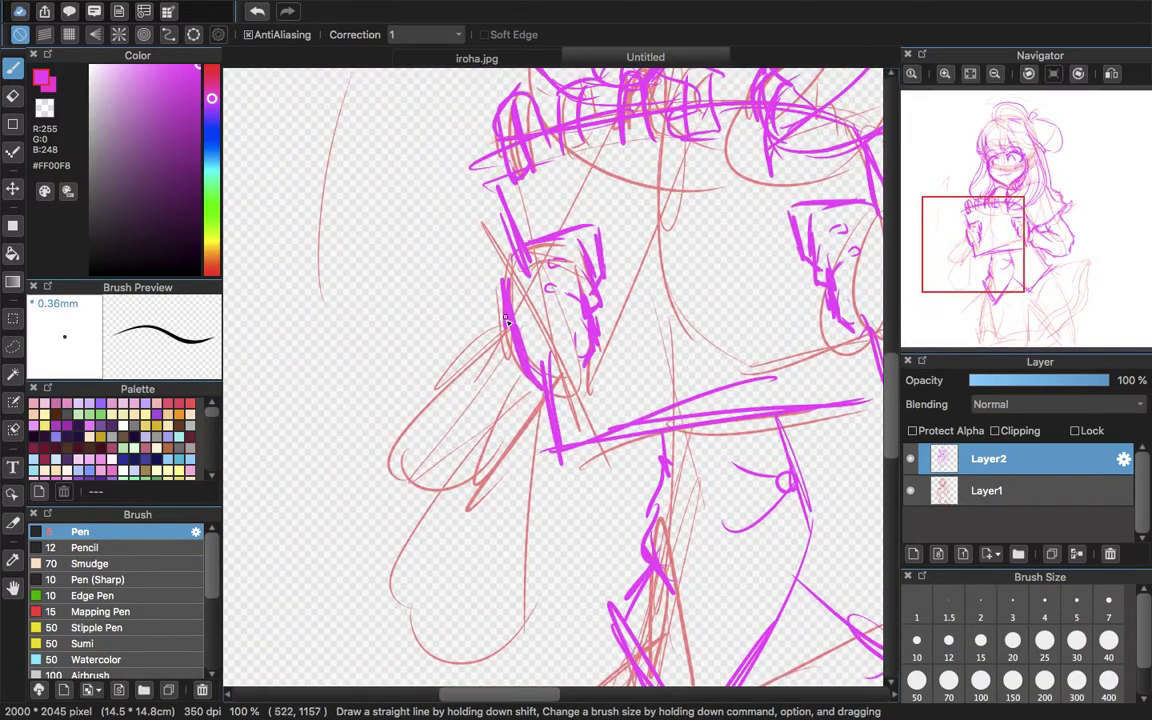
pyautogui.moveTo(578, 357)
pyautogui.mouseDown()
pyautogui.moveTo(572, 333)
pyautogui.moveTo(577, 387)
pyautogui.moveTo(553, 409)
pyautogui.mouseUp()
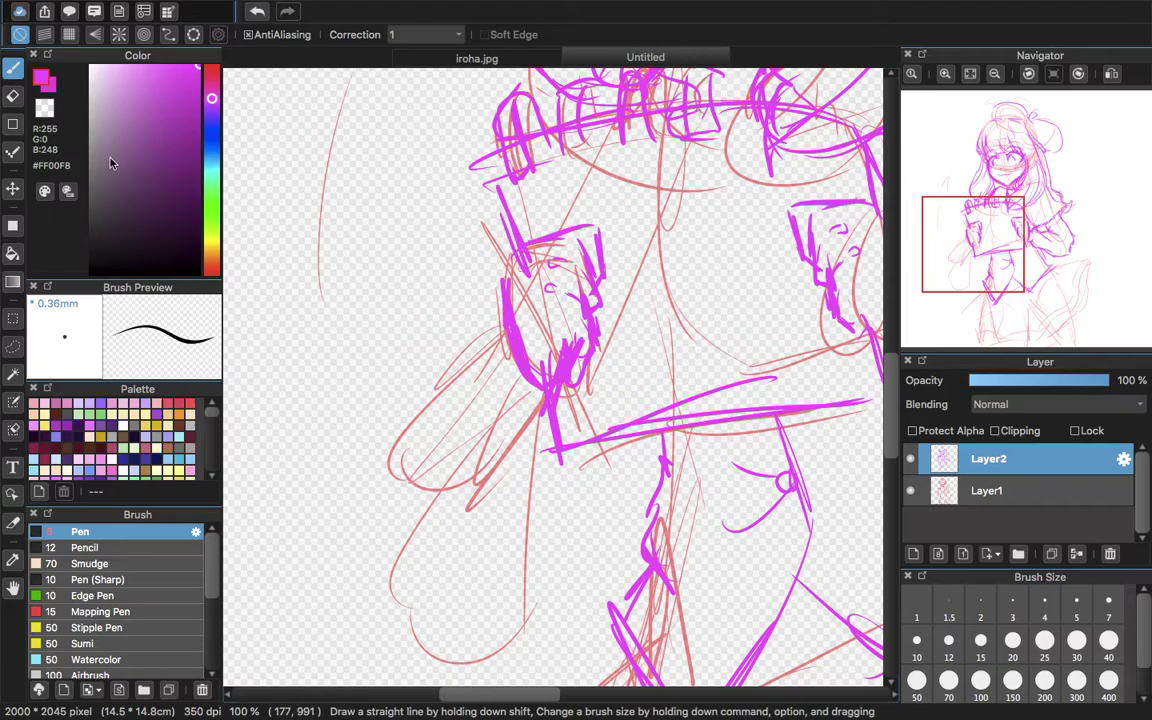
pyautogui.click(12, 95)
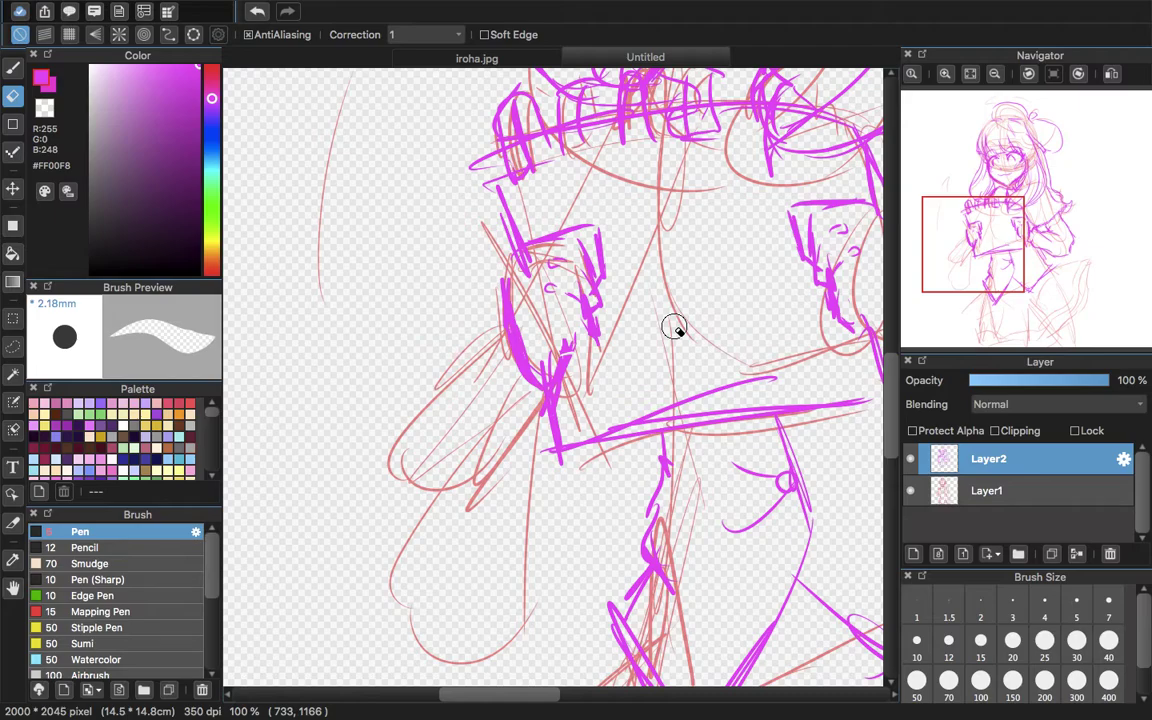
pyautogui.moveTo(580, 312)
pyautogui.mouseDown()
pyautogui.moveTo(536, 266)
pyautogui.moveTo(631, 339)
pyautogui.moveTo(577, 355)
pyautogui.mouseUp()
pyautogui.click(12, 67)
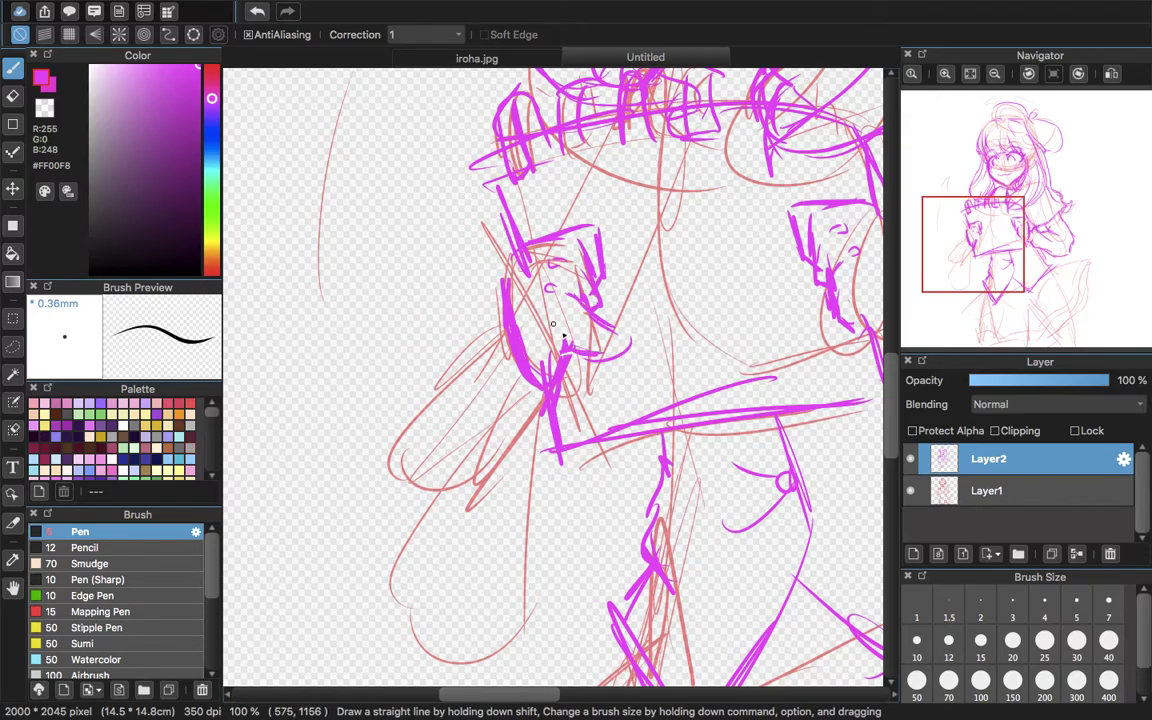
pyautogui.moveTo(583, 299)
pyautogui.mouseDown()
pyautogui.moveTo(631, 334)
pyautogui.moveTo(616, 351)
pyautogui.mouseUp()
# - Draw curled, pointed fingers on the hand on the right and add the remaining fingers to the opposite hand
pyautogui.hscroll(10, 644, 342)
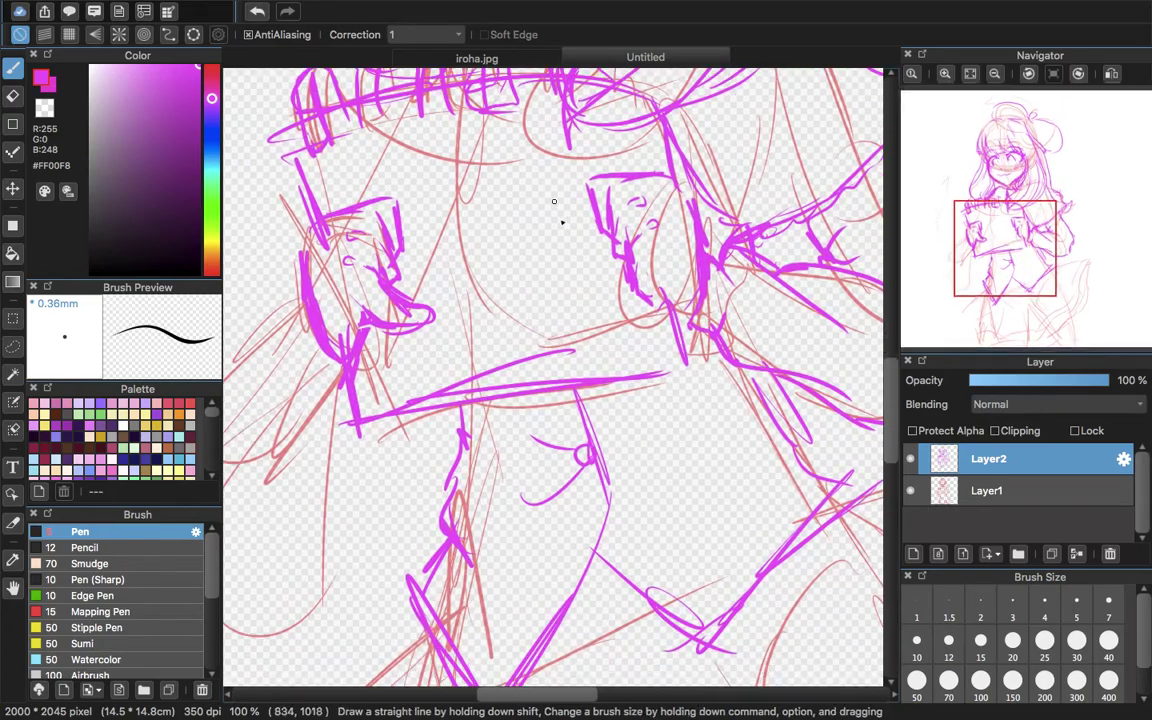
pyautogui.moveTo(631, 244)
pyautogui.mouseDown()
pyautogui.moveTo(606, 302)
pyautogui.moveTo(616, 312)
pyautogui.moveTo(655, 294)
pyautogui.mouseUp()
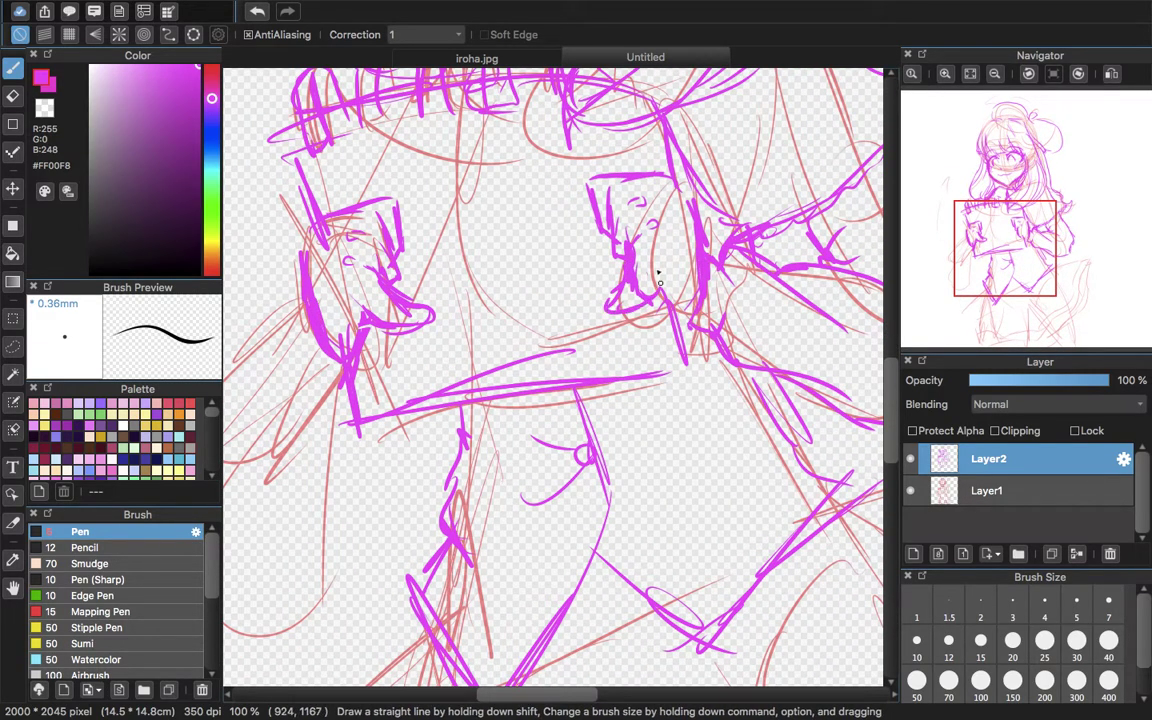
pyautogui.moveTo(611, 243)
pyautogui.mouseDown()
pyautogui.moveTo(589, 284)
pyautogui.moveTo(613, 289)
pyautogui.mouseUp()
pyautogui.moveTo(598, 205); pyautogui.dragTo(594, 267)
pyautogui.moveTo(571, 214); pyautogui.dragTo(573, 246)
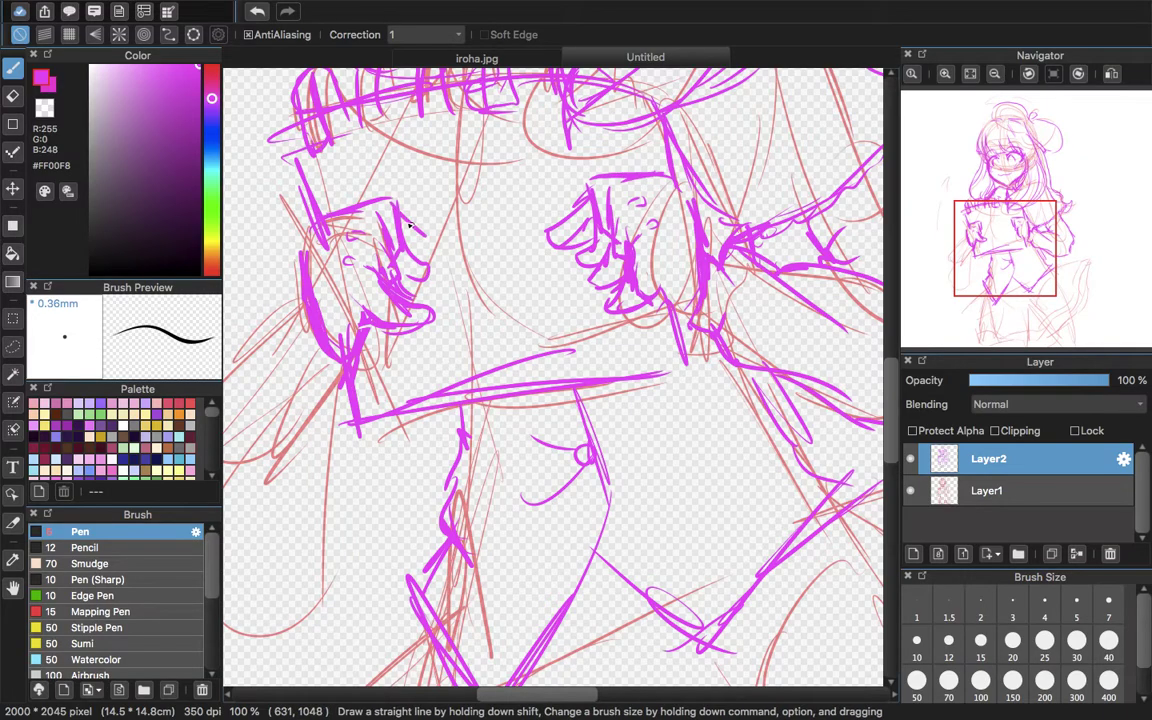
# - Thicken the outer edge of the hand on the left and erase the excess strokes near its wrist
pyautogui.moveTo(973, 246)
pyautogui.mouseDown()
pyautogui.moveTo(1000, 258)
pyautogui.moveTo(953, 258)
pyautogui.mouseUp()
pyautogui.moveTo(630, 166)
pyautogui.mouseDown()
pyautogui.moveTo(628, 275)
pyautogui.moveTo(671, 311)
pyautogui.mouseUp()
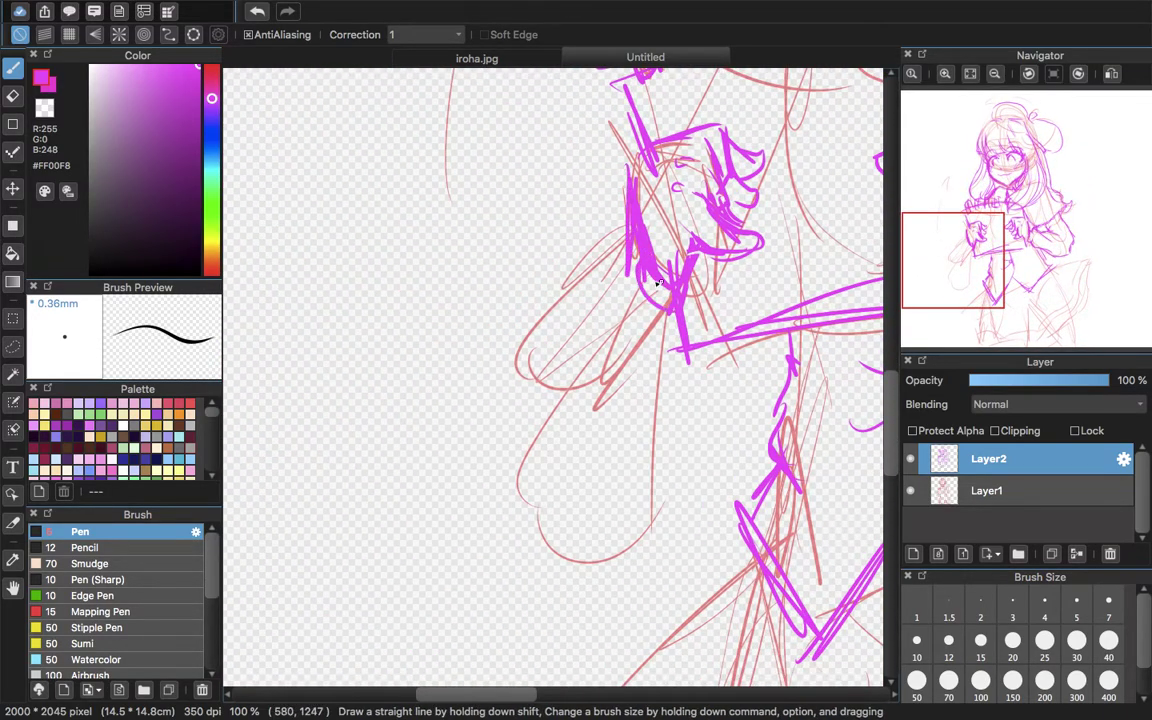
pyautogui.click(12, 95)
pyautogui.moveTo(635, 257)
pyautogui.mouseDown()
pyautogui.moveTo(678, 245)
pyautogui.moveTo(632, 270)
pyautogui.moveTo(671, 308)
pyautogui.mouseUp()
pyautogui.click(12, 67)
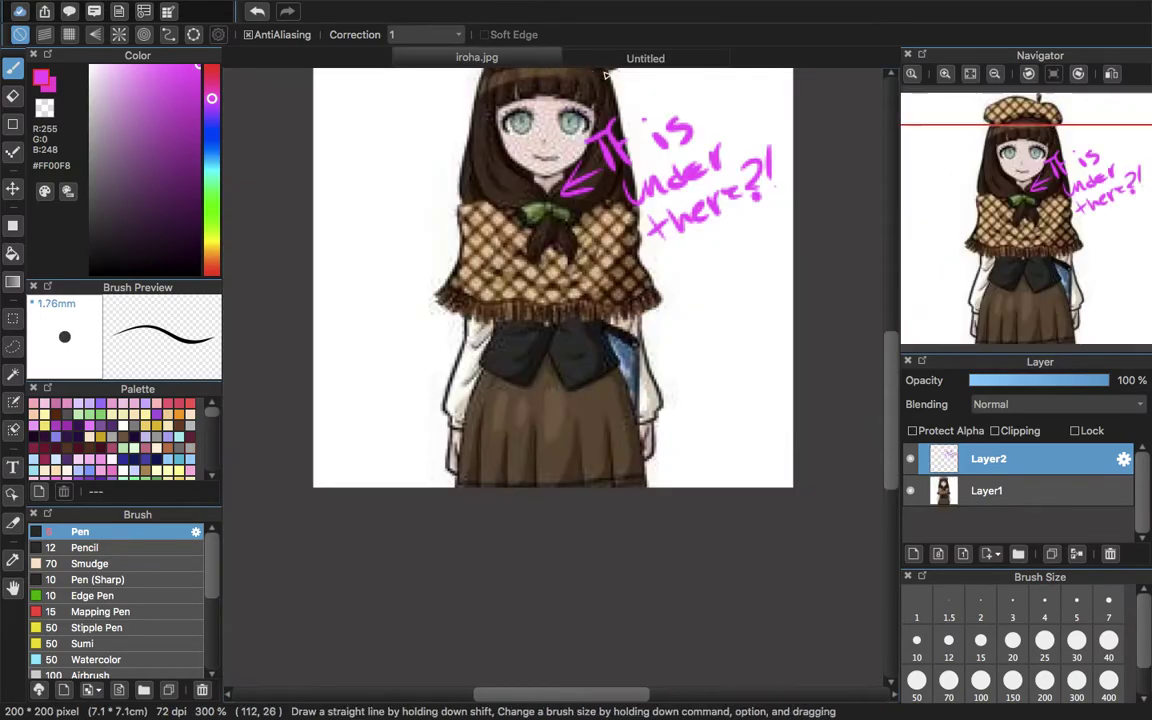
# - Check the sleeve in iroha.jpg and outline the cuff, puffy lower sleeve and upper arm edge on the left
pyautogui.click(484, 58)
pyautogui.click(640, 57)
pyautogui.moveTo(561, 290); pyautogui.dragTo(668, 305)
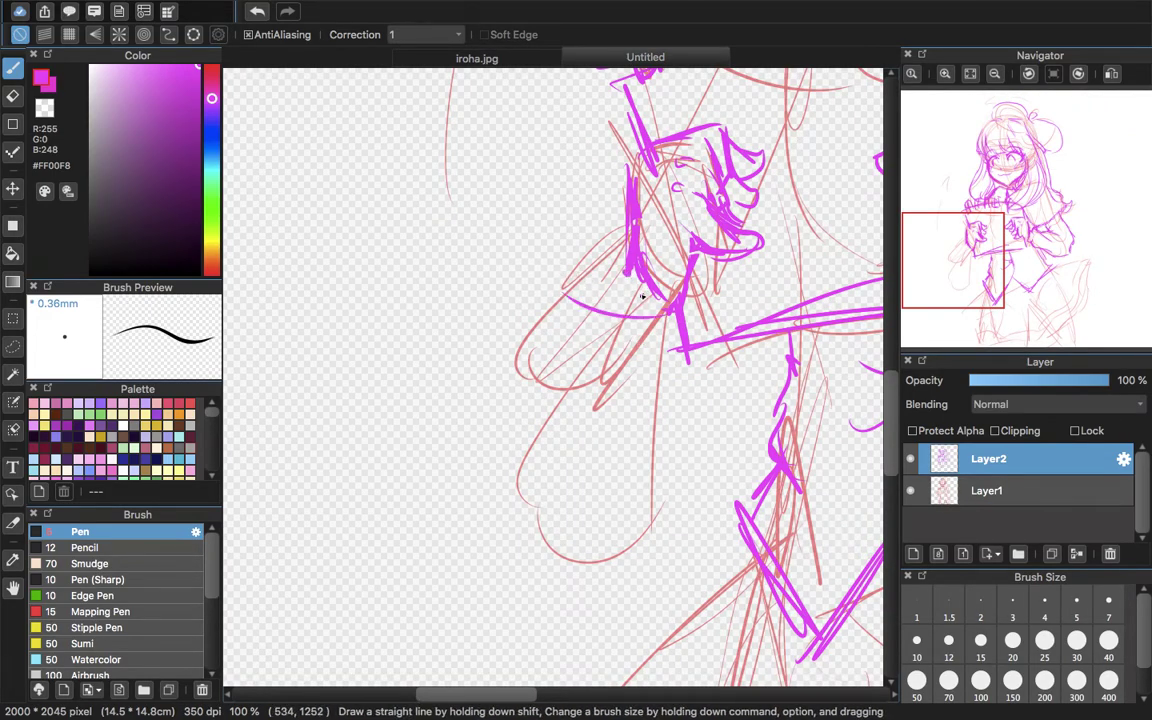
pyautogui.moveTo(597, 263)
pyautogui.mouseDown()
pyautogui.moveTo(496, 360)
pyautogui.moveTo(485, 422)
pyautogui.moveTo(594, 419)
pyautogui.moveTo(643, 392)
pyautogui.moveTo(676, 340)
pyautogui.mouseUp()
pyautogui.moveTo(973, 246)
pyautogui.mouseDown()
pyautogui.moveTo(995, 233)
pyautogui.moveTo(1046, 258)
pyautogui.moveTo(956, 259)
pyautogui.moveTo(969, 259)
pyautogui.mouseUp()
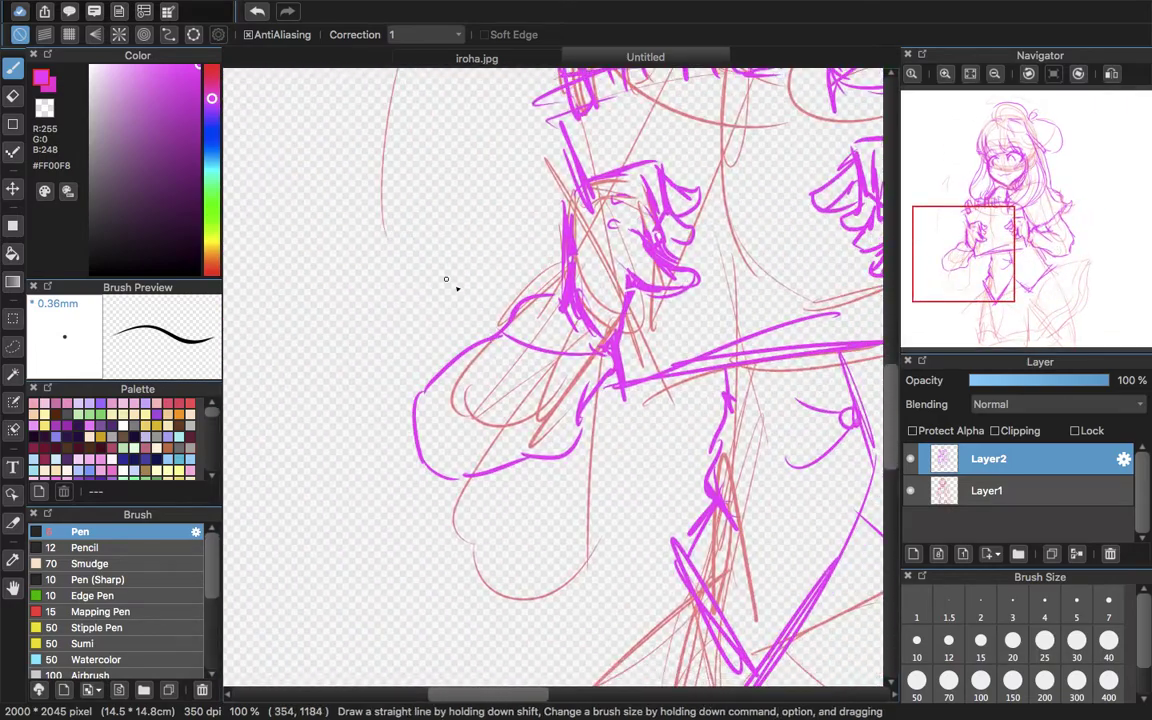
pyautogui.moveTo(538, 282); pyautogui.dragTo(474, 323)
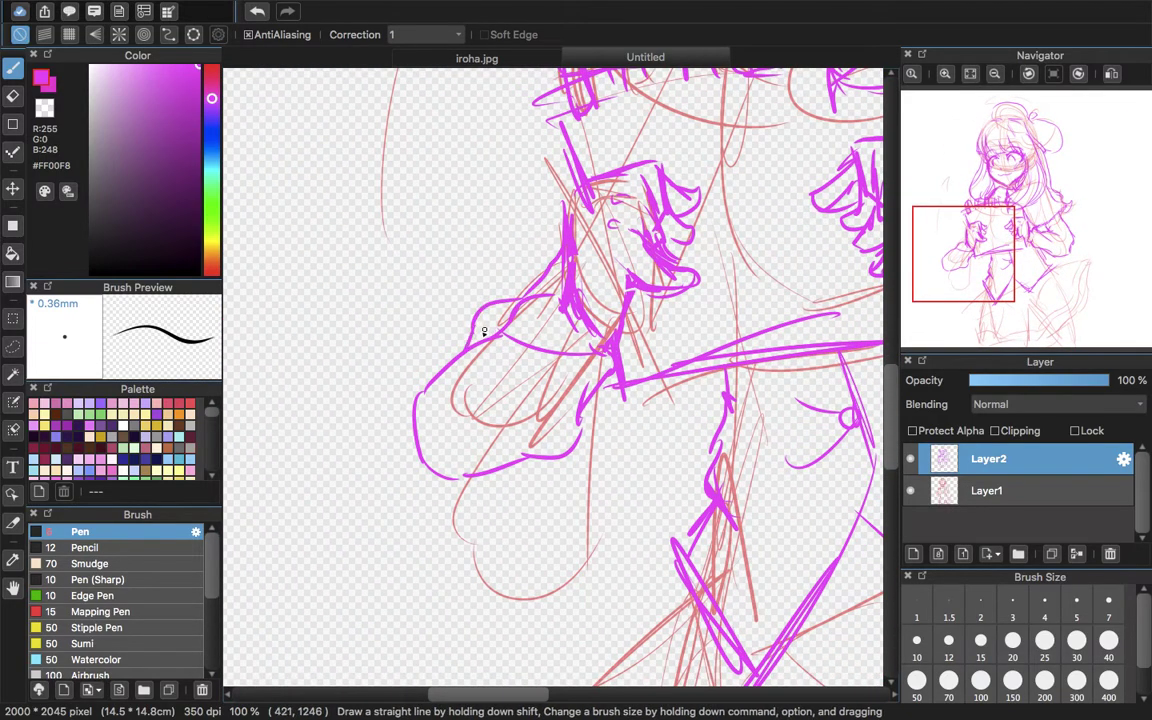
pyautogui.click(970, 73)
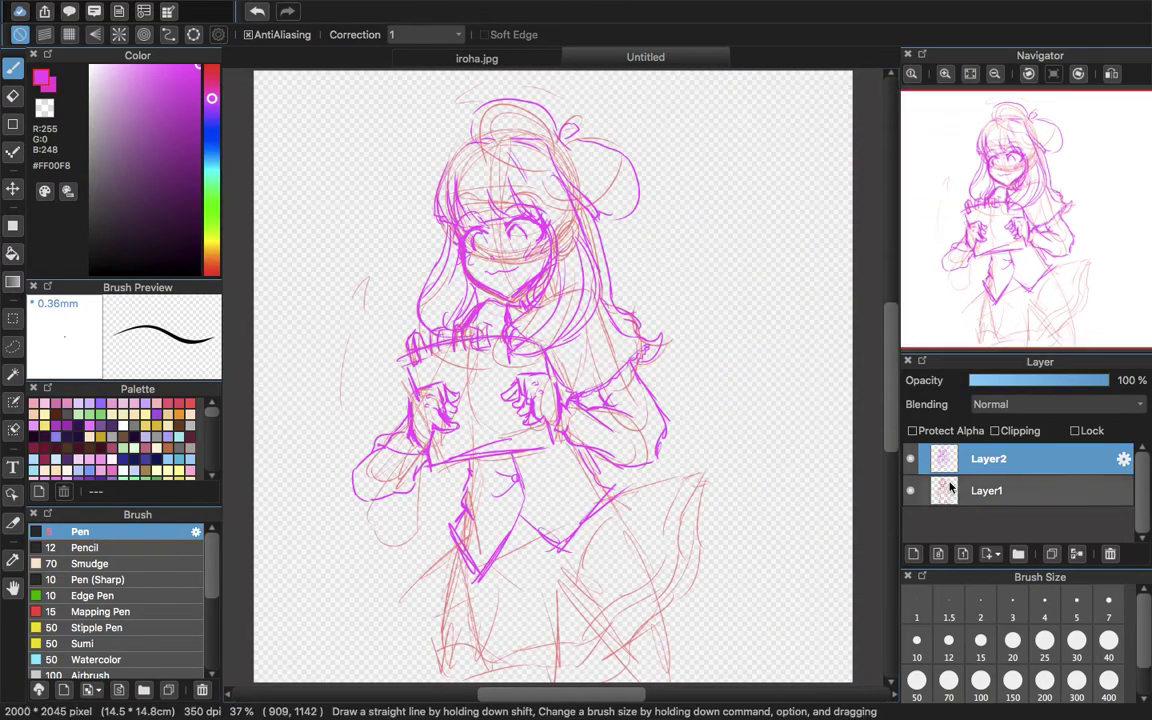
# - Outline the flared skirt below the vest with its sides, wavy hem and fold lines, and sketch a pointed shape beside the waist
pyautogui.click(909, 491)
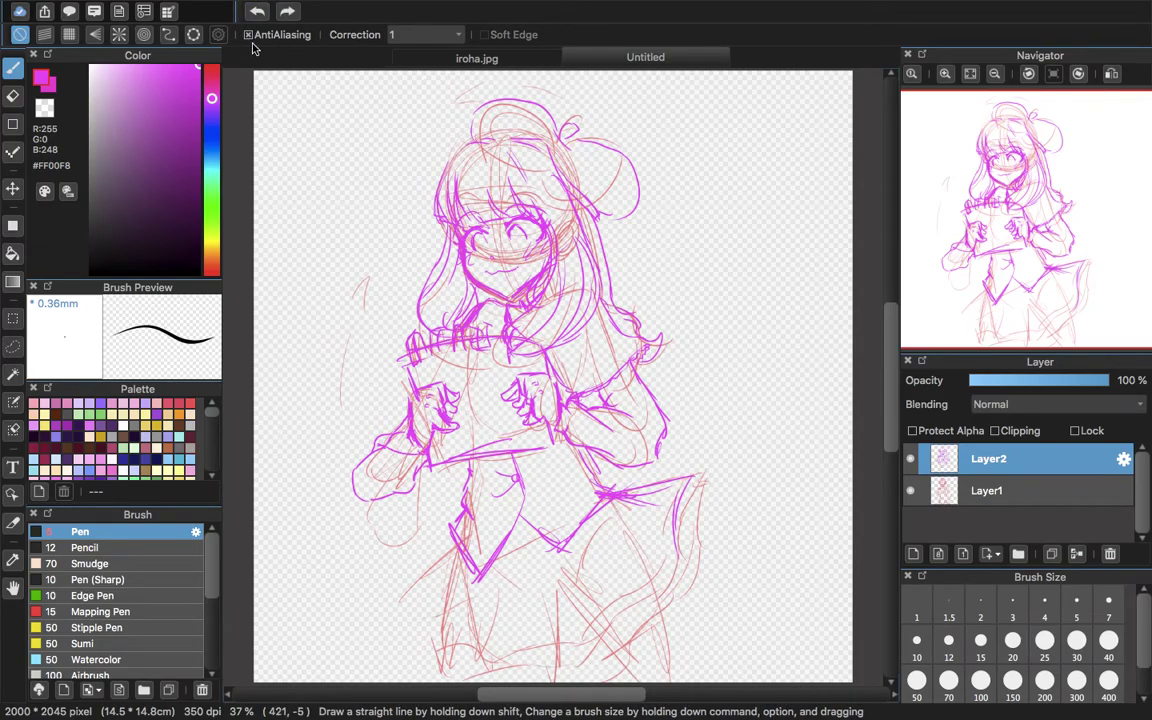
pyautogui.scroll(-5, 481, 310)
pyautogui.moveTo(474, 300); pyautogui.dragTo(425, 349)
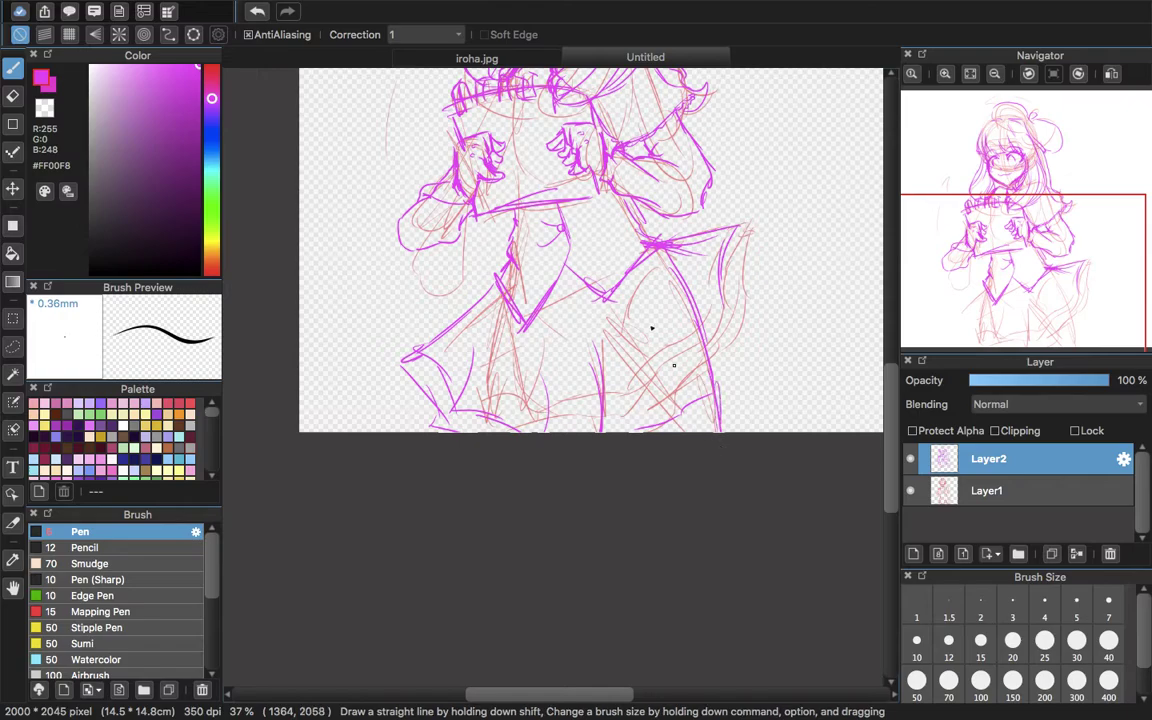
pyautogui.moveTo(986, 258); pyautogui.dragTo(979, 194)
pyautogui.click(971, 74)
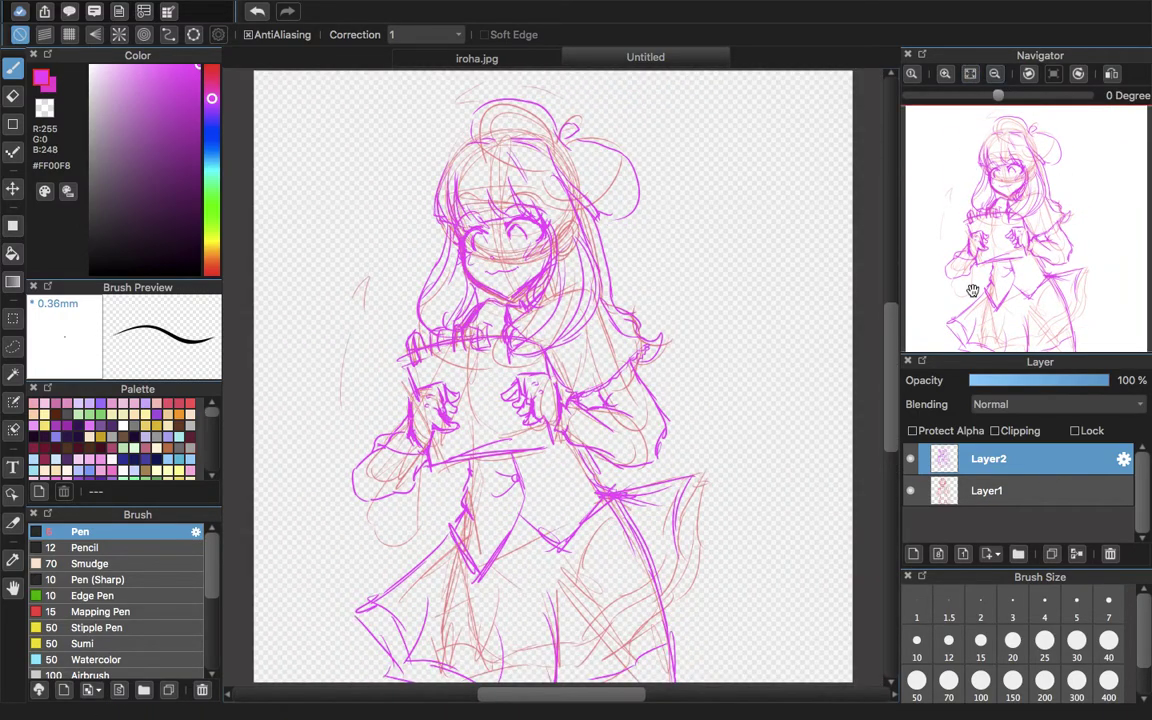
# - Hide Layer1 and erase the pointed shape sticking out beside the waist on the right
pyautogui.click(910, 491)
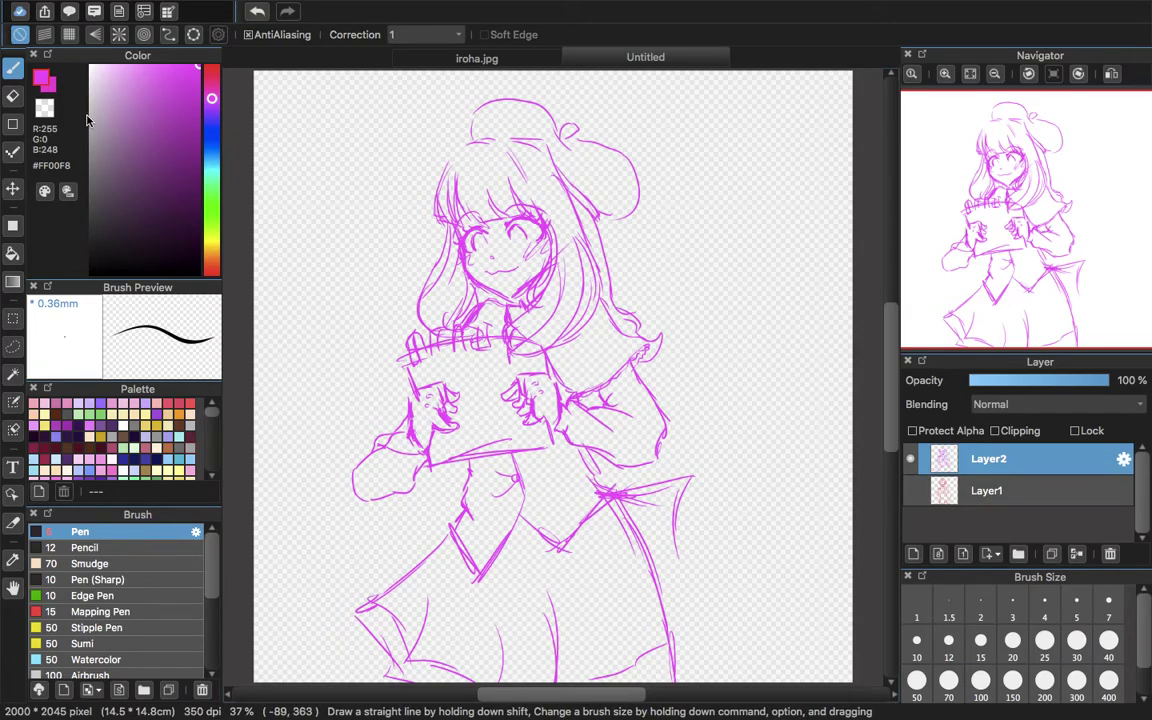
pyautogui.click(13, 96)
pyautogui.moveTo(693, 474)
pyautogui.mouseDown()
pyautogui.moveTo(680, 524)
pyautogui.moveTo(652, 529)
pyautogui.moveTo(618, 492)
pyautogui.mouseUp()
pyautogui.click(12, 67)
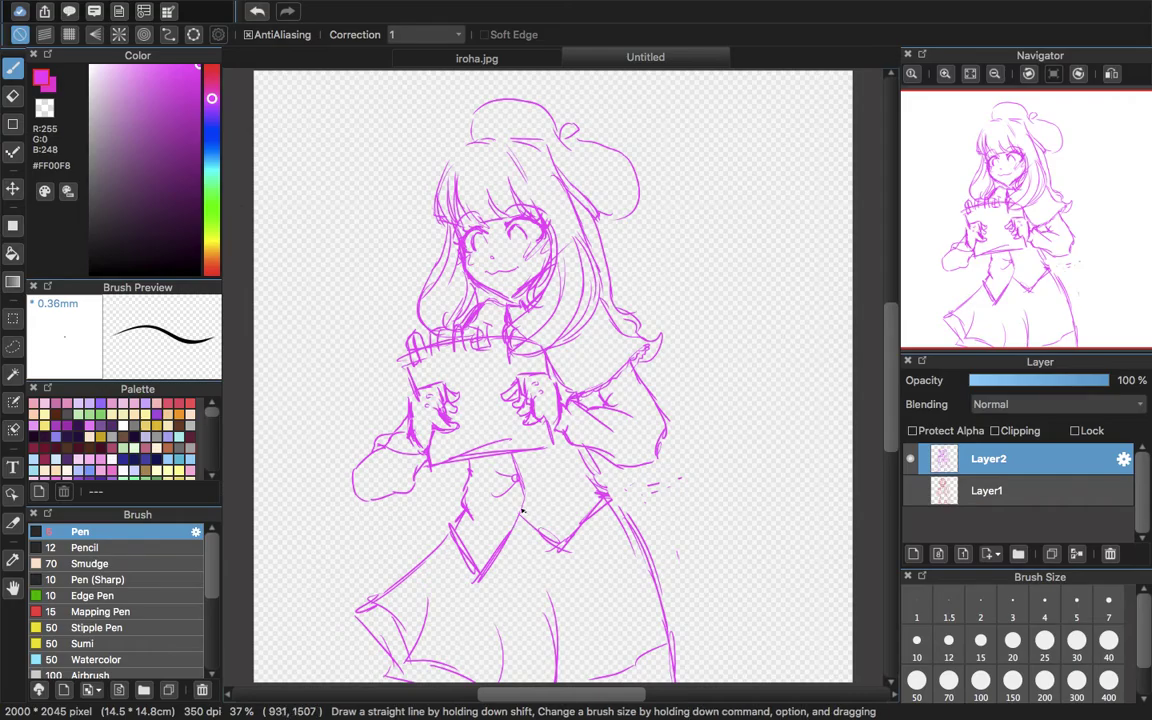
# - Add a second line along the vest's lower edge on the right, comparing the vest with iroha.jpg
pyautogui.moveTo(567, 569); pyautogui.dragTo(613, 503)
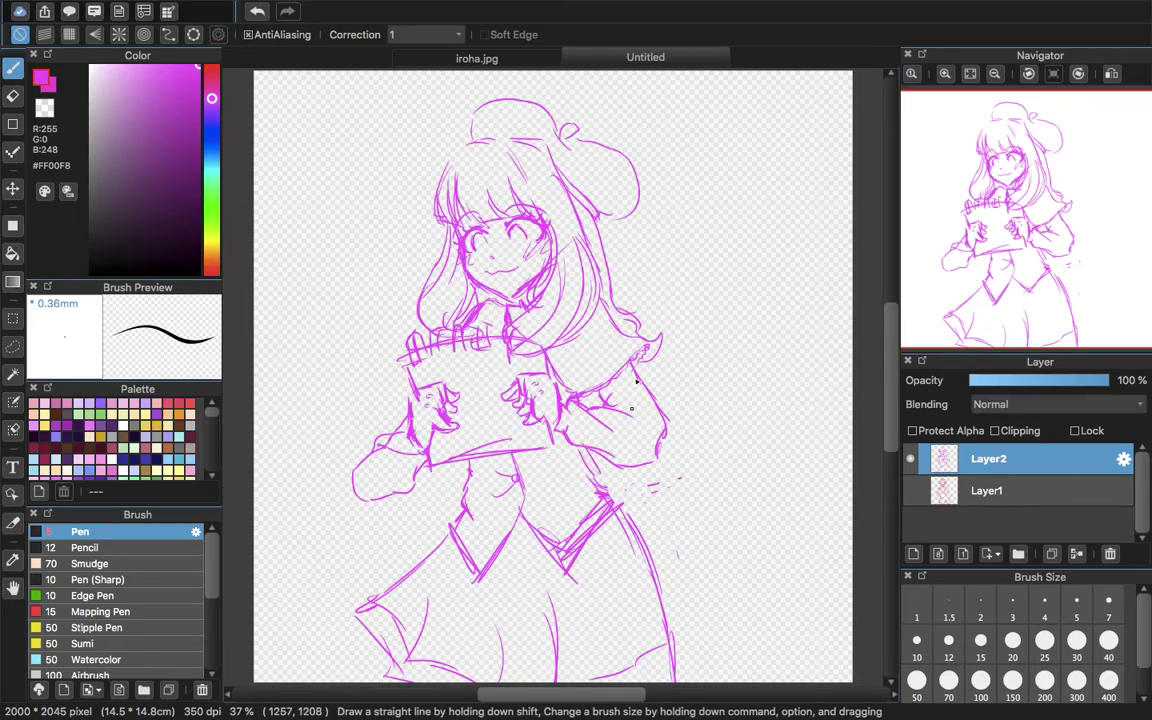
pyautogui.click(530, 58)
pyautogui.click(640, 58)
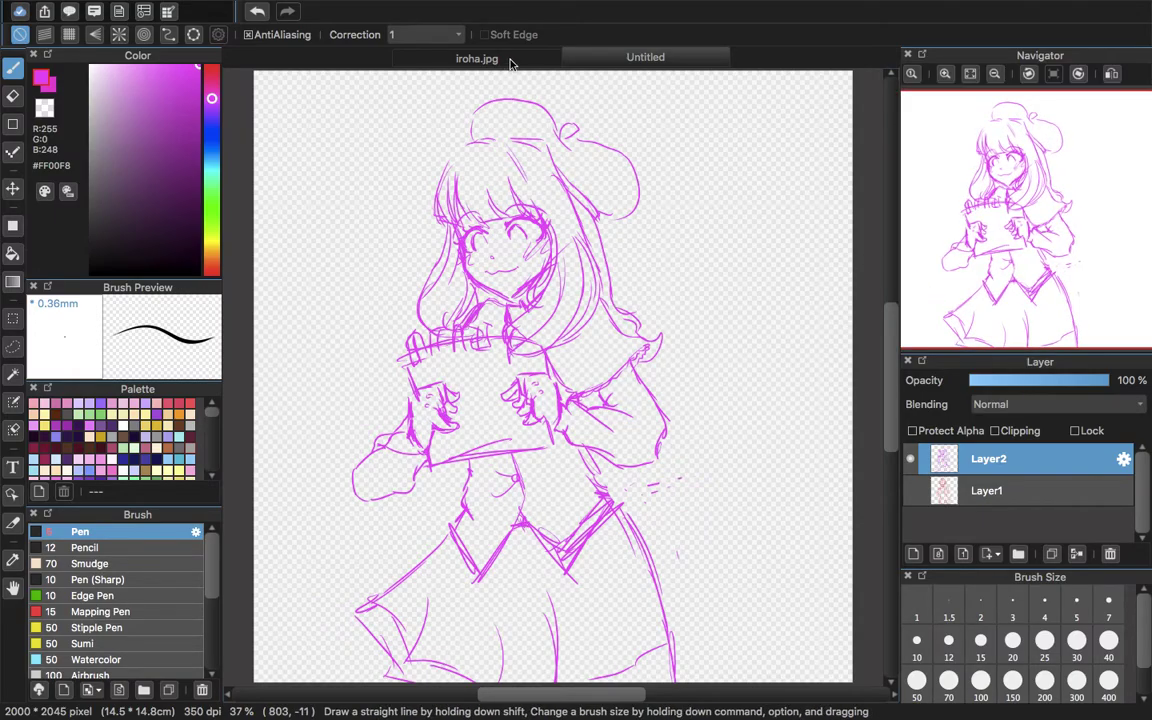
pyautogui.click(470, 58)
pyautogui.click(632, 60)
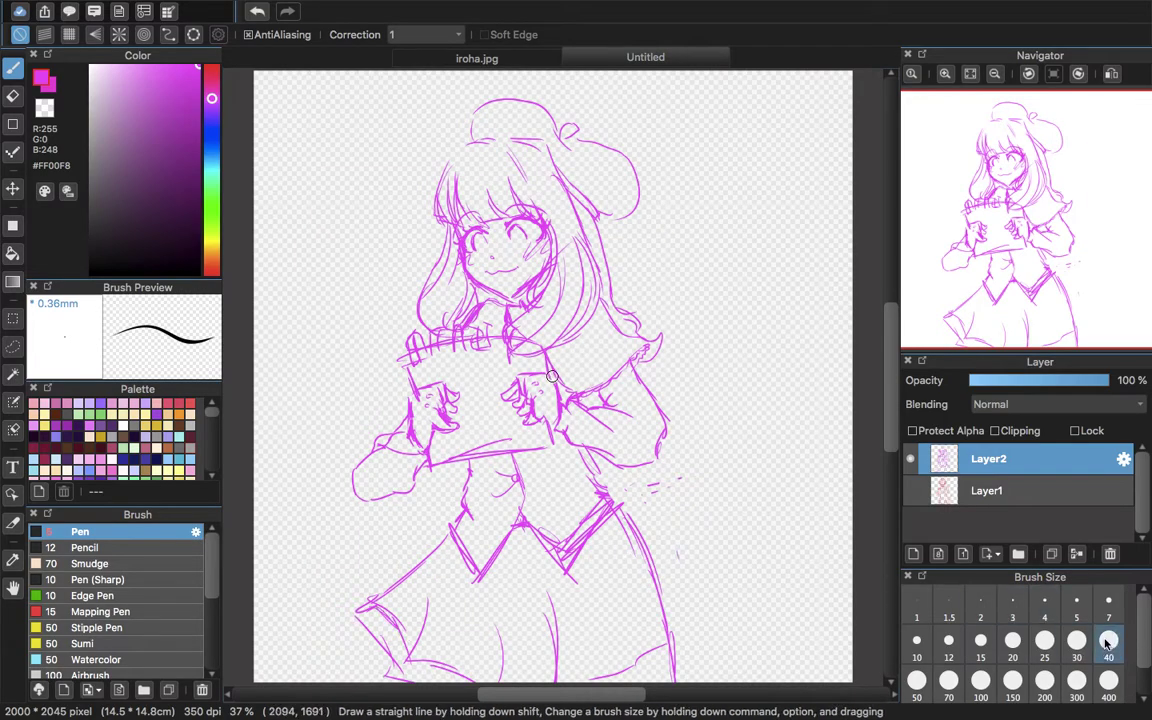
# - Set the pen size to 25 and paint two thick bands along the skirt's hem, including the turned-up corner on the left
pyautogui.click(1045, 643)
pyautogui.moveTo(377, 601); pyautogui.dragTo(408, 657)
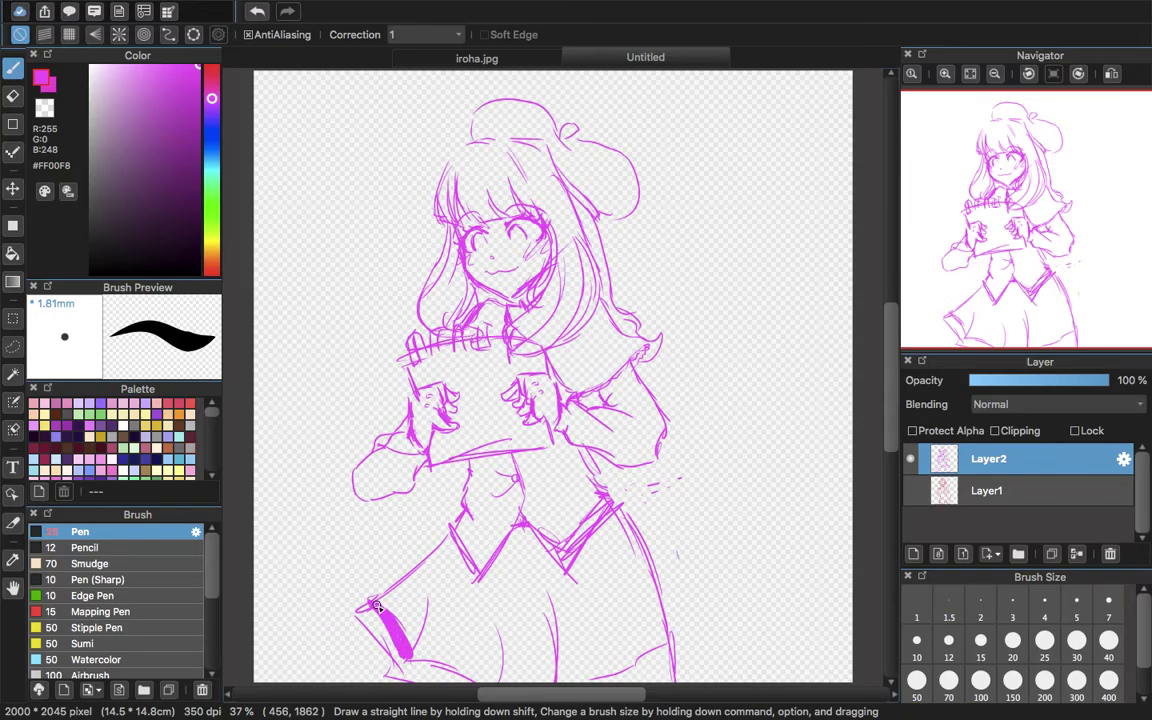
pyautogui.moveTo(564, 682); pyautogui.dragTo(668, 654)
pyautogui.moveTo(383, 593); pyautogui.dragTo(420, 630)
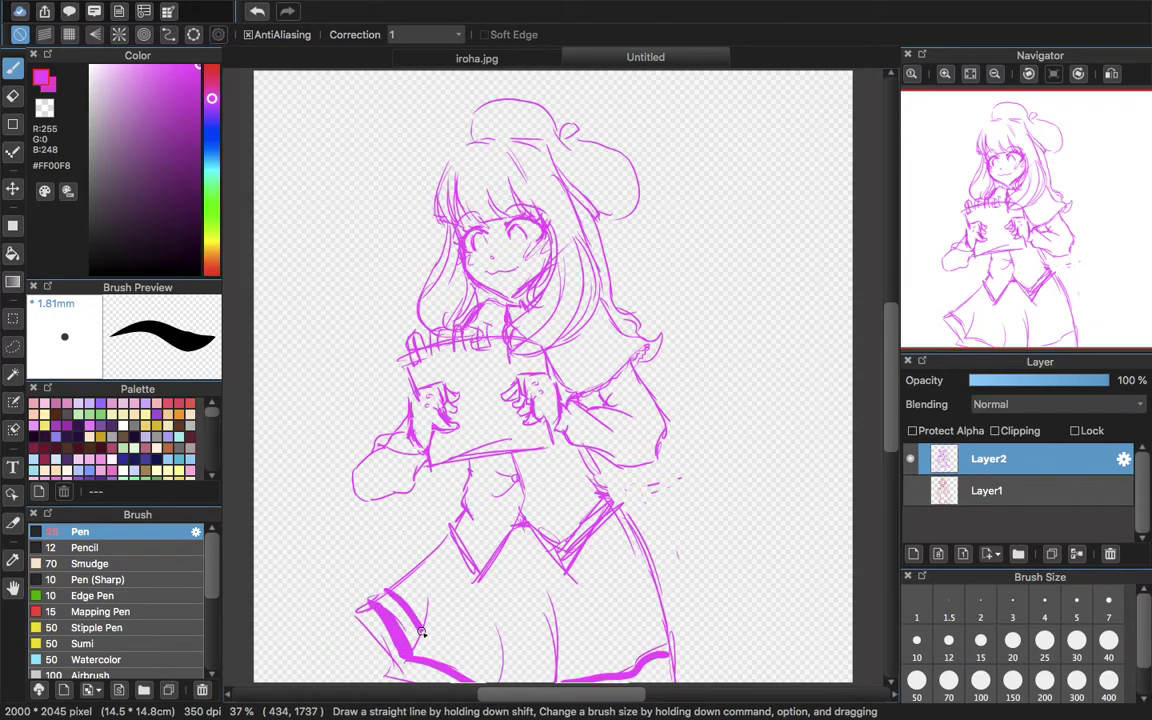
pyautogui.moveTo(380, 592); pyautogui.dragTo(426, 638)
pyautogui.moveTo(408, 650); pyautogui.dragTo(490, 679)
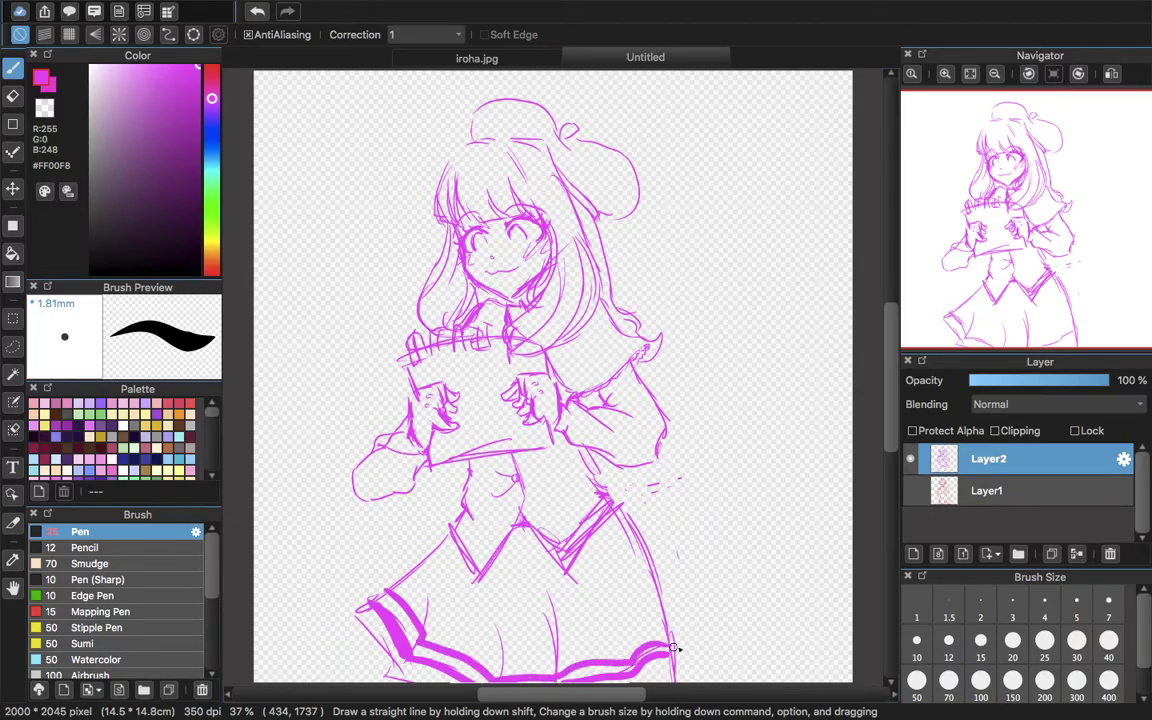
# - Set the pen size to 5 and add thin fold lines on the skirt's right side and along its left hem corner
pyautogui.click(1077, 605)
pyautogui.moveTo(642, 693); pyautogui.dragTo(623, 588)
pyautogui.scroll(-5, 623, 588)
pyautogui.moveTo(725, 340); pyautogui.dragTo(730, 412)
pyautogui.moveTo(453, 387); pyautogui.dragTo(476, 438)
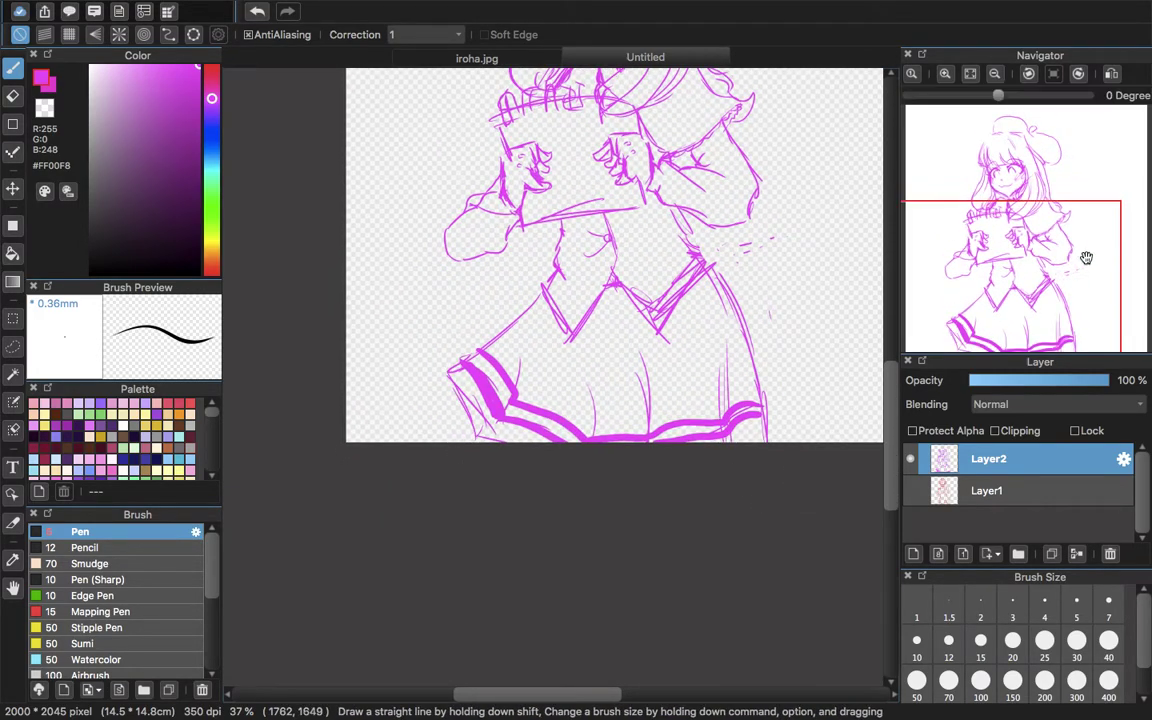
pyautogui.click(970, 73)
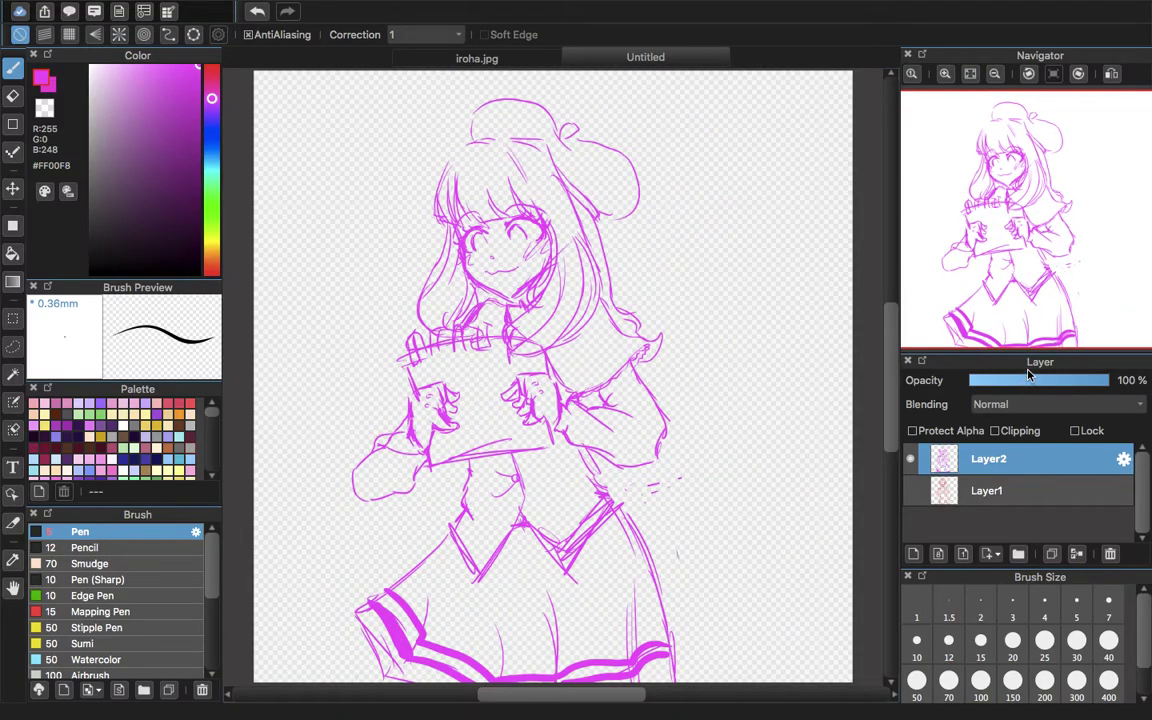
# - Lower the opacity of Layer2 and add a new layer above it for the line art
pyautogui.click(1030, 378)
pyautogui.click(940, 551)
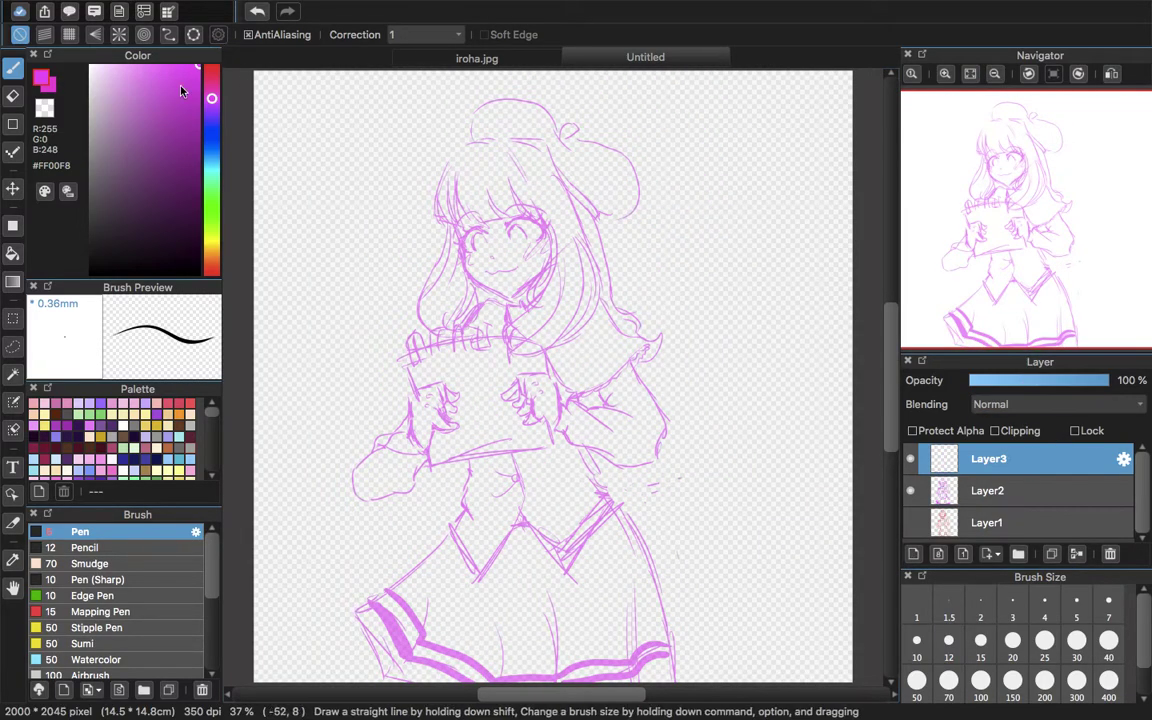
# - Draw the curved upper lash line of the eye on the left in black over the magenta sketch
pyautogui.click(944, 75)
pyautogui.click(944, 76)
pyautogui.click(944, 76)
pyautogui.click(944, 76)
pyautogui.moveTo(1010, 194); pyautogui.dragTo(1011, 180)
pyautogui.click(945, 76)
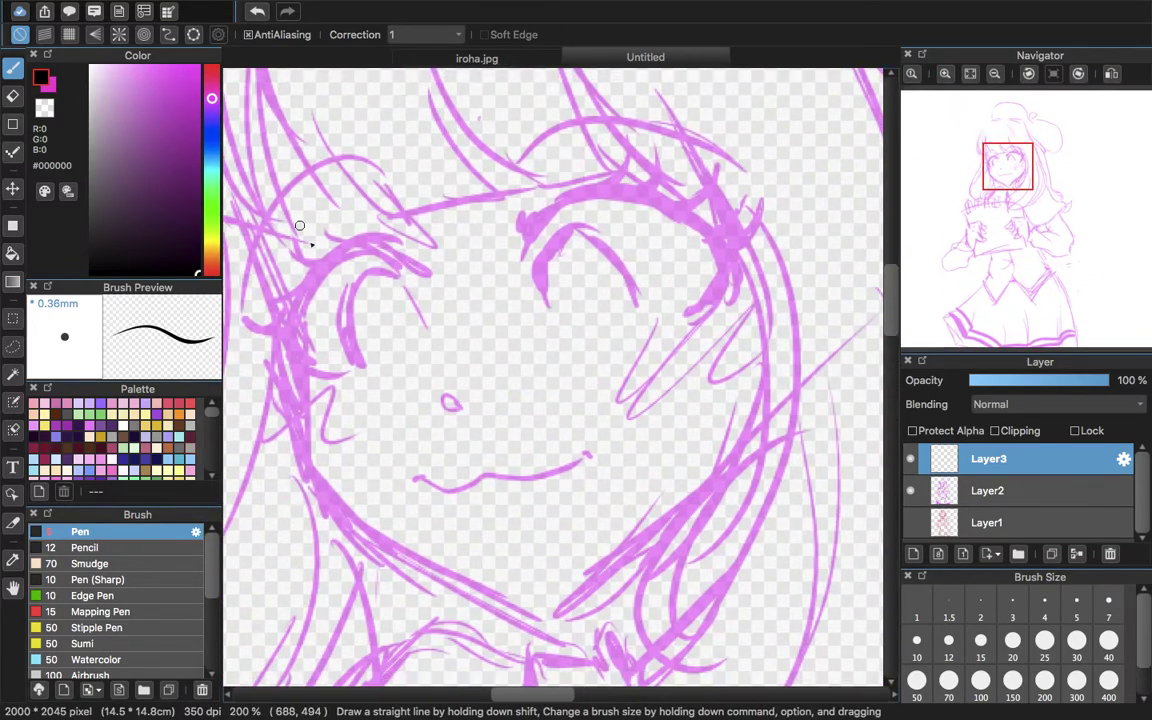
pyautogui.moveTo(400, 272)
pyautogui.mouseDown()
pyautogui.moveTo(352, 250)
pyautogui.moveTo(292, 332)
pyautogui.moveTo(315, 371)
pyautogui.moveTo(298, 328)
pyautogui.moveTo(319, 371)
pyautogui.moveTo(319, 287)
pyautogui.mouseUp()
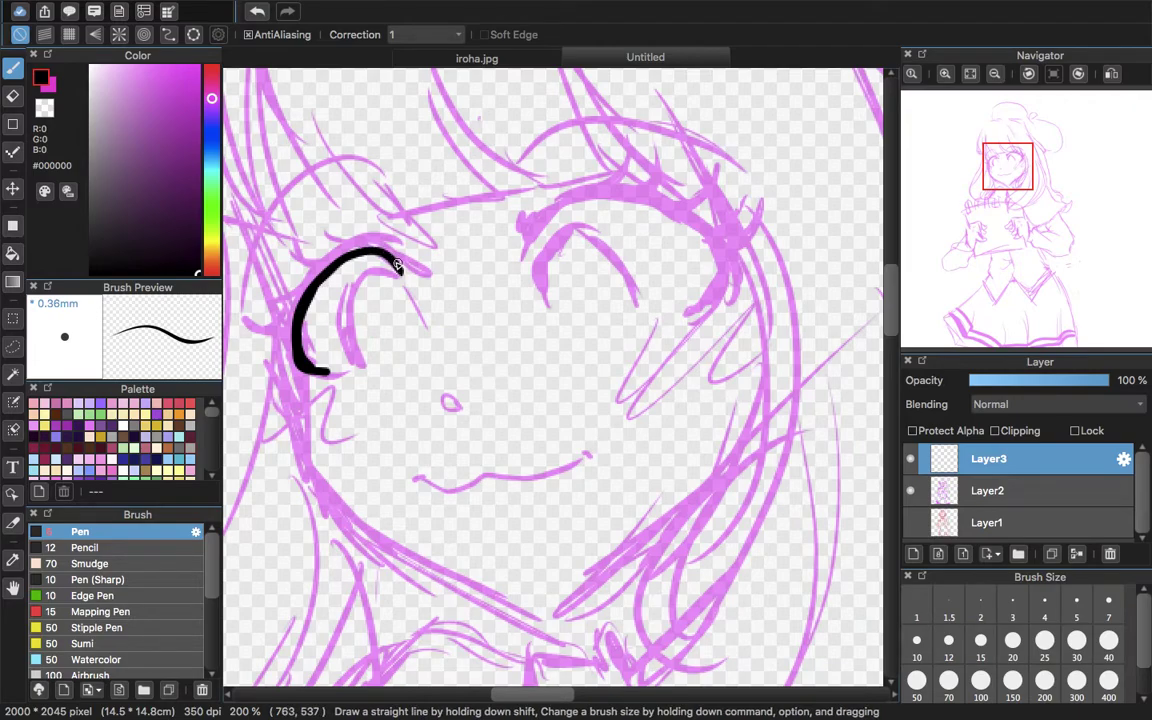
# - Taper the inner end of the black lash line with the eraser and thicken its upper and outer edge with the pen
pyautogui.click(18, 98)
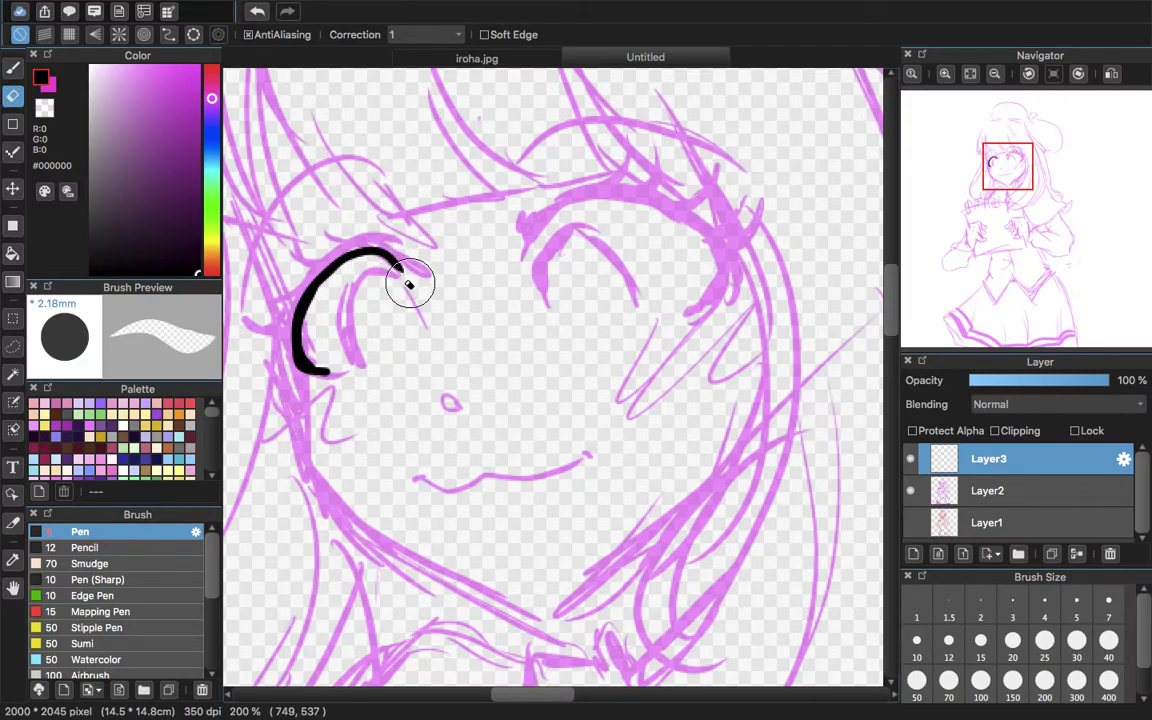
pyautogui.click(17, 64)
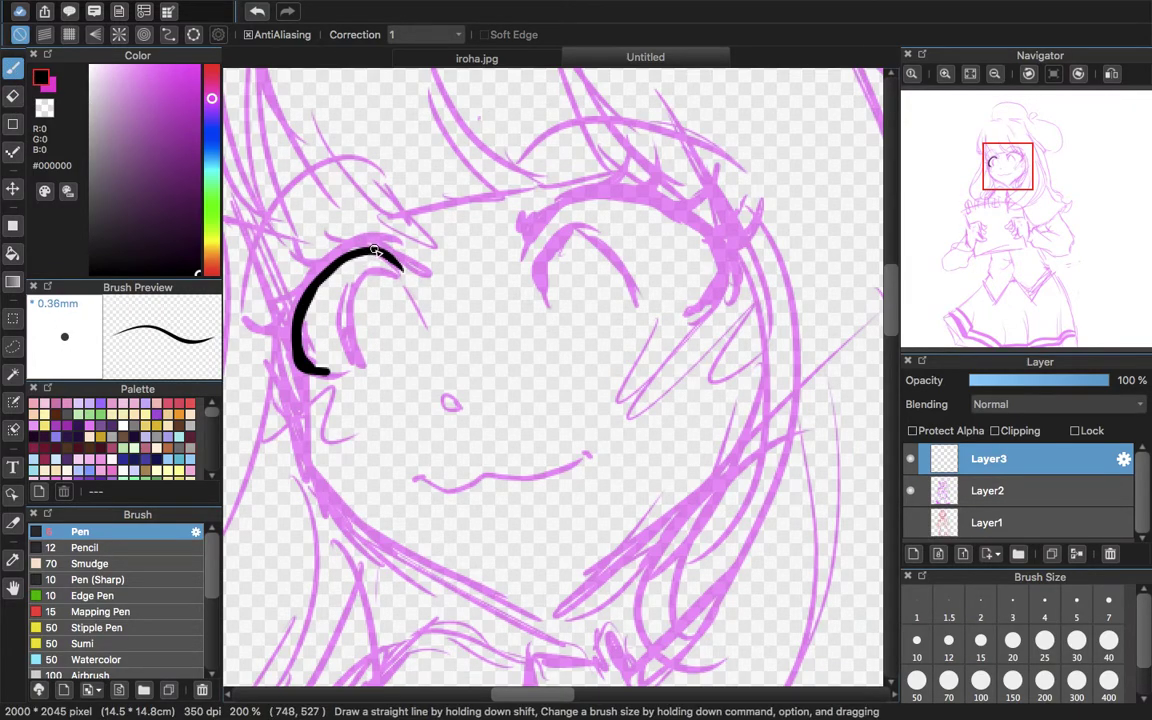
pyautogui.moveTo(370, 244)
pyautogui.mouseDown()
pyautogui.moveTo(322, 258)
pyautogui.moveTo(301, 290)
pyautogui.moveTo(369, 246)
pyautogui.mouseUp()
pyautogui.moveTo(304, 304)
pyautogui.mouseDown()
pyautogui.moveTo(290, 350)
pyautogui.moveTo(303, 373)
pyautogui.mouseUp()
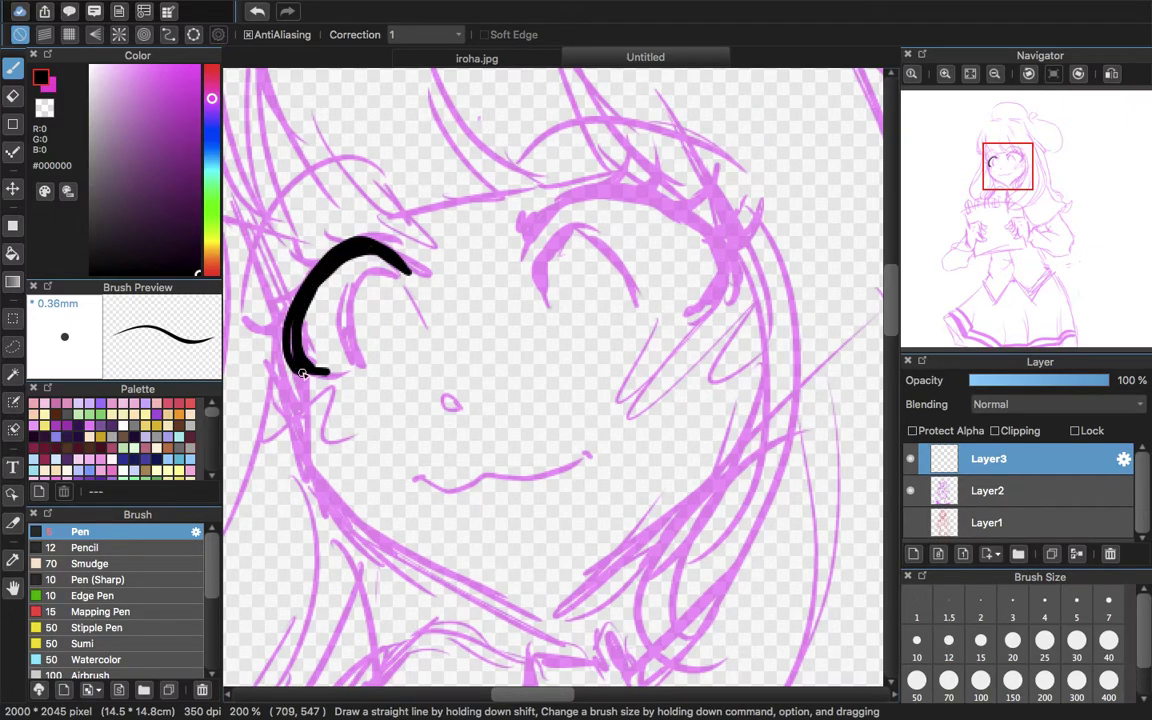
pyautogui.moveTo(293, 316)
pyautogui.mouseDown()
pyautogui.moveTo(295, 364)
pyautogui.moveTo(327, 375)
pyautogui.mouseUp()
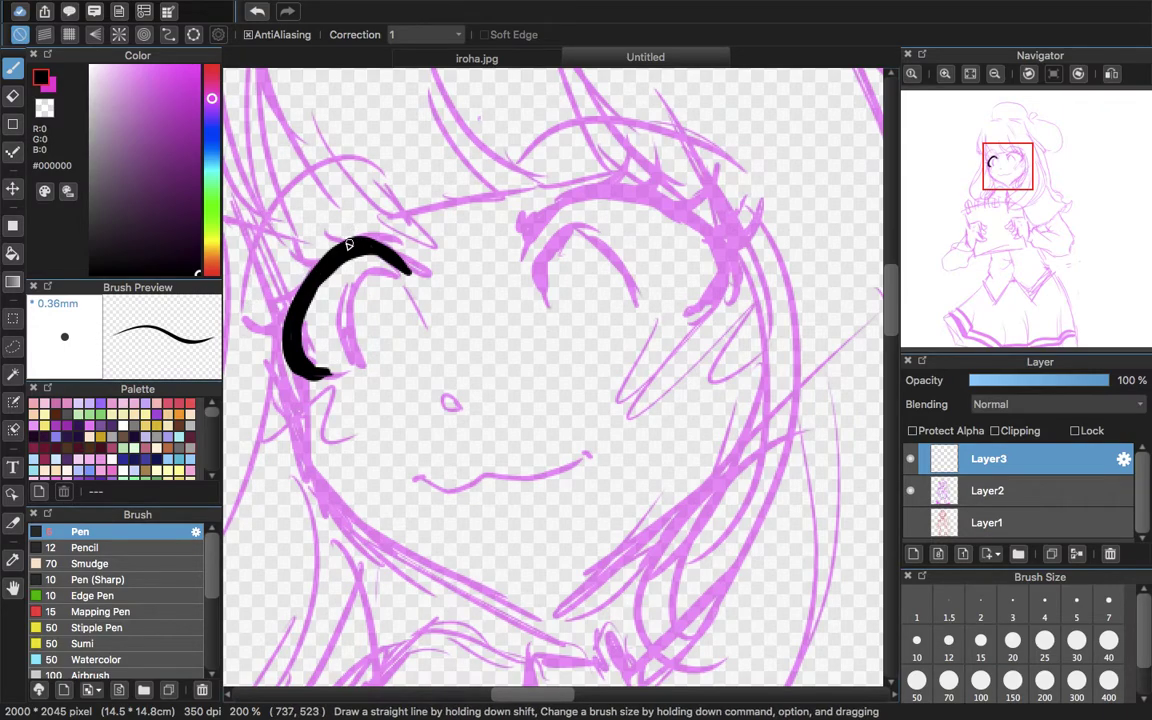
# - Draw curved, pointed eyelashes along the top and outer side of the eye on the left
pyautogui.moveTo(326, 231); pyautogui.dragTo(361, 238)
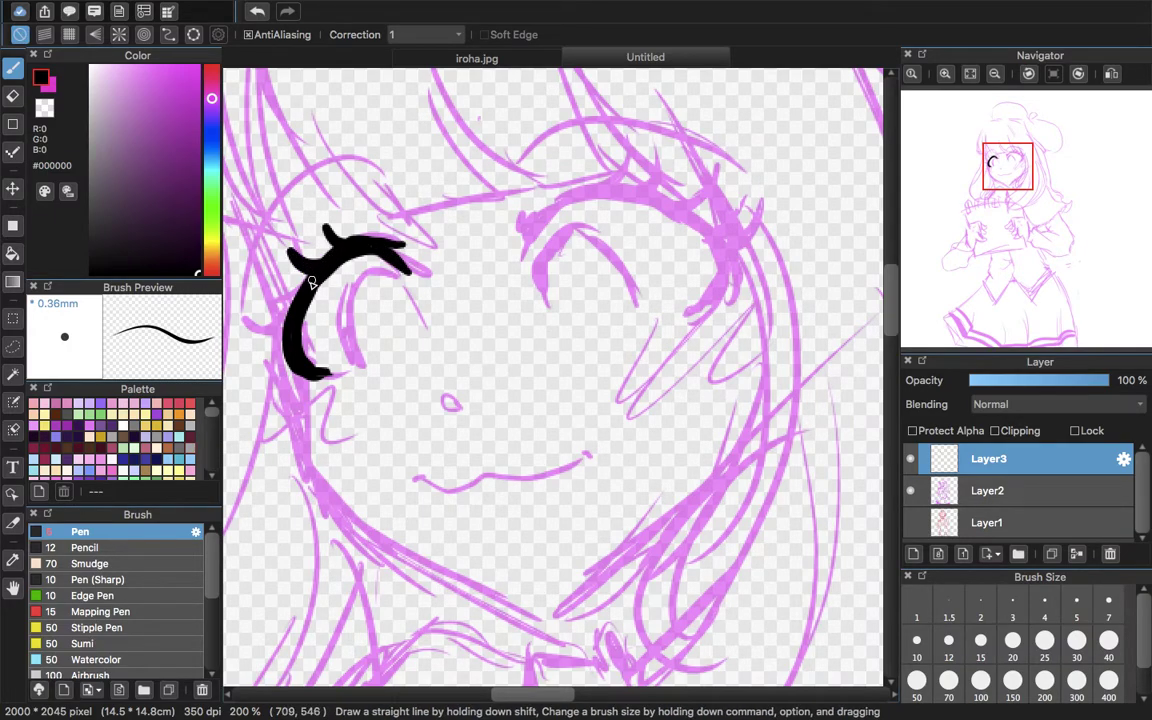
pyautogui.moveTo(258, 302); pyautogui.dragTo(314, 281)
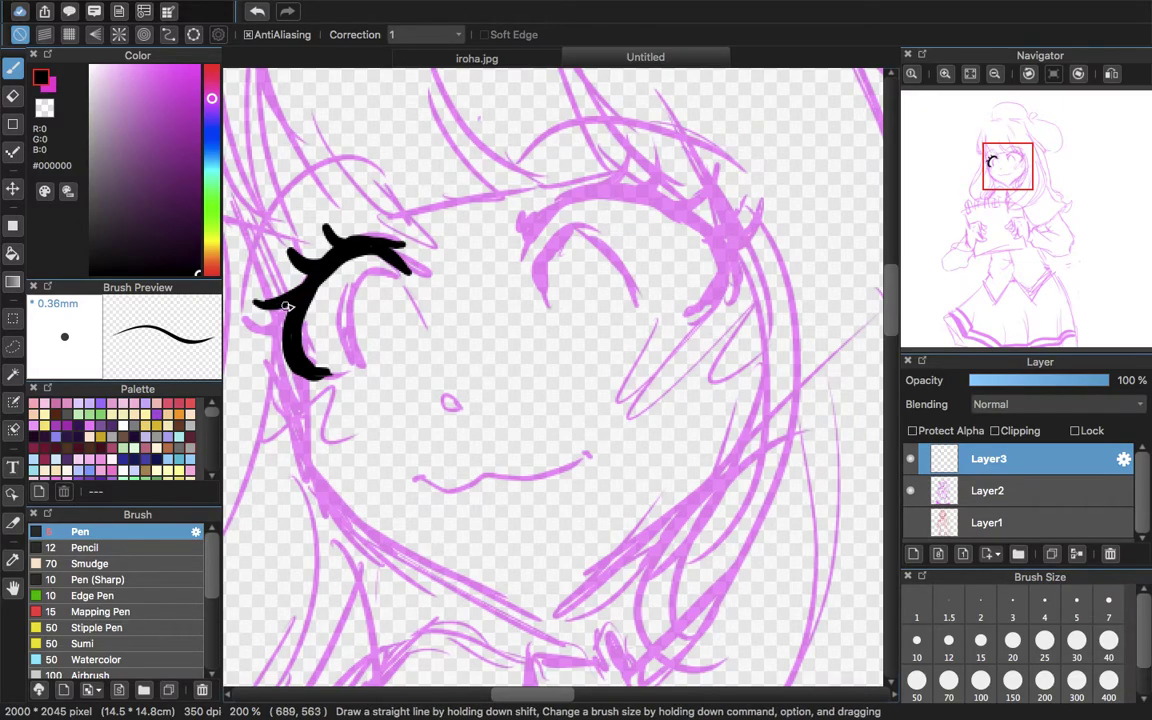
pyautogui.moveTo(249, 334); pyautogui.dragTo(287, 330)
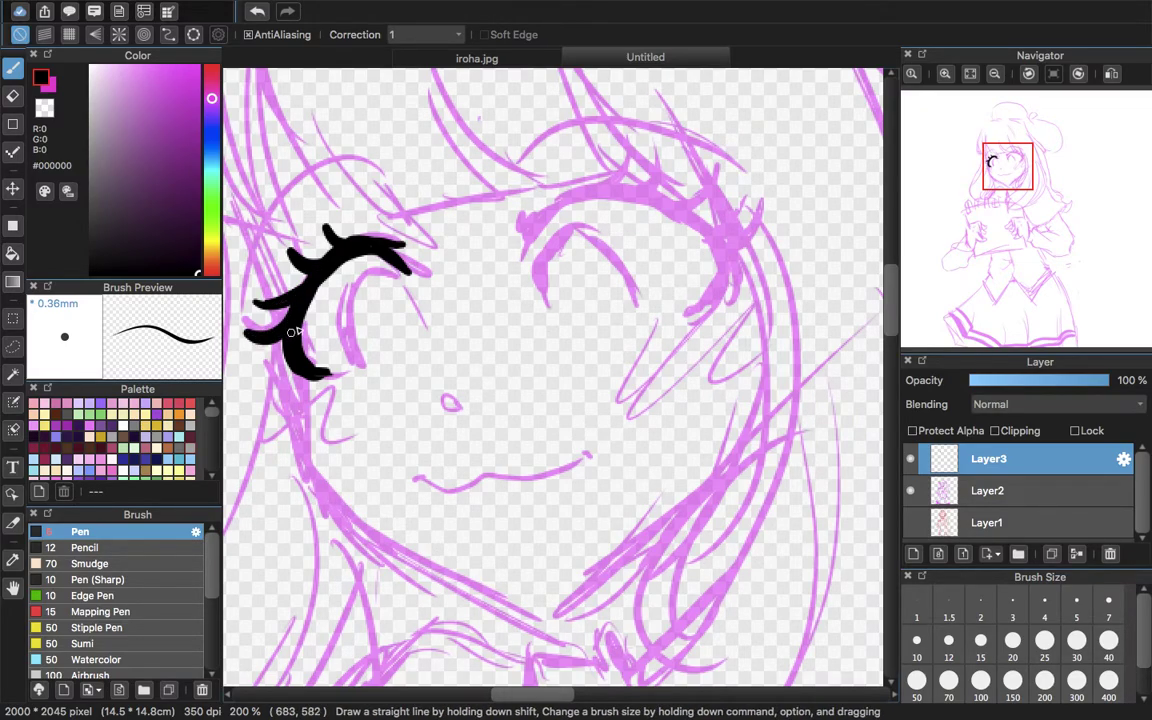
# - Check the eyes in iroha.jpg, undo the small lower lash and draw fuller lower lashes at the outer corner
pyautogui.click(503, 56)
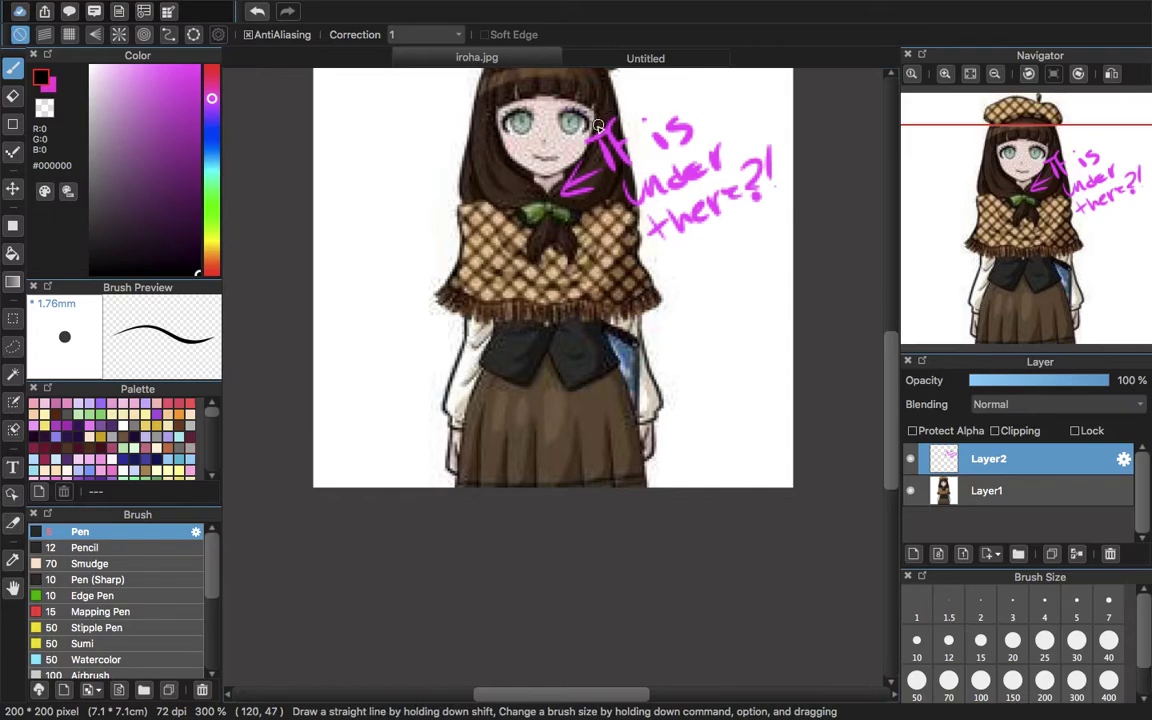
pyautogui.click(612, 57)
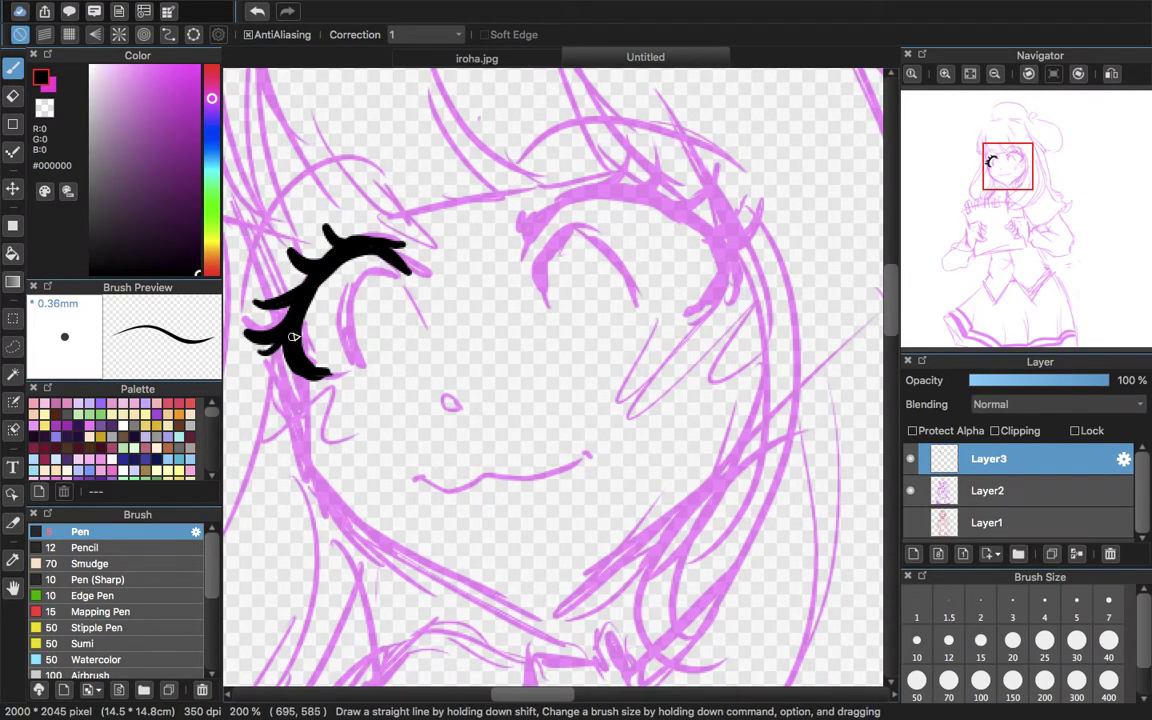
pyautogui.click(258, 13)
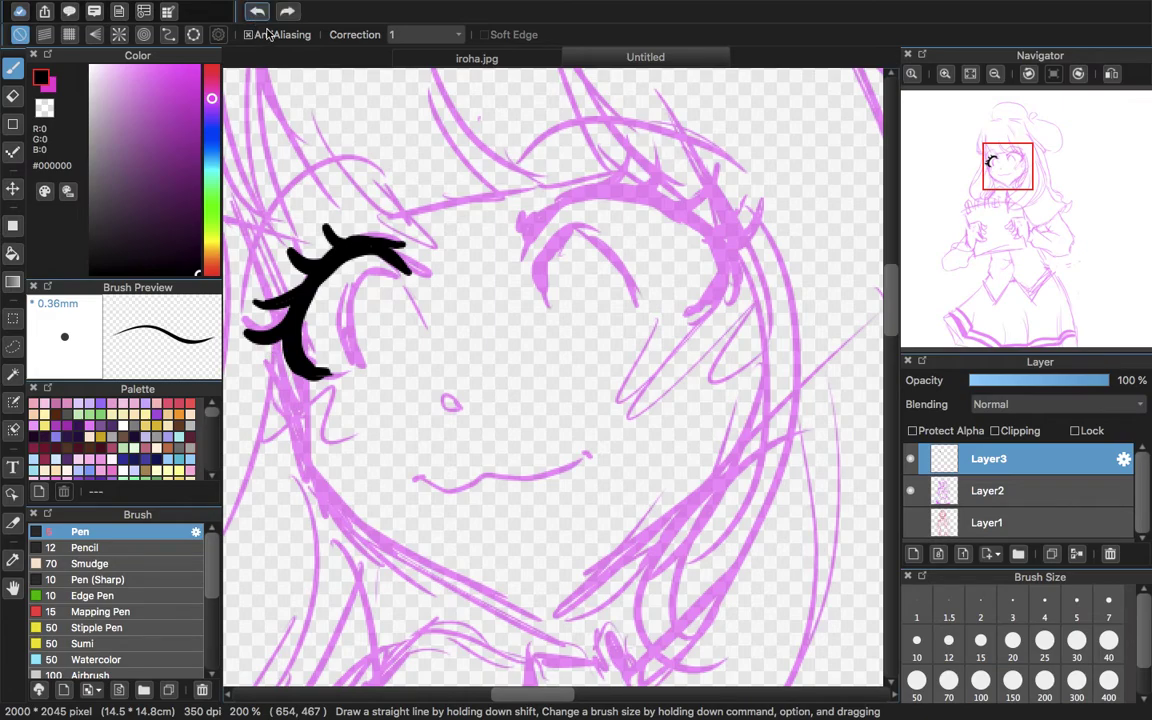
pyautogui.moveTo(292, 296); pyautogui.dragTo(285, 303)
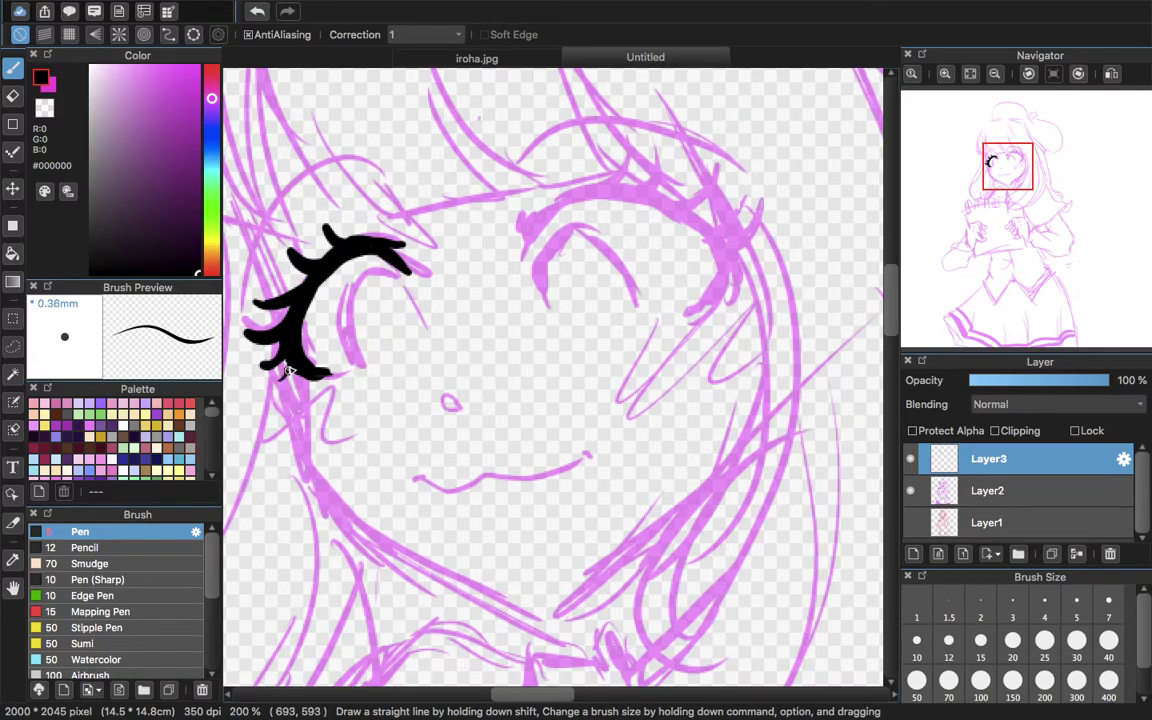
# - Duplicate the lash layer and mirror the copy horizontally with a transform
pyautogui.click(970, 76)
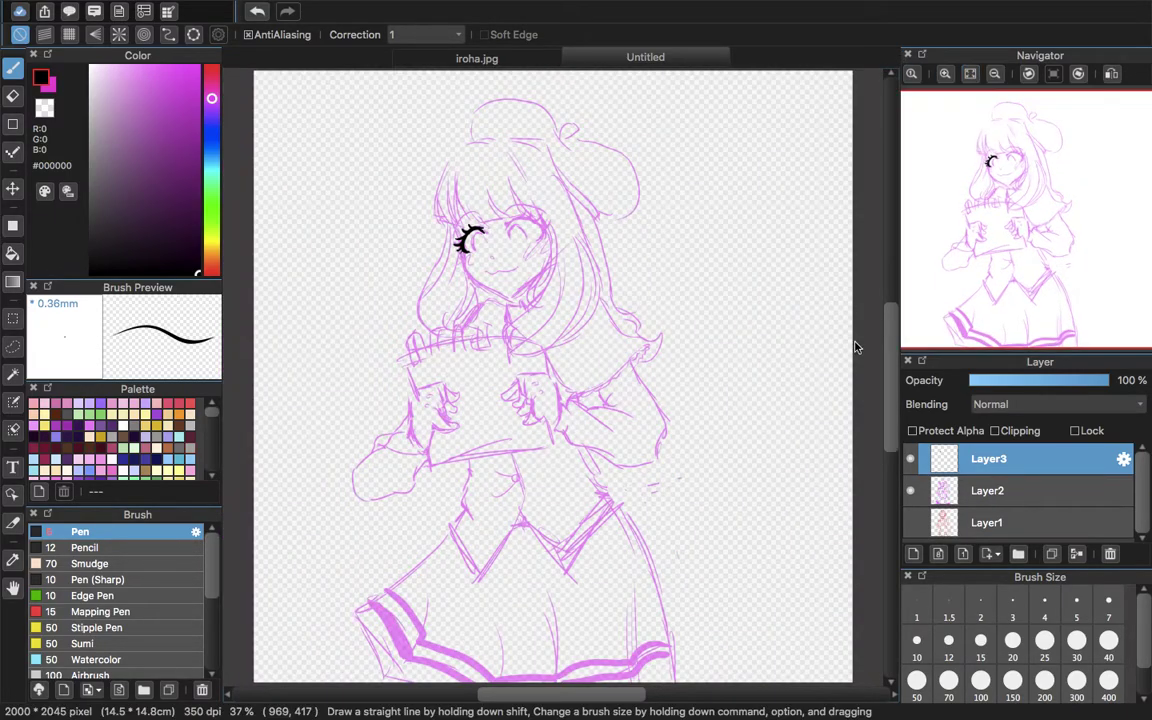
pyautogui.moveTo(935, 92)
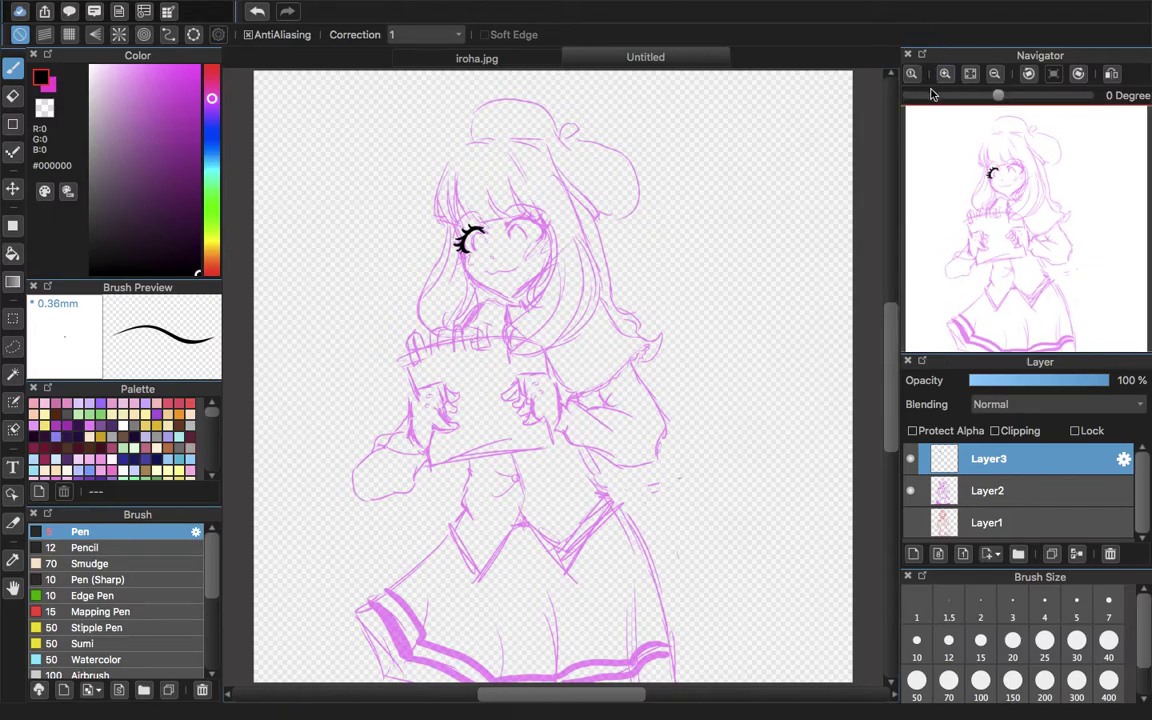
pyautogui.hotkey('ctrl', 'shift', 'n')
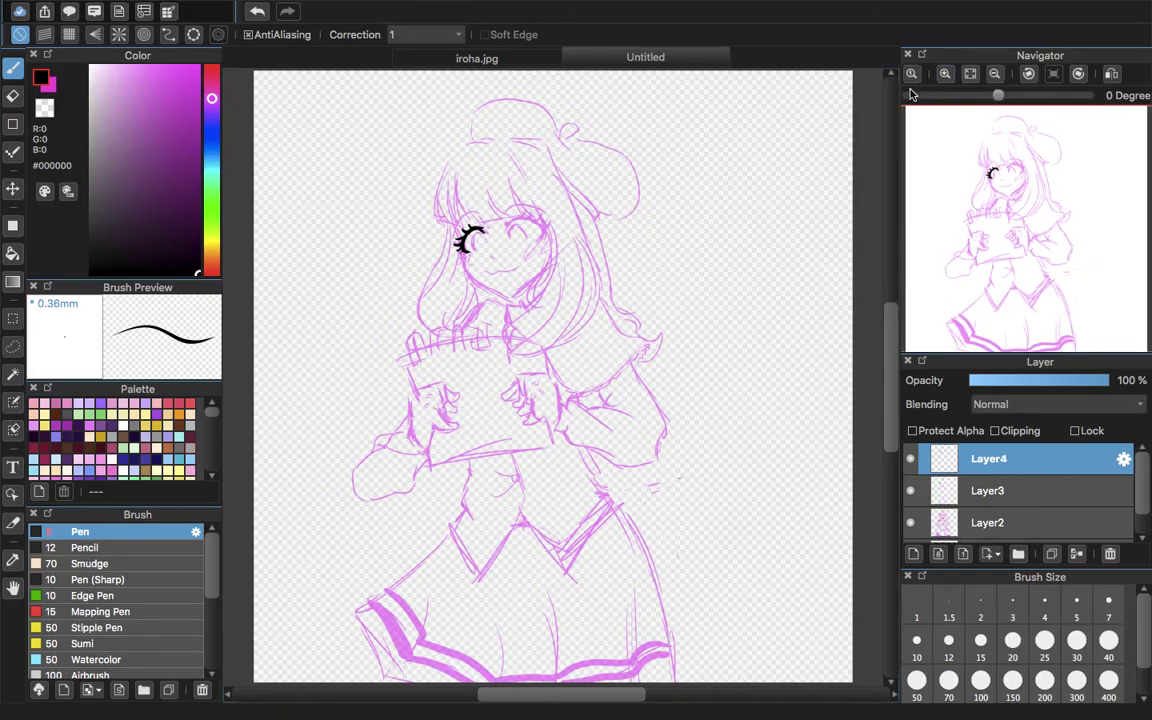
pyautogui.hotkey('ctrl', 't')
pyautogui.click(547, 655)
# - Turn off Free Transform and move the mirrored lashes onto the eye on the right
pyautogui.moveTo(479, 201); pyautogui.dragTo(531, 186)
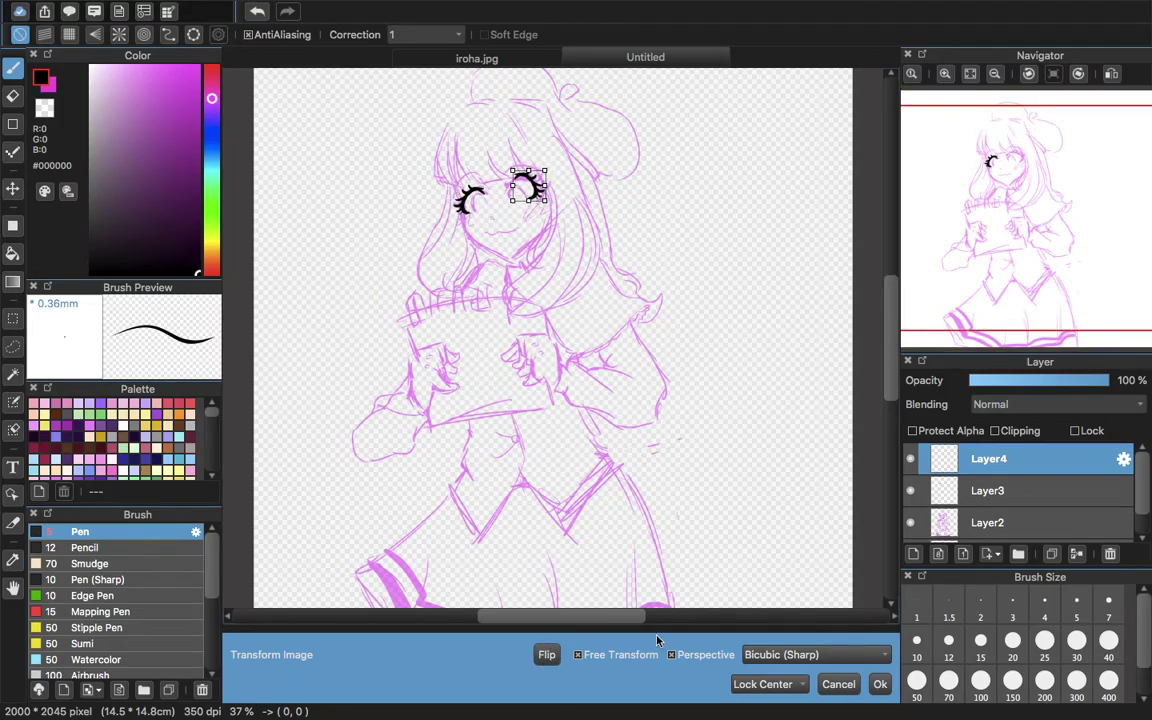
pyautogui.click(578, 655)
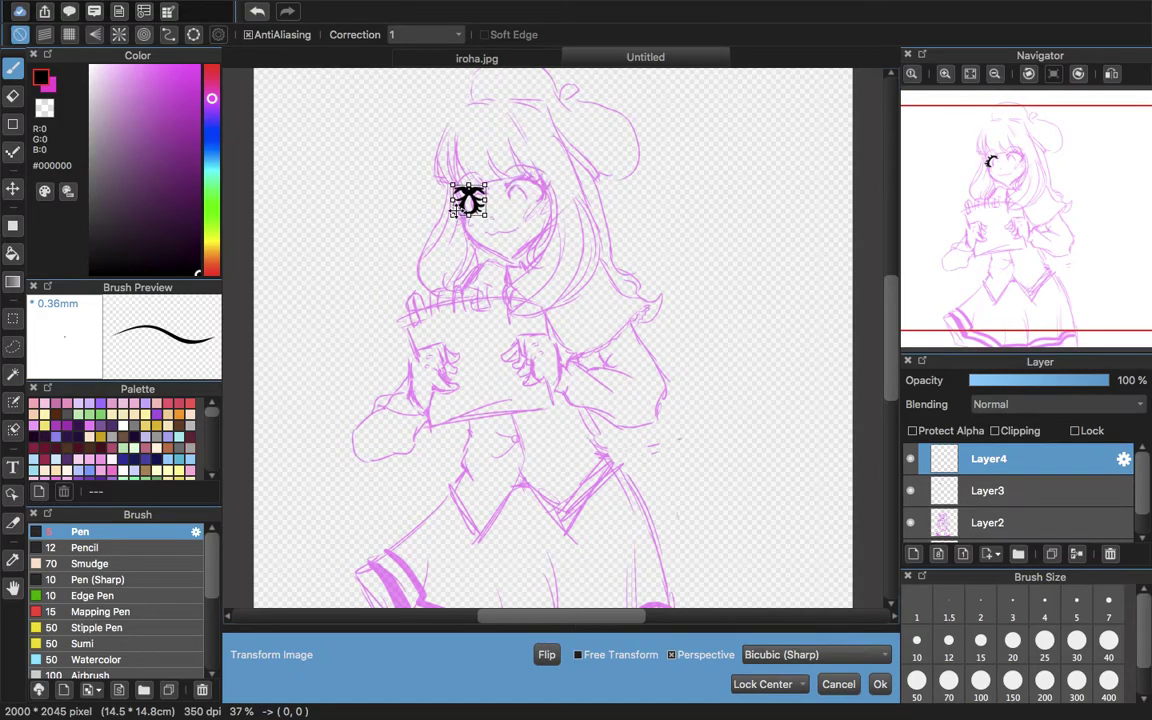
pyautogui.moveTo(481, 197); pyautogui.dragTo(552, 184)
# - Move and tilt the mirrored lashes to follow the sketched lid of the eye on the right and apply the transform
pyautogui.click(945, 74)
pyautogui.click(945, 74)
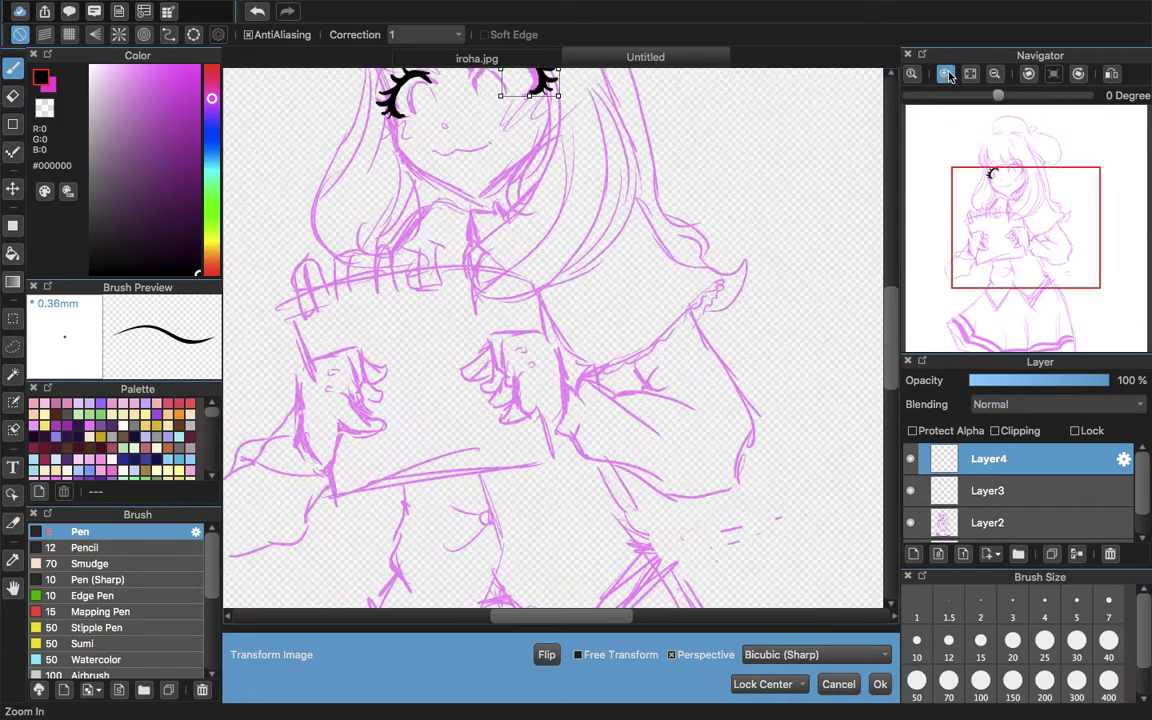
pyautogui.click(945, 74)
pyautogui.click(1020, 194)
pyautogui.moveTo(1020, 195); pyautogui.dragTo(1017, 151)
pyautogui.moveTo(540, 373); pyautogui.dragTo(463, 380)
pyautogui.moveTo(663, 283); pyautogui.dragTo(648, 249)
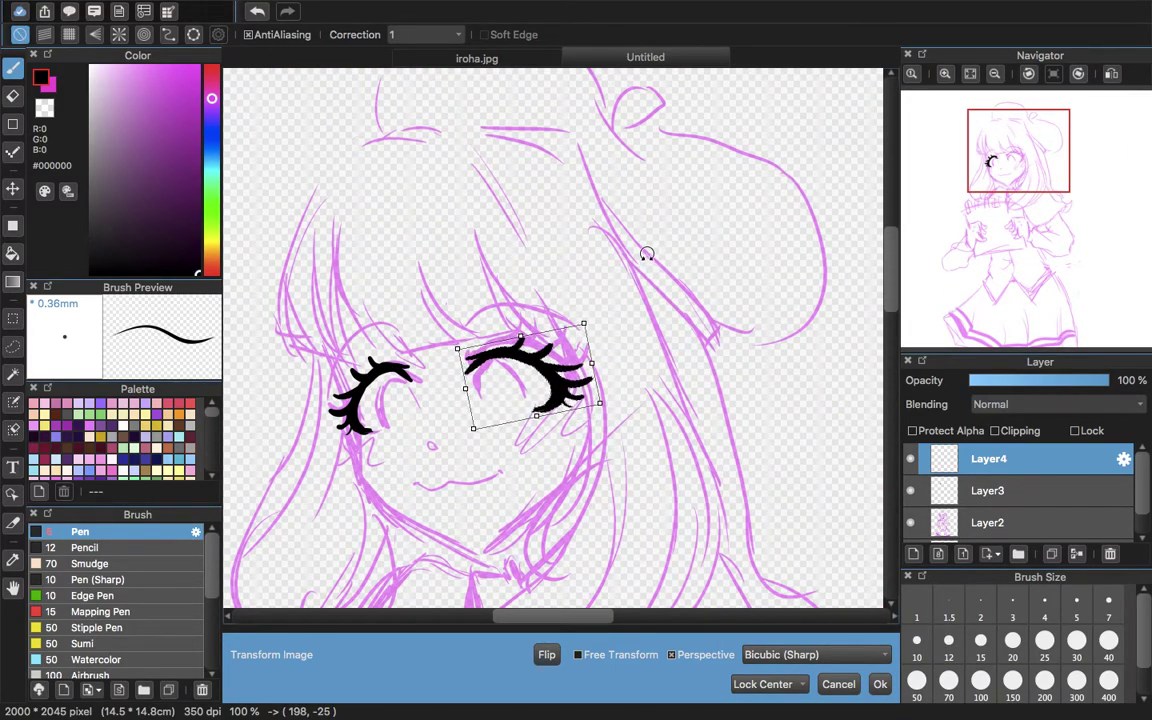
pyautogui.moveTo(558, 366); pyautogui.dragTo(563, 360)
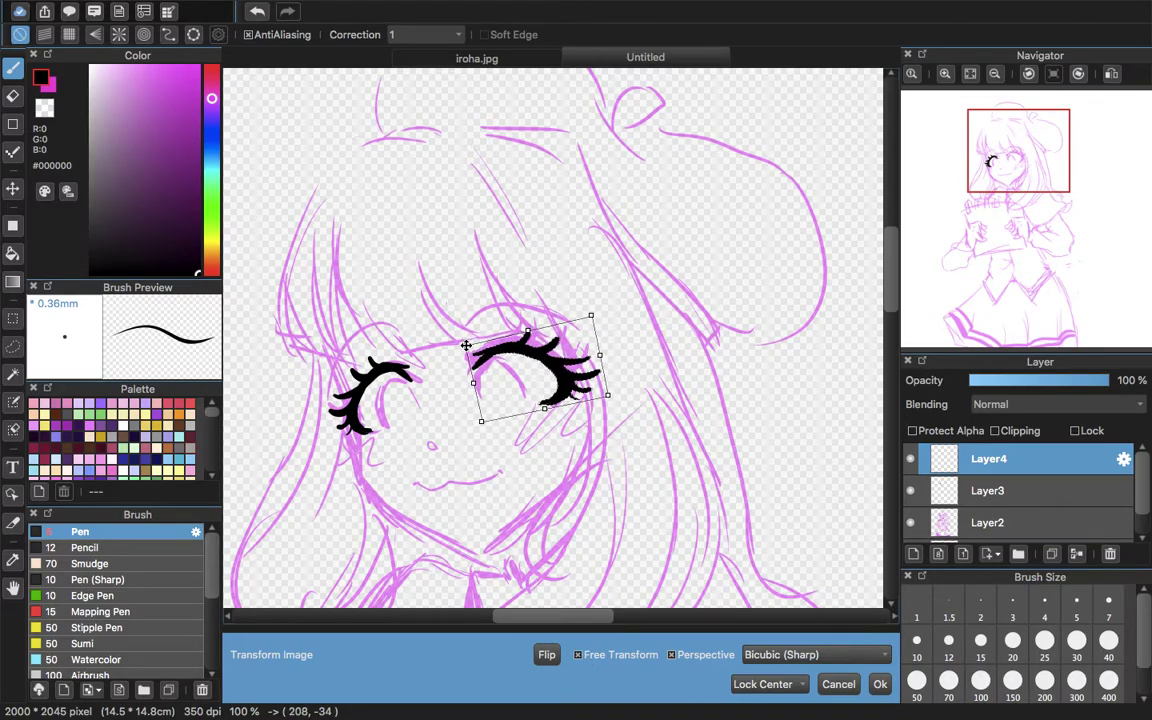
pyautogui.click(880, 684)
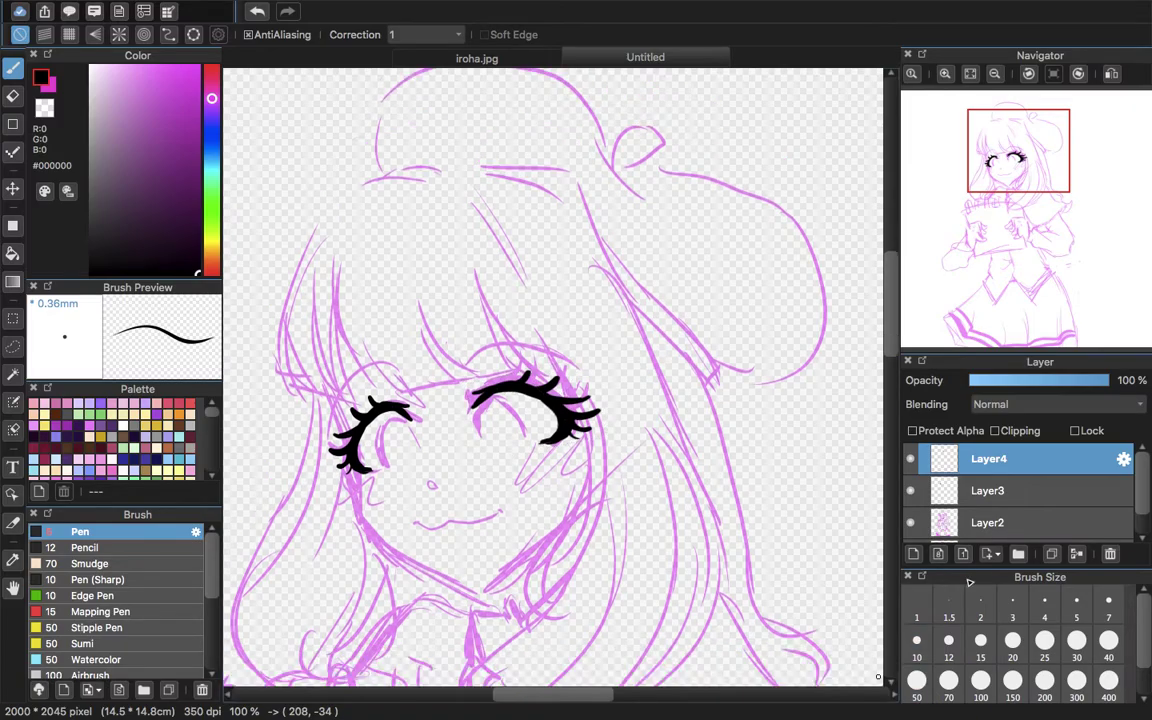
# - Merge the mirrored lashes into the original lash layer and add a new layer between it and the sketch
pyautogui.click(1077, 554)
pyautogui.click(945, 74)
pyautogui.click(945, 74)
pyautogui.moveTo(1033, 172); pyautogui.dragTo(1006, 179)
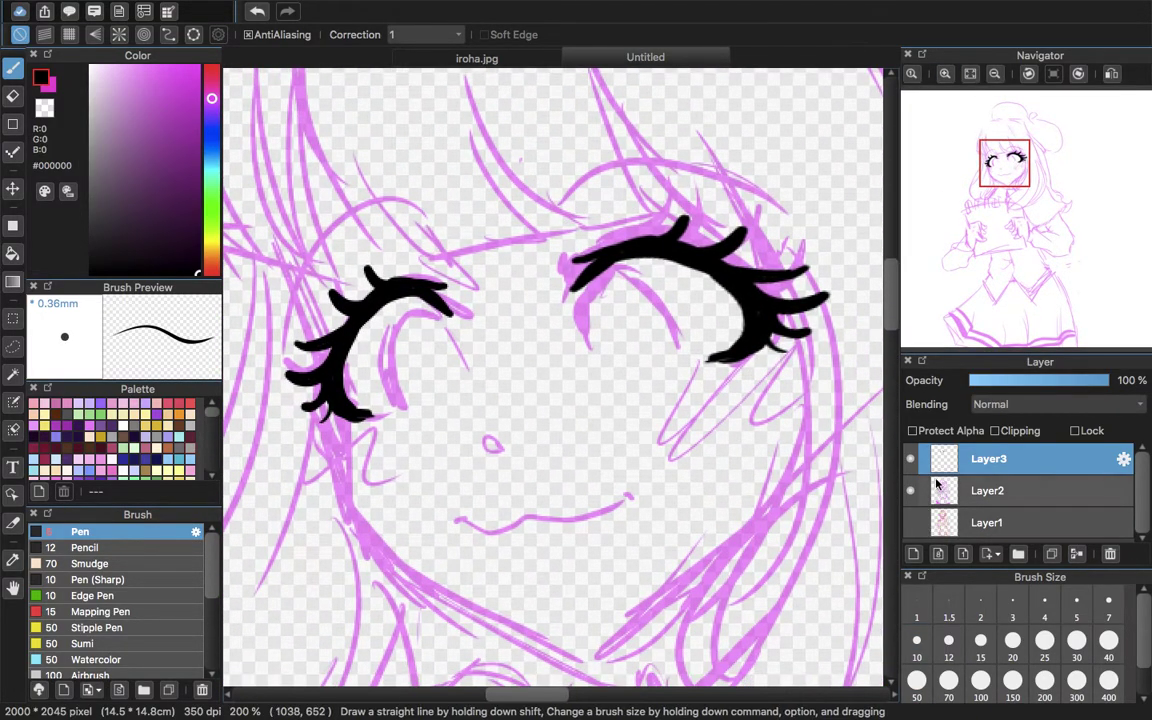
pyautogui.click(988, 490)
pyautogui.click(913, 549)
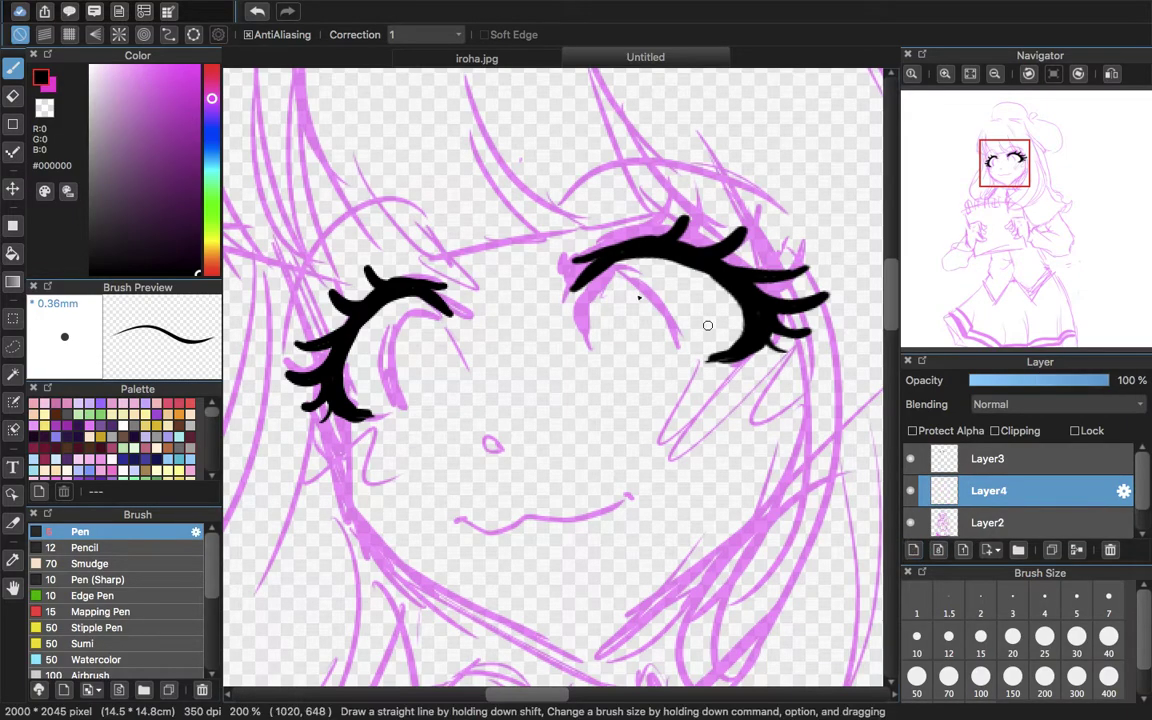
# - Draw a tall black ellipse outline for the iris of the eye on the left and tilt it to match the sketch
pyautogui.click(14, 126)
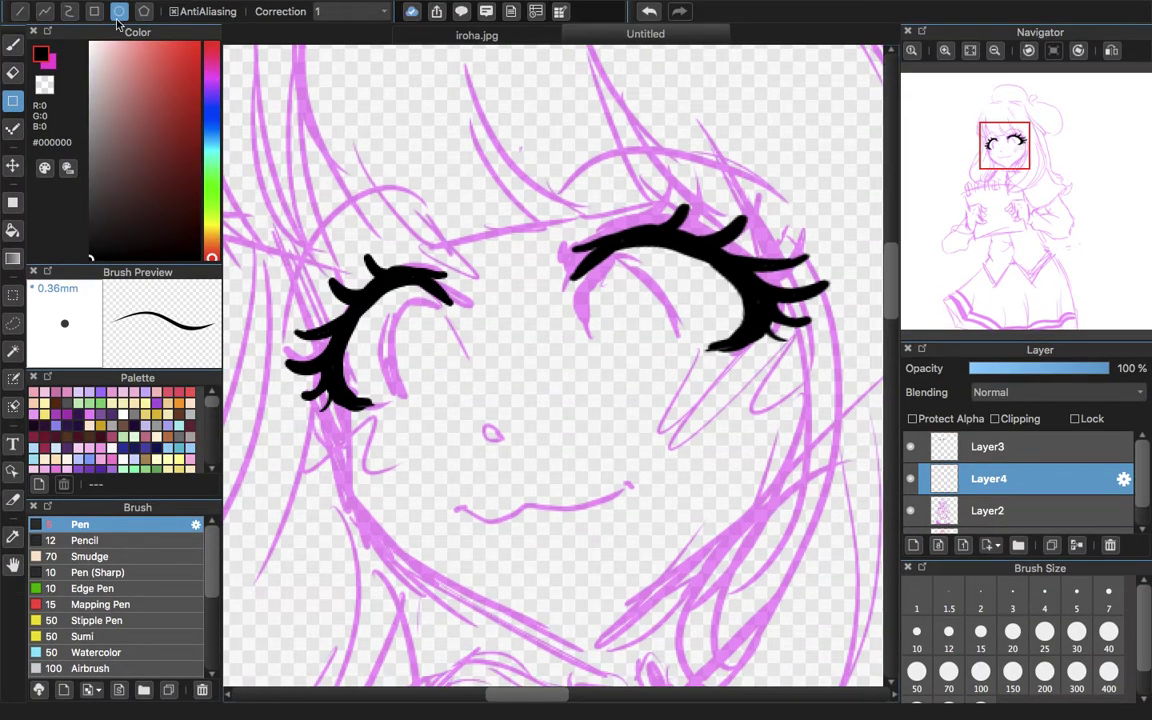
pyautogui.moveTo(400, 320); pyautogui.dragTo(488, 475)
pyautogui.press('super+t')
pyautogui.moveTo(537, 234); pyautogui.dragTo(496, 212)
pyautogui.moveTo(447, 343); pyautogui.dragTo(475, 330)
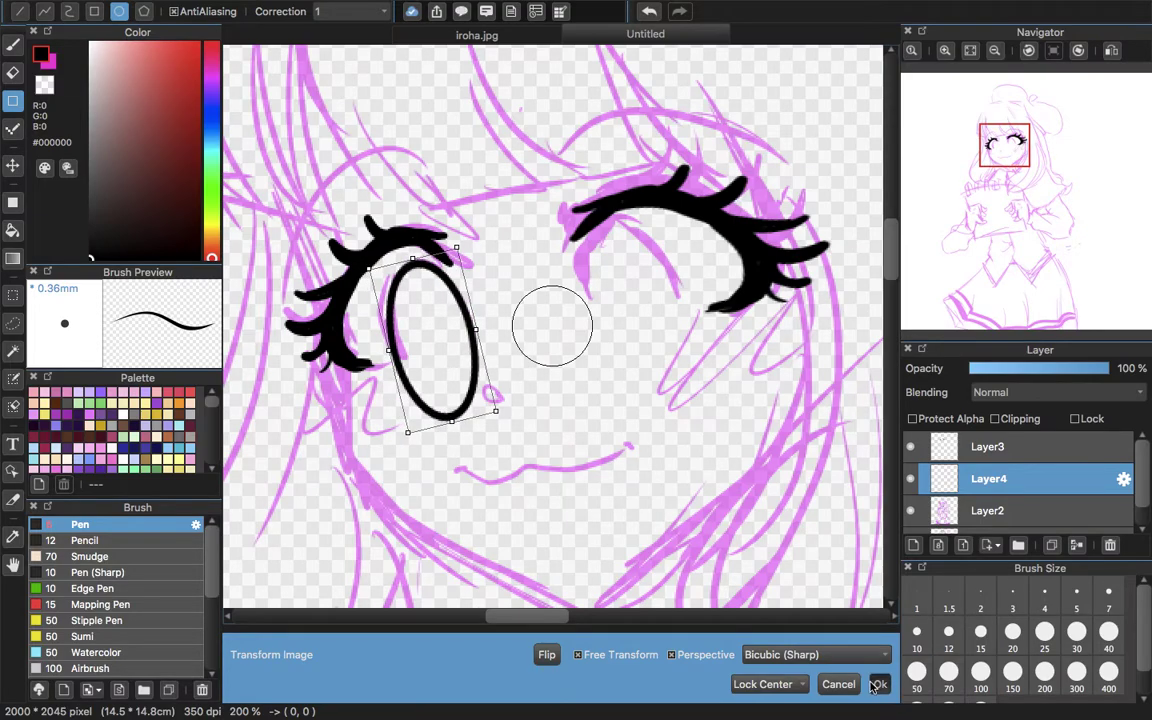
pyautogui.click(878, 684)
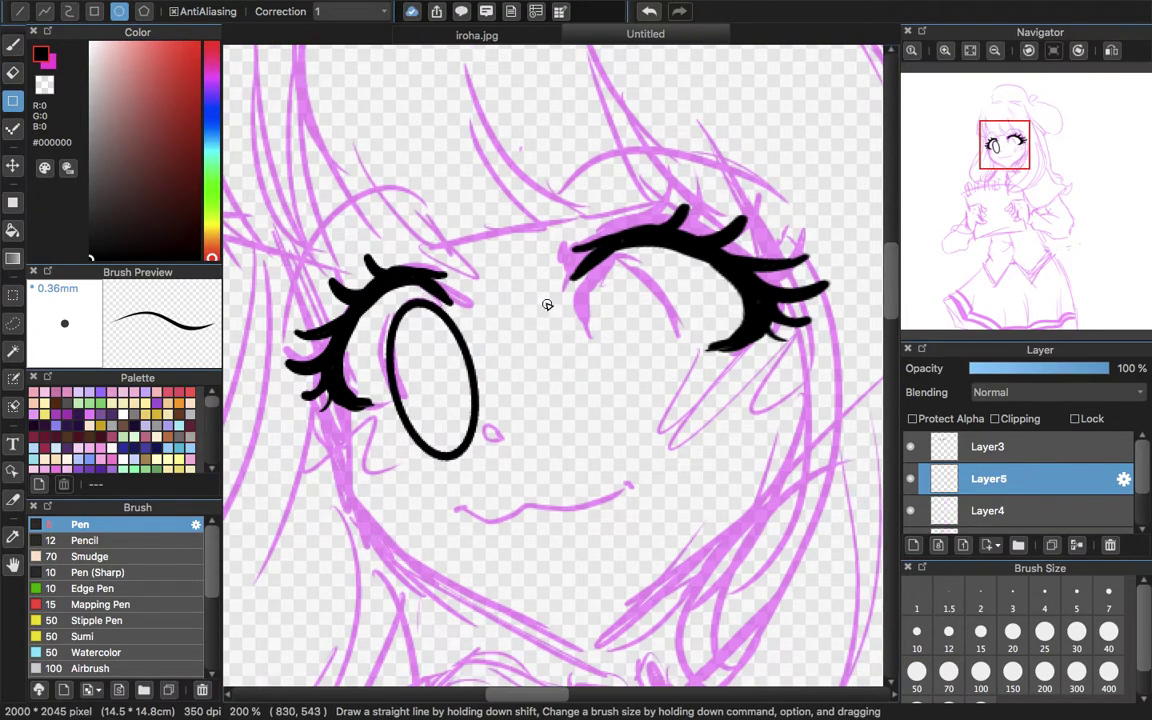
# - Paste a copy of the iris ellipse, flip and fit it inside the eye on the right, and merge it down
pyautogui.press('super+v')
pyautogui.click(544, 662)
pyautogui.moveTo(432, 388); pyautogui.dragTo(594, 356)
pyautogui.moveTo(808, 250); pyautogui.dragTo(730, 164)
pyautogui.moveTo(557, 305); pyautogui.dragTo(591, 306)
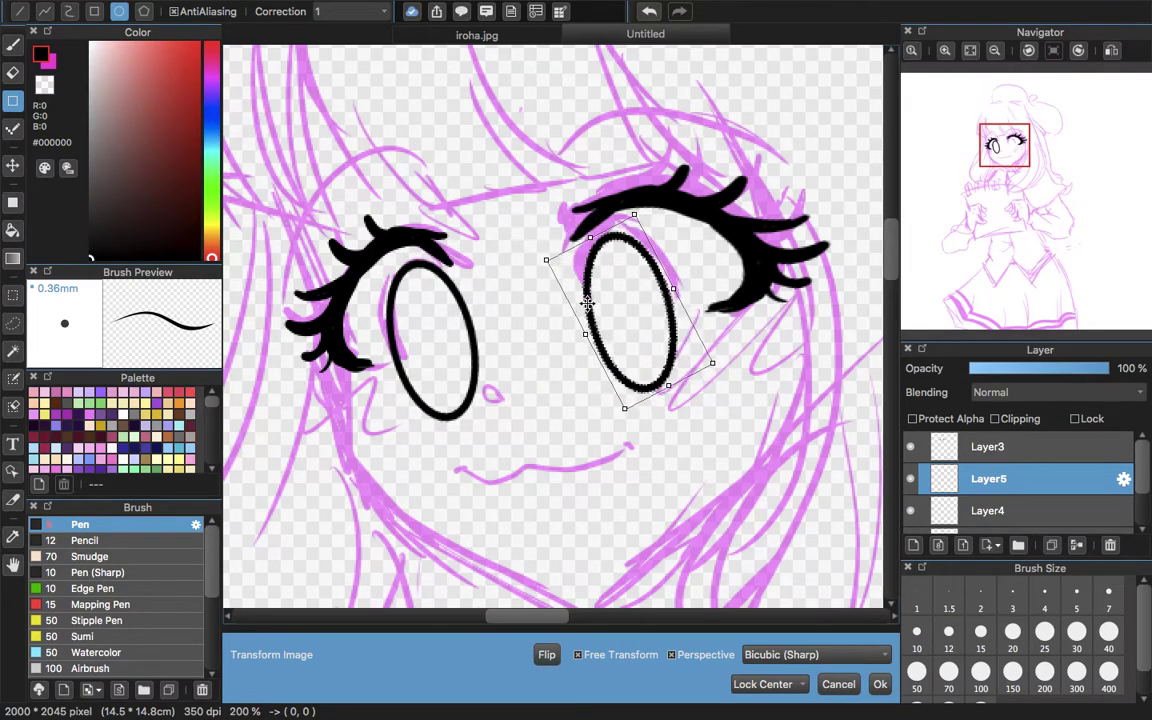
pyautogui.click(880, 685)
pyautogui.press('super+e')
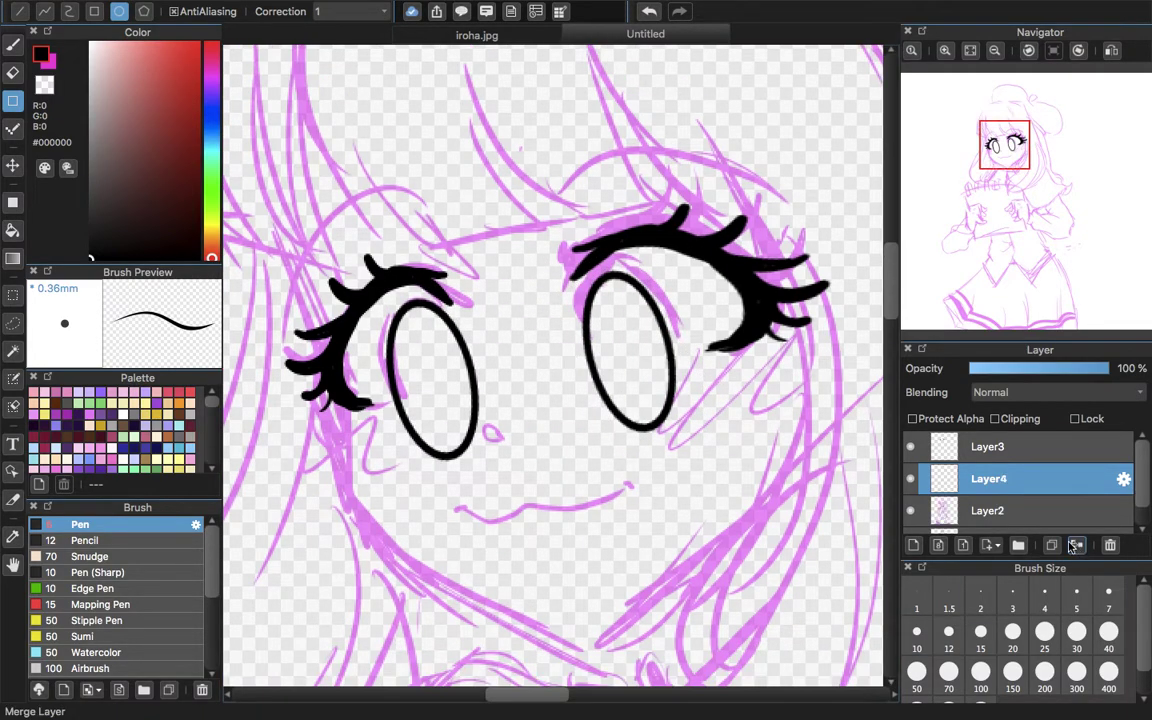
# - Erase the lower part of both iris ellipses and close each with a slanted black line using the Pen
pyautogui.press('e')
pyautogui.moveTo(674, 369)
pyautogui.mouseDown()
pyautogui.moveTo(648, 379)
pyautogui.moveTo(648, 417)
pyautogui.mouseUp()
pyautogui.moveTo(412, 457)
pyautogui.mouseDown()
pyautogui.moveTo(461, 424)
pyautogui.moveTo(390, 438)
pyautogui.moveTo(460, 416)
pyautogui.moveTo(496, 437)
pyautogui.mouseUp()
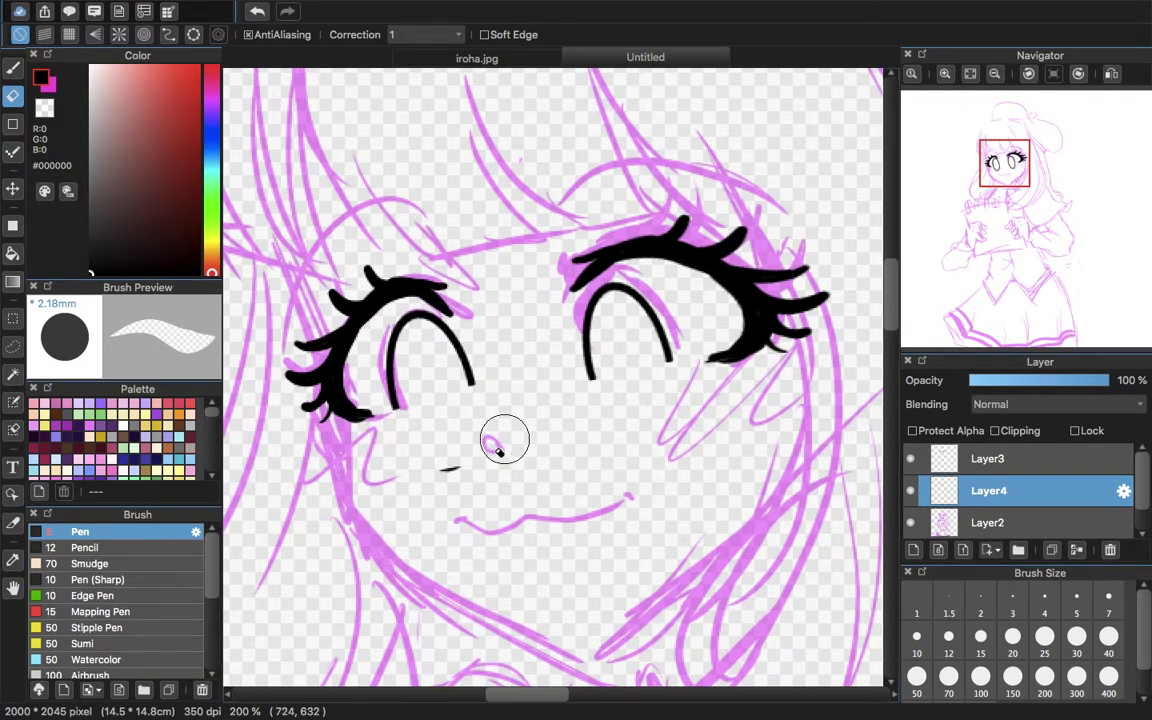
pyautogui.press('b')
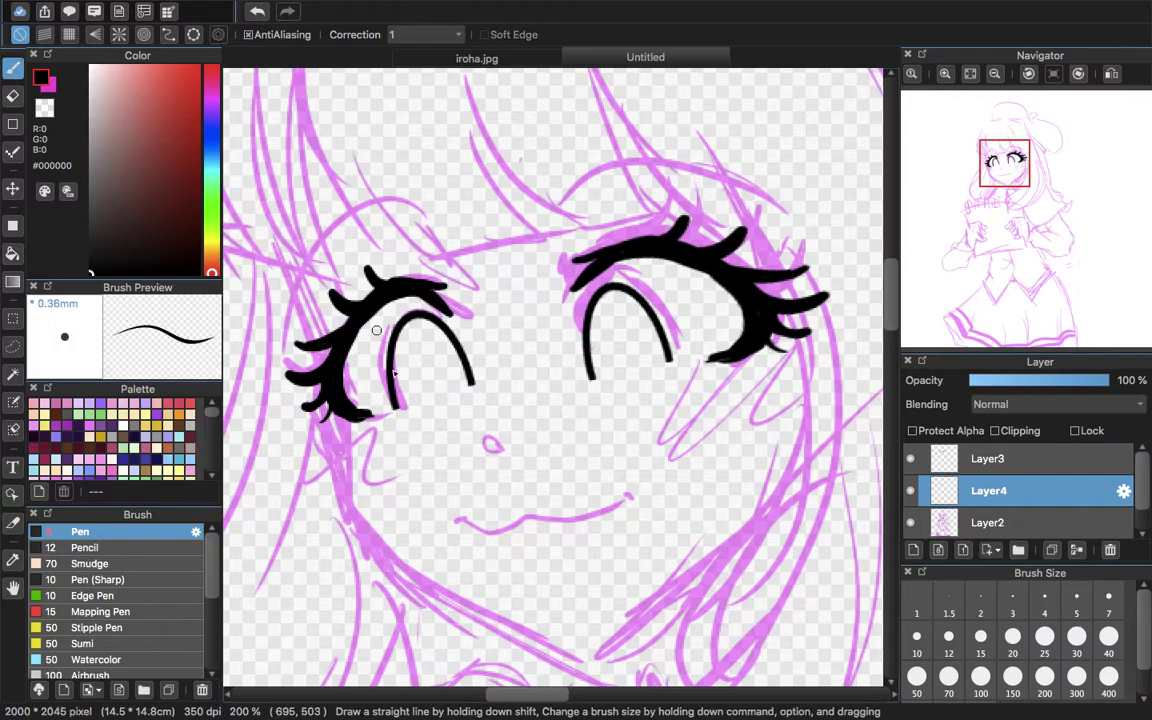
pyautogui.moveTo(399, 410); pyautogui.dragTo(472, 390)
pyautogui.moveTo(592, 379); pyautogui.dragTo(657, 371)
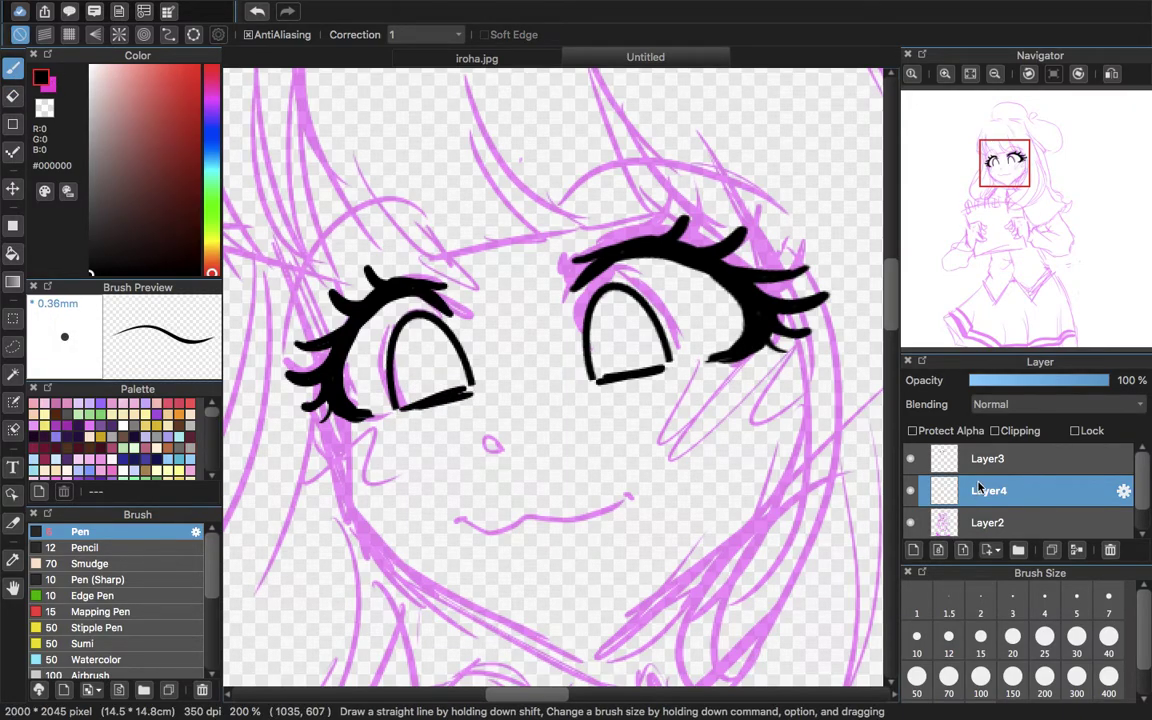
# - Lower the iris layer's opacity to 42 %, hide the magenta sketch and add a new layer above the irises
pyautogui.click(1028, 380)
pyautogui.click(910, 522)
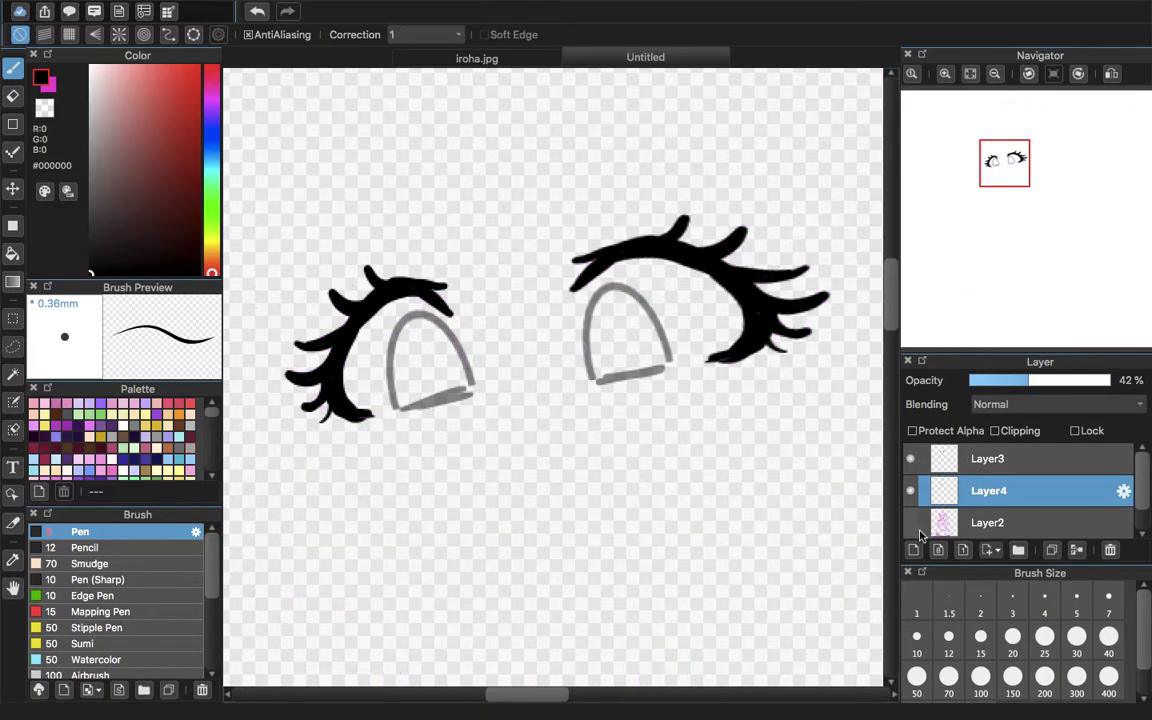
pyautogui.click(913, 552)
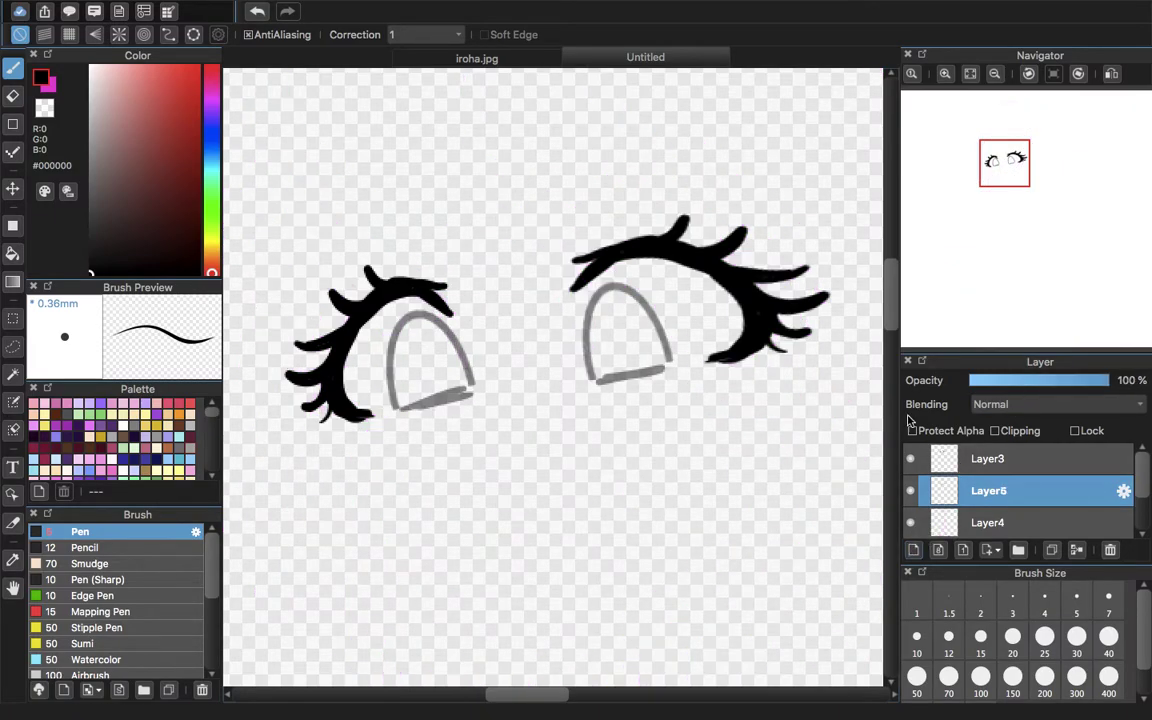
# - Ink the iris of the eye on the left in black over the faded guide, including its slanted lower edge
pyautogui.click(946, 78)
pyautogui.moveTo(1000, 184); pyautogui.dragTo(998, 173)
pyautogui.moveTo(417, 407); pyautogui.dragTo(434, 295)
pyautogui.moveTo(419, 344)
pyautogui.mouseDown()
pyautogui.moveTo(465, 266)
pyautogui.moveTo(435, 296)
pyautogui.moveTo(474, 269)
pyautogui.moveTo(442, 287)
pyautogui.moveTo(495, 271)
pyautogui.moveTo(537, 318)
pyautogui.moveTo(485, 267)
pyautogui.moveTo(551, 325)
pyautogui.moveTo(534, 302)
pyautogui.moveTo(579, 385)
pyautogui.mouseUp()
pyautogui.moveTo(421, 436)
pyautogui.mouseDown()
pyautogui.moveTo(465, 470)
pyautogui.moveTo(587, 427)
pyautogui.mouseUp()
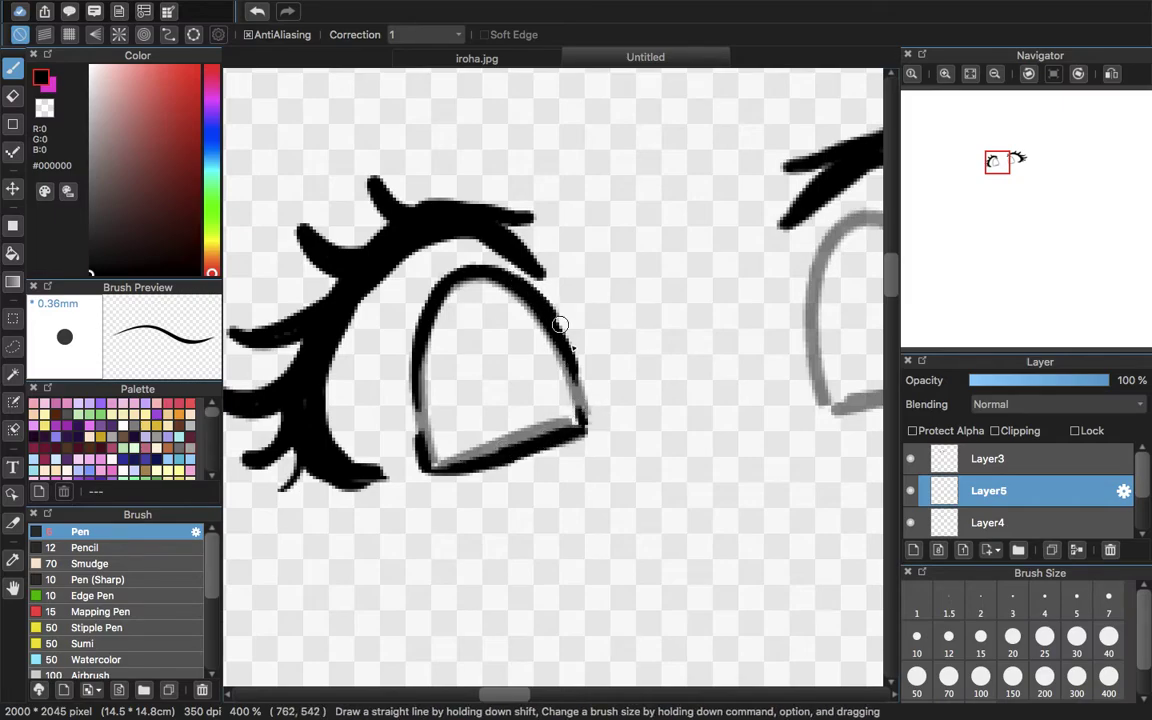
pyautogui.moveTo(589, 414); pyautogui.dragTo(581, 434)
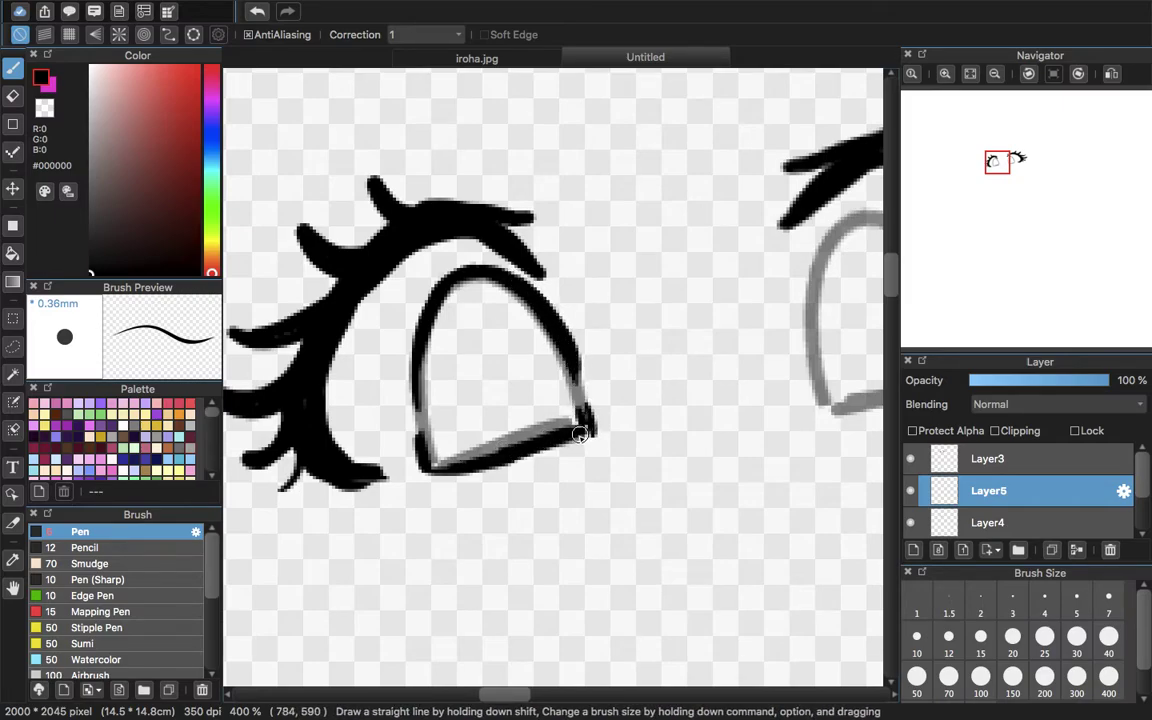
pyautogui.moveTo(452, 271)
pyautogui.mouseDown()
pyautogui.moveTo(404, 344)
pyautogui.moveTo(397, 405)
pyautogui.mouseUp()
pyautogui.moveTo(418, 320)
pyautogui.mouseDown()
pyautogui.moveTo(404, 357)
pyautogui.moveTo(405, 391)
pyautogui.moveTo(412, 337)
pyautogui.moveTo(418, 413)
pyautogui.moveTo(407, 395)
pyautogui.moveTo(420, 465)
pyautogui.mouseUp()
# - Ink the curved outline and lower edge of the iris of the eye on the right over its faded guide
pyautogui.moveTo(993, 170)
pyautogui.moveTo(1014, 174); pyautogui.dragTo(1008, 177)
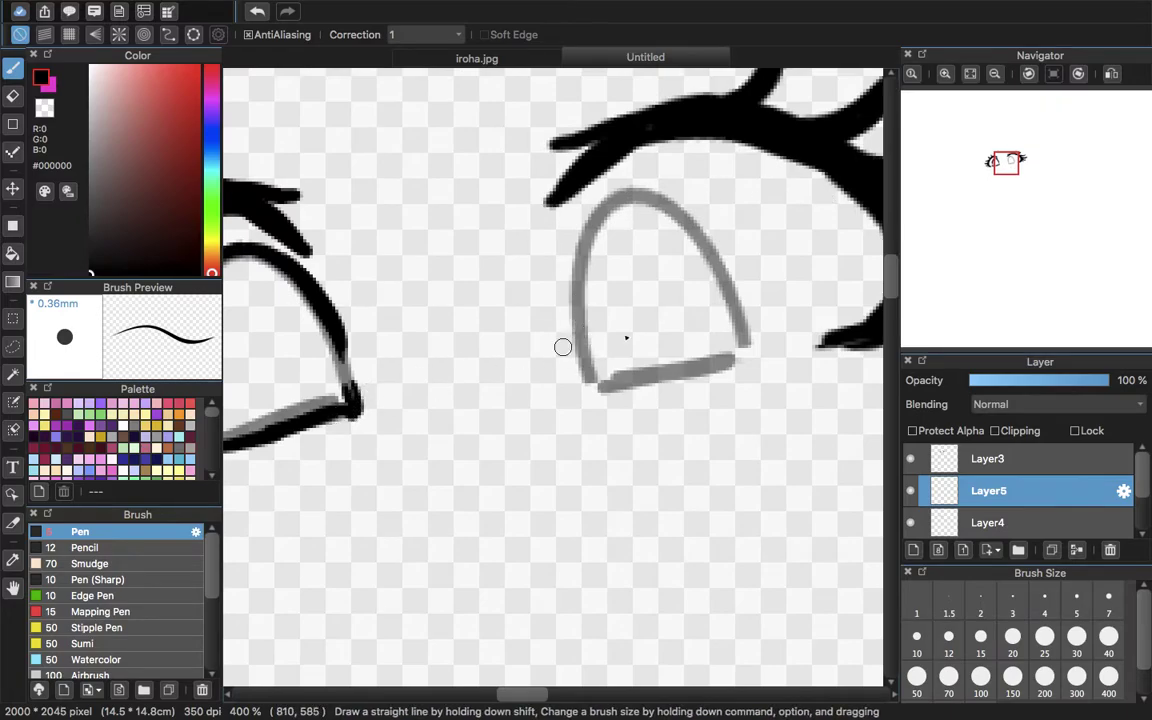
pyautogui.moveTo(594, 381); pyautogui.dragTo(717, 362)
pyautogui.moveTo(588, 377)
pyautogui.mouseDown()
pyautogui.moveTo(571, 281)
pyautogui.moveTo(582, 235)
pyautogui.moveTo(615, 203)
pyautogui.moveTo(680, 206)
pyautogui.moveTo(741, 286)
pyautogui.moveTo(707, 234)
pyautogui.moveTo(739, 305)
pyautogui.moveTo(707, 232)
pyautogui.moveTo(746, 325)
pyautogui.moveTo(713, 240)
pyautogui.moveTo(757, 297)
pyautogui.moveTo(728, 266)
pyautogui.moveTo(750, 309)
pyautogui.moveTo(690, 208)
pyautogui.moveTo(595, 215)
pyautogui.mouseUp()
pyautogui.moveTo(570, 297)
pyautogui.mouseDown()
pyautogui.moveTo(587, 223)
pyautogui.moveTo(581, 337)
pyautogui.moveTo(596, 207)
pyautogui.moveTo(640, 188)
pyautogui.mouseUp()
pyautogui.moveTo(571, 279); pyautogui.dragTo(620, 196)
pyautogui.moveTo(751, 362)
pyautogui.mouseDown()
pyautogui.moveTo(748, 351)
pyautogui.moveTo(756, 362)
pyautogui.mouseUp()
pyautogui.click(970, 74)
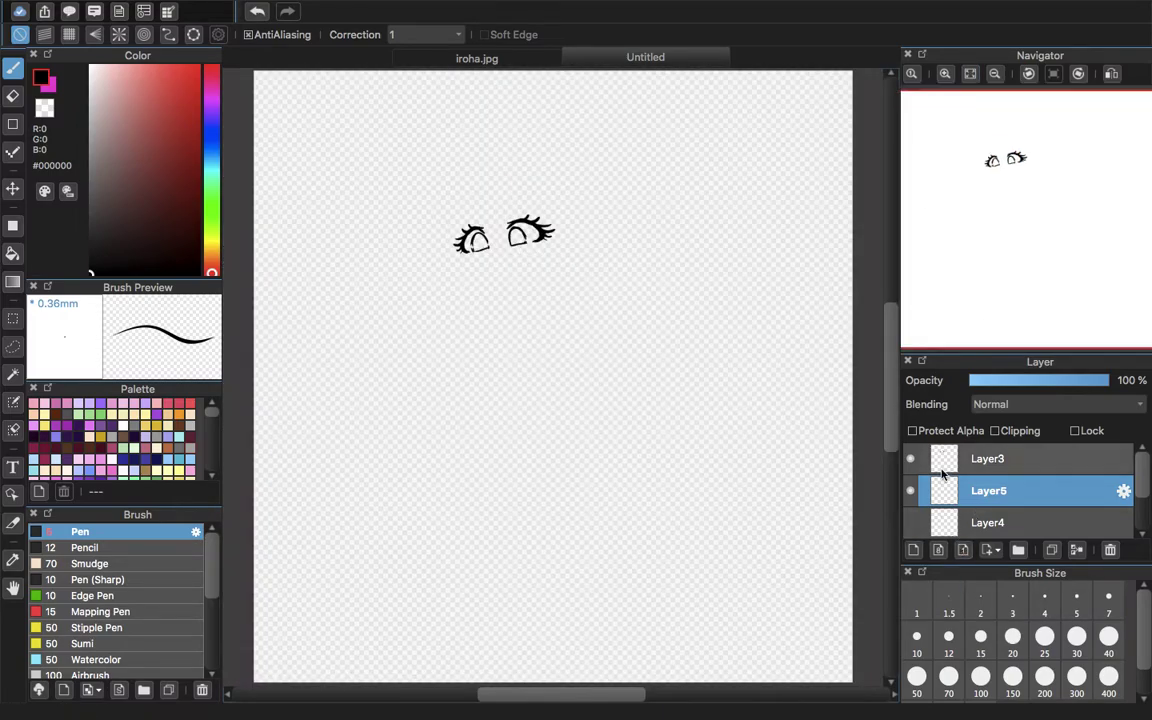
# - Delete the faded iris guide layer, merge the lashes with the inked irises and show the magenta sketch again
pyautogui.click(1068, 524)
pyautogui.click(1109, 553)
pyautogui.click(1067, 450)
pyautogui.click(1076, 550)
pyautogui.click(910, 491)
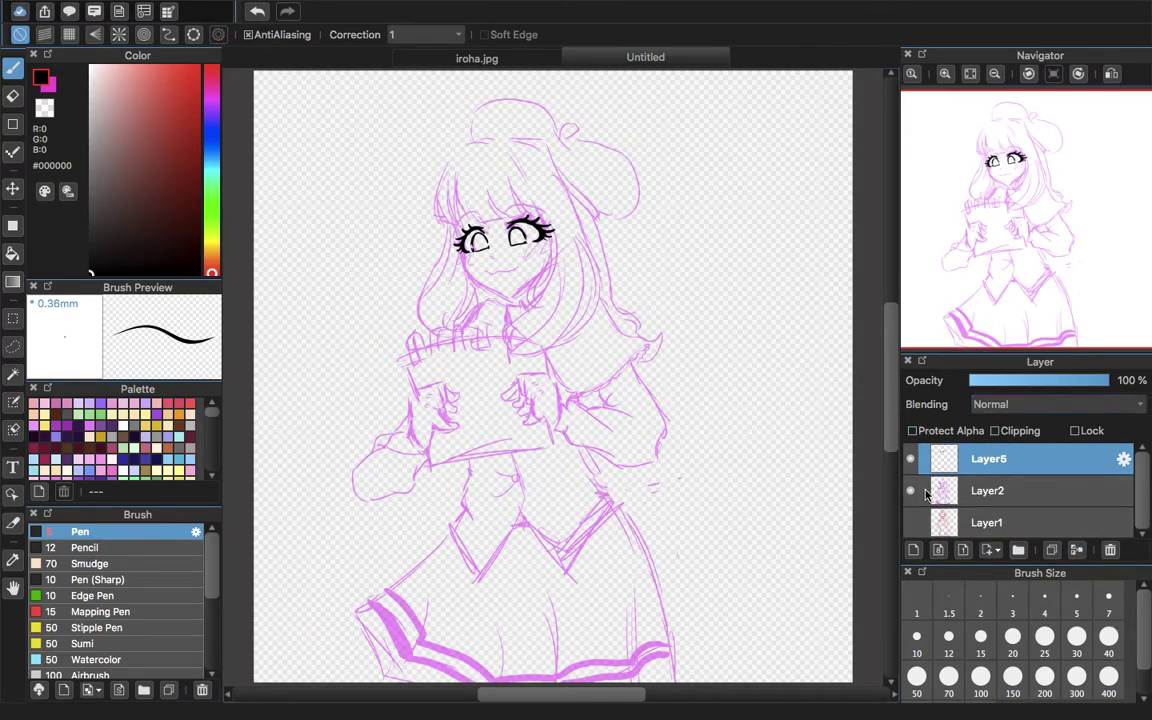
# - Add a new layer between the eye line art and the sketch, and undo the trial stroke at the cheek
pyautogui.click(927, 494)
pyautogui.click(913, 550)
pyautogui.click(936, 73)
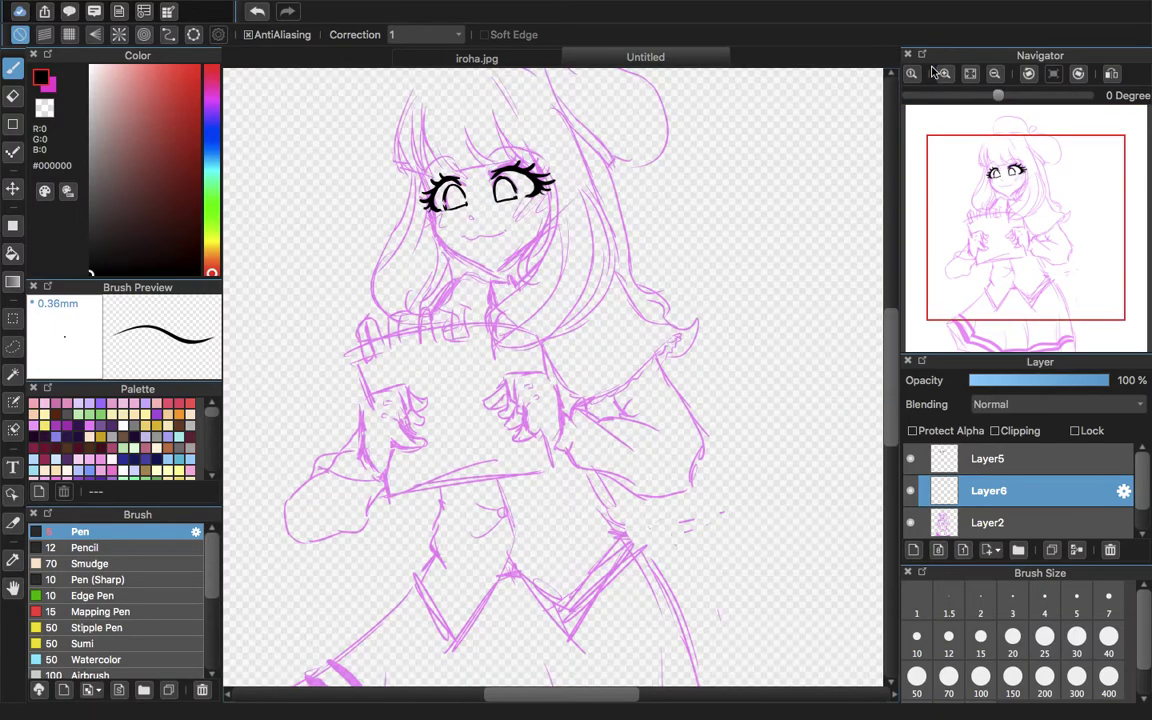
pyautogui.click(945, 75)
pyautogui.click(945, 76)
pyautogui.moveTo(1003, 218); pyautogui.dragTo(1004, 175)
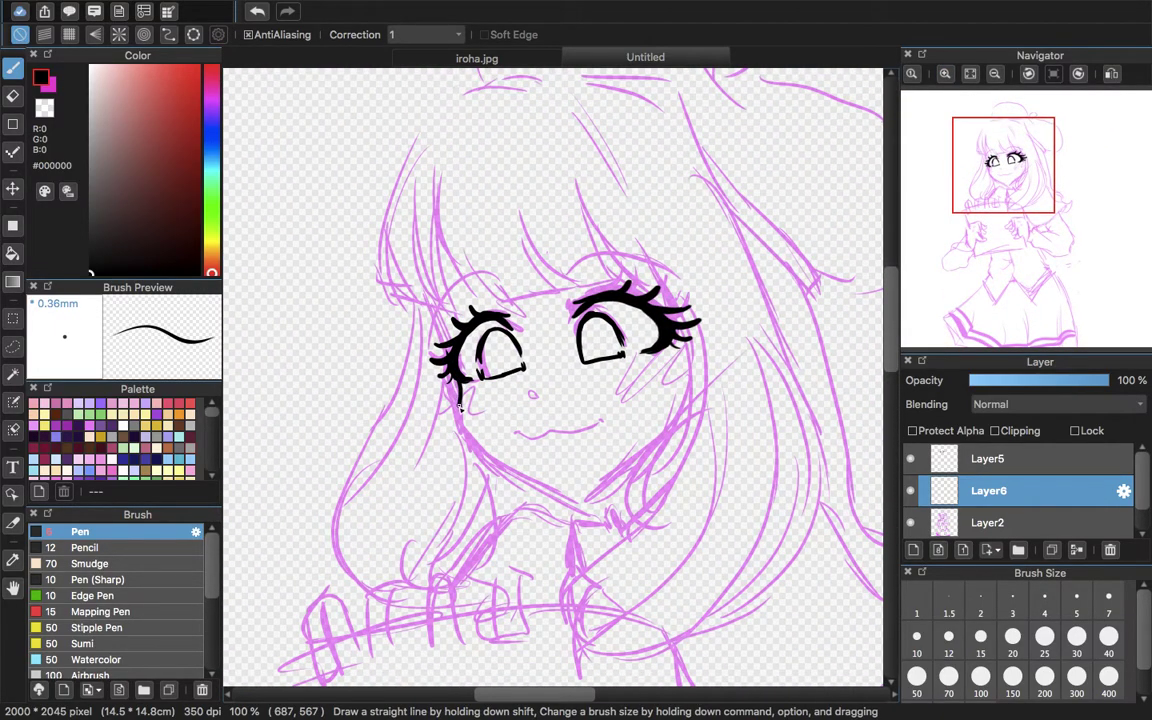
pyautogui.press('super+z')
# - Lasso the iris of the eye on the left on the eye layer, slightly reshape it with a transform, and deselect
pyautogui.click(987, 458)
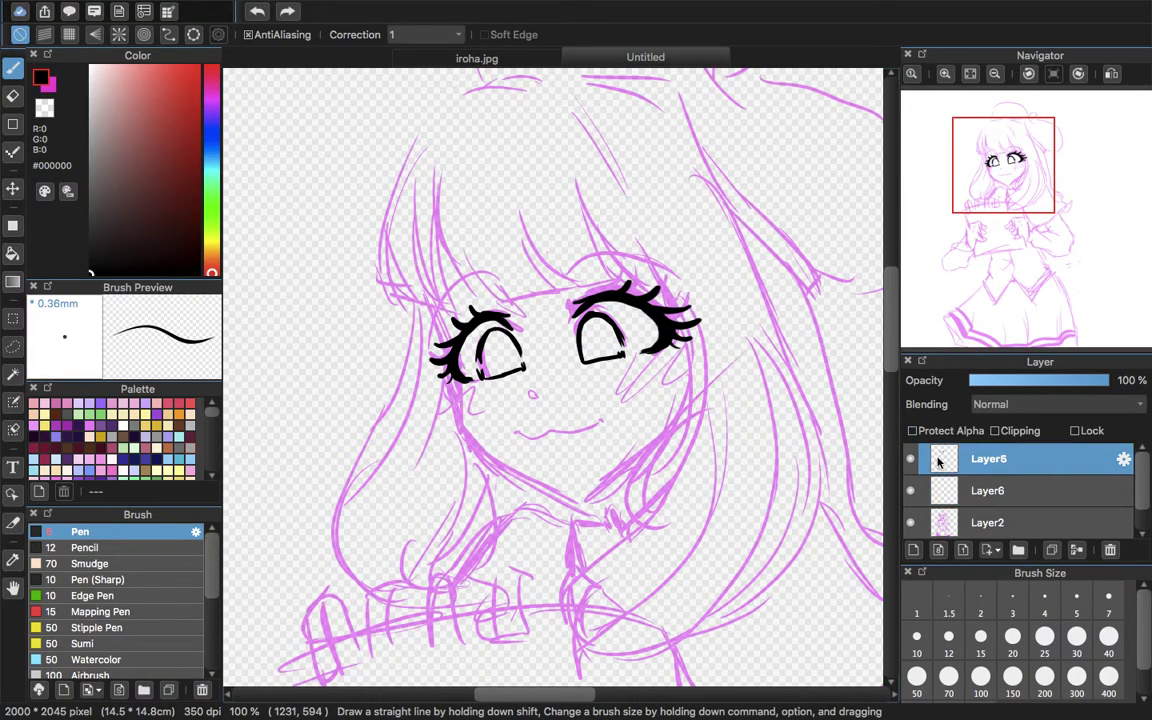
pyautogui.click(16, 322)
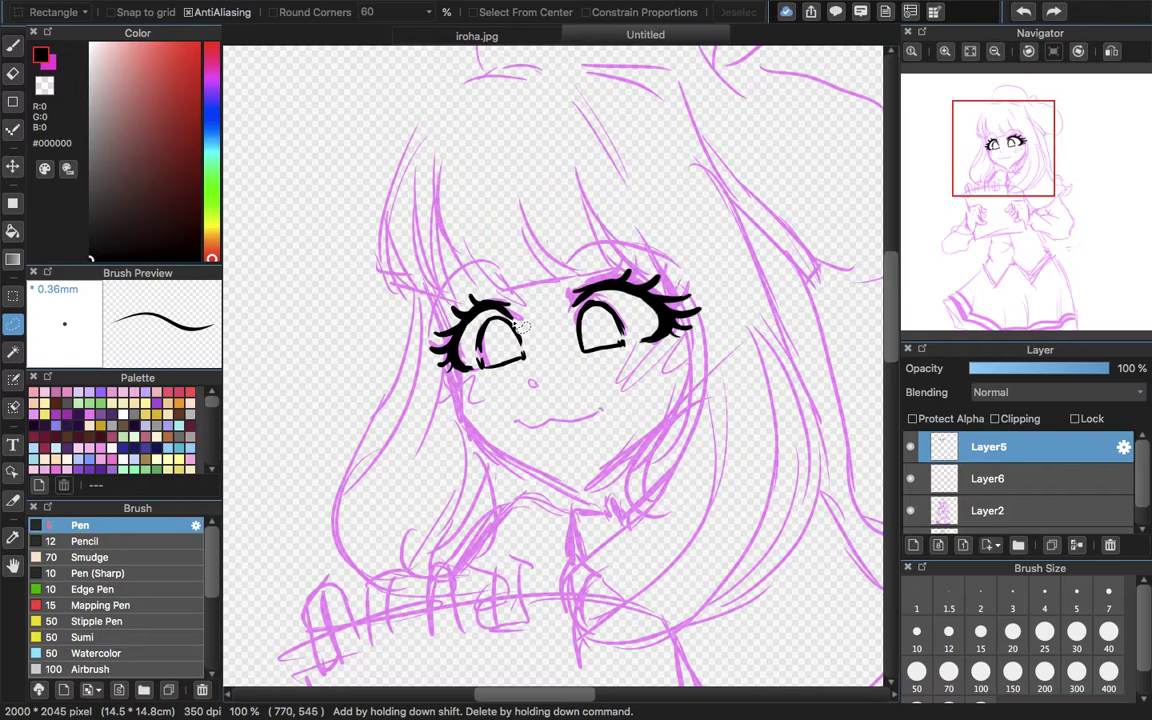
pyautogui.moveTo(482, 352)
pyautogui.mouseDown()
pyautogui.moveTo(440, 340)
pyautogui.moveTo(480, 385)
pyautogui.moveTo(551, 349)
pyautogui.moveTo(495, 352)
pyautogui.mouseUp()
pyautogui.hotkey('ctrl', 't')
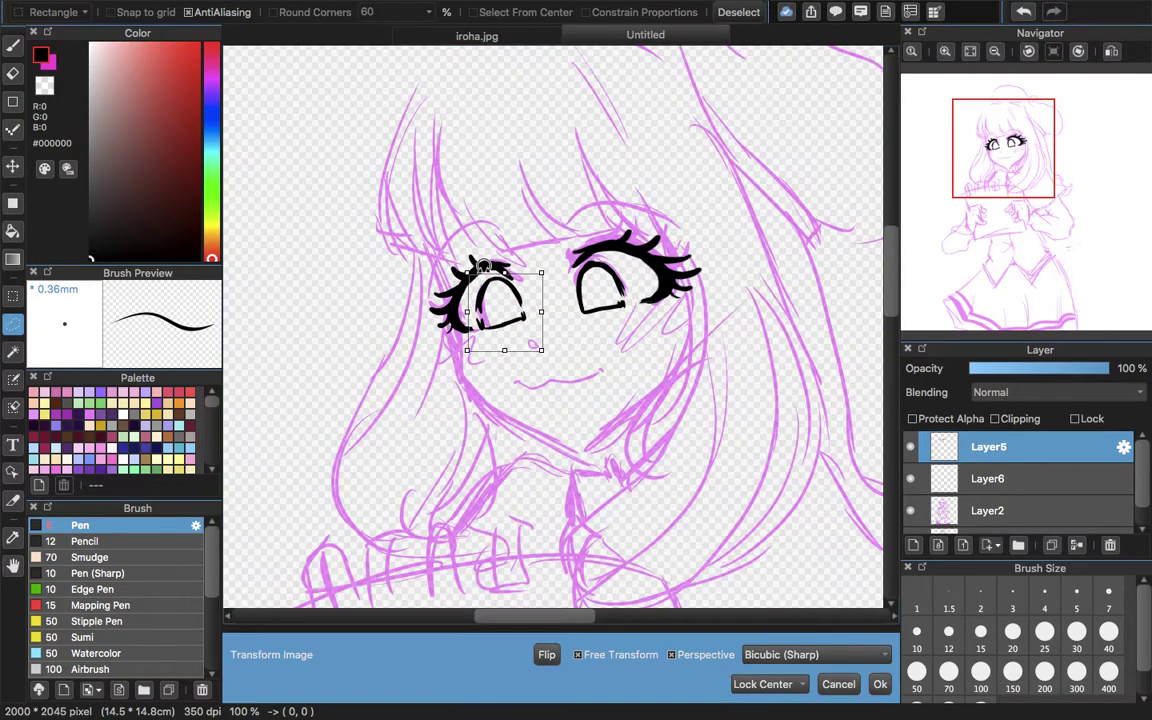
pyautogui.moveTo(472, 272); pyautogui.dragTo(599, 291)
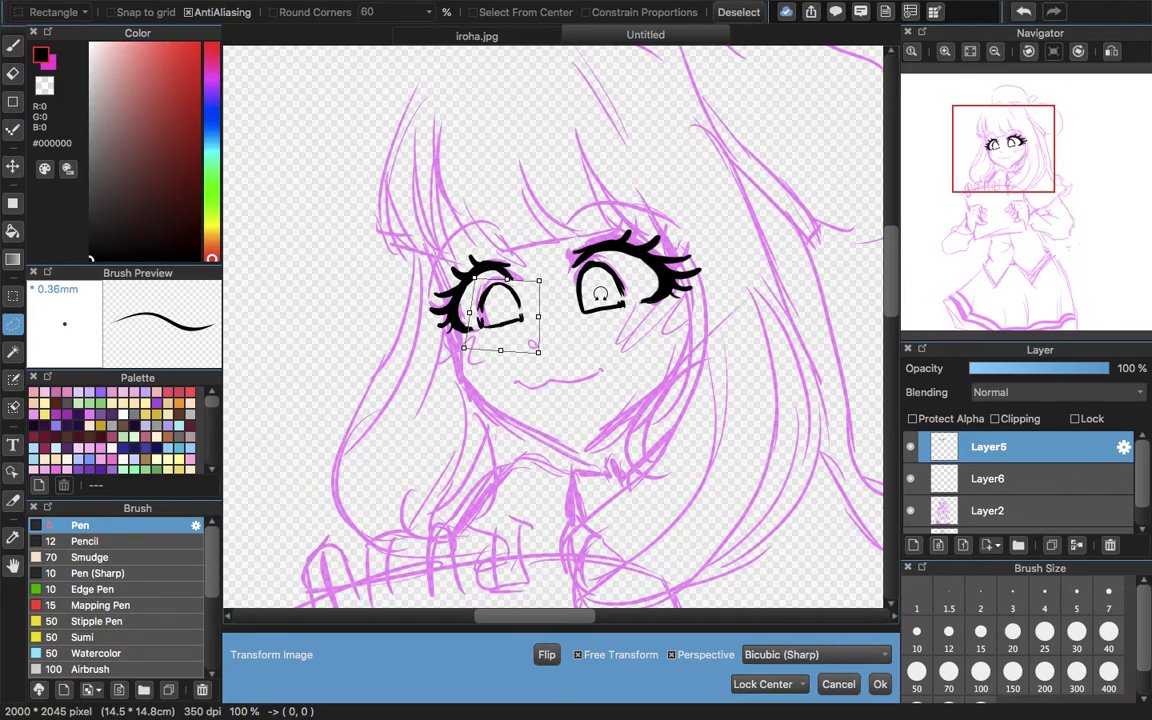
pyautogui.click(880, 686)
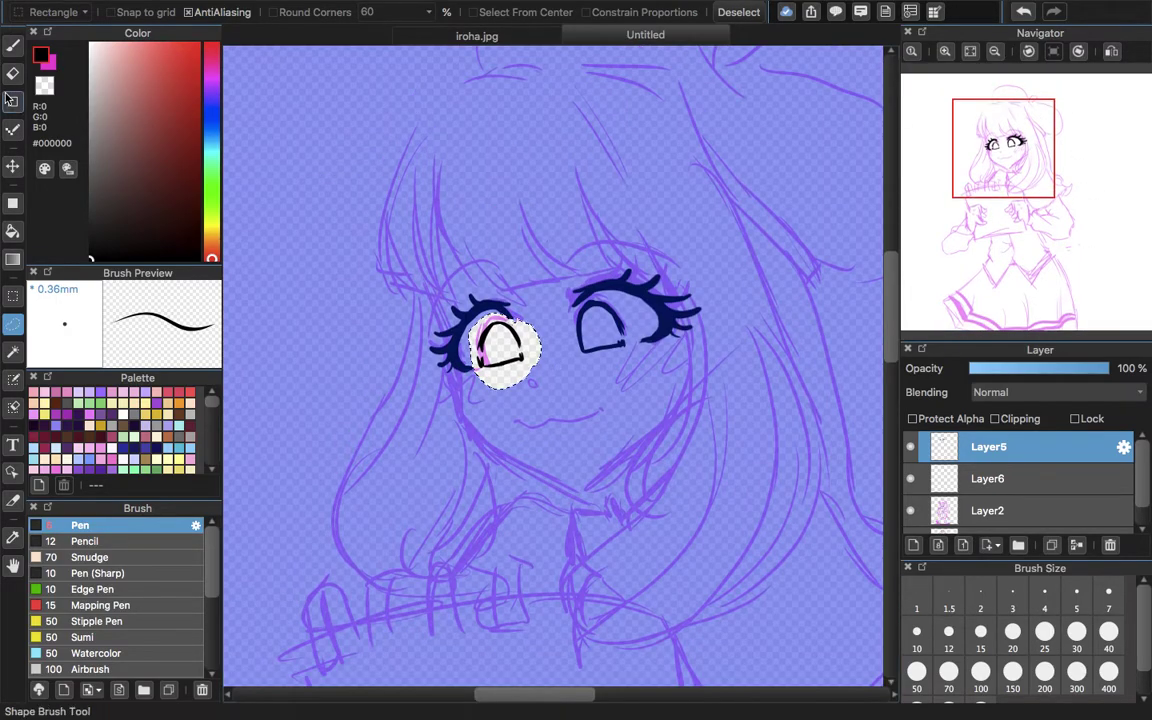
pyautogui.press('e')
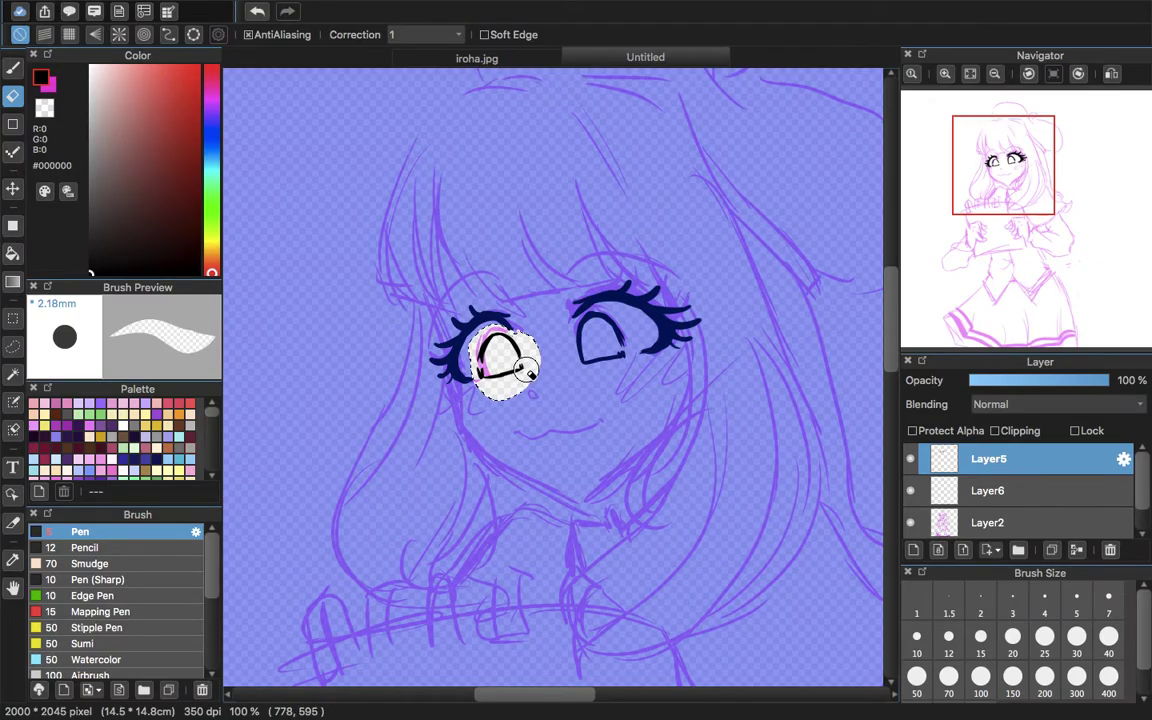
pyautogui.click(13, 346)
pyautogui.moveTo(975, 163); pyautogui.dragTo(855, 172)
pyautogui.click(558, 273)
# - Touch up the lower line of the reshaped iris in the eye on the left with the black Pen
pyautogui.moveTo(1018, 178)
pyautogui.mouseDown()
pyautogui.moveTo(1034, 185)
pyautogui.moveTo(1001, 174)
pyautogui.mouseUp()
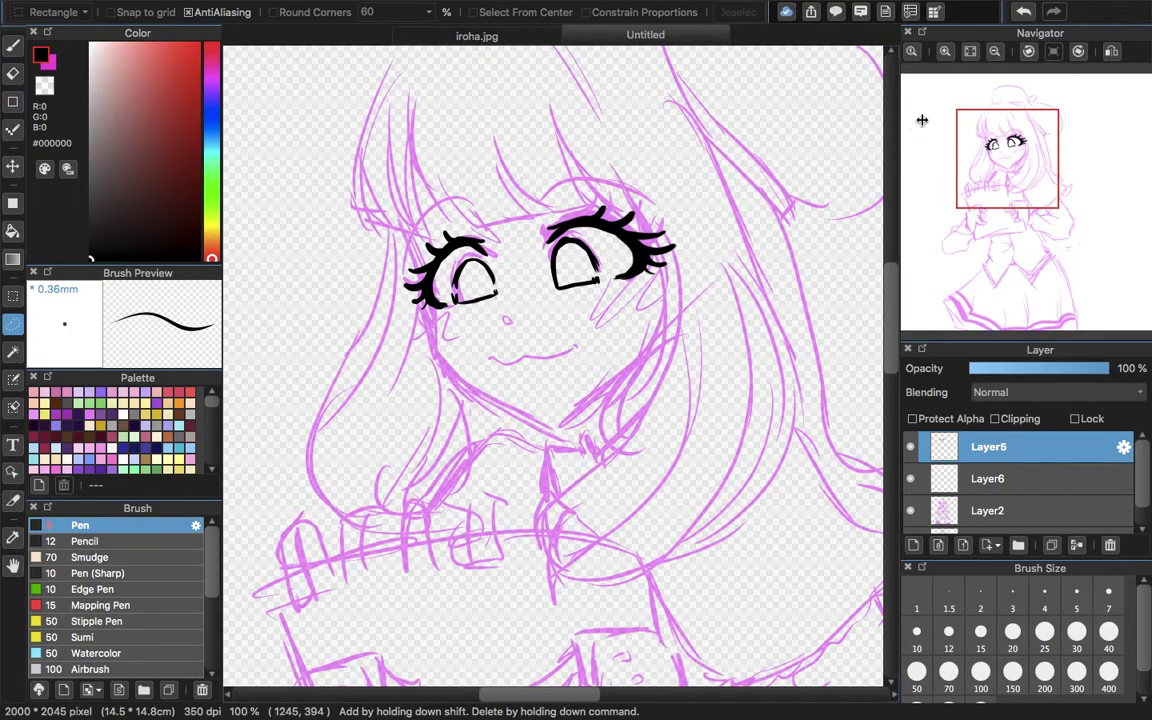
pyautogui.click(944, 51)
pyautogui.click(1005, 170)
pyautogui.moveTo(1005, 170); pyautogui.dragTo(998, 160)
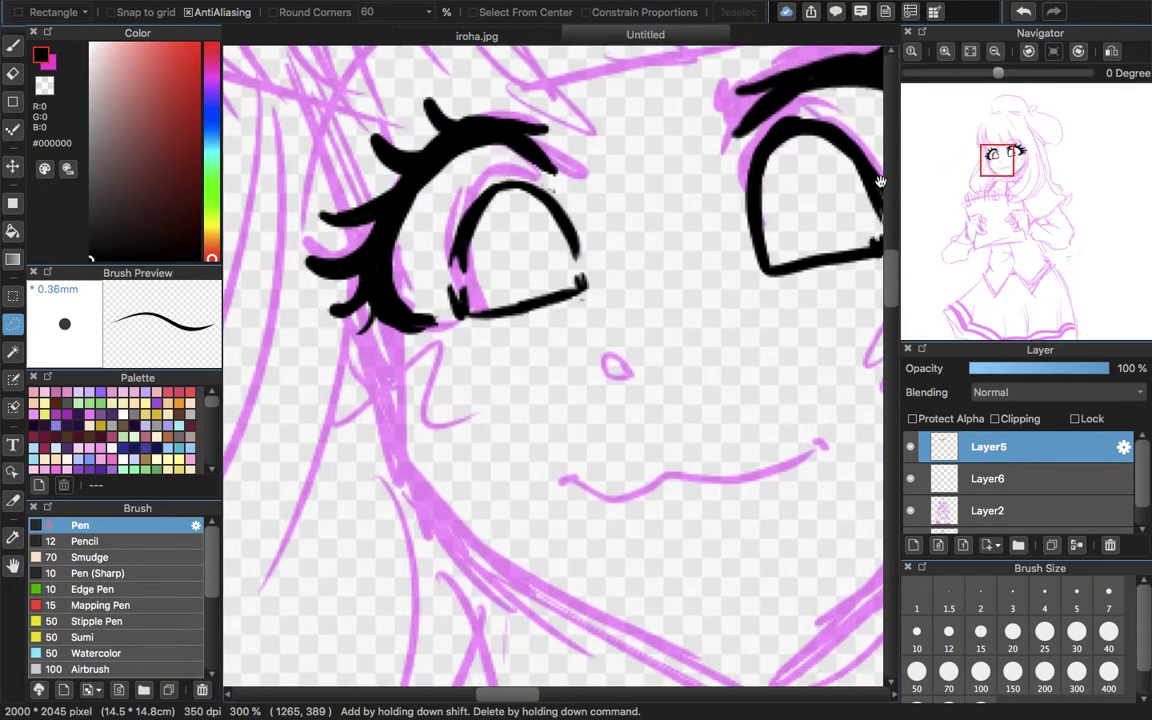
pyautogui.click(14, 47)
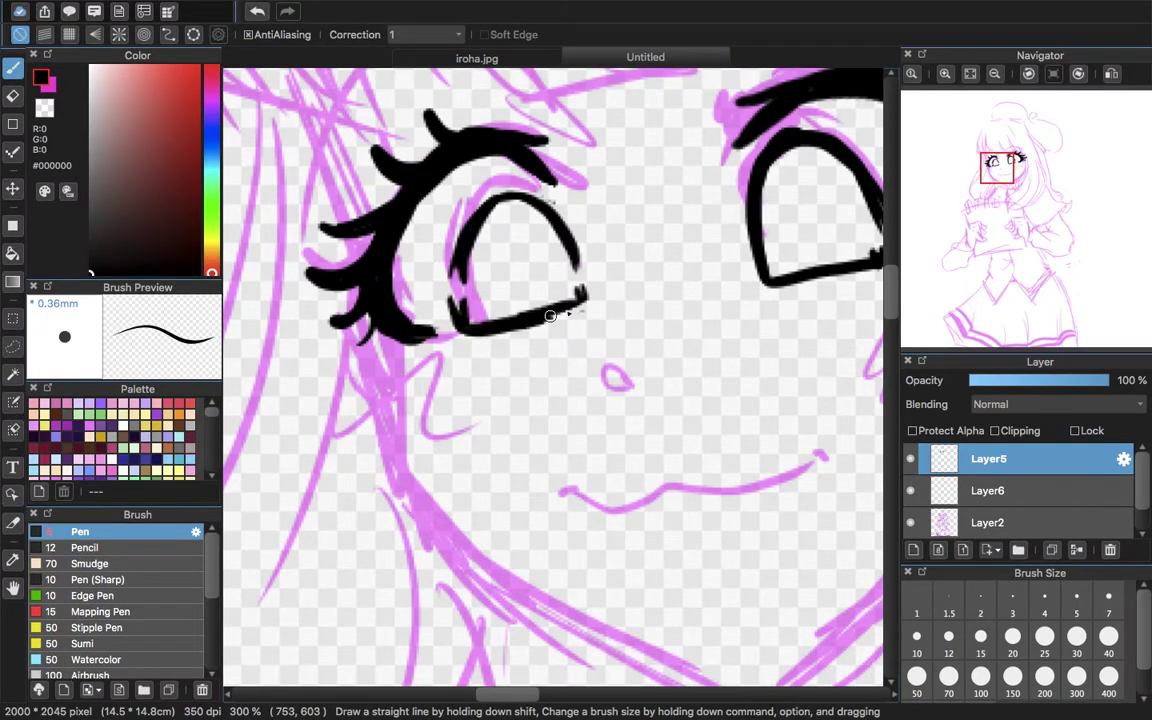
pyautogui.click(970, 73)
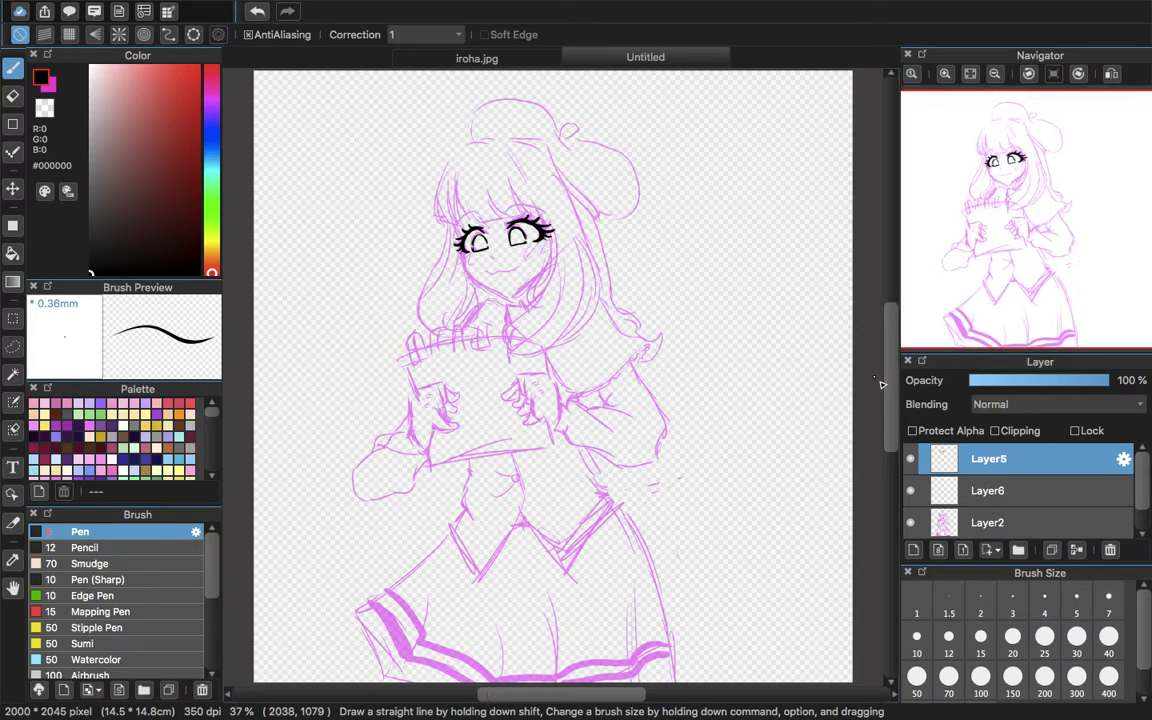
# - Hide the eye line art layer and make the empty layer above the sketch active for inking the face
pyautogui.click(910, 458)
pyautogui.click(946, 491)
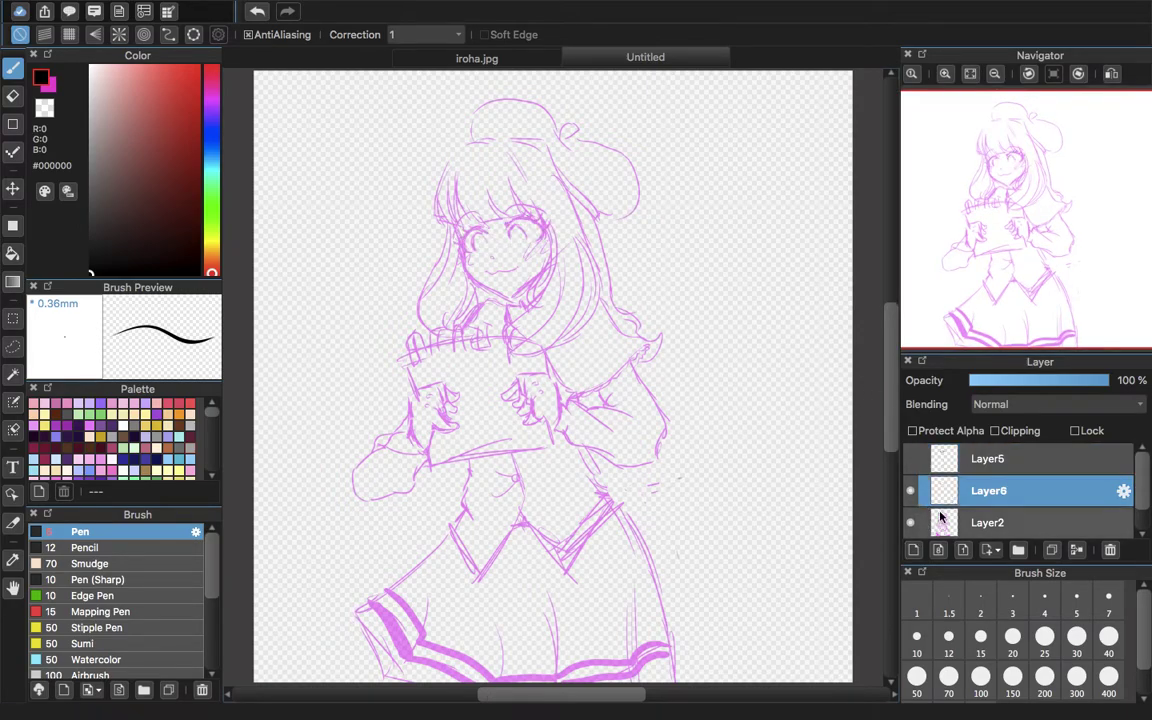
pyautogui.moveTo(924, 96)
pyautogui.click(946, 74)
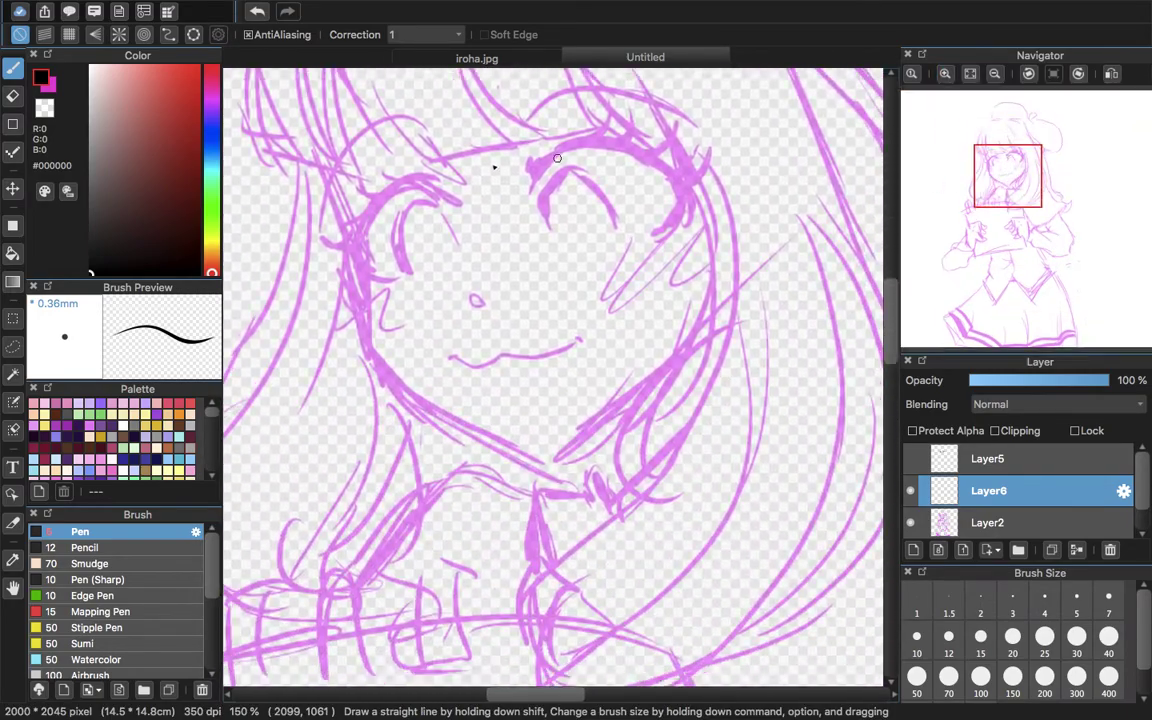
# - Ink the face outline from the temple to the cheek beside the eye on the left, reducing the black Pen to size 3
pyautogui.moveTo(325, 168); pyautogui.dragTo(334, 193)
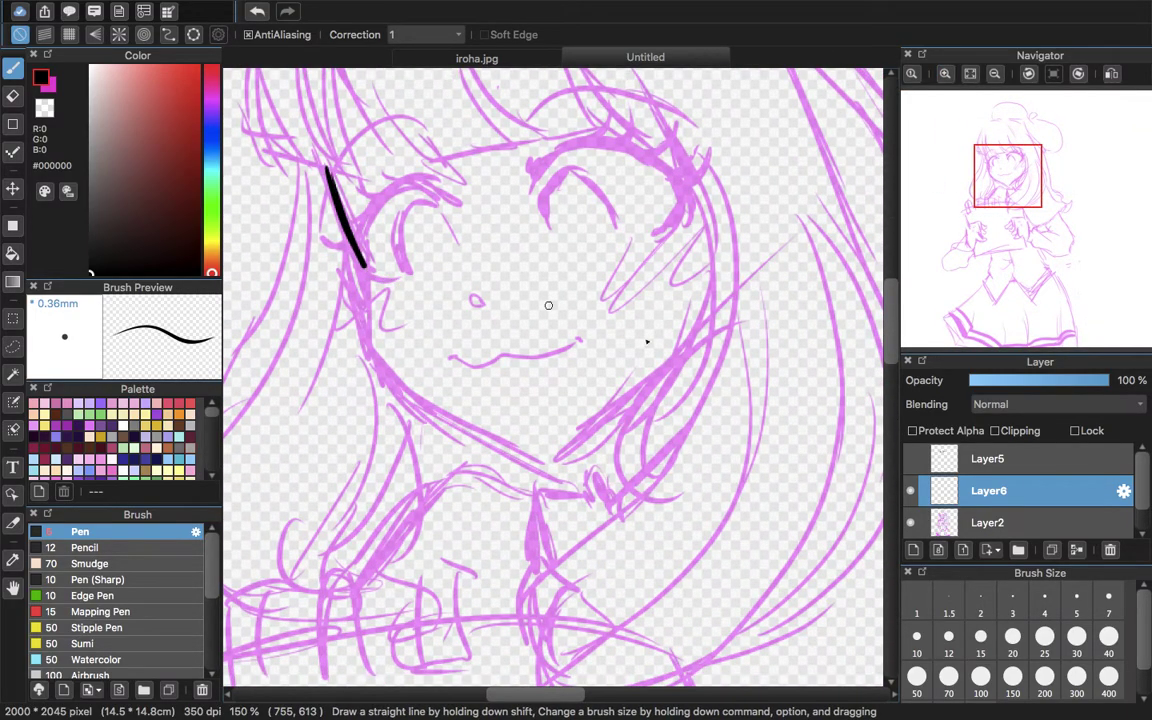
pyautogui.click(1043, 598)
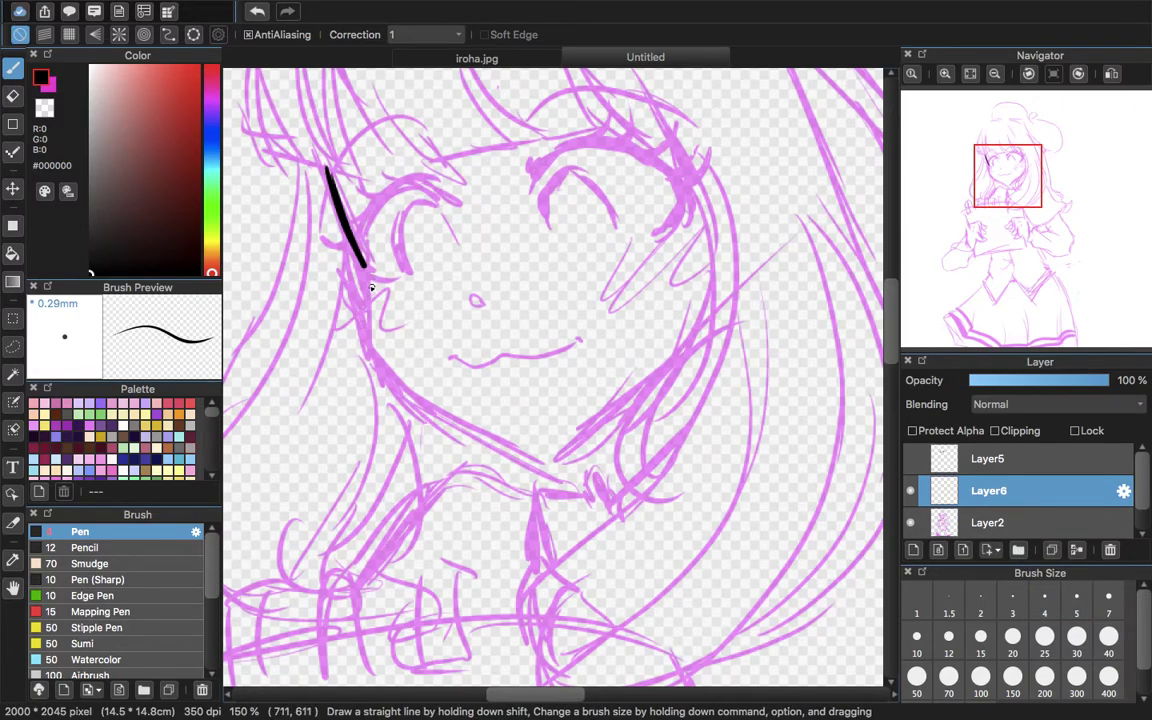
pyautogui.click(1016, 599)
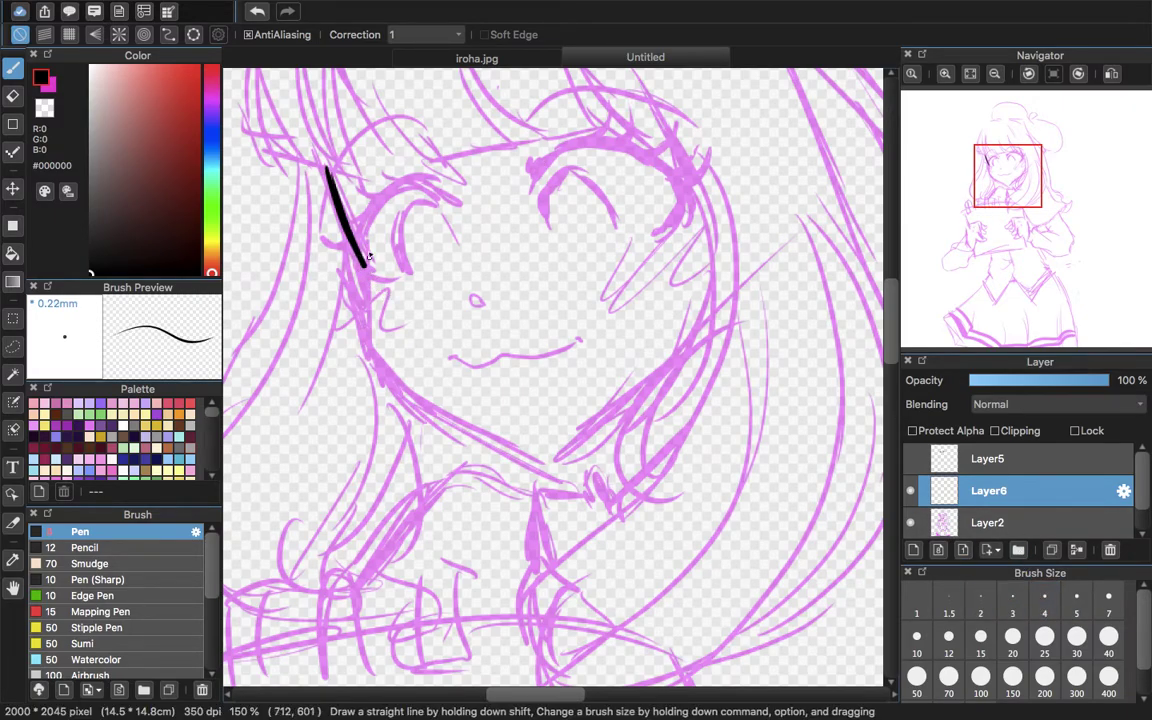
pyautogui.keyDown('shift'); pyautogui.click(371, 347); pyautogui.keyUp('shift')
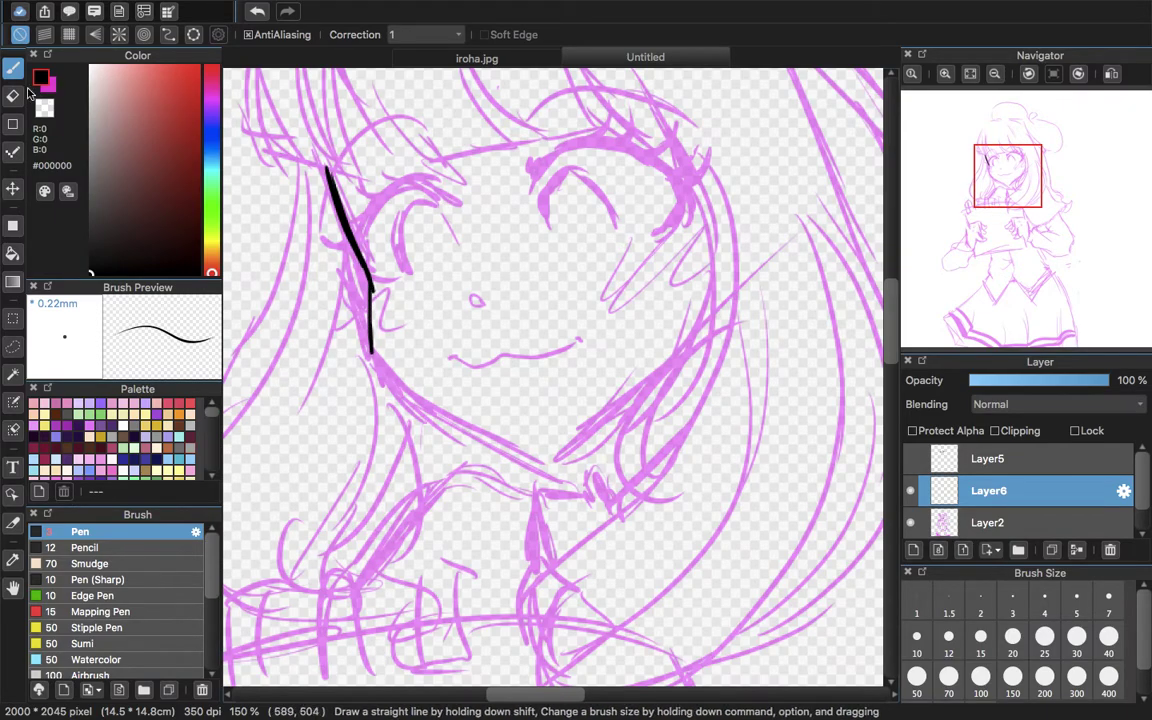
# - Ink the jaw curve from the left cheek toward the chin and erase the overlapping cheek line
pyautogui.press('e')
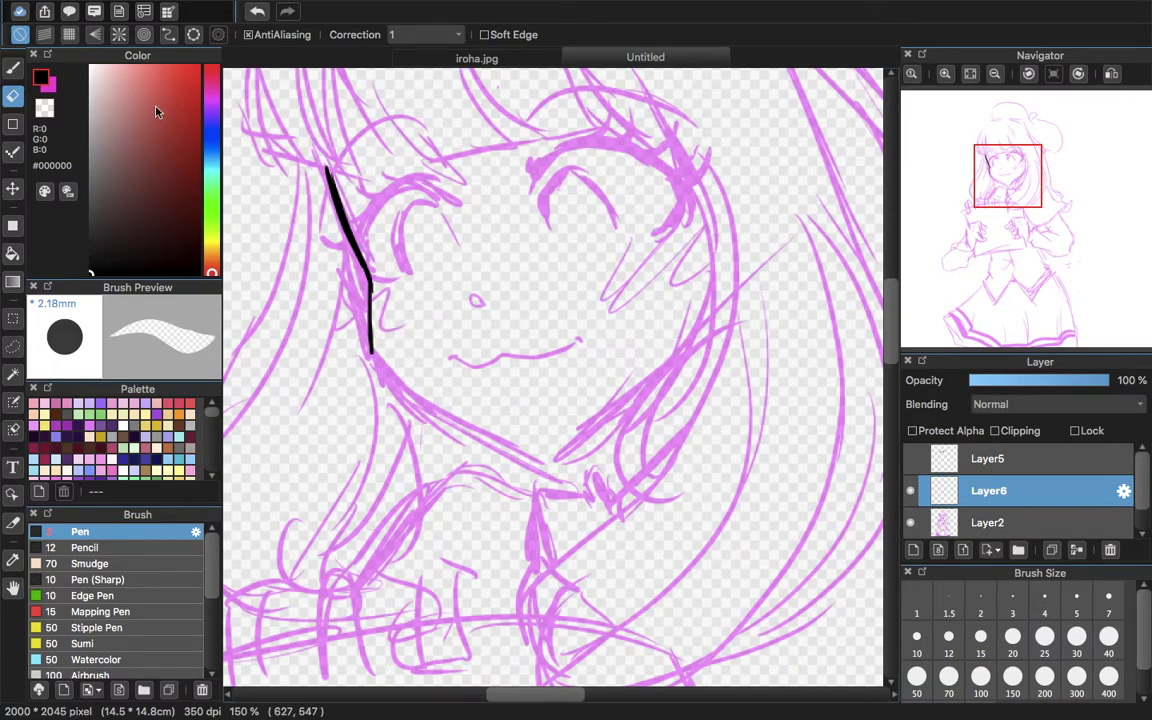
pyautogui.press('b')
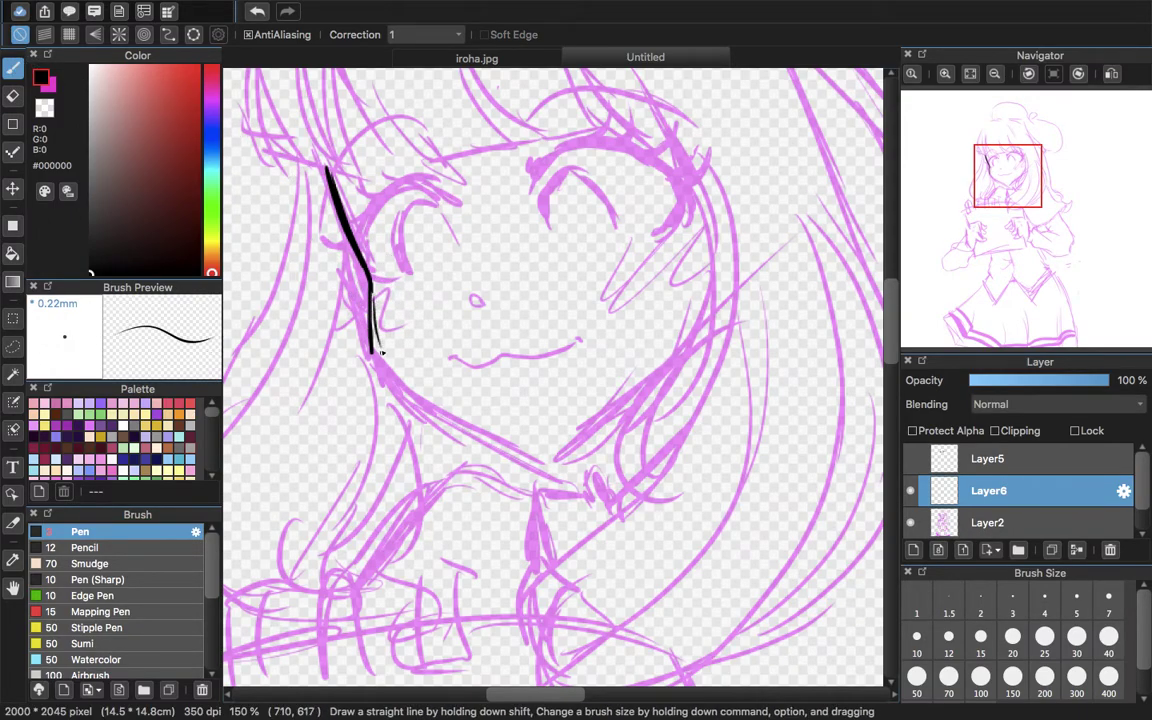
pyautogui.click(256, 18)
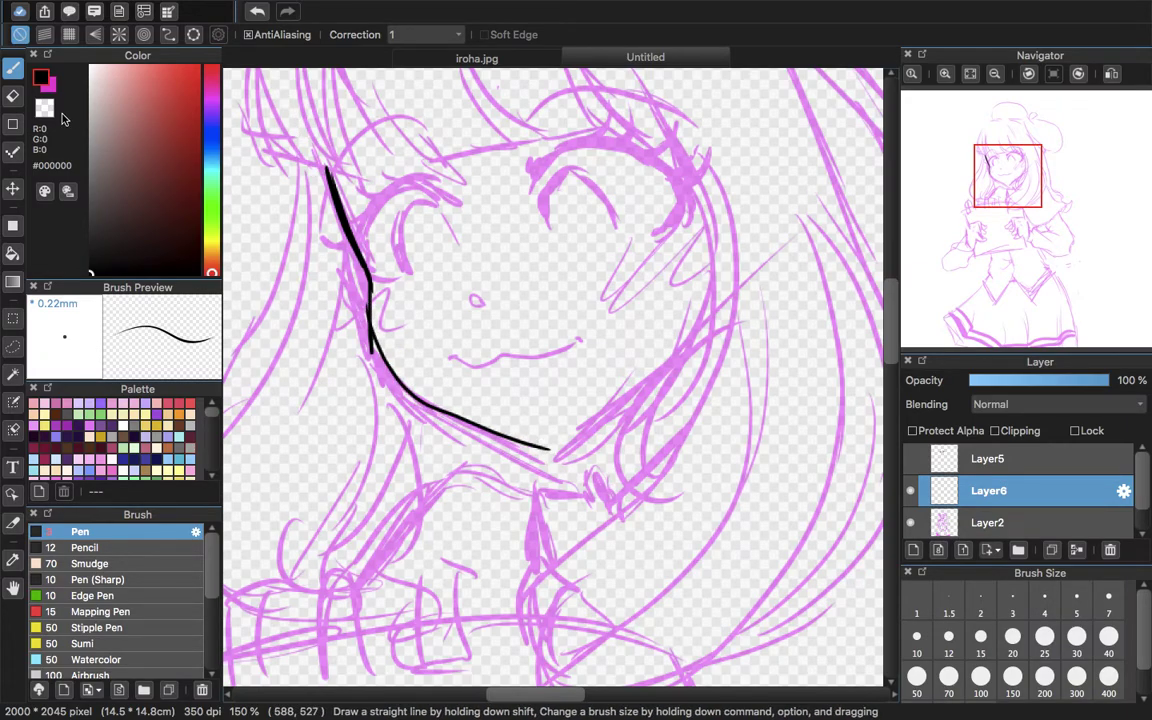
pyautogui.press('e')
pyautogui.moveTo(356, 300); pyautogui.dragTo(364, 336)
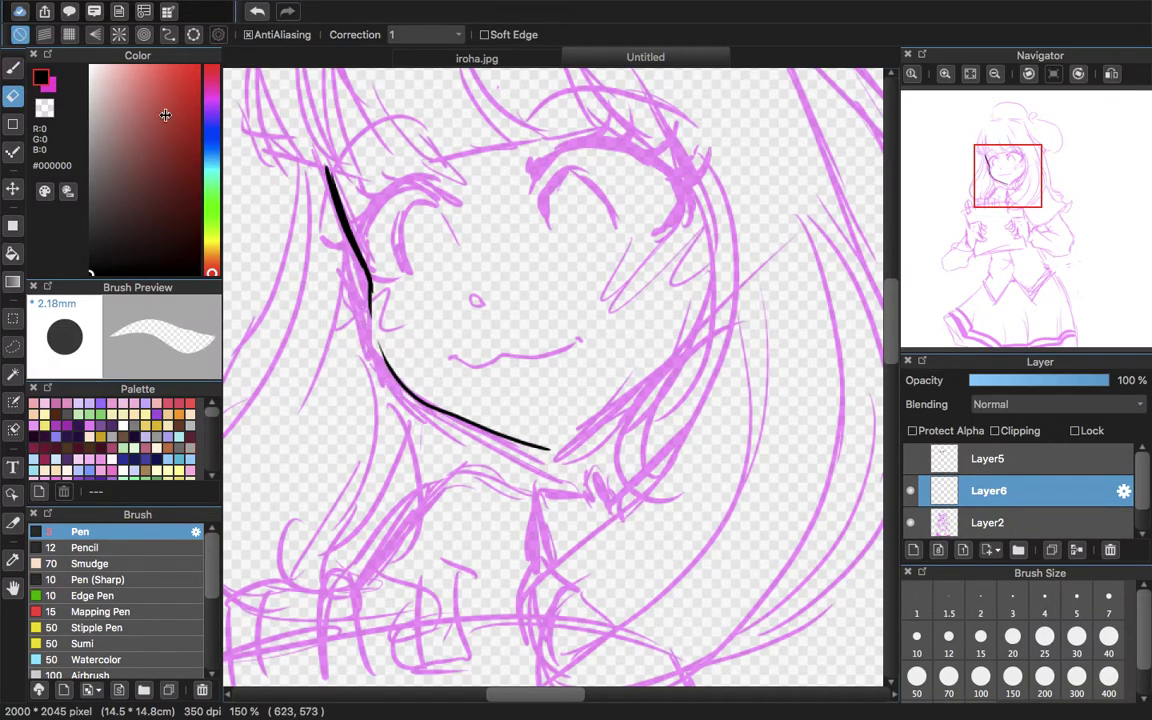
pyautogui.press('b')
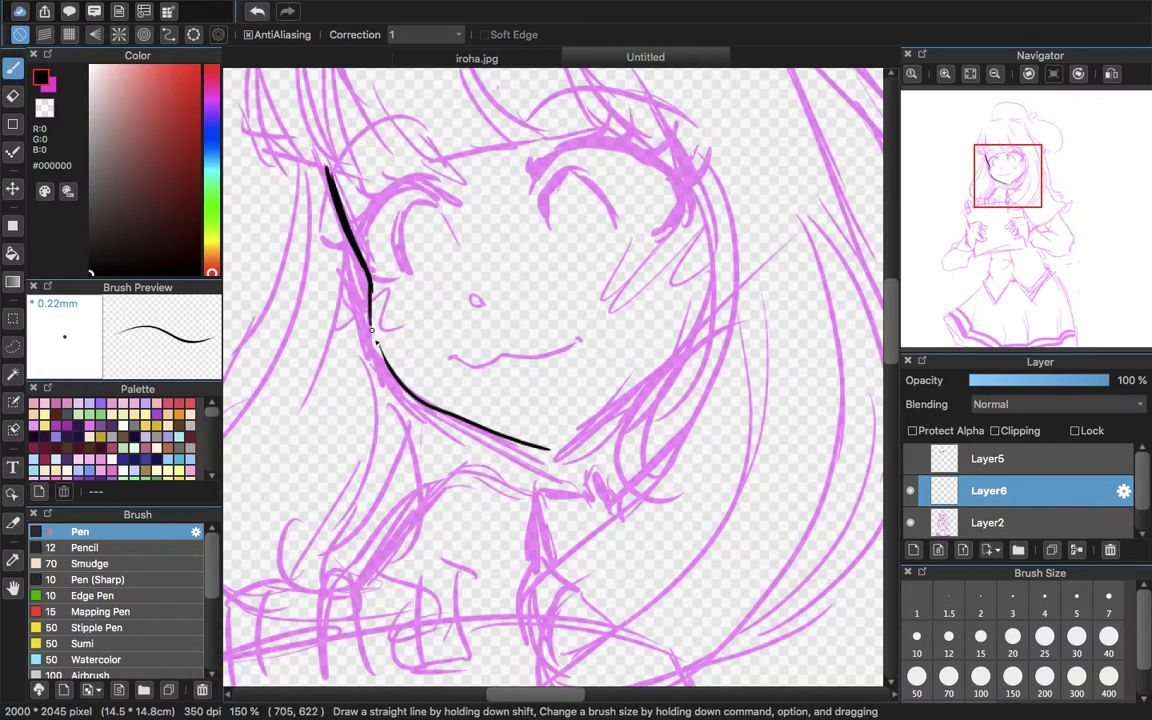
# - Join and thicken the left jaw line, continue it through the chin and up the opposite cheek, and trim its upper end
pyautogui.moveTo(402, 384); pyautogui.dragTo(470, 424)
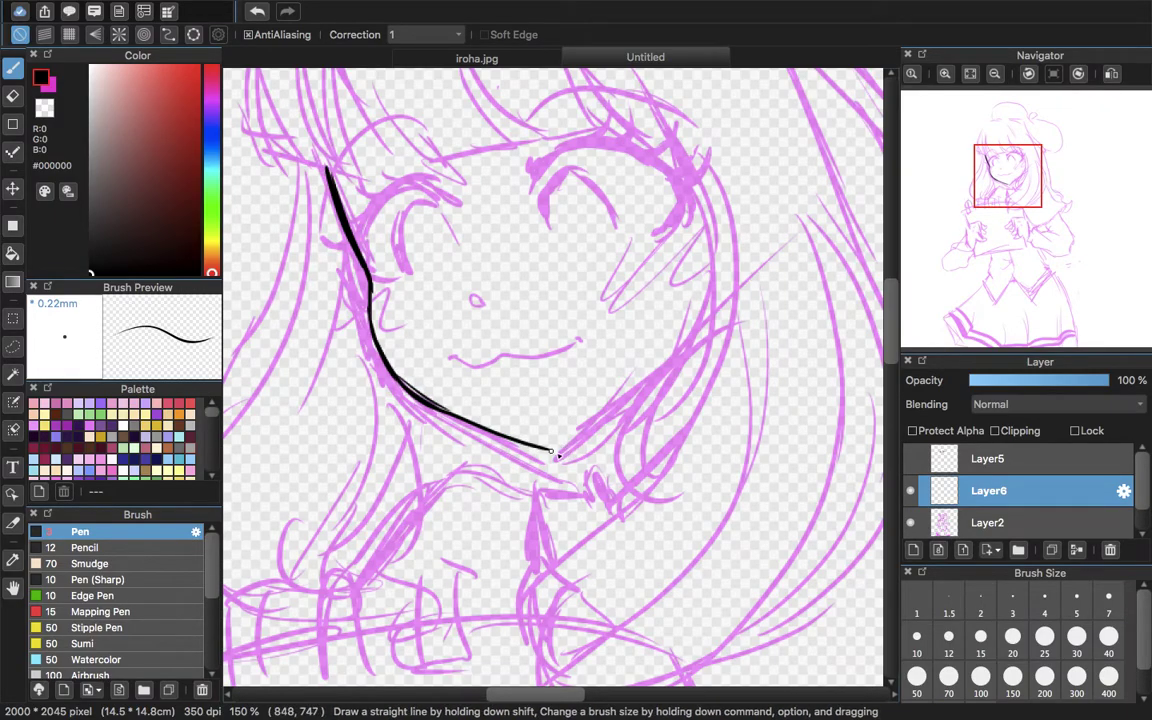
pyautogui.moveTo(546, 448); pyautogui.dragTo(567, 454)
pyautogui.moveTo(1011, 186); pyautogui.dragTo(1019, 183)
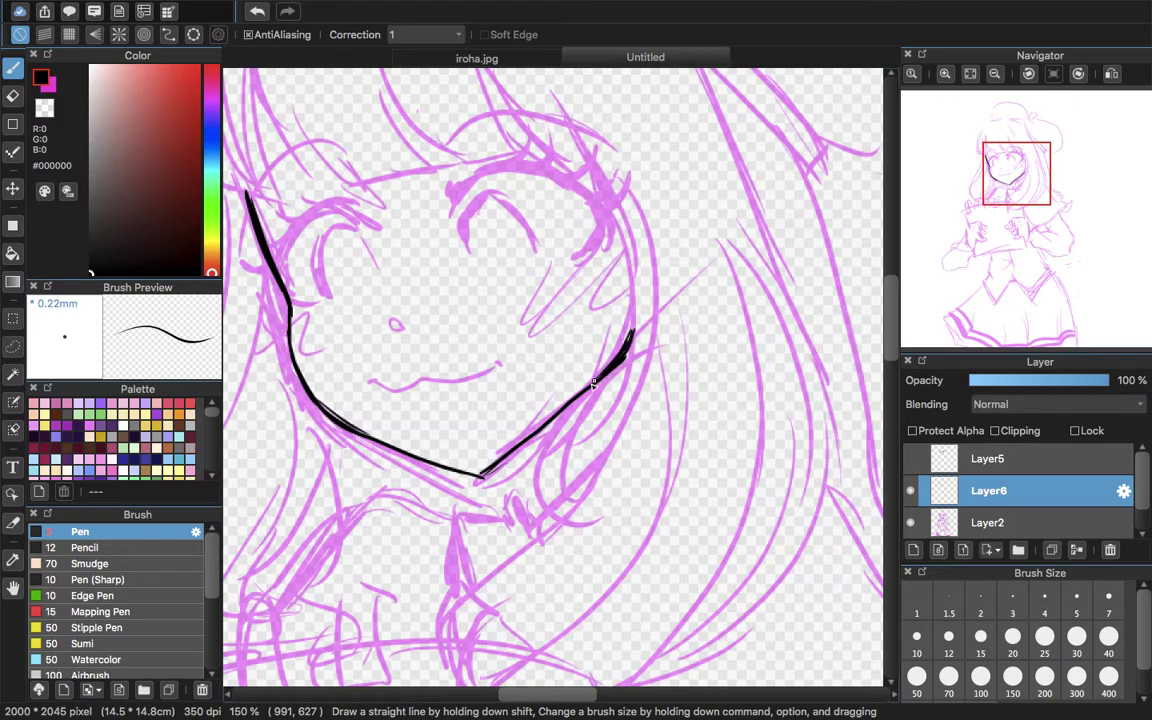
pyautogui.click(14, 97)
pyautogui.moveTo(630, 313); pyautogui.dragTo(643, 350)
pyautogui.click(12, 68)
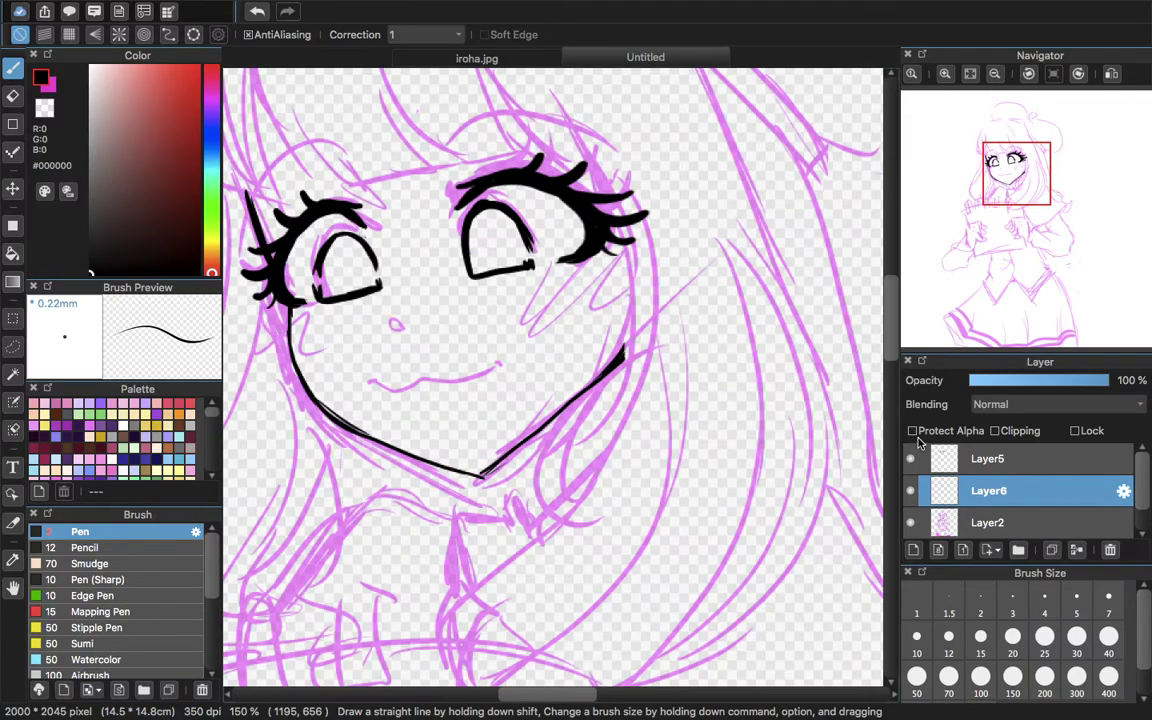
pyautogui.click(911, 458)
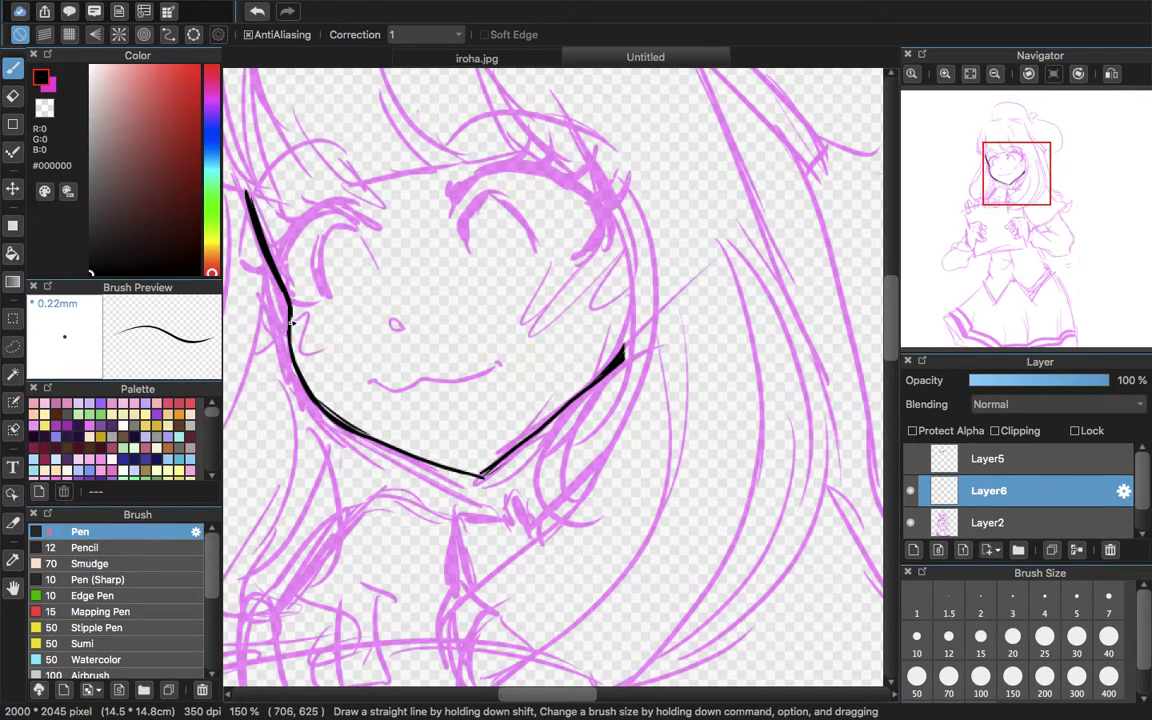
# - Ink the central bang above the nose with two curved strokes meeting in a tip, and erase the overshoot at the tip
pyautogui.moveTo(1026, 172); pyautogui.dragTo(1004, 168)
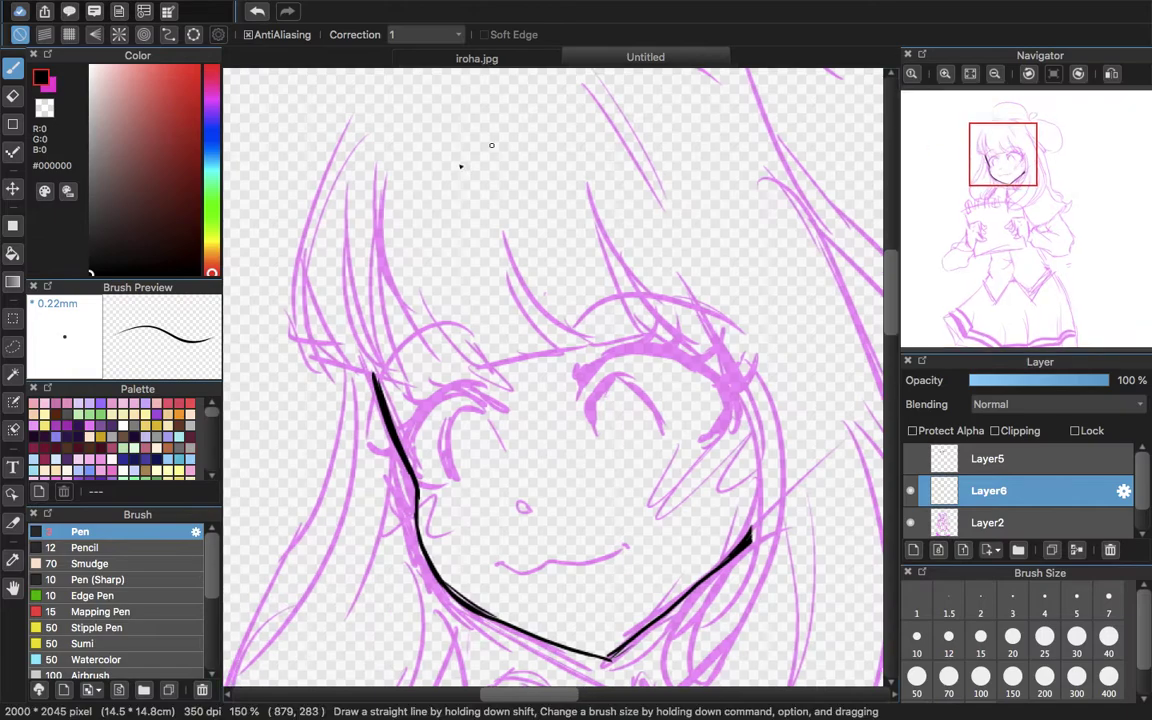
pyautogui.moveTo(499, 203); pyautogui.dragTo(569, 337)
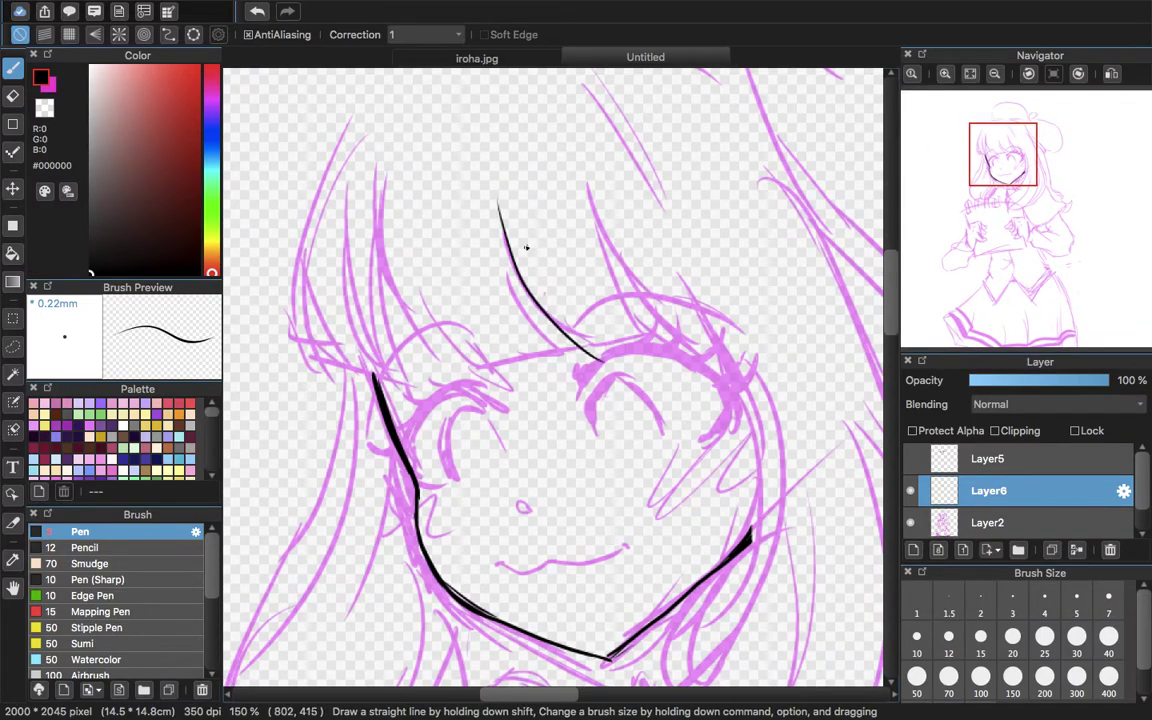
pyautogui.click(257, 11)
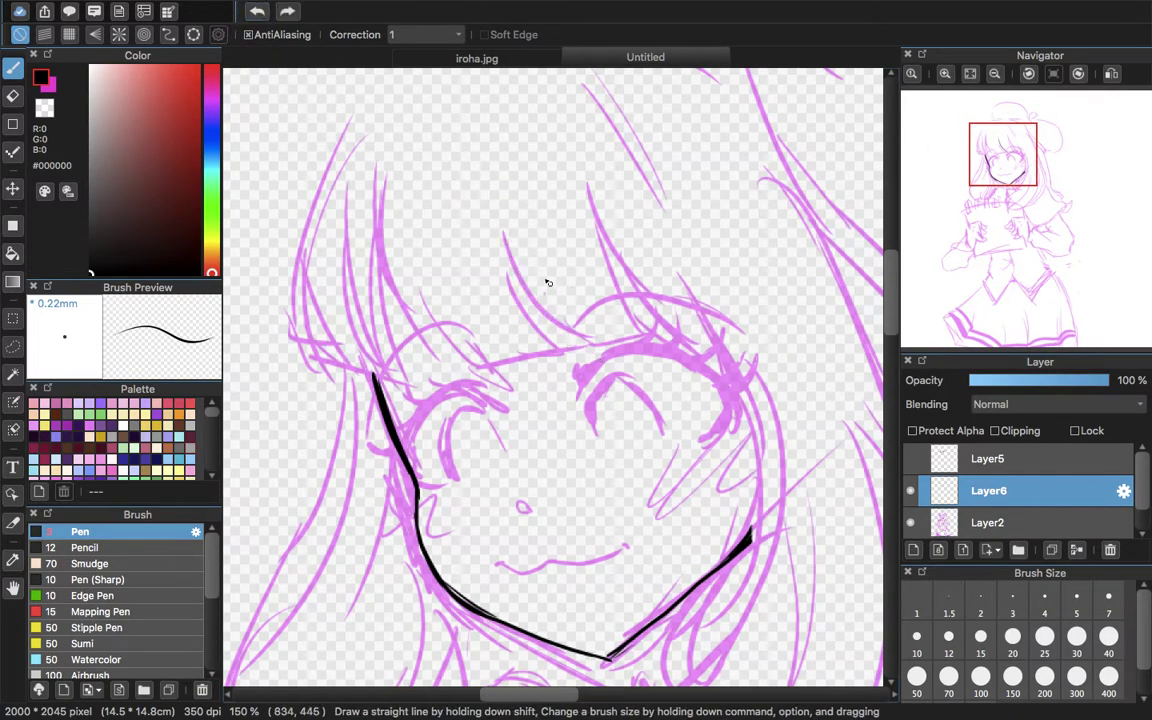
pyautogui.moveTo(499, 219); pyautogui.dragTo(599, 326)
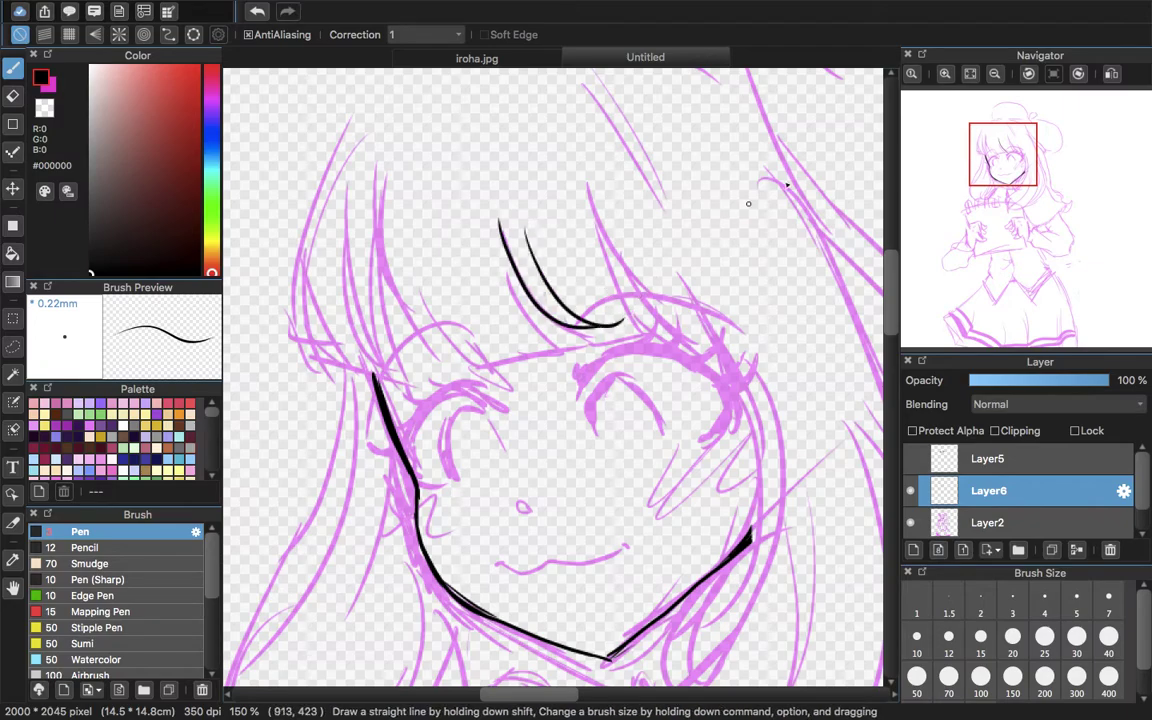
pyautogui.click(13, 96)
pyautogui.moveTo(618, 334); pyautogui.dragTo(627, 318)
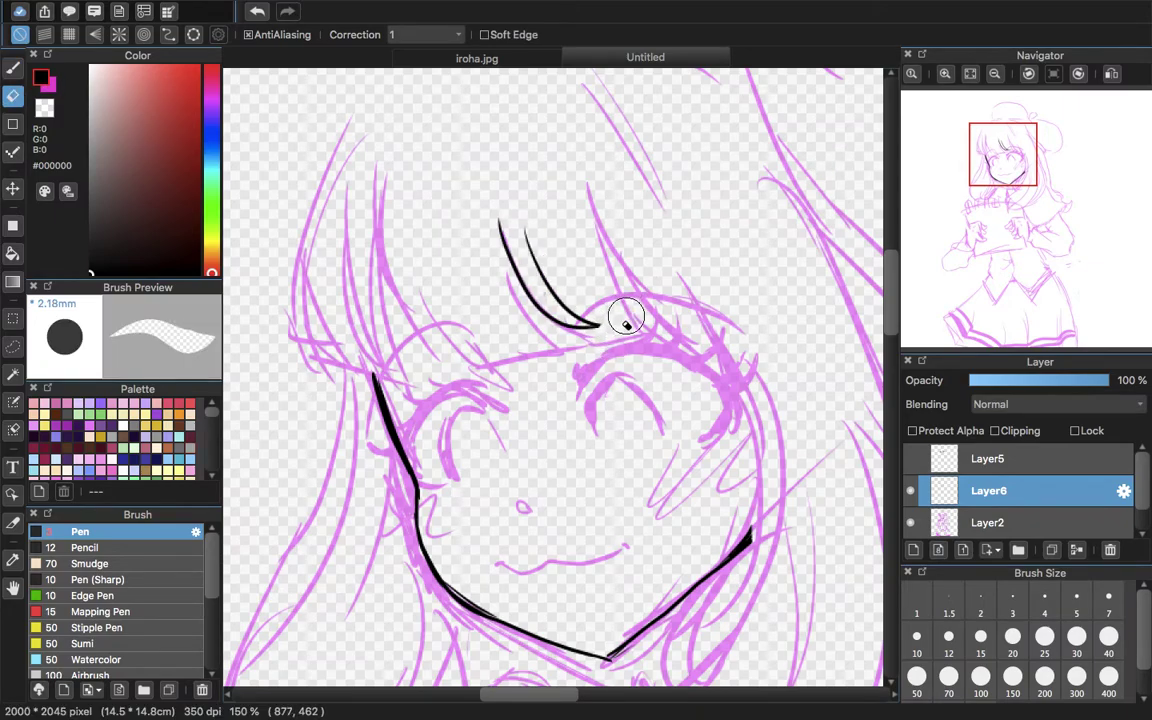
pyautogui.click(13, 67)
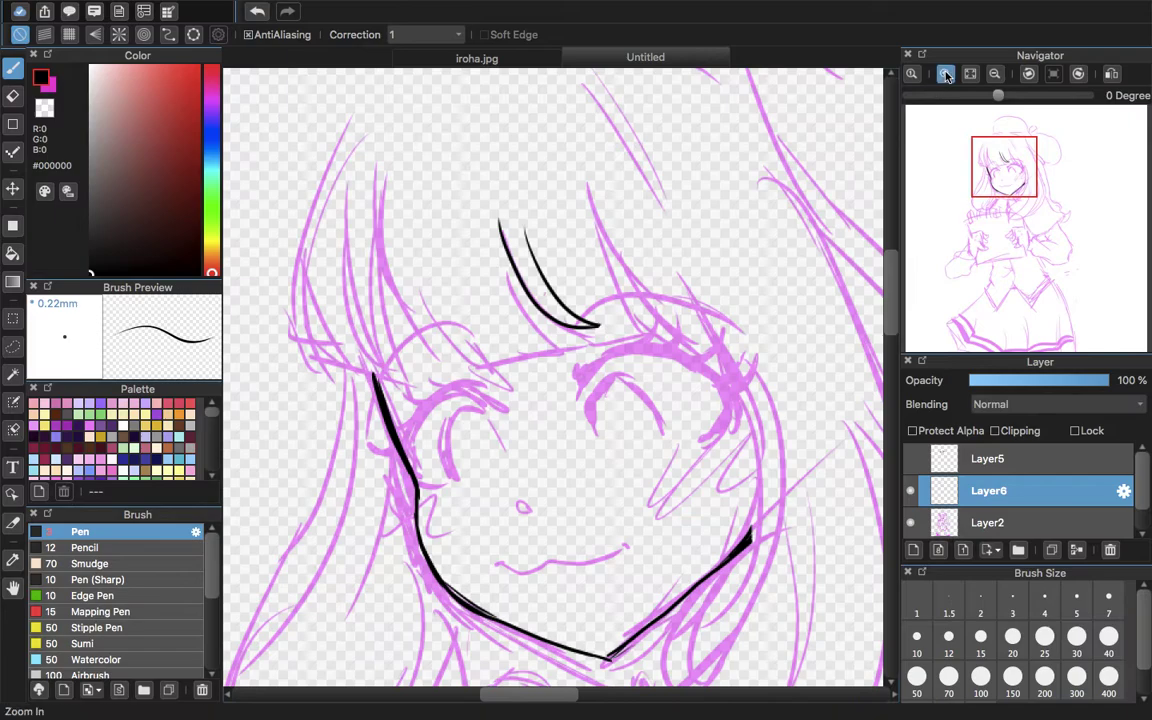
# - Ink the bang above the eye on the right and the small overlapping strands joining it to the central bang
pyautogui.click(944, 73)
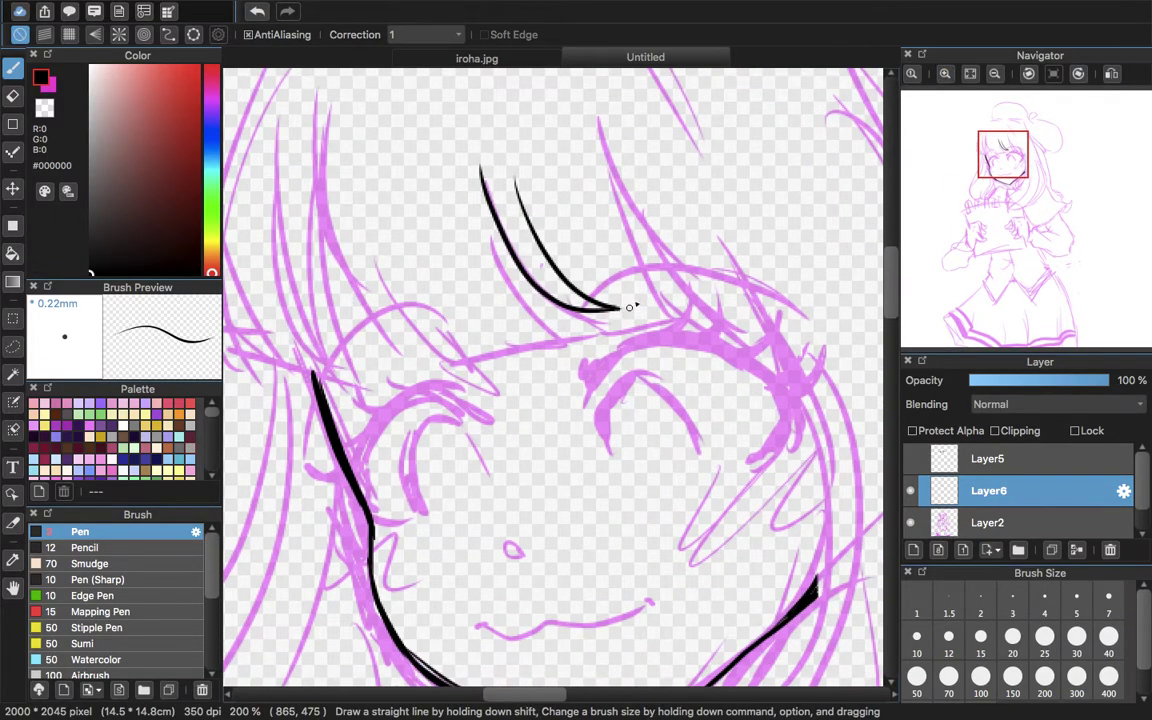
pyautogui.moveTo(604, 122); pyautogui.dragTo(667, 284)
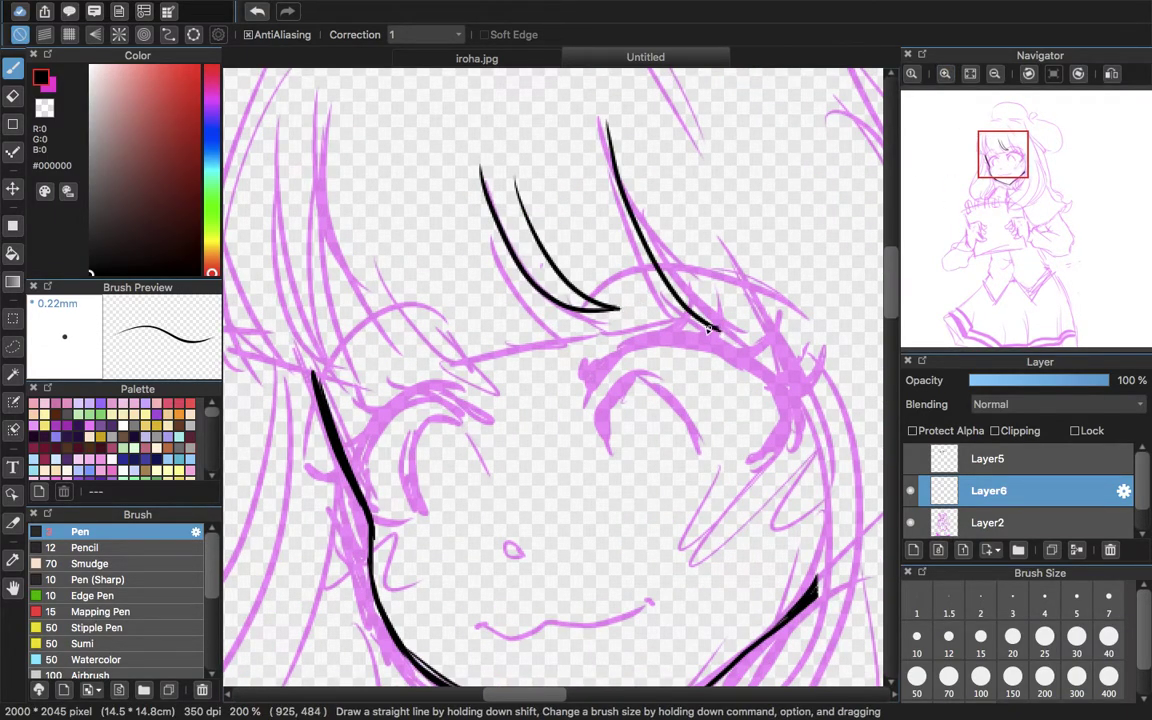
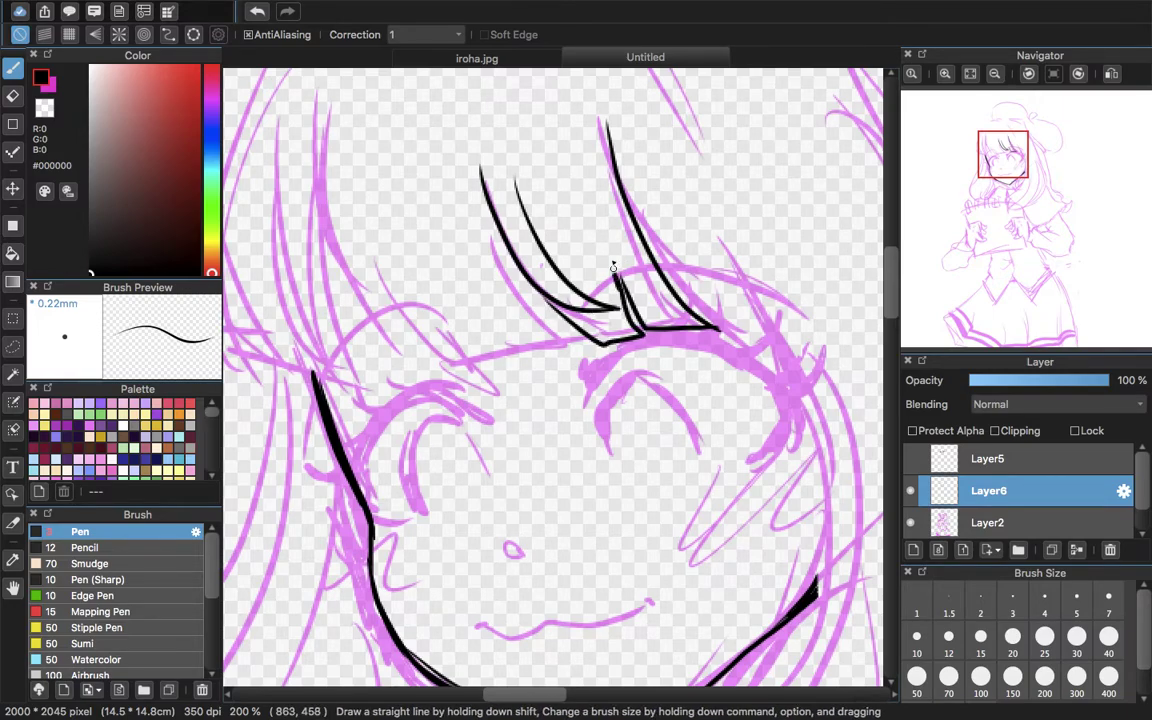
pyautogui.click(256, 14)
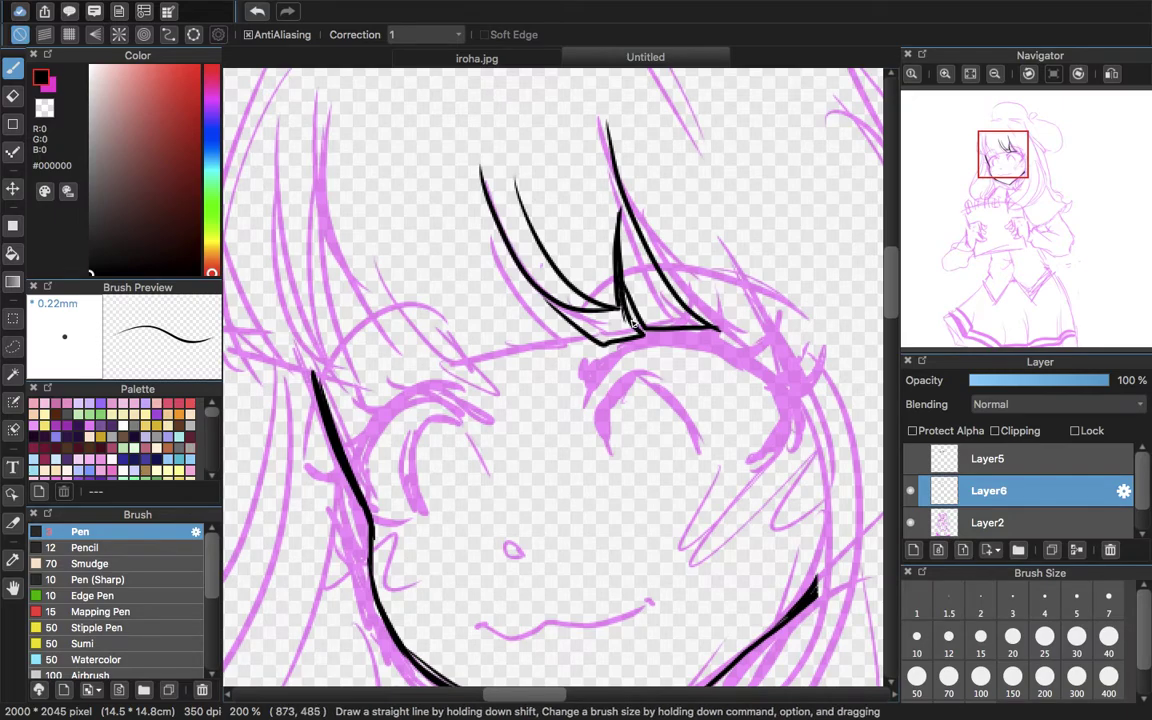
# - Ink the bangs above the eye on the left and connect their lower edge to the central bang
pyautogui.hscroll(-5, 560, 280)
pyautogui.scroll(3, 560, 280)
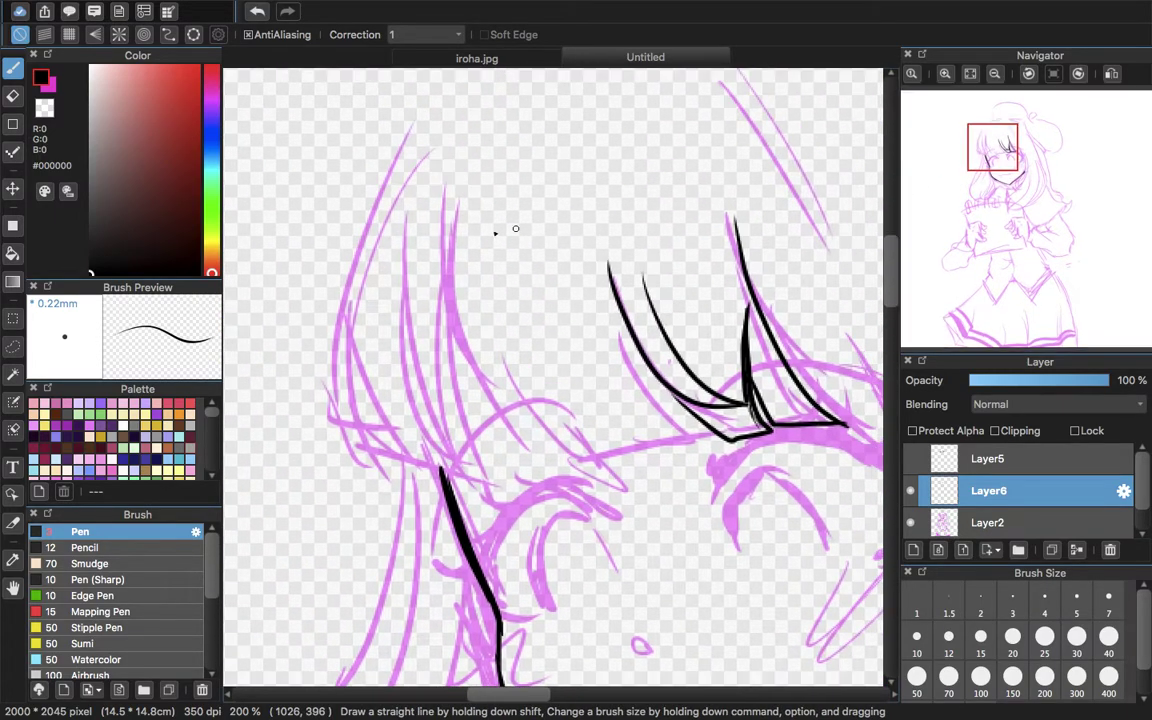
pyautogui.moveTo(462, 187)
pyautogui.mouseDown()
pyautogui.moveTo(457, 325)
pyautogui.moveTo(536, 471)
pyautogui.mouseUp()
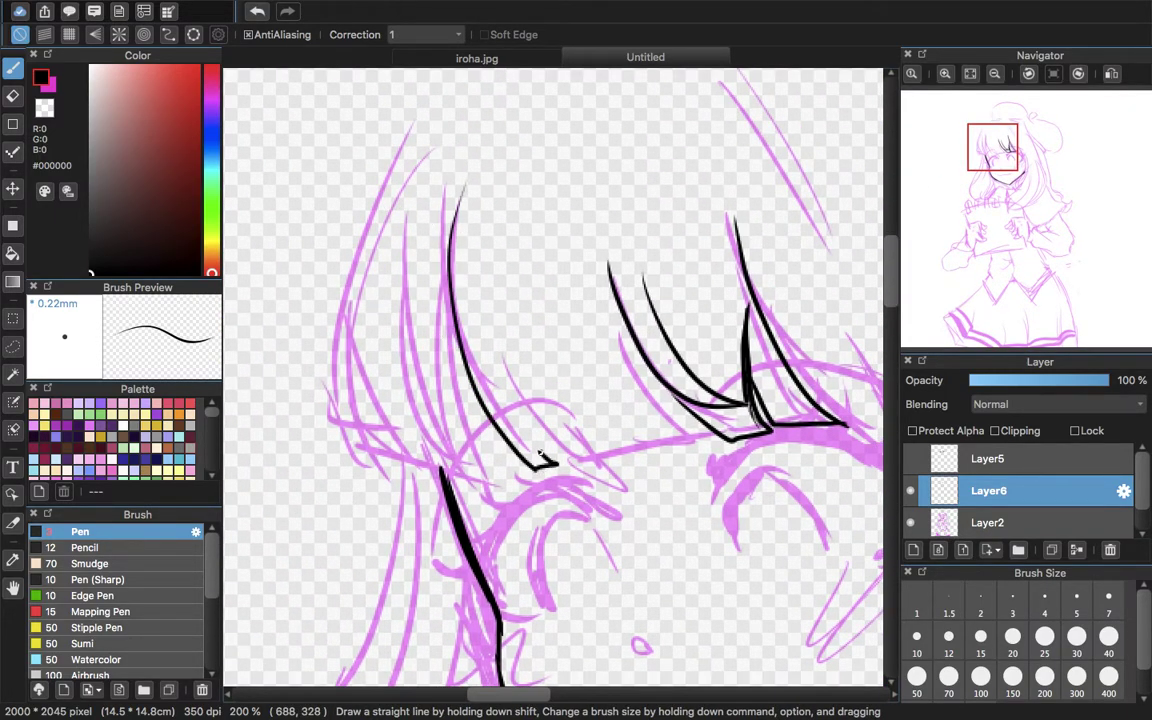
pyautogui.moveTo(508, 258)
pyautogui.mouseDown()
pyautogui.moveTo(504, 301)
pyautogui.moveTo(551, 451)
pyautogui.mouseUp()
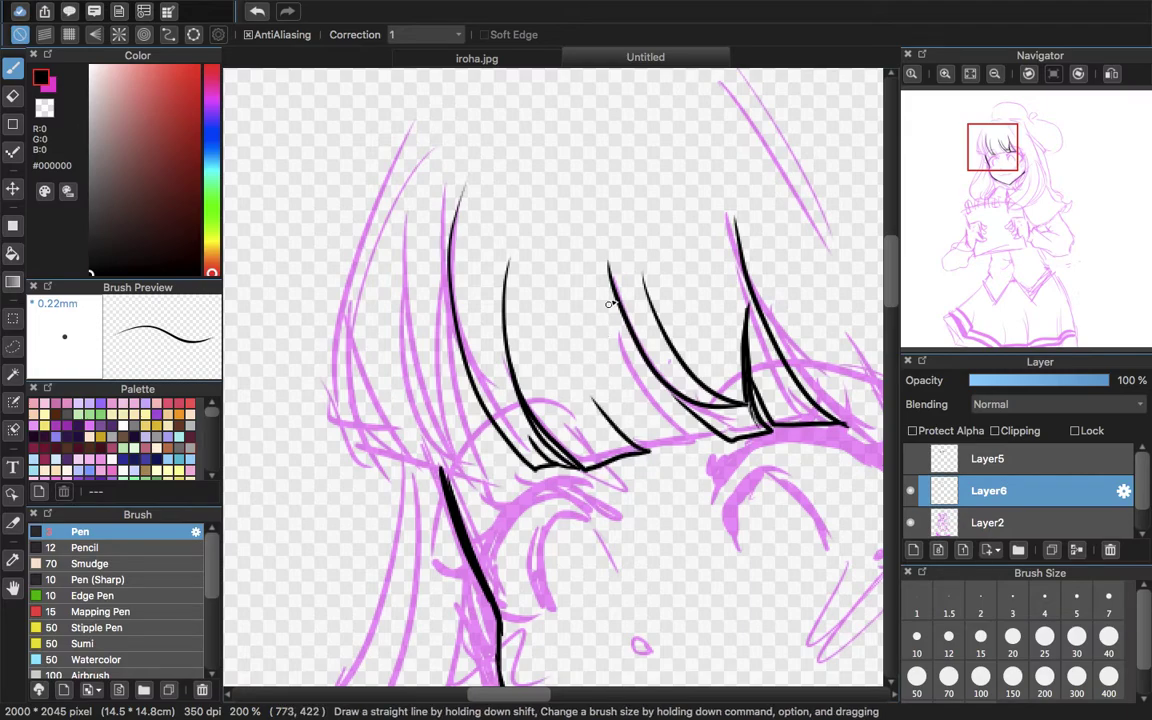
pyautogui.moveTo(609, 270); pyautogui.dragTo(660, 423)
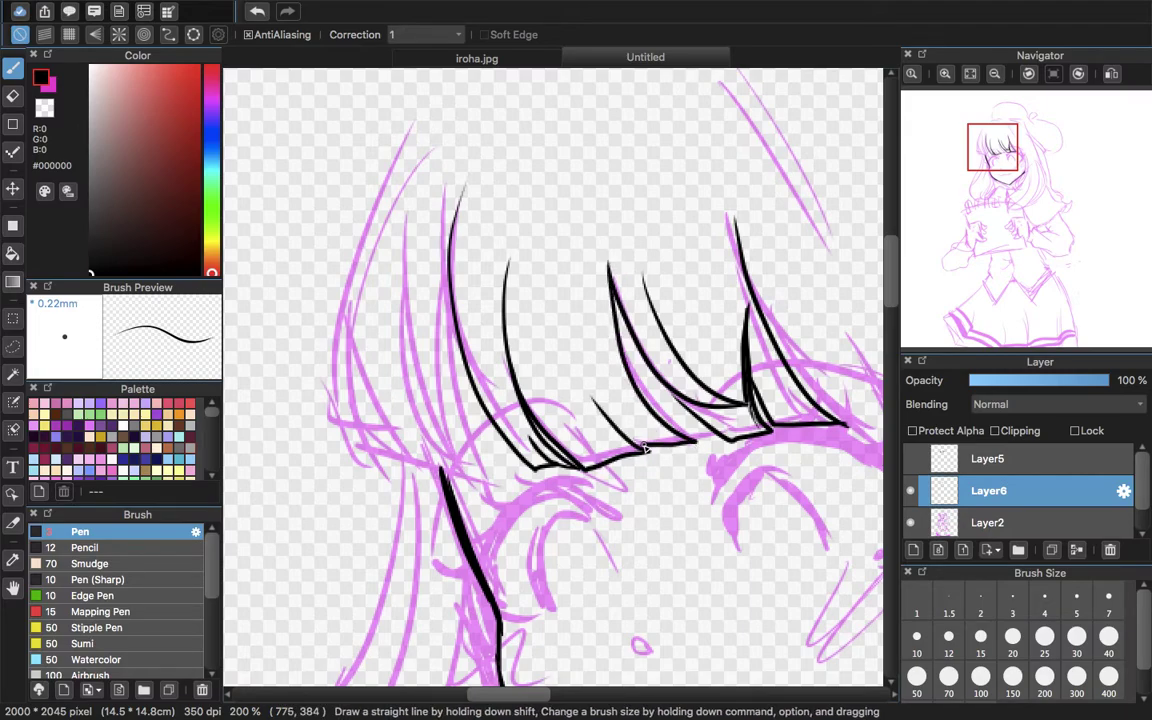
# - Ink the left outer hair contour with its flicked tip, and the side bangs down to the temple
pyautogui.moveTo(995, 157); pyautogui.dragTo(994, 152)
pyautogui.moveTo(567, 136)
pyautogui.mouseDown()
pyautogui.moveTo(506, 149)
pyautogui.moveTo(321, 445)
pyautogui.moveTo(395, 415)
pyautogui.moveTo(402, 400)
pyautogui.mouseUp()
pyautogui.moveTo(953, 157); pyautogui.dragTo(986, 151)
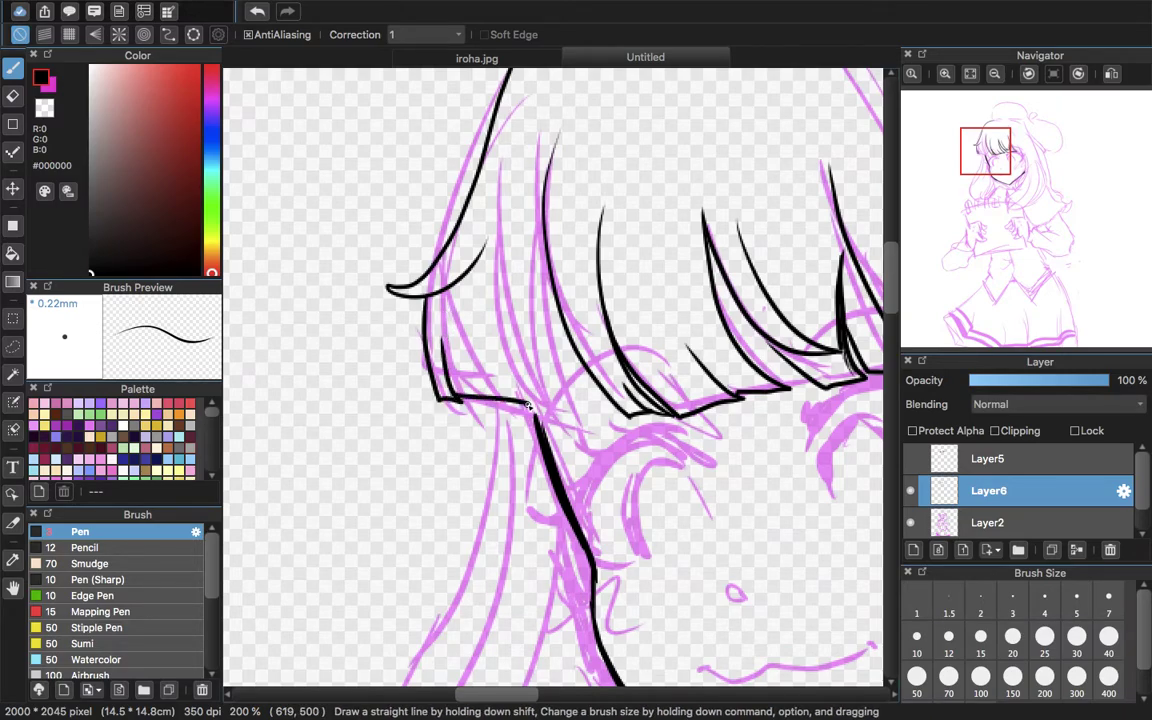
pyautogui.moveTo(514, 249)
pyautogui.mouseDown()
pyautogui.moveTo(531, 349)
pyautogui.moveTo(537, 412)
pyautogui.mouseUp()
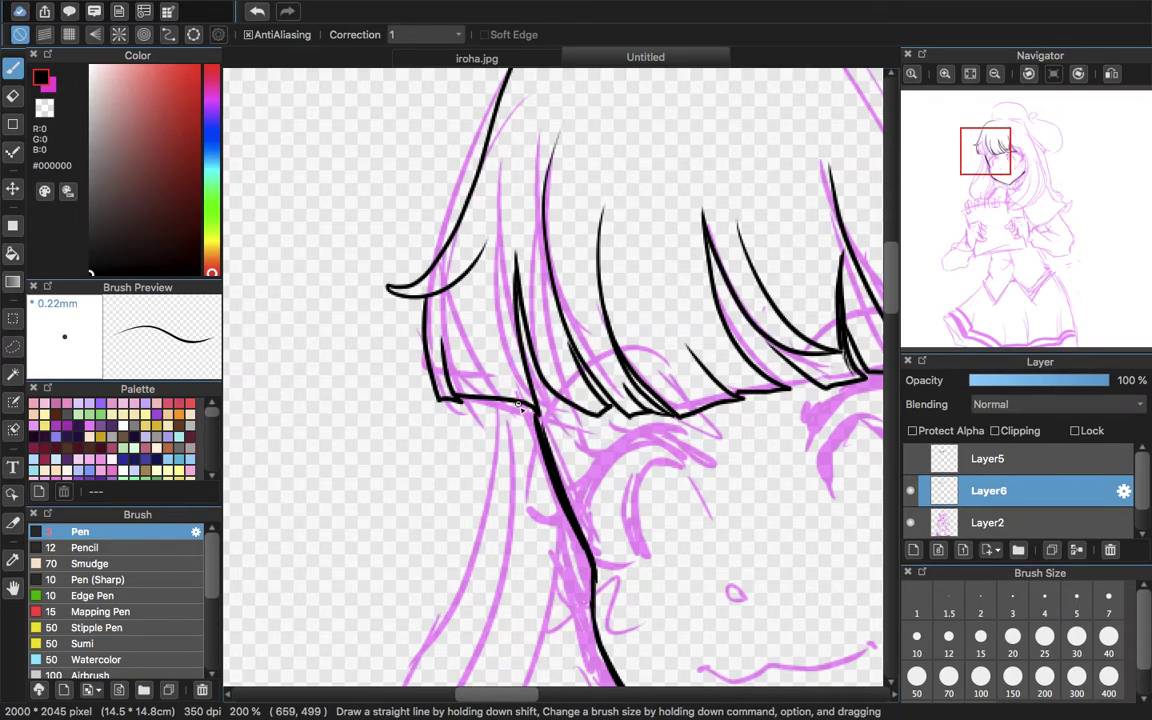
# - Undo the extra stroke under the left side bang and erase that bang's lower edge and inner strand
pyautogui.moveTo(969, 158); pyautogui.dragTo(967, 178)
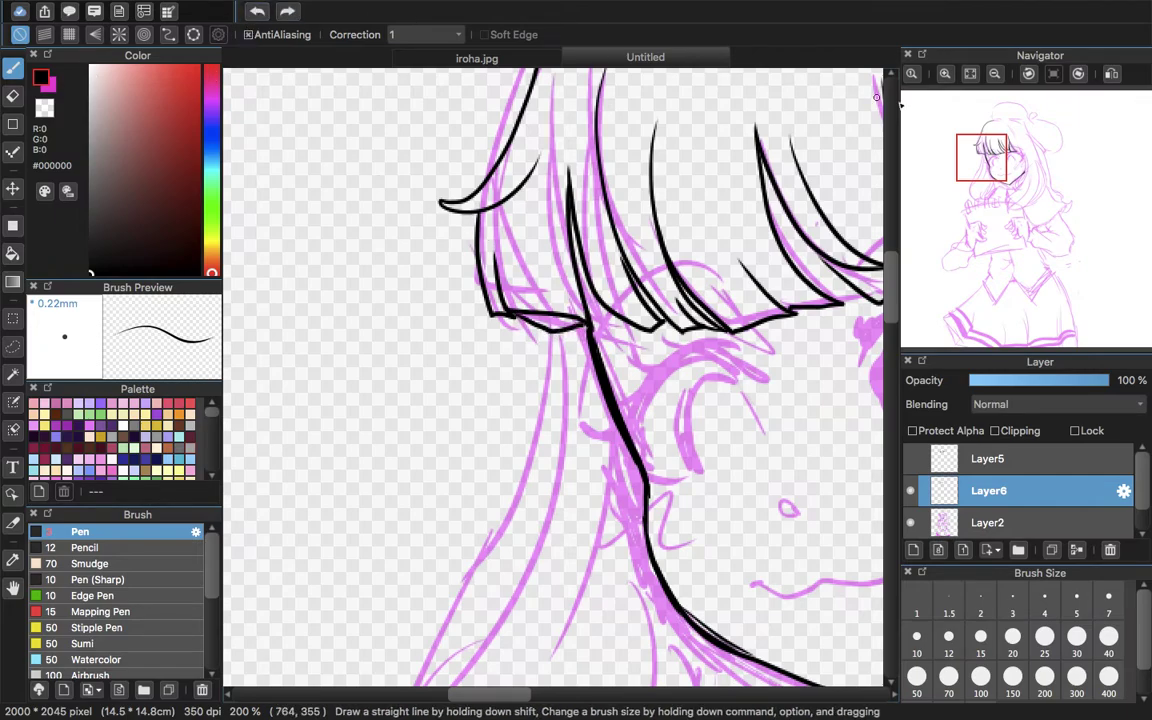
pyautogui.click(257, 12)
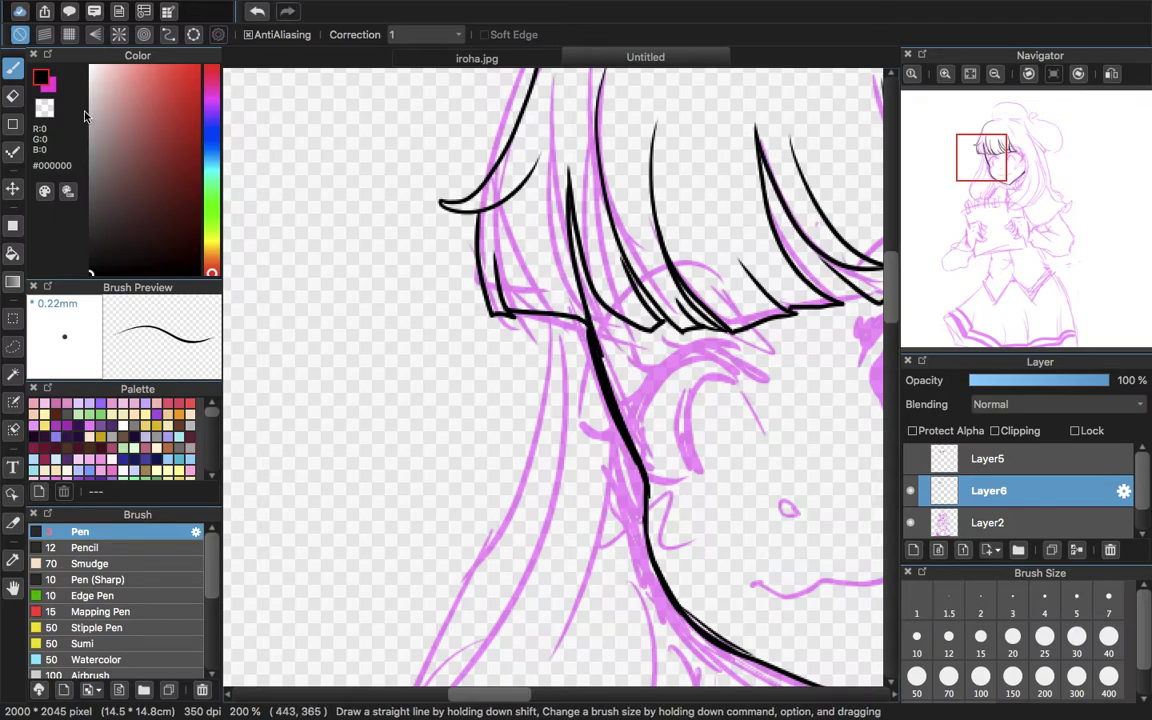
pyautogui.press('e')
pyautogui.moveTo(505, 287)
pyautogui.mouseDown()
pyautogui.moveTo(545, 293)
pyautogui.moveTo(585, 338)
pyautogui.mouseUp()
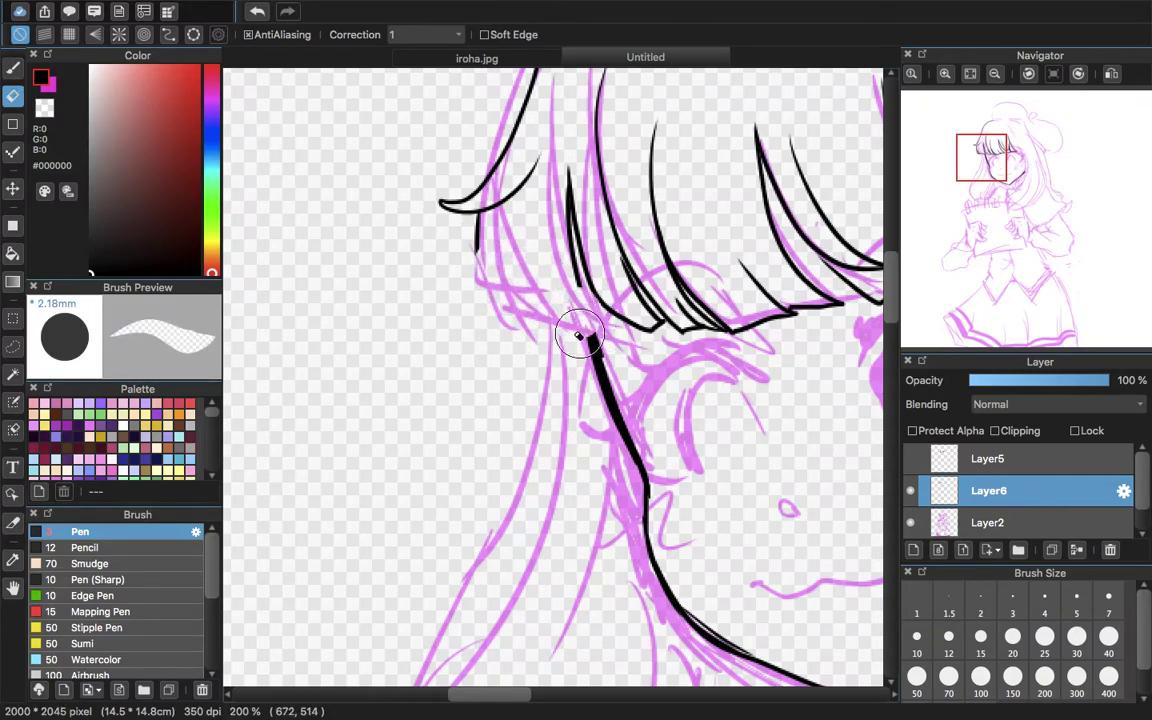
pyautogui.moveTo(548, 193); pyautogui.dragTo(584, 309)
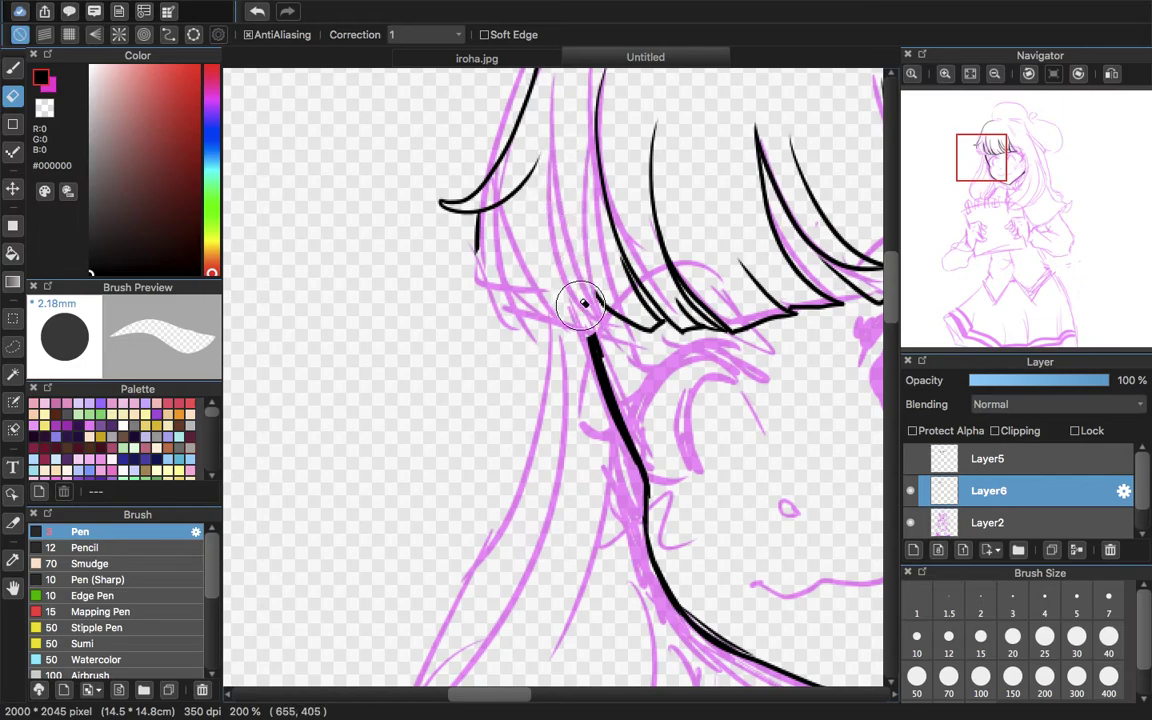
# - Redraw the inner strand of the left side bang with the Pen, joining it to the temple line
pyautogui.press('b')
pyautogui.moveTo(557, 168); pyautogui.dragTo(585, 265)
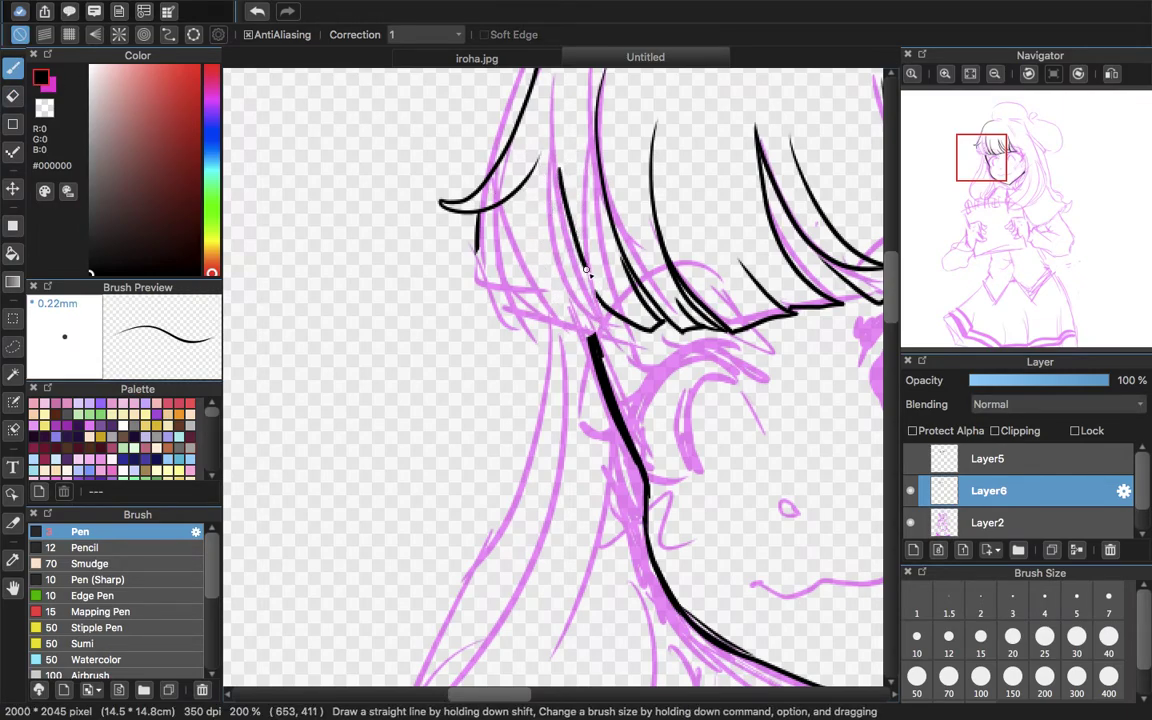
pyautogui.moveTo(555, 175); pyautogui.dragTo(594, 342)
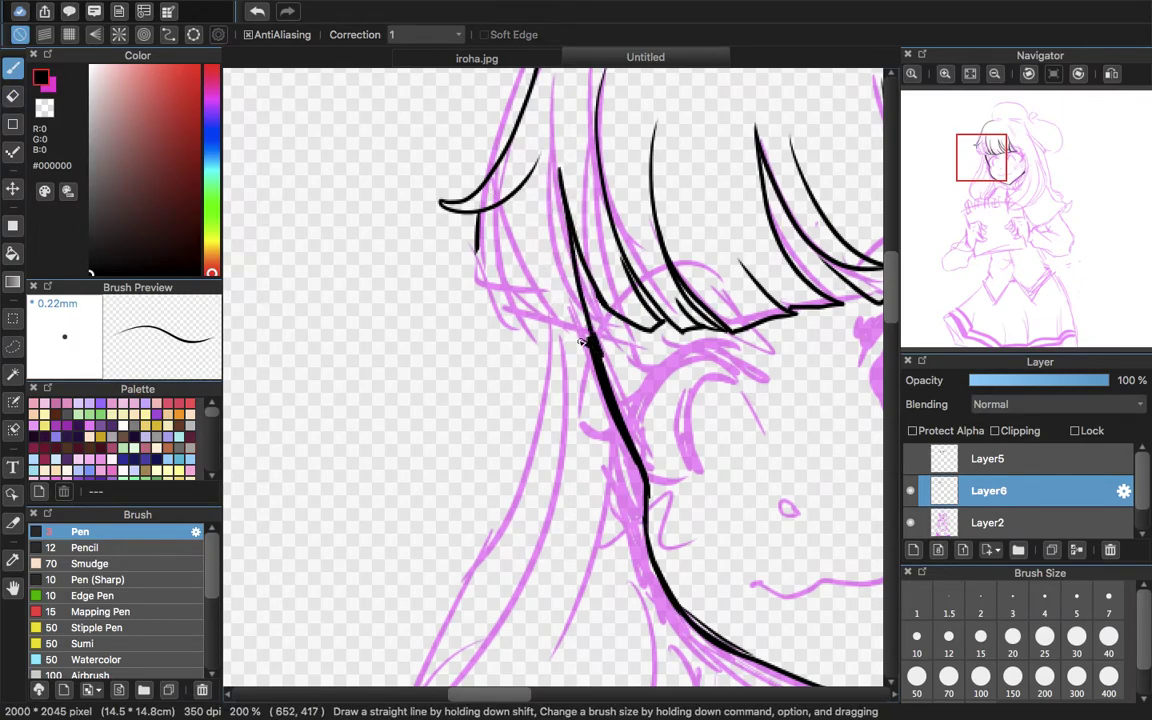
# - Ink the left side bang's outer and lower edges, closing them at the temple with a short inner strand
pyautogui.moveTo(478, 246); pyautogui.dragTo(490, 297)
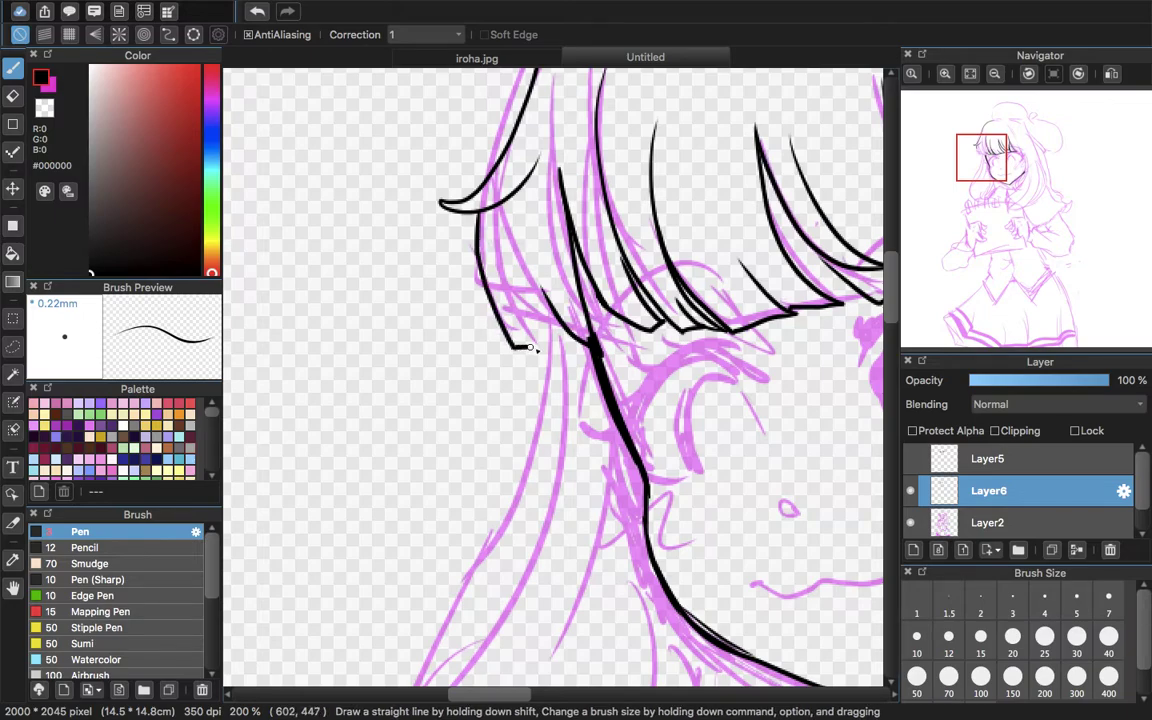
pyautogui.moveTo(581, 350); pyautogui.dragTo(549, 322)
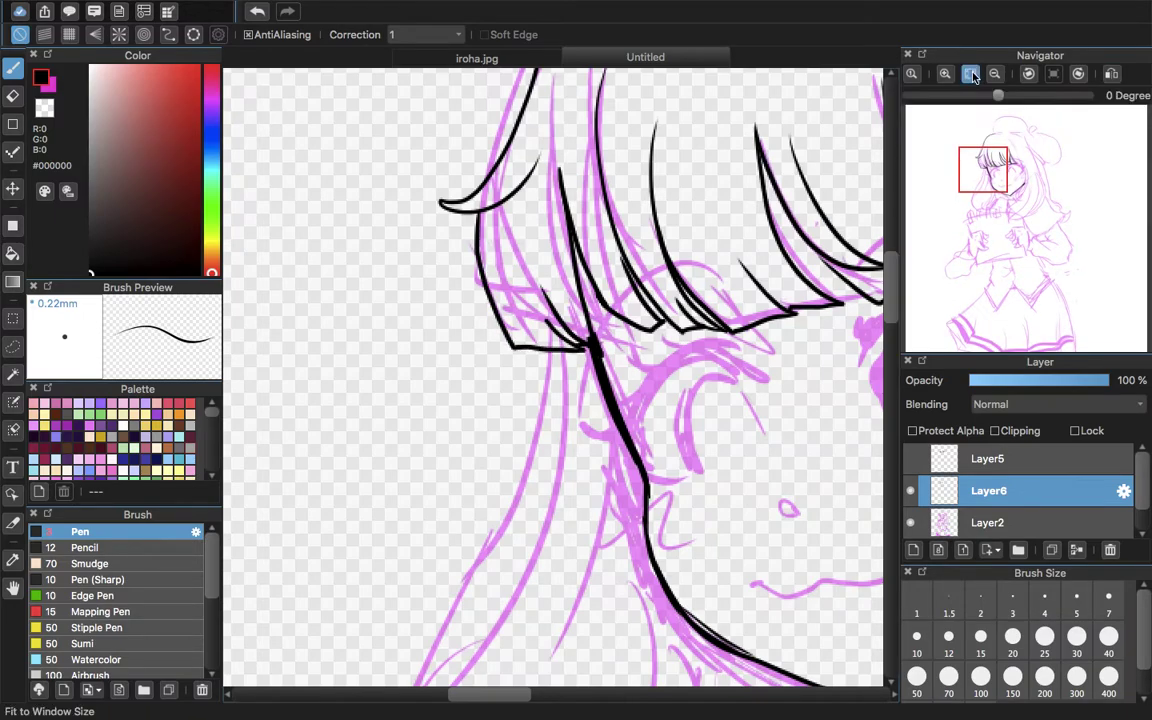
pyautogui.click(970, 74)
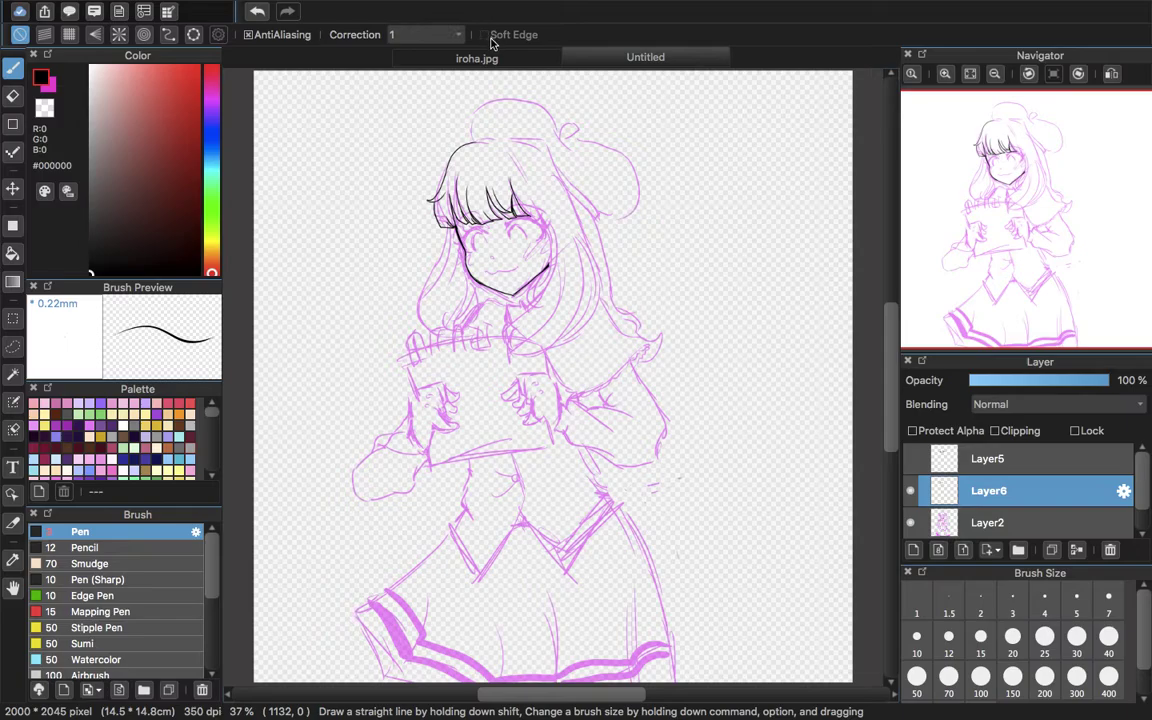
# - Ink the remaining bangs above the eye on the right, with tapered strands meeting in a point at the eye's outer corner
pyautogui.click(945, 75)
pyautogui.click(945, 75)
pyautogui.click(945, 75)
pyautogui.click(945, 75)
pyautogui.moveTo(1006, 183); pyautogui.dragTo(1008, 166)
pyautogui.moveTo(610, 293); pyautogui.dragTo(613, 300)
pyautogui.moveTo(552, 274); pyautogui.dragTo(588, 293)
pyautogui.moveTo(557, 231); pyautogui.dragTo(613, 305)
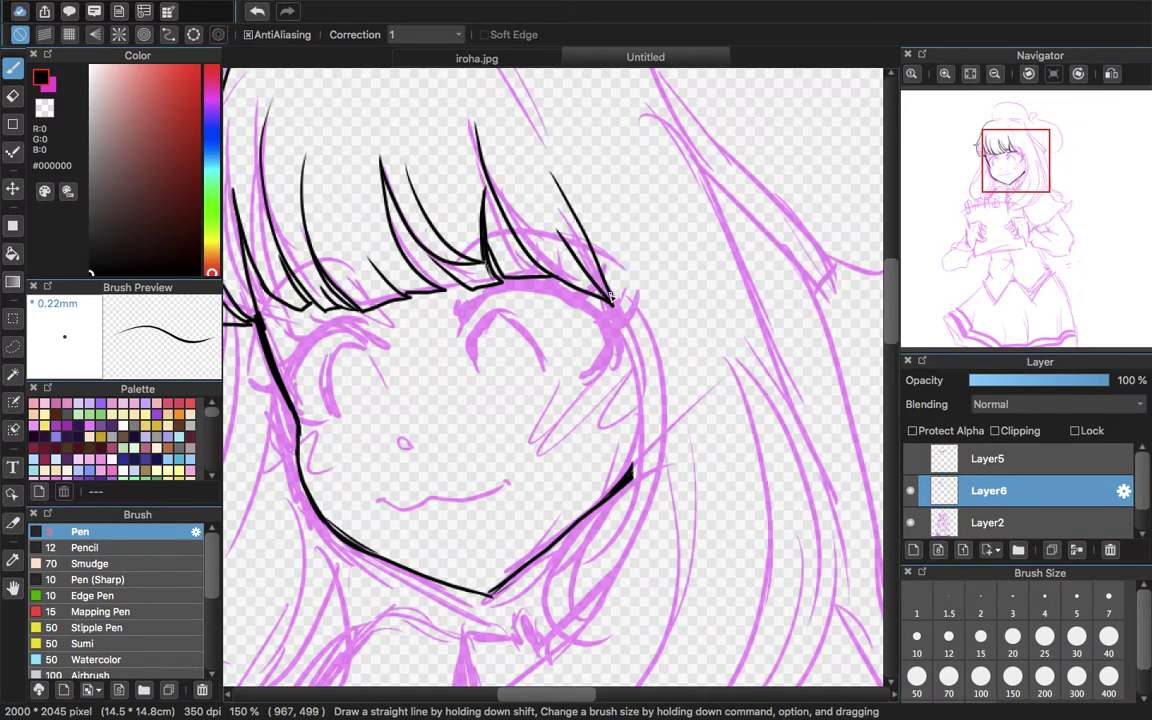
# - Show Layer5 briefly to check the eyes against the bangs, hide it again, and flip the whole image horizontally
pyautogui.click(969, 75)
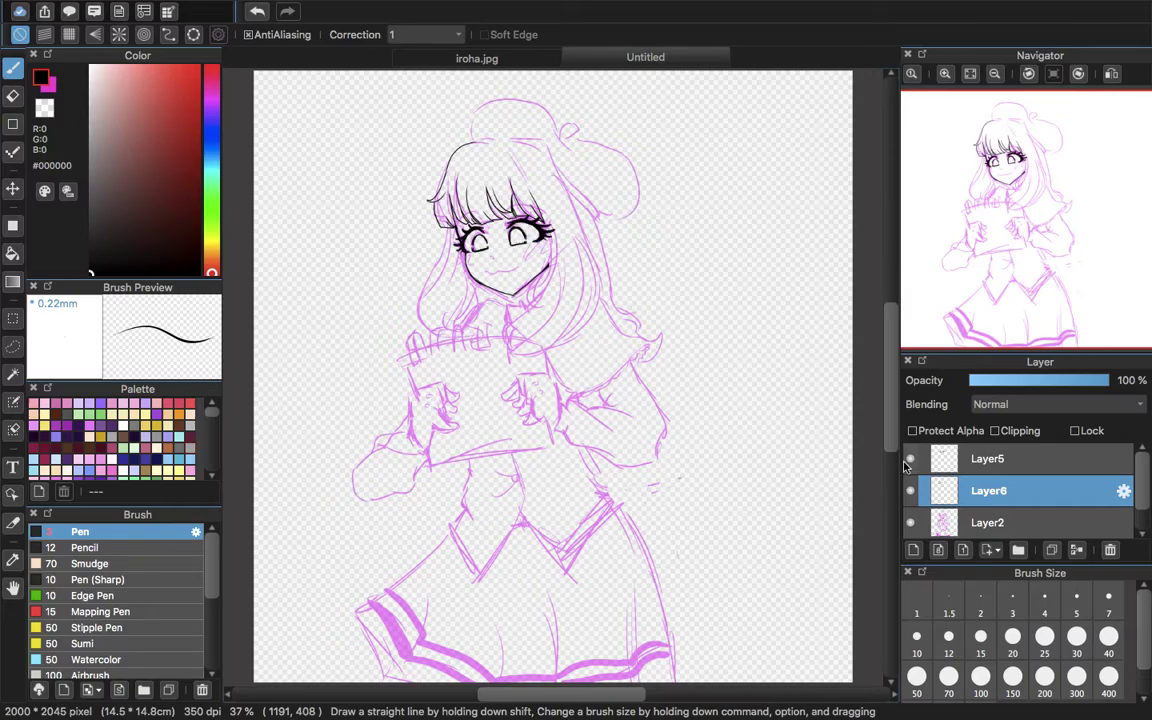
pyautogui.click(909, 460)
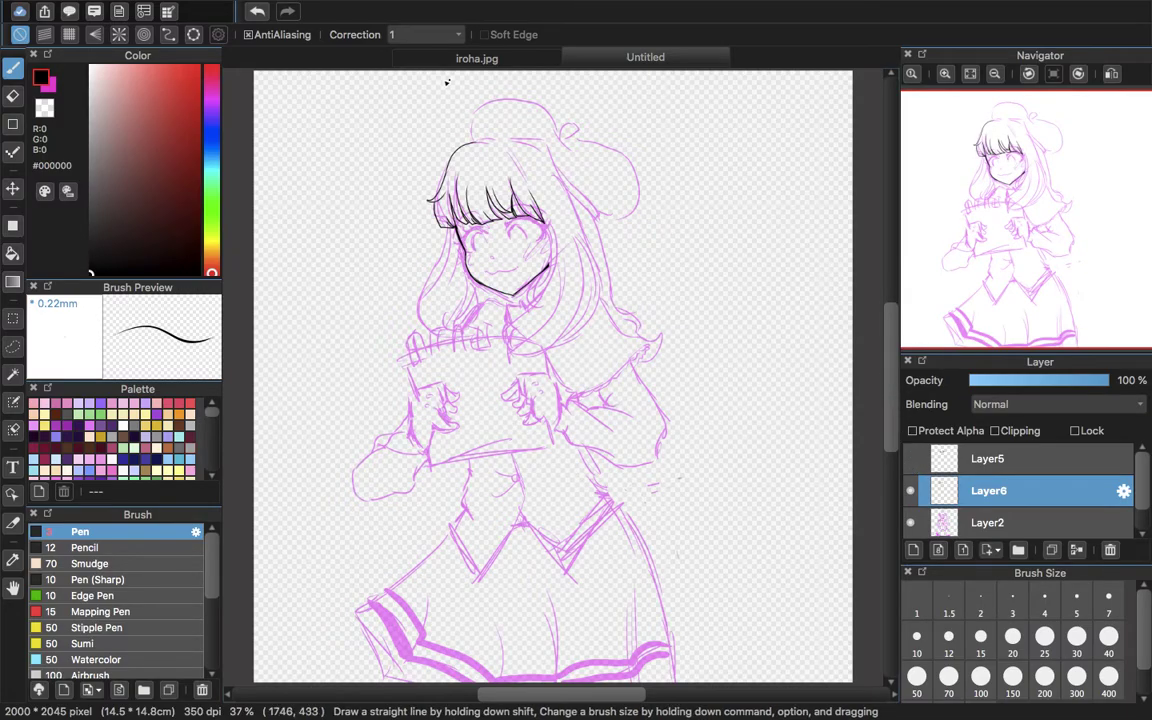
pyautogui.moveTo(343, 7)
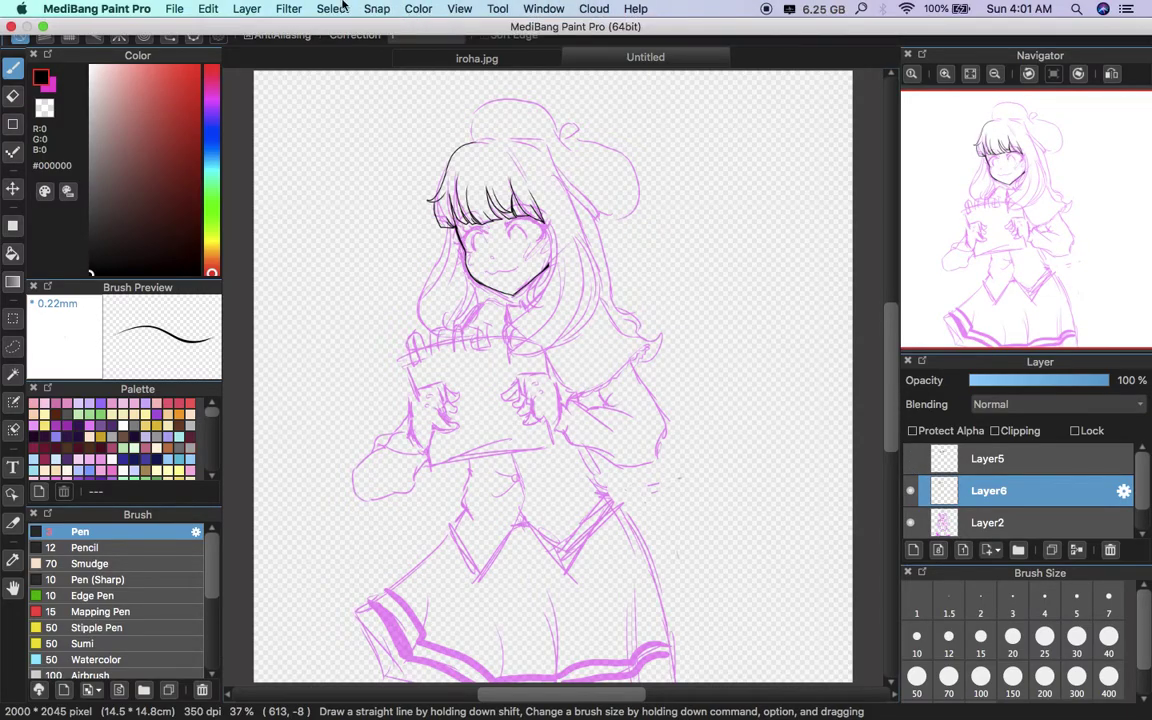
pyautogui.click(176, 9)
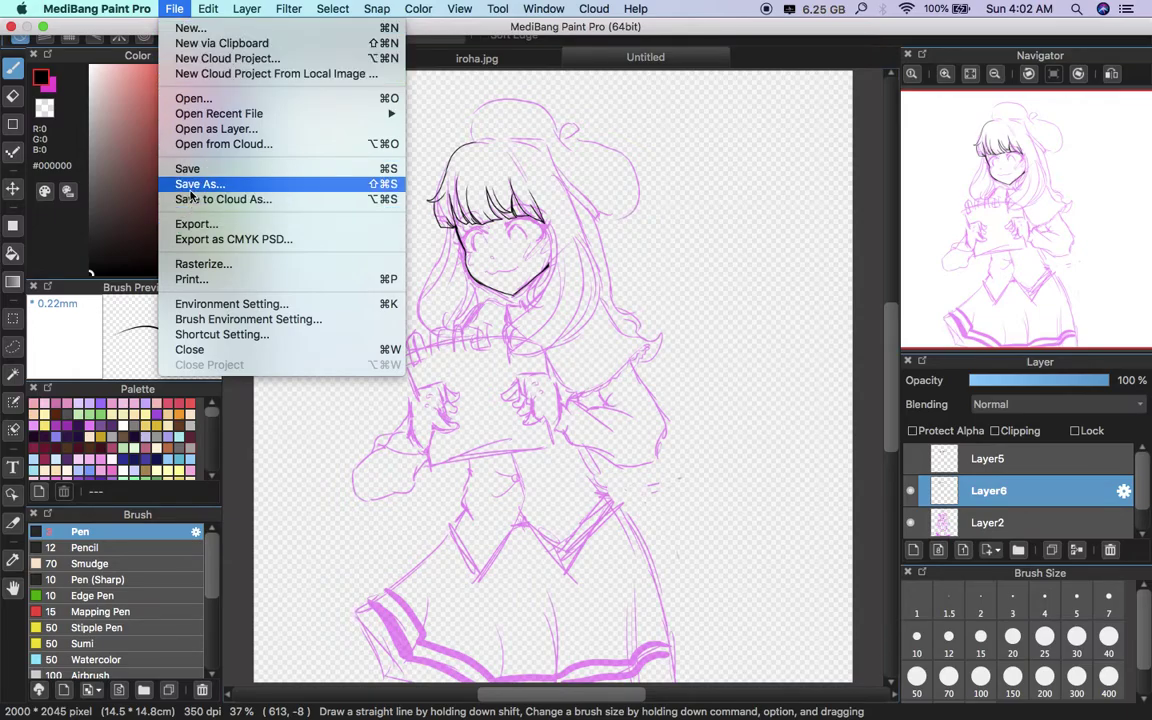
pyautogui.moveTo(206, 9)
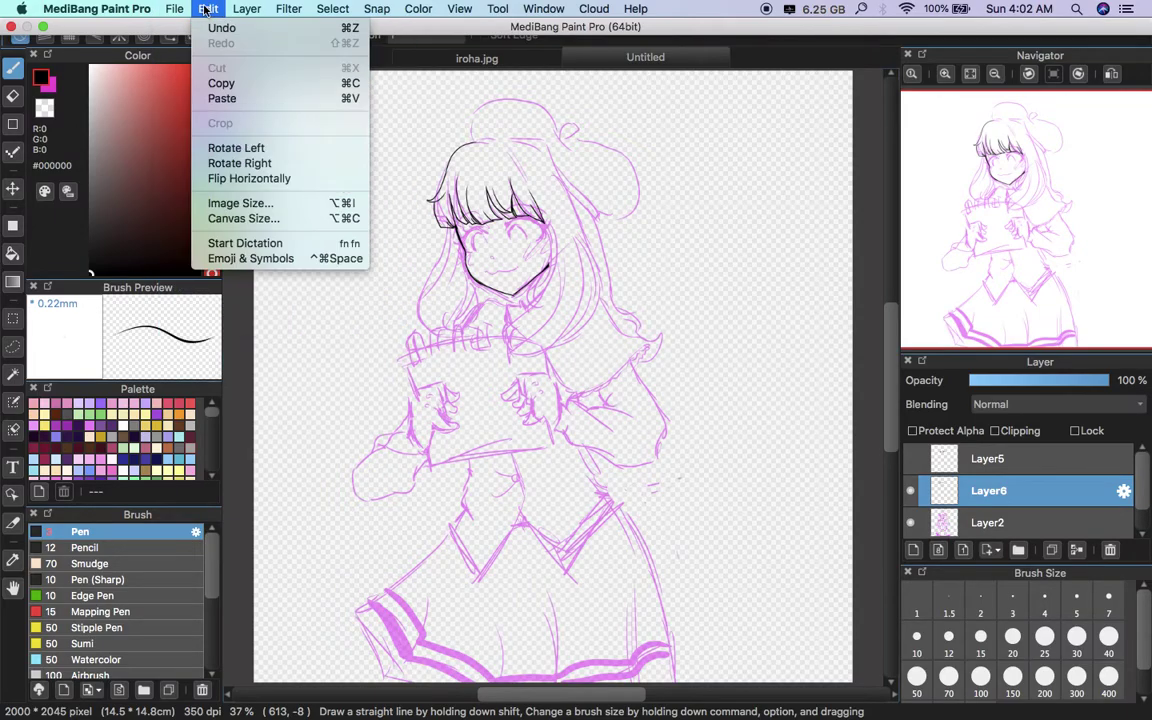
pyautogui.click(245, 178)
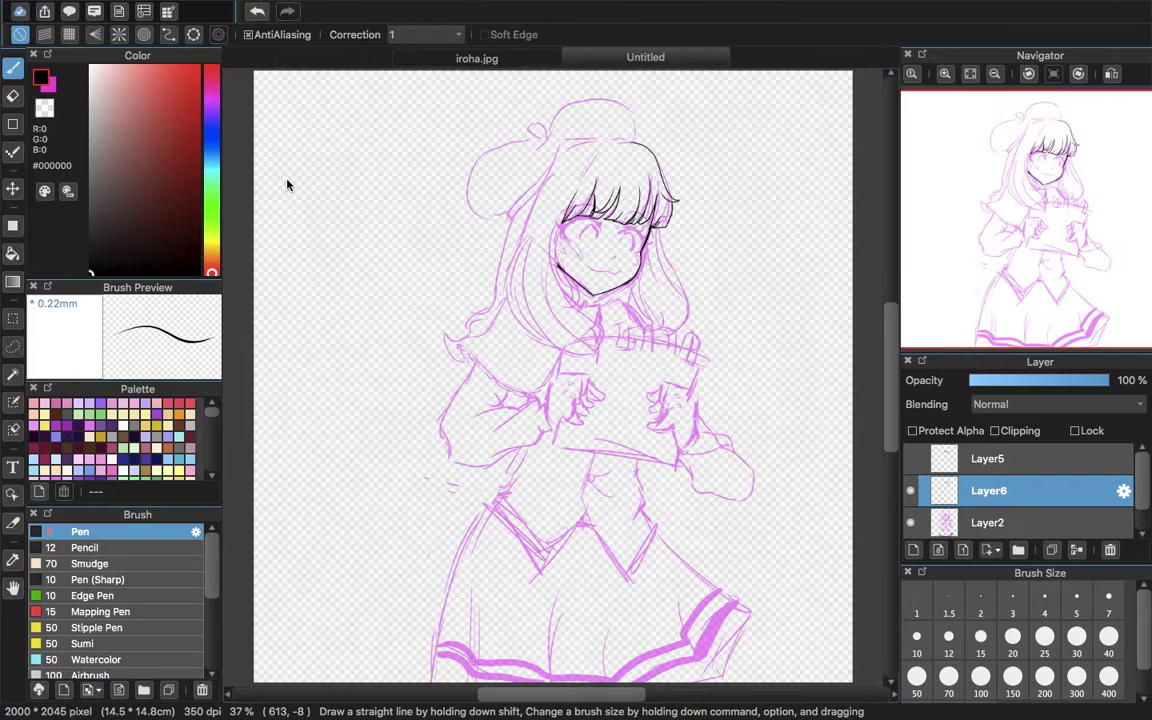
# - Ink the slanted parting strand above the bangs and extend the crown contour toward it
pyautogui.click(945, 74)
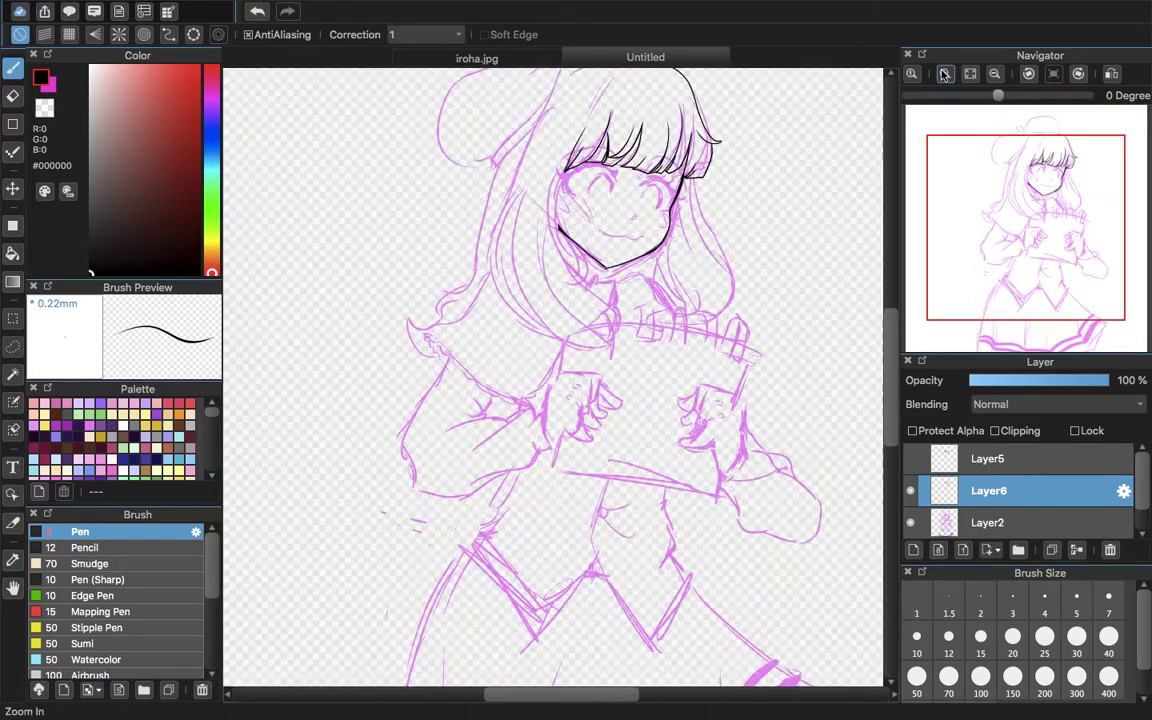
pyautogui.click(945, 74)
pyautogui.moveTo(1026, 230); pyautogui.dragTo(1047, 146)
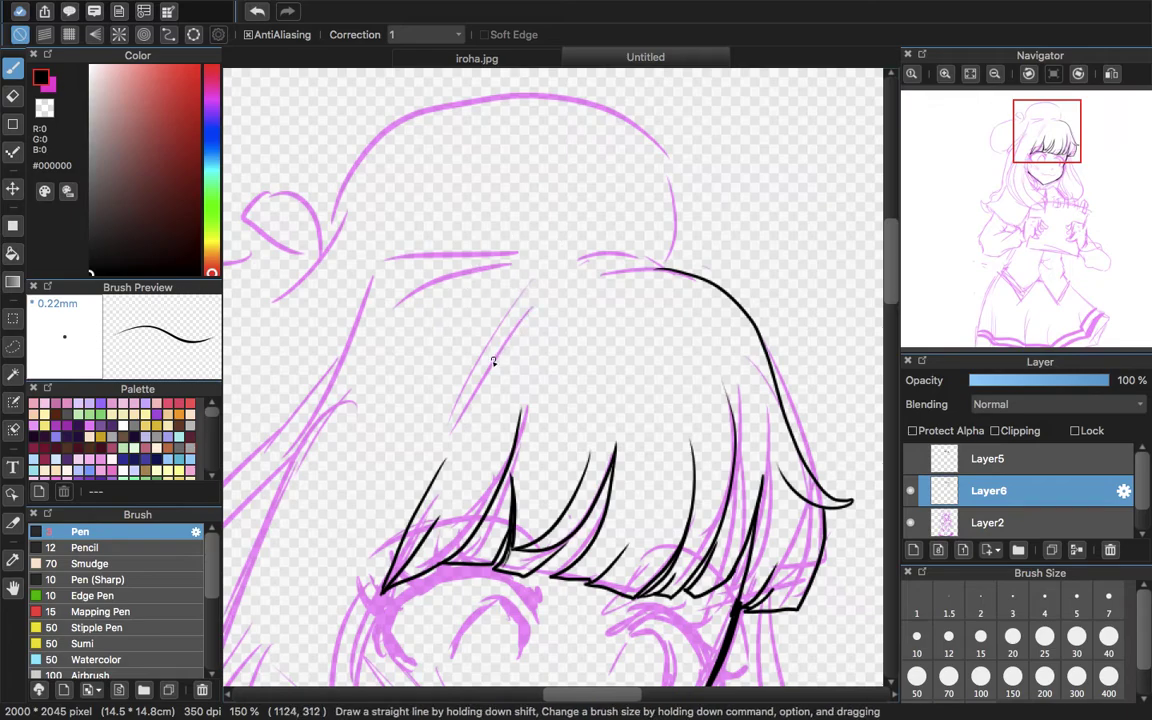
pyautogui.moveTo(466, 405)
pyautogui.mouseDown()
pyautogui.moveTo(549, 282)
pyautogui.moveTo(600, 288)
pyautogui.moveTo(605, 270)
pyautogui.moveTo(650, 267)
pyautogui.mouseUp()
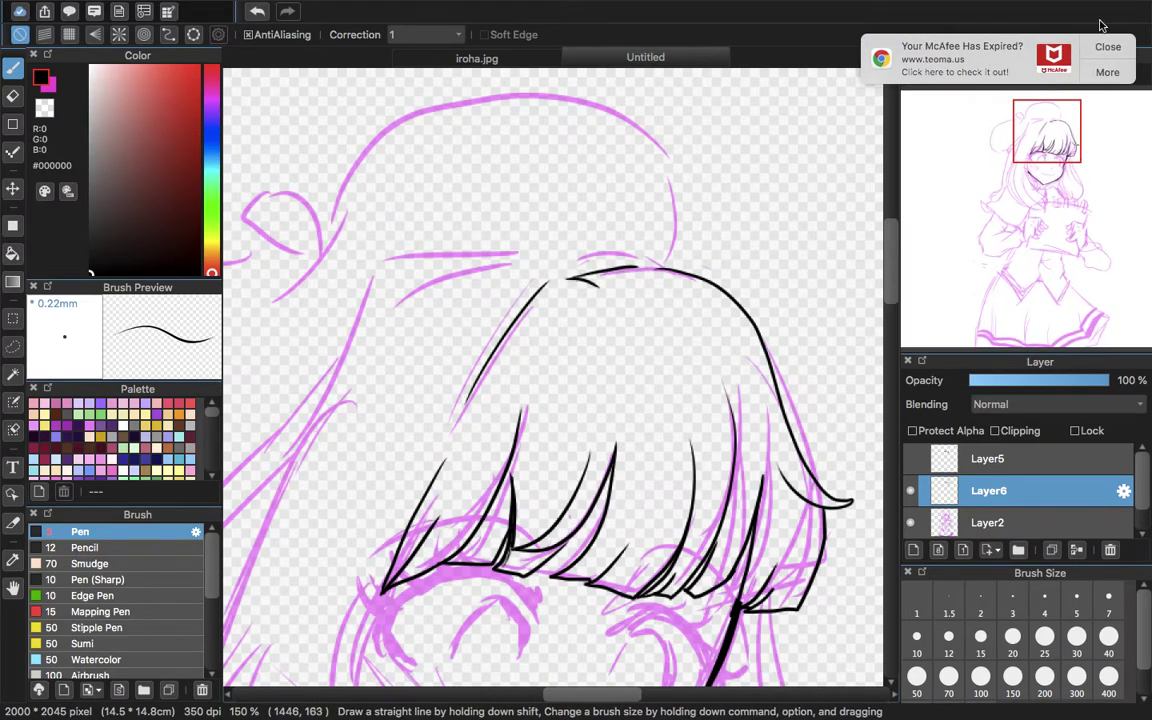
# - Ink a curve from the left bangs' tip along the cheek and past the chin, and erase the jaw line overlapping it
pyautogui.moveTo(1037, 144); pyautogui.dragTo(1031, 173)
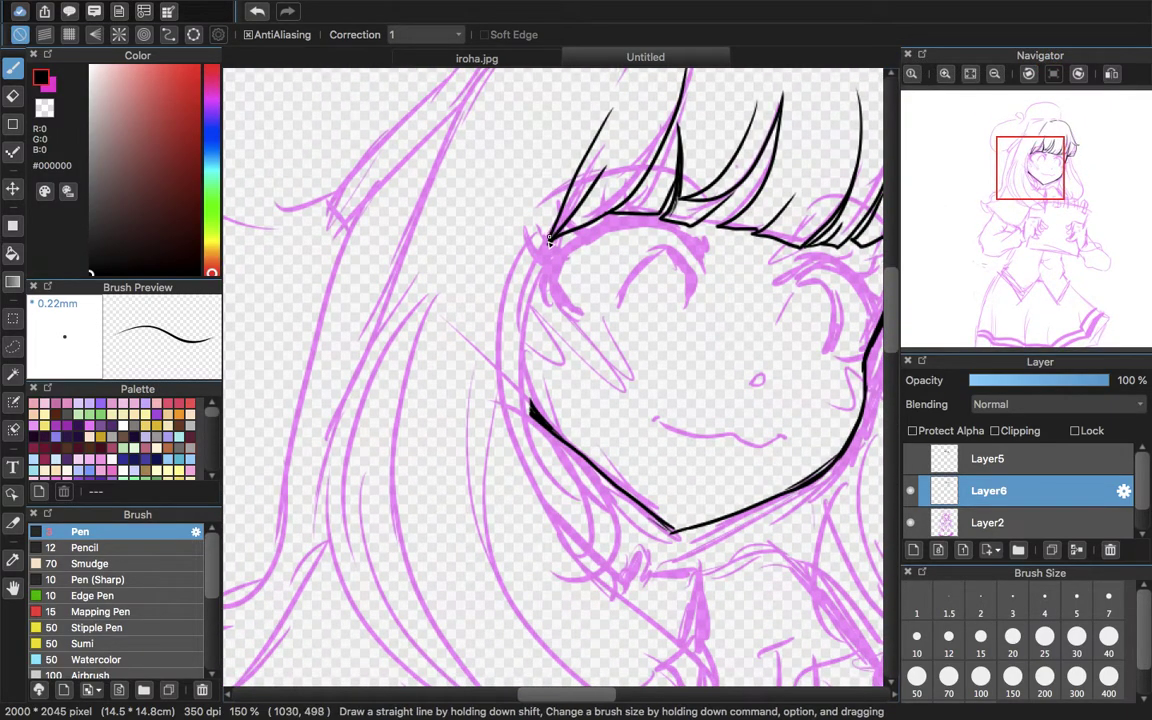
pyautogui.moveTo(1030, 166)
pyautogui.mouseDown()
pyautogui.moveTo(1024, 218)
pyautogui.moveTo(1039, 178)
pyautogui.mouseUp()
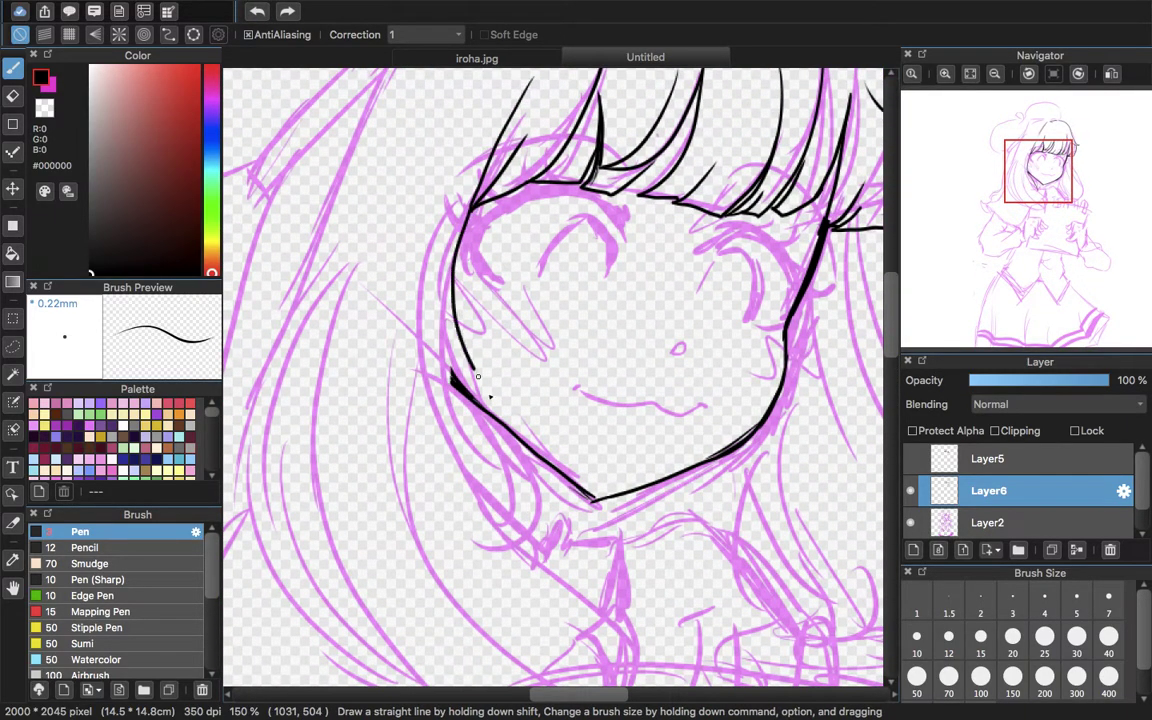
pyautogui.moveTo(639, 602); pyautogui.dragTo(641, 653)
pyautogui.moveTo(1041, 180); pyautogui.dragTo(1040, 192)
pyautogui.press('e')
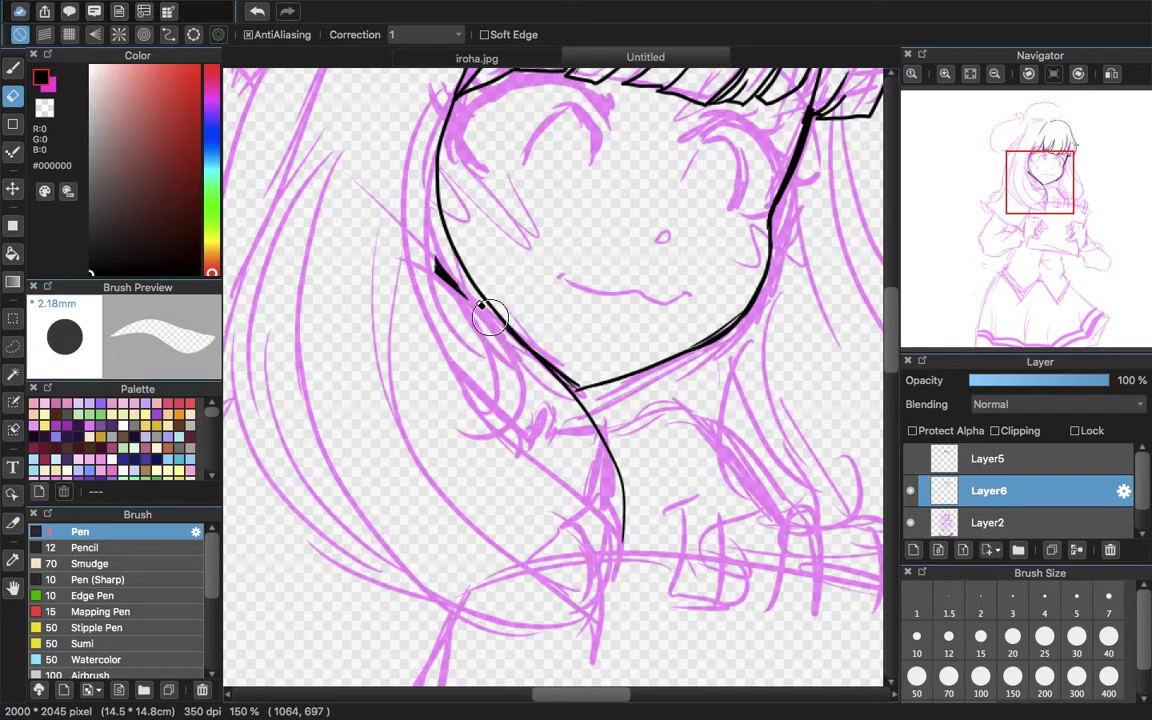
# - Ink the outer line of the left face-framing lock from the cheek past the chin, undoing the first attempt
pyautogui.click(12, 67)
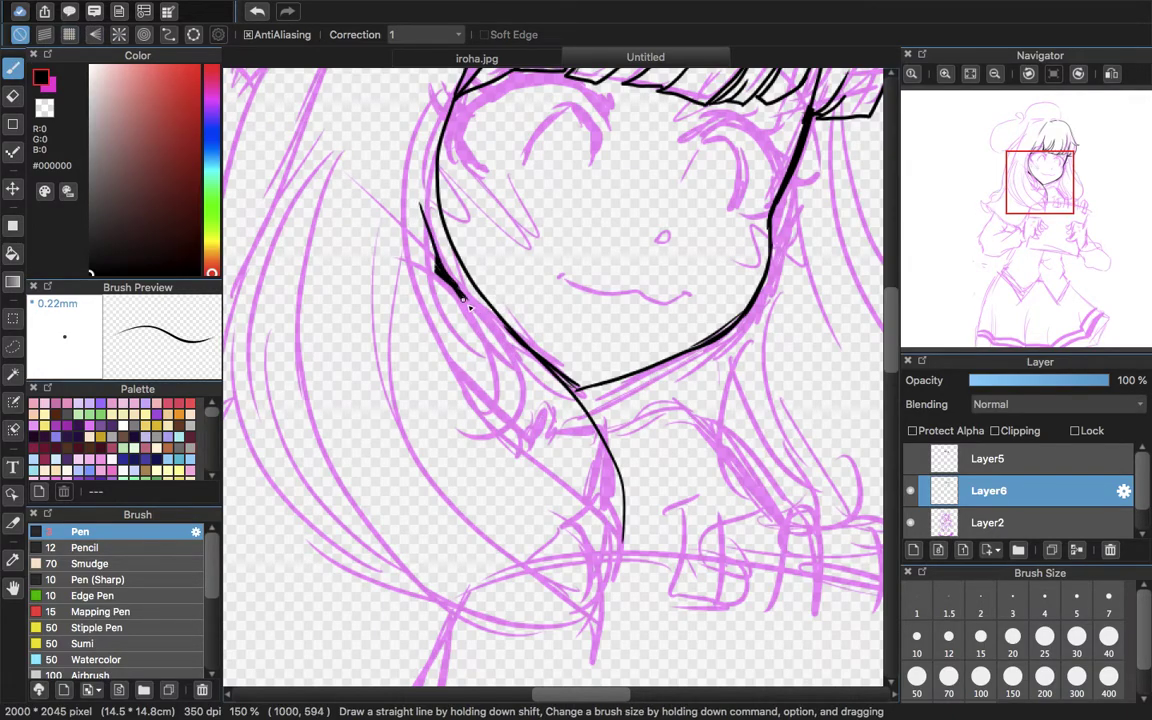
pyautogui.press('super+z')
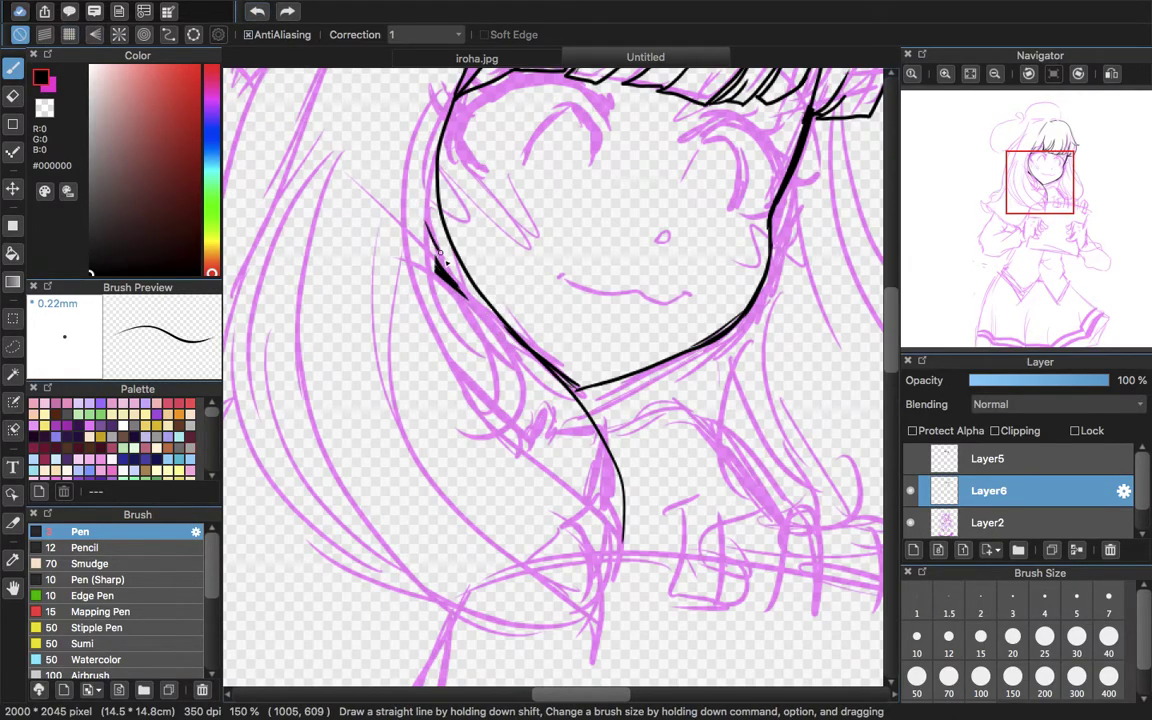
pyautogui.moveTo(585, 533); pyautogui.dragTo(584, 536)
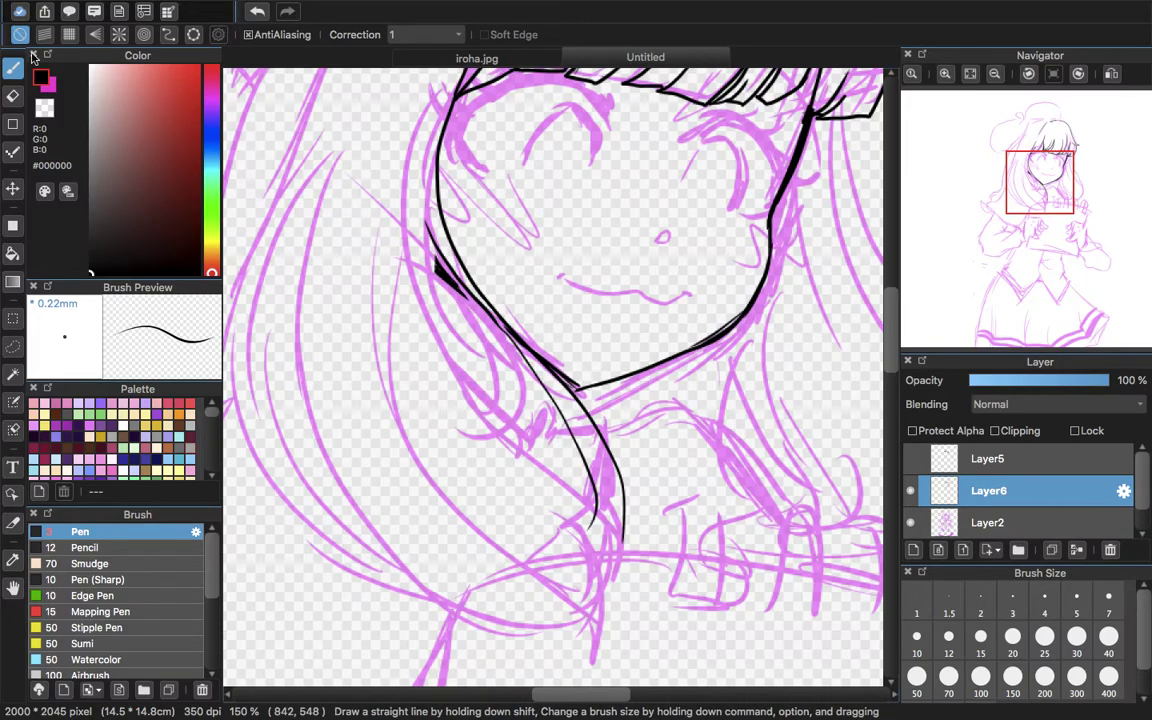
pyautogui.moveTo(1026, 86)
pyautogui.click(944, 80)
pyautogui.click(944, 80)
pyautogui.moveTo(1024, 193); pyautogui.dragTo(1022, 186)
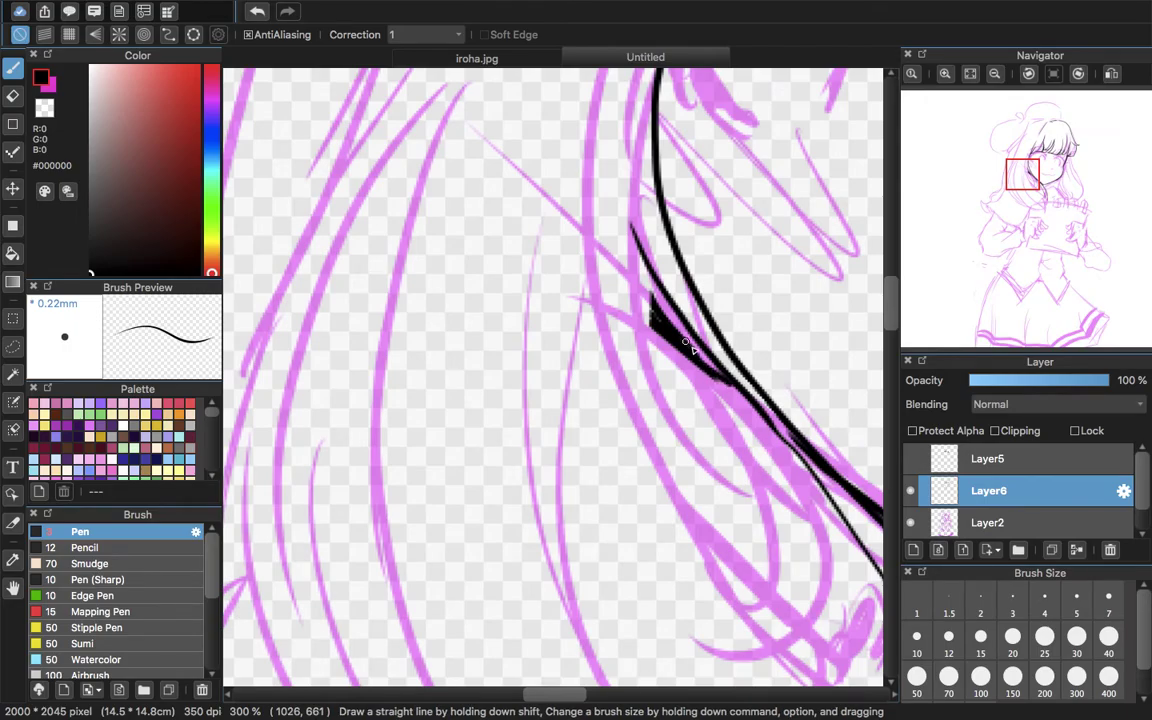
pyautogui.click(970, 73)
# - Switch to Google Chrome, pause the current YouTube video, and open "Game Theory: The Hidden HORRORS Behind Petscop"
pyautogui.hotkey('ctrl', 'Up')
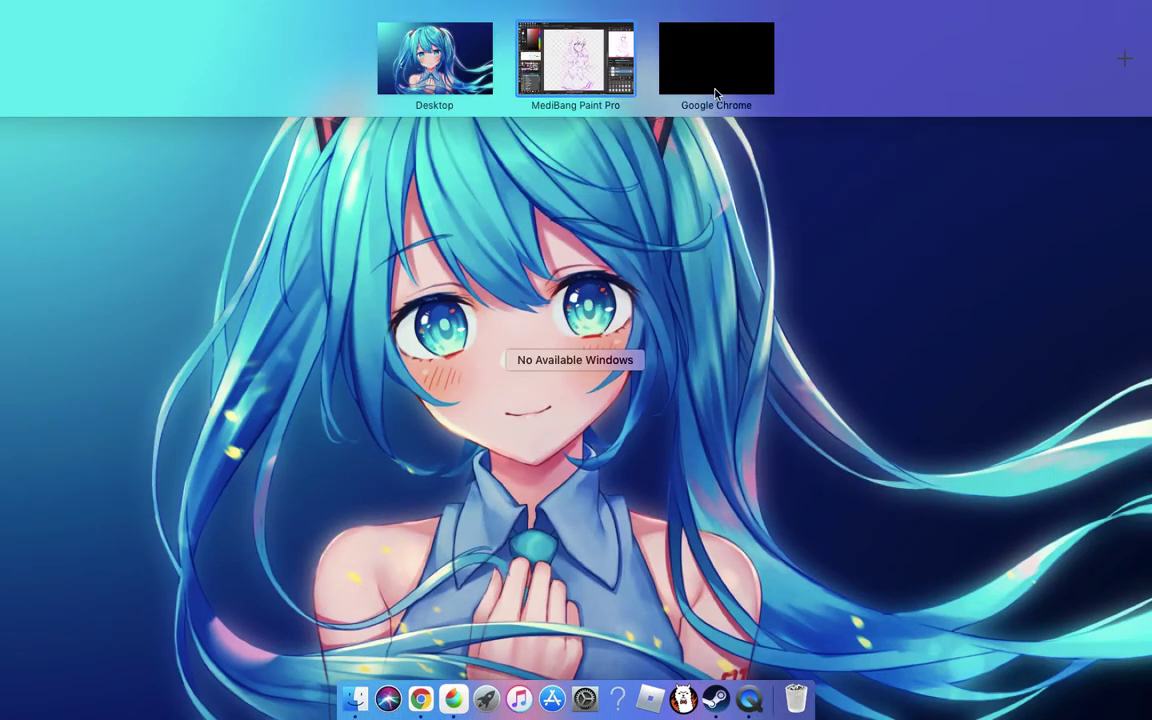
pyautogui.click(716, 91)
pyautogui.press('Escape')
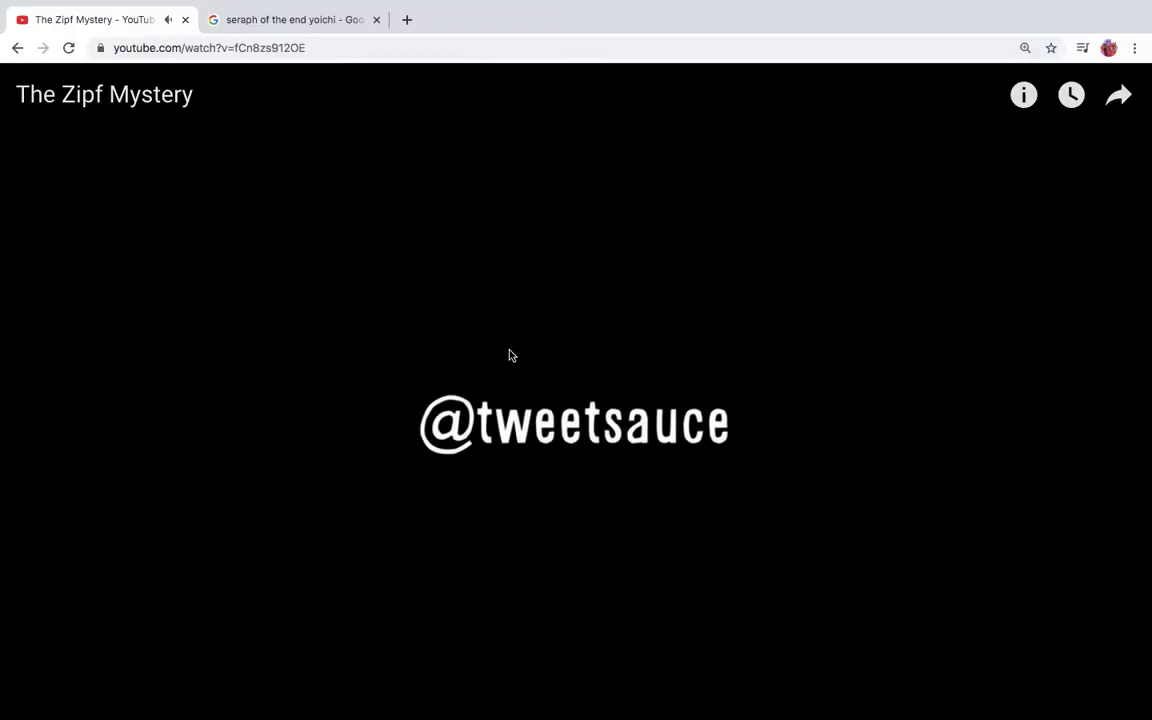
pyautogui.press('space')
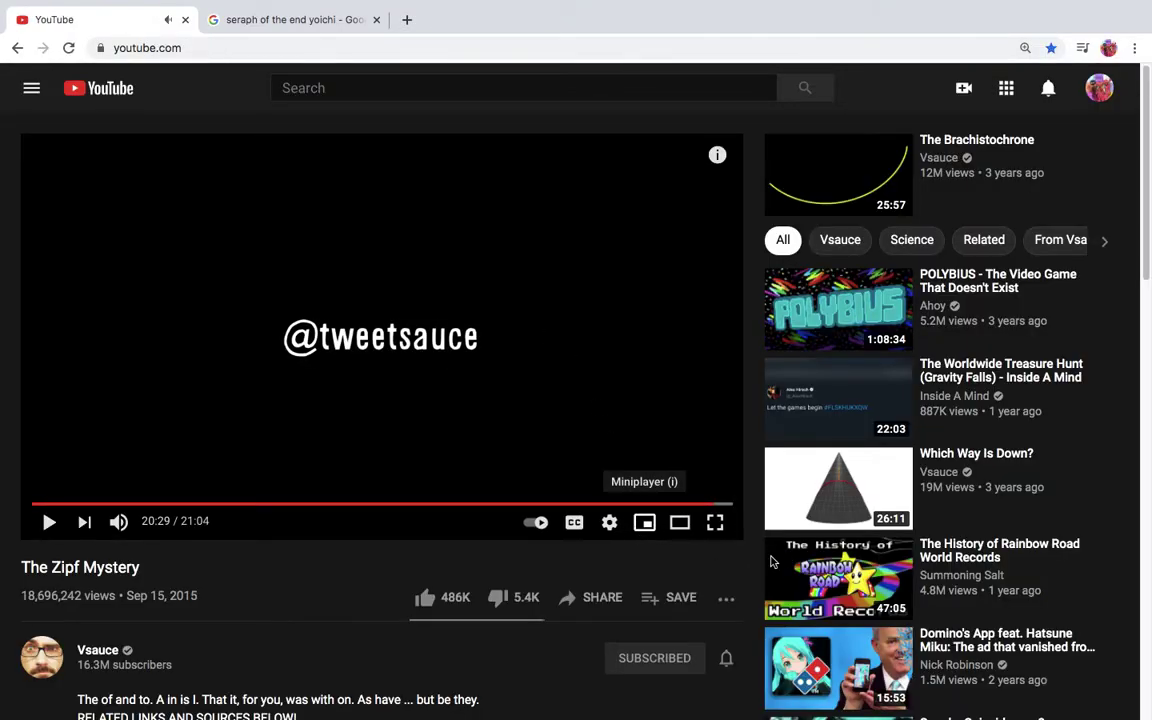
pyautogui.press('i')
pyautogui.click(722, 303)
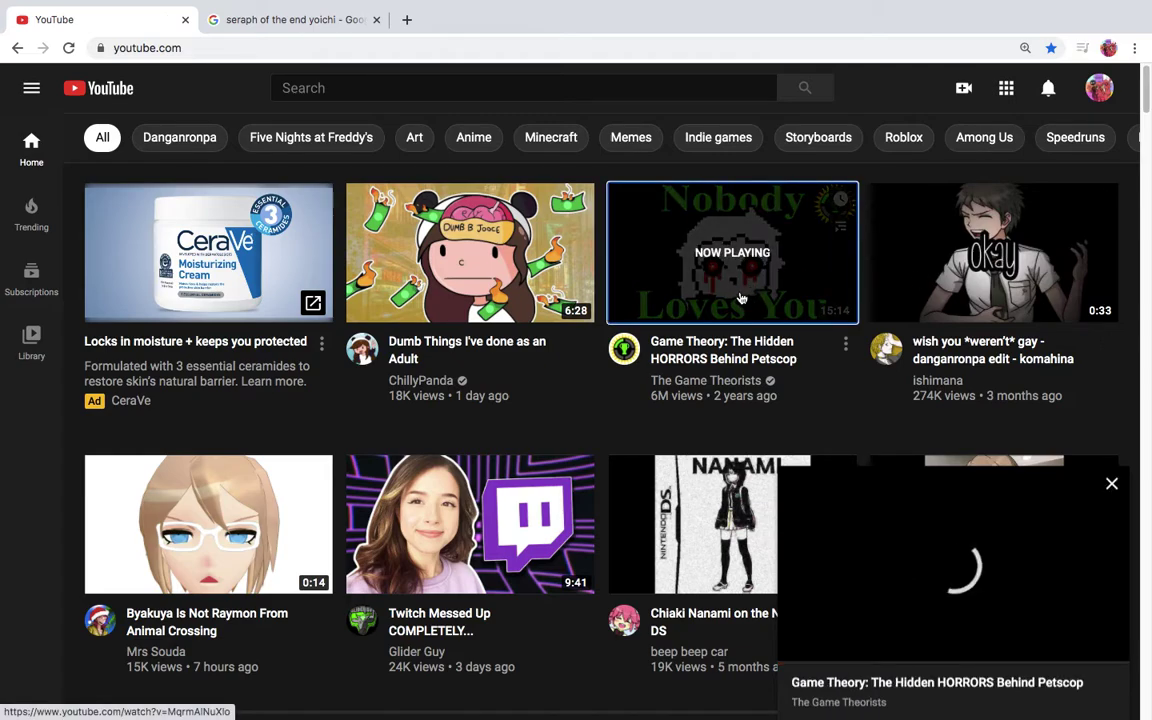
pyautogui.click(1013, 688)
# - Switch back to MediBang Paint Pro and ink the long left hair lock's outer contour and inner strand, redoing the strand to meet the tip
pyautogui.hotkey('ctrl', 'Up')
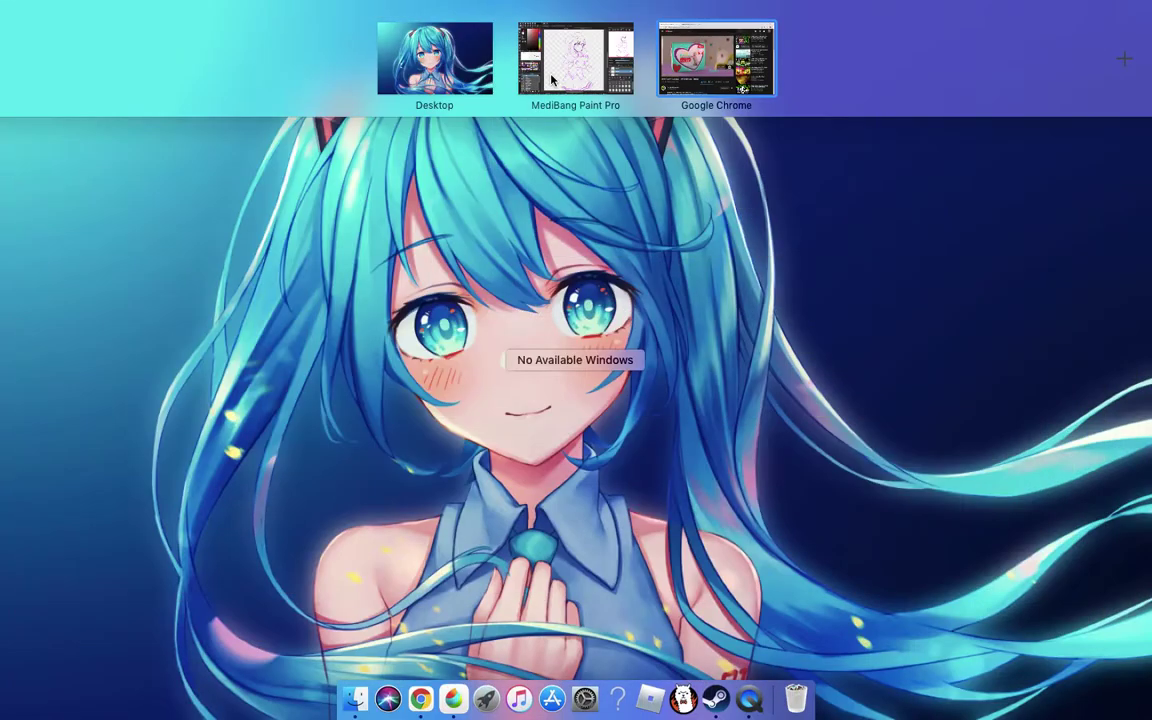
pyautogui.click(555, 77)
pyautogui.click(946, 74)
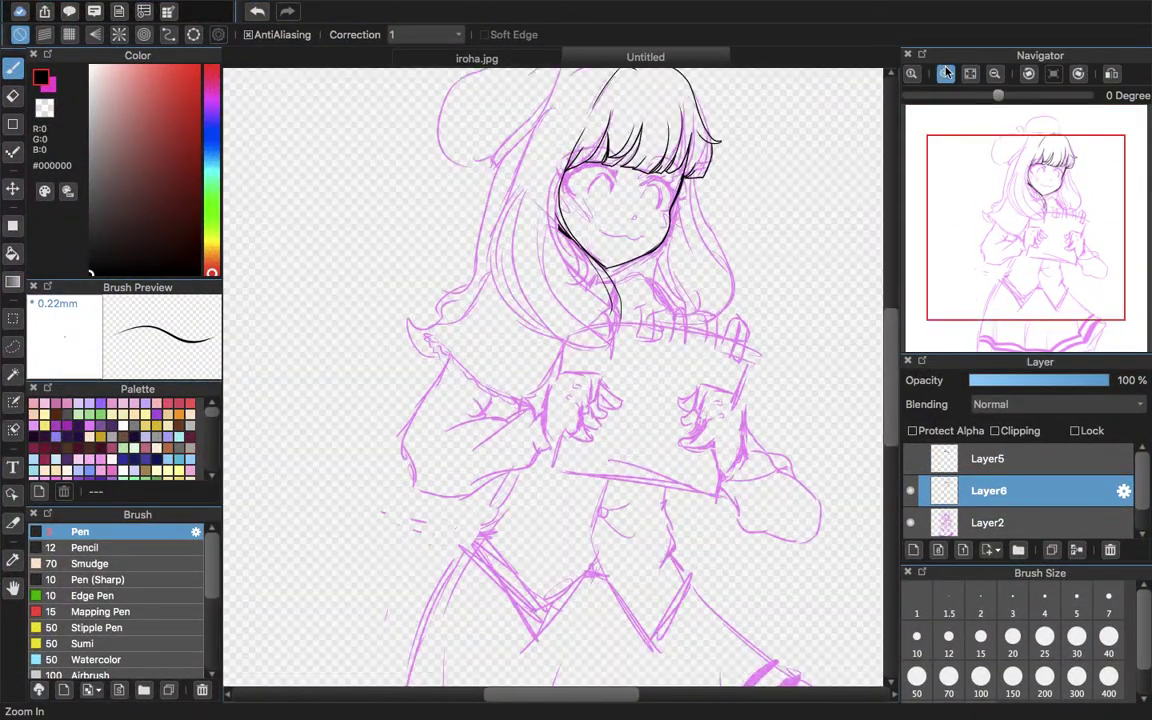
pyautogui.click(946, 74)
pyautogui.moveTo(1010, 192); pyautogui.dragTo(1033, 193)
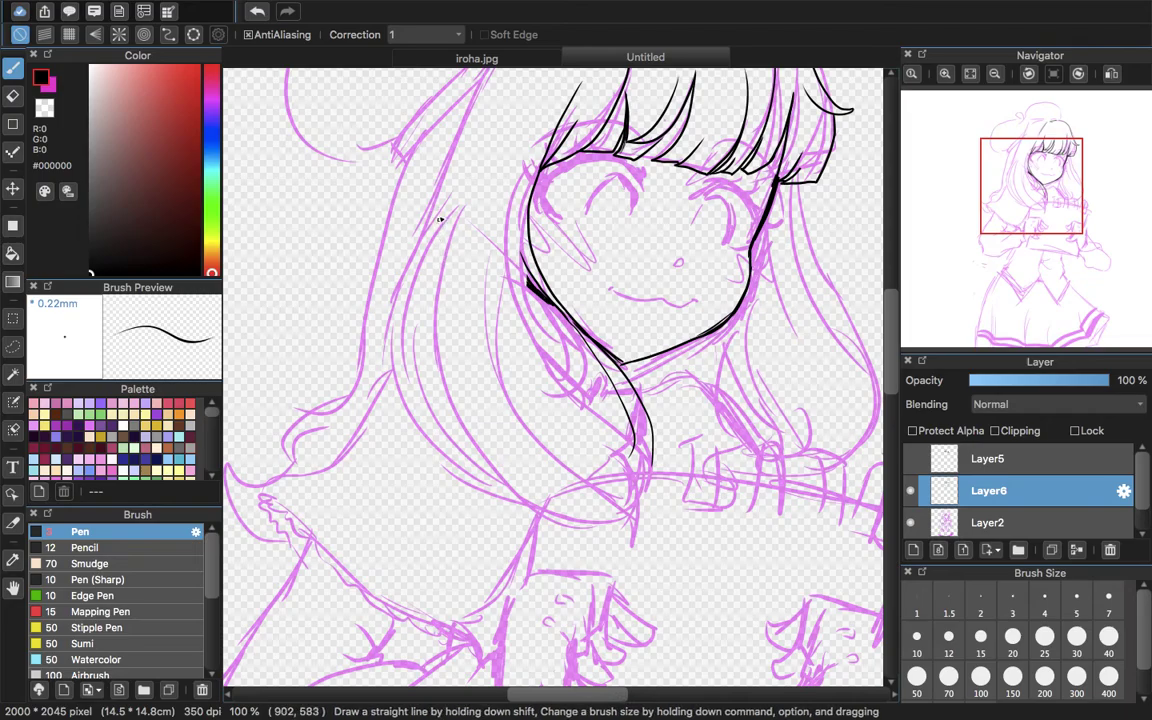
pyautogui.moveTo(458, 146); pyautogui.dragTo(404, 285)
pyautogui.moveTo(420, 438)
pyautogui.mouseDown()
pyautogui.moveTo(499, 485)
pyautogui.moveTo(540, 495)
pyautogui.mouseUp()
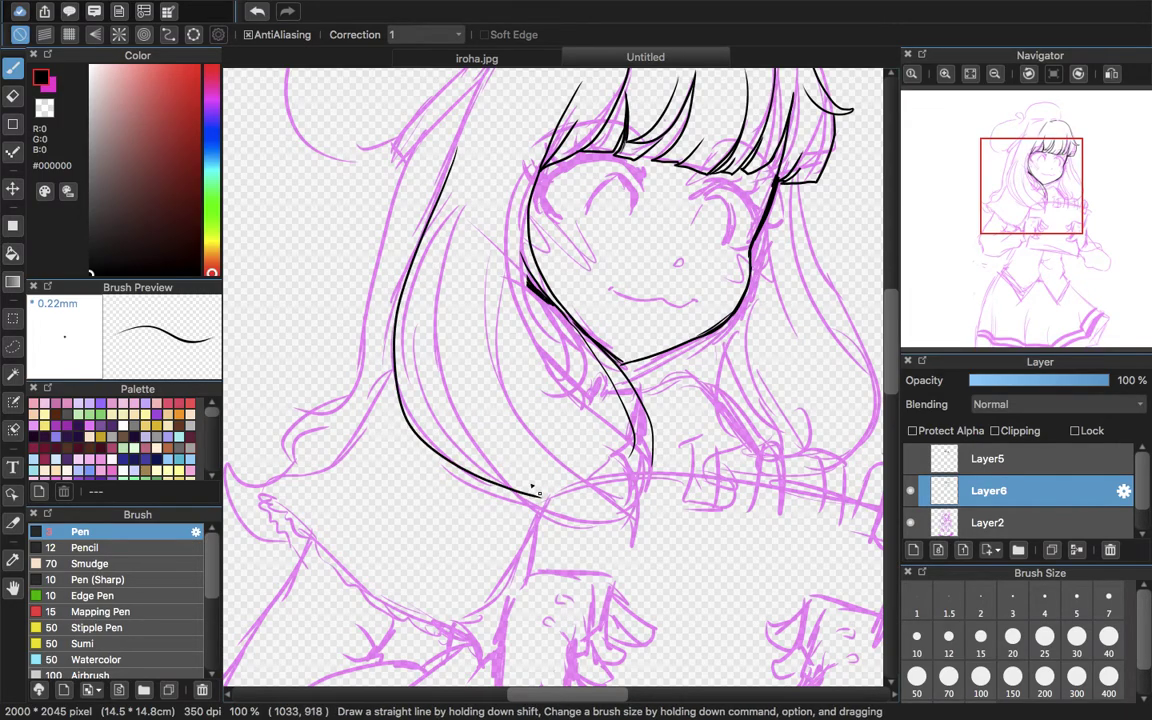
pyautogui.moveTo(463, 208); pyautogui.dragTo(447, 250)
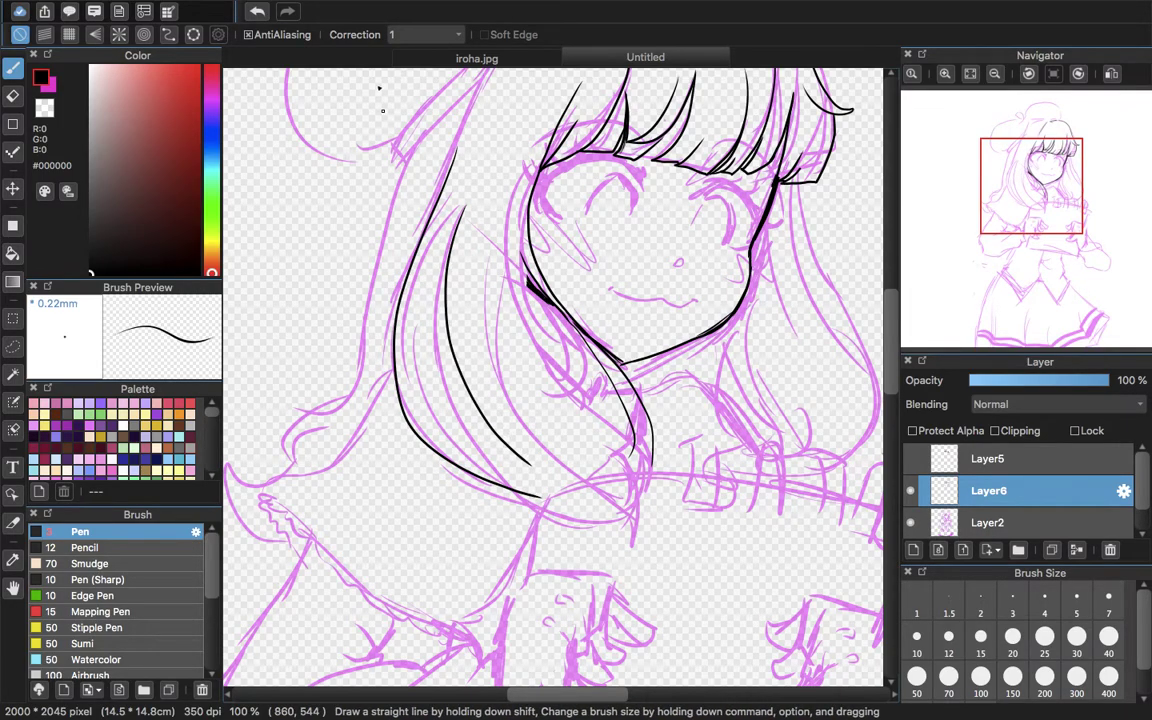
pyautogui.click(258, 13)
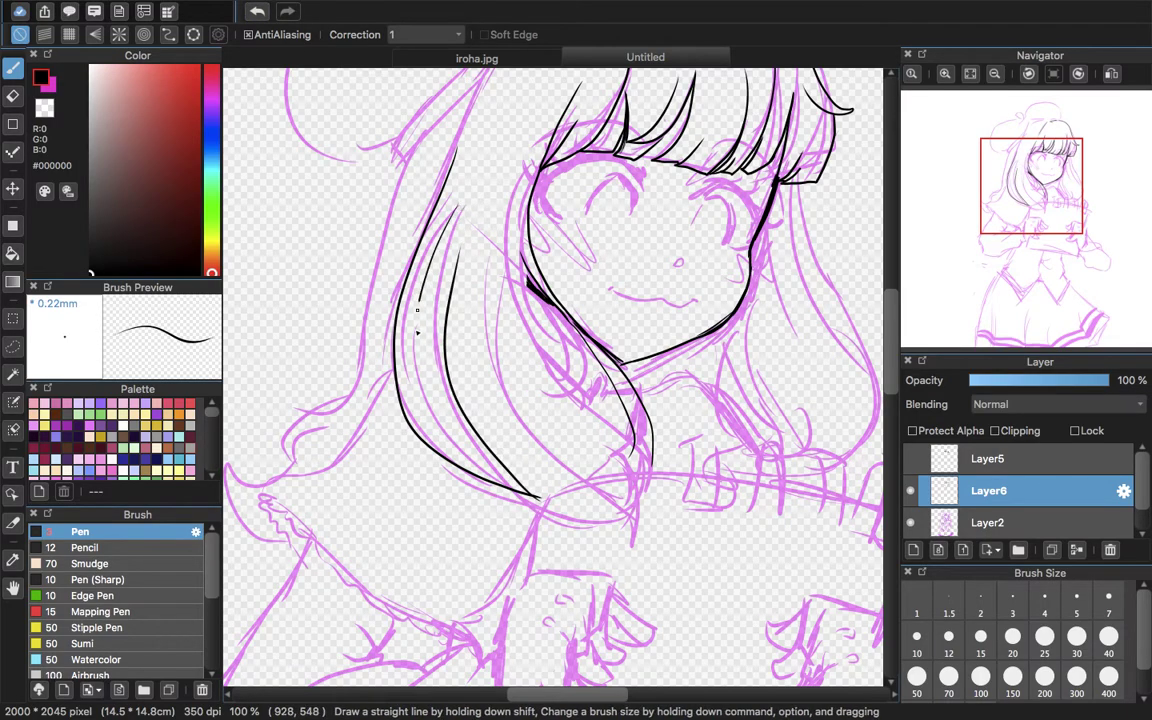
# - Ink the long hair lock right of the face, with its outer contour, inner strands and lower edge gathered at the notebook's top
pyautogui.moveTo(1007, 212); pyautogui.dragTo(1068, 177)
pyautogui.click(952, 77)
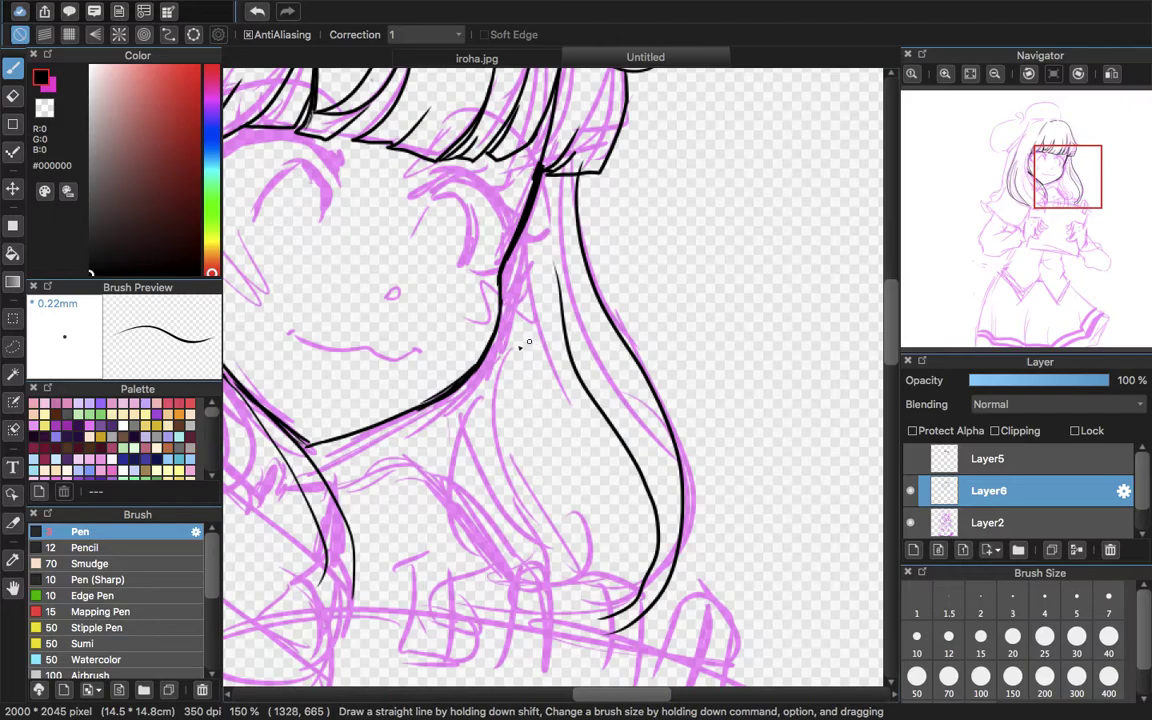
pyautogui.moveTo(575, 487); pyautogui.dragTo(527, 630)
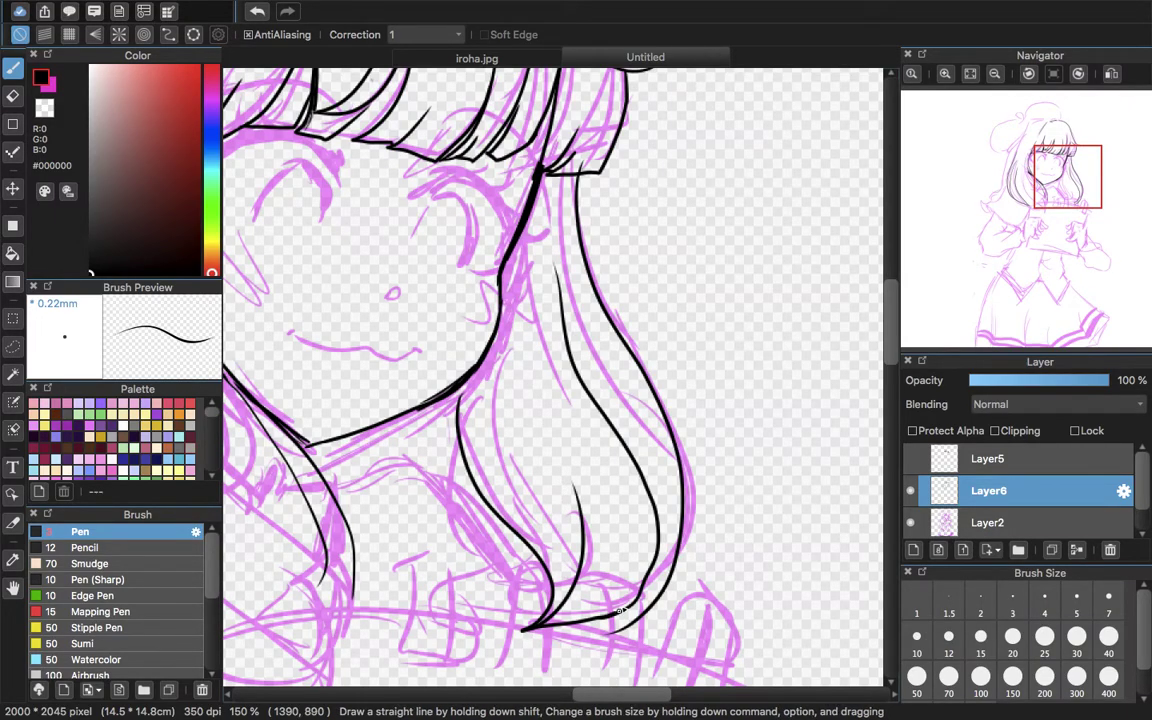
pyautogui.scroll(-3, 572, 185)
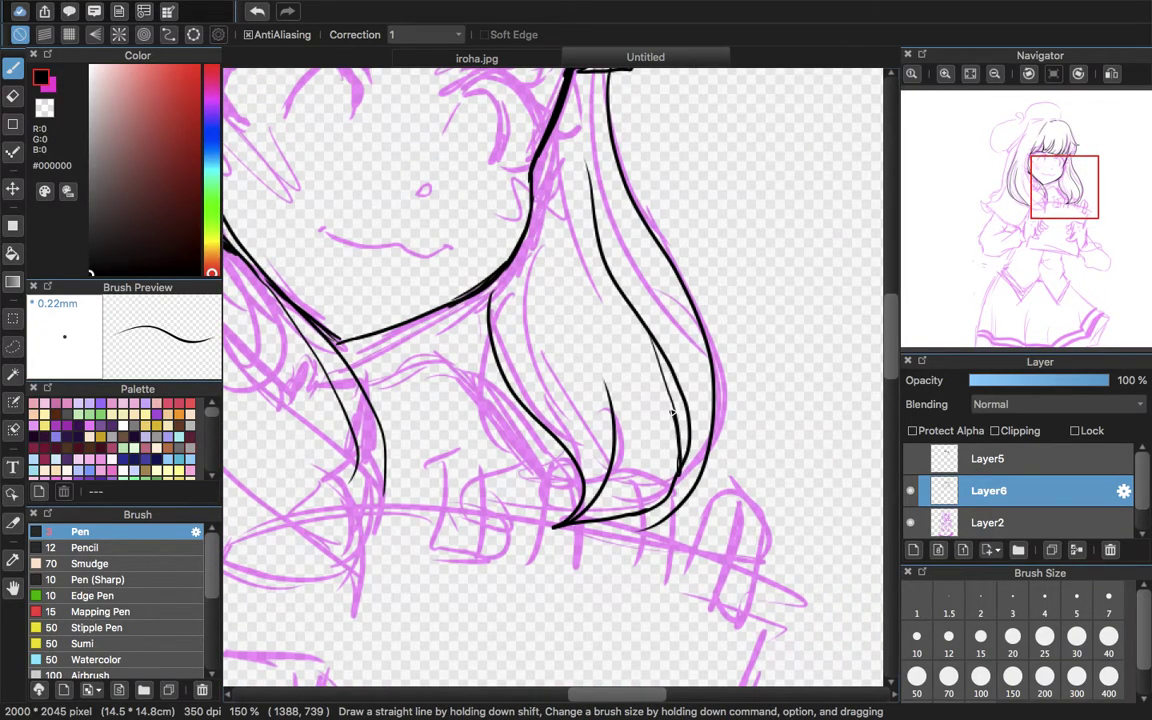
pyautogui.moveTo(660, 355); pyautogui.dragTo(651, 337)
pyautogui.moveTo(651, 529); pyautogui.dragTo(604, 528)
# - Erase the overshoot at the tip of the left hair lock and re-ink it to a clean point
pyautogui.moveTo(1062, 200)
pyautogui.mouseDown()
pyautogui.moveTo(1040, 205)
pyautogui.moveTo(1052, 170)
pyautogui.moveTo(1052, 214)
pyautogui.mouseUp()
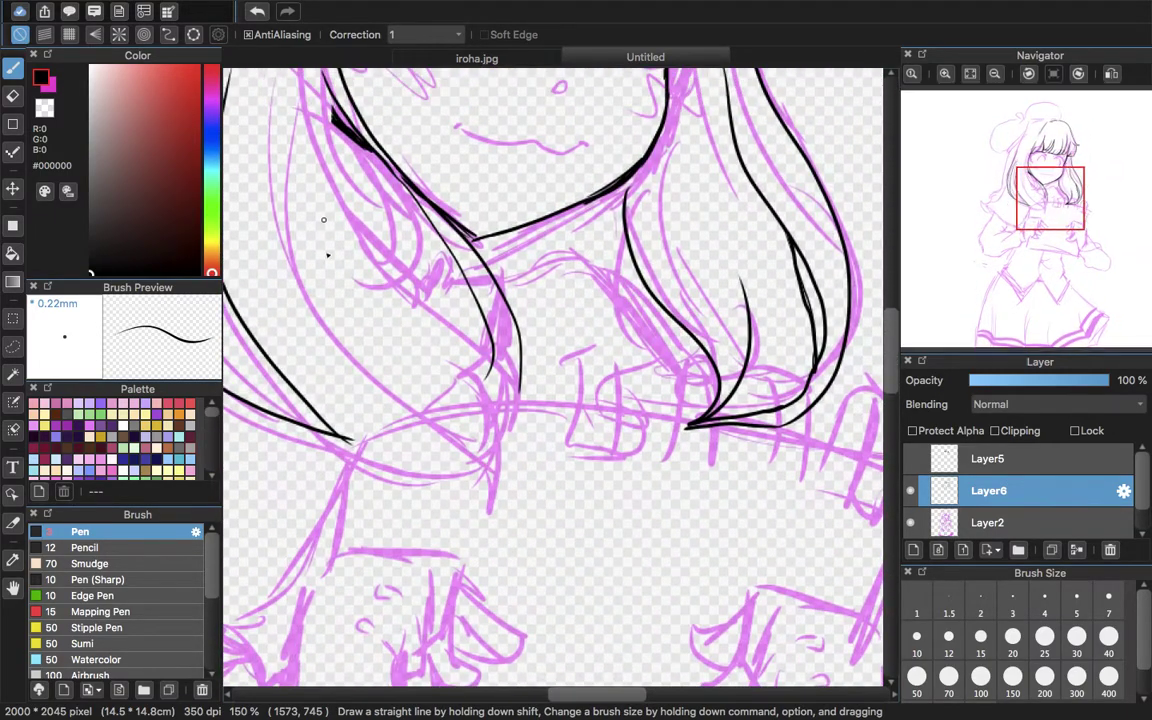
pyautogui.click(13, 96)
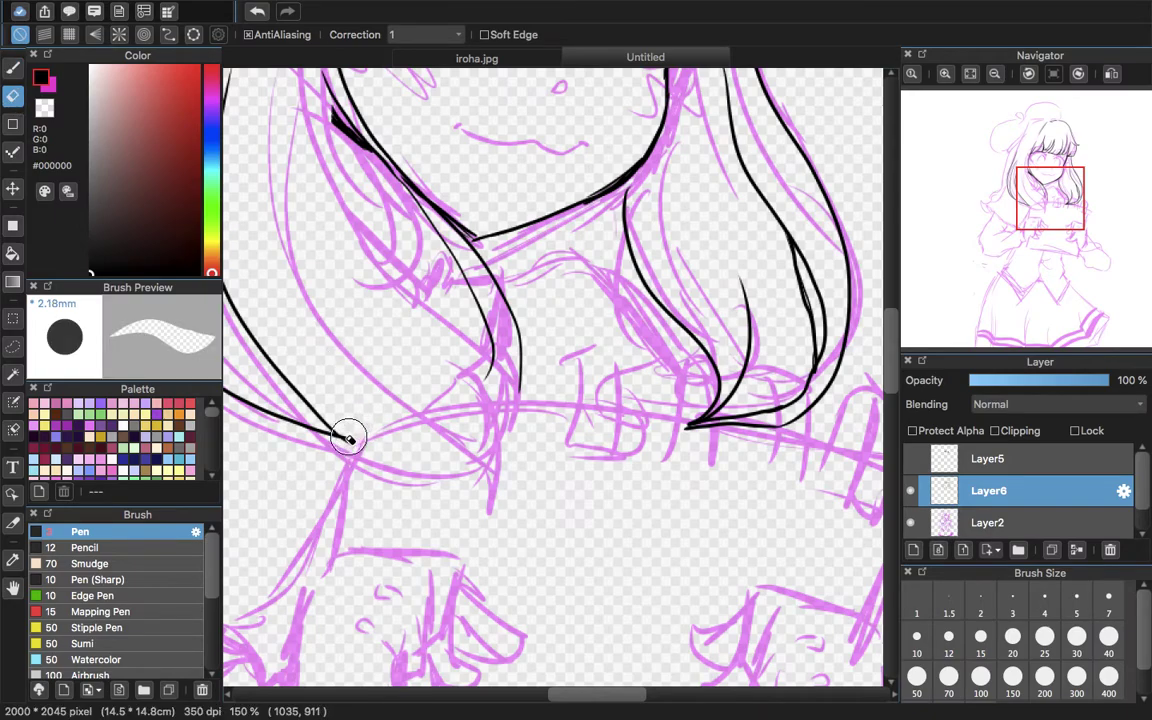
pyautogui.click(13, 67)
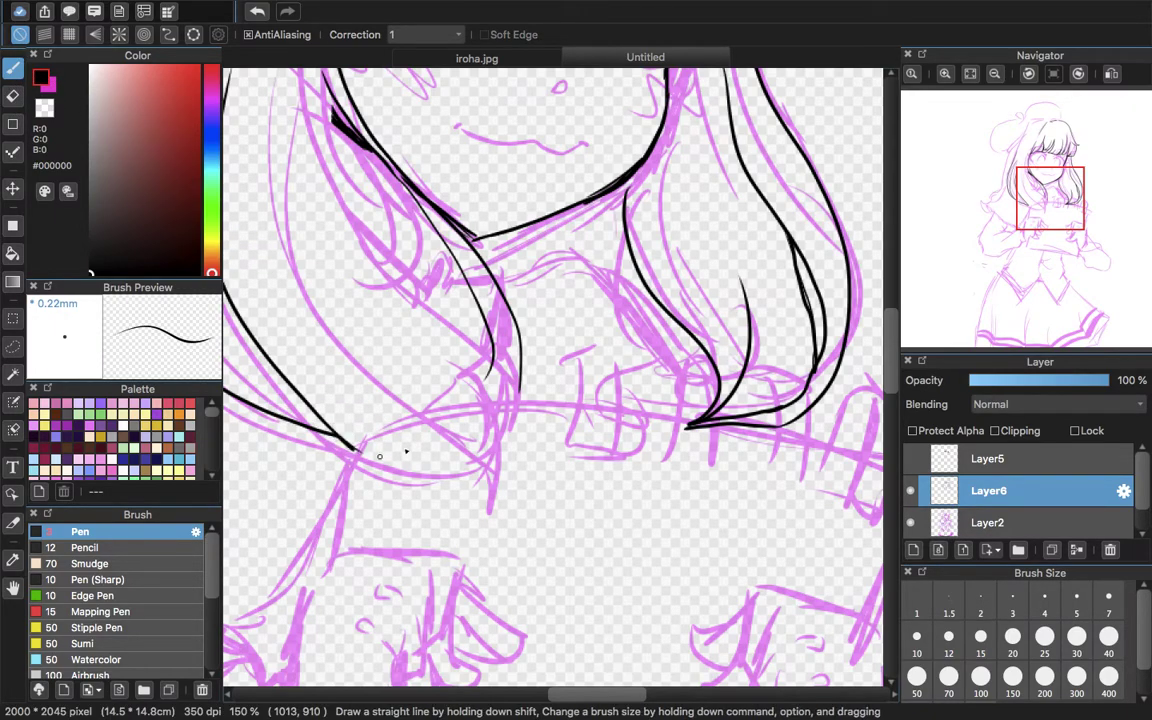
pyautogui.moveTo(1046, 202)
pyautogui.mouseDown()
pyautogui.moveTo(1034, 195)
pyautogui.moveTo(1035, 206)
pyautogui.moveTo(1051, 200)
pyautogui.mouseUp()
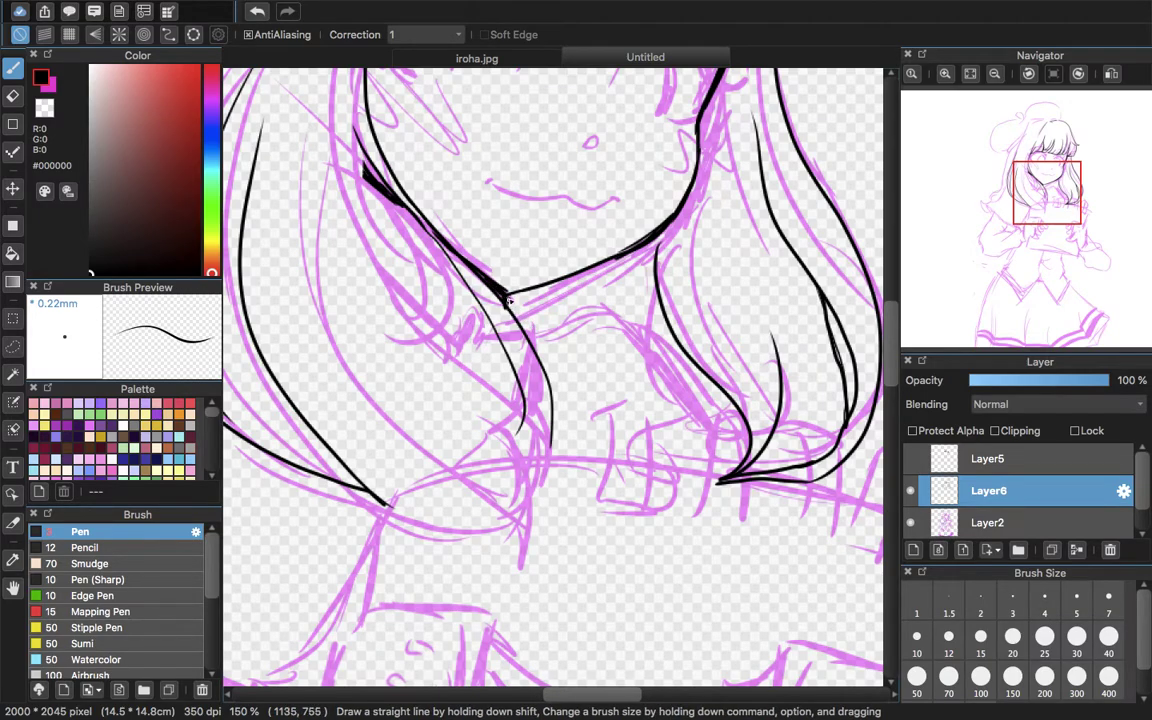
# - Ink the small collar curves beneath the chin, undoing the first stroke, and clean up the chin corner where the hair lock crosses
pyautogui.moveTo(514, 330); pyautogui.dragTo(554, 329)
pyautogui.click(257, 12)
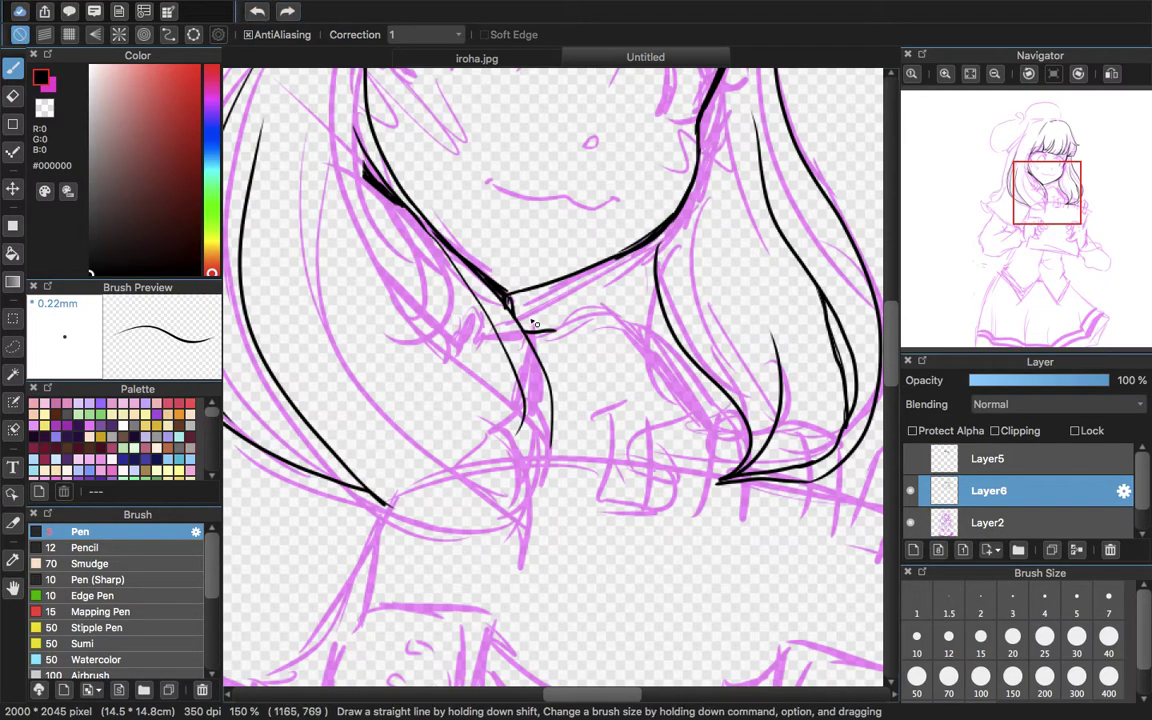
pyautogui.click(257, 12)
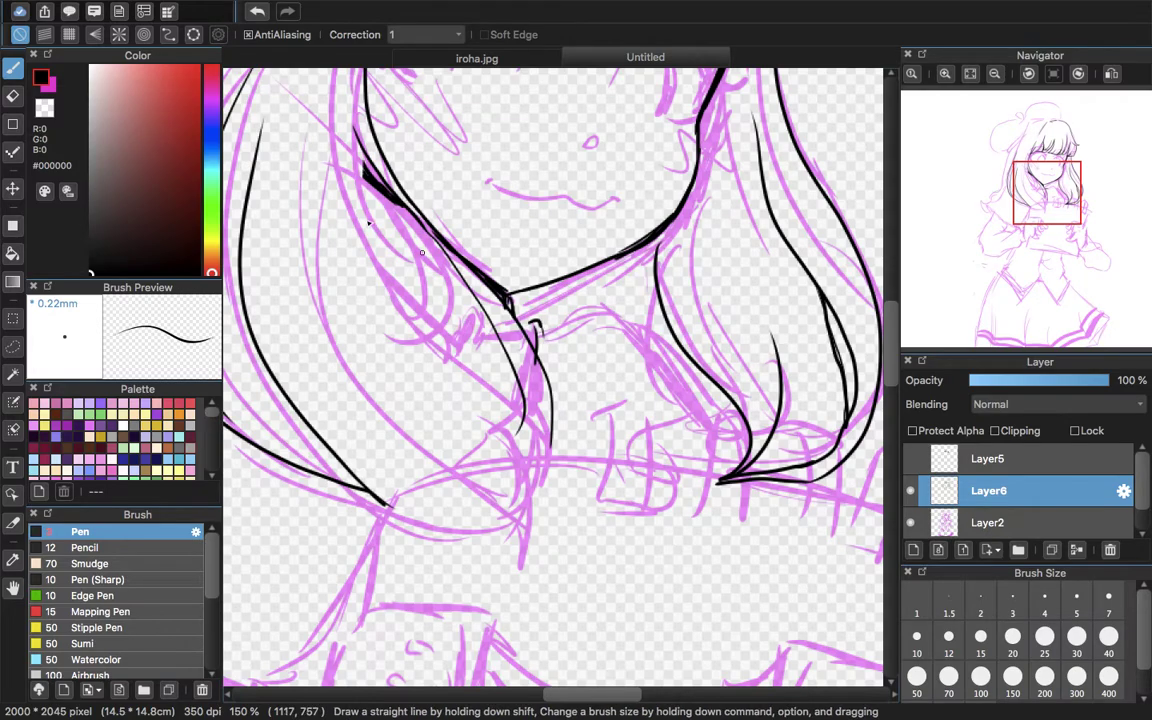
pyautogui.press('e')
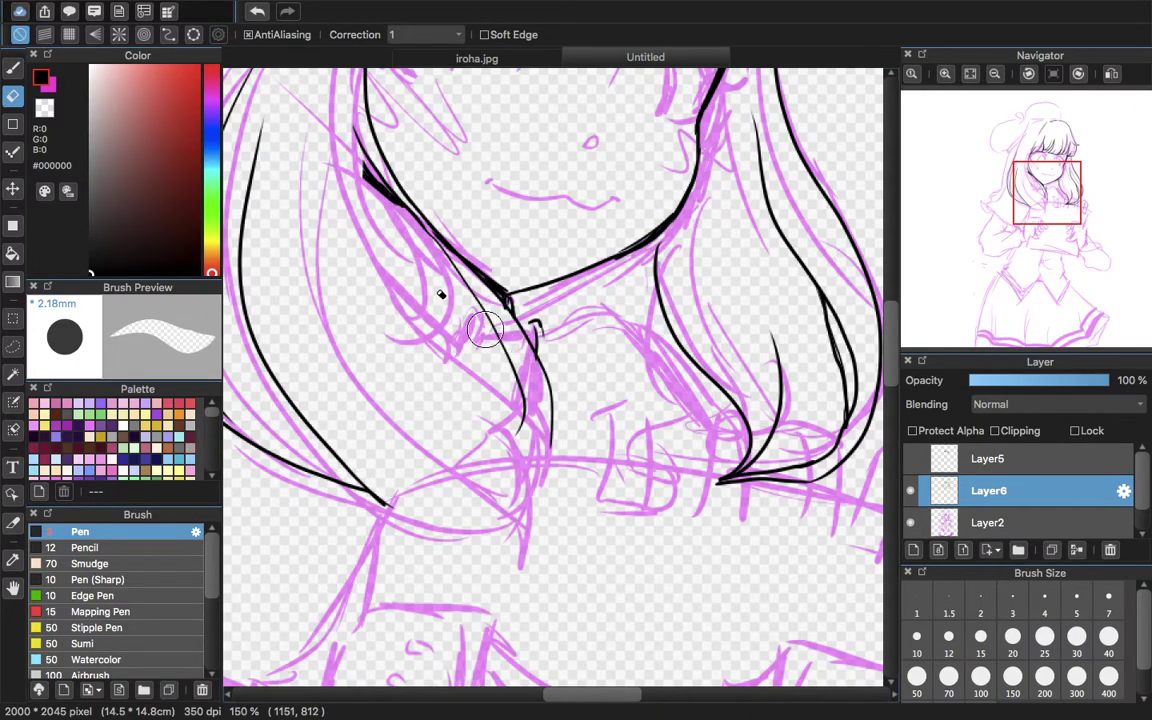
pyautogui.click(13, 67)
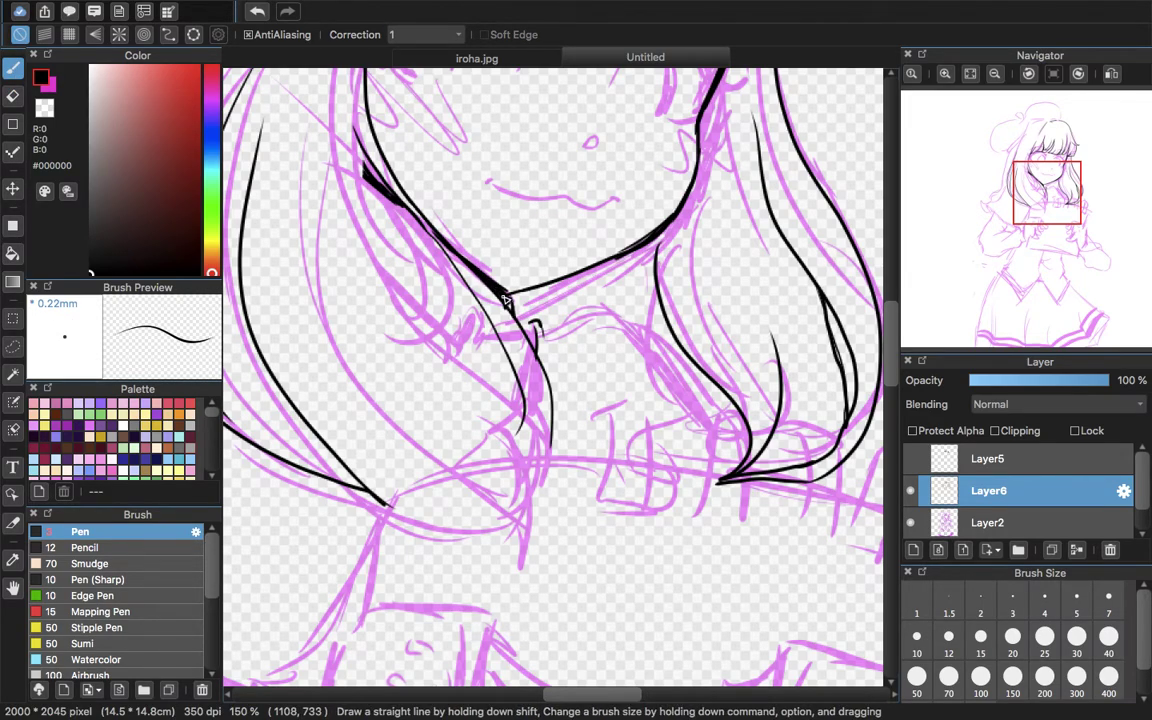
pyautogui.click(13, 95)
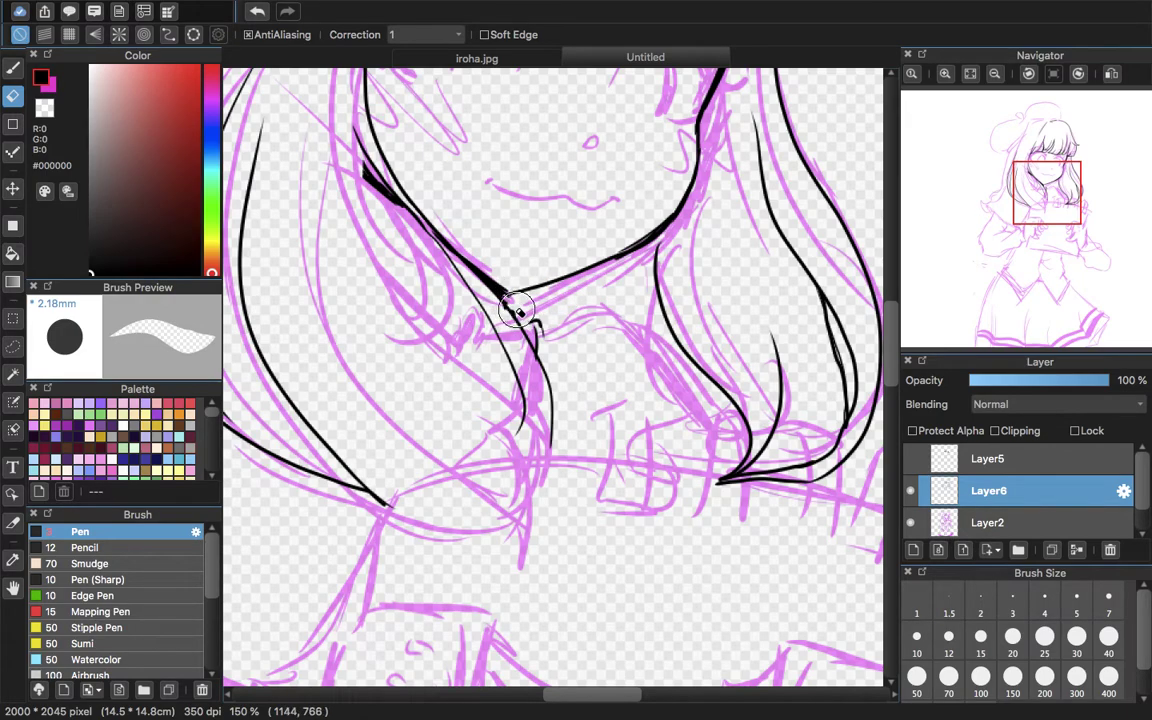
pyautogui.click(13, 67)
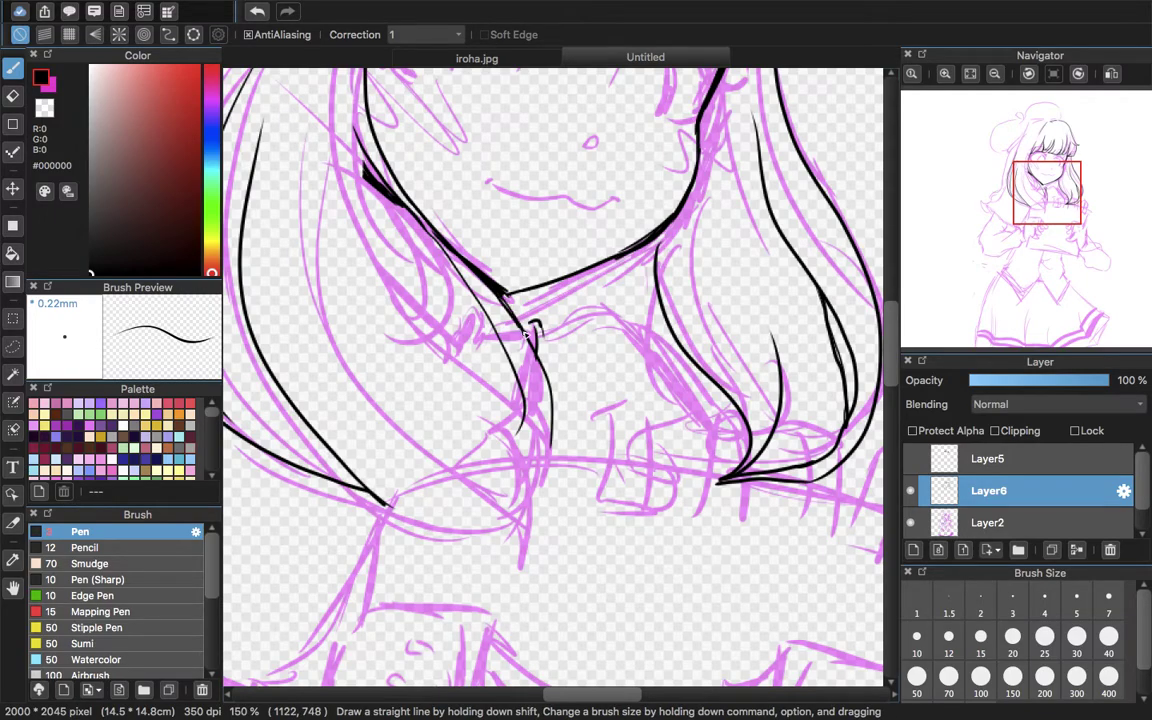
pyautogui.scroll(-5, 600, 85)
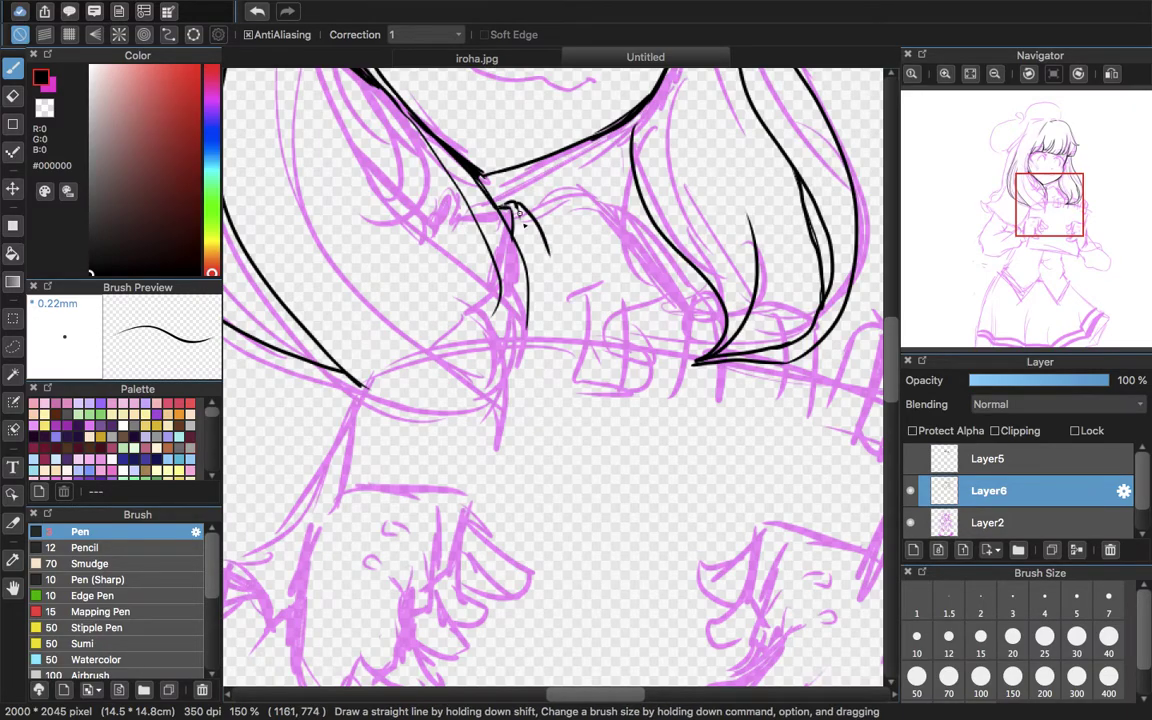
# - Check the whole figure with Layer5 shown together with the inked hair, and hide Layer5 again
pyautogui.moveTo(984, 194)
pyautogui.click(970, 73)
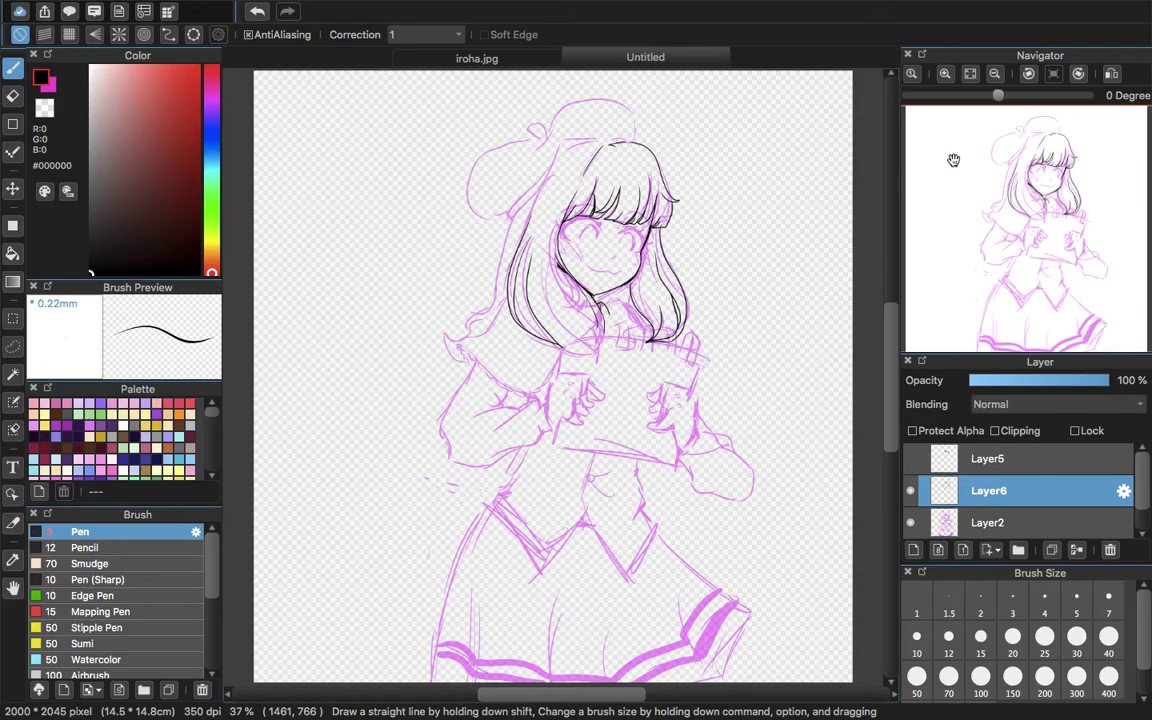
pyautogui.click(910, 459)
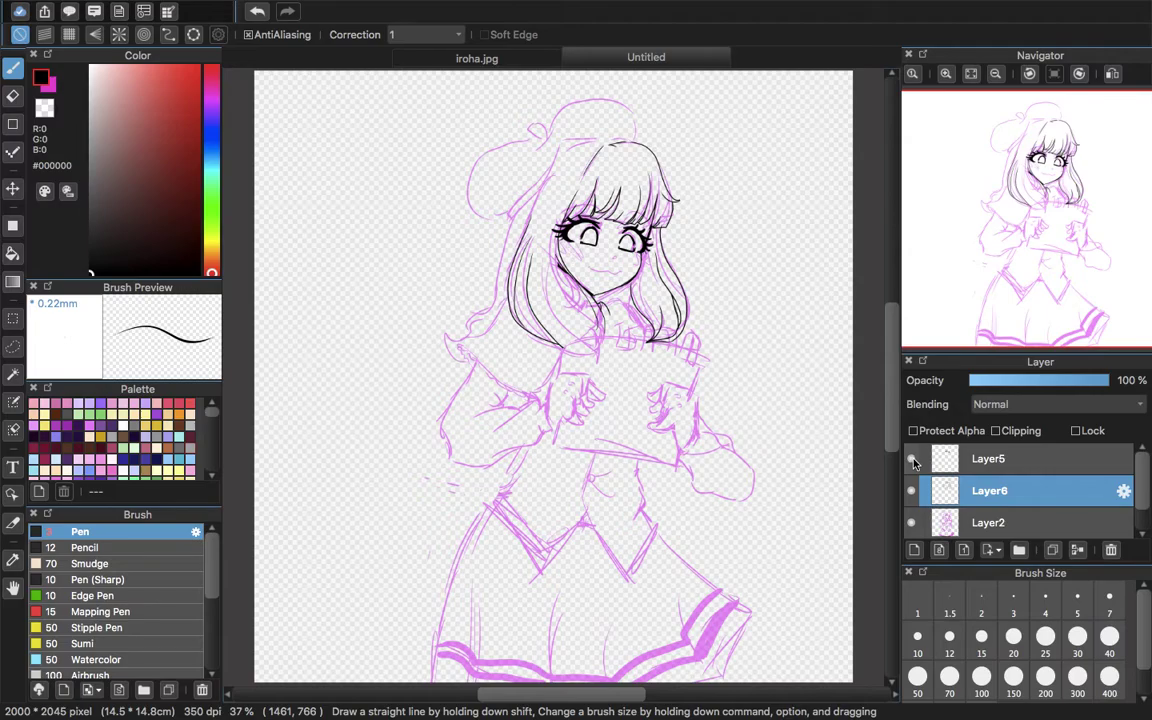
pyautogui.click(911, 459)
pyautogui.moveTo(1015, 99)
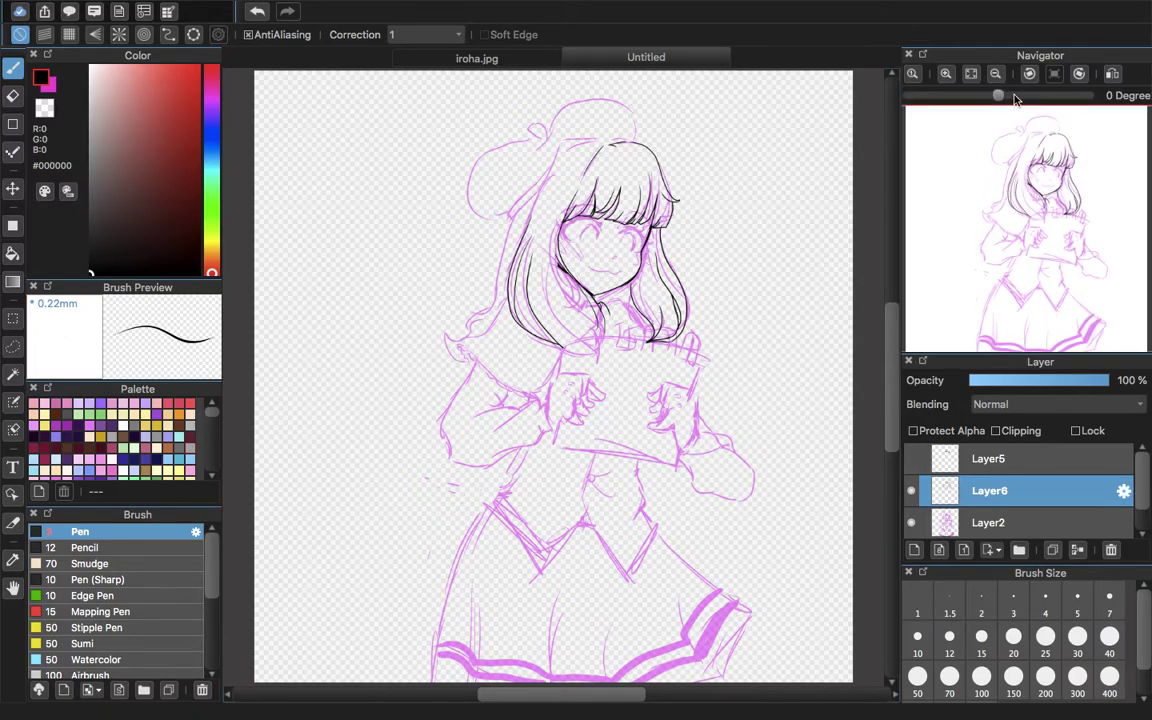
# - Try to ink the back and index finger of the hand on the notebook's left side on Layer6, and undo it
pyautogui.click(946, 80)
pyautogui.click(946, 80)
pyautogui.moveTo(1018, 226); pyautogui.dragTo(1040, 275)
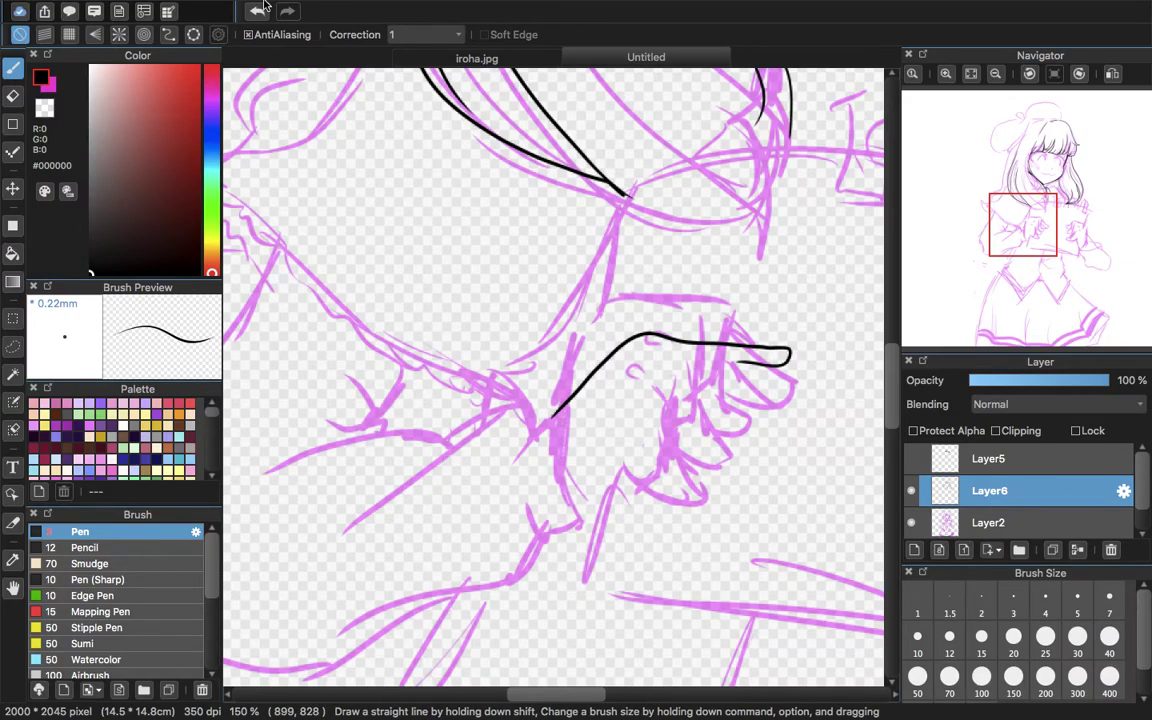
pyautogui.click(256, 14)
pyautogui.click(970, 73)
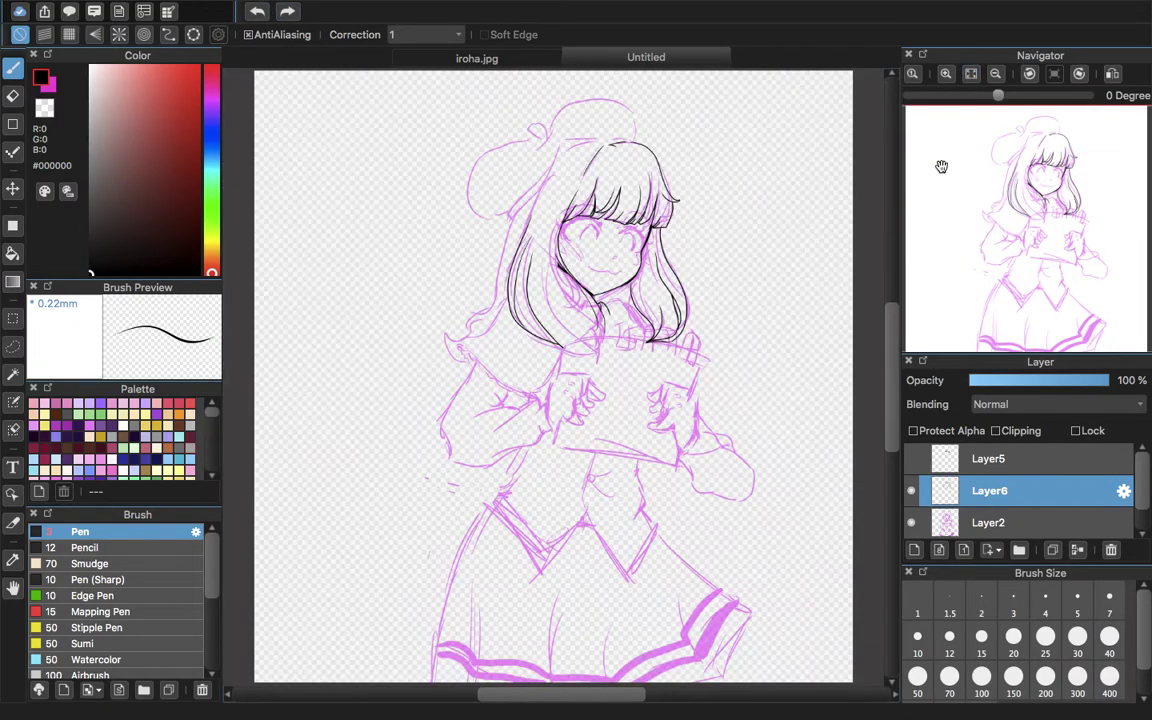
# - Switch to Google Chrome and search for "someone holding paper" in a new tab
pyautogui.hotkey('ctrl', 'Up')
pyautogui.click(686, 65)
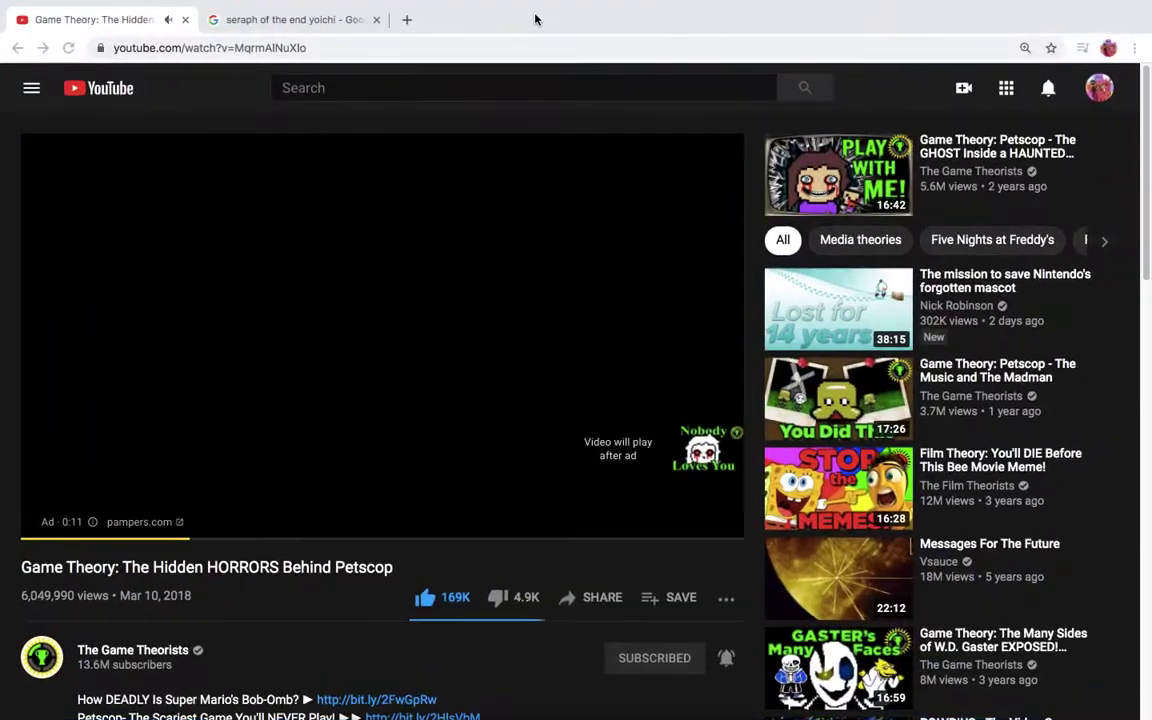
pyautogui.click(403, 19)
pyautogui.write('so')
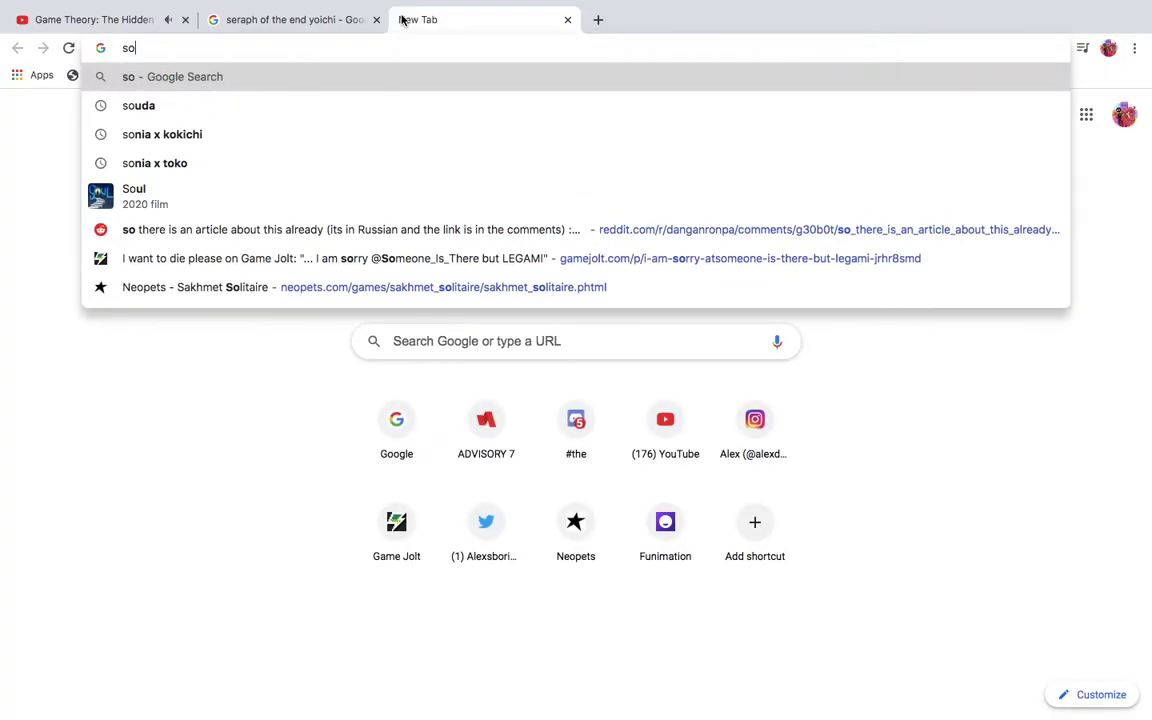
pyautogui.write('meone ')
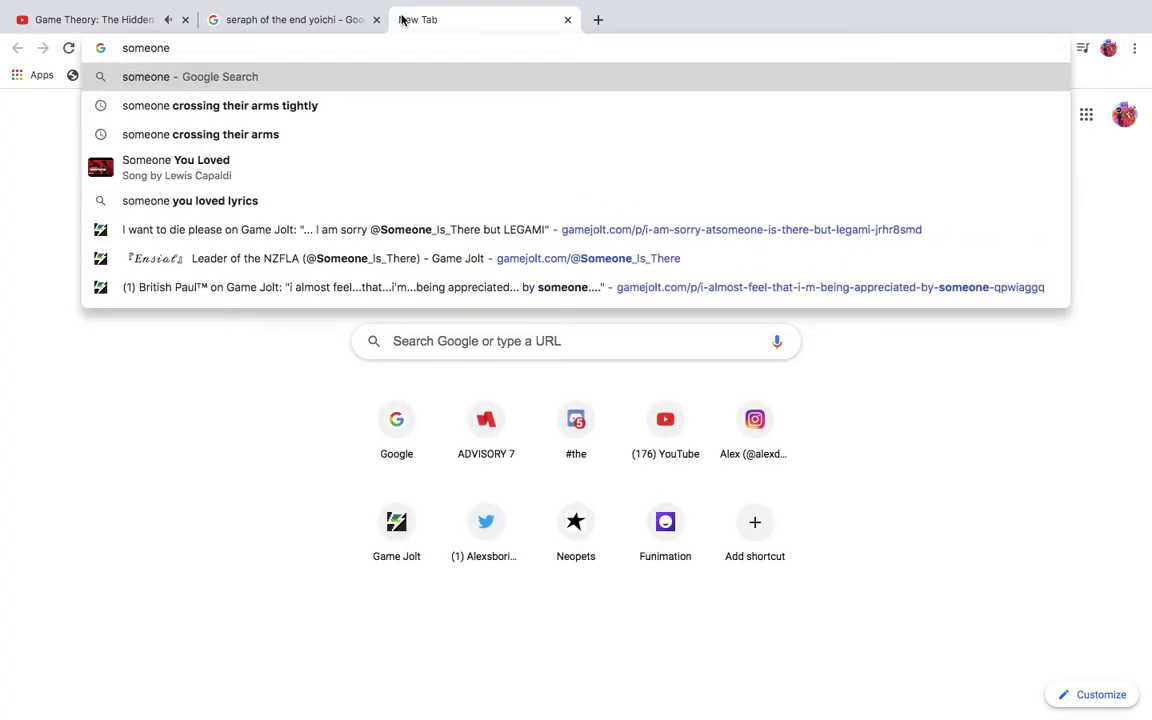
pyautogui.write('hol')
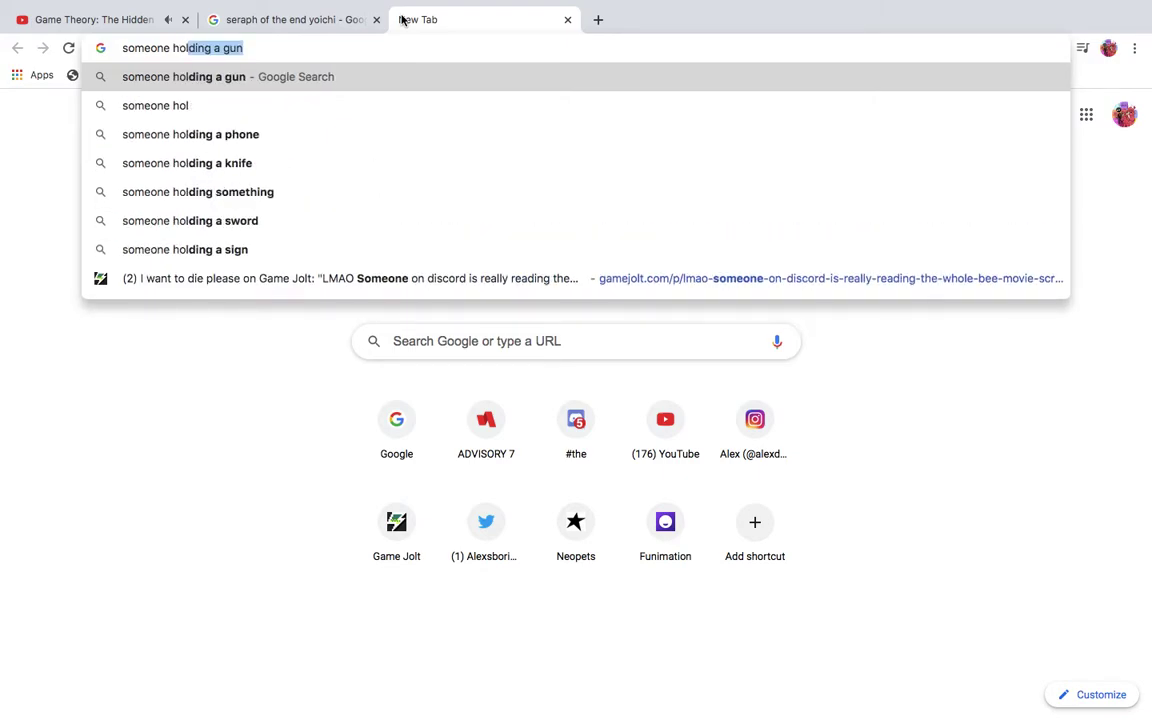
pyautogui.write('ding pa')
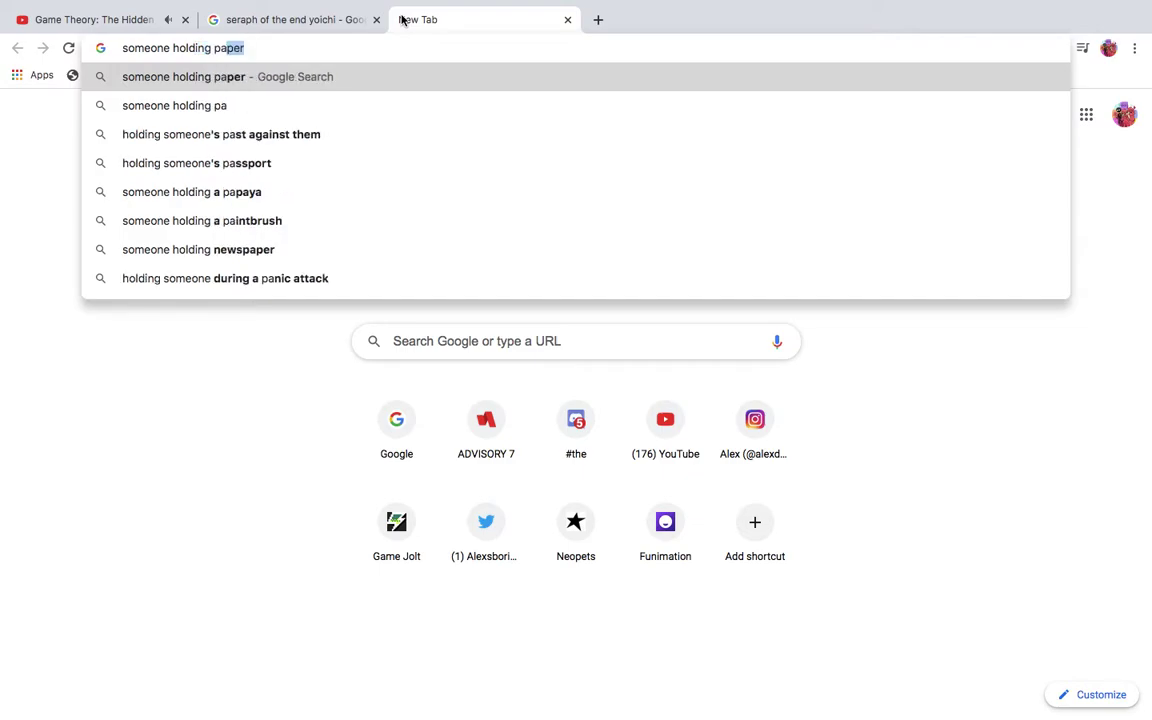
pyautogui.click(297, 85)
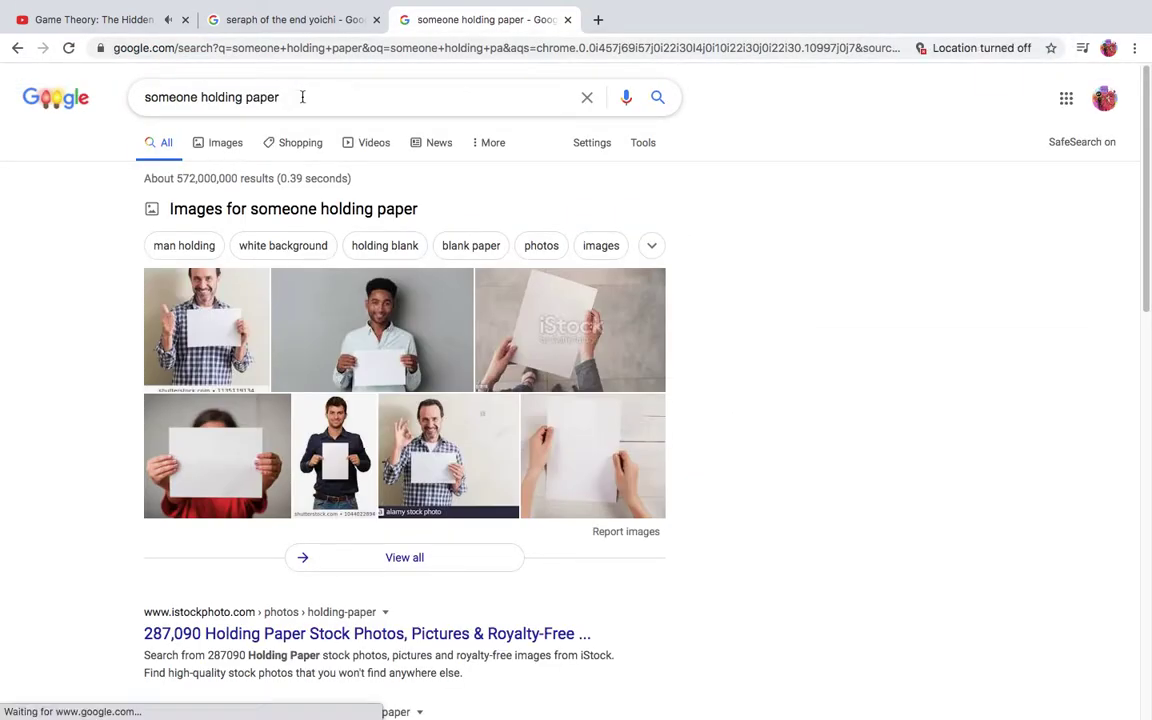
# - Open the iStock photo of a person in red holding a blank sheet and save it to the desktop
pyautogui.click(348, 337)
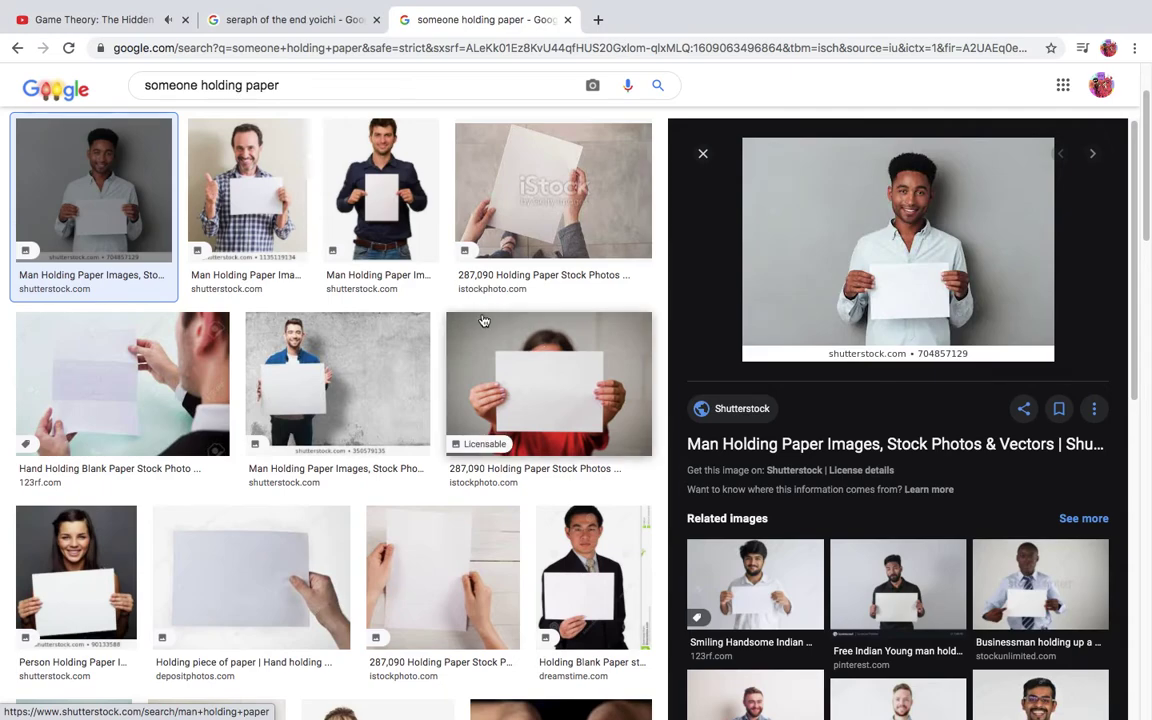
pyautogui.click(548, 406)
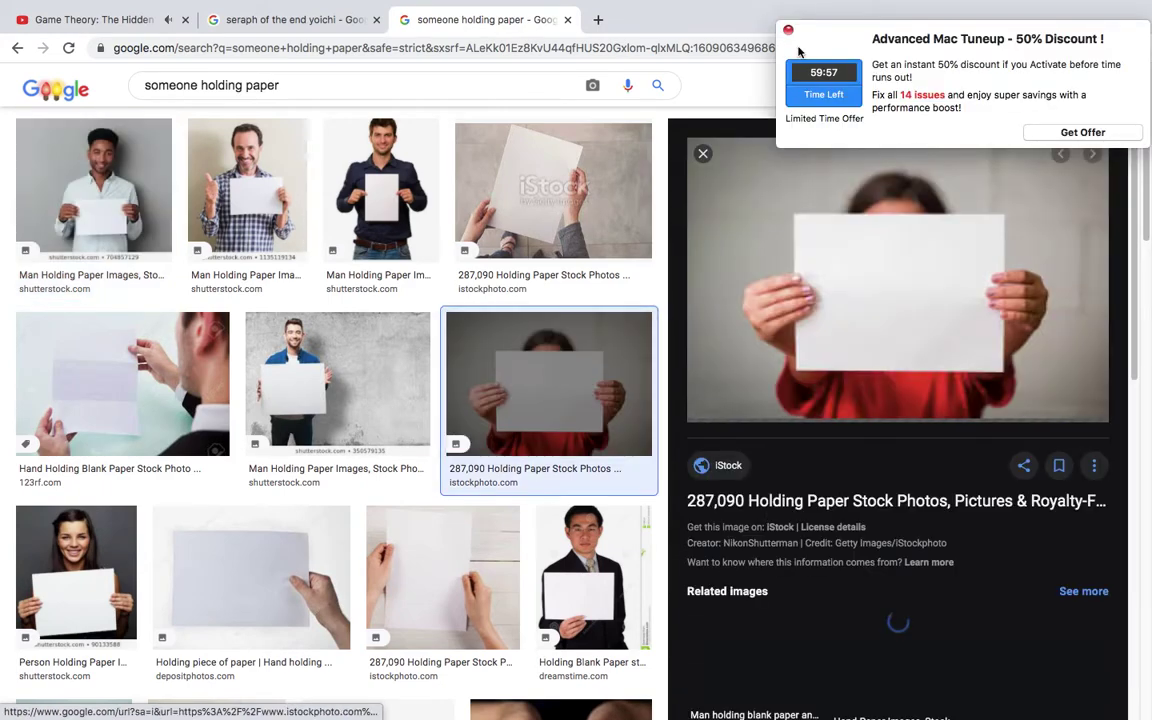
pyautogui.click(788, 33)
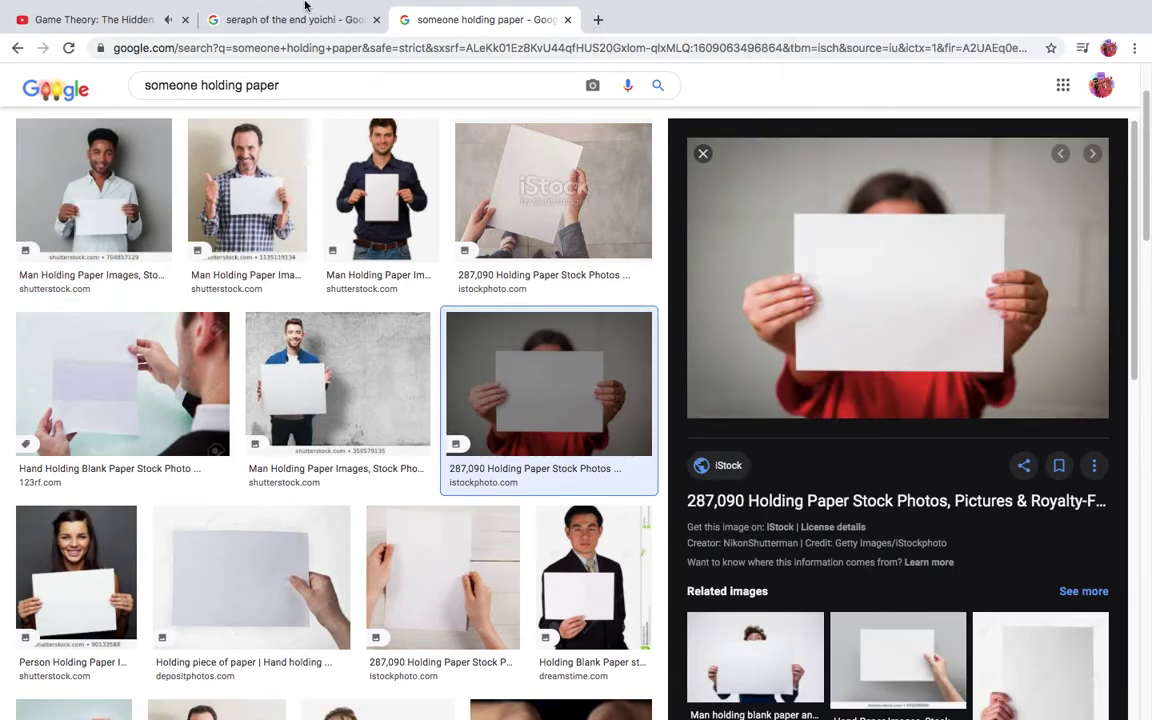
pyautogui.moveTo(87, 6)
pyautogui.click(47, 30)
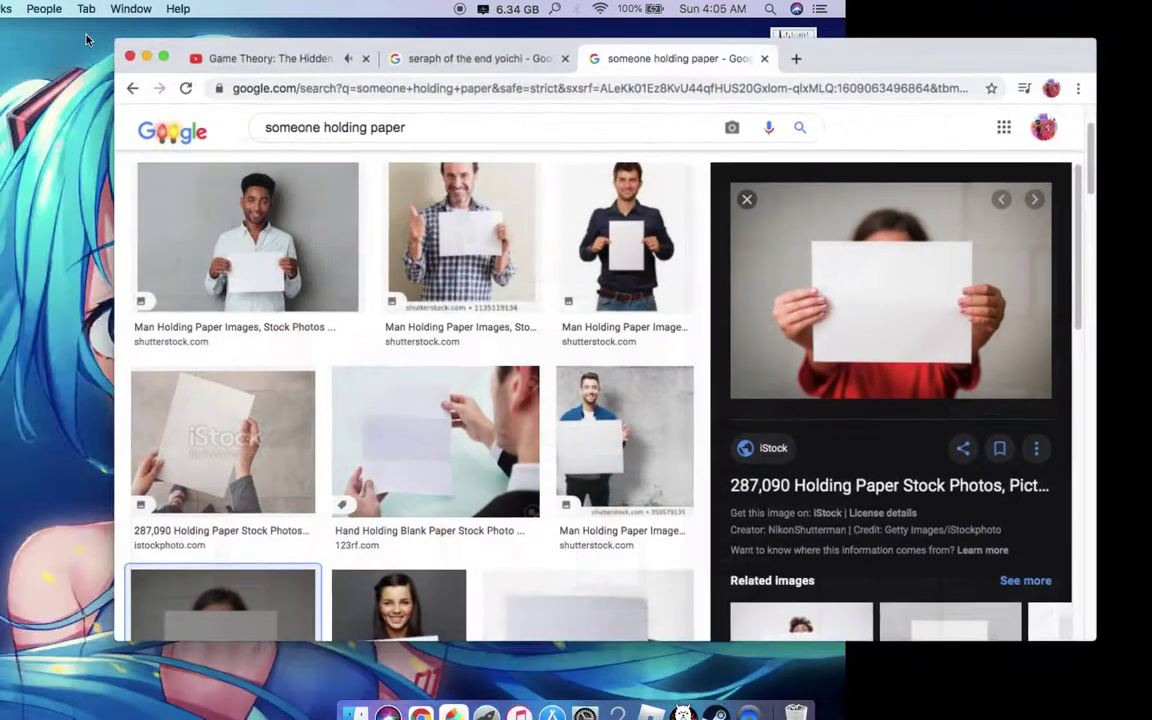
pyautogui.moveTo(890, 400); pyautogui.dragTo(995, 684)
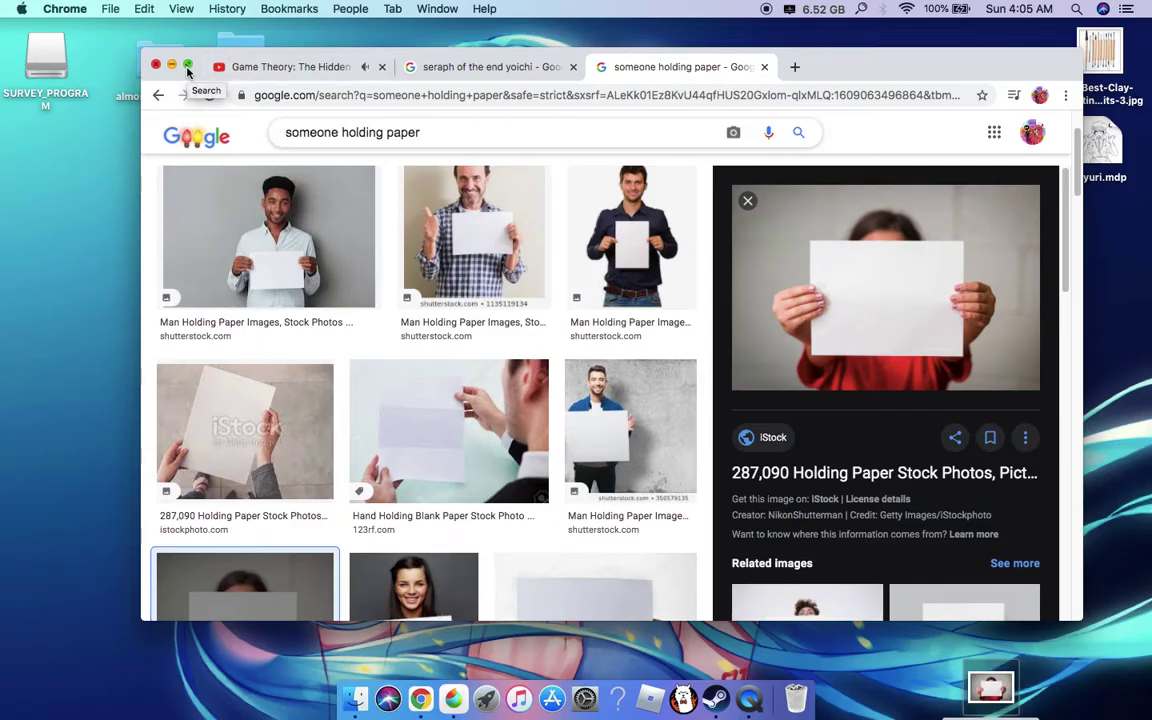
# - Restore Chrome to full screen and show the "Game Theory: The Hidden HORRORS Behind Petscop" video in full screen
pyautogui.click(188, 64)
pyautogui.click(134, 20)
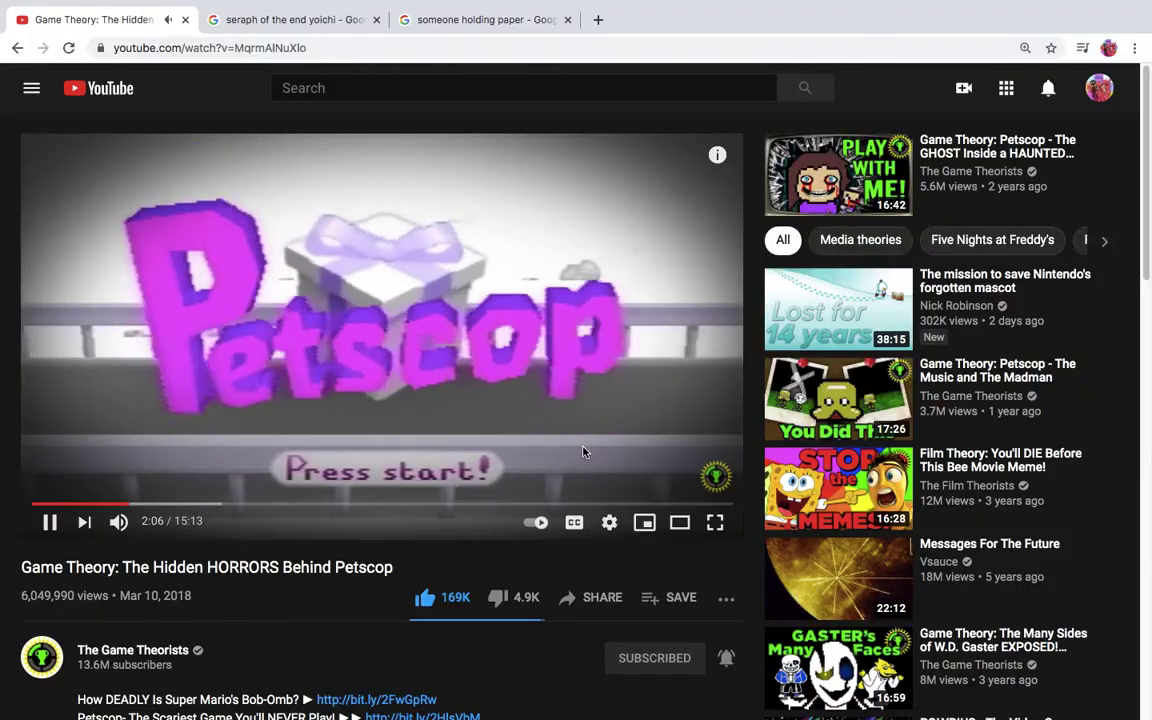
pyautogui.click(717, 522)
pyautogui.hotkey('ctrl', 'Up')
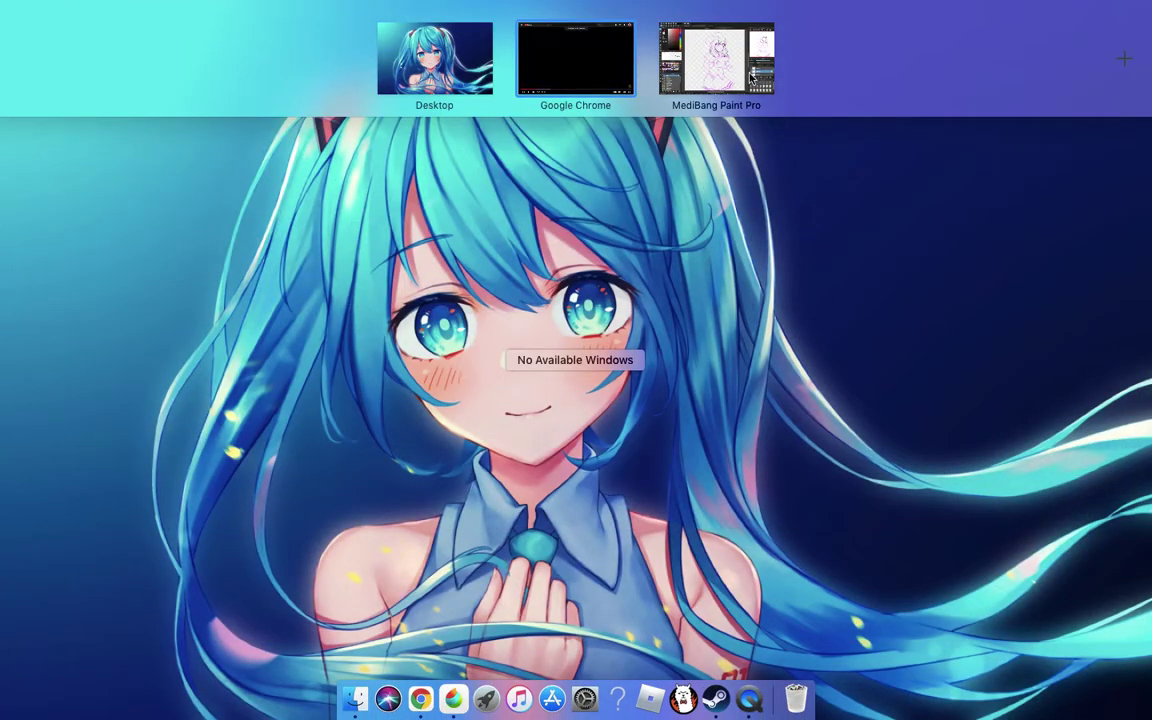
pyautogui.moveTo(716, 60)
pyautogui.mouseDown()
pyautogui.moveTo(630, 306)
pyautogui.moveTo(578, 537)
pyautogui.mouseUp()
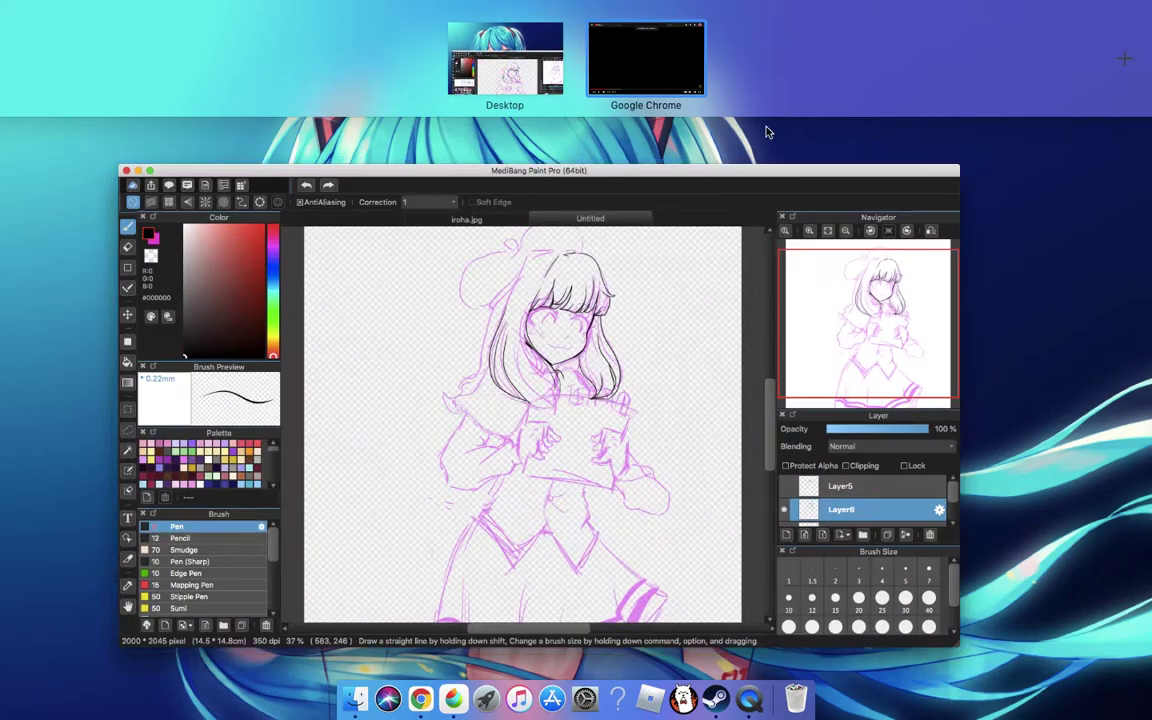
pyautogui.click(766, 126)
pyautogui.moveTo(779, 290)
pyautogui.mouseDown()
pyautogui.moveTo(537, 393)
pyautogui.moveTo(514, 375)
pyautogui.moveTo(597, 253)
pyautogui.mouseUp()
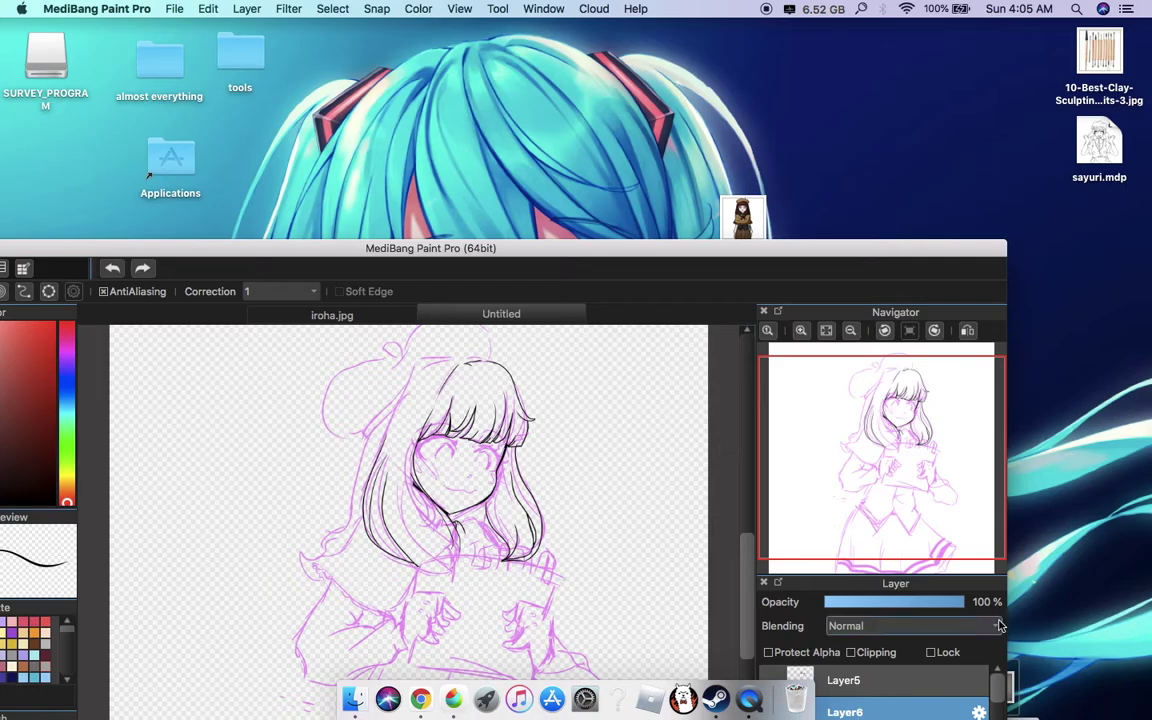
pyautogui.moveTo(1012, 690); pyautogui.dragTo(656, 548)
pyautogui.moveTo(293, 255)
pyautogui.mouseDown()
pyautogui.moveTo(595, 206)
pyautogui.moveTo(604, 97)
pyautogui.mouseUp()
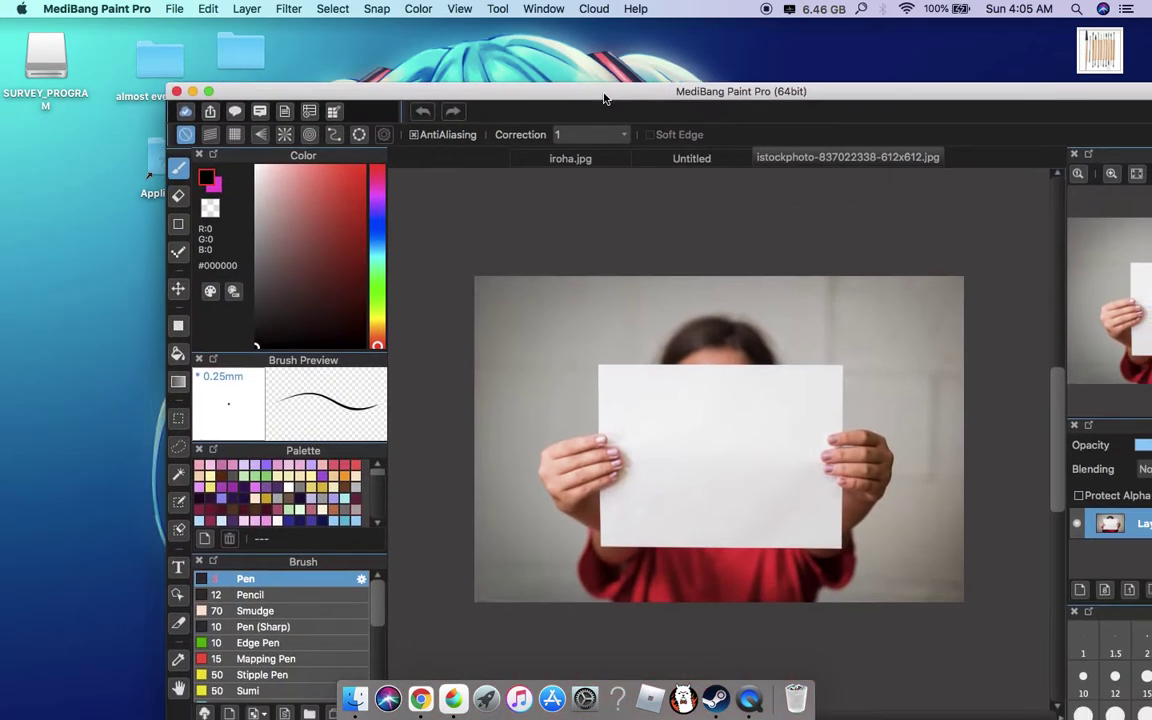
pyautogui.click(208, 91)
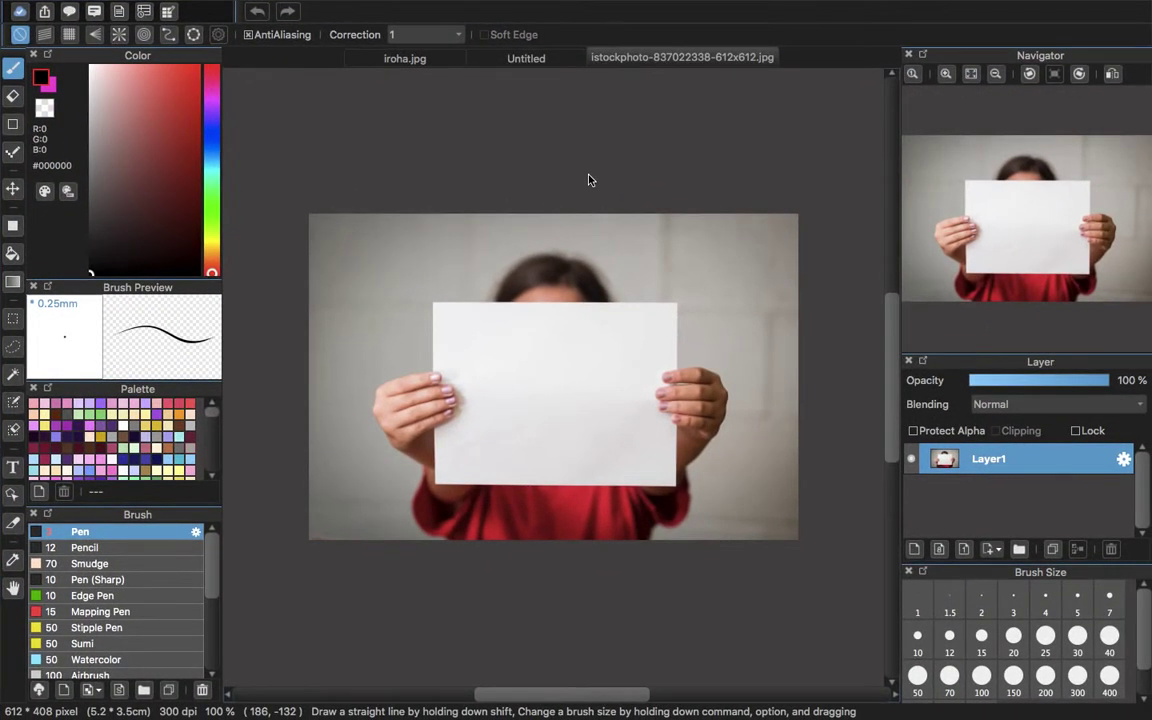
# - On a new layer over the photo, trace the top finger and outer edge of the hand gripping the paper's right side in red #EA0F00
pyautogui.click(914, 549)
pyautogui.moveTo(170, 88); pyautogui.dragTo(198, 82)
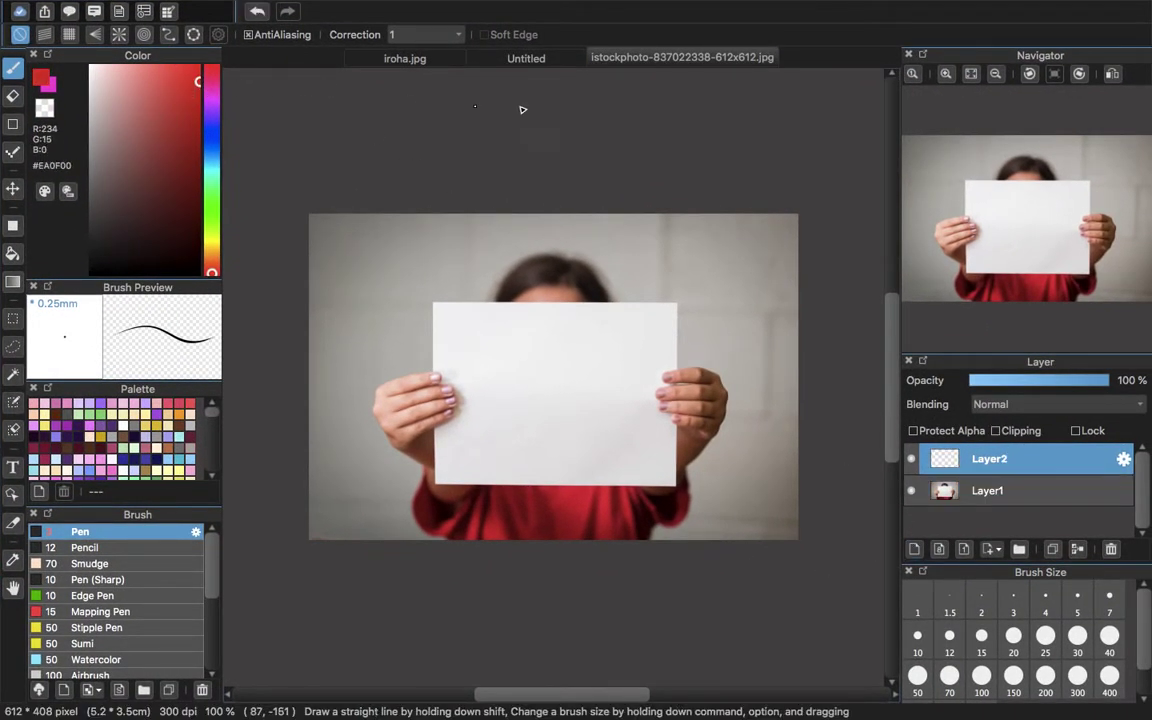
pyautogui.click(947, 76)
pyautogui.click(949, 79)
pyautogui.click(949, 79)
pyautogui.moveTo(1042, 210); pyautogui.dragTo(1101, 230)
pyautogui.click(948, 76)
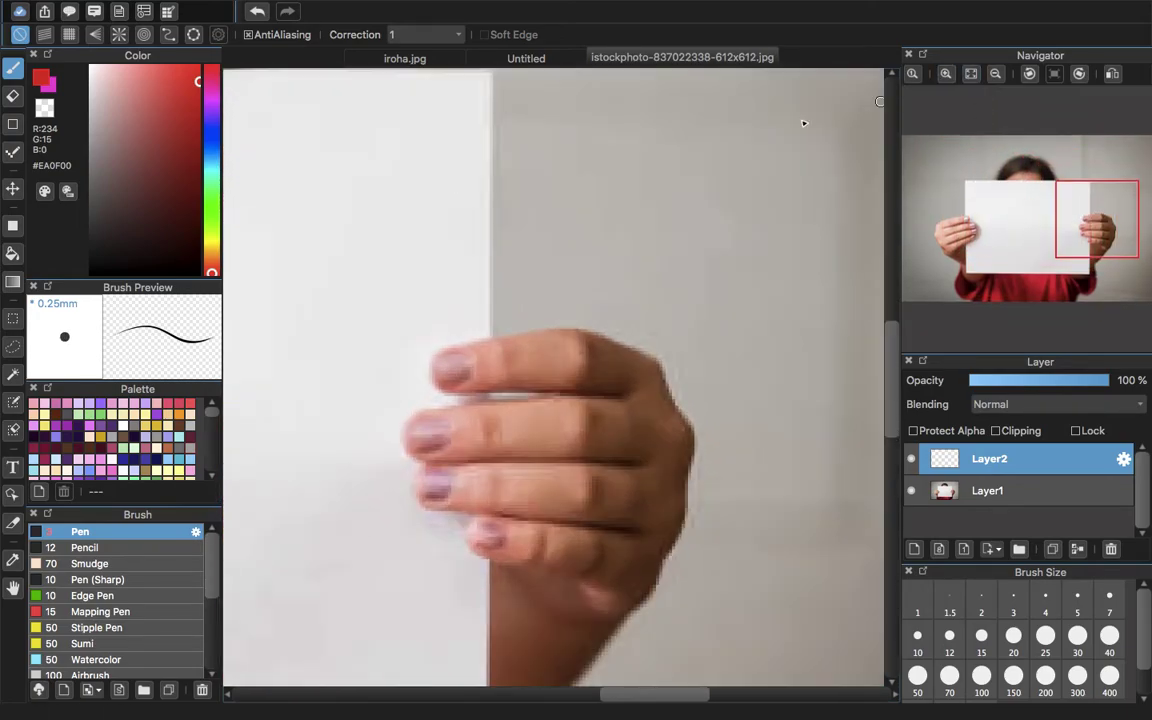
pyautogui.moveTo(437, 355); pyautogui.dragTo(432, 372)
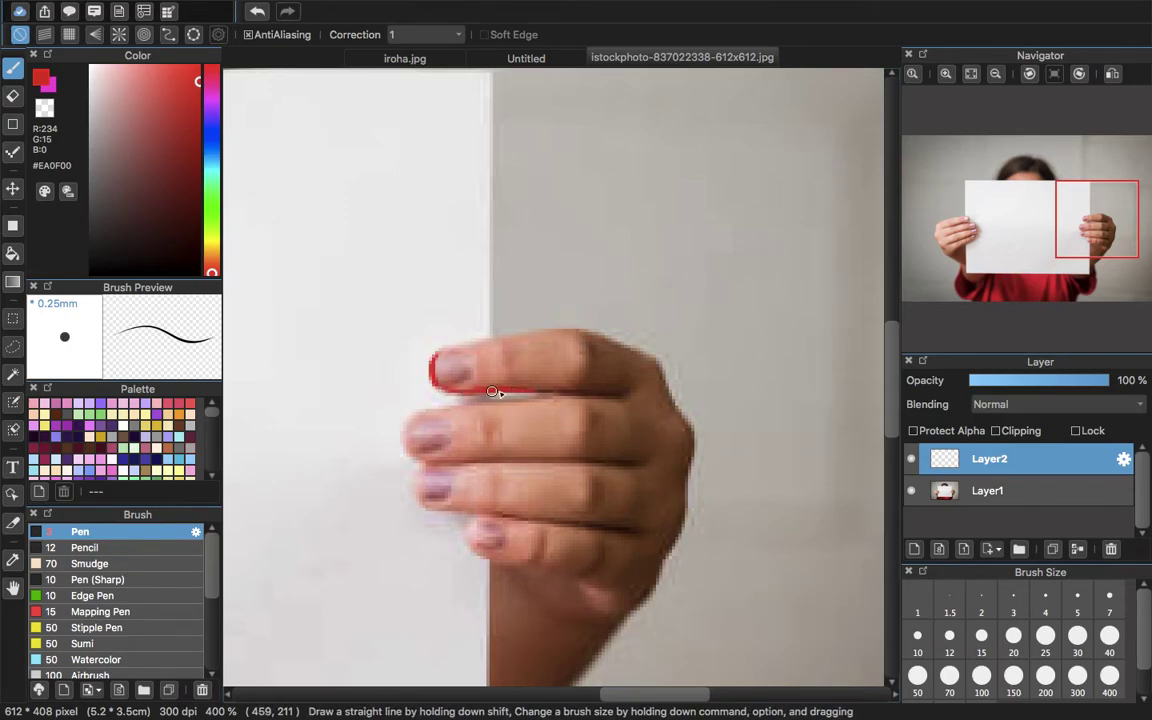
pyautogui.moveTo(565, 386); pyautogui.dragTo(608, 391)
pyautogui.moveTo(435, 356)
pyautogui.mouseDown()
pyautogui.moveTo(573, 327)
pyautogui.moveTo(611, 344)
pyautogui.mouseUp()
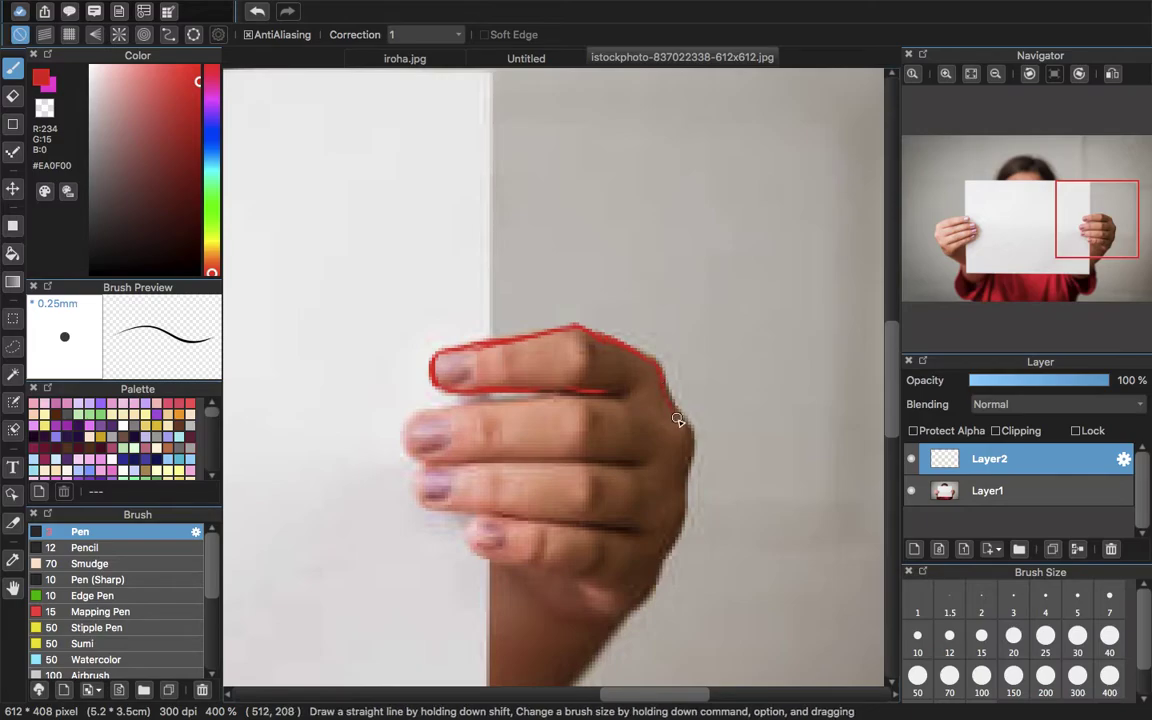
pyautogui.moveTo(679, 494); pyautogui.dragTo(671, 548)
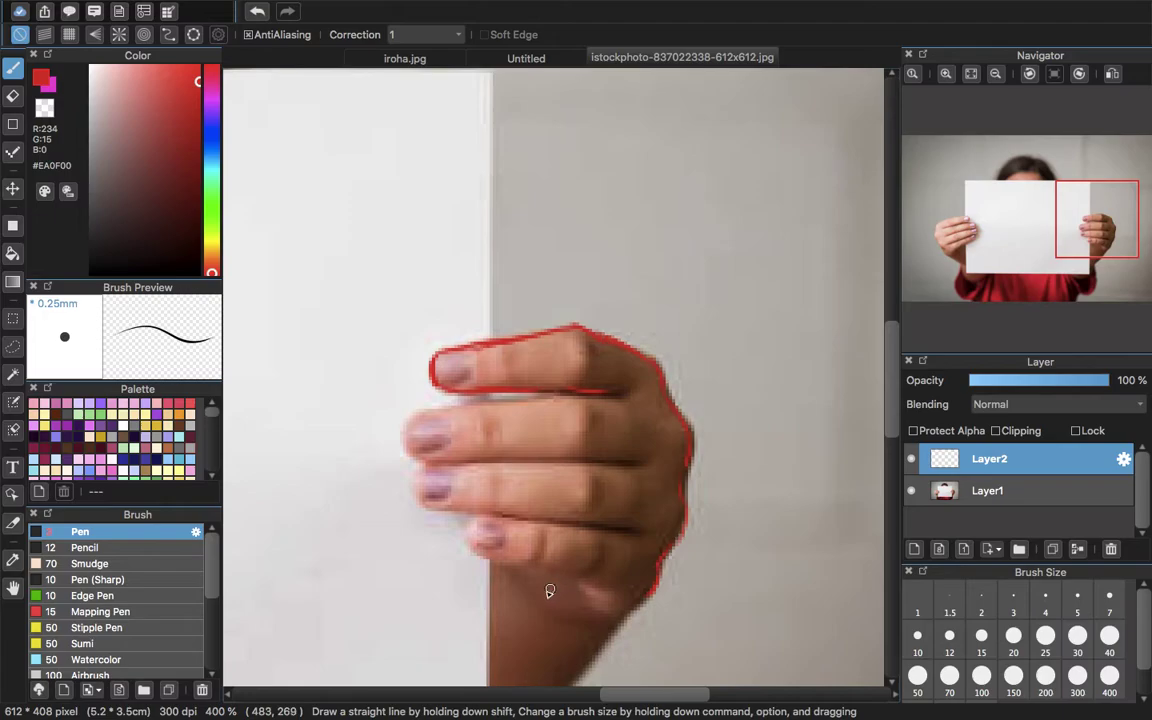
# - Undo the last stroke, and trace the three lower fingers and the knuckle lines of the same hand in red
pyautogui.click(257, 11)
pyautogui.moveTo(552, 572)
pyautogui.mouseDown()
pyautogui.moveTo(472, 548)
pyautogui.moveTo(477, 518)
pyautogui.moveTo(624, 530)
pyautogui.mouseUp()
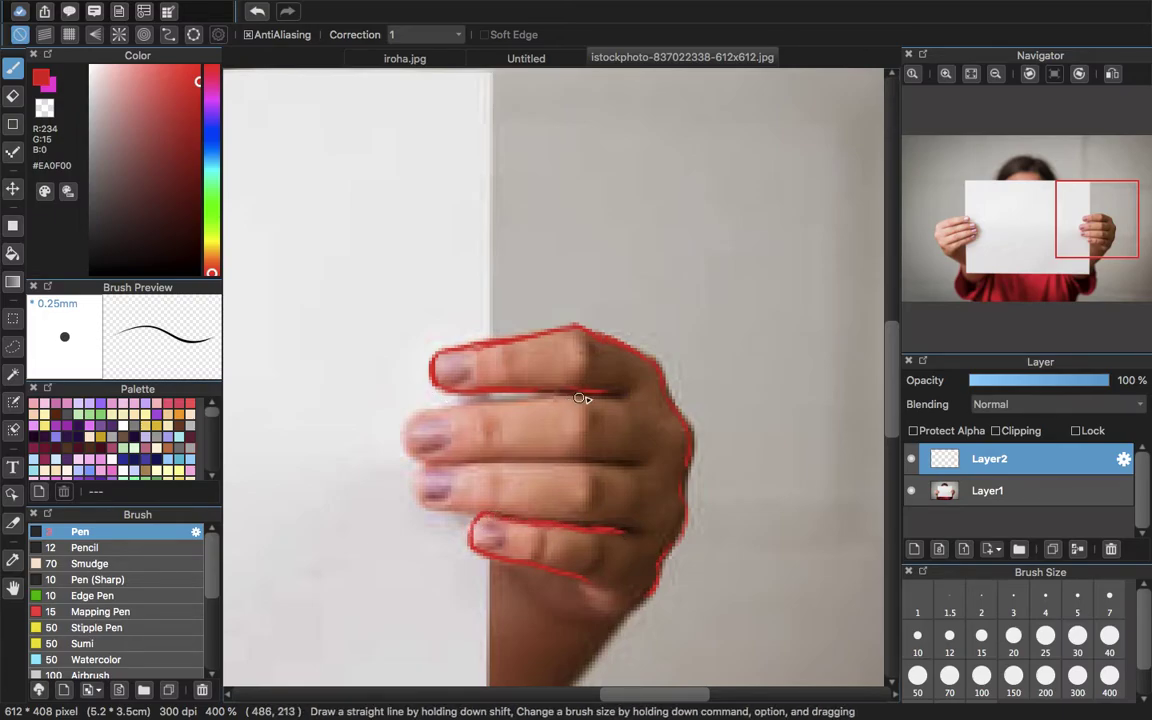
pyautogui.moveTo(588, 401); pyautogui.dragTo(617, 408)
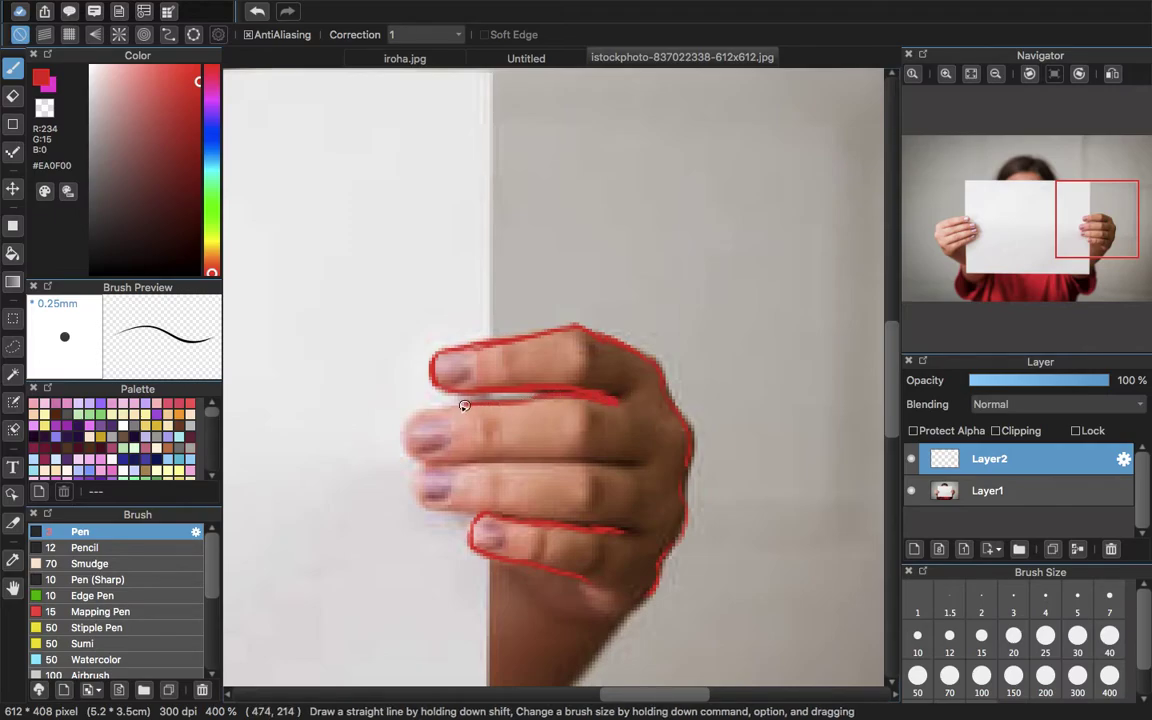
pyautogui.moveTo(406, 430)
pyautogui.mouseDown()
pyautogui.moveTo(410, 458)
pyautogui.moveTo(440, 464)
pyautogui.moveTo(604, 463)
pyautogui.mouseUp()
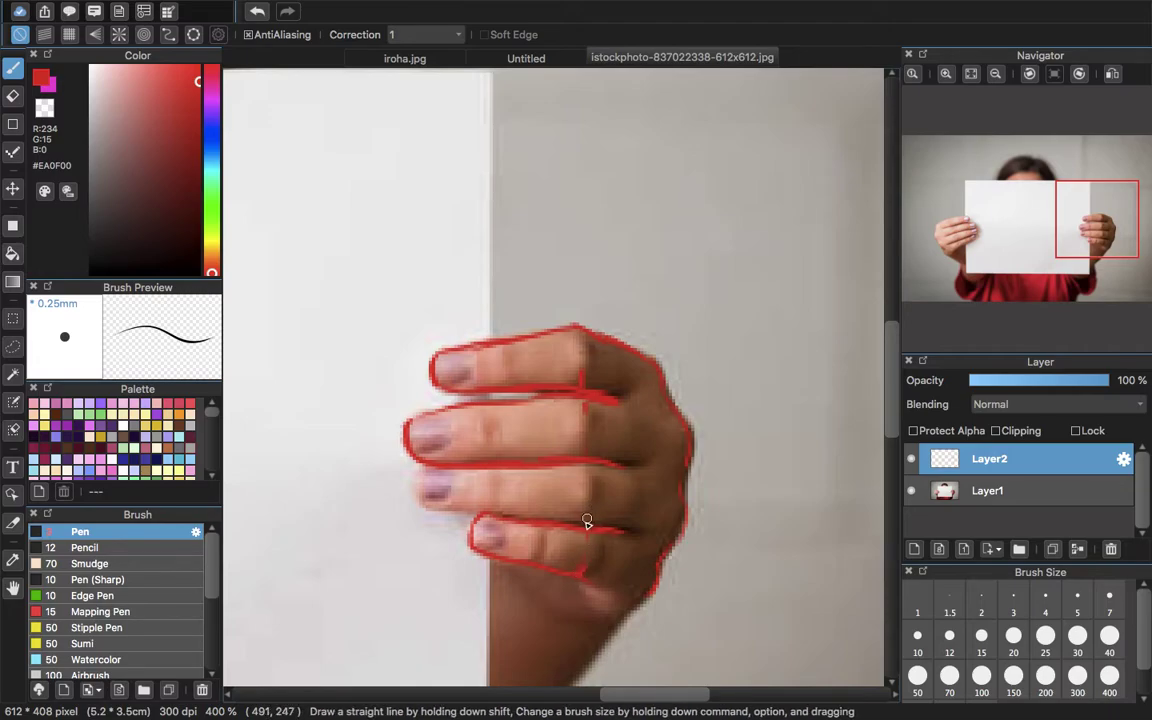
pyautogui.moveTo(422, 476)
pyautogui.mouseDown()
pyautogui.moveTo(423, 508)
pyautogui.moveTo(470, 515)
pyautogui.mouseUp()
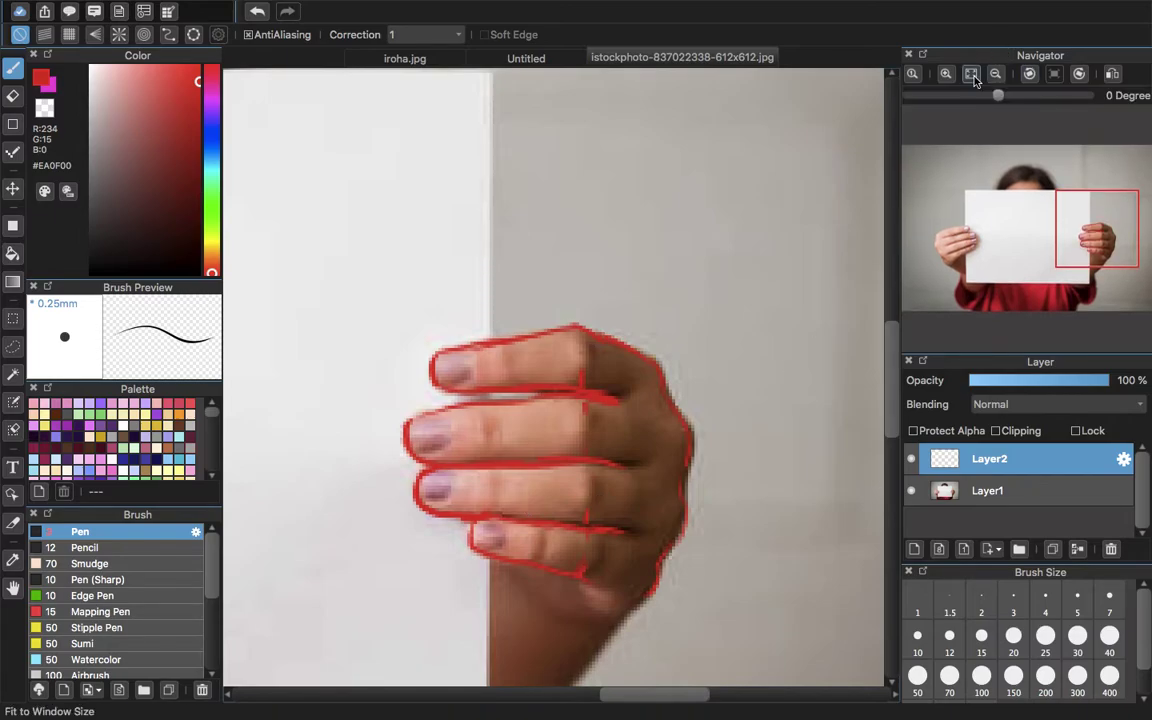
# - Paste the red hand tracing into the Untitled drawing as a new layer
pyautogui.click(971, 75)
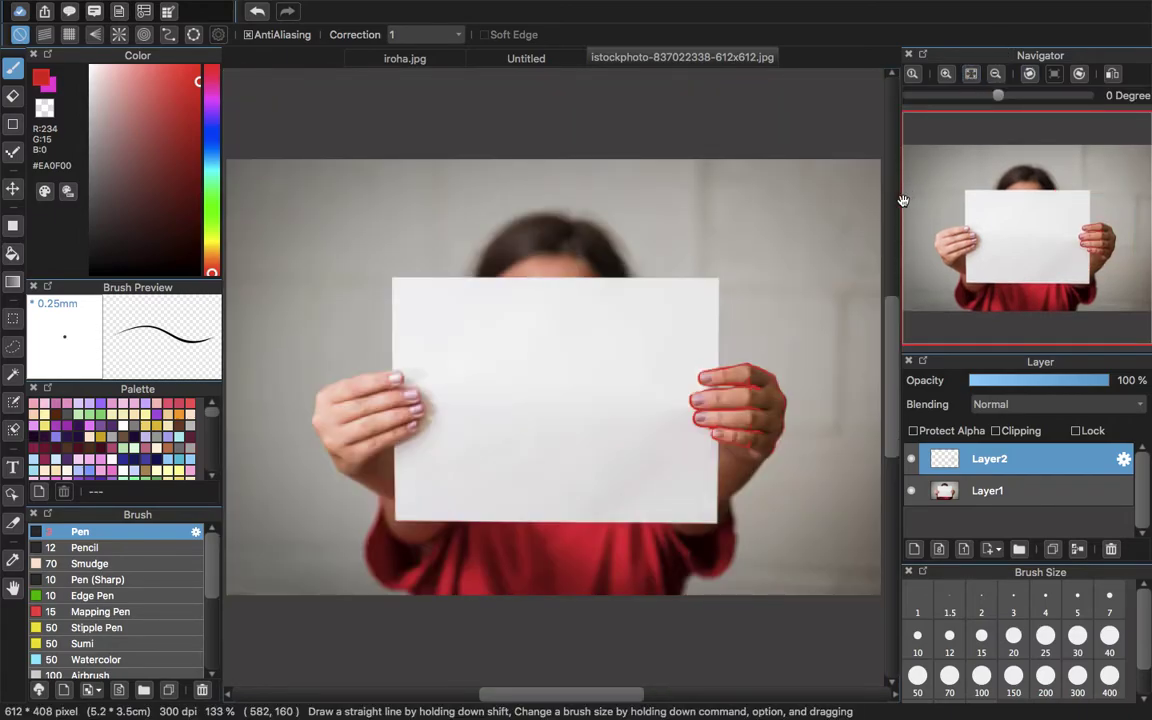
pyautogui.click(405, 60)
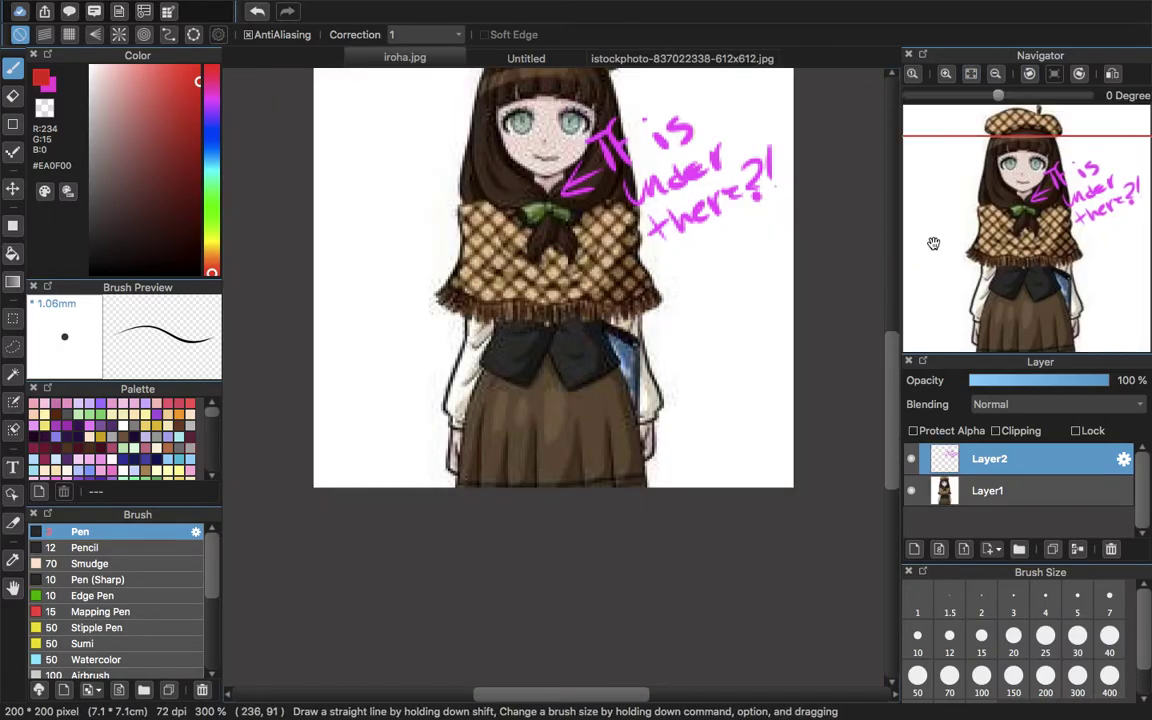
pyautogui.click(526, 59)
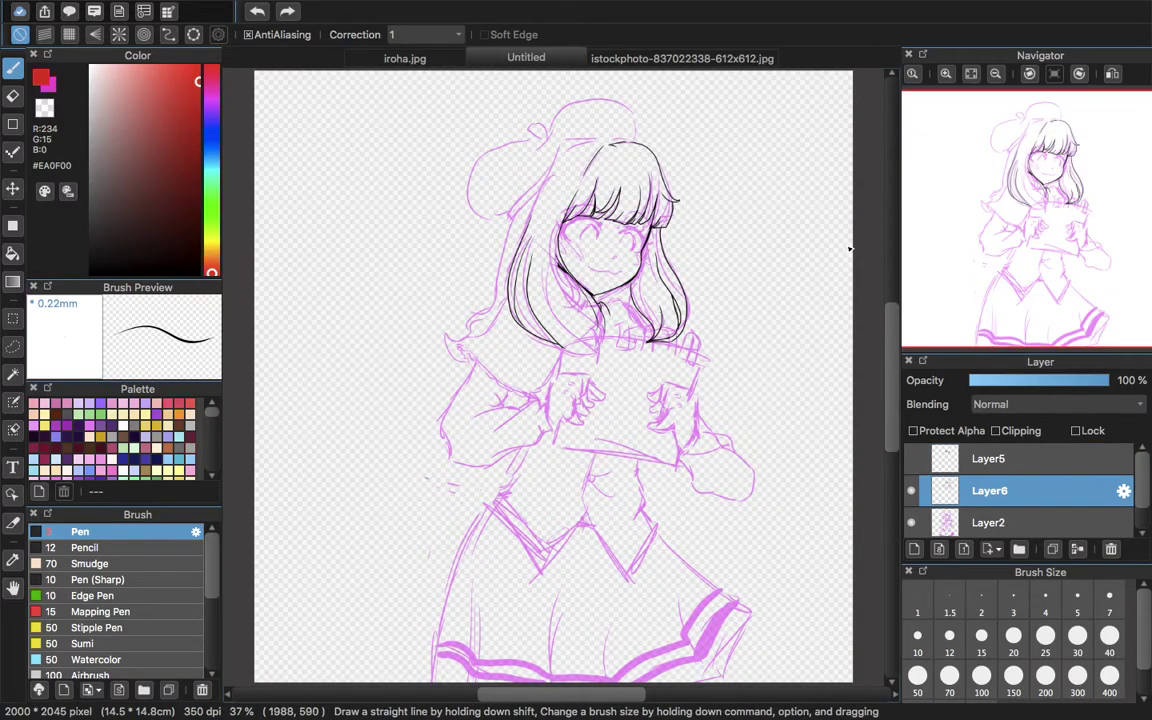
pyautogui.press('super+t')
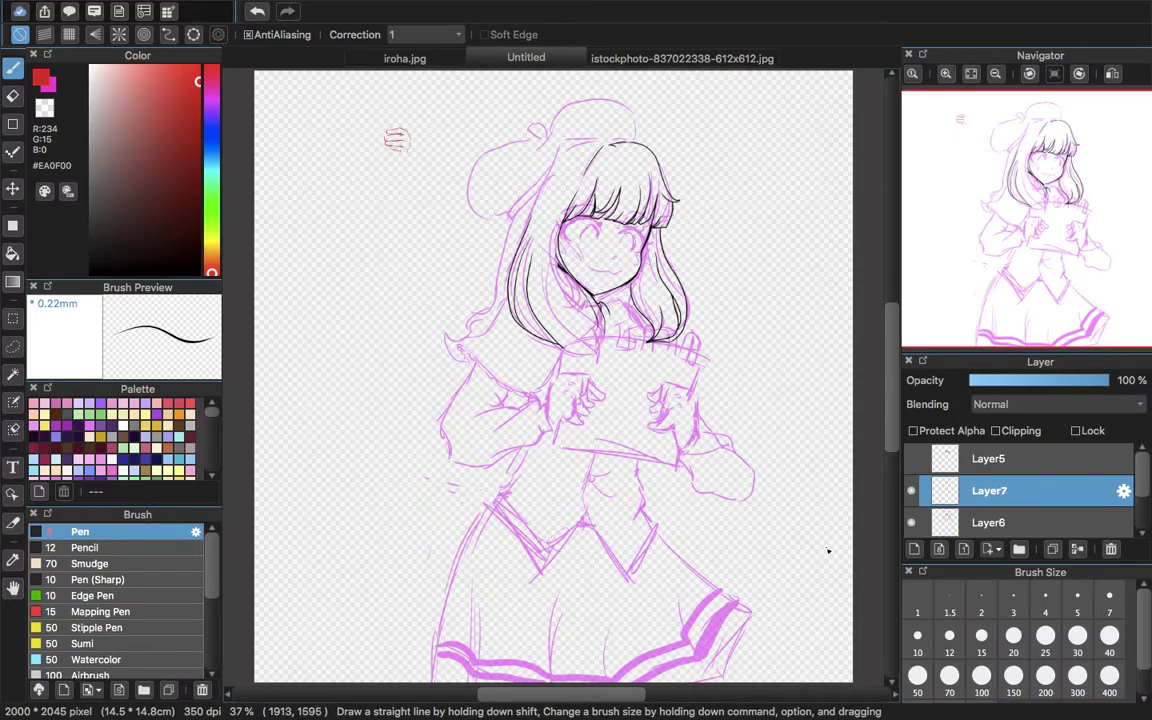
# - Turn off Free Transform, and mirror, enlarge, rotate and position the red tracing over the sketched hand on the notepad's left side
pyautogui.press('super+t')
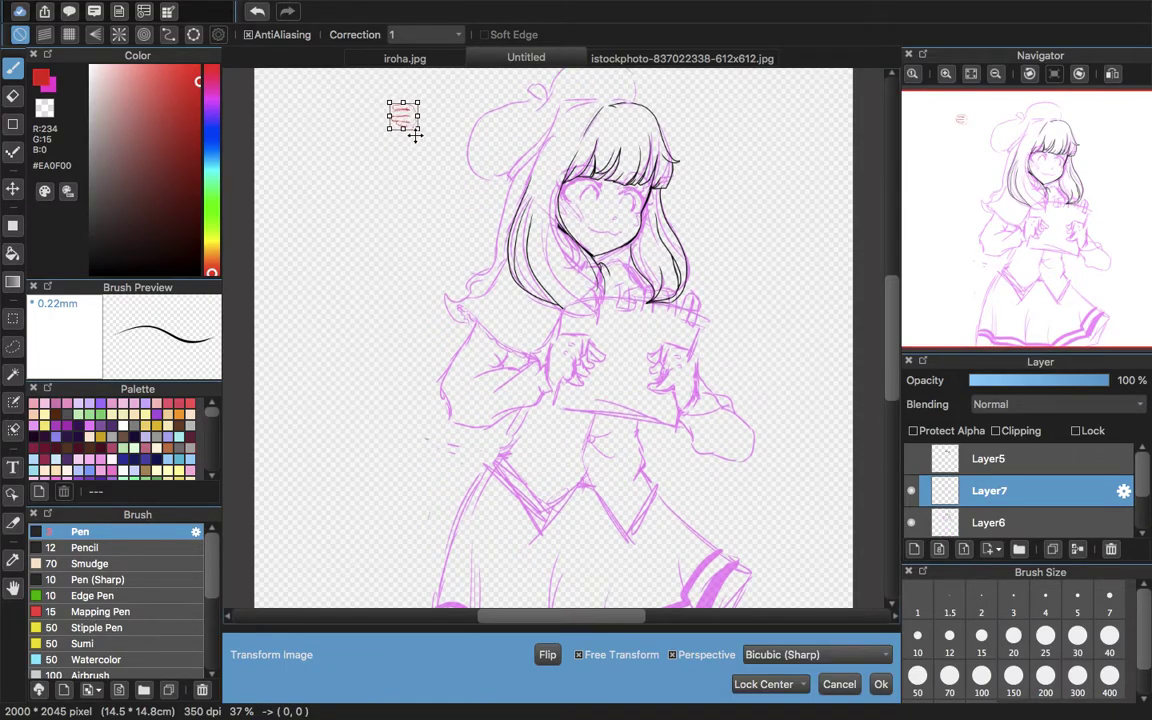
pyautogui.click(586, 658)
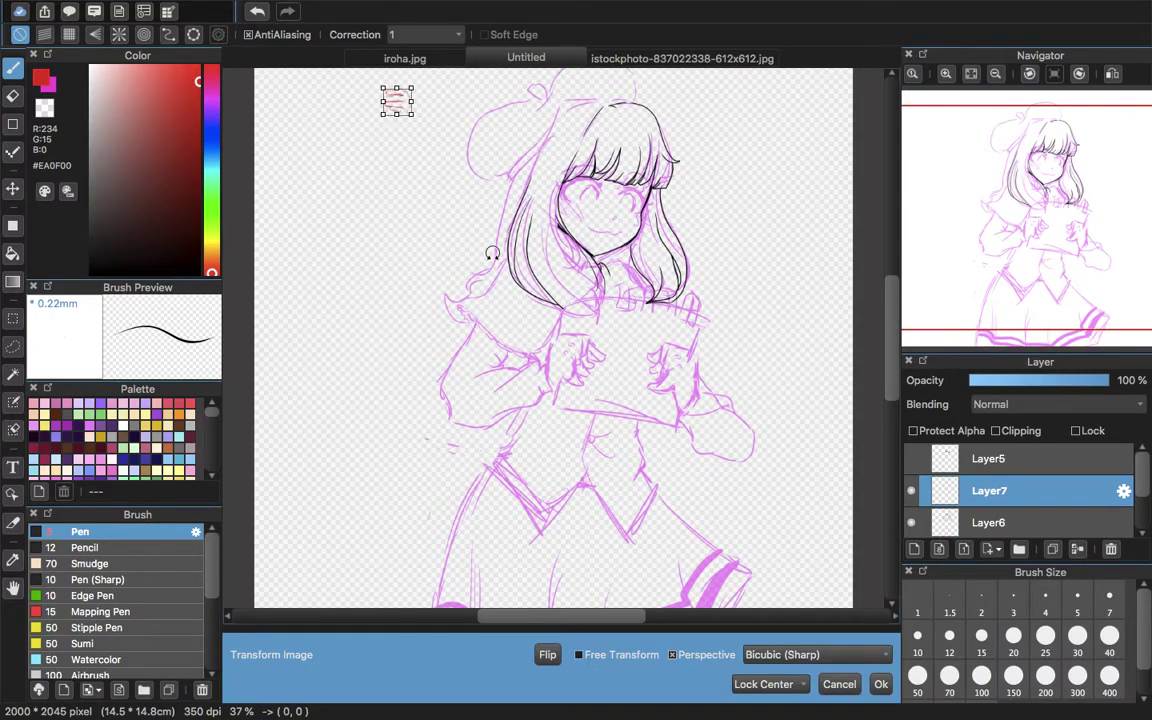
pyautogui.moveTo(399, 110)
pyautogui.mouseDown()
pyautogui.moveTo(444, 356)
pyautogui.moveTo(488, 394)
pyautogui.mouseUp()
pyautogui.moveTo(478, 347); pyautogui.dragTo(612, 350)
pyautogui.moveTo(694, 304); pyautogui.dragTo(706, 329)
pyautogui.moveTo(604, 400)
pyautogui.mouseDown()
pyautogui.moveTo(579, 371)
pyautogui.moveTo(591, 386)
pyautogui.mouseUp()
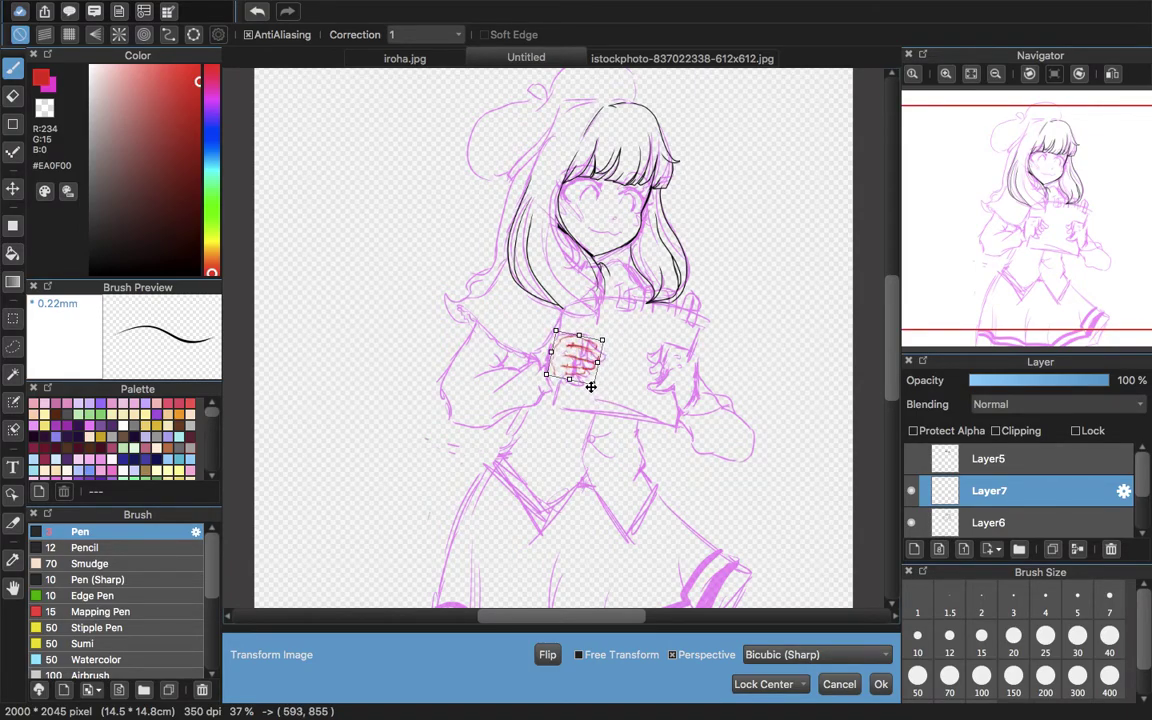
pyautogui.click(880, 684)
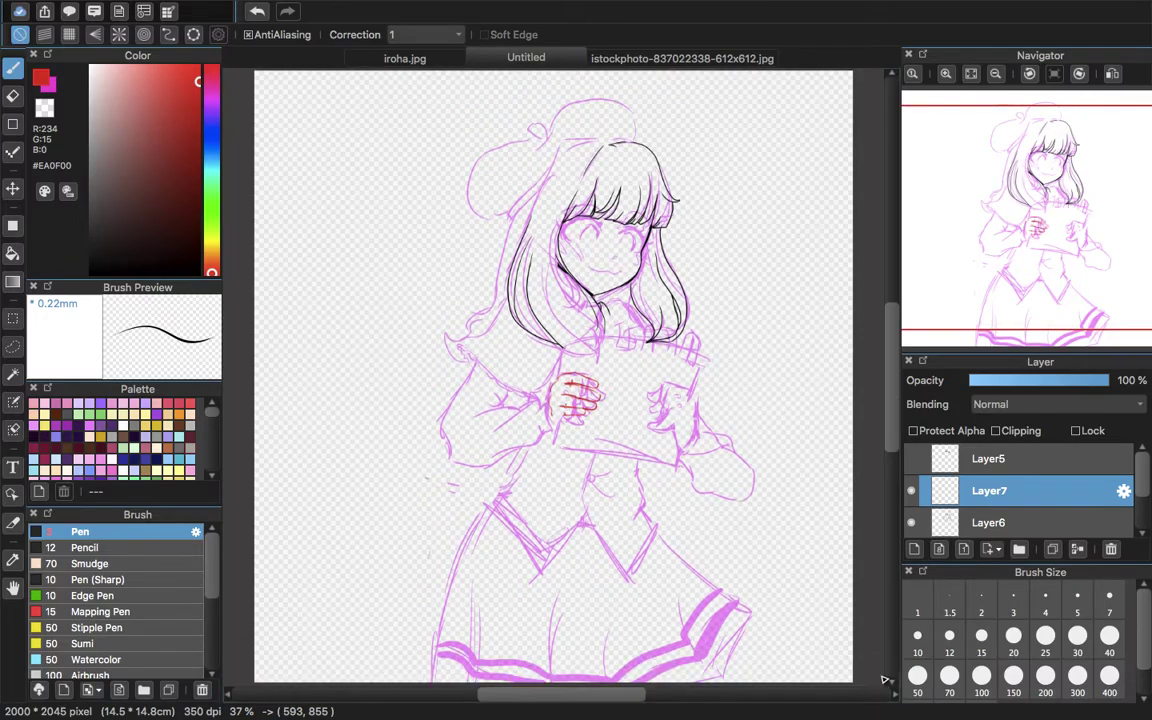
# - Duplicate the red hand onto another layer and flip, resize and rotate the copy to fit the sketched hand on the notepad's right side
pyautogui.press('super+c')
pyautogui.press('super+v')
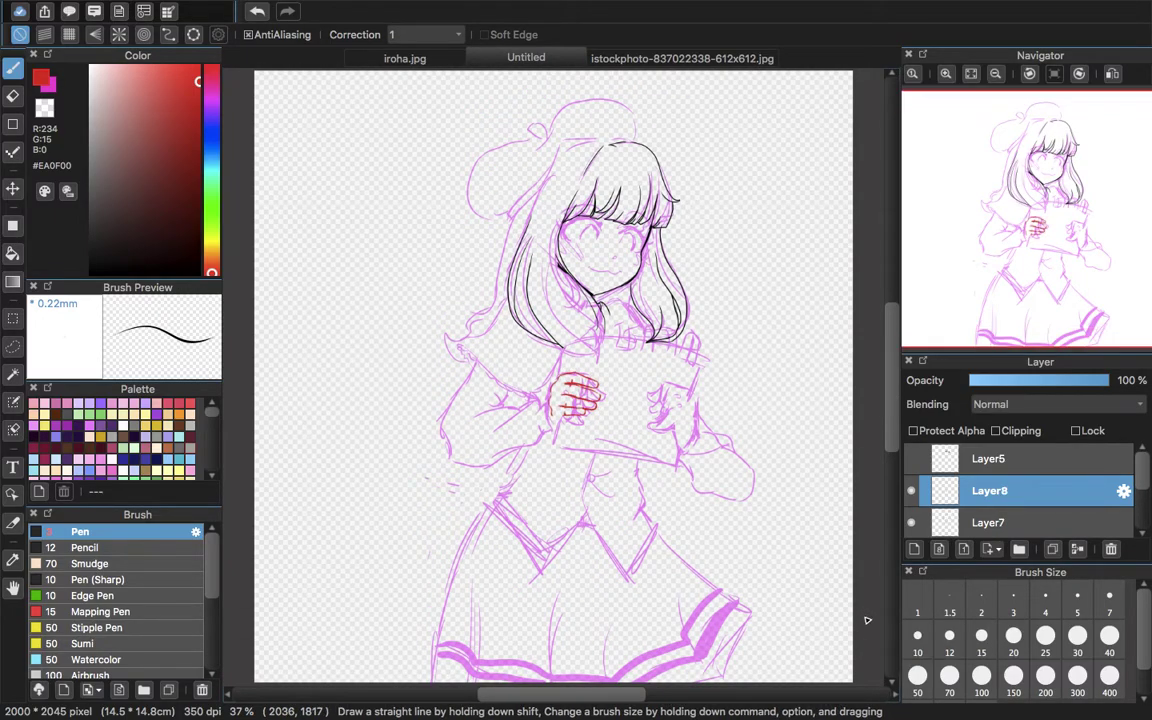
pyautogui.press('super+v')
pyautogui.moveTo(565, 367); pyautogui.dragTo(660, 374)
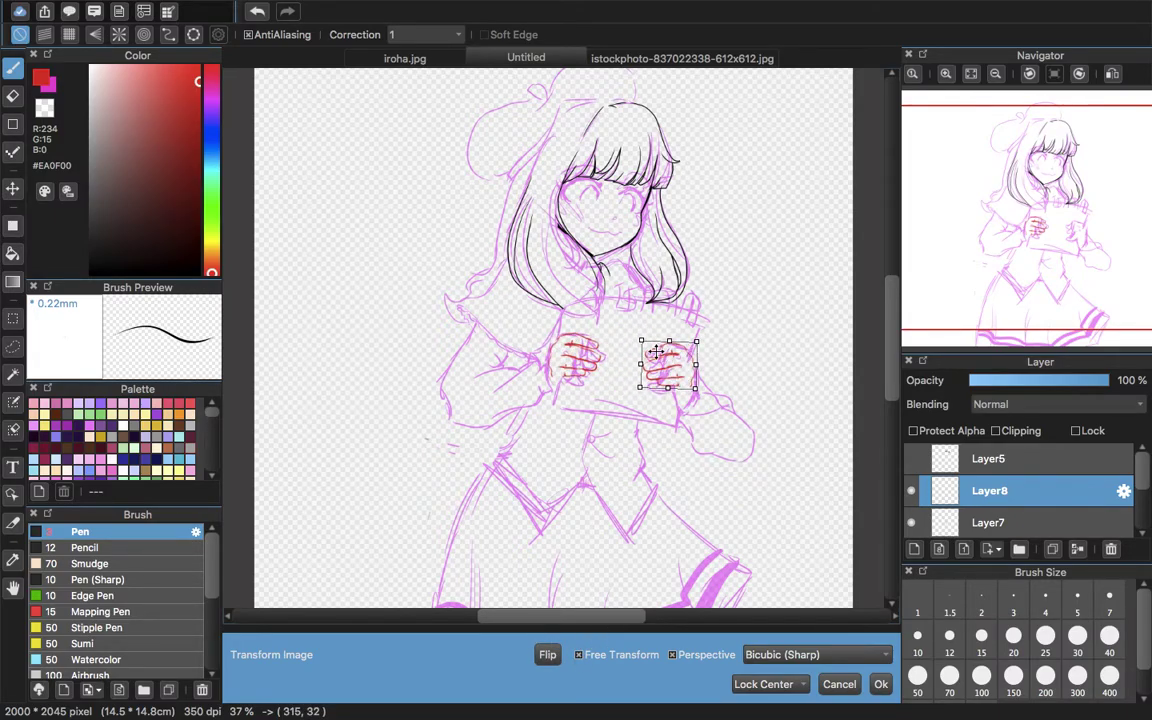
pyautogui.moveTo(641, 340); pyautogui.dragTo(645, 385)
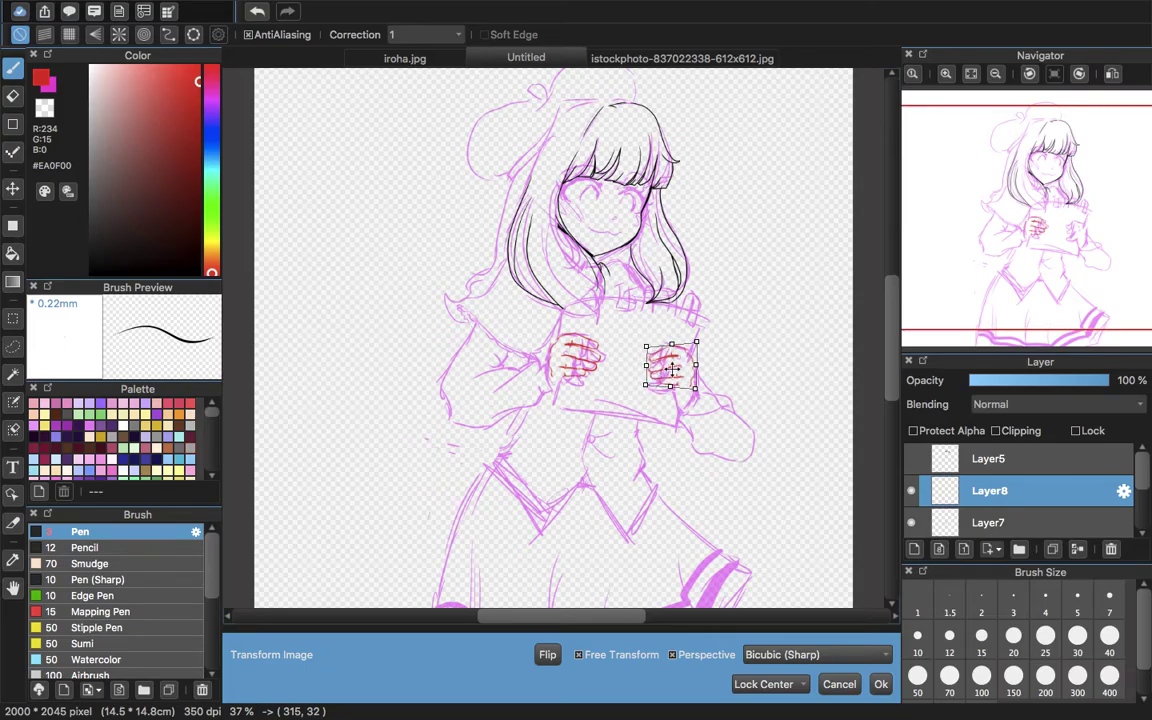
pyautogui.moveTo(751, 342); pyautogui.dragTo(752, 370)
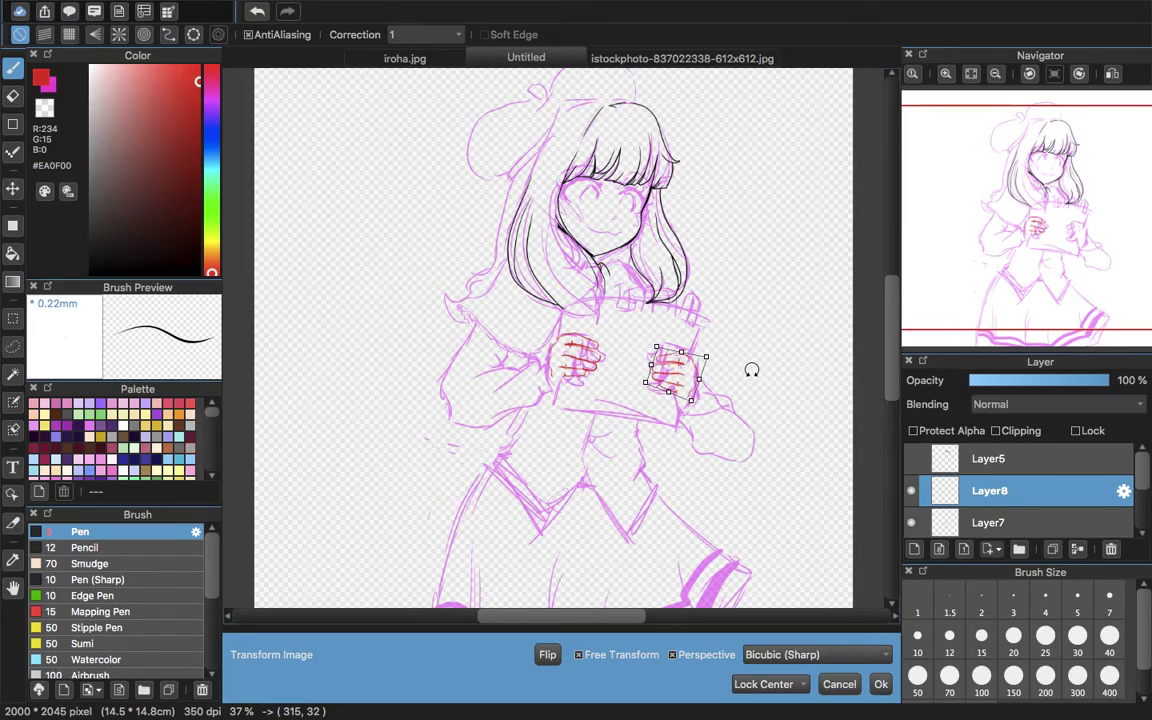
pyautogui.click(881, 685)
# - Merge the copied hand down into Layer7 and move Layer6 above it
pyautogui.click(1078, 549)
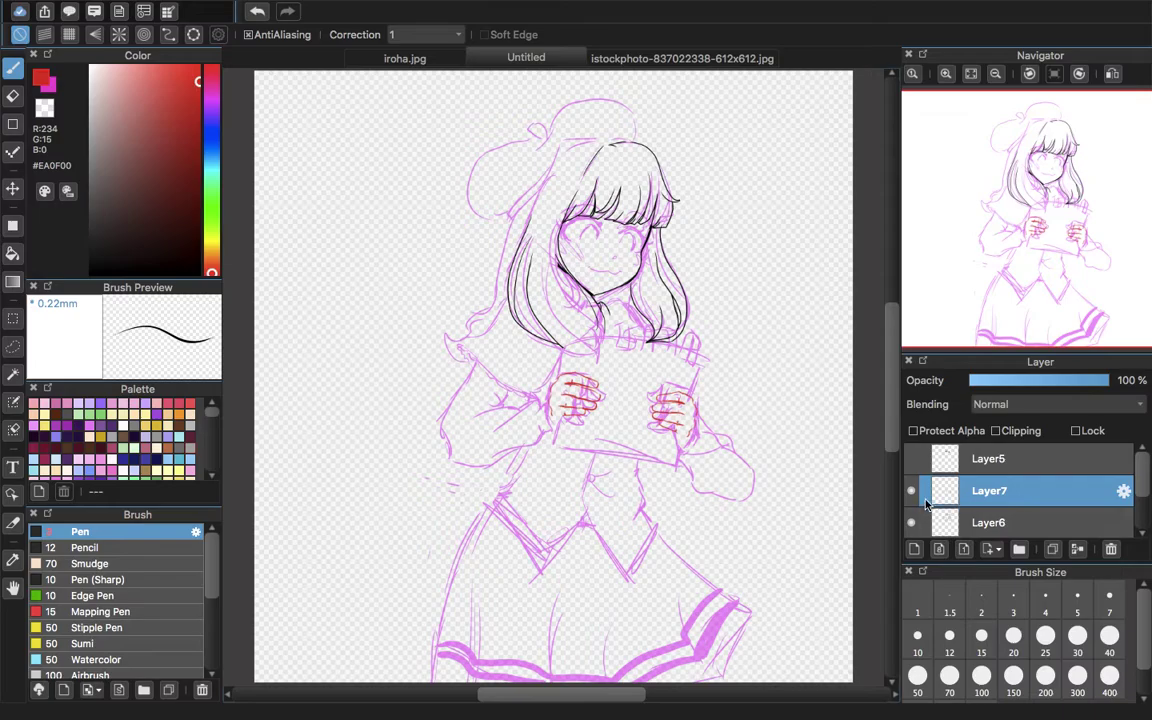
pyautogui.click(960, 522)
pyautogui.moveTo(960, 522); pyautogui.dragTo(960, 492)
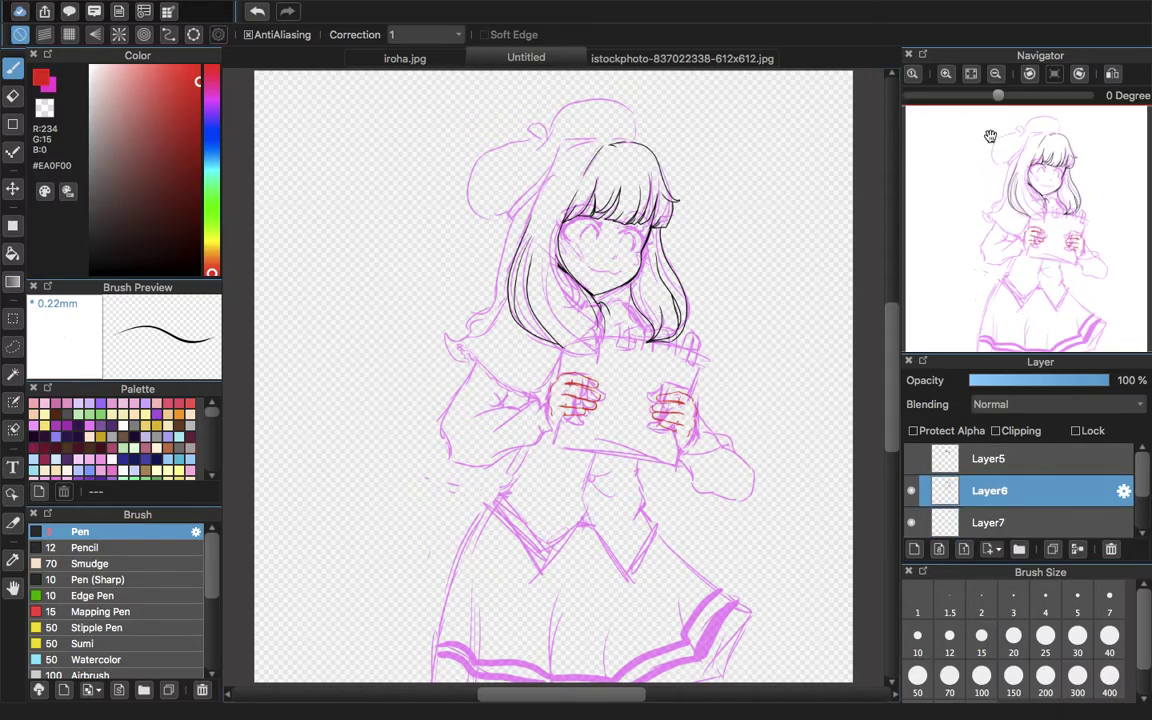
# - Set the brush color to black #000000 and ink the three lower fingers of the left-side hand over the red guide on Layer6
pyautogui.click(944, 78)
pyautogui.click(944, 78)
pyautogui.click(944, 78)
pyautogui.click(944, 78)
pyautogui.click(944, 78)
pyautogui.moveTo(1033, 228); pyautogui.dragTo(1040, 235)
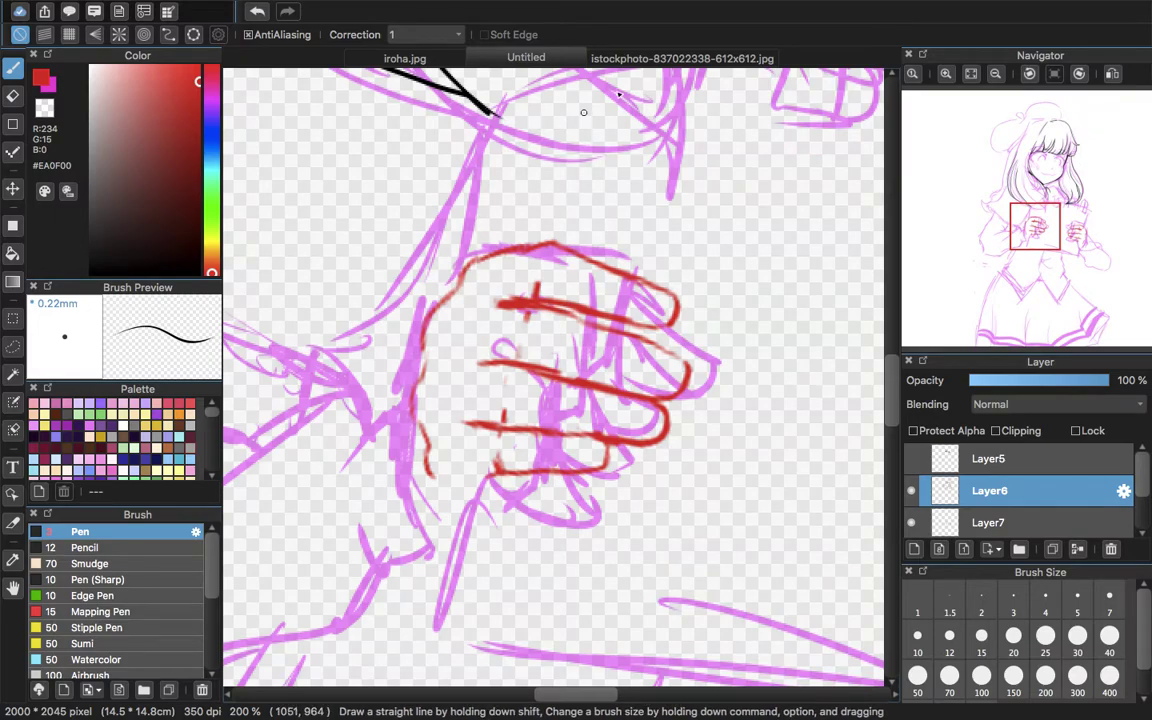
pyautogui.click(592, 57)
pyautogui.click(530, 59)
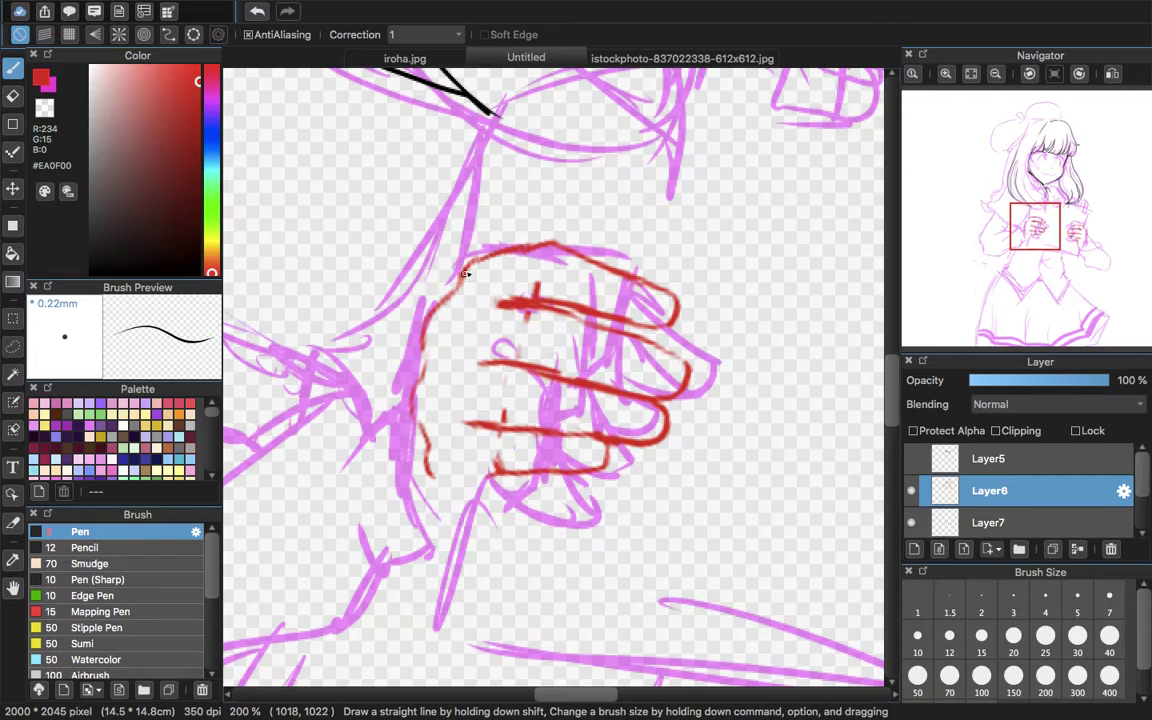
pyautogui.click(260, 13)
pyautogui.moveTo(152, 183); pyautogui.dragTo(202, 276)
pyautogui.moveTo(493, 307); pyautogui.dragTo(548, 312)
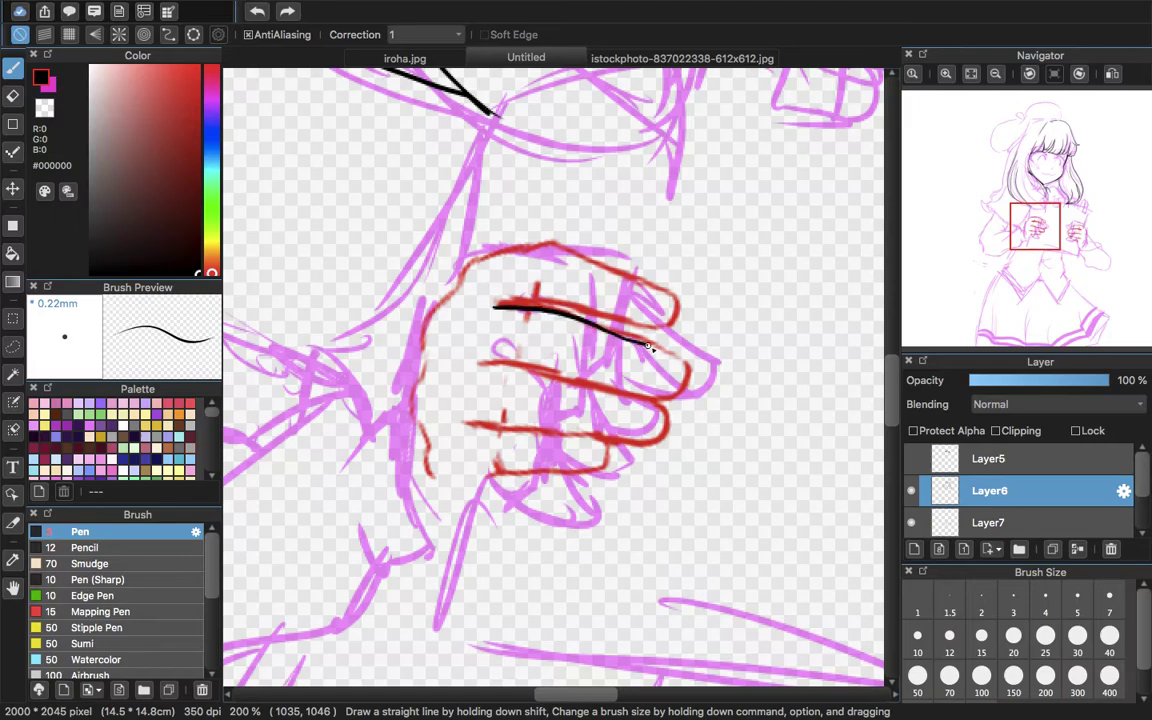
pyautogui.moveTo(658, 392); pyautogui.dragTo(632, 393)
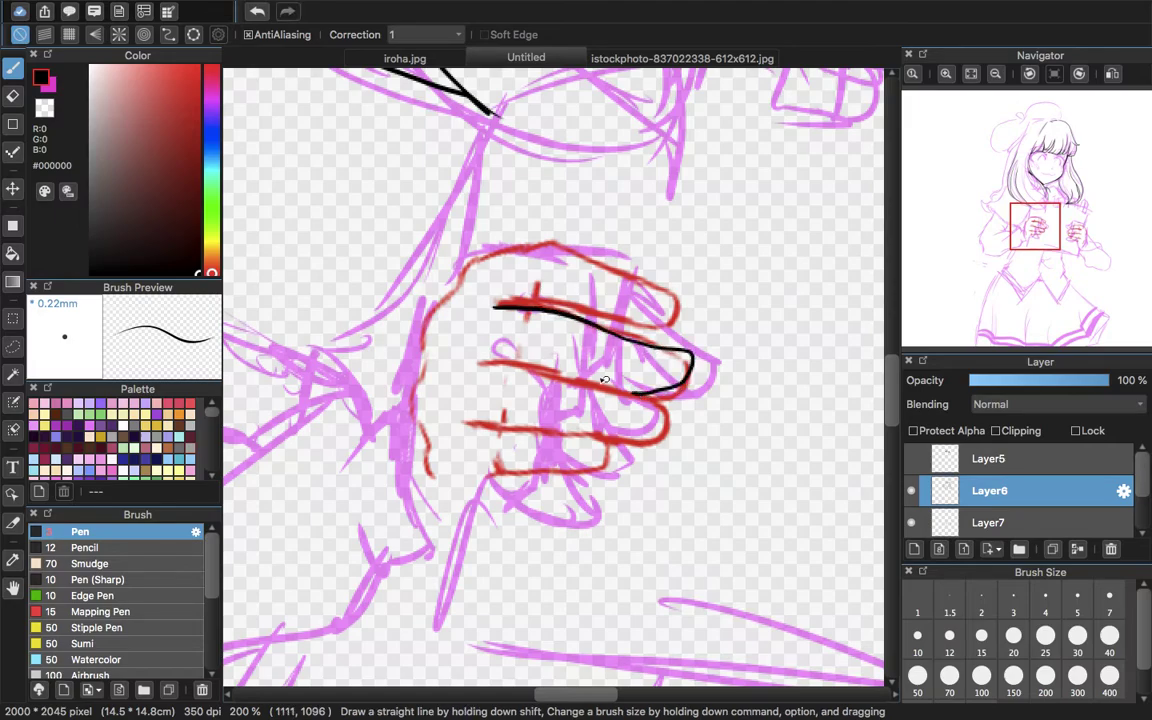
pyautogui.moveTo(481, 364); pyautogui.dragTo(613, 391)
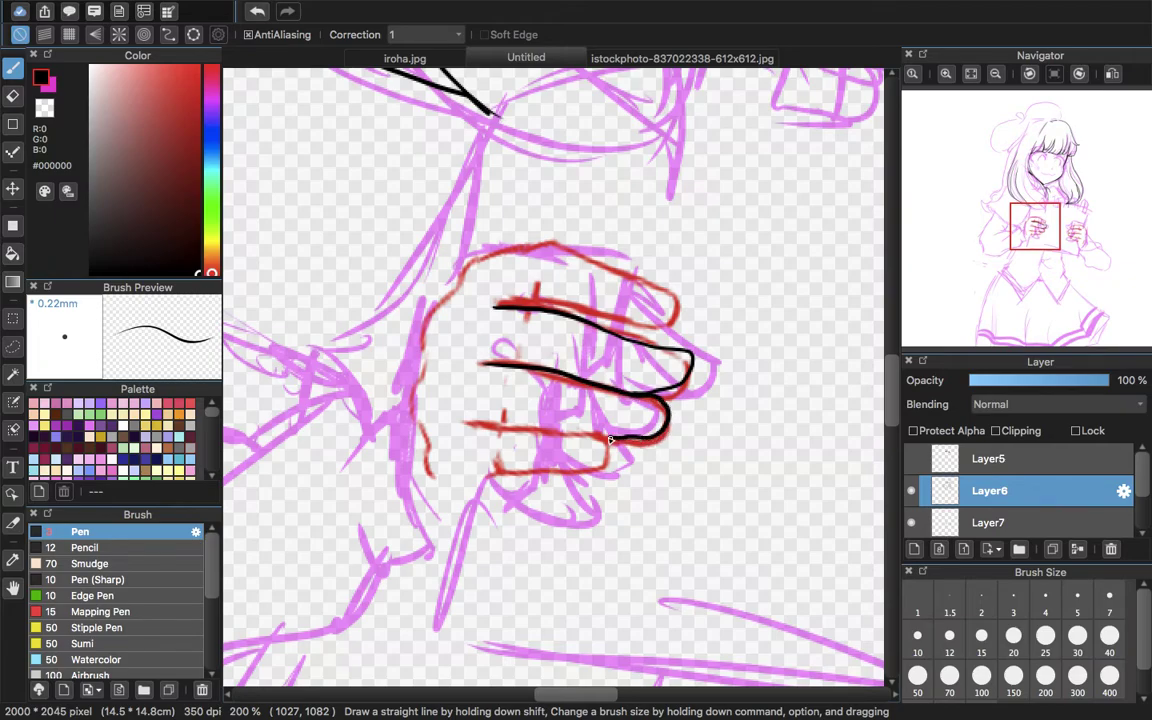
pyautogui.moveTo(465, 425); pyautogui.dragTo(583, 436)
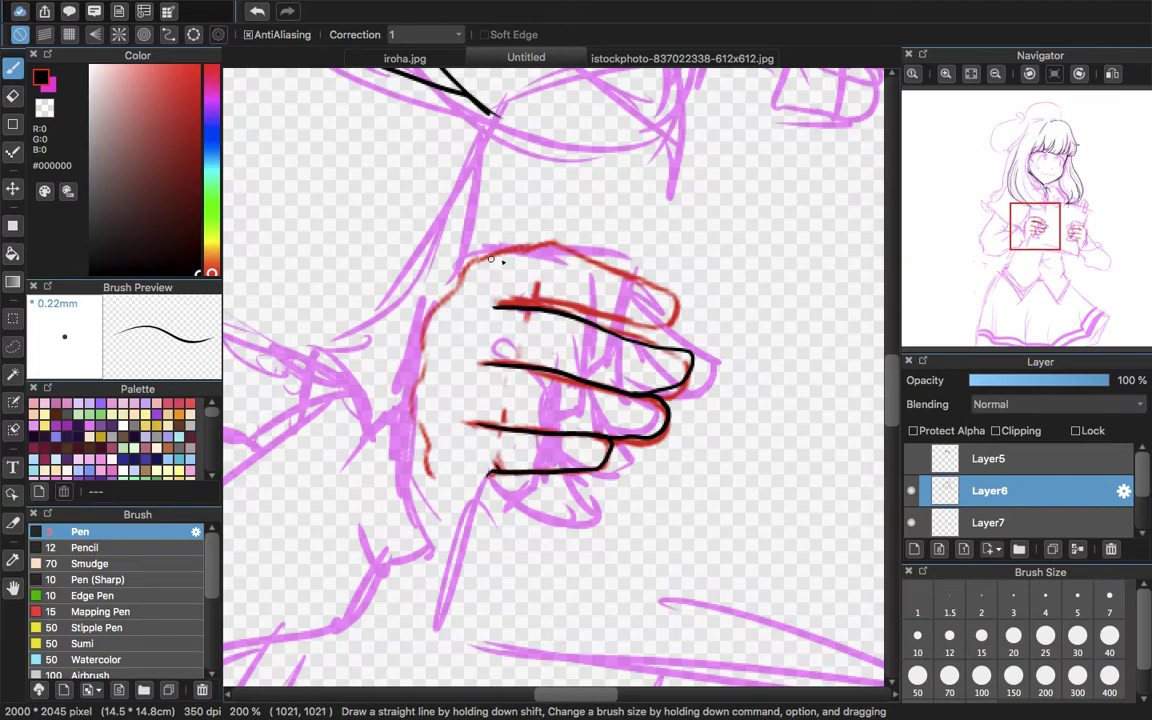
# - Ink the top finger of the left-side hand in black, redrawing it once with a sharper knuckle and a thickened crease
pyautogui.moveTo(469, 266)
pyautogui.mouseDown()
pyautogui.moveTo(559, 243)
pyautogui.moveTo(673, 290)
pyautogui.mouseUp()
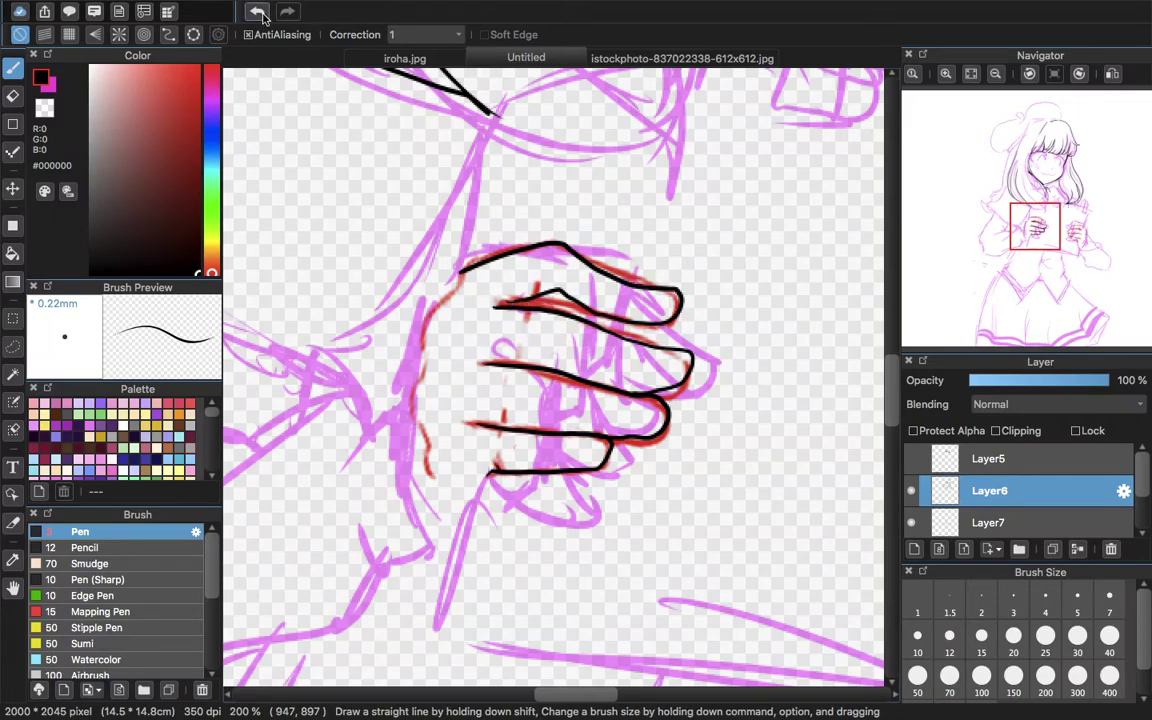
pyautogui.press('super+z')
pyautogui.moveTo(465, 270)
pyautogui.mouseDown()
pyautogui.moveTo(572, 237)
pyautogui.moveTo(622, 281)
pyautogui.moveTo(678, 292)
pyautogui.mouseUp()
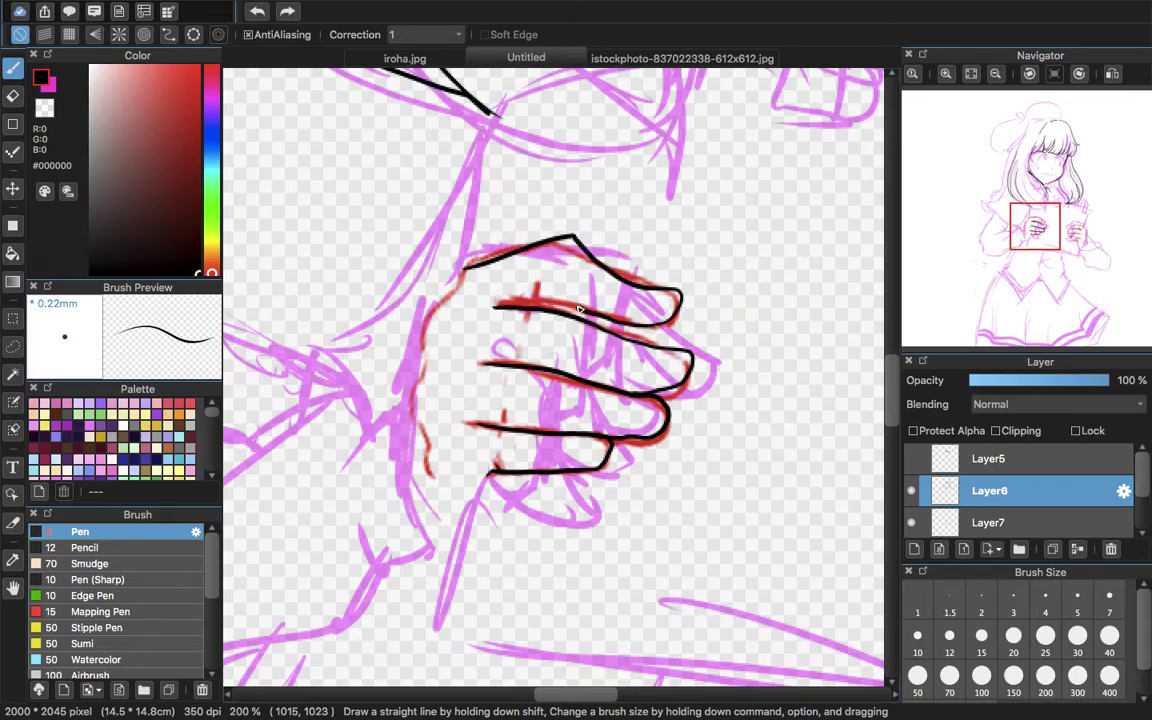
pyautogui.moveTo(565, 294)
pyautogui.mouseDown()
pyautogui.moveTo(591, 318)
pyautogui.moveTo(550, 299)
pyautogui.moveTo(519, 302)
pyautogui.mouseUp()
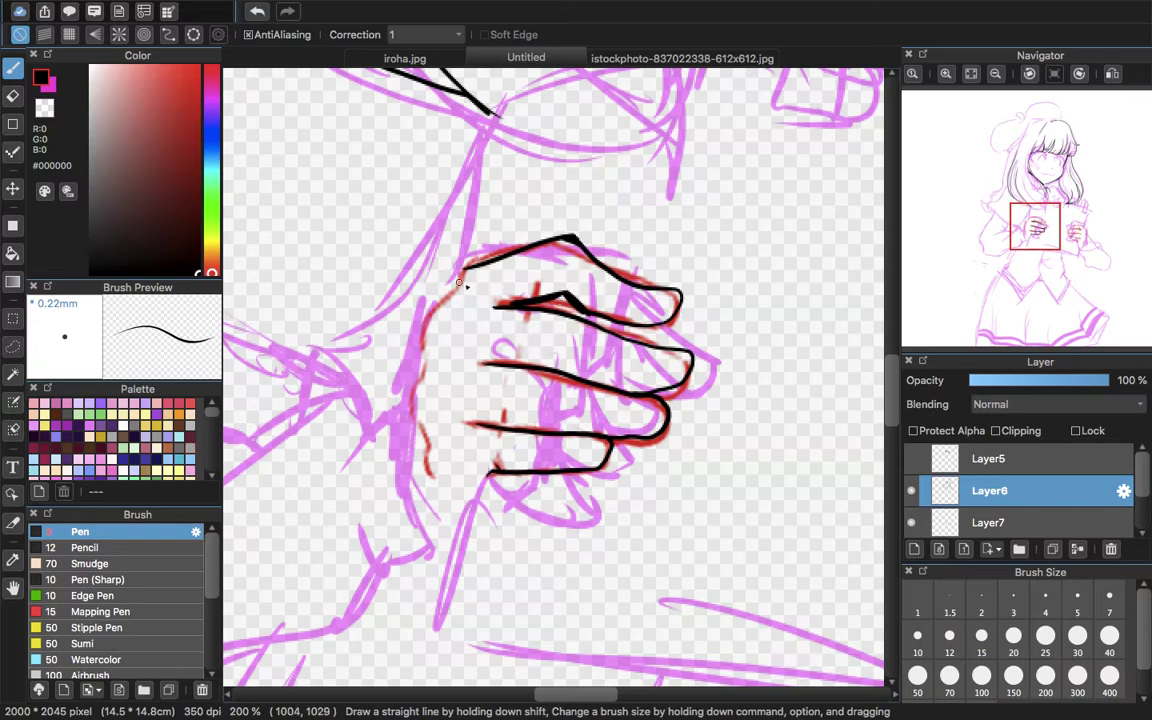
# - Ink the outer back of the left-side hand with small knuckle marks, and hide the red guide on Layer7
pyautogui.moveTo(462, 271); pyautogui.dragTo(444, 289)
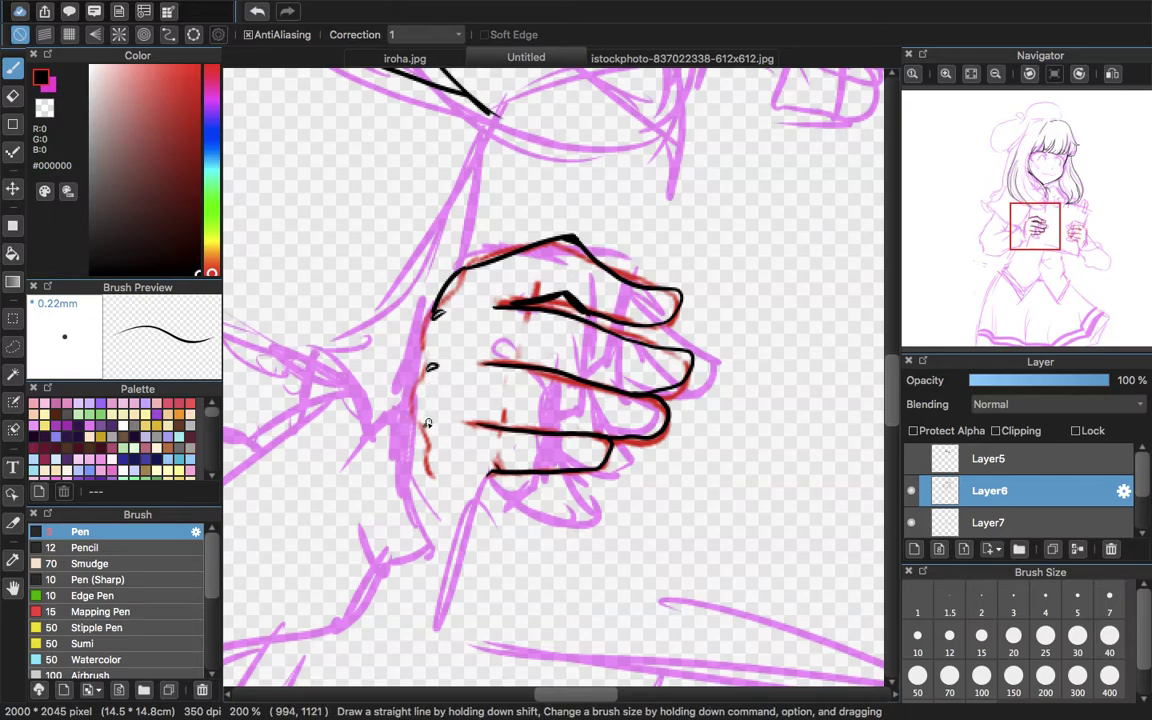
pyautogui.moveTo(436, 312); pyautogui.dragTo(400, 443)
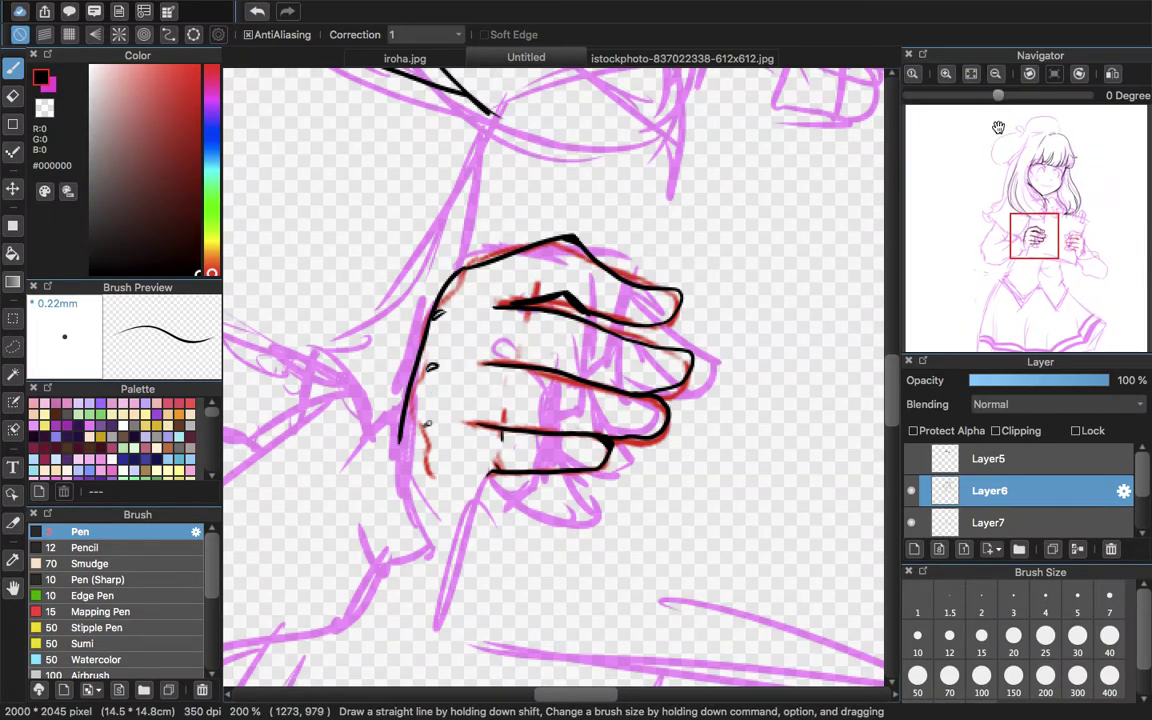
pyautogui.click(969, 75)
pyautogui.click(910, 522)
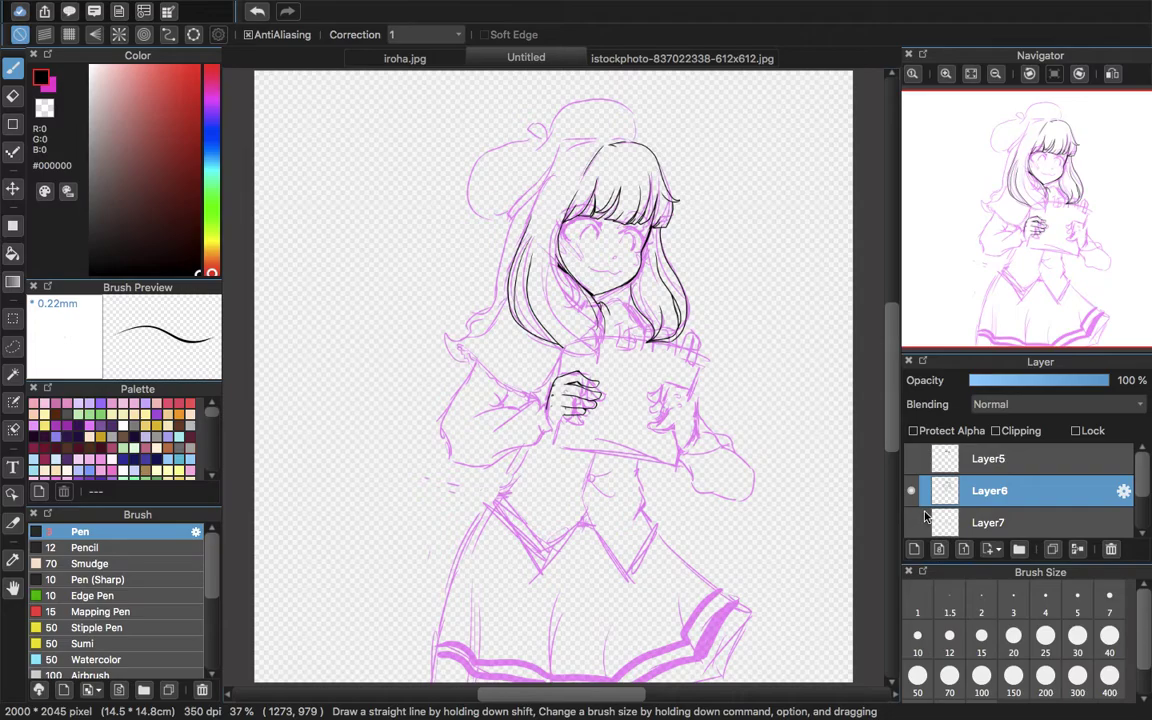
# - Ink a short black line across the wrist below the left-side hand on Layer6
pyautogui.click(945, 74)
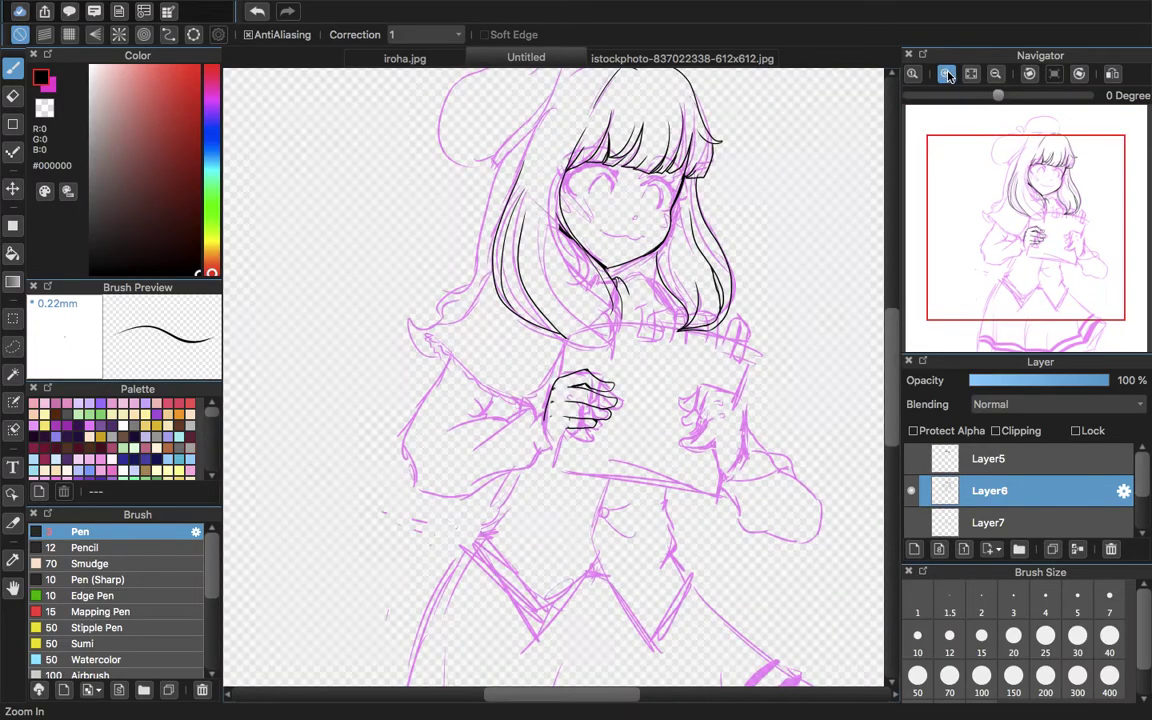
pyautogui.click(945, 74)
pyautogui.moveTo(1018, 242); pyautogui.dragTo(1038, 273)
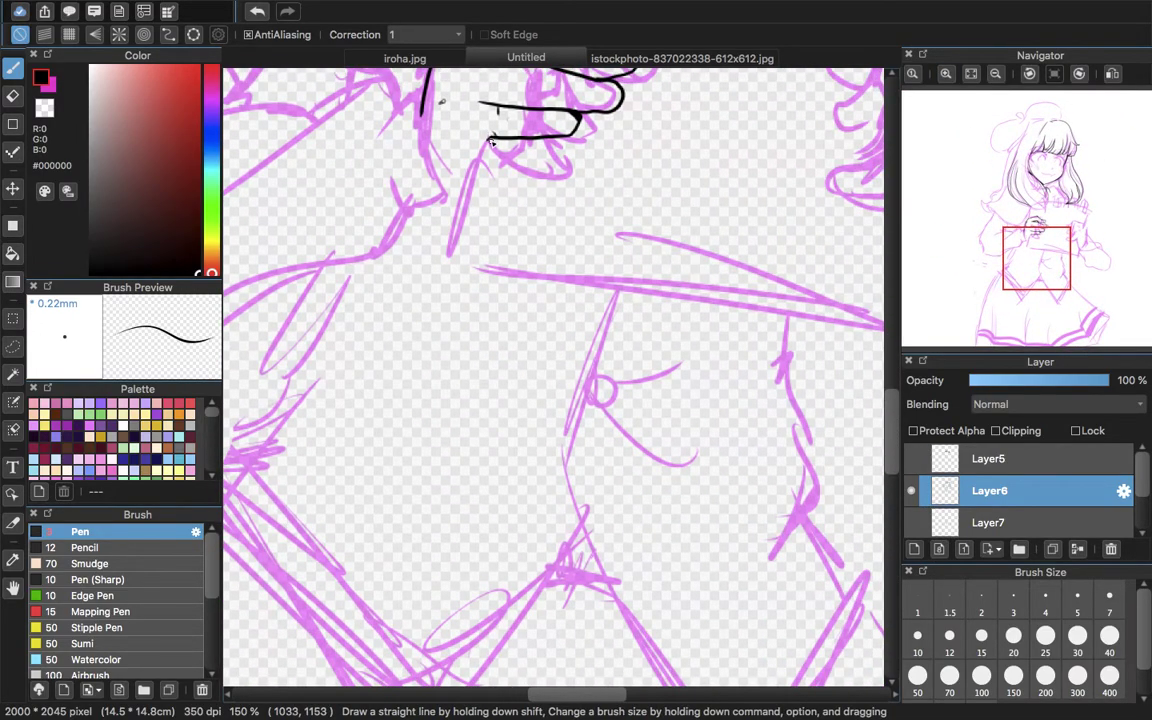
pyautogui.moveTo(446, 197); pyautogui.dragTo(466, 206)
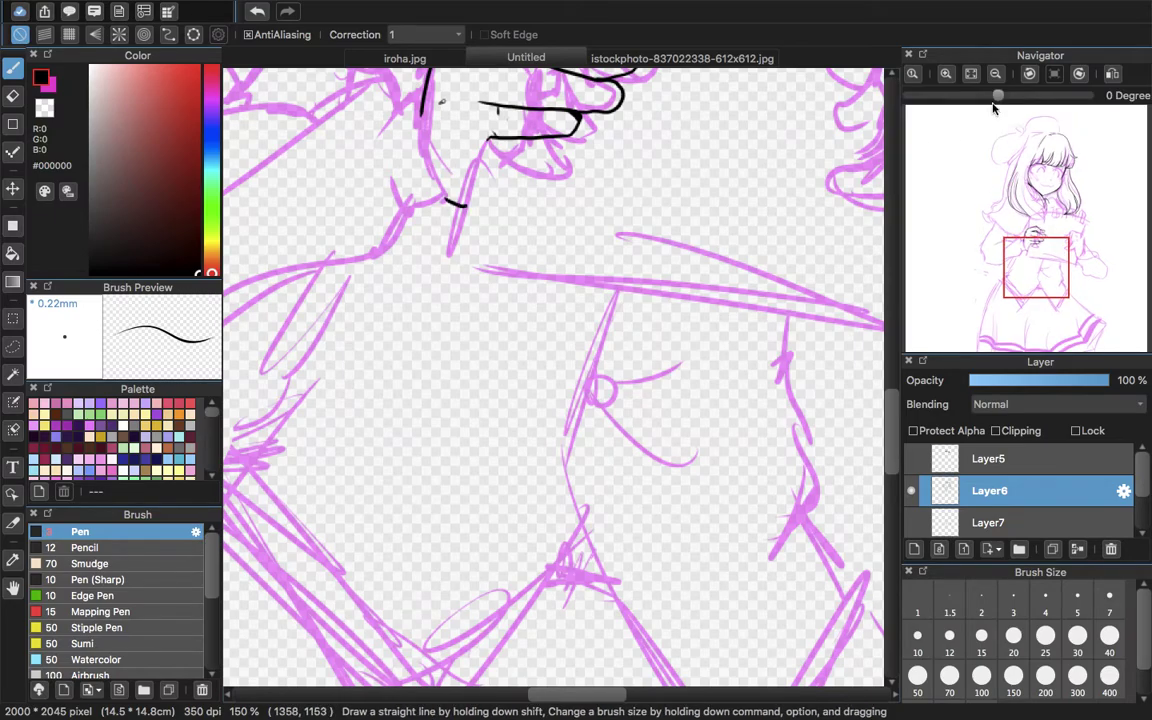
pyautogui.click(970, 75)
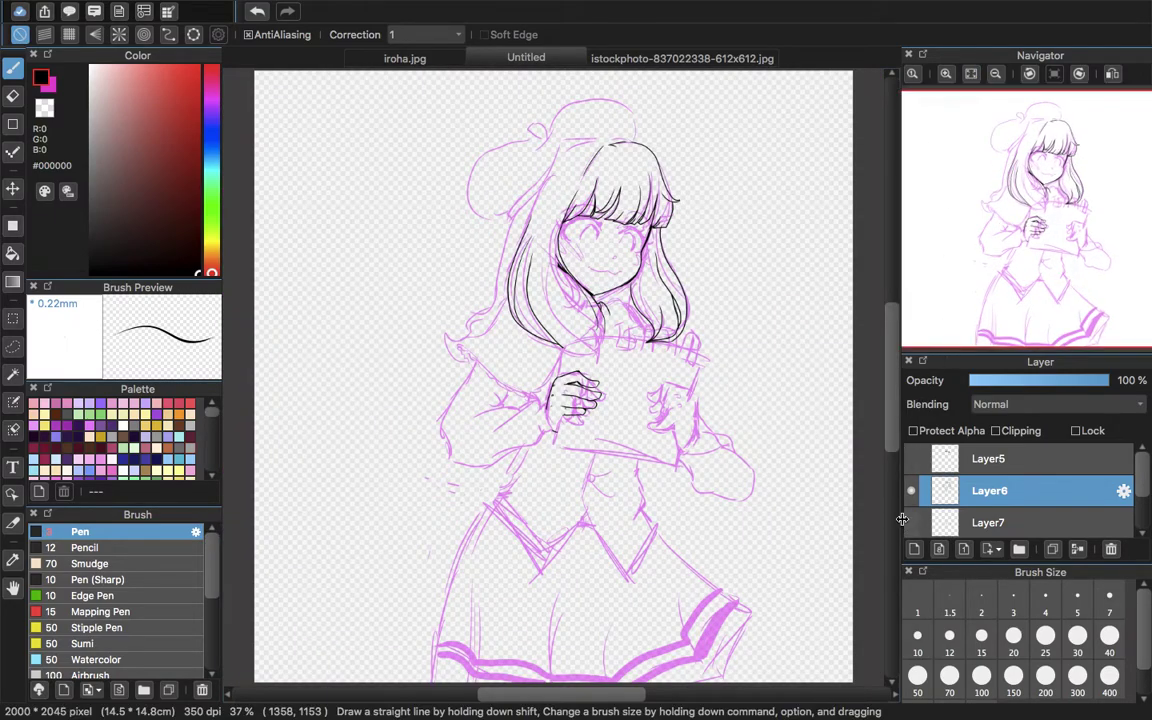
pyautogui.click(911, 491)
pyautogui.click(911, 491)
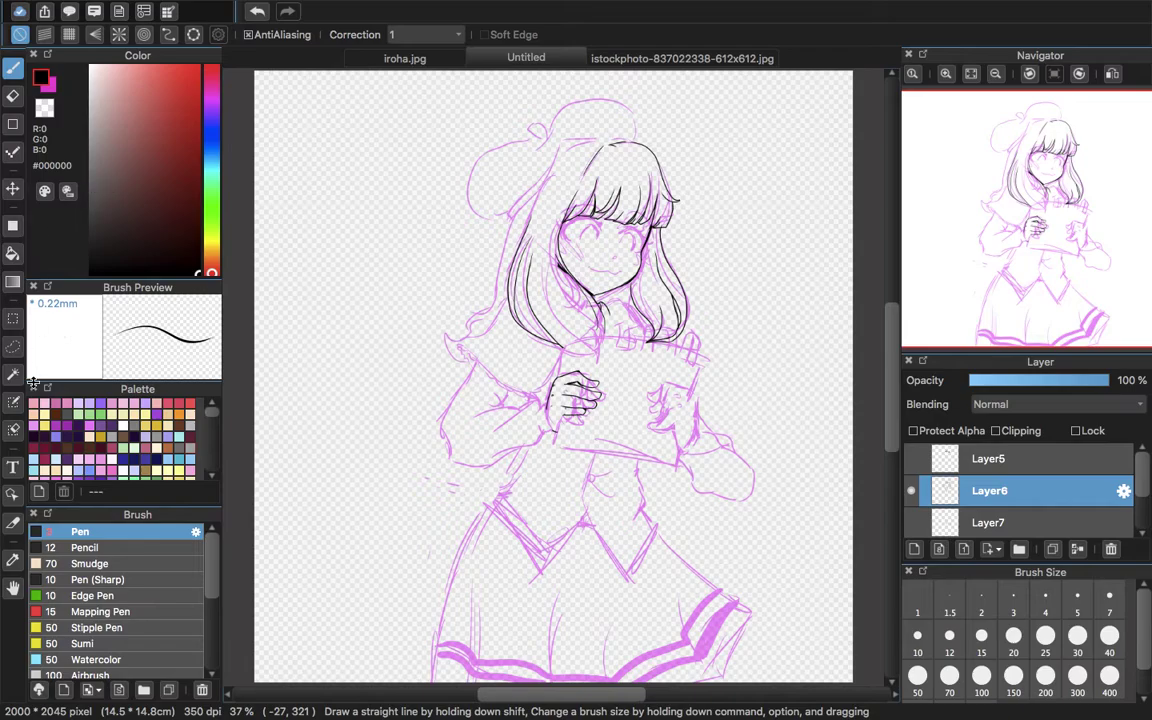
# - Lasso the inked left-side hand, copy and paste it onto a new layer above Layer6, and clear the selection
pyautogui.click(13, 342)
pyautogui.moveTo(587, 352)
pyautogui.mouseDown()
pyautogui.moveTo(525, 415)
pyautogui.moveTo(600, 336)
pyautogui.moveTo(652, 372)
pyautogui.mouseUp()
pyautogui.press('super+c')
pyautogui.press('super+v')
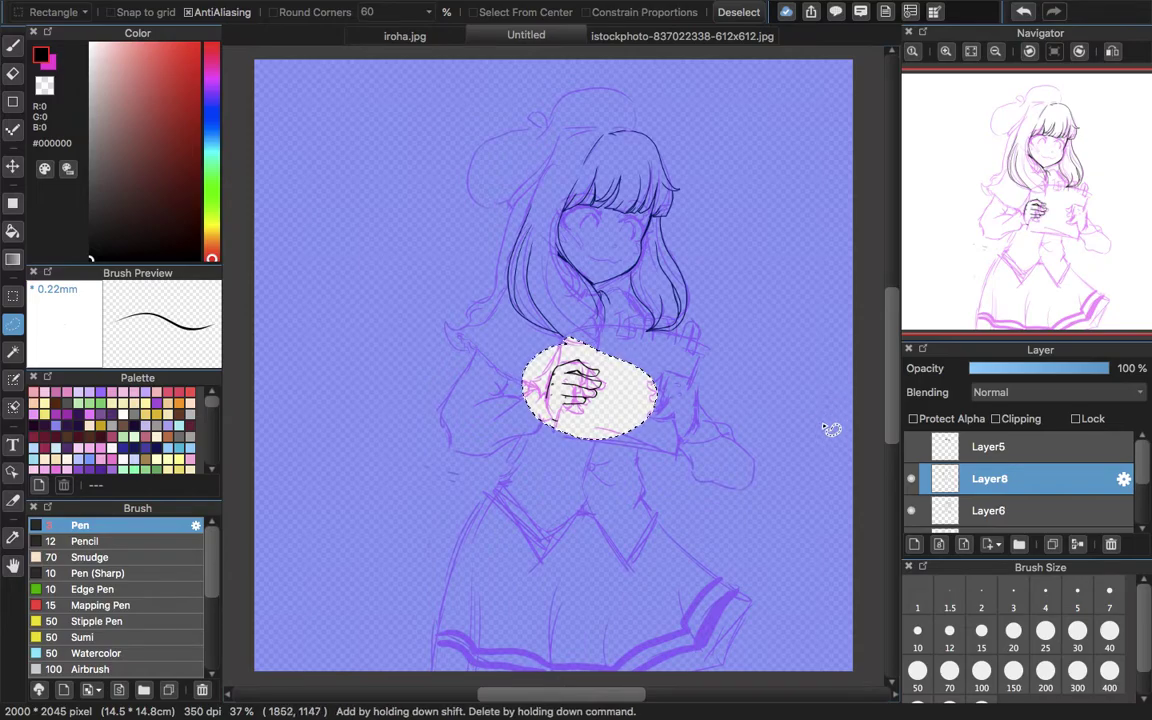
pyautogui.press('super+d')
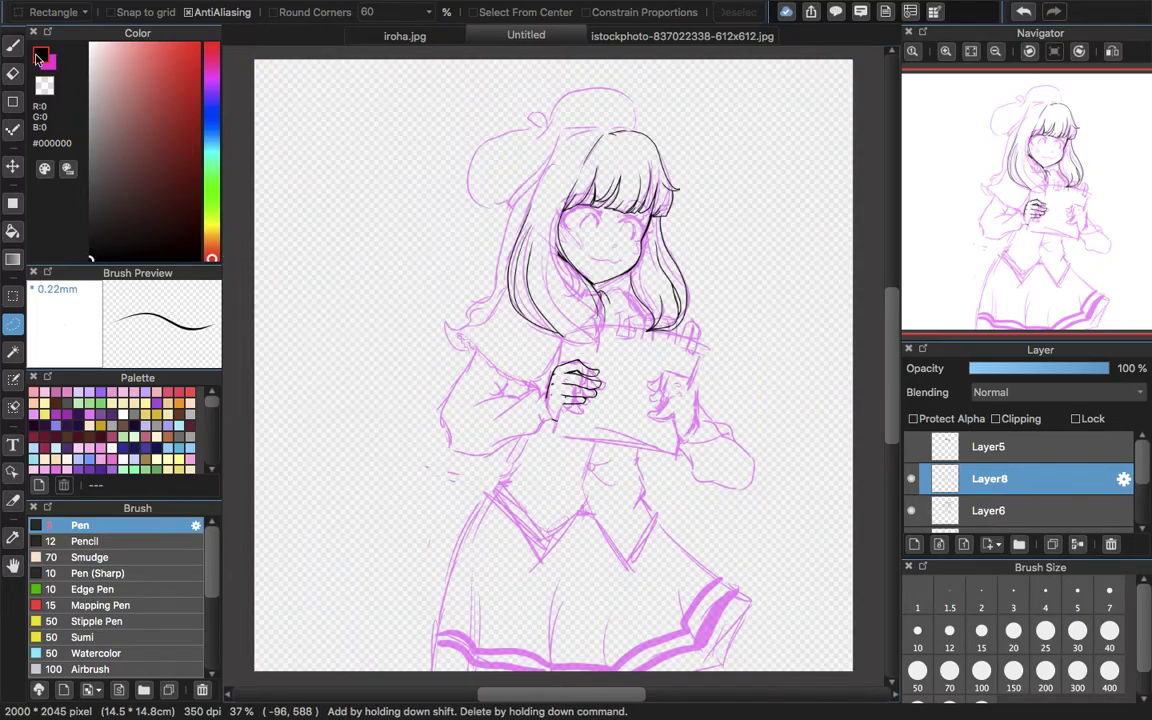
# - Flip the pasted hand horizontally with the transform and move it over the sketched right-side hand
pyautogui.click(12, 45)
pyautogui.click(946, 73)
pyautogui.click(946, 73)
pyautogui.moveTo(1059, 226); pyautogui.dragTo(1054, 239)
pyautogui.press('super+t')
pyautogui.click(580, 655)
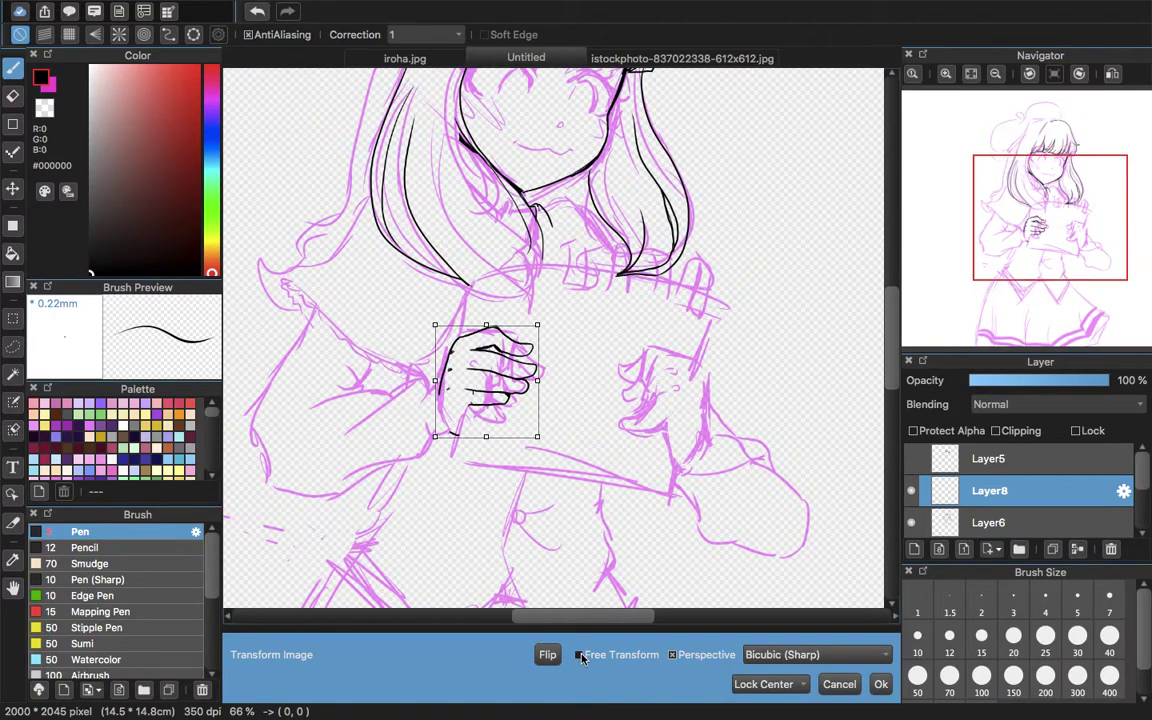
pyautogui.click(540, 655)
pyautogui.moveTo(492, 400); pyautogui.dragTo(677, 415)
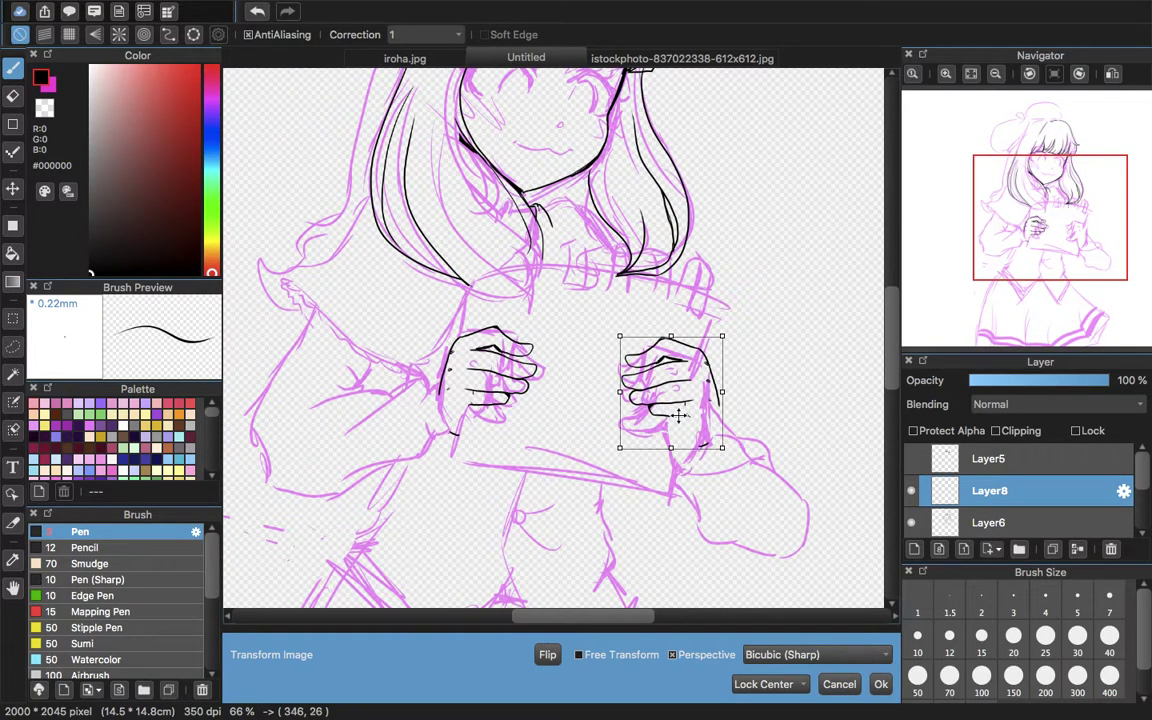
# - Rotate and reposition the mirrored hand with Free Transform to match the sketched right-side hand, and apply the transform
pyautogui.click(580, 656)
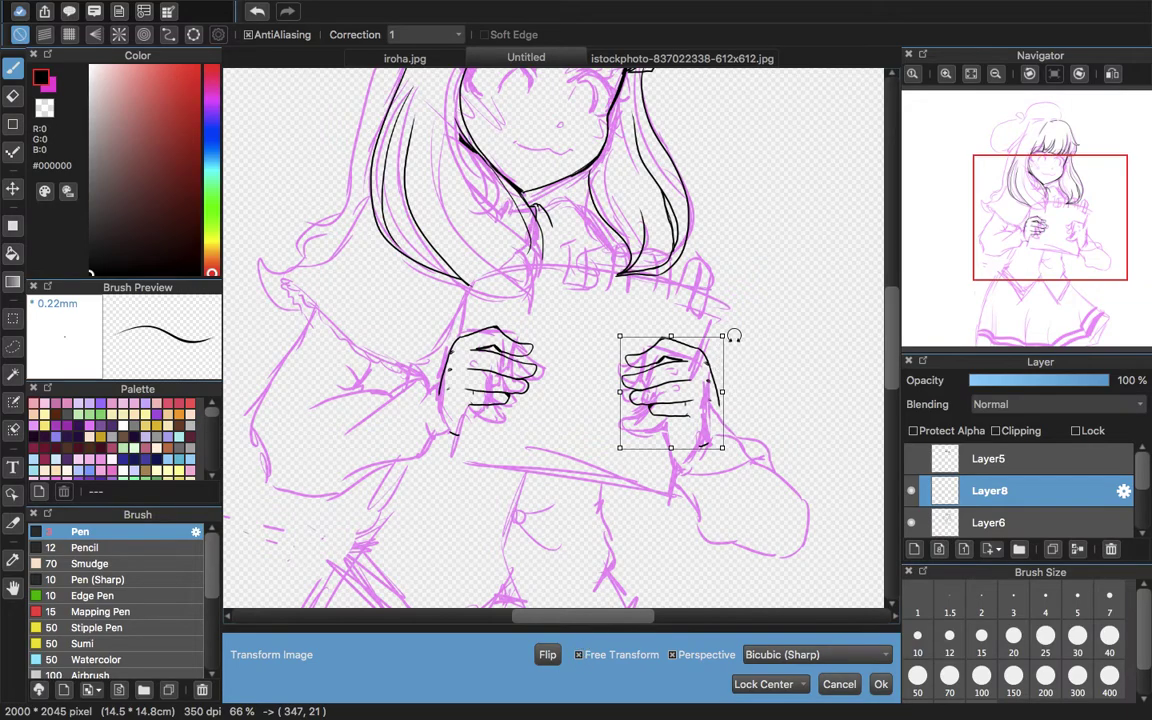
pyautogui.moveTo(1028, 242); pyautogui.dragTo(1051, 247)
pyautogui.click(942, 76)
pyautogui.moveTo(765, 274); pyautogui.dragTo(750, 289)
pyautogui.moveTo(815, 185); pyautogui.dragTo(830, 213)
pyautogui.moveTo(645, 217); pyautogui.dragTo(648, 216)
pyautogui.moveTo(612, 380); pyautogui.dragTo(624, 366)
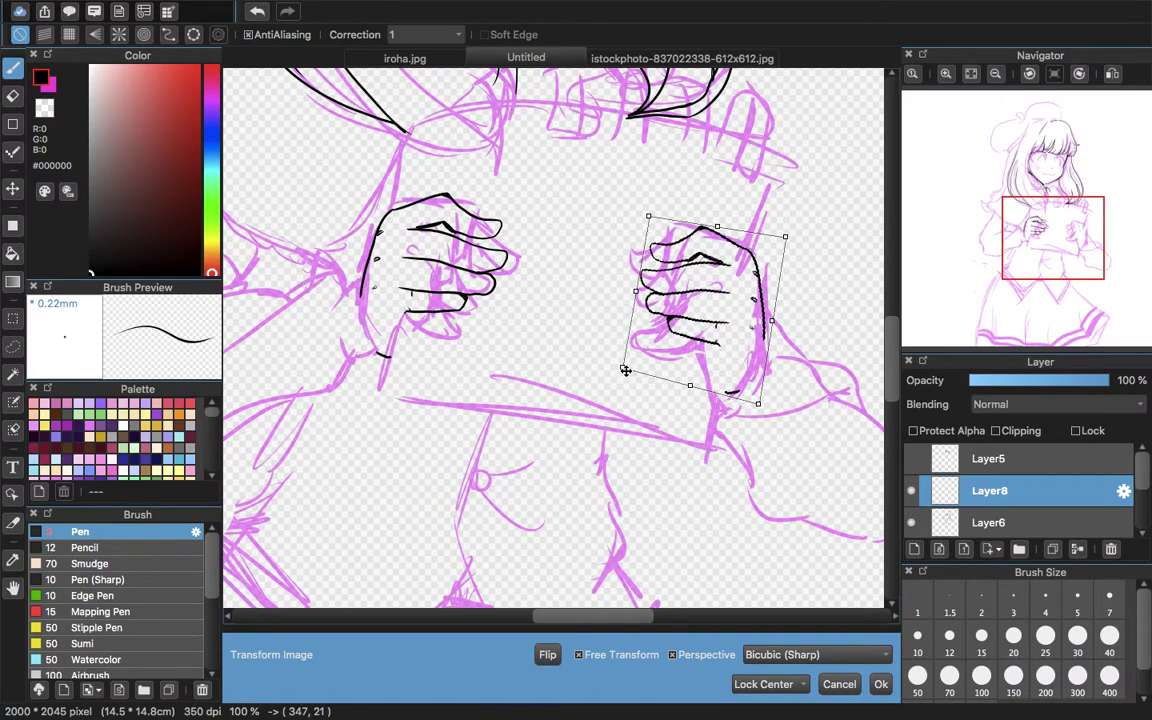
pyautogui.moveTo(787, 235); pyautogui.dragTo(784, 249)
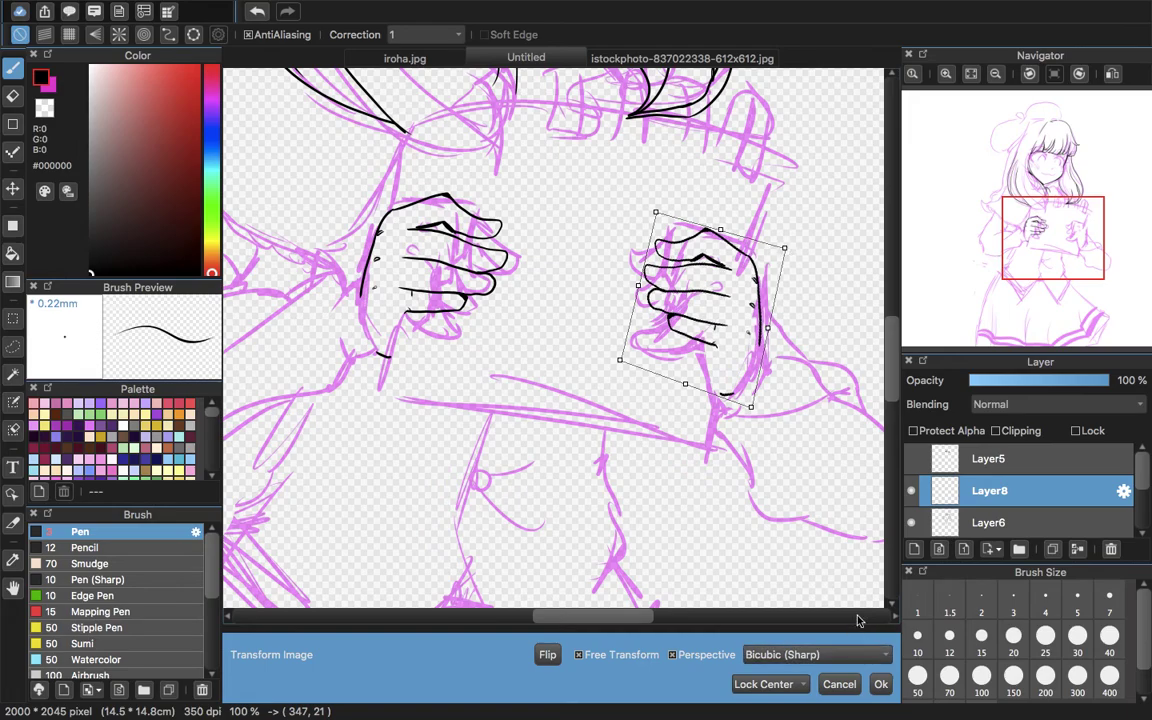
pyautogui.moveTo(745, 344)
pyautogui.mouseDown()
pyautogui.moveTo(734, 342)
pyautogui.moveTo(739, 351)
pyautogui.mouseUp()
pyautogui.click(880, 685)
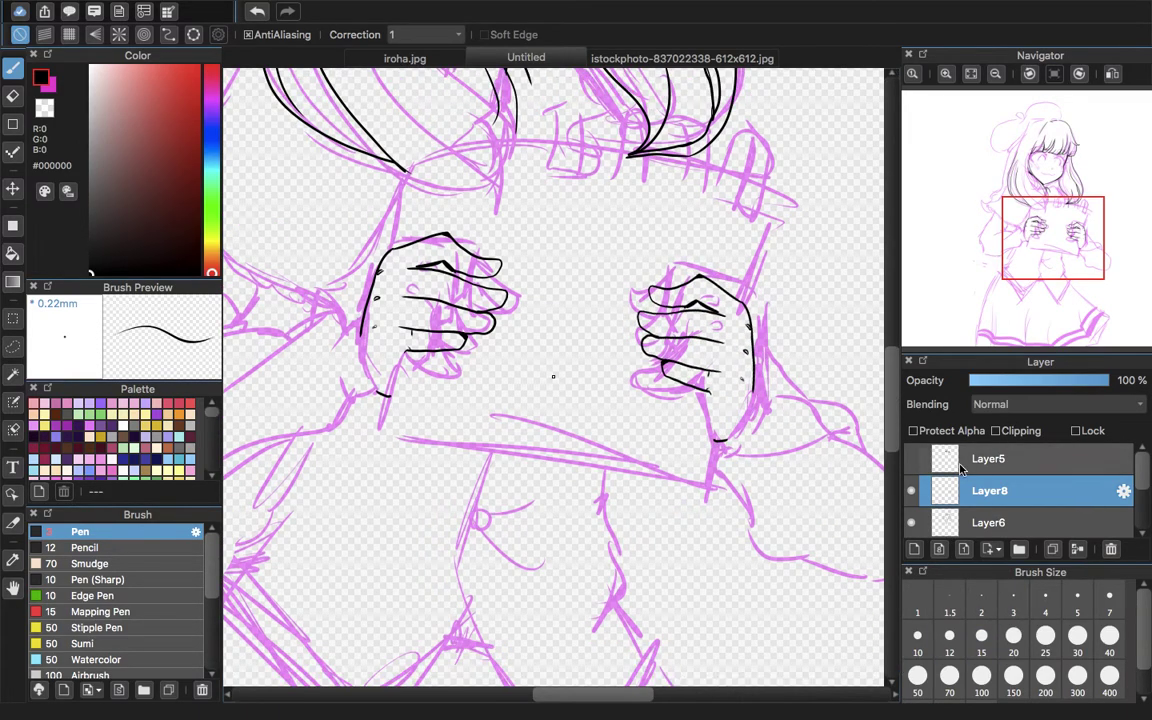
# - Ink the inner wrist line of the right-side hand and merge Layer8 down into Layer6
pyautogui.click(971, 74)
pyautogui.click(946, 74)
pyautogui.click(946, 74)
pyautogui.click(946, 74)
pyautogui.click(946, 74)
pyautogui.moveTo(1006, 163); pyautogui.dragTo(1049, 177)
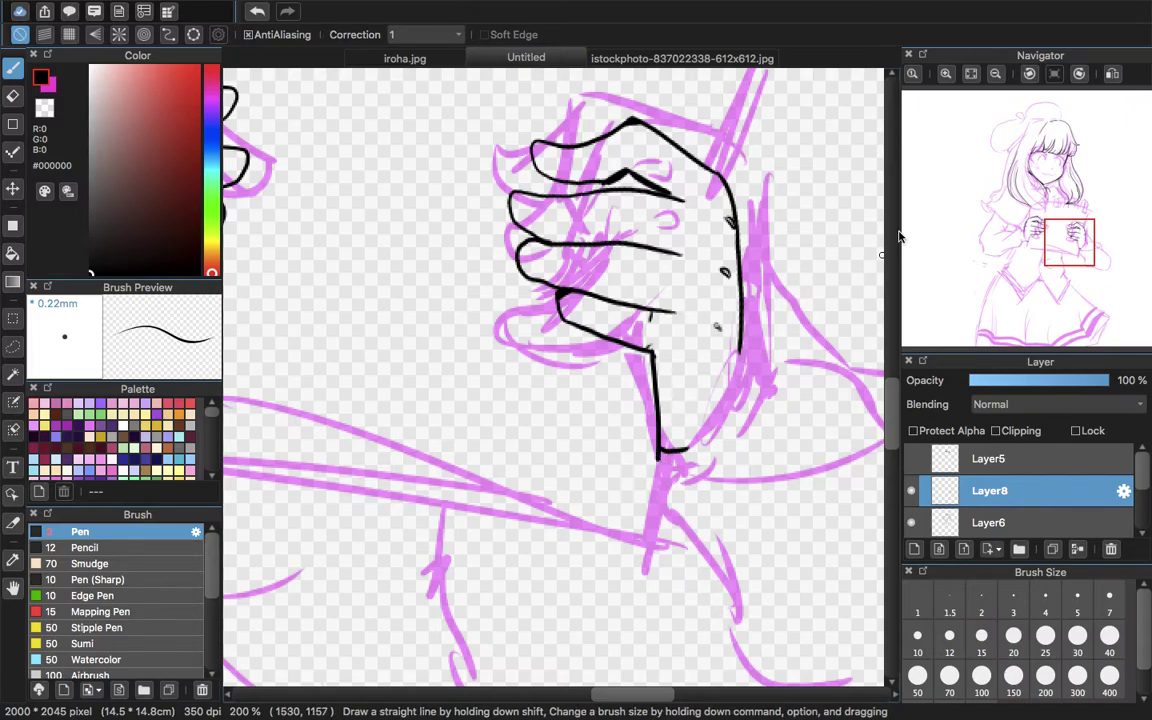
pyautogui.click(970, 78)
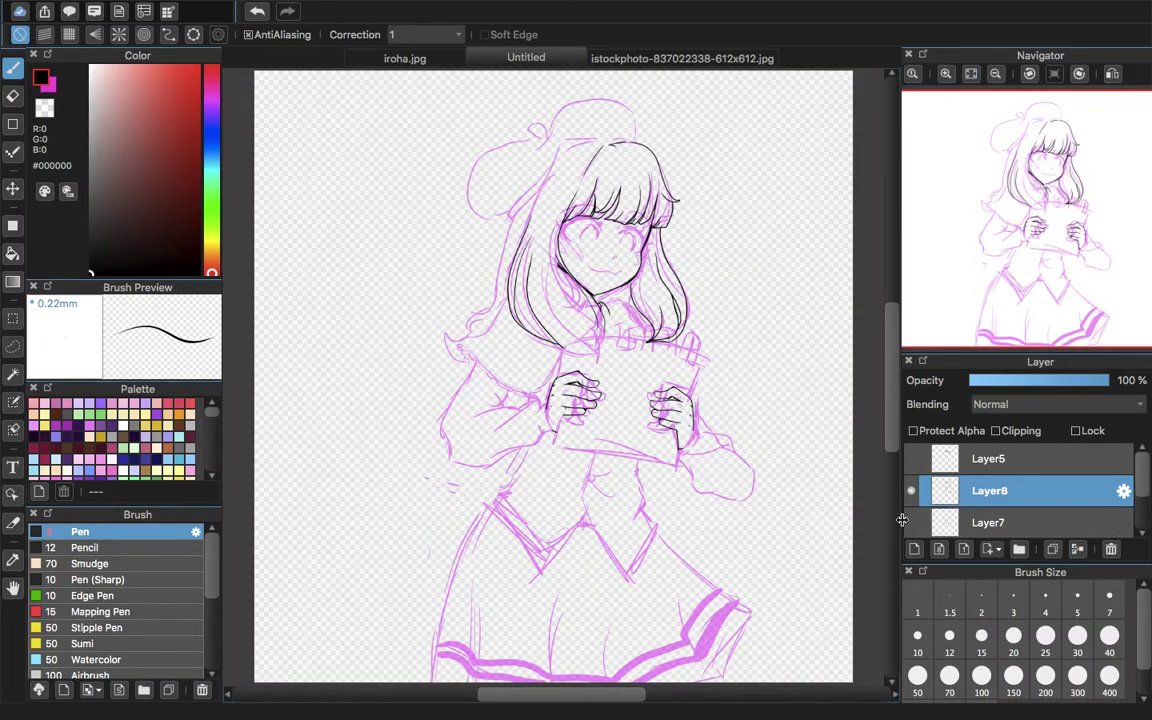
# - Delete the hidden Layer7 with the red tracings and add a new empty layer above Layer6
pyautogui.click(1000, 522)
pyautogui.click(1111, 548)
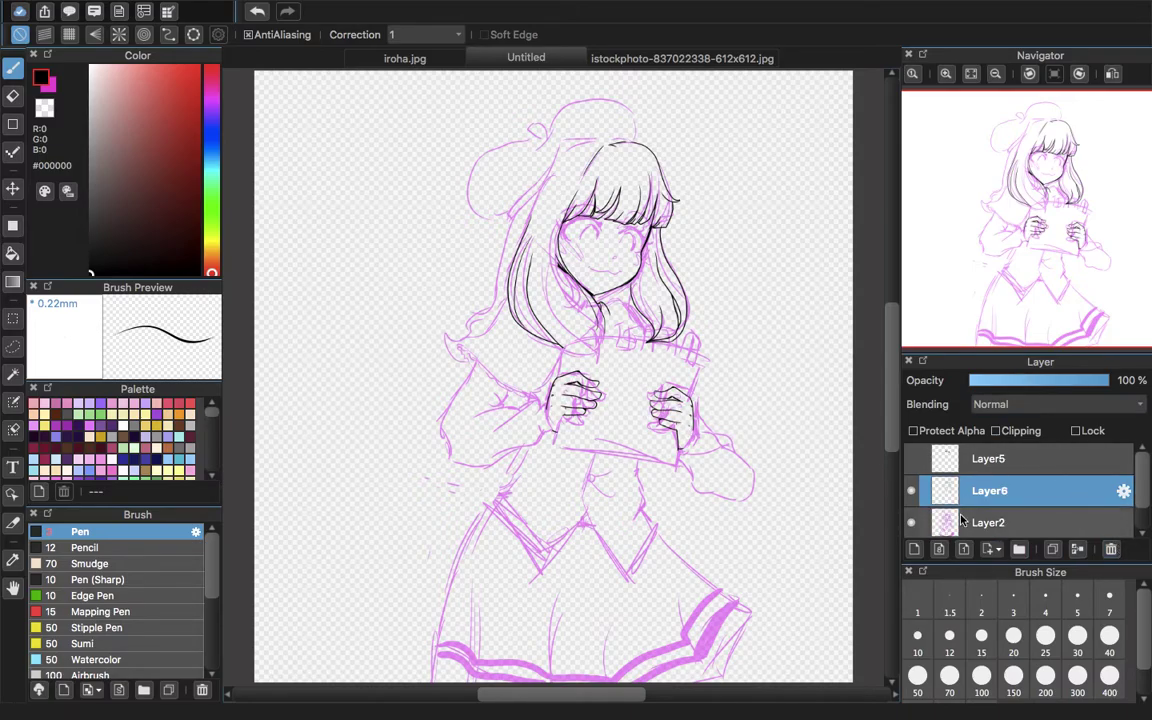
pyautogui.click(911, 522)
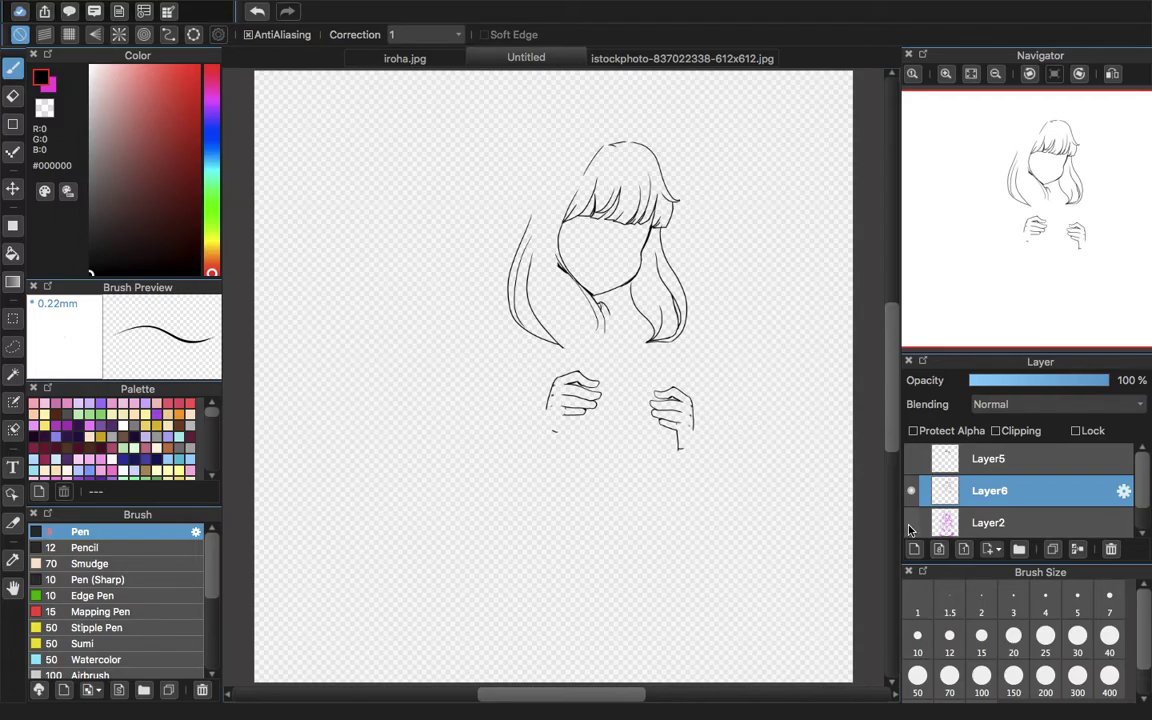
pyautogui.click(911, 522)
pyautogui.click(916, 549)
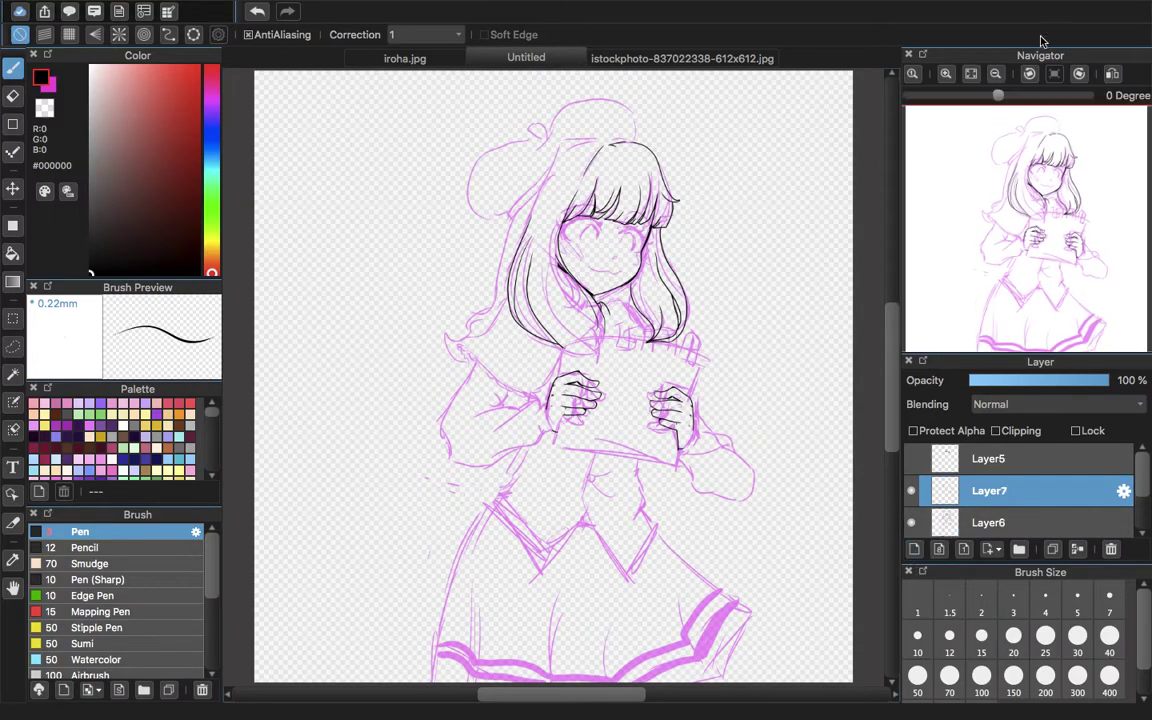
# - Ink the left edge of the held paper through the left-side hand down to its lower corner, redrawing unsatisfactory strokes
pyautogui.click(947, 75)
pyautogui.click(947, 75)
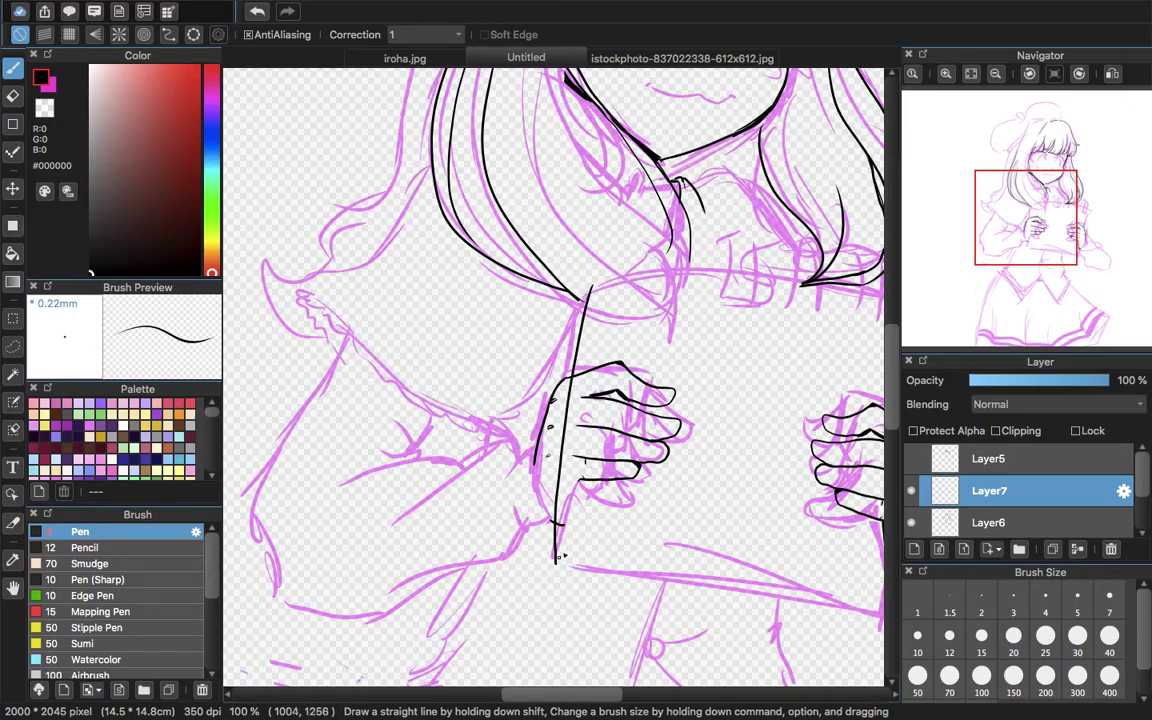
pyautogui.click(256, 11)
pyautogui.moveTo(626, 278); pyautogui.dragTo(600, 390)
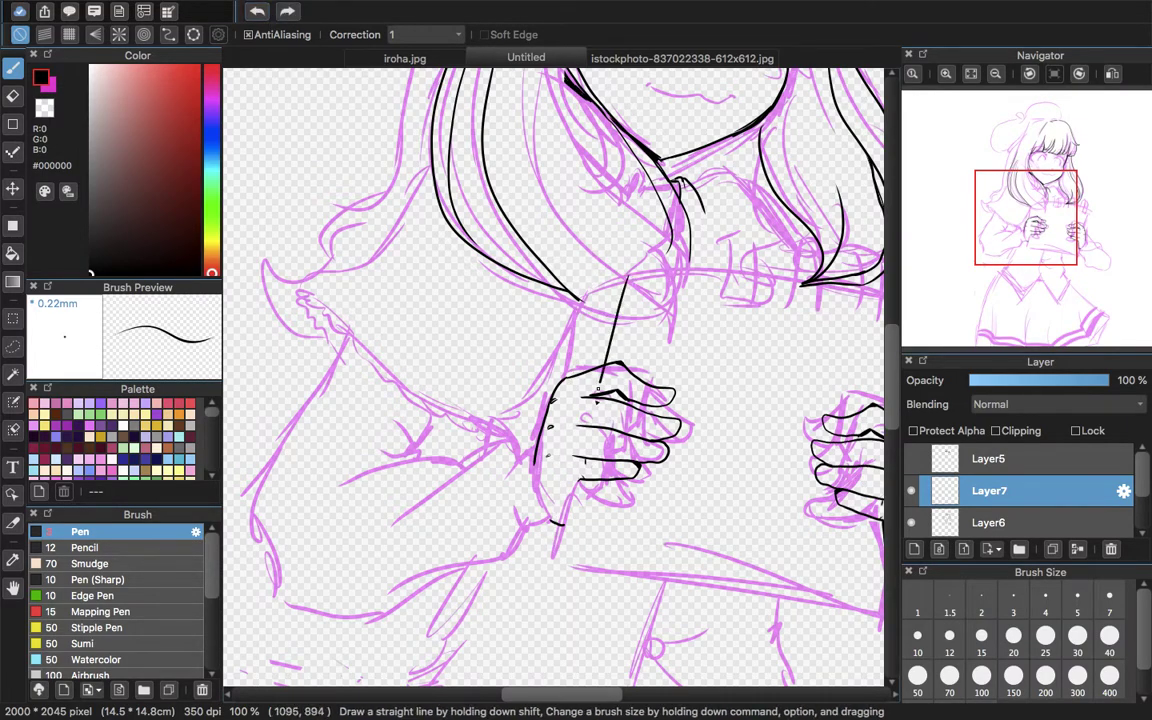
pyautogui.click(256, 11)
pyautogui.moveTo(631, 268); pyautogui.dragTo(618, 330)
pyautogui.click(256, 11)
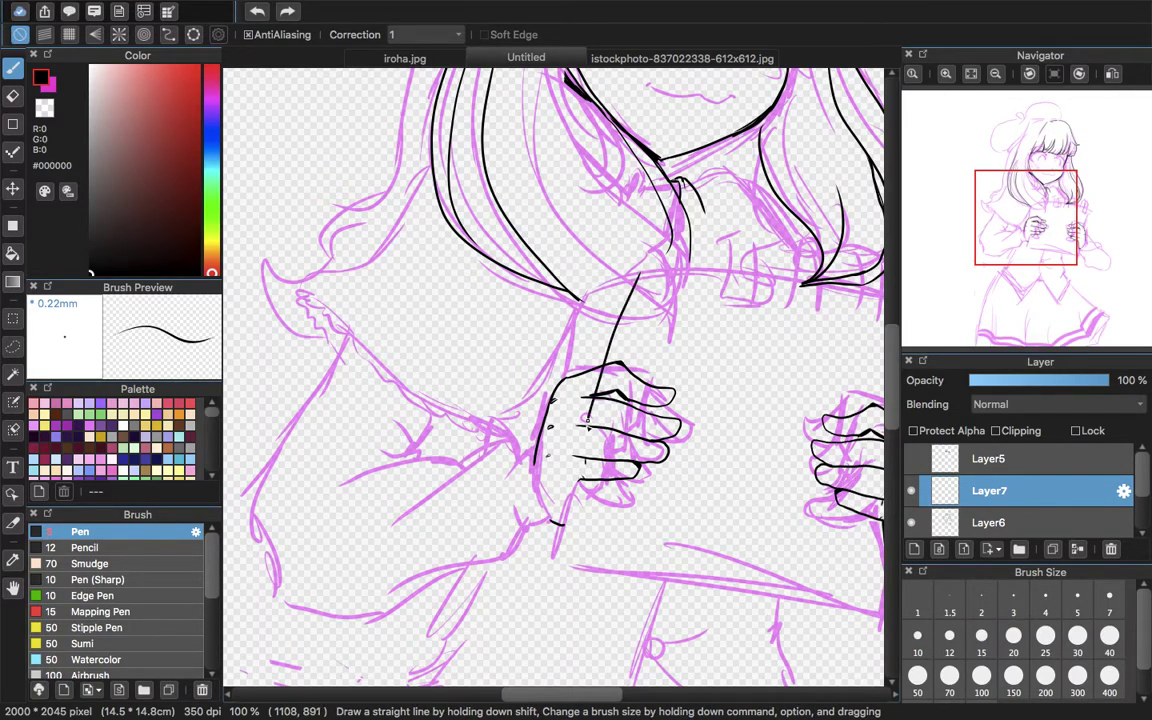
pyautogui.moveTo(561, 544); pyautogui.dragTo(551, 577)
# - Ink the right edge of the paper through the right-side hand and its bottom edge between the two lower corners
pyautogui.press('space')
pyautogui.moveTo(878, 250)
pyautogui.mouseDown()
pyautogui.moveTo(592, 179)
pyautogui.moveTo(556, 148)
pyautogui.mouseUp()
pyautogui.moveTo(598, 322); pyautogui.dragTo(648, 222)
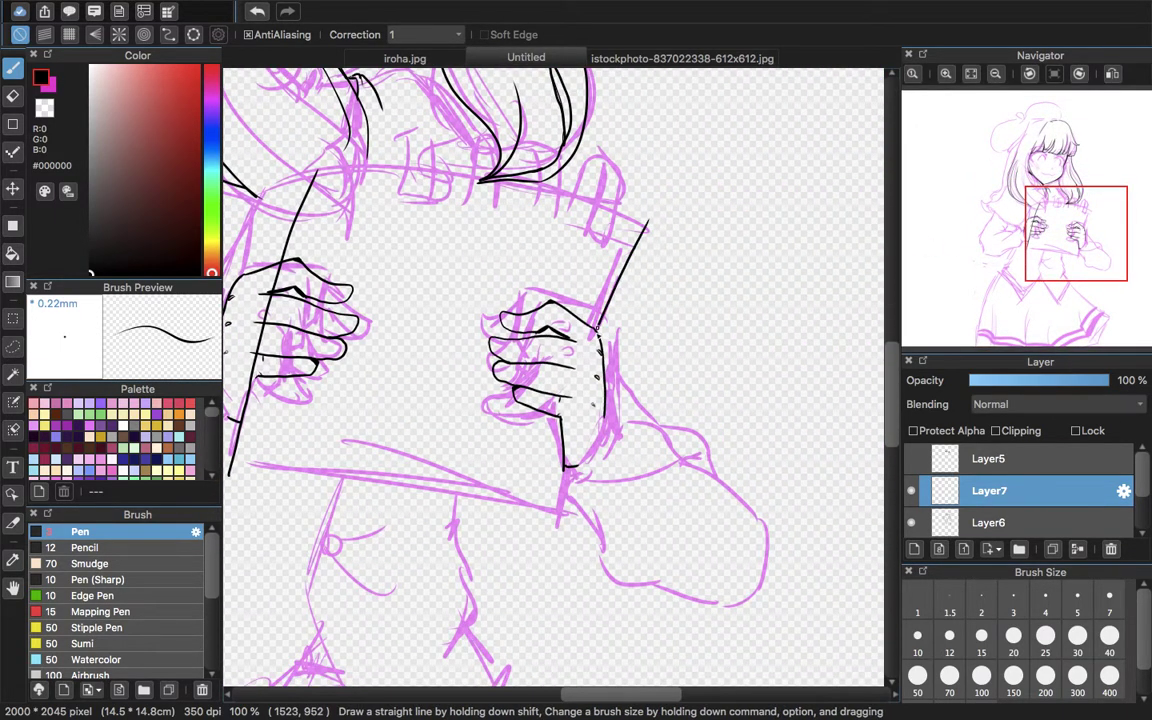
pyautogui.moveTo(562, 440); pyautogui.dragTo(566, 468)
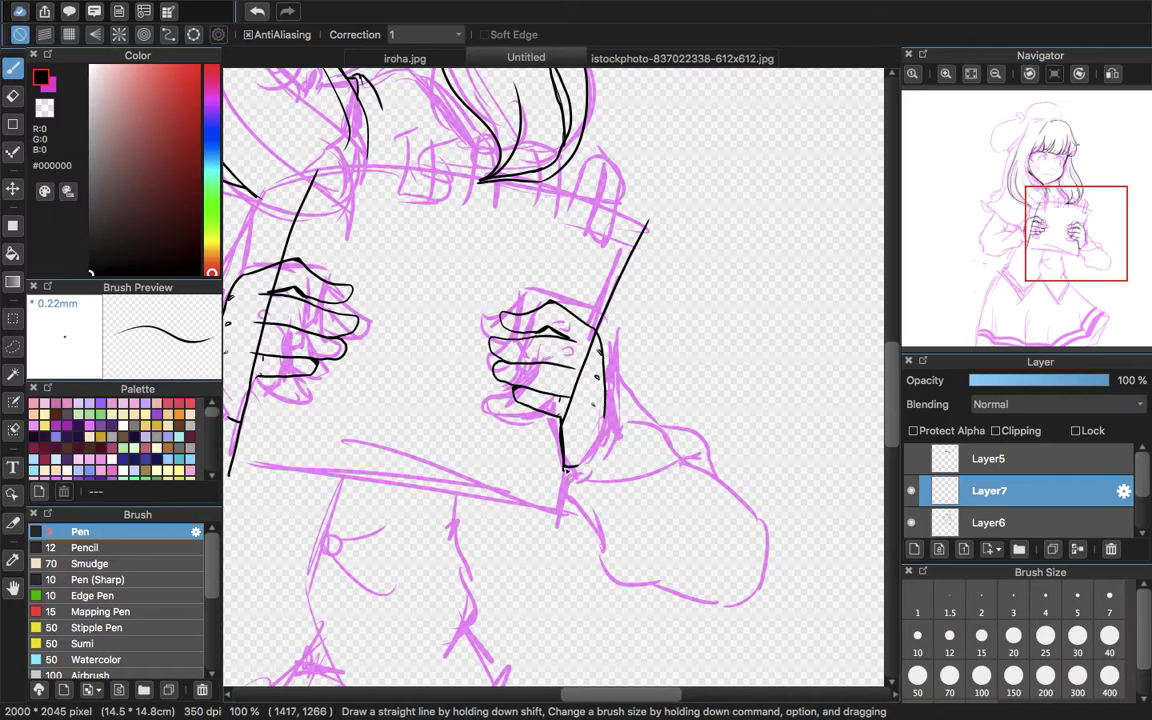
pyautogui.scroll(-5, 565, 515)
pyautogui.hscroll(-5, 565, 515)
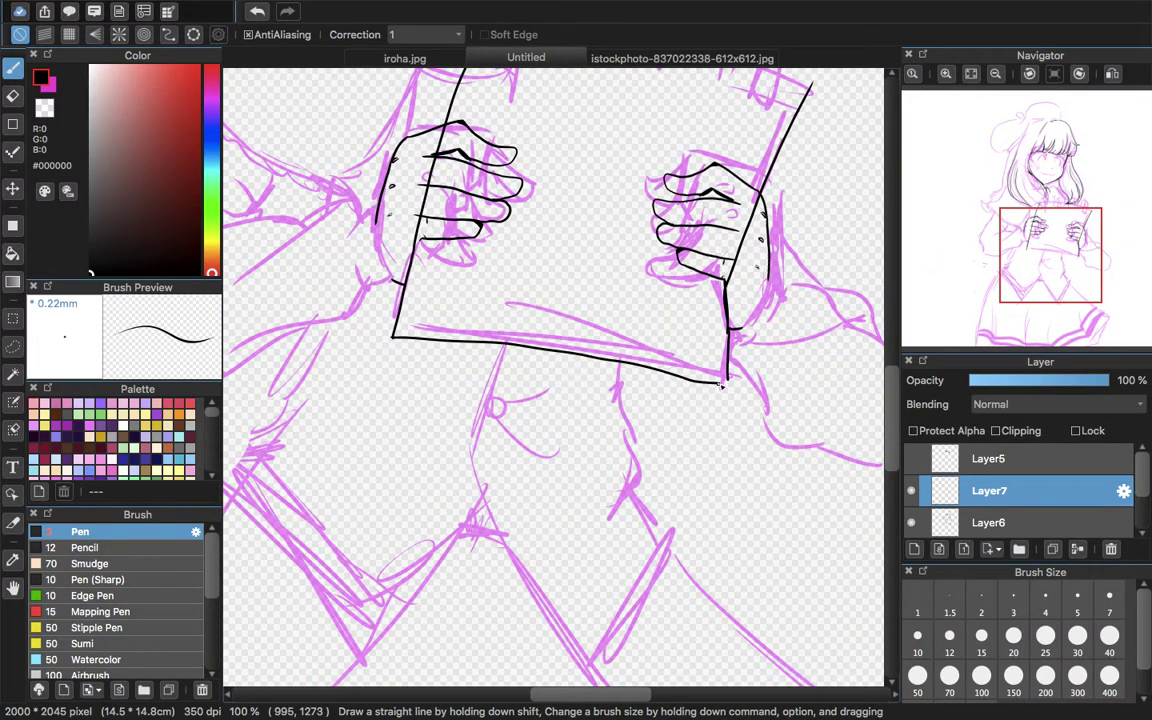
# - Thicken the lower part of the paper's right edge and fill its lower corner with black
pyautogui.click(946, 76)
pyautogui.doubleClick(947, 77)
pyautogui.moveTo(1048, 251); pyautogui.dragTo(1072, 260)
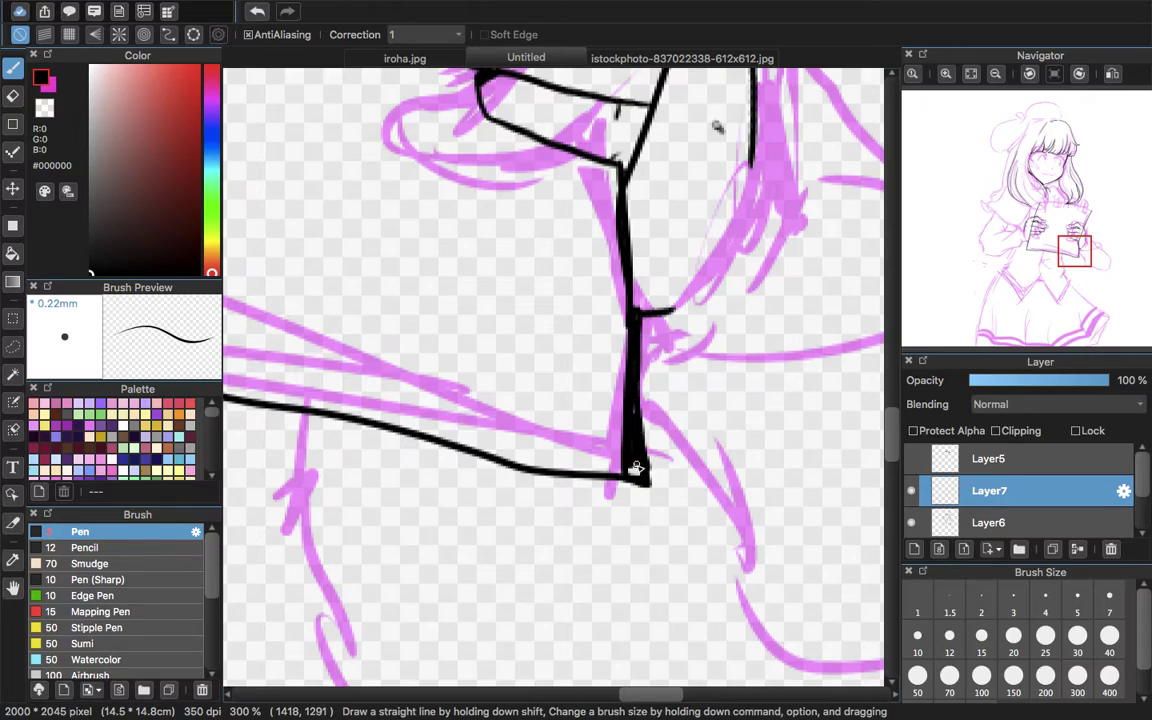
pyautogui.moveTo(1074, 250)
pyautogui.mouseDown()
pyautogui.moveTo(1064, 231)
pyautogui.moveTo(1075, 215)
pyautogui.moveTo(1037, 236)
pyautogui.moveTo(1016, 231)
pyautogui.mouseUp()
pyautogui.click(995, 73)
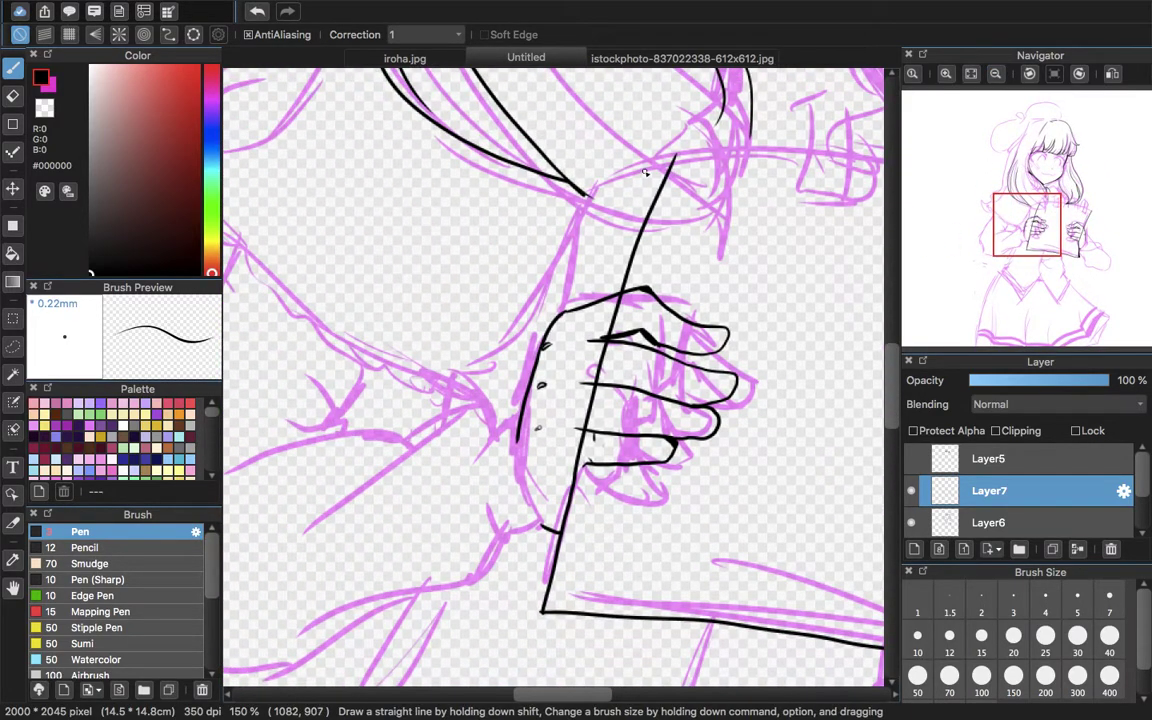
# - Ink a second line along the notebook's left edge and outline the first binding ring at its upper edge
pyautogui.moveTo(641, 175); pyautogui.dragTo(594, 366)
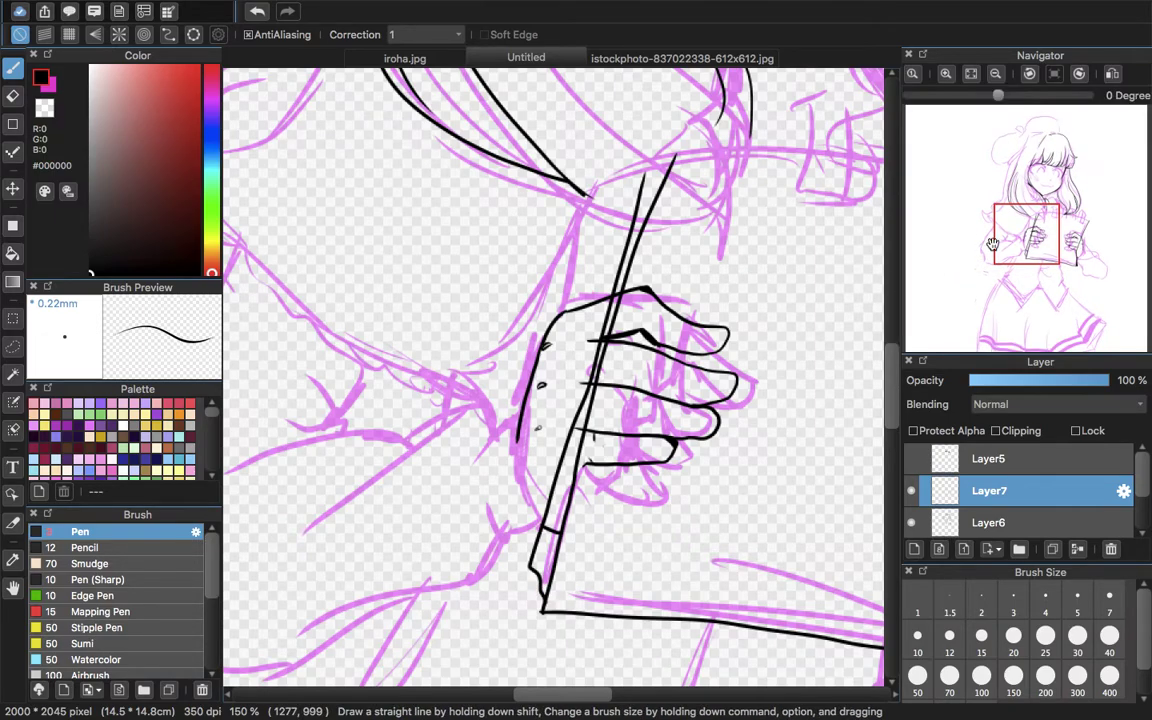
pyautogui.moveTo(1019, 234)
pyautogui.mouseDown()
pyautogui.moveTo(1010, 230)
pyautogui.moveTo(1060, 227)
pyautogui.mouseUp()
pyautogui.moveTo(420, 252); pyautogui.dragTo(424, 282)
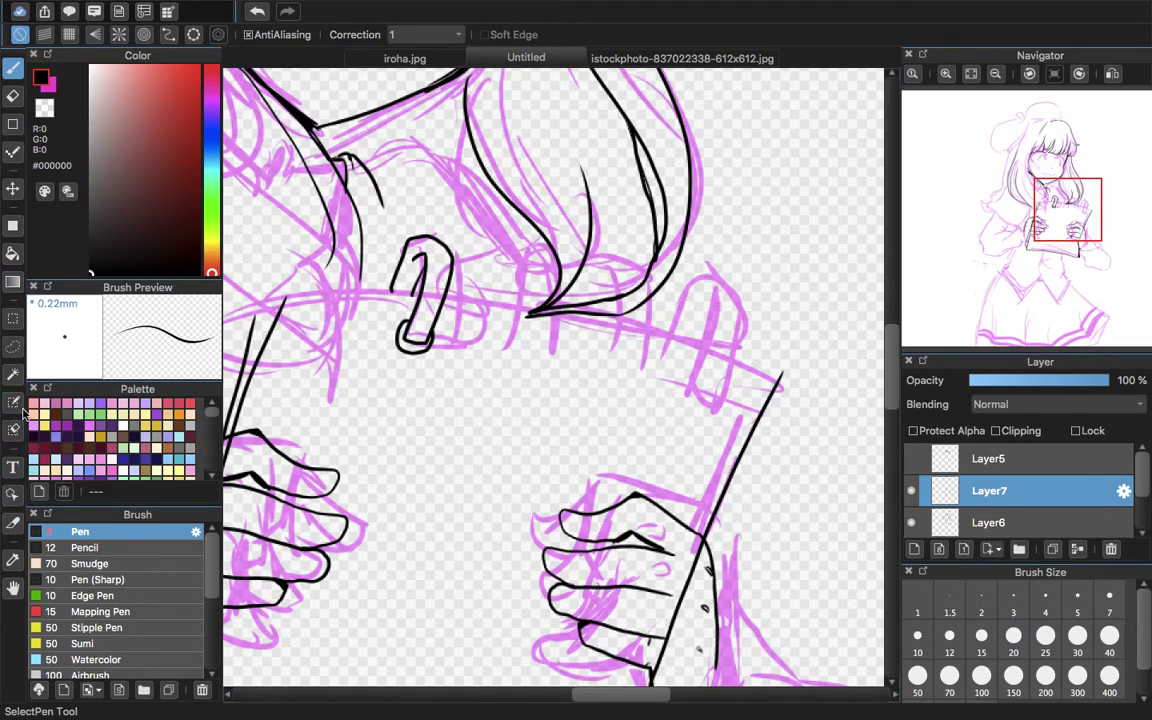
# - Lasso the ring, paste a copy just to its right along the notebook's upper edge, and merge the copy into Layer7
pyautogui.click(13, 346)
pyautogui.moveTo(372, 258)
pyautogui.mouseDown()
pyautogui.moveTo(356, 343)
pyautogui.moveTo(486, 318)
pyautogui.moveTo(455, 161)
pyautogui.moveTo(376, 178)
pyautogui.moveTo(373, 273)
pyautogui.moveTo(352, 320)
pyautogui.mouseUp()
pyautogui.press('super+c')
pyautogui.press('super+v')
pyautogui.press('super+t')
pyautogui.moveTo(443, 228); pyautogui.dragTo(549, 240)
pyautogui.click(880, 685)
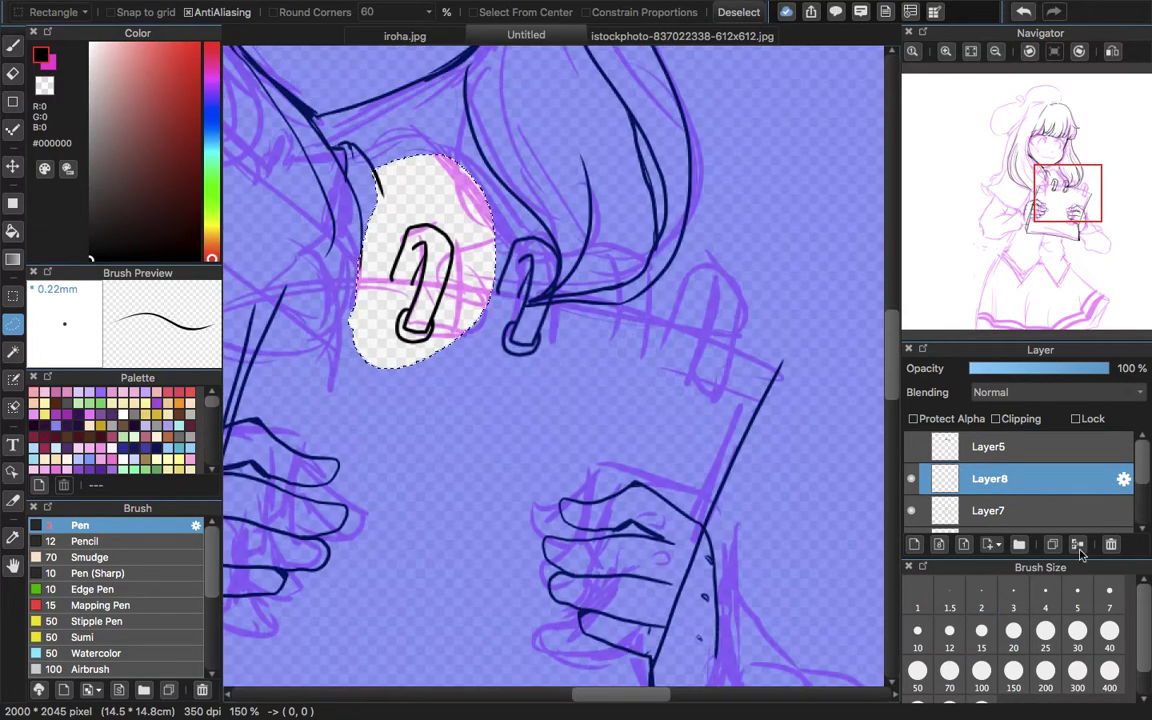
pyautogui.click(1078, 544)
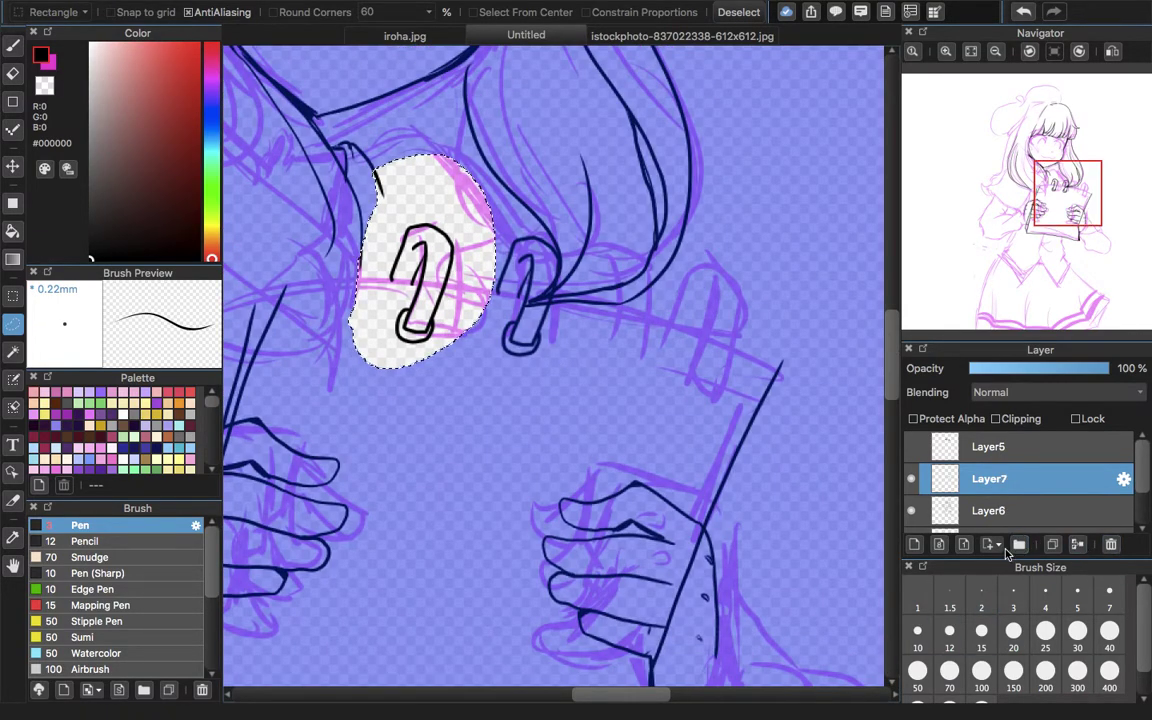
# - Place another ring copy to the right of the second ring and merge it into the line layer
pyautogui.hotkey('ctrl', 't')
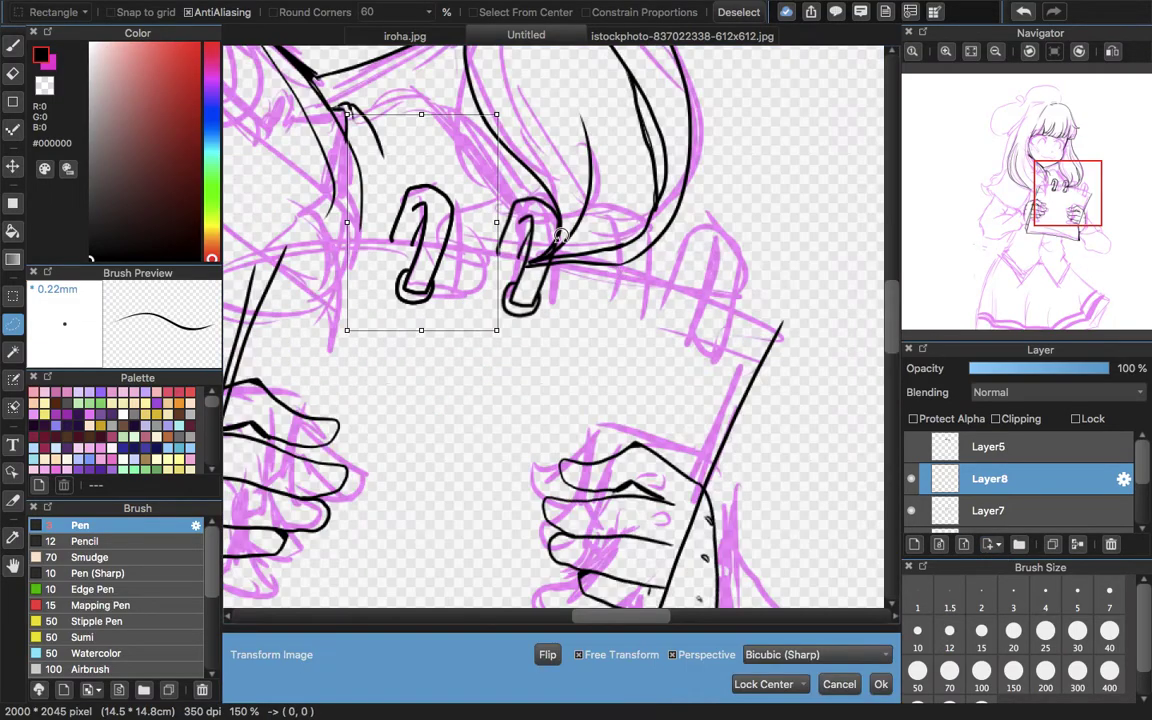
pyautogui.moveTo(436, 260); pyautogui.dragTo(654, 285)
pyautogui.click(842, 683)
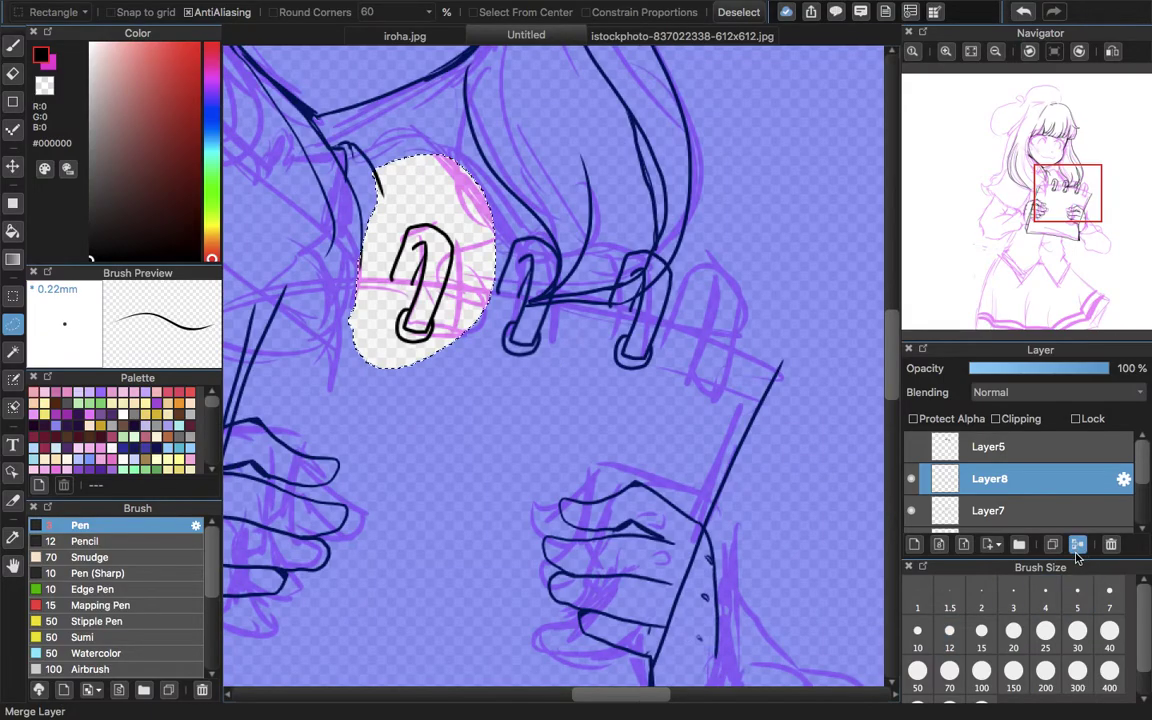
pyautogui.click(1076, 545)
# - Paste a fourth ring near the notebook's upper right corner and merge it into Layer7
pyautogui.hotkey('ctrl', 'z')
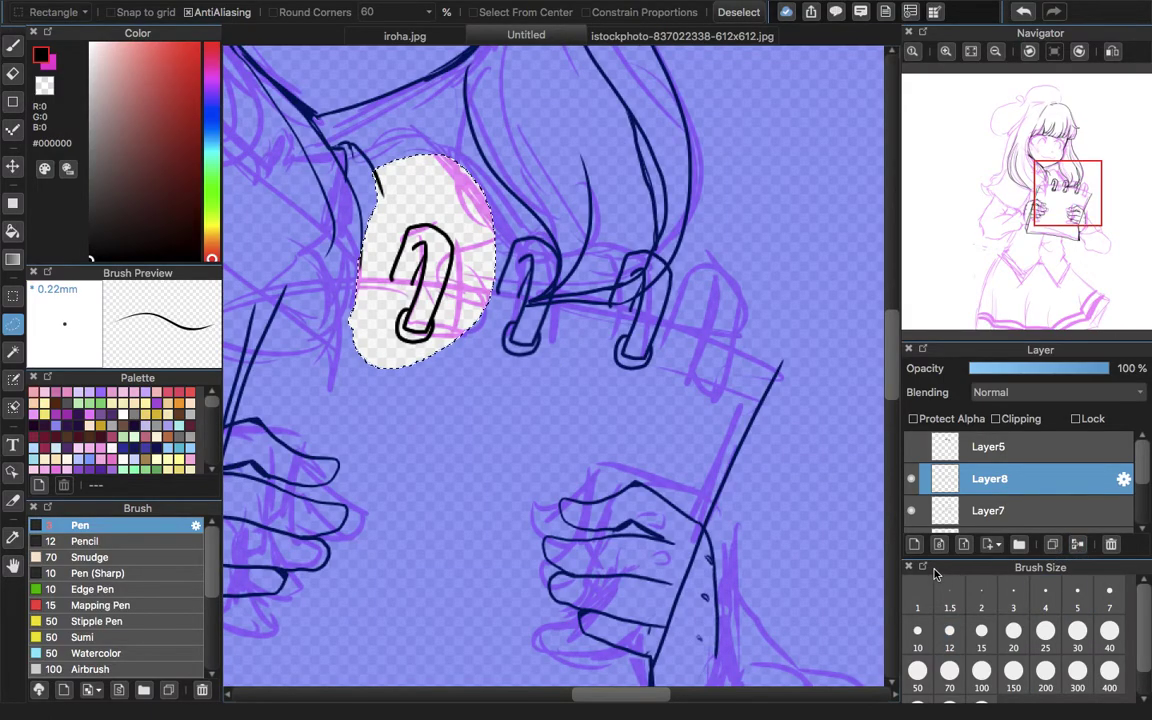
pyautogui.hotkey('ctrl', 't')
pyautogui.moveTo(476, 301); pyautogui.dragTo(763, 308)
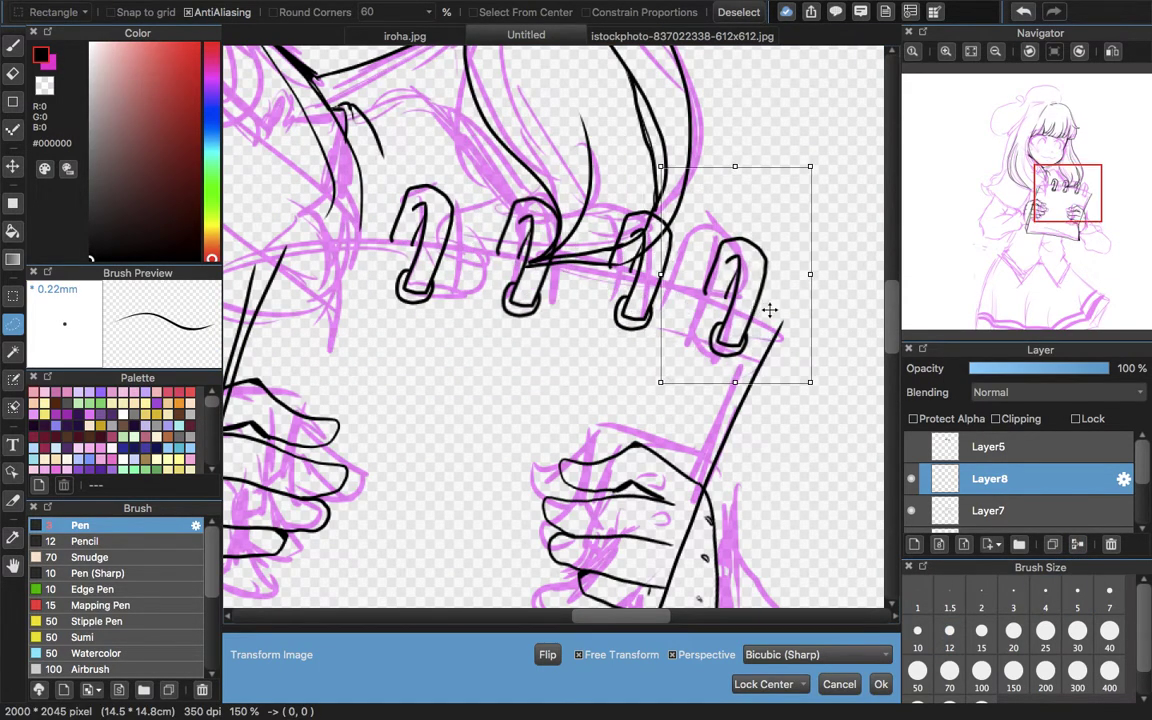
pyautogui.click(856, 685)
pyautogui.click(1077, 544)
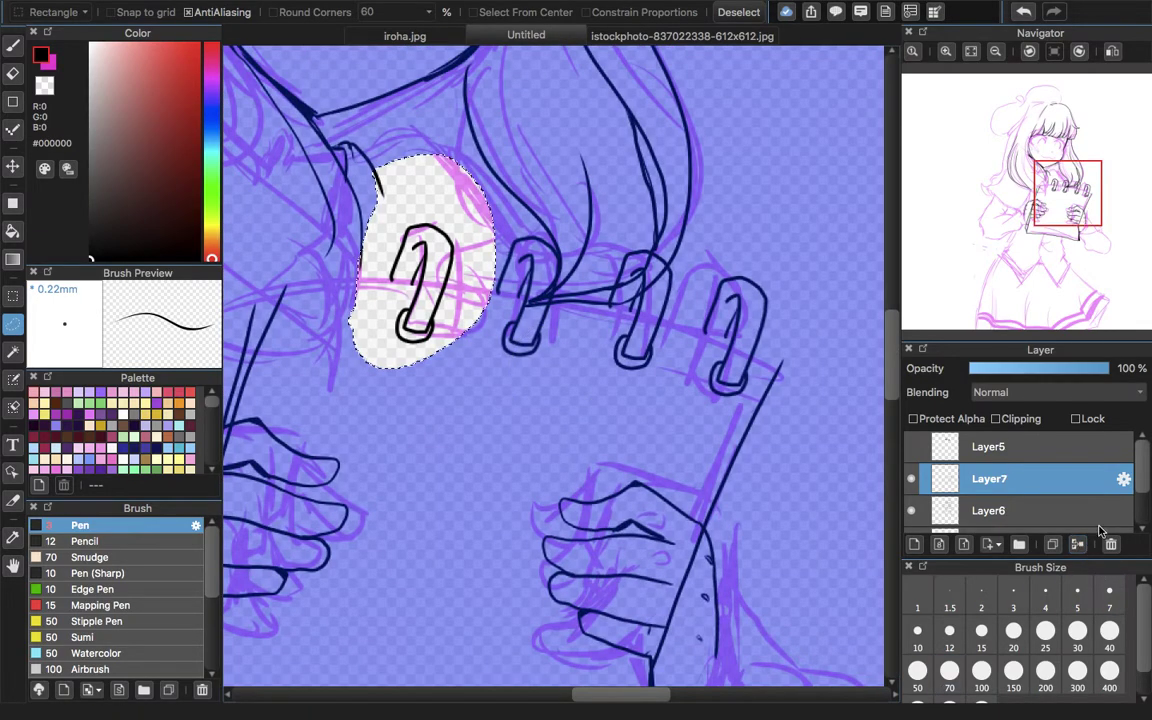
# - Paste a fifth ring near the notebook's upper left corner, clear the selection and merge the copy into Layer7
pyautogui.hotkey('ctrl', 'v')
pyautogui.hotkey('ctrl', 't')
pyautogui.moveTo(382, 219); pyautogui.dragTo(291, 224)
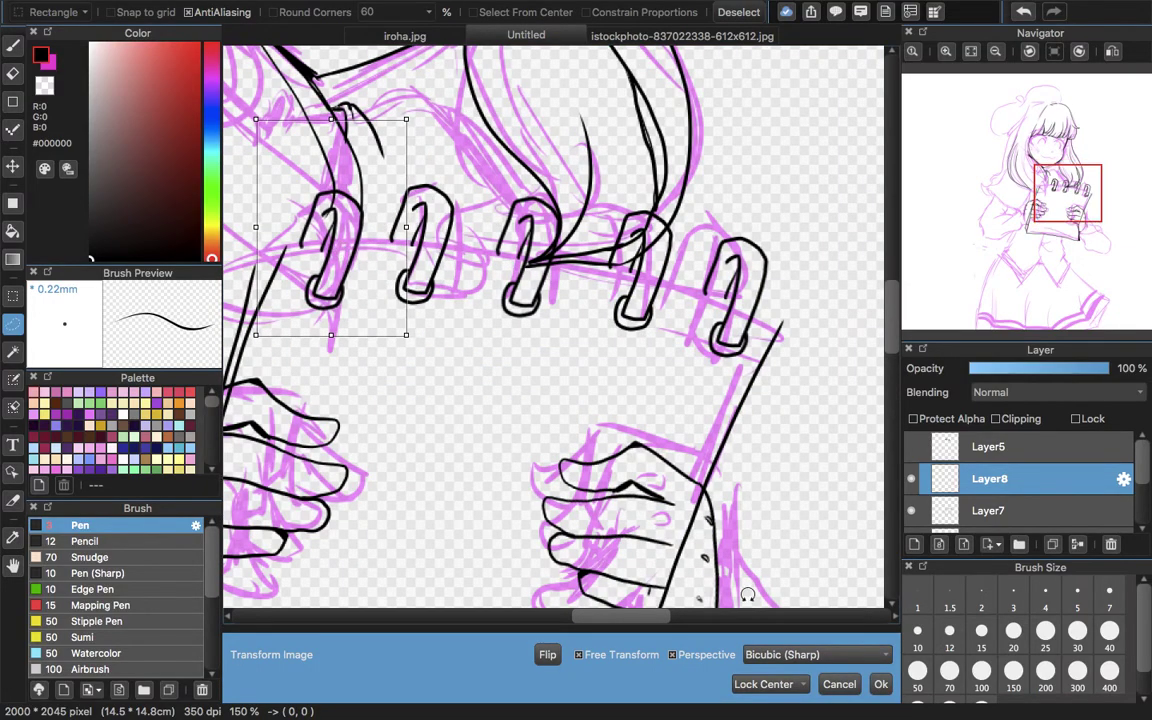
pyautogui.click(880, 685)
pyautogui.hscroll(-10, 416, 337)
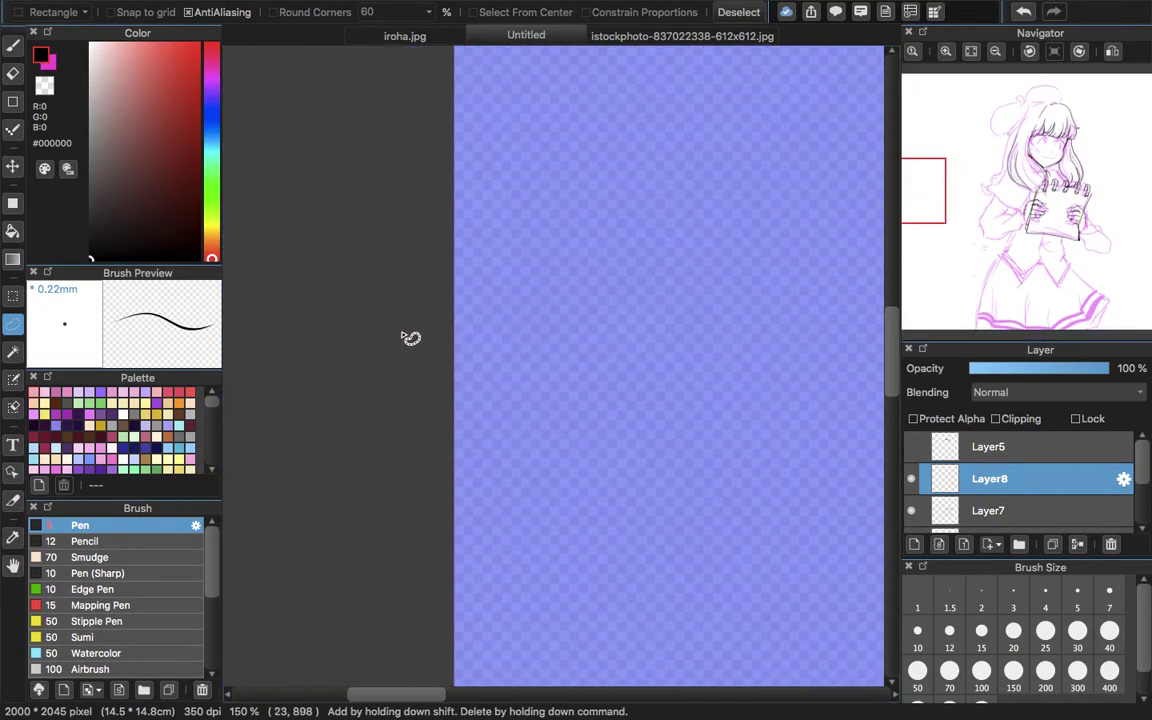
pyautogui.hotkey('ctrl', 'd')
pyautogui.click(13, 45)
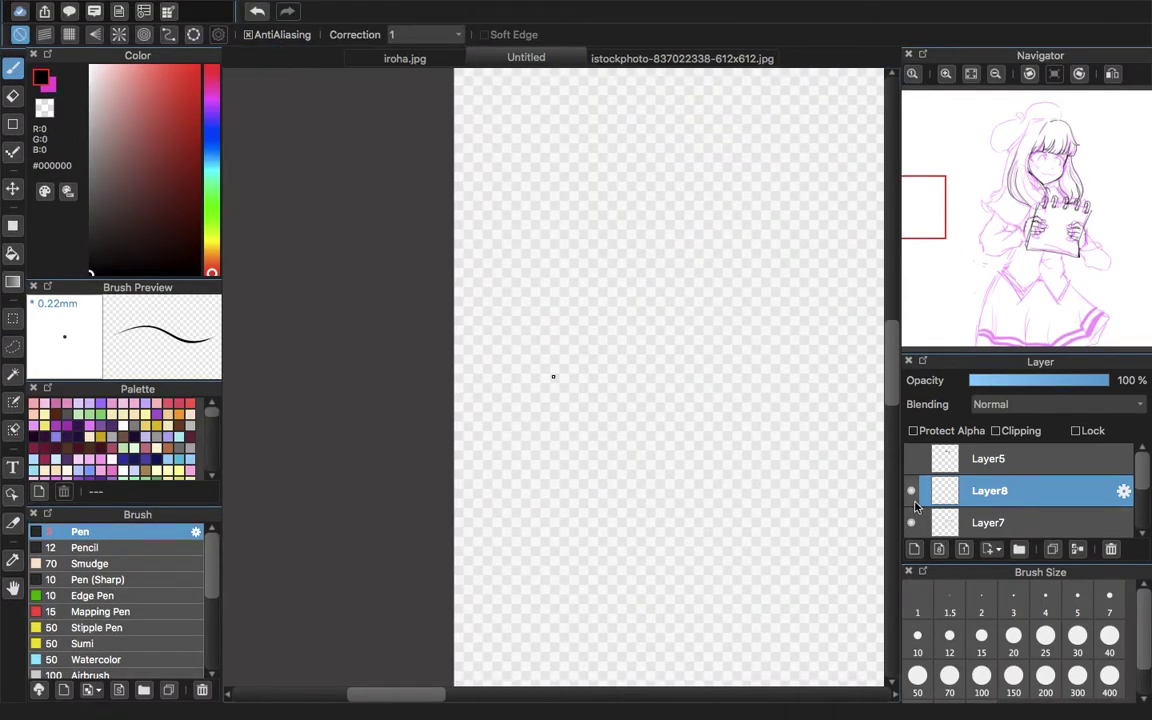
pyautogui.click(1078, 551)
# - Add a new layer and ink the notebook's upper edge line through the rings from corner to corner, redoing unsatisfactory strokes
pyautogui.hscroll(12, 743, 229)
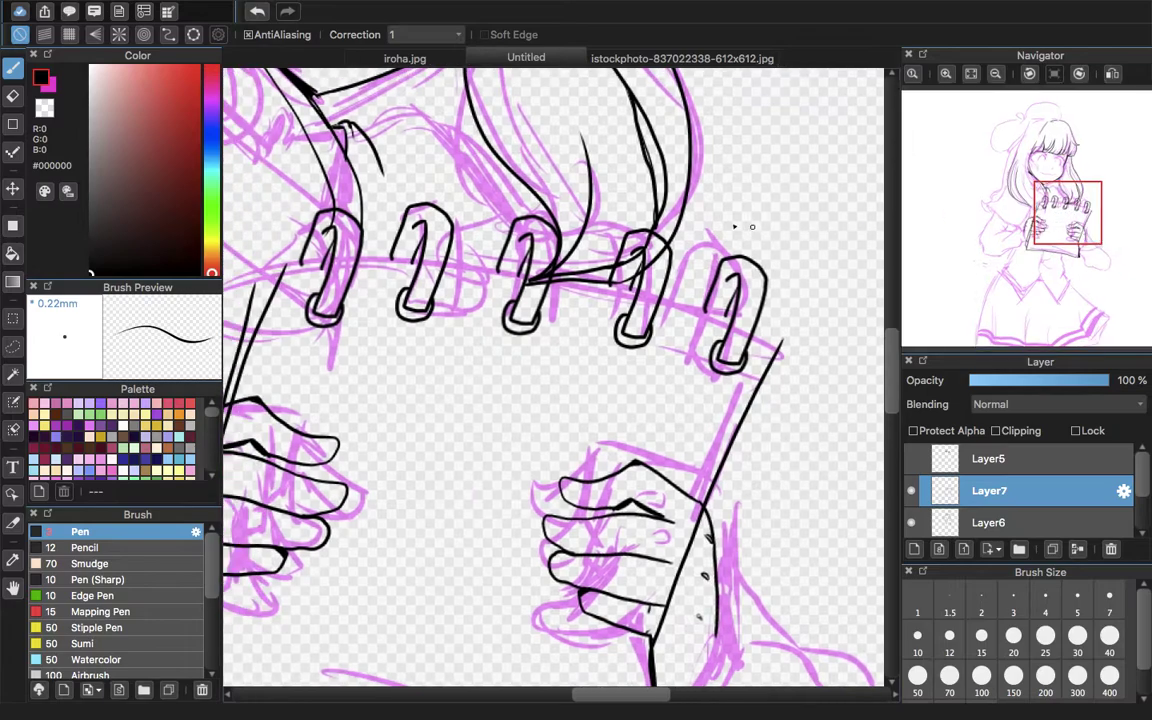
pyautogui.click(913, 548)
pyautogui.moveTo(783, 355); pyautogui.dragTo(729, 328)
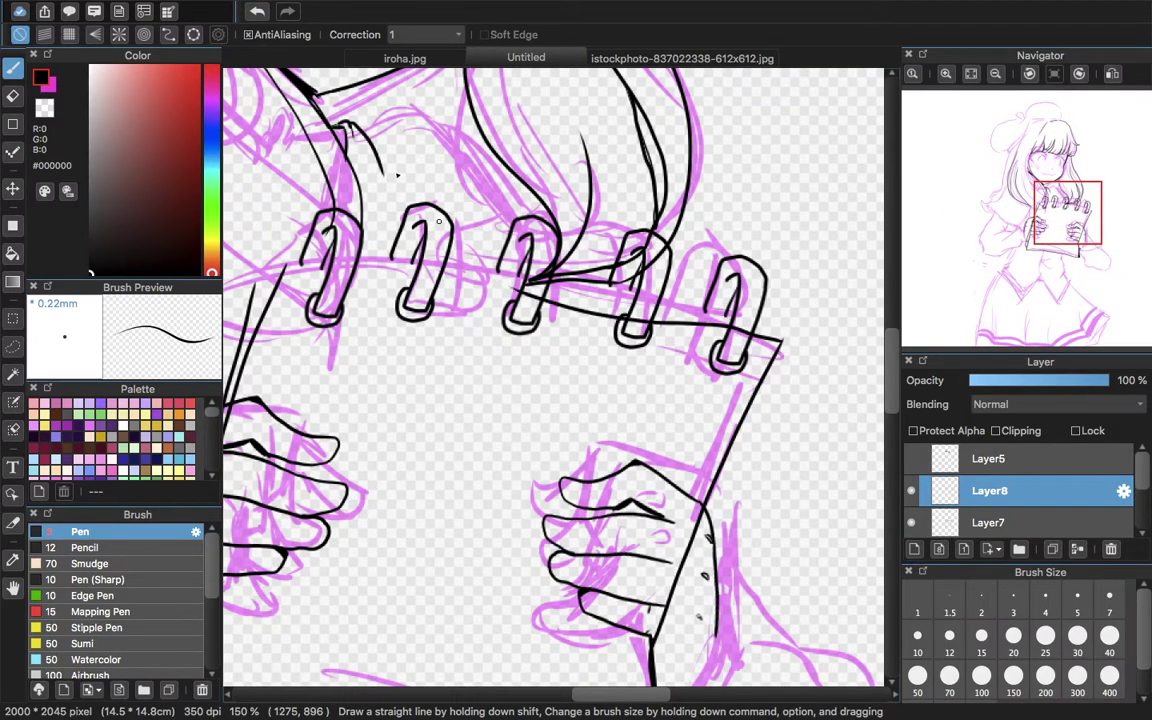
pyautogui.moveTo(285, 268)
pyautogui.mouseDown()
pyautogui.moveTo(538, 302)
pyautogui.moveTo(781, 361)
pyautogui.mouseUp()
pyautogui.click(257, 12)
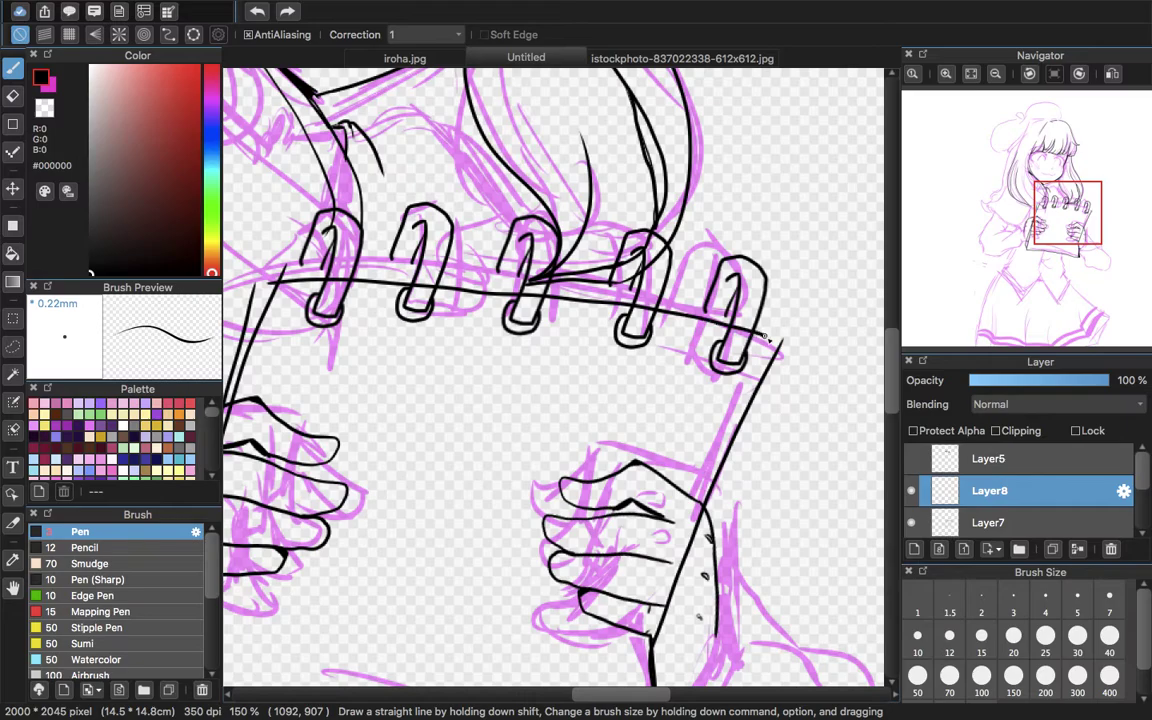
# - Erase the overshooting end of the notebook's inner left edge at the upper left corner on Layer7
pyautogui.click(13, 96)
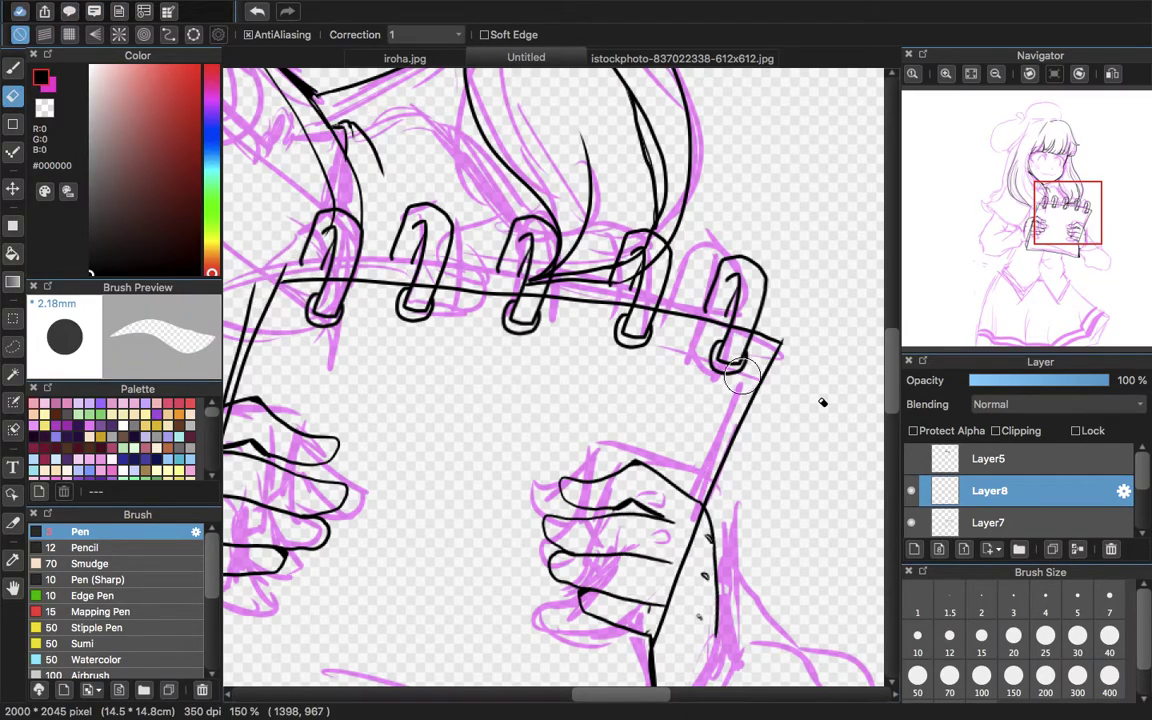
pyautogui.click(930, 522)
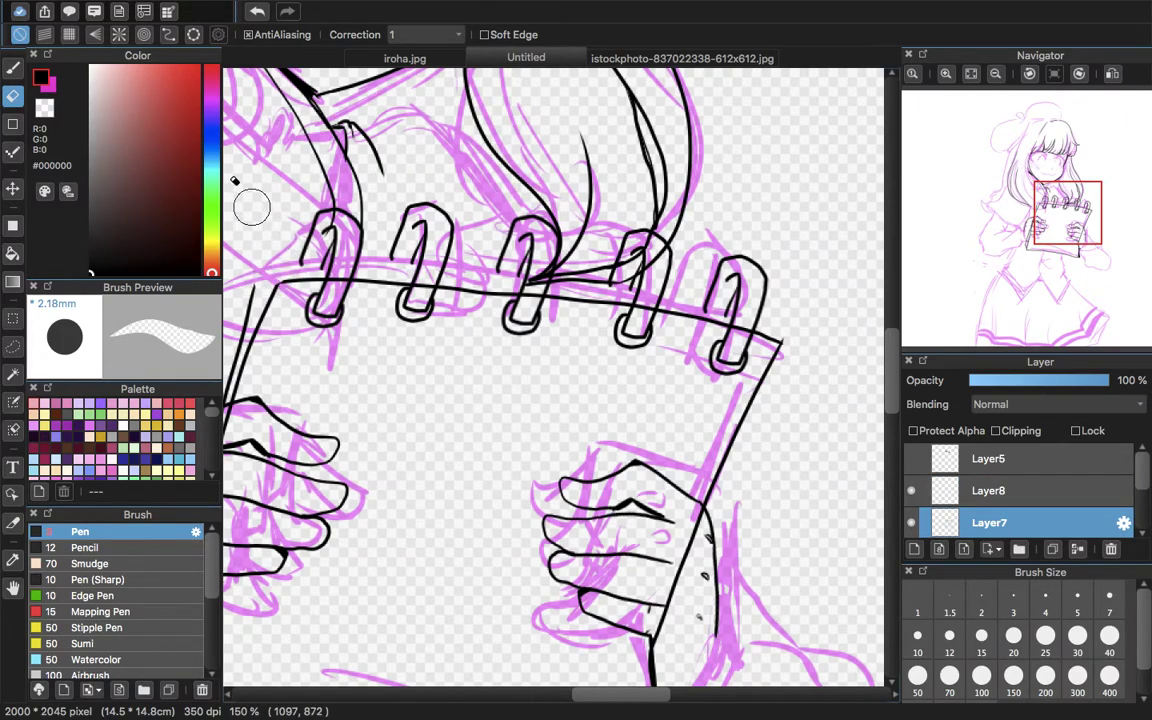
# - Ink a second line above the notebook's upper edge with the Pen brush, joining it to the outer left edge
pyautogui.press('b')
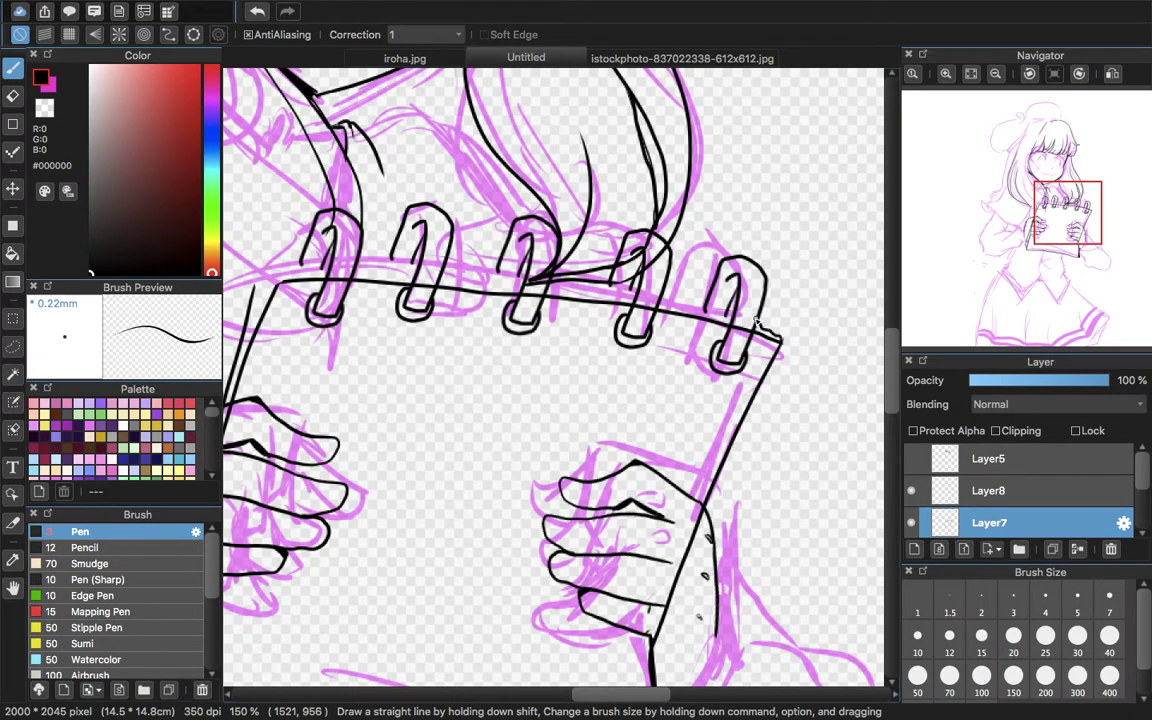
pyautogui.moveTo(1063, 223); pyautogui.dragTo(1053, 215)
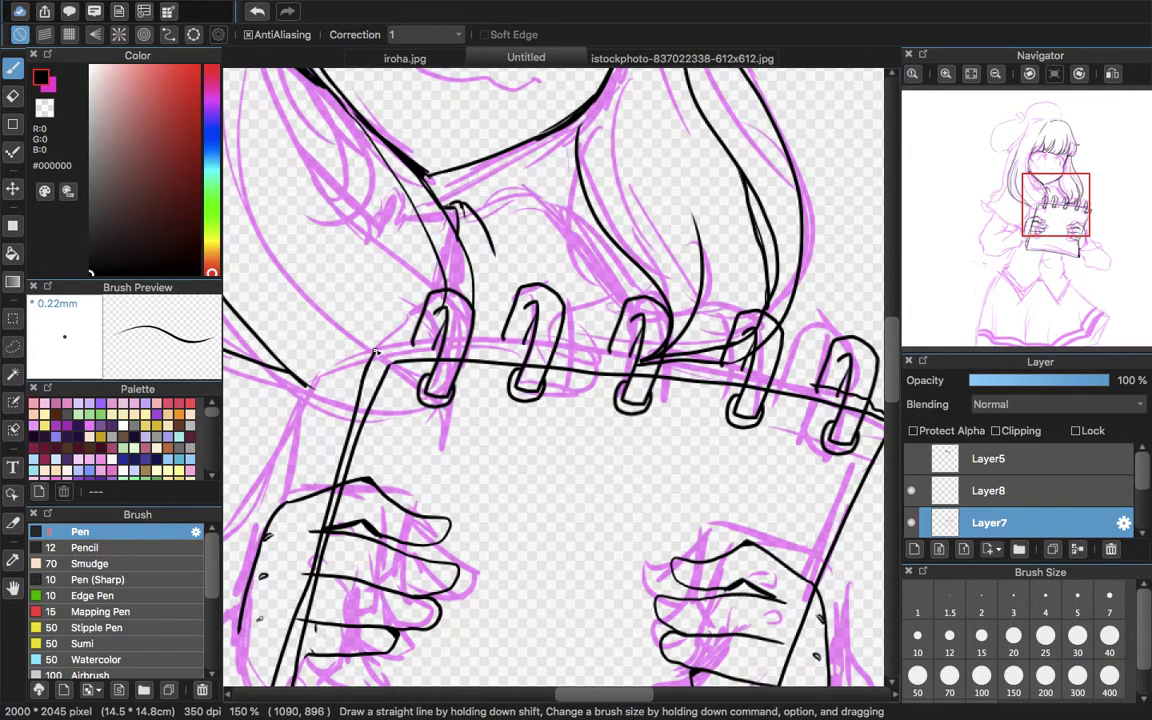
pyautogui.press('super+z')
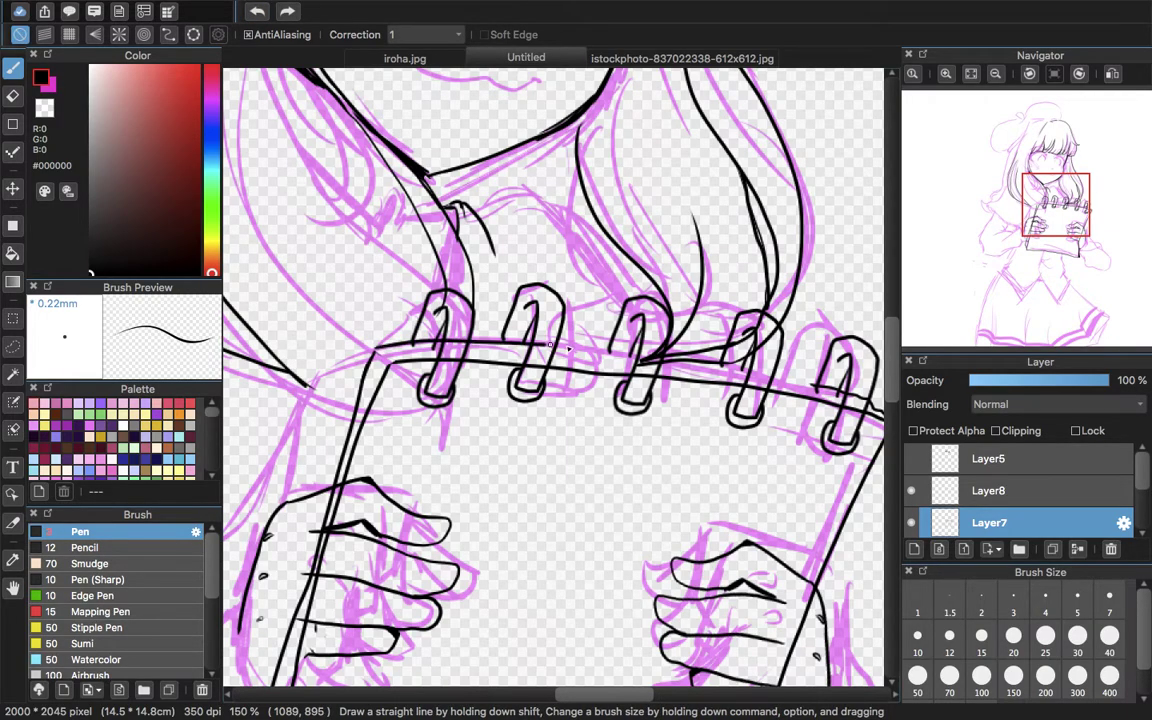
pyautogui.press('super+y')
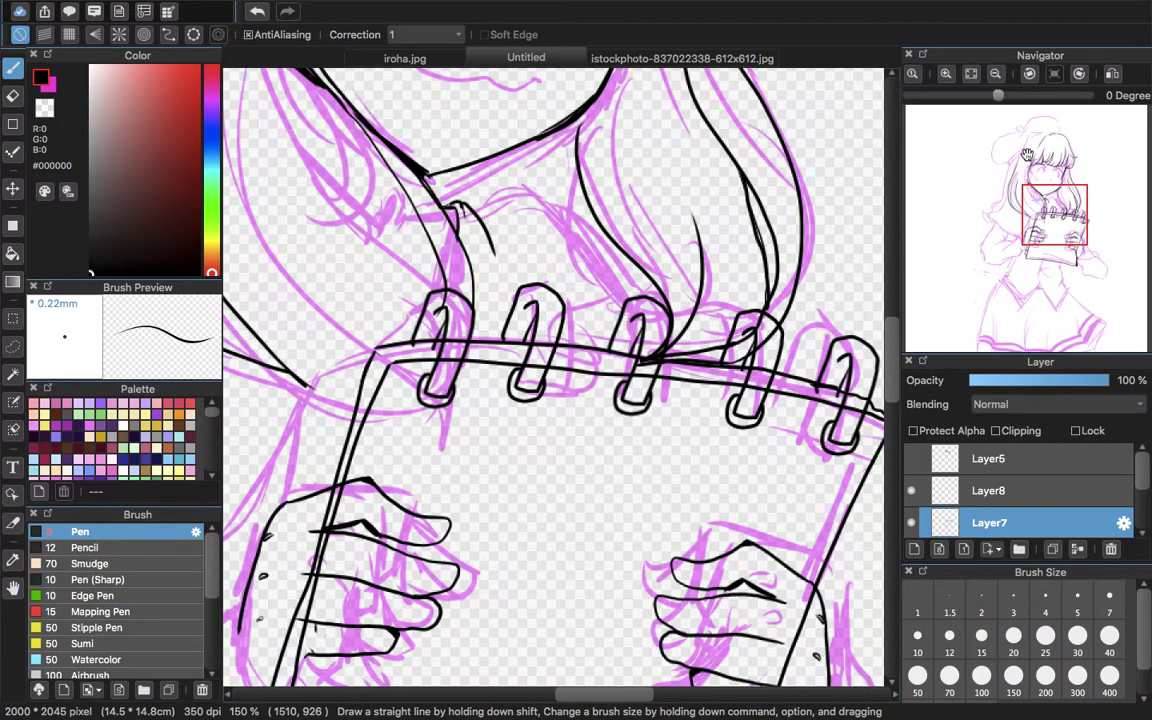
# - Hide the pink sketch on Layer2 and lower the opacity of Layer6 to 35%
pyautogui.scroll(-1, 1140, 490)
pyautogui.scroll(-2, 1145, 487)
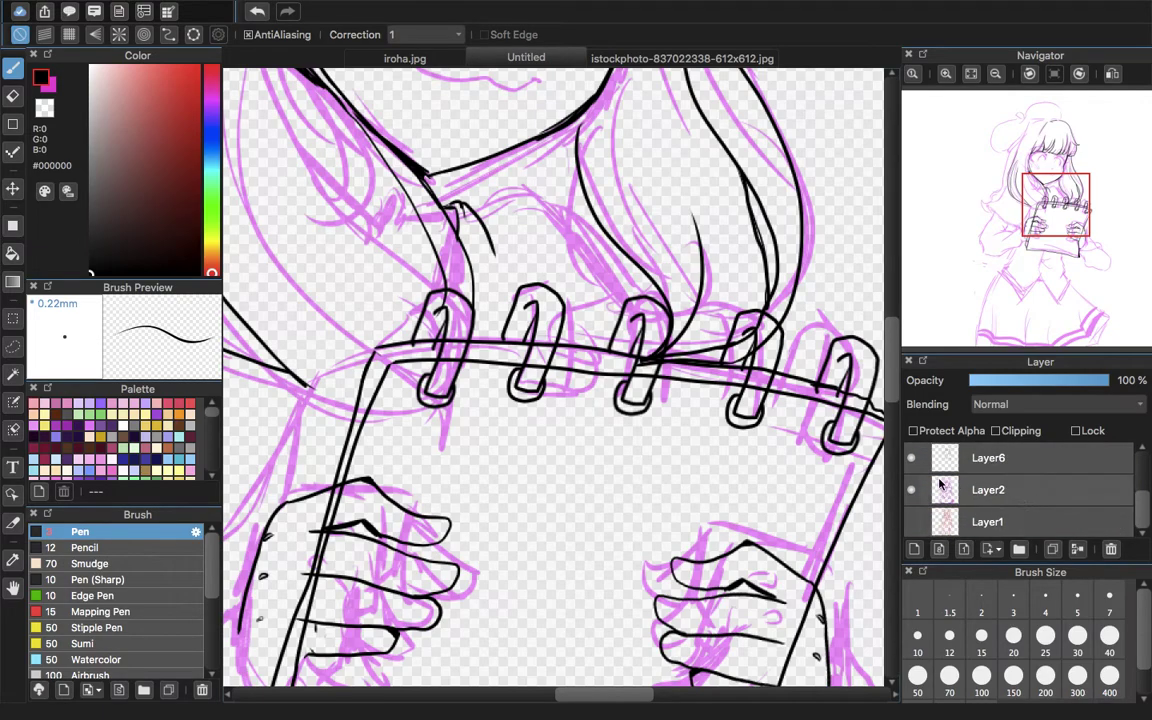
pyautogui.click(911, 490)
pyautogui.click(937, 459)
pyautogui.click(1018, 380)
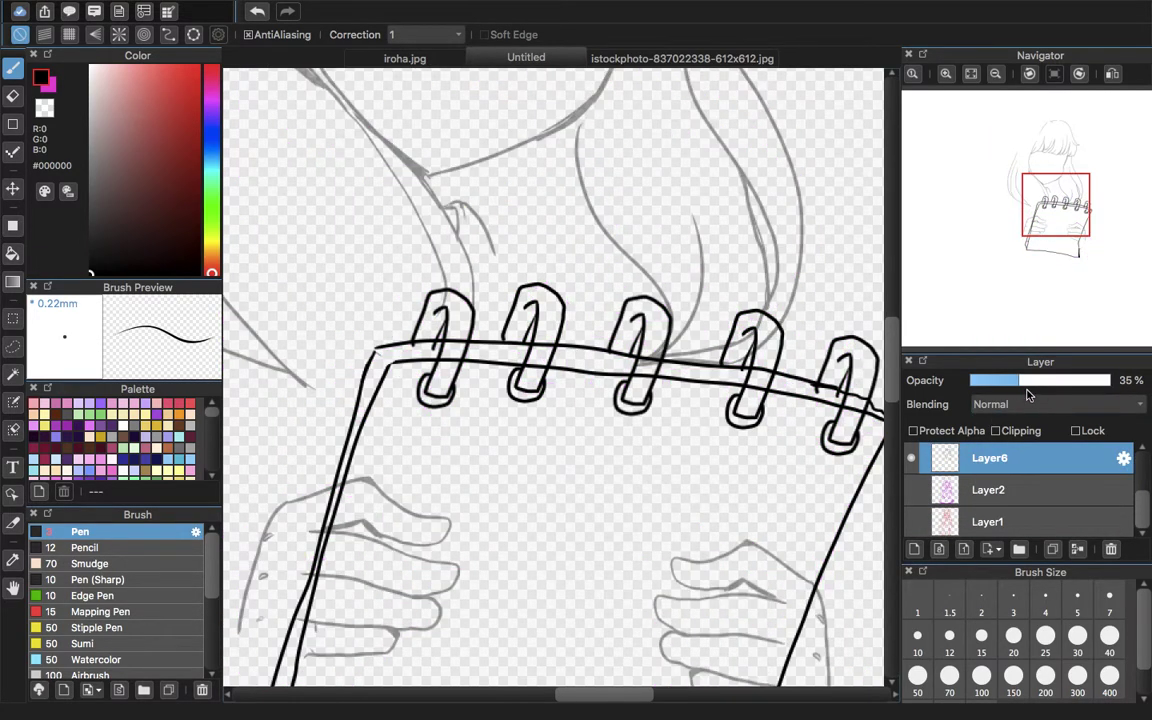
# - Erase the hair lines overlapping the binding rings on Layer6 and restore the layer's opacity to 100%
pyautogui.scroll(2, 1146, 505)
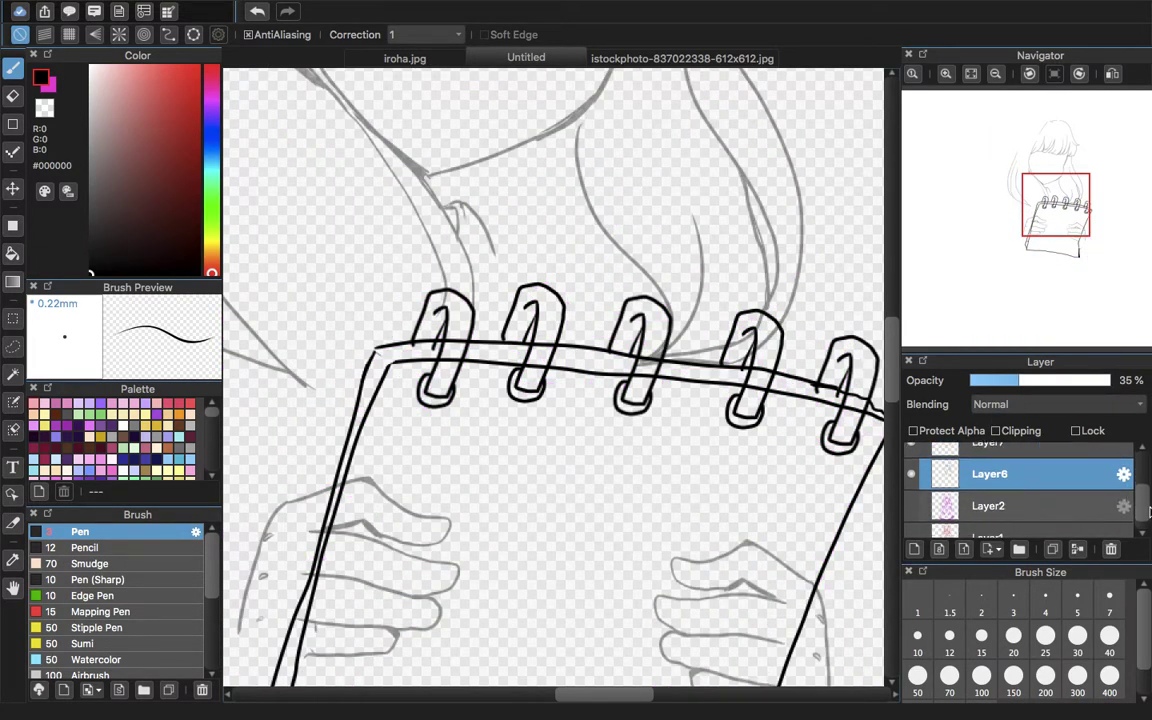
pyautogui.click(14, 97)
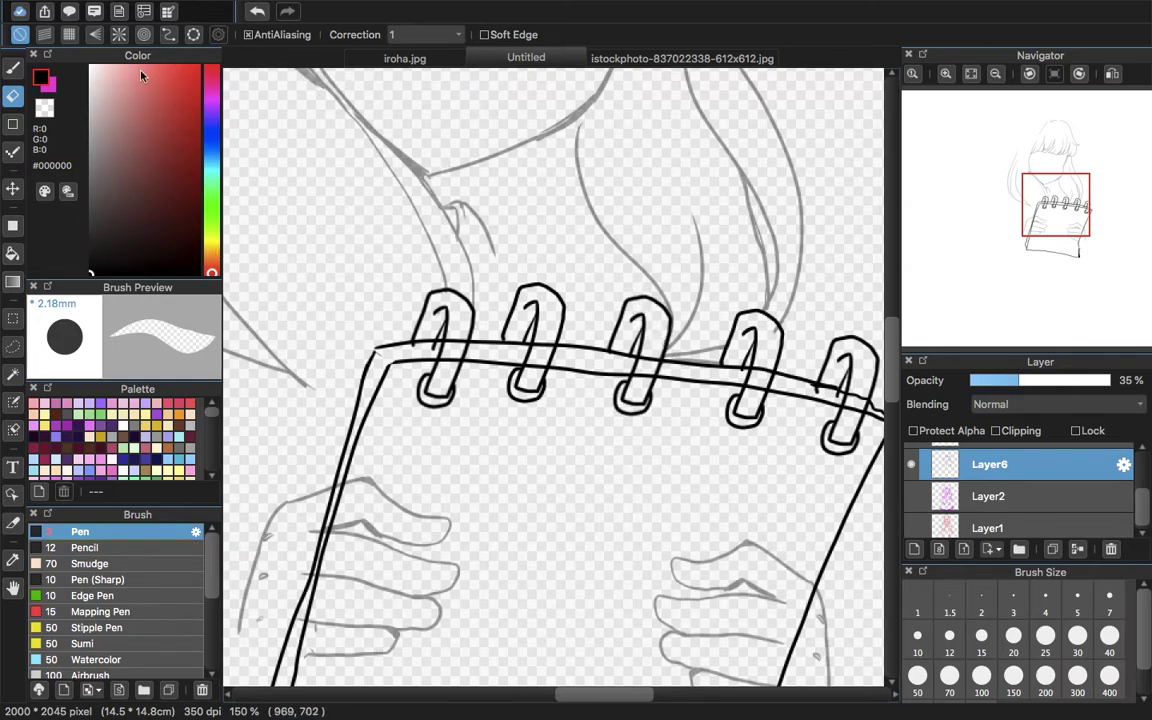
pyautogui.press('b')
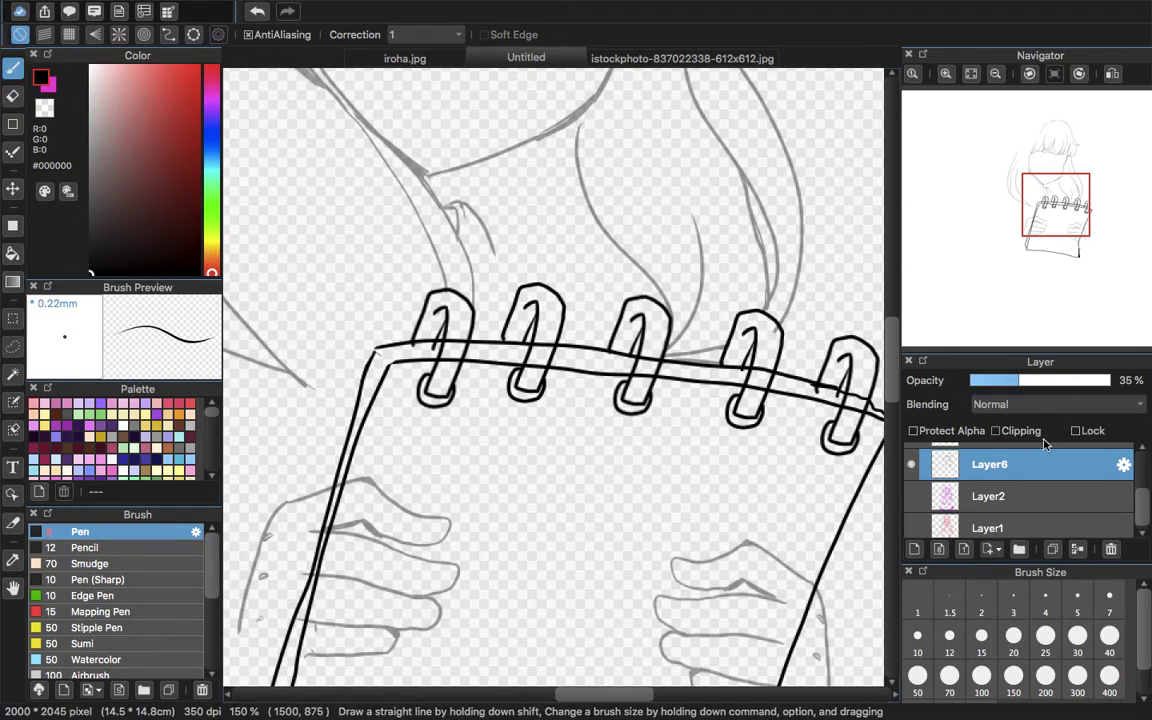
pyautogui.moveTo(1081, 388); pyautogui.dragTo(1145, 428)
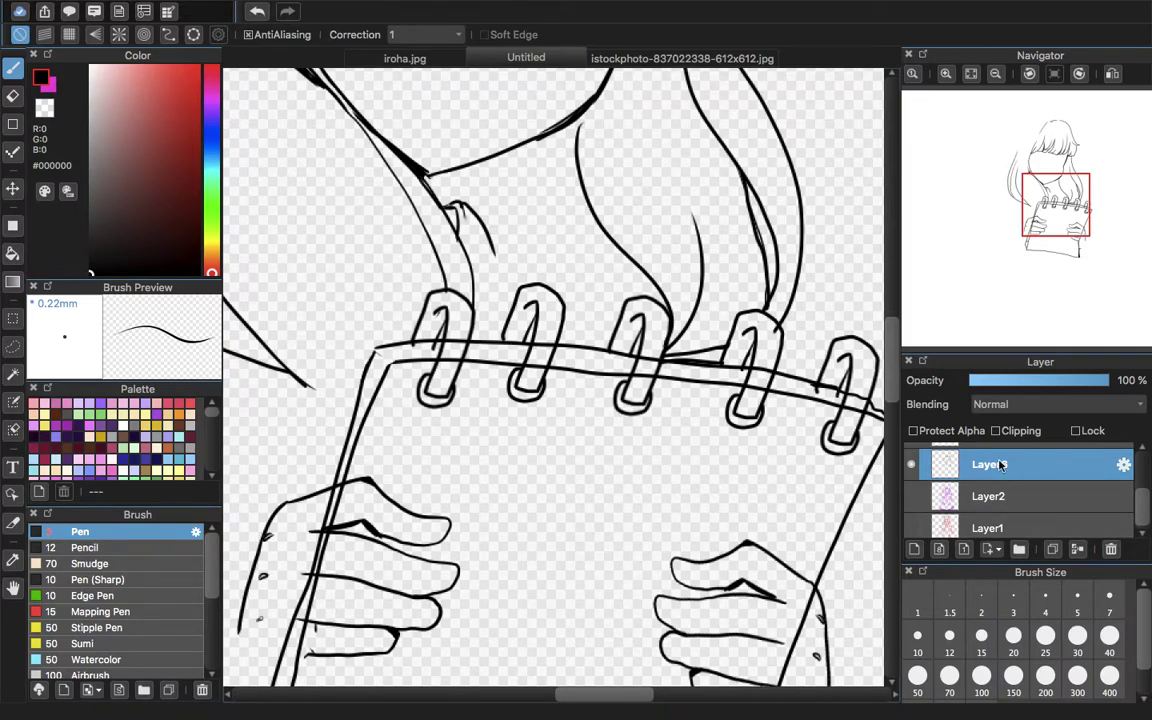
pyautogui.click(12, 95)
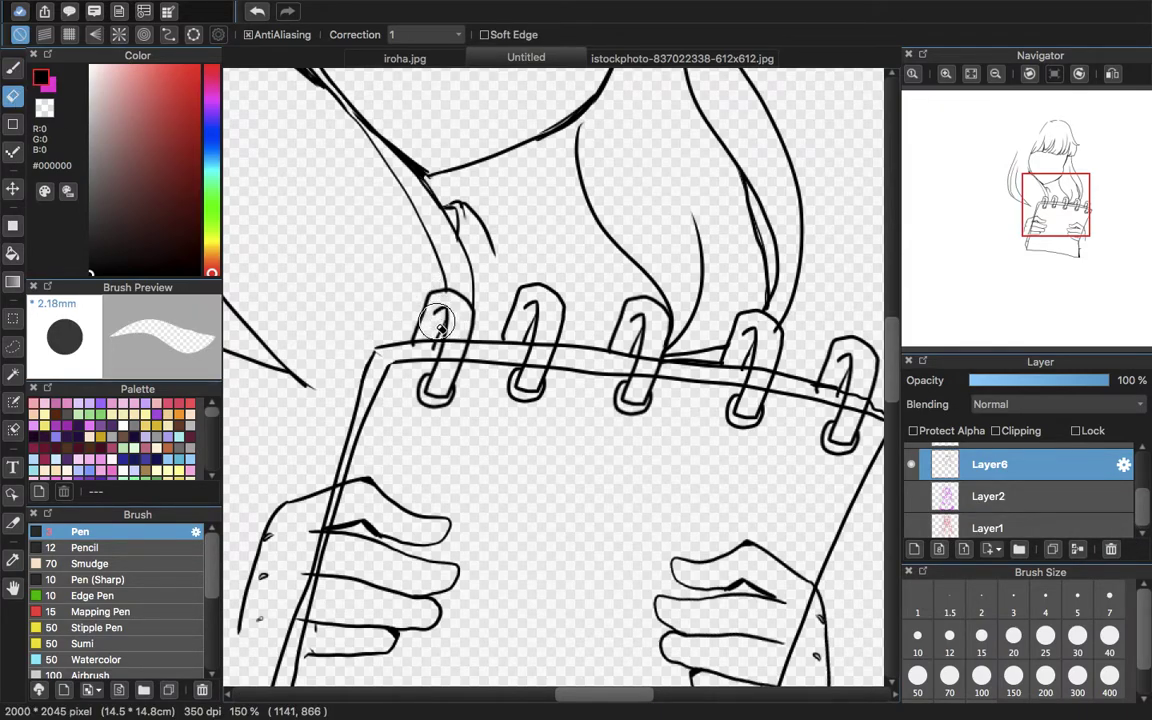
pyautogui.click(12, 67)
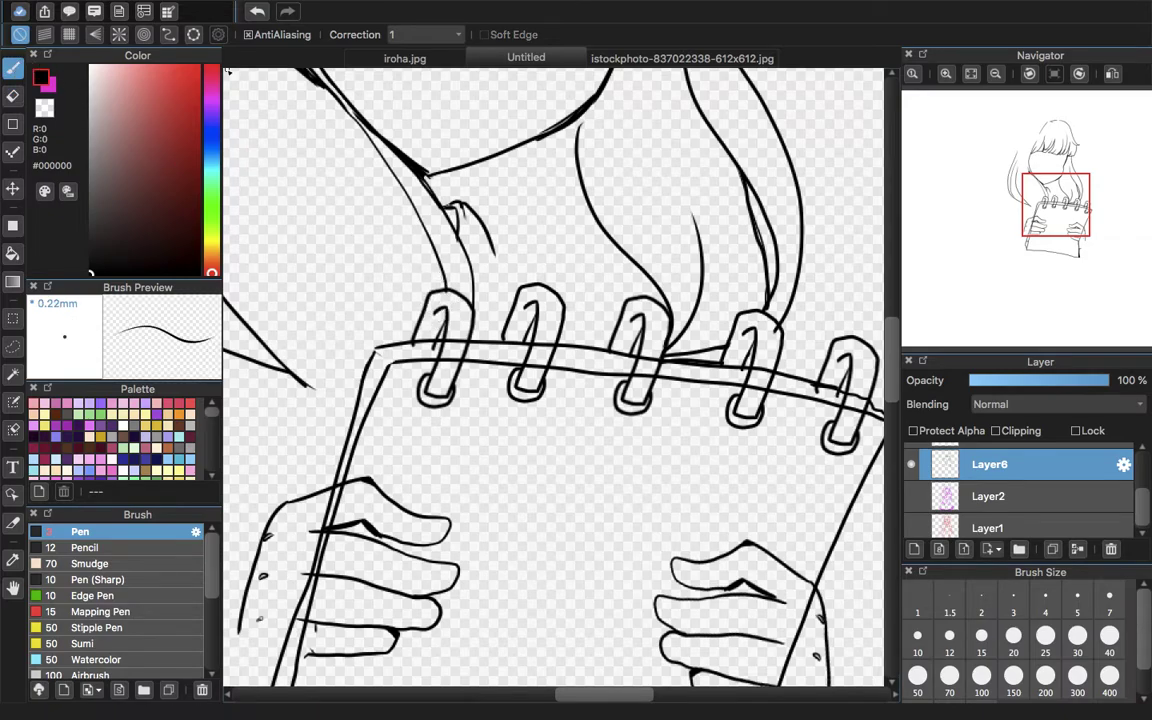
# - Merge Layer8 with the notebook's upper edge down into Layer7
pyautogui.moveTo(1148, 518); pyautogui.dragTo(1133, 490)
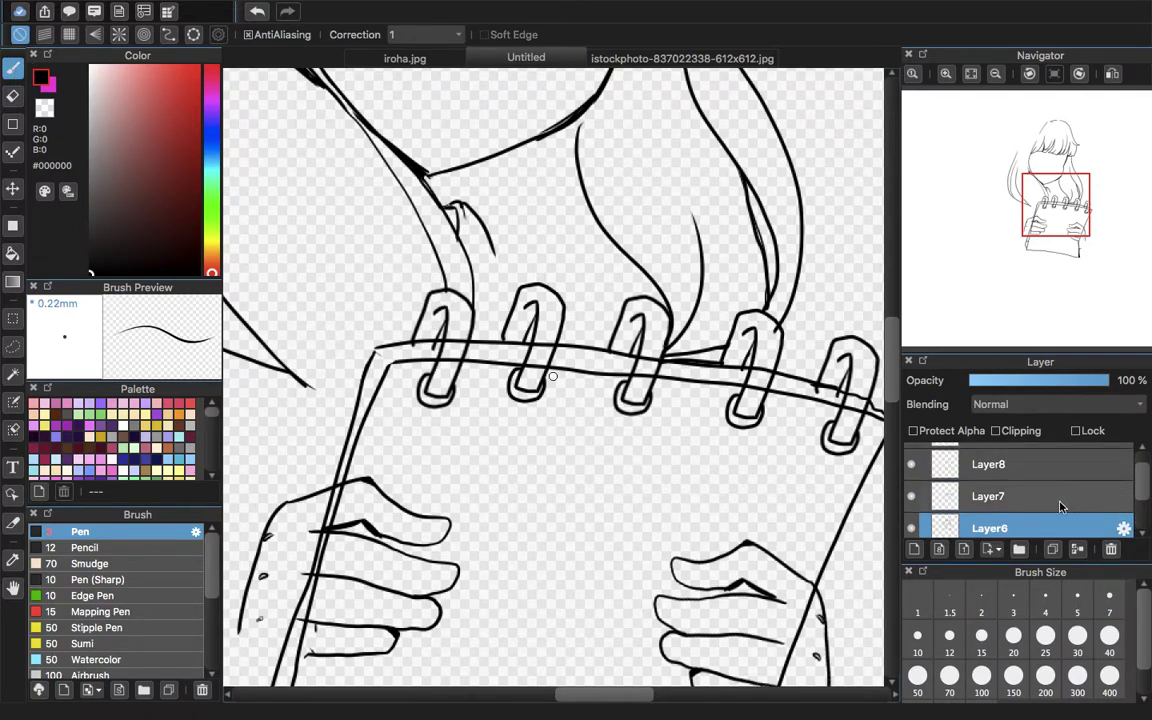
pyautogui.click(1056, 462)
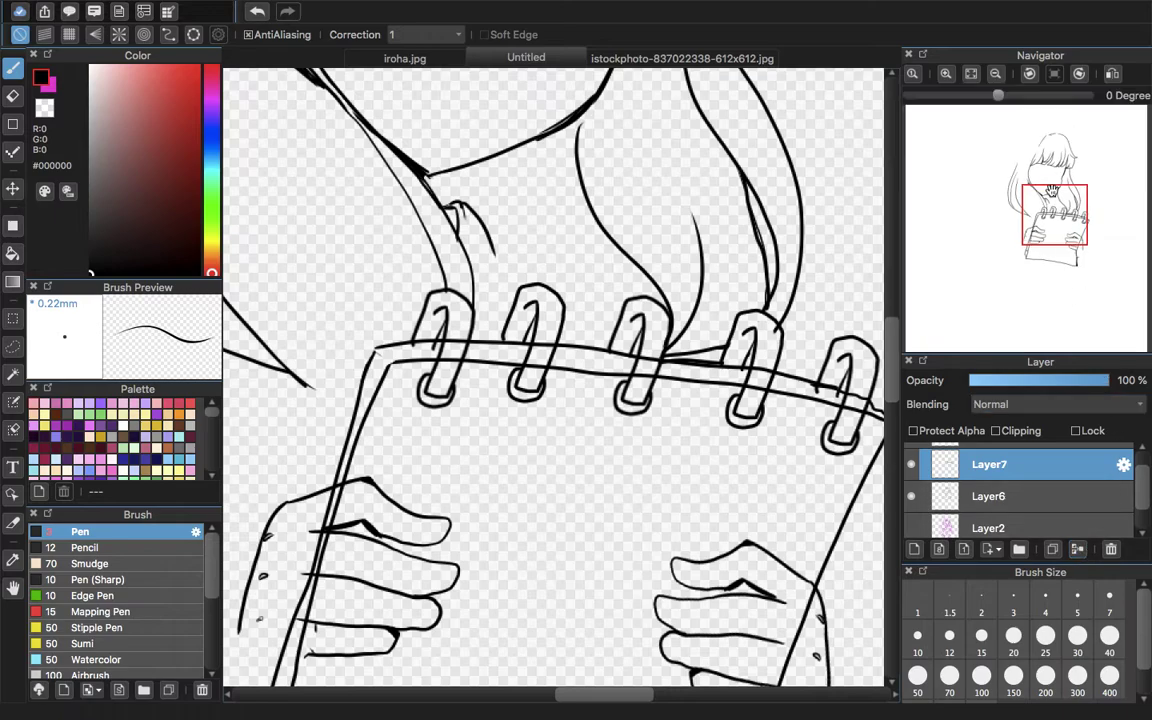
pyautogui.click(911, 496)
pyautogui.click(911, 496)
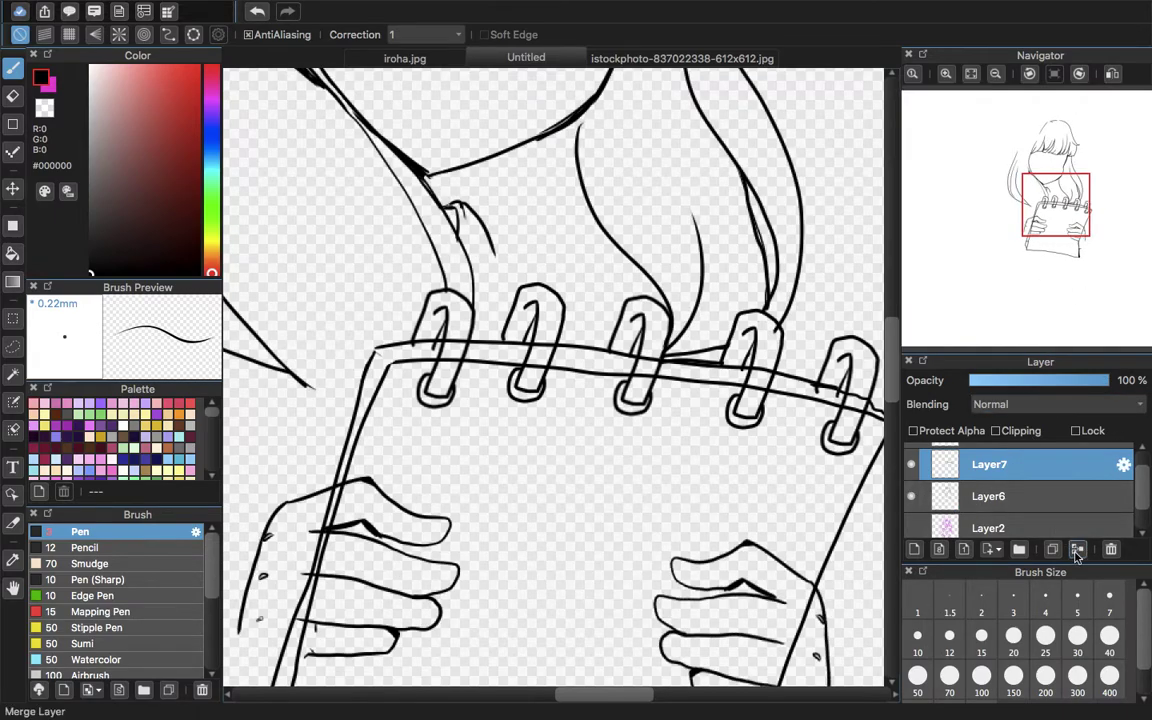
pyautogui.click(1078, 551)
pyautogui.click(911, 465)
pyautogui.click(911, 465)
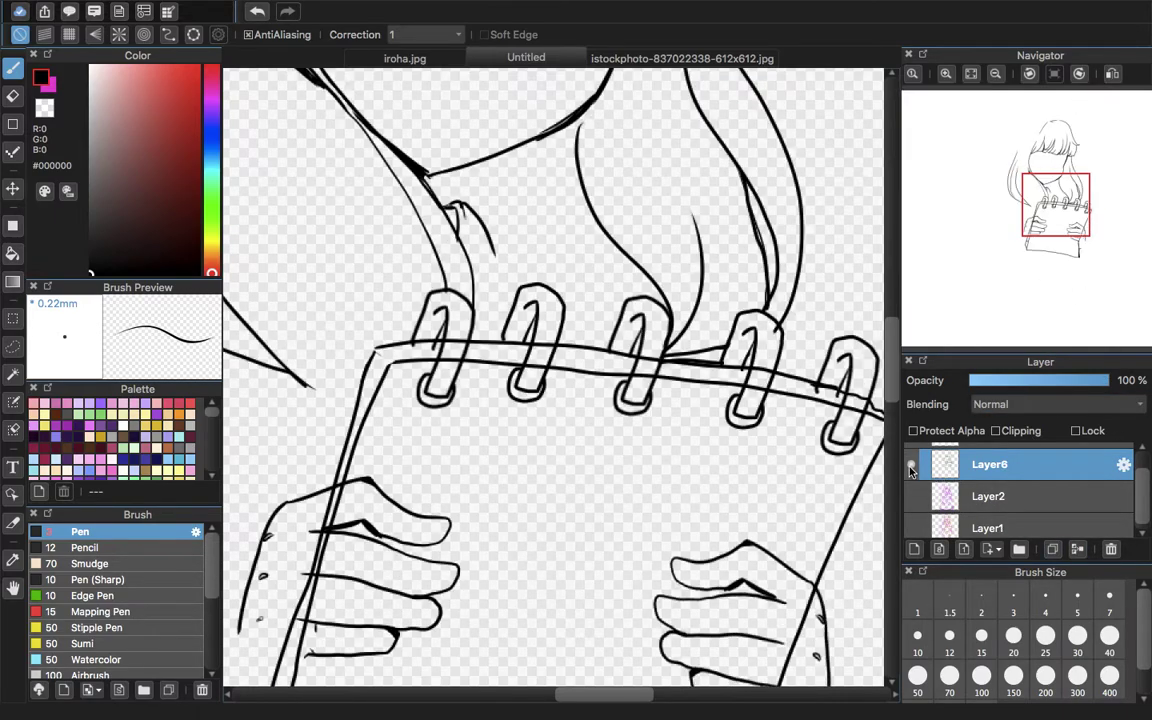
pyautogui.click(262, 12)
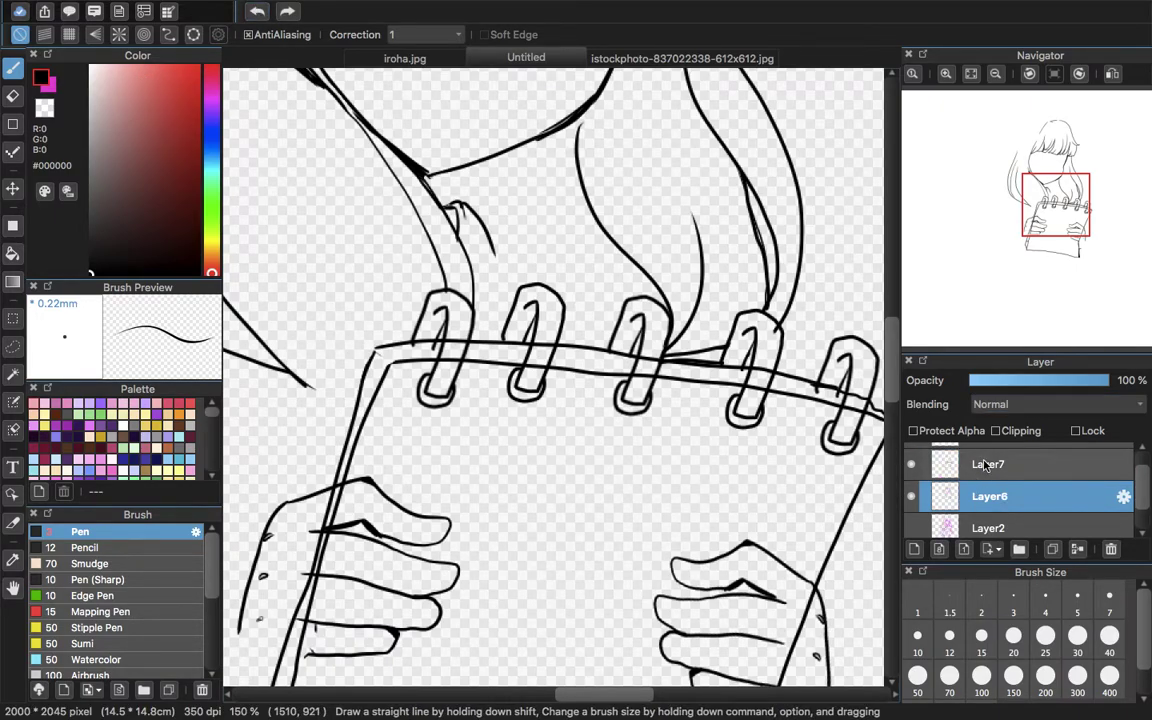
# - Lower the opacity of Layer7 to 66% and erase the notebook's left edge lines where they cross the left hand
pyautogui.click(985, 465)
pyautogui.moveTo(1045, 211); pyautogui.dragTo(1037, 237)
pyautogui.click(12, 95)
pyautogui.moveTo(512, 268)
pyautogui.mouseDown()
pyautogui.moveTo(496, 314)
pyautogui.moveTo(504, 352)
pyautogui.moveTo(468, 450)
pyautogui.mouseUp()
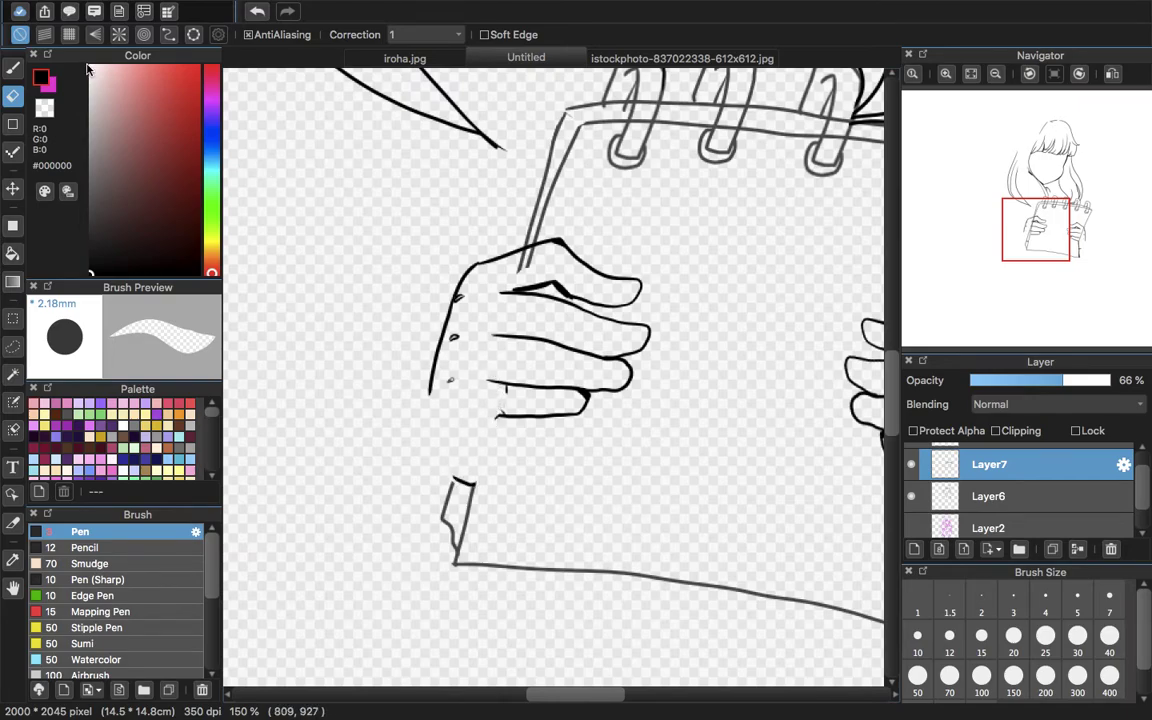
# - Ink the notebook's left edge from the underside of the left hand down to the lower corner on Layer7
pyautogui.click(12, 67)
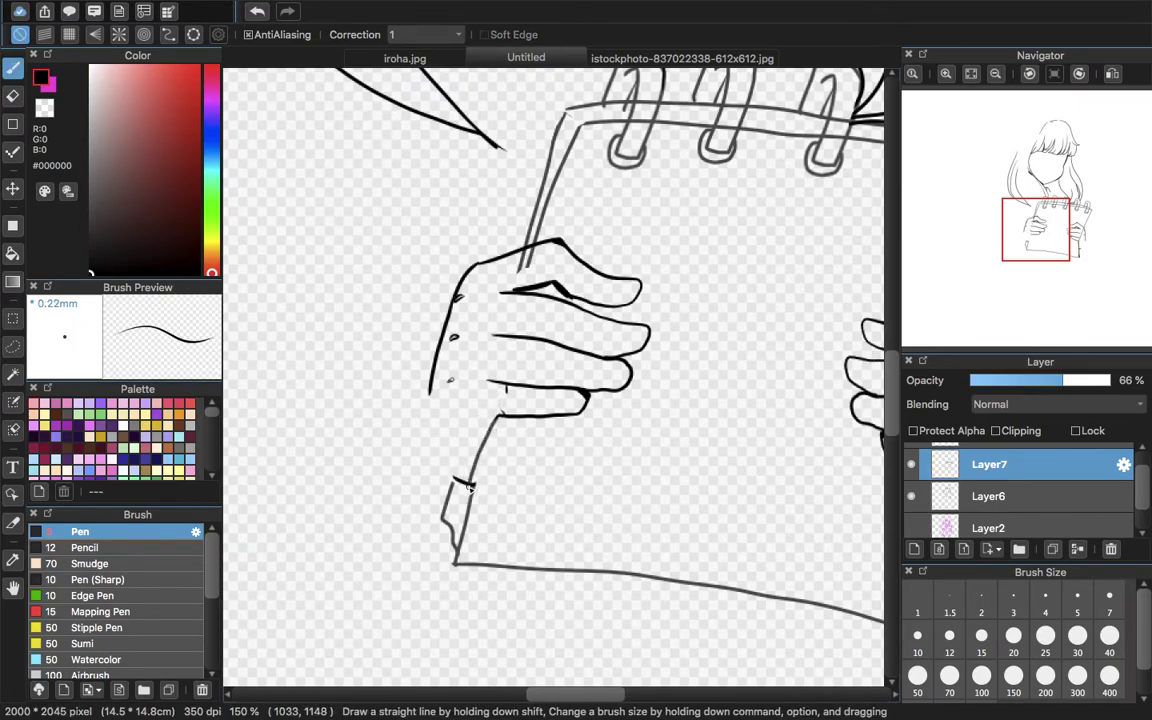
pyautogui.click(256, 11)
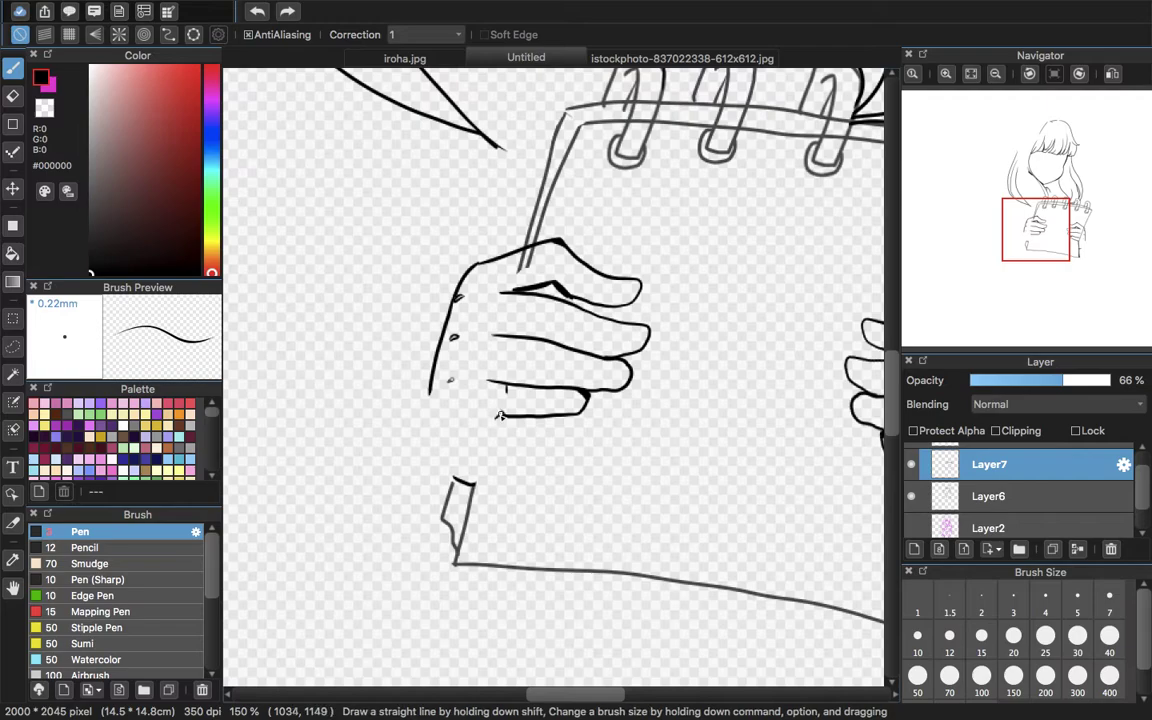
pyautogui.click(256, 11)
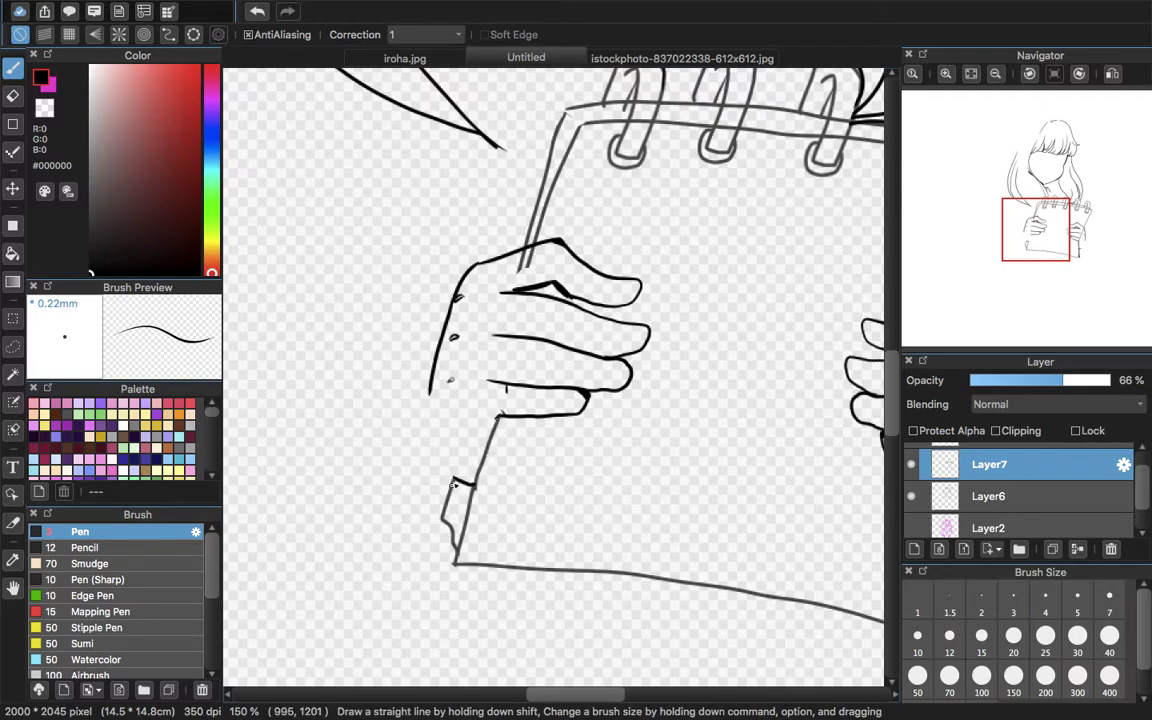
# - Erase the remaining notebook edge lines inside the left hand and the right edge where it crosses the right hand
pyautogui.click(12, 95)
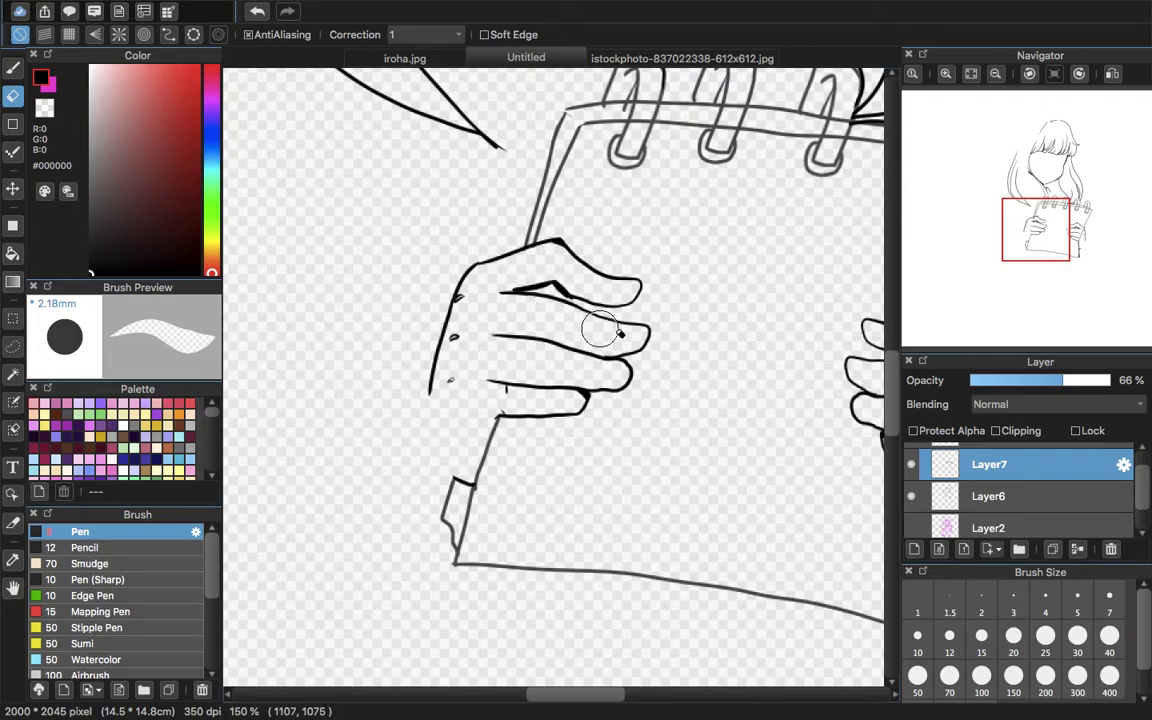
pyautogui.moveTo(1045, 238)
pyautogui.mouseDown()
pyautogui.moveTo(1099, 241)
pyautogui.moveTo(1080, 247)
pyautogui.mouseUp()
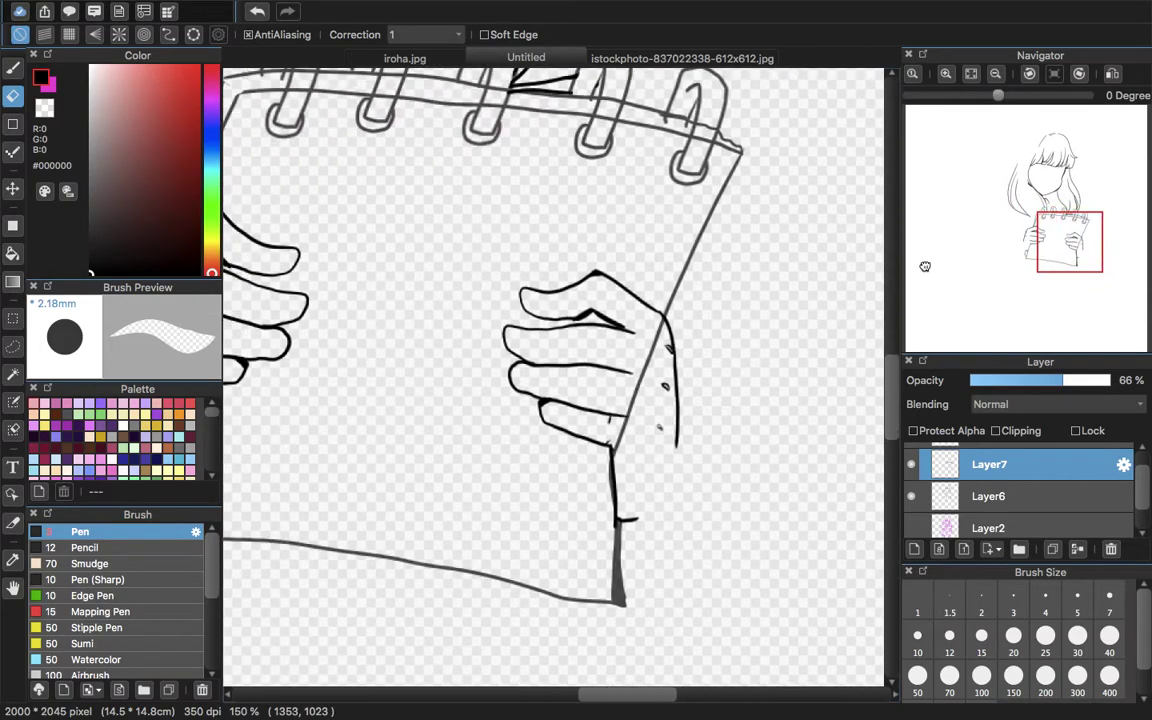
pyautogui.moveTo(625, 430)
pyautogui.mouseDown()
pyautogui.moveTo(647, 426)
pyautogui.moveTo(661, 343)
pyautogui.mouseUp()
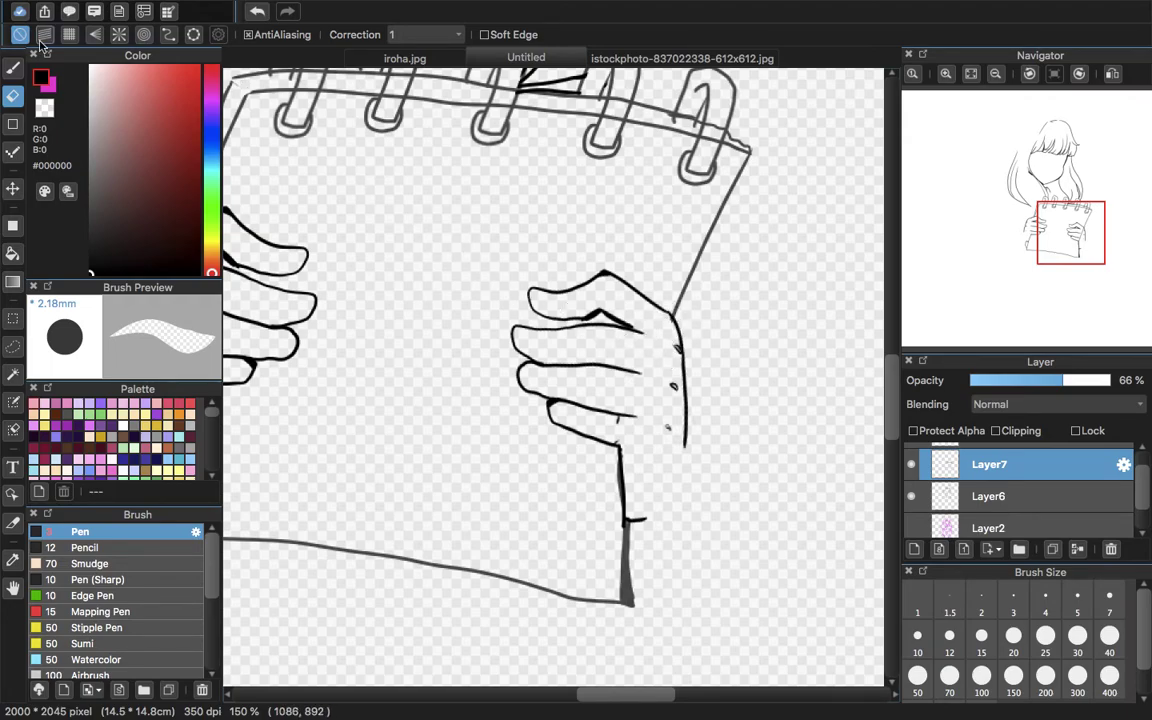
# - Restore the opacity of Layer7 to 100%
pyautogui.click(13, 69)
pyautogui.click(971, 75)
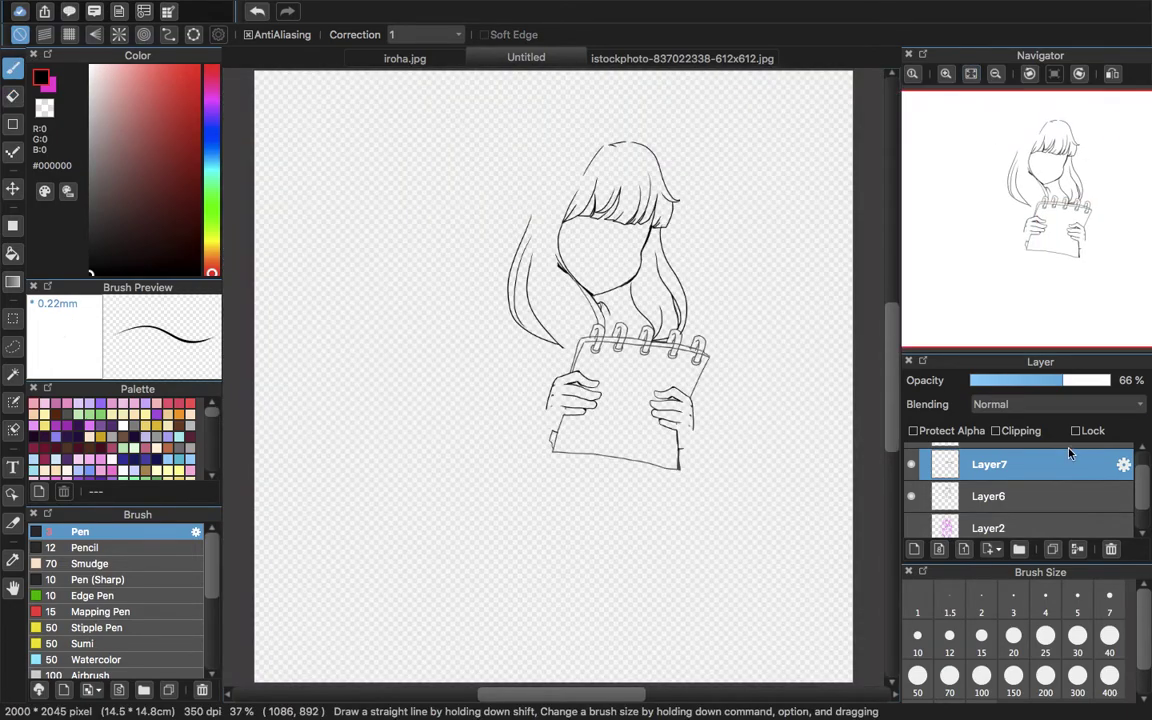
pyautogui.moveTo(1080, 384); pyautogui.dragTo(1110, 385)
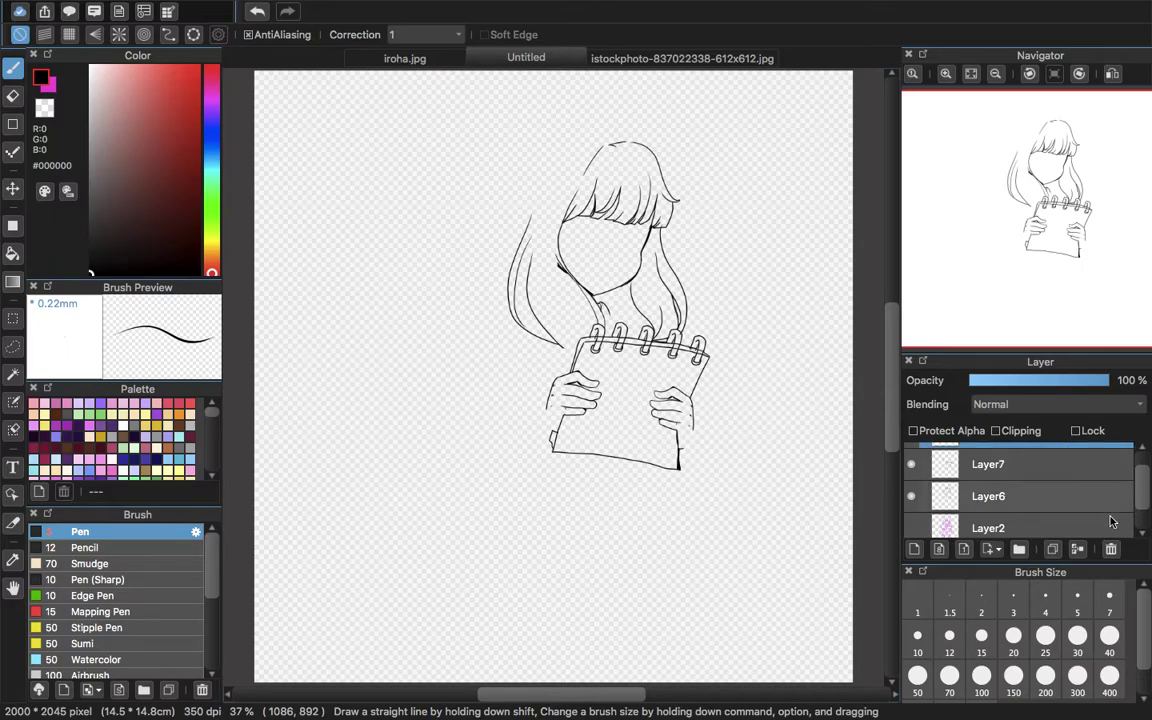
# - Merge Layer7 with the notebook lines down into Layer6
pyautogui.click(1077, 549)
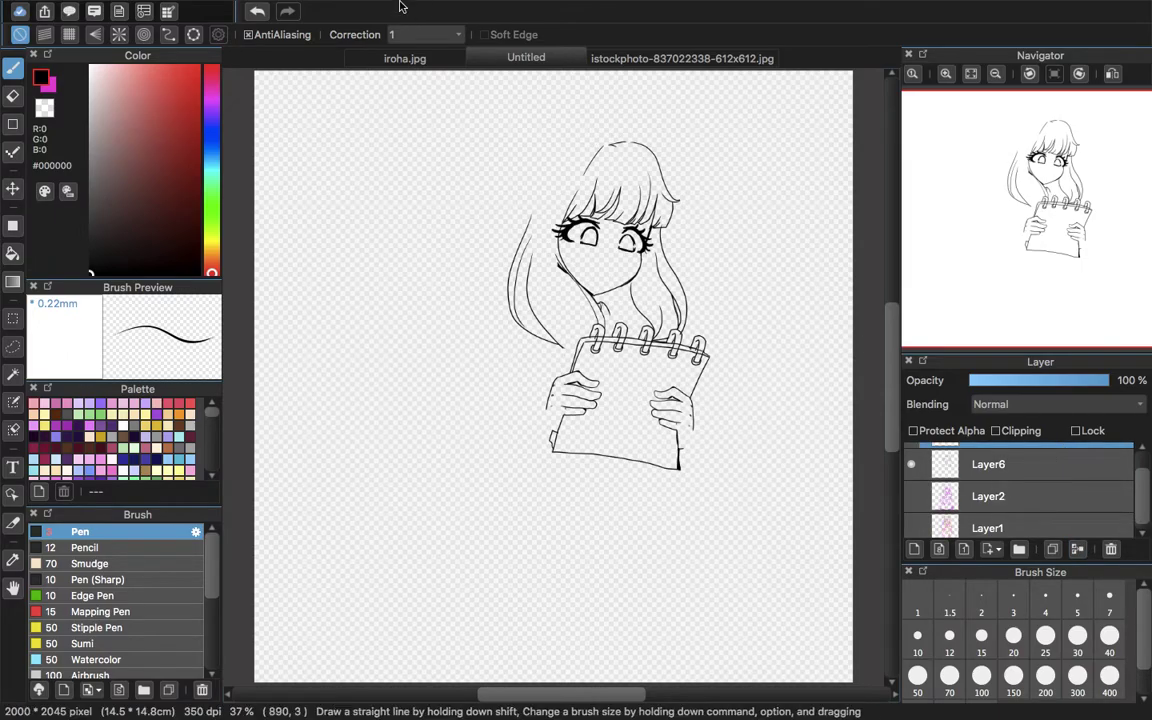
pyautogui.click(257, 11)
pyautogui.click(1040, 484)
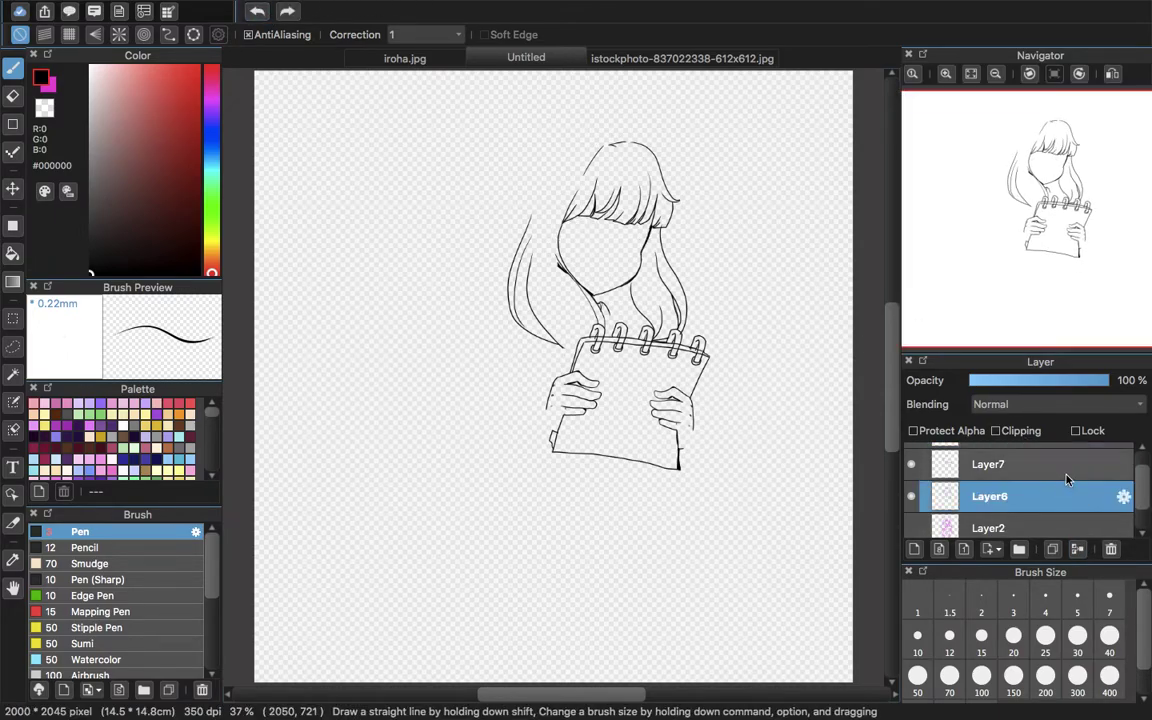
pyautogui.scroll(-1, 1067, 481)
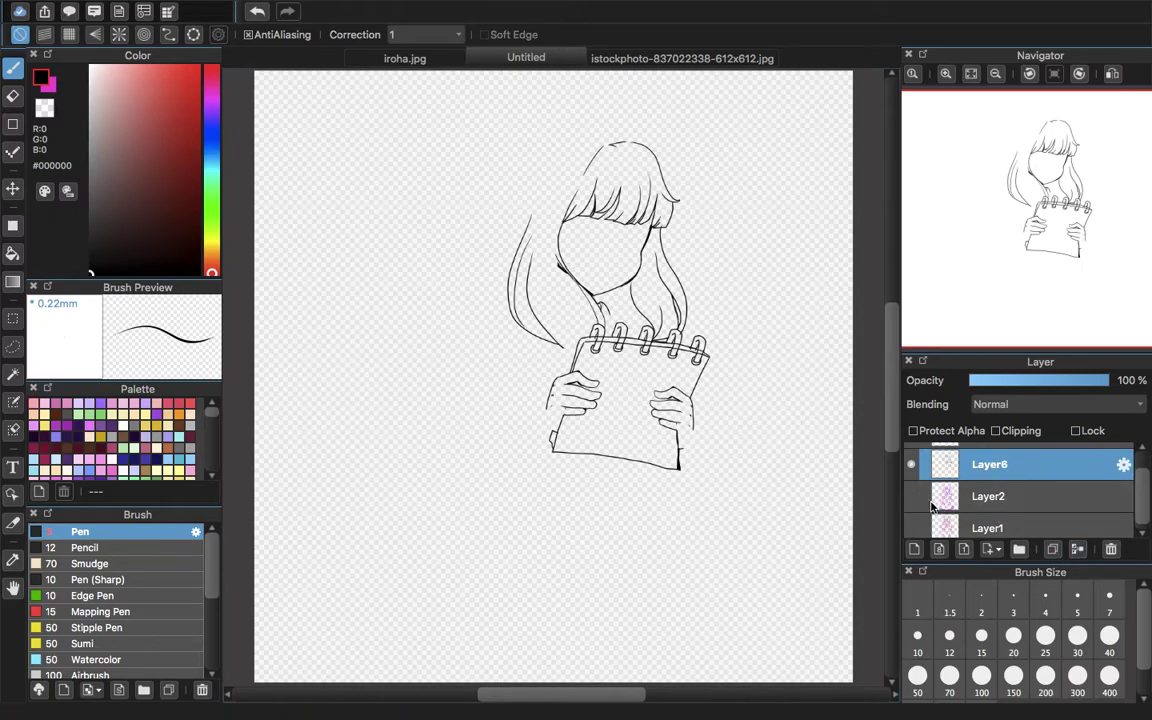
# - Set the opacity of Layer1 to 100% and show the pink sketch on Layer2
pyautogui.click(962, 528)
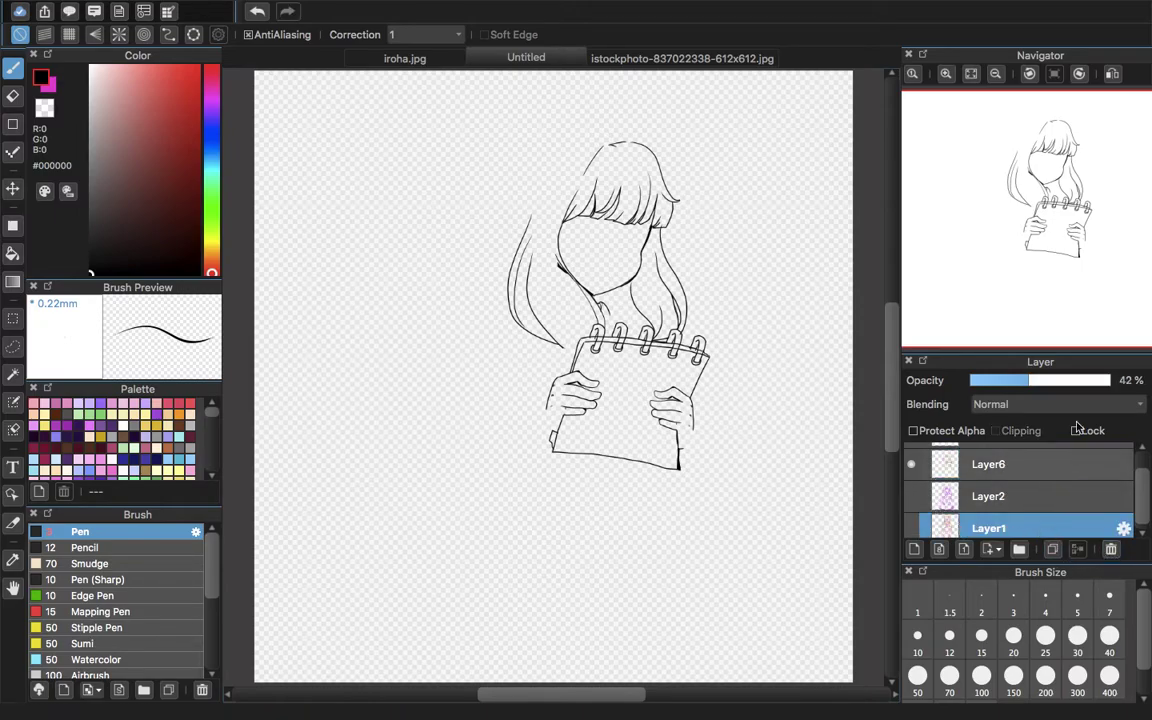
pyautogui.moveTo(1080, 384); pyautogui.dragTo(1112, 384)
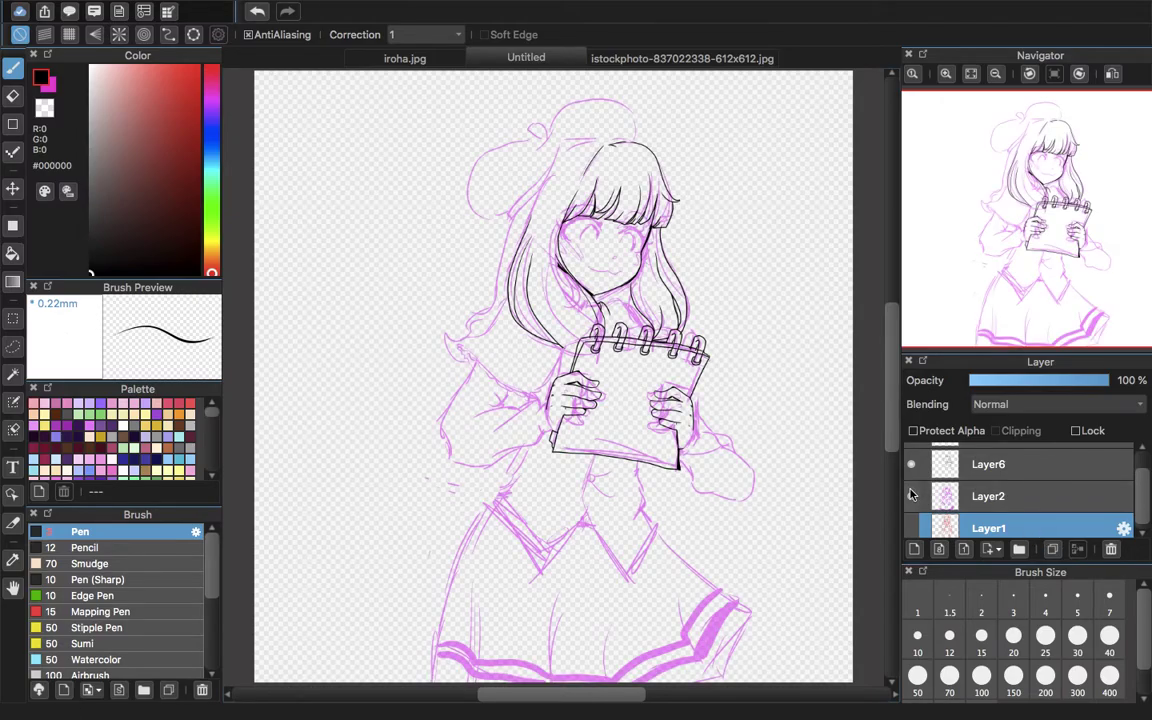
# - Add a new layer above the pink sketch on Layer2 and flip the canvas horizontally
pyautogui.click(950, 499)
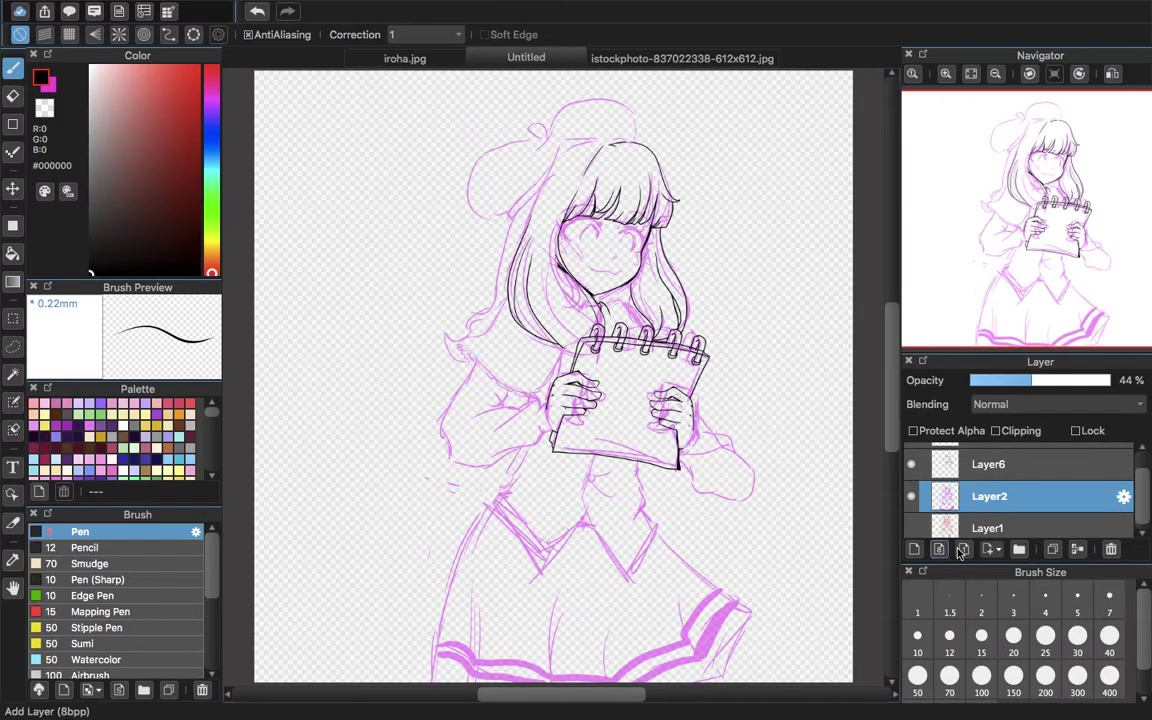
pyautogui.click(914, 550)
pyautogui.moveTo(1011, 99)
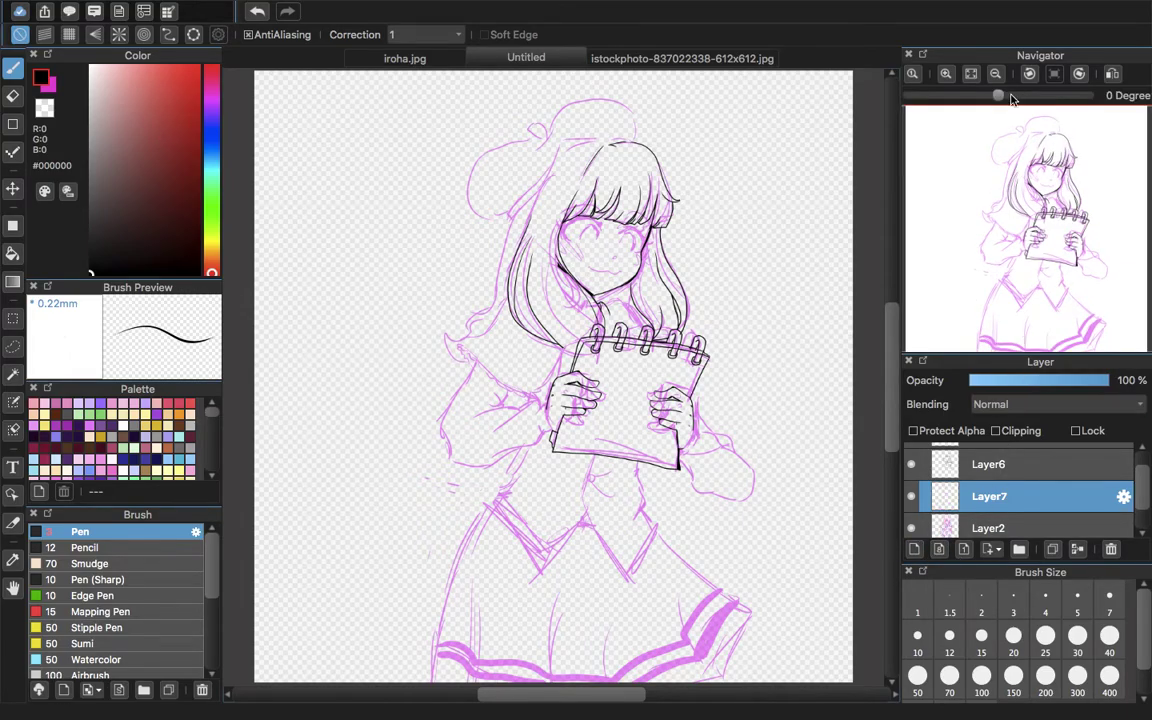
pyautogui.click(946, 74)
pyautogui.click(946, 74)
pyautogui.moveTo(290, 8)
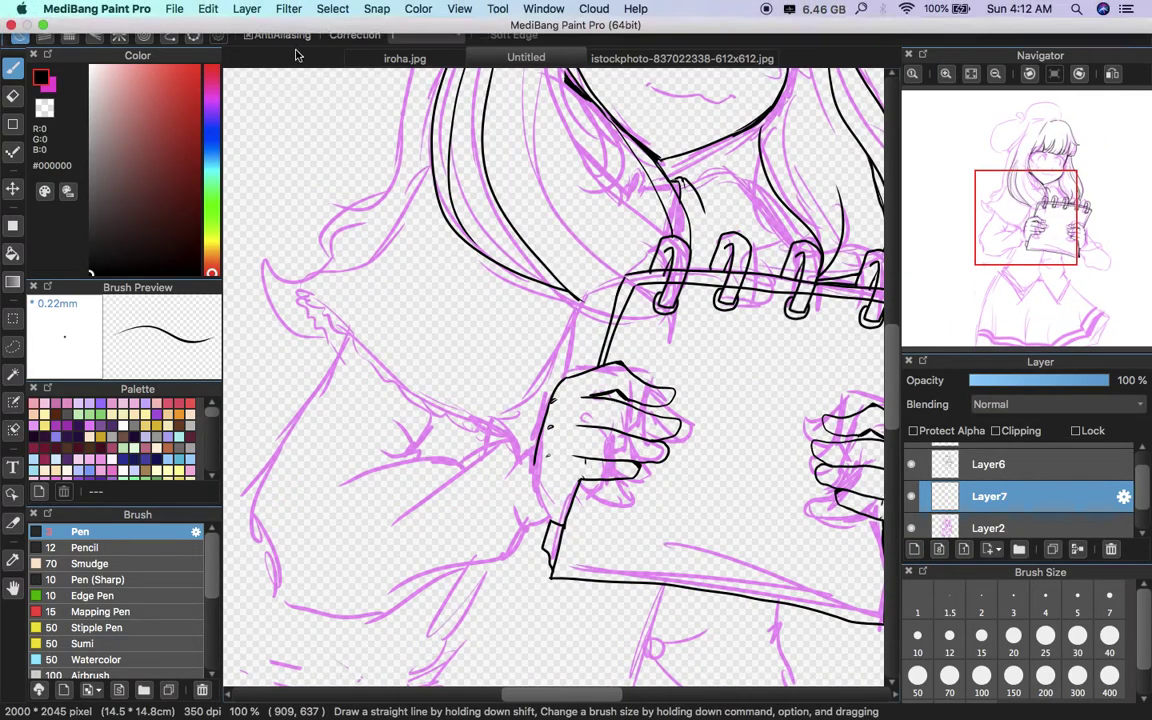
pyautogui.click(207, 10)
pyautogui.click(255, 178)
# - Try to ink the outline from the crown down the side of the head on the new layer
pyautogui.moveTo(1007, 219); pyautogui.dragTo(1027, 150)
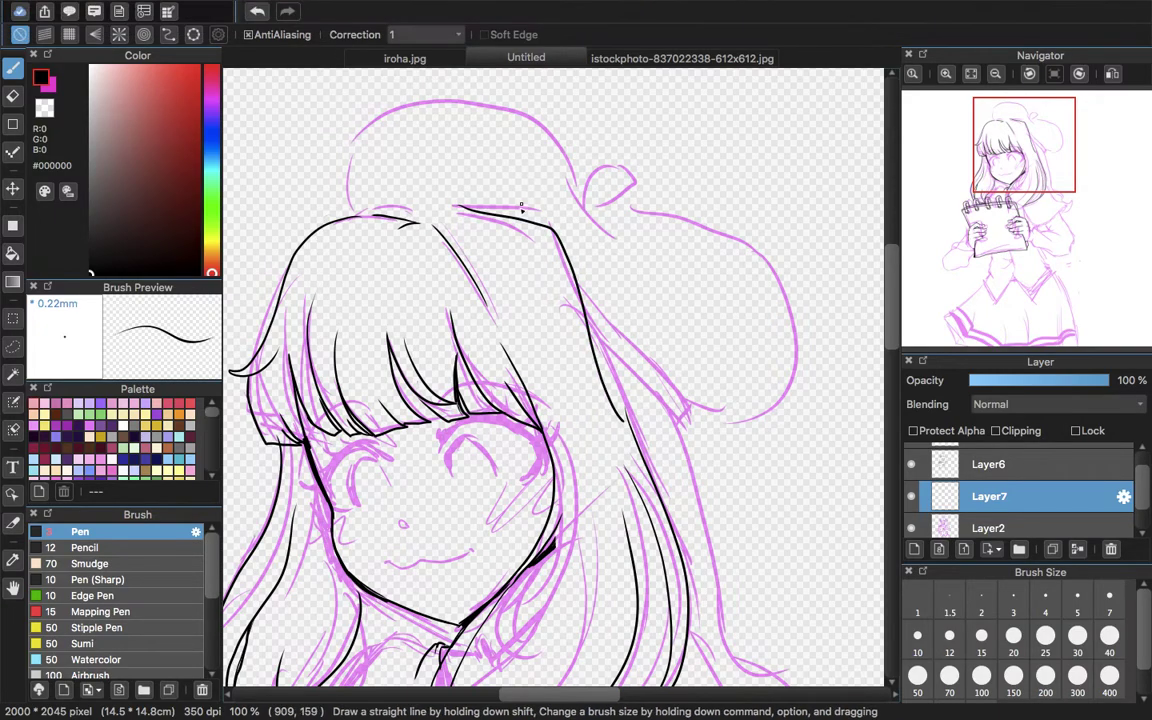
pyautogui.click(257, 11)
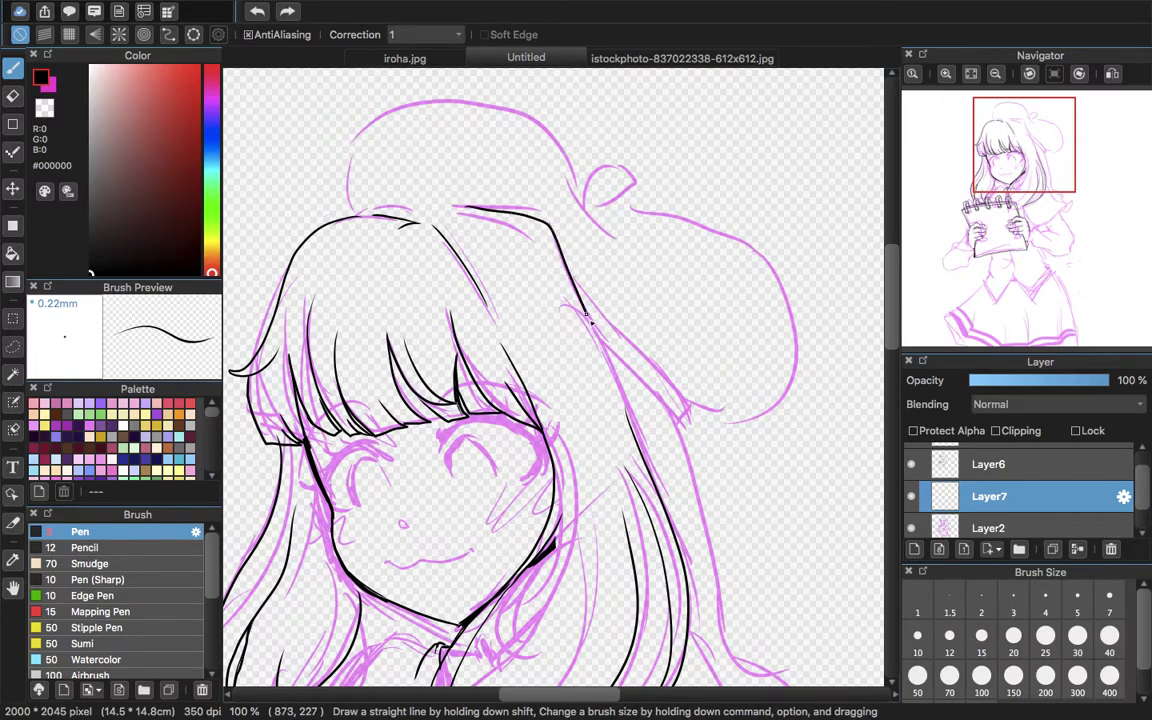
pyautogui.moveTo(606, 392); pyautogui.dragTo(642, 382)
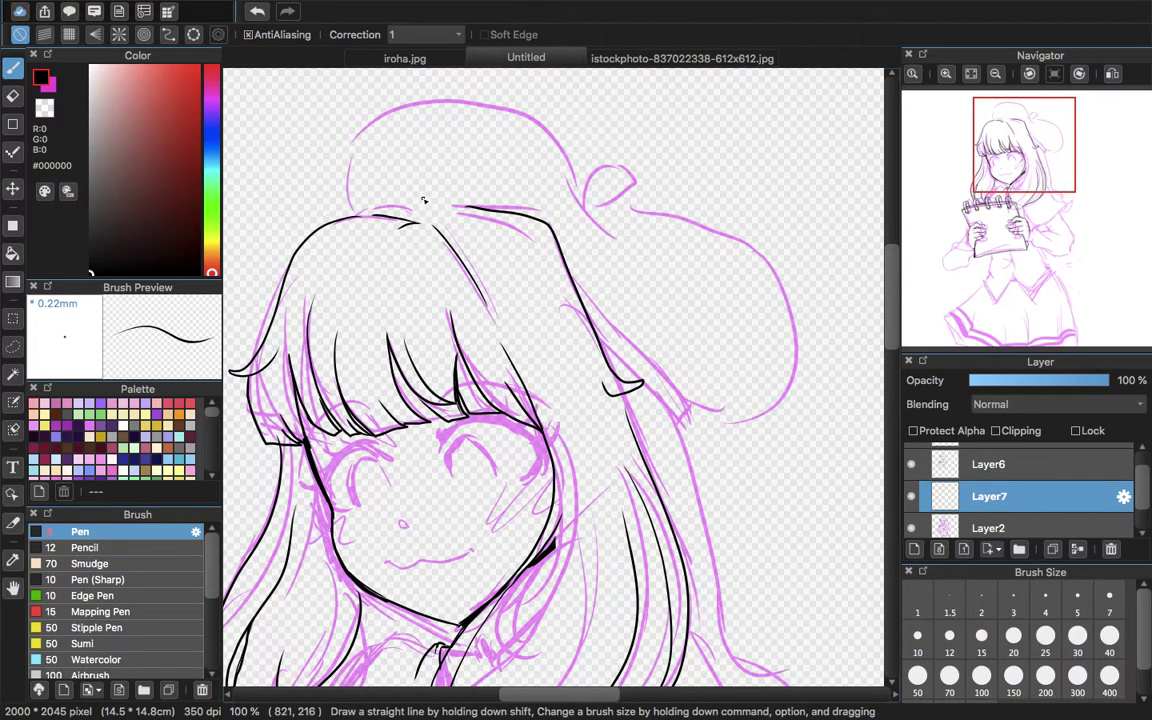
pyautogui.click(256, 12)
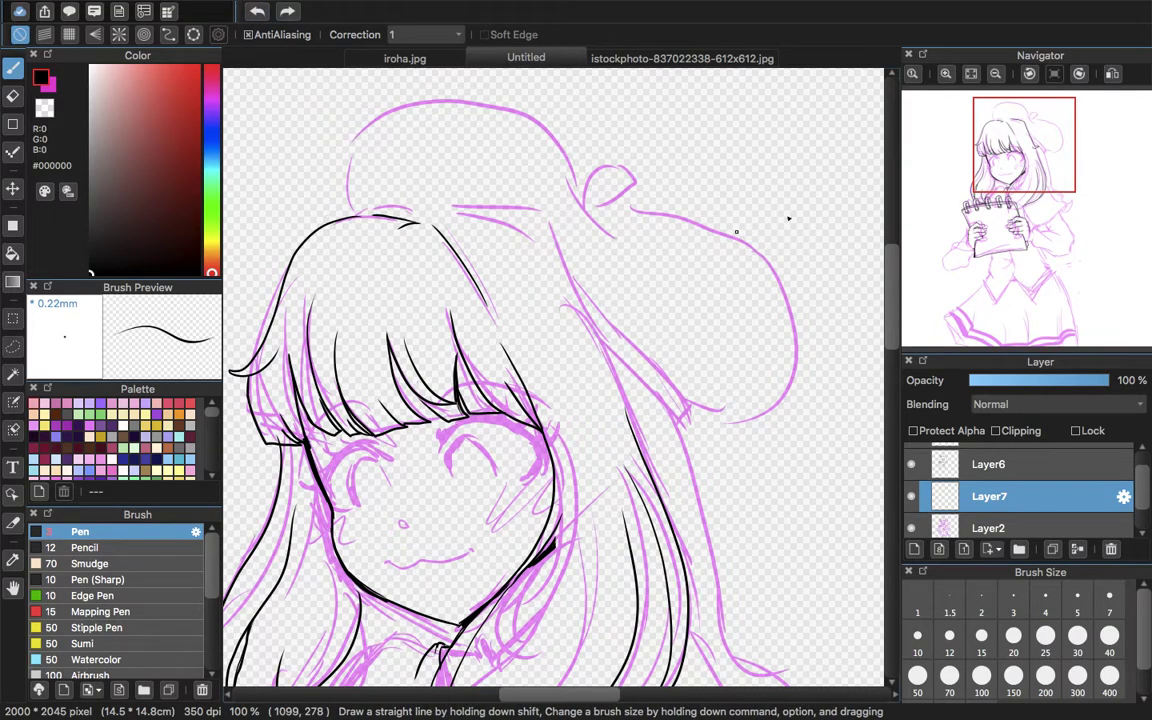
# - Ink the outline from the crown down to an upturned tip, and add the raised curve on the other side of the parting
pyautogui.click(943, 75)
pyautogui.moveTo(1038, 189); pyautogui.dragTo(1018, 147)
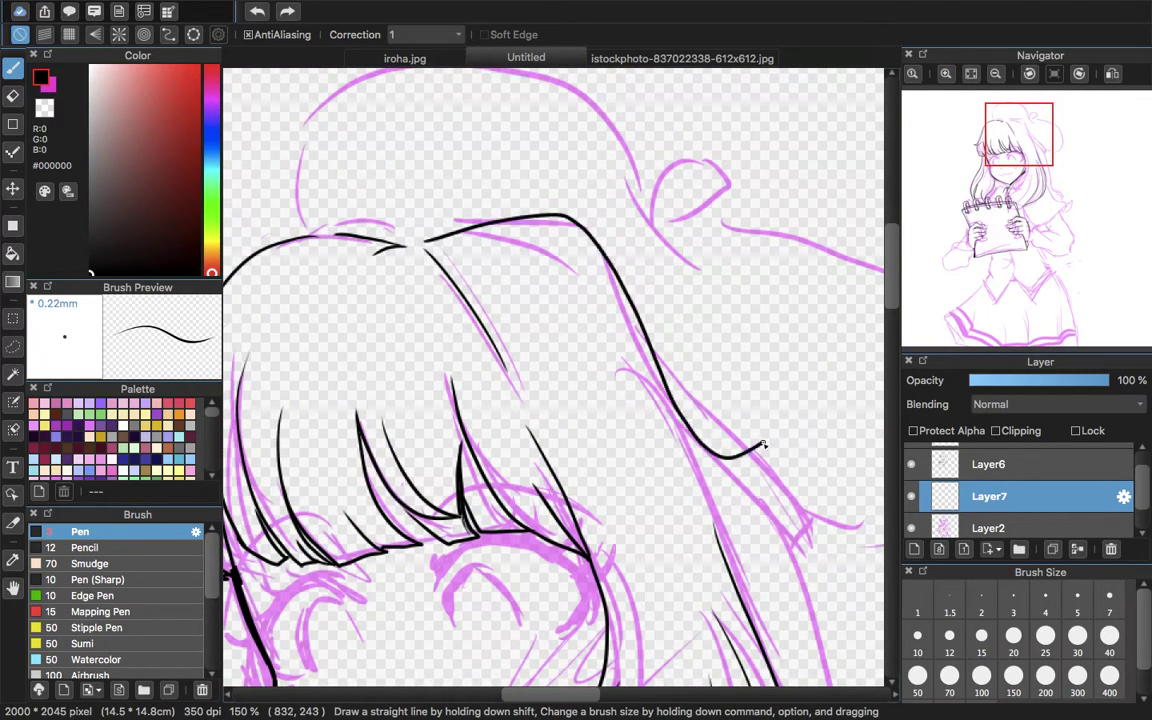
pyautogui.moveTo(692, 474); pyautogui.dragTo(672, 447)
pyautogui.moveTo(1020, 137); pyautogui.dragTo(998, 134)
pyautogui.click(945, 74)
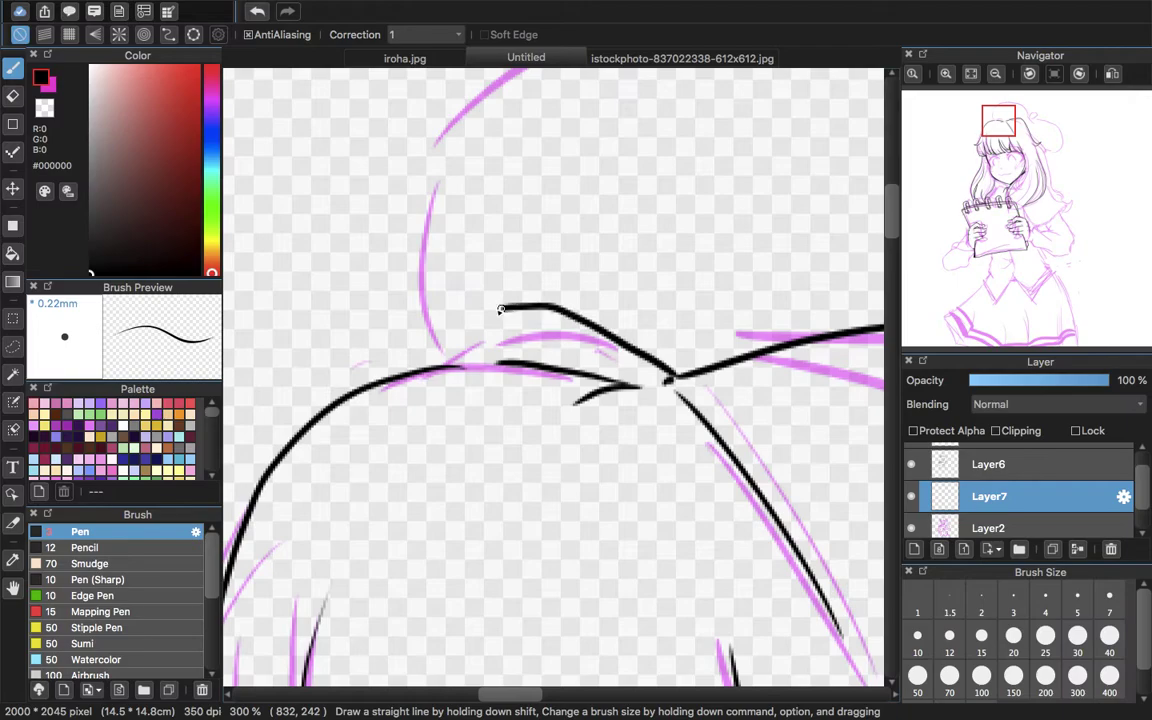
# - Ink the narrow band below the upturned tip with its wavy end, and the outer line joining it to the head outline
pyautogui.moveTo(1000, 124); pyautogui.dragTo(1039, 168)
pyautogui.moveTo(545, 196)
pyautogui.mouseDown()
pyautogui.moveTo(675, 332)
pyautogui.moveTo(667, 340)
pyautogui.moveTo(698, 337)
pyautogui.mouseUp()
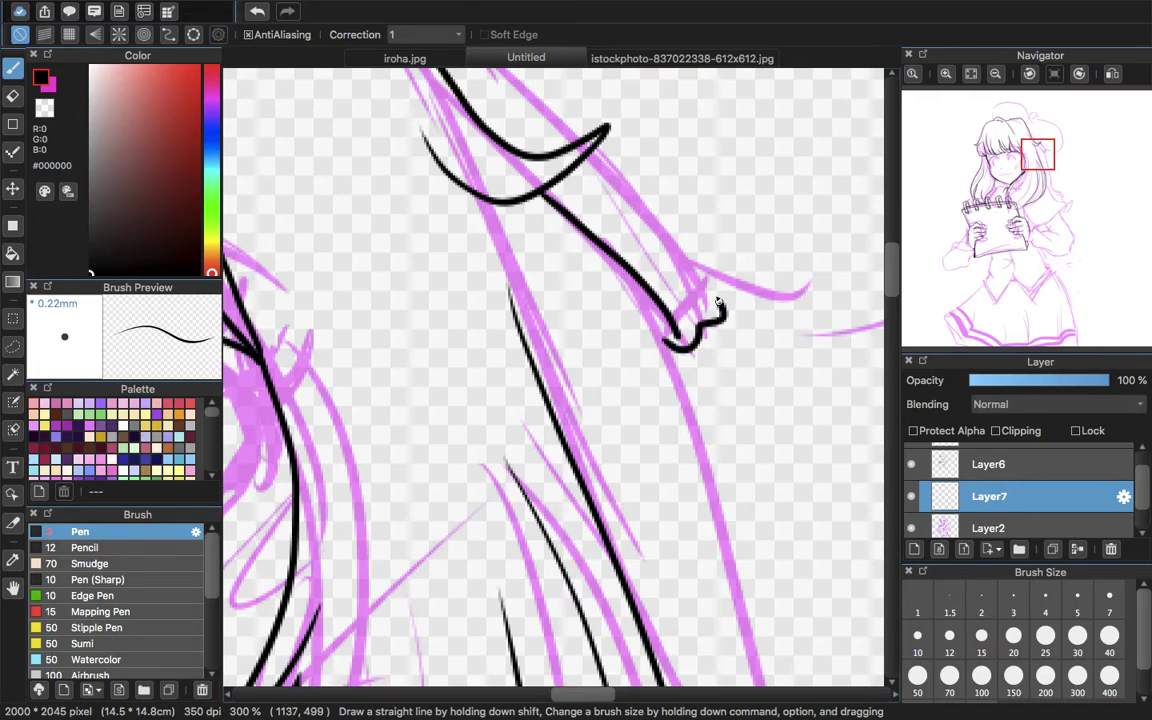
pyautogui.scroll(3, 720, 308)
pyautogui.hscroll(3, 720, 308)
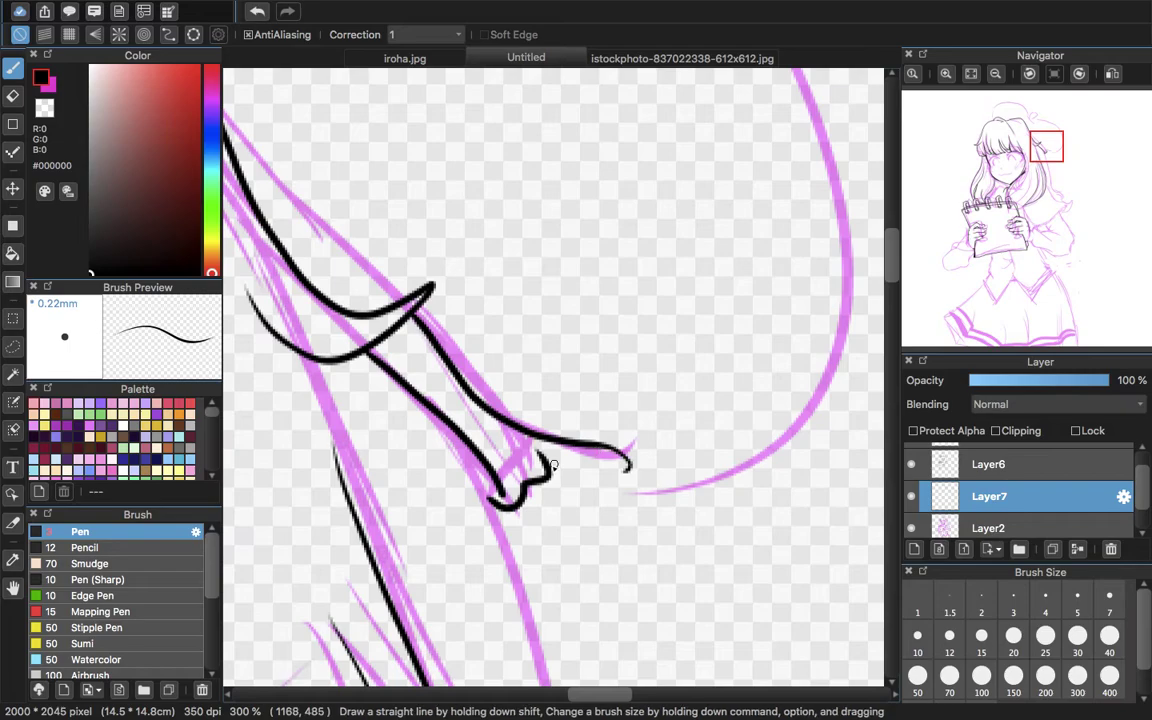
pyautogui.moveTo(1036, 160)
pyautogui.mouseDown()
pyautogui.moveTo(1026, 157)
pyautogui.moveTo(1041, 151)
pyautogui.mouseUp()
pyautogui.moveTo(325, 287); pyautogui.dragTo(468, 425)
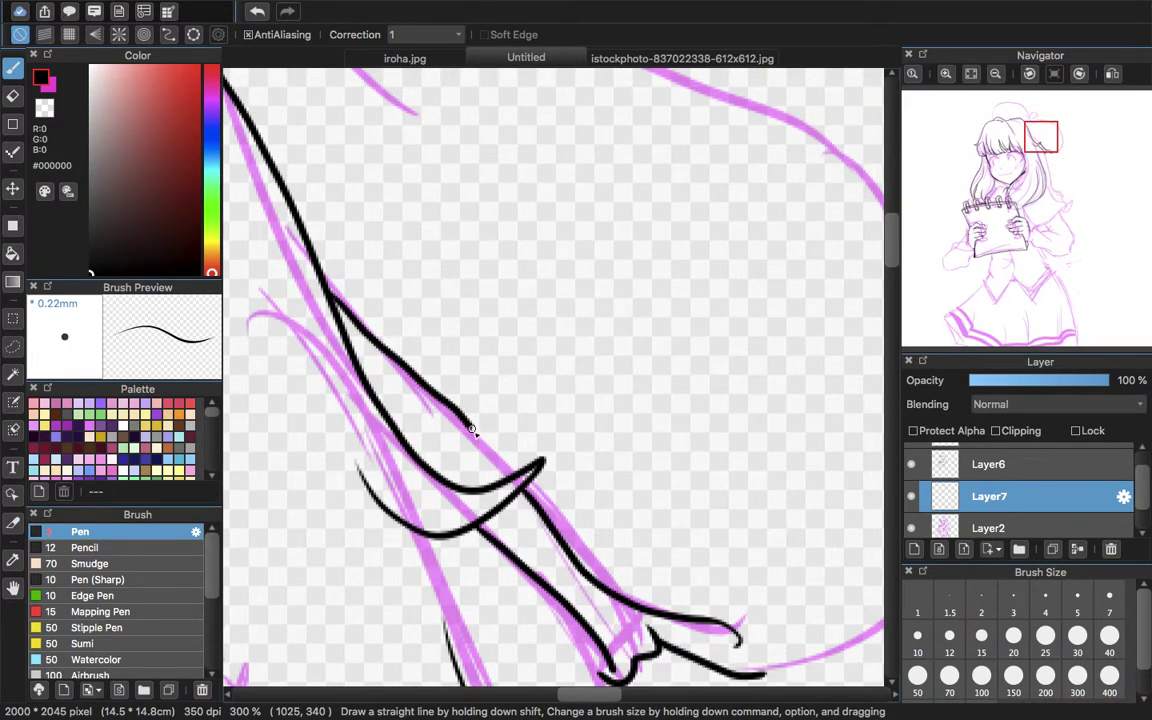
pyautogui.moveTo(1023, 144)
pyautogui.mouseDown()
pyautogui.moveTo(1026, 121)
pyautogui.moveTo(1035, 131)
pyautogui.mouseUp()
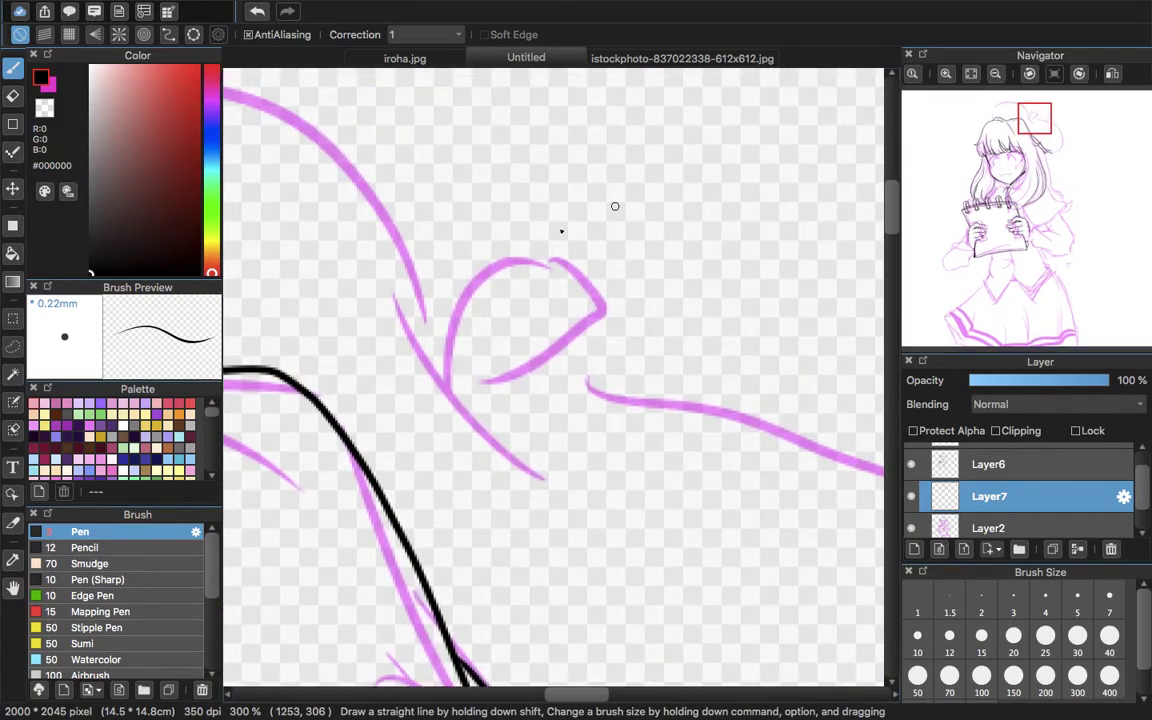
pyautogui.click(419, 58)
pyautogui.click(636, 57)
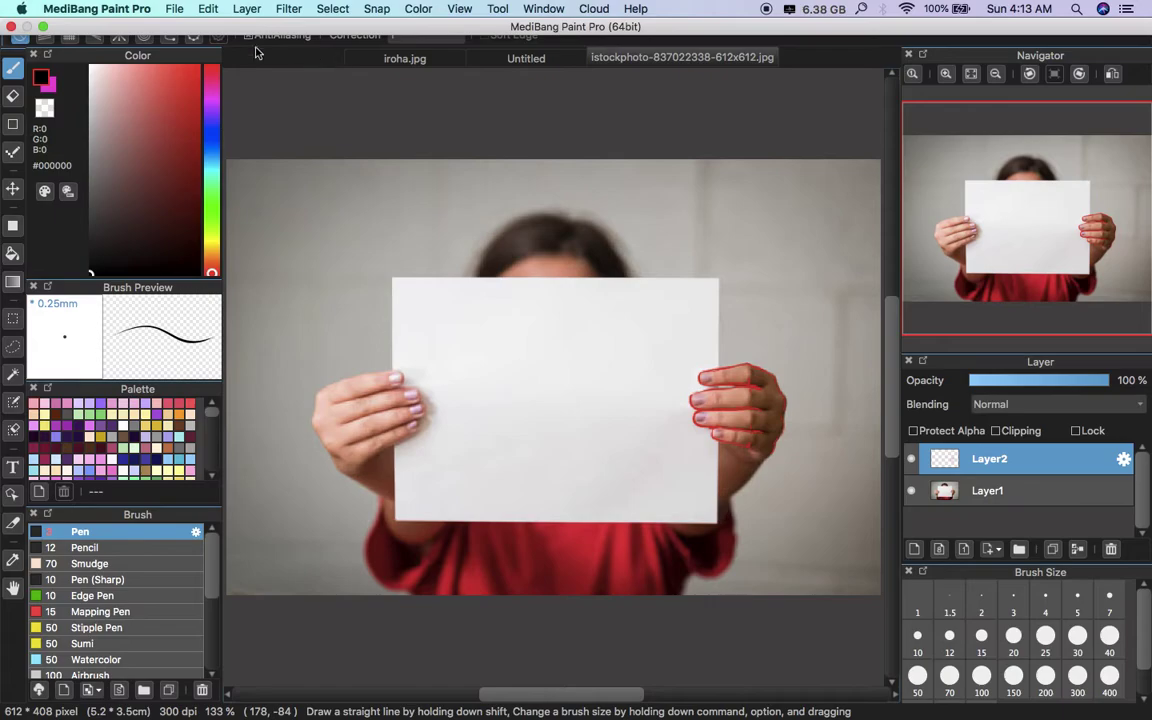
pyautogui.click(175, 9)
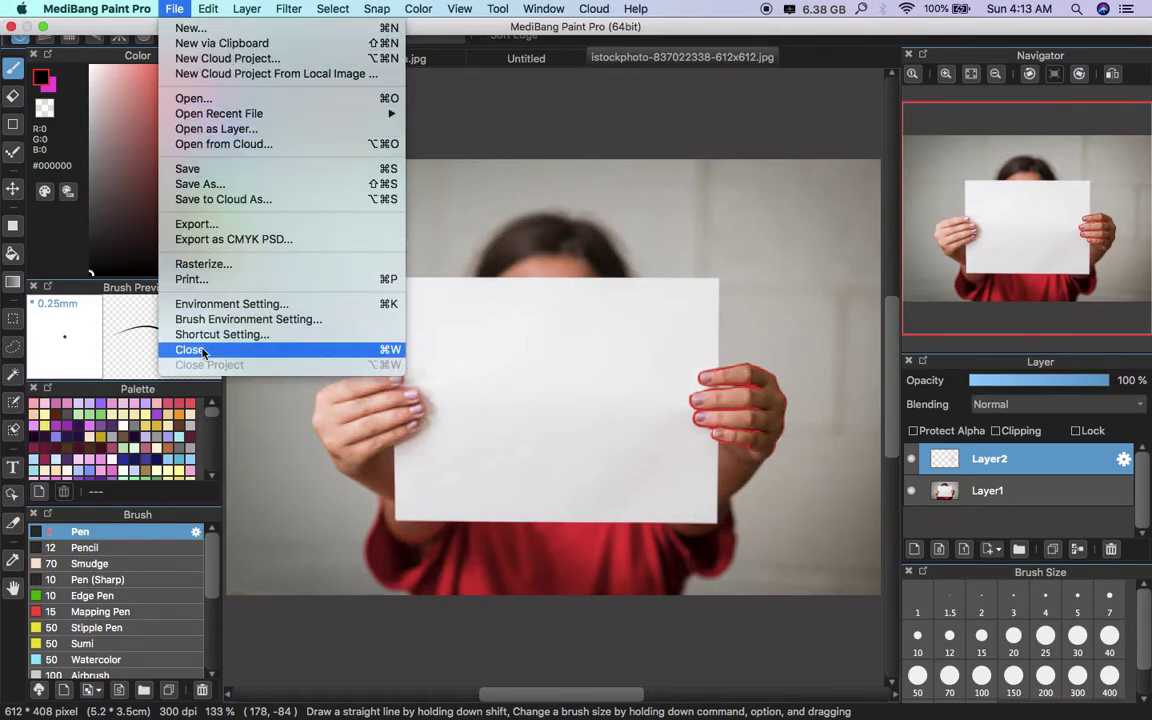
pyautogui.click(240, 349)
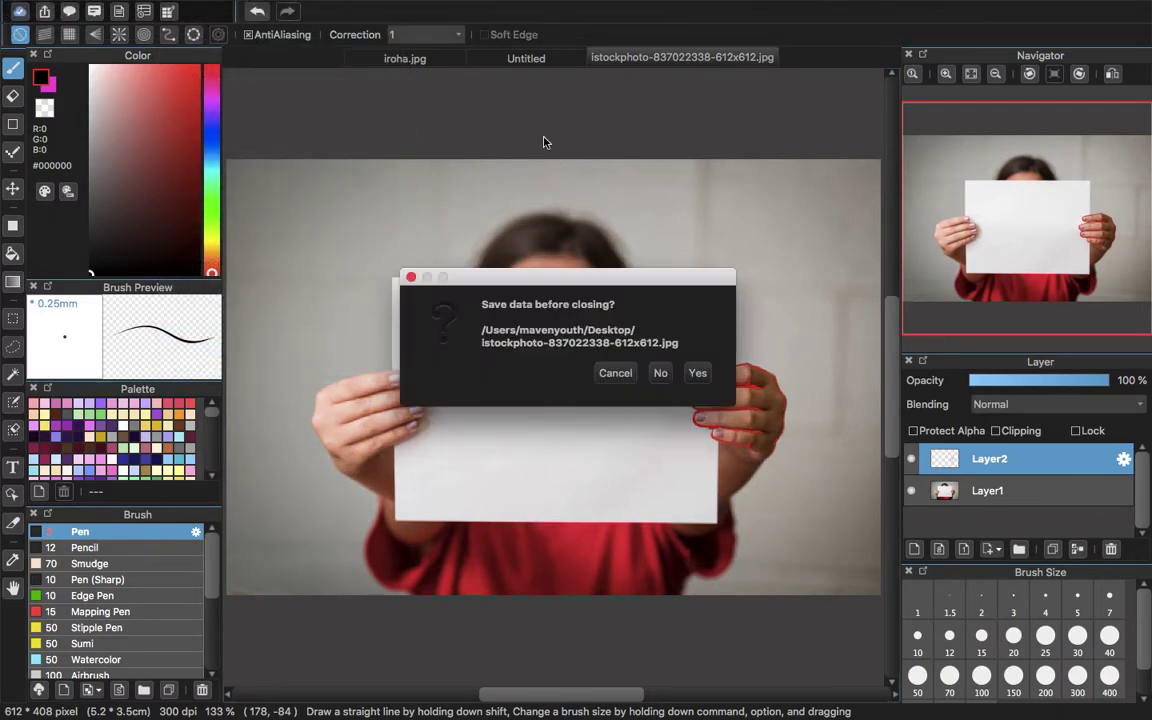
pyautogui.click(660, 374)
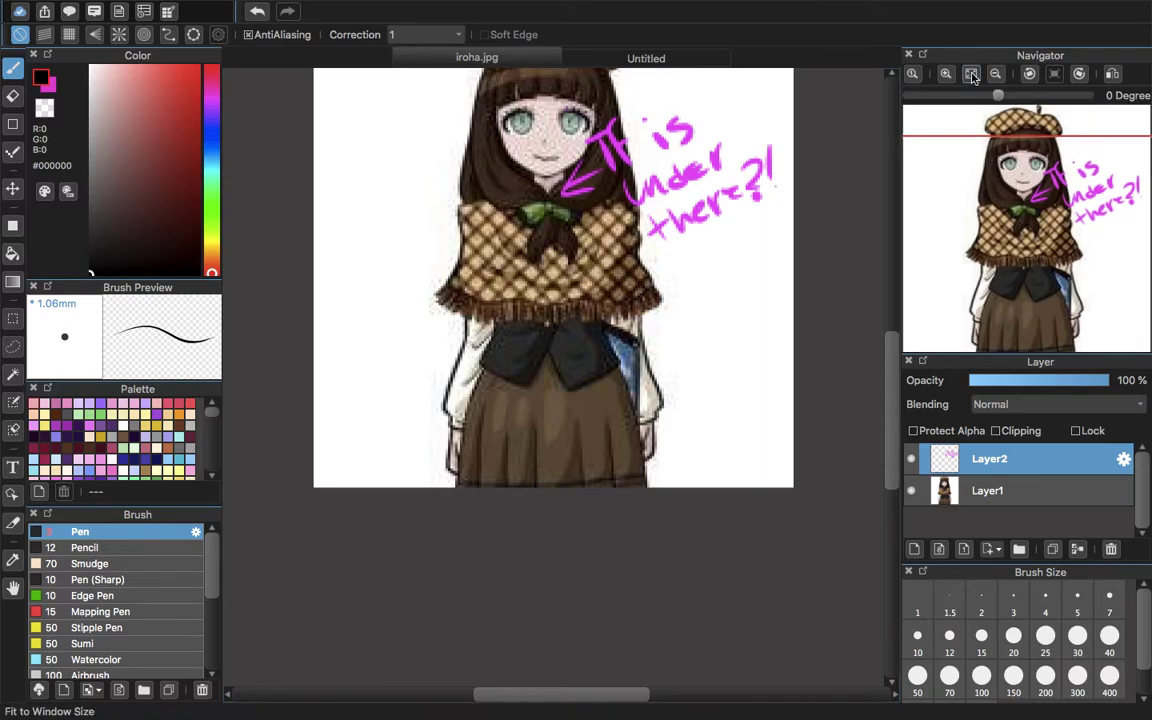
# - Hide the handwritten note on Layer2 of iroha.jpg, view the full reference and return to the Untitled drawing
pyautogui.click(971, 75)
pyautogui.click(910, 458)
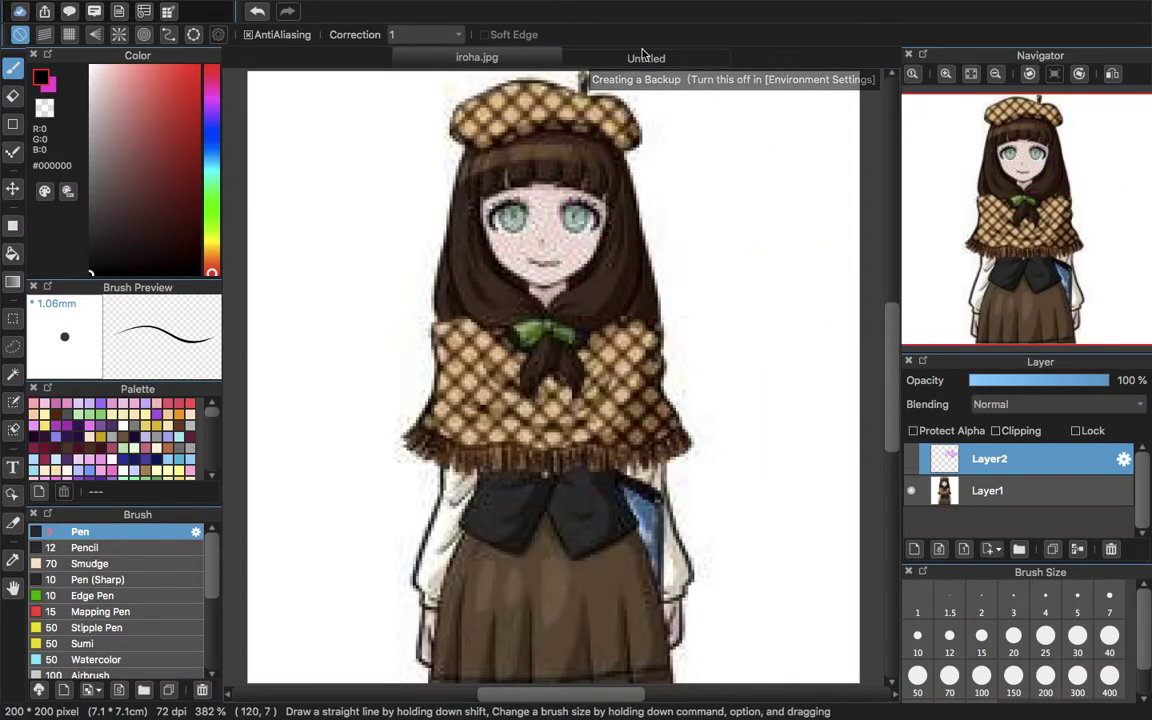
pyautogui.click(585, 57)
# - Ink the crease in the beret and the rounded stem beside it over the pink sketch
pyautogui.moveTo(1029, 113); pyautogui.dragTo(1027, 136)
pyautogui.moveTo(566, 220); pyautogui.dragTo(712, 407)
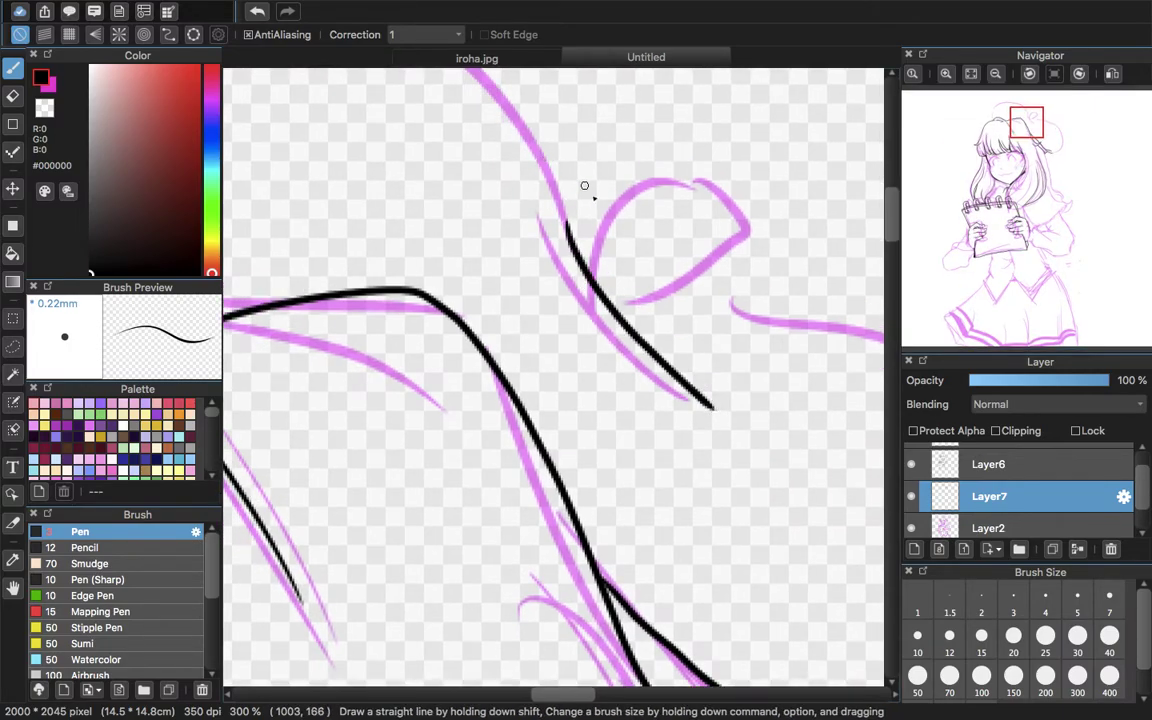
pyautogui.moveTo(596, 288)
pyautogui.mouseDown()
pyautogui.moveTo(649, 177)
pyautogui.moveTo(718, 188)
pyautogui.mouseUp()
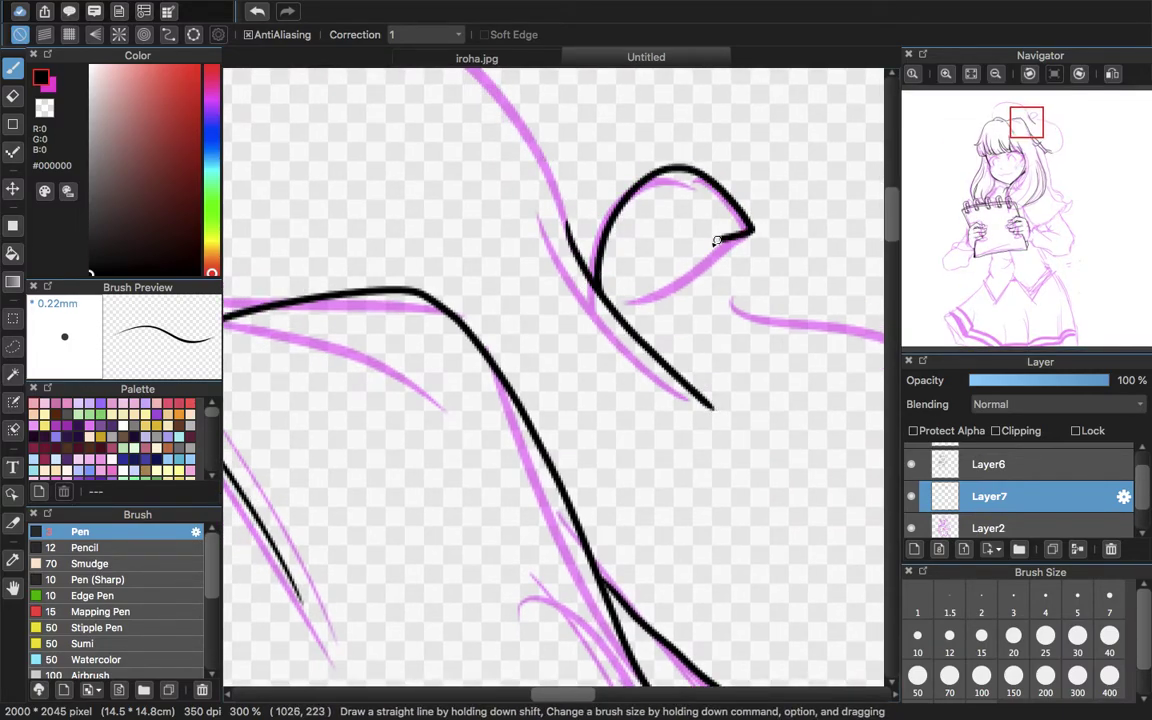
# - Ink the beret's front dome from the hairline over to the crease, and thicken the line near the stem
pyautogui.moveTo(1024, 124)
pyautogui.mouseDown()
pyautogui.moveTo(998, 123)
pyautogui.moveTo(1019, 124)
pyautogui.moveTo(1016, 112)
pyautogui.moveTo(994, 122)
pyautogui.moveTo(1011, 126)
pyautogui.mouseUp()
pyautogui.click(995, 73)
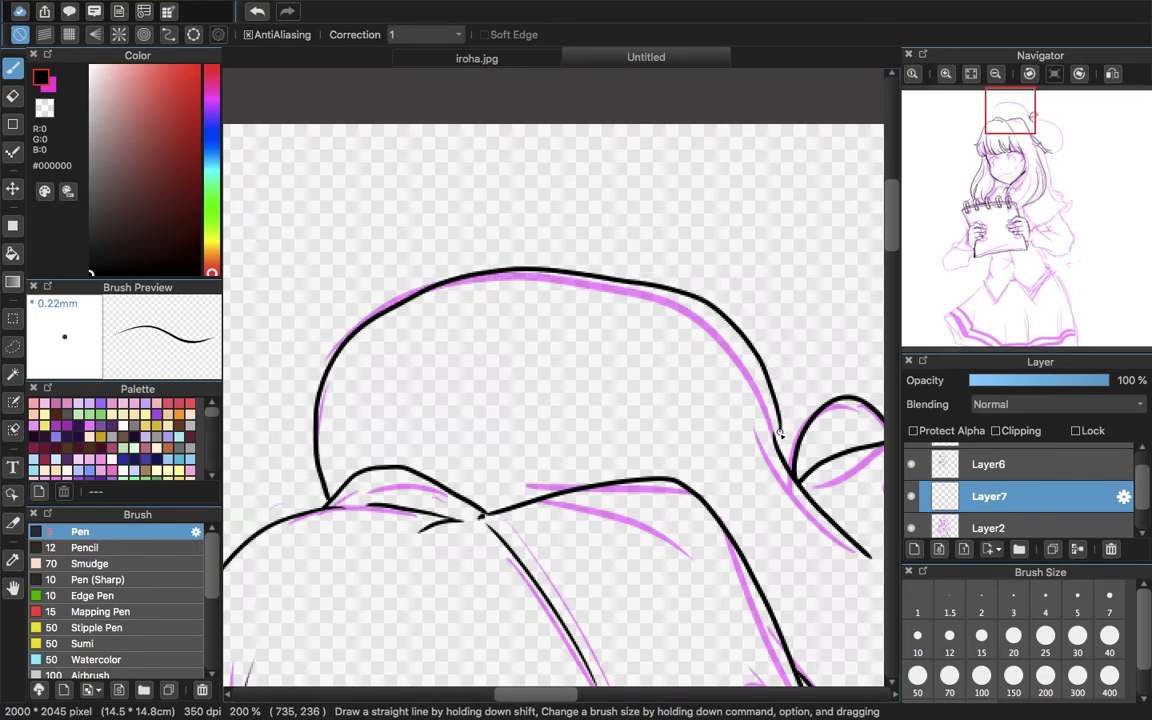
pyautogui.moveTo(766, 392); pyautogui.dragTo(773, 428)
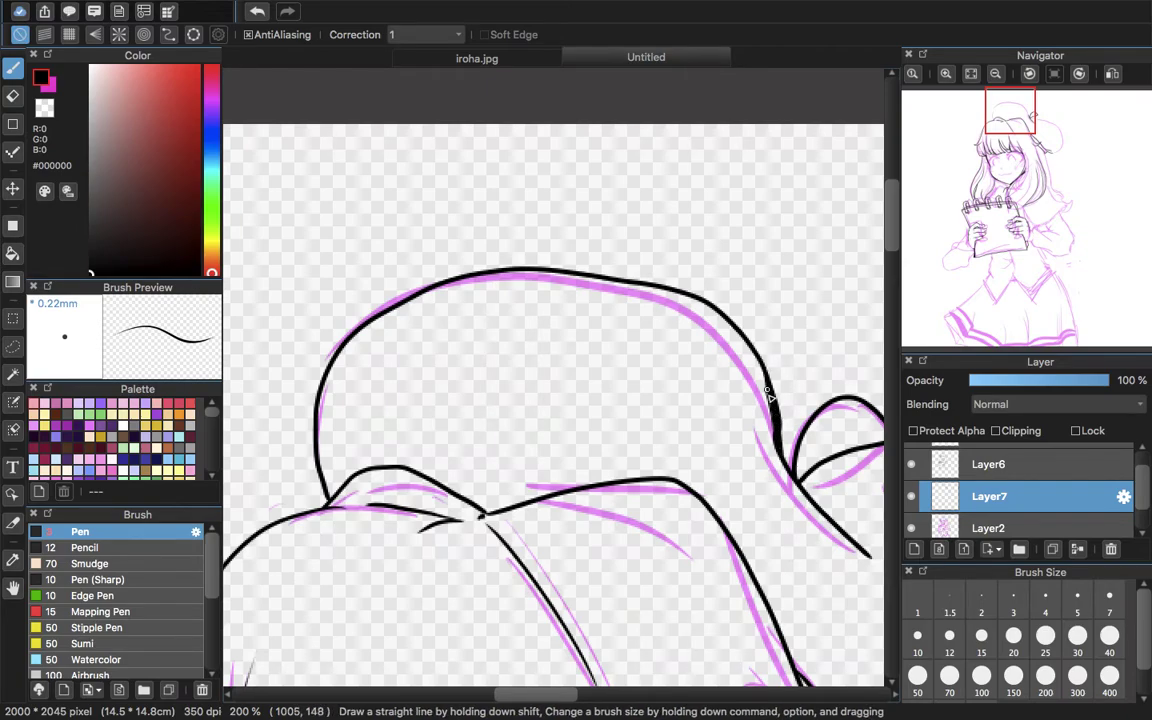
# - Thicken the beret edge beside the stem into a solid wedge and ink the beret's rounded back section with its crease
pyautogui.moveTo(996, 182)
pyautogui.mouseDown()
pyautogui.moveTo(1049, 153)
pyautogui.moveTo(1043, 134)
pyautogui.mouseUp()
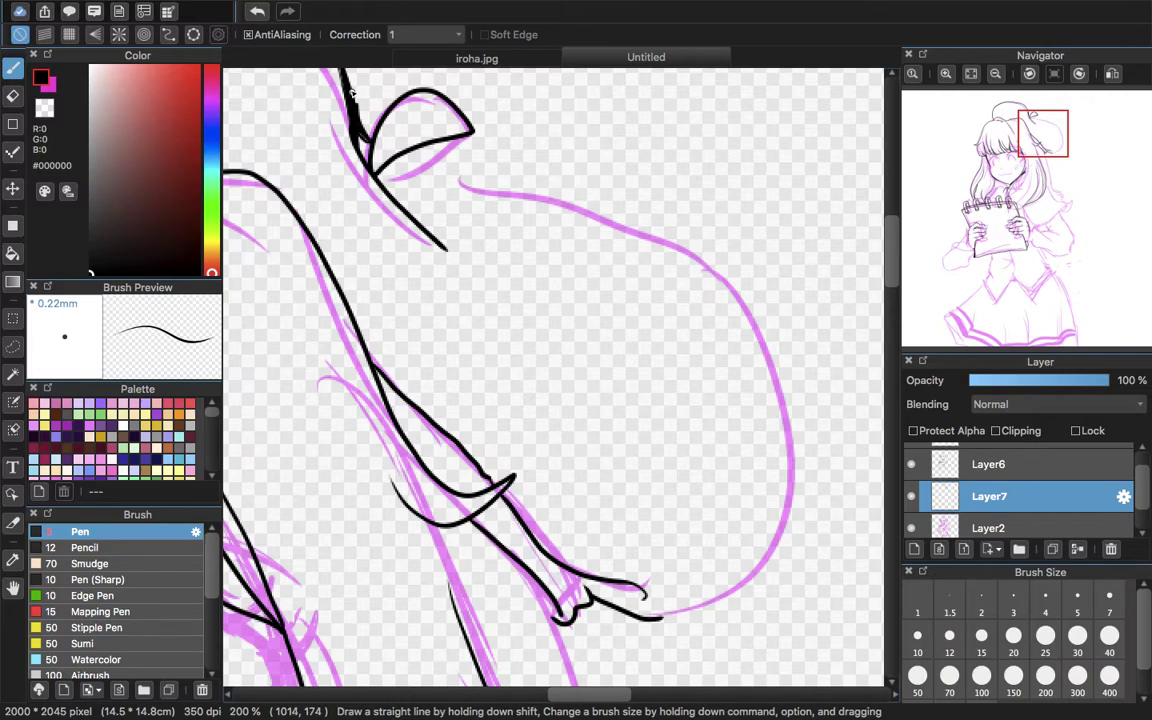
pyautogui.moveTo(1018, 140); pyautogui.dragTo(1043, 135)
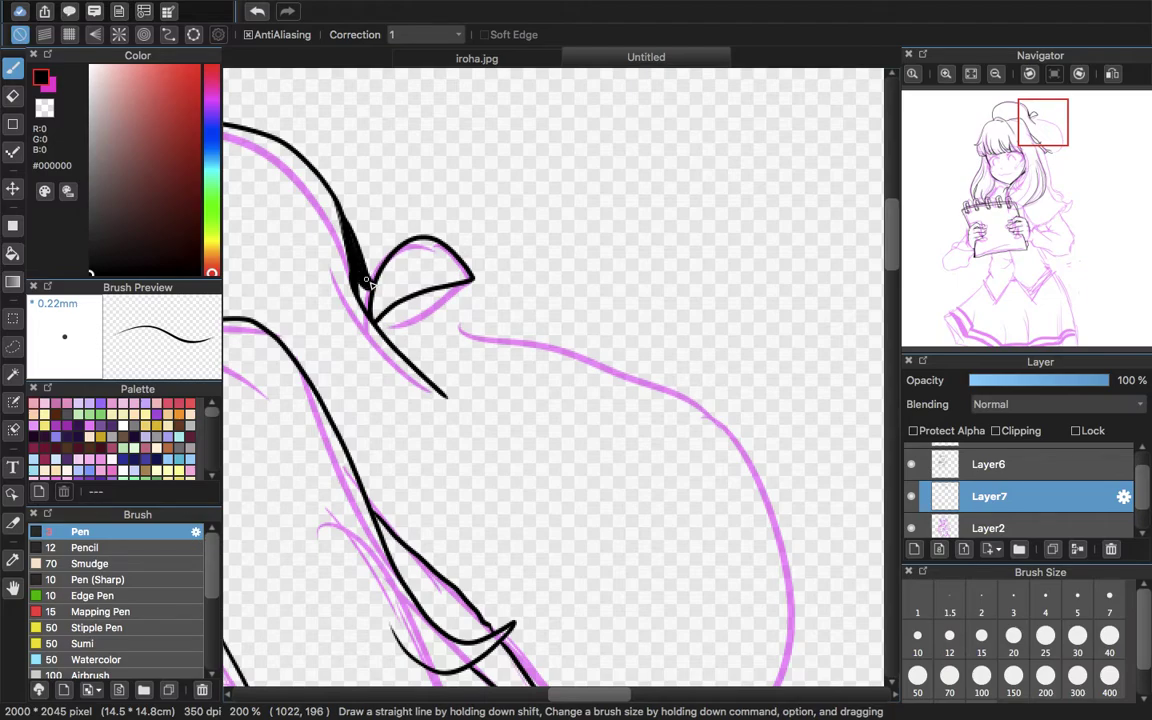
pyautogui.moveTo(1021, 160)
pyautogui.moveTo(1034, 136); pyautogui.dragTo(1044, 144)
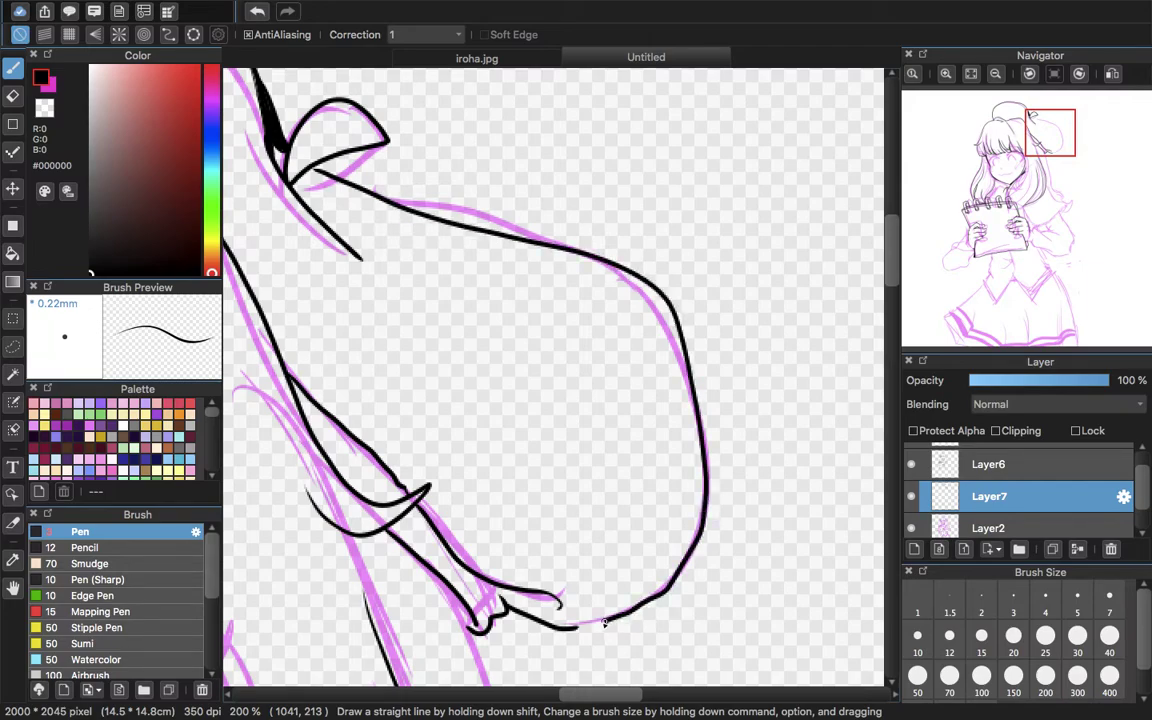
pyautogui.moveTo(1022, 152); pyautogui.dragTo(1022, 142)
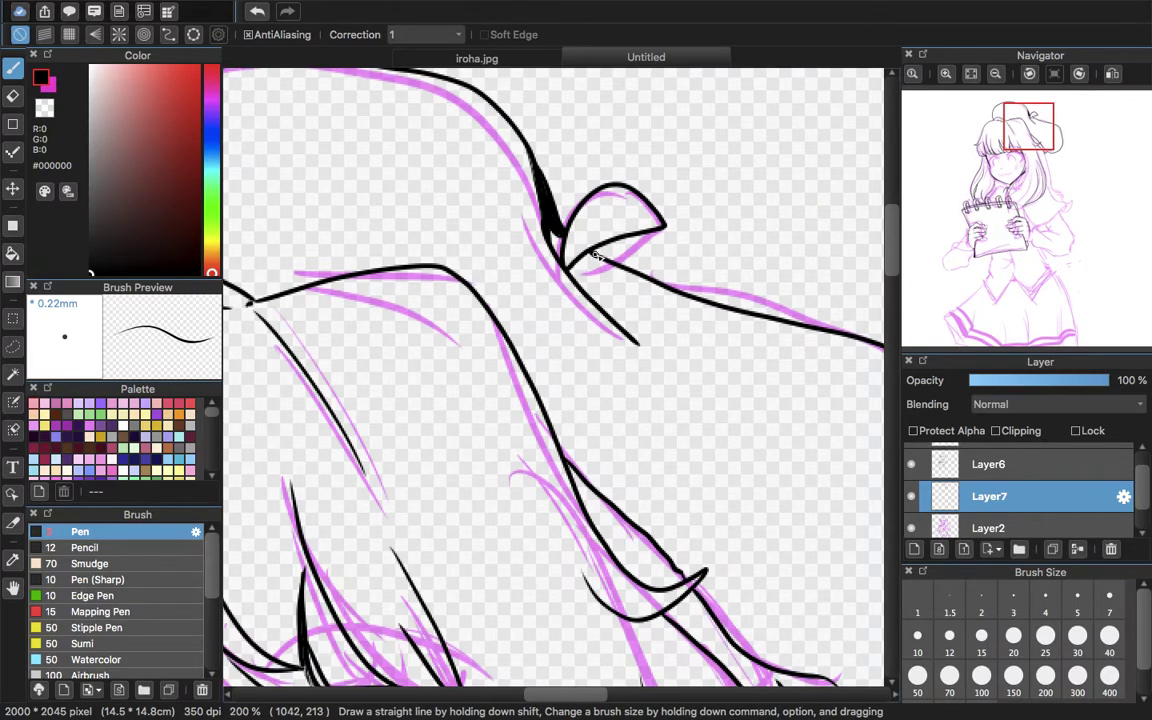
pyautogui.moveTo(1035, 129)
pyautogui.moveTo(1035, 129)
pyautogui.mouseDown()
pyautogui.moveTo(1026, 152)
pyautogui.moveTo(1047, 143)
pyautogui.mouseUp()
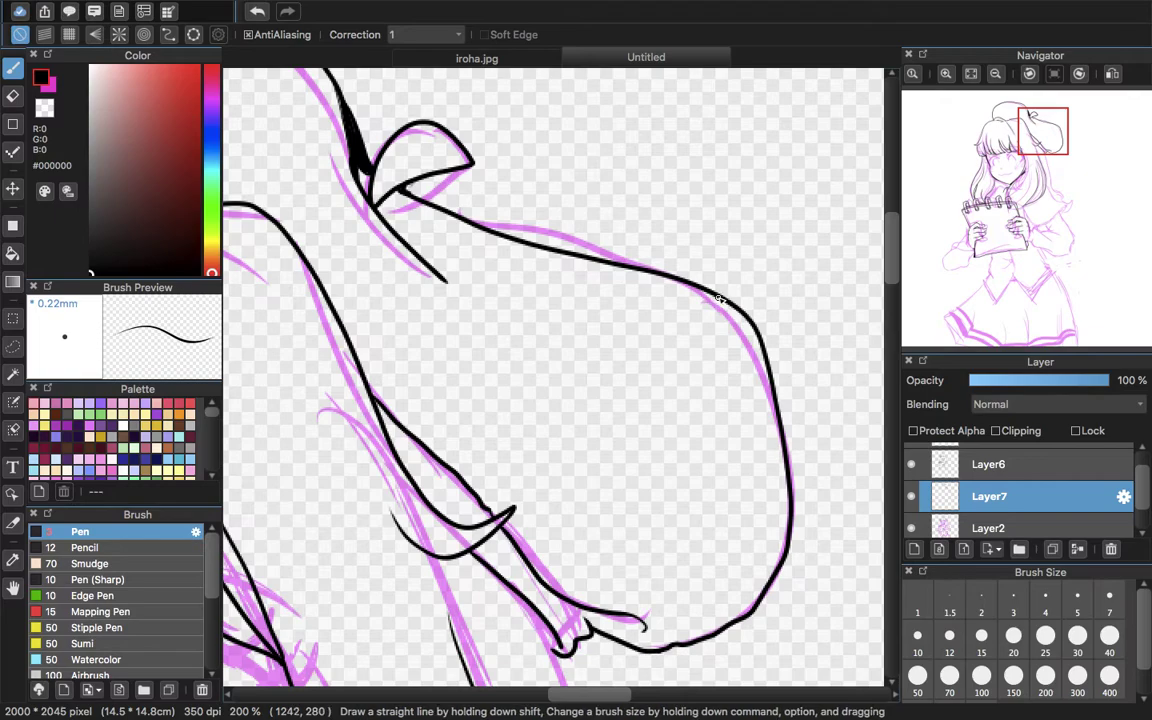
pyautogui.moveTo(1046, 134); pyautogui.dragTo(1008, 139)
pyautogui.click(971, 73)
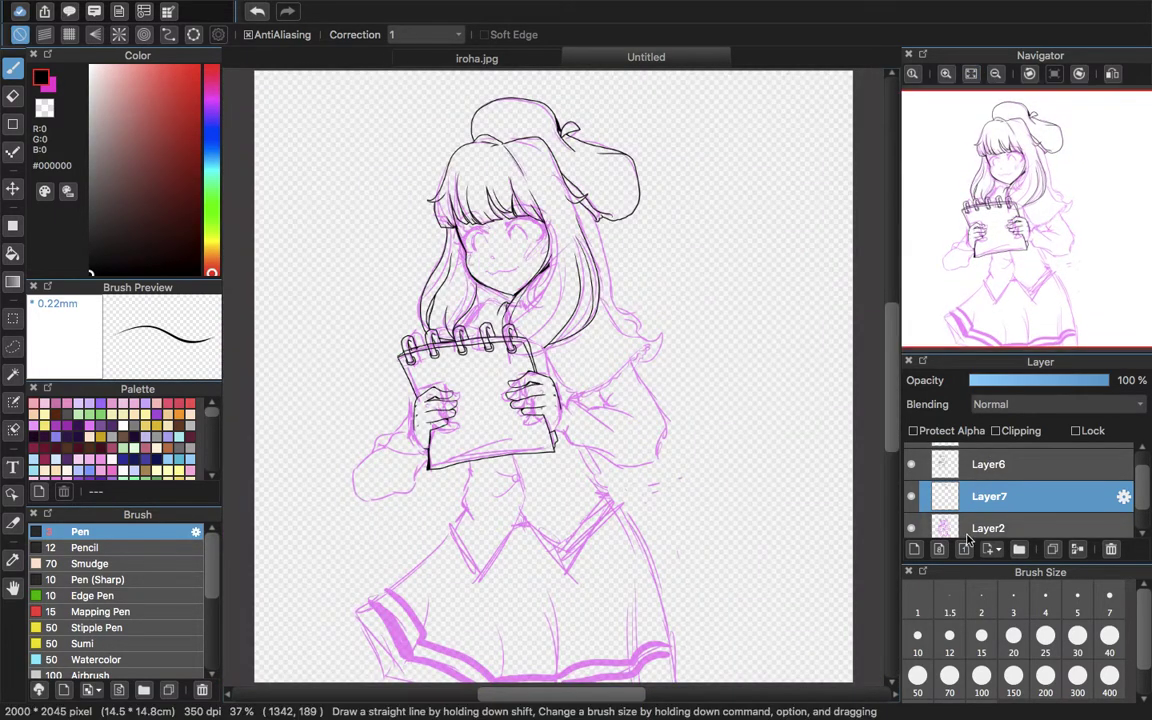
# - On Layer6, erase the notebook edge lines crossing over the rings, and undo a trial black fill on one ring's lower hook
pyautogui.click(945, 74)
pyautogui.click(945, 74)
pyautogui.moveTo(1022, 193); pyautogui.dragTo(993, 211)
pyautogui.click(945, 75)
pyautogui.click(977, 474)
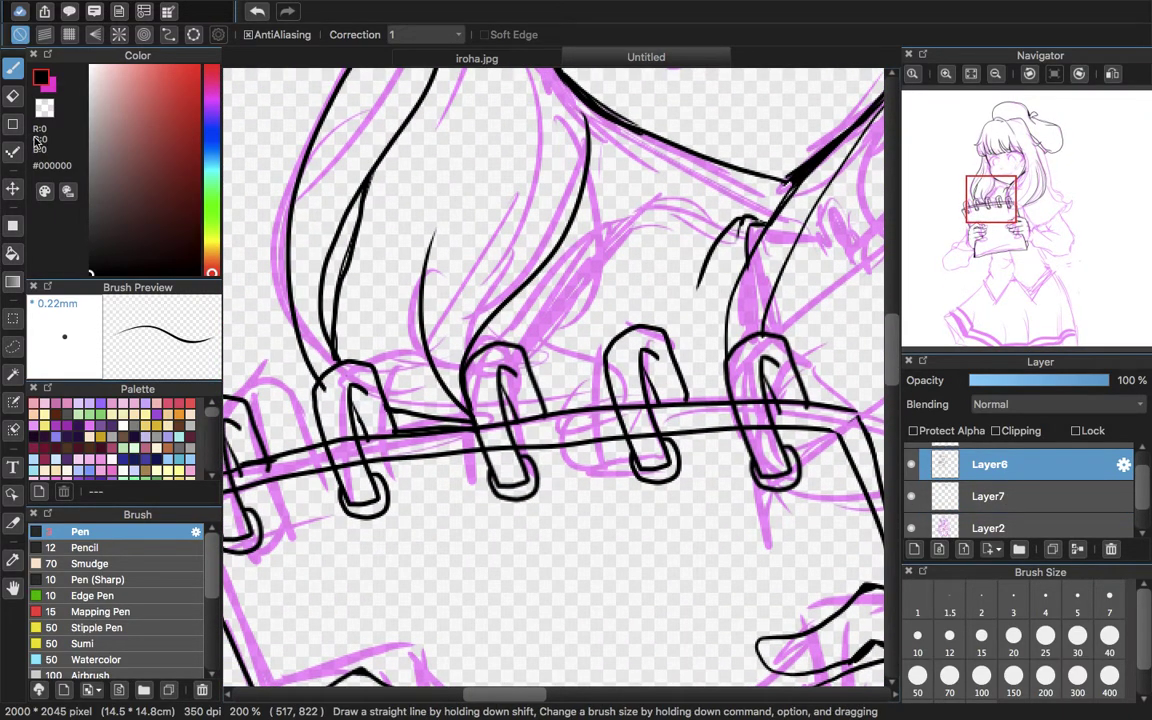
pyautogui.press('e')
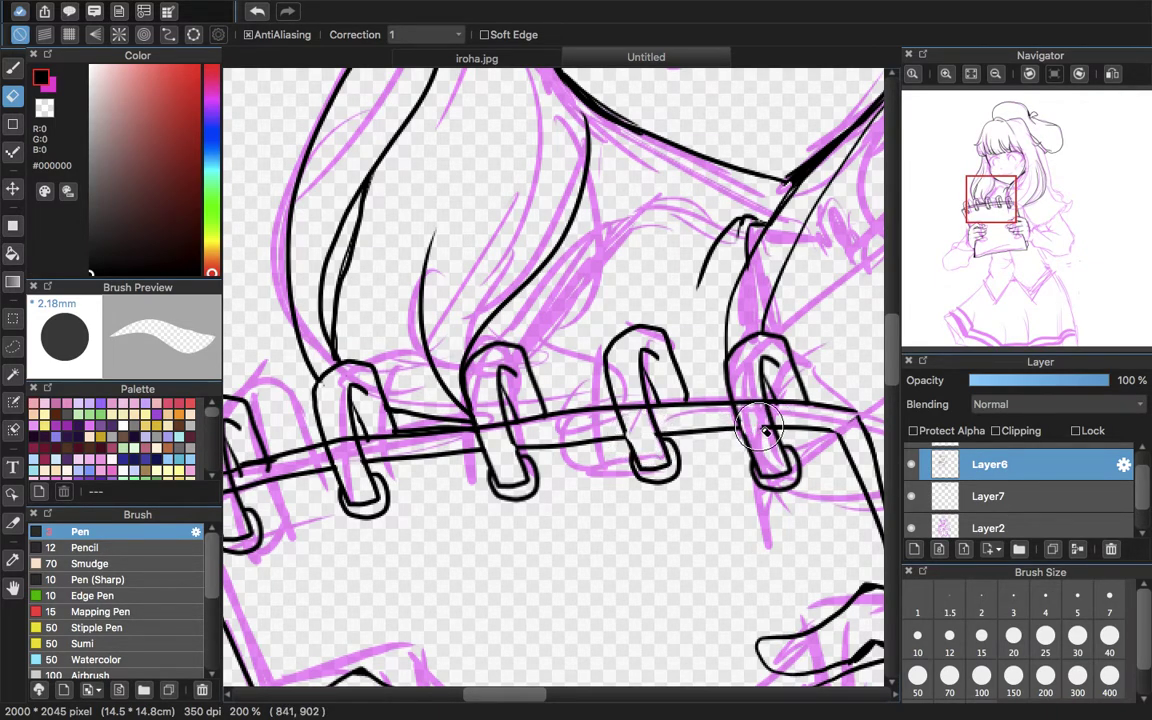
pyautogui.moveTo(985, 210)
pyautogui.moveTo(971, 222); pyautogui.dragTo(972, 222)
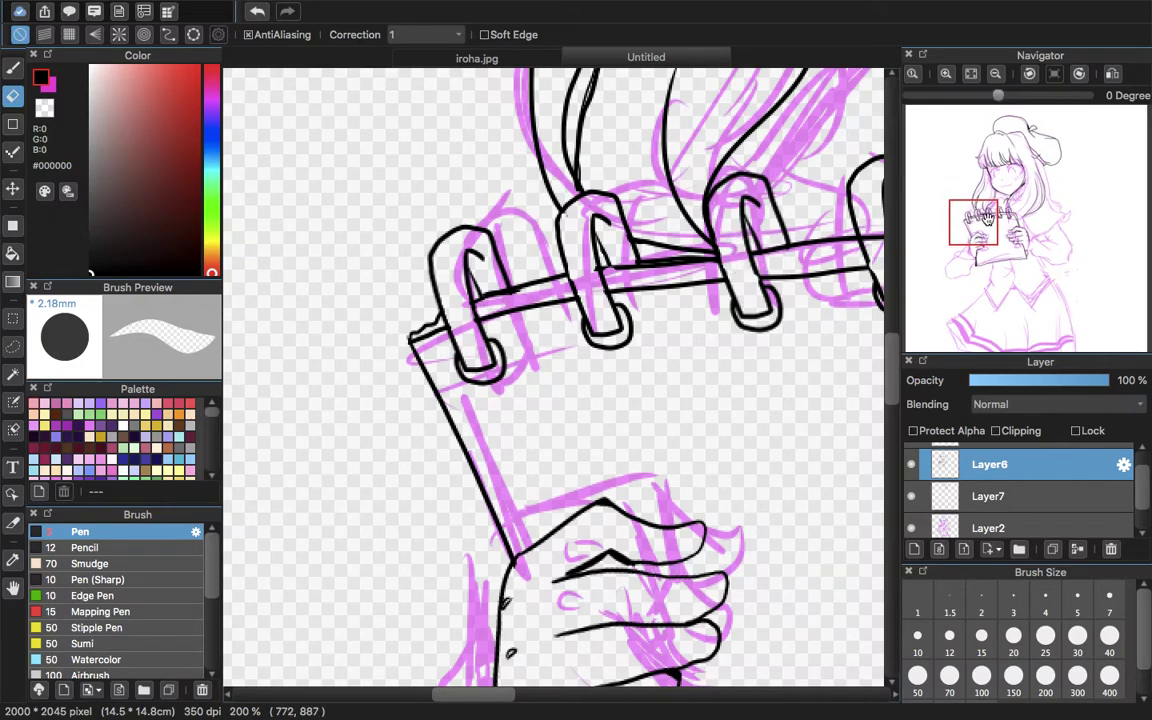
pyautogui.moveTo(988, 217); pyautogui.dragTo(997, 218)
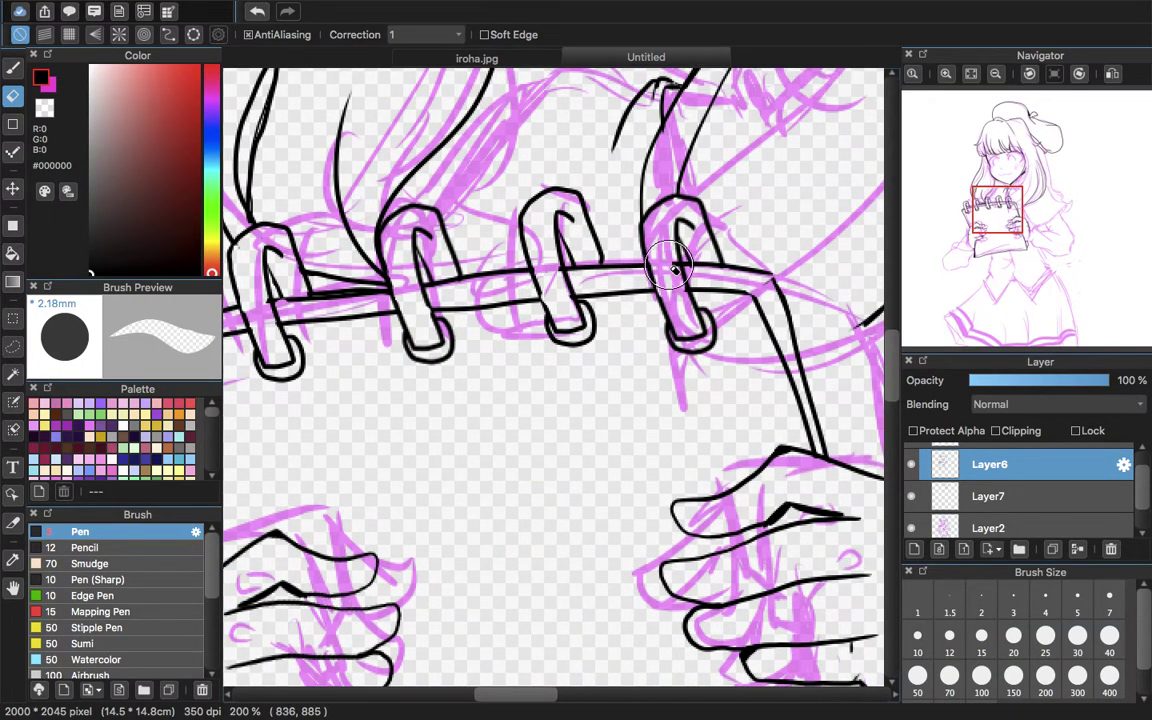
pyautogui.click(12, 72)
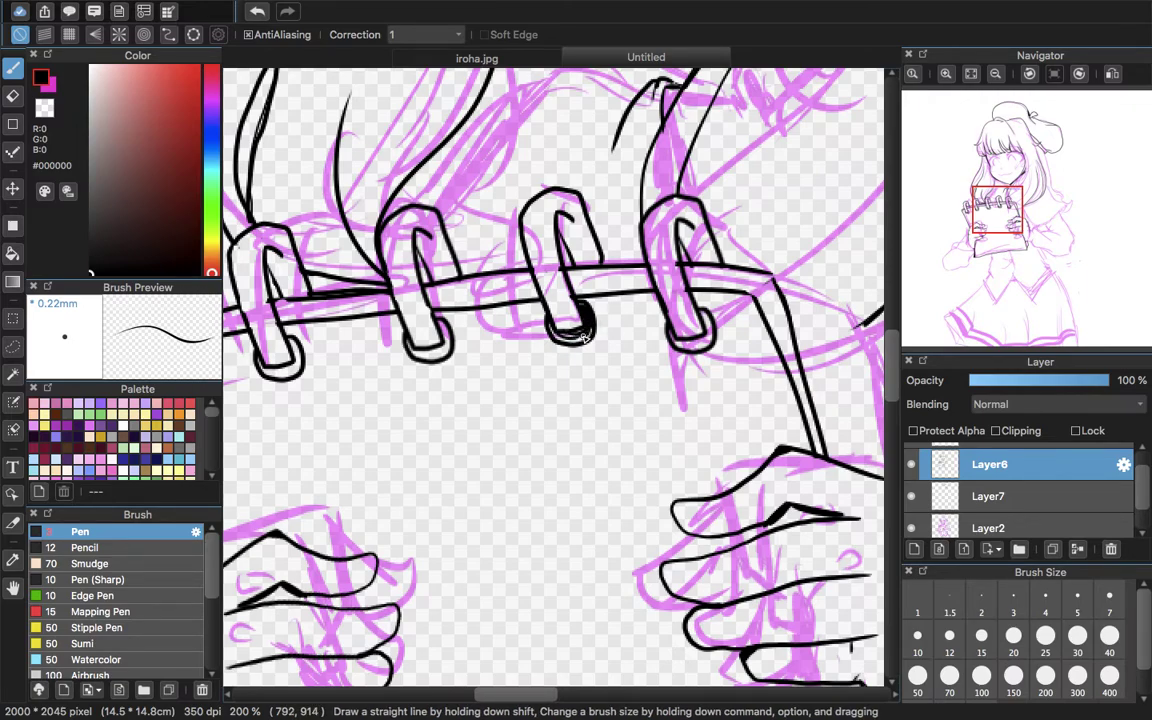
pyautogui.click(253, 13)
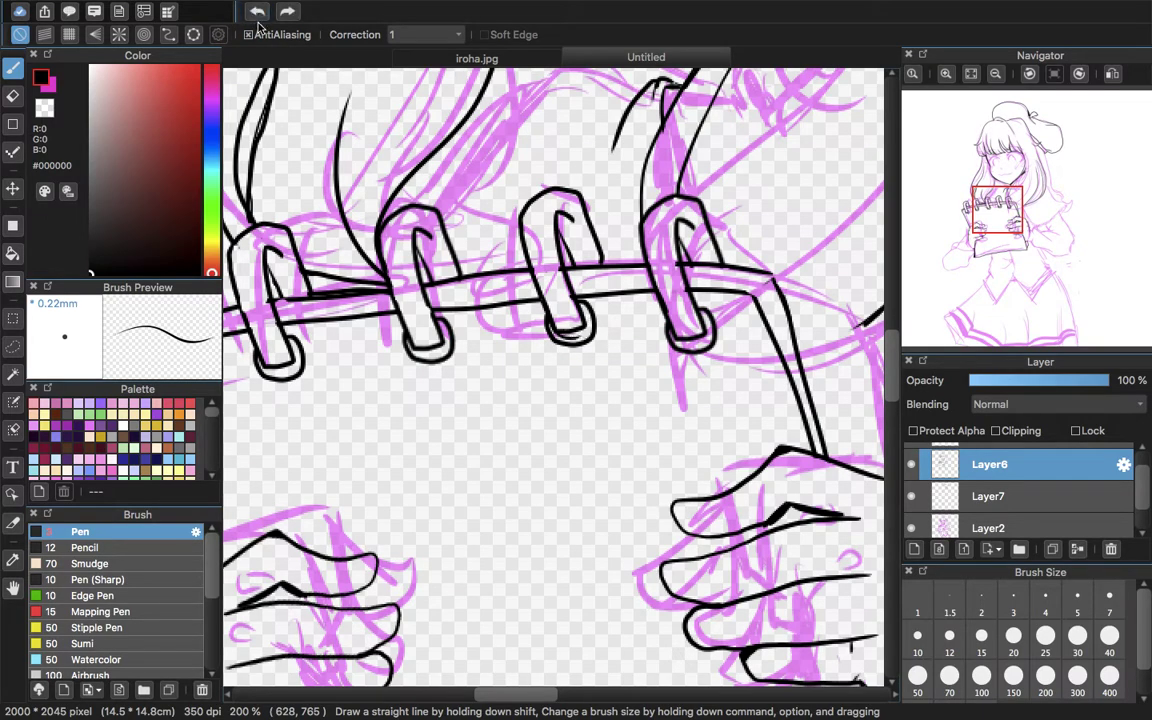
# - Add a new layer directly above Layer7
pyautogui.click(971, 75)
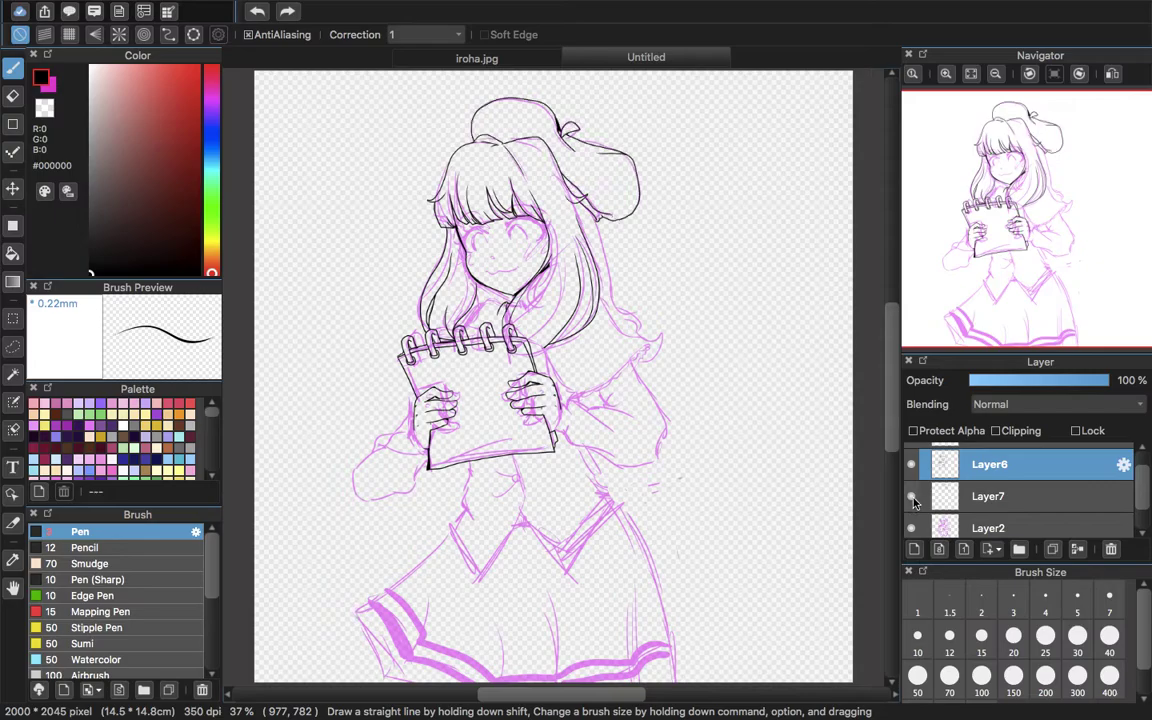
pyautogui.click(945, 500)
pyautogui.click(913, 548)
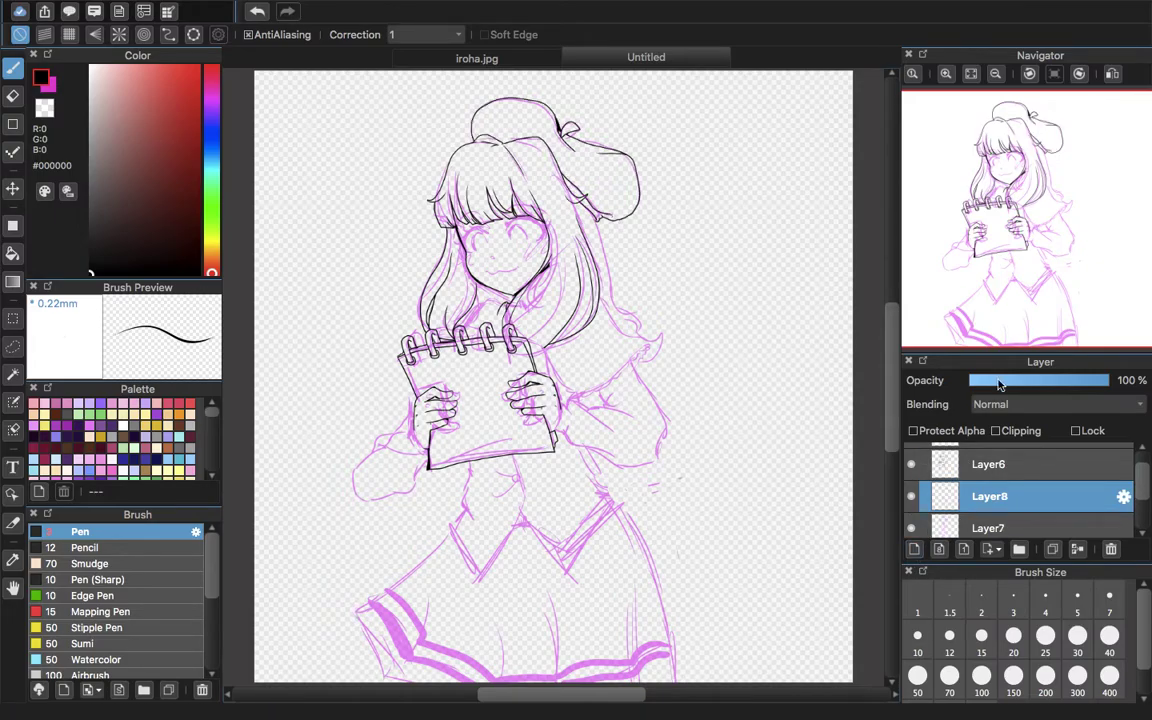
# - Ink the long outer hair strand falling from under the beret's back to its first outward flick, undoing the trial strokes
pyautogui.click(946, 75)
pyautogui.click(946, 75)
pyautogui.moveTo(1023, 206); pyautogui.dragTo(1038, 185)
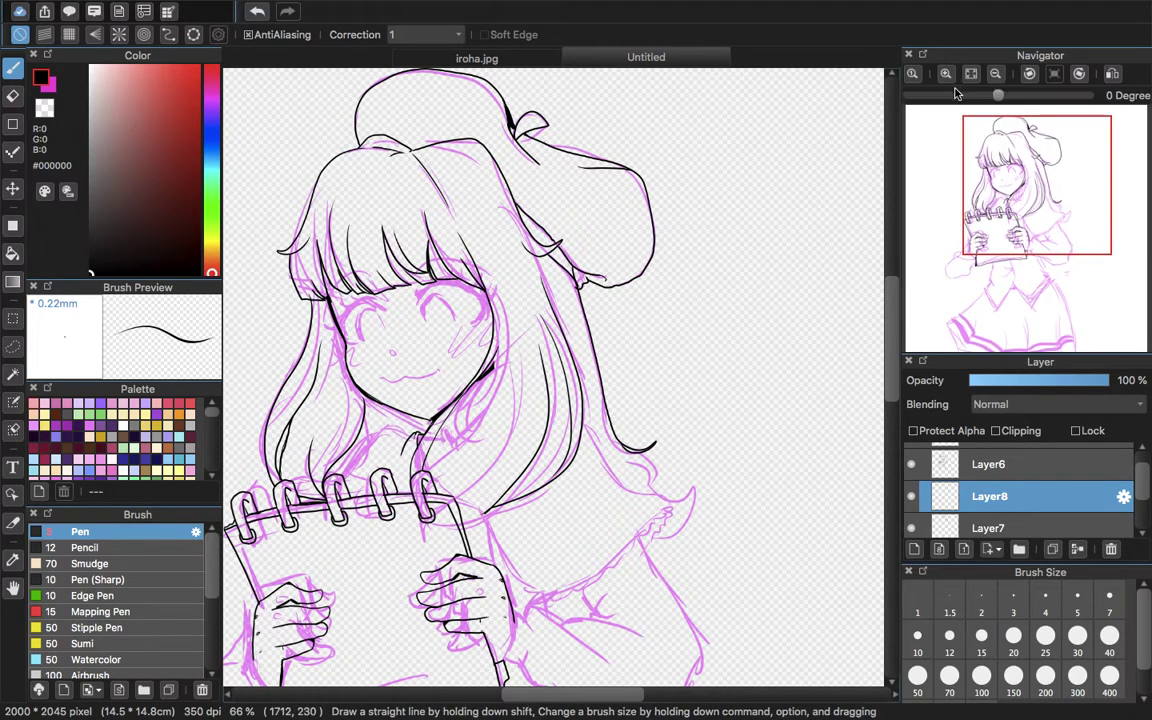
pyautogui.press('super+z')
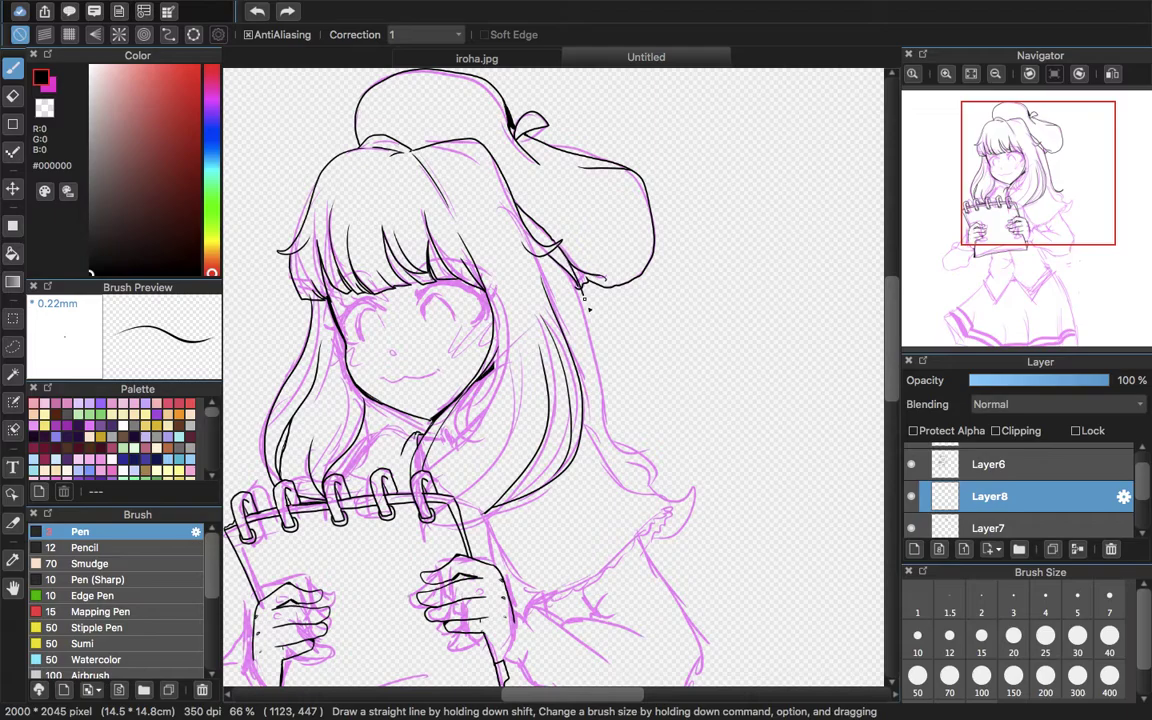
pyautogui.moveTo(604, 395); pyautogui.dragTo(608, 413)
pyautogui.click(258, 12)
pyautogui.moveTo(565, 259); pyautogui.dragTo(579, 303)
pyautogui.press('super+z')
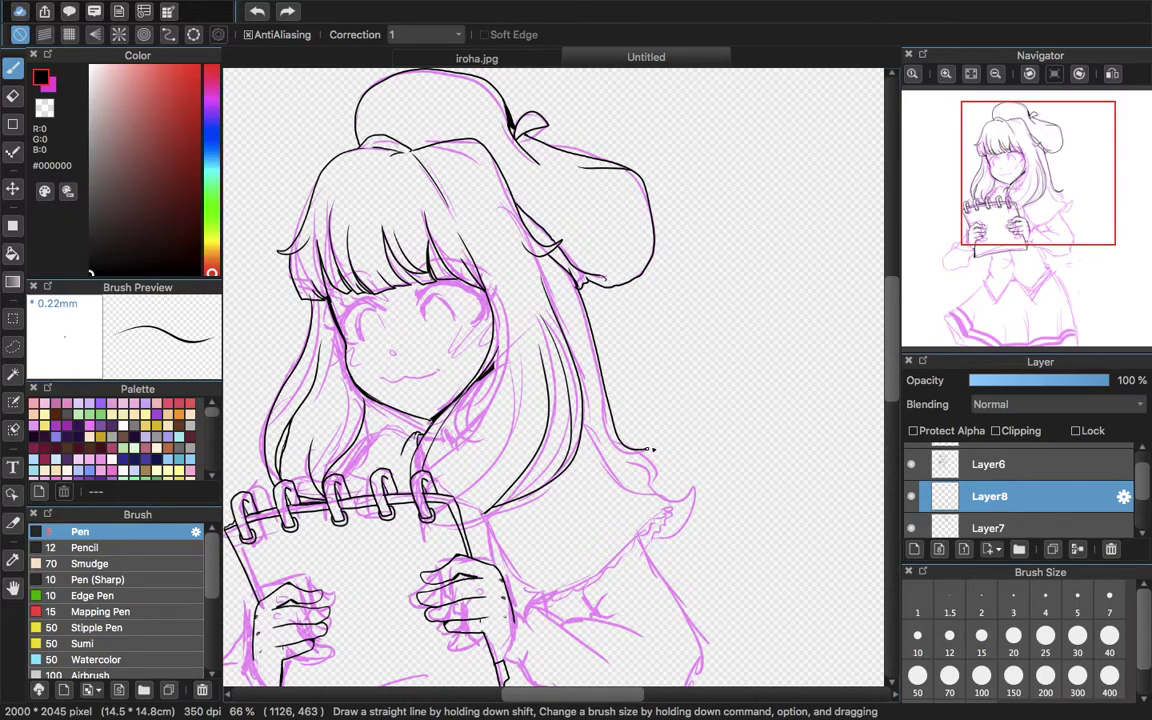
# - Ink the curled hair tips below the outer strand, ending in a large upturned crescent lock over the shoulder
pyautogui.click(945, 74)
pyautogui.click(945, 74)
pyautogui.moveTo(1032, 204)
pyautogui.mouseDown()
pyautogui.moveTo(1051, 223)
pyautogui.moveTo(1046, 213)
pyautogui.mouseUp()
pyautogui.moveTo(668, 276); pyautogui.dragTo(700, 313)
pyautogui.moveTo(706, 373); pyautogui.dragTo(773, 349)
pyautogui.moveTo(745, 424); pyautogui.dragTo(680, 438)
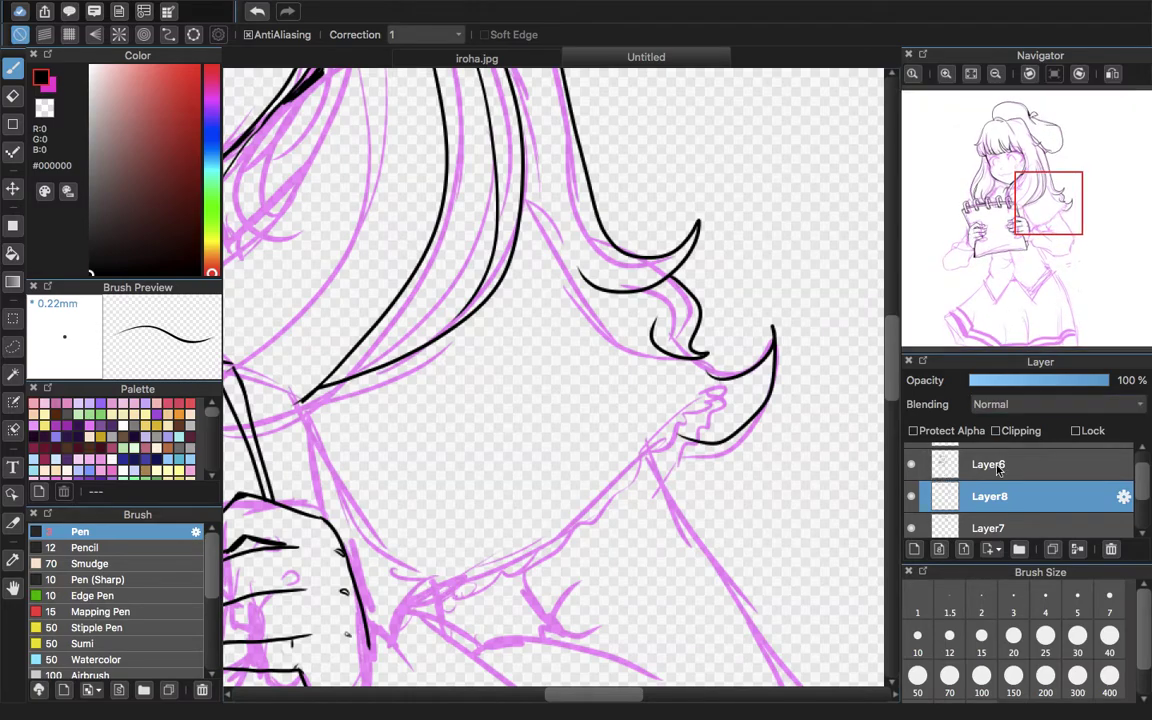
# - Erase the part of the outer hair strand on Layer8 that overlaps the lock tip beneath the beret
pyautogui.click(1081, 463)
pyautogui.moveTo(1043, 212); pyautogui.dragTo(1040, 163)
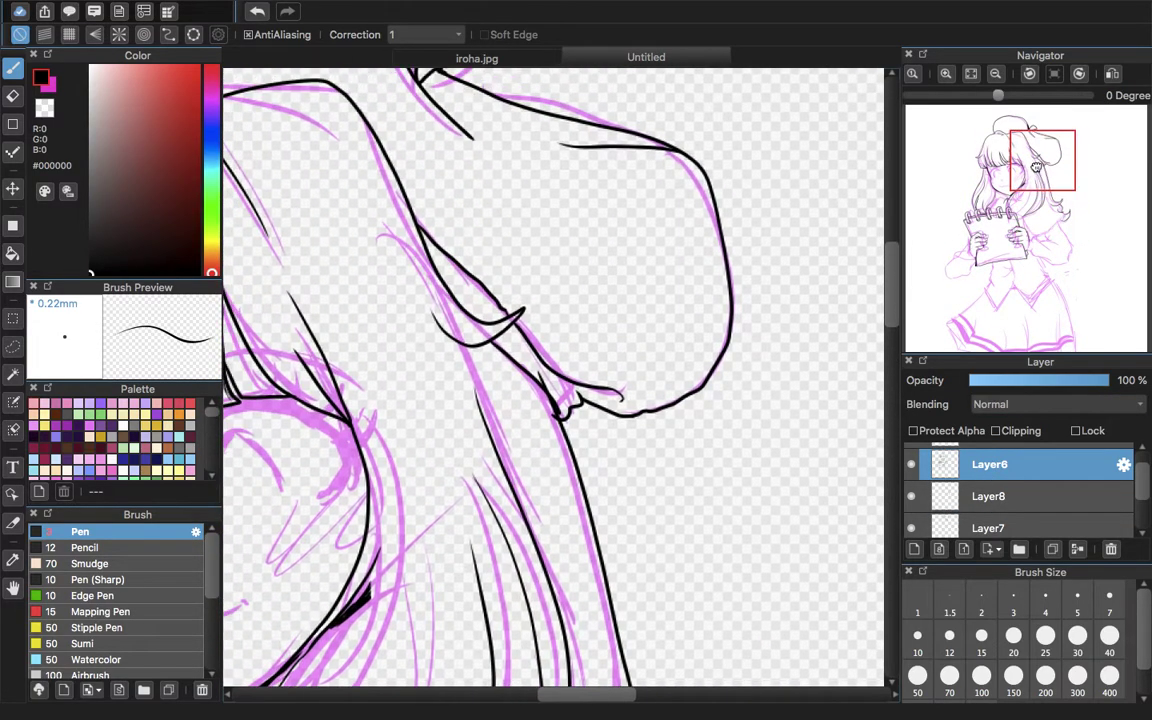
pyautogui.click(990, 496)
pyautogui.press('e')
pyautogui.moveTo(552, 392); pyautogui.dragTo(535, 364)
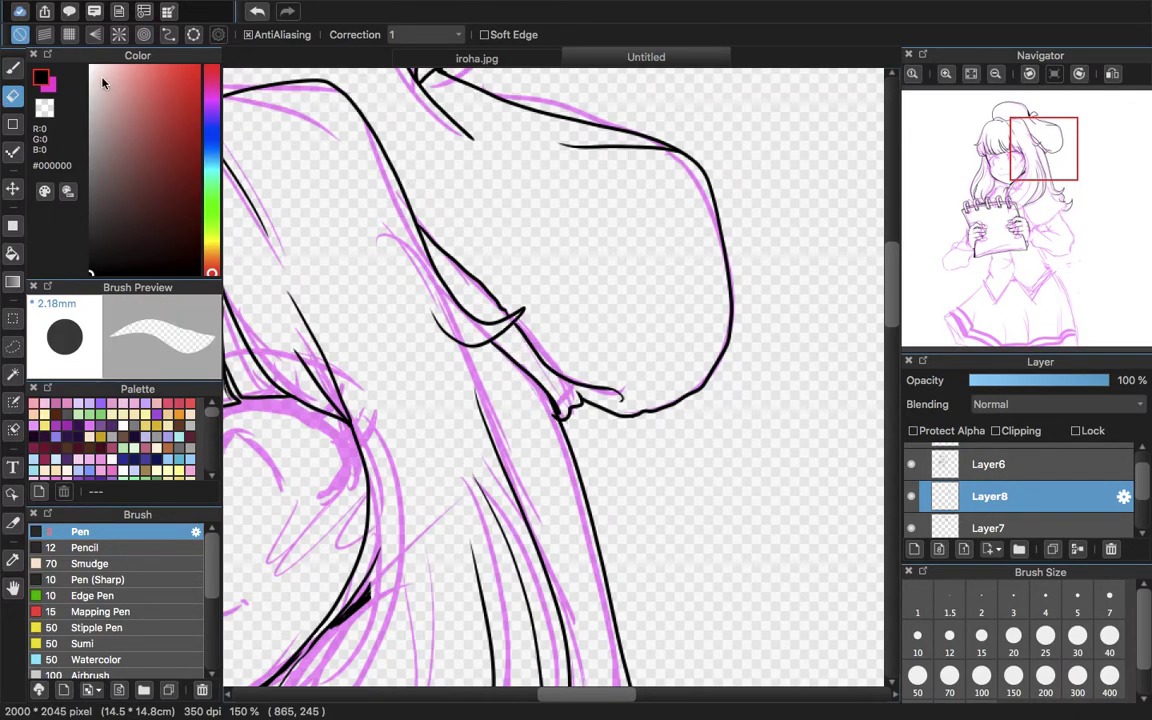
pyautogui.click(12, 67)
# - Merge Layer6 down into Layer8
pyautogui.click(971, 73)
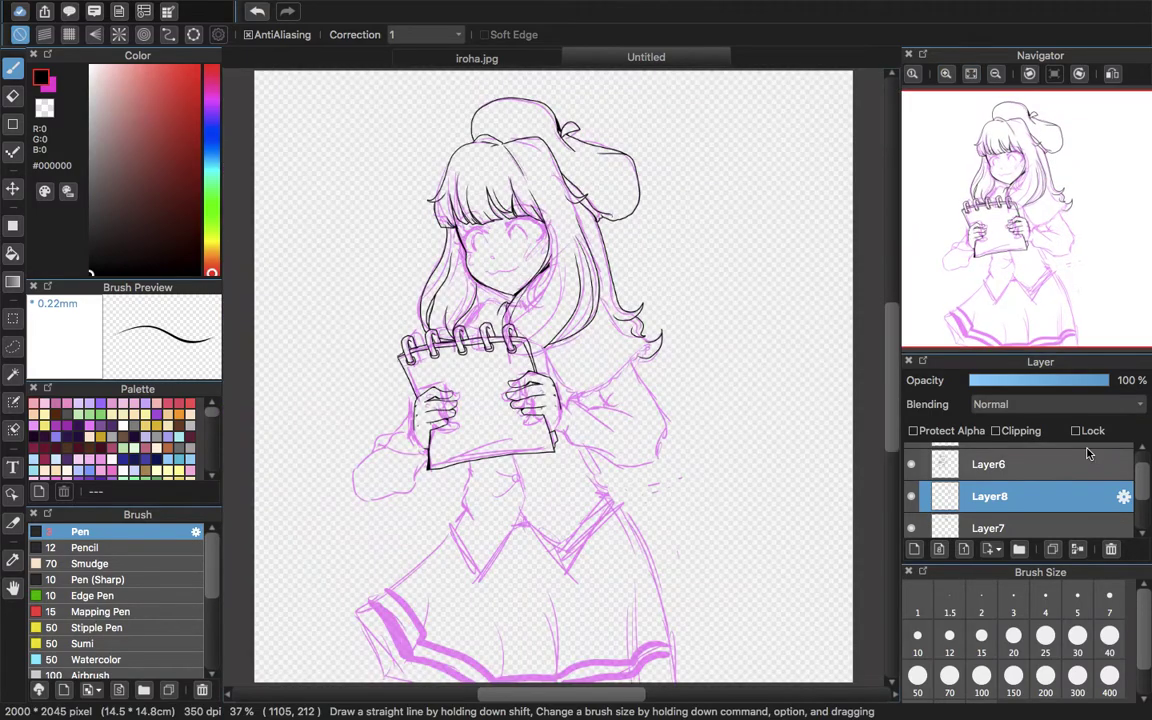
pyautogui.click(1089, 463)
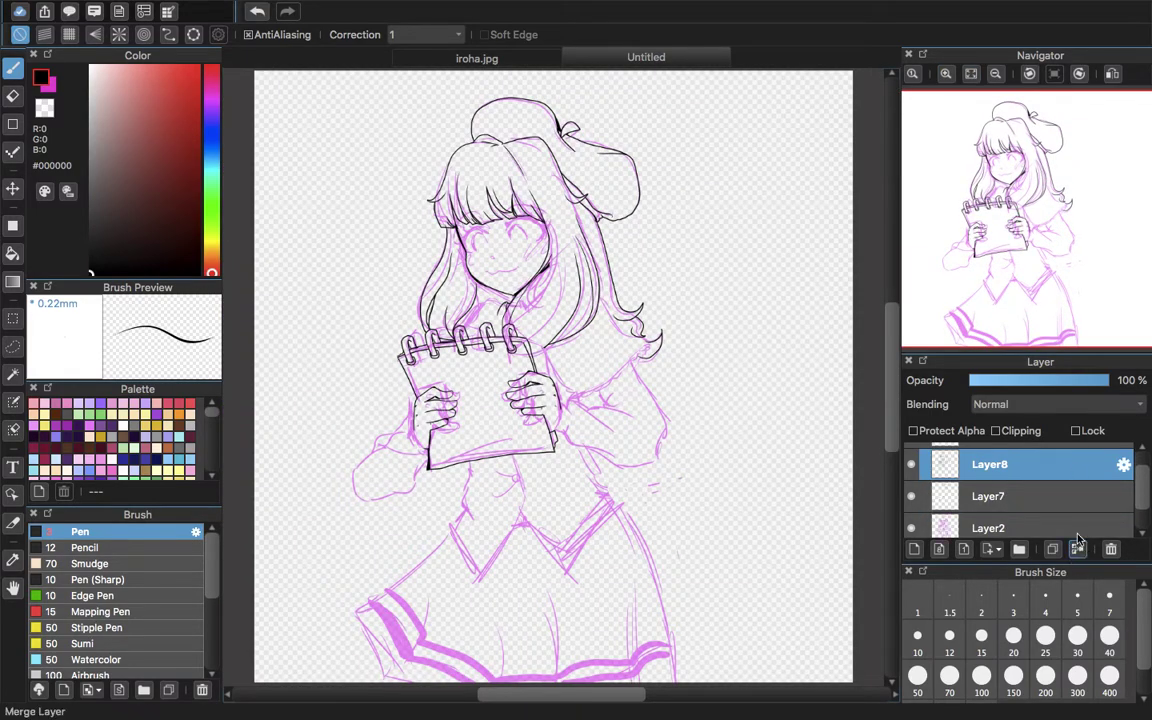
pyautogui.scroll(1, 1140, 485)
pyautogui.scroll(-2, 1123, 515)
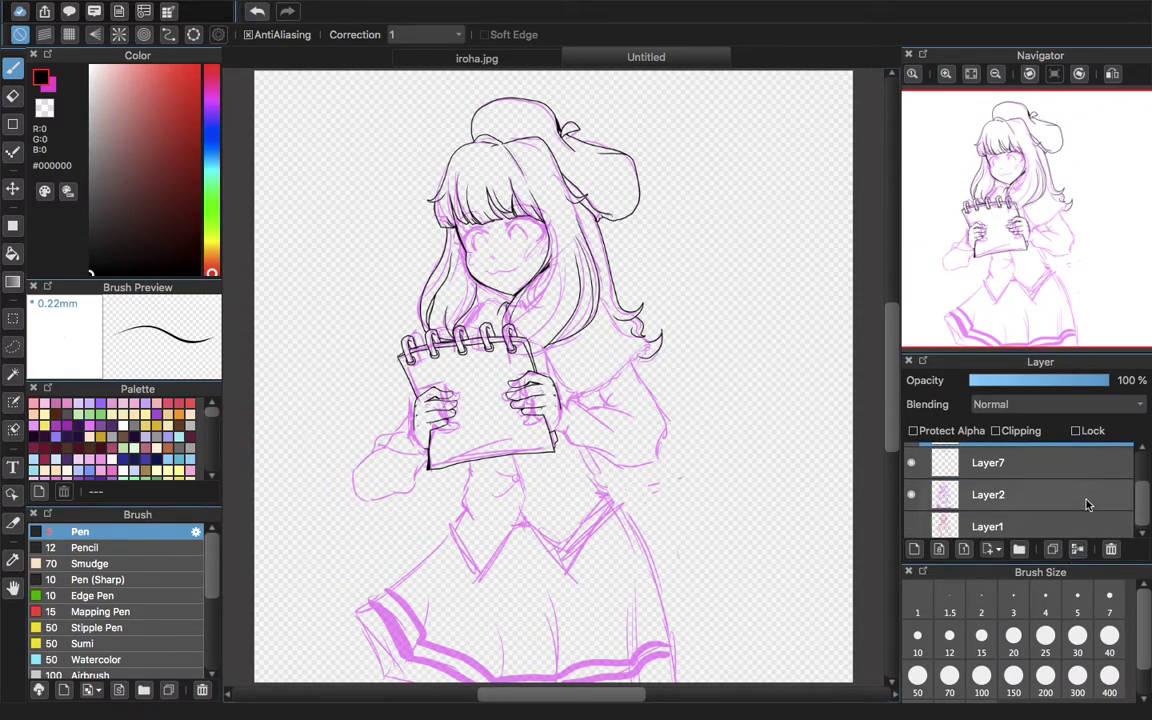
# - Toggle the visibility of Layer7 and Layer8 to check their line art, and merge Layer8 down into Layer7
pyautogui.moveTo(1146, 508); pyautogui.dragTo(1134, 484)
pyautogui.click(911, 515)
pyautogui.click(910, 516)
pyautogui.click(911, 514)
pyautogui.click(911, 514)
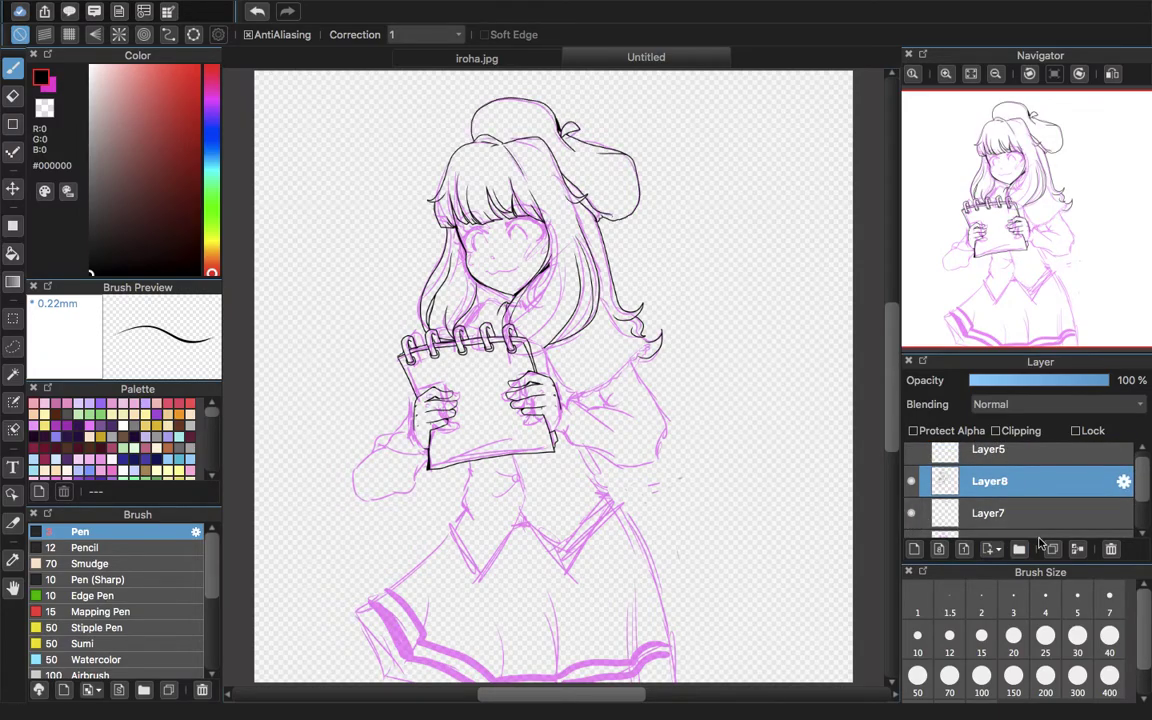
pyautogui.click(911, 482)
pyautogui.click(911, 482)
pyautogui.click(1077, 551)
# - Delete the hidden Layer1 and add a new layer above Layer7
pyautogui.moveTo(1144, 495); pyautogui.dragTo(1142, 521)
pyautogui.click(1088, 526)
pyautogui.click(1111, 549)
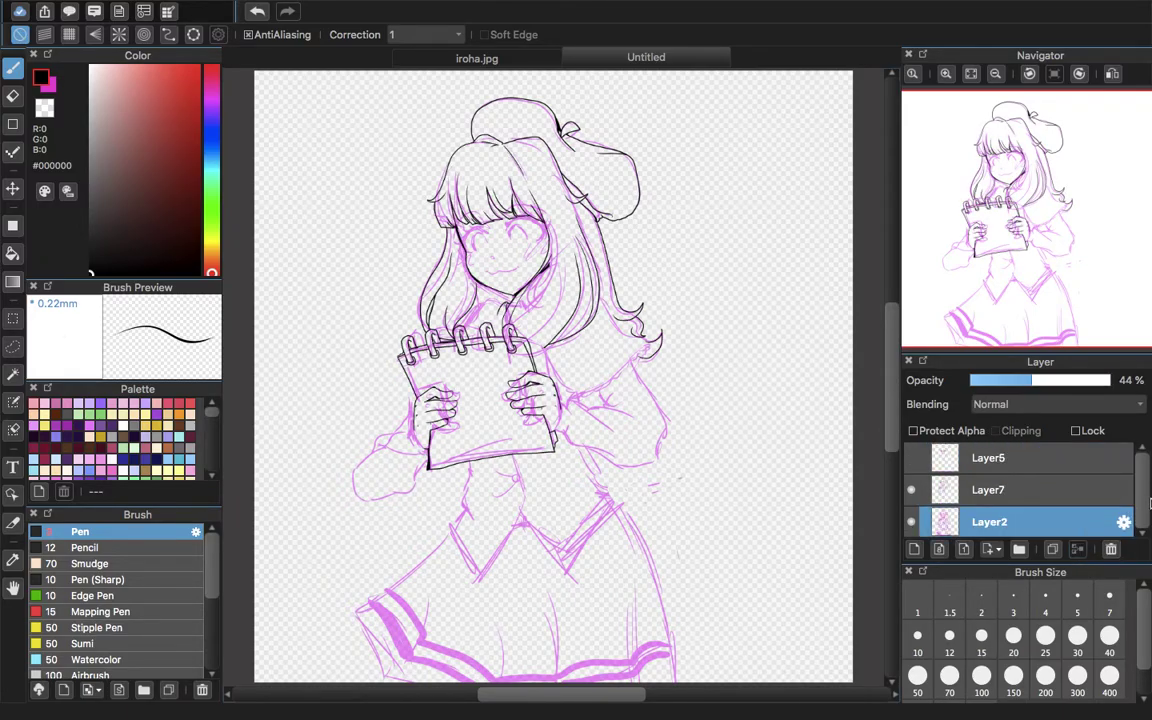
pyautogui.click(1033, 494)
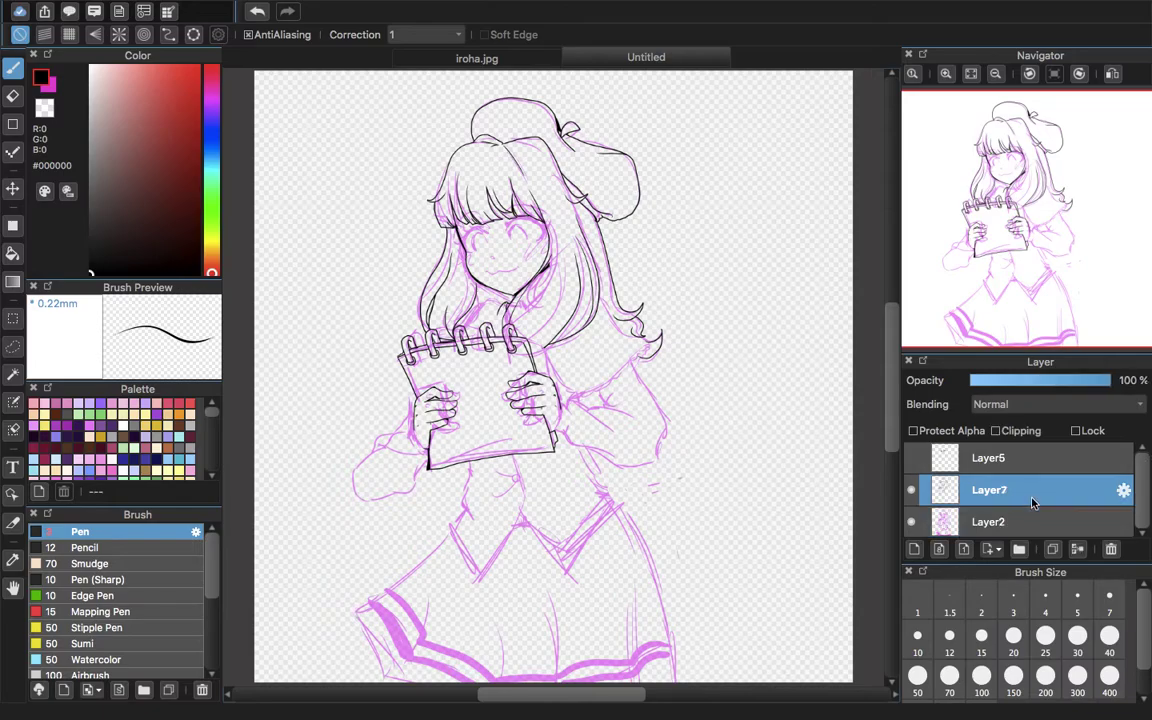
pyautogui.click(914, 550)
# - Ink the shoulder outline beside the long hair and the curved neckline between the chin and the notebook rings
pyautogui.click(946, 75)
pyautogui.click(946, 75)
pyautogui.click(946, 75)
pyautogui.moveTo(1029, 210); pyautogui.dragTo(1028, 217)
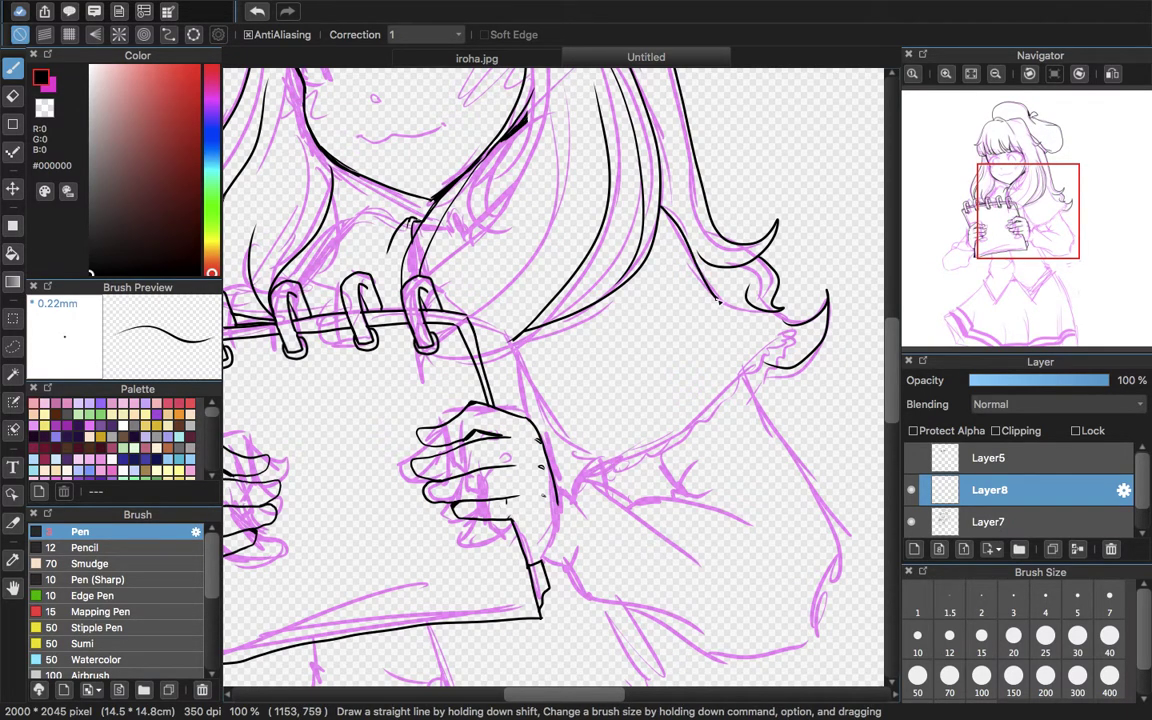
pyautogui.moveTo(1005, 168); pyautogui.dragTo(963, 158)
pyautogui.click(945, 73)
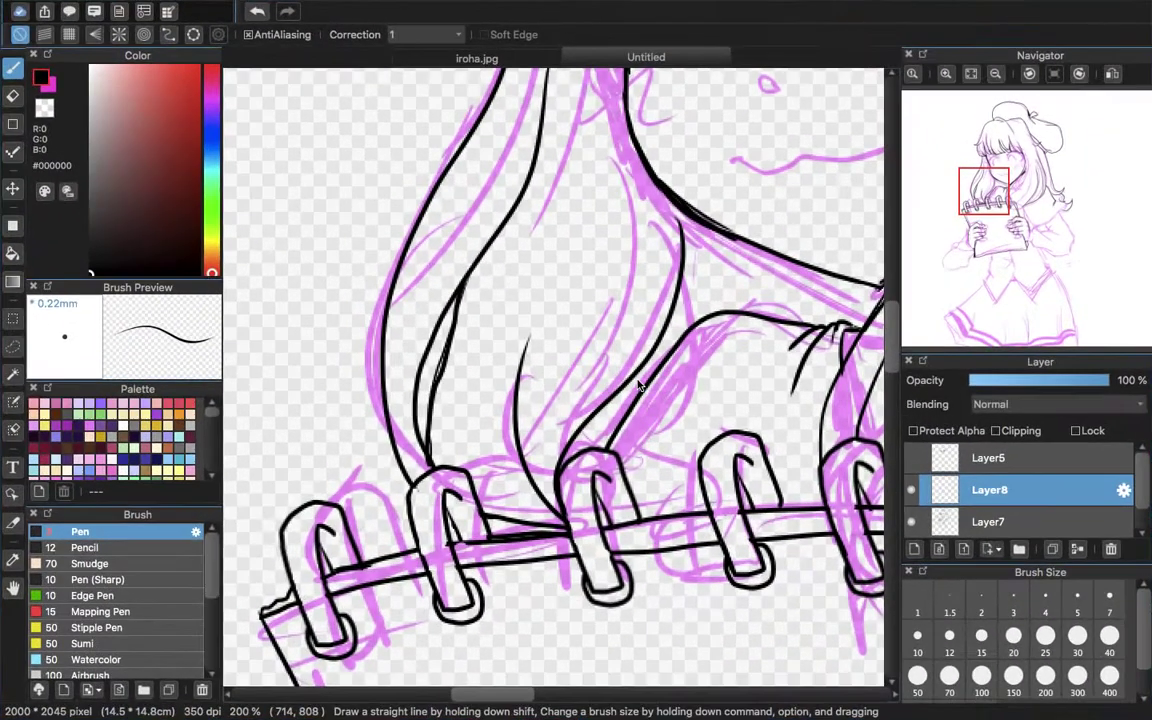
# - Ink the cape's shoulder folds and its wavy ruffled hem from the curled hair to the hand, with the hem's seam line
pyautogui.click(979, 227)
pyautogui.moveTo(981, 228); pyautogui.dragTo(1046, 211)
pyautogui.moveTo(657, 252); pyautogui.dragTo(685, 257)
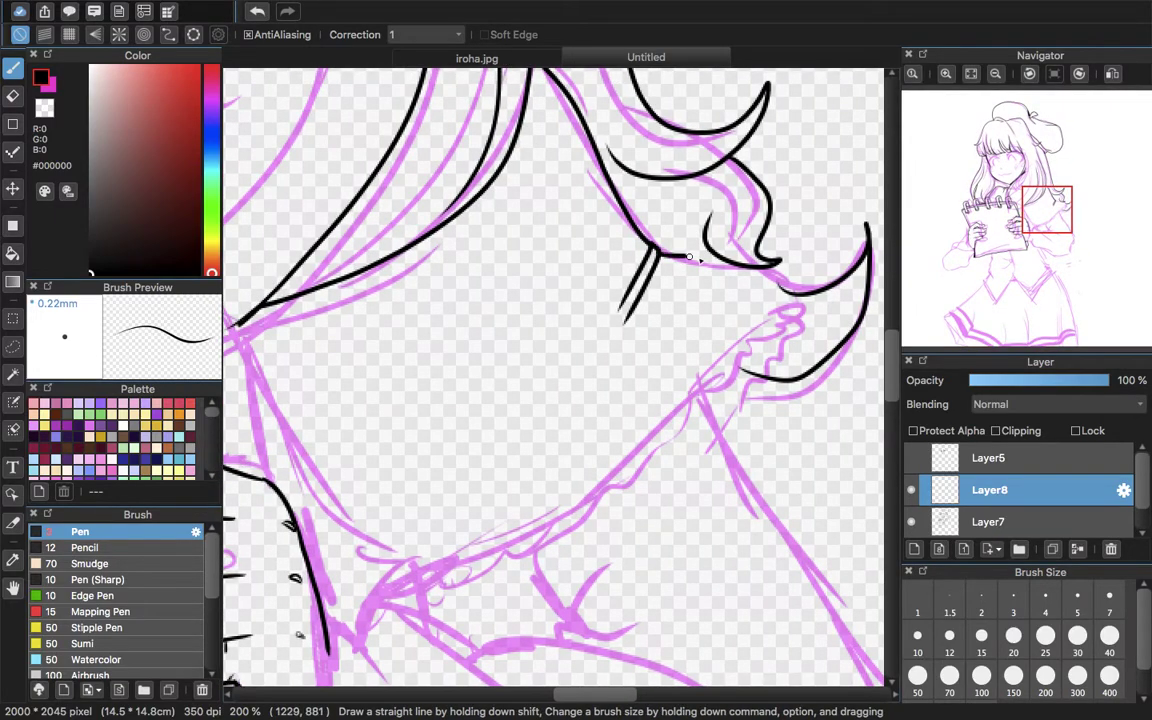
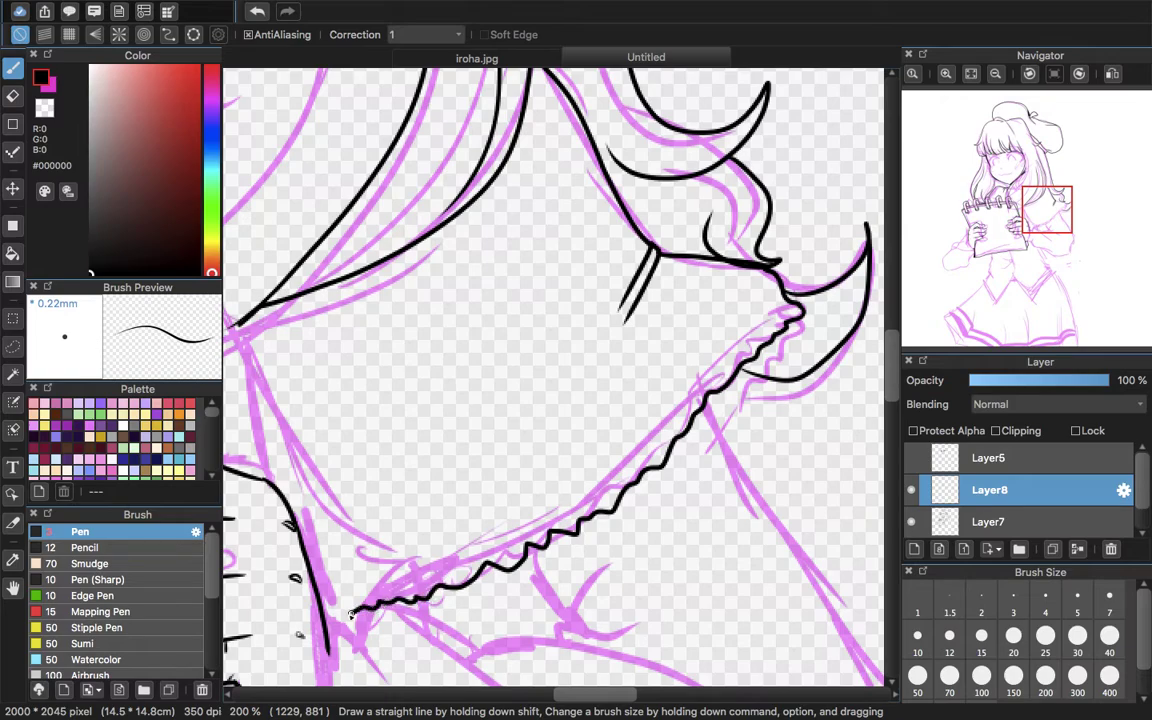
pyautogui.moveTo(326, 606)
pyautogui.mouseDown()
pyautogui.moveTo(458, 569)
pyautogui.moveTo(635, 473)
pyautogui.moveTo(706, 395)
pyautogui.mouseUp()
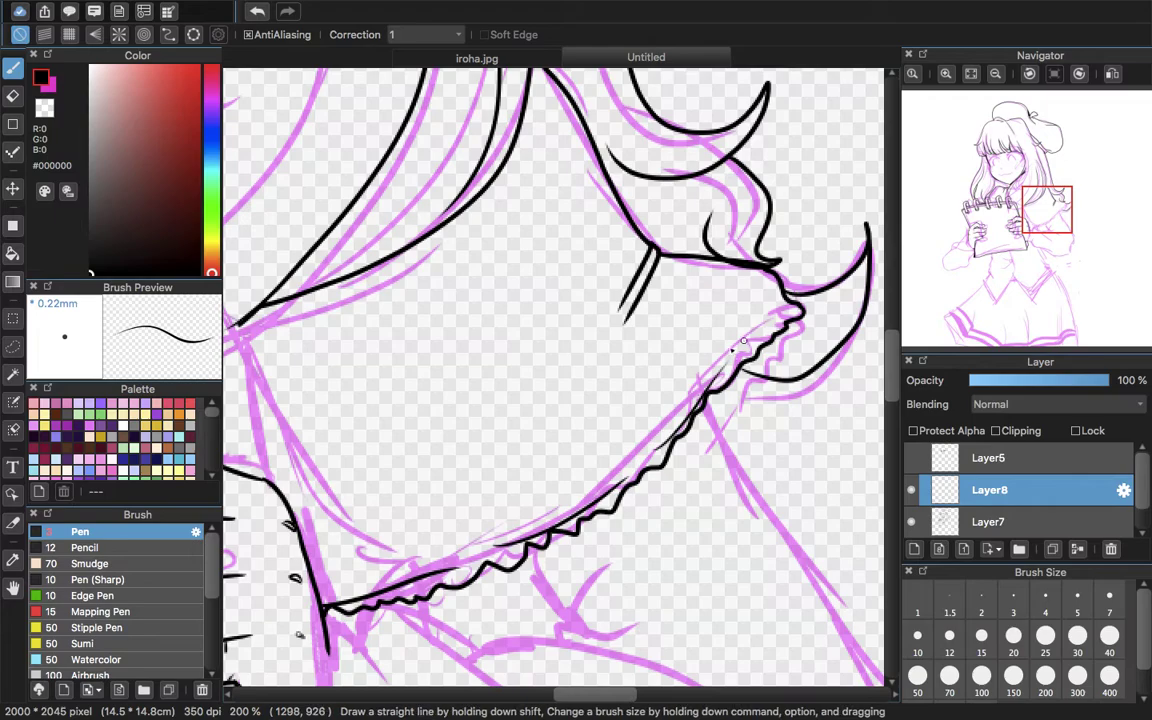
pyautogui.moveTo(782, 307); pyautogui.dragTo(747, 347)
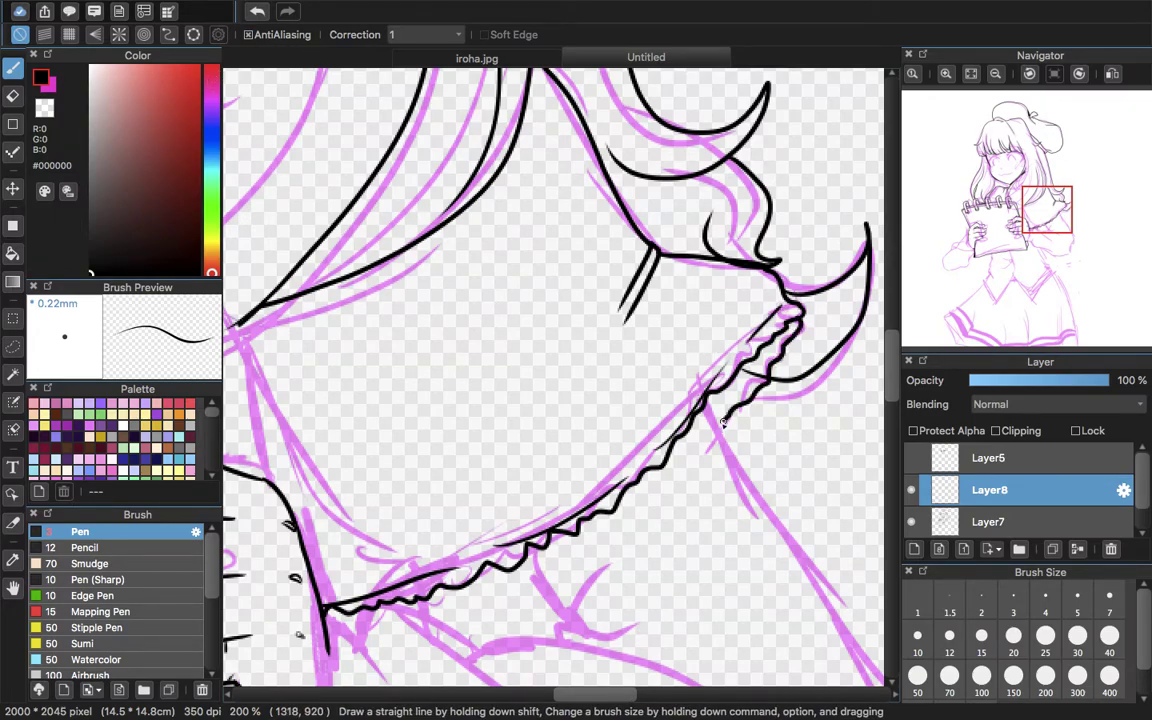
# - Ink the small cape ruffle showing between the notebook's edge and the hand on the opposite side
pyautogui.scroll(-10, 725, 420)
pyautogui.hscroll(-8, 725, 420)
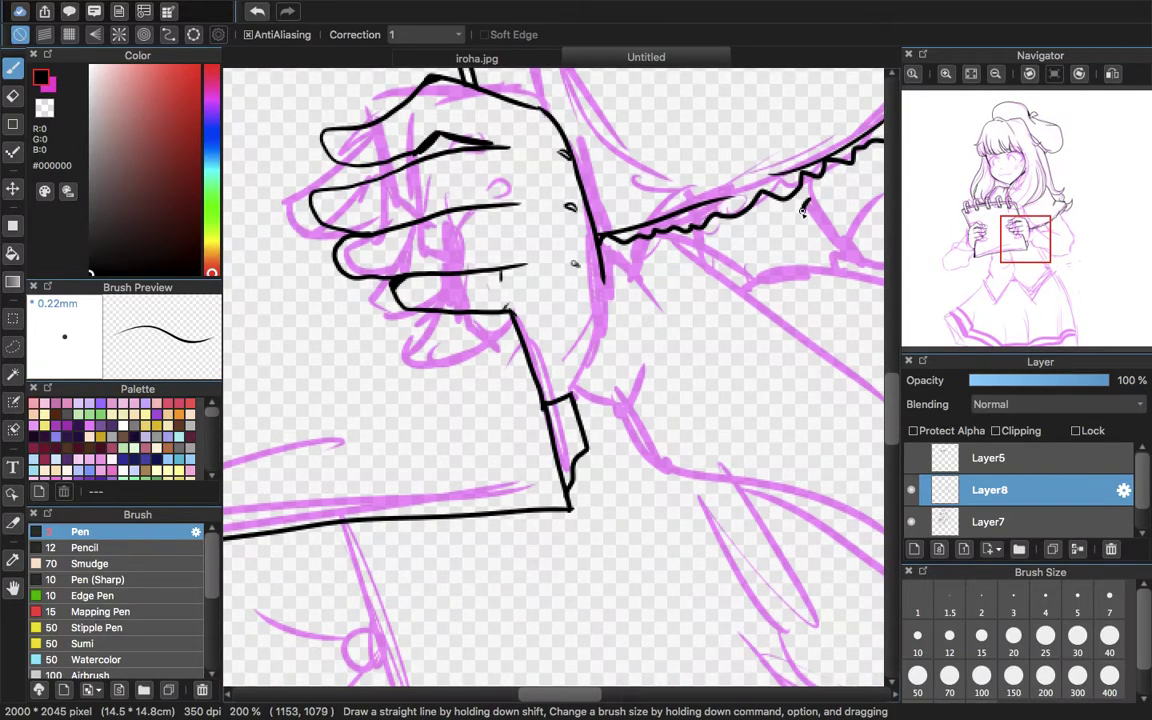
pyautogui.hscroll(-15, 728, 243)
pyautogui.scroll(3, 660, 281)
pyautogui.moveTo(680, 316)
pyautogui.mouseDown()
pyautogui.moveTo(663, 324)
pyautogui.moveTo(686, 372)
pyautogui.mouseUp()
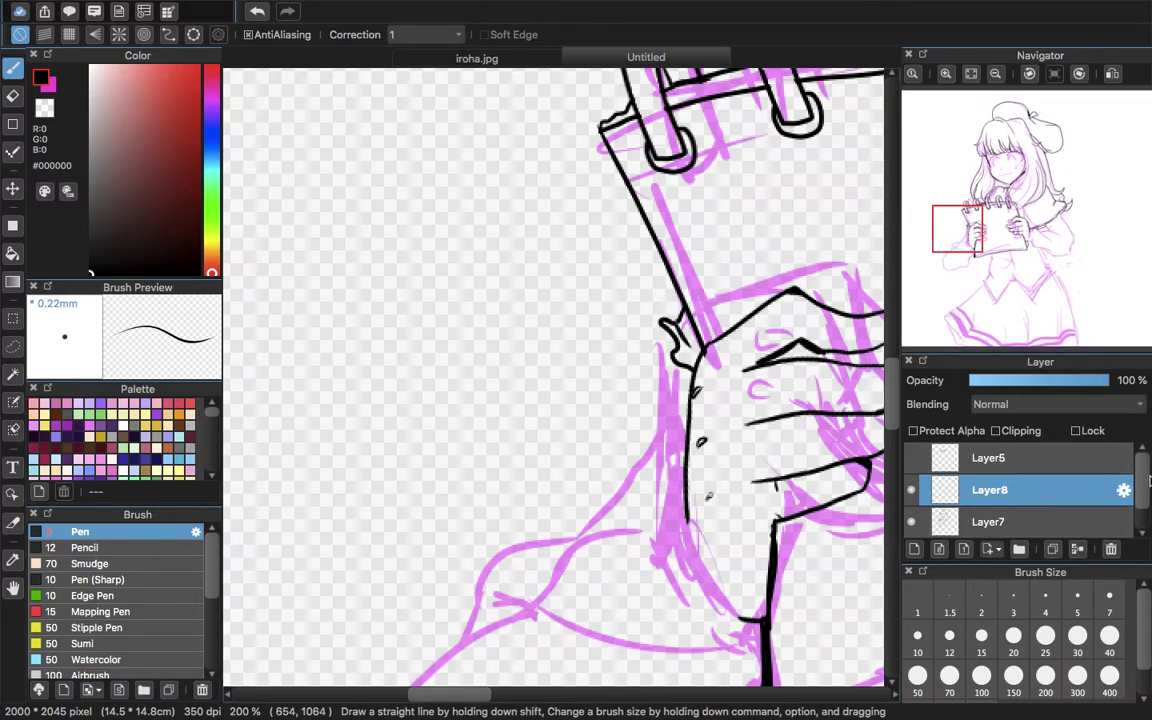
# - Hide the pink sketch on Layer2 and select Layer7
pyautogui.moveTo(1148, 482); pyautogui.dragTo(1148, 514)
pyautogui.click(911, 521)
pyautogui.click(1000, 490)
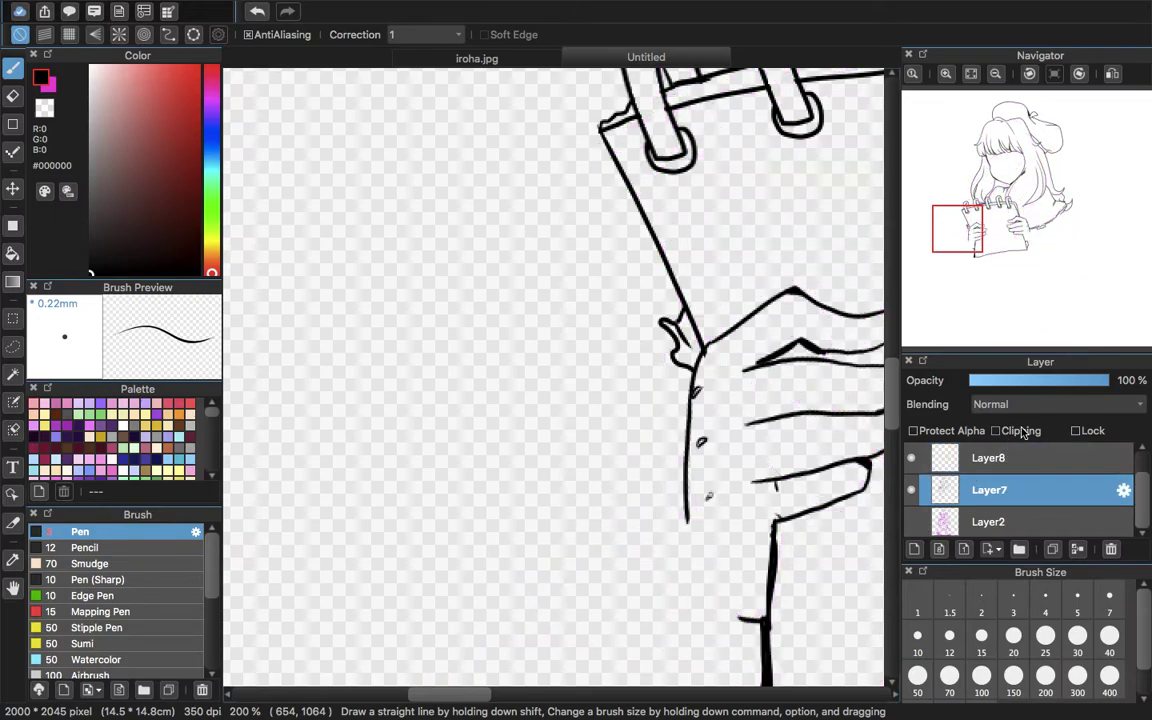
# - Dim Layer7 to 57% opacity, erase its hair curl line where it overlaps the cape's ruffled hem, and restore the layer to 100%
pyautogui.moveTo(1100, 380); pyautogui.dragTo(1049, 380)
pyautogui.moveTo(957, 230); pyautogui.dragTo(1061, 226)
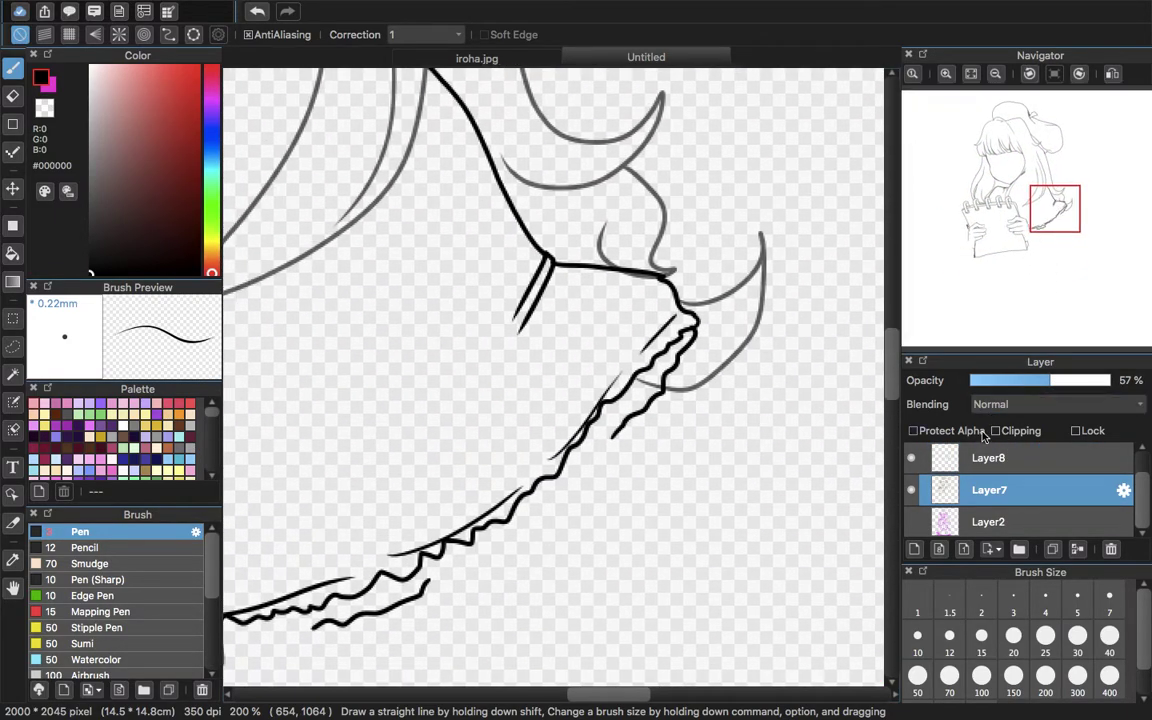
pyautogui.click(955, 465)
pyautogui.click(950, 496)
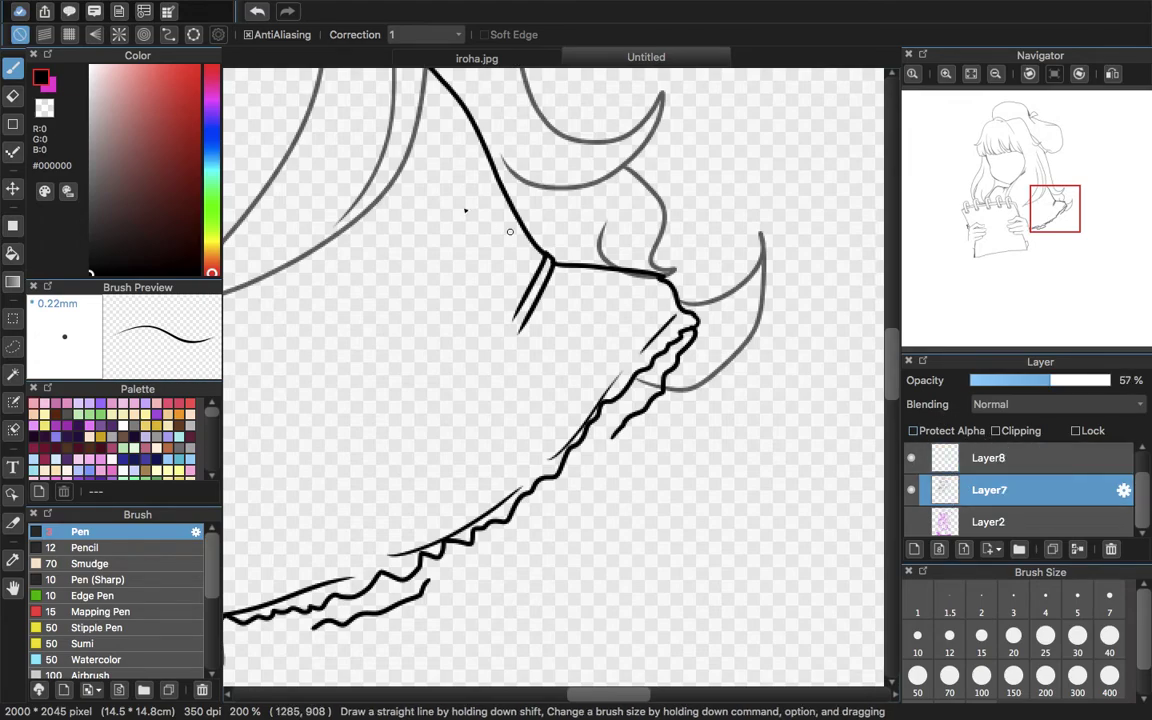
pyautogui.click(13, 95)
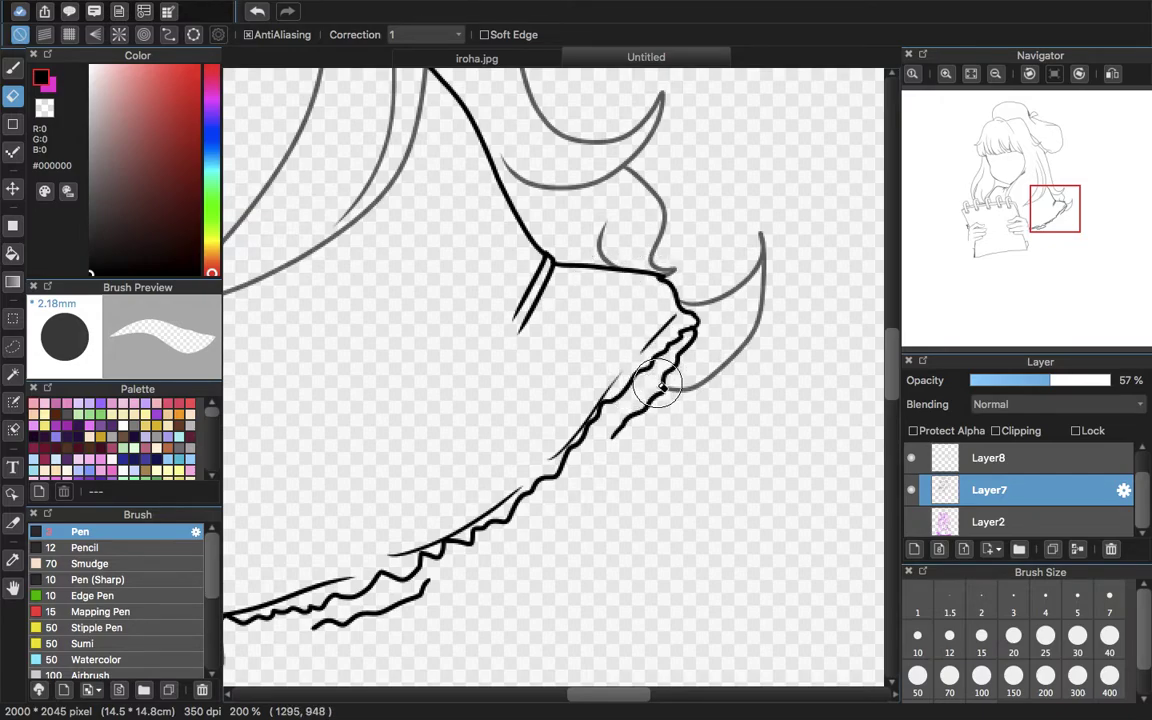
pyautogui.click(971, 75)
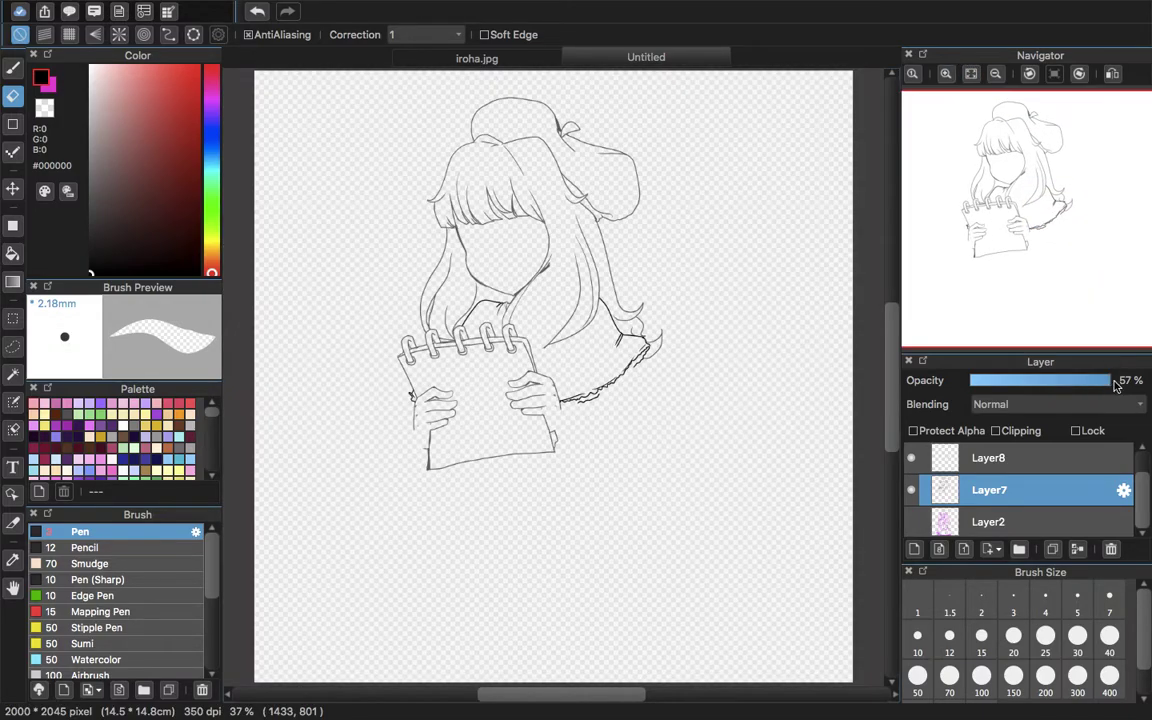
pyautogui.click(1110, 387)
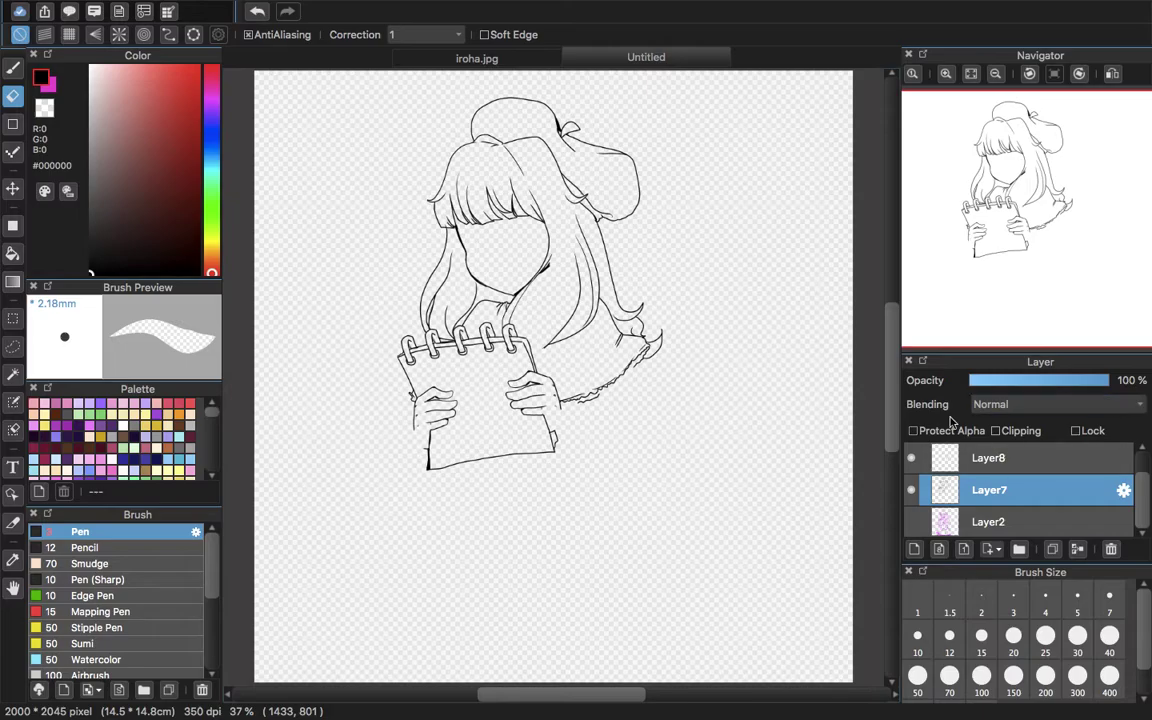
# - Show the pink sketch on Layer2 and merge Layer8 down into Layer7
pyautogui.click(912, 522)
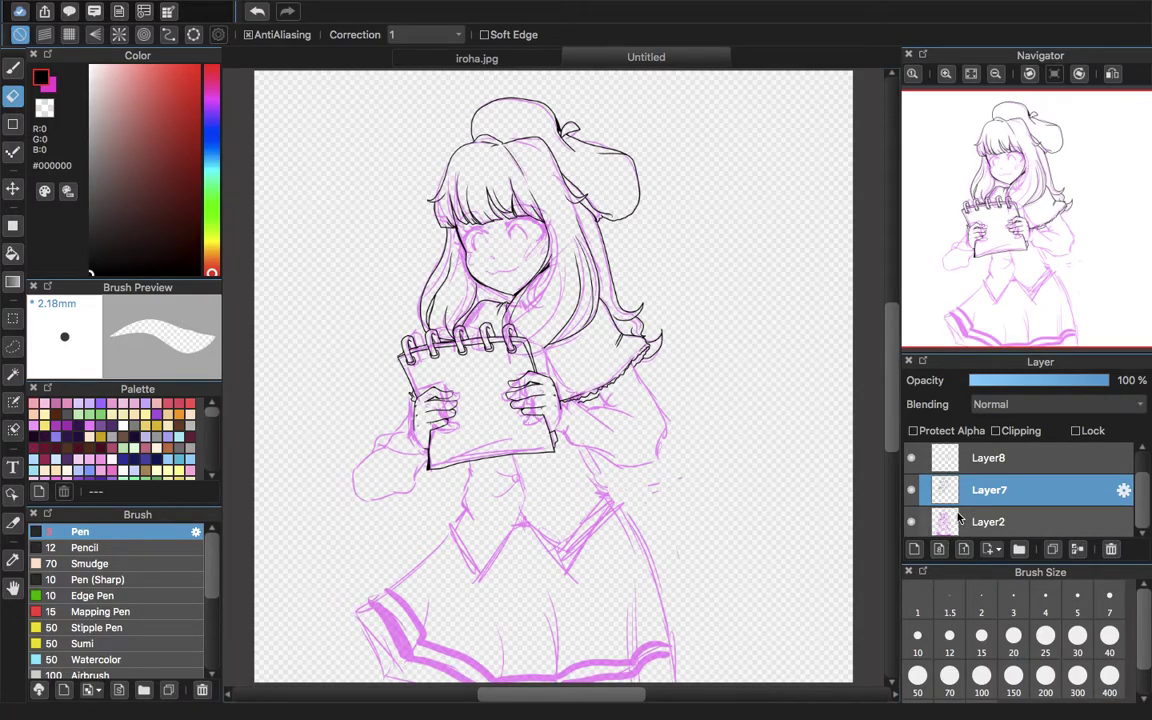
pyautogui.click(979, 470)
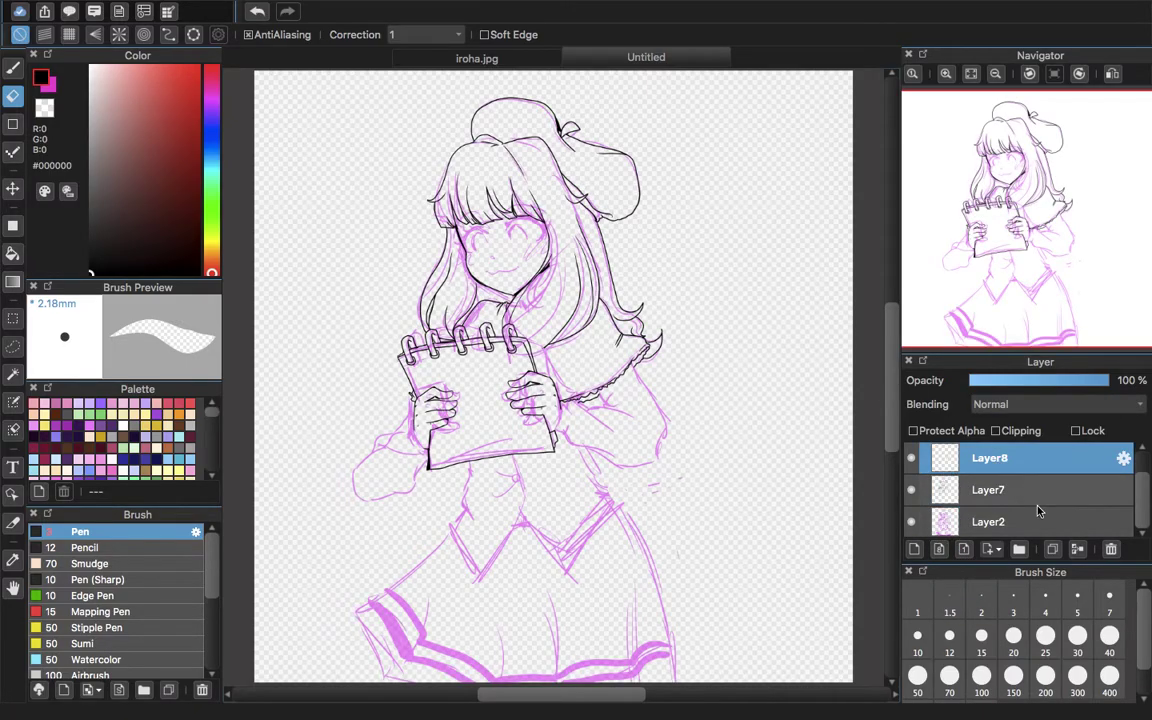
pyautogui.click(1074, 551)
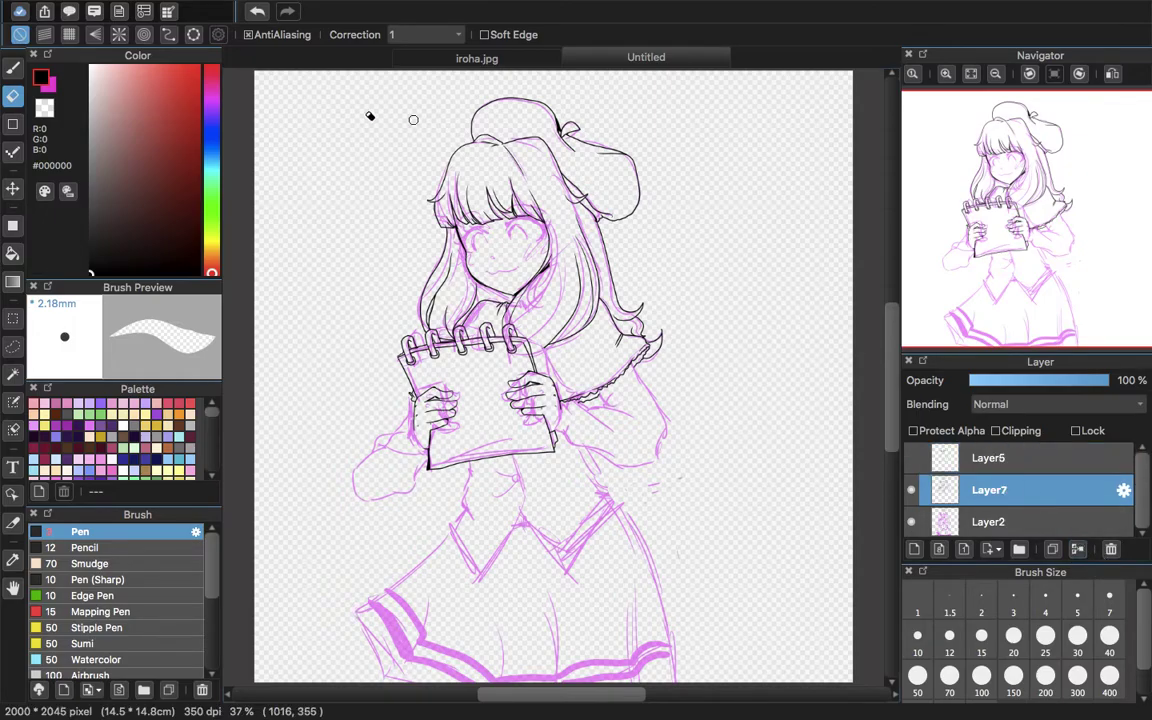
# - Add a new layer above Layer7 and ready the Pen brush for inking
pyautogui.click(12, 67)
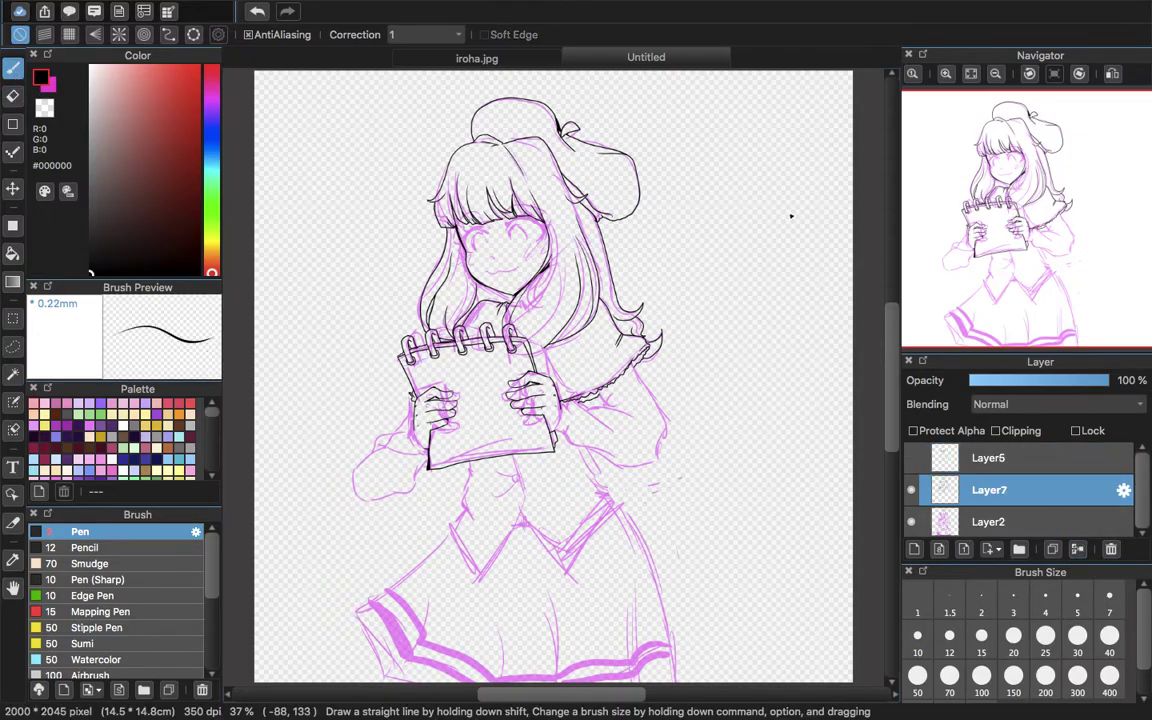
pyautogui.click(913, 549)
pyautogui.click(947, 74)
pyautogui.click(947, 74)
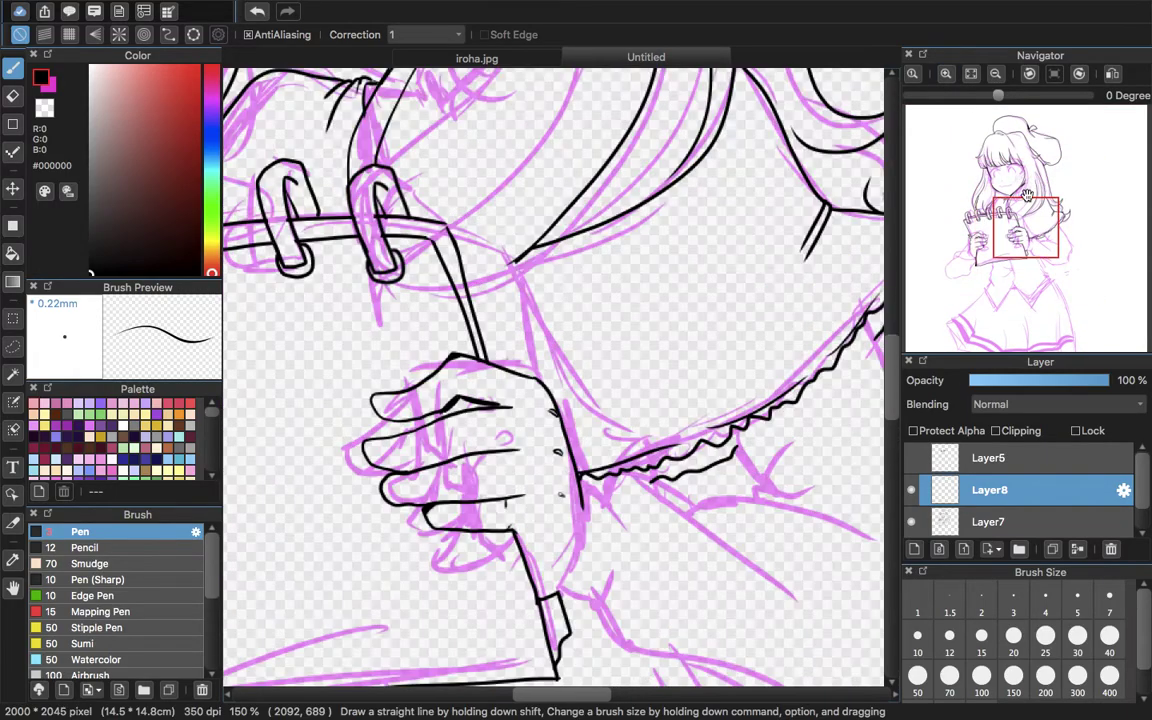
# - Switch to Google Chrome and open the YouTube video "Chiaki Nanami on the Nintendo DS" on its full page
pyautogui.hotkey('ctrl', 'Up')
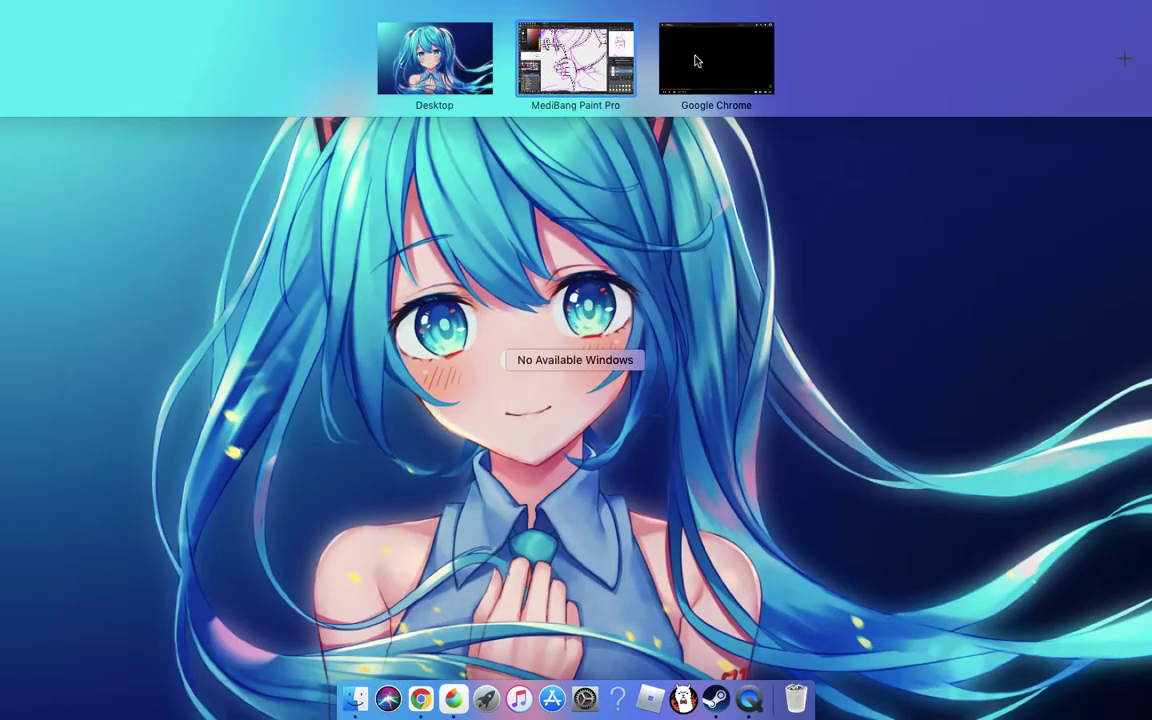
pyautogui.click(694, 63)
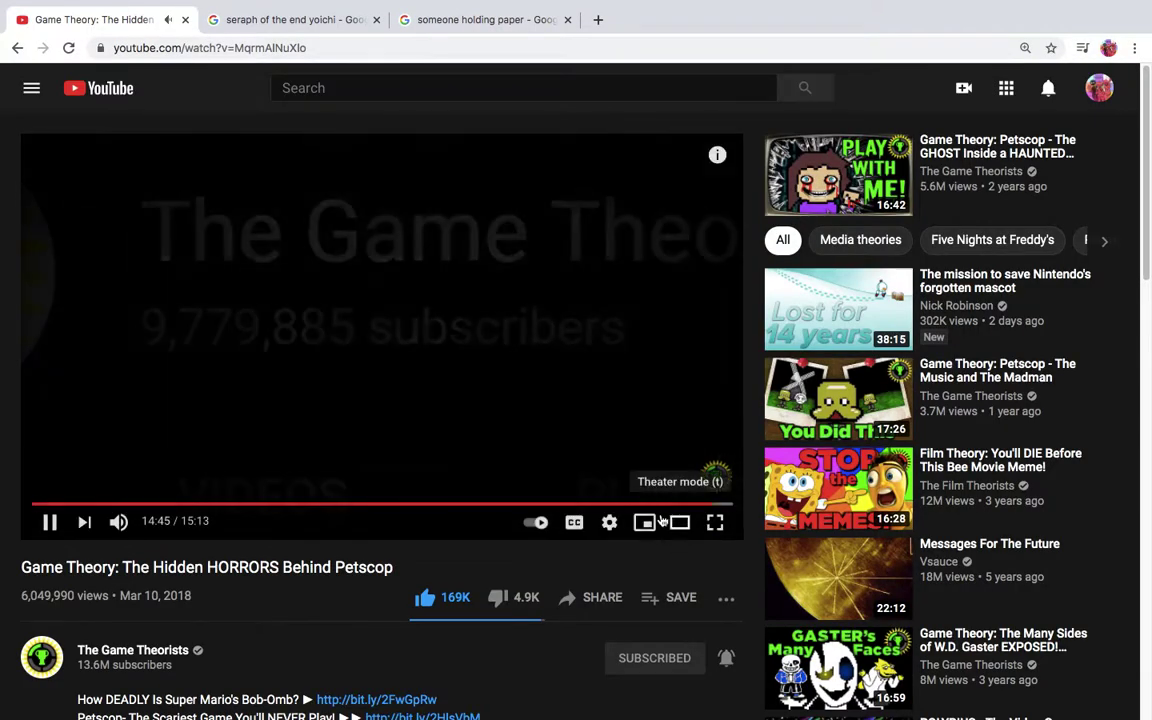
pyautogui.click(644, 521)
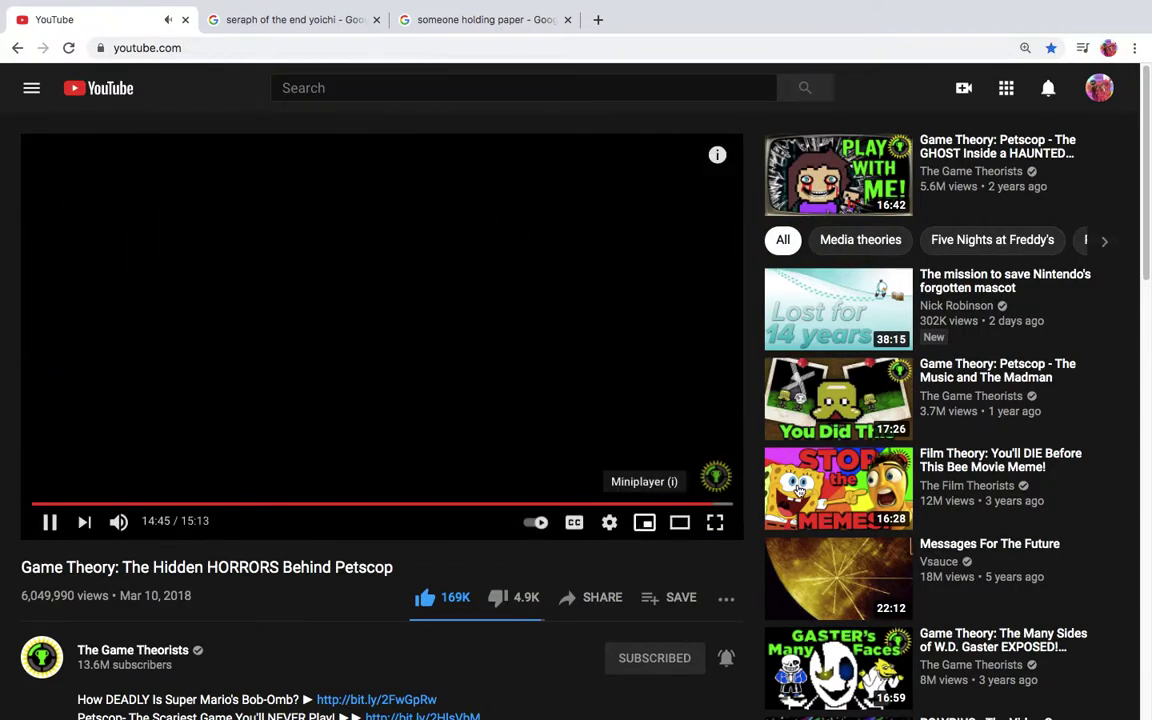
pyautogui.scroll(-2, 757, 491)
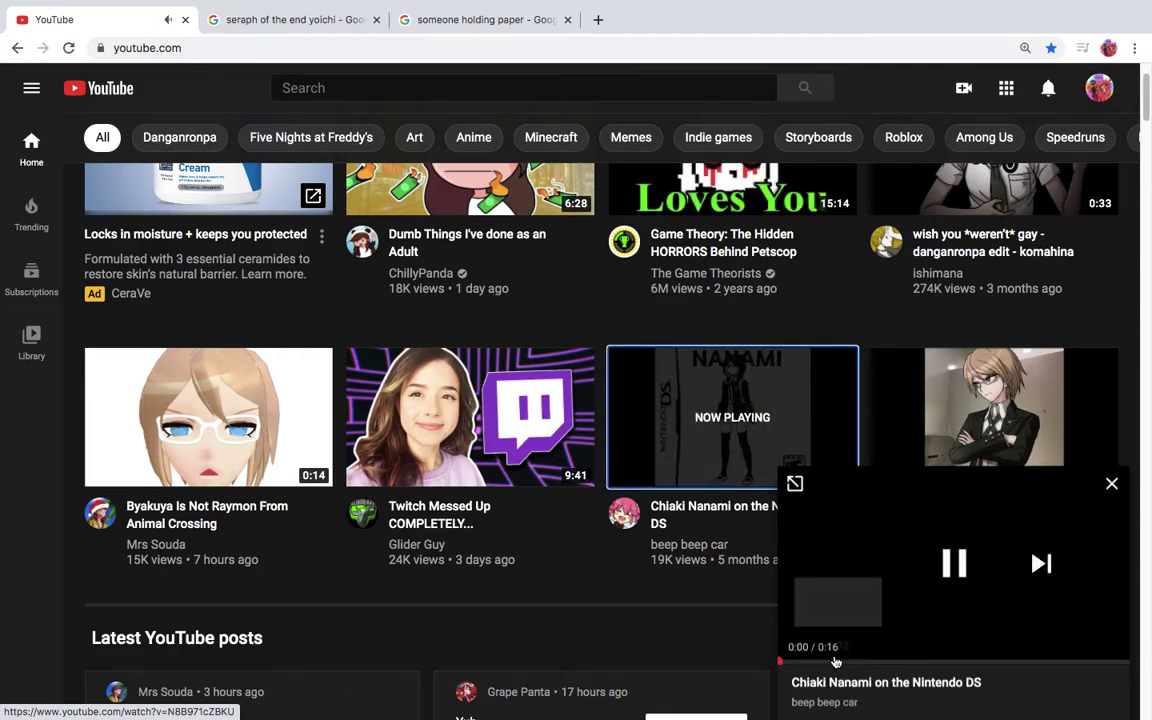
pyautogui.click(822, 678)
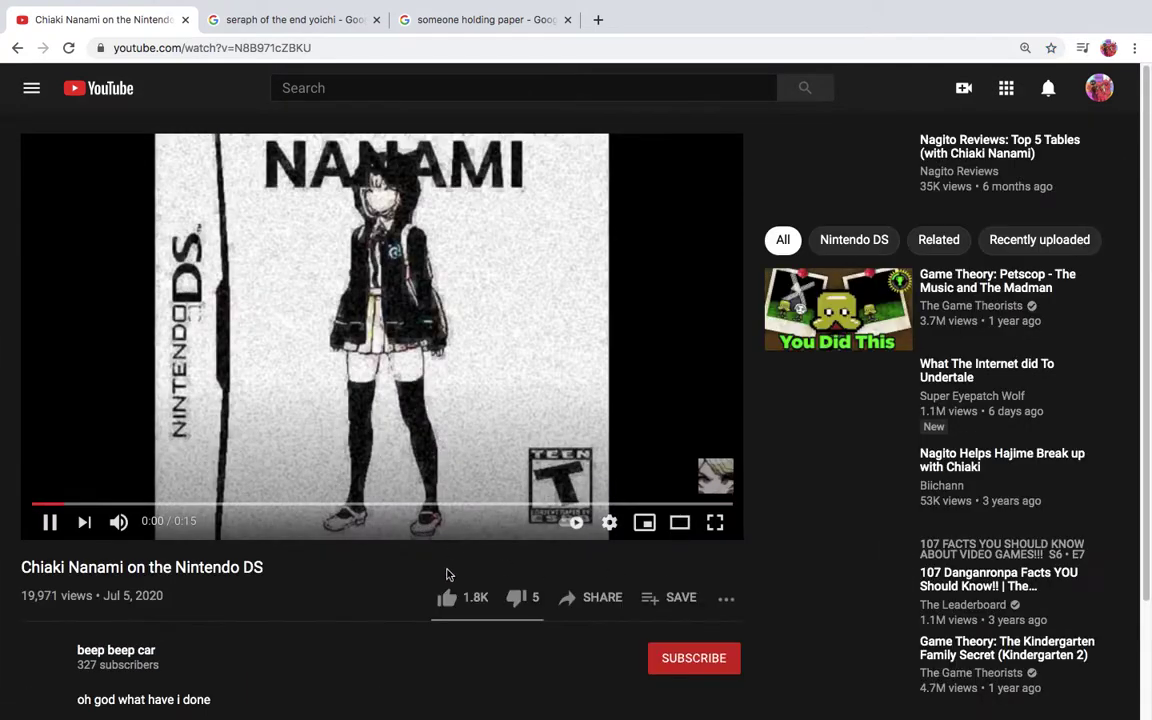
# - Like the video, play it full screen, and switch back to MediBang Paint Pro
pyautogui.click(447, 597)
pyautogui.click(726, 522)
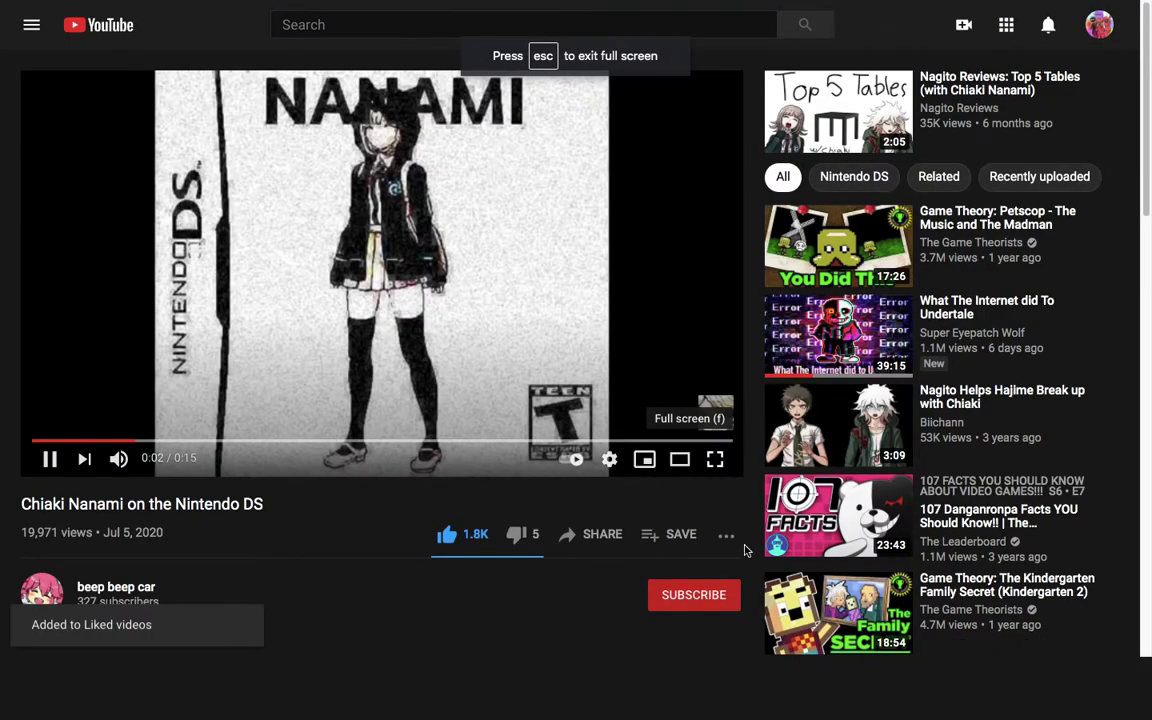
pyautogui.hotkey('ctrl', 'Up')
pyautogui.click(590, 83)
# - Ink the branching fold lines at the top of the sleeve, just under the cape's ruffled hem near the curled hair
pyautogui.moveTo(1035, 193)
pyautogui.mouseDown()
pyautogui.moveTo(1011, 198)
pyautogui.moveTo(1037, 224)
pyautogui.mouseUp()
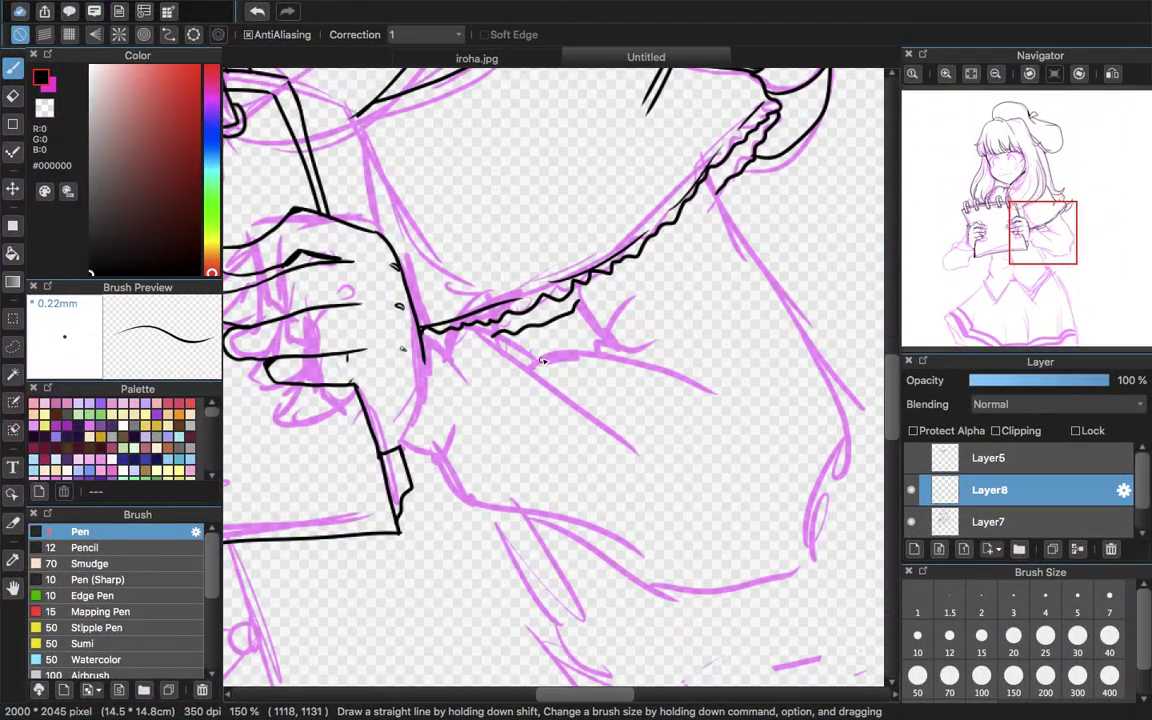
pyautogui.moveTo(528, 364); pyautogui.dragTo(555, 354)
pyautogui.moveTo(647, 357); pyautogui.dragTo(706, 379)
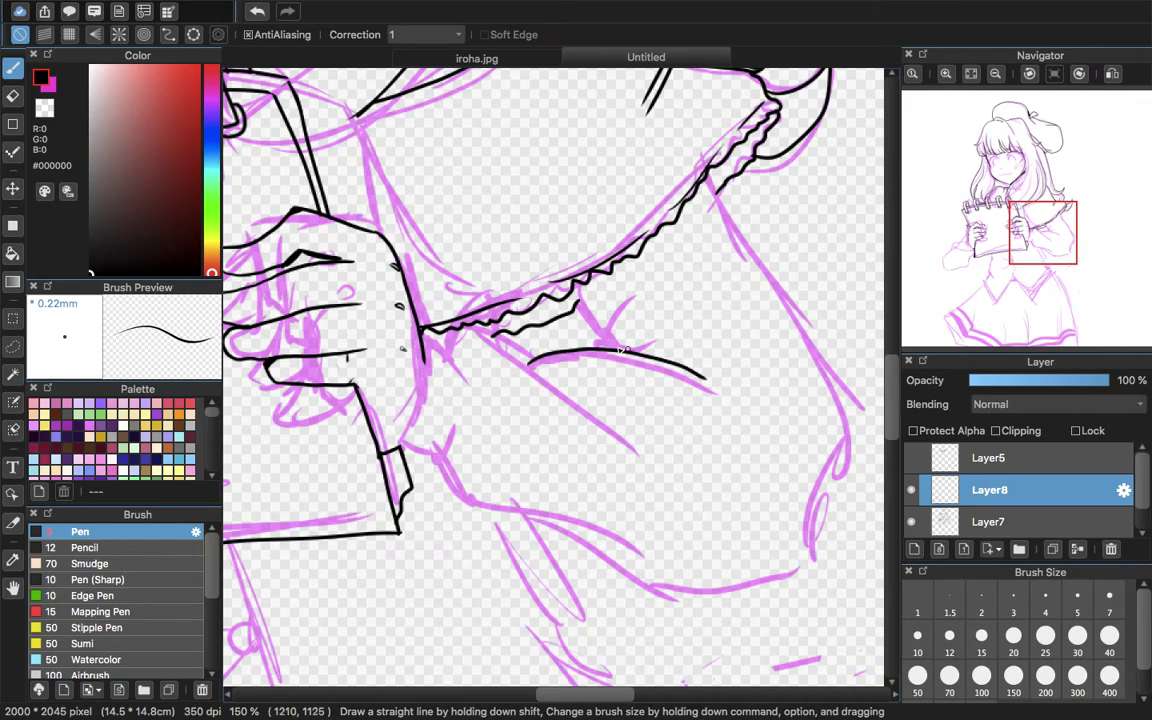
pyautogui.moveTo(611, 342); pyautogui.dragTo(677, 342)
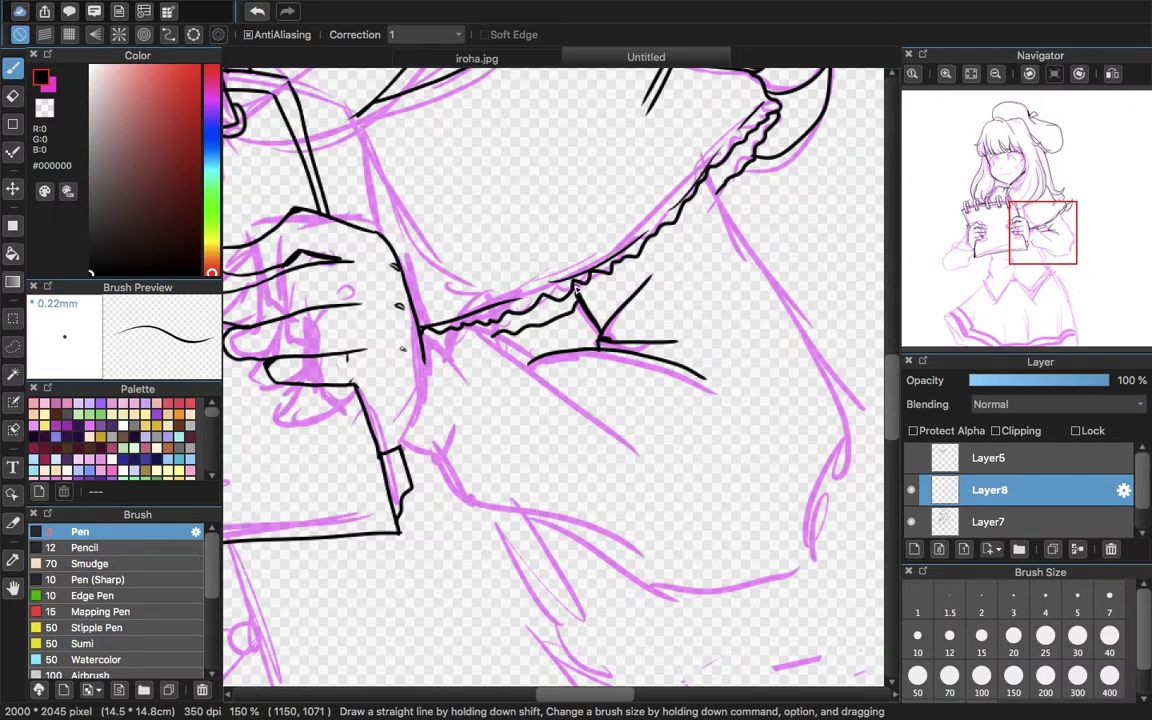
pyautogui.press('e')
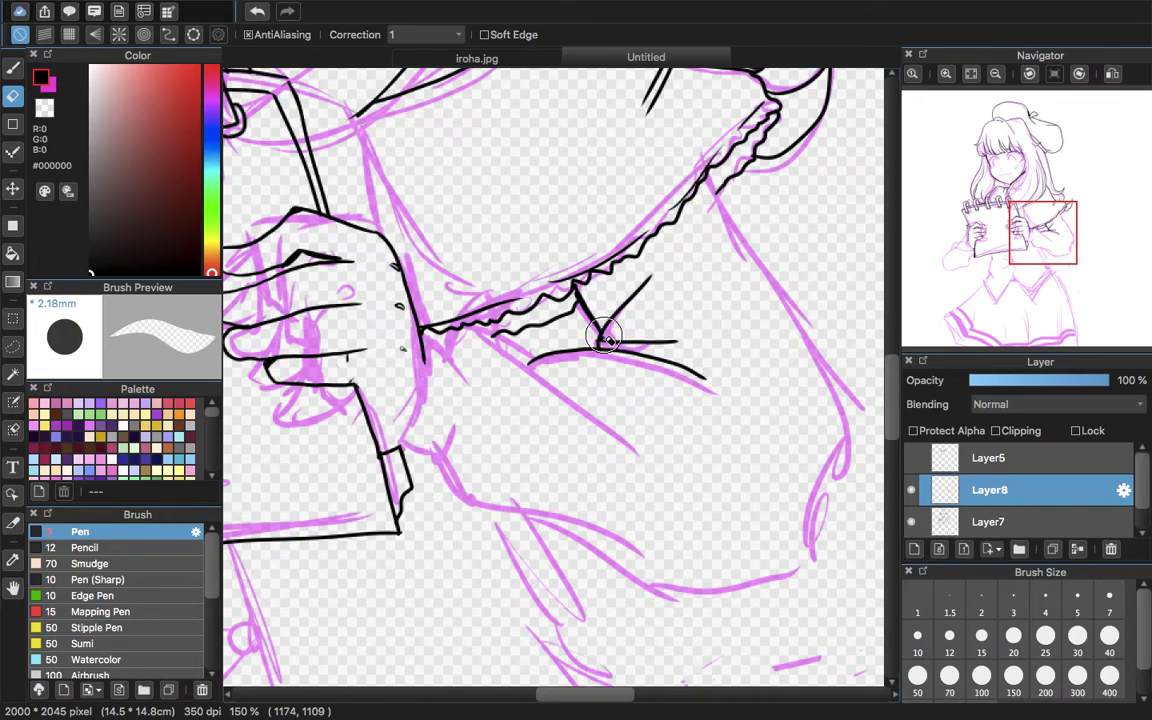
pyautogui.click(13, 67)
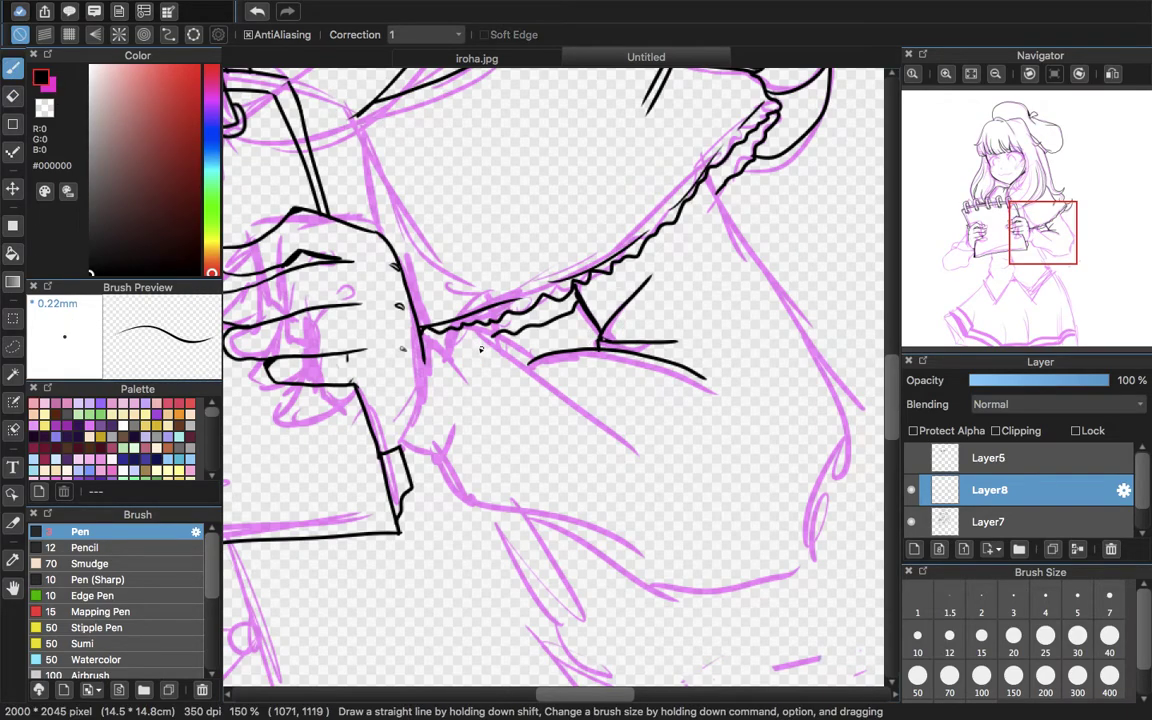
# - Ink the sleeve cuff around the wrist beside the hand and the long fold running diagonally from it across the sleeve
pyautogui.moveTo(423, 333)
pyautogui.mouseDown()
pyautogui.moveTo(446, 353)
pyautogui.moveTo(456, 434)
pyautogui.mouseUp()
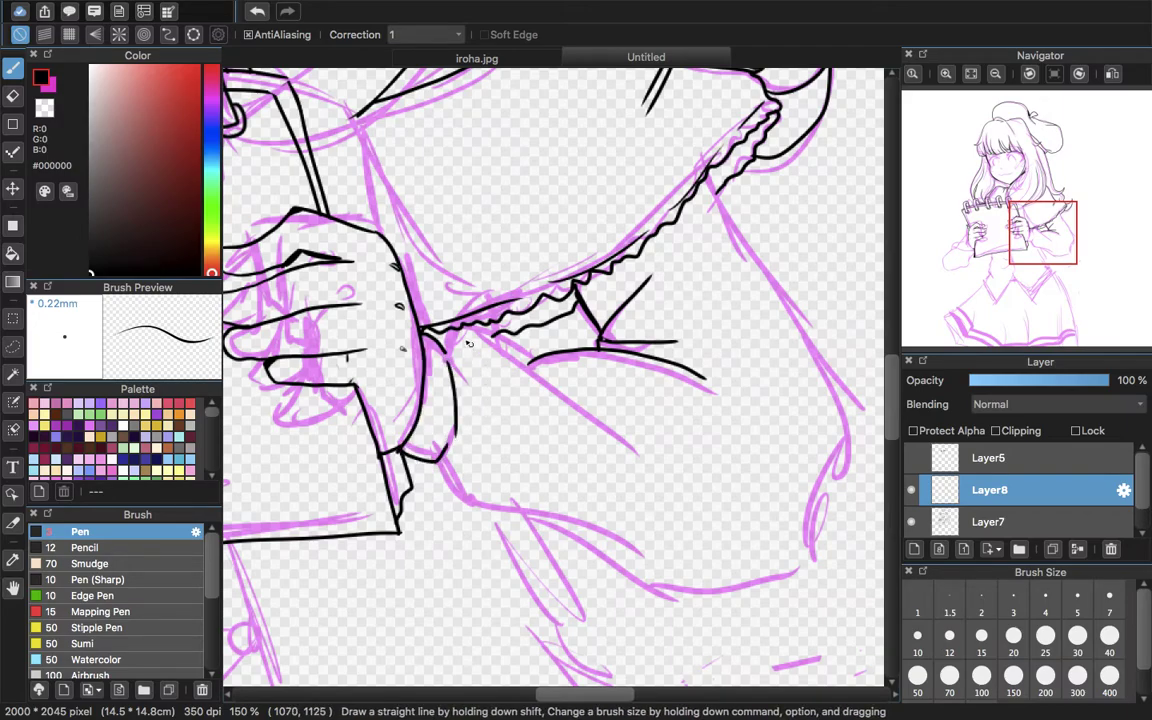
pyautogui.moveTo(446, 352); pyautogui.dragTo(462, 321)
pyautogui.moveTo(547, 380); pyautogui.dragTo(623, 432)
# - Ink the same sleeve's outer edge from the cape hem around the elbow, and its lower edge with a fold starting at the cuff
pyautogui.moveTo(1046, 245); pyautogui.dragTo(1062, 243)
pyautogui.moveTo(590, 167); pyautogui.dragTo(640, 237)
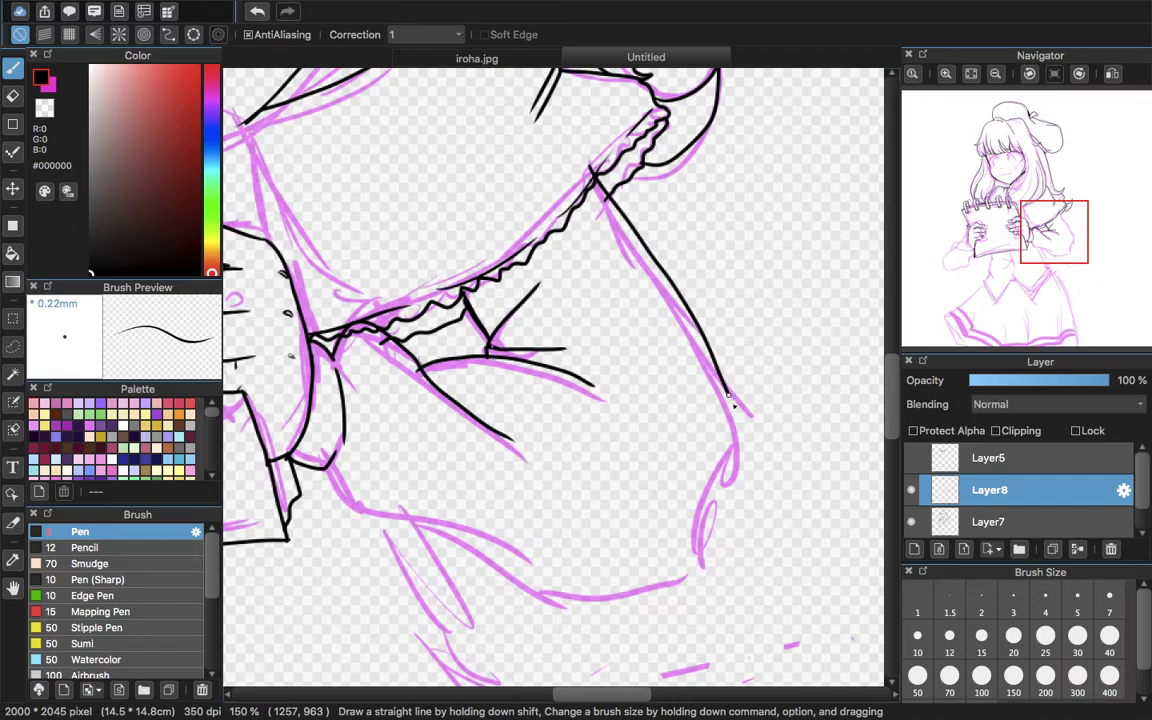
pyautogui.moveTo(697, 492); pyautogui.dragTo(693, 546)
pyautogui.moveTo(1061, 235); pyautogui.dragTo(1050, 249)
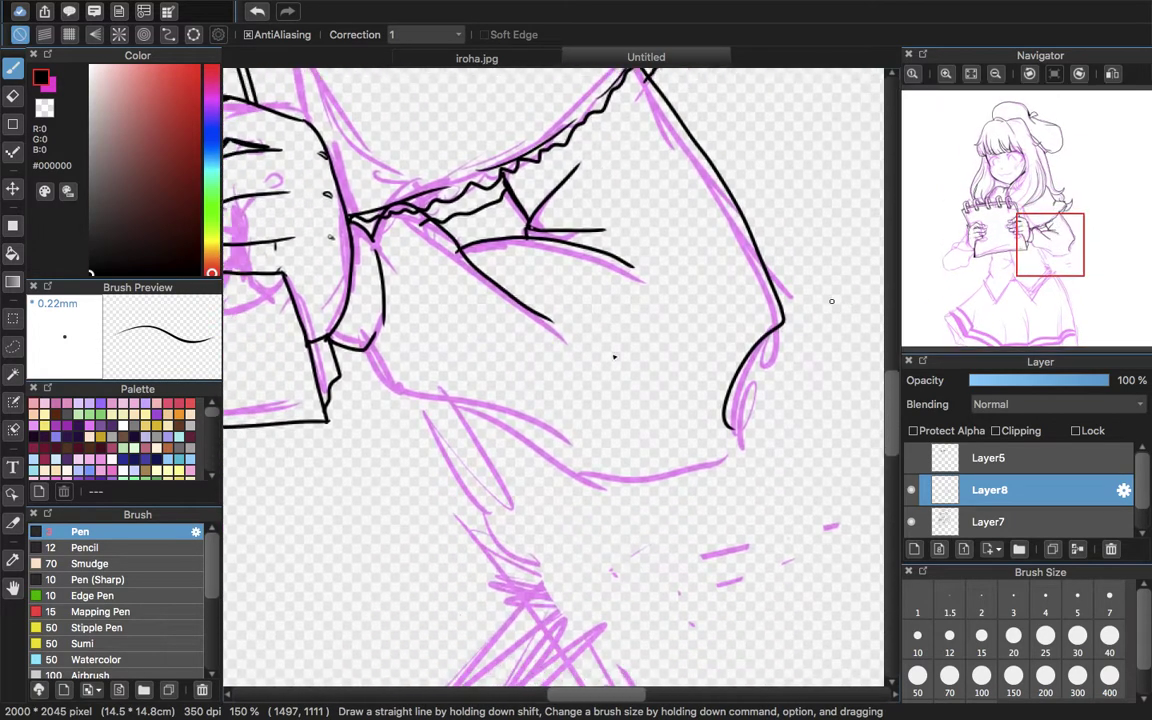
pyautogui.moveTo(363, 350); pyautogui.dragTo(375, 377)
pyautogui.moveTo(535, 413); pyautogui.dragTo(637, 433)
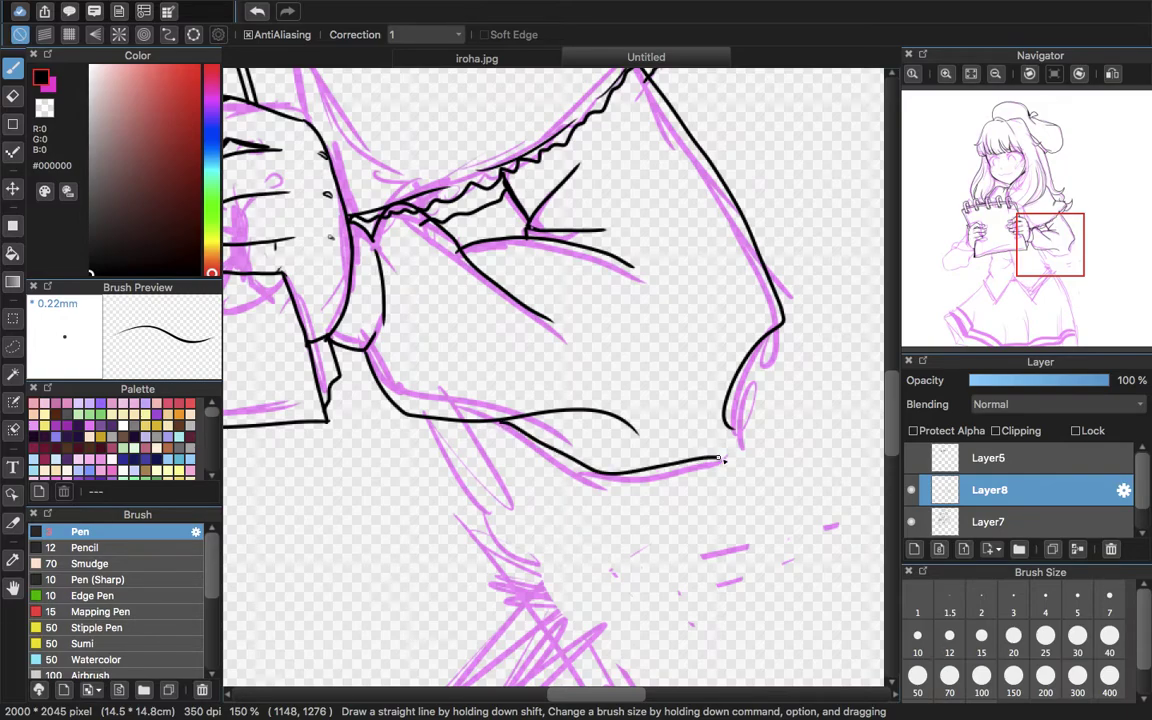
# - Ink the opposite sleeve's cuff along the wrist, with its rounded upper fold and the curved crease beneath it
pyautogui.moveTo(1049, 244); pyautogui.dragTo(944, 250)
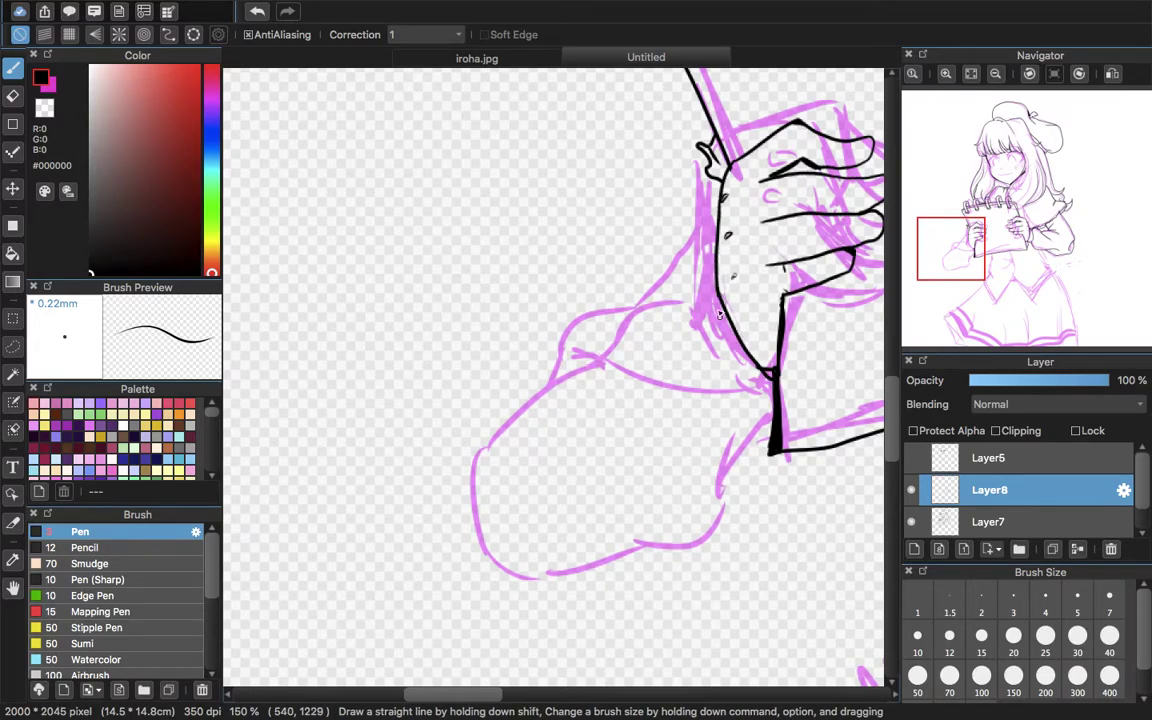
pyautogui.moveTo(717, 286); pyautogui.dragTo(695, 304)
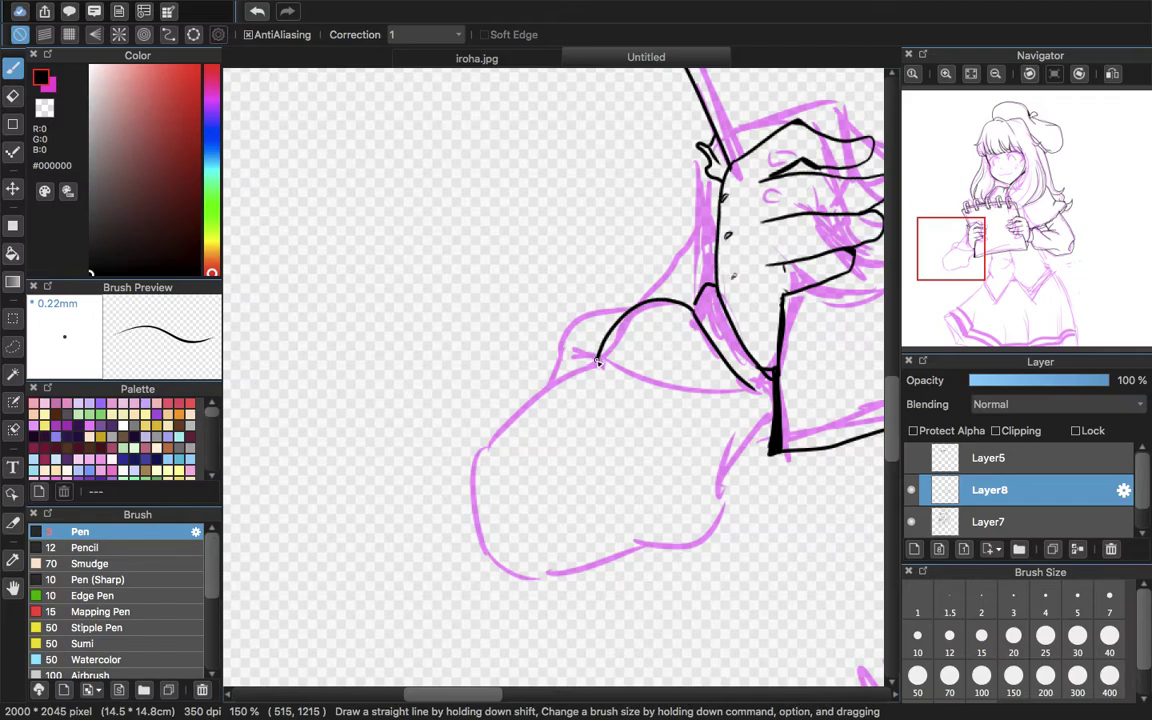
pyautogui.moveTo(622, 368); pyautogui.dragTo(716, 385)
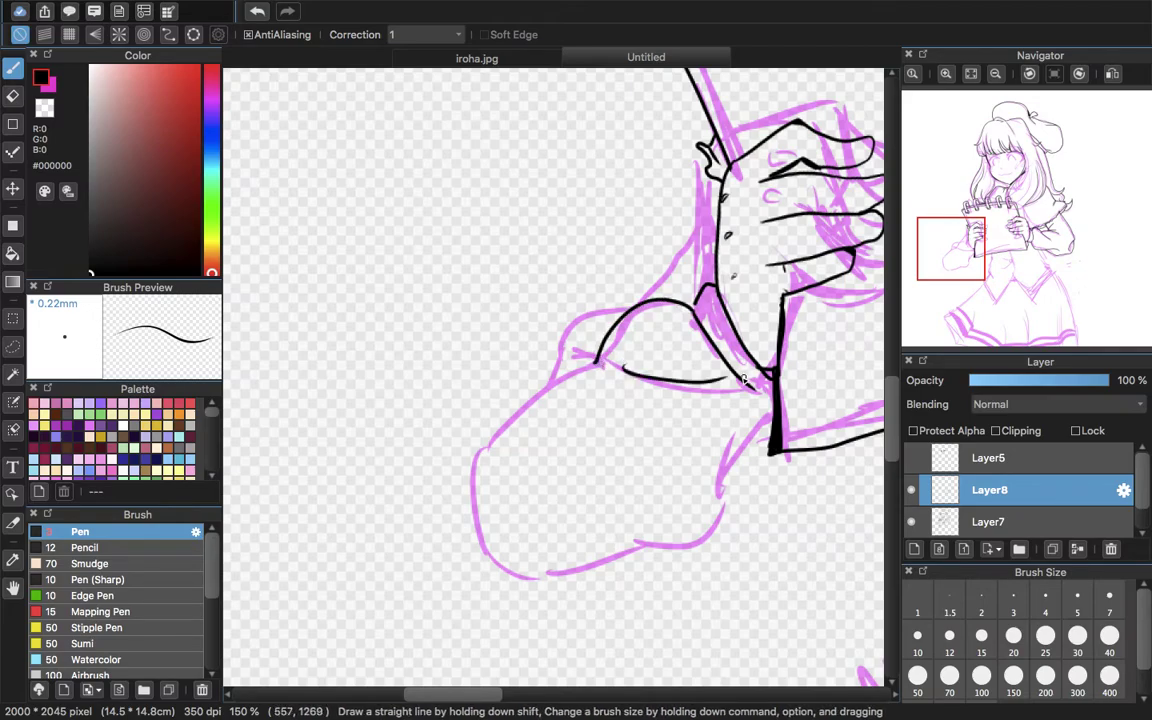
# - Ink the opposite sleeve's outline from the notebook's lower corner around the elbow up to the hand, redoing the line by the corner
pyautogui.moveTo(763, 440); pyautogui.dragTo(718, 482)
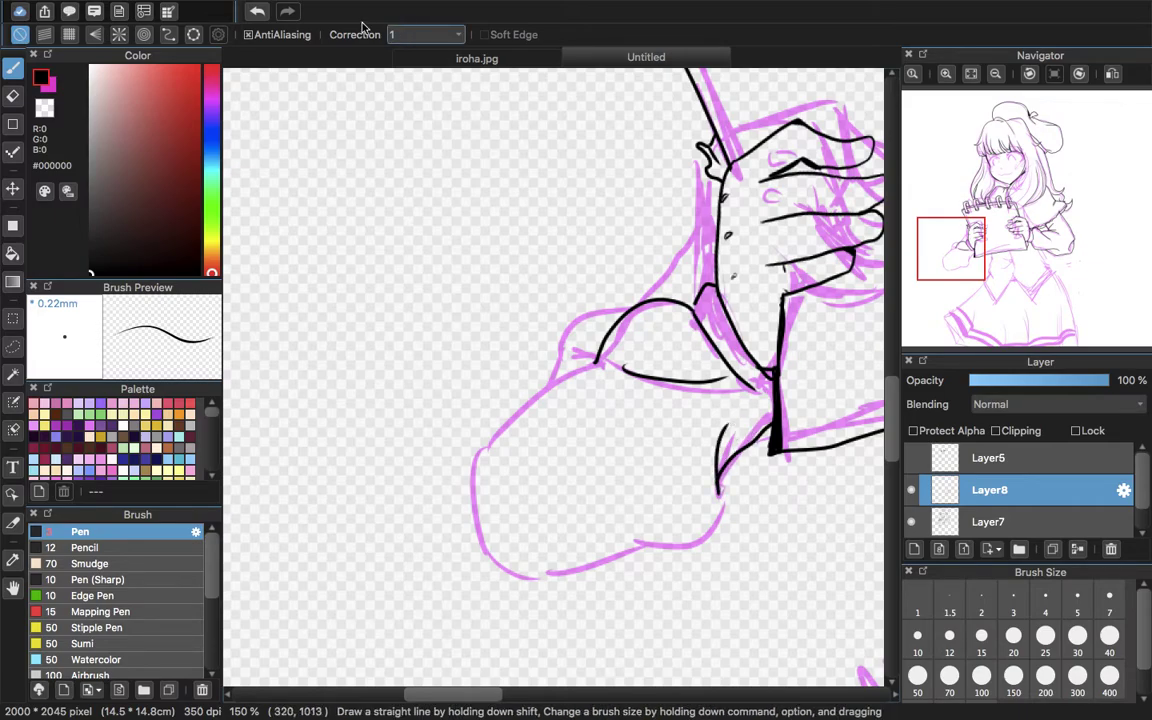
pyautogui.click(259, 12)
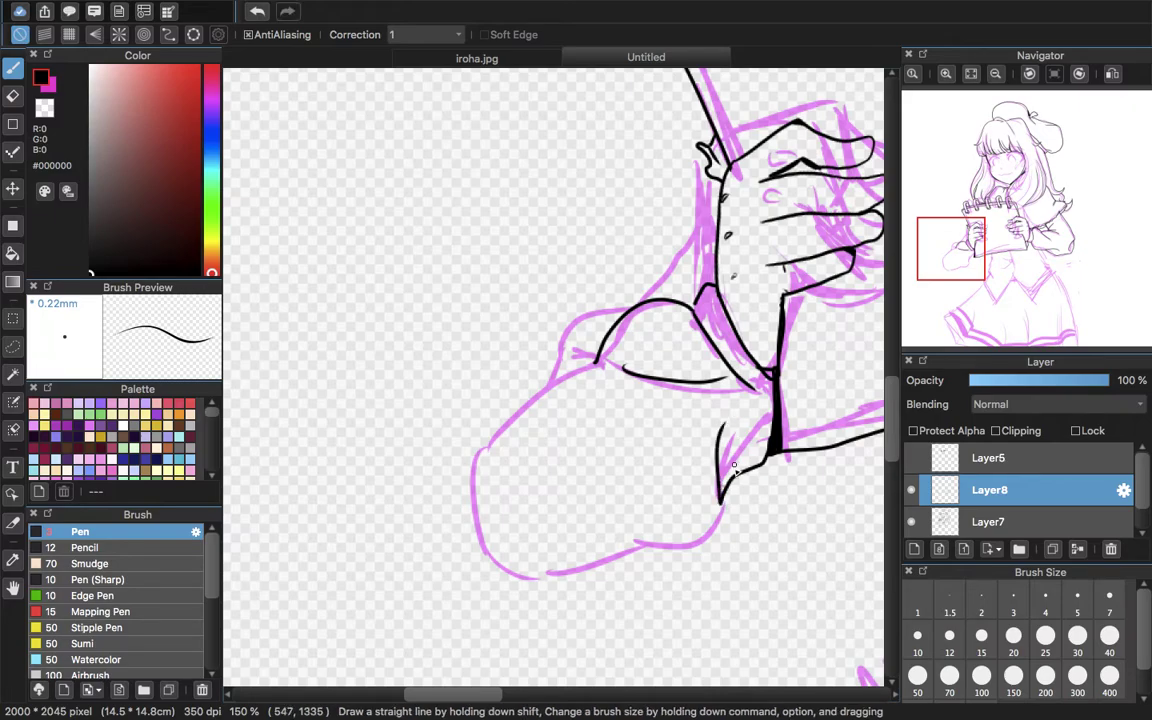
pyautogui.moveTo(724, 422); pyautogui.dragTo(718, 500)
pyautogui.moveTo(676, 545); pyautogui.dragTo(580, 550)
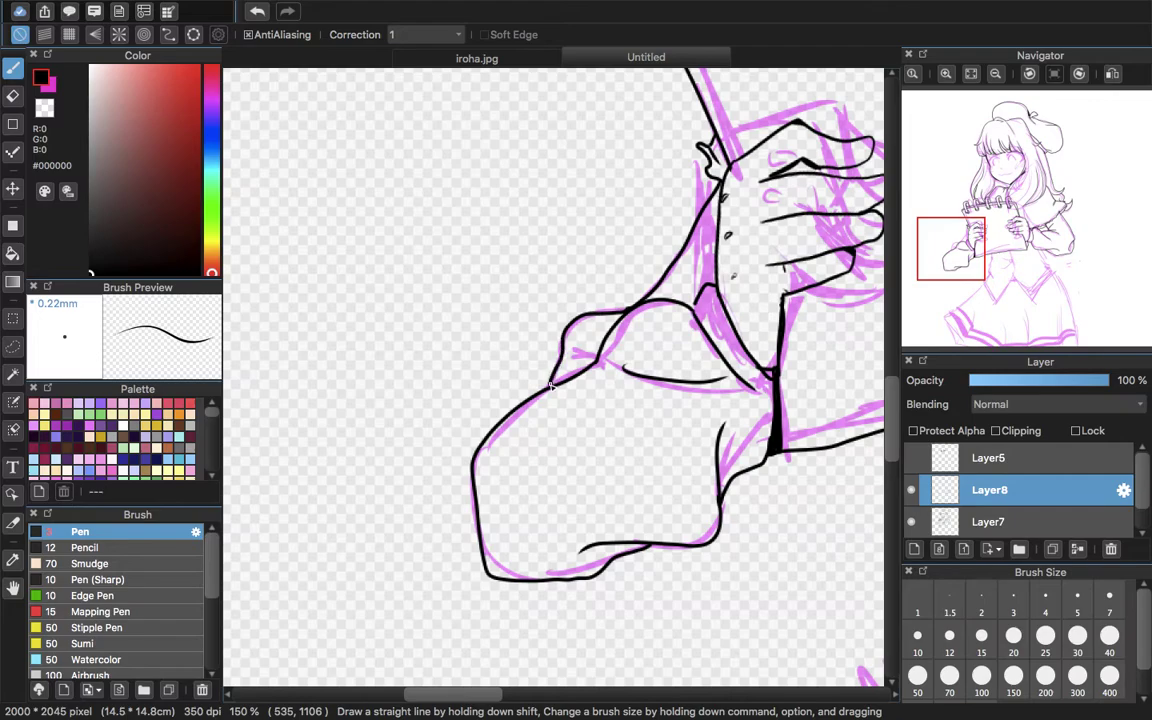
# - Hide the pink sketch on Layer2 to check the inked sleeves
pyautogui.click(971, 74)
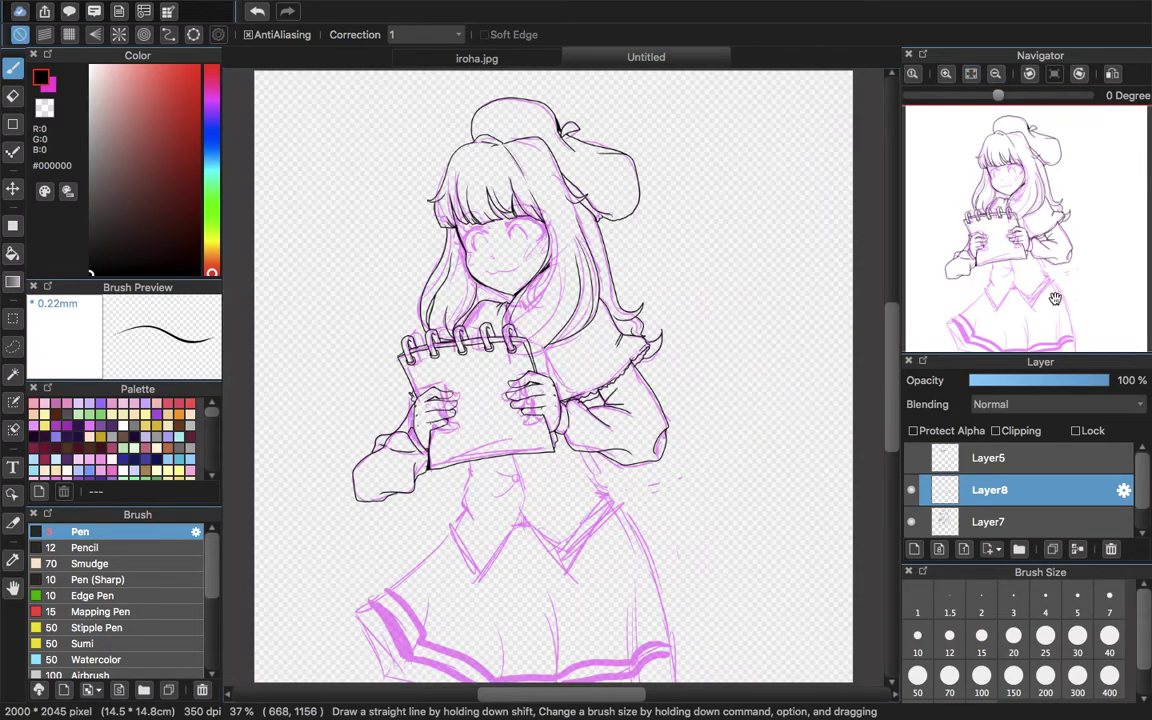
pyautogui.scroll(-1, 1146, 483)
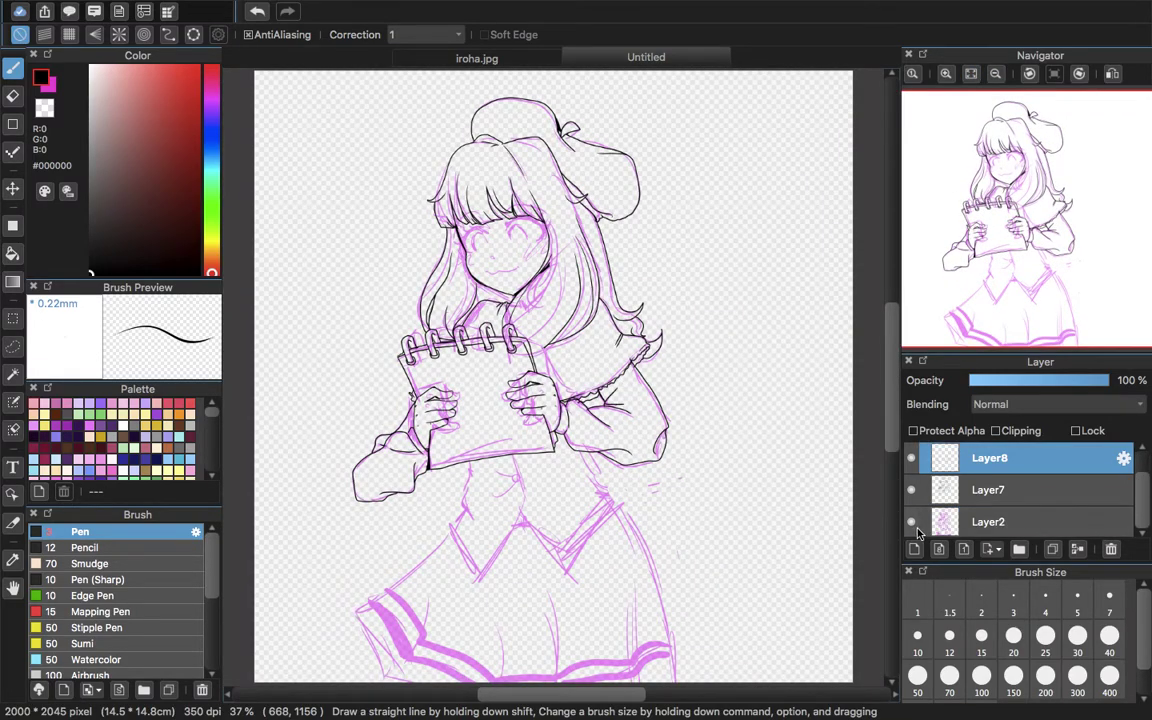
pyautogui.click(911, 522)
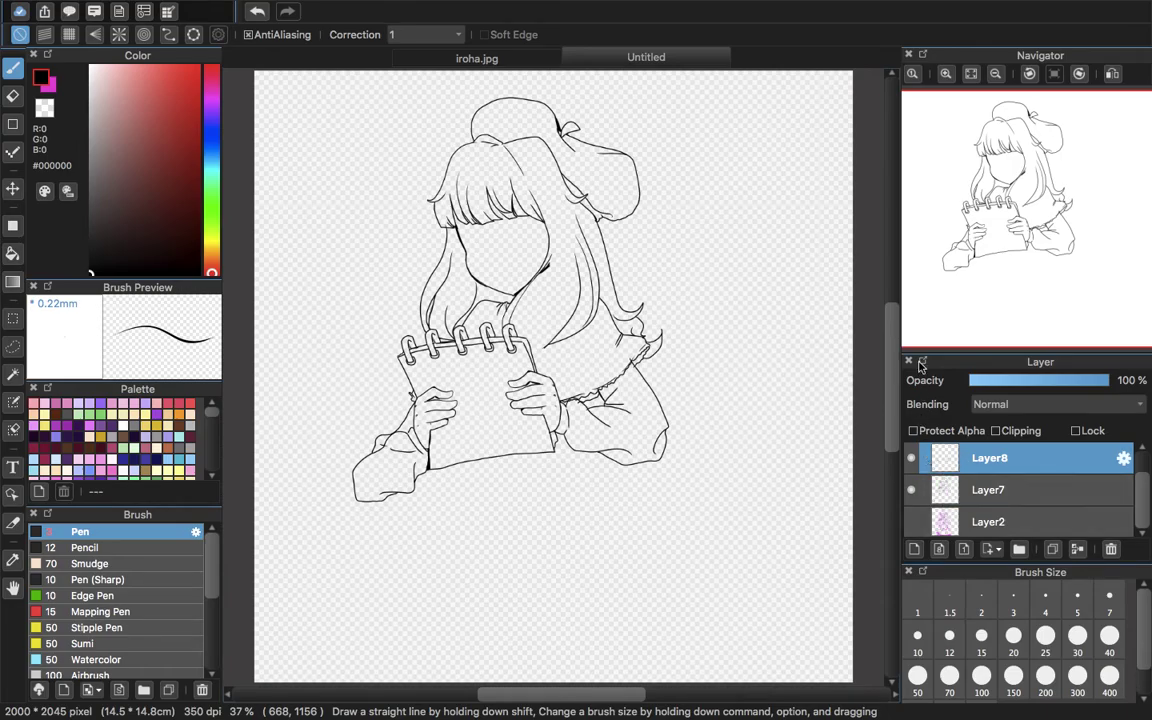
pyautogui.moveTo(929, 141)
pyautogui.click(946, 75)
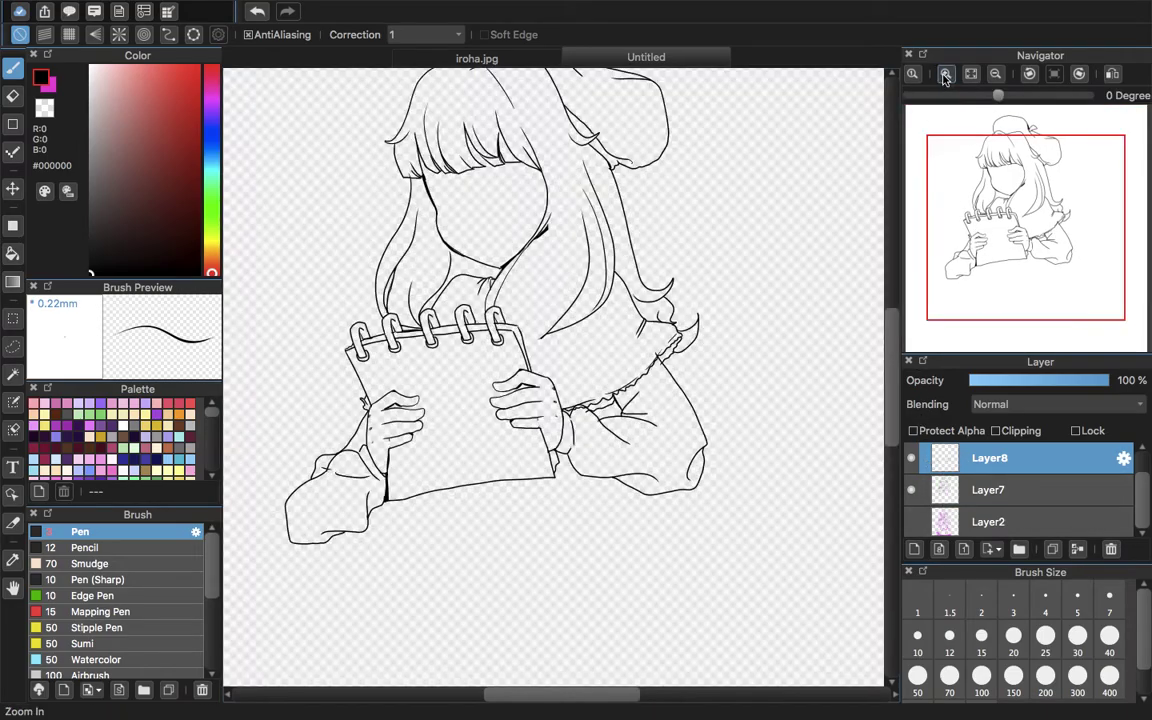
# - Dim the main line art on Layer7 to 42% opacity and make the sleeve line layer, Layer8, active again
pyautogui.click(946, 75)
pyautogui.click(946, 75)
pyautogui.click(946, 75)
pyautogui.click(946, 75)
pyautogui.moveTo(1032, 188); pyautogui.dragTo(958, 247)
pyautogui.click(12, 95)
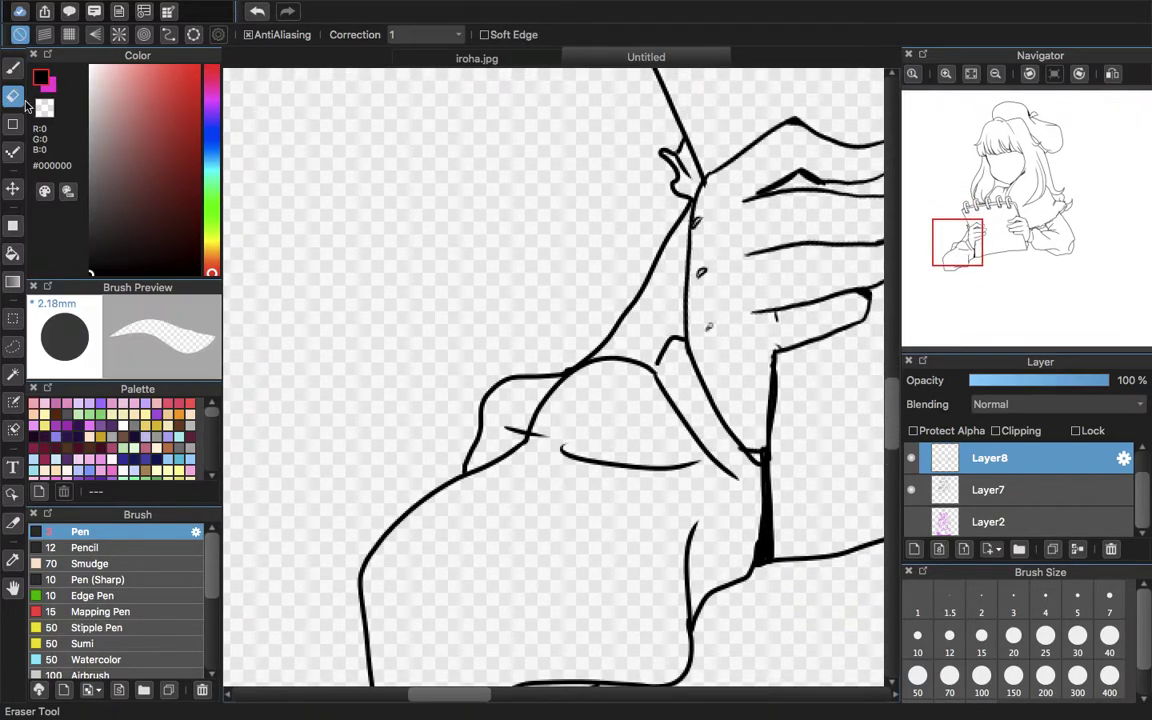
pyautogui.moveTo(958, 245)
pyautogui.mouseDown()
pyautogui.moveTo(984, 240)
pyautogui.moveTo(966, 262)
pyautogui.mouseUp()
pyautogui.click(975, 490)
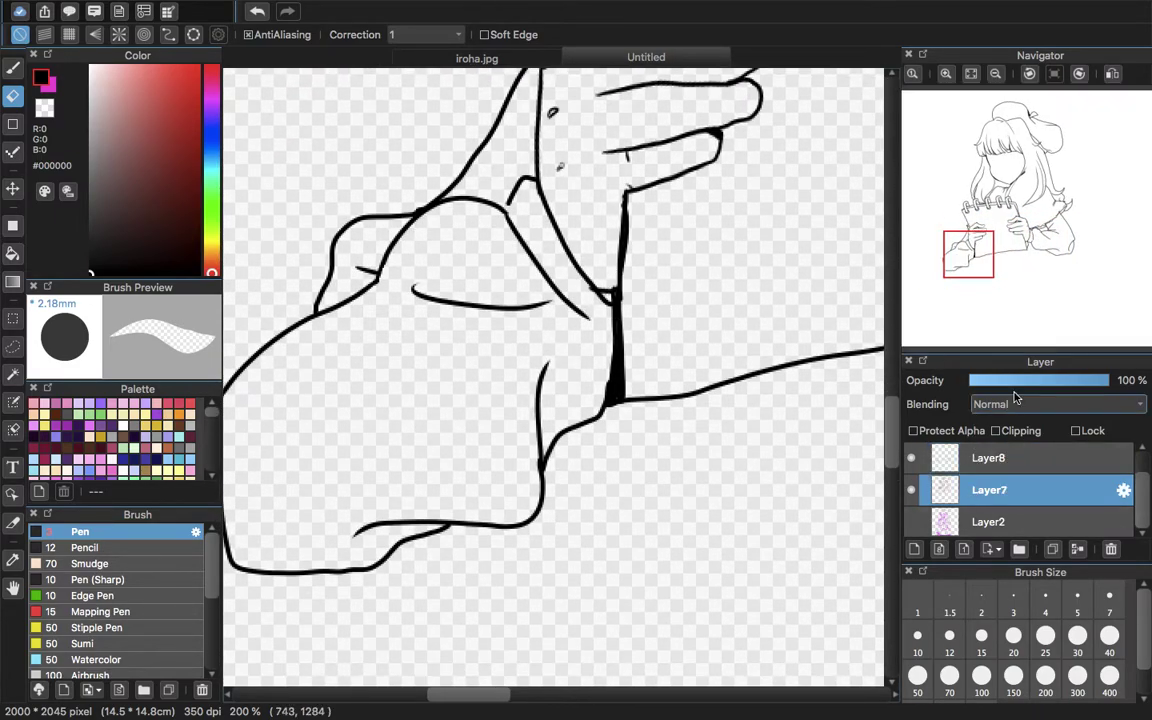
pyautogui.click(1027, 380)
pyautogui.click(990, 458)
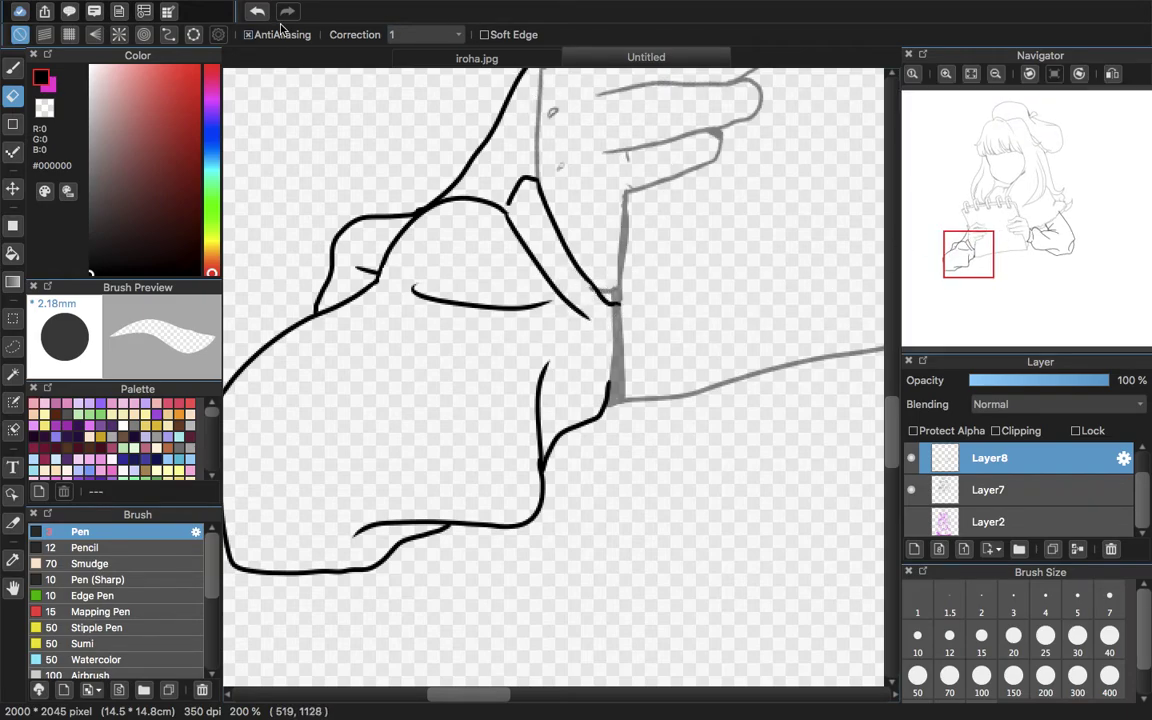
# - Trim the cuff line overlapping the notebook's edge on Layer8 and ink the cuff's closing edge beside the notebook
pyautogui.click(980, 490)
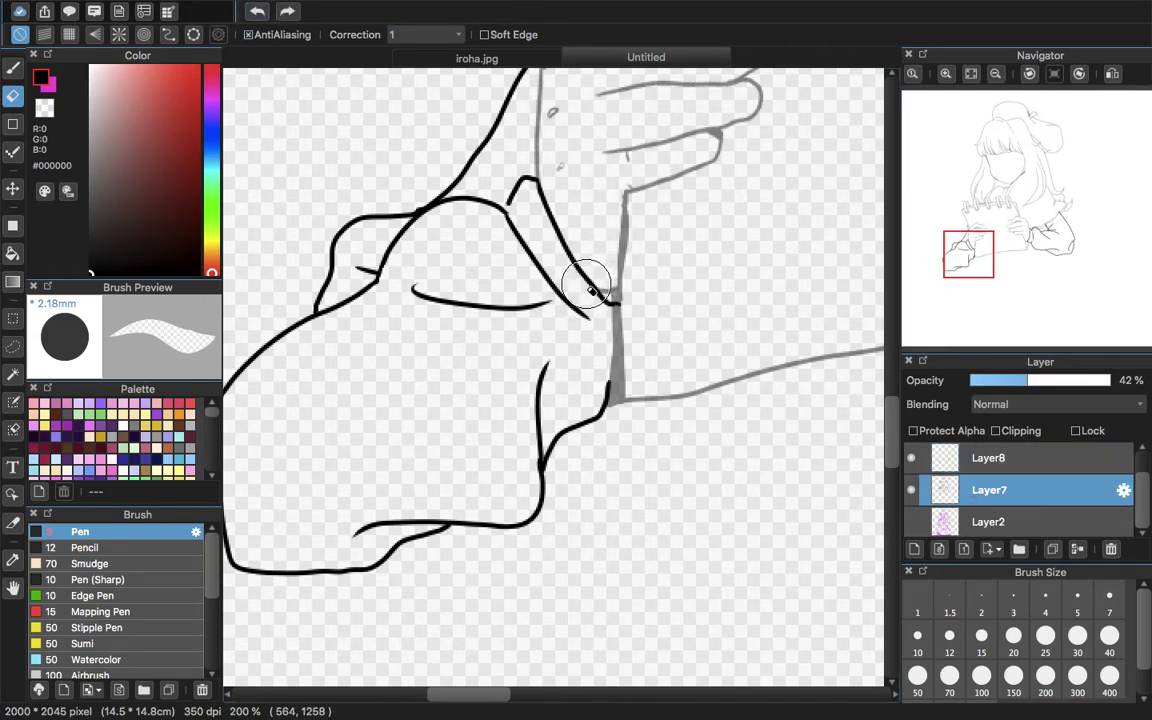
pyautogui.moveTo(987, 279); pyautogui.dragTo(1037, 243)
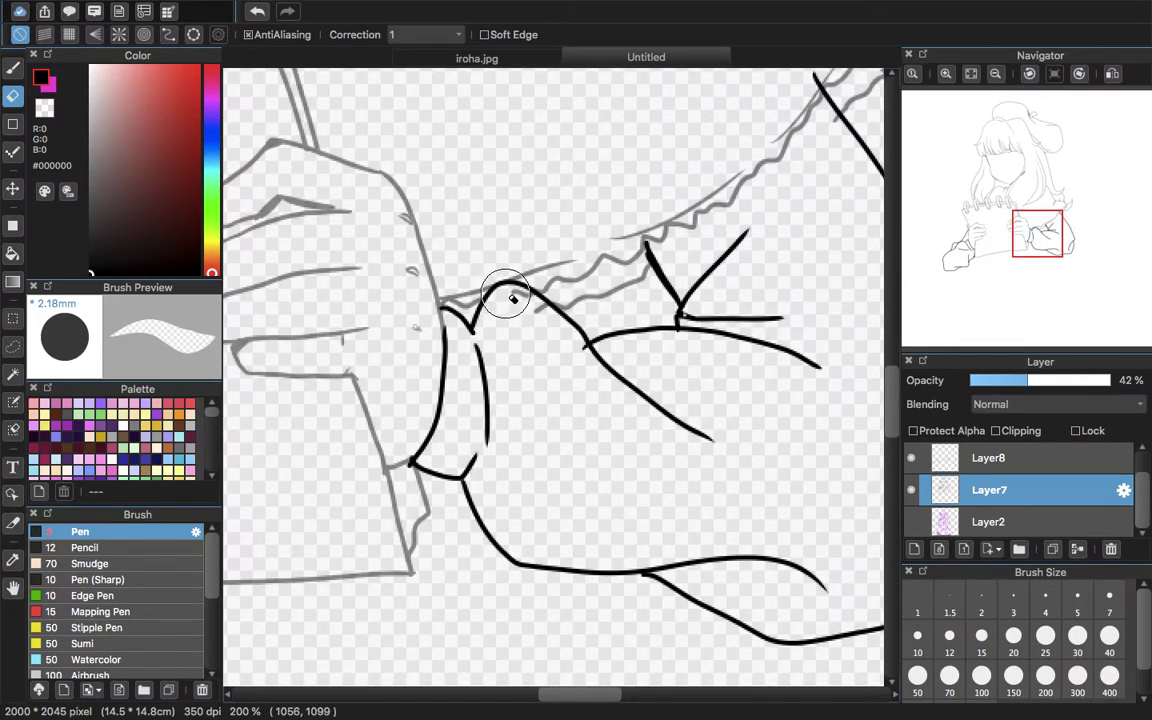
pyautogui.click(988, 457)
pyautogui.moveTo(1033, 242); pyautogui.dragTo(950, 266)
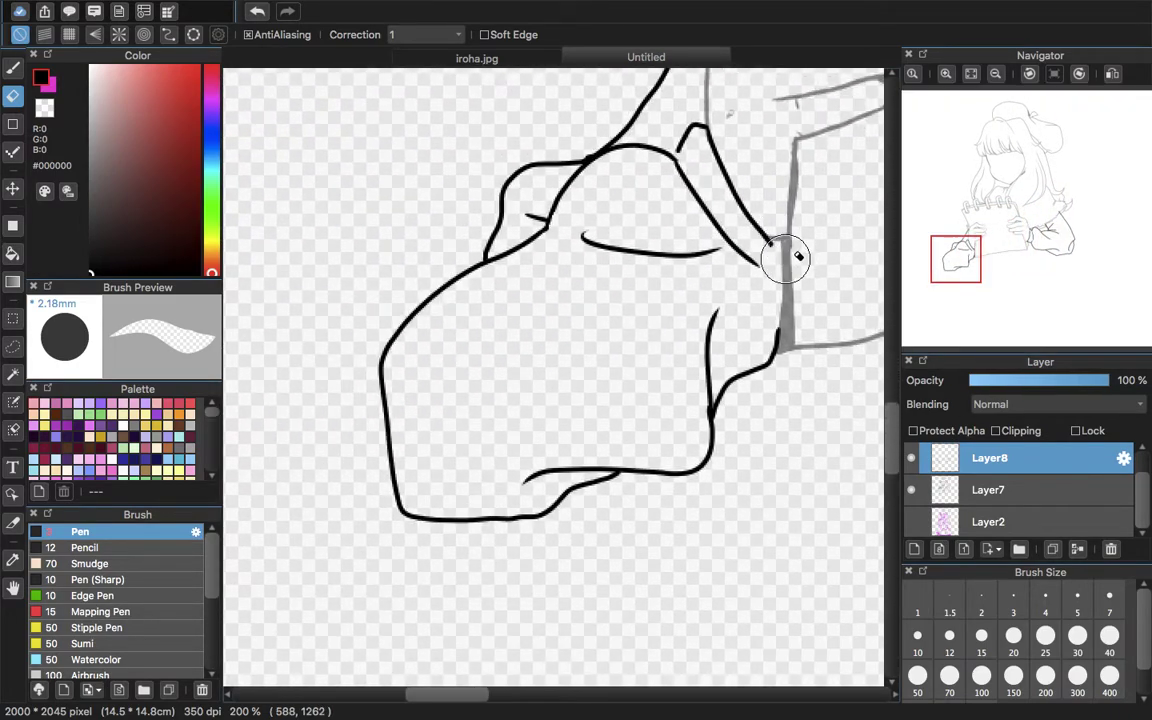
pyautogui.press('b')
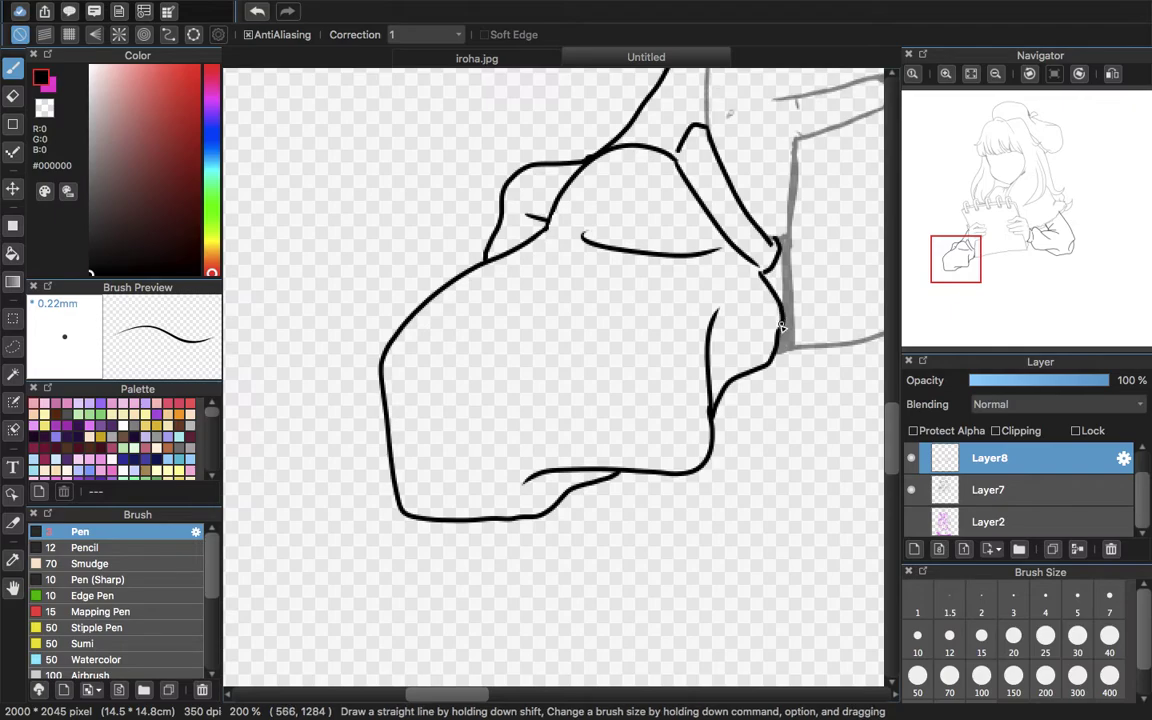
# - Restore the line art on Layer7 to 100% opacity
pyautogui.click(971, 73)
pyautogui.click(1035, 490)
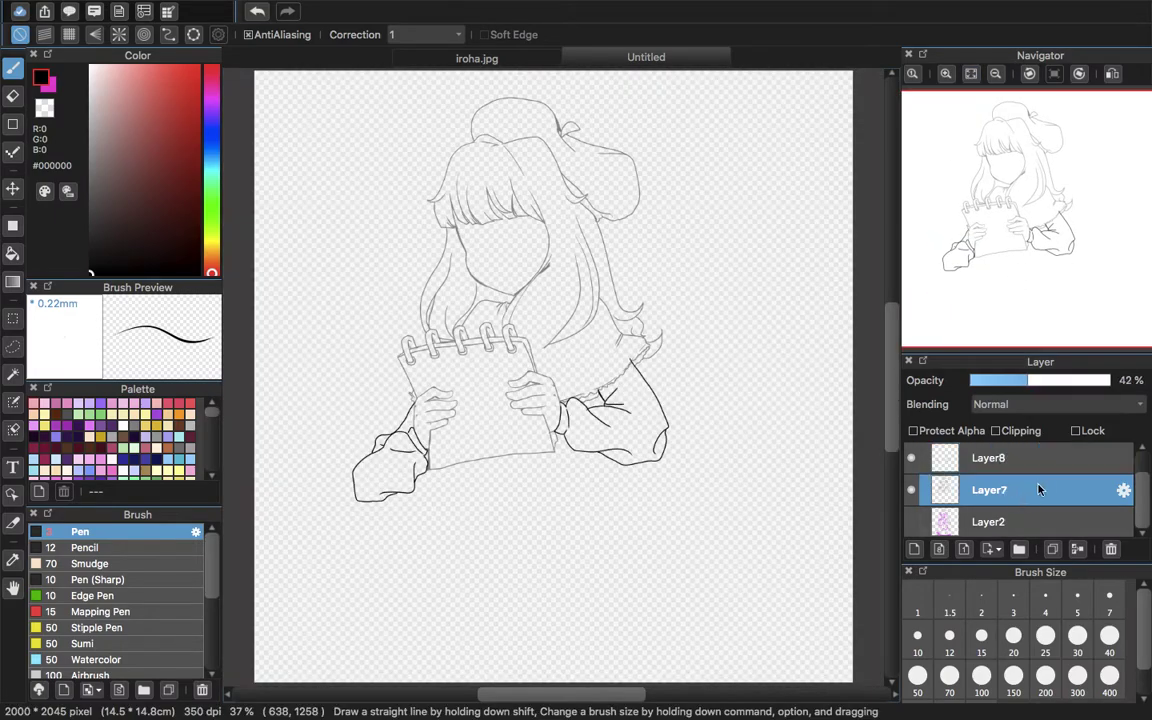
pyautogui.click(1133, 399)
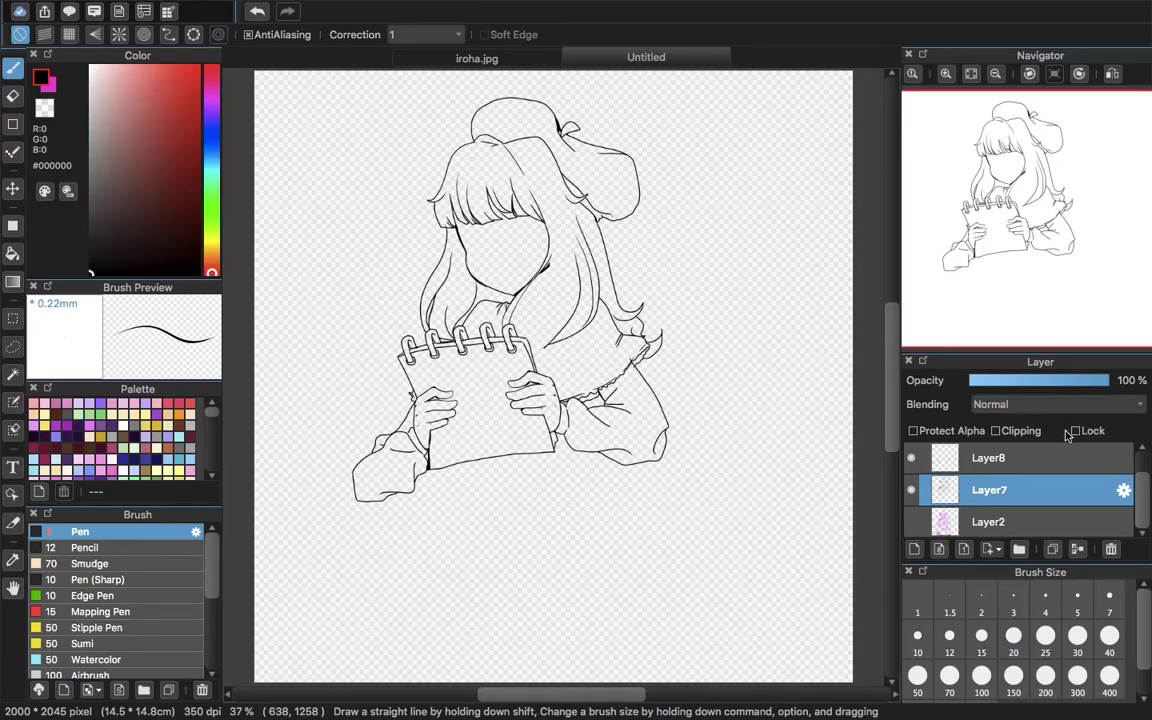
# - Ink a short crease at the upper corner of the cuff below the hand, on Layer7
pyautogui.click(946, 73)
pyautogui.click(946, 73)
pyautogui.click(946, 73)
pyautogui.click(946, 73)
pyautogui.moveTo(1028, 160); pyautogui.dragTo(977, 182)
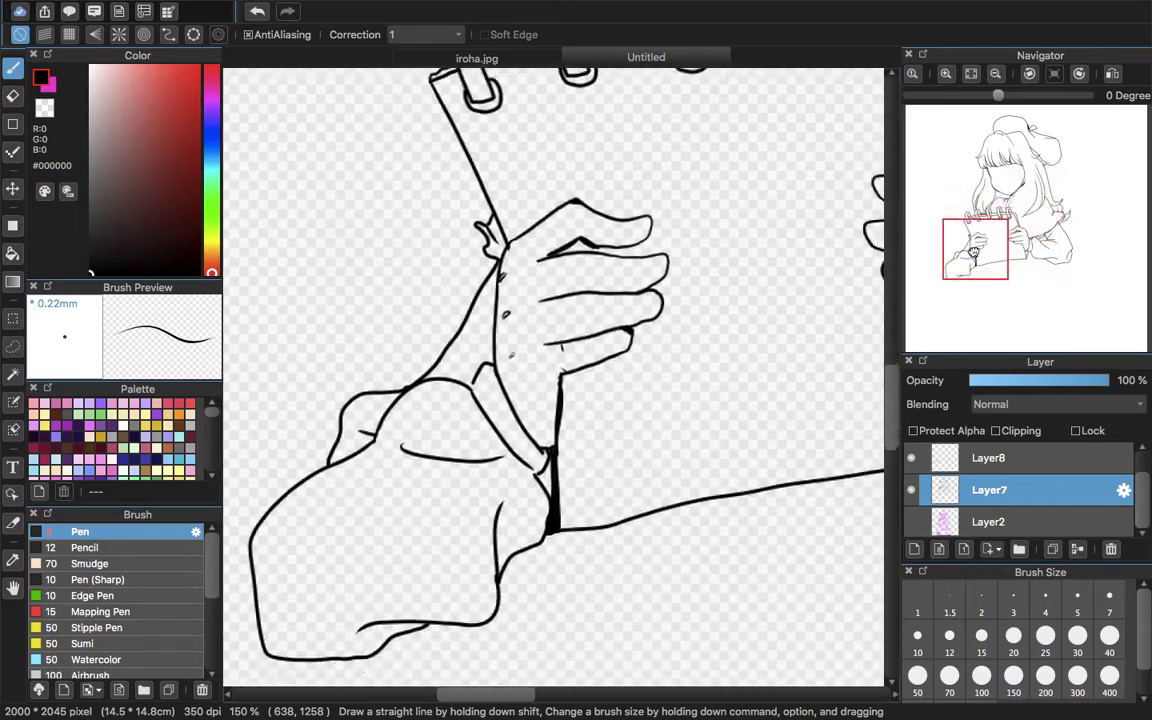
pyautogui.click(946, 73)
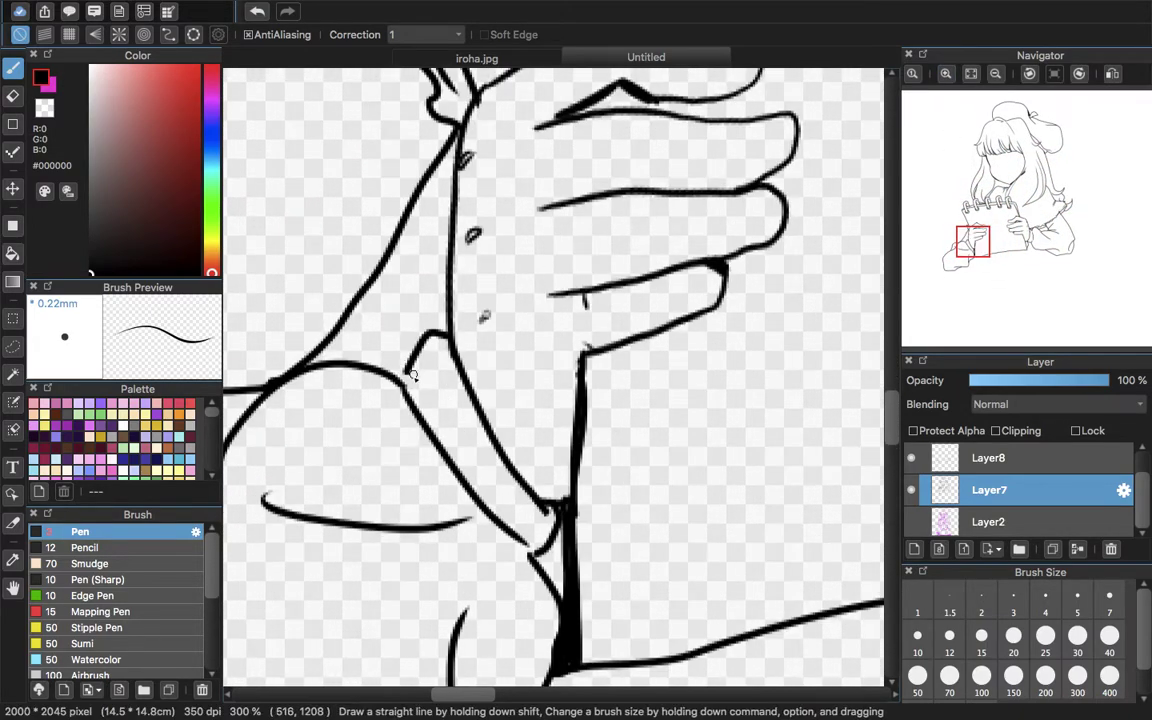
pyautogui.moveTo(384, 343); pyautogui.dragTo(405, 362)
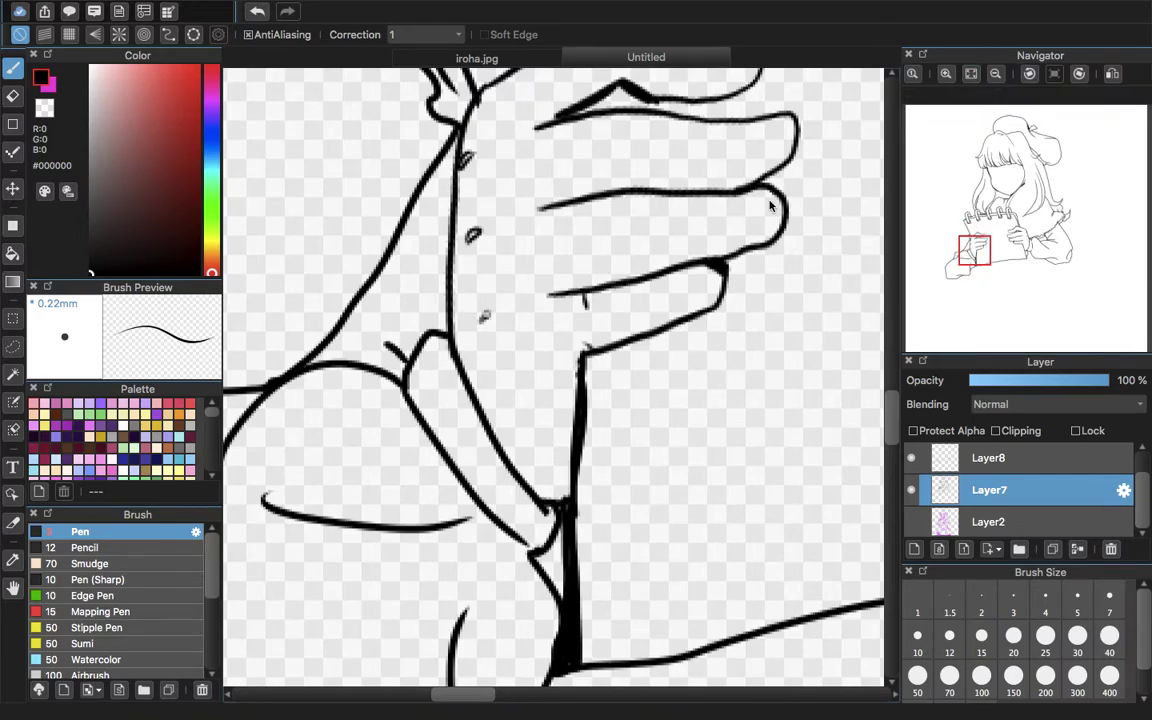
pyautogui.click(971, 73)
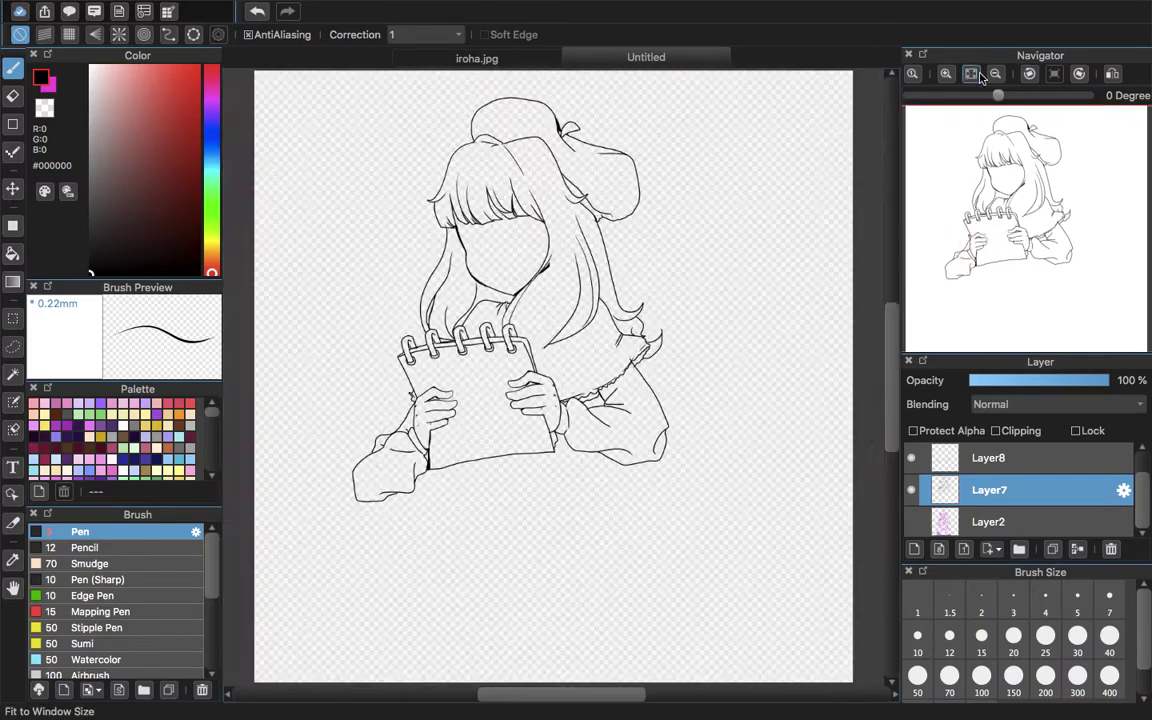
# - Merge the sleeve line art on Layer8 down into Layer7
pyautogui.click(1065, 470)
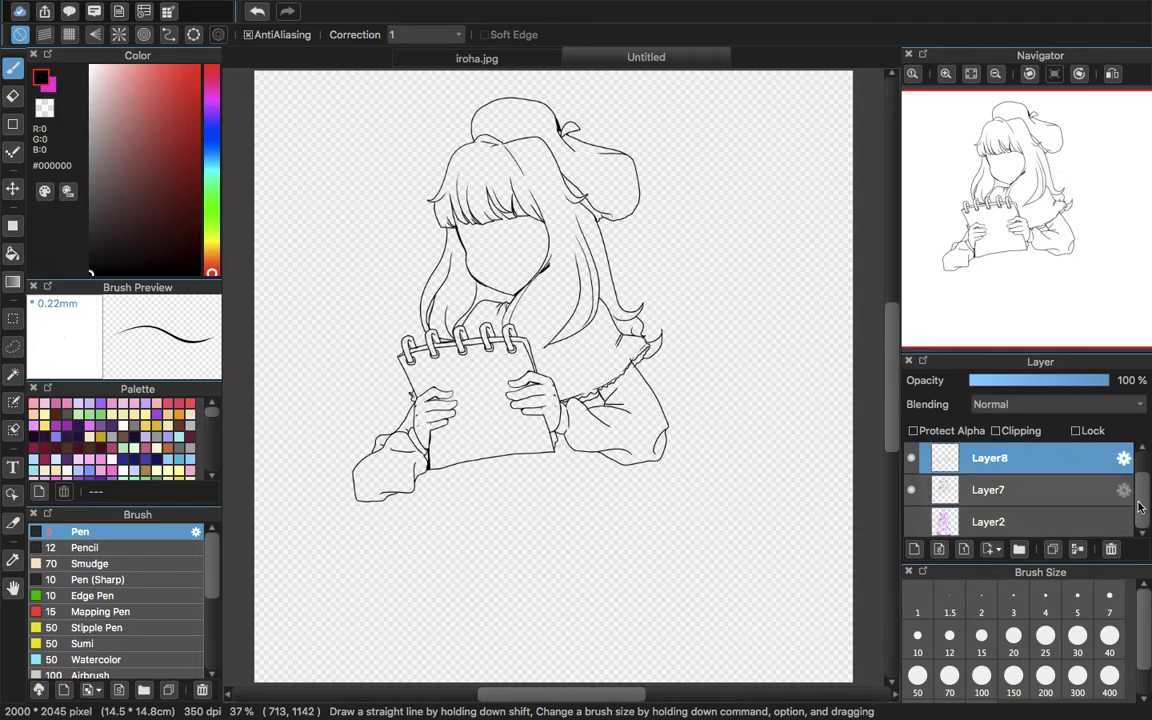
pyautogui.scroll(1, 1140, 493)
pyautogui.click(1077, 549)
# - Show the pink sketch on Layer2 again and add a new layer directly above it
pyautogui.click(911, 522)
pyautogui.click(948, 520)
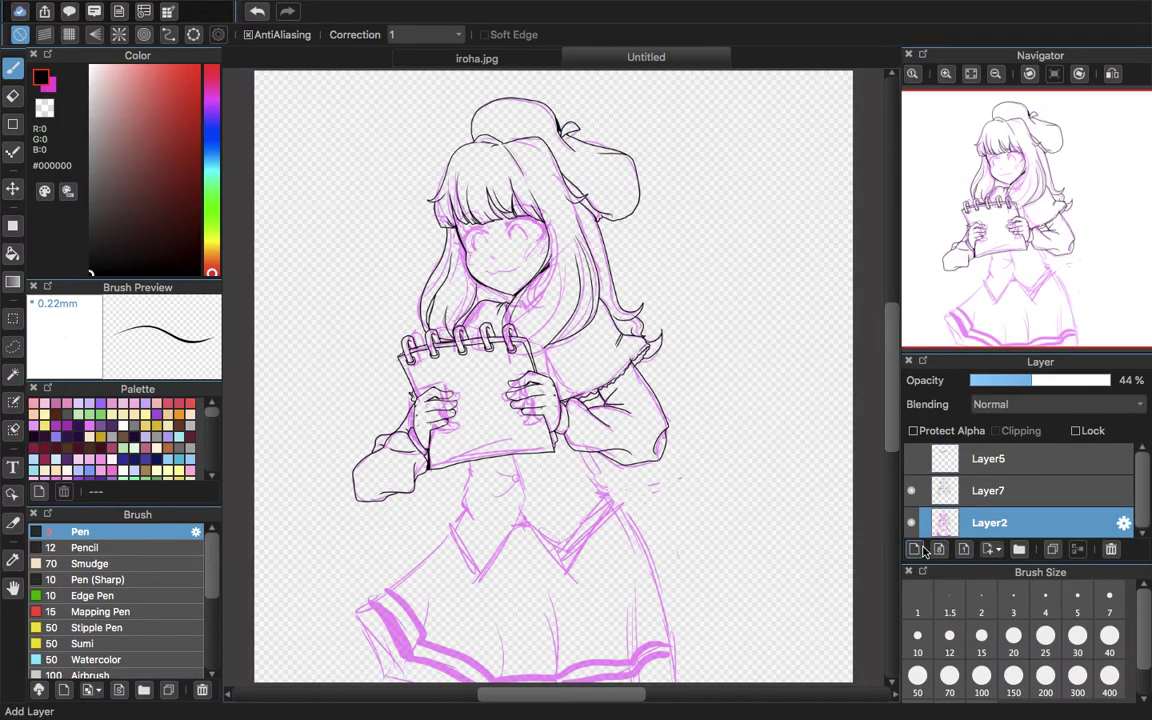
pyautogui.click(917, 549)
# - Ink the vest's side edge from the notebook's bottom edge down to the waist, with a small fold at its top
pyautogui.click(946, 75)
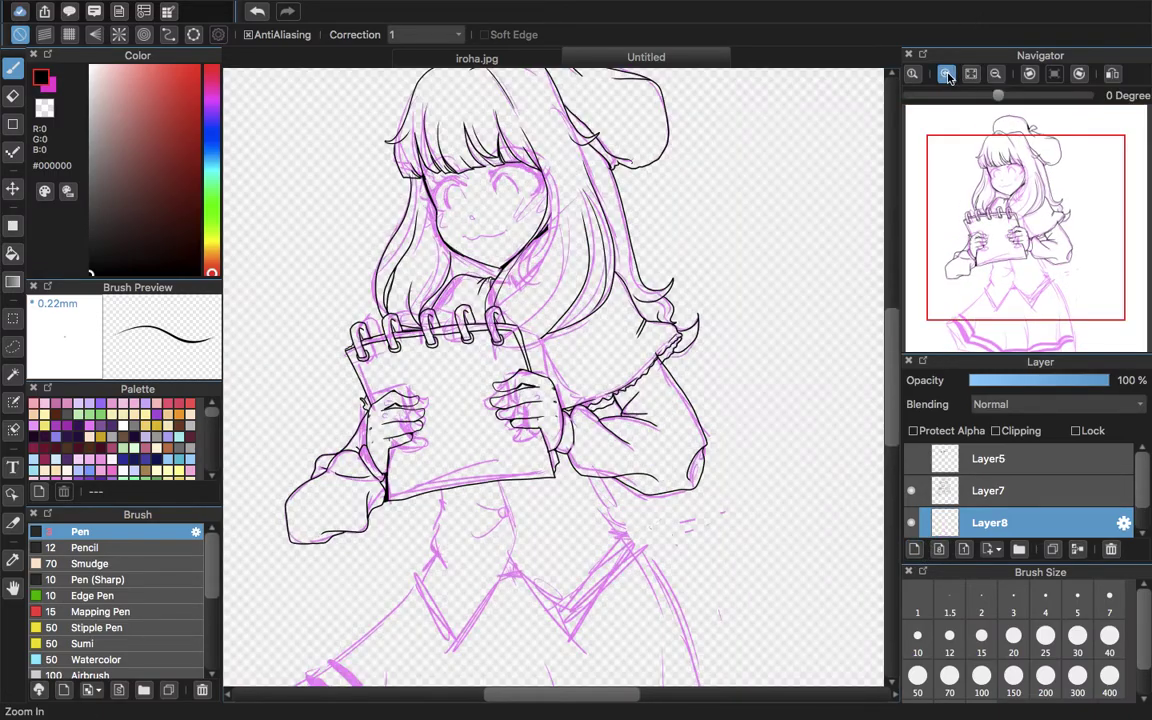
pyautogui.click(946, 75)
pyautogui.click(946, 75)
pyautogui.moveTo(1013, 252); pyautogui.dragTo(1013, 249)
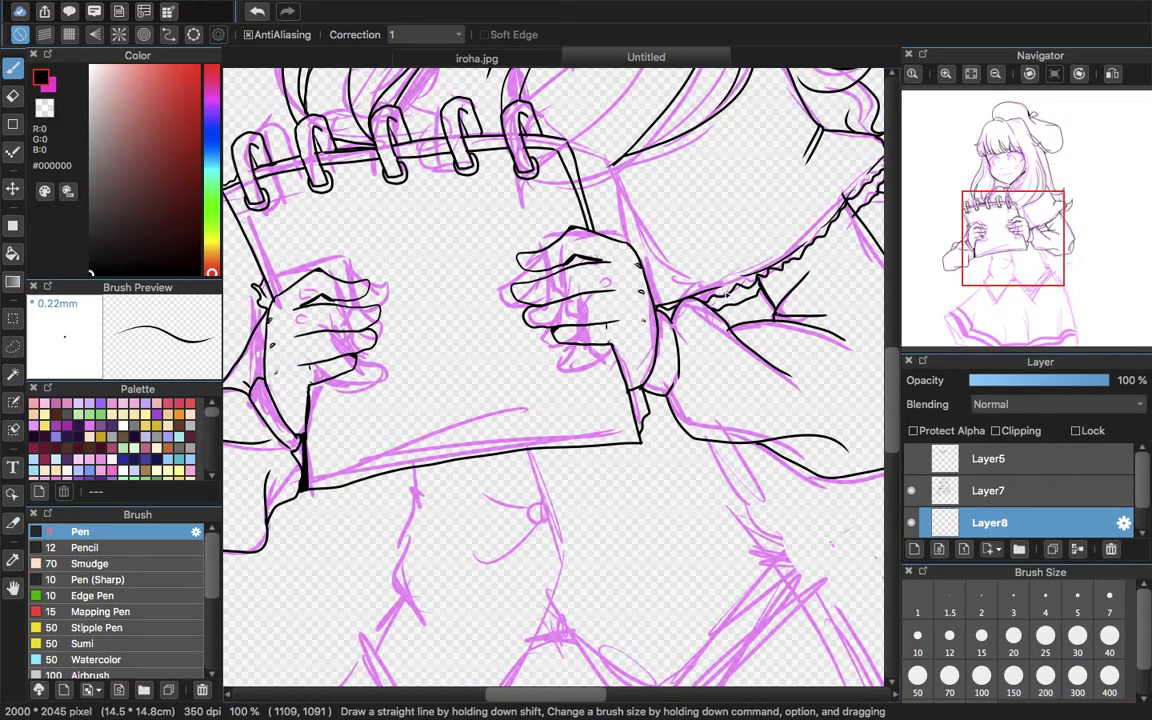
pyautogui.moveTo(725, 290); pyautogui.dragTo(731, 329)
pyautogui.moveTo(1027, 201); pyautogui.dragTo(1017, 264)
pyautogui.moveTo(694, 362); pyautogui.dragTo(703, 400)
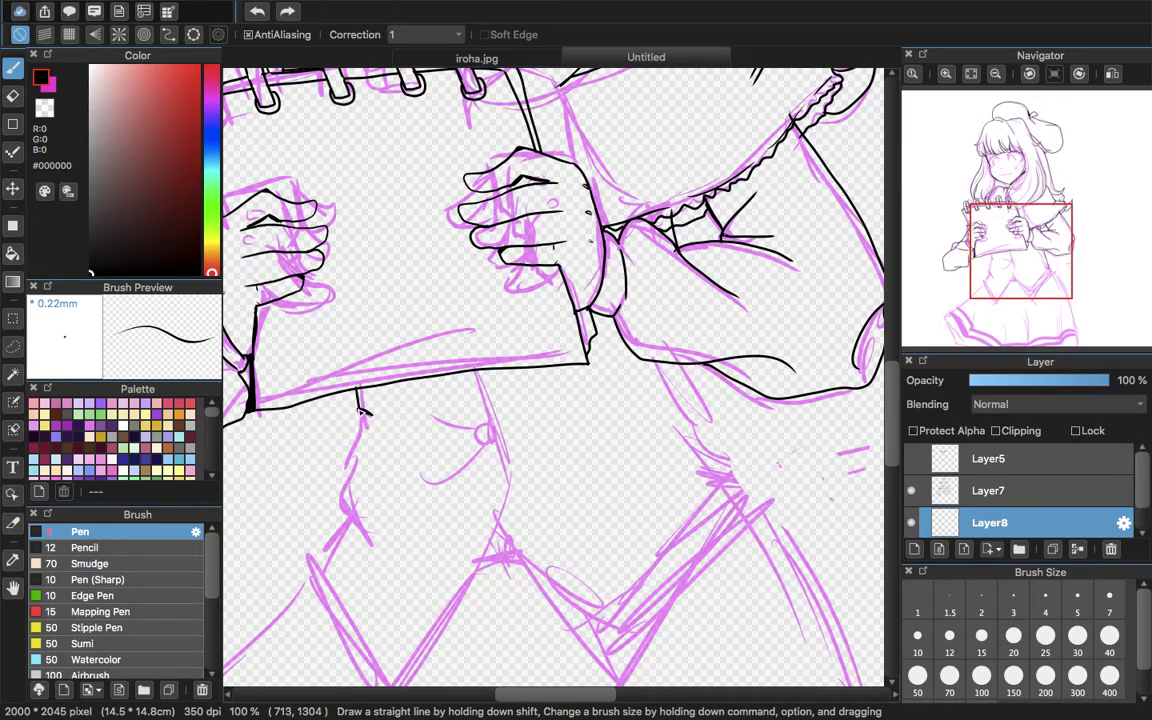
pyautogui.moveTo(347, 482); pyautogui.dragTo(371, 546)
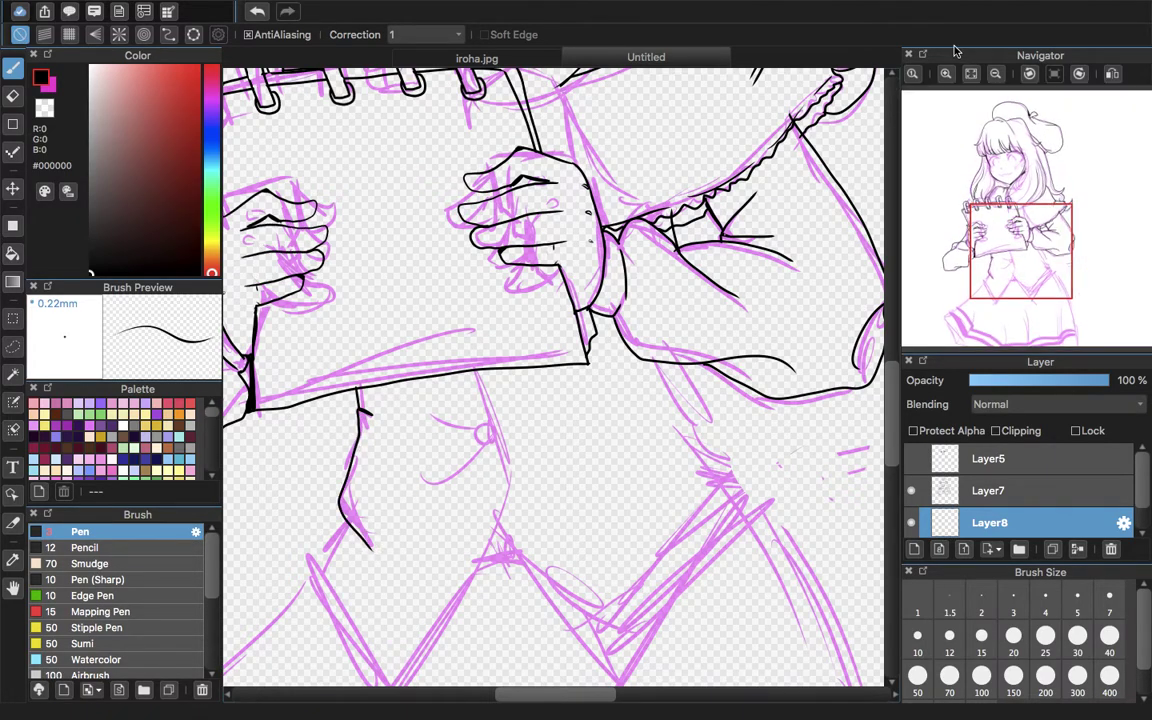
# - Flip the whole canvas horizontally
pyautogui.click(971, 74)
pyautogui.click(1111, 75)
pyautogui.click(1111, 75)
pyautogui.moveTo(480, 27)
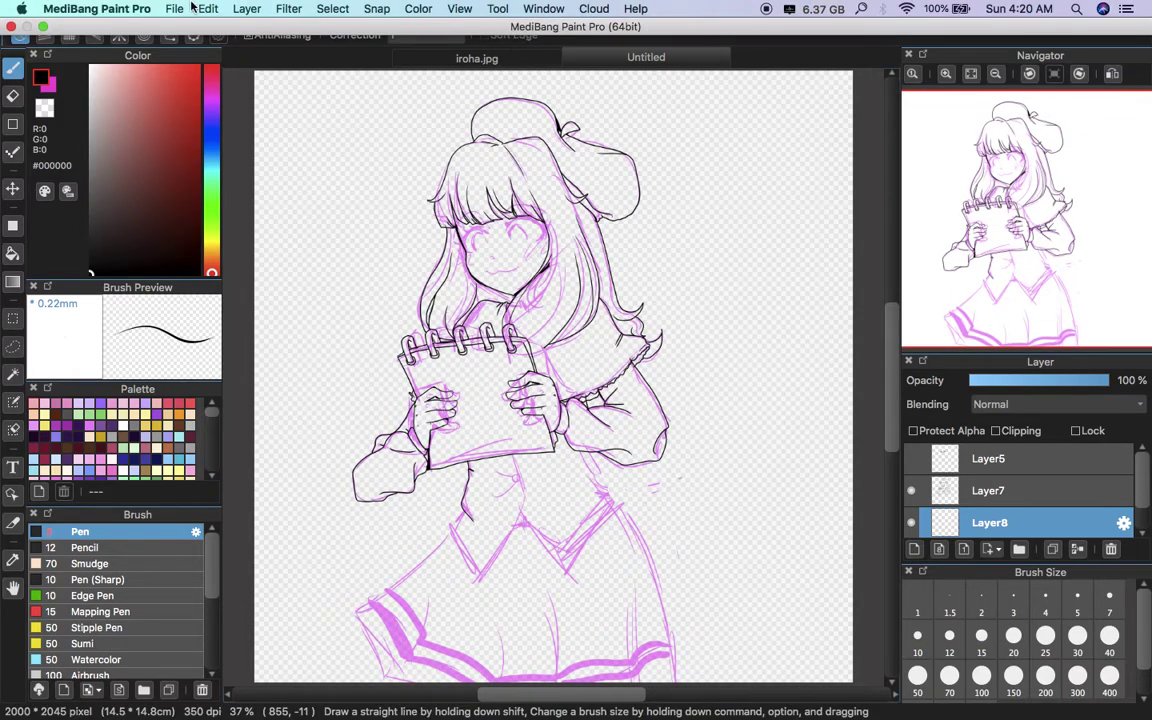
pyautogui.click(207, 9)
pyautogui.click(249, 178)
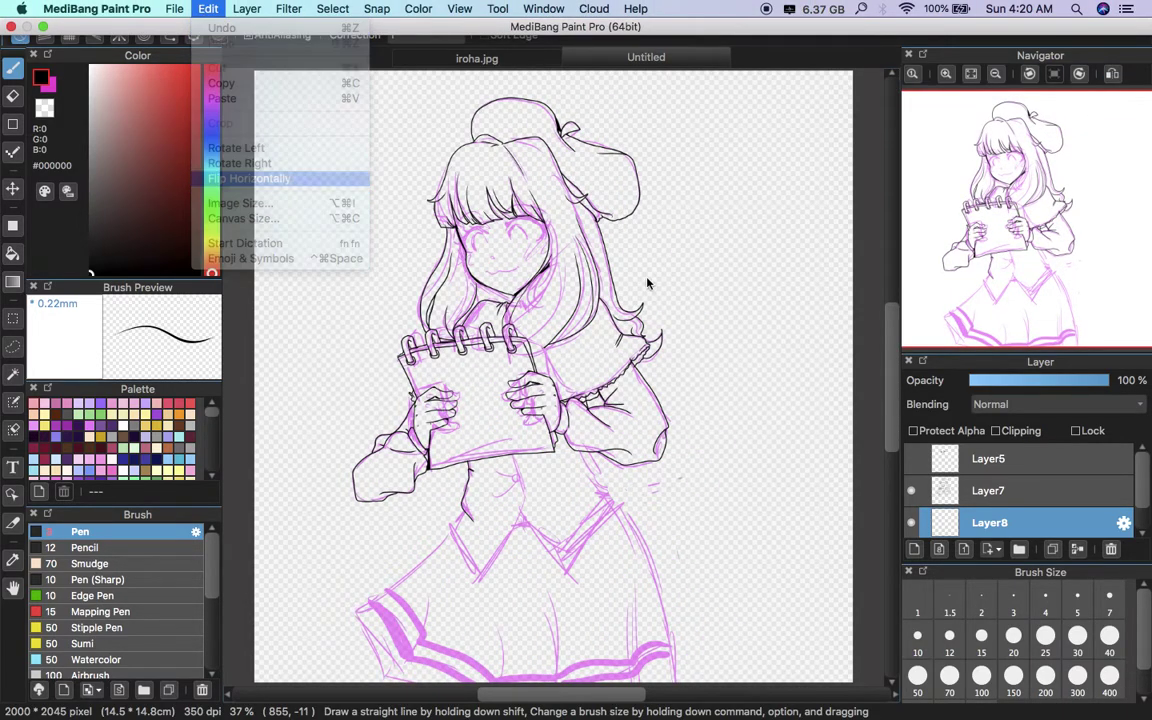
# - Ink the vest's other side and both pointed hem panels, plus the front edge with its button and two creases
pyautogui.click(948, 75)
pyautogui.click(948, 75)
pyautogui.click(948, 75)
pyautogui.moveTo(1013, 198); pyautogui.dragTo(996, 270)
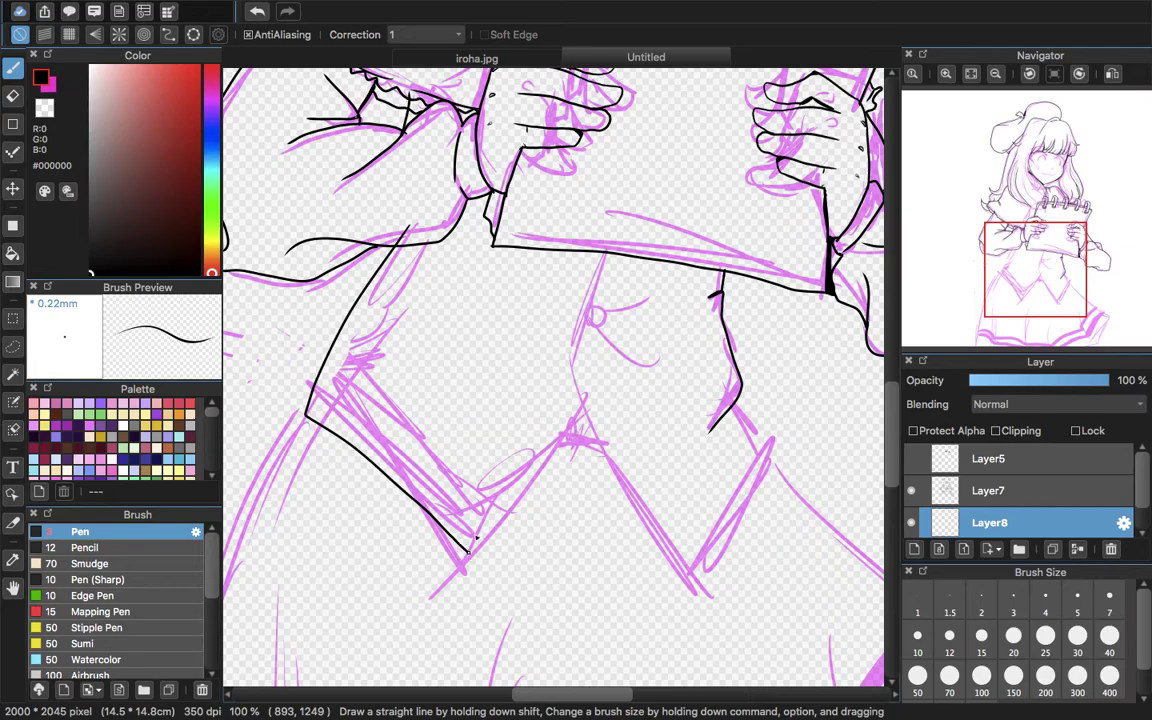
pyautogui.moveTo(605, 314)
pyautogui.mouseDown()
pyautogui.moveTo(591, 307)
pyautogui.moveTo(652, 303)
pyautogui.moveTo(657, 366)
pyautogui.mouseUp()
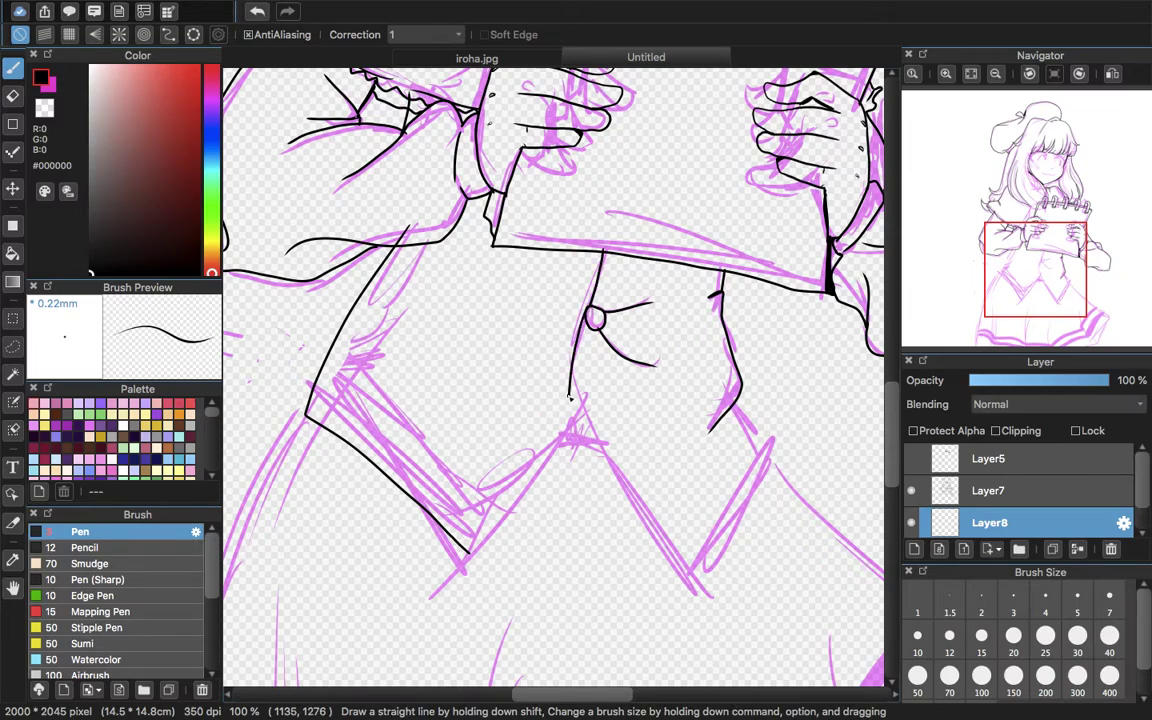
pyautogui.moveTo(672, 588); pyautogui.dragTo(662, 596)
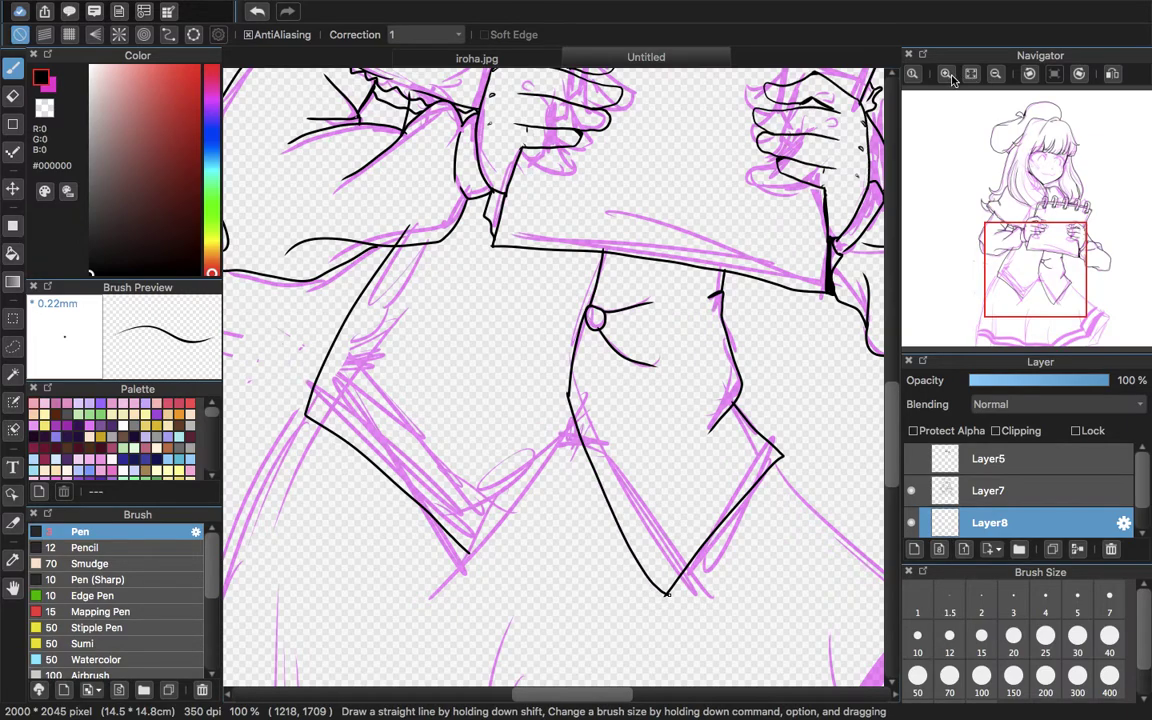
# - Thicken the corner of the vest's waist fold in black with brush size 40, then refine with size 7
pyautogui.click(1106, 636)
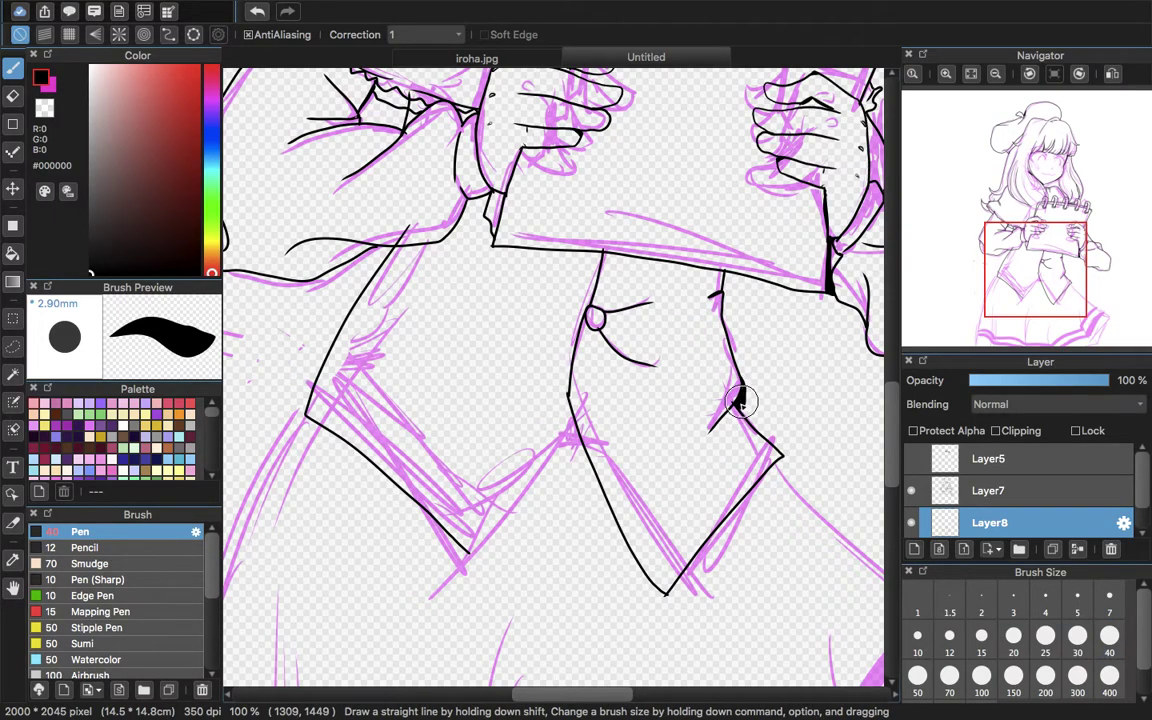
pyautogui.click(945, 74)
pyautogui.click(945, 74)
pyautogui.moveTo(1029, 226); pyautogui.dragTo(1061, 286)
pyautogui.click(1117, 606)
pyautogui.moveTo(553, 376)
pyautogui.mouseDown()
pyautogui.moveTo(592, 424)
pyautogui.moveTo(578, 382)
pyautogui.moveTo(585, 413)
pyautogui.moveTo(568, 389)
pyautogui.moveTo(600, 432)
pyautogui.mouseUp()
# - Erase the stray spur on the vest's front edge and thicken the lower crease where it meets the button
pyautogui.moveTo(1057, 237); pyautogui.dragTo(1040, 277)
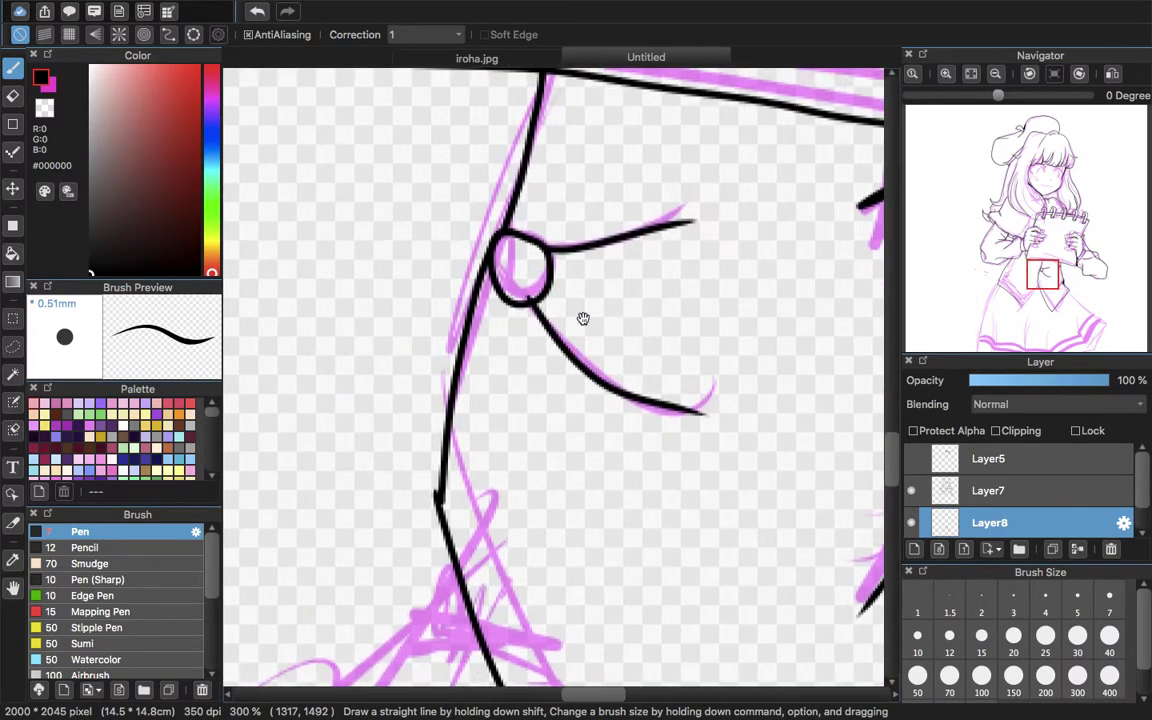
pyautogui.press('e')
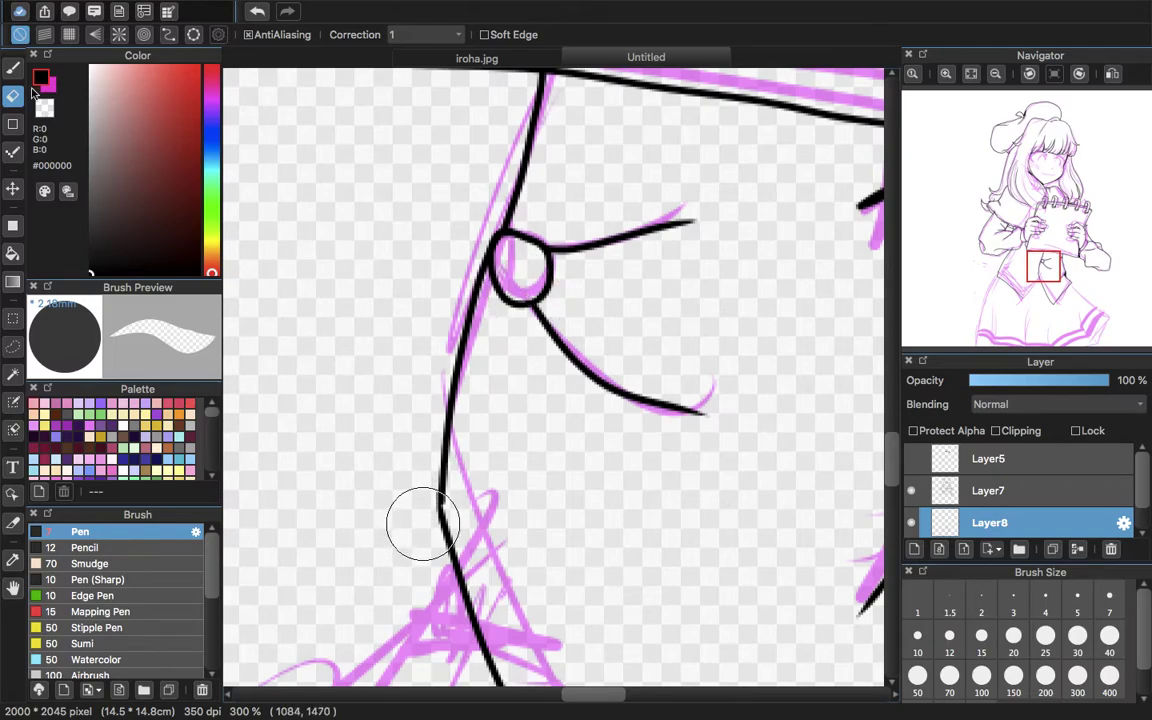
pyautogui.press('b')
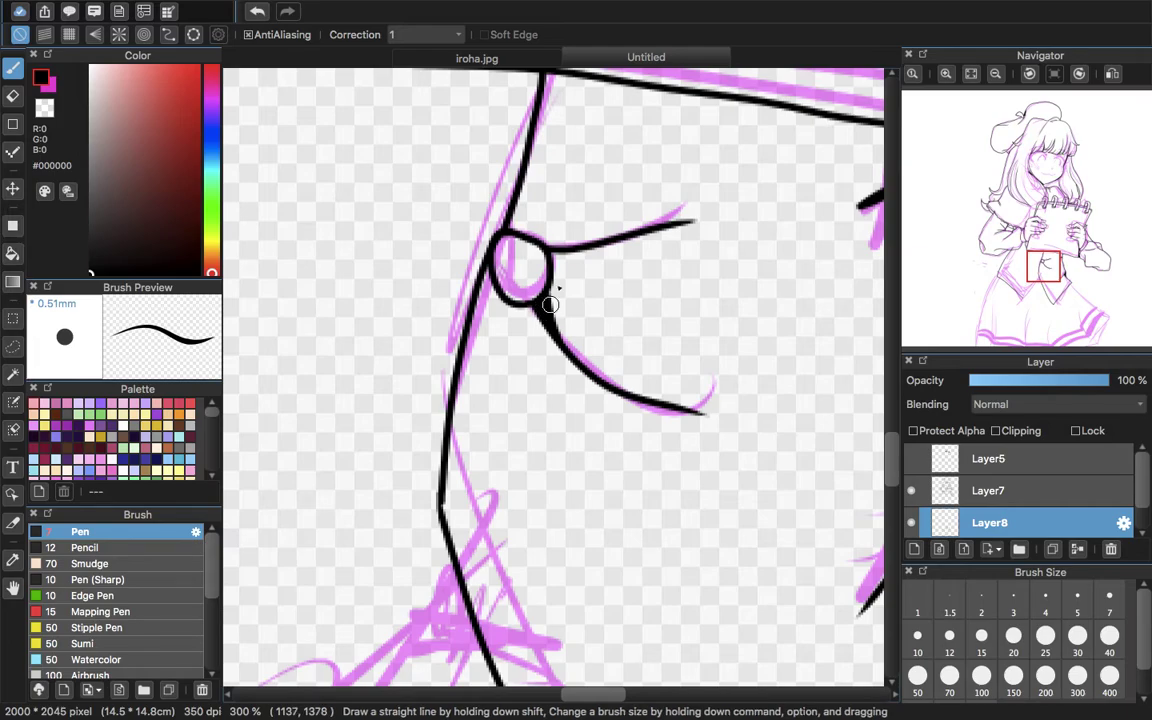
# - Ink a thick curved hem line joining the vest's front edge to the first panel's pointed tip
pyautogui.moveTo(1034, 279)
pyautogui.mouseDown()
pyautogui.moveTo(1023, 297)
pyautogui.moveTo(1031, 291)
pyautogui.mouseUp()
pyautogui.moveTo(691, 253)
pyautogui.mouseDown()
pyautogui.moveTo(569, 488)
pyautogui.moveTo(447, 612)
pyautogui.moveTo(379, 657)
pyautogui.mouseUp()
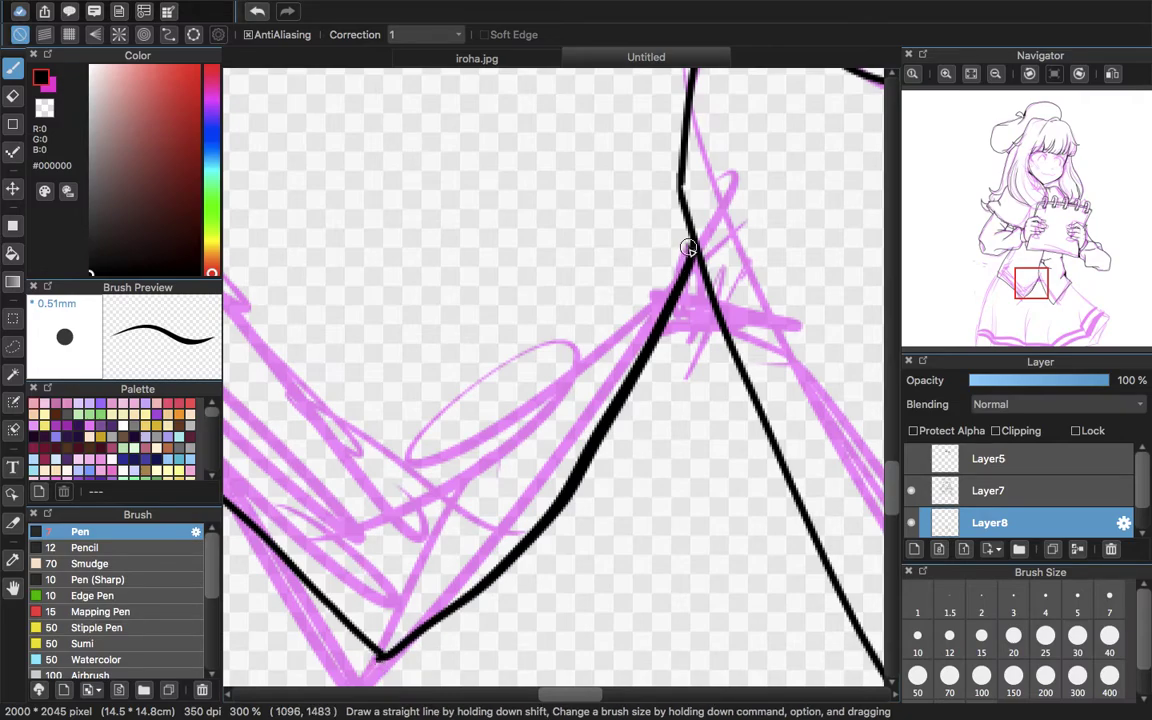
pyautogui.click(971, 74)
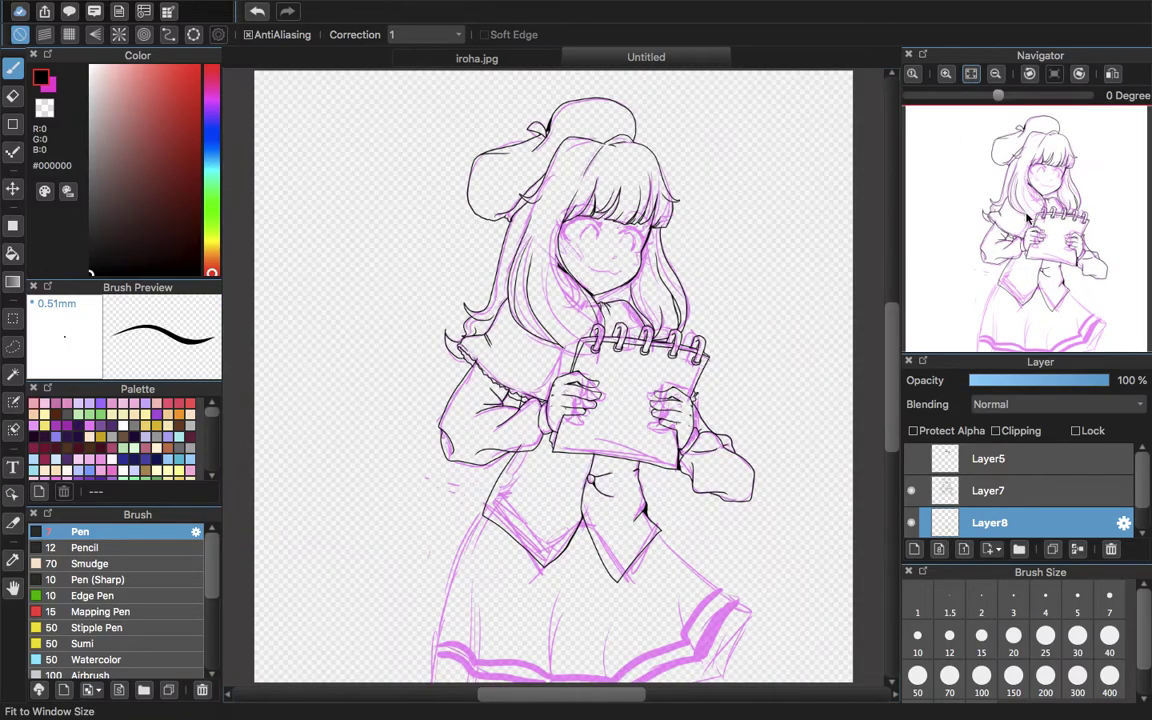
# - Erase the upper end of the vest's side line where it crosses the sleeve
pyautogui.click(948, 76)
pyautogui.click(948, 76)
pyautogui.click(948, 76)
pyautogui.click(948, 76)
pyautogui.moveTo(1038, 243); pyautogui.dragTo(1007, 274)
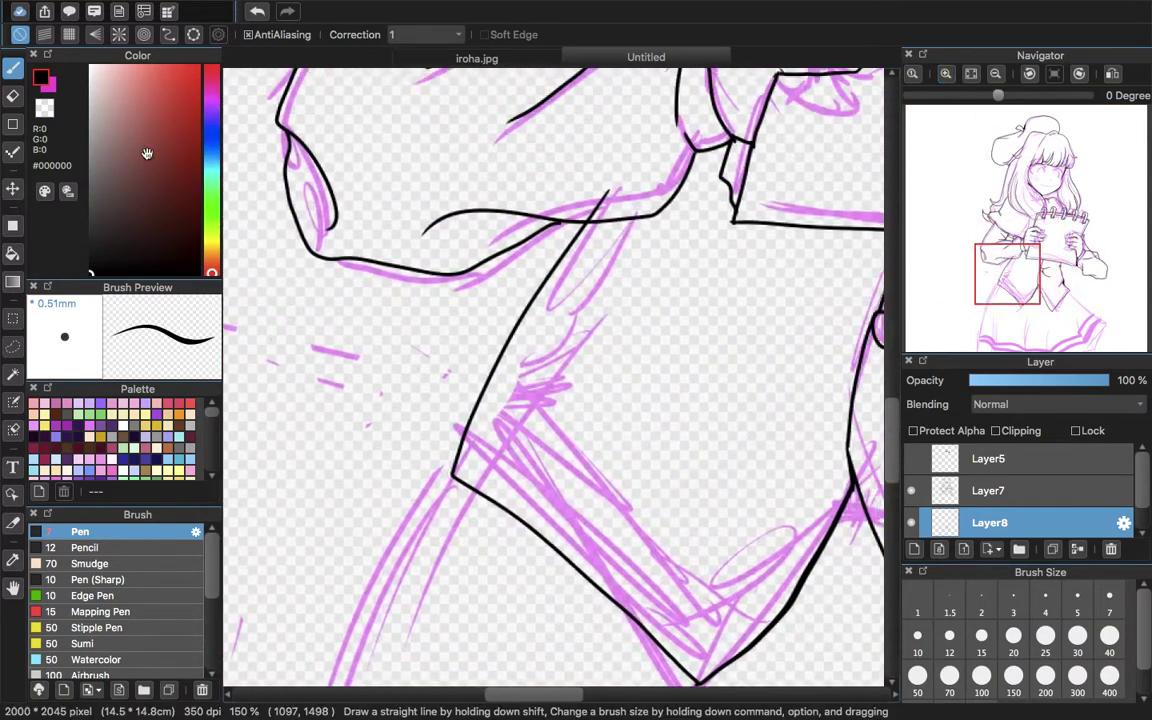
pyautogui.click(13, 95)
pyautogui.moveTo(609, 180); pyautogui.dragTo(530, 300)
# - Ink the vest's upper side end with a crease running inward beneath the sleeve
pyautogui.press('b')
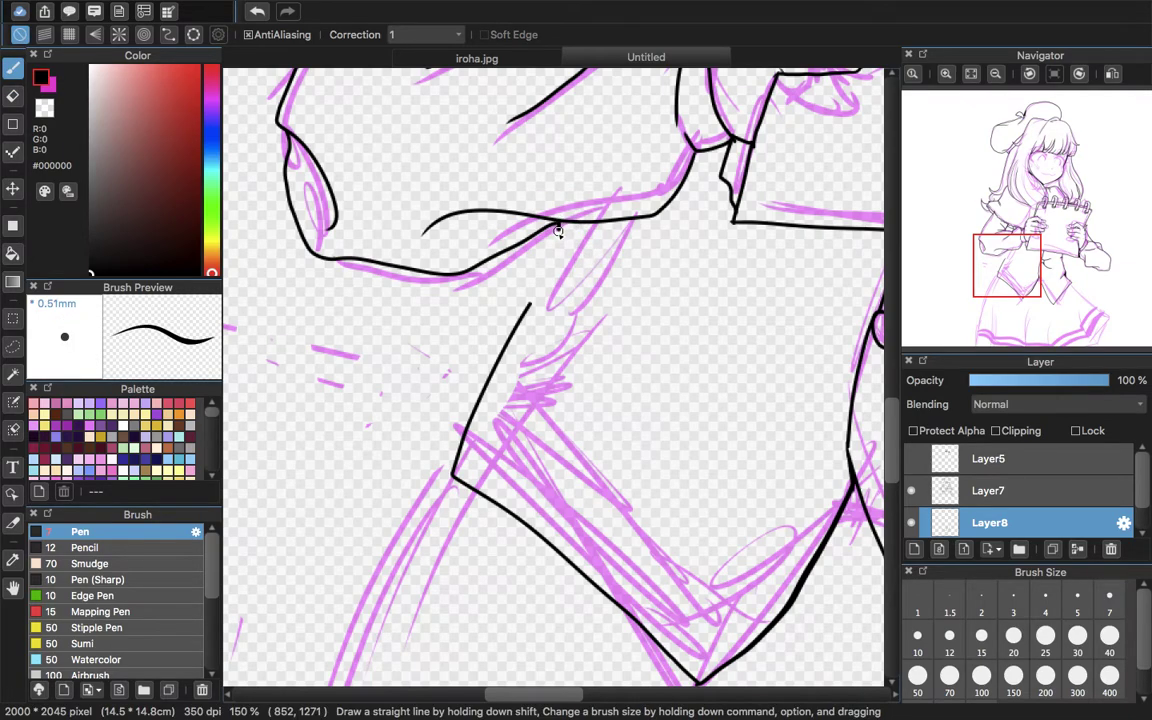
pyautogui.moveTo(524, 310); pyautogui.dragTo(648, 259)
pyautogui.moveTo(567, 266); pyautogui.dragTo(651, 258)
pyautogui.moveTo(1013, 257); pyautogui.dragTo(1016, 288)
pyautogui.click(970, 74)
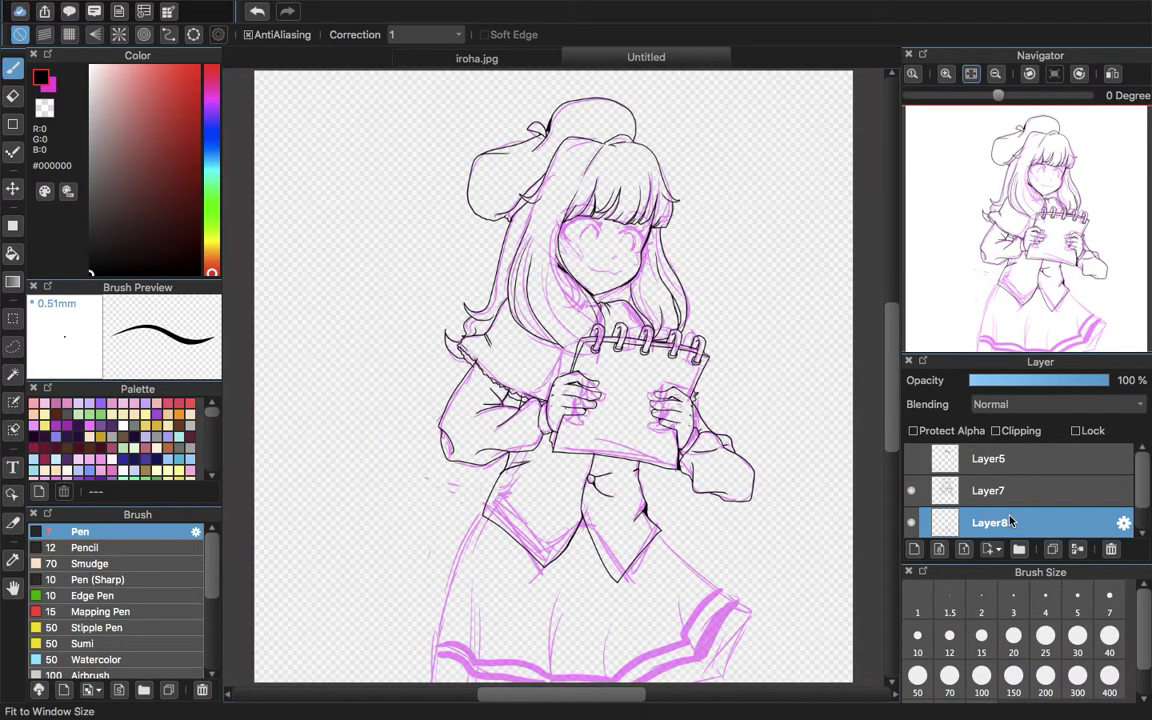
# - Merge the Layer7 line art down into Layer8 and lower the Layer2 sketch's opacity to 25%
pyautogui.click(1040, 490)
pyautogui.click(1077, 549)
pyautogui.click(1073, 522)
pyautogui.moveTo(1030, 381); pyautogui.dragTo(1001, 408)
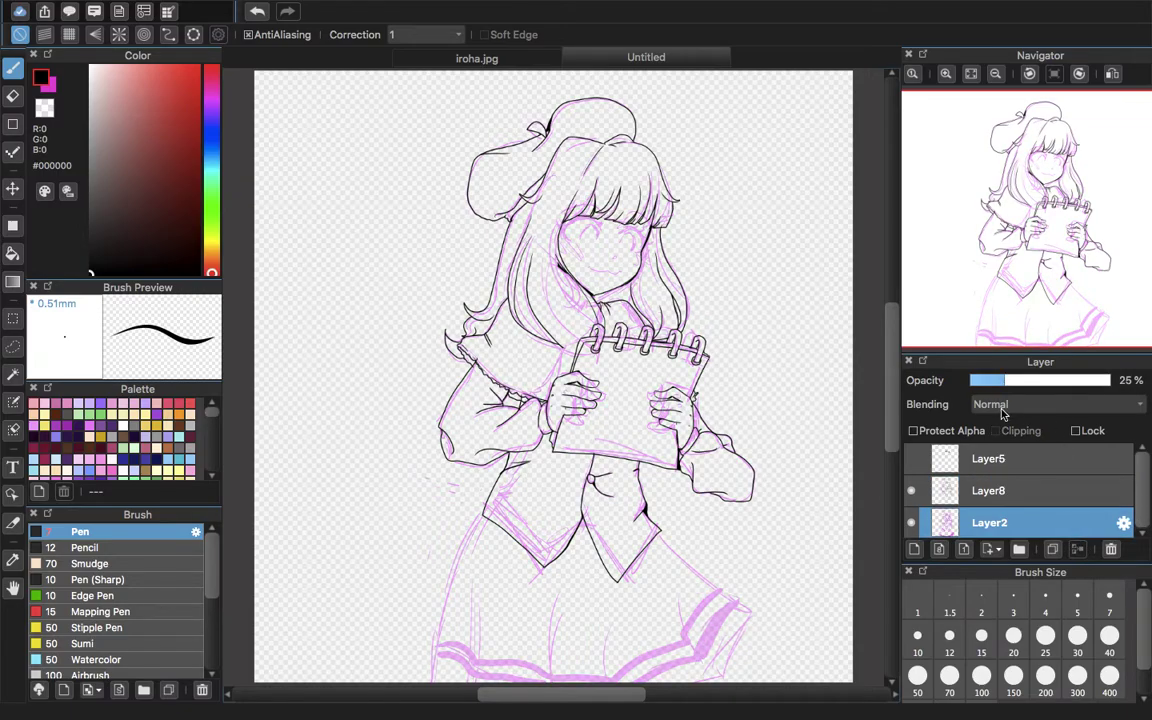
# - Add a new layer directly above the Layer2 sketch for the skirt's line art
pyautogui.click(943, 502)
pyautogui.click(939, 520)
pyautogui.click(913, 550)
pyautogui.click(943, 75)
pyautogui.click(943, 75)
pyautogui.click(943, 75)
pyautogui.moveTo(1030, 250)
pyautogui.mouseDown()
pyautogui.moveTo(1023, 342)
pyautogui.moveTo(996, 298)
pyautogui.mouseUp()
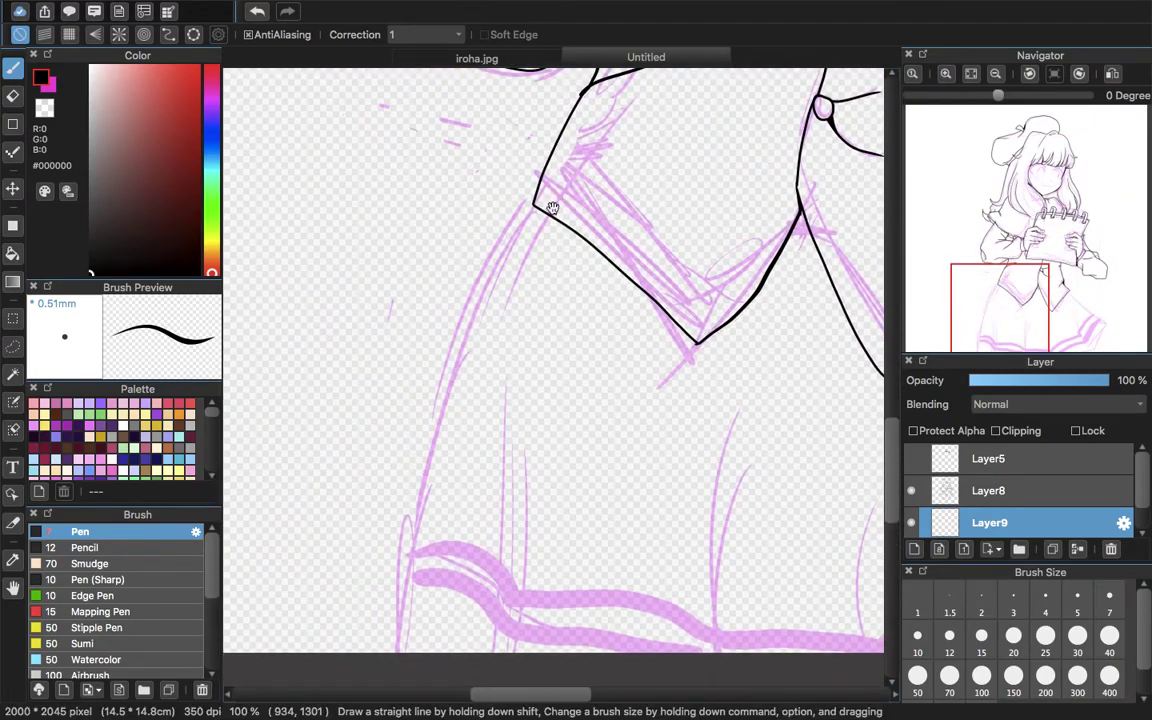
# - Ink the skirt's outer side edge down from the vest corner and the first pleat line beside it
pyautogui.moveTo(535, 203)
pyautogui.mouseDown()
pyautogui.moveTo(455, 373)
pyautogui.moveTo(441, 671)
pyautogui.mouseUp()
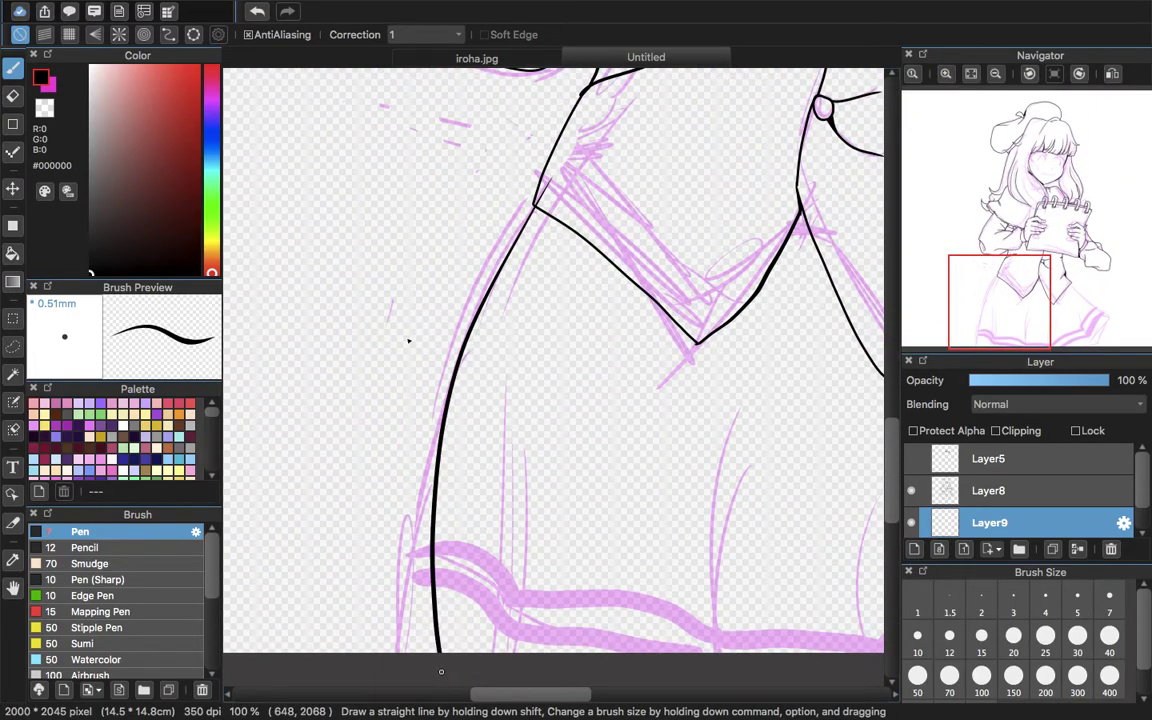
pyautogui.click(259, 13)
pyautogui.moveTo(438, 505); pyautogui.dragTo(421, 648)
pyautogui.moveTo(508, 408); pyautogui.dragTo(494, 716)
# - Ink the skirt's flared side from the vest down to the hem corner, with the hem edge and inner fold line
pyautogui.moveTo(992, 282); pyautogui.dragTo(1064, 305)
pyautogui.moveTo(578, 279)
pyautogui.mouseDown()
pyautogui.moveTo(644, 352)
pyautogui.moveTo(845, 497)
pyautogui.mouseUp()
pyautogui.moveTo(1074, 289); pyautogui.dragTo(1088, 294)
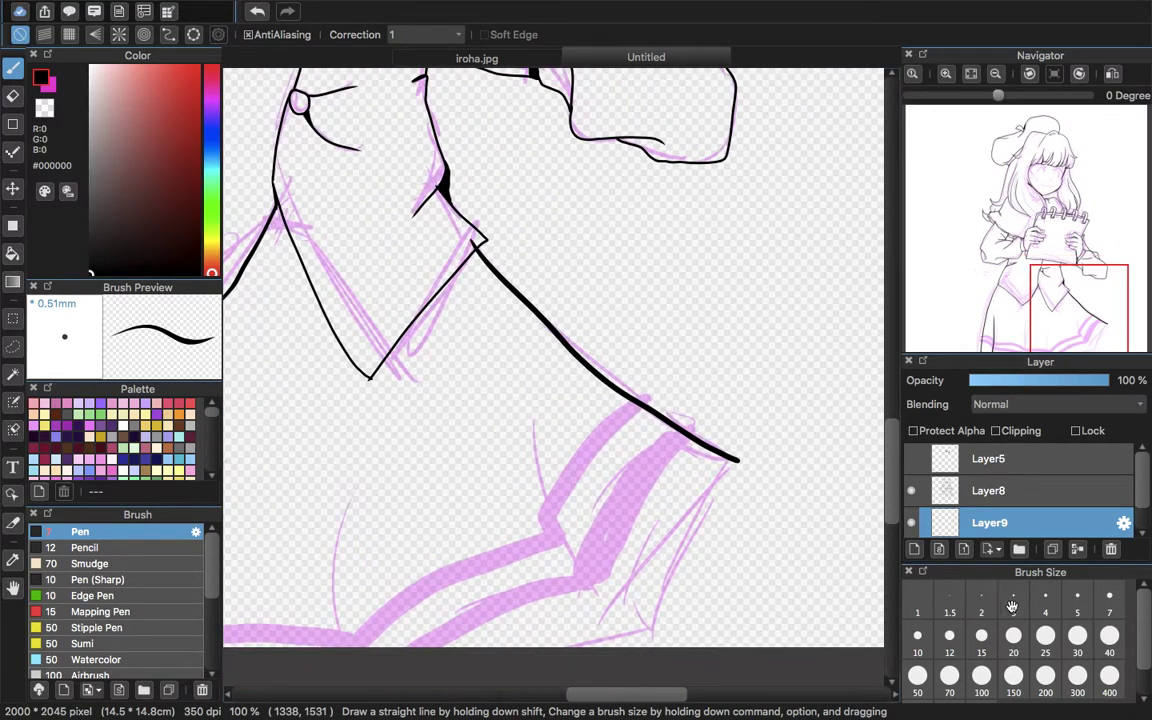
pyautogui.moveTo(736, 460)
pyautogui.mouseDown()
pyautogui.moveTo(681, 540)
pyautogui.moveTo(647, 636)
pyautogui.mouseUp()
pyautogui.moveTo(511, 430); pyautogui.dragTo(637, 624)
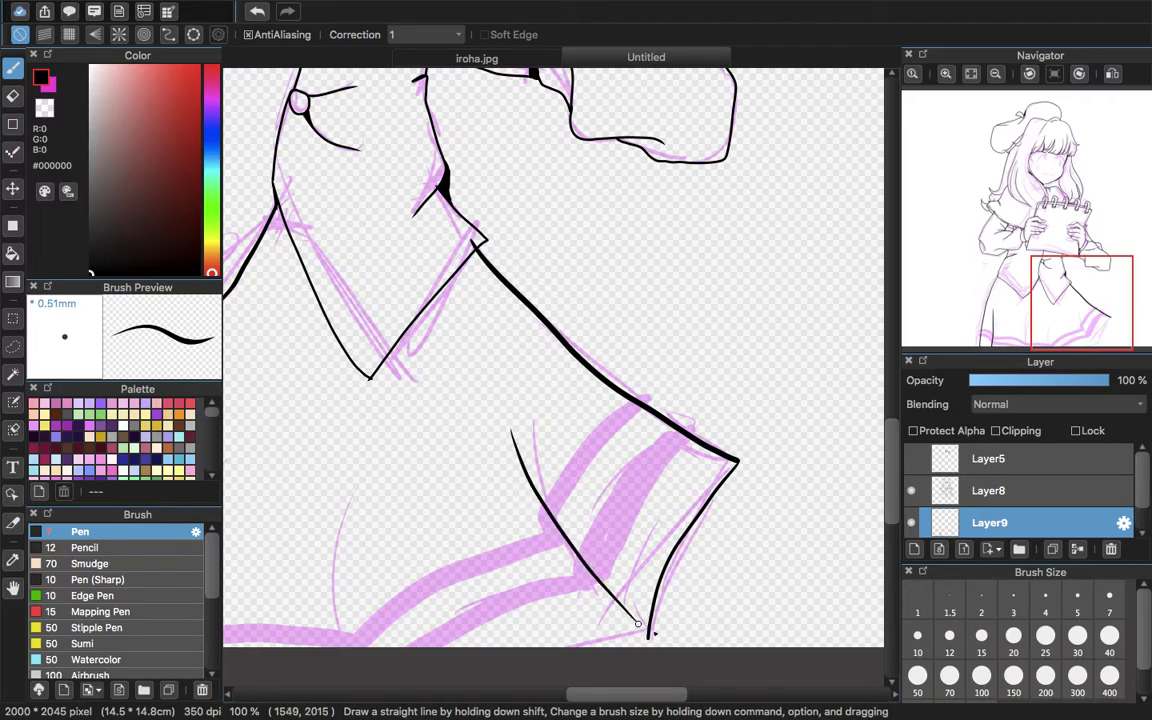
# - Ink the two middle pleat lines of the skirt down to the canvas edge
pyautogui.moveTo(1080, 278); pyautogui.dragTo(1029, 330)
pyautogui.moveTo(668, 362); pyautogui.dragTo(674, 514)
pyautogui.moveTo(518, 327); pyautogui.dragTo(512, 514)
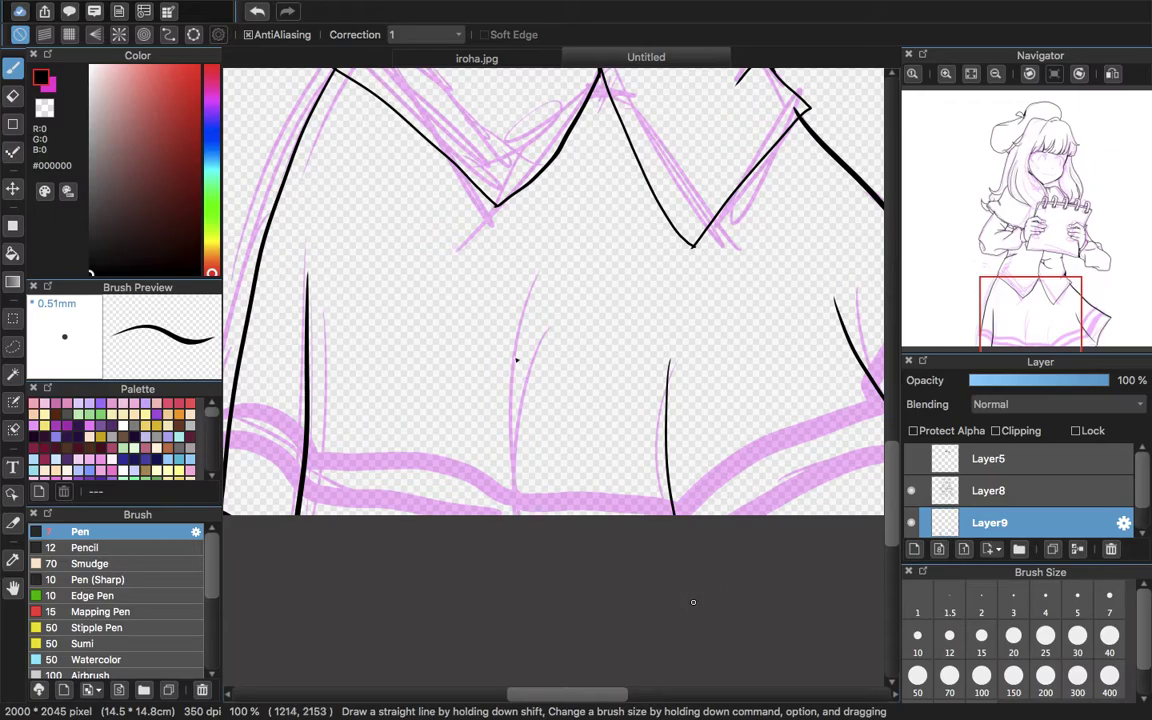
# - Ink a short line across the notch where the two vest halves split above the skirt
pyautogui.click(943, 75)
pyautogui.click(943, 75)
pyautogui.moveTo(1026, 297)
pyautogui.mouseDown()
pyautogui.moveTo(1018, 284)
pyautogui.moveTo(1031, 287)
pyautogui.mouseUp()
pyautogui.moveTo(670, 397); pyautogui.dragTo(624, 392)
# - Check the outfit in the iroha.jpg reference image and return to the drawing
pyautogui.click(462, 57)
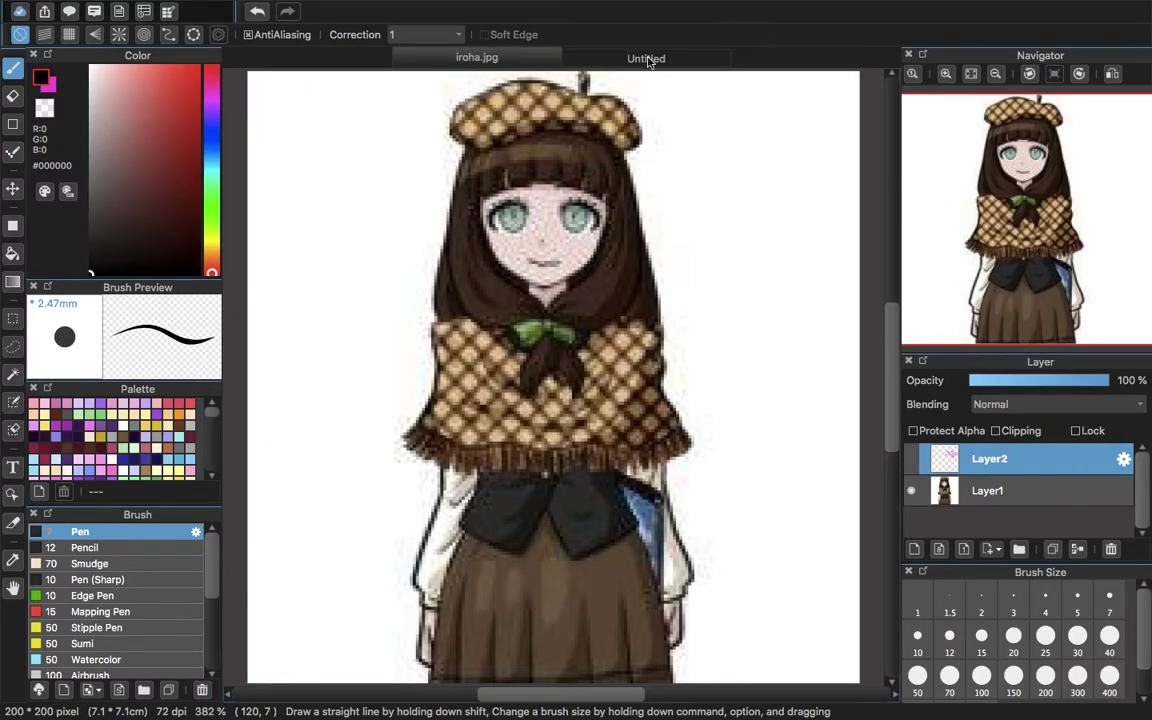
pyautogui.click(649, 62)
pyautogui.moveTo(1048, 268); pyautogui.dragTo(1030, 325)
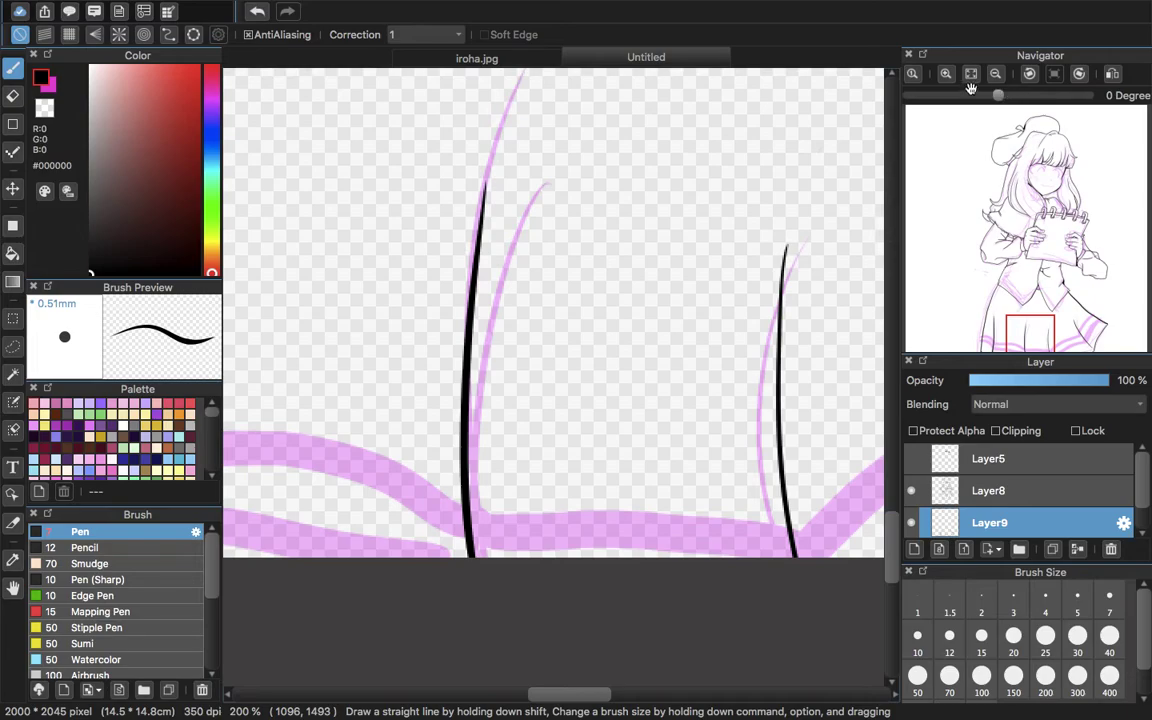
# - Show Layer5 with the eyes and merge the Layer8 line art down into Layer9
pyautogui.click(970, 74)
pyautogui.click(912, 459)
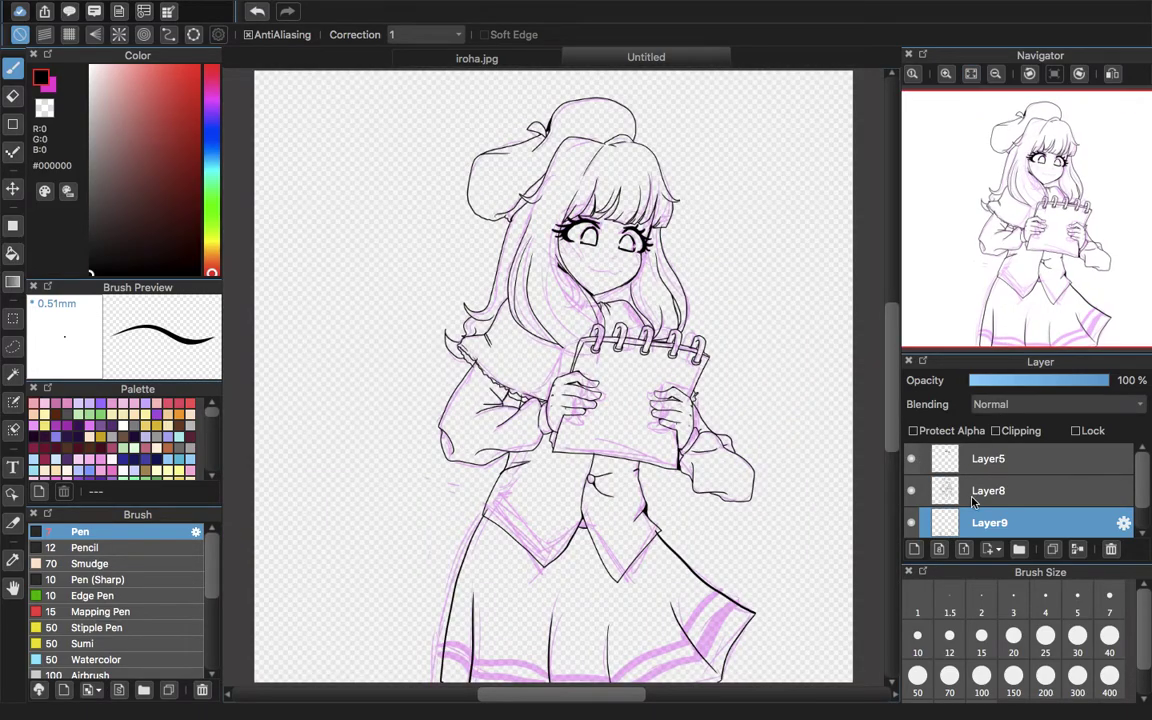
pyautogui.click(952, 490)
pyautogui.click(1078, 543)
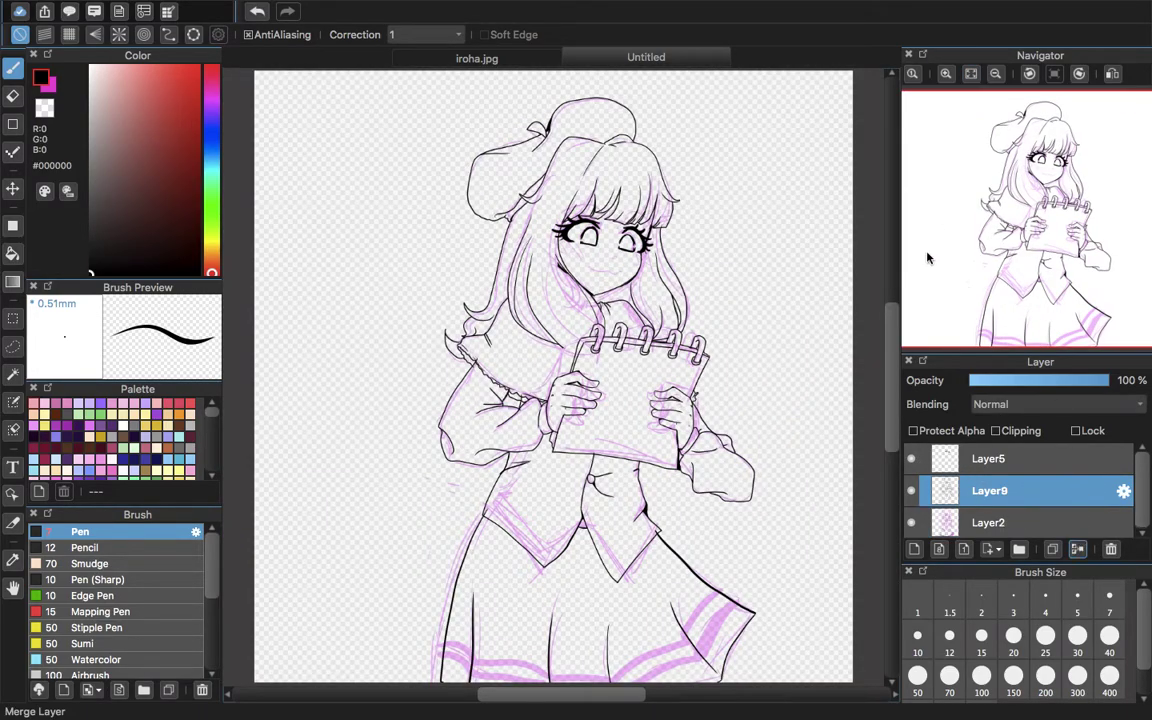
pyautogui.click(911, 522)
pyautogui.click(911, 522)
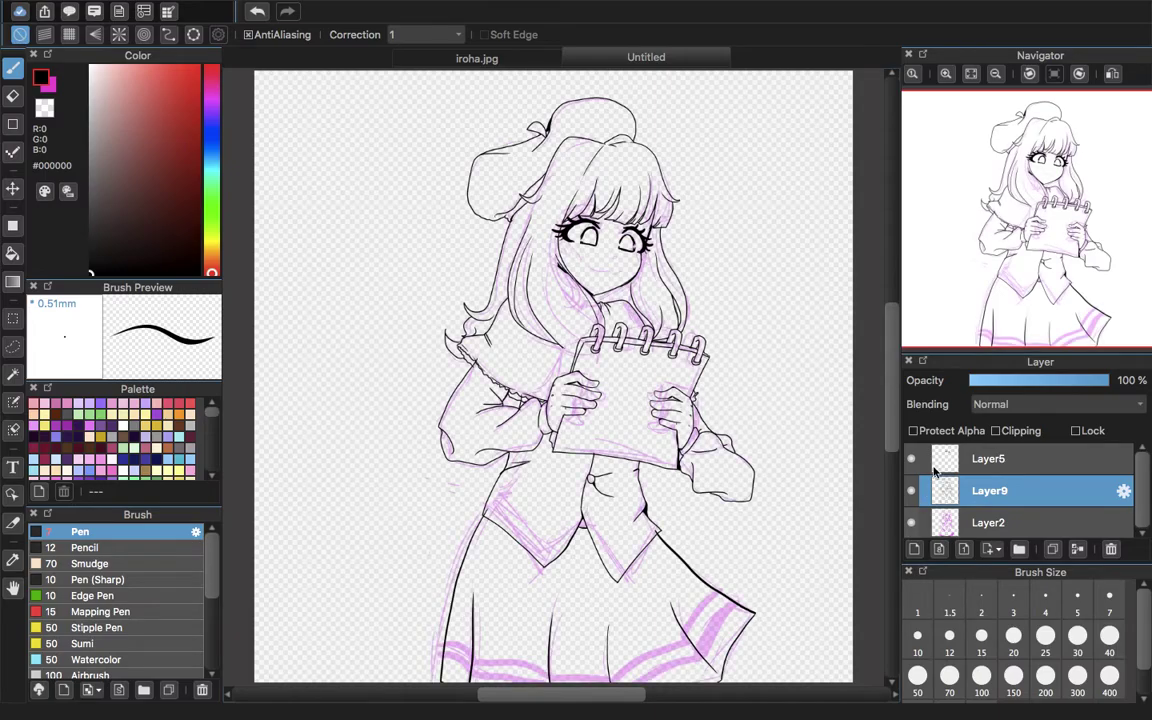
# - Ink short detail lines on the neck beneath the chin
pyautogui.click(946, 76)
pyautogui.click(946, 76)
pyautogui.click(946, 76)
pyautogui.moveTo(704, 140); pyautogui.dragTo(640, 316)
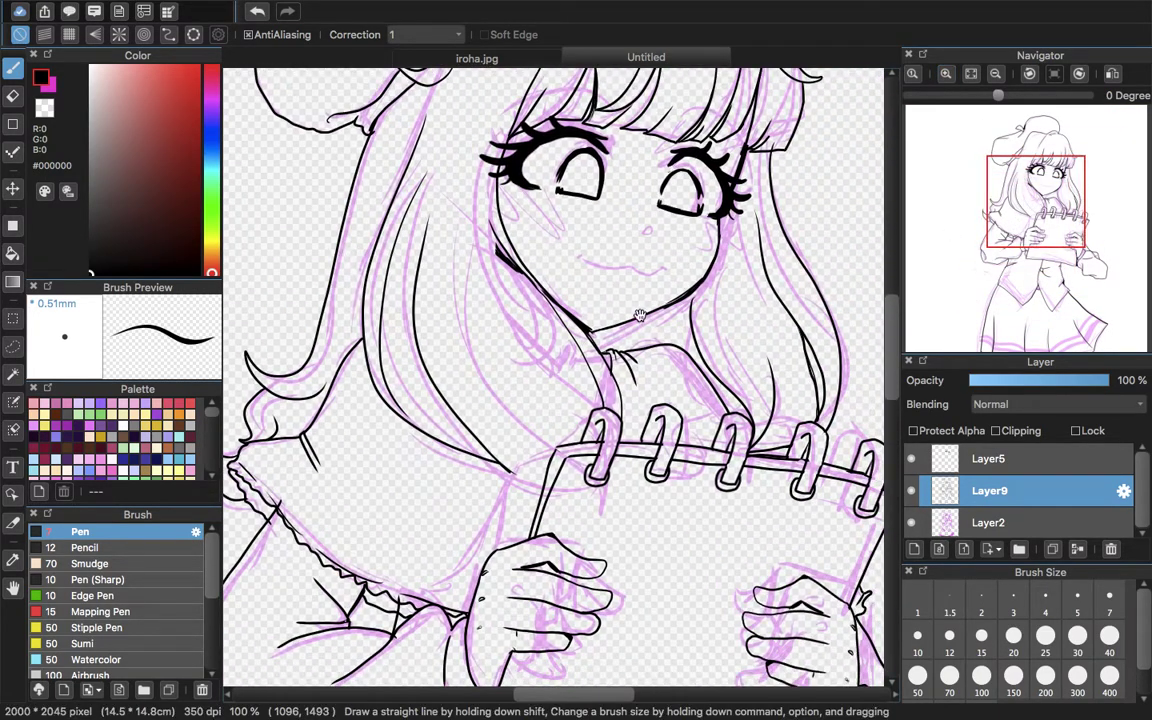
pyautogui.click(946, 75)
pyautogui.click(946, 75)
pyautogui.moveTo(758, 229)
pyautogui.mouseDown()
pyautogui.moveTo(788, 8)
pyautogui.moveTo(532, 357)
pyautogui.moveTo(569, 358)
pyautogui.moveTo(575, 418)
pyautogui.mouseUp()
pyautogui.moveTo(502, 388); pyautogui.dragTo(531, 436)
pyautogui.moveTo(1040, 242); pyautogui.dragTo(1068, 217)
pyautogui.moveTo(680, 270)
pyautogui.mouseDown()
pyautogui.moveTo(731, 279)
pyautogui.moveTo(718, 349)
pyautogui.mouseUp()
# - Ink a small oval nose and a wavy smiling mouth over the sketched face
pyautogui.moveTo(1037, 215); pyautogui.dragTo(1048, 183)
pyautogui.moveTo(590, 322)
pyautogui.mouseDown()
pyautogui.moveTo(578, 334)
pyautogui.moveTo(591, 323)
pyautogui.mouseUp()
pyautogui.click(260, 10)
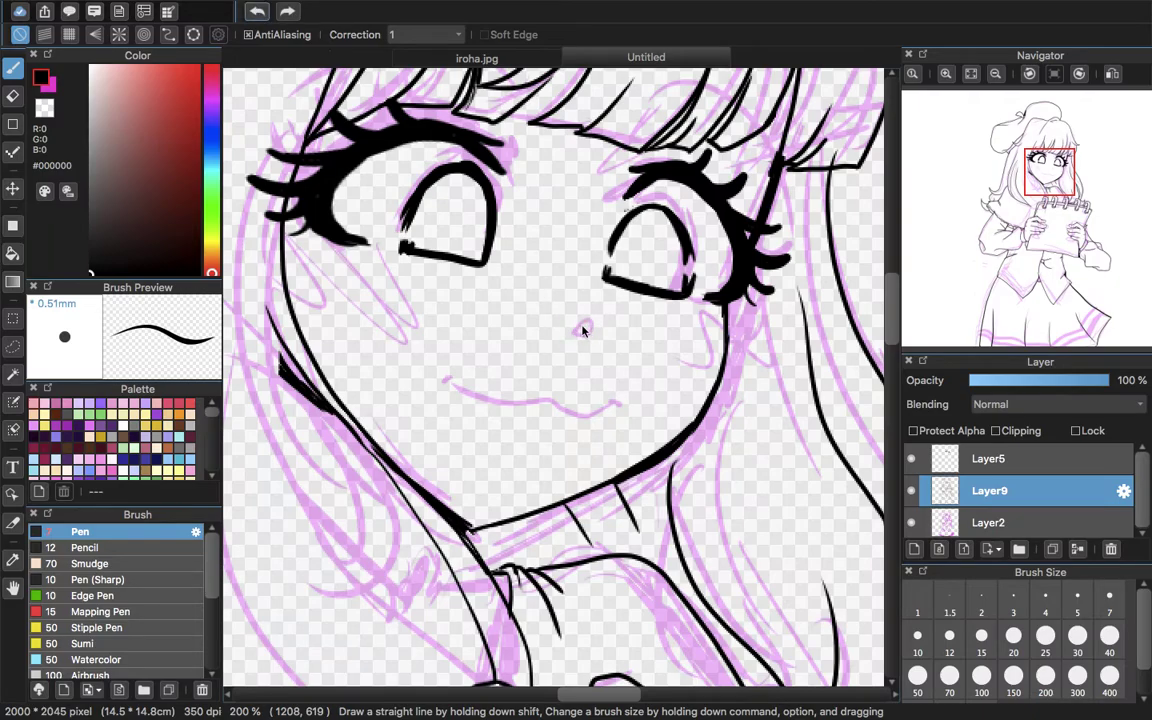
pyautogui.moveTo(578, 334); pyautogui.dragTo(583, 331)
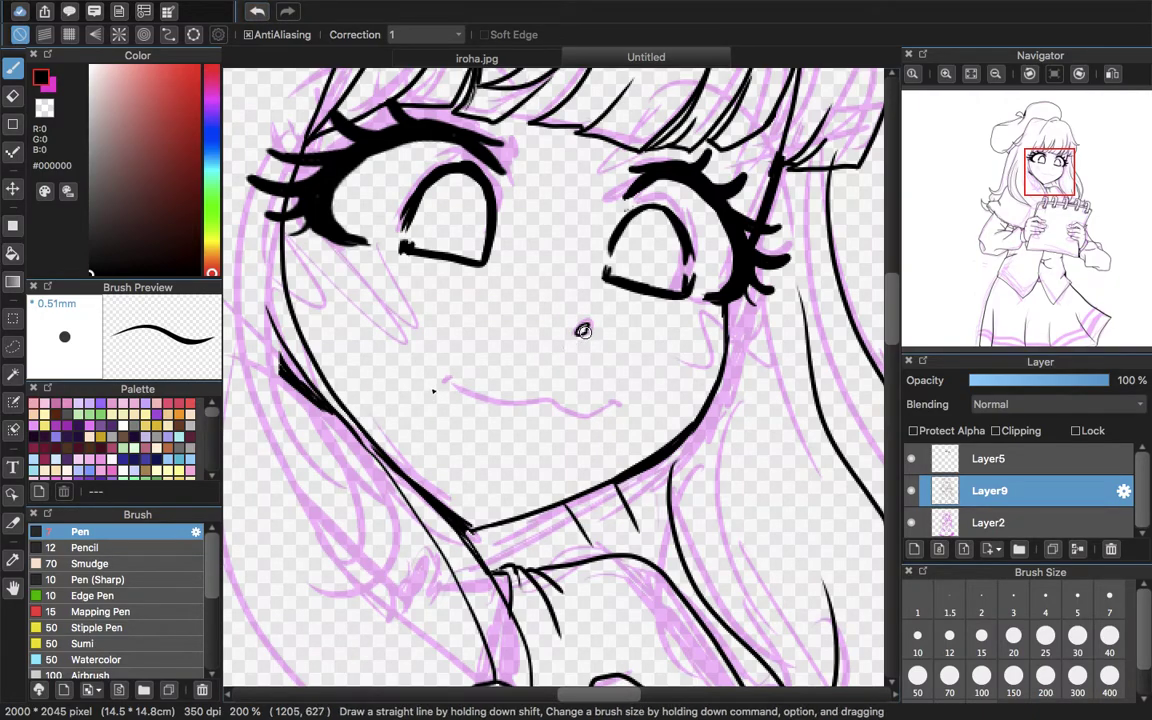
pyautogui.moveTo(444, 382)
pyautogui.mouseDown()
pyautogui.moveTo(483, 407)
pyautogui.moveTo(534, 402)
pyautogui.moveTo(605, 410)
pyautogui.mouseUp()
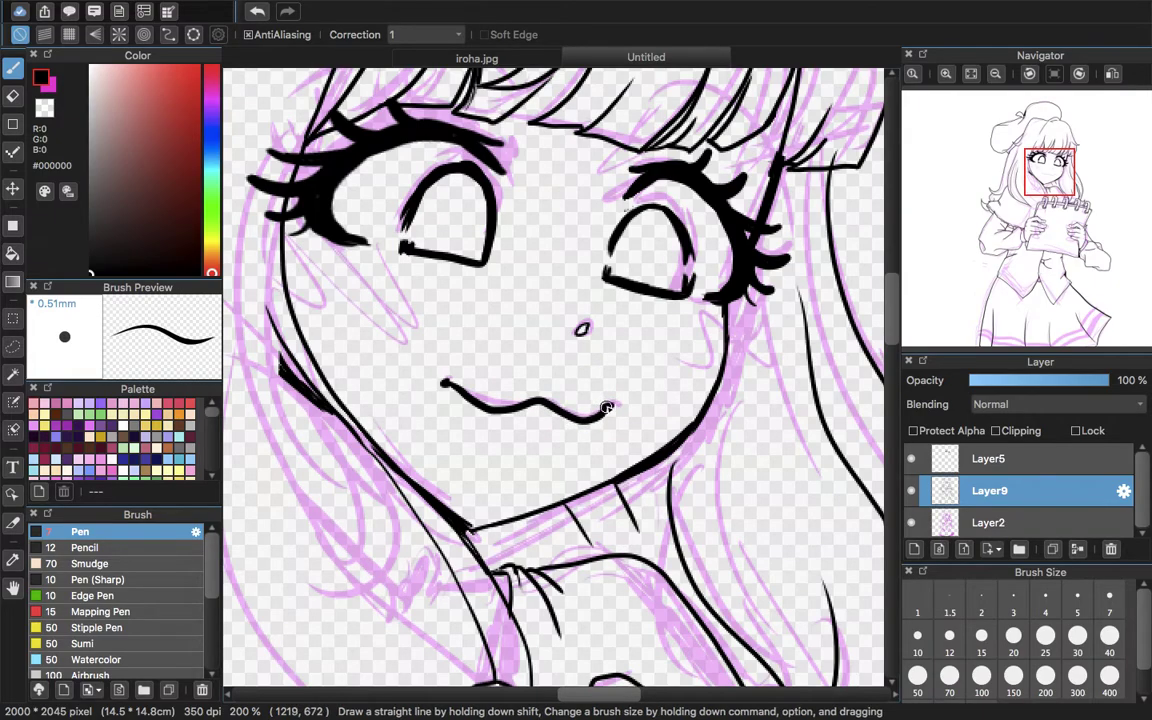
# - Try to erase the middle section of the mouth line
pyautogui.click(12, 95)
pyautogui.moveTo(527, 406)
pyautogui.mouseDown()
pyautogui.moveTo(560, 390)
pyautogui.moveTo(553, 418)
pyautogui.mouseUp()
pyautogui.click(257, 12)
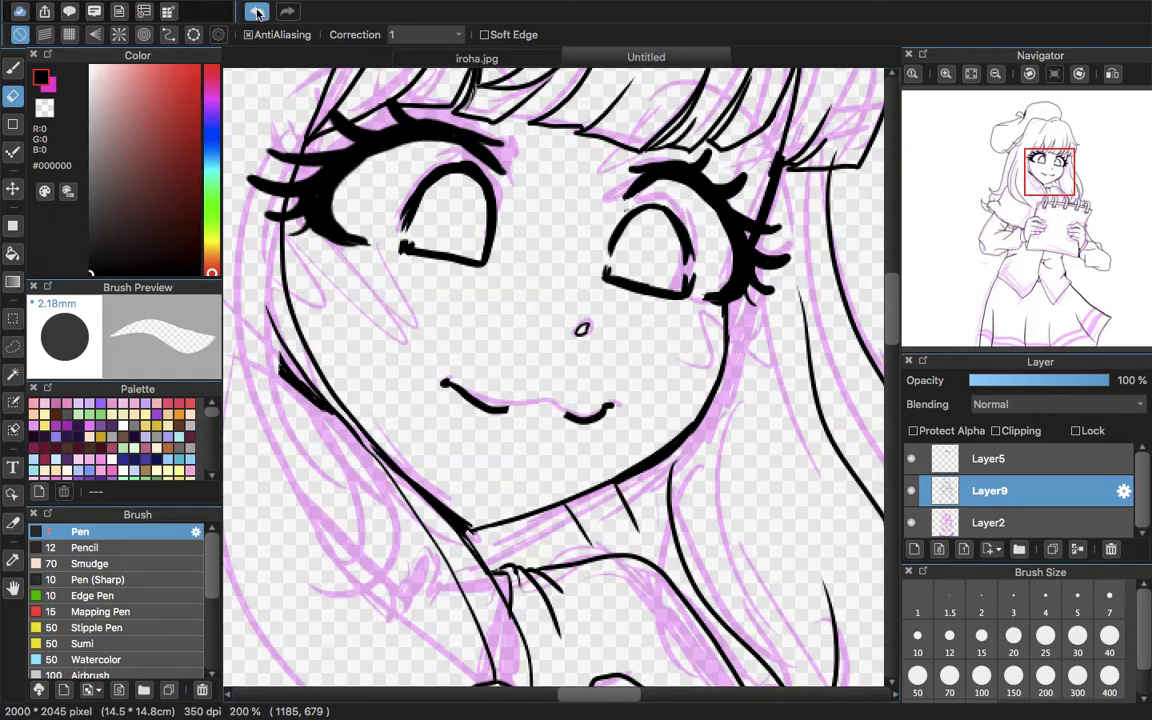
pyautogui.moveTo(506, 412)
pyautogui.mouseDown()
pyautogui.moveTo(509, 399)
pyautogui.moveTo(571, 391)
pyautogui.moveTo(578, 429)
pyautogui.moveTo(566, 432)
pyautogui.mouseUp()
pyautogui.click(257, 11)
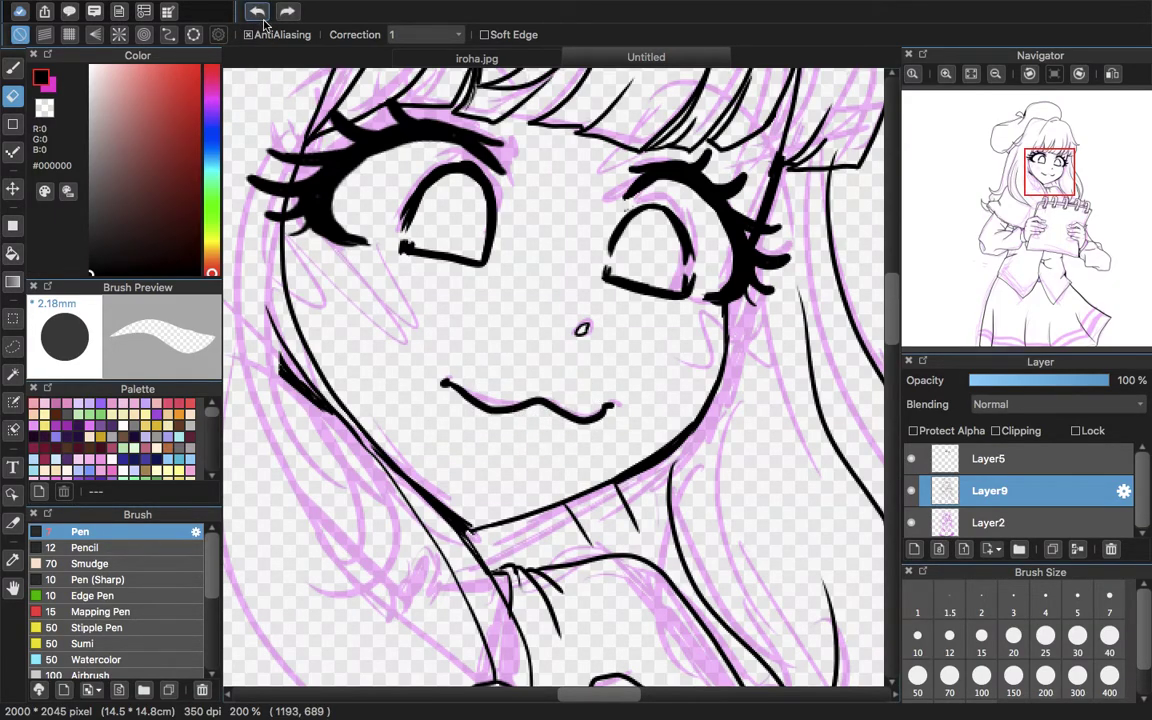
pyautogui.click(12, 67)
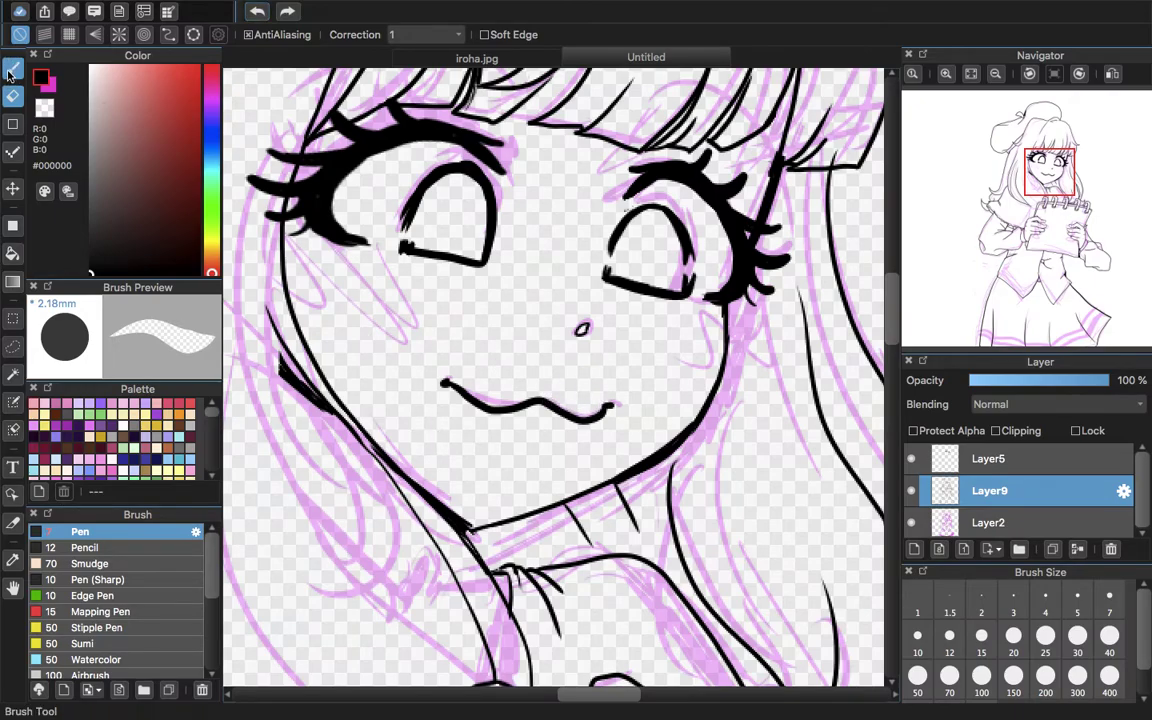
# - Check the whole line art with the Layer2 sketch temporarily hidden
pyautogui.click(971, 80)
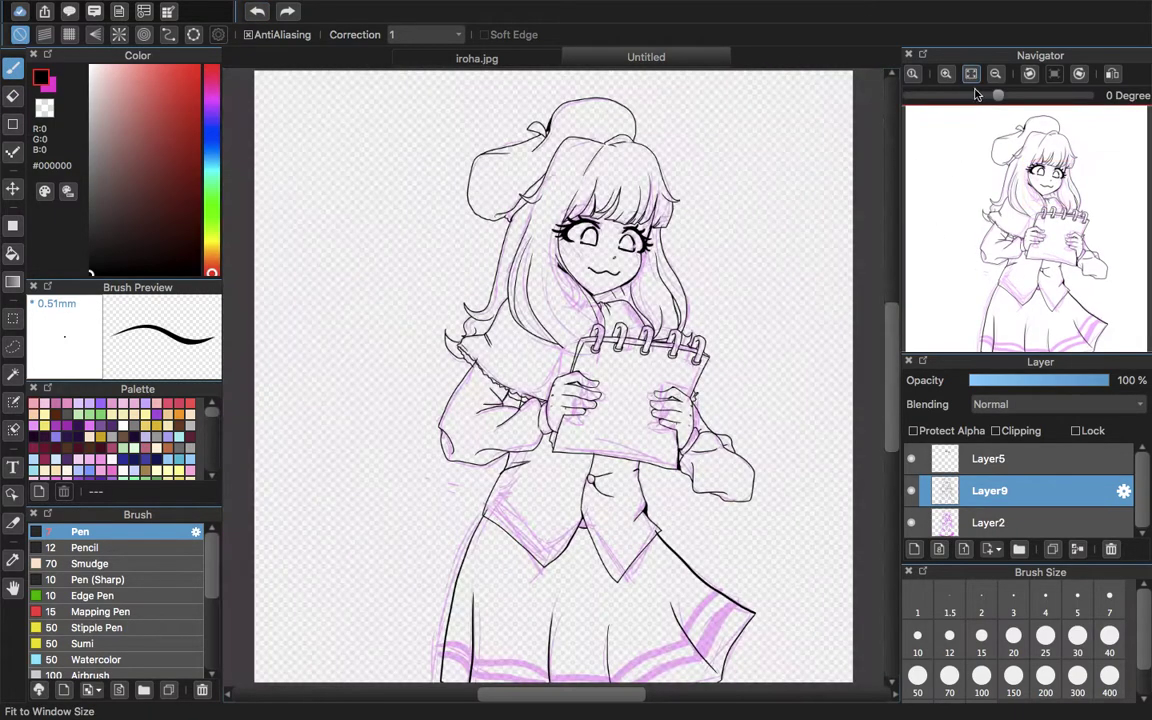
pyautogui.click(910, 523)
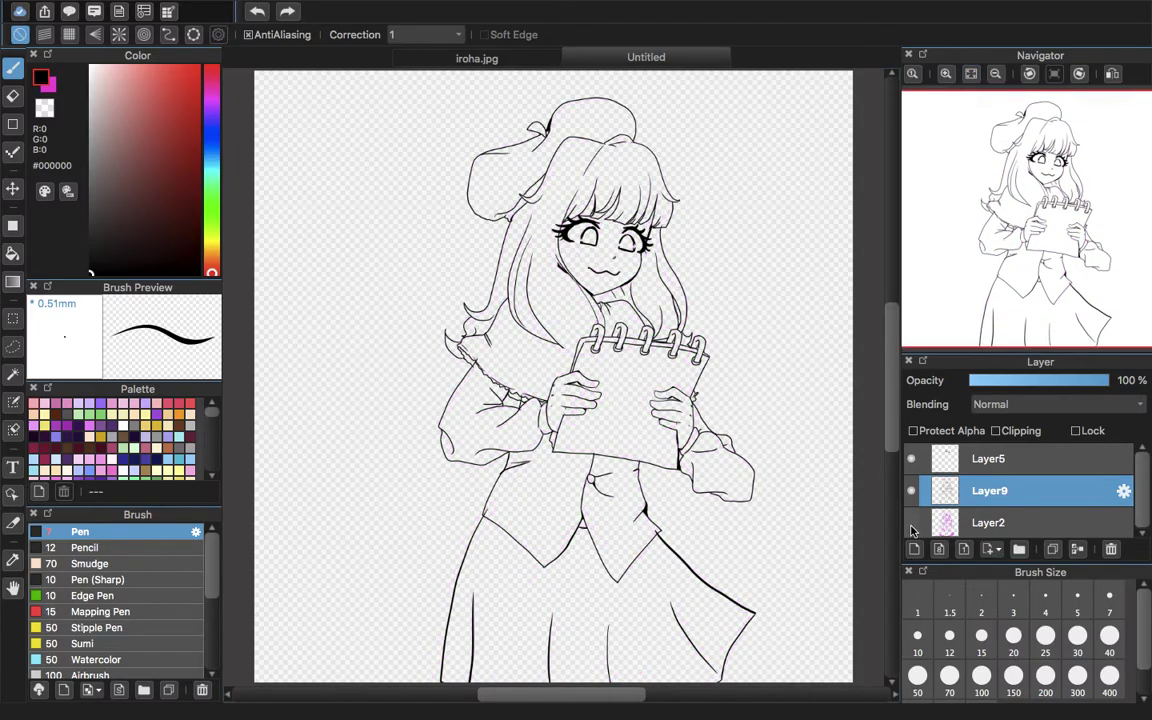
pyautogui.click(911, 523)
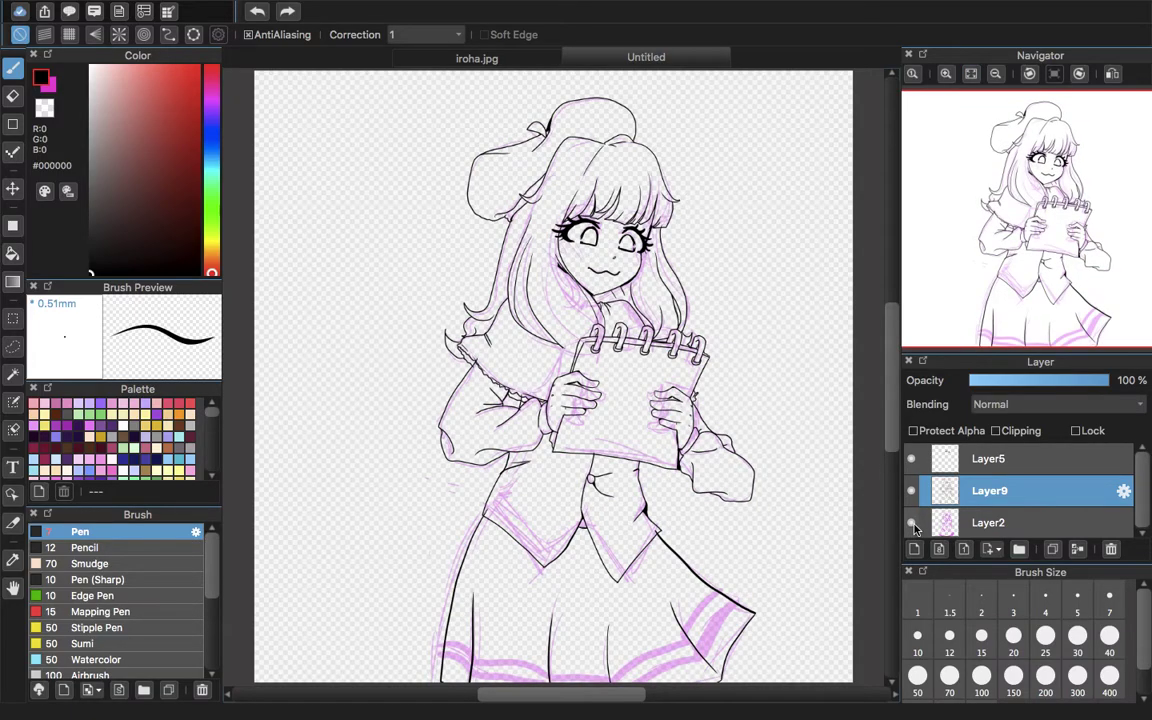
# - Ink a second hem line from the skirt's flared corner to show the underside of the fold
pyautogui.click(950, 76)
pyautogui.click(950, 76)
pyautogui.moveTo(1052, 248); pyautogui.dragTo(985, 338)
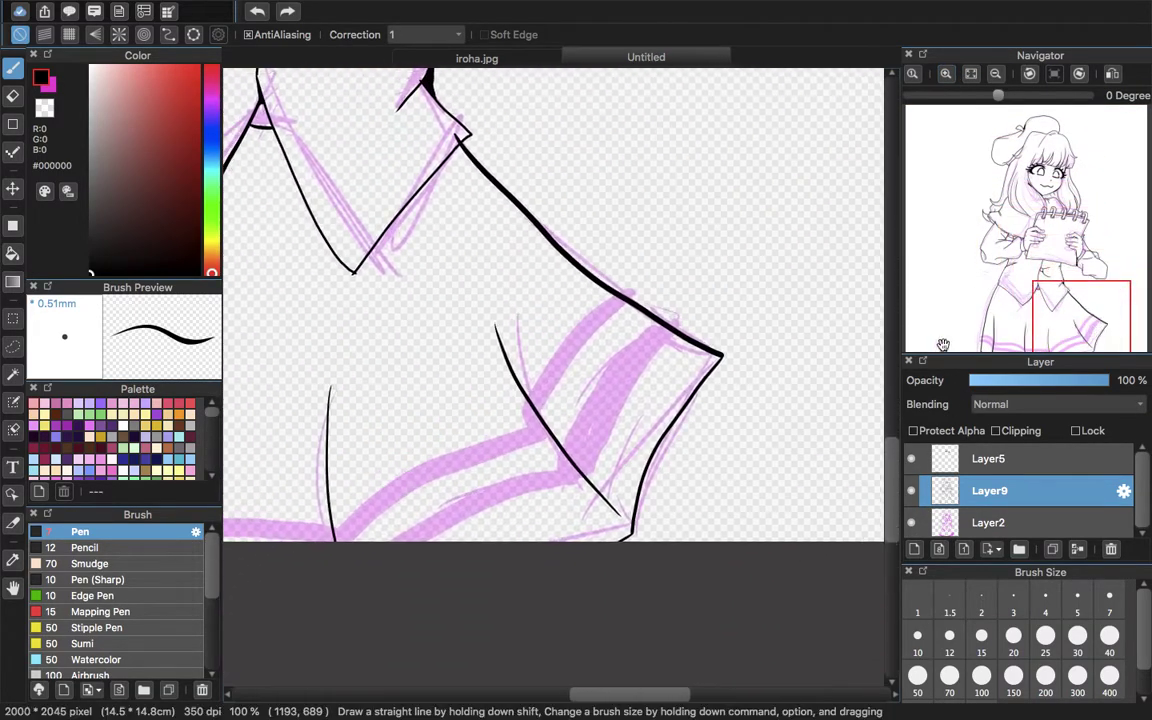
pyautogui.moveTo(722, 357); pyautogui.dragTo(671, 461)
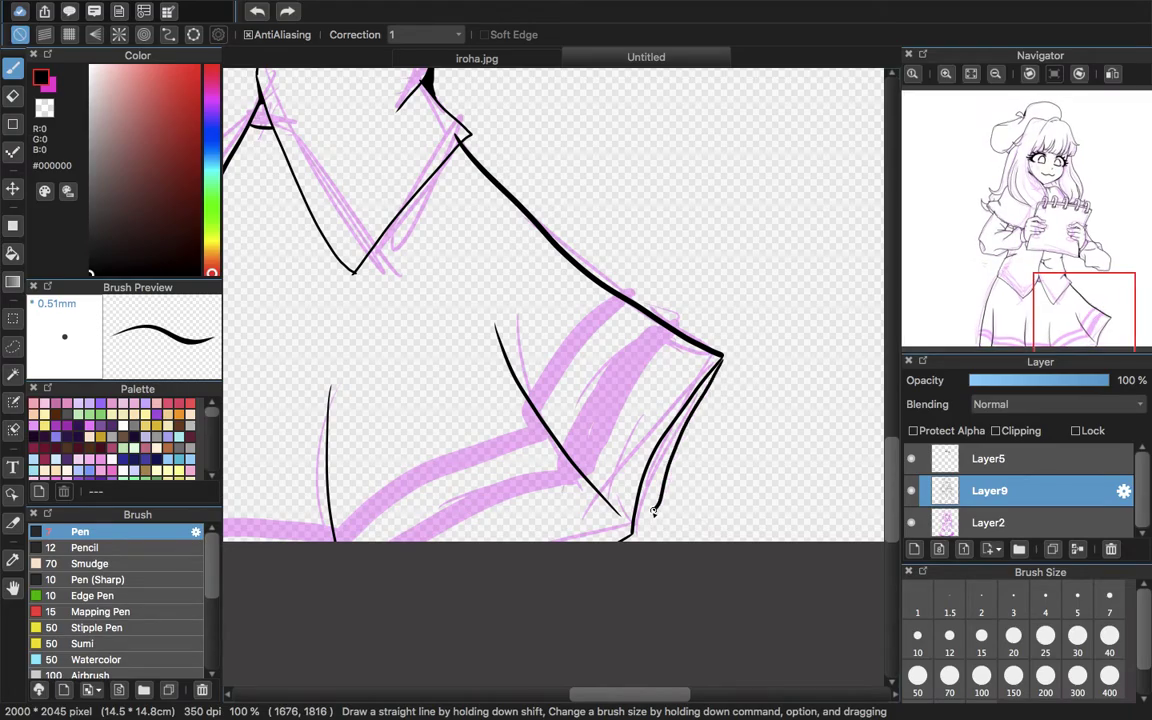
pyautogui.click(971, 74)
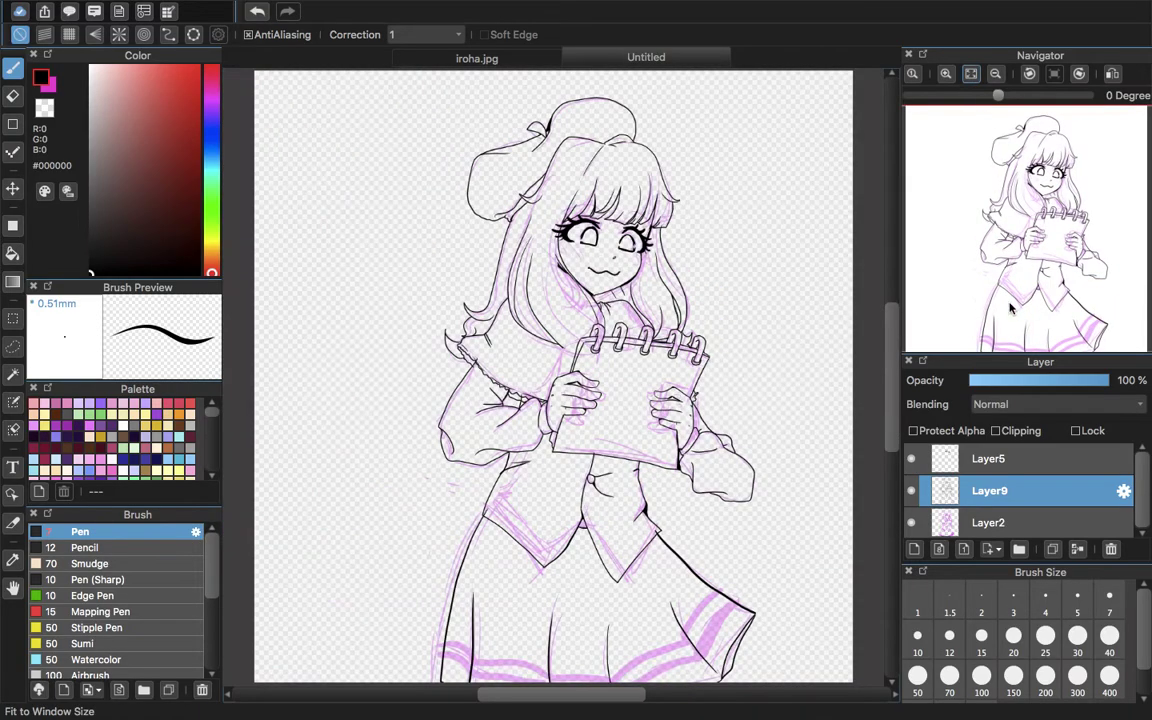
# - On a new layer directly above the Layer2 sketch, fill the upper hem stripe on the skirt's flared fold in black
pyautogui.click(937, 524)
pyautogui.click(915, 550)
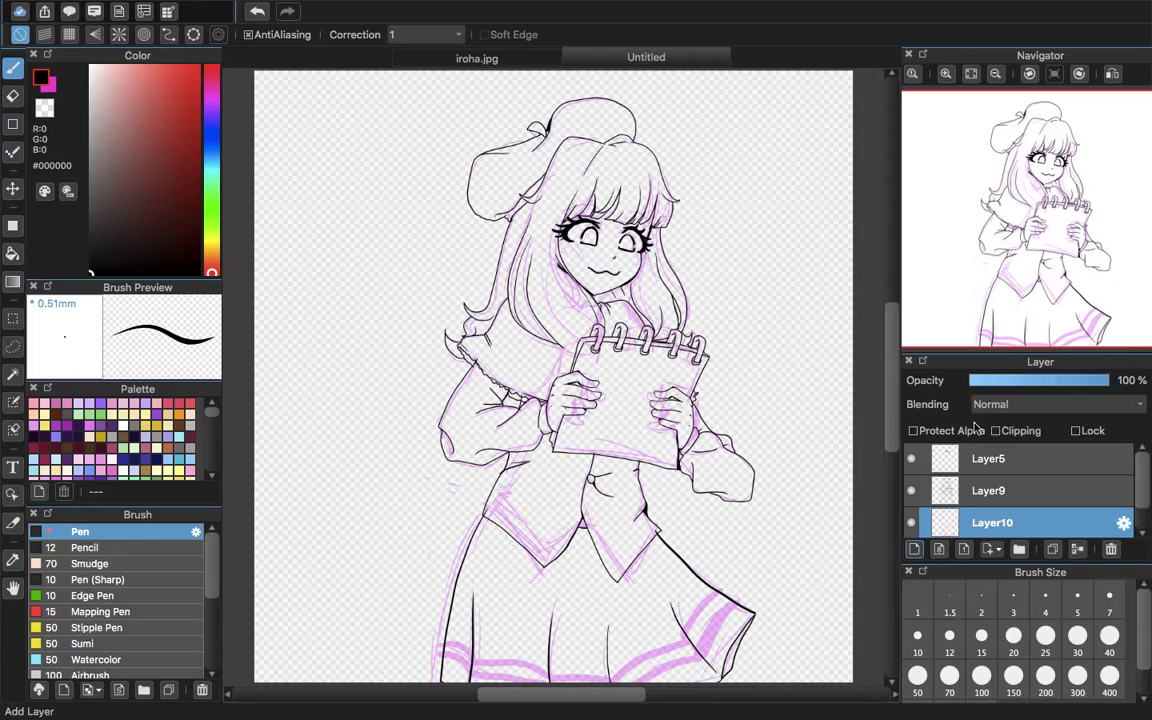
pyautogui.click(945, 75)
pyautogui.click(945, 75)
pyautogui.click(945, 75)
pyautogui.moveTo(1034, 278); pyautogui.dragTo(1072, 332)
pyautogui.moveTo(678, 260); pyautogui.dragTo(606, 345)
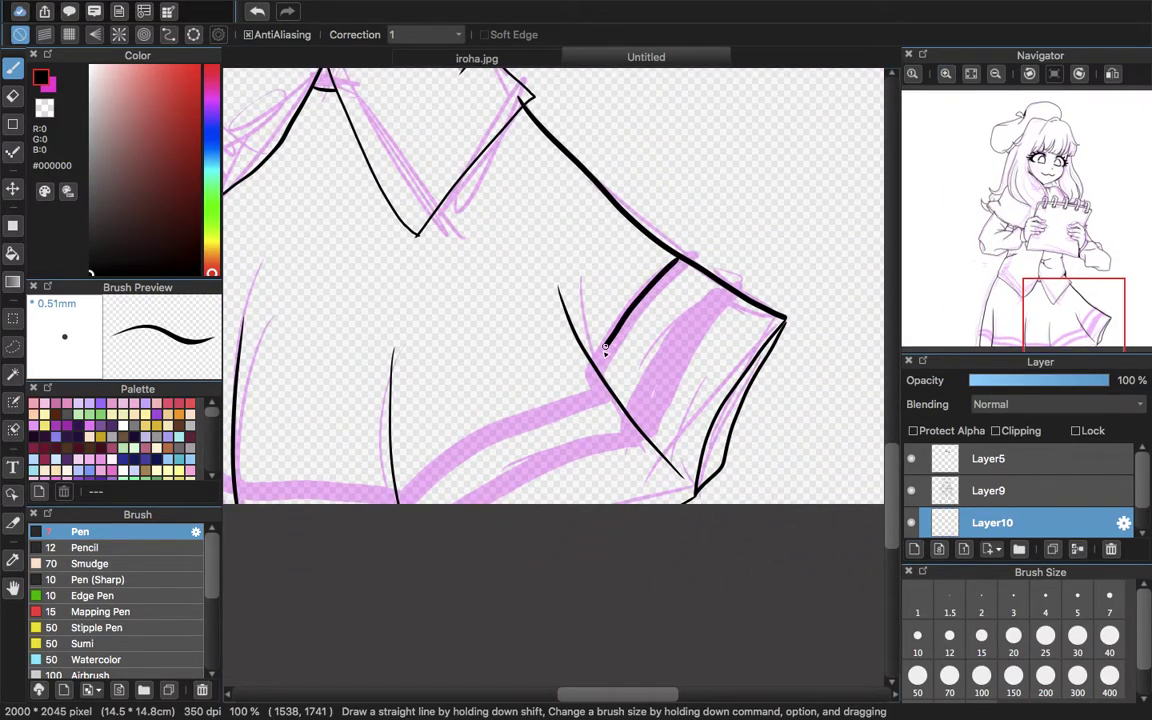
pyautogui.moveTo(686, 262)
pyautogui.mouseDown()
pyautogui.moveTo(603, 378)
pyautogui.moveTo(652, 292)
pyautogui.mouseUp()
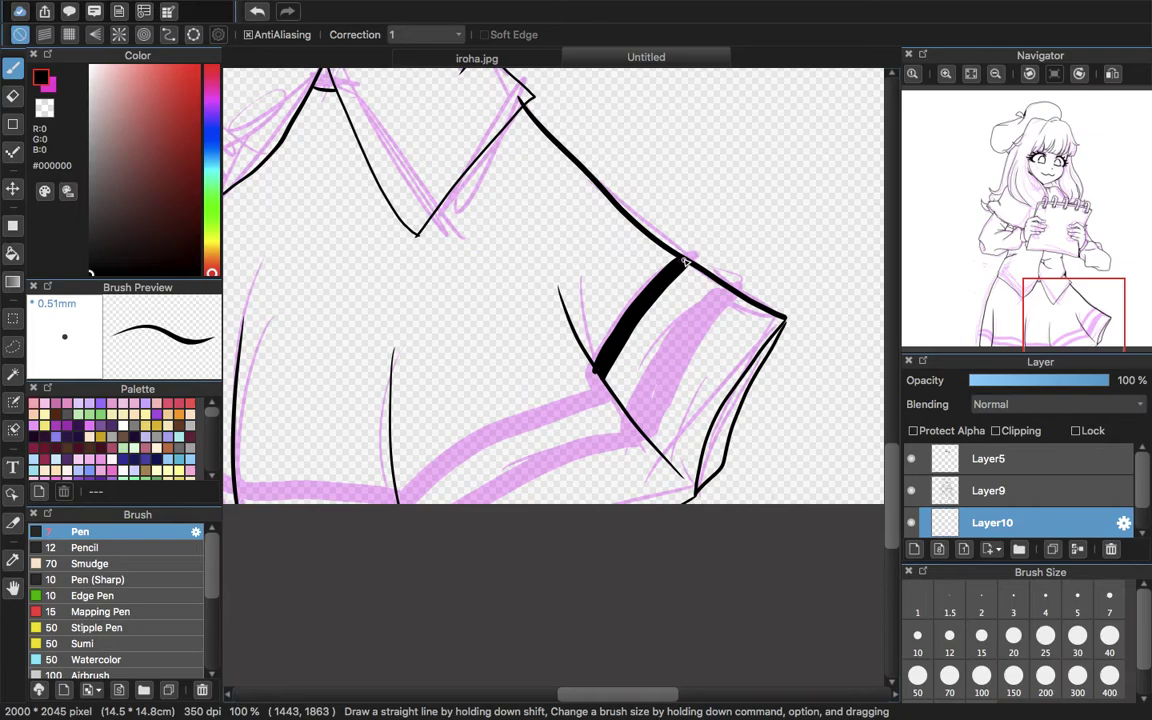
# - Continue the stripe past the fold line with brush size 12 and set the stripe layer's opacity to 43%
pyautogui.click(949, 636)
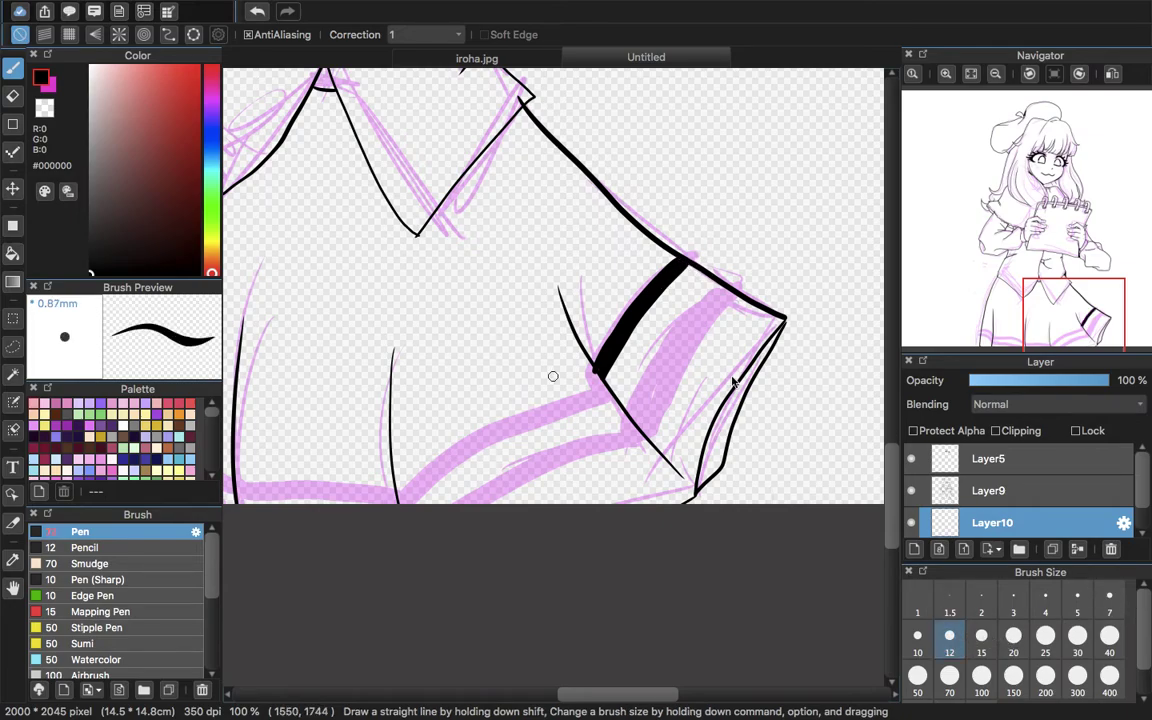
pyautogui.moveTo(595, 379); pyautogui.dragTo(597, 396)
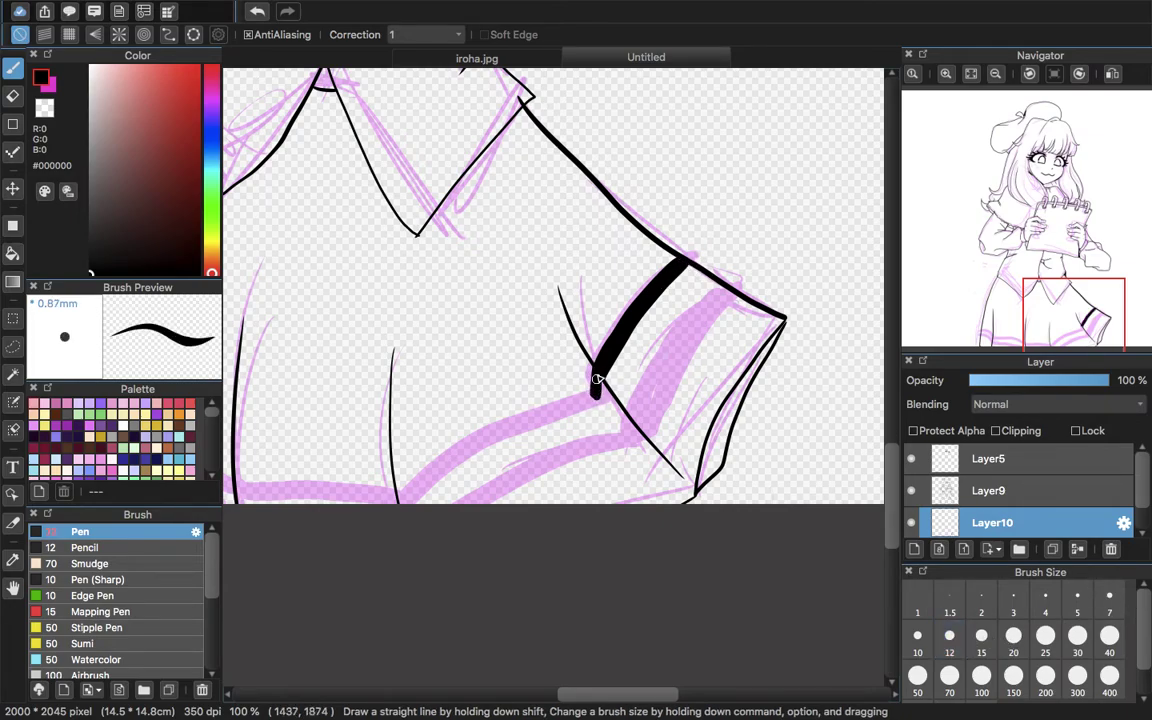
pyautogui.moveTo(601, 397)
pyautogui.mouseDown()
pyautogui.moveTo(482, 443)
pyautogui.moveTo(395, 507)
pyautogui.moveTo(593, 400)
pyautogui.mouseUp()
pyautogui.click(1031, 381)
# - Fill the stripe section between the skirt's two middle pleats along the canvas edge
pyautogui.moveTo(1055, 313); pyautogui.dragTo(961, 353)
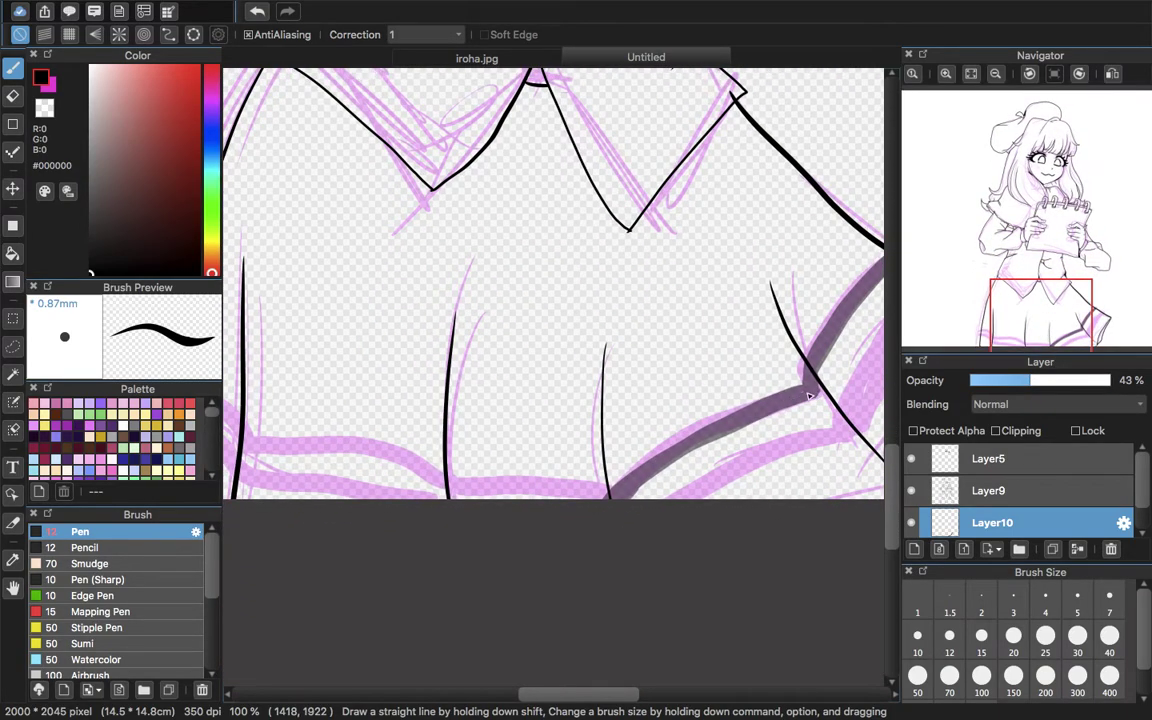
pyautogui.moveTo(1054, 298); pyautogui.dragTo(1034, 341)
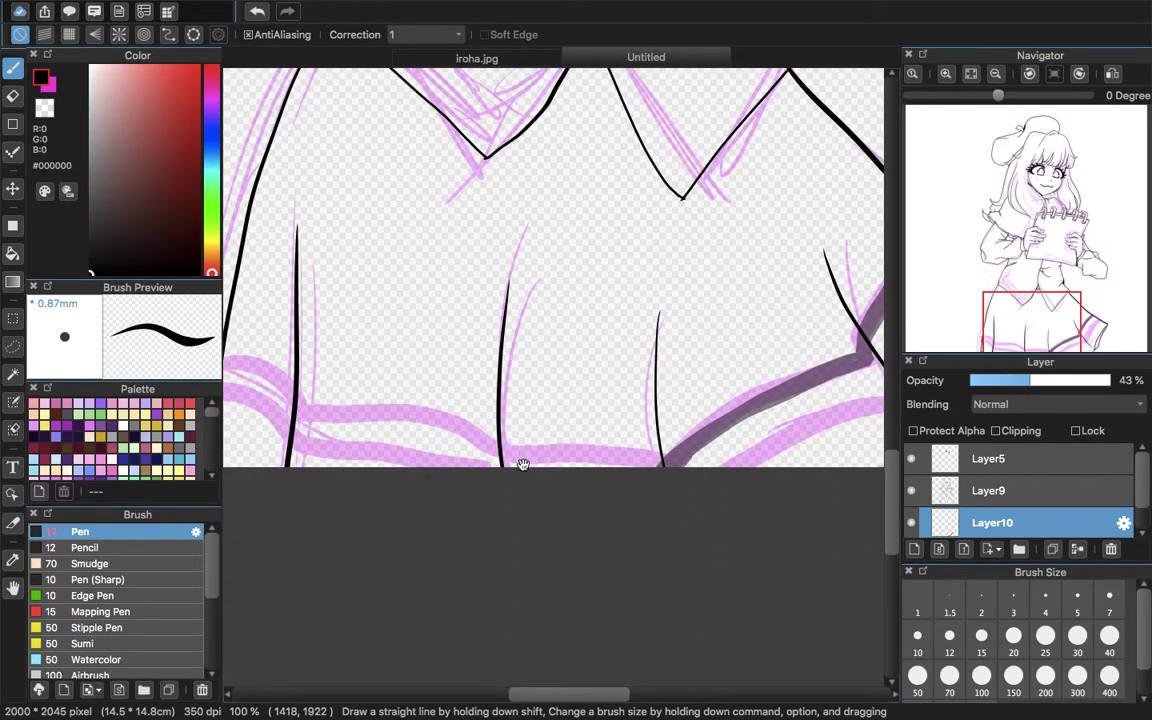
pyautogui.moveTo(502, 452); pyautogui.dragTo(668, 469)
pyautogui.moveTo(503, 466); pyautogui.dragTo(646, 479)
pyautogui.moveTo(647, 473); pyautogui.dragTo(507, 462)
pyautogui.moveTo(507, 456)
pyautogui.mouseDown()
pyautogui.moveTo(511, 468)
pyautogui.moveTo(627, 476)
pyautogui.moveTo(525, 460)
pyautogui.moveTo(598, 462)
pyautogui.mouseUp()
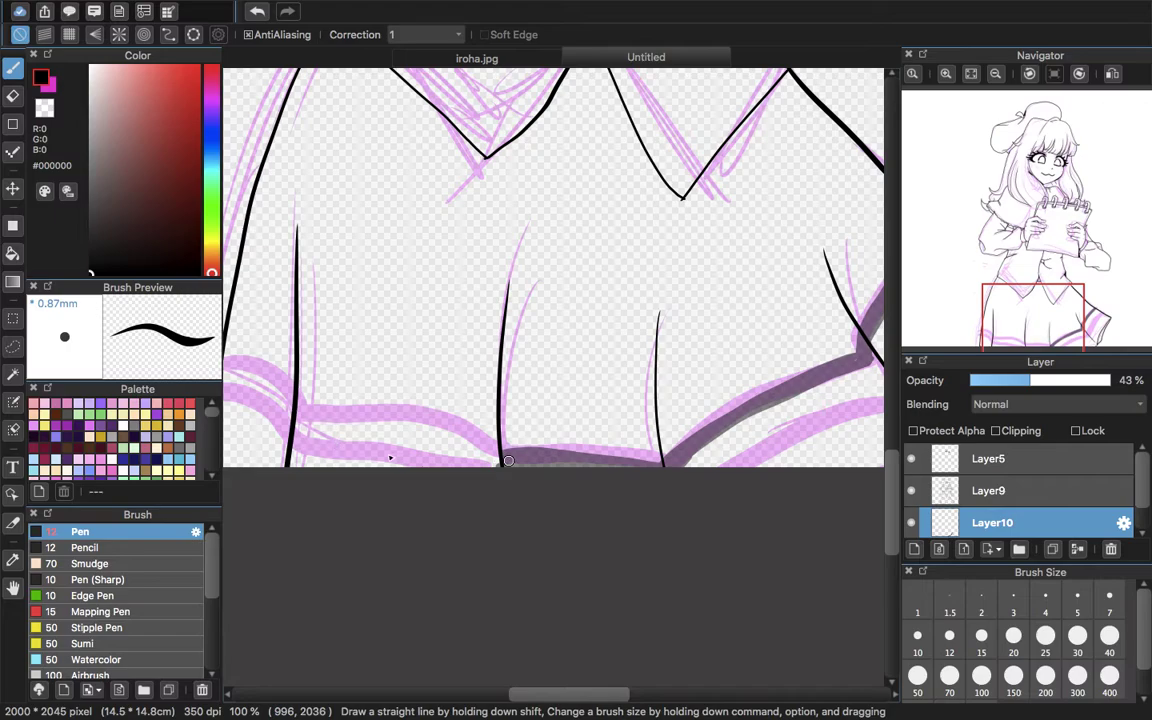
# - Draw and thicken the stripe section between the first pleat and the middle pleat, undoing the first stroke
pyautogui.moveTo(295, 421); pyautogui.dragTo(455, 463)
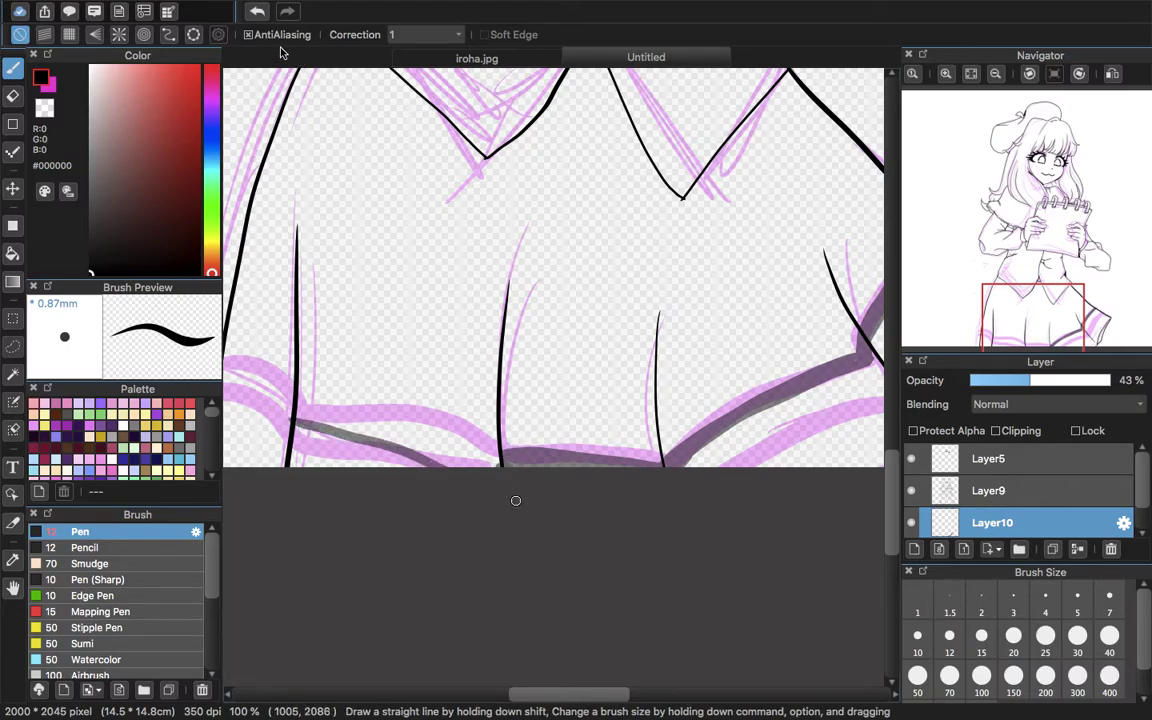
pyautogui.click(257, 11)
pyautogui.moveTo(500, 457)
pyautogui.mouseDown()
pyautogui.moveTo(296, 415)
pyautogui.moveTo(498, 466)
pyautogui.mouseUp()
pyautogui.moveTo(434, 443); pyautogui.dragTo(508, 470)
pyautogui.moveTo(1065, 314); pyautogui.dragTo(1007, 338)
pyautogui.moveTo(468, 373)
pyautogui.mouseDown()
pyautogui.moveTo(464, 390)
pyautogui.moveTo(600, 403)
pyautogui.moveTo(470, 391)
pyautogui.mouseUp()
# - Fill the upper and lower stripe sections between the skirt's outer side edge and the first pleat
pyautogui.moveTo(388, 335); pyautogui.dragTo(456, 402)
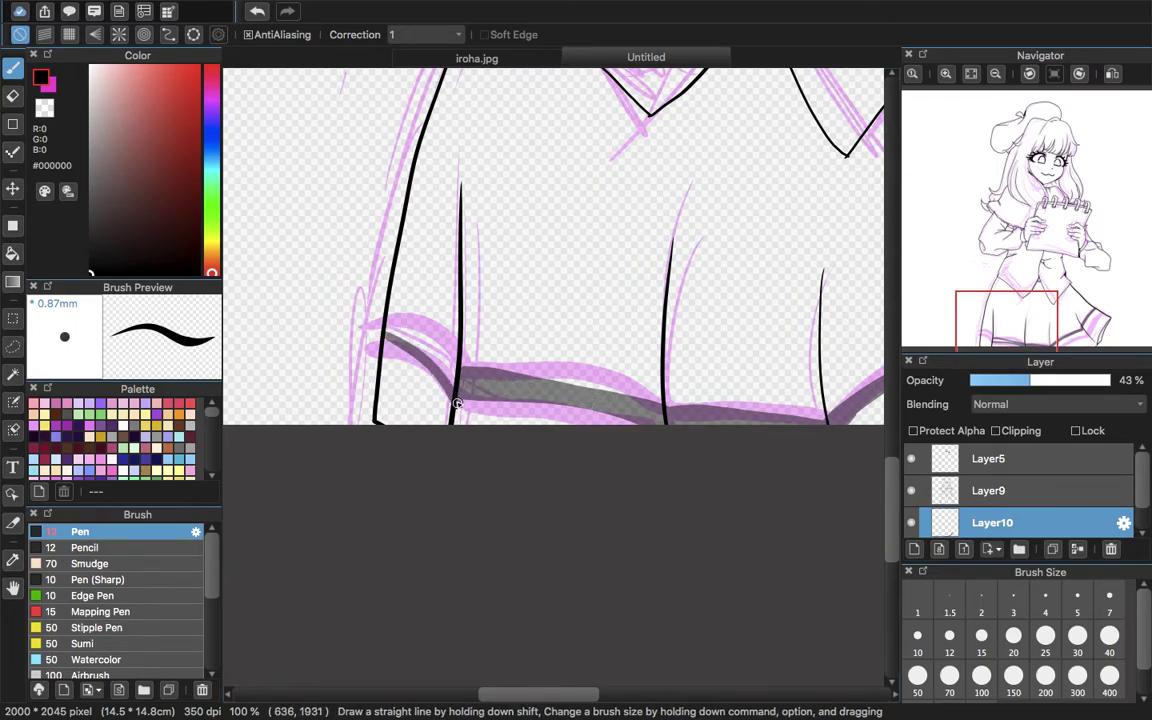
pyautogui.moveTo(388, 320)
pyautogui.mouseDown()
pyautogui.moveTo(475, 390)
pyautogui.moveTo(418, 339)
pyautogui.moveTo(454, 390)
pyautogui.moveTo(425, 343)
pyautogui.moveTo(388, 322)
pyautogui.moveTo(453, 387)
pyautogui.mouseUp()
pyautogui.moveTo(386, 373)
pyautogui.mouseDown()
pyautogui.moveTo(439, 428)
pyautogui.moveTo(378, 380)
pyautogui.moveTo(407, 406)
pyautogui.moveTo(391, 398)
pyautogui.mouseUp()
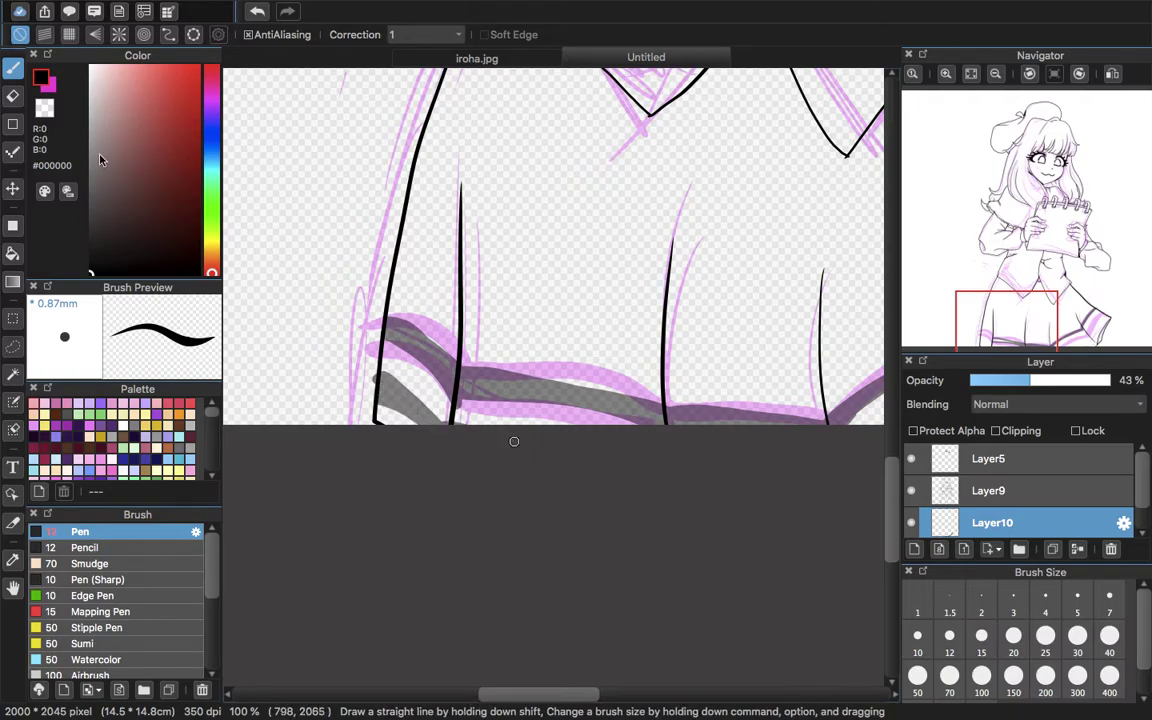
# - Erase the stripe overflow along the skirt's outer side edge, undoing a misplaced eraser stroke
pyautogui.click(12, 95)
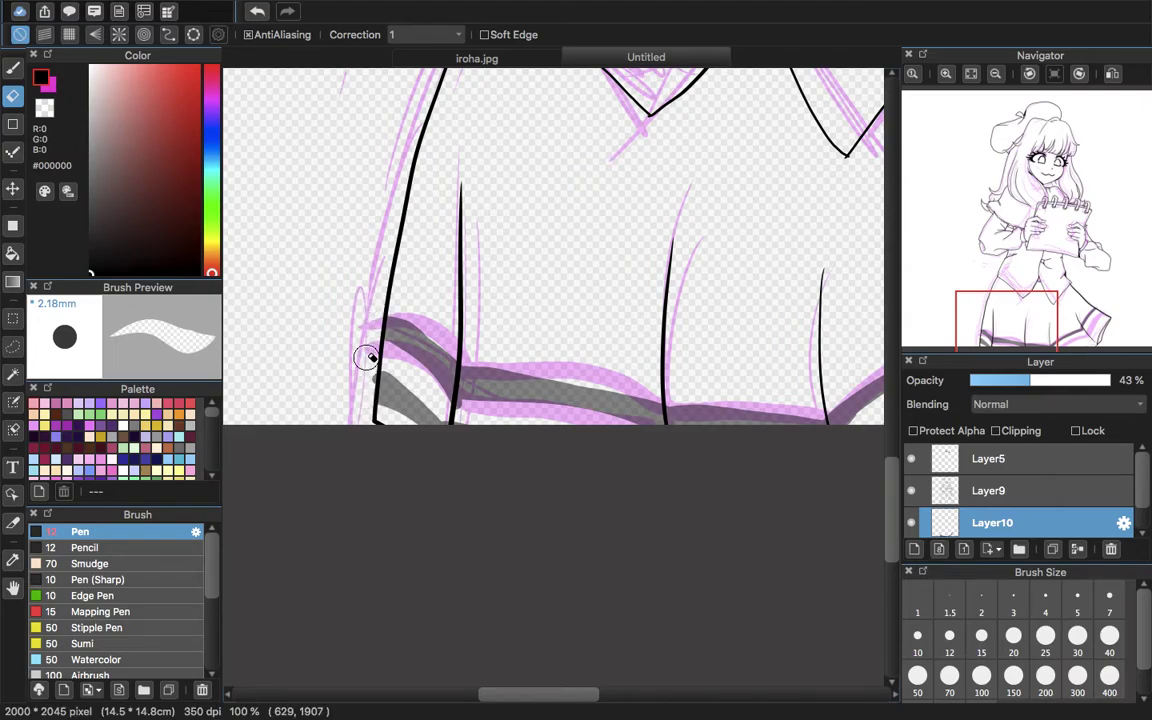
pyautogui.moveTo(373, 367); pyautogui.dragTo(368, 389)
pyautogui.hotkey('ctrl', 'z')
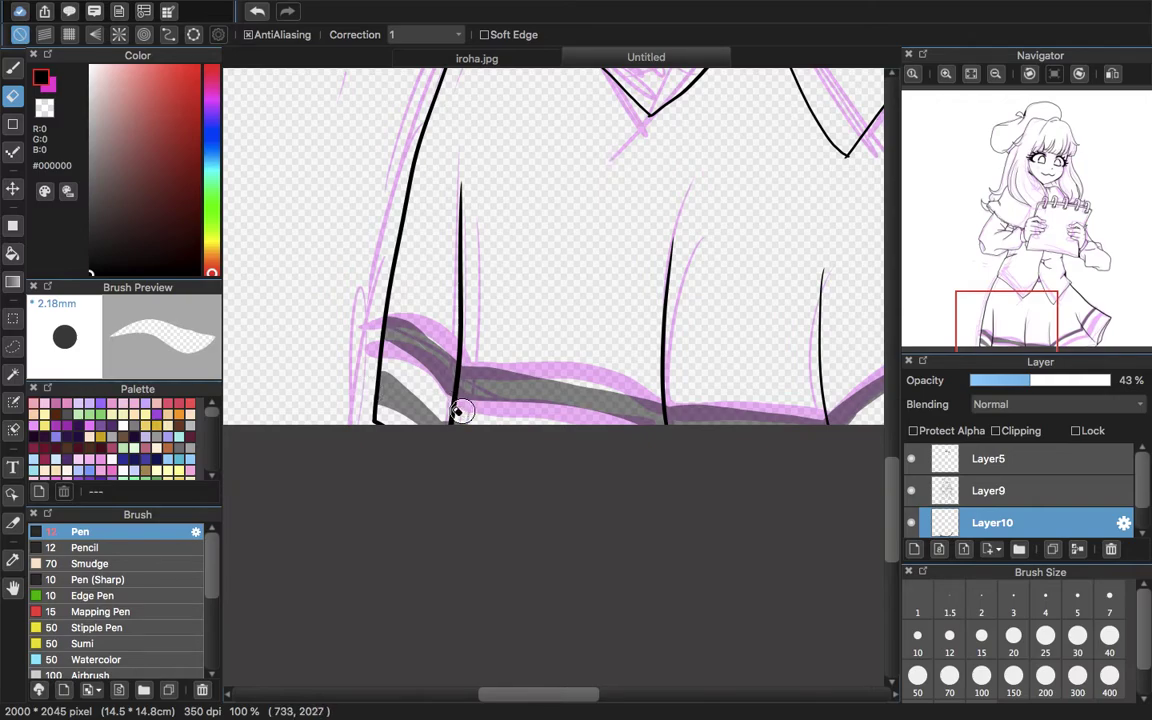
# - Draw the first line of the lower stripe on the skirt's flared panel, from the side edge to the fold
pyautogui.click(14, 70)
pyautogui.moveTo(1015, 330); pyautogui.dragTo(1067, 340)
pyautogui.moveTo(758, 232); pyautogui.dragTo(673, 367)
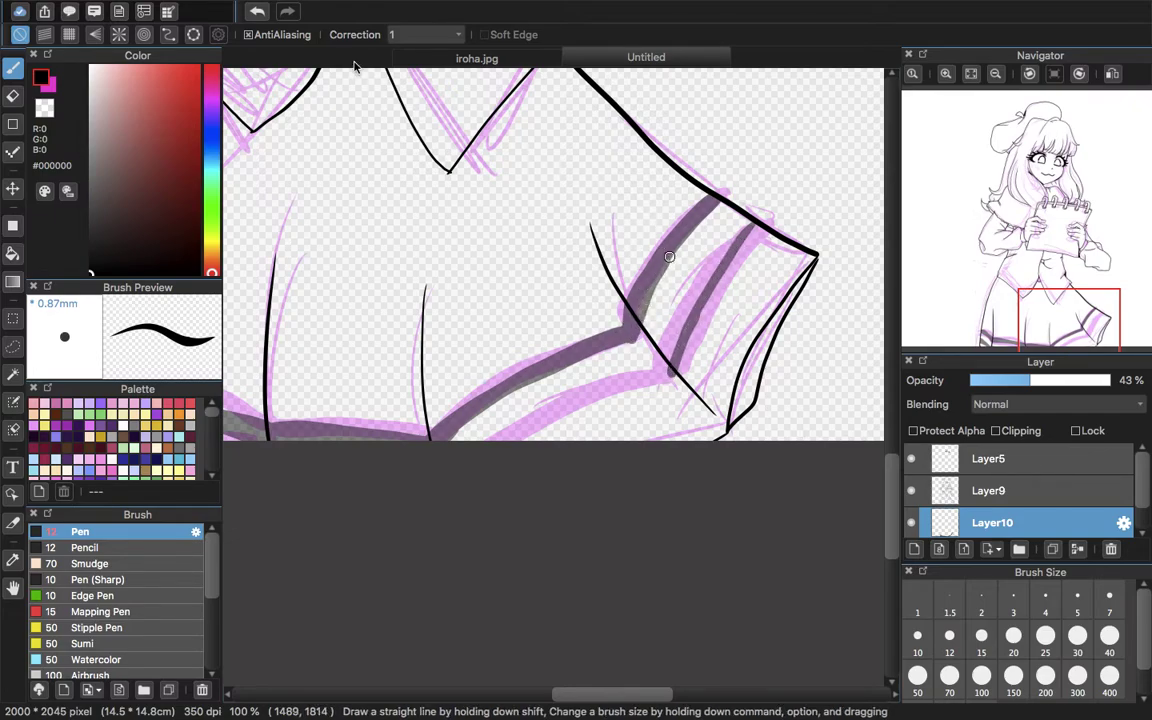
# - Thicken the upper stripe on the flared panel, erase its overshoot at the fold, and redraw a clean corner there
pyautogui.moveTo(662, 255); pyautogui.dragTo(633, 350)
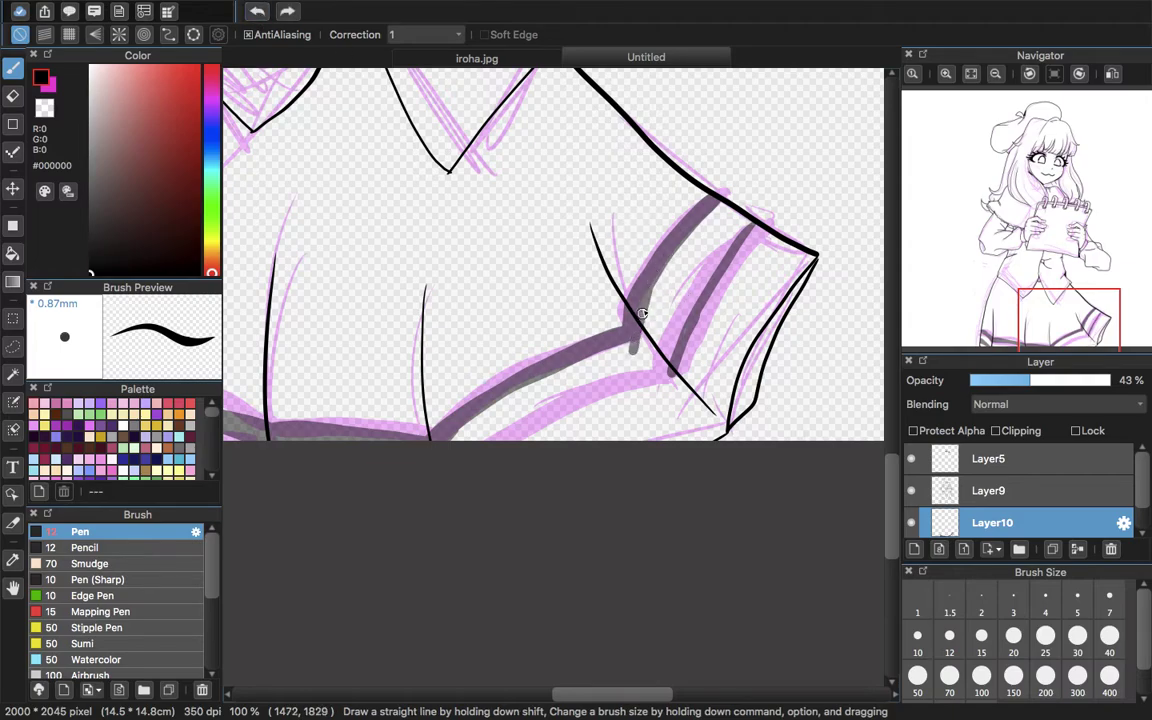
pyautogui.press('e')
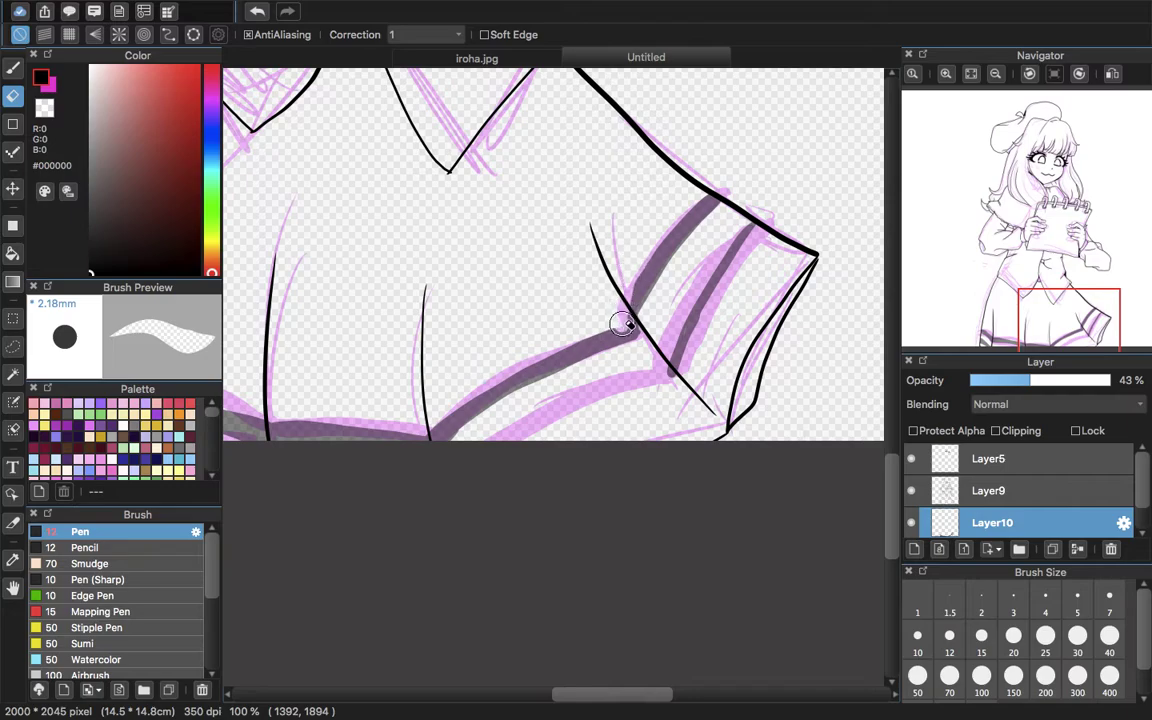
pyautogui.click(12, 68)
pyautogui.moveTo(613, 333); pyautogui.dragTo(636, 330)
pyautogui.moveTo(642, 284); pyautogui.dragTo(637, 326)
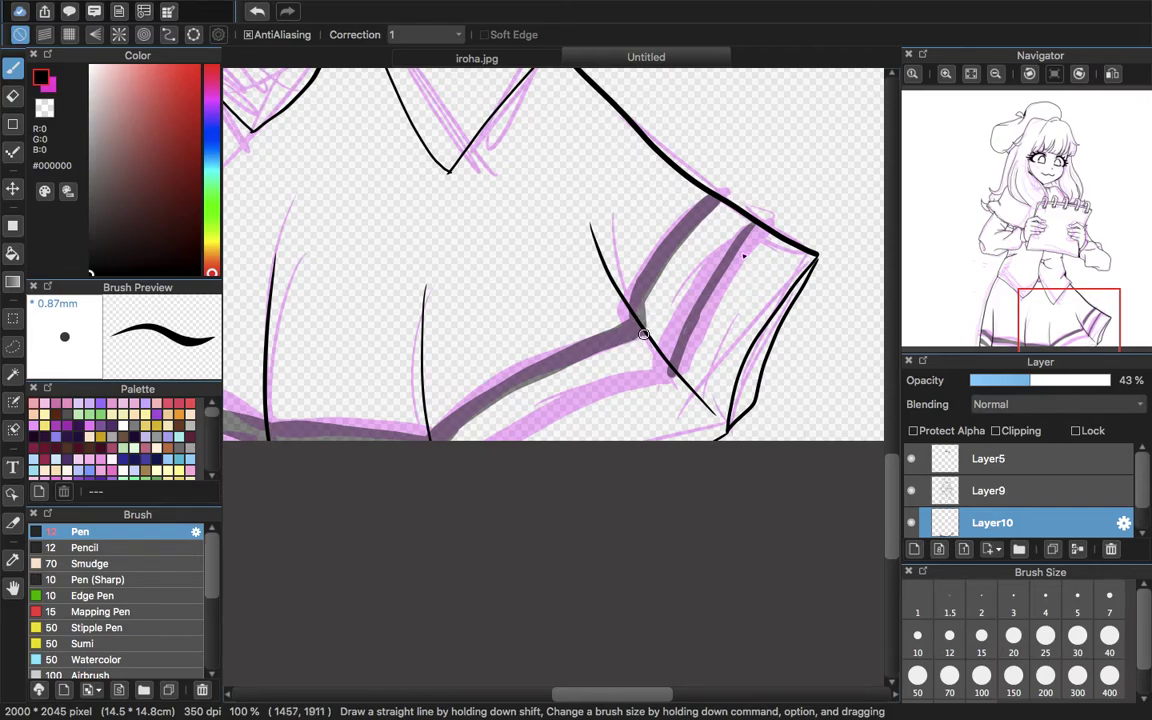
# - Thicken the lower stripe on the flared panel and continue it past the fold to the canvas edge
pyautogui.moveTo(758, 228)
pyautogui.mouseDown()
pyautogui.moveTo(690, 387)
pyautogui.moveTo(728, 265)
pyautogui.moveTo(754, 233)
pyautogui.mouseUp()
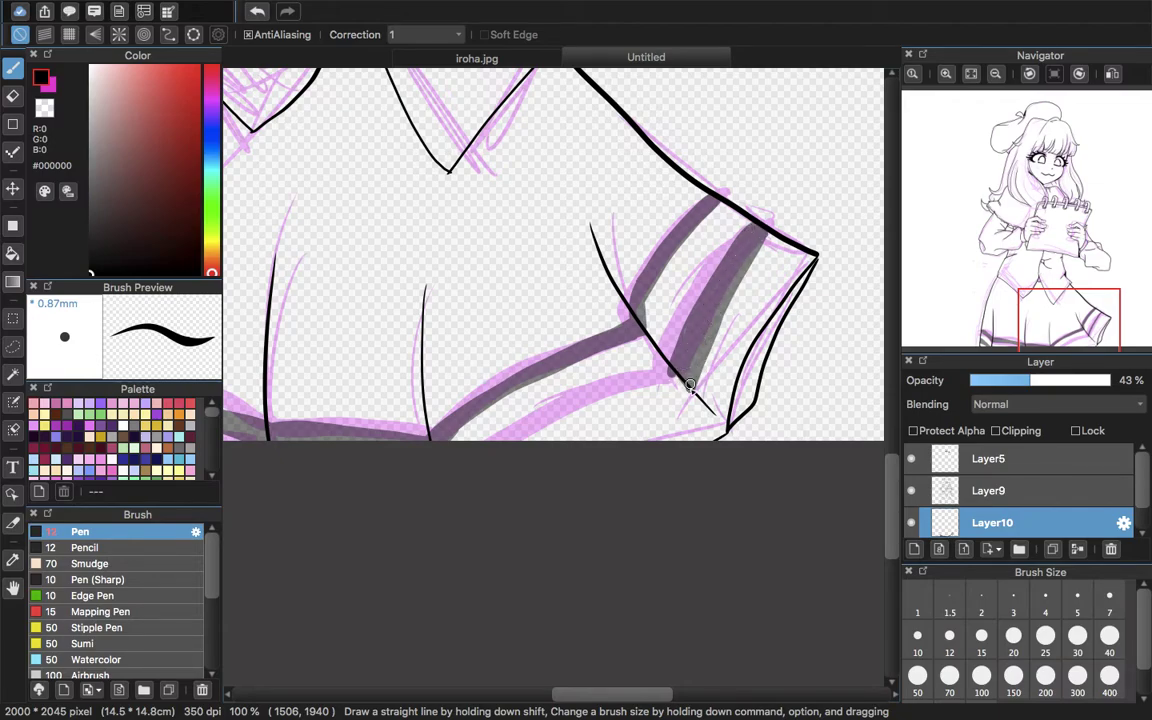
pyautogui.moveTo(700, 391)
pyautogui.mouseDown()
pyautogui.moveTo(625, 414)
pyautogui.moveTo(553, 463)
pyautogui.mouseUp()
pyautogui.moveTo(670, 372)
pyautogui.mouseDown()
pyautogui.moveTo(525, 453)
pyautogui.moveTo(679, 385)
pyautogui.moveTo(654, 402)
pyautogui.mouseUp()
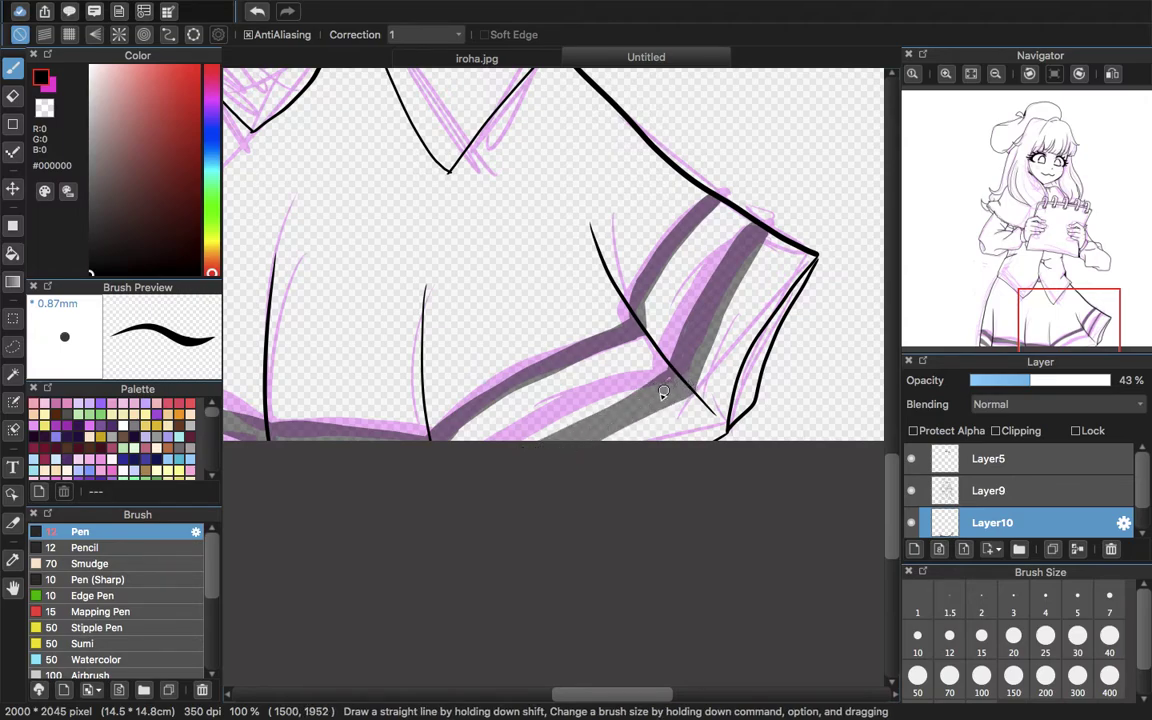
# - Set the stripe layer Layer10 to 100% opacity and hide the pink sketch layer Layer2
pyautogui.click(971, 73)
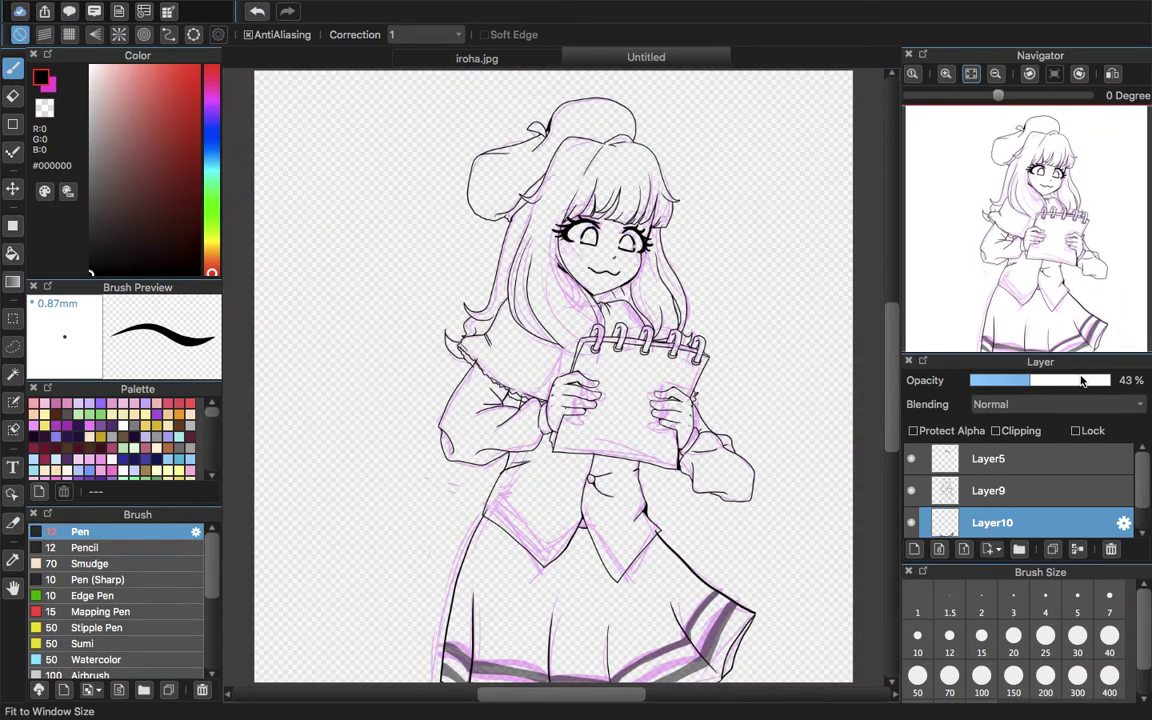
pyautogui.moveTo(1082, 380); pyautogui.dragTo(1112, 382)
pyautogui.scroll(-1, 1143, 484)
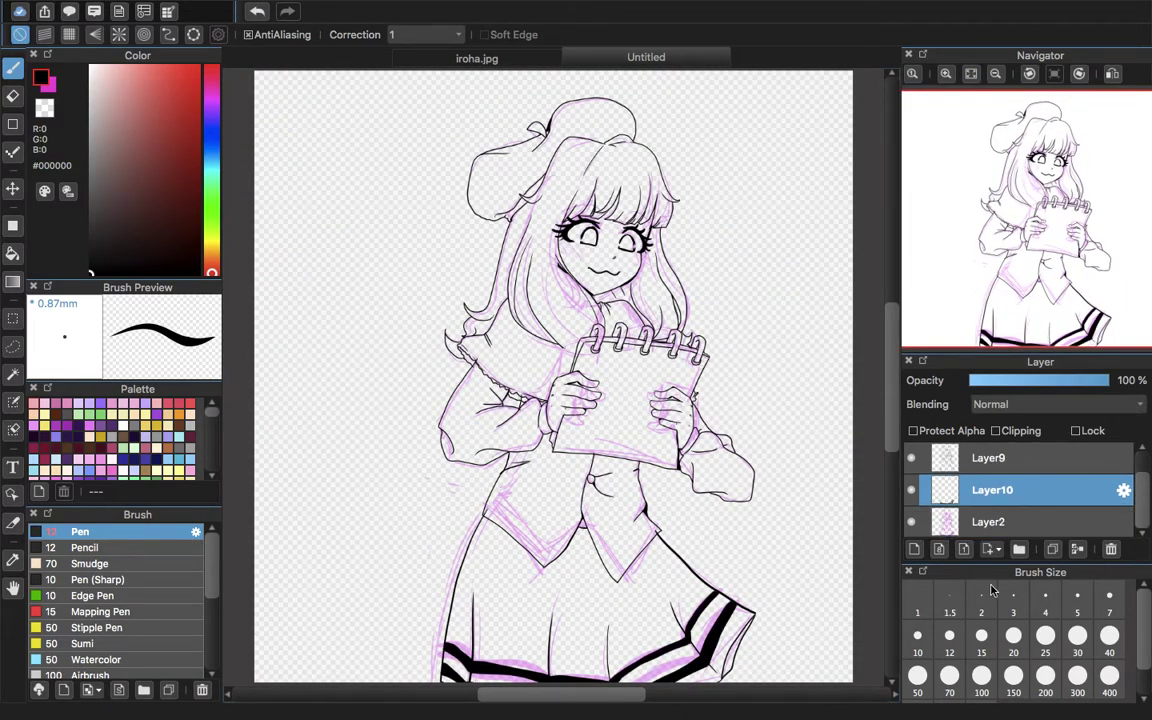
pyautogui.click(912, 522)
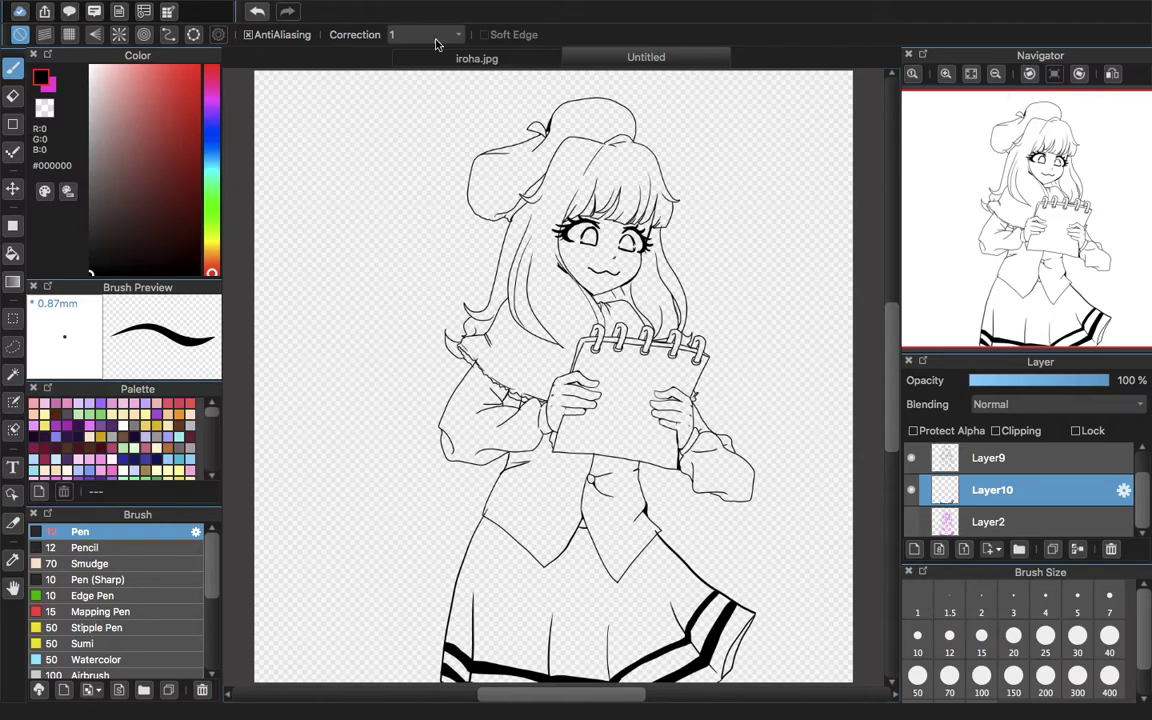
# - Flip the whole drawing horizontally
pyautogui.click(174, 8)
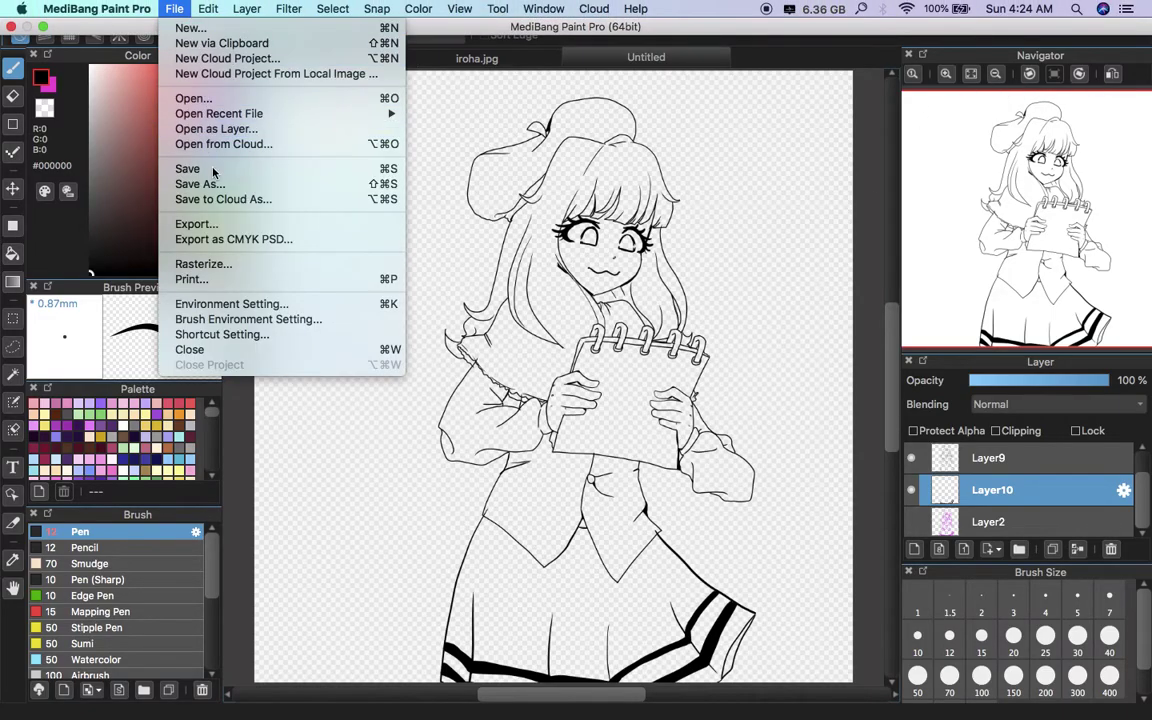
pyautogui.moveTo(208, 8)
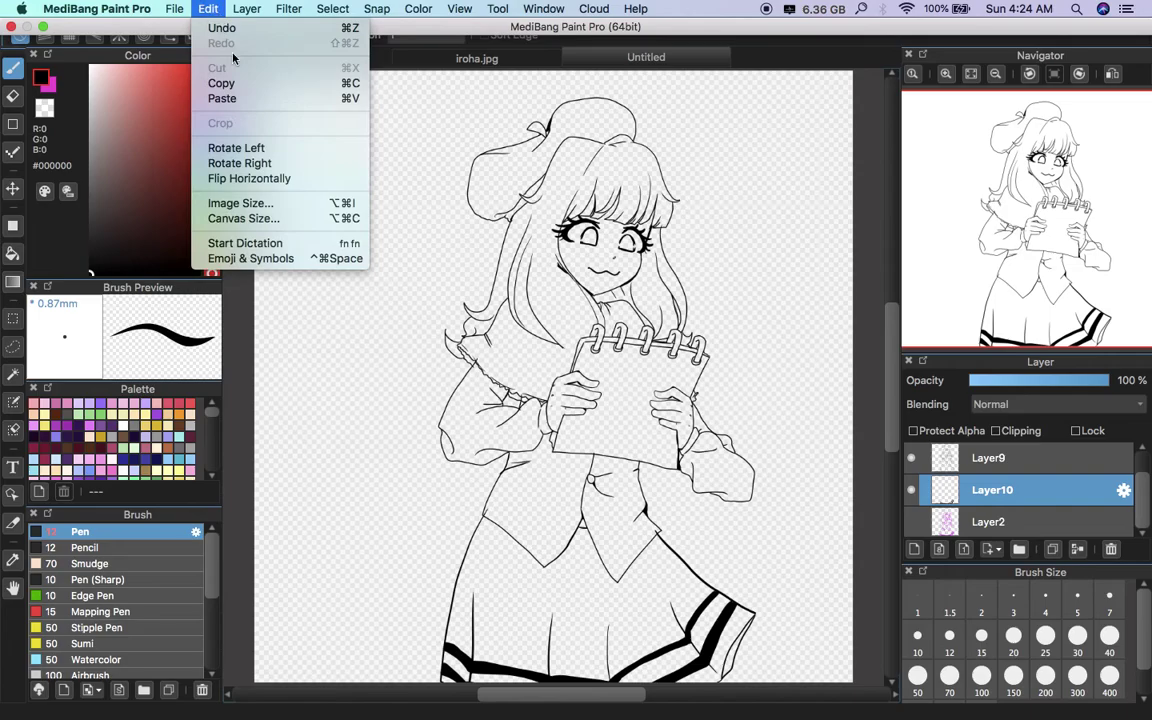
pyautogui.click(265, 180)
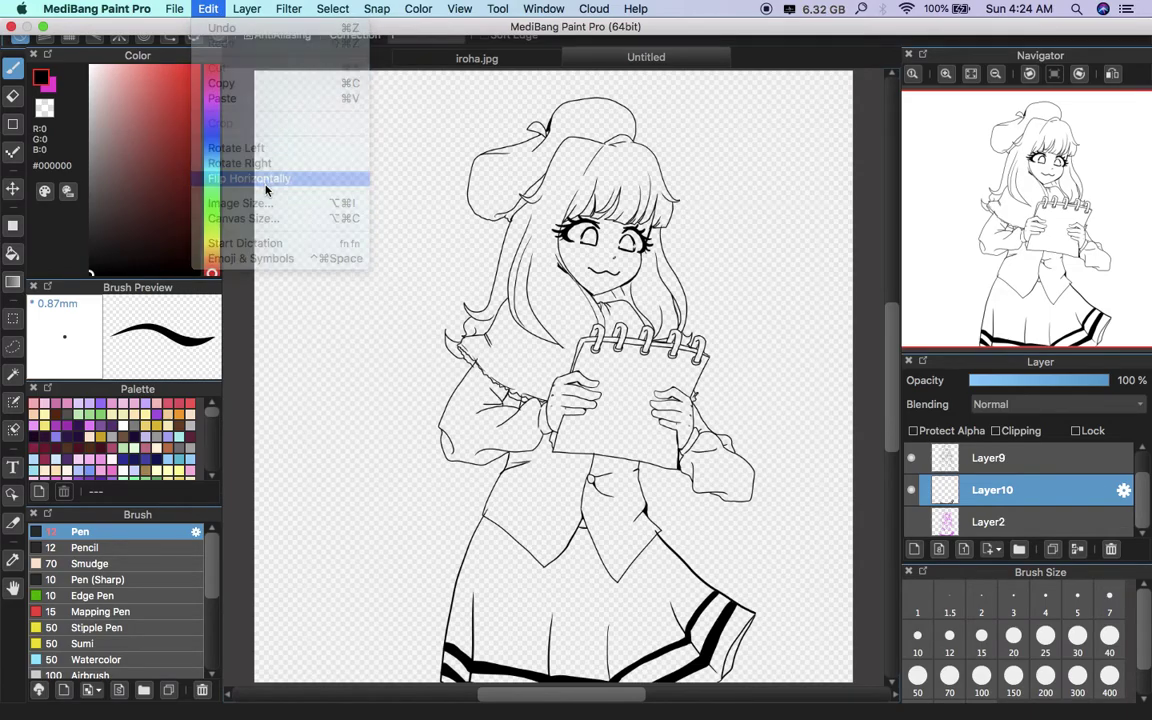
# - Sample the dark brown #271507 from the reference skirt in iroha.jpg and return to the line art with the brush
pyautogui.click(500, 58)
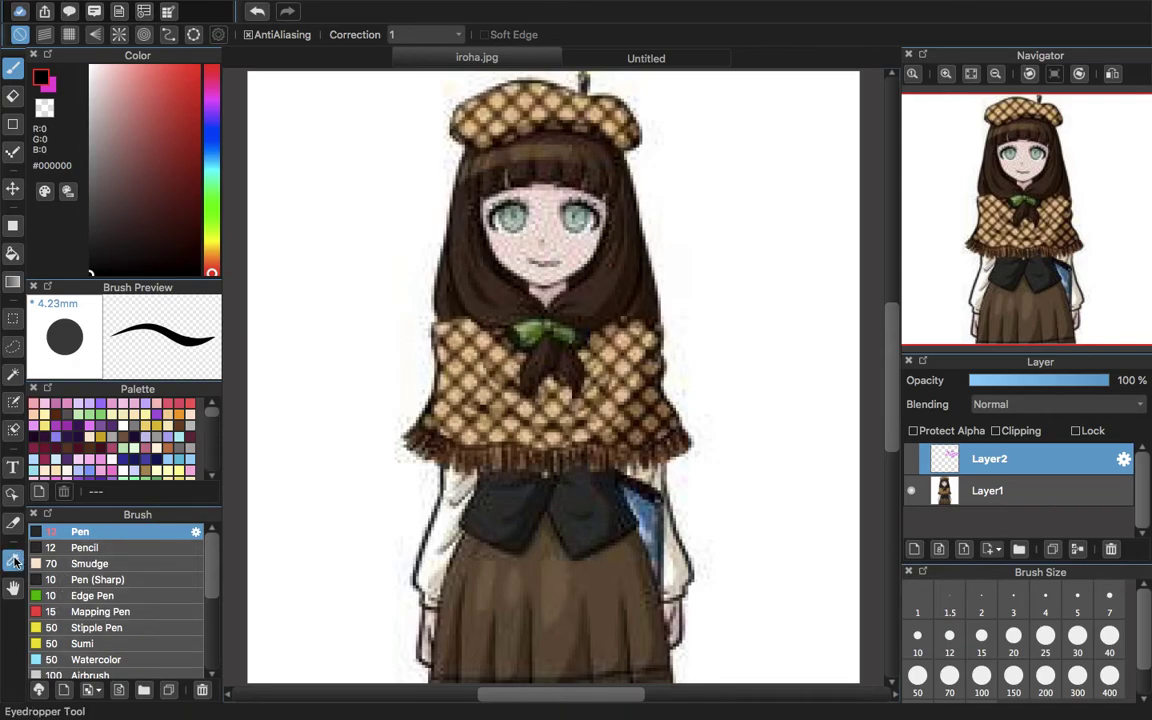
pyautogui.click(15, 561)
pyautogui.click(590, 594)
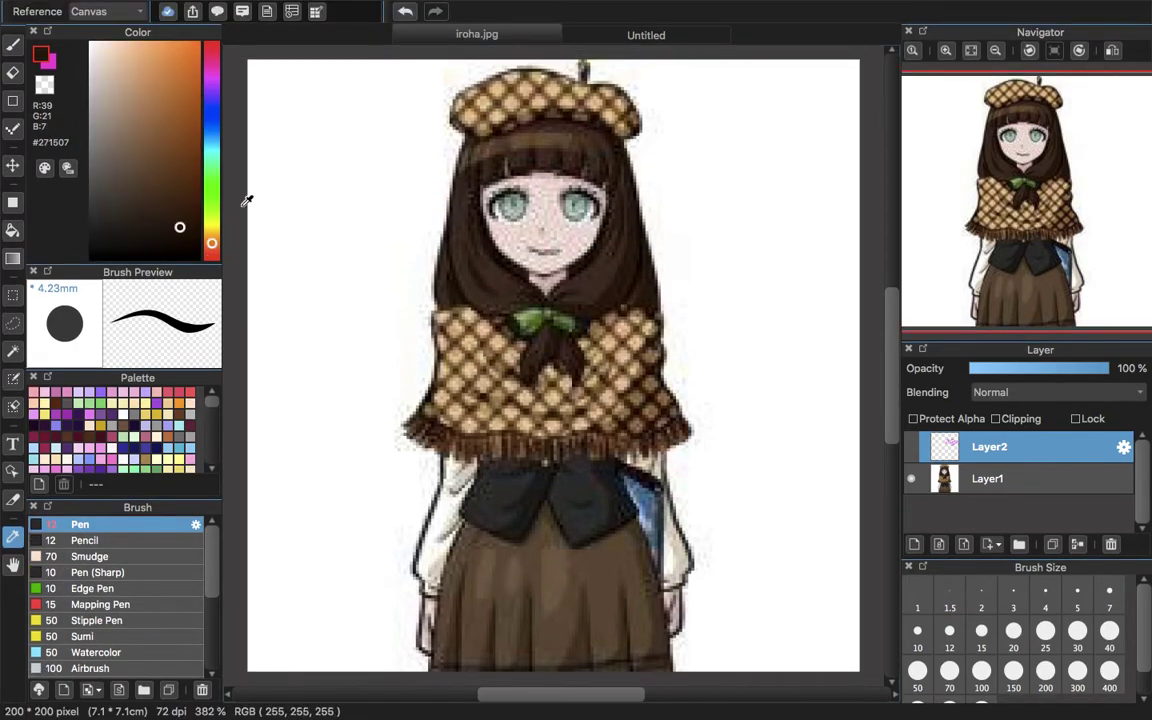
pyautogui.click(12, 45)
pyautogui.click(635, 57)
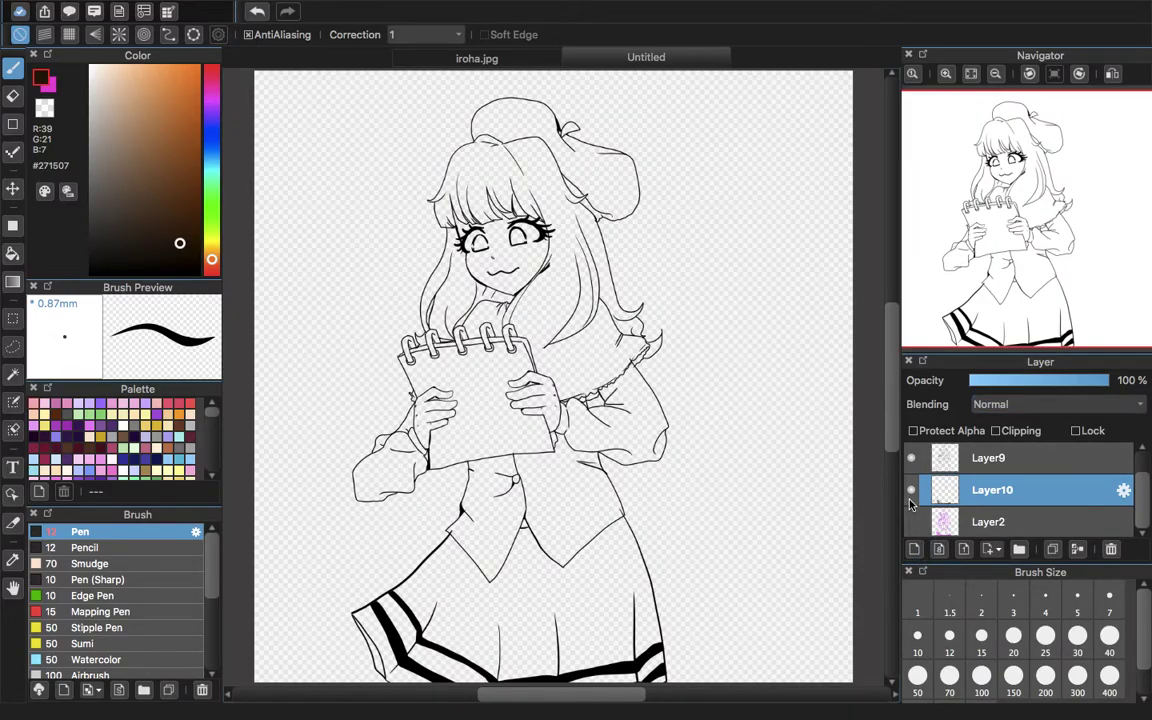
# - Add a layer clipped to Layer10 and cover the skirt stripes with a filled rectangle in dark brown #271507
pyautogui.click(914, 549)
pyautogui.click(995, 431)
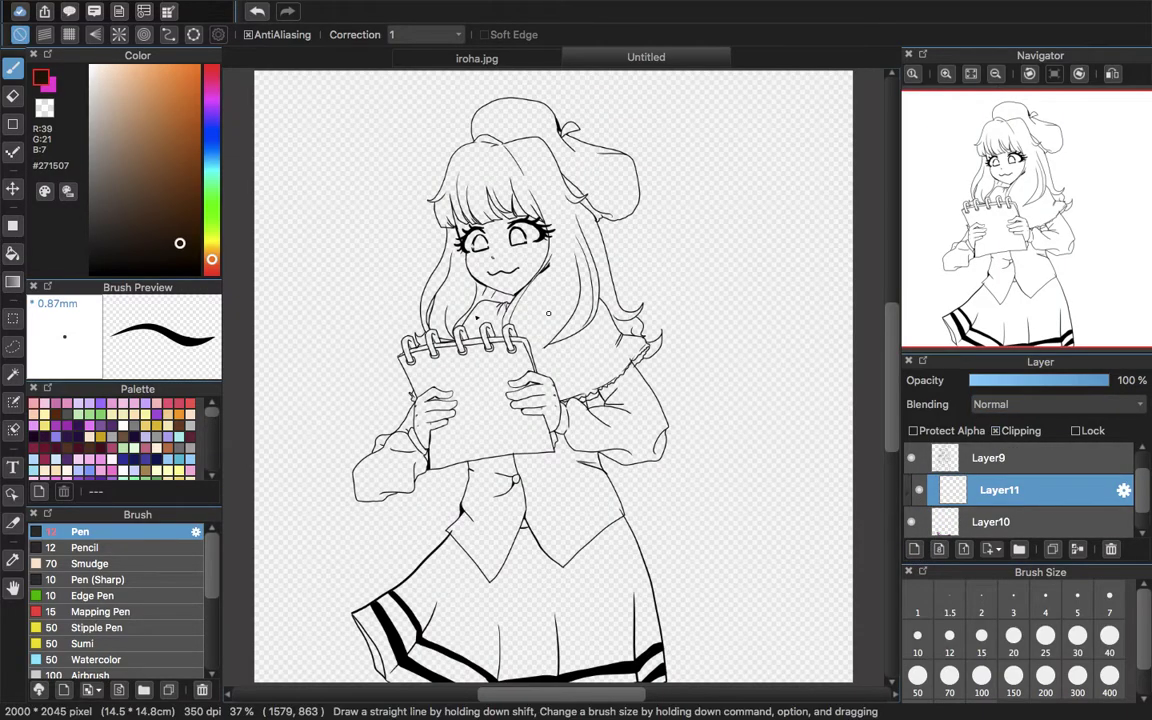
pyautogui.click(12, 231)
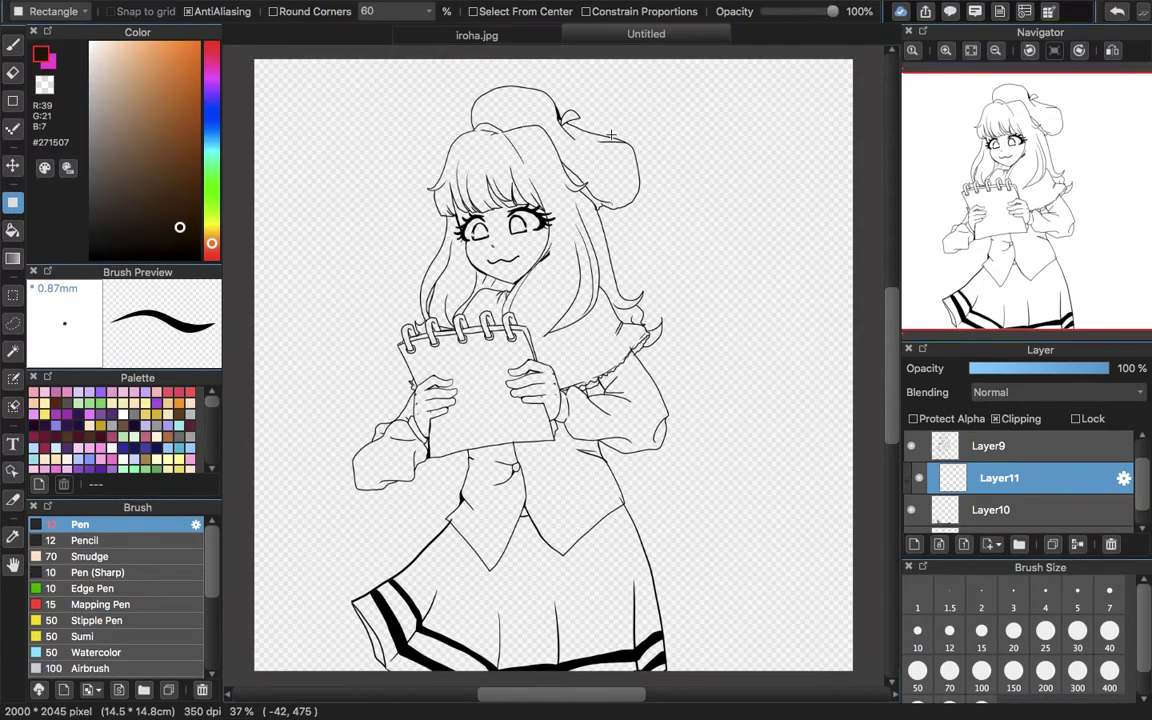
pyautogui.click(996, 51)
pyautogui.click(996, 51)
pyautogui.moveTo(373, 424); pyautogui.dragTo(781, 611)
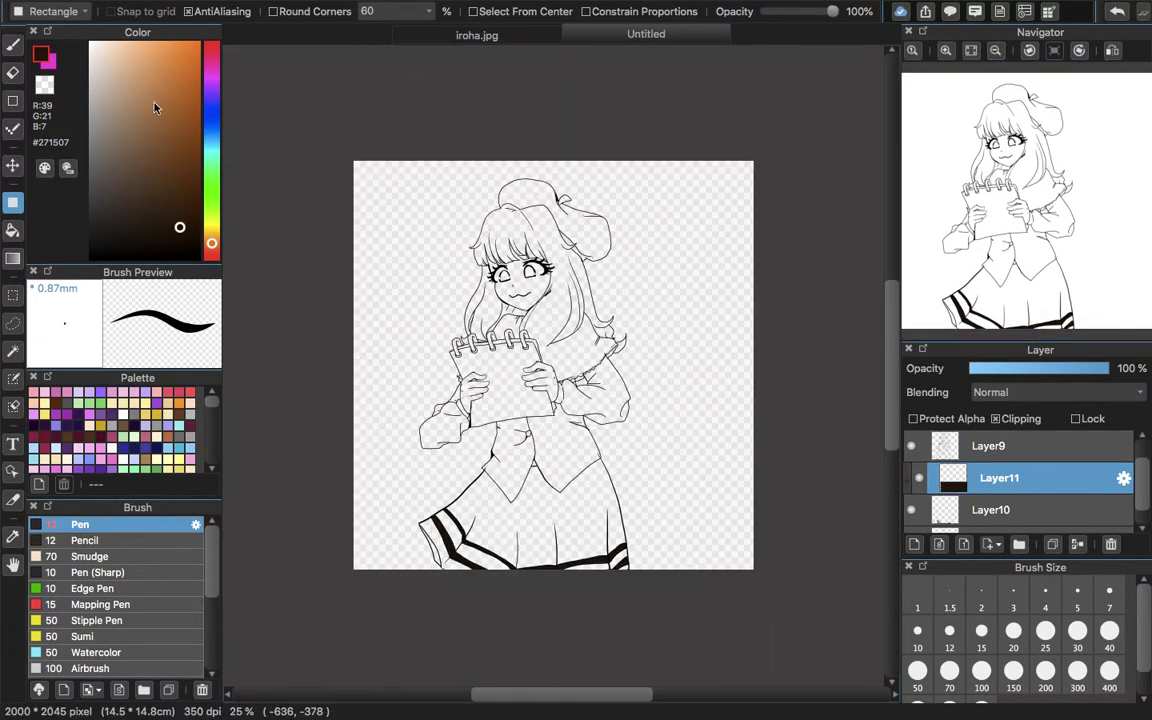
# - Recolor the stripes with filled rectangles in lighter browns, trying #2A1808 and settling on #4A2402
pyautogui.moveTo(366, 379); pyautogui.dragTo(786, 630)
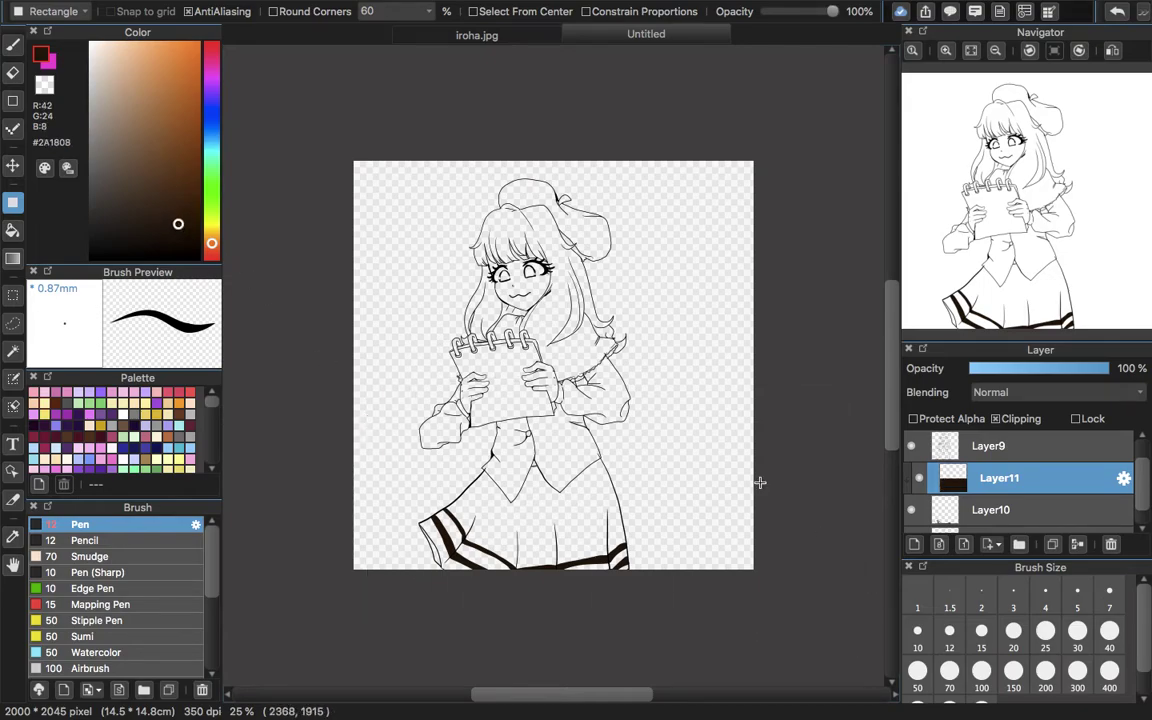
pyautogui.moveTo(345, 335); pyautogui.dragTo(691, 398)
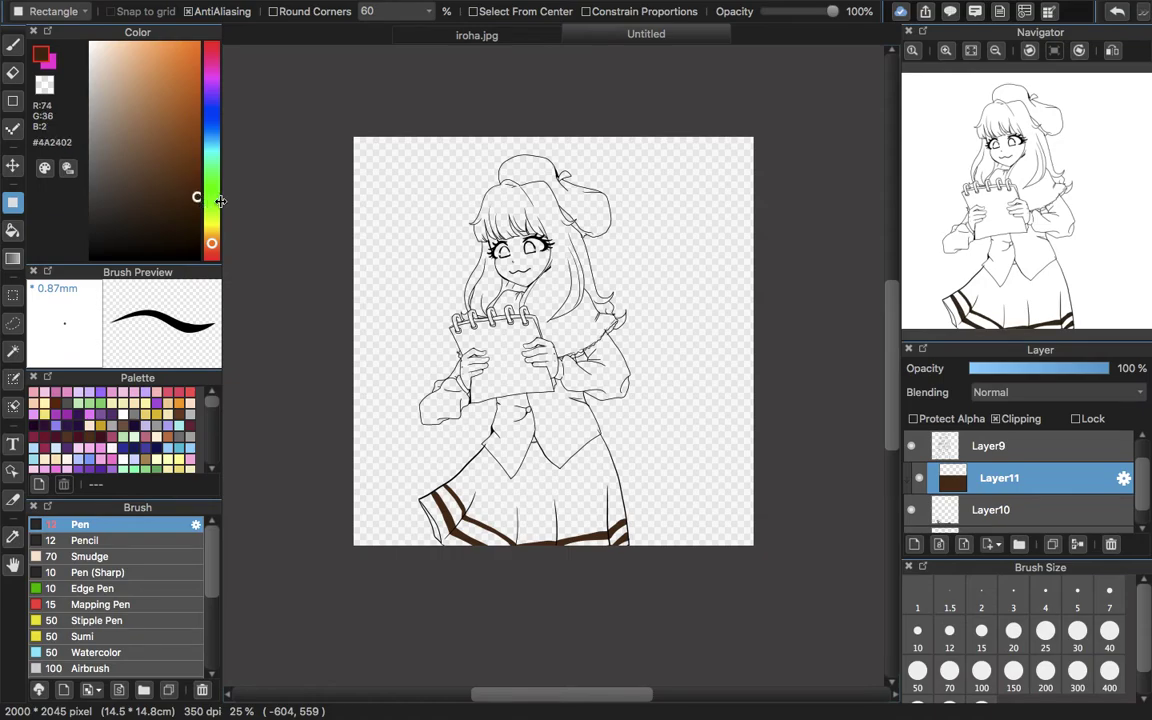
pyautogui.moveTo(392, 379); pyautogui.dragTo(800, 640)
# - Merge the clipped brown color layer down into the stripe layer Layer10
pyautogui.click(13, 46)
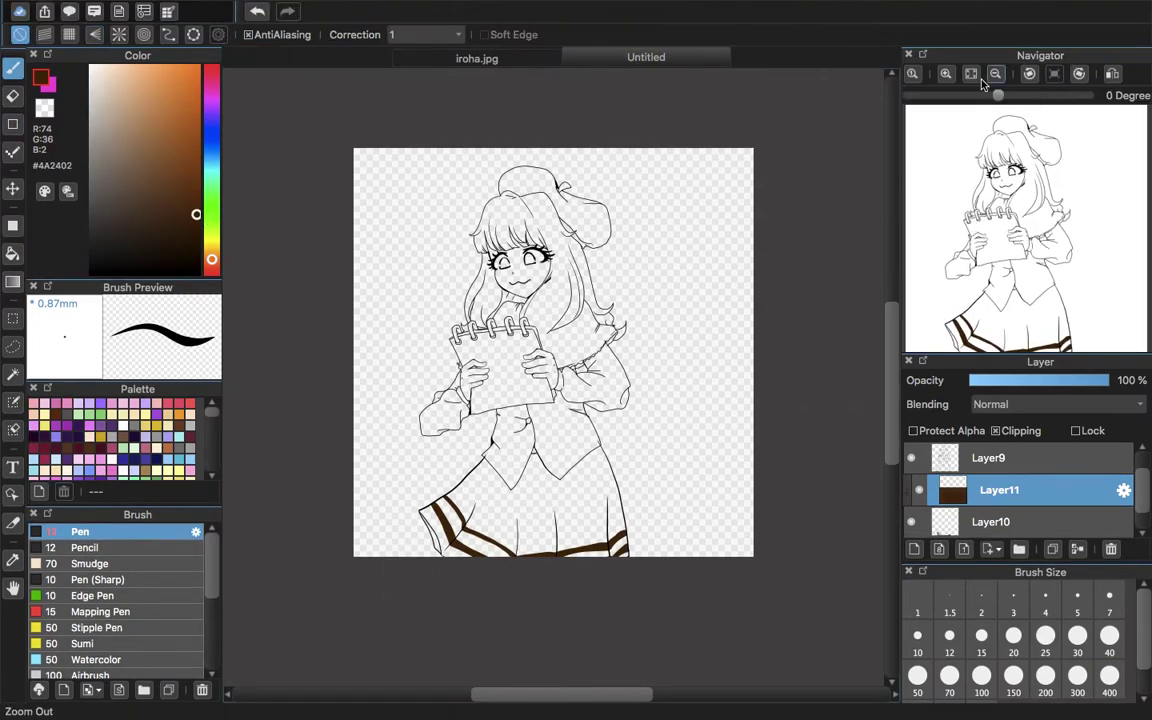
pyautogui.click(971, 75)
pyautogui.click(1078, 549)
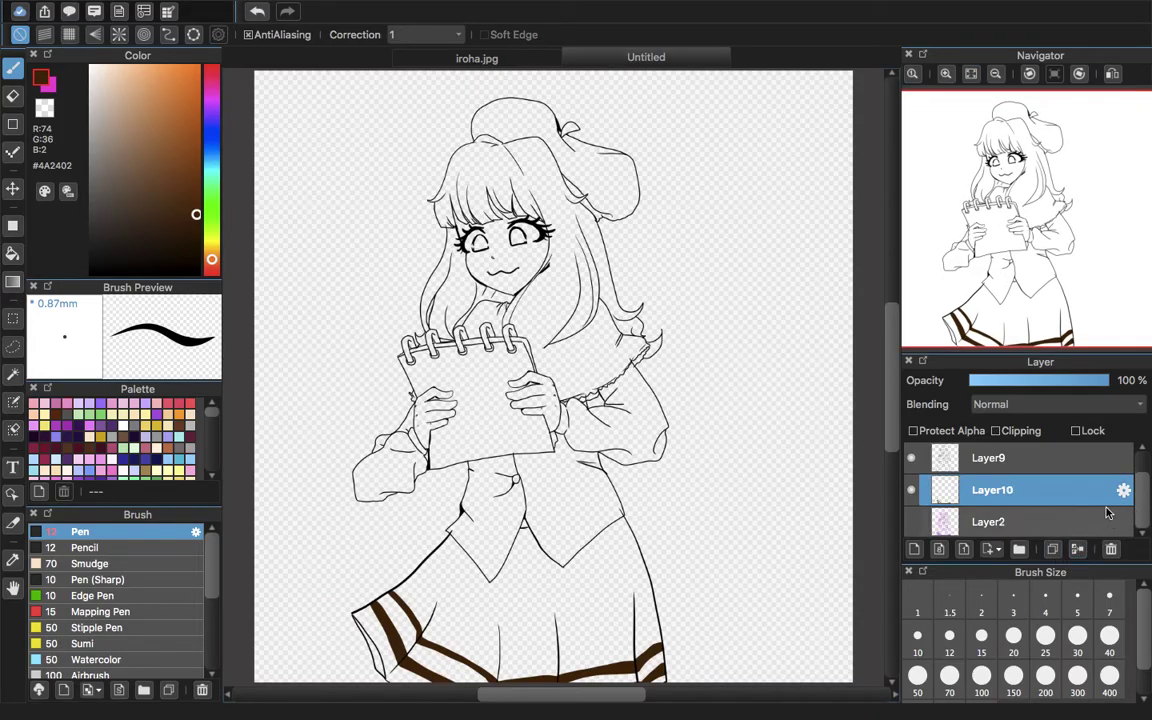
# - Add a new layer directly above the stripe layer Layer10 for the skirt color
pyautogui.click(941, 457)
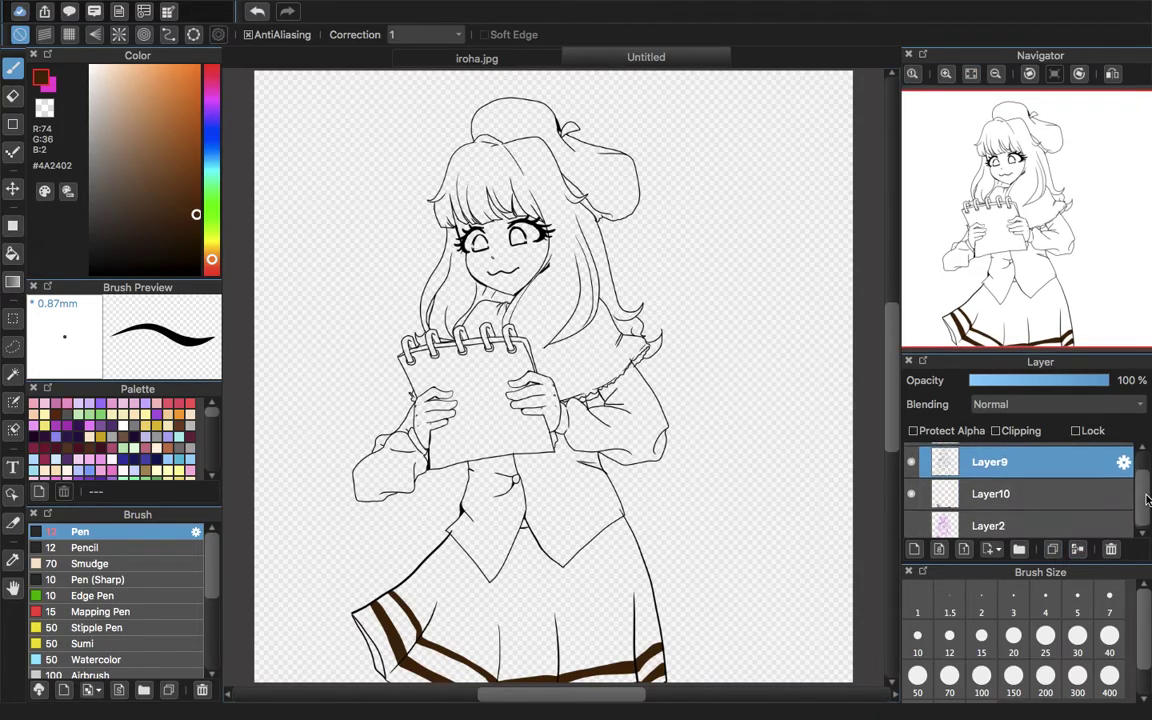
pyautogui.scroll(1, 1124, 470)
pyautogui.click(1048, 524)
pyautogui.scroll(-1, 1143, 494)
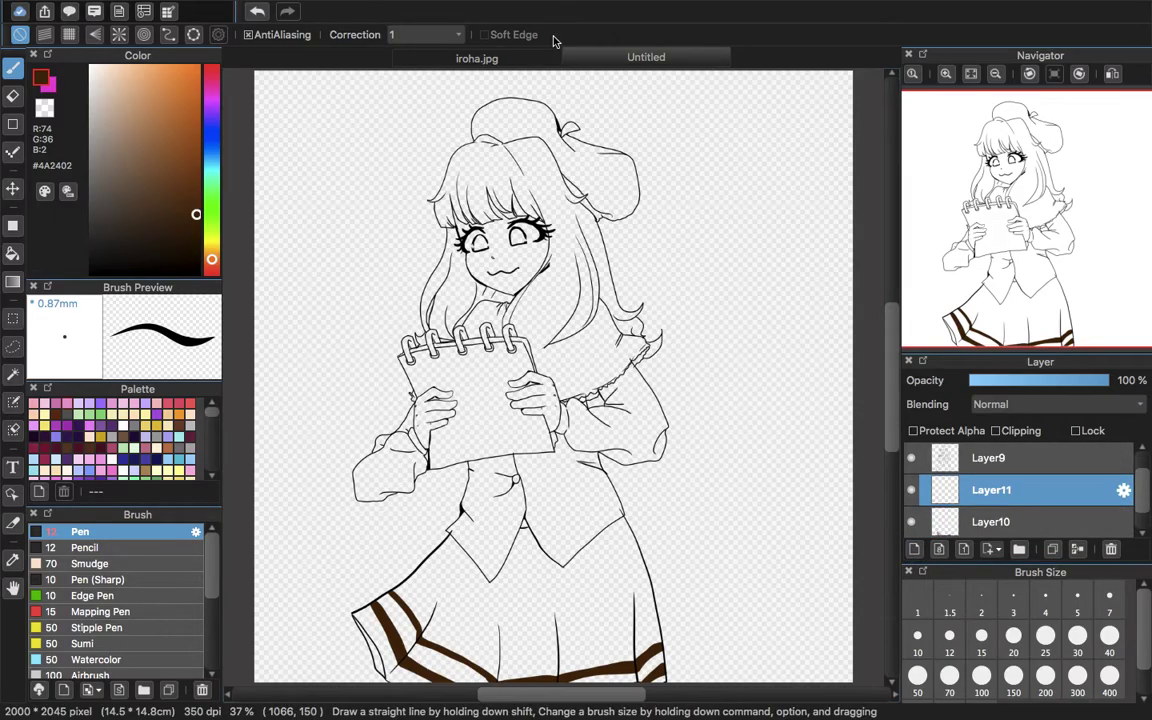
# - Sample the brown #654F38 from the reference skirt in iroha.jpg, picking it again after a stray sample on the line art
pyautogui.click(477, 58)
pyautogui.click(12, 561)
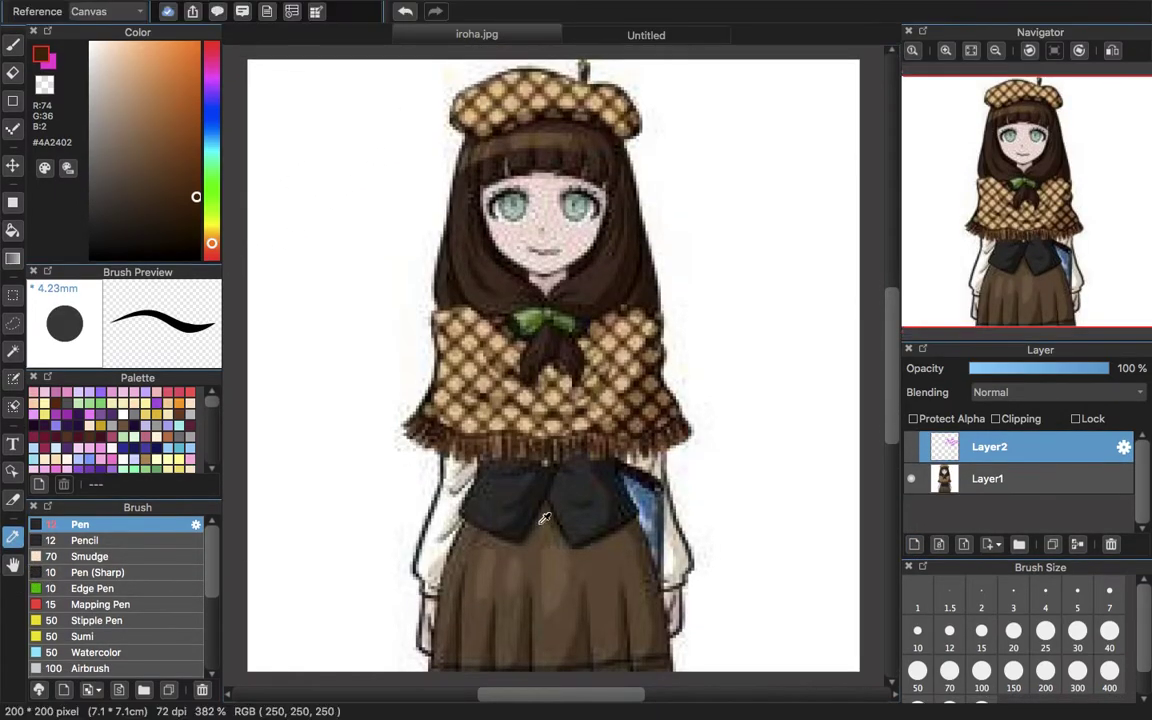
pyautogui.click(599, 563)
pyautogui.click(628, 35)
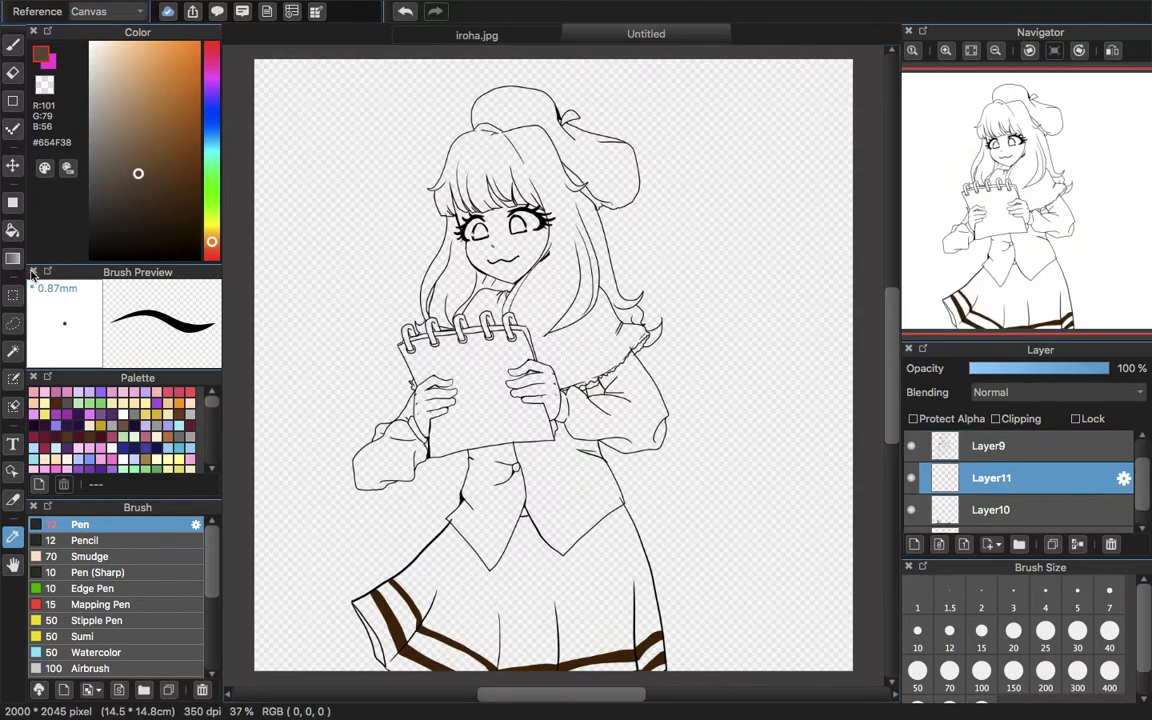
pyautogui.click(595, 566)
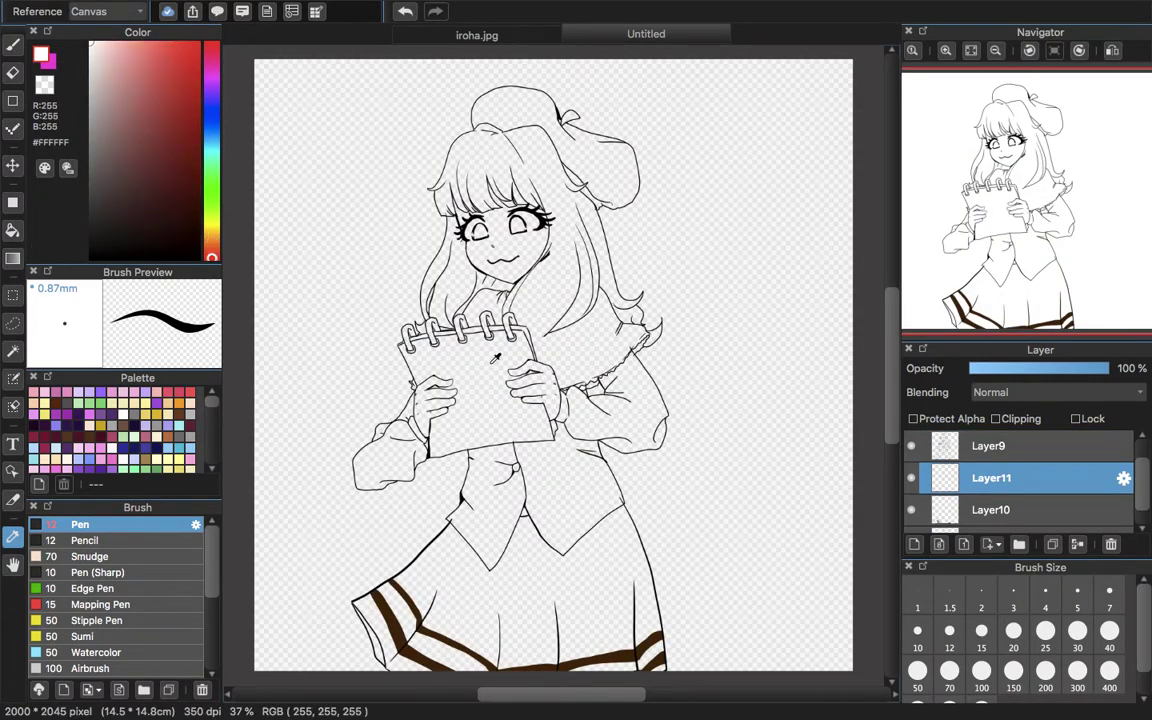
pyautogui.click(470, 30)
pyautogui.click(603, 586)
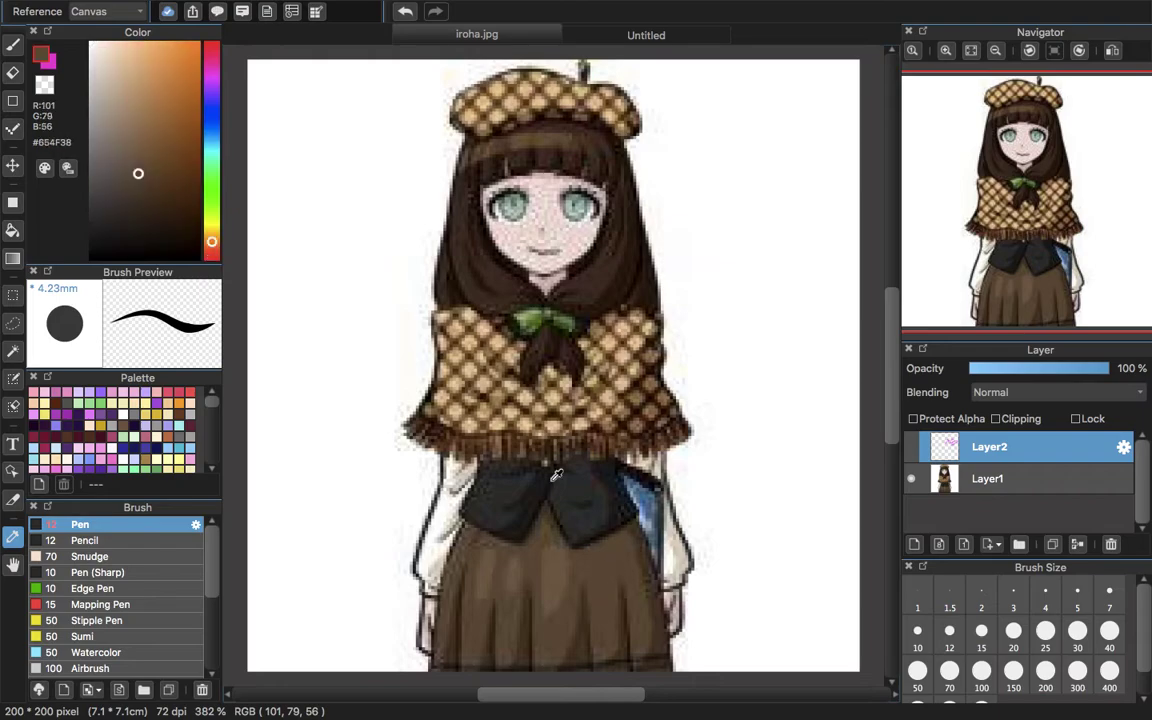
# - Fill the skirt area above and between the pleats with brown #654F38 on Layer11 of the line art
pyautogui.click(13, 230)
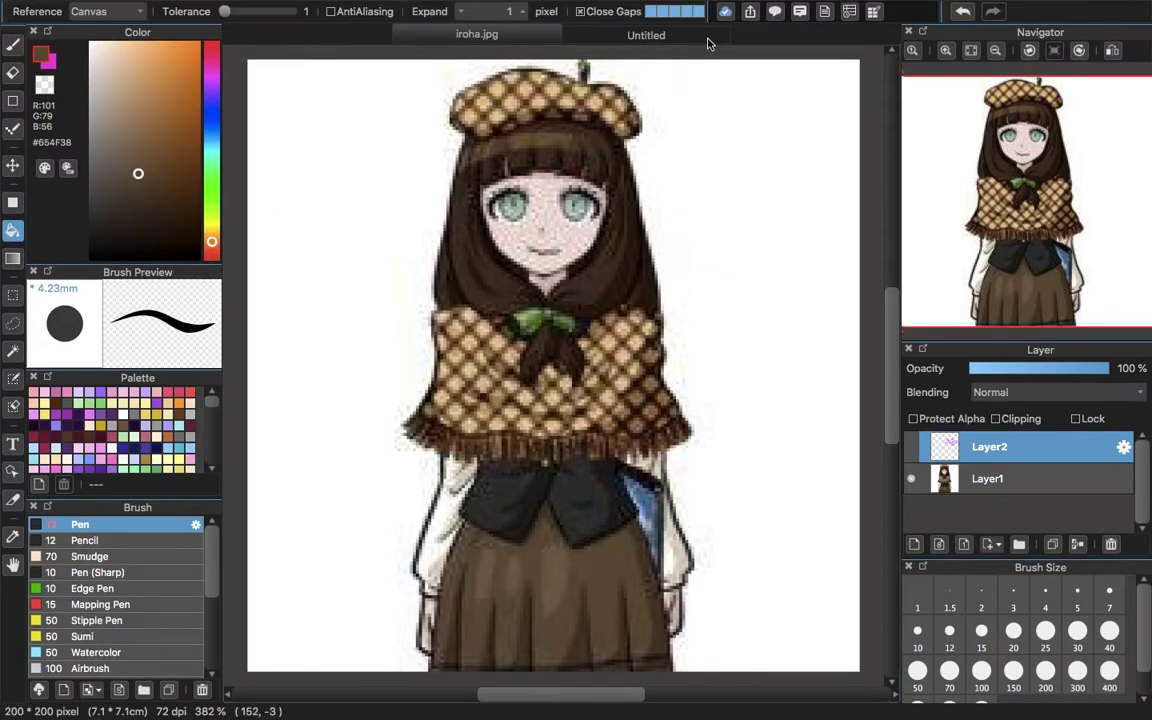
pyautogui.click(700, 37)
pyautogui.click(578, 550)
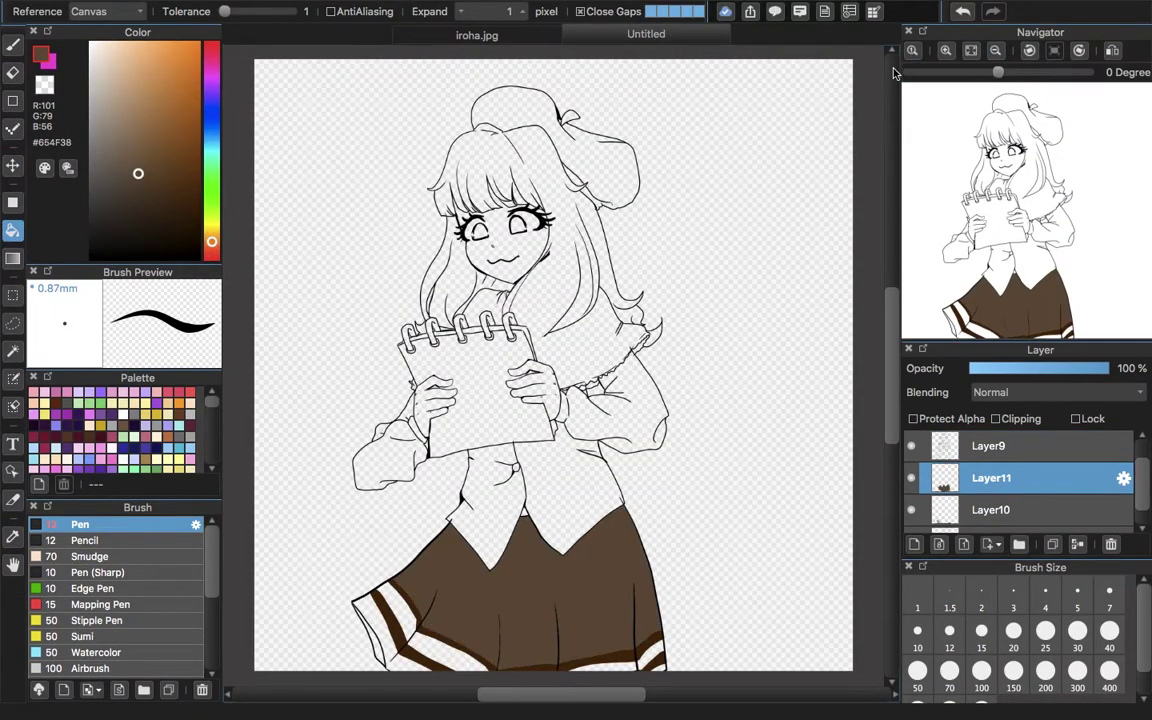
pyautogui.hotkey('ctrl', 'Up')
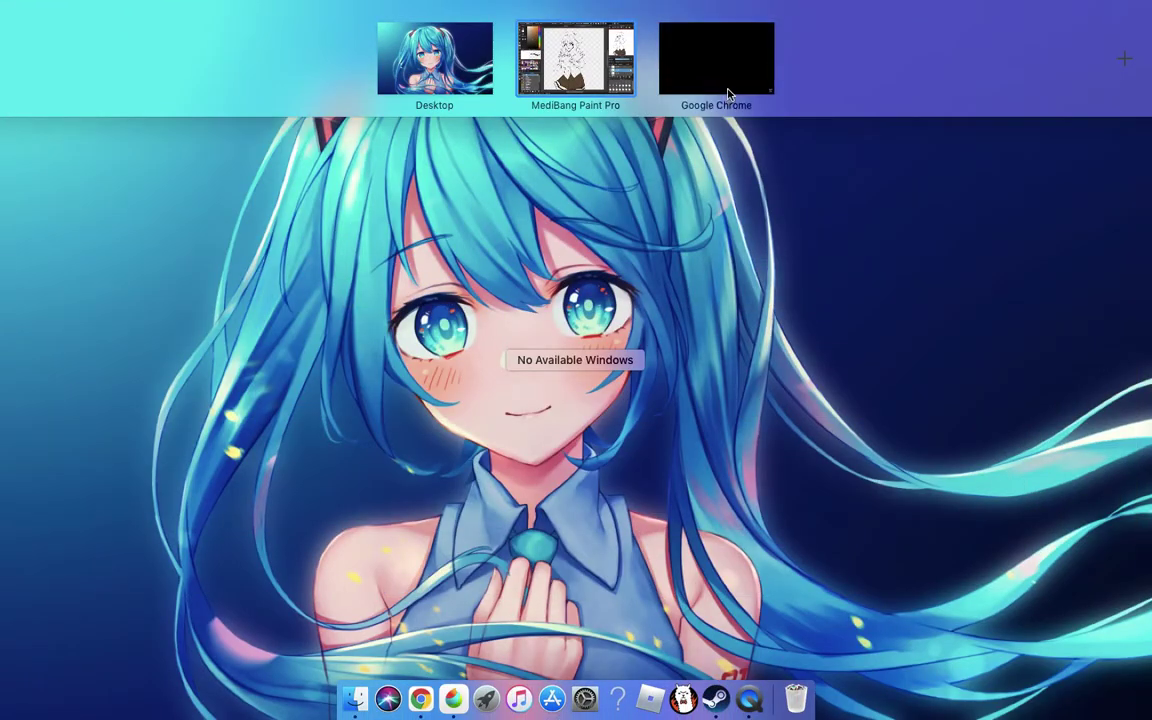
pyautogui.click(725, 88)
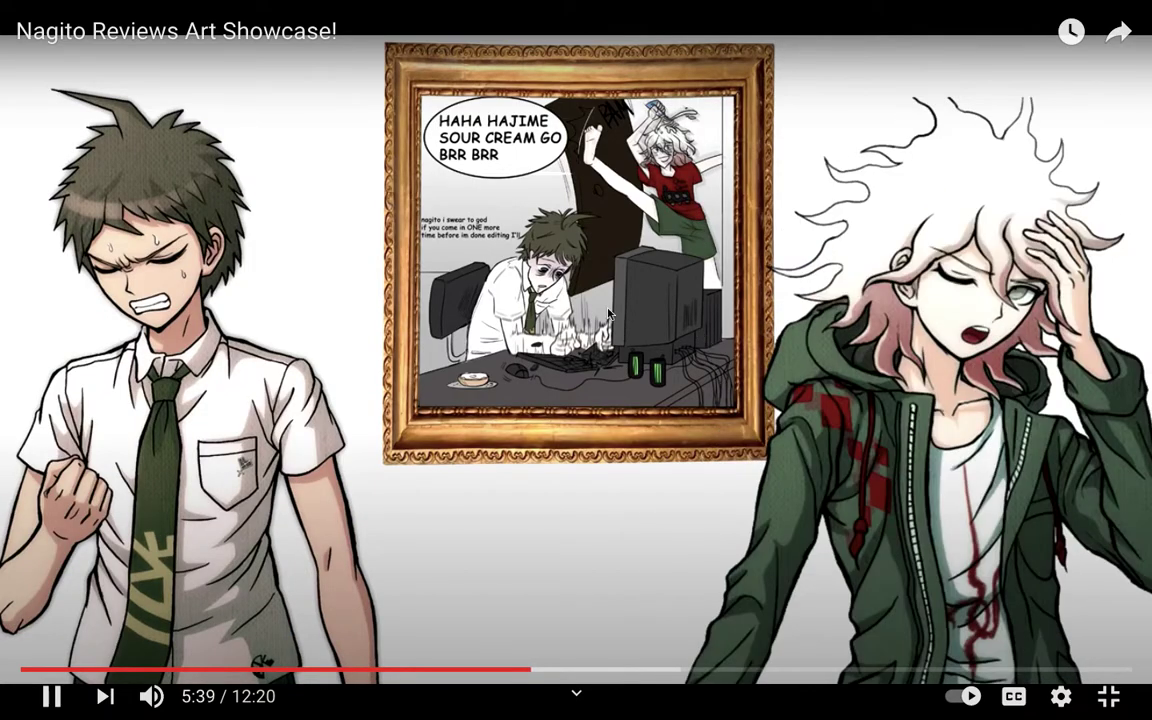
pyautogui.hotkey('ctrl', 'Up')
pyautogui.click(574, 56)
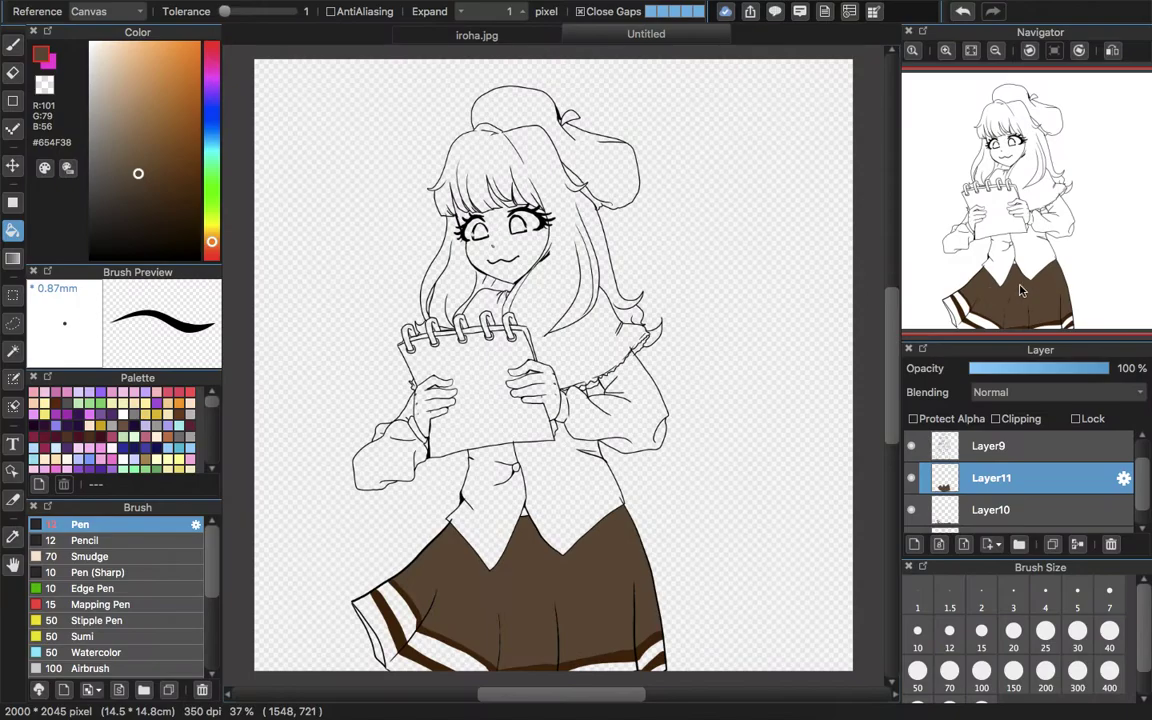
# - Fill the bands between the stripes and the hem sections of the skirt with brown #654F38 on Layer11
pyautogui.moveTo(1015, 298); pyautogui.dragTo(998, 337)
pyautogui.click(946, 50)
pyautogui.click(946, 50)
pyautogui.click(946, 50)
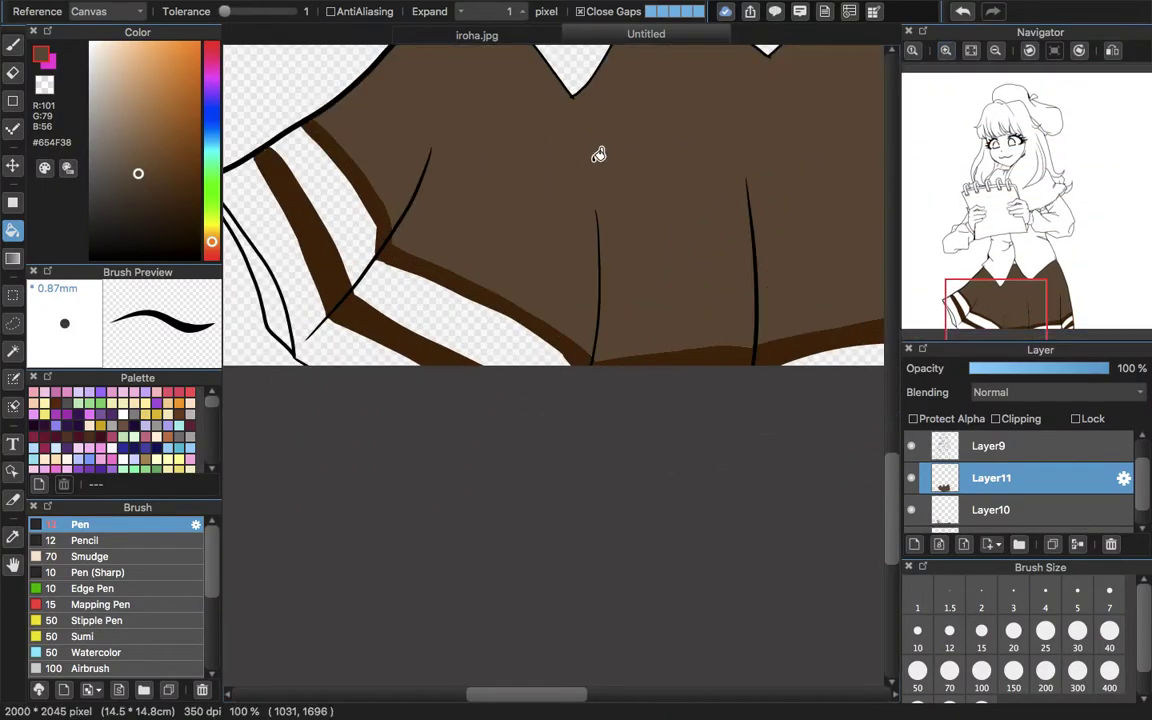
pyautogui.click(401, 300)
pyautogui.click(330, 230)
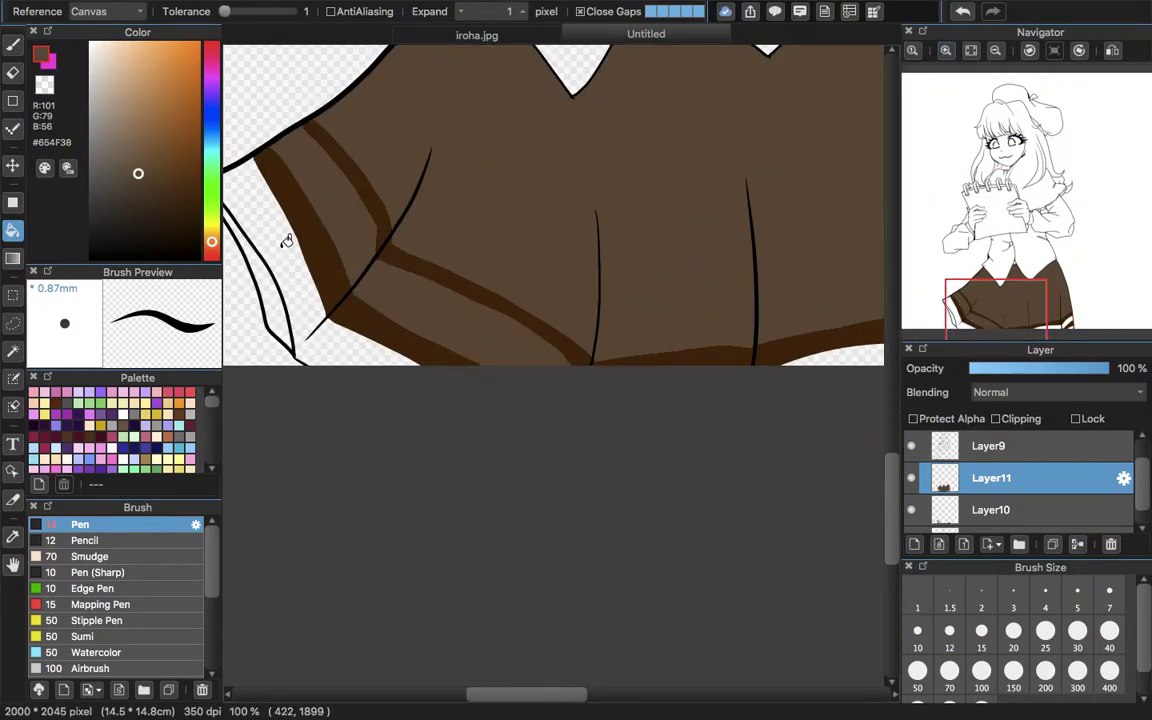
pyautogui.click(285, 243)
pyautogui.click(357, 344)
pyautogui.moveTo(1008, 320); pyautogui.dragTo(1044, 329)
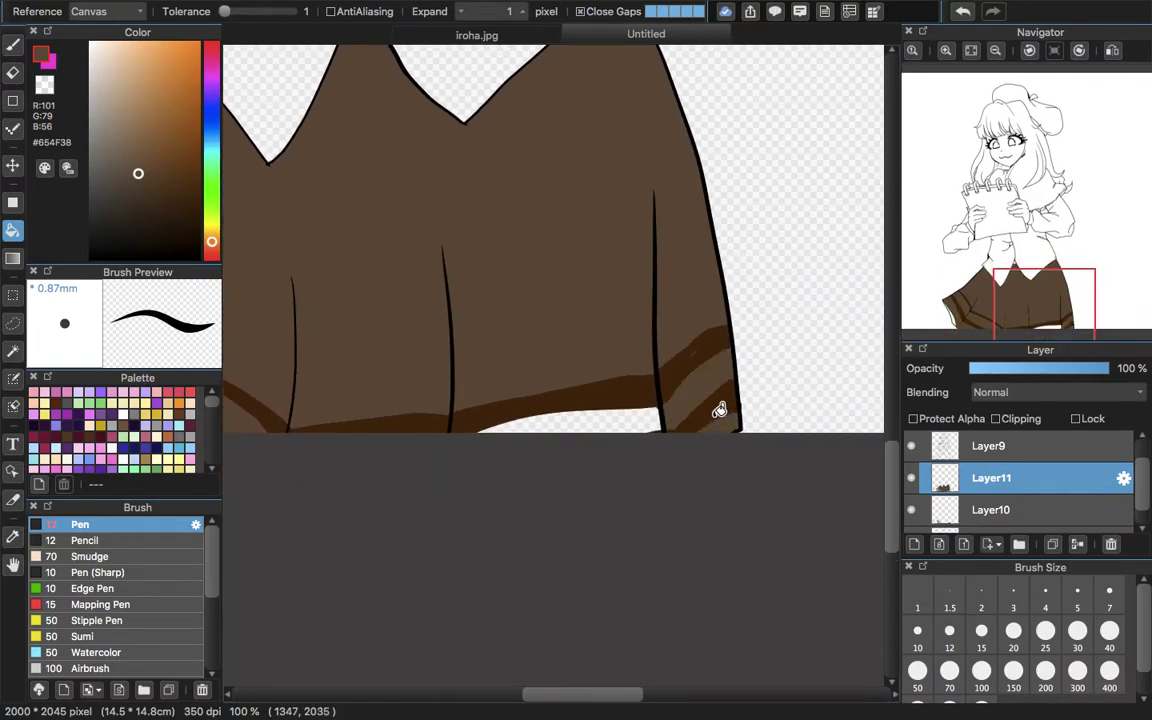
pyautogui.click(607, 415)
pyautogui.press('b')
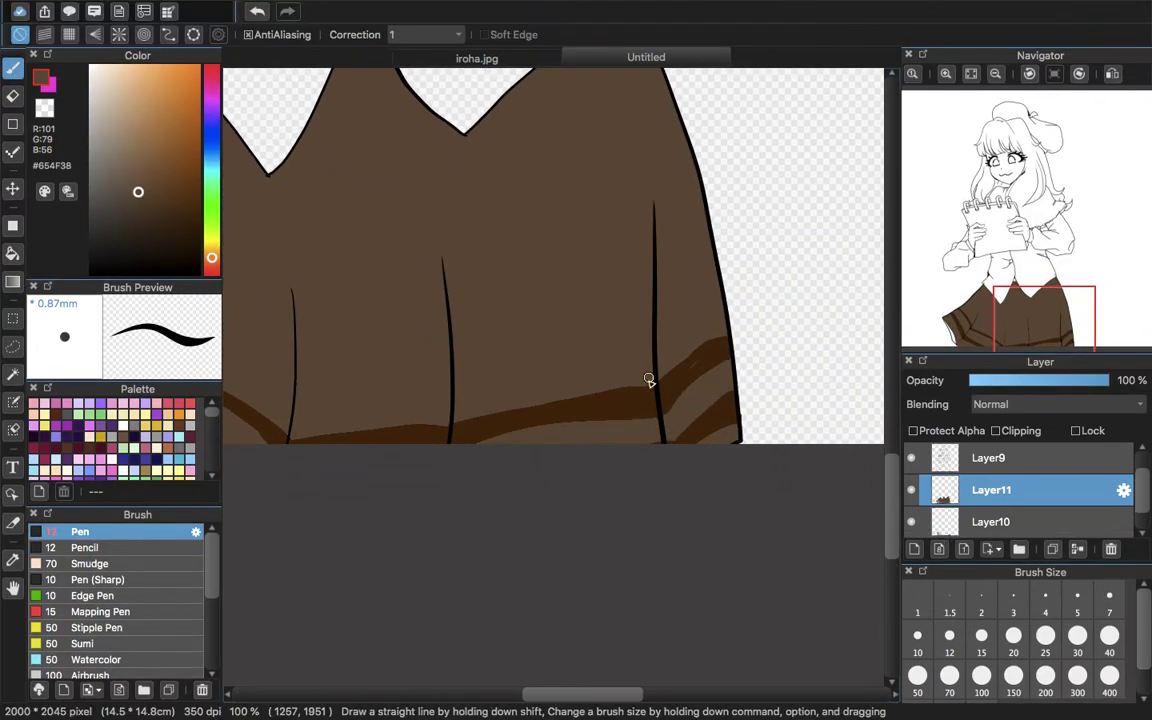
pyautogui.moveTo(692, 369); pyautogui.dragTo(685, 399)
pyautogui.click(257, 13)
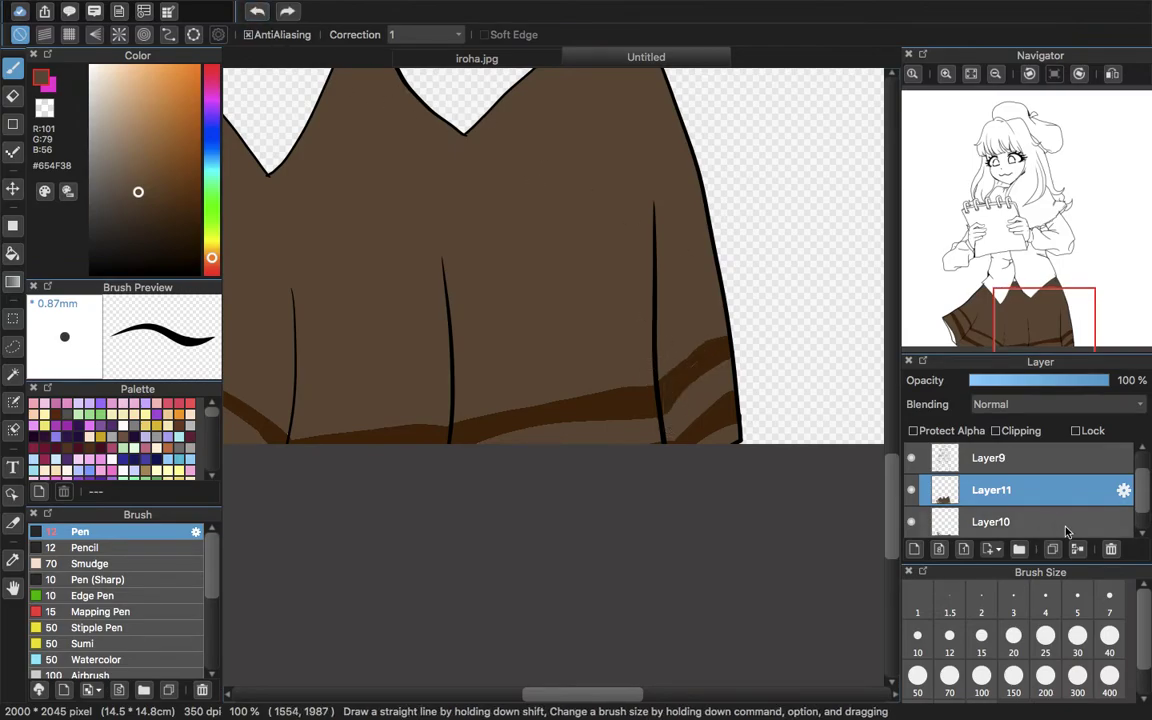
# - Move the skirt color layer Layer11 below the stripe layer Layer10
pyautogui.moveTo(1146, 491); pyautogui.dragTo(1136, 499)
pyautogui.moveTo(1041, 470); pyautogui.dragTo(1030, 512)
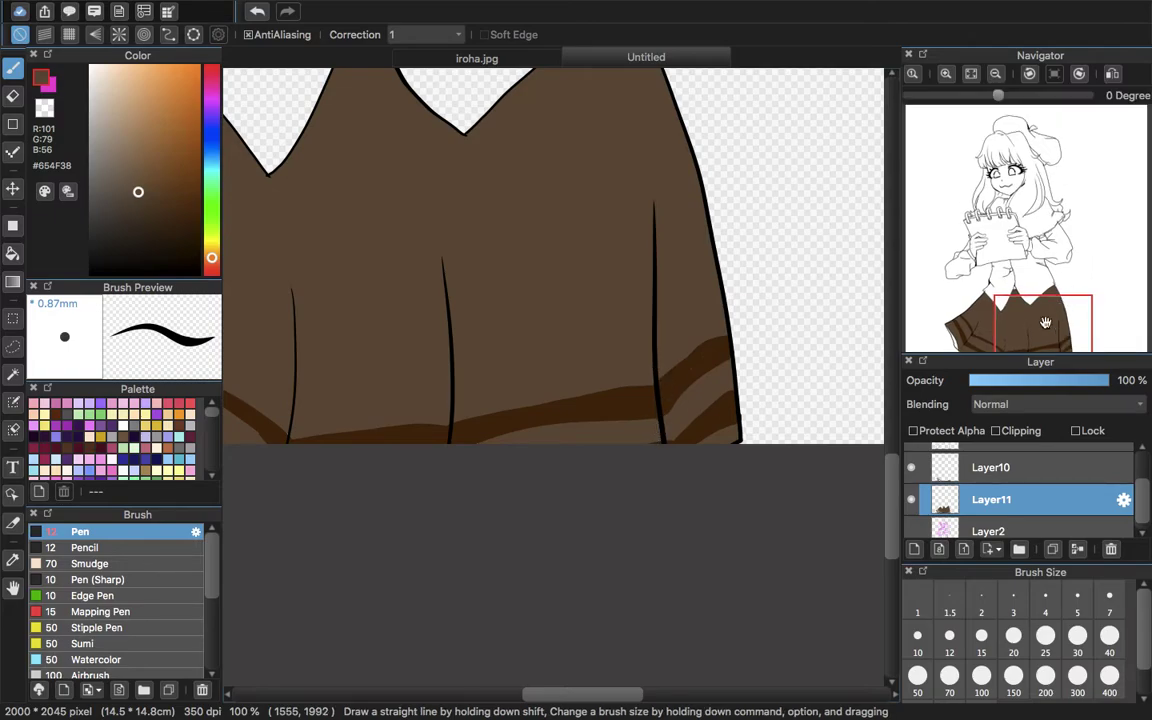
# - Fill the narrow inner fold at the skirt's flared left edge with brown #654F38 on Layer11
pyautogui.hscroll(-10, 660, 387)
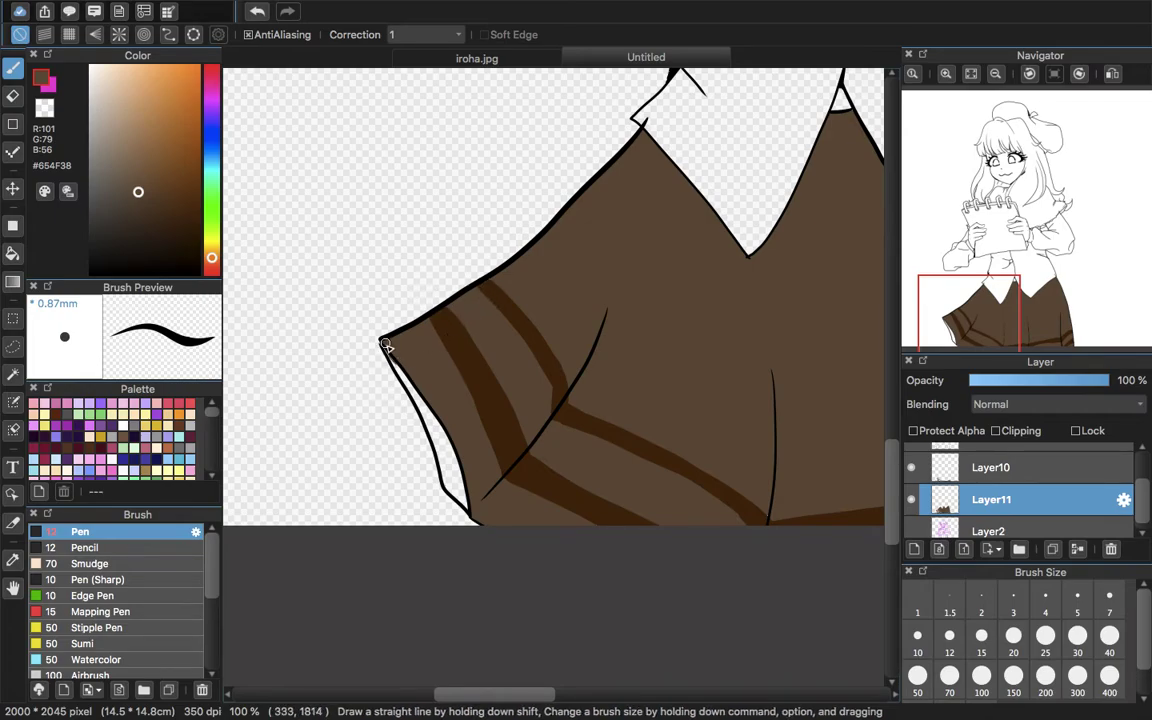
pyautogui.click(16, 258)
pyautogui.click(441, 370)
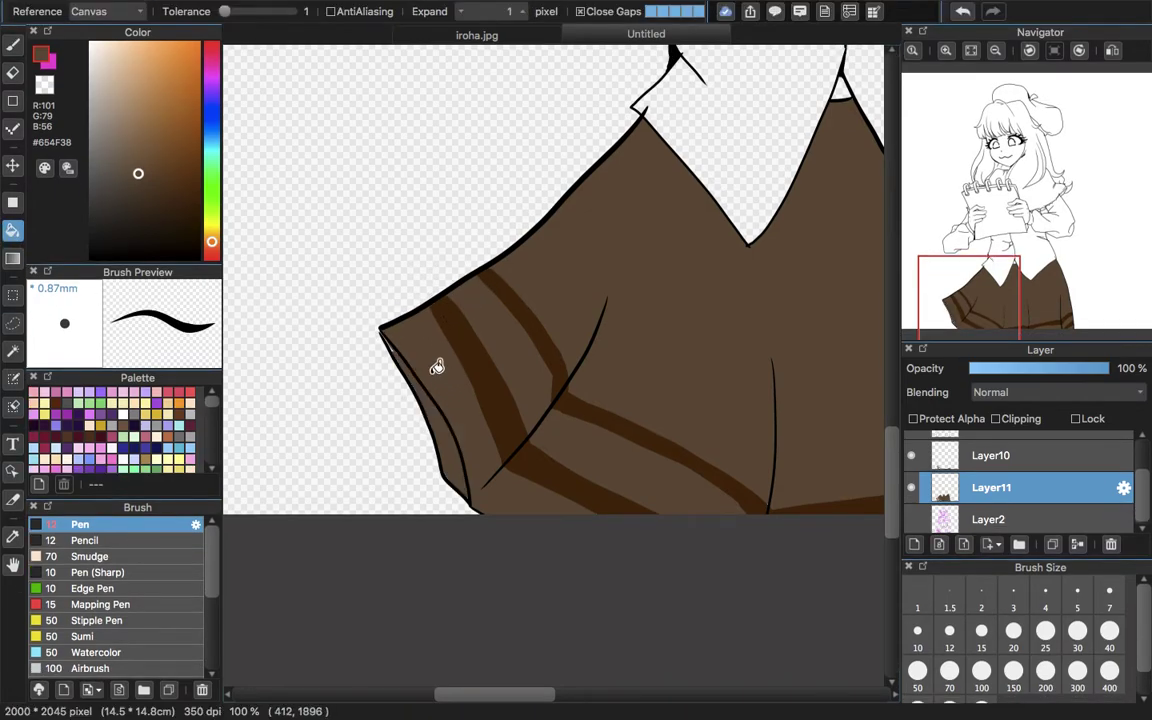
pyautogui.click(13, 45)
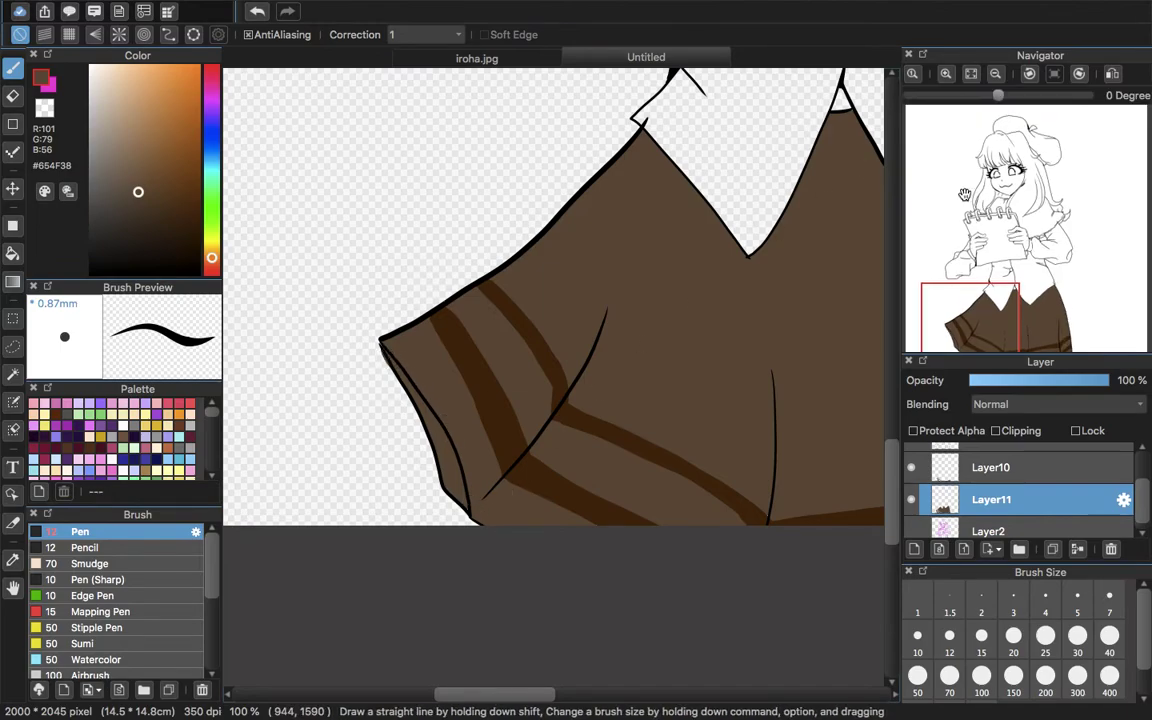
pyautogui.moveTo(1004, 291)
pyautogui.mouseDown()
pyautogui.moveTo(1022, 298)
pyautogui.moveTo(1025, 323)
pyautogui.mouseUp()
pyautogui.click(1087, 679)
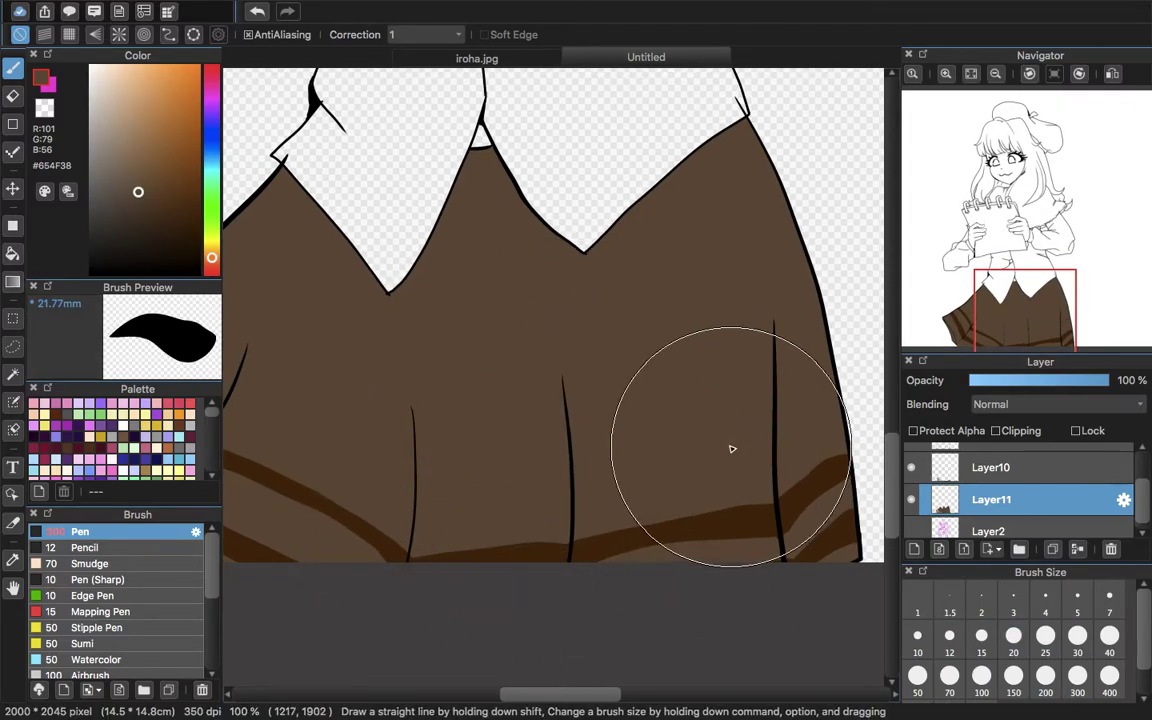
# - Merge the stripe layer Layer10 down into the skirt color layer Layer11
pyautogui.click(972, 72)
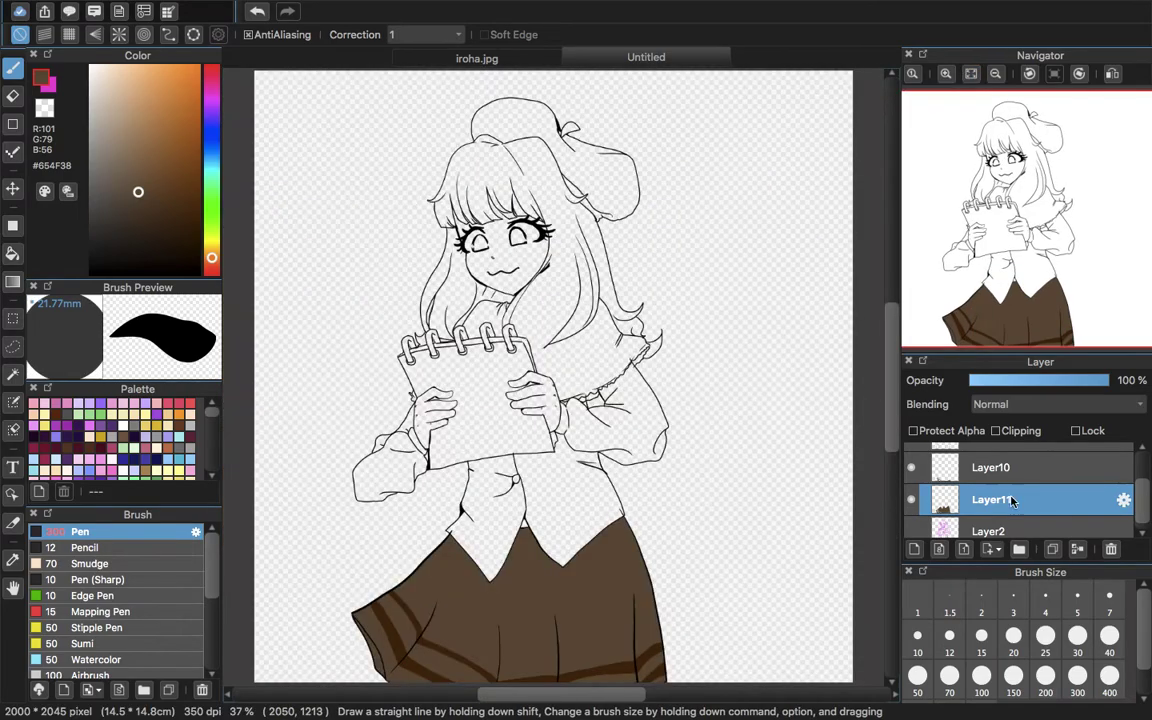
pyautogui.click(1062, 479)
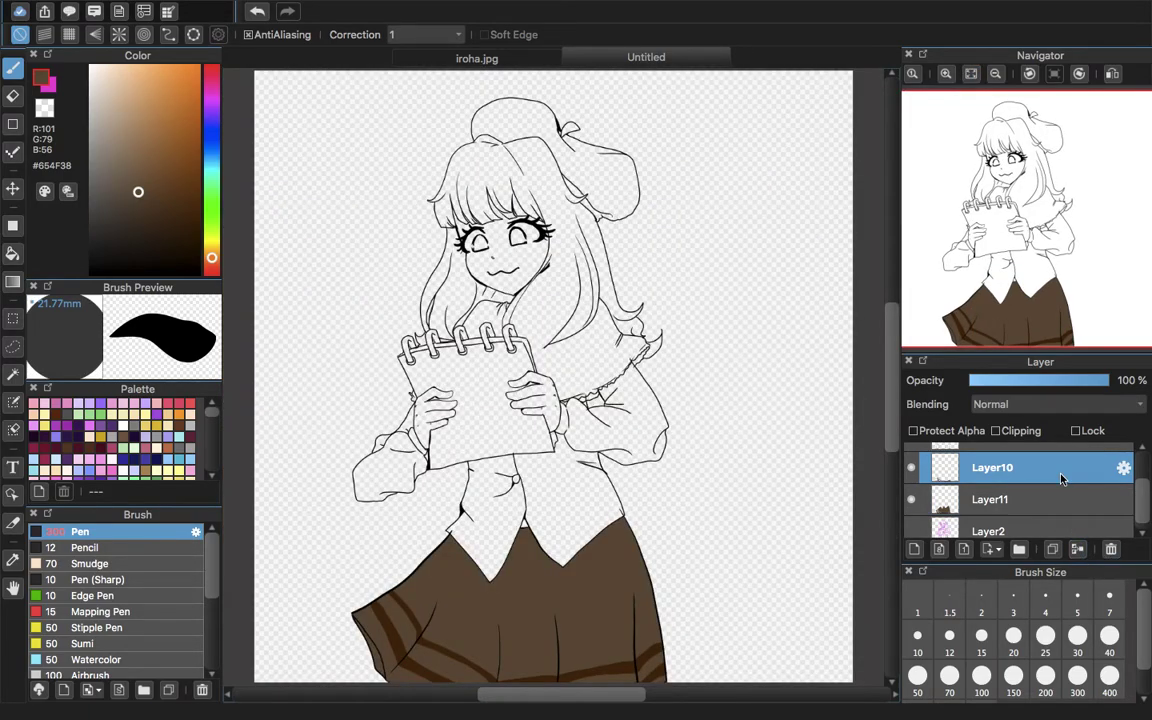
pyautogui.click(1077, 551)
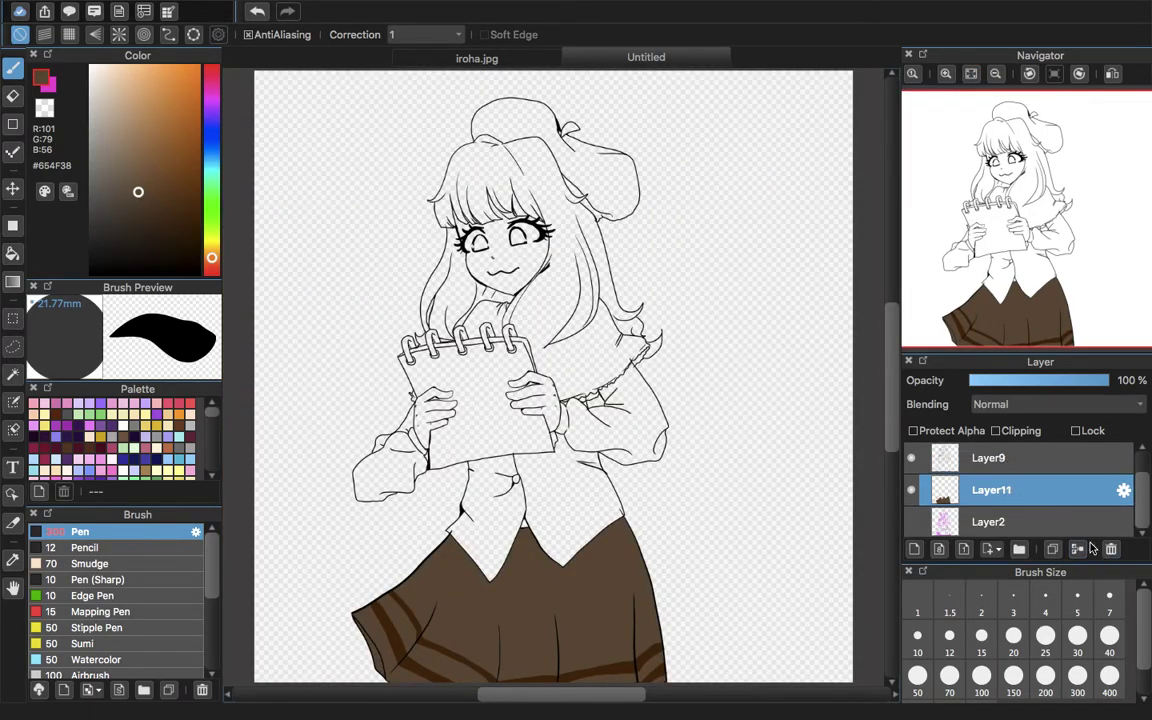
# - Add a new layer above Layer11 and sample the dark color #34302D from the vest in iroha.jpg
pyautogui.click(921, 556)
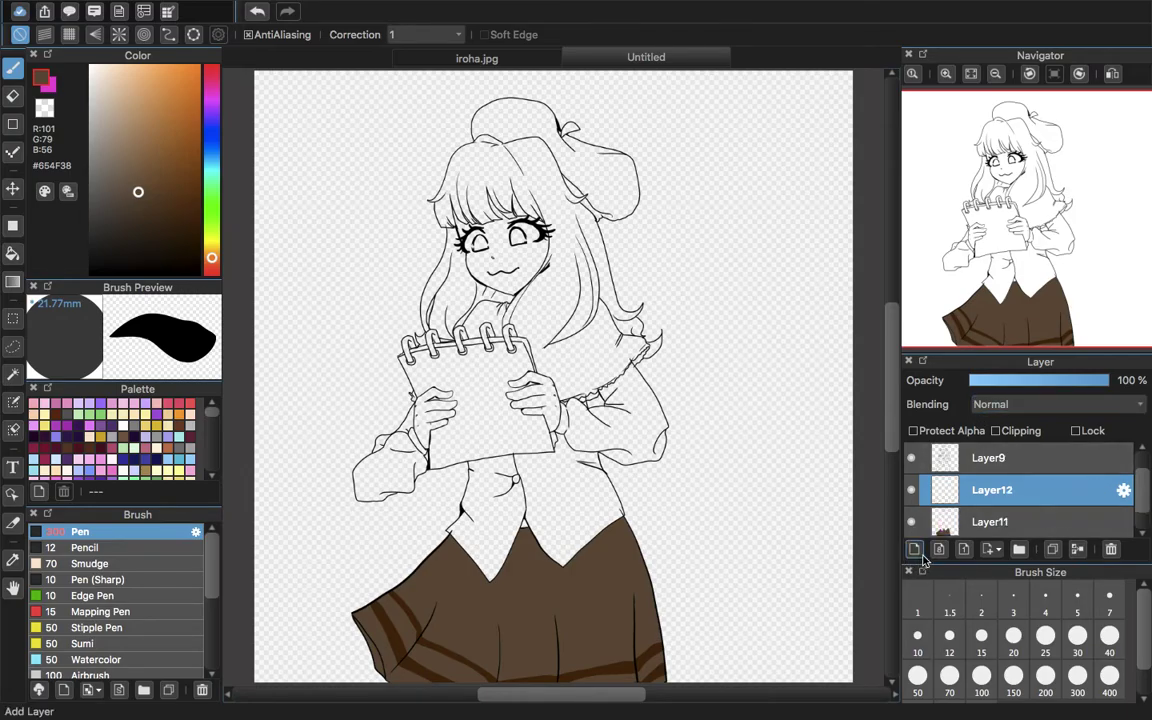
pyautogui.click(499, 62)
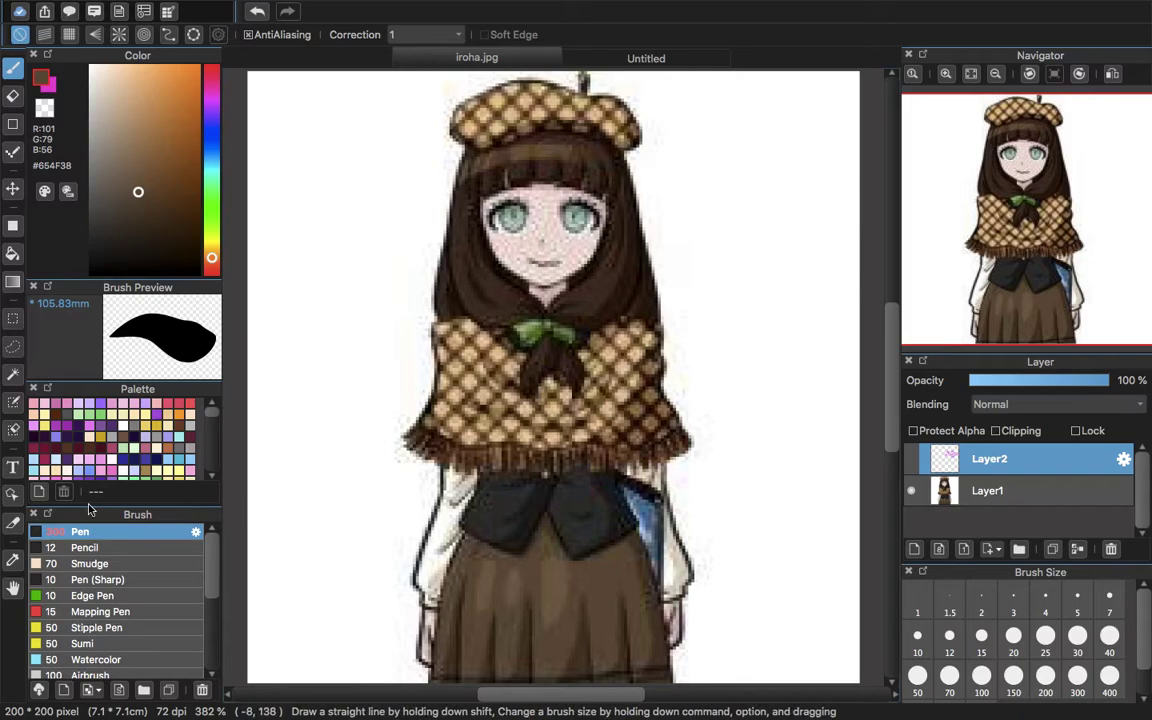
pyautogui.click(14, 562)
pyautogui.click(457, 472)
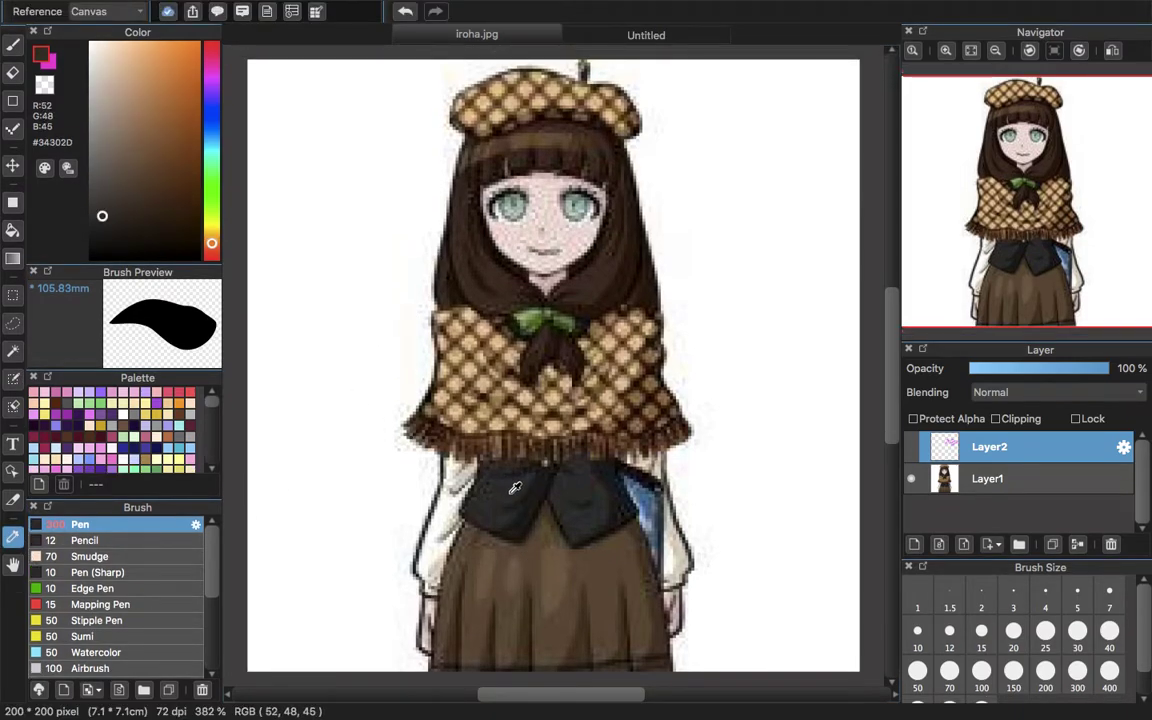
# - Fill both halves of the vest in the line art with #34302D on Layer12
pyautogui.click(650, 35)
pyautogui.click(13, 230)
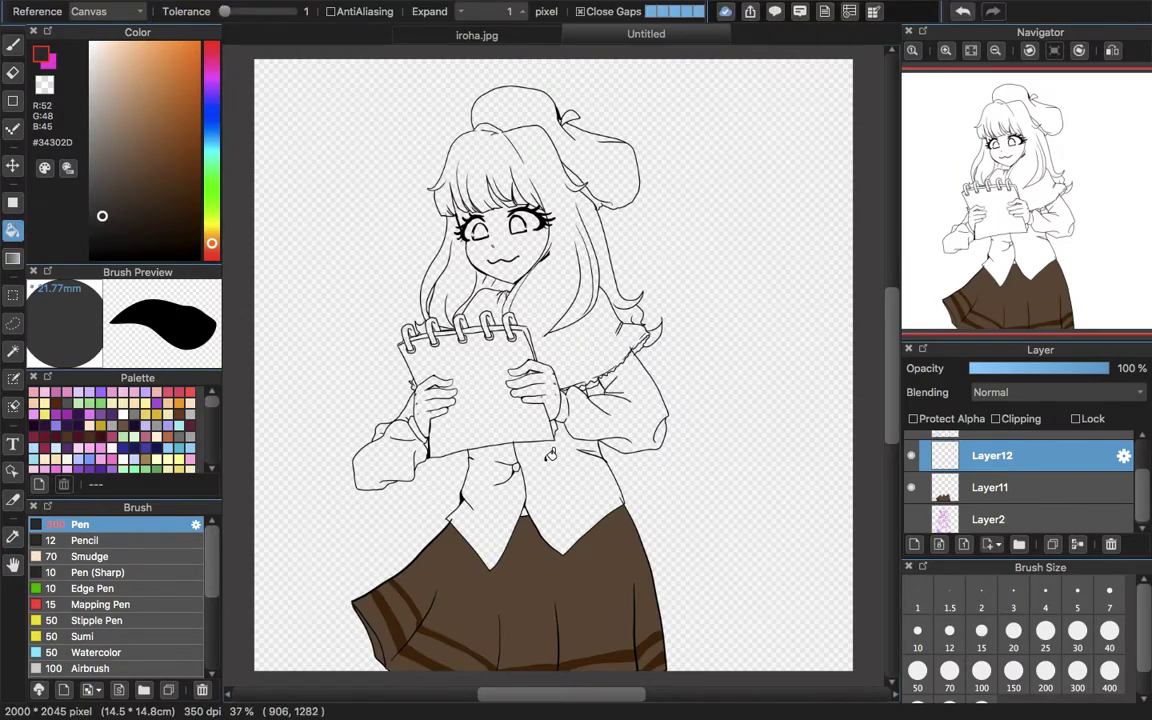
pyautogui.click(556, 479)
pyautogui.click(491, 503)
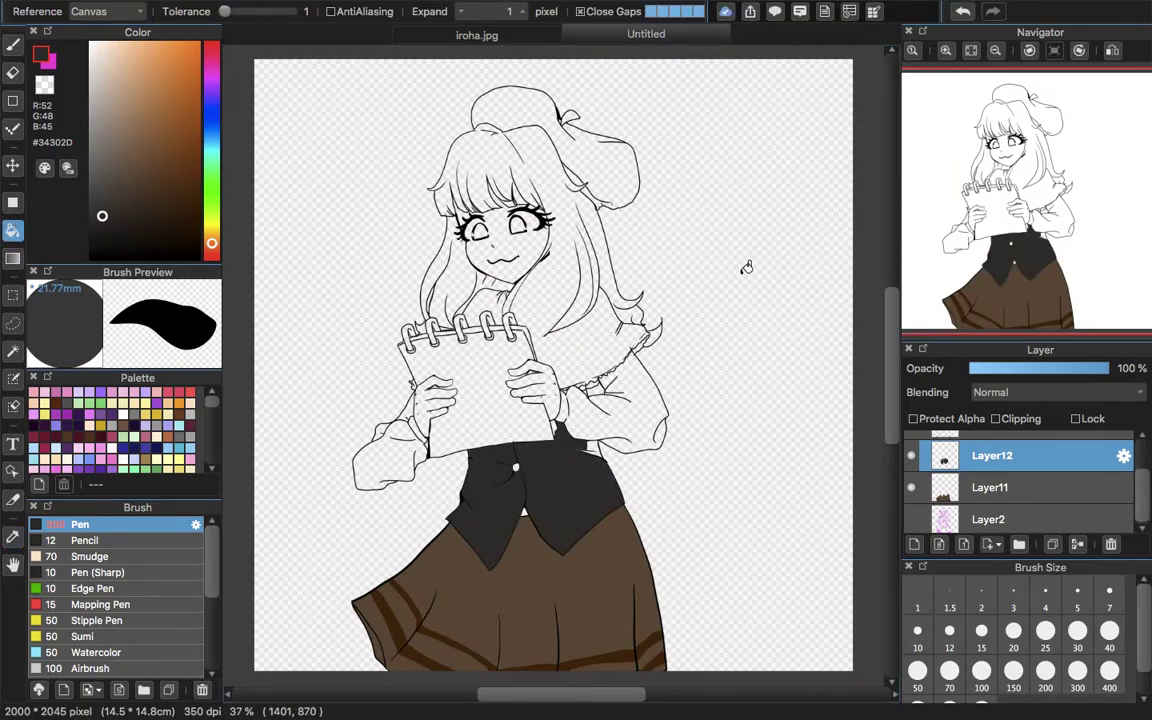
# - Erase the stray line overshoot inside the vest's lower-left corner on the line art layer Layer9
pyautogui.click(946, 52)
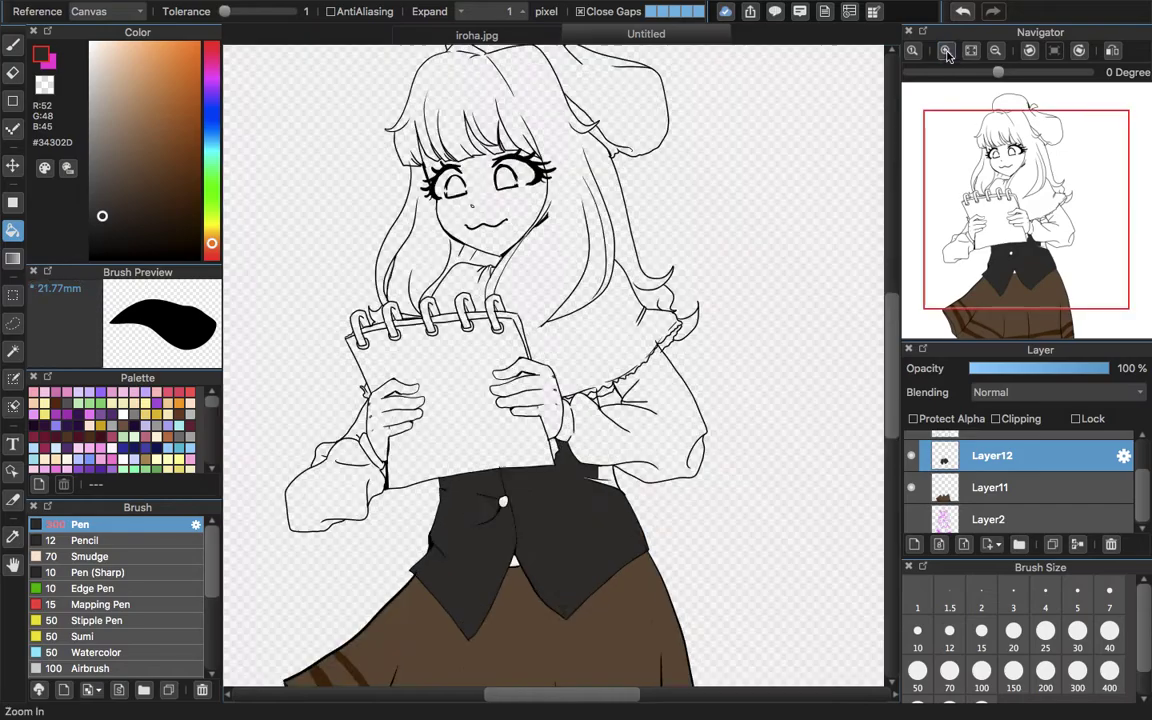
pyautogui.click(946, 52)
pyautogui.click(946, 52)
pyautogui.moveTo(1042, 224); pyautogui.dragTo(1020, 265)
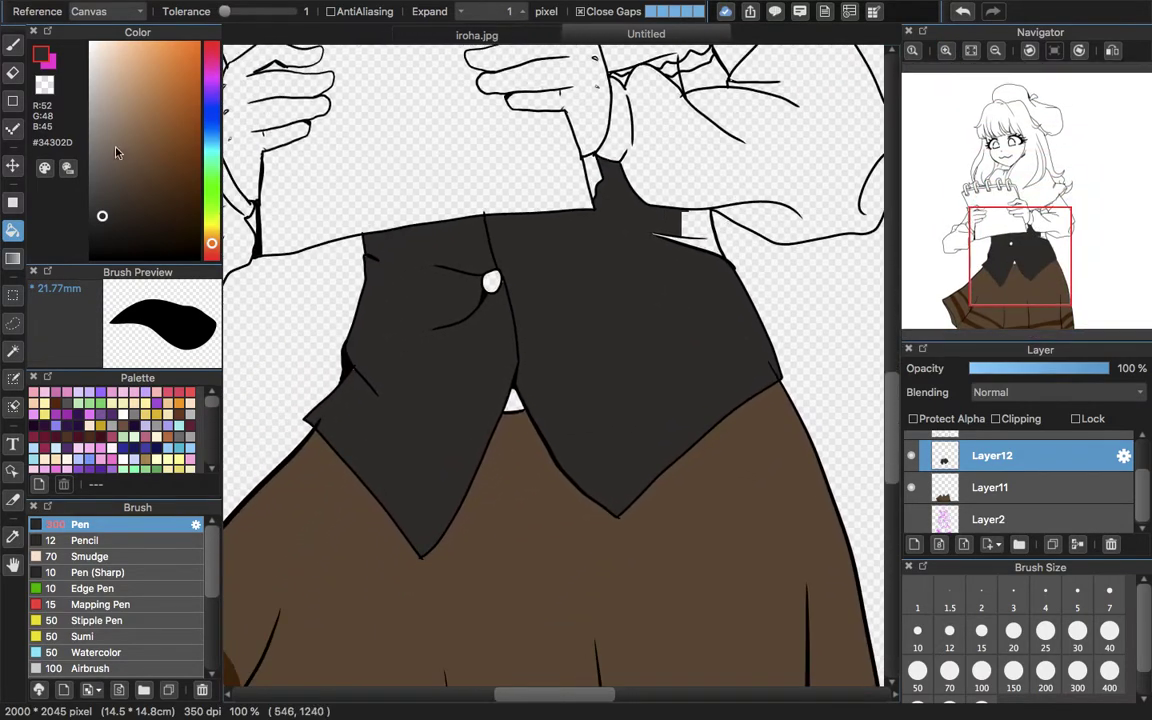
pyautogui.click(13, 45)
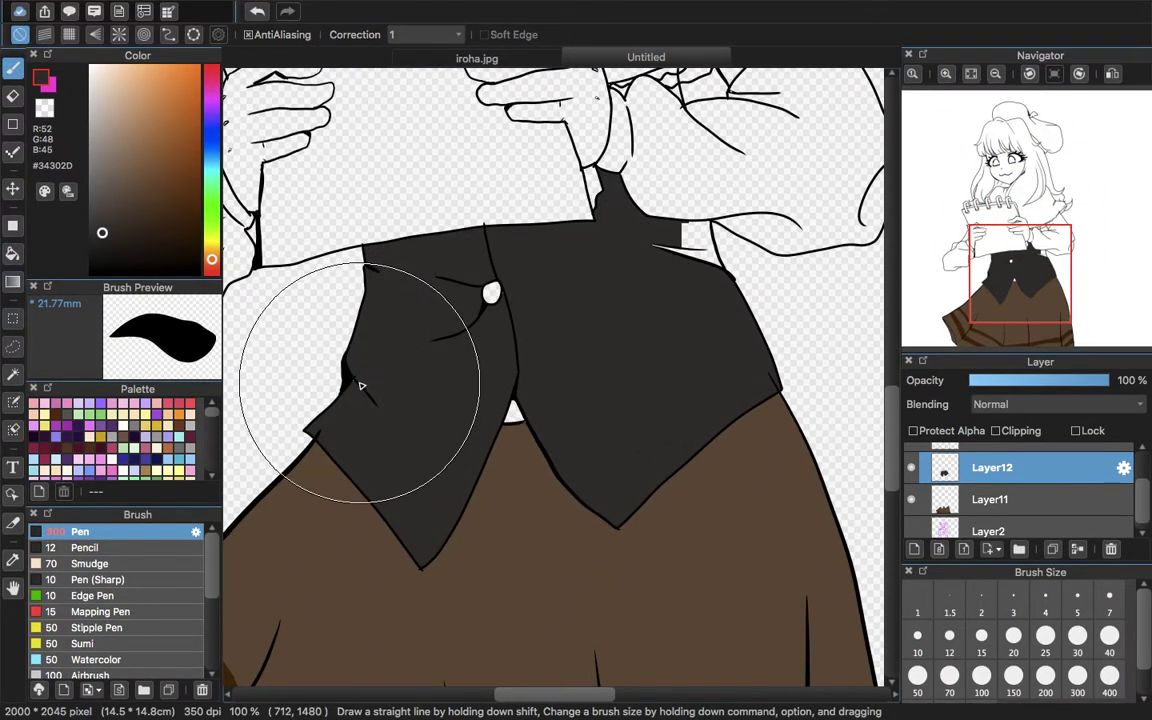
pyautogui.press('e')
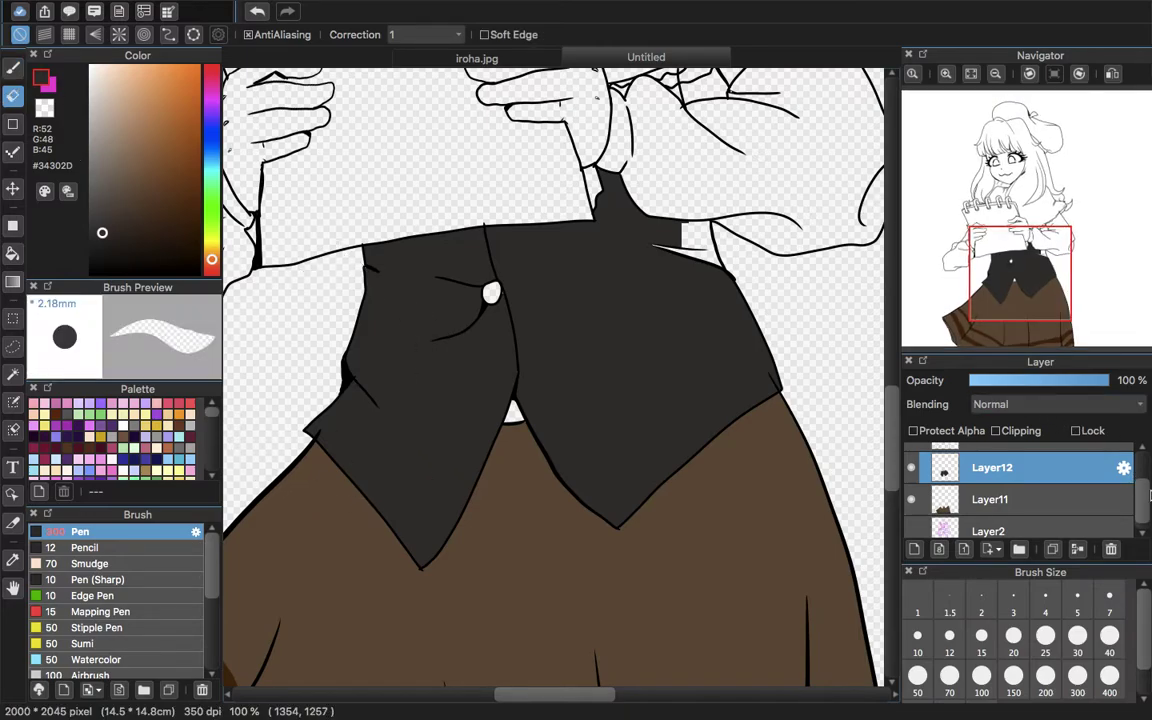
pyautogui.scroll(2, 1045, 483)
pyautogui.click(1032, 490)
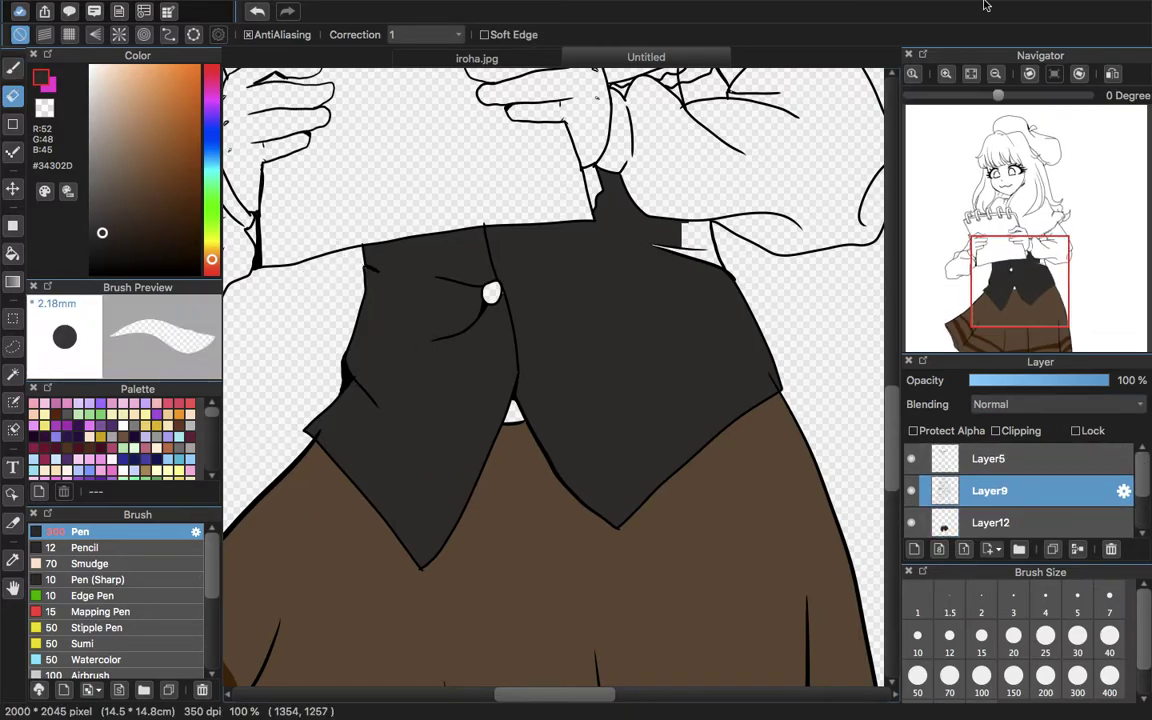
pyautogui.click(945, 74)
pyautogui.click(945, 74)
pyautogui.click(1024, 187)
pyautogui.moveTo(1023, 187); pyautogui.dragTo(980, 286)
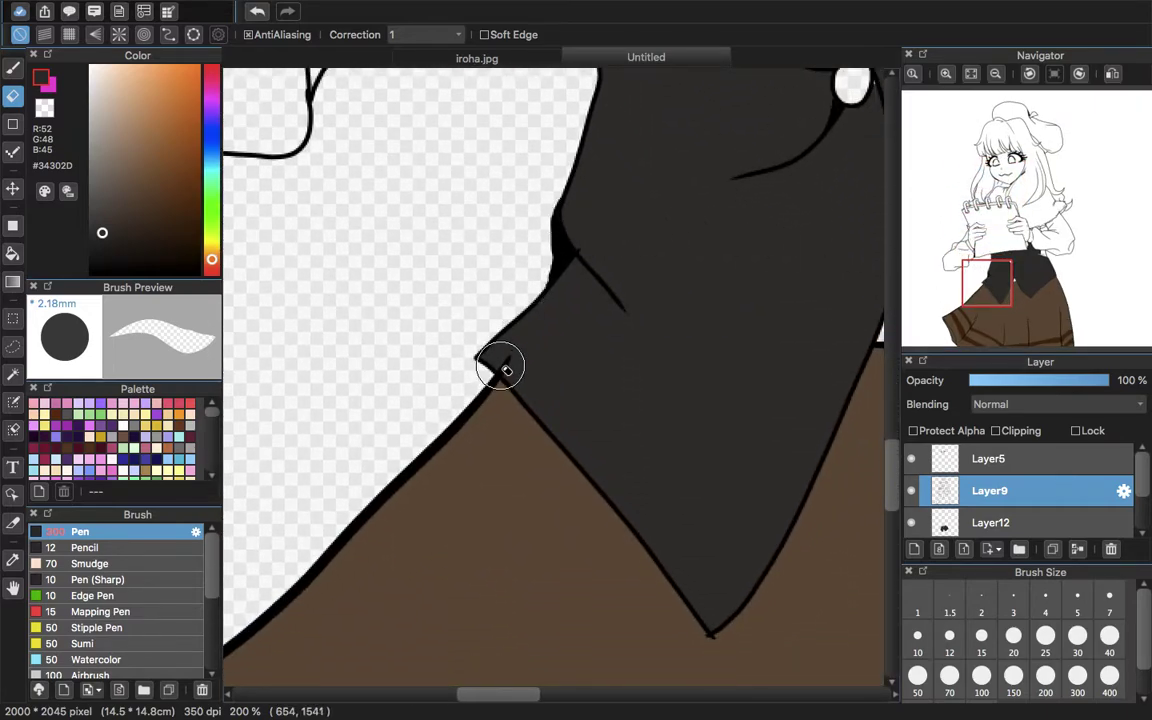
pyautogui.moveTo(507, 371); pyautogui.dragTo(503, 362)
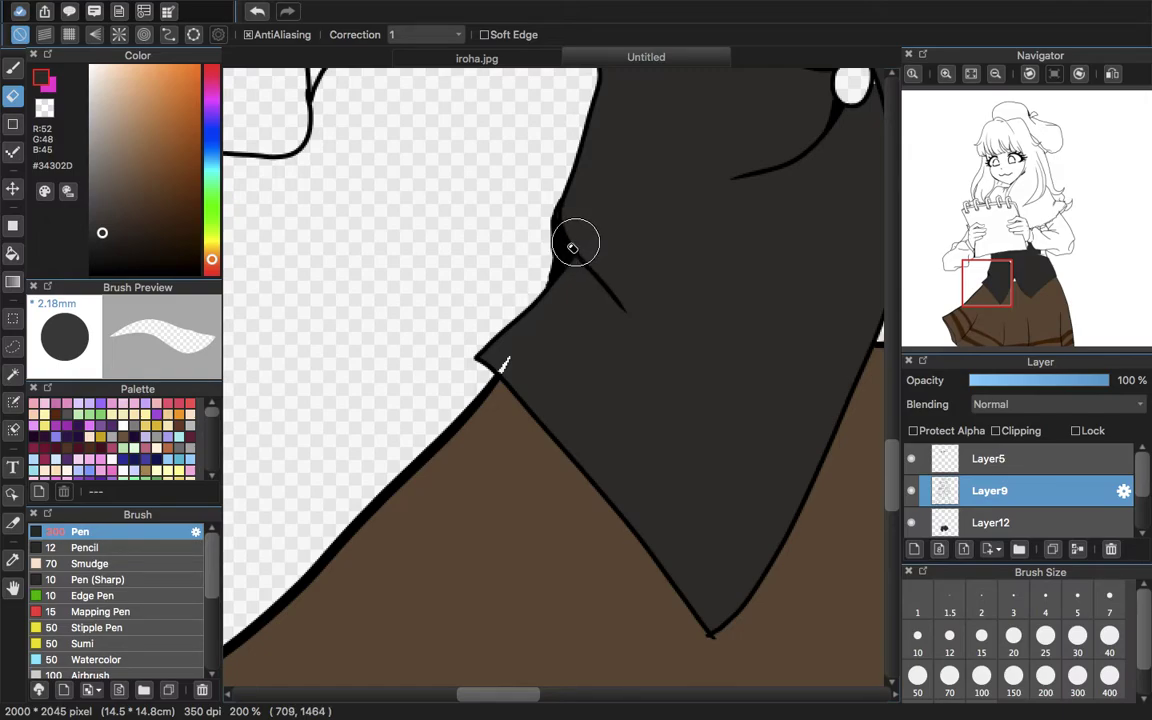
# - Paint over the erased gap at the vest's lower-left corner with #34302D on Layer12, using the Pen at size 7
pyautogui.click(13, 67)
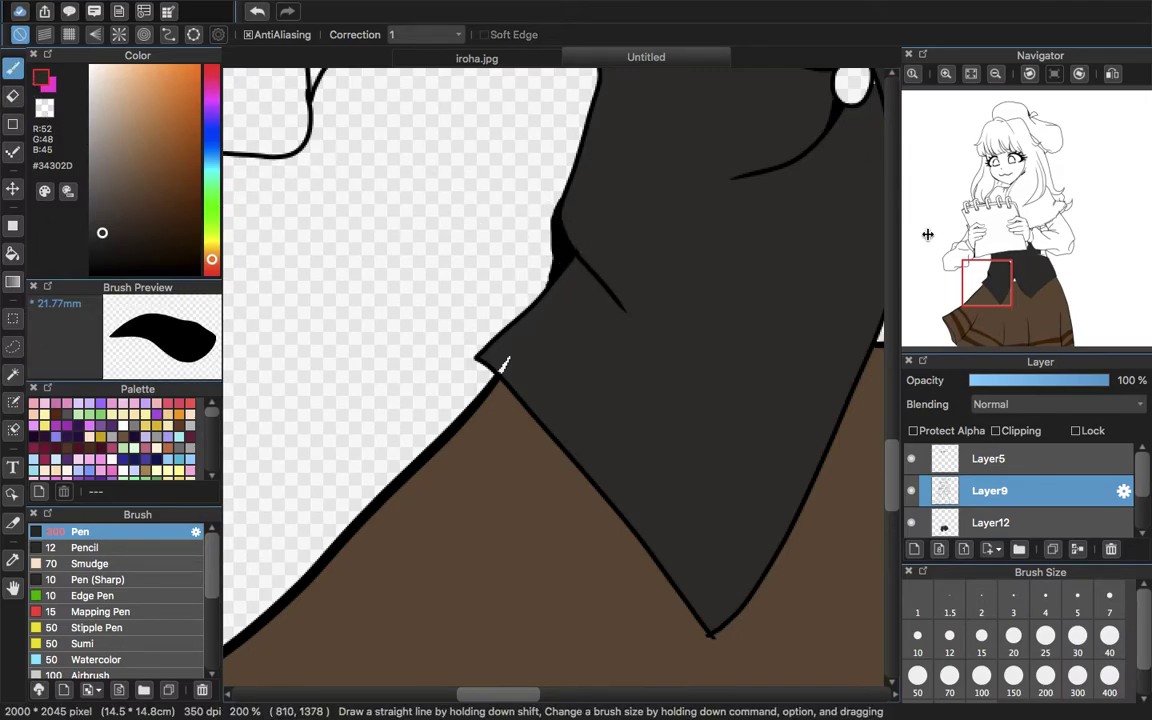
pyautogui.click(990, 522)
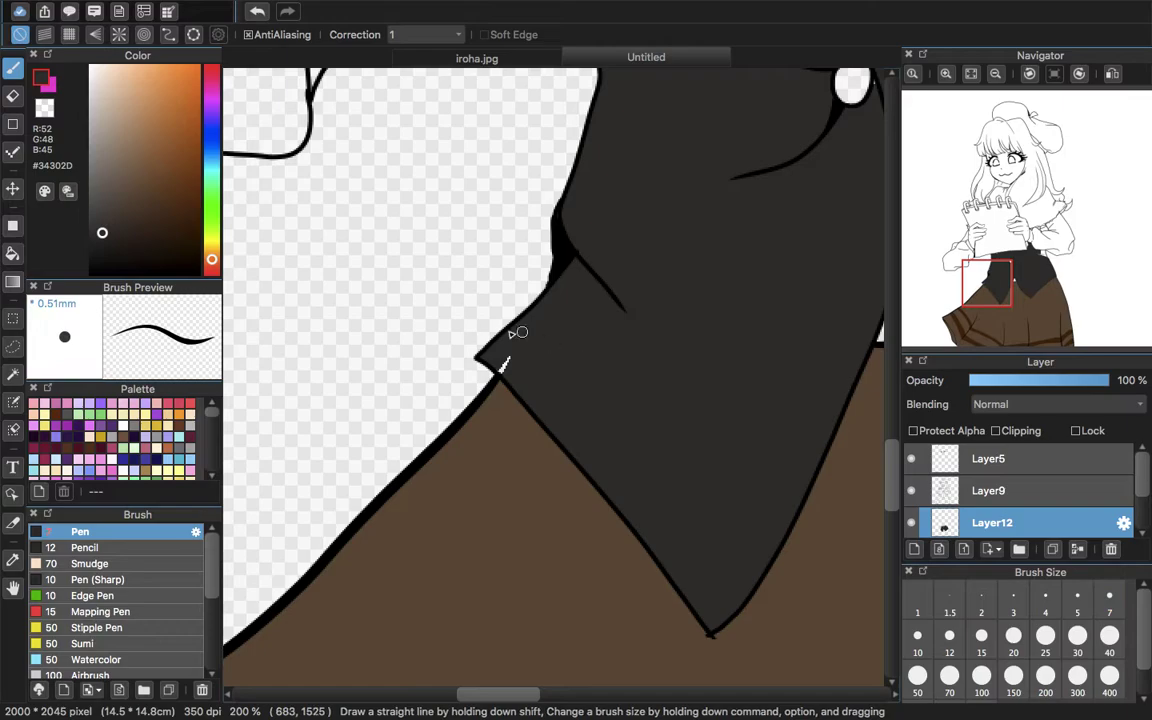
pyautogui.moveTo(914, 233); pyautogui.dragTo(861, 266)
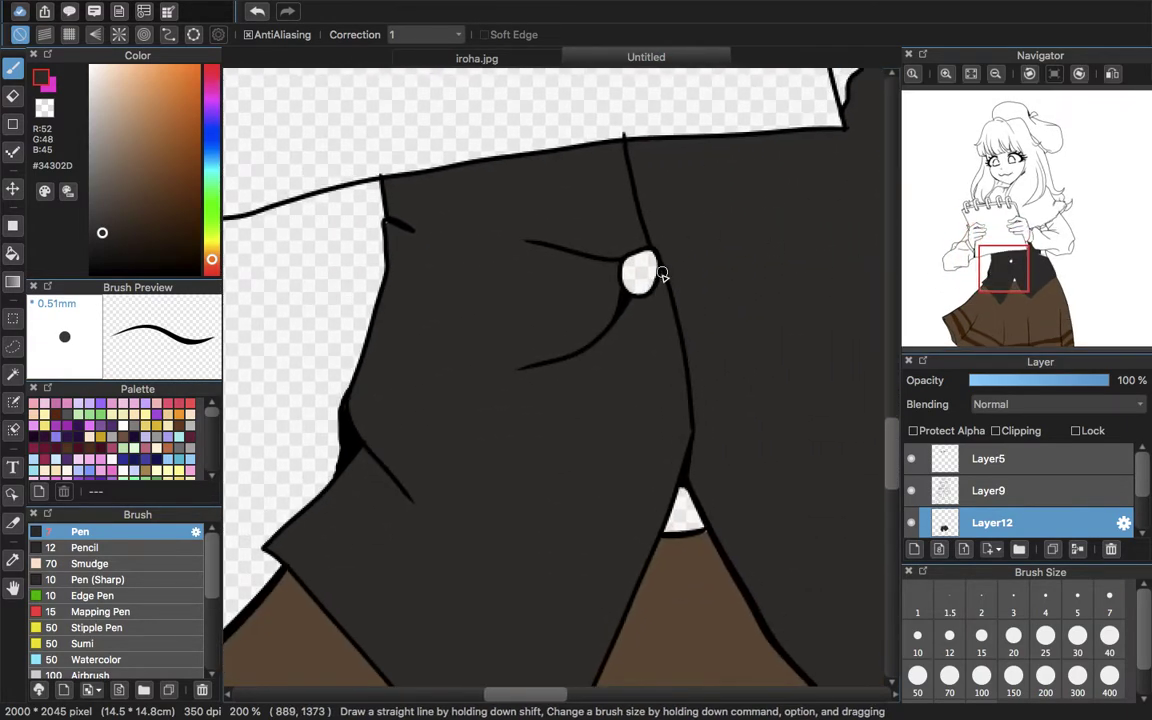
# - Color the unfilled patch and sliver of the vest under the sleeve with #34302D on Layer12
pyautogui.moveTo(1032, 278); pyautogui.dragTo(1032, 264)
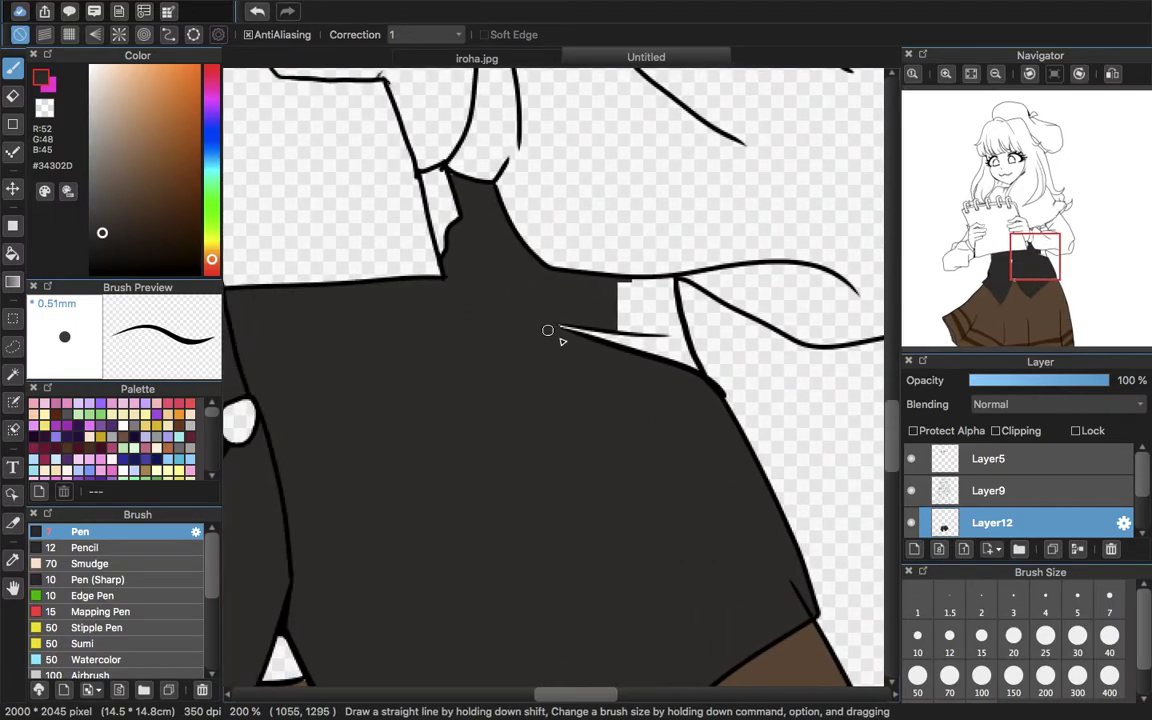
pyautogui.click(13, 253)
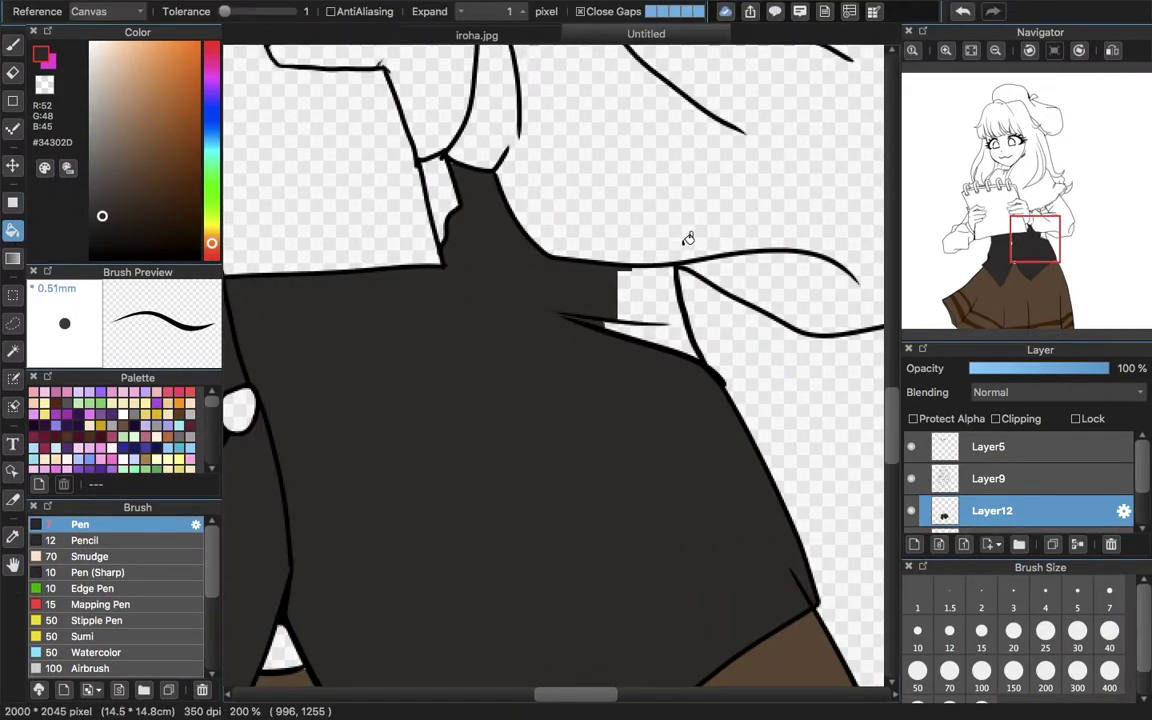
pyautogui.click(665, 283)
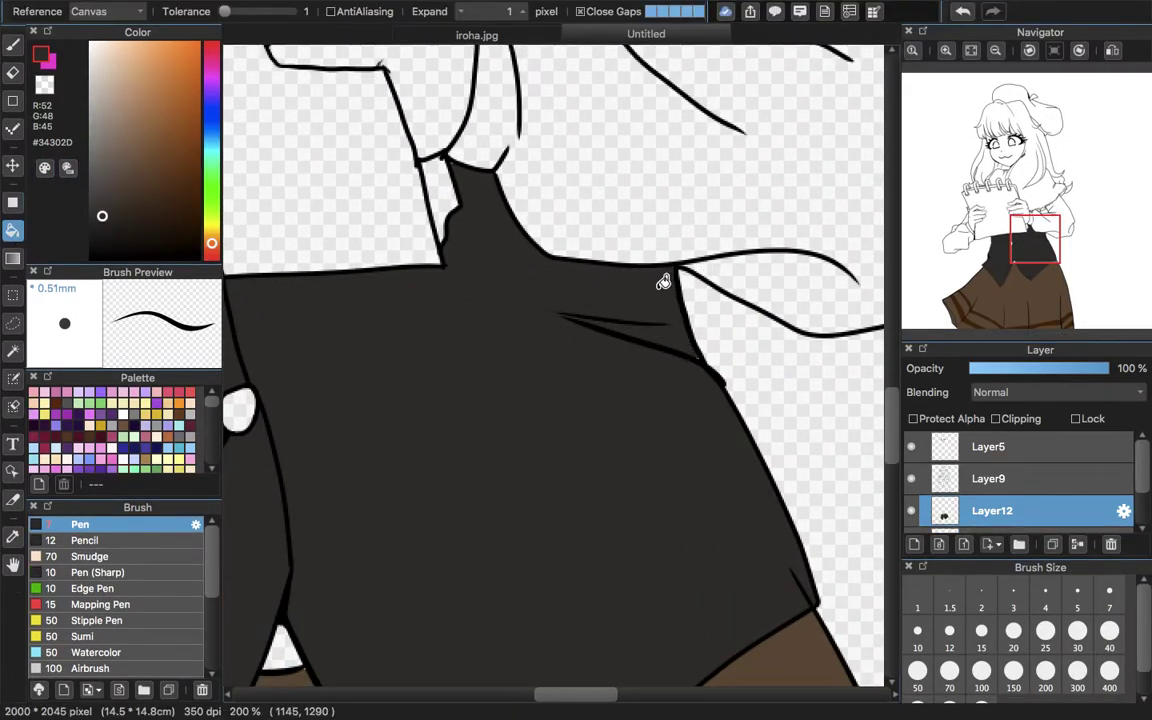
pyautogui.click(14, 45)
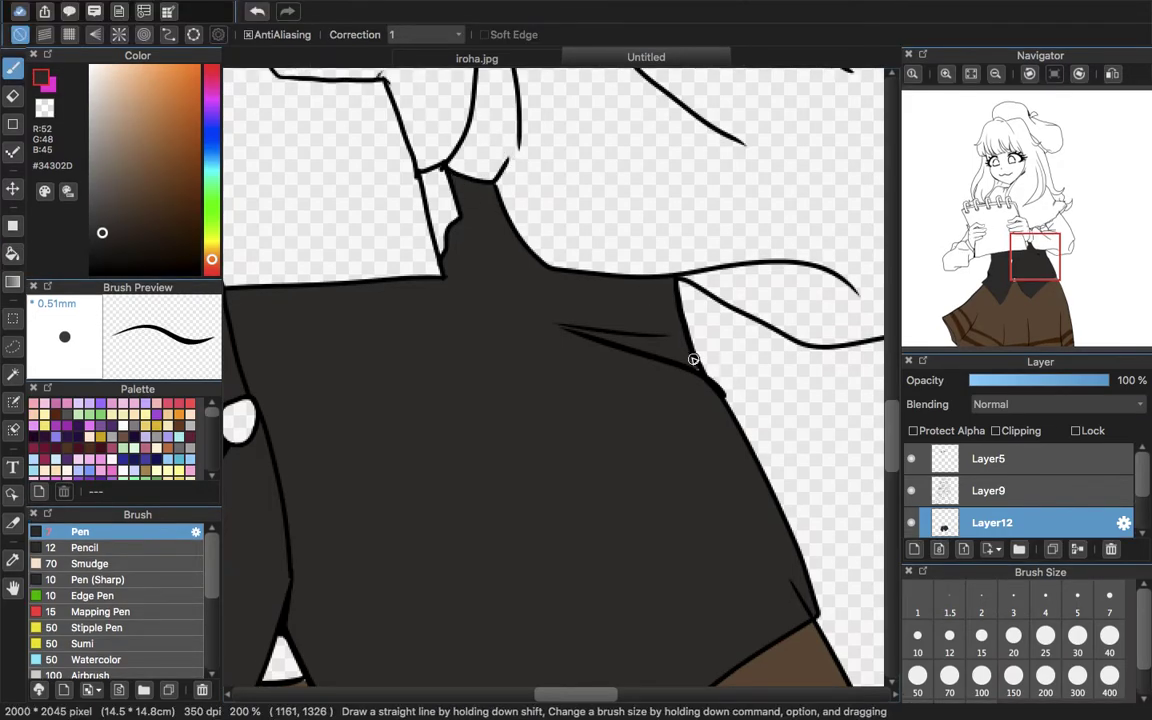
# - Erase the stray line overshoot at the ruffle beside the hand on Layer9, and paint the small gaps there with #34302D on Layer12
pyautogui.moveTo(1032, 268); pyautogui.dragTo(1034, 231)
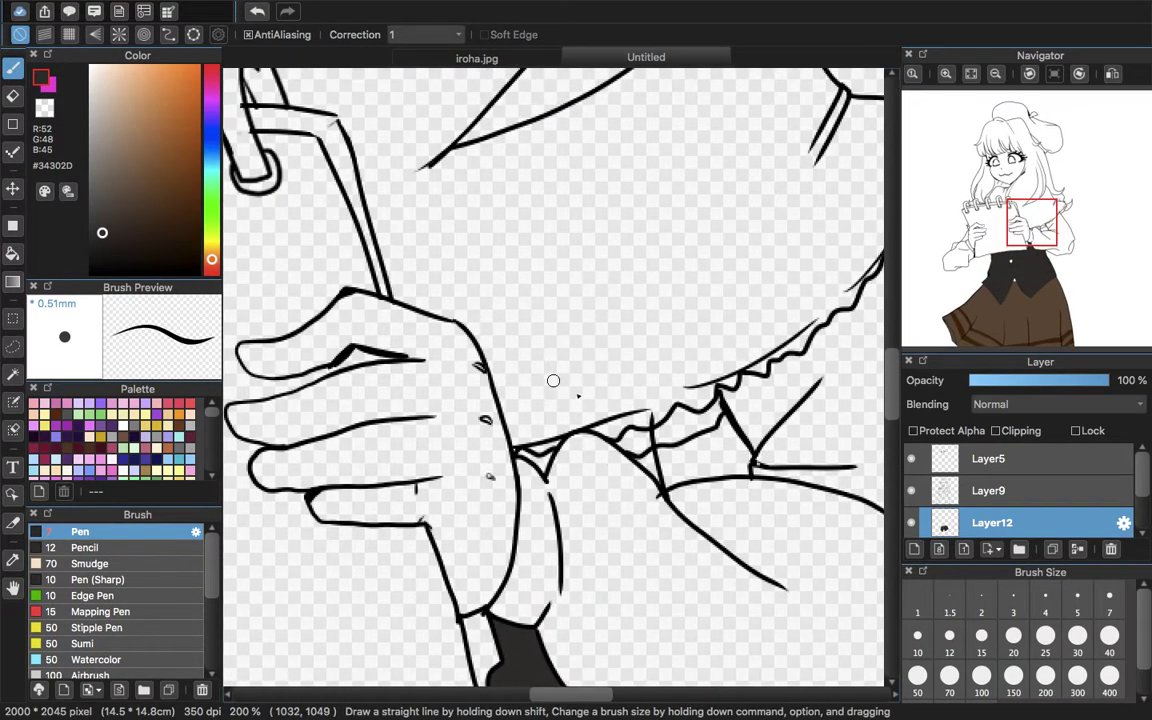
pyautogui.click(13, 97)
pyautogui.click(945, 489)
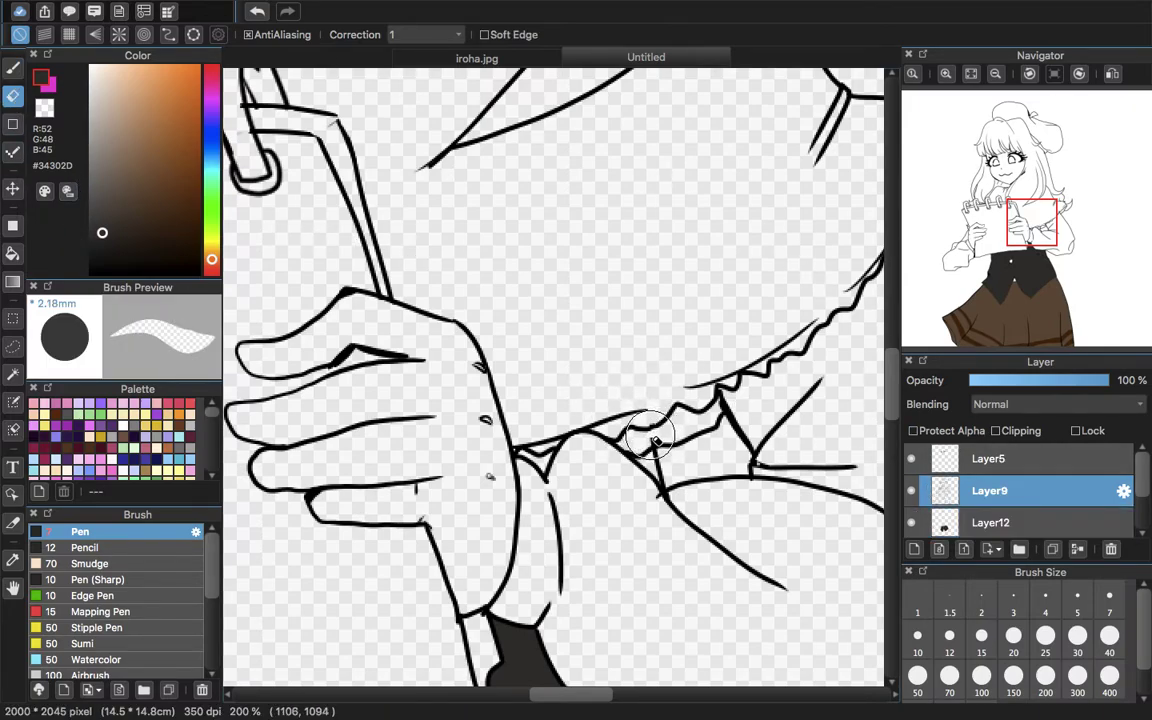
pyautogui.click(10, 70)
pyautogui.click(990, 522)
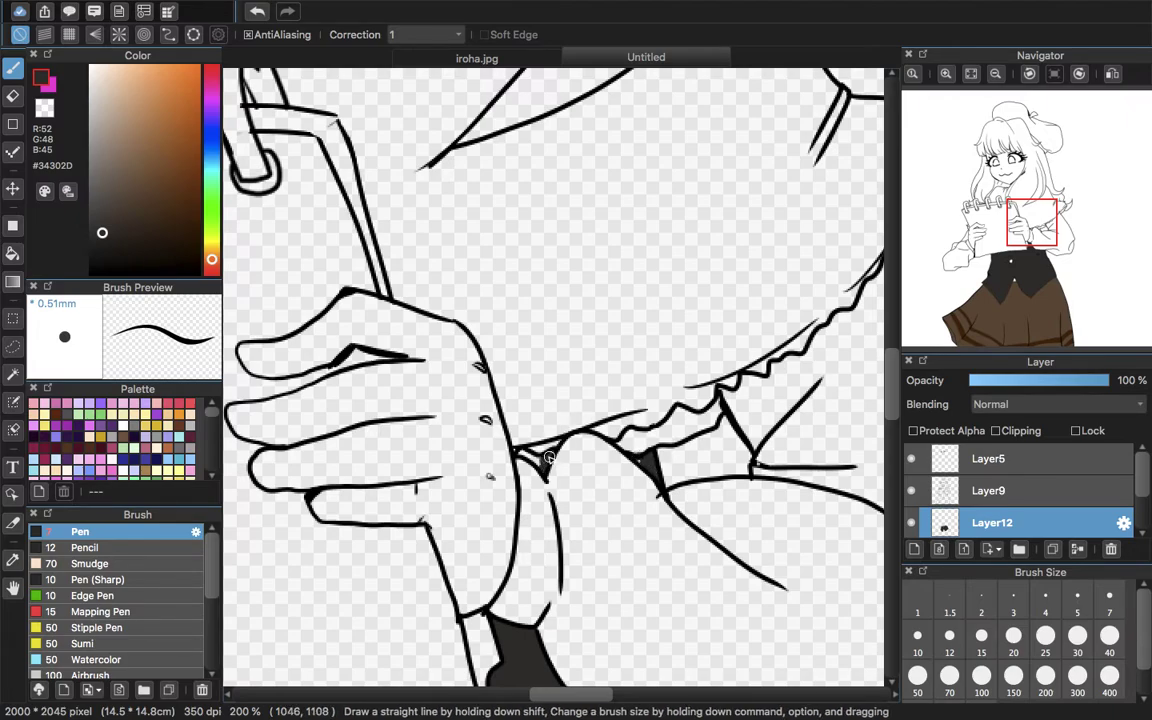
# - Erase the seam line overshoot above the vest's upper edge on the line art layer Layer9
pyautogui.moveTo(1031, 224); pyautogui.dragTo(989, 256)
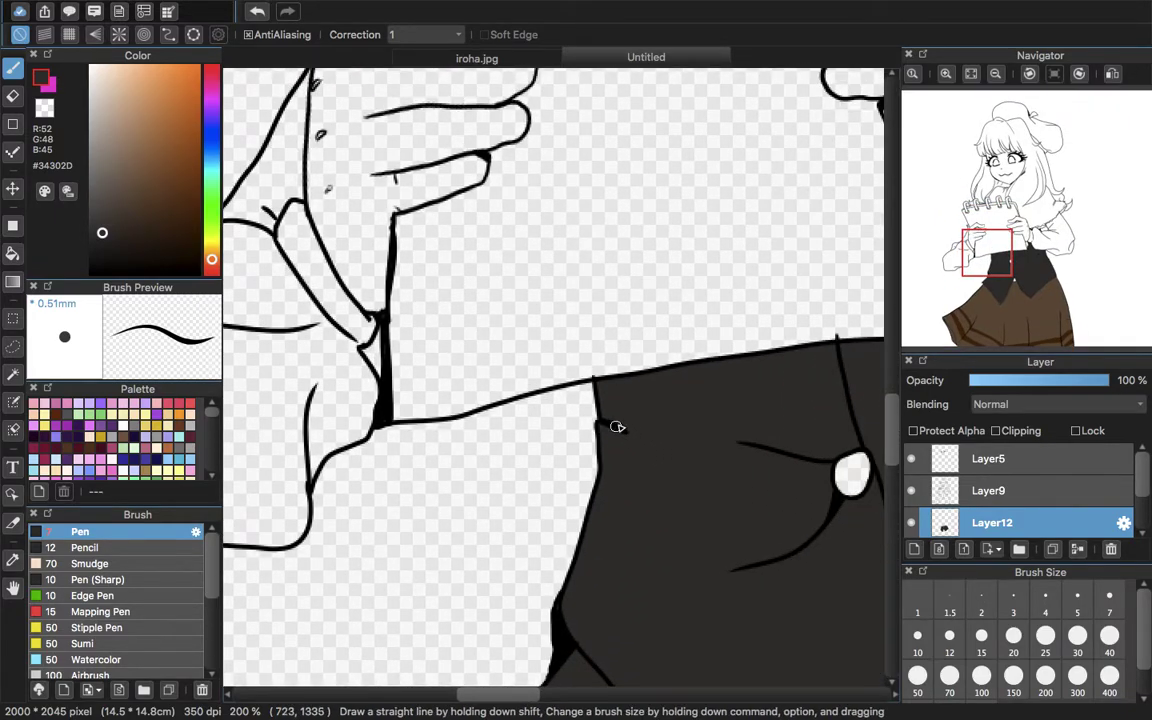
pyautogui.click(1000, 490)
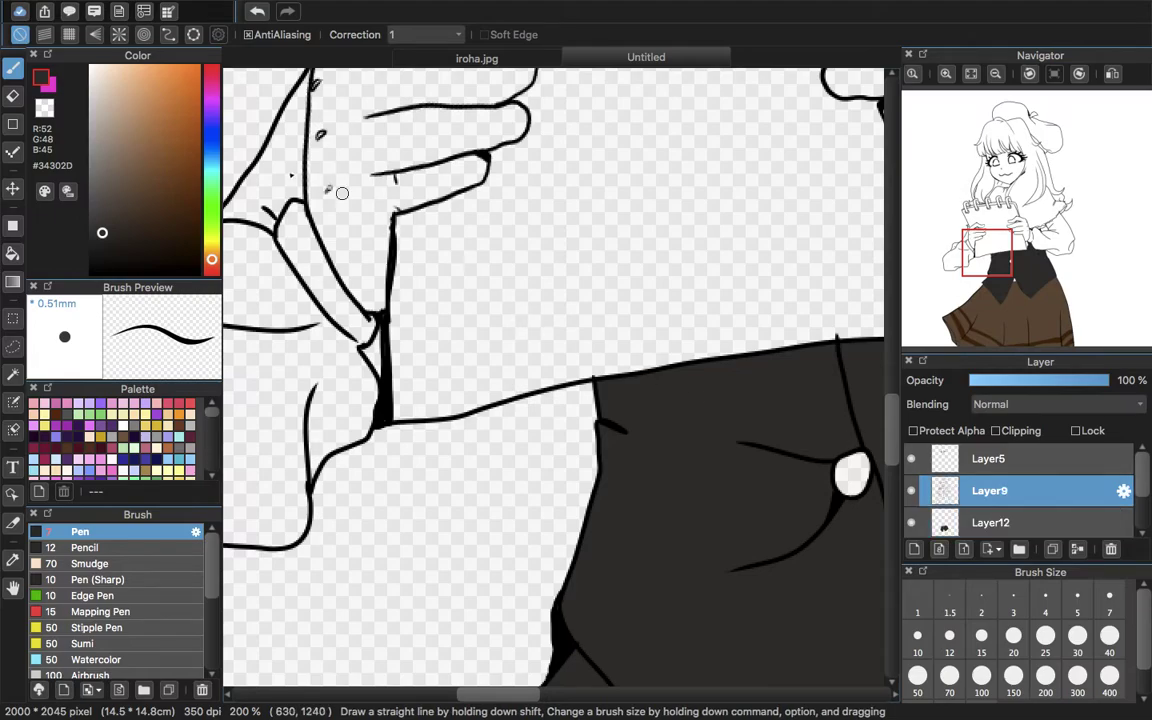
pyautogui.click(14, 95)
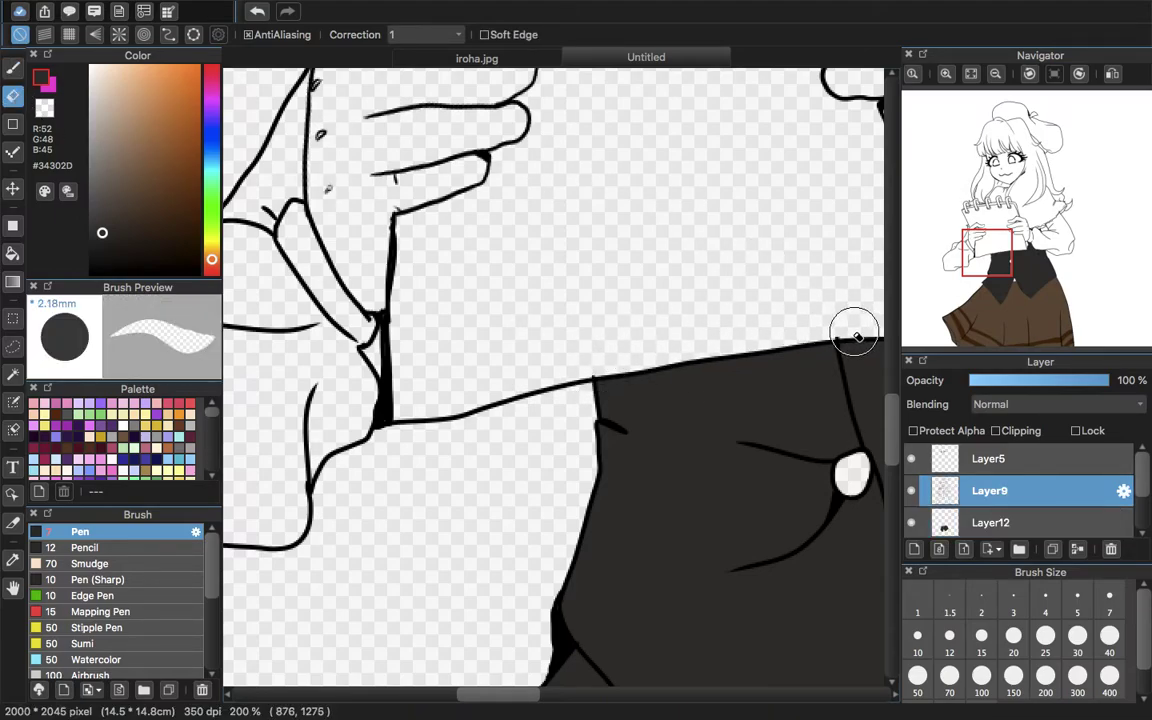
# - Touch up the vest's flat color with #34302D on Layer12, using the Pen at size 40
pyautogui.click(971, 74)
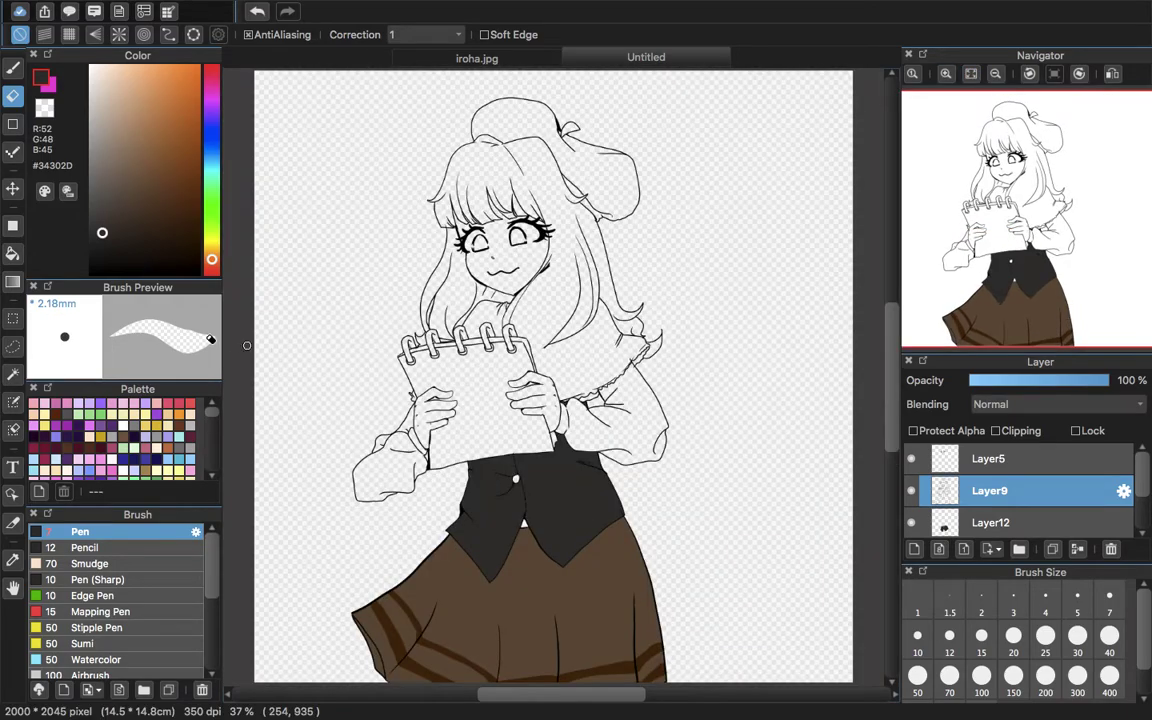
pyautogui.click(13, 67)
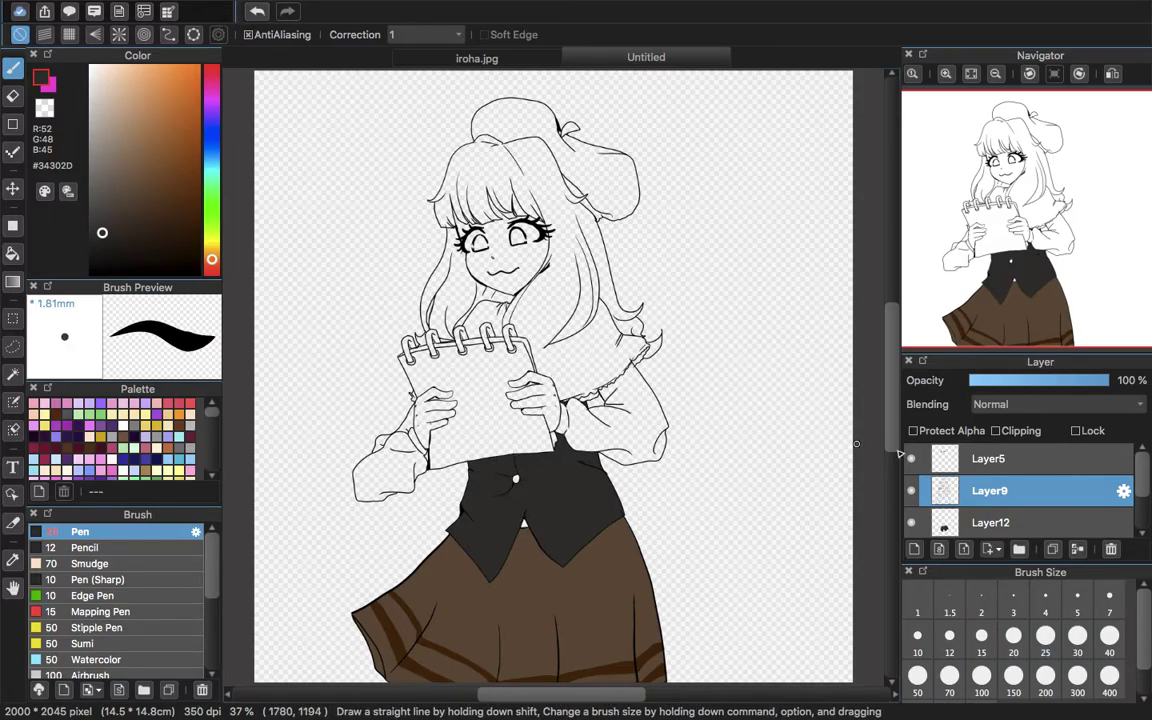
pyautogui.click(994, 526)
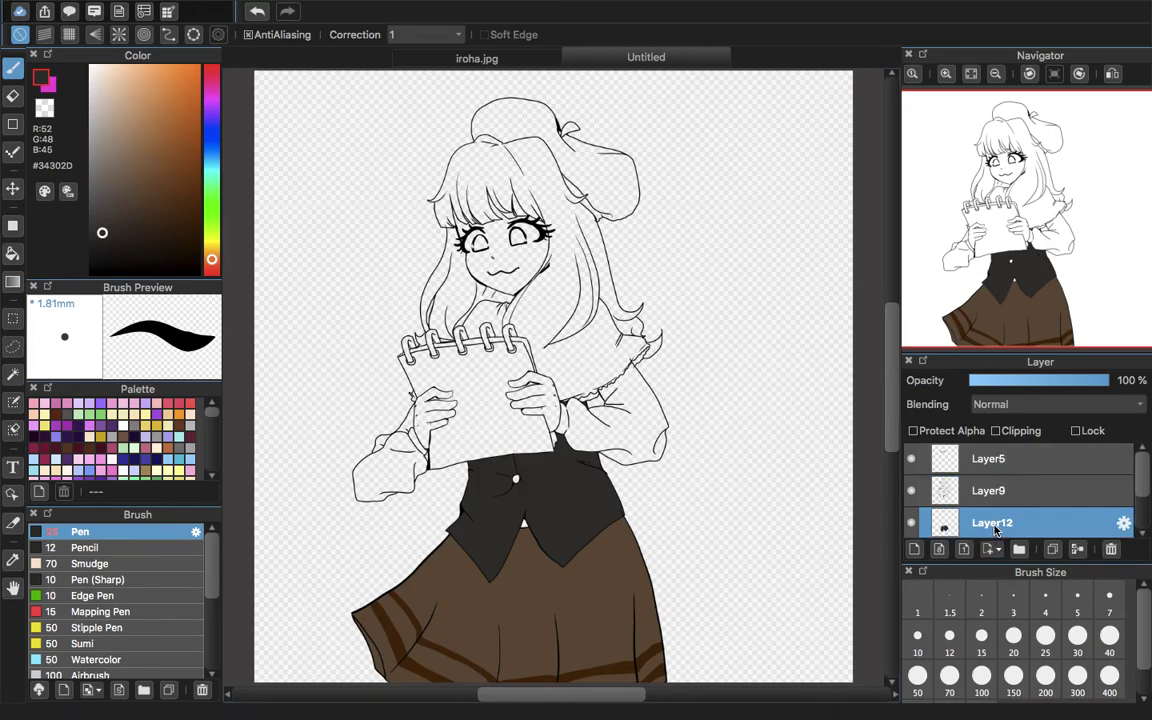
pyautogui.click(1109, 636)
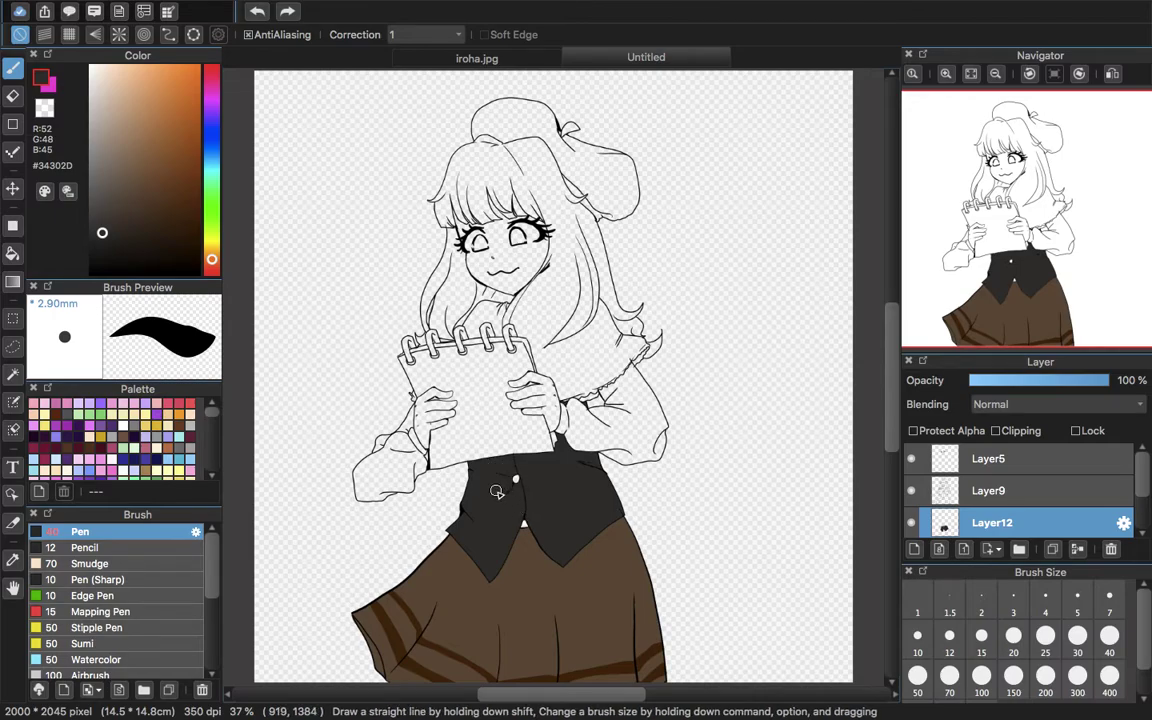
pyautogui.click(576, 467)
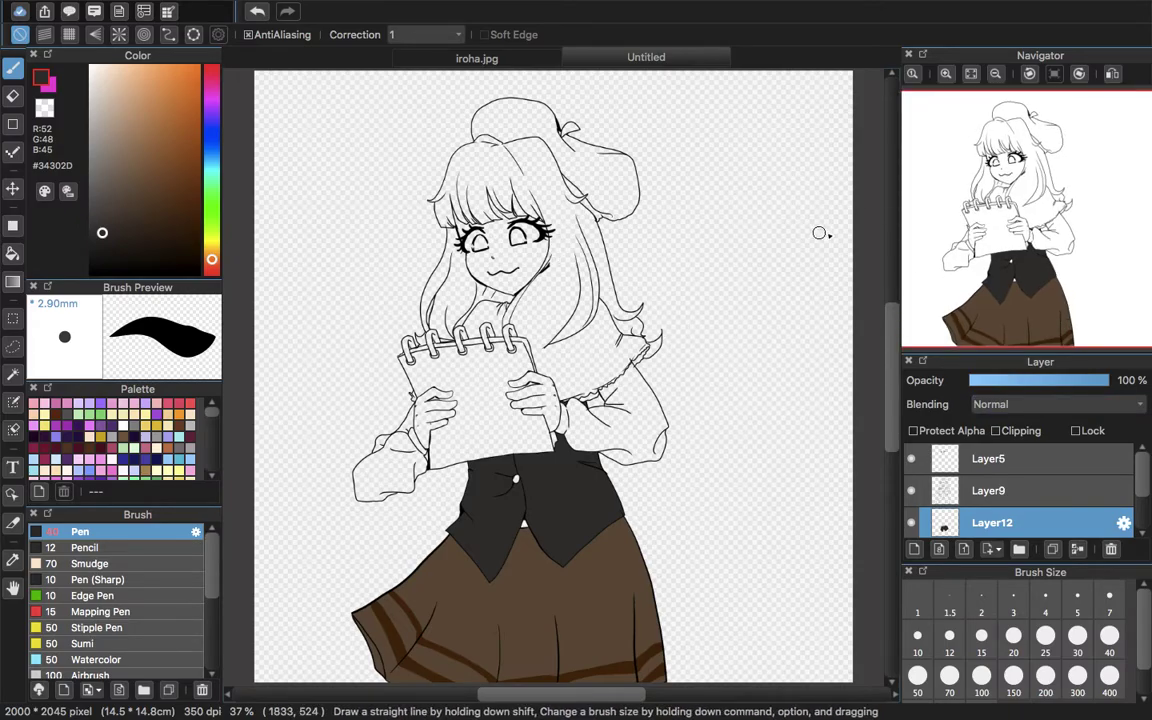
# - Paint over the ruffle outline at the gap beside the sleeve in #000000 on Layer9
pyautogui.click(946, 75)
pyautogui.click(946, 75)
pyautogui.click(946, 75)
pyautogui.moveTo(1023, 229); pyautogui.dragTo(1025, 255)
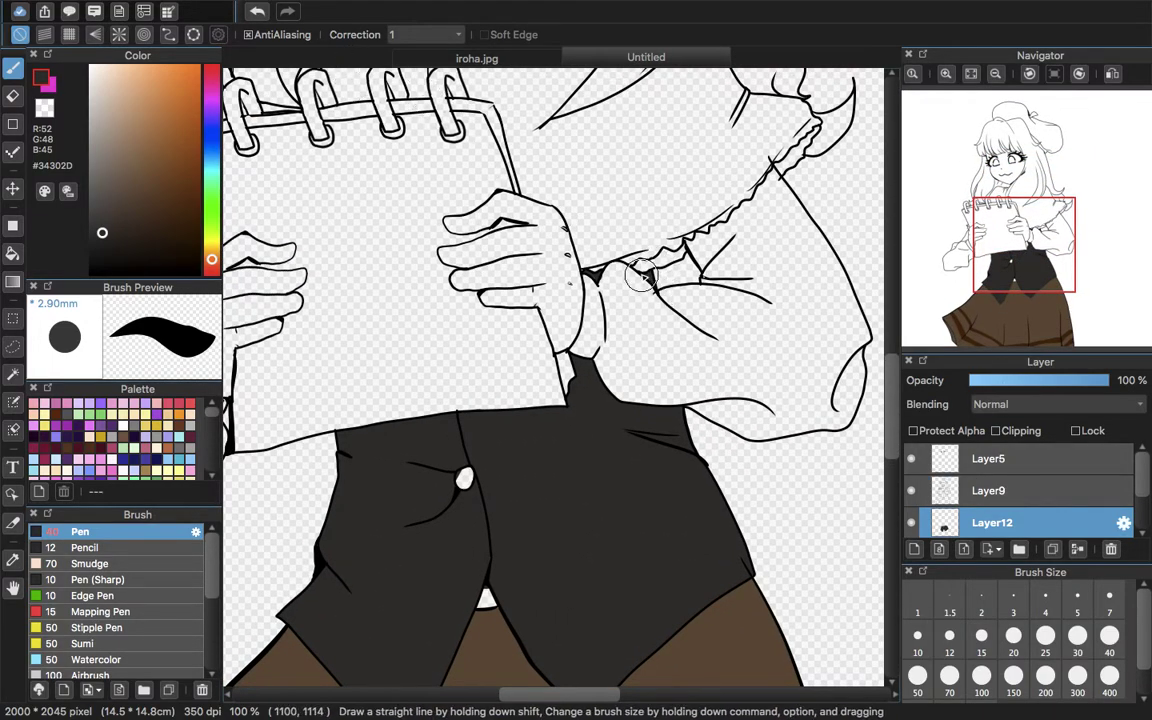
pyautogui.click(90, 271)
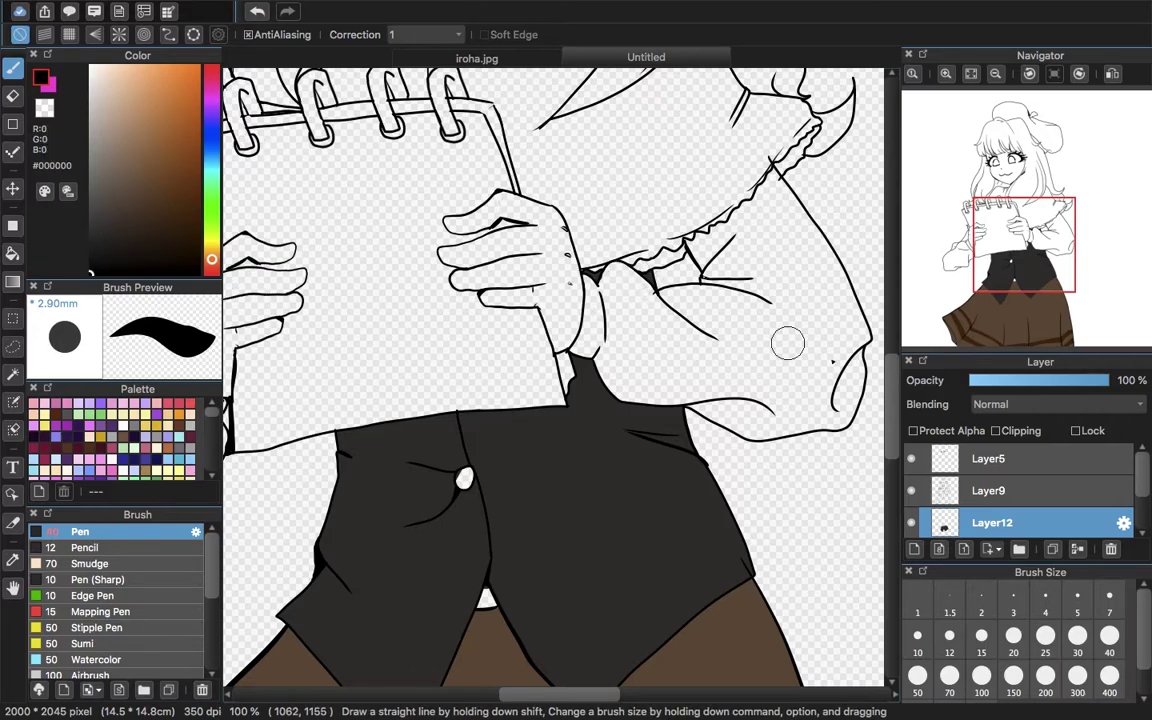
pyautogui.click(963, 490)
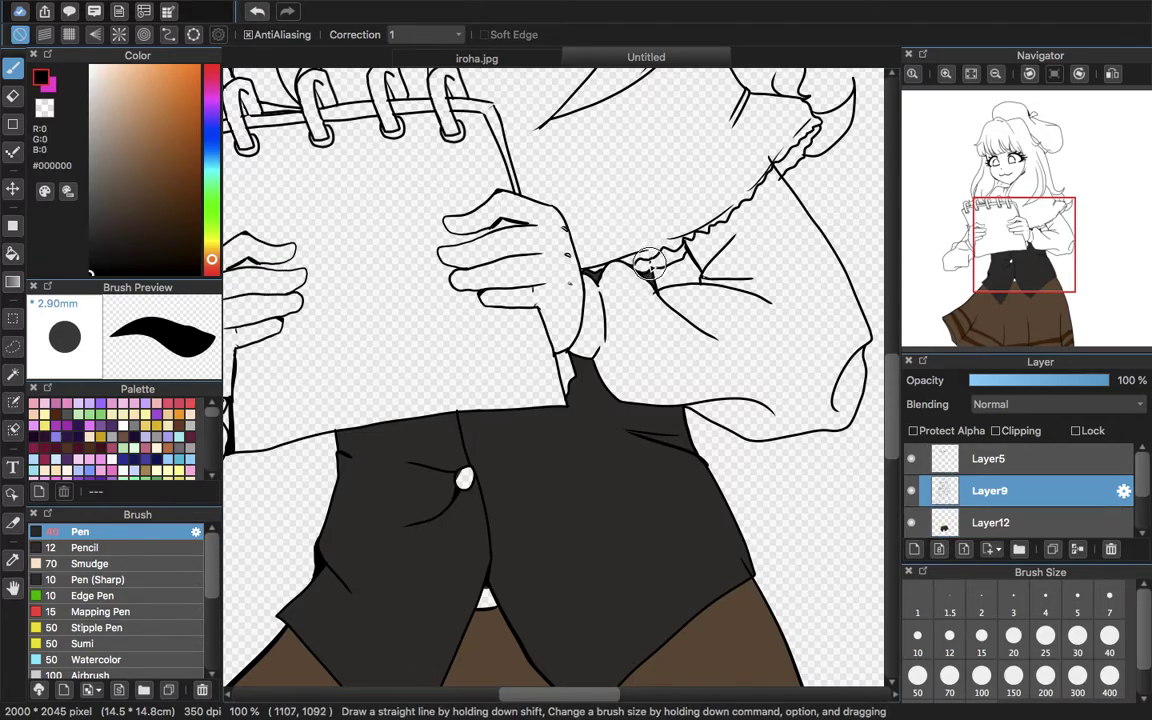
# - Erase the excess black inside the gap between the ruffle and the sleeve on Layer9
pyautogui.click(13, 95)
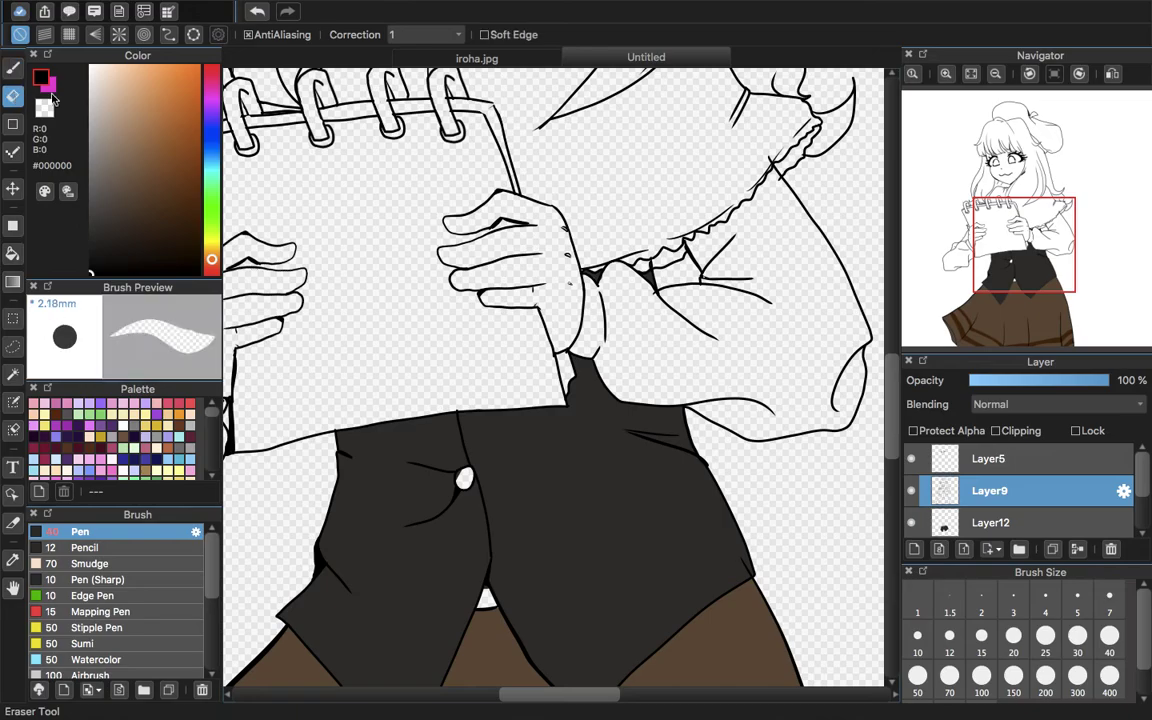
pyautogui.click(946, 76)
pyautogui.click(946, 77)
pyautogui.moveTo(1038, 257); pyautogui.dragTo(1040, 240)
pyautogui.moveTo(495, 305); pyautogui.dragTo(483, 316)
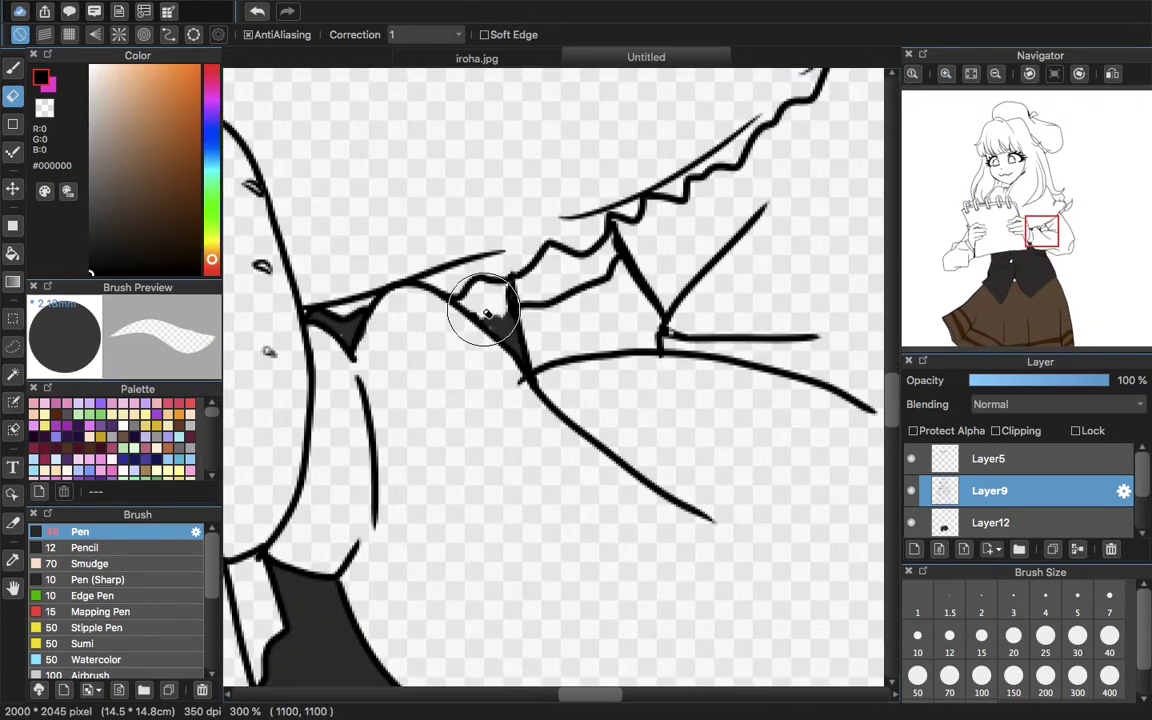
# - Sample the vest color #34302D and paint the rest of the gap between the ruffle and the sleeve on Layer12
pyautogui.click(14, 562)
pyautogui.click(306, 619)
pyautogui.click(13, 94)
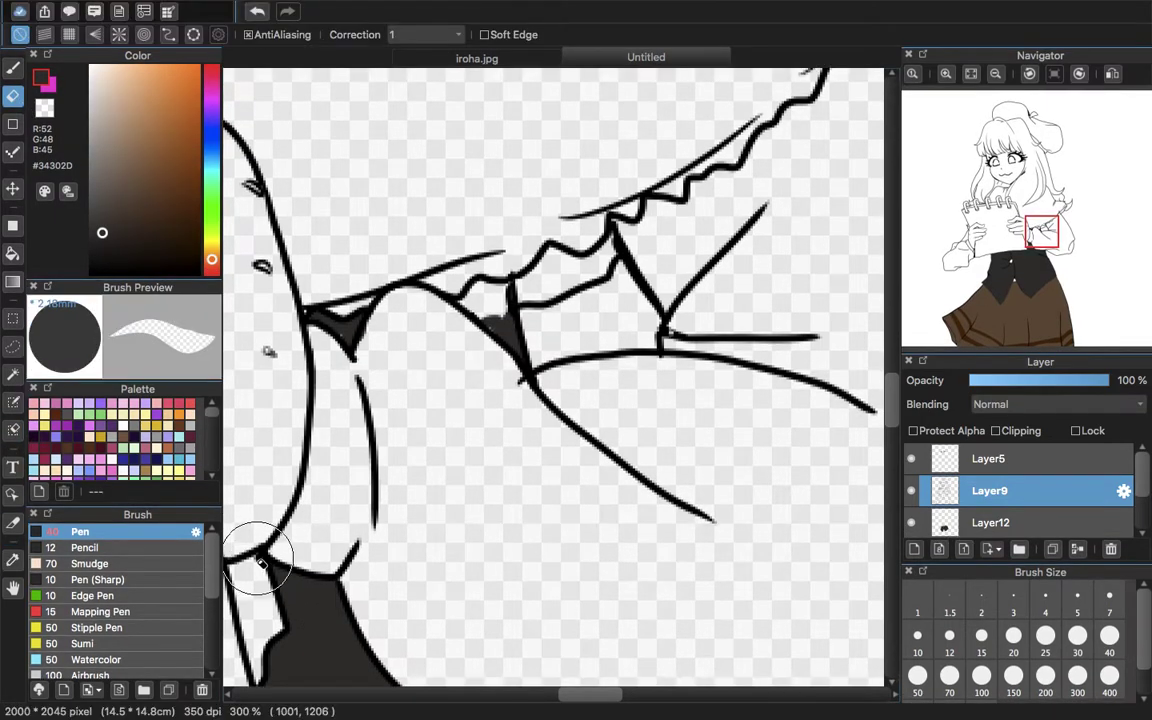
pyautogui.press('b')
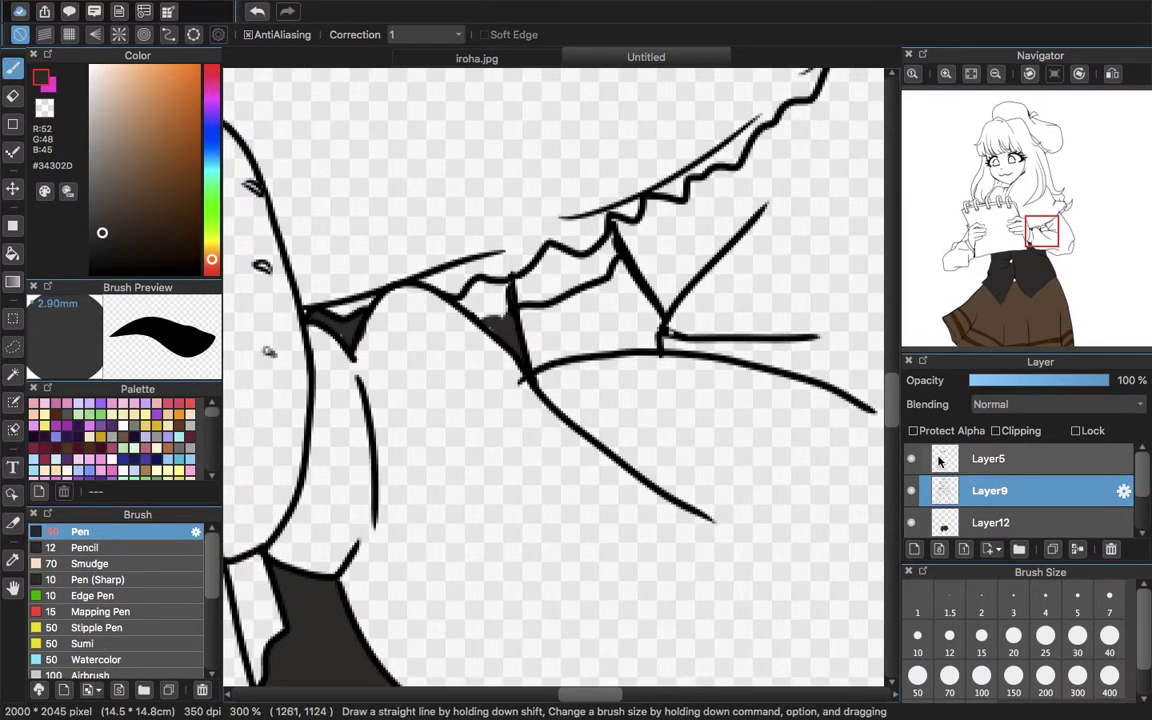
pyautogui.click(944, 522)
pyautogui.moveTo(463, 316)
pyautogui.mouseDown()
pyautogui.moveTo(496, 292)
pyautogui.moveTo(501, 316)
pyautogui.moveTo(502, 288)
pyautogui.moveTo(502, 323)
pyautogui.moveTo(471, 303)
pyautogui.moveTo(497, 295)
pyautogui.moveTo(466, 306)
pyautogui.mouseUp()
pyautogui.click(12, 95)
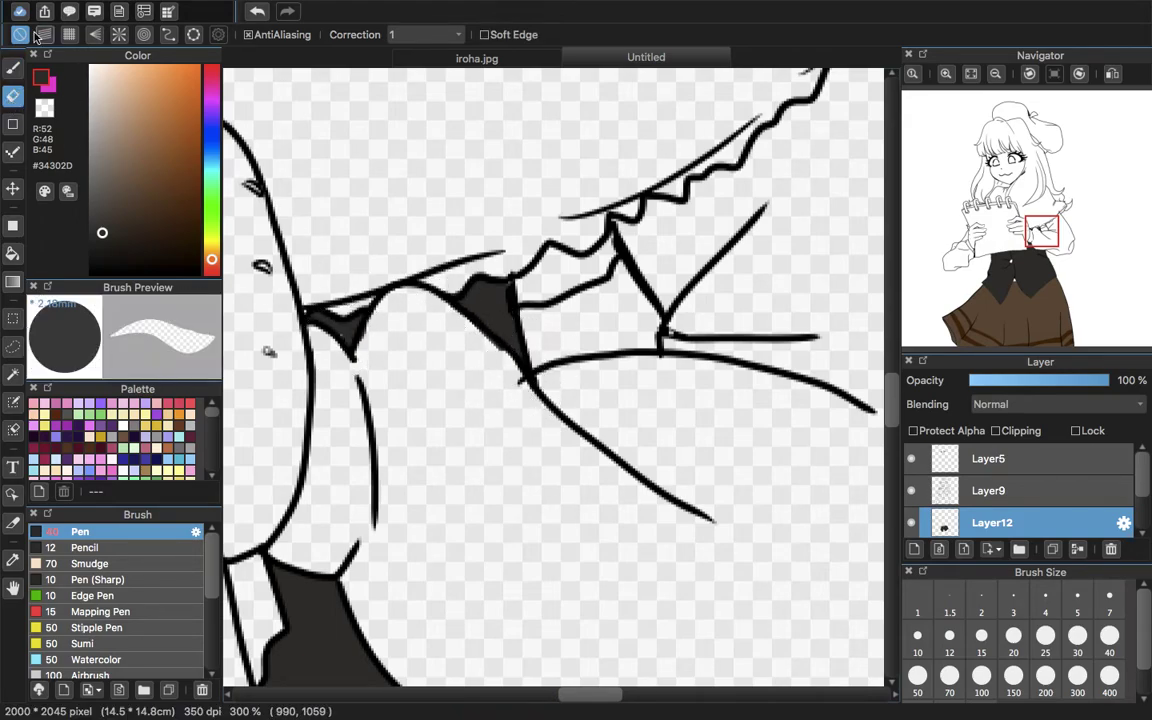
pyautogui.click(12, 66)
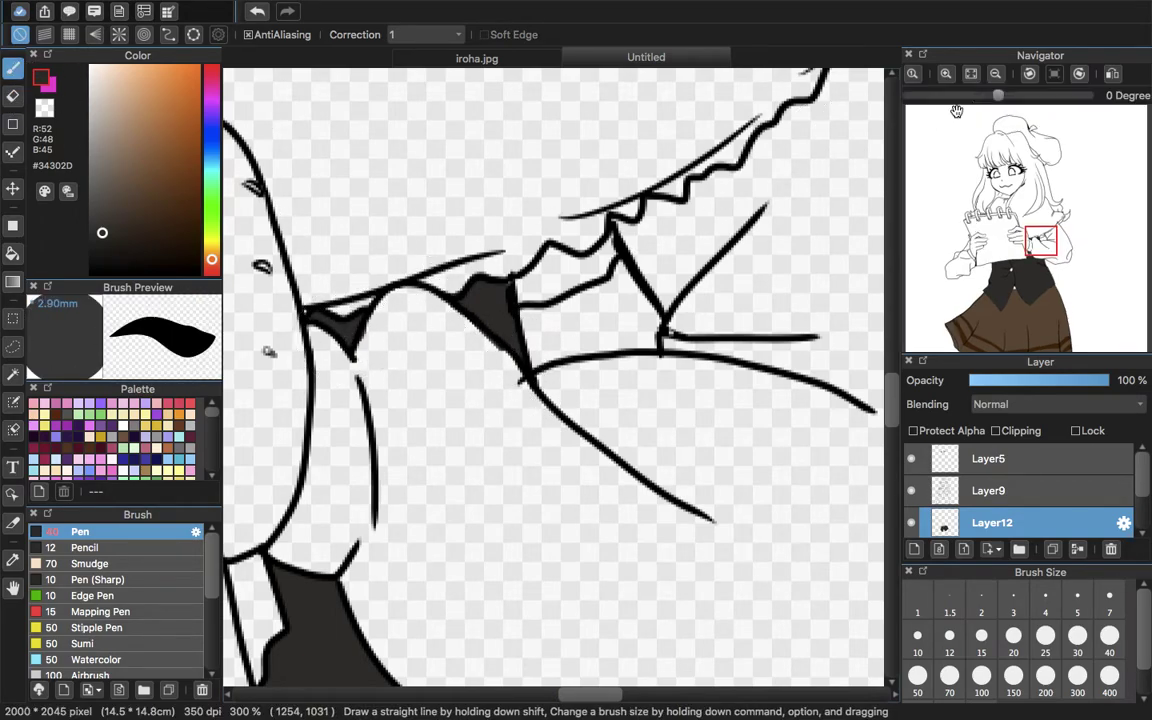
# - Erase the sleeve line overshoot where it crosses the cape's ruffled hem near the shoulder on Layer9
pyautogui.click(968, 77)
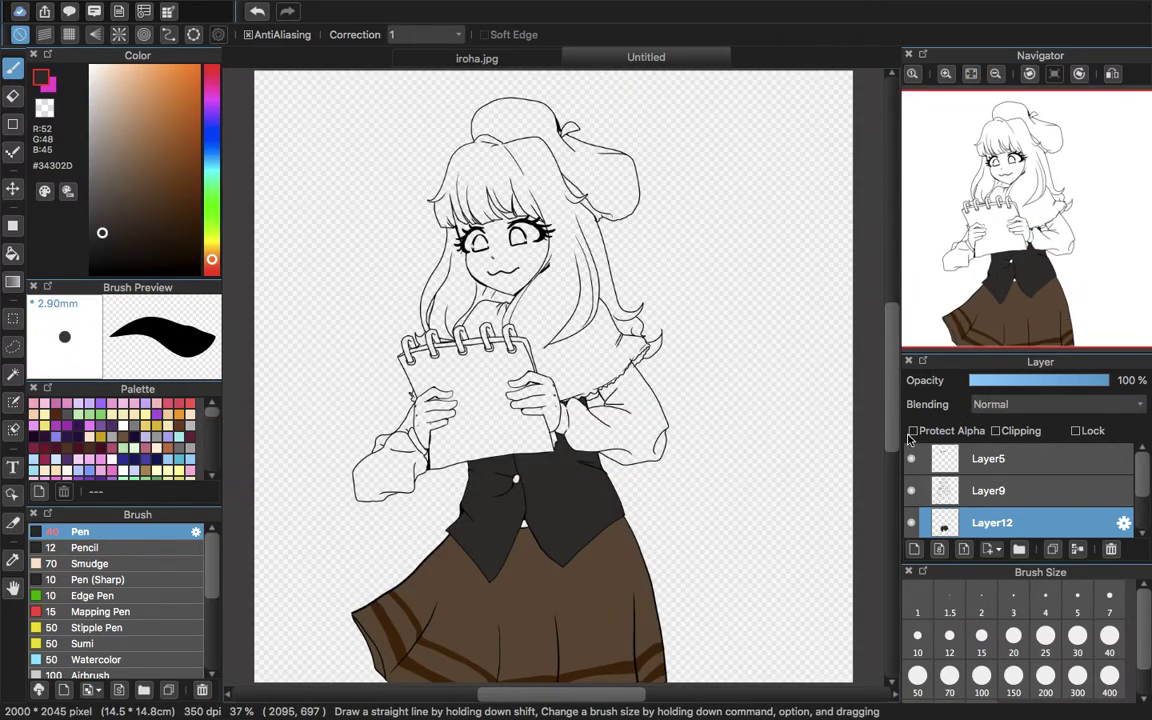
pyautogui.click(946, 74)
pyautogui.click(946, 74)
pyautogui.click(951, 76)
pyautogui.moveTo(1008, 187); pyautogui.dragTo(1056, 216)
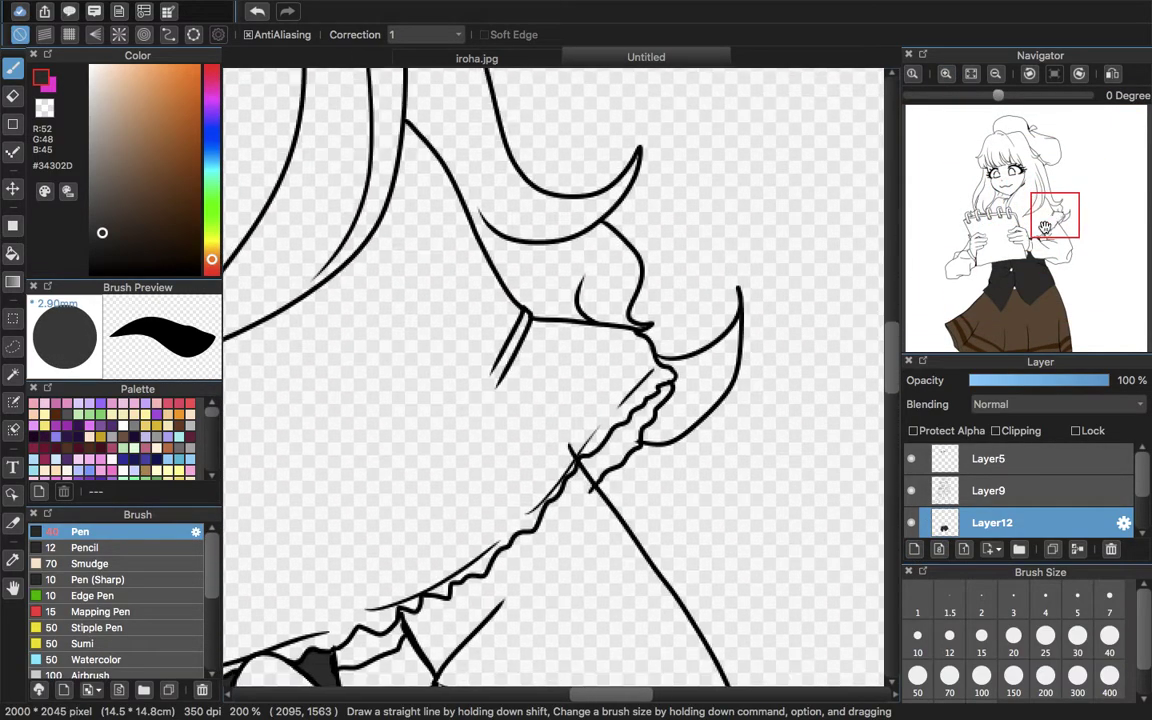
pyautogui.click(953, 487)
pyautogui.click(12, 96)
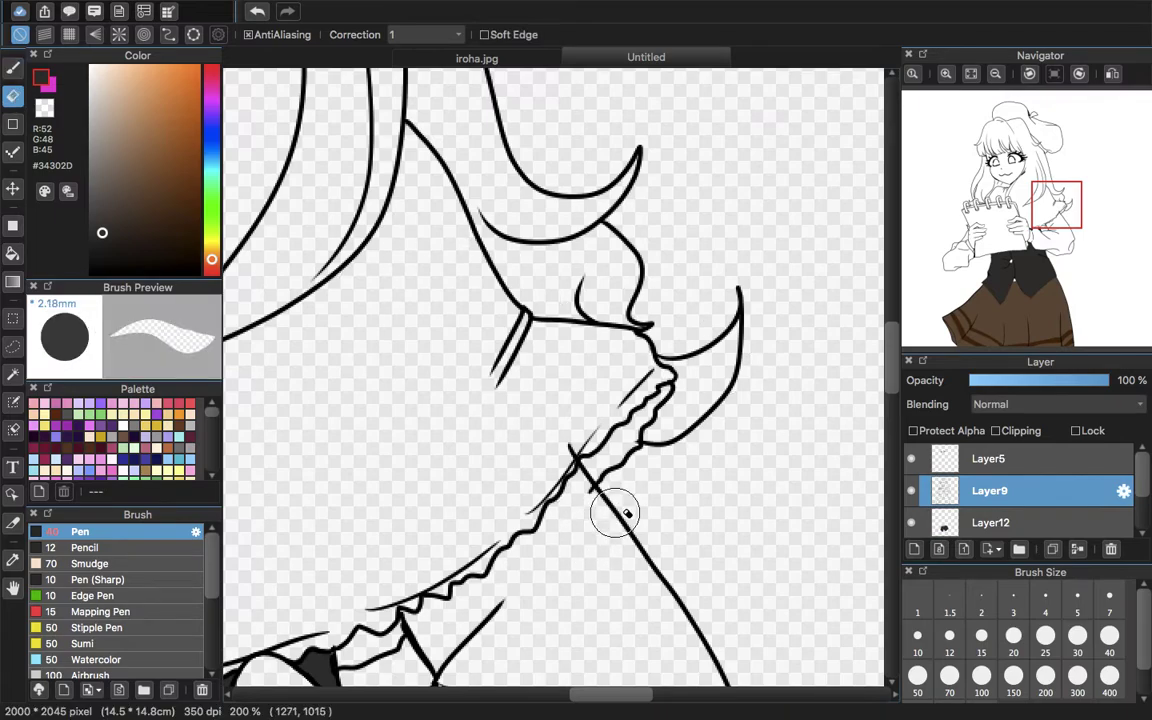
pyautogui.click(945, 73)
pyautogui.moveTo(1053, 212); pyautogui.dragTo(1057, 219)
pyautogui.moveTo(533, 444); pyautogui.dragTo(526, 408)
# - Paint over the light button on the vest with #34302D on Layer12
pyautogui.click(12, 68)
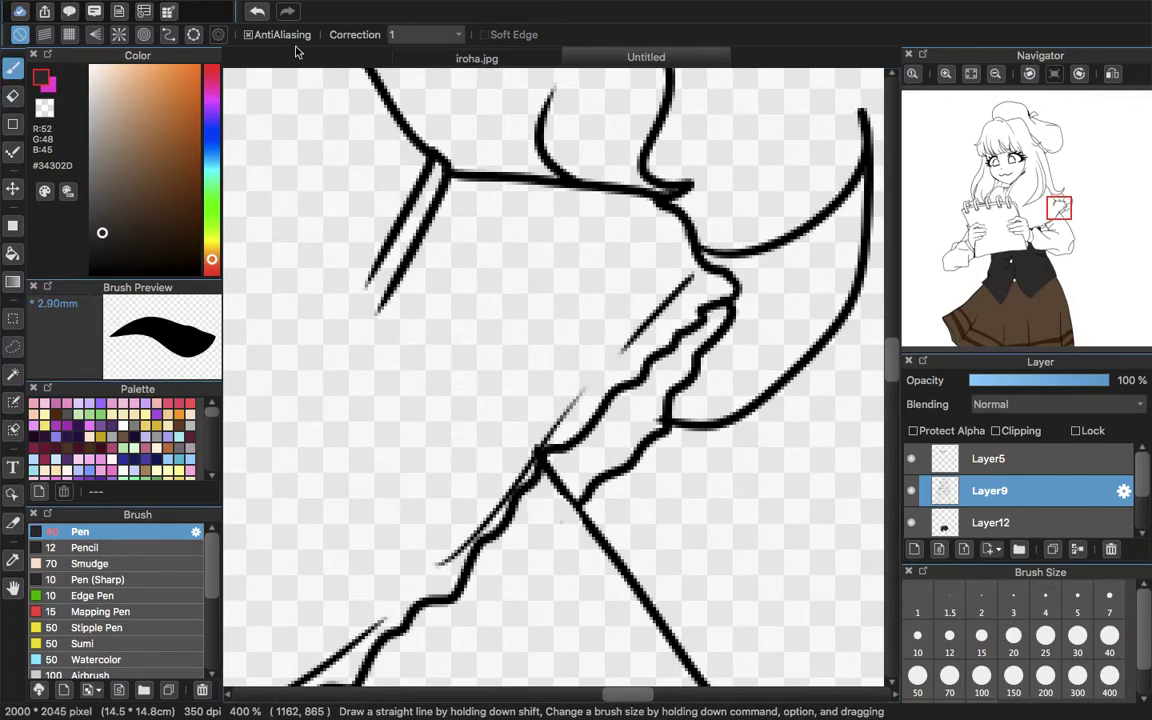
pyautogui.click(971, 74)
pyautogui.click(986, 524)
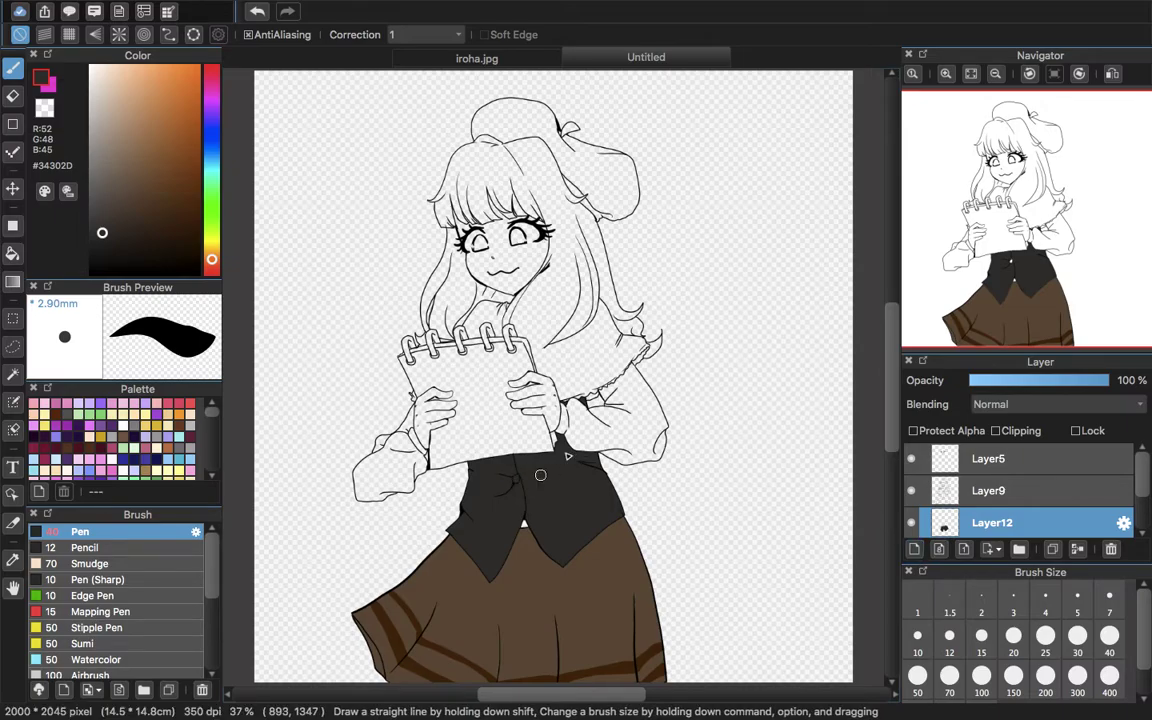
# - Sample a color from the cape in iroha.jpg and shift it to the pale yellow #F2E39F
pyautogui.click(477, 57)
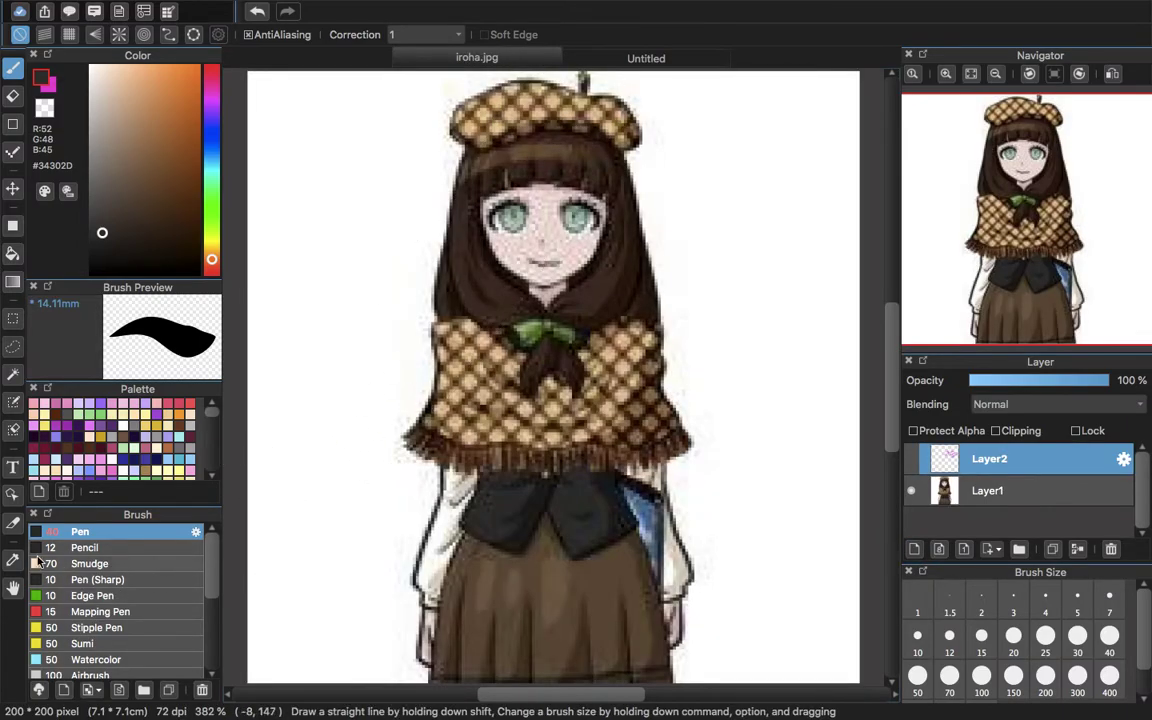
pyautogui.click(13, 560)
pyautogui.click(532, 404)
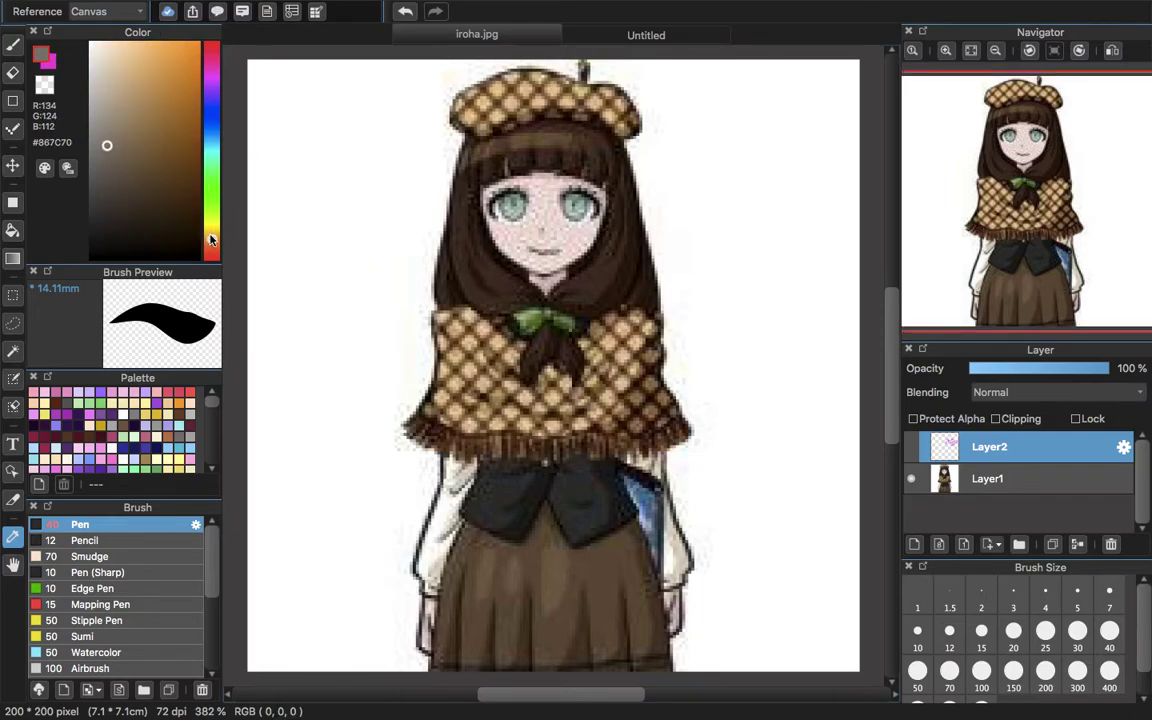
pyautogui.moveTo(211, 240); pyautogui.dragTo(211, 231)
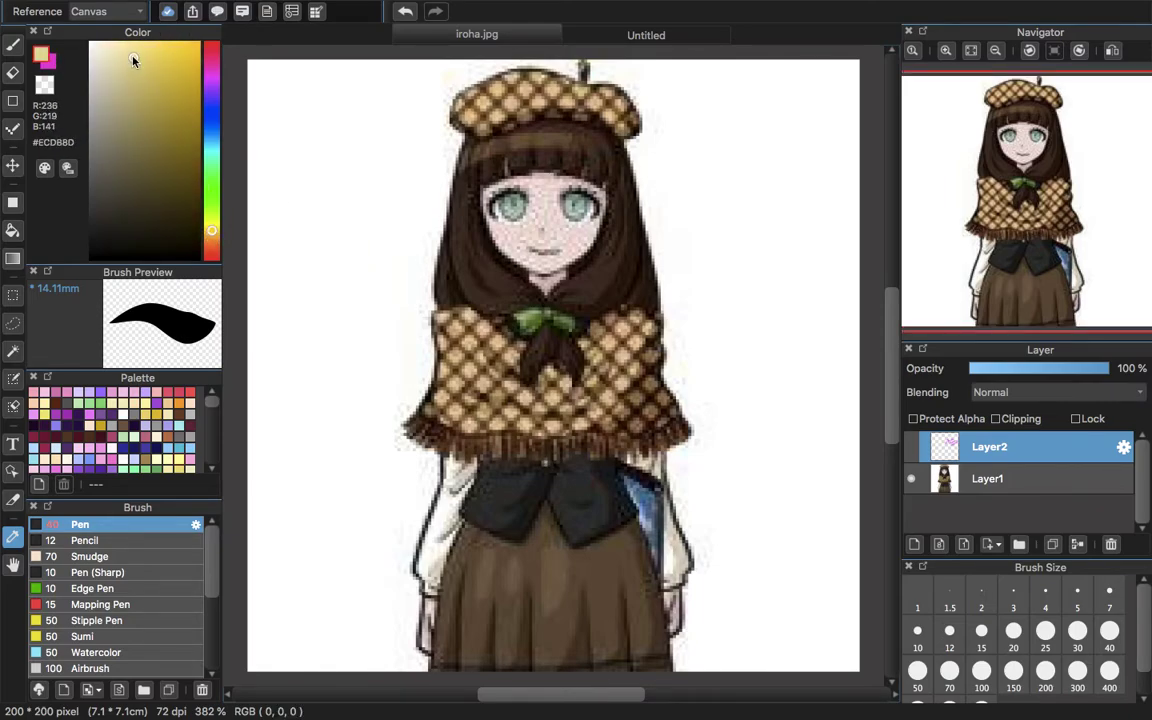
# - Sample a beige from the cape in iroha.jpg, lighten it to #DEC5A3, and return to the Untitled drawing
pyautogui.click(946, 51)
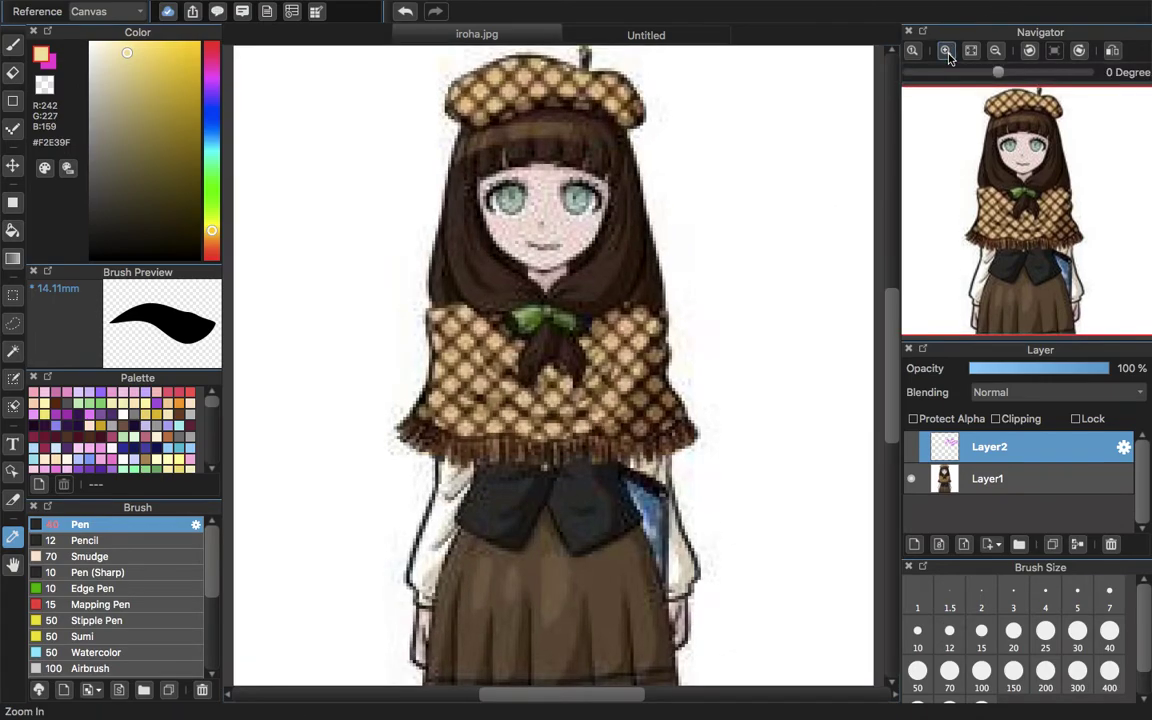
pyautogui.click(946, 51)
pyautogui.click(946, 51)
pyautogui.moveTo(1039, 176); pyautogui.dragTo(1019, 227)
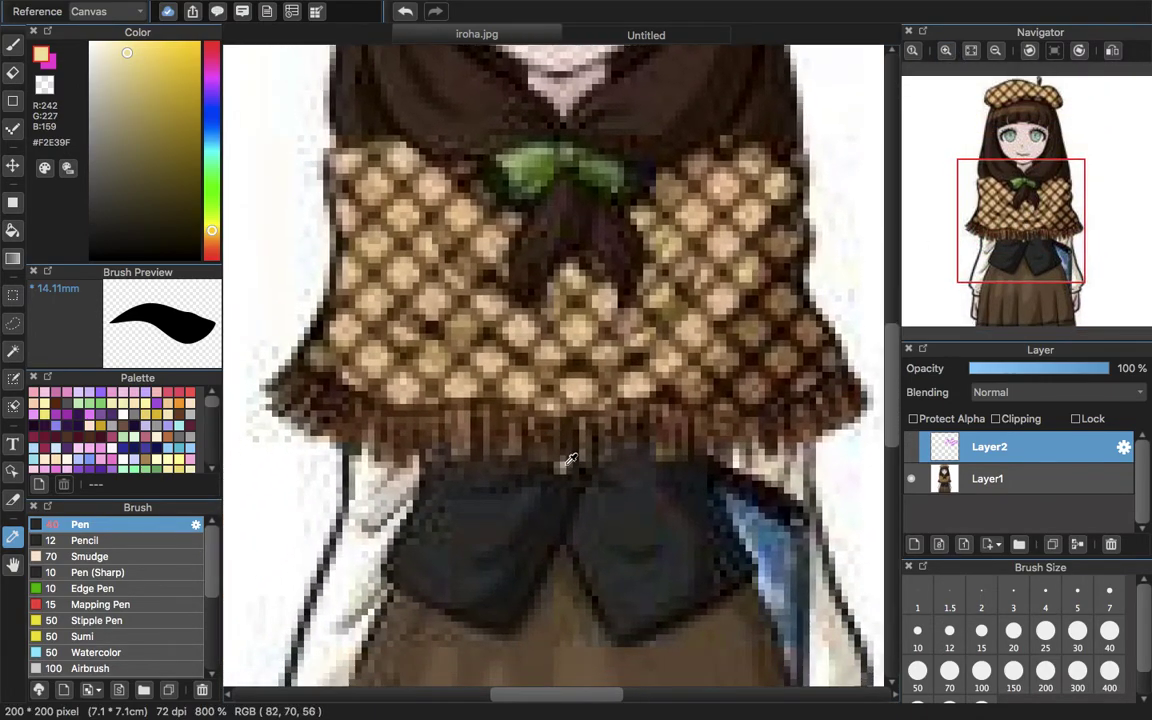
pyautogui.click(508, 405)
pyautogui.click(12, 44)
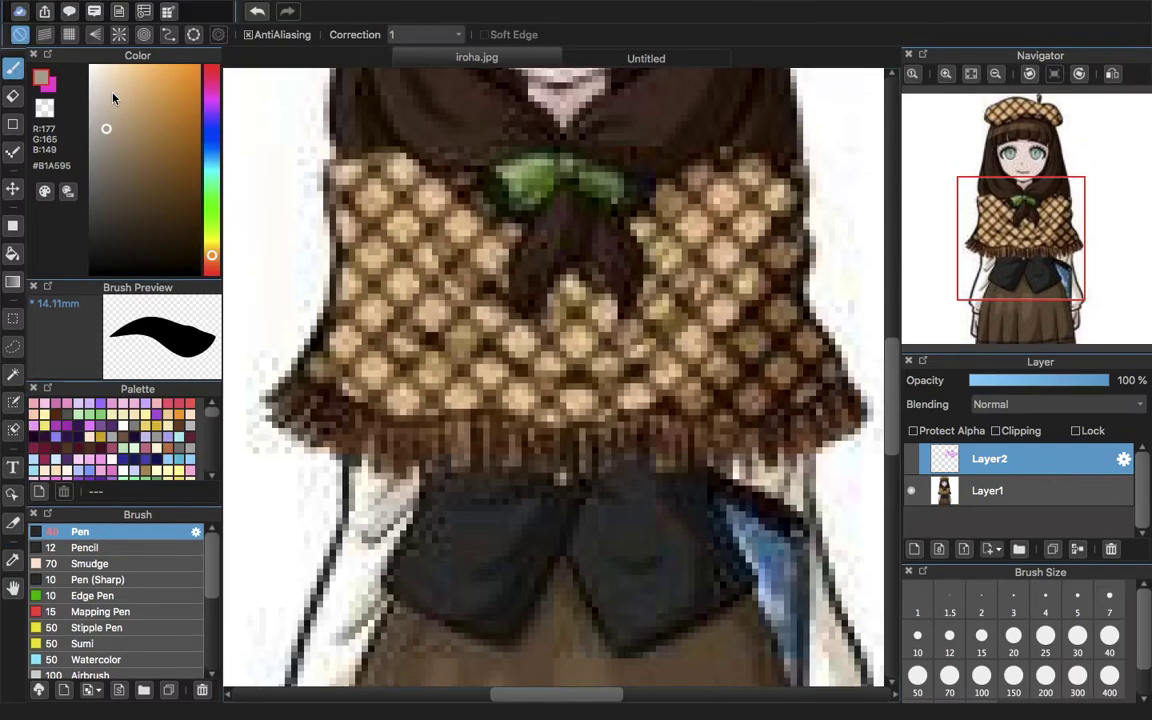
pyautogui.click(660, 57)
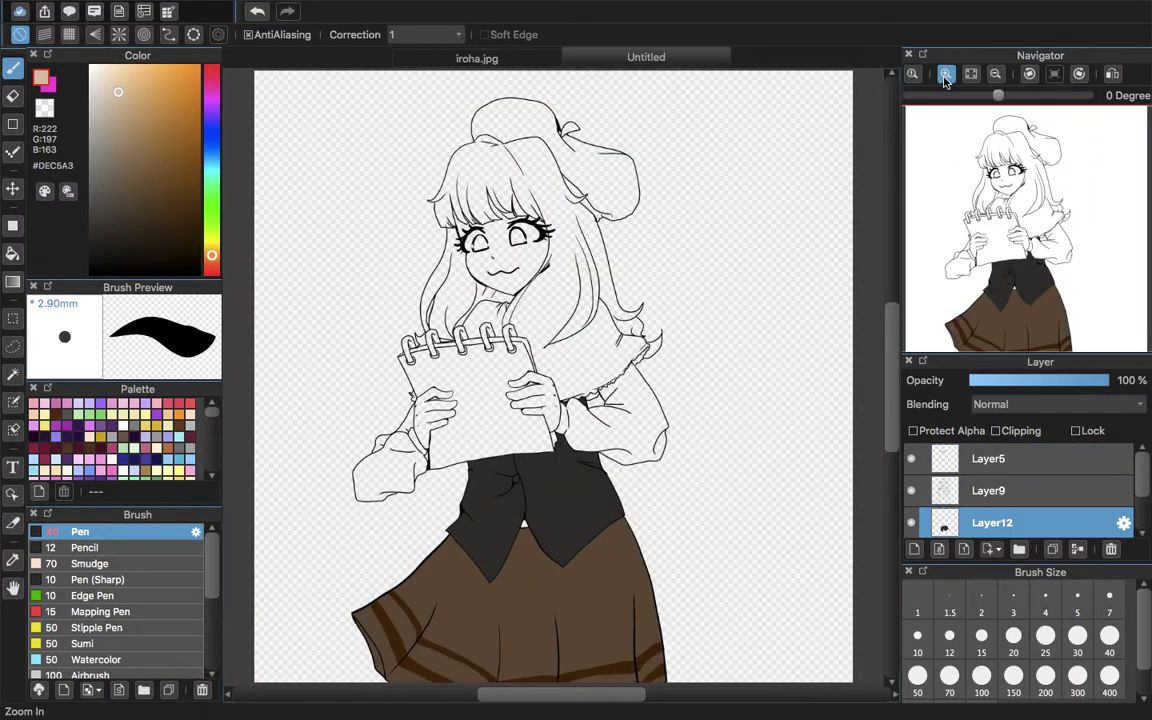
# - Fill the vest's round button with #DEC5A3 on Layer12 using the Bucket tool
pyautogui.click(944, 79)
pyautogui.click(944, 79)
pyautogui.click(944, 79)
pyautogui.click(944, 79)
pyautogui.moveTo(1030, 230); pyautogui.dragTo(996, 279)
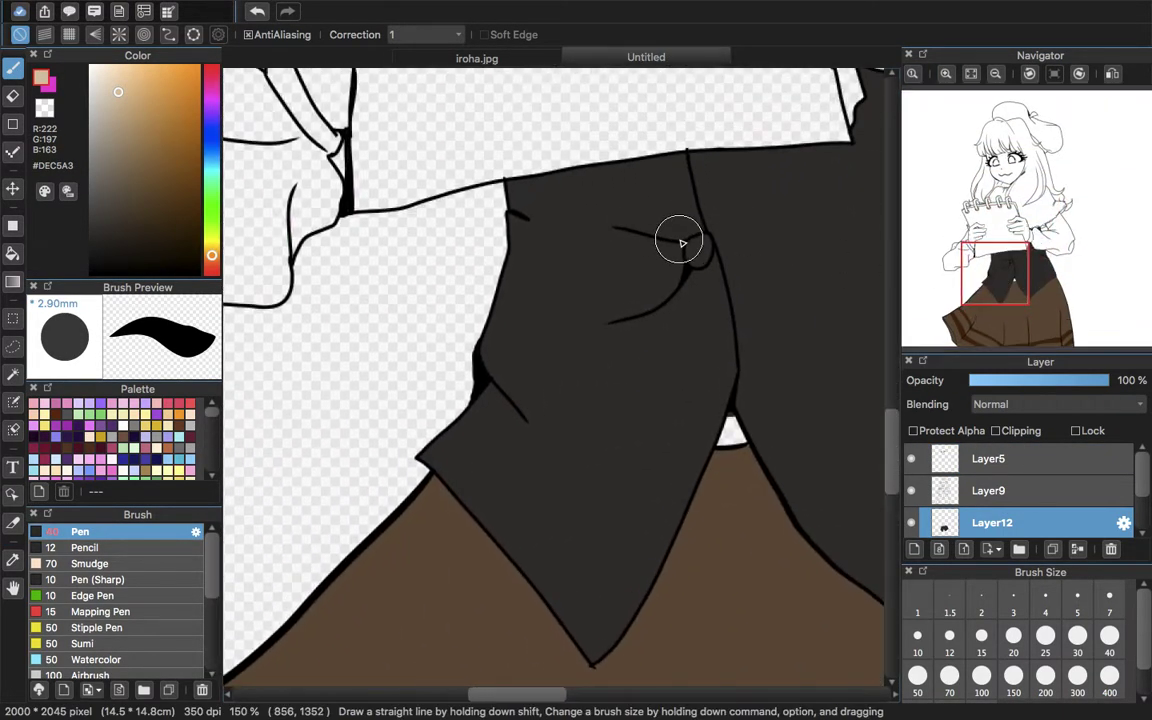
pyautogui.moveTo(697, 244); pyautogui.dragTo(697, 260)
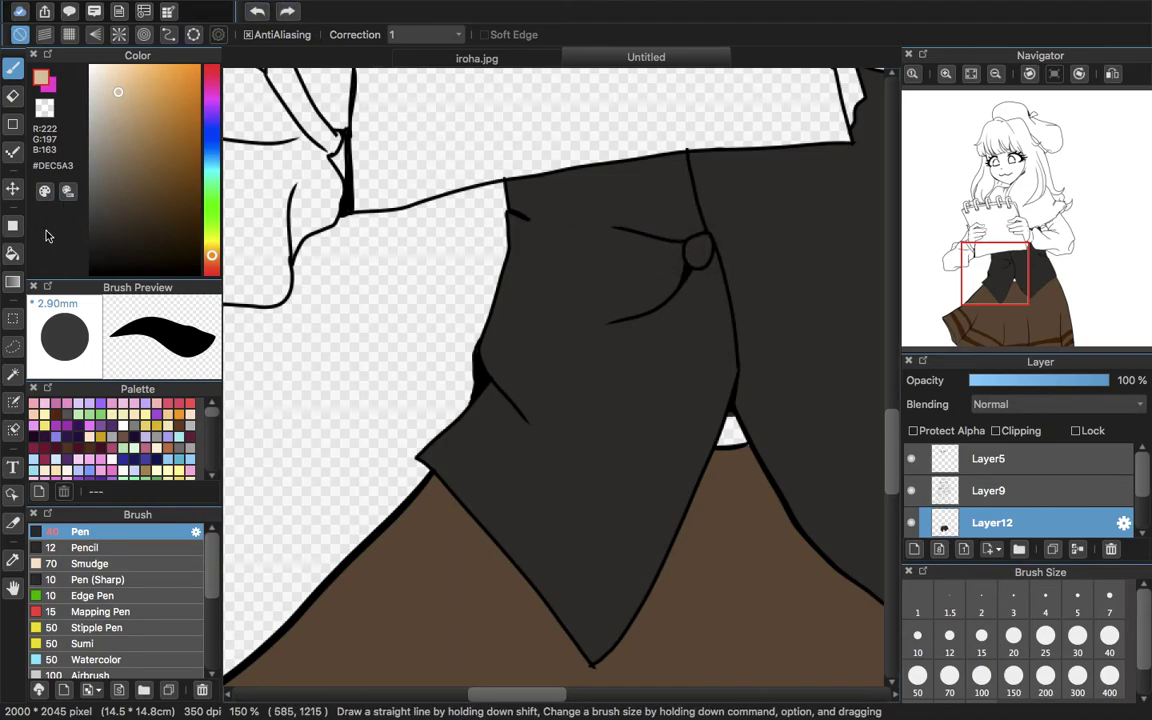
pyautogui.click(12, 253)
pyautogui.click(700, 252)
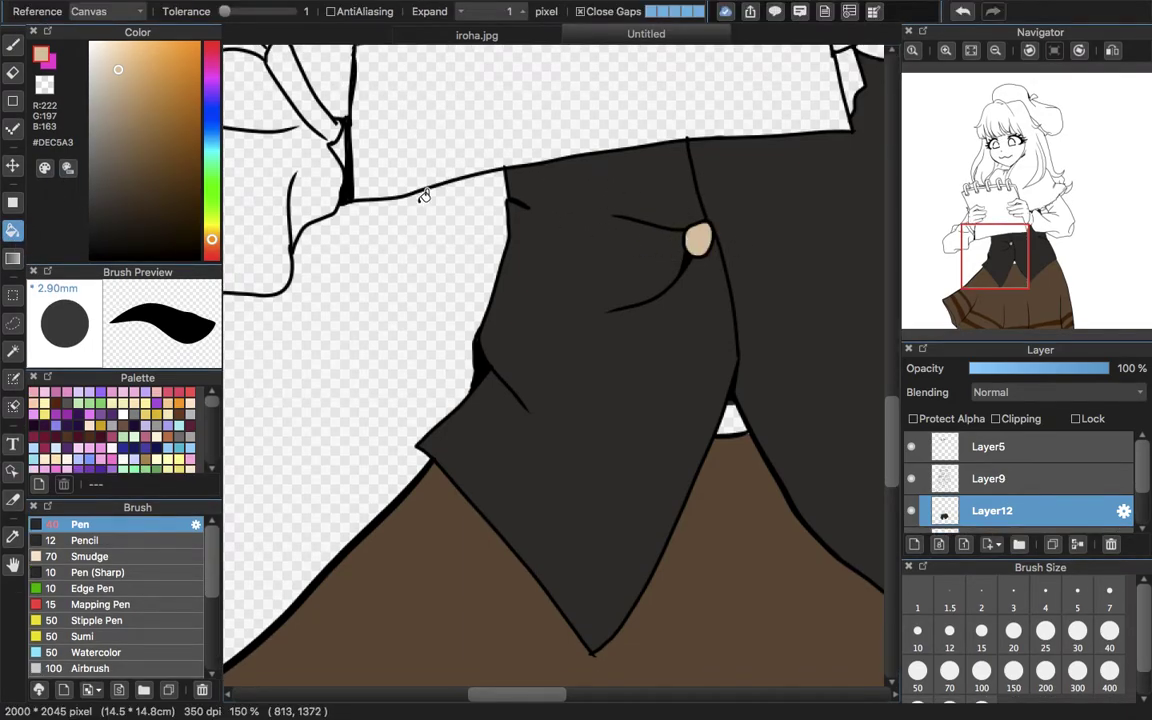
# - Sample the off-white of the sleeve in iroha.jpg, set the color to #FFF9F0, and return to the Untitled drawing with the Bucket tool
pyautogui.click(12, 44)
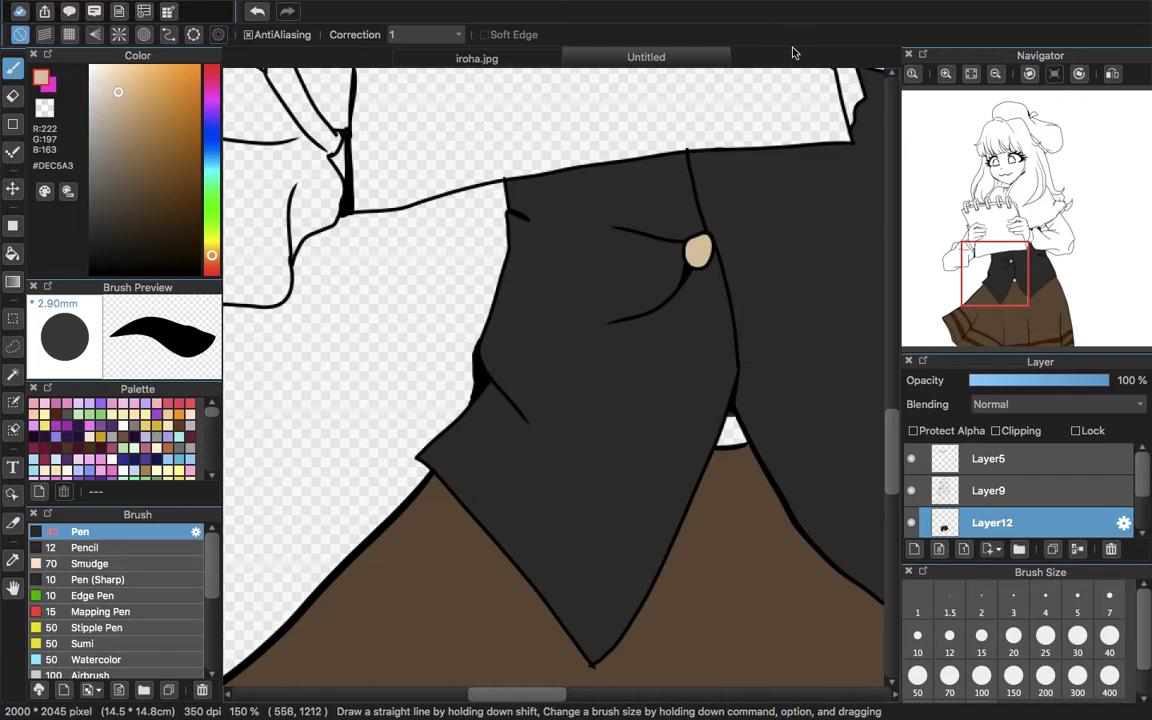
pyautogui.click(970, 74)
pyautogui.click(535, 60)
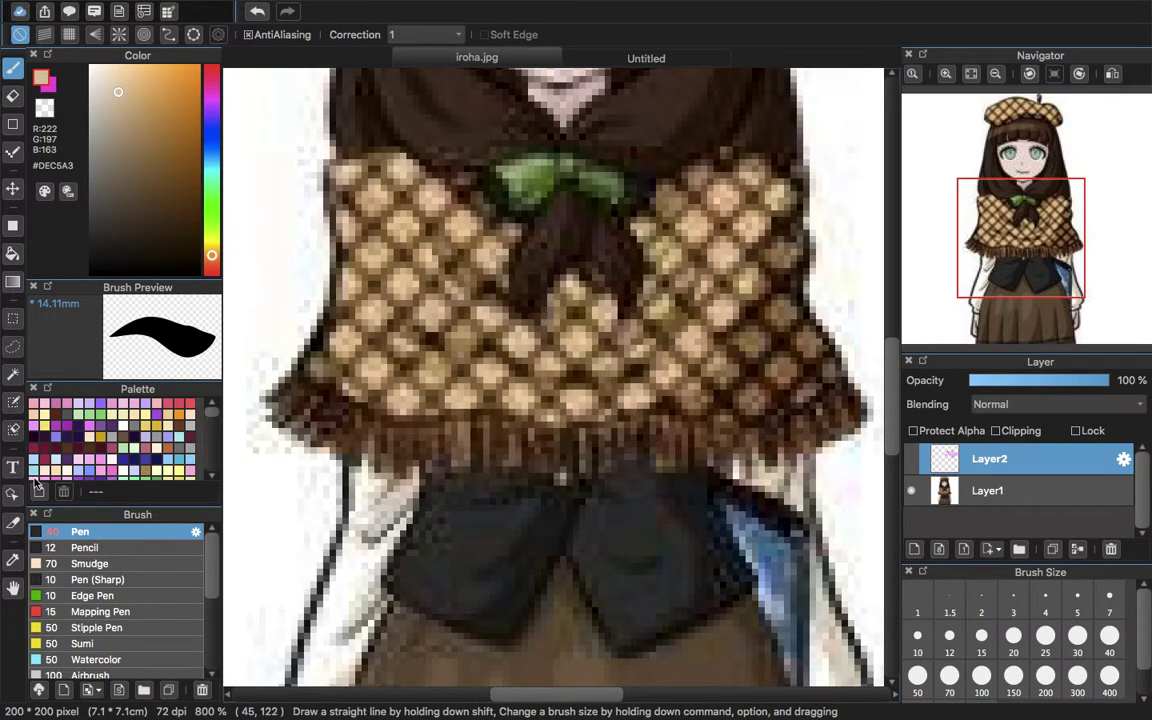
pyautogui.click(15, 548)
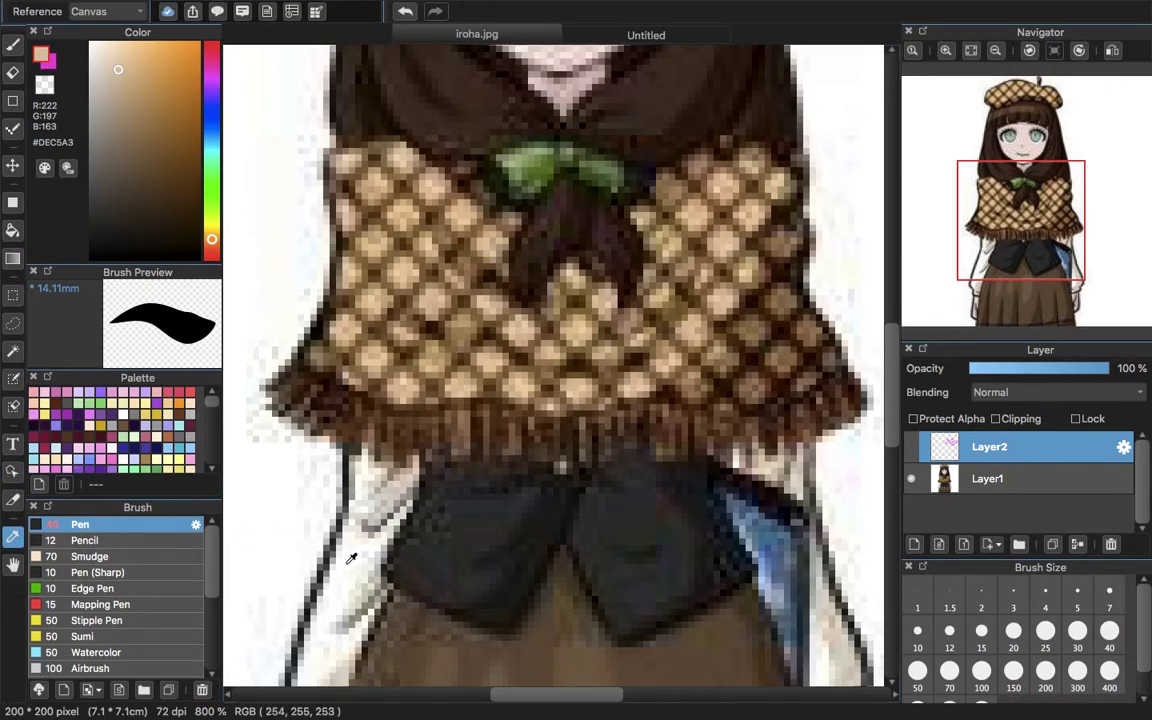
pyautogui.click(317, 512)
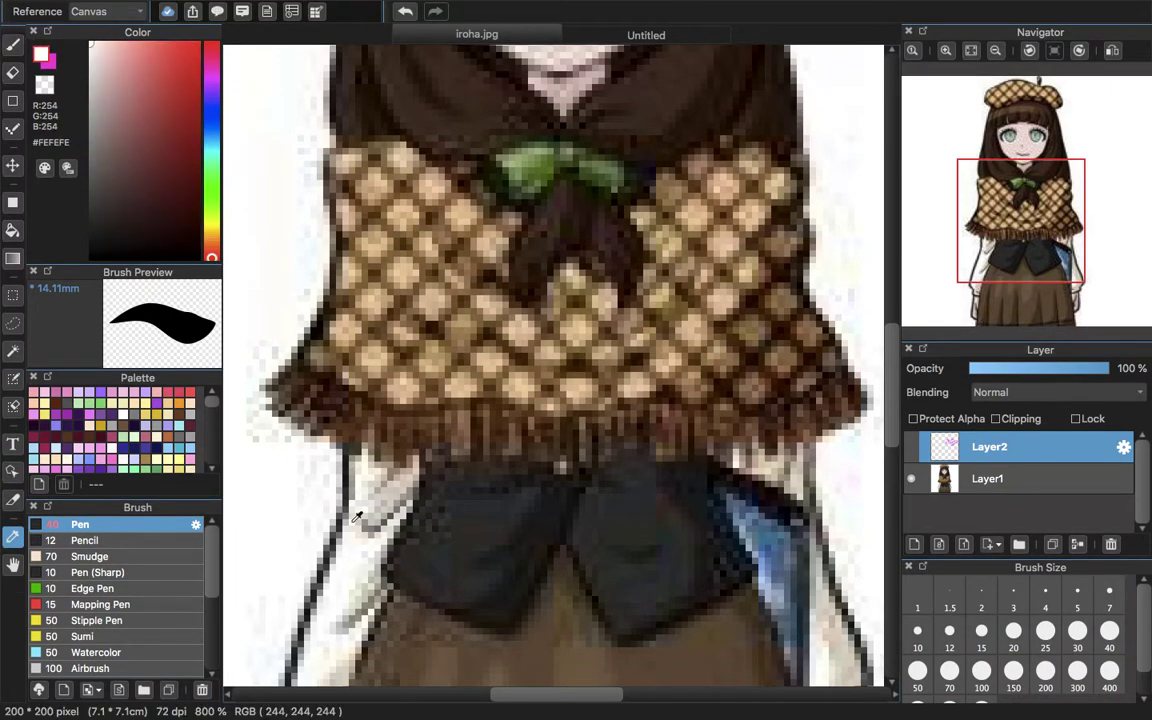
pyautogui.click(352, 534)
pyautogui.click(352, 534)
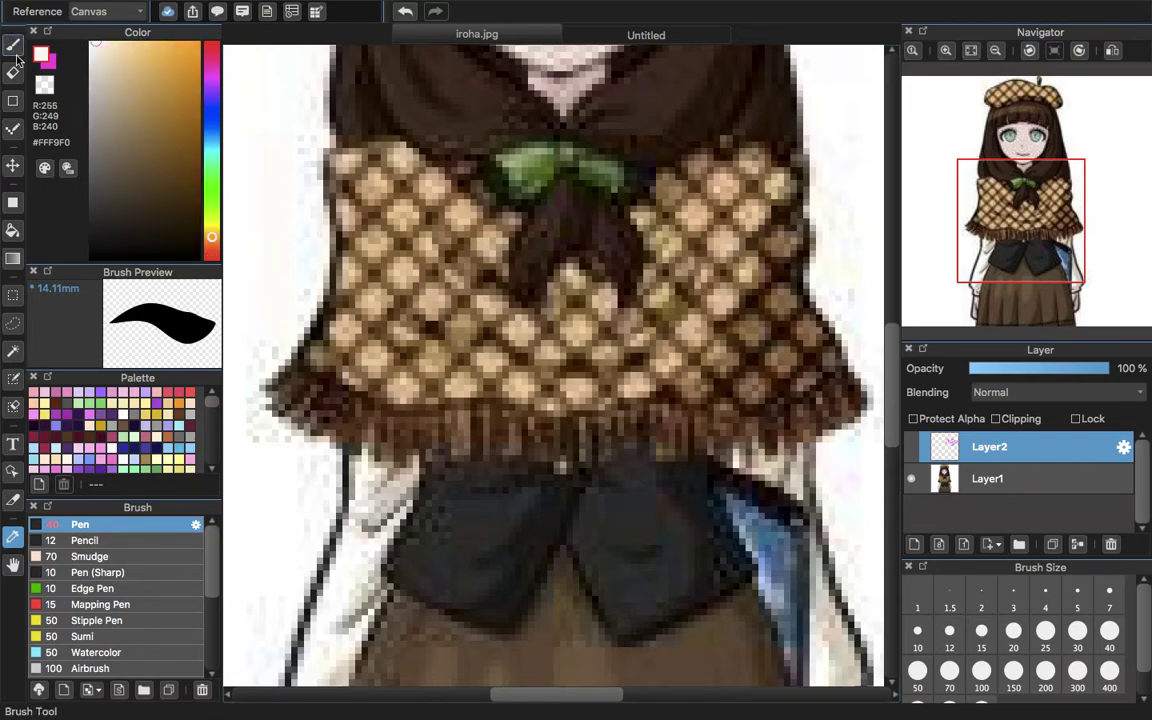
pyautogui.press('g')
pyautogui.click(620, 35)
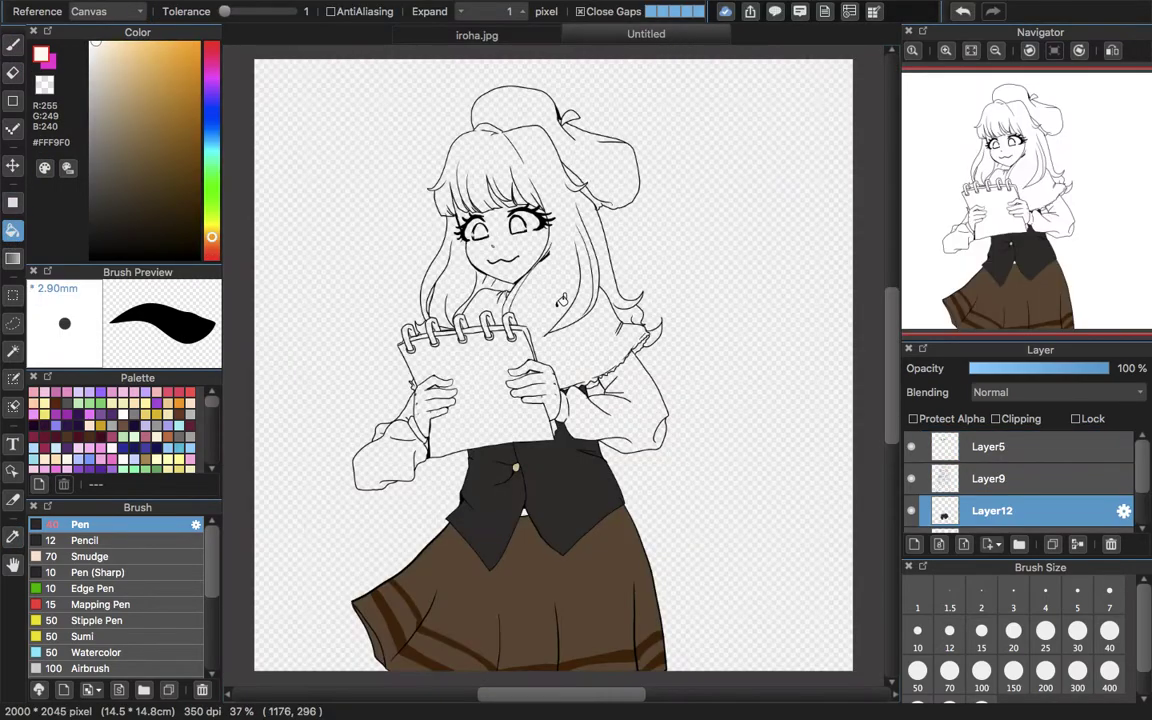
# - Add a new layer above Layer12 and fill the puffy sleeve beside the cape with #FFF9F0
pyautogui.click(947, 55)
pyautogui.click(951, 71)
pyautogui.click(950, 57)
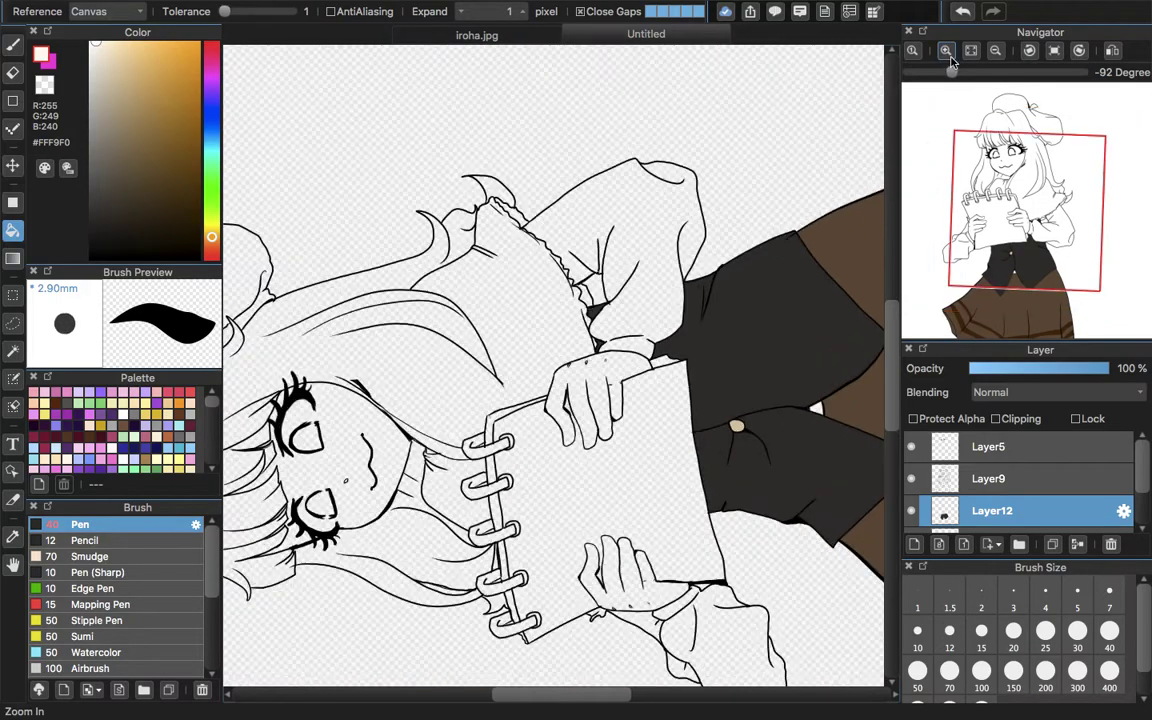
pyautogui.click(1051, 56)
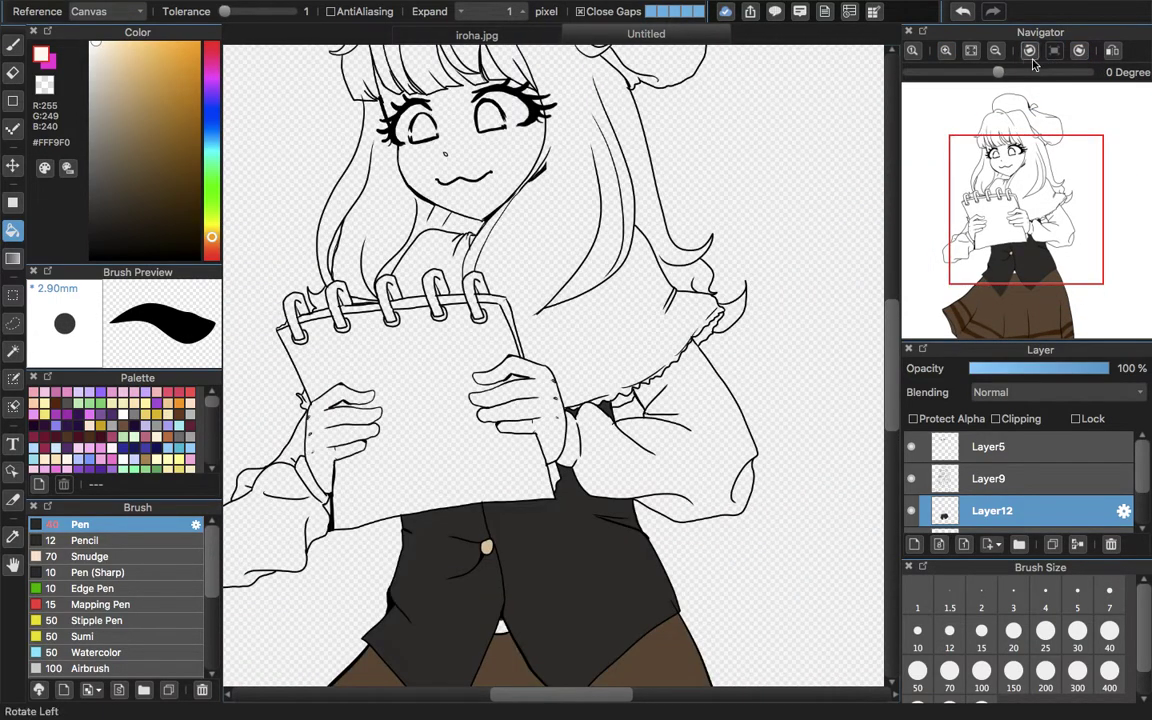
pyautogui.click(949, 56)
pyautogui.click(949, 56)
pyautogui.moveTo(1030, 185); pyautogui.dragTo(1041, 212)
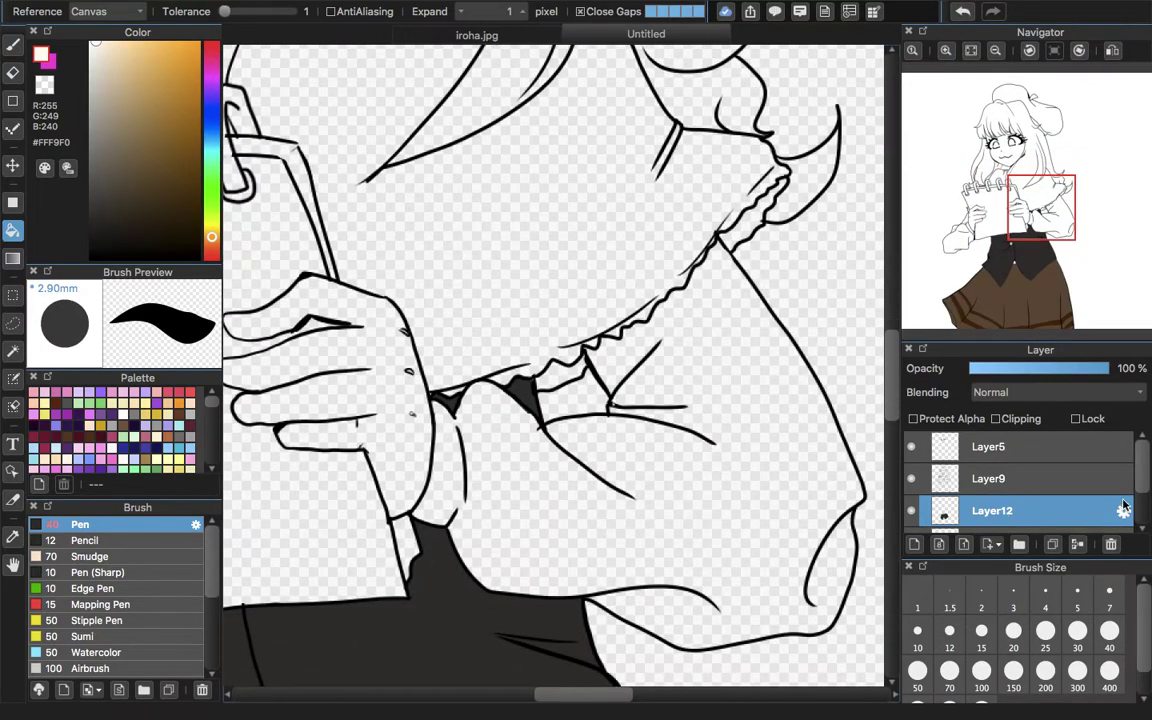
pyautogui.click(916, 545)
pyautogui.click(740, 404)
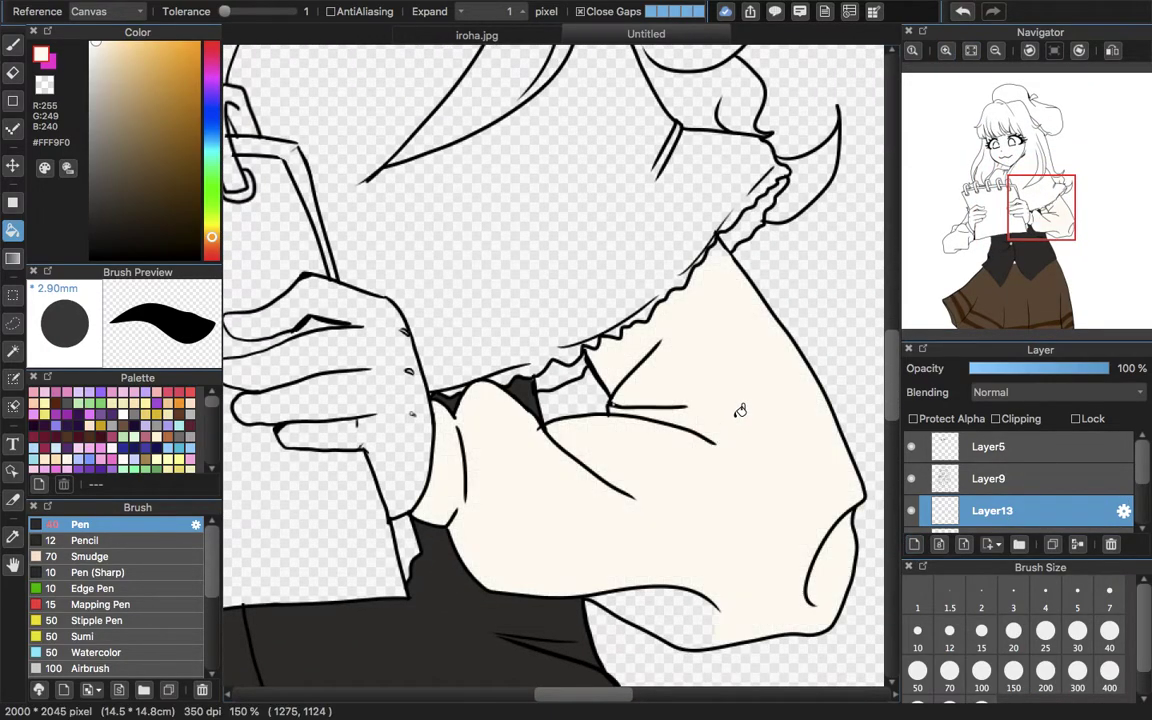
# - Color the shirt gap under the vest and all parts of the other sleeve and cuff with #FFF9F0 on Layer13
pyautogui.moveTo(1048, 218); pyautogui.dragTo(1006, 274)
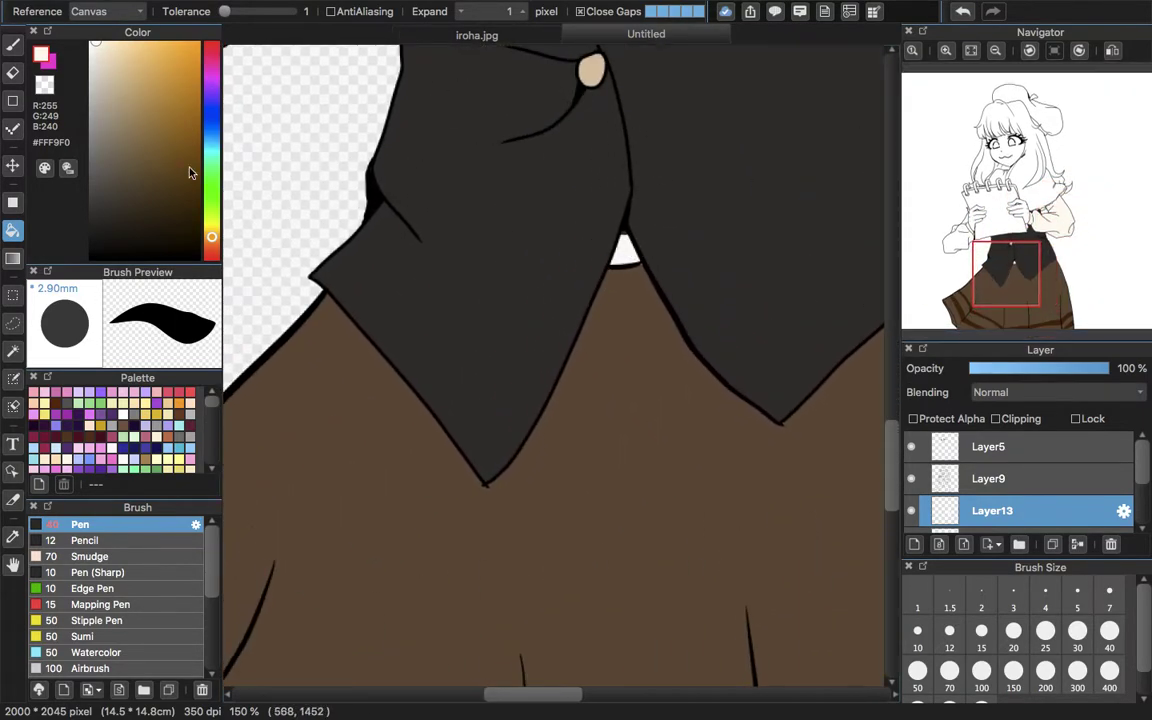
pyautogui.click(12, 48)
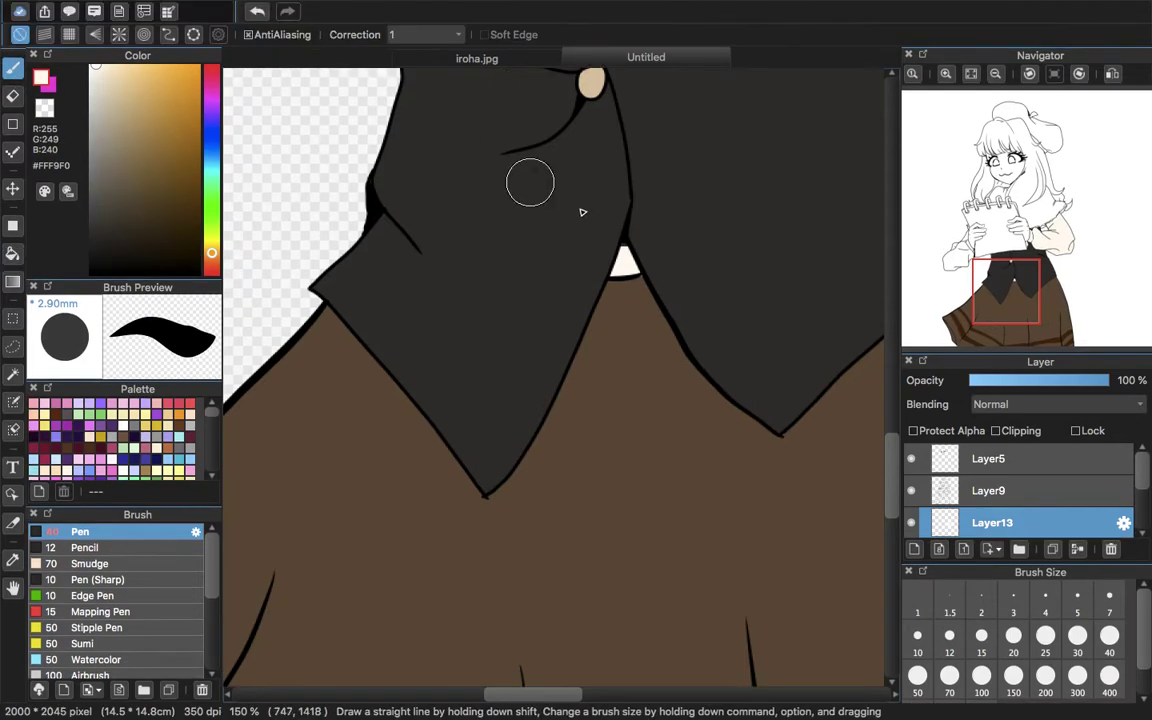
pyautogui.moveTo(1000, 278); pyautogui.dragTo(965, 265)
pyautogui.click(12, 253)
pyautogui.click(465, 294)
pyautogui.click(495, 225)
pyautogui.click(576, 240)
pyautogui.click(612, 352)
pyautogui.click(513, 140)
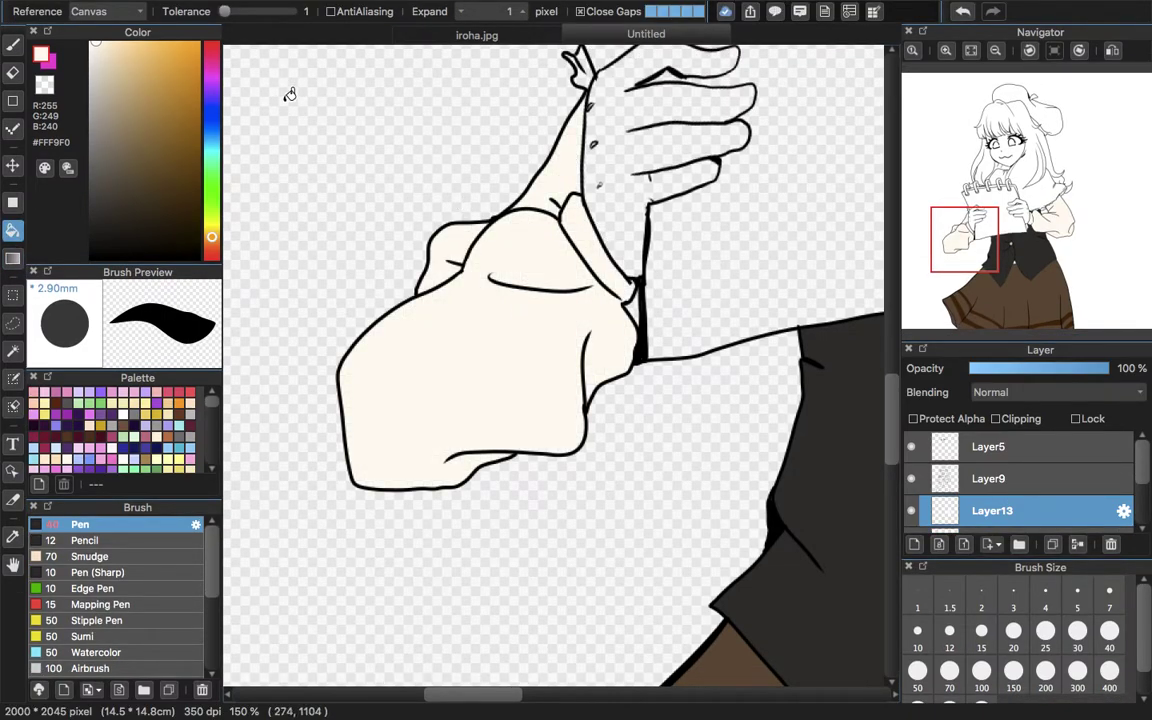
# - Add a clipping layer above Layer13 and cover the sleeves with a #FFFBF6 filled rectangle
pyautogui.scroll(10, 597, 347)
pyautogui.hscroll(5, 597, 347)
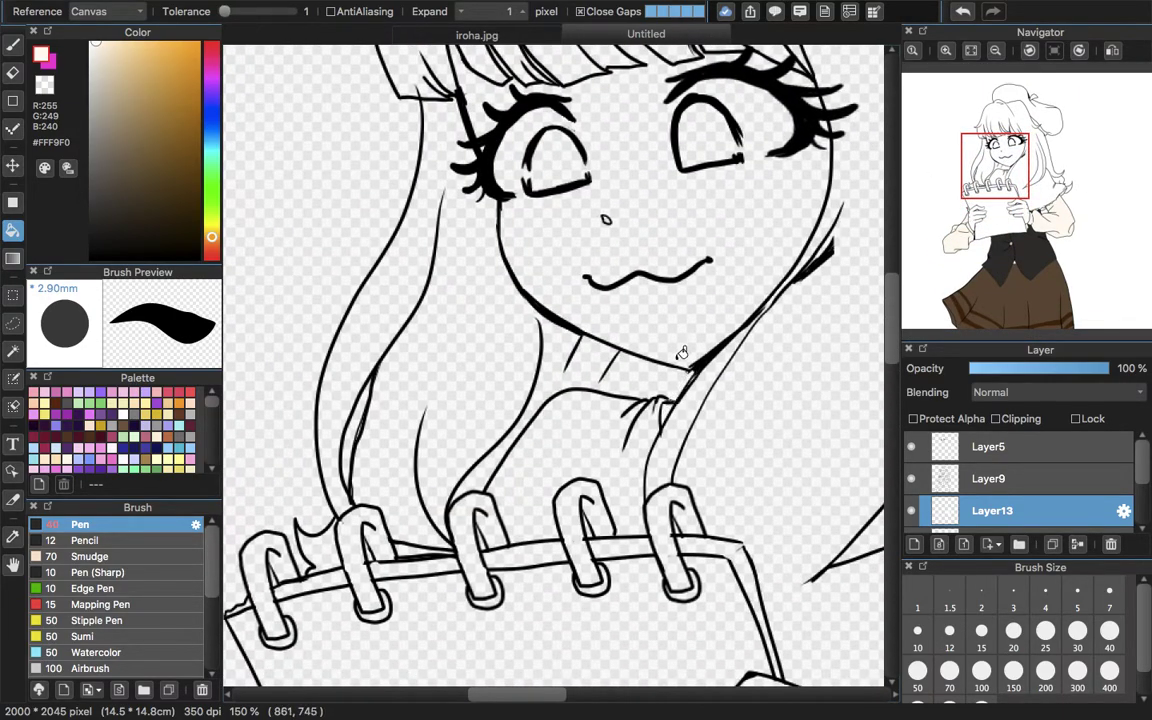
pyautogui.click(13, 45)
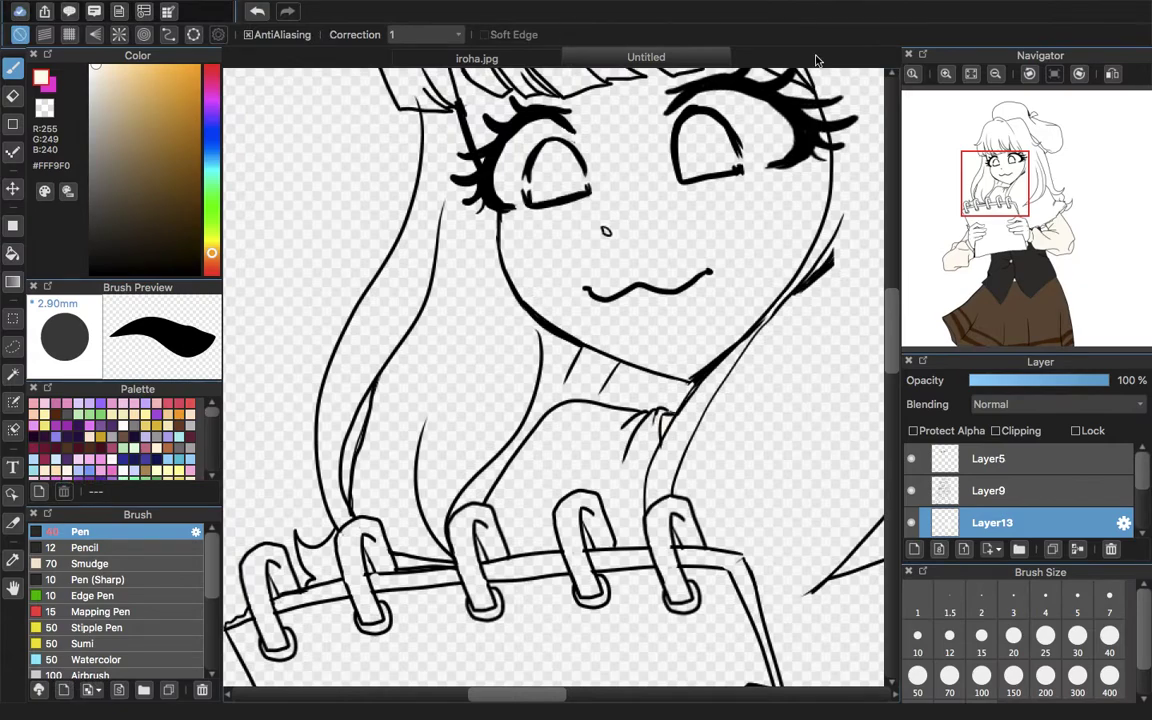
pyautogui.click(971, 74)
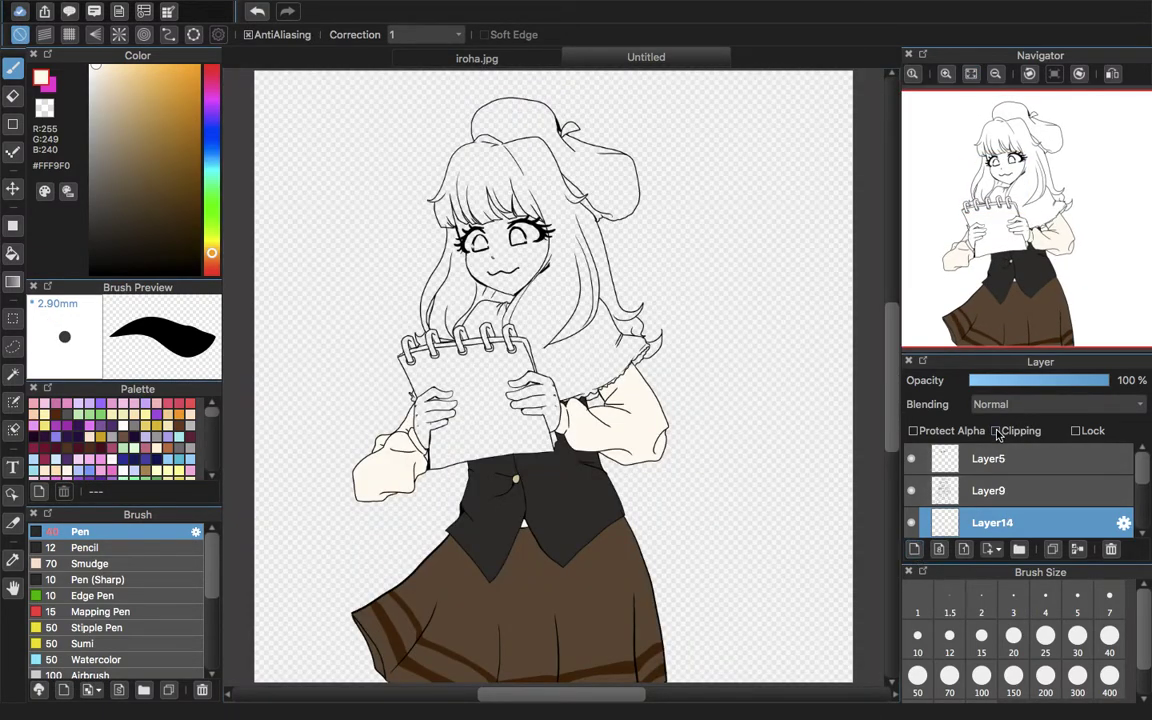
pyautogui.click(996, 431)
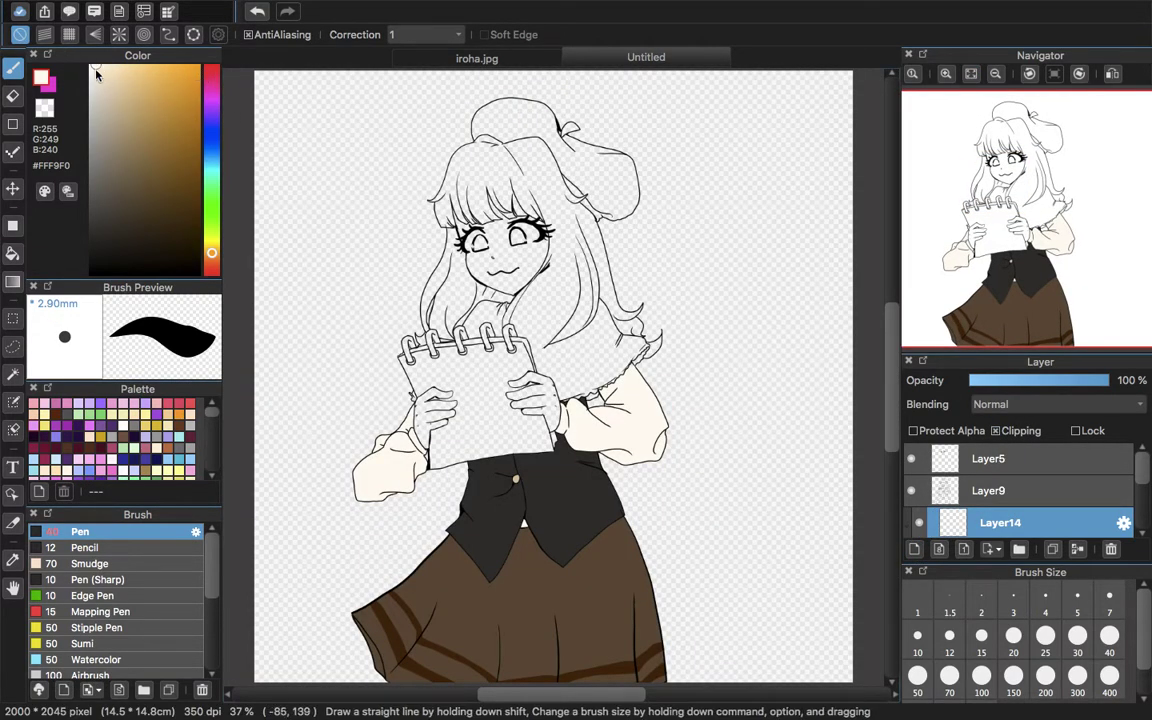
pyautogui.click(14, 227)
pyautogui.moveTo(285, 143); pyautogui.dragTo(819, 505)
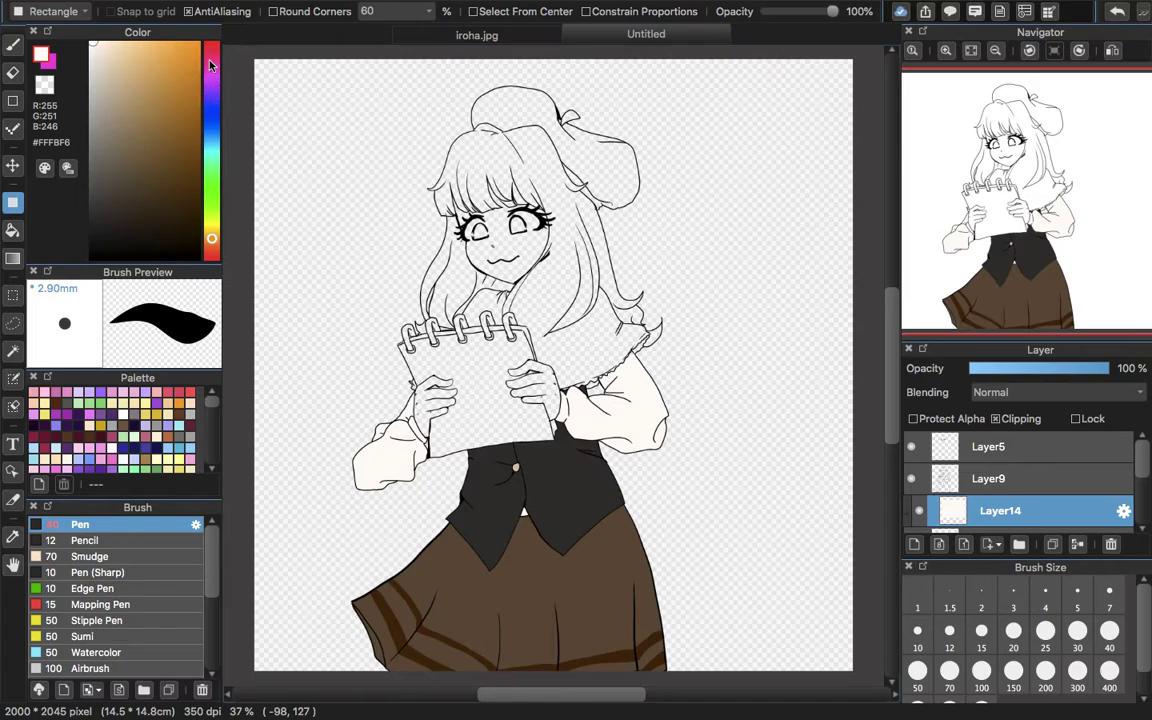
# - Cover the sleeves with a #FCF5F5 filled rectangle on the clipped Layer14 and merge it down into Layer13
pyautogui.moveTo(211, 67); pyautogui.dragTo(211, 42)
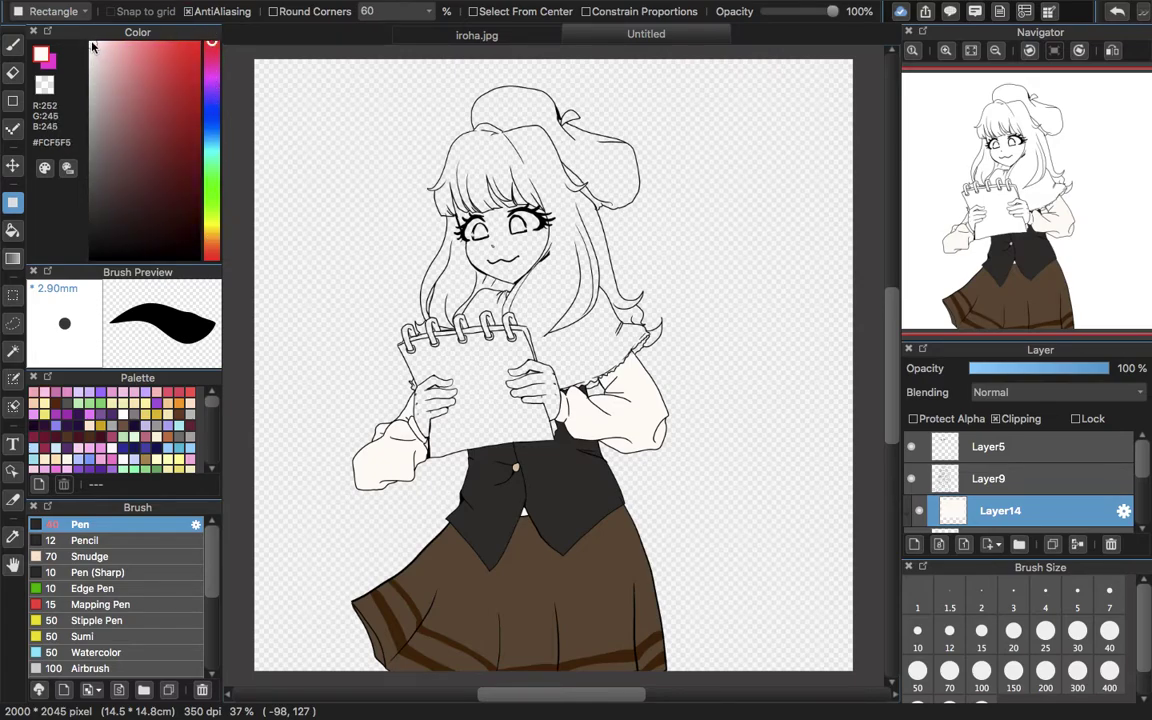
pyautogui.moveTo(270, 247); pyautogui.dragTo(893, 570)
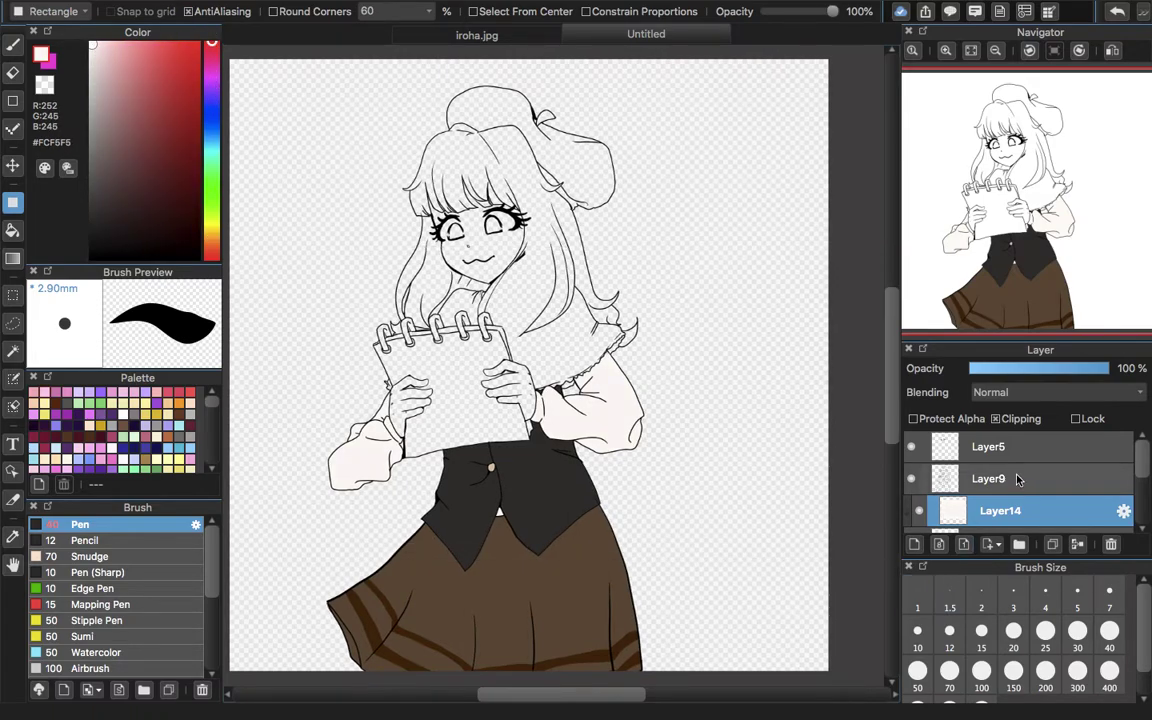
pyautogui.click(1081, 544)
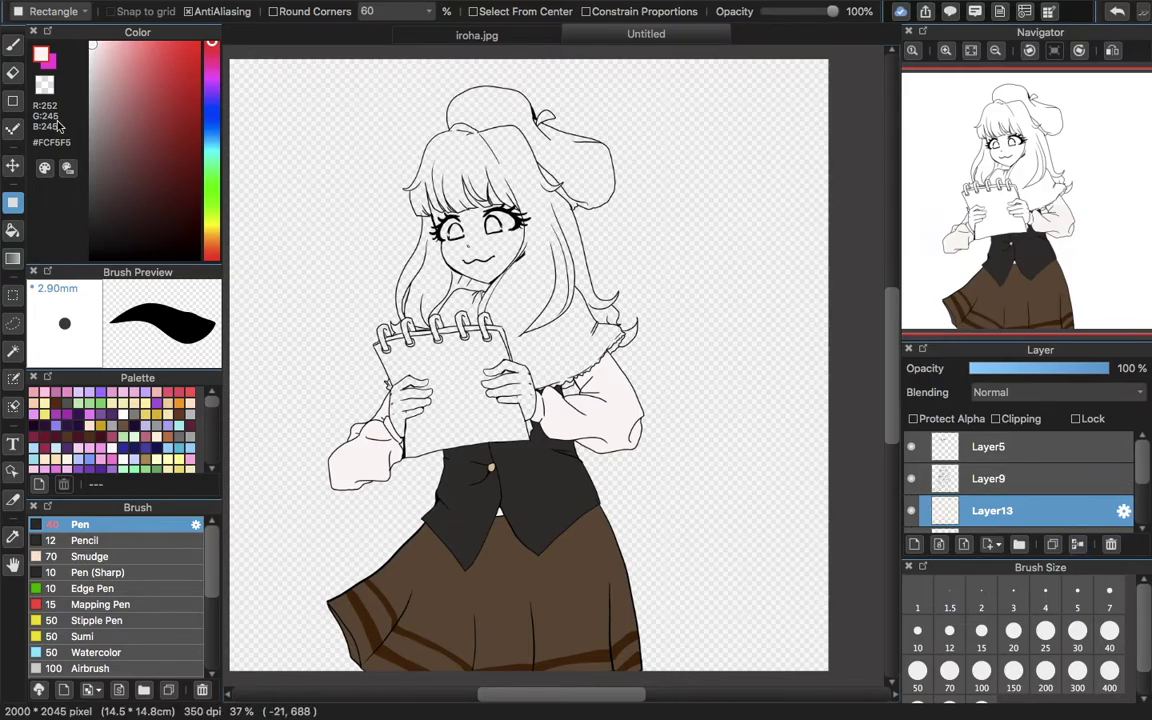
pyautogui.click(14, 47)
pyautogui.click(971, 73)
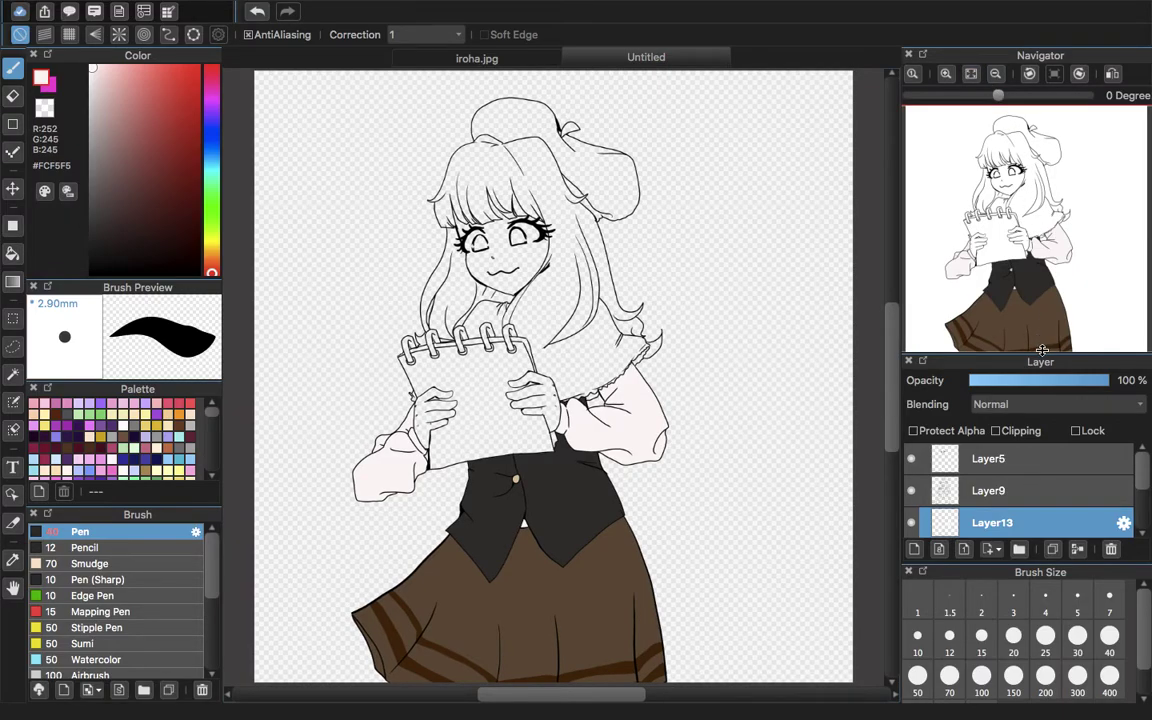
pyautogui.moveTo(1042, 350); pyautogui.dragTo(1040, 353)
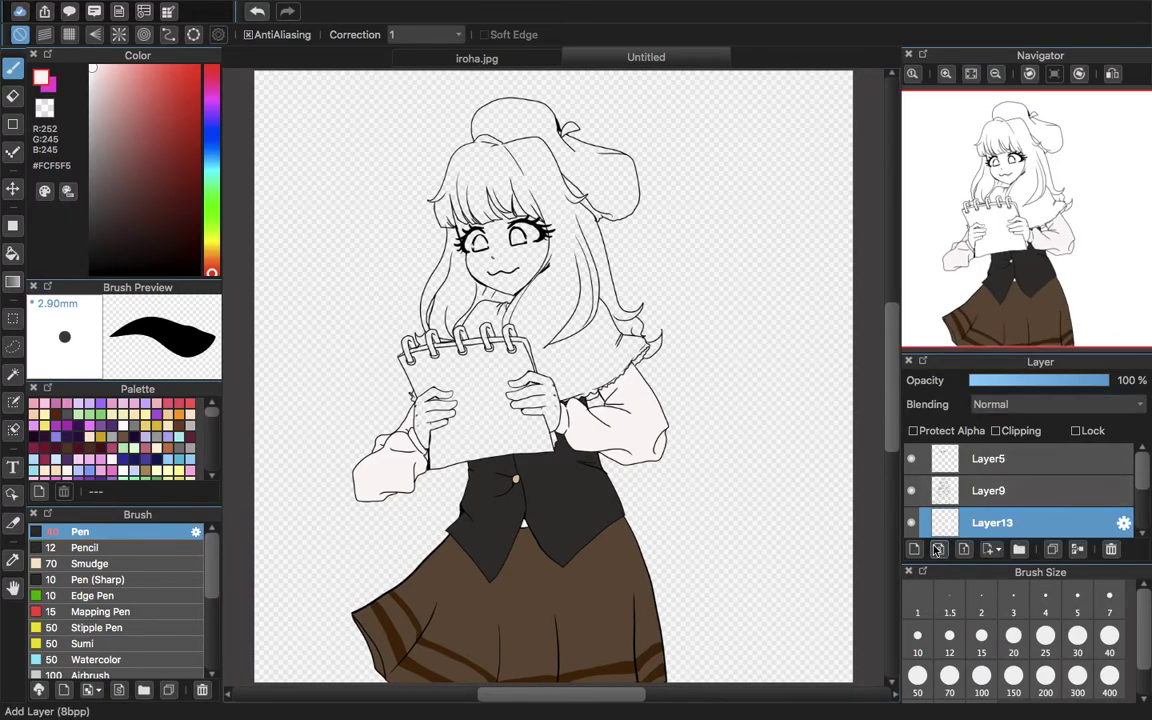
pyautogui.click(997, 431)
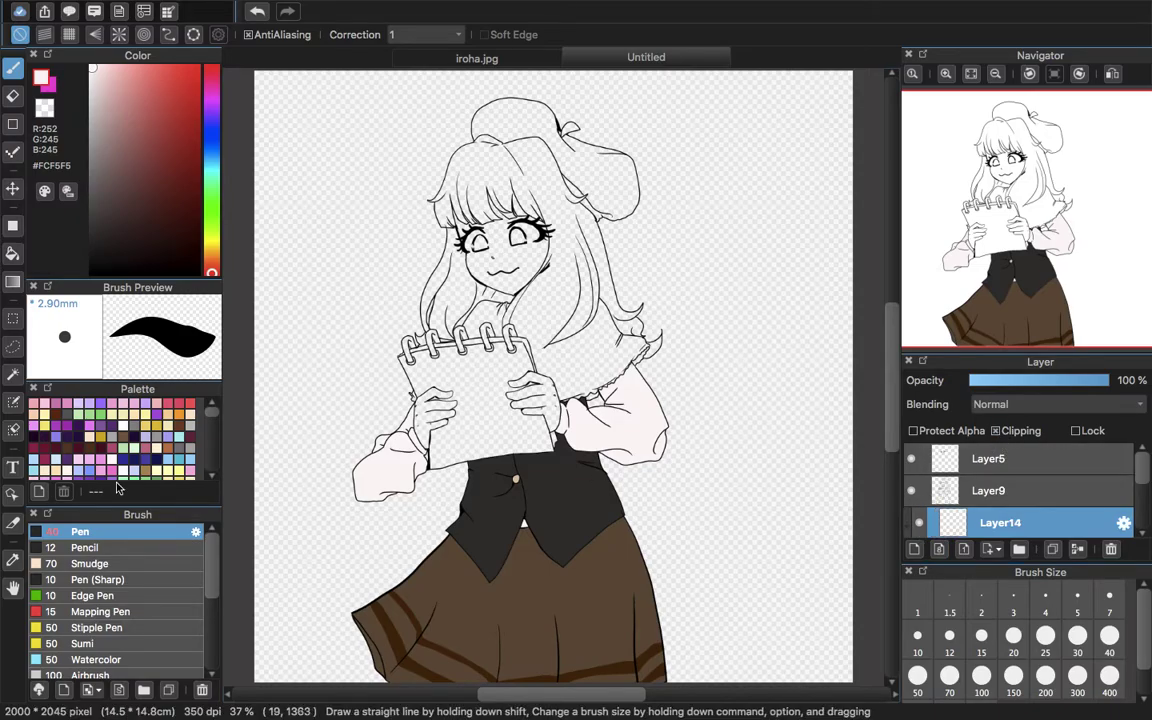
pyautogui.click(13, 560)
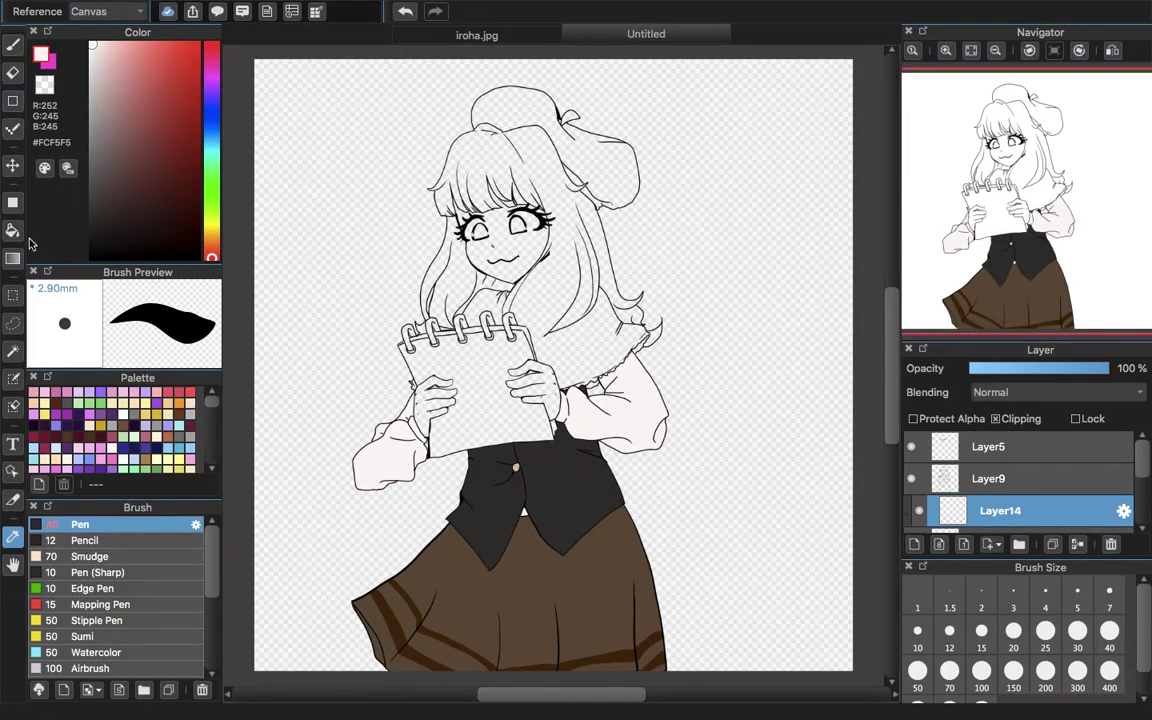
pyautogui.click(13, 205)
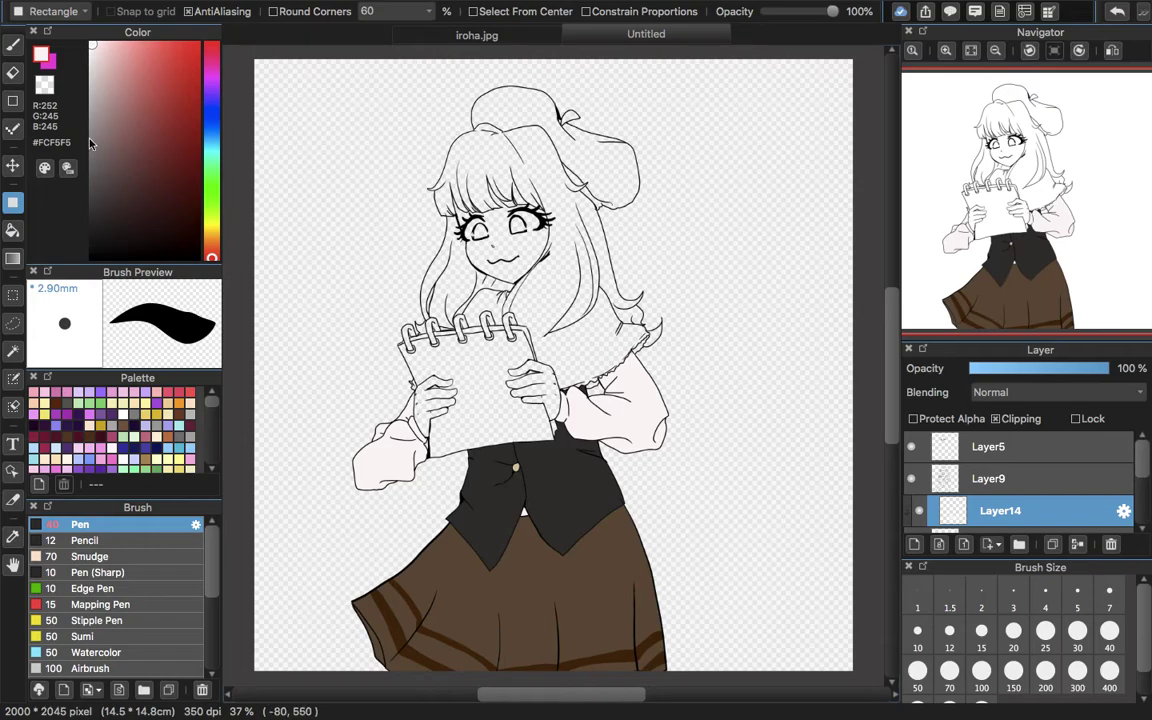
pyautogui.click(13, 46)
pyautogui.click(1052, 549)
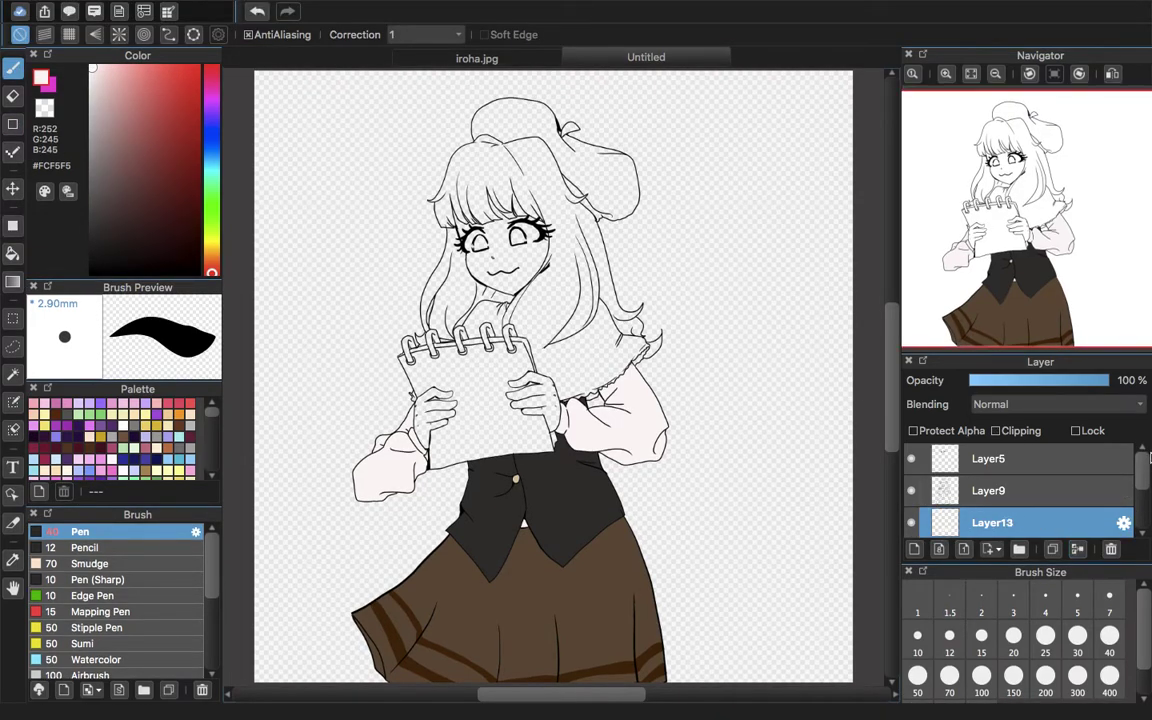
# - Add a new layer above the Layer5 line art and turn on clipping for it
pyautogui.moveTo(1140, 470); pyautogui.dragTo(1140, 521)
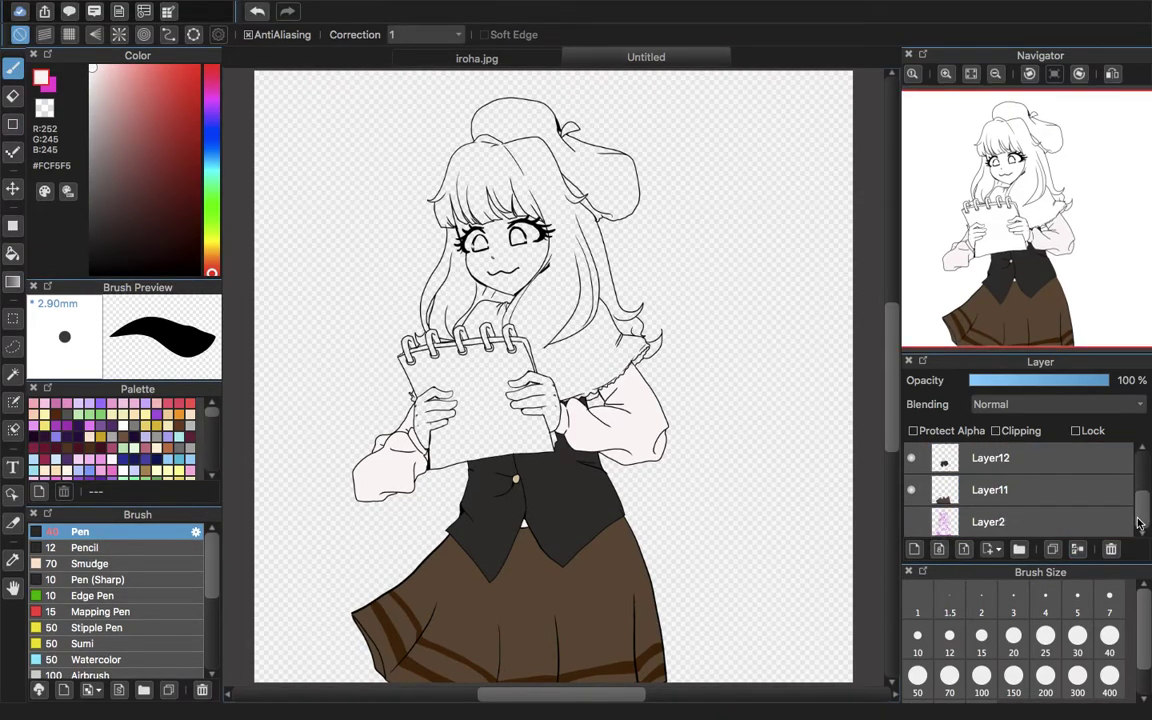
pyautogui.moveTo(1134, 516); pyautogui.dragTo(1131, 461)
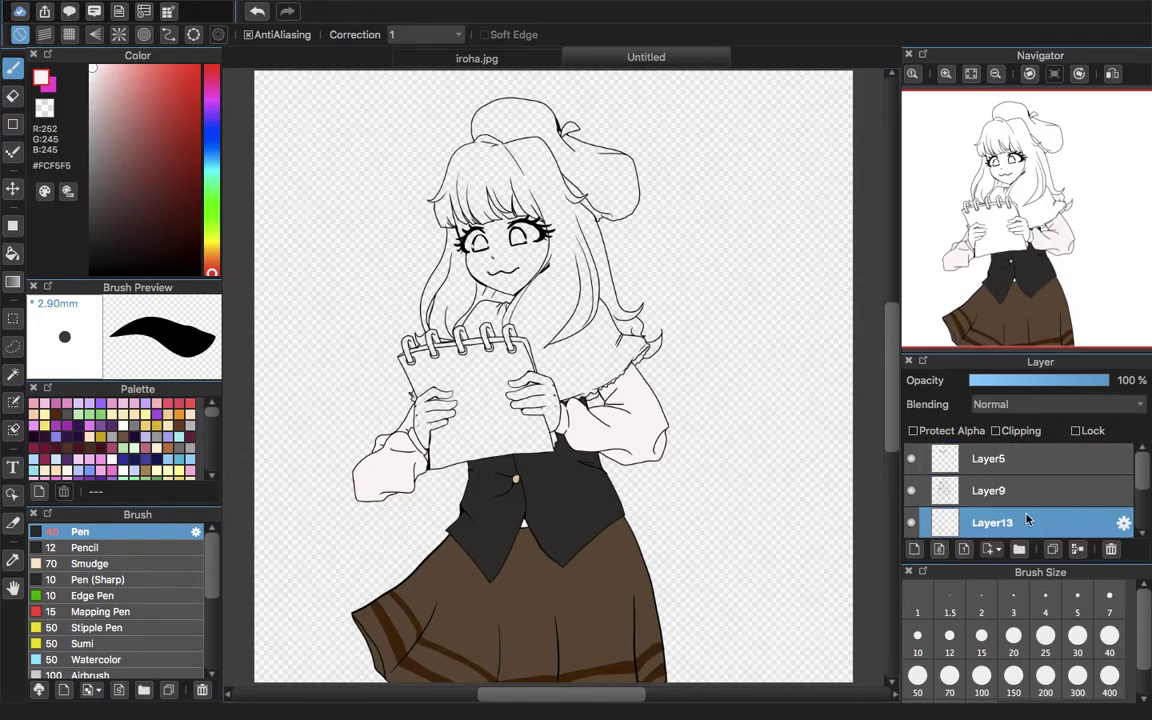
pyautogui.click(1017, 465)
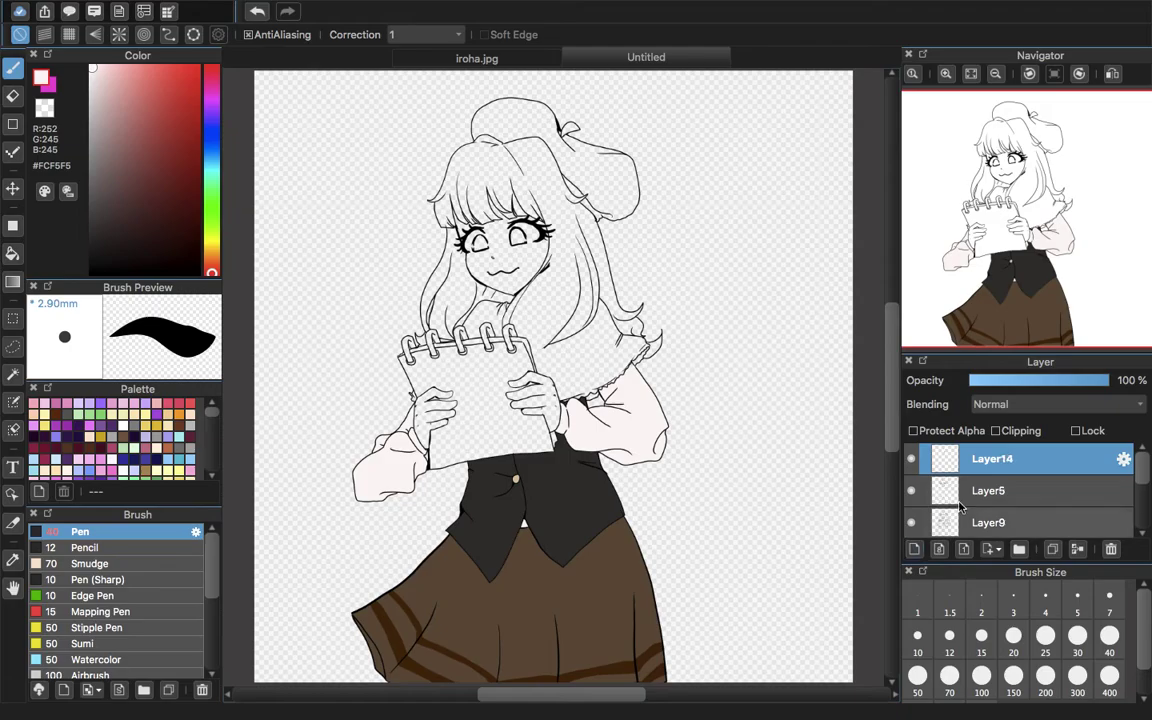
pyautogui.click(998, 431)
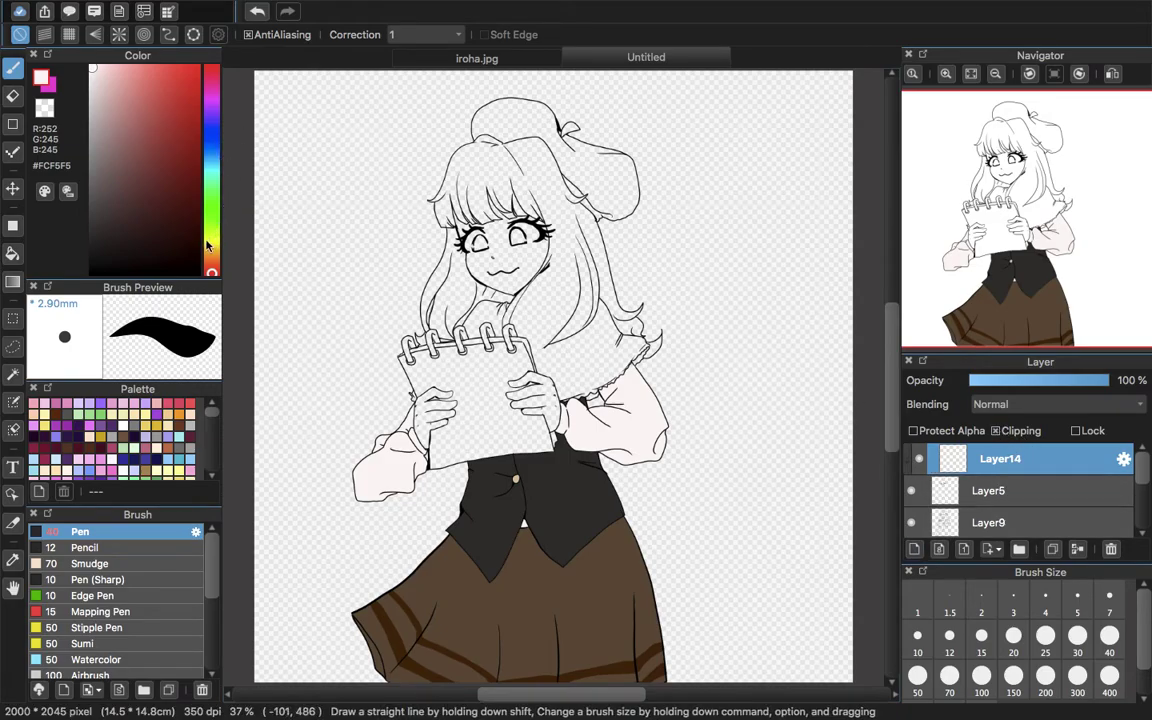
# - Tint the outer eyelashes and iris outlines of both eyes with #D859BA on the clipped Layer14 using the Watercolor brush
pyautogui.click(211, 91)
pyautogui.moveTo(108, 74); pyautogui.dragTo(154, 96)
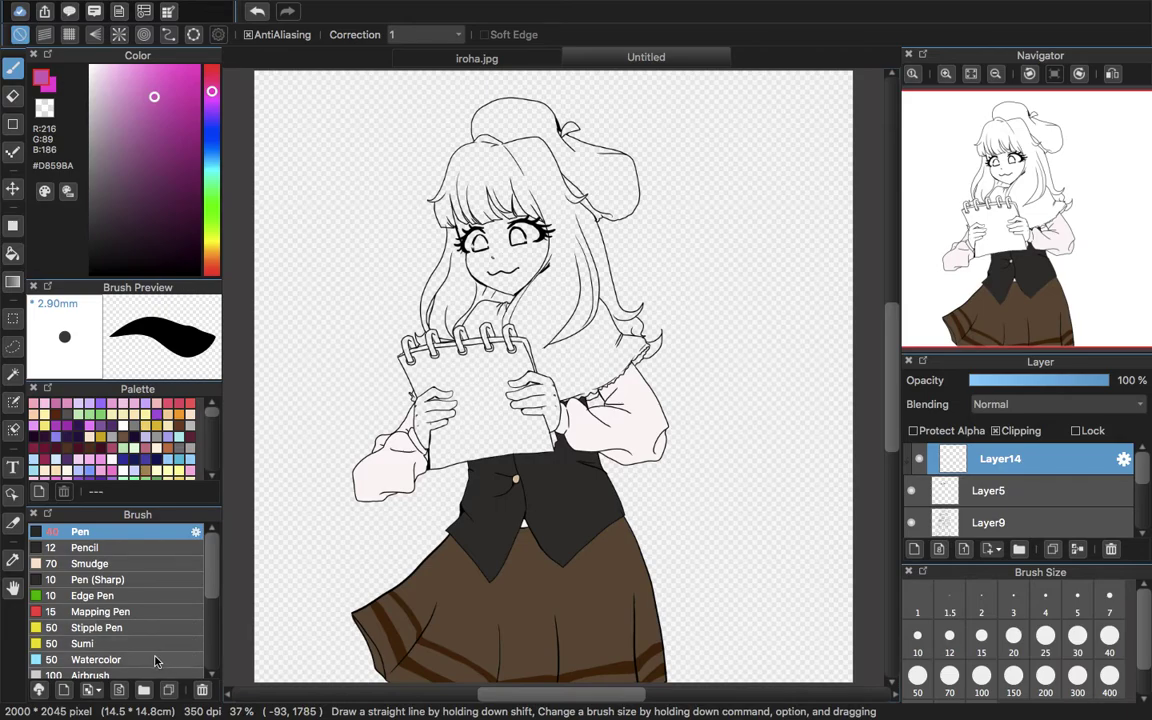
pyautogui.click(155, 659)
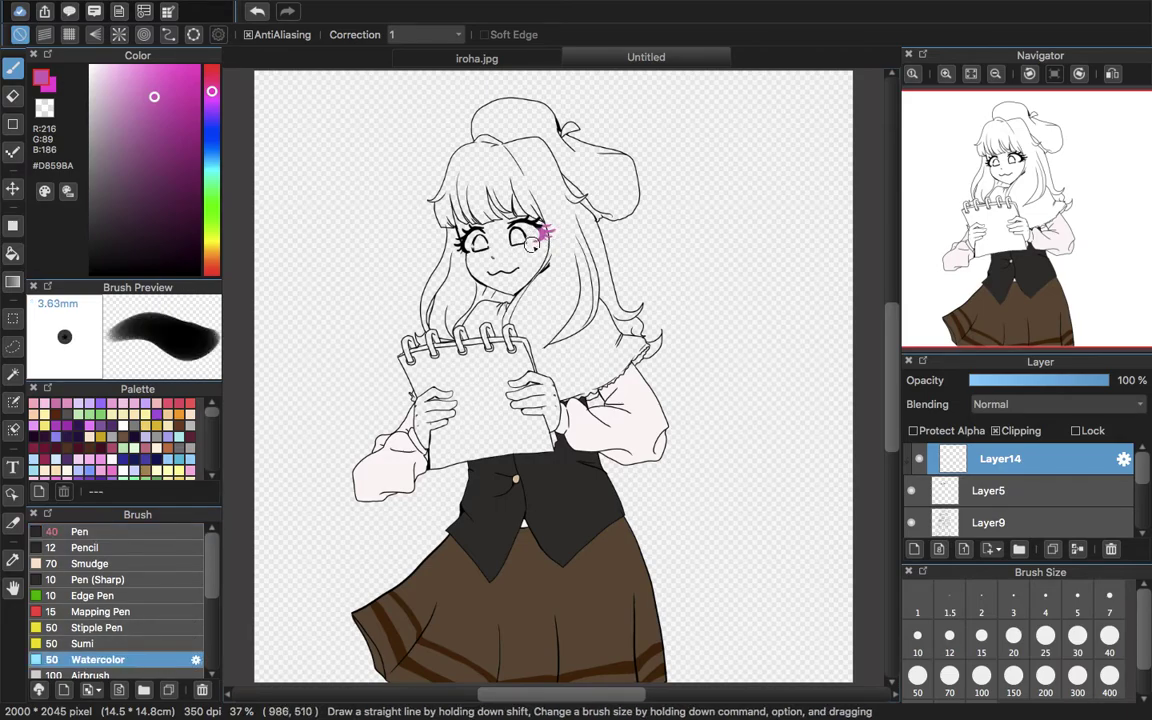
pyautogui.moveTo(510, 249)
pyautogui.mouseDown()
pyautogui.moveTo(474, 258)
pyautogui.moveTo(420, 240)
pyautogui.moveTo(491, 249)
pyautogui.mouseUp()
pyautogui.click(946, 75)
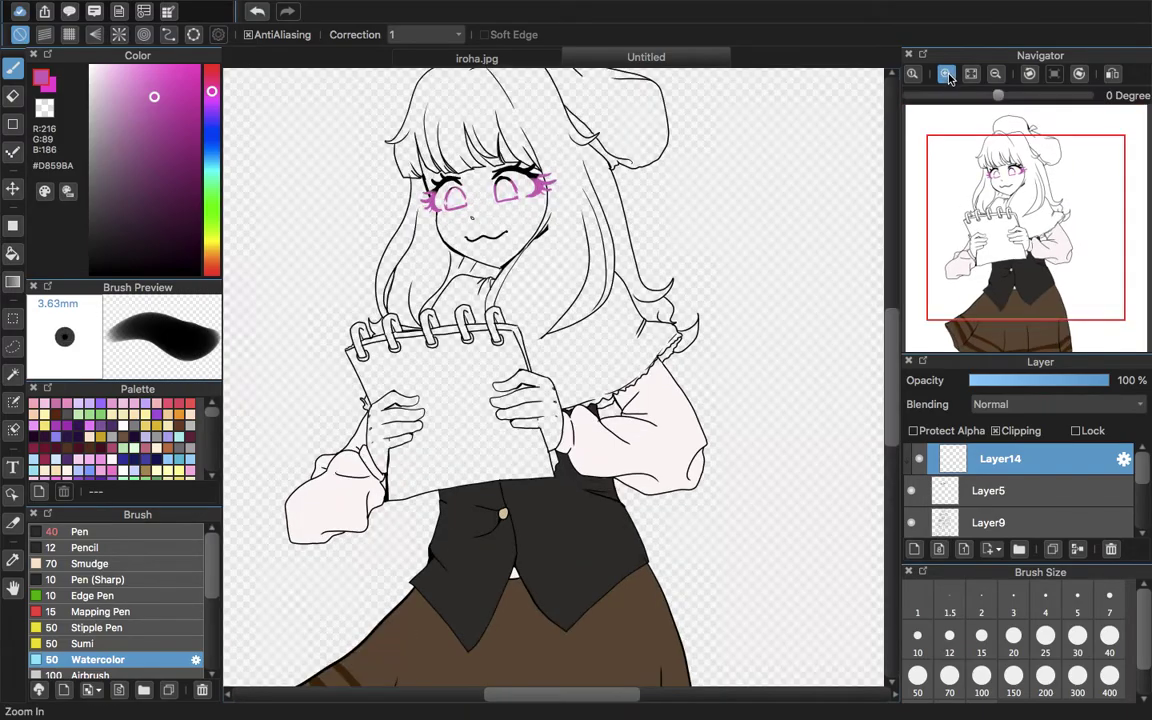
pyautogui.click(946, 75)
pyautogui.click(946, 75)
pyautogui.moveTo(1014, 172); pyautogui.dragTo(1014, 178)
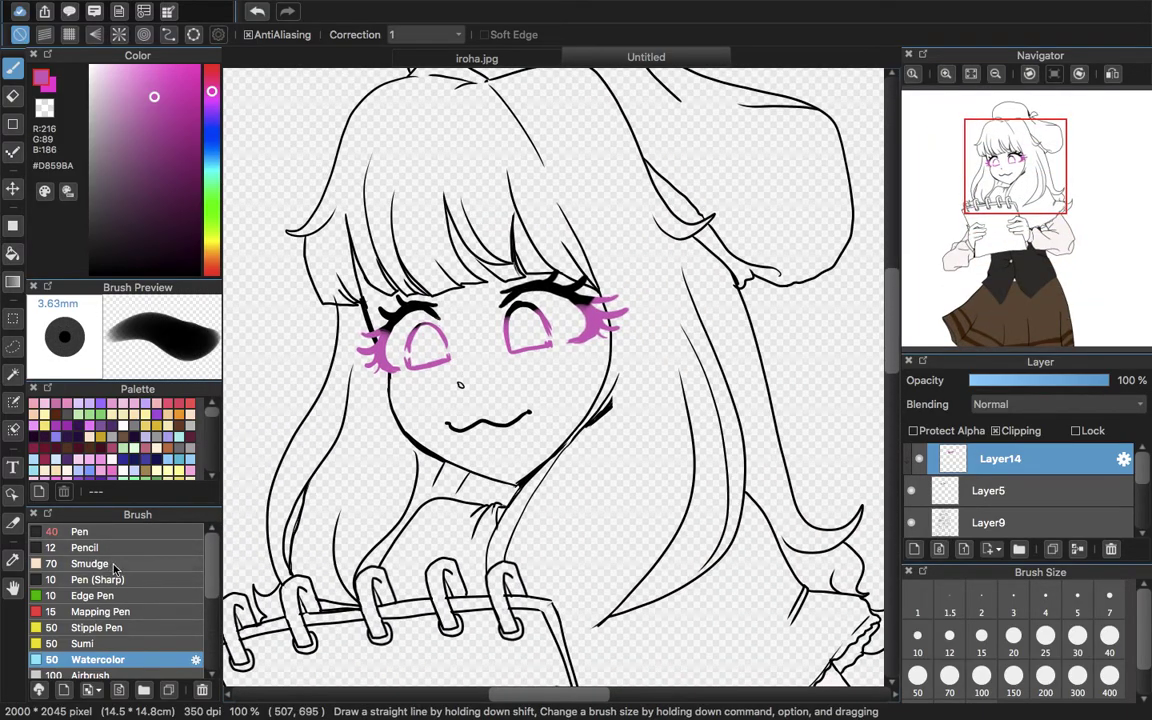
# - Blend the pink eye-line tint into the black lashes and iris outlines using the Smudge brush, enlarging it to size 400
pyautogui.click(113, 566)
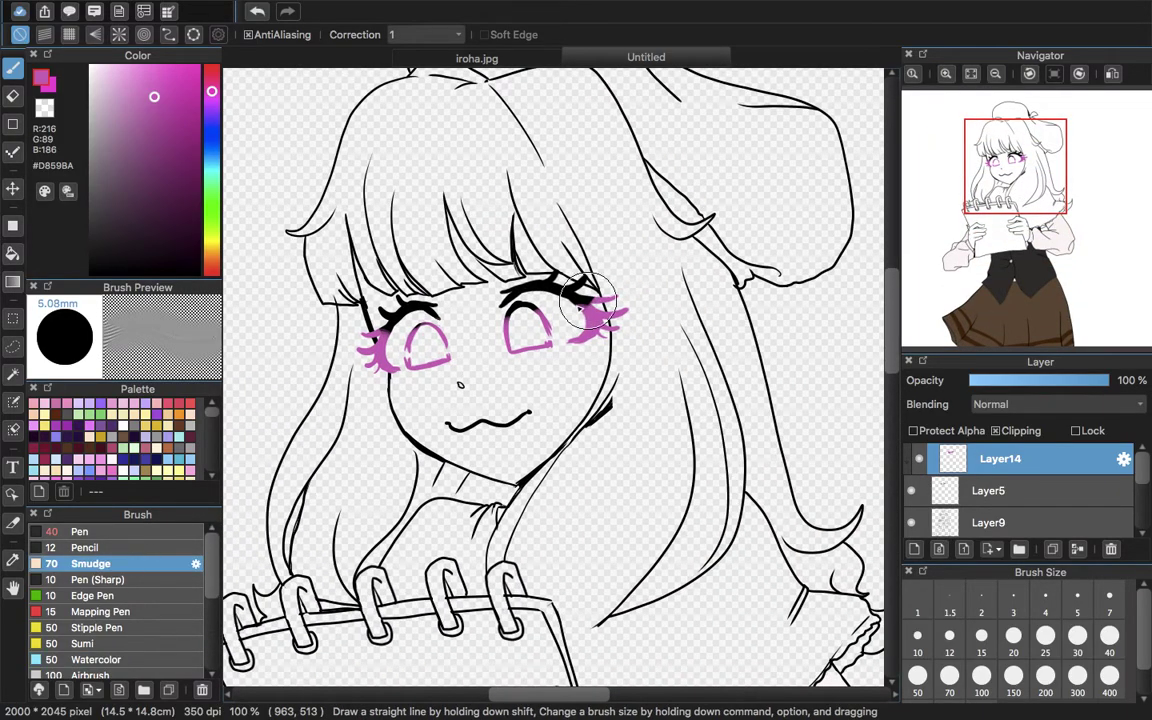
pyautogui.click(1108, 675)
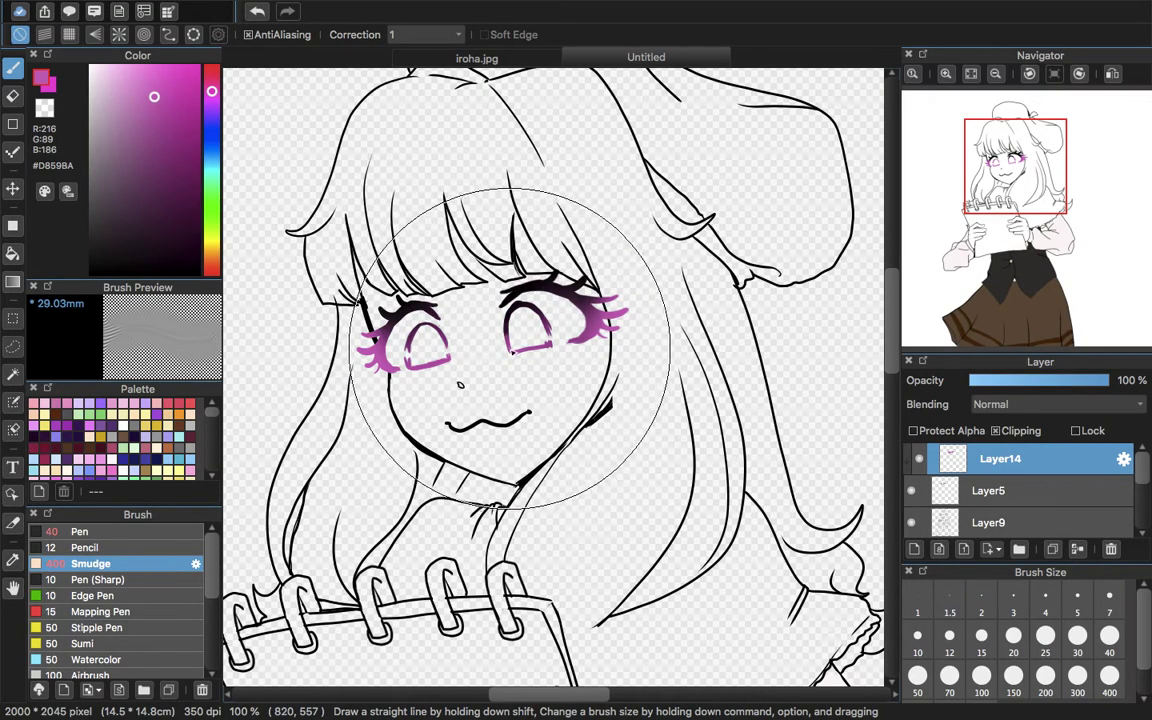
pyautogui.click(147, 533)
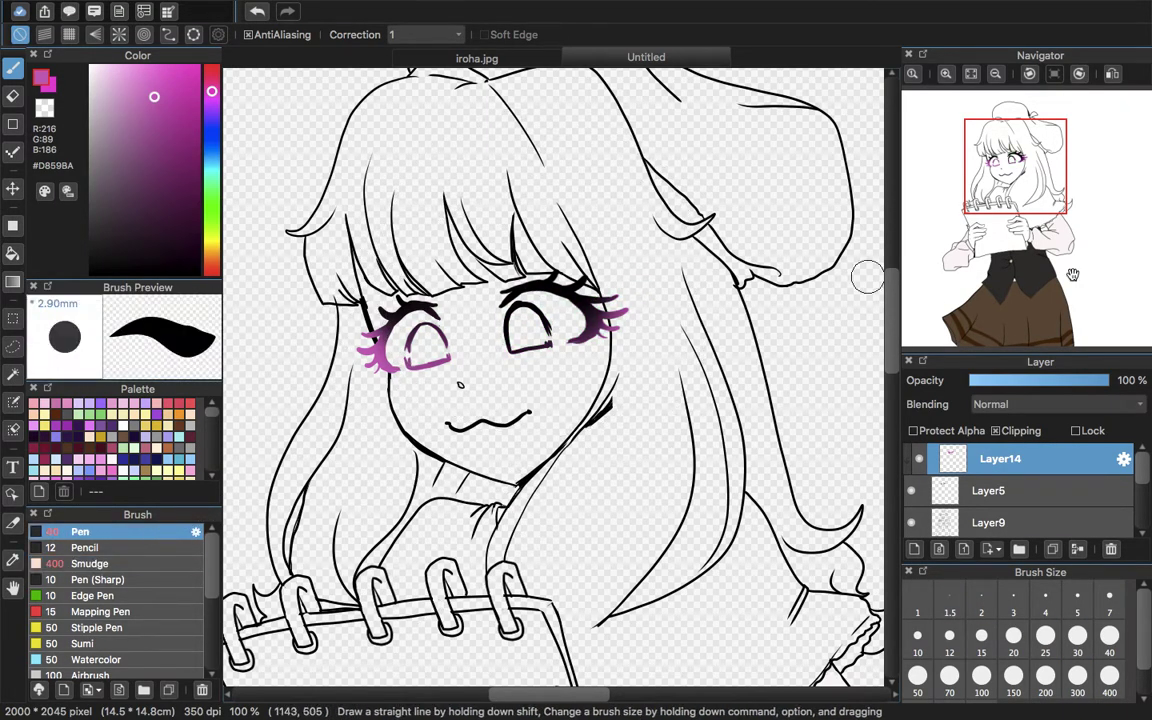
# - Merge the eye tint on Layer14 down into the Layer5 line art, and merge that into Layer9
pyautogui.click(971, 73)
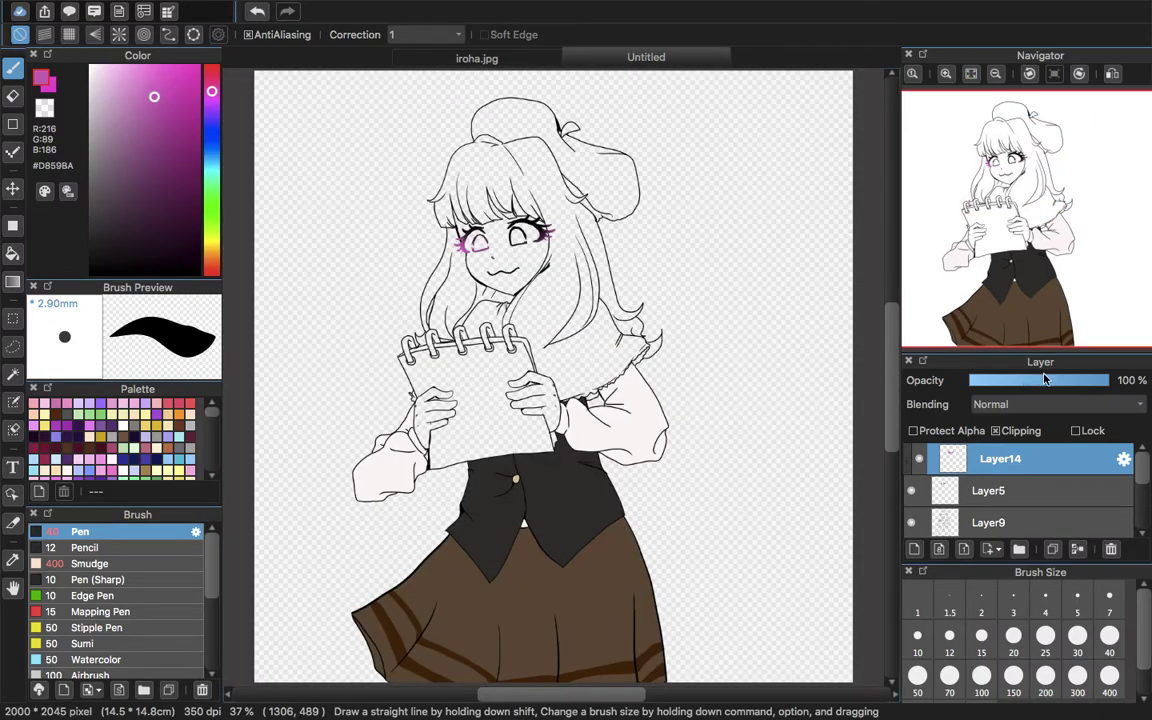
pyautogui.click(1045, 379)
pyautogui.click(1077, 549)
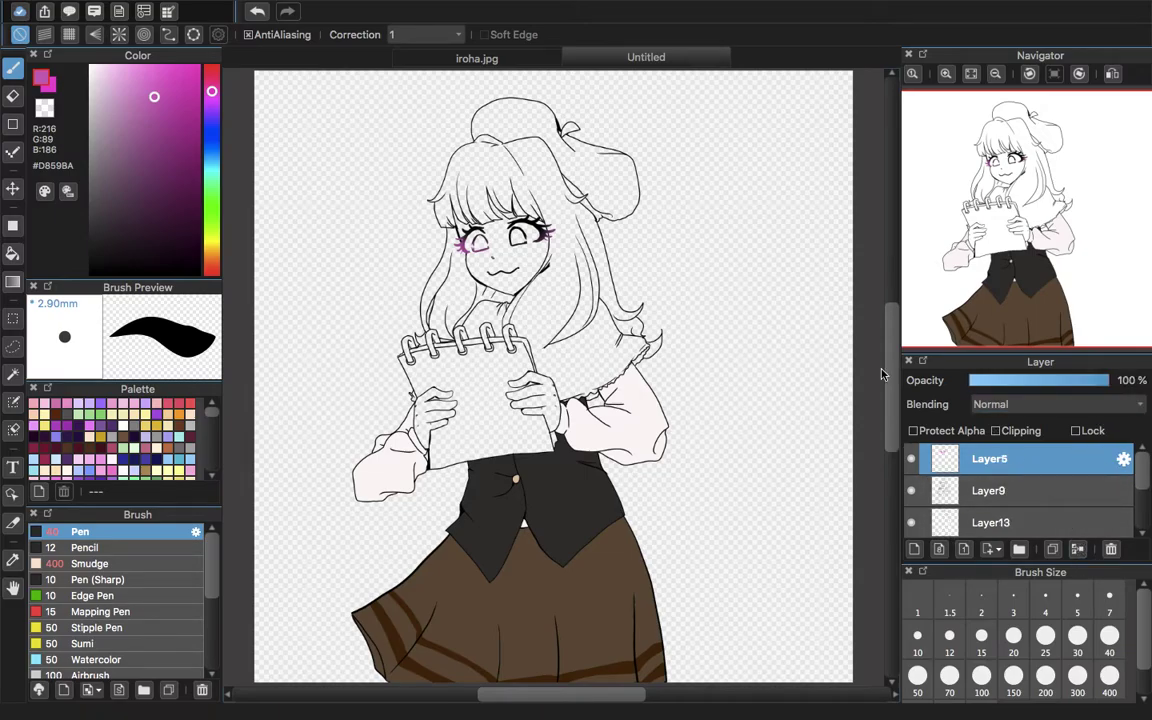
pyautogui.hotkey('ctrl', 'Up')
pyautogui.click(688, 52)
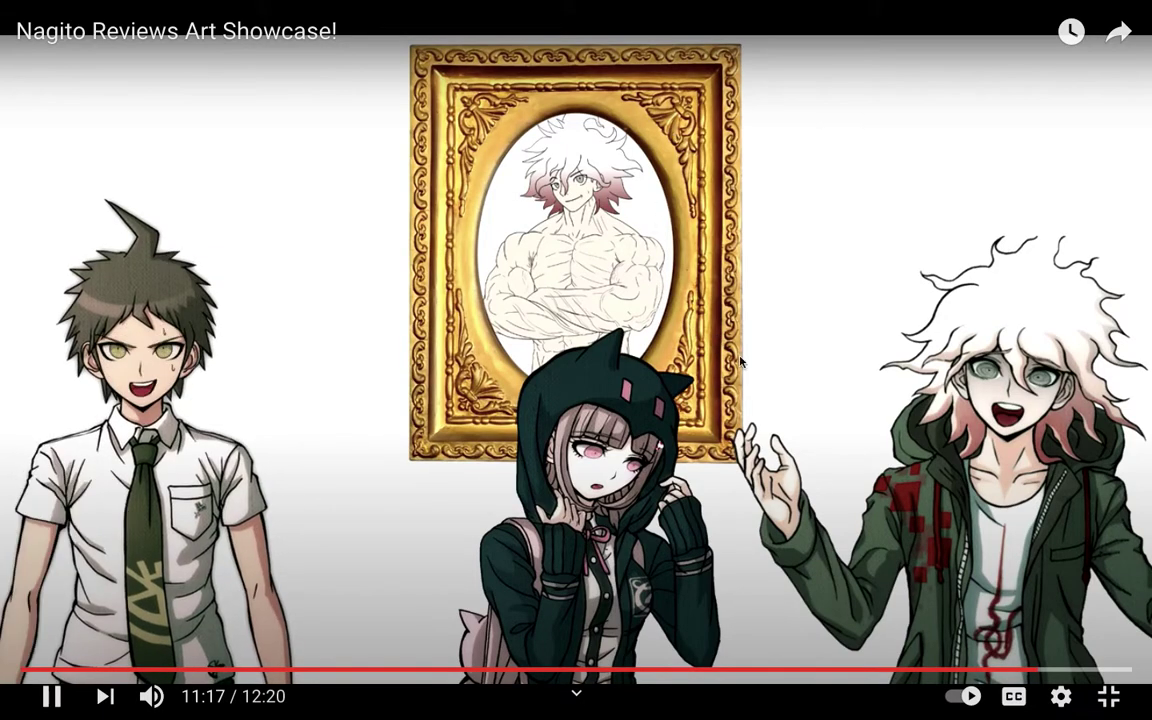
pyautogui.hotkey('ctrl', 'Up')
pyautogui.click(640, 82)
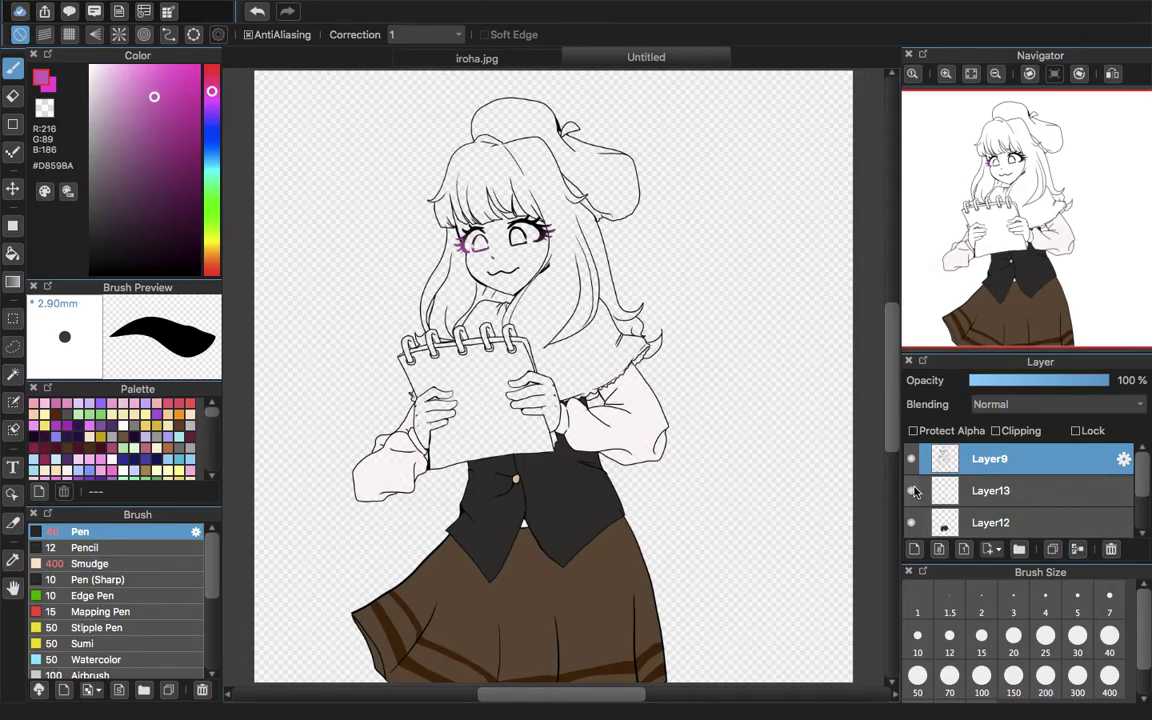
# - Add a new layer directly above the hidden Layer2 sketch at the base of the layer stack
pyautogui.moveTo(1145, 477); pyautogui.dragTo(1141, 540)
pyautogui.click(1060, 522)
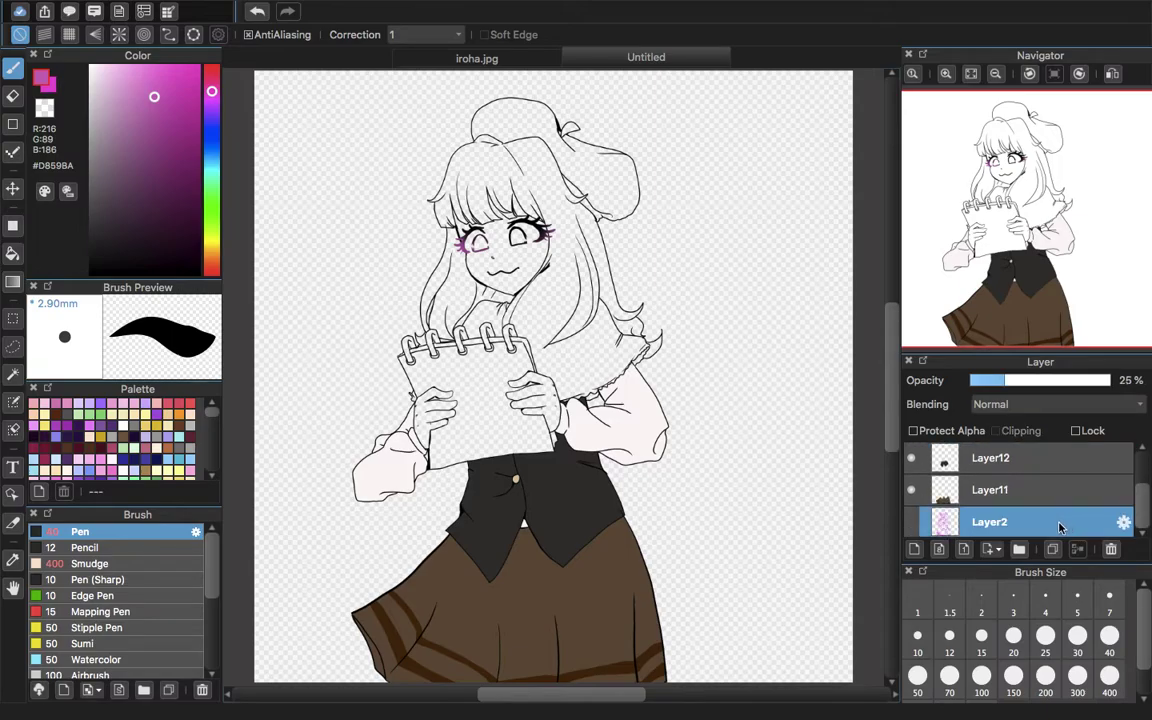
pyautogui.click(913, 551)
# - Cover the whole canvas in #000000 on Layer14 with the Pen at size 400 and lower the layer's opacity to 28%
pyautogui.moveTo(150, 250); pyautogui.dragTo(201, 277)
pyautogui.click(946, 74)
pyautogui.click(946, 74)
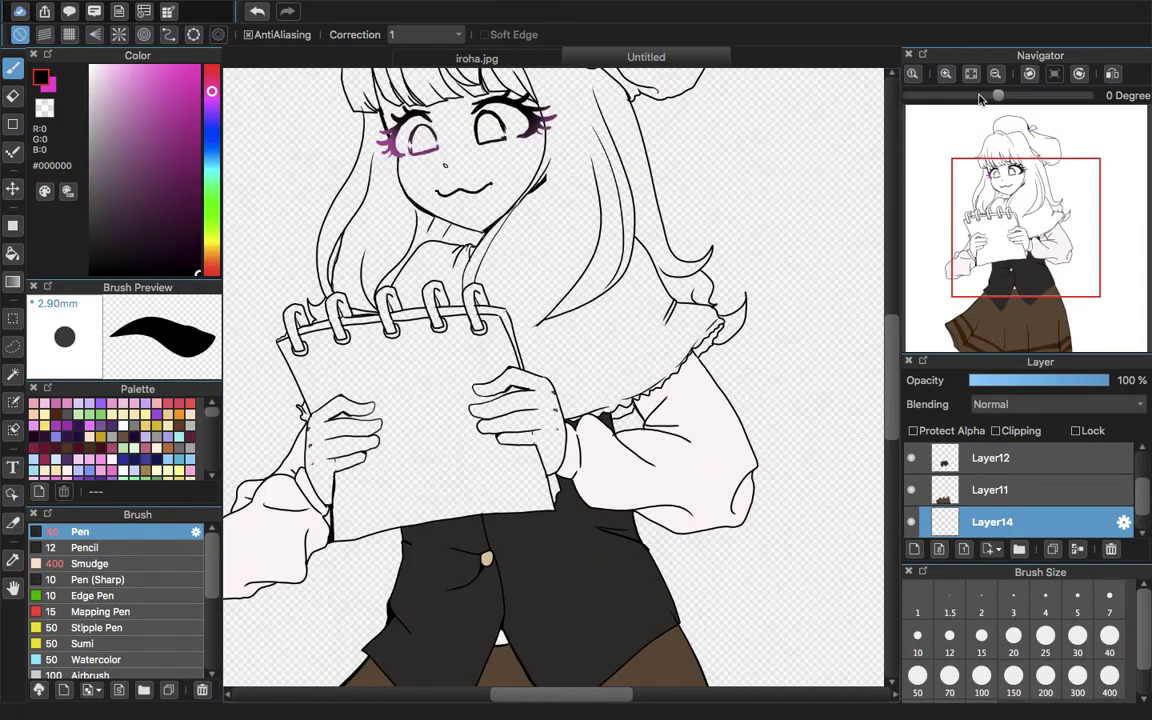
pyautogui.click(979, 76)
pyautogui.click(995, 75)
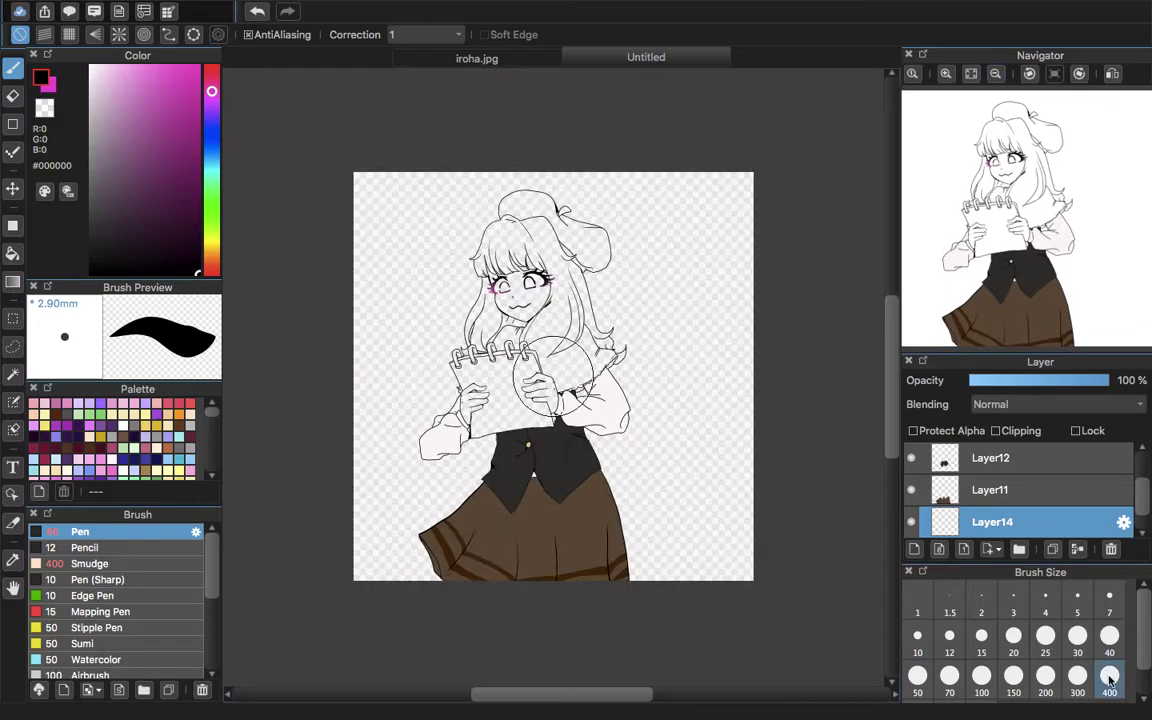
pyautogui.click(1109, 676)
pyautogui.moveTo(739, 398)
pyautogui.mouseDown()
pyautogui.moveTo(797, 399)
pyautogui.moveTo(707, 424)
pyautogui.moveTo(506, 643)
pyautogui.moveTo(545, 435)
pyautogui.moveTo(633, 114)
pyautogui.moveTo(271, 600)
pyautogui.mouseUp()
pyautogui.moveTo(581, 144)
pyautogui.mouseDown()
pyautogui.moveTo(330, 445)
pyautogui.moveTo(296, 337)
pyautogui.moveTo(360, 180)
pyautogui.moveTo(325, 162)
pyautogui.mouseUp()
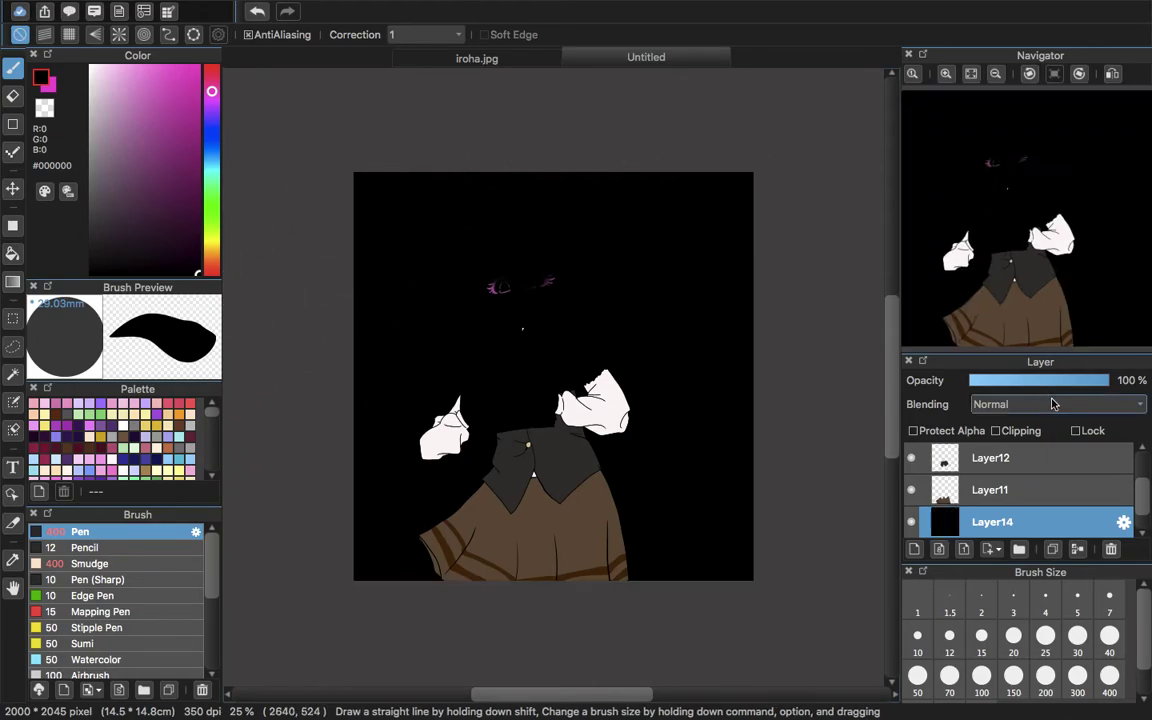
pyautogui.moveTo(1034, 377); pyautogui.dragTo(1025, 380)
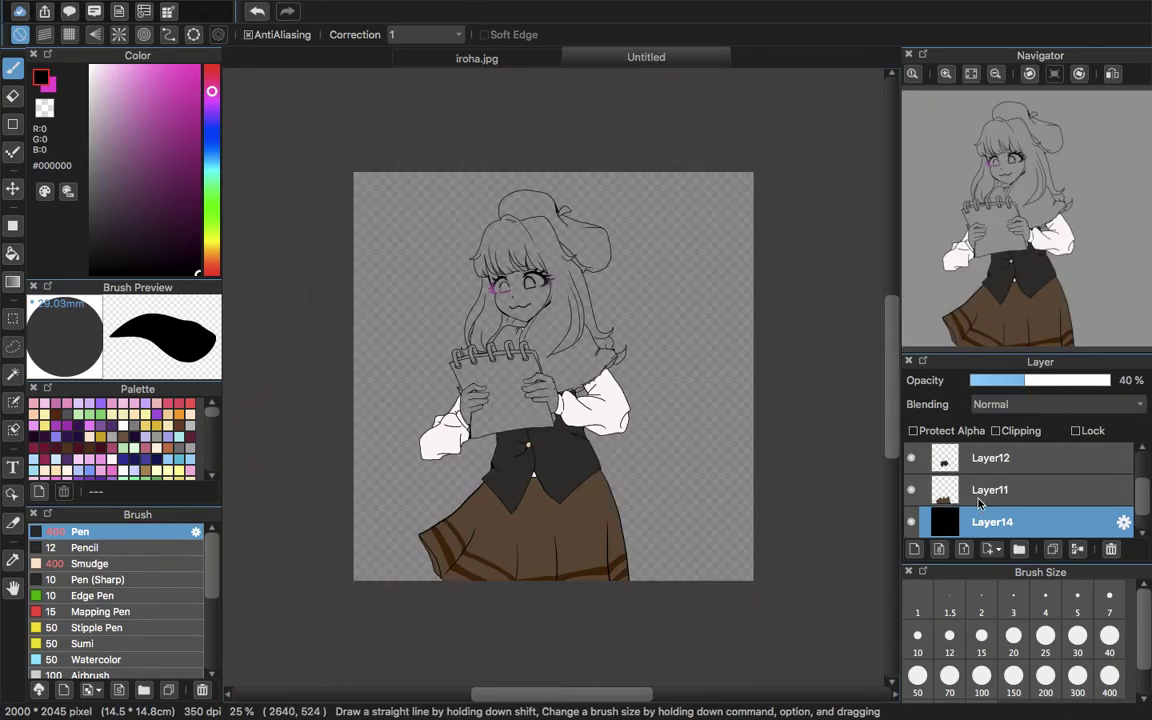
pyautogui.click(1010, 379)
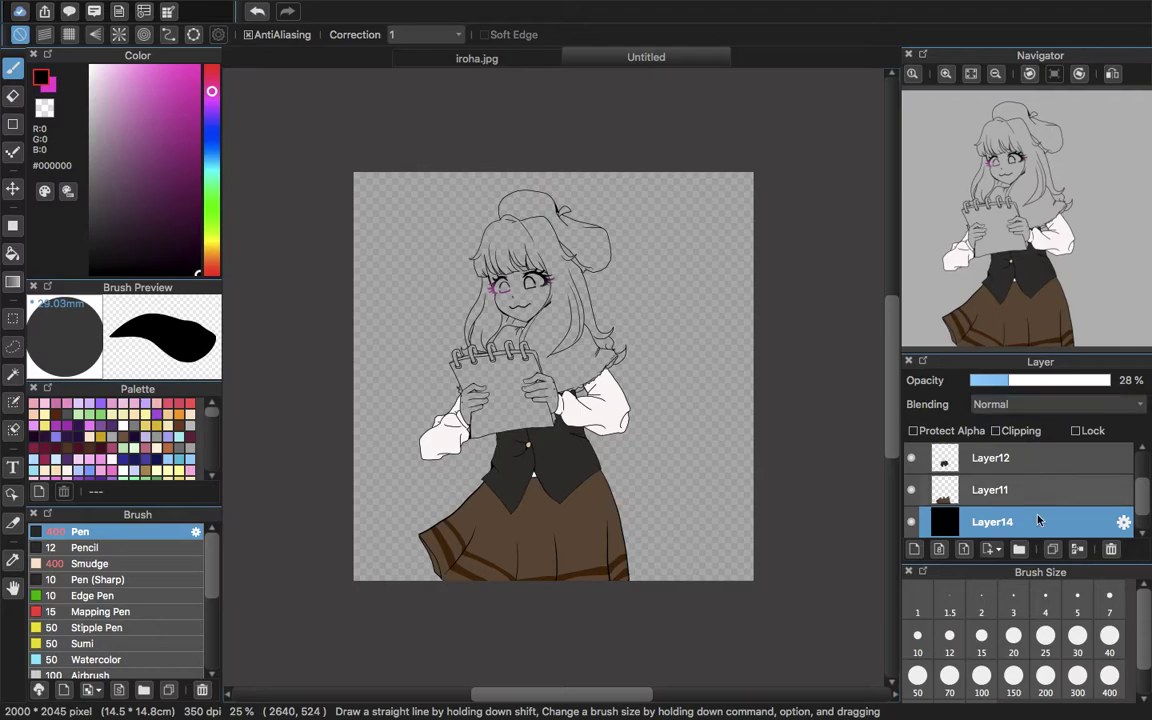
# - Add a new layer directly above the skirt color on Layer11
pyautogui.click(1061, 491)
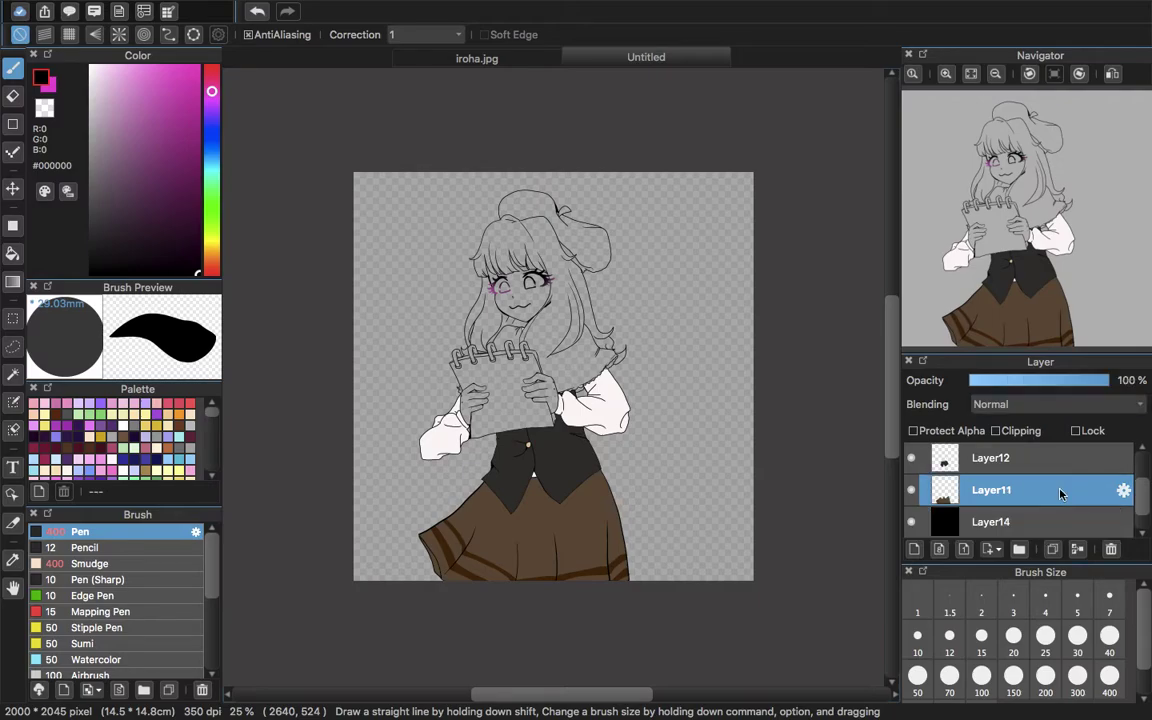
pyautogui.click(913, 549)
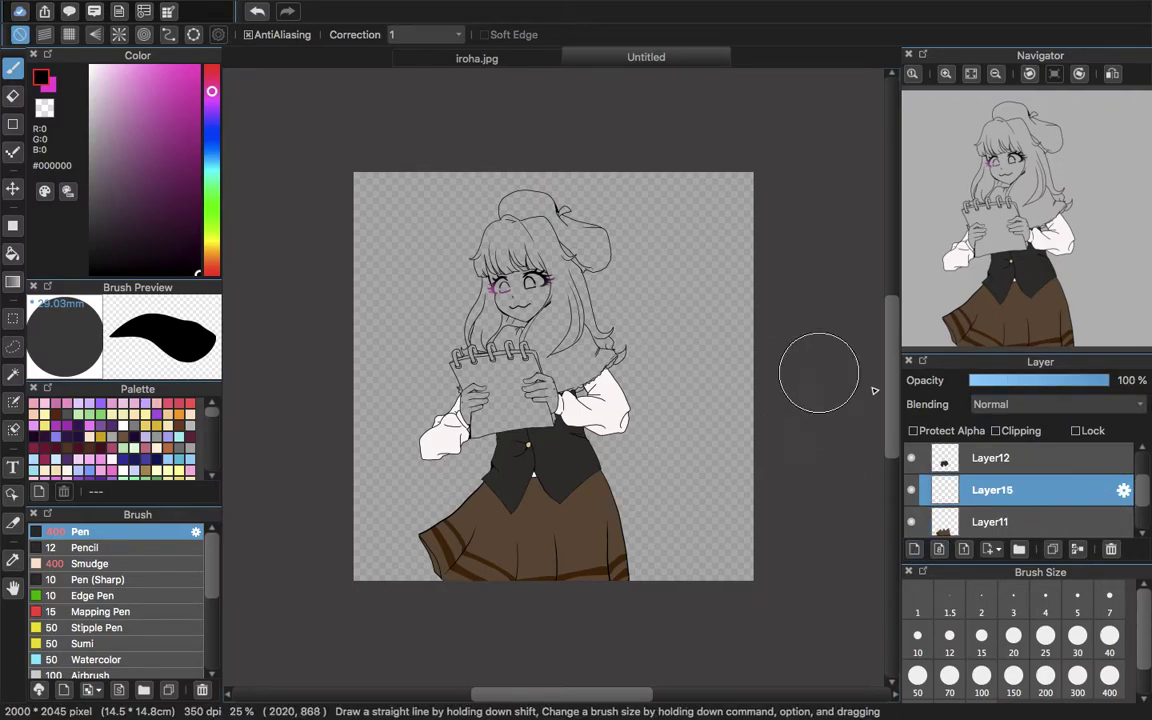
pyautogui.click(971, 76)
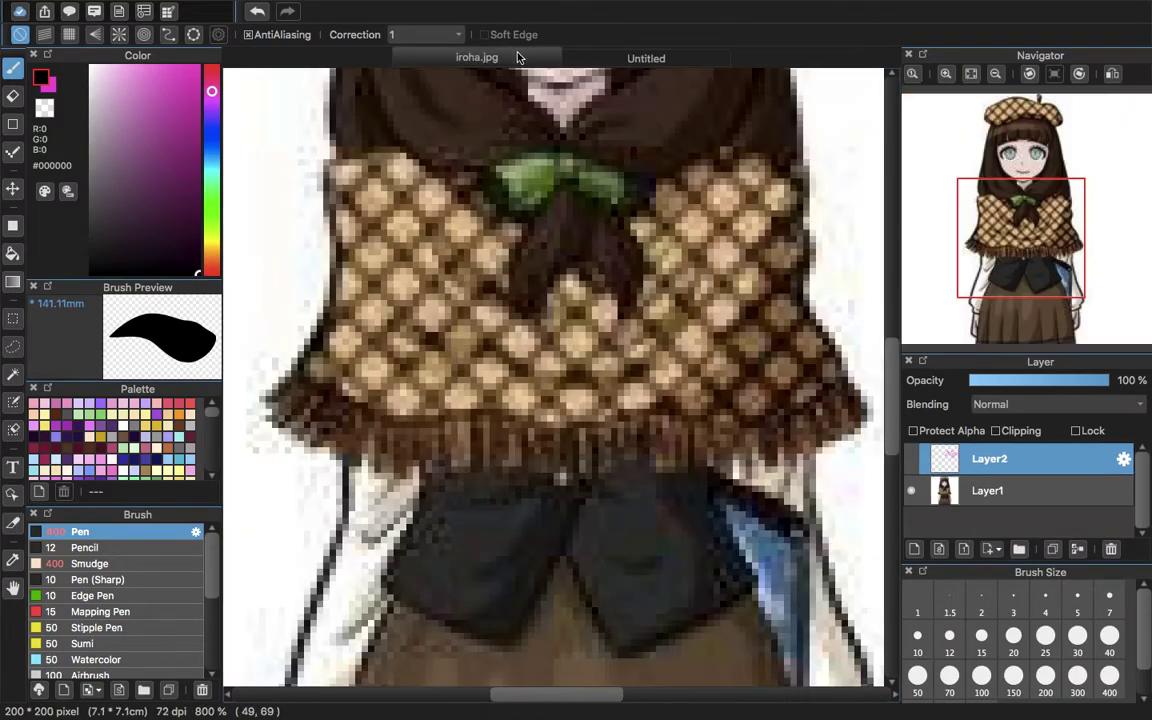
# - Sample the dark brown #4A312A from iroha.jpg and bucket-fill the girl's hair with it on Layer15
pyautogui.click(476, 58)
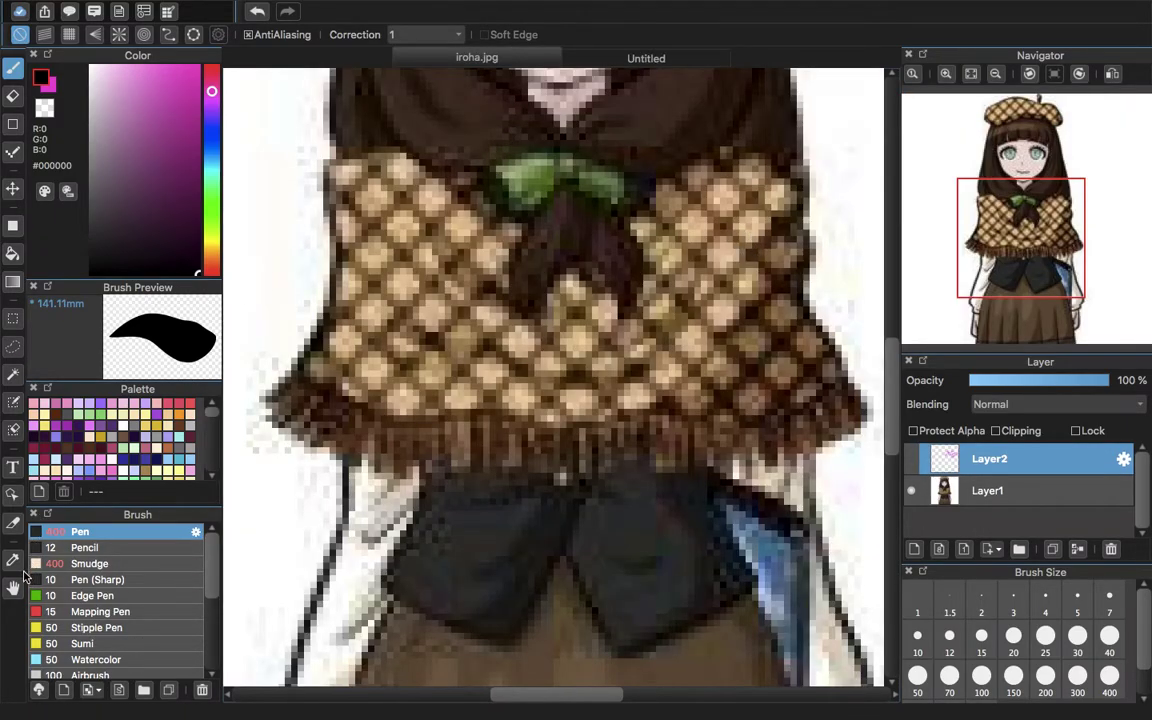
pyautogui.press('i')
pyautogui.click(662, 87)
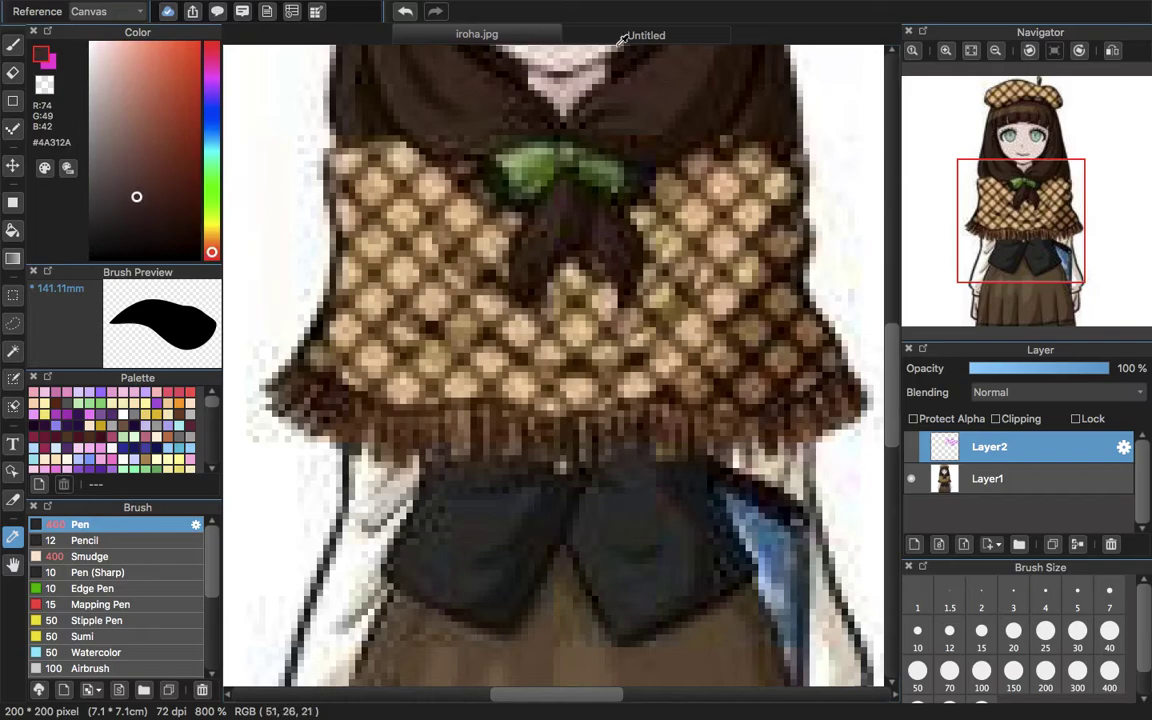
pyautogui.click(572, 32)
pyautogui.press('g')
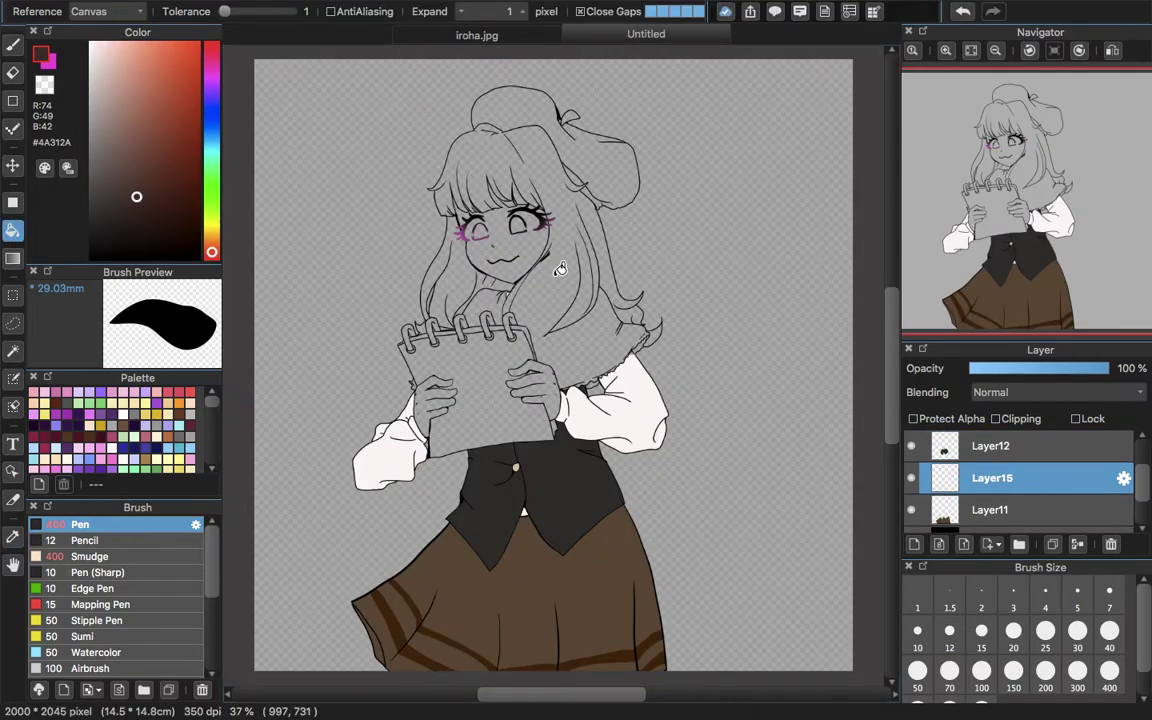
pyautogui.click(559, 270)
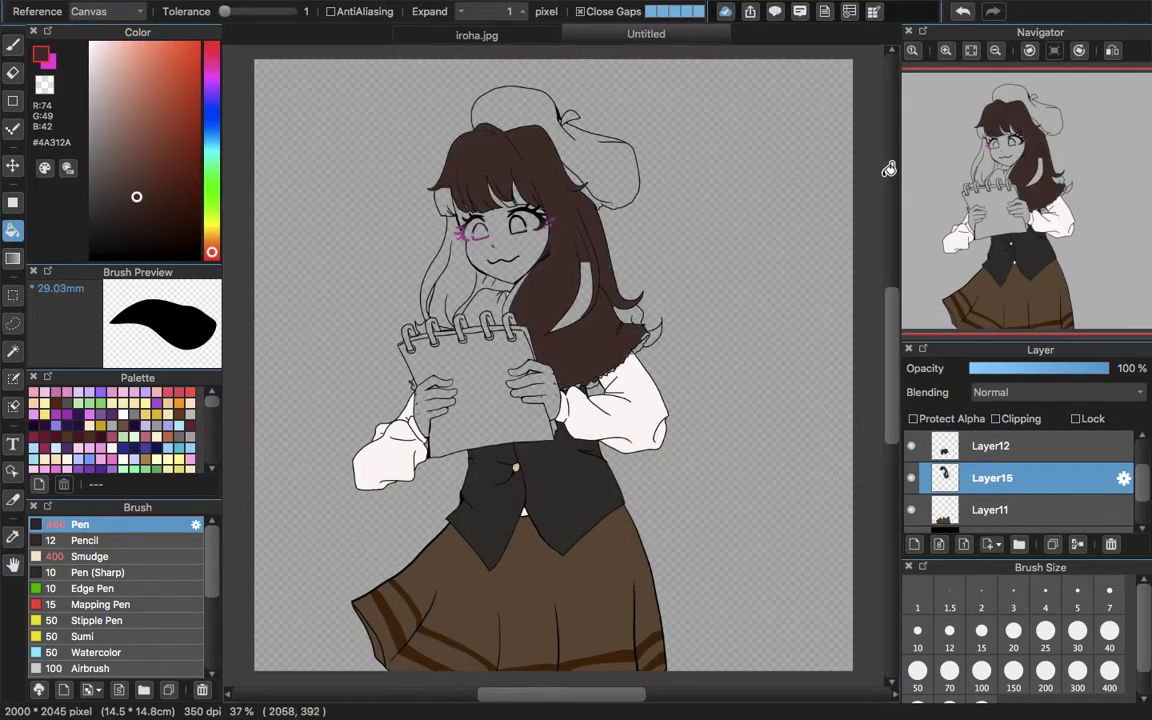
# - Undo the last hair fill and close the line-art gap where the hair meets the notebook on Layer9, using a size 5 pen
pyautogui.click(965, 10)
pyautogui.click(12, 45)
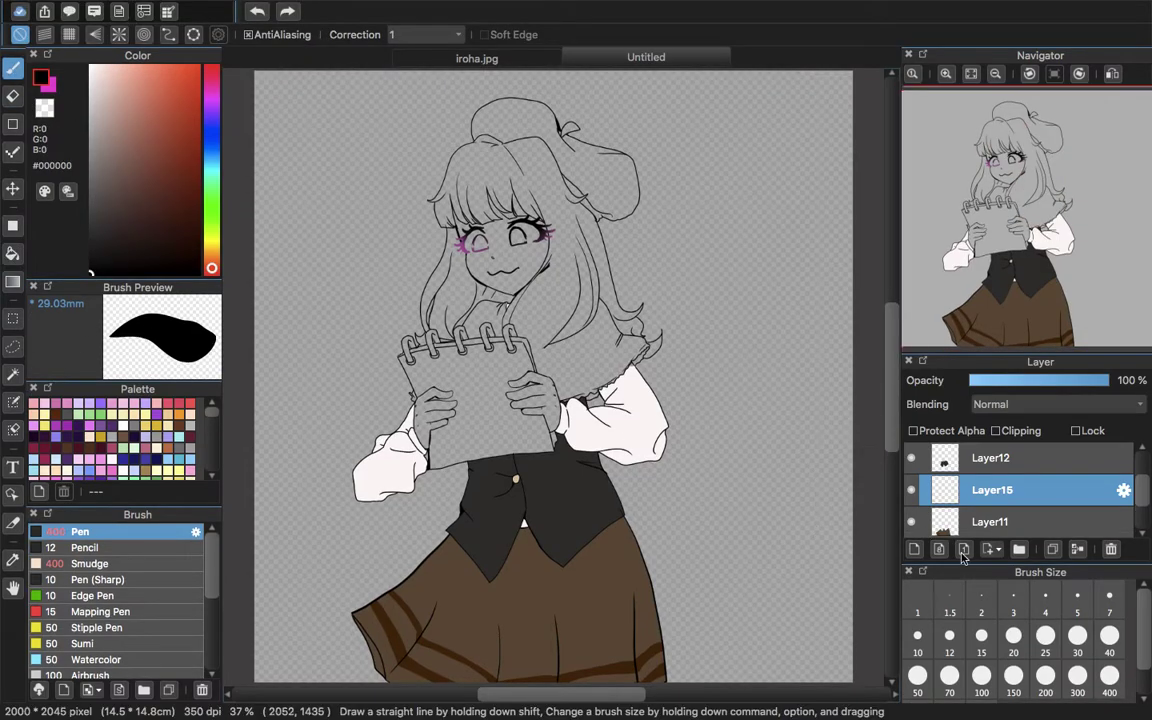
pyautogui.click(1109, 599)
pyautogui.scroll(2, 1143, 500)
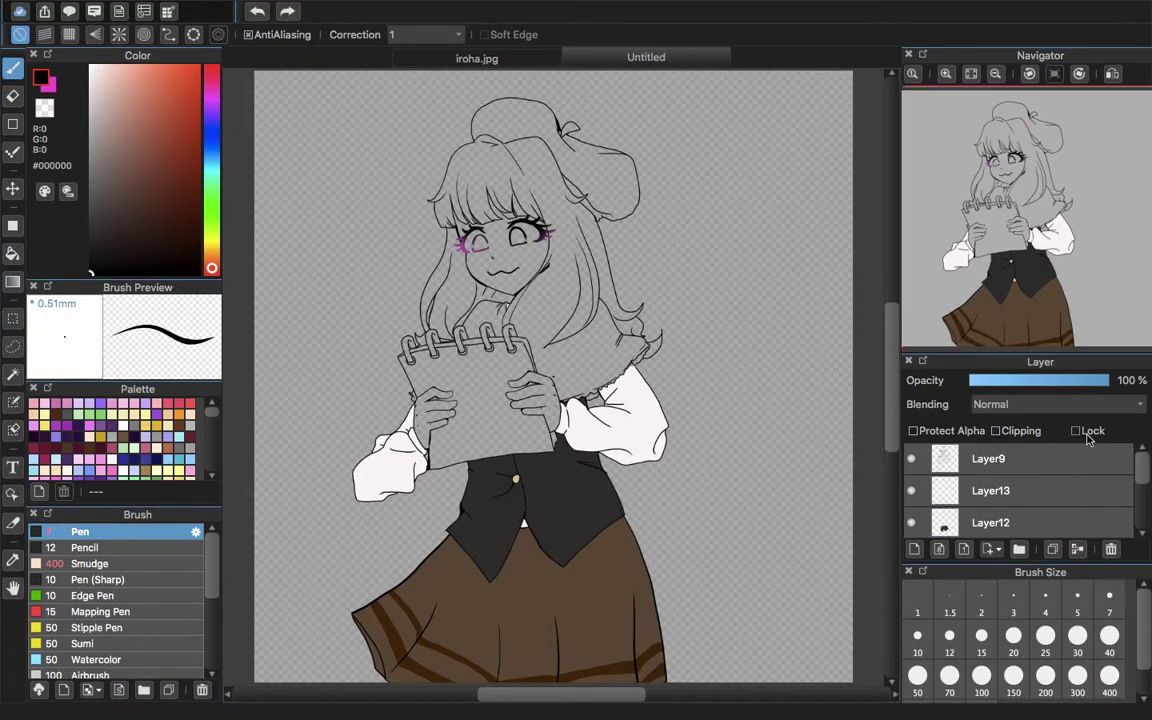
pyautogui.click(1000, 458)
pyautogui.click(946, 73)
pyautogui.click(946, 73)
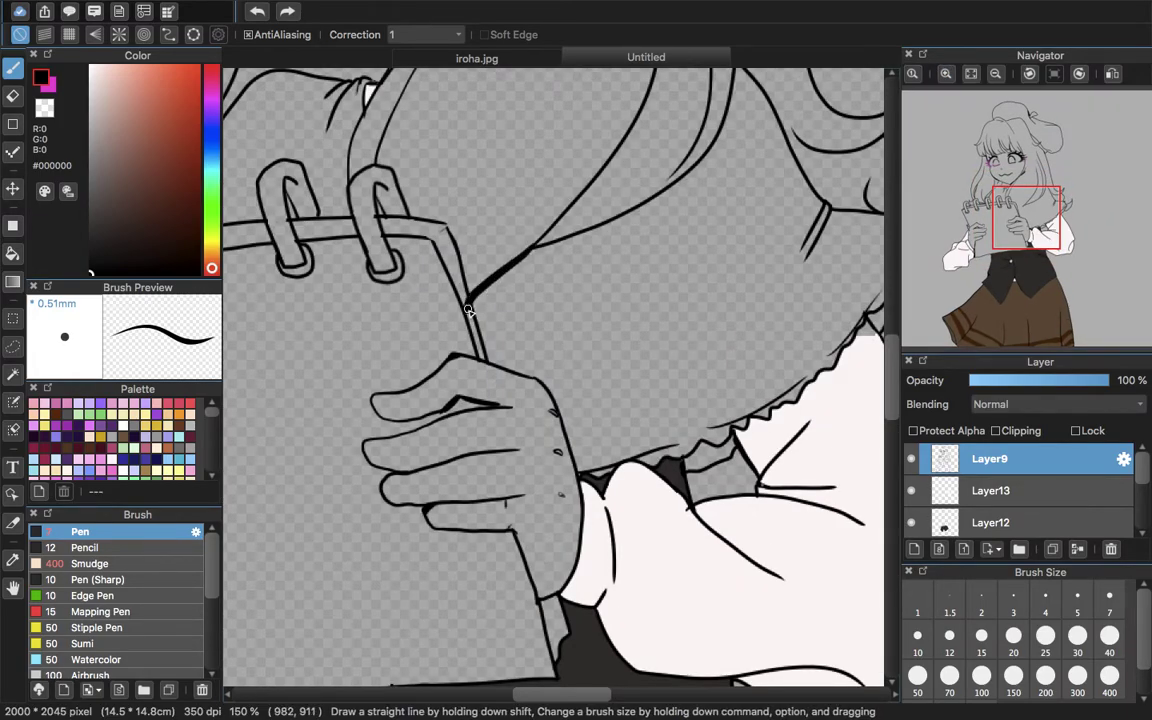
pyautogui.press('super+z')
pyautogui.click(1075, 596)
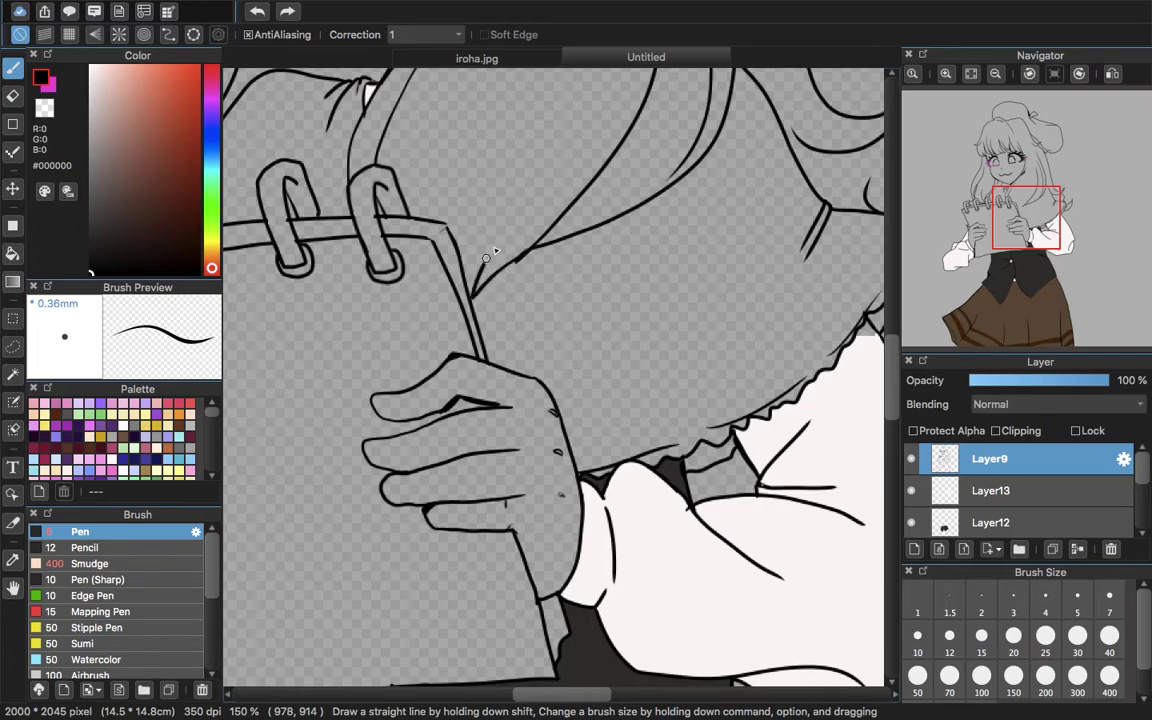
pyautogui.moveTo(483, 265); pyautogui.dragTo(491, 251)
pyautogui.click(970, 74)
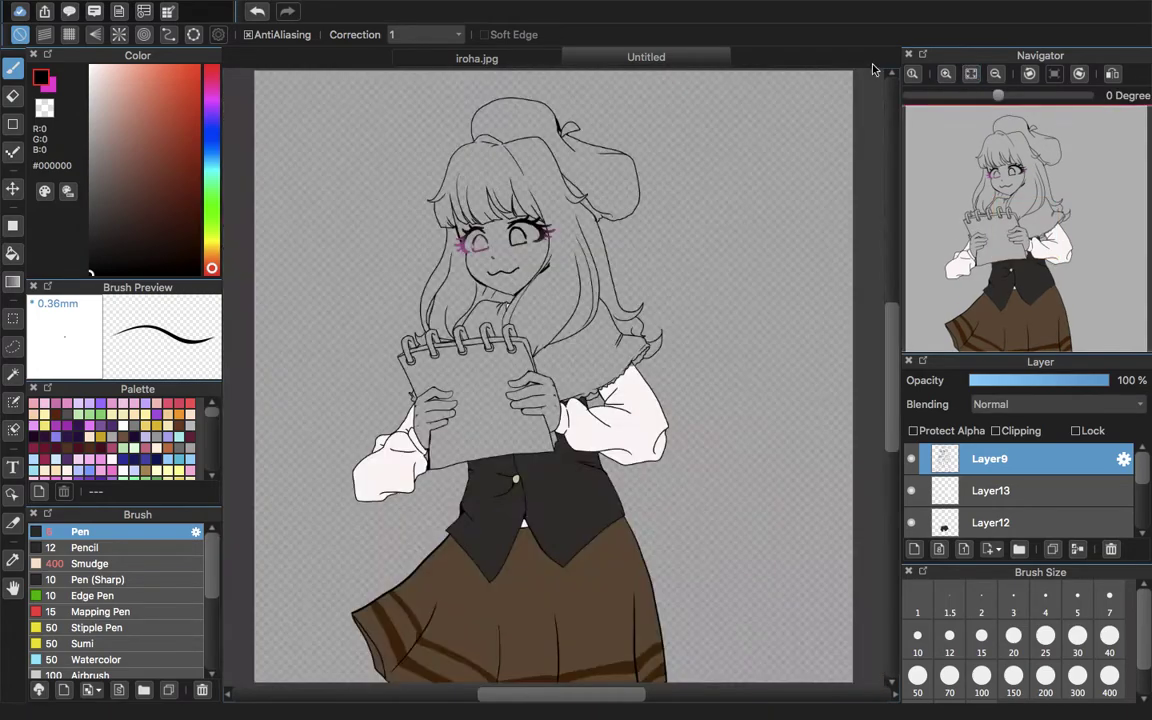
# - Sample the dark brown #462E22 from the character's hair in iroha.jpg and return to the Untitled drawing
pyautogui.click(510, 57)
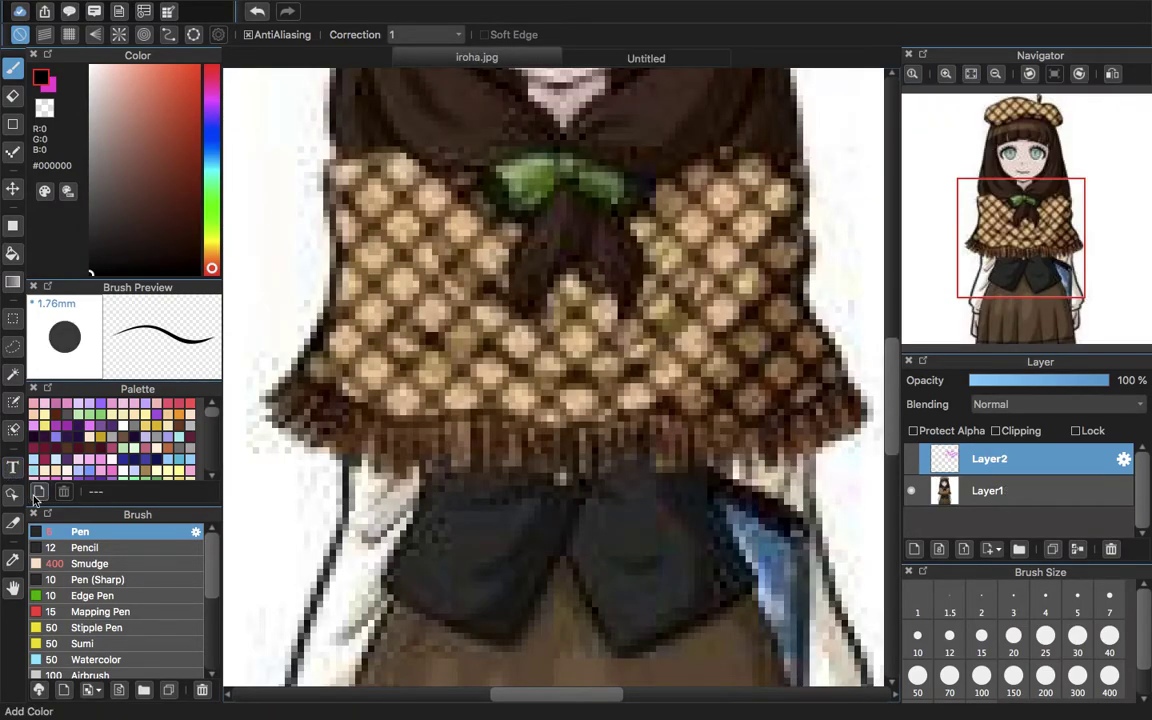
pyautogui.click(15, 557)
pyautogui.click(674, 87)
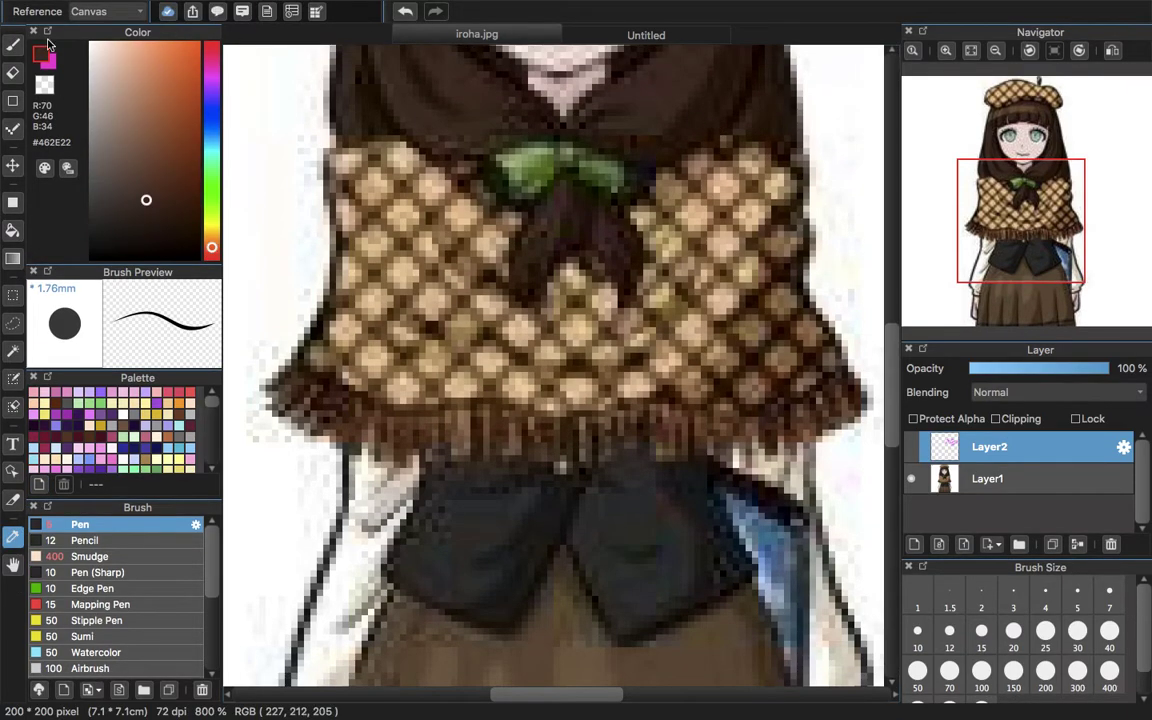
pyautogui.click(14, 46)
pyautogui.click(618, 57)
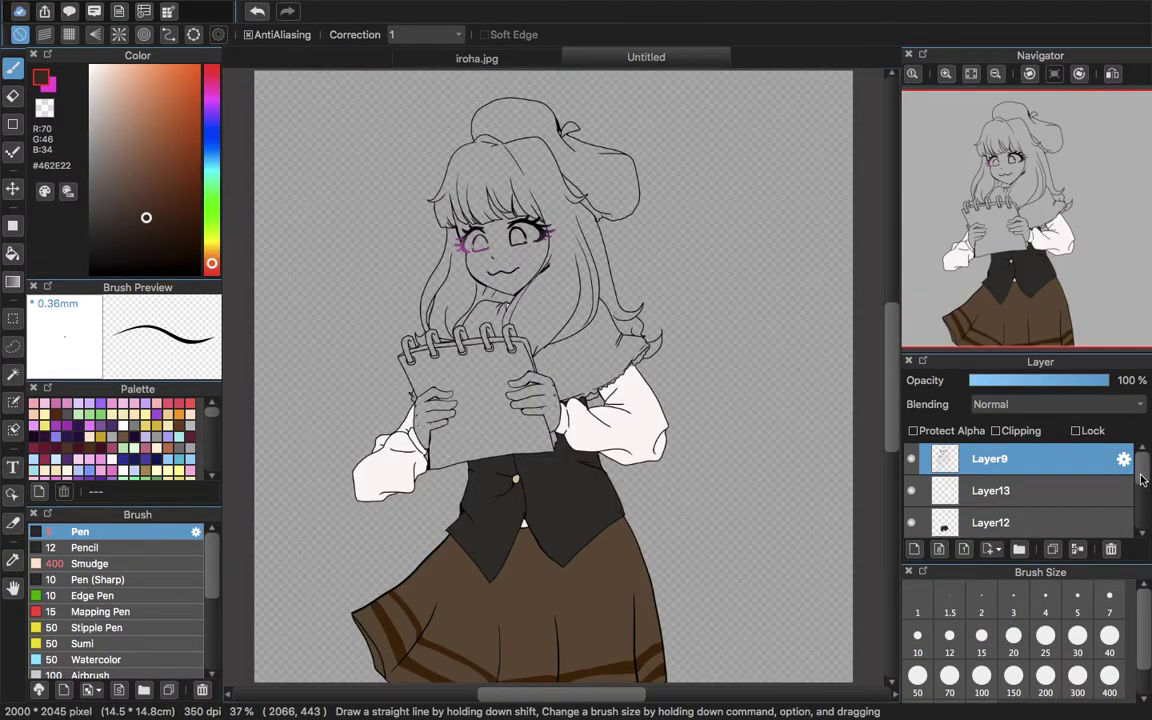
# - Bucket-fill the bangs and the long locks on both sides of the face with #462E22 on Layer15
pyautogui.moveTo(1142, 479); pyautogui.dragTo(1147, 525)
pyautogui.scroll(2, 1140, 517)
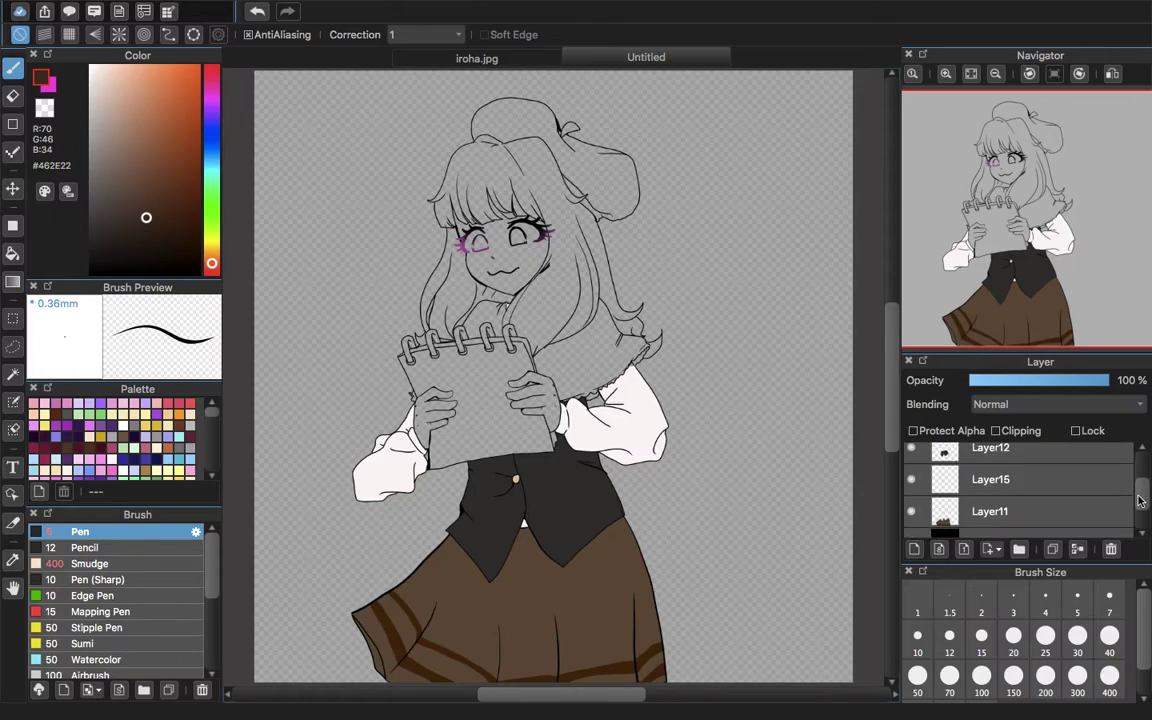
pyautogui.click(1057, 481)
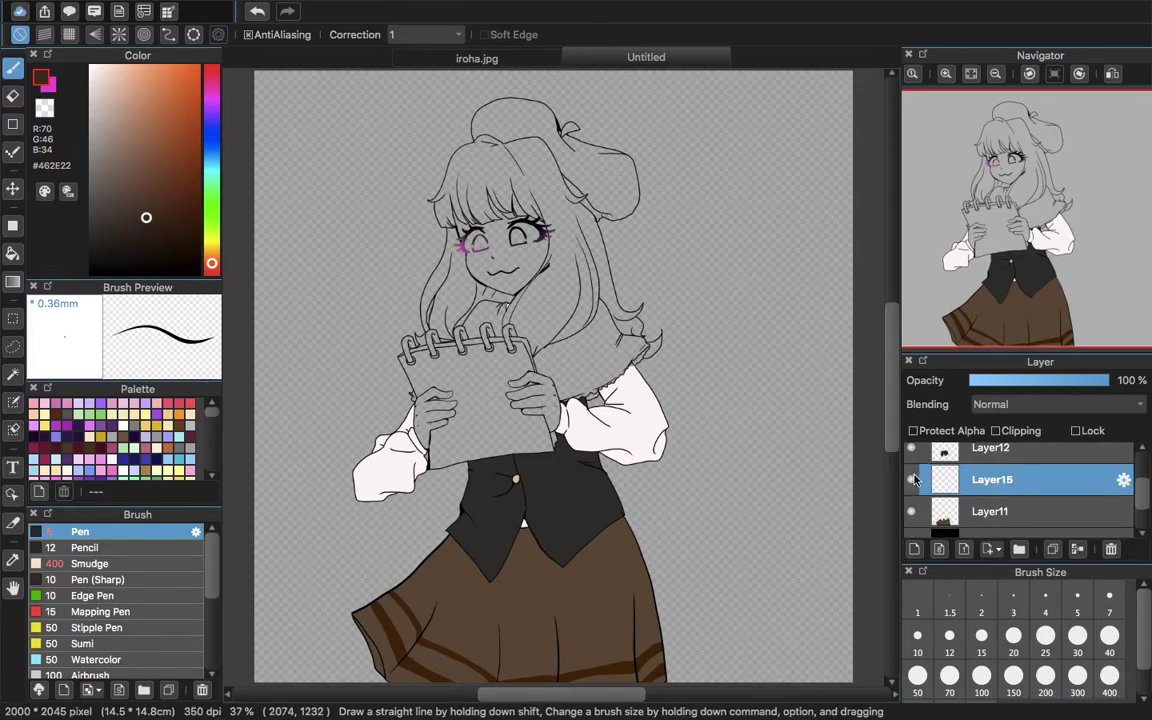
pyautogui.click(13, 253)
pyautogui.click(594, 253)
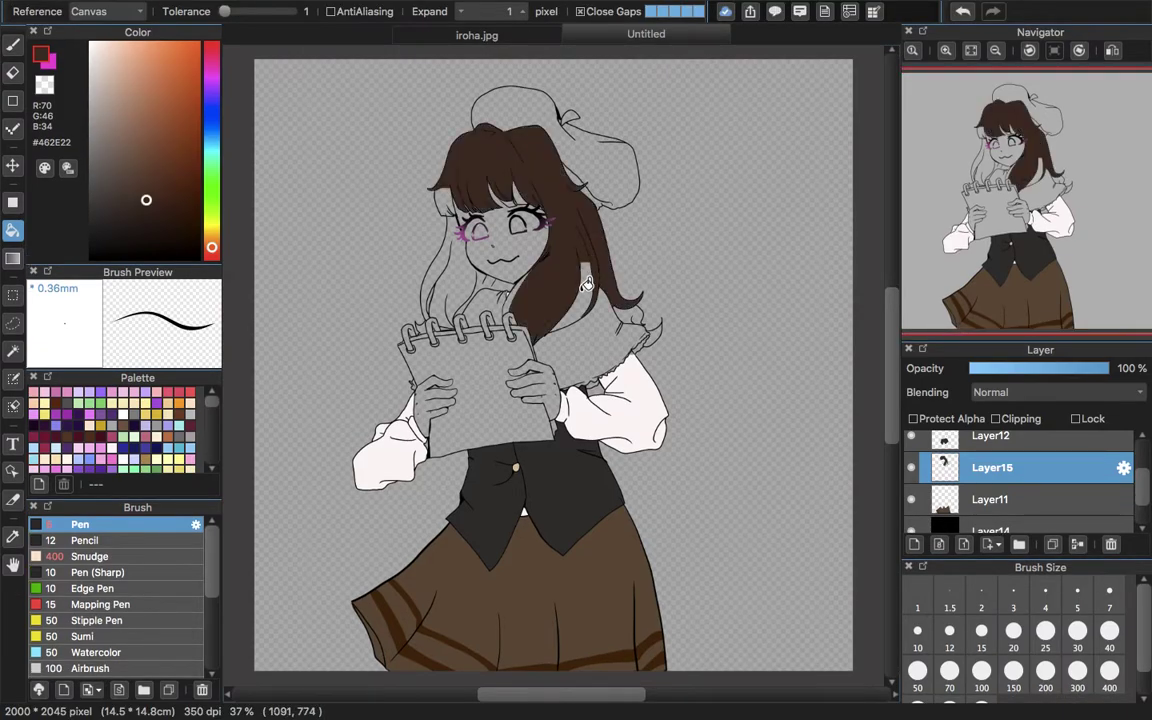
pyautogui.click(588, 303)
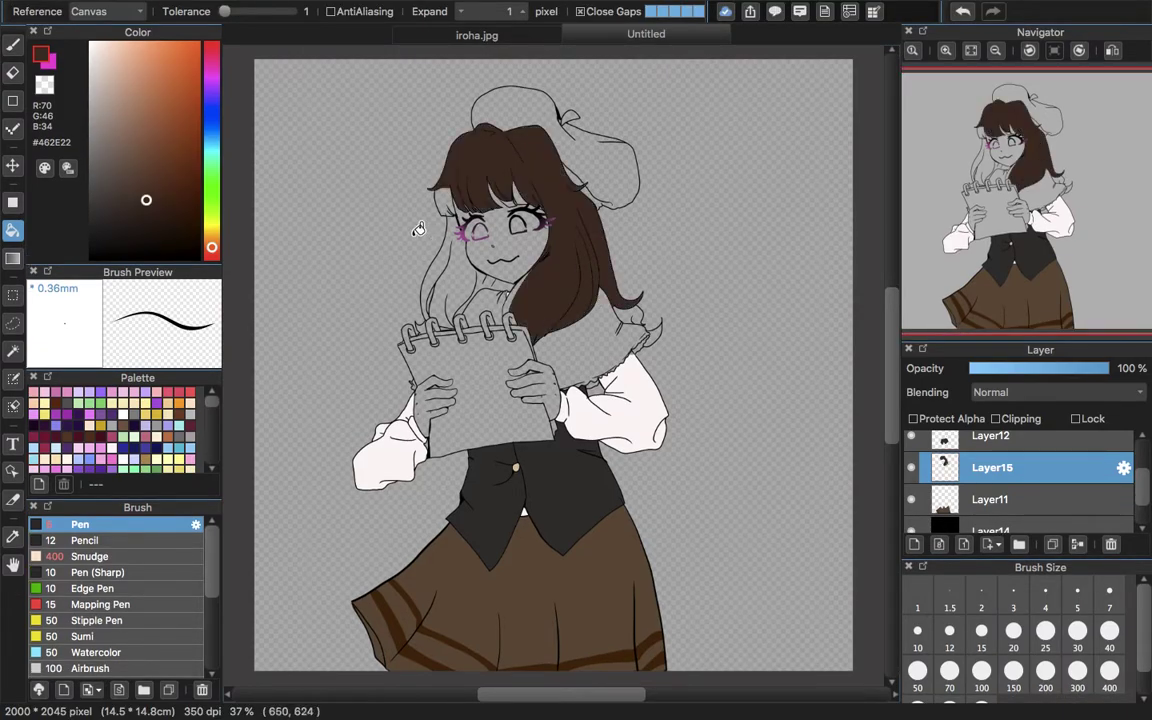
pyautogui.click(468, 276)
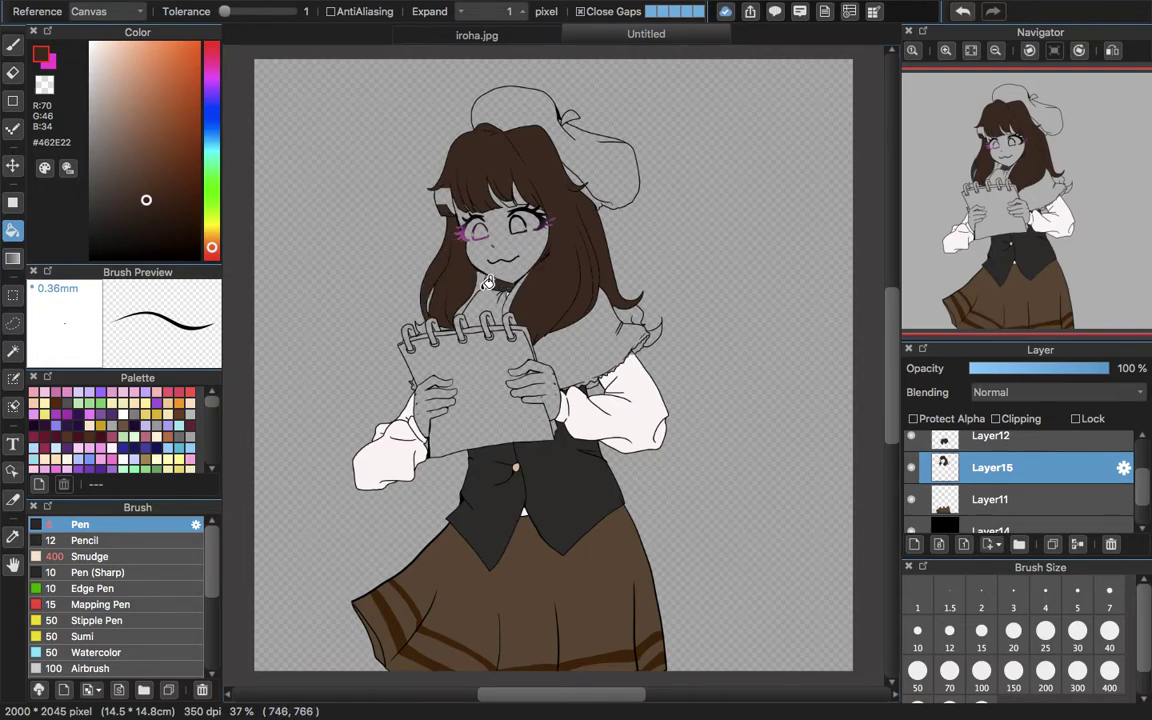
# - Paint over the unfilled gaps in the hair beside the bangs and around the face with a size 40 pen
pyautogui.click(12, 45)
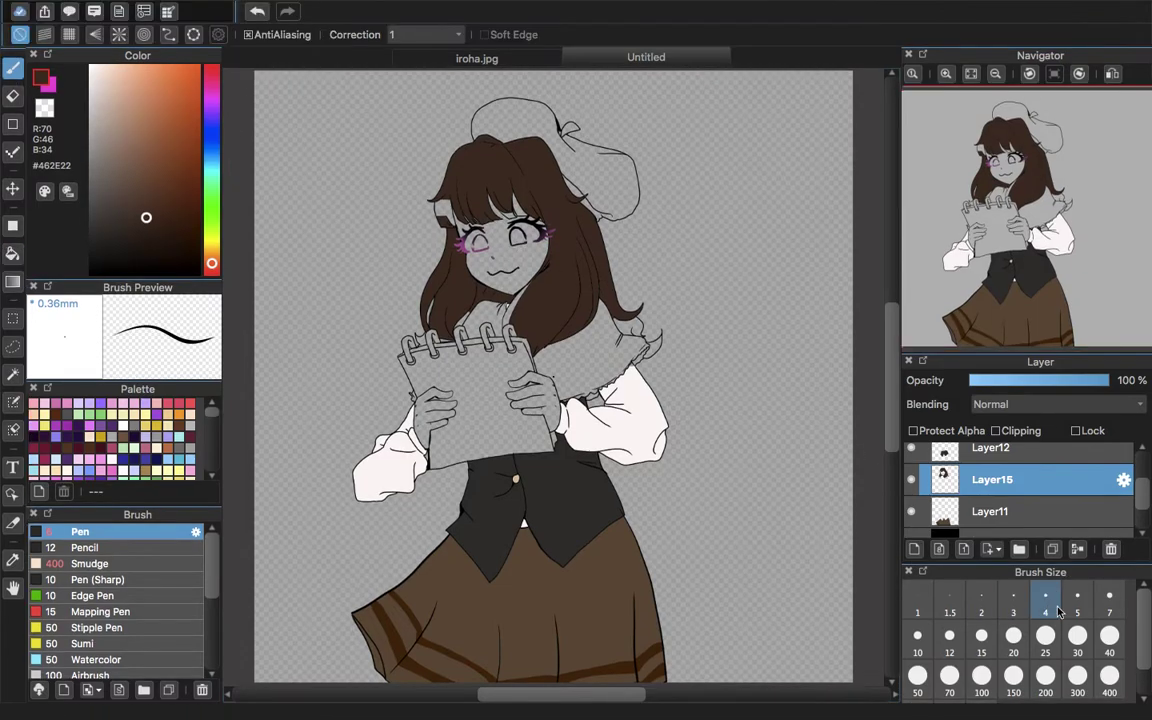
pyautogui.click(1109, 630)
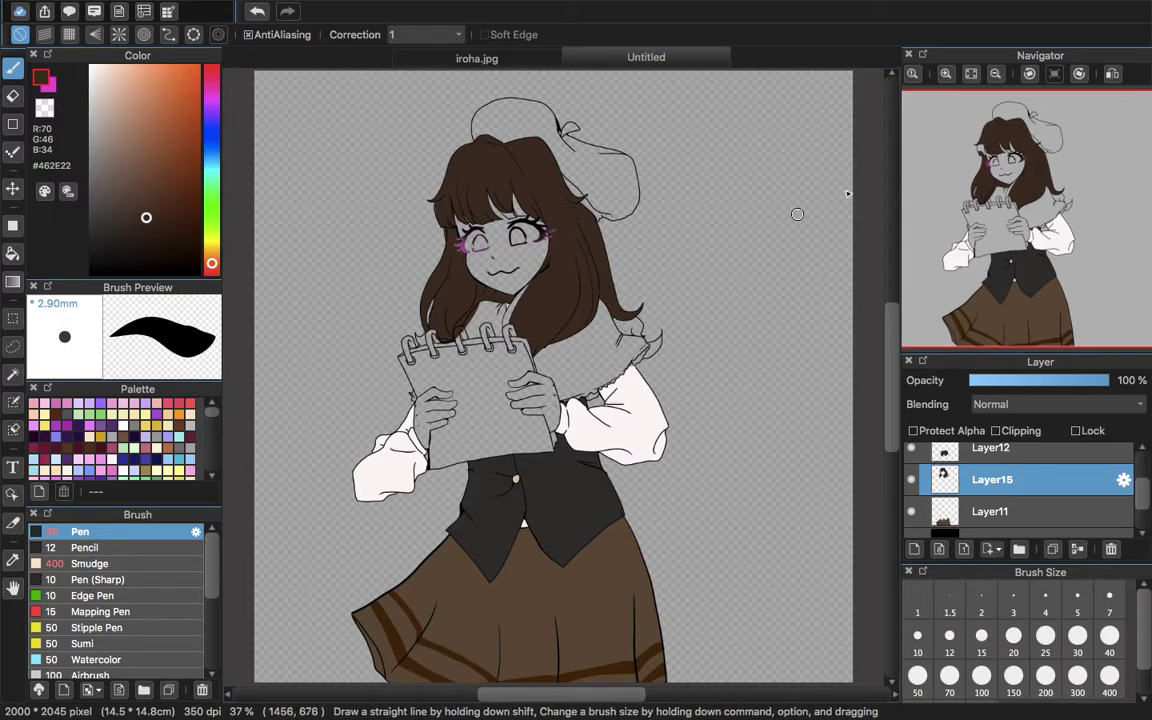
pyautogui.click(946, 75)
pyautogui.click(946, 75)
pyautogui.click(946, 75)
pyautogui.moveTo(993, 212); pyautogui.dragTo(1020, 188)
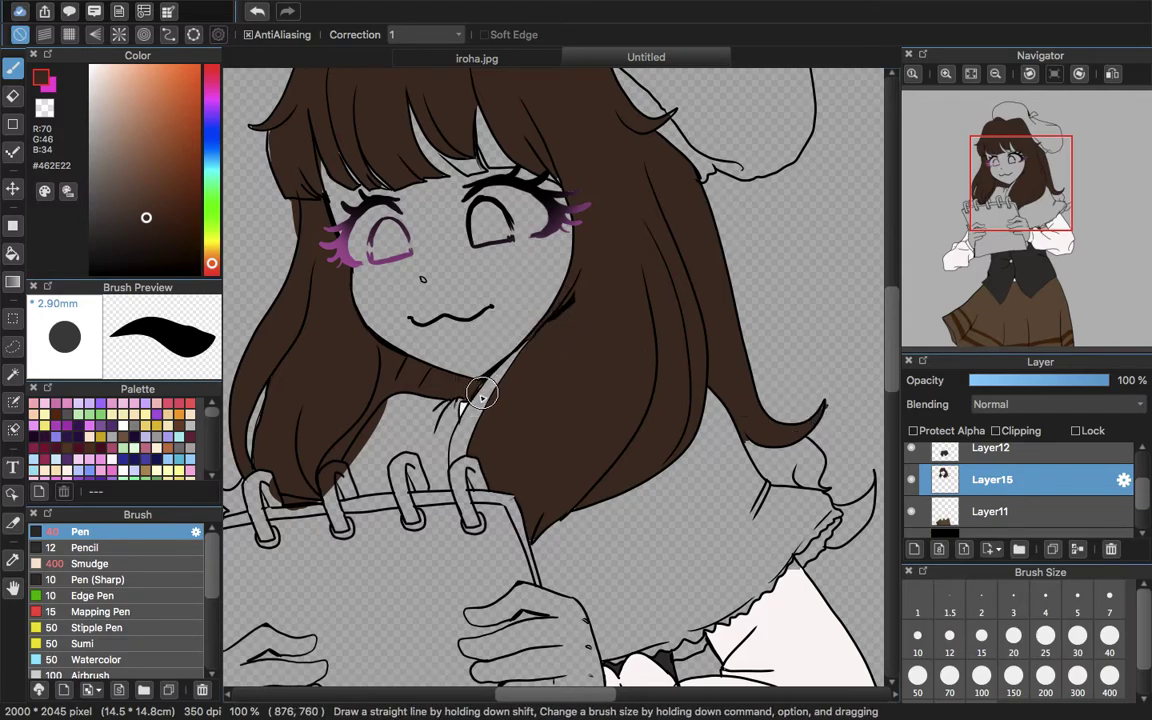
# - Fill the thin hair strand beside the neck and the remaining gap in the bangs with the same brown
pyautogui.click(12, 253)
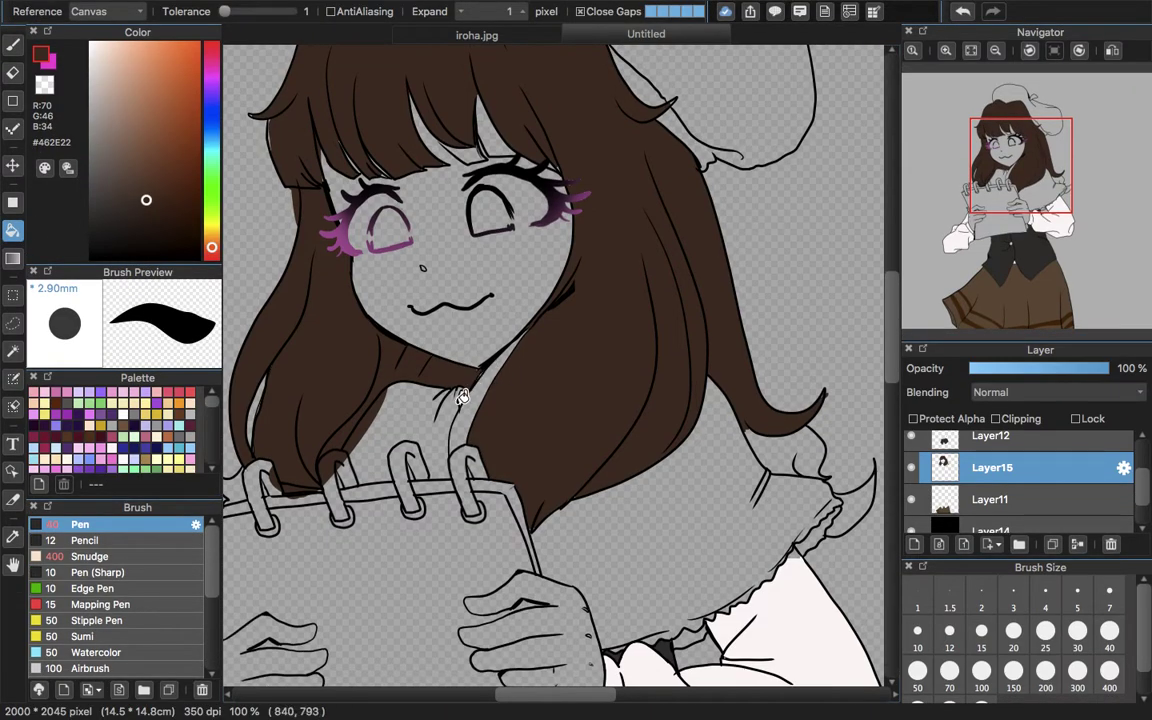
pyautogui.click(471, 403)
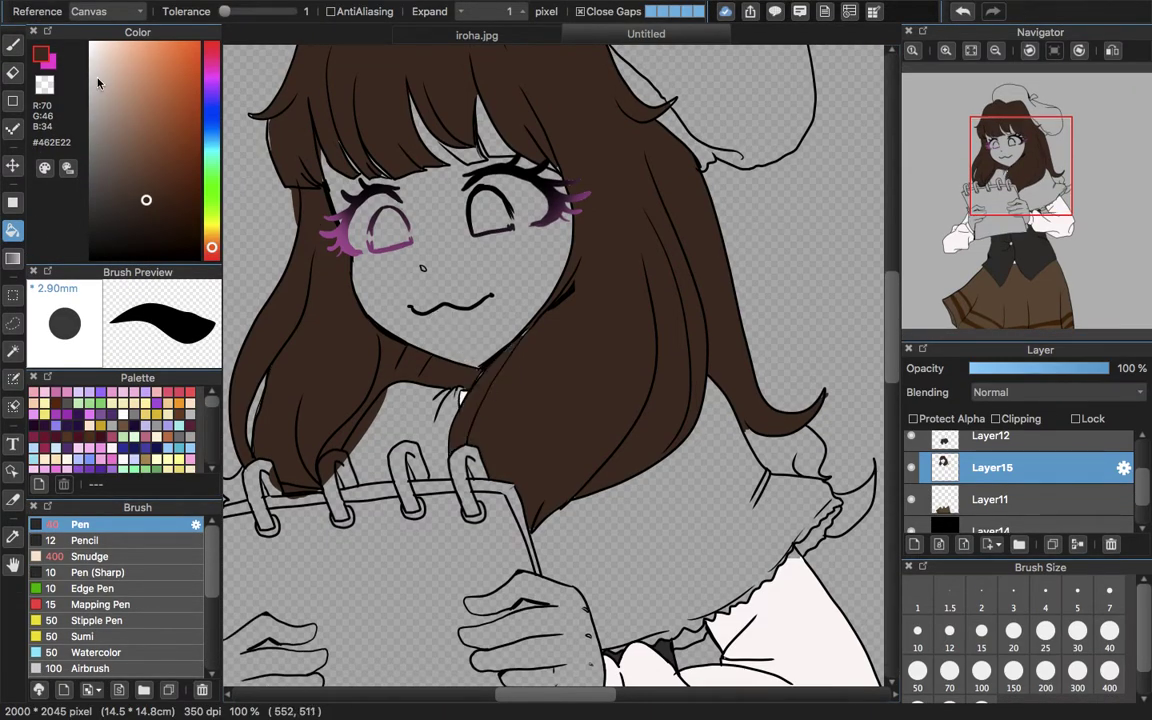
pyautogui.click(12, 45)
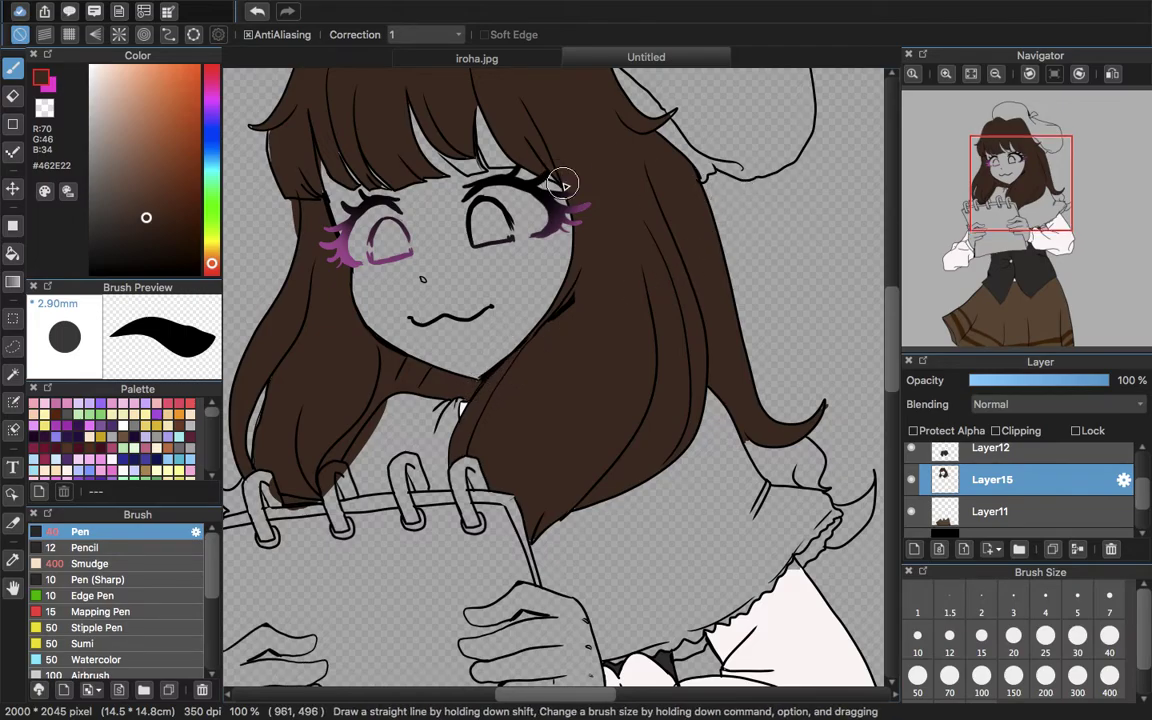
pyautogui.moveTo(952, 181); pyautogui.dragTo(934, 179)
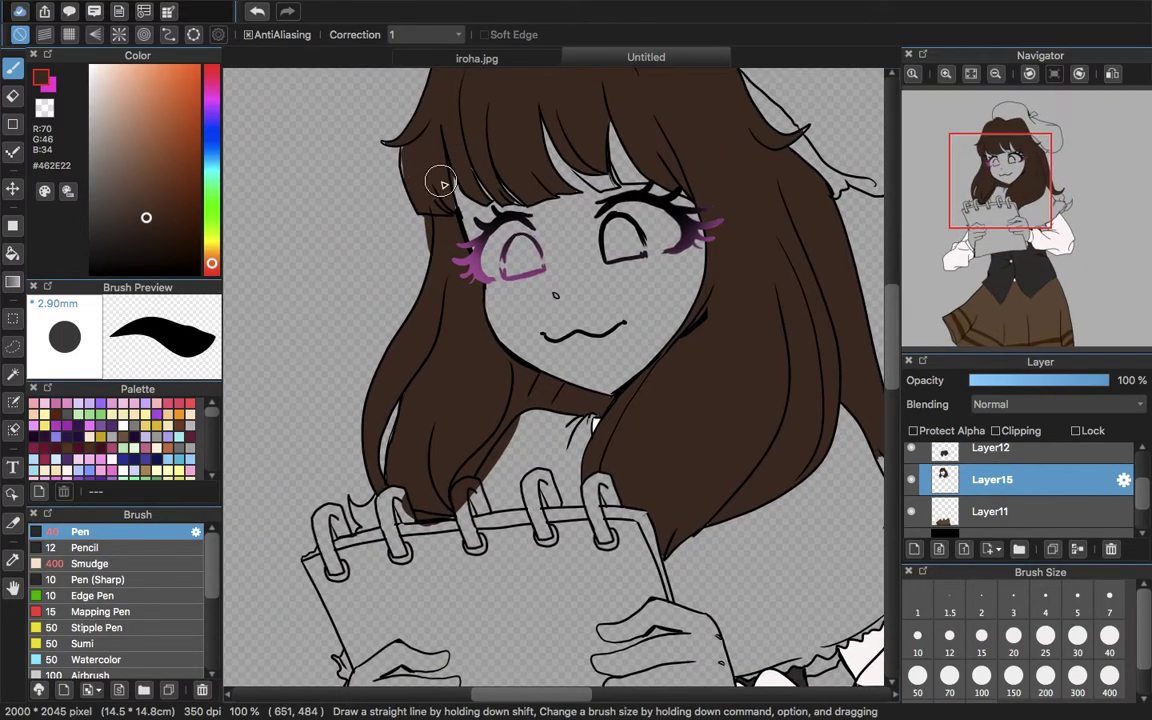
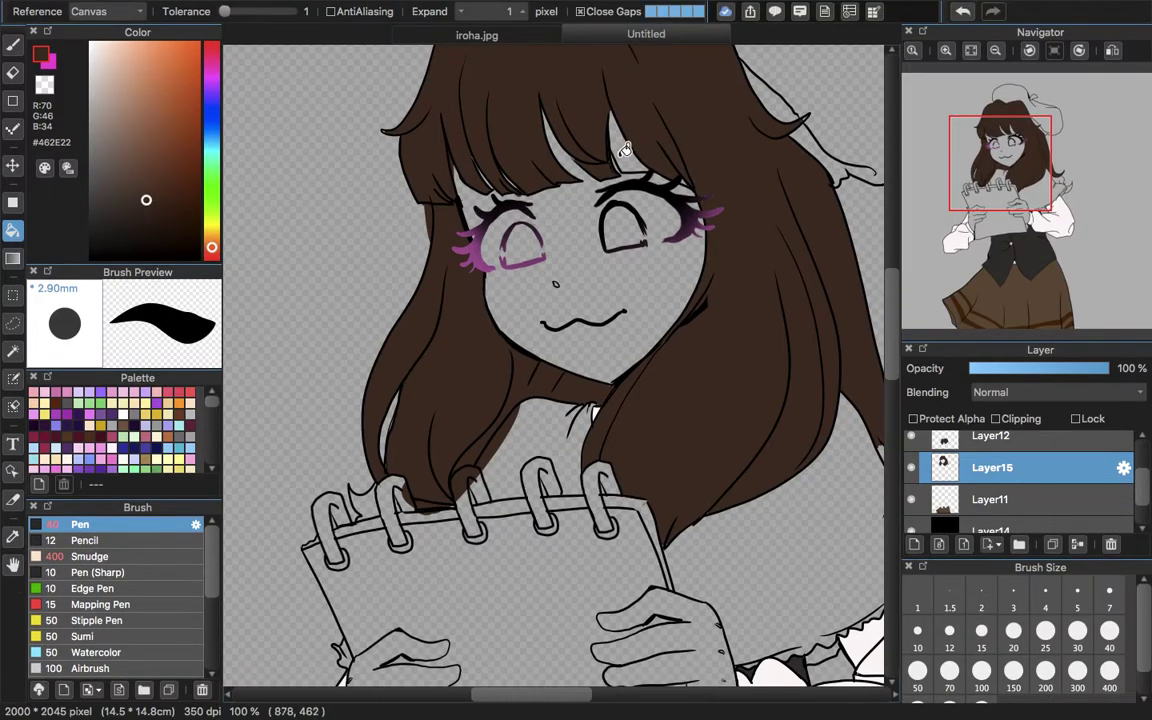
pyautogui.press('b')
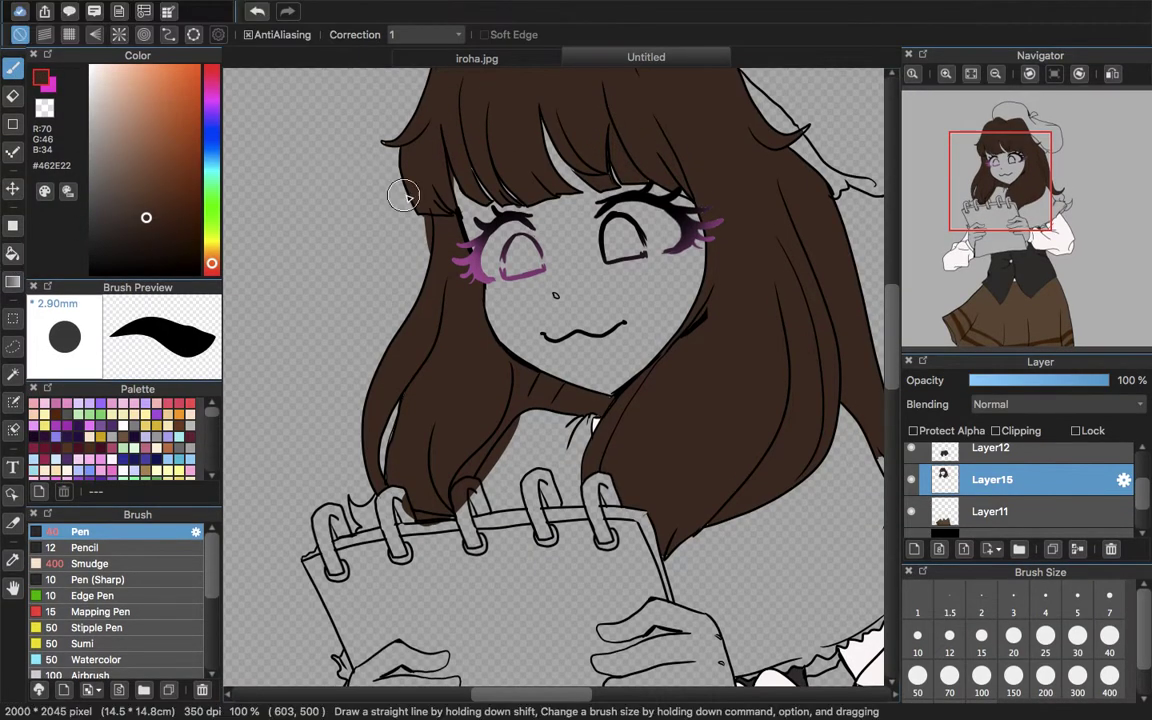
# - Erase the brown overflow along the inner edge of the hair lock that falls behind the notebook rings
pyautogui.click(13, 98)
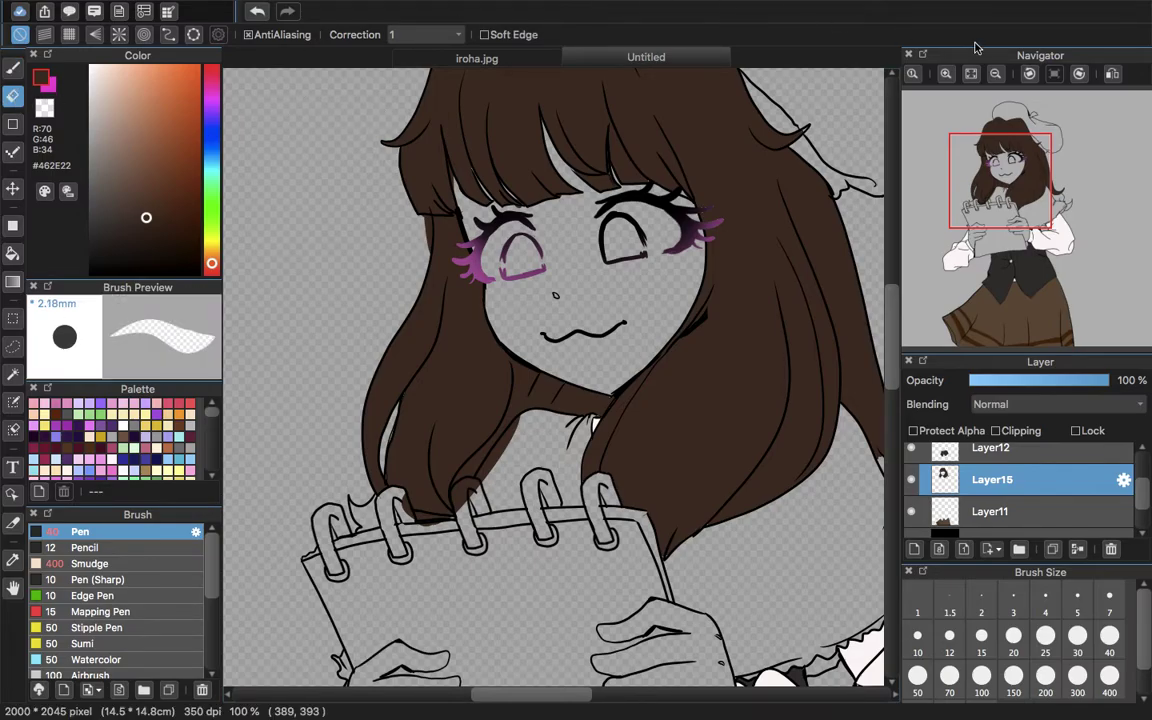
pyautogui.click(944, 76)
pyautogui.scroll(-5, 605, 258)
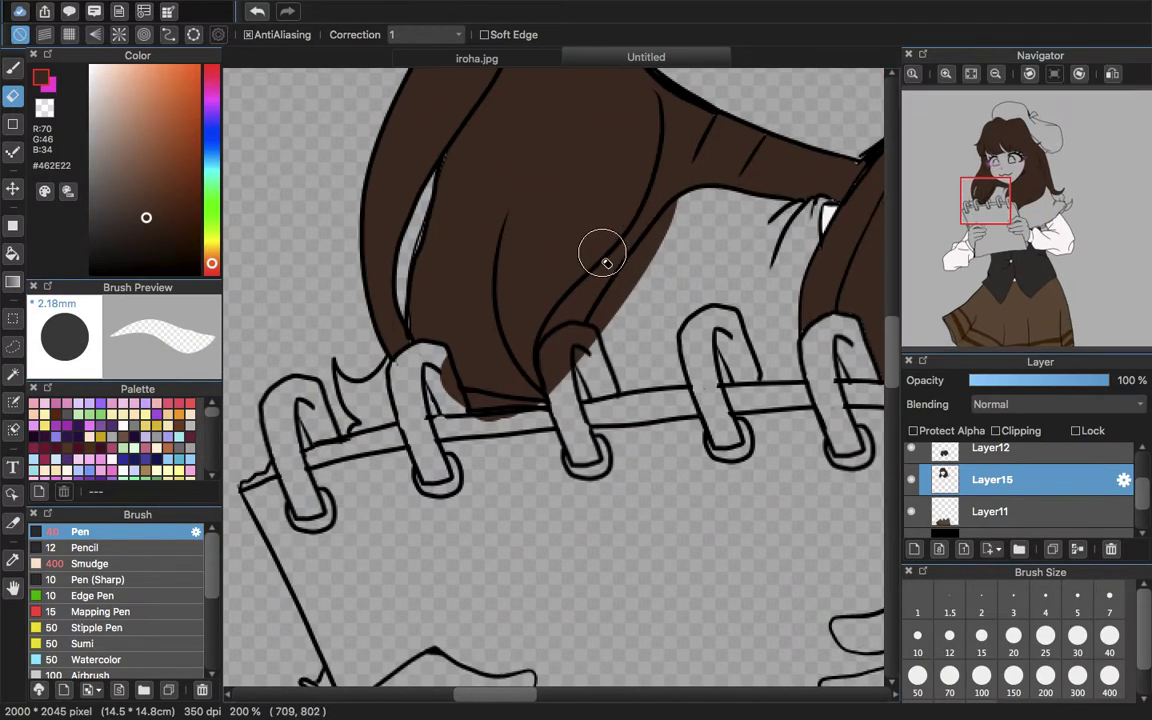
pyautogui.moveTo(680, 203)
pyautogui.mouseDown()
pyautogui.moveTo(570, 357)
pyautogui.moveTo(590, 370)
pyautogui.moveTo(522, 335)
pyautogui.moveTo(571, 334)
pyautogui.moveTo(556, 275)
pyautogui.mouseUp()
pyautogui.click(255, 11)
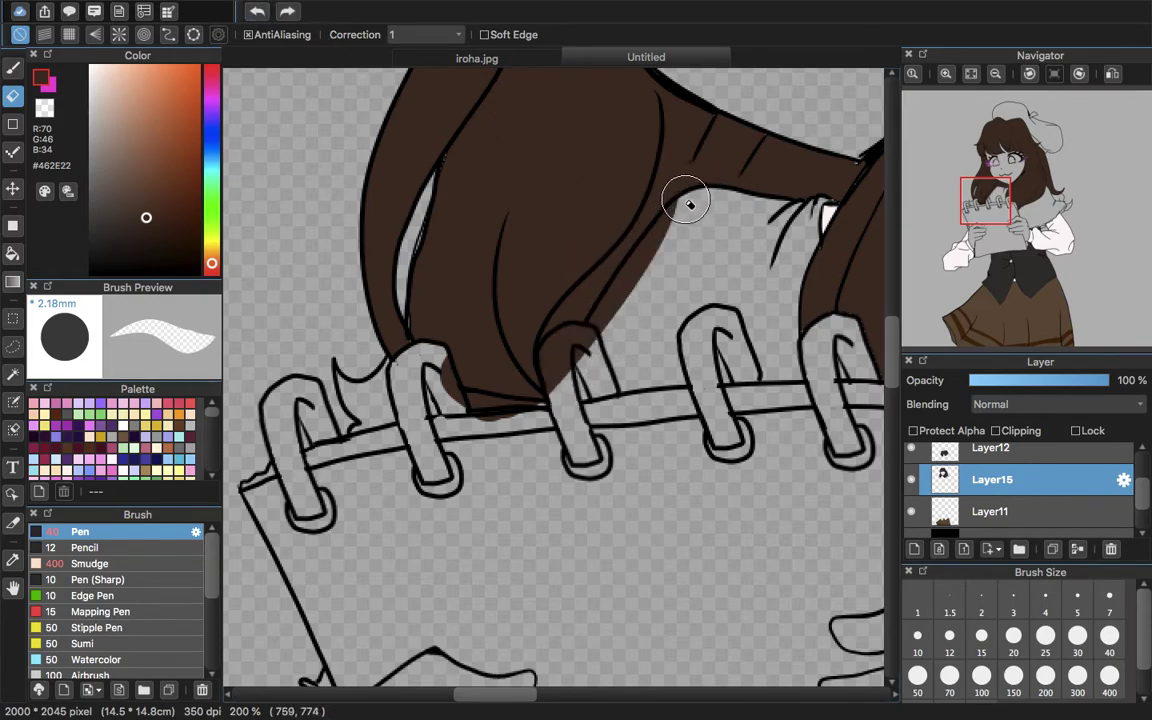
pyautogui.moveTo(660, 214)
pyautogui.mouseDown()
pyautogui.moveTo(635, 251)
pyautogui.moveTo(688, 260)
pyautogui.moveTo(620, 326)
pyautogui.moveTo(648, 276)
pyautogui.moveTo(601, 352)
pyautogui.moveTo(553, 378)
pyautogui.moveTo(556, 408)
pyautogui.moveTo(543, 355)
pyautogui.moveTo(592, 345)
pyautogui.moveTo(585, 334)
pyautogui.moveTo(559, 346)
pyautogui.moveTo(559, 387)
pyautogui.moveTo(566, 345)
pyautogui.moveTo(577, 357)
pyautogui.moveTo(574, 341)
pyautogui.moveTo(682, 212)
pyautogui.mouseUp()
pyautogui.click(13, 67)
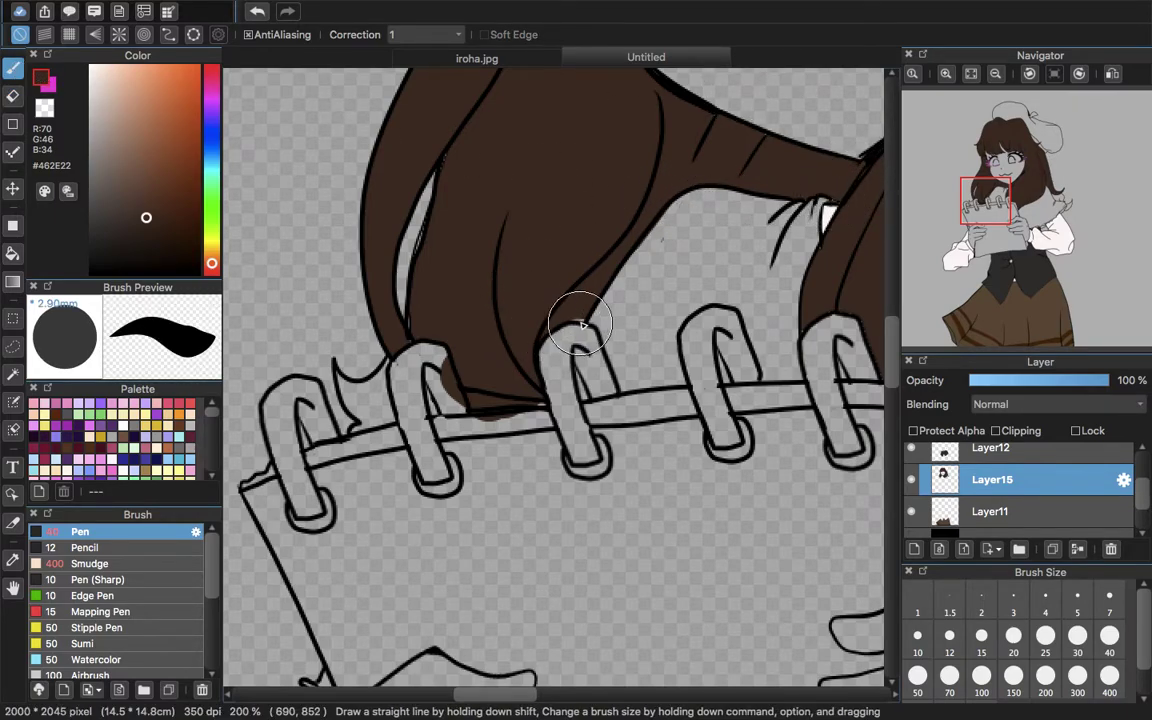
# - Erase the brown spilling onto the notebook's second ring and top edge, keeping the lock's tip filled
pyautogui.click(13, 95)
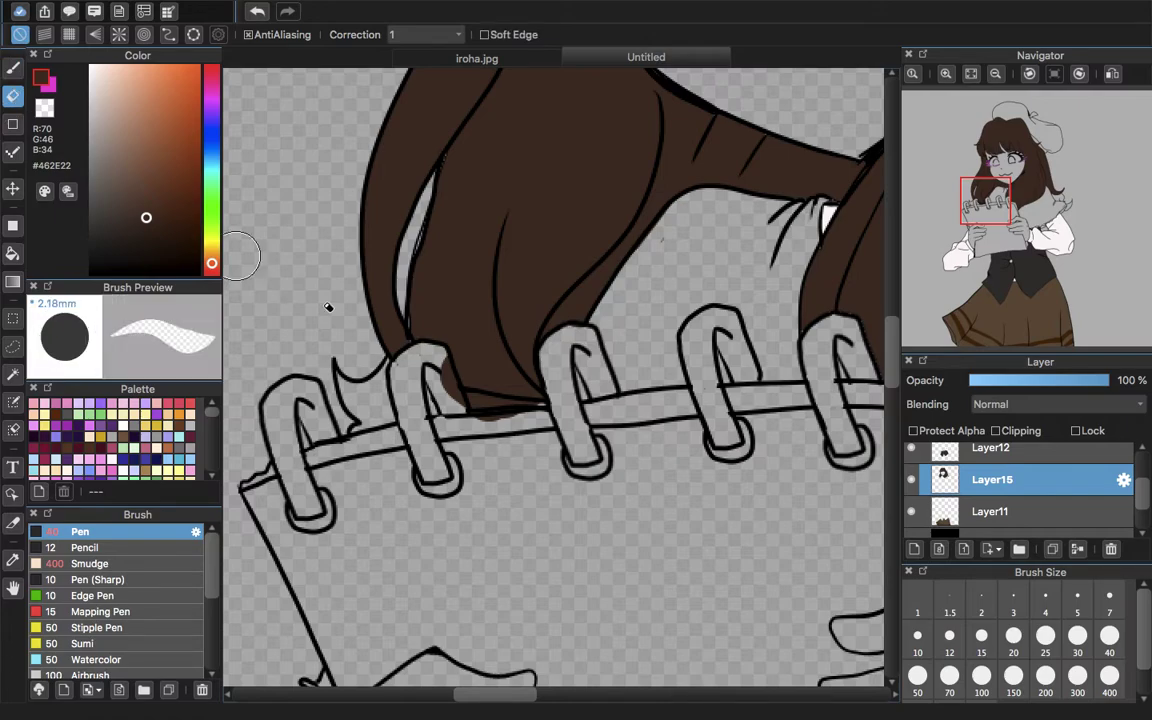
pyautogui.moveTo(520, 407)
pyautogui.mouseDown()
pyautogui.moveTo(451, 398)
pyautogui.moveTo(509, 421)
pyautogui.moveTo(443, 368)
pyautogui.mouseUp()
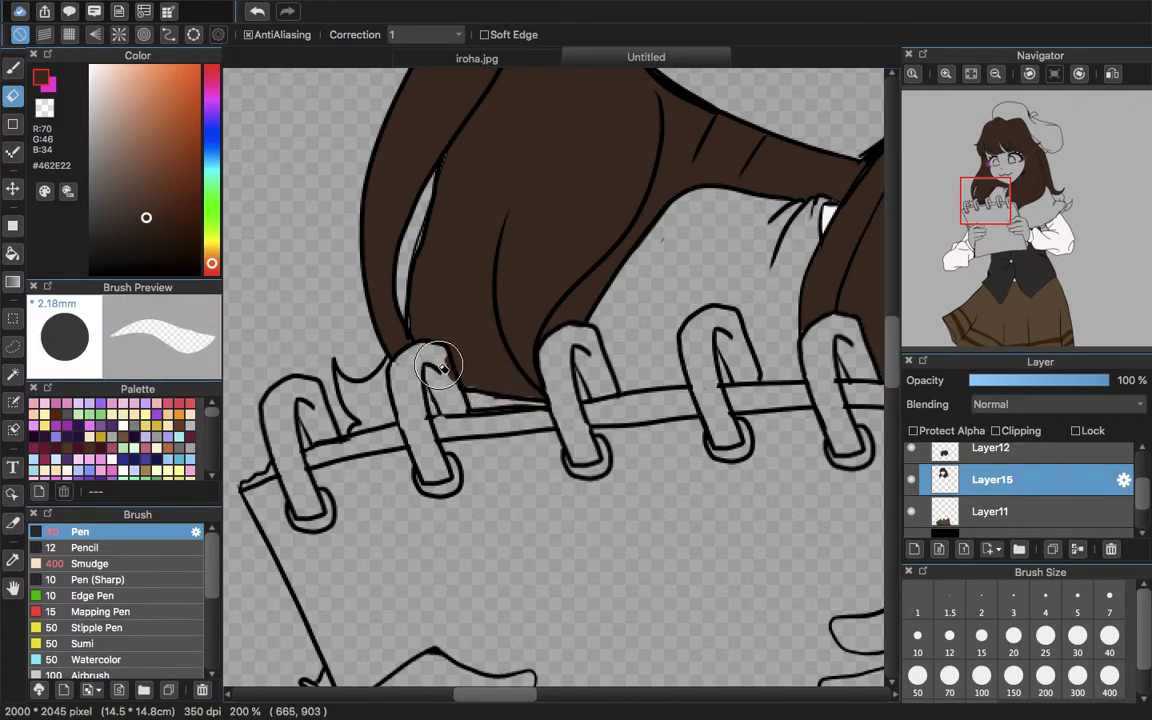
pyautogui.click(13, 67)
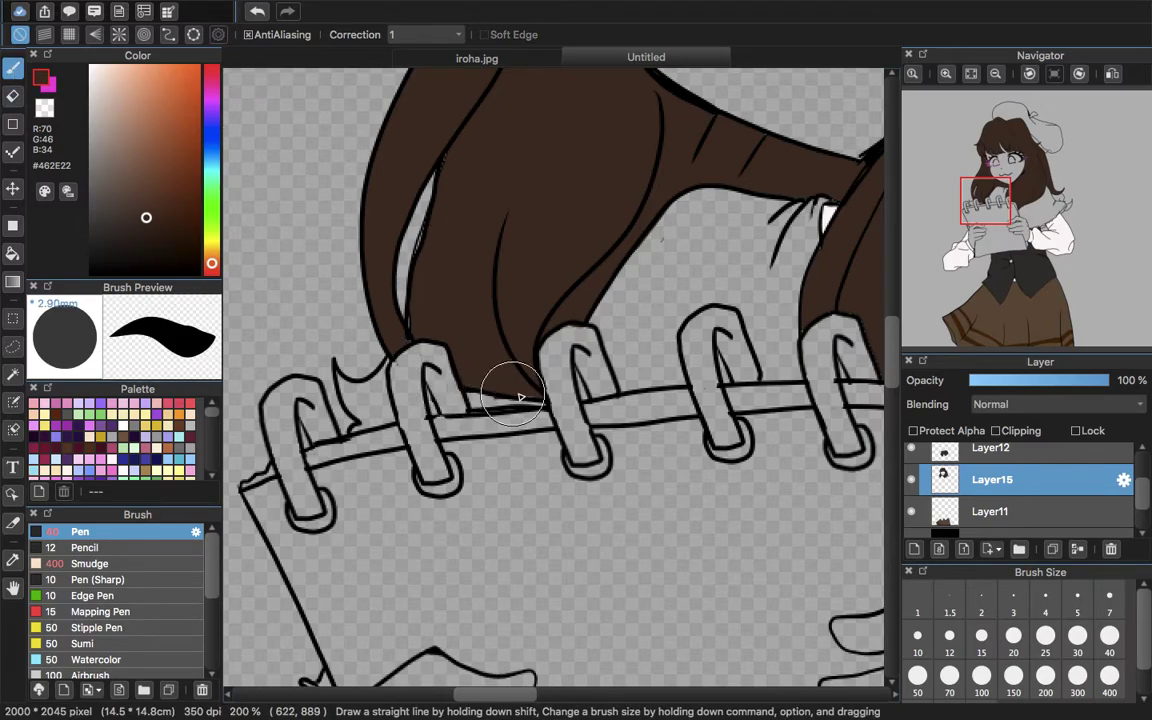
# - Erase the brown outside the outlines at the temple, beneath the side bangs
pyautogui.moveTo(999, 209); pyautogui.dragTo(989, 148)
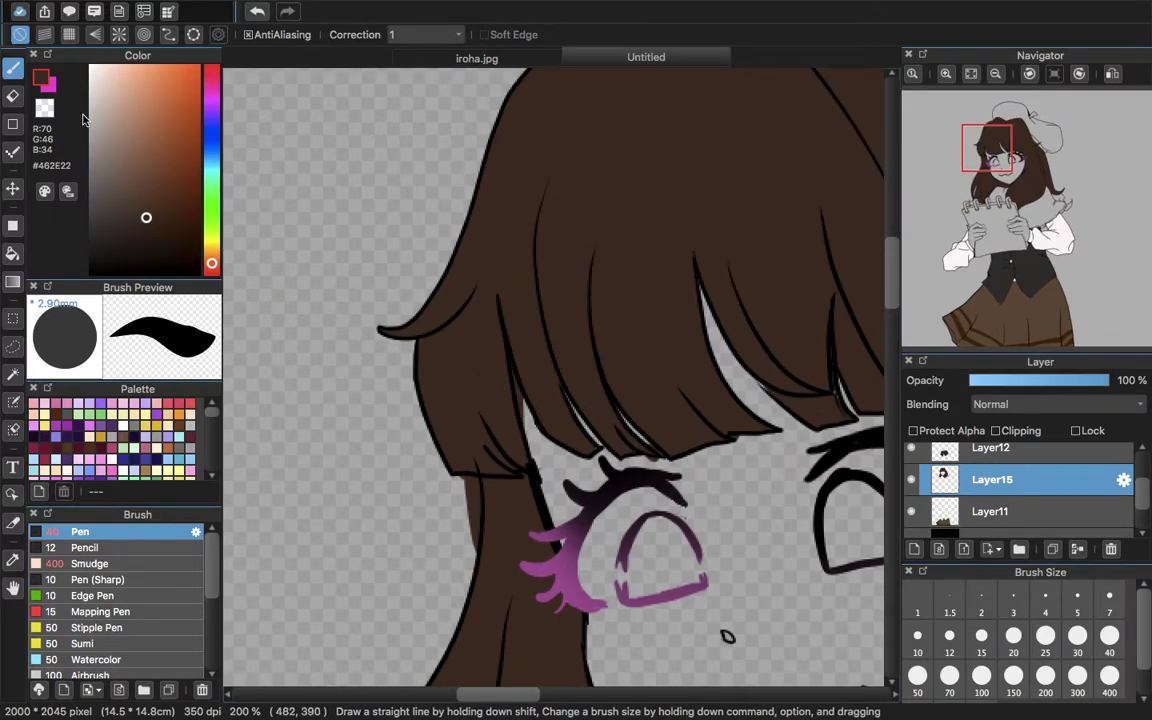
pyautogui.press('e')
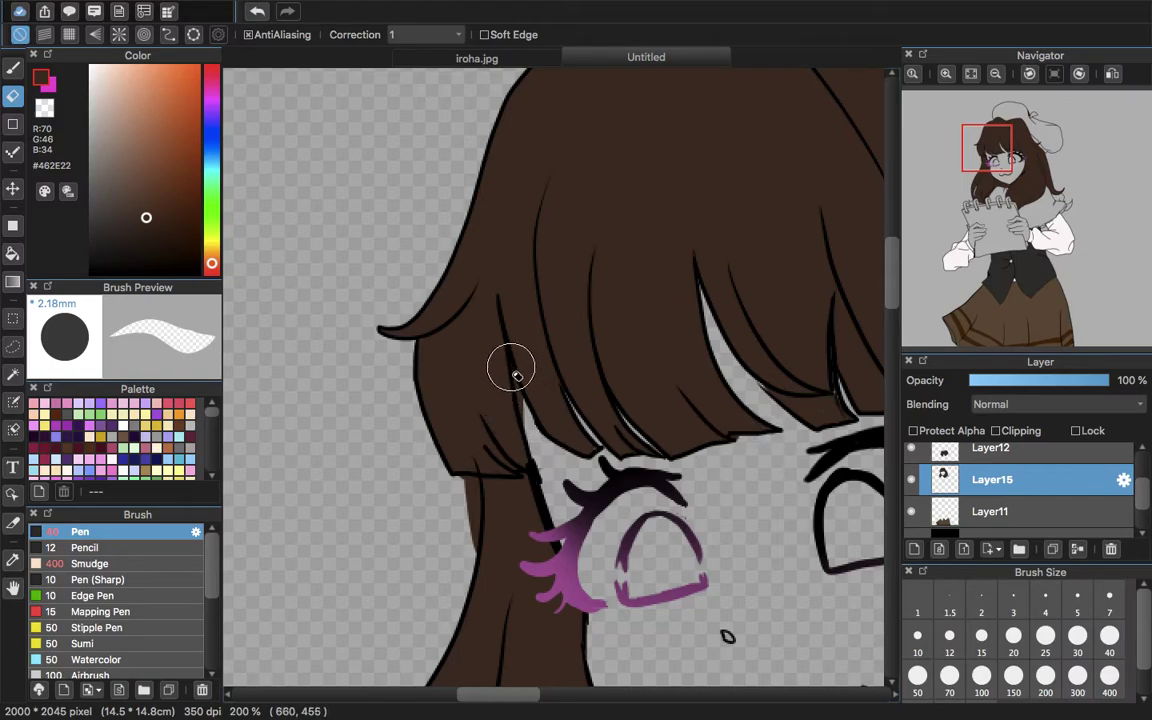
pyautogui.moveTo(521, 396); pyautogui.dragTo(553, 472)
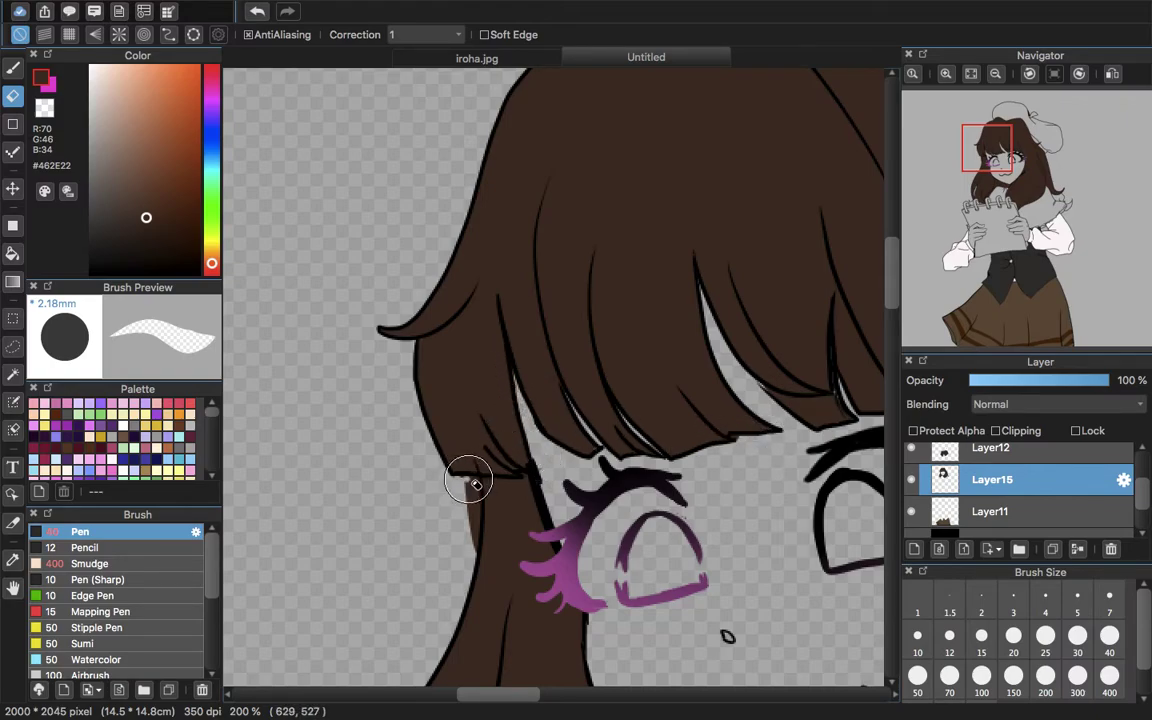
pyautogui.moveTo(474, 482)
pyautogui.mouseDown()
pyautogui.moveTo(470, 540)
pyautogui.moveTo(466, 486)
pyautogui.mouseUp()
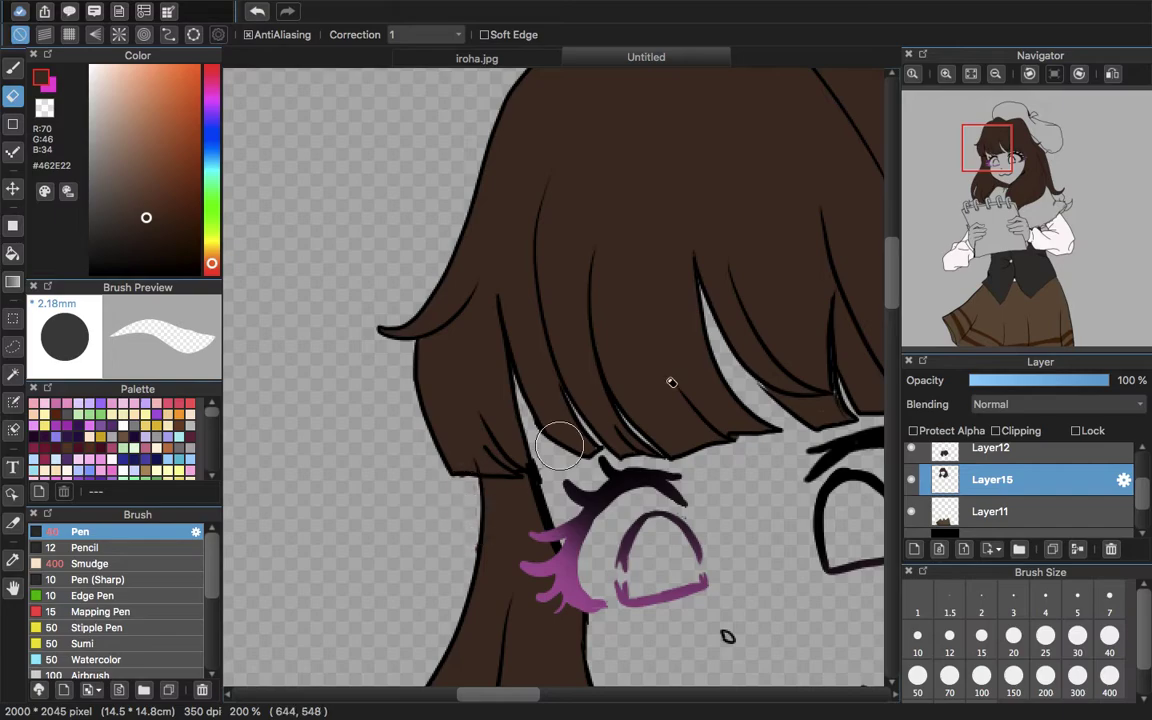
# - Touch up the brown hair around the outer lashes and erase the overflow at the upturned tip of the shoulder lock
pyautogui.moveTo(1001, 168)
pyautogui.mouseDown()
pyautogui.moveTo(1019, 157)
pyautogui.moveTo(1010, 163)
pyautogui.mouseUp()
pyautogui.press('b')
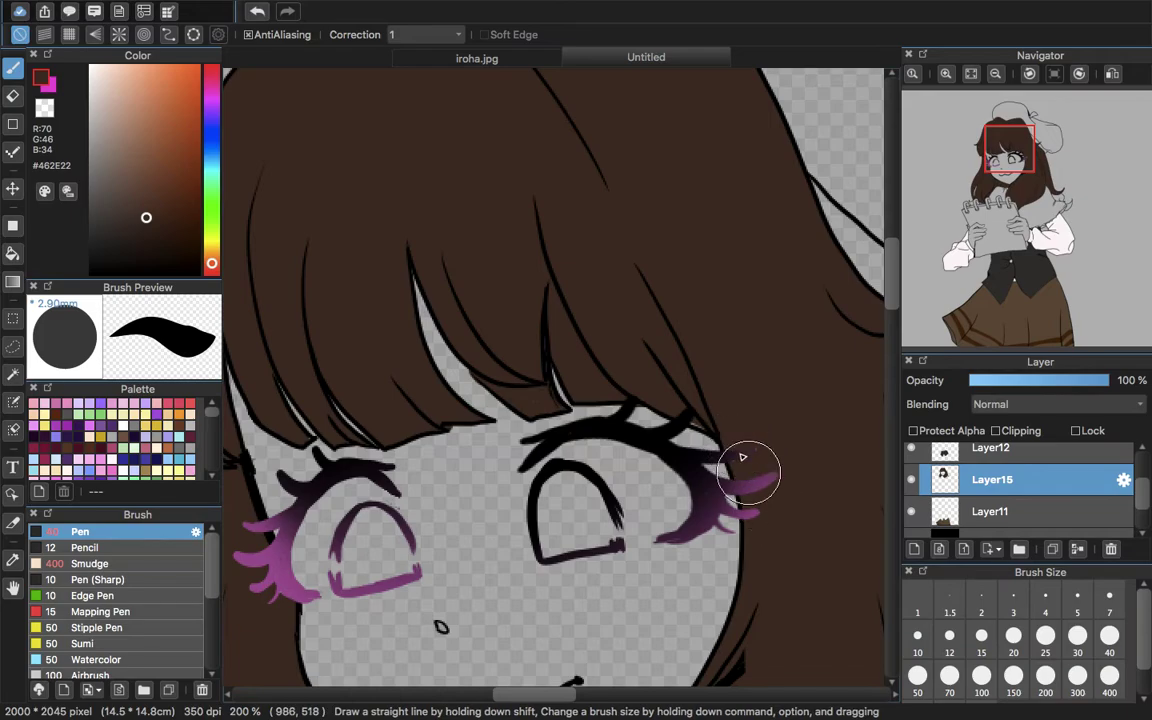
pyautogui.moveTo(1027, 127)
pyautogui.moveTo(1027, 127); pyautogui.dragTo(1069, 165)
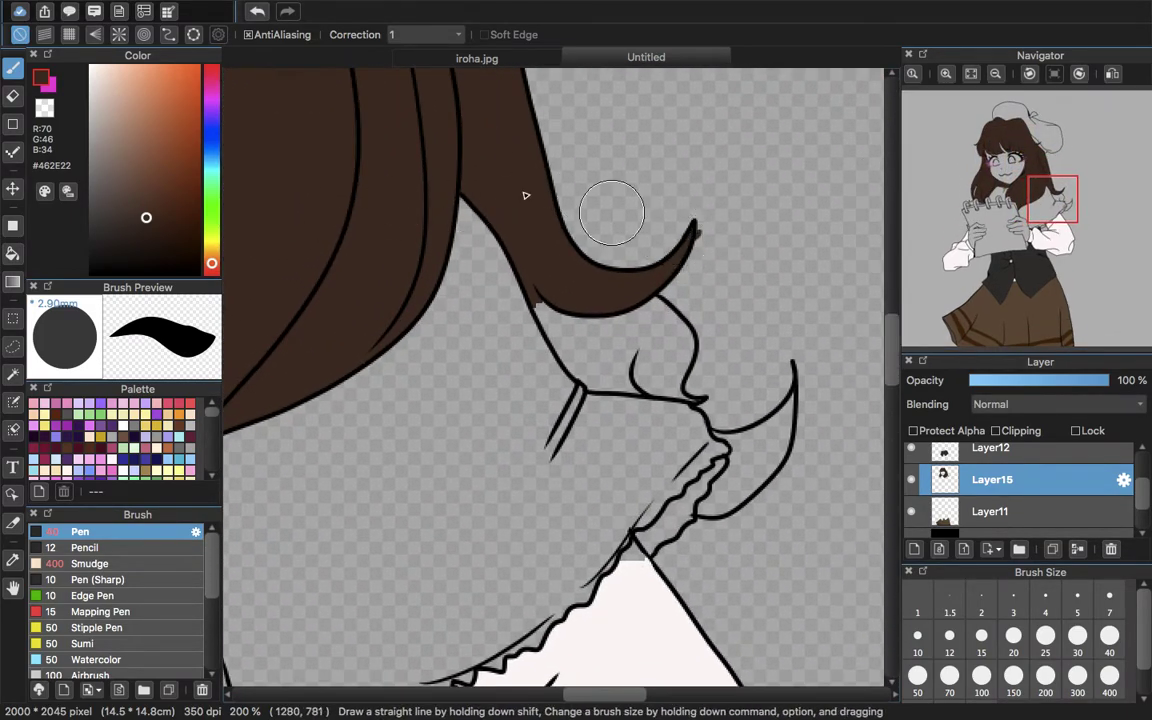
pyautogui.press('e')
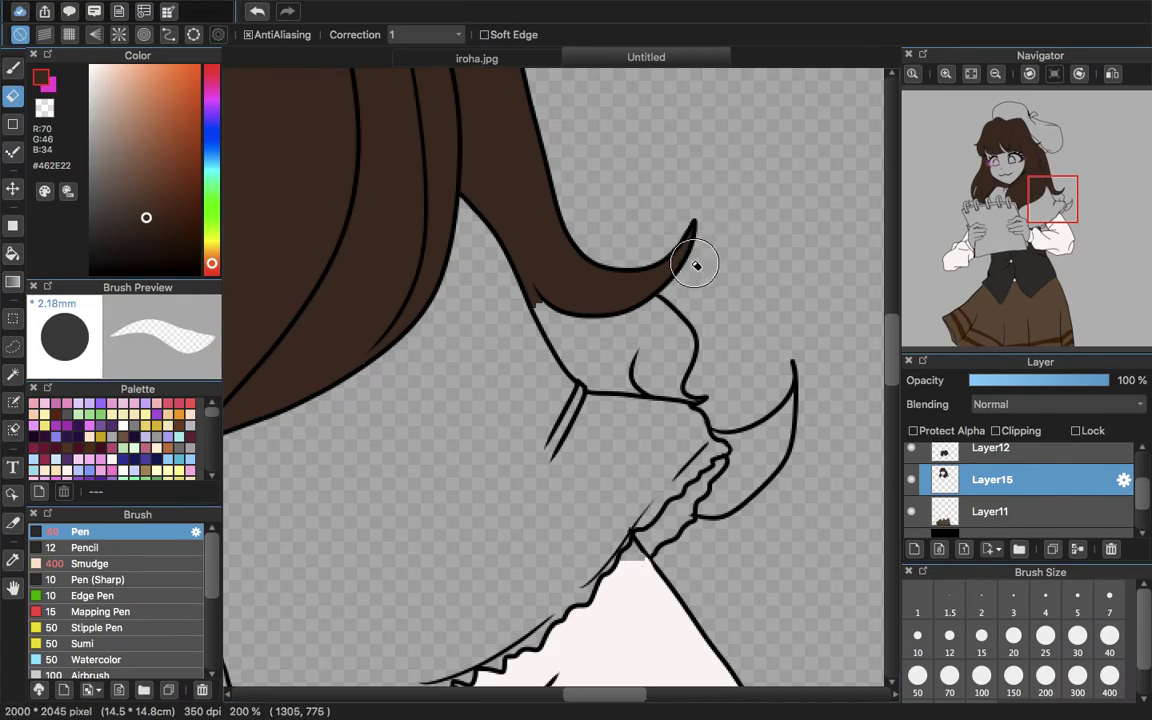
# - Fill the two remaining curls at the shoulder with the same dark brown, including the outer curl's thin tip
pyautogui.click(13, 253)
pyautogui.click(612, 310)
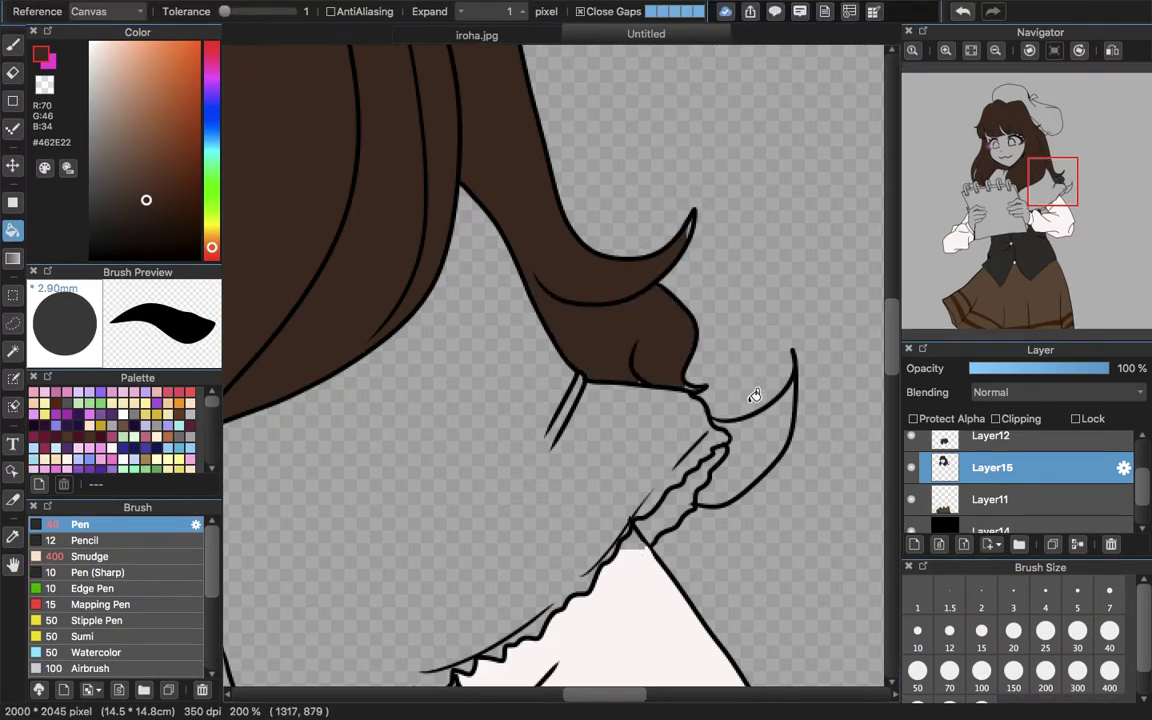
pyautogui.click(767, 445)
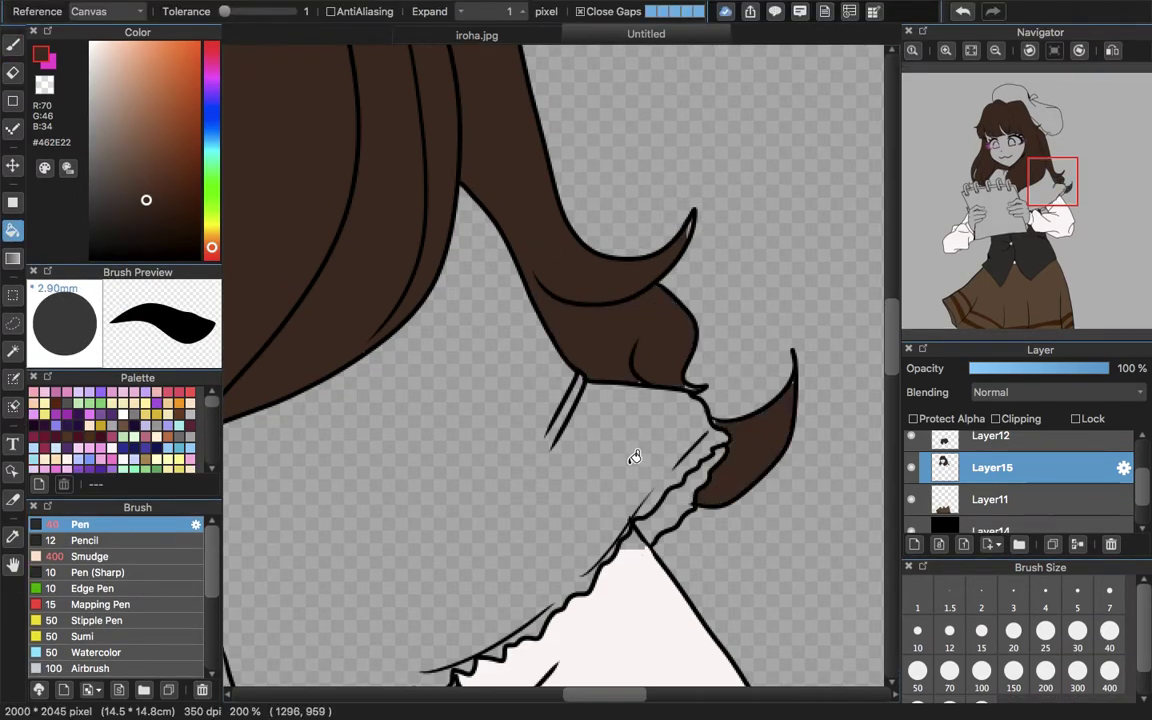
pyautogui.click(13, 44)
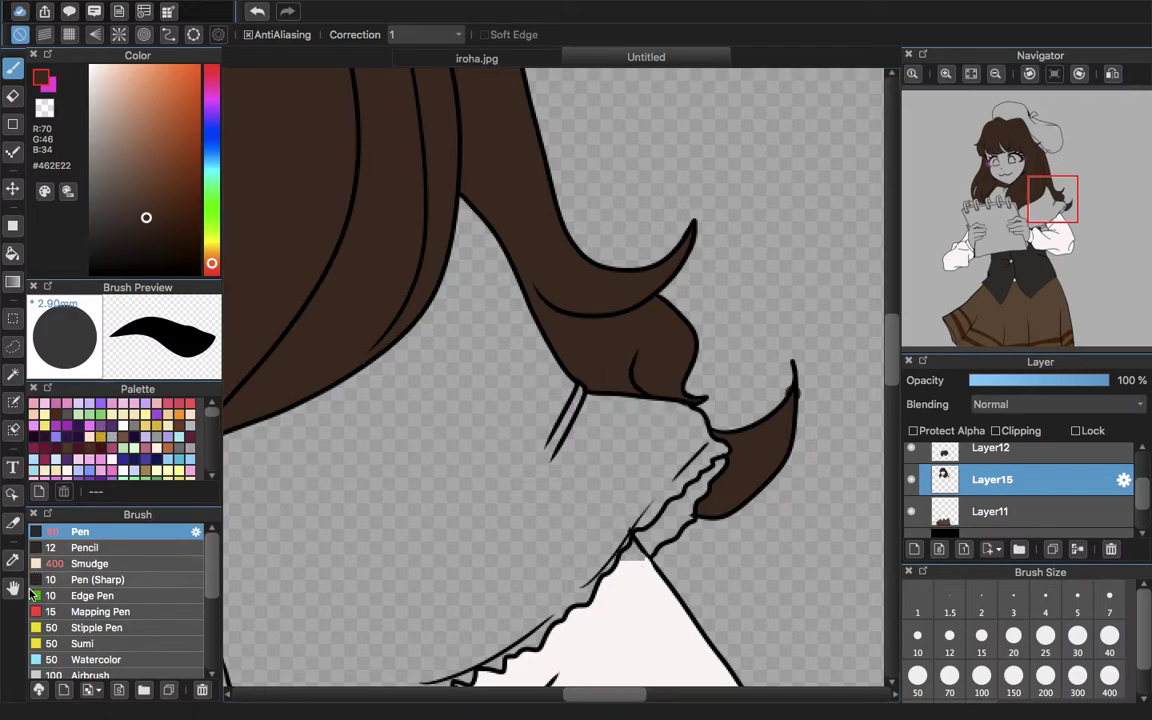
# - Sample the sleeve's off-white #FCF5F5 and paint the unfilled gap at the sleeve's top, beneath the cape's fringe, on Layer13
pyautogui.click(13, 560)
pyautogui.click(610, 611)
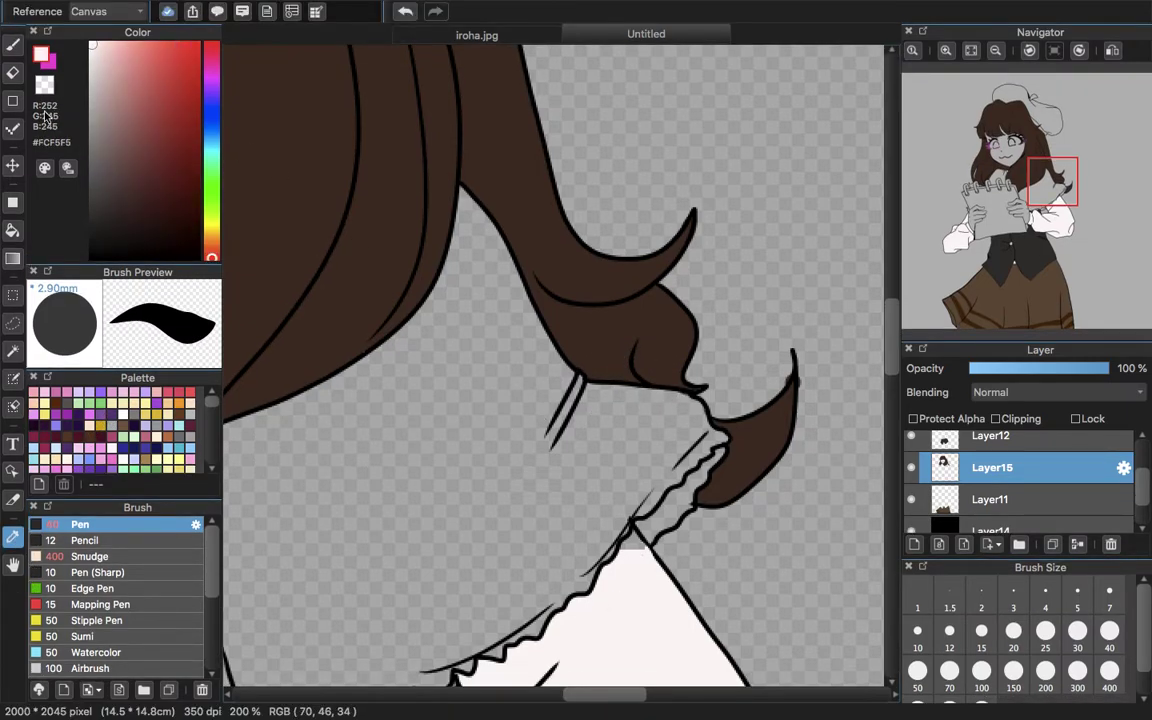
pyautogui.click(13, 44)
pyautogui.scroll(2, 1141, 499)
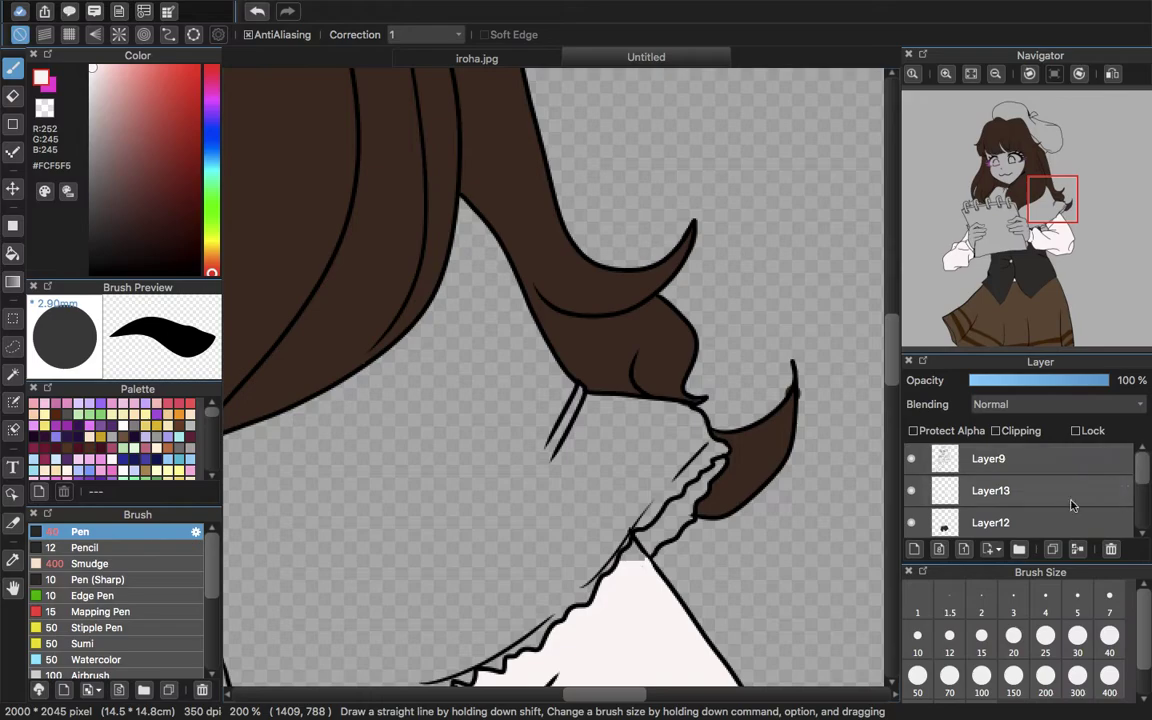
pyautogui.click(915, 490)
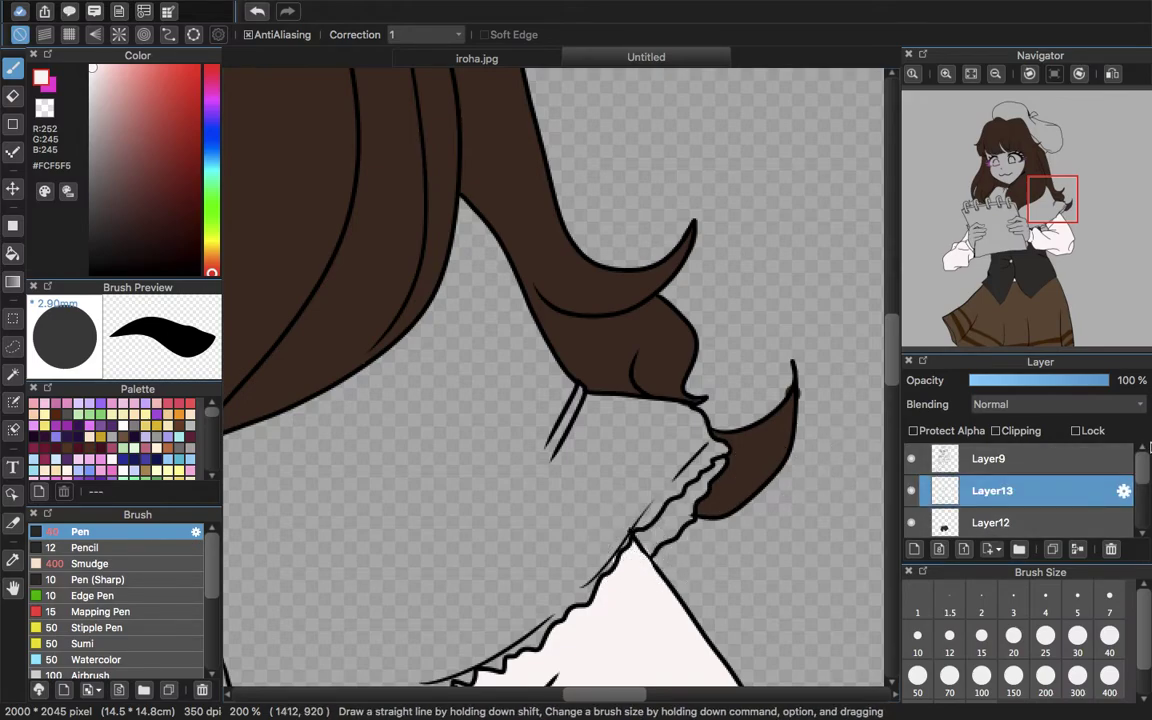
# - Add a new layer directly above the hair layer, Layer15, and clip it to the hair
pyautogui.moveTo(1143, 474); pyautogui.dragTo(1136, 516)
pyautogui.click(1126, 505)
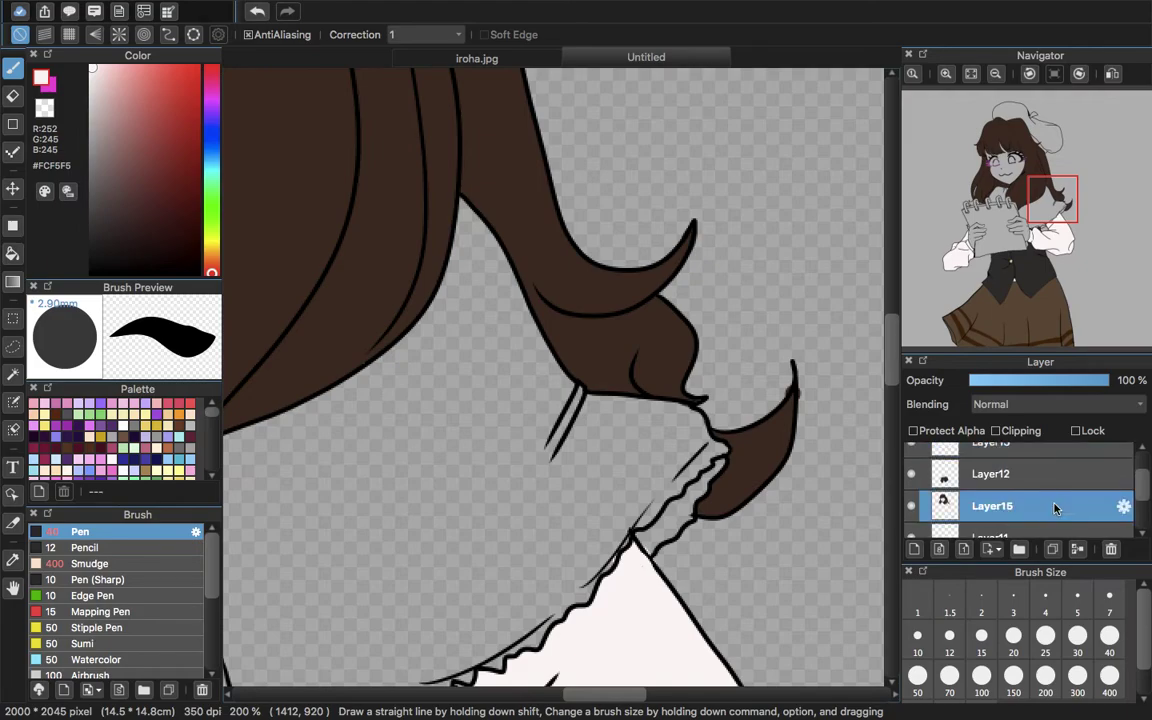
pyautogui.click(971, 73)
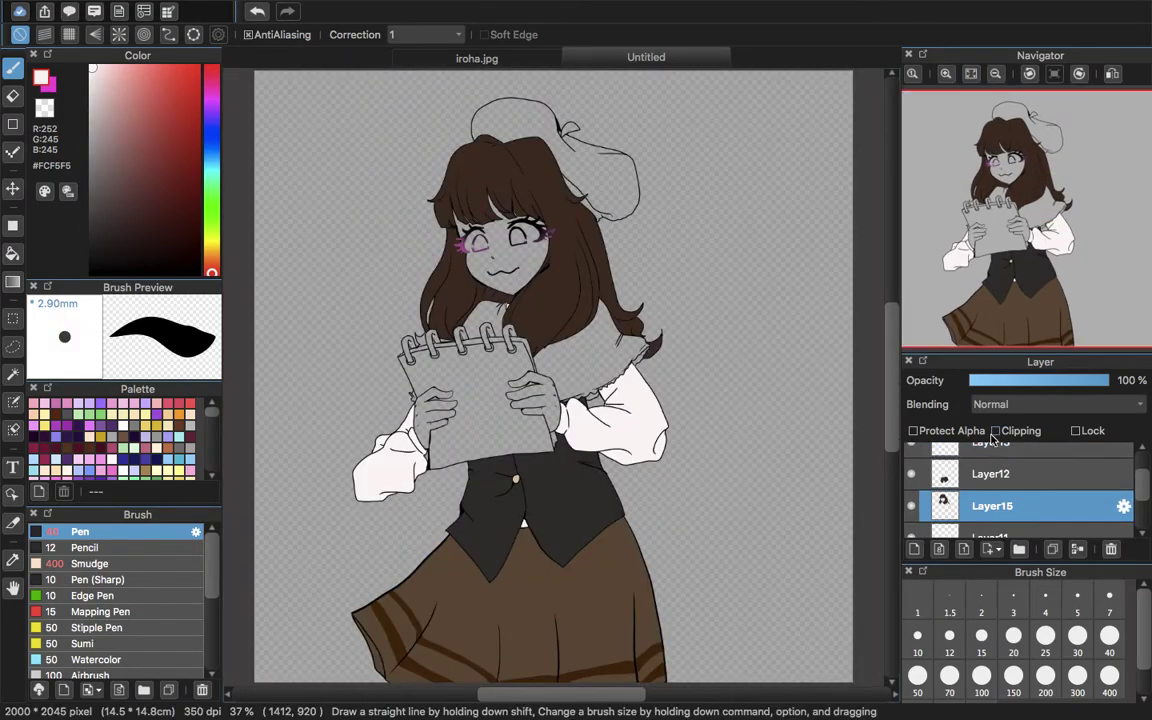
pyautogui.click(913, 549)
pyautogui.click(996, 430)
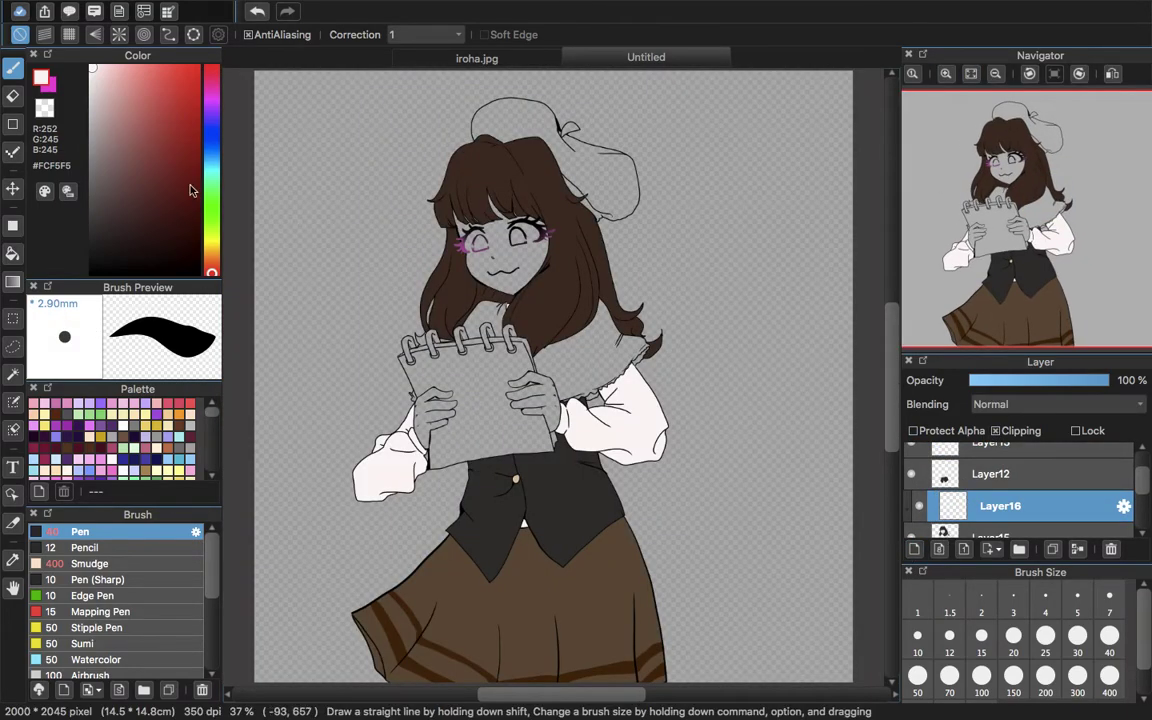
# - Airbrush dark red #560E0A over the lower hair with a 1000 px Airbrush for a soft gradient
pyautogui.moveTo(158, 76)
pyautogui.mouseDown()
pyautogui.moveTo(140, 128)
pyautogui.moveTo(187, 204)
pyautogui.mouseUp()
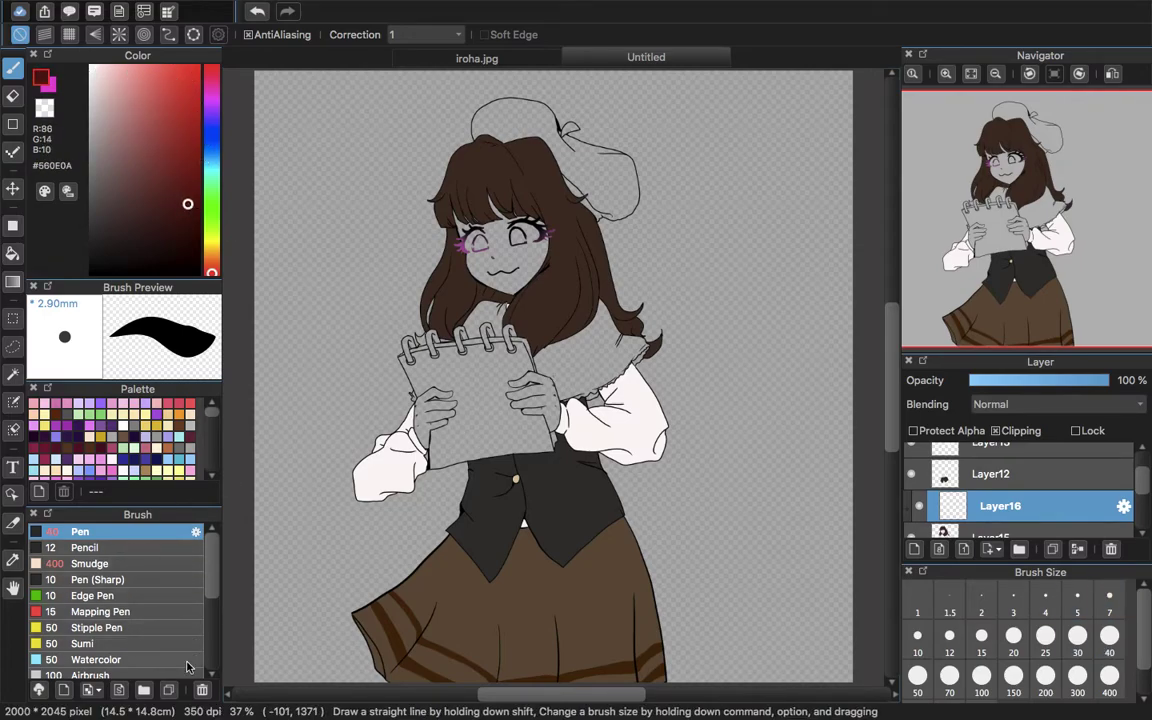
pyautogui.scroll(-2, 218, 586)
pyautogui.click(165, 647)
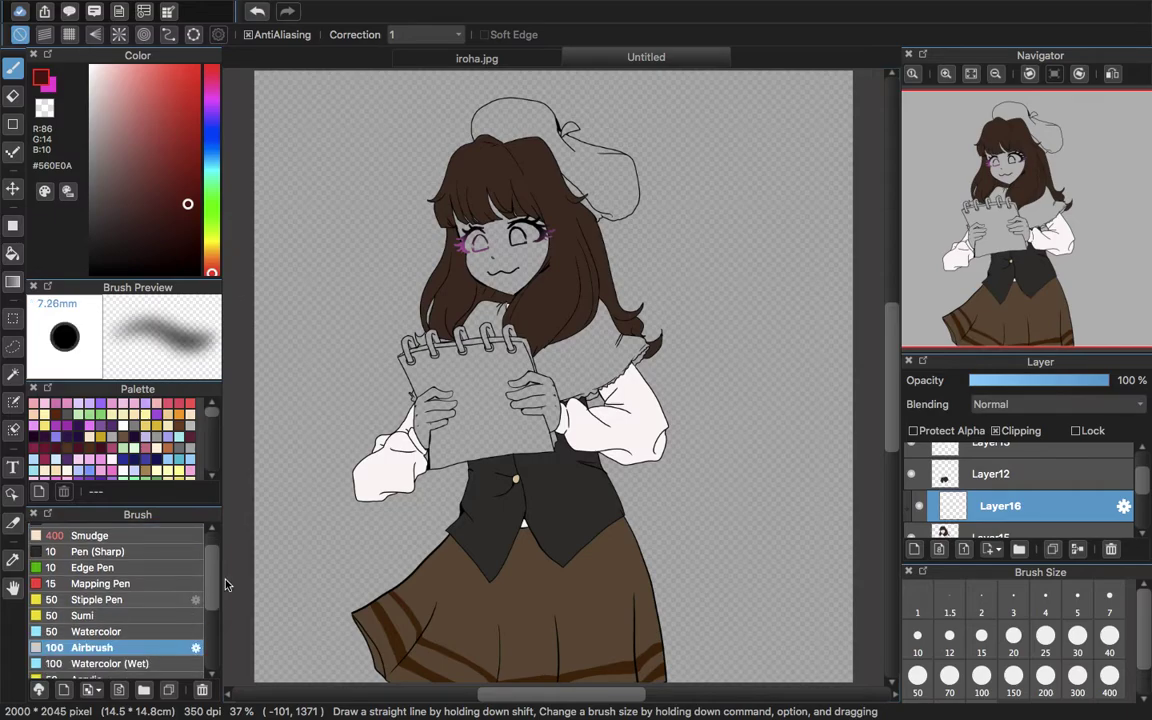
pyautogui.scroll(-1, 1148, 615)
pyautogui.scroll(-1, 1148, 615)
pyautogui.click(981, 680)
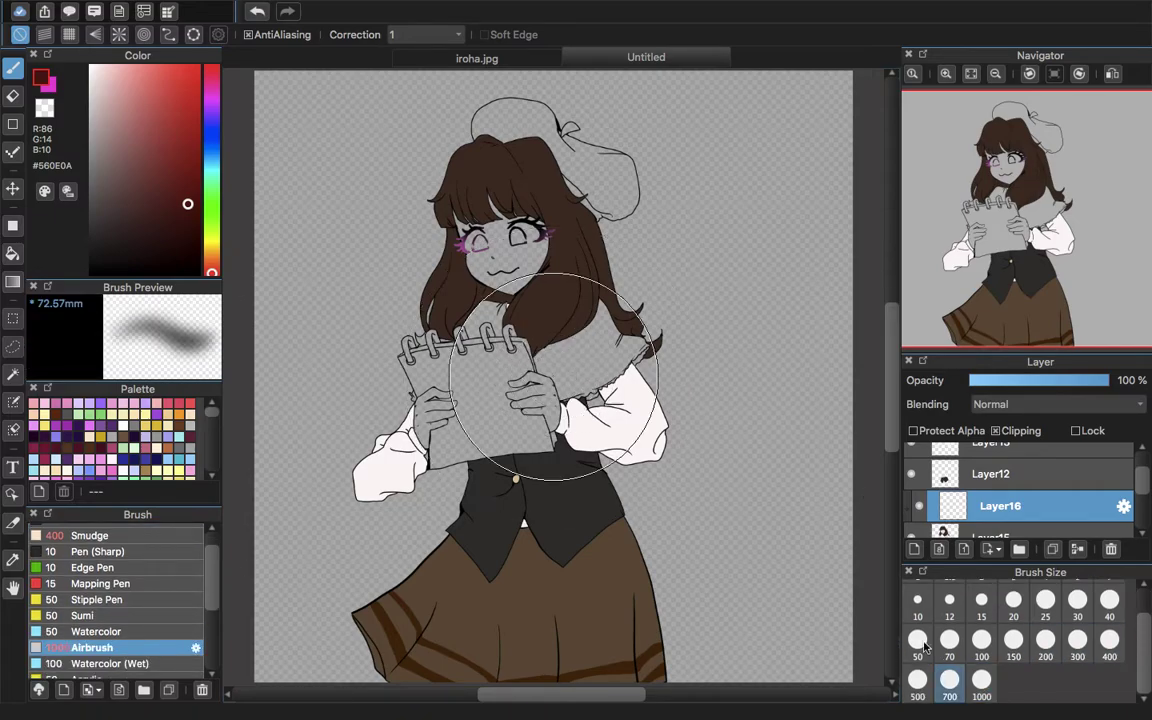
pyautogui.moveTo(474, 383)
pyautogui.mouseDown()
pyautogui.moveTo(610, 412)
pyautogui.moveTo(484, 477)
pyautogui.moveTo(375, 455)
pyautogui.moveTo(469, 394)
pyautogui.moveTo(541, 423)
pyautogui.mouseUp()
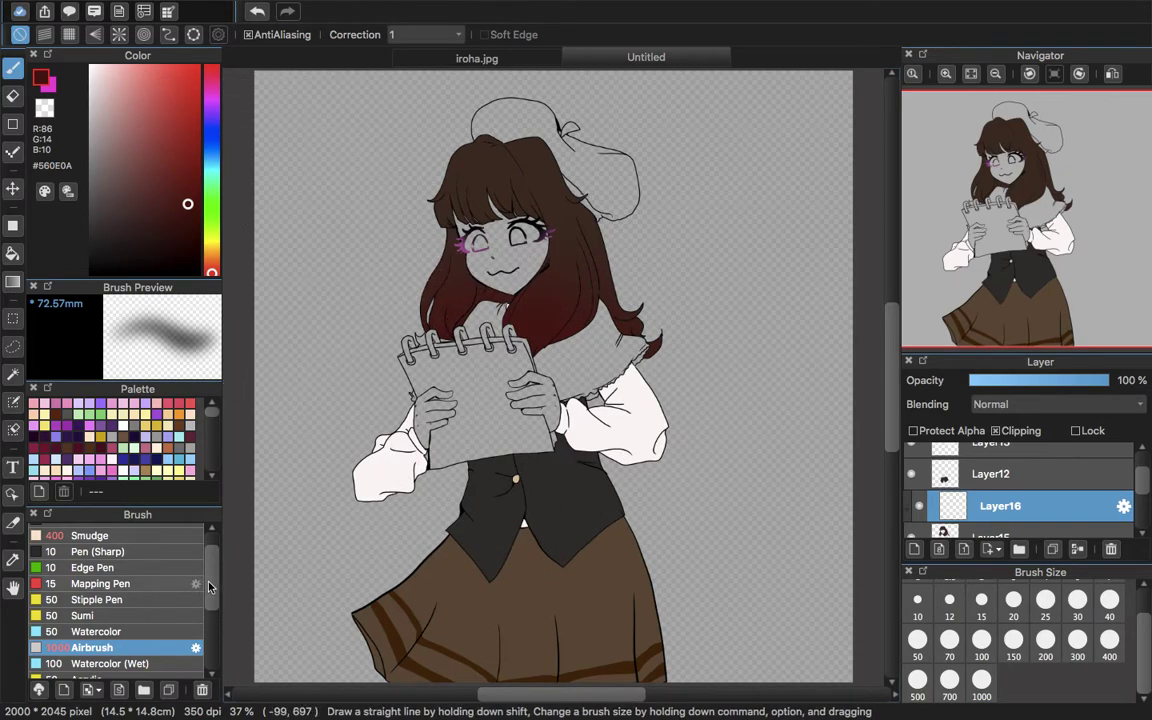
# - Lower the red gradient layer's opacity to 30% and merge it down into the hair layer, with the Pen brush reselected
pyautogui.scroll(2, 208, 588)
pyautogui.click(100, 531)
pyautogui.click(1023, 381)
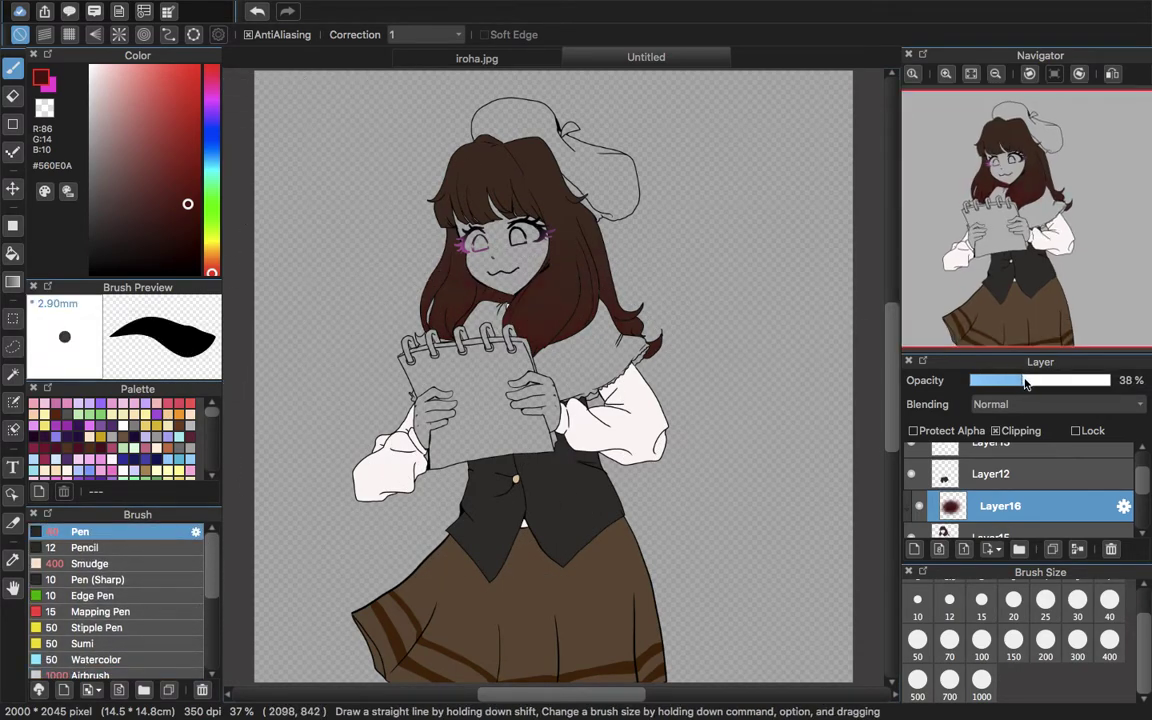
pyautogui.moveTo(1021, 384); pyautogui.dragTo(1011, 384)
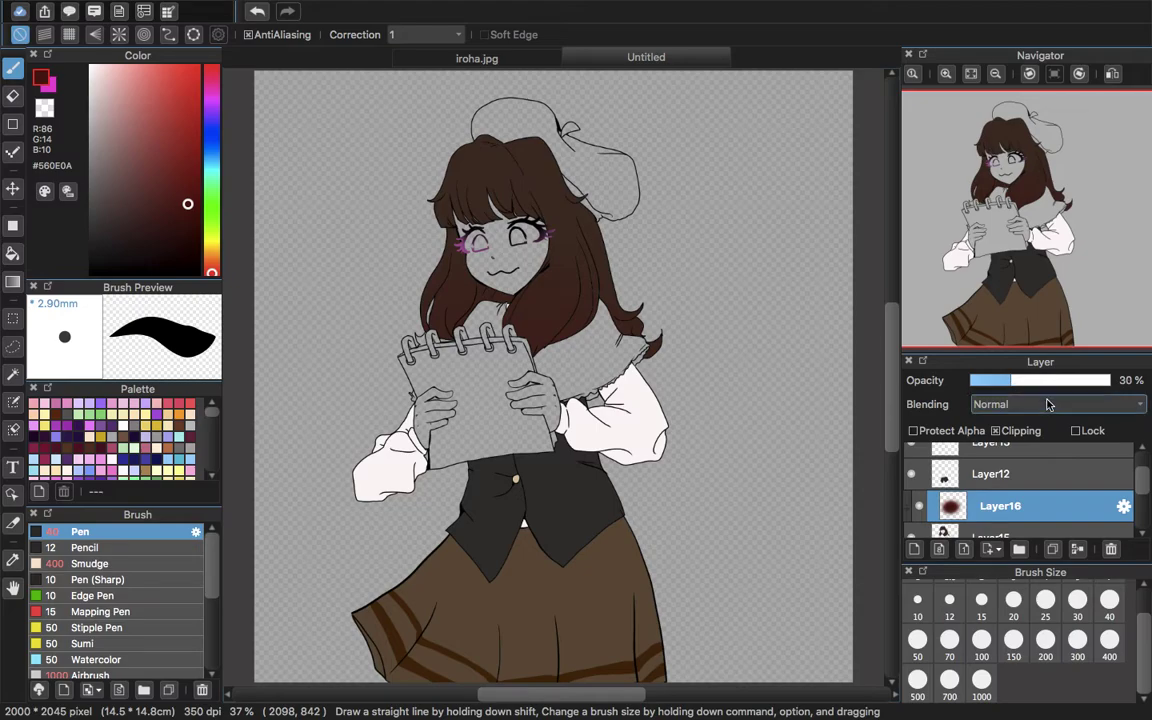
pyautogui.click(1077, 549)
# - Add a new layer directly above the black Layer14 and below the skirt layer
pyautogui.scroll(2, 1143, 476)
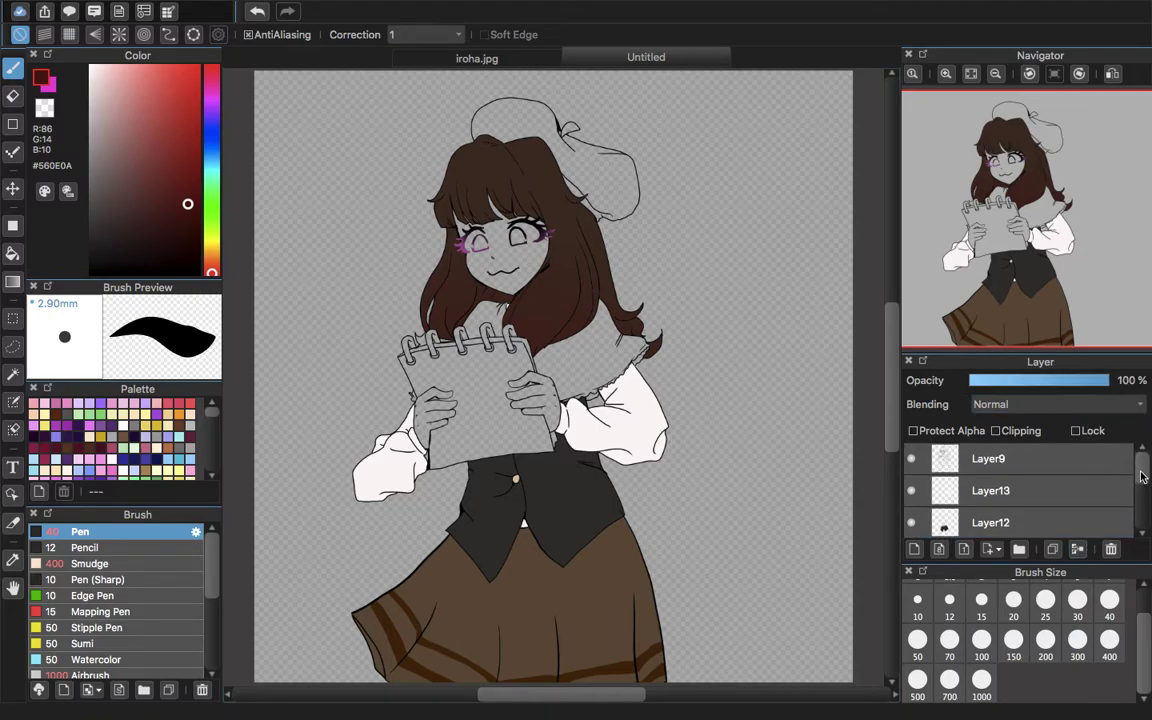
pyautogui.scroll(-4, 1143, 470)
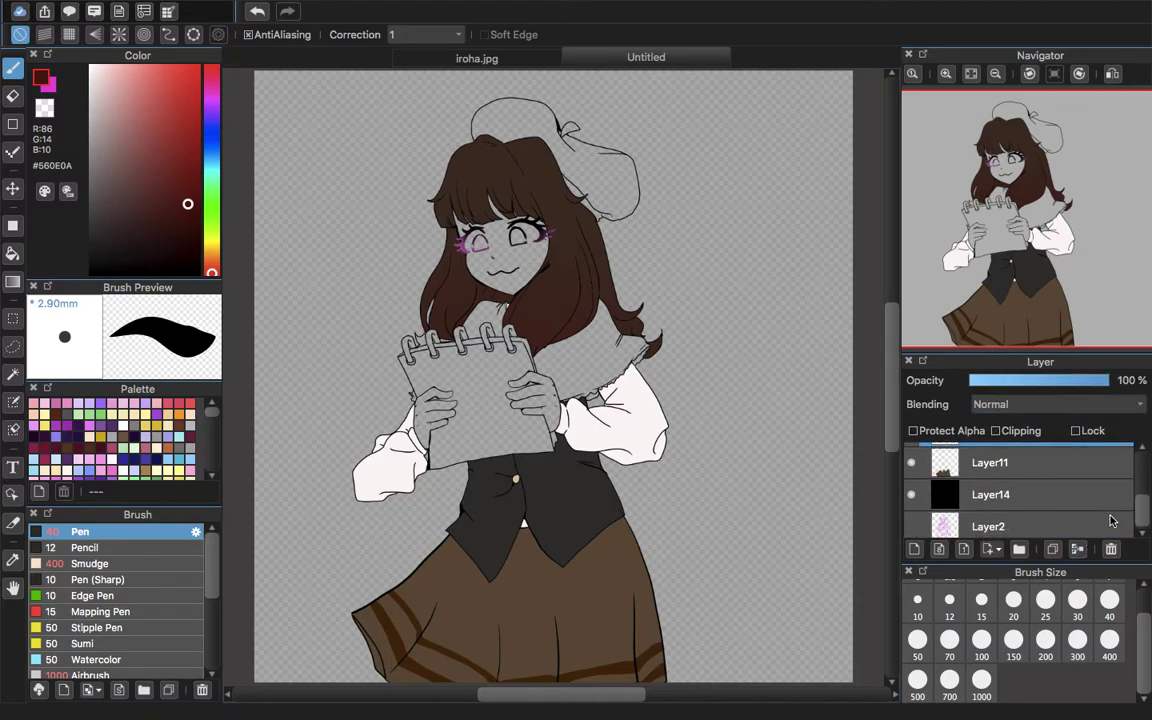
pyautogui.click(985, 500)
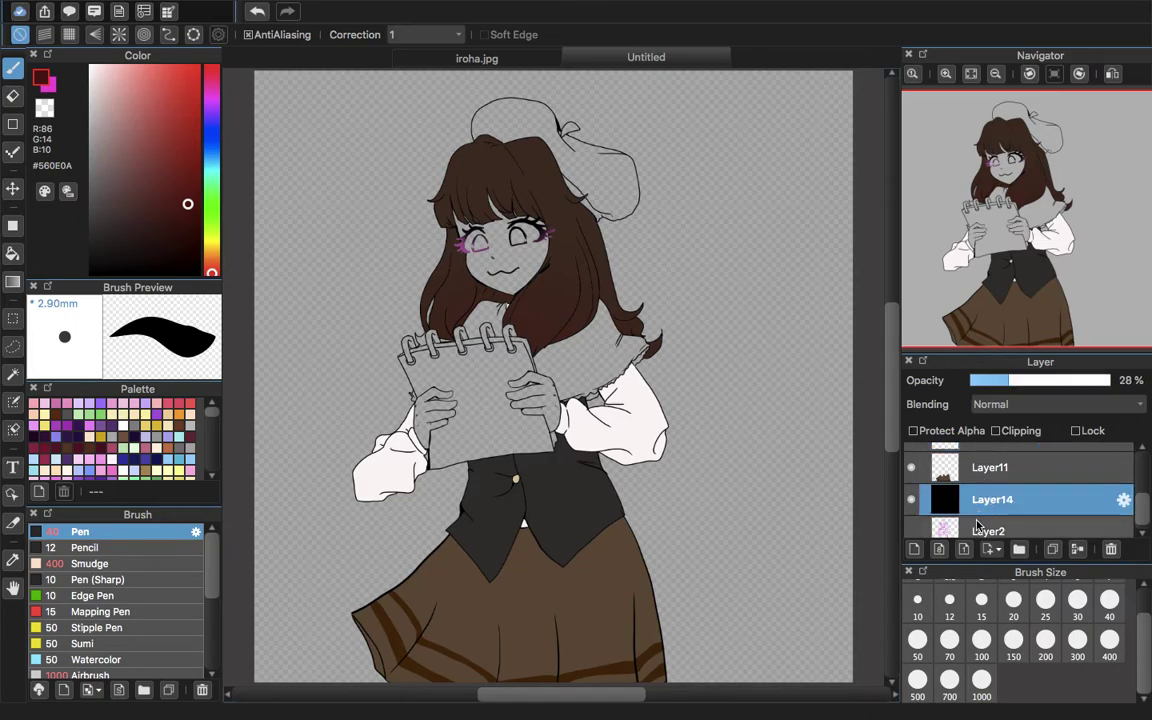
pyautogui.click(913, 549)
pyautogui.moveTo(1149, 505); pyautogui.dragTo(1143, 478)
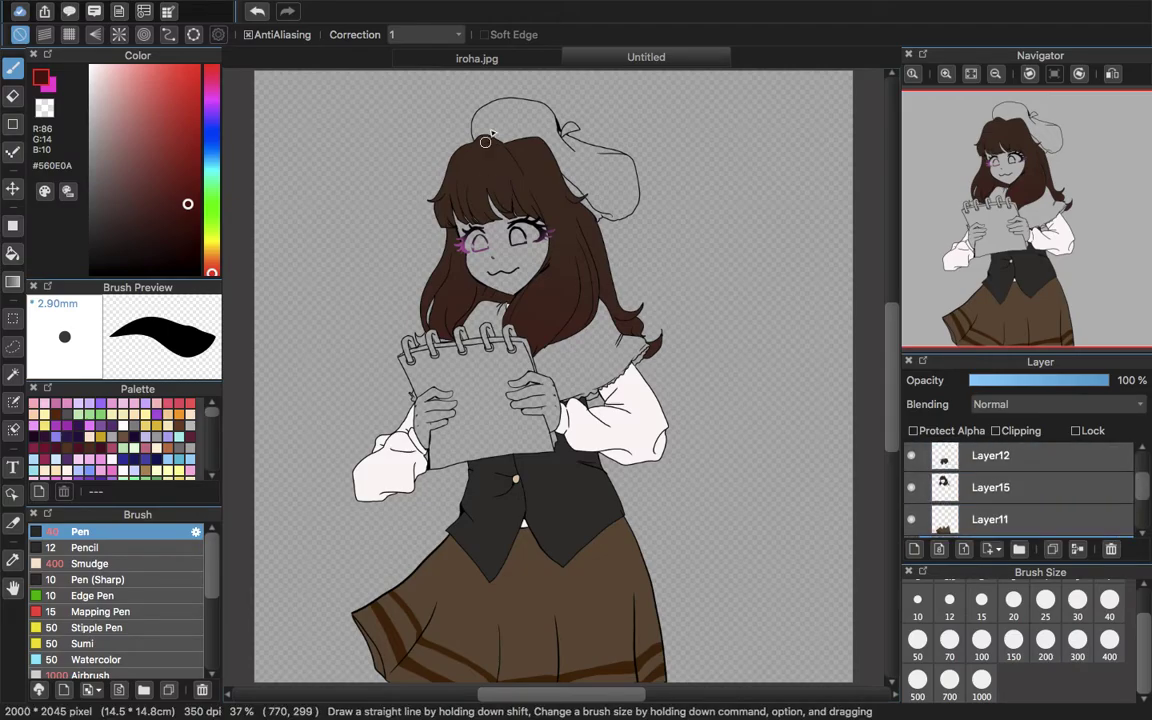
# - Sample the light tan #E9C79A from the checkered cape in the iroha.jpg reference
pyautogui.click(511, 58)
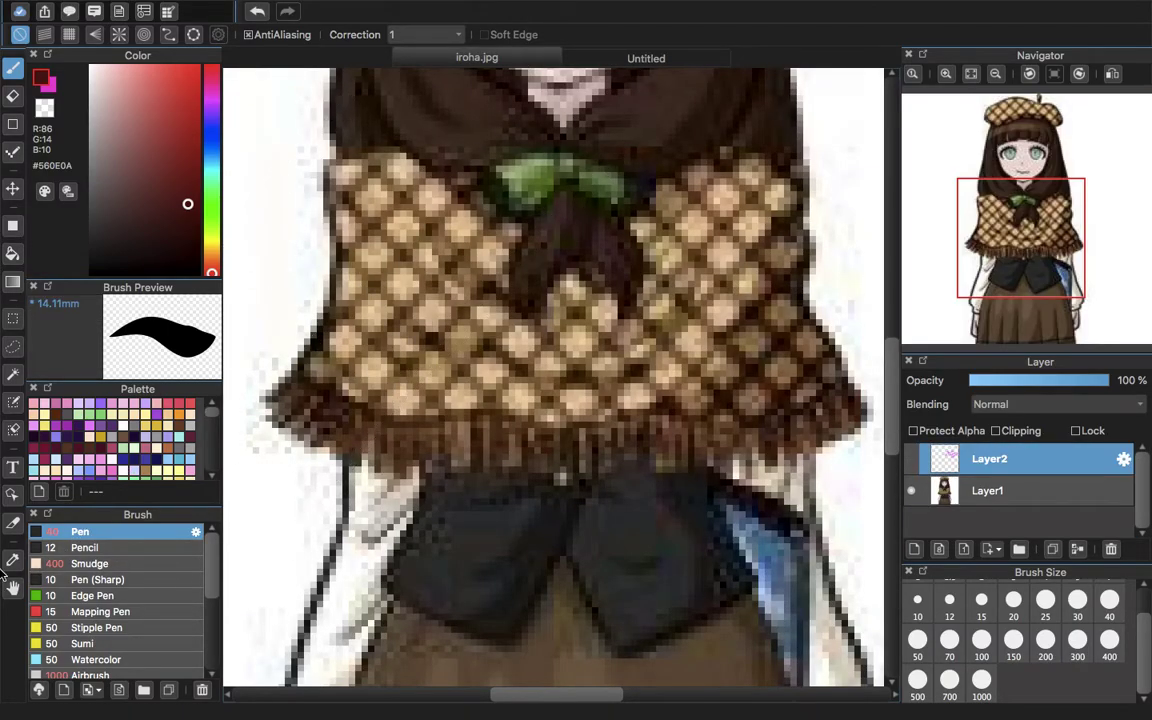
pyautogui.click(13, 561)
pyautogui.click(406, 271)
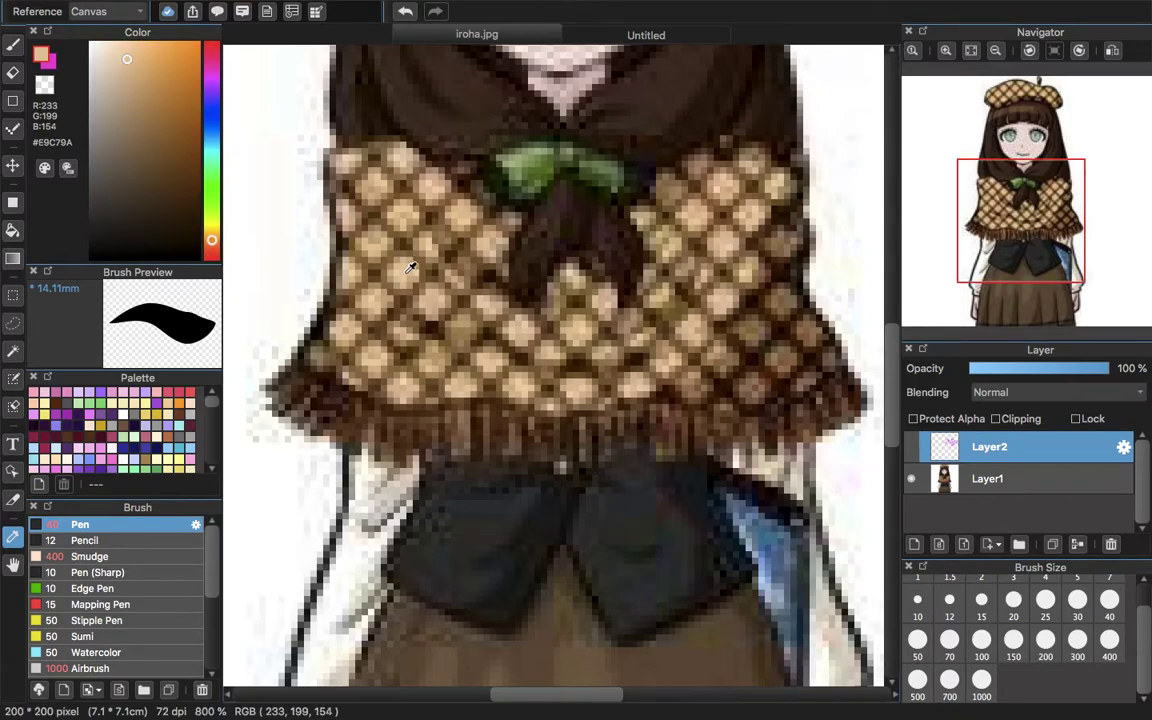
# - Fill the beret and both visible parts of the cape in the Untitled drawing with the sampled tan
pyautogui.click(622, 38)
pyautogui.click(13, 230)
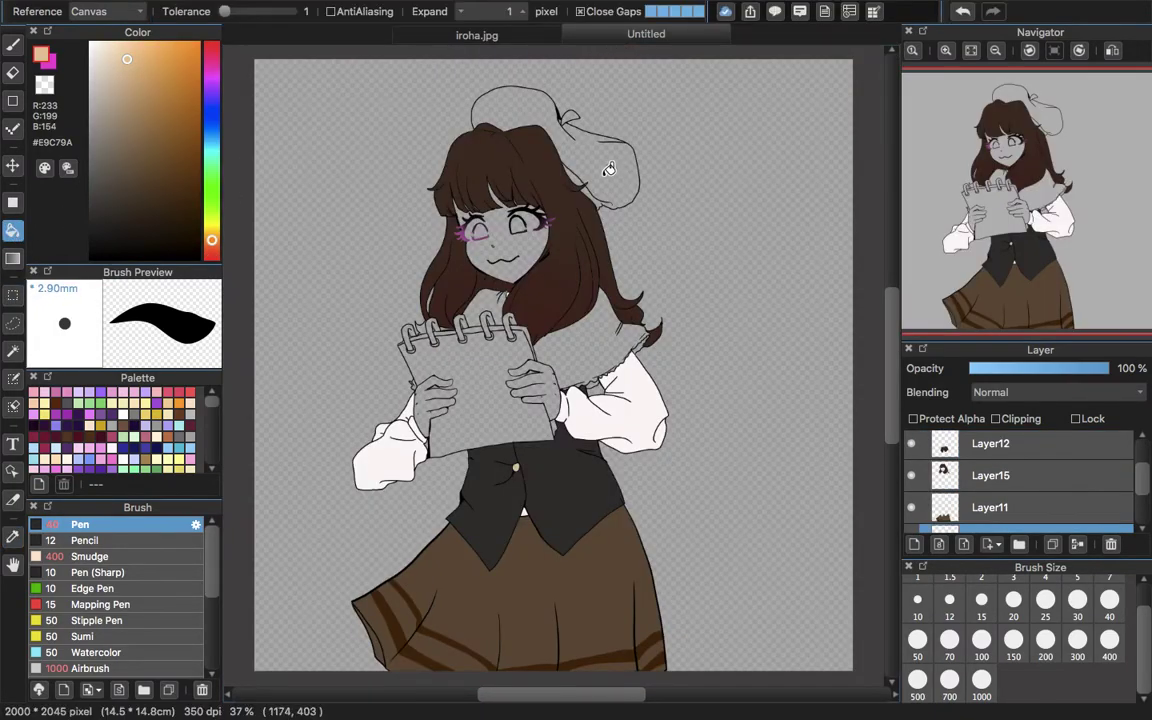
pyautogui.click(545, 152)
pyautogui.click(946, 51)
pyautogui.click(946, 51)
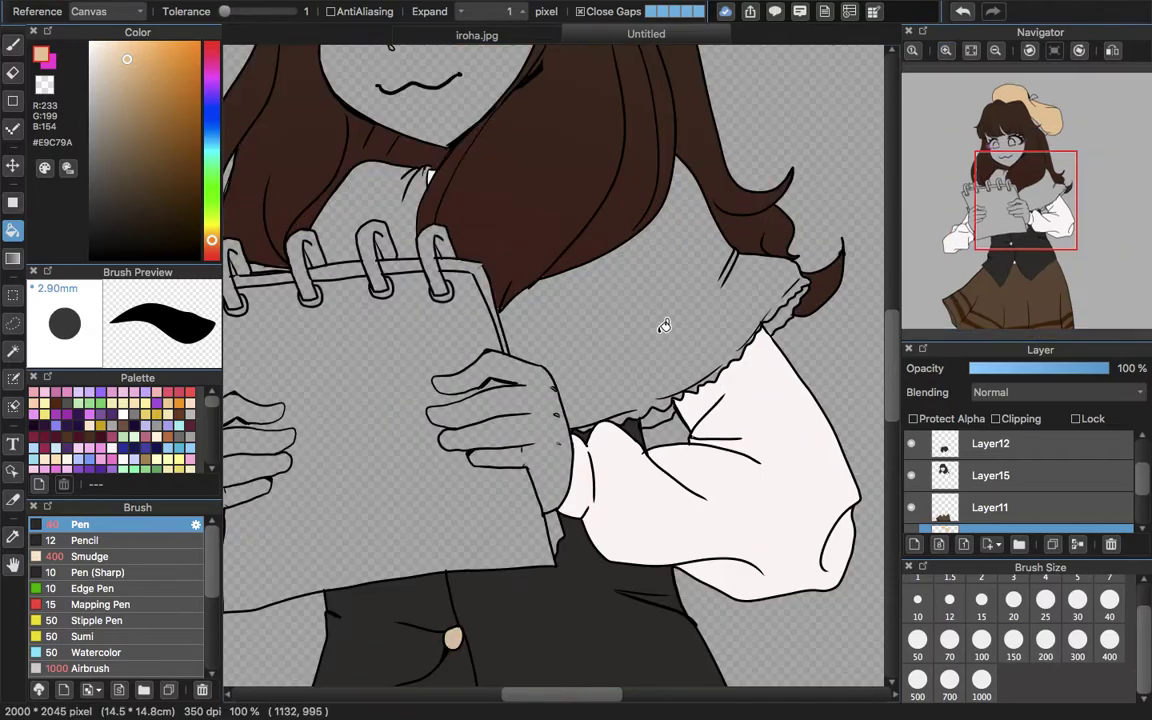
pyautogui.click(684, 298)
pyautogui.moveTo(1010, 214); pyautogui.dragTo(999, 176)
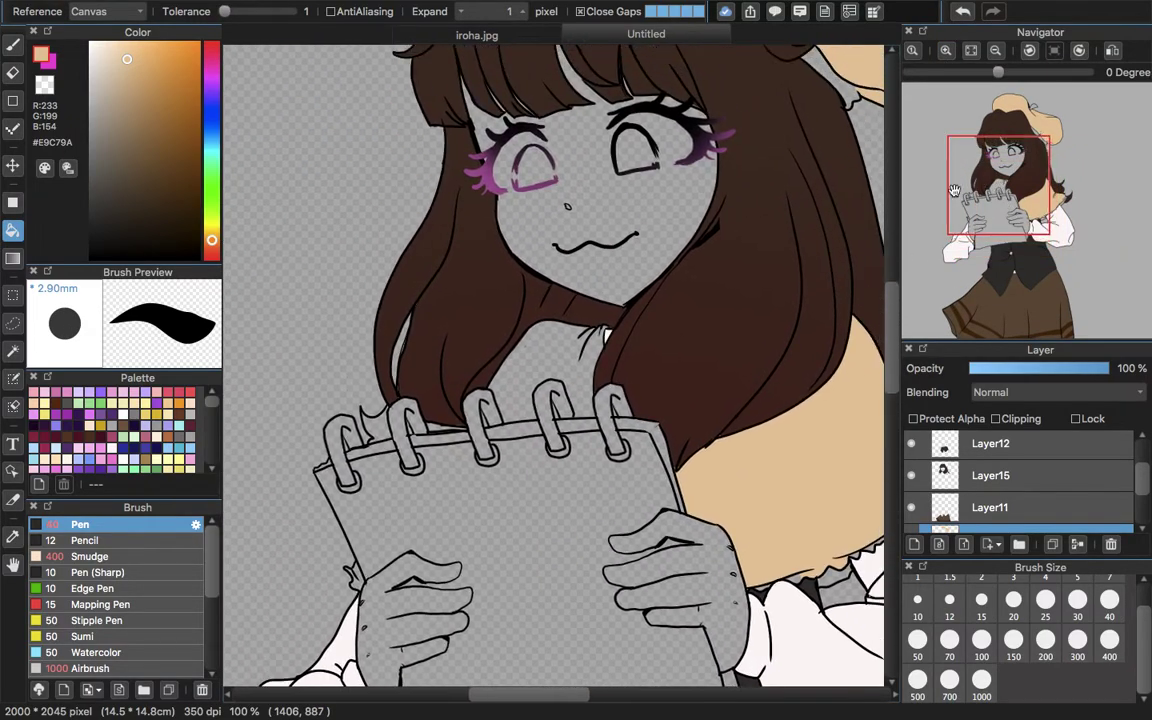
pyautogui.click(557, 367)
pyautogui.click(13, 45)
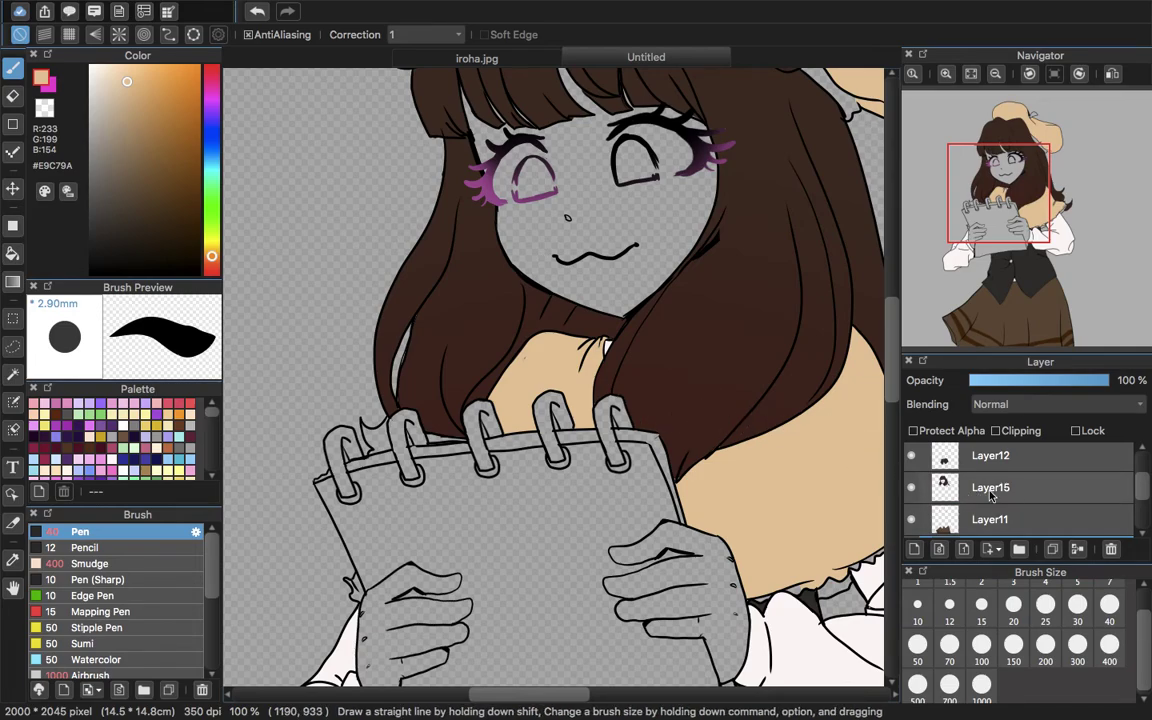
# - Sample the hair's reddish brown #49261C and paint the hair tip beside the notebook's corner on Layer15
pyautogui.click(997, 488)
pyautogui.click(13, 560)
pyautogui.click(719, 358)
pyautogui.click(13, 46)
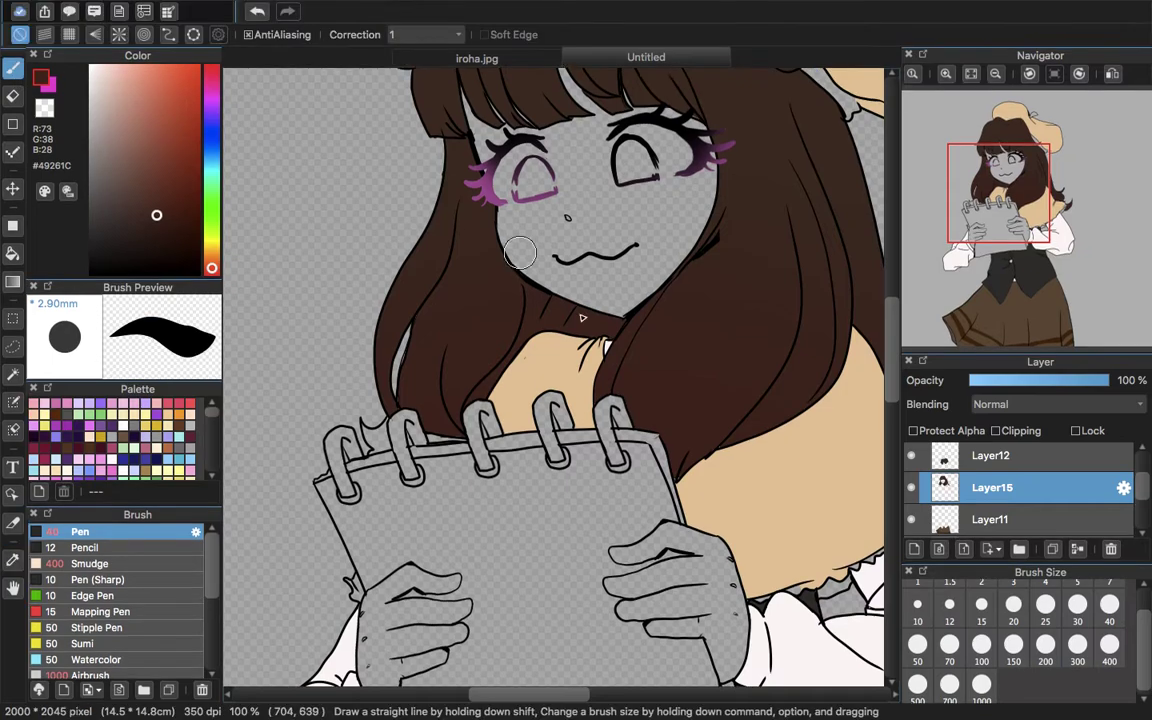
pyautogui.moveTo(718, 450); pyautogui.dragTo(681, 478)
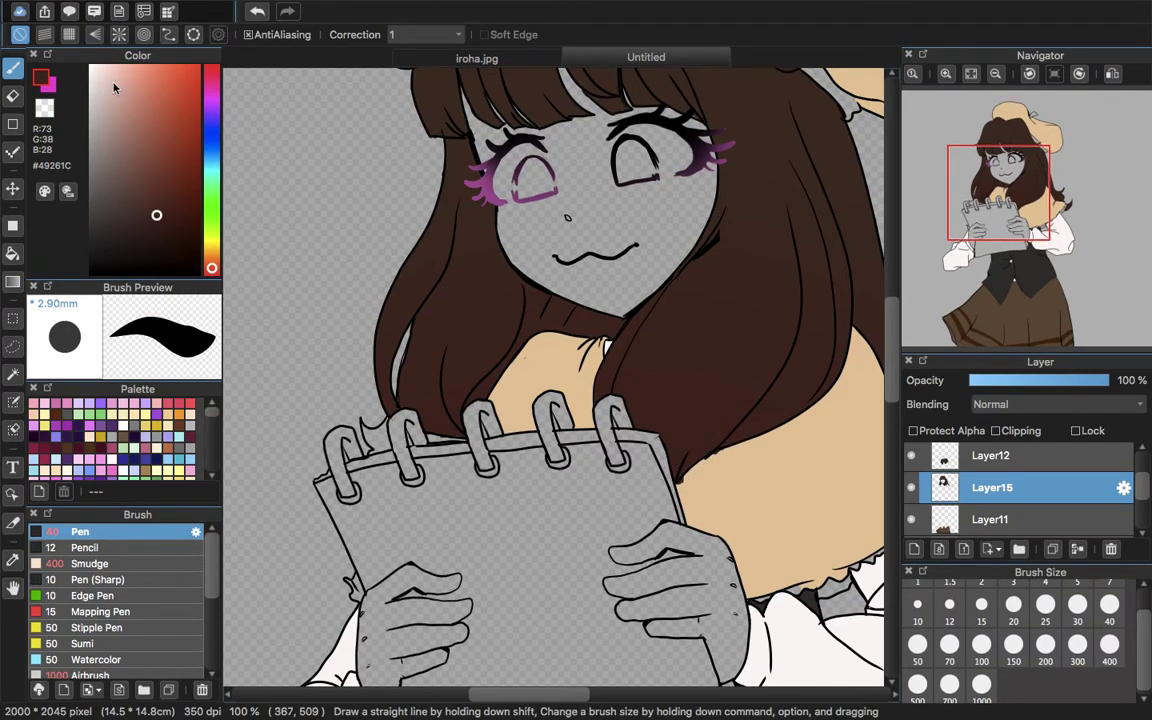
# - Erase the brown spilling onto the tan cape along the hair's lower edge beside the notebook
pyautogui.click(13, 95)
pyautogui.click(946, 73)
pyautogui.click(1018, 208)
pyautogui.moveTo(1018, 208); pyautogui.dragTo(1018, 226)
pyautogui.moveTo(617, 255); pyautogui.dragTo(637, 245)
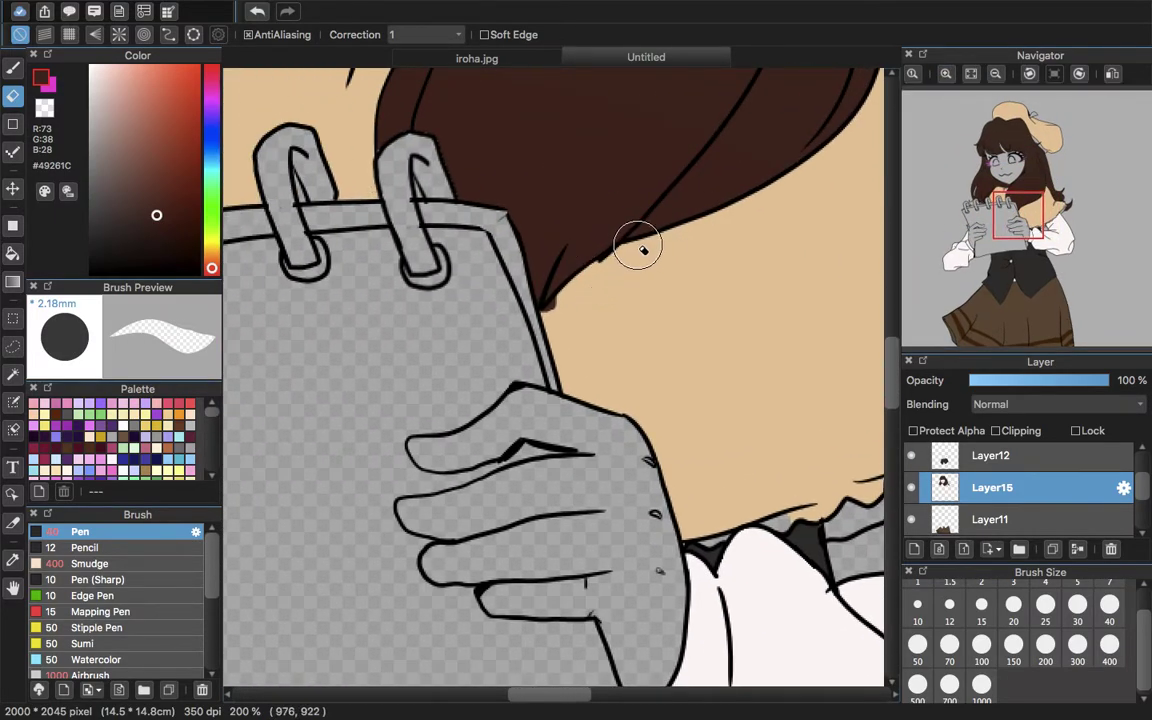
# - Sample the upper hair's brown #462D21 and paint over the hair edge above the outer lashes
pyautogui.click(1043, 150)
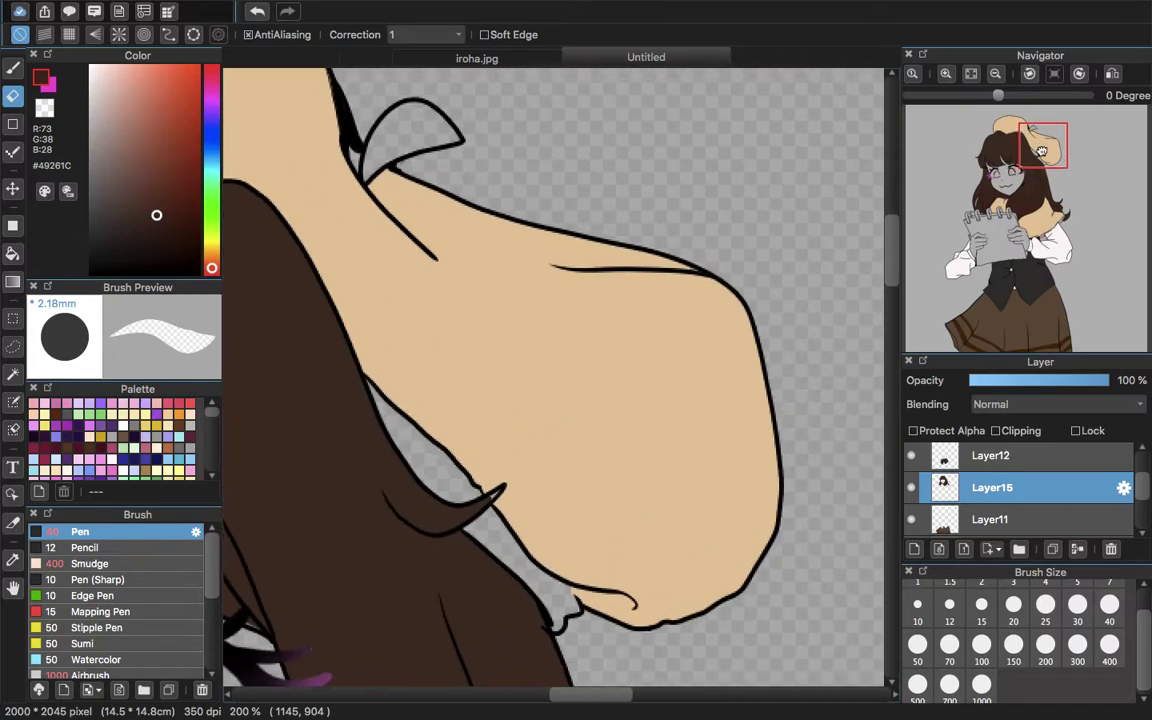
pyautogui.moveTo(1043, 150); pyautogui.dragTo(1018, 155)
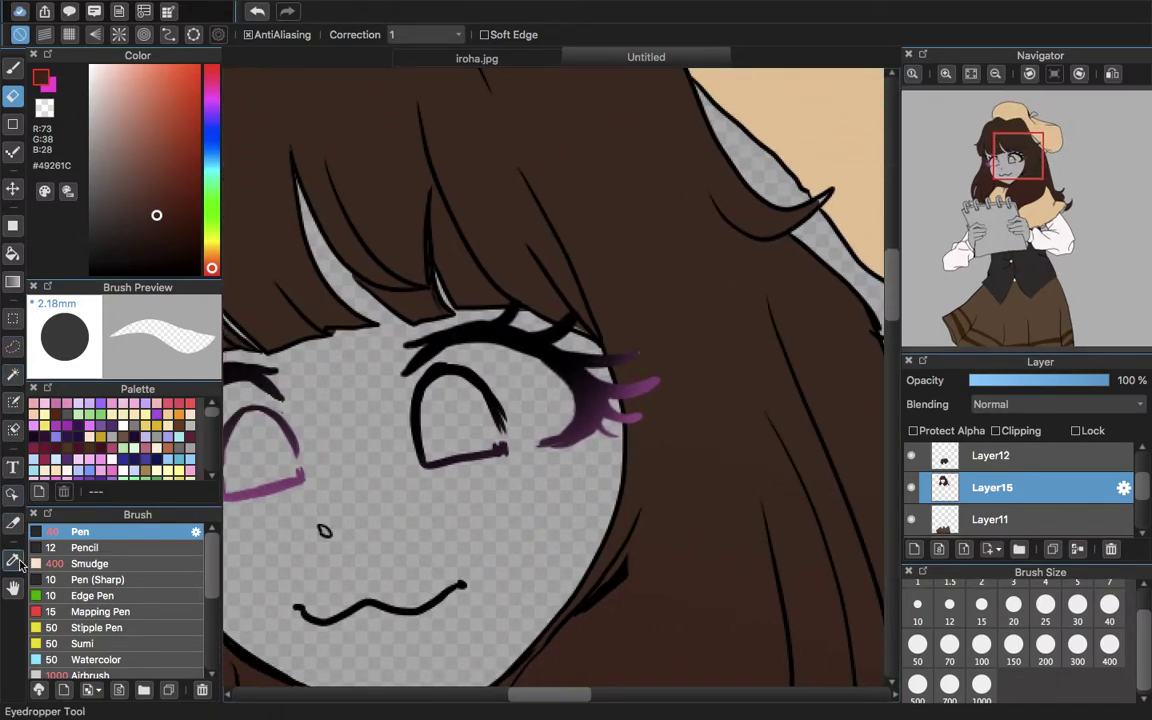
pyautogui.click(18, 562)
pyautogui.click(662, 282)
pyautogui.click(13, 47)
pyautogui.moveTo(703, 377)
pyautogui.mouseDown()
pyautogui.moveTo(623, 327)
pyautogui.moveTo(654, 367)
pyautogui.moveTo(604, 324)
pyautogui.moveTo(578, 318)
pyautogui.moveTo(609, 325)
pyautogui.mouseUp()
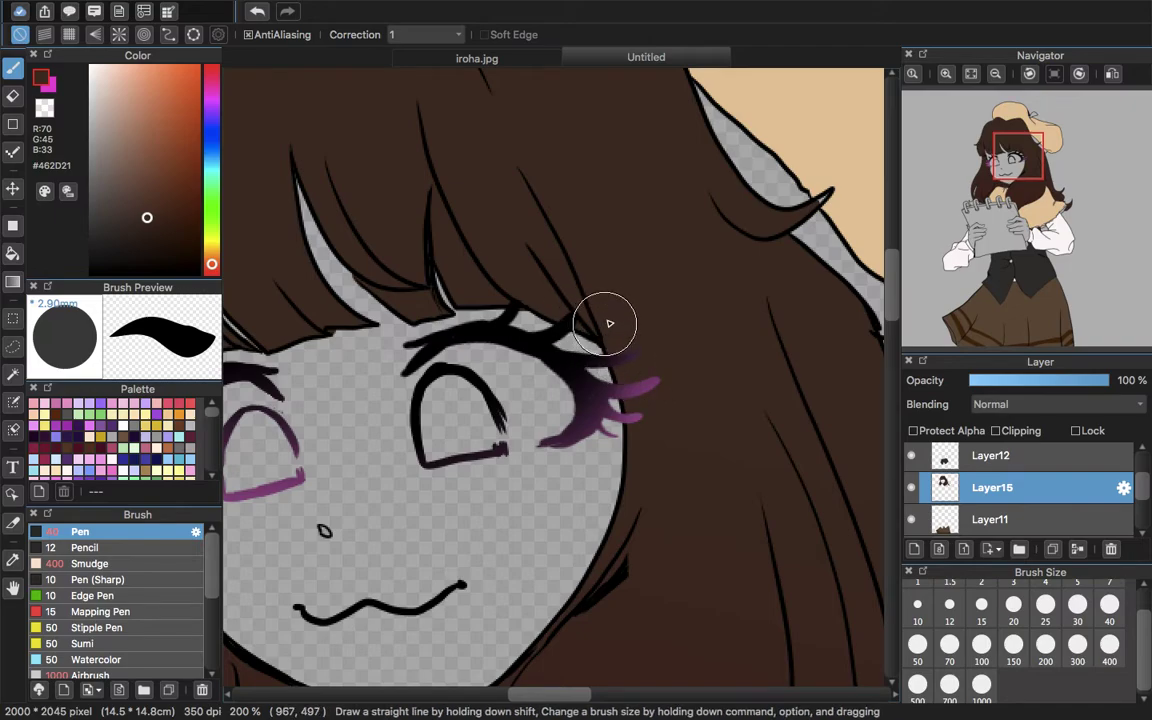
pyautogui.click(971, 74)
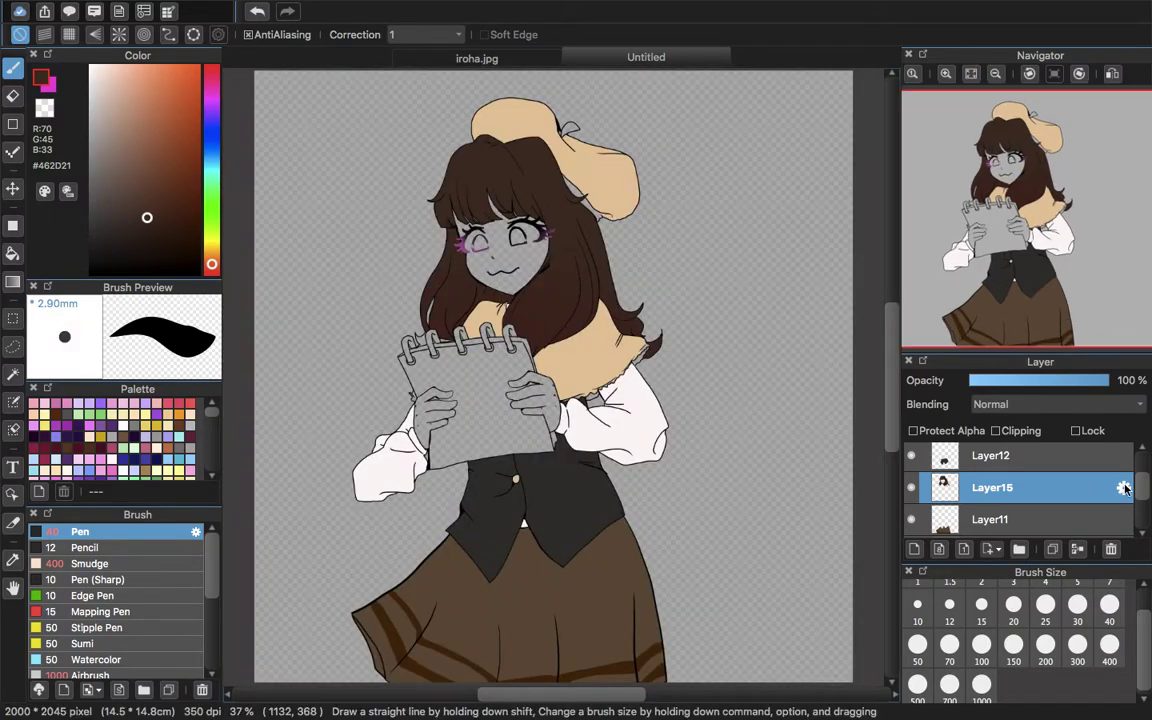
# - Sample the beret's tan #E9C79A and paint the unfilled gaps along the beret's edges on Layer16
pyautogui.moveTo(1142, 488); pyautogui.dragTo(1144, 511)
pyautogui.click(1085, 482)
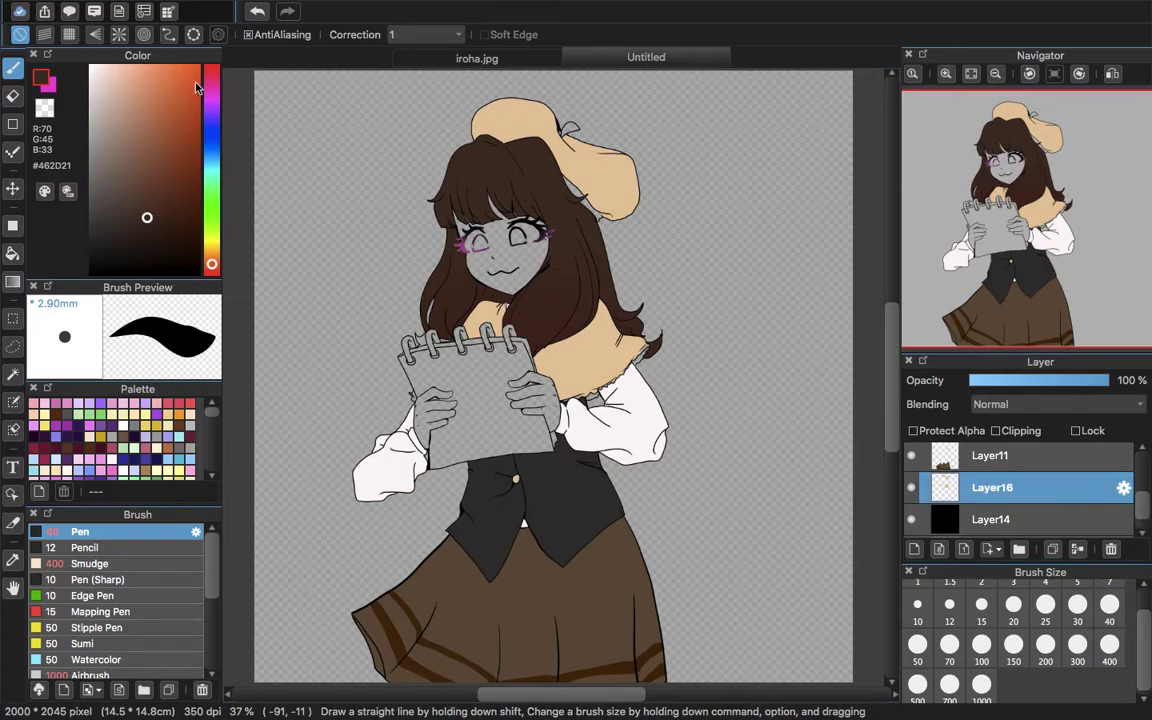
pyautogui.click(13, 560)
pyautogui.click(588, 158)
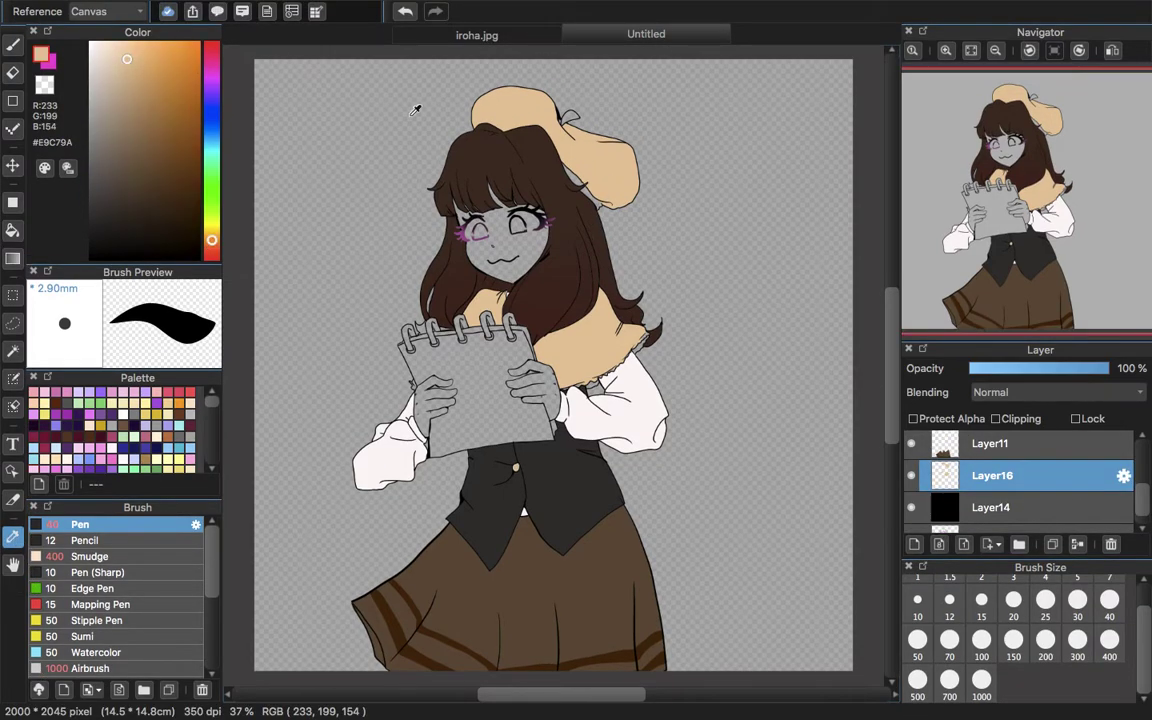
pyautogui.click(14, 47)
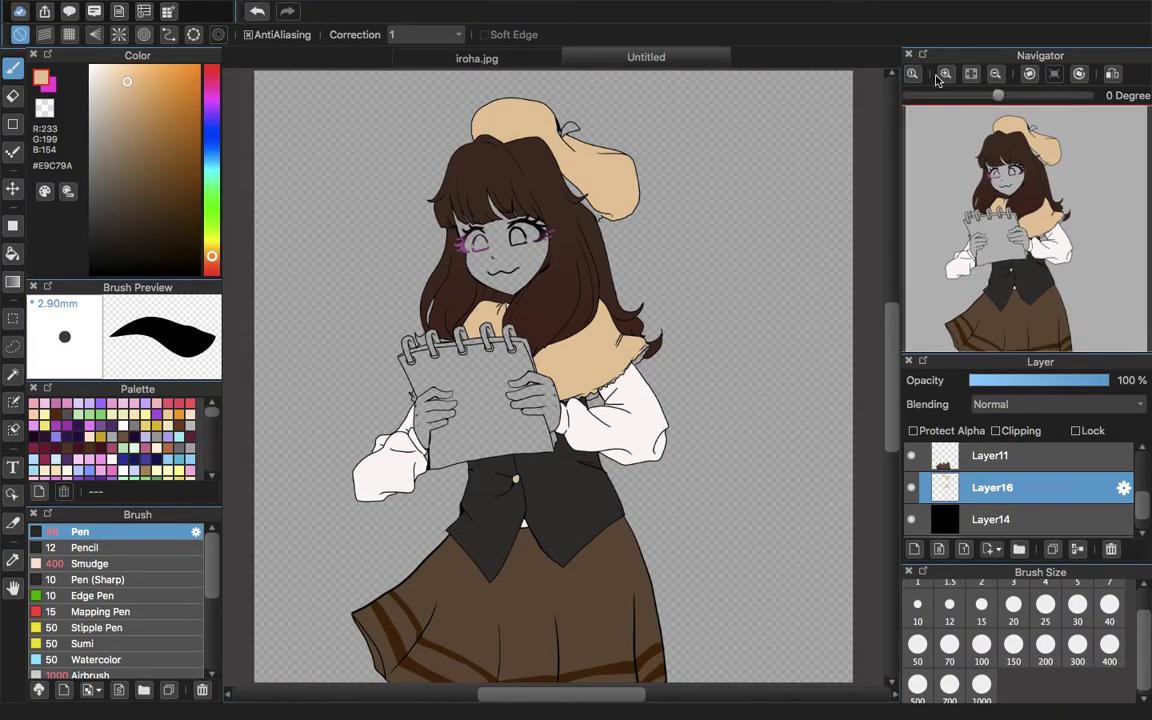
pyautogui.click(945, 73)
pyautogui.click(943, 72)
pyautogui.moveTo(1020, 215); pyautogui.dragTo(1021, 162)
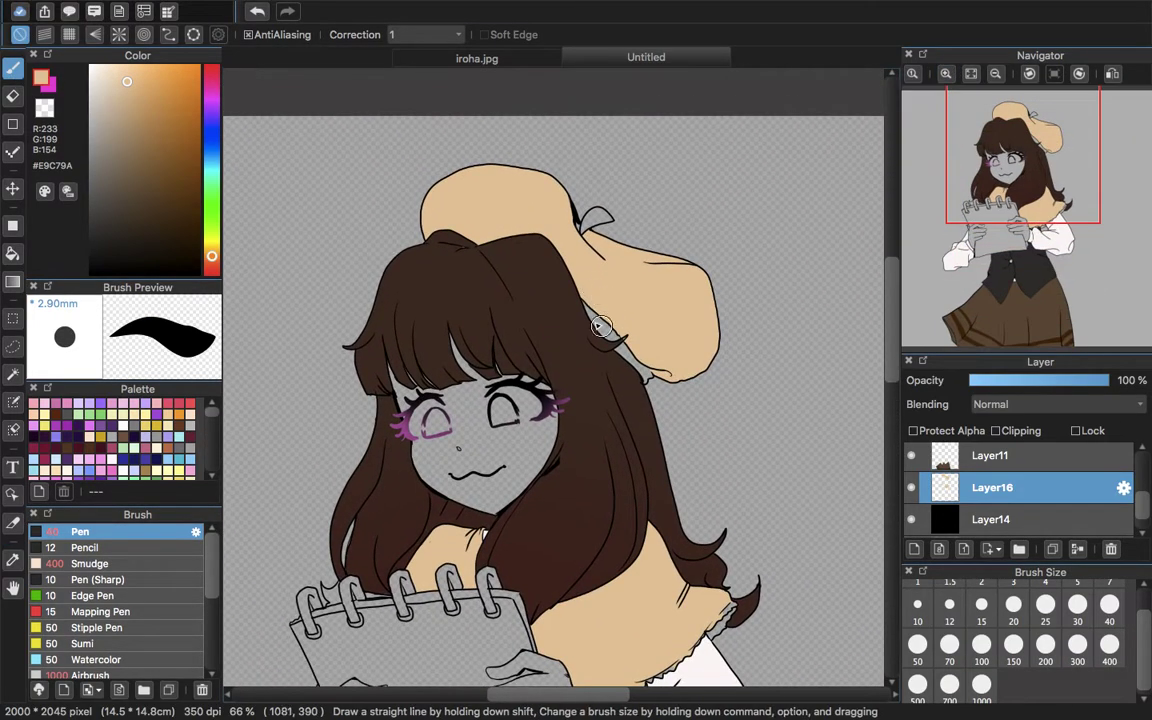
pyautogui.click(945, 74)
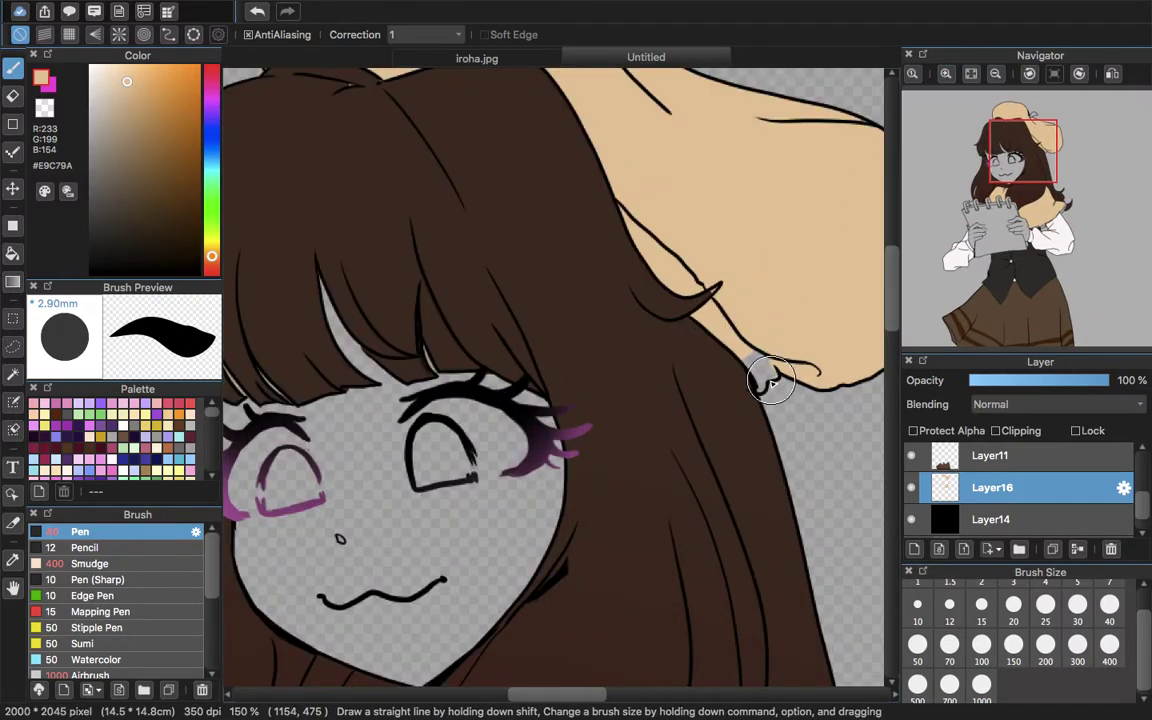
pyautogui.moveTo(1030, 145); pyautogui.dragTo(1041, 128)
pyautogui.moveTo(481, 342); pyautogui.dragTo(489, 349)
# - Fill the beret's small stem with the same tan
pyautogui.click(12, 253)
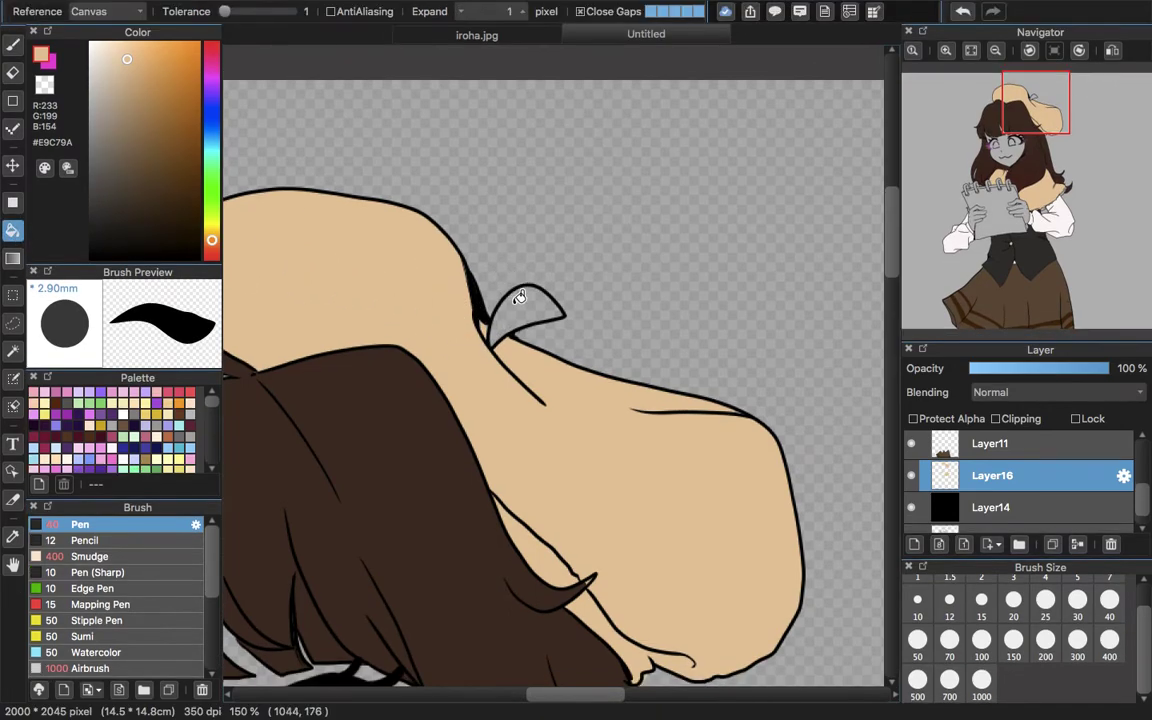
pyautogui.click(527, 312)
pyautogui.moveTo(1044, 129); pyautogui.dragTo(1024, 143)
pyautogui.click(971, 50)
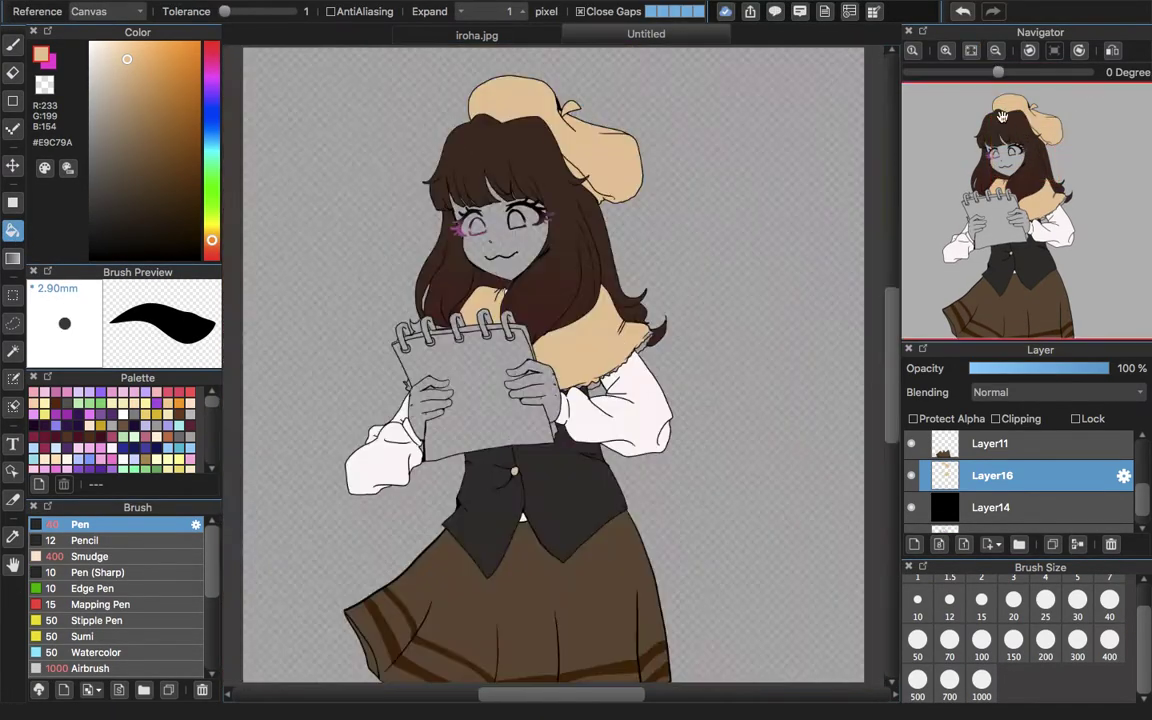
# - Add a new layer above Layer16, clip it to that layer and make it the active one
pyautogui.click(914, 543)
pyautogui.click(998, 419)
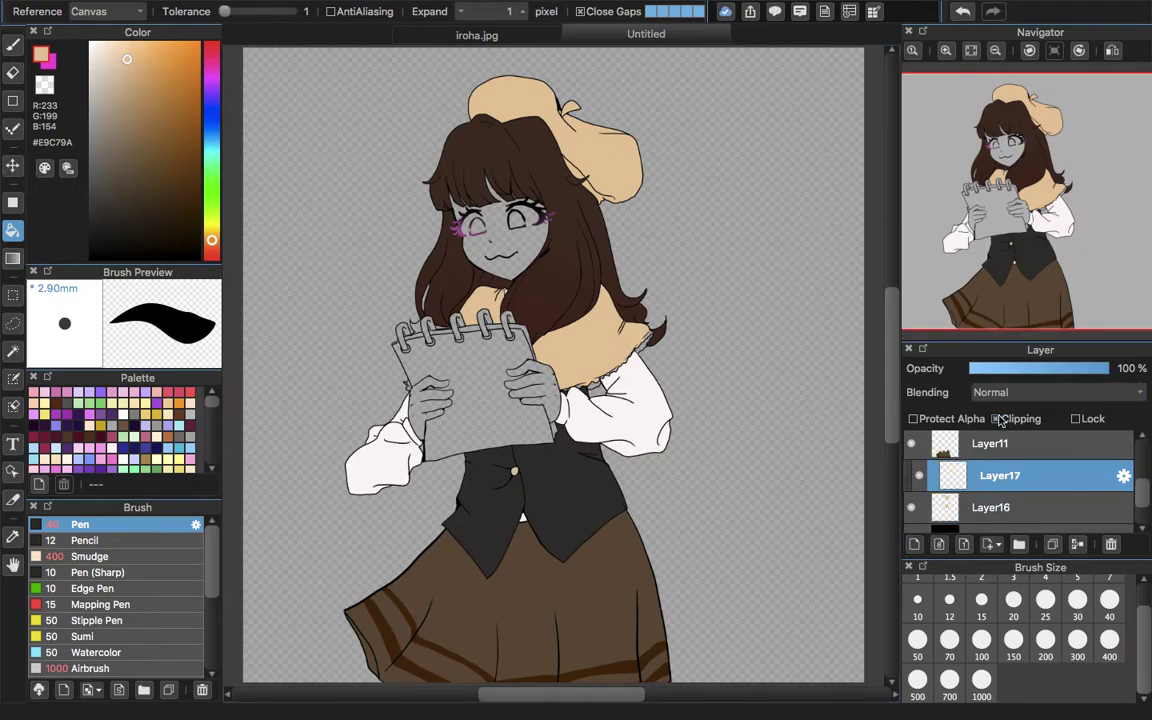
pyautogui.click(938, 508)
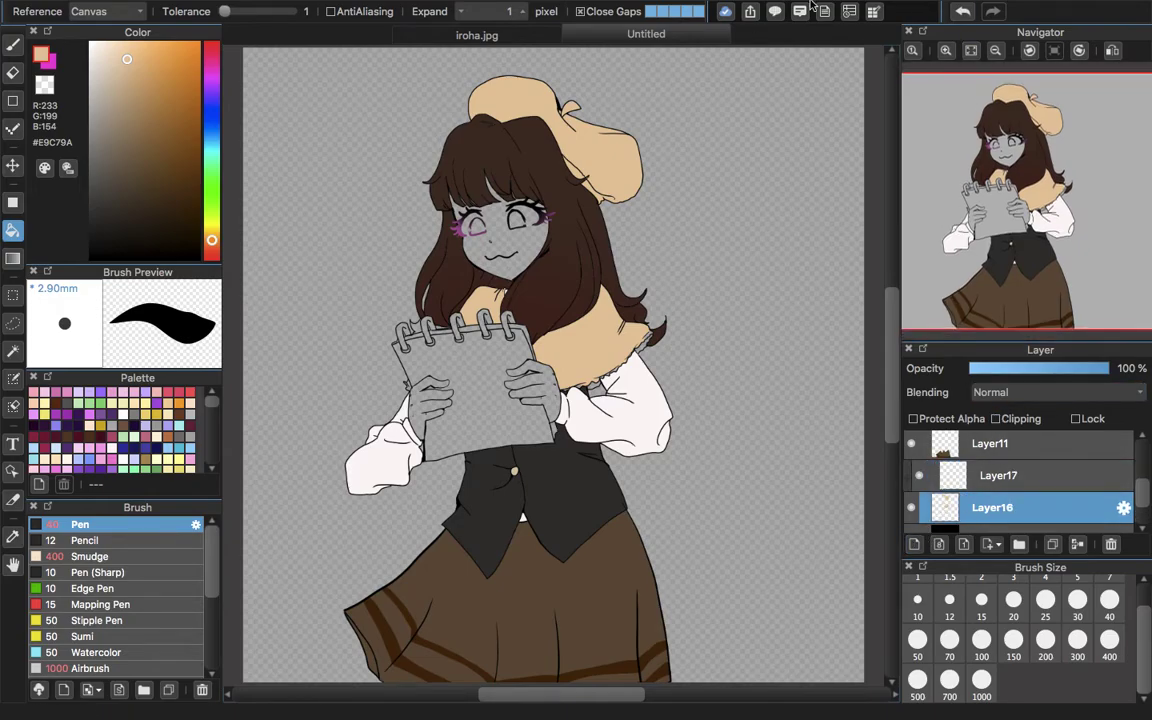
pyautogui.click(517, 30)
pyautogui.click(684, 38)
pyautogui.click(956, 477)
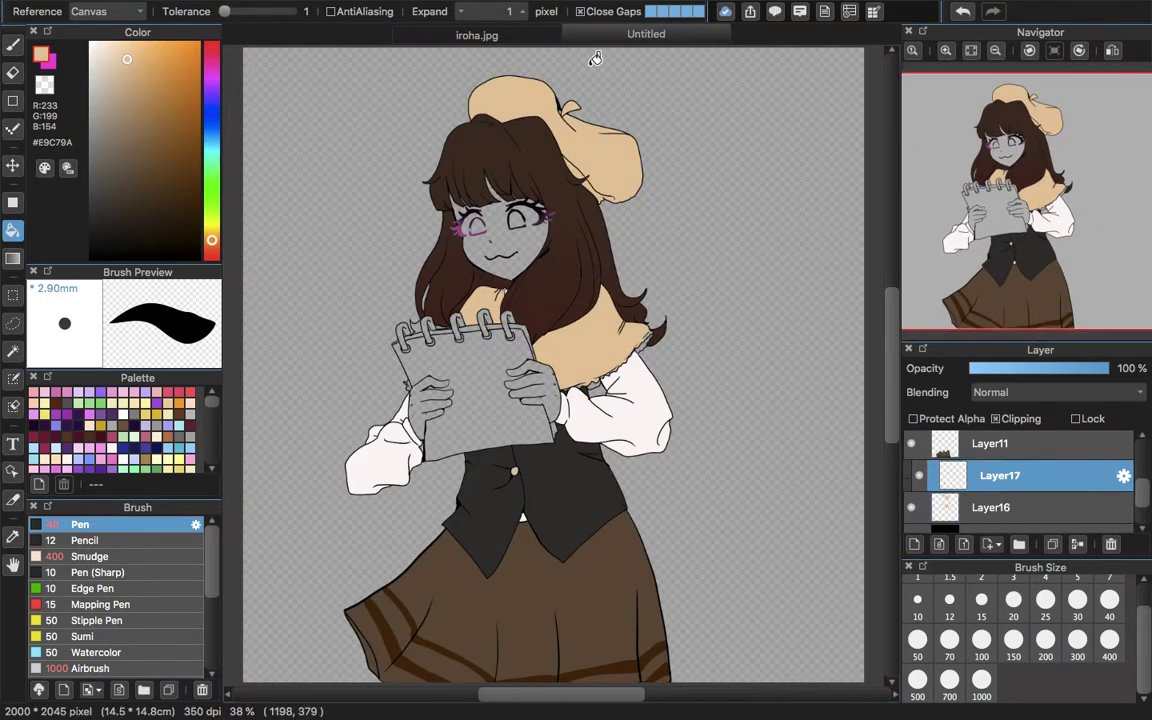
# - Sample the dark brown #583608 from the cape's checked pattern in iroha.jpg and return to the Untitled drawing with the brush
pyautogui.click(540, 36)
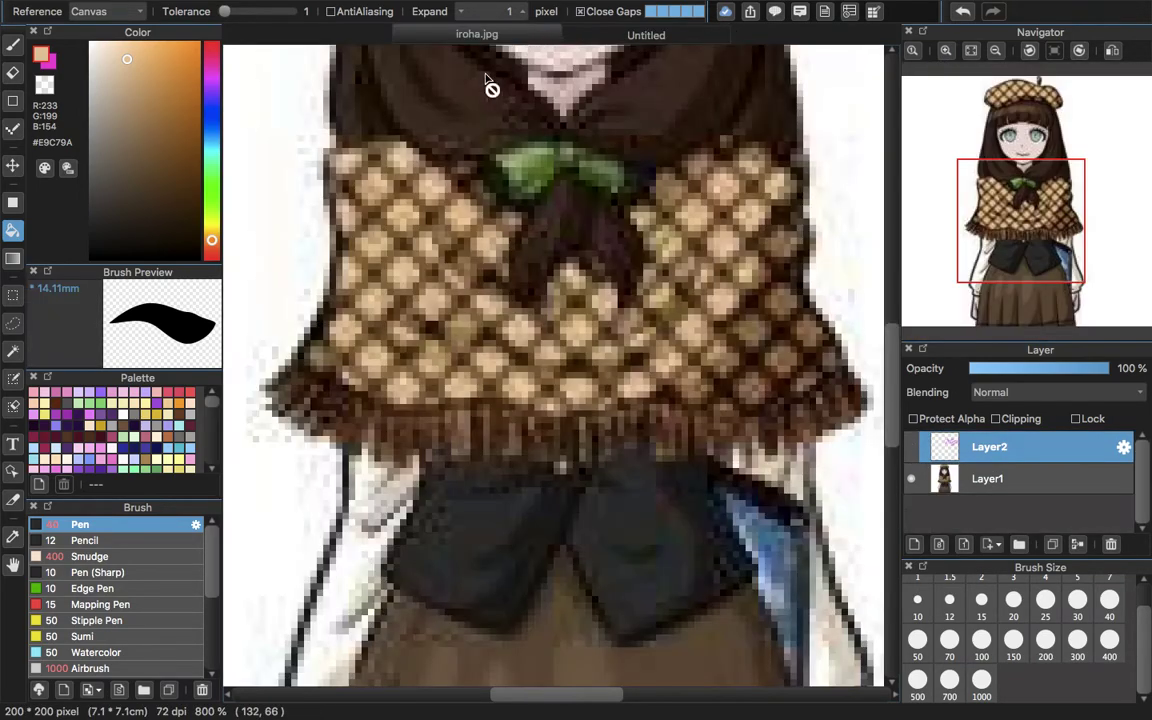
pyautogui.click(13, 537)
pyautogui.click(367, 213)
pyautogui.click(13, 44)
pyautogui.click(624, 55)
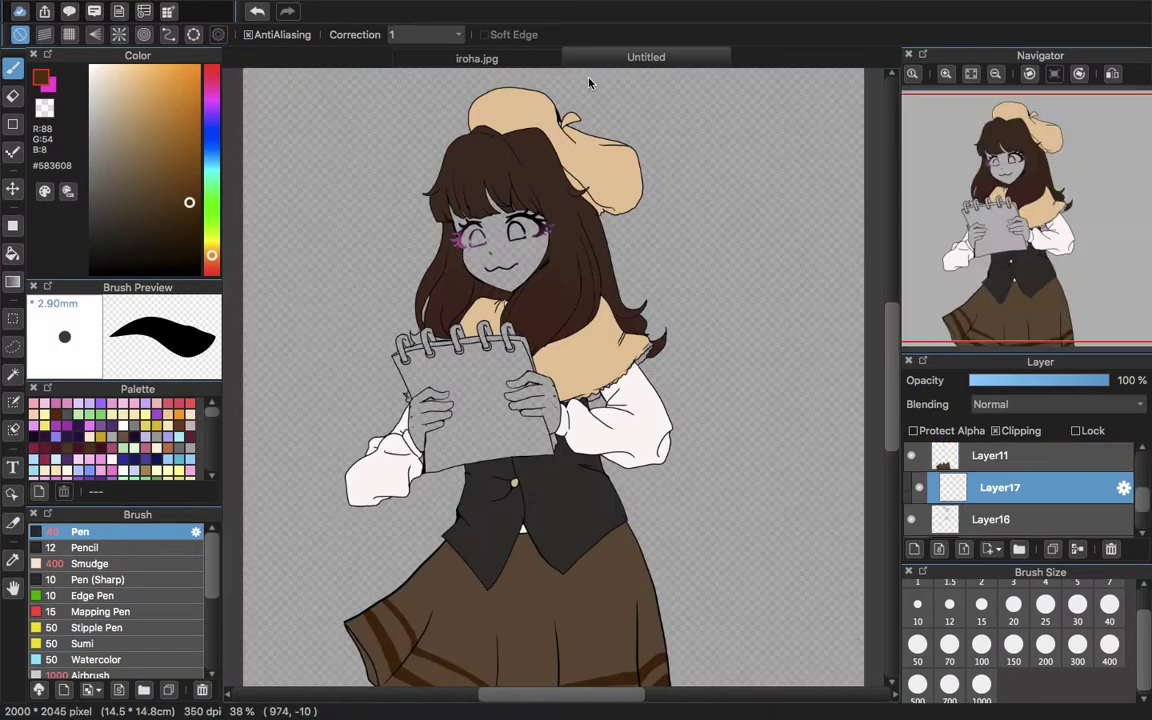
# - Using parallel-line snapping and a 5 px pen, draw diagonal brown stripes on the cape at the neck and beside the notebook
pyautogui.click(45, 35)
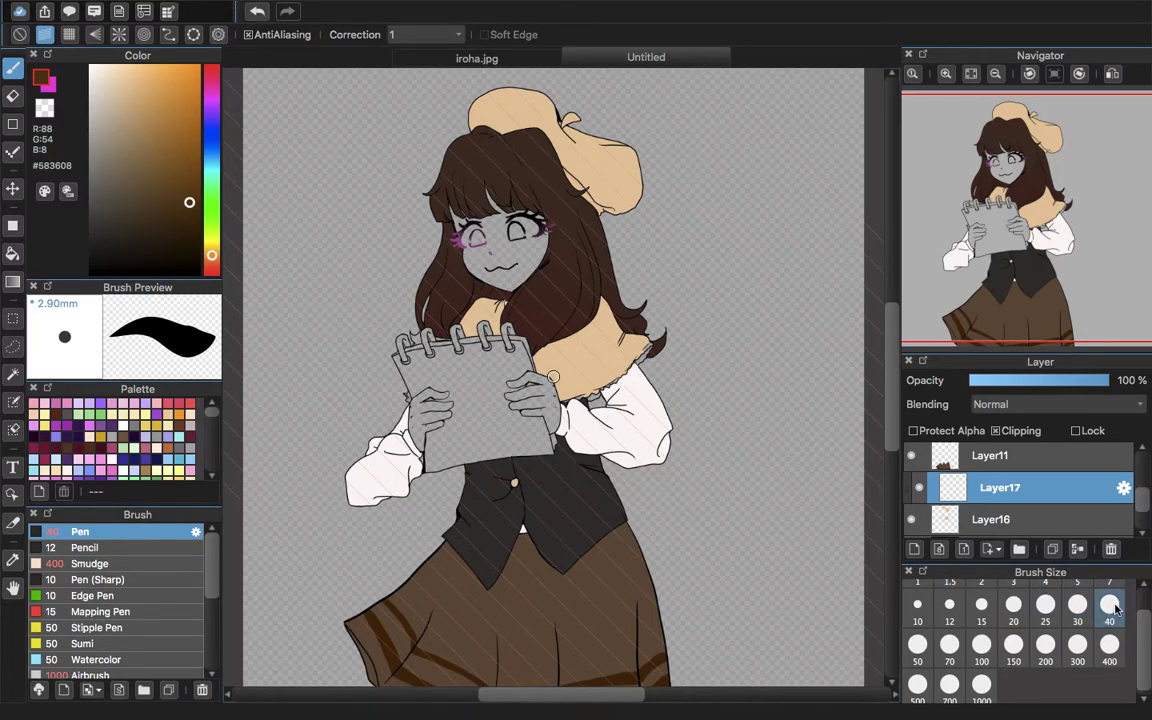
pyautogui.scroll(1, 1150, 605)
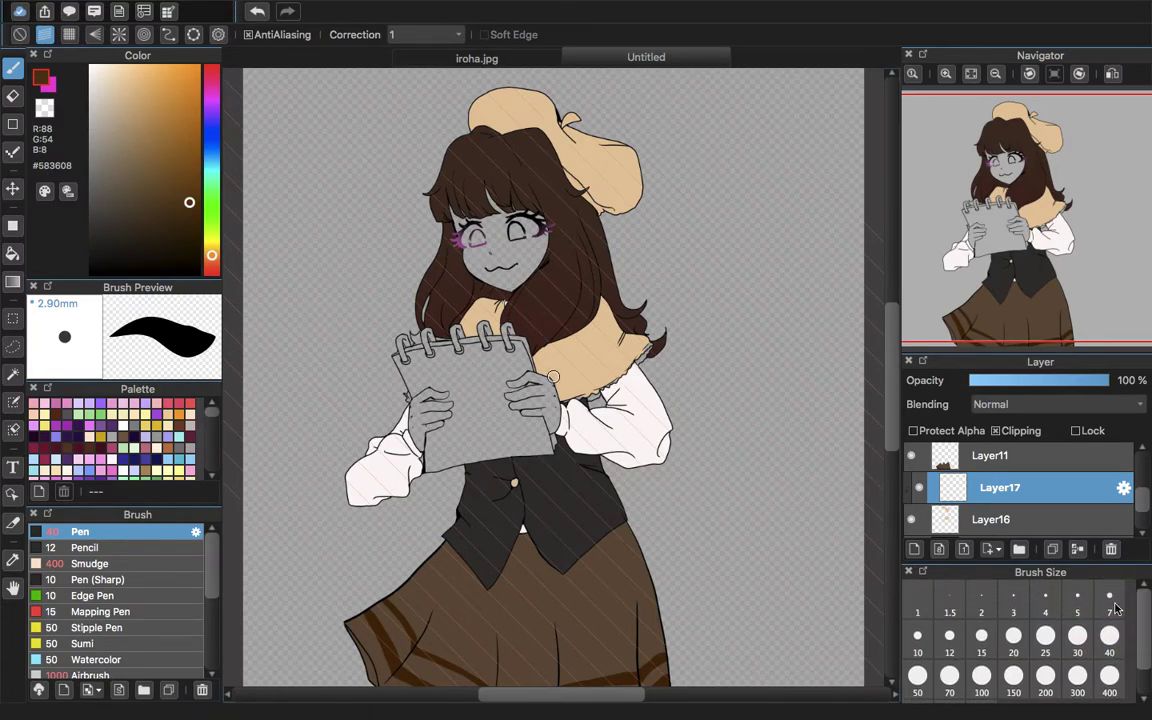
pyautogui.click(1077, 596)
pyautogui.click(946, 75)
pyautogui.click(946, 75)
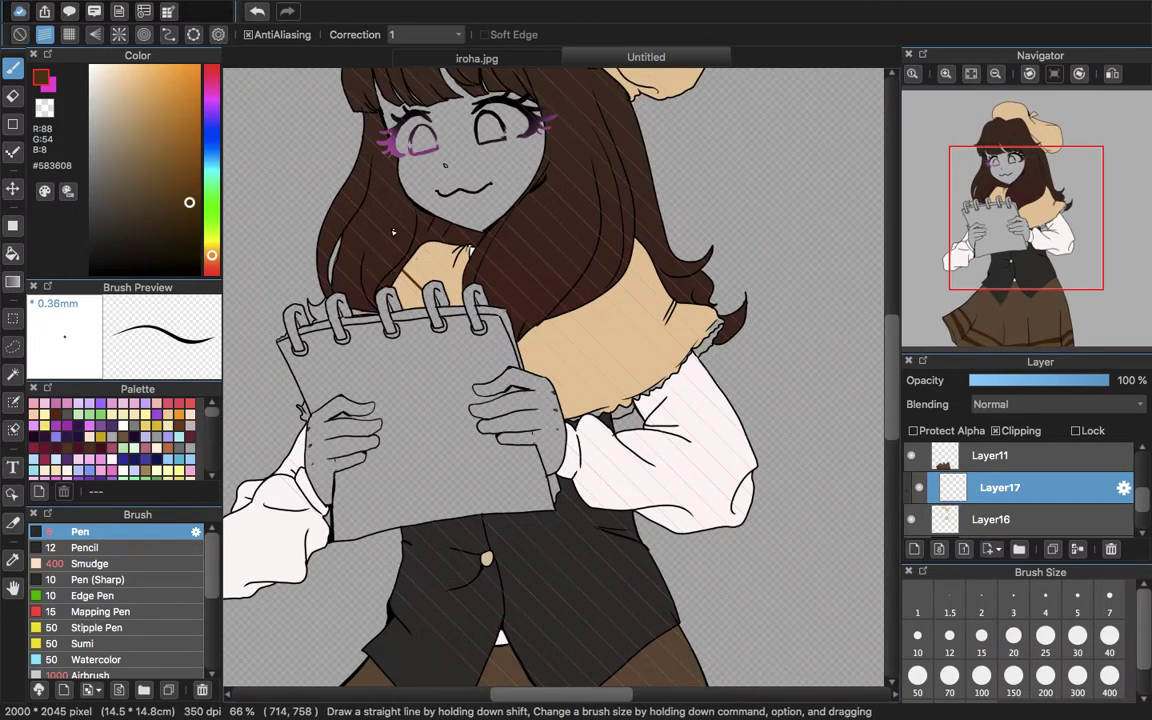
pyautogui.moveTo(500, 343); pyautogui.dragTo(644, 437)
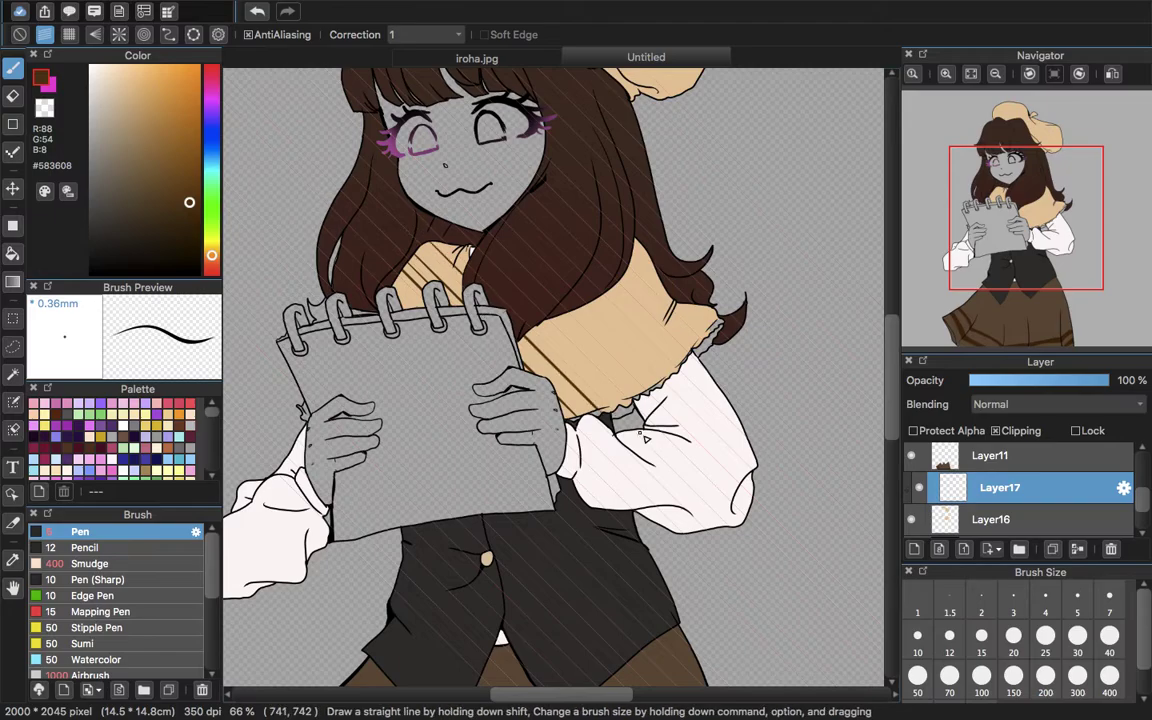
pyautogui.moveTo(410, 232); pyautogui.dragTo(580, 383)
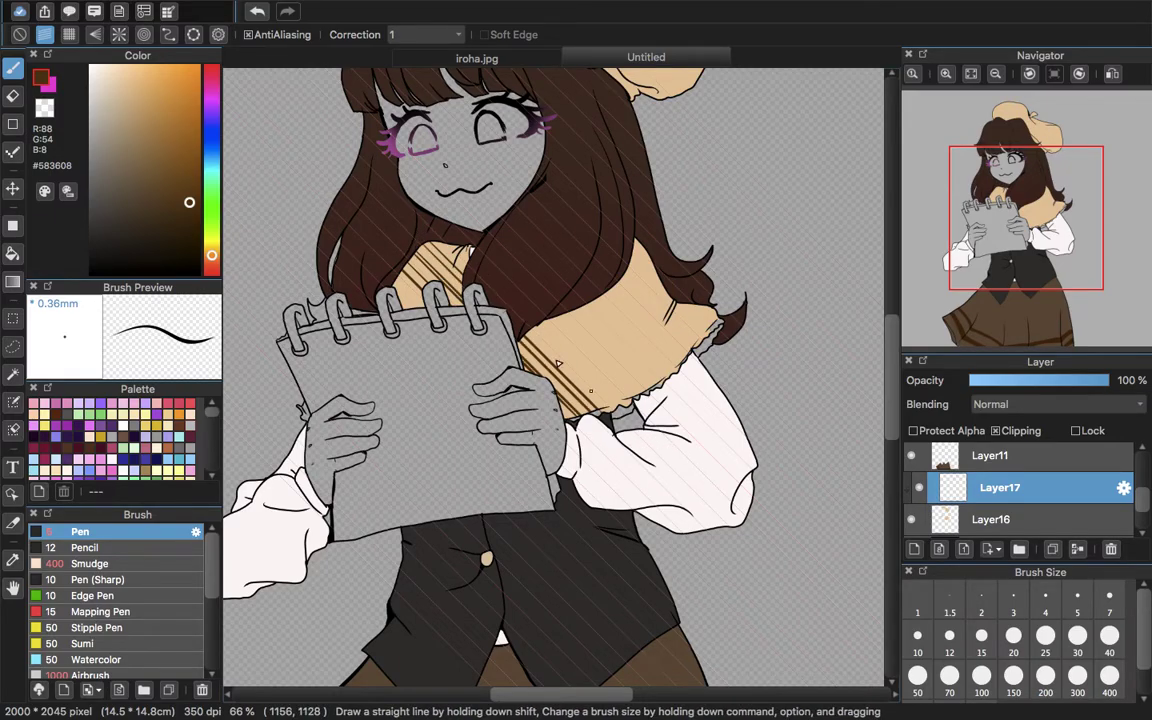
pyautogui.moveTo(466, 311); pyautogui.dragTo(528, 372)
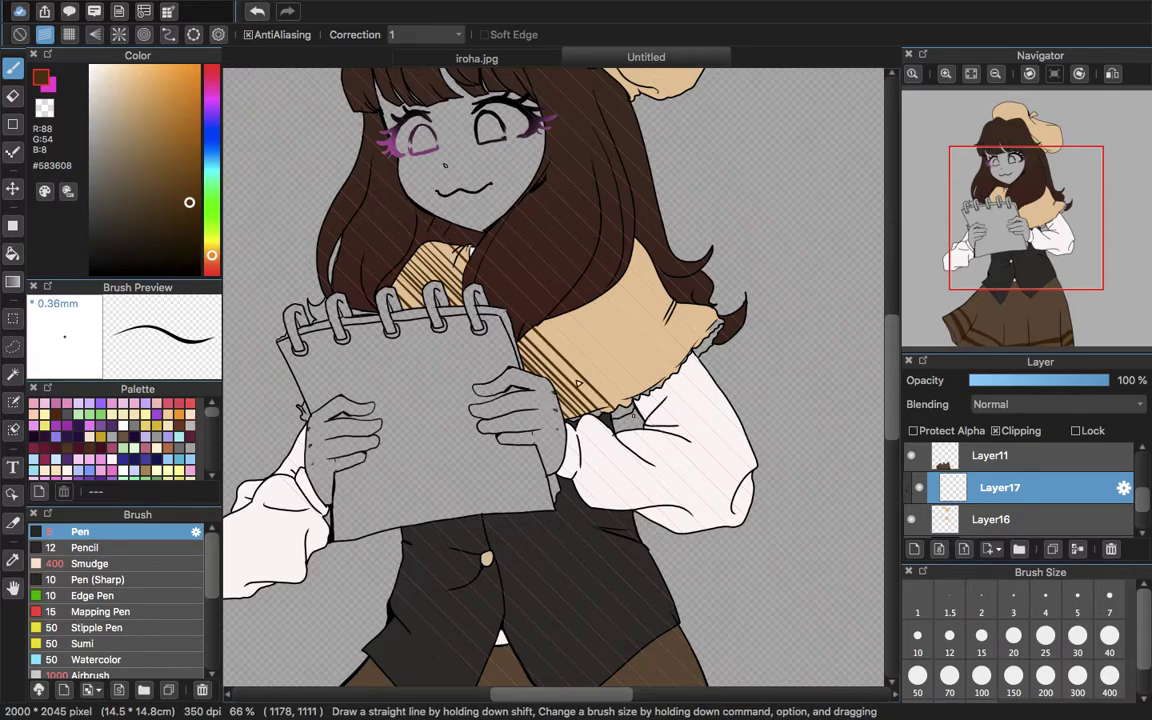
pyautogui.moveTo(492, 287); pyautogui.dragTo(566, 360)
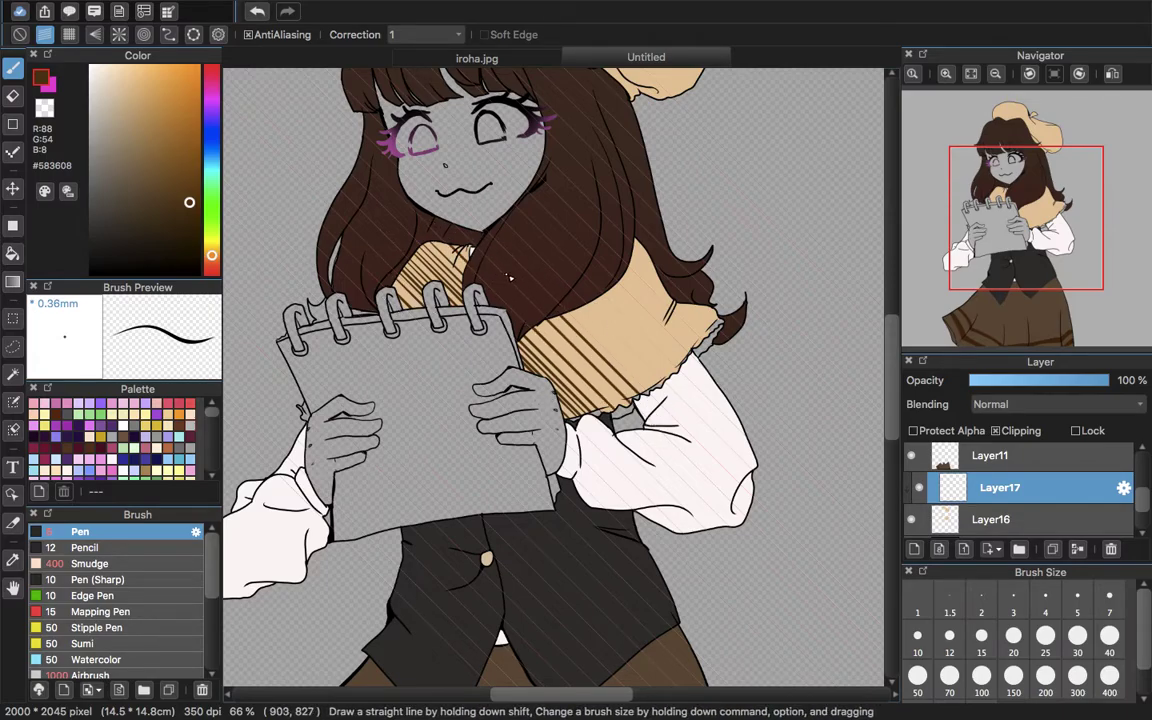
# - Continue the diagonal brown stripes over the rest of the cape, pairing them with closely spaced second lines
pyautogui.moveTo(530, 295); pyautogui.dragTo(590, 352)
pyautogui.moveTo(535, 269); pyautogui.dragTo(608, 338)
pyautogui.moveTo(563, 241)
pyautogui.mouseDown()
pyautogui.moveTo(634, 310)
pyautogui.moveTo(617, 324)
pyautogui.moveTo(638, 304)
pyautogui.mouseUp()
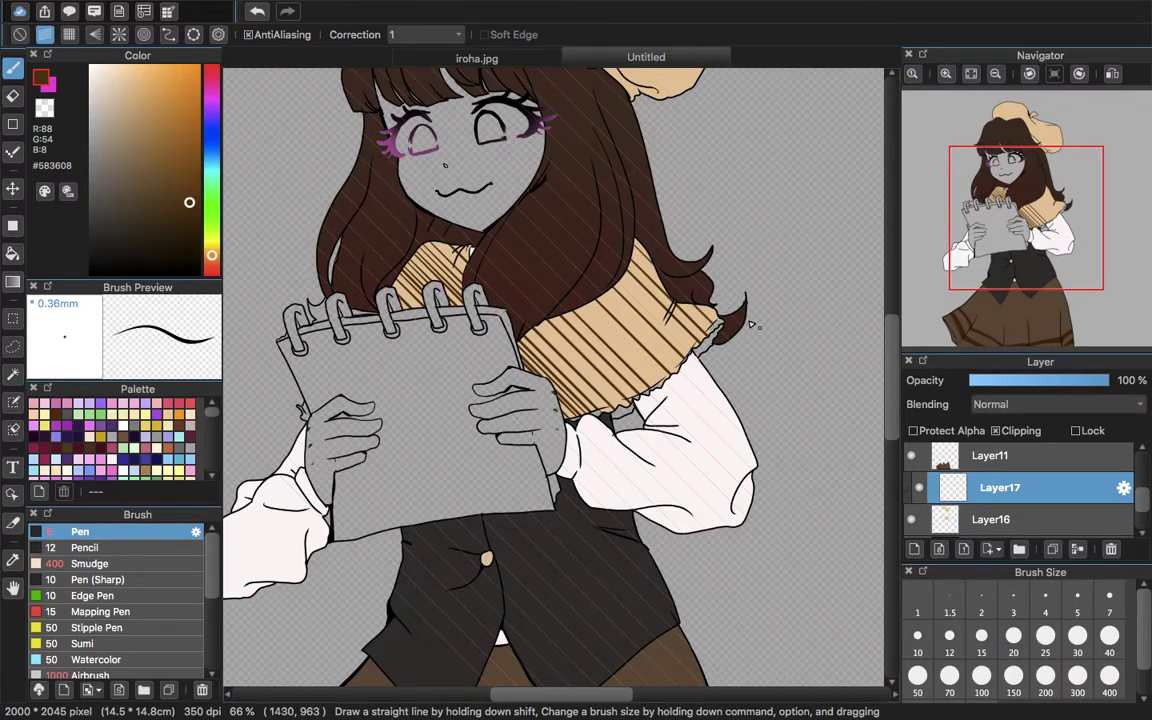
pyautogui.moveTo(557, 249); pyautogui.dragTo(624, 314)
pyautogui.moveTo(541, 264); pyautogui.dragTo(611, 334)
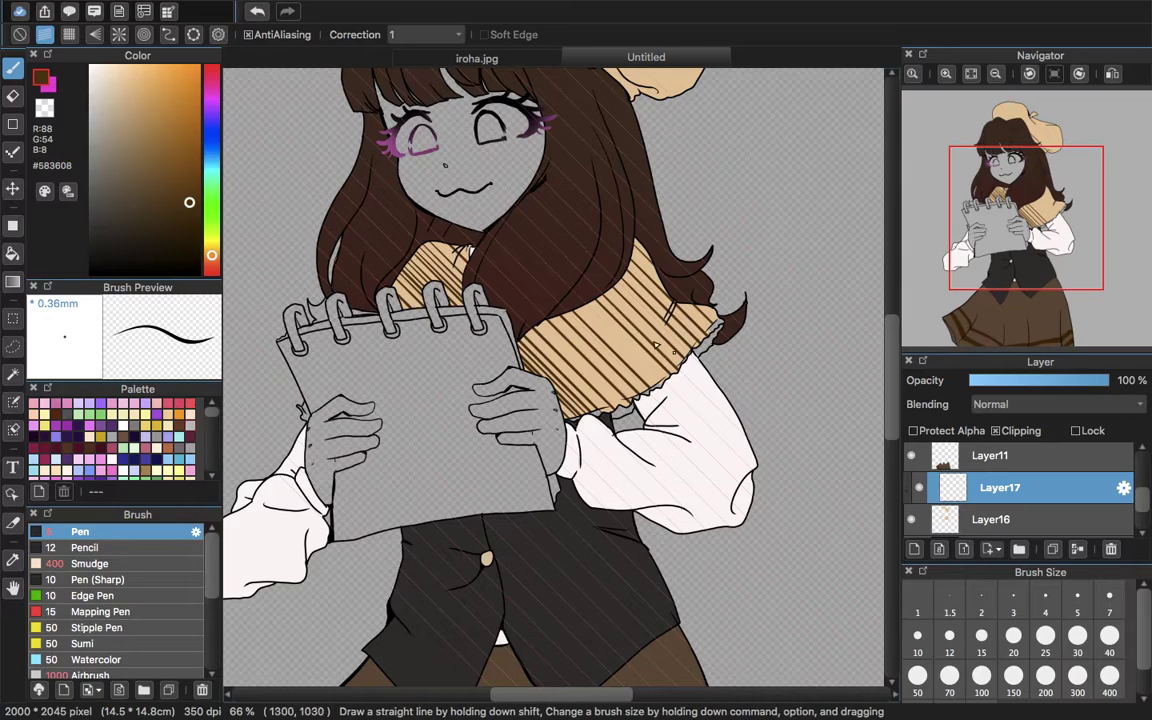
pyautogui.moveTo(531, 272); pyautogui.dragTo(602, 341)
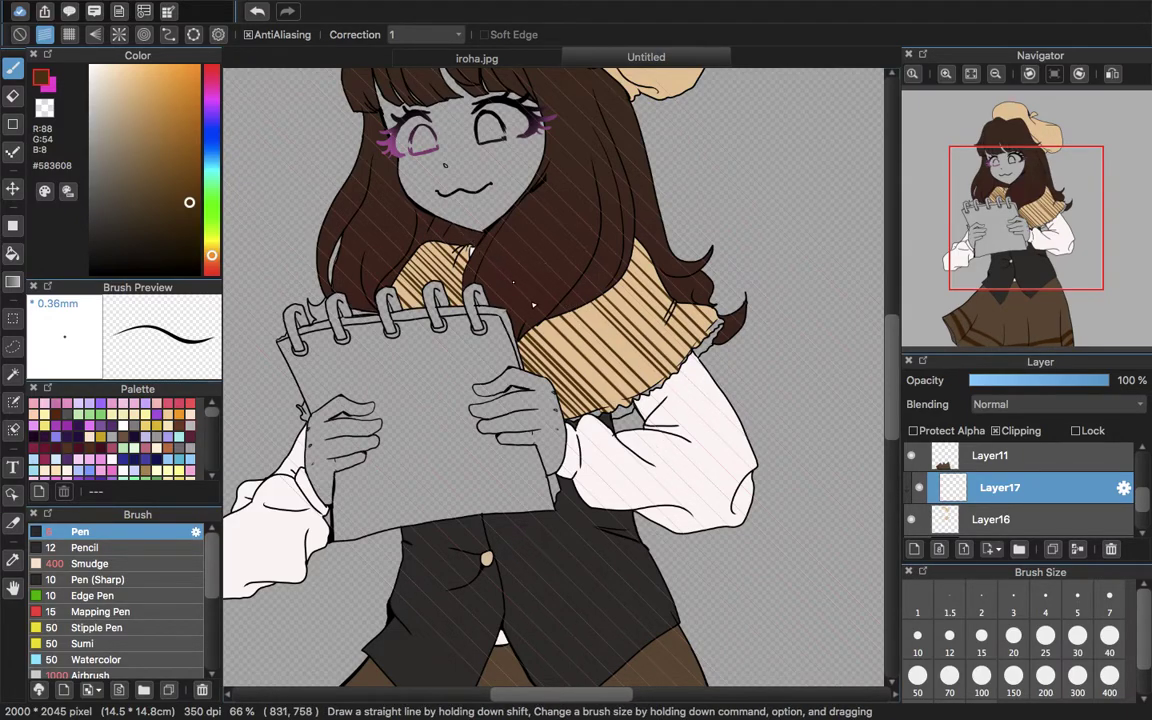
# - Draw matching diagonal brown stripes in close pairs across the whole beret on Layer17
pyautogui.moveTo(1011, 216)
pyautogui.moveTo(1028, 172); pyautogui.dragTo(1027, 100)
pyautogui.moveTo(426, 180); pyautogui.dragTo(490, 238)
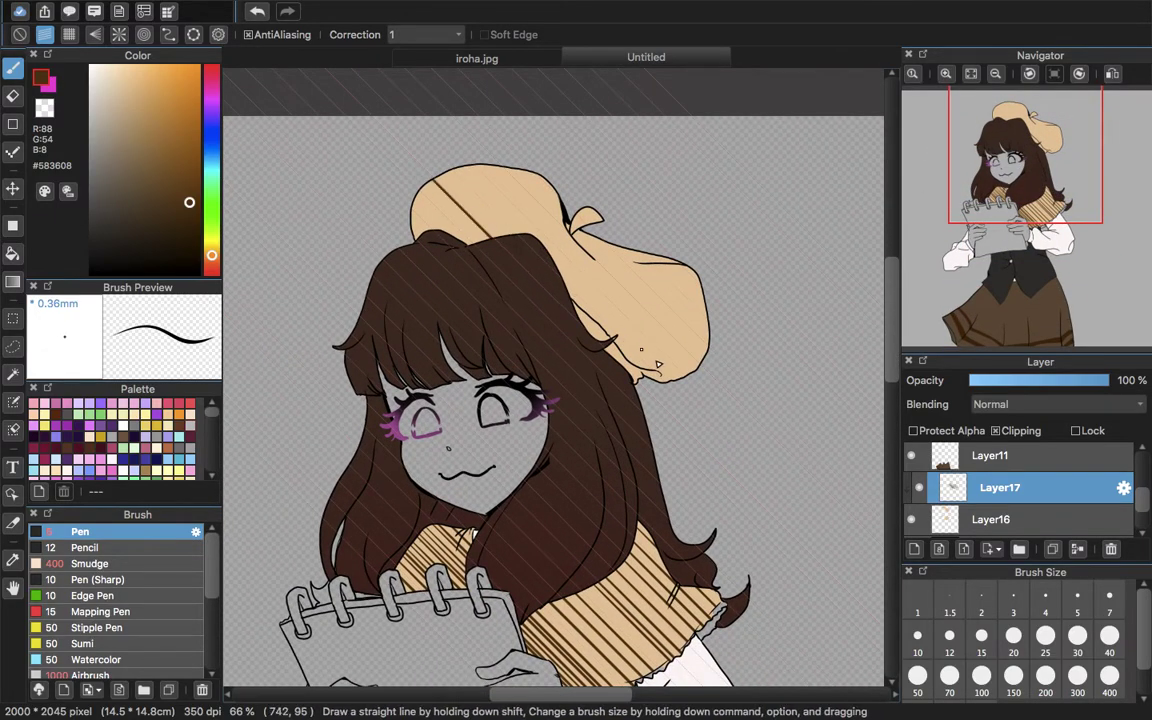
pyautogui.moveTo(458, 165)
pyautogui.mouseDown()
pyautogui.moveTo(718, 403)
pyautogui.moveTo(501, 173)
pyautogui.moveTo(745, 404)
pyautogui.mouseUp()
pyautogui.moveTo(587, 211); pyautogui.dragTo(752, 381)
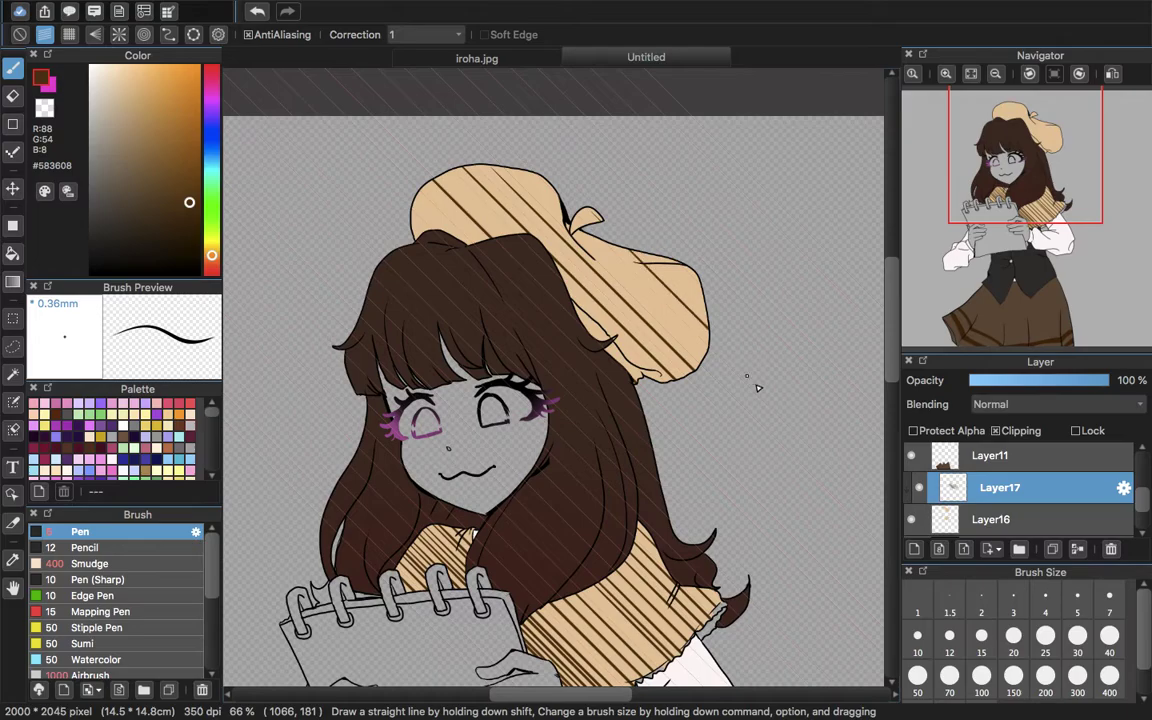
pyautogui.click(912, 519)
pyautogui.click(912, 519)
pyautogui.click(912, 519)
pyautogui.click(912, 519)
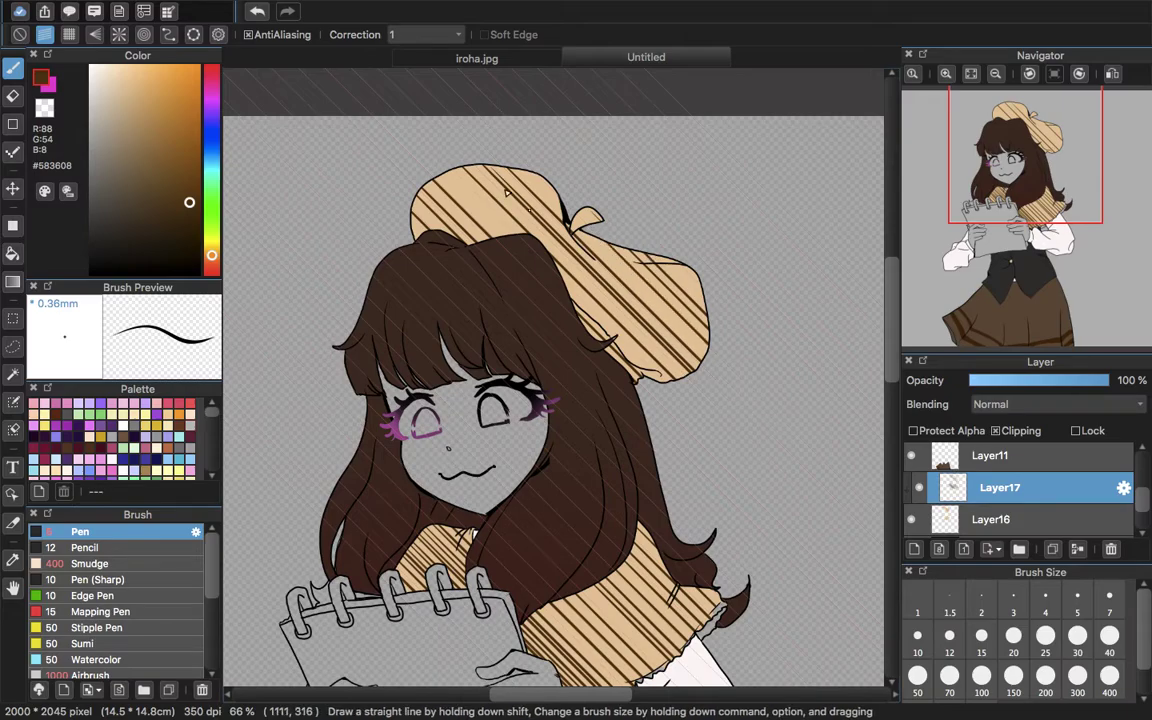
# - Set the parallel snap to the opposite diagonal and draw crossing brown stripes over the beret and cape to form a plaid
pyautogui.press('super+0')
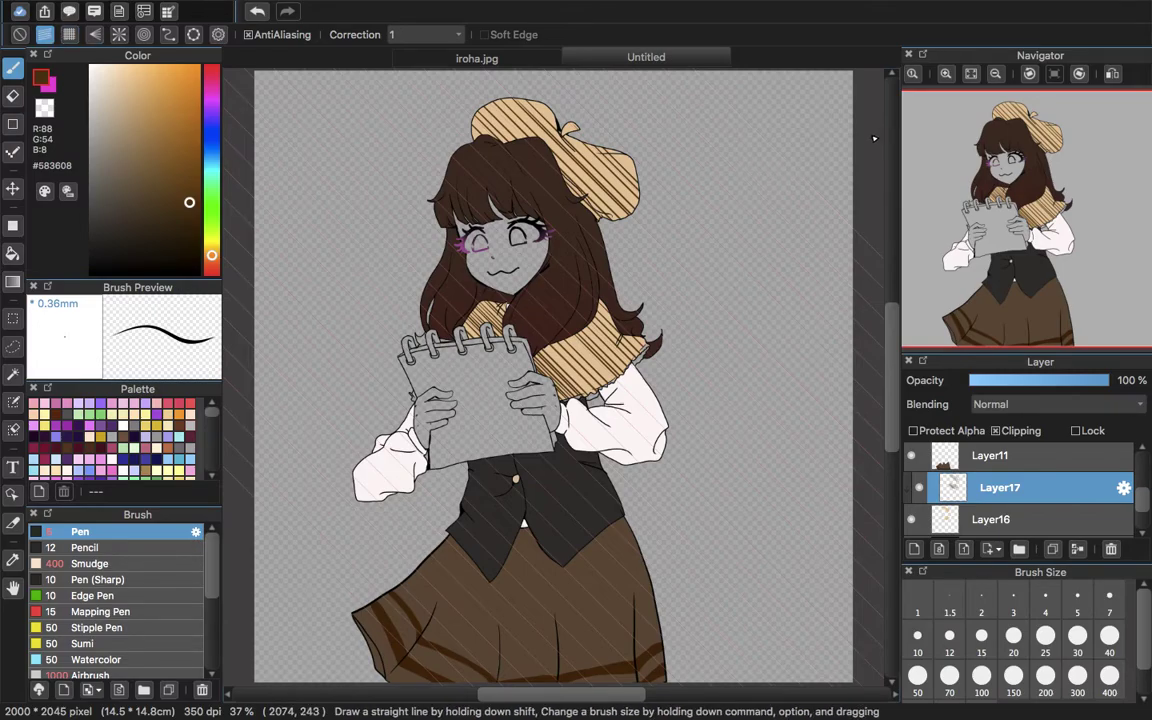
pyautogui.click(1111, 74)
pyautogui.click(1111, 74)
pyautogui.click(1110, 74)
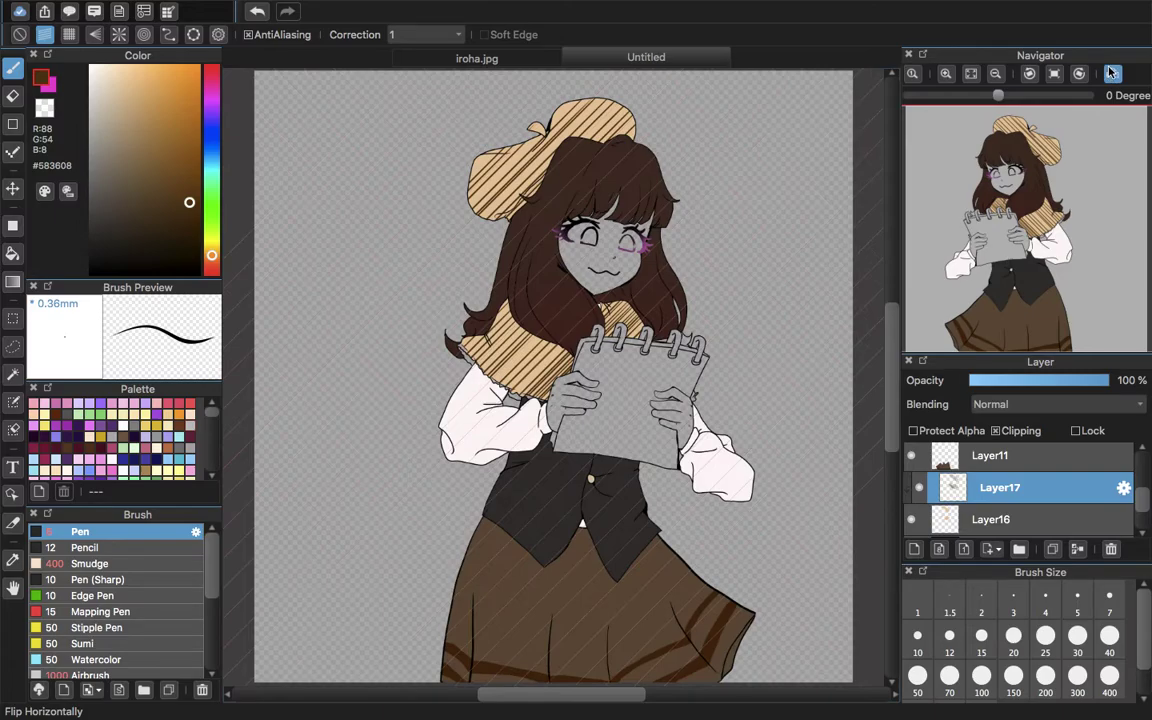
pyautogui.click(1111, 74)
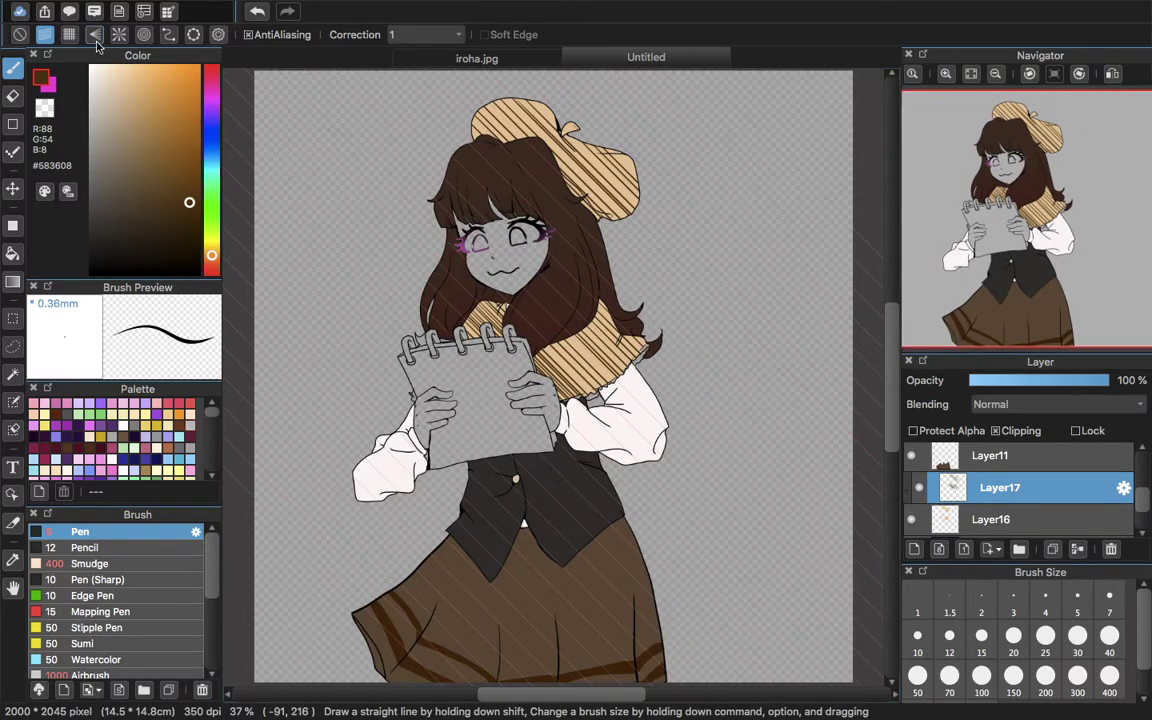
pyautogui.click(217, 35)
pyautogui.moveTo(555, 372); pyautogui.dragTo(696, 138)
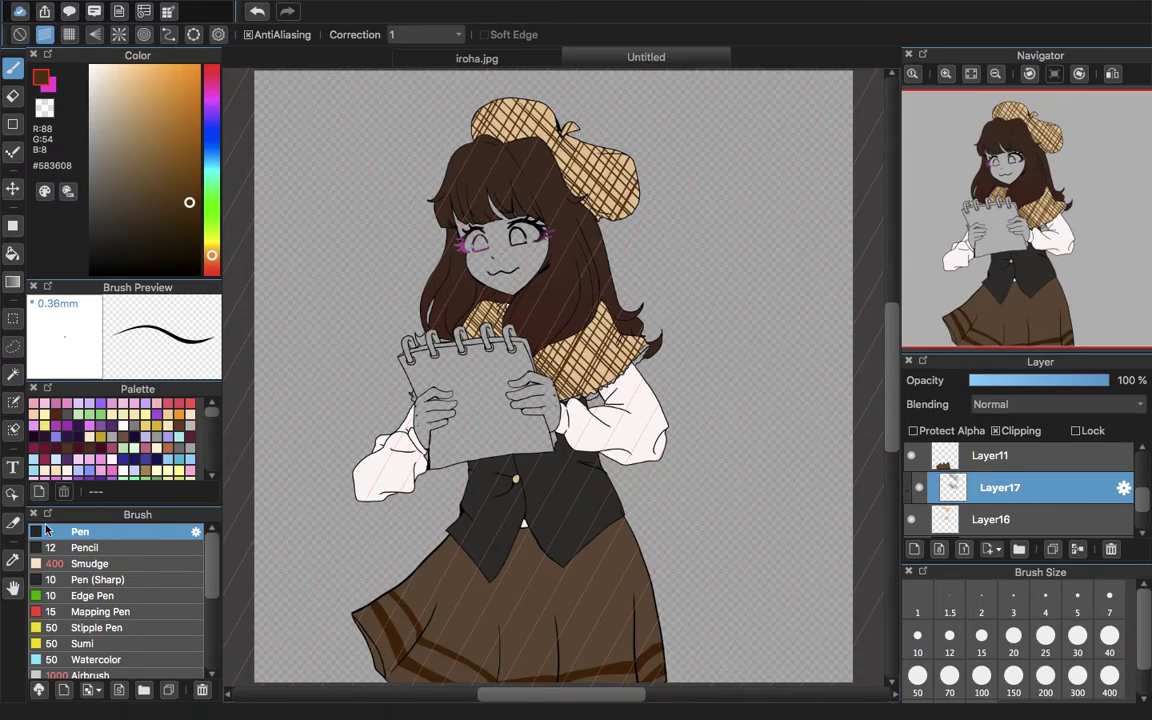
# - Readjust the parallel snap's angle, undo the trial strokes and draw brown stripes on the beret's stem
pyautogui.click(221, 37)
pyautogui.click(410, 94)
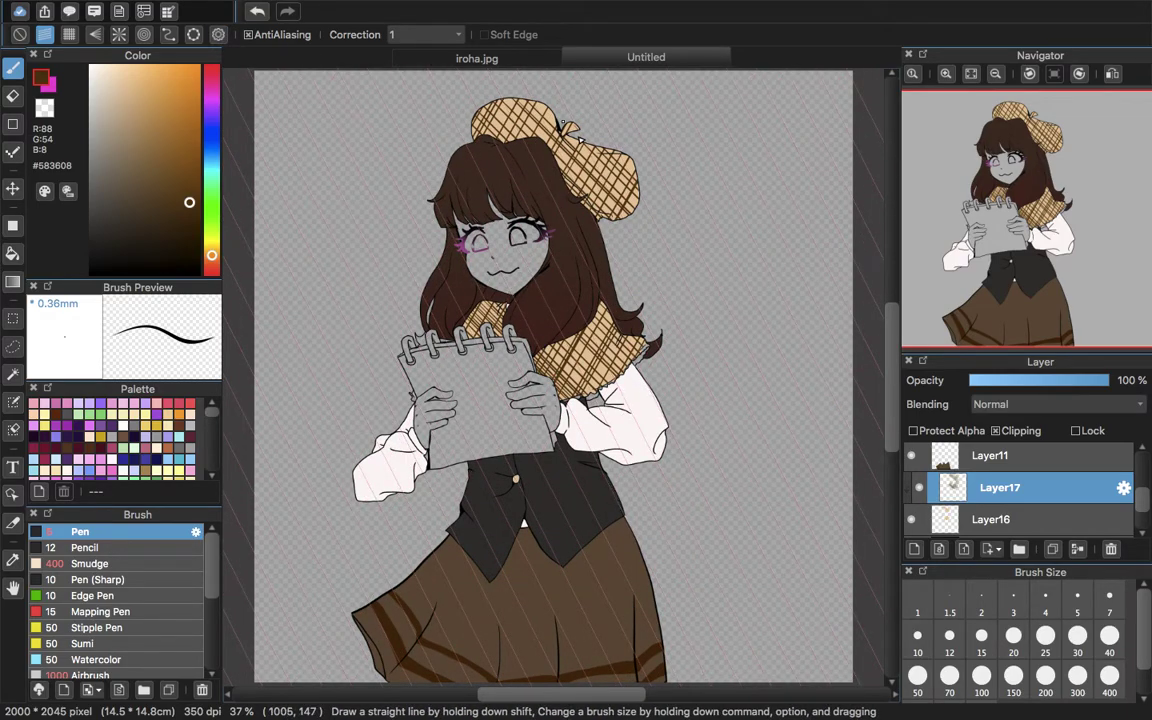
pyautogui.click(257, 12)
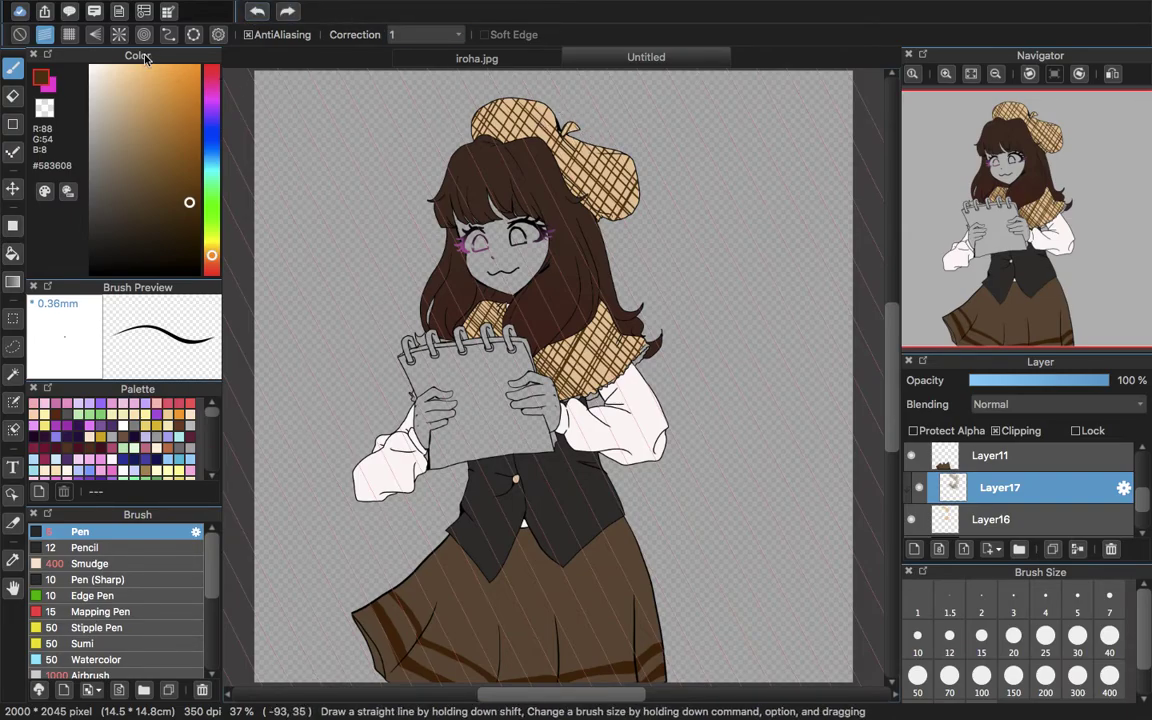
pyautogui.click(218, 35)
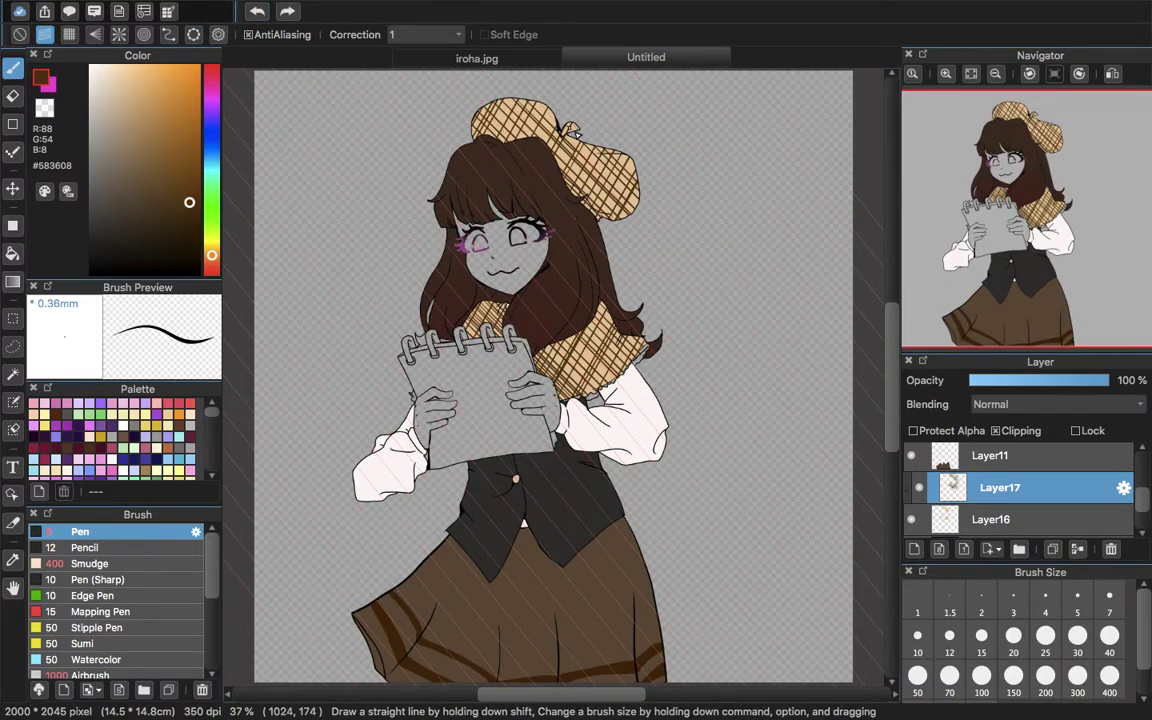
pyautogui.press('super+z')
pyautogui.moveTo(575, 126); pyautogui.dragTo(586, 132)
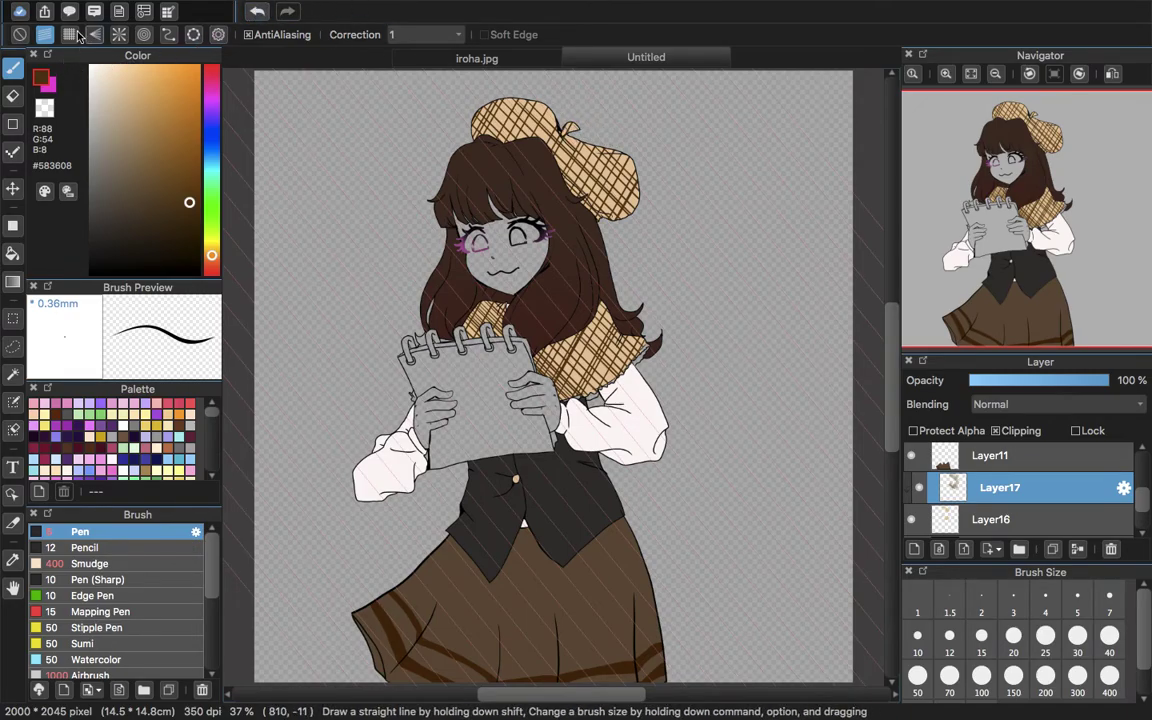
# - Turn off the parallel snap and check the plaid around the beret and its stem up close
pyautogui.click(13, 96)
pyautogui.moveTo(943, 116)
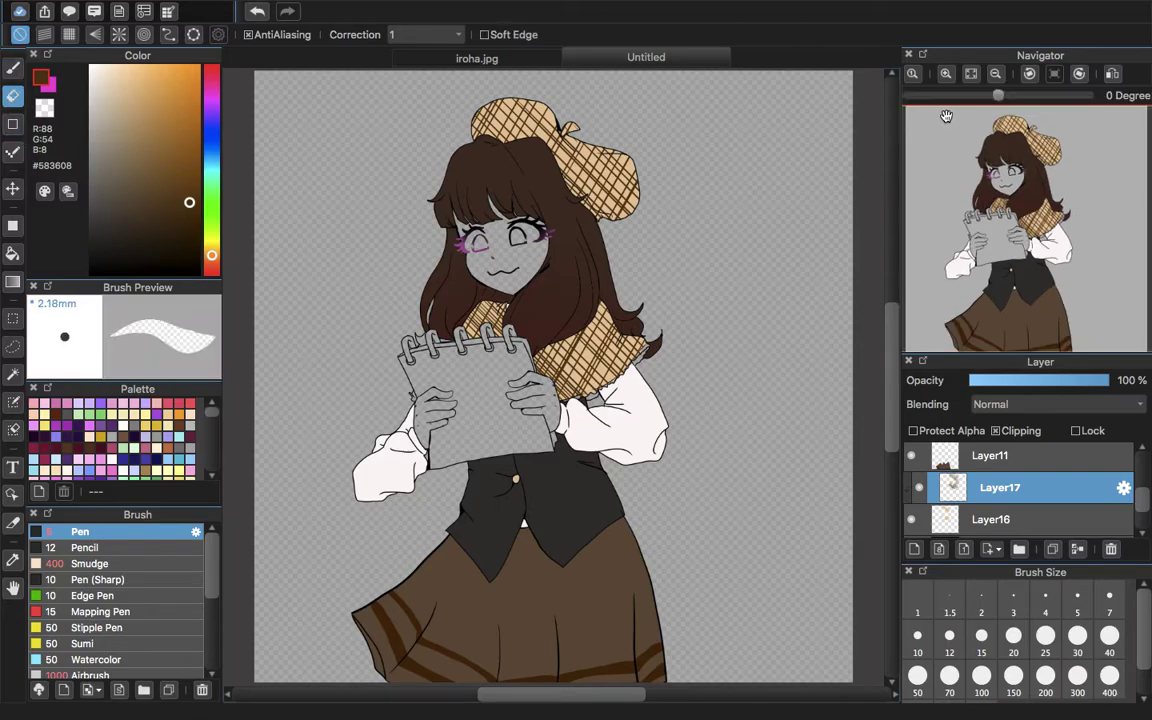
pyautogui.click(946, 76)
pyautogui.click(946, 76)
pyautogui.click(946, 76)
pyautogui.moveTo(1022, 230); pyautogui.dragTo(1027, 122)
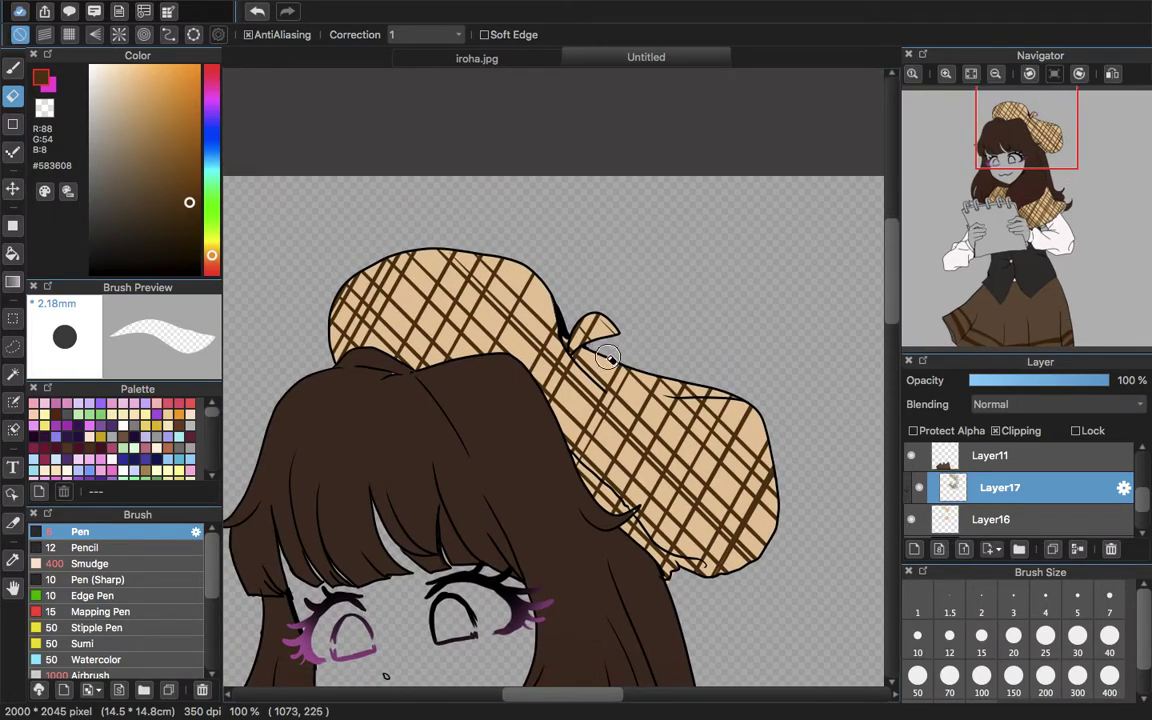
pyautogui.click(12, 67)
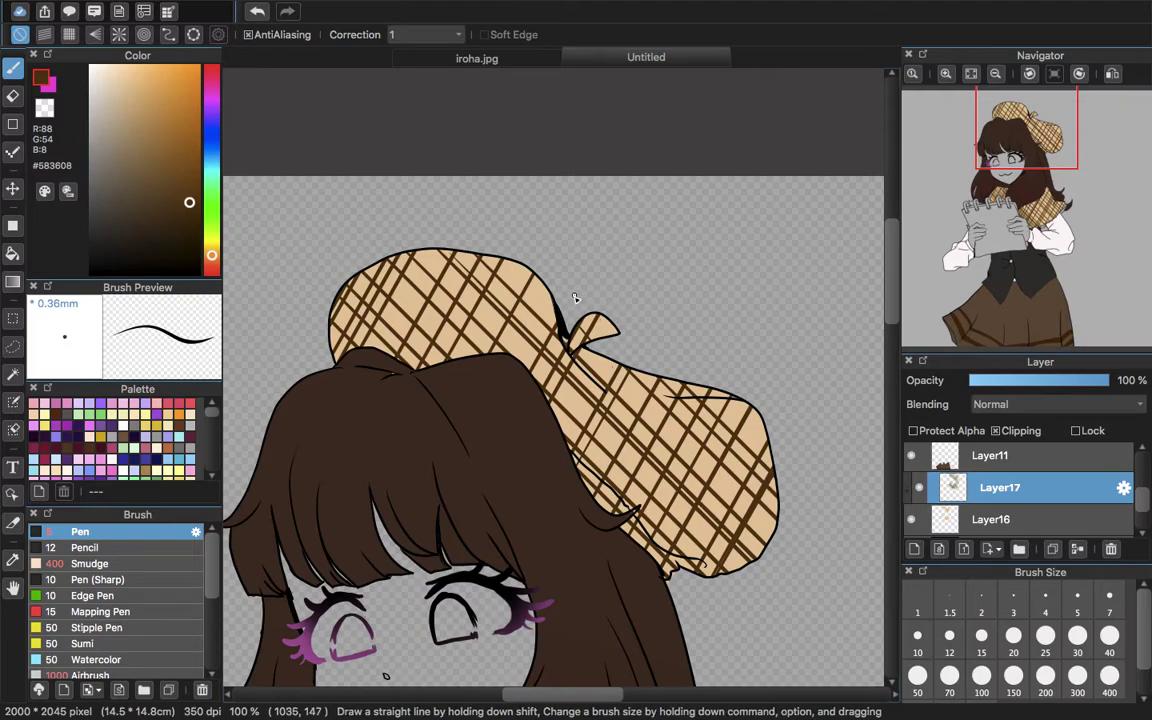
# - Merge the clipped plaid layer down into Layer16 and add a new empty layer above it
pyautogui.click(971, 73)
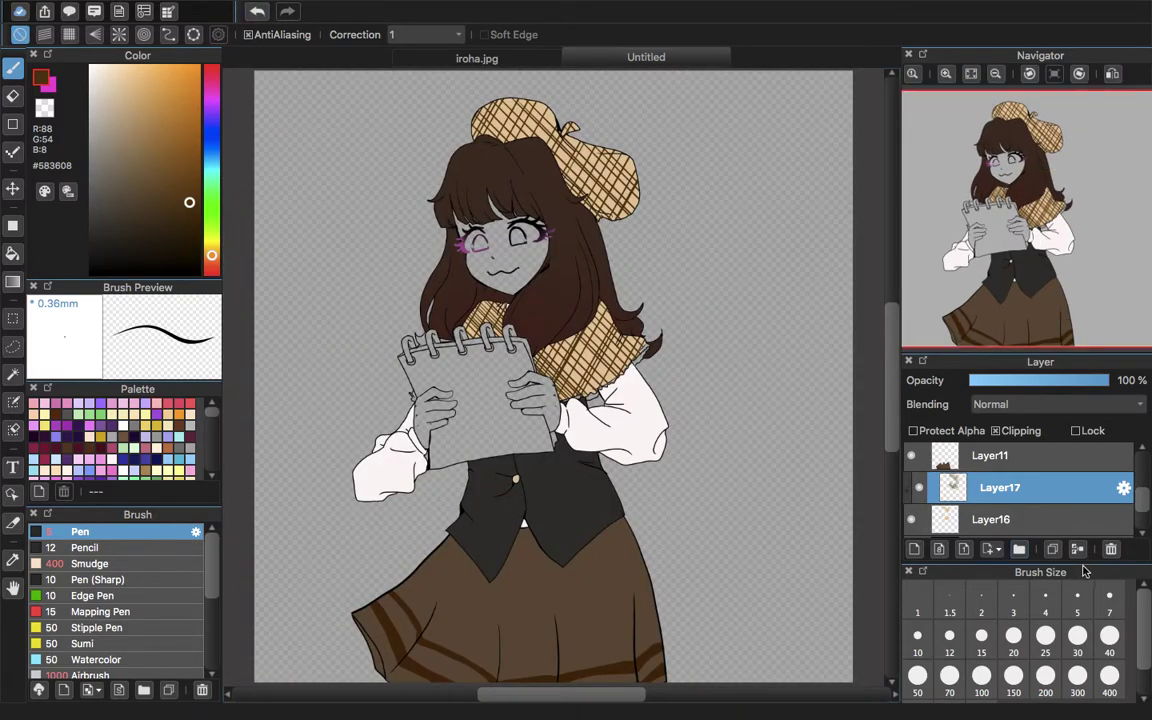
pyautogui.click(1077, 549)
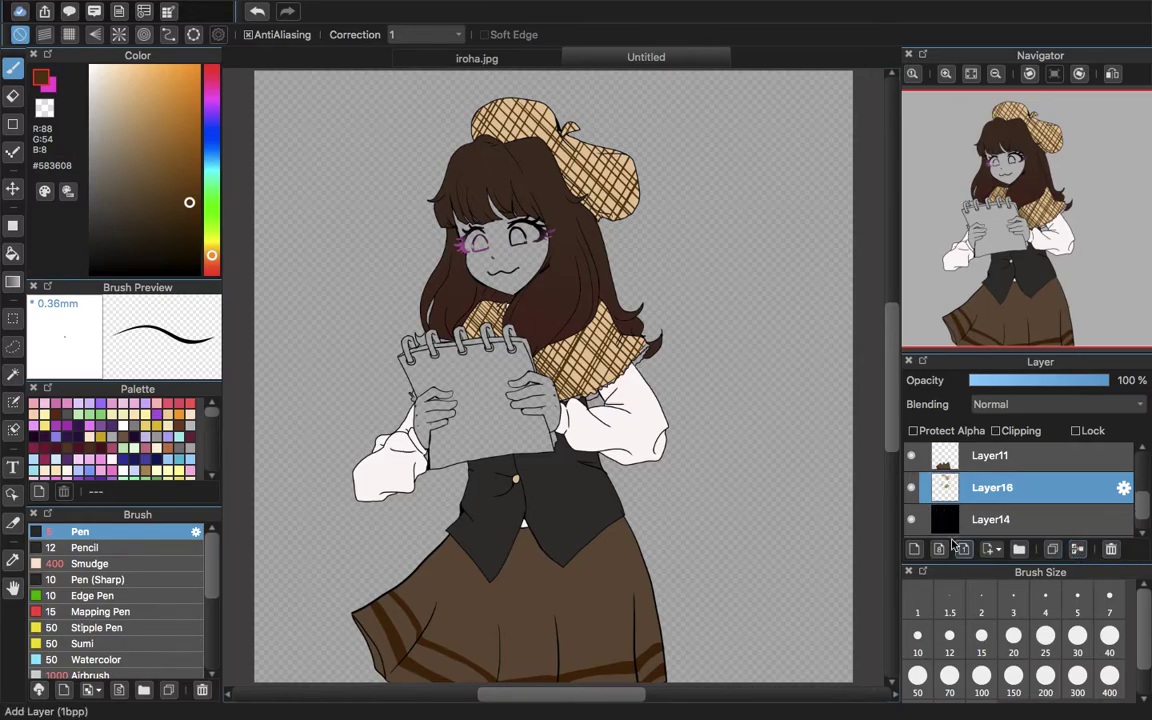
pyautogui.click(913, 549)
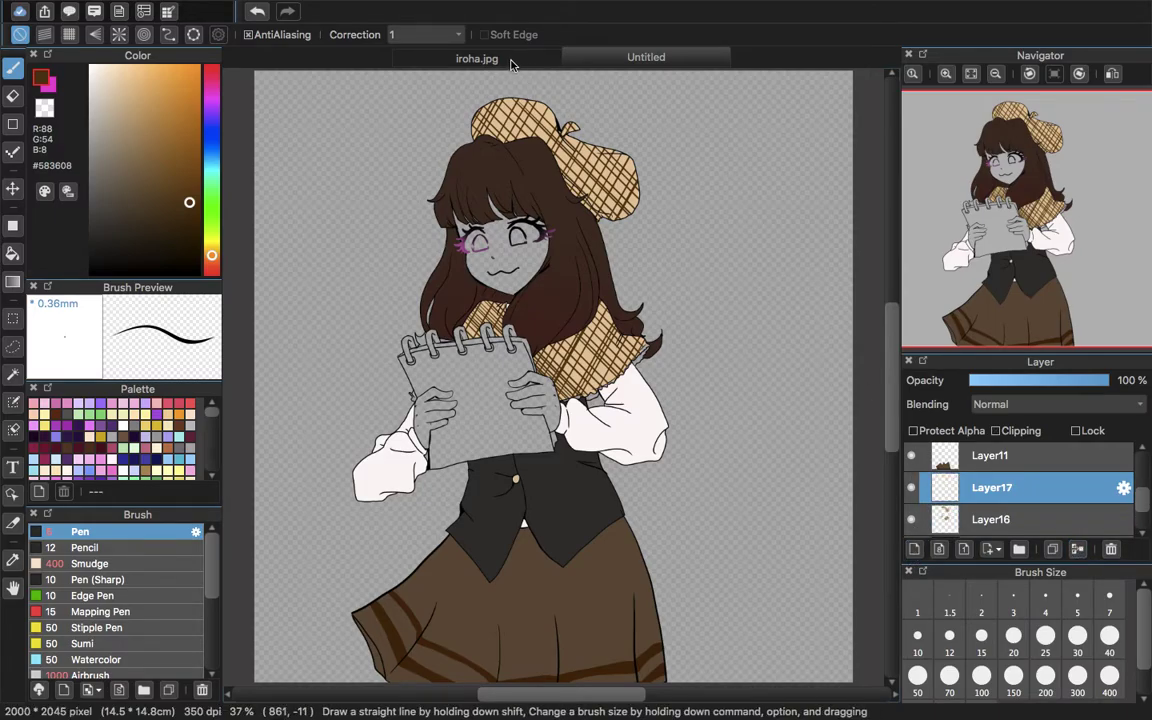
# - Sample a dark brown (#492505) from the cape in iroha.jpg for use with the brush
pyautogui.click(470, 58)
pyautogui.click(13, 560)
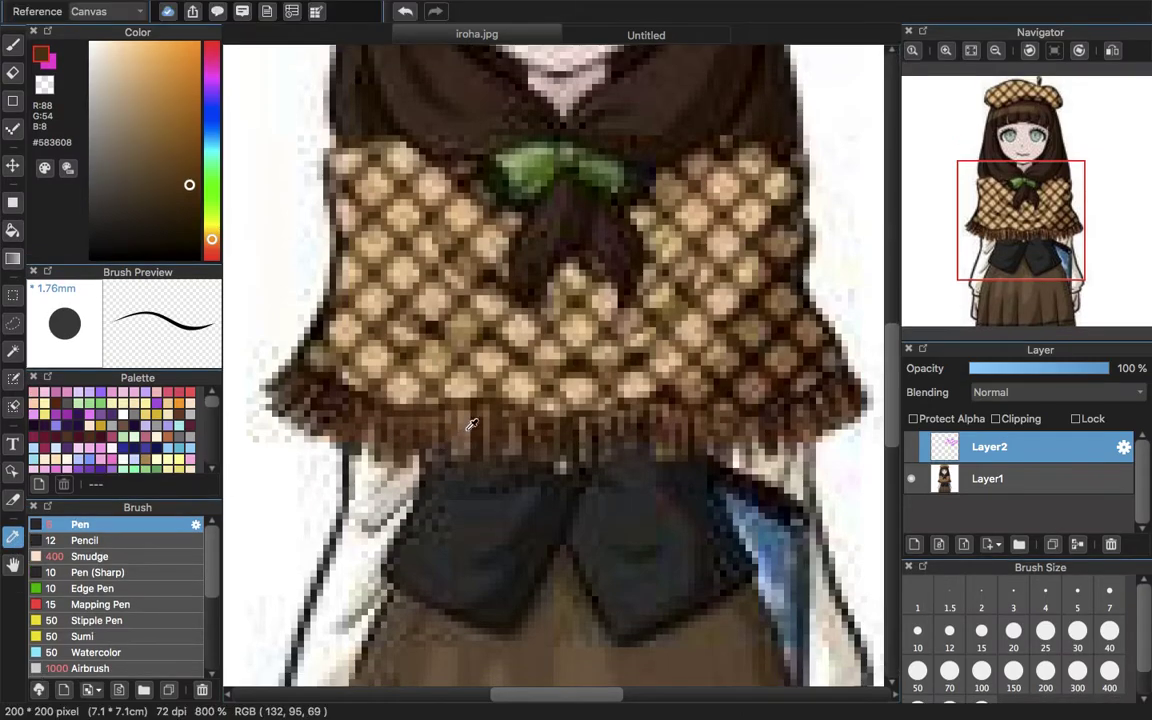
pyautogui.click(424, 343)
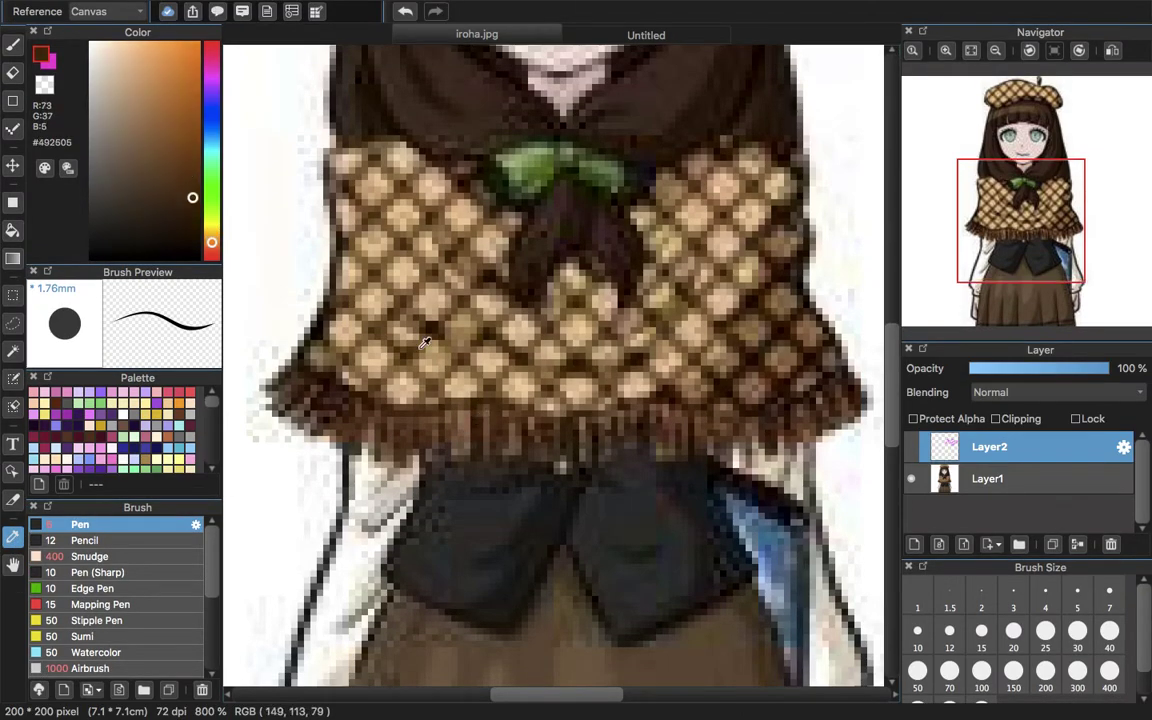
pyautogui.click(13, 45)
pyautogui.hotkey('ctrl', 'Up')
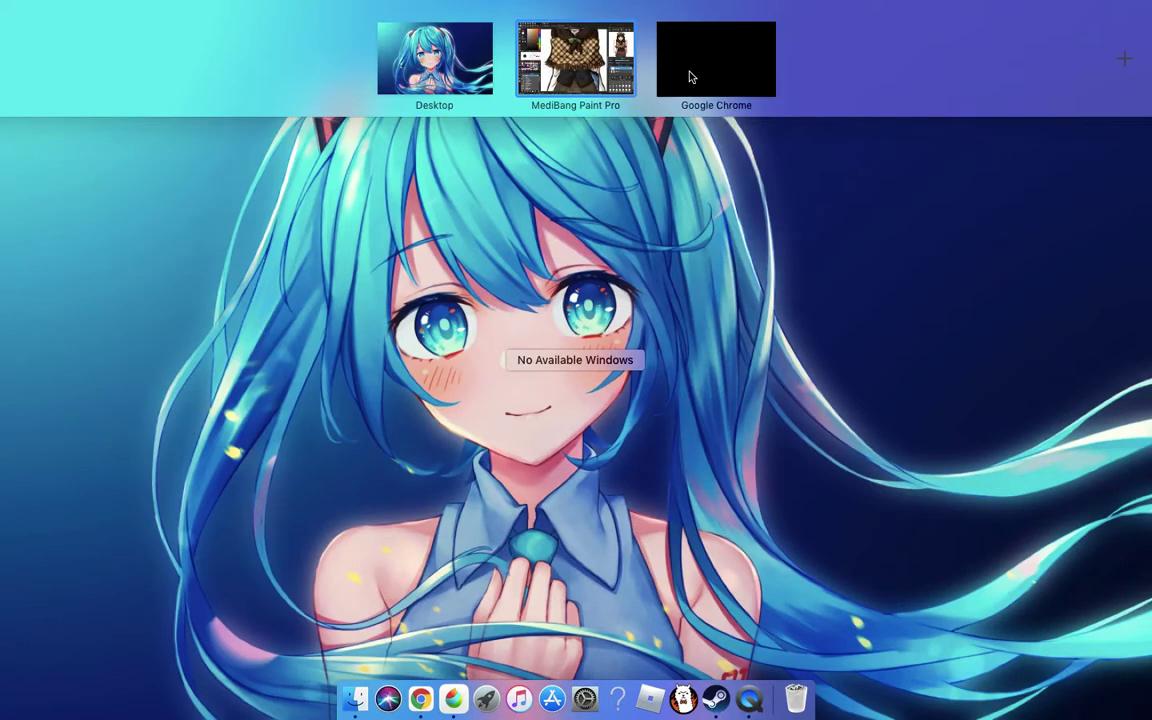
pyautogui.click(689, 75)
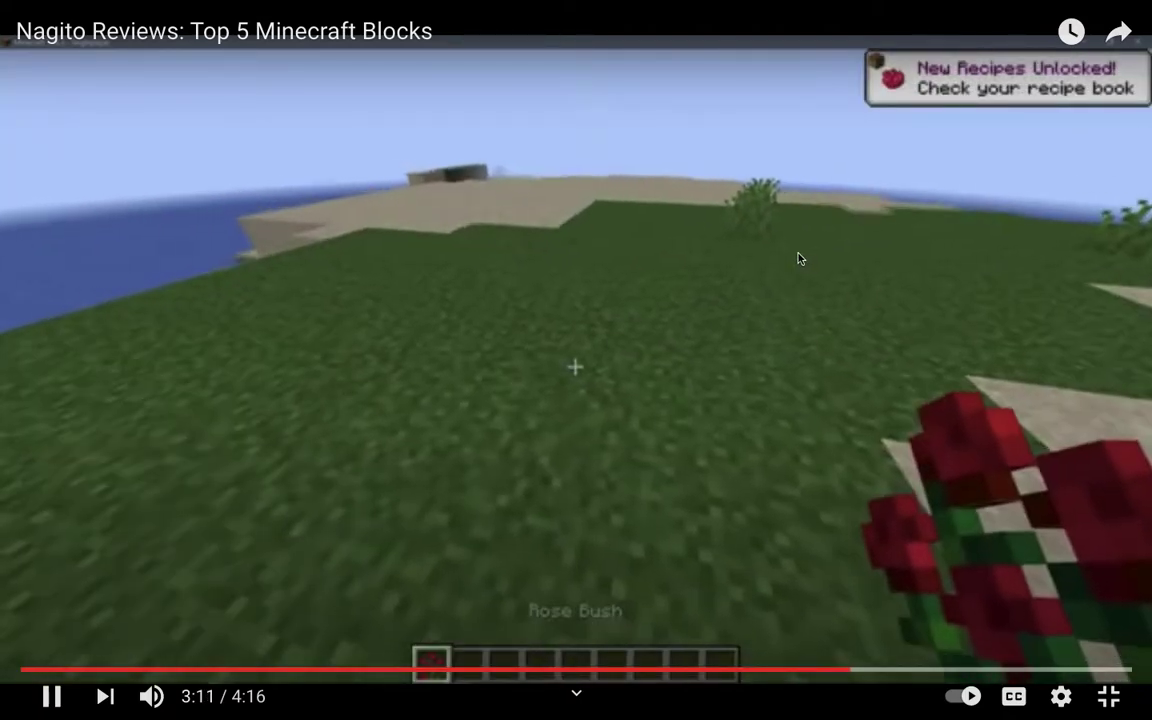
pyautogui.hotkey('ctrl', 'Up')
pyautogui.click(594, 62)
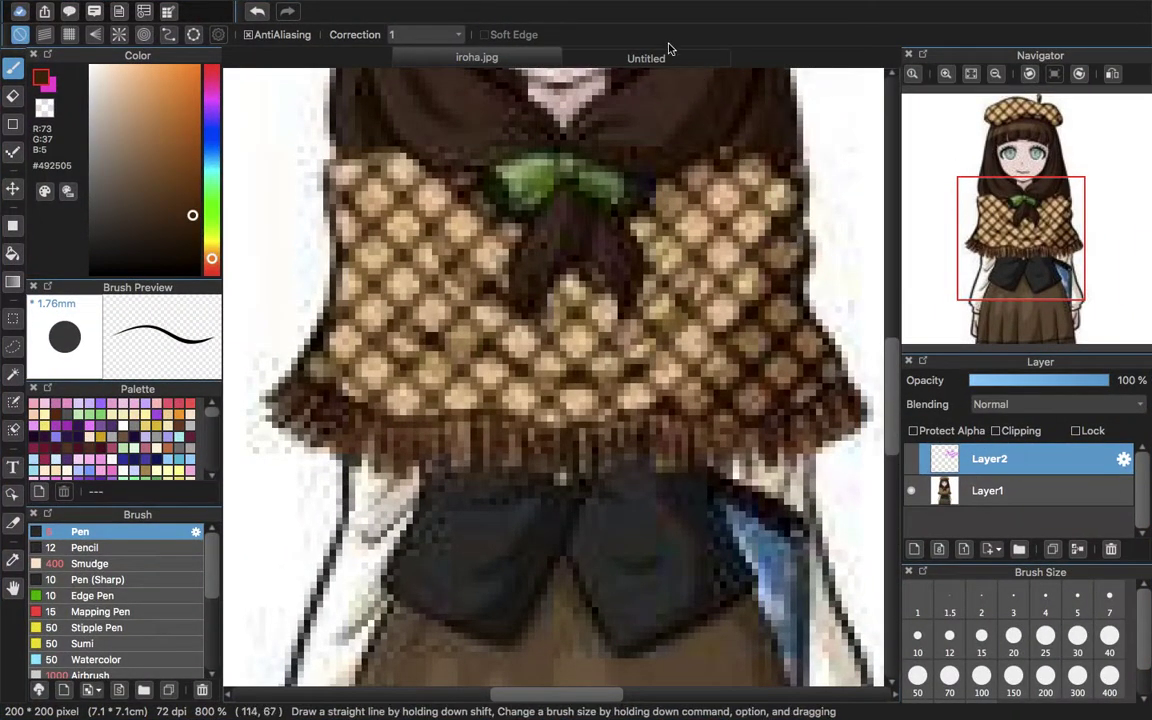
# - In the Untitled drawing, paint the ruffled trim along the cape's lower edge dark brown on Layer17
pyautogui.click(655, 60)
pyautogui.scroll(5, 1014, 217)
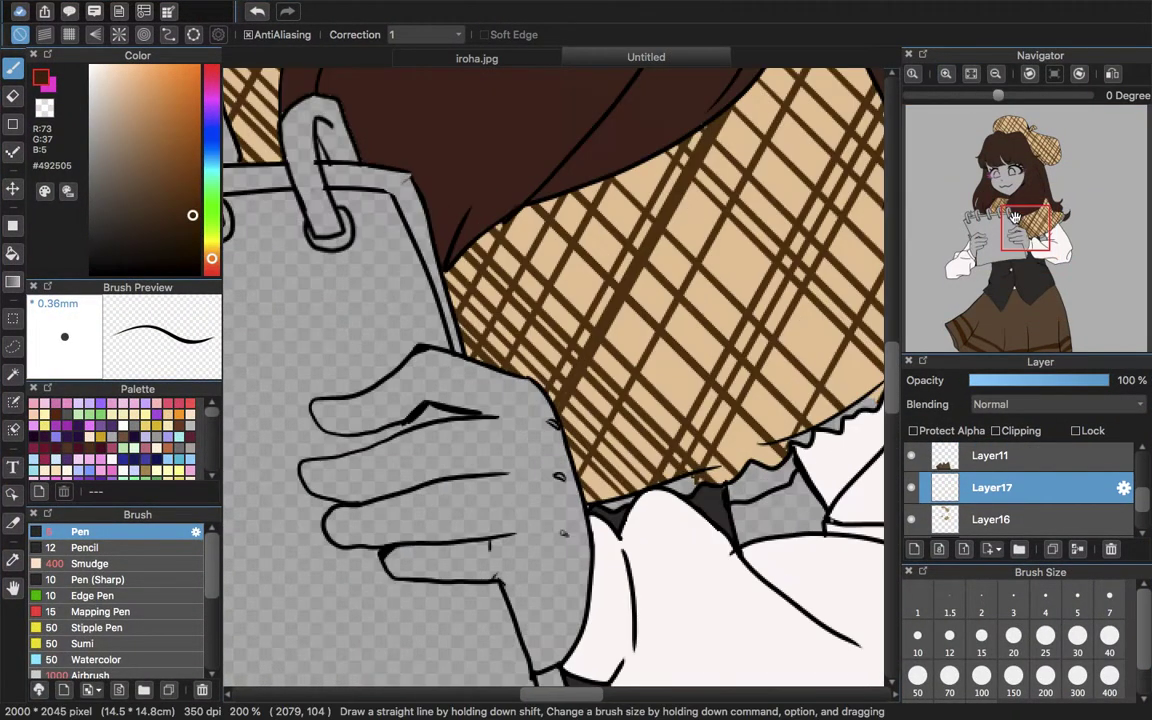
pyautogui.moveTo(1014, 217); pyautogui.dragTo(1043, 228)
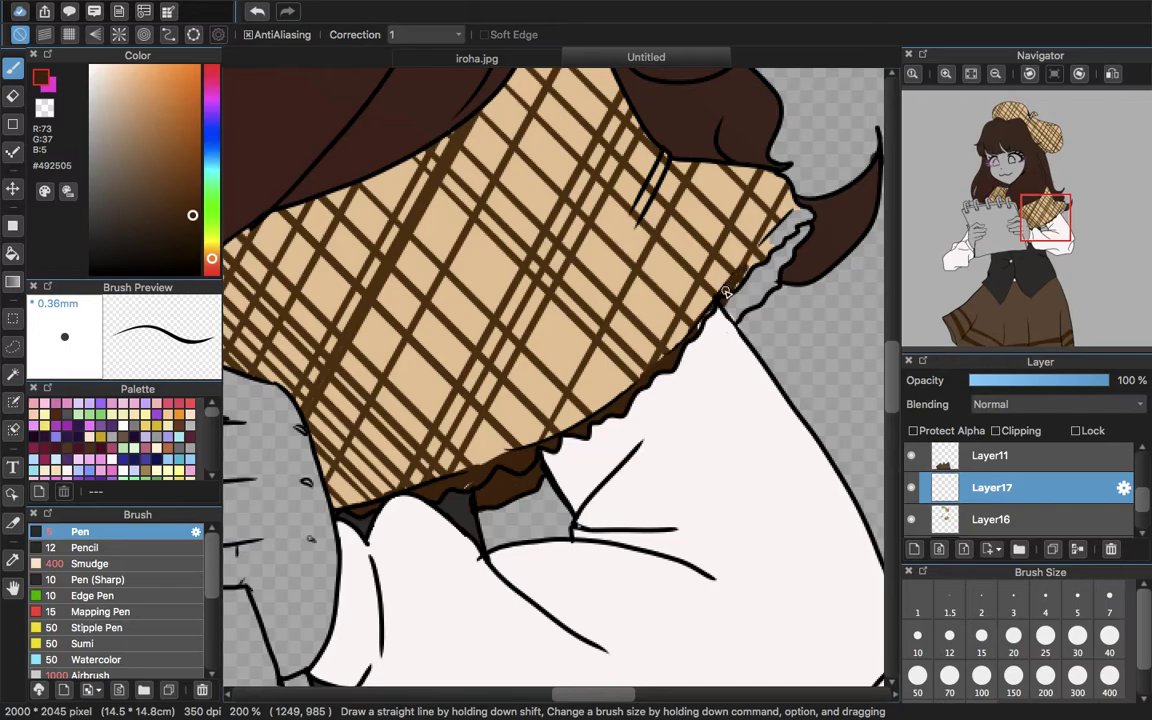
pyautogui.moveTo(700, 326)
pyautogui.mouseDown()
pyautogui.moveTo(762, 272)
pyautogui.moveTo(748, 302)
pyautogui.moveTo(777, 282)
pyautogui.moveTo(798, 234)
pyautogui.moveTo(757, 262)
pyautogui.mouseUp()
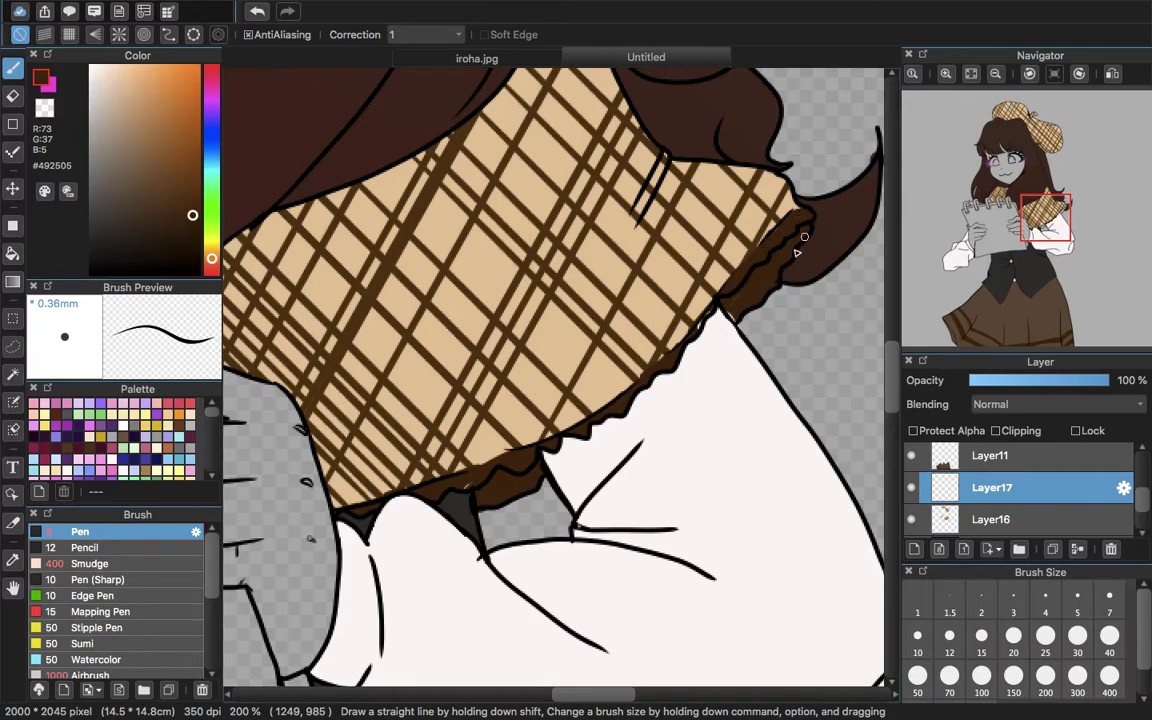
# - Paint the small trim piece between the notebook edge and the sleeve dark brown, erasing the color that spills onto the hand
pyautogui.hscroll(-15, 770, 260)
pyautogui.scroll(-3, 770, 260)
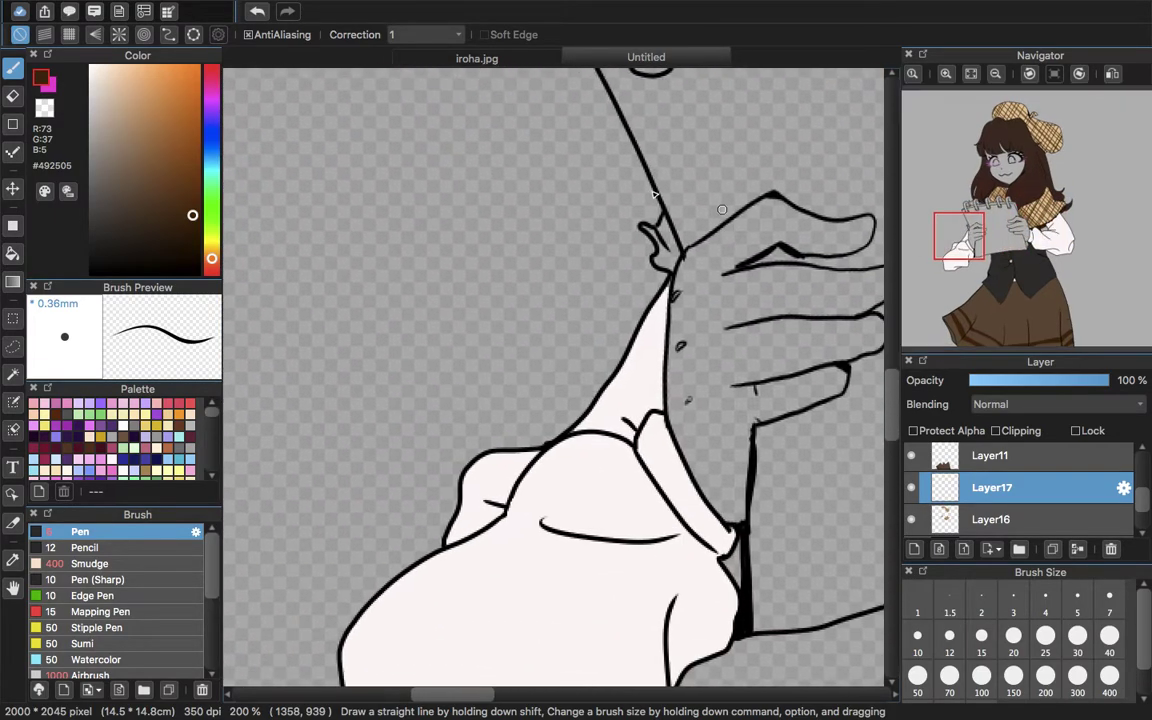
pyautogui.moveTo(660, 238); pyautogui.dragTo(682, 277)
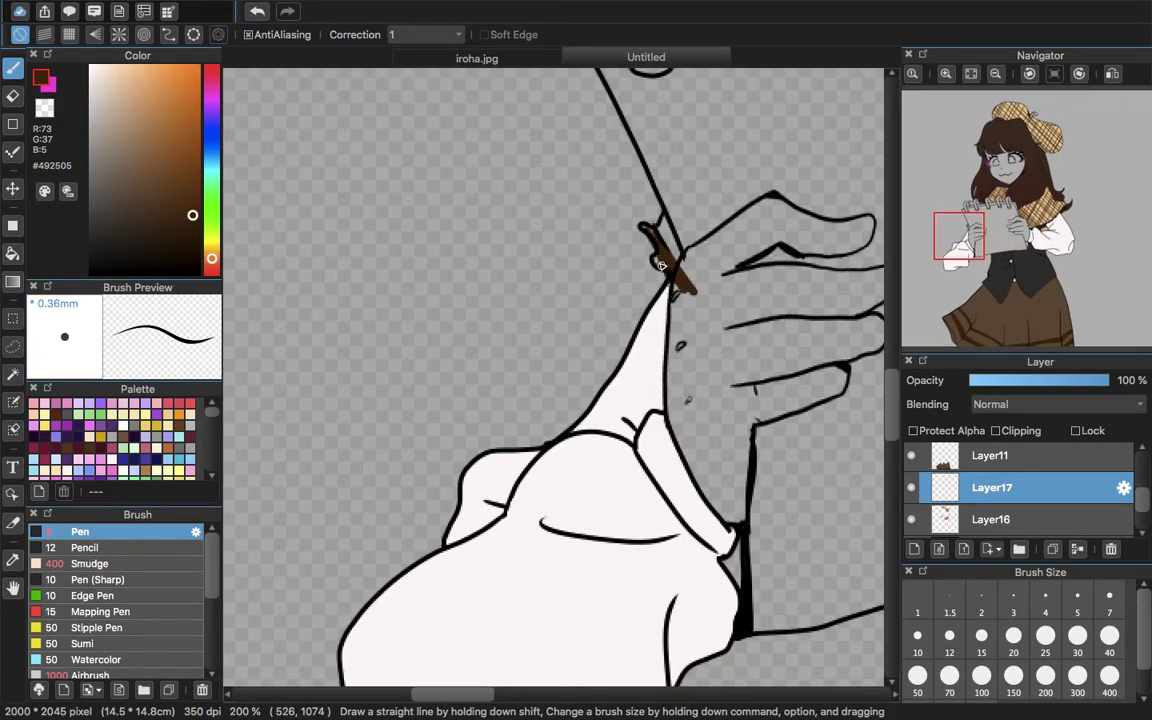
pyautogui.press('e')
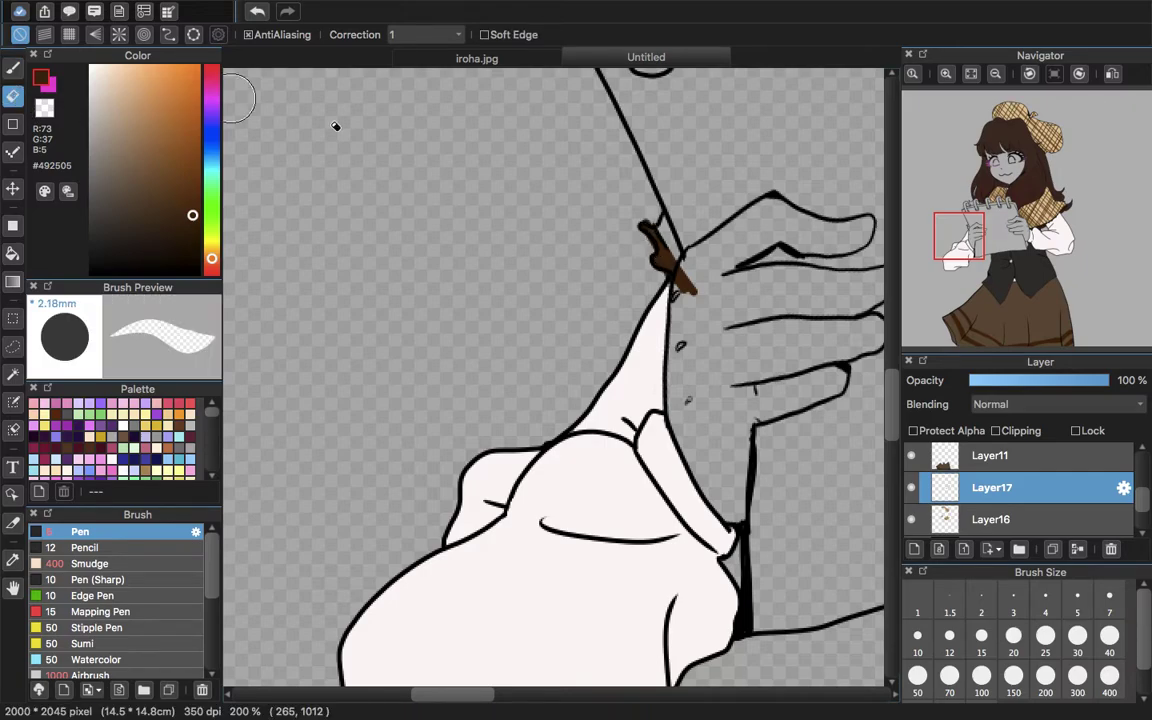
pyautogui.click(676, 282)
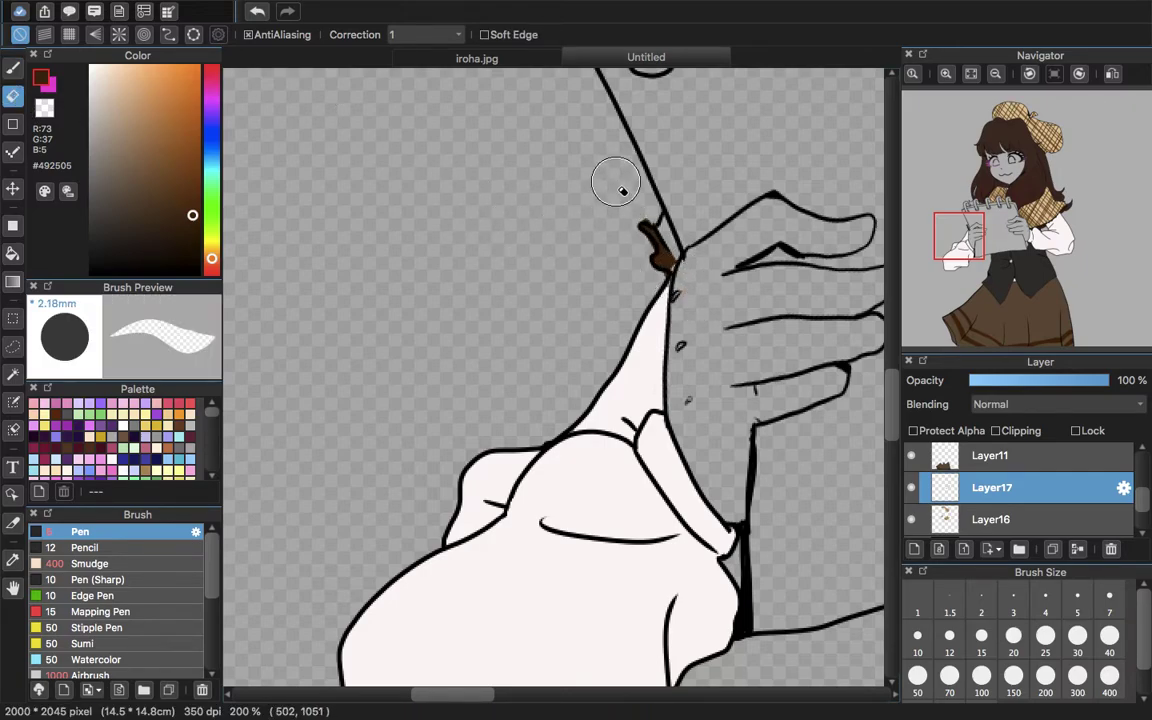
pyautogui.click(13, 67)
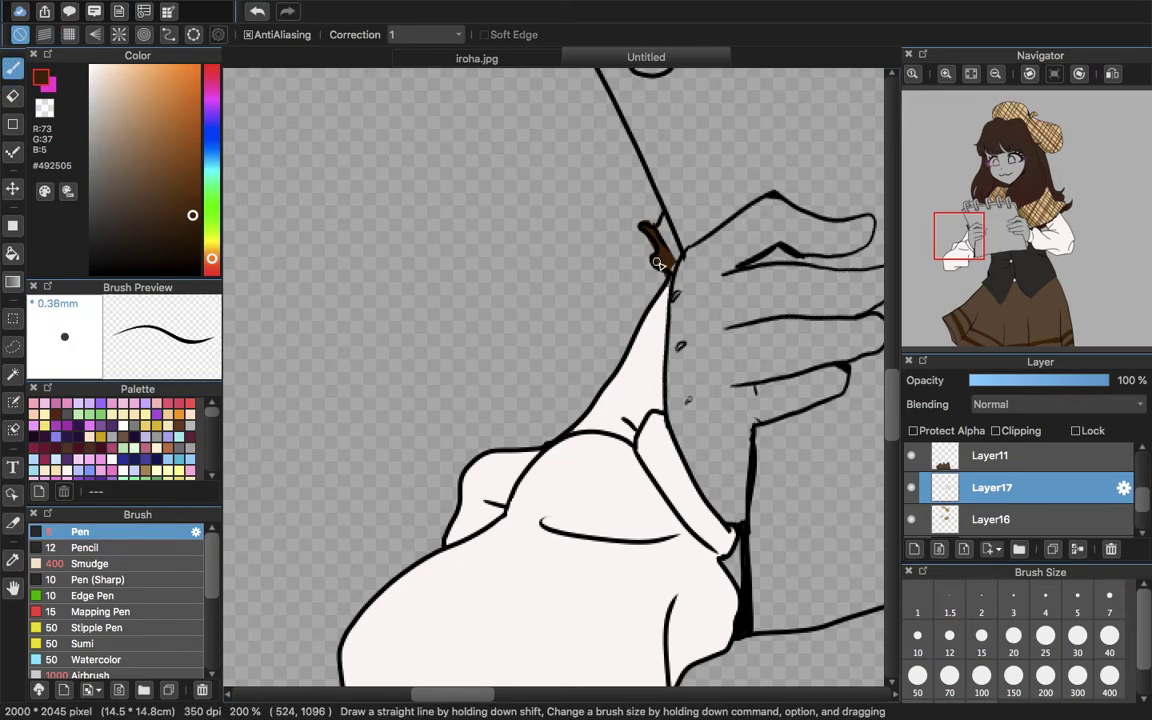
# - On Layer16, sample the cape's tan (#E9C79A) and fill the small cape sliver beside the notebook with it
pyautogui.click(925, 519)
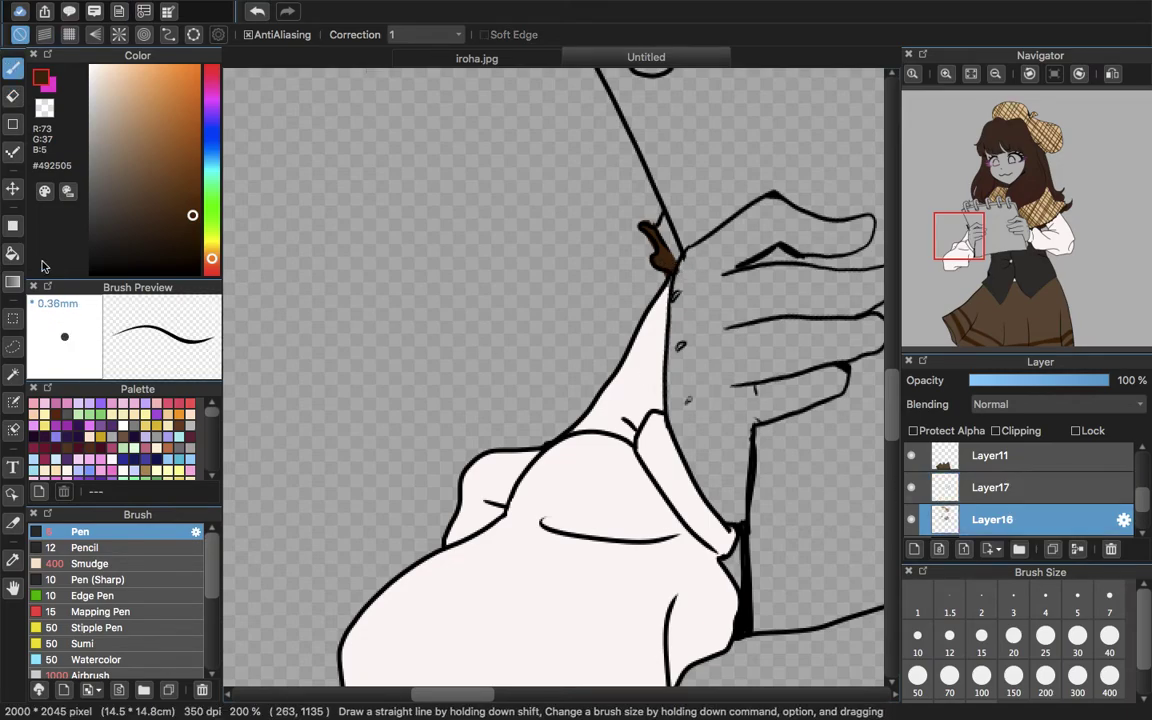
pyautogui.click(10, 558)
pyautogui.moveTo(1020, 192)
pyautogui.mouseDown()
pyautogui.moveTo(1039, 150)
pyautogui.moveTo(964, 193)
pyautogui.moveTo(960, 221)
pyautogui.moveTo(978, 220)
pyautogui.mouseUp()
pyautogui.click(797, 183)
pyautogui.click(13, 45)
pyautogui.moveTo(694, 252); pyautogui.dragTo(701, 277)
# - Sample the plaid's stripe brown (#583608) and add stripe marks to the small cape sliver beside the notebook
pyautogui.moveTo(998, 212)
pyautogui.mouseDown()
pyautogui.moveTo(1002, 248)
pyautogui.moveTo(991, 257)
pyautogui.moveTo(987, 227)
pyautogui.moveTo(1006, 198)
pyautogui.moveTo(984, 217)
pyautogui.mouseUp()
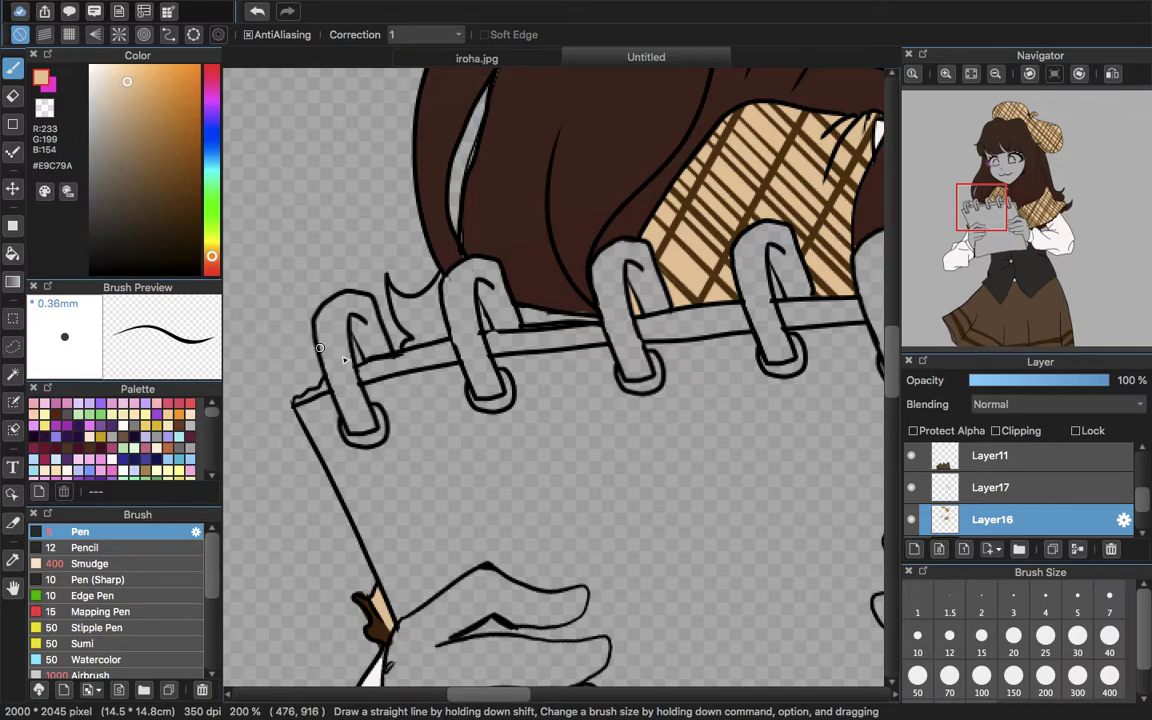
pyautogui.click(13, 560)
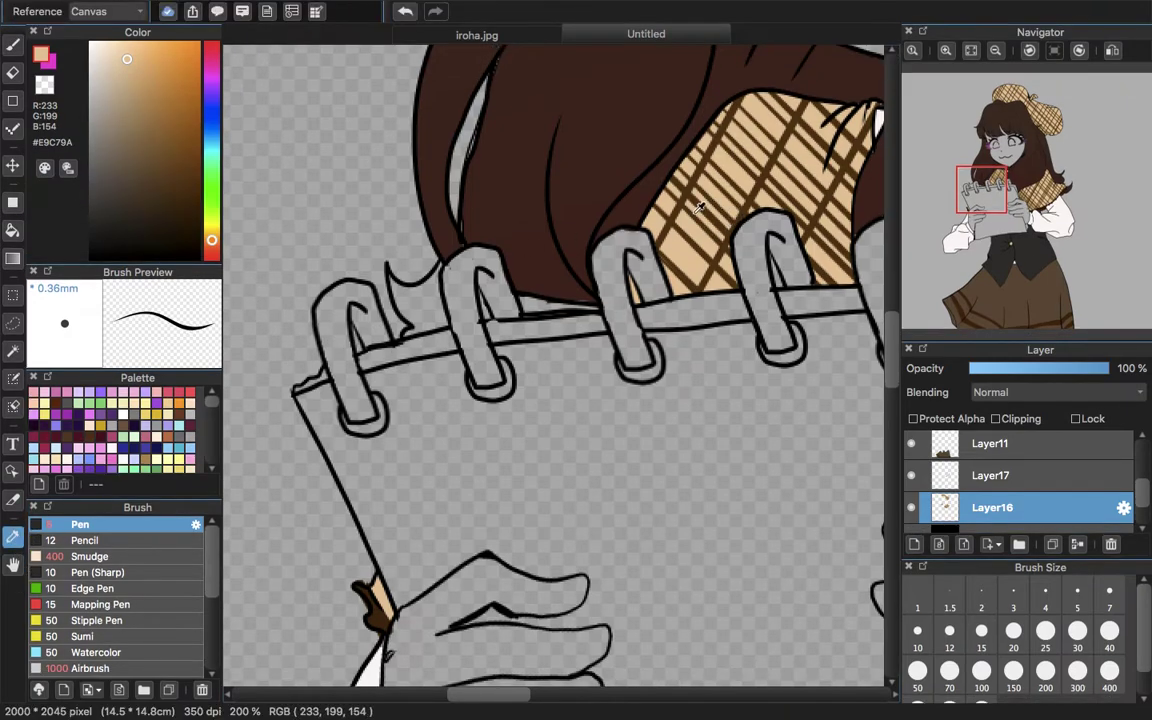
pyautogui.click(674, 223)
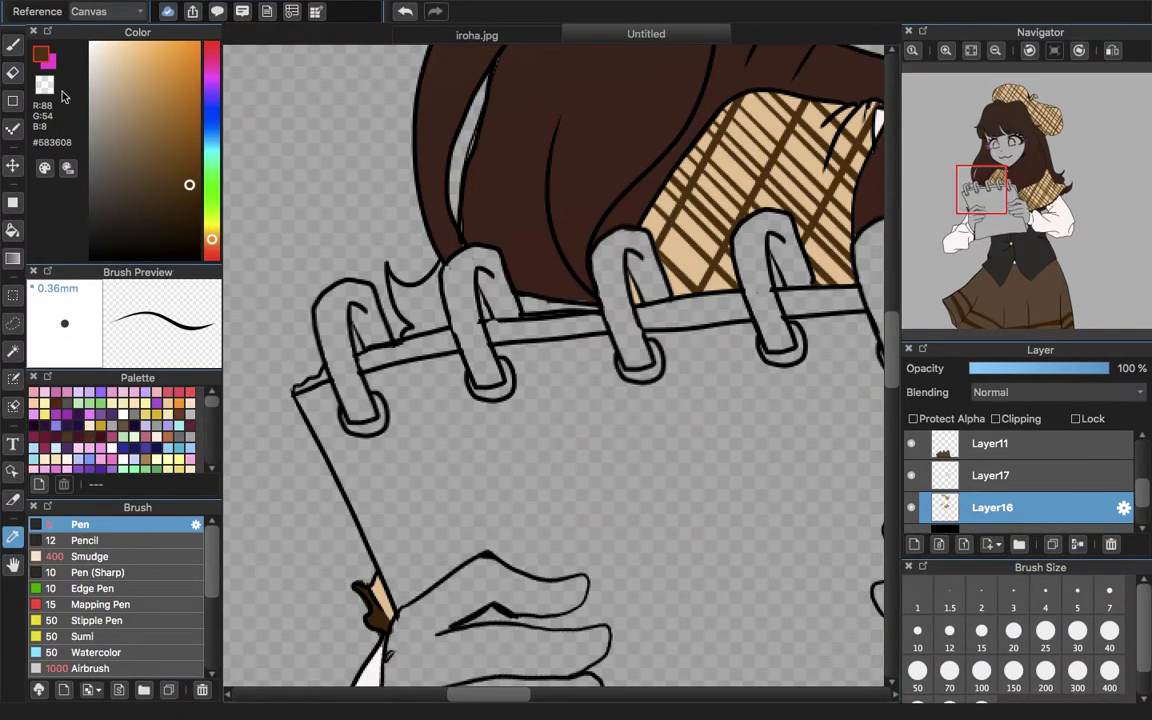
pyautogui.press('b')
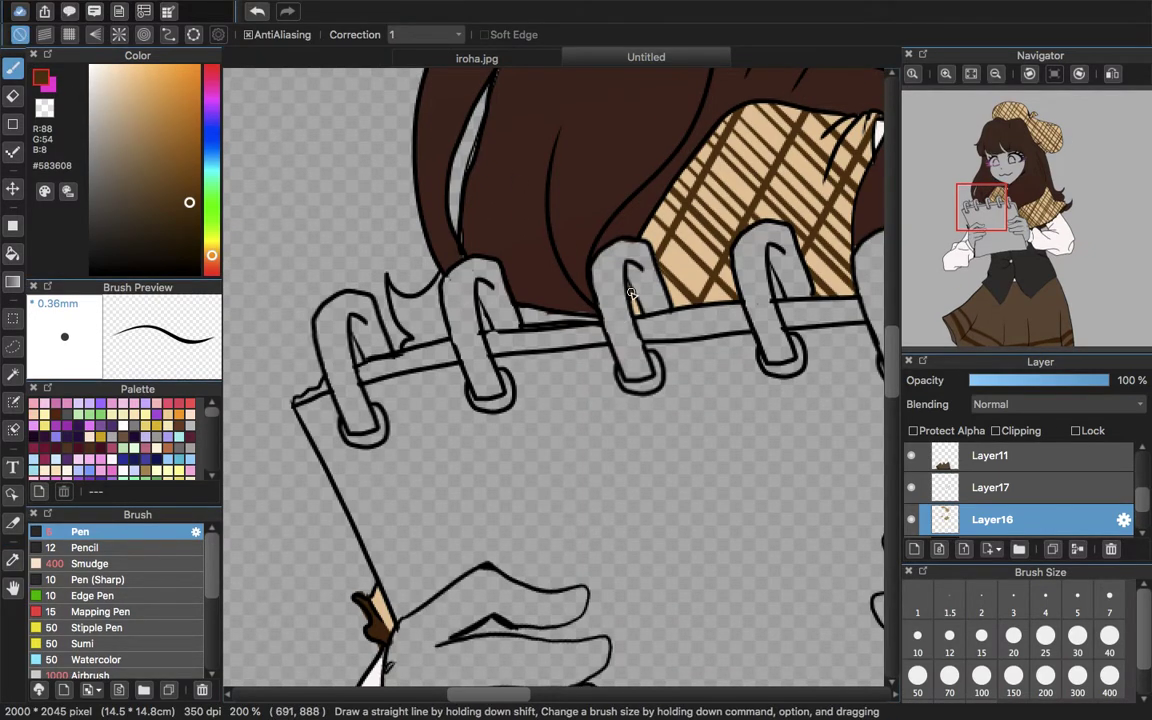
pyautogui.click(988, 238)
pyautogui.moveTo(988, 238); pyautogui.dragTo(968, 247)
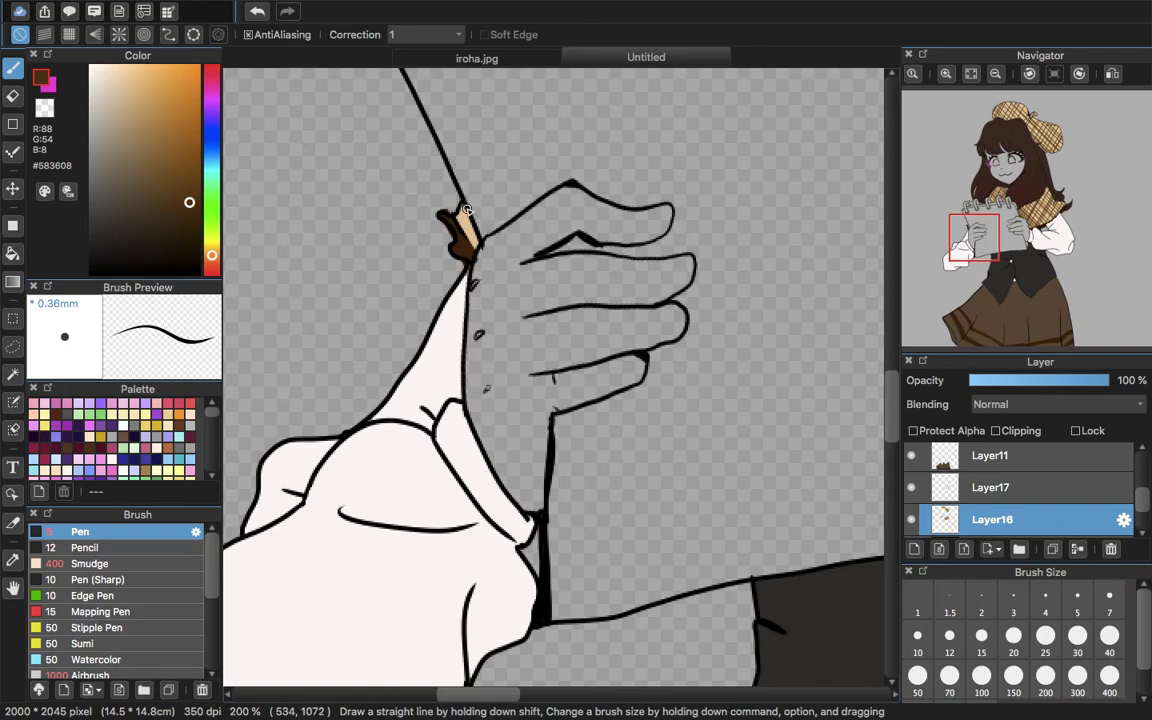
# - Merge the trim layer, Layer17, down into Layer16
pyautogui.click(971, 73)
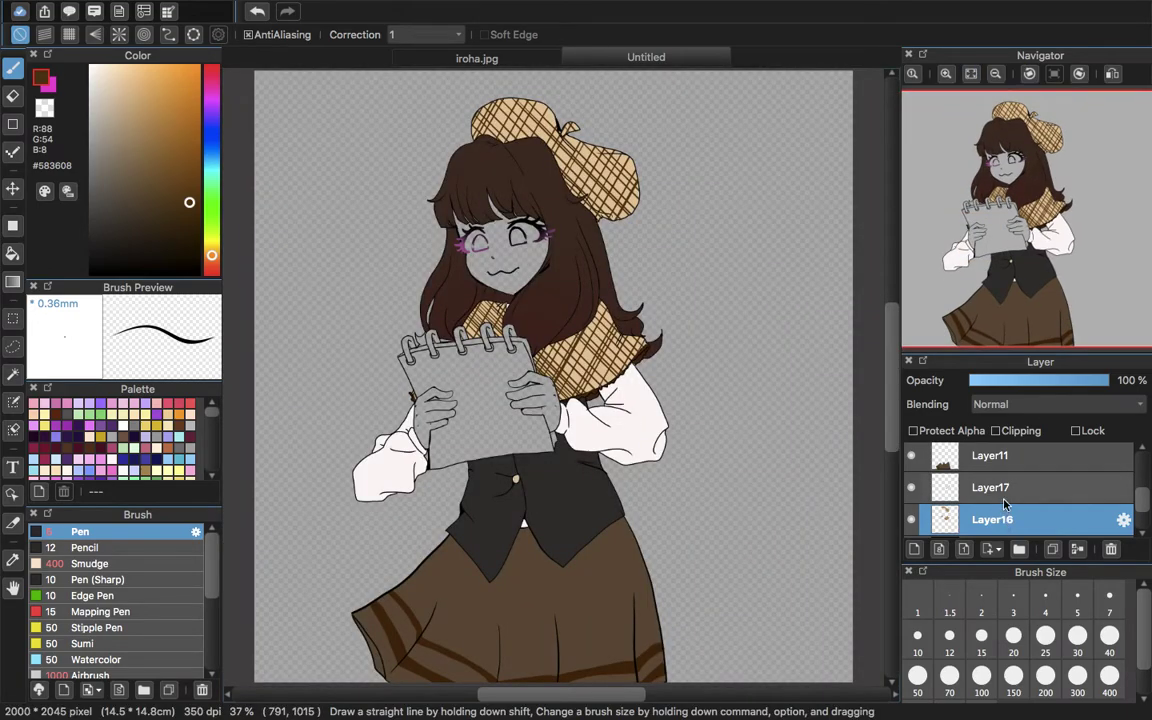
pyautogui.click(1008, 485)
pyautogui.click(1077, 549)
# - On Layer13, erase the stray color where the sleeve meets the cape's ruffled trim
pyautogui.moveTo(1144, 499); pyautogui.dragTo(1135, 459)
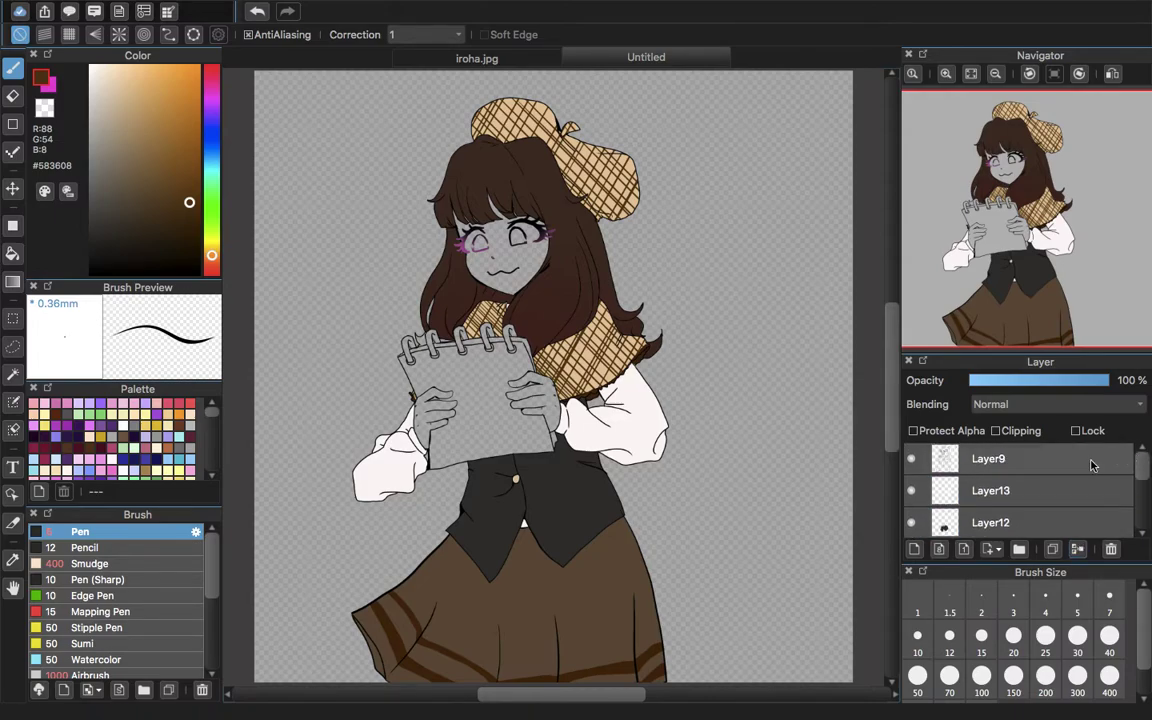
pyautogui.click(1060, 490)
pyautogui.click(945, 73)
pyautogui.click(945, 73)
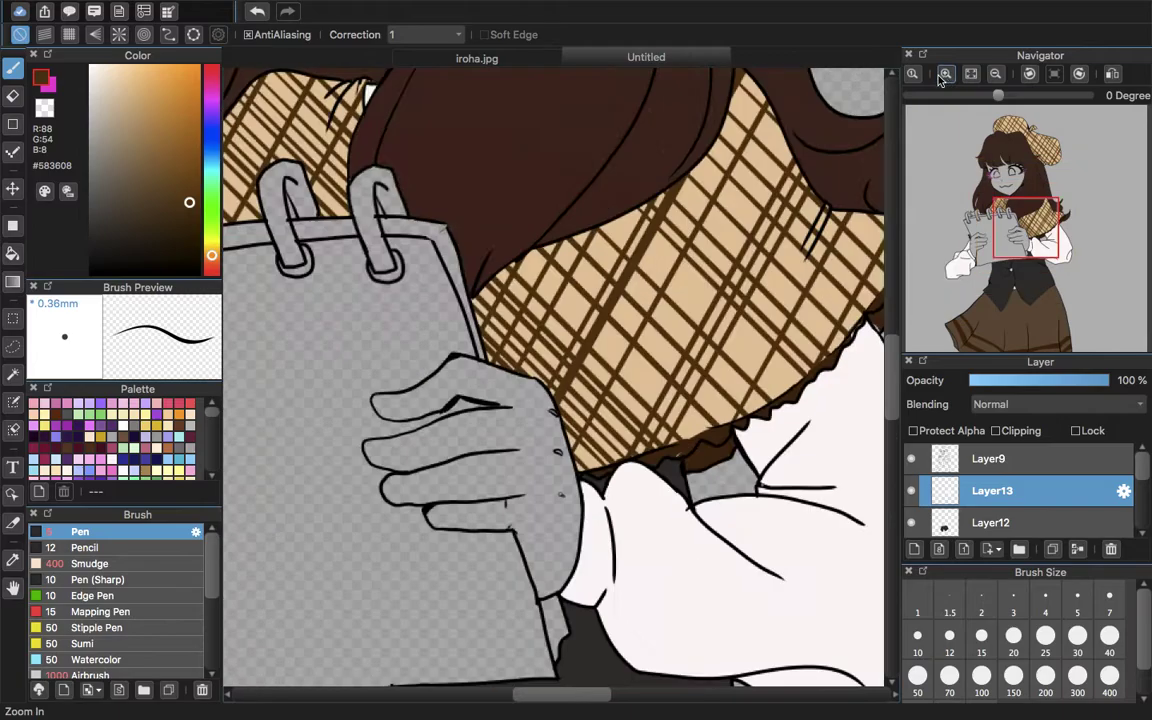
pyautogui.click(942, 76)
pyautogui.click(942, 76)
pyautogui.moveTo(1016, 226)
pyautogui.mouseDown()
pyautogui.moveTo(1040, 247)
pyautogui.moveTo(1047, 222)
pyautogui.mouseUp()
pyautogui.press('e')
pyautogui.moveTo(745, 202)
pyautogui.mouseDown()
pyautogui.moveTo(718, 227)
pyautogui.moveTo(778, 214)
pyautogui.mouseUp()
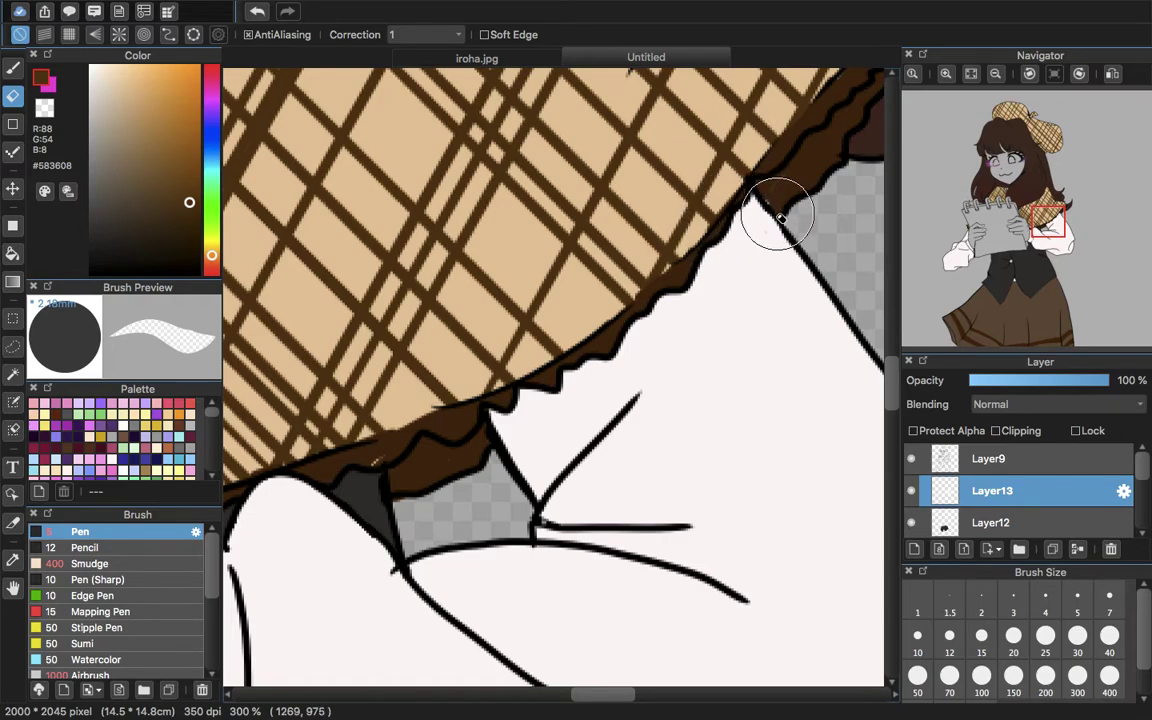
# - Sample the trim's dark brown (#492505) and touch up the gaps in the cape's trim on Layer16
pyautogui.click(13, 559)
pyautogui.click(436, 459)
pyautogui.press('b')
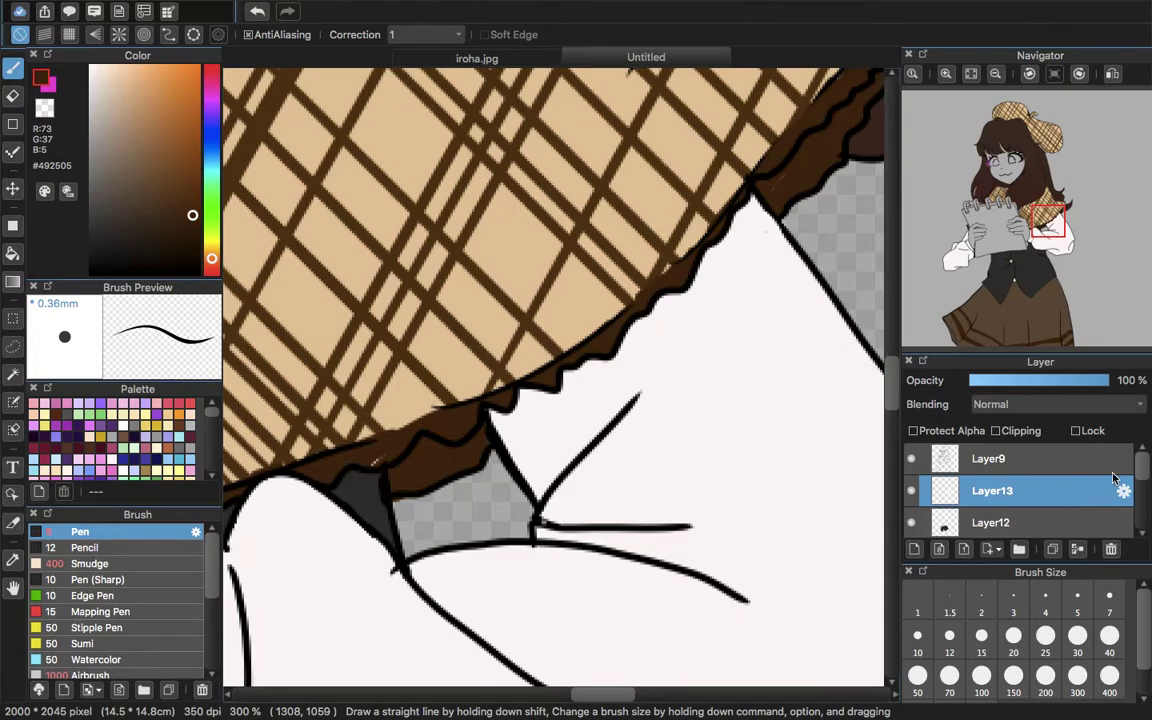
pyautogui.scroll(-3, 1055, 487)
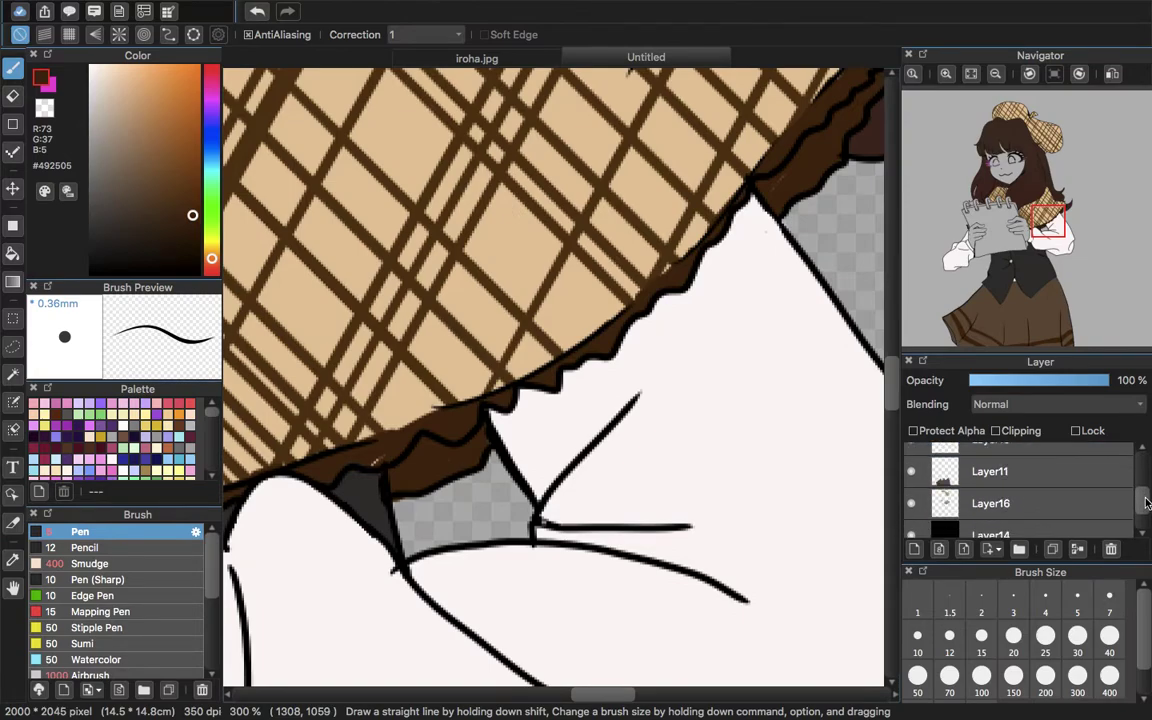
pyautogui.click(1035, 505)
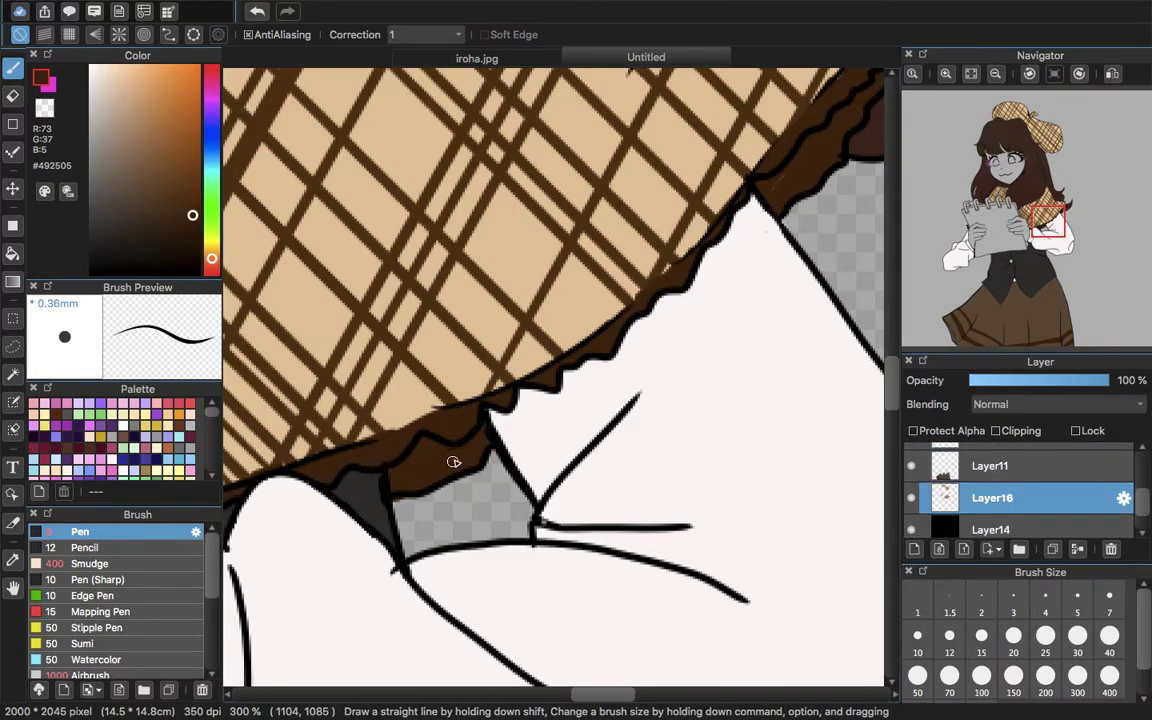
# - On Layer15, erase the hair color spilling outside the line art at the tip of the curl beside the cape
pyautogui.moveTo(1010, 177)
pyautogui.moveTo(1019, 232); pyautogui.dragTo(1056, 219)
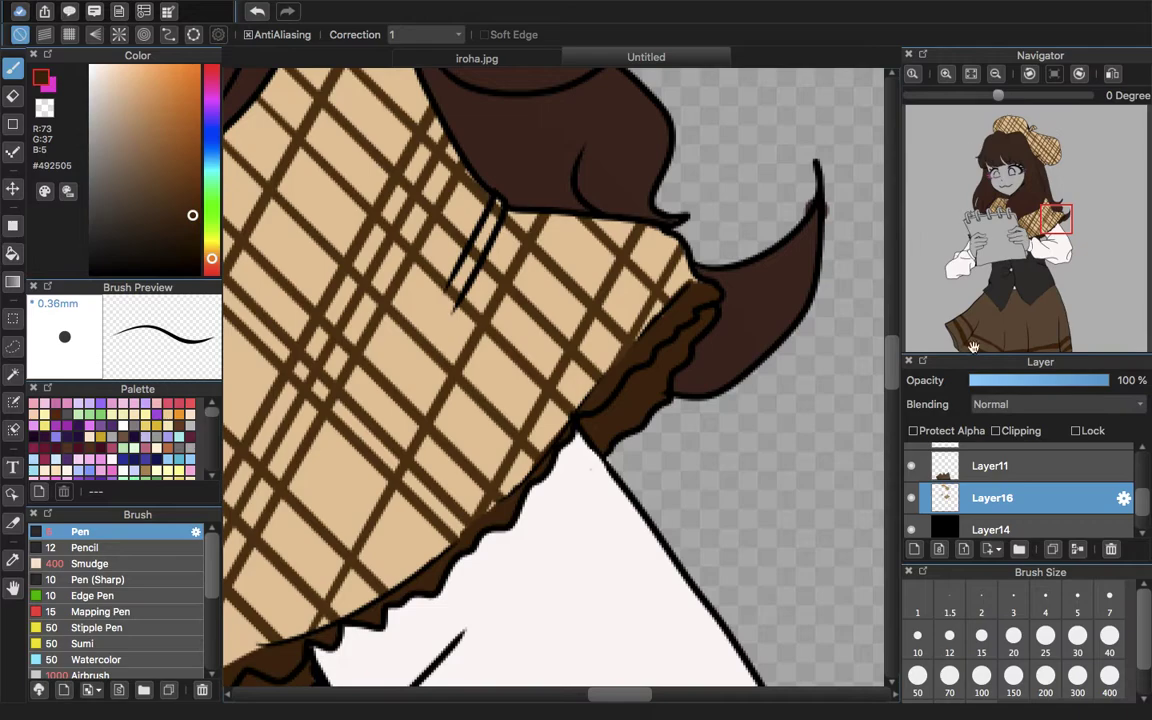
pyautogui.scroll(3, 1144, 502)
pyautogui.click(1040, 511)
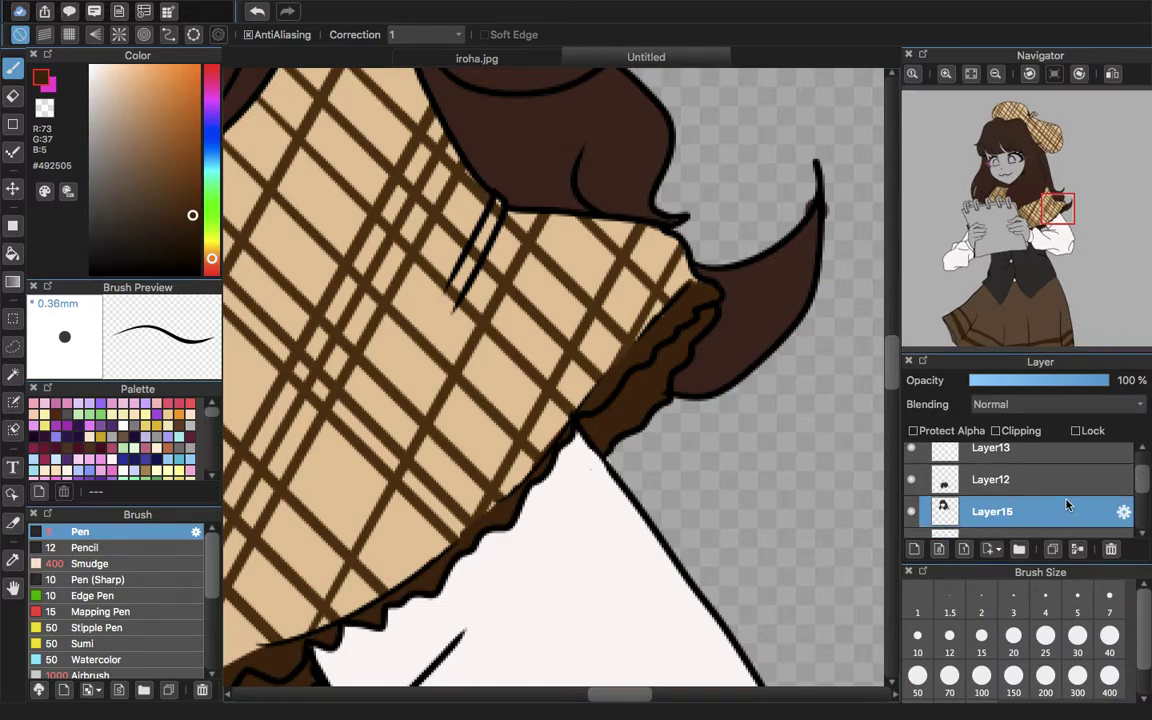
pyautogui.click(13, 97)
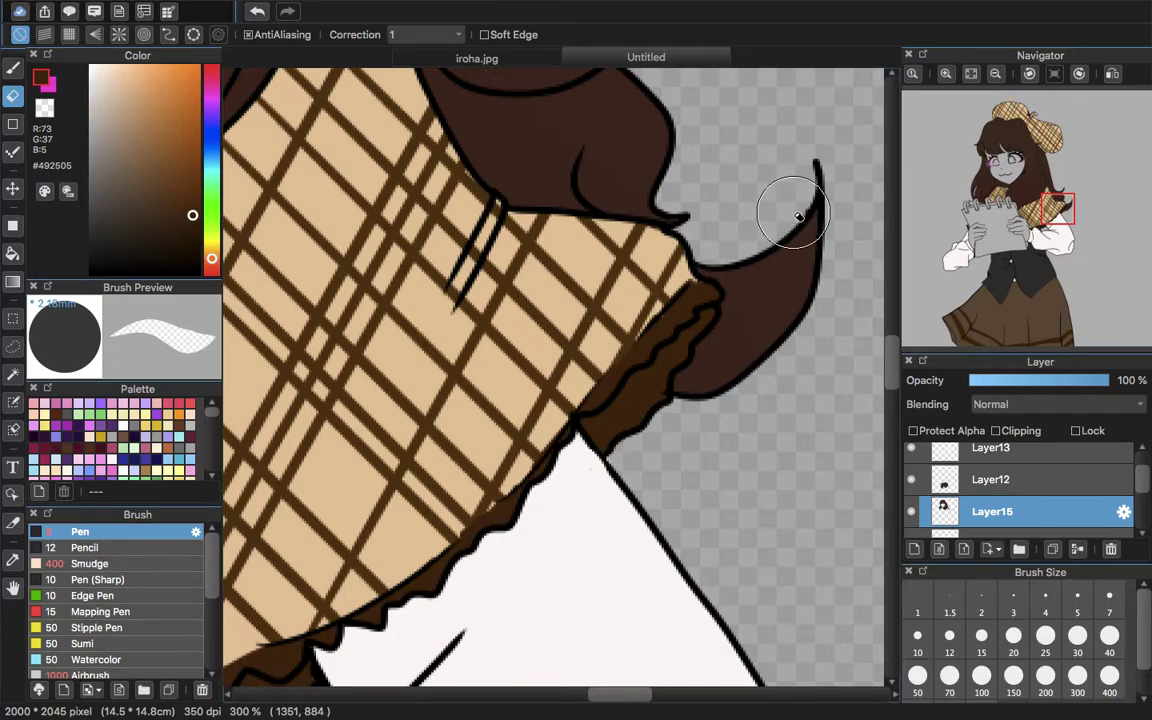
# - Delete the hidden sketch layer, Layer2, from below the color layers and add a new empty layer directly above Layer14
pyautogui.click(13, 72)
pyautogui.click(995, 73)
pyautogui.click(971, 73)
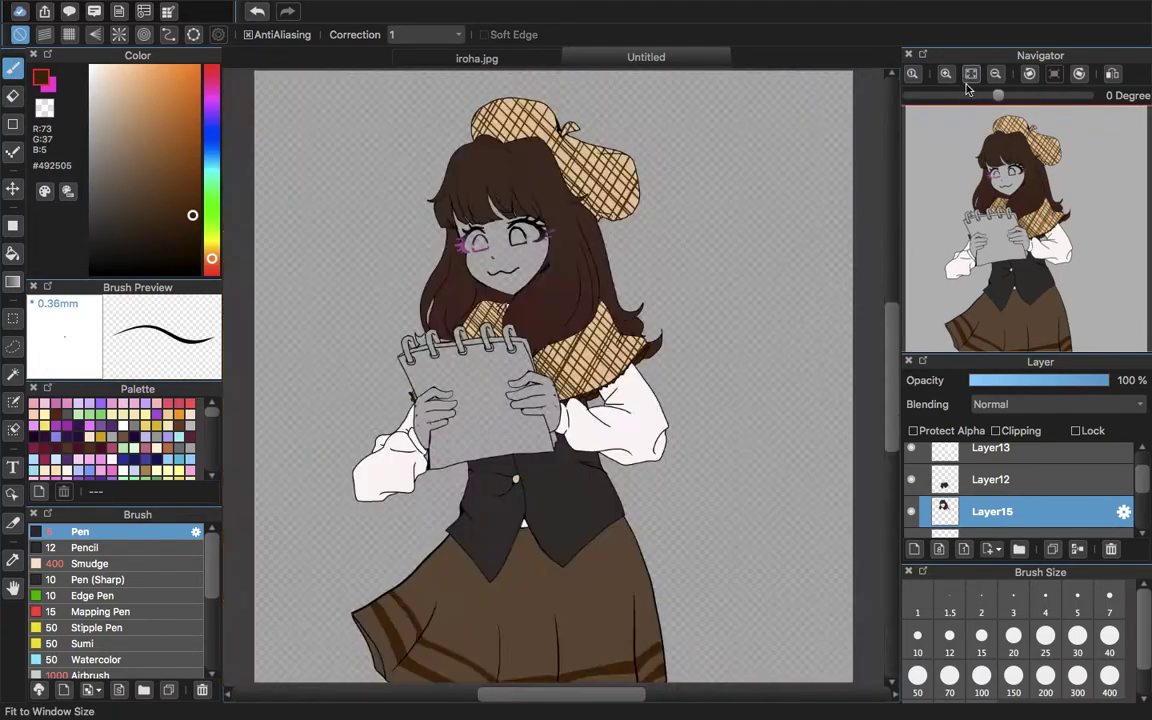
pyautogui.moveTo(1147, 481); pyautogui.dragTo(1136, 526)
pyautogui.click(1093, 521)
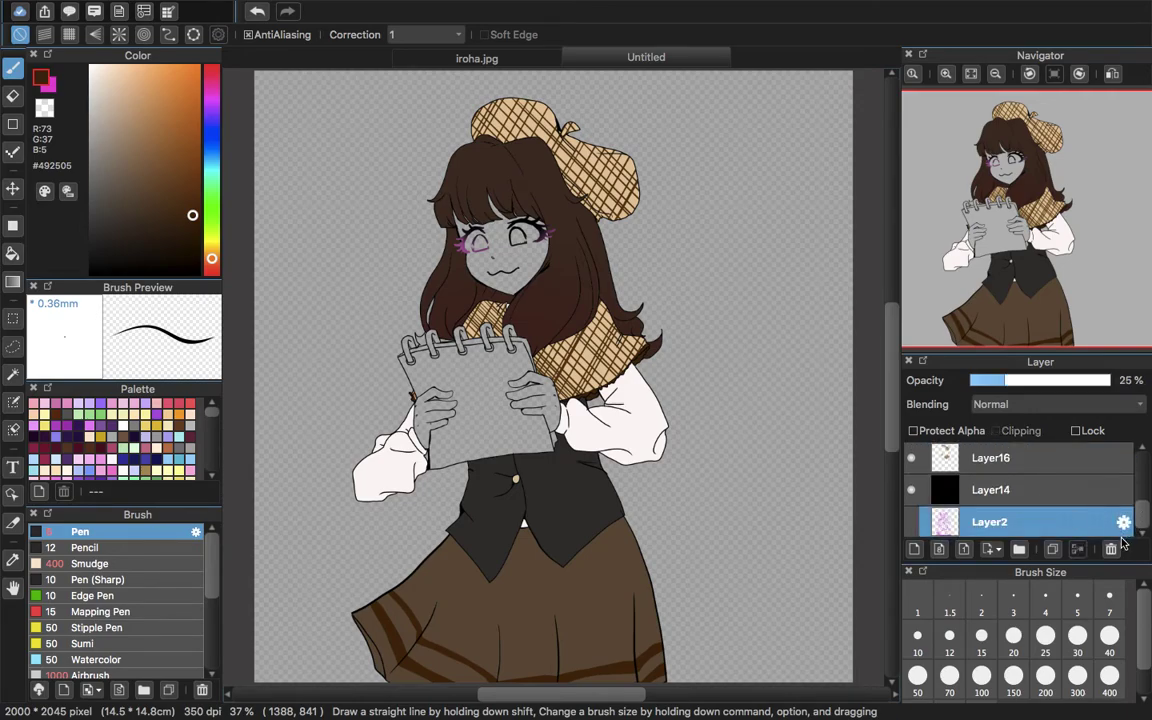
pyautogui.click(1110, 548)
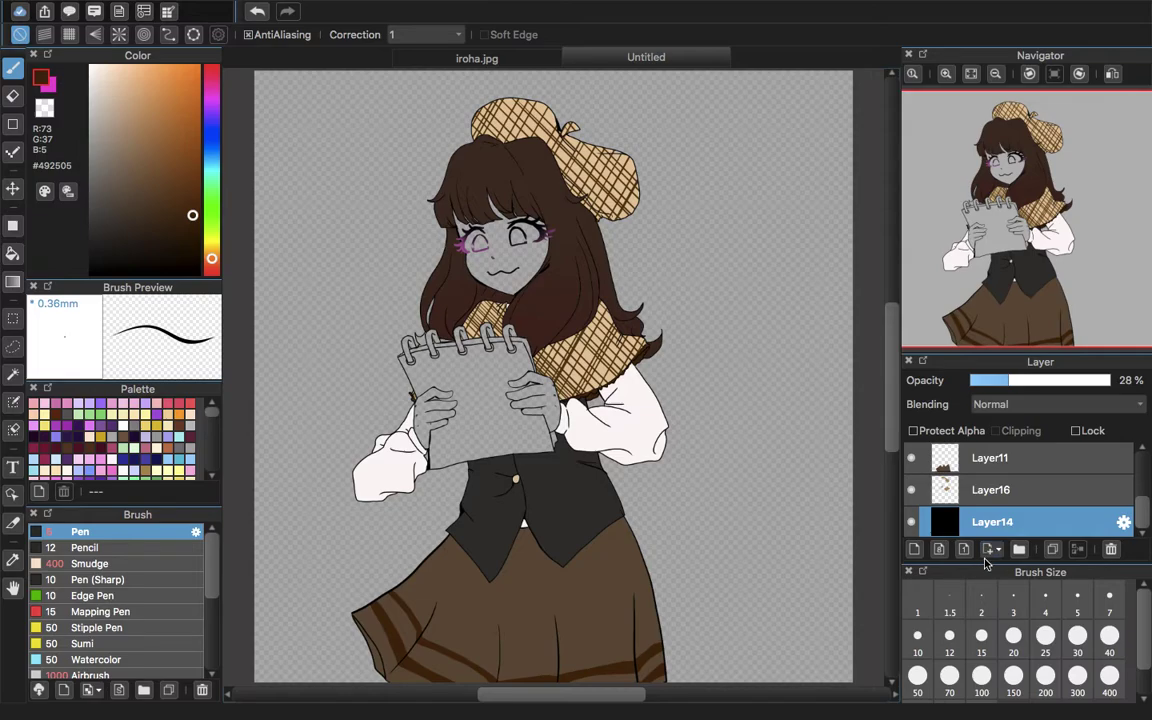
pyautogui.click(914, 549)
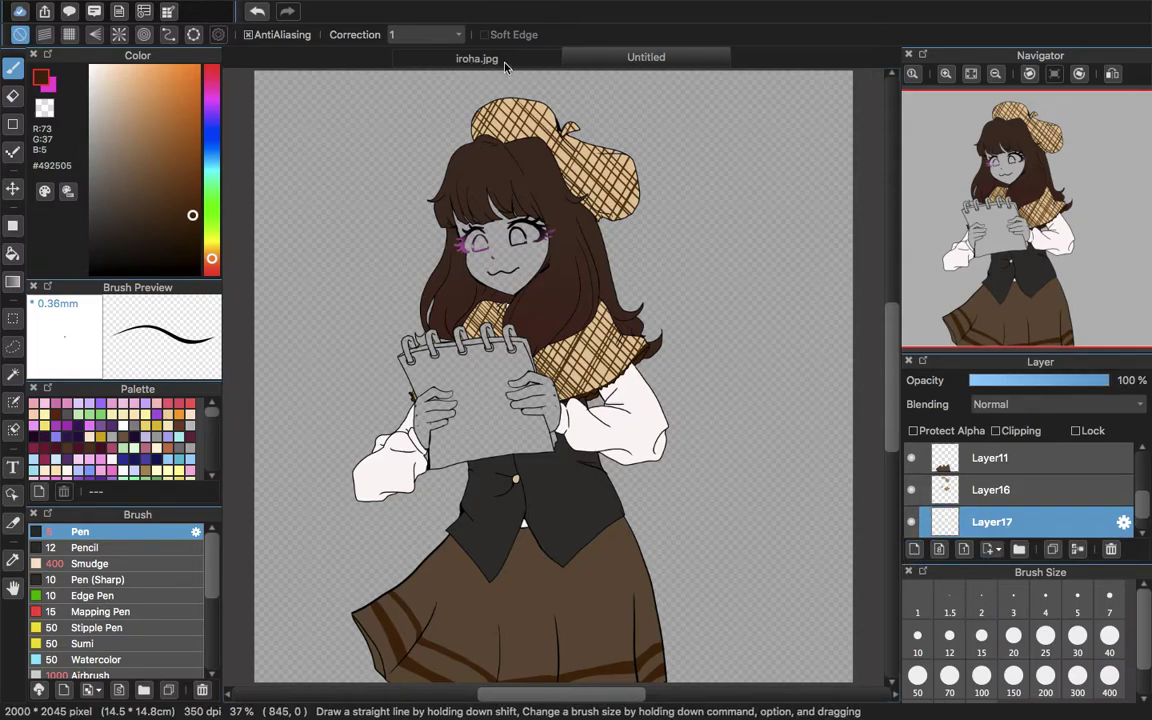
# - Sample the dark brown beside the blue area under the cape in iroha.jpg and adjust it to a reddish brown, #481F1F
pyautogui.click(490, 60)
pyautogui.moveTo(1013, 285); pyautogui.dragTo(1030, 340)
pyautogui.click(13, 559)
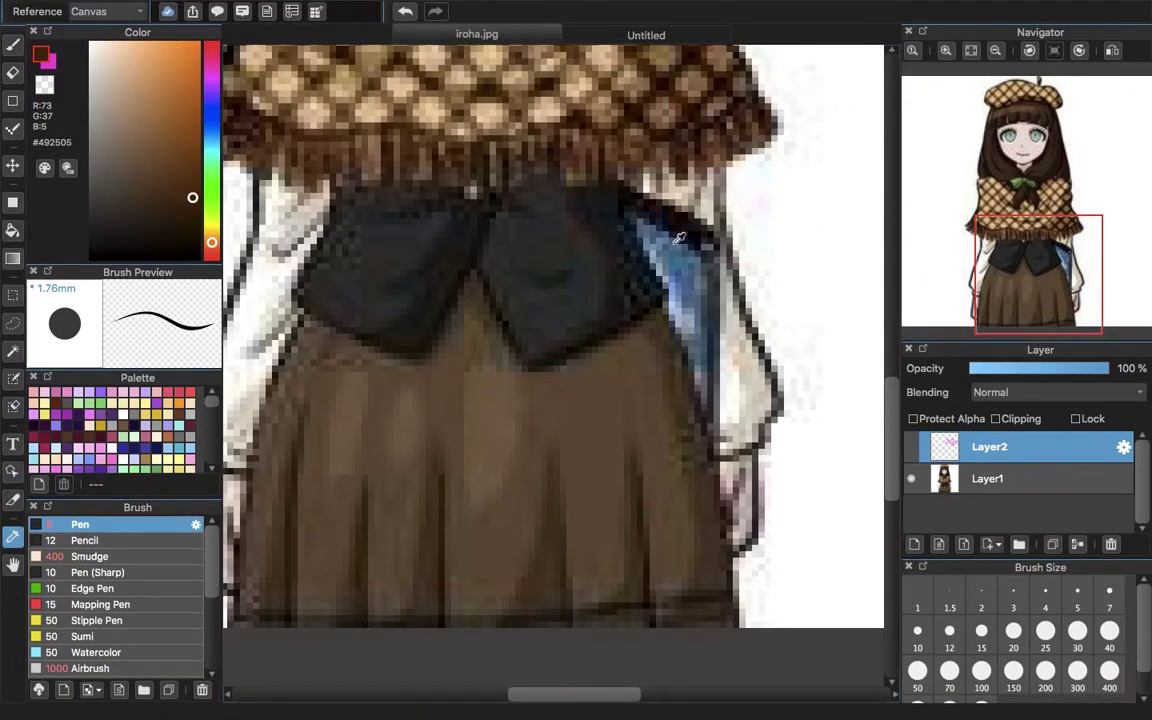
pyautogui.click(678, 212)
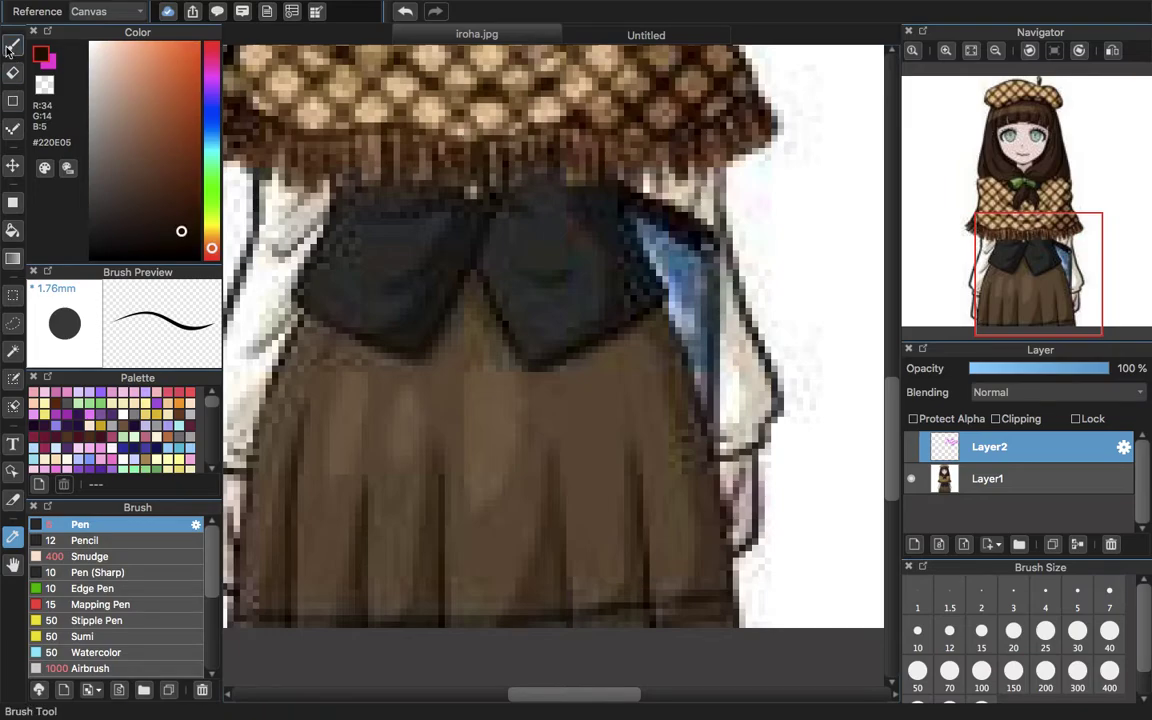
pyautogui.moveTo(203, 95); pyautogui.dragTo(216, 20)
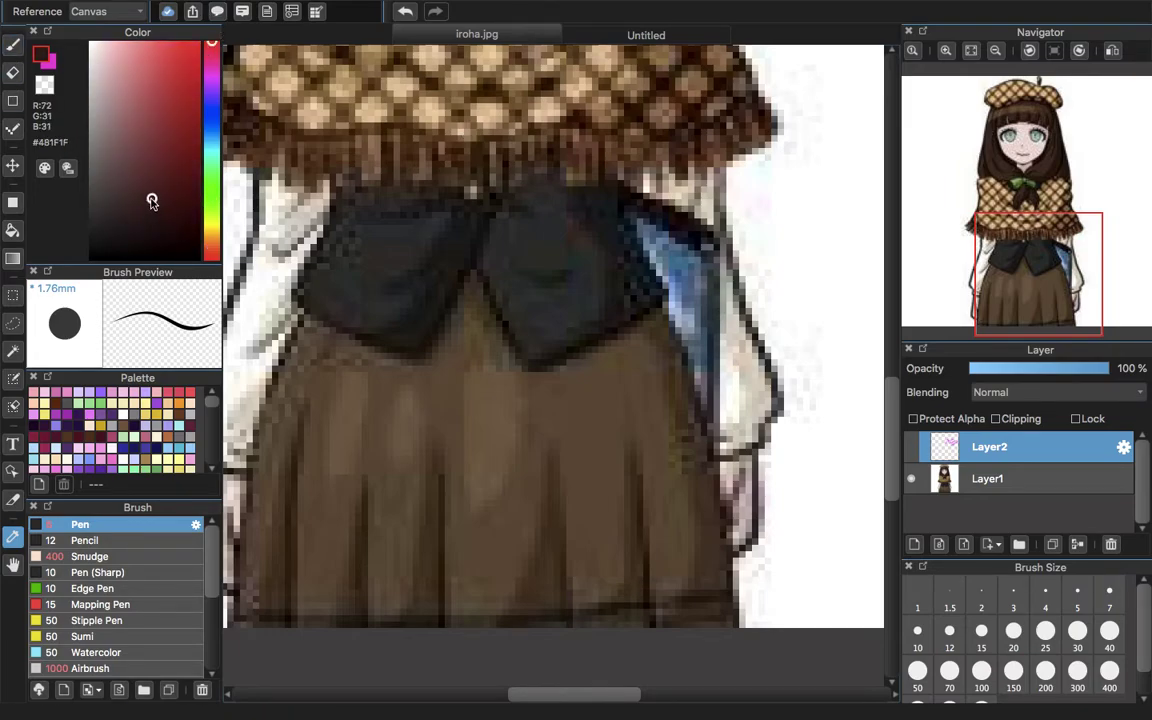
# - Fill the two leftmost rings of the notepad in the Untitled drawing with the reddish brown #481F1F on Layer17
pyautogui.click(12, 231)
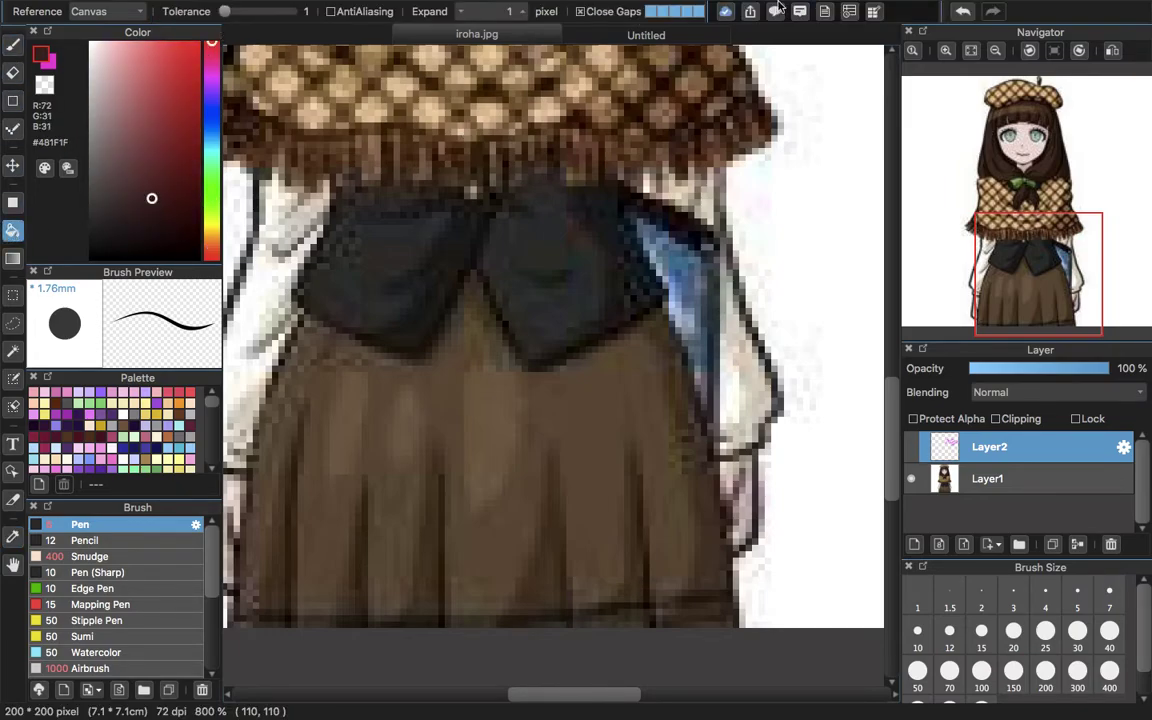
pyautogui.click(646, 34)
pyautogui.moveTo(968, 183); pyautogui.dragTo(971, 203)
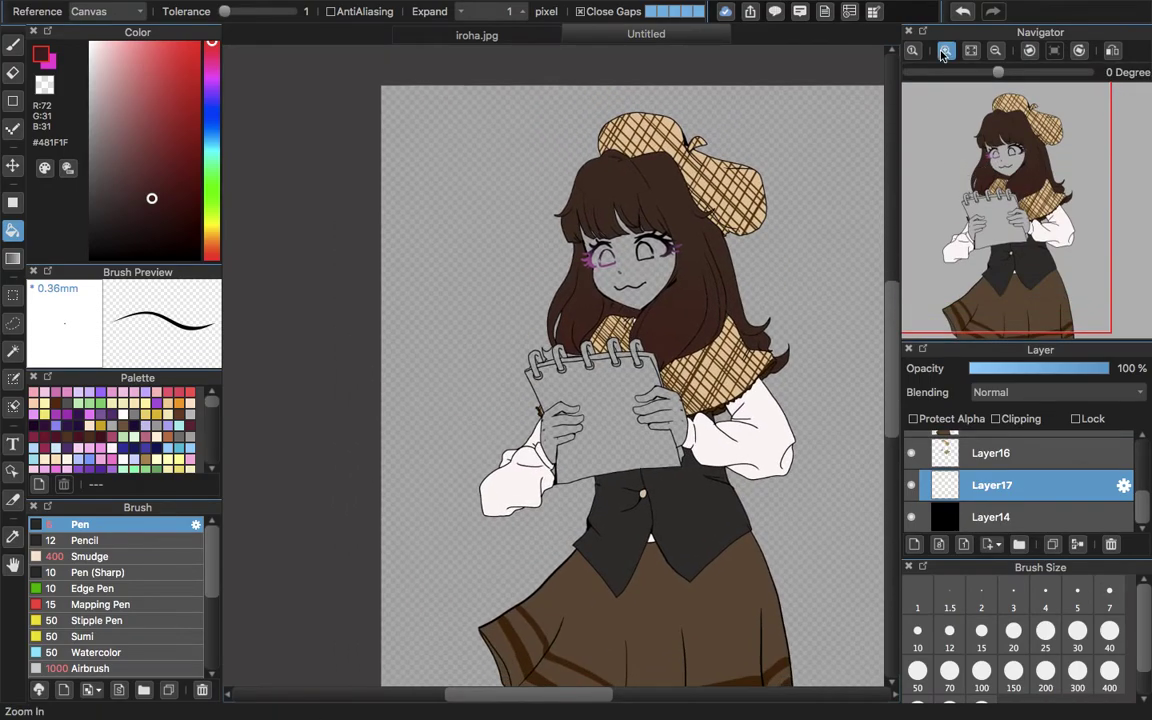
pyautogui.click(945, 51)
pyautogui.click(945, 51)
pyautogui.click(945, 51)
pyautogui.click(945, 51)
pyautogui.click(569, 304)
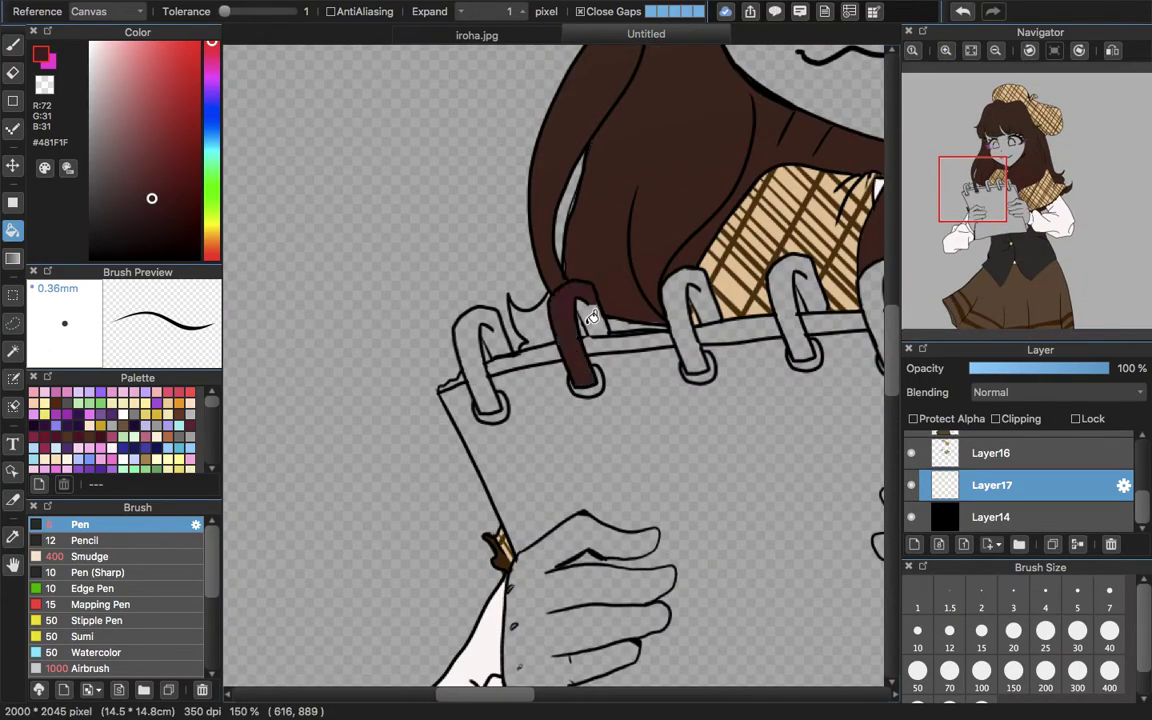
pyautogui.click(472, 342)
# - Sample the hair's brown (#4A251B) and color the uncolored hair around the notepad's two leftmost rings on Layer15
pyautogui.click(12, 536)
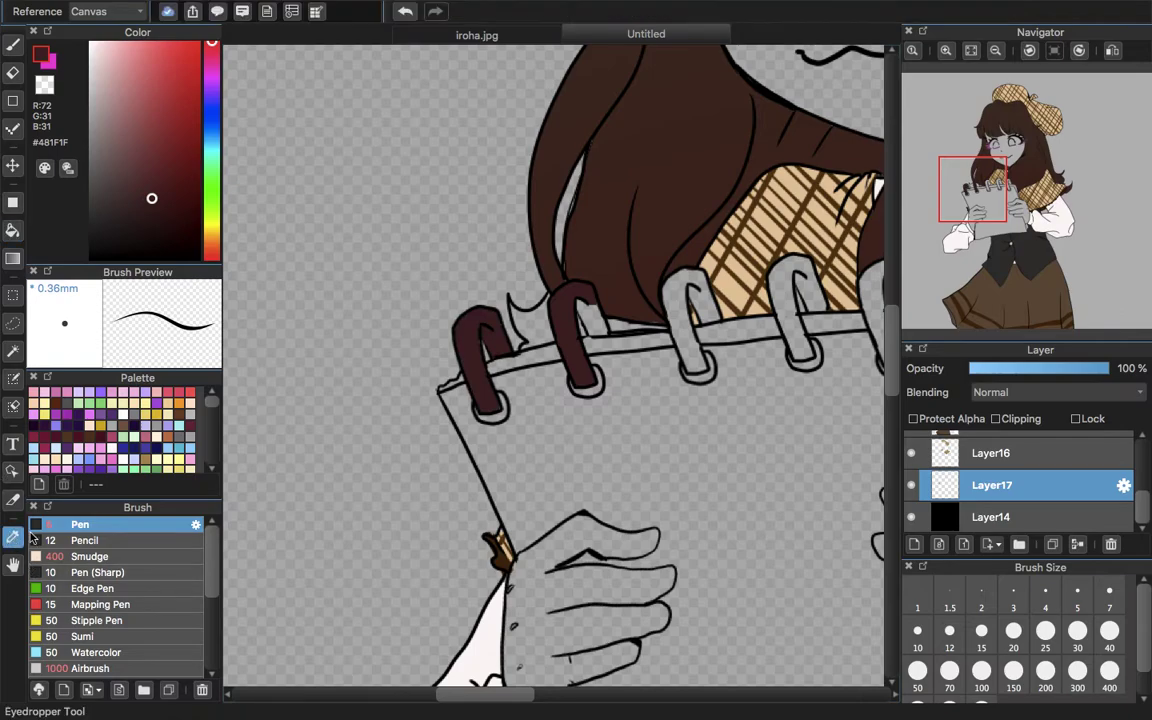
pyautogui.click(543, 250)
pyautogui.click(12, 45)
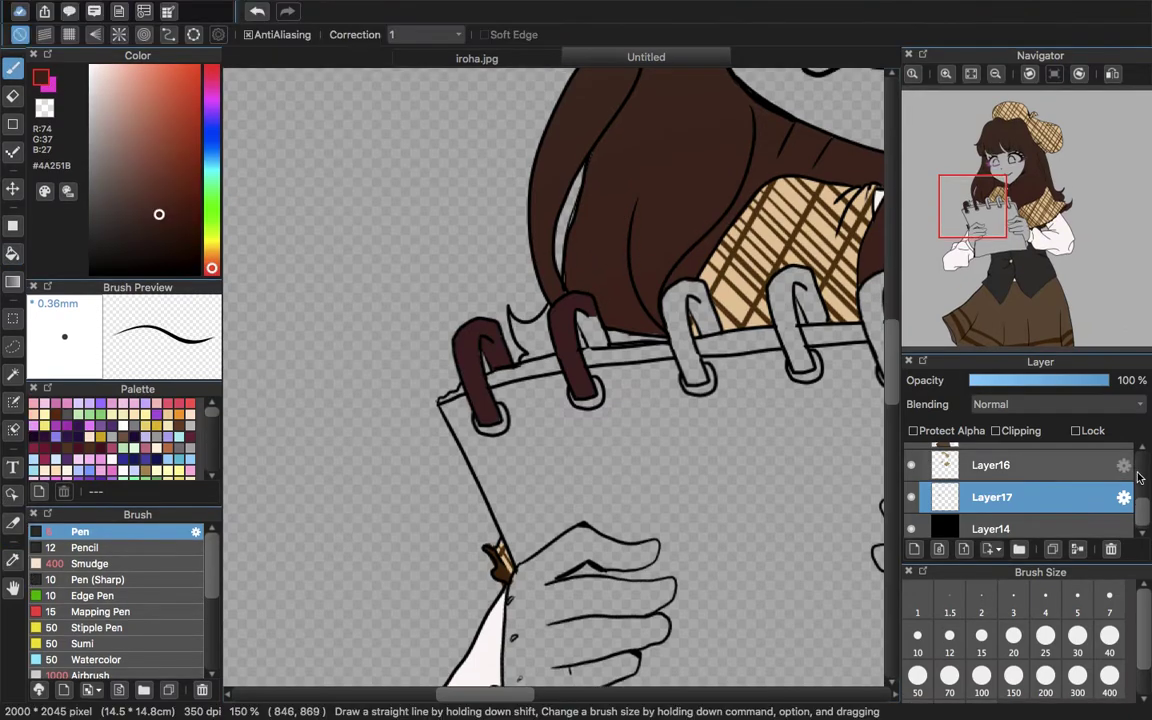
pyautogui.moveTo(1140, 519); pyautogui.dragTo(1135, 440)
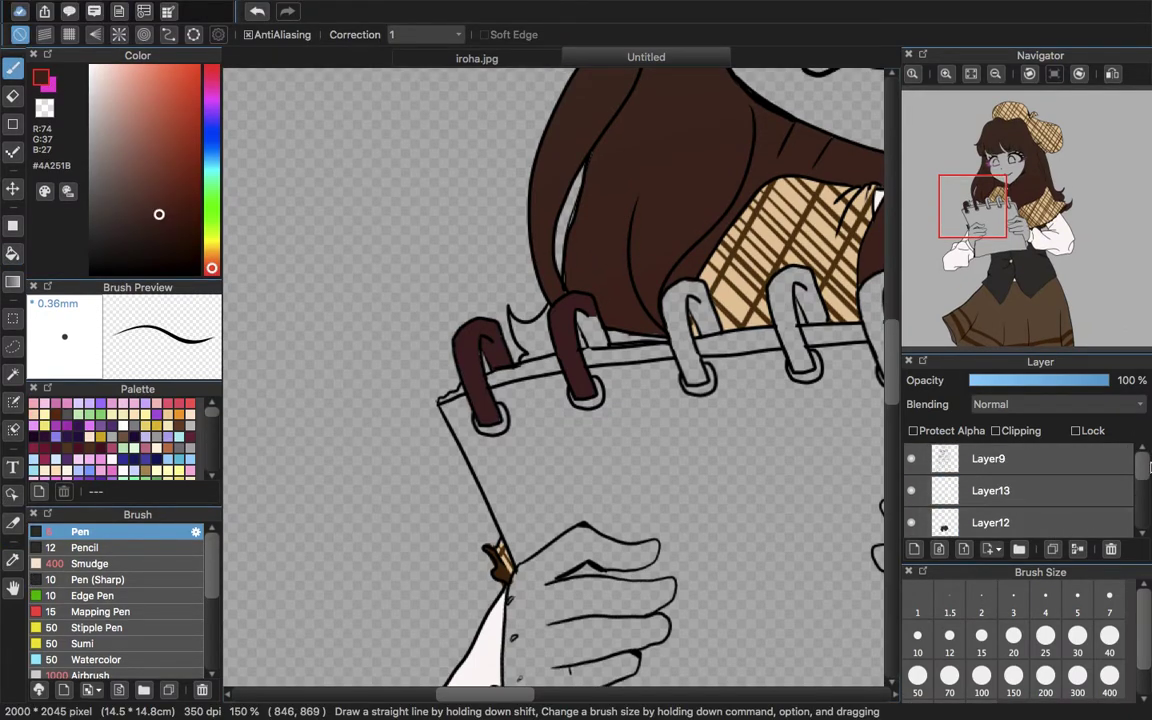
pyautogui.scroll(-3, 1140, 475)
pyautogui.click(1110, 470)
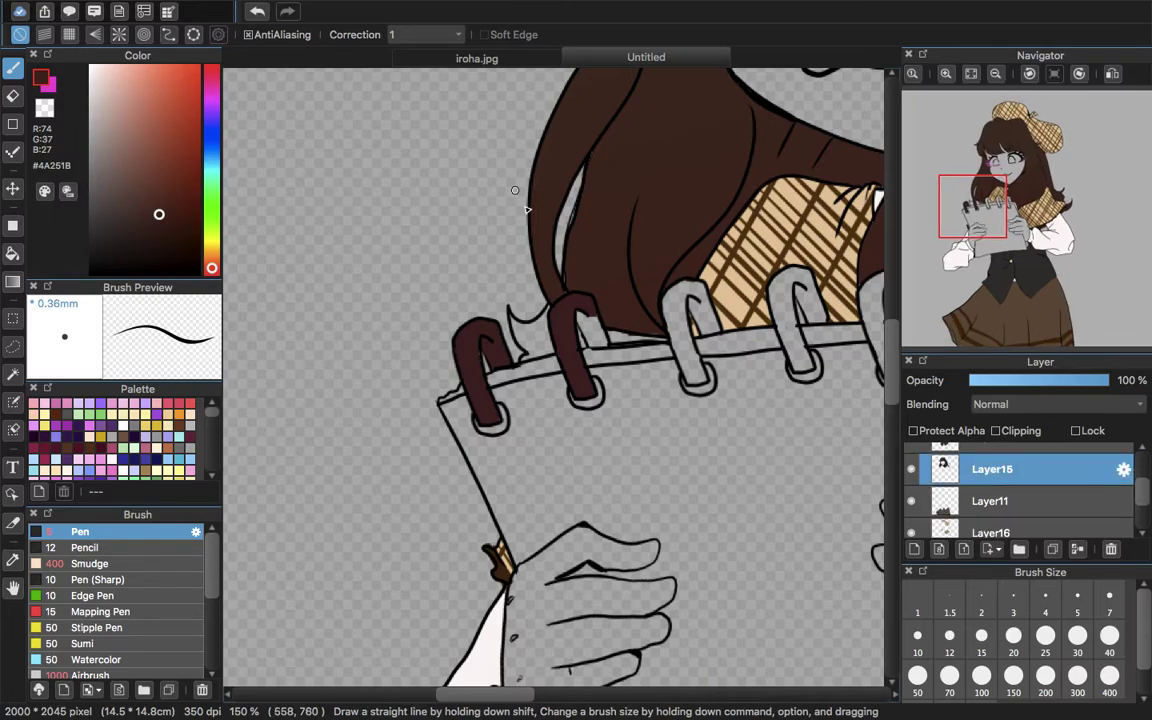
pyautogui.click(12, 254)
pyautogui.click(531, 305)
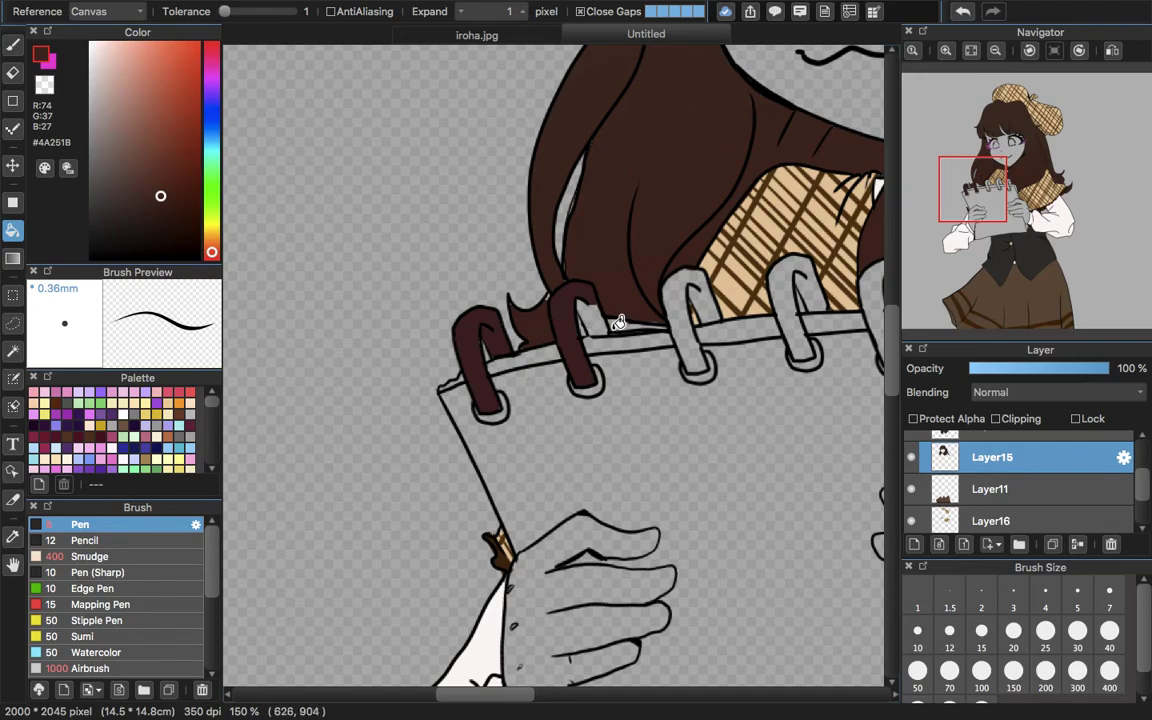
pyautogui.click(12, 45)
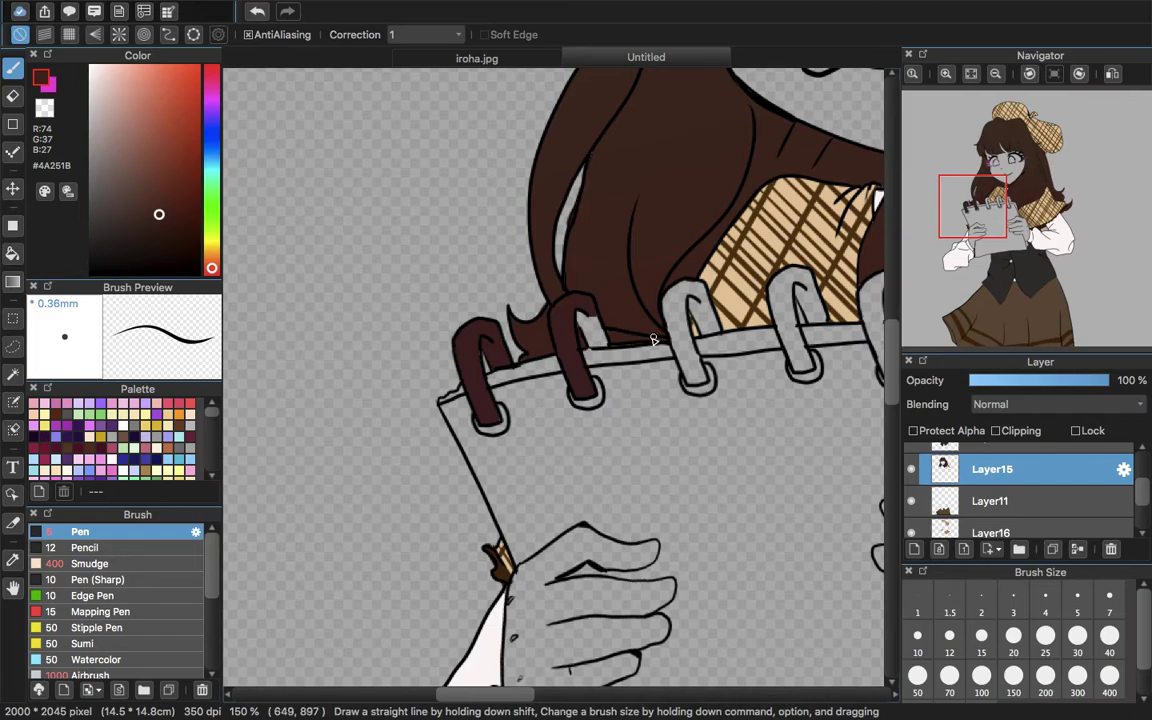
# - Sample the ring color (#481F1F) and paint the uncolored inner part of the second ring on Layer17
pyautogui.click(13, 558)
pyautogui.click(474, 332)
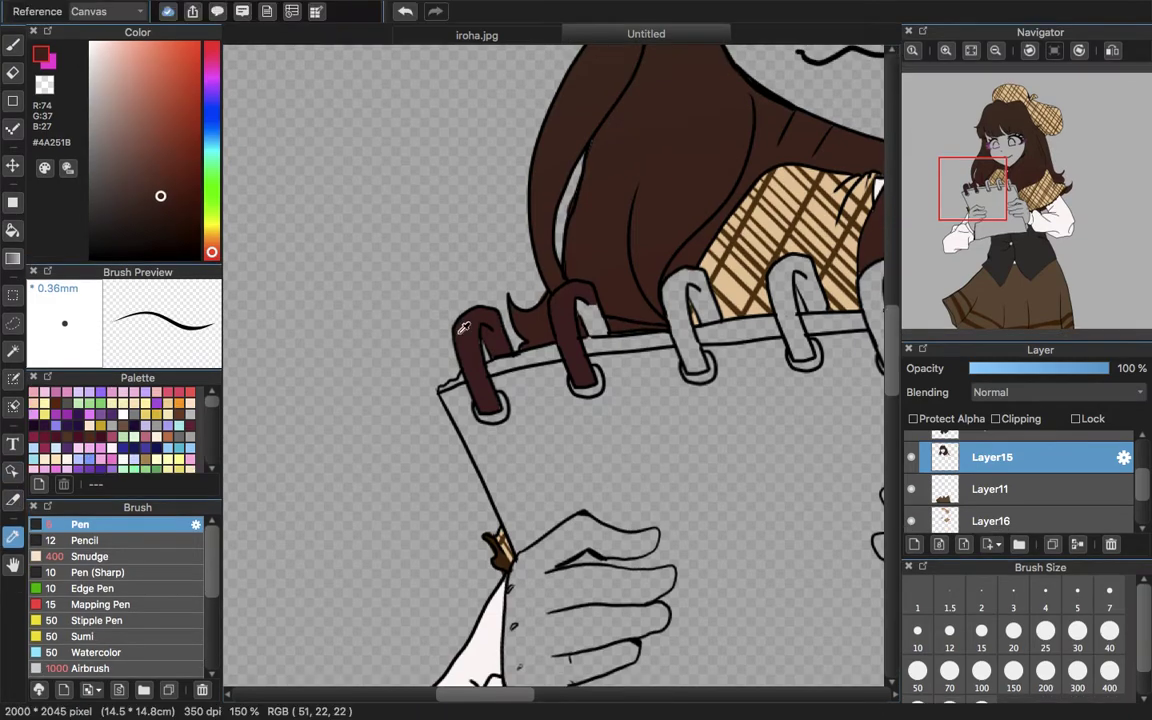
pyautogui.click(13, 45)
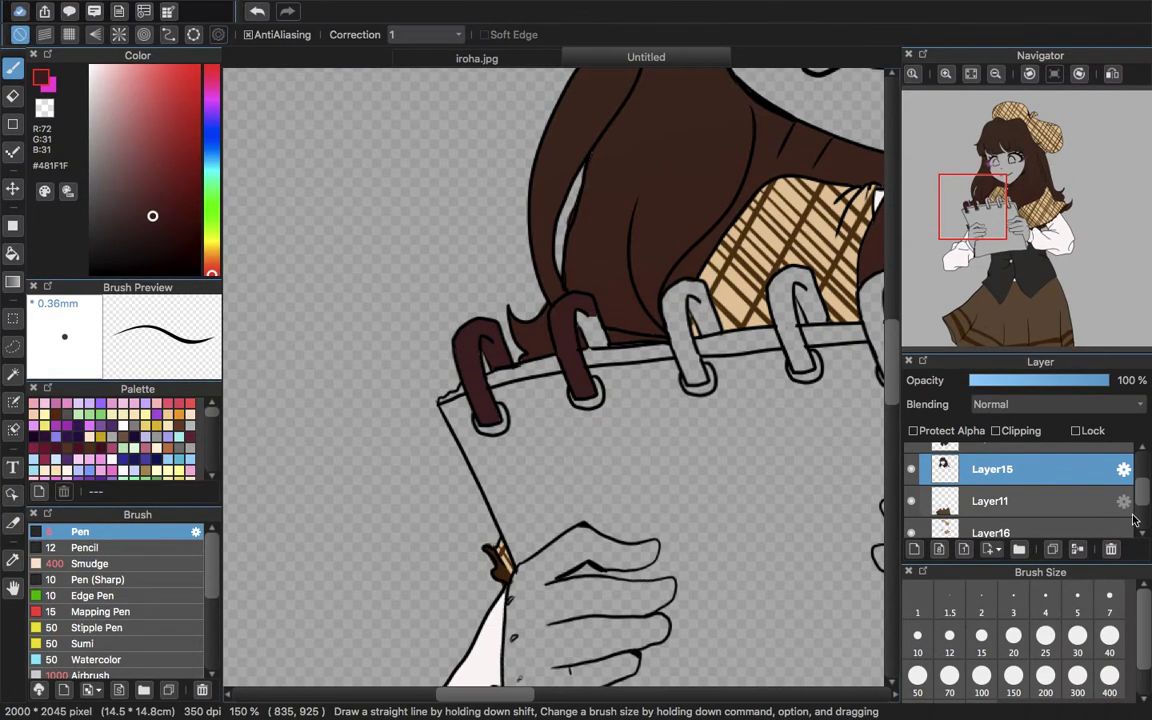
pyautogui.scroll(-3, 1140, 497)
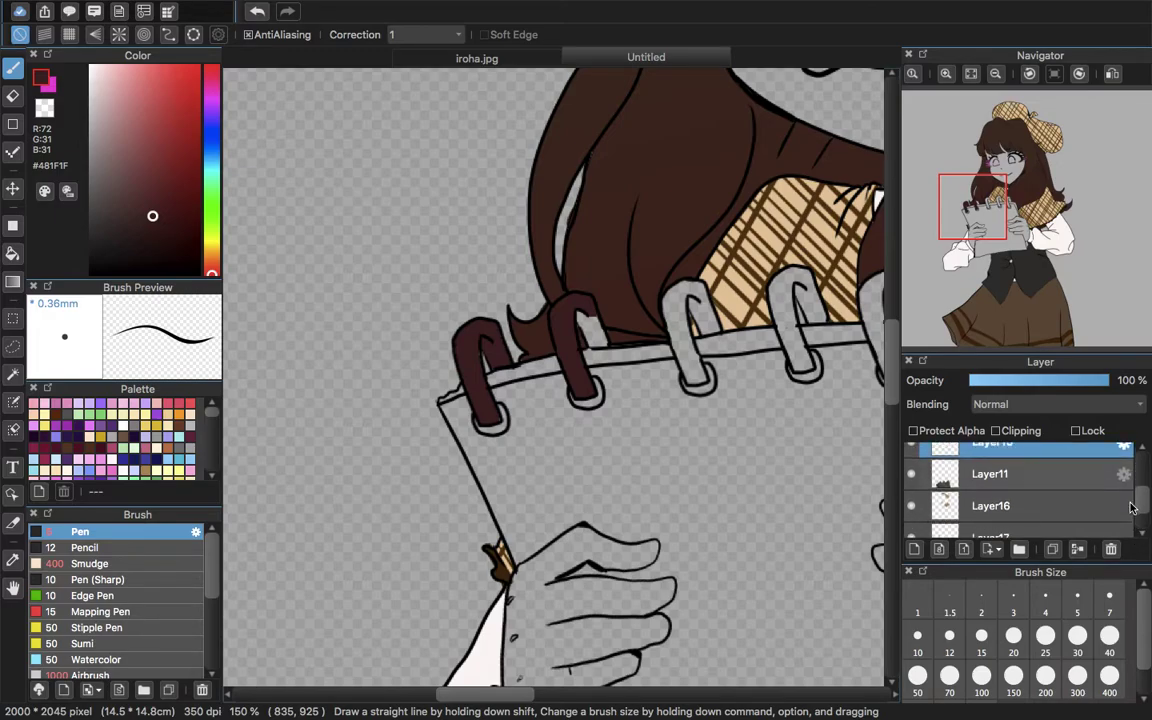
pyautogui.click(1046, 496)
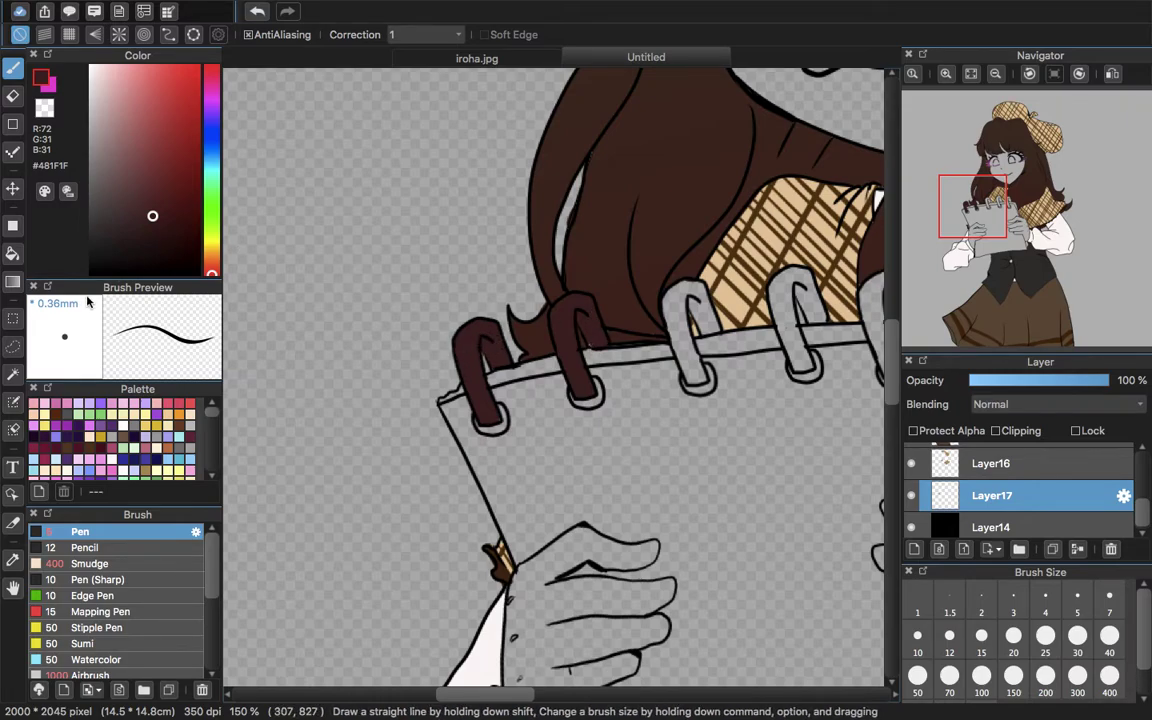
# - Fill the notepad's three remaining rings with the reddish brown #481F1F on Layer17
pyautogui.click(12, 253)
pyautogui.click(693, 282)
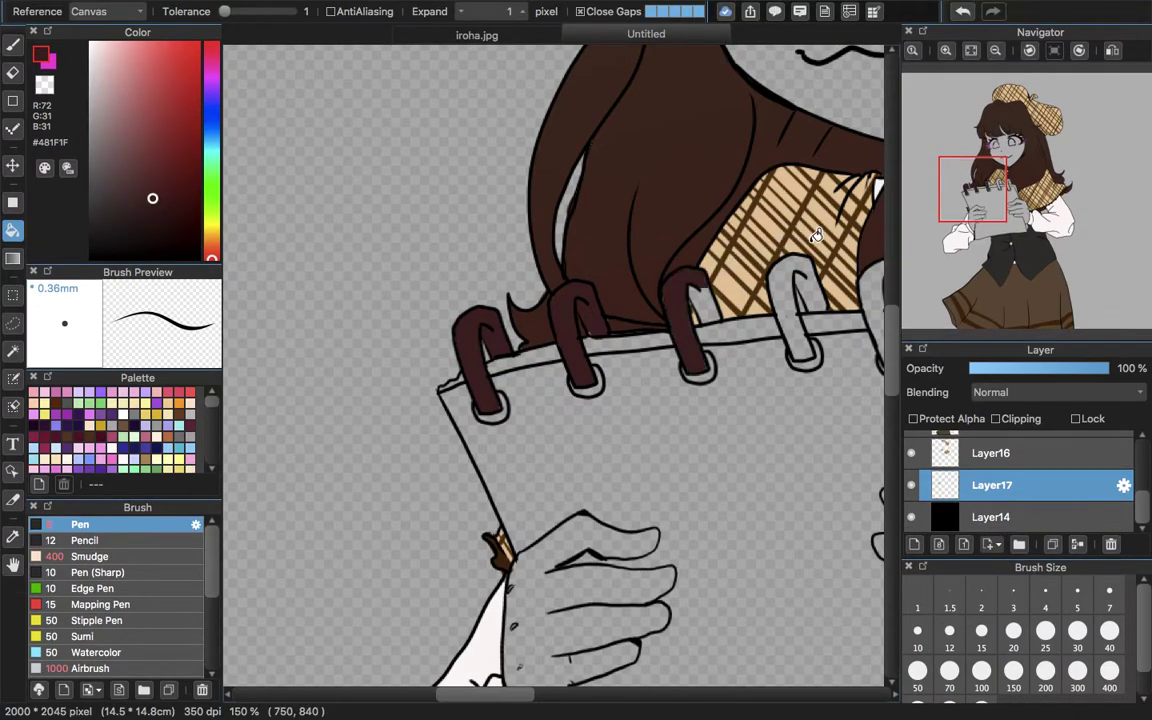
pyautogui.click(787, 277)
pyautogui.moveTo(874, 298); pyautogui.dragTo(636, 270)
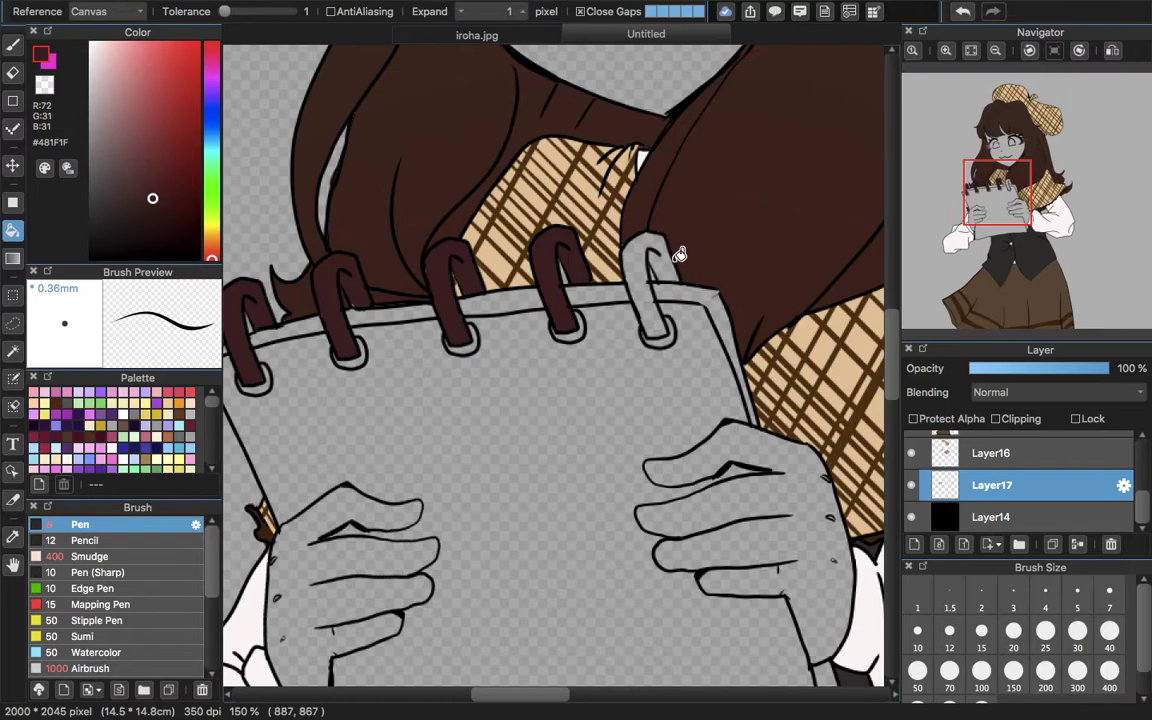
pyautogui.click(645, 262)
# - Sample the hair's brown (#4A241B) and touch up the hair around the rightmost ring on Layer15
pyautogui.click(12, 537)
pyautogui.click(640, 245)
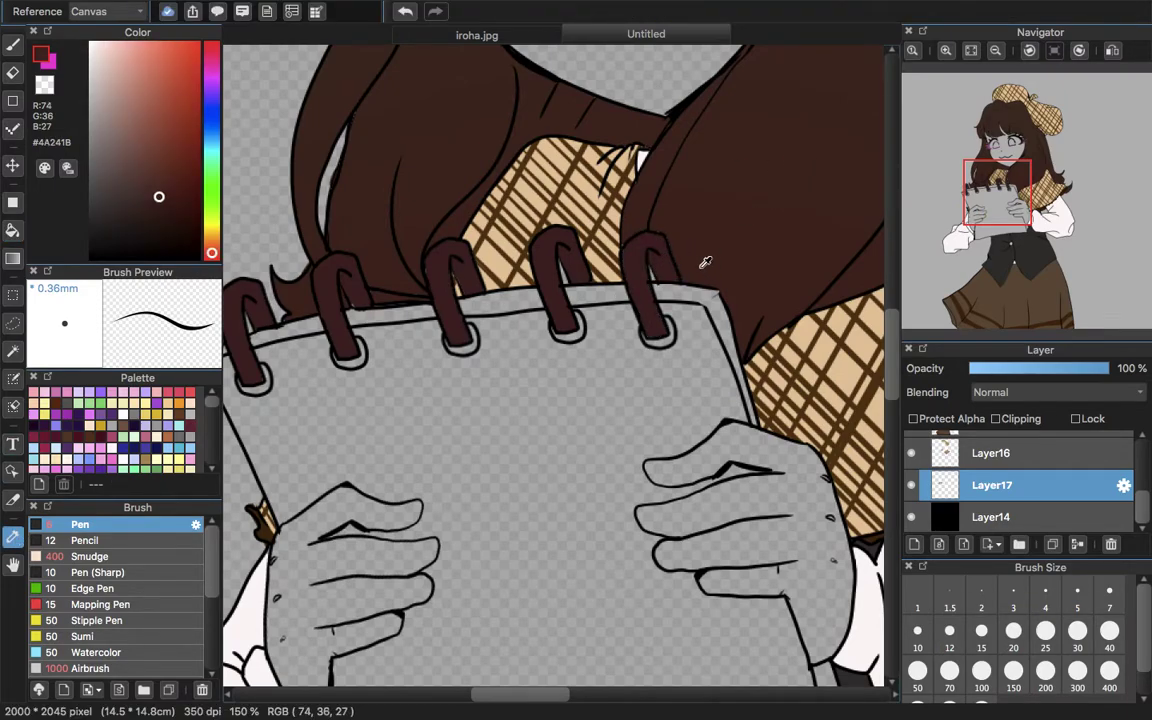
pyautogui.click(14, 45)
pyautogui.scroll(3, 1147, 515)
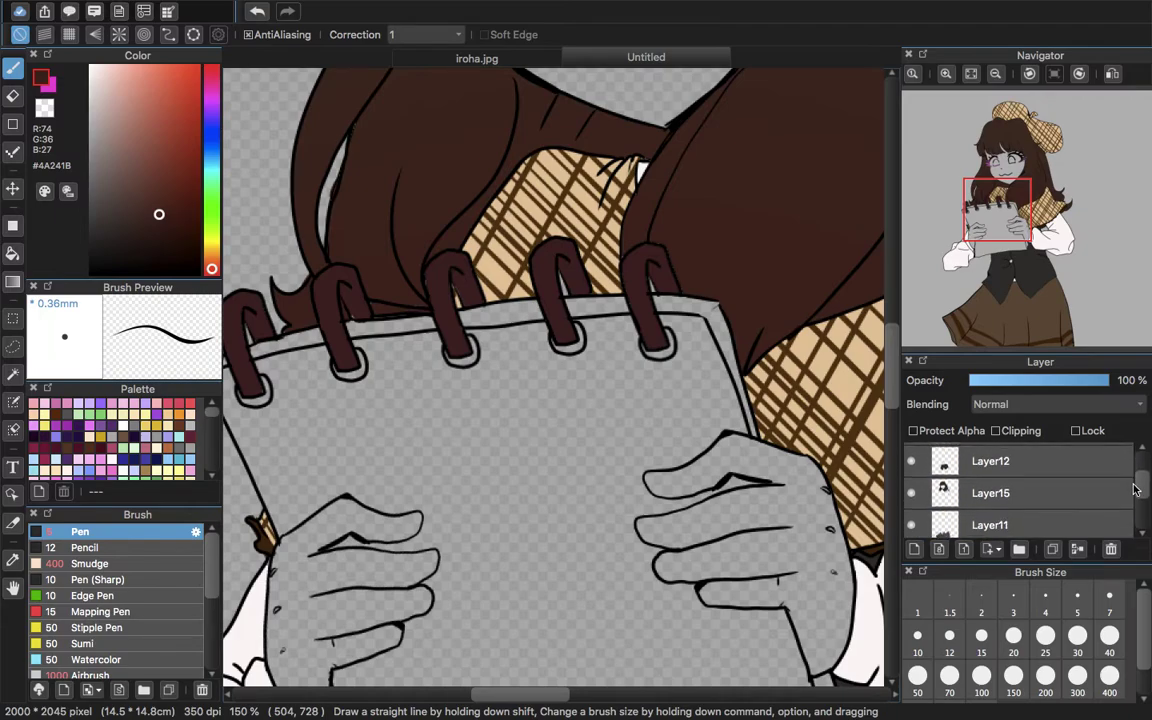
pyautogui.click(1047, 485)
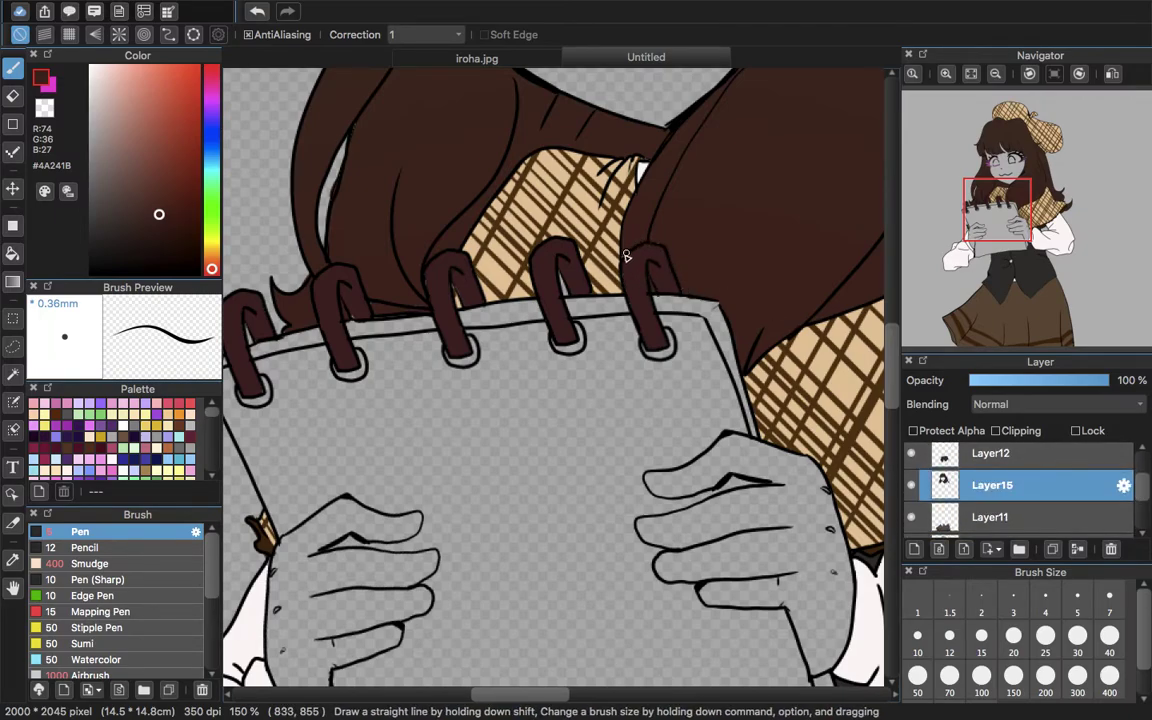
# - On Layer16, sample the plaid's brown (#583608) and beige (#E9C79A) and touch up the cape around the notepad's rings
pyautogui.press('i')
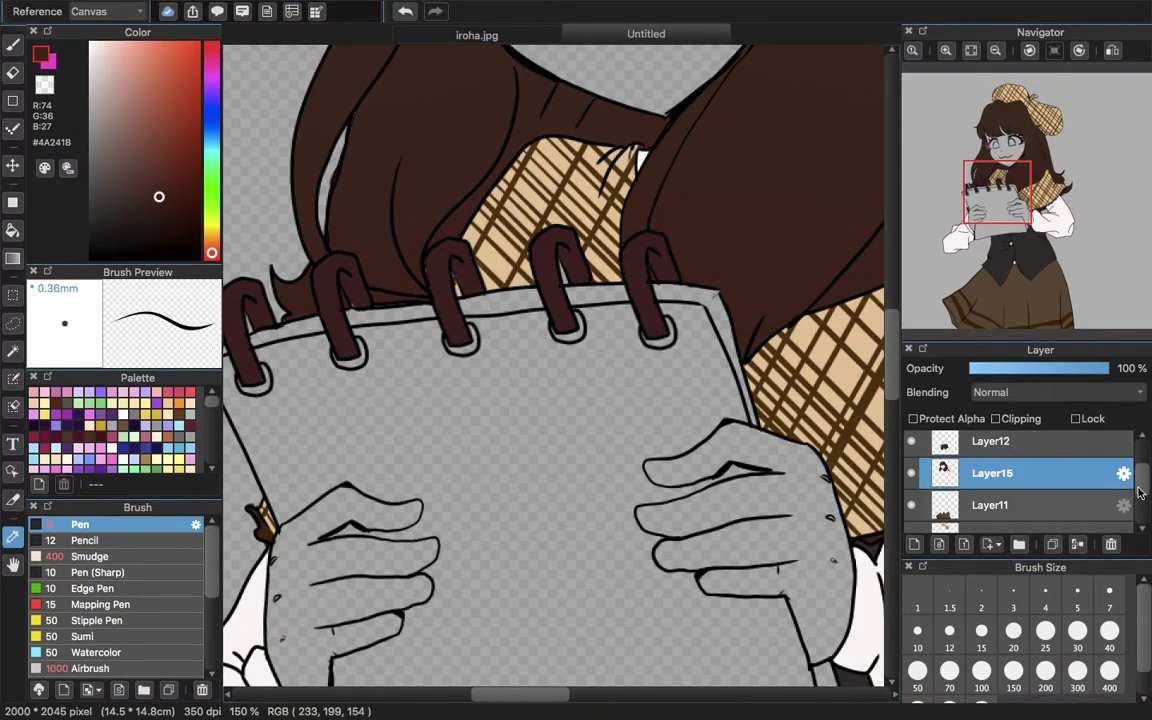
pyautogui.scroll(-2, 1137, 494)
pyautogui.click(1029, 478)
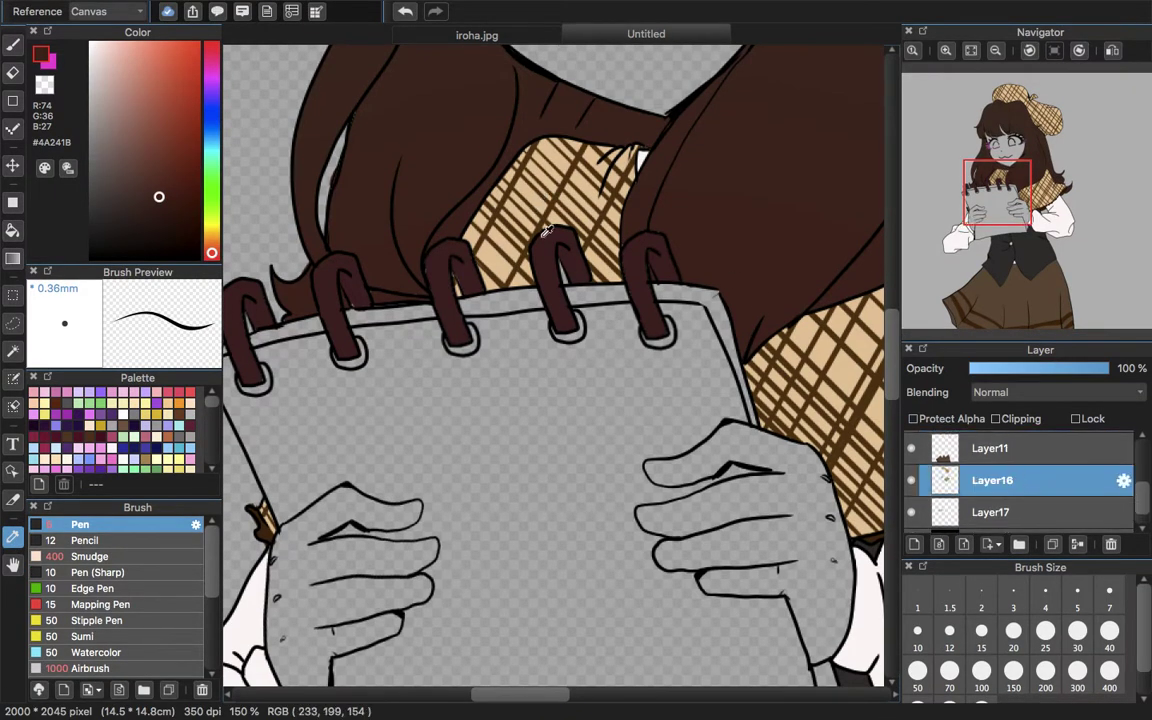
pyautogui.click(591, 237)
pyautogui.click(13, 44)
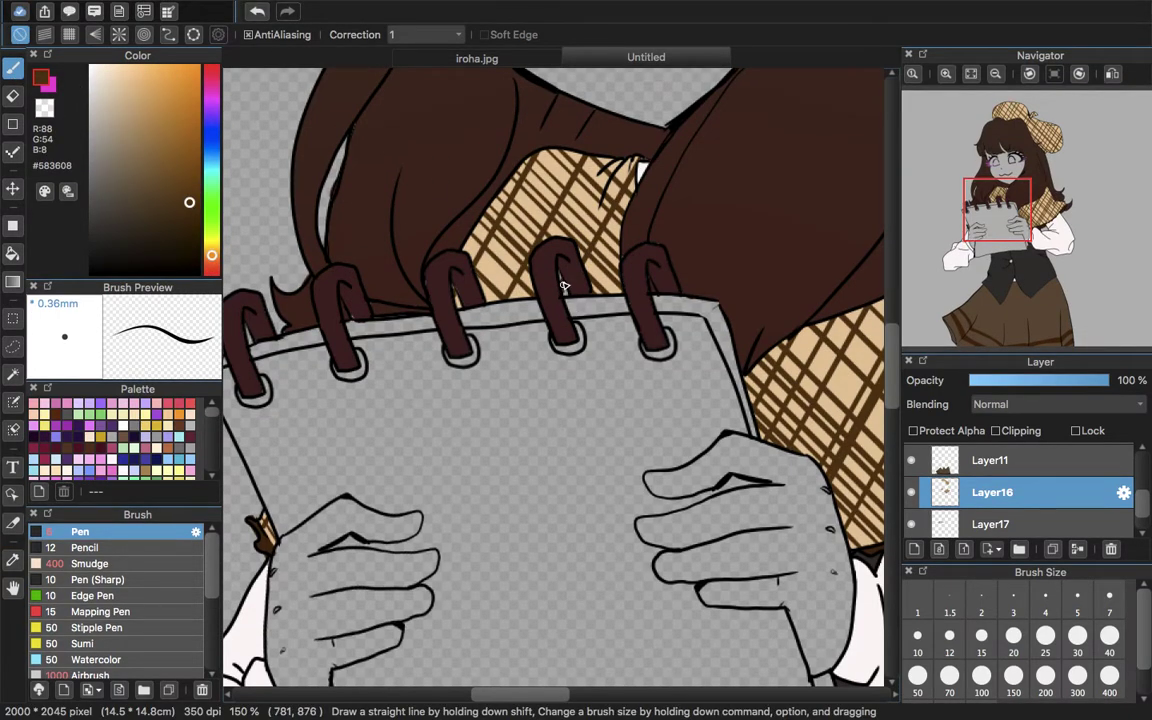
pyautogui.click(13, 560)
pyautogui.click(493, 254)
pyautogui.click(13, 44)
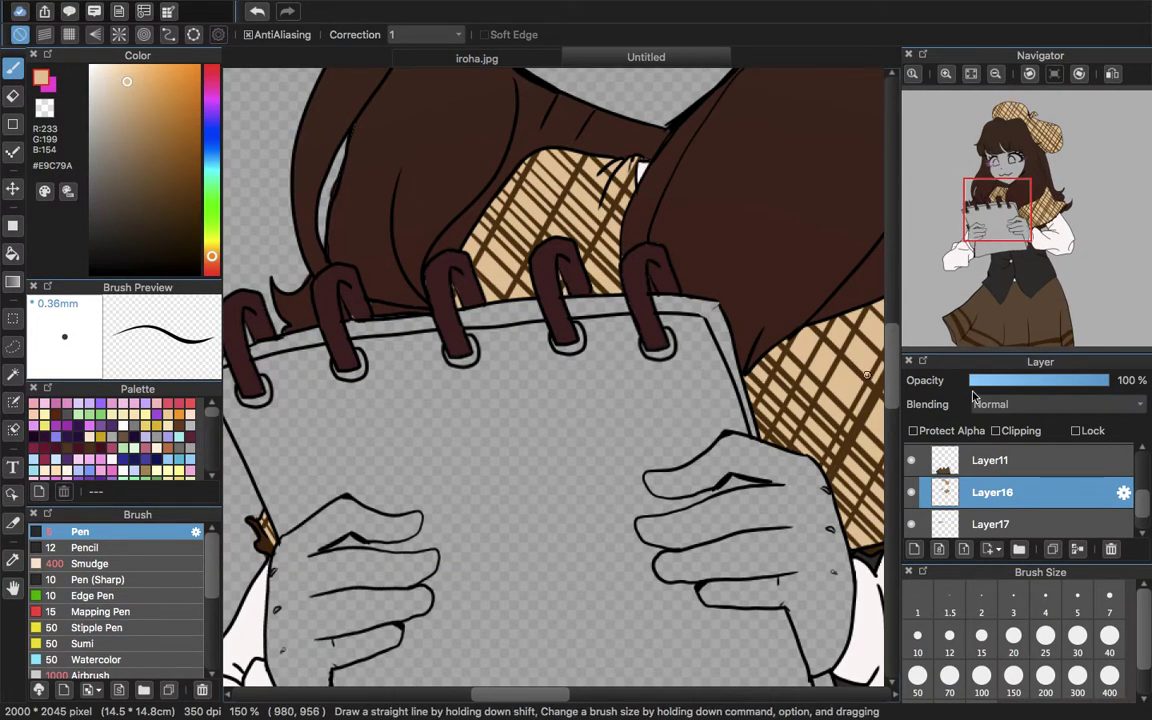
# - Sample the reddish brown #481F1F and touch up the notepad's rings on Layer17
pyautogui.click(1000, 524)
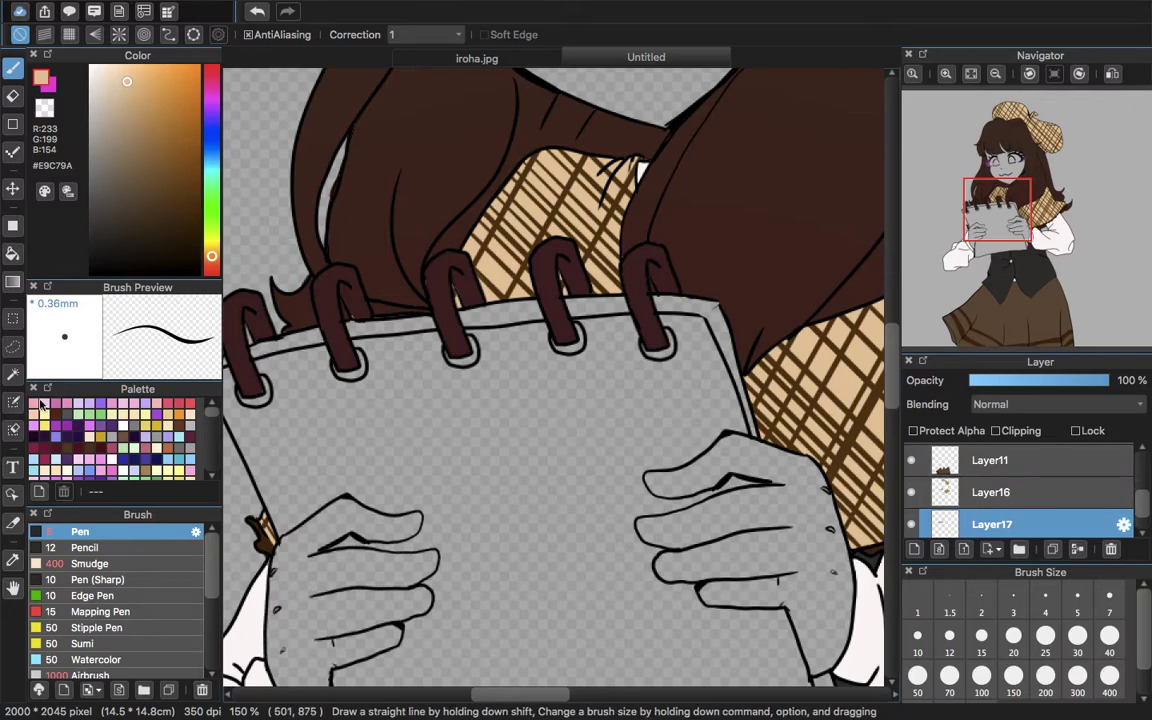
pyautogui.click(13, 560)
pyautogui.click(330, 170)
pyautogui.click(13, 44)
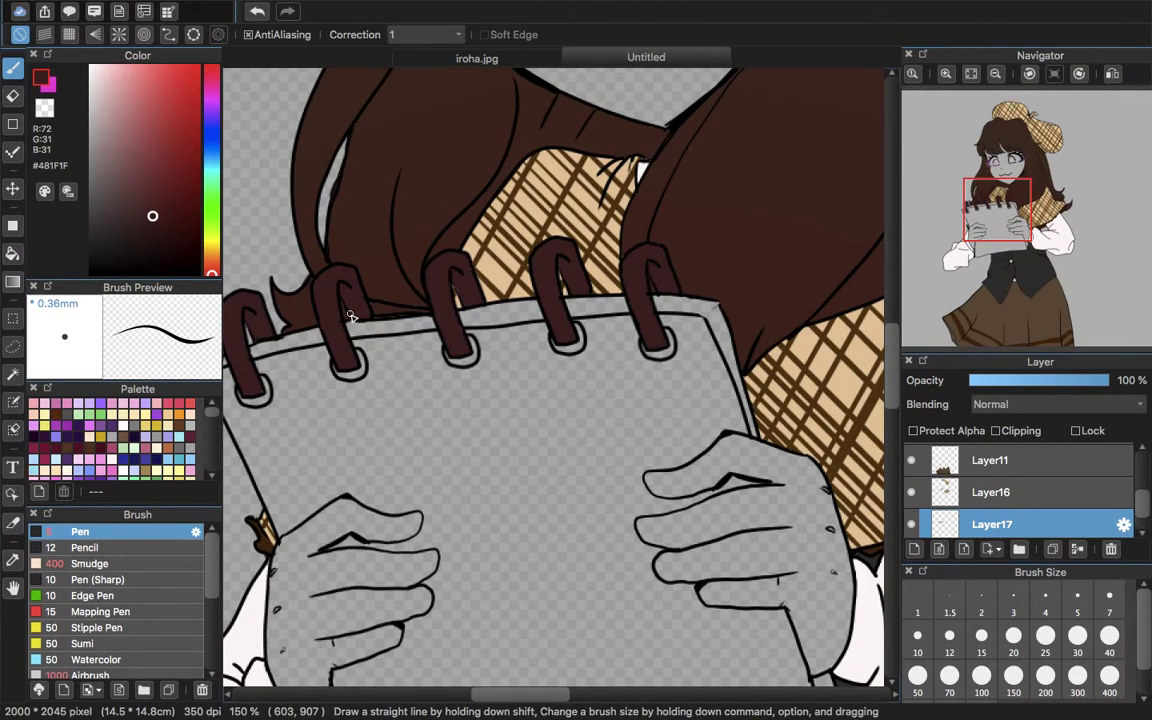
# - Sample the blue (#6588A6) under the cape in iroha.jpg and add a new layer above Layer17 in the Untitled drawing
pyautogui.click(480, 56)
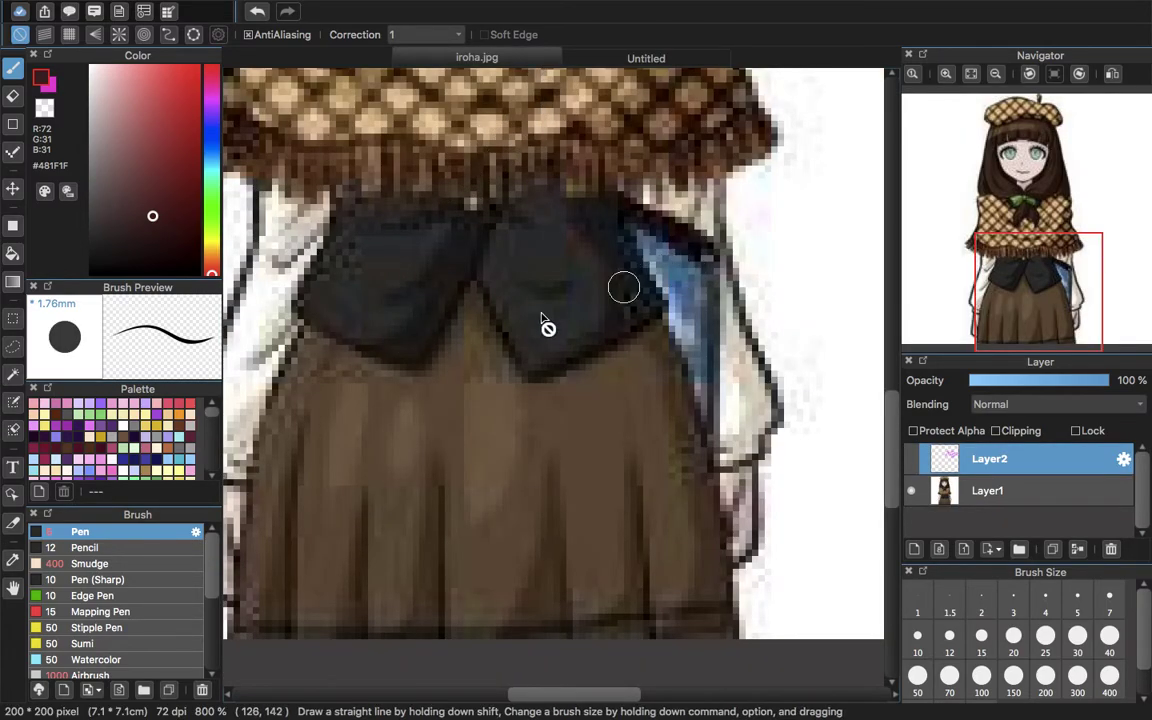
pyautogui.click(13, 560)
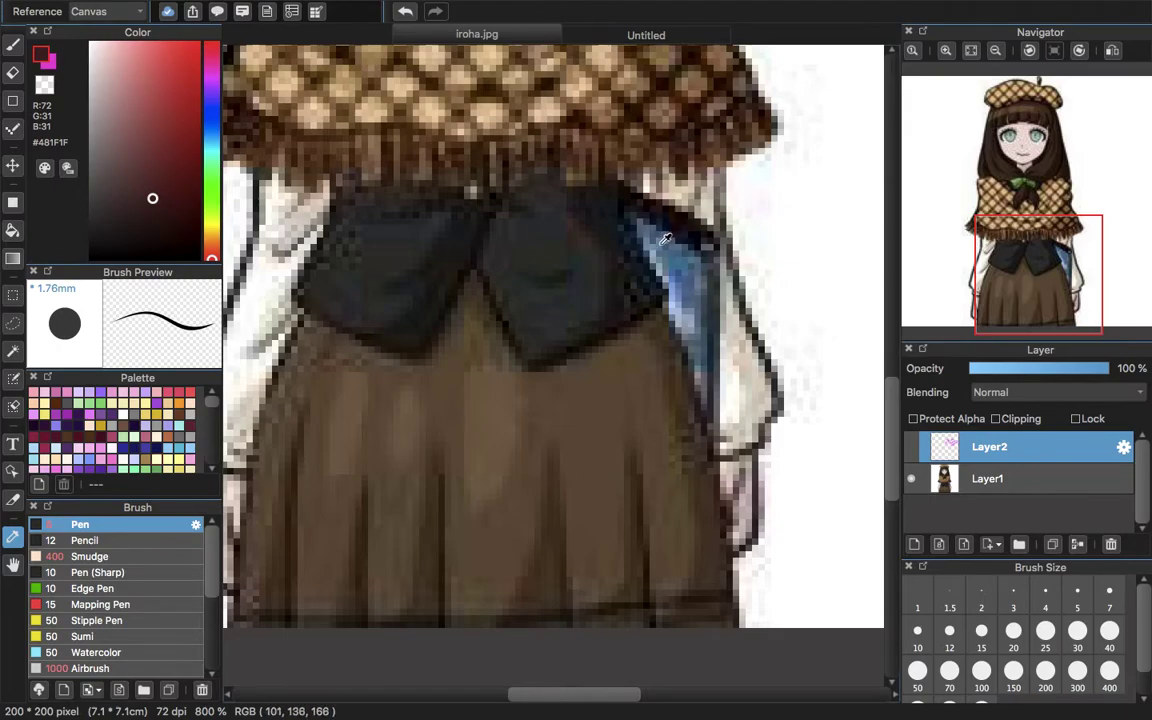
pyautogui.click(664, 240)
pyautogui.click(13, 45)
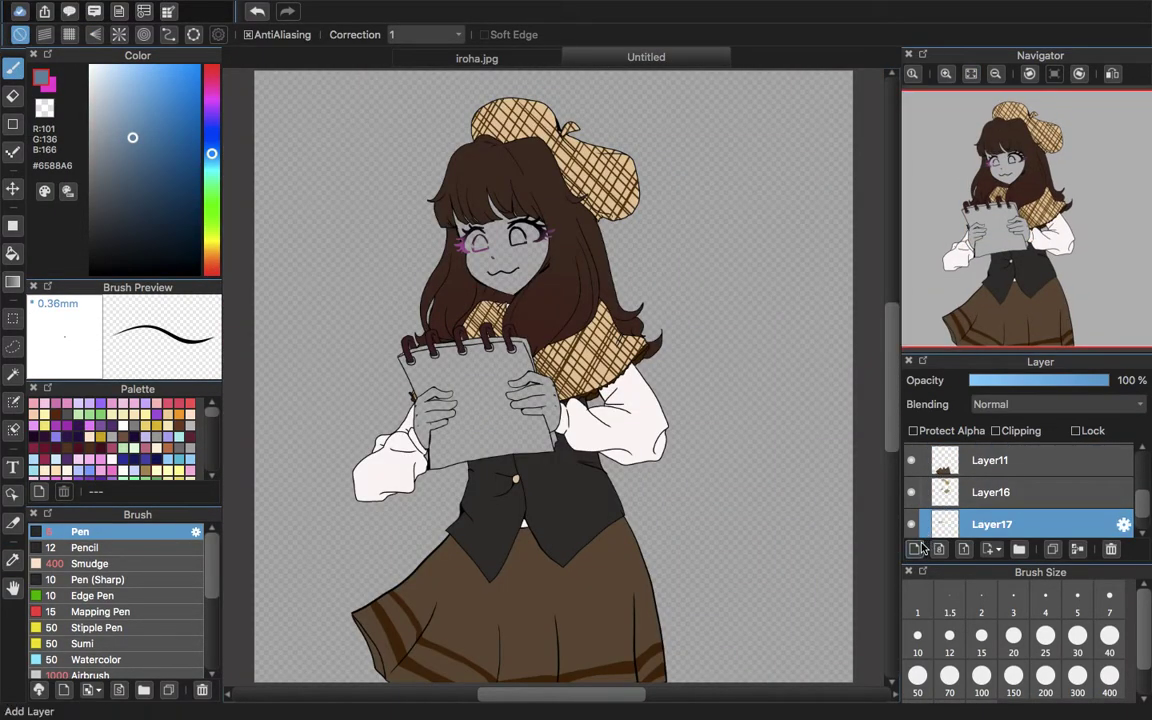
pyautogui.click(942, 94)
pyautogui.click(944, 77)
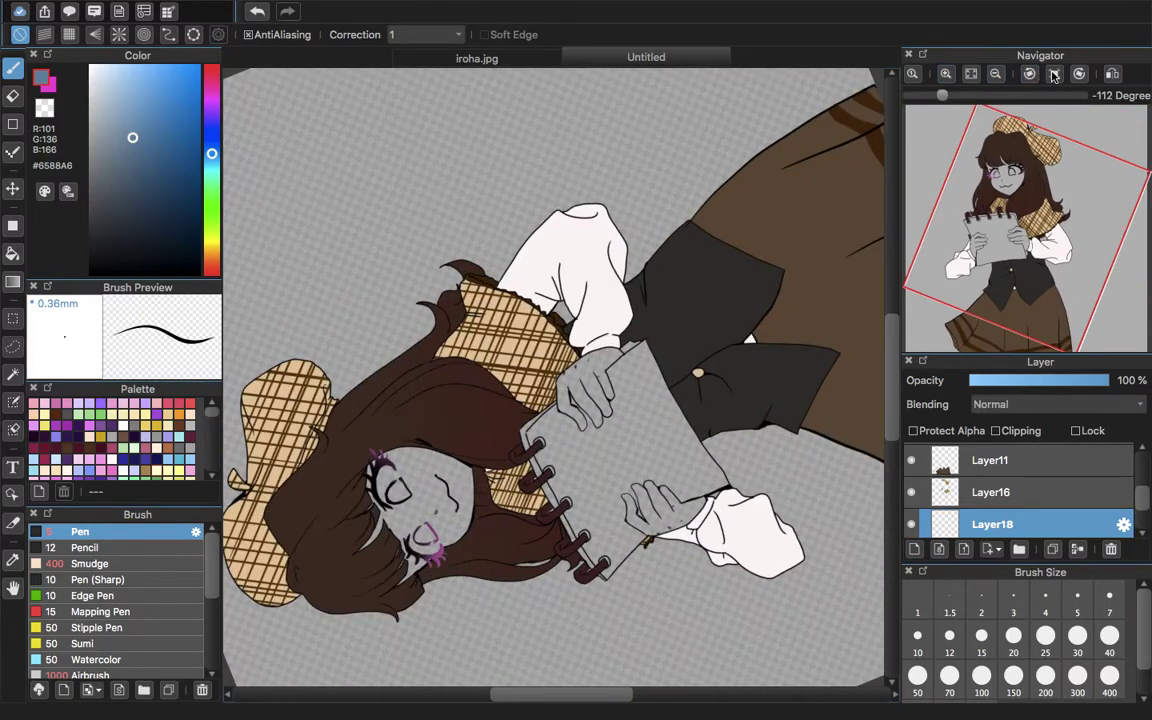
# - Reset the canvas rotation and fill the notepad's cover with the blue #6588A6 on Layer18
pyautogui.click(1055, 75)
pyautogui.click(953, 78)
pyautogui.click(948, 78)
pyautogui.moveTo(1010, 177); pyautogui.dragTo(1002, 223)
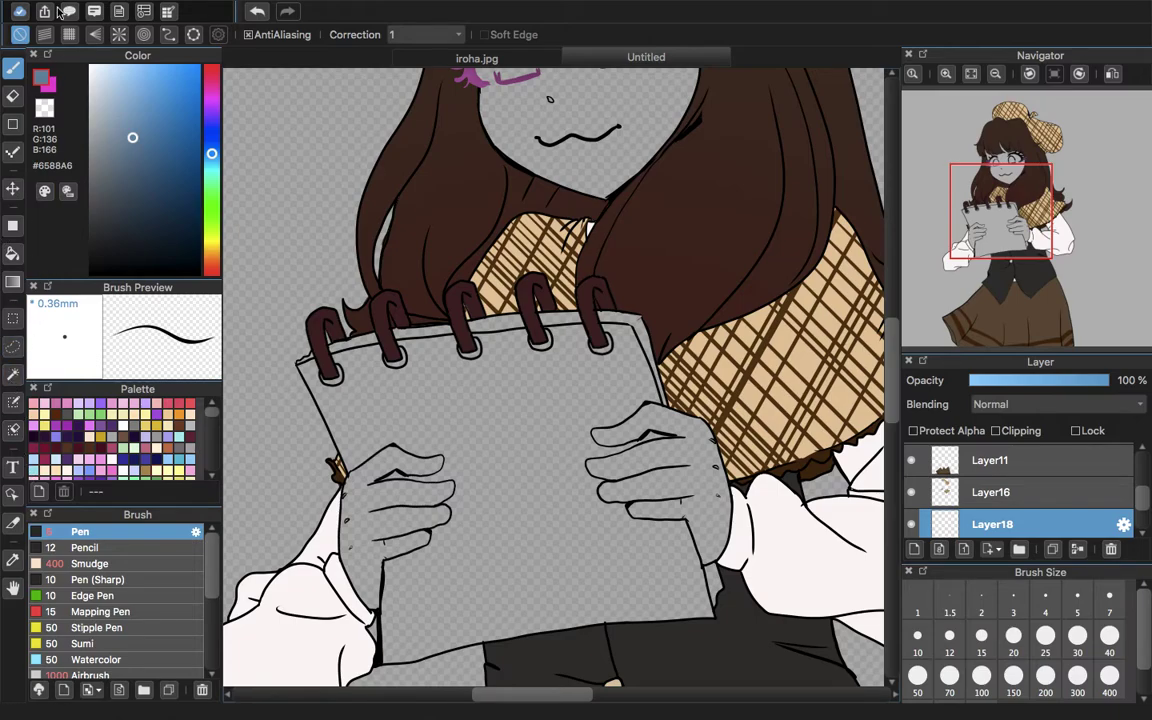
pyautogui.click(12, 256)
pyautogui.click(491, 370)
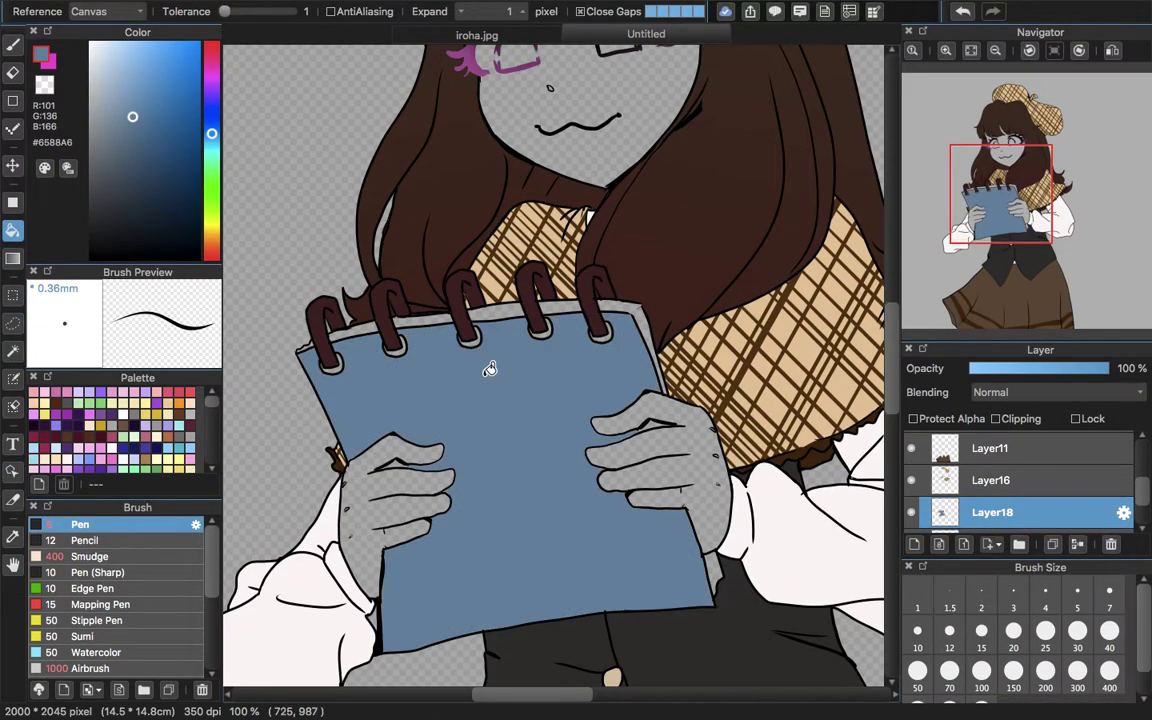
# - Add a clipping layer above Layer18 and set up the Watercolor brush with the near-white #F8FBFF
pyautogui.click(12, 44)
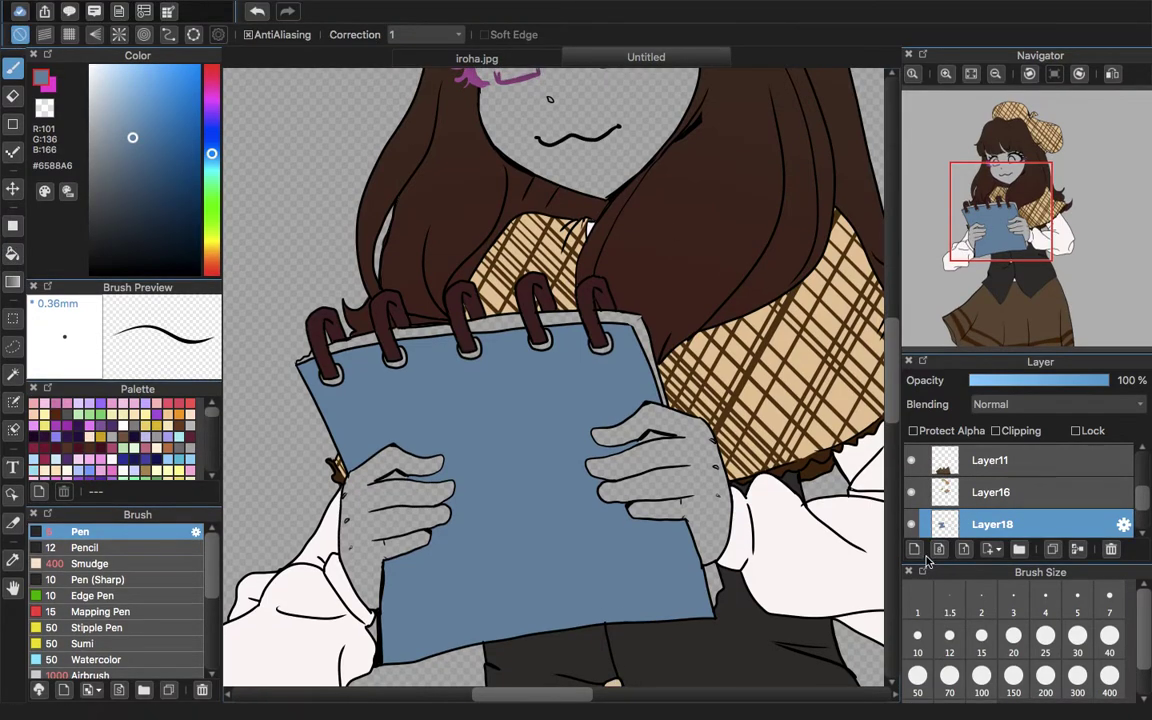
pyautogui.click(996, 431)
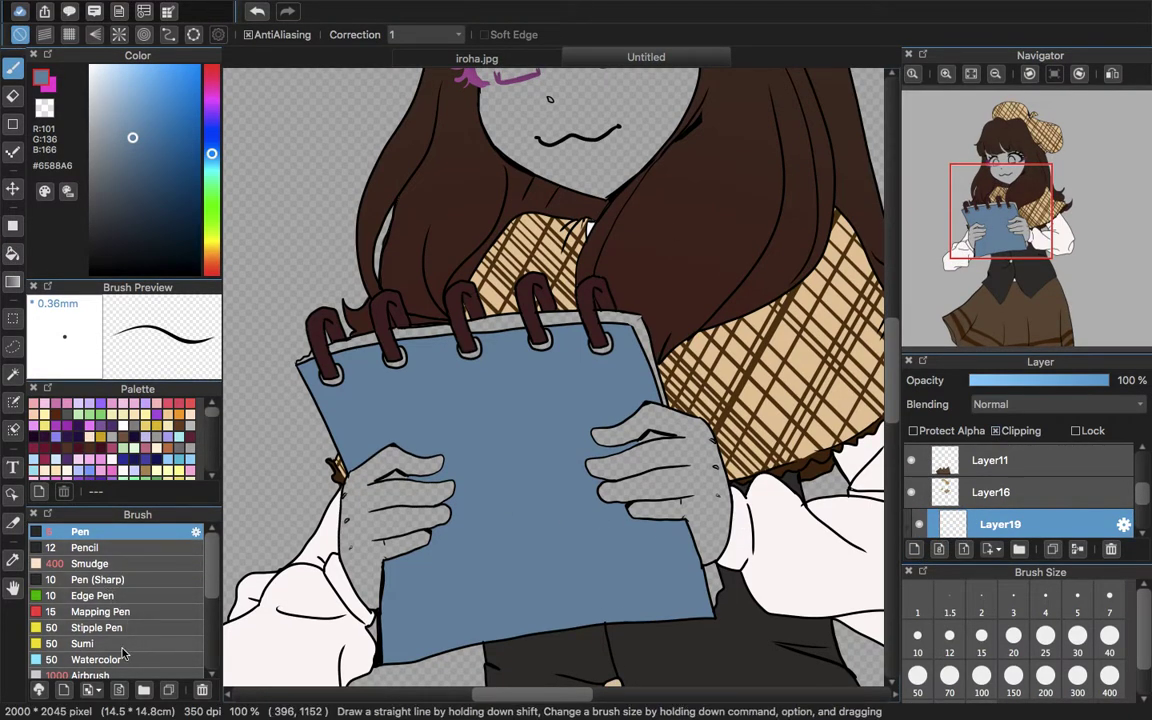
pyautogui.click(120, 659)
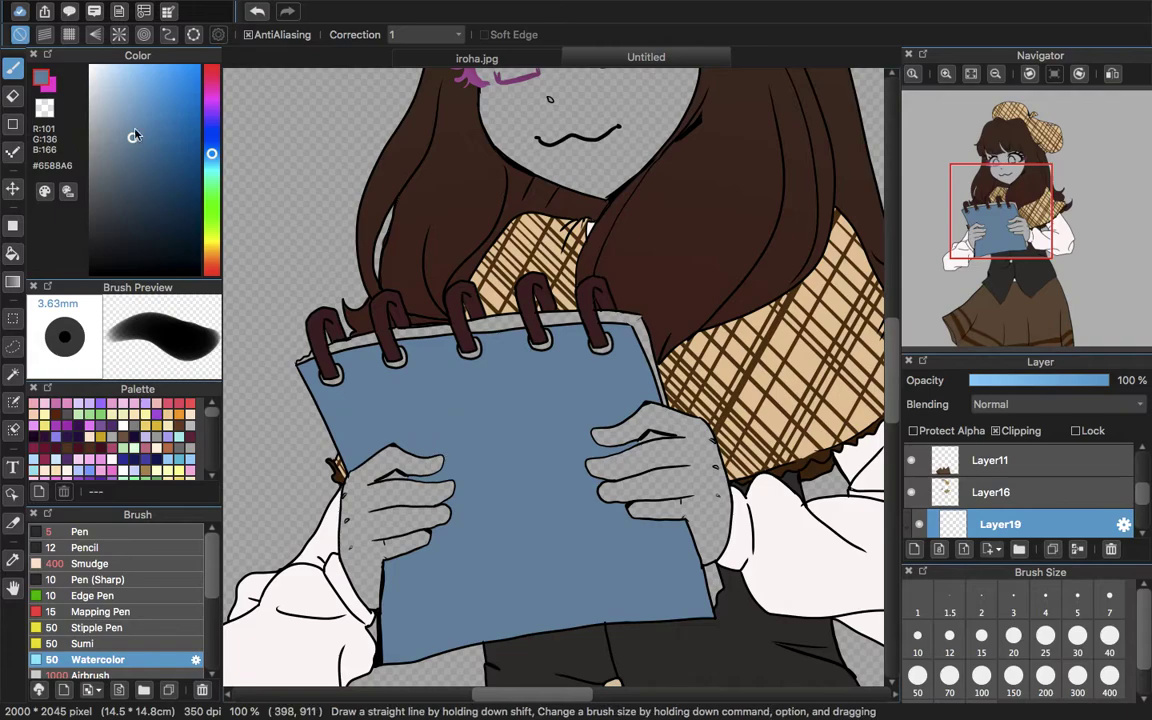
pyautogui.moveTo(92, 76); pyautogui.dragTo(91, 65)
# - Paint a fluffy near-white cloud across the upper part of the notepad's cover with the Watercolor brush at size 40
pyautogui.click(1077, 679)
pyautogui.click(1077, 639)
pyautogui.moveTo(507, 419); pyautogui.dragTo(535, 414)
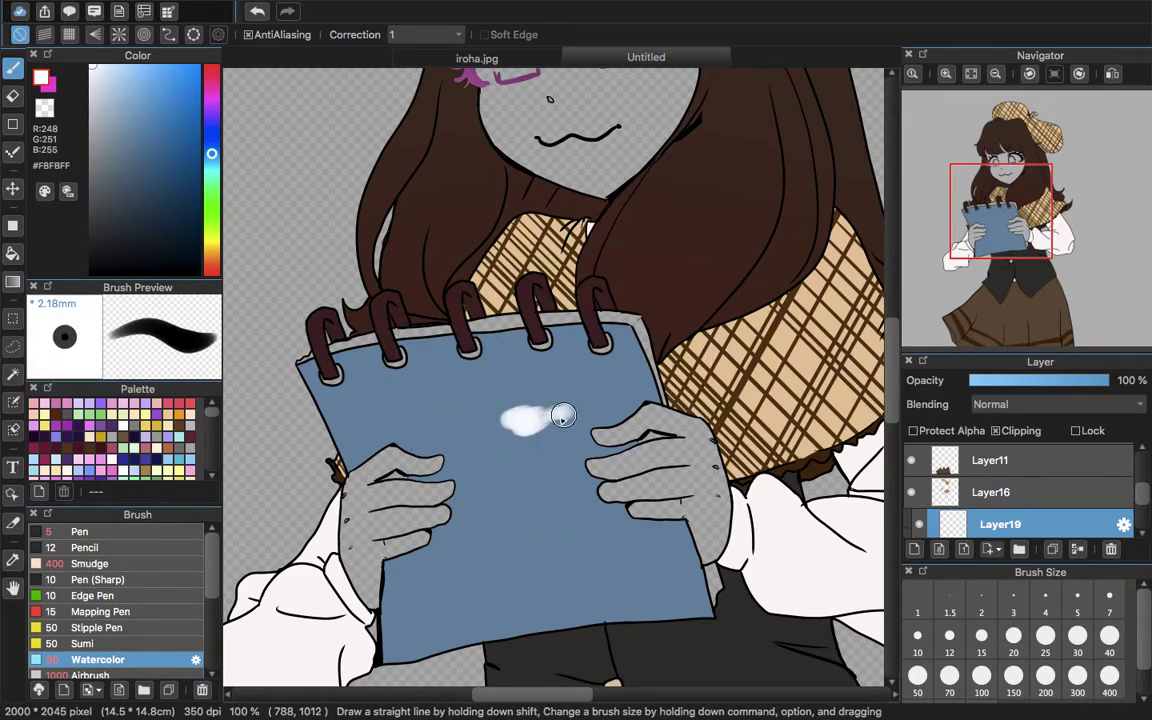
pyautogui.click(257, 12)
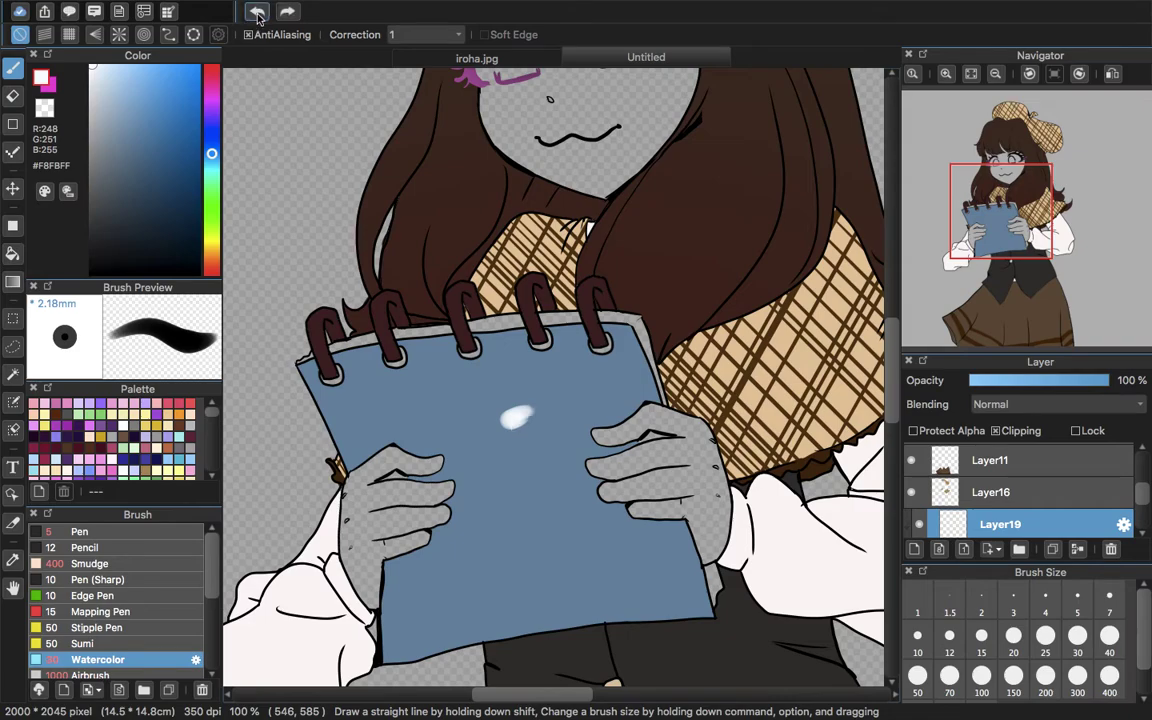
pyautogui.click(1105, 645)
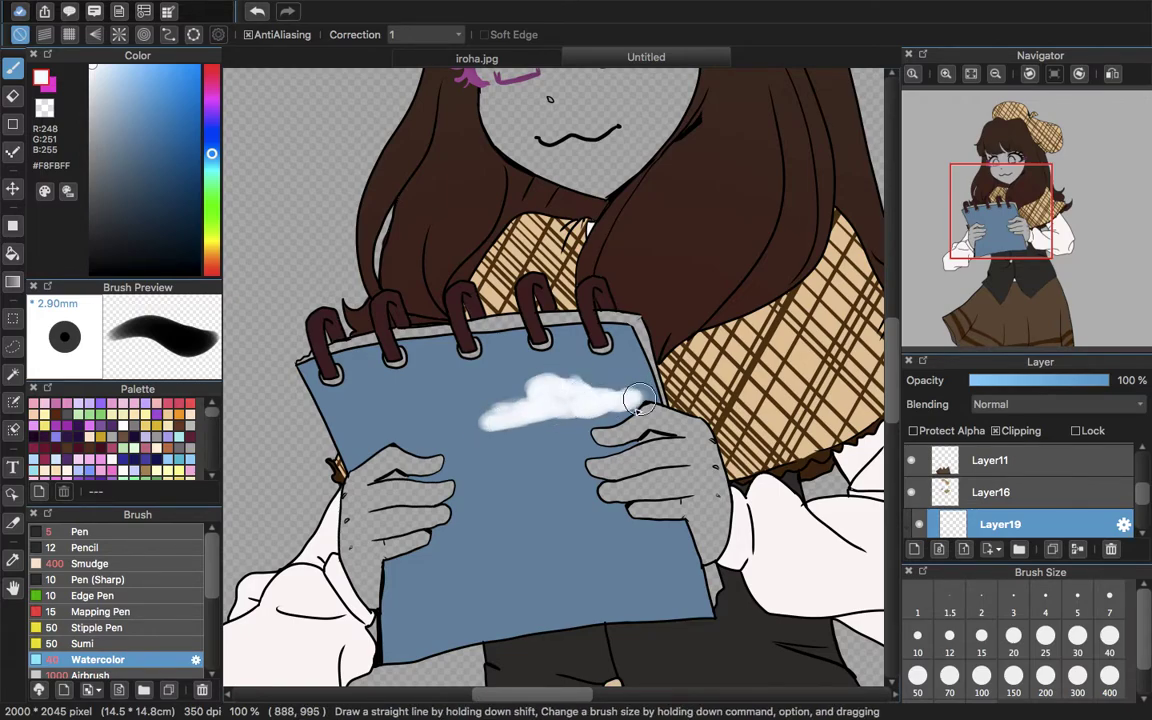
pyautogui.moveTo(482, 453); pyautogui.dragTo(567, 428)
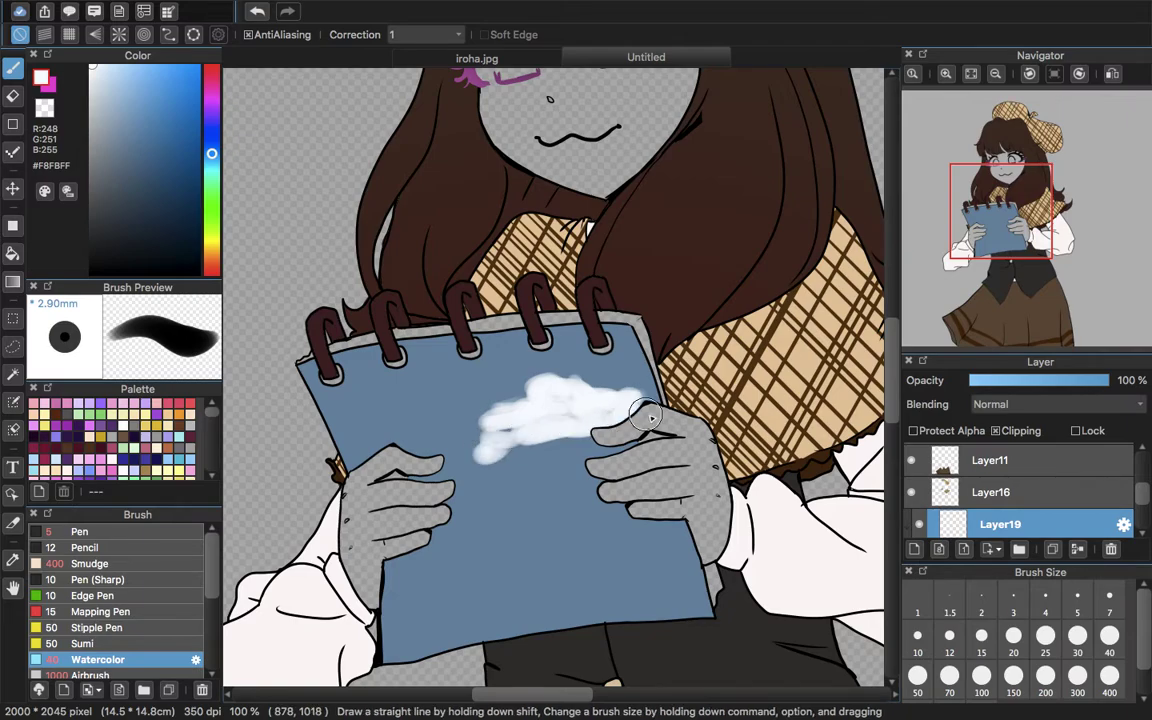
pyautogui.click(537, 58)
pyautogui.click(646, 57)
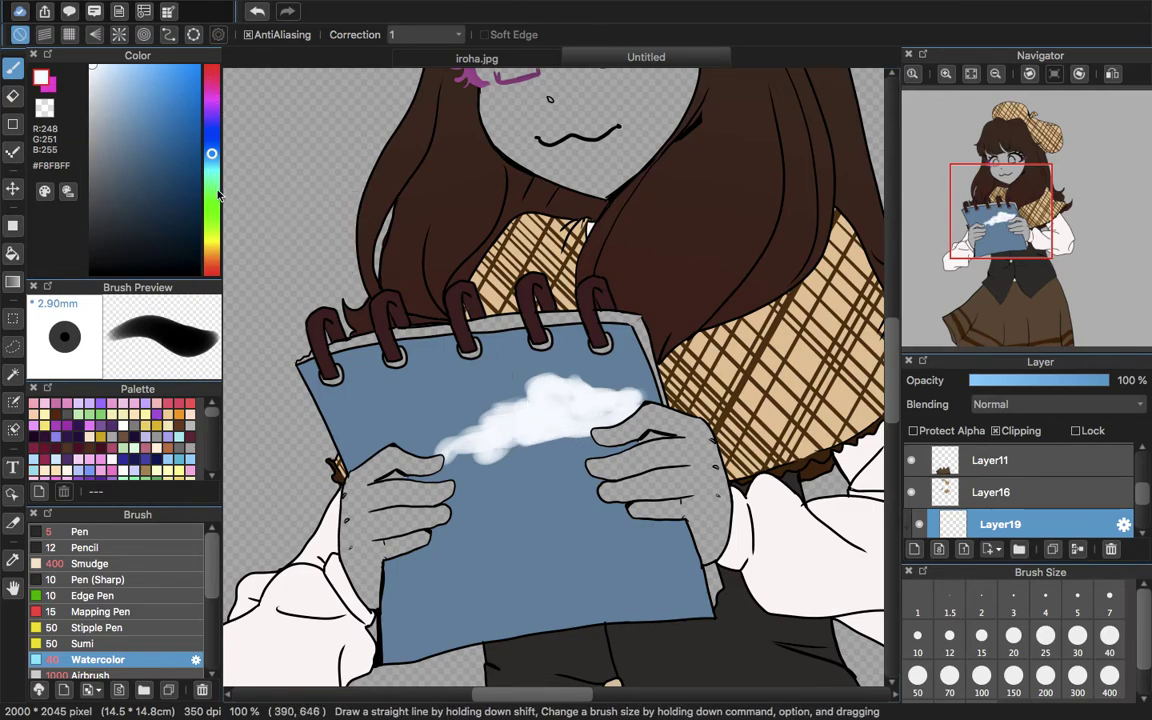
# - Paint a cream sun (#F9EBCD) beside the cloud, and refine the cloud's edges in white #FFFFFF at brush size 7
pyautogui.click(211, 253)
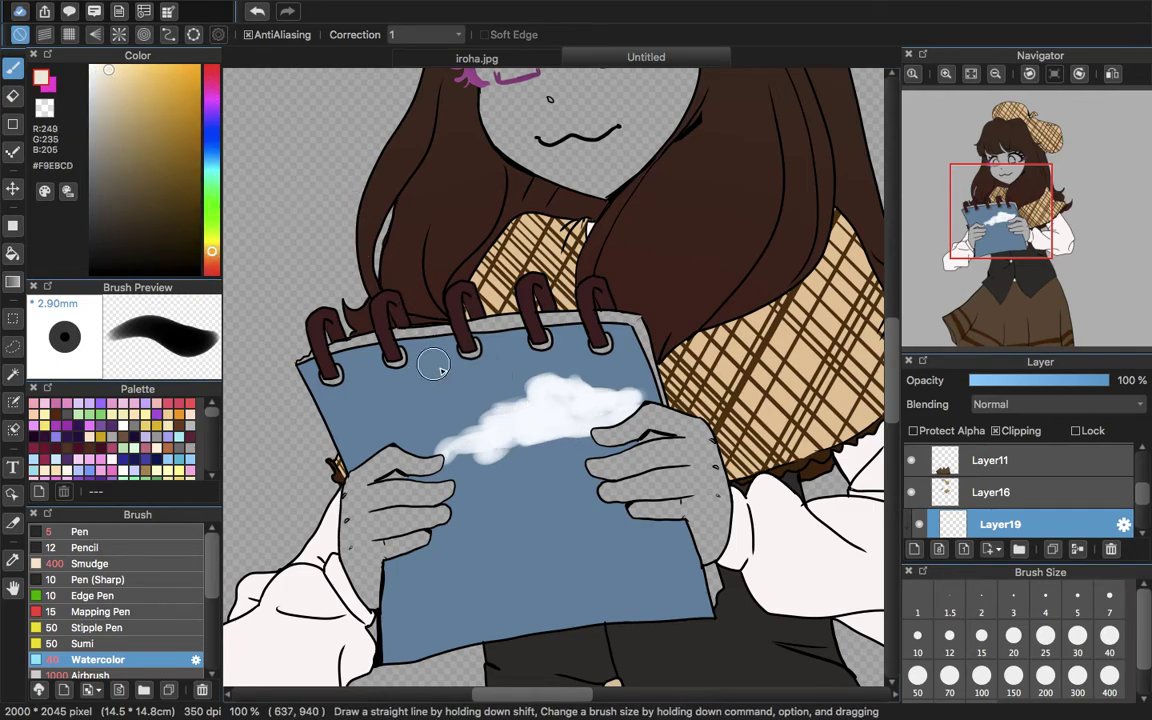
pyautogui.moveTo(490, 389)
pyautogui.mouseDown()
pyautogui.moveTo(427, 435)
pyautogui.moveTo(449, 384)
pyautogui.moveTo(499, 401)
pyautogui.mouseUp()
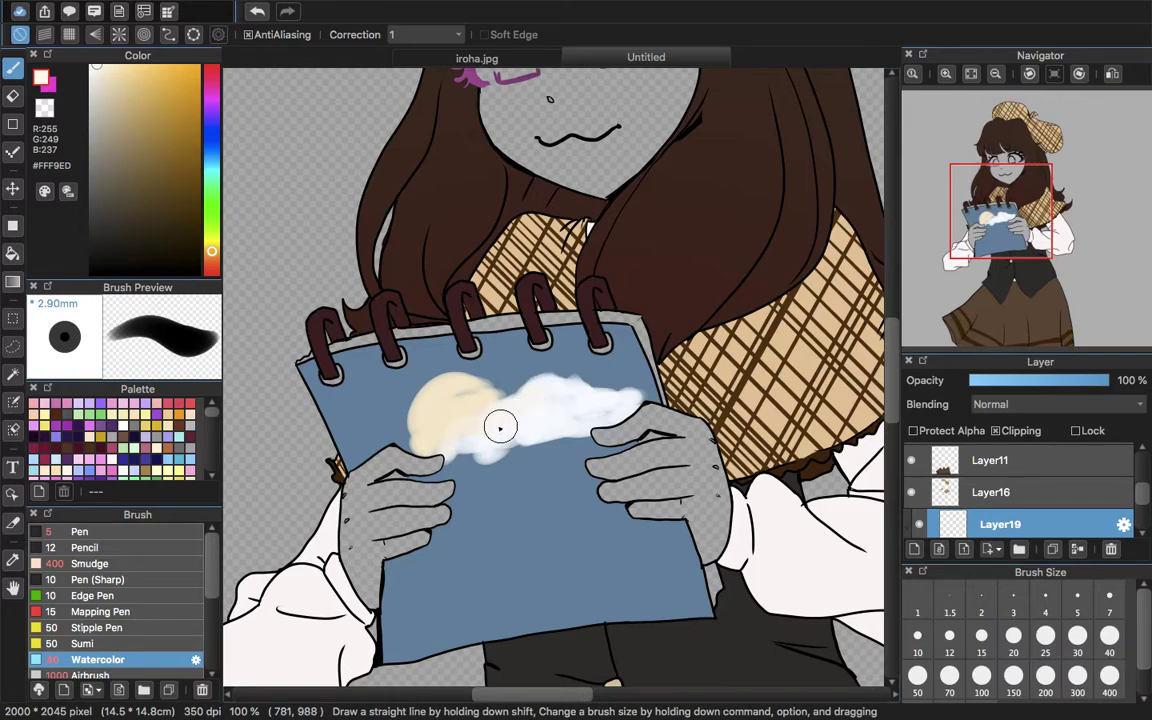
pyautogui.click(1109, 598)
pyautogui.click(945, 74)
pyautogui.click(945, 74)
pyautogui.moveTo(1005, 252)
pyautogui.mouseDown()
pyautogui.moveTo(992, 266)
pyautogui.moveTo(996, 213)
pyautogui.moveTo(998, 229)
pyautogui.mouseUp()
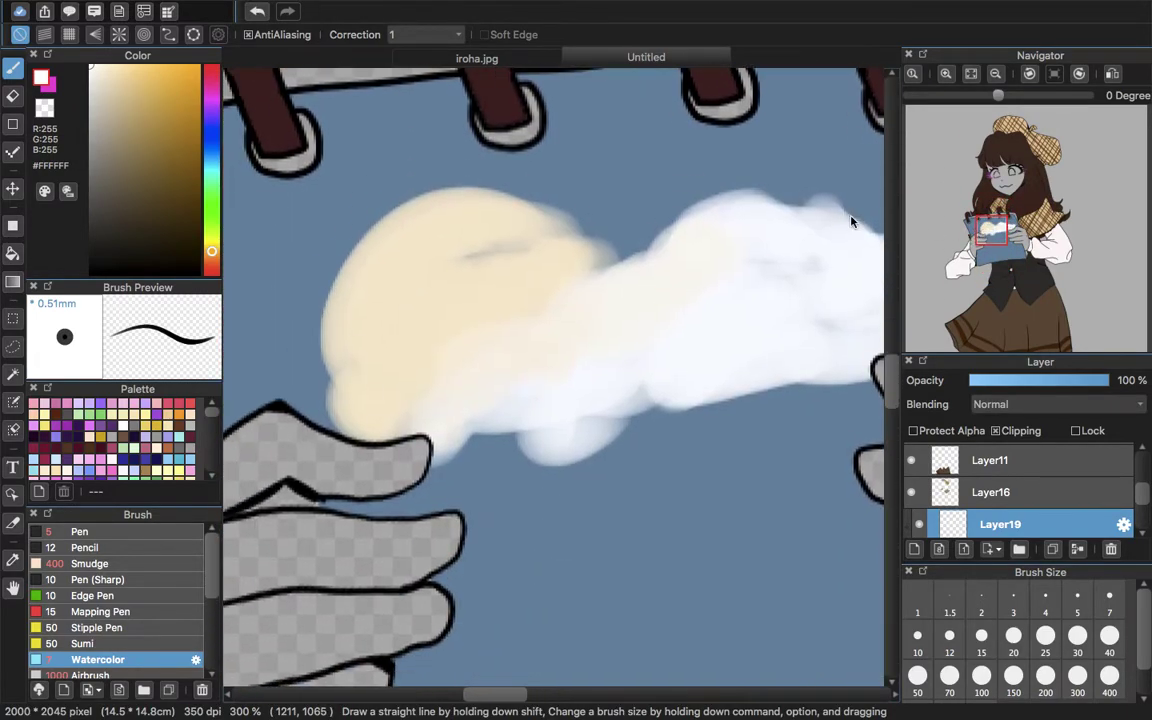
pyautogui.moveTo(601, 271)
pyautogui.mouseDown()
pyautogui.moveTo(551, 314)
pyautogui.moveTo(560, 296)
pyautogui.moveTo(547, 314)
pyautogui.moveTo(458, 345)
pyautogui.moveTo(403, 406)
pyautogui.mouseUp()
# - Shade the cloud's underside with the pink #E37878 at brush size 40
pyautogui.moveTo(984, 231)
pyautogui.mouseDown()
pyautogui.moveTo(1008, 220)
pyautogui.moveTo(1000, 228)
pyautogui.mouseUp()
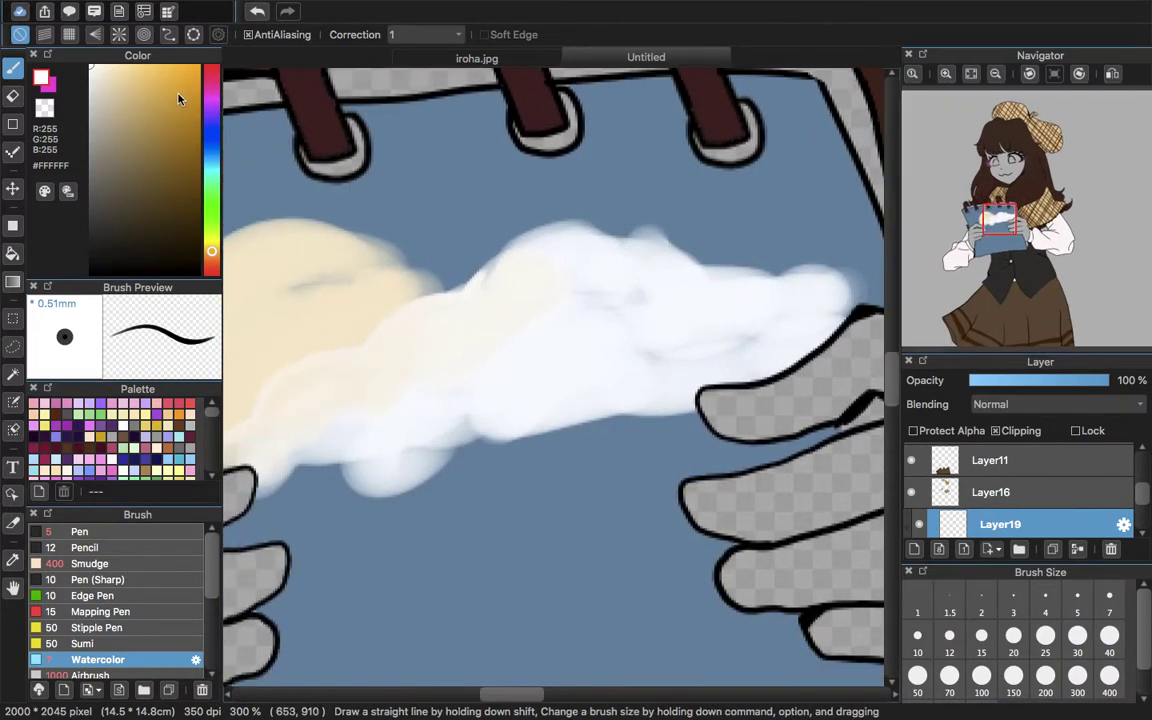
pyautogui.moveTo(216, 70); pyautogui.dragTo(226, 45)
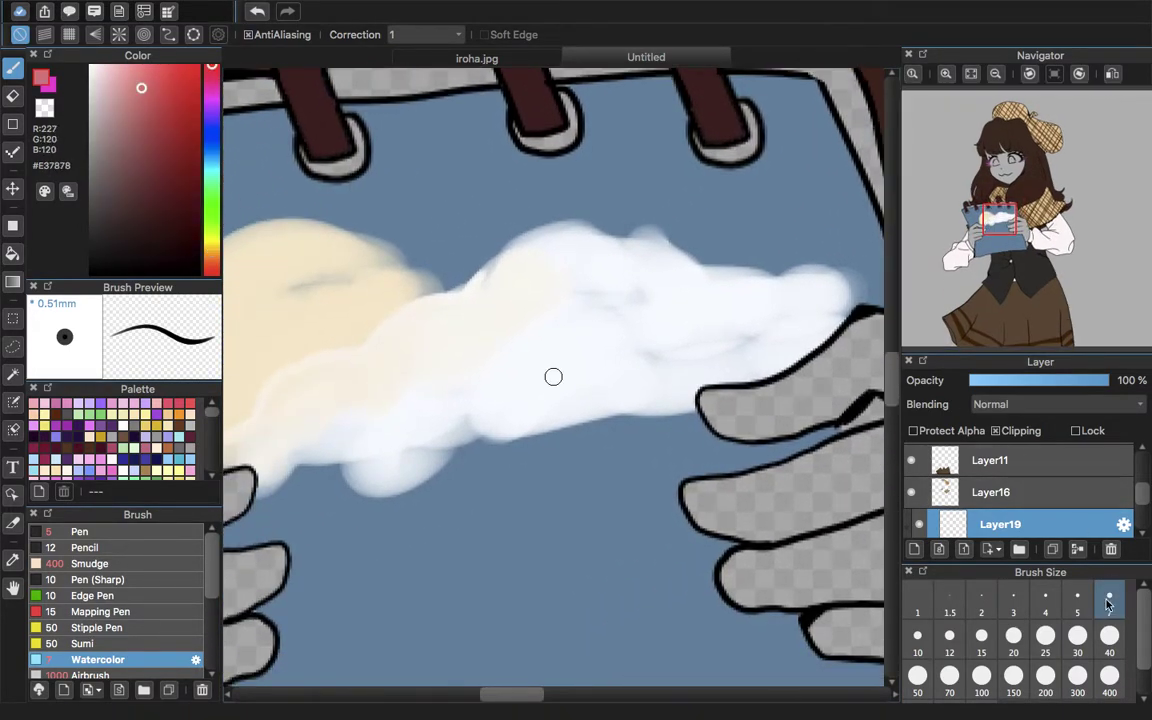
pyautogui.click(1111, 636)
pyautogui.moveTo(680, 303)
pyautogui.mouseDown()
pyautogui.moveTo(743, 311)
pyautogui.moveTo(769, 342)
pyautogui.moveTo(643, 381)
pyautogui.moveTo(483, 389)
pyautogui.moveTo(332, 435)
pyautogui.moveTo(779, 391)
pyautogui.moveTo(857, 331)
pyautogui.moveTo(728, 342)
pyautogui.moveTo(442, 401)
pyautogui.moveTo(725, 303)
pyautogui.moveTo(437, 430)
pyautogui.moveTo(288, 463)
pyautogui.moveTo(432, 458)
pyautogui.moveTo(630, 375)
pyautogui.mouseUp()
# - Paint a small white cloud (#FFFFFF) on the cover below the sun, beside the fingers of the hand on the drawing's left
pyautogui.moveTo(970, 163)
pyautogui.click(995, 74)
pyautogui.click(995, 74)
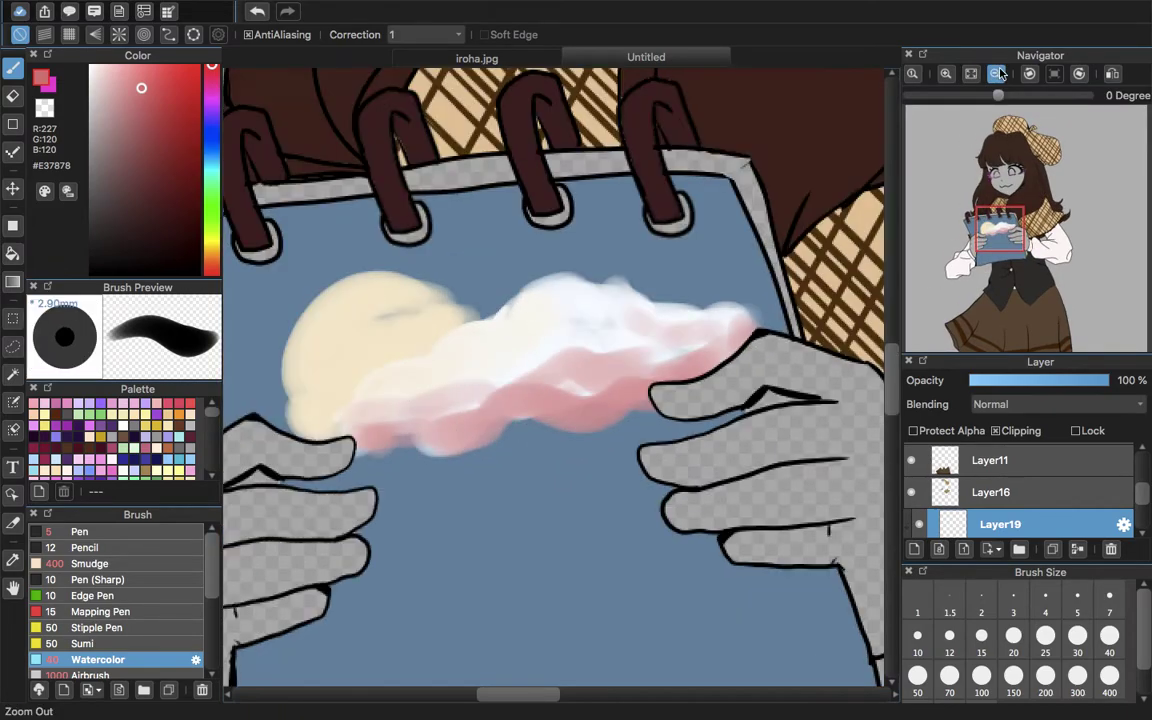
pyautogui.click(995, 74)
pyautogui.click(995, 74)
pyautogui.moveTo(1002, 227); pyautogui.dragTo(1001, 197)
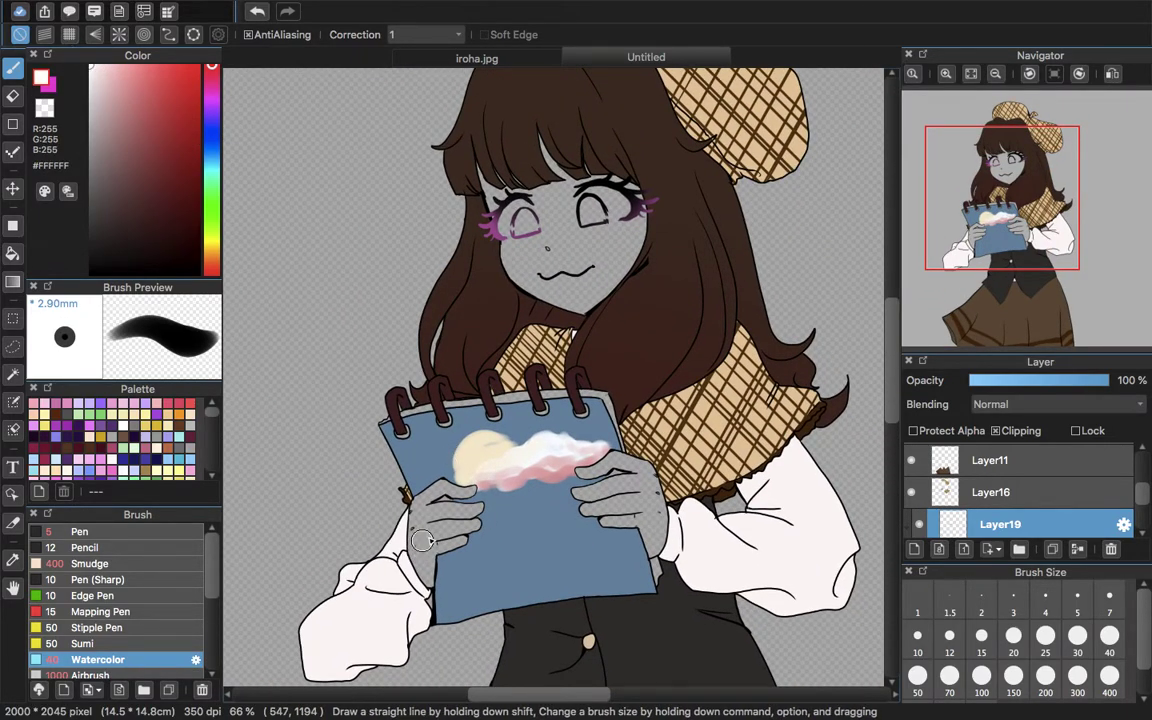
pyautogui.moveTo(521, 527); pyautogui.dragTo(477, 538)
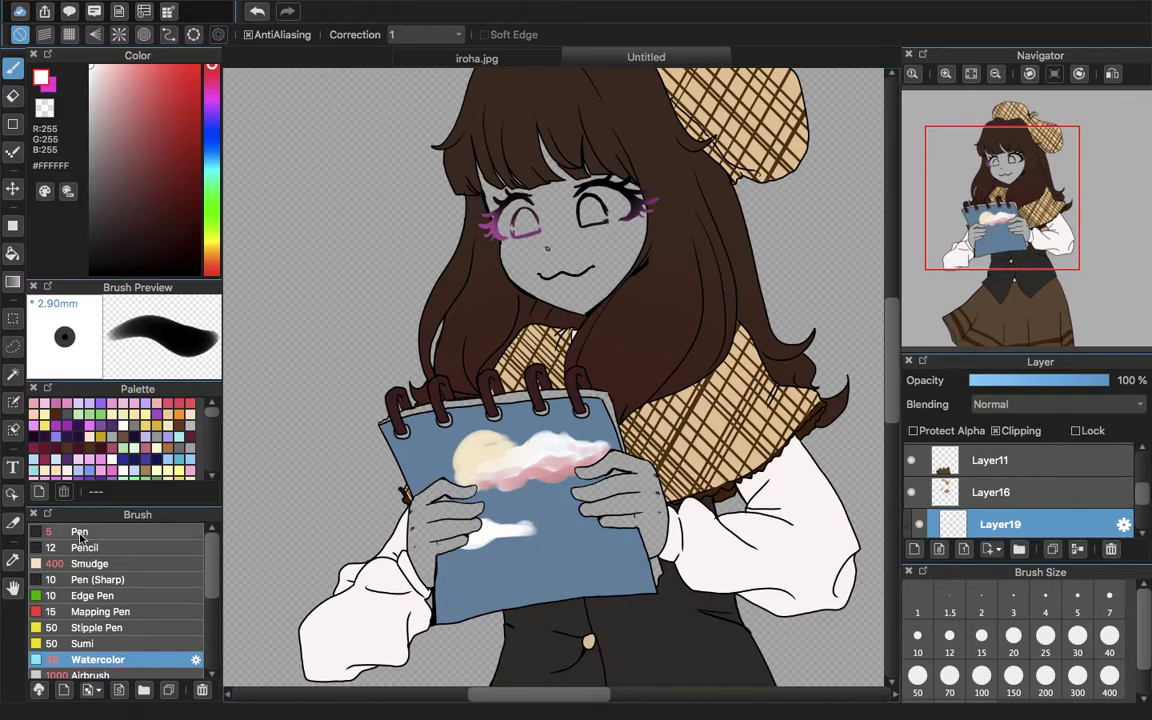
# - Sample the cover's blue (#6588A6) and color the gap between the fingers of the left-side hand on Layer18
pyautogui.click(13, 564)
pyautogui.click(592, 536)
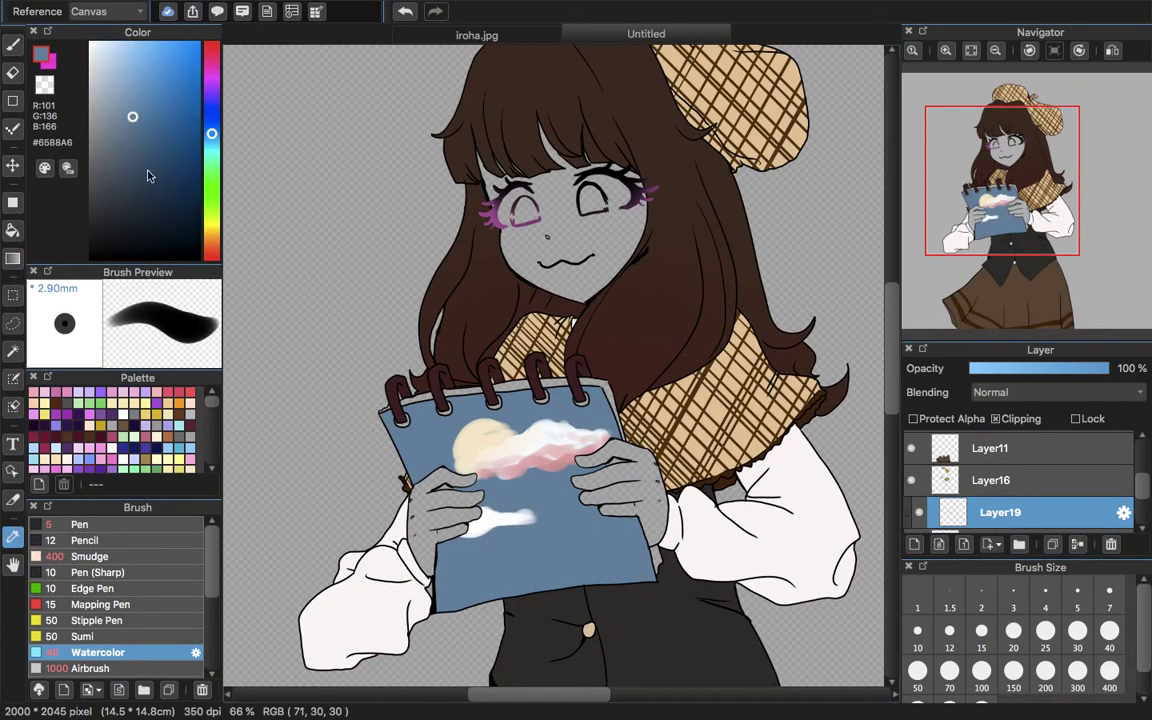
pyautogui.click(13, 46)
pyautogui.moveTo(1138, 491); pyautogui.dragTo(1138, 503)
pyautogui.click(1104, 509)
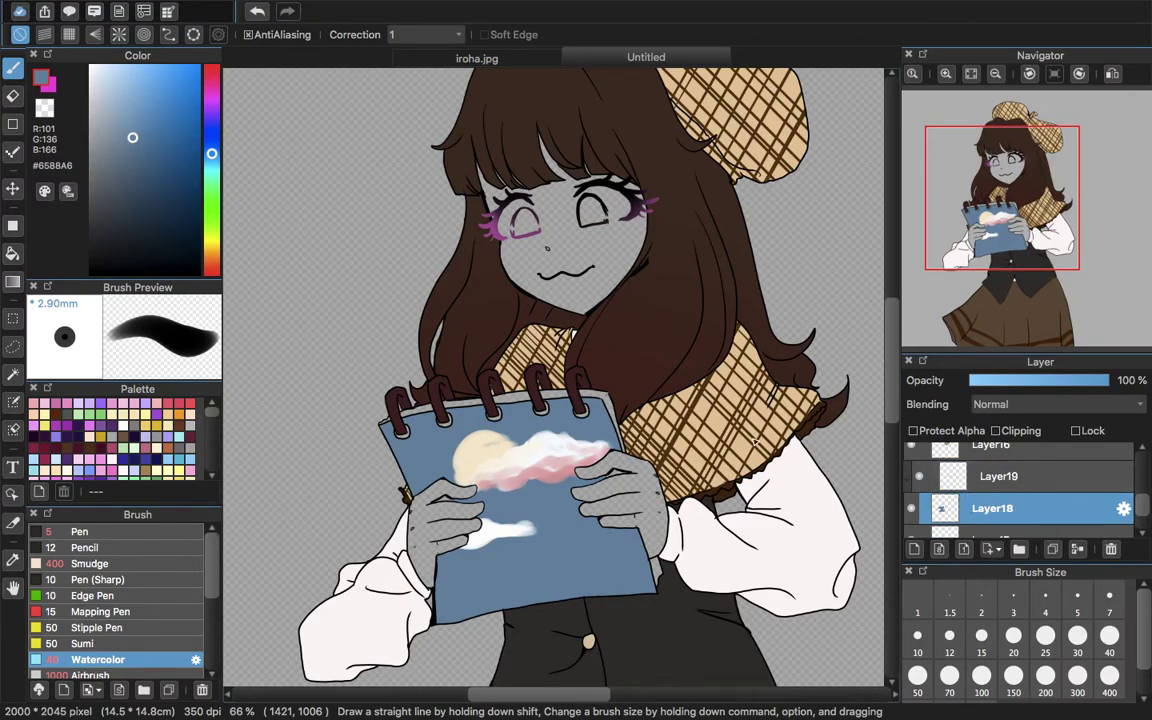
pyautogui.moveTo(434, 500); pyautogui.dragTo(459, 506)
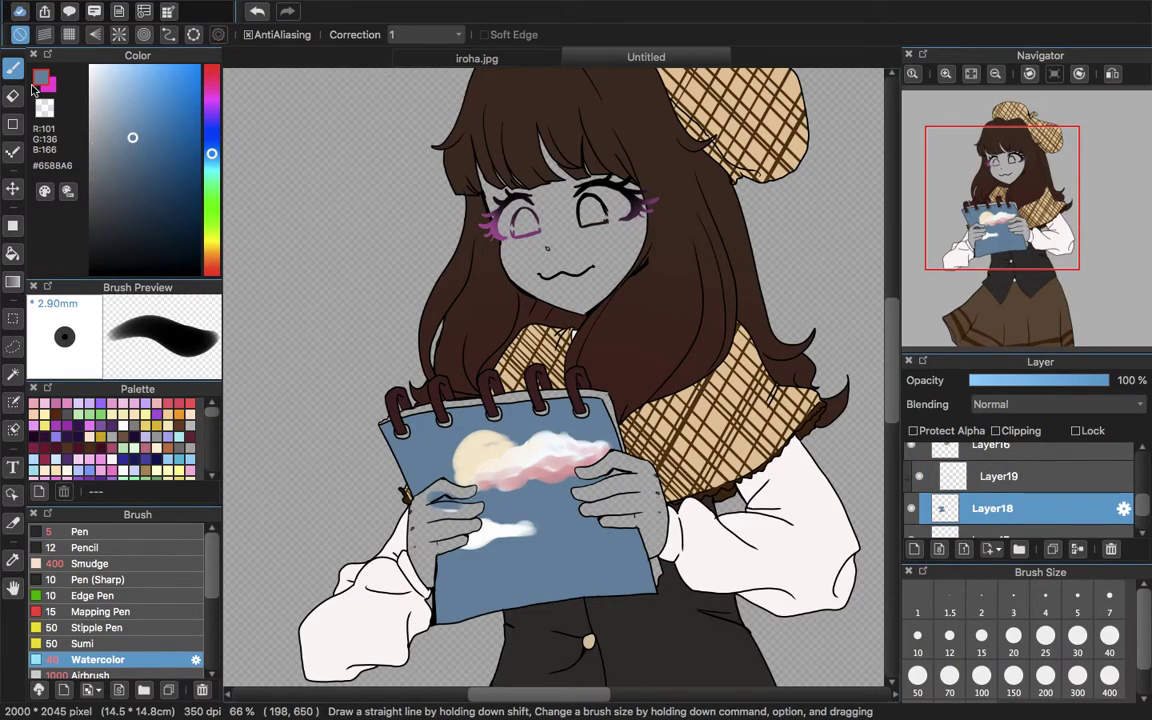
# - Erase the blue that spilled over the fingers around the gap on Layer18
pyautogui.press('e')
pyautogui.moveTo(955, 103)
pyautogui.click(946, 74)
pyautogui.click(946, 74)
pyautogui.click(946, 74)
pyautogui.click(946, 74)
pyautogui.moveTo(1017, 208); pyautogui.dragTo(983, 245)
pyautogui.moveTo(350, 274)
pyautogui.mouseDown()
pyautogui.moveTo(432, 228)
pyautogui.moveTo(348, 278)
pyautogui.moveTo(423, 232)
pyautogui.moveTo(466, 226)
pyautogui.moveTo(435, 226)
pyautogui.moveTo(492, 249)
pyautogui.moveTo(427, 230)
pyautogui.moveTo(362, 281)
pyautogui.moveTo(358, 257)
pyautogui.moveTo(383, 221)
pyautogui.moveTo(387, 298)
pyautogui.moveTo(366, 289)
pyautogui.moveTo(445, 275)
pyautogui.moveTo(499, 287)
pyautogui.moveTo(480, 326)
pyautogui.moveTo(488, 295)
pyautogui.moveTo(375, 300)
pyautogui.mouseUp()
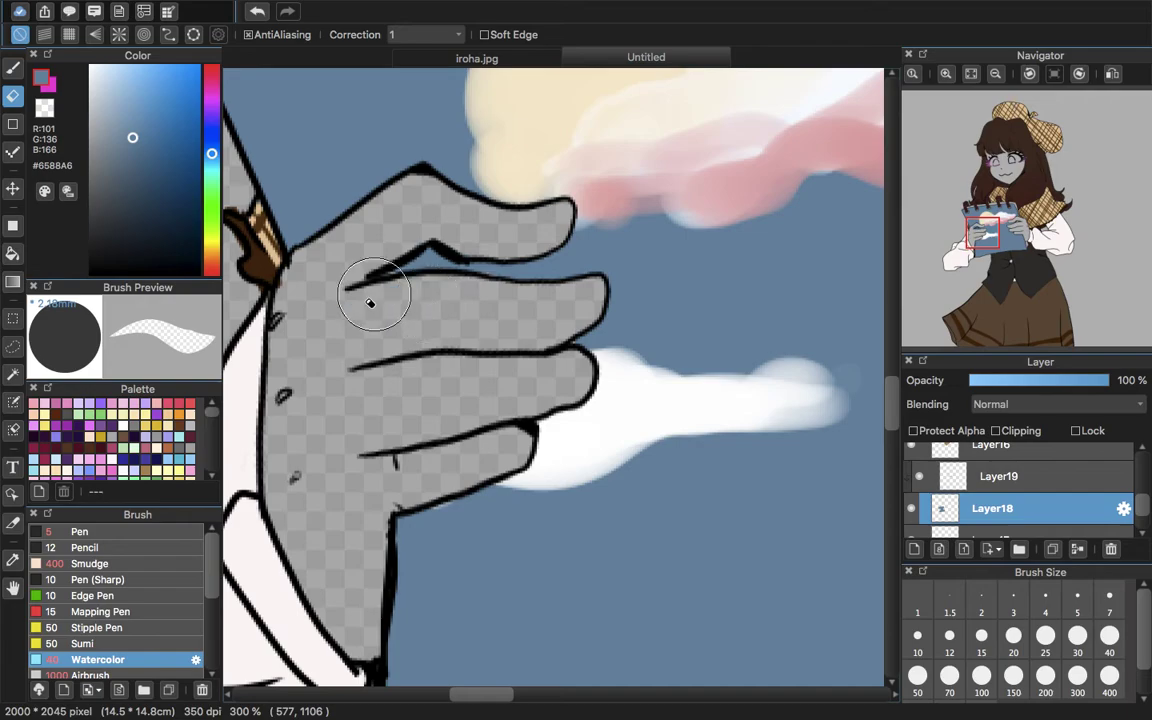
# - Sample the cloud's white (#FEFEFE) and extend the lower clouds around the left-side hand on Layer19
pyautogui.click(13, 560)
pyautogui.click(623, 378)
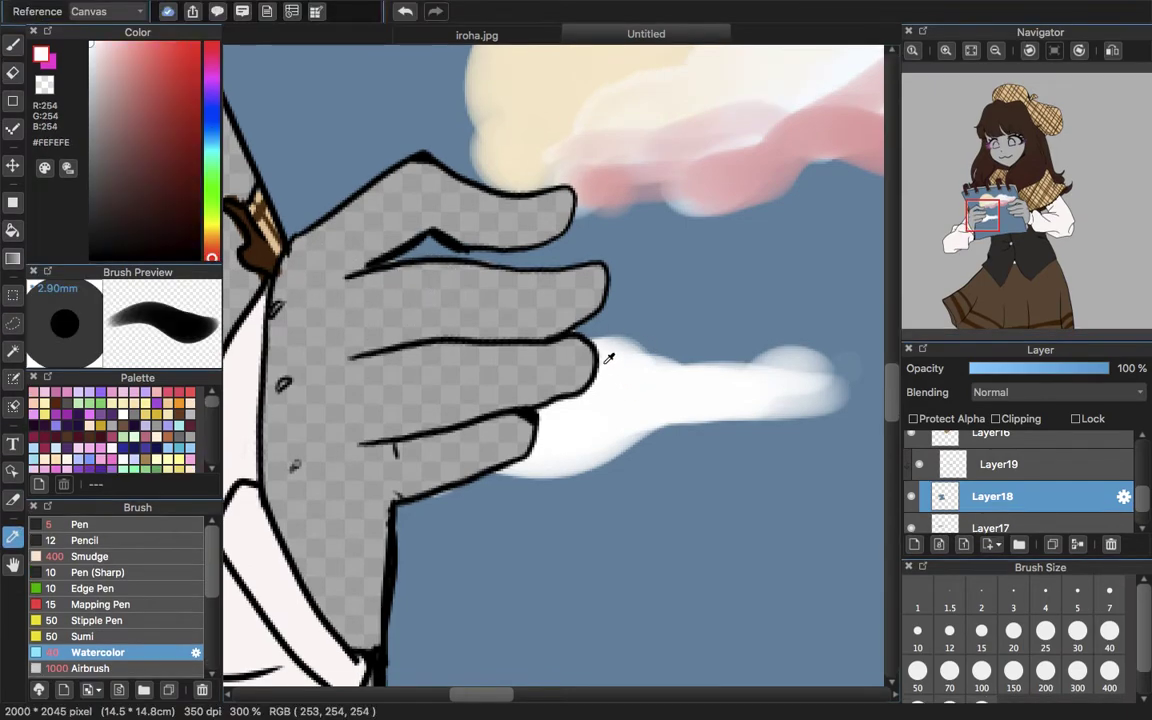
pyautogui.click(12, 48)
pyautogui.click(1000, 474)
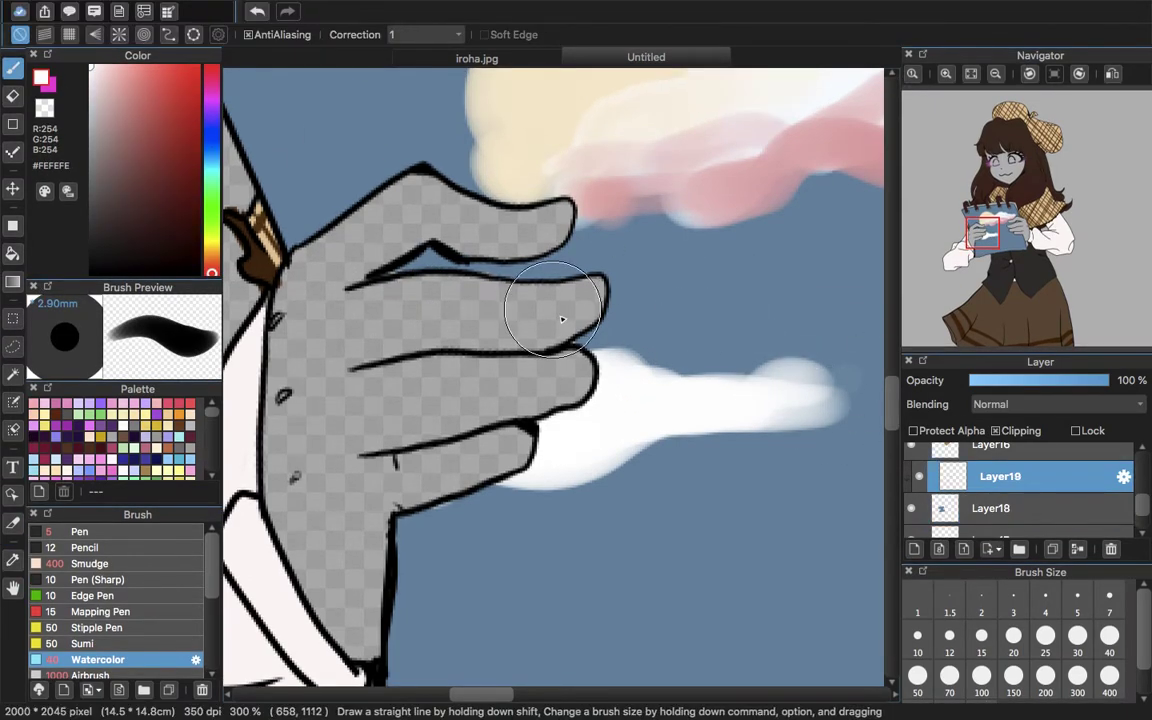
pyautogui.moveTo(614, 358)
pyautogui.mouseDown()
pyautogui.moveTo(797, 360)
pyautogui.moveTo(830, 398)
pyautogui.mouseUp()
pyautogui.moveTo(972, 250); pyautogui.dragTo(985, 243)
pyautogui.moveTo(297, 421)
pyautogui.mouseDown()
pyautogui.moveTo(570, 388)
pyautogui.moveTo(465, 380)
pyautogui.moveTo(217, 433)
pyautogui.moveTo(308, 419)
pyautogui.mouseUp()
# - Sample the cover's blue, color the finger gap of the right-side hand on Layer18, and erase the overspill
pyautogui.moveTo(982, 245); pyautogui.dragTo(974, 232)
pyautogui.click(13, 559)
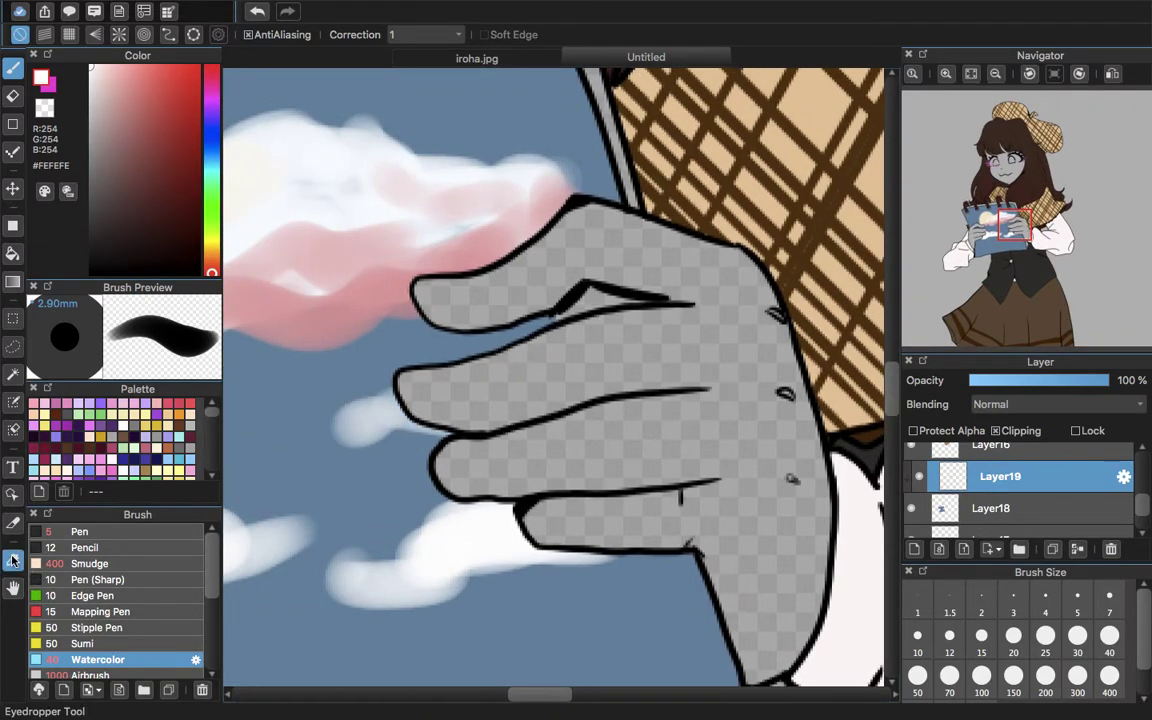
pyautogui.click(301, 383)
pyautogui.click(13, 45)
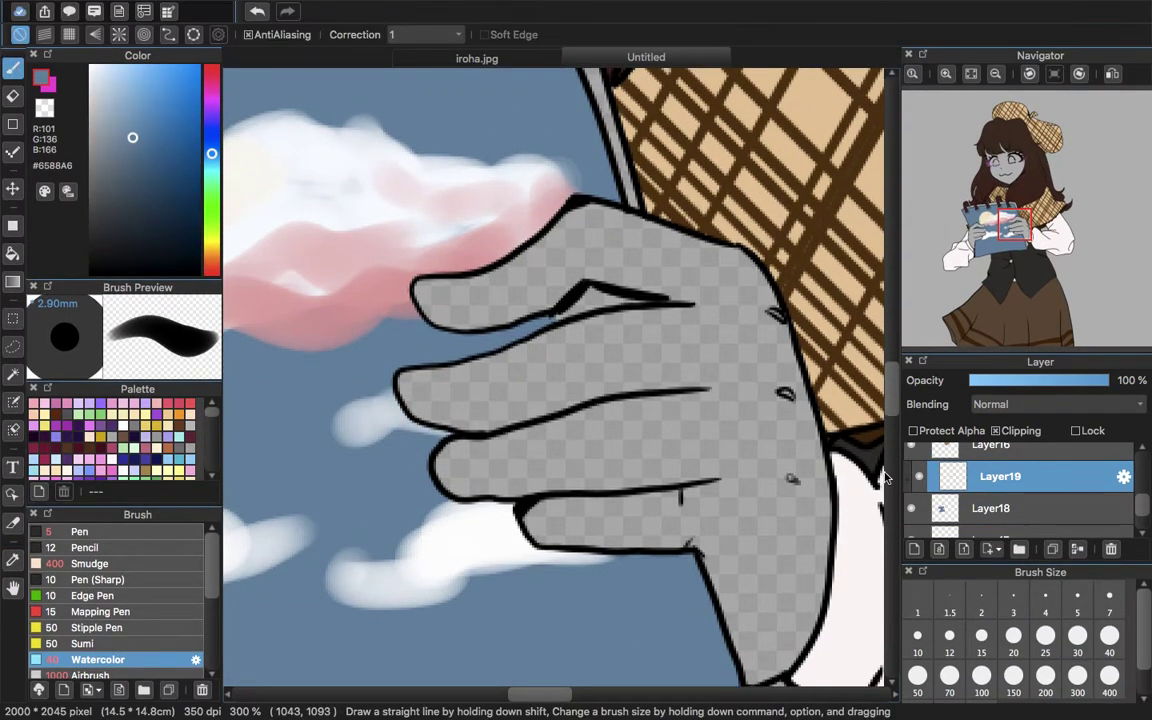
pyautogui.click(990, 508)
pyautogui.moveTo(628, 298); pyautogui.dragTo(577, 311)
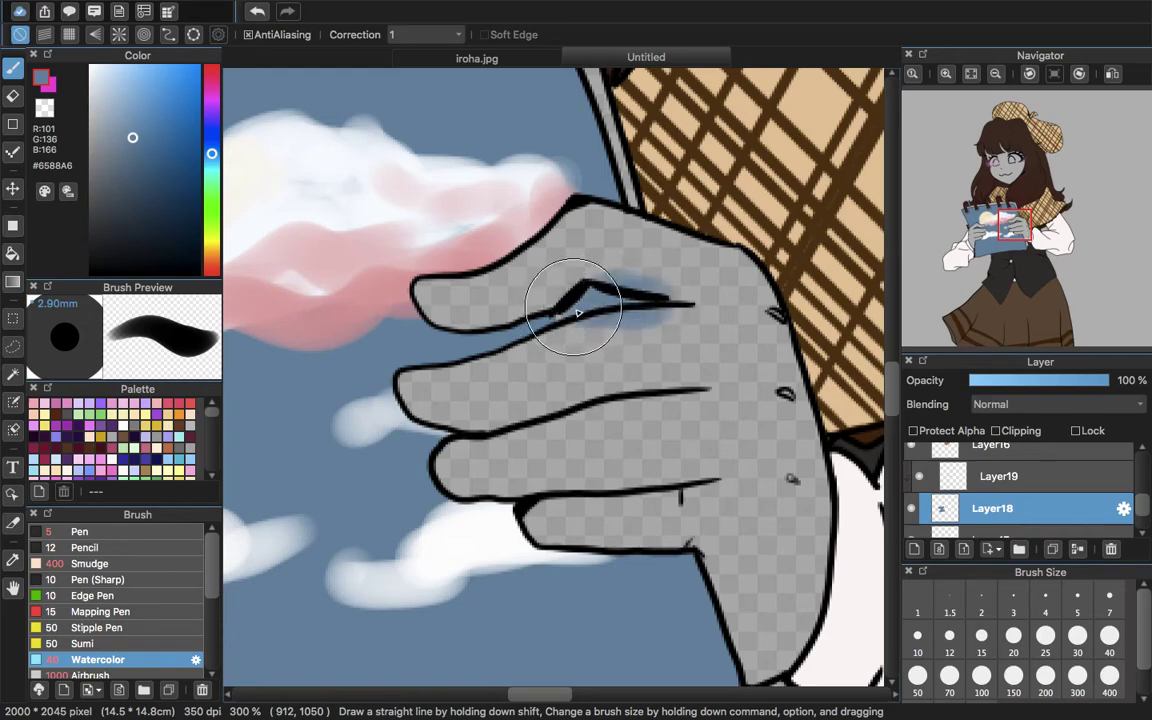
pyautogui.press('e')
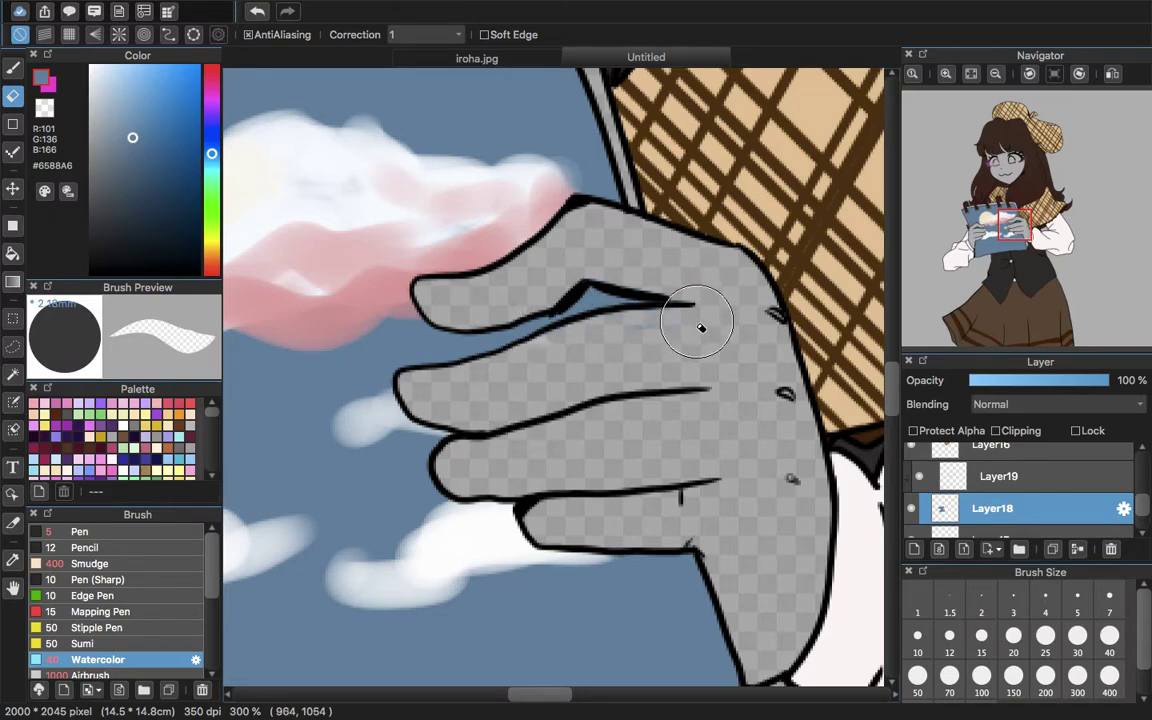
# - Sample the white #FEFEFE and paint a cloud on Layer19 from the cover's upper-left edge to the sun
pyautogui.click(12, 560)
pyautogui.click(463, 520)
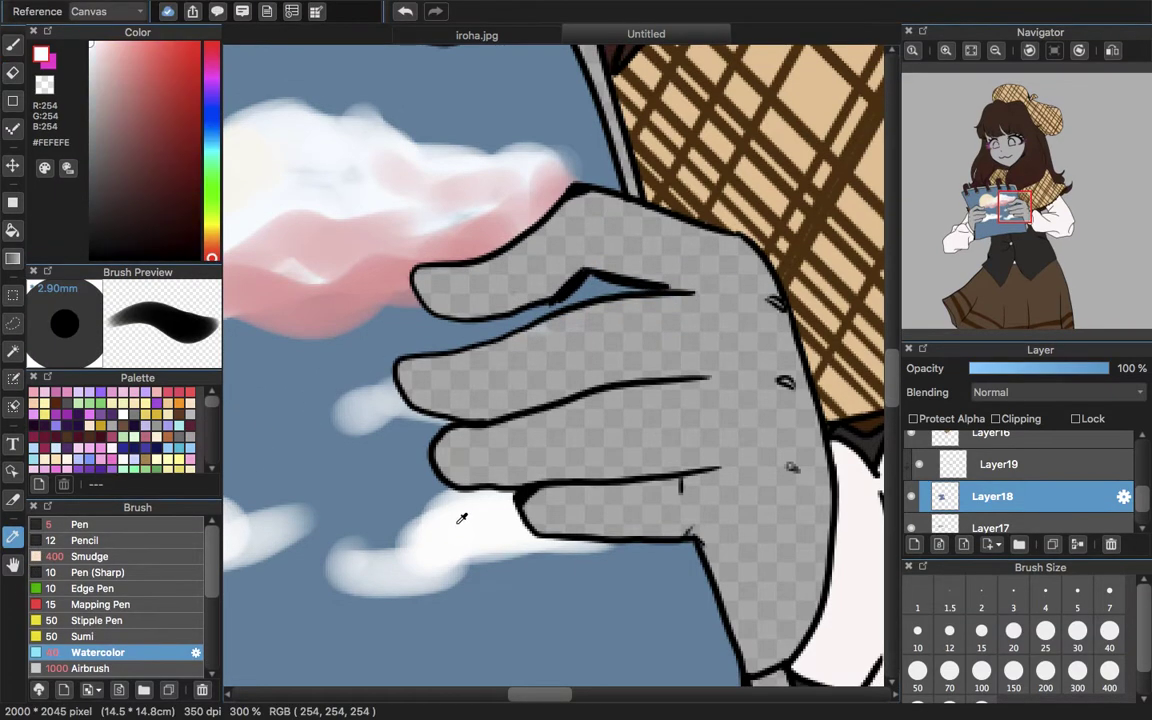
pyautogui.click(13, 45)
pyautogui.click(947, 474)
pyautogui.moveTo(996, 228)
pyautogui.mouseDown()
pyautogui.moveTo(964, 220)
pyautogui.moveTo(975, 211)
pyautogui.mouseUp()
pyautogui.moveTo(365, 500)
pyautogui.mouseDown()
pyautogui.moveTo(697, 418)
pyautogui.moveTo(754, 419)
pyautogui.moveTo(689, 424)
pyautogui.moveTo(419, 509)
pyautogui.moveTo(398, 472)
pyautogui.moveTo(707, 411)
pyautogui.mouseUp()
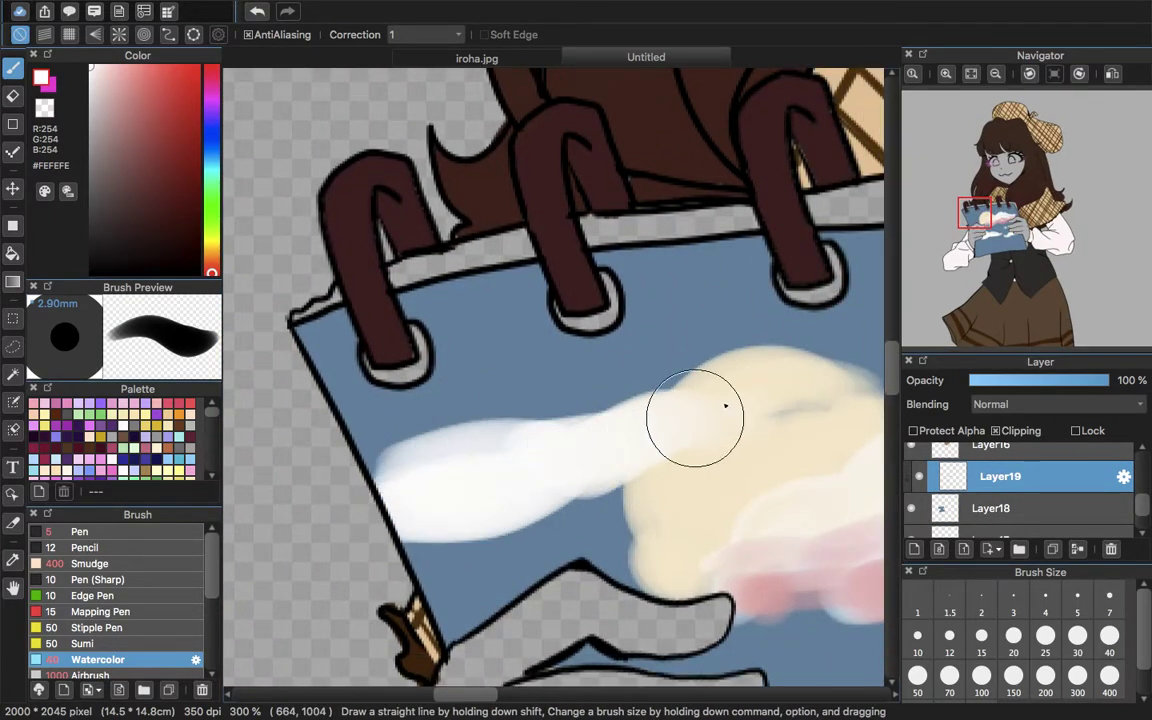
# - Paint white clouds across the lower part of the cover, from its left edge to below the right-side hand
pyautogui.click(1010, 232)
pyautogui.moveTo(1010, 232)
pyautogui.mouseDown()
pyautogui.moveTo(1003, 265)
pyautogui.moveTo(985, 243)
pyautogui.mouseUp()
pyautogui.moveTo(385, 515)
pyautogui.mouseDown()
pyautogui.moveTo(460, 504)
pyautogui.moveTo(785, 414)
pyautogui.moveTo(597, 445)
pyautogui.moveTo(378, 457)
pyautogui.moveTo(552, 464)
pyautogui.moveTo(854, 418)
pyautogui.moveTo(776, 454)
pyautogui.moveTo(629, 465)
pyautogui.moveTo(386, 514)
pyautogui.mouseUp()
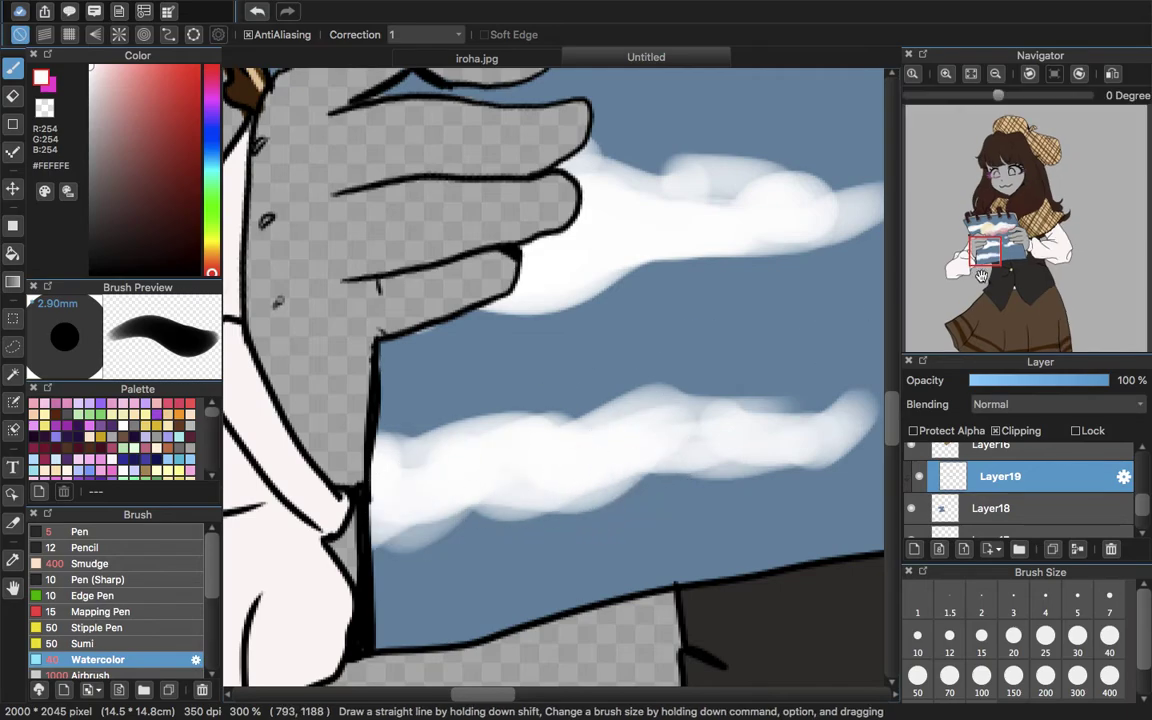
pyautogui.click(1002, 243)
pyautogui.moveTo(1002, 243); pyautogui.dragTo(1018, 245)
pyautogui.moveTo(527, 193)
pyautogui.mouseDown()
pyautogui.moveTo(354, 248)
pyautogui.moveTo(287, 304)
pyautogui.moveTo(554, 229)
pyautogui.moveTo(684, 219)
pyautogui.mouseUp()
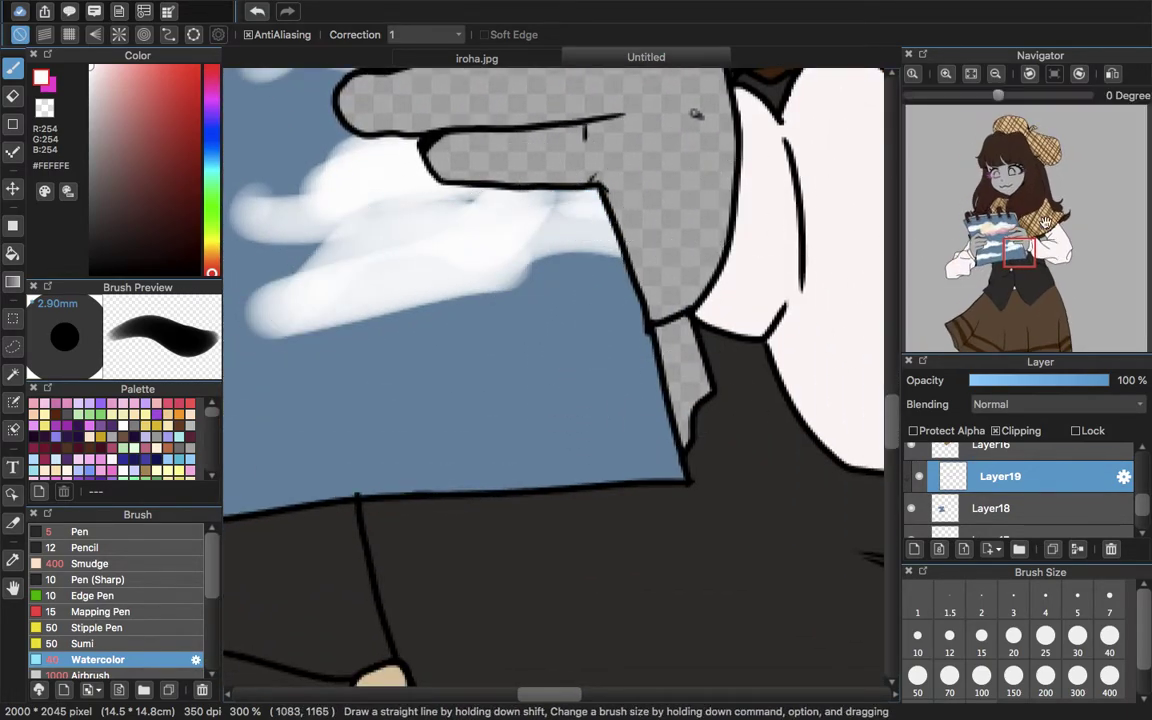
# - Sample the light cream #F8F3E8 from the clouds and tint the tops of the big cloud and the lower clouds on Layer19
pyautogui.click(1000, 243)
pyautogui.moveTo(1000, 243); pyautogui.dragTo(998, 221)
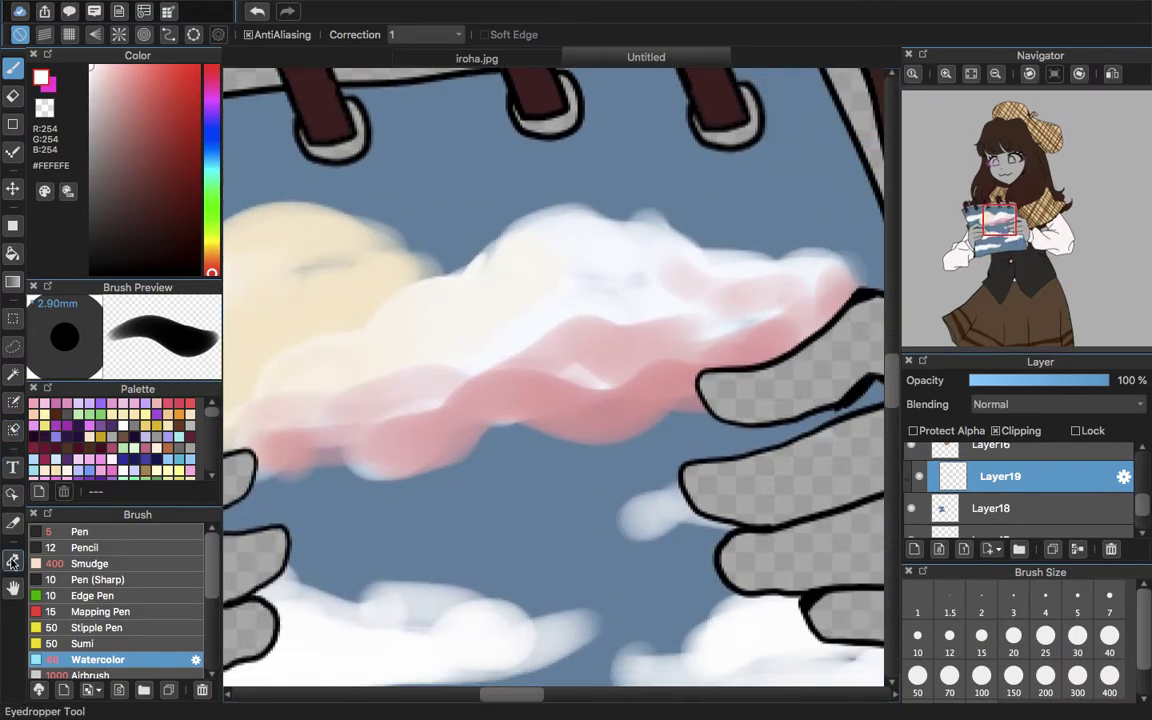
pyautogui.click(12, 562)
pyautogui.click(352, 209)
pyautogui.click(12, 45)
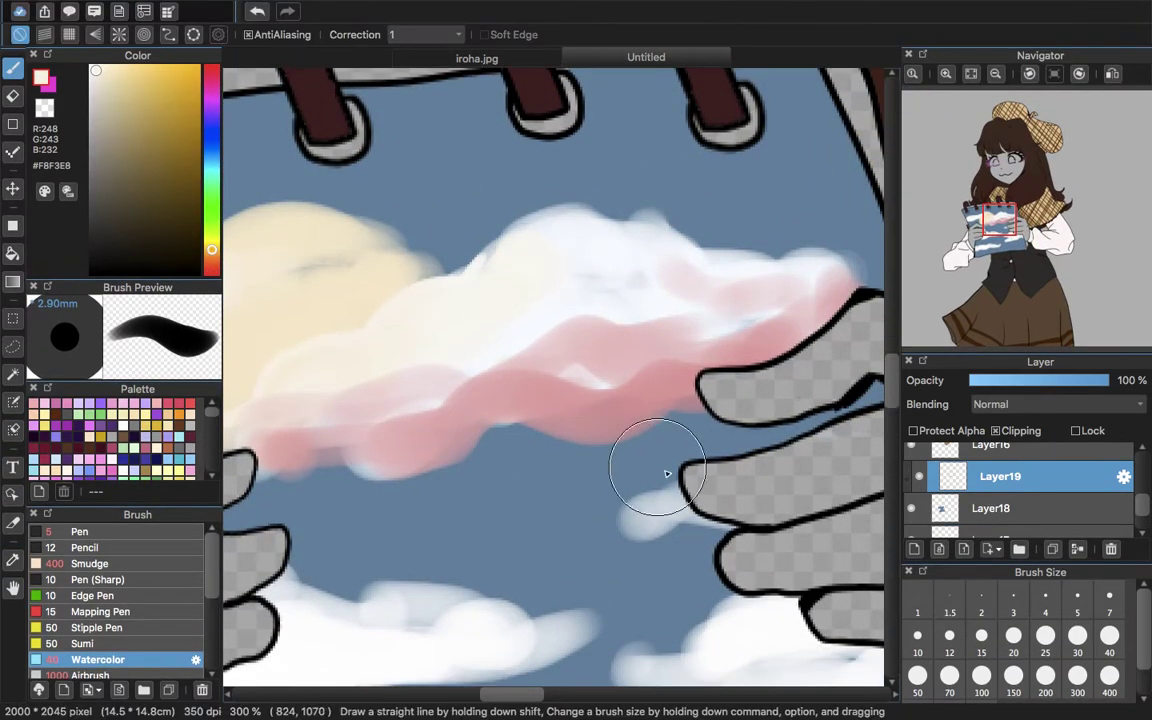
pyautogui.click(1007, 248)
pyautogui.moveTo(1007, 250); pyautogui.dragTo(987, 252)
pyautogui.moveTo(597, 279)
pyautogui.mouseDown()
pyautogui.moveTo(668, 271)
pyautogui.moveTo(746, 301)
pyautogui.mouseUp()
pyautogui.moveTo(283, 548)
pyautogui.mouseDown()
pyautogui.moveTo(463, 501)
pyautogui.moveTo(752, 520)
pyautogui.mouseUp()
# - Tint the cloud below the right-side hand and the upper-left cloud beside the sun with the light cream
pyautogui.moveTo(973, 240); pyautogui.dragTo(1012, 252)
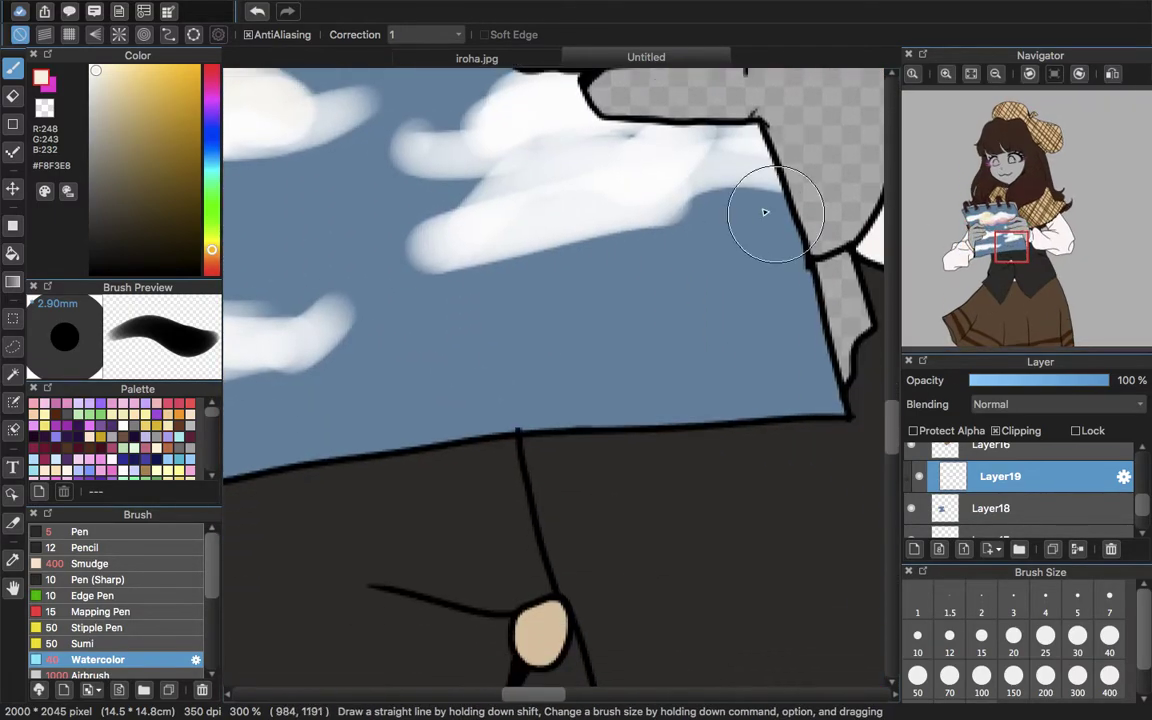
pyautogui.moveTo(456, 145)
pyautogui.mouseDown()
pyautogui.moveTo(511, 173)
pyautogui.moveTo(414, 257)
pyautogui.mouseUp()
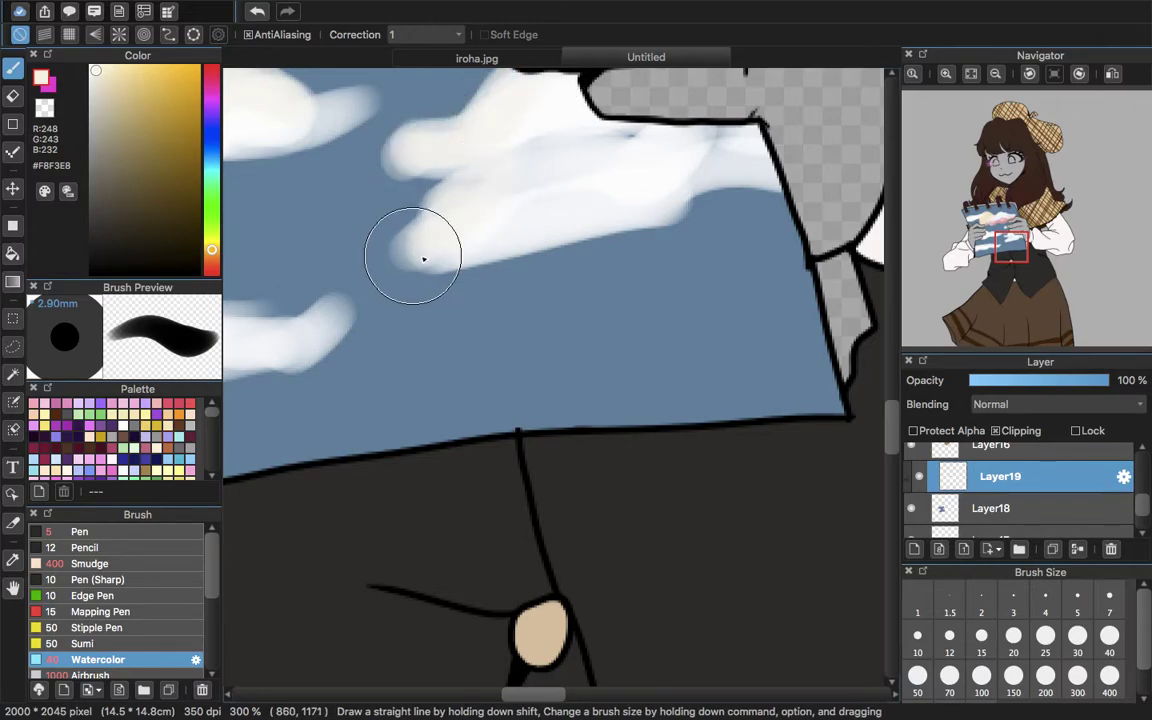
pyautogui.moveTo(1004, 256); pyautogui.dragTo(966, 215)
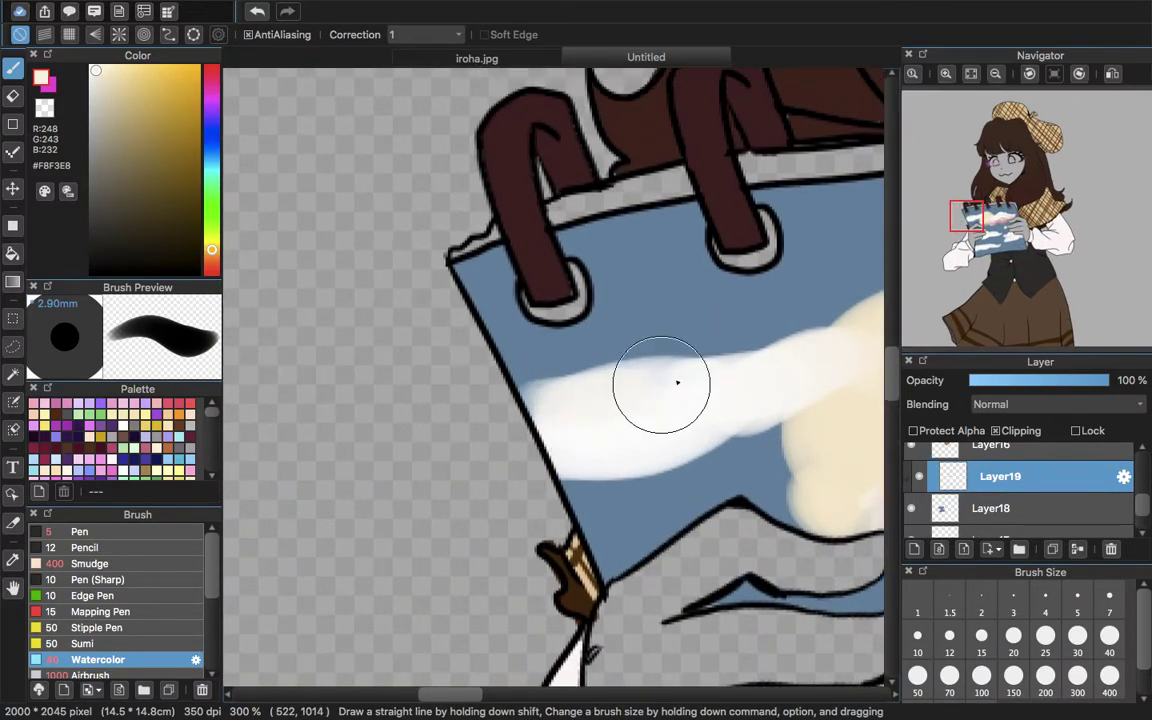
pyautogui.moveTo(768, 389); pyautogui.dragTo(838, 386)
# - Sample the big cloud's pink (#E7AAAB) and brush soft pink shading over its white upper part
pyautogui.moveTo(1002, 220); pyautogui.dragTo(989, 226)
pyautogui.click(13, 560)
pyautogui.click(730, 258)
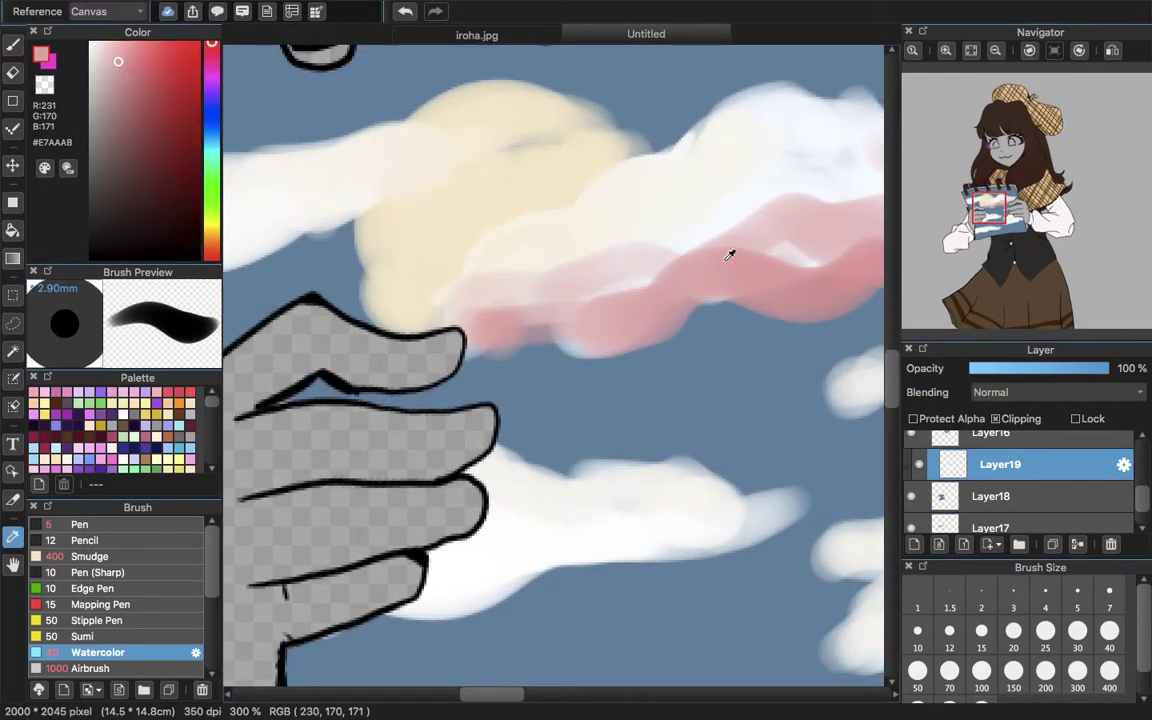
pyautogui.press('b')
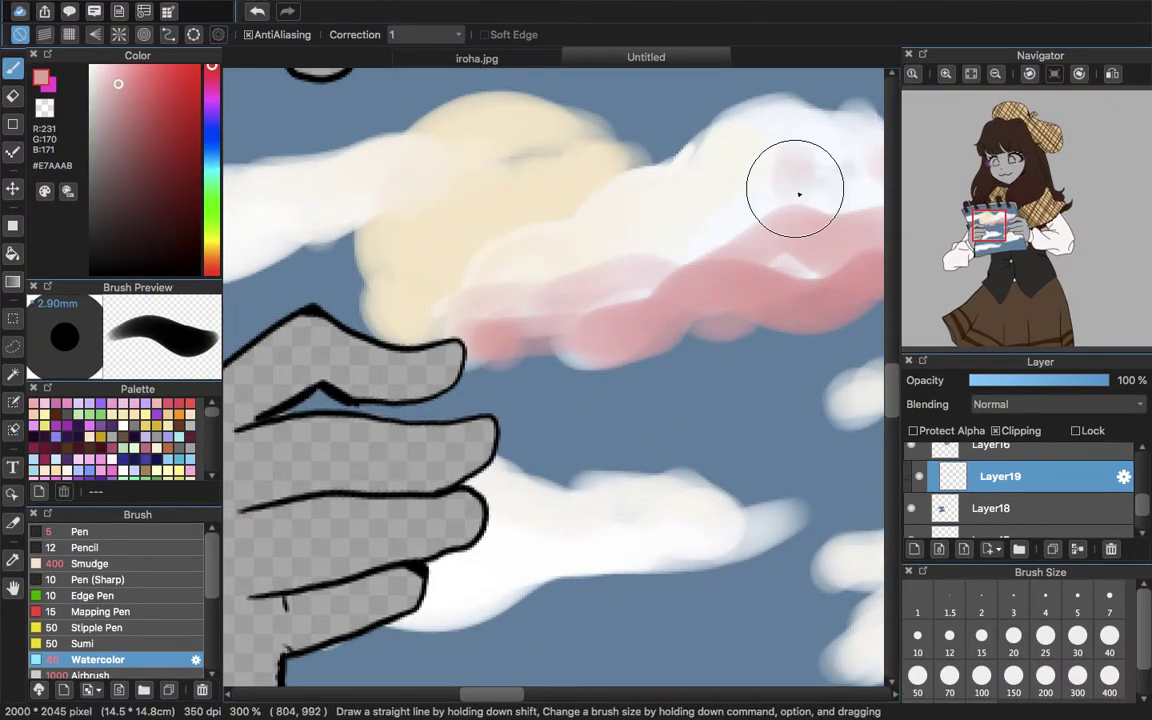
pyautogui.moveTo(1004, 236); pyautogui.dragTo(1014, 232)
pyautogui.moveTo(280, 229); pyautogui.dragTo(306, 230)
# - Shade the undersides of the cover's lower-left cloud and the cloud beside the left-side hand with pink #E7AAAB
pyautogui.moveTo(1012, 240); pyautogui.dragTo(991, 255)
pyautogui.moveTo(270, 511); pyautogui.dragTo(590, 421)
pyautogui.moveTo(740, 404); pyautogui.dragTo(693, 412)
pyautogui.moveTo(223, 490); pyautogui.dragTo(650, 424)
pyautogui.moveTo(648, 277); pyautogui.dragTo(343, 277)
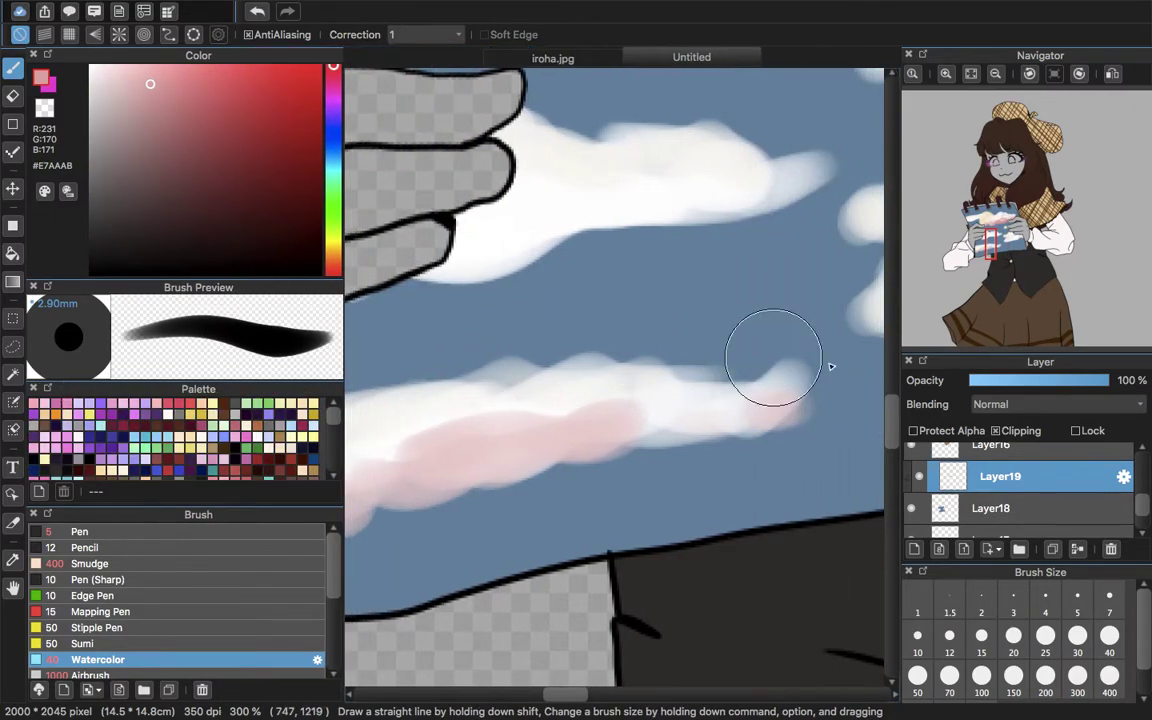
pyautogui.moveTo(343, 217); pyautogui.dragTo(277, 220)
pyautogui.moveTo(430, 235); pyautogui.dragTo(455, 241)
pyautogui.moveTo(351, 286)
pyautogui.mouseDown()
pyautogui.moveTo(695, 210)
pyautogui.moveTo(692, 186)
pyautogui.moveTo(451, 206)
pyautogui.moveTo(427, 229)
pyautogui.moveTo(520, 215)
pyautogui.mouseUp()
# - Shade the cloud below the right-side hand and the cover's upper-left cloud with the same pink
pyautogui.moveTo(1012, 258); pyautogui.dragTo(1011, 231)
pyautogui.moveTo(450, 550)
pyautogui.mouseDown()
pyautogui.moveTo(595, 533)
pyautogui.moveTo(816, 428)
pyautogui.mouseUp()
pyautogui.moveTo(656, 450)
pyautogui.mouseDown()
pyautogui.moveTo(561, 508)
pyautogui.moveTo(565, 559)
pyautogui.moveTo(506, 548)
pyautogui.moveTo(853, 489)
pyautogui.moveTo(695, 471)
pyautogui.mouseUp()
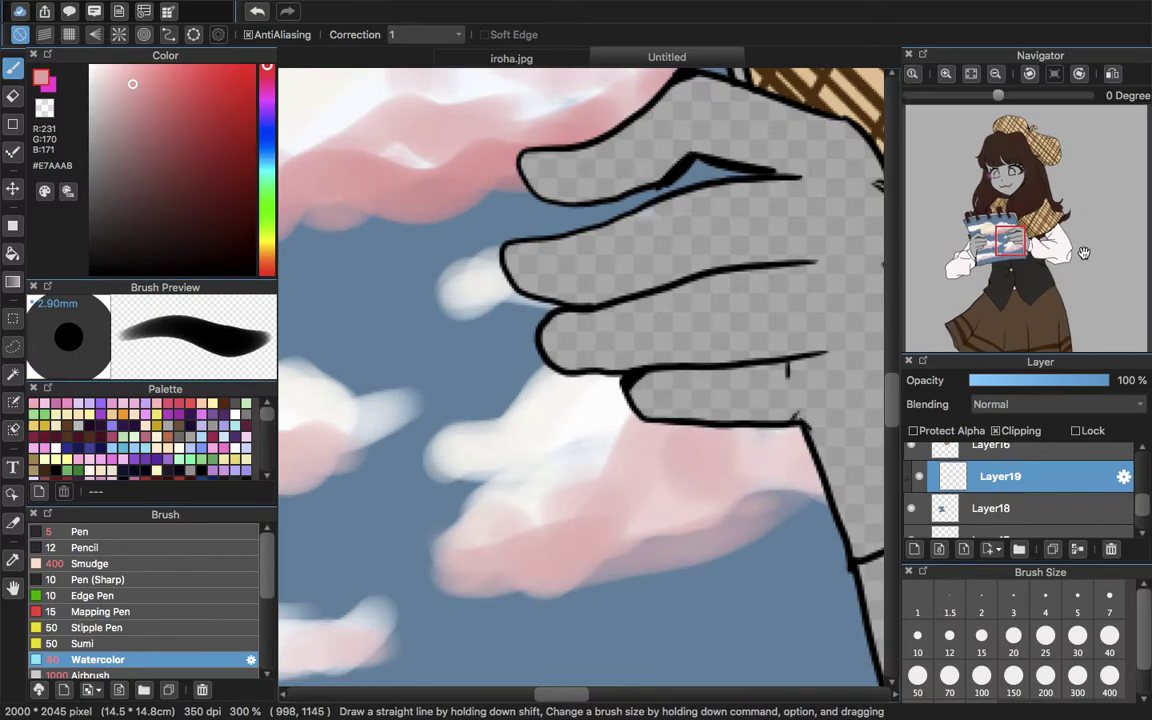
pyautogui.moveTo(1006, 220)
pyautogui.mouseDown()
pyautogui.moveTo(964, 231)
pyautogui.moveTo(966, 221)
pyautogui.mouseUp()
pyautogui.moveTo(485, 378)
pyautogui.mouseDown()
pyautogui.moveTo(676, 350)
pyautogui.moveTo(725, 360)
pyautogui.mouseUp()
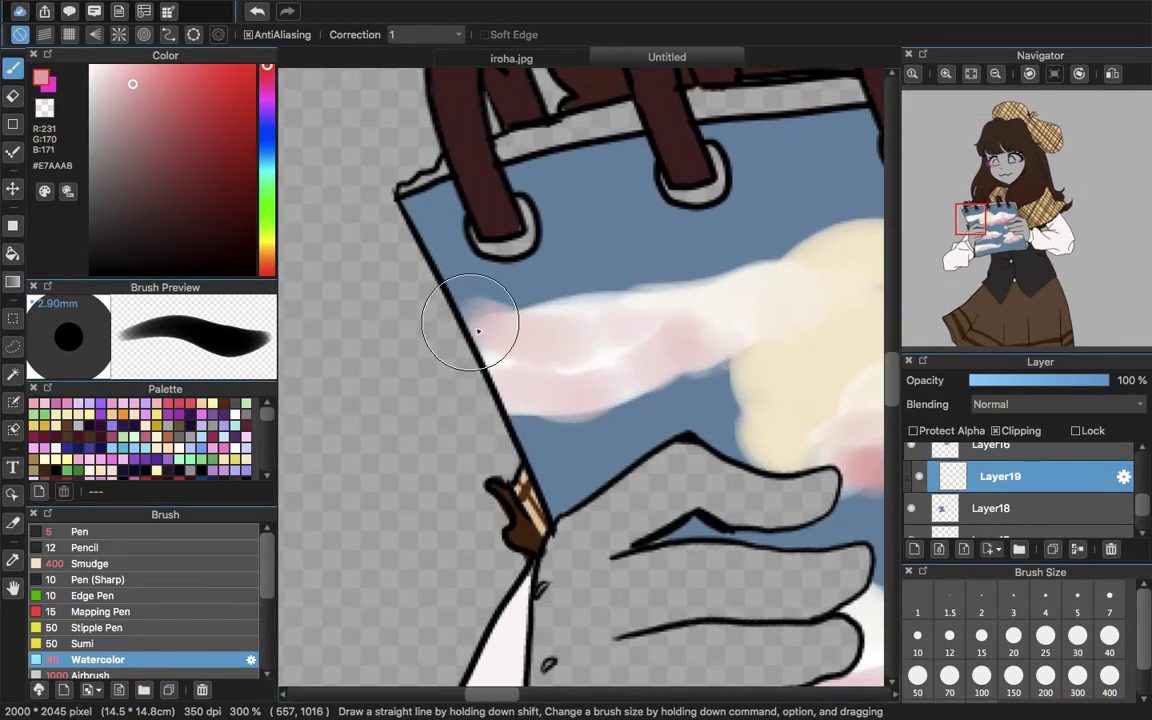
# - Add a clipped layer above Layer18, paint the lower cover purple #762375 with a size 400 Watercolor brush, and set its opacity to 38%
pyautogui.click(971, 73)
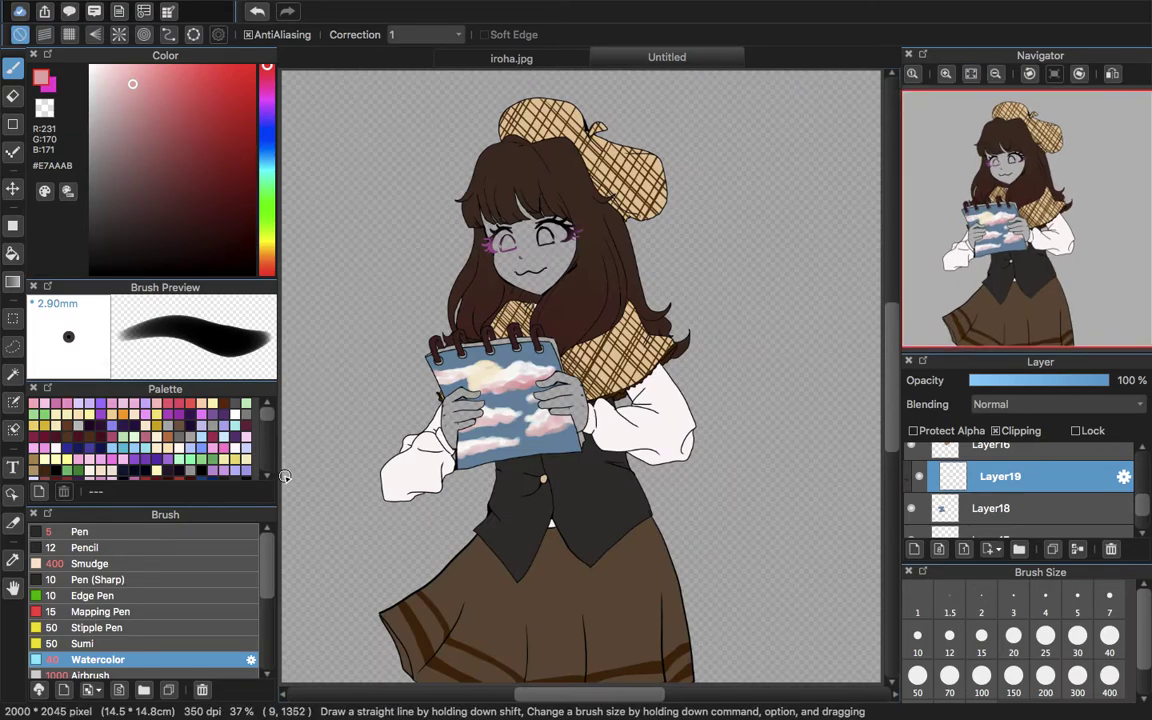
pyautogui.moveTo(275, 463); pyautogui.dragTo(235, 463)
pyautogui.click(933, 521)
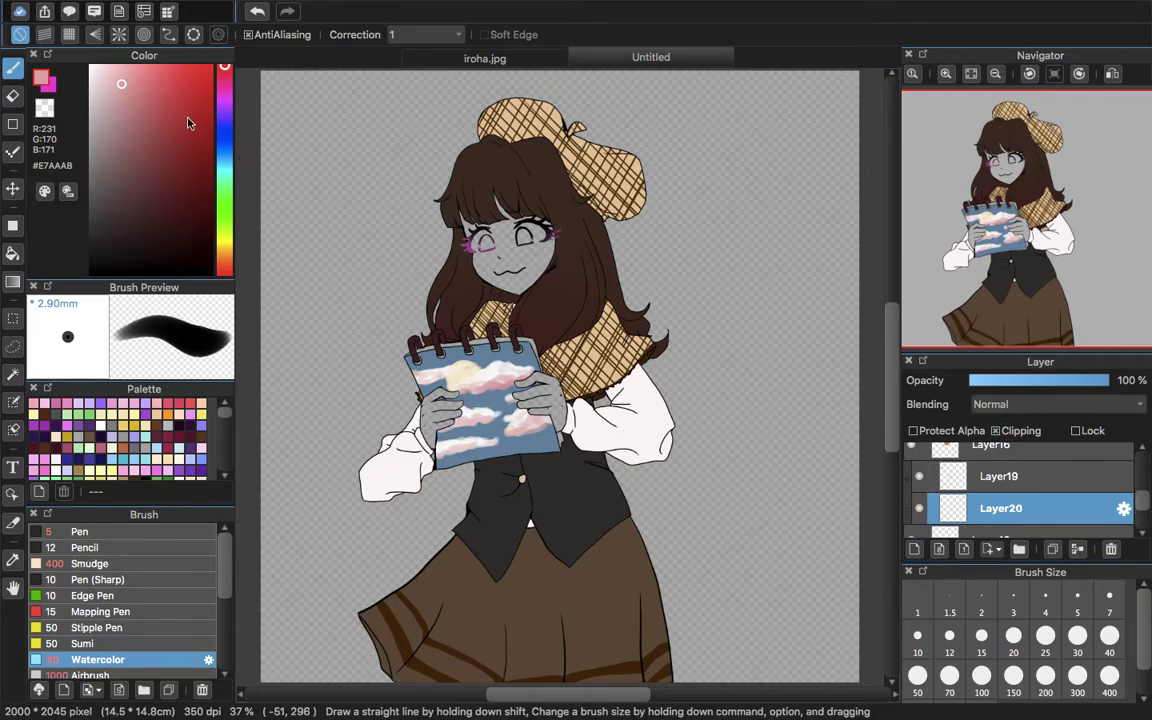
pyautogui.click(222, 101)
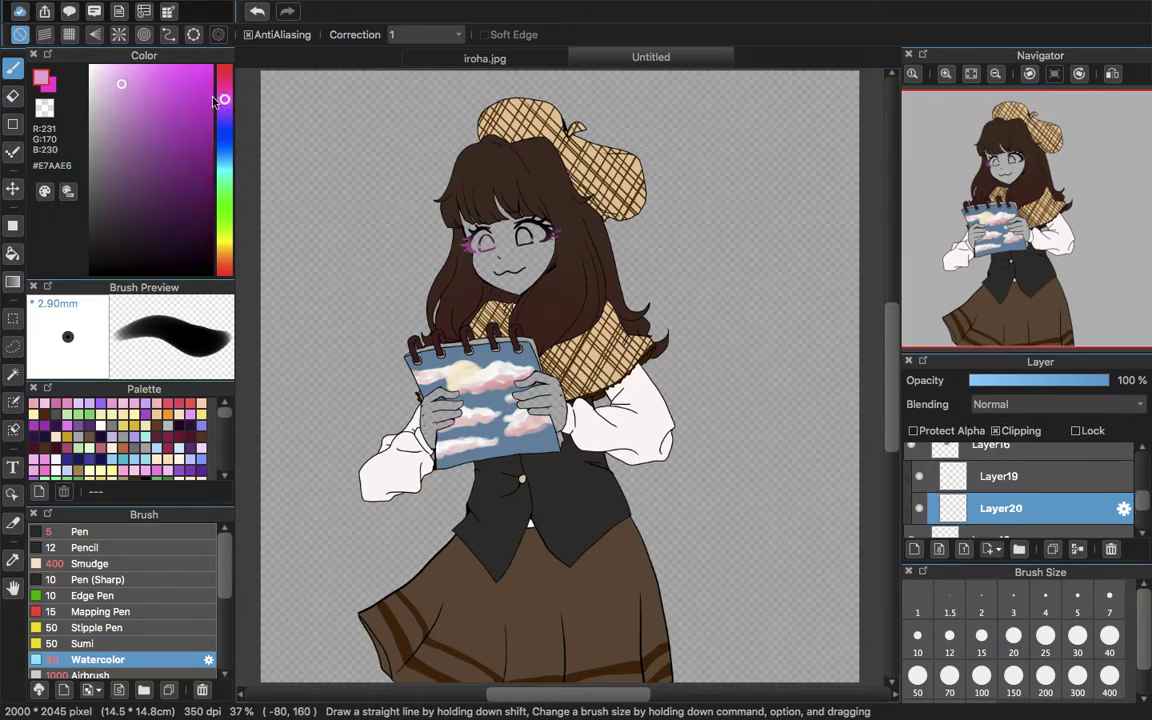
pyautogui.moveTo(161, 141); pyautogui.dragTo(177, 177)
pyautogui.click(1109, 676)
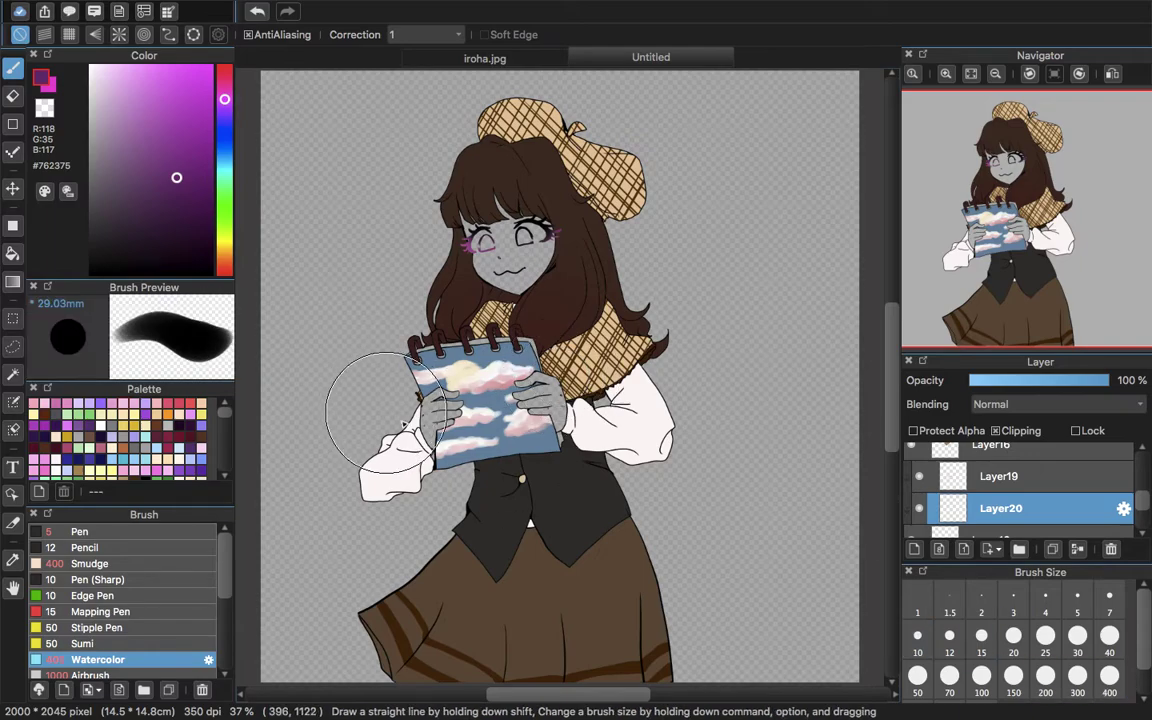
pyautogui.moveTo(379, 405); pyautogui.dragTo(555, 430)
pyautogui.click(1024, 379)
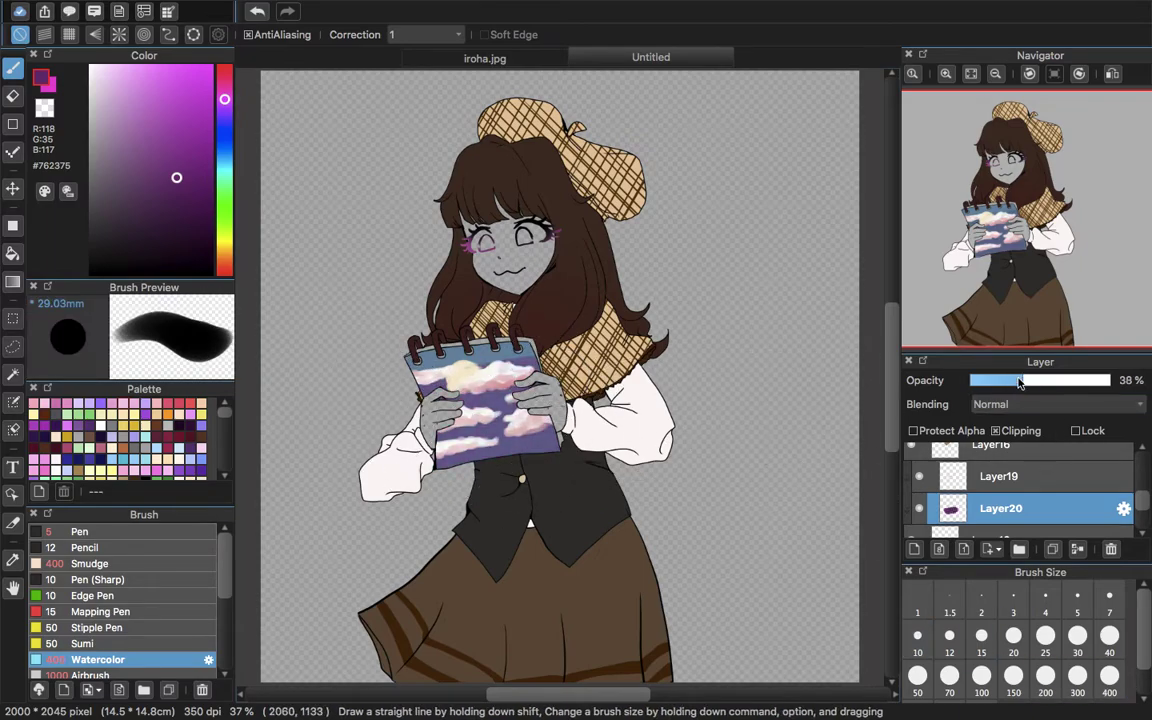
# - Smudge the purple into the blue sky on Layer20, and merge the sky and cloud layers down into Layer18
pyautogui.click(95, 563)
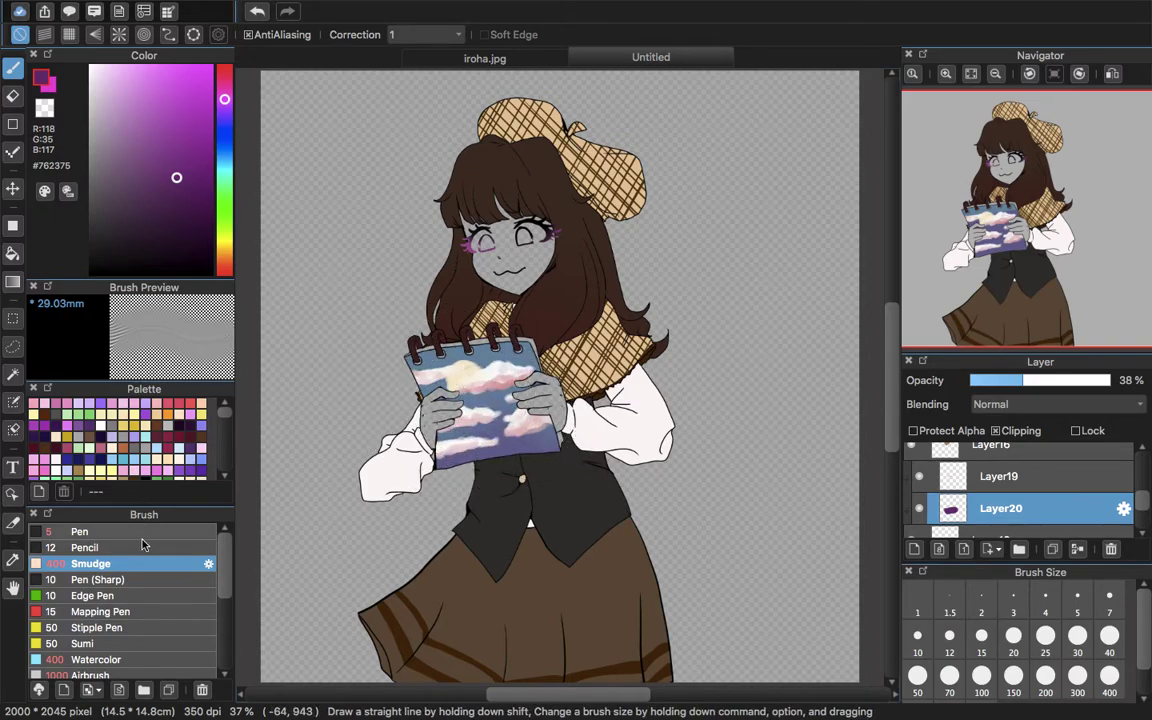
pyautogui.click(120, 659)
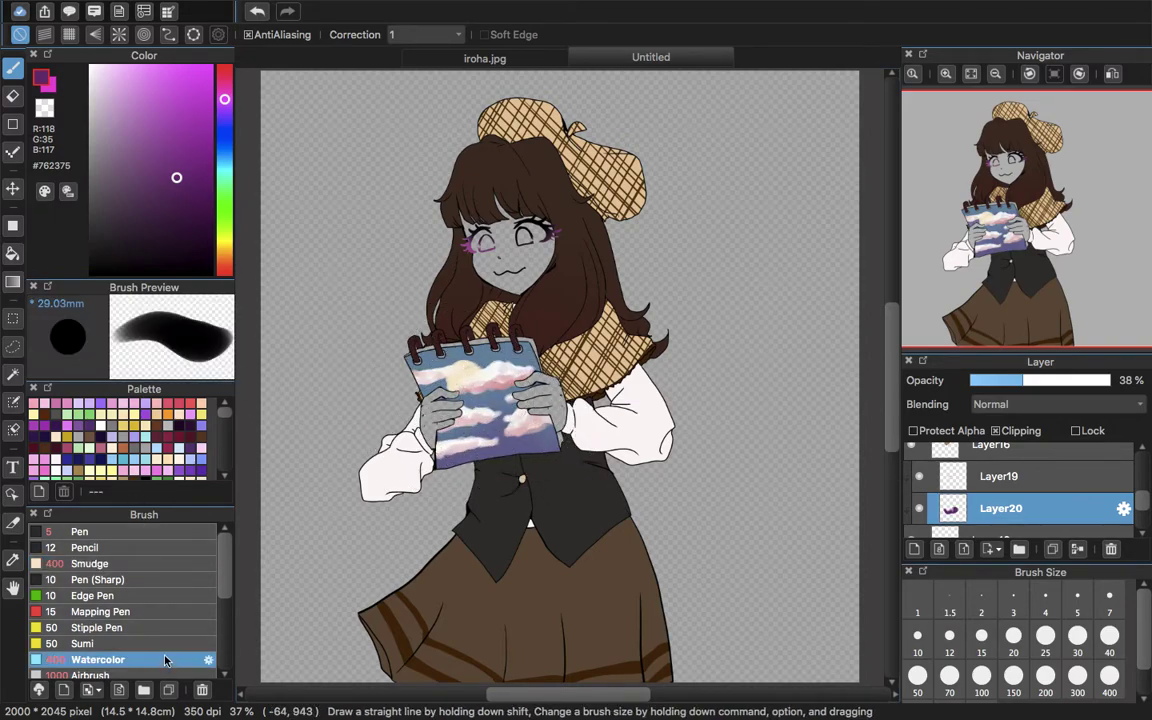
pyautogui.click(1078, 549)
pyautogui.click(1067, 486)
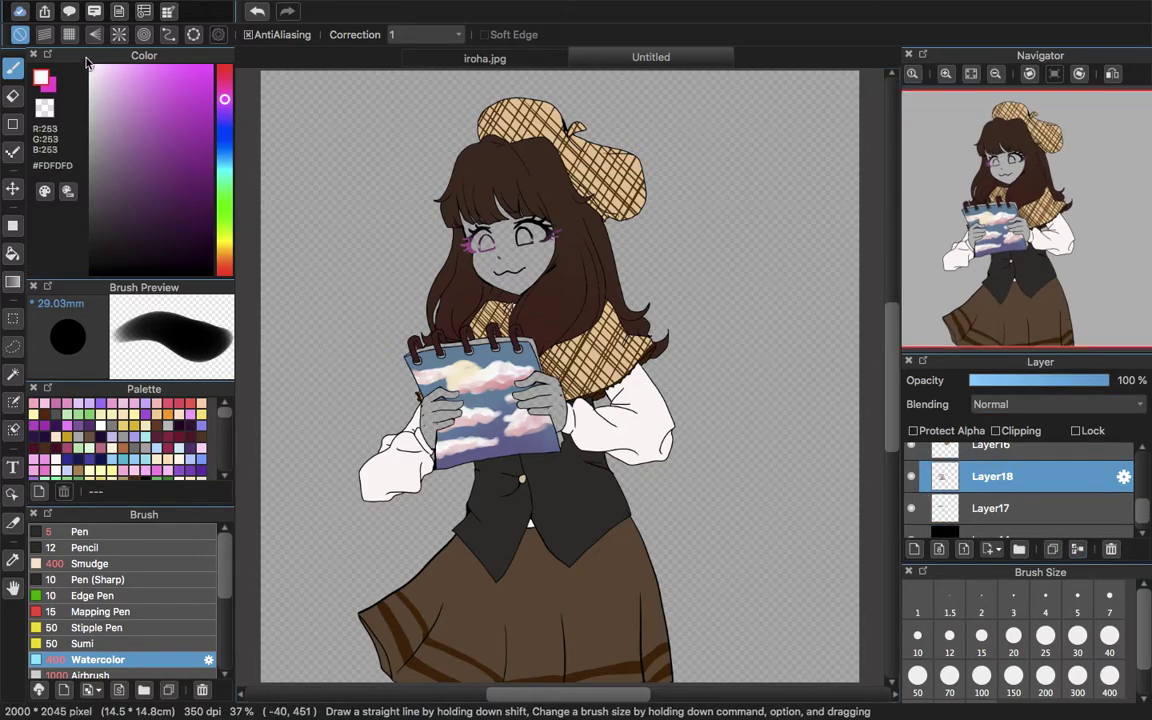
# - Color the notepad's page edge below the right-side hand white (#FFFFFF) with the Pen on Layer18
pyautogui.click(105, 531)
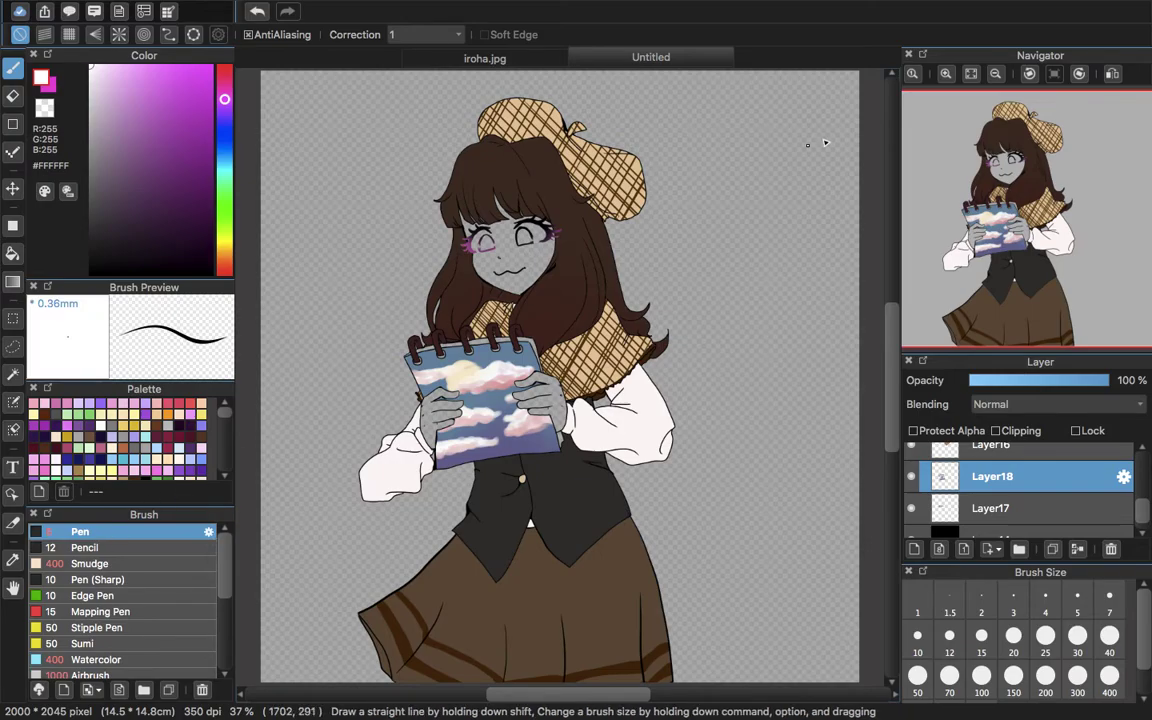
pyautogui.click(946, 74)
pyautogui.click(948, 75)
pyautogui.click(948, 75)
pyautogui.click(948, 75)
pyautogui.click(948, 75)
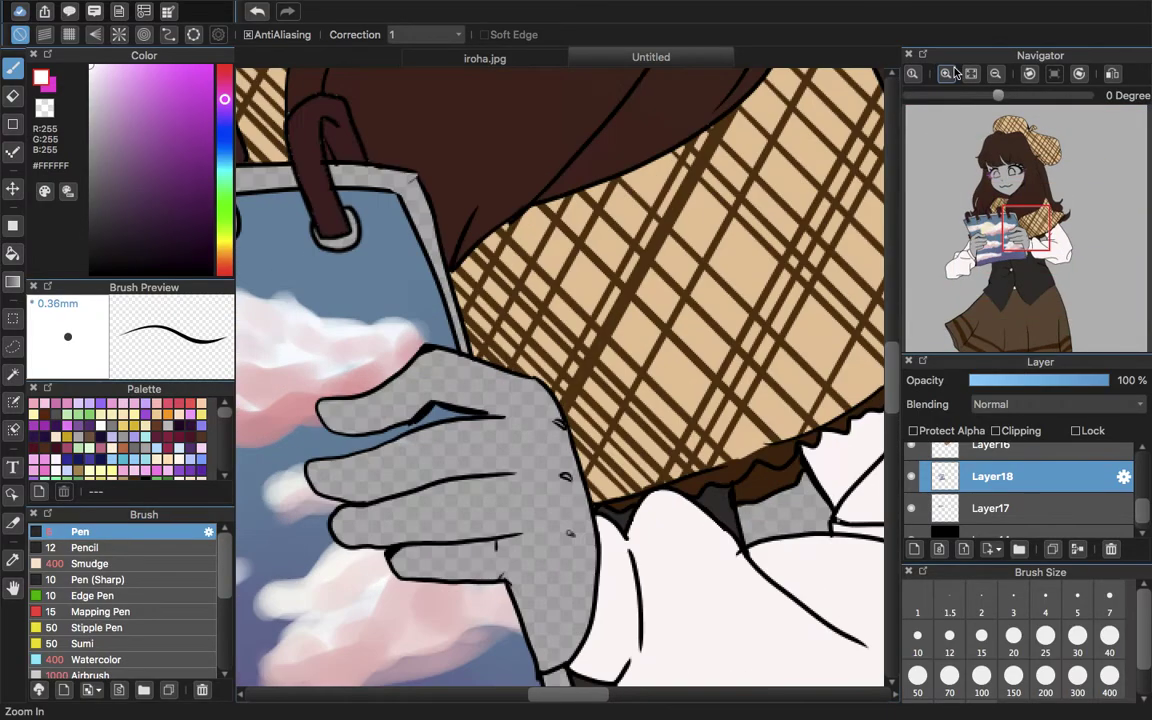
pyautogui.click(948, 75)
pyautogui.moveTo(1003, 203); pyautogui.dragTo(1018, 241)
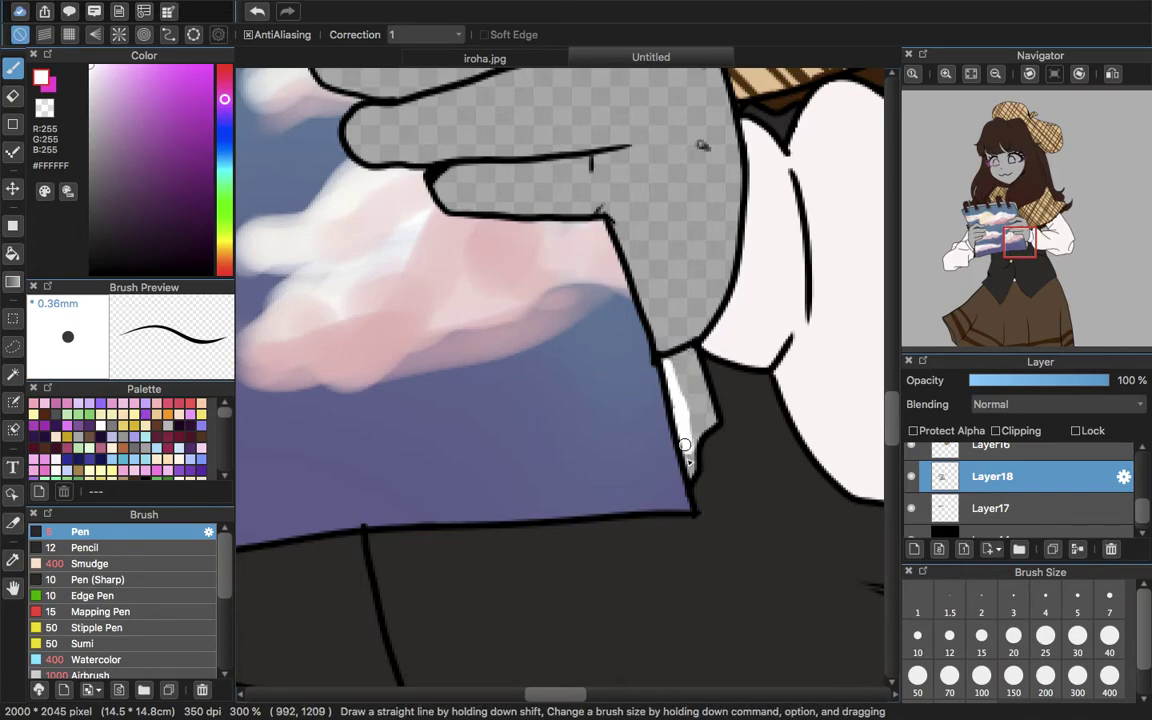
pyautogui.moveTo(695, 352)
pyautogui.mouseDown()
pyautogui.moveTo(704, 404)
pyautogui.moveTo(693, 376)
pyautogui.mouseUp()
pyautogui.moveTo(692, 420); pyautogui.dragTo(685, 385)
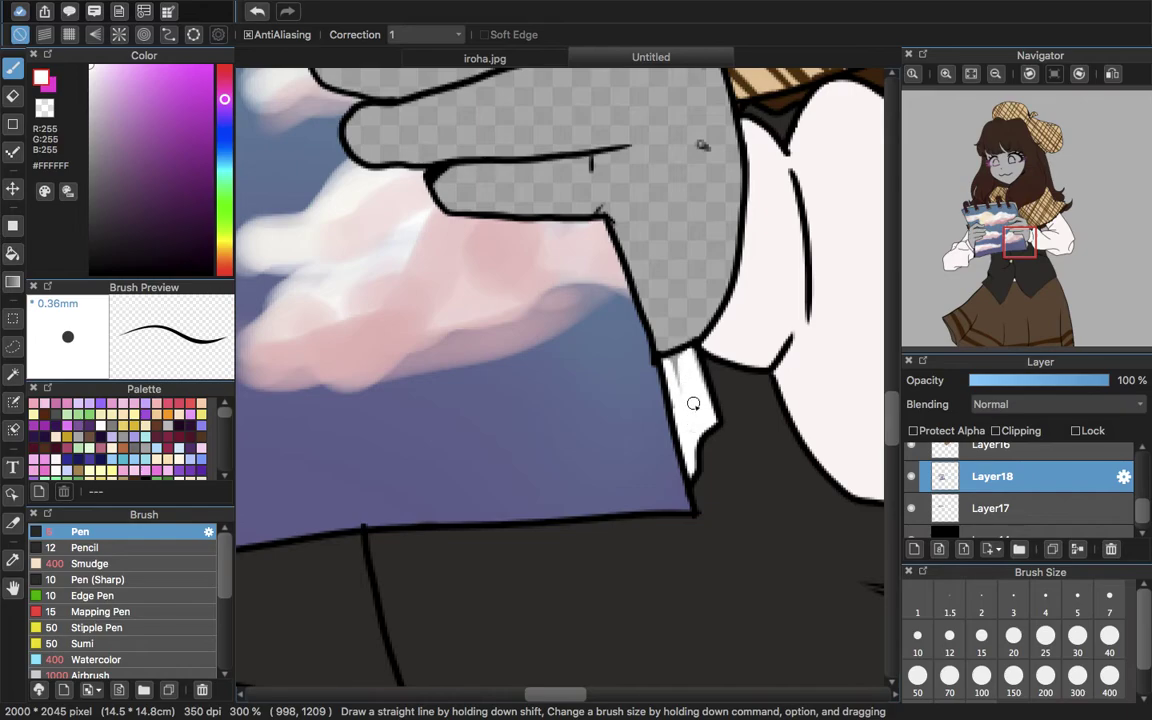
# - Bucket-fill the notepad's page edge along the top between the rings and down its right side with white
pyautogui.moveTo(980, 232)
pyautogui.mouseDown()
pyautogui.moveTo(993, 206)
pyautogui.moveTo(1014, 216)
pyautogui.mouseUp()
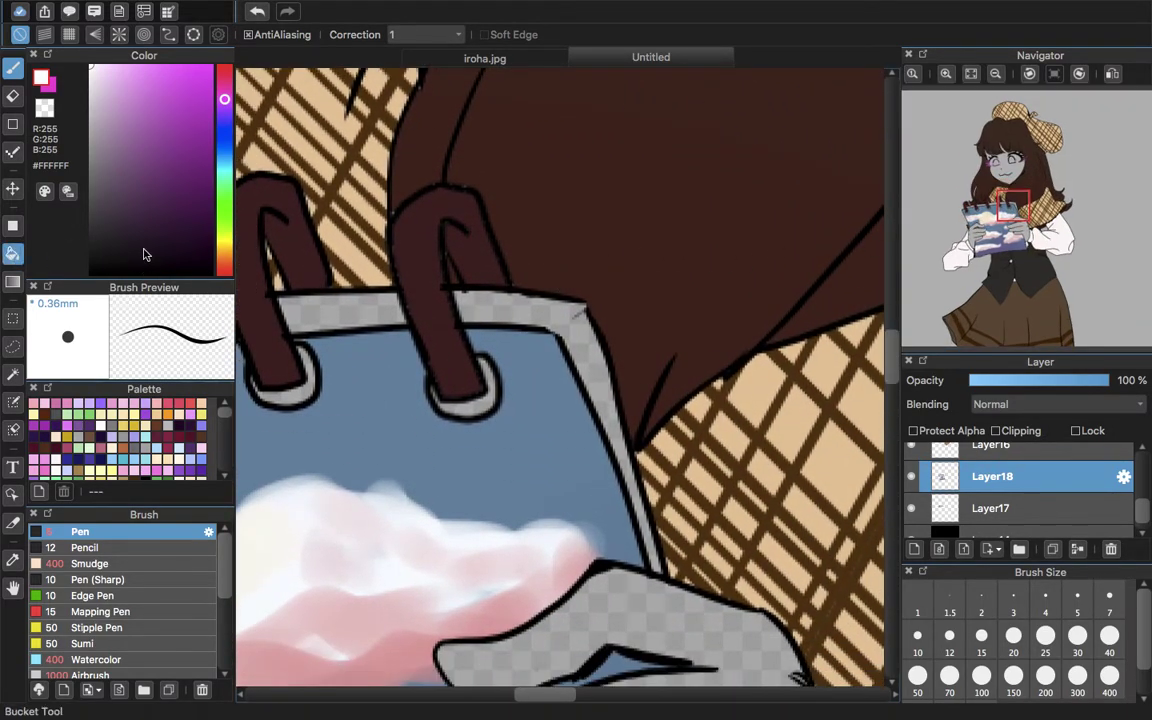
pyautogui.click(13, 253)
pyautogui.click(520, 310)
pyautogui.click(382, 296)
pyautogui.moveTo(1003, 212); pyautogui.dragTo(979, 197)
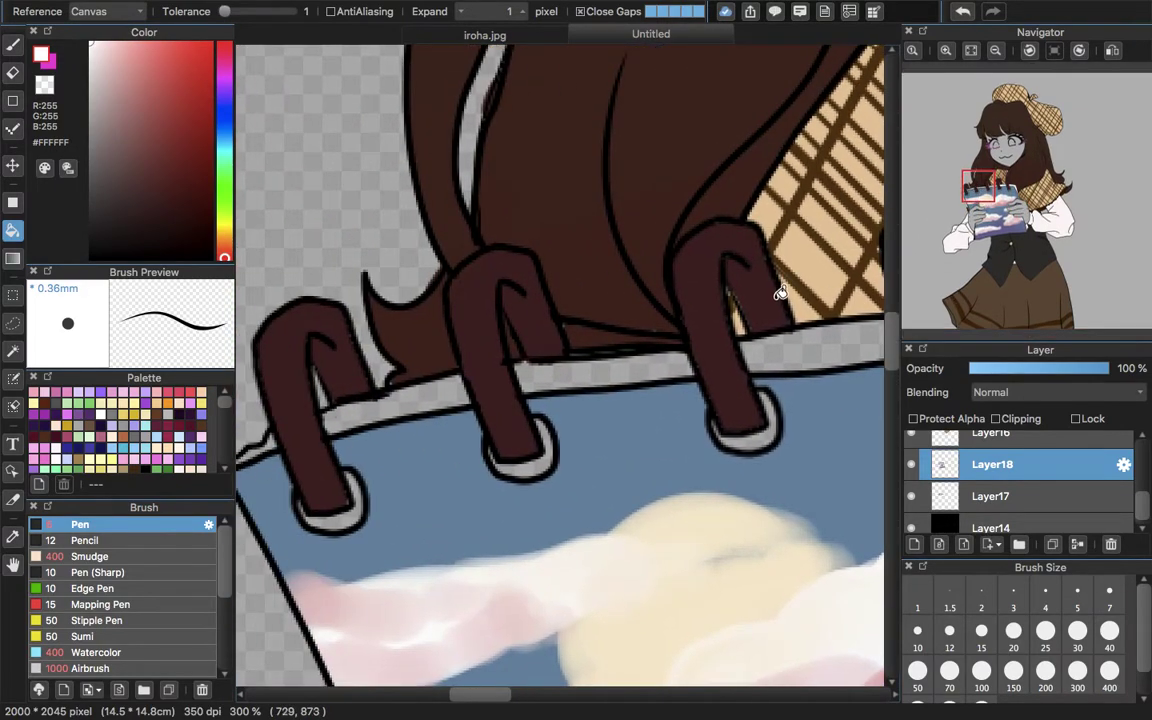
pyautogui.click(784, 355)
pyautogui.click(591, 368)
pyautogui.click(422, 396)
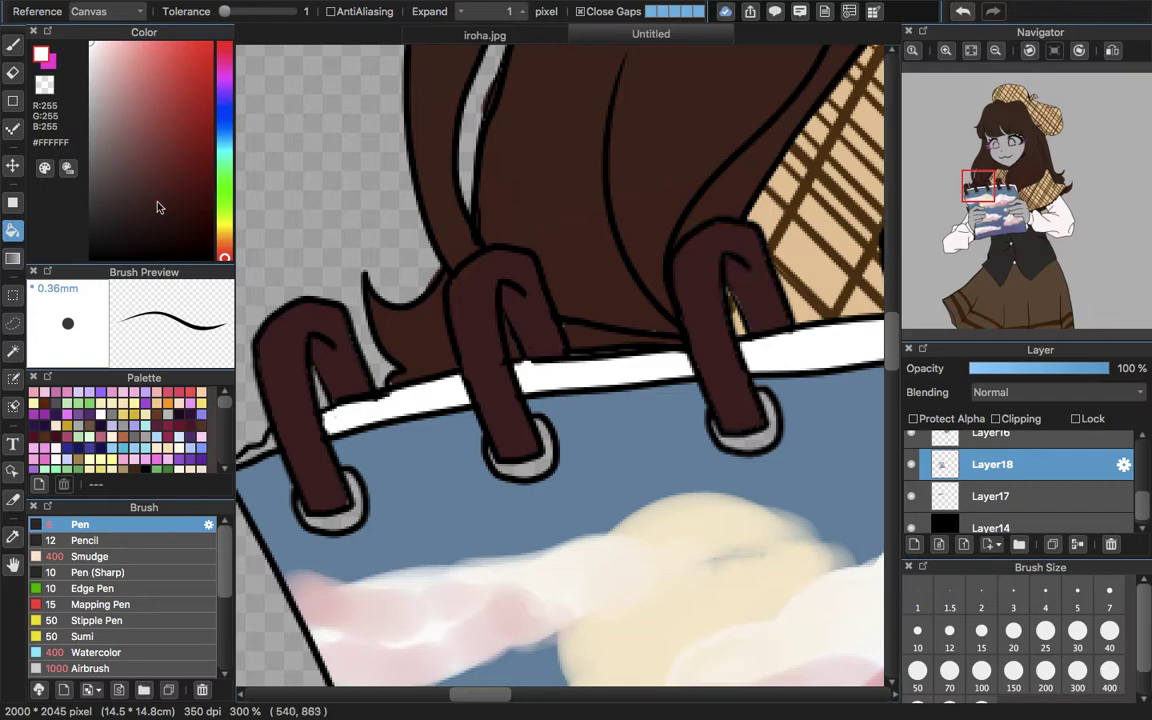
# - Undo the white on the second eyelet and color the page edge's upper-left tip white with the Pen
pyautogui.click(15, 44)
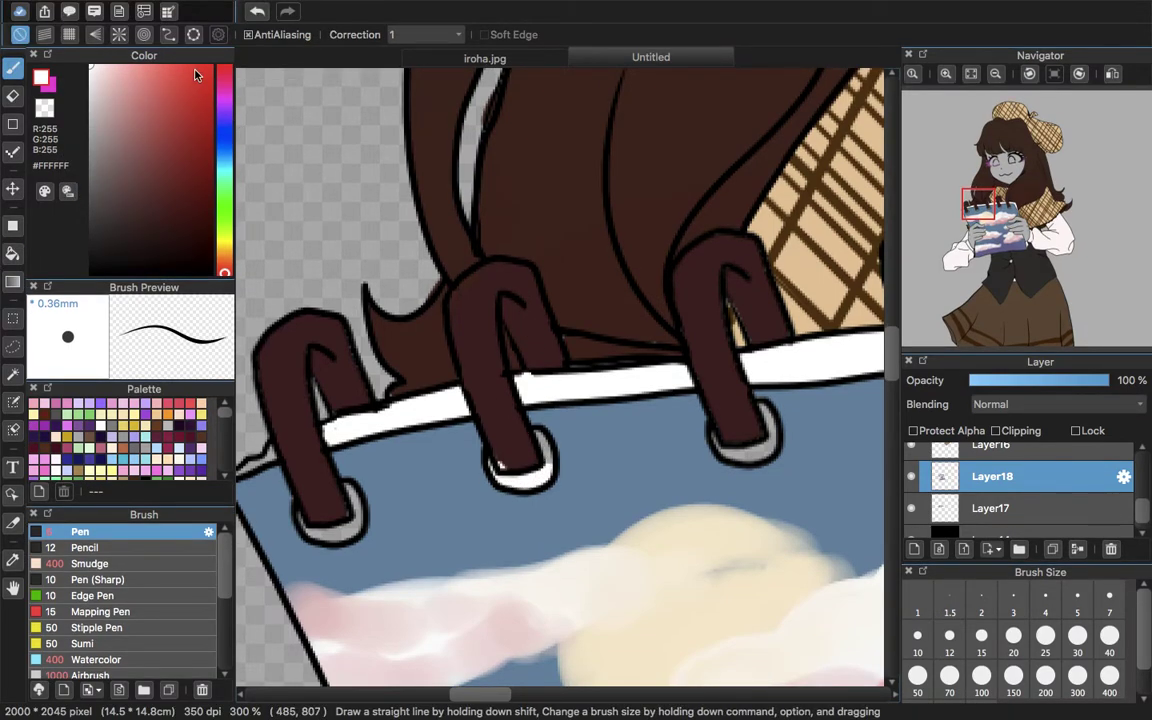
pyautogui.click(256, 12)
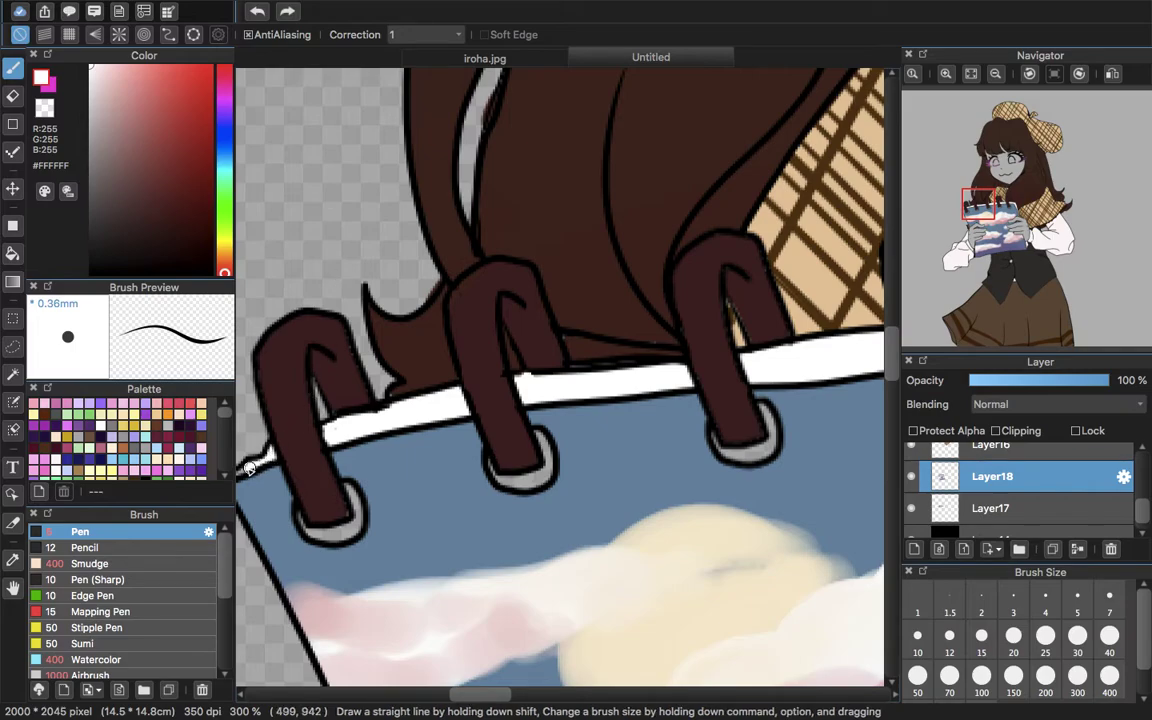
pyautogui.moveTo(258, 462); pyautogui.dragTo(545, 300)
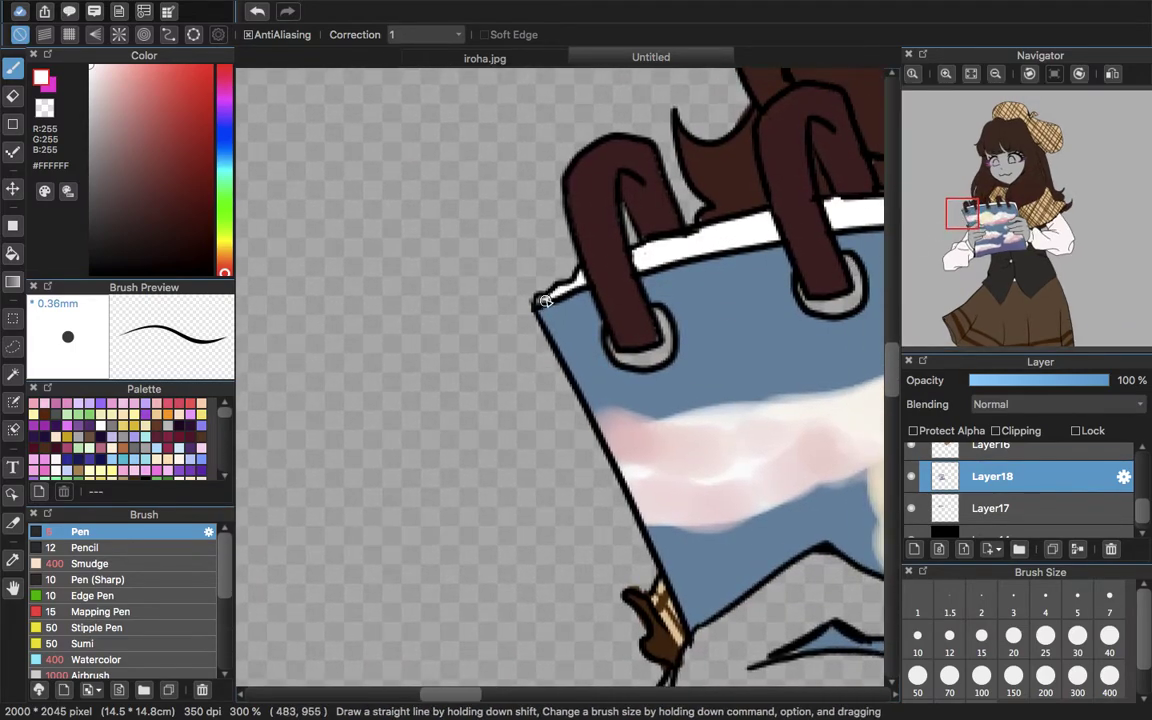
# - Bucket-fill the four left-hand eyelets under the notepad's rings with white
pyautogui.click(12, 253)
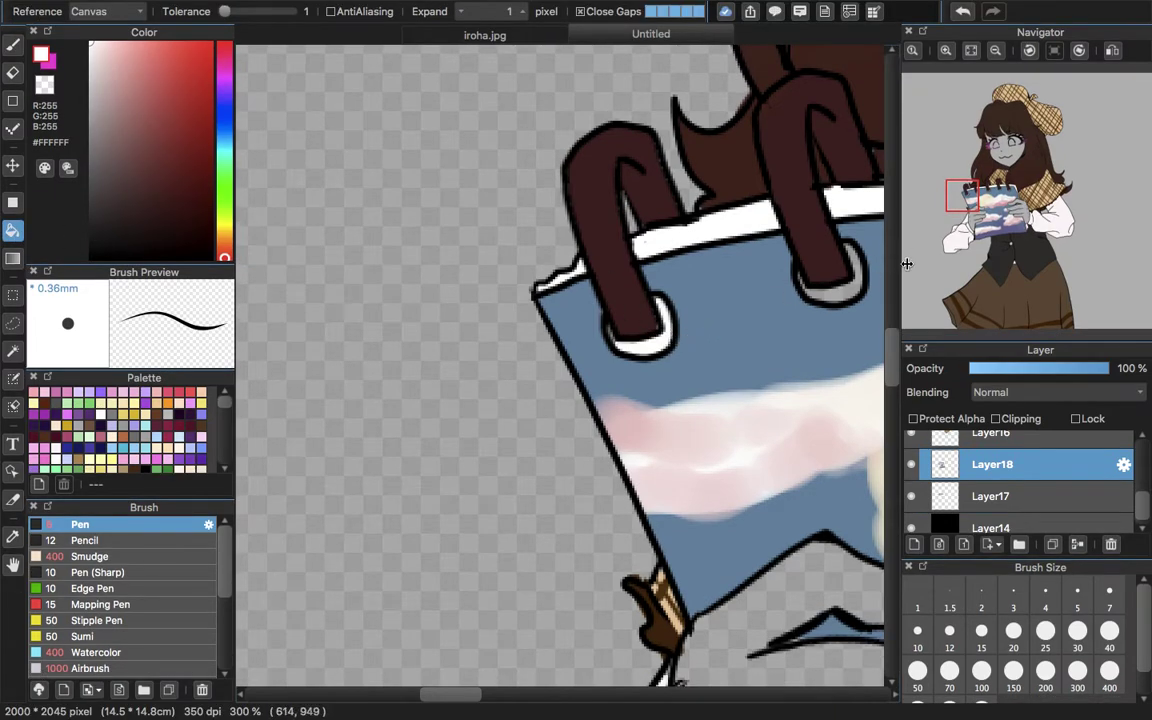
pyautogui.click(845, 290)
pyautogui.moveTo(964, 210); pyautogui.dragTo(993, 201)
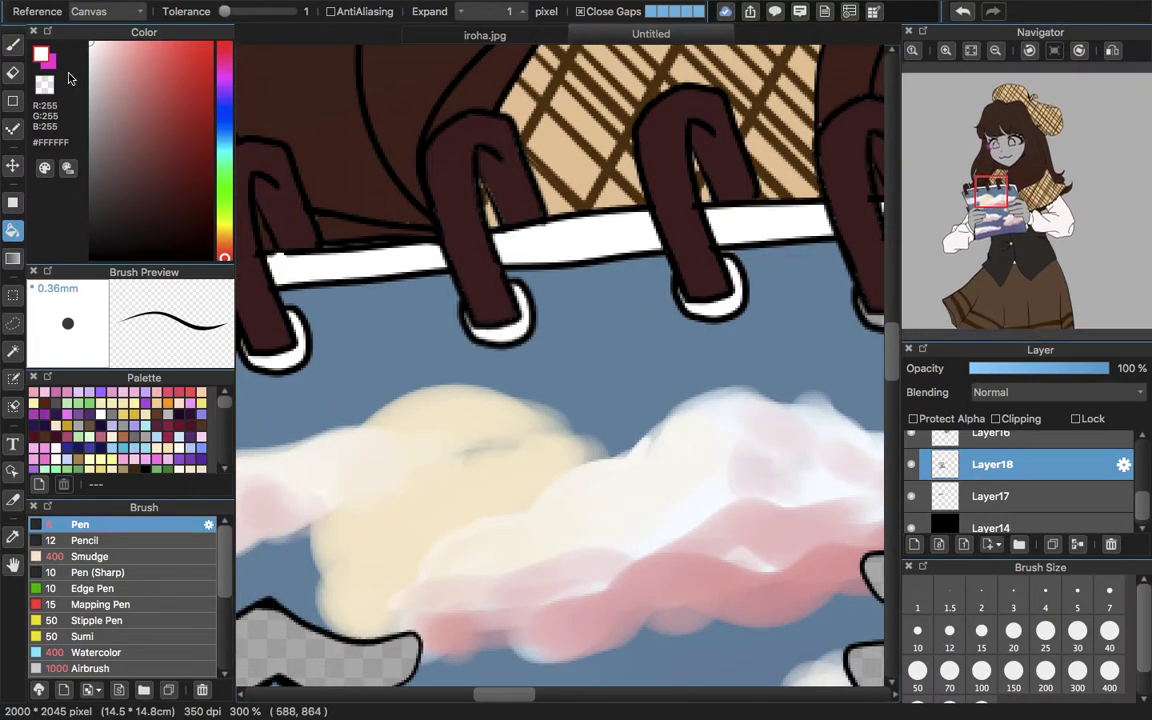
# - Touch up the unfilled slivers beside the eyelets with the white Pen, and bucket-fill the rightmost eyelet white
pyautogui.click(13, 45)
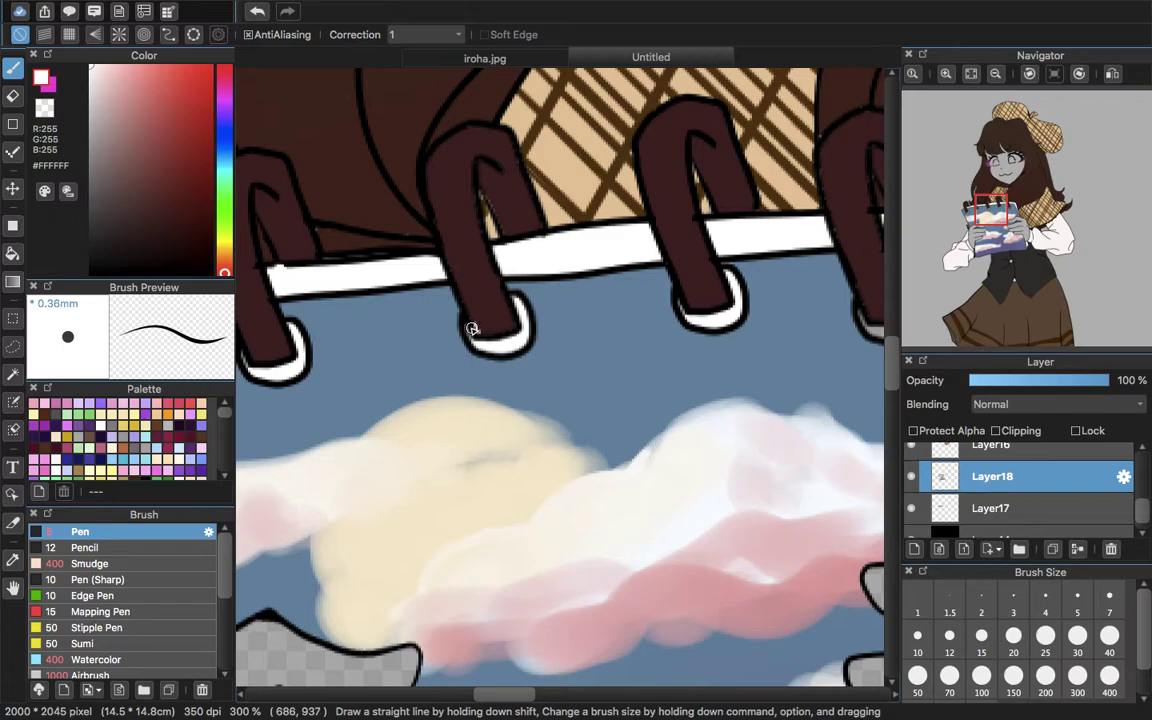
pyautogui.click(476, 328)
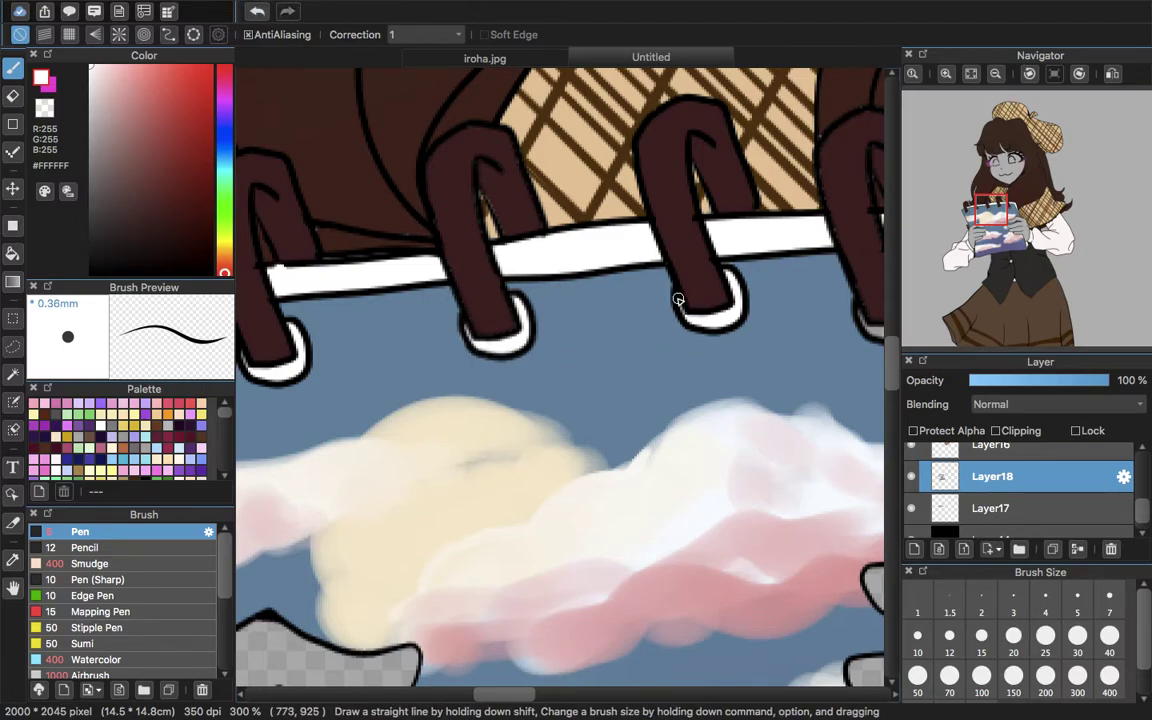
pyautogui.moveTo(400, 350); pyautogui.dragTo(817, 276)
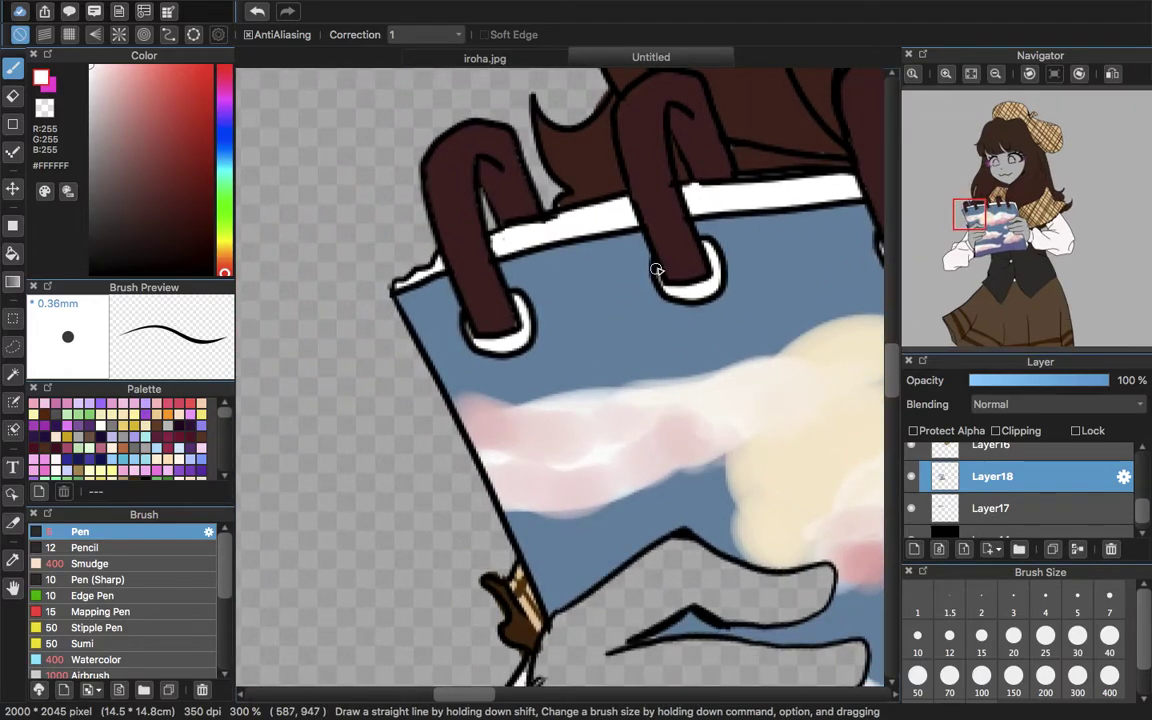
pyautogui.moveTo(974, 221); pyautogui.dragTo(1007, 218)
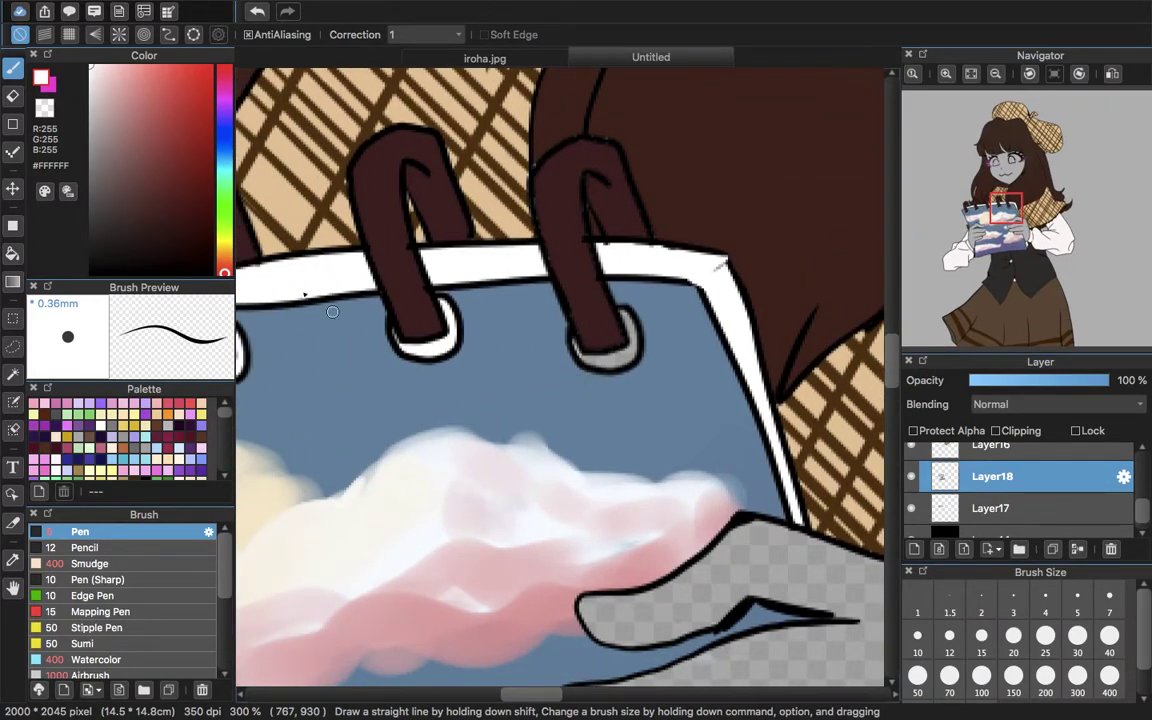
pyautogui.click(12, 253)
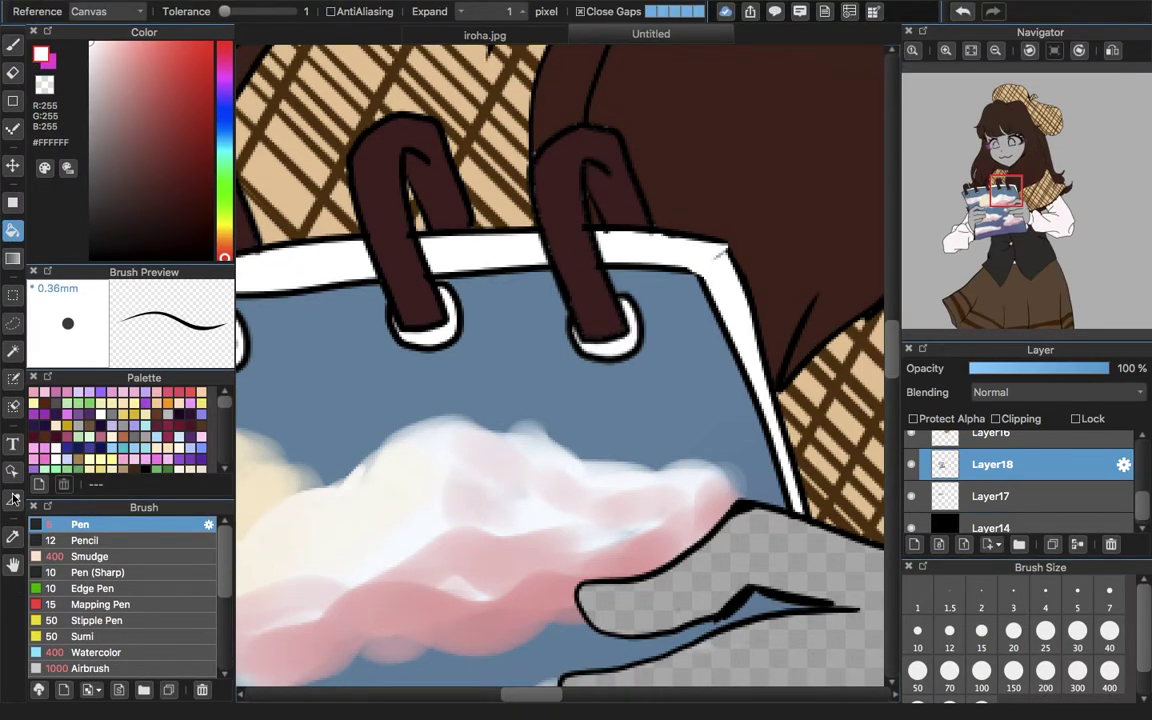
# - Touch up the notepad's rings with the sampled dark brown #481F1F and merge the finished notepad coloring into Layer17
pyautogui.click(13, 537)
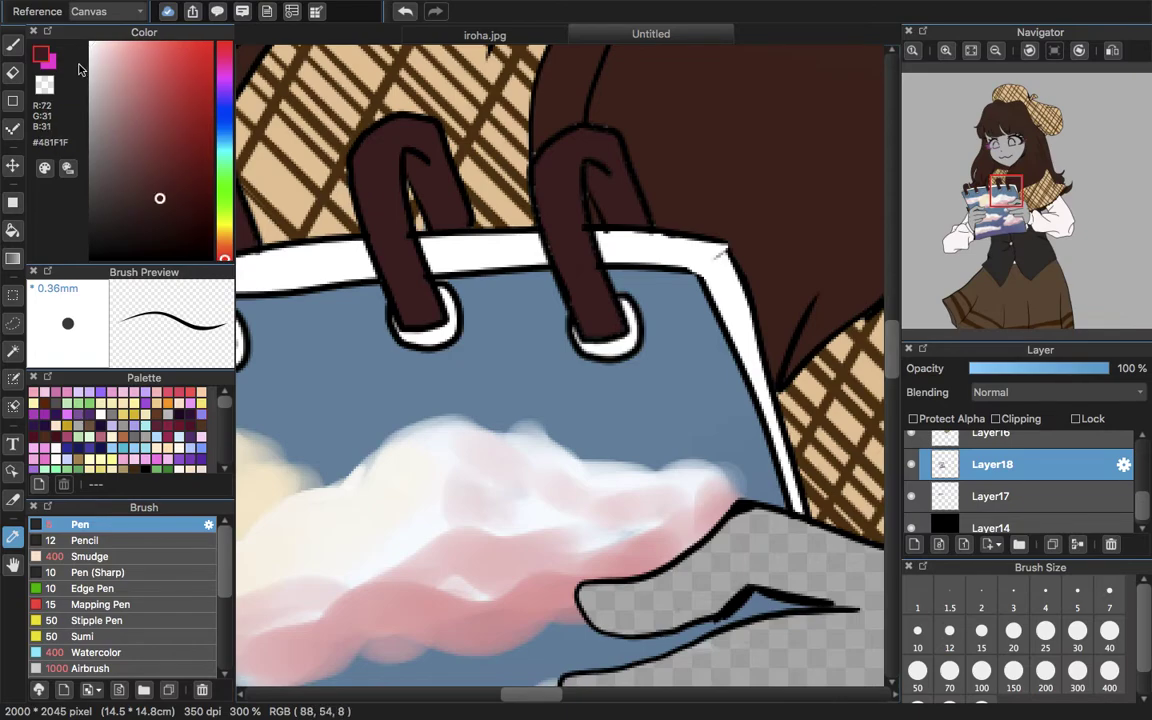
pyautogui.click(13, 43)
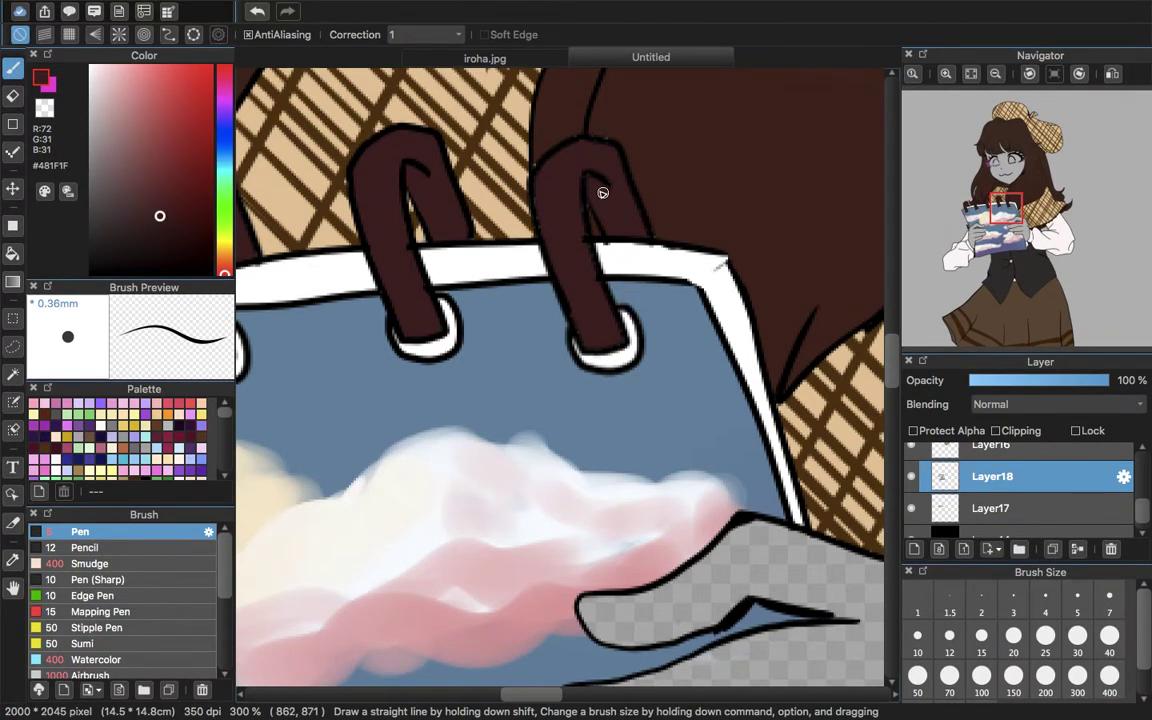
pyautogui.click(980, 226)
pyautogui.moveTo(980, 226); pyautogui.dragTo(977, 224)
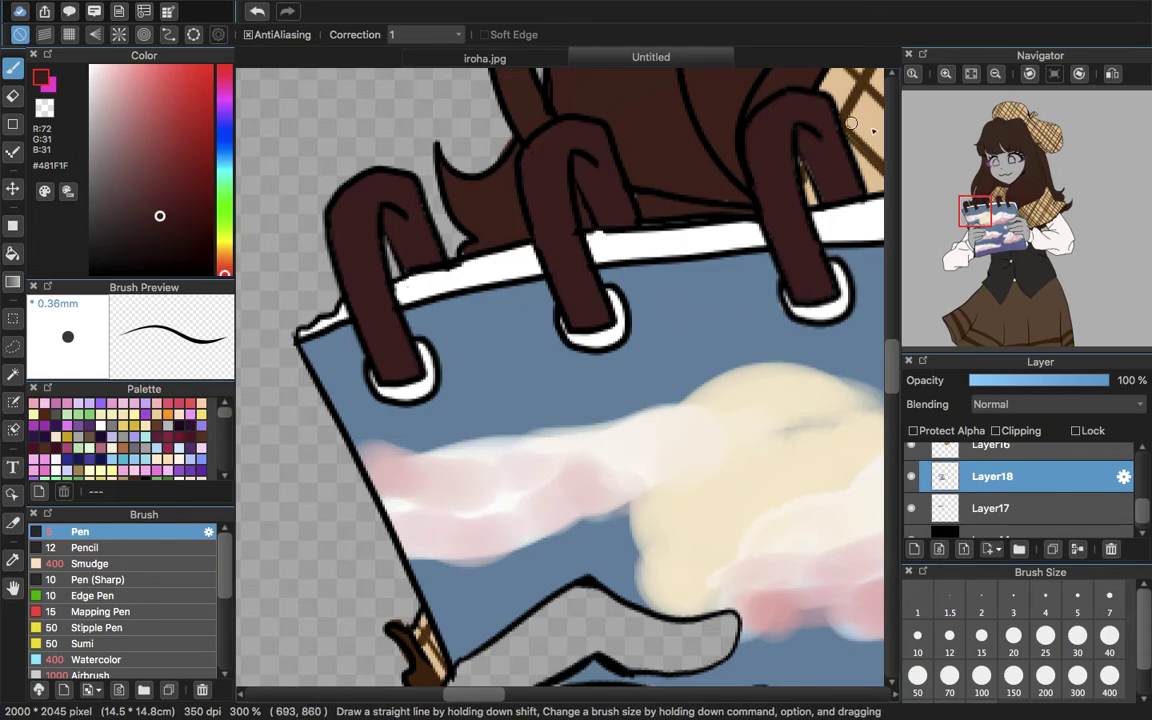
pyautogui.click(971, 73)
pyautogui.click(1077, 549)
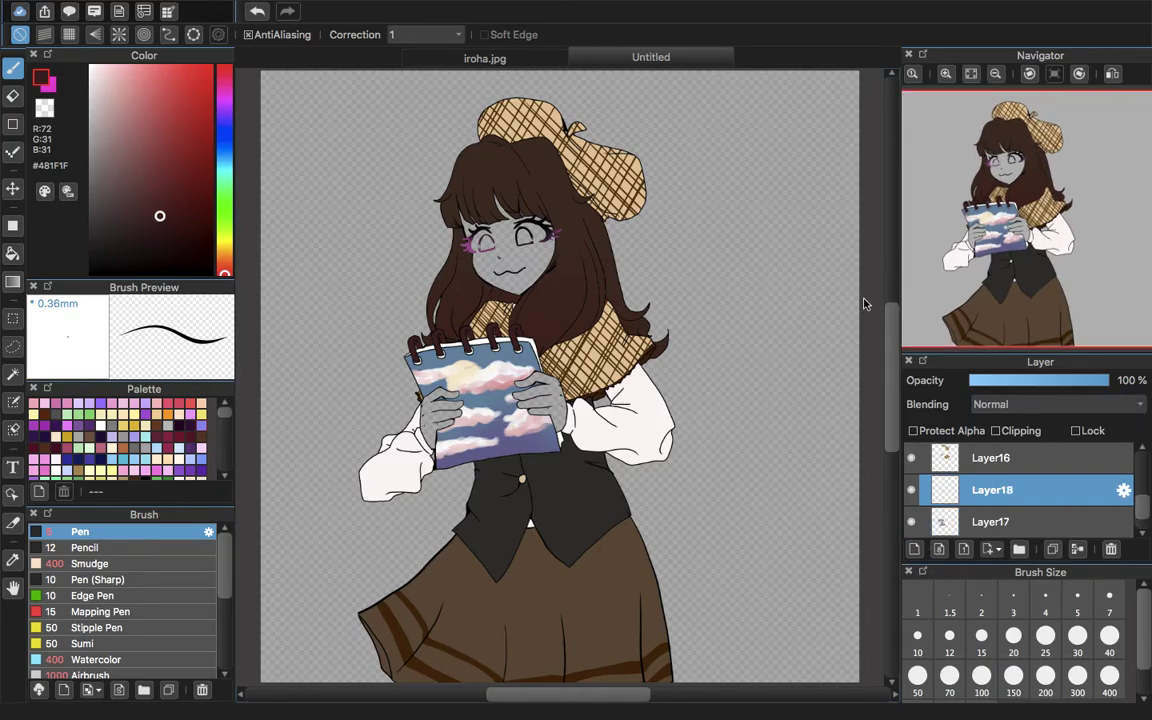
# - Sample the facial skin color from iroha.jpg and lighten it to a warm off-white, #F9F0E9
pyautogui.click(496, 59)
pyautogui.moveTo(1014, 246); pyautogui.dragTo(1028, 190)
pyautogui.click(13, 559)
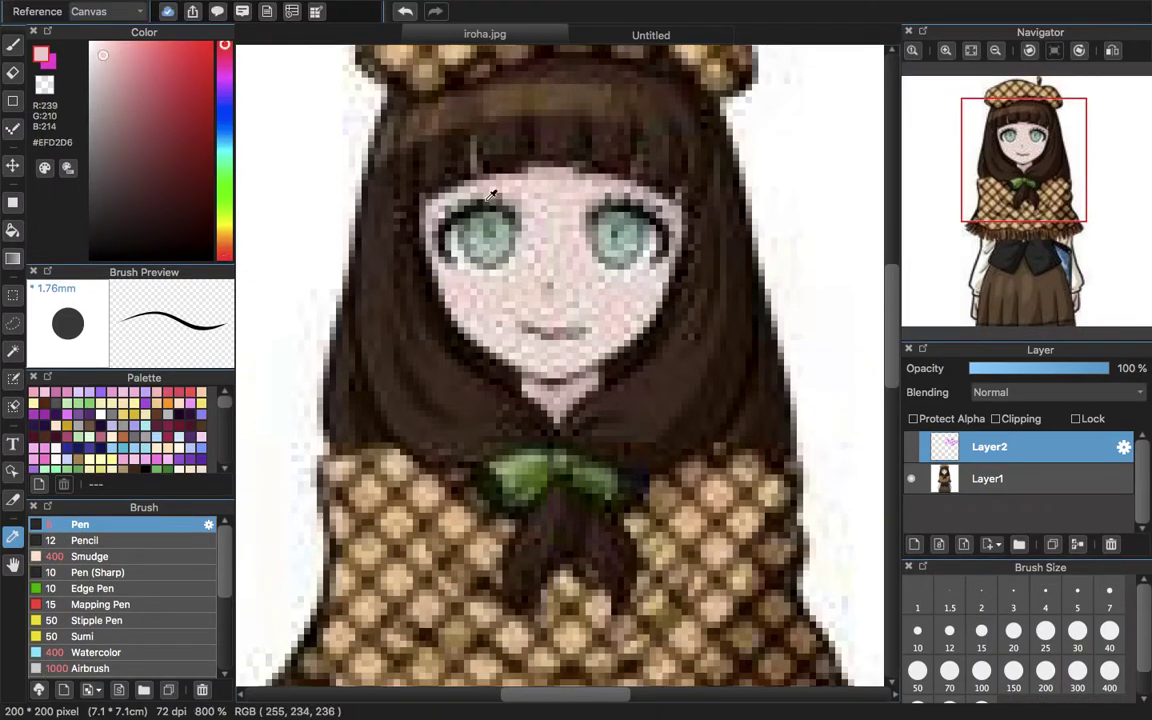
pyautogui.click(13, 45)
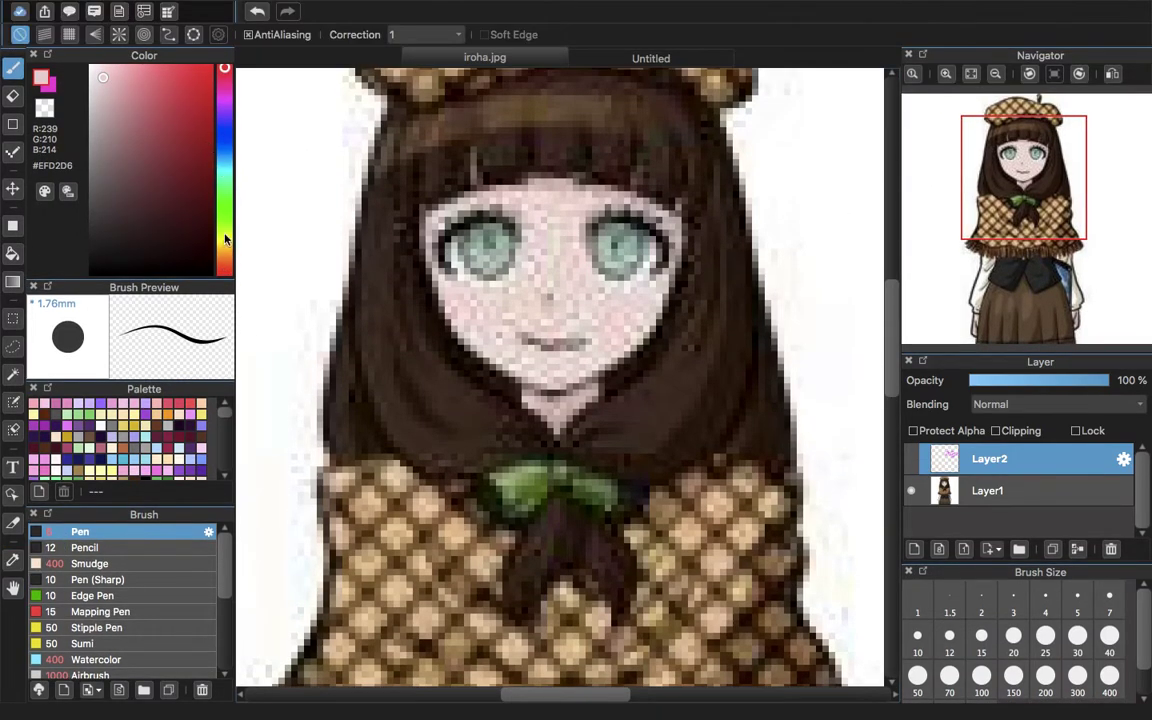
pyautogui.click(96, 70)
pyautogui.click(224, 259)
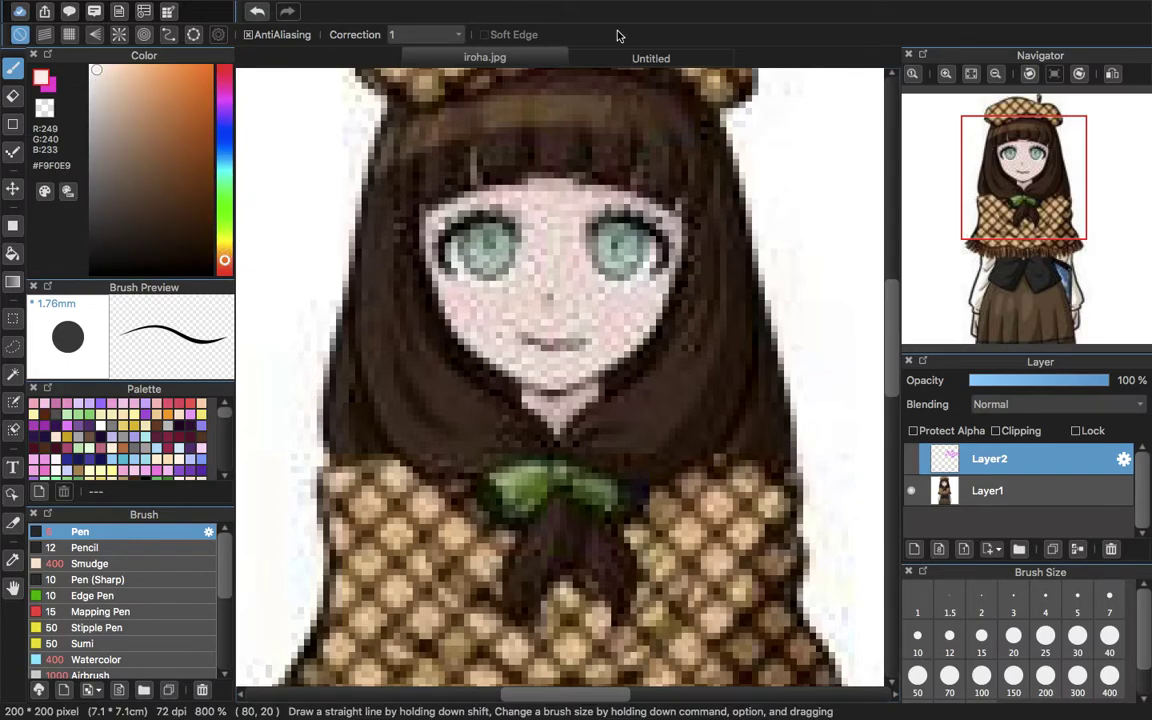
# - Bucket-fill the drawing's face with the #F9F0E9 skin color on Layer18 and cover the unfilled eye areas with the size 40 Pen
pyautogui.click(648, 57)
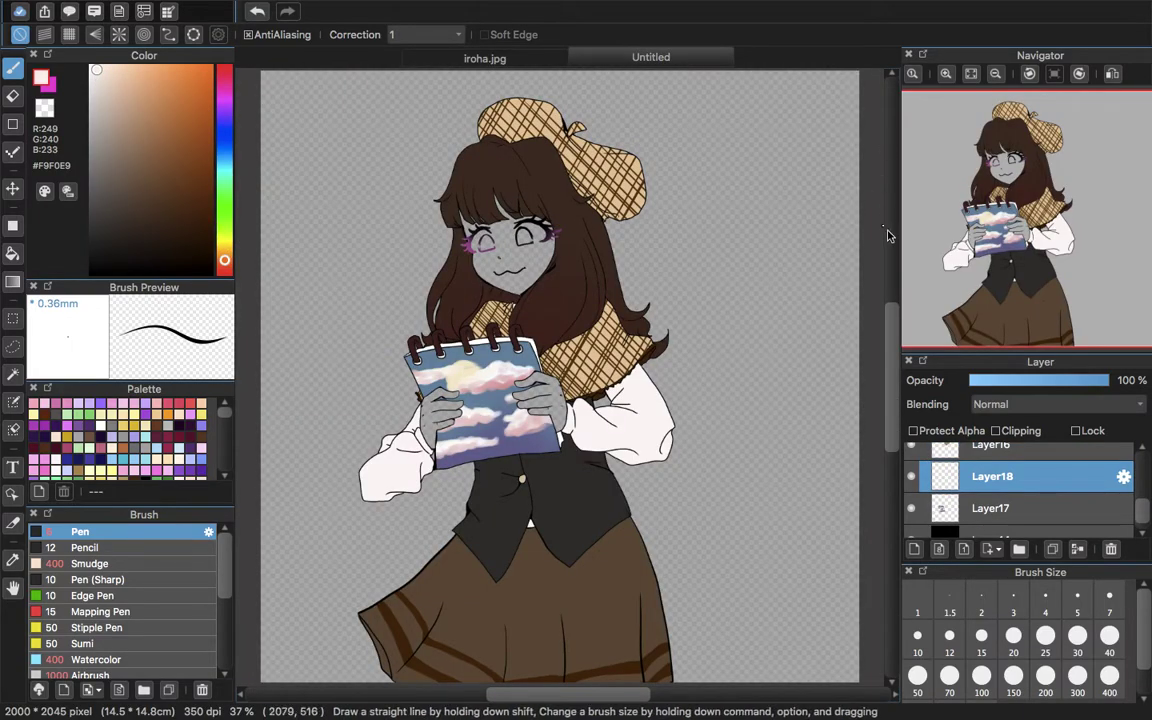
pyautogui.click(947, 74)
pyautogui.click(947, 74)
pyautogui.moveTo(1010, 152); pyautogui.dragTo(1003, 210)
pyautogui.scroll(-5, 560, 378)
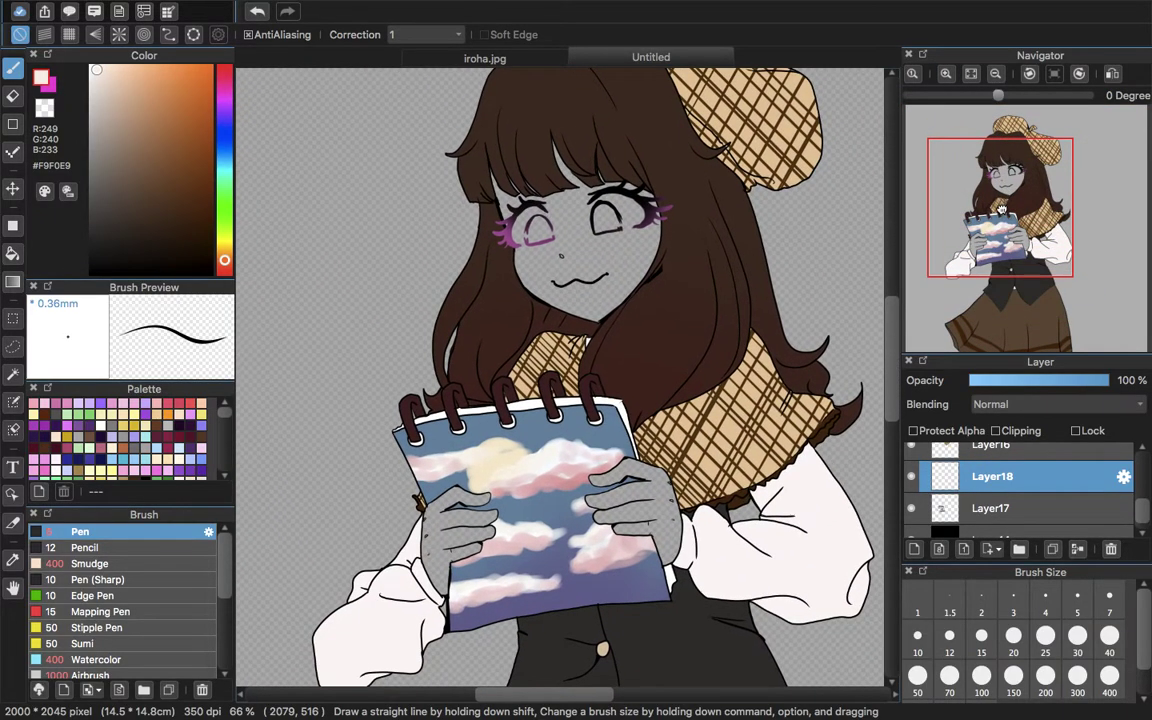
pyautogui.click(13, 253)
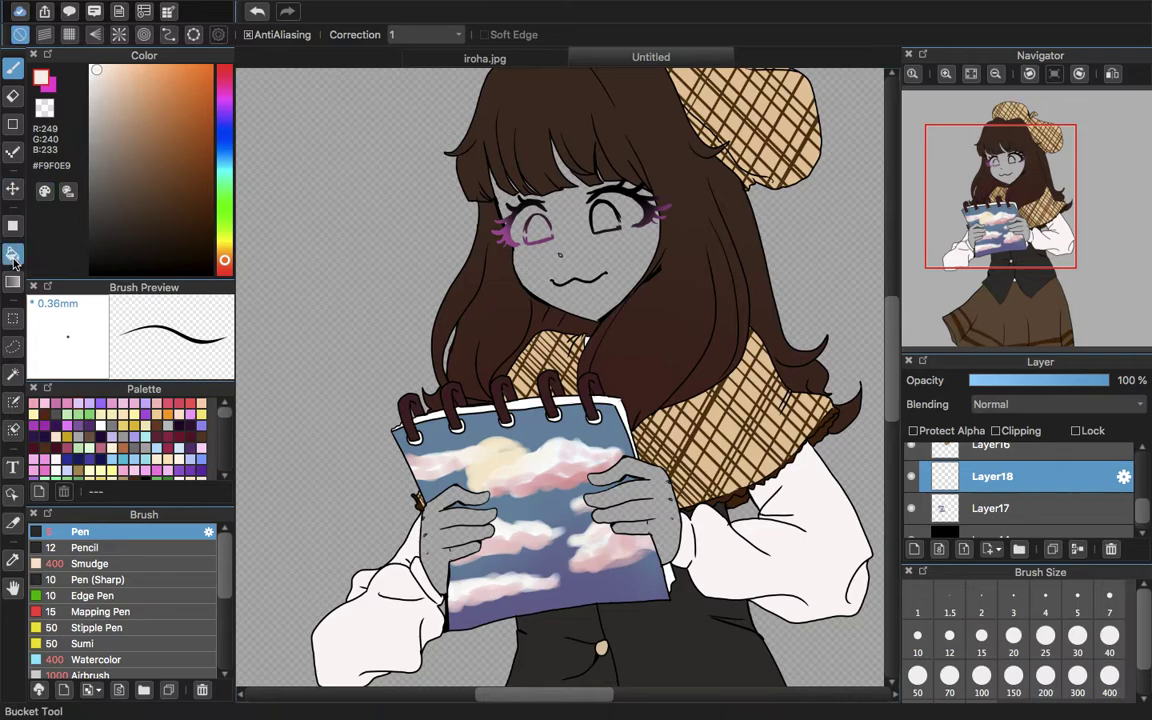
pyautogui.click(627, 231)
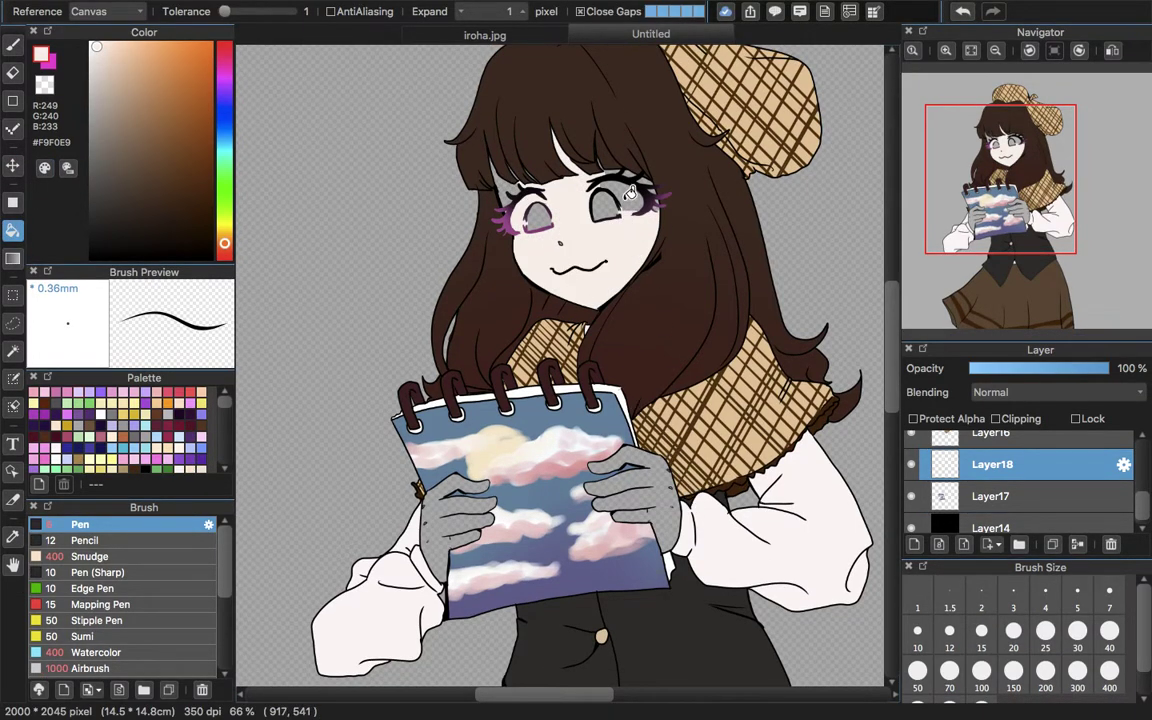
pyautogui.click(13, 44)
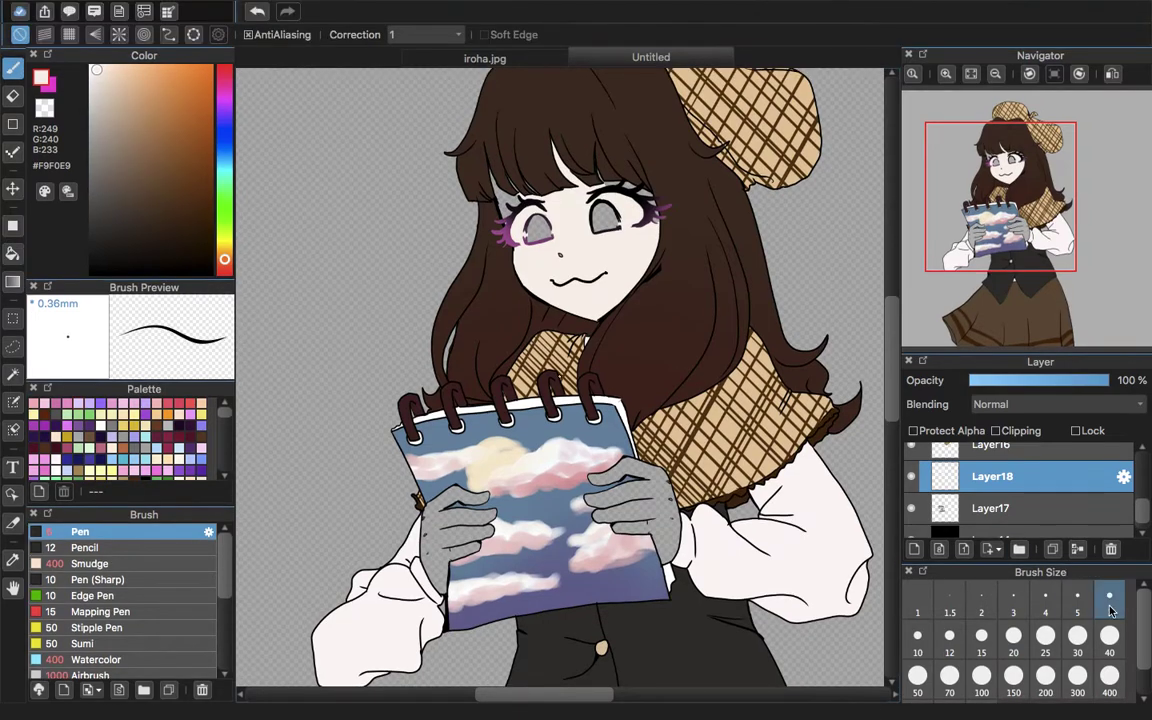
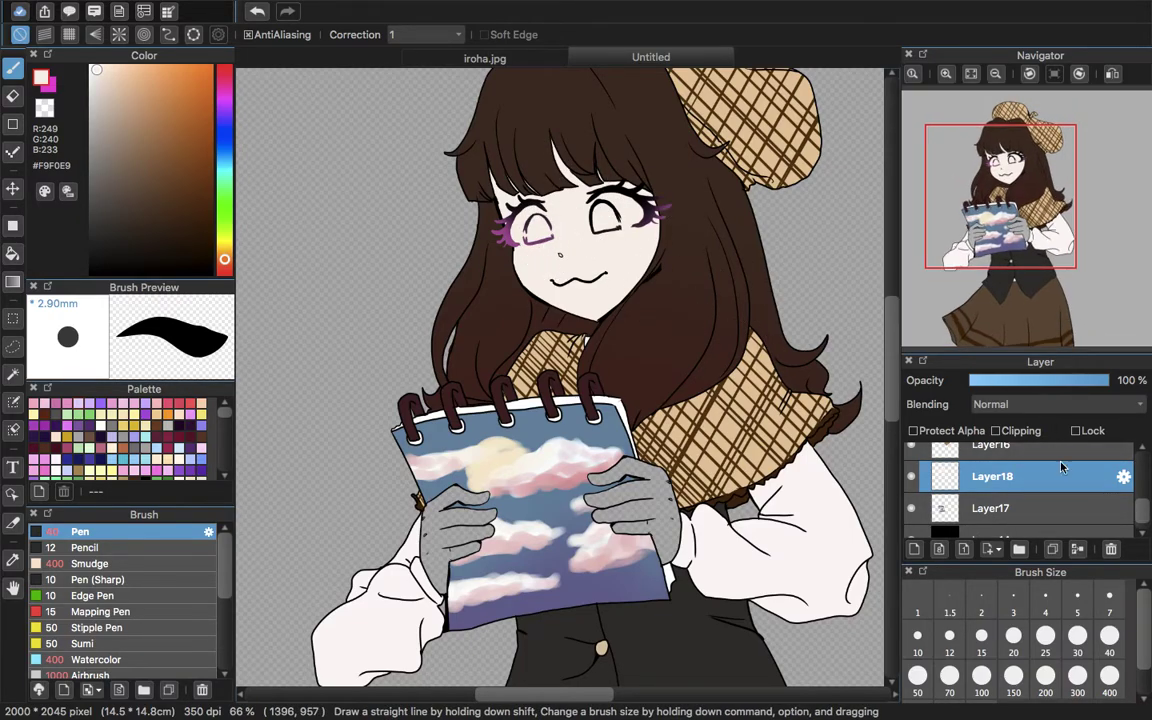
# - Move Layer18 below Layer17 and paint both hands with the skin color
pyautogui.moveTo(1032, 489); pyautogui.dragTo(1030, 518)
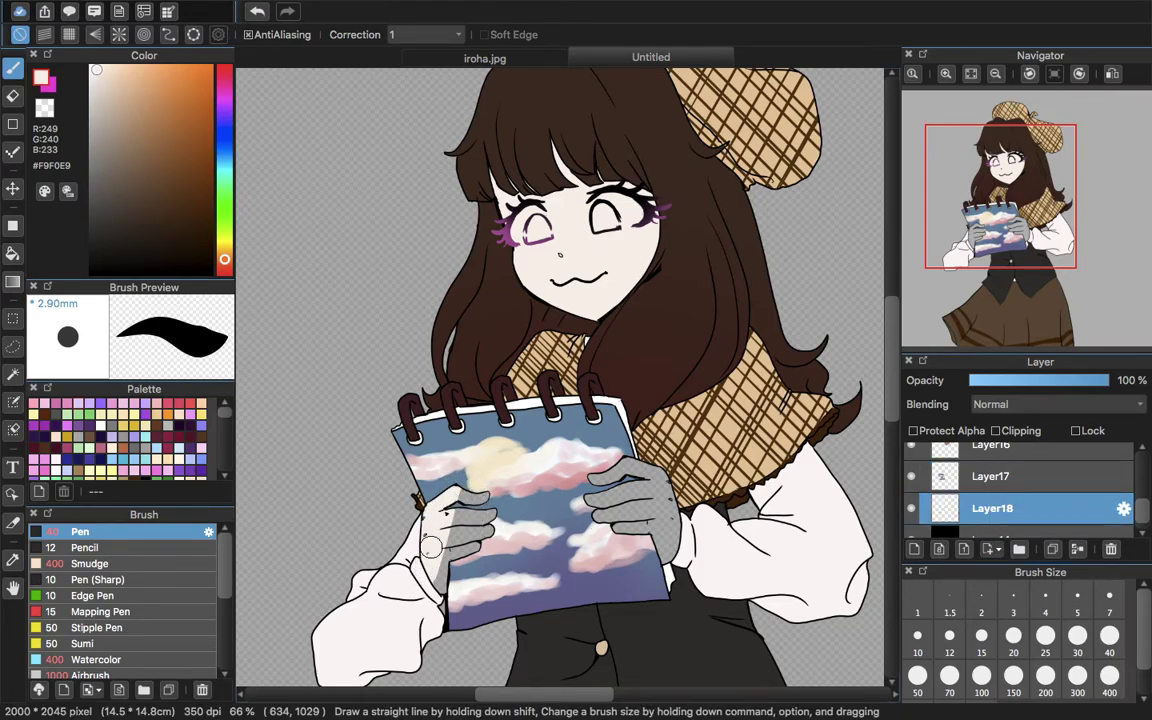
pyautogui.moveTo(426, 561); pyautogui.dragTo(463, 565)
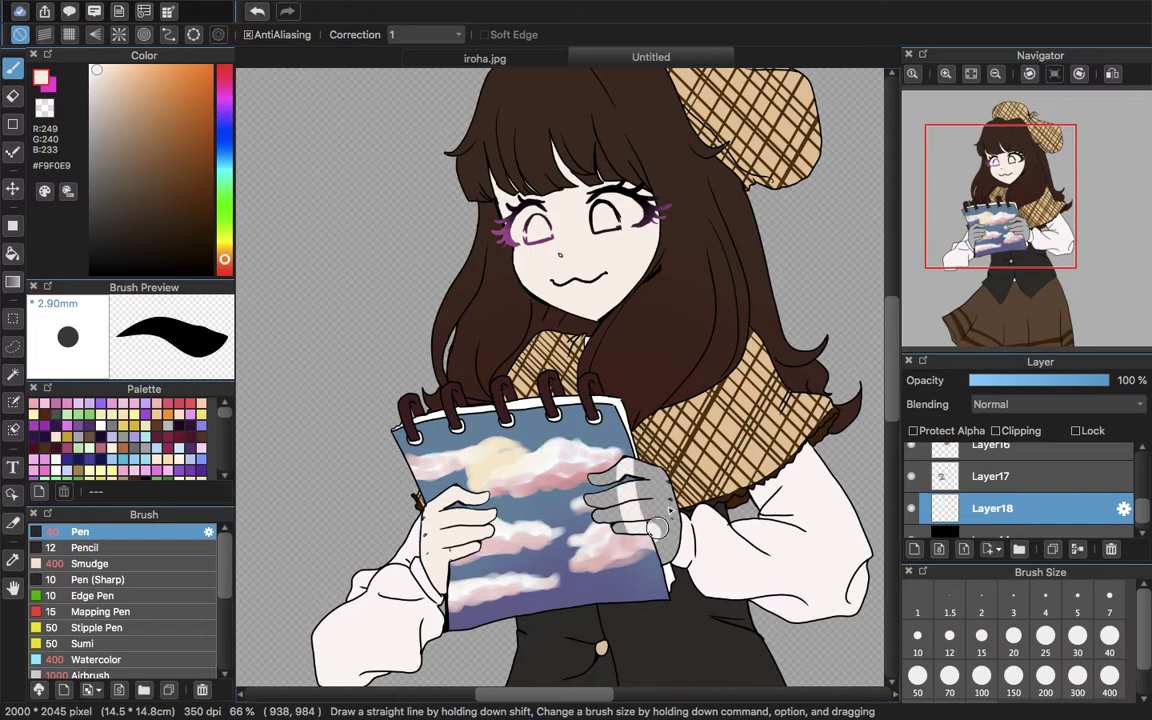
pyautogui.moveTo(605, 462); pyautogui.dragTo(660, 530)
pyautogui.scroll(-1, 589, 550)
pyautogui.click(971, 73)
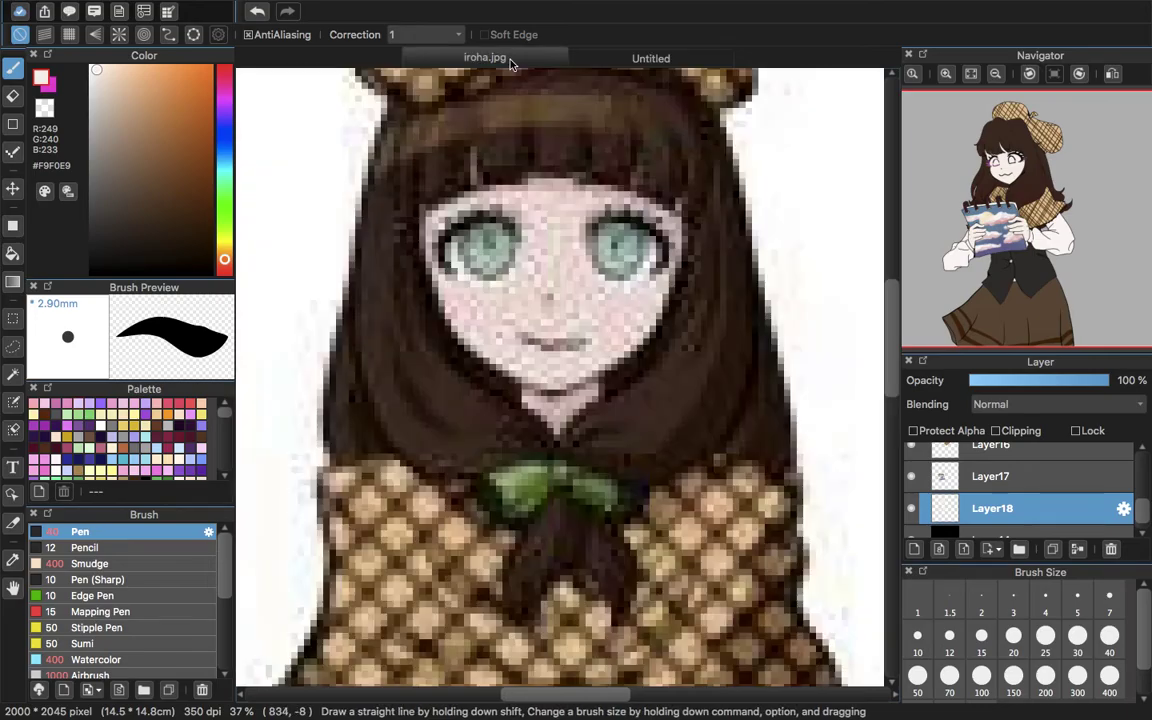
# - Sample the pale green iris color #BED2C9 from iroha.jpg and dab a swatch of it beside the character on a new layer above Layer18
pyautogui.click(470, 57)
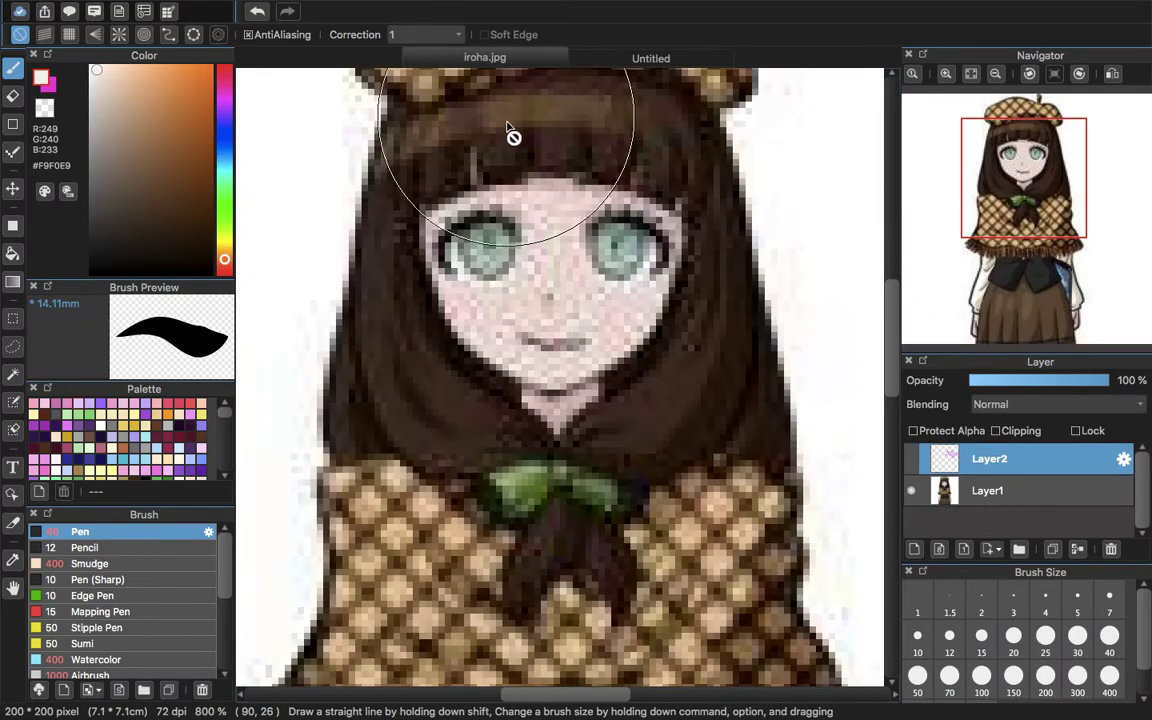
pyautogui.click(13, 559)
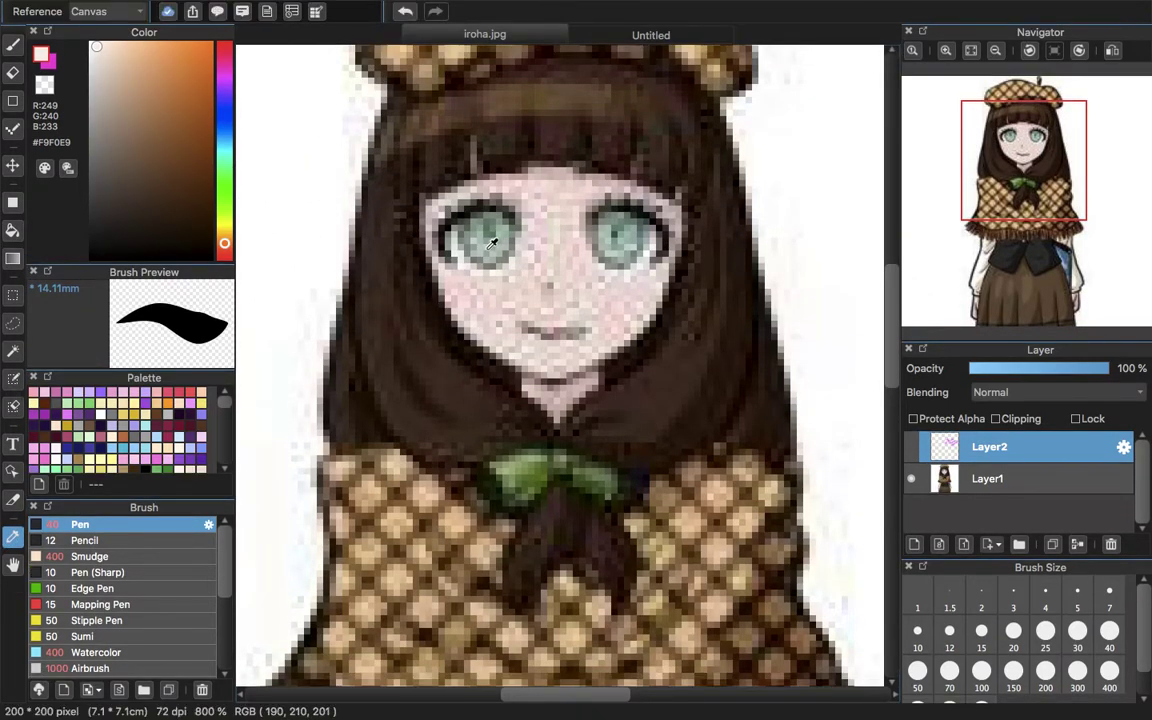
pyautogui.click(488, 242)
pyautogui.press('b')
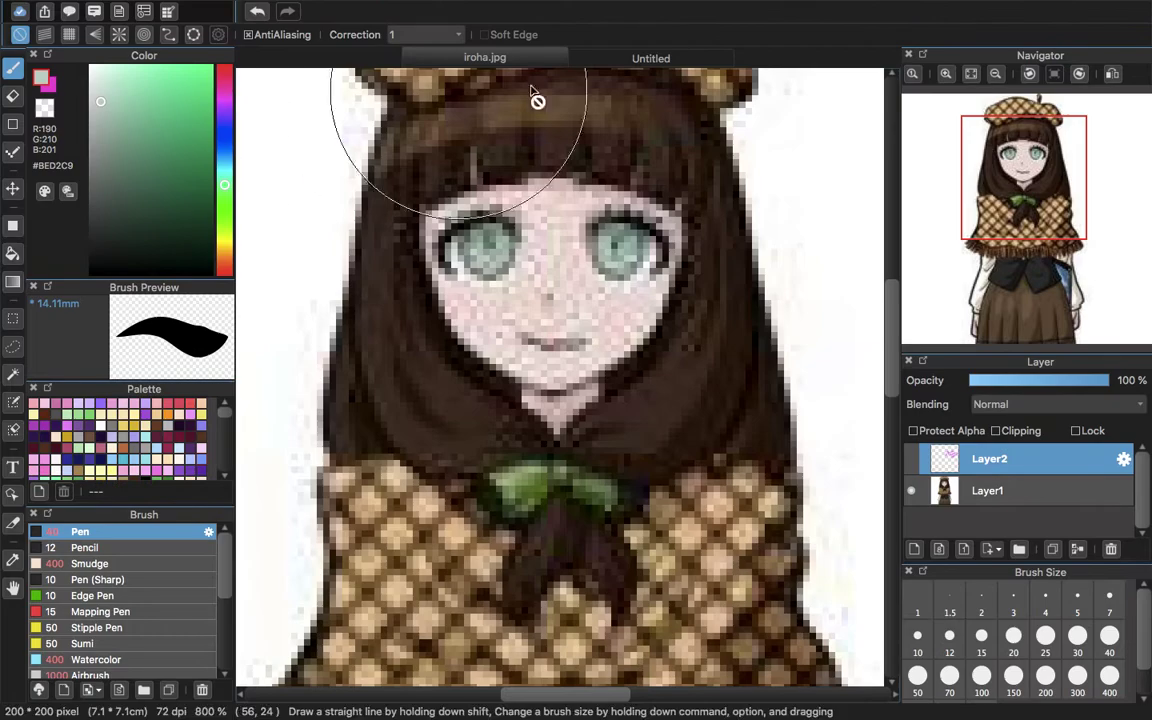
pyautogui.click(618, 56)
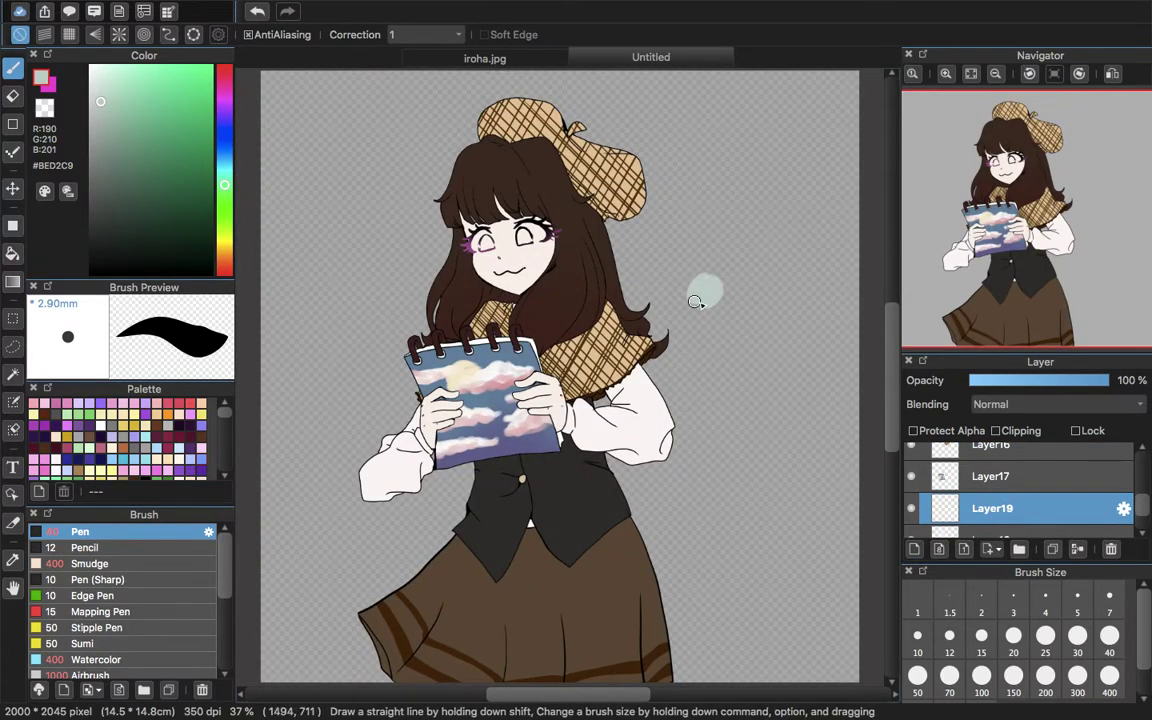
# - Paint the whites of both eyes on Layer19 with the near-white green tint #F2F8F5 and the size 40 Pen
pyautogui.click(946, 75)
pyautogui.click(946, 75)
pyautogui.click(946, 75)
pyautogui.moveTo(1025, 203)
pyautogui.mouseDown()
pyautogui.moveTo(1035, 179)
pyautogui.moveTo(998, 146)
pyautogui.moveTo(1007, 178)
pyautogui.moveTo(997, 176)
pyautogui.moveTo(1011, 185)
pyautogui.mouseUp()
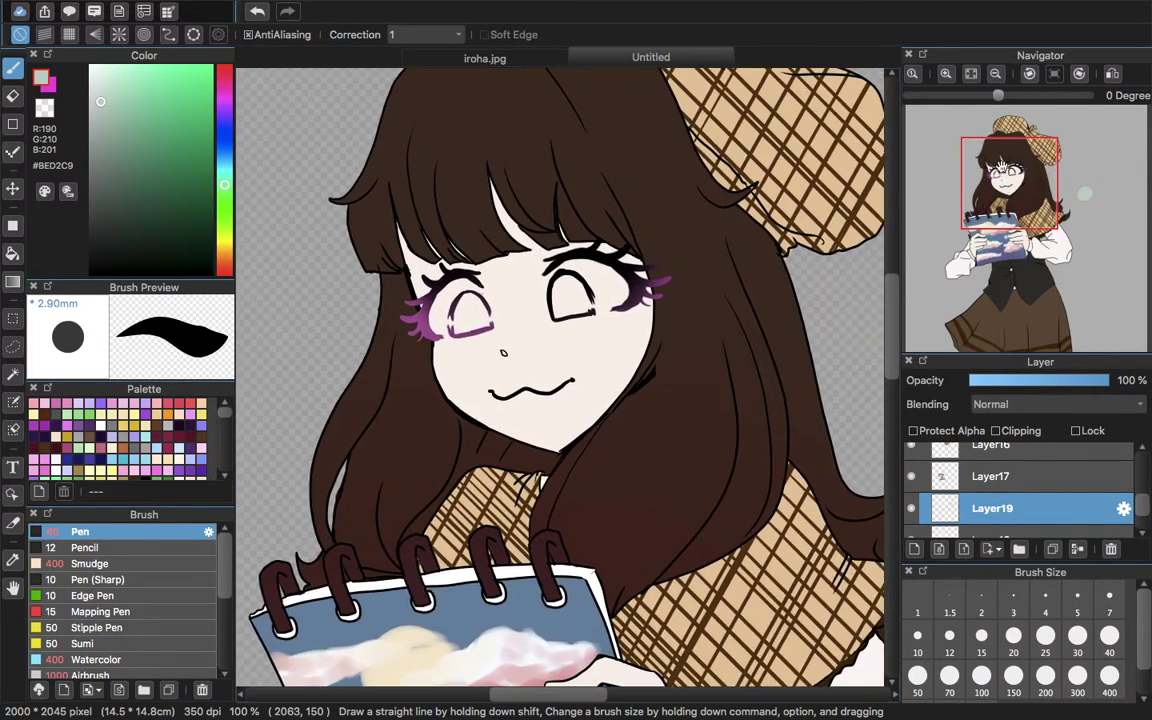
pyautogui.click(947, 74)
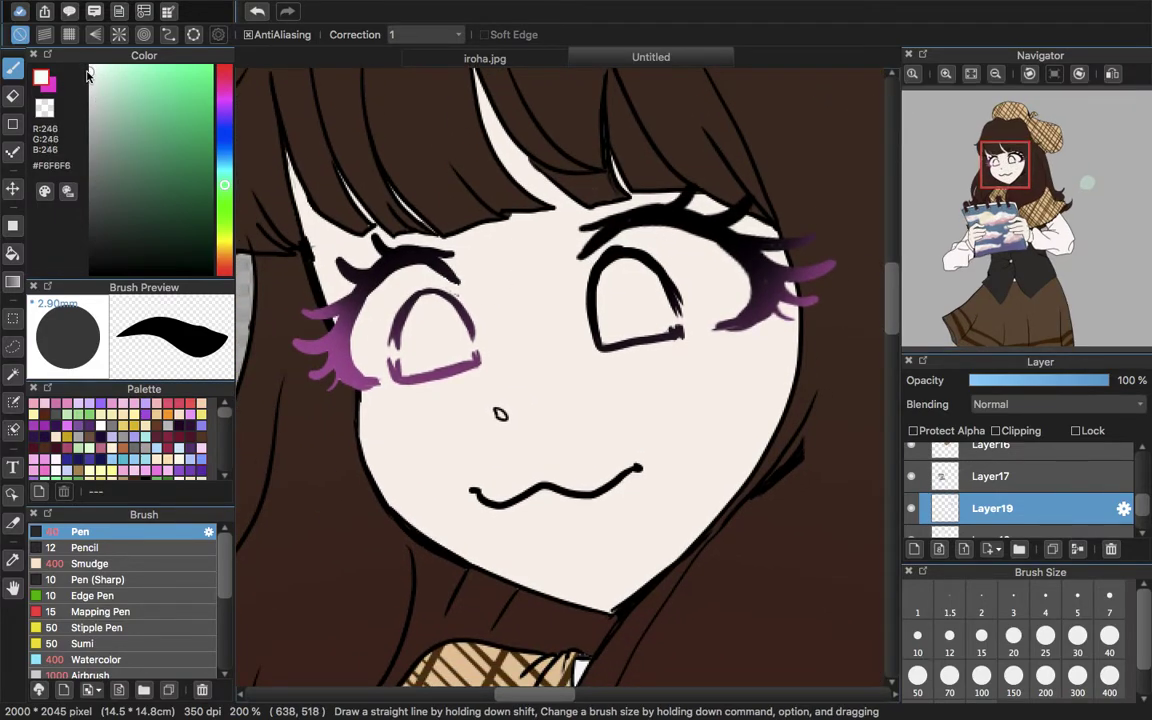
pyautogui.moveTo(378, 280); pyautogui.dragTo(370, 336)
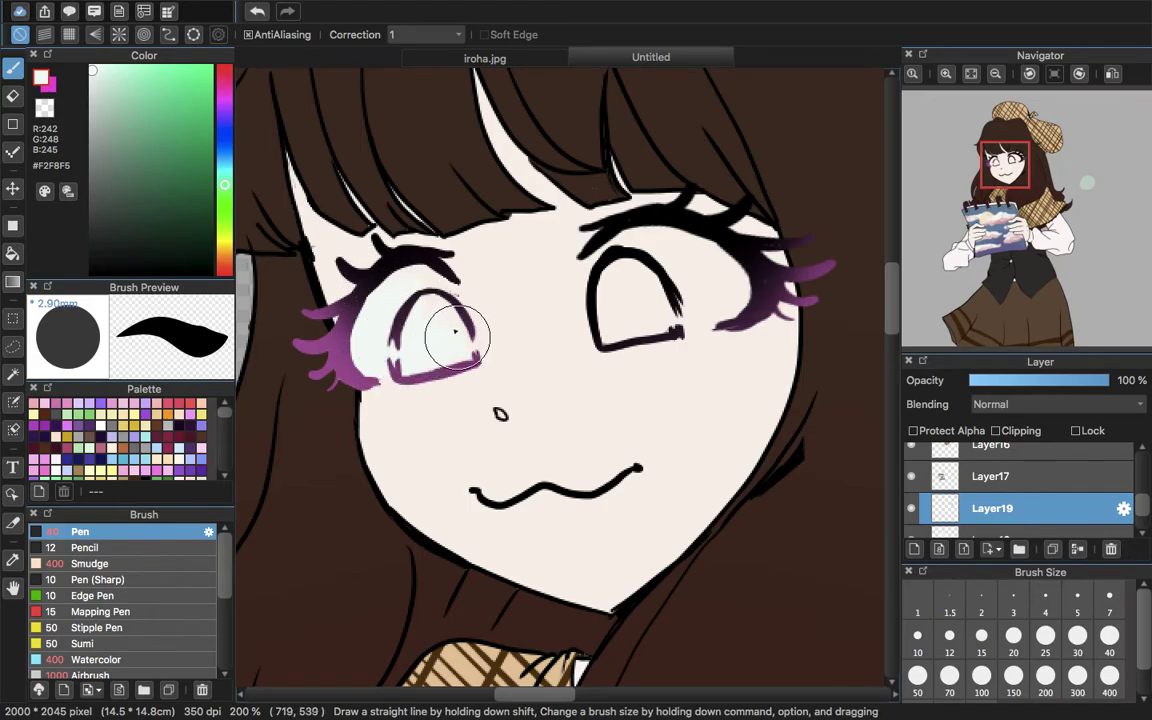
pyautogui.moveTo(626, 264); pyautogui.dragTo(628, 300)
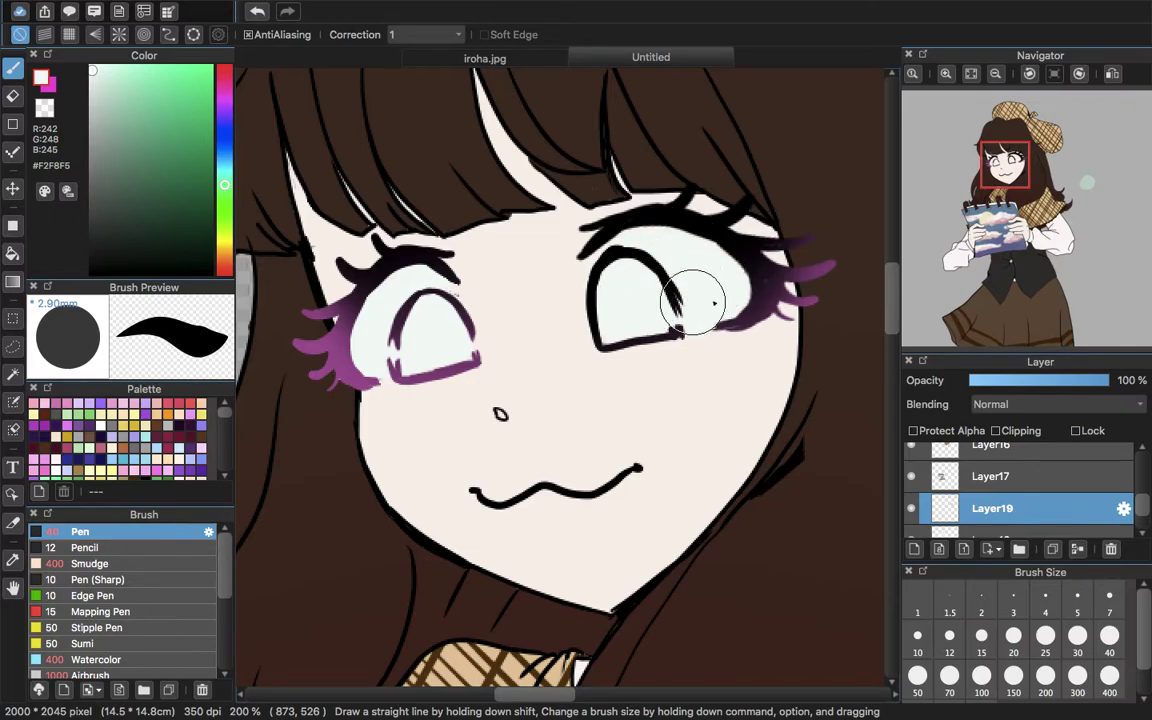
pyautogui.moveTo(1139, 509)
pyautogui.mouseDown()
pyautogui.moveTo(1134, 437)
pyautogui.moveTo(1140, 518)
pyautogui.mouseUp()
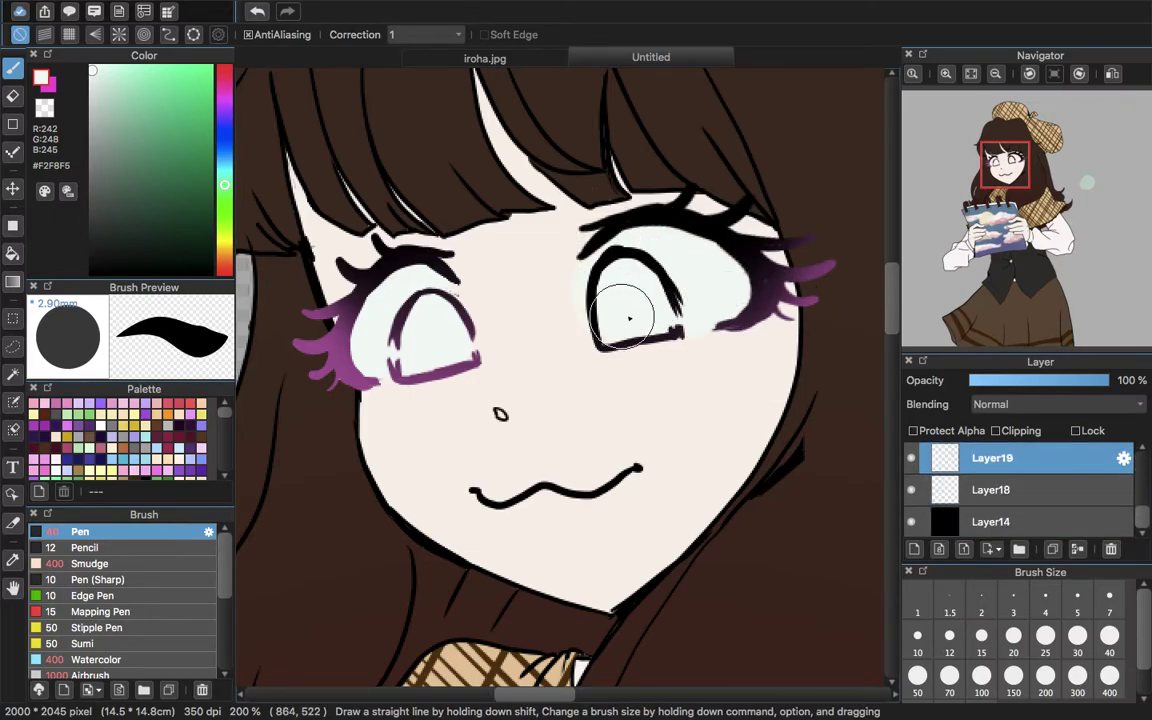
# - Sample the pale green #BED2C9 again and paint the iris of the purple-lashed left eye with the Pen
pyautogui.moveTo(1013, 165)
pyautogui.moveTo(1013, 165)
pyautogui.mouseDown()
pyautogui.moveTo(1070, 159)
pyautogui.moveTo(1103, 203)
pyautogui.moveTo(1080, 197)
pyautogui.moveTo(1088, 175)
pyautogui.moveTo(999, 158)
pyautogui.mouseUp()
pyautogui.click(13, 560)
pyautogui.click(671, 280)
pyautogui.click(910, 485)
pyautogui.click(910, 486)
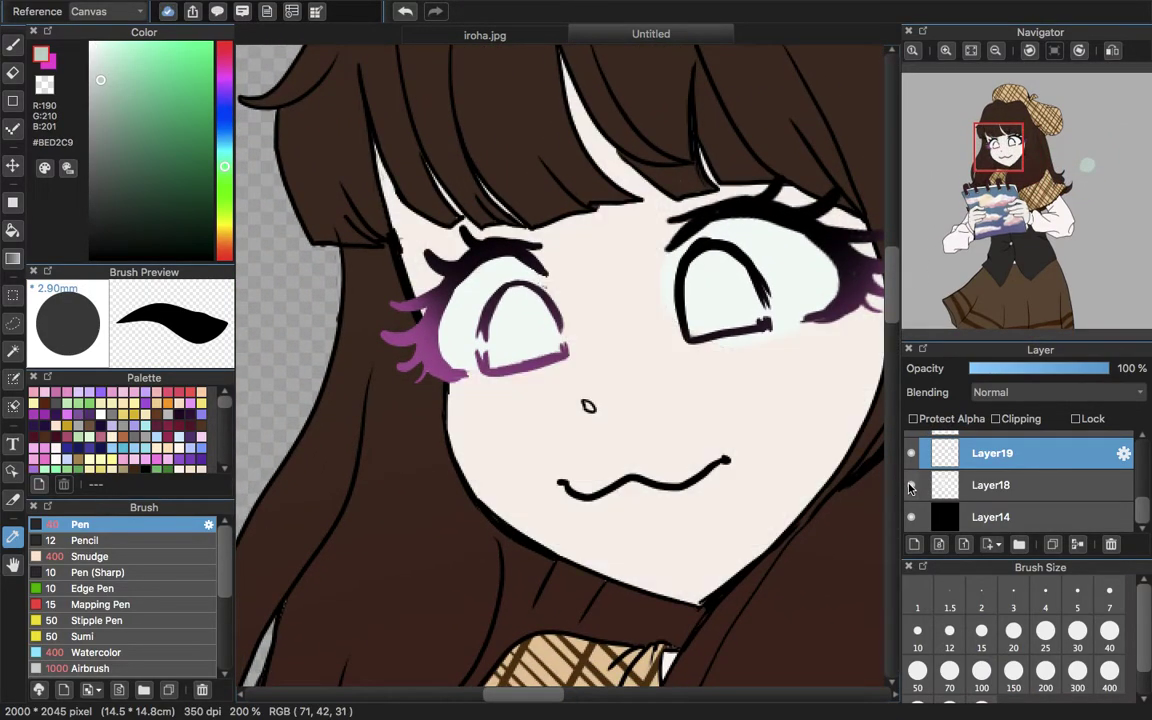
pyautogui.click(13, 45)
pyautogui.moveTo(500, 345)
pyautogui.mouseDown()
pyautogui.moveTo(560, 355)
pyautogui.moveTo(558, 364)
pyautogui.moveTo(535, 320)
pyautogui.moveTo(513, 321)
pyautogui.moveTo(532, 353)
pyautogui.moveTo(515, 351)
pyautogui.moveTo(501, 321)
pyautogui.mouseUp()
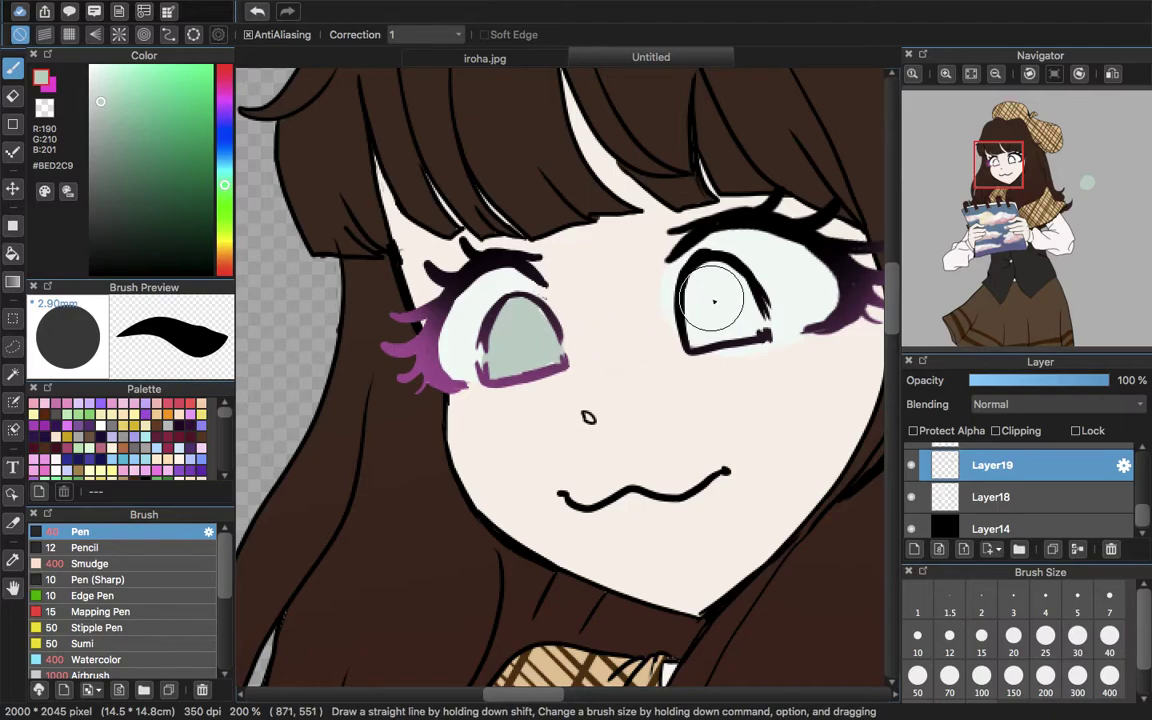
# - Bucket-fill the right eye's iris with the same pale green and touch up its unfilled edges with the Pen
pyautogui.moveTo(751, 321); pyautogui.dragTo(761, 329)
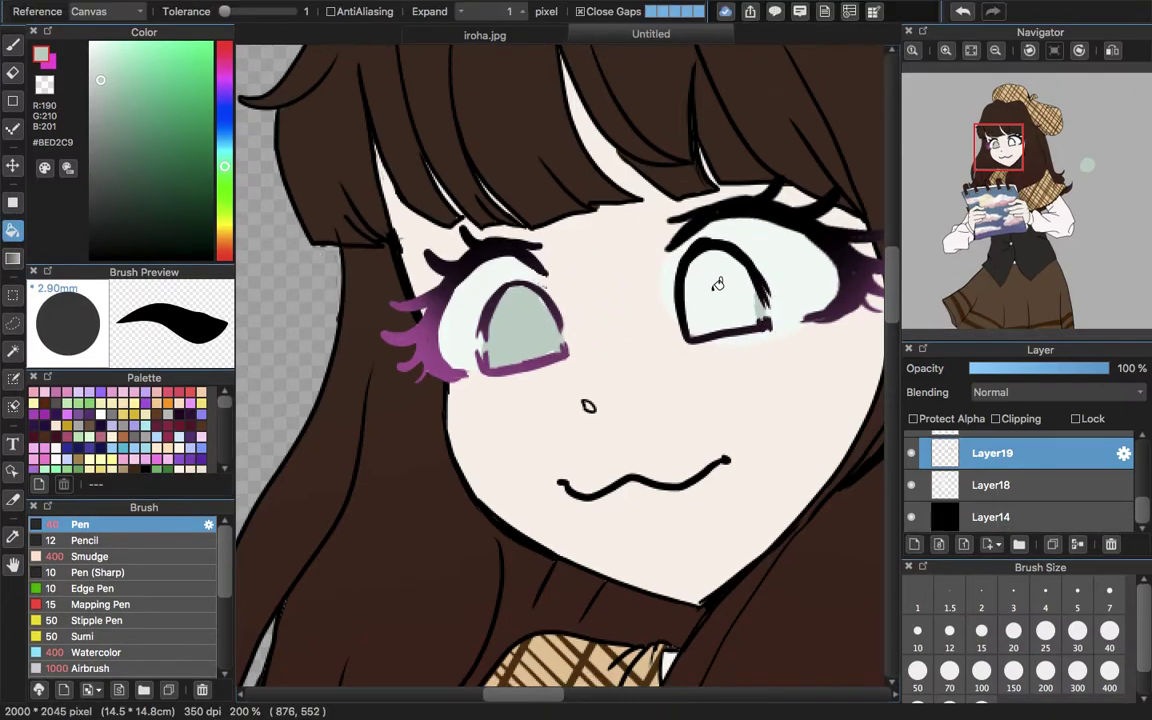
pyautogui.click(718, 300)
pyautogui.click(13, 47)
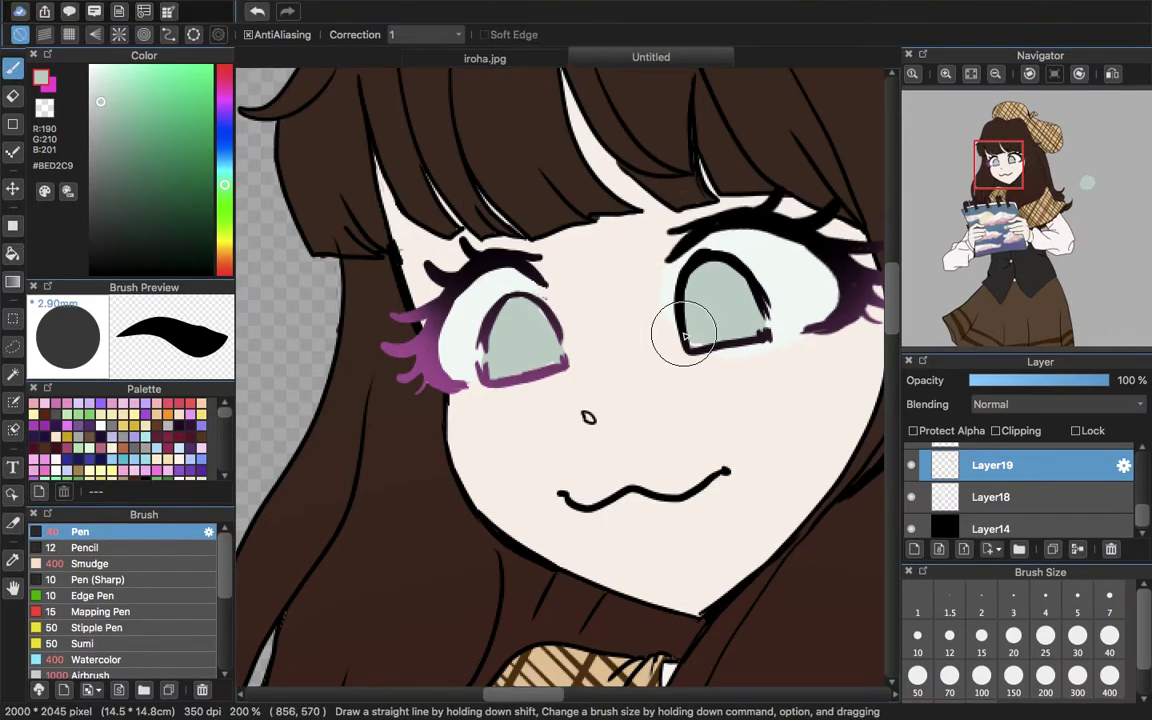
# - Erase the pale green swatch beside the character
pyautogui.moveTo(1012, 73)
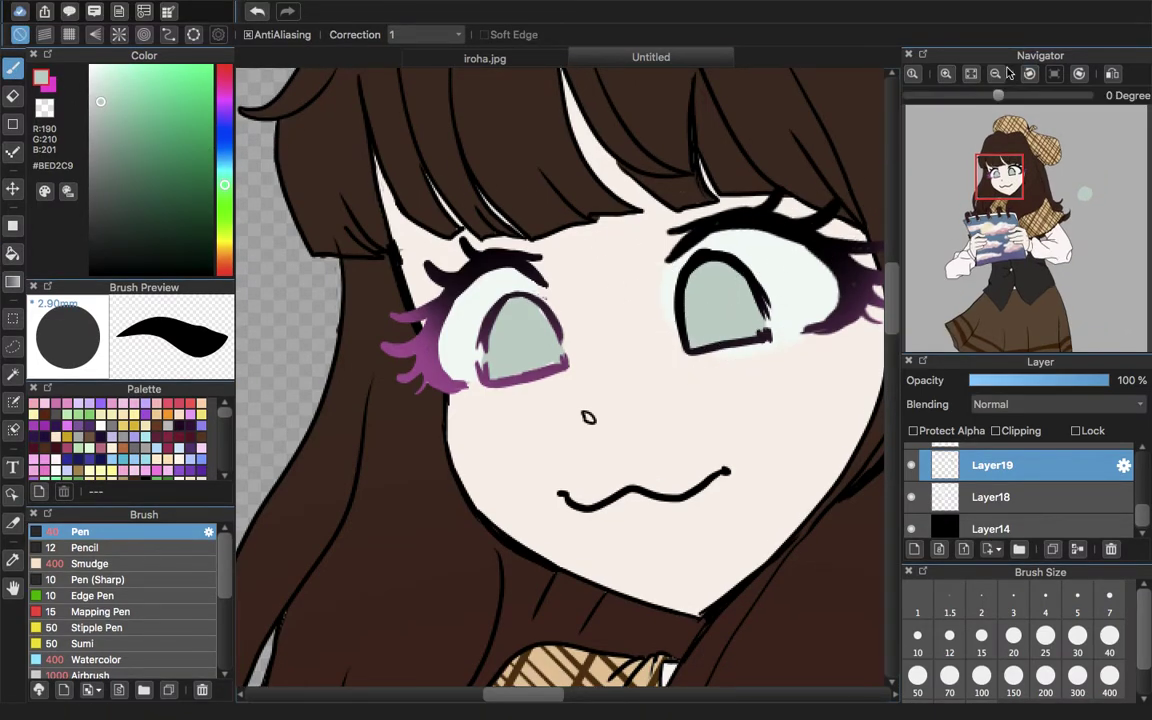
pyautogui.click(971, 75)
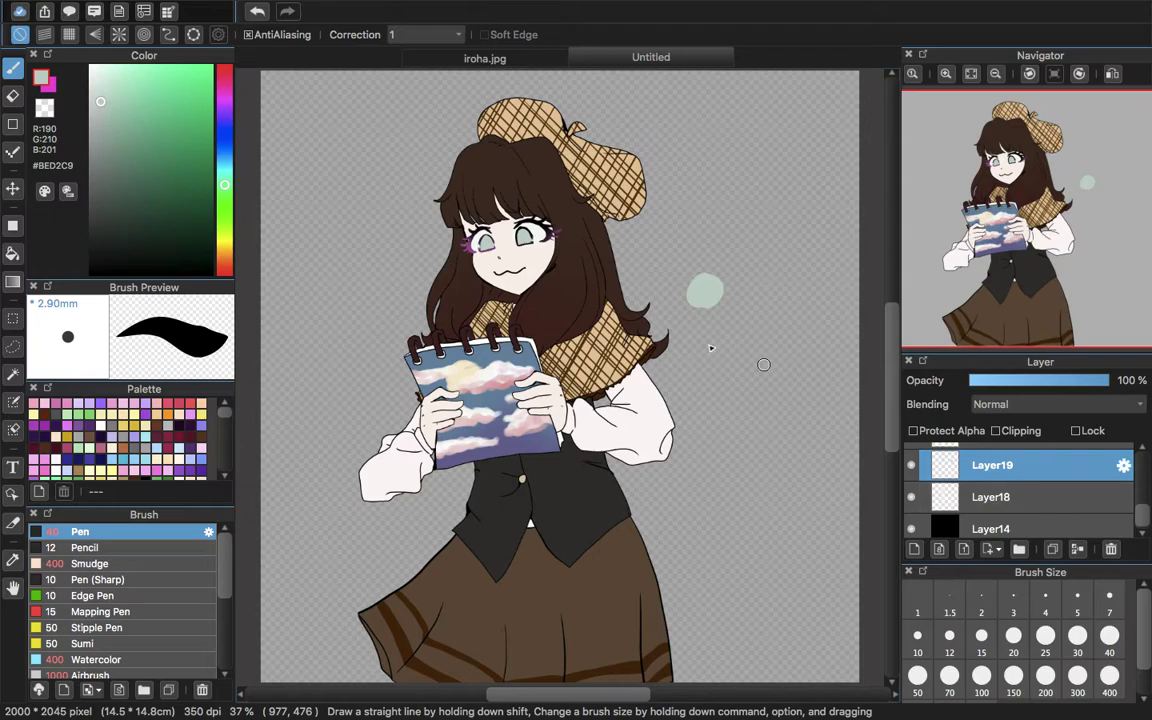
pyautogui.press('e')
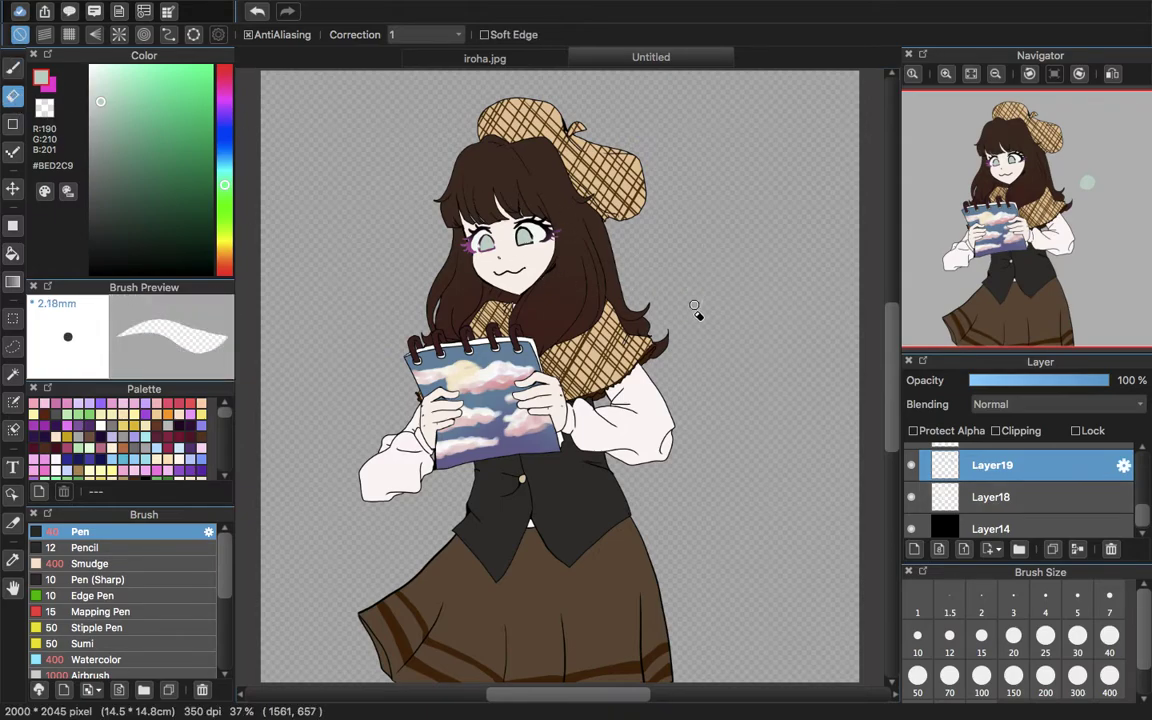
pyautogui.click(13, 67)
# - Add a new clipping layer directly above the skin's Layer18 and set the drawing color to bright red #FD0000
pyautogui.click(955, 507)
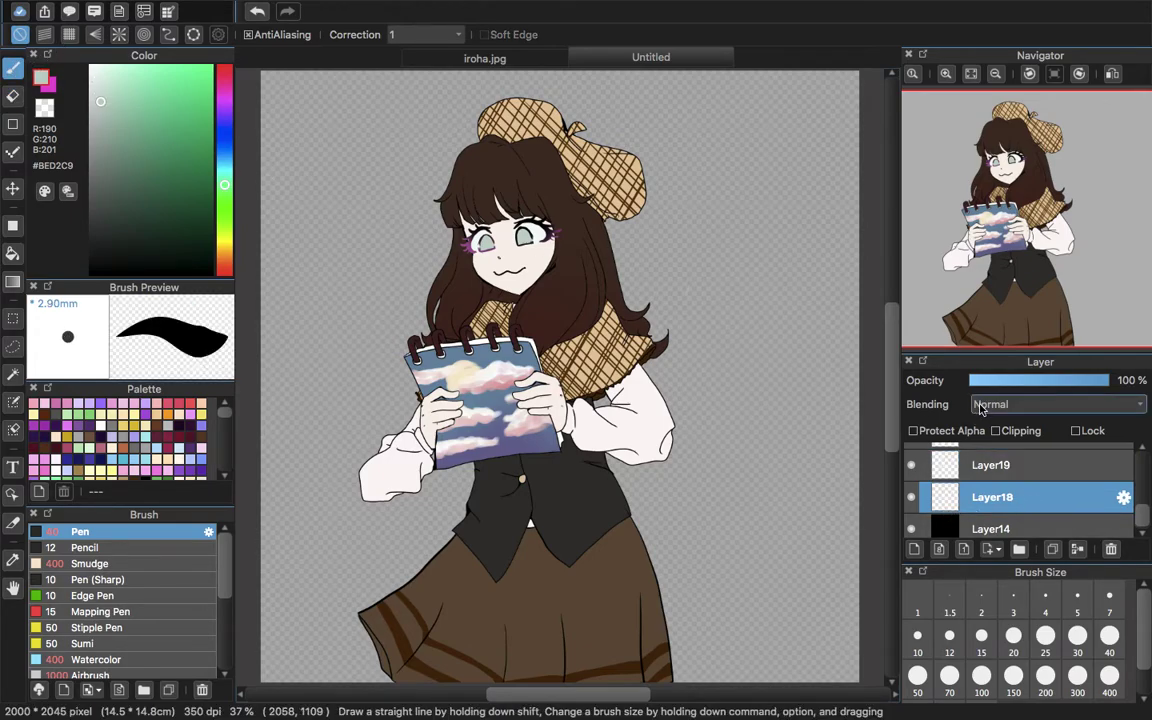
pyautogui.click(938, 545)
pyautogui.click(997, 430)
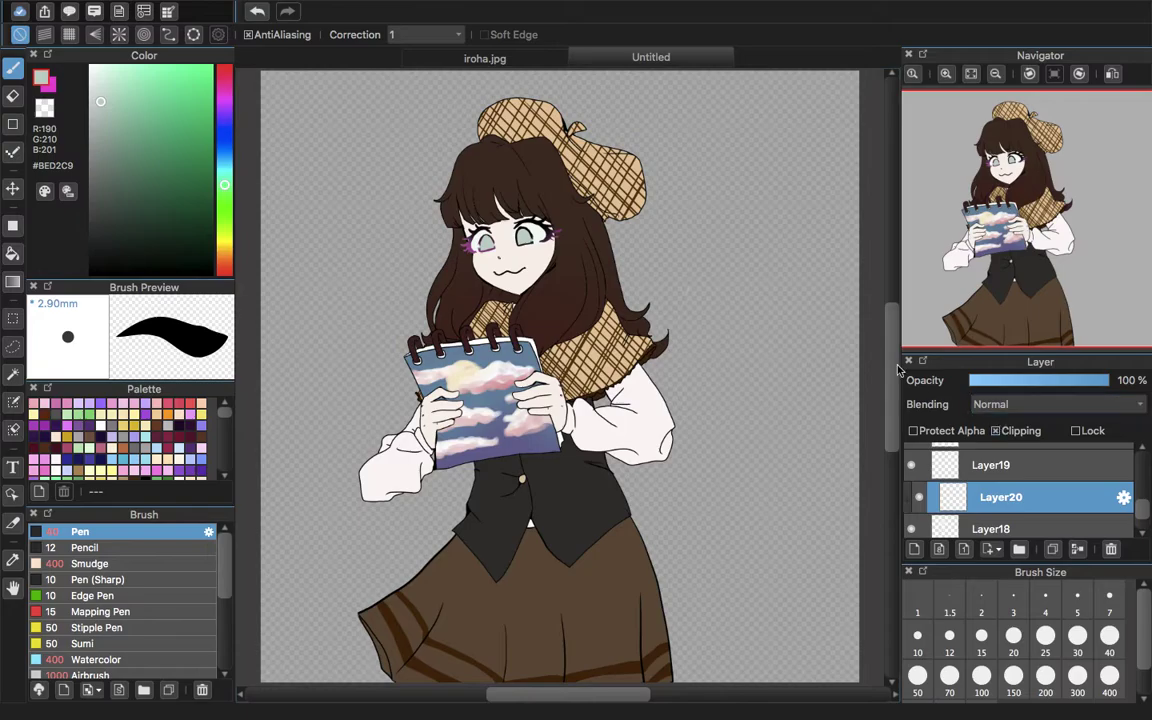
pyautogui.click(225, 63)
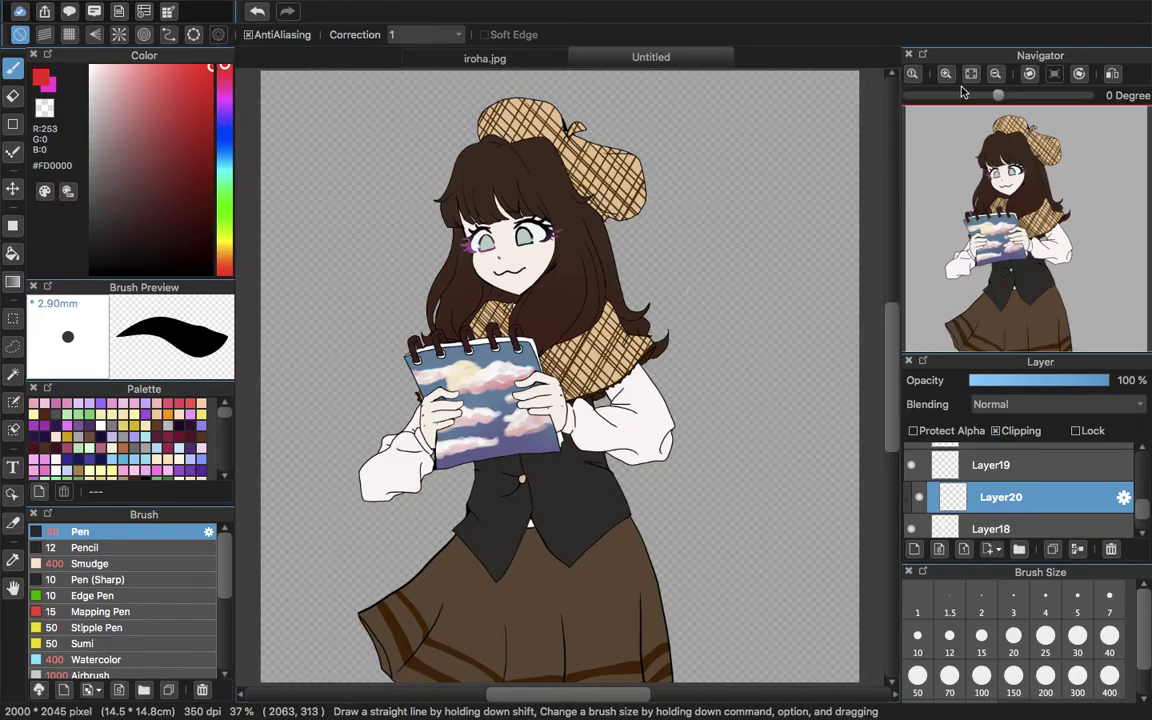
# - Paint red shading over the left cheek and along the jaw on Layer20 with the Pen at size 30
pyautogui.click(946, 74)
pyautogui.click(946, 74)
pyautogui.click(946, 74)
pyautogui.moveTo(1007, 191); pyautogui.dragTo(1009, 171)
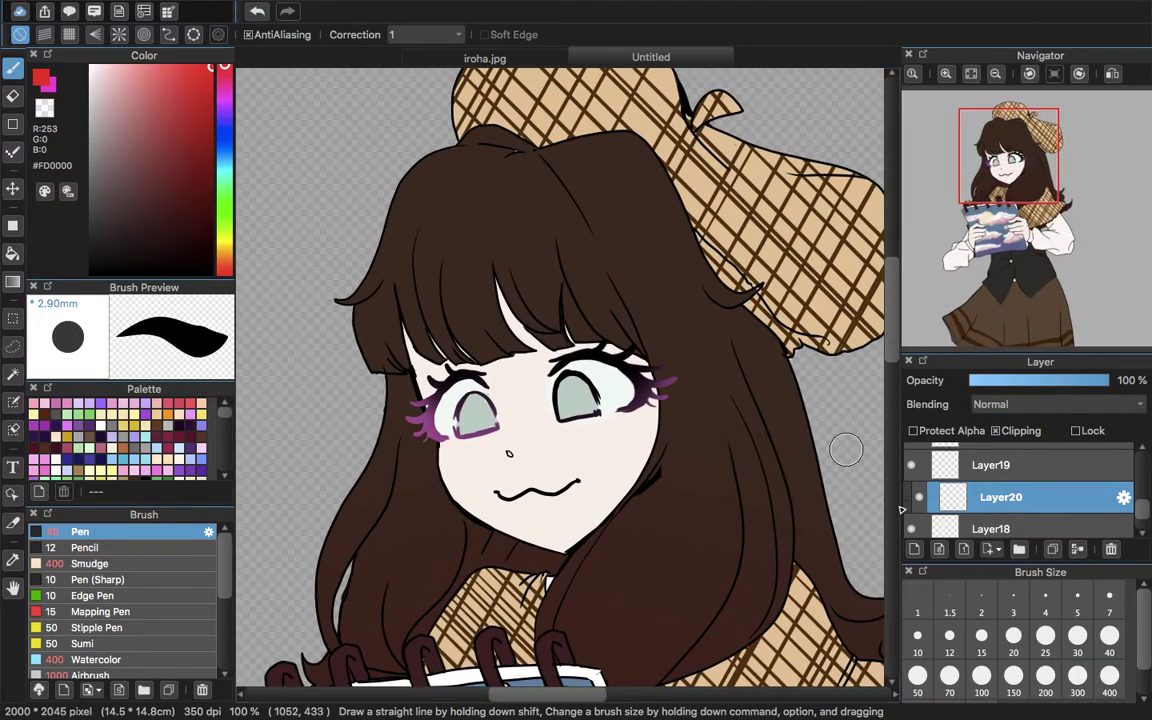
pyautogui.click(1077, 637)
pyautogui.moveTo(467, 358); pyautogui.dragTo(550, 548)
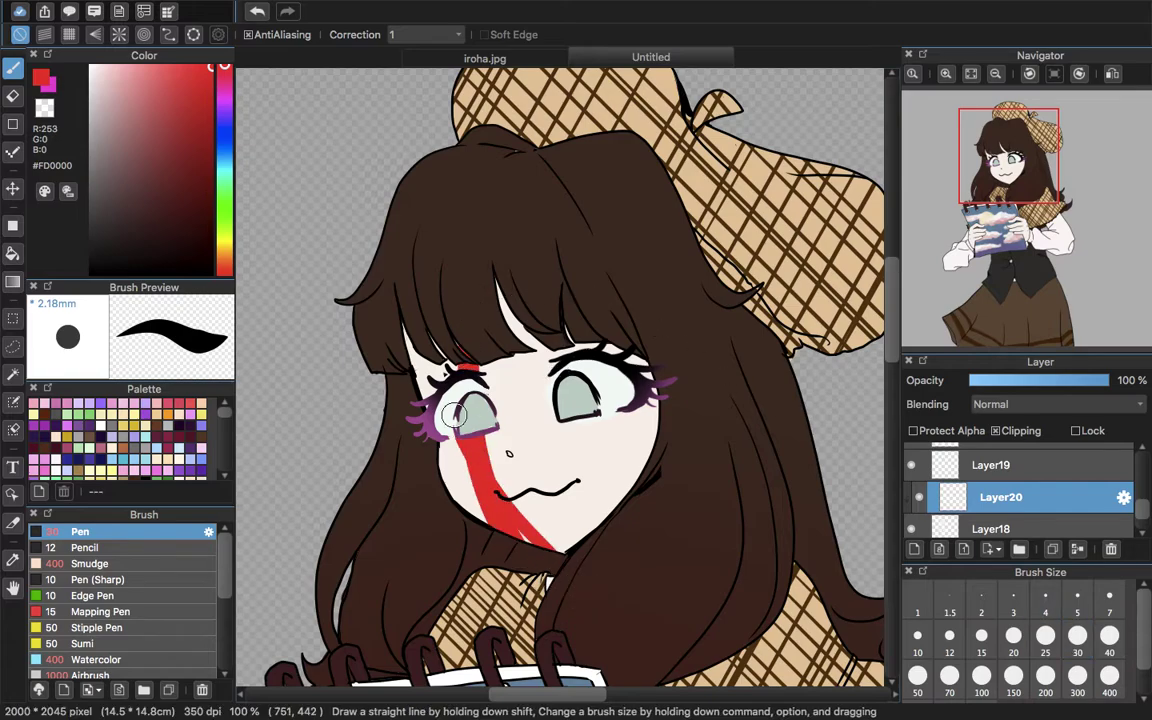
pyautogui.moveTo(424, 354)
pyautogui.mouseDown()
pyautogui.moveTo(509, 537)
pyautogui.moveTo(476, 404)
pyautogui.mouseUp()
pyautogui.moveTo(505, 477); pyautogui.dragTo(580, 535)
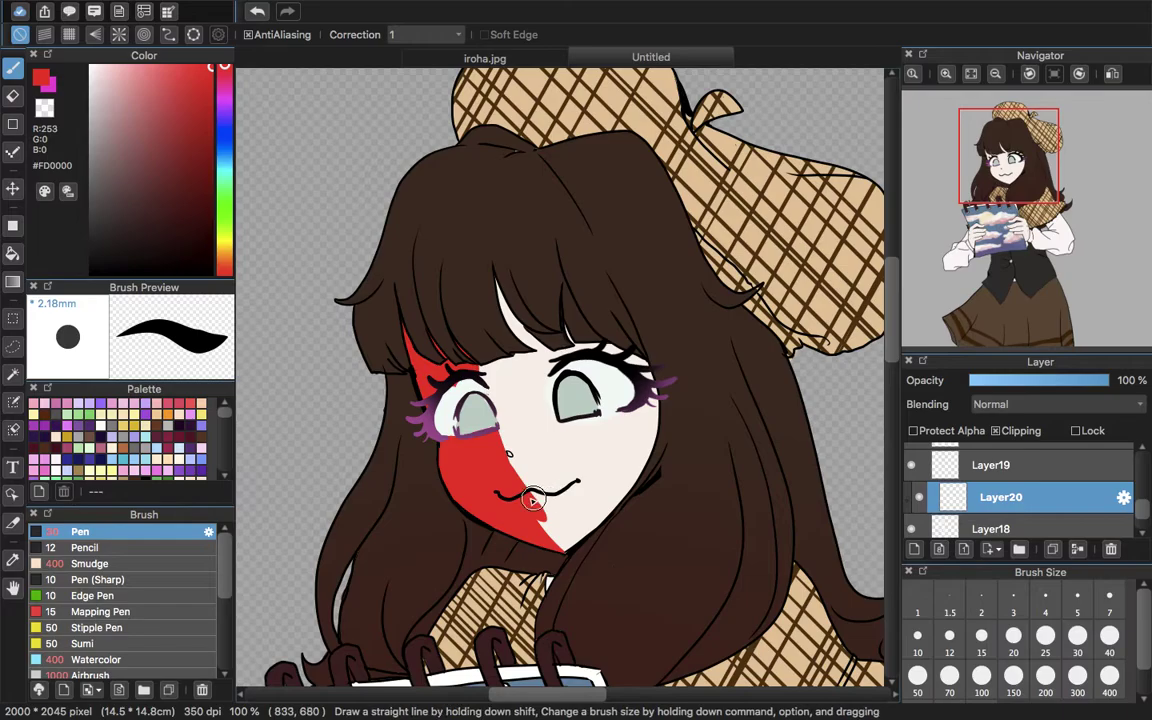
pyautogui.moveTo(533, 498); pyautogui.dragTo(597, 542)
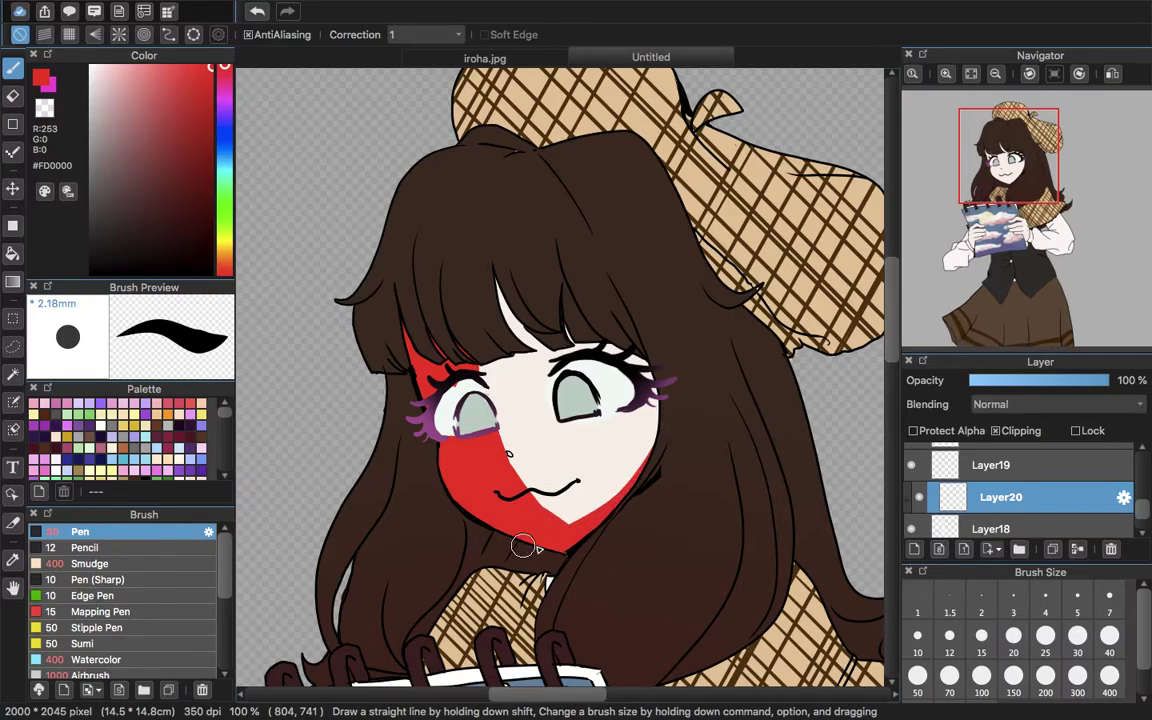
# - Switch to Google Chrome, start the video "r/whitepeopletwitter Best Posts #7" in full screen, and return to MediBang Paint Pro
pyautogui.hotkey('ctrl', 'Up')
pyautogui.click(704, 60)
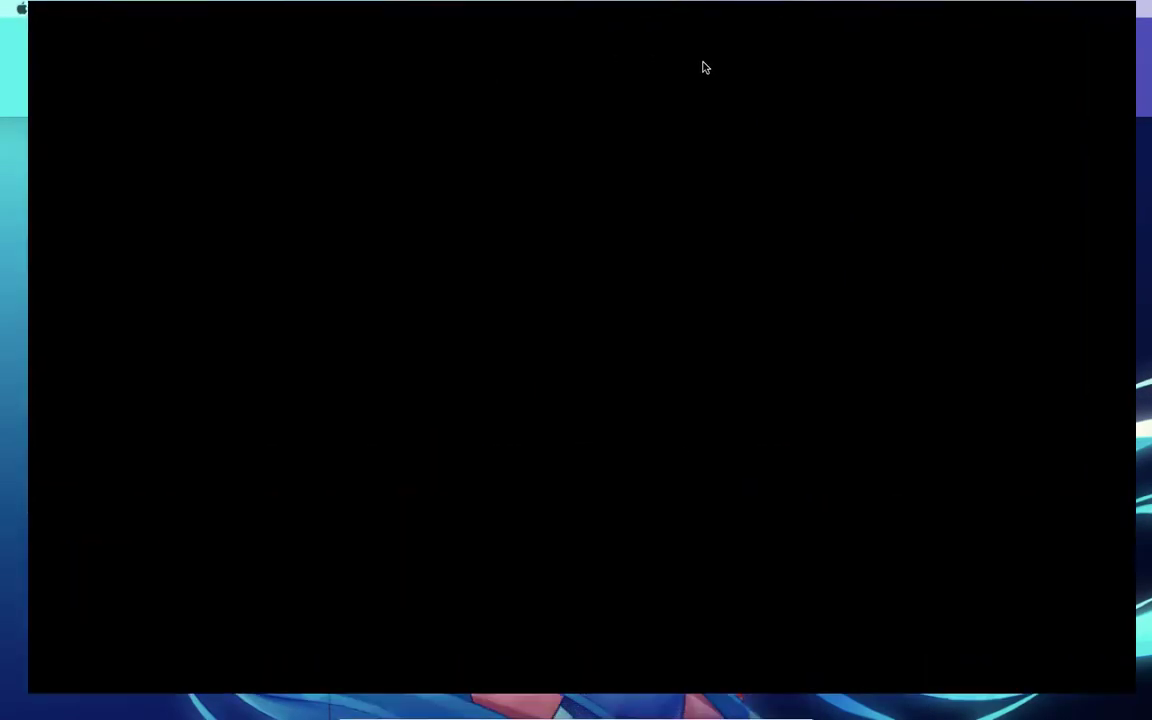
pyautogui.press('Escape')
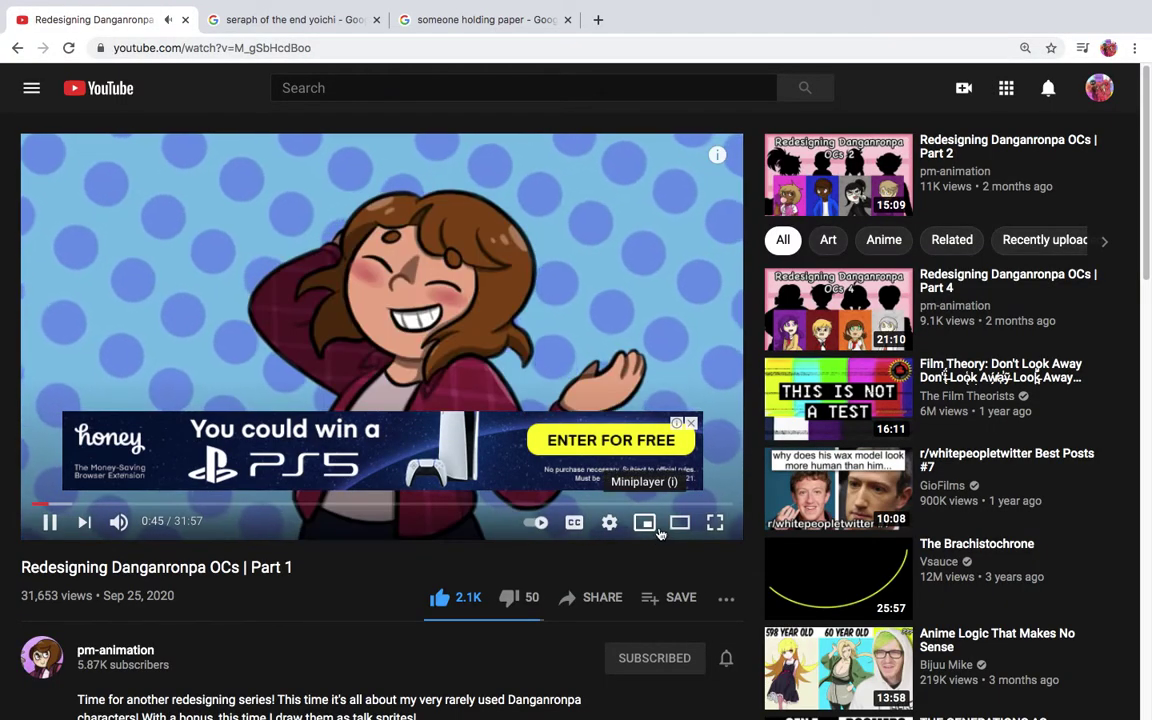
pyautogui.click(805, 500)
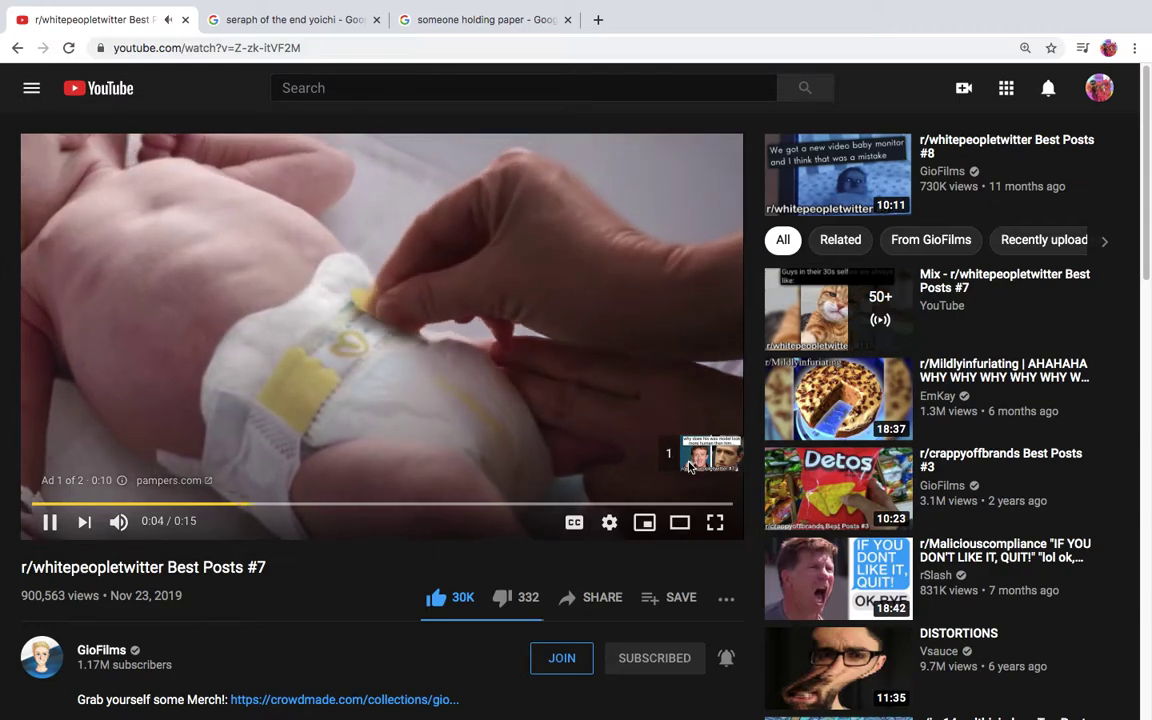
pyautogui.click(687, 462)
pyautogui.click(715, 522)
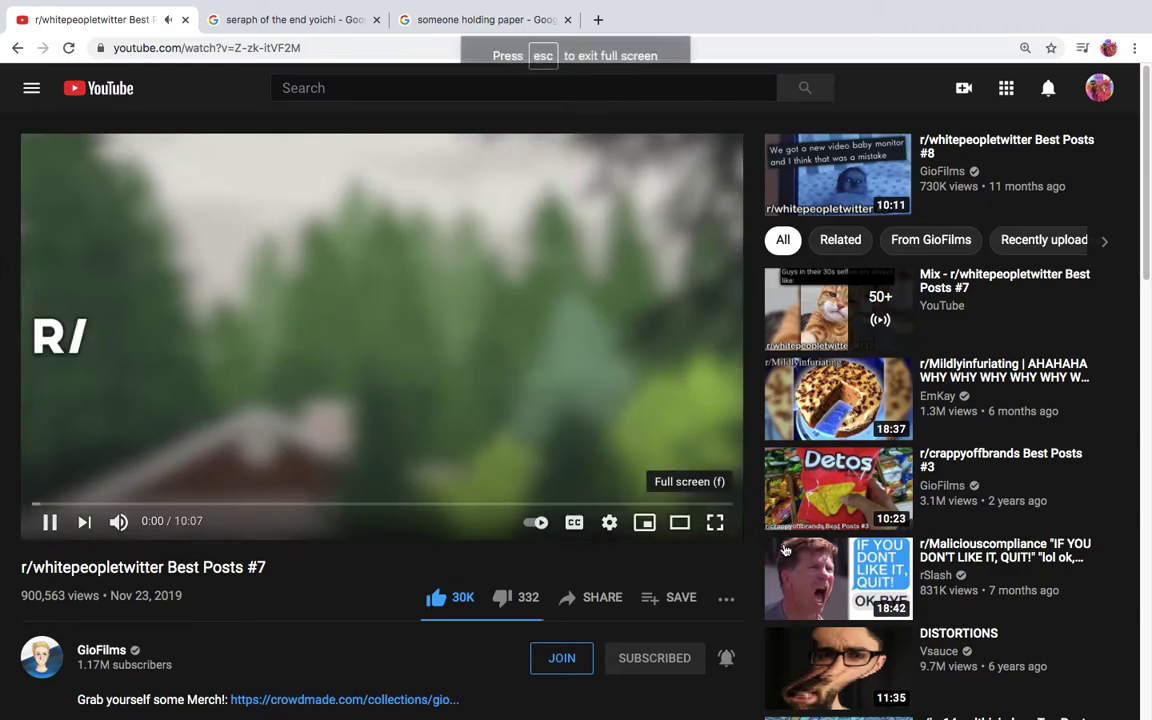
pyautogui.hotkey('ctrl', 'Up')
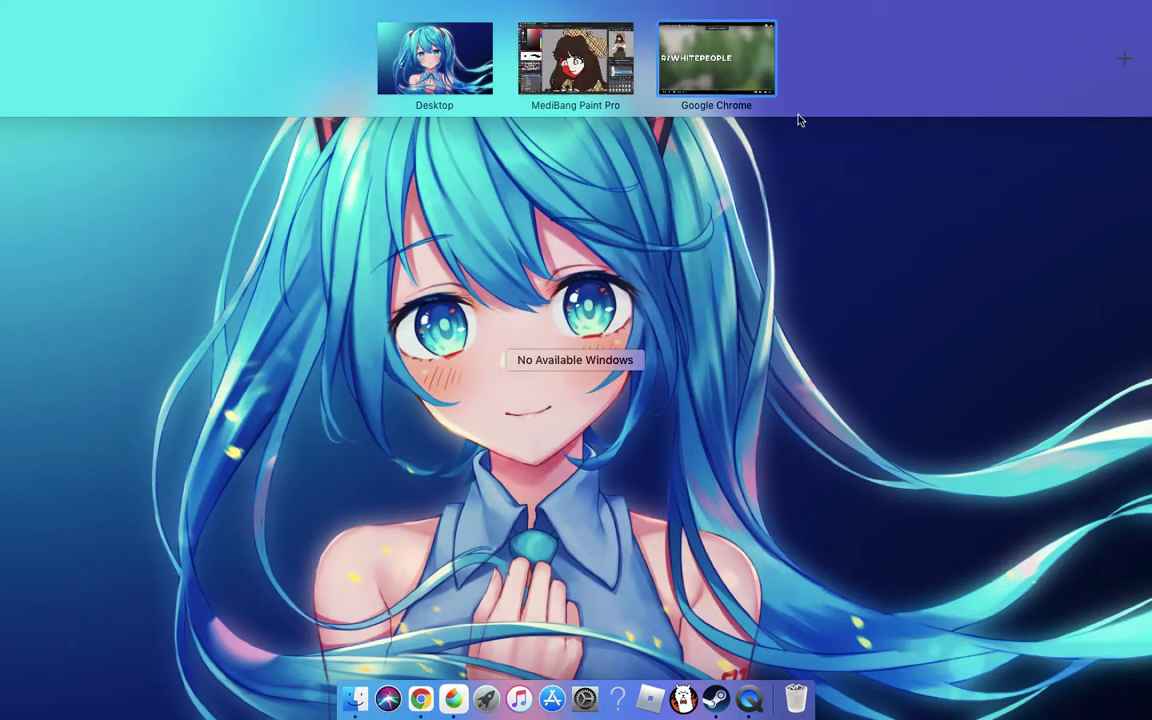
pyautogui.click(556, 71)
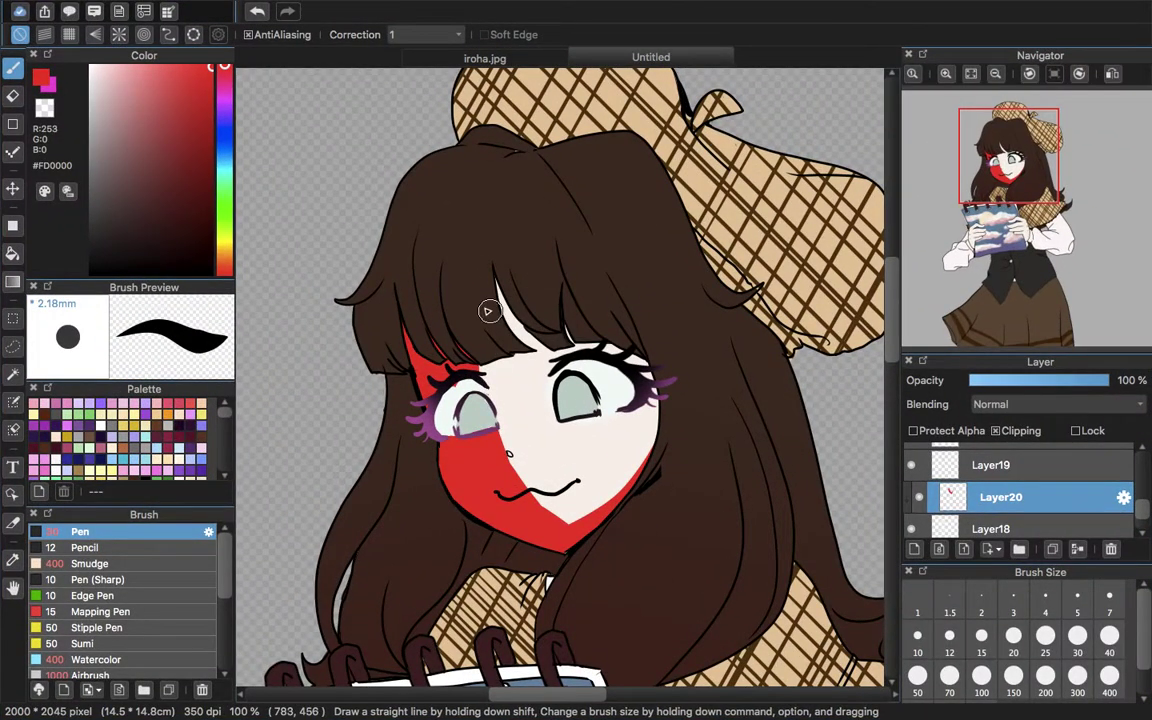
# - Paint red shadows on the skin between the bangs and above the right eye
pyautogui.moveTo(490, 290)
pyautogui.mouseDown()
pyautogui.moveTo(565, 338)
pyautogui.moveTo(496, 279)
pyautogui.moveTo(539, 338)
pyautogui.moveTo(504, 294)
pyautogui.mouseUp()
pyautogui.moveTo(564, 328)
pyautogui.mouseDown()
pyautogui.moveTo(561, 337)
pyautogui.moveTo(602, 333)
pyautogui.moveTo(591, 338)
pyautogui.moveTo(652, 380)
pyautogui.mouseUp()
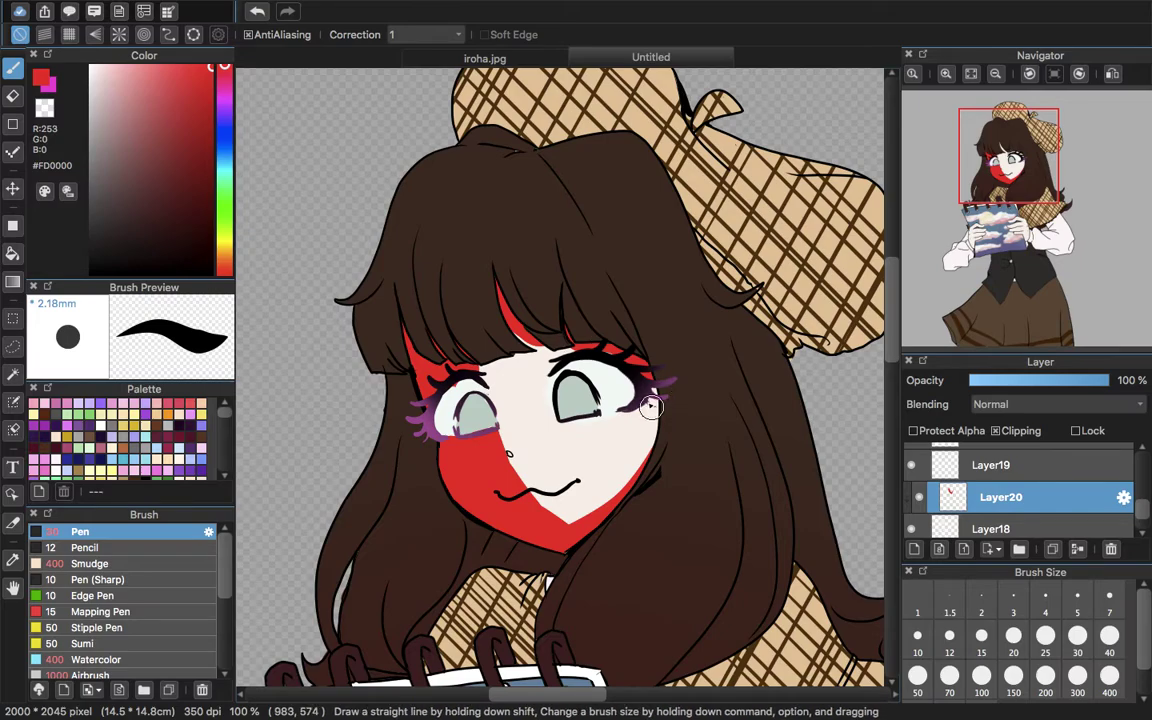
# - Touch up the skin on Layer18 with sampled #F9F0E9, then shade the nose and right face edge on Layer20 with red #FF0000
pyautogui.click(13, 558)
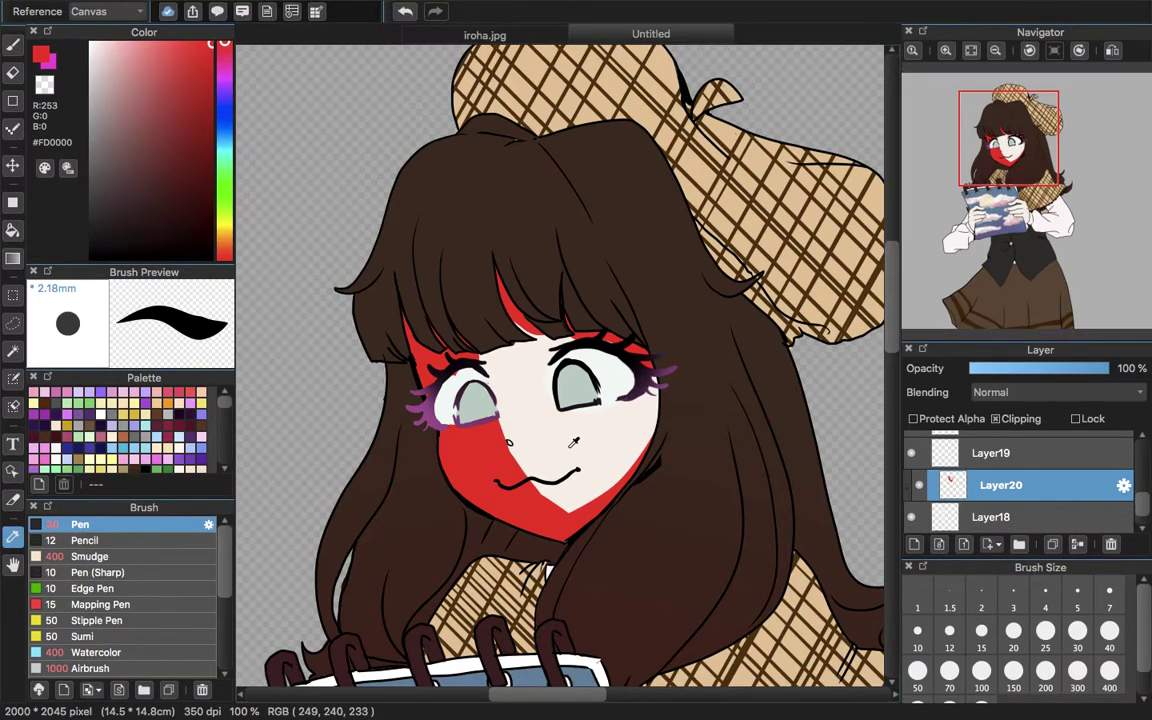
pyautogui.click(572, 447)
pyautogui.click(13, 44)
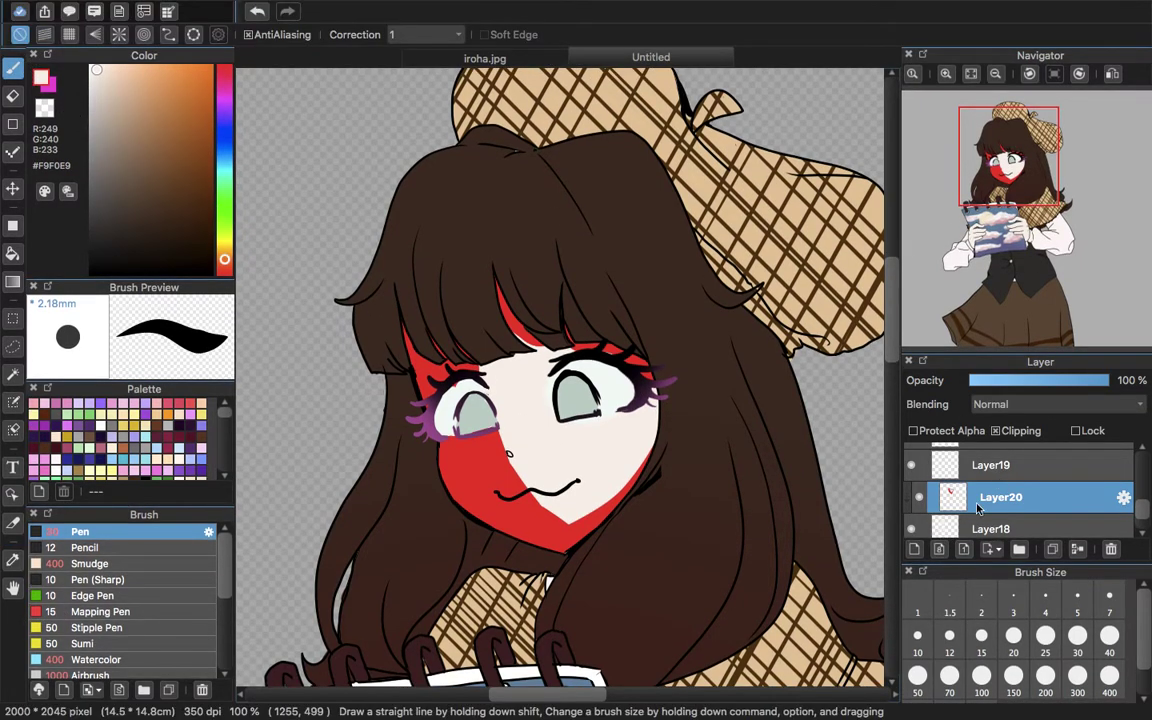
pyautogui.click(990, 528)
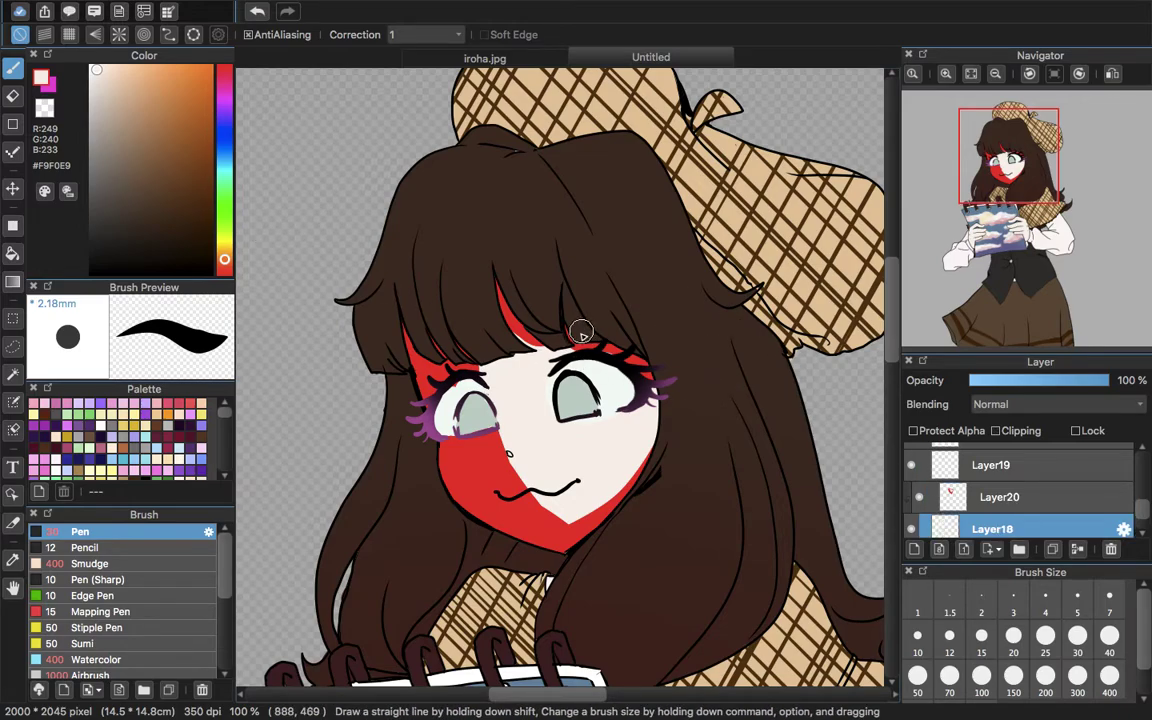
pyautogui.moveTo(225, 70); pyautogui.dragTo(398, 5)
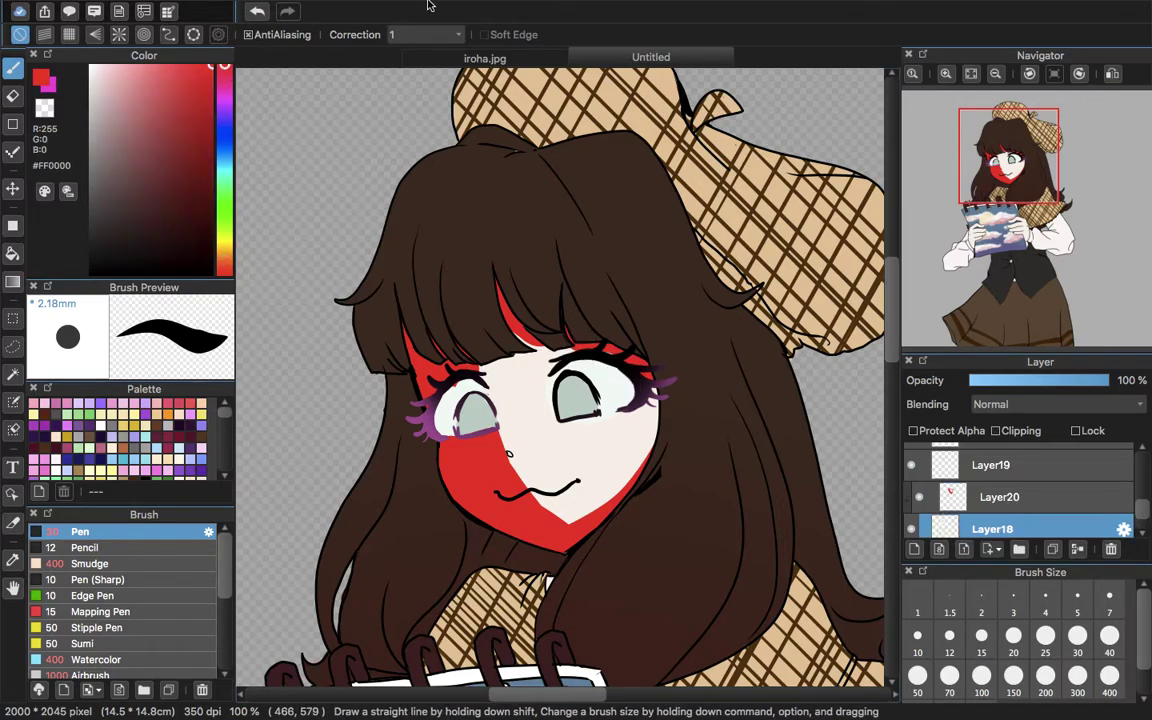
pyautogui.click(990, 497)
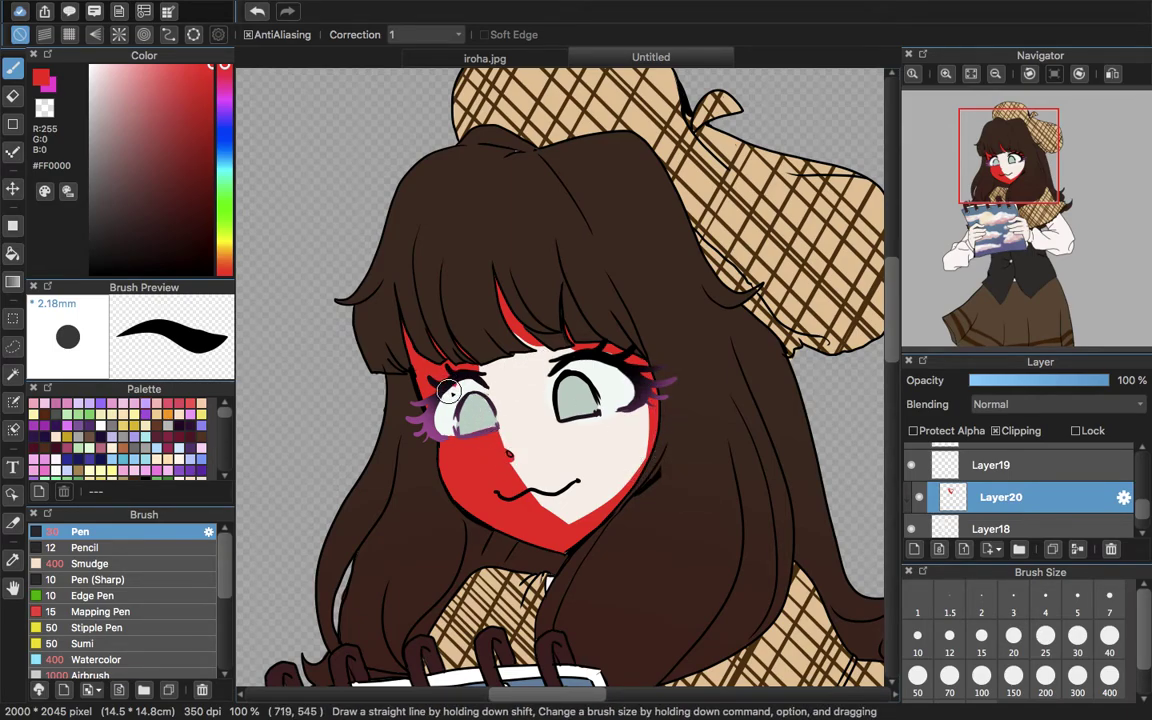
# - Sample the eye white #F2F8F5 and touch up the left eye's white on Layer19
pyautogui.click(14, 562)
pyautogui.click(458, 388)
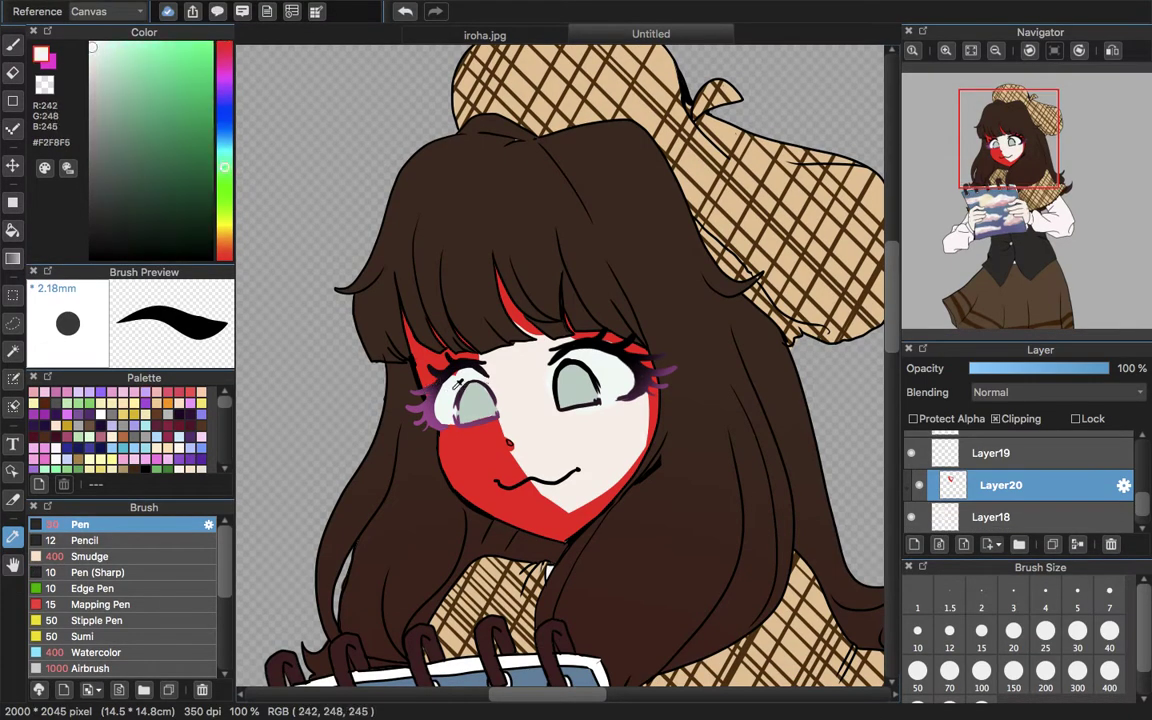
pyautogui.click(13, 44)
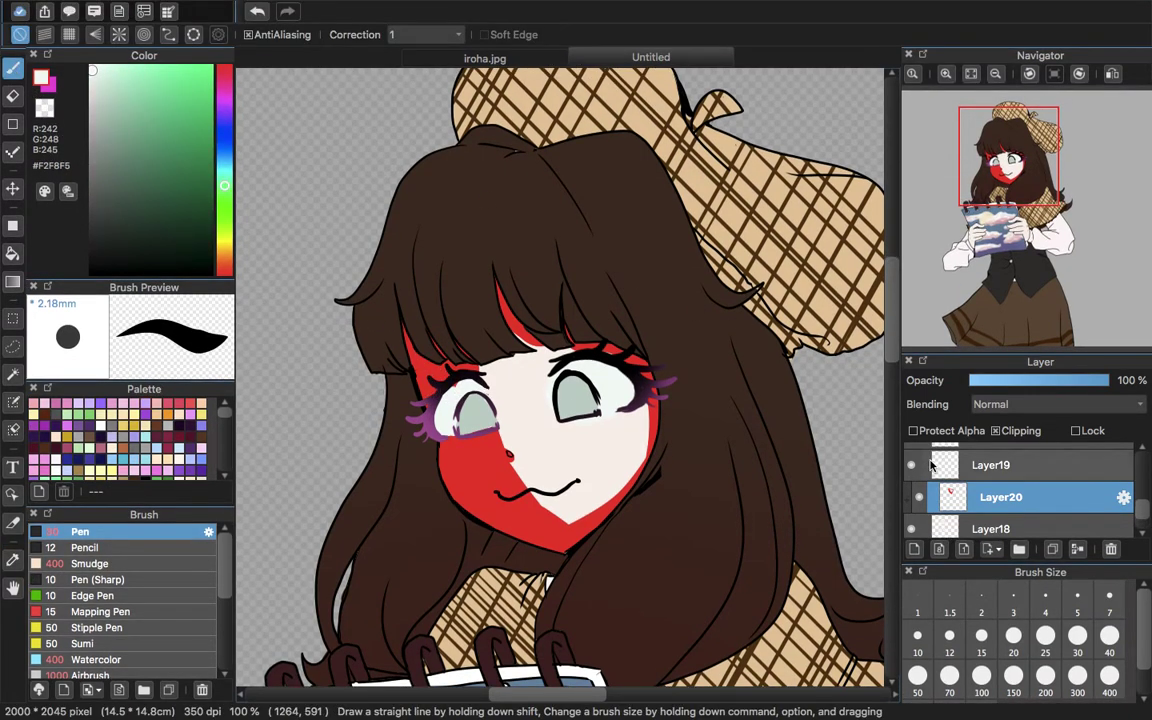
pyautogui.click(985, 463)
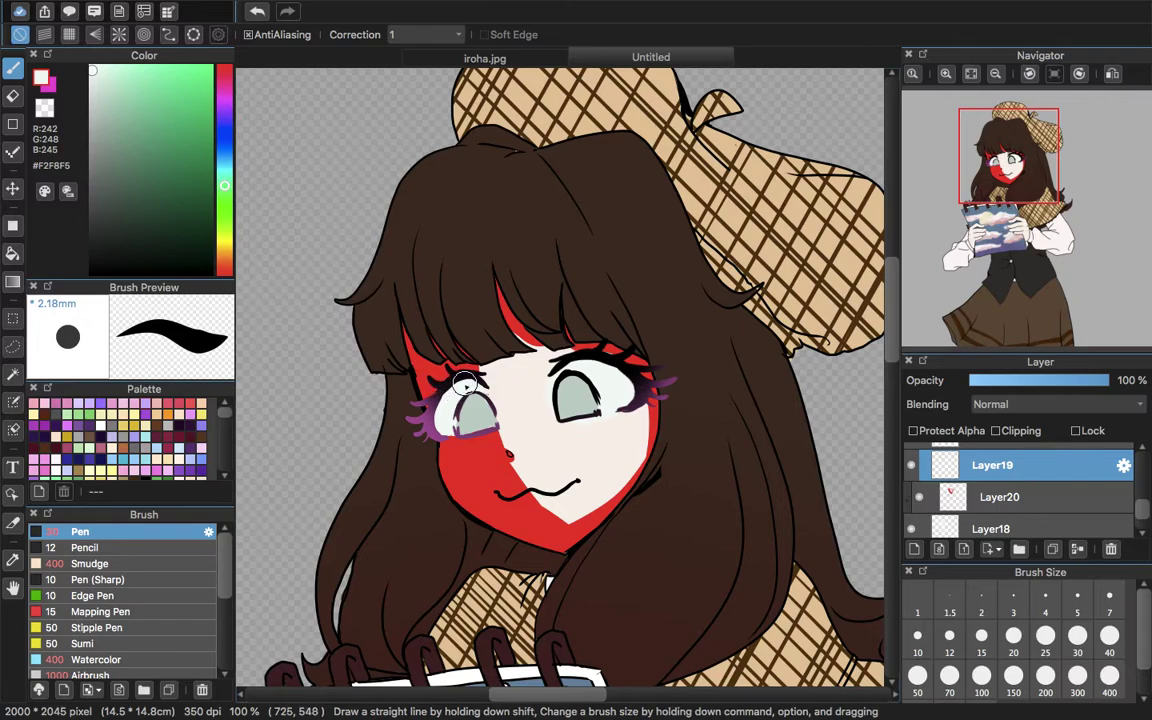
# - Restore red #FF0000 and erase the excess cheek shading on Layer20, leaving a narrower band along the cheek and jaw
pyautogui.click(224, 67)
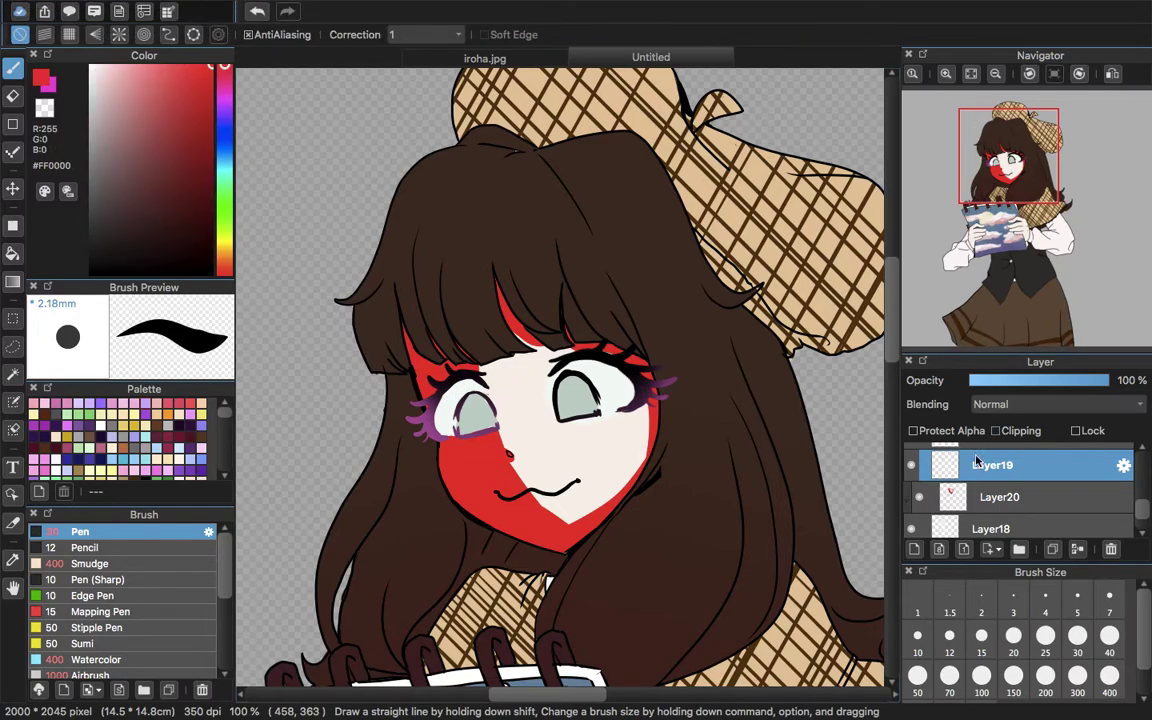
pyautogui.click(1000, 497)
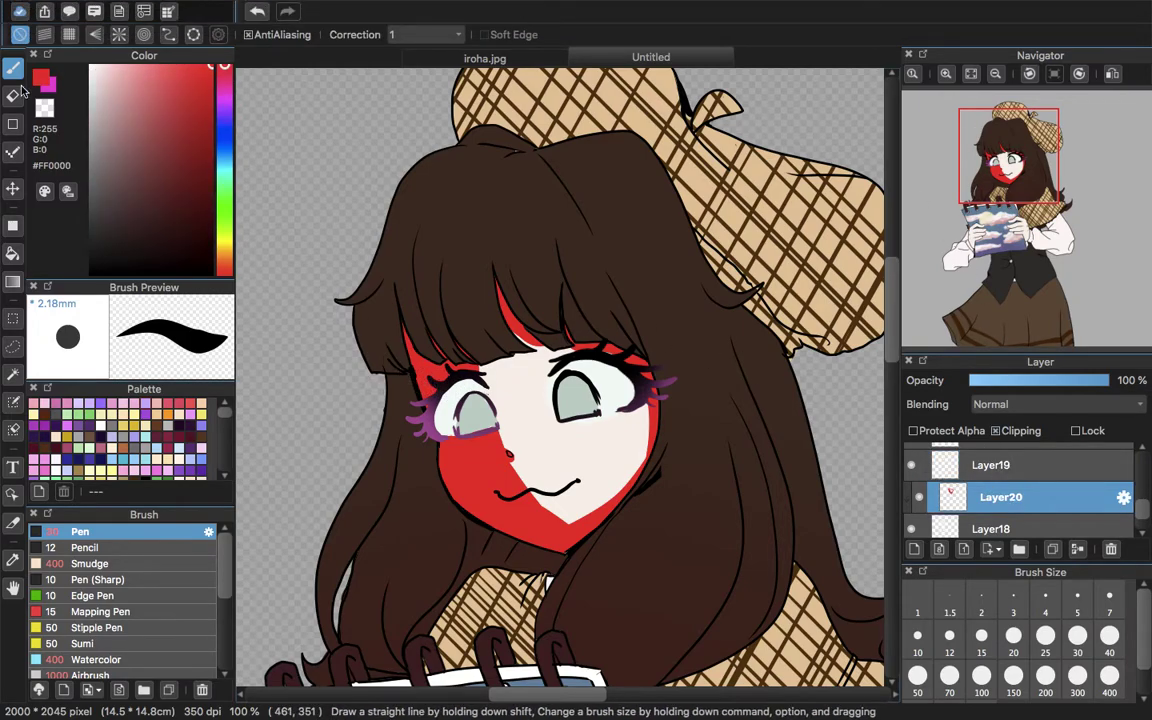
pyautogui.press('e')
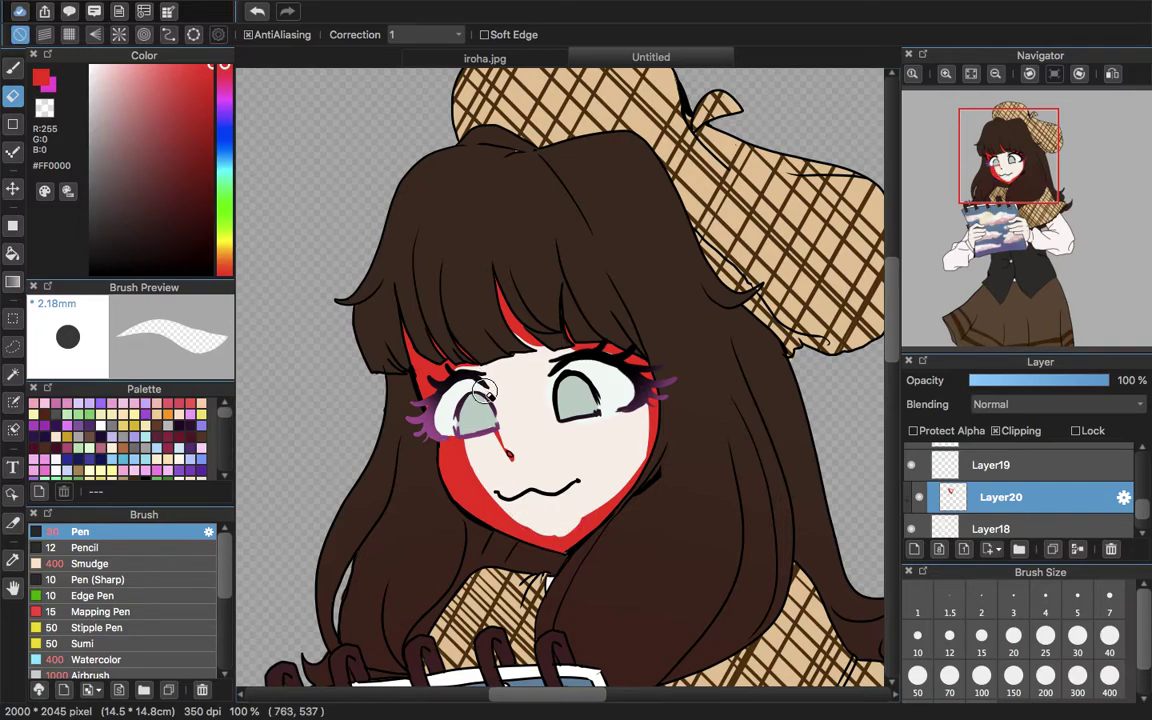
# - Paint small red shadows under the nose and mouth with the Pen at size 7, erasing and redoing the nose shadow
pyautogui.click(12, 67)
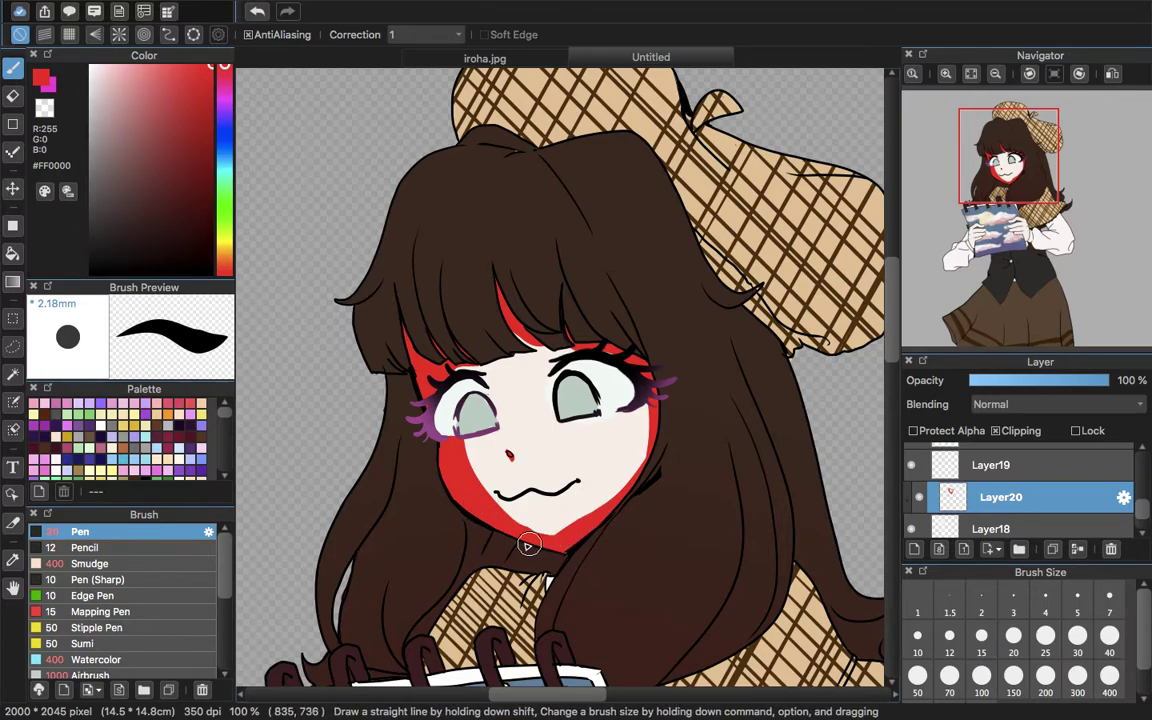
pyautogui.click(953, 77)
pyautogui.click(953, 78)
pyautogui.scroll(-6, 643, 274)
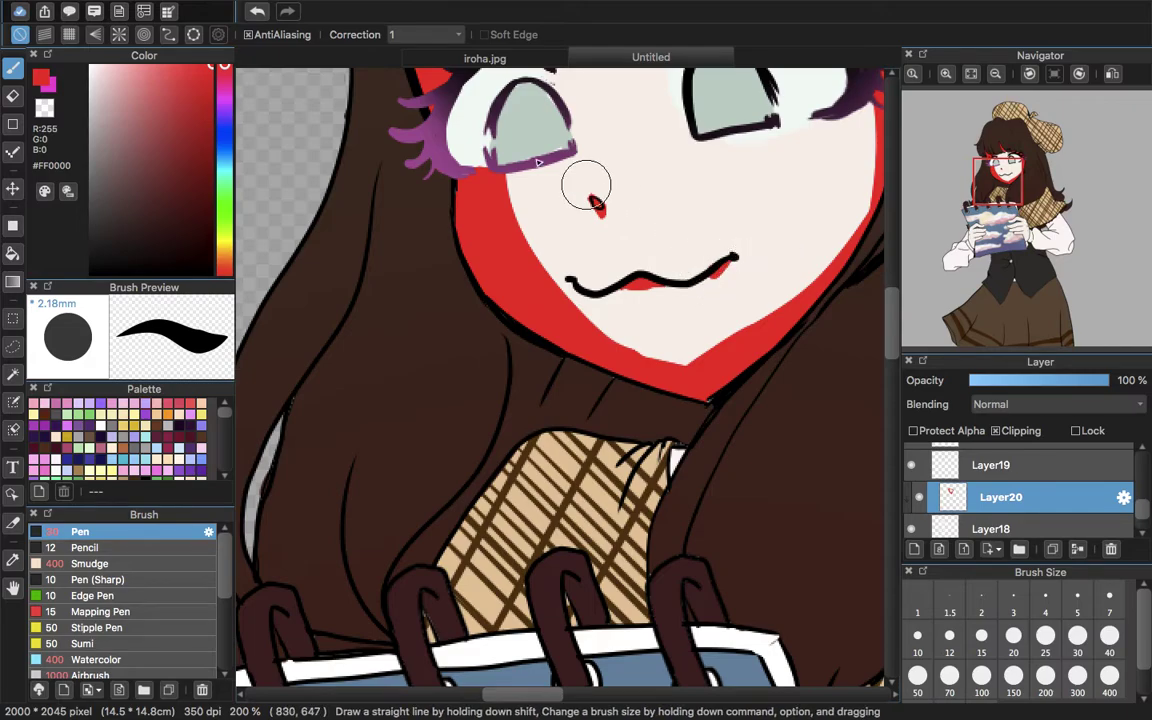
pyautogui.click(257, 12)
pyautogui.click(1109, 598)
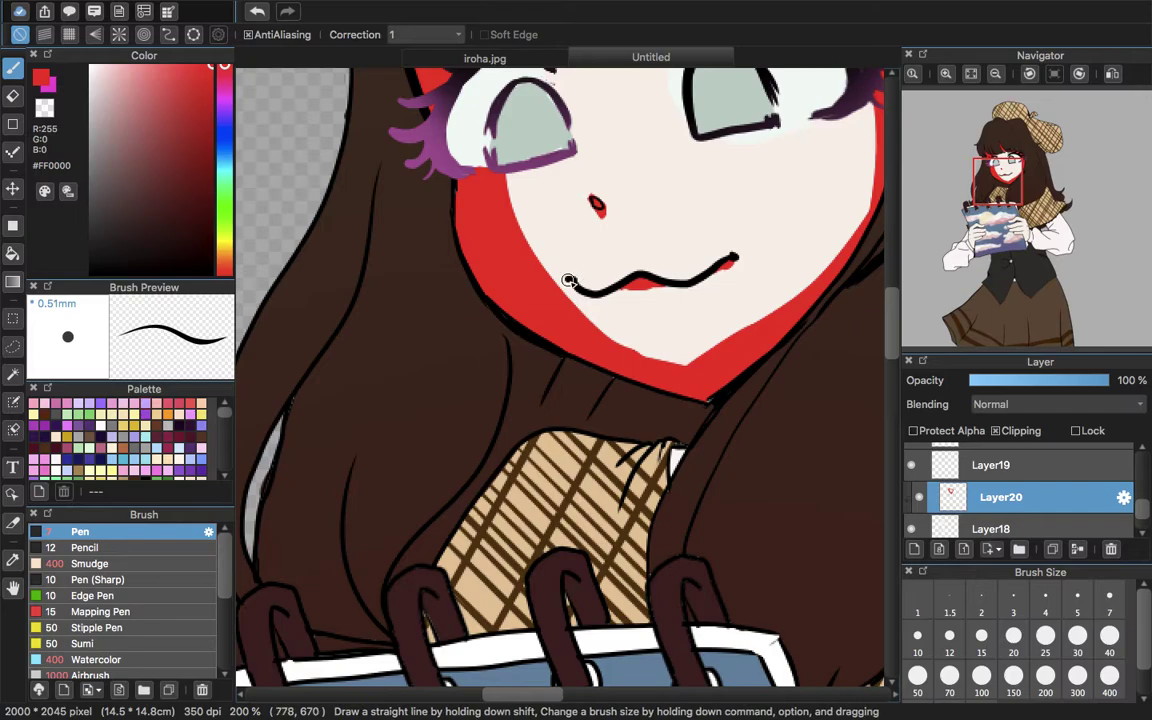
pyautogui.click(13, 95)
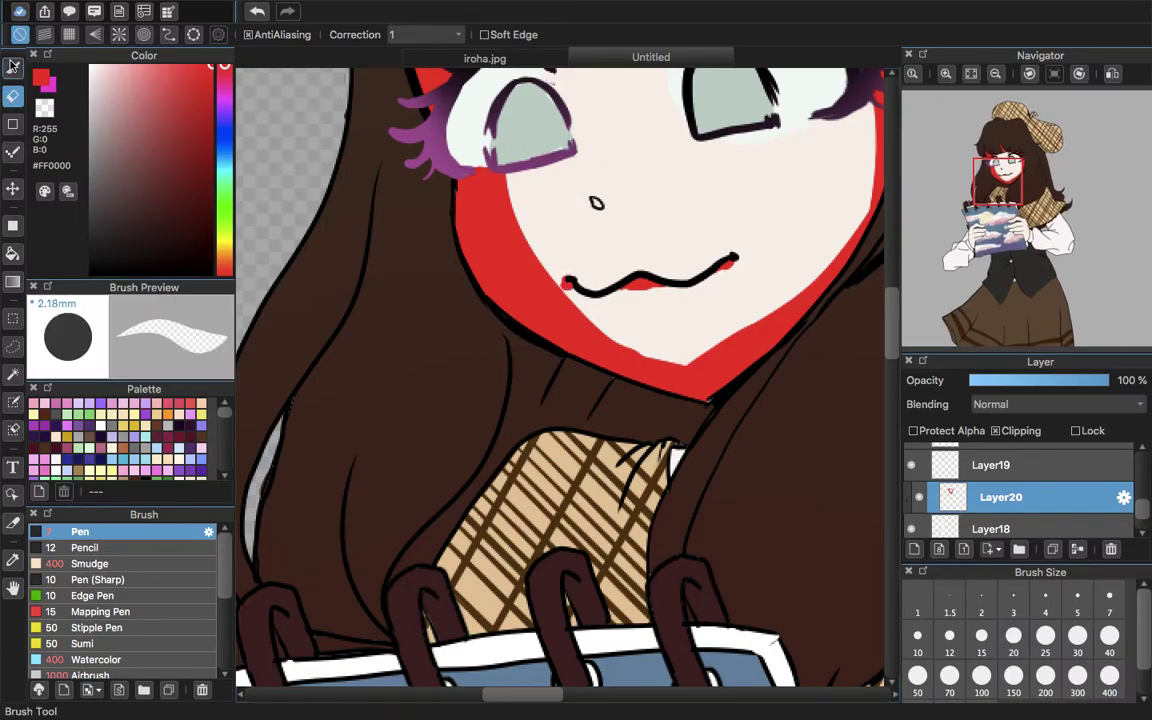
pyautogui.press('b')
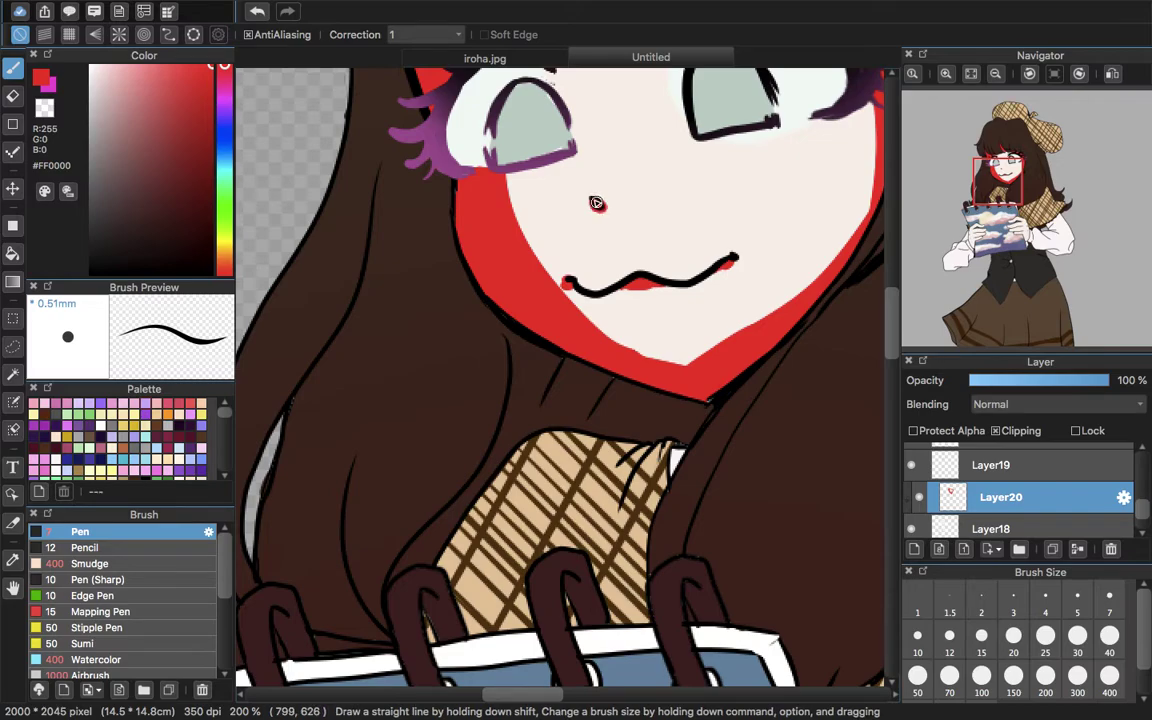
# - Sample the skin tone #F9F0E9 again and touch up the skin around the eyes on Layer18
pyautogui.moveTo(994, 187); pyautogui.dragTo(1002, 174)
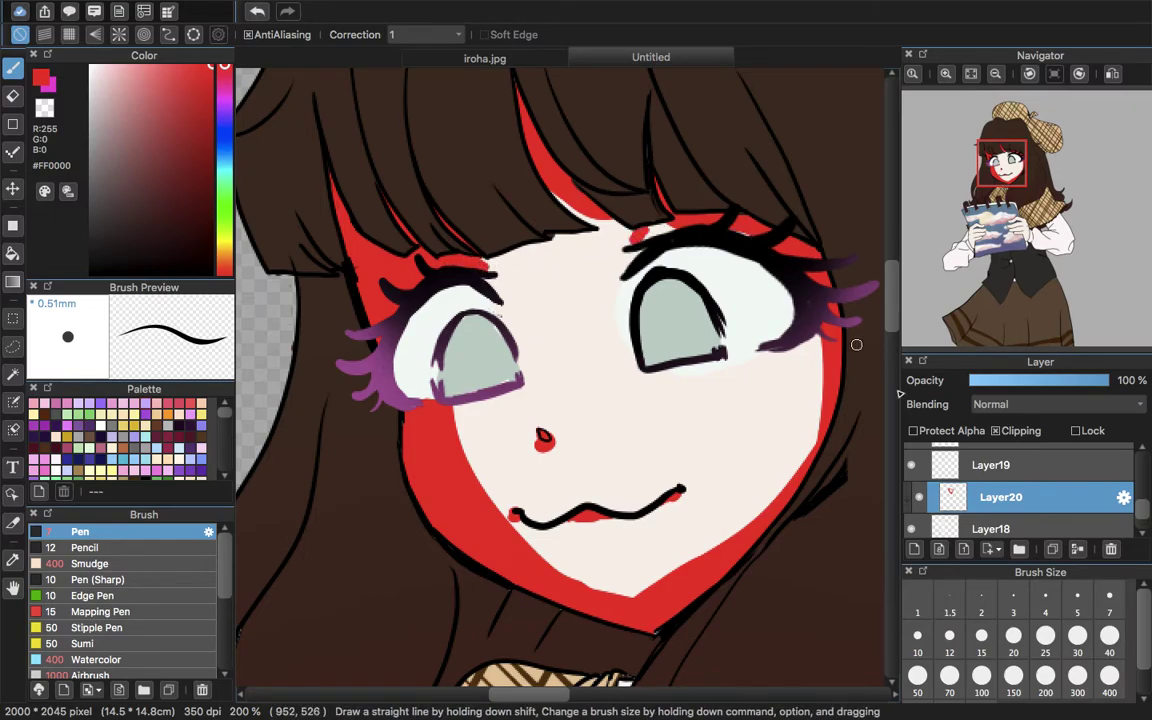
pyautogui.click(990, 528)
pyautogui.click(13, 560)
pyautogui.click(560, 270)
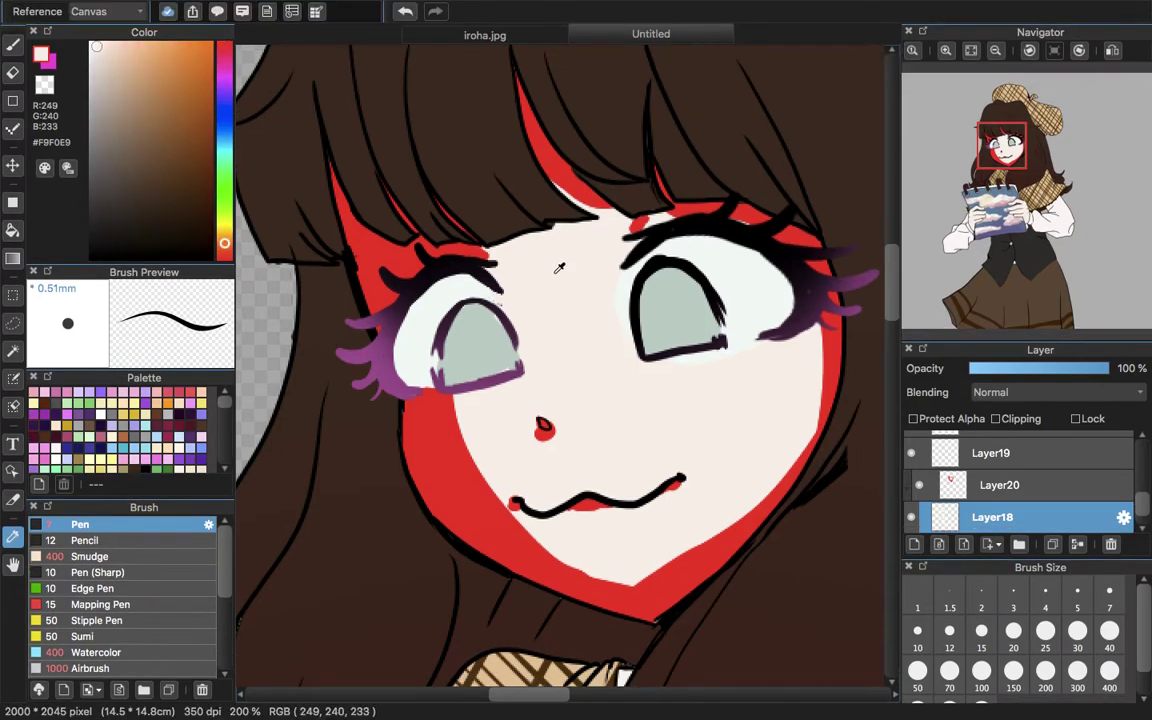
pyautogui.click(12, 43)
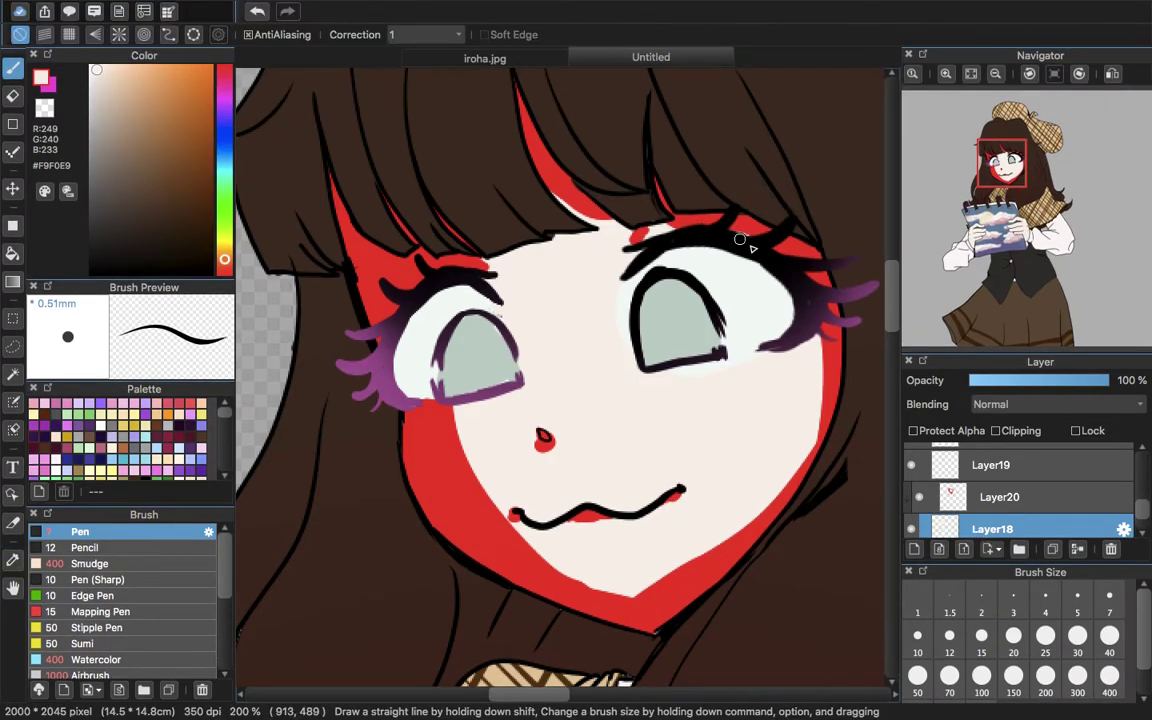
# - Set the color to black #000000 and draw thin arched eyebrows above both eyes on the line art's Layer9
pyautogui.click(990, 464)
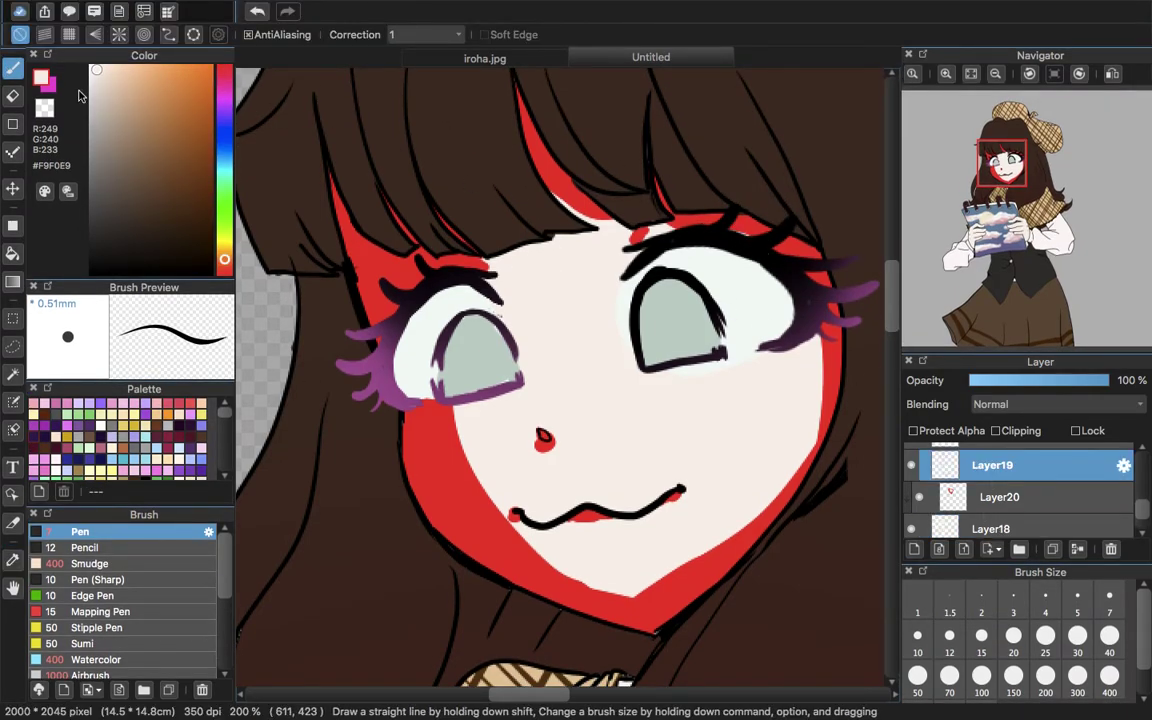
pyautogui.press('e')
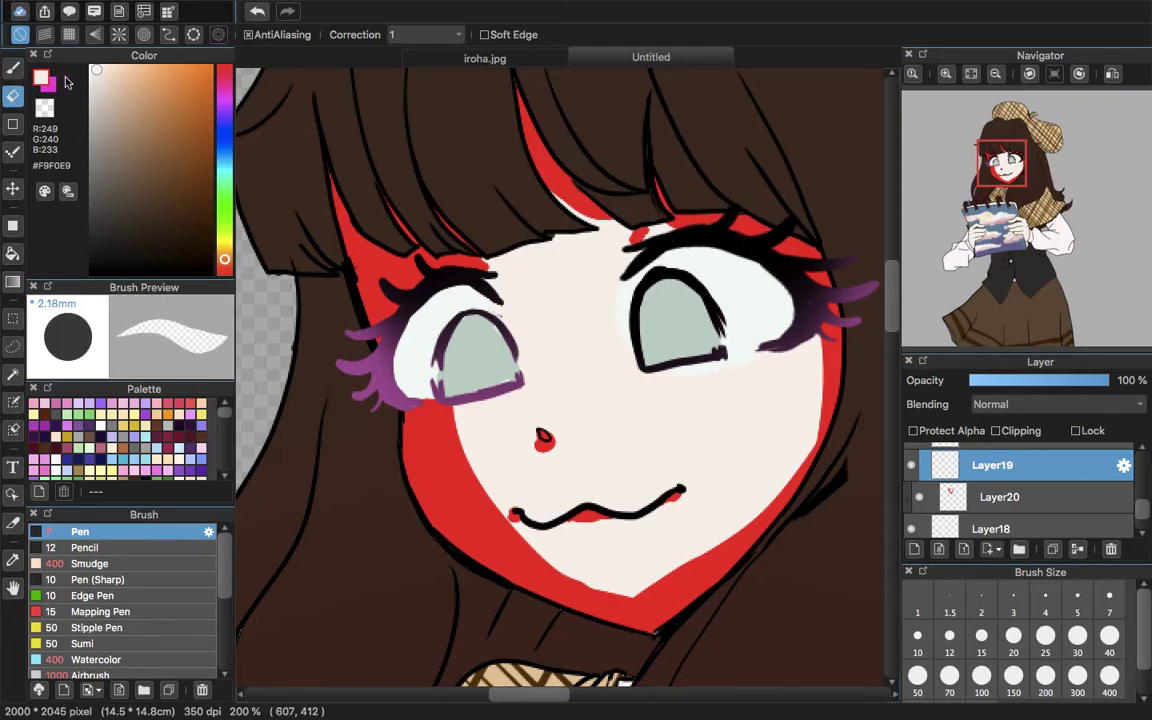
pyautogui.press('b')
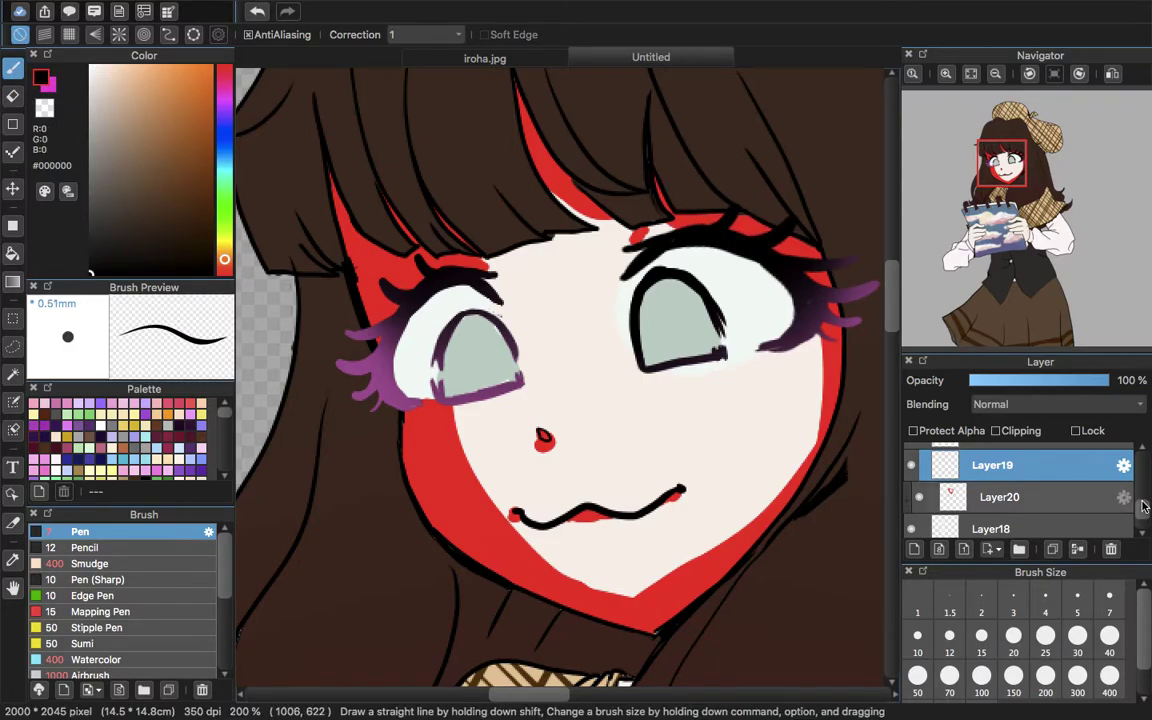
pyautogui.moveTo(1146, 510); pyautogui.dragTo(1144, 462)
pyautogui.click(1030, 490)
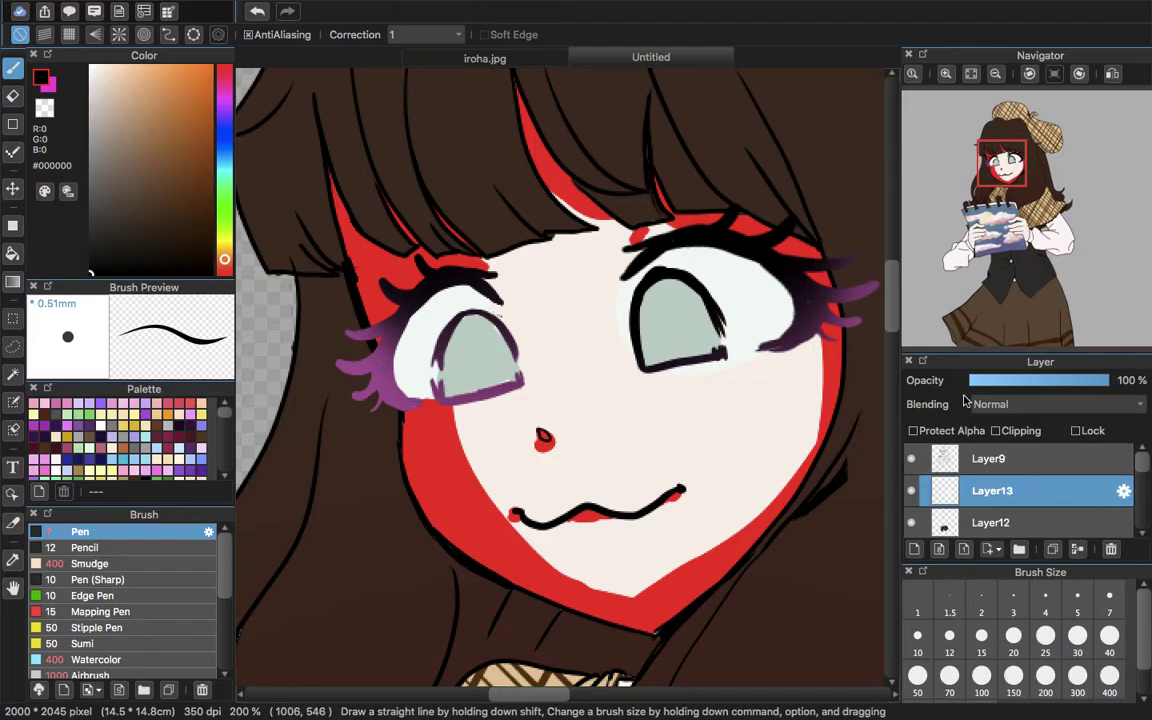
pyautogui.click(988, 461)
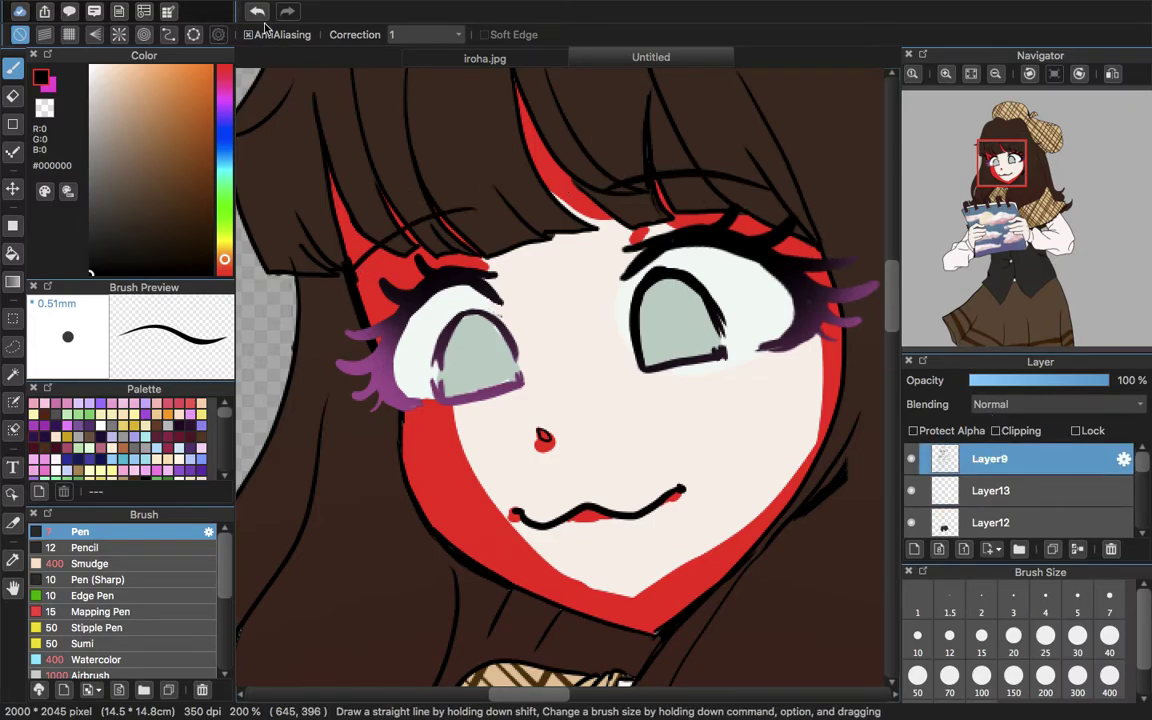
# - Undo the last stroke on Layer9 and redraw the thin black eyebrow beneath the bangs
pyautogui.press('super+z')
pyautogui.moveTo(479, 219)
pyautogui.mouseDown()
pyautogui.moveTo(371, 264)
pyautogui.moveTo(358, 292)
pyautogui.mouseUp()
# - Restore red #FF0000 and extend the forehead shadow along the bangs' lower edge on Layer20
pyautogui.moveTo(198, 130)
pyautogui.mouseDown()
pyautogui.moveTo(257, 54)
pyautogui.moveTo(372, 13)
pyautogui.mouseUp()
pyautogui.moveTo(1141, 459); pyautogui.dragTo(1137, 531)
pyautogui.click(1041, 463)
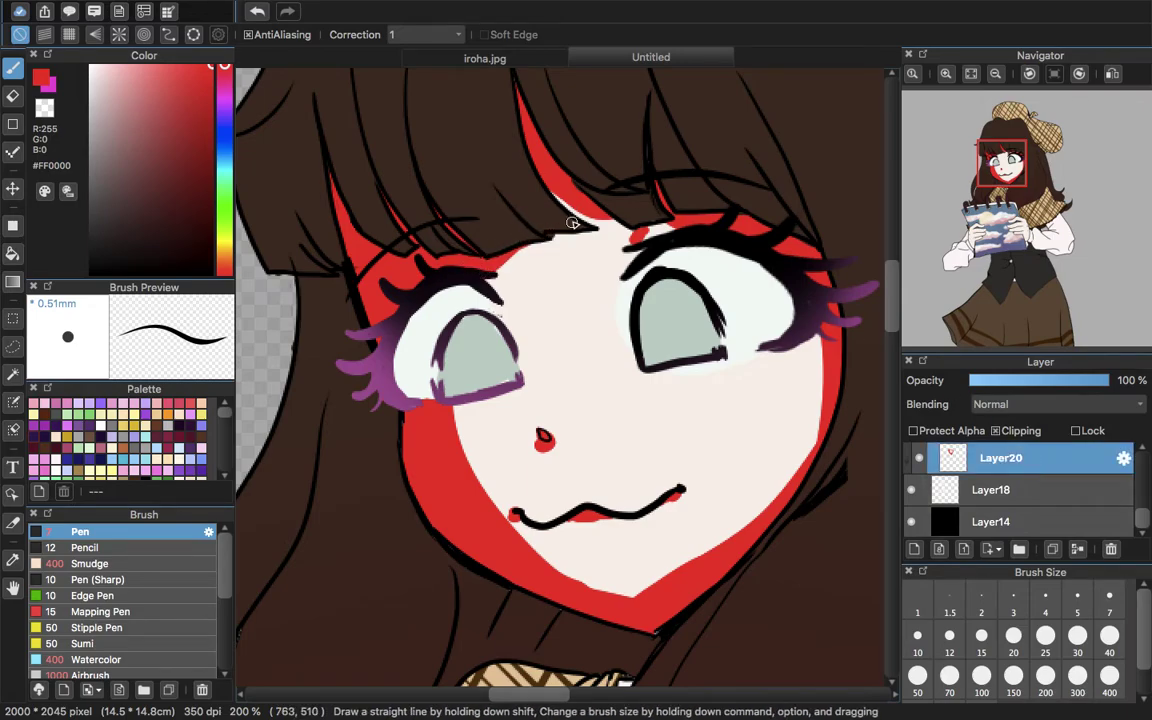
pyautogui.moveTo(598, 229); pyautogui.dragTo(482, 266)
pyautogui.moveTo(555, 182)
pyautogui.mouseDown()
pyautogui.moveTo(572, 211)
pyautogui.moveTo(602, 226)
pyautogui.mouseUp()
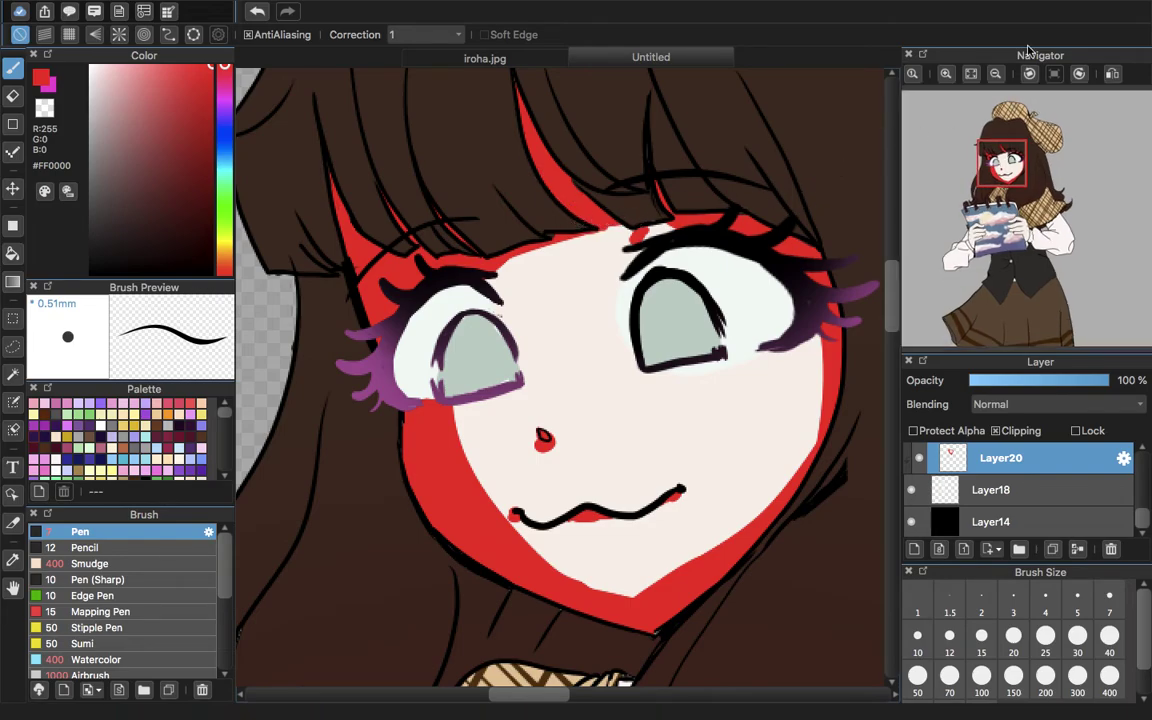
# - Draw a curved red boundary down the hand on the sketchbook's left side and bucket-fill the outer edge with red
pyautogui.moveTo(1000, 195); pyautogui.dragTo(968, 252)
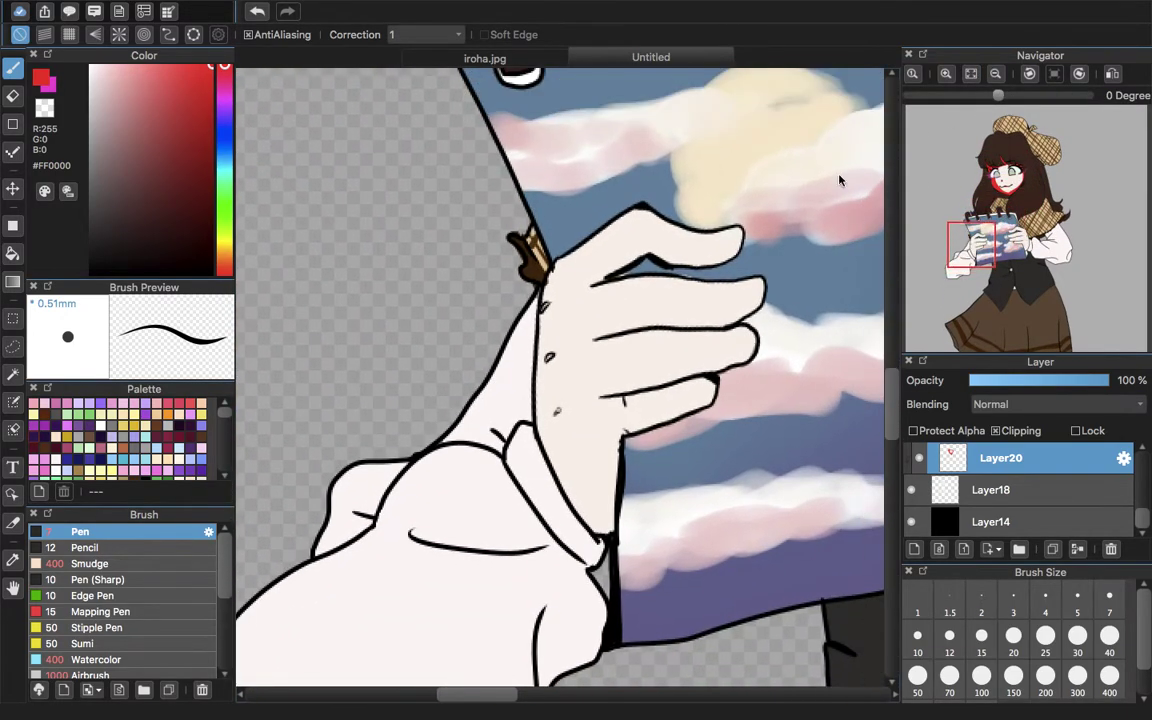
pyautogui.moveTo(546, 275)
pyautogui.mouseDown()
pyautogui.moveTo(555, 345)
pyautogui.moveTo(616, 492)
pyautogui.mouseUp()
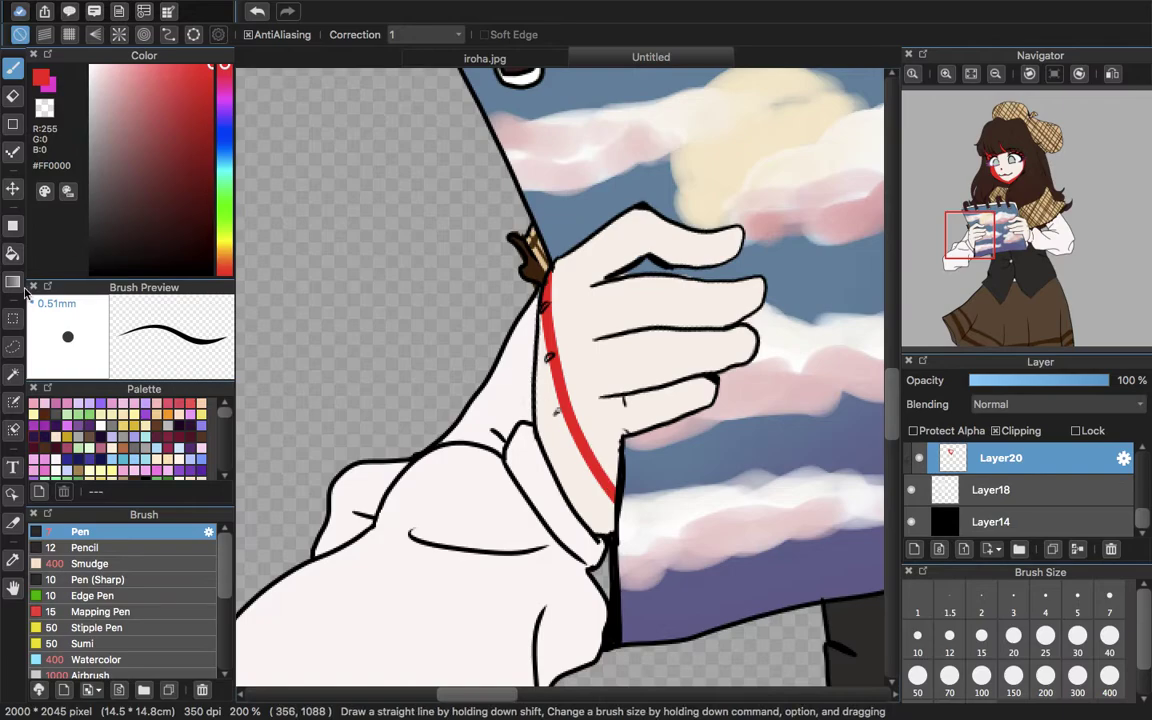
pyautogui.click(13, 253)
pyautogui.click(556, 420)
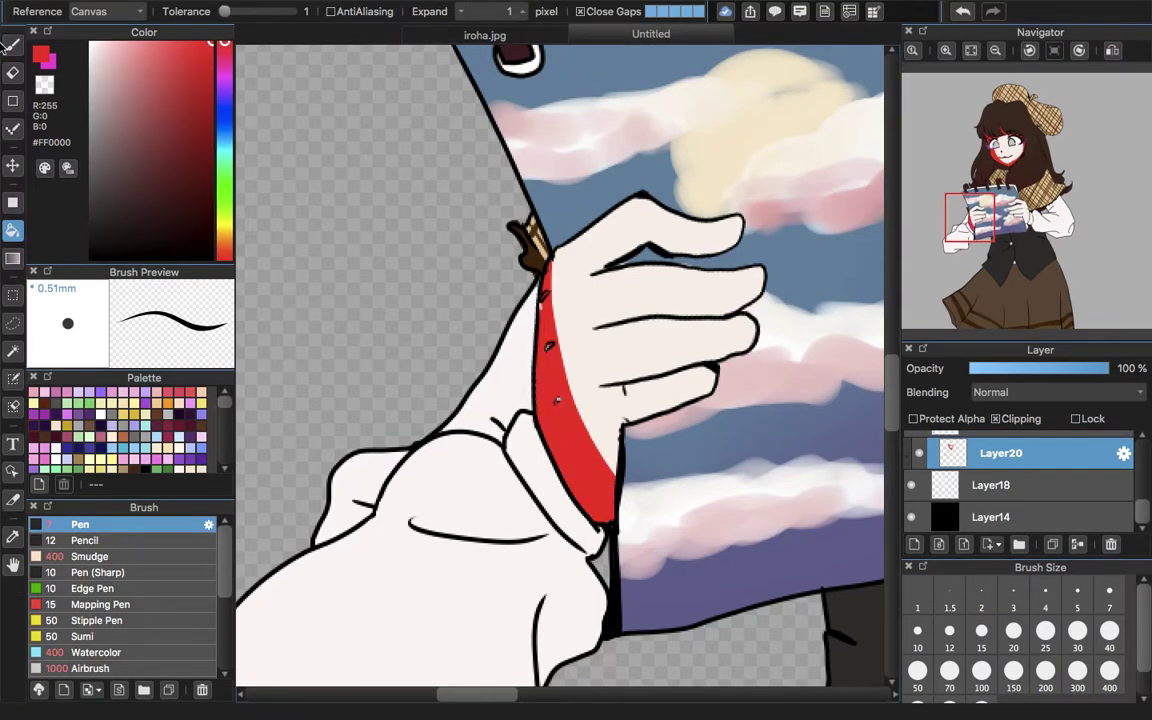
# - Outline and fill red shadows over the outer halves of the same hand's four fingers, using the Pen at size 30
pyautogui.click(13, 45)
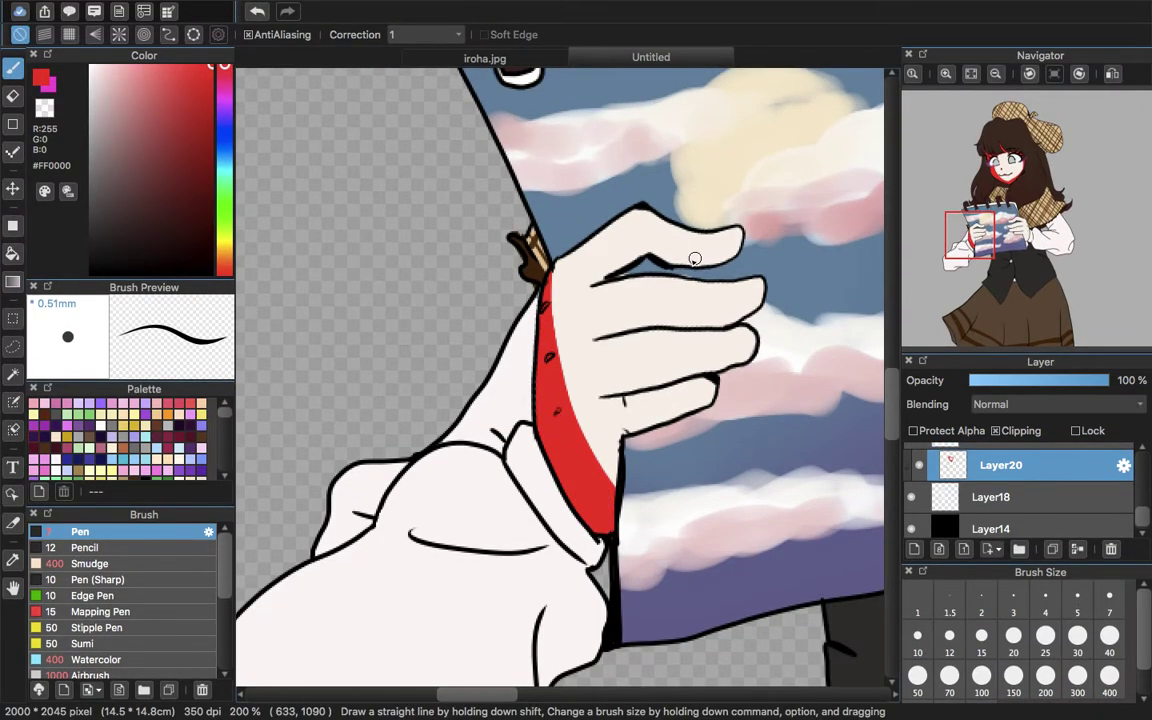
pyautogui.moveTo(709, 268); pyautogui.dragTo(740, 254)
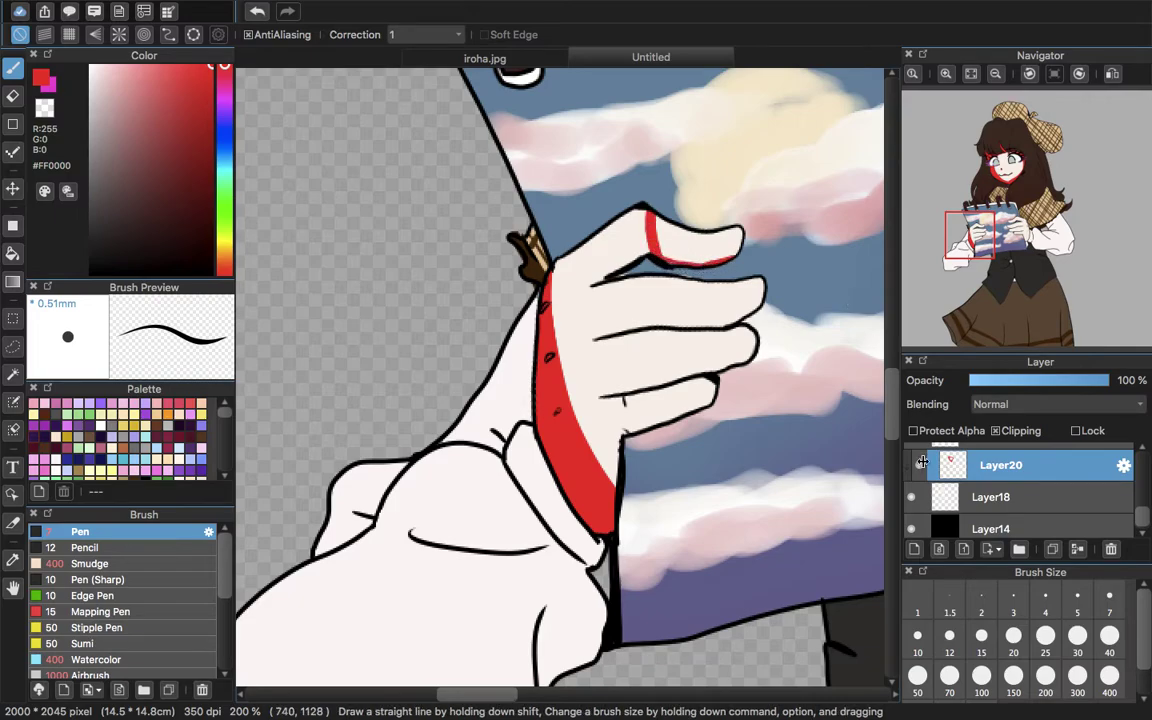
pyautogui.click(1077, 636)
pyautogui.moveTo(665, 222); pyautogui.dragTo(735, 243)
pyautogui.moveTo(687, 291)
pyautogui.mouseDown()
pyautogui.moveTo(676, 376)
pyautogui.moveTo(691, 293)
pyautogui.moveTo(723, 308)
pyautogui.moveTo(731, 418)
pyautogui.moveTo(724, 426)
pyautogui.moveTo(715, 398)
pyautogui.moveTo(714, 299)
pyautogui.moveTo(696, 291)
pyautogui.moveTo(717, 307)
pyautogui.moveTo(659, 392)
pyautogui.mouseUp()
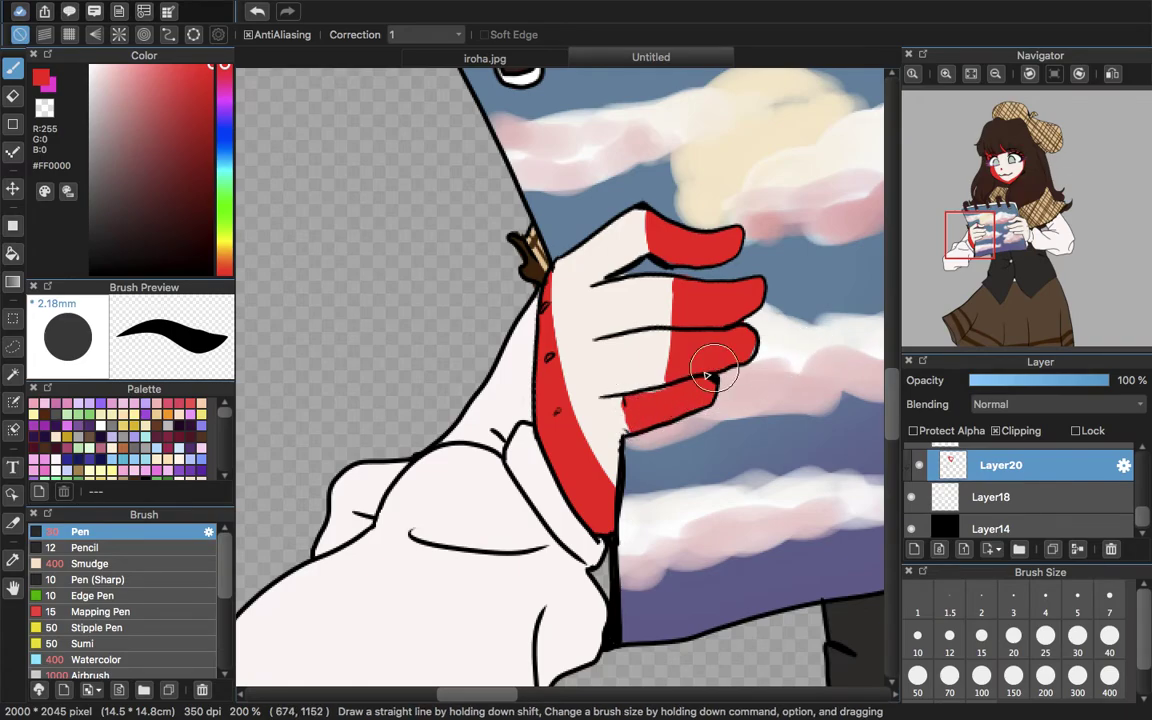
# - Paint red shadows over the fingertips, outer edge and wrist of the hand on the sketchbook's right side
pyautogui.moveTo(1021, 233)
pyautogui.mouseDown()
pyautogui.moveTo(1039, 225)
pyautogui.moveTo(1014, 234)
pyautogui.mouseUp()
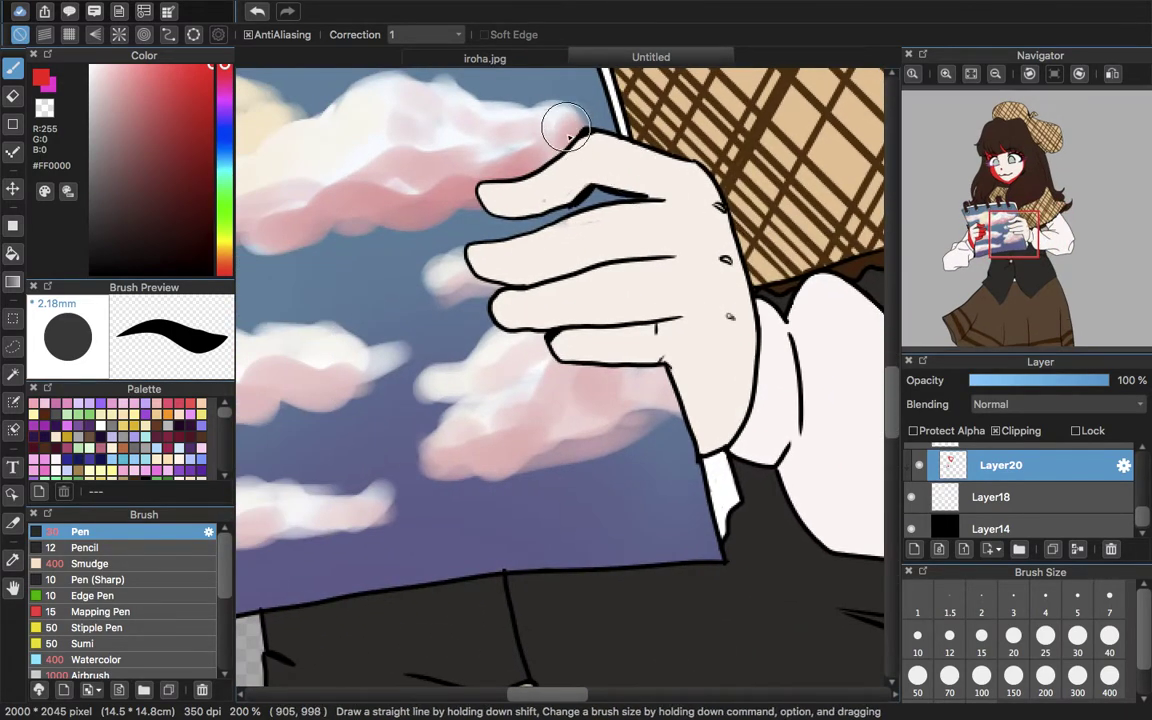
pyautogui.moveTo(590, 207)
pyautogui.mouseDown()
pyautogui.moveTo(613, 380)
pyautogui.moveTo(595, 287)
pyautogui.moveTo(547, 184)
pyautogui.moveTo(587, 395)
pyautogui.moveTo(524, 183)
pyautogui.moveTo(496, 208)
pyautogui.moveTo(520, 345)
pyautogui.moveTo(637, 336)
pyautogui.mouseUp()
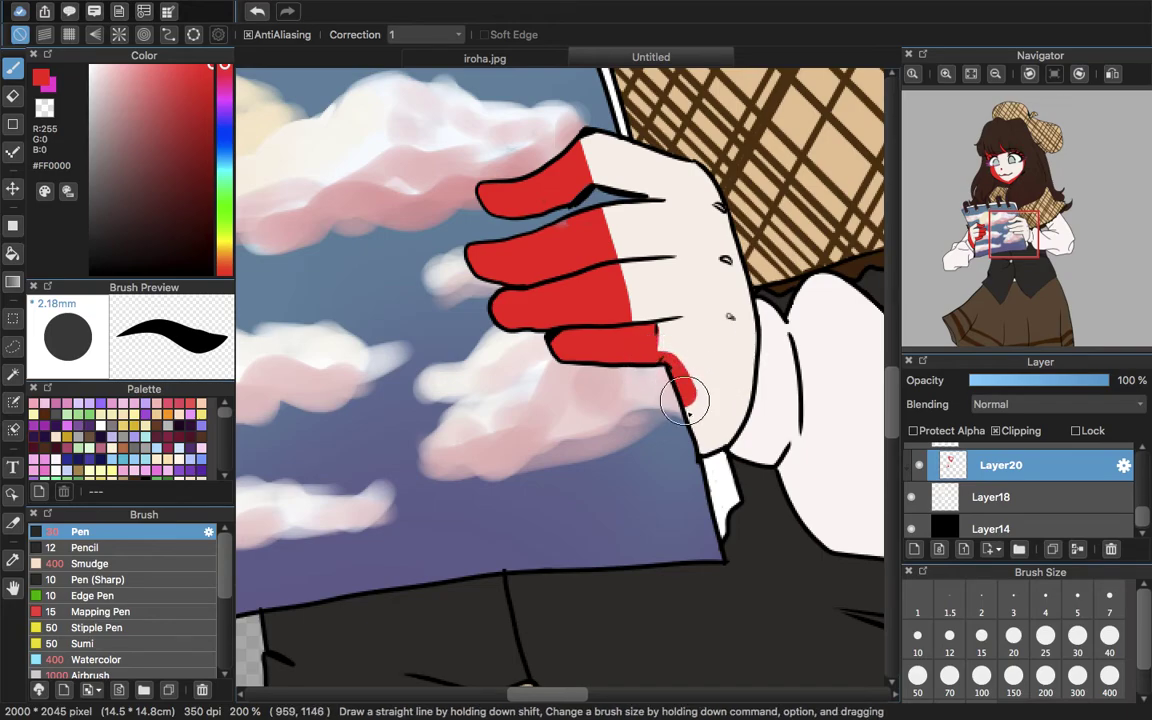
pyautogui.moveTo(710, 193)
pyautogui.mouseDown()
pyautogui.moveTo(692, 407)
pyautogui.moveTo(680, 245)
pyautogui.mouseUp()
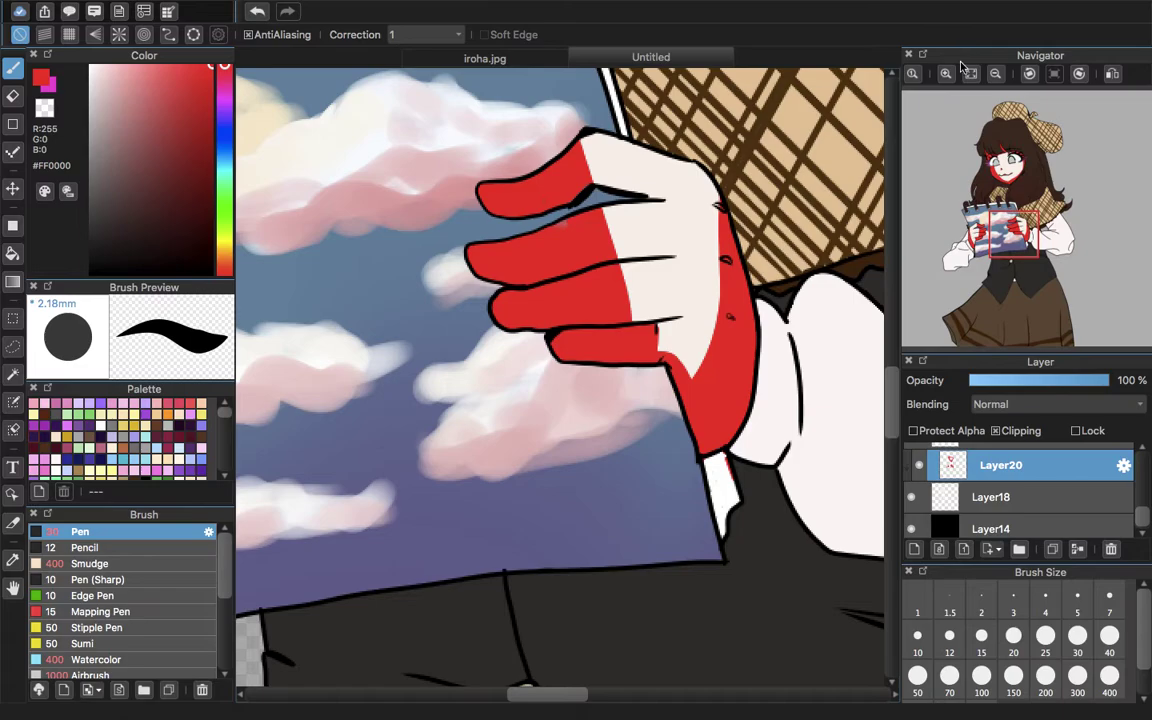
pyautogui.click(970, 73)
pyautogui.scroll(3, 1075, 503)
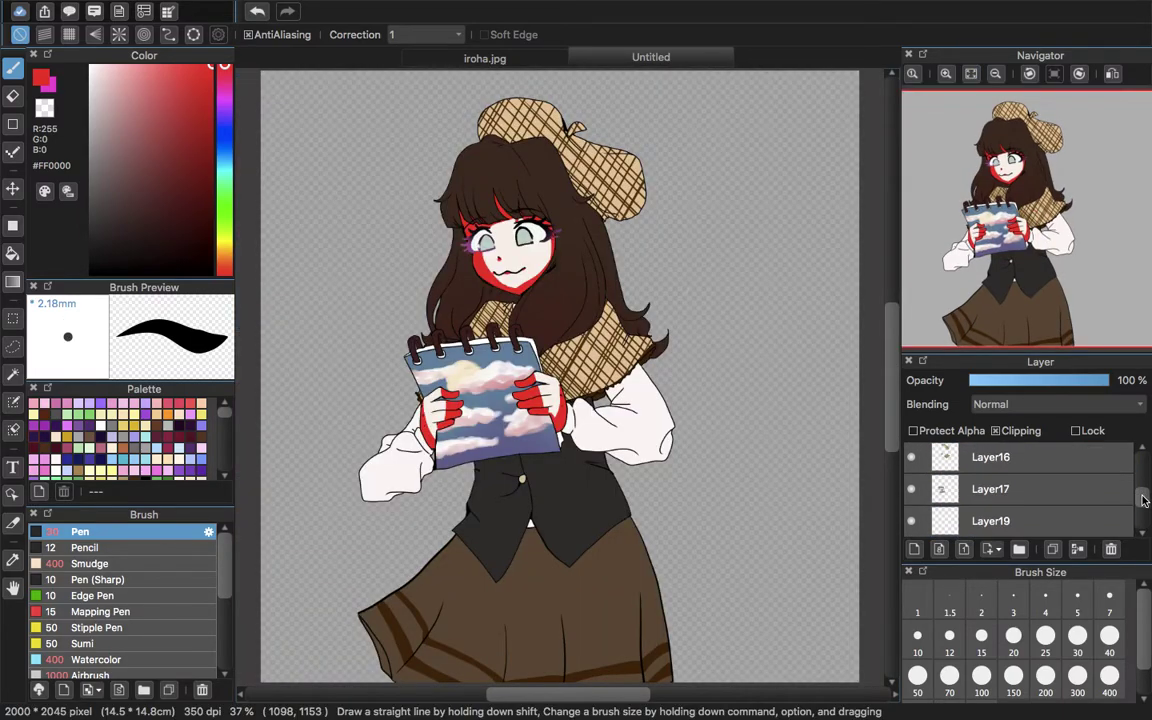
pyautogui.click(1075, 503)
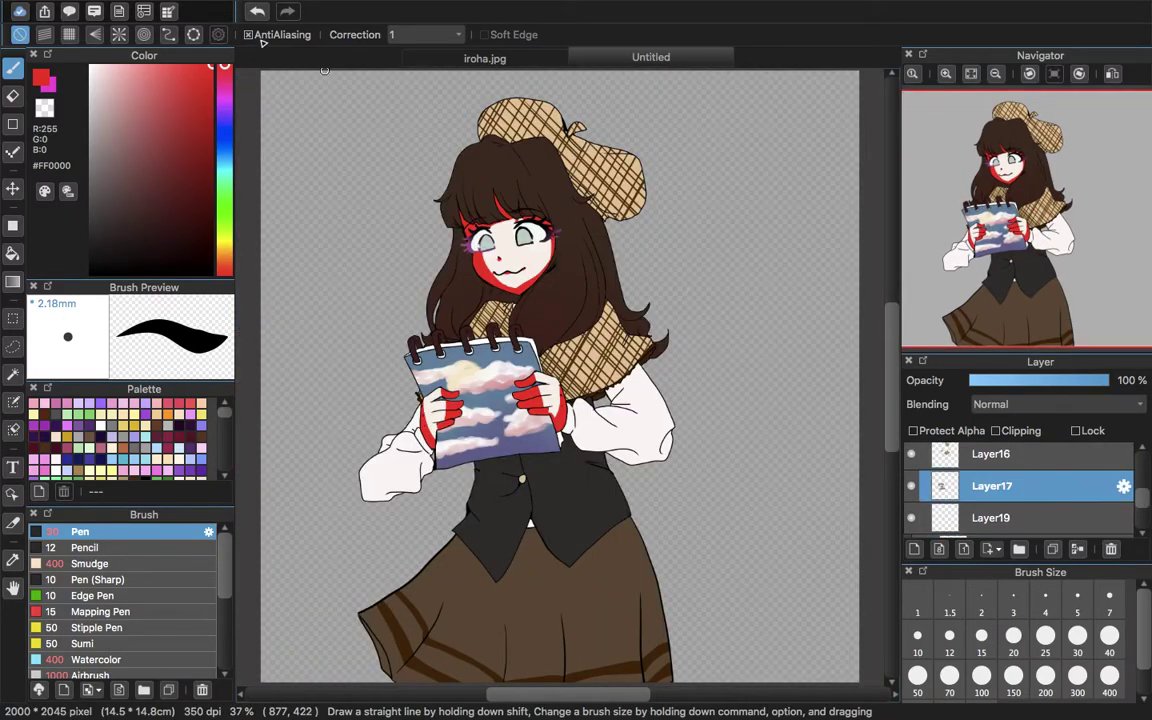
pyautogui.click(12, 95)
pyautogui.click(950, 76)
pyautogui.click(950, 76)
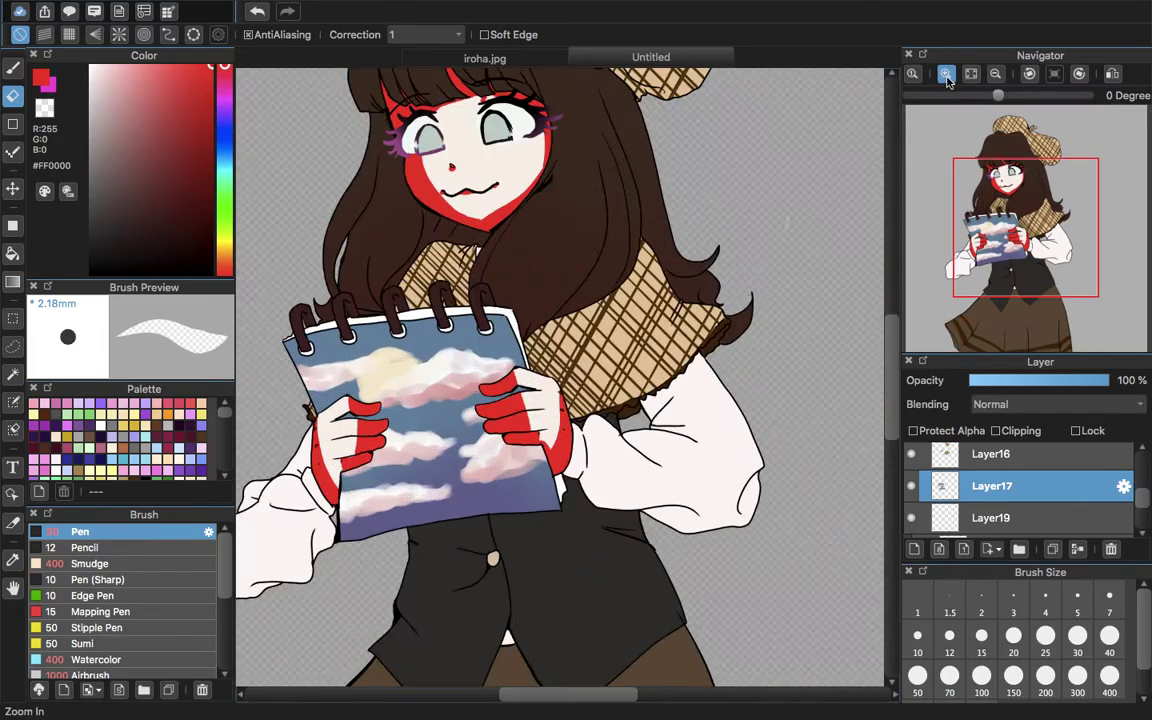
pyautogui.click(950, 76)
pyautogui.click(950, 76)
pyautogui.click(950, 76)
pyautogui.click(950, 76)
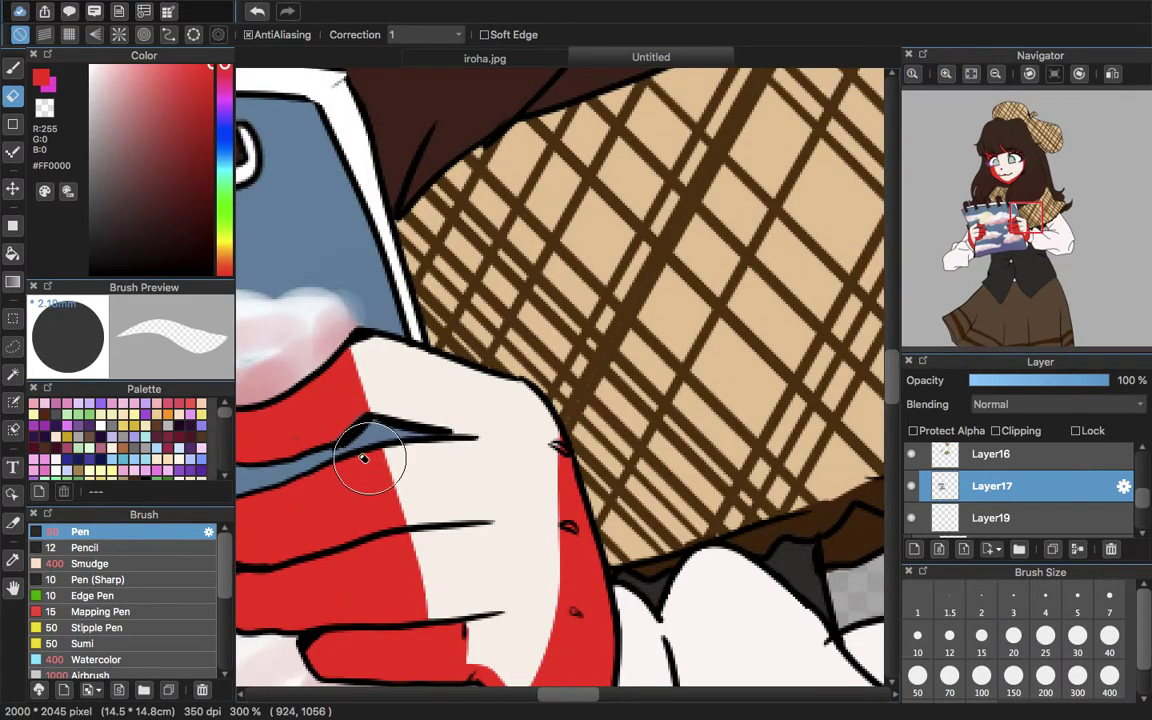
pyautogui.click(12, 67)
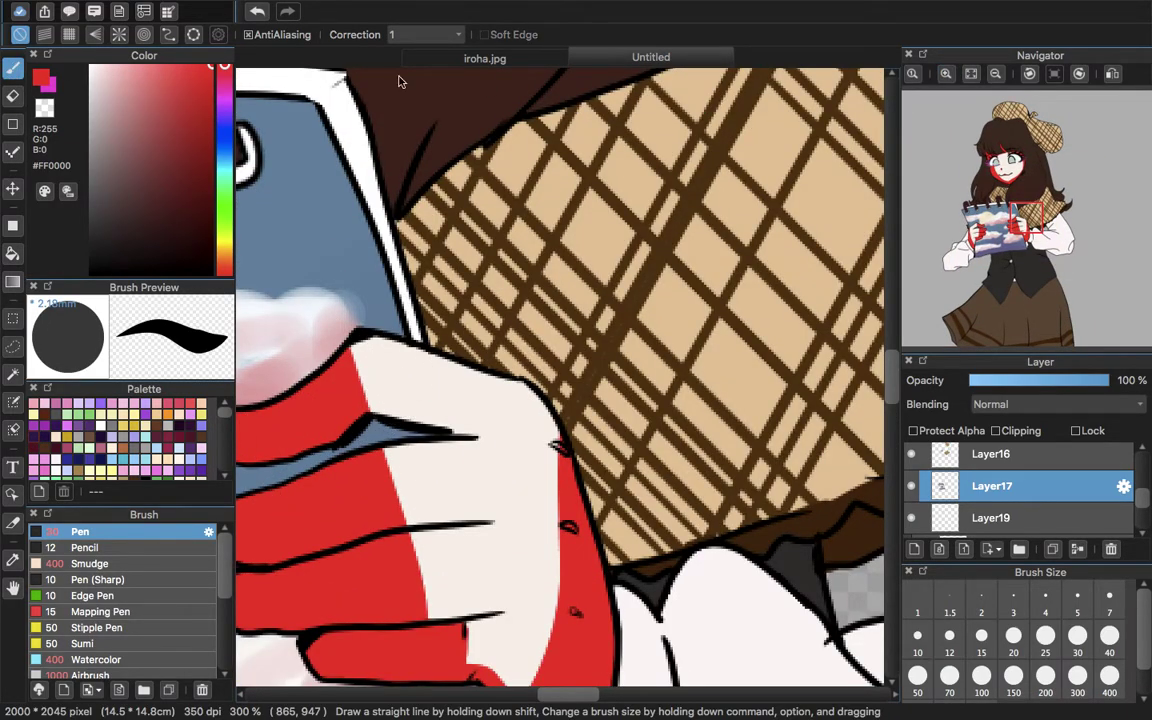
pyautogui.click(971, 74)
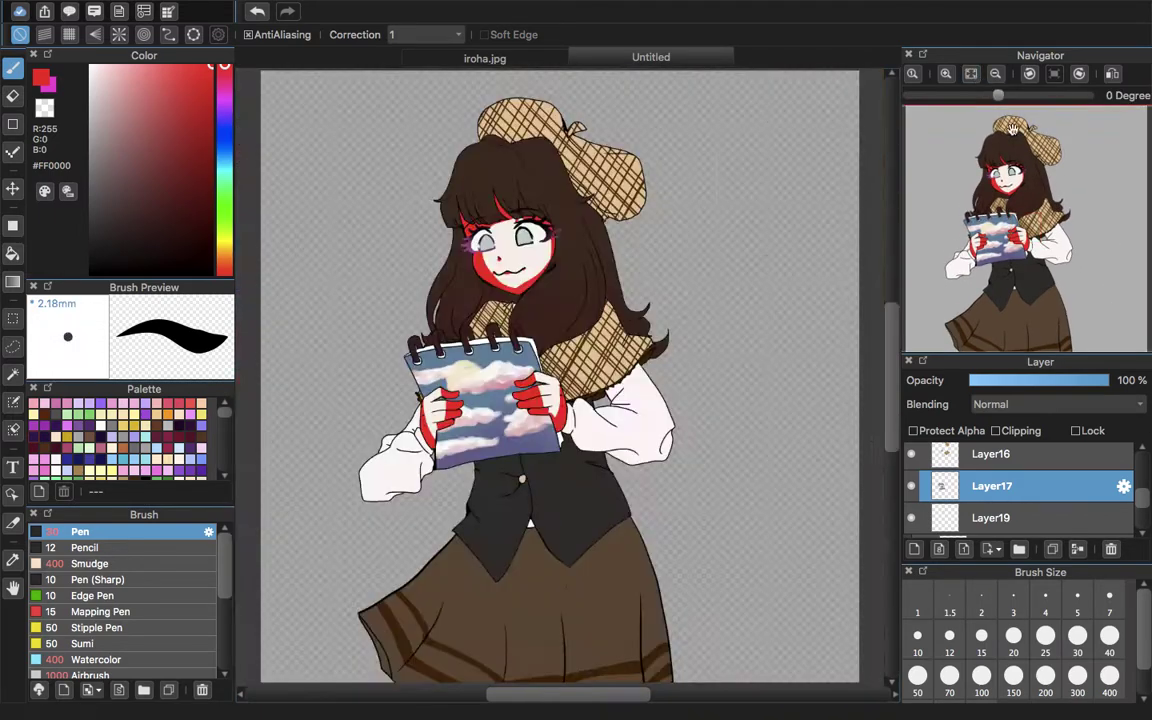
# - Reselect Layer20 and set its opacity to 100%, keeping it clipped
pyautogui.moveTo(1142, 502); pyautogui.dragTo(1142, 506)
pyautogui.scroll(-2, 1141, 507)
pyautogui.click(1000, 476)
pyautogui.click(996, 430)
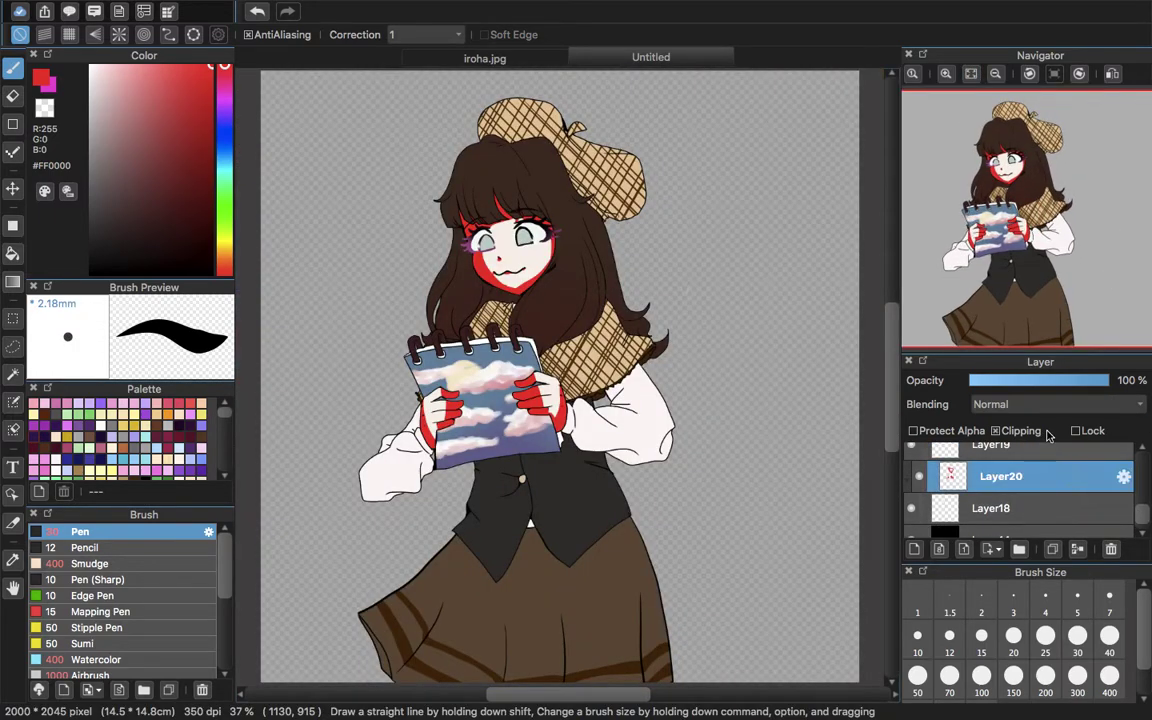
pyautogui.moveTo(1040, 382); pyautogui.dragTo(1117, 385)
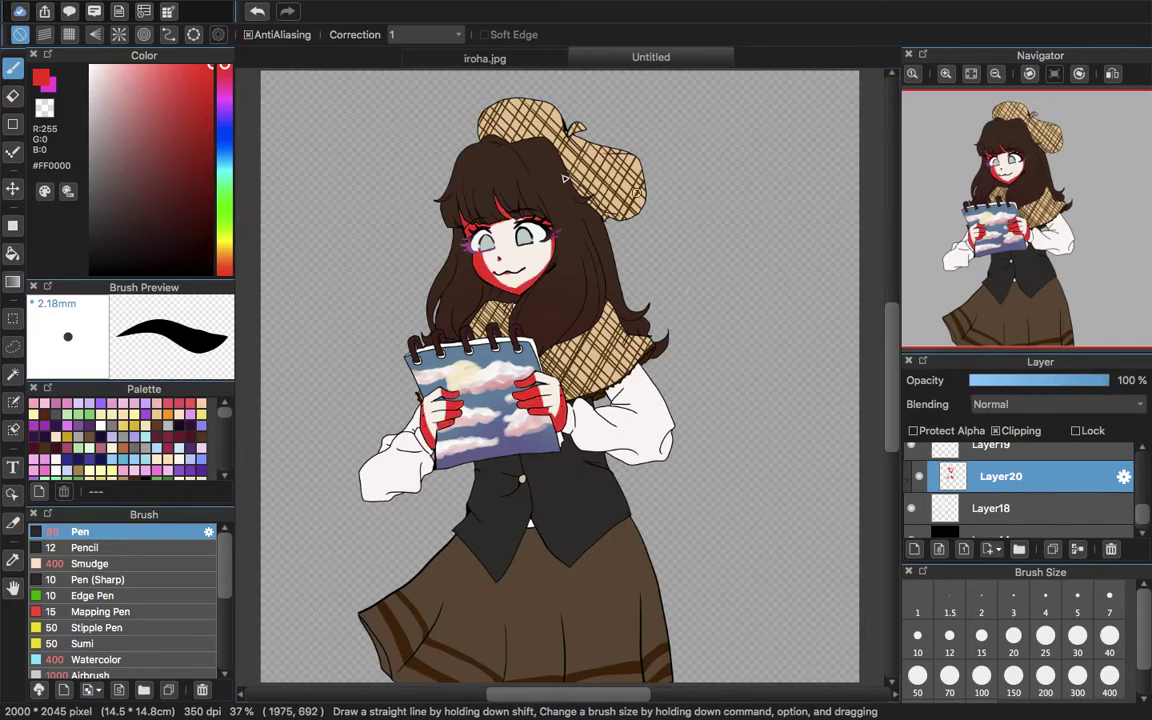
# - Soften the shadow edges on the index finger and outer edge of the right-side hand using Smudge at size 40
pyautogui.click(90, 563)
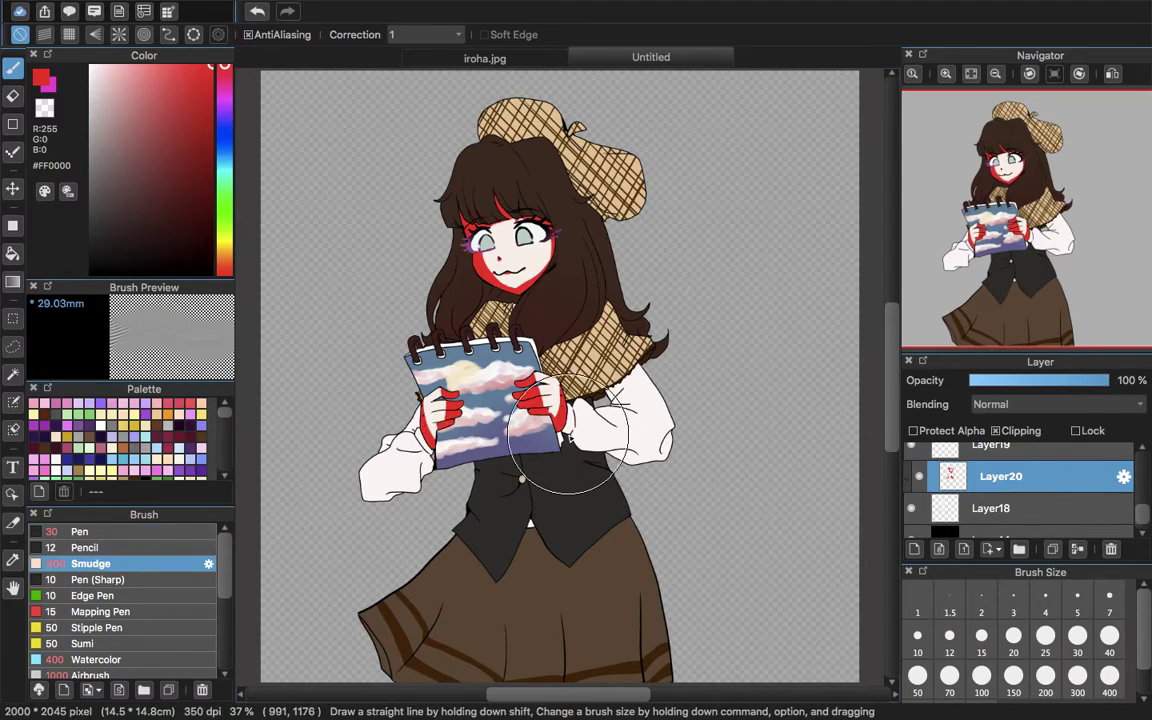
pyautogui.click(1077, 635)
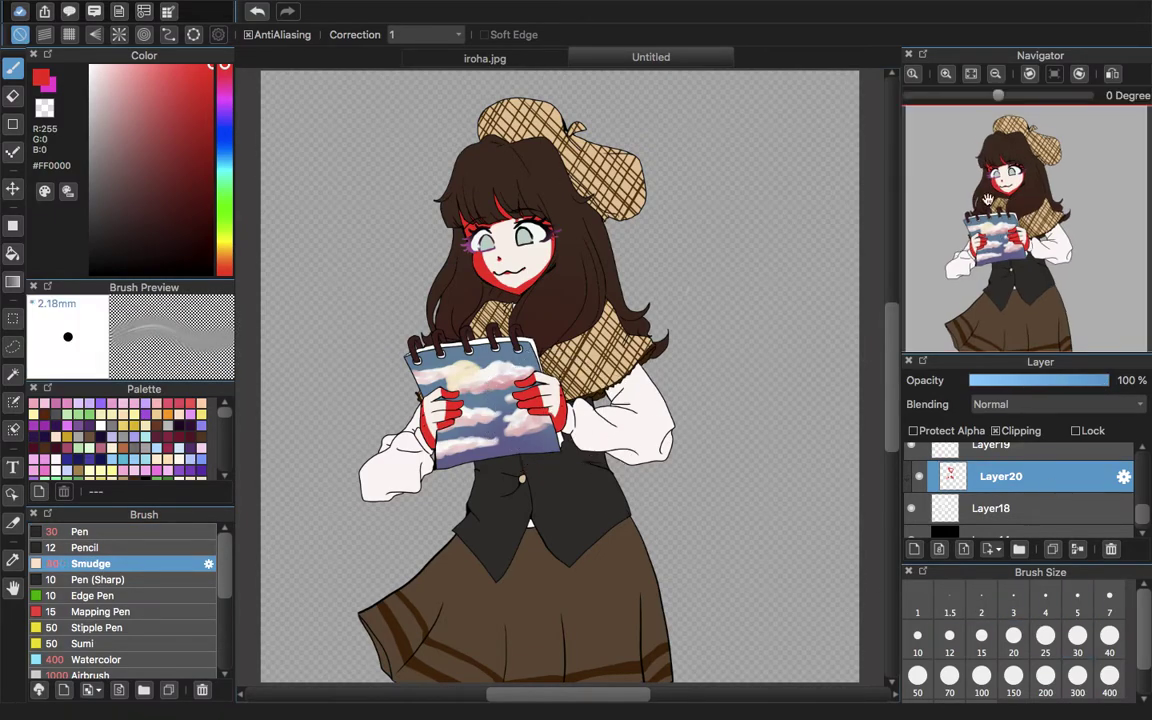
pyautogui.click(945, 74)
pyautogui.click(943, 80)
pyautogui.click(943, 80)
pyautogui.click(943, 80)
pyautogui.click(943, 80)
pyautogui.moveTo(1020, 194); pyautogui.dragTo(1007, 207)
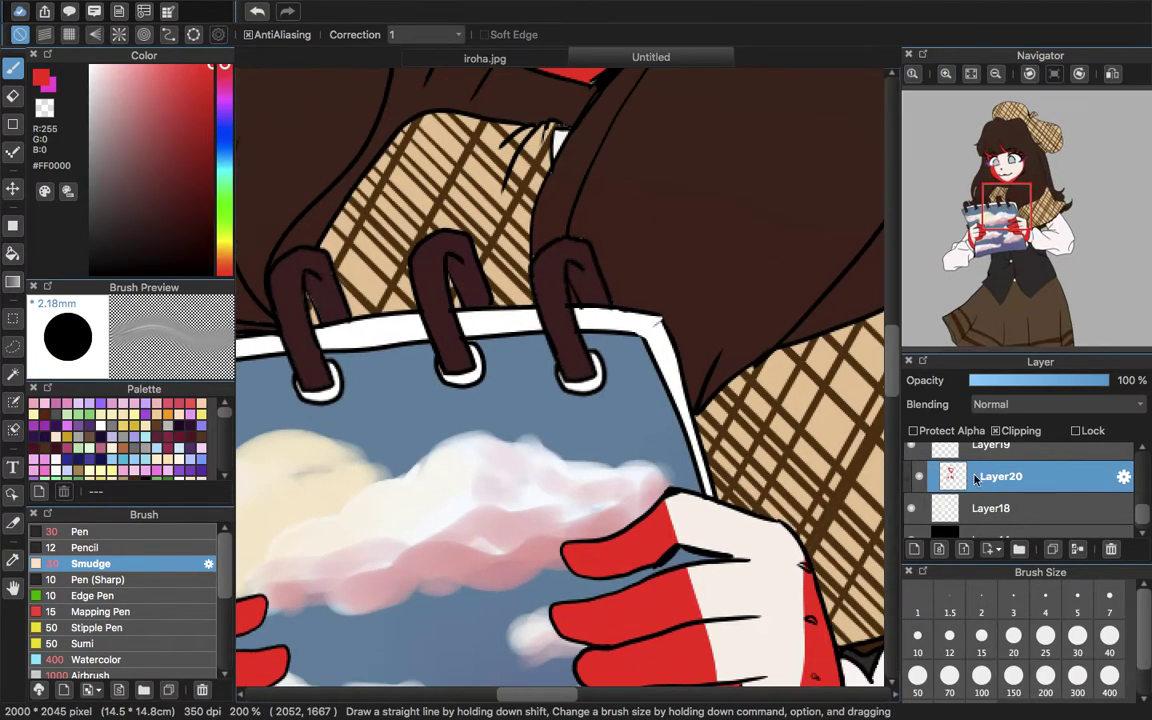
pyautogui.click(1110, 637)
pyautogui.moveTo(667, 531)
pyautogui.mouseDown()
pyautogui.moveTo(668, 511)
pyautogui.moveTo(681, 524)
pyautogui.moveTo(675, 532)
pyautogui.moveTo(674, 509)
pyautogui.mouseUp()
pyautogui.moveTo(1005, 235)
pyautogui.mouseDown()
pyautogui.moveTo(992, 244)
pyautogui.moveTo(1013, 242)
pyautogui.mouseUp()
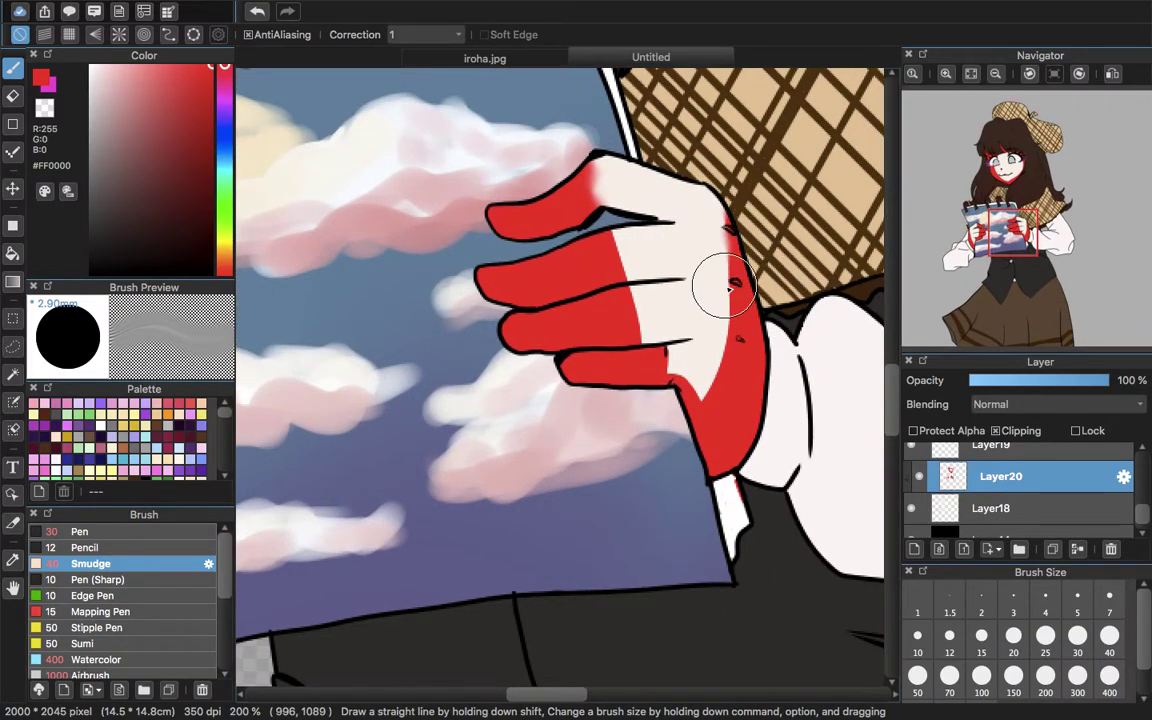
# - Set Smudge to size 50 and blend the remaining red shadow edges on the fingers and palms of both hands
pyautogui.click(1045, 636)
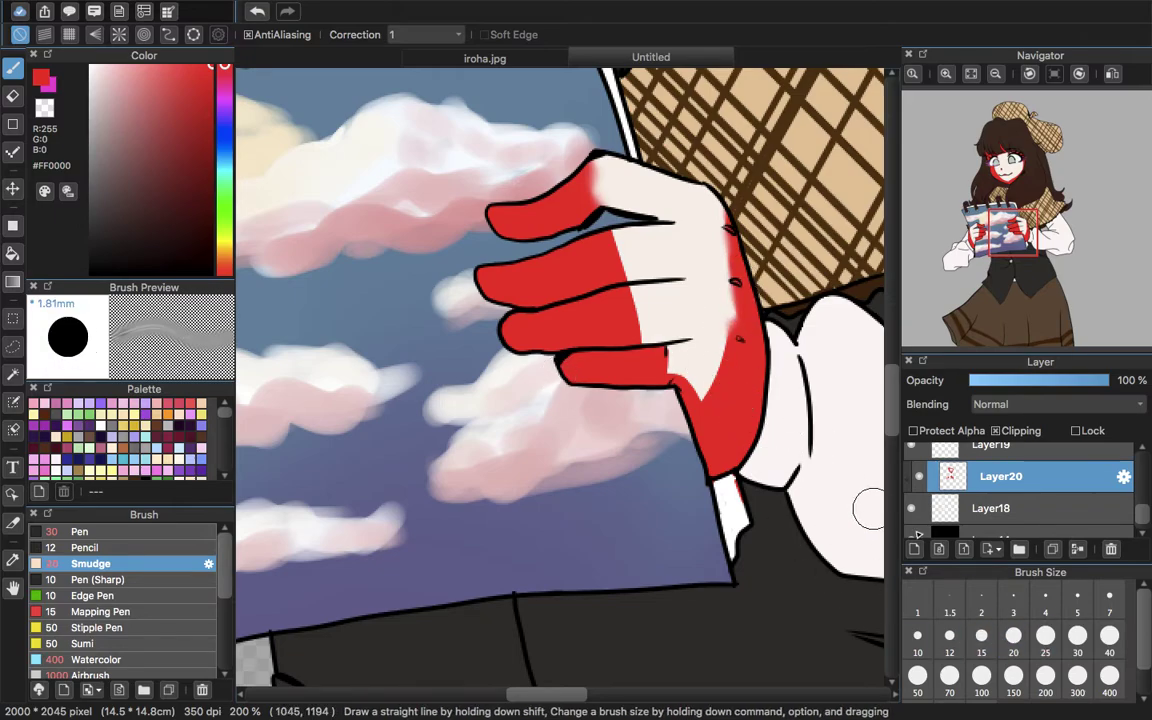
pyautogui.click(1075, 672)
pyautogui.click(917, 675)
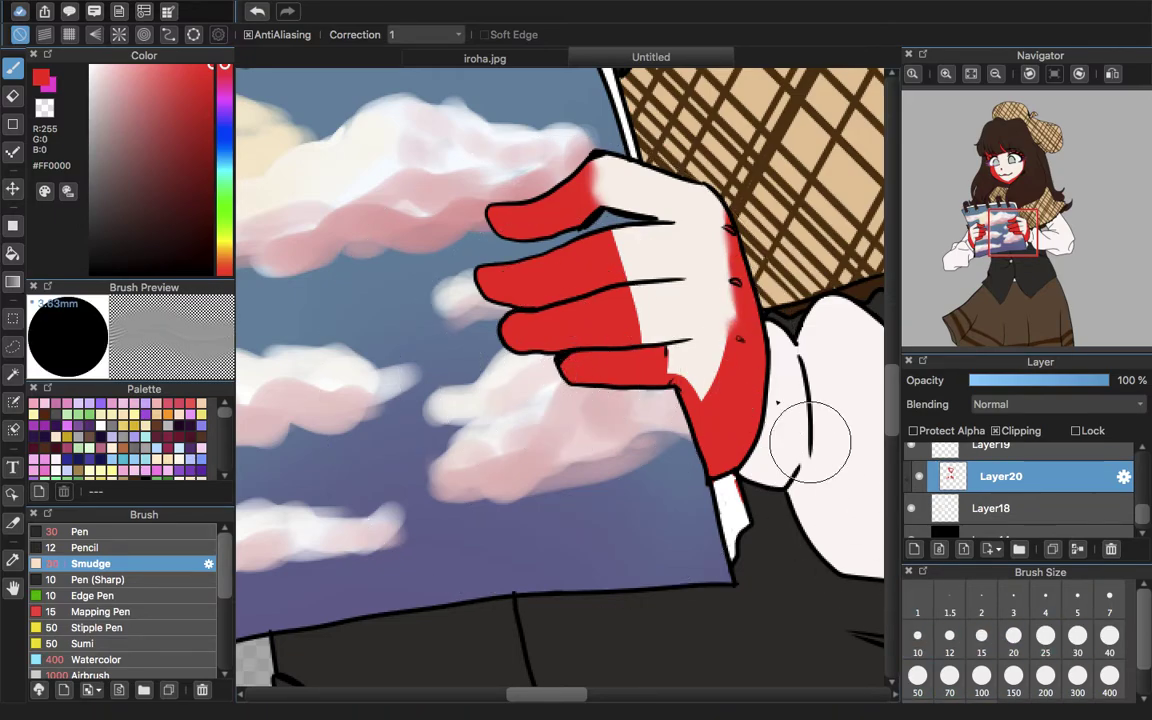
pyautogui.moveTo(664, 370)
pyautogui.mouseDown()
pyautogui.moveTo(663, 352)
pyautogui.moveTo(663, 378)
pyautogui.moveTo(686, 352)
pyautogui.moveTo(723, 362)
pyautogui.mouseUp()
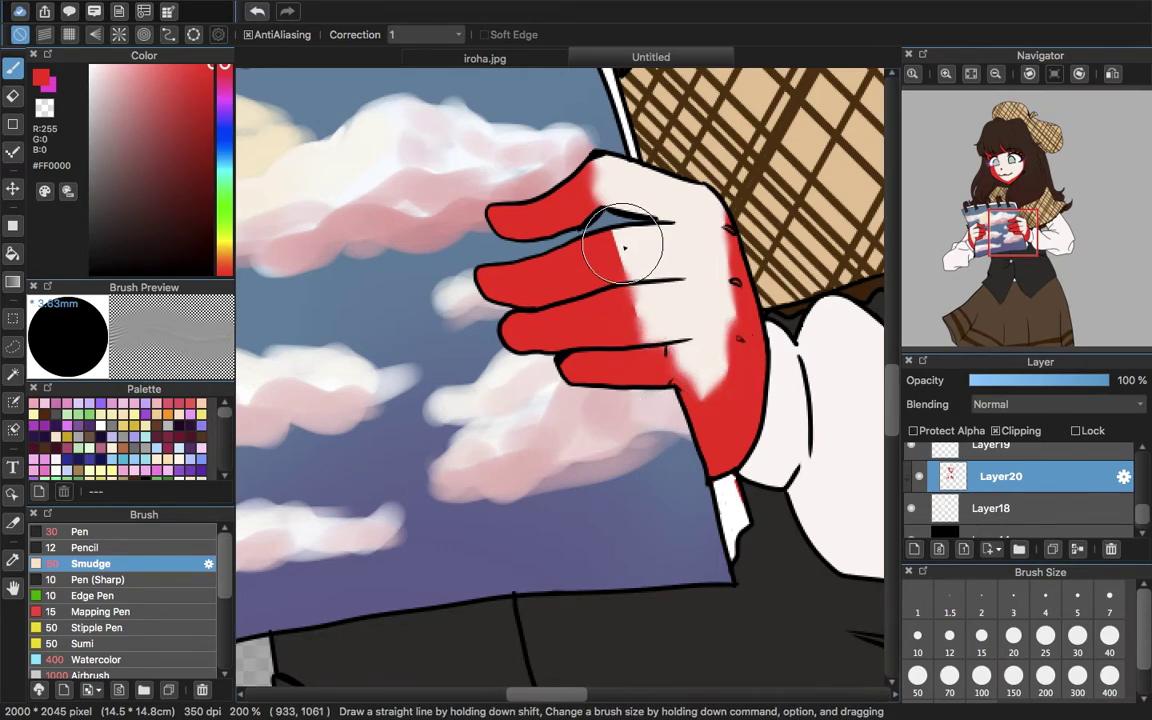
pyautogui.moveTo(632, 254); pyautogui.dragTo(727, 278)
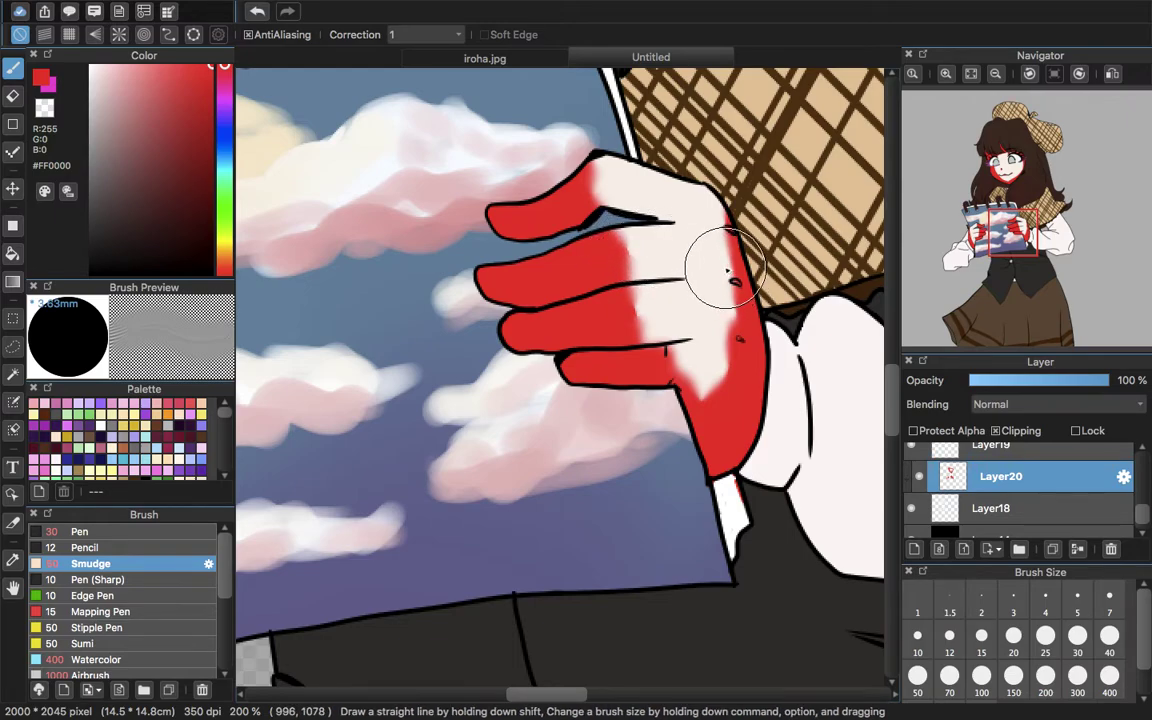
pyautogui.moveTo(988, 252)
pyautogui.mouseDown()
pyautogui.moveTo(959, 255)
pyautogui.moveTo(972, 245)
pyautogui.mouseUp()
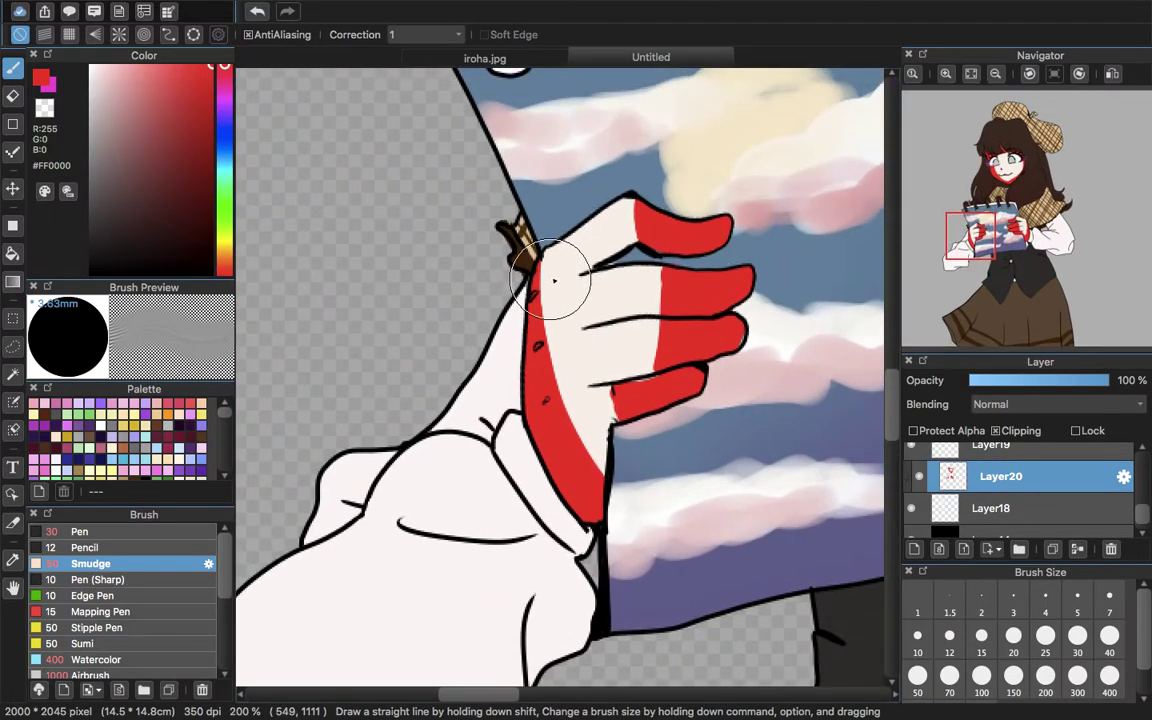
pyautogui.moveTo(558, 352)
pyautogui.mouseDown()
pyautogui.moveTo(600, 468)
pyautogui.moveTo(622, 458)
pyautogui.moveTo(598, 460)
pyautogui.moveTo(626, 438)
pyautogui.moveTo(636, 411)
pyautogui.moveTo(622, 403)
pyautogui.moveTo(618, 414)
pyautogui.moveTo(664, 362)
pyautogui.mouseUp()
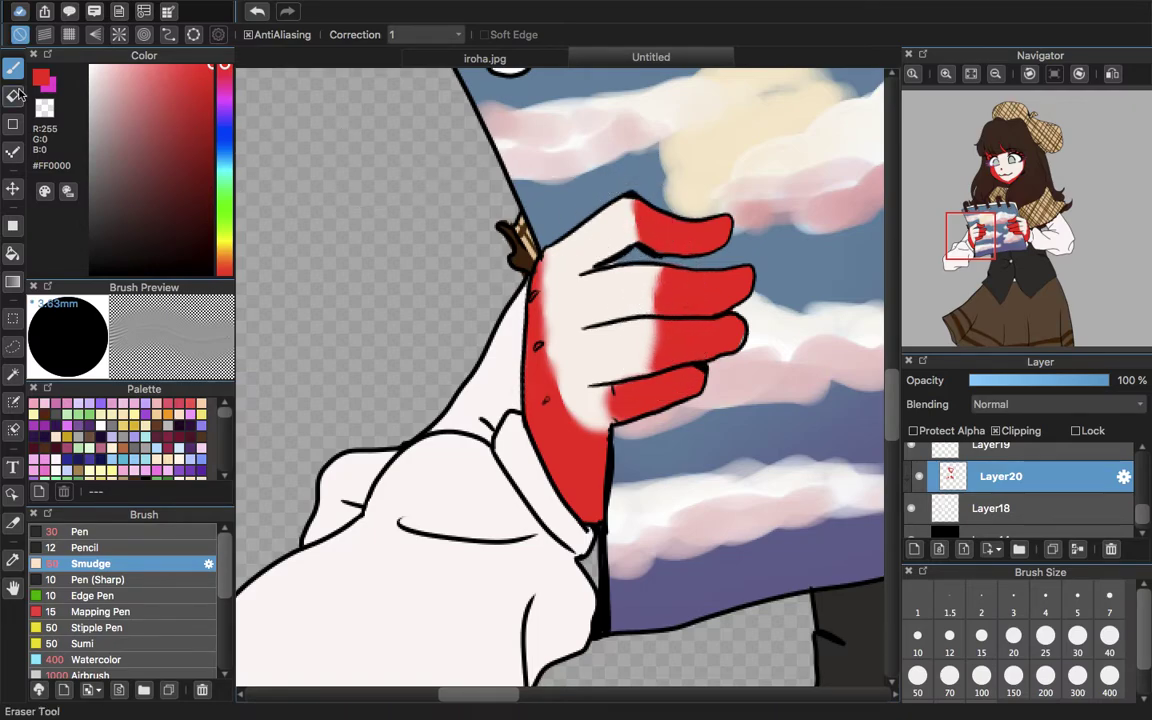
# - Paint a small red shadow at the left-side hand's index finger crease with the Pen, trim it, and extend the outer edge shadow upward
pyautogui.click(101, 534)
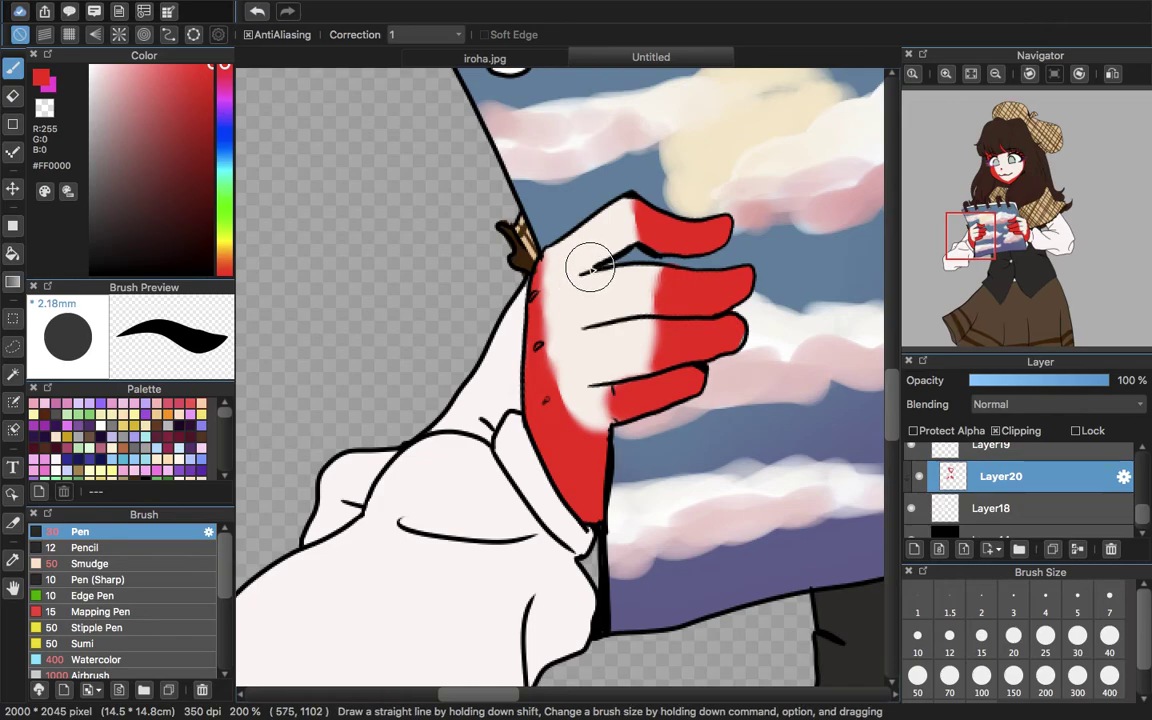
pyautogui.click(12, 95)
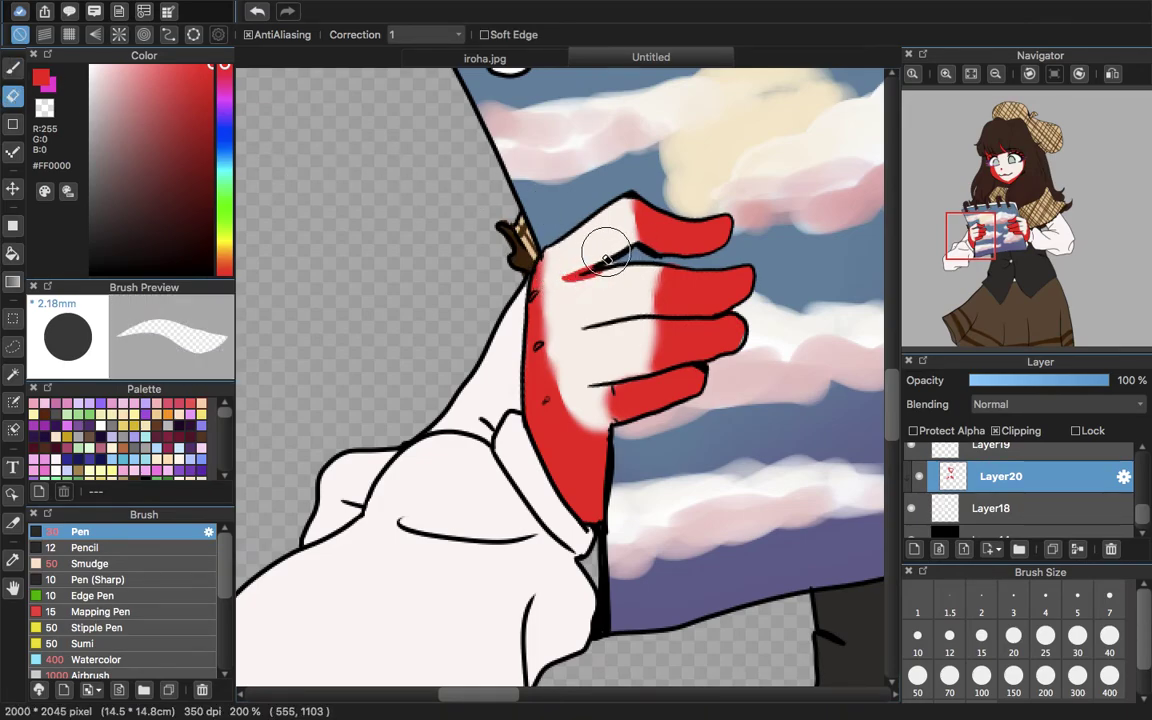
pyautogui.click(12, 70)
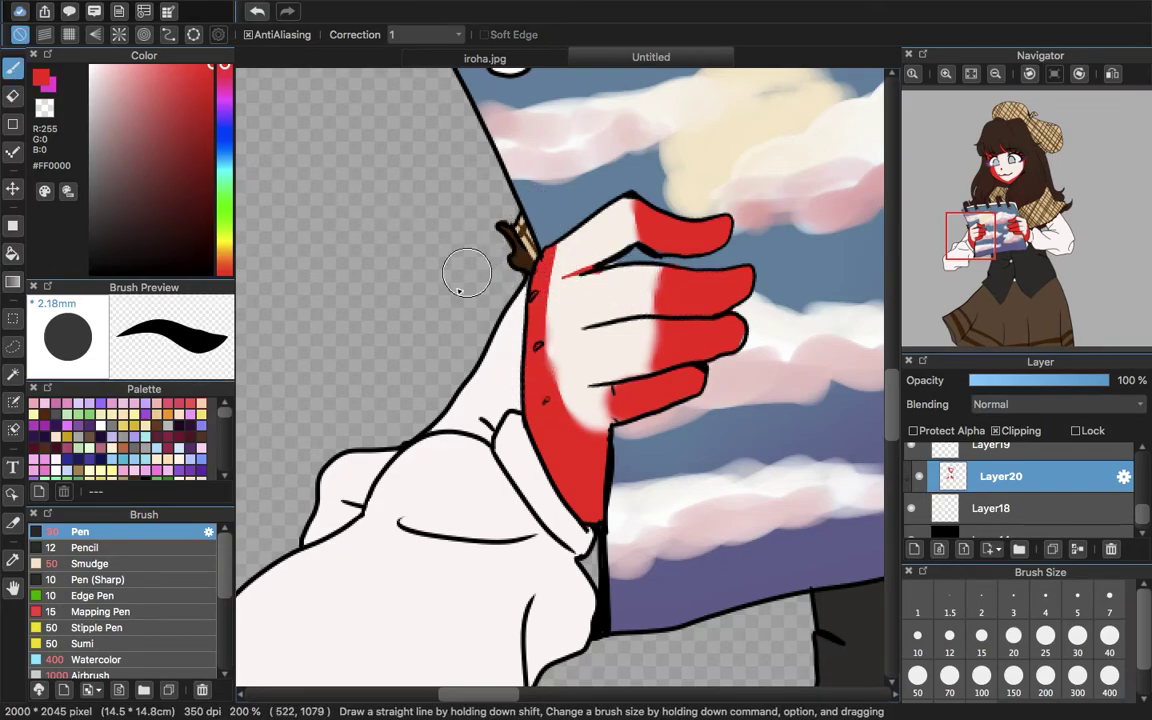
# - Smudge the new crease and edge shadows on the left-side hand and erase the excess red around the crease
pyautogui.click(90, 563)
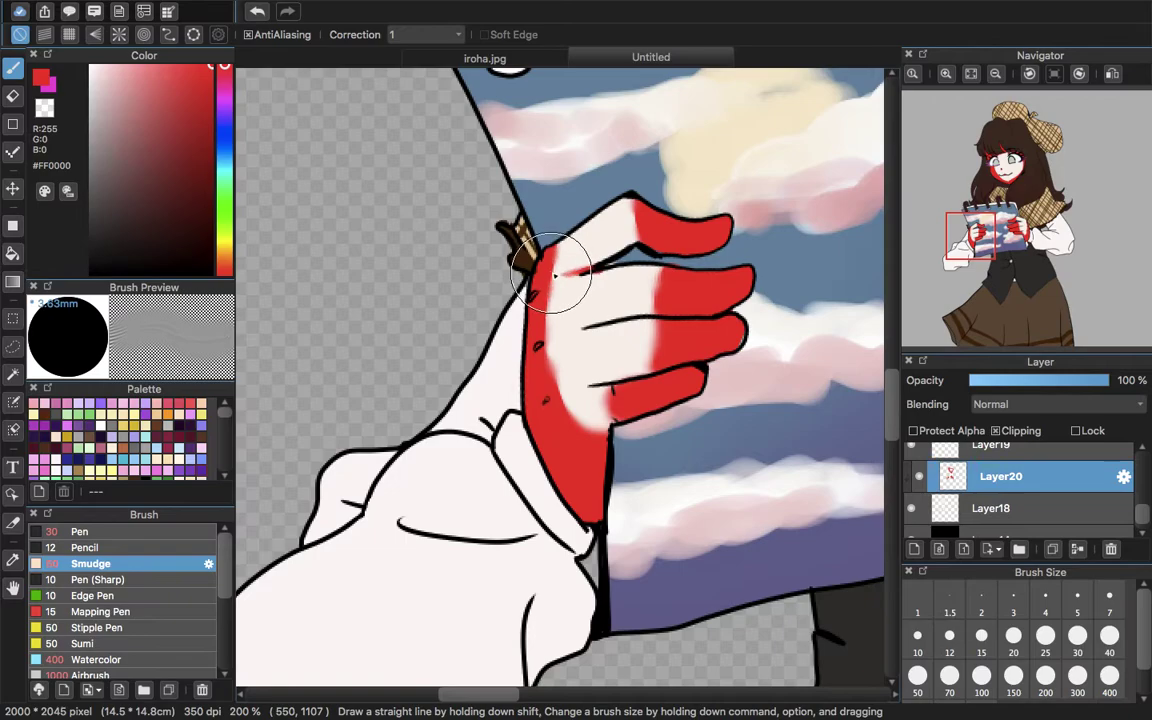
pyautogui.click(13, 96)
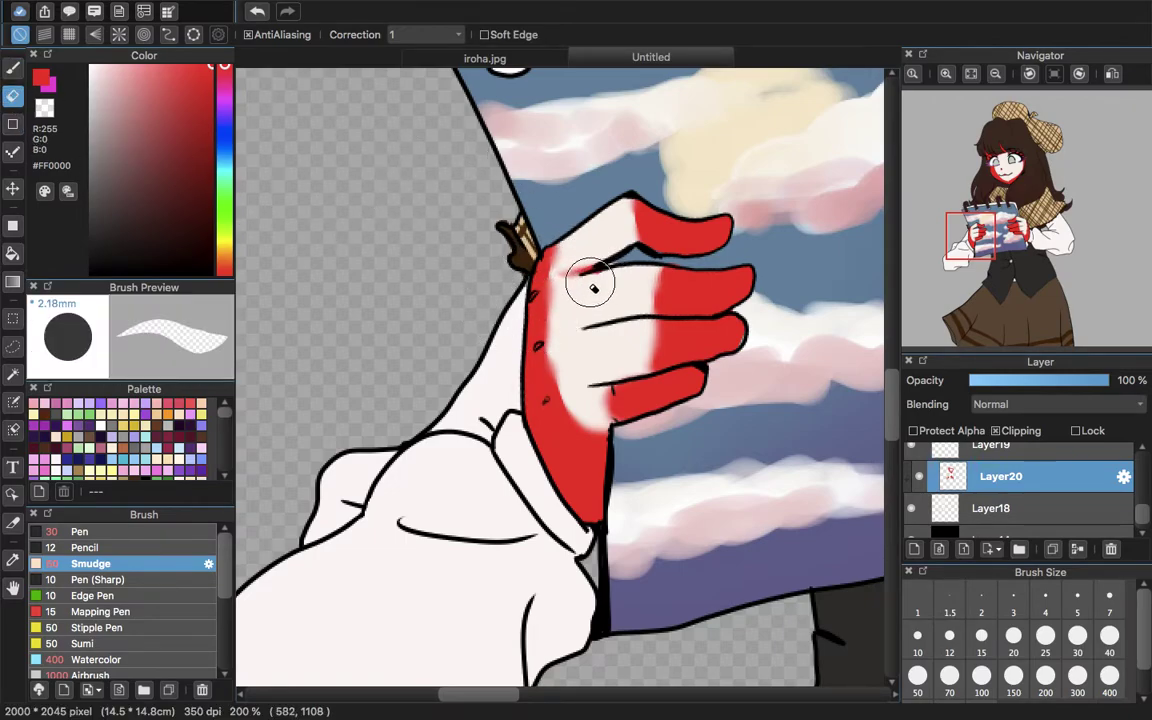
pyautogui.press('b')
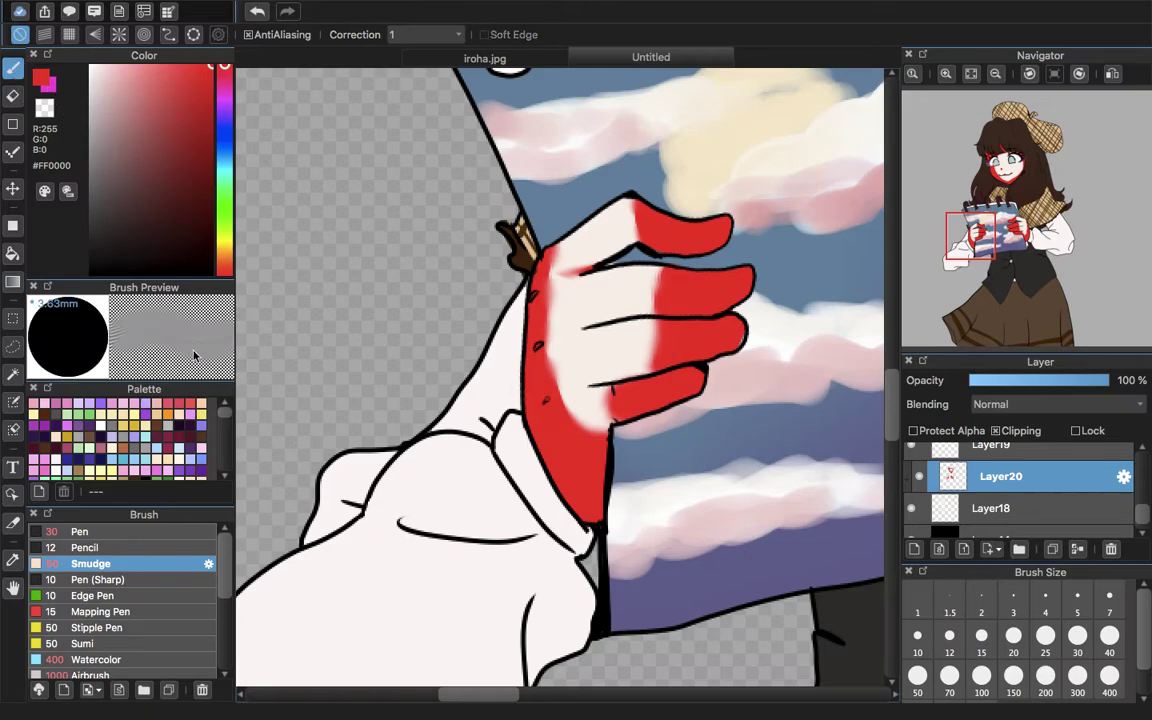
# - Lower the red skin shadow layer's opacity to 26% and merge it down into the skin layer
pyautogui.click(160, 531)
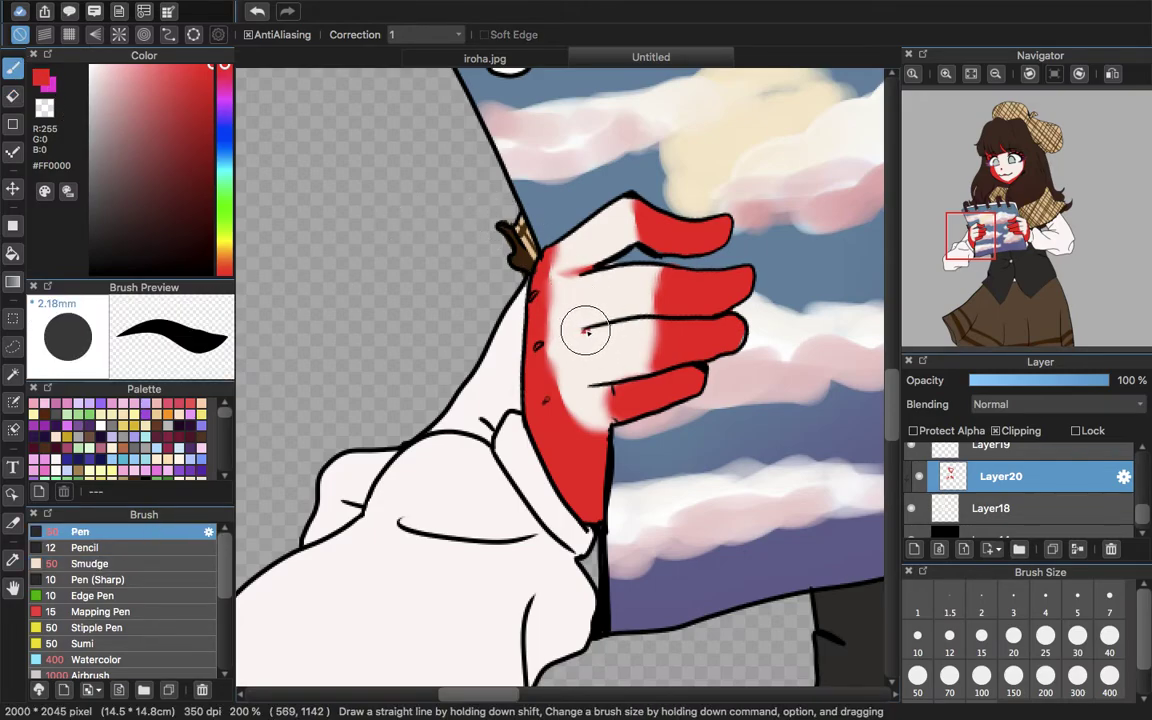
pyautogui.click(971, 74)
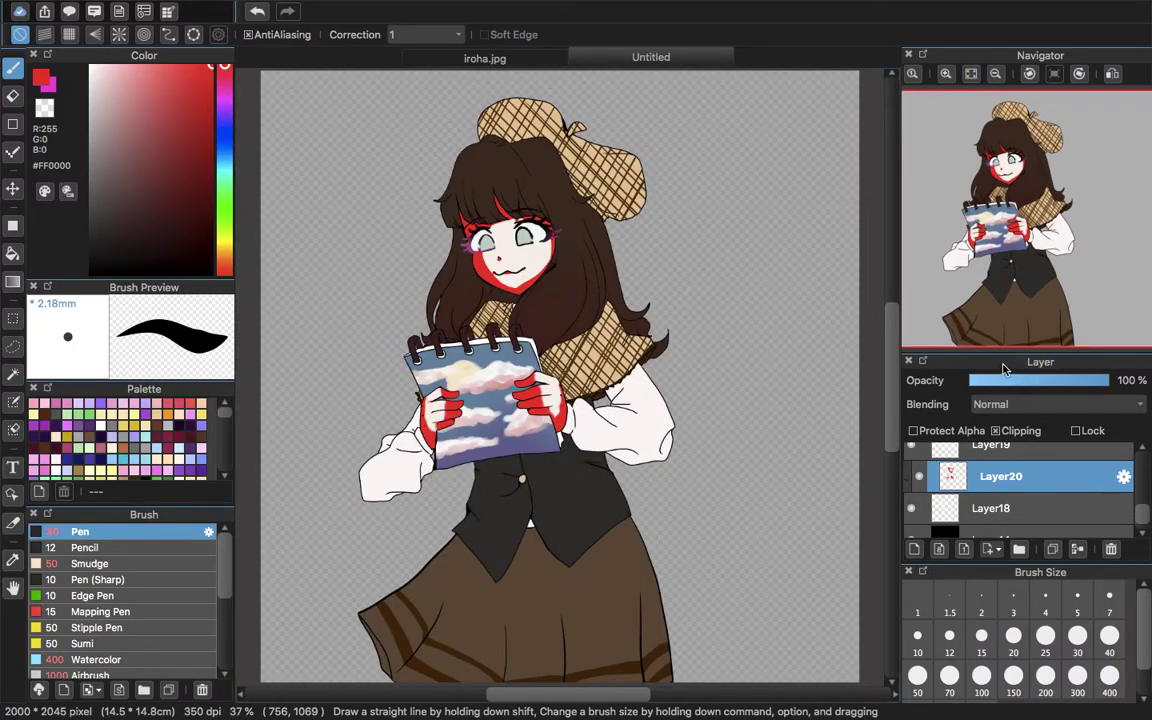
pyautogui.click(1006, 380)
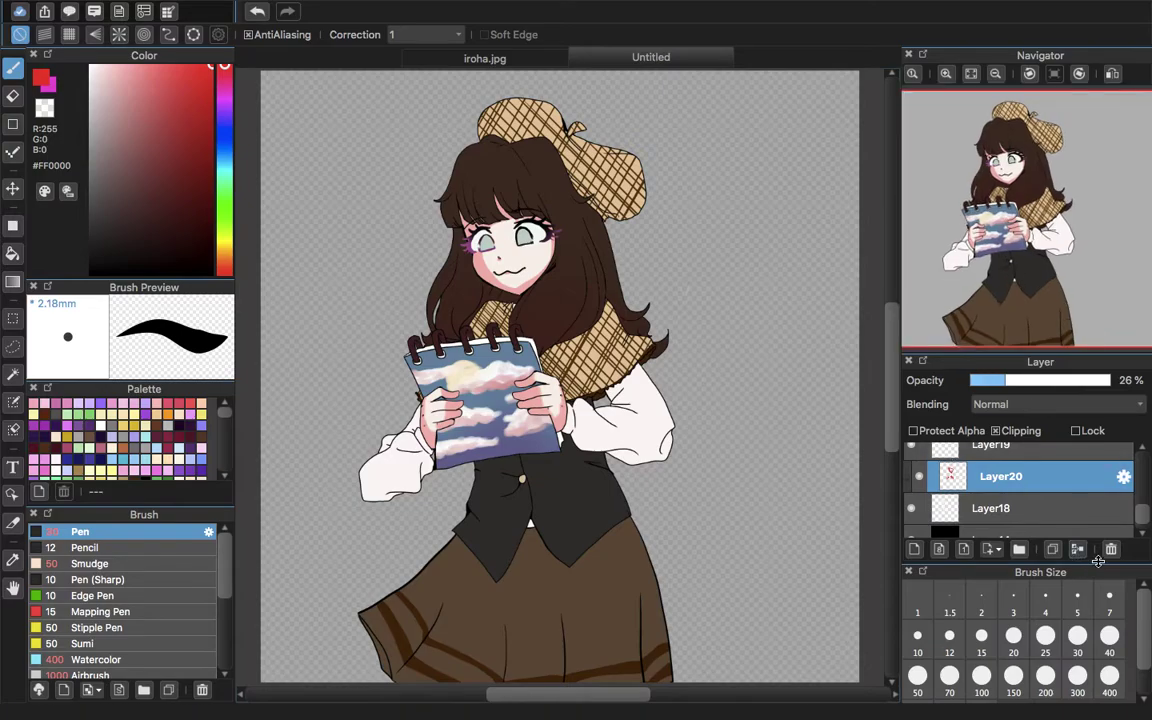
pyautogui.click(1077, 550)
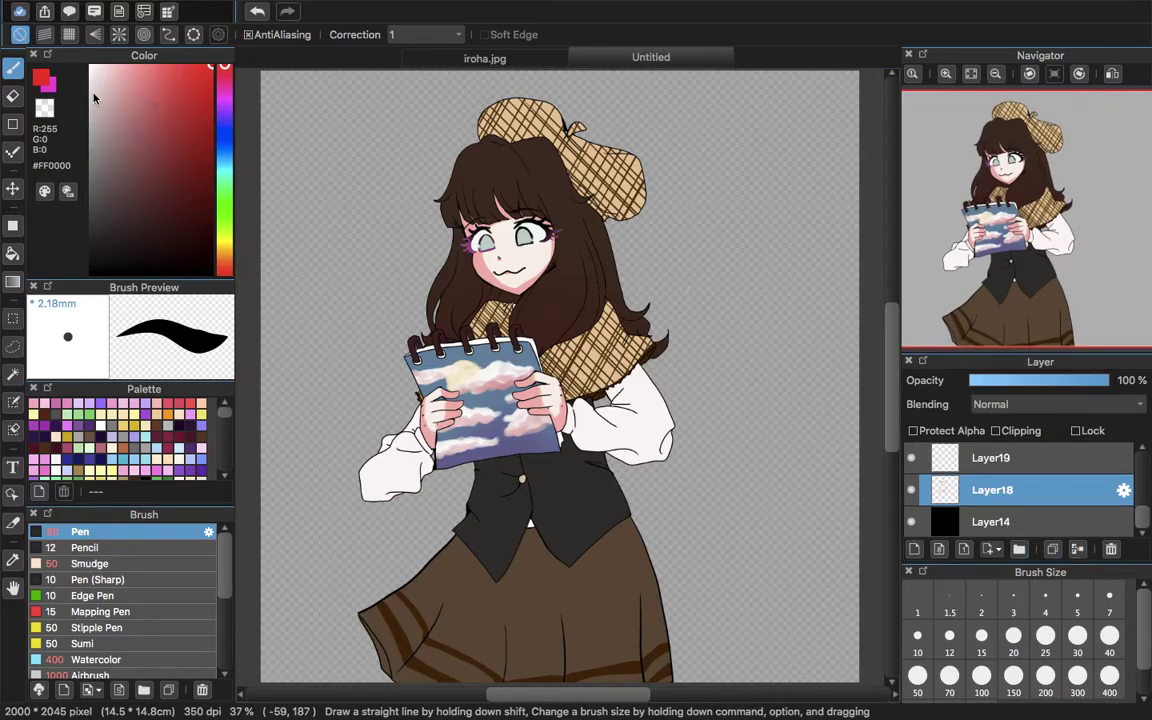
# - Sample the pink skin shadow color and extend the shadow edge along the chin with the Pen
pyautogui.click(946, 74)
pyautogui.click(946, 74)
pyautogui.click(946, 74)
pyautogui.click(946, 74)
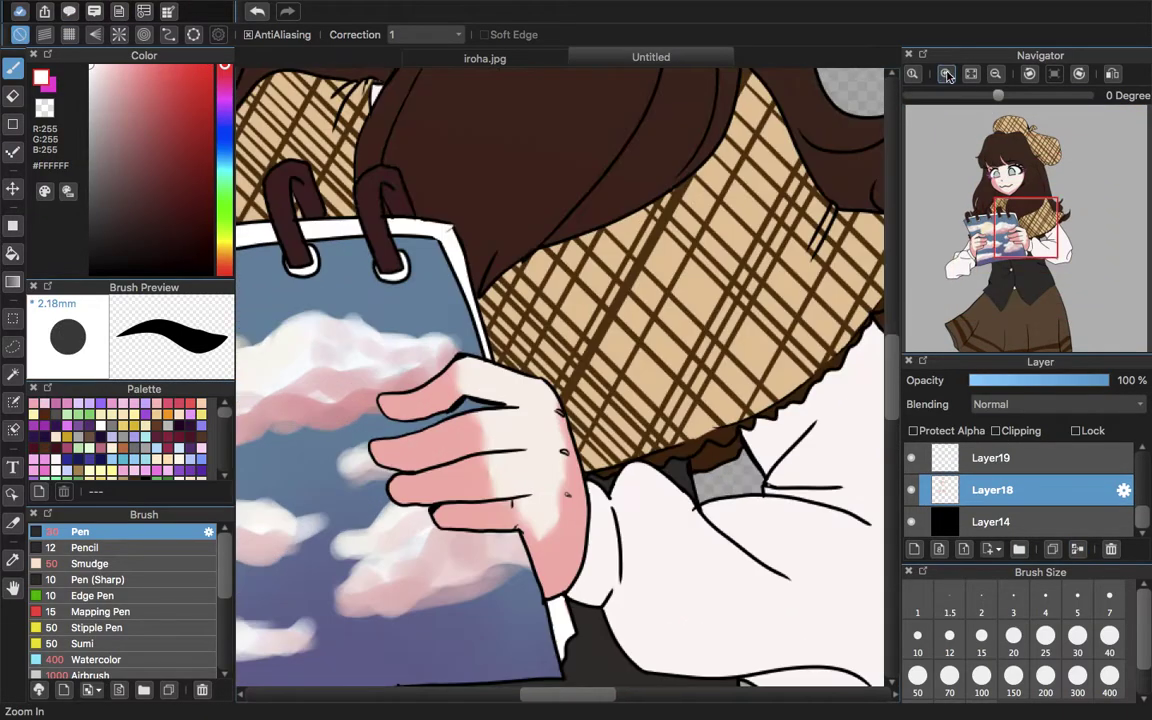
pyautogui.click(946, 74)
pyautogui.click(1023, 198)
pyautogui.moveTo(1023, 198); pyautogui.dragTo(1007, 170)
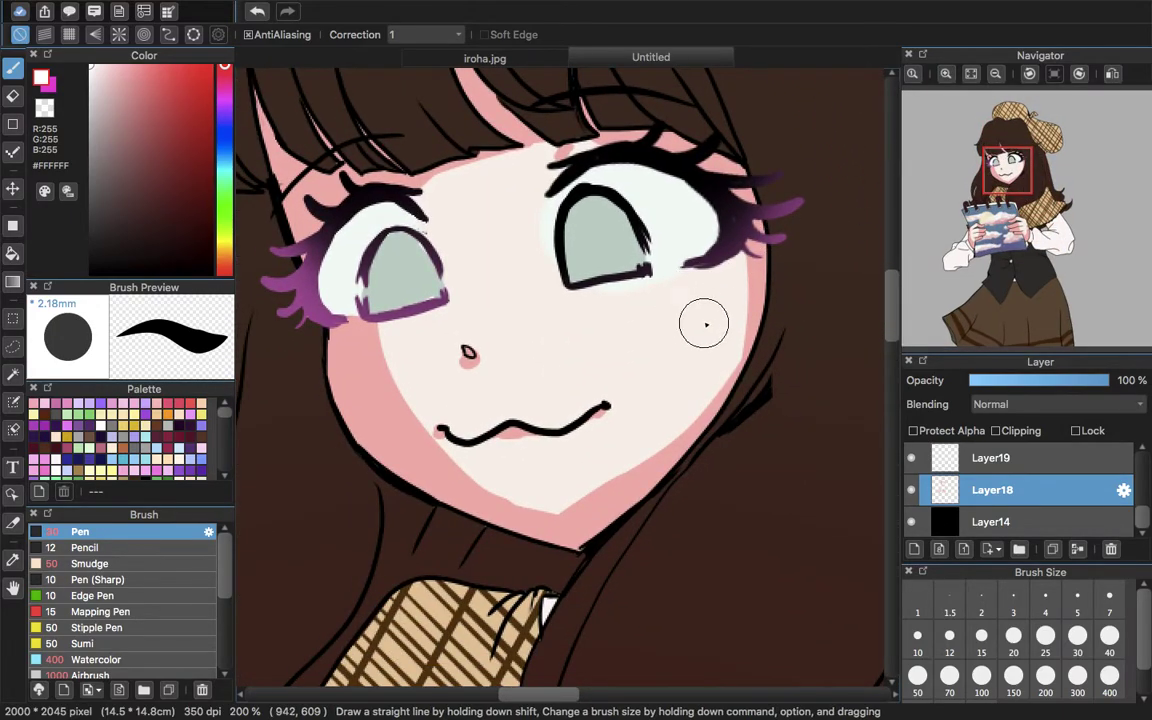
pyautogui.click(718, 290)
pyautogui.click(257, 11)
pyautogui.click(13, 560)
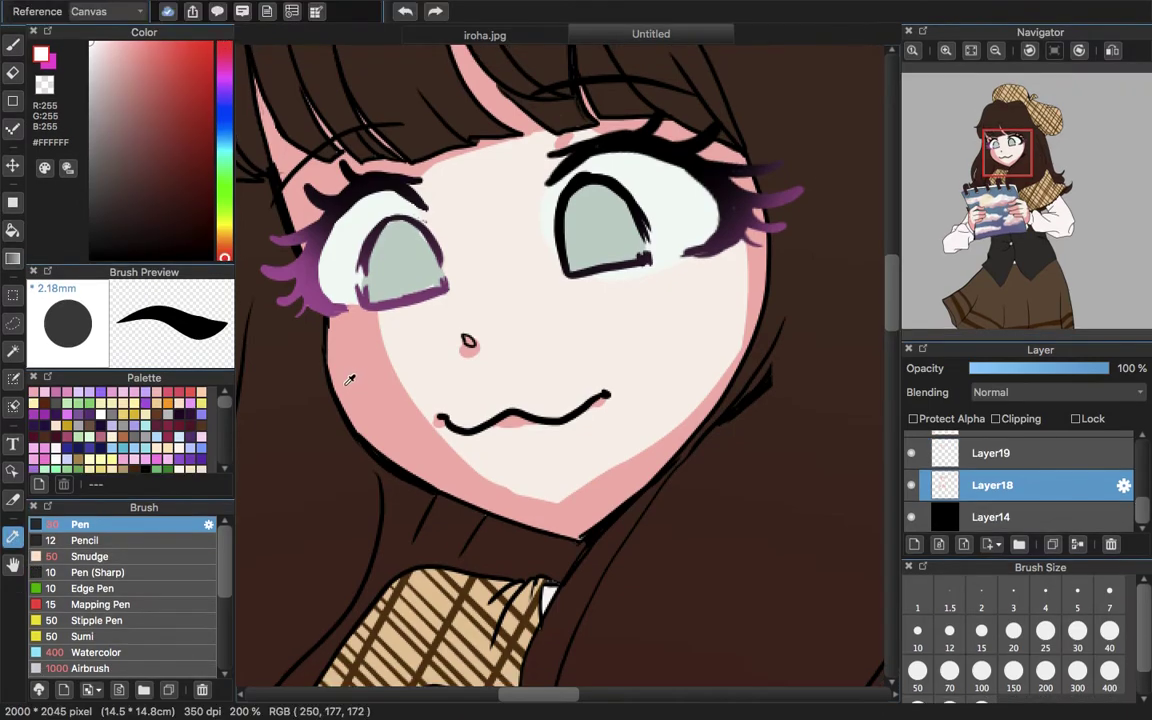
pyautogui.click(13, 45)
pyautogui.moveTo(466, 489); pyautogui.dragTo(556, 519)
# - On a new clipping layer above the skin, airbrush #F31000 blush at size 25 on both cheeks and the nose
pyautogui.moveTo(165, 89); pyautogui.dragTo(210, 74)
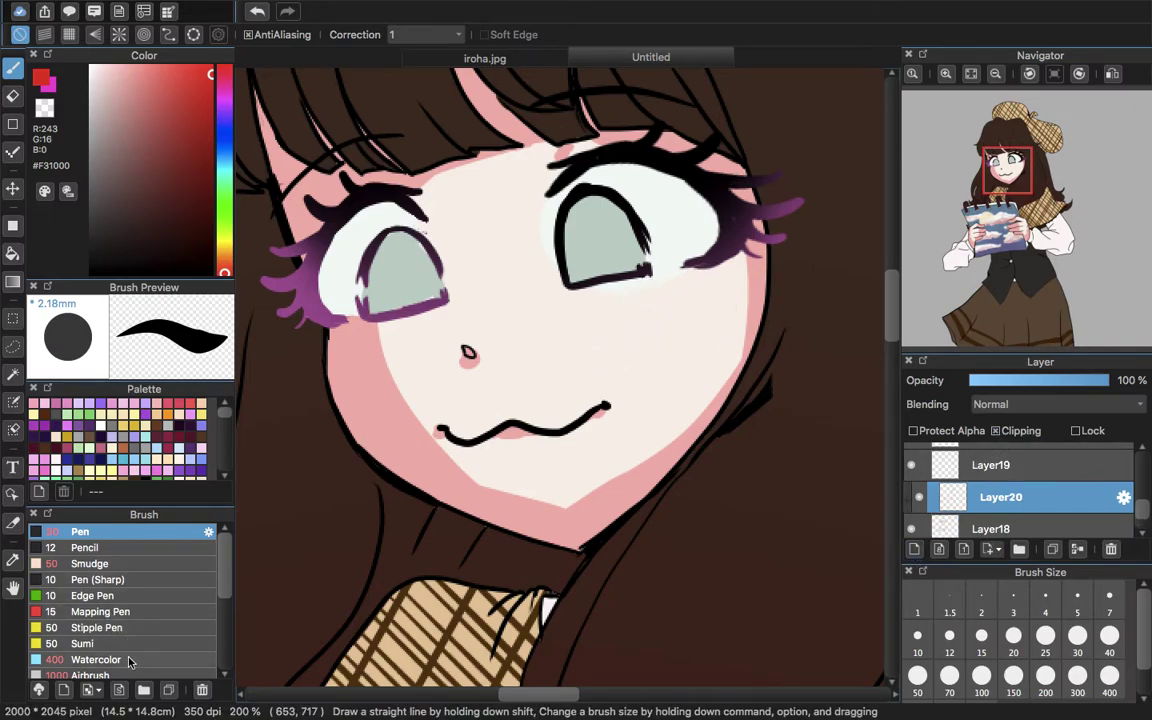
pyautogui.click(100, 675)
pyautogui.click(640, 305)
pyautogui.moveTo(640, 309)
pyautogui.mouseDown()
pyautogui.moveTo(625, 341)
pyautogui.moveTo(663, 342)
pyautogui.moveTo(705, 330)
pyautogui.moveTo(734, 302)
pyautogui.moveTo(670, 331)
pyautogui.moveTo(720, 385)
pyautogui.mouseUp()
pyautogui.click(1079, 677)
pyautogui.click(1046, 644)
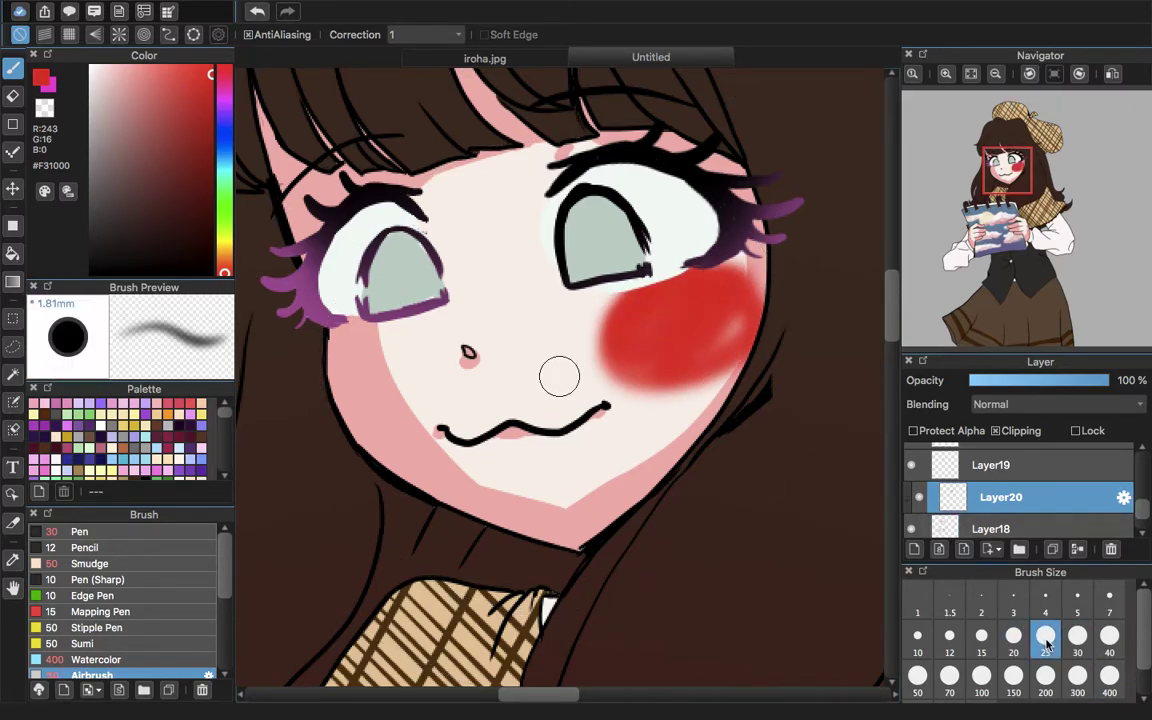
pyautogui.moveTo(303, 334)
pyautogui.mouseDown()
pyautogui.moveTo(399, 375)
pyautogui.moveTo(409, 366)
pyautogui.moveTo(398, 352)
pyautogui.mouseUp()
pyautogui.moveTo(514, 352); pyautogui.dragTo(455, 340)
pyautogui.moveTo(689, 334)
pyautogui.mouseDown()
pyautogui.moveTo(720, 333)
pyautogui.moveTo(648, 298)
pyautogui.mouseUp()
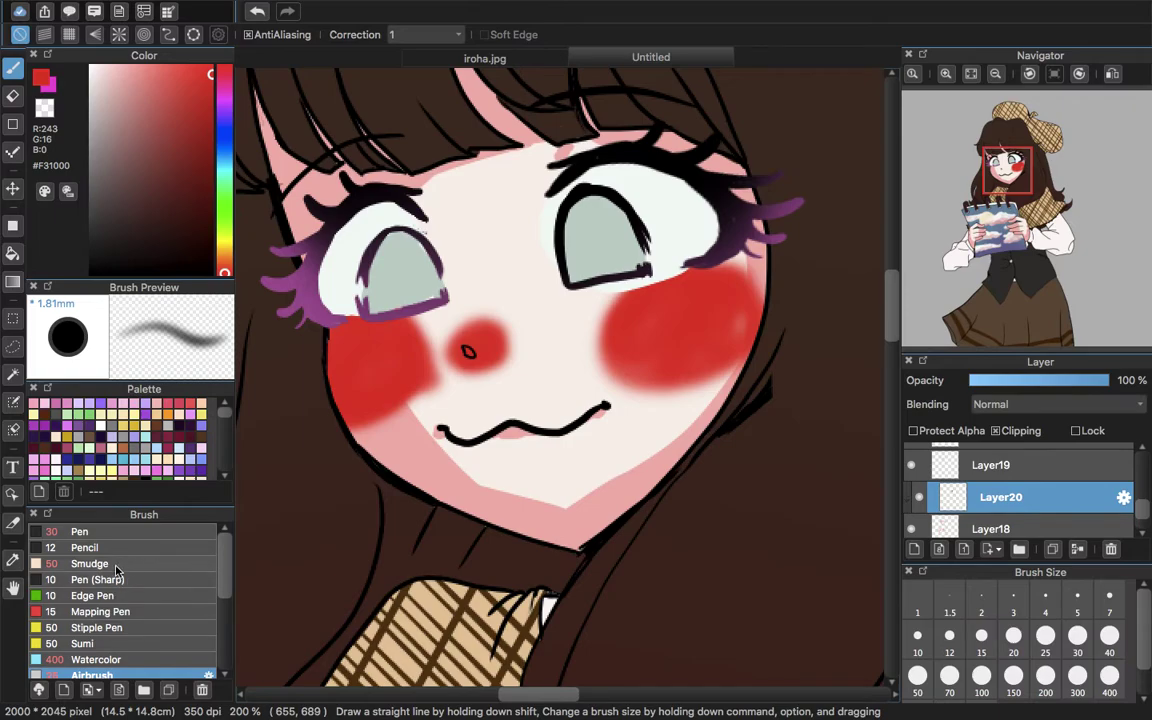
# - Blend the red blush softly across the cheeks and nose using Smudge at size 400
pyautogui.click(117, 567)
pyautogui.click(1077, 678)
pyautogui.click(1107, 679)
pyautogui.moveTo(630, 338)
pyautogui.mouseDown()
pyautogui.moveTo(573, 386)
pyautogui.moveTo(584, 361)
pyautogui.moveTo(574, 393)
pyautogui.moveTo(626, 322)
pyautogui.moveTo(700, 320)
pyautogui.moveTo(663, 332)
pyautogui.moveTo(572, 329)
pyautogui.moveTo(814, 297)
pyautogui.moveTo(550, 352)
pyautogui.mouseUp()
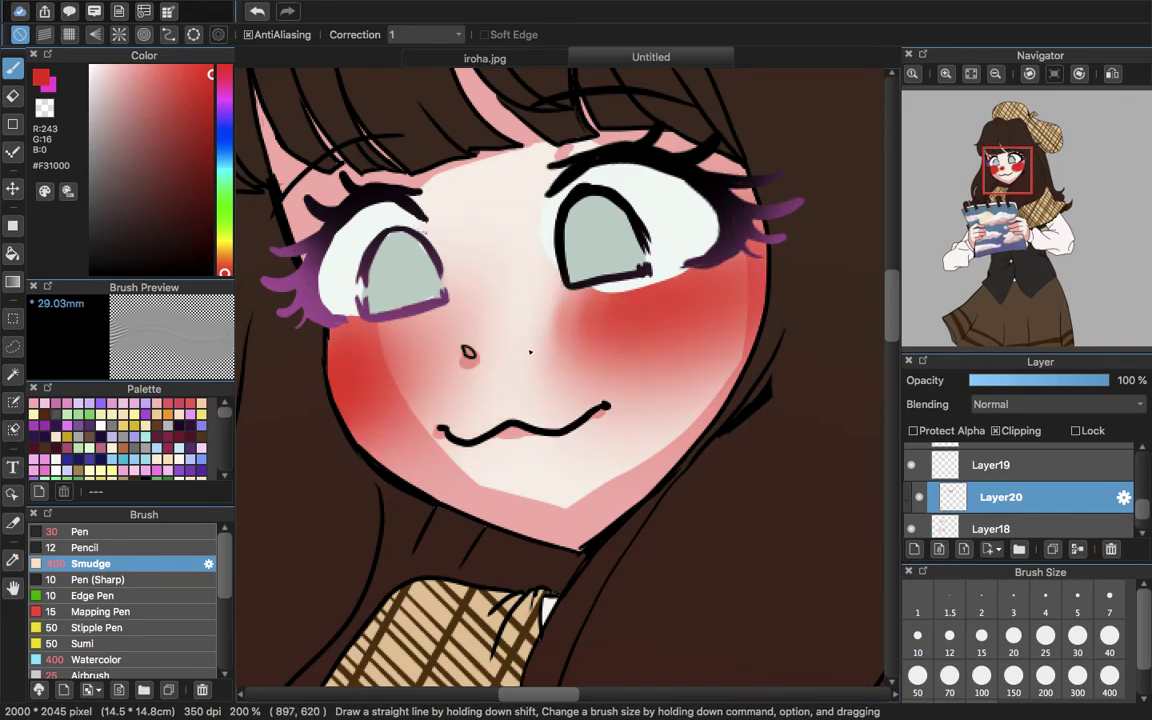
# - Choose the Pen with white #FFFFFF and set the blush layer's opacity to 71%
pyautogui.click(85, 547)
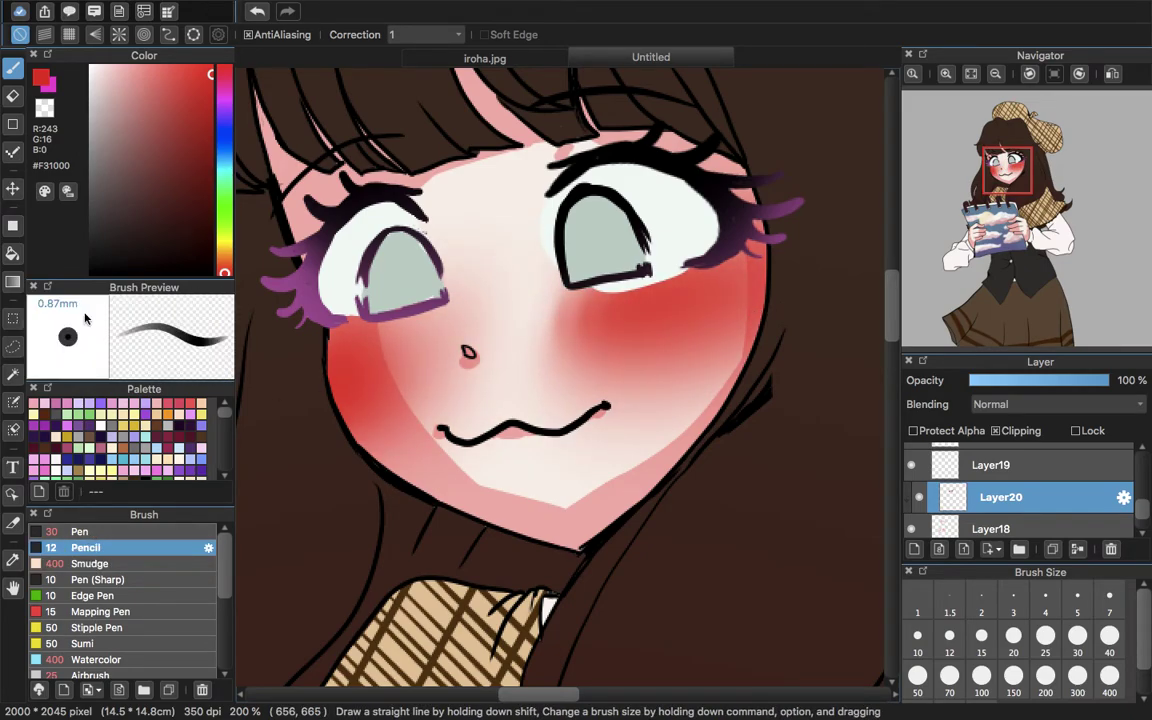
pyautogui.click(86, 532)
pyautogui.moveTo(147, 134); pyautogui.dragTo(89, 66)
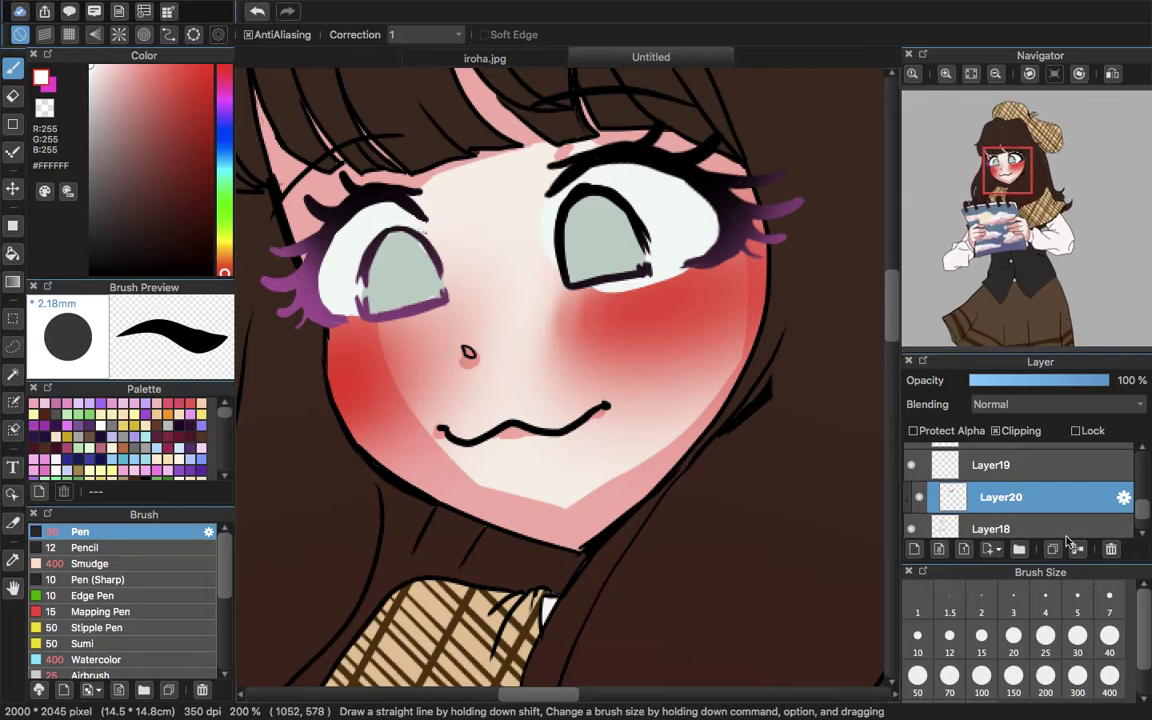
pyautogui.click(1048, 380)
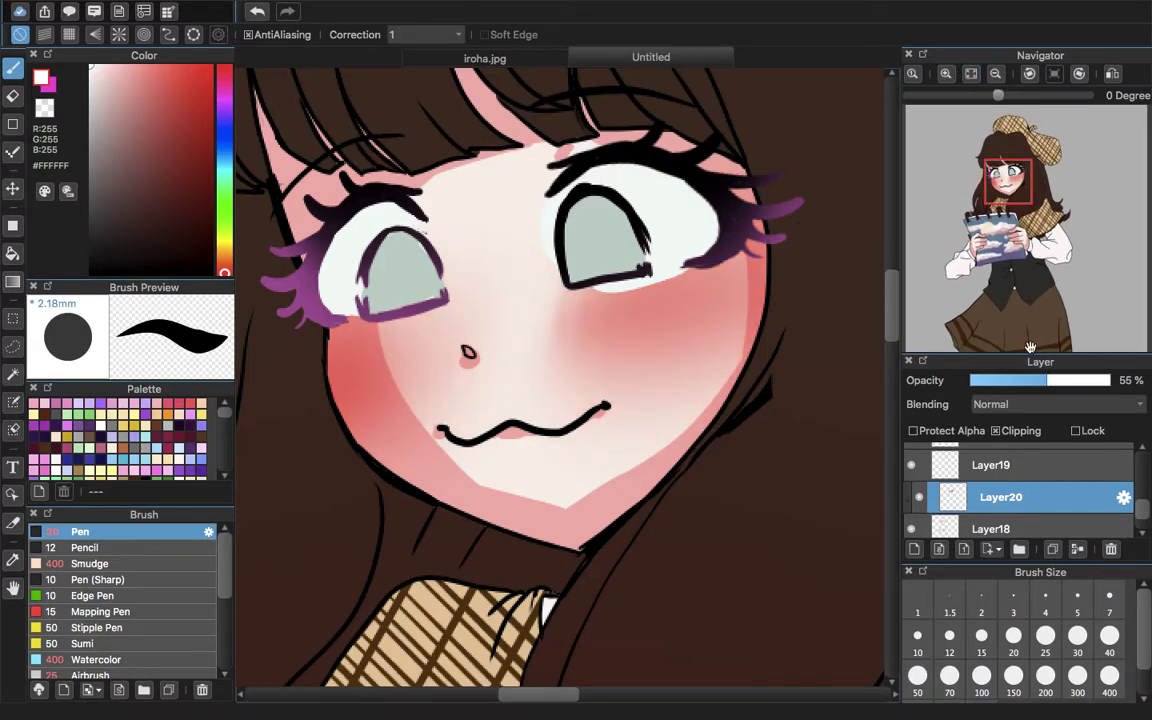
pyautogui.click(1070, 380)
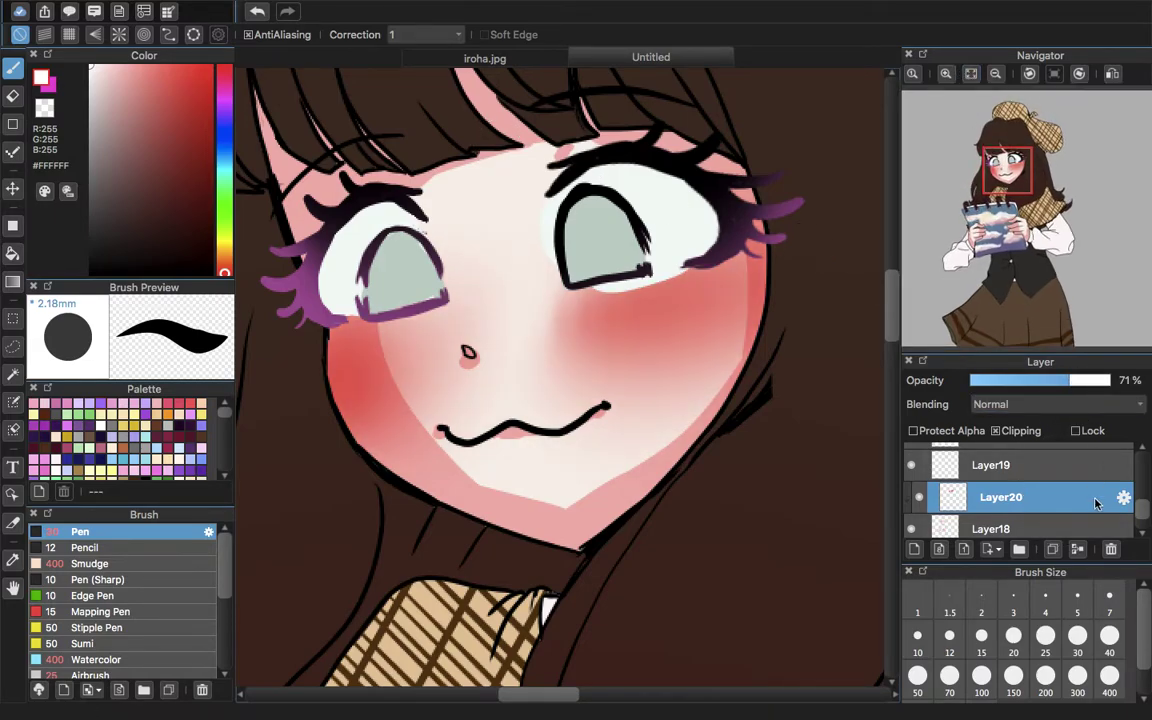
# - Merge the blush layer down into the skin layer and dot small white Pen highlights on both cheeks and the lip
pyautogui.click(1080, 549)
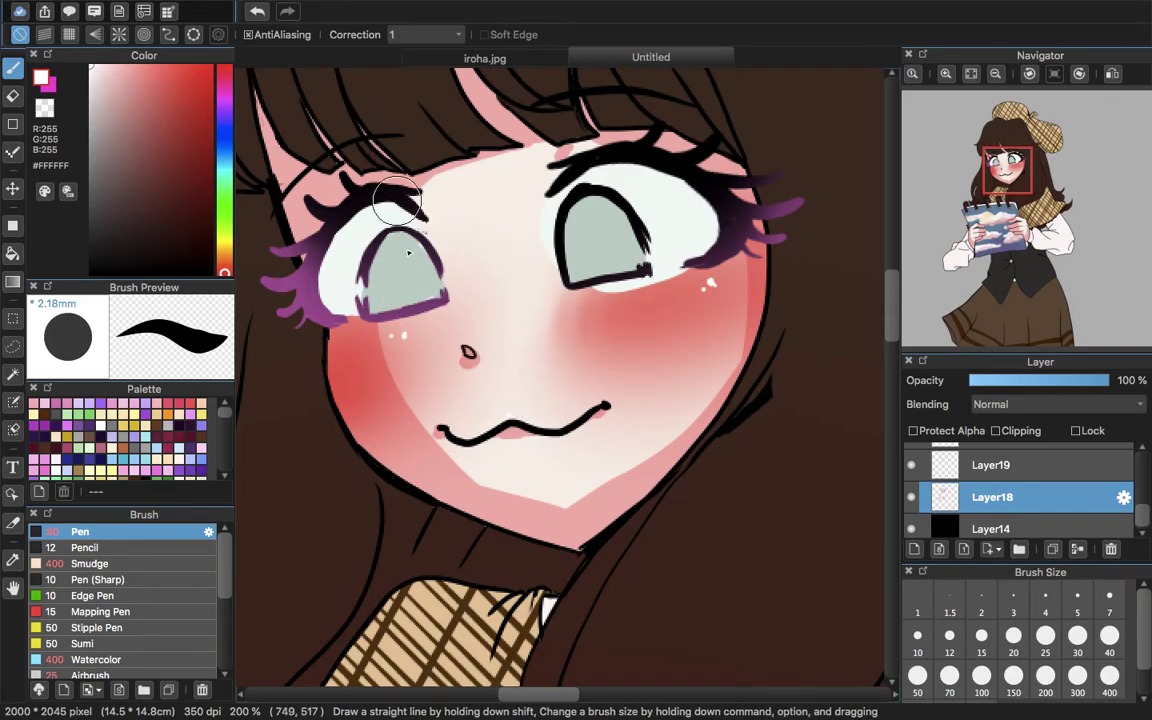
pyautogui.scroll(2, 511, 433)
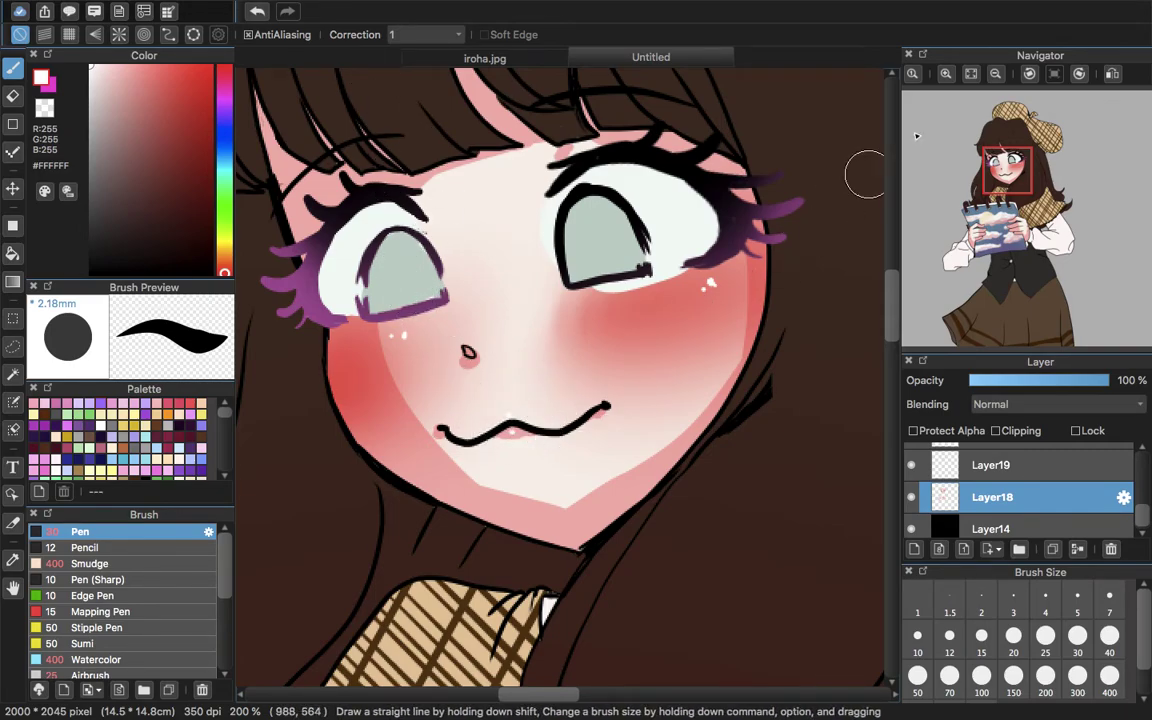
pyautogui.click(970, 73)
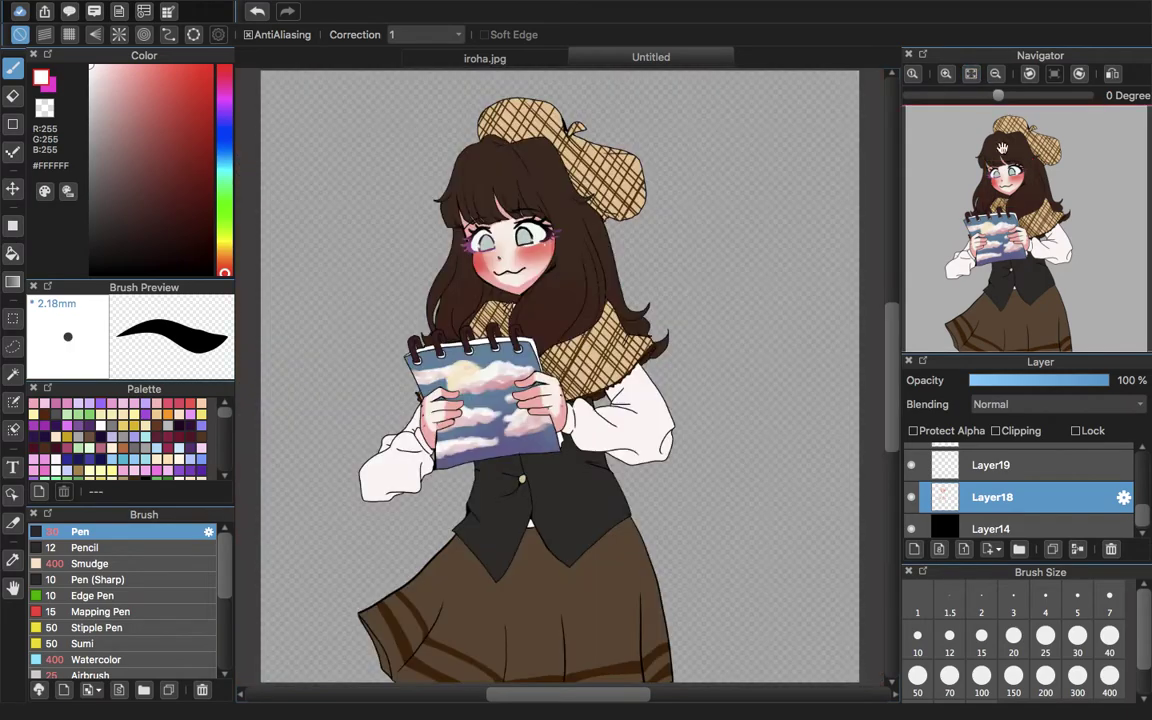
# - On Layer19, erase the excess white of the eye below the lower edge of the right-side eye
pyautogui.click(937, 463)
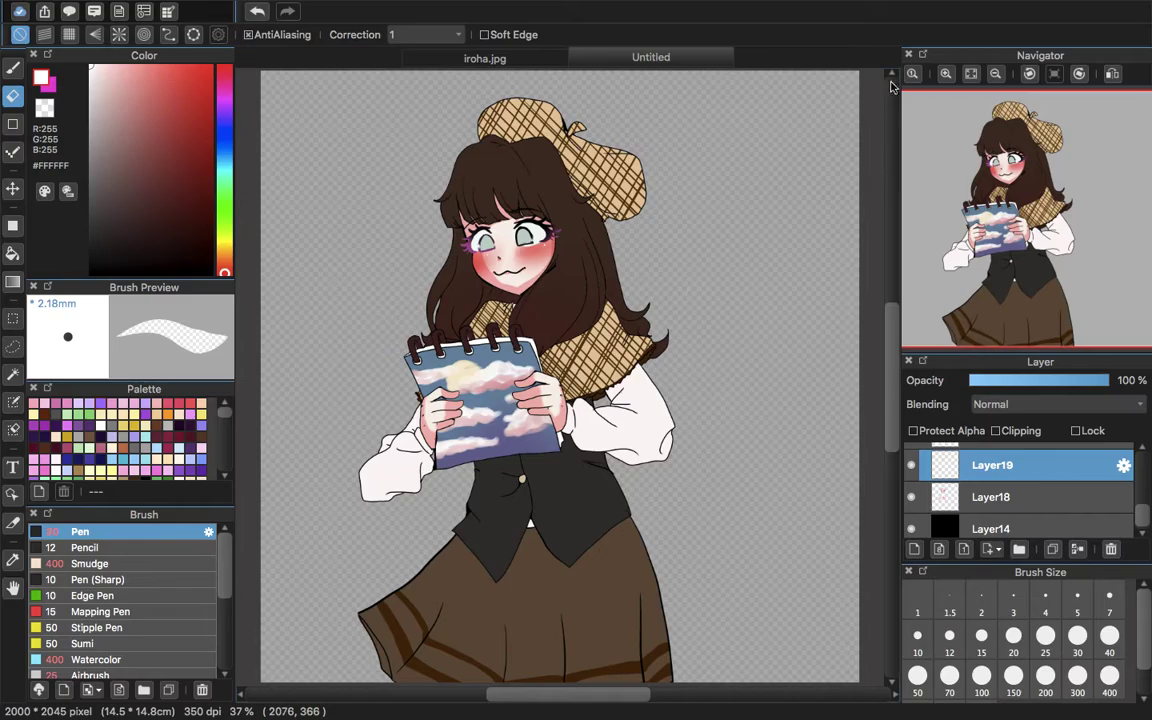
pyautogui.click(947, 77)
pyautogui.click(947, 77)
pyautogui.click(947, 77)
pyautogui.click(947, 77)
pyautogui.click(947, 77)
pyautogui.moveTo(1003, 205); pyautogui.dragTo(1059, 204)
pyautogui.moveTo(704, 248); pyautogui.dragTo(690, 296)
pyautogui.moveTo(1053, 201)
pyautogui.mouseDown()
pyautogui.moveTo(991, 168)
pyautogui.moveTo(1000, 189)
pyautogui.mouseUp()
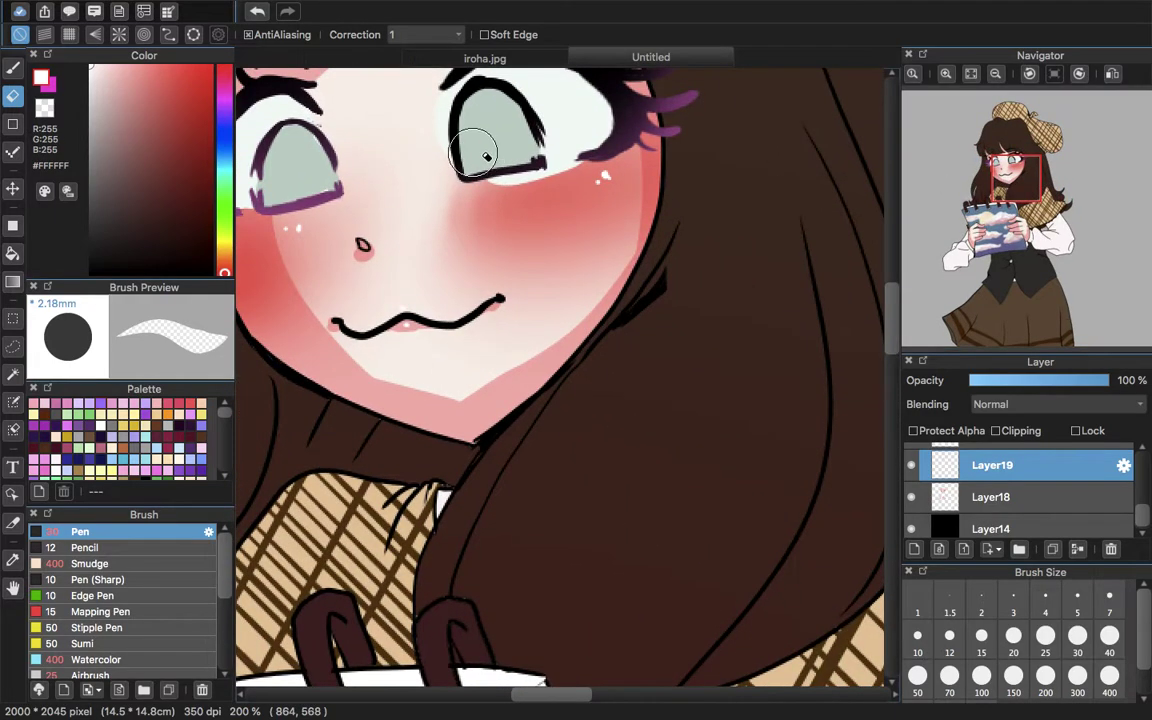
pyautogui.moveTo(482, 185); pyautogui.dragTo(543, 176)
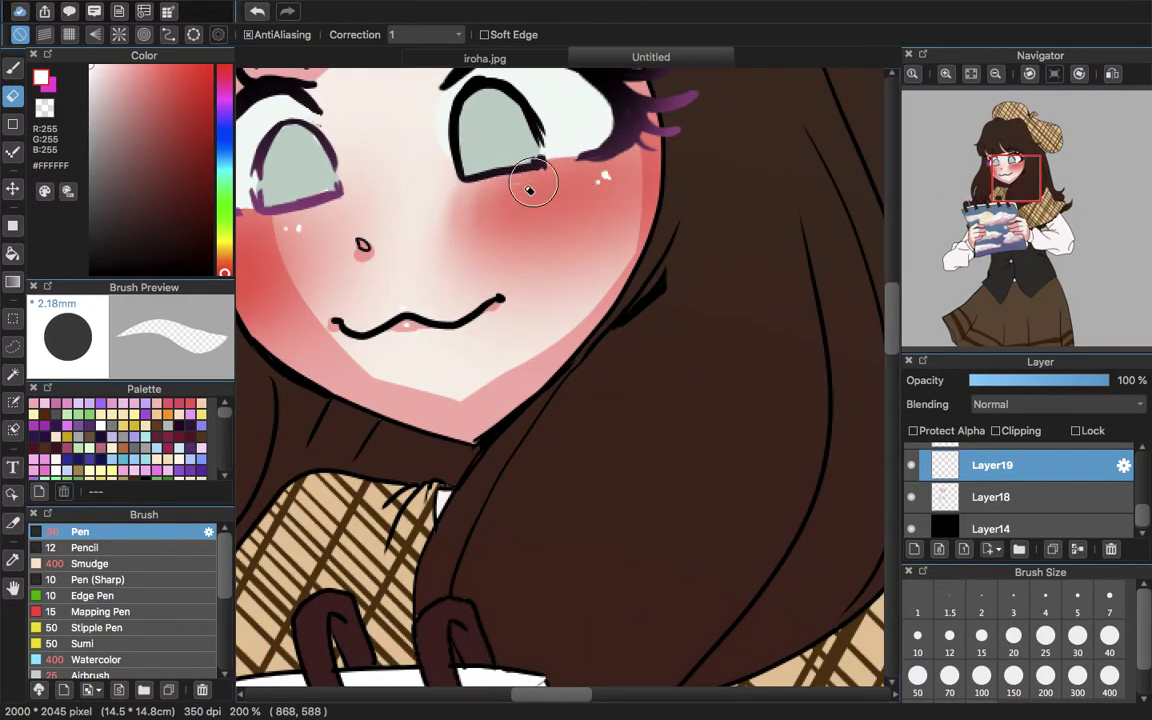
# - Sample a color from the right-side eye for retouching it
pyautogui.click(13, 557)
pyautogui.click(488, 105)
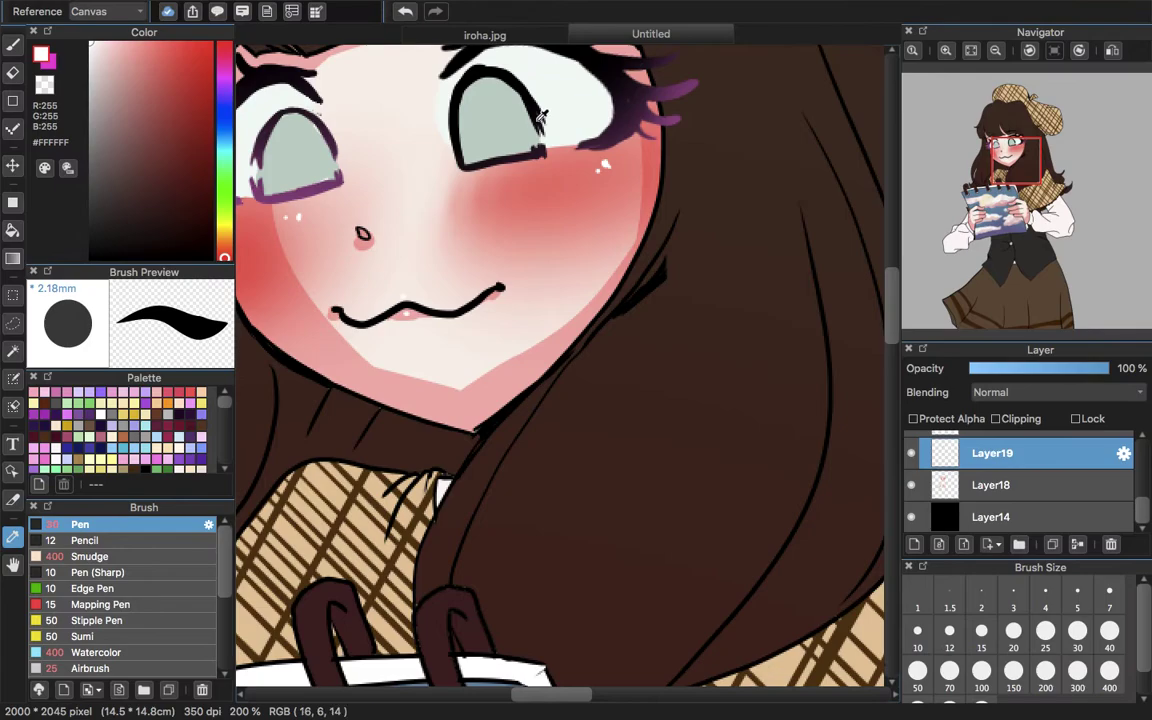
# - Sample the iris's grey-green base colour #BED2C9 from the eye on the left and return to the brush
pyautogui.click(14, 48)
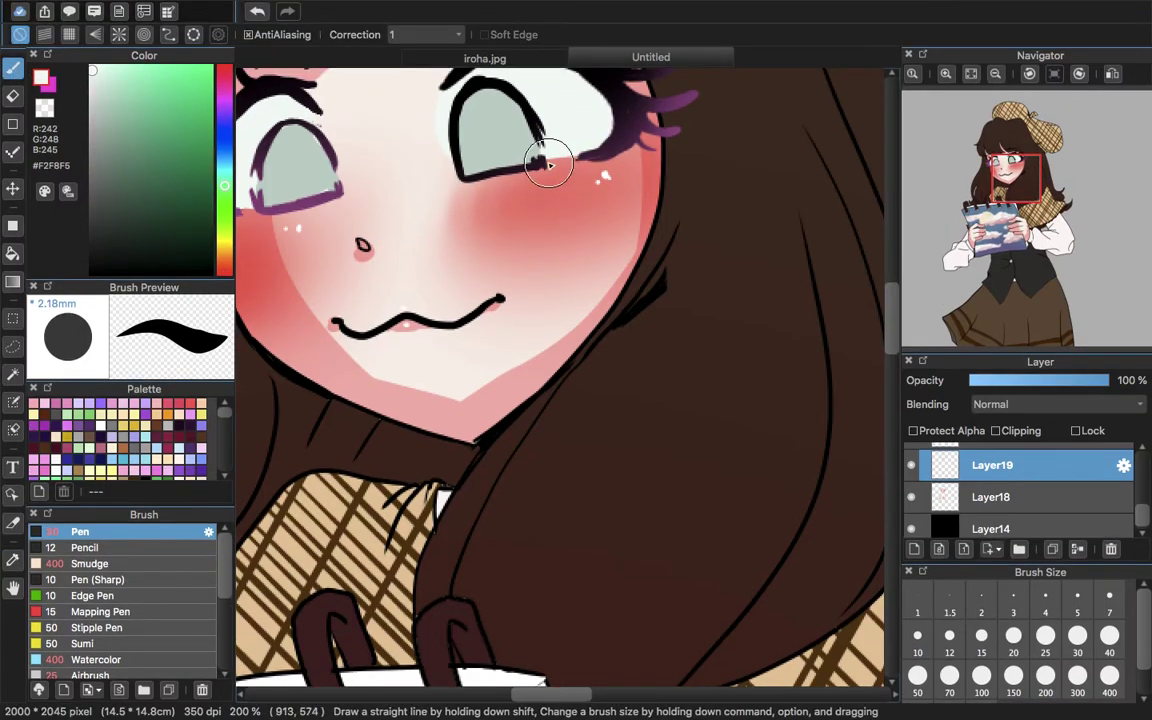
pyautogui.moveTo(997, 158); pyautogui.dragTo(985, 133)
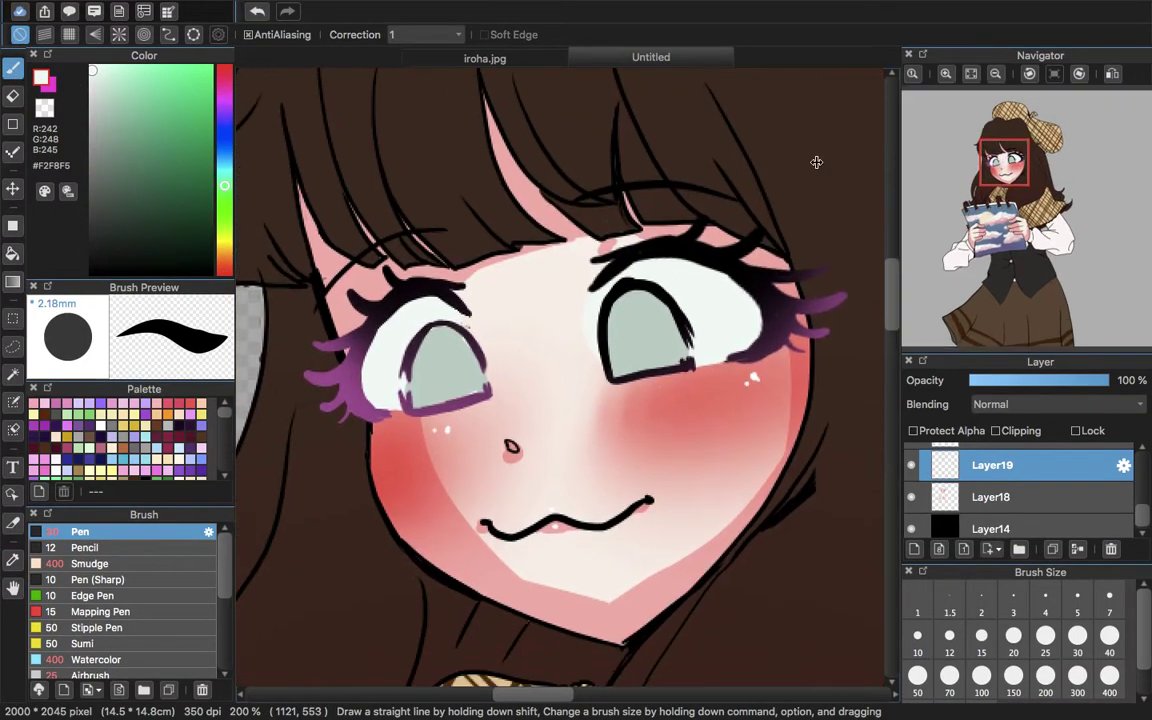
pyautogui.click(13, 560)
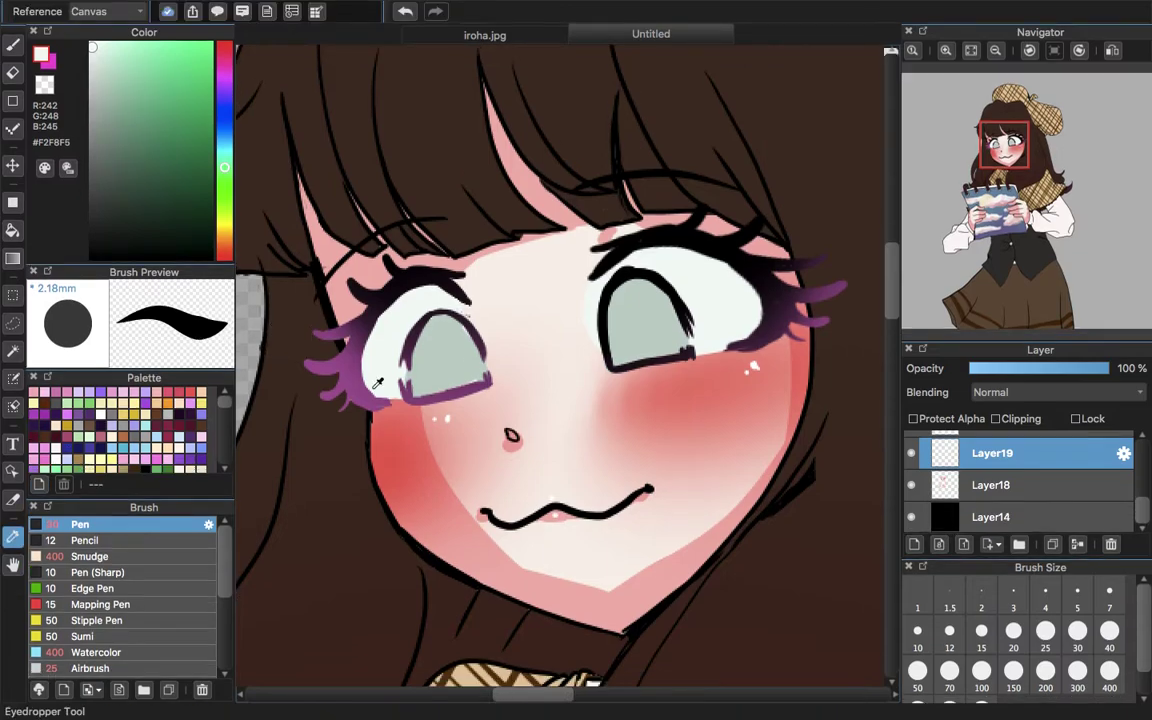
pyautogui.click(439, 346)
pyautogui.click(13, 44)
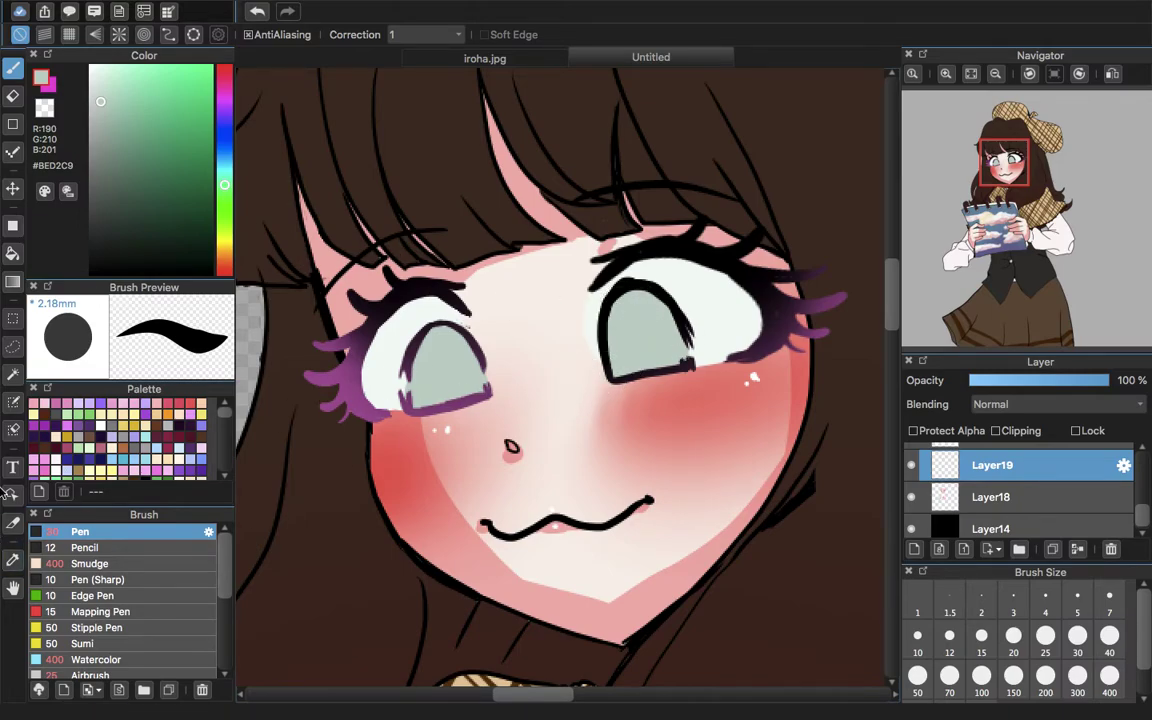
# - Mask the irises of both eyes as the active selection with the Select Pen
pyautogui.click(13, 401)
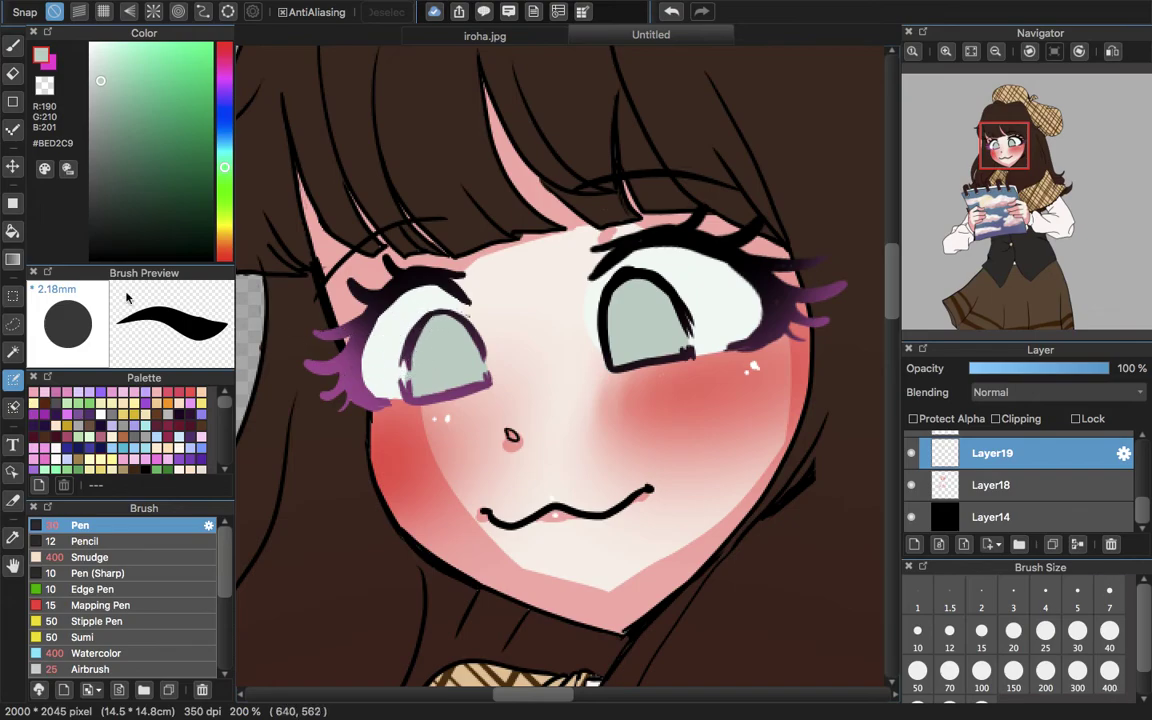
pyautogui.click(13, 232)
pyautogui.click(13, 382)
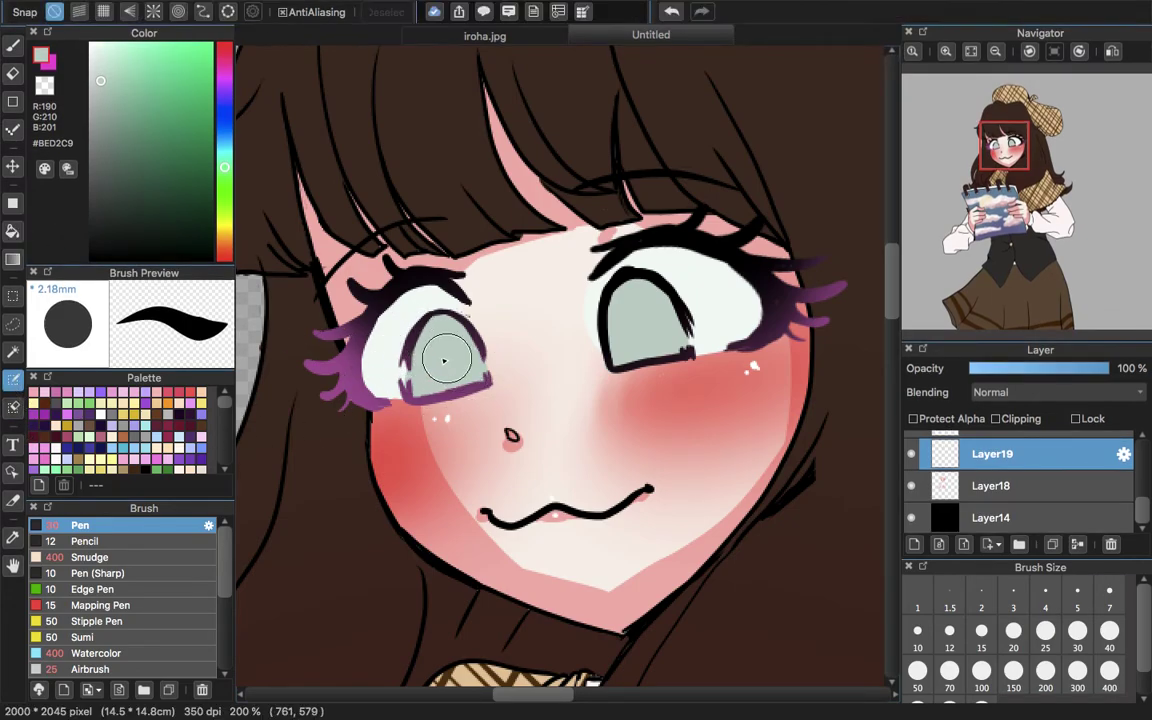
pyautogui.moveTo(411, 376)
pyautogui.mouseDown()
pyautogui.moveTo(483, 379)
pyautogui.moveTo(449, 326)
pyautogui.moveTo(420, 357)
pyautogui.moveTo(422, 397)
pyautogui.moveTo(446, 339)
pyautogui.moveTo(452, 374)
pyautogui.moveTo(430, 383)
pyautogui.moveTo(458, 357)
pyautogui.moveTo(440, 323)
pyautogui.mouseUp()
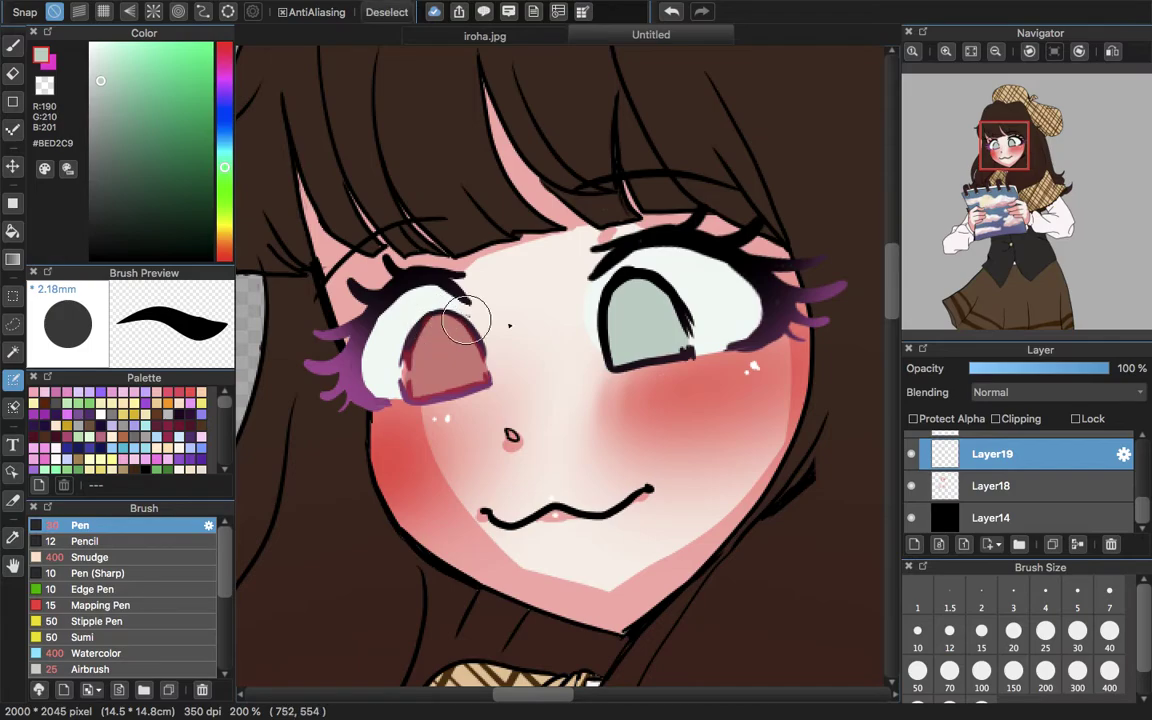
pyautogui.moveTo(620, 290)
pyautogui.mouseDown()
pyautogui.moveTo(614, 360)
pyautogui.moveTo(686, 350)
pyautogui.moveTo(669, 297)
pyautogui.moveTo(645, 281)
pyautogui.moveTo(620, 289)
pyautogui.moveTo(622, 340)
pyautogui.moveTo(668, 318)
pyautogui.moveTo(622, 318)
pyautogui.moveTo(647, 318)
pyautogui.moveTo(636, 348)
pyautogui.moveTo(647, 335)
pyautogui.moveTo(640, 299)
pyautogui.moveTo(668, 336)
pyautogui.mouseUp()
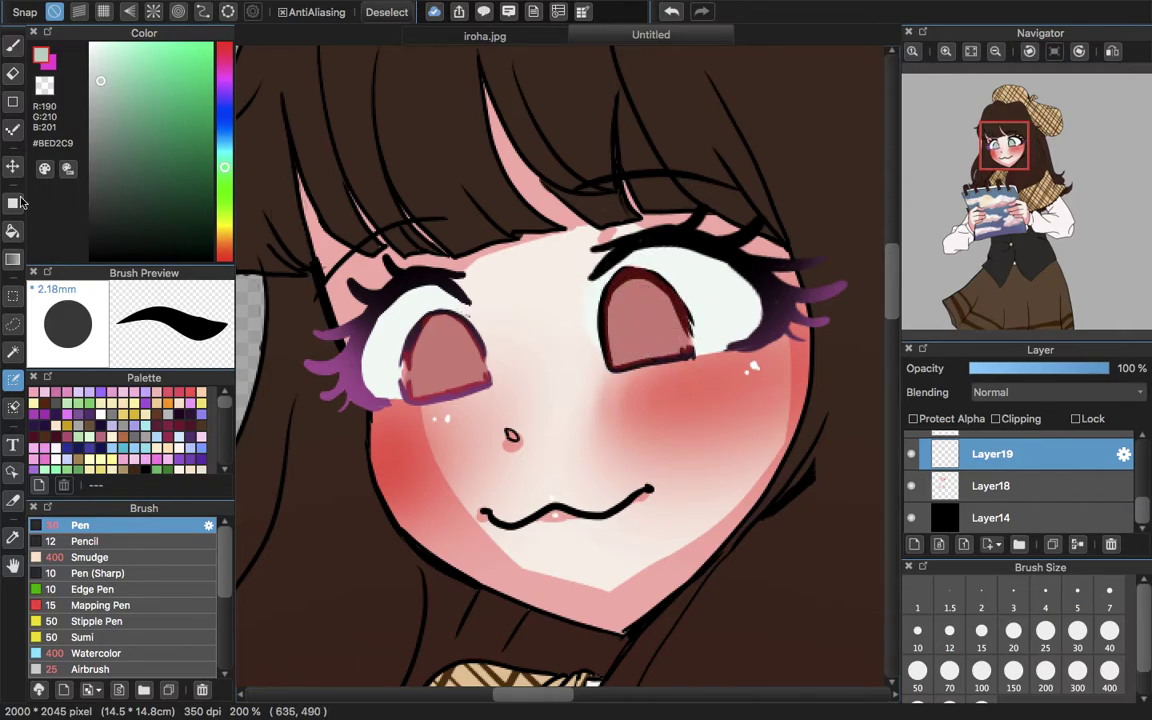
pyautogui.click(13, 407)
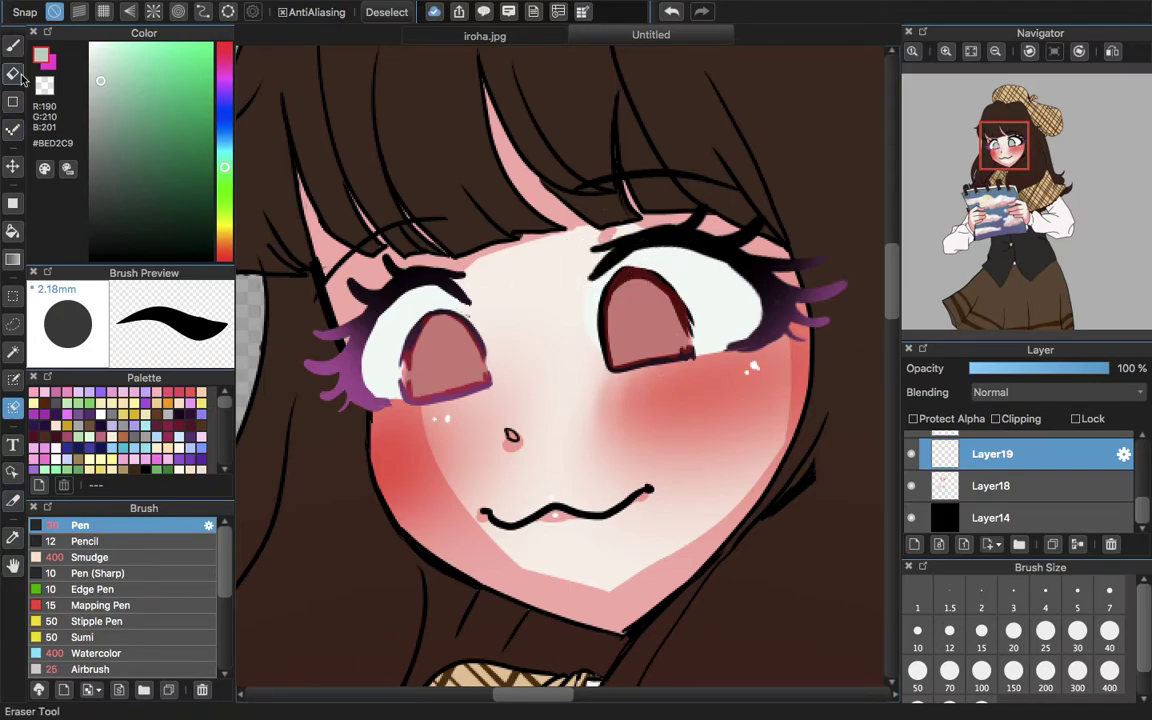
# - Shade the upper part of both irises with green #78A793 and paint oval pupils in darker green #447962
pyautogui.click(13, 45)
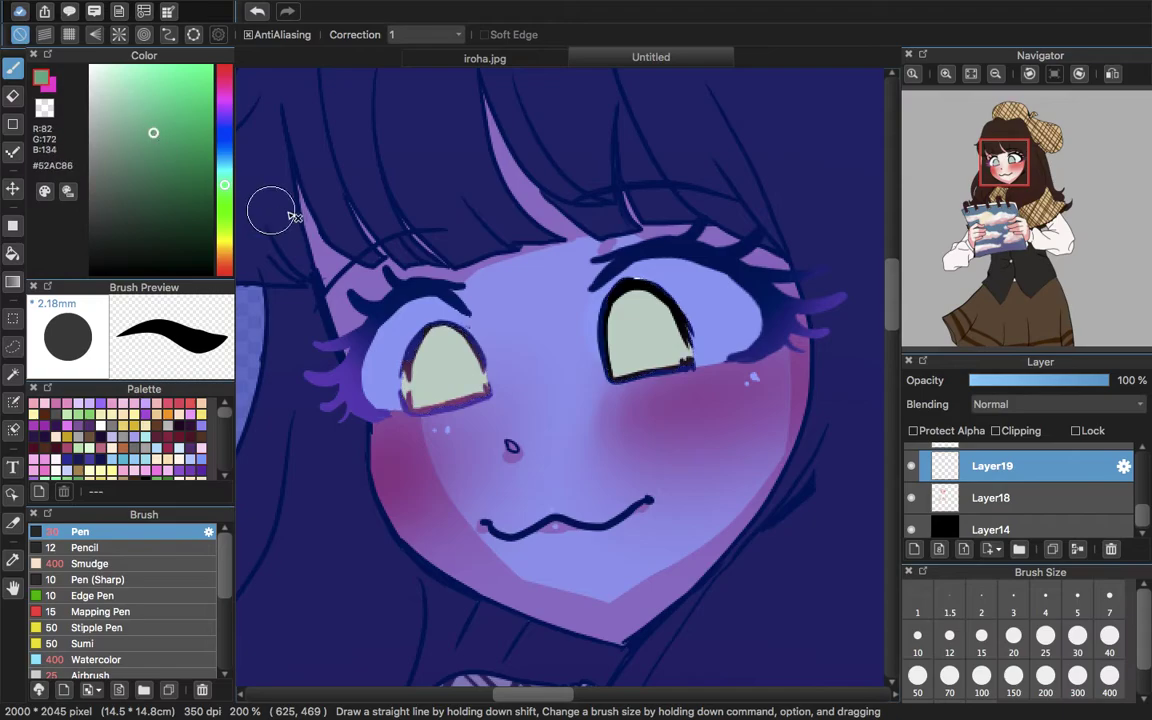
pyautogui.click(124, 137)
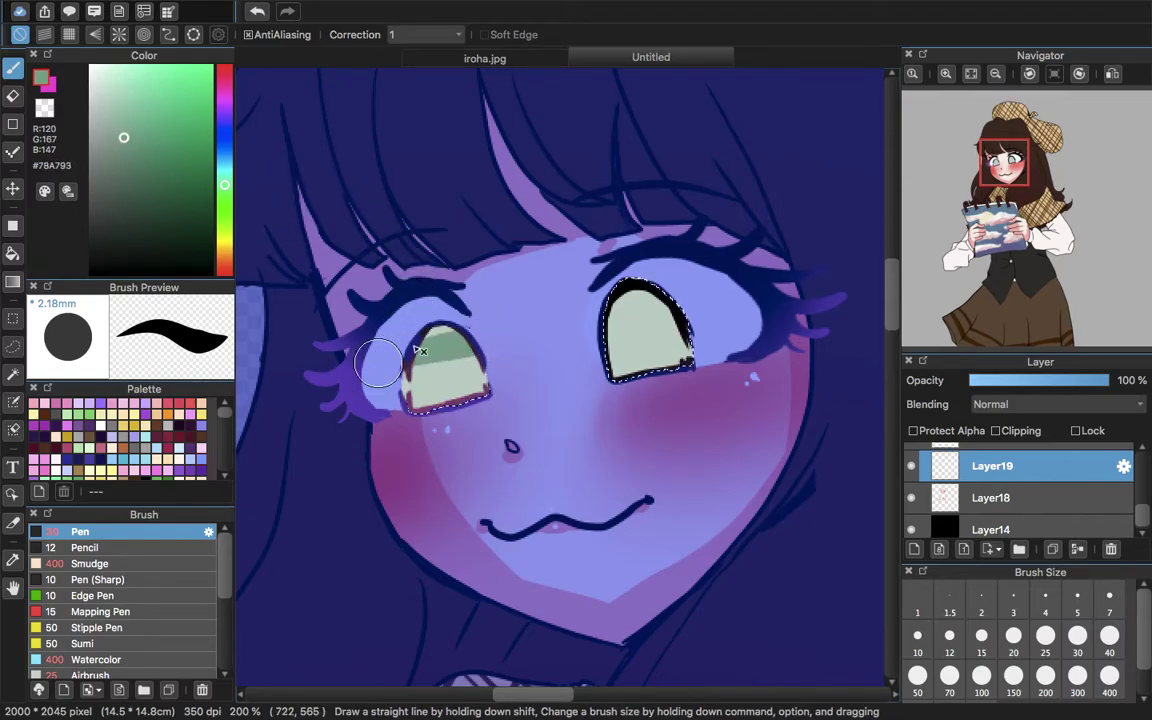
pyautogui.moveTo(640, 318); pyautogui.dragTo(692, 307)
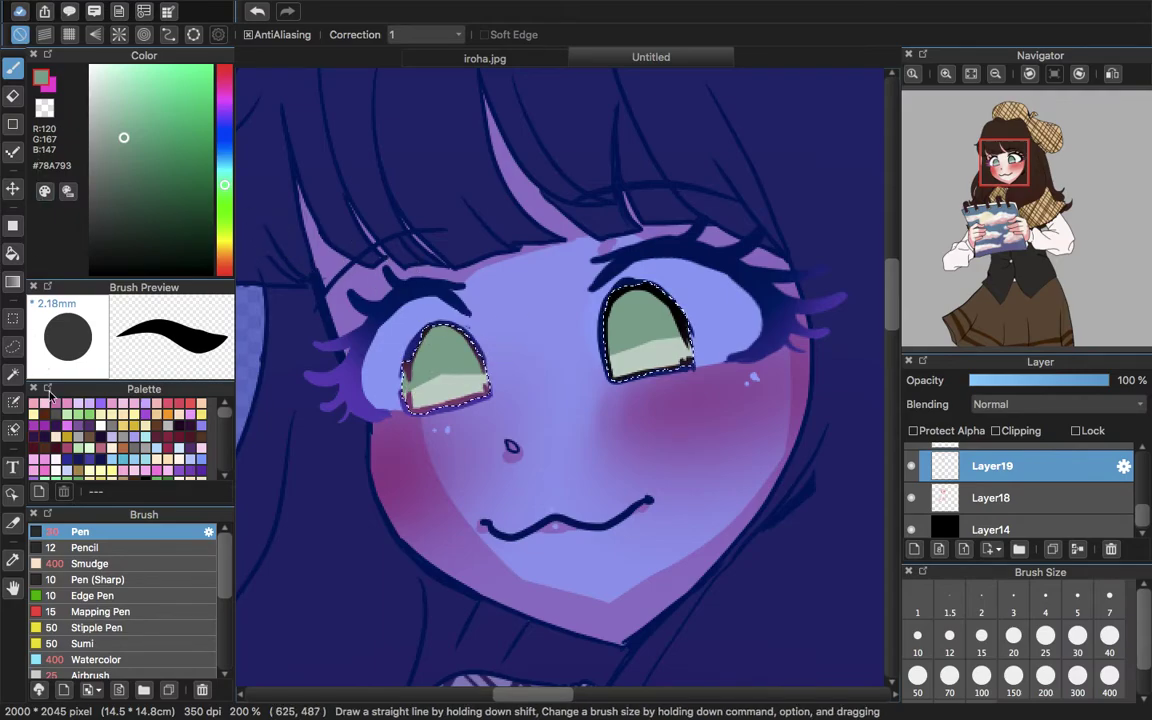
pyautogui.click(133, 161)
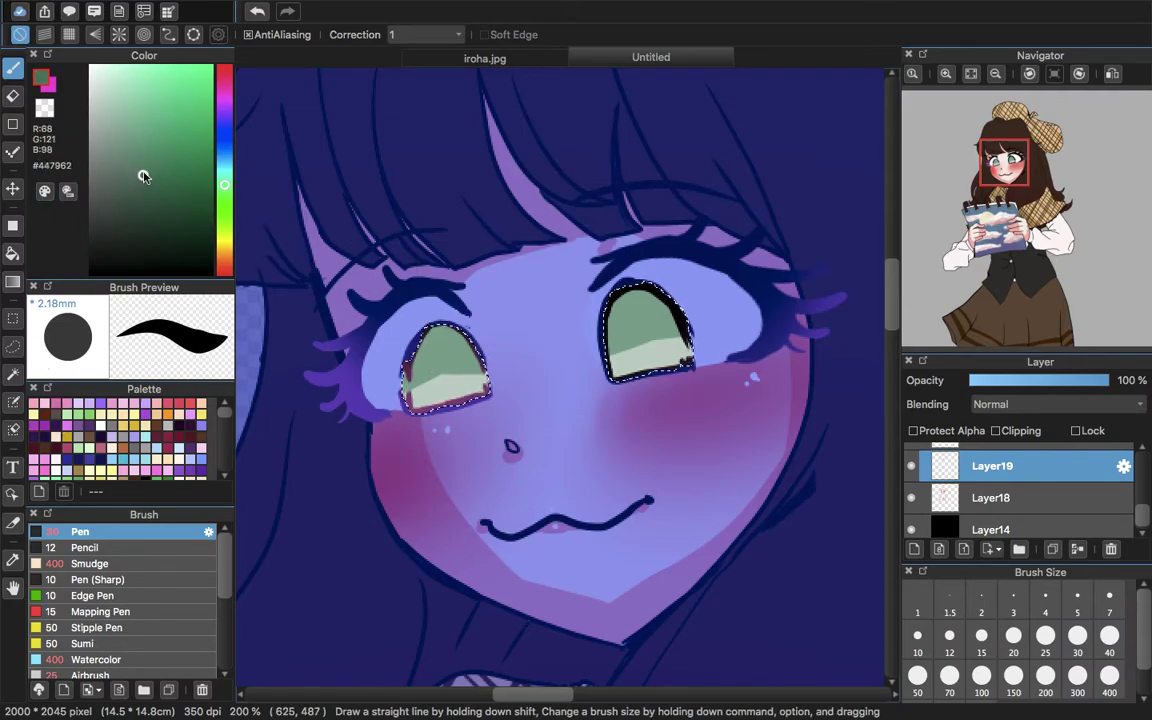
pyautogui.moveTo(450, 365); pyautogui.dragTo(454, 385)
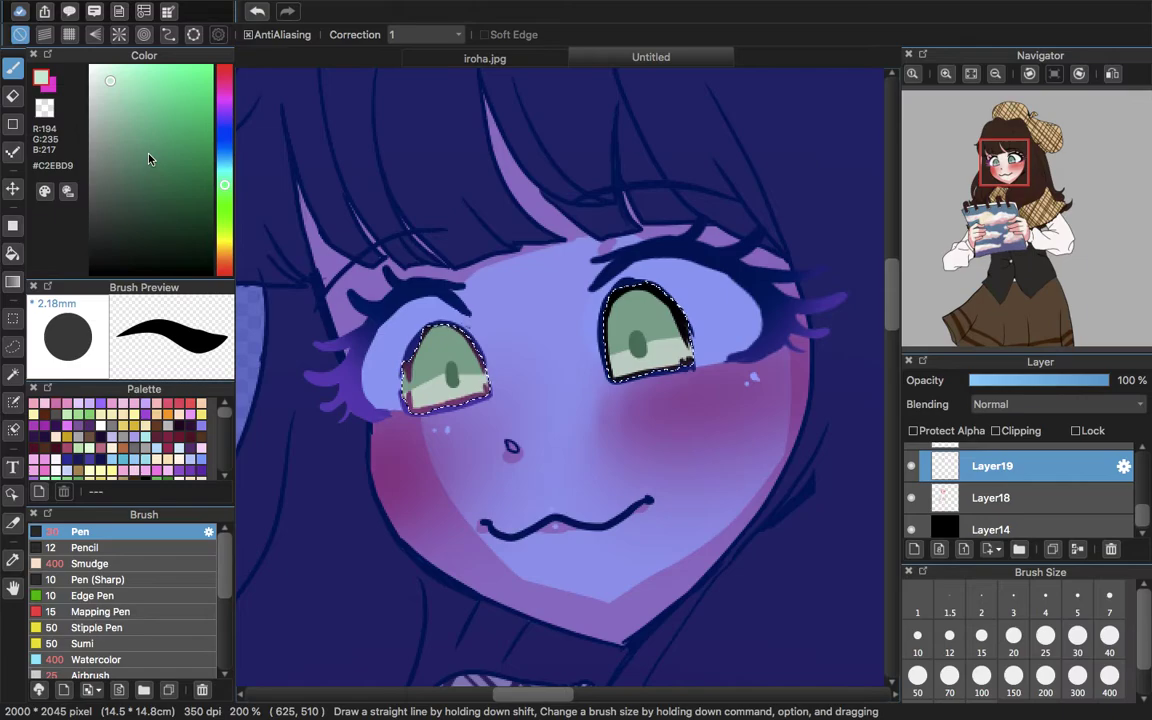
# - Set the pen size to 7 for close-up detail work on both eyes
pyautogui.click(1109, 600)
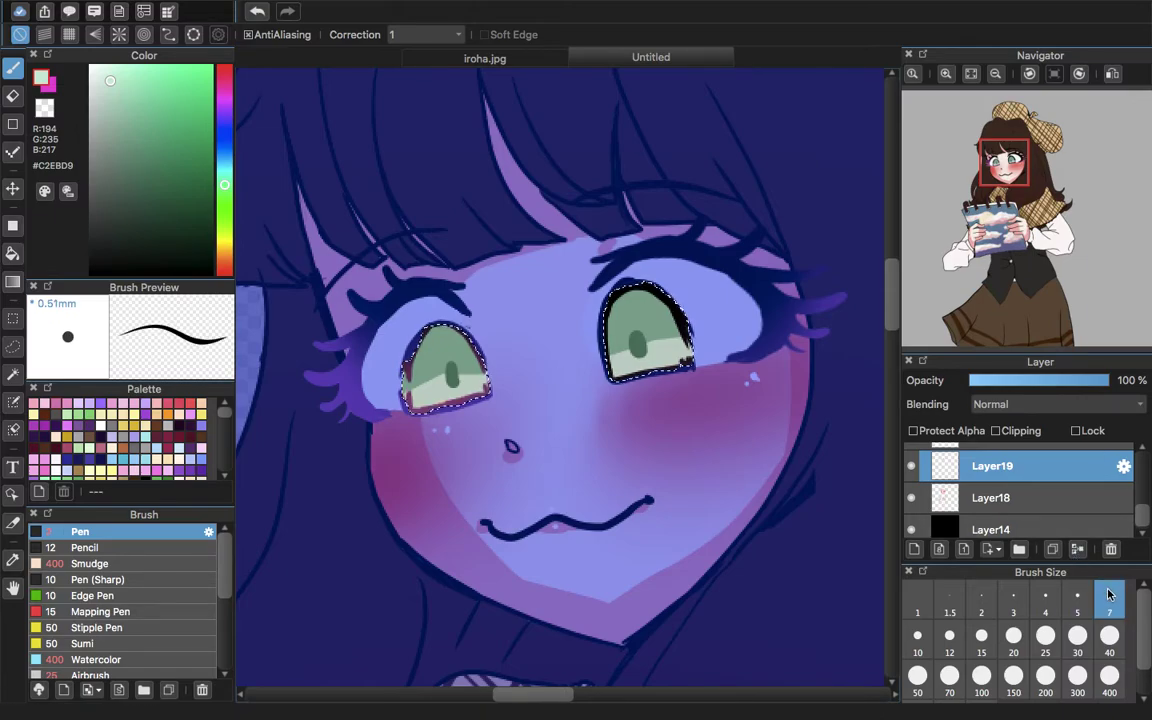
pyautogui.click(971, 73)
pyautogui.click(947, 74)
pyautogui.click(947, 75)
pyautogui.click(947, 75)
pyautogui.click(947, 75)
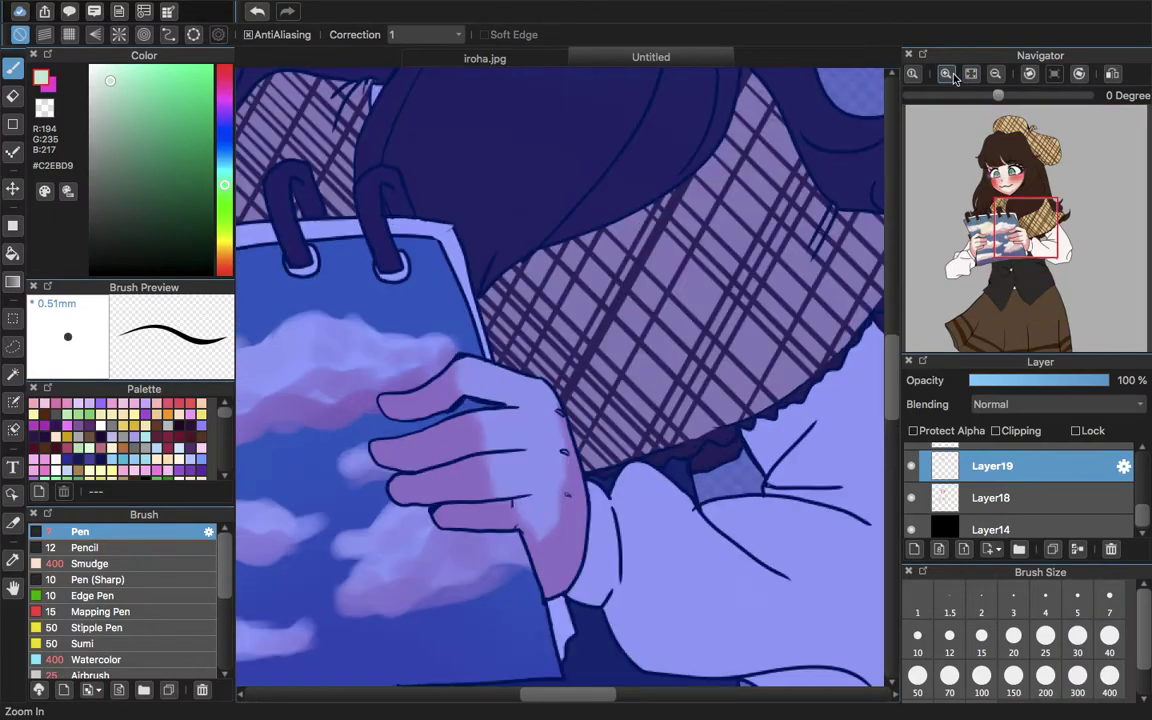
pyautogui.click(947, 75)
pyautogui.click(947, 75)
pyautogui.moveTo(1007, 220); pyautogui.dragTo(1006, 165)
pyautogui.moveTo(586, 356); pyautogui.dragTo(578, 277)
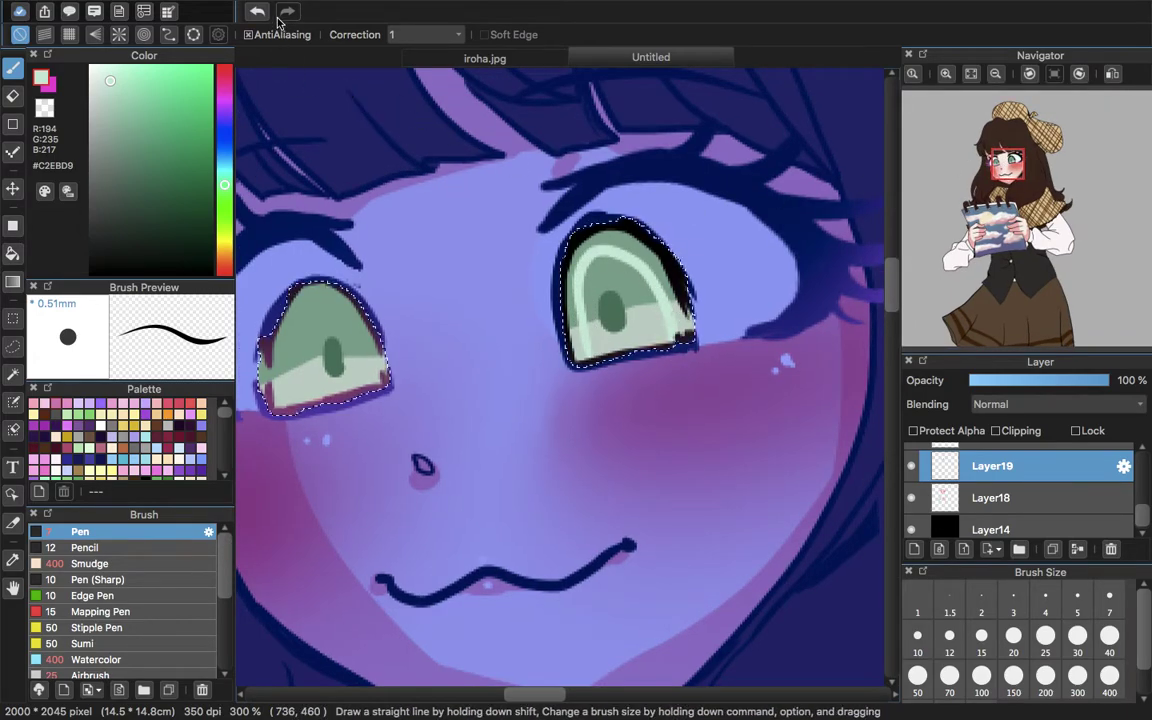
pyautogui.press('super+z')
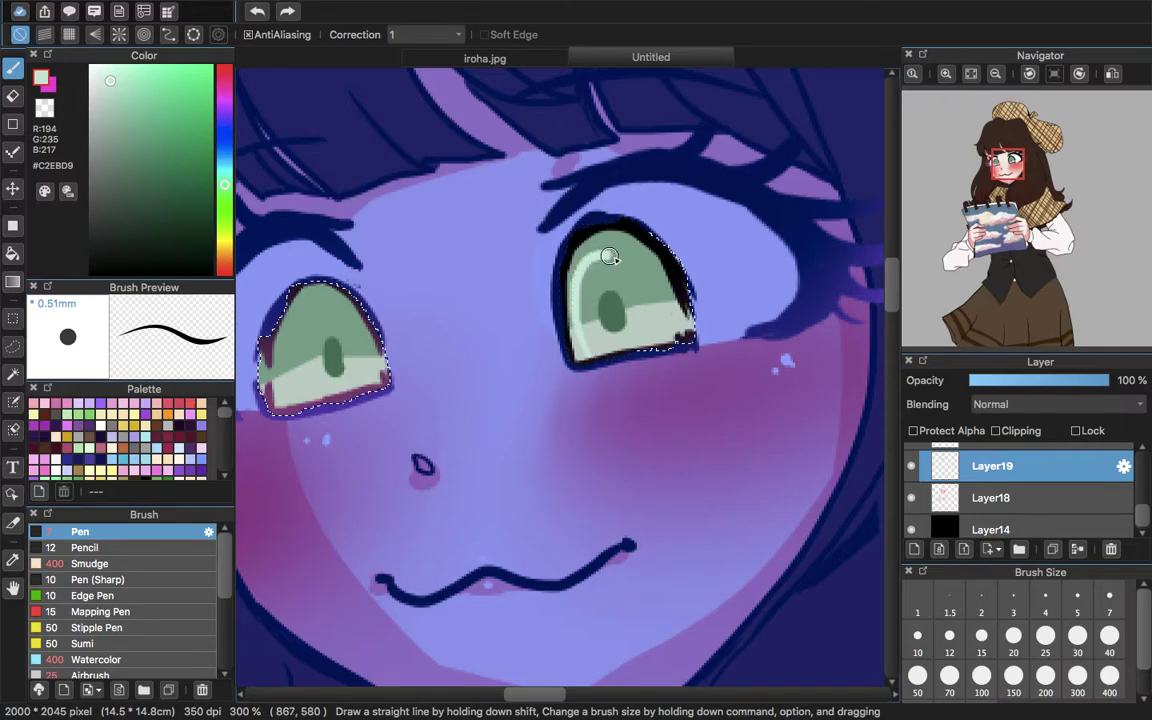
pyautogui.press('super+d')
pyautogui.press('super+z')
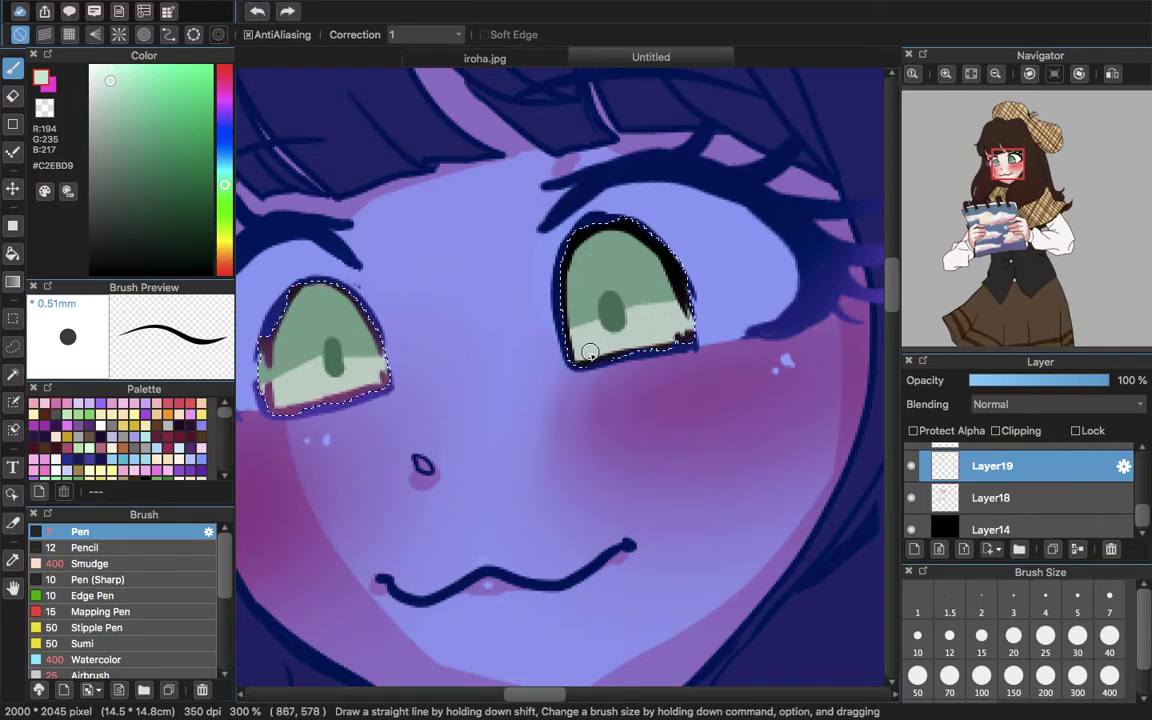
# - Draw arched light-green #C2EBD9 highlights around both pupils and enlarge the pupil of the eye on the left with #447962
pyautogui.moveTo(622, 270); pyautogui.dragTo(657, 328)
pyautogui.moveTo(296, 391)
pyautogui.mouseDown()
pyautogui.moveTo(298, 344)
pyautogui.moveTo(310, 302)
pyautogui.moveTo(349, 319)
pyautogui.moveTo(372, 380)
pyautogui.mouseUp()
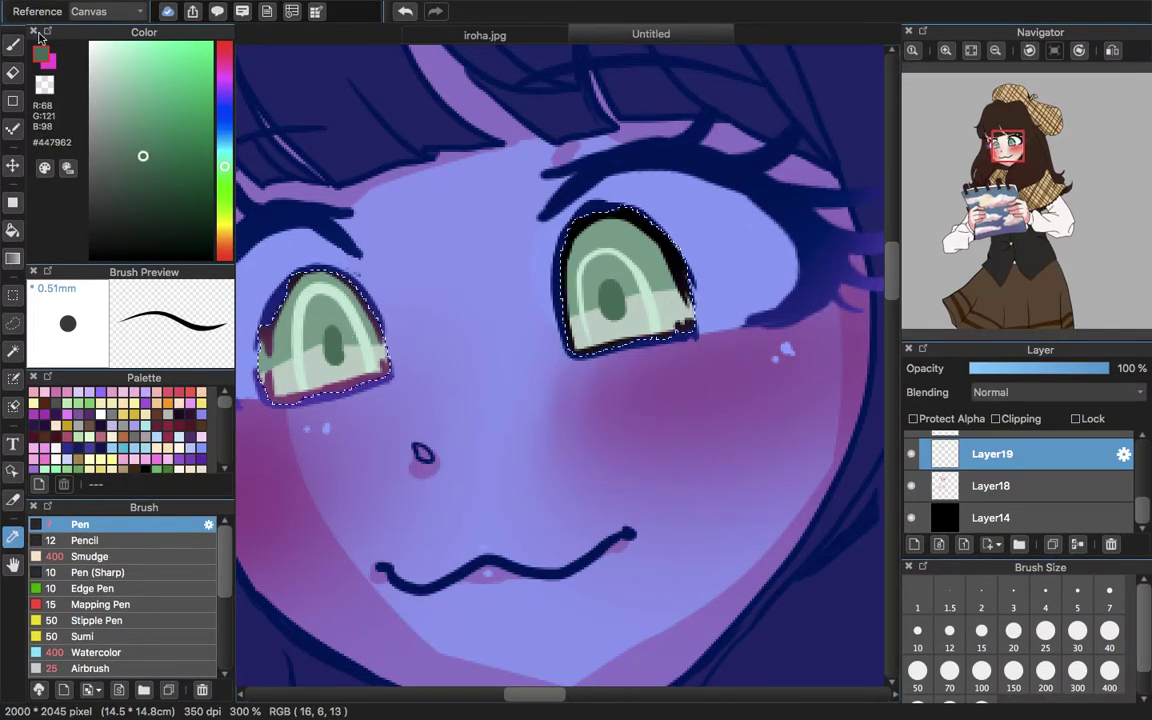
pyautogui.click(13, 45)
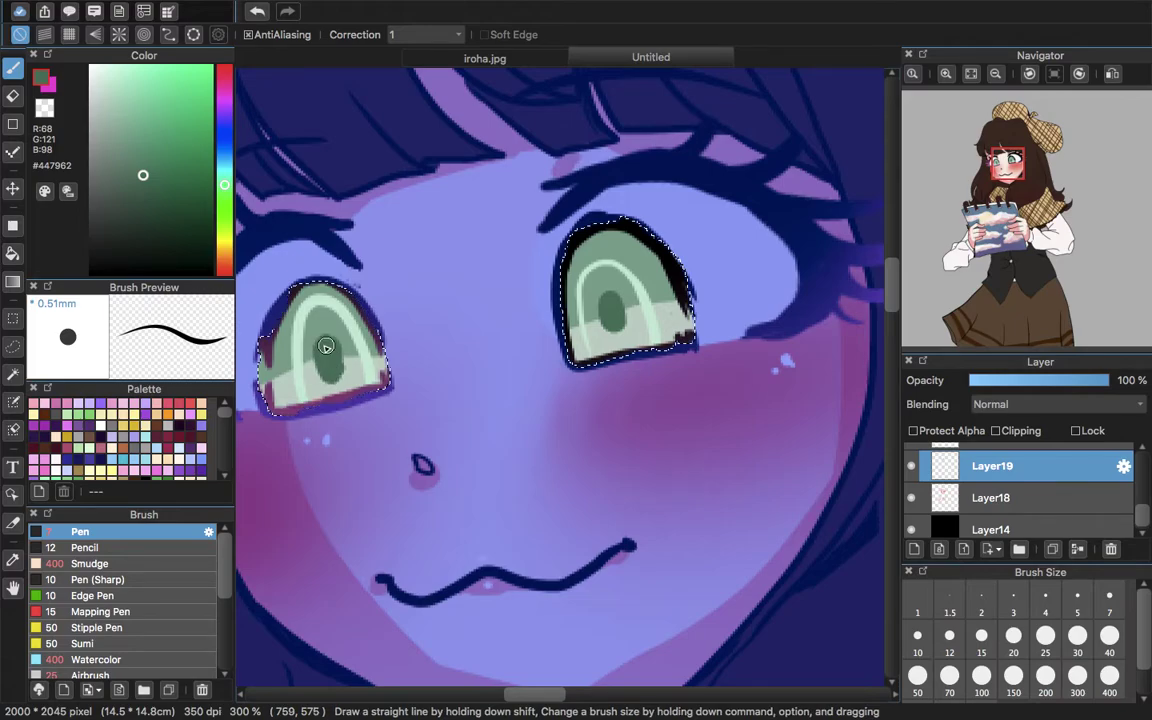
# - Fill the iris area around the pupil and arch of the eye on the left with #78A793, and retouch its arch in #C2EBD9
pyautogui.click(13, 562)
pyautogui.click(638, 243)
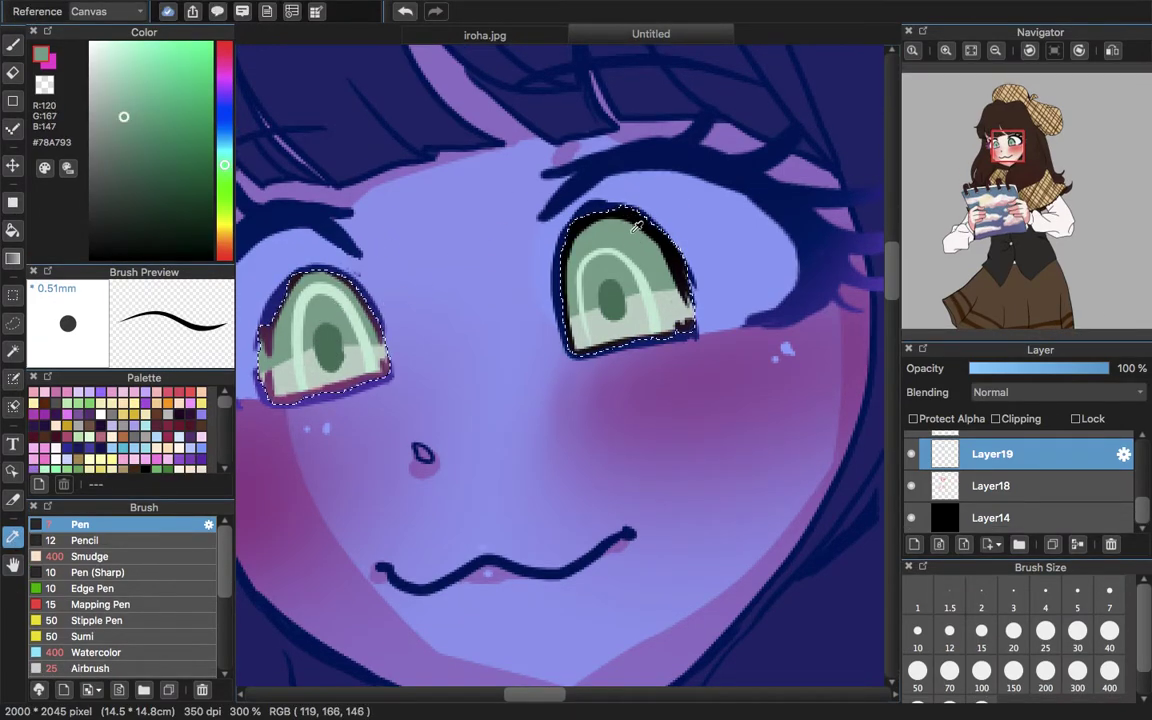
pyautogui.click(13, 230)
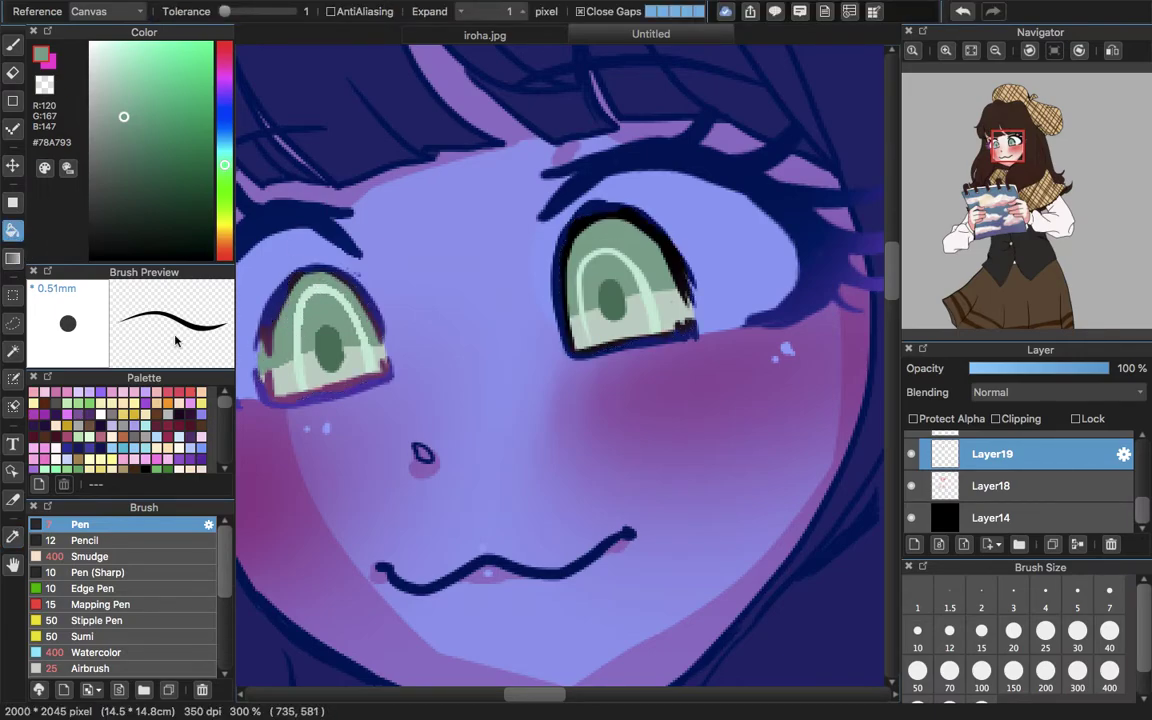
pyautogui.click(13, 536)
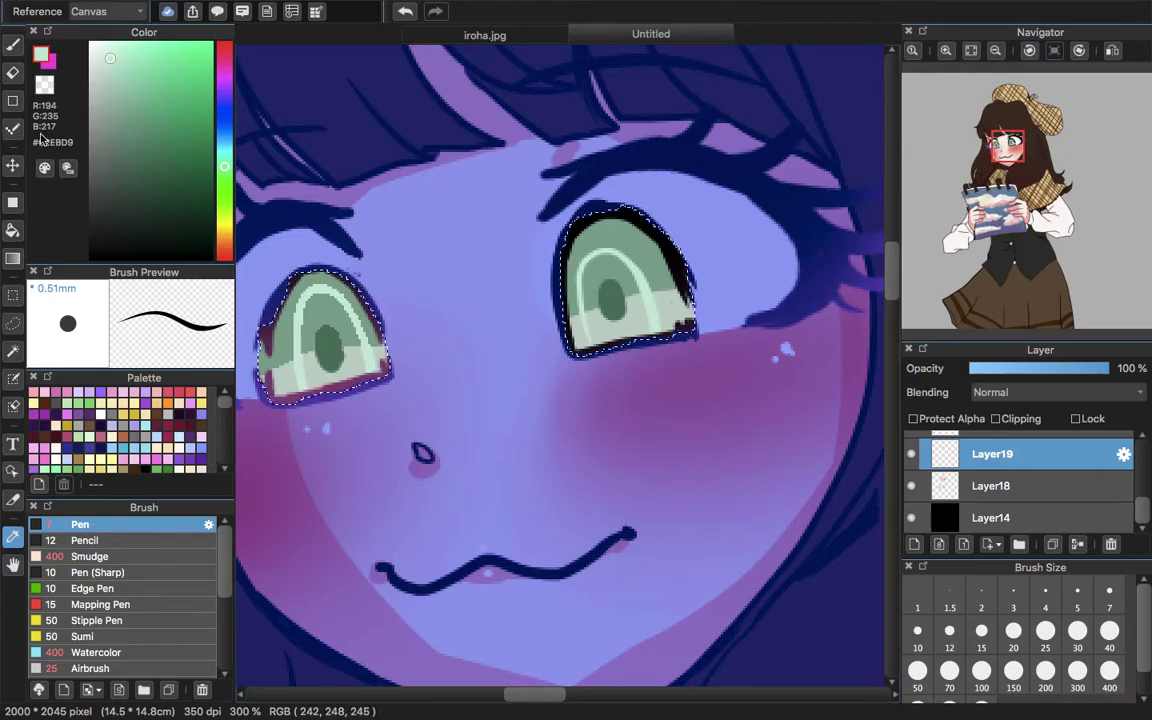
pyautogui.click(13, 44)
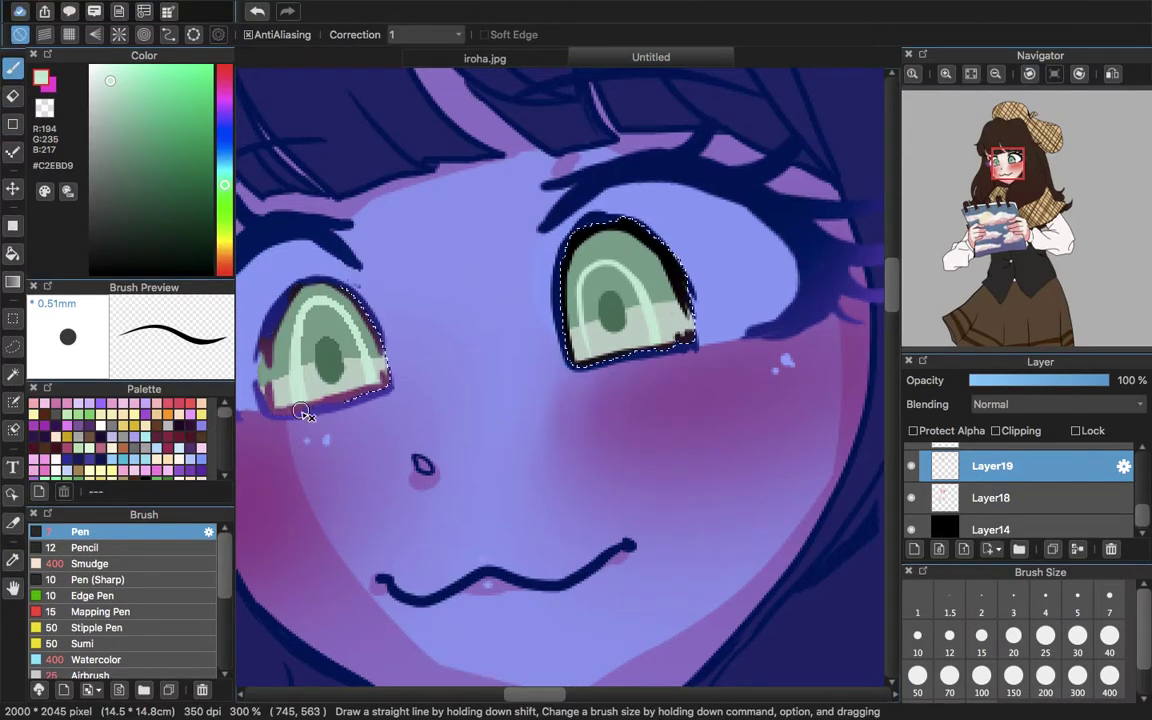
pyautogui.press('super+d')
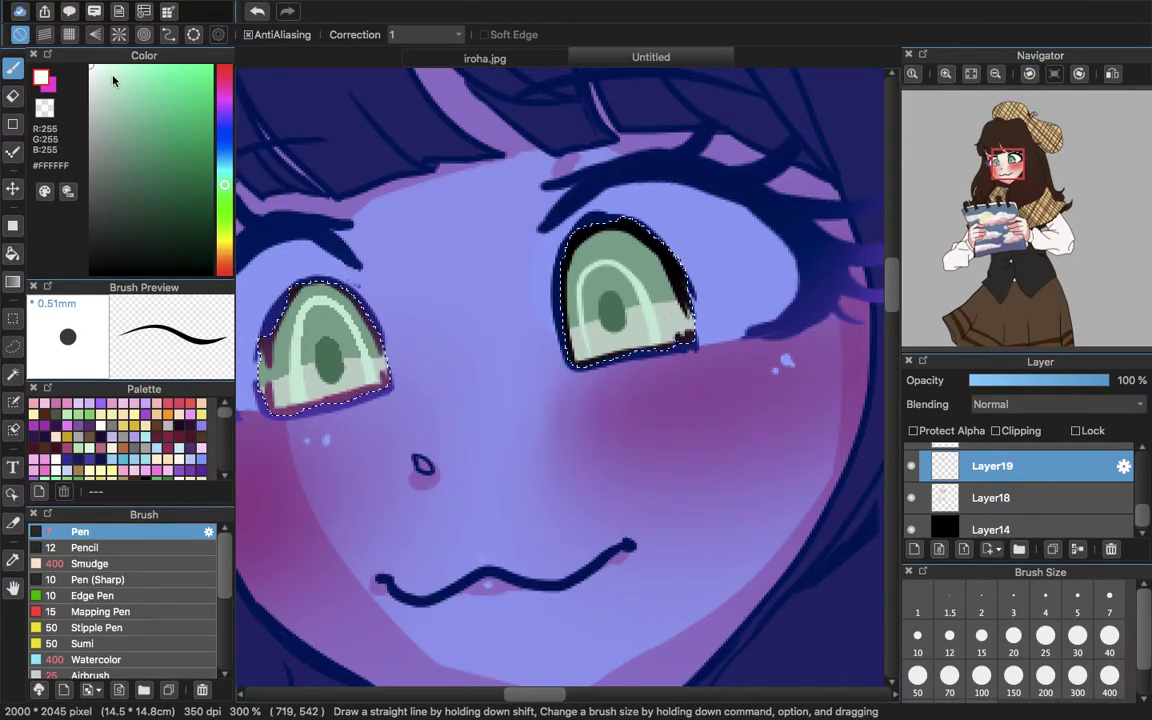
pyautogui.click(142, 107)
pyautogui.press('super+z')
pyautogui.moveTo(586, 333); pyautogui.dragTo(584, 334)
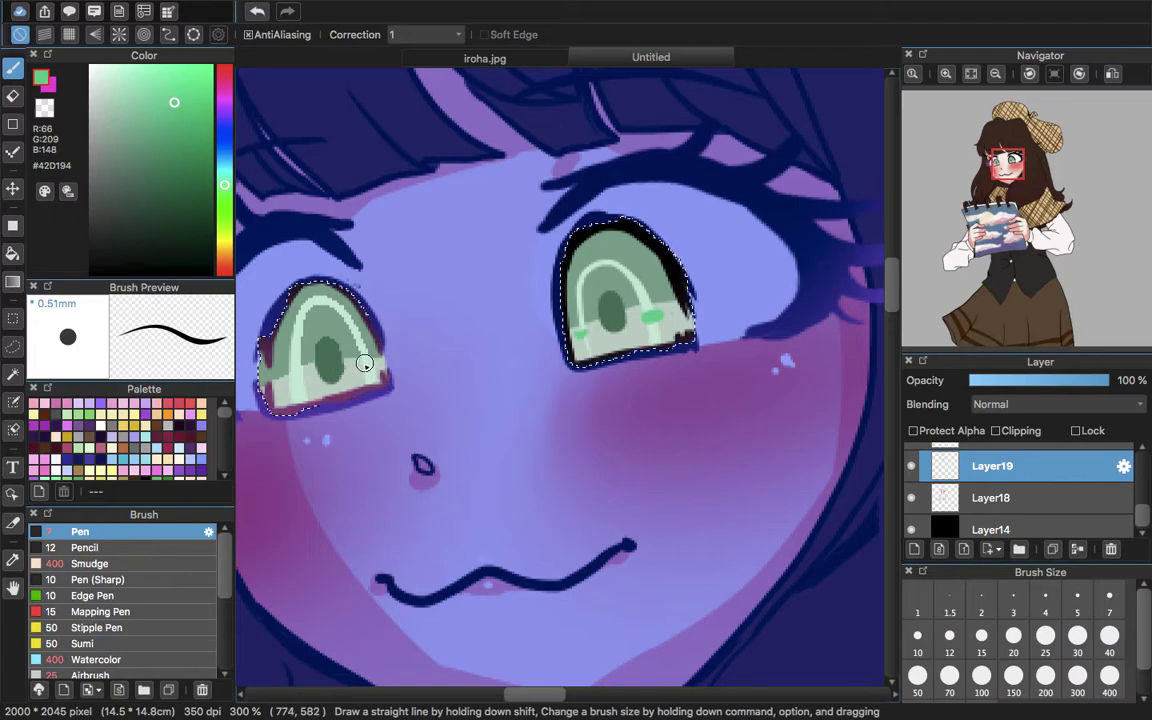
pyautogui.press('super+d')
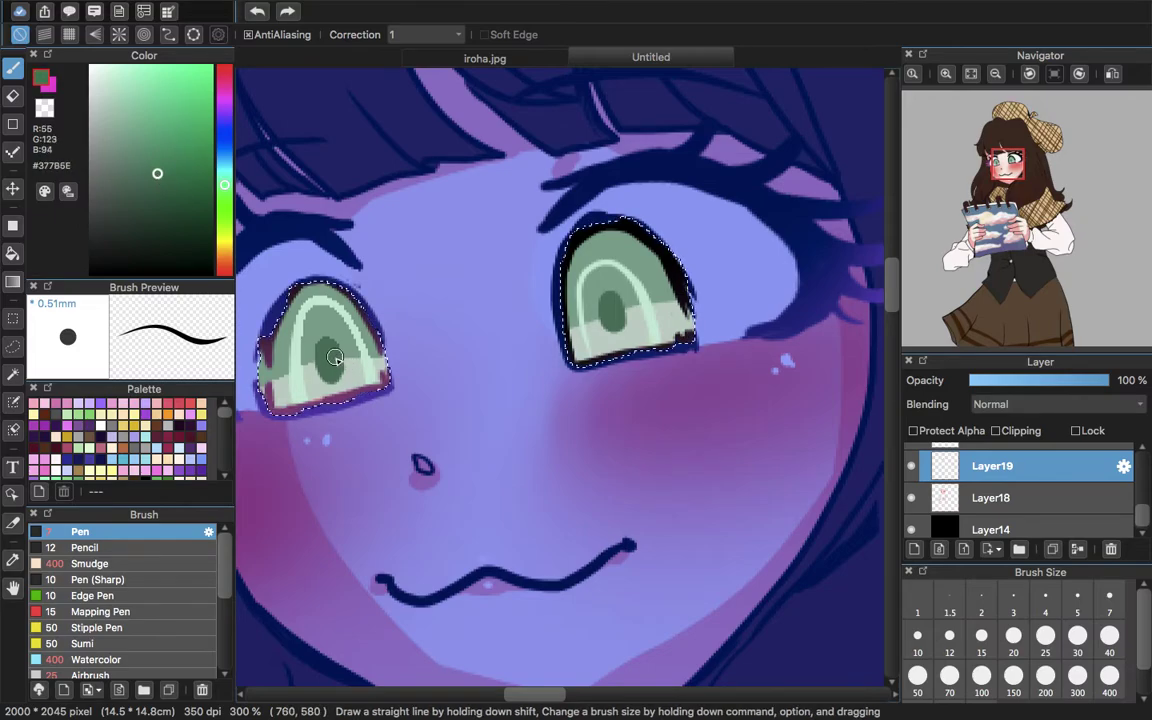
pyautogui.press('super+d')
# - Add small V-shaped marks in dark green #0D492F to both pupils and clear the selection
pyautogui.moveTo(184, 205); pyautogui.dragTo(191, 215)
pyautogui.moveTo(333, 354)
pyautogui.mouseDown()
pyautogui.moveTo(339, 369)
pyautogui.moveTo(349, 353)
pyautogui.mouseUp()
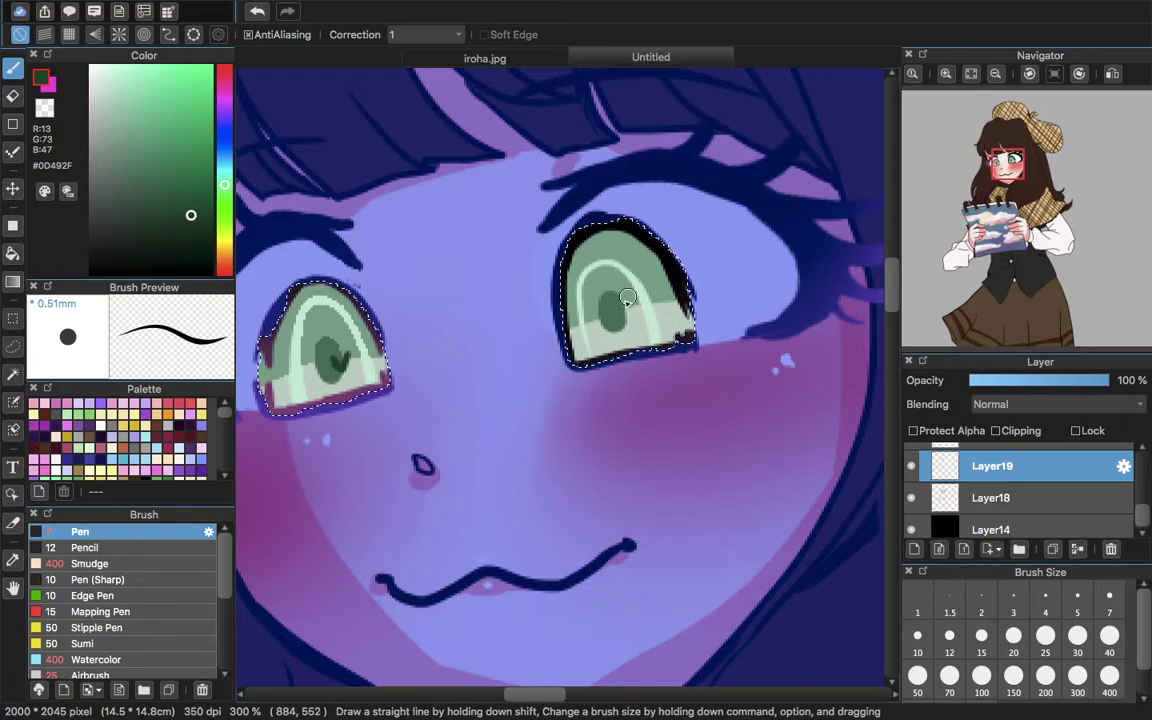
pyautogui.moveTo(627, 318); pyautogui.dragTo(632, 302)
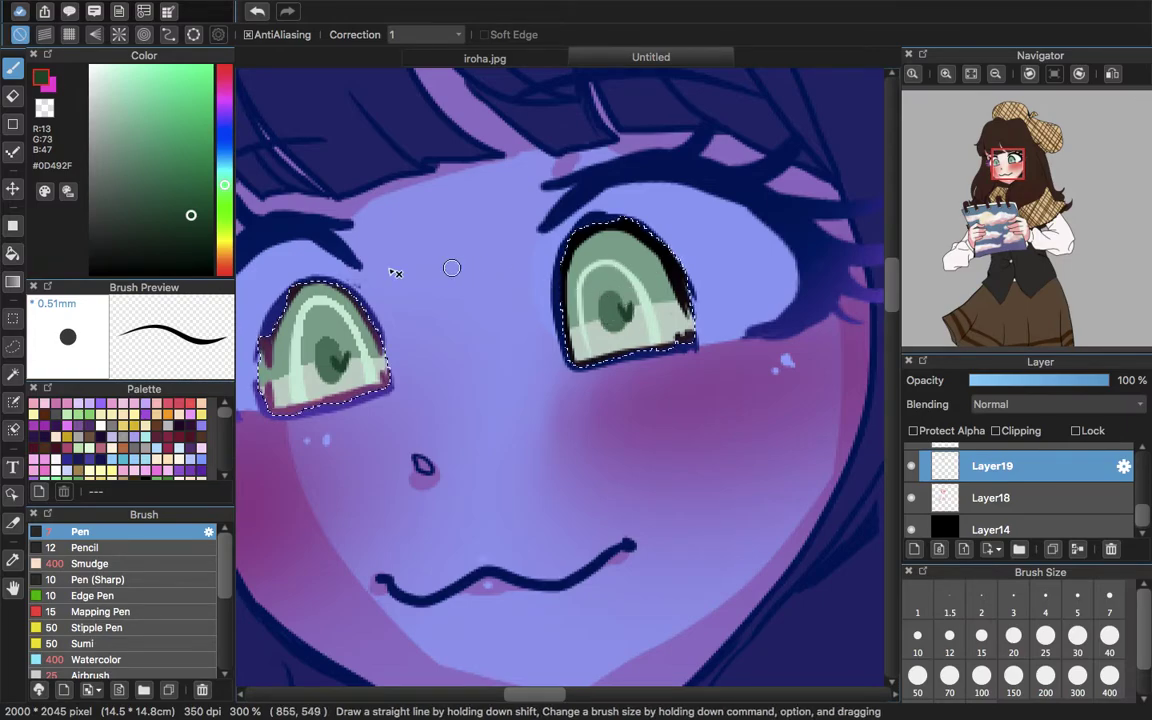
pyautogui.click(13, 347)
pyautogui.click(943, 50)
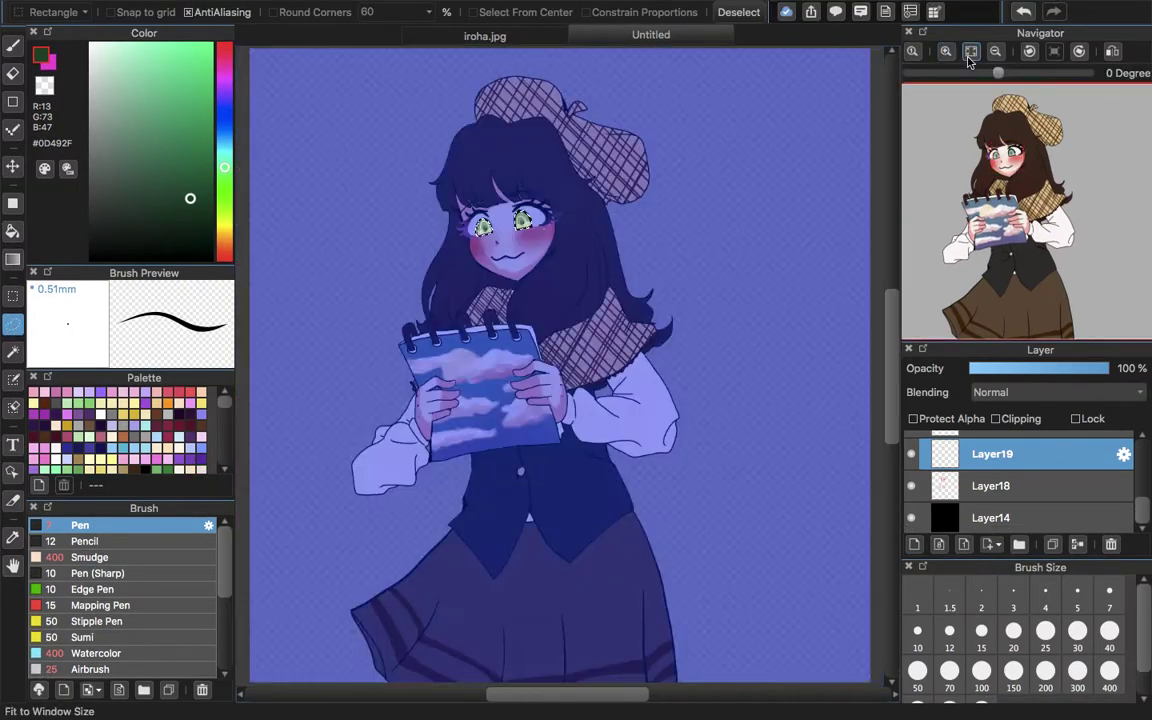
pyautogui.press('super+d')
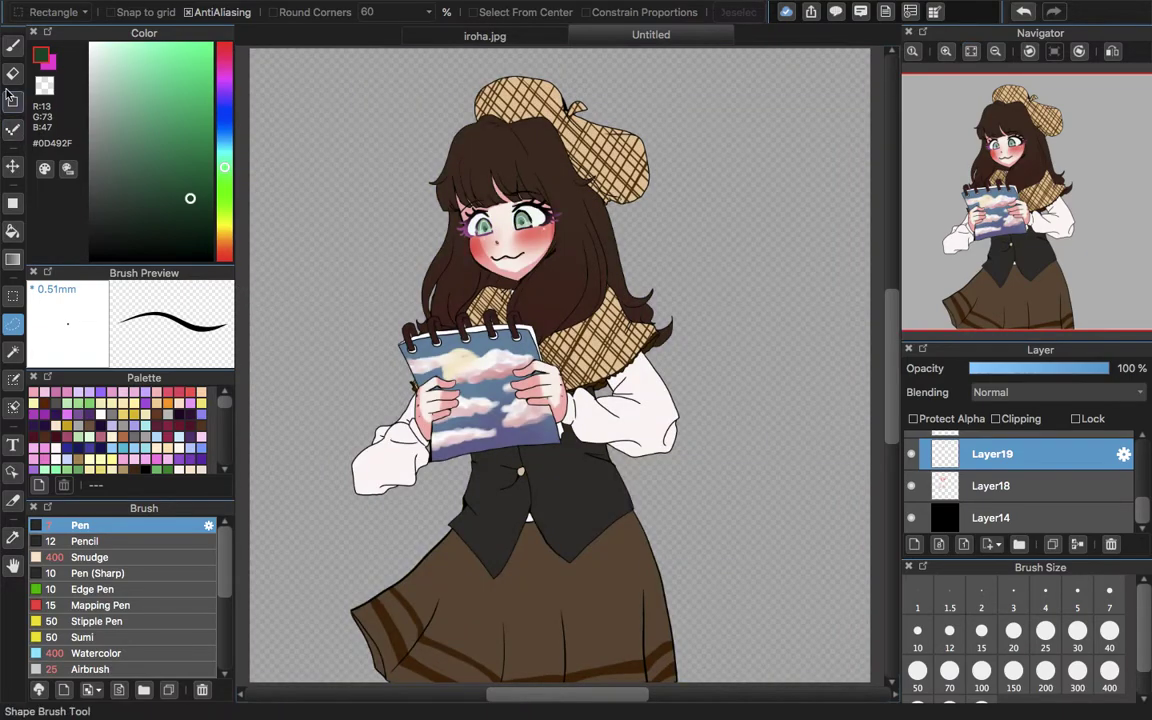
# - Set up the Pen at size 25 in light green #ABE6CD for shading the eyes
pyautogui.click(10, 45)
pyautogui.click(118, 72)
pyautogui.click(120, 84)
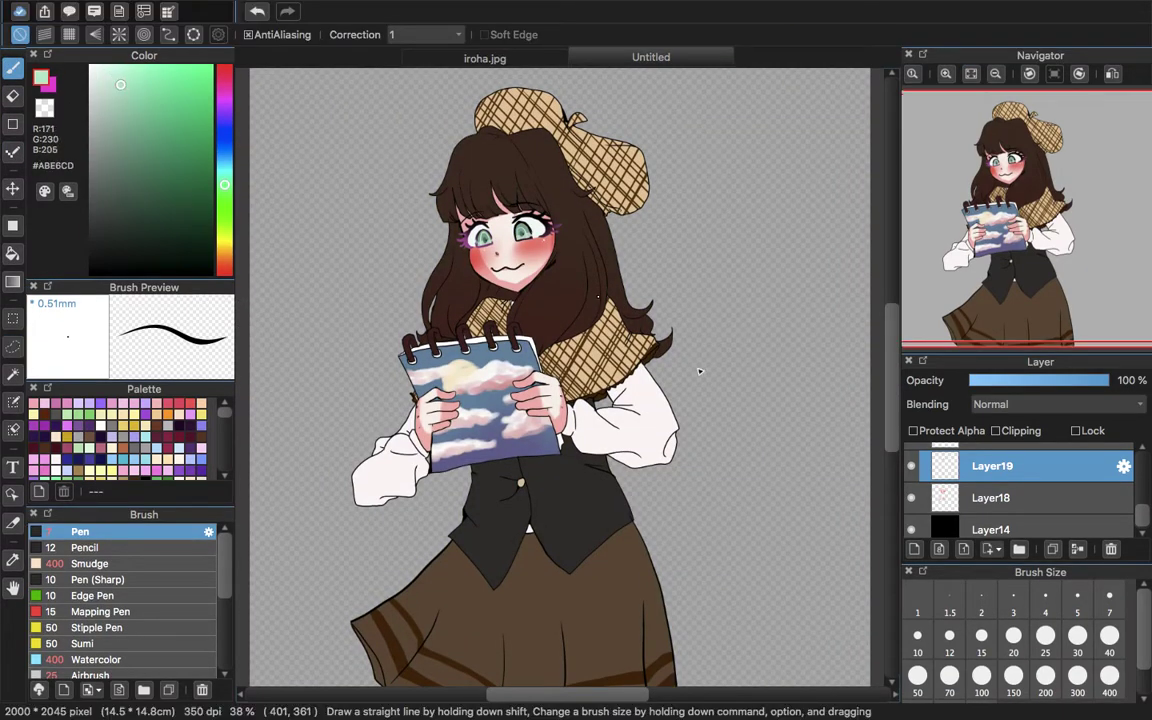
pyautogui.click(1045, 635)
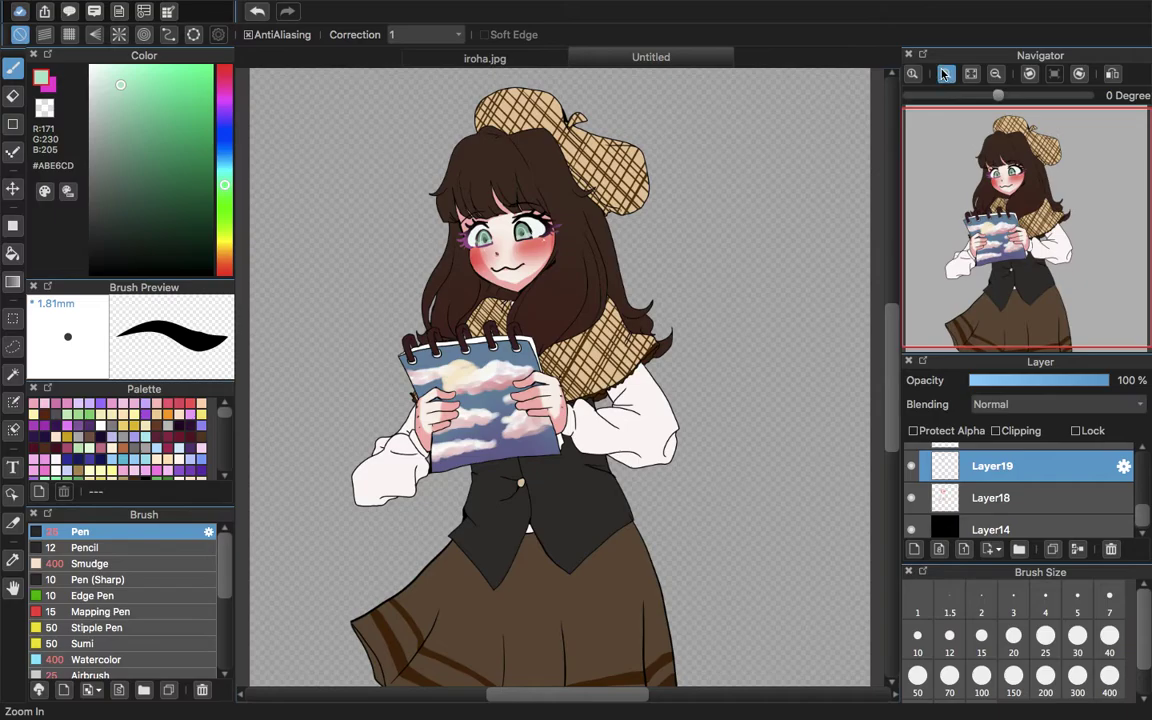
pyautogui.click(944, 74)
pyautogui.click(944, 74)
pyautogui.click(944, 74)
pyautogui.moveTo(1011, 210); pyautogui.dragTo(1000, 189)
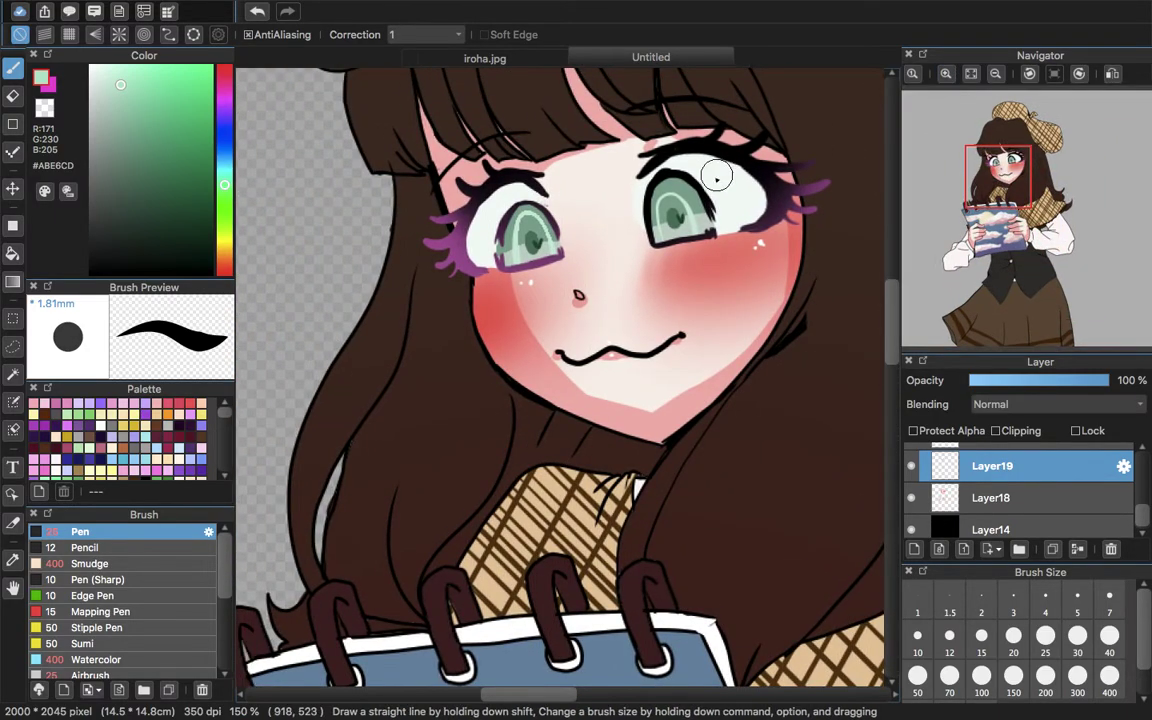
# - Shade the upper whites of both eyes in pale green #CFEFE1 and clean up the shading with the eraser
pyautogui.moveTo(705, 188); pyautogui.dragTo(765, 188)
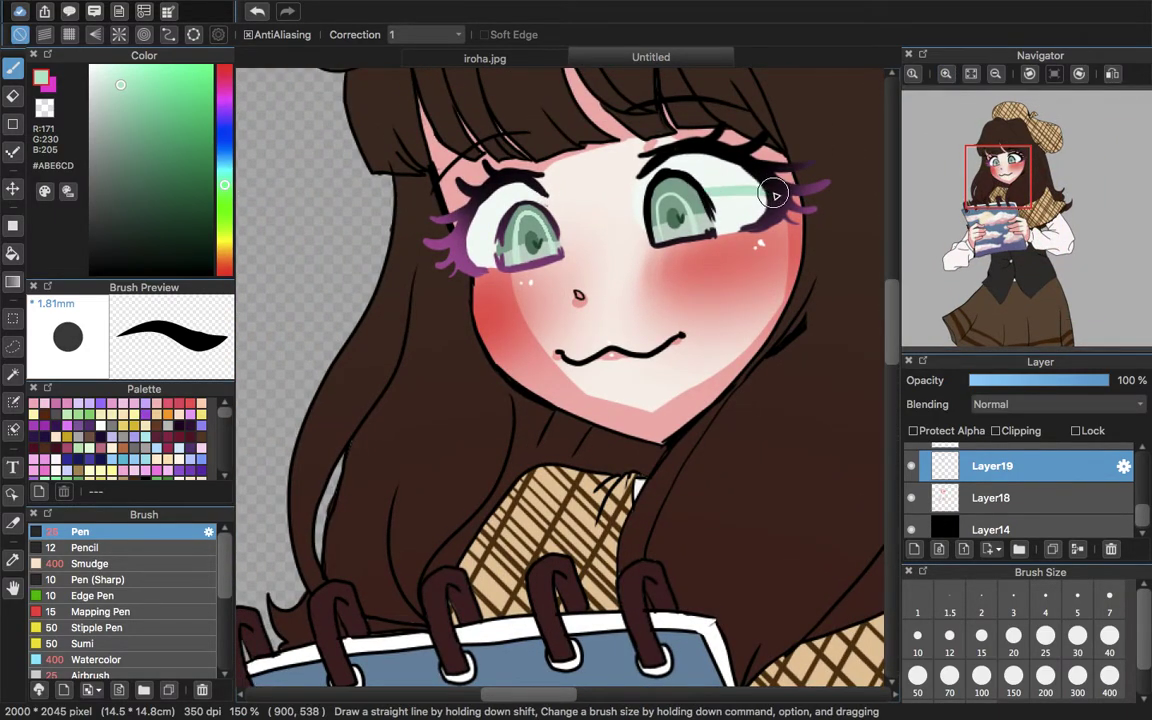
pyautogui.click(257, 12)
pyautogui.click(105, 79)
pyautogui.moveTo(777, 192)
pyautogui.mouseDown()
pyautogui.moveTo(735, 197)
pyautogui.moveTo(705, 191)
pyautogui.moveTo(759, 185)
pyautogui.moveTo(645, 172)
pyautogui.mouseUp()
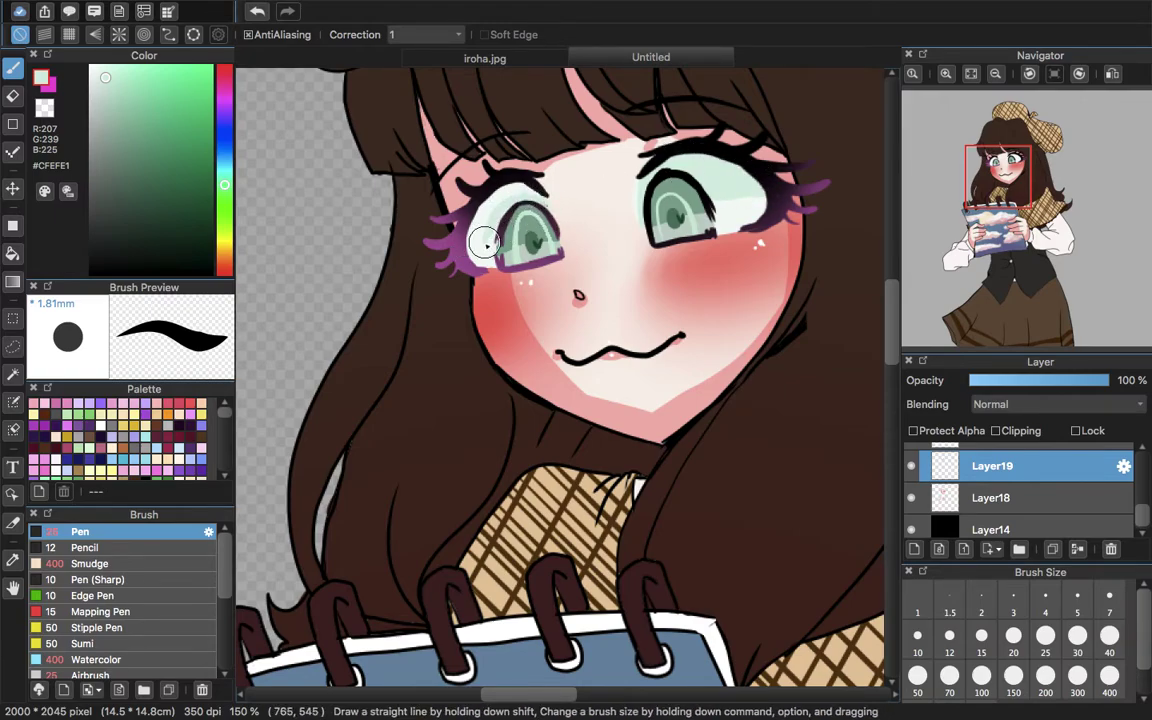
pyautogui.moveTo(490, 190); pyautogui.dragTo(487, 242)
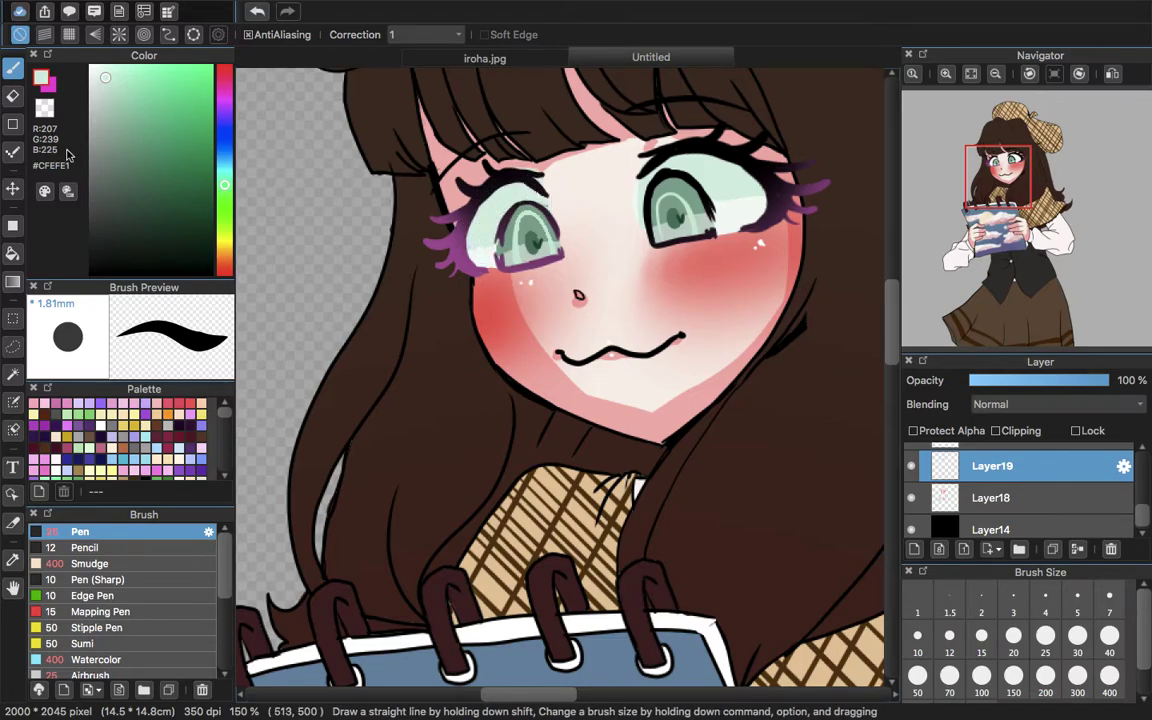
pyautogui.press('e')
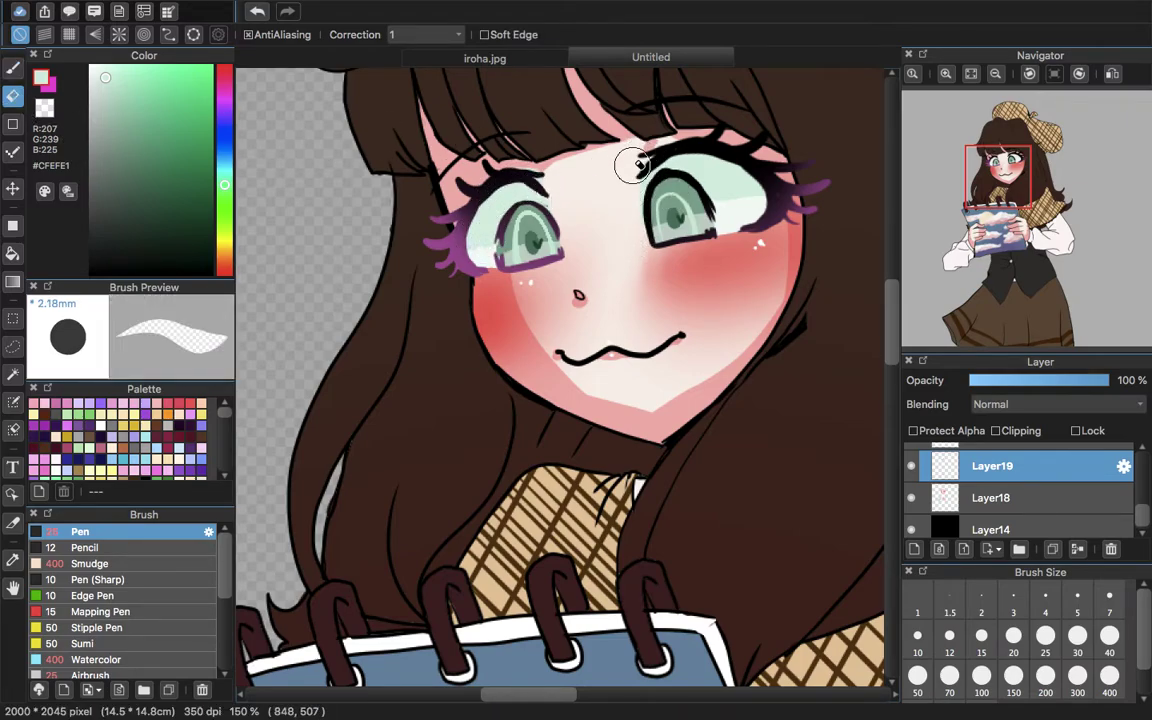
pyautogui.click(12, 70)
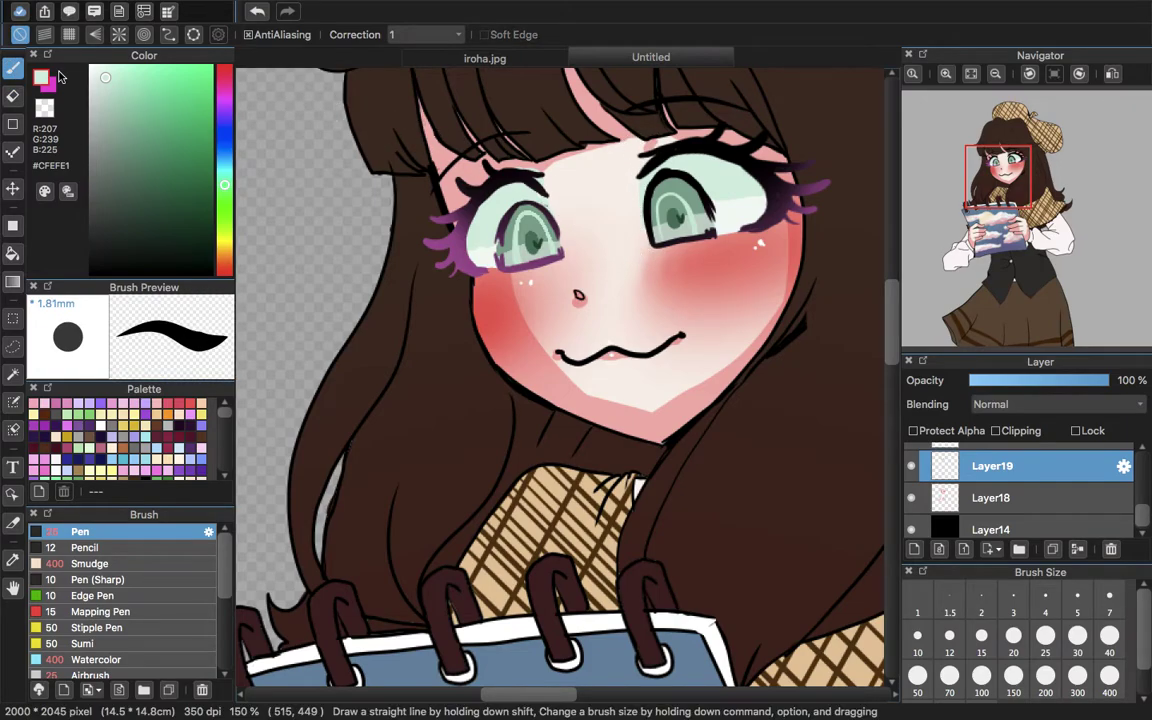
# - Merge the eye detail layer down into Layer18 and add a new layer directly above Layer13
pyautogui.click(1079, 553)
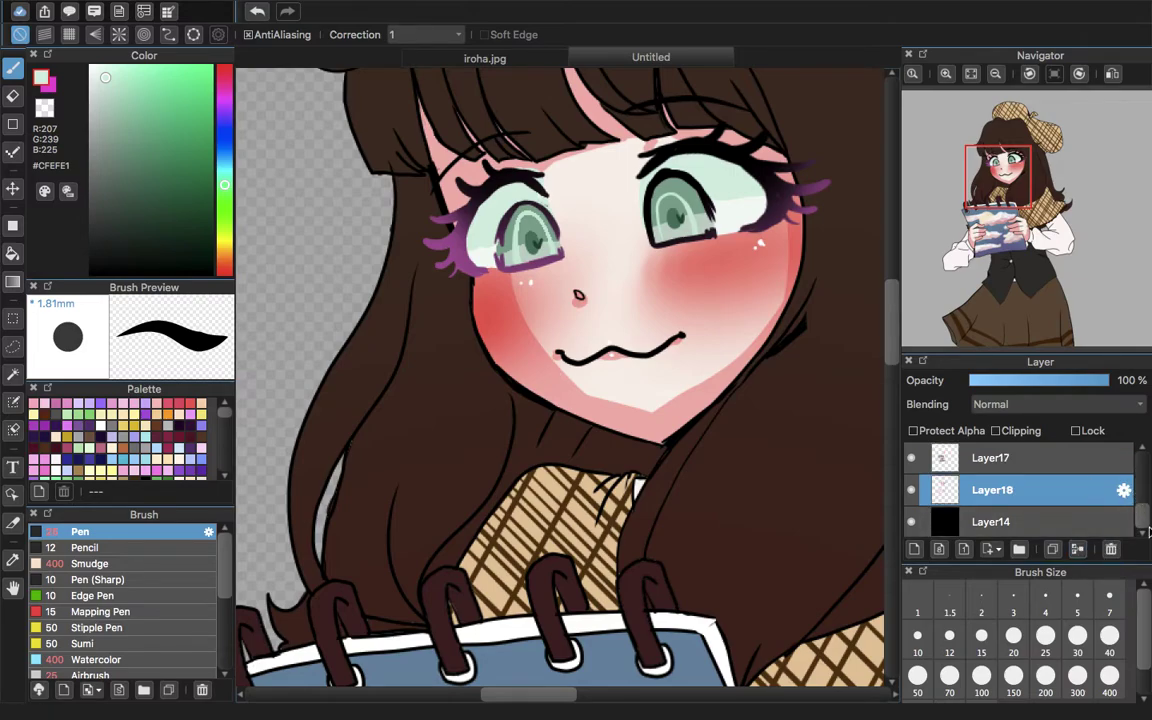
pyautogui.scroll(3, 1140, 515)
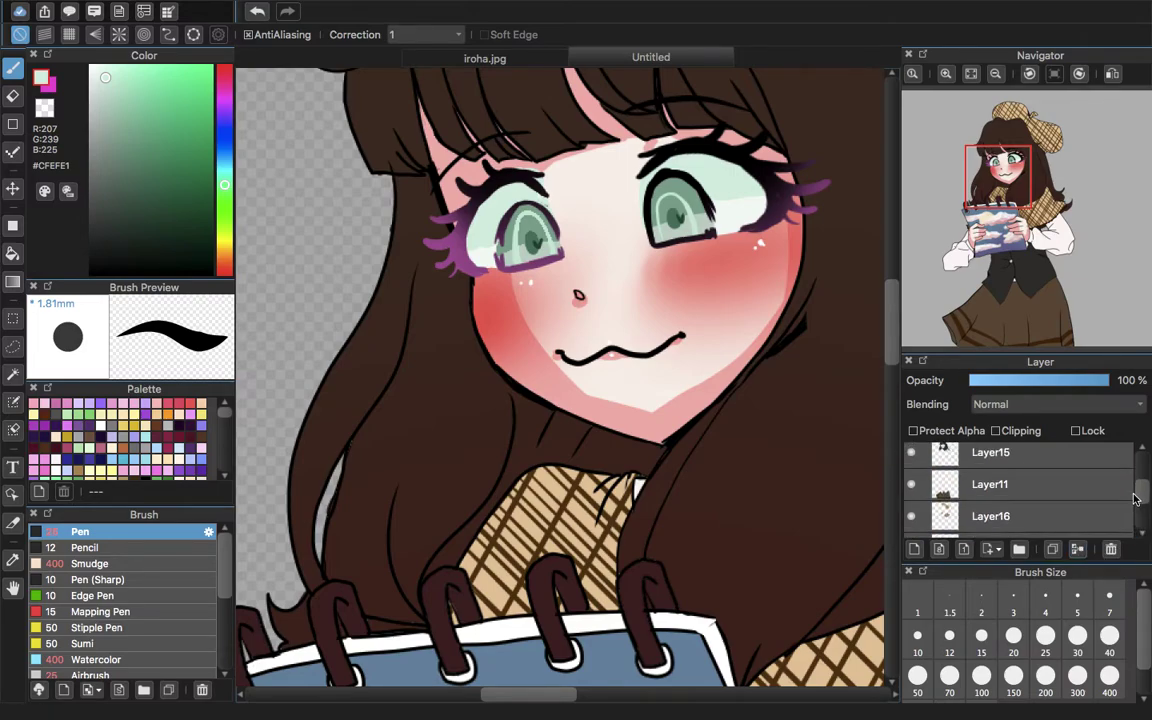
pyautogui.moveTo(1135, 498); pyautogui.dragTo(1130, 464)
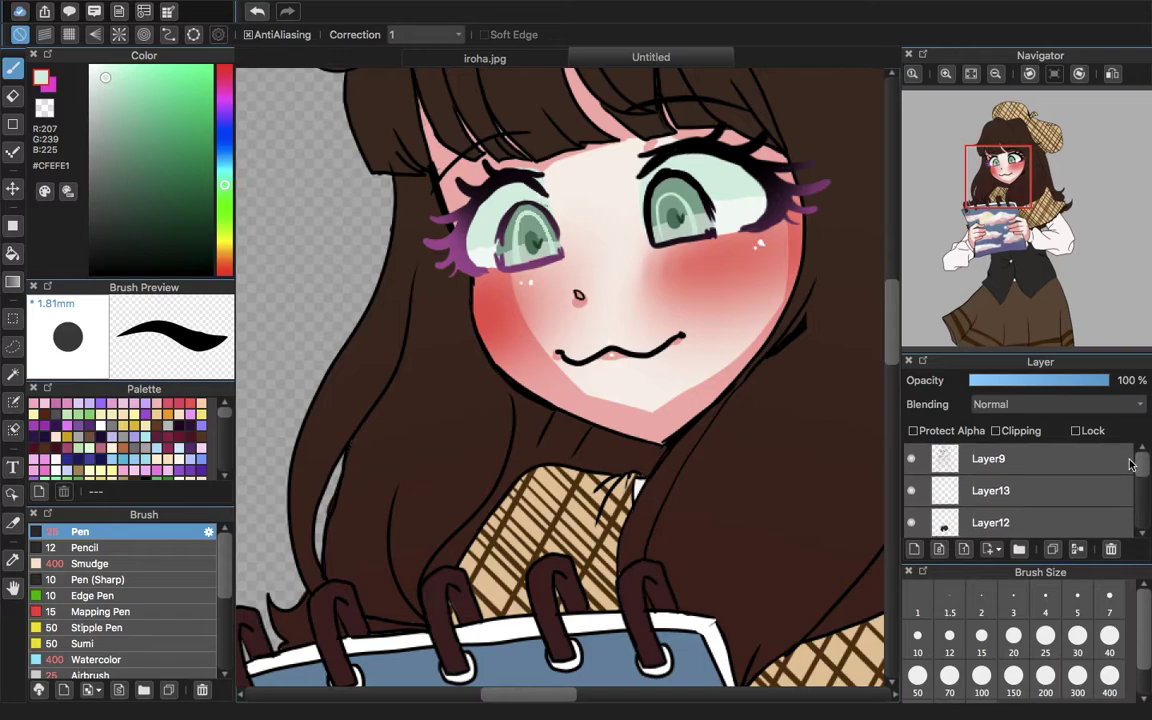
pyautogui.click(912, 490)
pyautogui.click(912, 490)
pyautogui.click(940, 491)
pyautogui.click(913, 550)
pyautogui.click(970, 73)
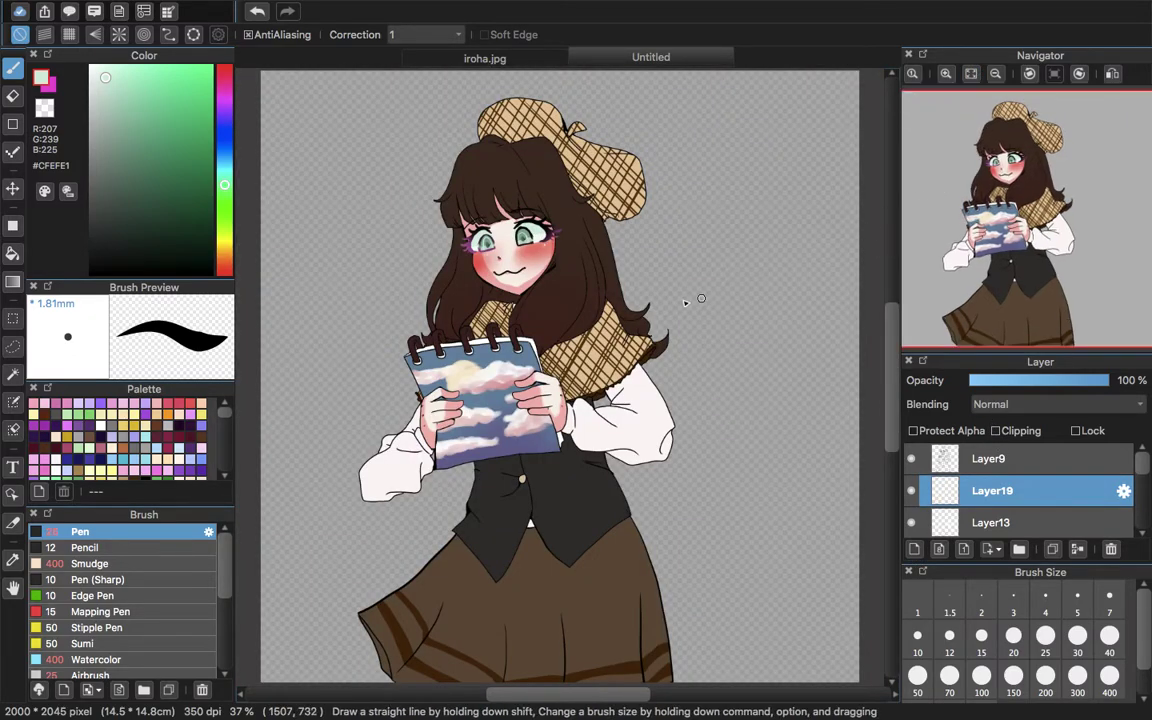
# - Try painting the sleeve by the sketchbook in dusty pink #CC8B8B at pen size 400, clipping the new layer to Layer13
pyautogui.moveTo(224, 84); pyautogui.dragTo(231, 47)
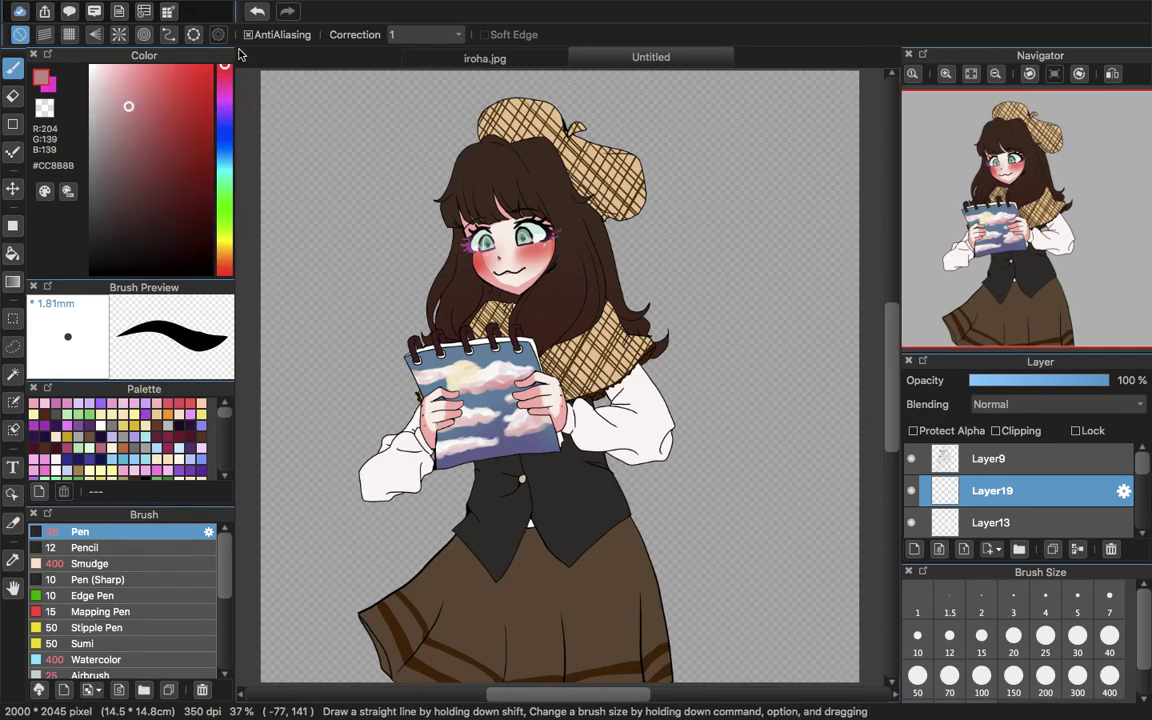
pyautogui.click(1109, 677)
pyautogui.moveTo(473, 453)
pyautogui.mouseDown()
pyautogui.moveTo(380, 497)
pyautogui.moveTo(431, 461)
pyautogui.moveTo(380, 420)
pyautogui.mouseUp()
pyautogui.click(911, 490)
pyautogui.click(911, 490)
pyautogui.click(1020, 430)
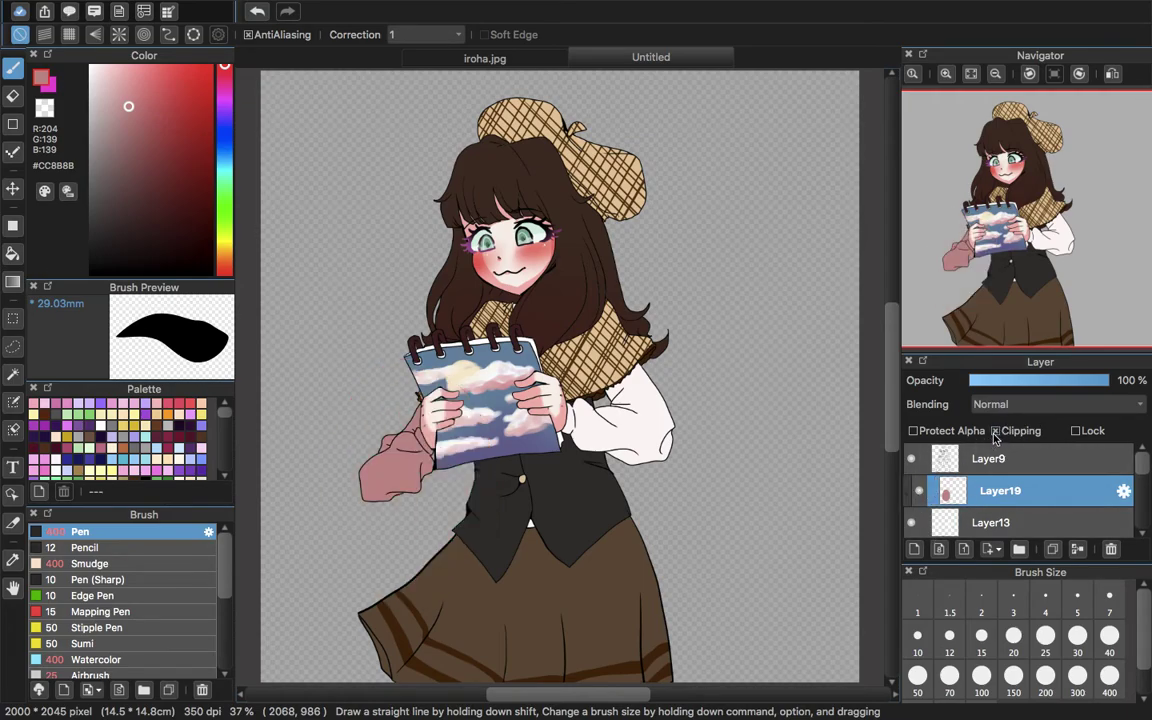
# - Test dark red #B24A4A over the sleeve at 43% layer opacity, and delete the test layer
pyautogui.moveTo(147, 104); pyautogui.dragTo(161, 128)
pyautogui.moveTo(366, 407); pyautogui.dragTo(388, 410)
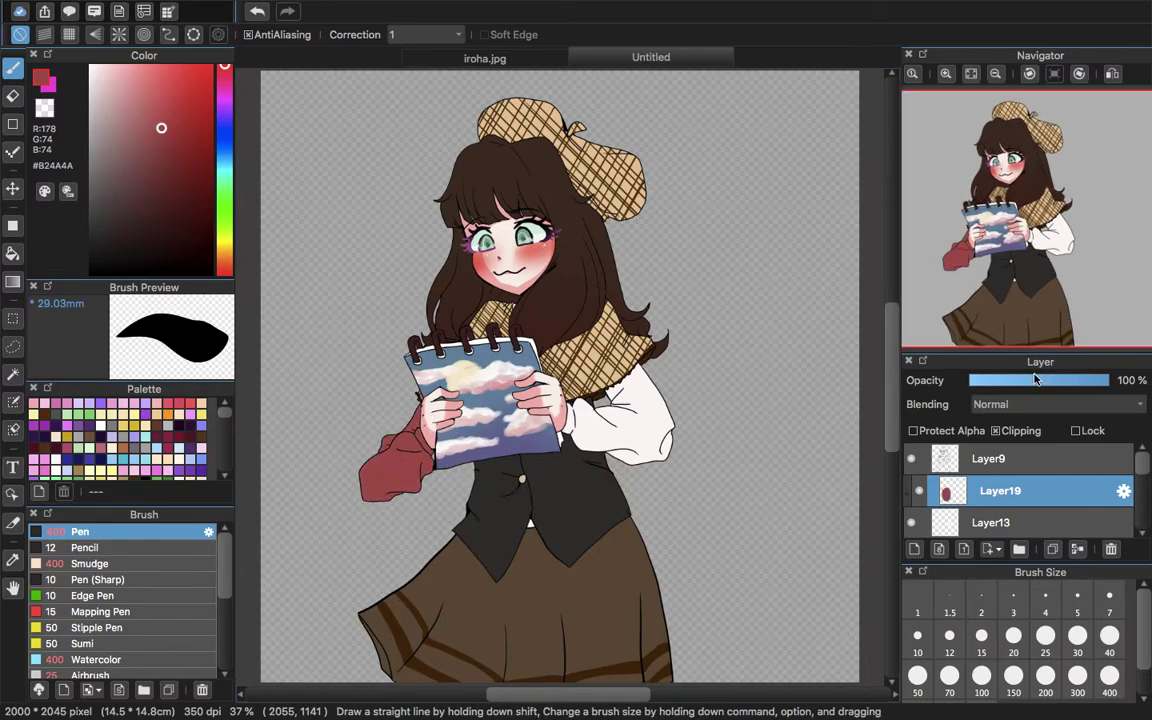
pyautogui.moveTo(1035, 380); pyautogui.dragTo(1029, 380)
pyautogui.moveTo(613, 518)
pyautogui.mouseDown()
pyautogui.moveTo(574, 422)
pyautogui.moveTo(541, 551)
pyautogui.moveTo(565, 556)
pyautogui.mouseUp()
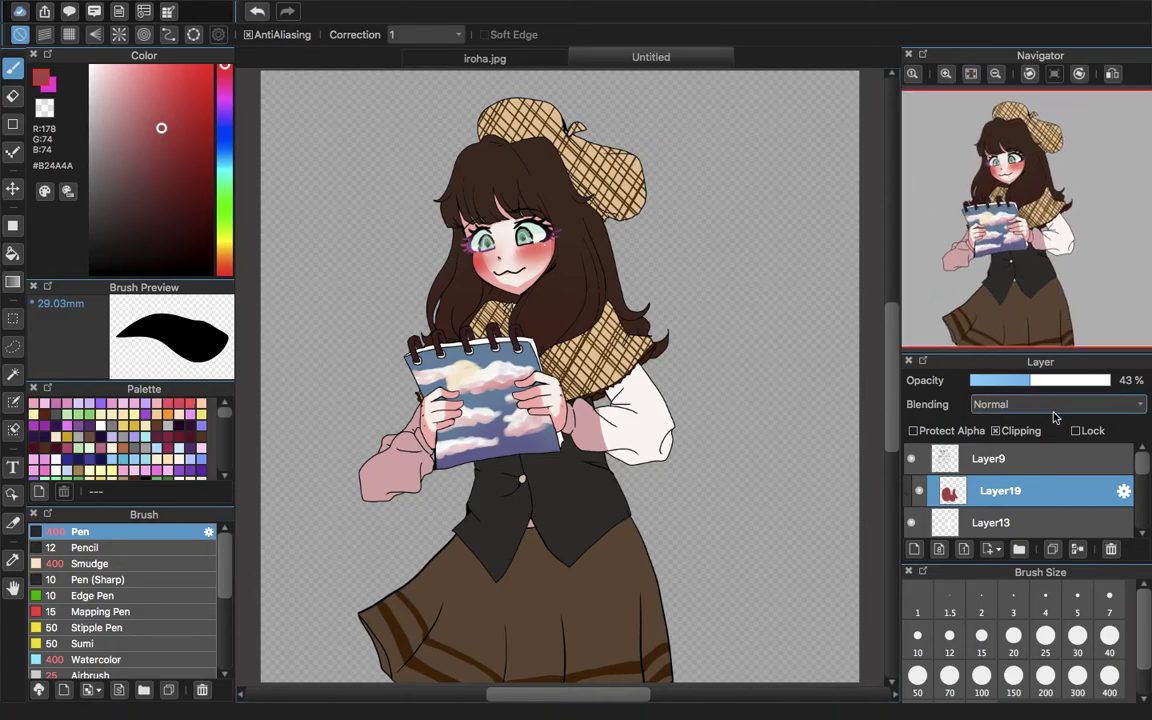
pyautogui.click(1111, 550)
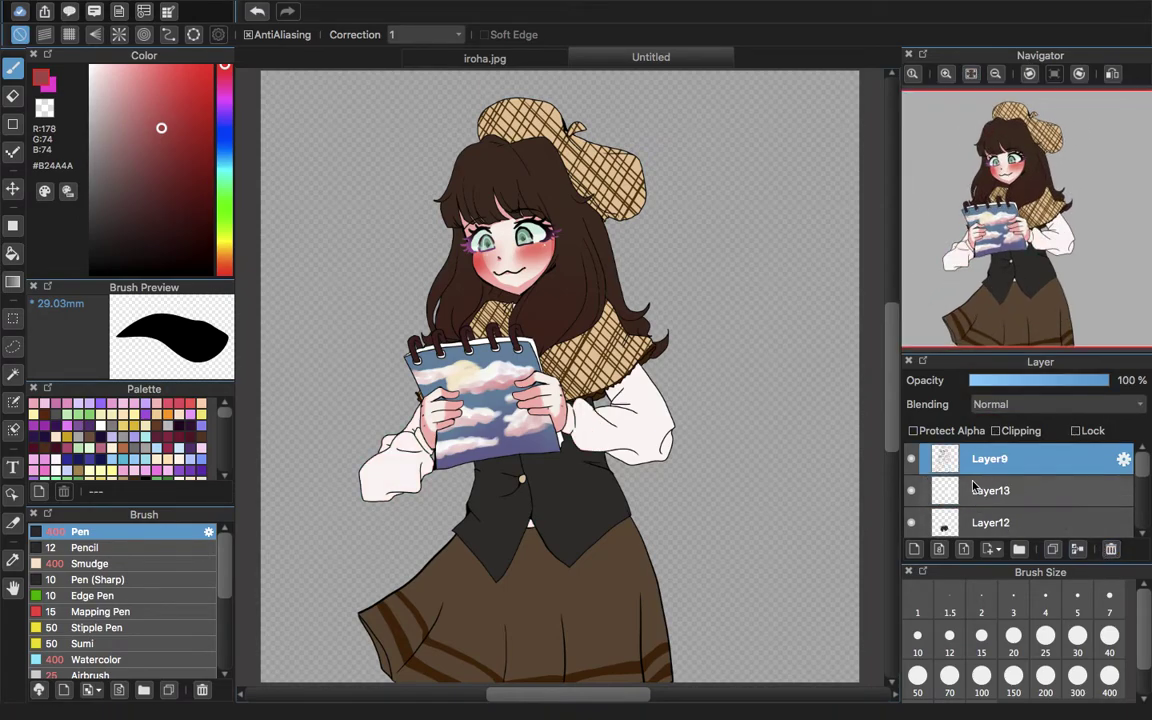
# - Clip a new layer to Layer13 and paint #B24A4A fold shadows on the sleeve just below the plaid cape at pen size 30
pyautogui.click(995, 430)
pyautogui.click(945, 75)
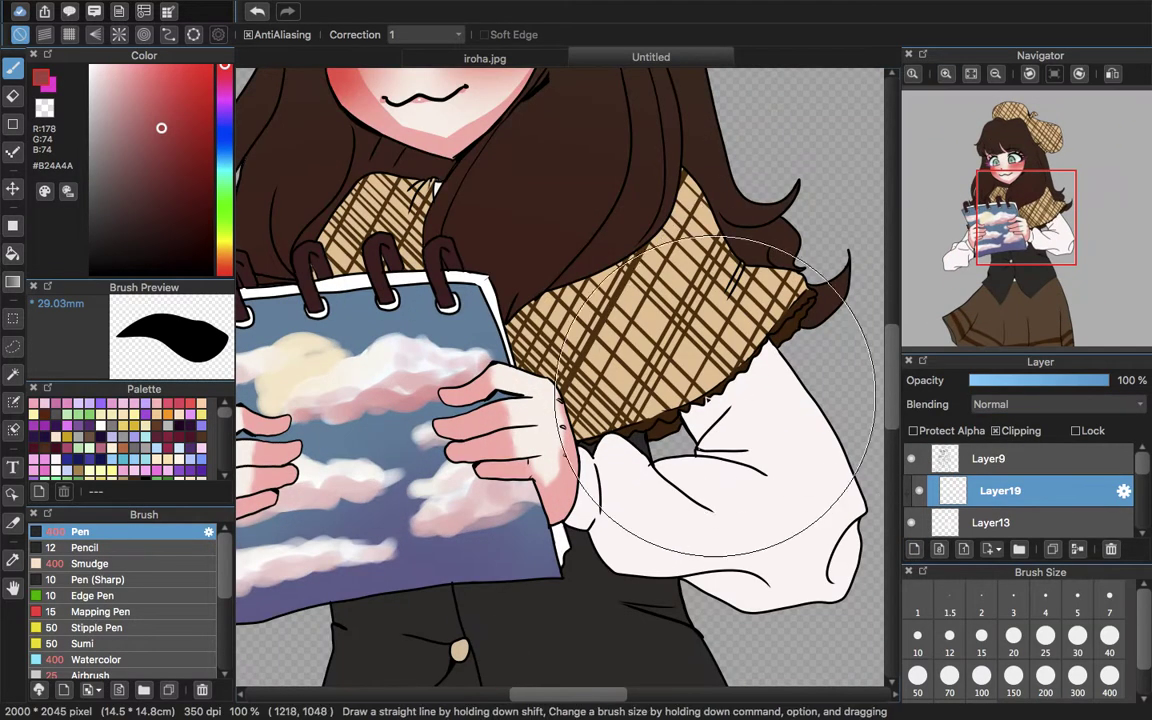
pyautogui.moveTo(775, 345); pyautogui.dragTo(679, 428)
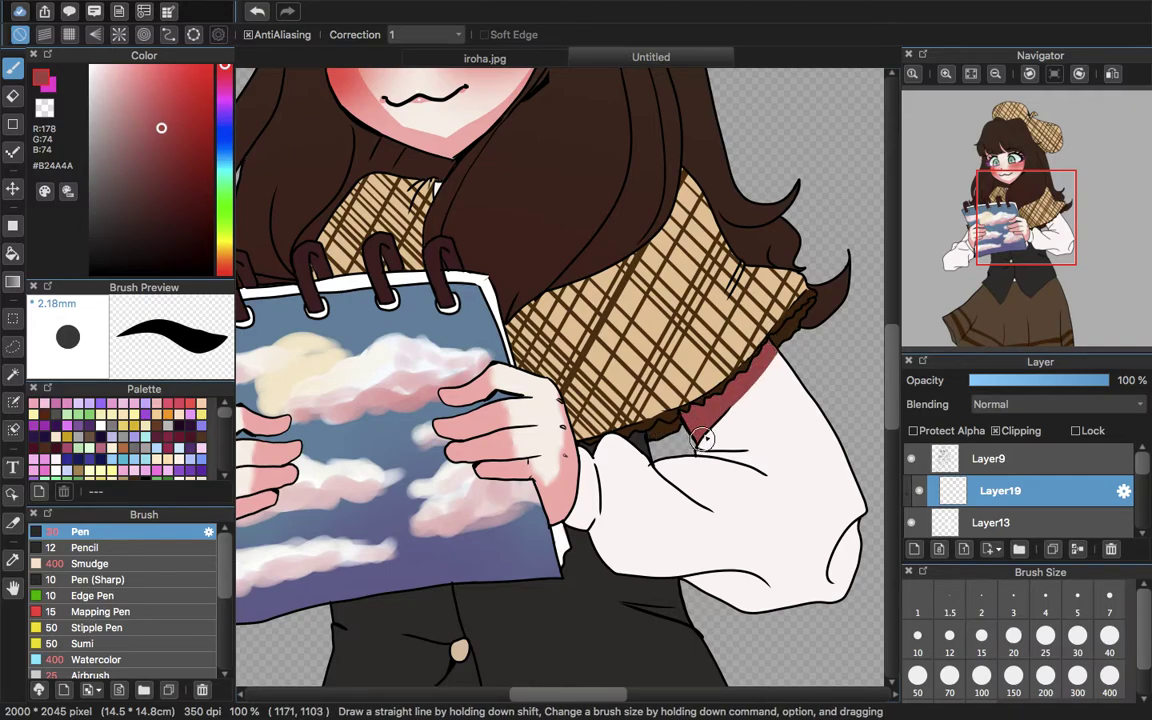
pyautogui.moveTo(700, 441); pyautogui.dragTo(775, 438)
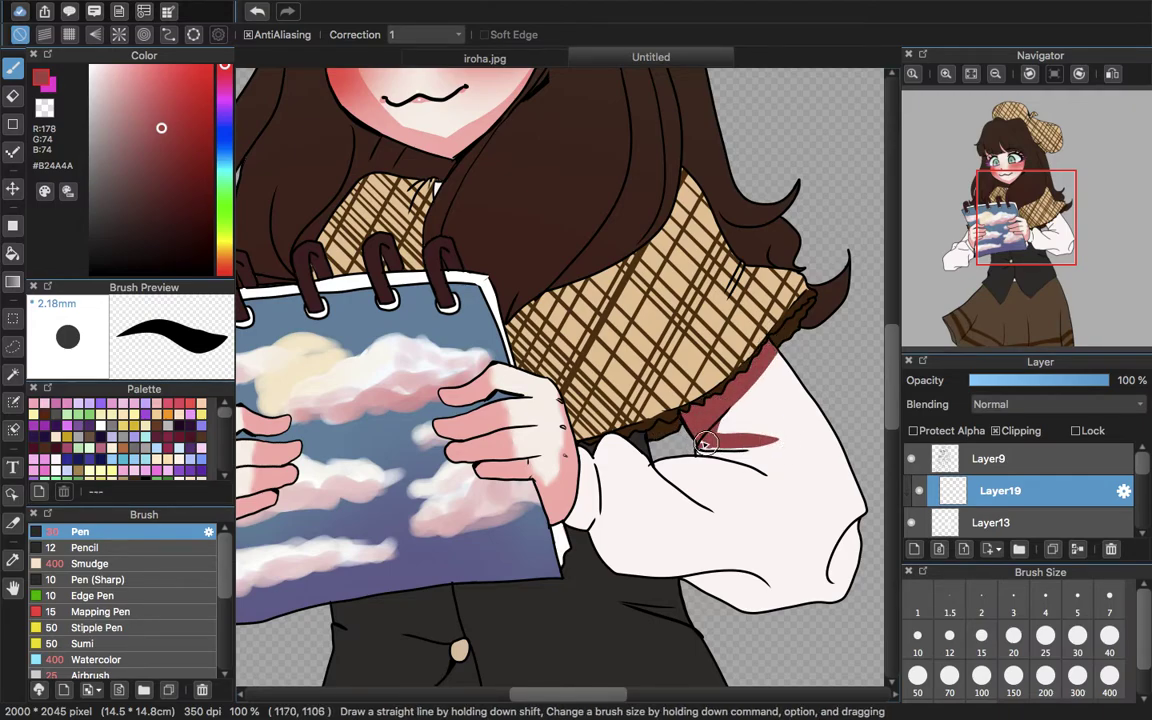
pyautogui.moveTo(697, 449)
pyautogui.mouseDown()
pyautogui.moveTo(790, 443)
pyautogui.moveTo(749, 453)
pyautogui.moveTo(756, 469)
pyautogui.moveTo(739, 459)
pyautogui.moveTo(774, 481)
pyautogui.mouseUp()
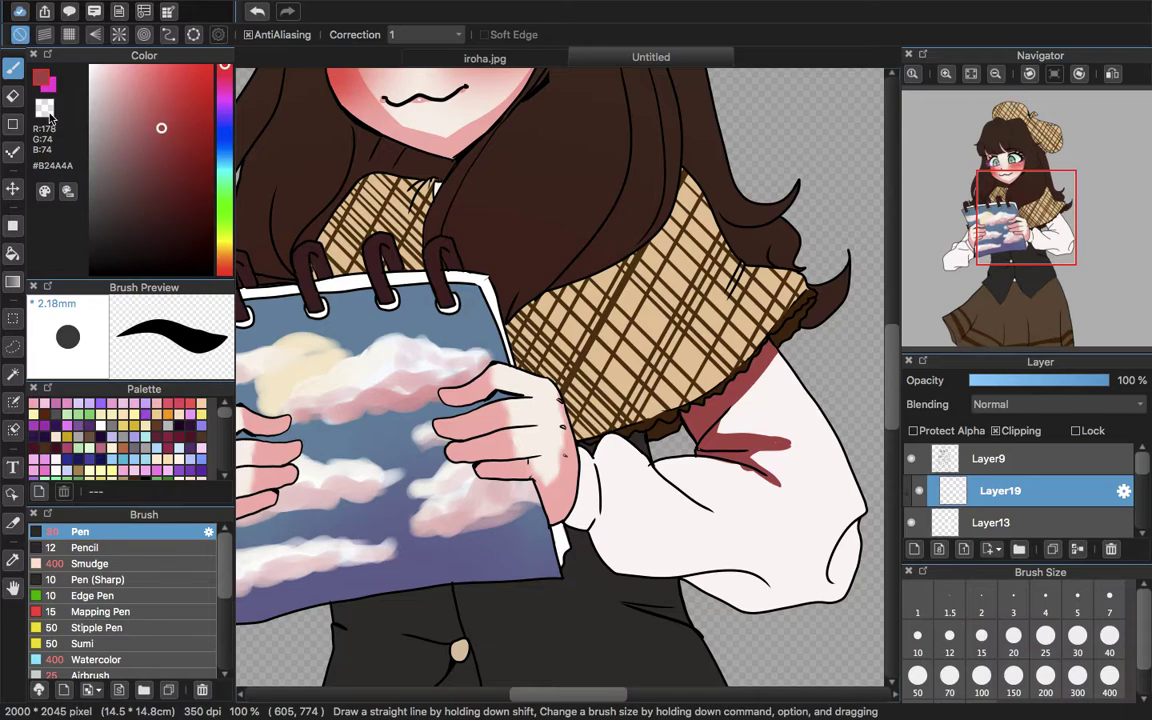
pyautogui.press('e')
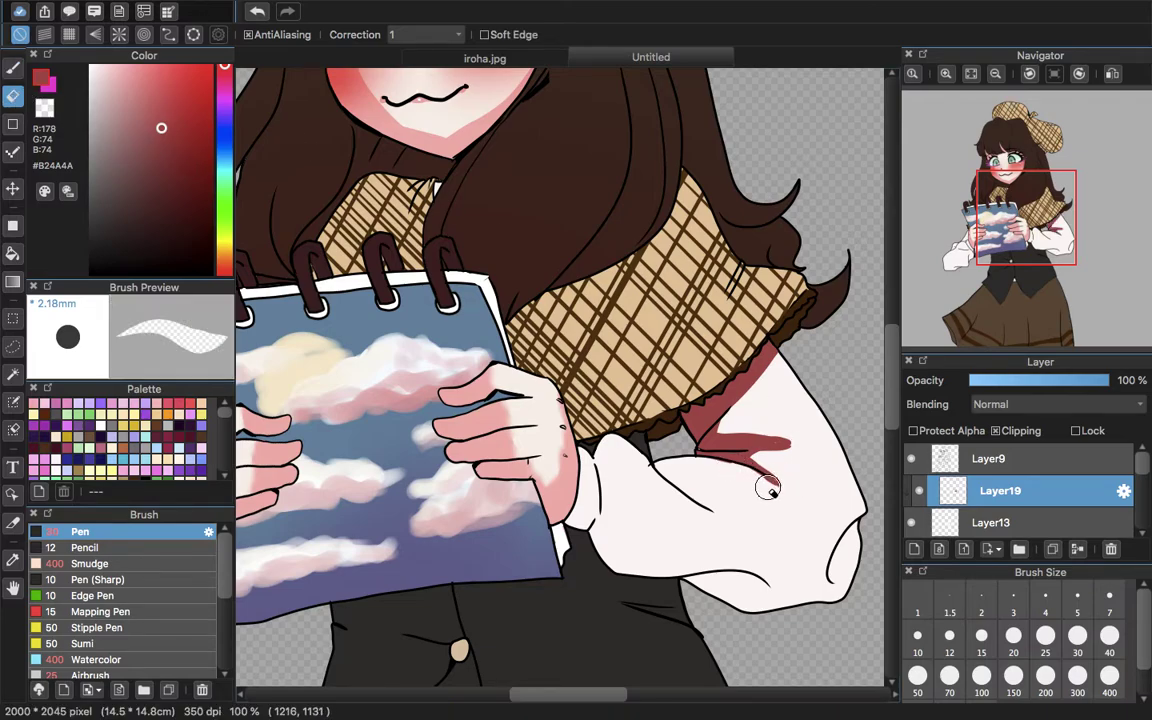
pyautogui.click(952, 523)
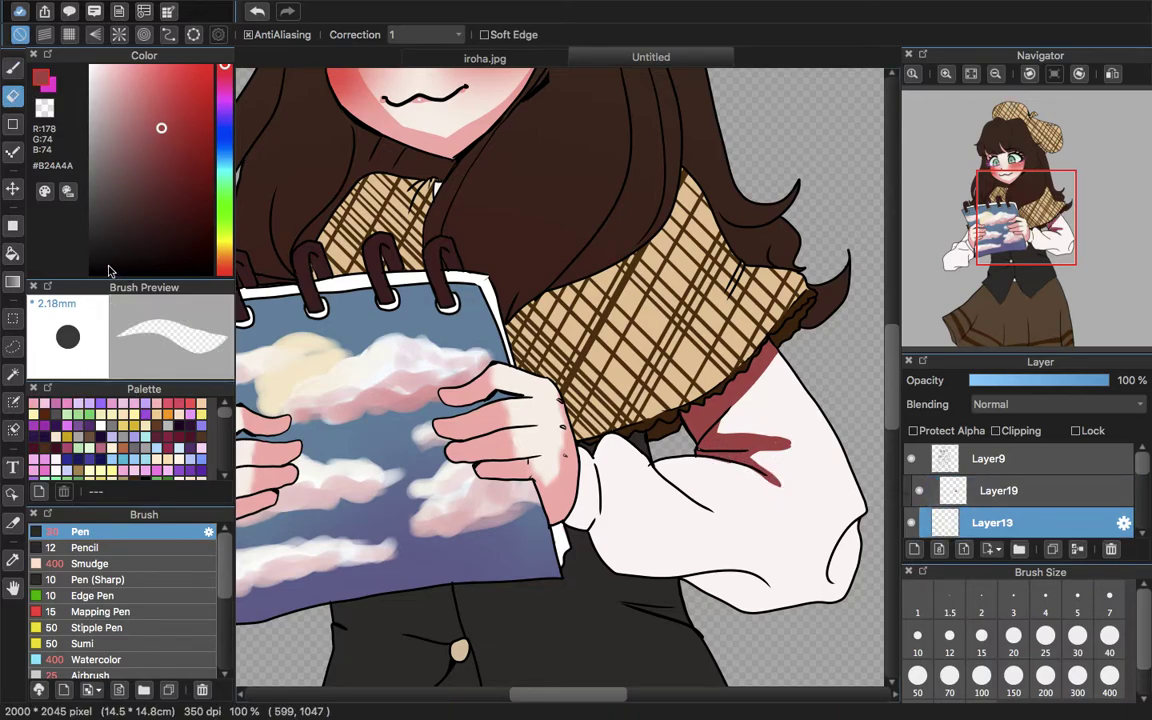
pyautogui.click(13, 560)
pyautogui.click(714, 478)
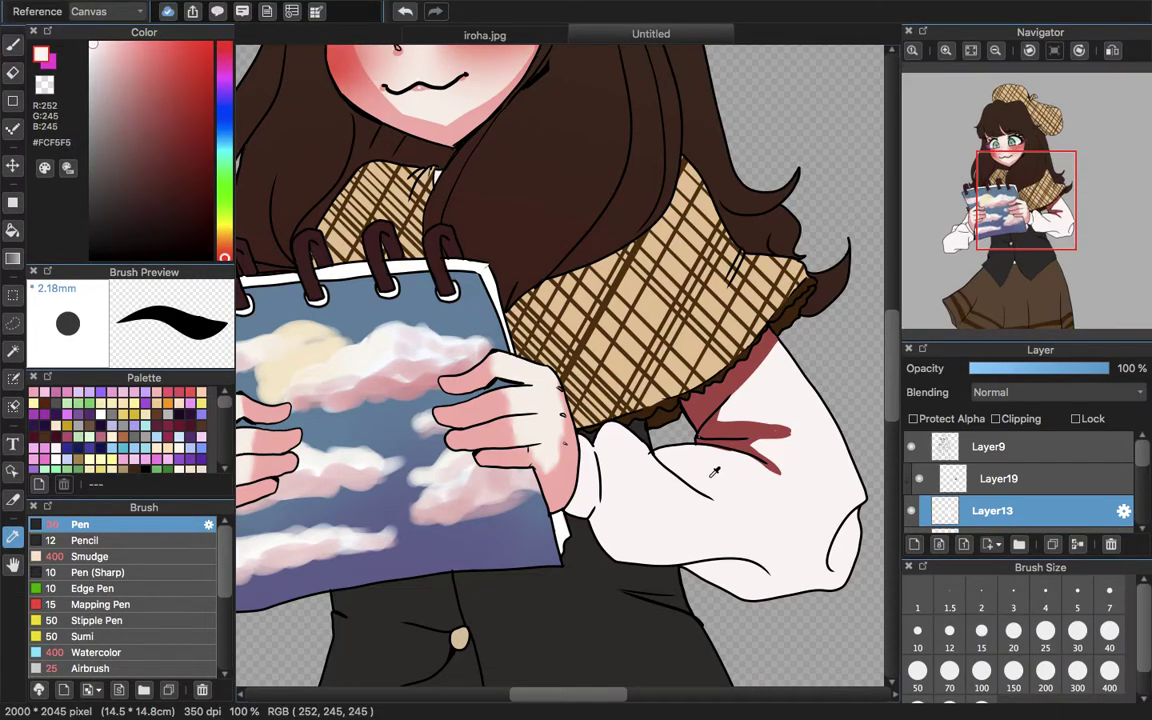
pyautogui.click(13, 44)
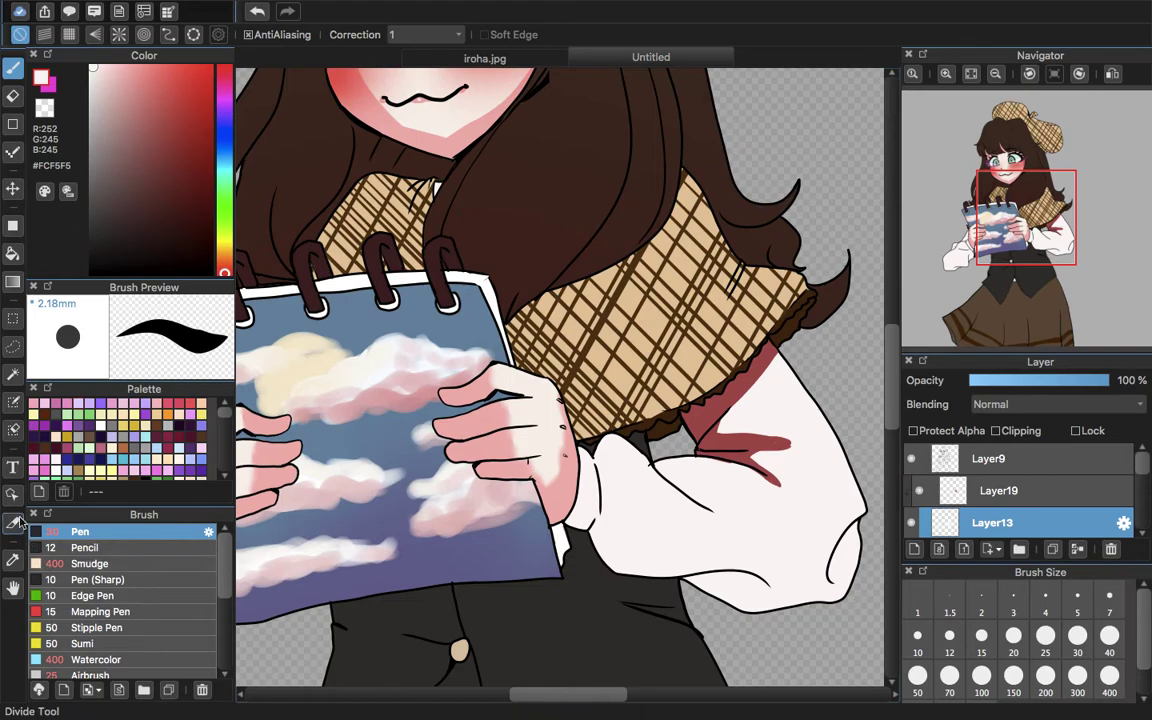
pyautogui.click(13, 560)
pyautogui.click(714, 400)
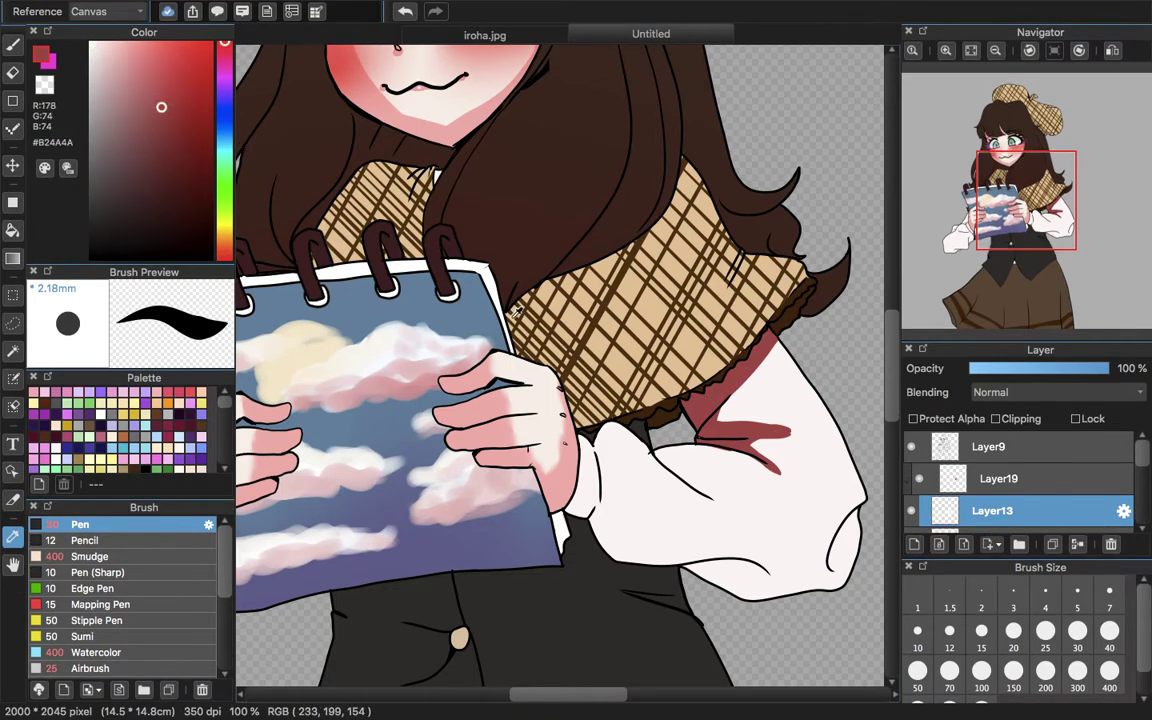
pyautogui.click(13, 44)
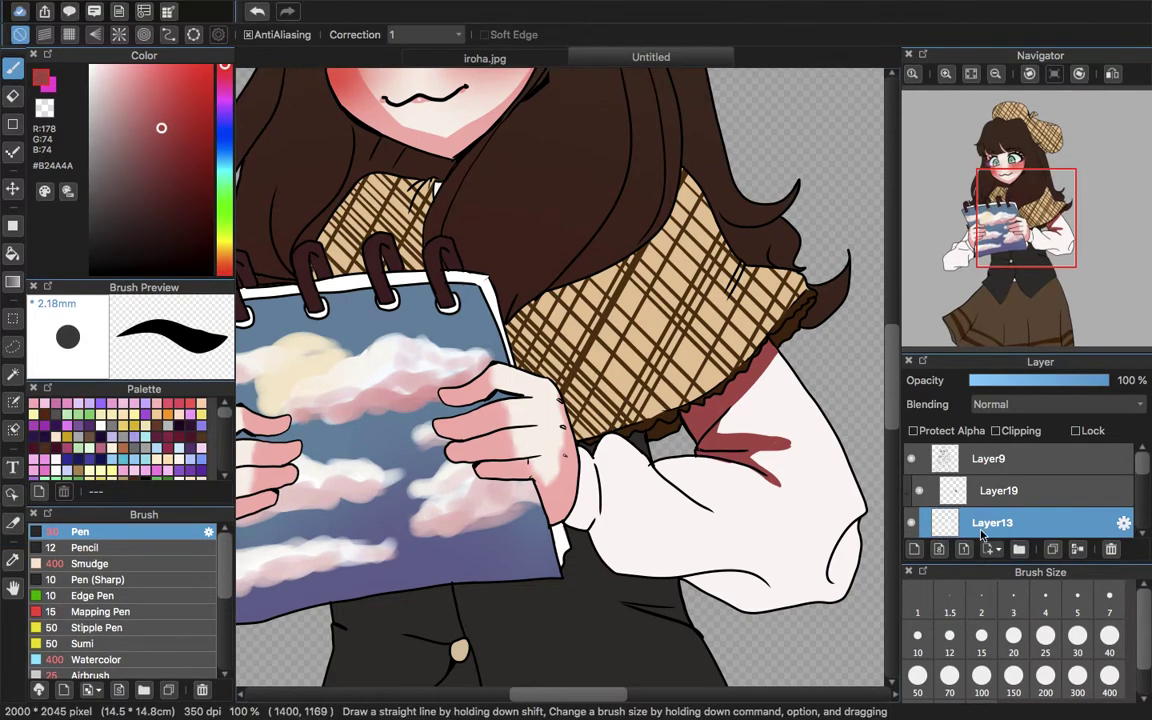
# - Add #B24A4A shadows on Layer19 to the elbow fold and the fold along the underside of the same sleeve
pyautogui.click(958, 491)
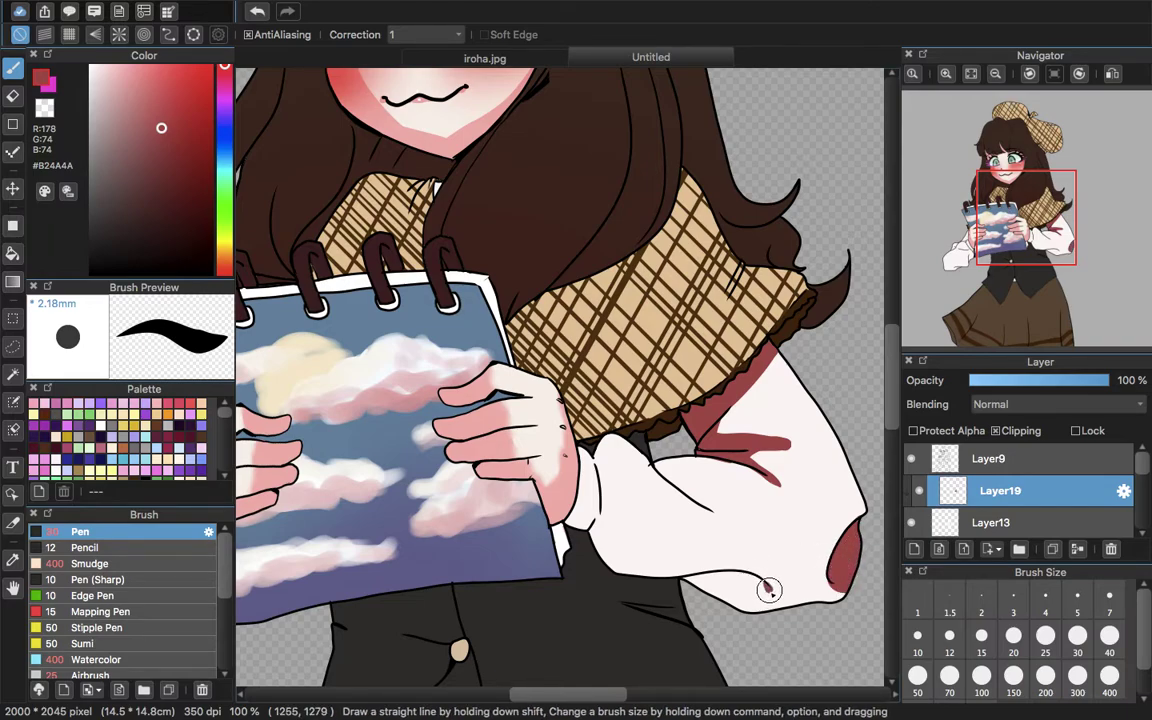
pyautogui.click(13, 253)
pyautogui.click(737, 566)
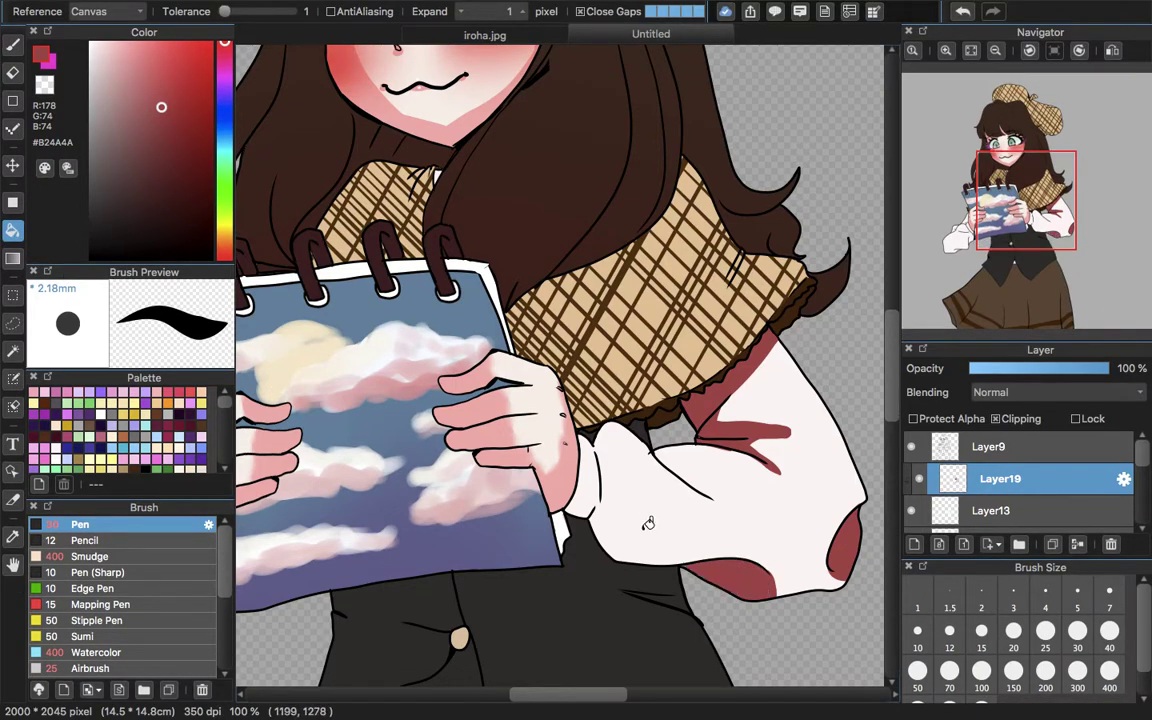
# - Paint fold shadows on the forearm in #B24A4A and fill the sleeve area beside the cuff with the same colour
pyautogui.click(13, 44)
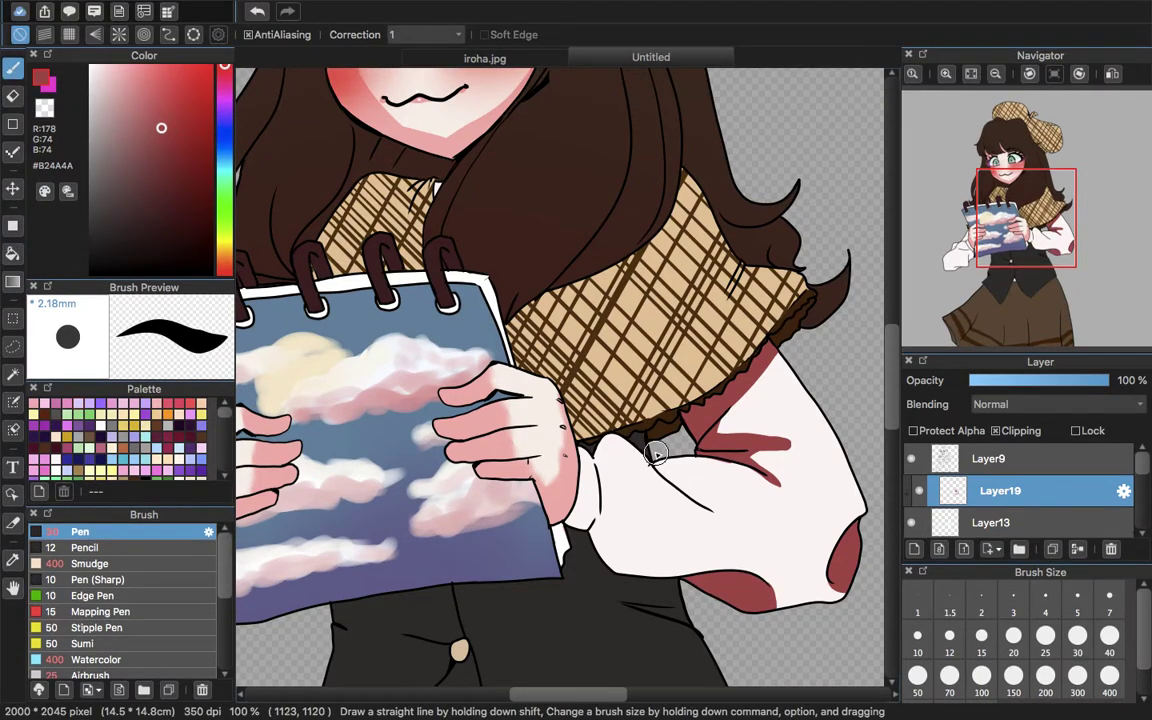
pyautogui.moveTo(717, 508)
pyautogui.mouseDown()
pyautogui.moveTo(674, 462)
pyautogui.moveTo(641, 475)
pyautogui.moveTo(642, 575)
pyautogui.mouseUp()
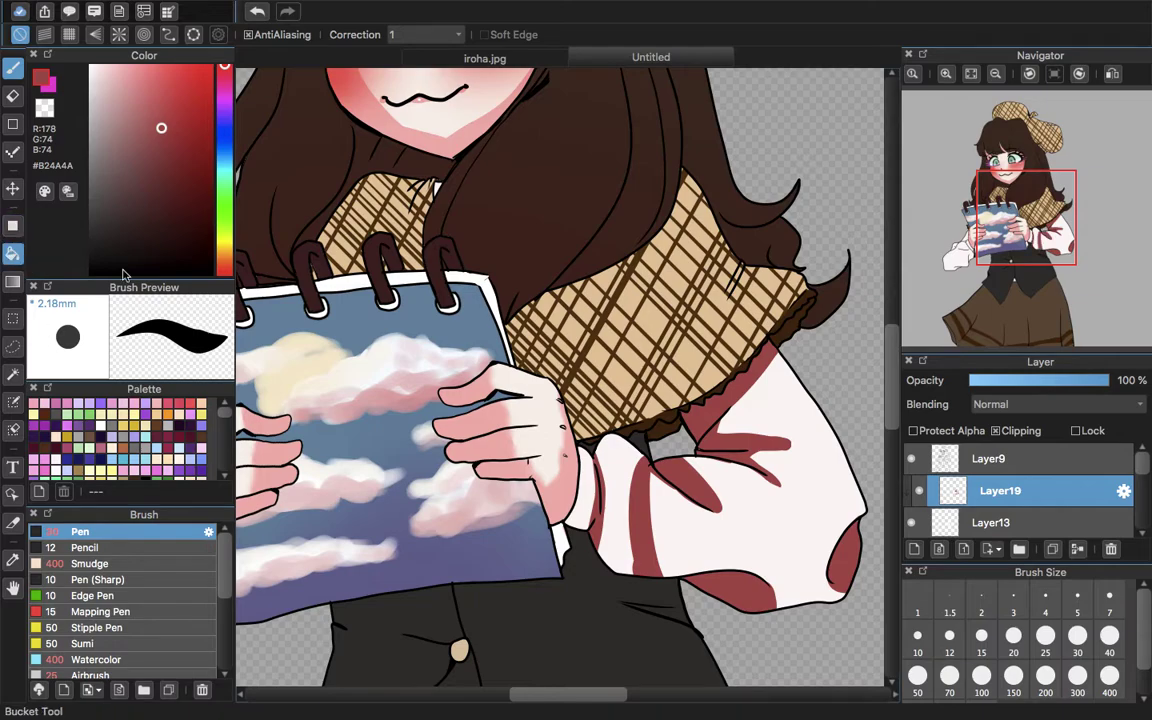
pyautogui.click(13, 254)
pyautogui.click(612, 468)
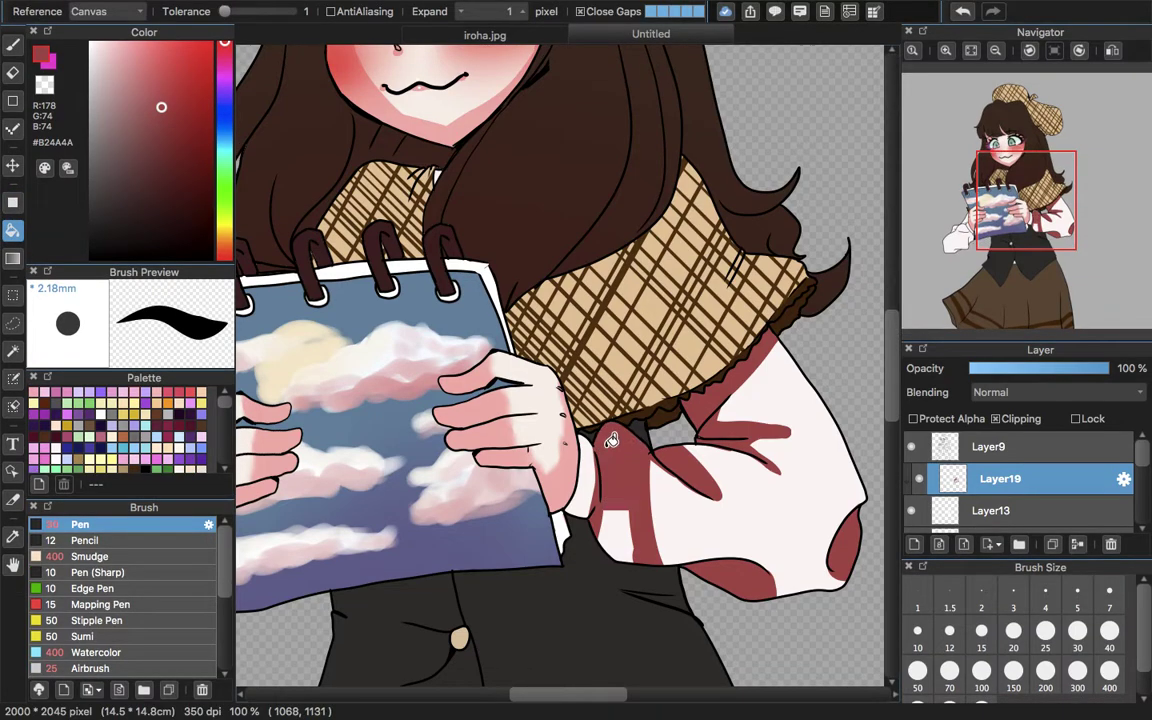
pyautogui.click(628, 526)
# - Clean up Layer9 with the eraser around the gap between the plaid cape and the sleeve, undoing a bad stroke
pyautogui.click(13, 72)
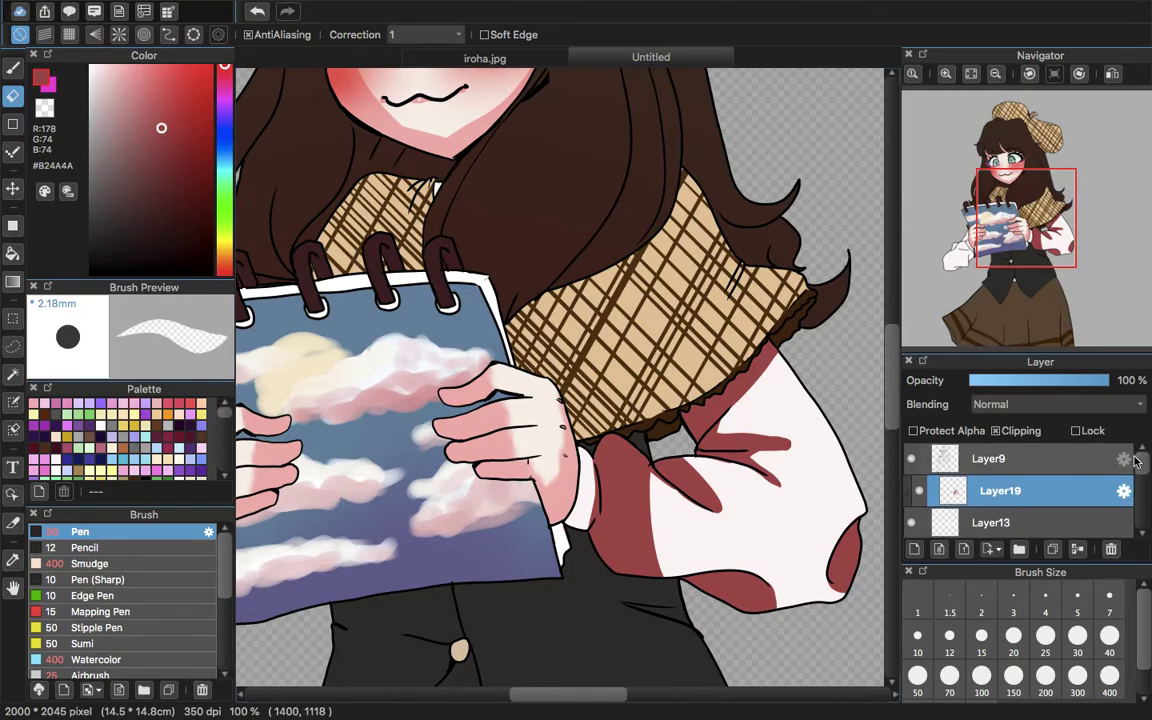
pyautogui.click(924, 463)
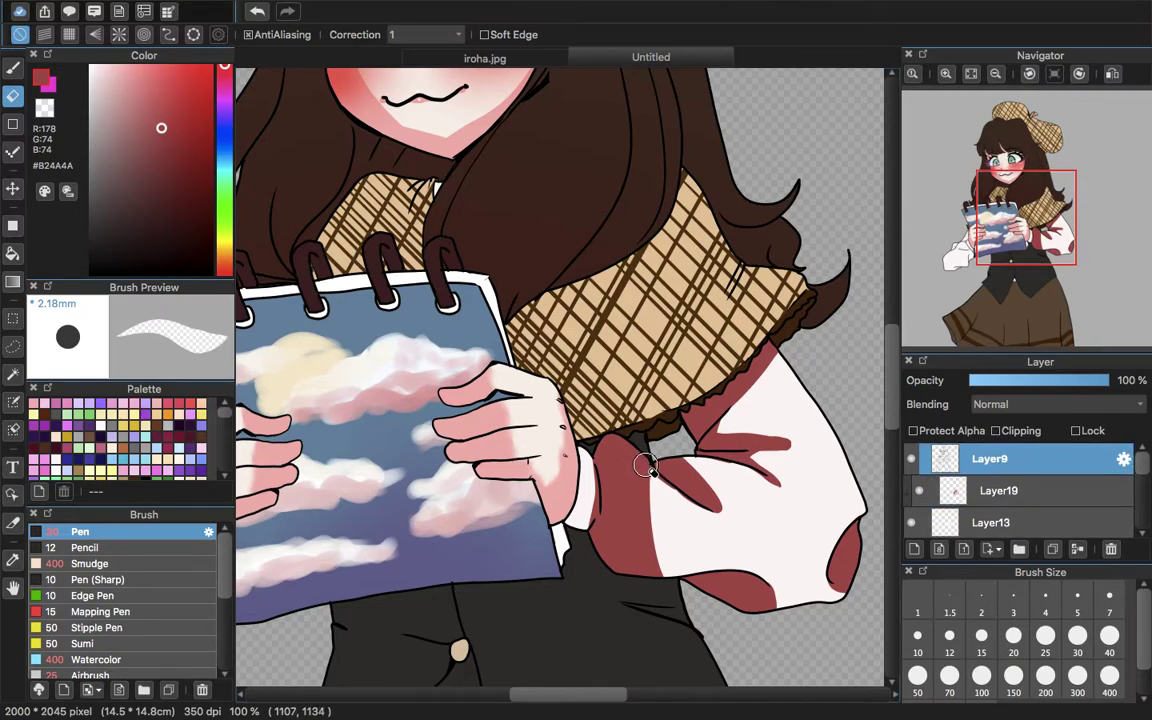
pyautogui.click(257, 12)
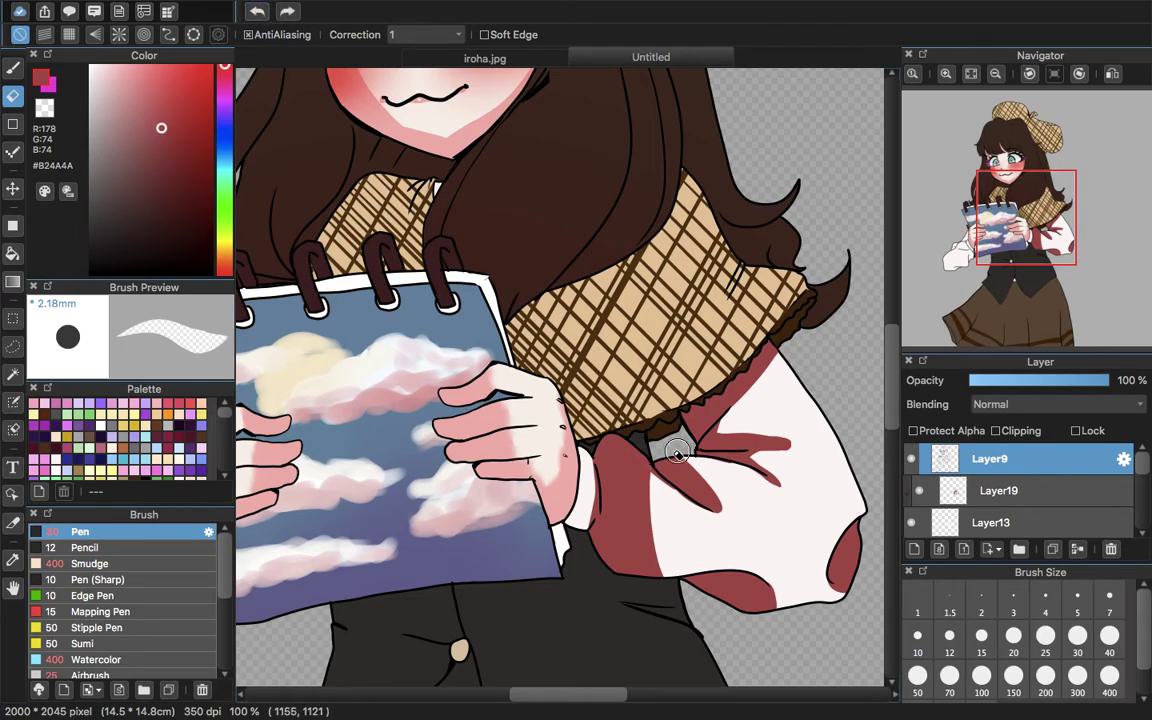
pyautogui.click(13, 67)
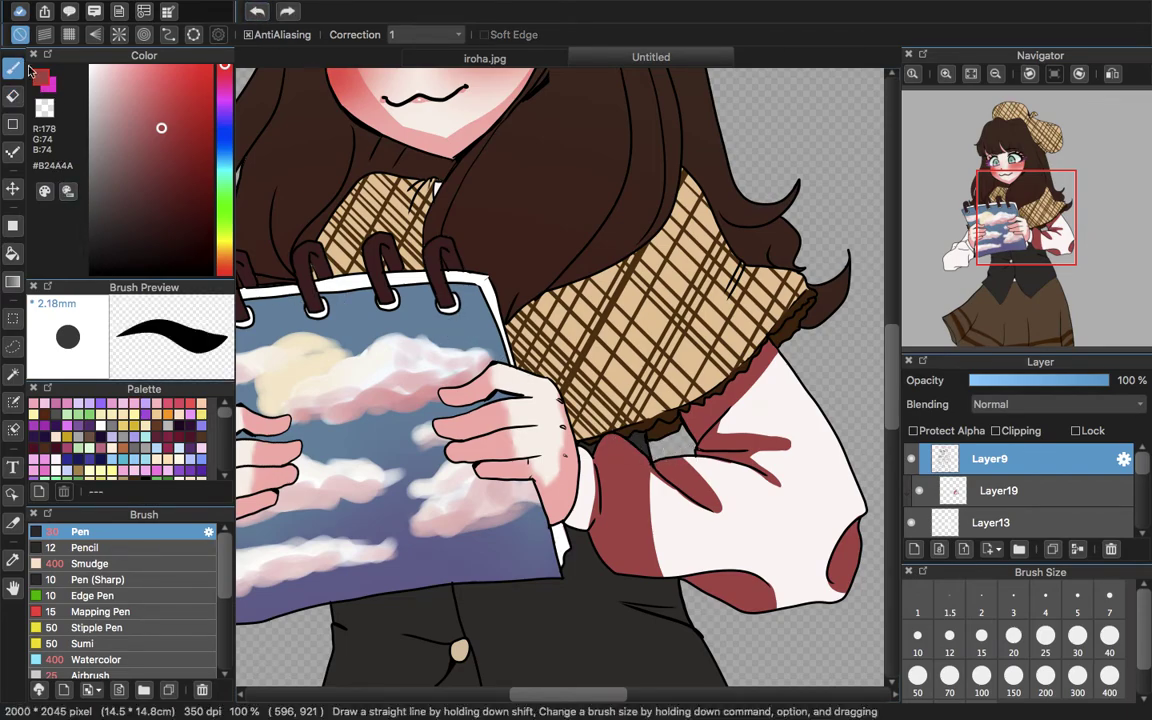
# - Paint #B24A4A shadows on Layer19 along the outer side and inner lower fold of the sleeve at the sketchbook's spiral corner
pyautogui.click(939, 490)
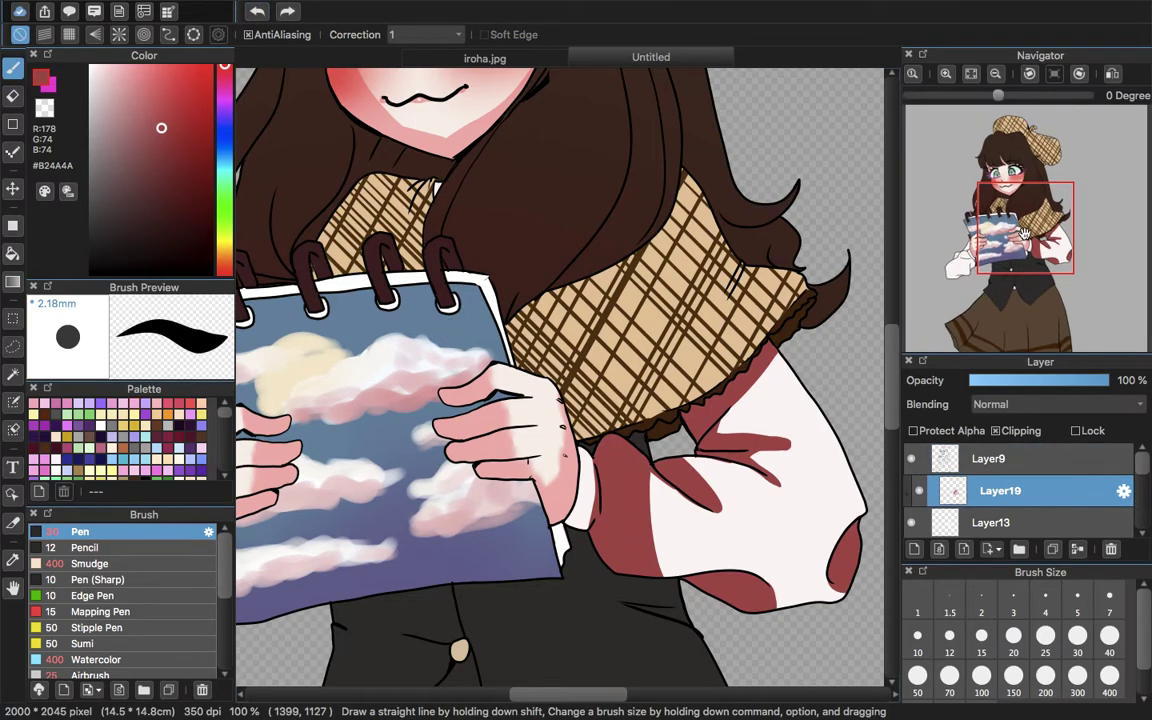
pyautogui.click(1013, 234)
pyautogui.moveTo(1013, 232); pyautogui.dragTo(970, 234)
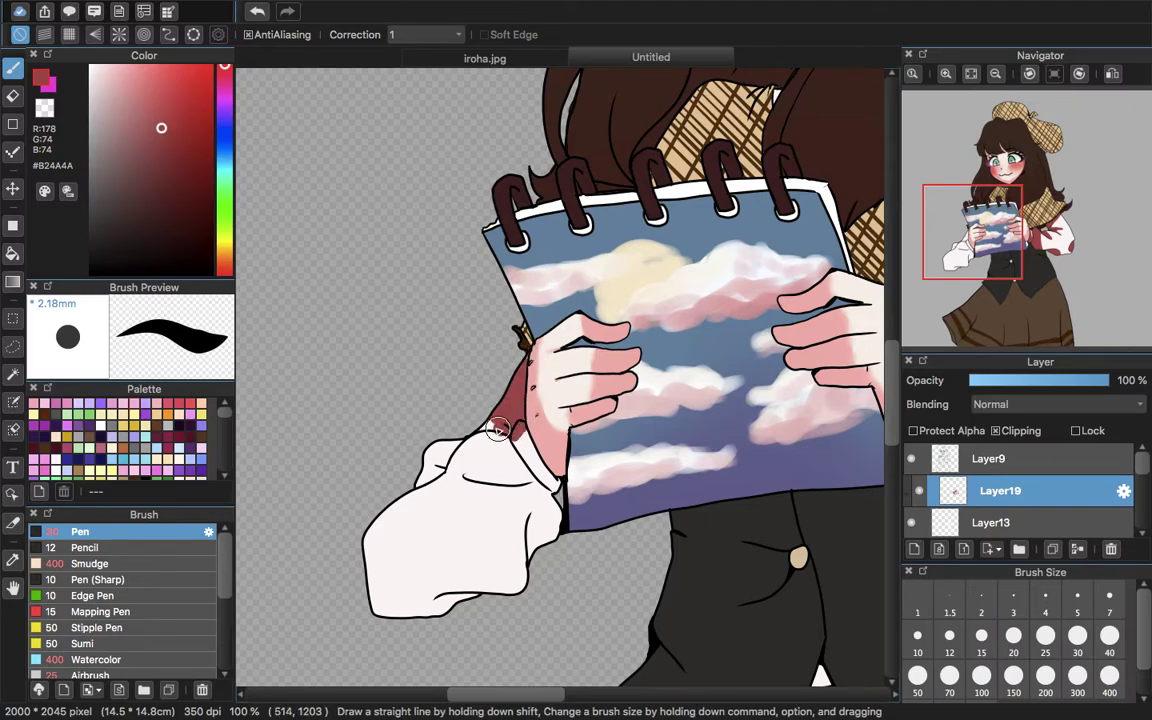
pyautogui.moveTo(490, 415)
pyautogui.mouseDown()
pyautogui.moveTo(441, 451)
pyautogui.moveTo(468, 438)
pyautogui.moveTo(428, 506)
pyautogui.moveTo(455, 445)
pyautogui.moveTo(424, 569)
pyautogui.moveTo(434, 615)
pyautogui.moveTo(418, 561)
pyautogui.moveTo(448, 619)
pyautogui.moveTo(462, 611)
pyautogui.moveTo(446, 602)
pyautogui.moveTo(473, 603)
pyautogui.moveTo(404, 602)
pyautogui.moveTo(451, 446)
pyautogui.moveTo(416, 612)
pyautogui.moveTo(433, 427)
pyautogui.moveTo(400, 640)
pyautogui.moveTo(352, 560)
pyautogui.mouseUp()
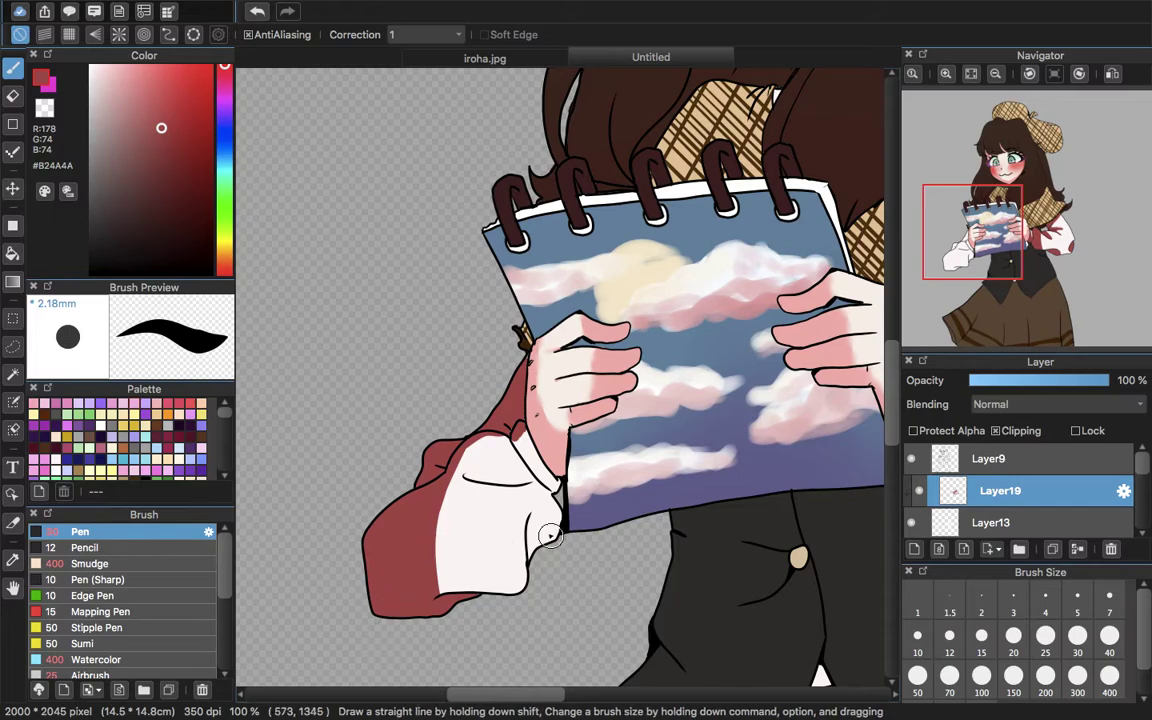
pyautogui.moveTo(530, 548)
pyautogui.mouseDown()
pyautogui.moveTo(535, 516)
pyautogui.moveTo(557, 546)
pyautogui.mouseUp()
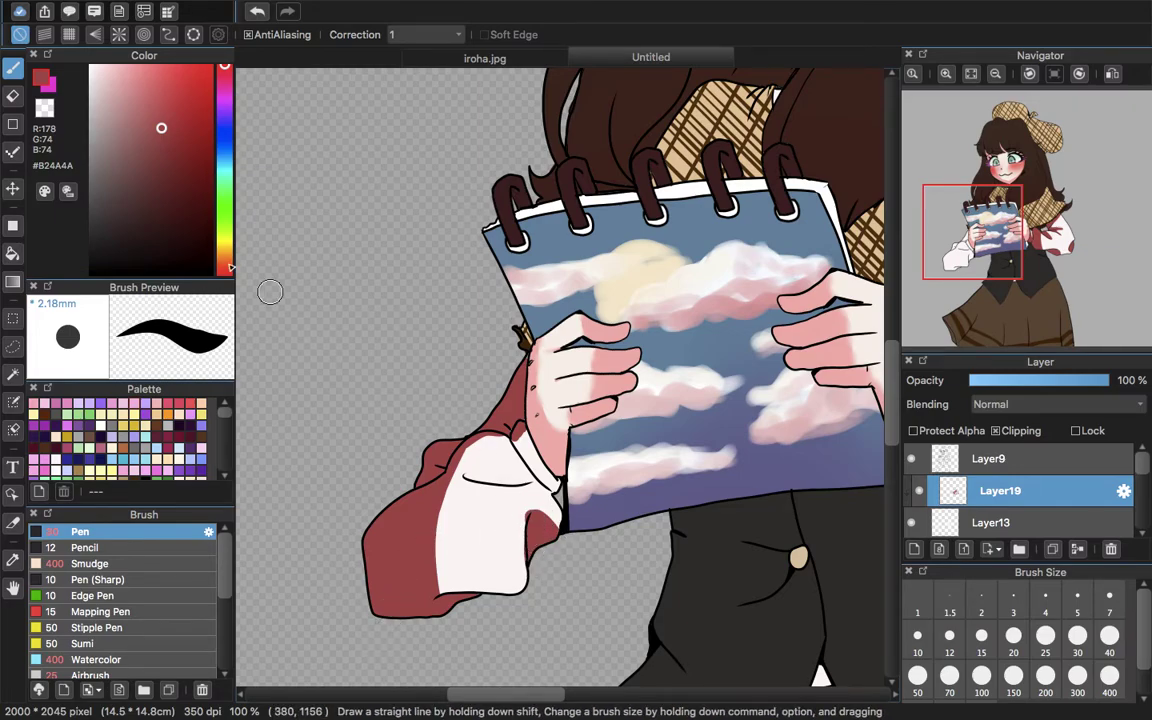
# - Trim the shadow edge on the upper forearm with the eraser and paint a #B24A4A shadow along the cuff
pyautogui.click(13, 95)
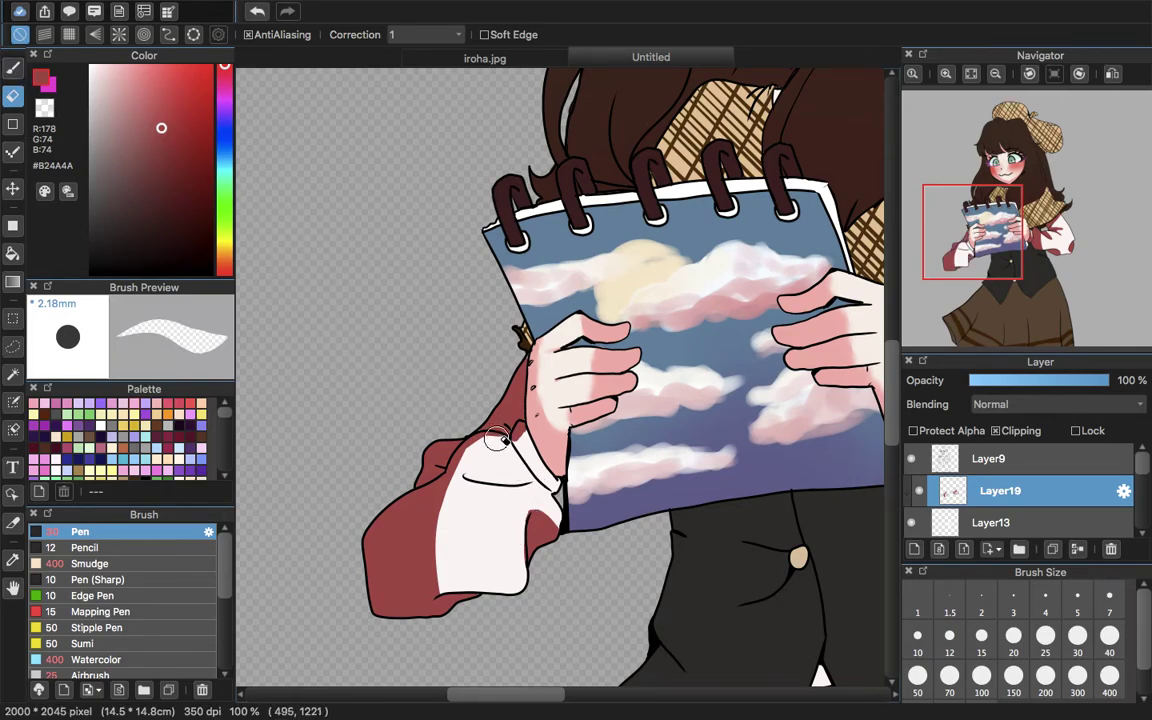
pyautogui.press('b')
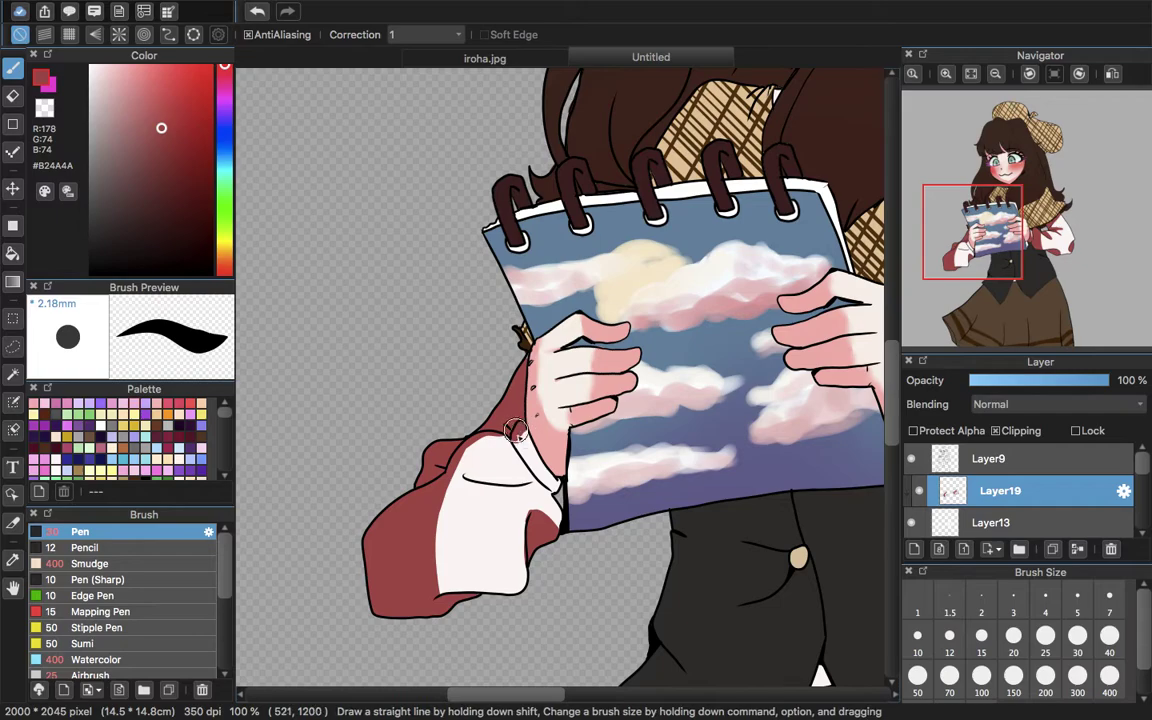
pyautogui.moveTo(514, 431); pyautogui.dragTo(557, 493)
pyautogui.moveTo(521, 450); pyautogui.dragTo(555, 497)
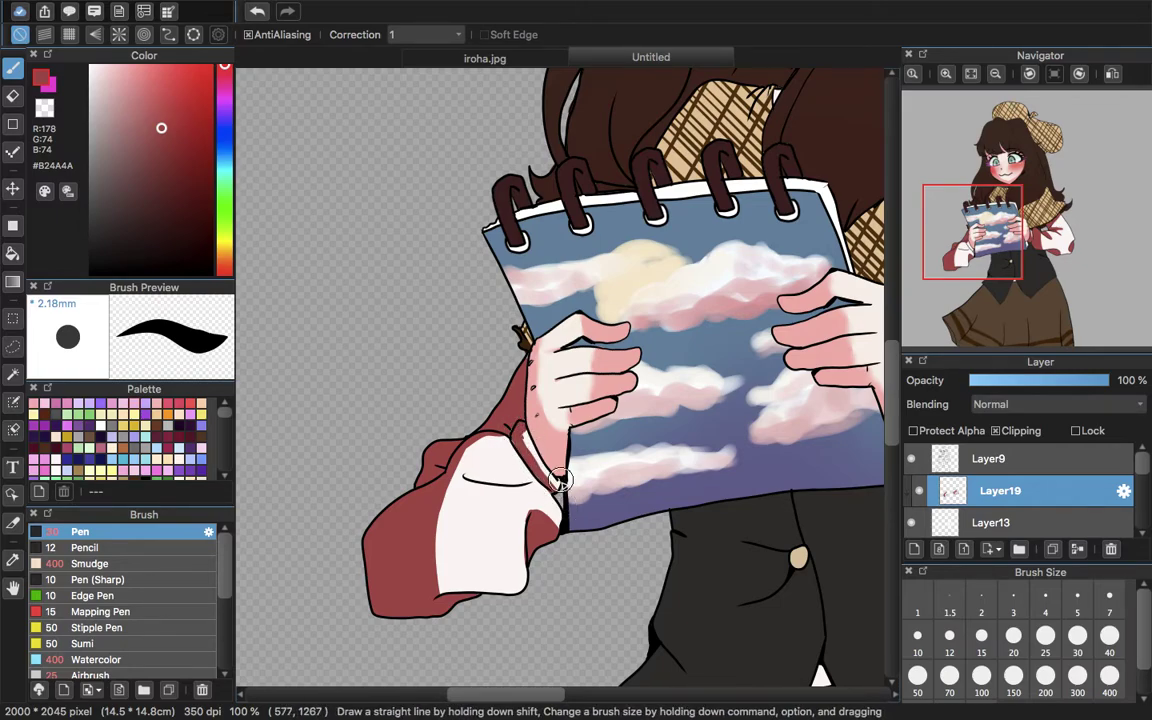
# - Touch up the sleeve base around the wrist on Layer13 with #FCF5F5 and erase the colour spilling onto the hand
pyautogui.click(13, 559)
pyautogui.click(474, 484)
pyautogui.click(12, 43)
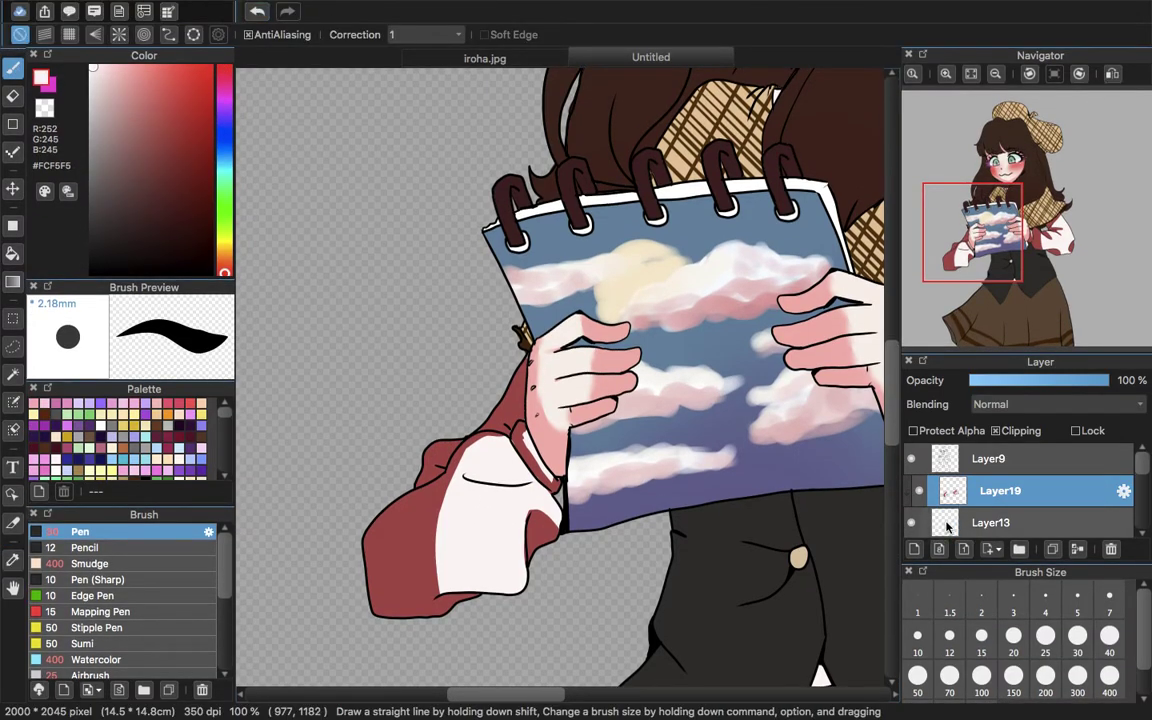
pyautogui.click(991, 510)
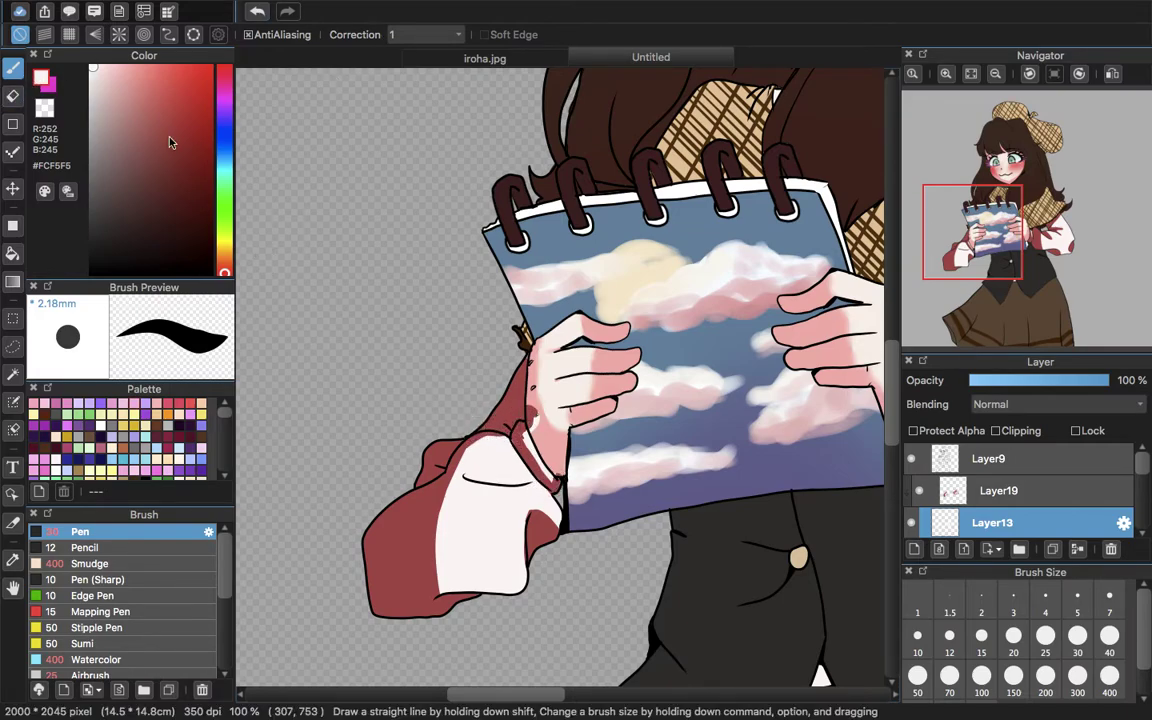
pyautogui.click(11, 98)
pyautogui.click(946, 74)
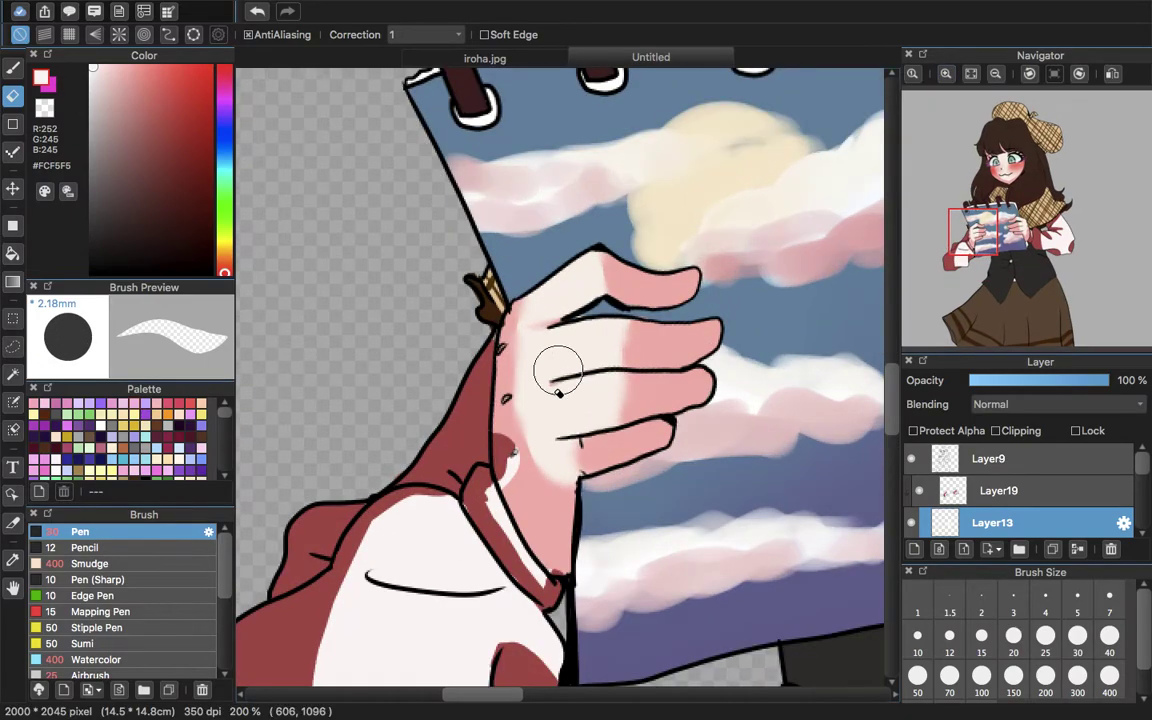
pyautogui.moveTo(510, 428); pyautogui.dragTo(512, 492)
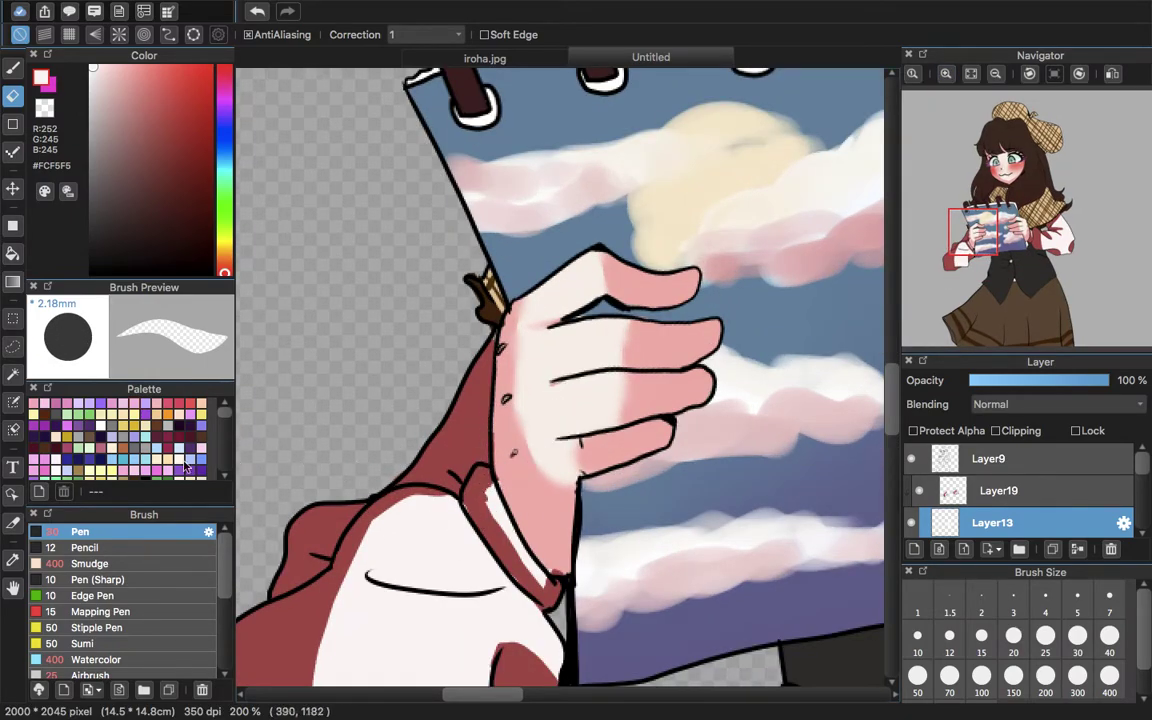
pyautogui.click(13, 559)
pyautogui.click(460, 412)
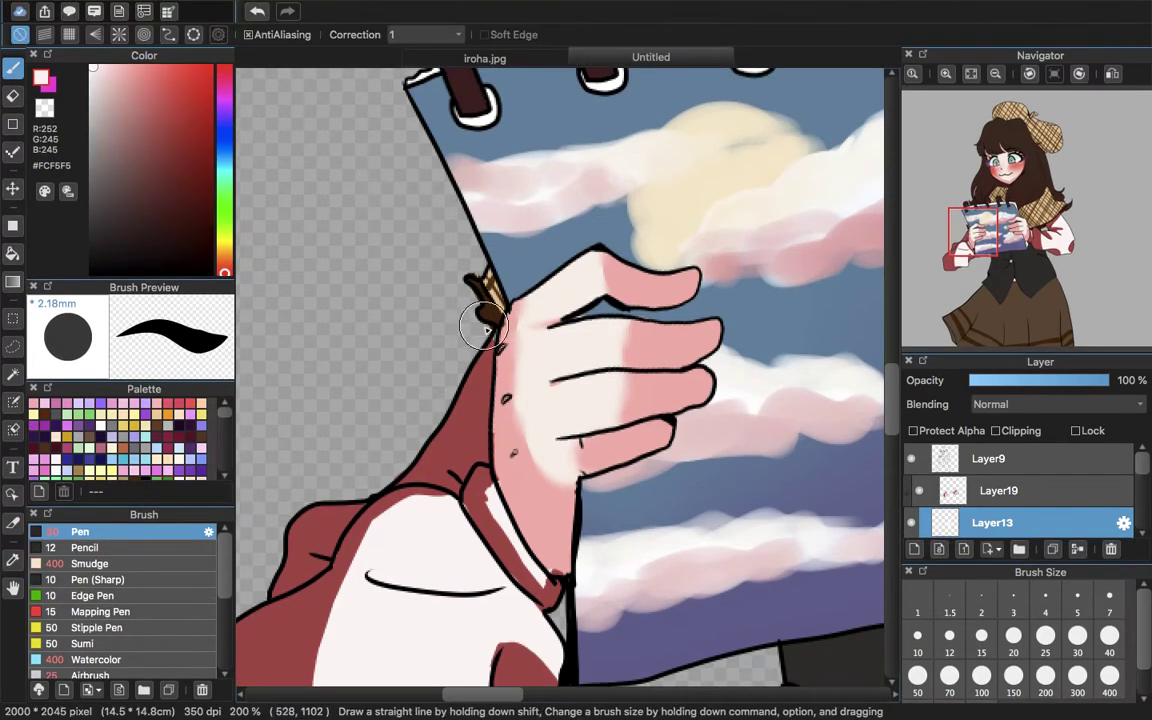
pyautogui.click(13, 95)
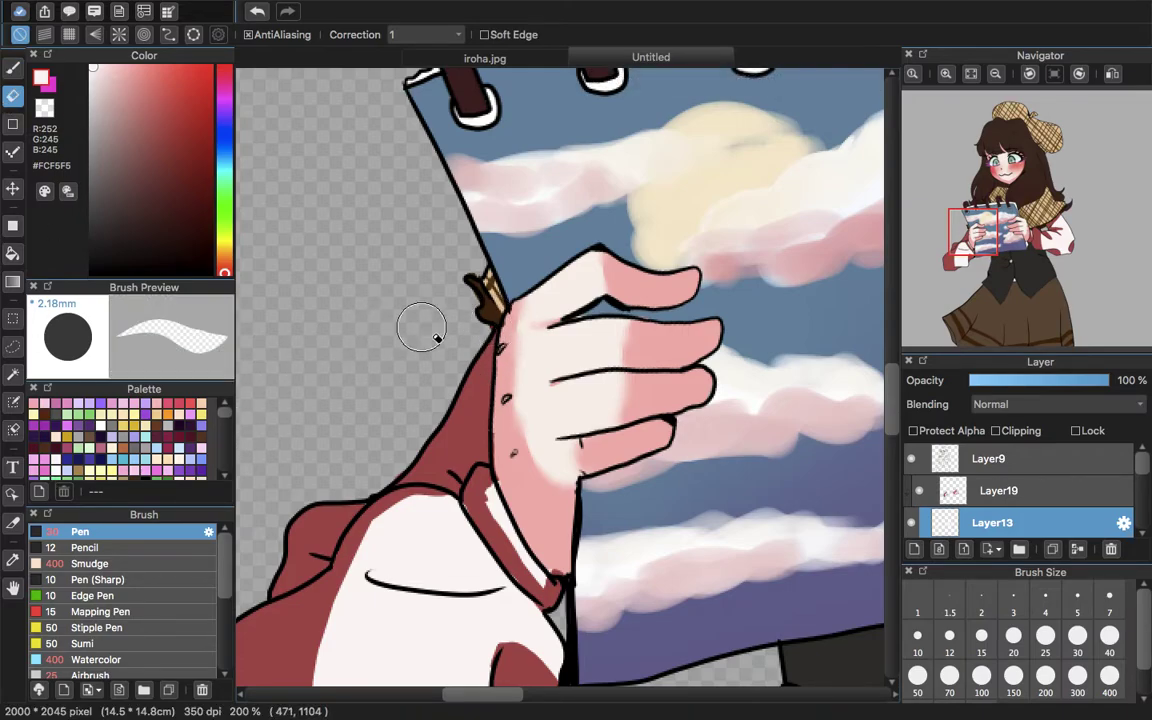
# - Paint a #B24A4A shadow above the forearm crease on Layer19 and trim its edges with the eraser
pyautogui.click(13, 560)
pyautogui.click(472, 422)
pyautogui.click(13, 45)
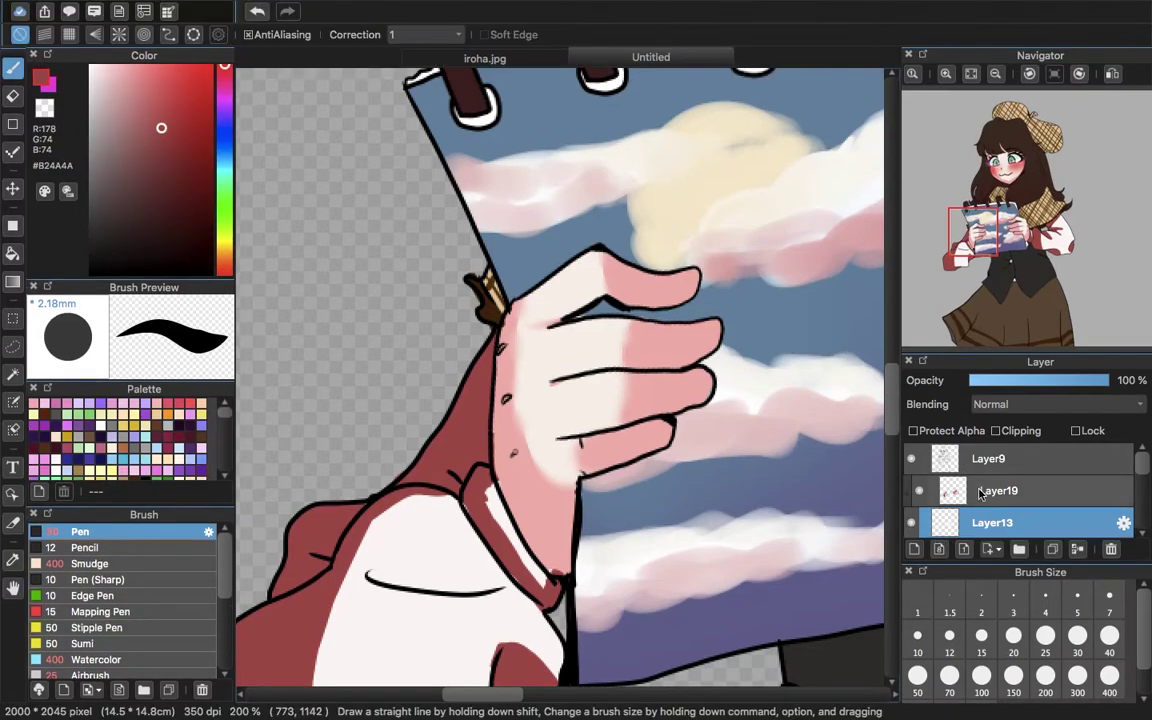
pyautogui.click(995, 490)
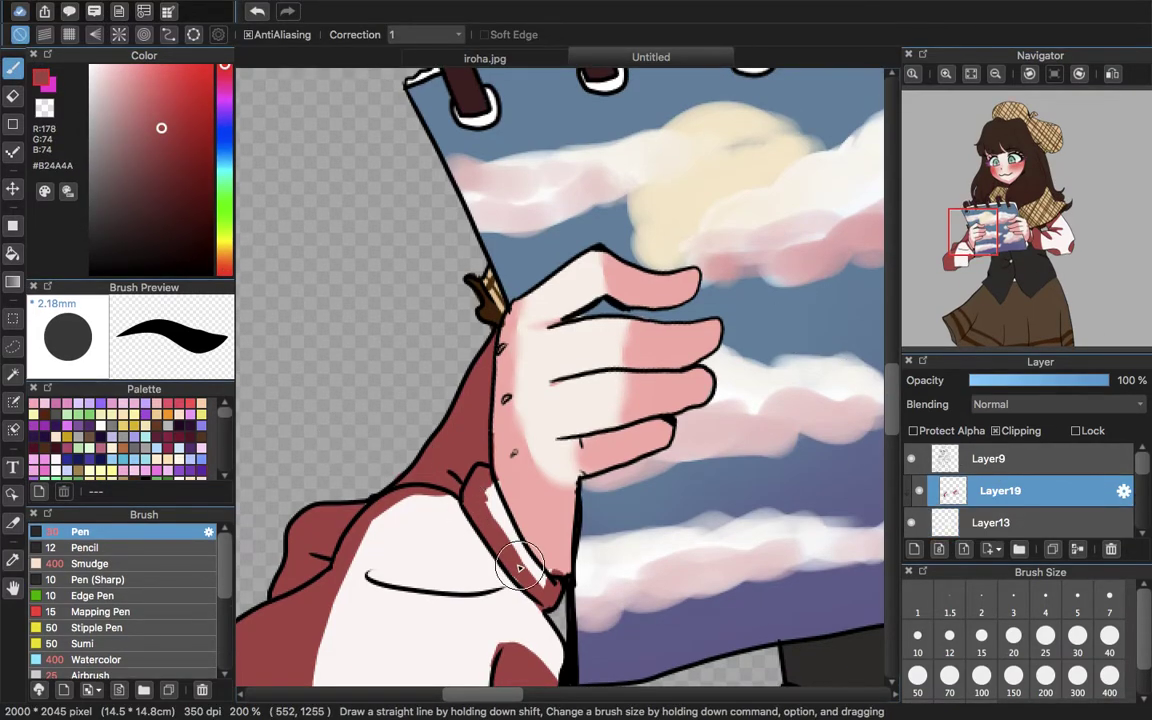
pyautogui.moveTo(350, 563)
pyautogui.mouseDown()
pyautogui.moveTo(391, 586)
pyautogui.moveTo(476, 581)
pyautogui.moveTo(445, 561)
pyautogui.moveTo(350, 548)
pyautogui.mouseUp()
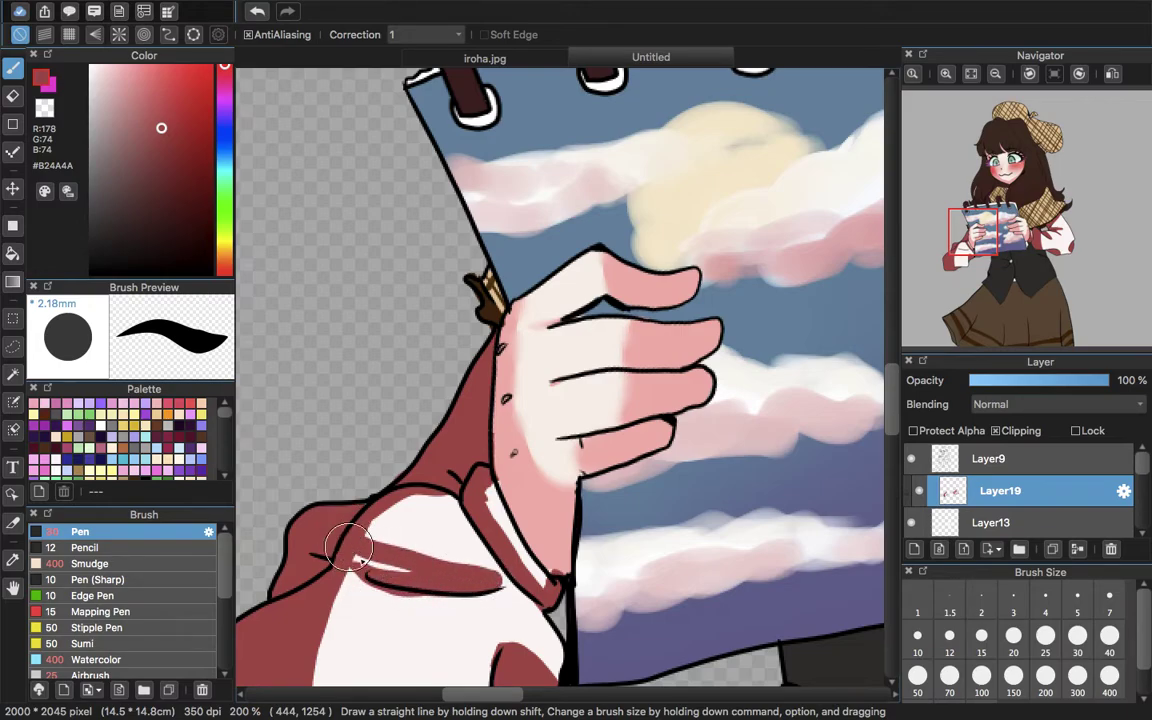
pyautogui.click(13, 95)
pyautogui.moveTo(410, 588)
pyautogui.mouseDown()
pyautogui.moveTo(368, 588)
pyautogui.moveTo(411, 607)
pyautogui.moveTo(317, 558)
pyautogui.mouseUp()
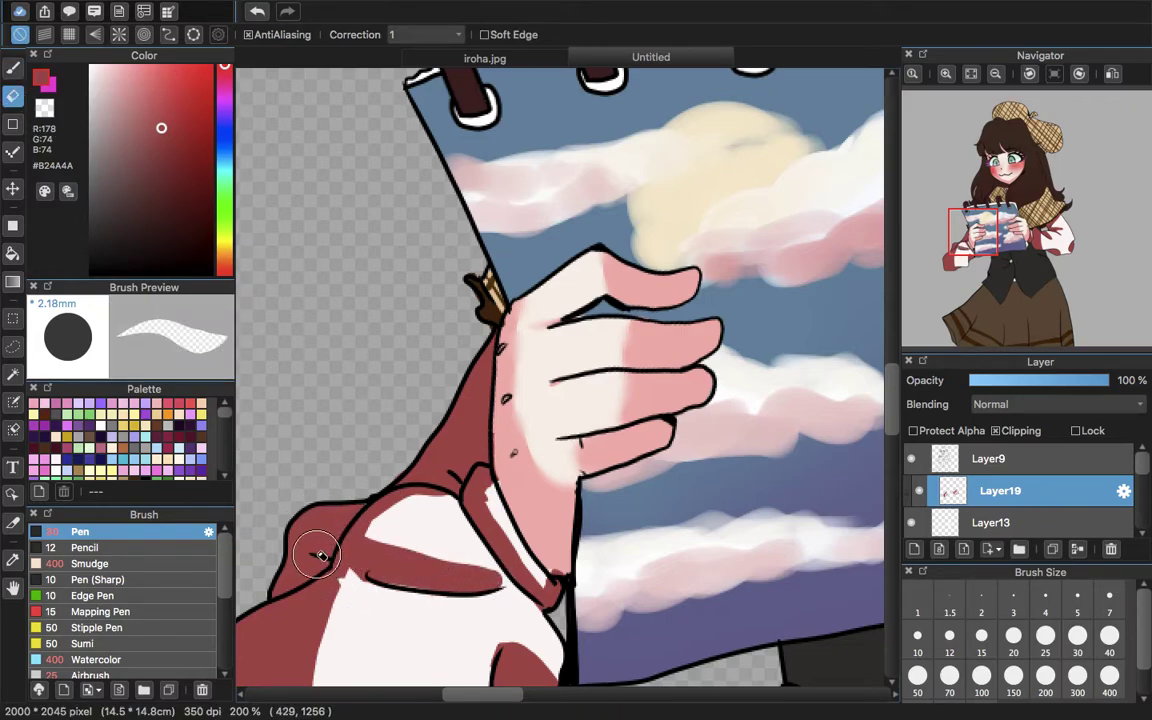
# - Extend the #B24A4A shadow over the sleeve top beside the cuff and down to the inner fold, leaving a small highlight
pyautogui.click(13, 67)
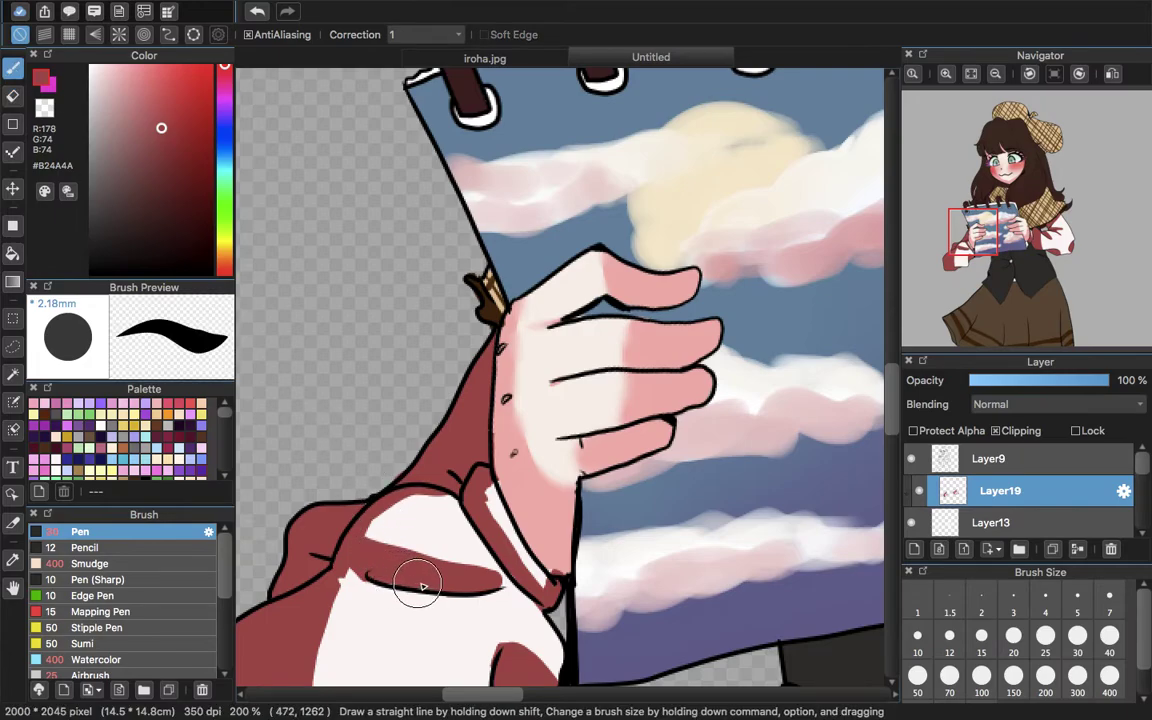
pyautogui.moveTo(371, 571)
pyautogui.mouseDown()
pyautogui.moveTo(325, 594)
pyautogui.moveTo(411, 572)
pyautogui.moveTo(397, 498)
pyautogui.moveTo(381, 531)
pyautogui.moveTo(404, 570)
pyautogui.moveTo(402, 483)
pyautogui.mouseUp()
pyautogui.scroll(-5, 818, 250)
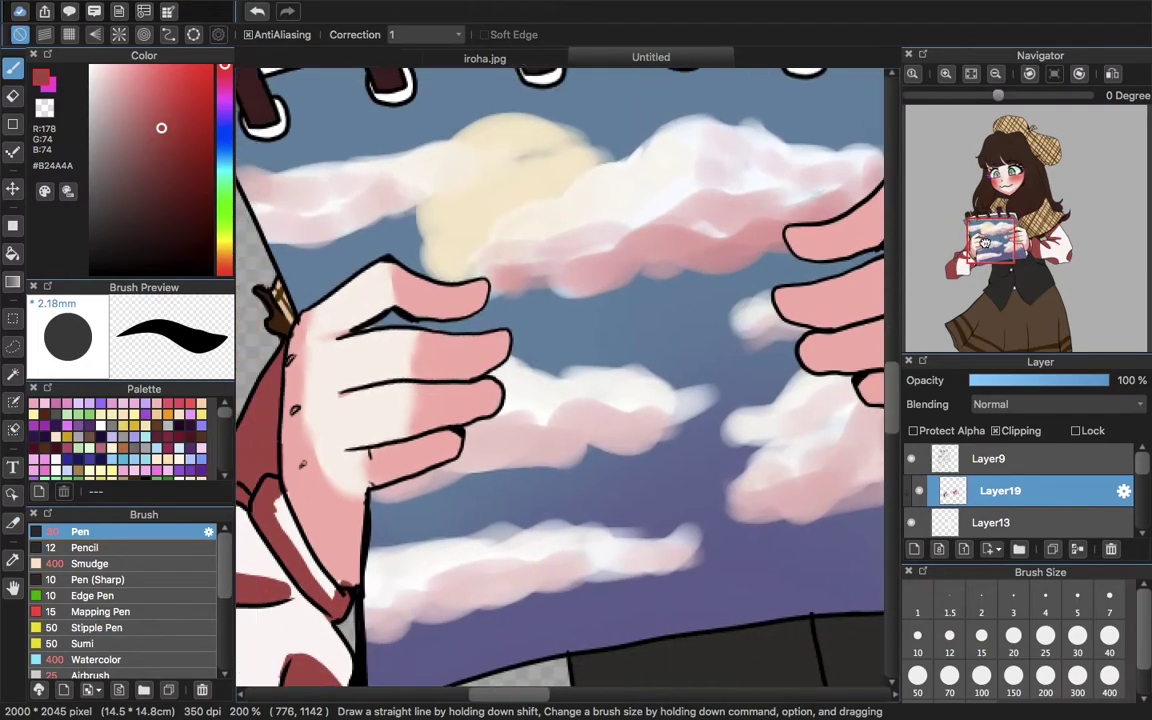
pyautogui.moveTo(411, 391)
pyautogui.mouseDown()
pyautogui.moveTo(404, 344)
pyautogui.moveTo(490, 447)
pyautogui.moveTo(538, 530)
pyautogui.moveTo(528, 464)
pyautogui.moveTo(422, 324)
pyautogui.moveTo(527, 483)
pyautogui.moveTo(405, 320)
pyautogui.moveTo(502, 439)
pyautogui.mouseUp()
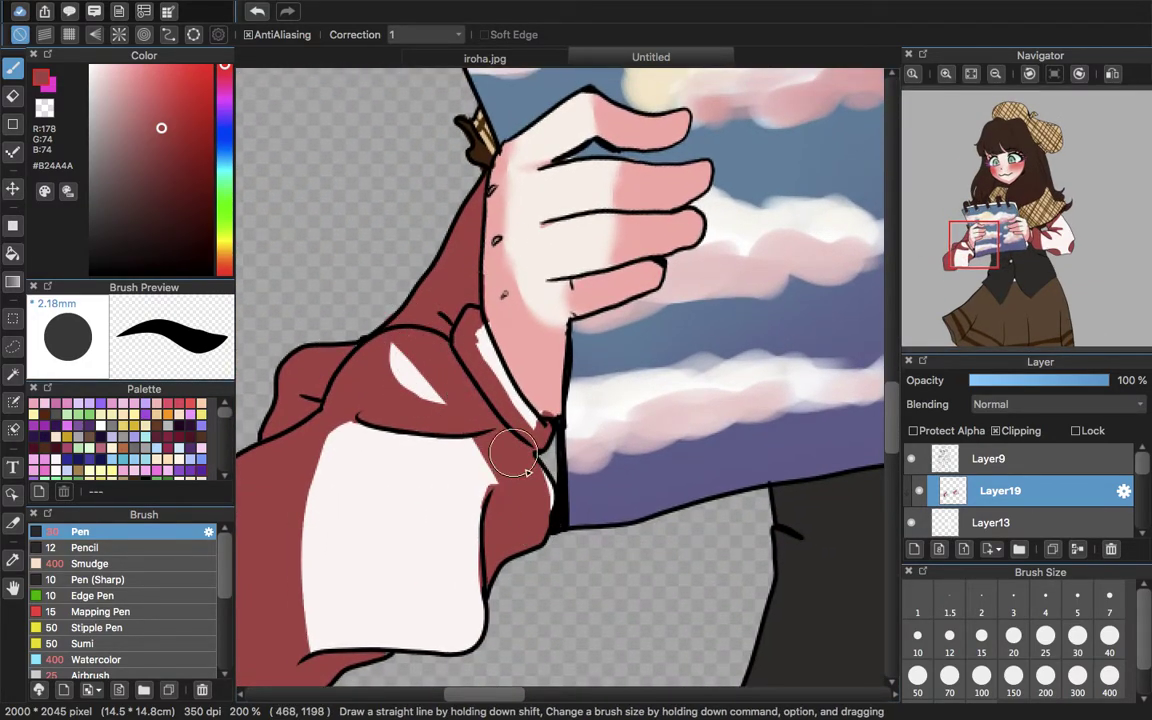
pyautogui.moveTo(540, 493); pyautogui.dragTo(528, 472)
pyautogui.click(13, 95)
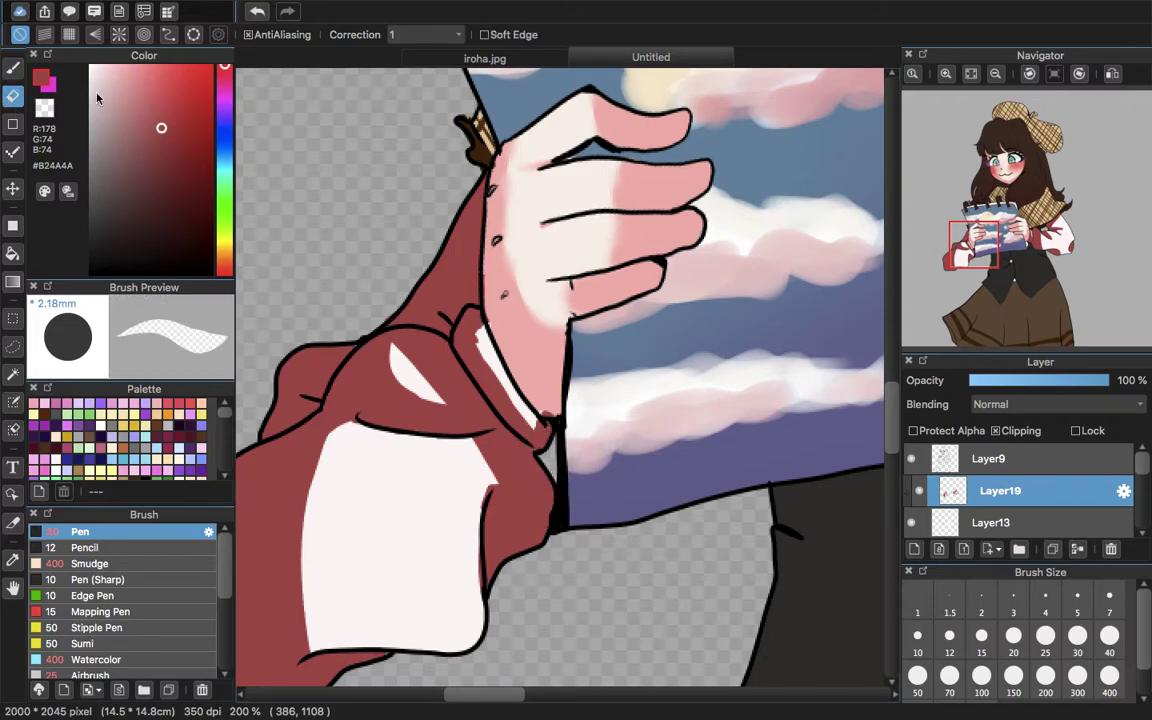
pyautogui.click(1014, 523)
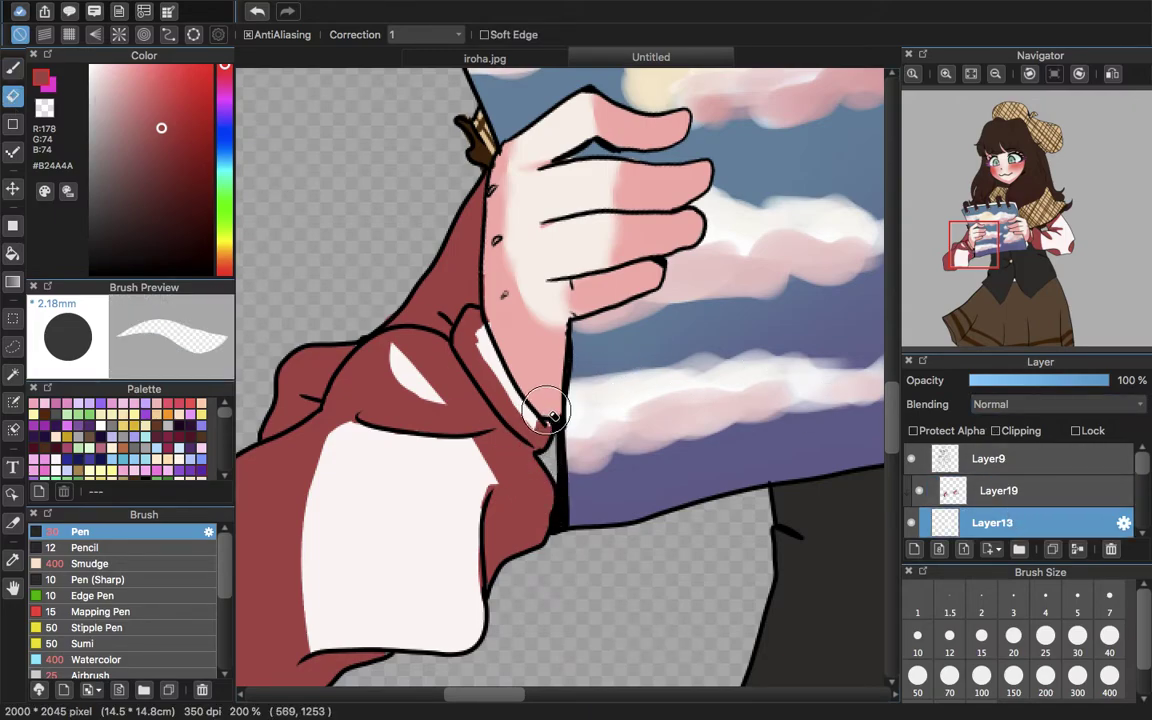
pyautogui.click(13, 67)
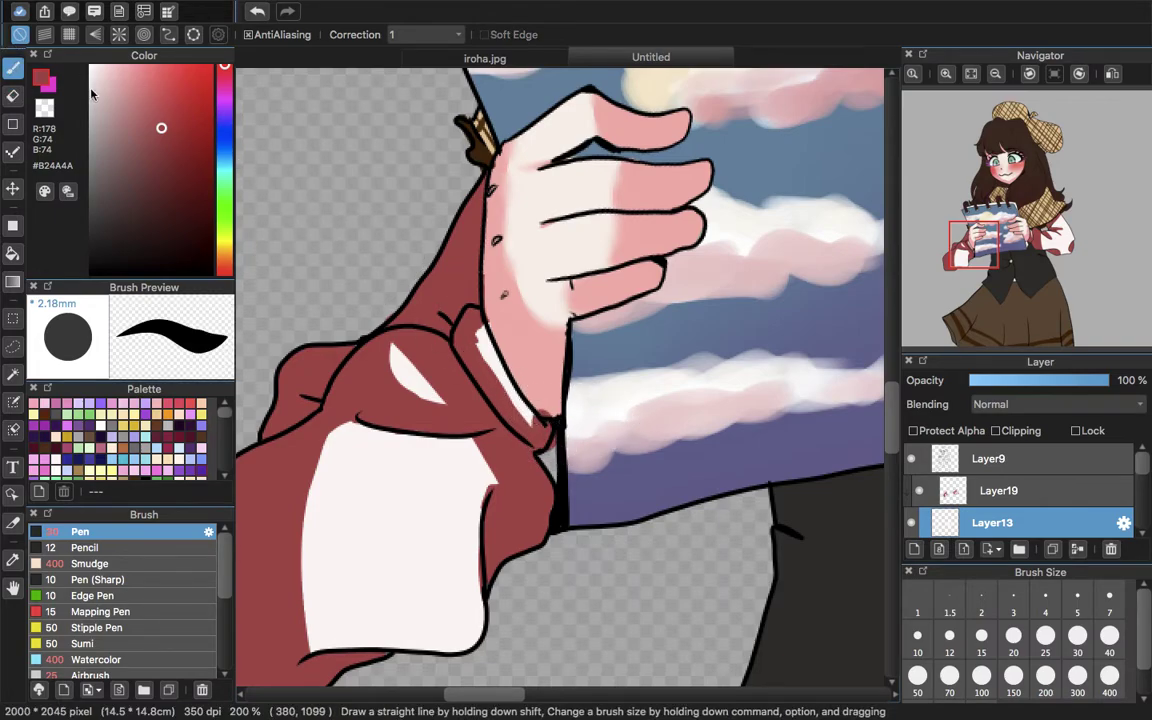
pyautogui.click(257, 11)
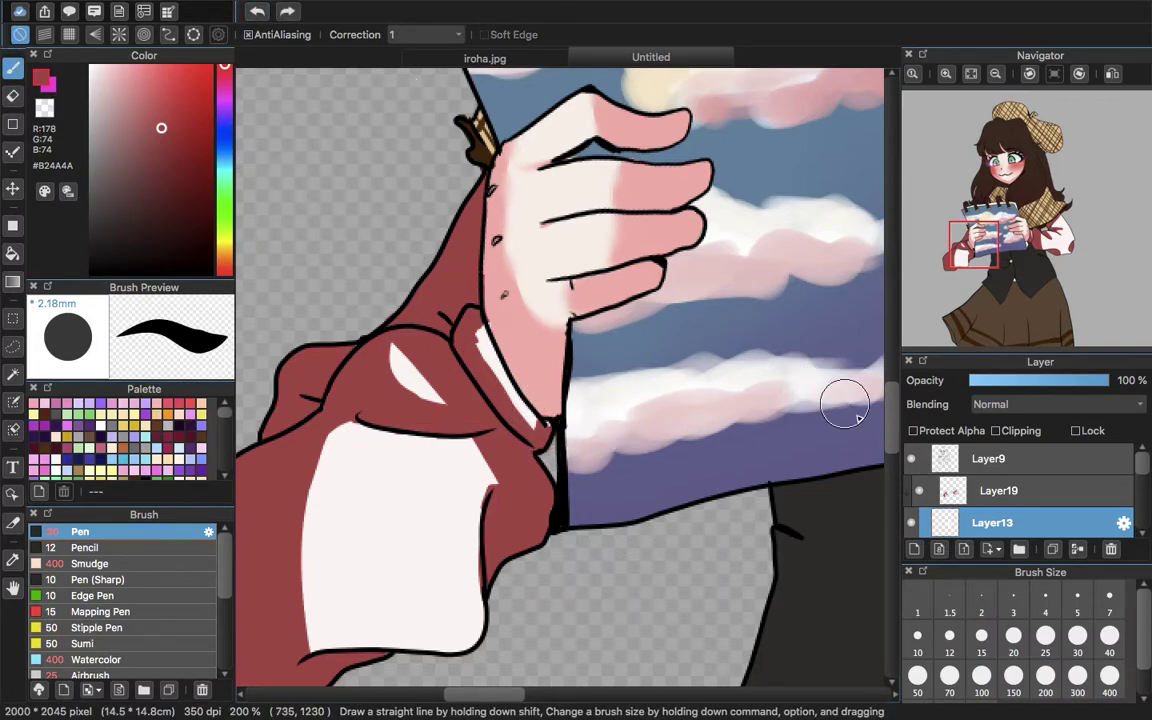
# - Touch up the tip of the cuff on Layer13 with sampled #FCF5F5 at pen size 7
pyautogui.click(955, 490)
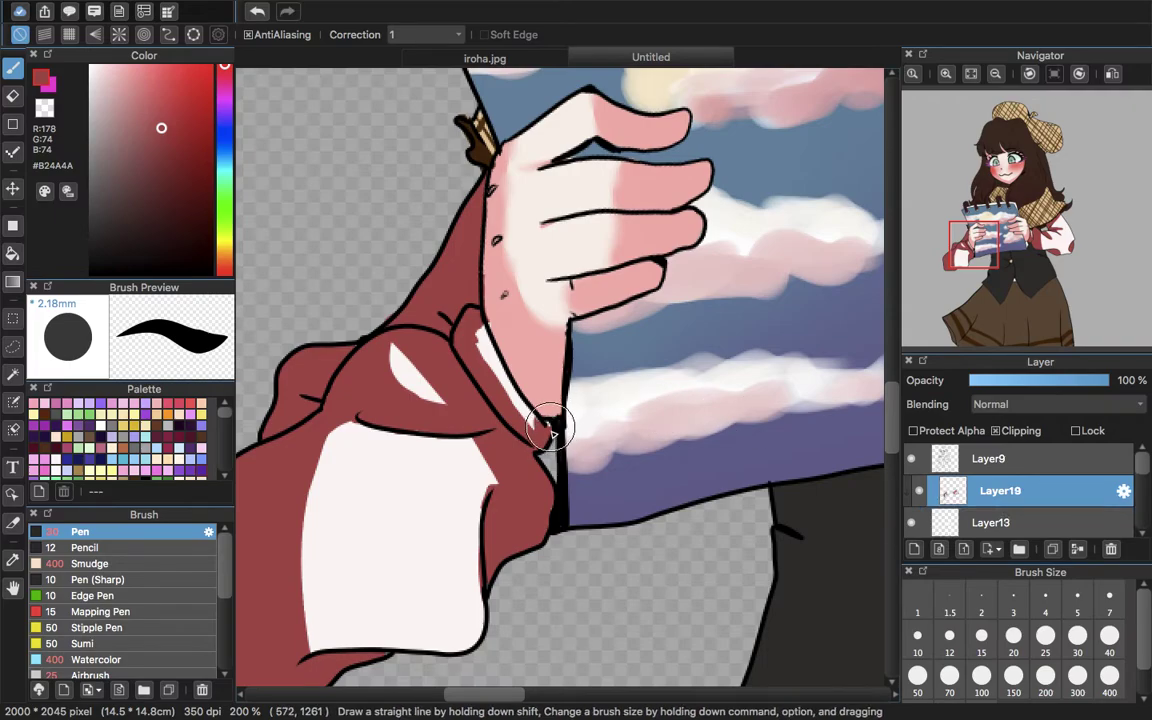
pyautogui.click(13, 559)
pyautogui.click(417, 509)
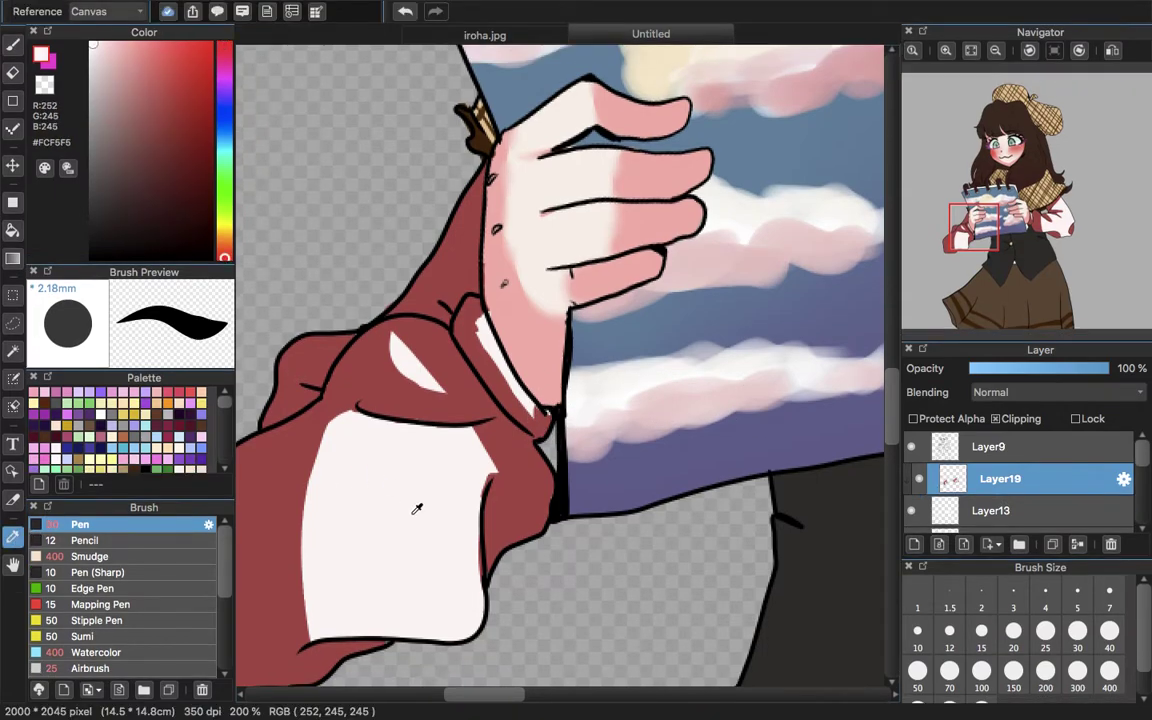
pyautogui.click(13, 45)
pyautogui.click(990, 510)
pyautogui.click(1076, 590)
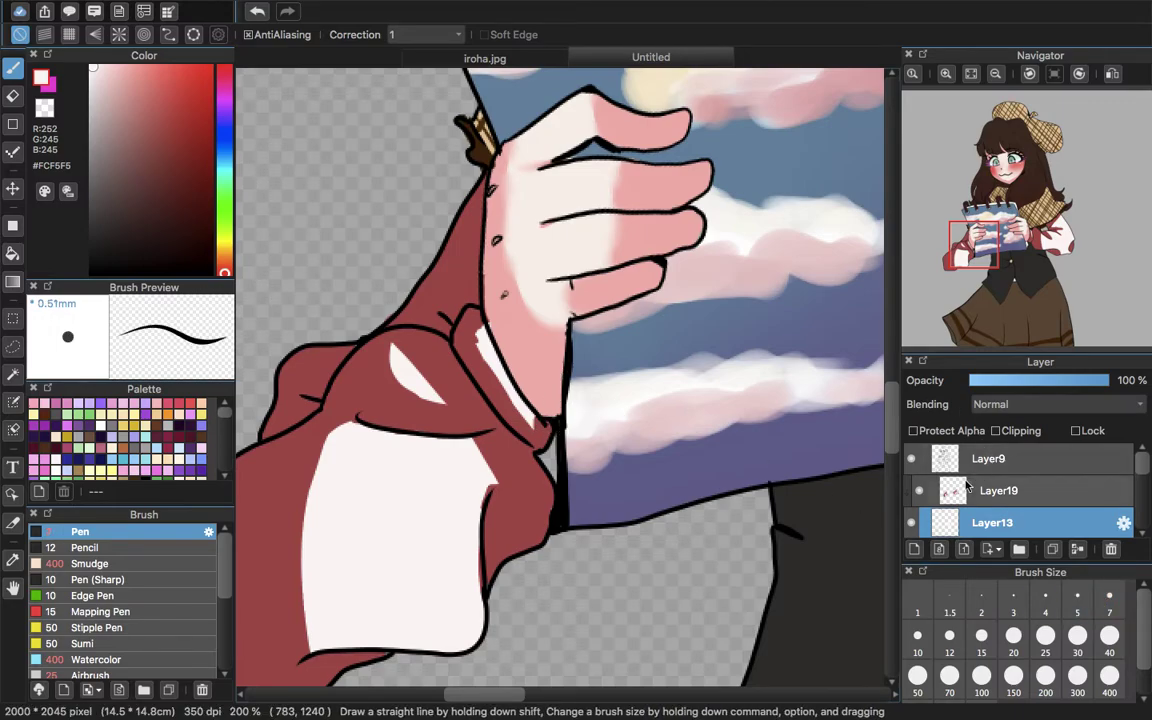
# - Set Layer19's opacity to 57% and soften the shadow corner beside the forearm highlight with Smudge at size 30
pyautogui.click(1040, 490)
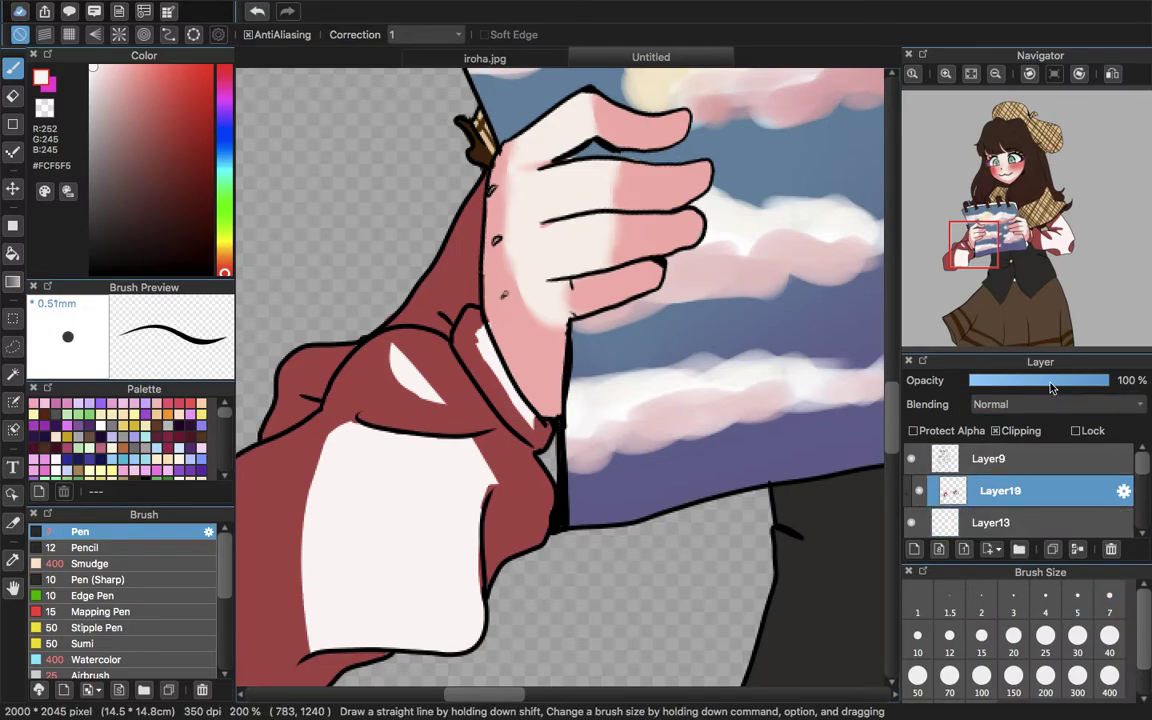
pyautogui.click(1049, 380)
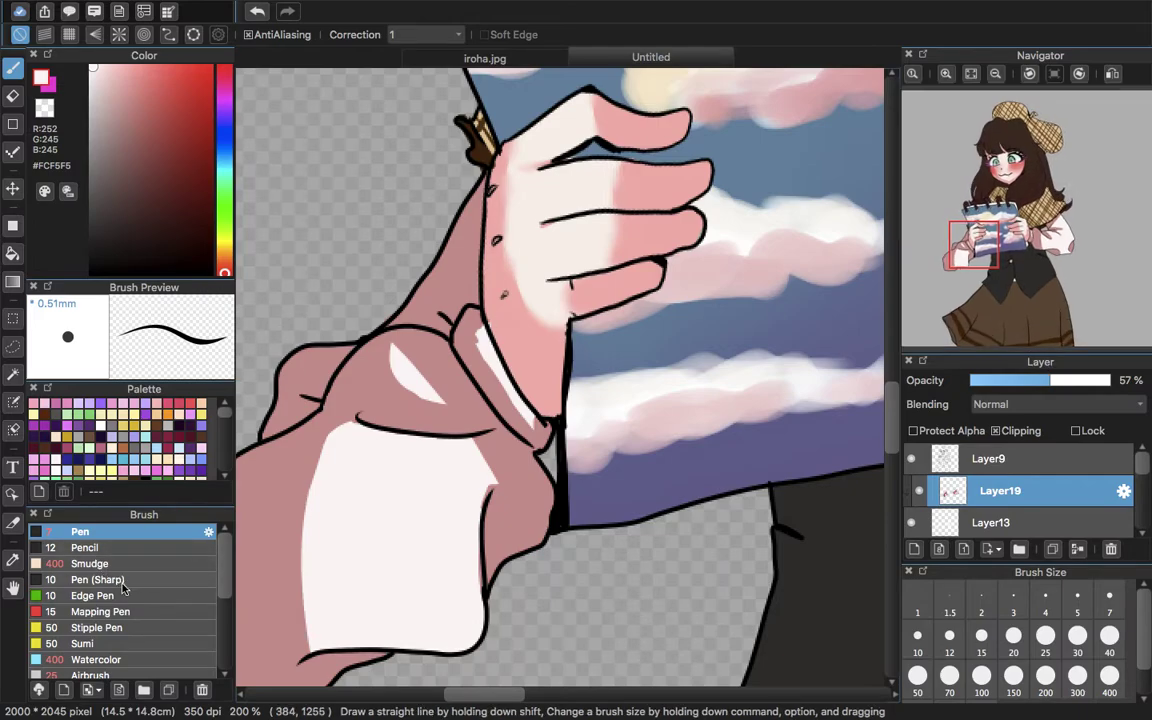
pyautogui.click(90, 563)
pyautogui.click(1108, 636)
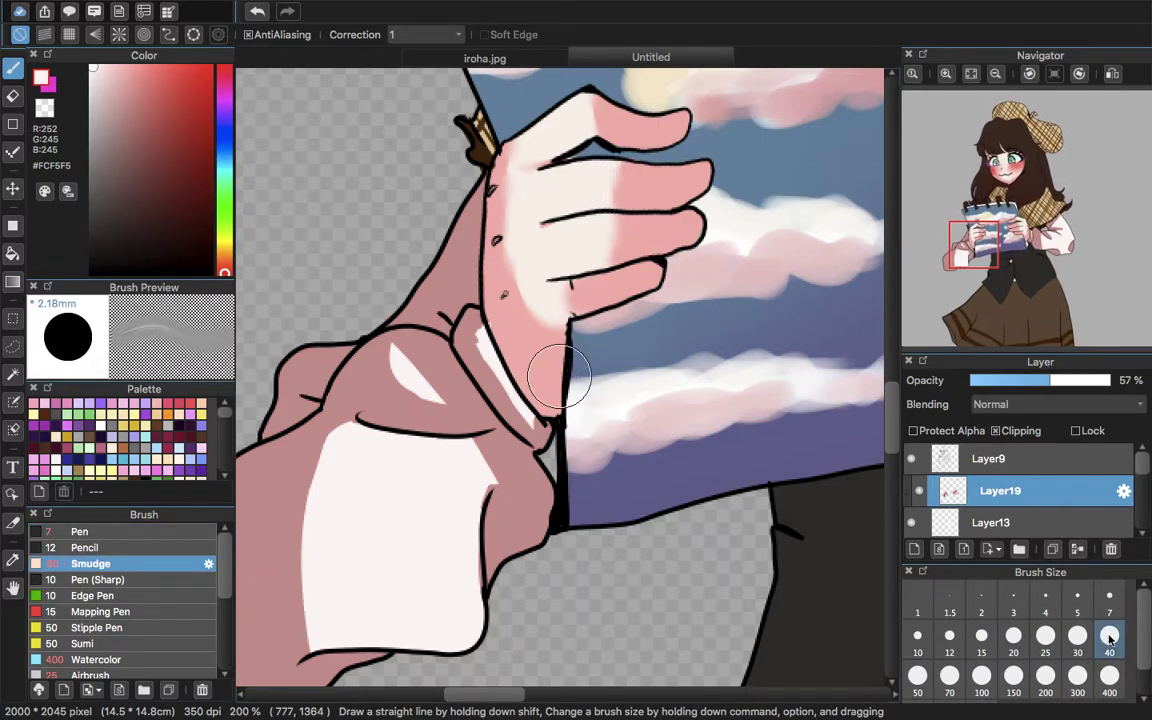
pyautogui.moveTo(487, 451)
pyautogui.mouseDown()
pyautogui.moveTo(491, 470)
pyautogui.moveTo(483, 448)
pyautogui.mouseUp()
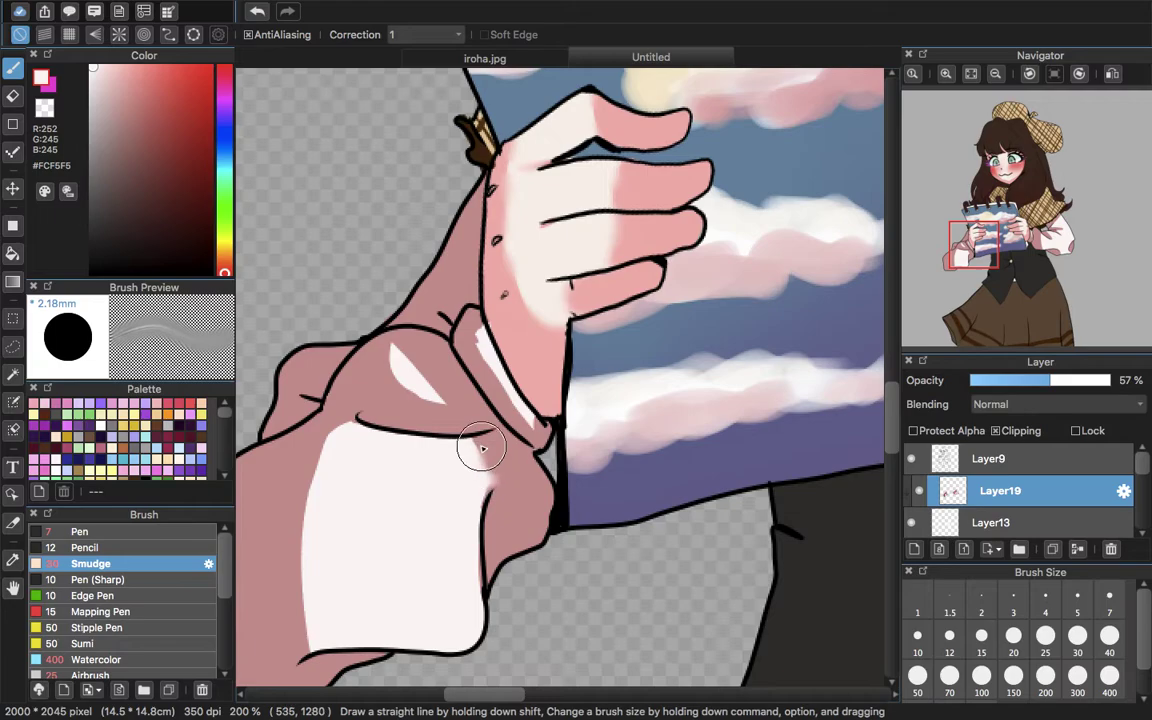
# - Soften the shadow edge along the outer side of the large forearm highlight with Smudge at size 100
pyautogui.click(1087, 671)
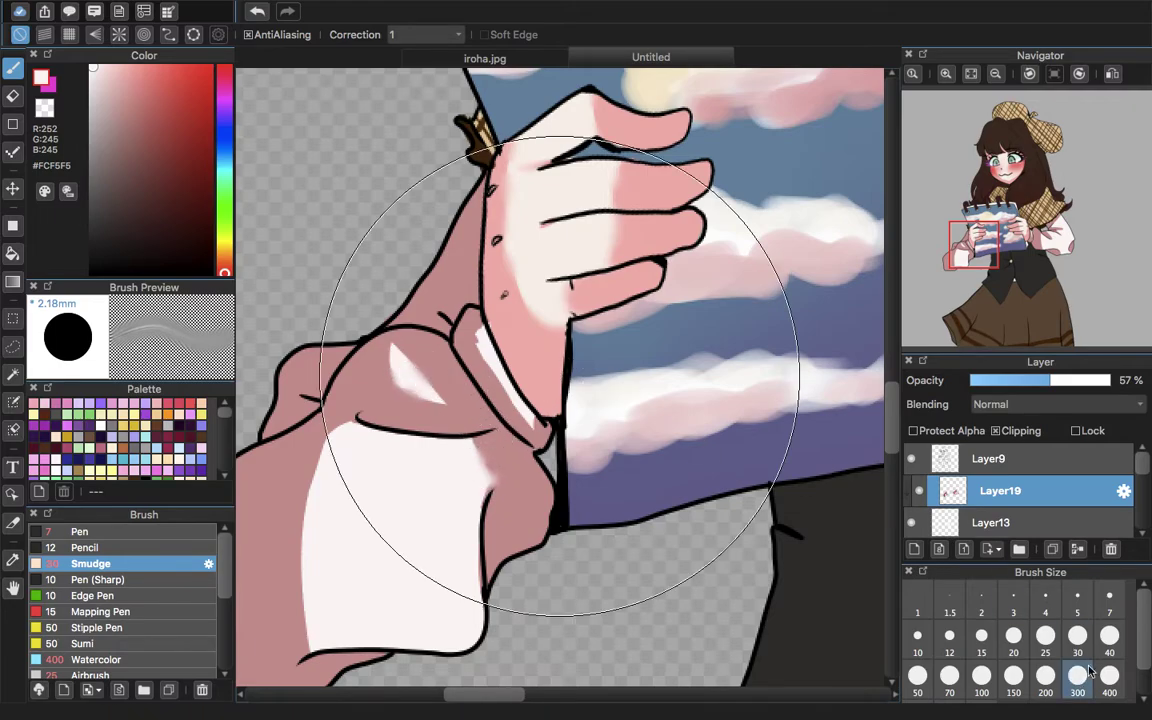
pyautogui.click(1045, 675)
pyautogui.click(1013, 675)
pyautogui.click(982, 675)
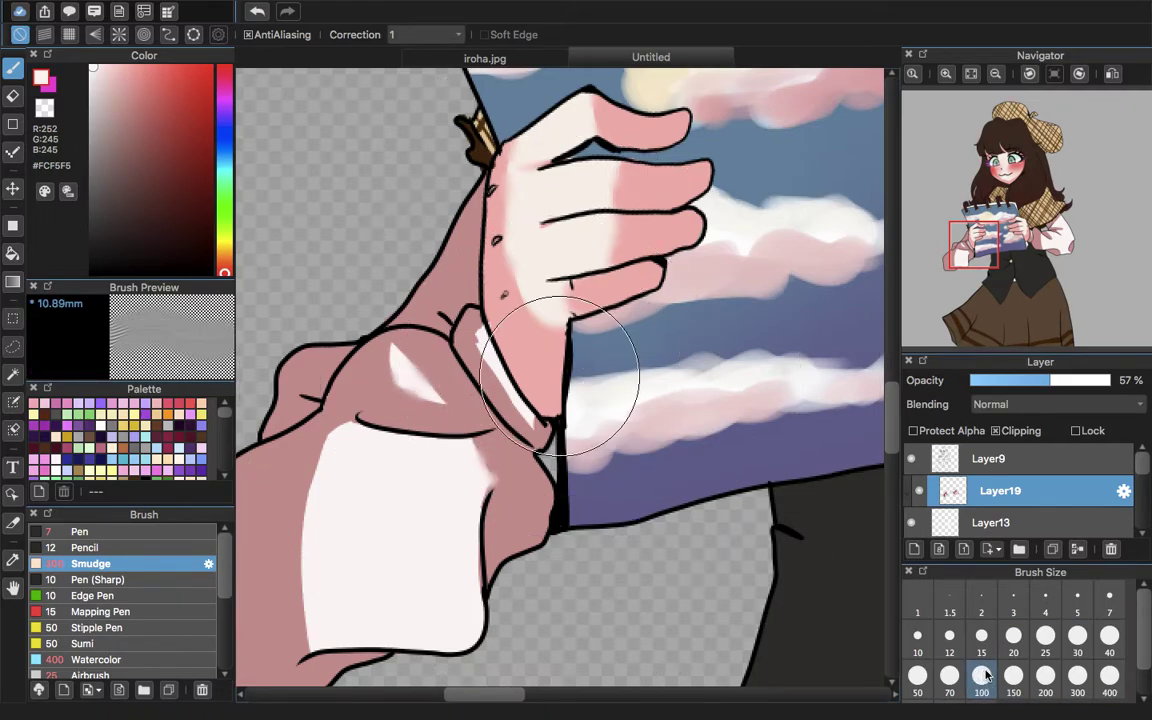
pyautogui.click(949, 675)
pyautogui.moveTo(357, 505)
pyautogui.mouseDown()
pyautogui.moveTo(354, 441)
pyautogui.moveTo(326, 536)
pyautogui.moveTo(334, 566)
pyautogui.moveTo(319, 622)
pyautogui.mouseUp()
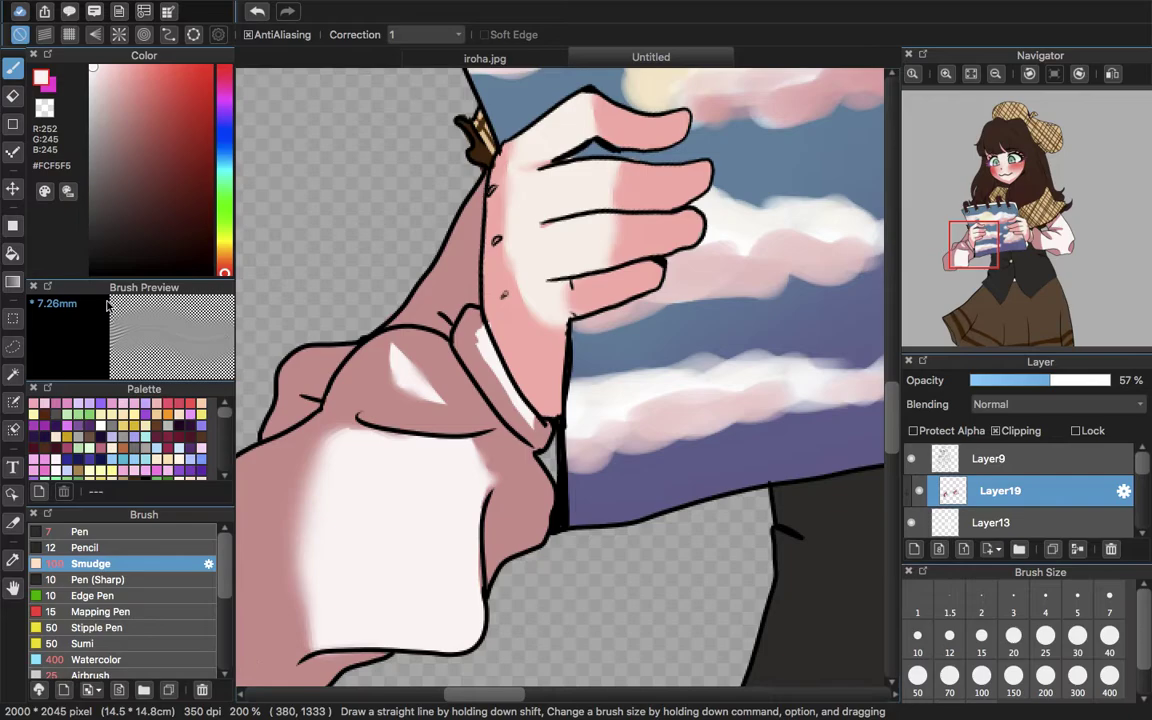
# - With Layer19 at 100% opacity, extend the sampled #B24A4A shadow over the forearm highlight at pen size 40 and smudge its edge
pyautogui.click(90, 530)
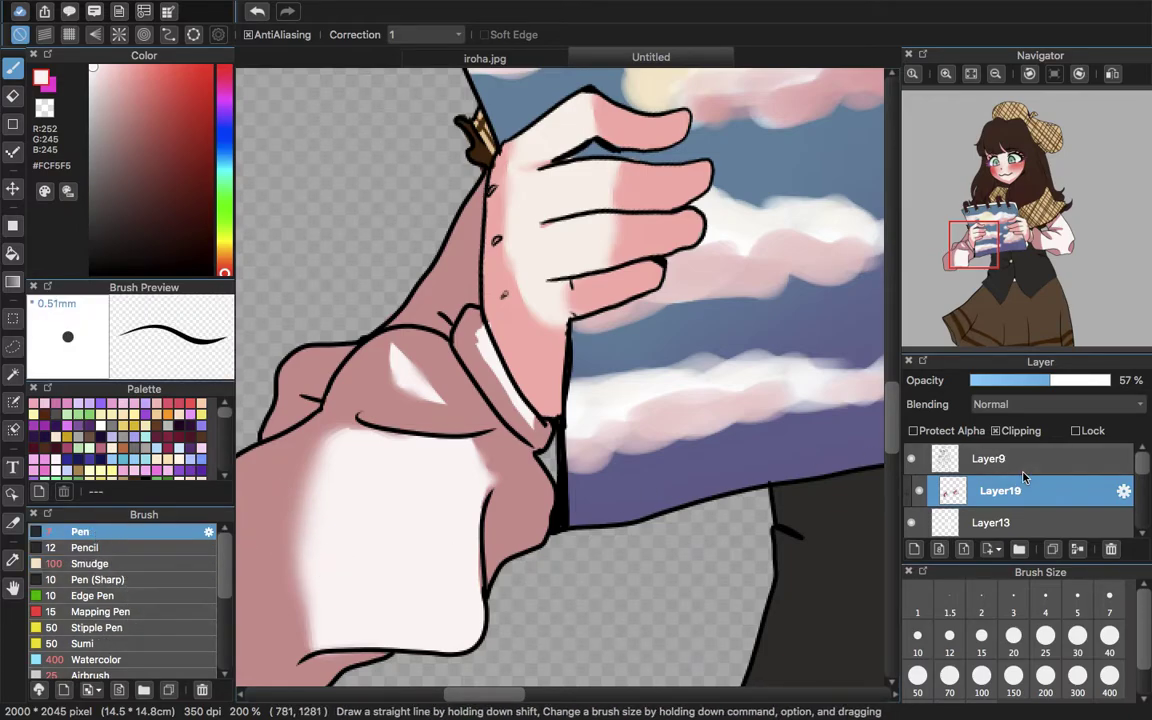
pyautogui.moveTo(1079, 388); pyautogui.dragTo(1112, 386)
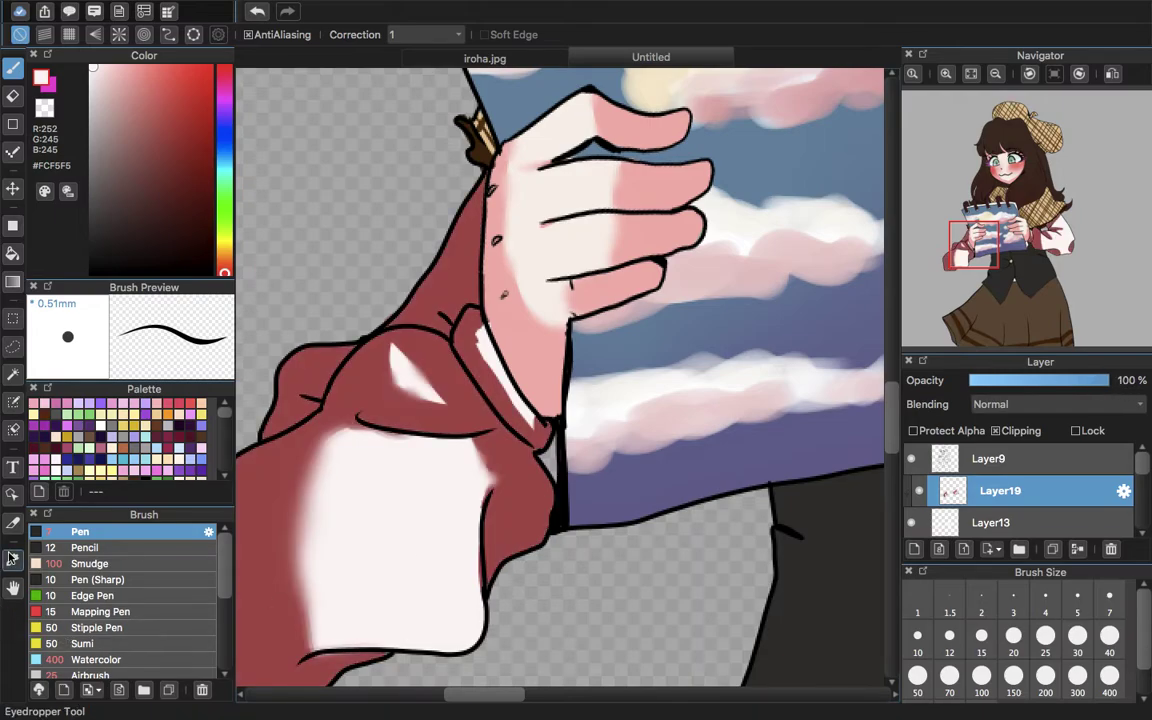
pyautogui.click(13, 560)
pyautogui.click(275, 478)
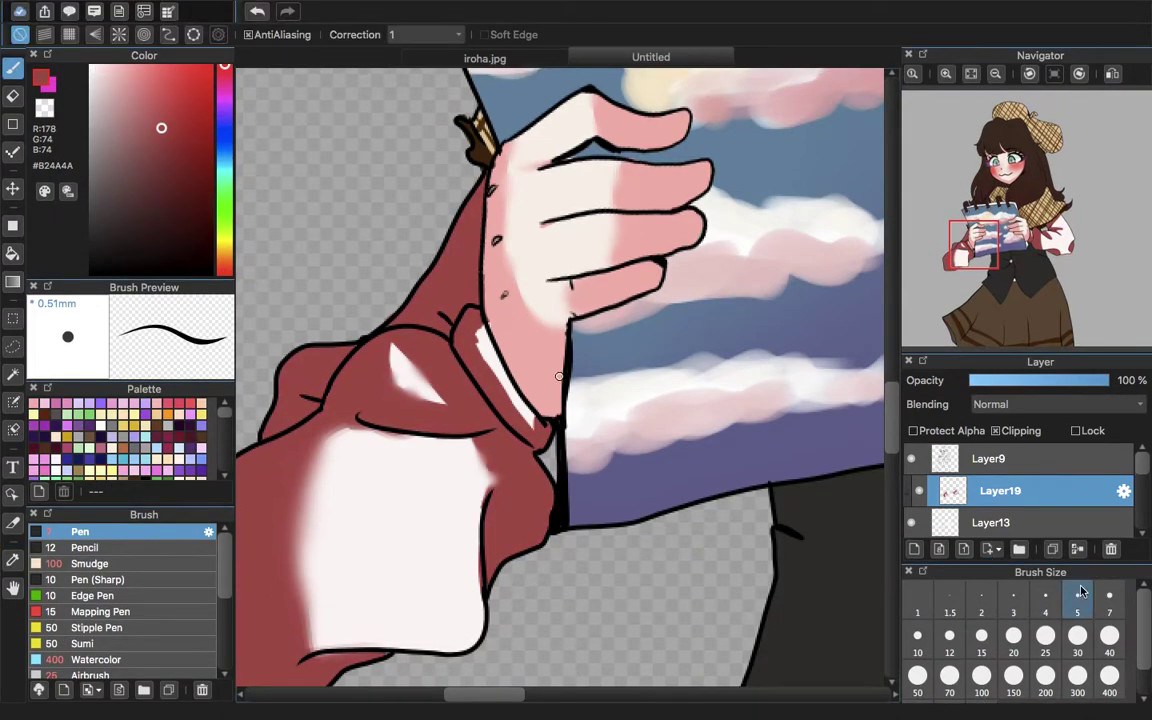
pyautogui.click(1109, 631)
pyautogui.moveTo(364, 537)
pyautogui.mouseDown()
pyautogui.moveTo(284, 475)
pyautogui.moveTo(433, 661)
pyautogui.moveTo(472, 673)
pyautogui.moveTo(306, 469)
pyautogui.moveTo(429, 679)
pyautogui.moveTo(289, 549)
pyautogui.mouseUp()
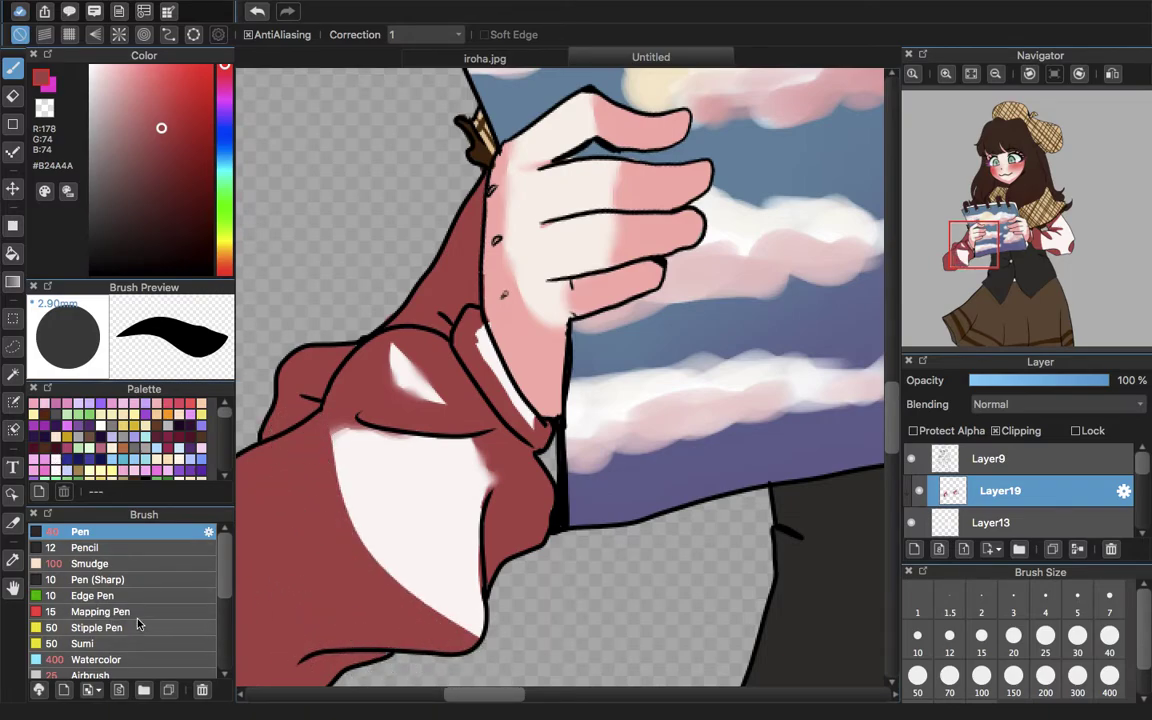
pyautogui.click(135, 562)
pyautogui.moveTo(345, 491)
pyautogui.mouseDown()
pyautogui.moveTo(335, 488)
pyautogui.moveTo(408, 551)
pyautogui.moveTo(458, 406)
pyautogui.moveTo(442, 373)
pyautogui.moveTo(546, 372)
pyautogui.mouseUp()
# - Soften the edges of the fold, cuff and elbow shadows on the other sleeve with Smudge at size 100
pyautogui.moveTo(985, 249); pyautogui.dragTo(1053, 249)
pyautogui.moveTo(642, 235); pyautogui.dragTo(671, 247)
pyautogui.moveTo(501, 345); pyautogui.dragTo(513, 346)
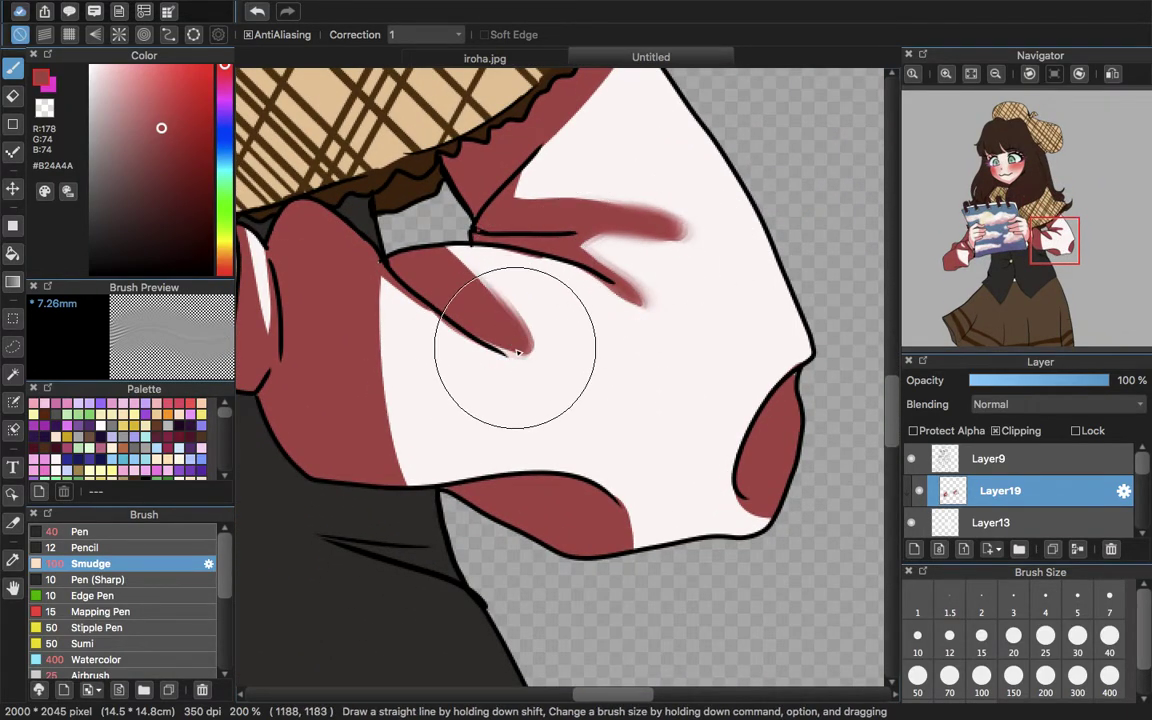
pyautogui.moveTo(416, 302)
pyautogui.mouseDown()
pyautogui.moveTo(398, 309)
pyautogui.moveTo(396, 352)
pyautogui.moveTo(411, 373)
pyautogui.mouseUp()
pyautogui.moveTo(624, 535); pyautogui.dragTo(625, 532)
pyautogui.moveTo(766, 501); pyautogui.dragTo(763, 493)
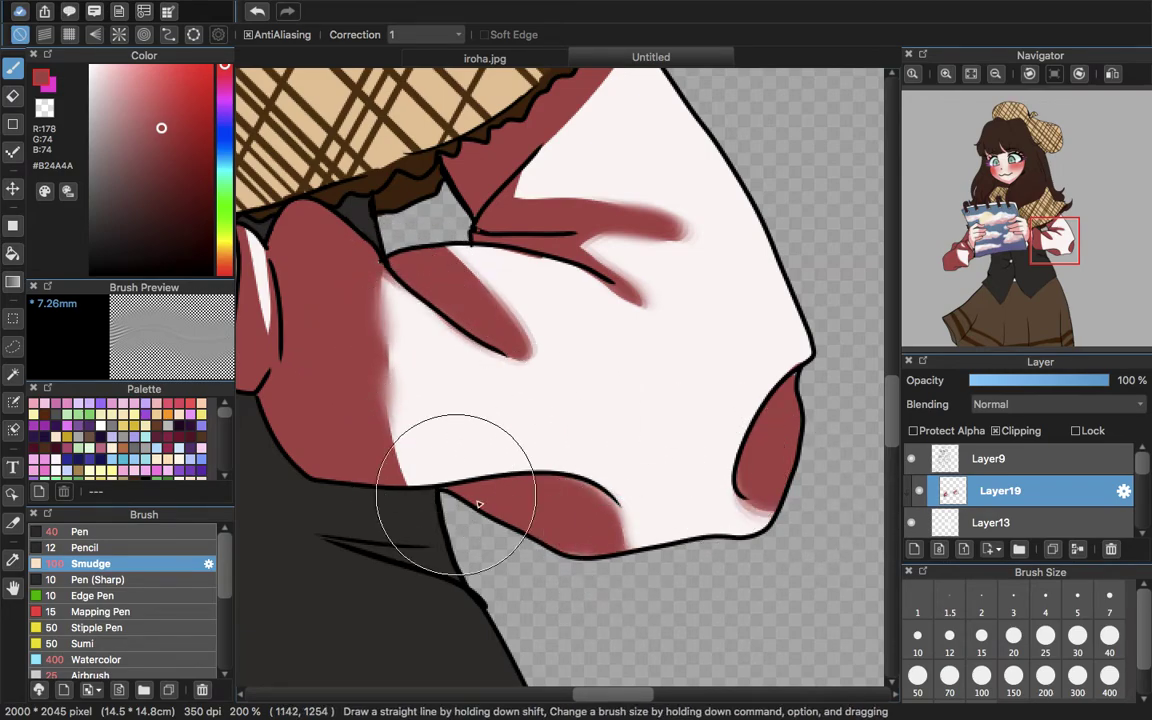
pyautogui.moveTo(603, 506); pyautogui.dragTo(607, 507)
pyautogui.moveTo(1055, 243); pyautogui.dragTo(1043, 238)
pyautogui.moveTo(712, 230); pyautogui.dragTo(789, 241)
pyautogui.moveTo(398, 440); pyautogui.dragTo(398, 432)
# - Shade the small shirt gap between the vest's lower points with #B24A4A at pen size 40
pyautogui.click(132, 532)
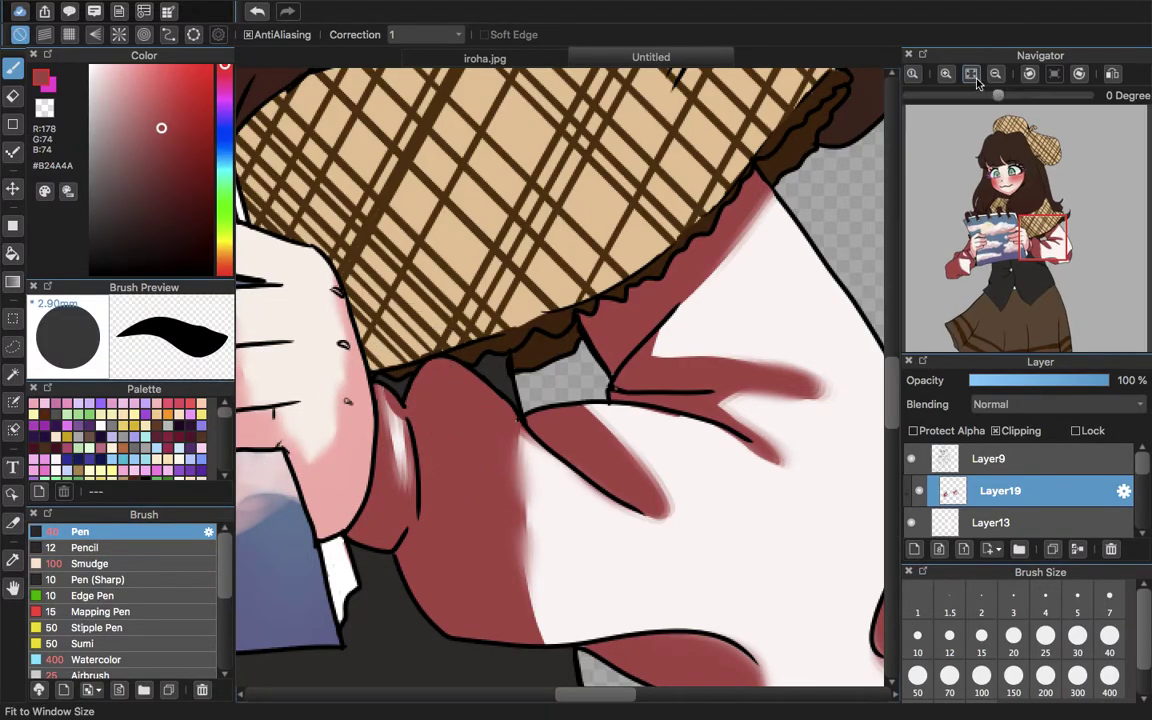
pyautogui.moveTo(1013, 250); pyautogui.dragTo(1012, 283)
pyautogui.moveTo(583, 418); pyautogui.dragTo(594, 497)
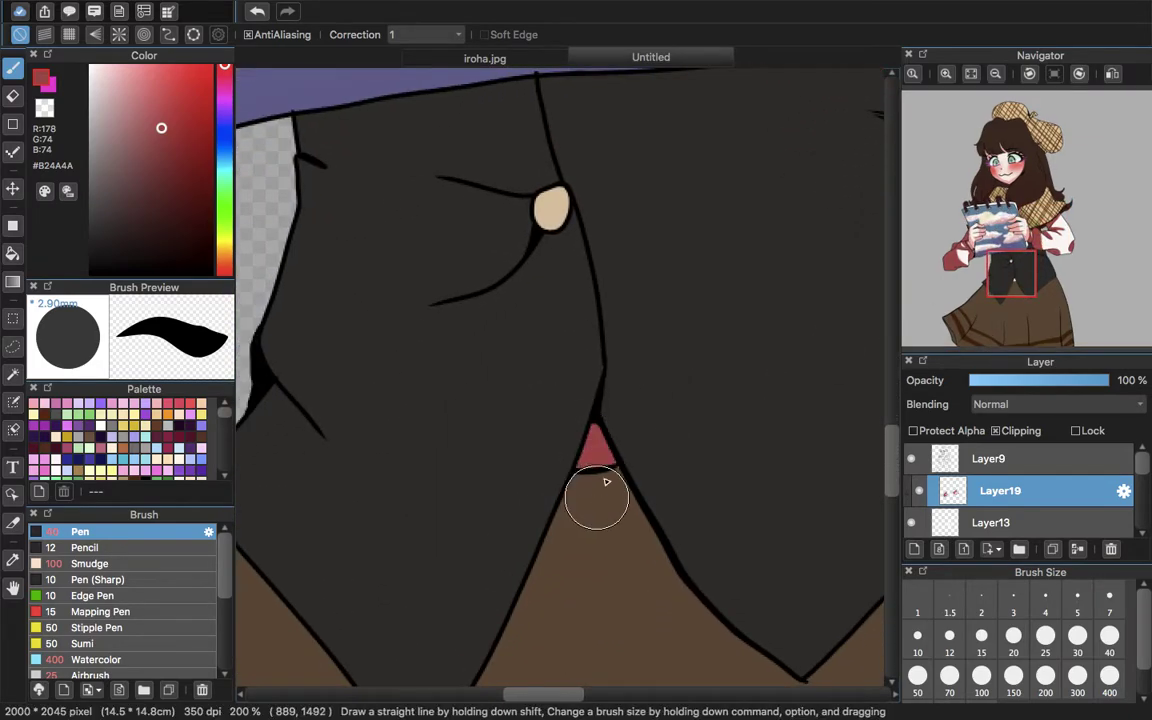
# - Set Layer19's opacity to 58% and merge it down into Layer13
pyautogui.moveTo(998, 262); pyautogui.dragTo(999, 182)
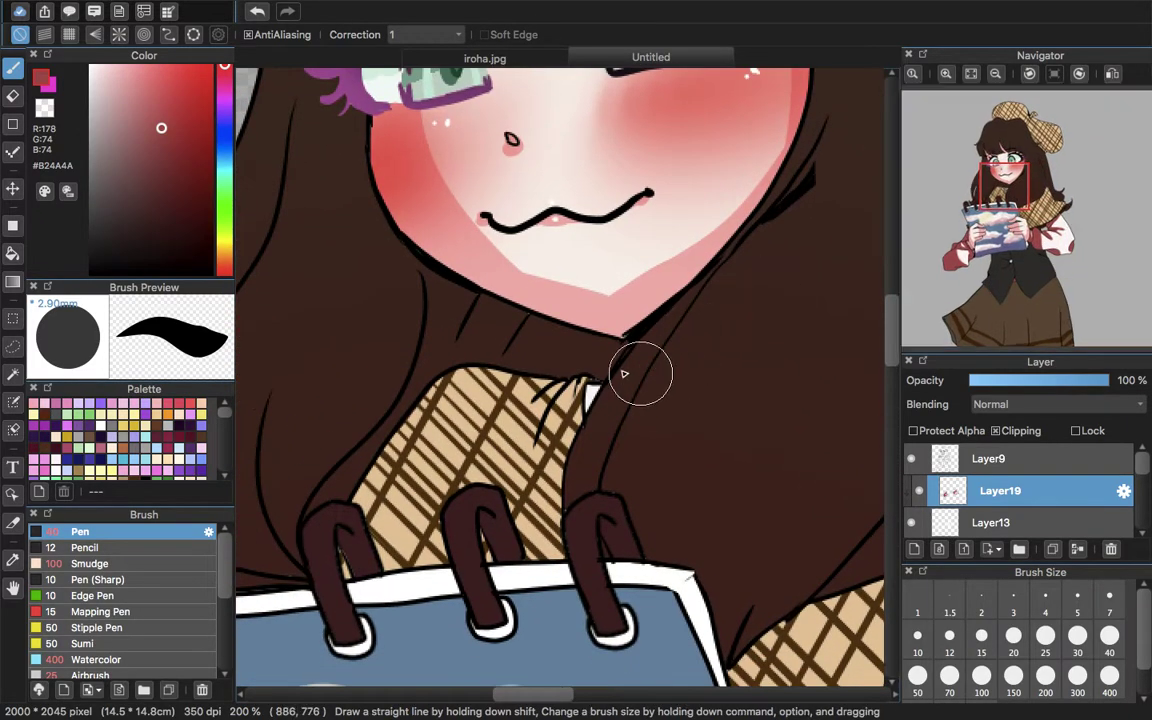
pyautogui.click(971, 73)
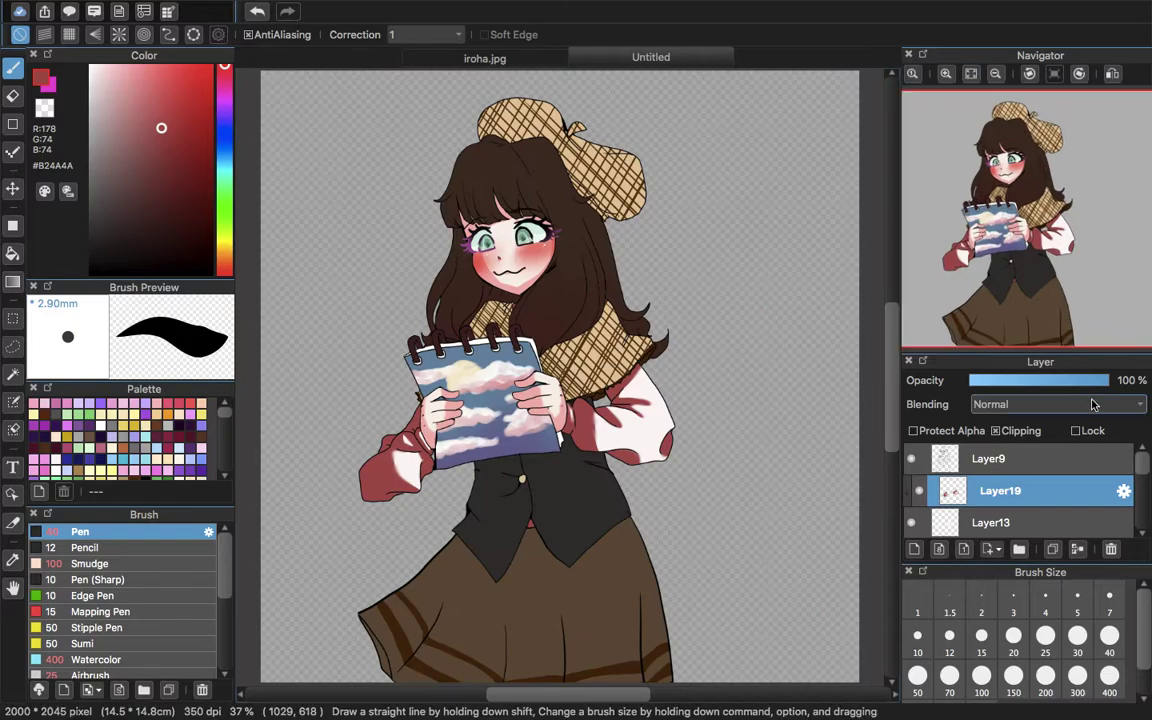
pyautogui.moveTo(1058, 377); pyautogui.dragTo(1053, 383)
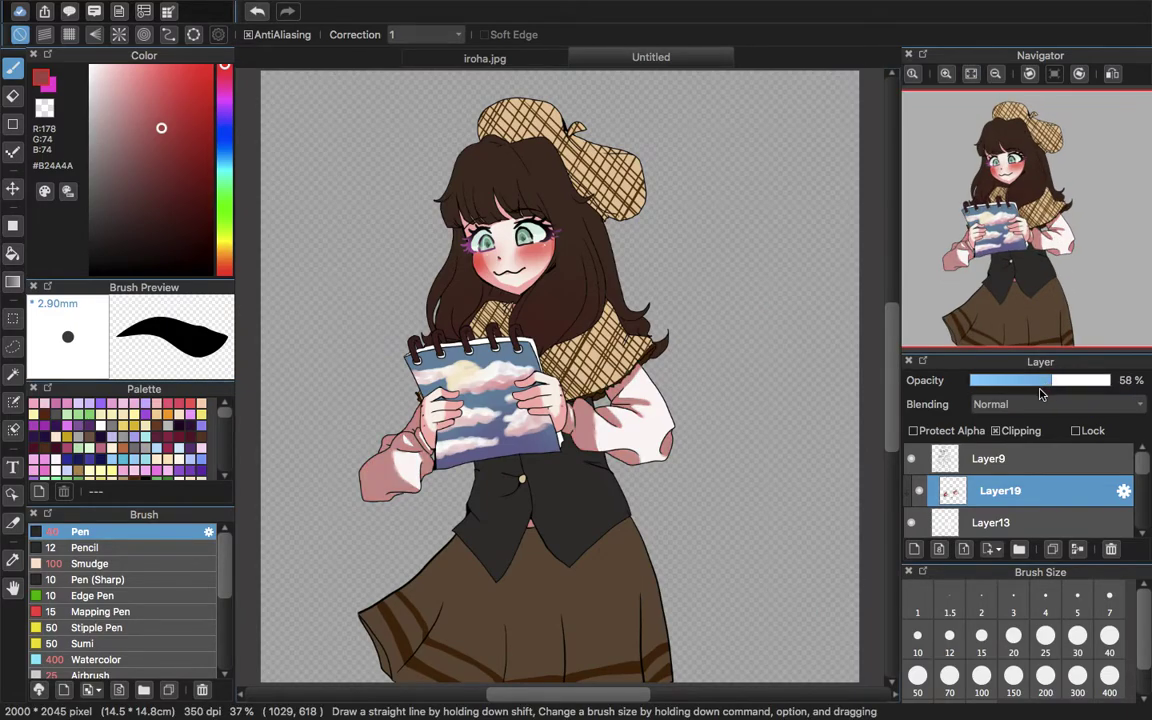
pyautogui.click(1078, 549)
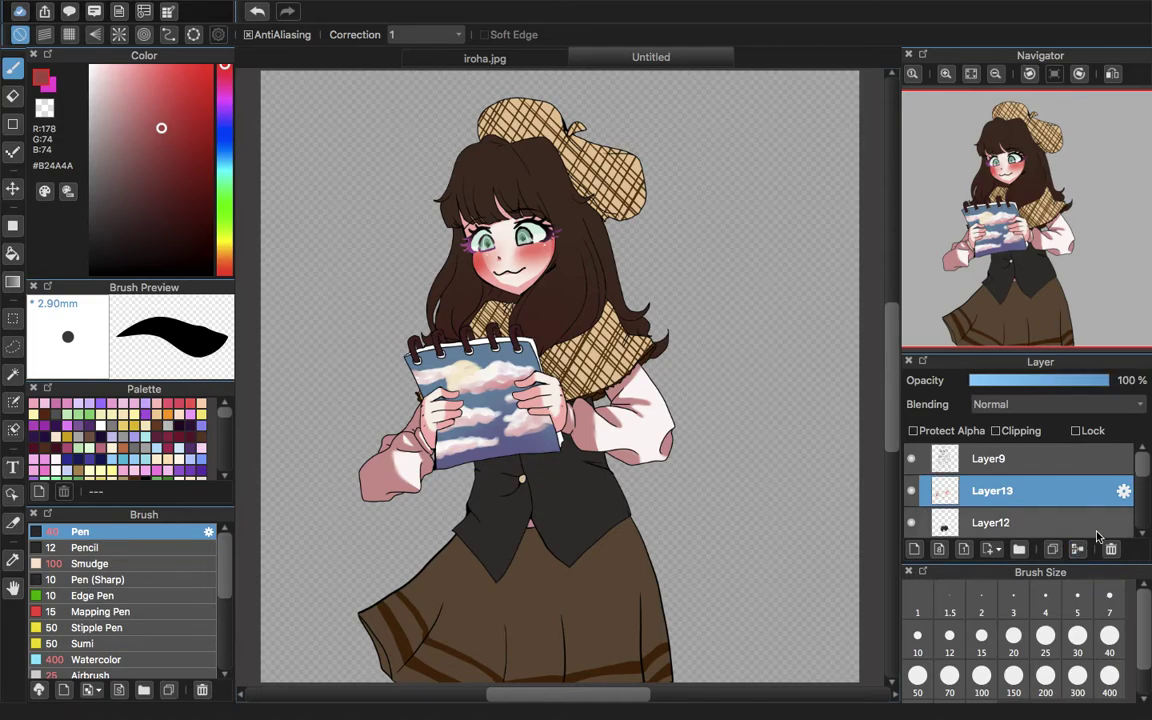
# - Identify the vest layer by toggling Layer12's visibility and add a new clipped layer above it
pyautogui.click(912, 523)
pyautogui.click(912, 523)
pyautogui.click(912, 523)
pyautogui.click(912, 523)
pyautogui.click(945, 524)
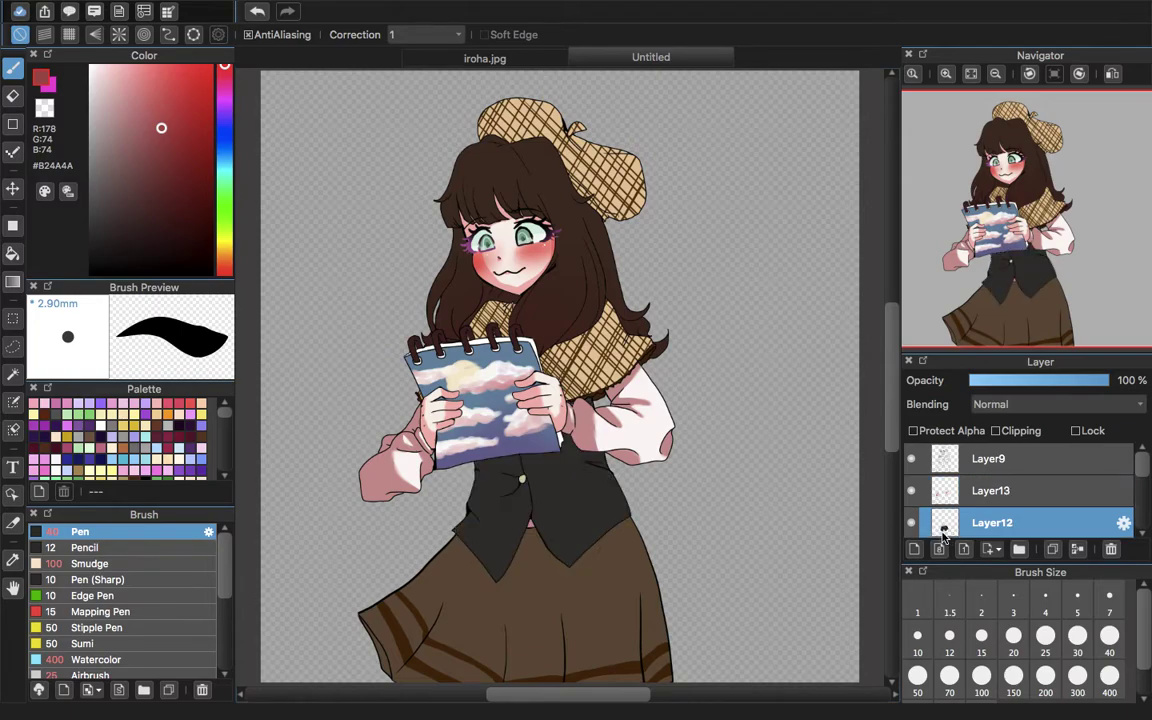
pyautogui.click(995, 431)
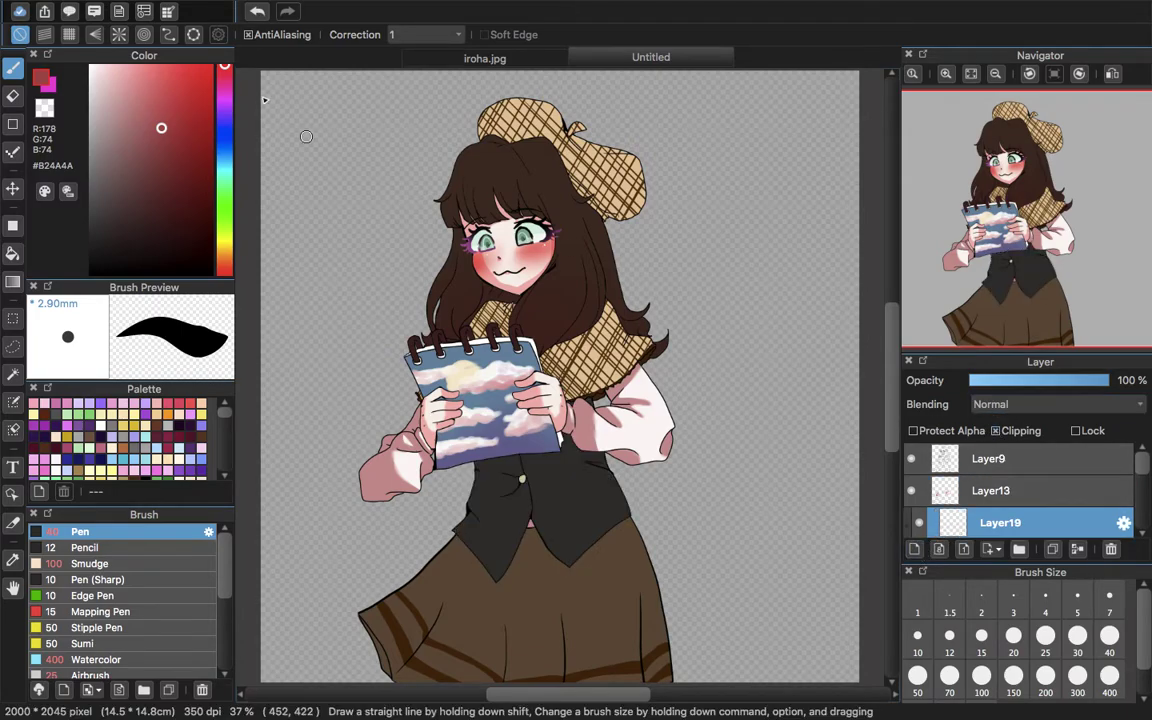
# - Paint a #340E33 shadow down the vest's outer side and below the bent sleeve at pen size 40
pyautogui.click(224, 102)
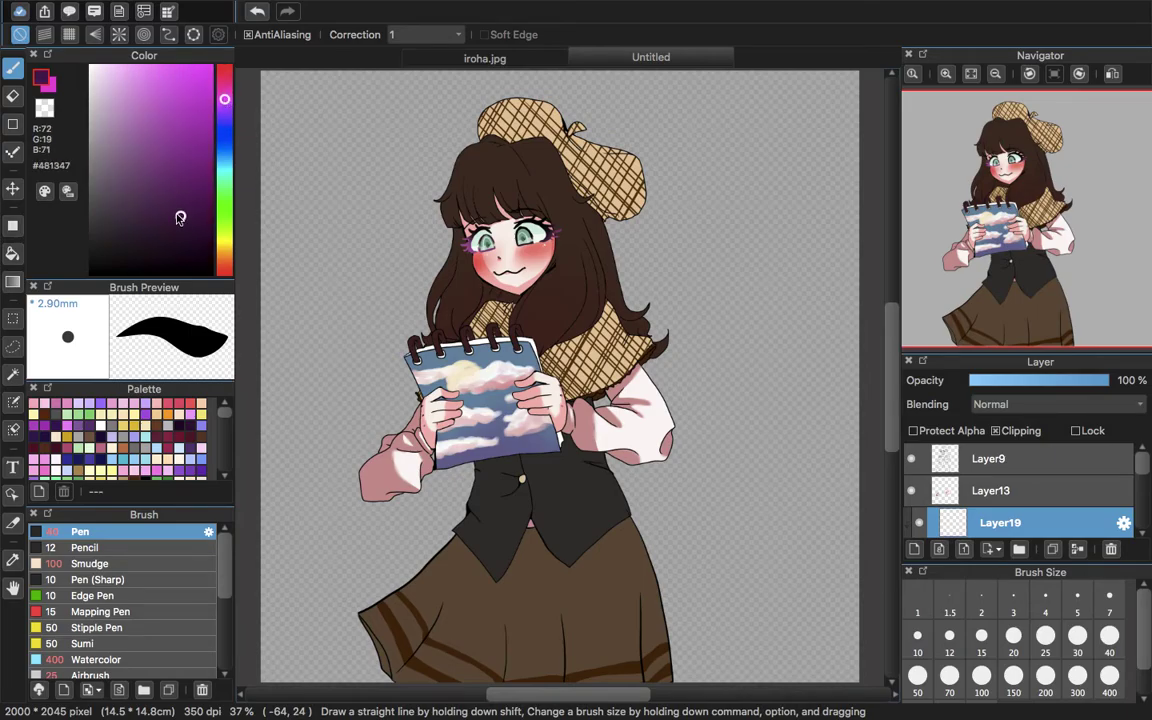
pyautogui.moveTo(161, 206); pyautogui.dragTo(157, 204)
pyautogui.click(946, 74)
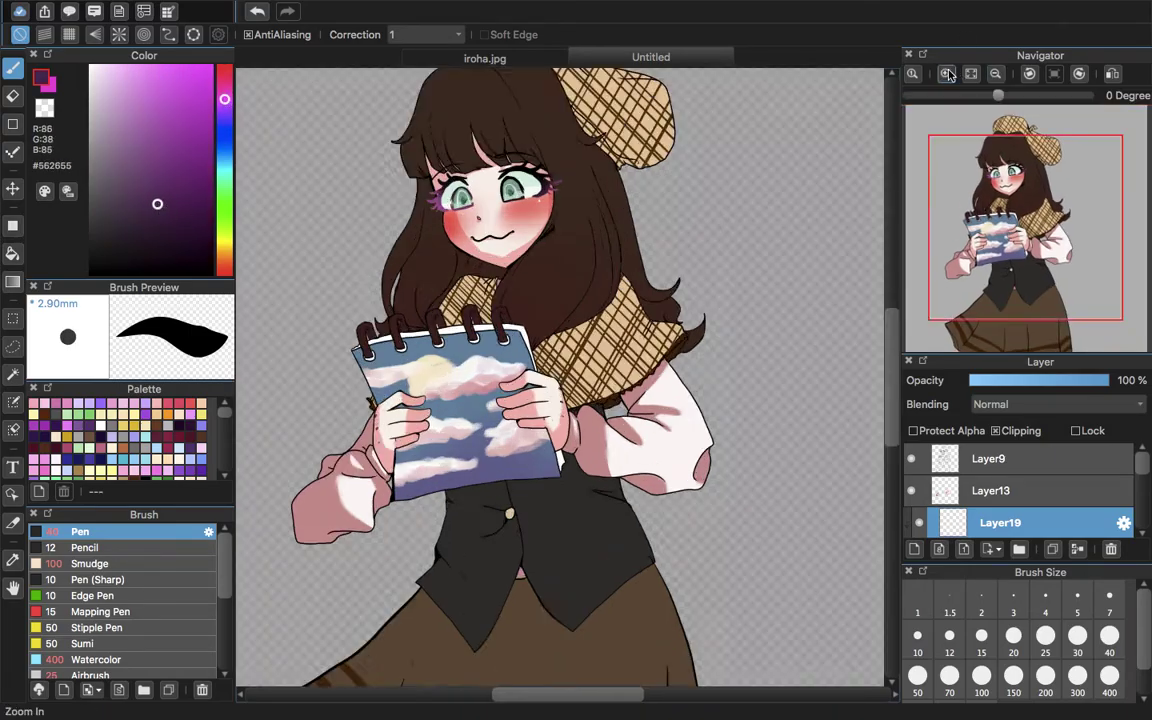
pyautogui.click(946, 74)
pyautogui.click(1016, 170)
pyautogui.moveTo(1017, 170); pyautogui.dragTo(1010, 232)
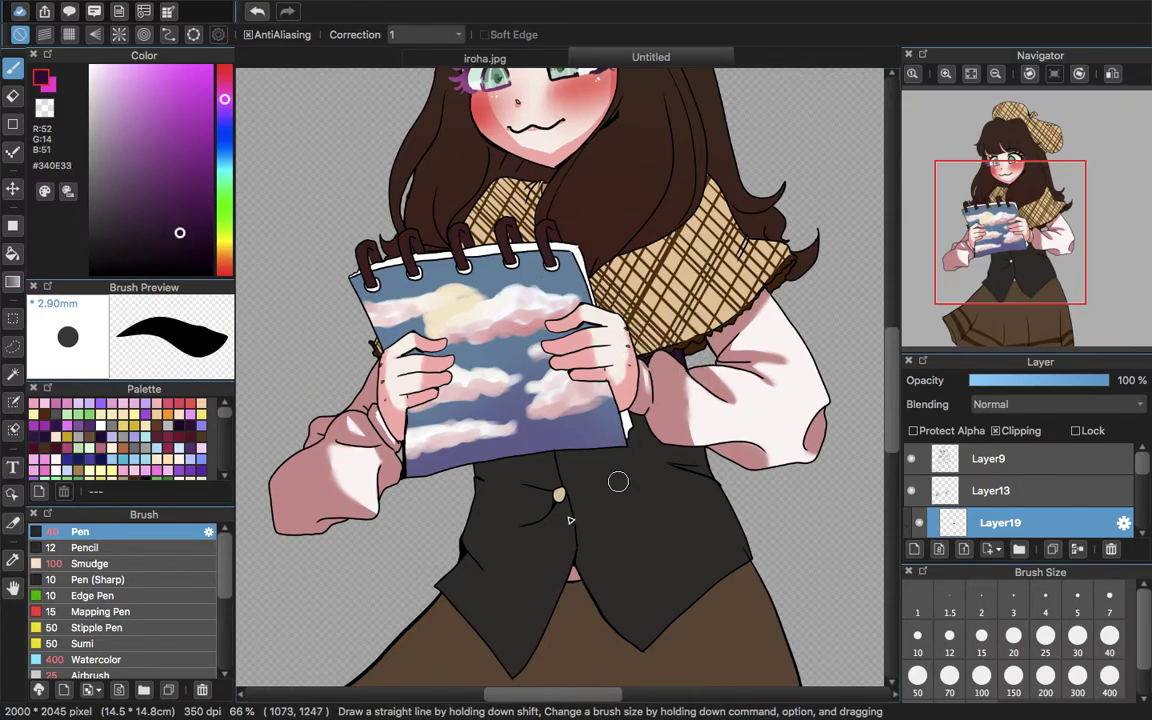
pyautogui.moveTo(486, 465)
pyautogui.mouseDown()
pyautogui.moveTo(462, 579)
pyautogui.moveTo(486, 449)
pyautogui.moveTo(465, 631)
pyautogui.moveTo(453, 623)
pyautogui.moveTo(435, 525)
pyautogui.moveTo(466, 640)
pyautogui.moveTo(475, 564)
pyautogui.moveTo(493, 600)
pyautogui.mouseUp()
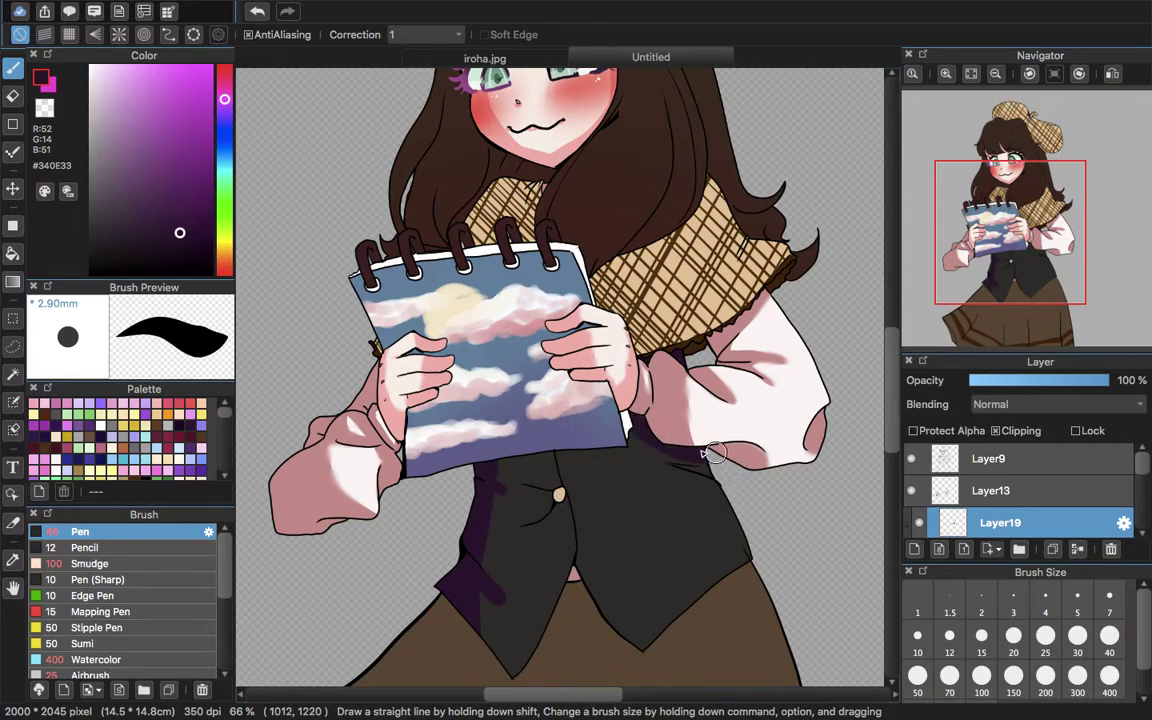
# - Extend the #340E33 shadow across the vest under the sketchbook's lower edge and outline the fold beside the button
pyautogui.click(953, 74)
pyautogui.click(953, 74)
pyautogui.moveTo(1024, 243); pyautogui.dragTo(1000, 272)
pyautogui.moveTo(817, 222); pyautogui.dragTo(701, 254)
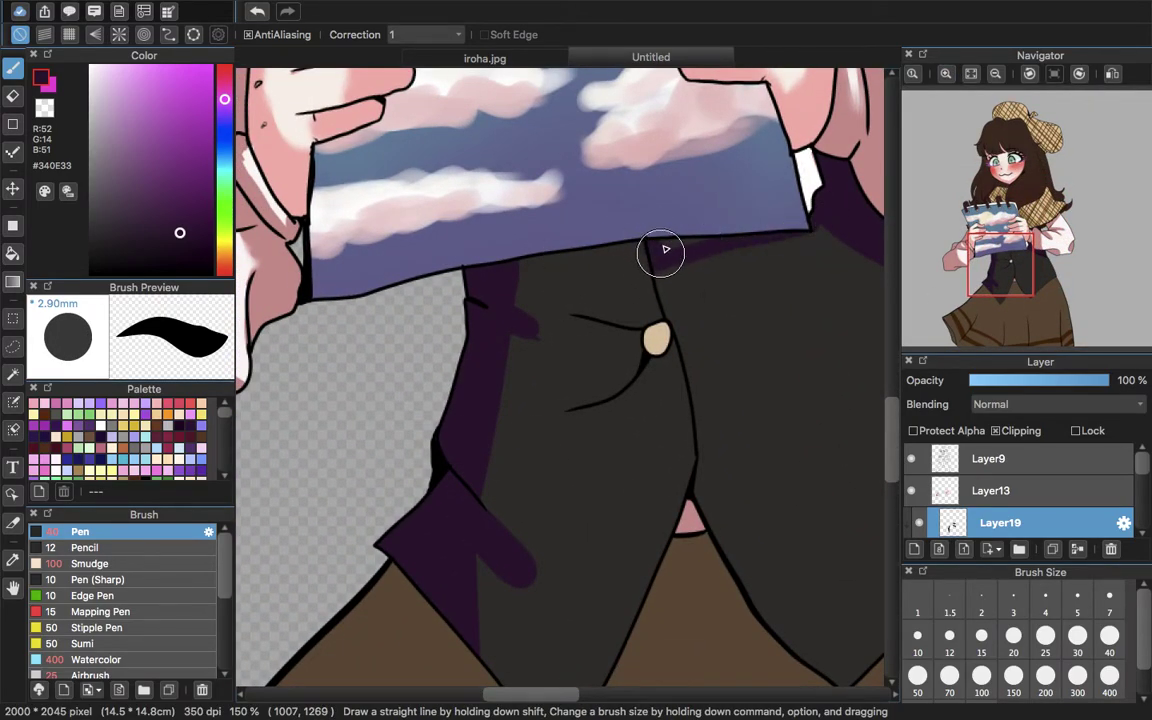
pyautogui.moveTo(605, 255); pyautogui.dragTo(513, 285)
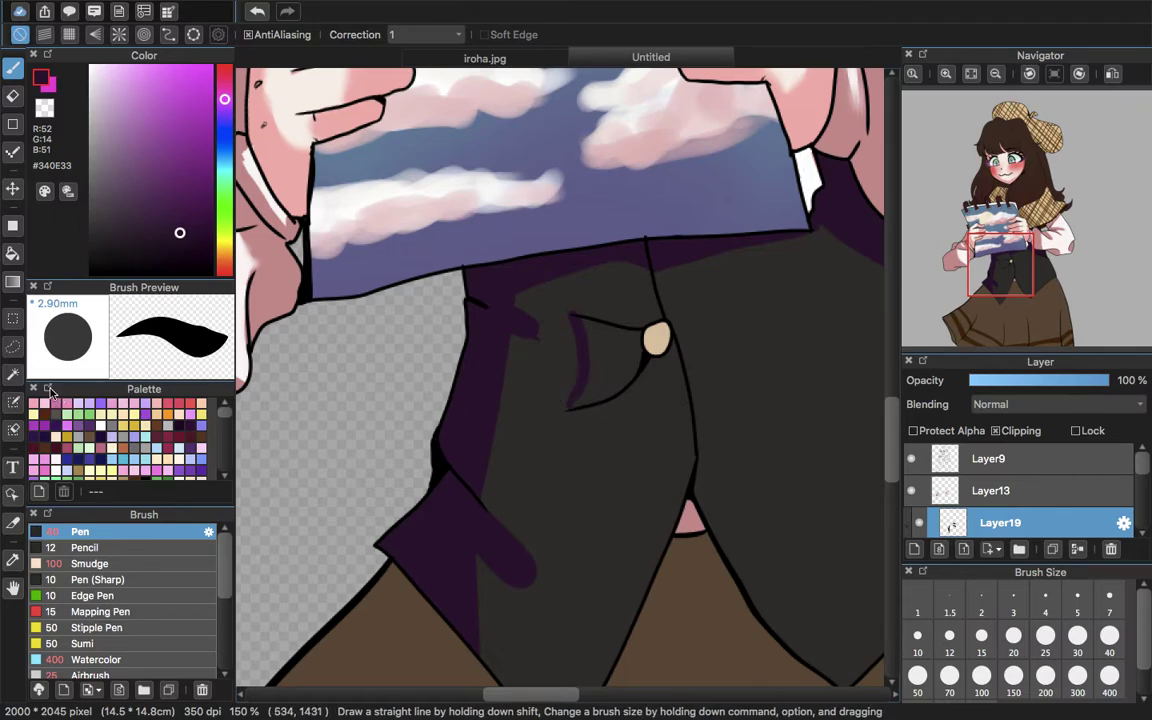
# - Fill the vest fold beside the button with #340E33 and shade the button and front seam
pyautogui.click(13, 253)
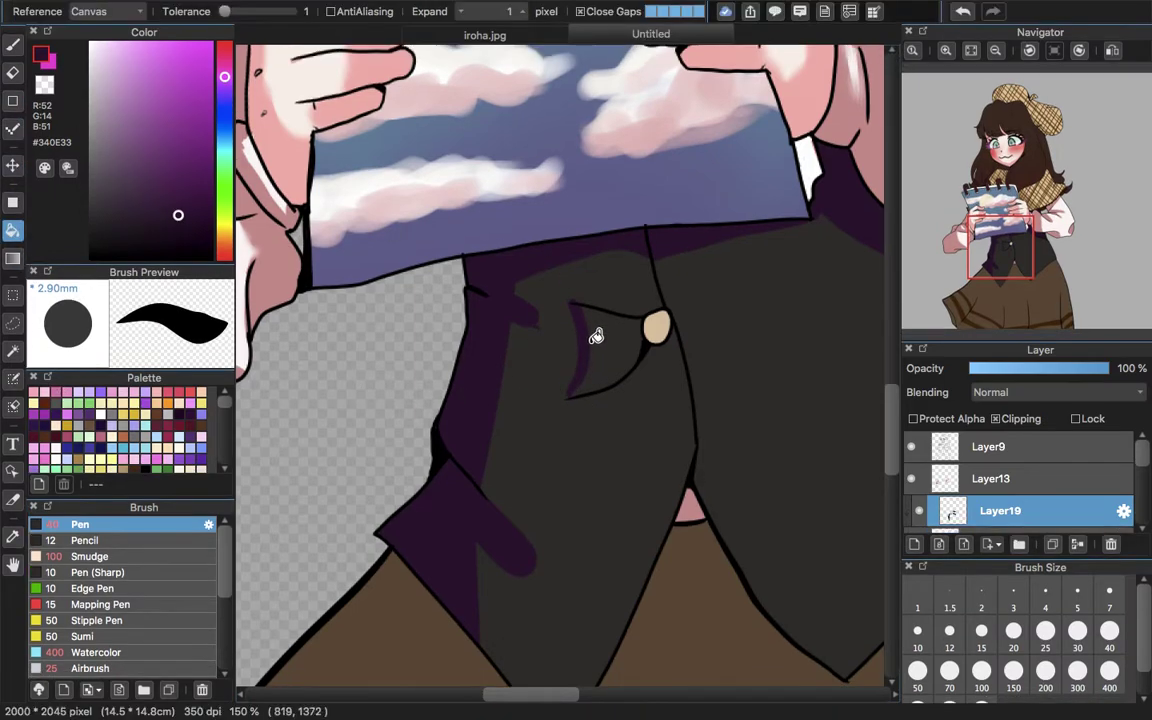
pyautogui.click(594, 341)
pyautogui.press('b')
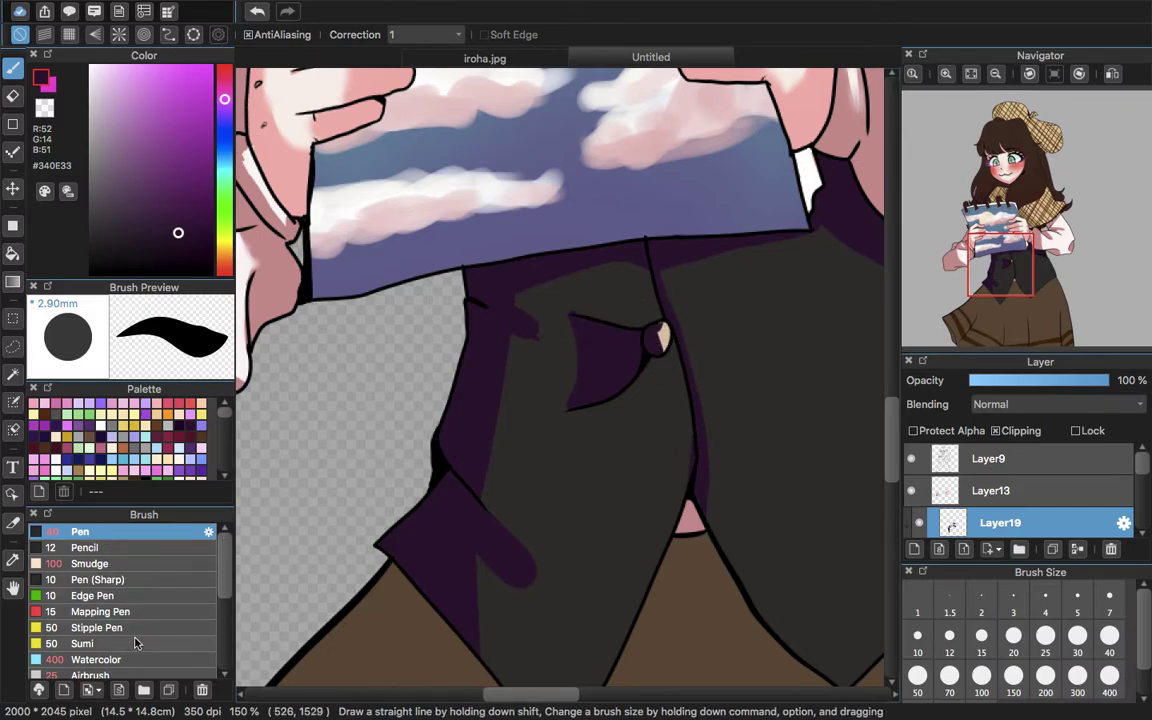
# - Soften the edges of the purple vest shadows with Smudge at size 100
pyautogui.click(121, 564)
pyautogui.moveTo(591, 597)
pyautogui.mouseDown()
pyautogui.moveTo(531, 575)
pyautogui.moveTo(560, 600)
pyautogui.mouseUp()
pyautogui.moveTo(531, 338)
pyautogui.mouseDown()
pyautogui.moveTo(566, 375)
pyautogui.moveTo(706, 298)
pyautogui.mouseUp()
# - Erase the short stray line at the vest's lower outer corner on Layer9
pyautogui.moveTo(998, 238); pyautogui.dragTo(1033, 257)
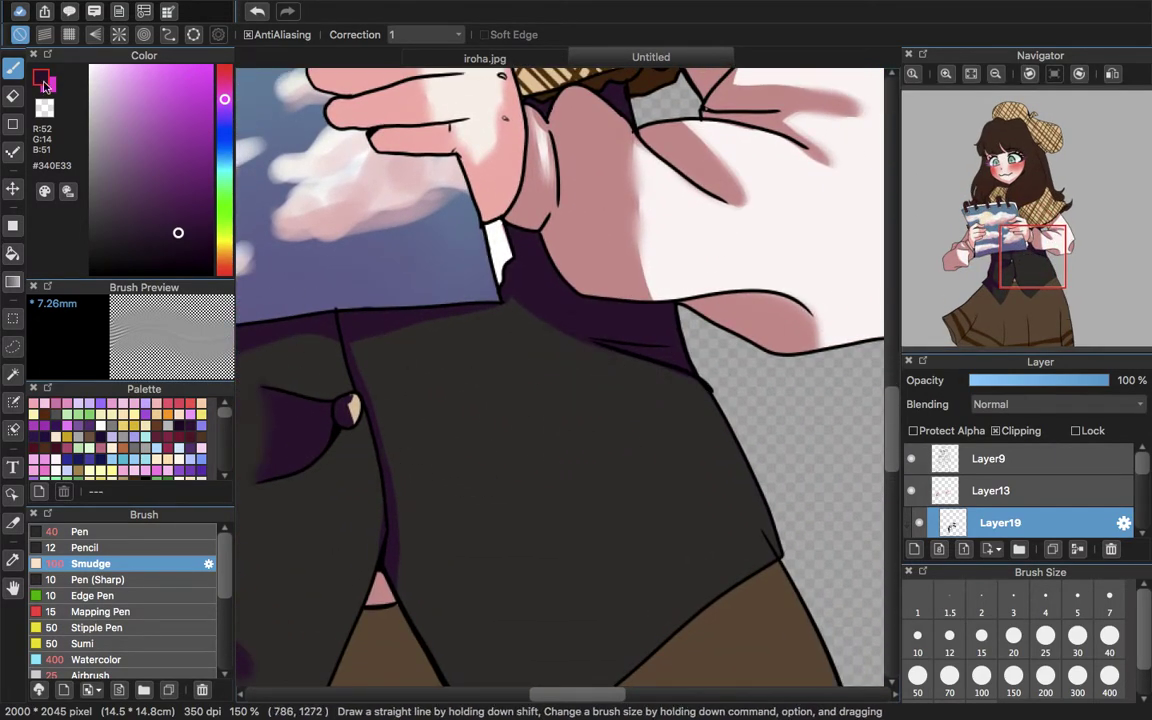
pyautogui.press('e')
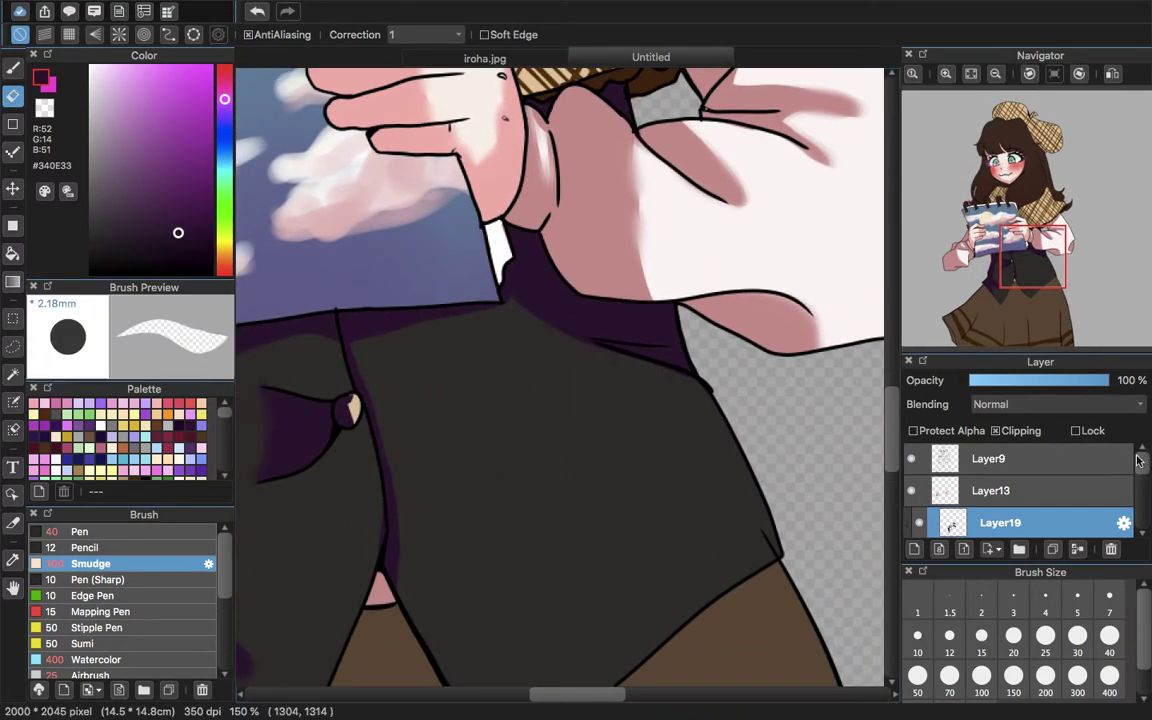
pyautogui.click(970, 459)
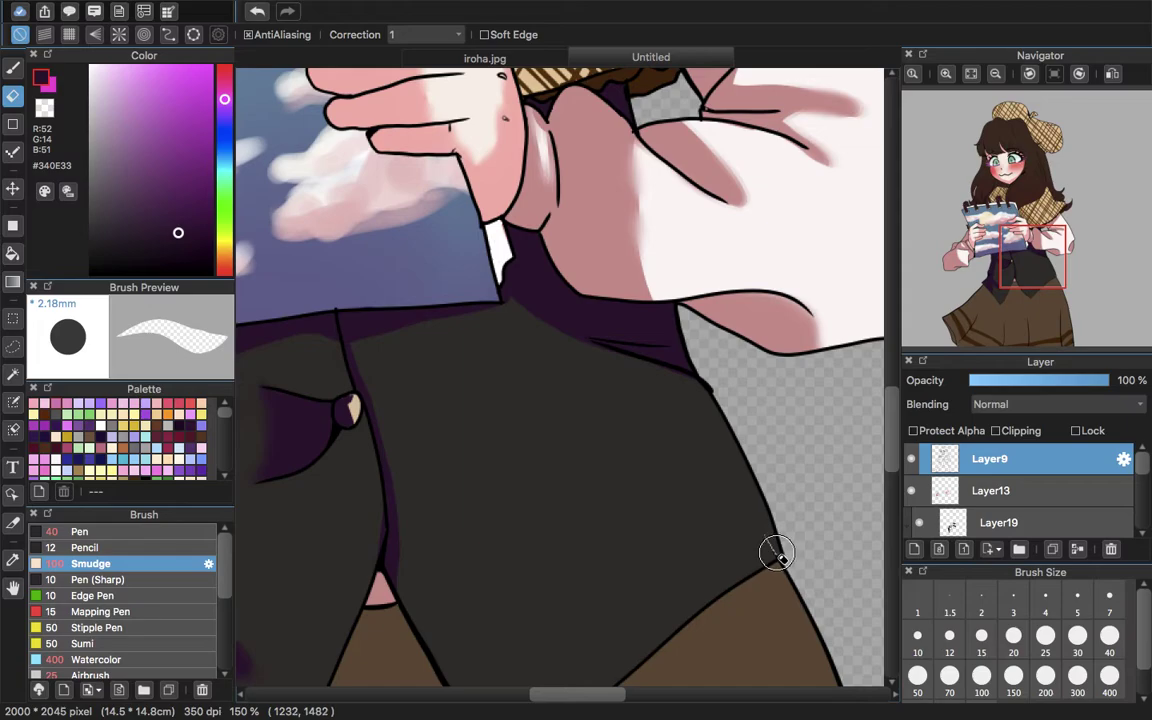
# - Paint out the stray line at the vest's lower outer corner on Layer12 with the Pen in the vest colour #34302D
pyautogui.click(13, 560)
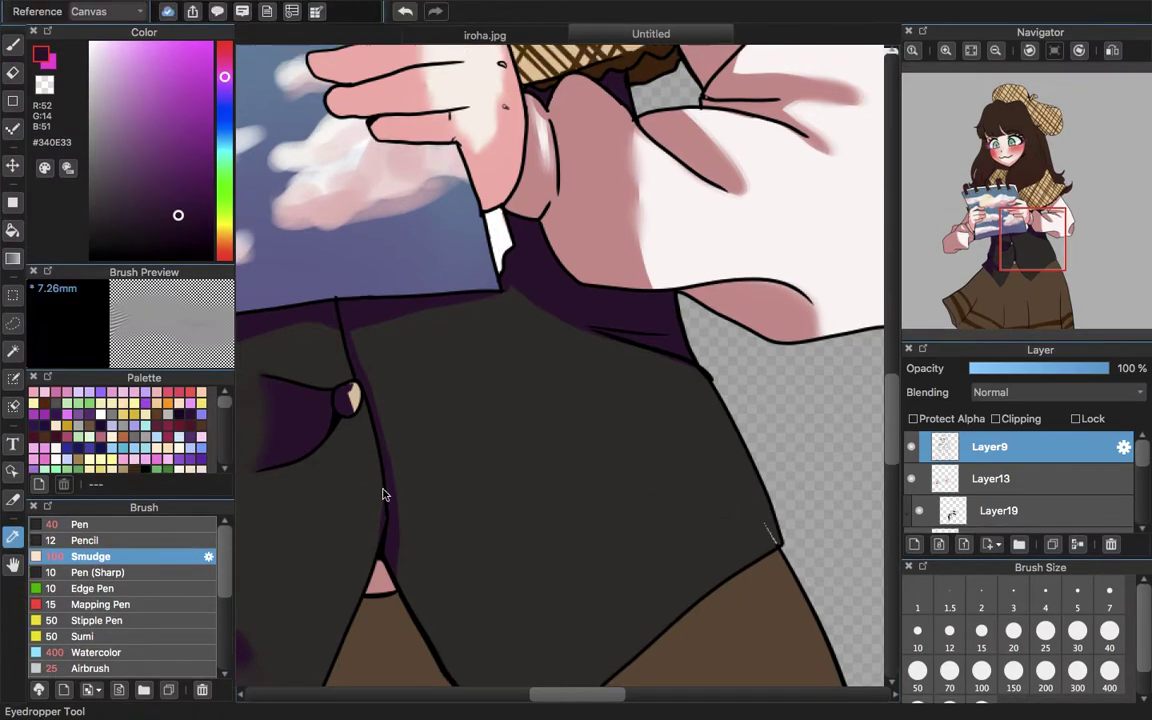
pyautogui.click(424, 380)
pyautogui.click(13, 44)
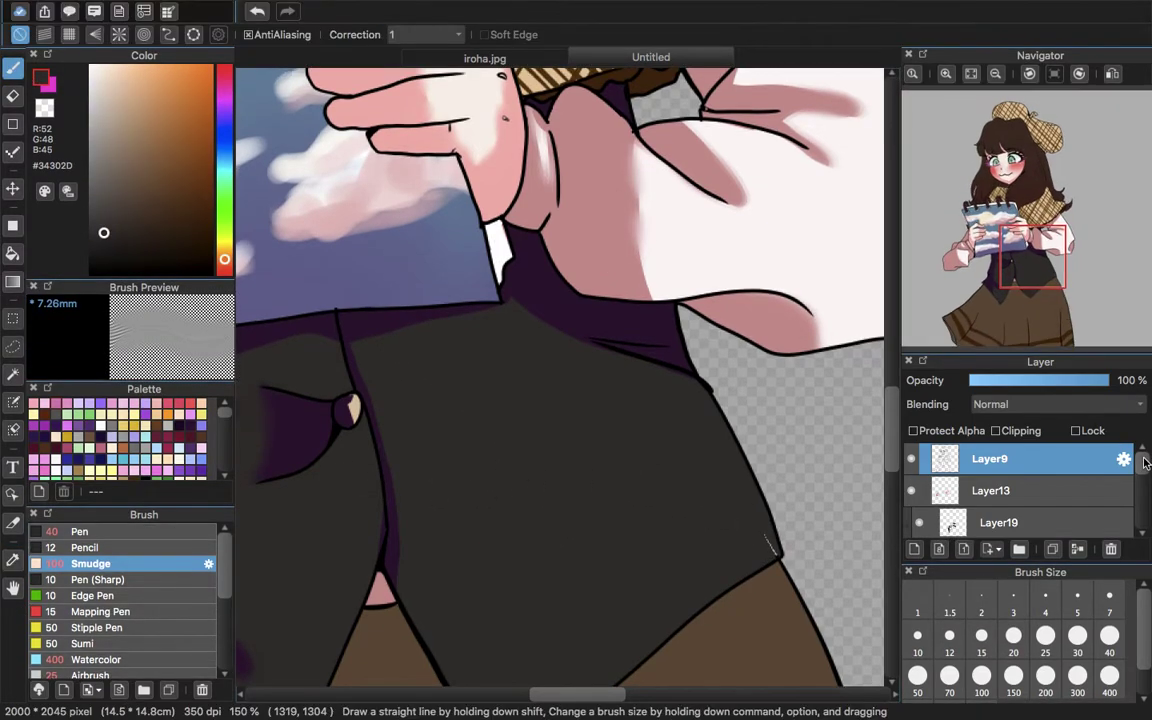
pyautogui.scroll(-2, 1070, 481)
pyautogui.click(1060, 497)
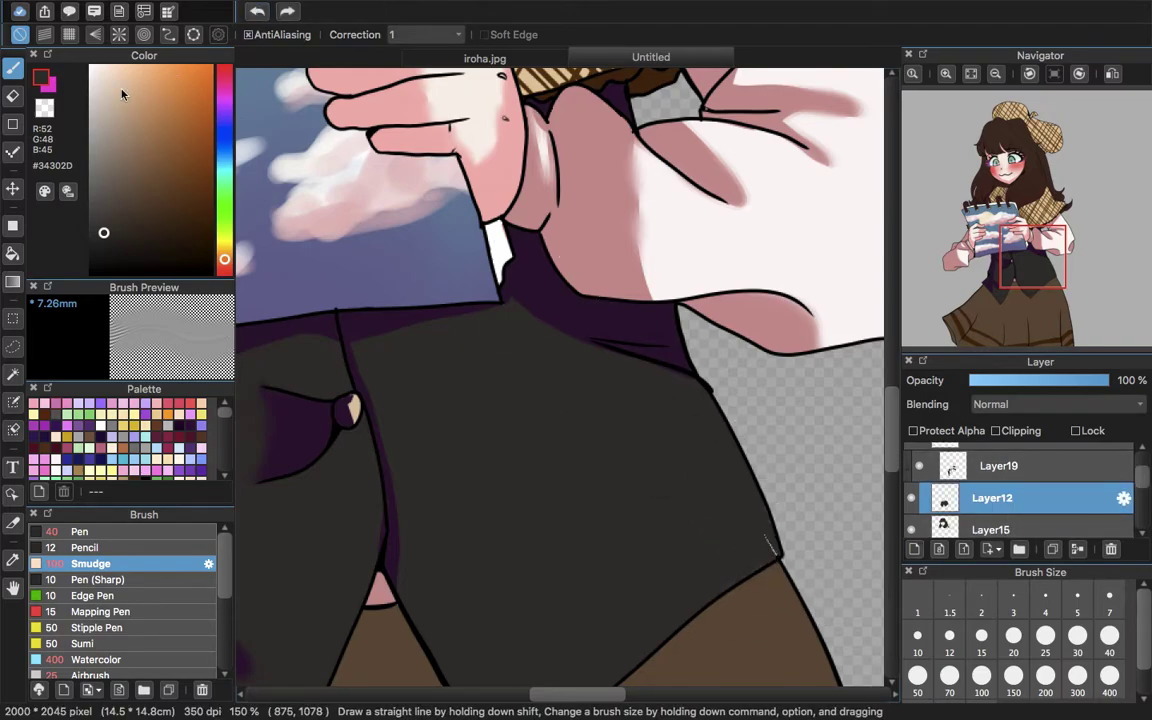
pyautogui.click(120, 531)
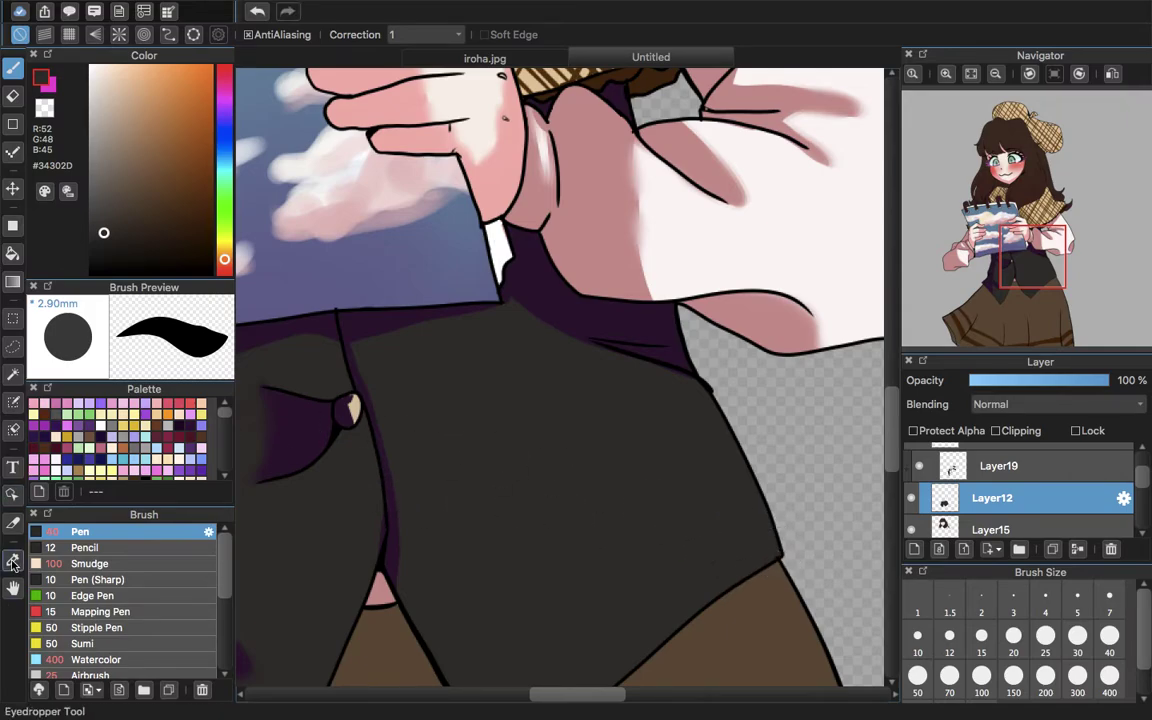
# - Paint a #340E33 shadow on Layer19 along the front seam and down to the pointed hem of the vest's larger panel
pyautogui.click(13, 563)
pyautogui.click(543, 282)
pyautogui.click(13, 44)
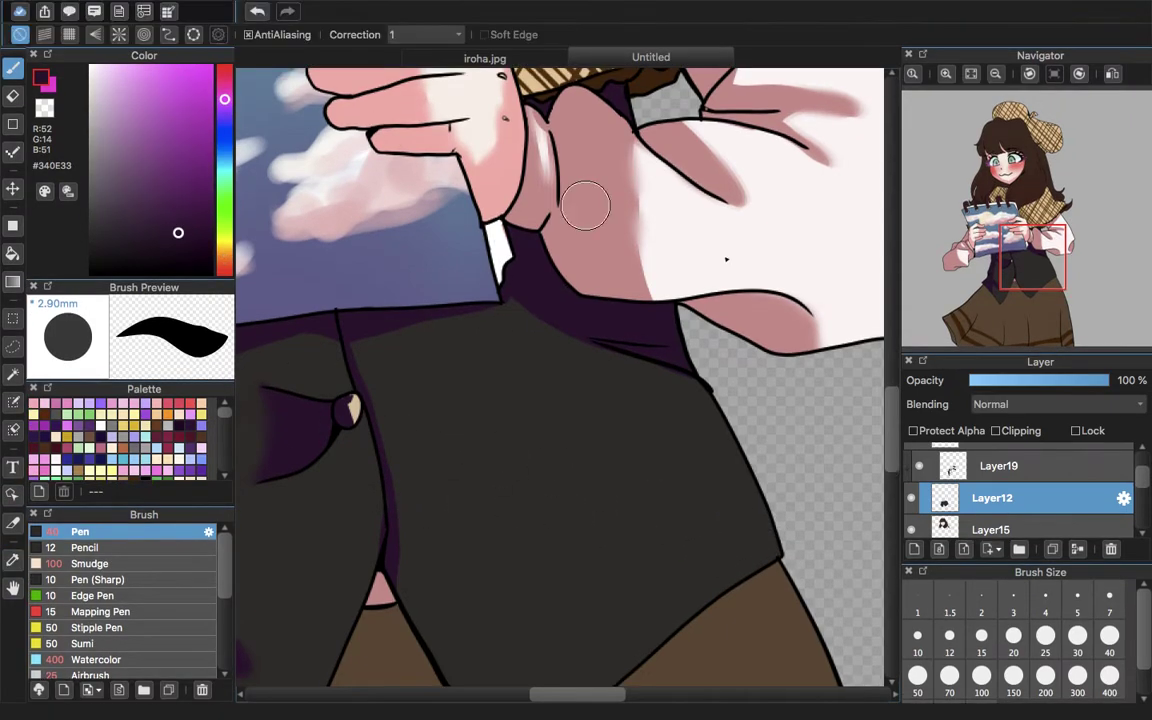
pyautogui.click(1000, 466)
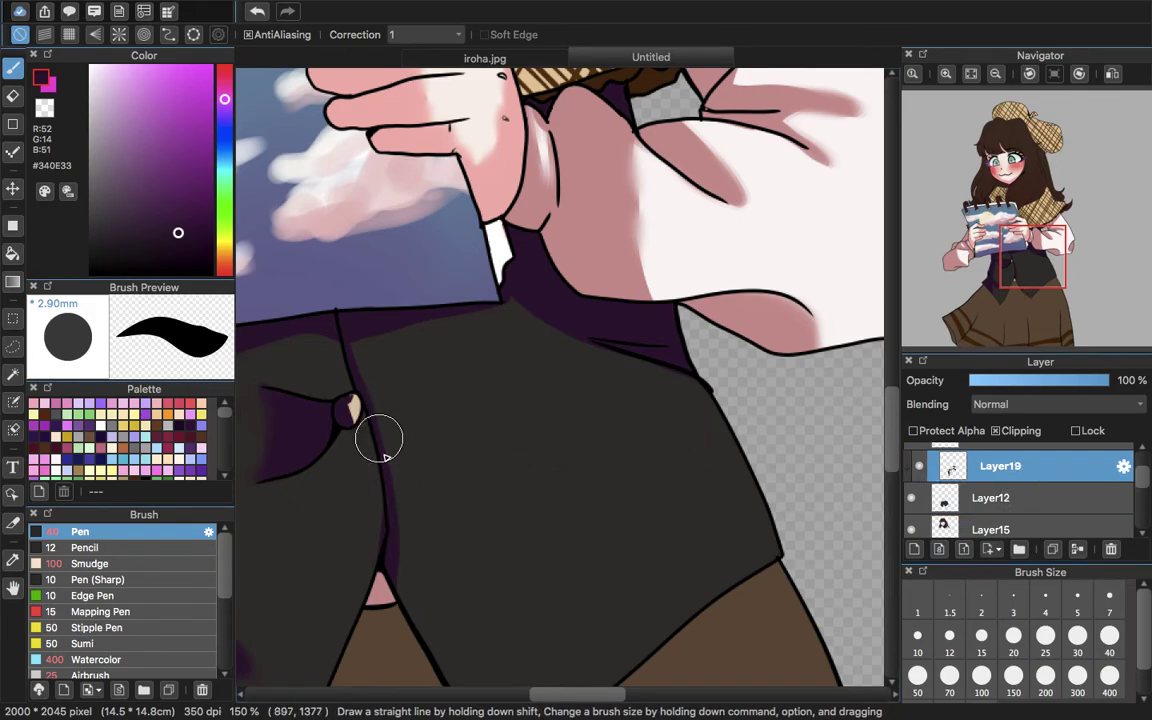
pyautogui.moveTo(378, 430); pyautogui.dragTo(557, 706)
pyautogui.moveTo(1043, 252); pyautogui.dragTo(1027, 283)
pyautogui.moveTo(440, 358)
pyautogui.mouseDown()
pyautogui.moveTo(487, 431)
pyautogui.moveTo(672, 612)
pyautogui.mouseUp()
pyautogui.moveTo(444, 412); pyautogui.dragTo(668, 611)
pyautogui.press('e')
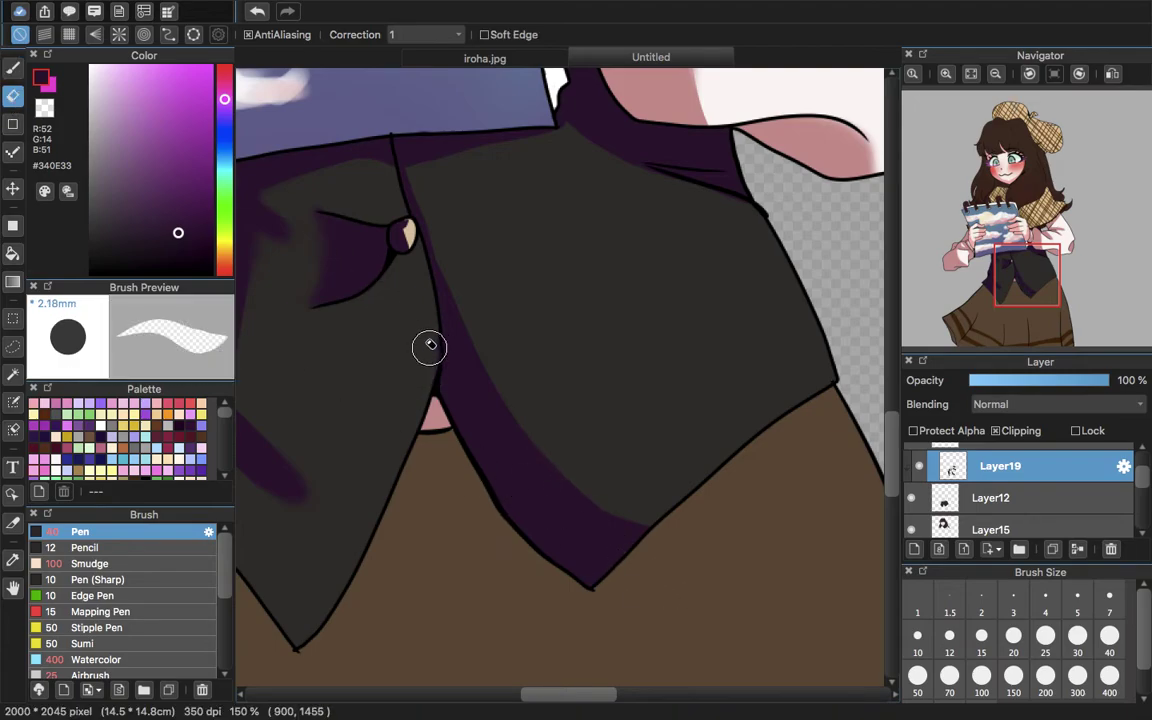
pyautogui.click(13, 67)
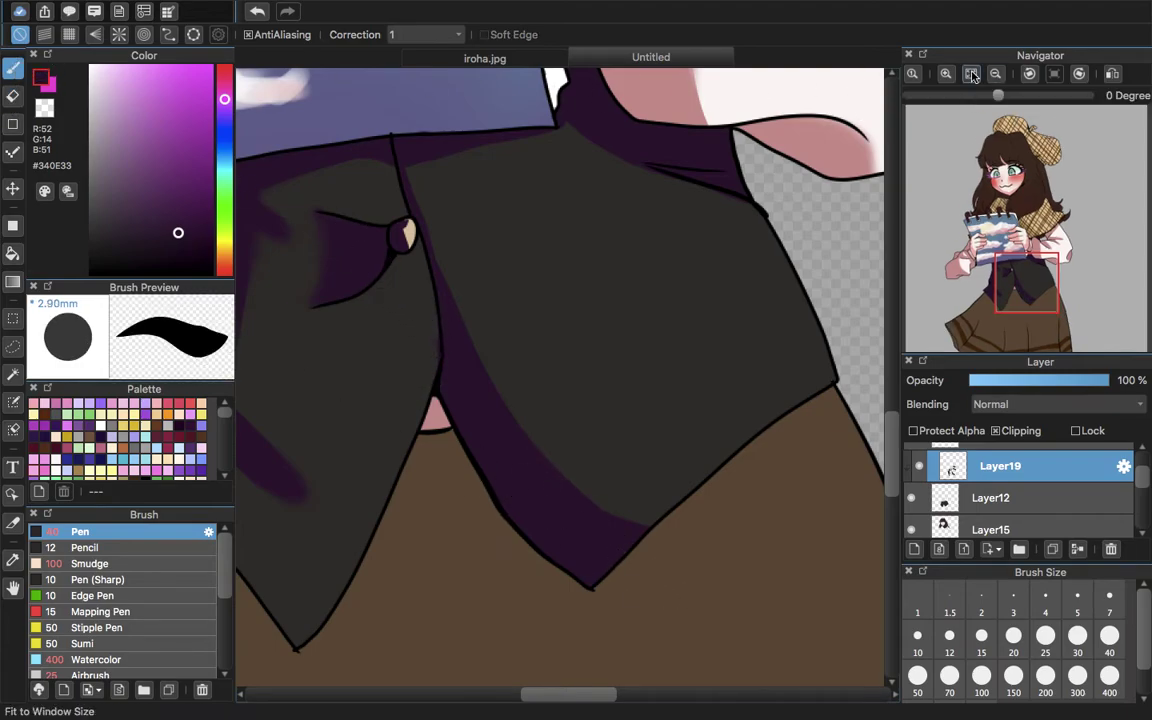
# - Turn off clipping on Layer19 and set the drawing colour to #150214
pyautogui.click(971, 73)
pyautogui.click(996, 431)
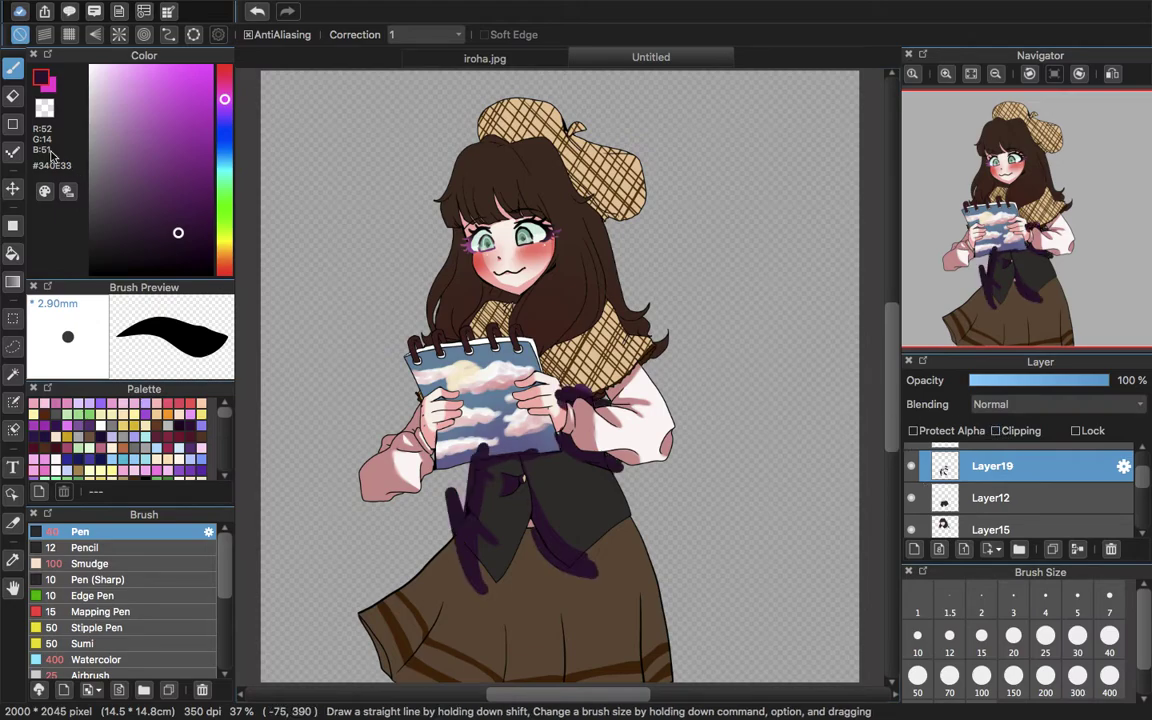
pyautogui.click(13, 124)
pyautogui.click(199, 242)
pyautogui.moveTo(272, 229); pyautogui.dragTo(368, 451)
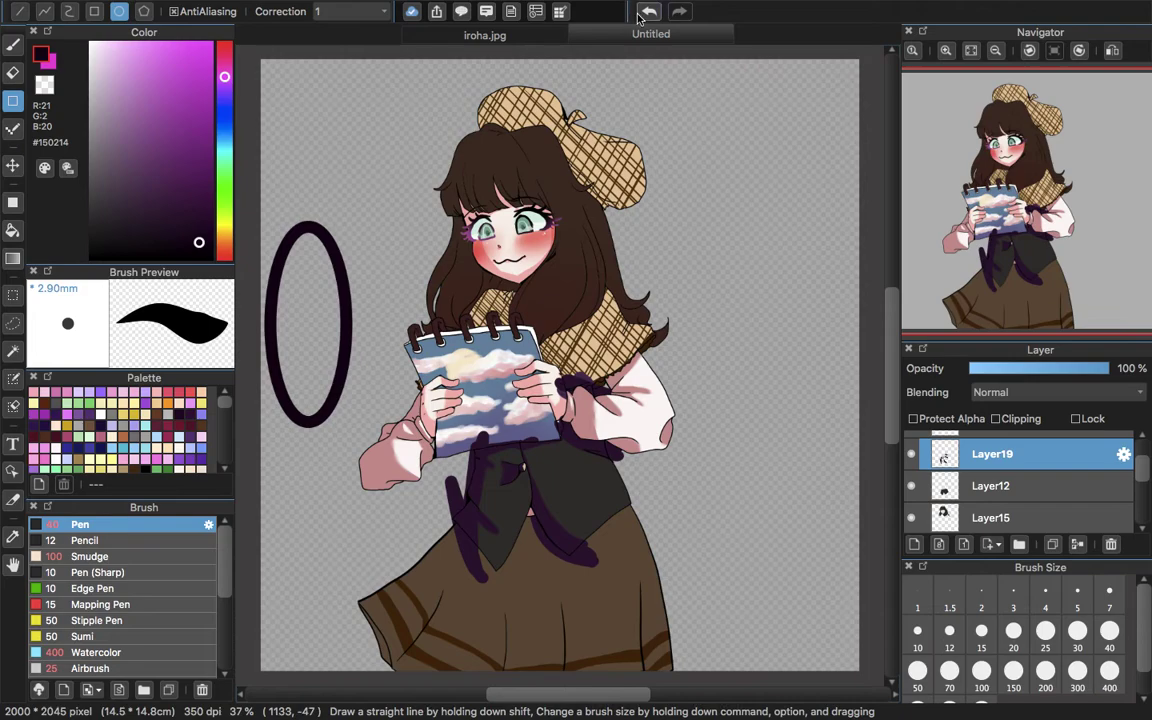
pyautogui.press('super+z')
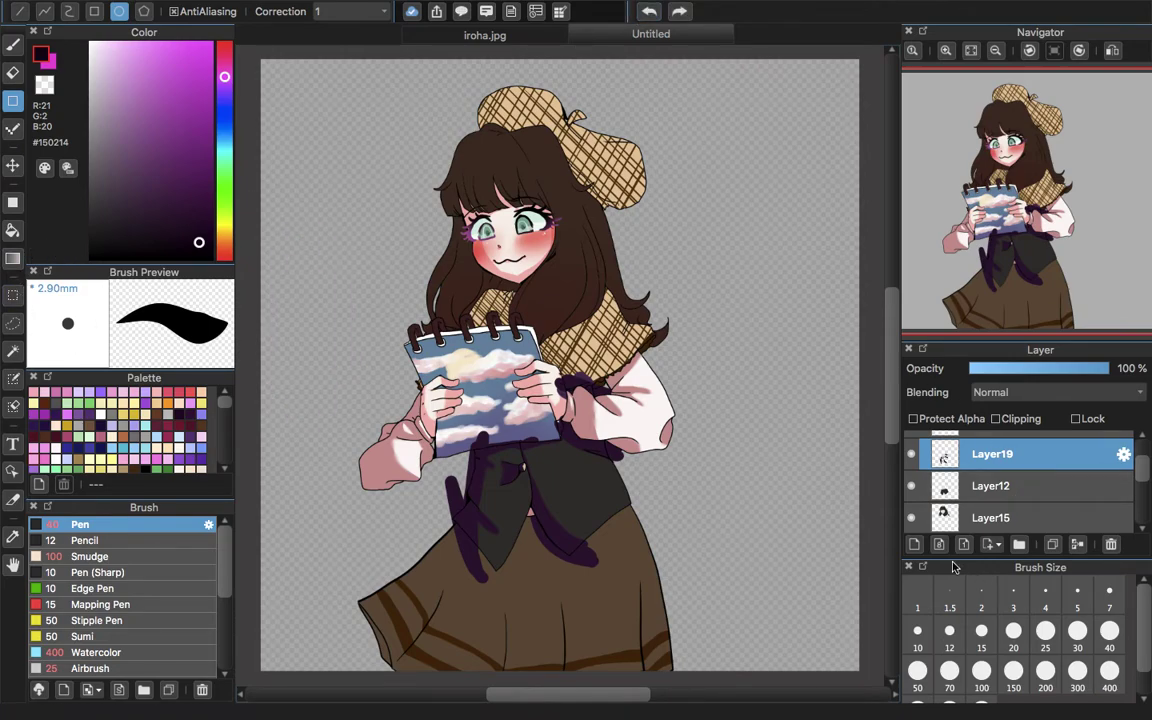
# - Recolour Layer19's vest shadows with a clipped #150214 filled rectangle merged into it, and clip the layer to the vest at 33% opacity
pyautogui.click(996, 419)
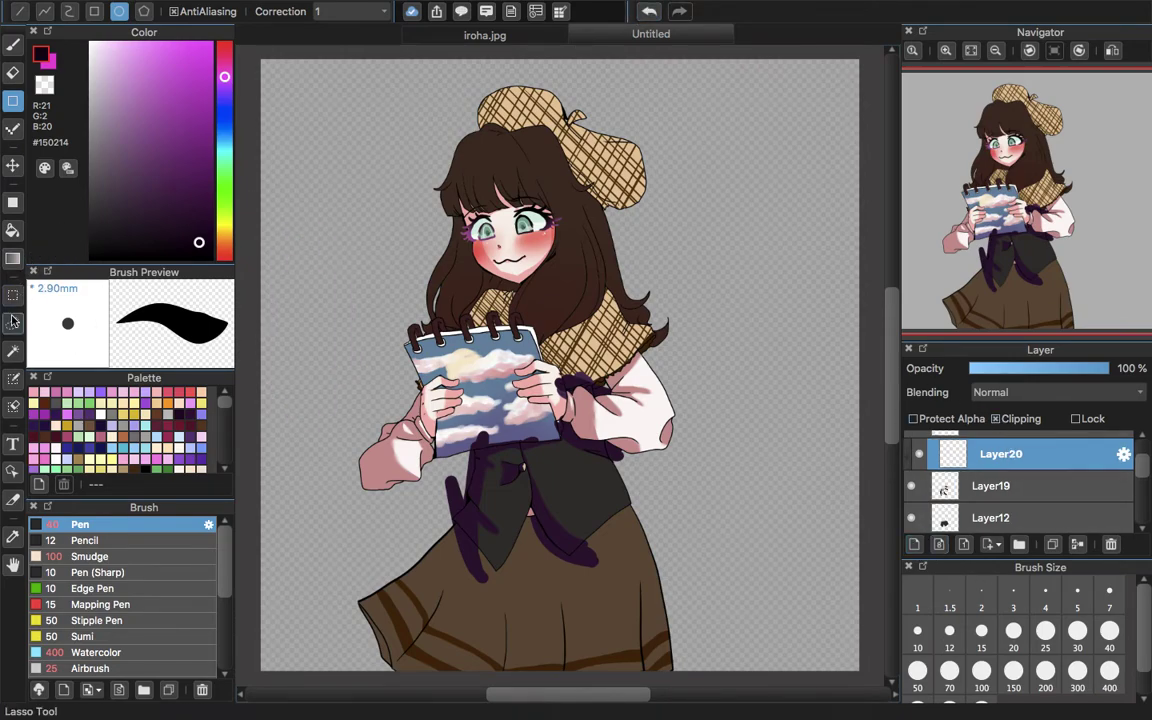
pyautogui.click(13, 202)
pyautogui.moveTo(310, 245)
pyautogui.mouseDown()
pyautogui.moveTo(578, 609)
pyautogui.moveTo(752, 551)
pyautogui.mouseUp()
pyautogui.click(1019, 543)
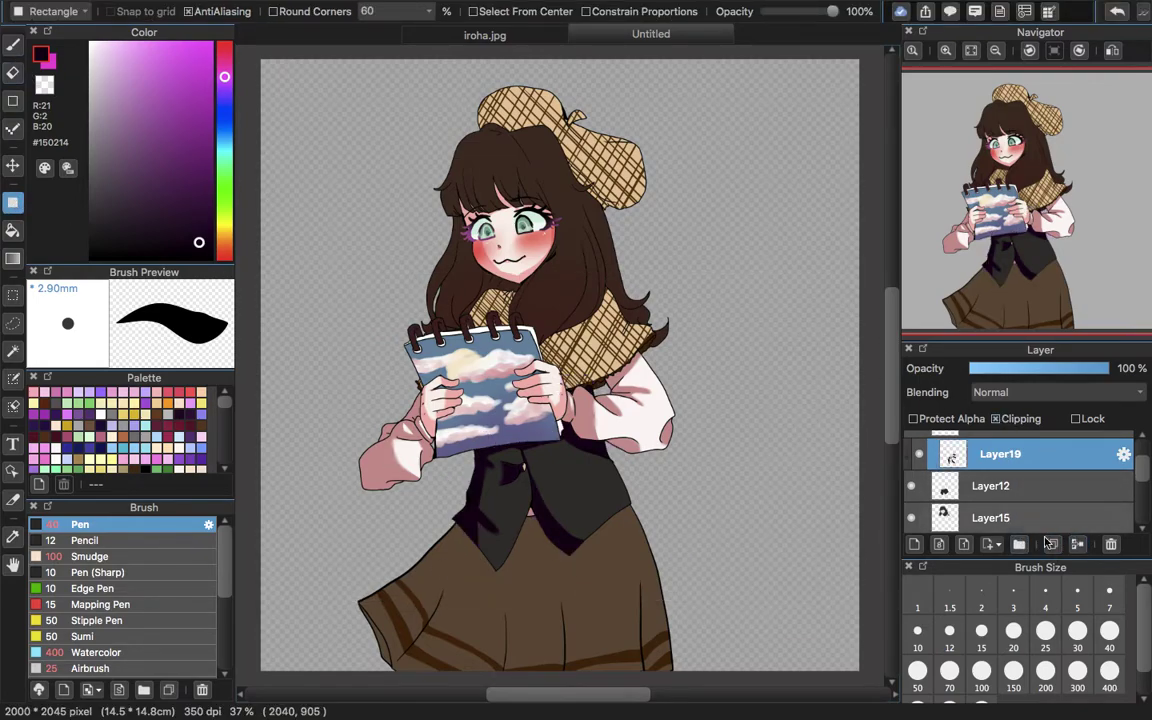
pyautogui.click(1033, 370)
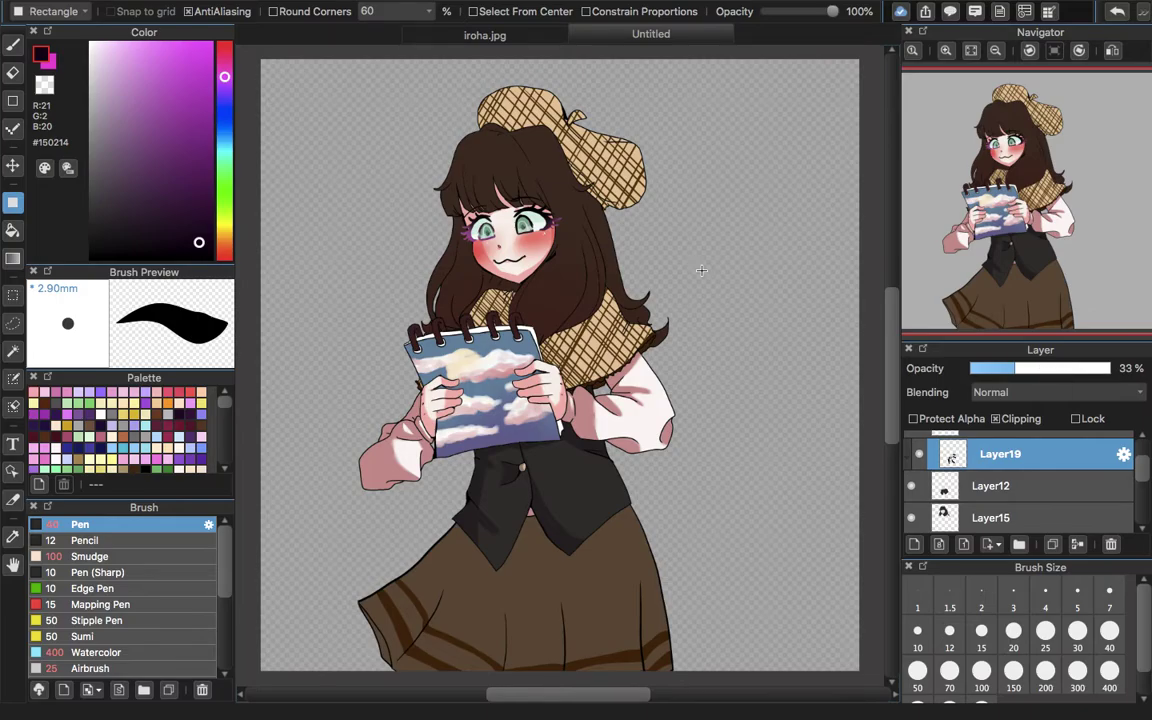
# - Soften the edges of the darkened vest shadows on Layer19 with the Smudge brush at size 100
pyautogui.click(127, 557)
pyautogui.hotkey('ctrl', '+')
pyautogui.hotkey('ctrl', '+')
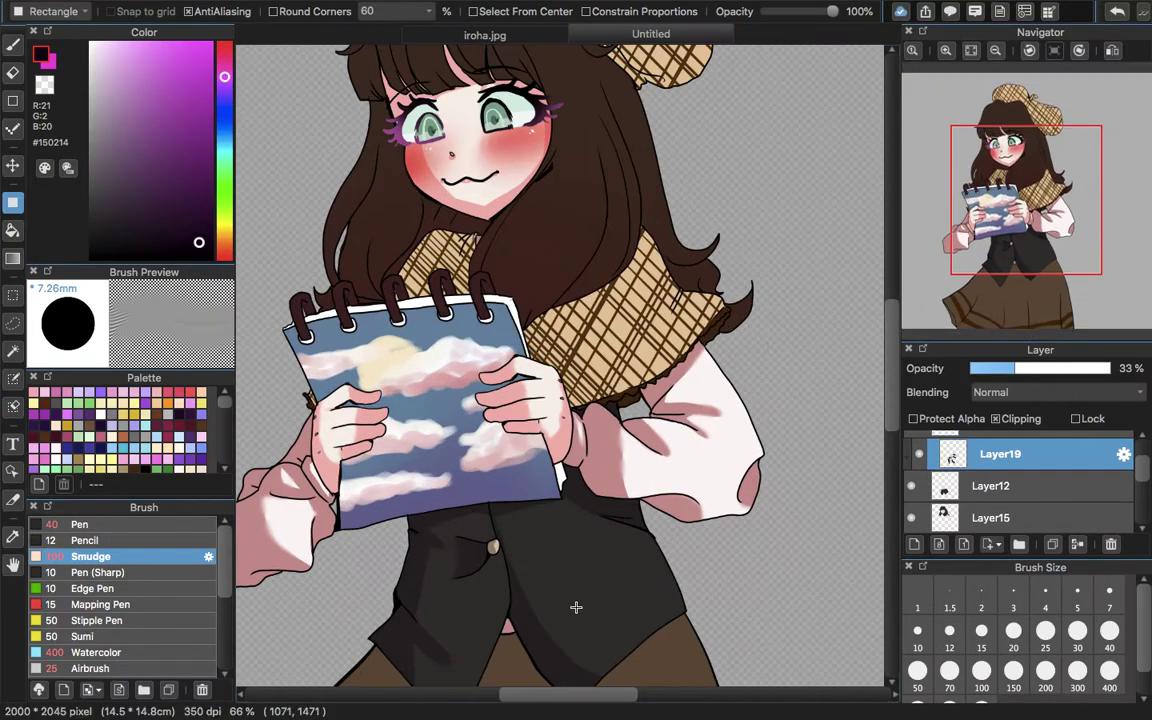
pyautogui.click(13, 46)
pyautogui.scroll(-5, 700, 350)
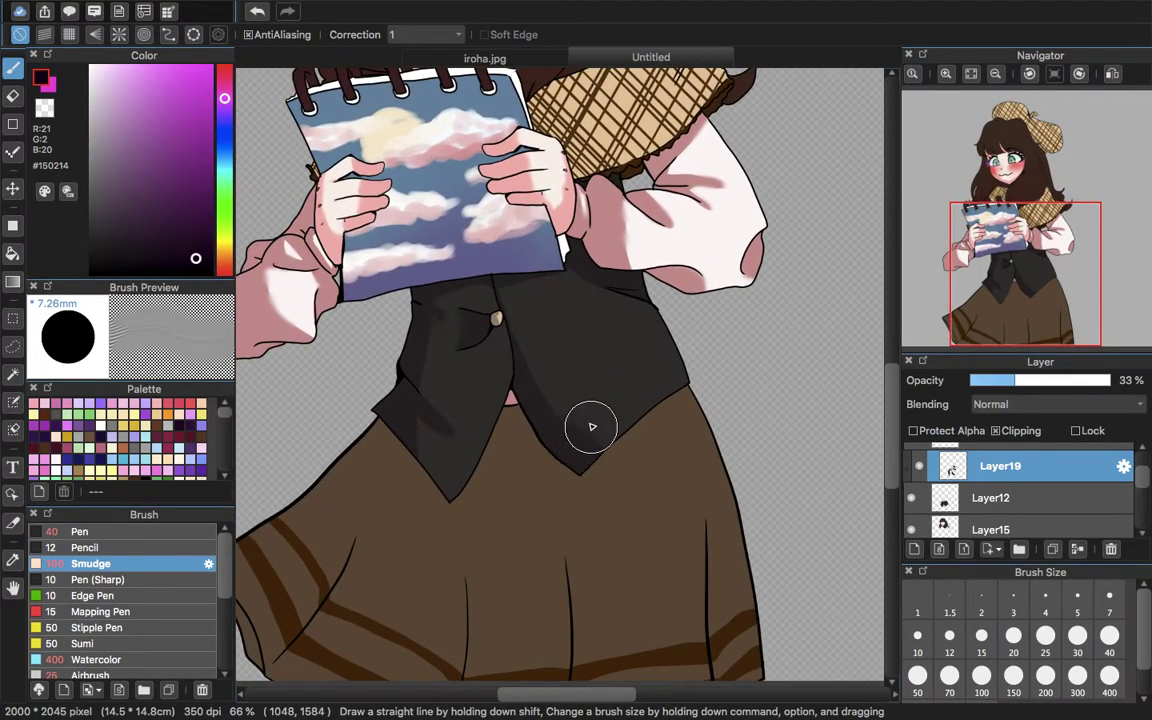
pyautogui.moveTo(427, 370)
pyautogui.mouseDown()
pyautogui.moveTo(434, 353)
pyautogui.moveTo(429, 365)
pyautogui.mouseUp()
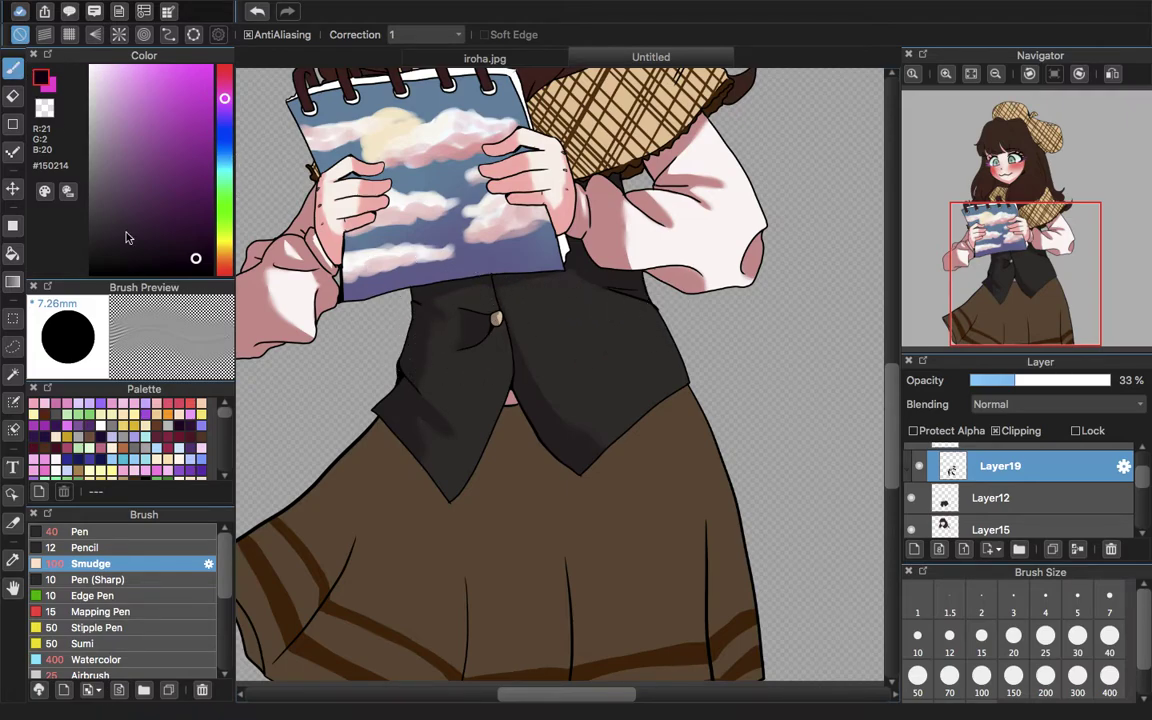
# - Add #150214 fold shadows around the vest button with the Pen and blend them with Smudge
pyautogui.click(146, 533)
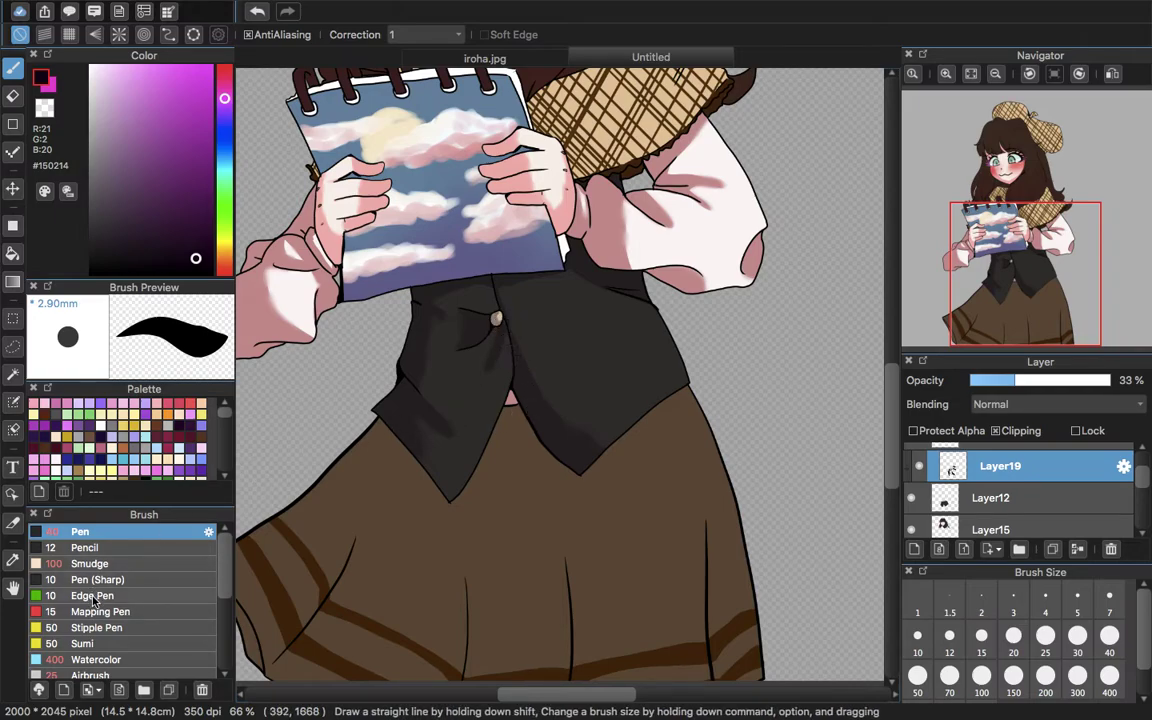
pyautogui.click(113, 564)
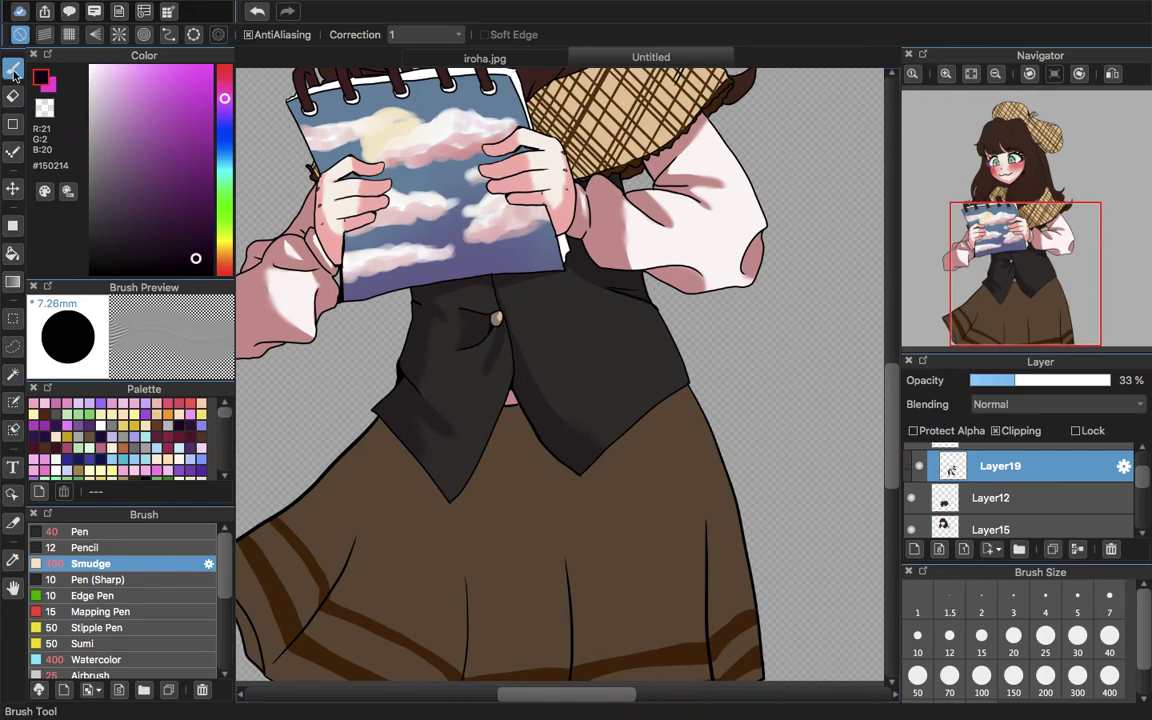
pyautogui.click(86, 536)
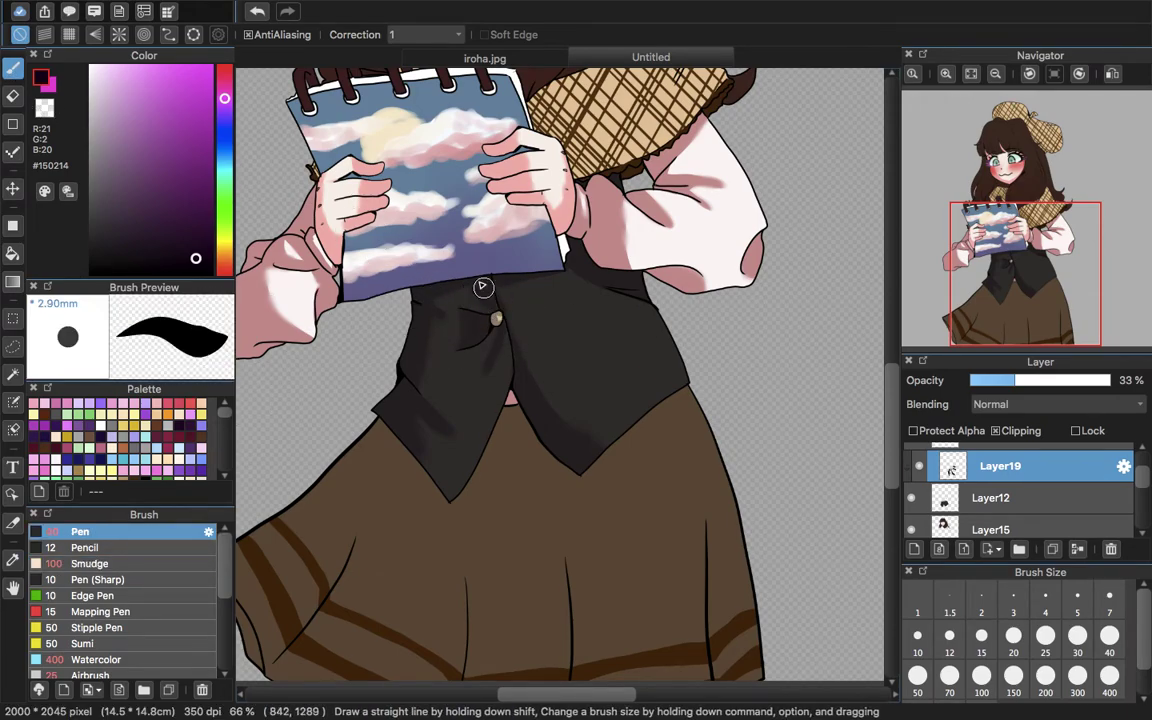
pyautogui.click(107, 565)
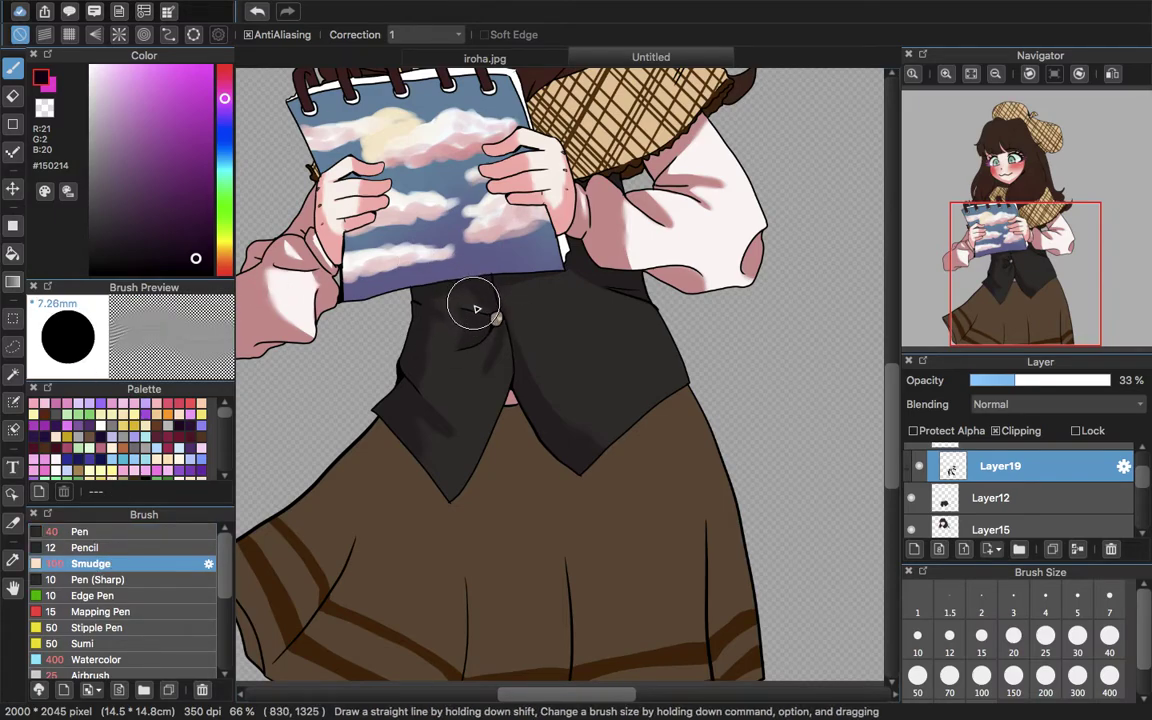
# - Merge the vest shadow layer Layer19 down into Layer12, and merge Layer13 down into Layer12 as well
pyautogui.click(1078, 549)
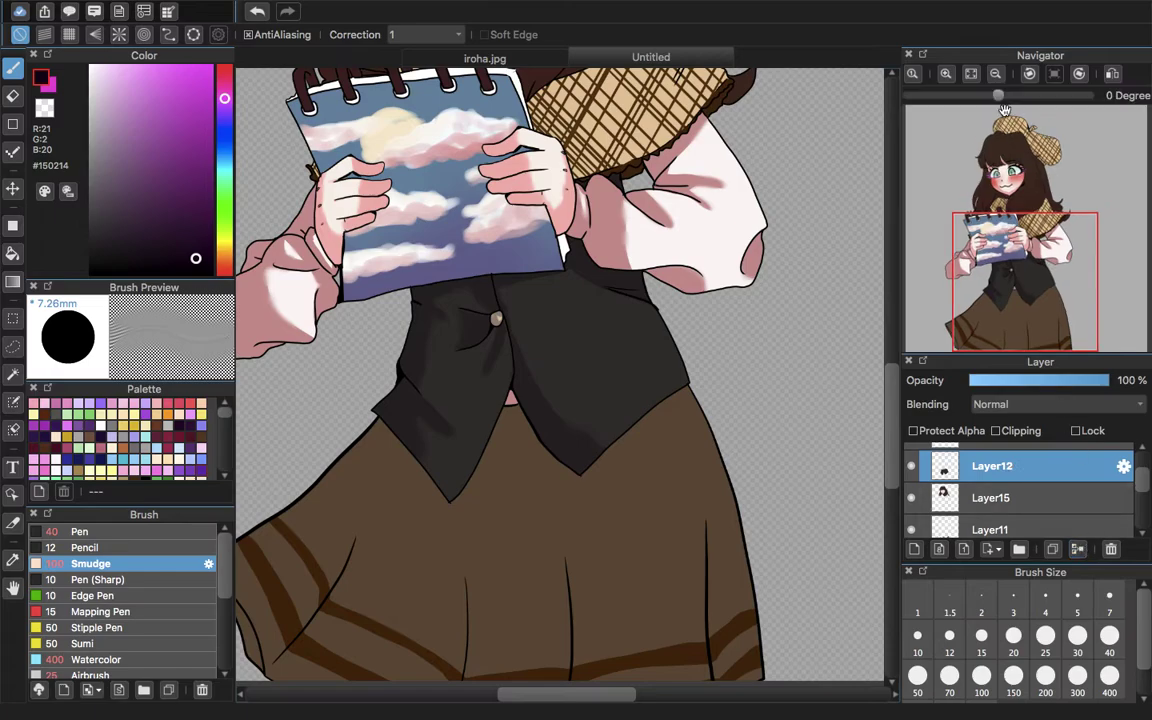
pyautogui.click(969, 80)
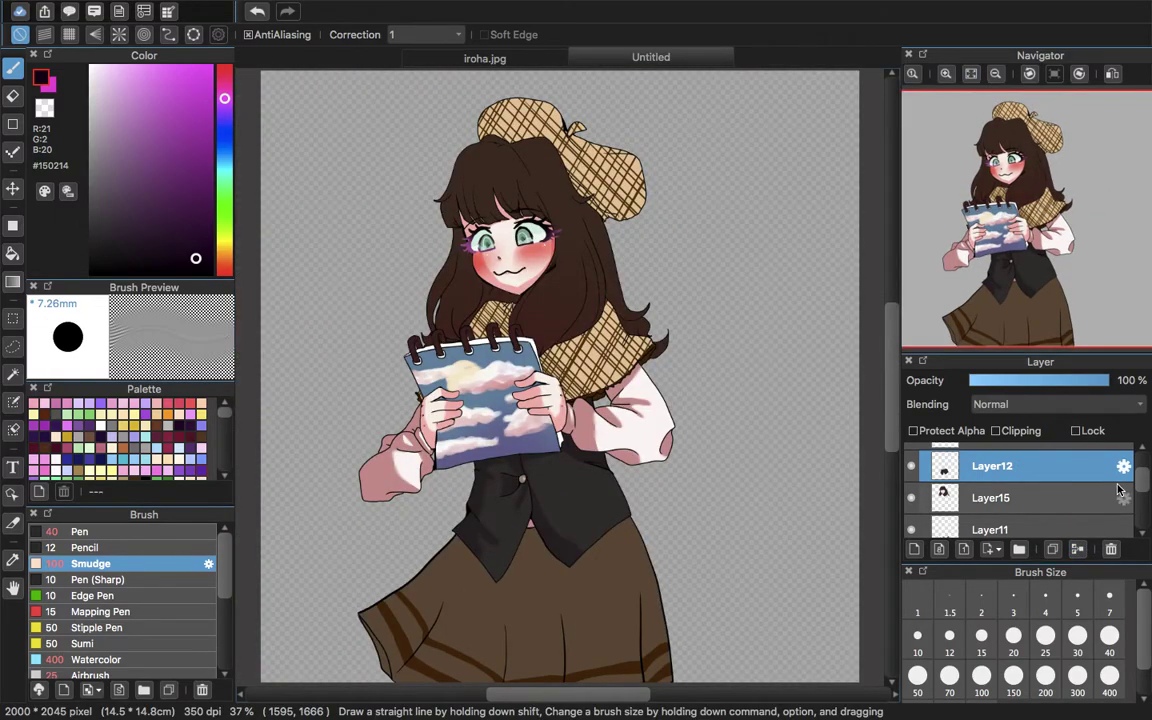
pyautogui.moveTo(1144, 477); pyautogui.dragTo(1144, 462)
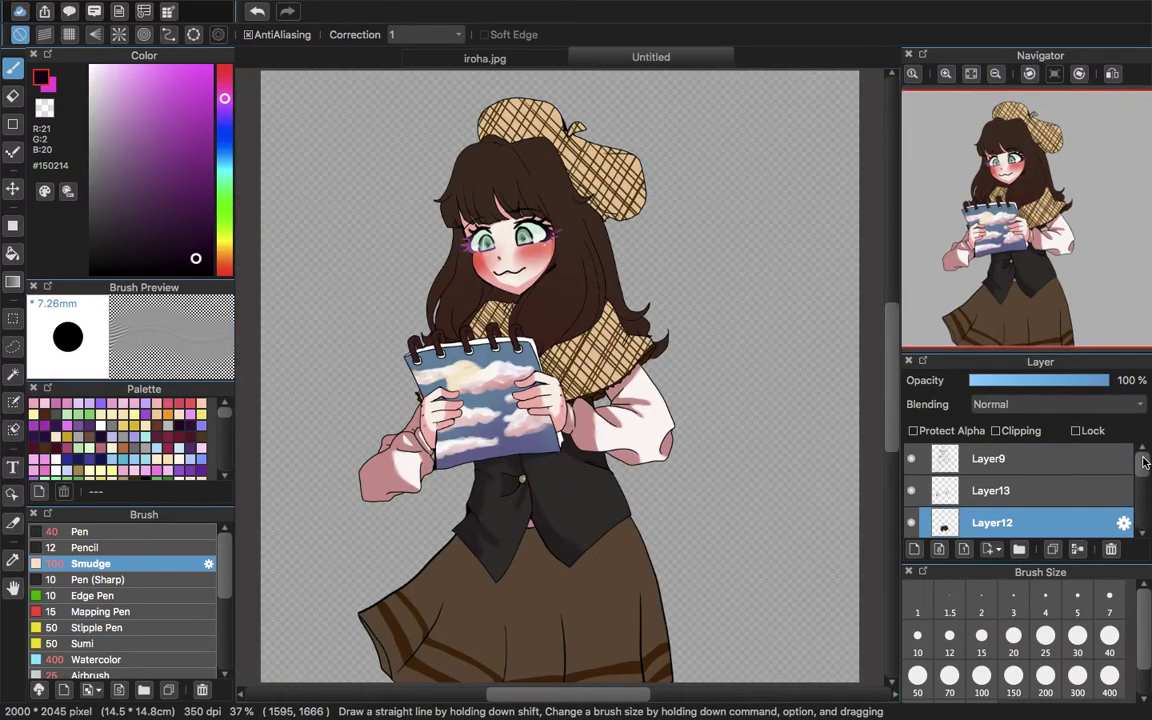
pyautogui.click(1065, 495)
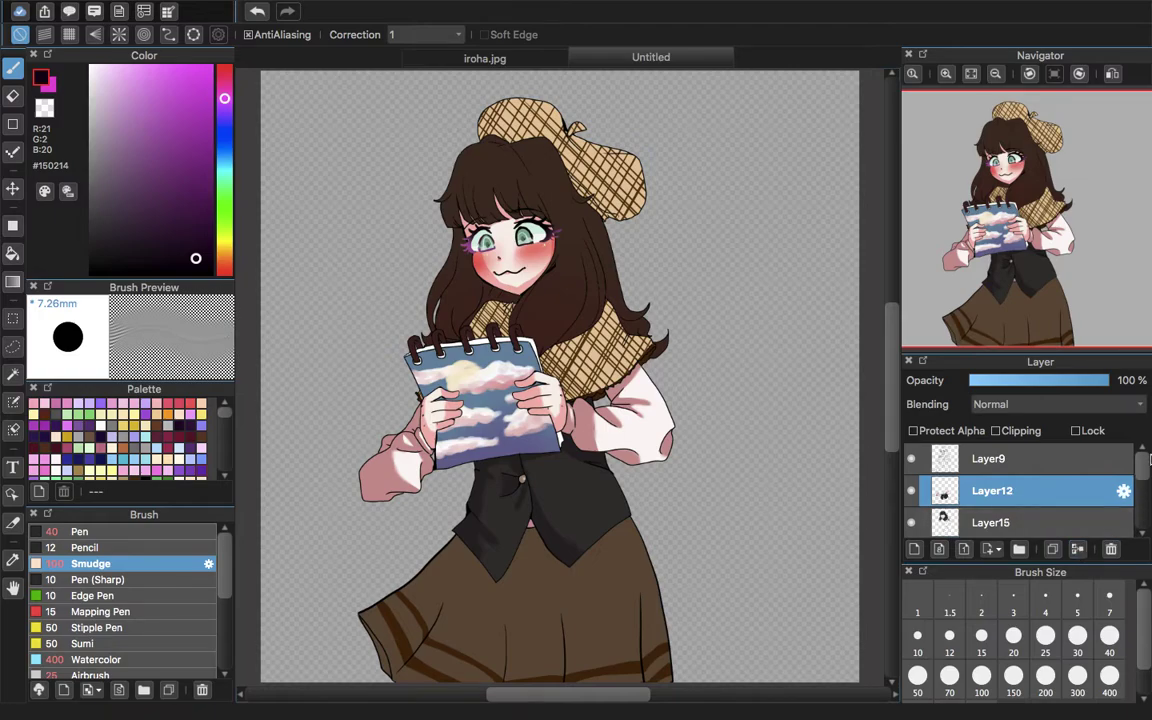
# - Add a new layer above the sketchbook's Layer17 and clip it to that layer
pyautogui.moveTo(1140, 475); pyautogui.dragTo(1116, 518)
pyautogui.scroll(-1, 1110, 522)
pyautogui.click(916, 455)
pyautogui.click(917, 458)
pyautogui.click(947, 462)
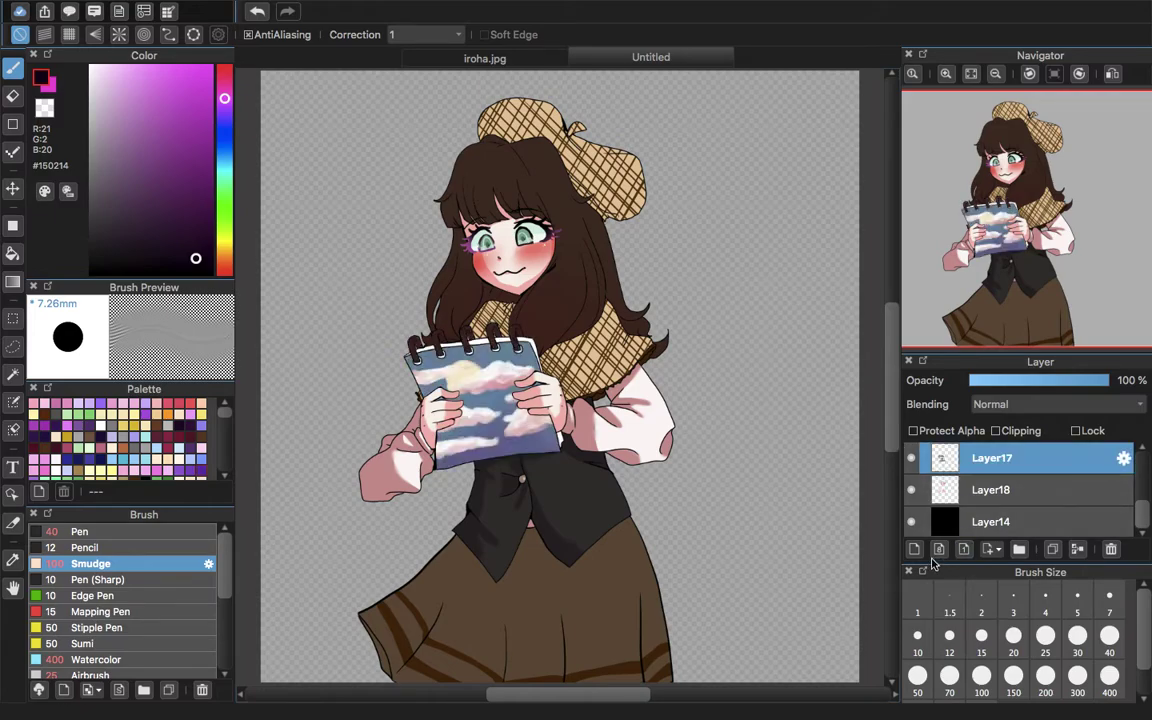
pyautogui.click(915, 550)
pyautogui.click(998, 431)
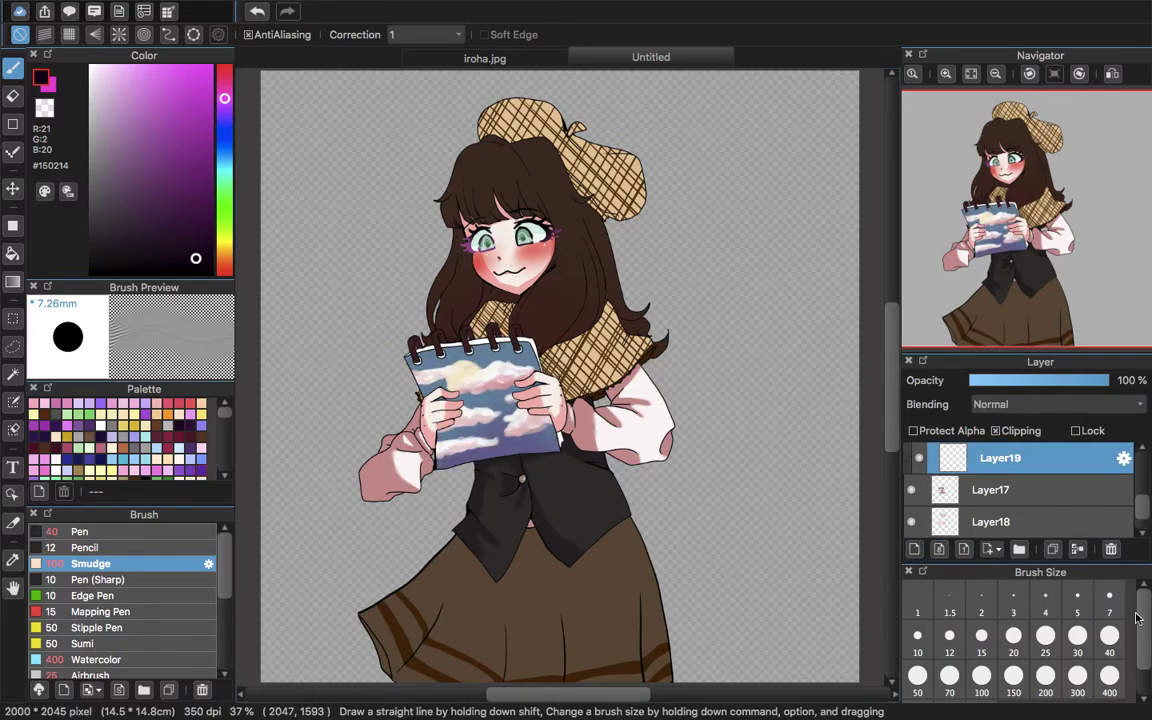
# - Paint a broad #4B0000 shadow over the sketchbook's left half with the Pen at size 400, and set the layer's opacity to 49%
pyautogui.click(226, 68)
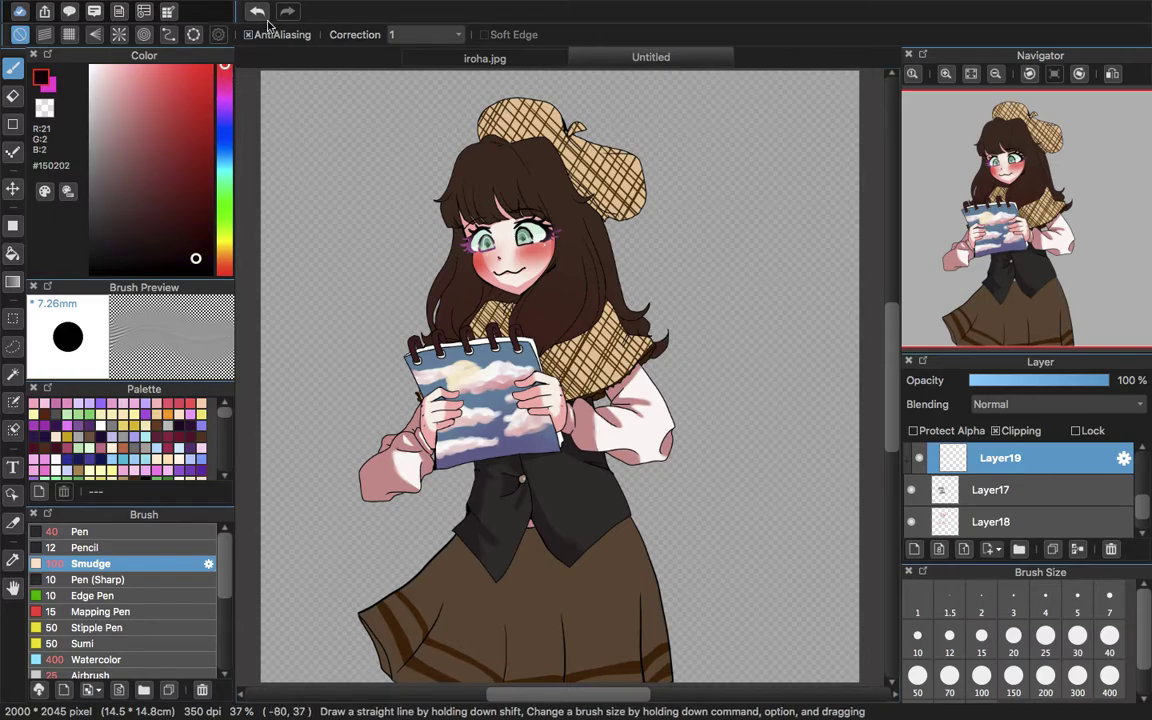
pyautogui.click(1115, 686)
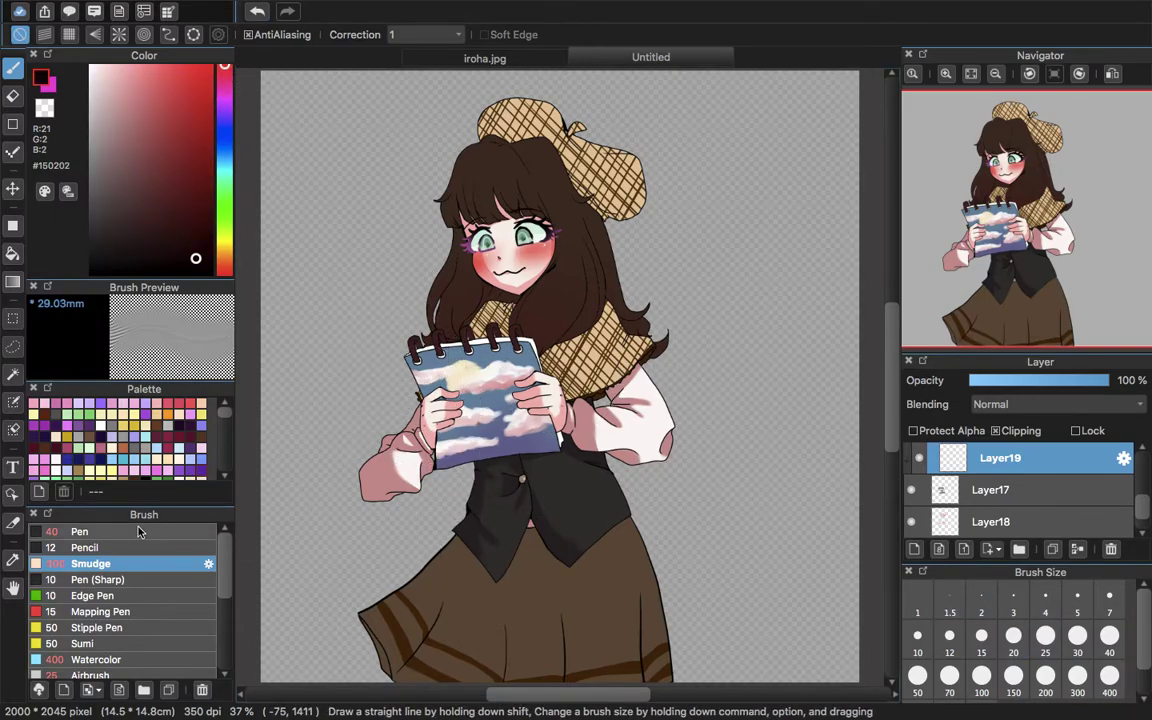
pyautogui.click(80, 531)
pyautogui.click(1109, 676)
pyautogui.moveTo(400, 350)
pyautogui.mouseDown()
pyautogui.moveTo(461, 482)
pyautogui.moveTo(457, 508)
pyautogui.mouseUp()
pyautogui.moveTo(266, 227); pyautogui.dragTo(264, 214)
pyautogui.moveTo(424, 312)
pyautogui.mouseDown()
pyautogui.moveTo(430, 436)
pyautogui.moveTo(411, 308)
pyautogui.mouseUp()
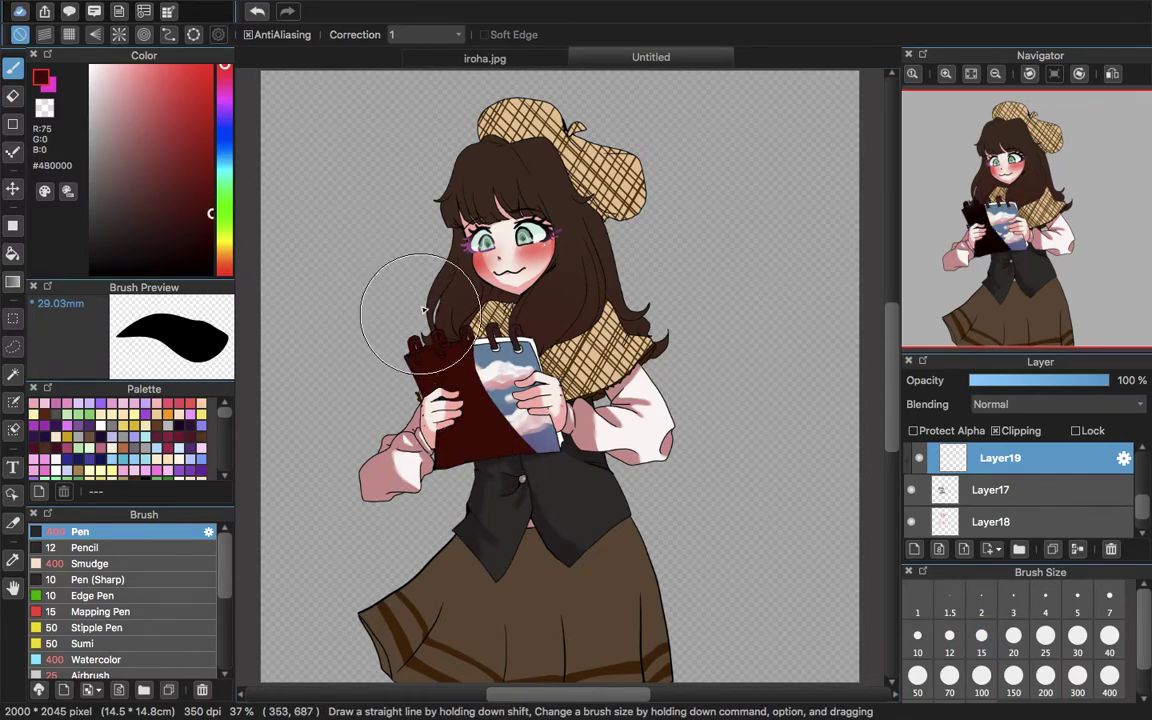
pyautogui.click(1037, 385)
# - Fill the exposed white pages along the sketchbook's right edge and below the hand with the #4B0000 shadow using the Bucket tool
pyautogui.click(947, 75)
pyautogui.click(947, 75)
pyautogui.click(947, 75)
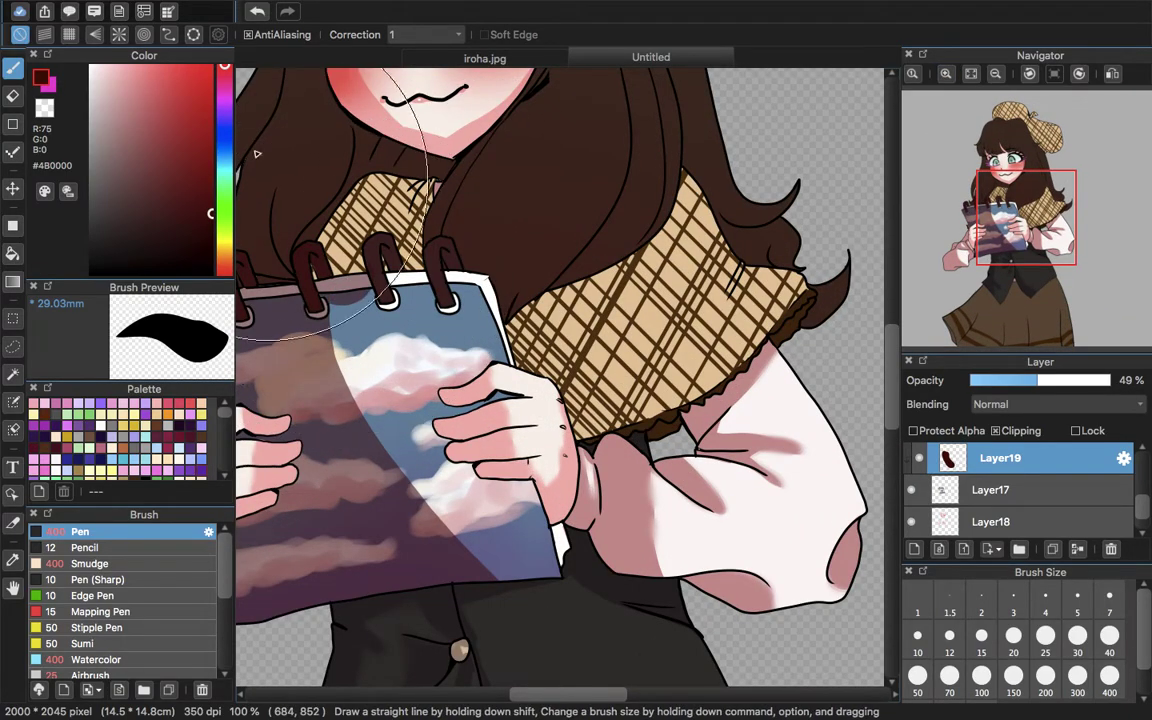
pyautogui.click(257, 11)
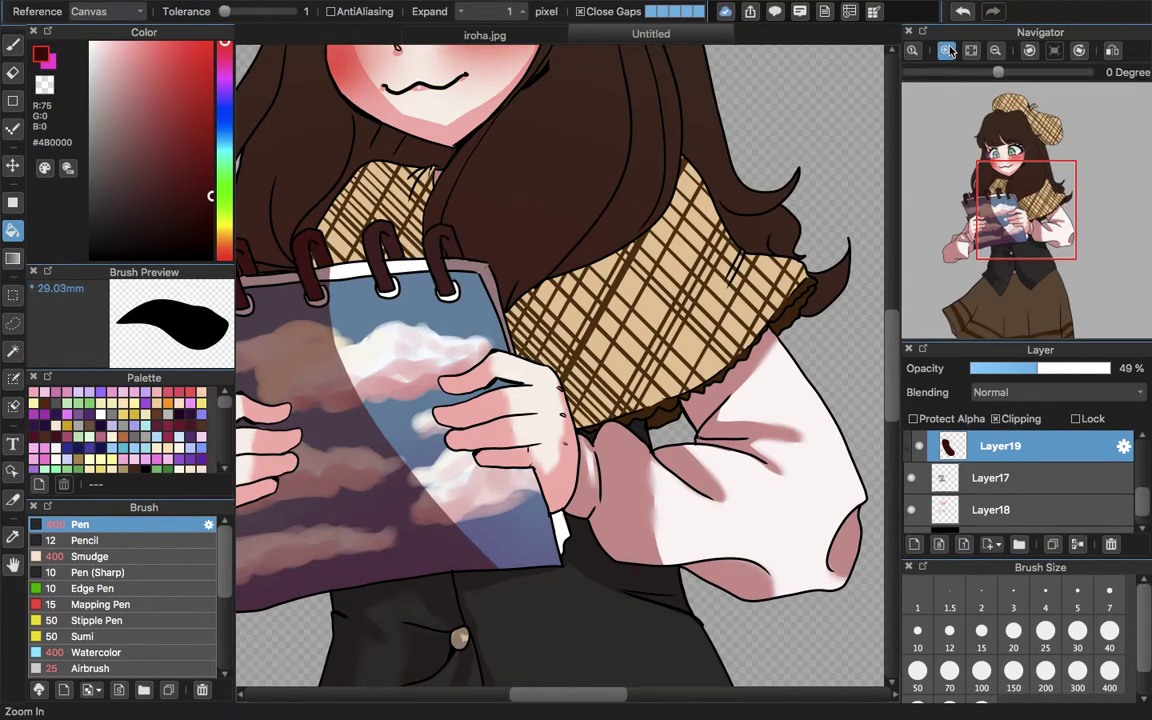
pyautogui.click(951, 50)
pyautogui.click(951, 50)
pyautogui.moveTo(1012, 240); pyautogui.dragTo(1016, 232)
pyautogui.click(712, 380)
pyautogui.click(13, 45)
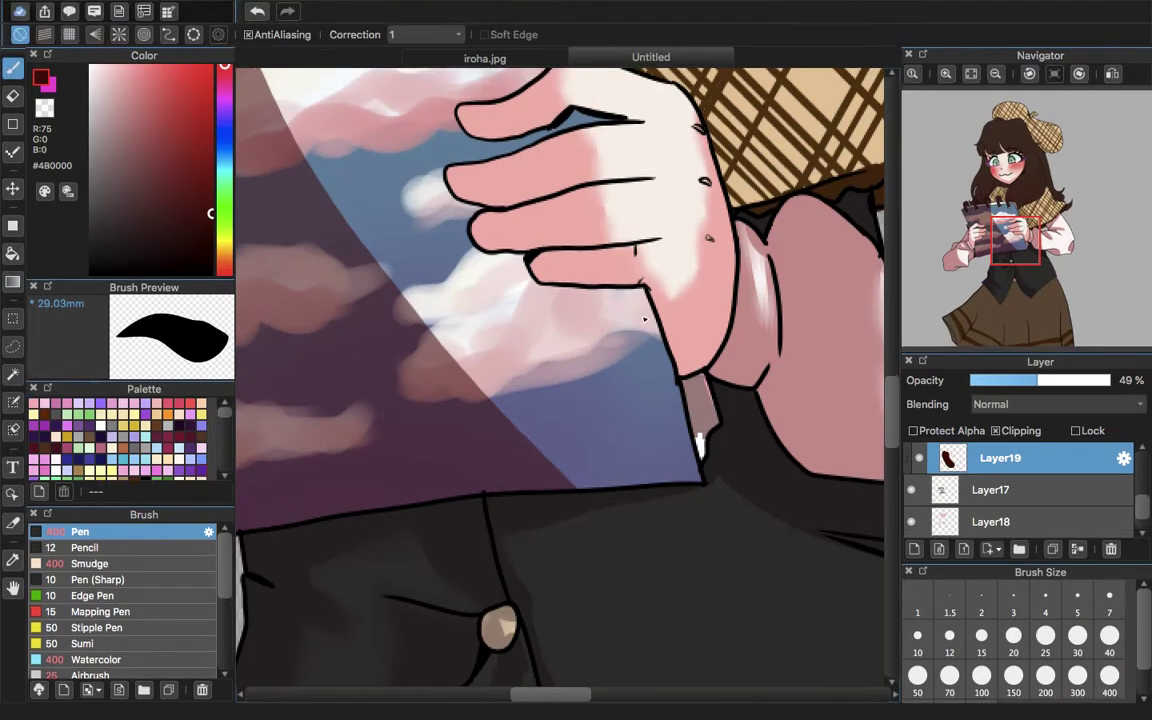
pyautogui.click(711, 397)
pyautogui.click(257, 12)
# - Fill the white page strips between the sketchbook's upper rings with the #4B0000 shadow
pyautogui.moveTo(1018, 245); pyautogui.dragTo(1000, 200)
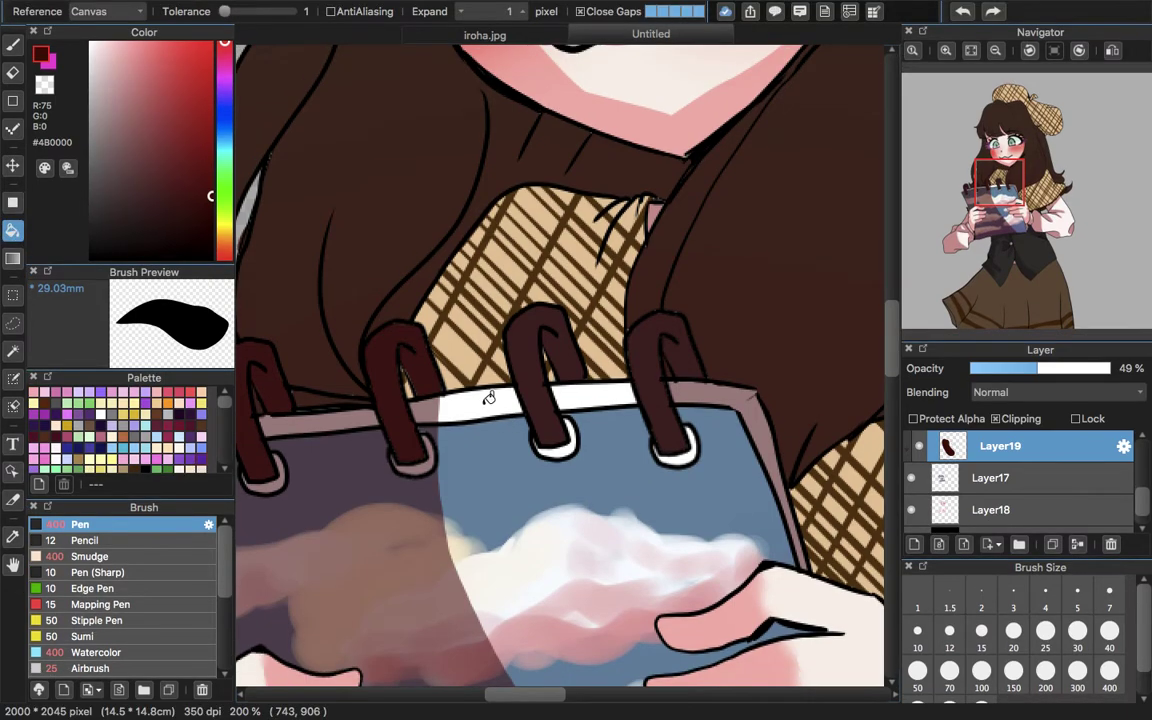
pyautogui.click(487, 400)
pyautogui.click(591, 397)
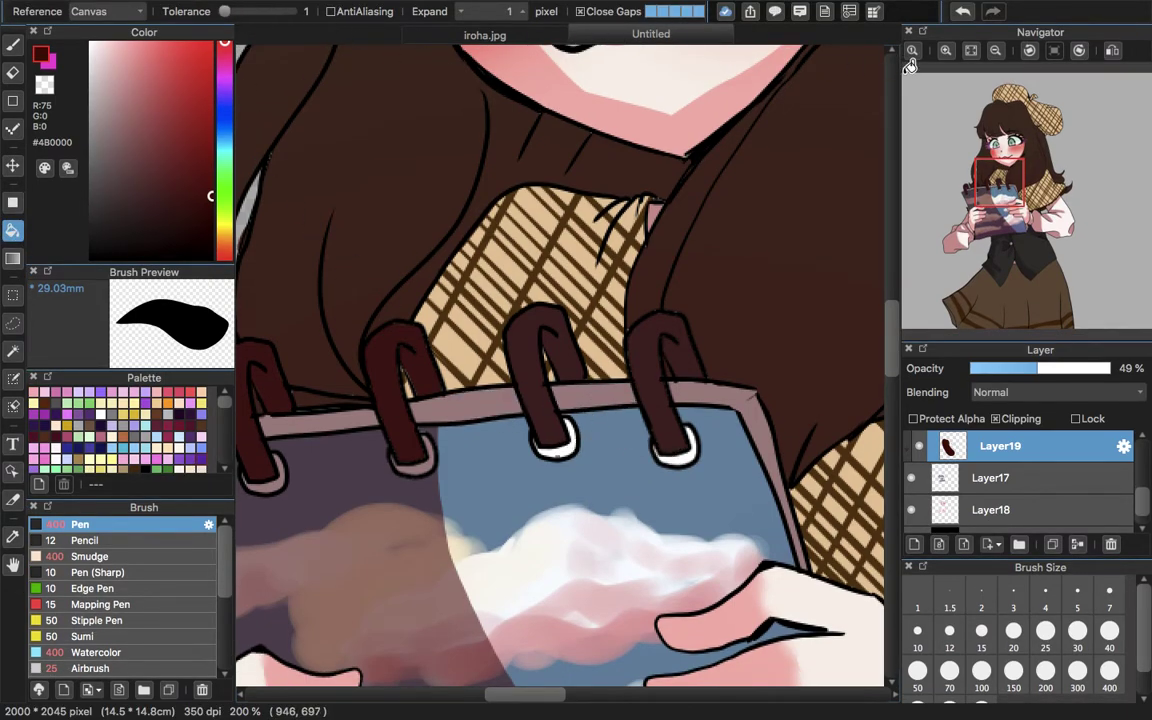
# - Fill the white holes around the two rightmost sketchbook rings with the #4B0000 shadow using the Bucket tool
pyautogui.click(962, 12)
pyautogui.click(946, 51)
pyautogui.moveTo(1000, 198); pyautogui.dragTo(1001, 219)
pyautogui.click(1008, 190)
pyautogui.click(589, 312)
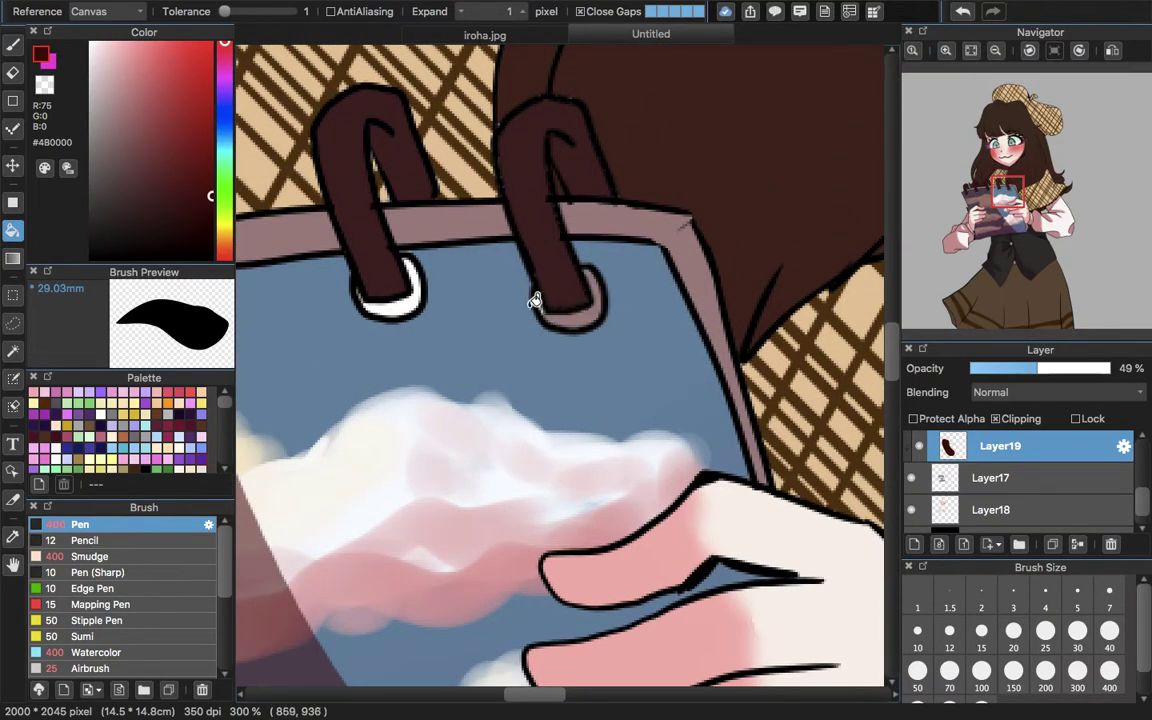
pyautogui.click(397, 303)
# - Paint small #4B0000 shadows on and beside the sketchbook's rings with the Pen at size 7
pyautogui.click(14, 45)
pyautogui.click(1108, 597)
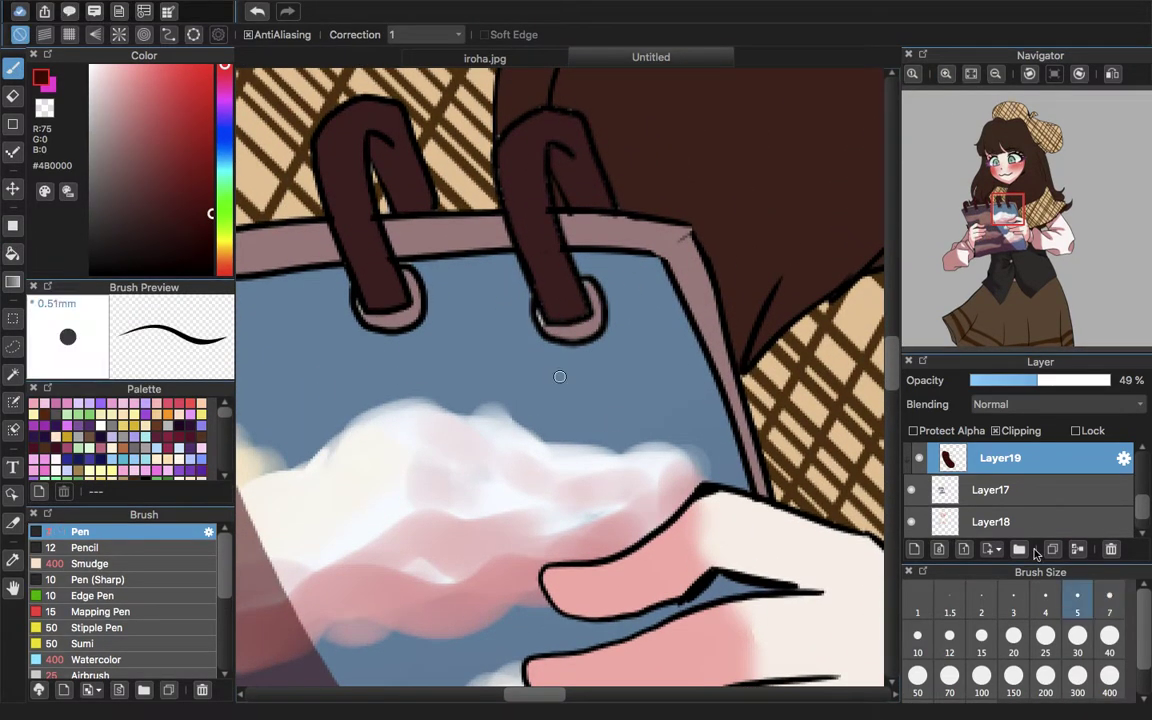
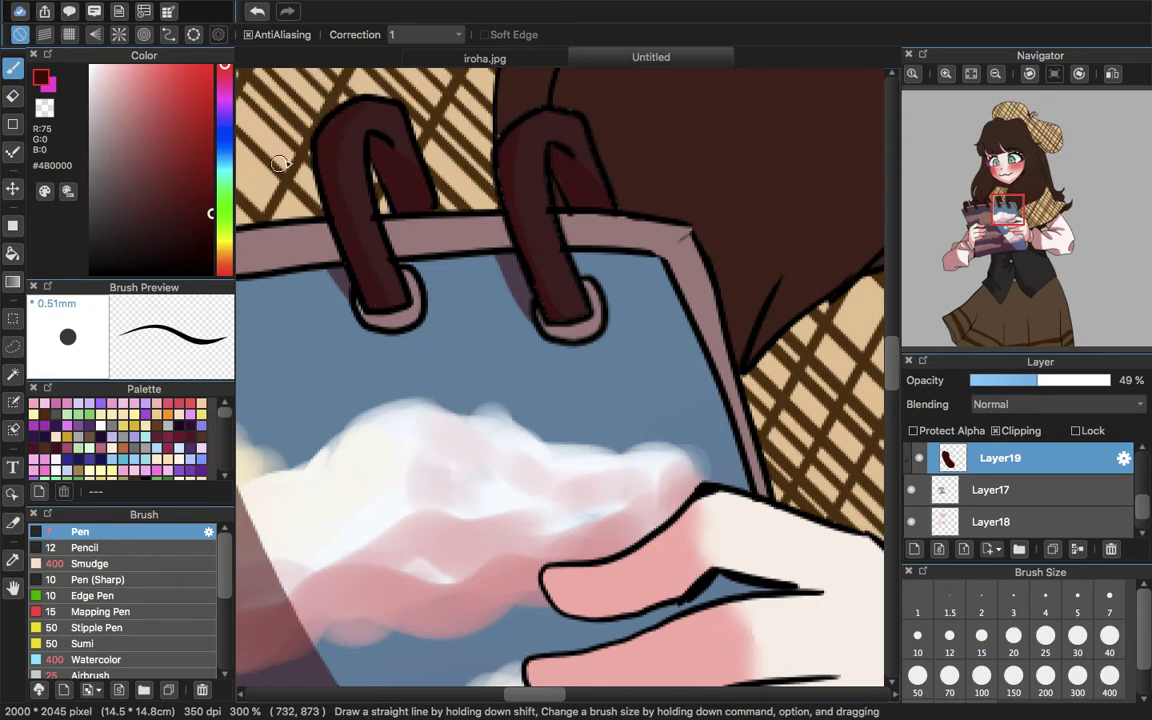
pyautogui.moveTo(1010, 218)
pyautogui.mouseDown()
pyautogui.moveTo(1013, 205)
pyautogui.moveTo(999, 228)
pyautogui.moveTo(994, 218)
pyautogui.mouseUp()
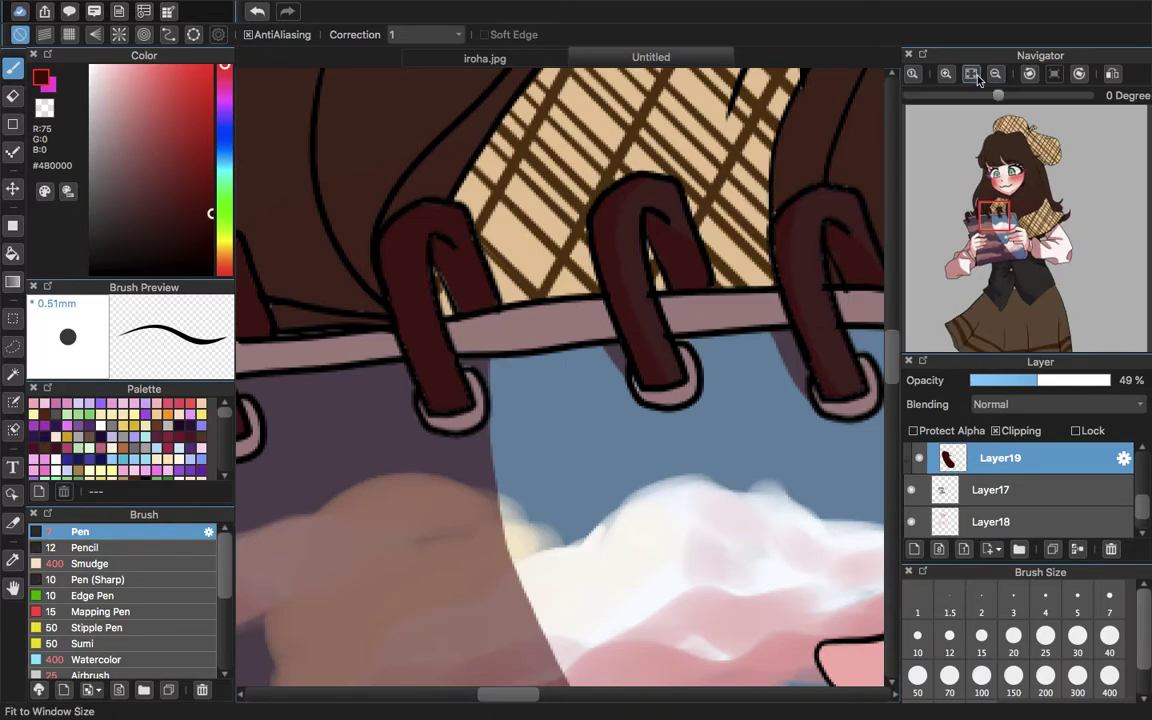
pyautogui.click(971, 73)
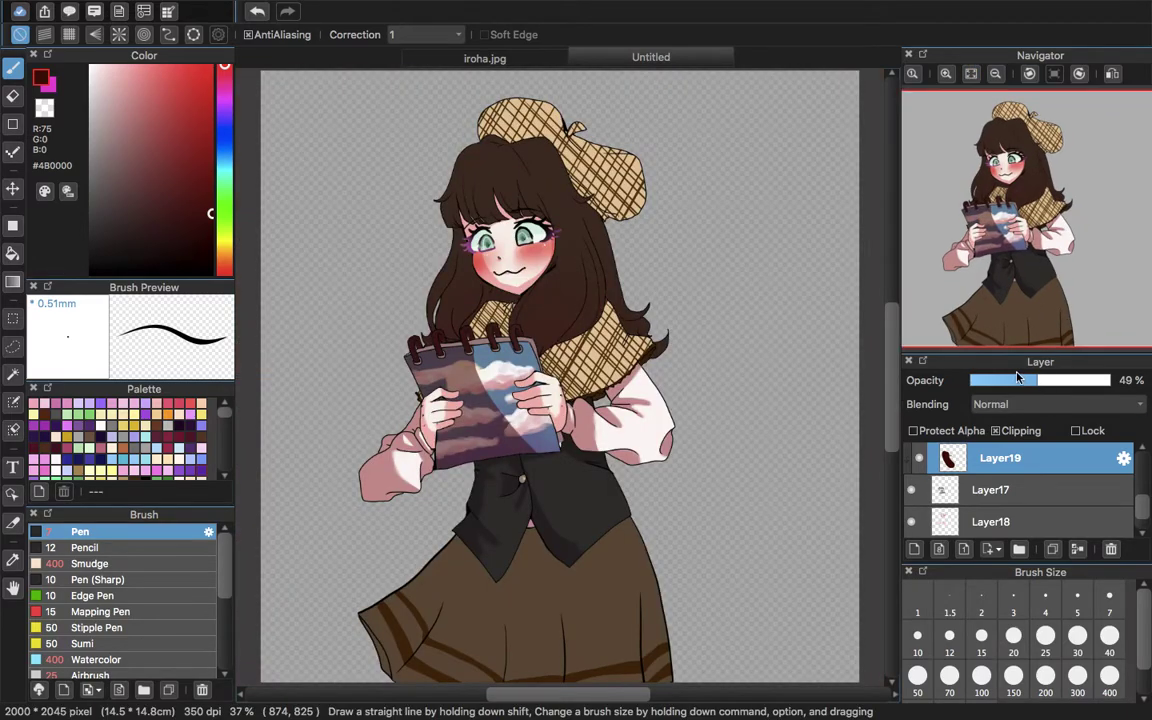
# - Set the sketchbook shadow layer's opacity to 31% and soften the shadow's edges with the Smudge brush at size 400
pyautogui.moveTo(1015, 385); pyautogui.dragTo(1012, 383)
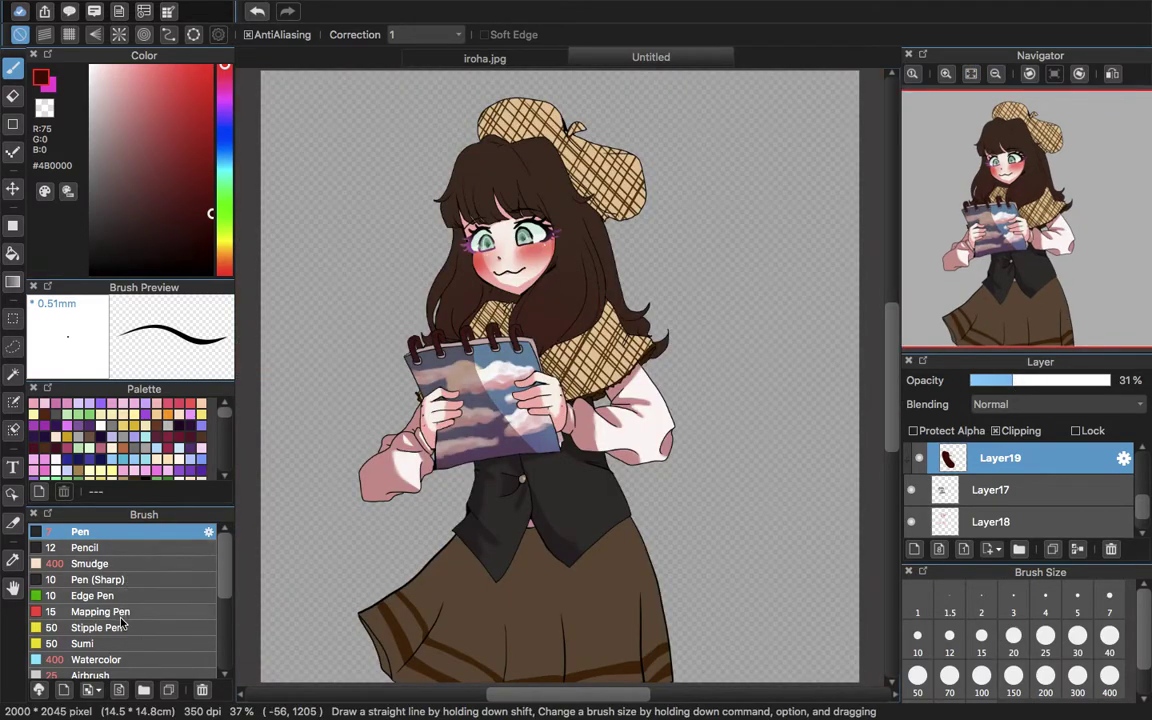
pyautogui.click(120, 660)
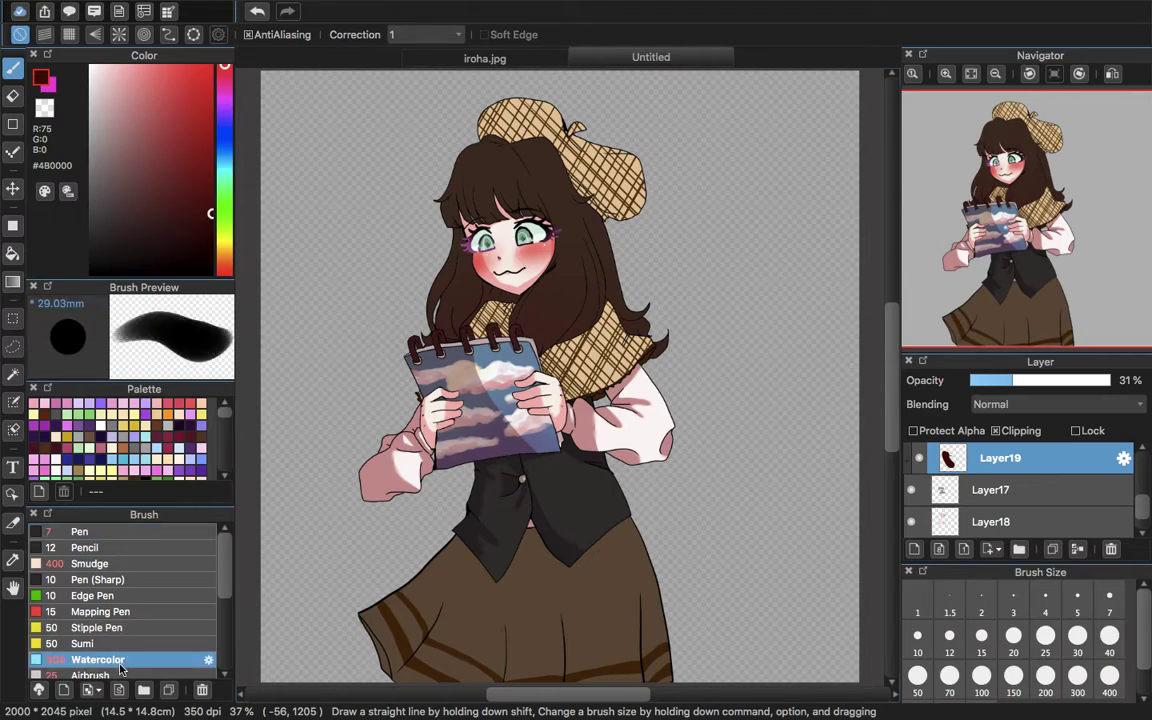
pyautogui.click(125, 565)
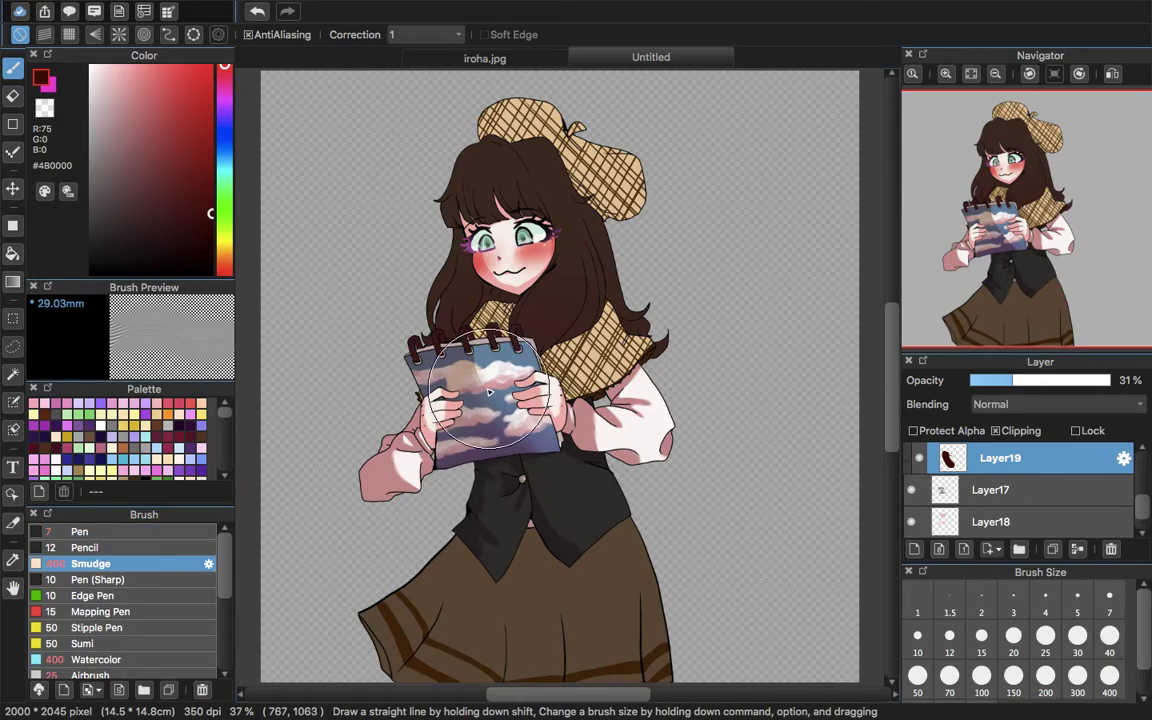
# - Set the sketchbook shadow layer's opacity to 42% and merge it down into Layer17
pyautogui.click(80, 531)
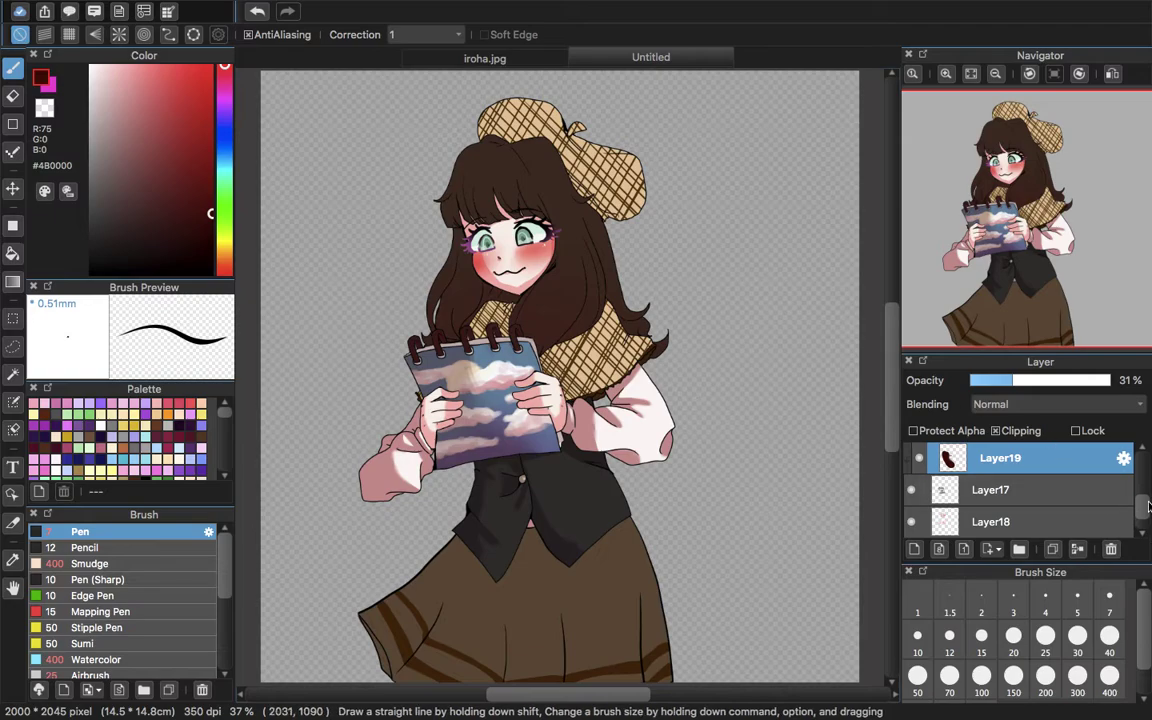
pyautogui.moveTo(1060, 386); pyautogui.dragTo(1031, 380)
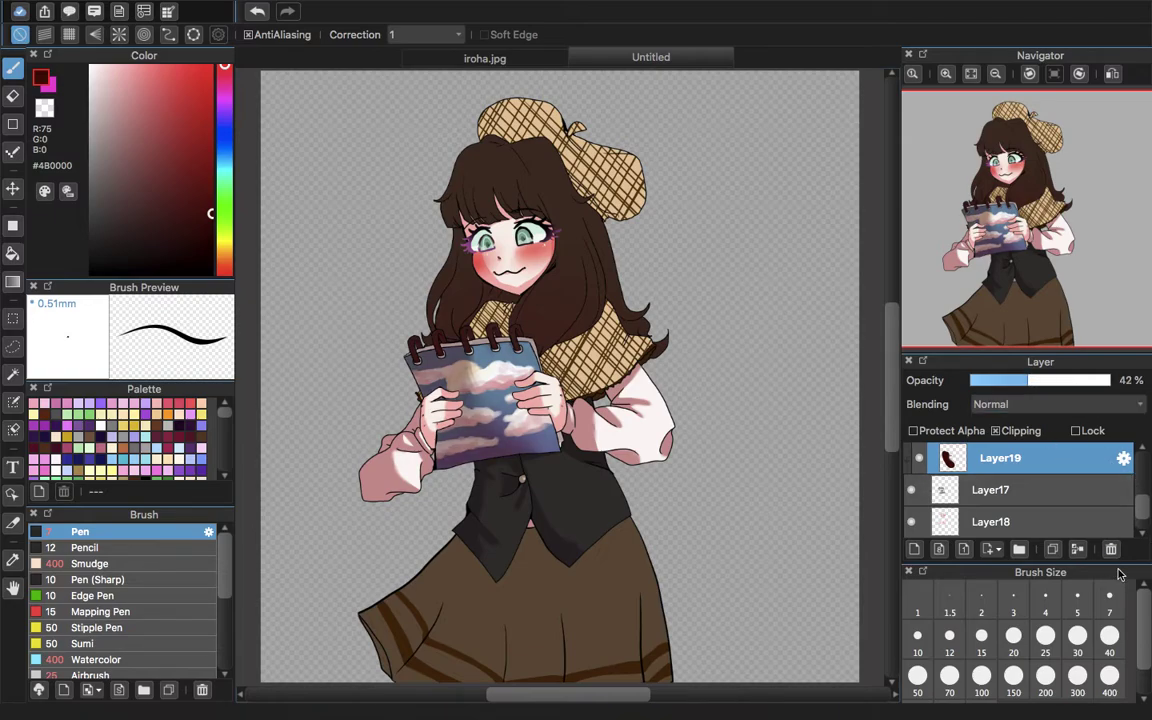
pyautogui.click(1082, 548)
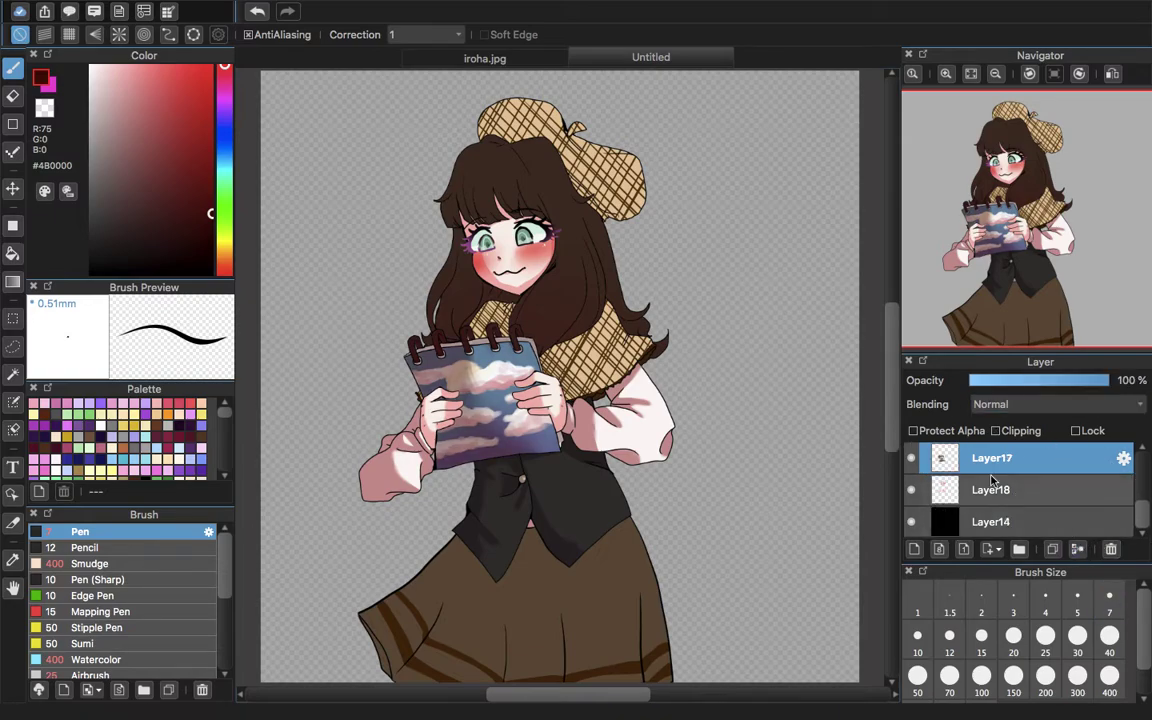
# - Add a new layer above Layer16, which holds the plaid clothing, and clip it to that layer
pyautogui.scroll(2, 1147, 503)
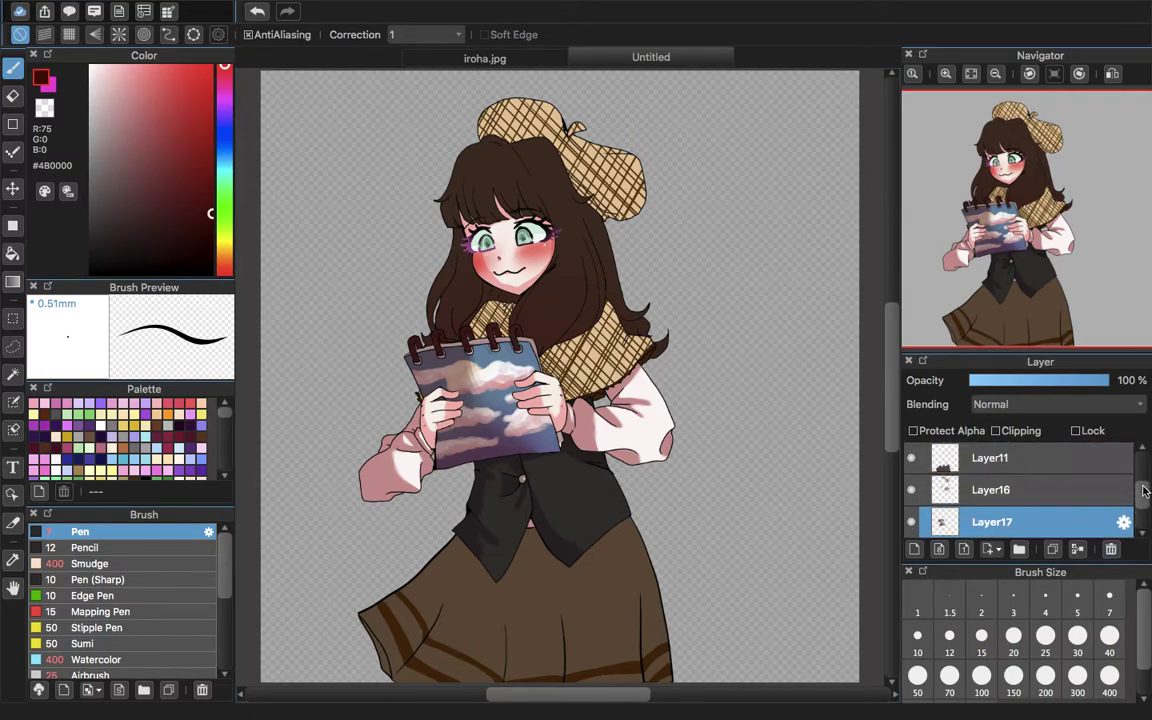
pyautogui.click(938, 496)
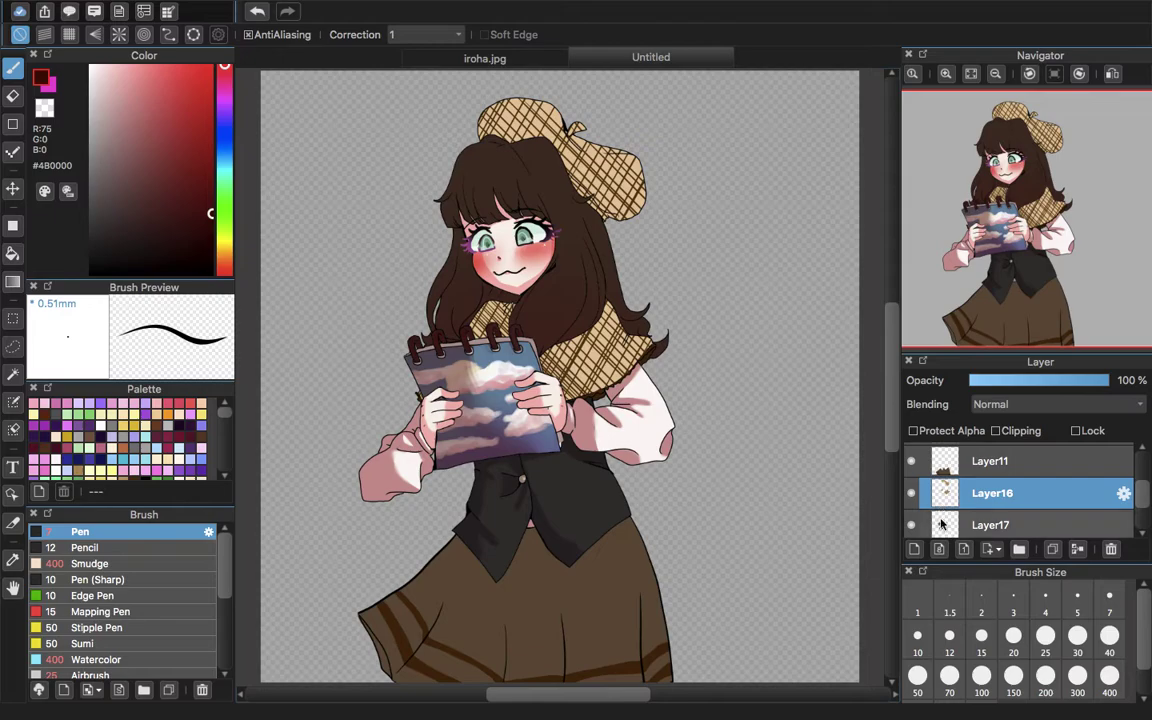
pyautogui.click(916, 550)
pyautogui.click(996, 430)
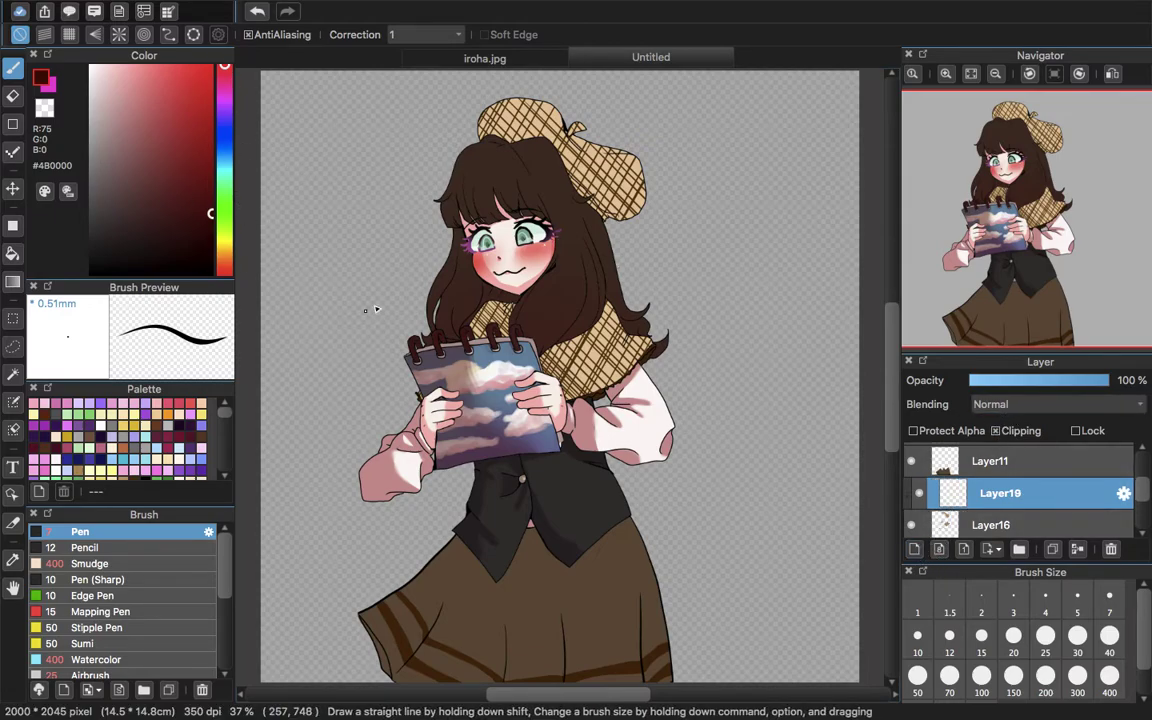
# - Paint a #4B0000 shadow under the hair and along the folds of the plaid collar with the Pen at size 30
pyautogui.click(1109, 677)
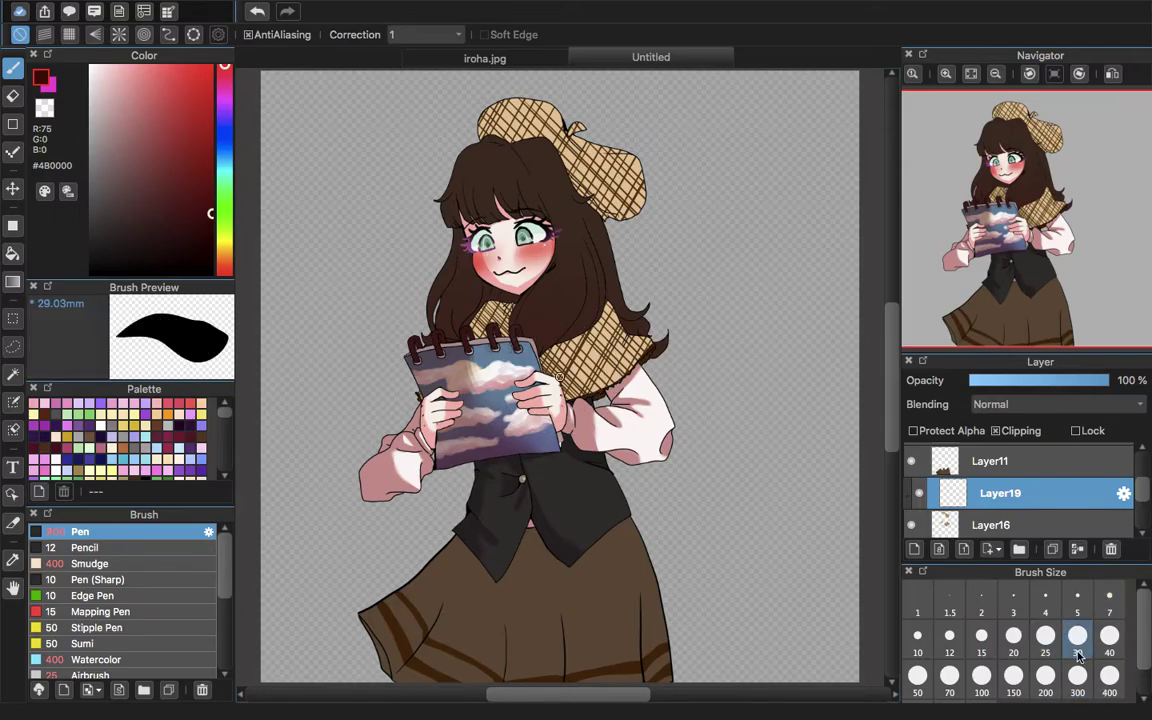
pyautogui.click(1076, 649)
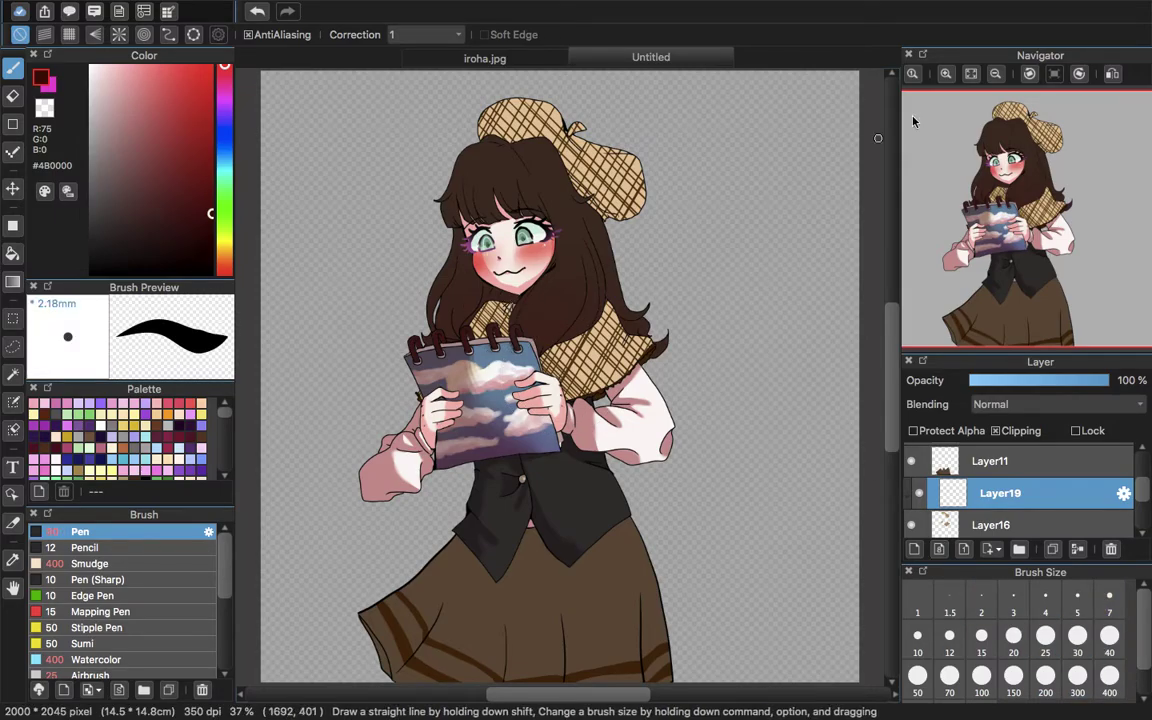
pyautogui.click(946, 74)
pyautogui.click(946, 74)
pyautogui.click(946, 74)
pyautogui.click(946, 74)
pyautogui.moveTo(1007, 198); pyautogui.dragTo(959, 175)
pyautogui.moveTo(636, 411); pyautogui.dragTo(629, 374)
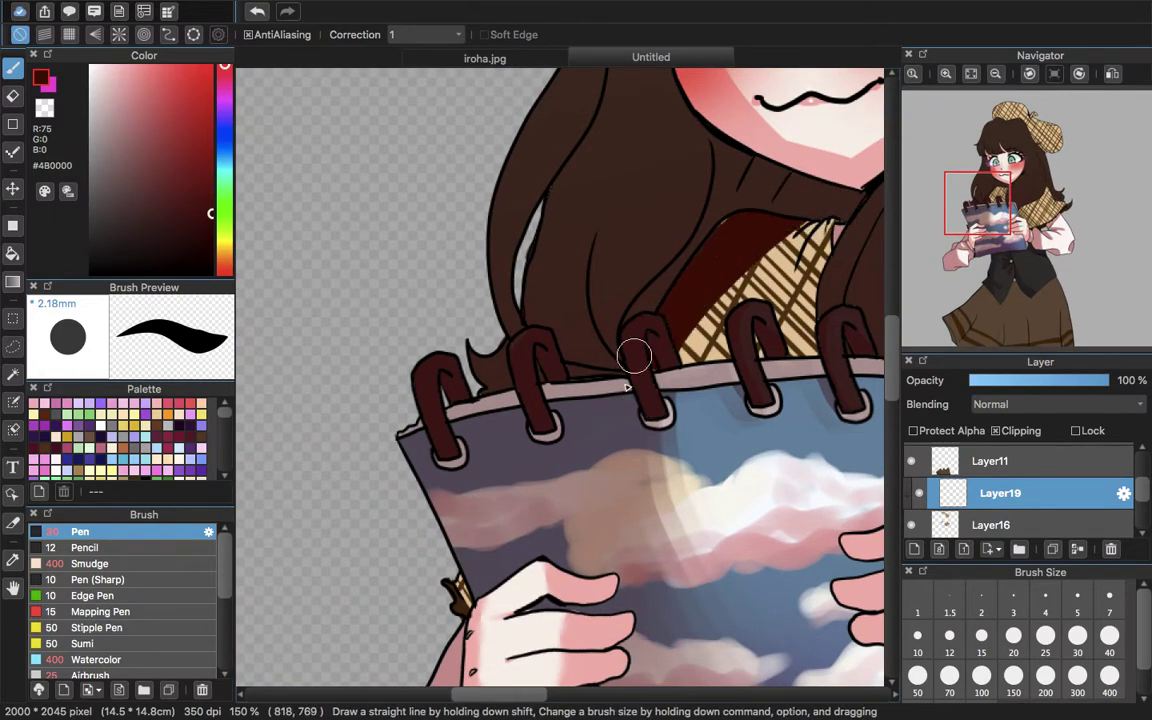
pyautogui.moveTo(678, 333)
pyautogui.mouseDown()
pyautogui.moveTo(843, 196)
pyautogui.moveTo(779, 233)
pyautogui.moveTo(726, 320)
pyautogui.moveTo(820, 224)
pyautogui.moveTo(771, 325)
pyautogui.moveTo(829, 220)
pyautogui.moveTo(820, 227)
pyautogui.moveTo(815, 237)
pyautogui.moveTo(837, 218)
pyautogui.moveTo(792, 225)
pyautogui.moveTo(848, 228)
pyautogui.moveTo(826, 241)
pyautogui.moveTo(830, 316)
pyautogui.moveTo(841, 227)
pyautogui.mouseUp()
# - Recolour the collar shadow #000000 with the Bucket tool while unclipped, clip the layer again, and set its opacity to 38%
pyautogui.click(1017, 382)
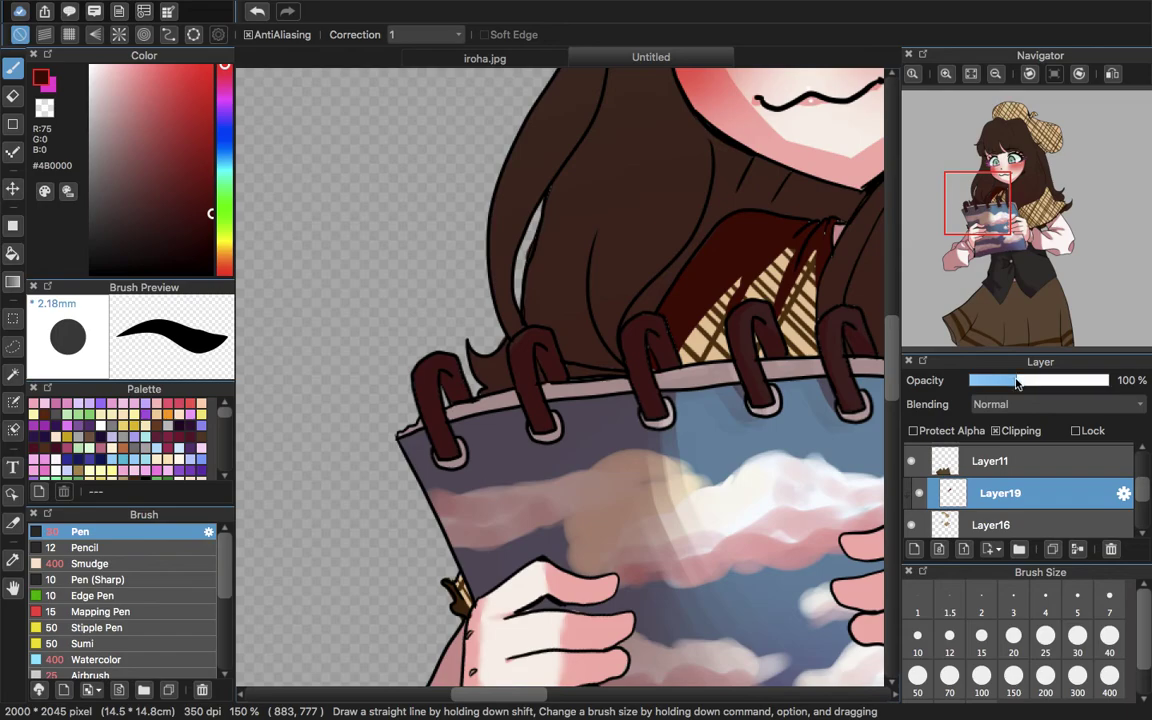
pyautogui.press('super+z')
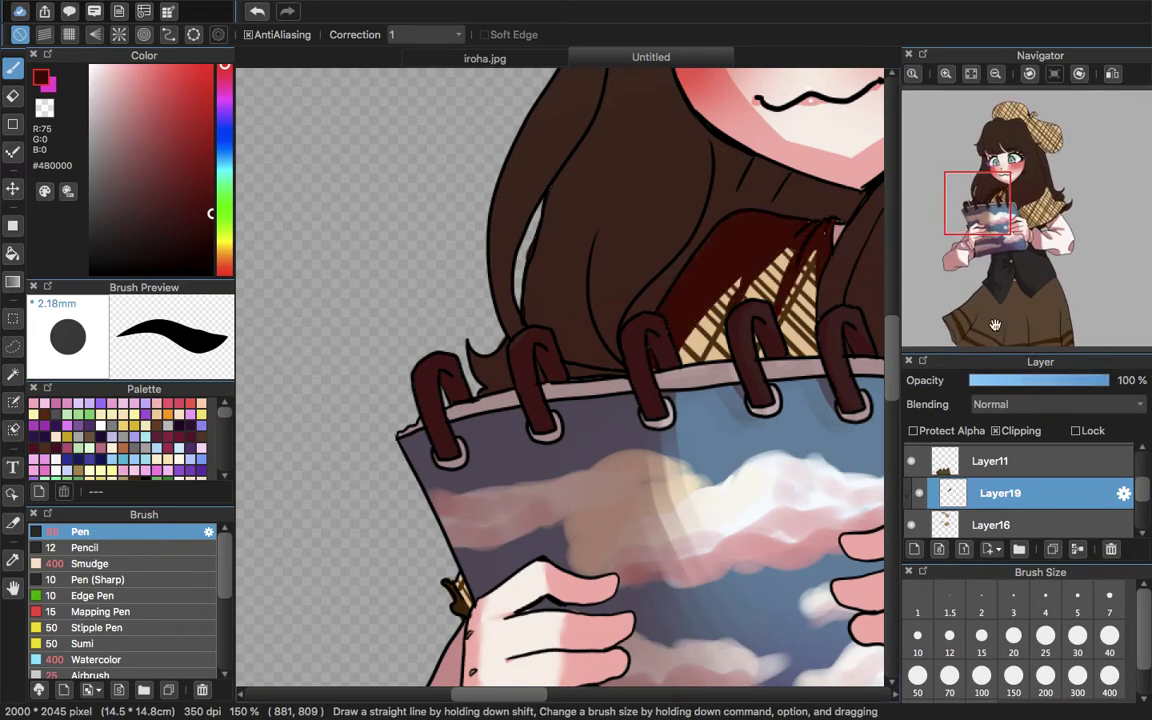
pyautogui.keyDown('alt'); pyautogui.click(529, 320); pyautogui.keyUp('alt')
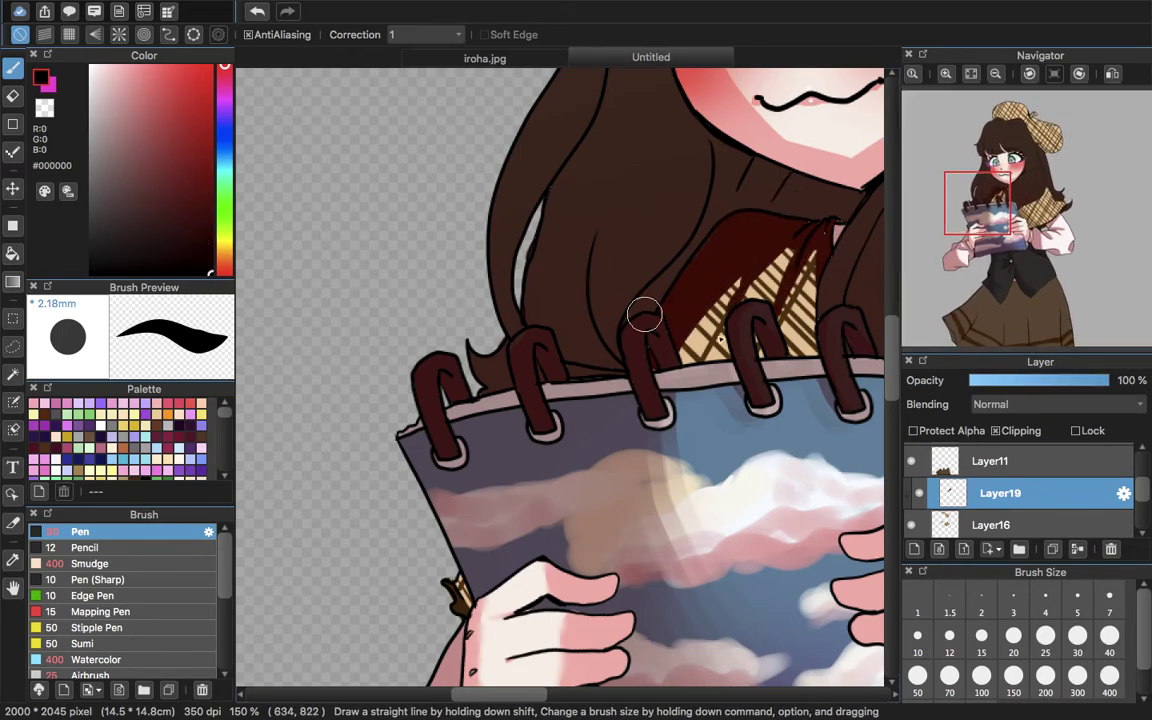
pyautogui.click(995, 431)
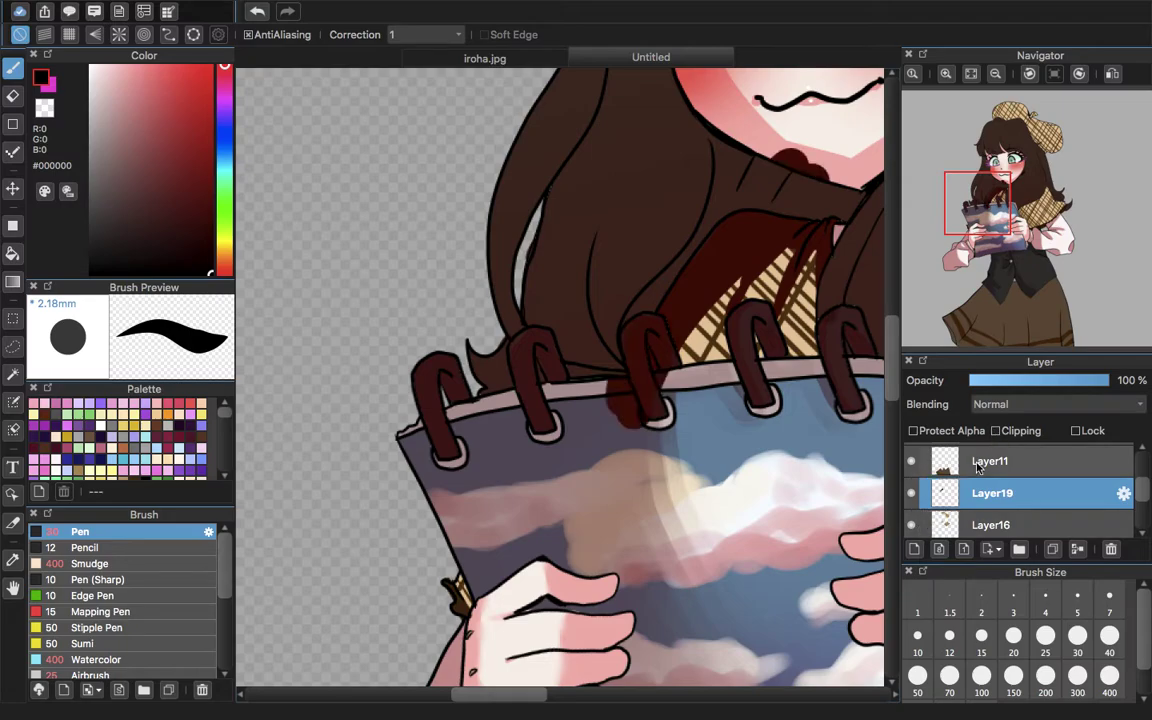
pyautogui.click(13, 253)
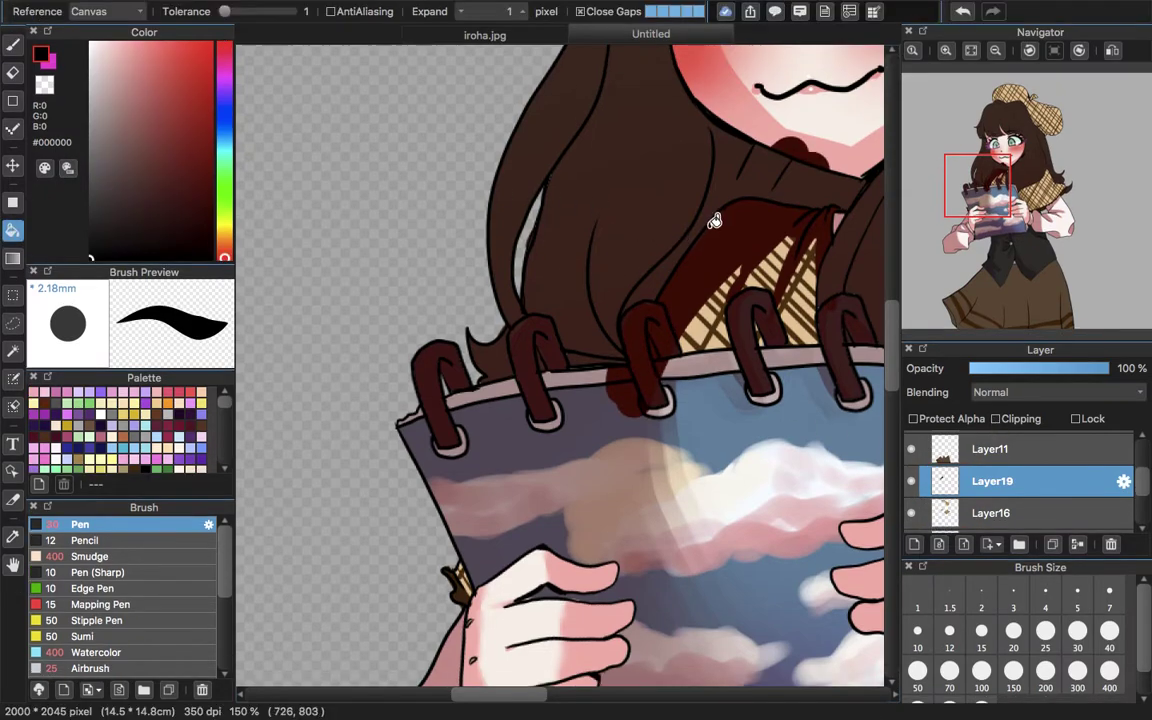
pyautogui.click(830, 220)
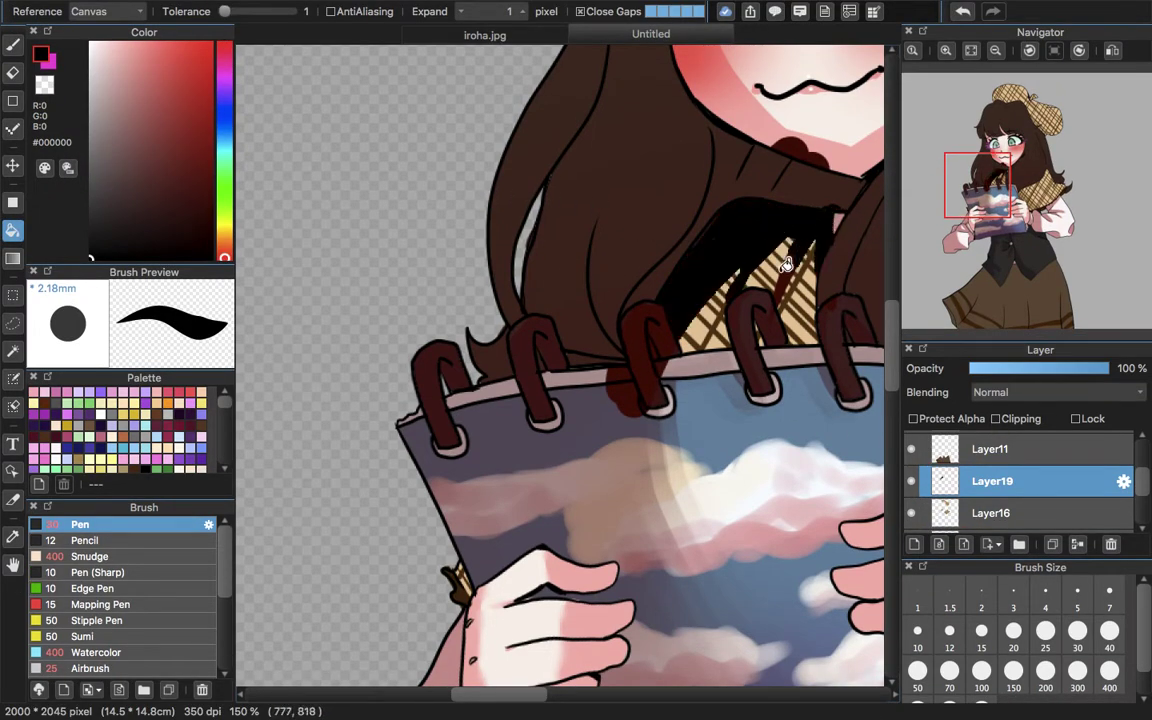
pyautogui.click(13, 45)
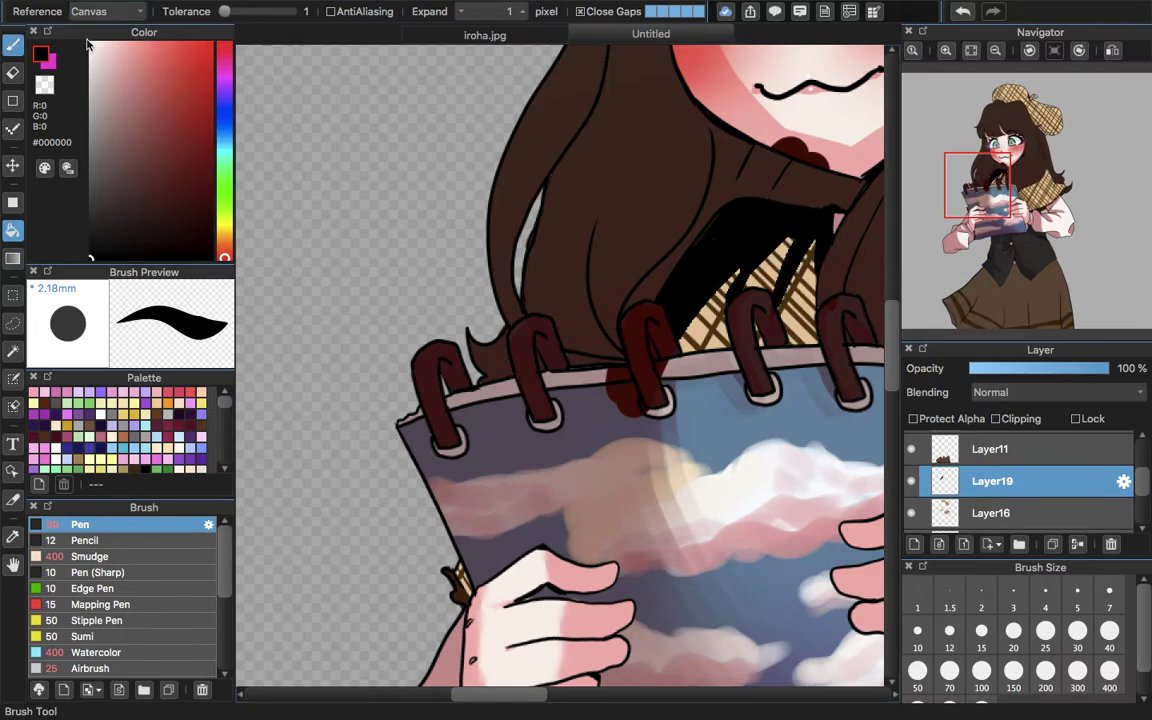
pyautogui.click(995, 431)
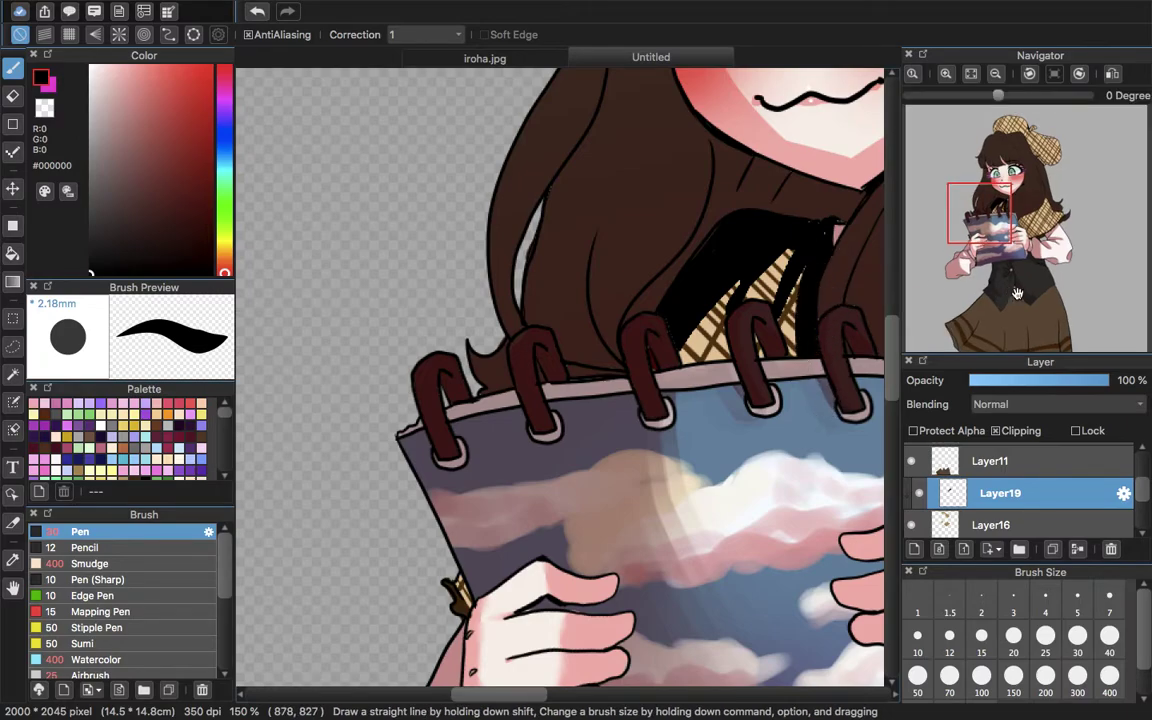
pyautogui.click(1022, 383)
# - Paint fold shadows beside the shoulder creases of the plaid cape and repaint the collar shadow, using #330300
pyautogui.moveTo(1002, 193); pyautogui.dragTo(1043, 219)
pyautogui.moveTo(668, 322); pyautogui.dragTo(586, 422)
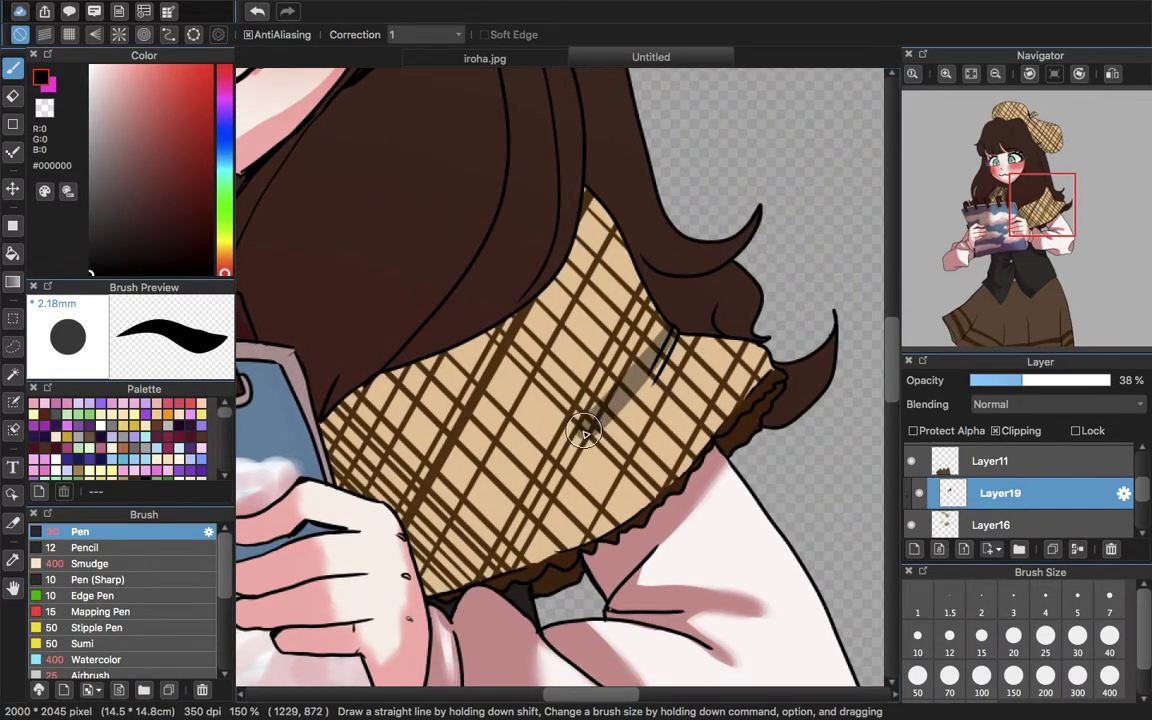
pyautogui.click(211, 234)
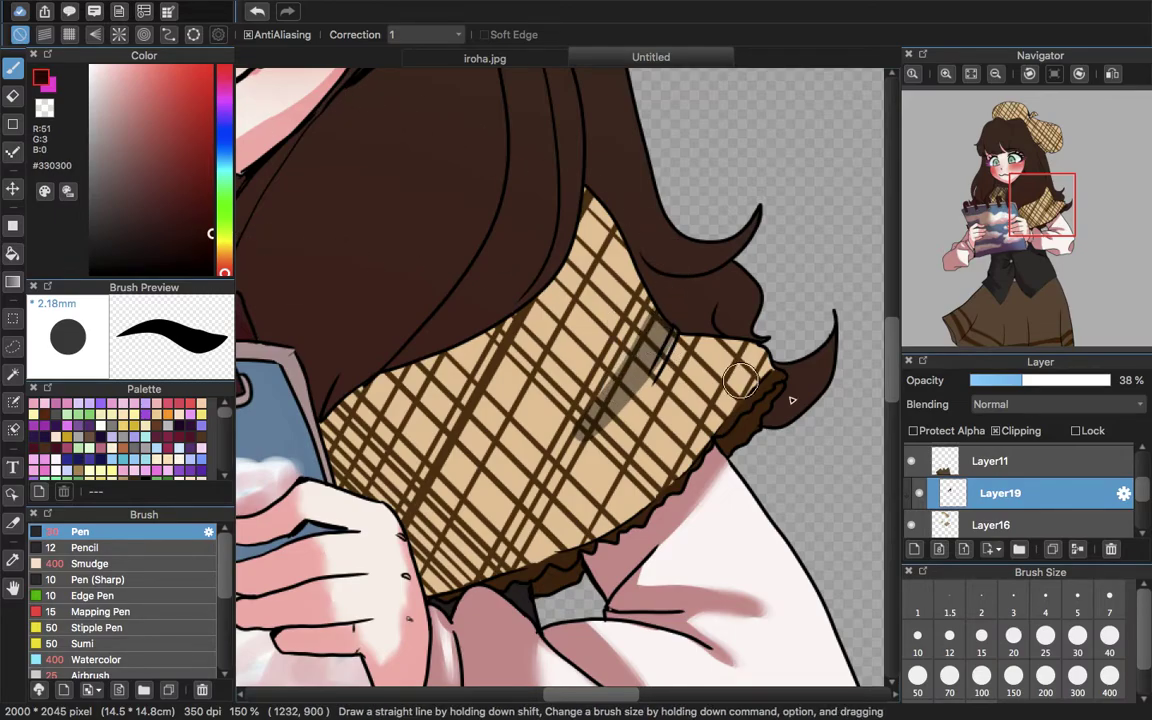
pyautogui.moveTo(664, 318); pyautogui.dragTo(580, 432)
pyautogui.moveTo(686, 340); pyautogui.dragTo(634, 440)
pyautogui.moveTo(1028, 209); pyautogui.dragTo(1000, 204)
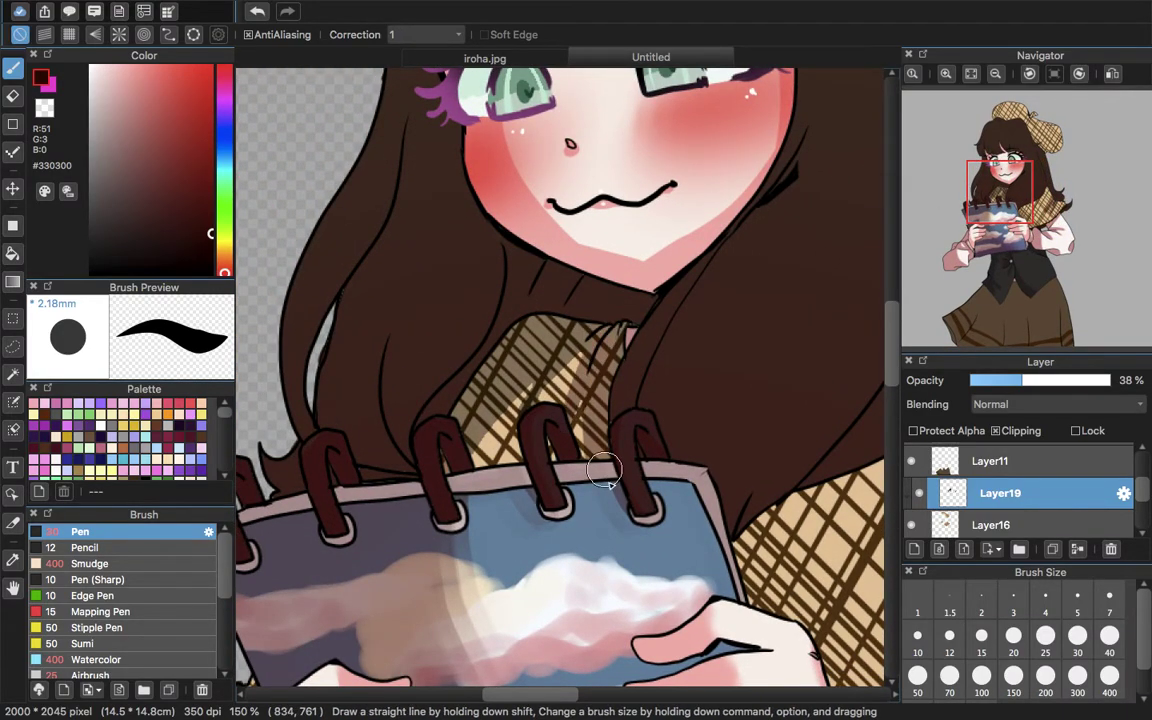
pyautogui.moveTo(610, 322); pyautogui.dragTo(464, 450)
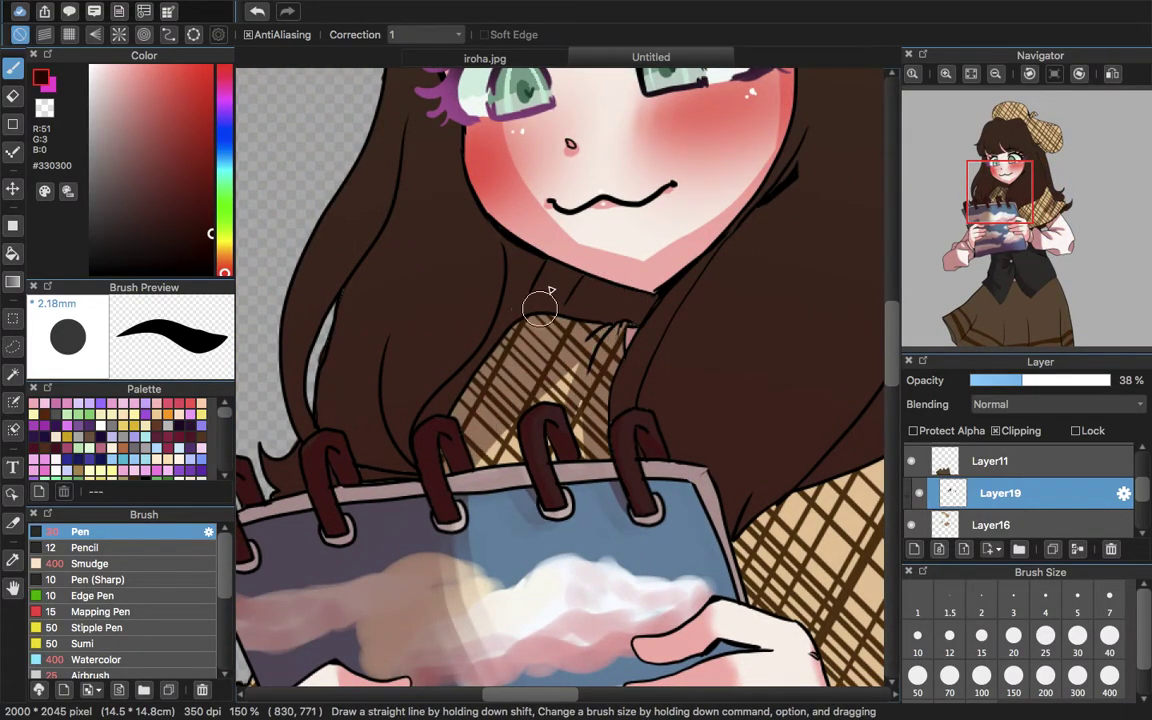
# - Paint #330300 shadows on the plaid cape under the hair, beside the hand, and along the ruffled hem
pyautogui.moveTo(1029, 254)
pyautogui.mouseDown()
pyautogui.moveTo(1053, 228)
pyautogui.moveTo(1047, 203)
pyautogui.mouseUp()
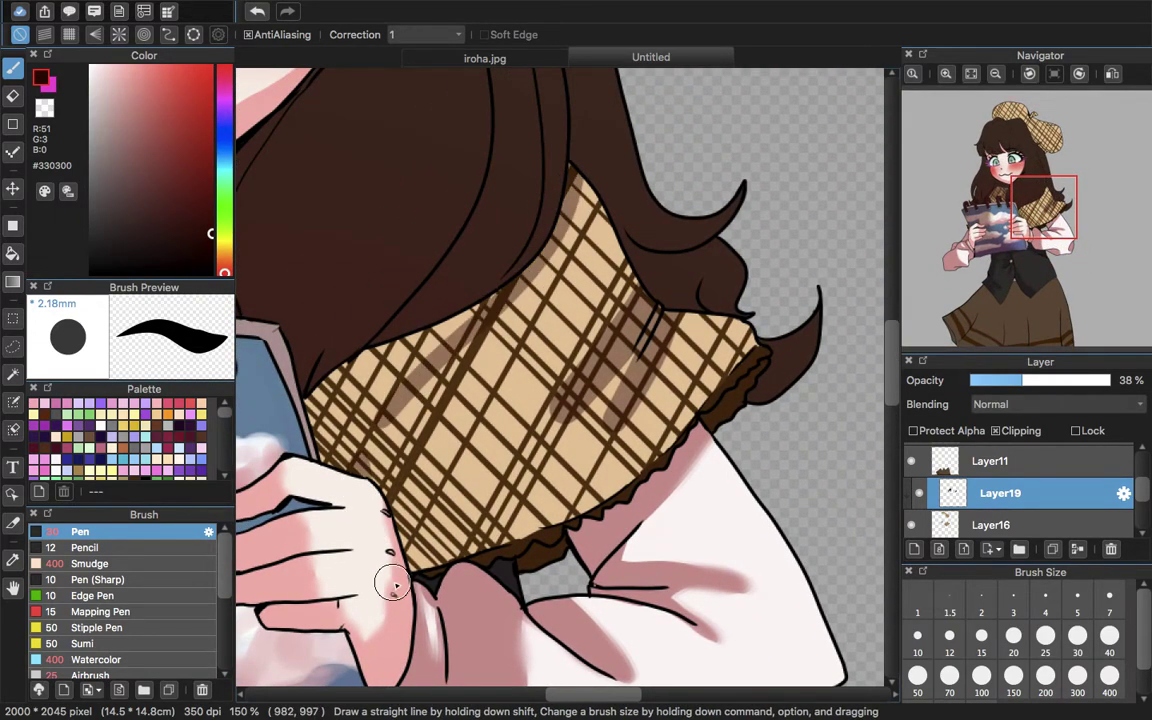
pyautogui.moveTo(353, 500)
pyautogui.mouseDown()
pyautogui.moveTo(364, 320)
pyautogui.moveTo(306, 402)
pyautogui.moveTo(305, 460)
pyautogui.mouseUp()
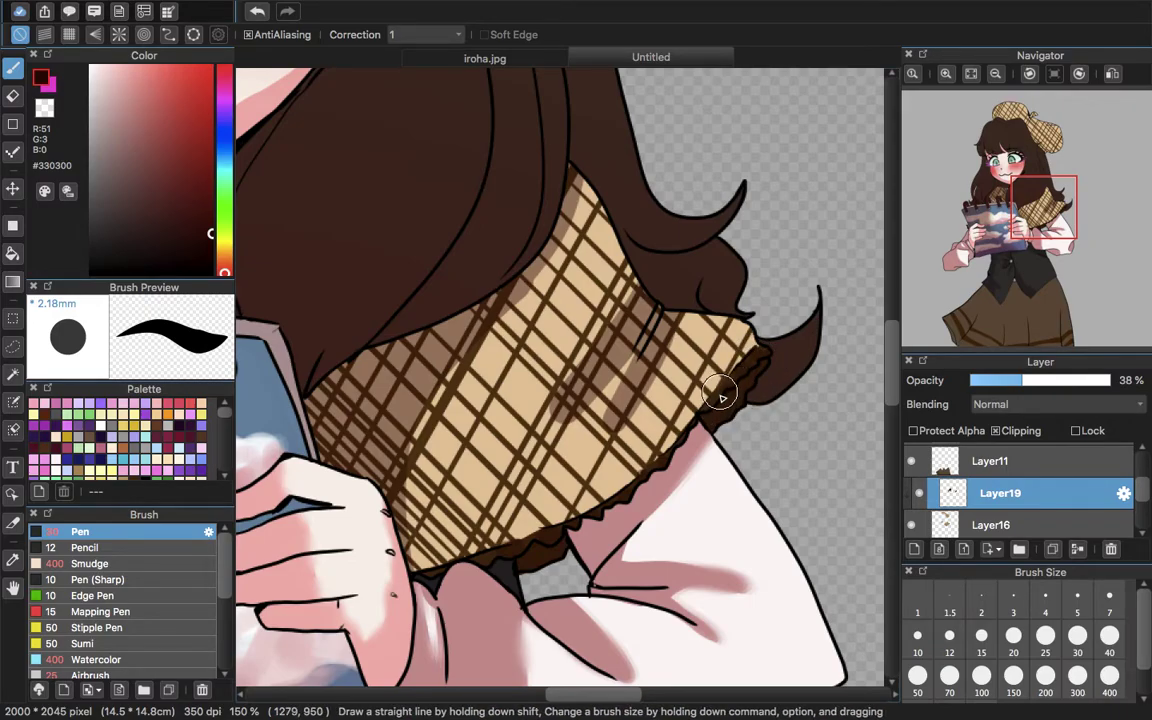
pyautogui.moveTo(444, 680); pyautogui.dragTo(450, 533)
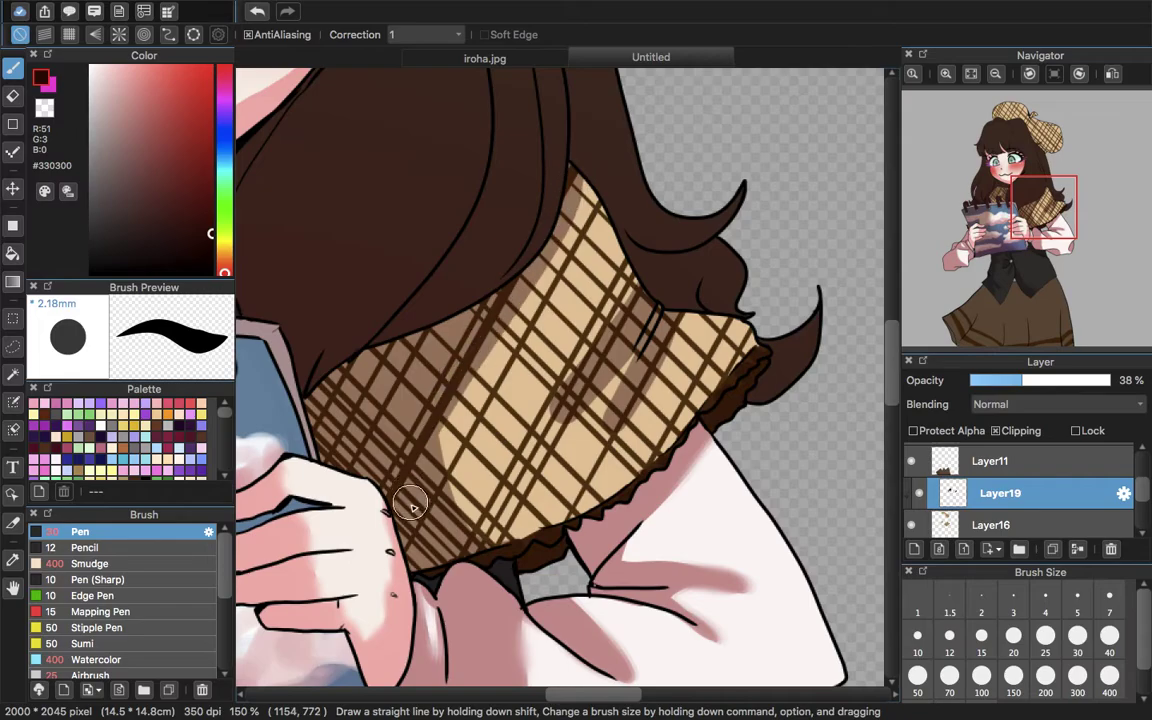
# - Paint a broad #330300 shadow over the crown of the plaid beret with the Pen at size 30
pyautogui.moveTo(1040, 208)
pyautogui.mouseDown()
pyautogui.moveTo(995, 215)
pyautogui.moveTo(970, 252)
pyautogui.moveTo(1027, 128)
pyautogui.mouseUp()
pyautogui.moveTo(563, 327); pyautogui.dragTo(335, 393)
pyautogui.moveTo(1017, 120); pyautogui.dragTo(1007, 117)
pyautogui.click(1085, 637)
pyautogui.moveTo(460, 354)
pyautogui.mouseDown()
pyautogui.moveTo(432, 430)
pyautogui.moveTo(808, 292)
pyautogui.moveTo(365, 432)
pyautogui.moveTo(722, 237)
pyautogui.moveTo(410, 300)
pyautogui.moveTo(358, 378)
pyautogui.mouseUp()
# - Paint #330300 shadows on the beret's drooping side: beside the bow, along its upper edge, and along the hair down to the lower tip
pyautogui.moveTo(828, 385)
pyautogui.mouseDown()
pyautogui.moveTo(792, 404)
pyautogui.moveTo(784, 386)
pyautogui.moveTo(825, 437)
pyautogui.mouseUp()
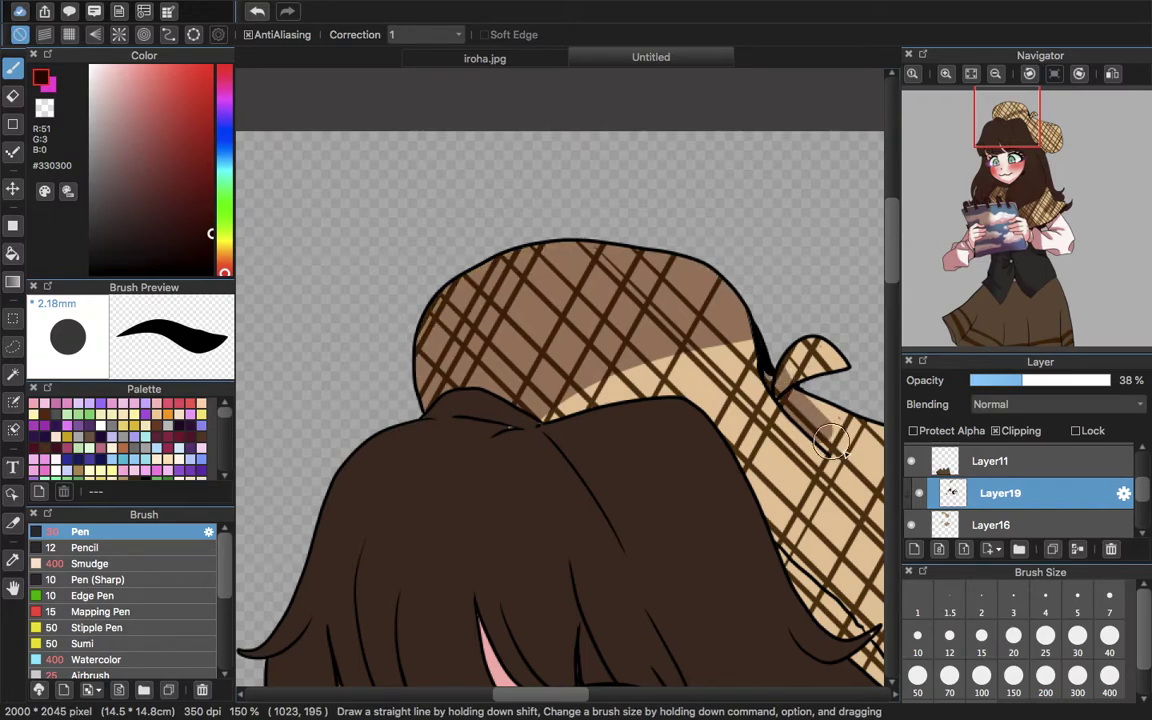
pyautogui.moveTo(1003, 149); pyautogui.dragTo(1037, 124)
pyautogui.press('e')
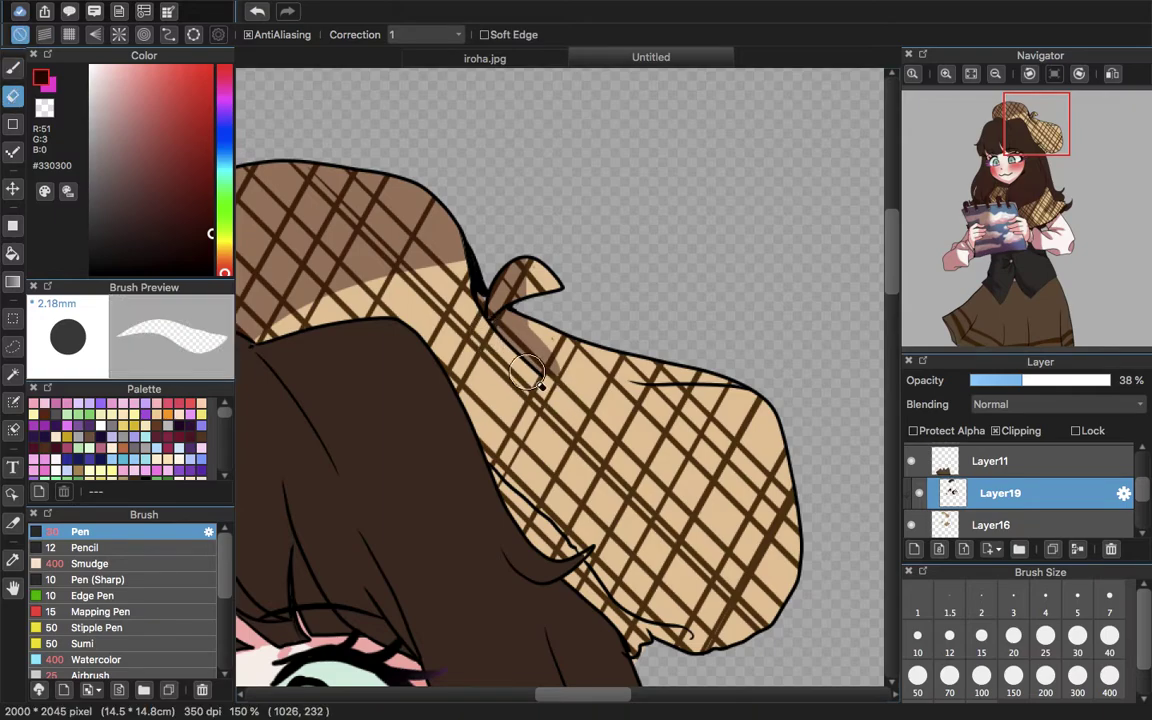
pyautogui.click(12, 67)
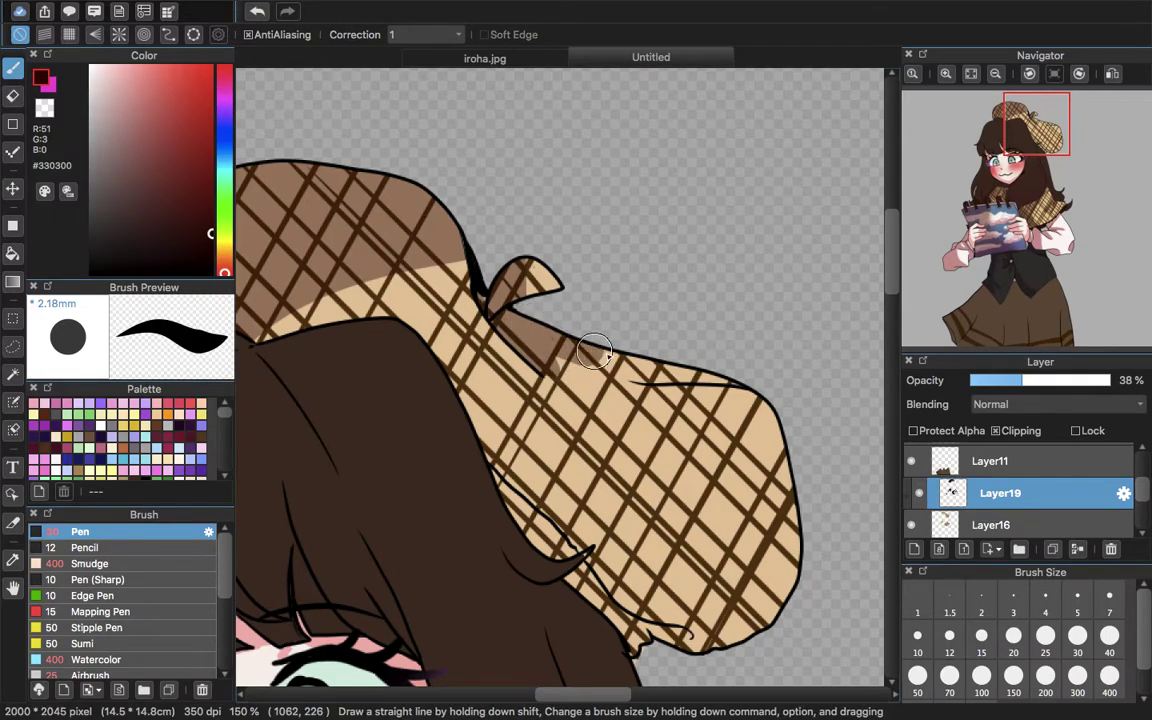
pyautogui.moveTo(655, 358); pyautogui.dragTo(729, 366)
pyautogui.moveTo(478, 462)
pyautogui.mouseDown()
pyautogui.moveTo(496, 498)
pyautogui.moveTo(704, 664)
pyautogui.mouseUp()
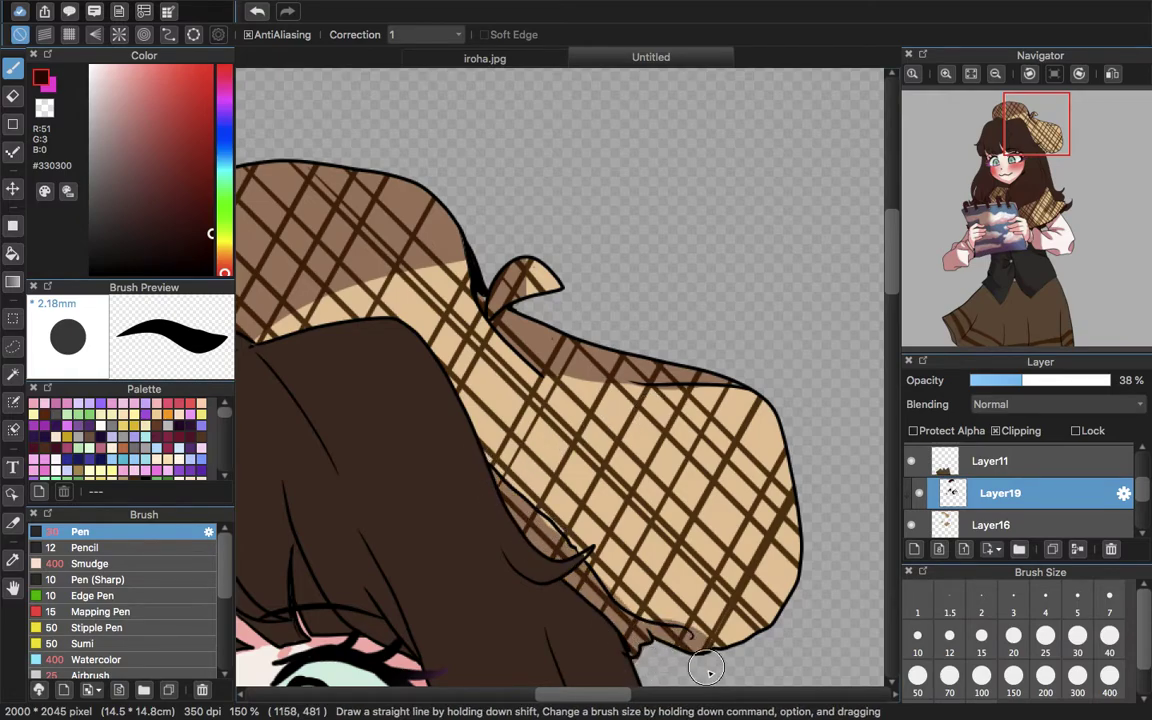
pyautogui.moveTo(449, 405)
pyautogui.mouseDown()
pyautogui.moveTo(556, 523)
pyautogui.moveTo(749, 641)
pyautogui.mouseUp()
pyautogui.moveTo(616, 578); pyautogui.dragTo(628, 618)
# - Blend the shadow at the beret's lower tip with the Smudge brush, at sizes 40 and 300
pyautogui.click(133, 566)
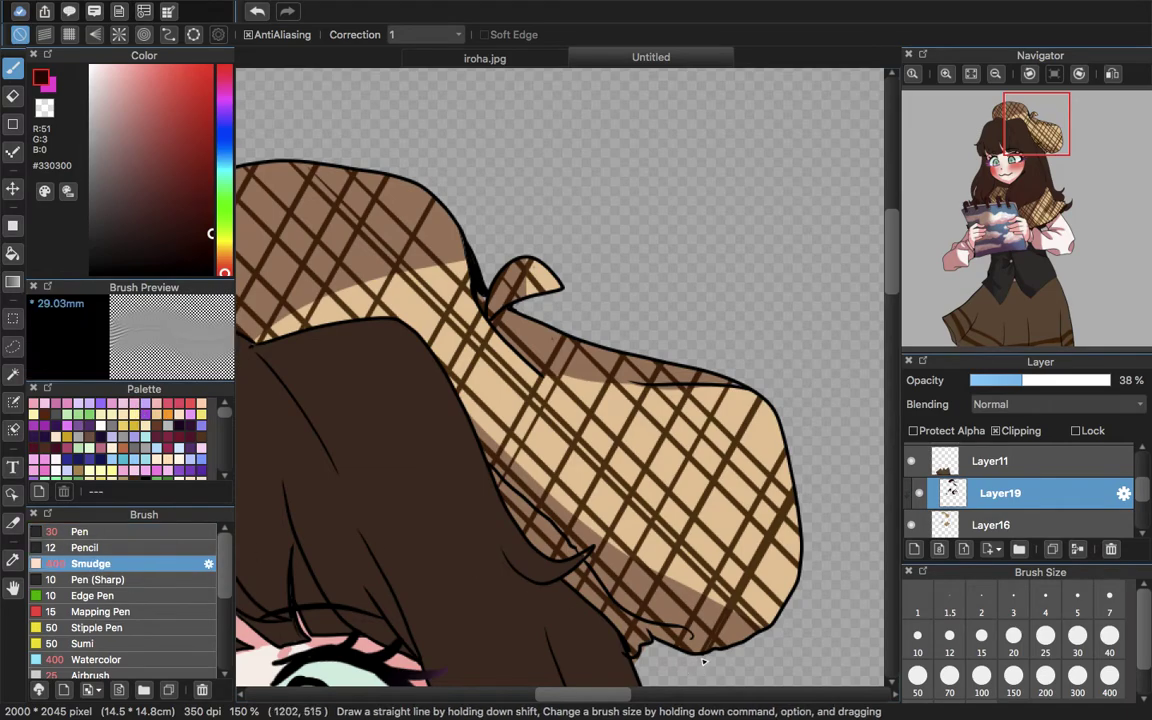
pyautogui.click(1045, 636)
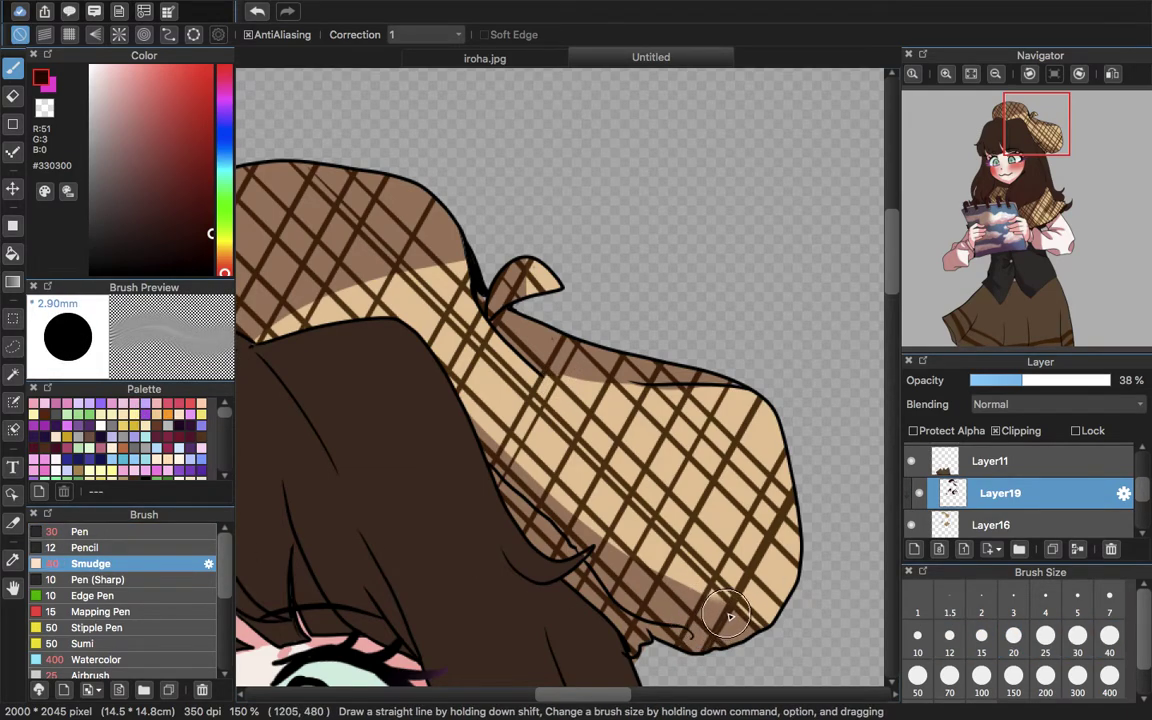
pyautogui.click(1077, 677)
pyautogui.moveTo(762, 612)
pyautogui.mouseDown()
pyautogui.moveTo(725, 651)
pyautogui.moveTo(720, 612)
pyautogui.mouseUp()
# - Smudge the top of the cape shadow at size 40 and widen the #330300 shadow below the hair with the Pen at size 30
pyautogui.moveTo(1045, 240); pyautogui.dragTo(1059, 316)
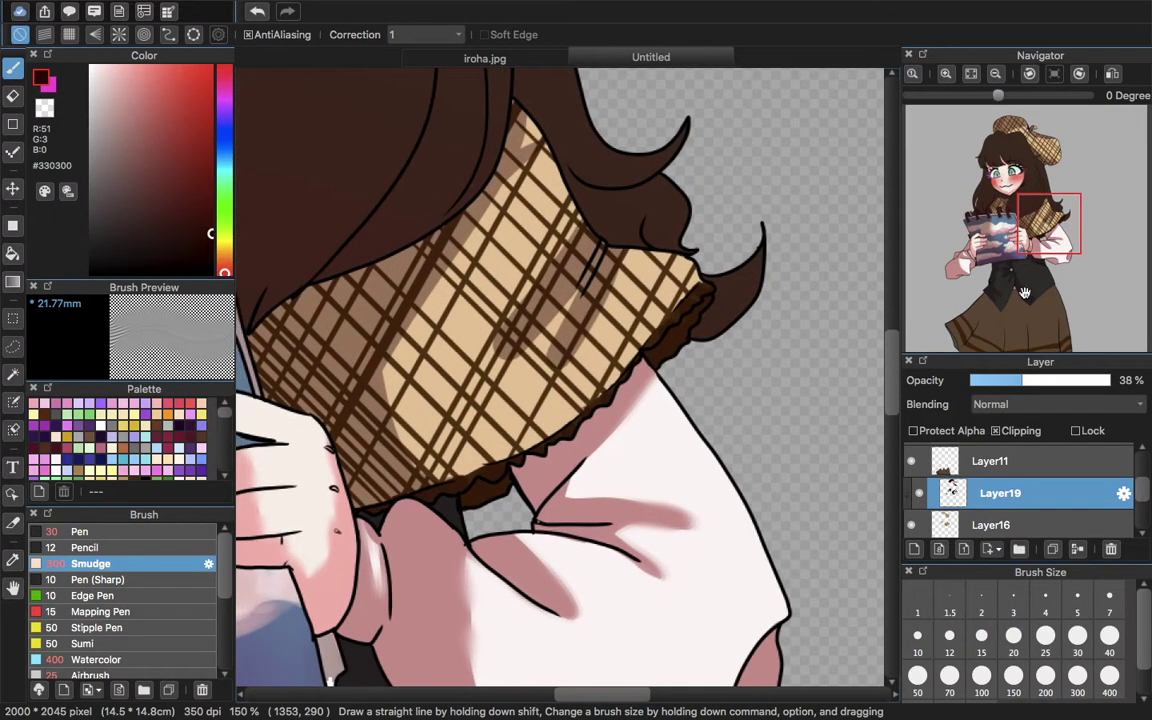
pyautogui.click(1109, 638)
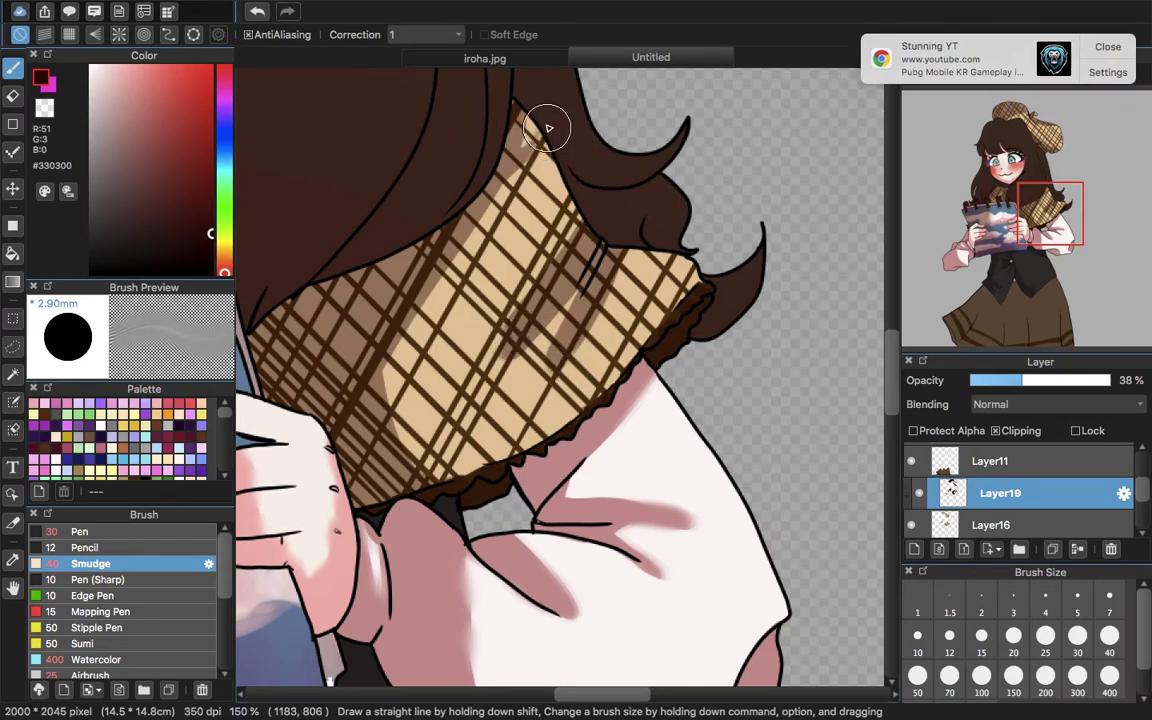
pyautogui.click(80, 531)
pyautogui.moveTo(520, 104)
pyautogui.mouseDown()
pyautogui.moveTo(514, 155)
pyautogui.moveTo(358, 425)
pyautogui.mouseUp()
pyautogui.moveTo(410, 265)
pyautogui.mouseDown()
pyautogui.moveTo(427, 482)
pyautogui.moveTo(440, 481)
pyautogui.mouseUp()
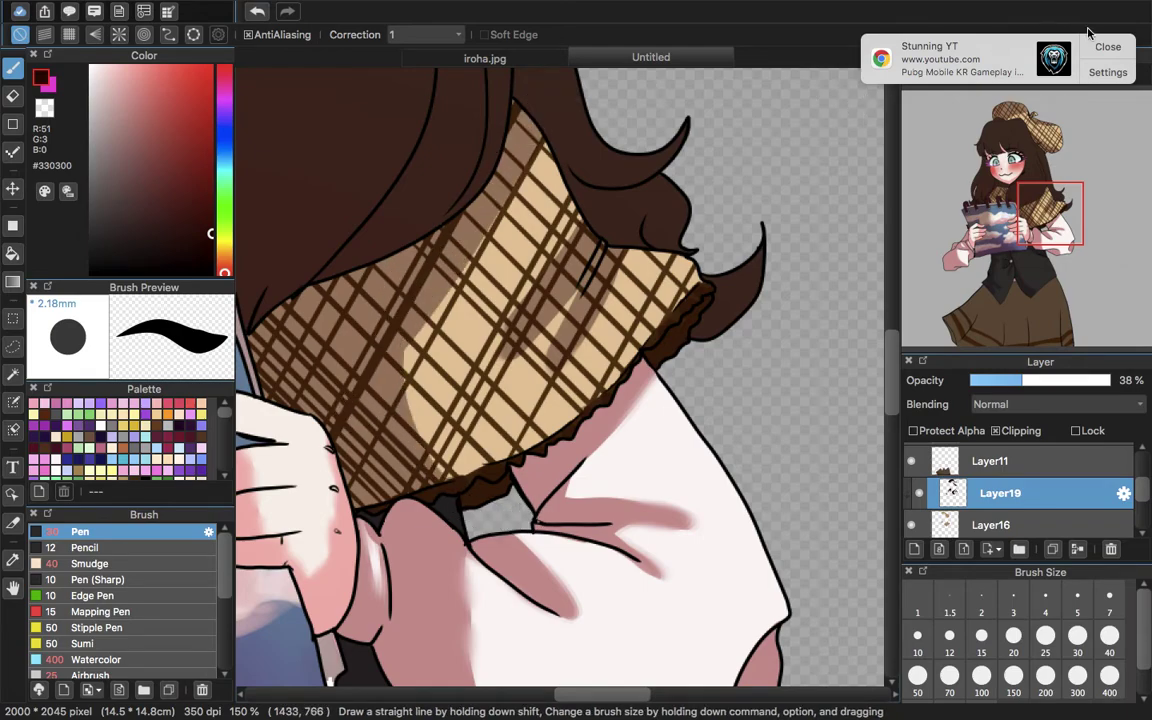
pyautogui.click(1100, 48)
# - Merge the clipped shadow layer, Layer19, down into Layer16
pyautogui.click(971, 73)
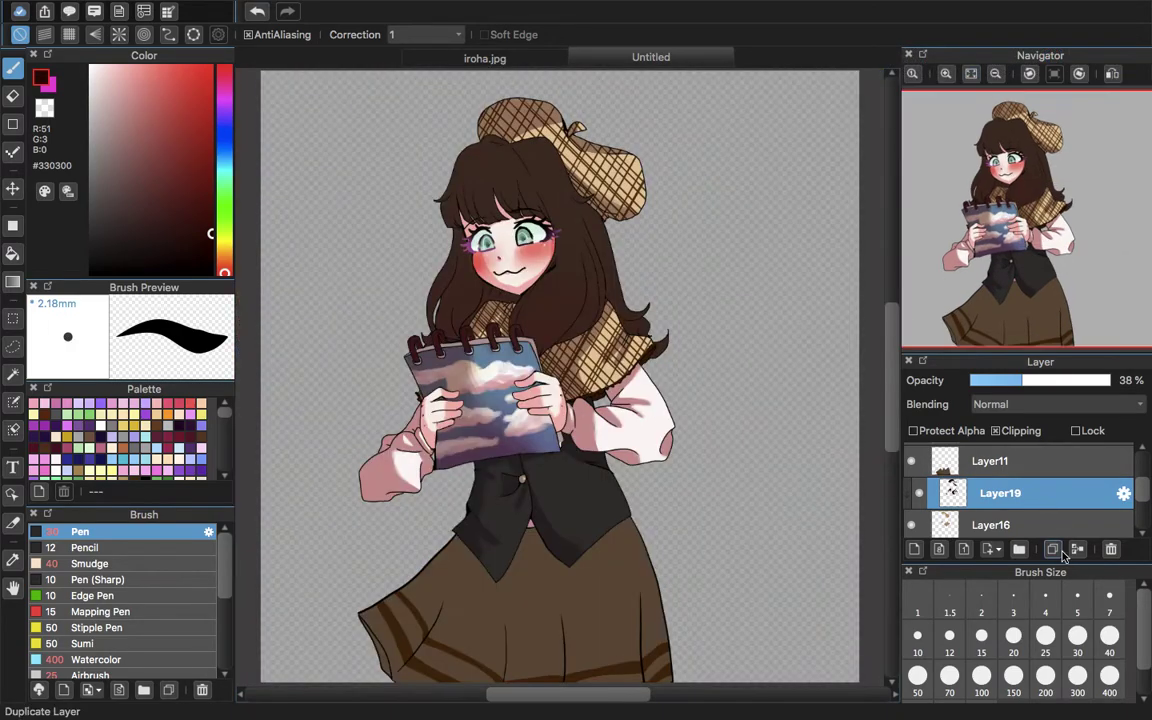
pyautogui.click(1084, 550)
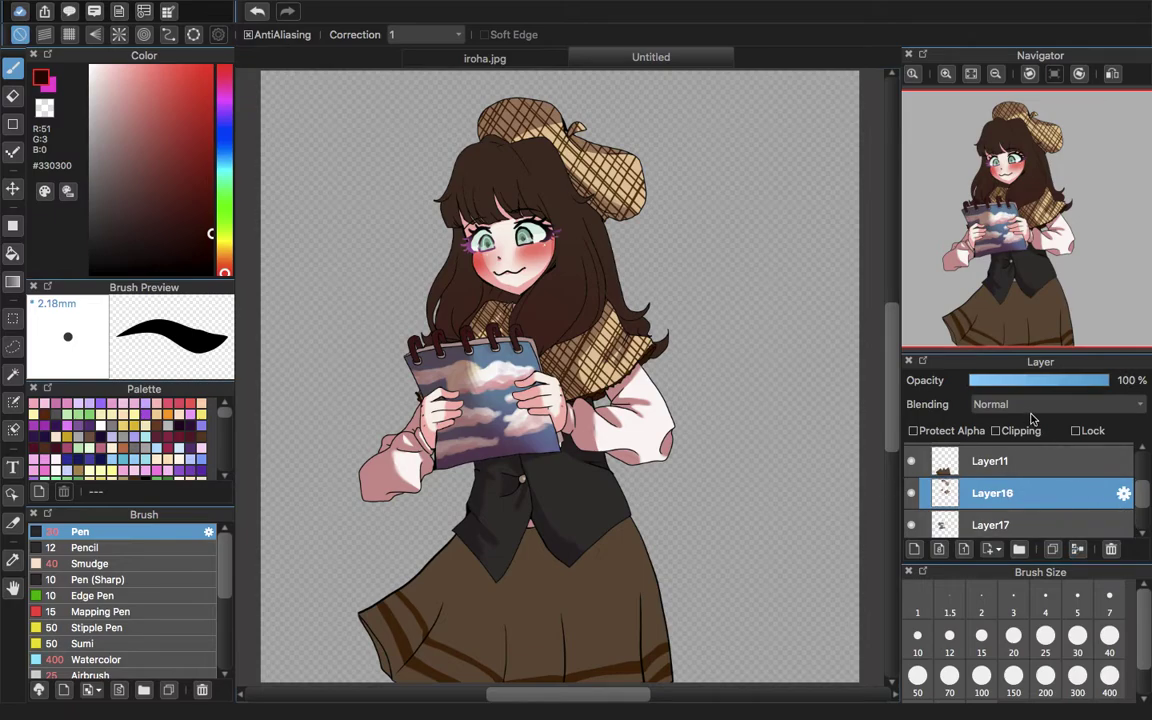
pyautogui.press('super+z')
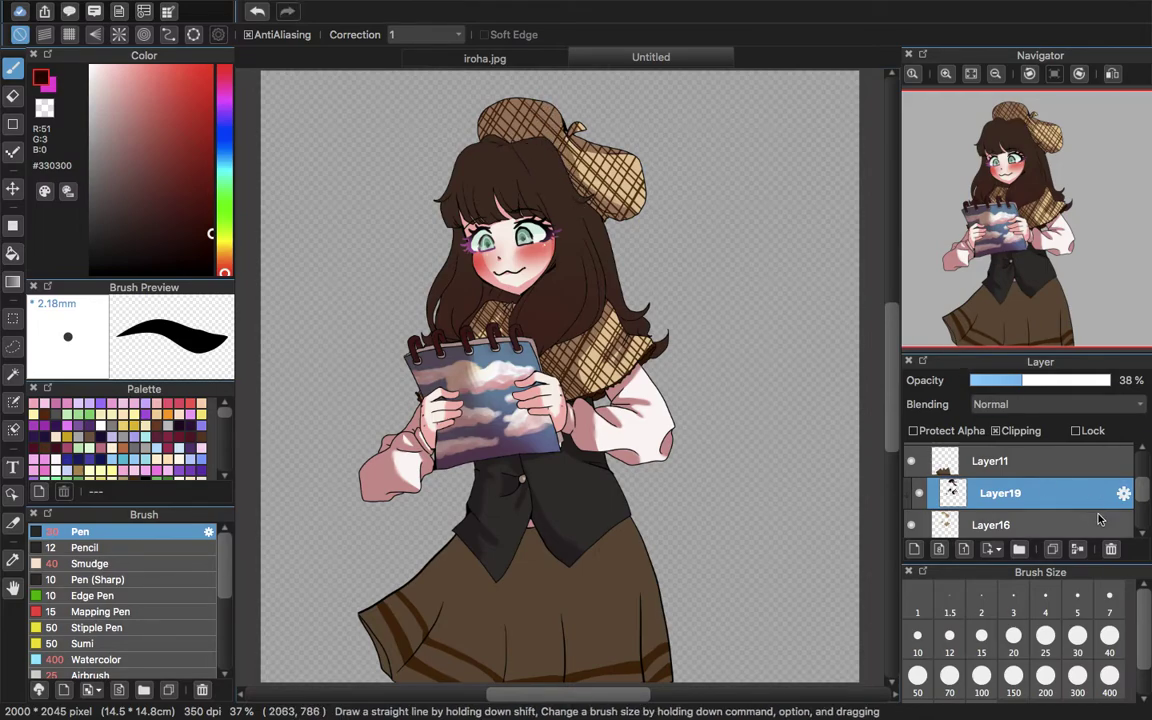
pyautogui.click(1077, 549)
pyautogui.moveTo(1141, 489); pyautogui.dragTo(1138, 465)
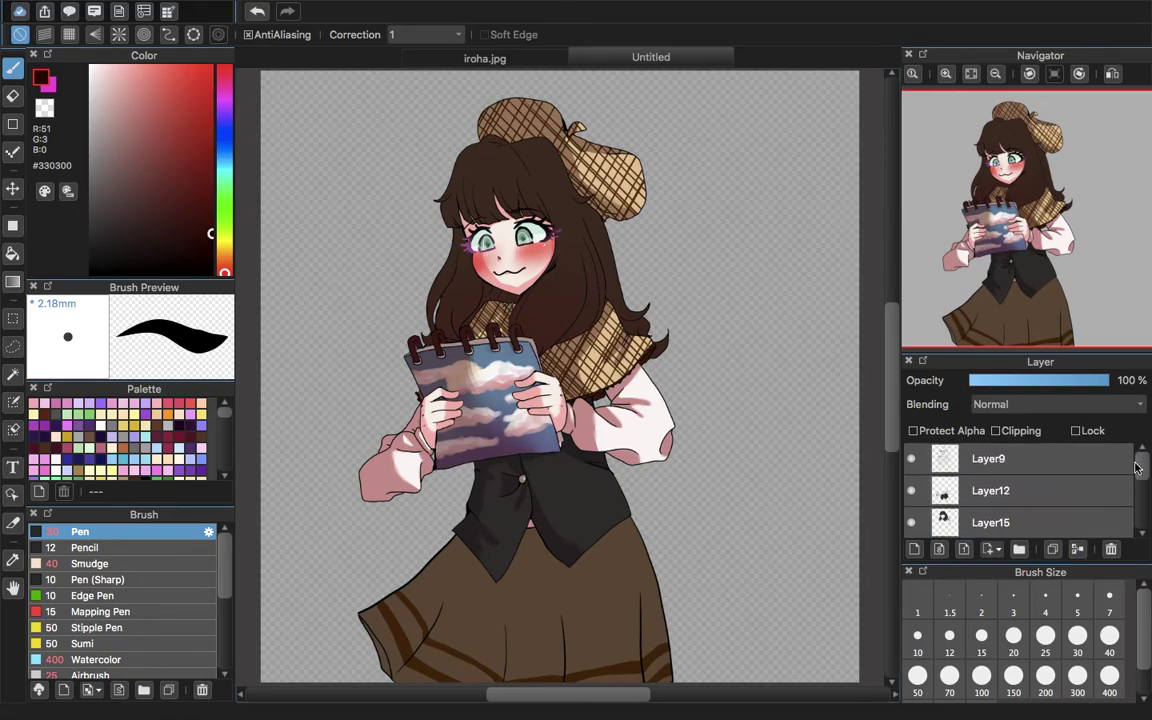
pyautogui.click(1105, 521)
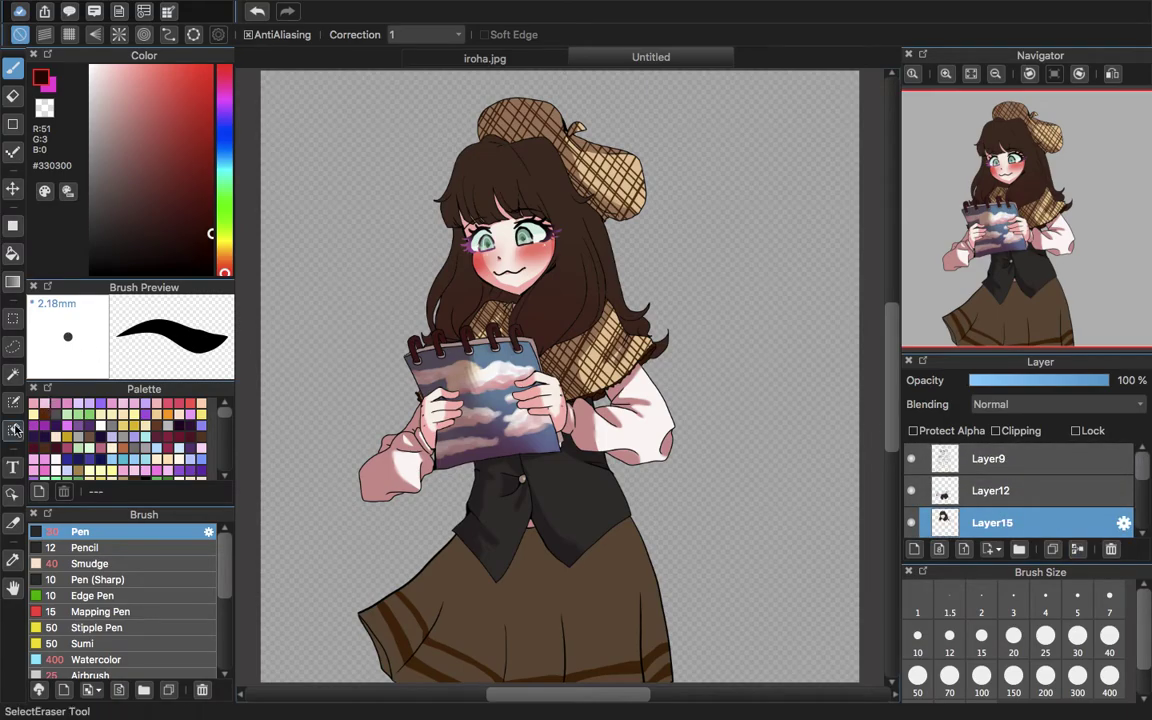
pyautogui.click(12, 559)
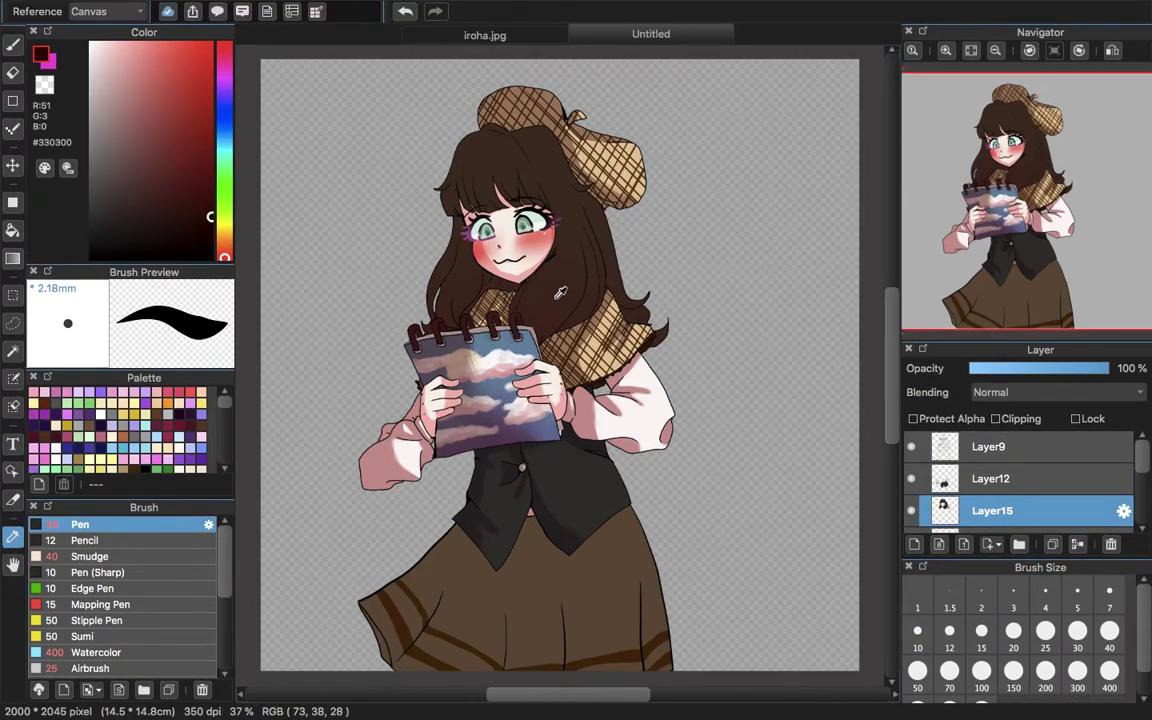
pyautogui.click(470, 252)
pyautogui.click(18, 50)
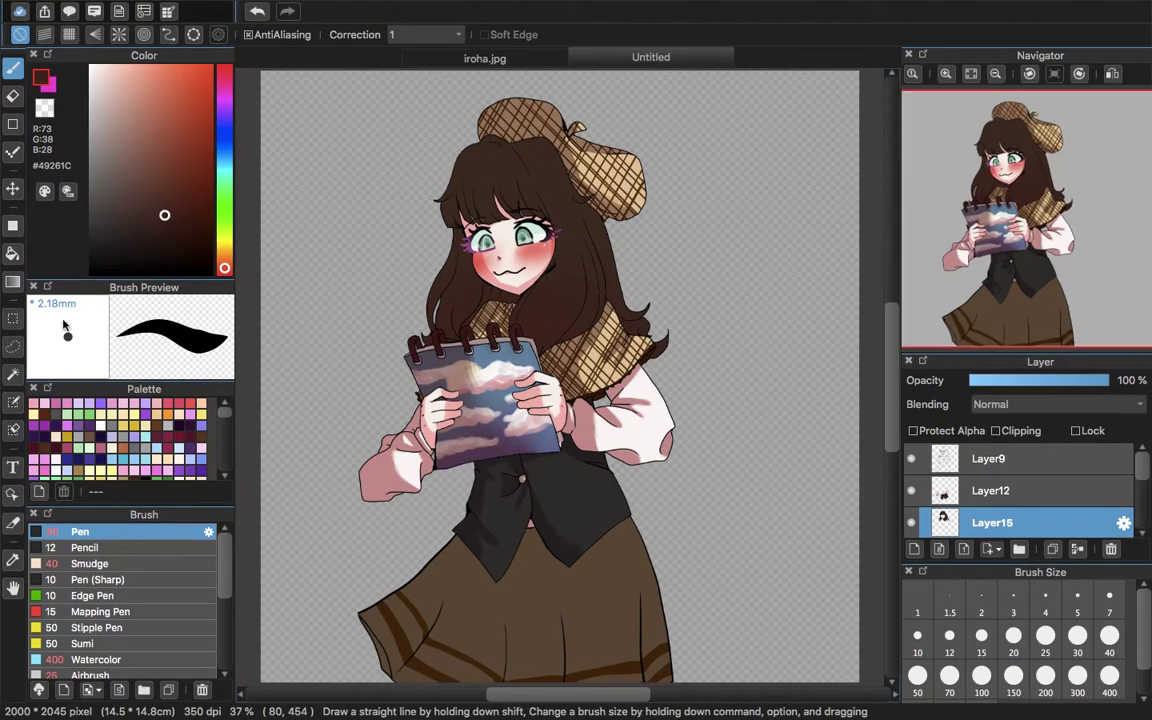
pyautogui.click(12, 559)
pyautogui.click(480, 130)
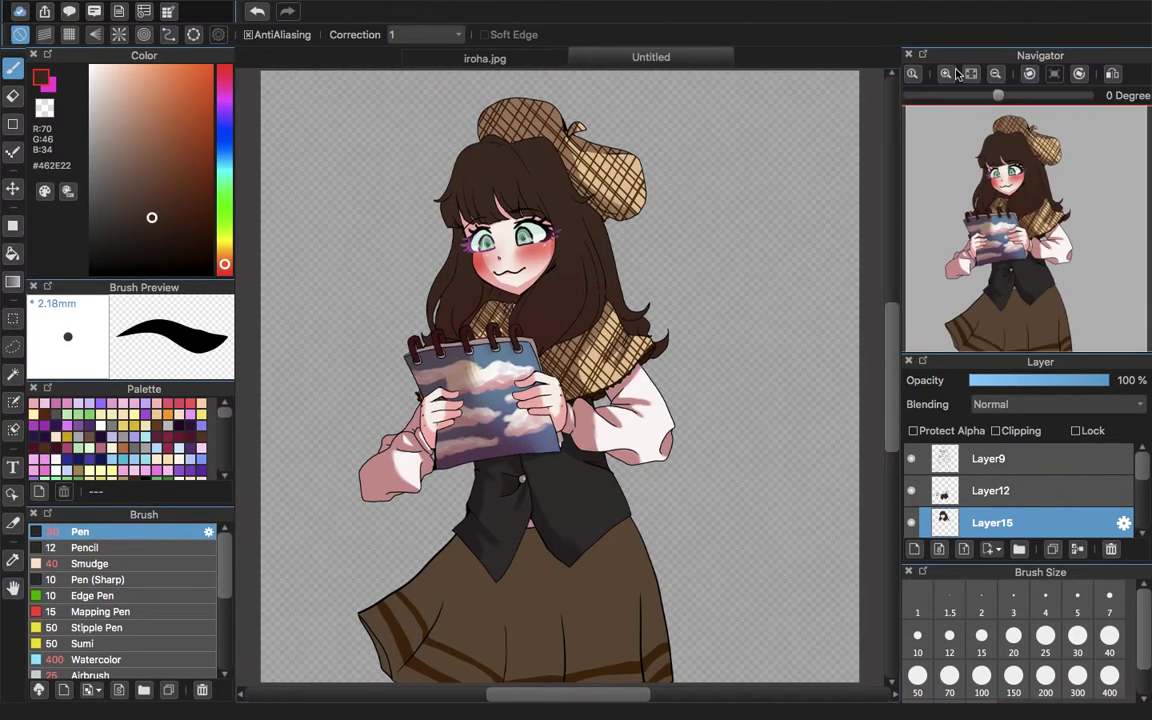
pyautogui.click(946, 74)
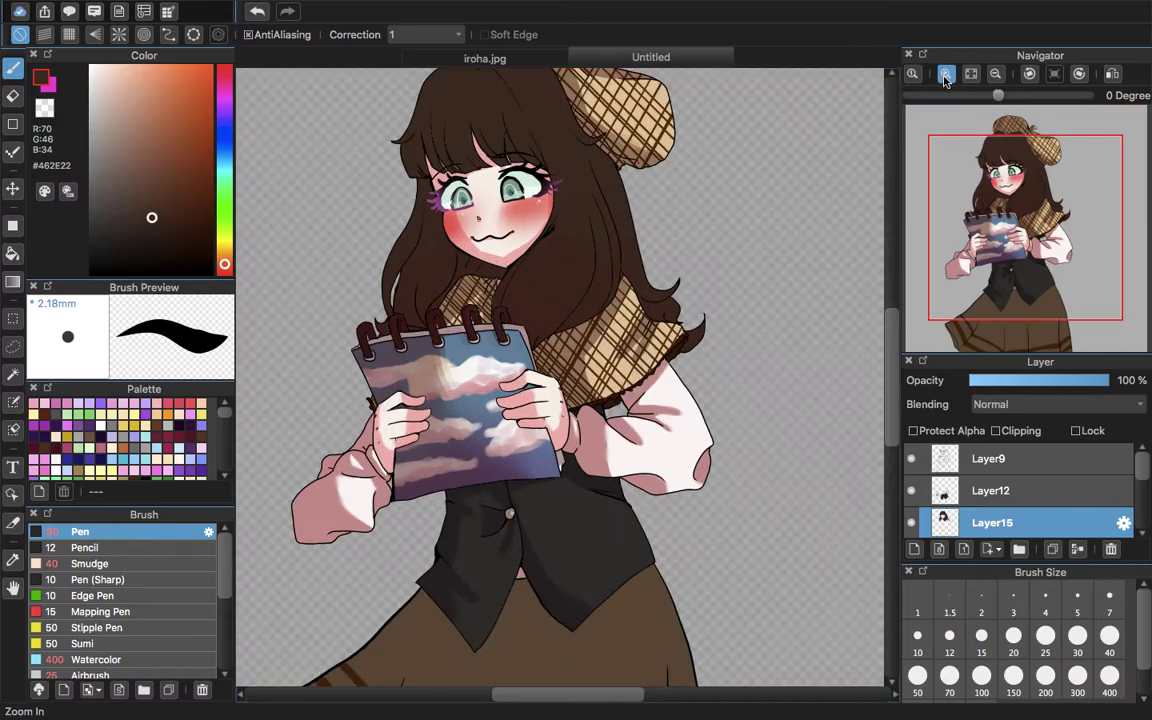
pyautogui.click(946, 74)
pyautogui.click(946, 74)
pyautogui.click(946, 74)
pyautogui.moveTo(1038, 233)
pyautogui.mouseDown()
pyautogui.moveTo(1032, 158)
pyautogui.moveTo(1007, 144)
pyautogui.mouseUp()
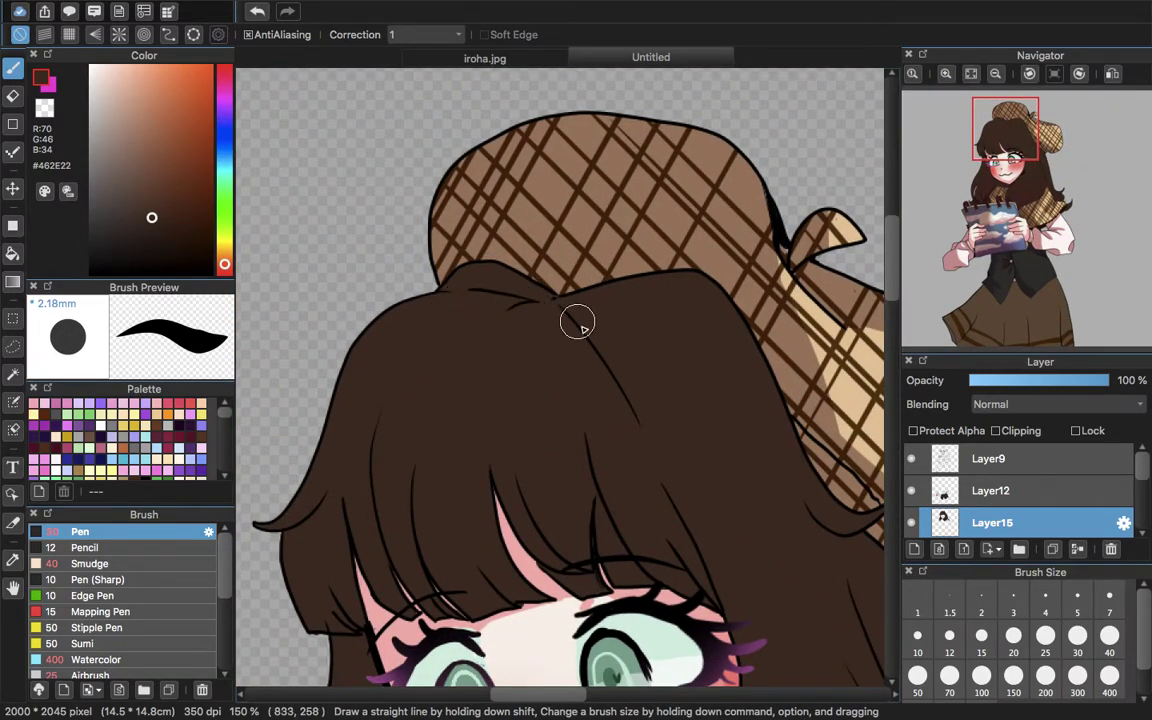
pyautogui.click(971, 74)
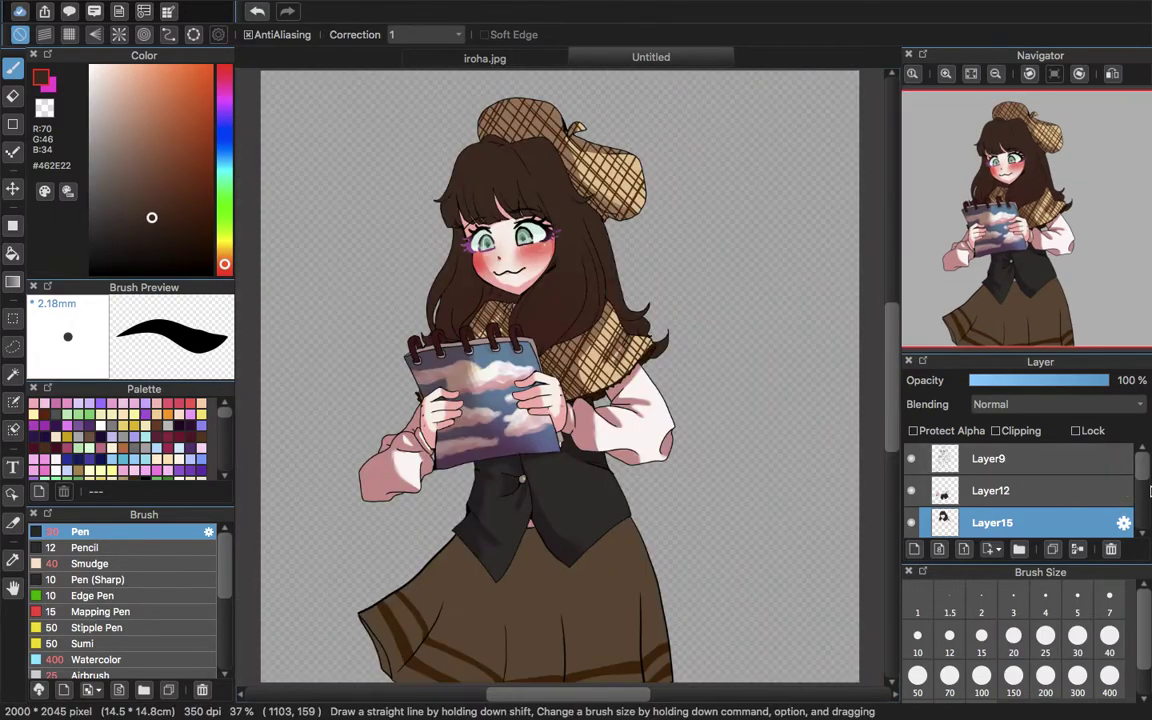
# - Add a new layer above the skirt's Layer11, clip it, and choose #330A0A as the shadow colour
pyautogui.moveTo(1141, 465)
pyautogui.mouseDown()
pyautogui.moveTo(1131, 501)
pyautogui.moveTo(1130, 479)
pyautogui.mouseUp()
pyautogui.click(1069, 479)
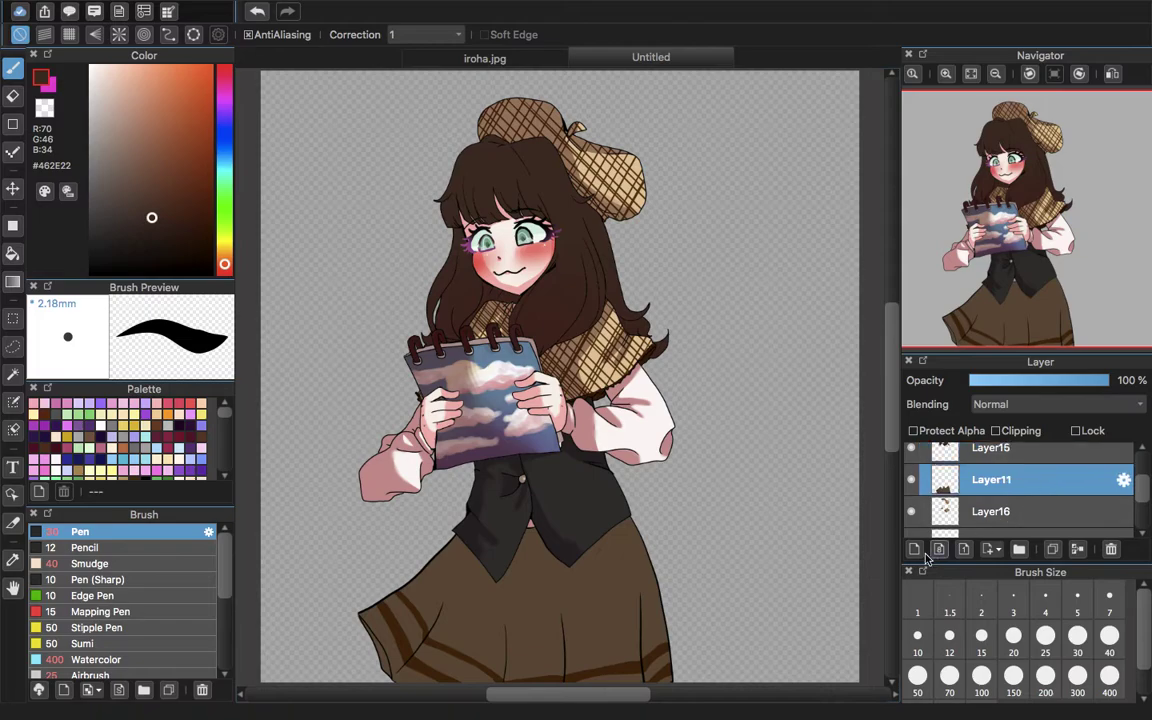
pyautogui.click(914, 551)
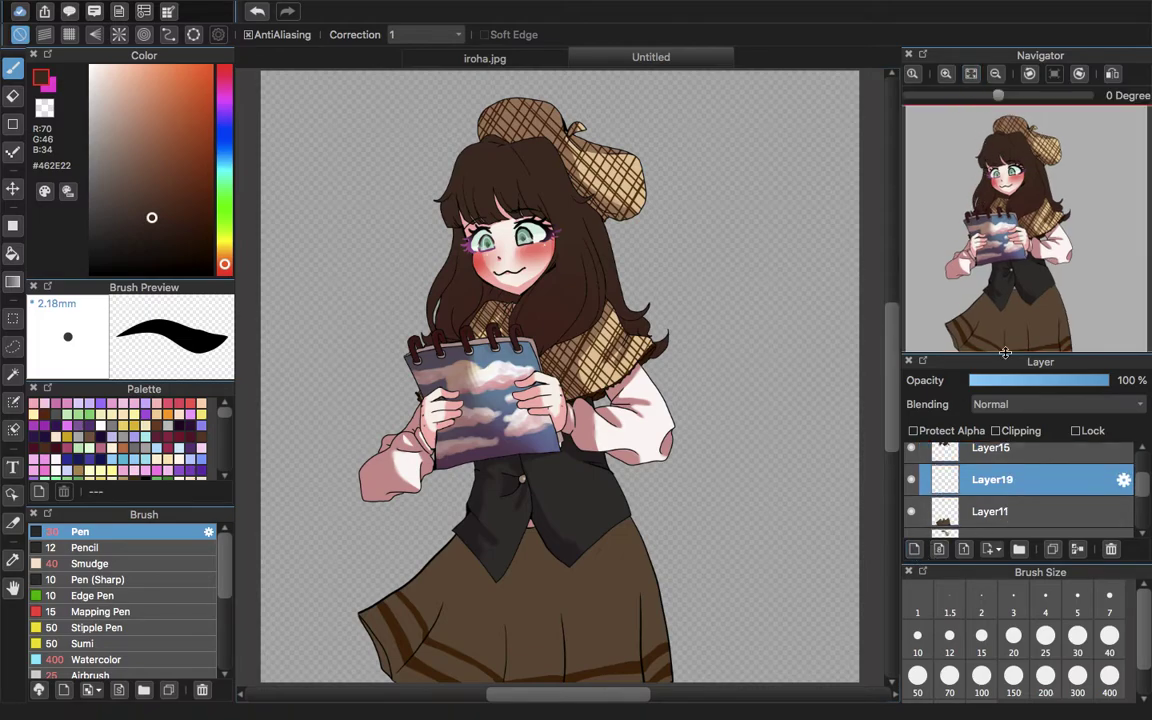
pyautogui.click(996, 431)
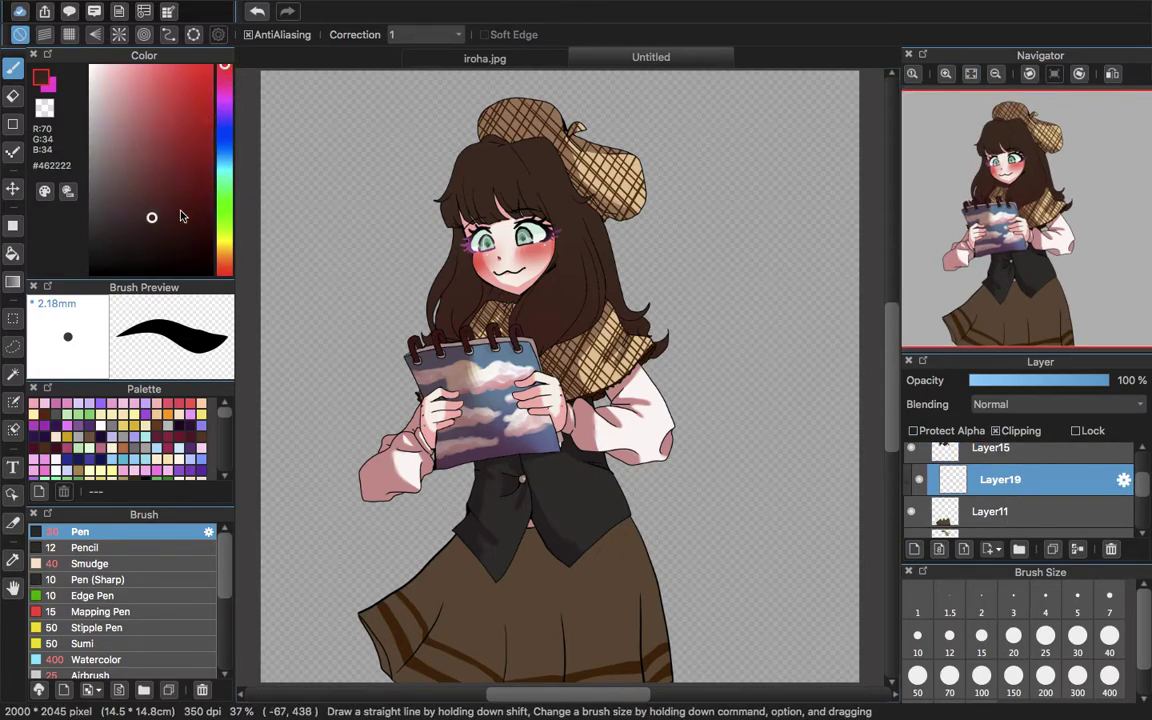
pyautogui.click(189, 233)
# - Paint a #330A0A shadow over the skirt's flared side panel and along the adjoining hem with the Pen at size 30
pyautogui.click(995, 73)
pyautogui.click(995, 73)
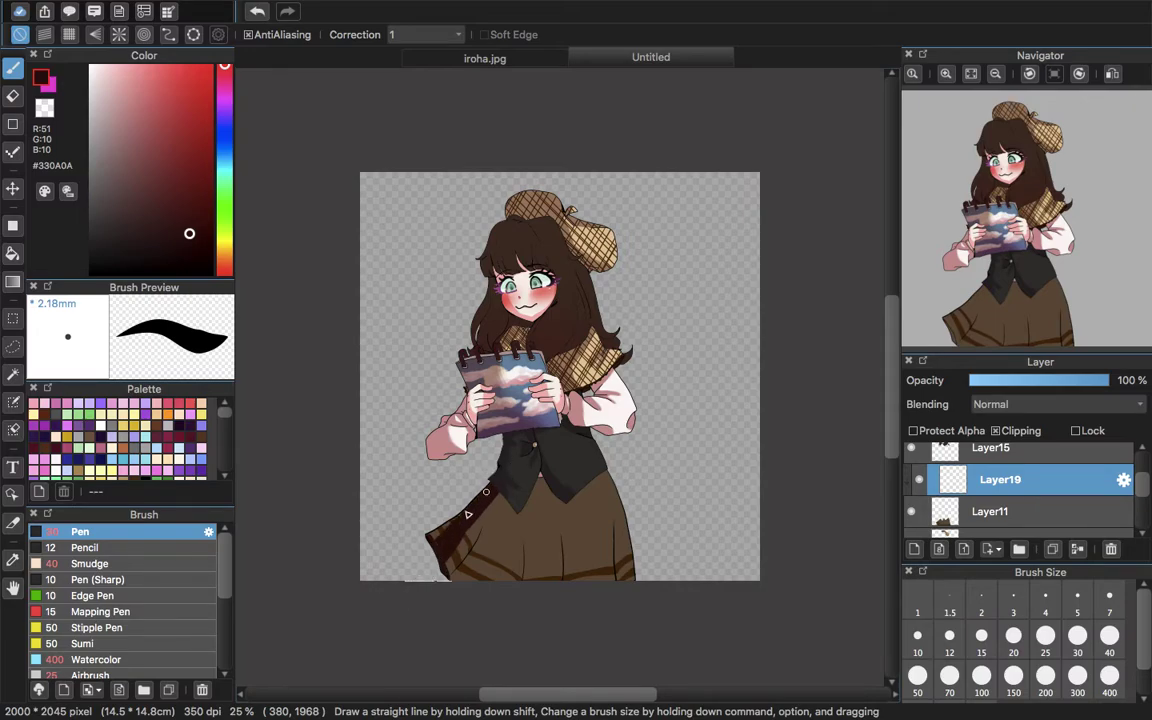
pyautogui.moveTo(449, 521); pyautogui.dragTo(432, 534)
pyautogui.moveTo(491, 482)
pyautogui.mouseDown()
pyautogui.moveTo(414, 596)
pyautogui.moveTo(504, 478)
pyautogui.moveTo(441, 579)
pyautogui.mouseUp()
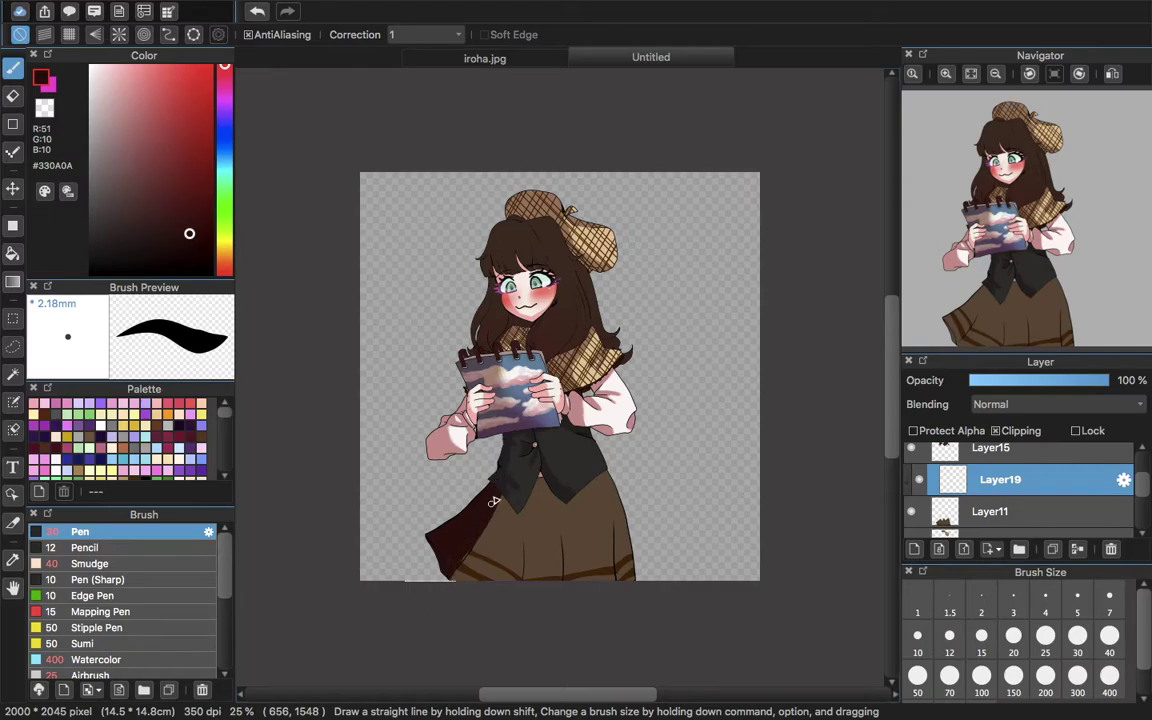
pyautogui.moveTo(487, 520)
pyautogui.mouseDown()
pyautogui.moveTo(481, 567)
pyautogui.moveTo(529, 578)
pyautogui.mouseUp()
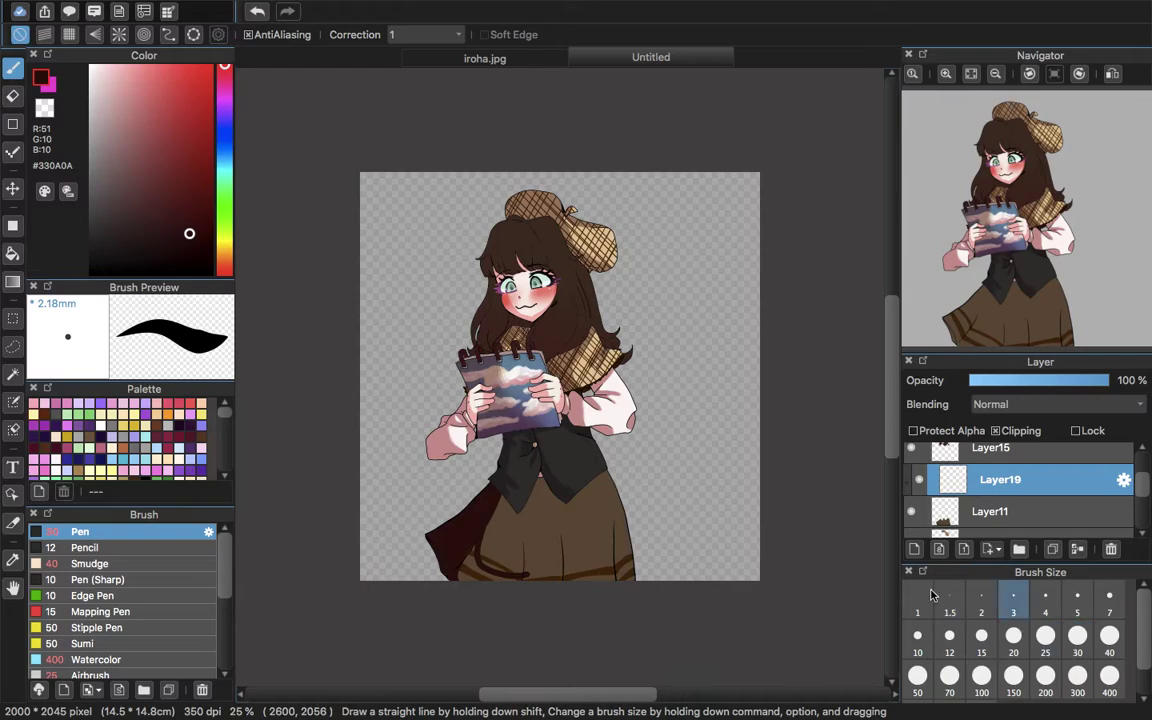
pyautogui.moveTo(479, 522); pyautogui.dragTo(473, 563)
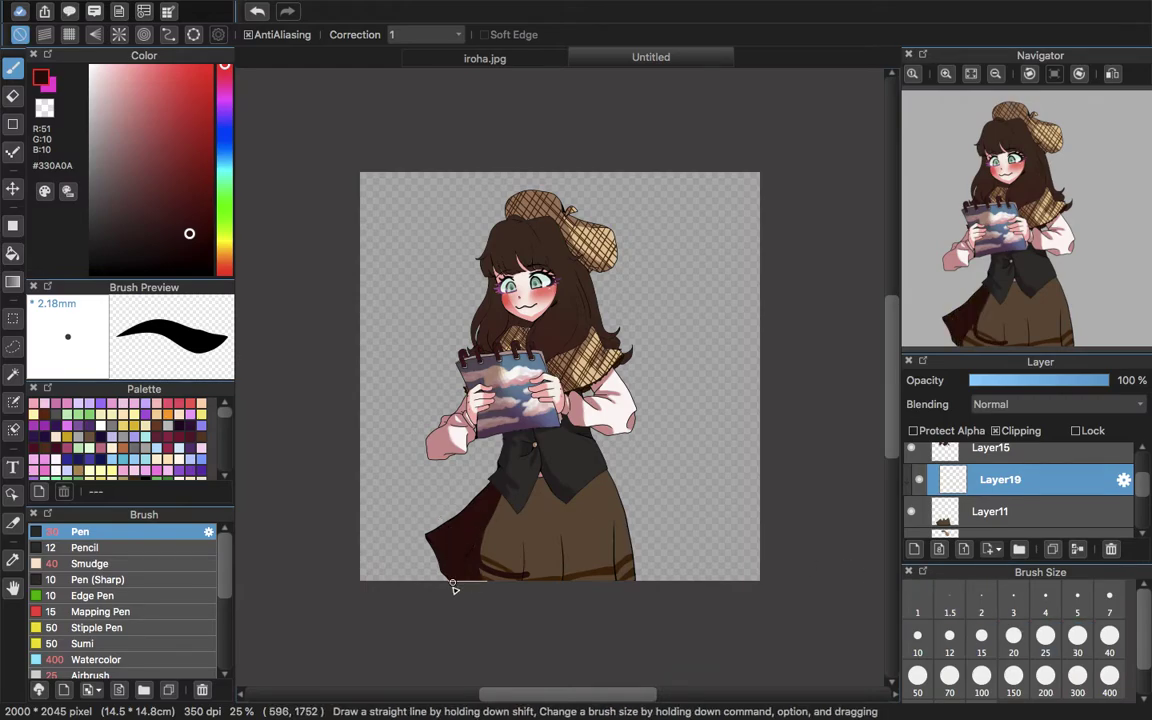
# - Paint a broad #330A0A shadow rising from the hem over the skirt's central fold with the Pen at size 300
pyautogui.click(1076, 677)
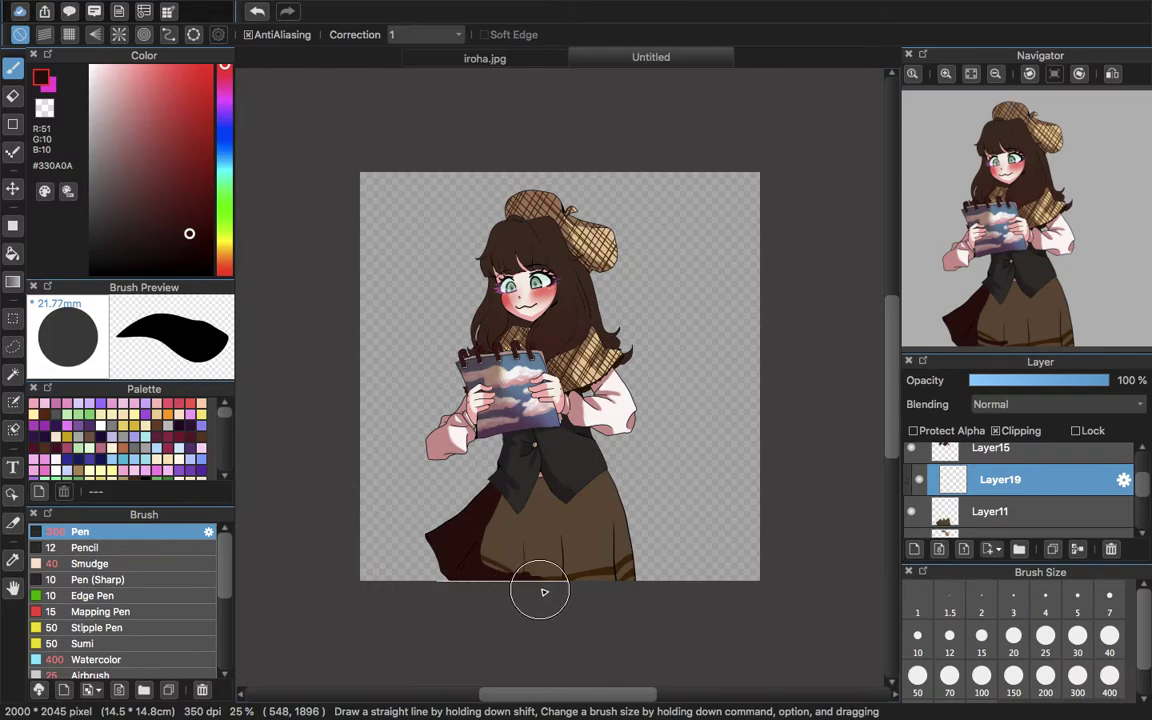
pyautogui.moveTo(528, 557); pyautogui.dragTo(525, 591)
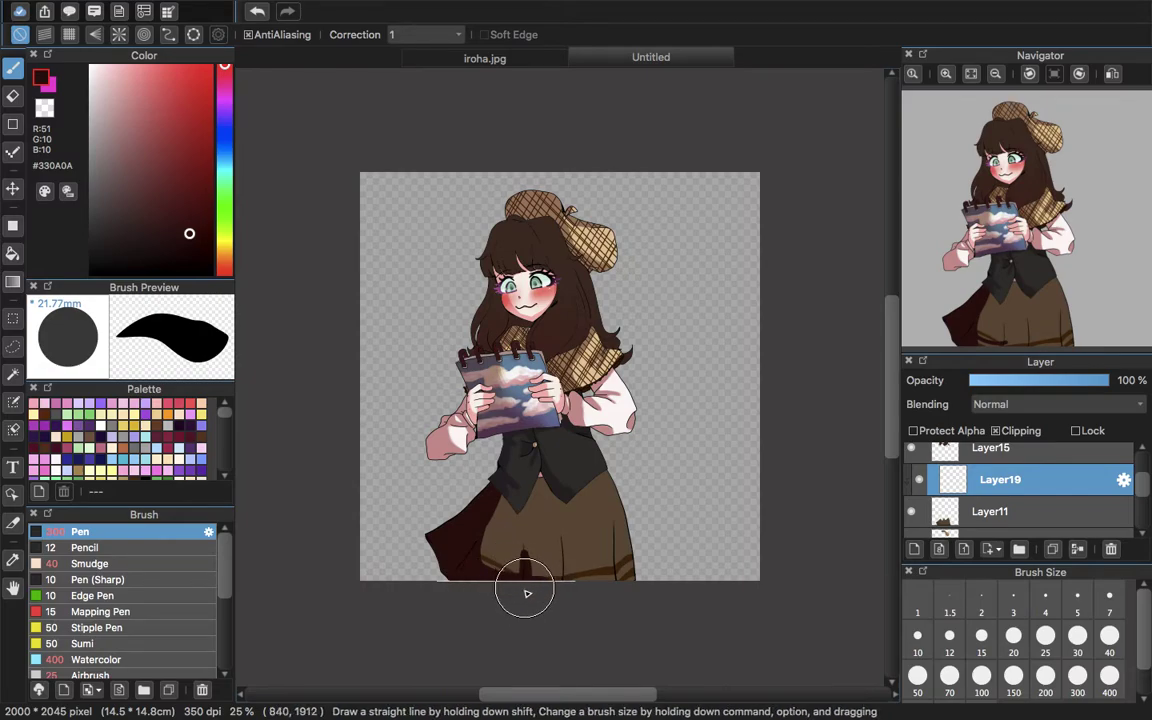
pyautogui.moveTo(524, 545); pyautogui.dragTo(515, 592)
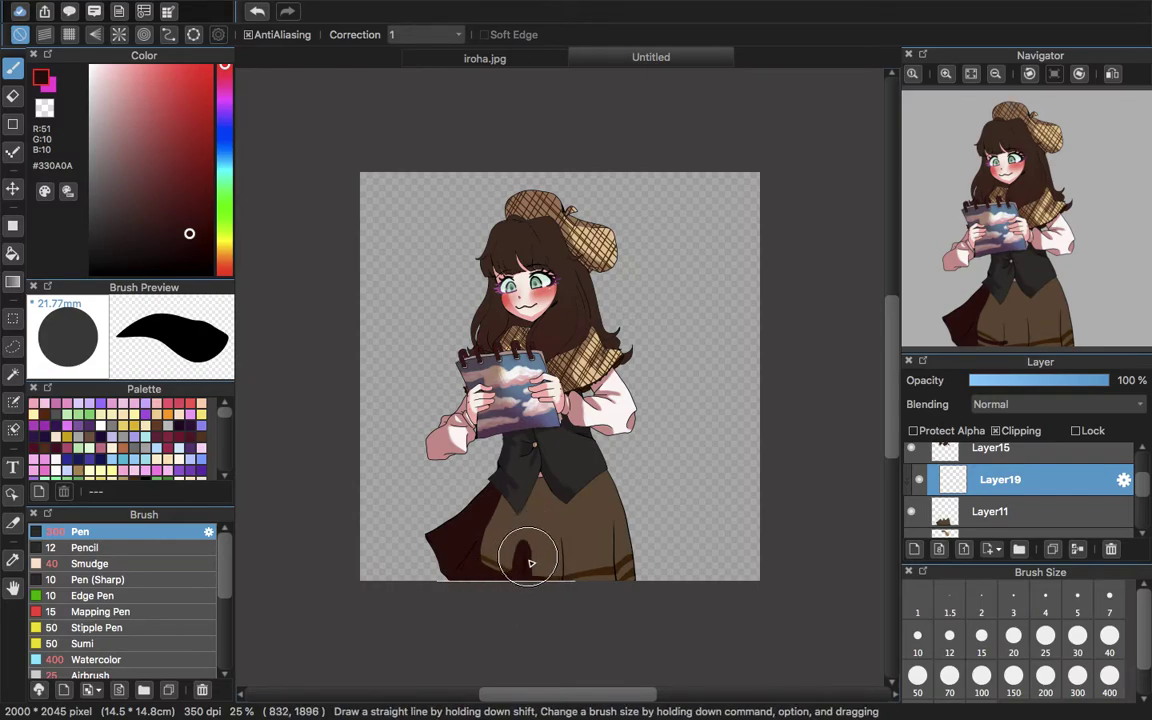
# - Erase the side of the central fold shadow to taper it to a point, and undo the last eraser stroke
pyautogui.click(1109, 597)
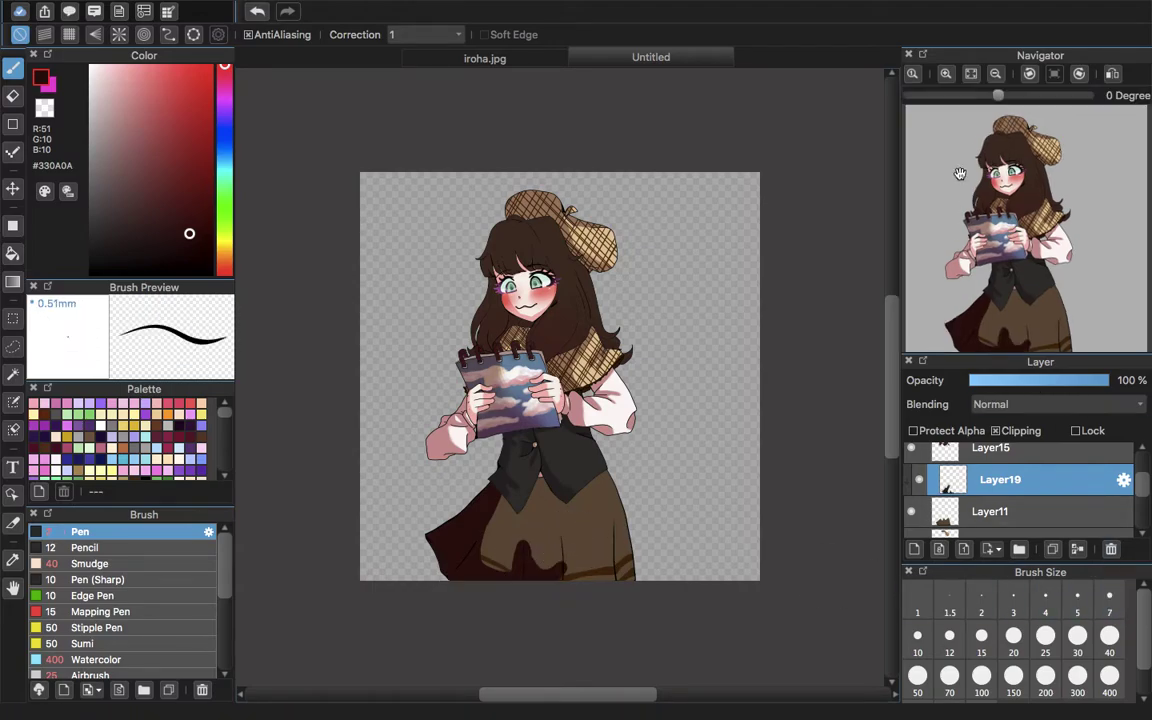
pyautogui.click(950, 76)
pyautogui.click(950, 76)
pyautogui.click(950, 76)
pyautogui.moveTo(1016, 238); pyautogui.dragTo(991, 311)
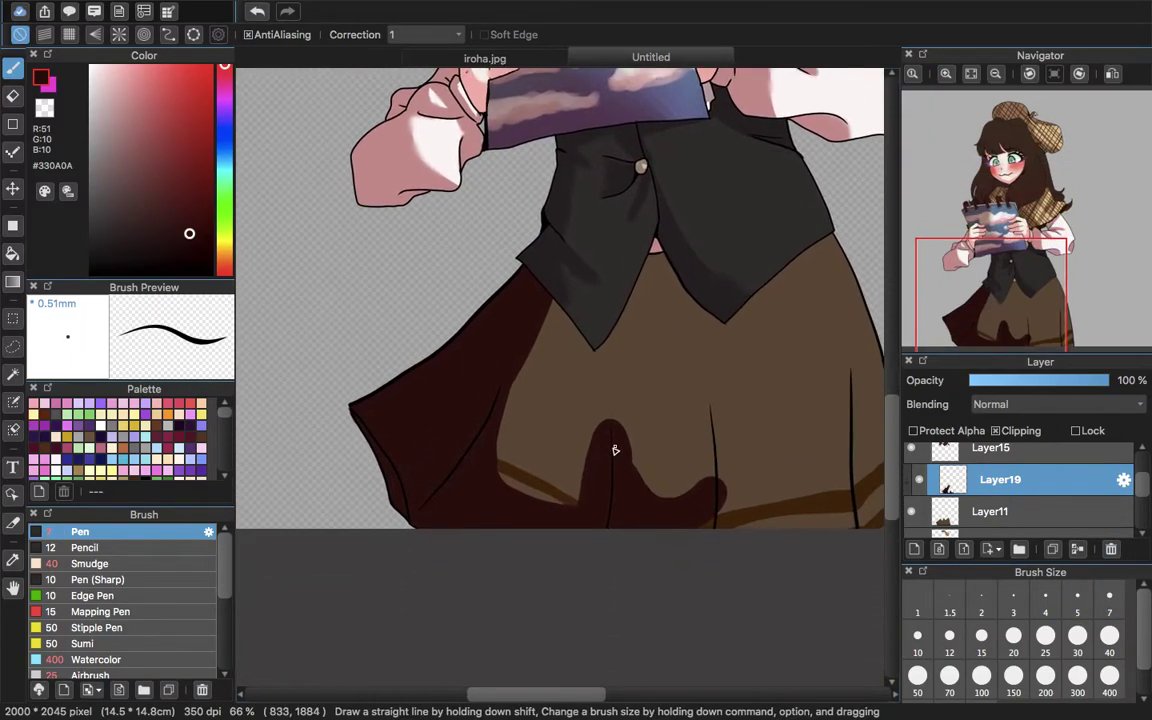
pyautogui.click(12, 96)
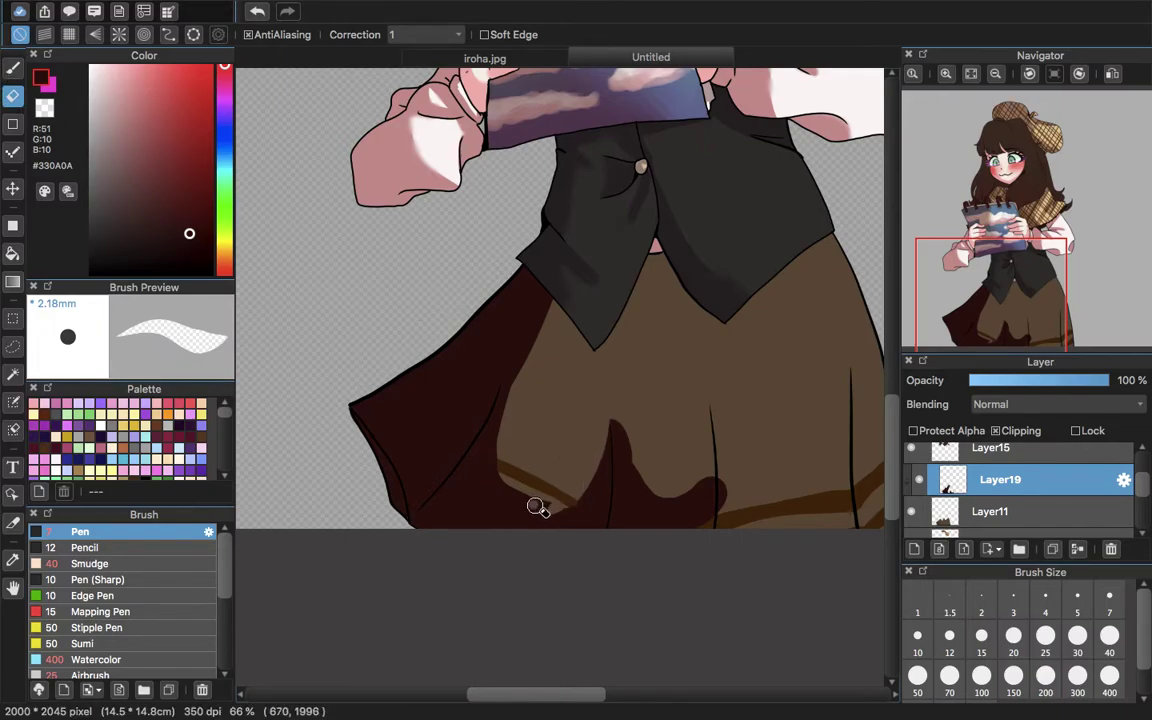
pyautogui.click(255, 12)
# - Paint tapering #330A0A shadows along the skirt's folds with the Pen at size 15, and outline the hem shadow between the last two folds
pyautogui.press('b')
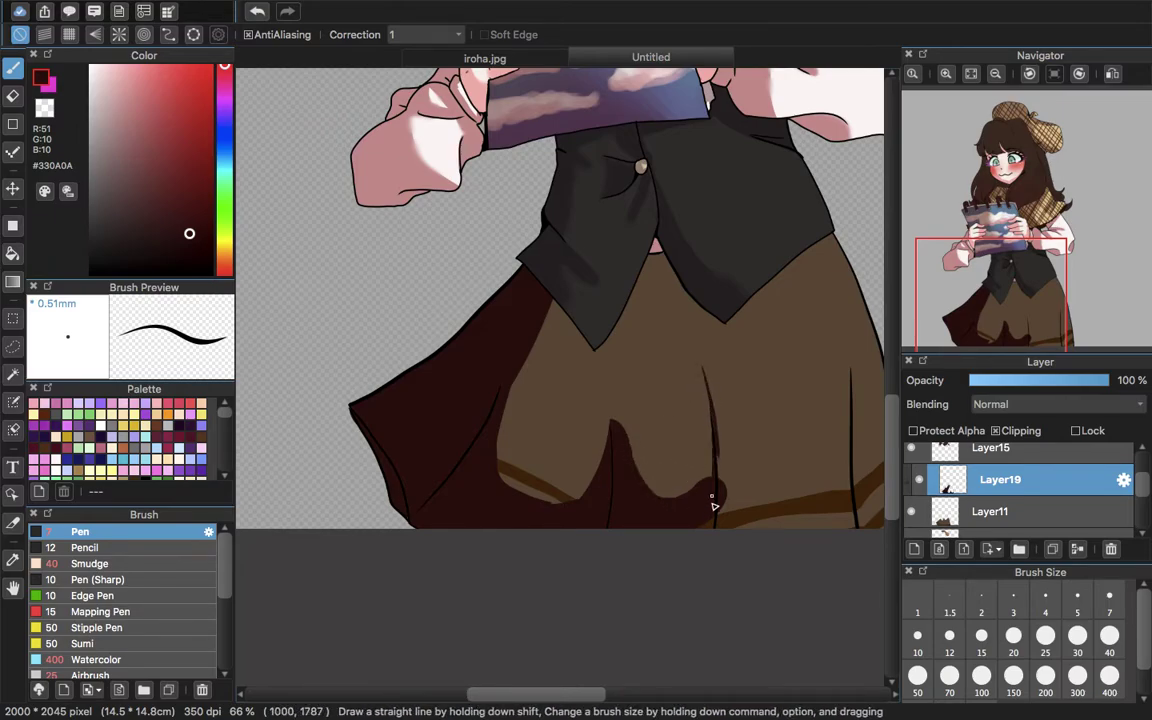
pyautogui.click(1078, 636)
pyautogui.click(981, 637)
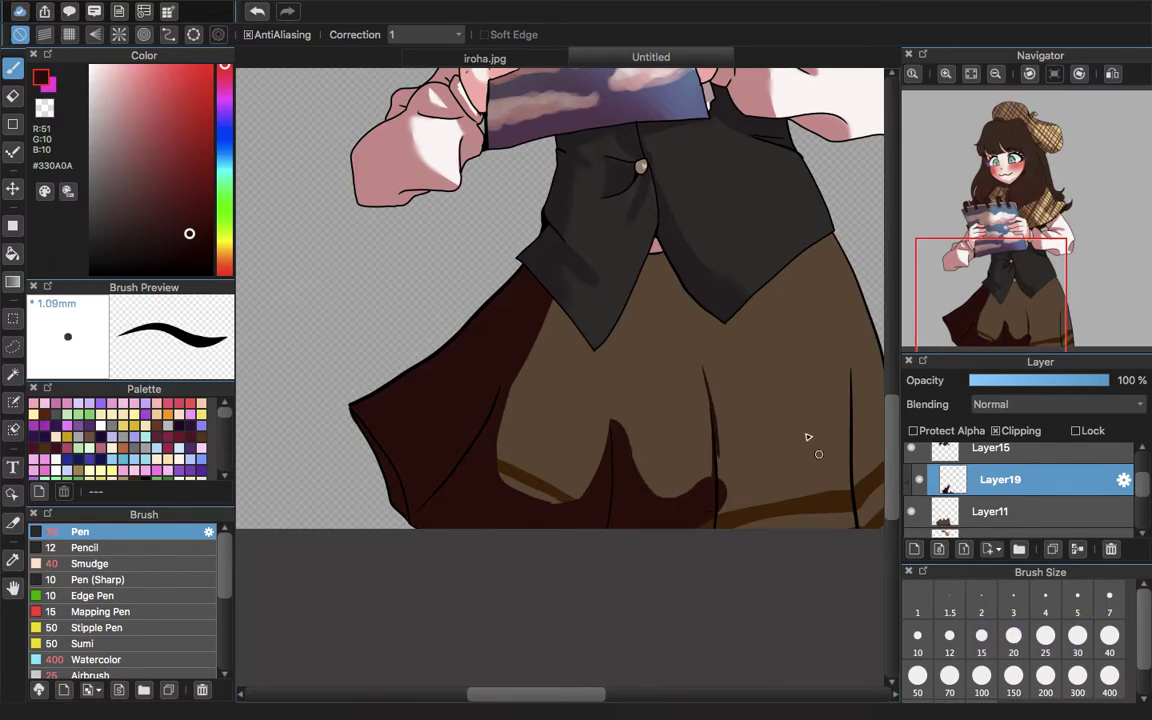
pyautogui.moveTo(704, 412); pyautogui.dragTo(695, 486)
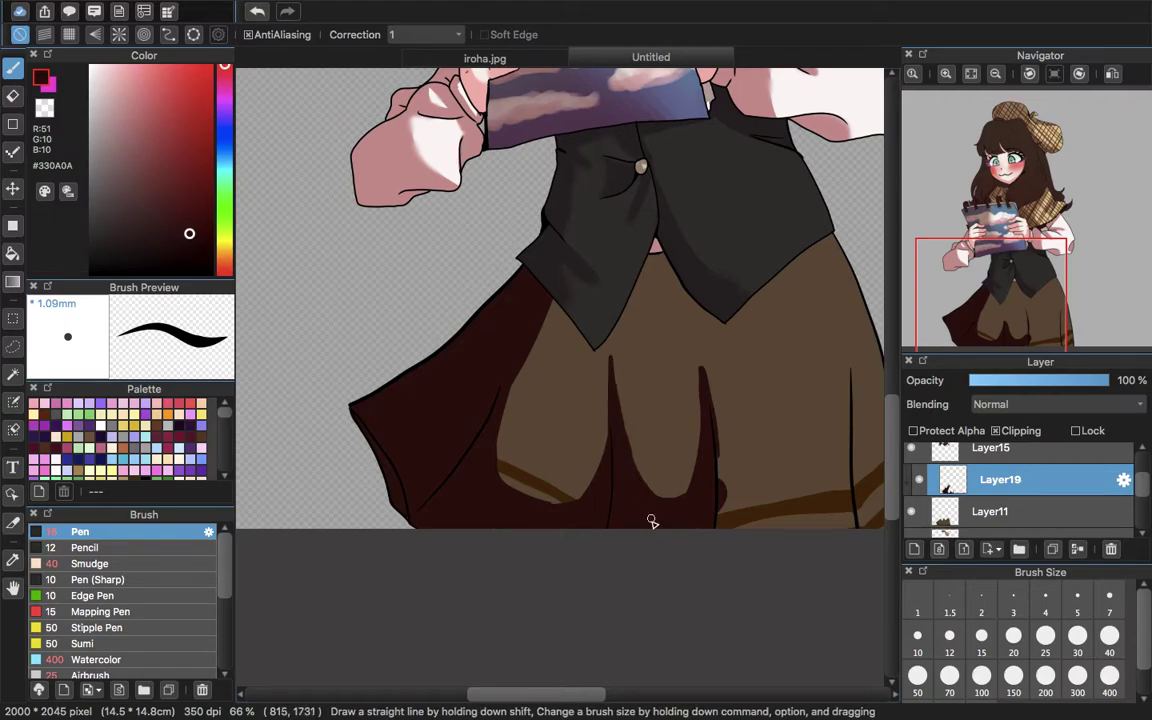
pyautogui.moveTo(996, 290); pyautogui.dragTo(1025, 315)
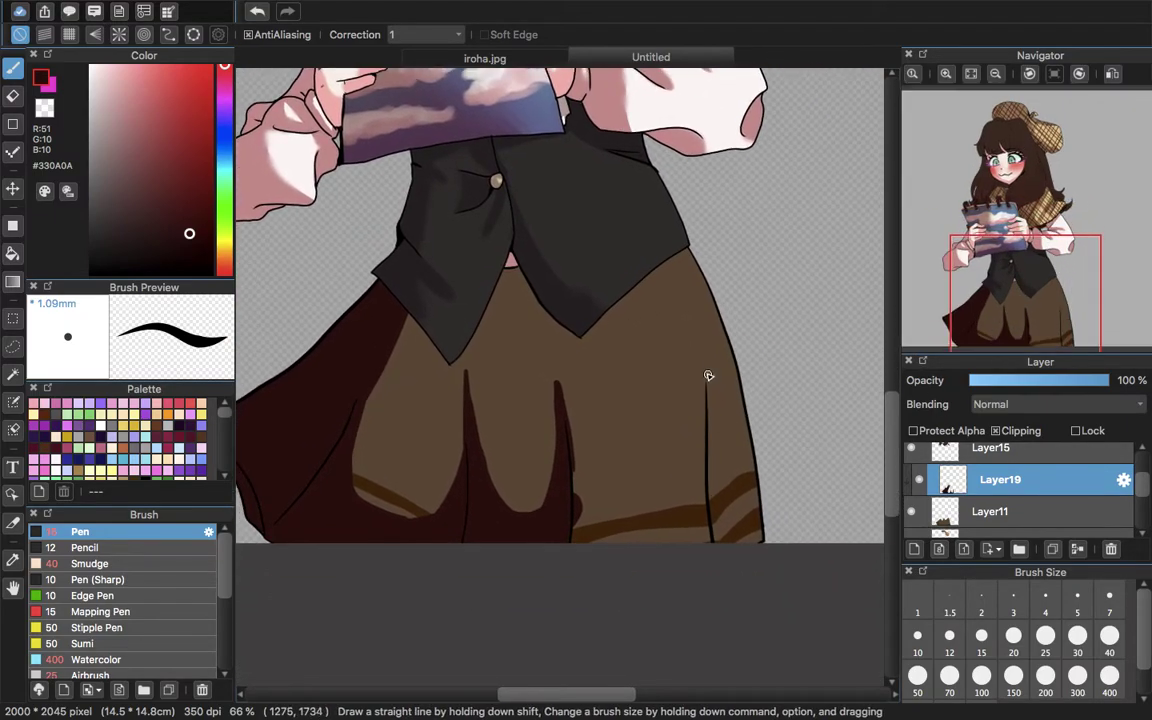
pyautogui.moveTo(701, 340); pyautogui.dragTo(719, 482)
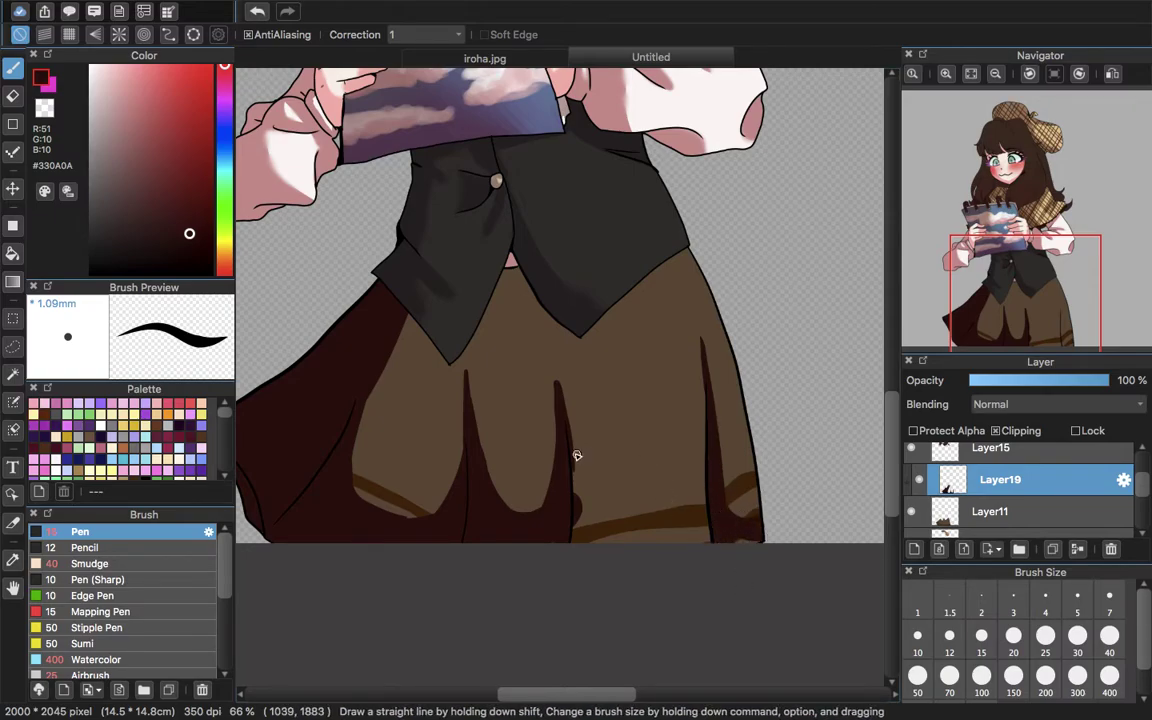
pyautogui.moveTo(576, 463); pyautogui.dragTo(655, 482)
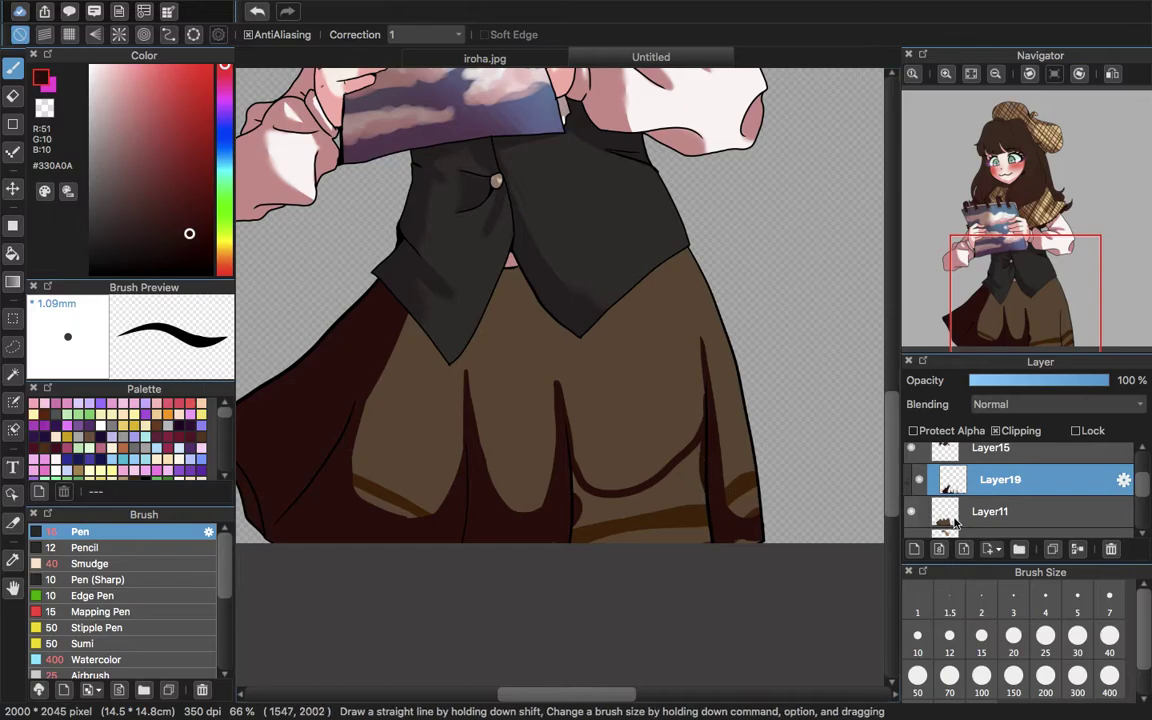
# - Hide the skirt's base Layer11 and fill the outlined hem area between the last two folds with #330A0A
pyautogui.click(912, 510)
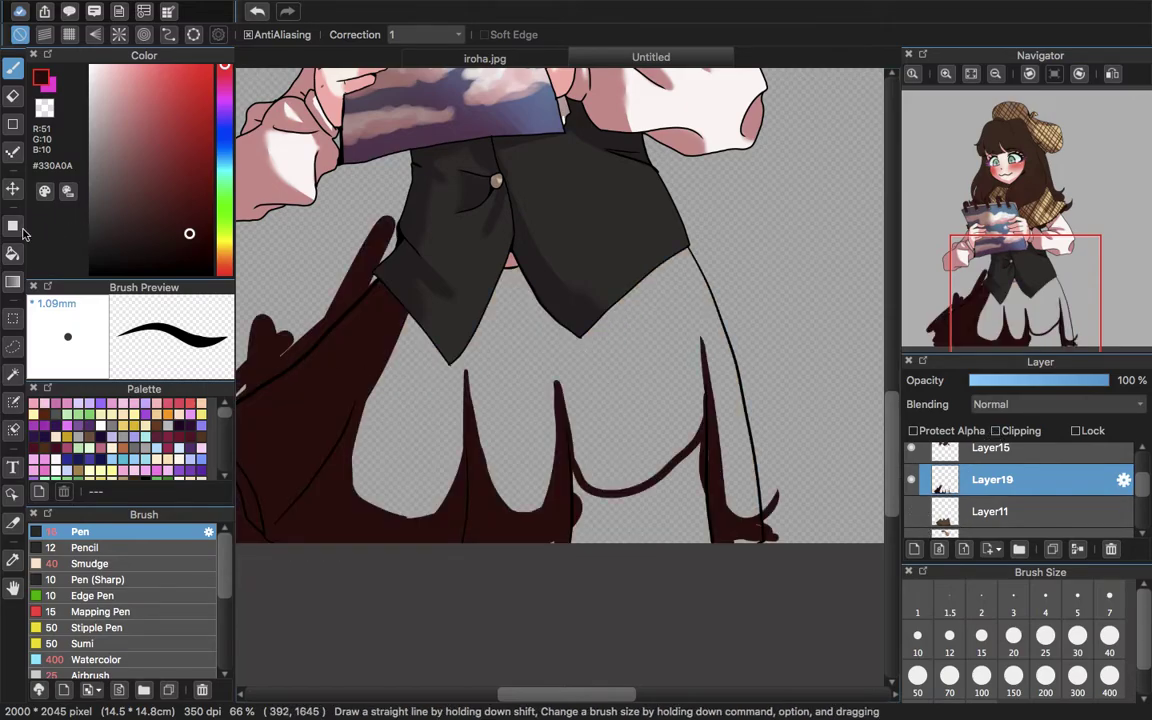
pyautogui.click(651, 522)
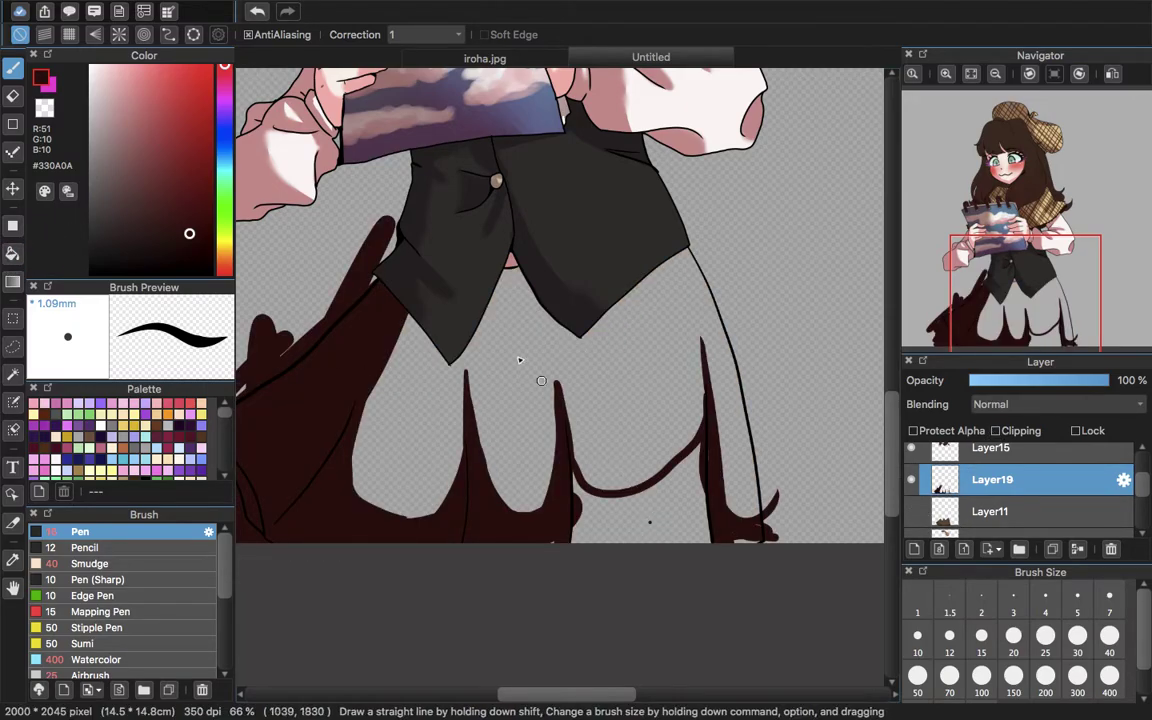
pyautogui.click(260, 13)
pyautogui.click(13, 253)
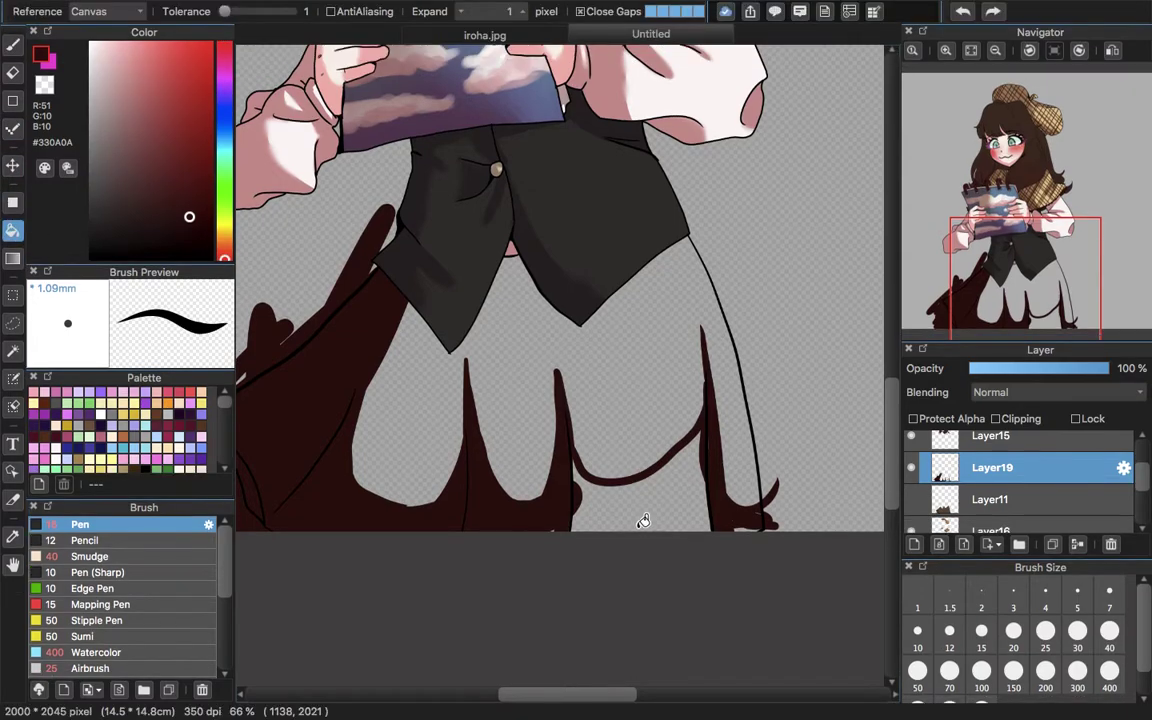
pyautogui.click(570, 388)
# - Paint a #330A0A shadow on the skirt beneath the vest's lower edge with the Pen, and erase the excess around the vest's front point
pyautogui.click(15, 46)
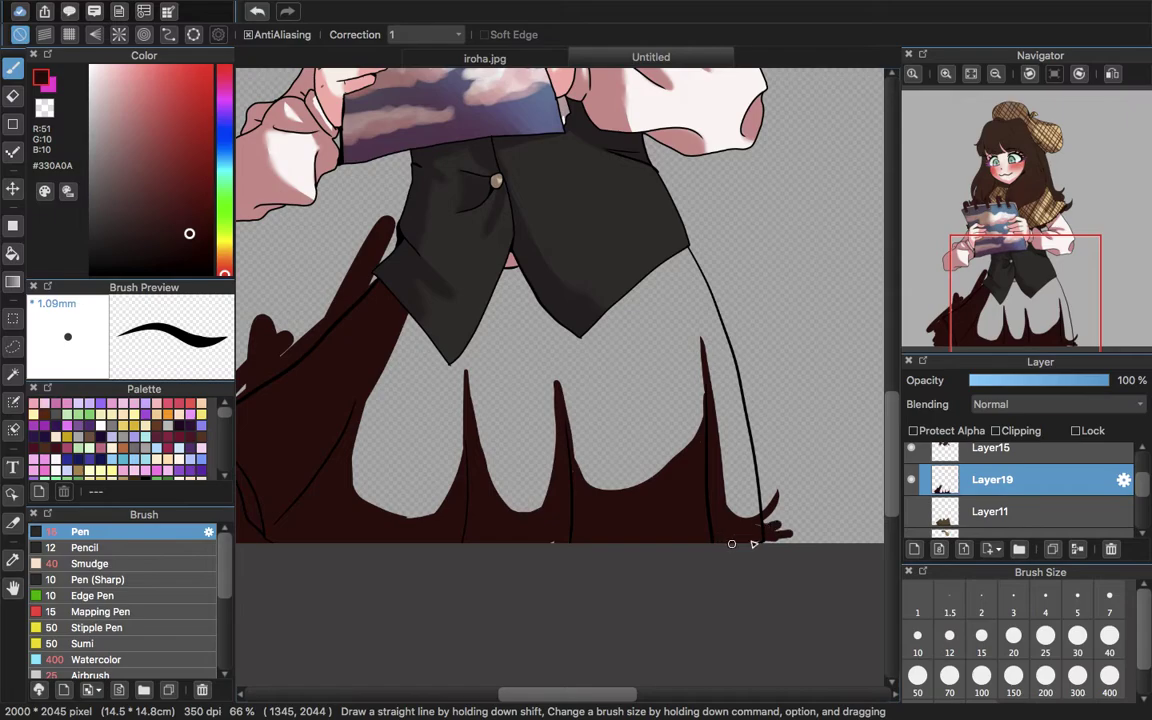
pyautogui.moveTo(1062, 272); pyautogui.dragTo(1011, 330)
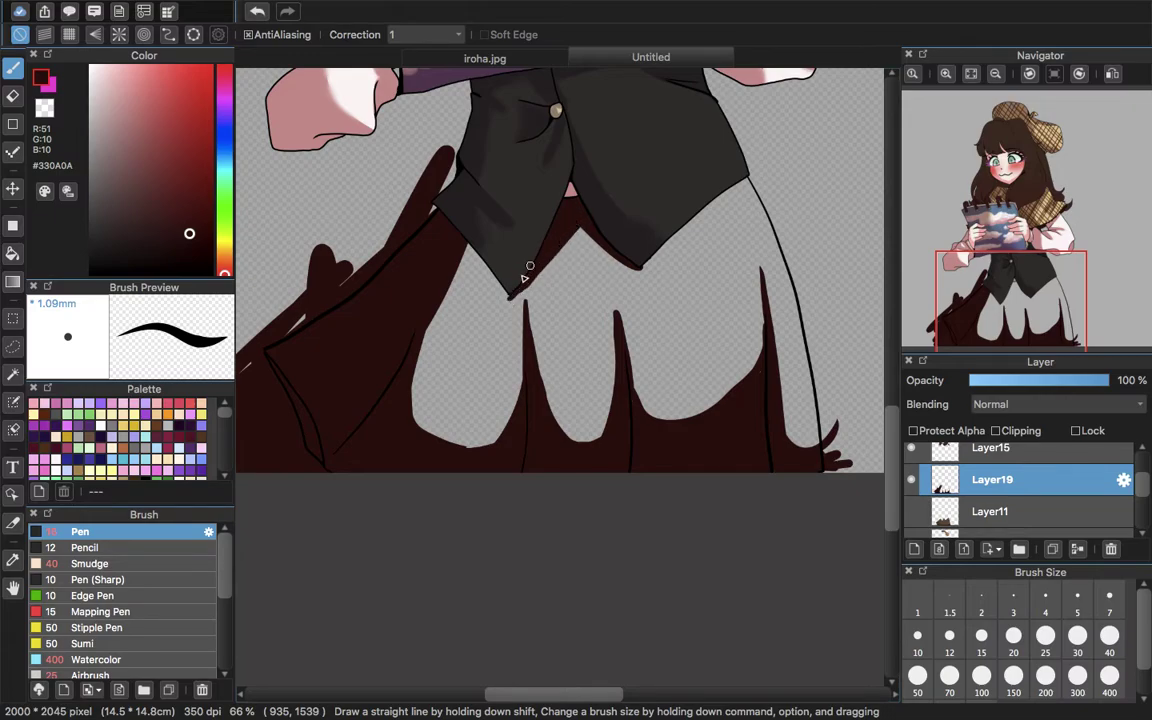
pyautogui.click(12, 95)
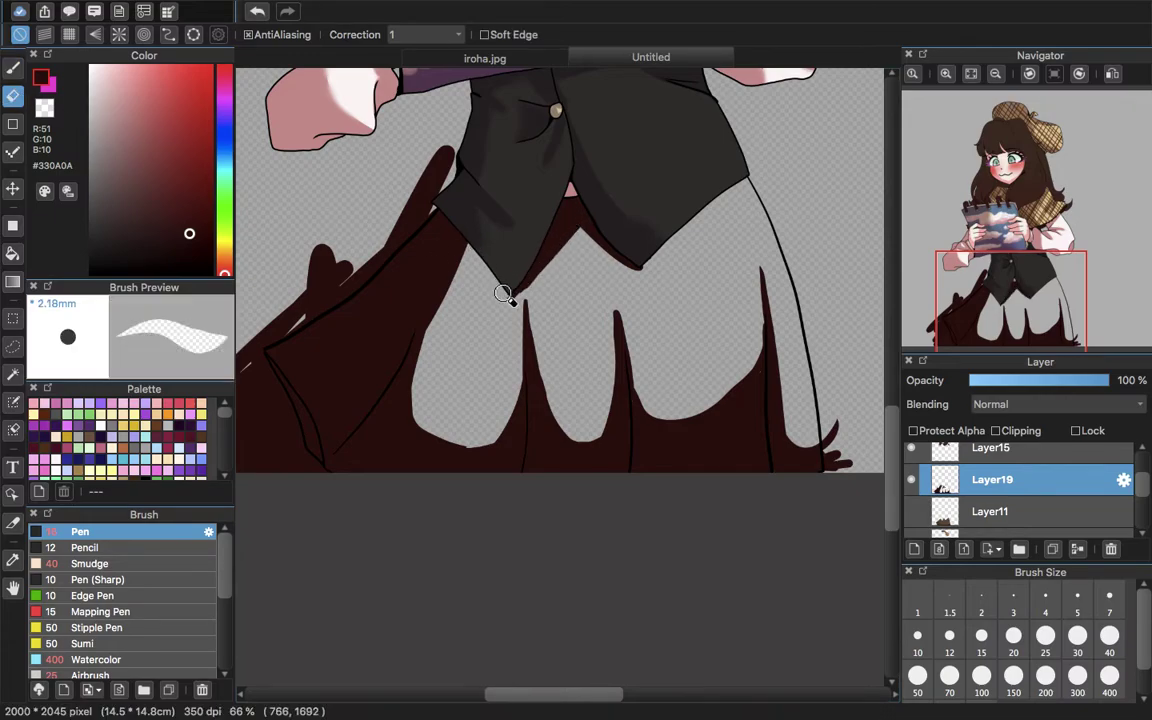
pyautogui.click(12, 67)
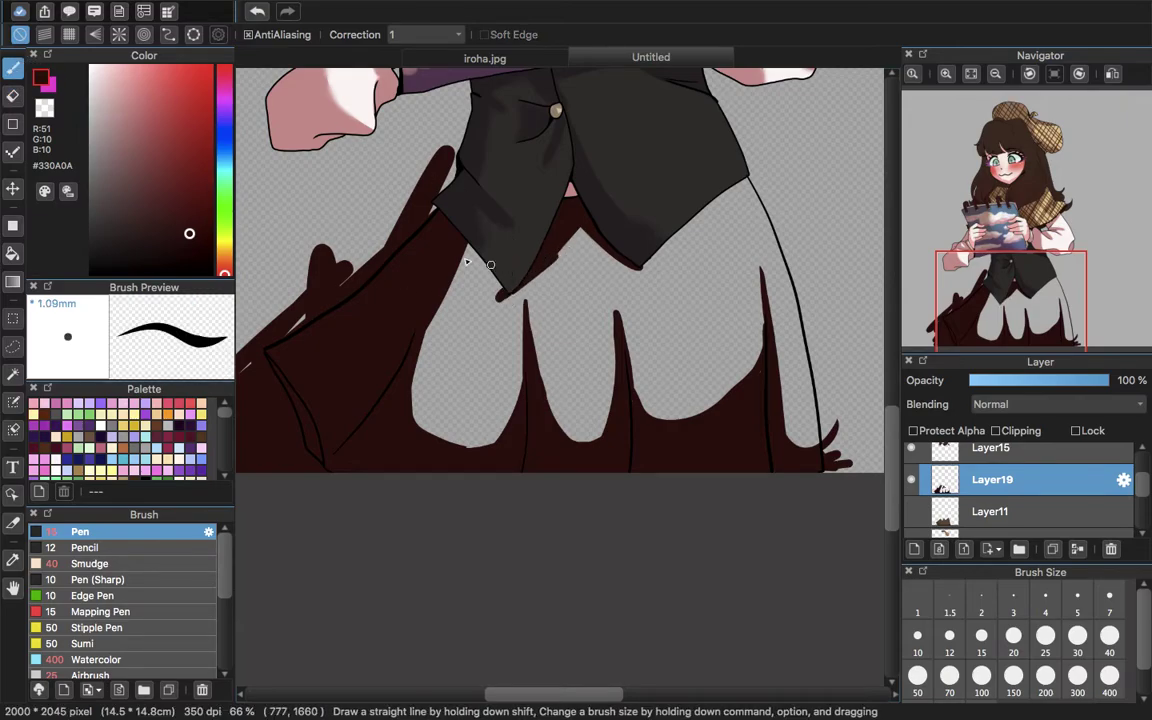
pyautogui.press('e')
pyautogui.moveTo(548, 268)
pyautogui.mouseDown()
pyautogui.moveTo(482, 327)
pyautogui.moveTo(569, 249)
pyautogui.moveTo(480, 319)
pyautogui.mouseUp()
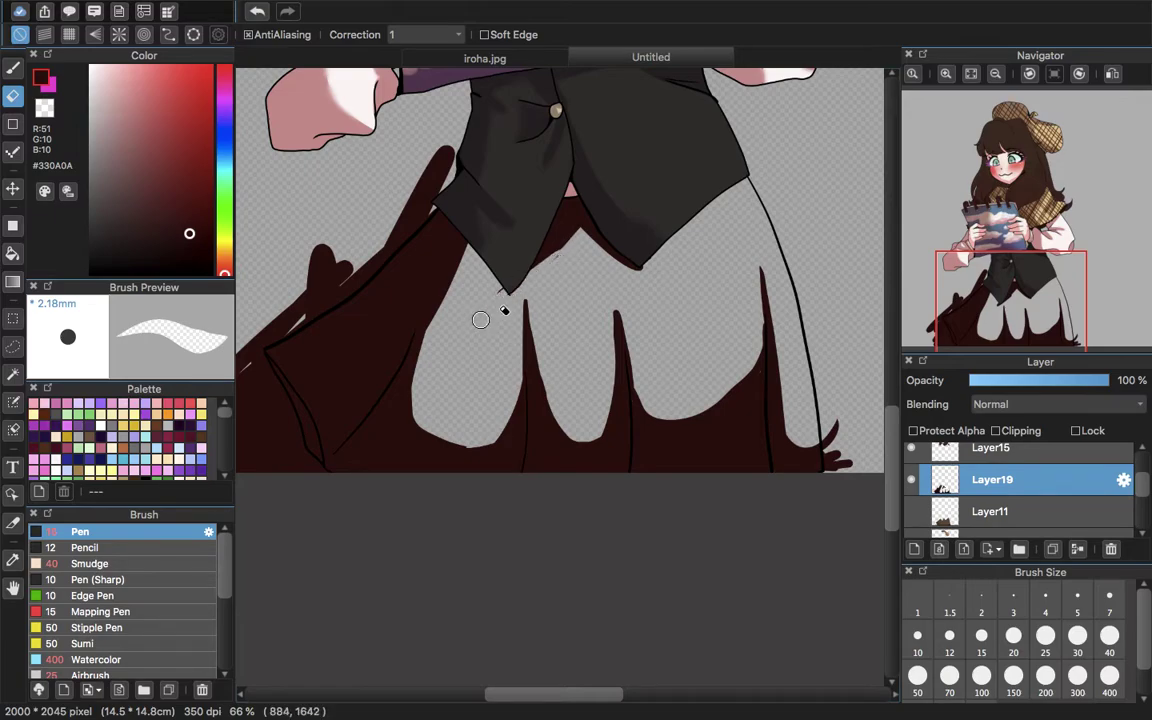
pyautogui.click(13, 67)
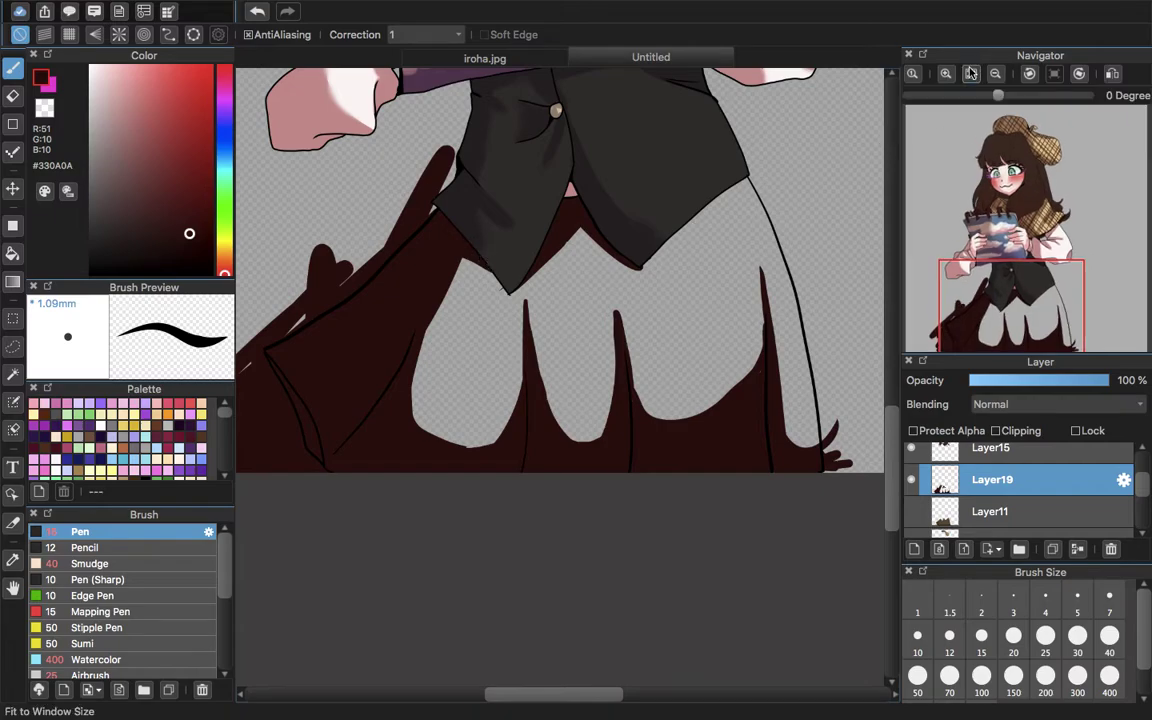
# - Clip the shadow layer to the visible Layer11 again, set its opacity to 39 %, and merge it into Layer11
pyautogui.click(971, 73)
pyautogui.click(995, 430)
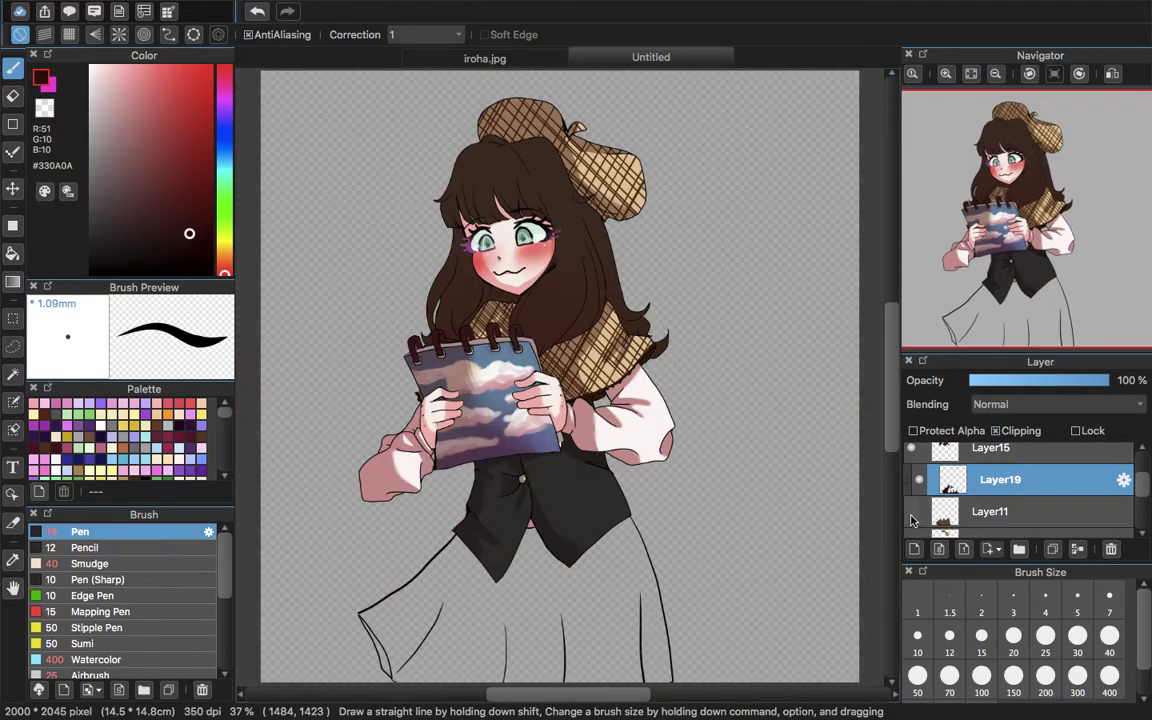
pyautogui.click(1022, 381)
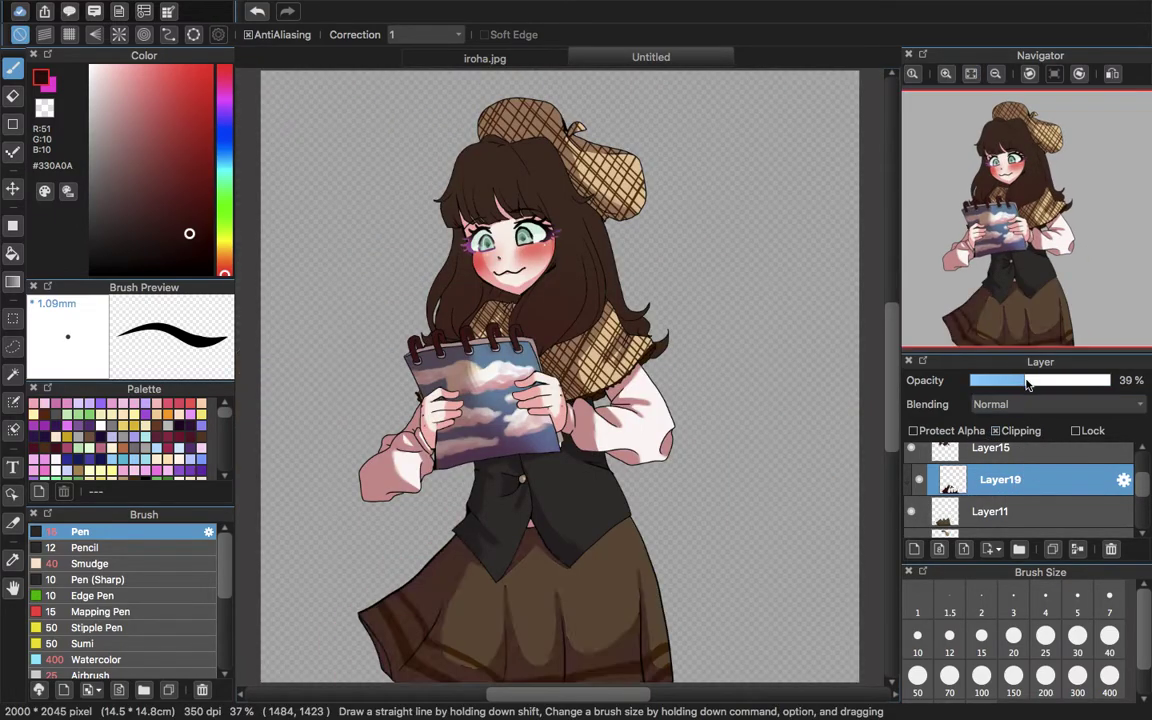
pyautogui.moveTo(125, 107); pyautogui.dragTo(88, 64)
pyautogui.click(1077, 549)
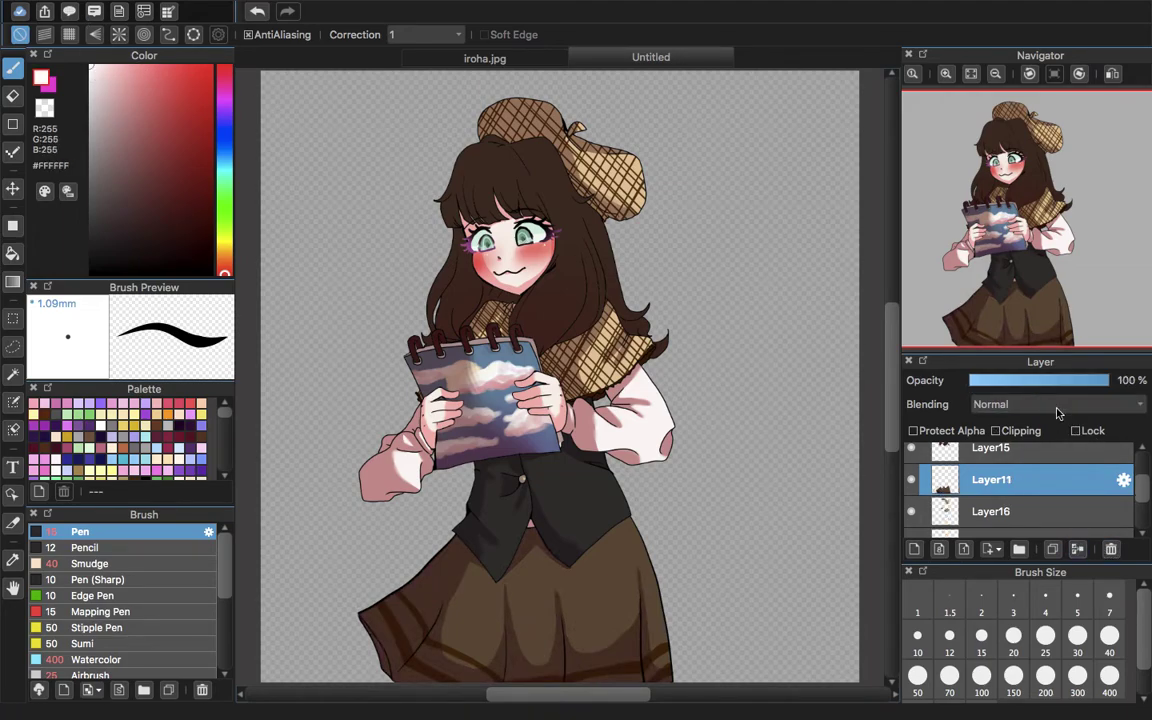
# - Add a clipped layer above Layer11, try a white Watercolor highlight at size 30 on the skirt's side, and undo it
pyautogui.click(914, 549)
pyautogui.click(996, 430)
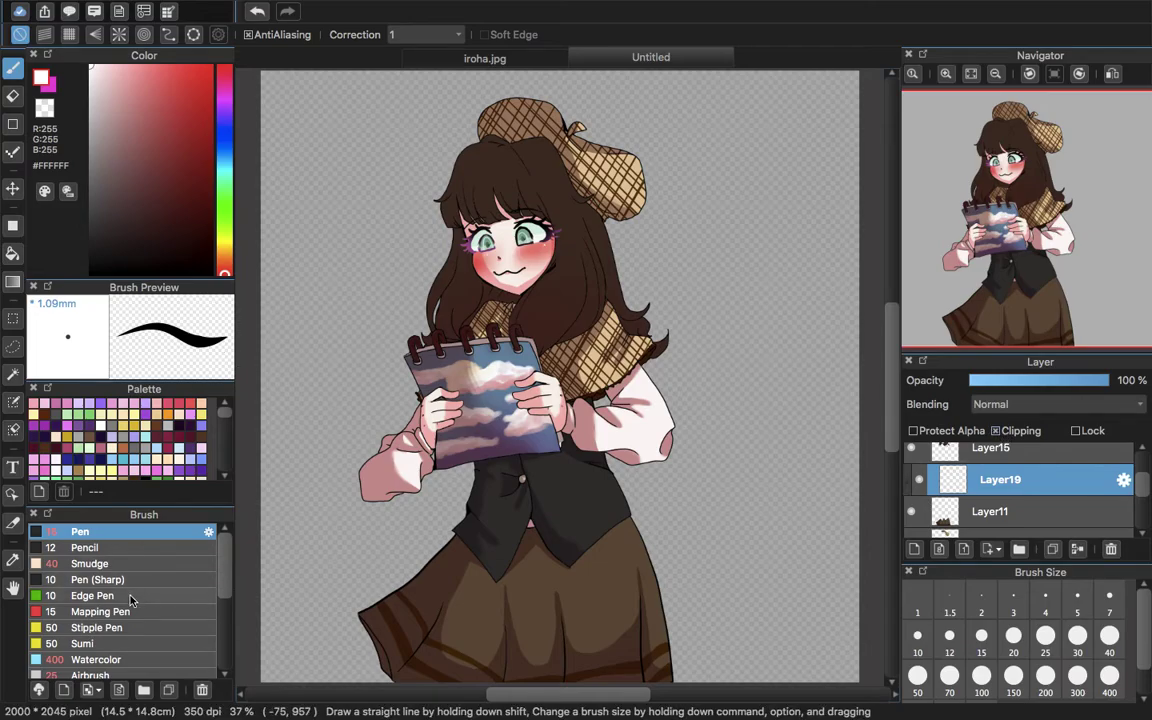
pyautogui.click(116, 661)
pyautogui.click(1077, 640)
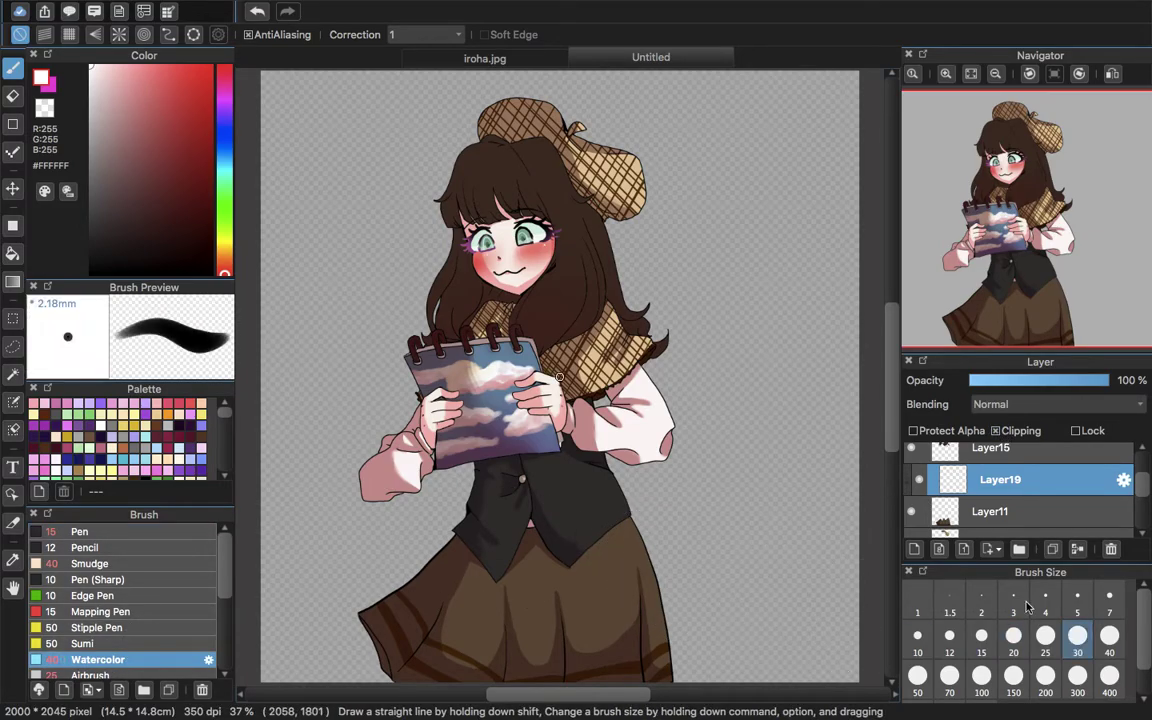
pyautogui.moveTo(640, 554); pyautogui.dragTo(652, 596)
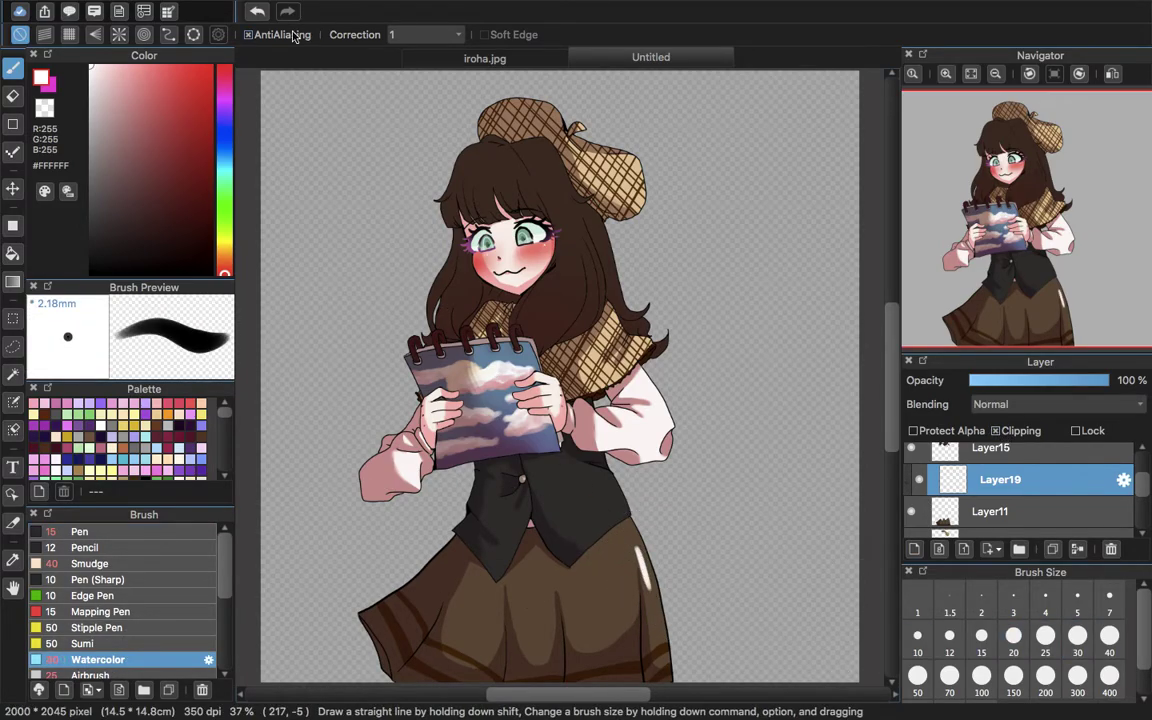
pyautogui.click(258, 12)
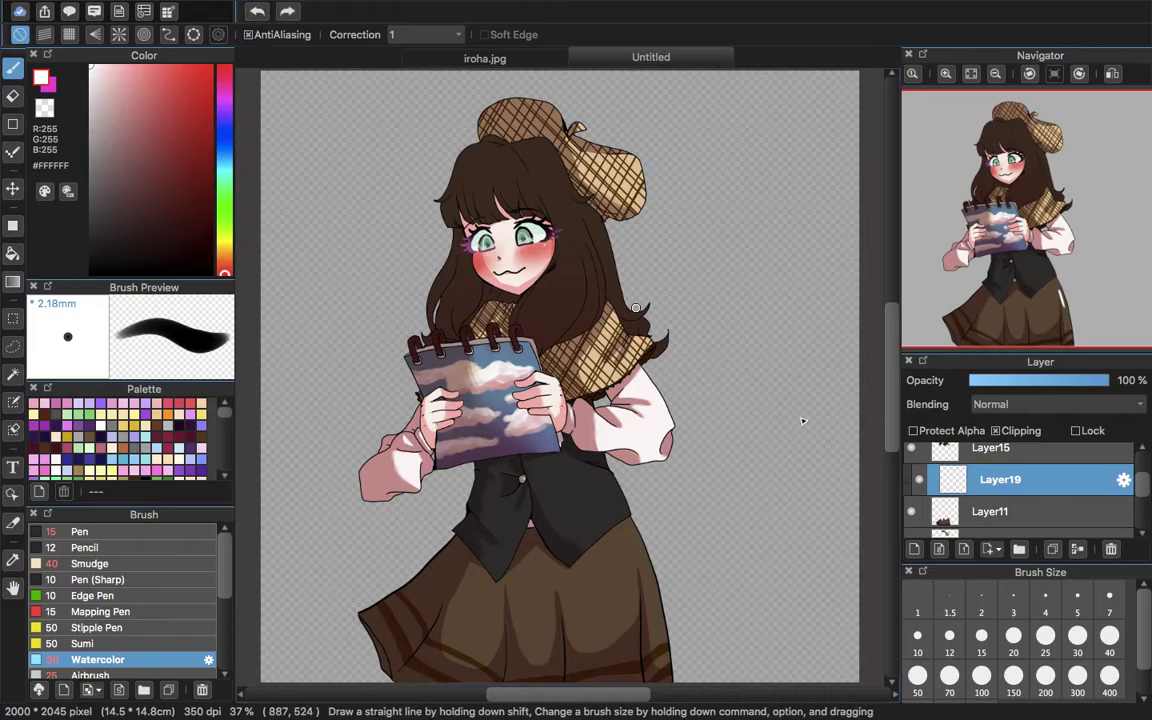
# - Paint soft white highlight spots between the skirt's folds with the Watercolor brush at size 200, undoing one misplaced spot
pyautogui.click(1045, 677)
pyautogui.moveTo(617, 540)
pyautogui.mouseDown()
pyautogui.moveTo(643, 553)
pyautogui.moveTo(643, 597)
pyautogui.moveTo(617, 571)
pyautogui.moveTo(614, 608)
pyautogui.moveTo(580, 611)
pyautogui.mouseUp()
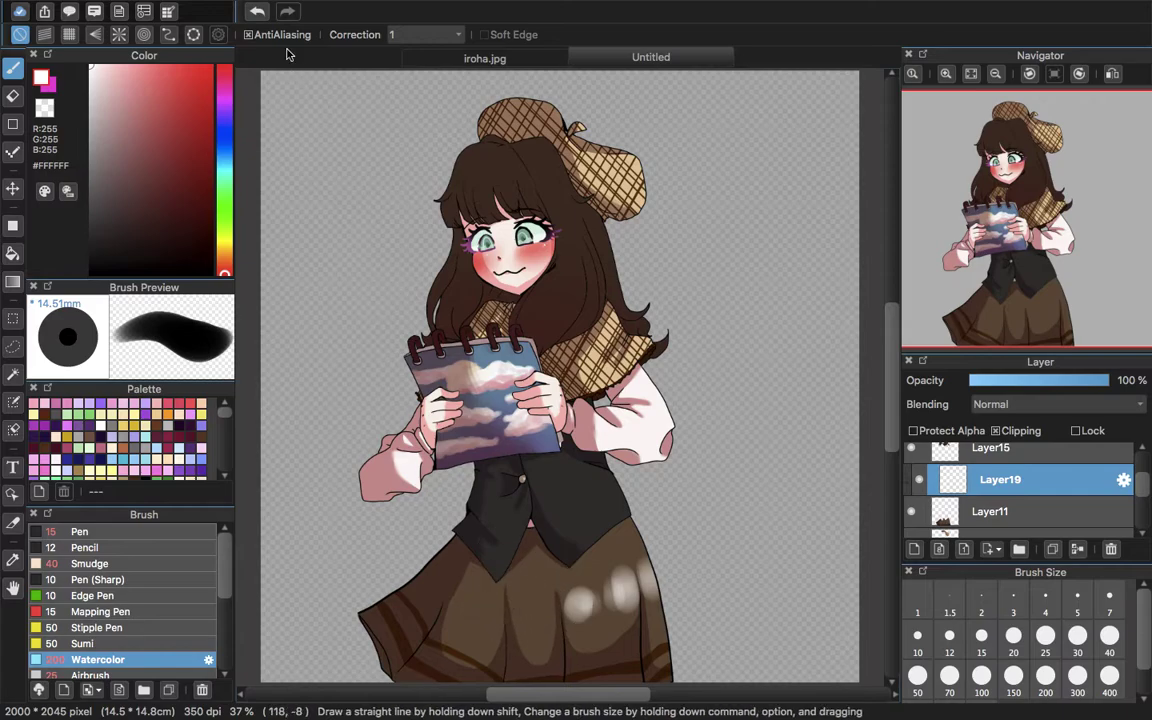
pyautogui.click(257, 13)
pyautogui.click(541, 600)
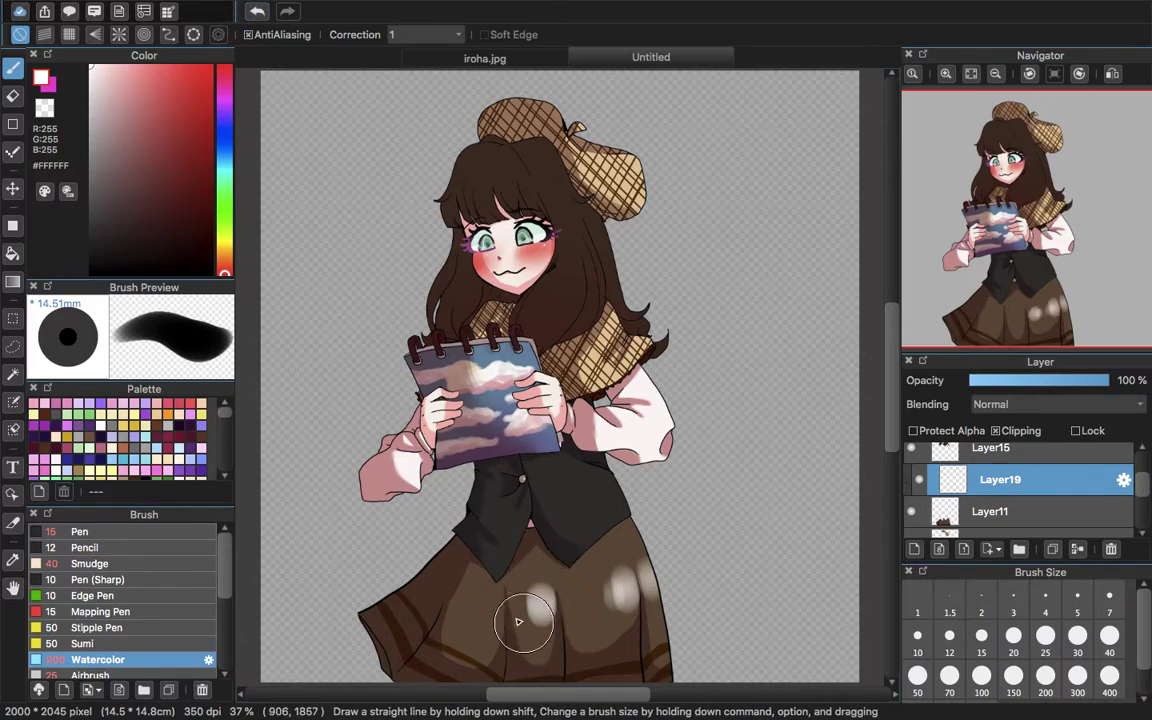
pyautogui.click(490, 612)
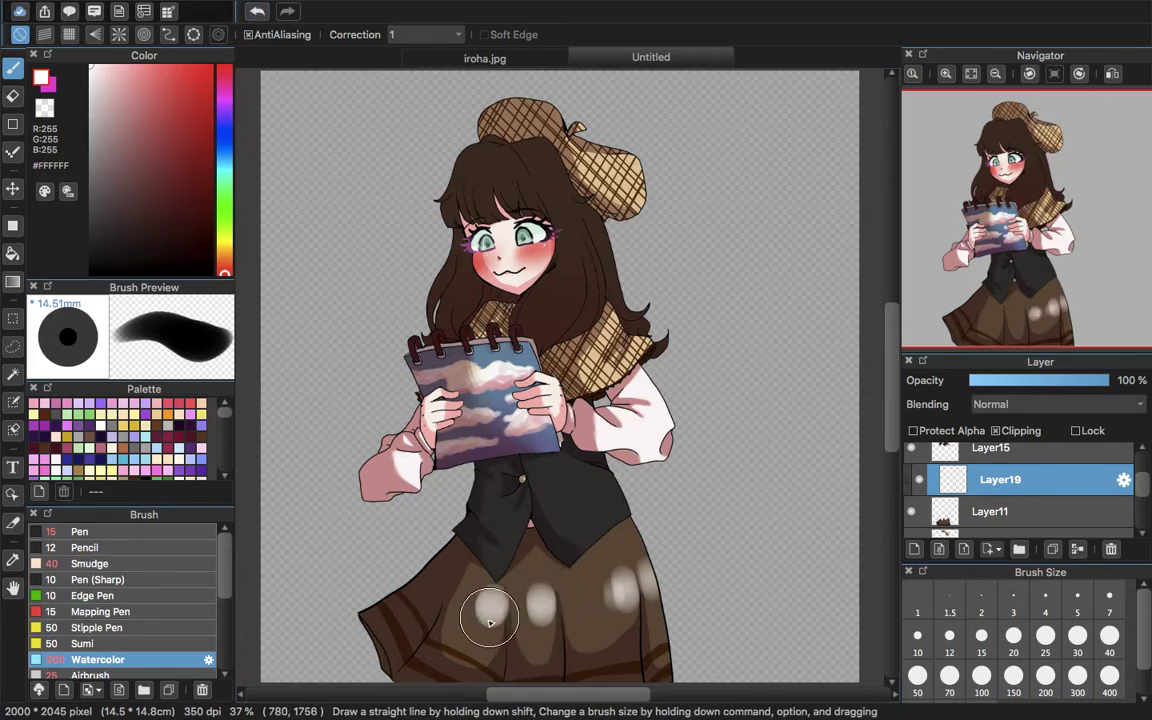
# - Set the highlight layer's opacity to 28 %, merge it into Layer11, and merge Layer11 into Layer16
pyautogui.click(1035, 381)
pyautogui.click(1010, 381)
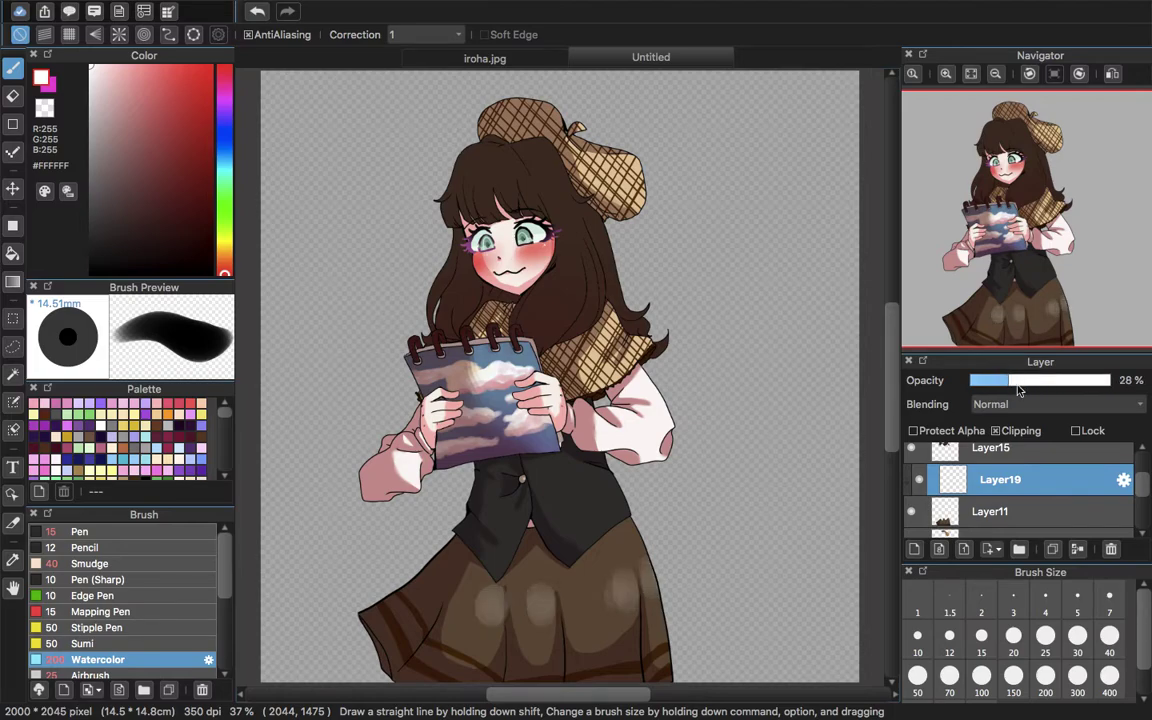
pyautogui.click(1078, 549)
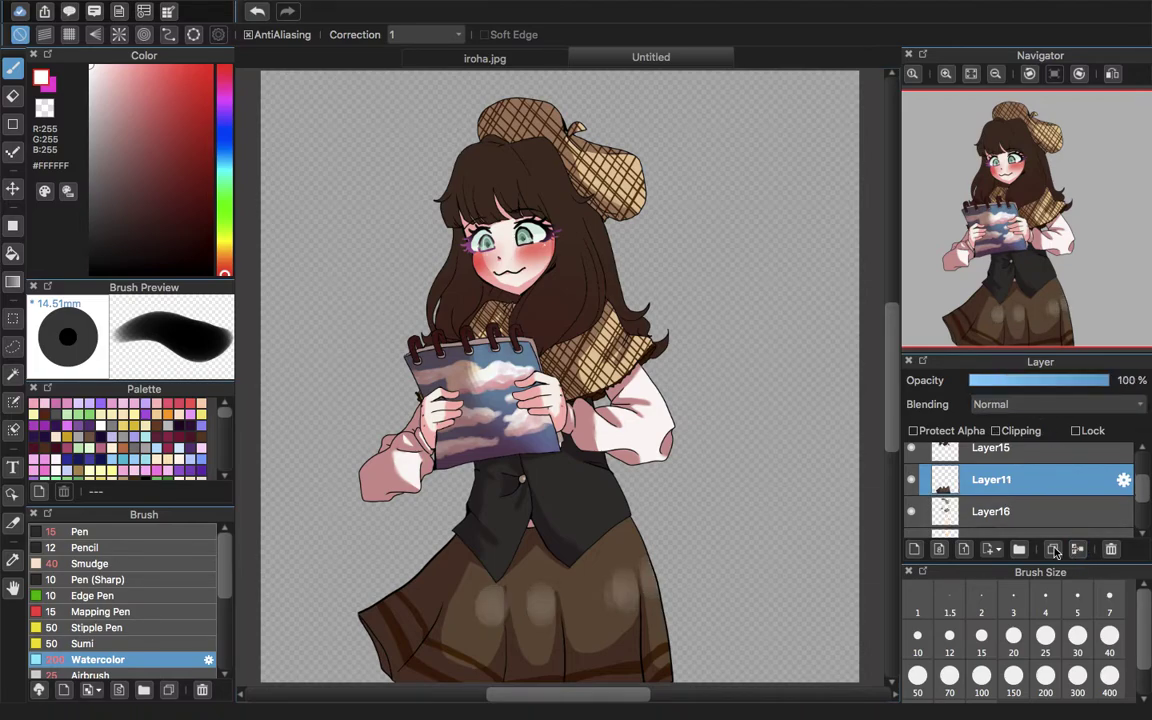
pyautogui.click(113, 537)
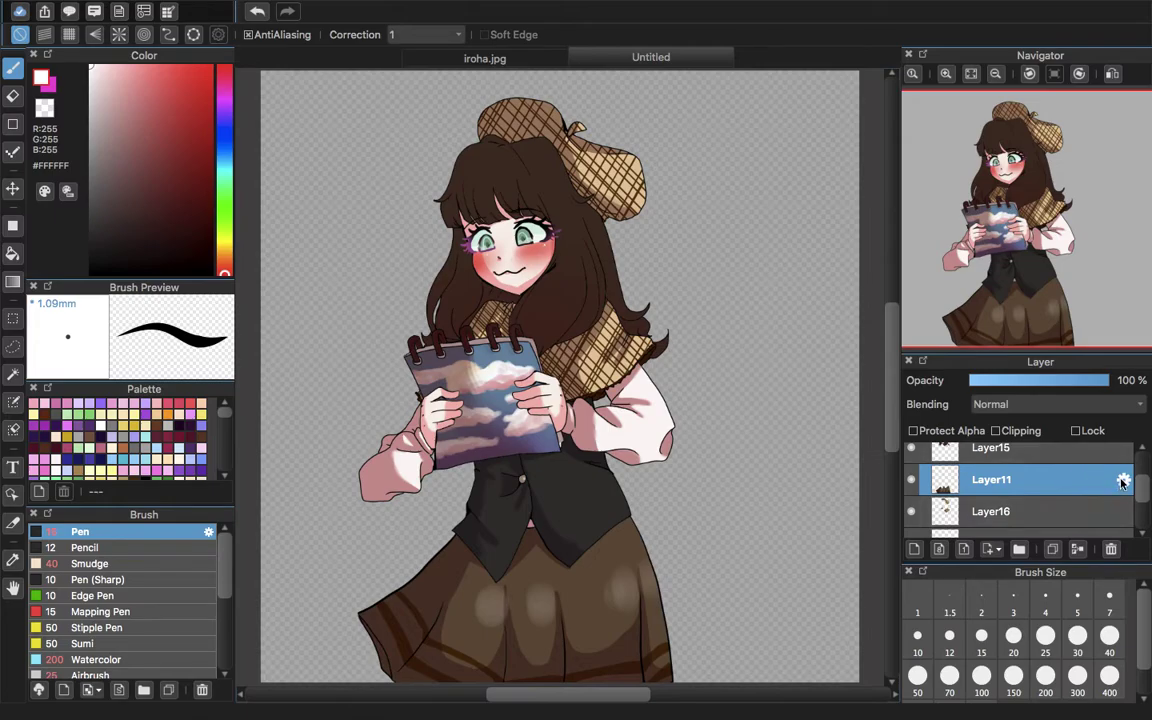
pyautogui.click(1084, 551)
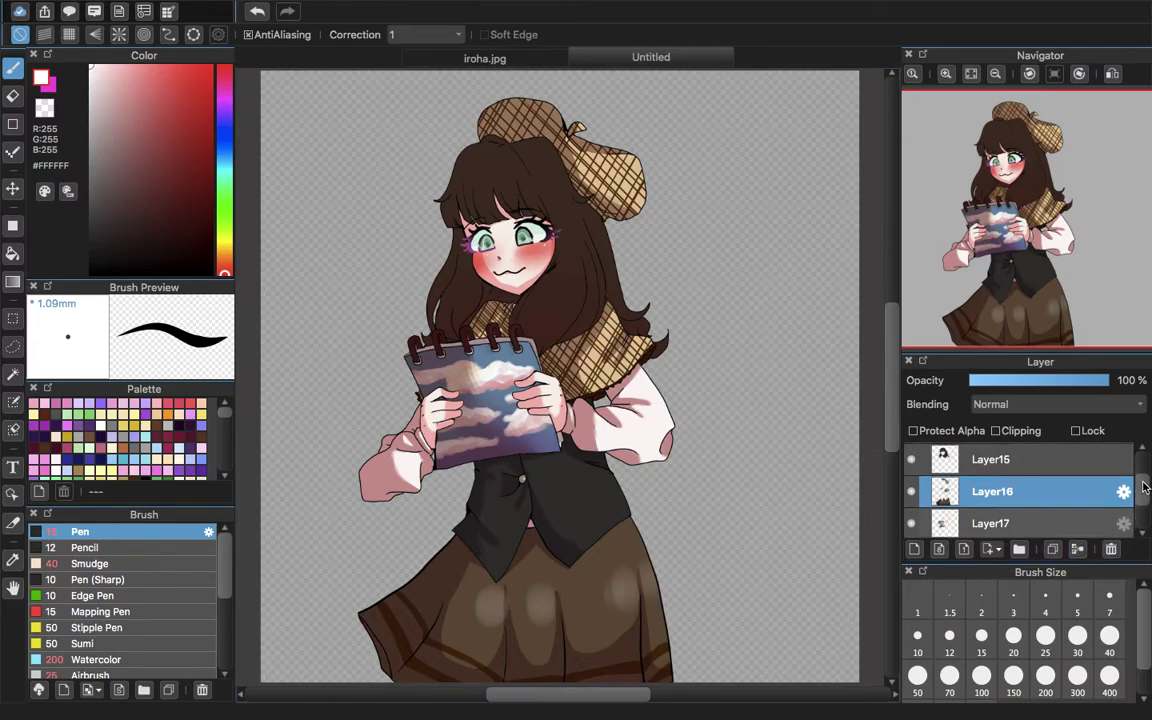
# - Add a new layer above the hair's Layer15 and clip it to that layer
pyautogui.scroll(2, 1090, 502)
pyautogui.click(1045, 524)
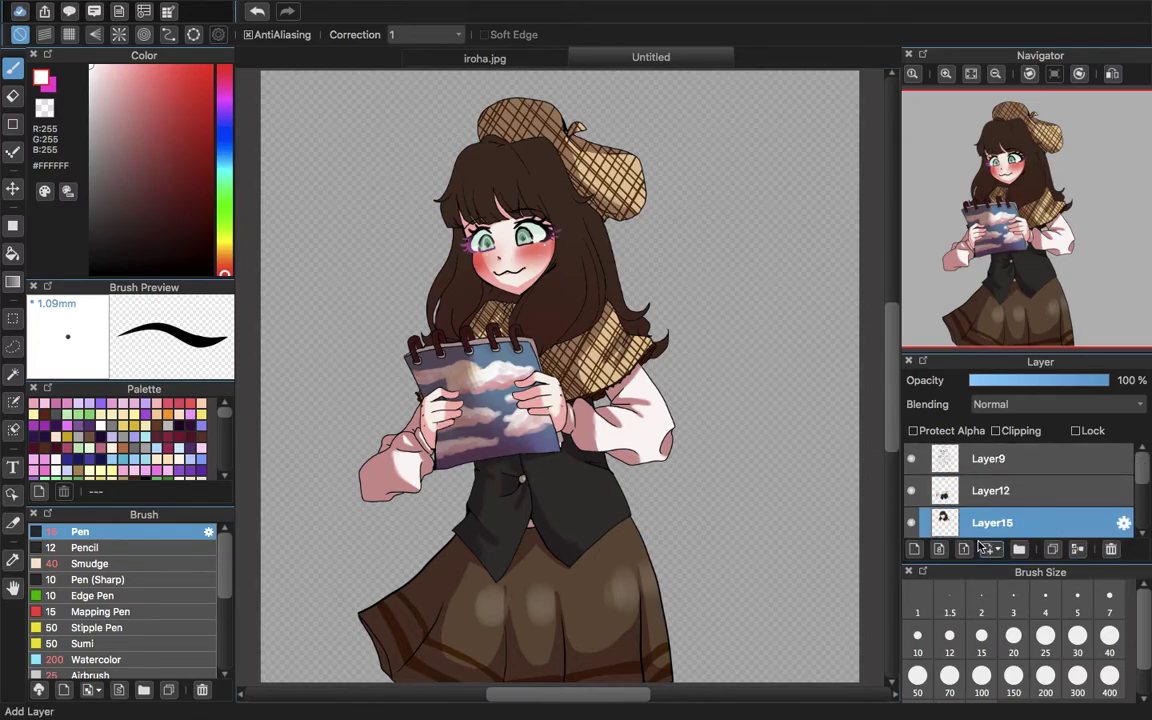
pyautogui.click(917, 549)
pyautogui.click(997, 431)
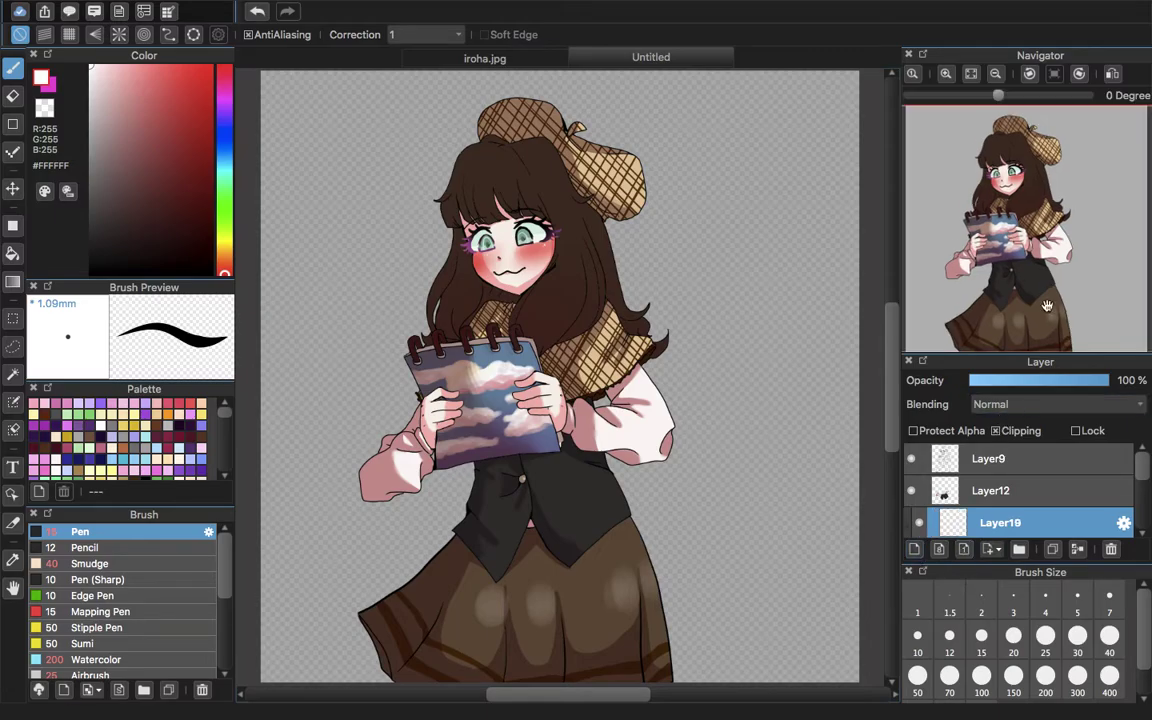
# - Paint a black shadow band across the lower fringe on Layer19 with the Watercolor brush at size 25
pyautogui.click(952, 76)
pyautogui.click(952, 76)
pyautogui.moveTo(1024, 190); pyautogui.dragTo(1009, 187)
pyautogui.moveTo(160, 130); pyautogui.dragTo(151, 211)
pyautogui.click(140, 565)
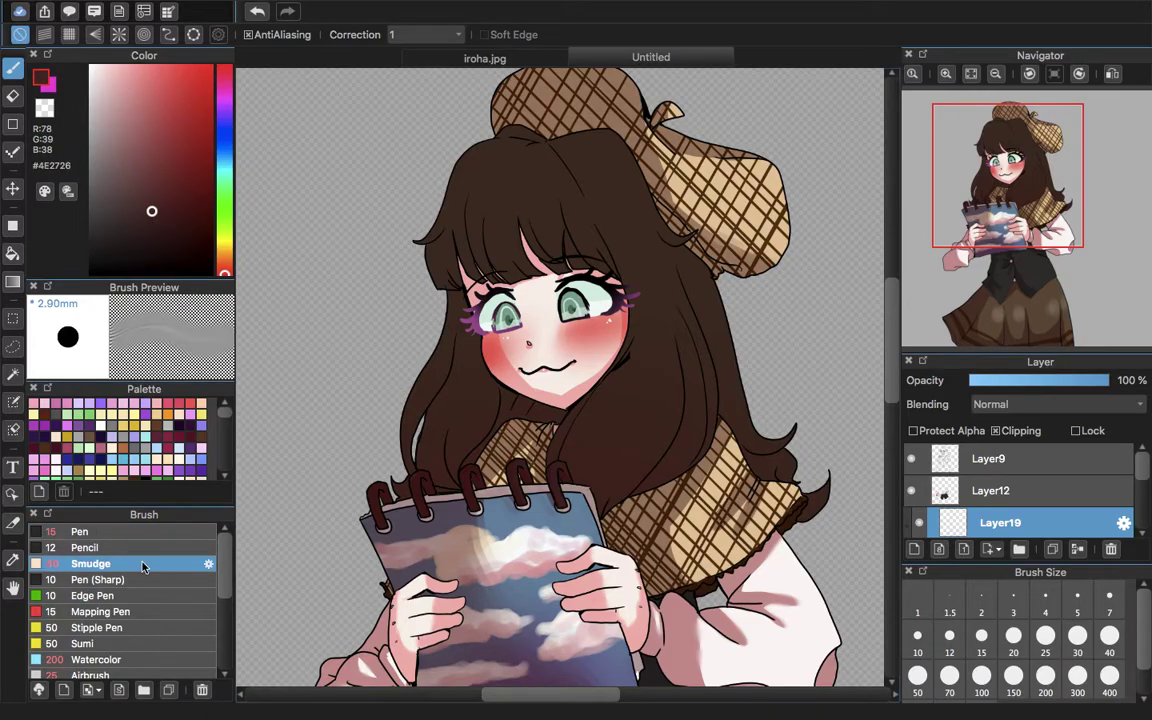
pyautogui.click(130, 657)
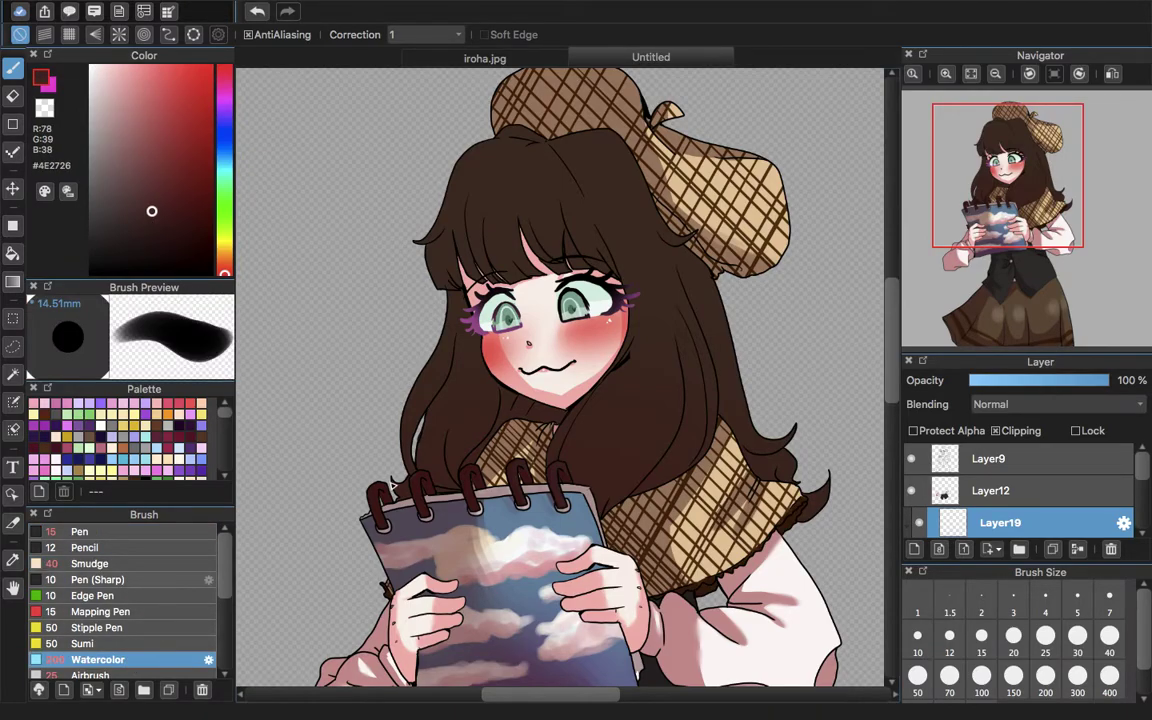
pyautogui.click(1077, 635)
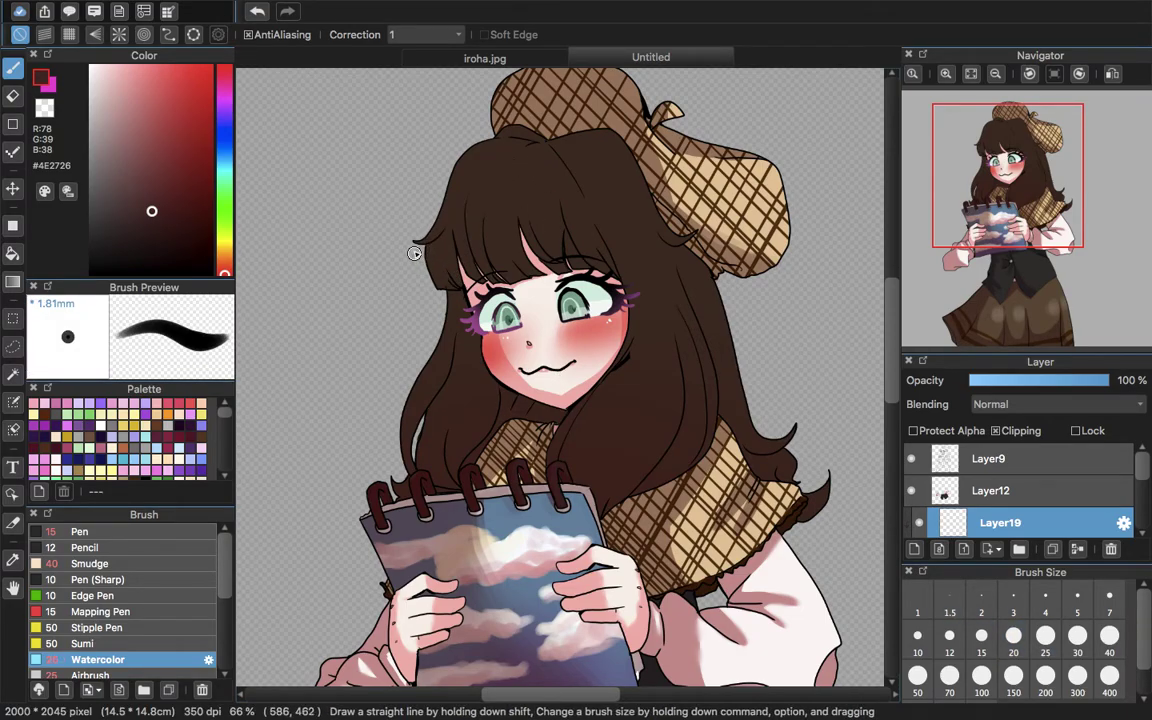
pyautogui.click(262, 13)
pyautogui.moveTo(186, 176); pyautogui.dragTo(212, 275)
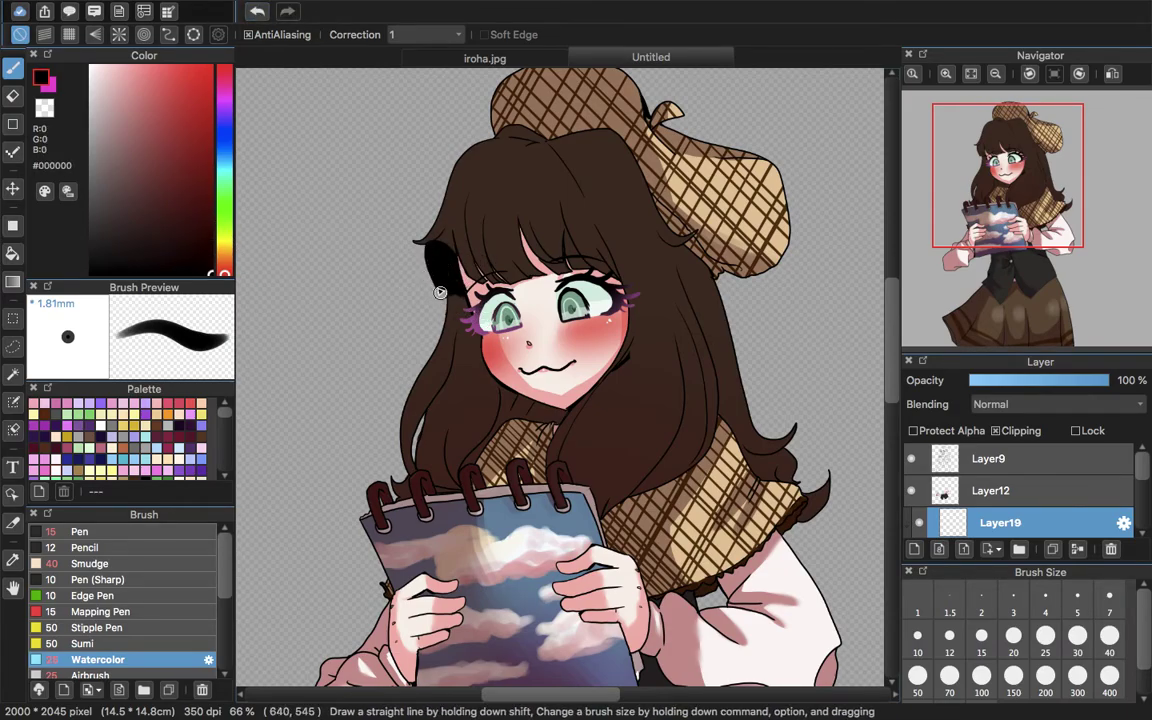
pyautogui.moveTo(462, 262)
pyautogui.mouseDown()
pyautogui.moveTo(517, 246)
pyautogui.moveTo(540, 272)
pyautogui.mouseUp()
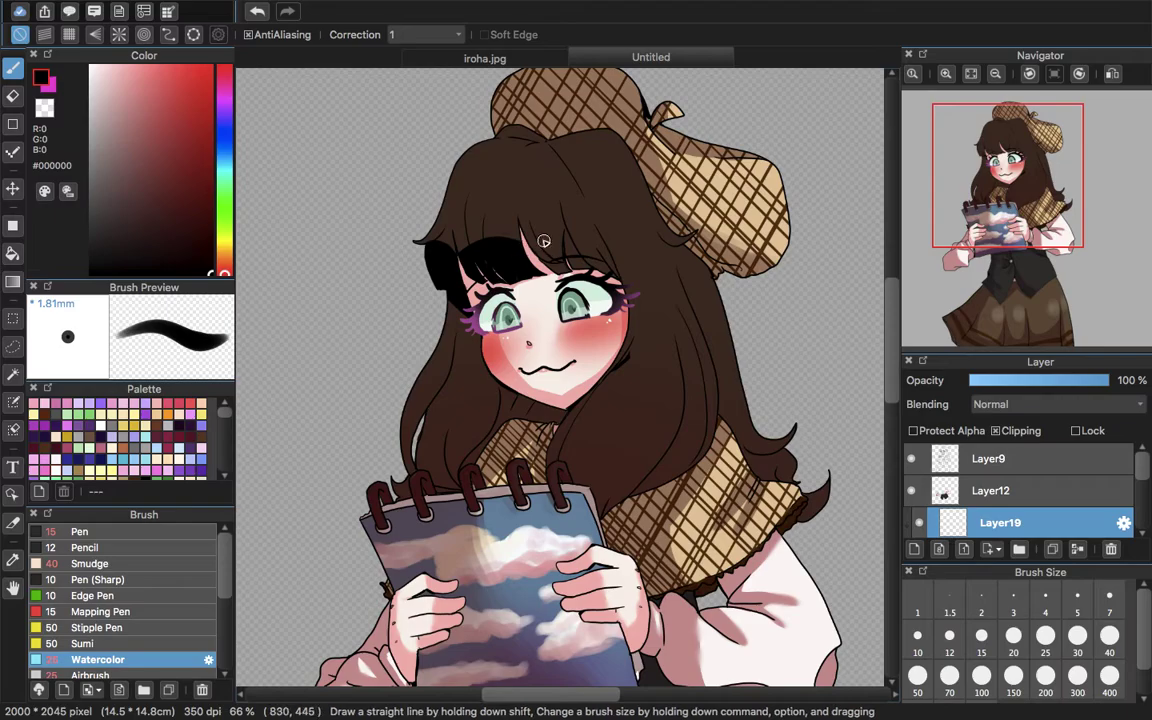
pyautogui.moveTo(495, 248); pyautogui.dragTo(605, 250)
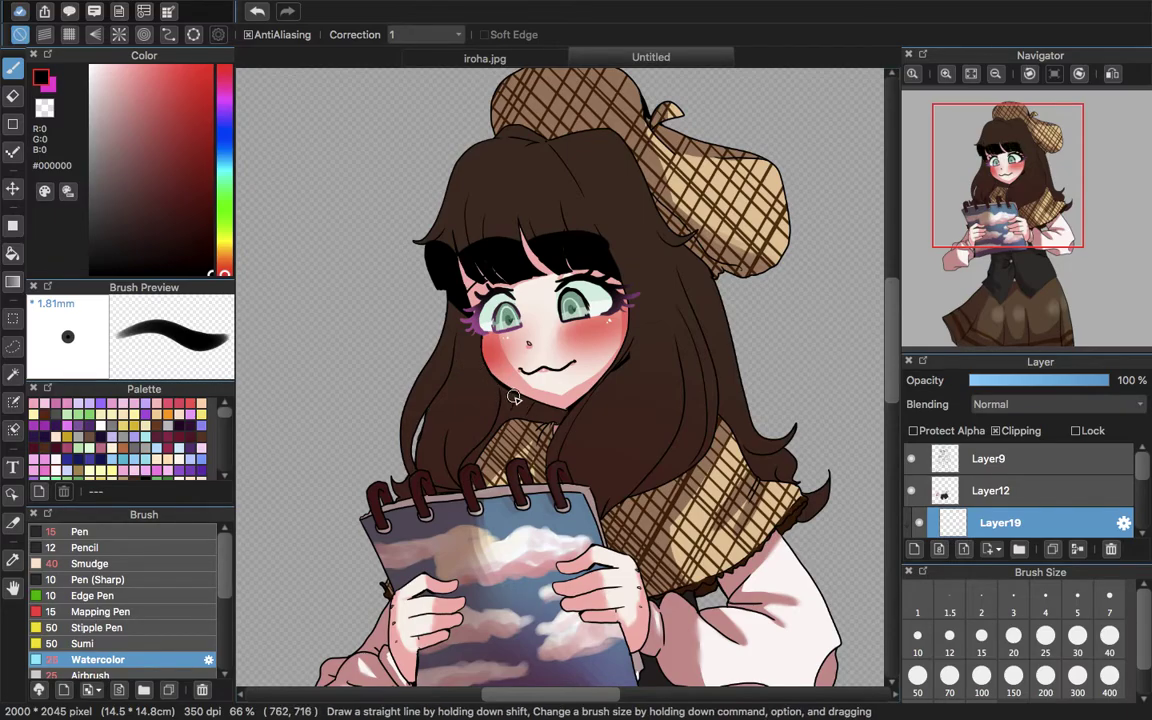
# - Fill the hair behind the neck, directly beneath the chin, with solid black shadow
pyautogui.press('g')
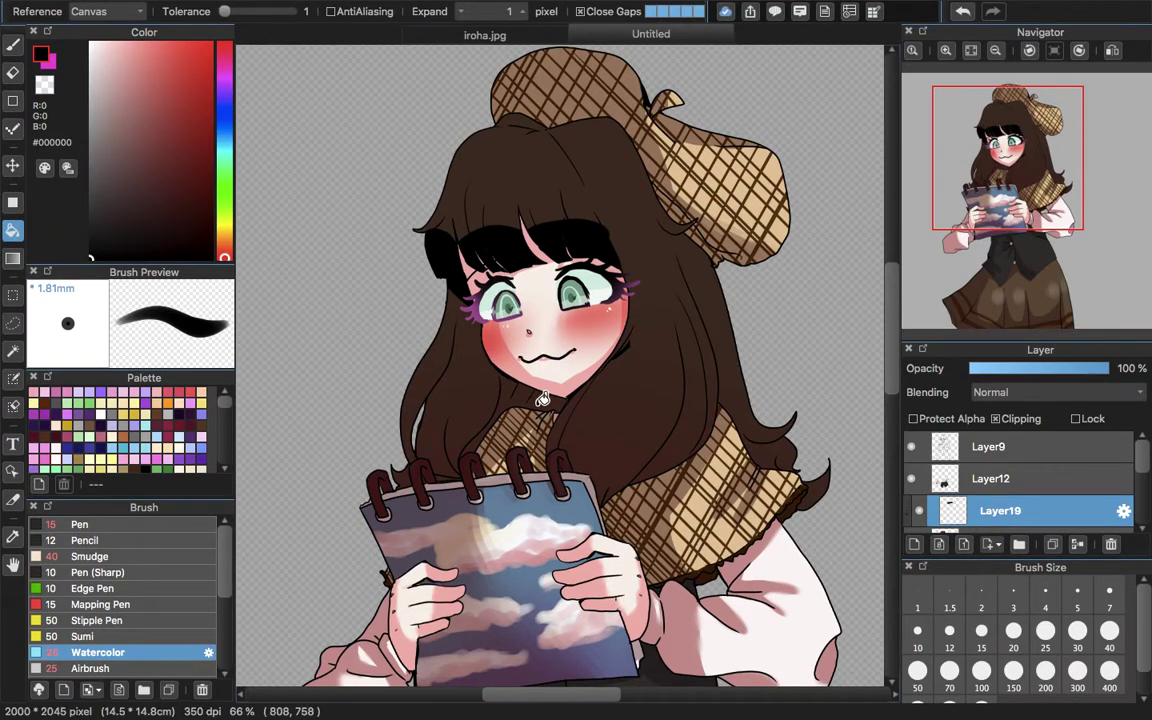
pyautogui.click(946, 50)
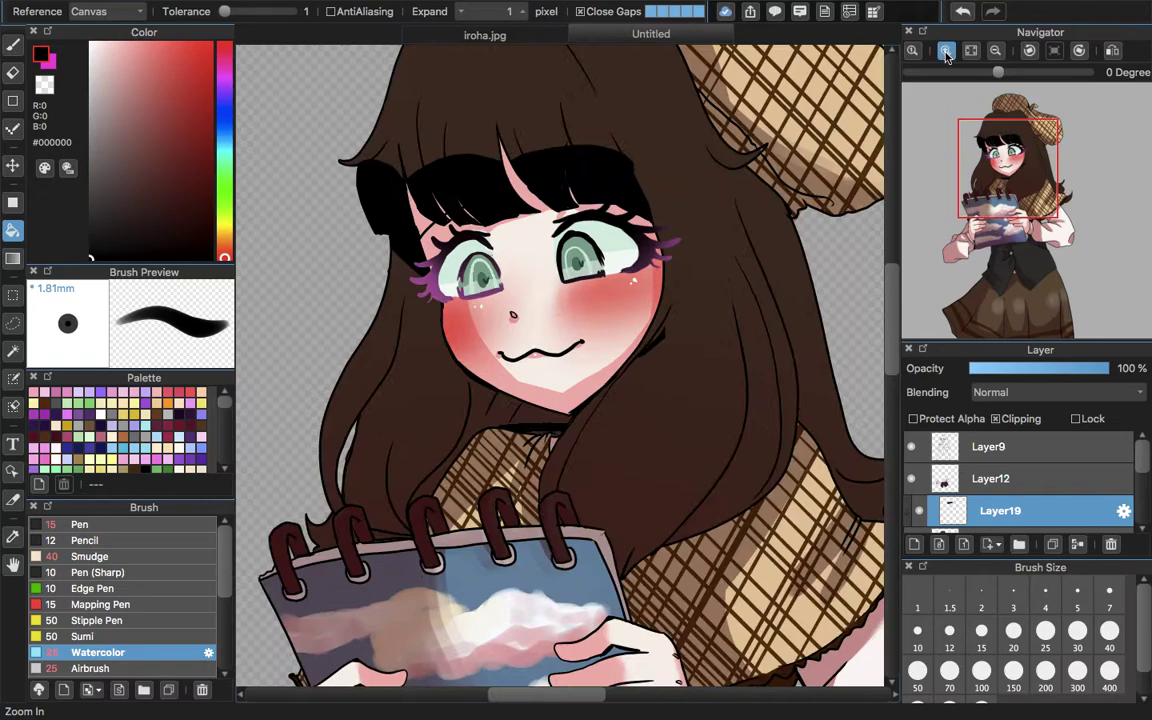
pyautogui.click(946, 50)
pyautogui.click(946, 50)
pyautogui.moveTo(434, 311)
pyautogui.mouseDown()
pyautogui.moveTo(548, 514)
pyautogui.moveTo(525, 458)
pyautogui.moveTo(471, 419)
pyautogui.moveTo(411, 500)
pyautogui.moveTo(397, 404)
pyautogui.mouseUp()
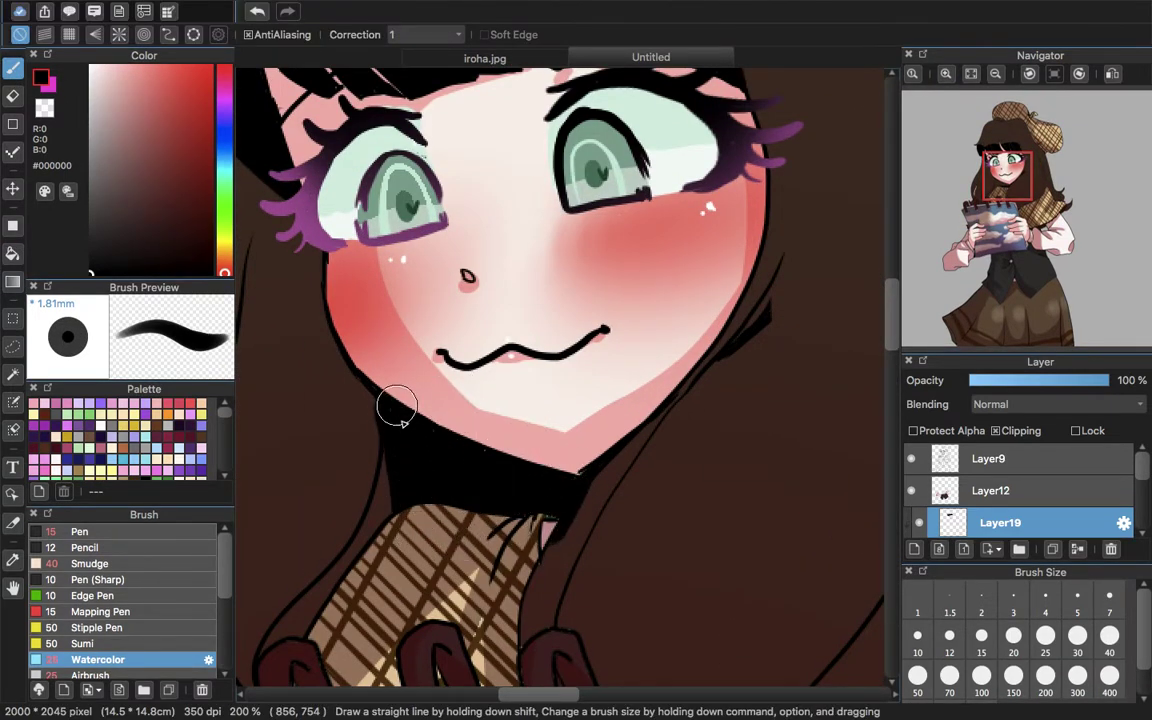
# - Paint black shadows over the long hair beside the purple-lashed eye, from the temple to the sketchbook rings, leaving narrow brown strands between them
pyautogui.moveTo(980, 216)
pyautogui.mouseDown()
pyautogui.moveTo(968, 230)
pyautogui.moveTo(983, 186)
pyautogui.mouseUp()
pyautogui.moveTo(768, 285)
pyautogui.mouseDown()
pyautogui.moveTo(716, 302)
pyautogui.moveTo(715, 268)
pyautogui.moveTo(555, 634)
pyautogui.moveTo(659, 413)
pyautogui.moveTo(583, 548)
pyautogui.moveTo(704, 362)
pyautogui.moveTo(695, 316)
pyautogui.moveTo(580, 542)
pyautogui.moveTo(717, 298)
pyautogui.moveTo(519, 576)
pyautogui.moveTo(632, 353)
pyautogui.moveTo(415, 221)
pyautogui.moveTo(466, 293)
pyautogui.moveTo(450, 226)
pyautogui.moveTo(654, 539)
pyautogui.moveTo(543, 466)
pyautogui.moveTo(445, 266)
pyautogui.moveTo(621, 603)
pyautogui.moveTo(424, 344)
pyautogui.moveTo(570, 651)
pyautogui.moveTo(409, 414)
pyautogui.moveTo(523, 589)
pyautogui.moveTo(426, 551)
pyautogui.moveTo(423, 318)
pyautogui.moveTo(438, 665)
pyautogui.moveTo(382, 557)
pyautogui.moveTo(413, 483)
pyautogui.moveTo(557, 435)
pyautogui.moveTo(612, 290)
pyautogui.mouseUp()
pyautogui.moveTo(612, 290); pyautogui.dragTo(568, 517)
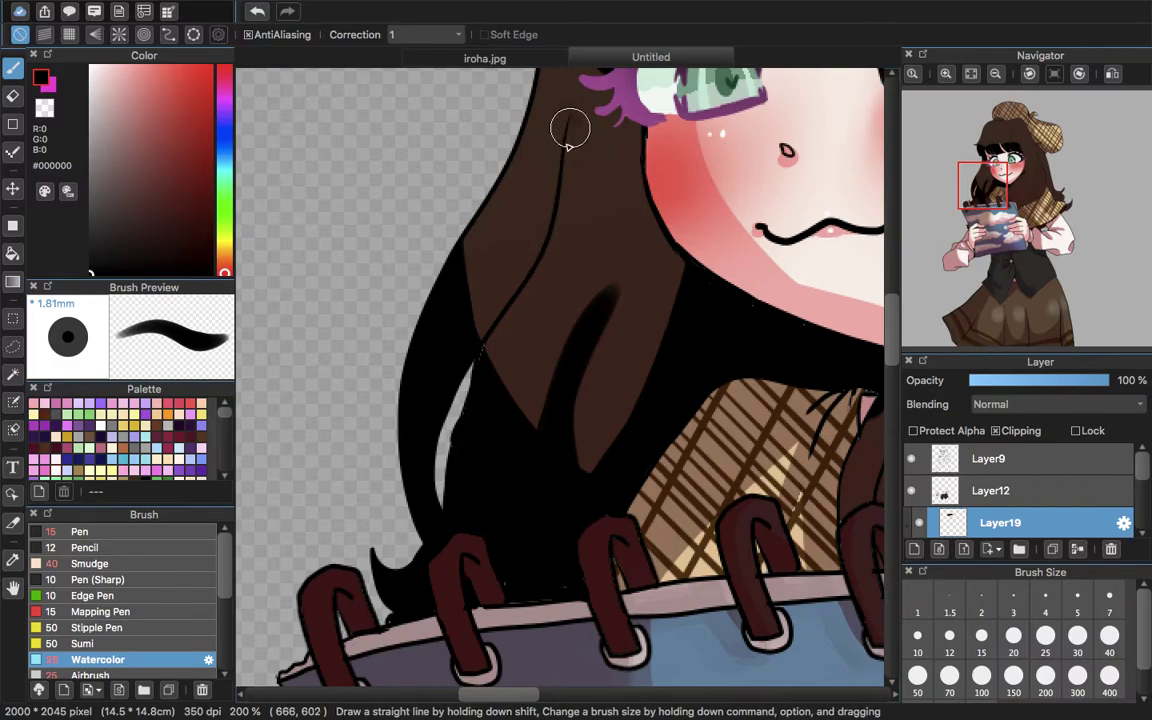
pyautogui.moveTo(573, 121)
pyautogui.mouseDown()
pyautogui.moveTo(529, 367)
pyautogui.moveTo(527, 522)
pyautogui.mouseUp()
pyautogui.moveTo(533, 299)
pyautogui.mouseDown()
pyautogui.moveTo(501, 399)
pyautogui.moveTo(478, 396)
pyautogui.mouseUp()
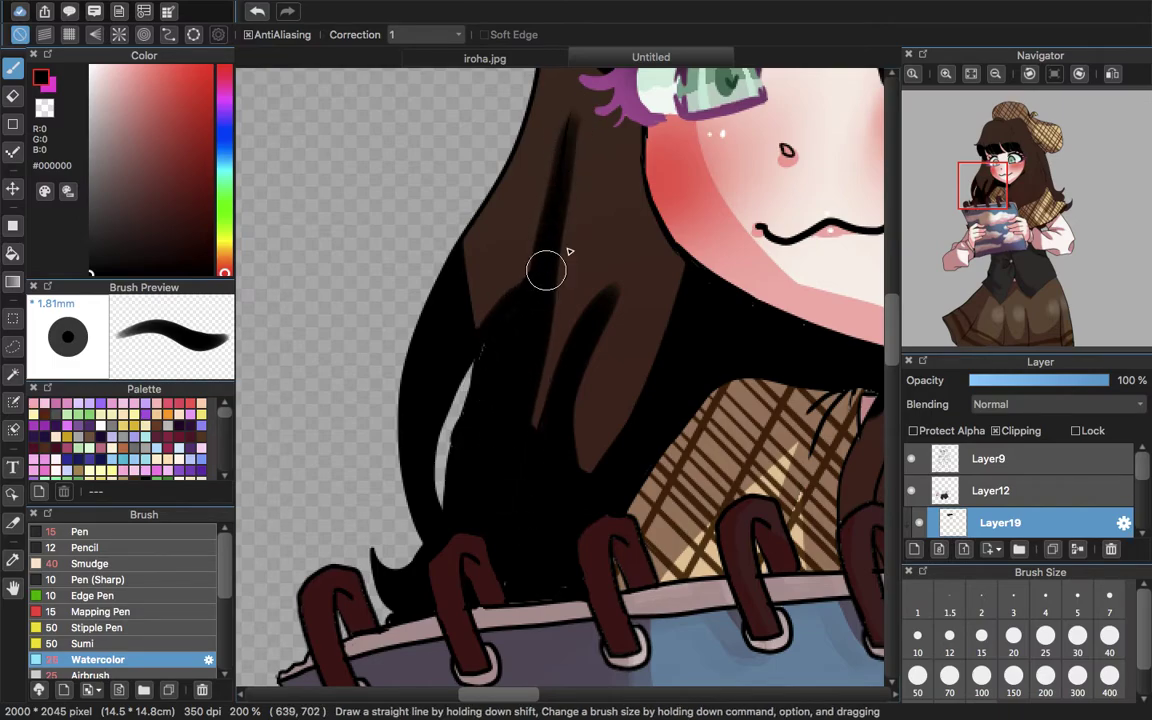
pyautogui.scroll(5, 600, 300)
pyautogui.moveTo(655, 307)
pyautogui.mouseDown()
pyautogui.moveTo(650, 432)
pyautogui.moveTo(577, 663)
pyautogui.moveTo(602, 499)
pyautogui.moveTo(587, 553)
pyautogui.mouseUp()
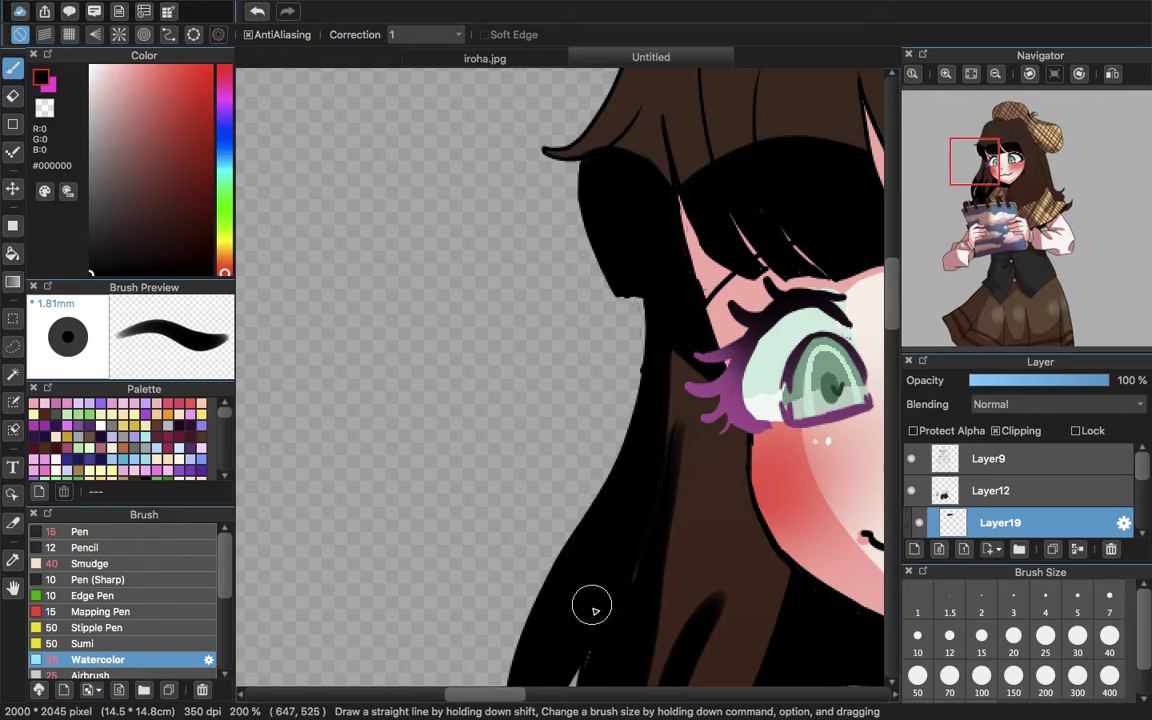
pyautogui.scroll(-5, 845, 400)
pyautogui.hscroll(4, 845, 400)
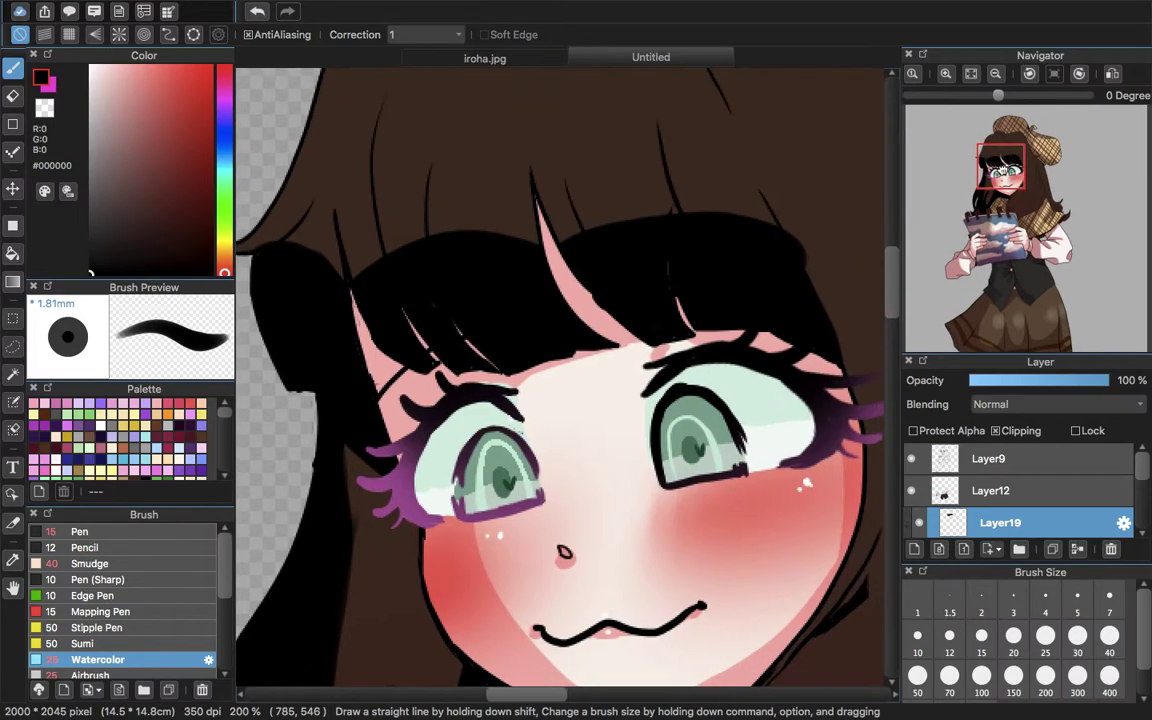
pyautogui.moveTo(434, 104)
pyautogui.mouseDown()
pyautogui.moveTo(476, 272)
pyautogui.moveTo(533, 327)
pyautogui.moveTo(452, 427)
pyautogui.moveTo(512, 332)
pyautogui.mouseUp()
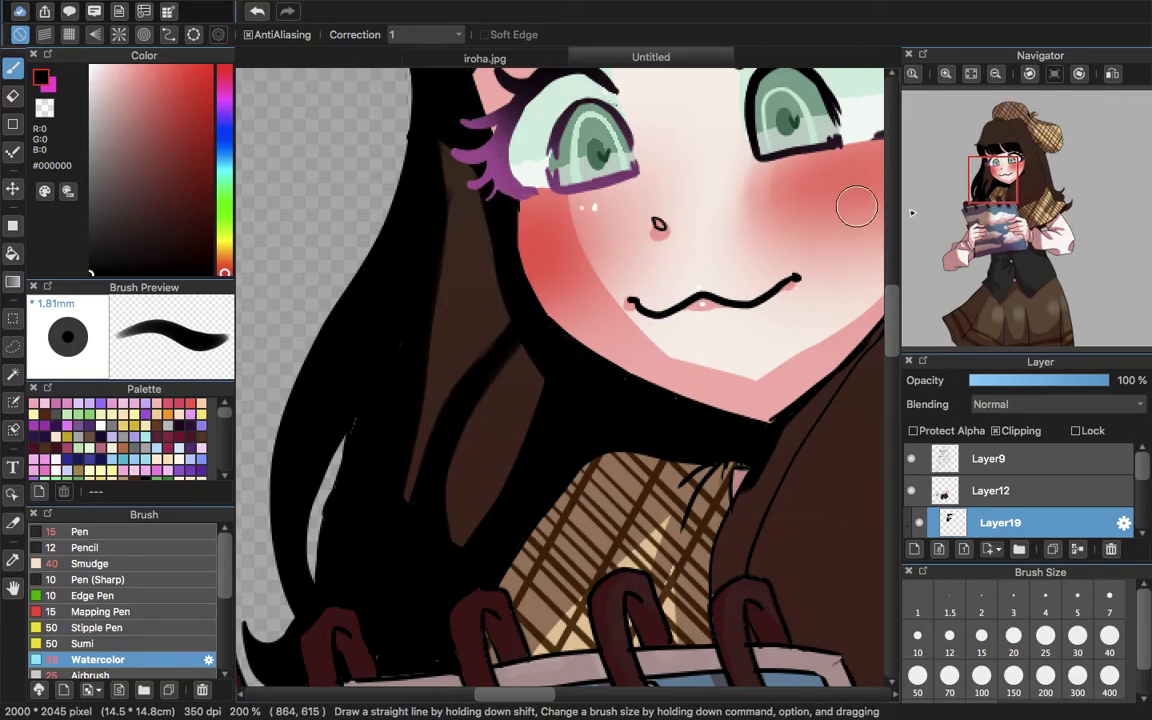
# - Shade the flipped hair ends over the plaid shoulder cape in black and set Layer19's opacity to 48 %
pyautogui.moveTo(1003, 202)
pyautogui.mouseDown()
pyautogui.moveTo(1034, 200)
pyautogui.moveTo(1042, 216)
pyautogui.moveTo(1048, 200)
pyautogui.moveTo(1056, 215)
pyautogui.mouseUp()
pyautogui.moveTo(499, 201)
pyautogui.mouseDown()
pyautogui.moveTo(591, 290)
pyautogui.moveTo(517, 249)
pyautogui.moveTo(599, 307)
pyautogui.moveTo(619, 302)
pyautogui.moveTo(617, 270)
pyautogui.moveTo(655, 338)
pyautogui.mouseUp()
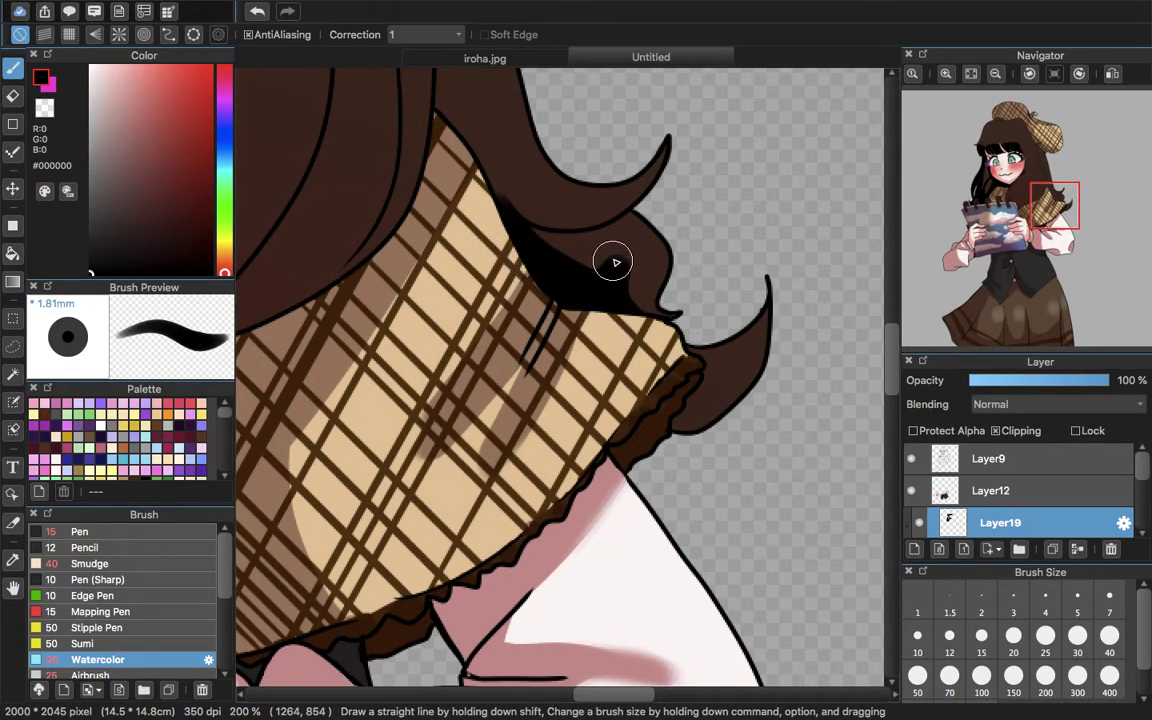
pyautogui.moveTo(558, 240)
pyautogui.mouseDown()
pyautogui.moveTo(674, 219)
pyautogui.moveTo(615, 238)
pyautogui.moveTo(534, 233)
pyautogui.mouseUp()
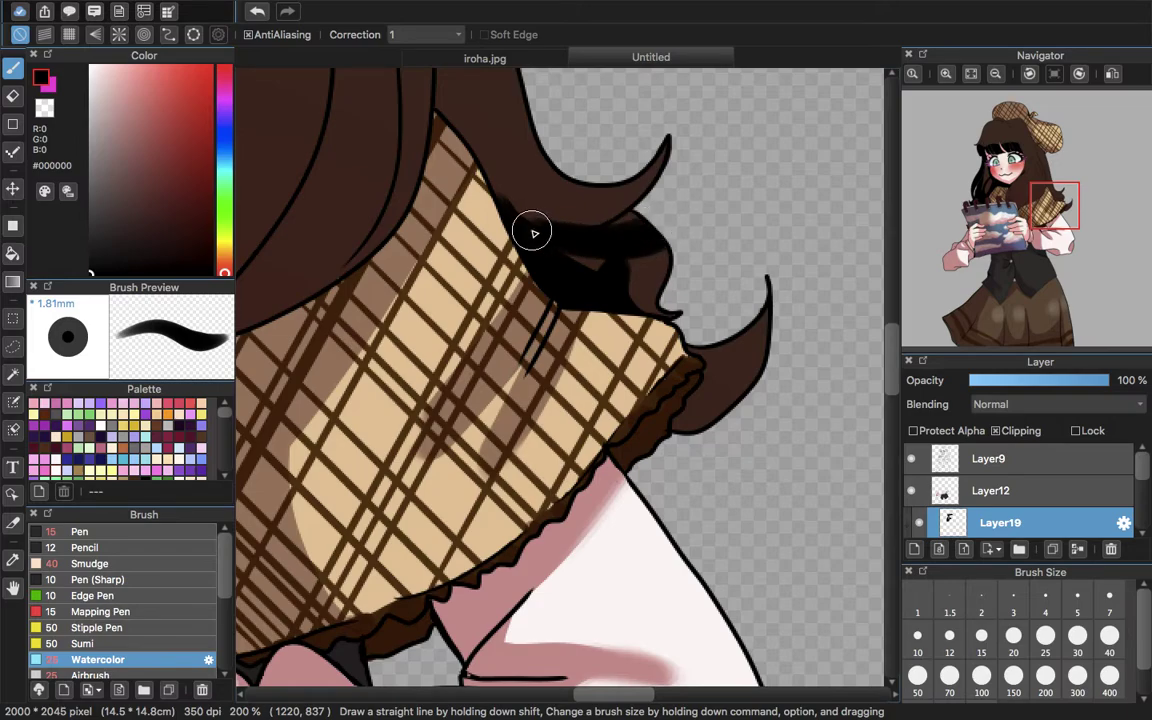
pyautogui.moveTo(632, 233); pyautogui.dragTo(593, 231)
pyautogui.moveTo(468, 161); pyautogui.dragTo(606, 231)
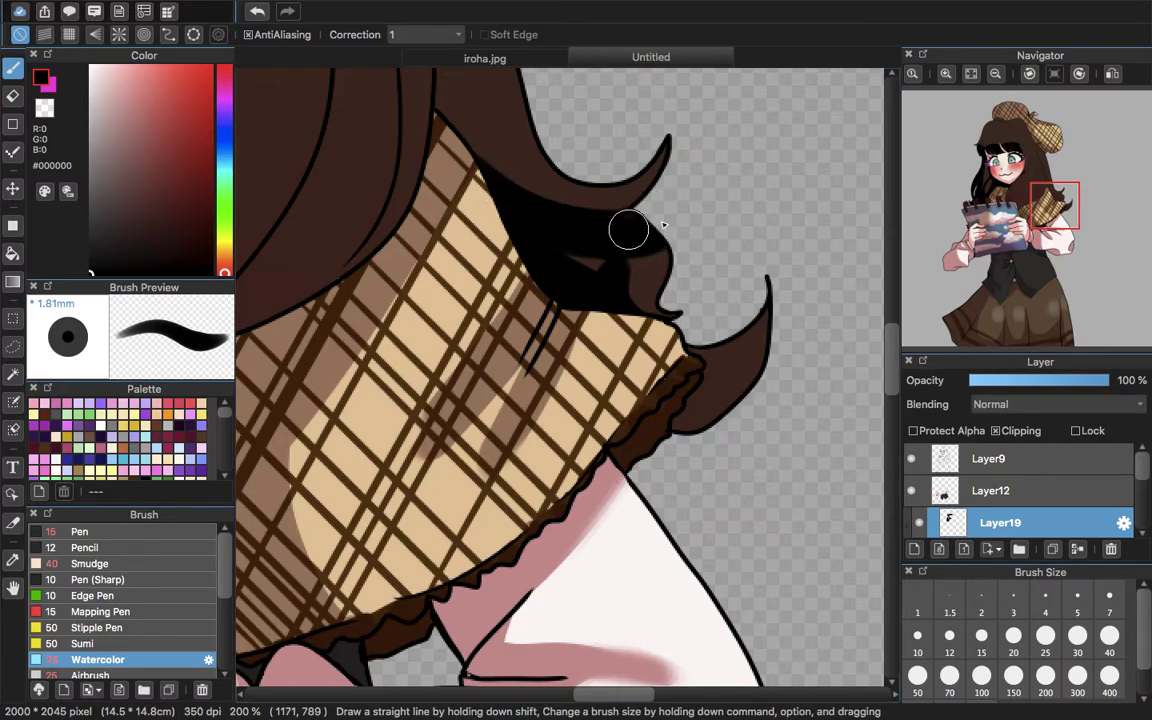
pyautogui.click(1037, 380)
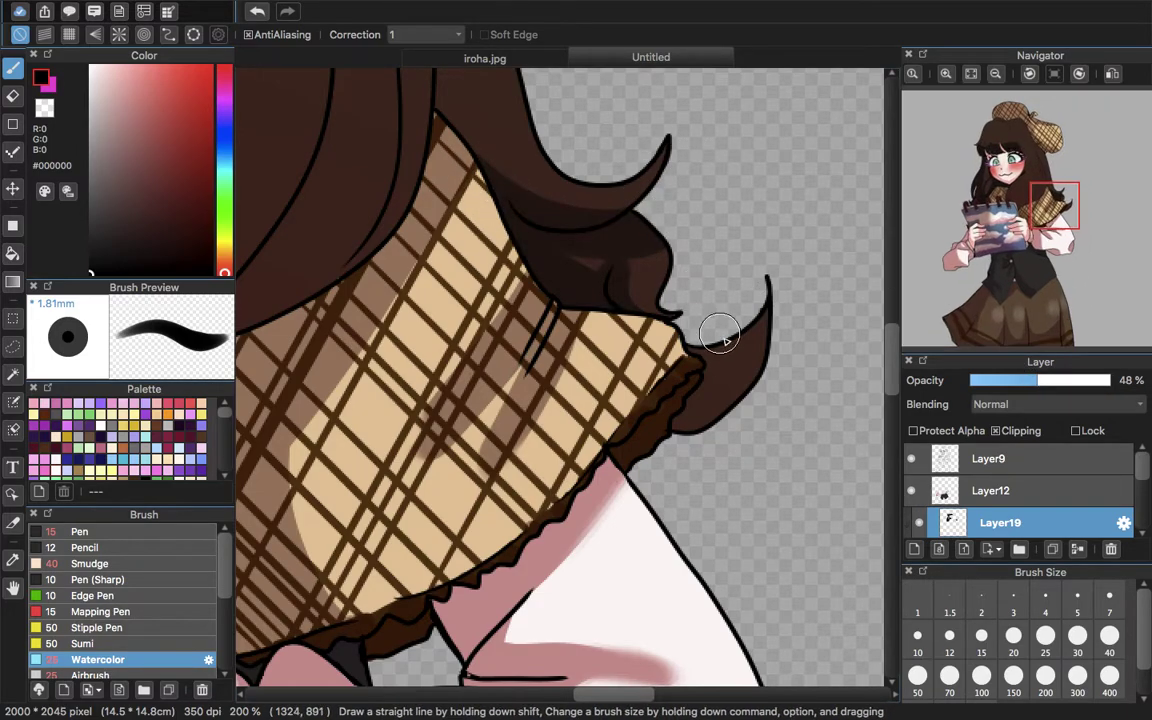
pyautogui.moveTo(718, 333); pyautogui.dragTo(697, 436)
# - Shade the crown of the hair beneath the beret with a broad black shadow on Layer19
pyautogui.moveTo(1055, 208); pyautogui.dragTo(975, 138)
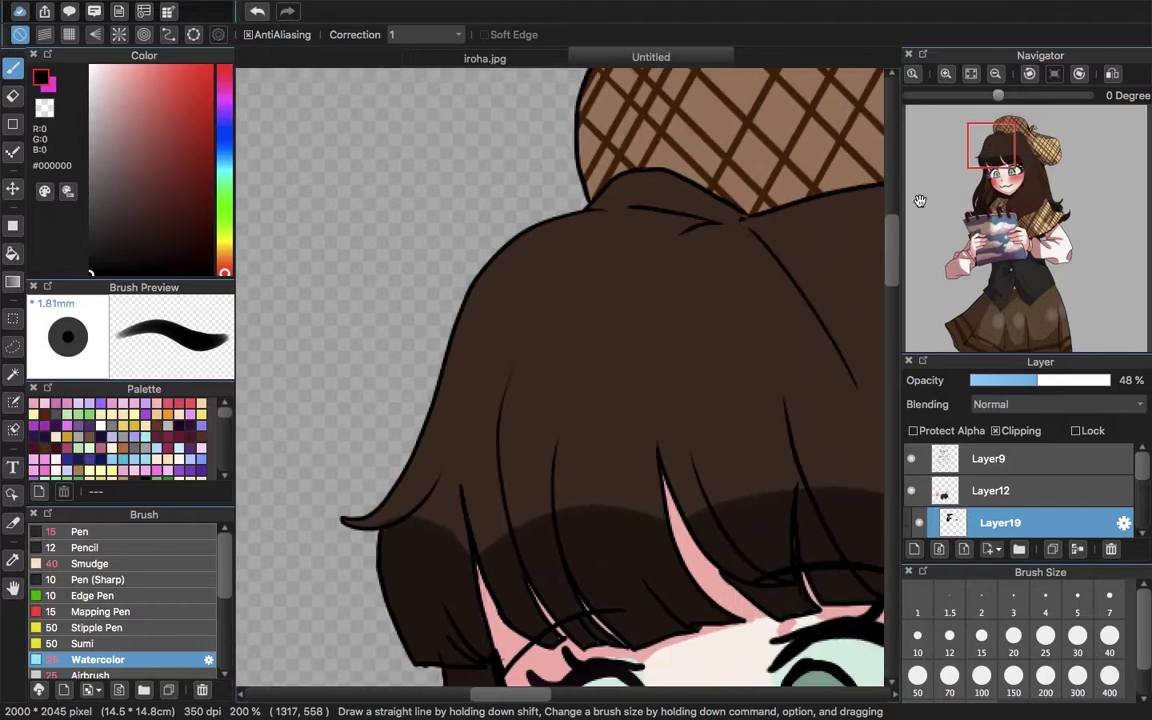
pyautogui.moveTo(453, 360); pyautogui.dragTo(830, 355)
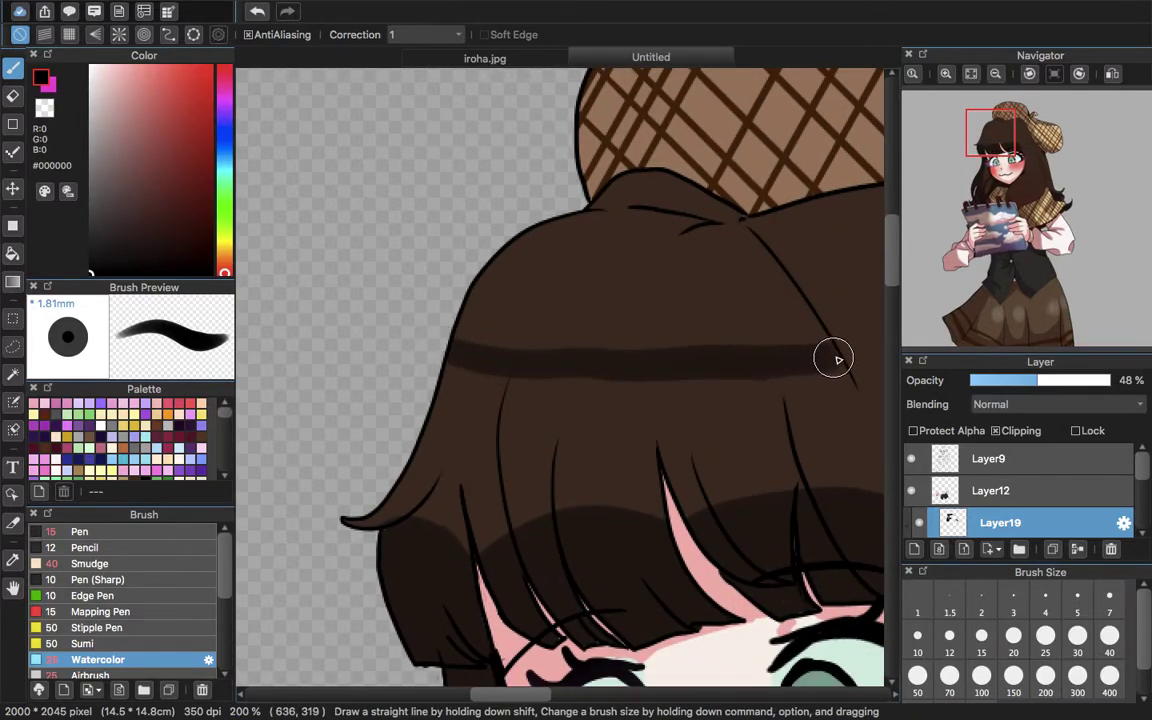
pyautogui.moveTo(745, 228); pyautogui.dragTo(797, 213)
pyautogui.moveTo(988, 150); pyautogui.dragTo(1002, 146)
pyautogui.moveTo(690, 140)
pyautogui.mouseDown()
pyautogui.moveTo(686, 339)
pyautogui.moveTo(650, 309)
pyautogui.moveTo(675, 288)
pyautogui.moveTo(609, 288)
pyautogui.moveTo(617, 242)
pyautogui.moveTo(480, 313)
pyautogui.moveTo(458, 239)
pyautogui.moveTo(411, 237)
pyautogui.moveTo(486, 332)
pyautogui.mouseUp()
pyautogui.moveTo(479, 234)
pyautogui.mouseDown()
pyautogui.moveTo(492, 177)
pyautogui.moveTo(521, 160)
pyautogui.mouseUp()
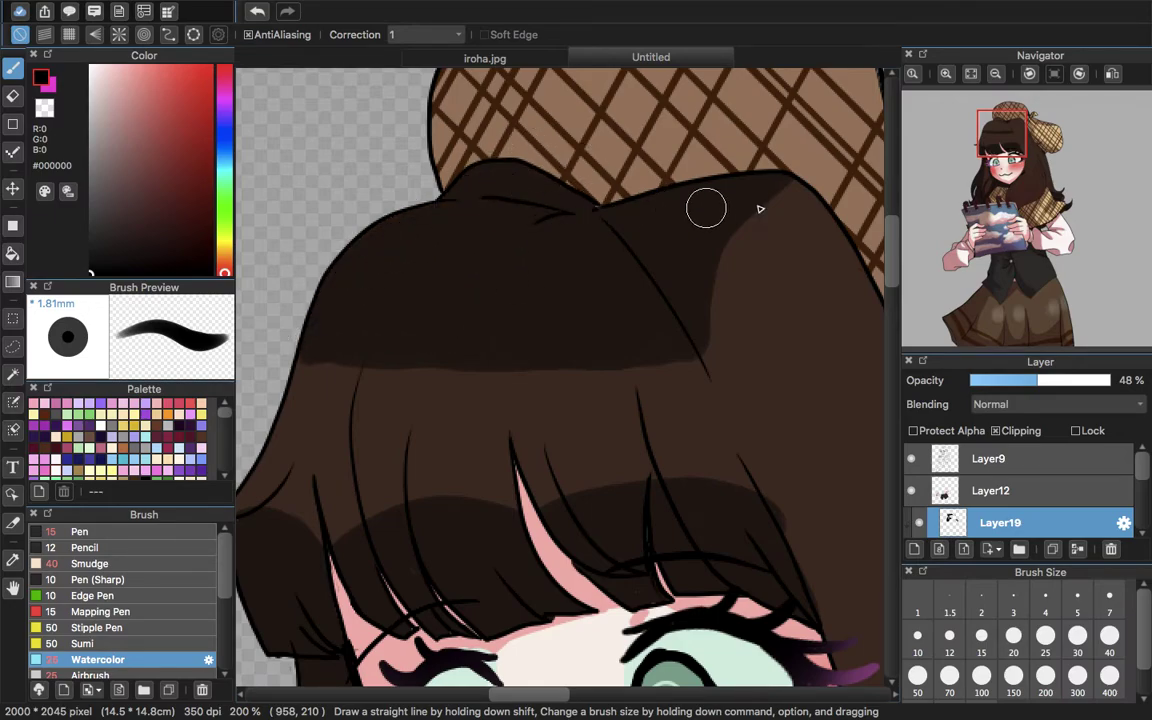
# - Paint a shadow along the hair bordering the face, from the end of the fringe past the cheek and below the jaw
pyautogui.scroll(-5, 728, 210)
pyautogui.hscroll(3, 728, 210)
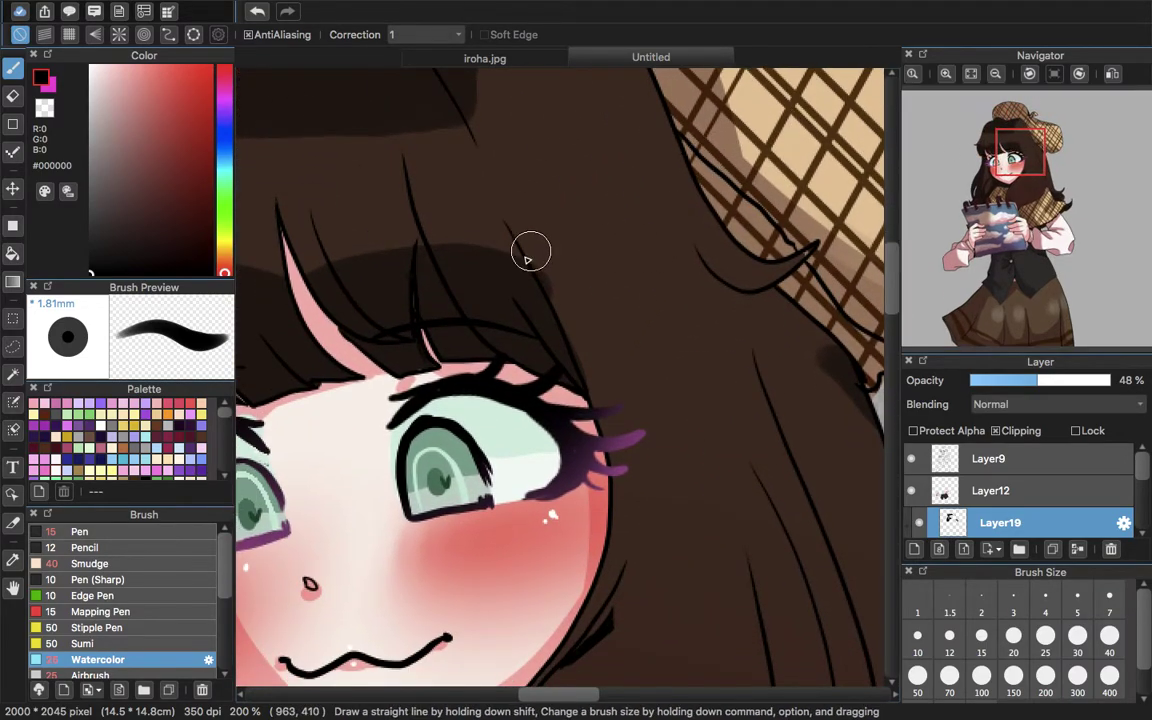
pyautogui.moveTo(506, 229); pyautogui.dragTo(630, 468)
pyautogui.moveTo(447, 92)
pyautogui.mouseDown()
pyautogui.moveTo(568, 378)
pyautogui.moveTo(456, 102)
pyautogui.moveTo(632, 455)
pyautogui.mouseUp()
pyautogui.moveTo(1040, 162); pyautogui.dragTo(1022, 190)
pyautogui.moveTo(594, 168)
pyautogui.mouseDown()
pyautogui.moveTo(597, 200)
pyautogui.moveTo(396, 551)
pyautogui.mouseUp()
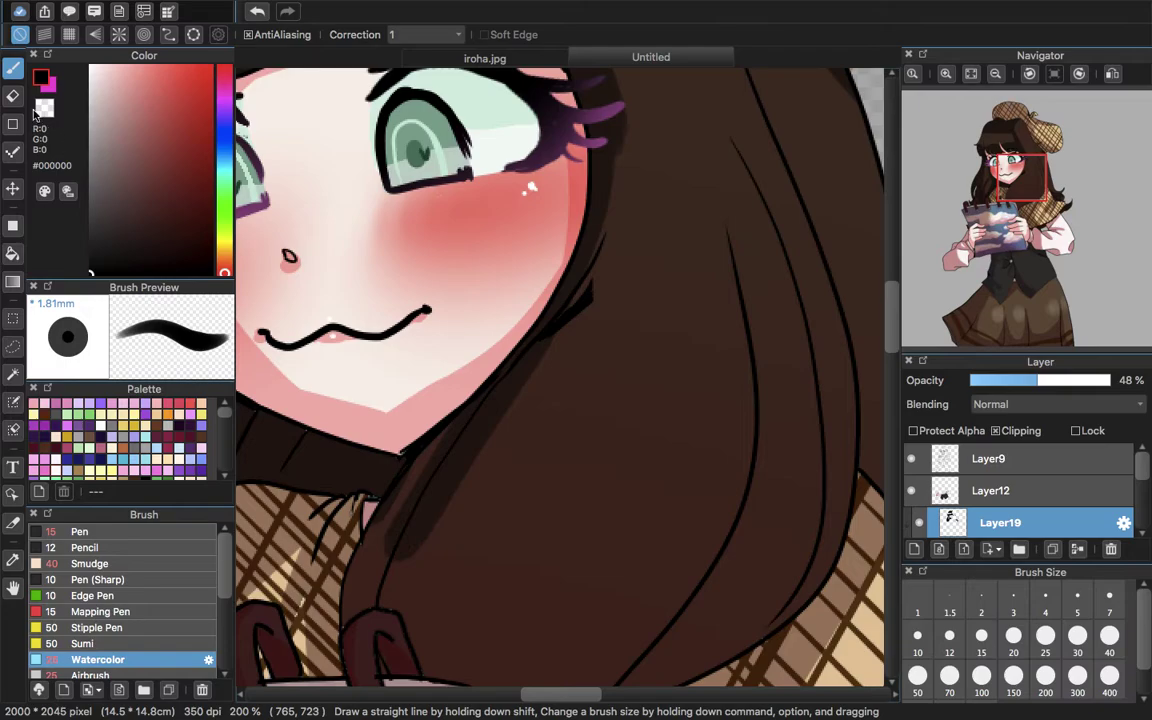
pyautogui.press('e')
pyautogui.click(995, 460)
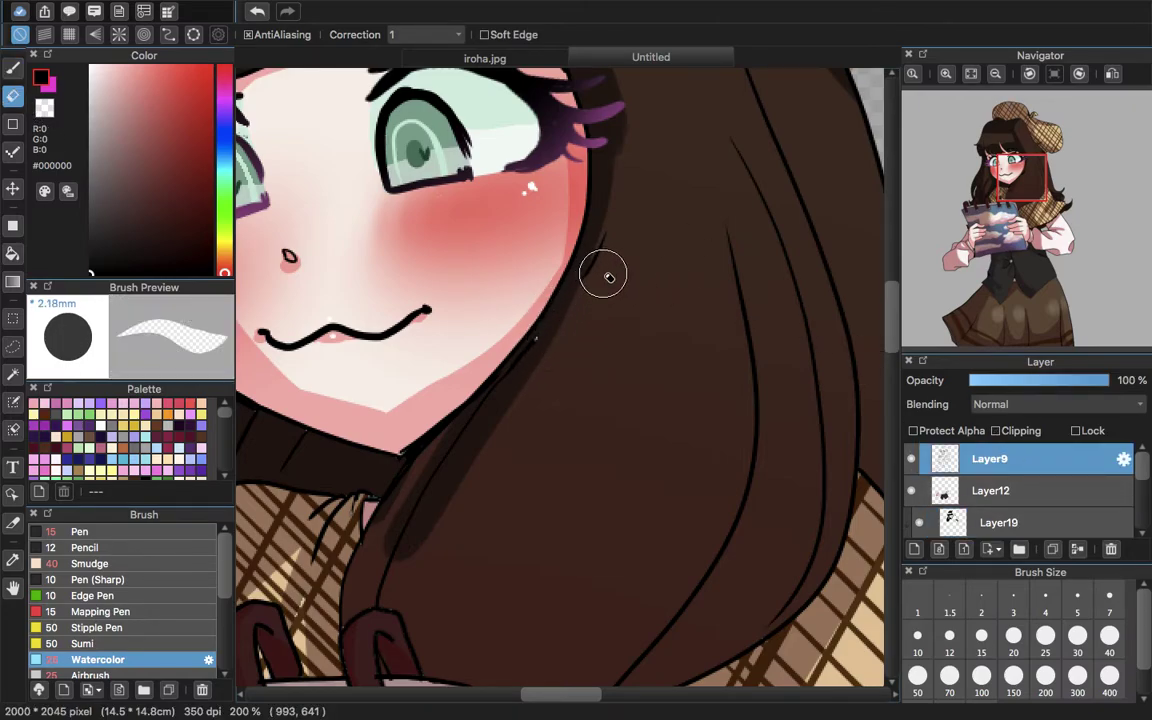
pyautogui.click(257, 10)
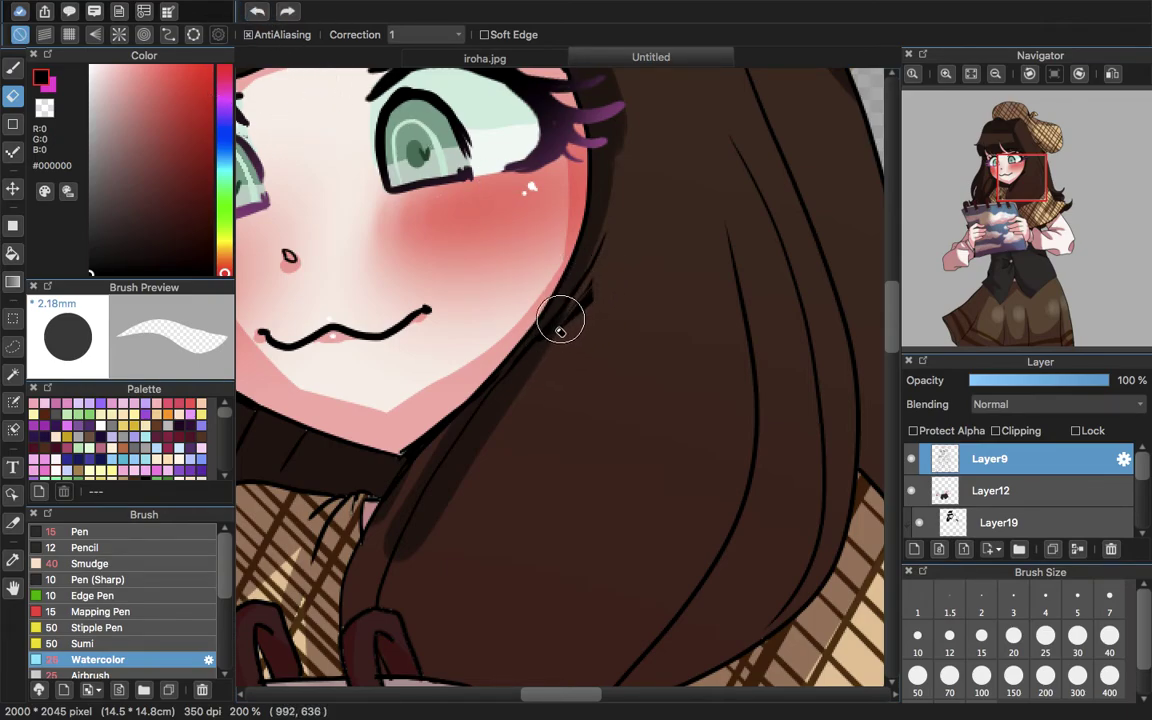
pyautogui.moveTo(599, 288); pyautogui.dragTo(572, 303)
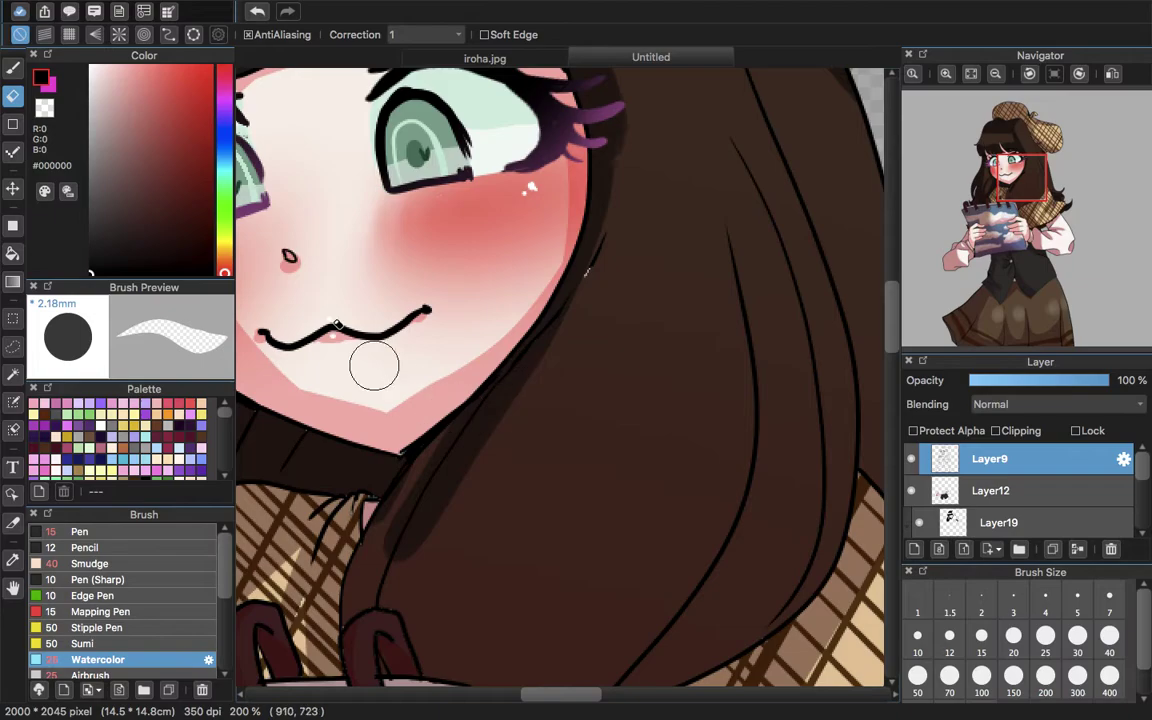
pyautogui.click(13, 68)
pyautogui.click(1008, 522)
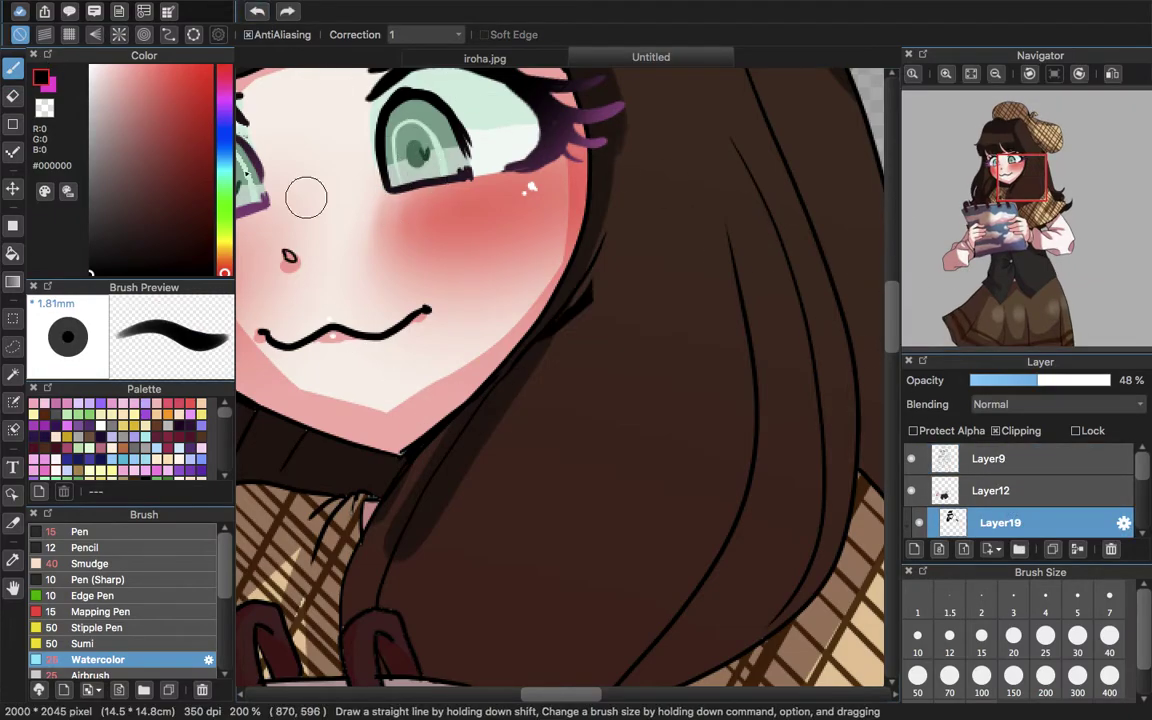
# - Erase the stray black line-art spike beside the jaw on Layer9
pyautogui.click(14, 92)
pyautogui.click(988, 458)
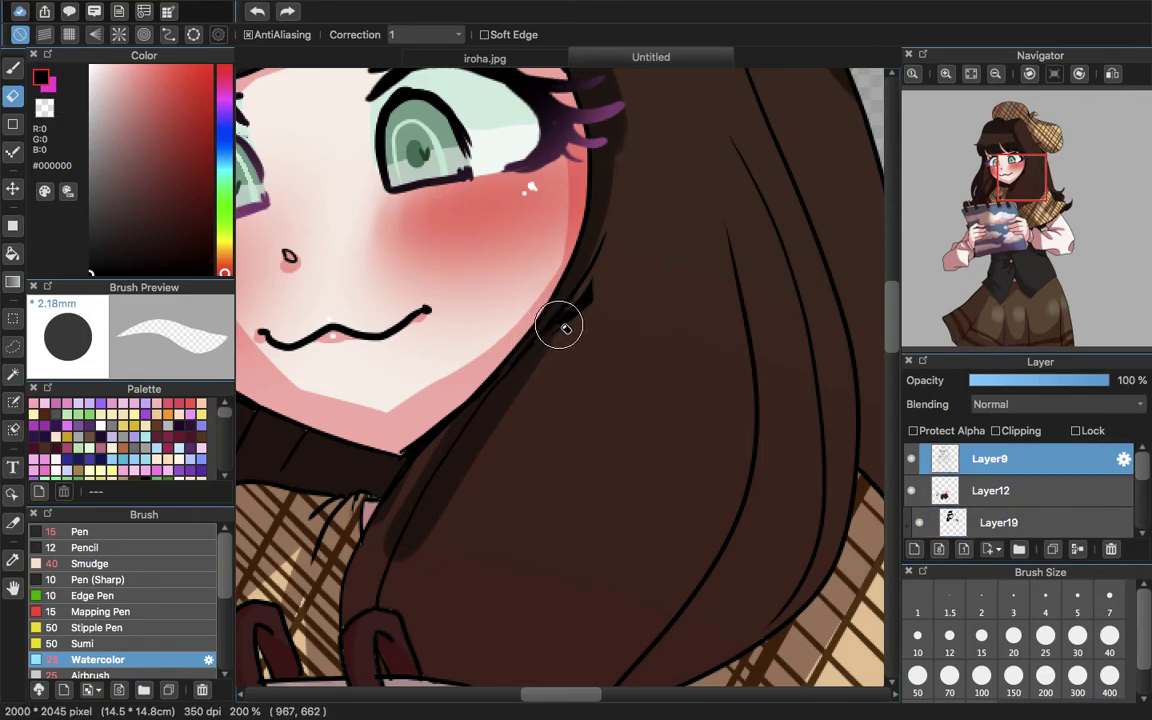
pyautogui.moveTo(595, 289); pyautogui.dragTo(559, 345)
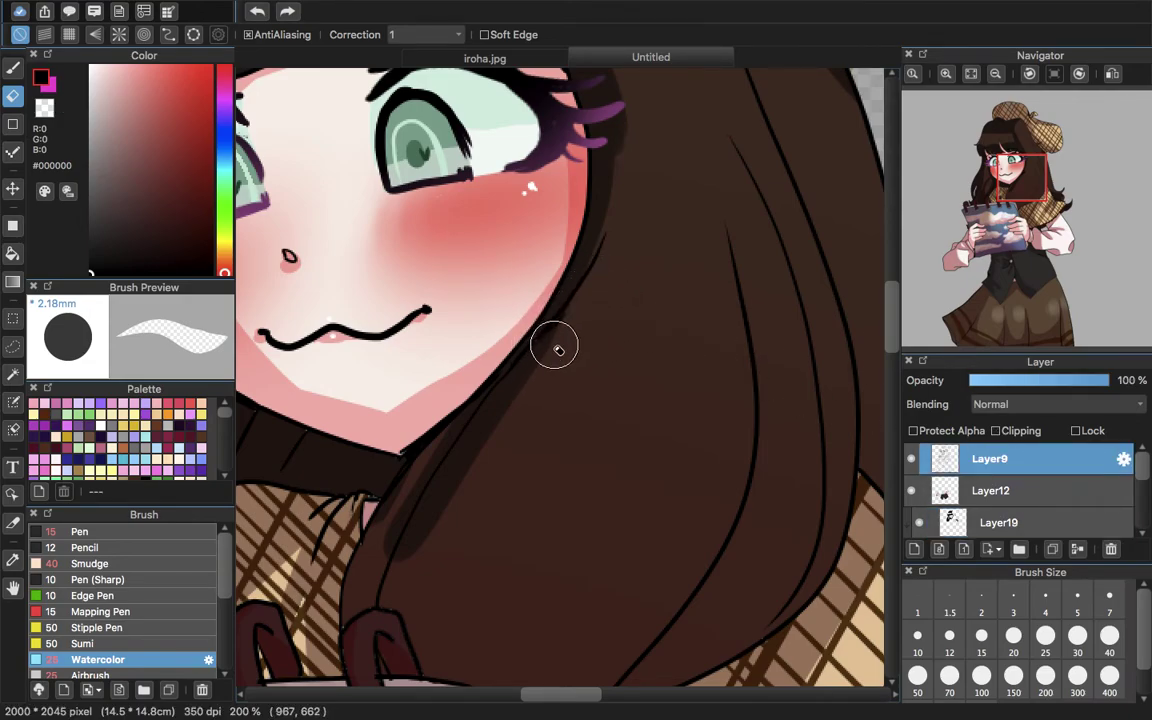
pyautogui.click(13, 68)
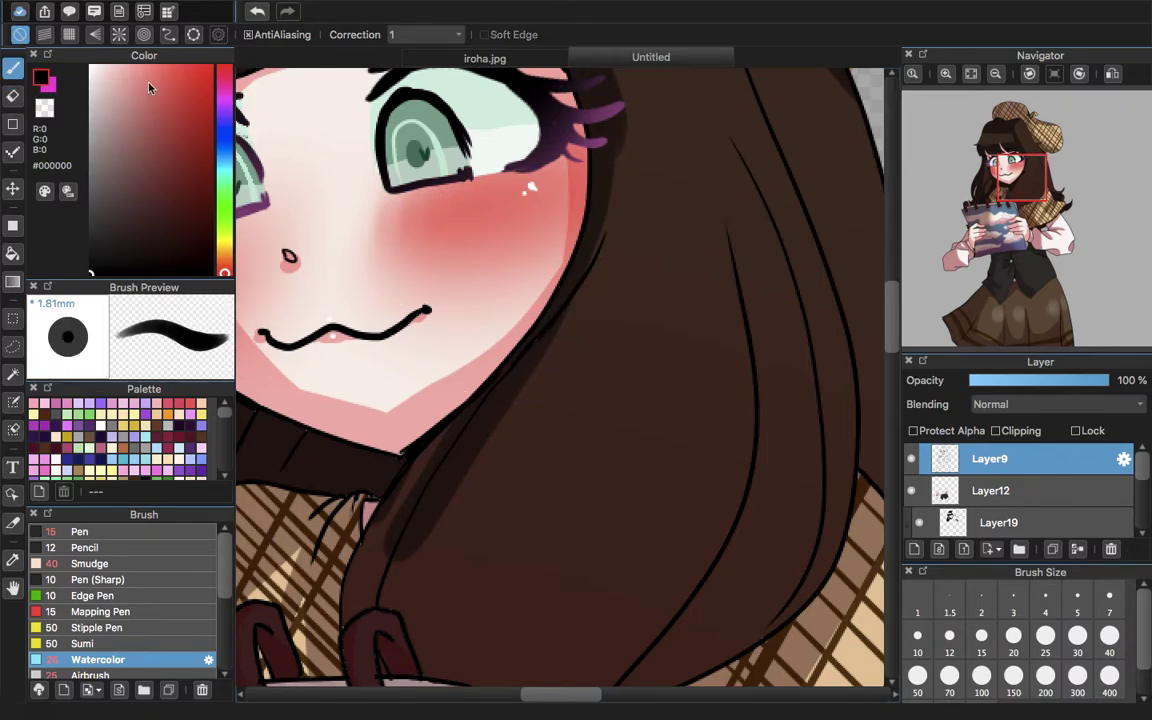
pyautogui.click(962, 492)
pyautogui.moveTo(466, 422)
pyautogui.mouseDown()
pyautogui.moveTo(401, 491)
pyautogui.moveTo(358, 690)
pyautogui.mouseUp()
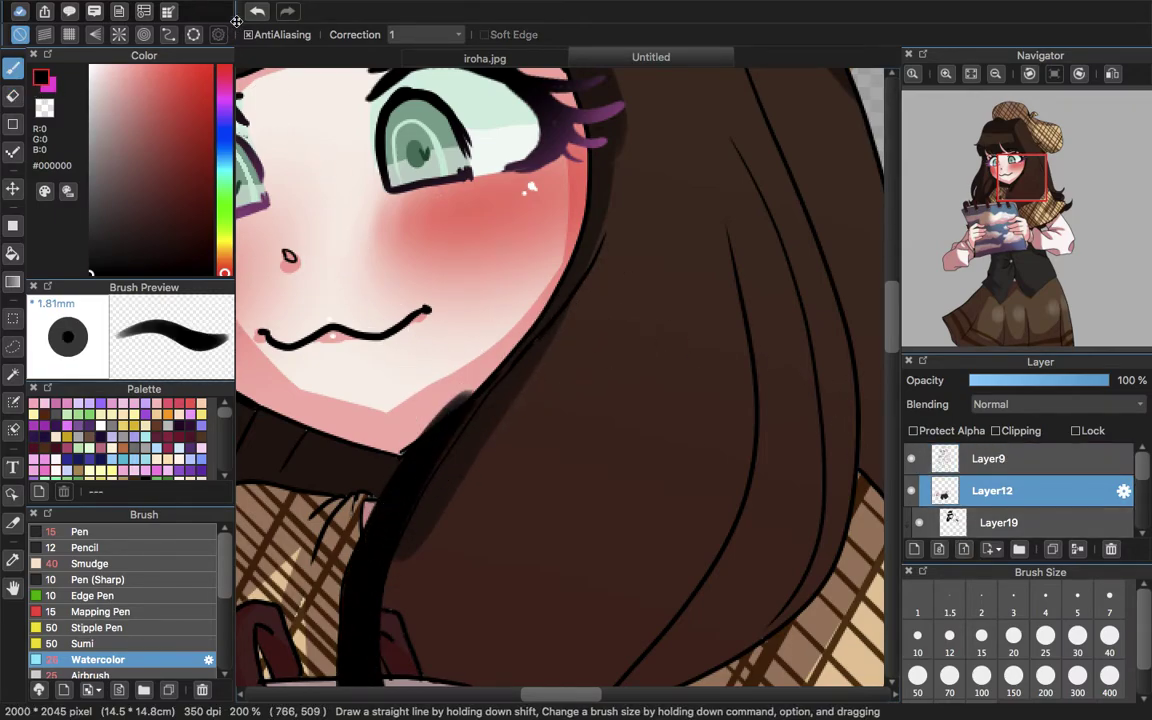
pyautogui.click(257, 12)
# - Shade the inner edge of the hair lock below the jaw down to the sketchbook's corner on Layer19
pyautogui.click(1000, 522)
pyautogui.scroll(-10, 598, 120)
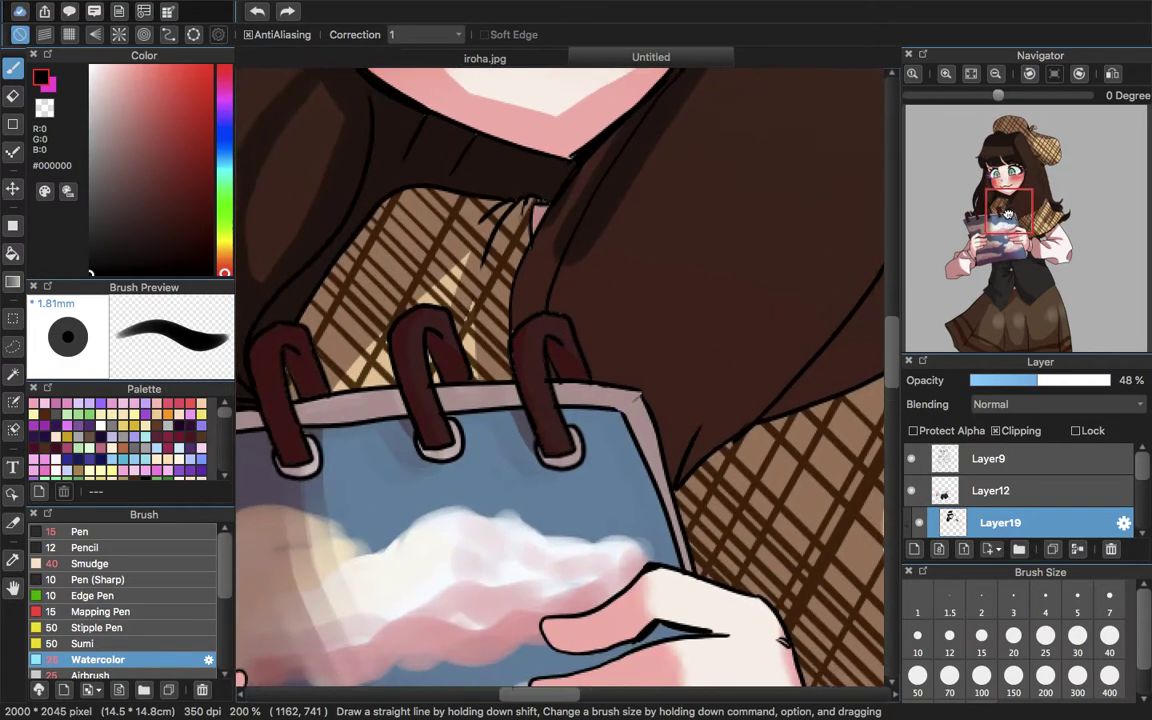
pyautogui.moveTo(600, 121); pyautogui.dragTo(650, 92)
pyautogui.moveTo(643, 86)
pyautogui.mouseDown()
pyautogui.moveTo(568, 231)
pyautogui.moveTo(620, 126)
pyautogui.moveTo(545, 327)
pyautogui.moveTo(592, 344)
pyautogui.moveTo(608, 396)
pyautogui.mouseUp()
pyautogui.moveTo(584, 177); pyautogui.dragTo(636, 445)
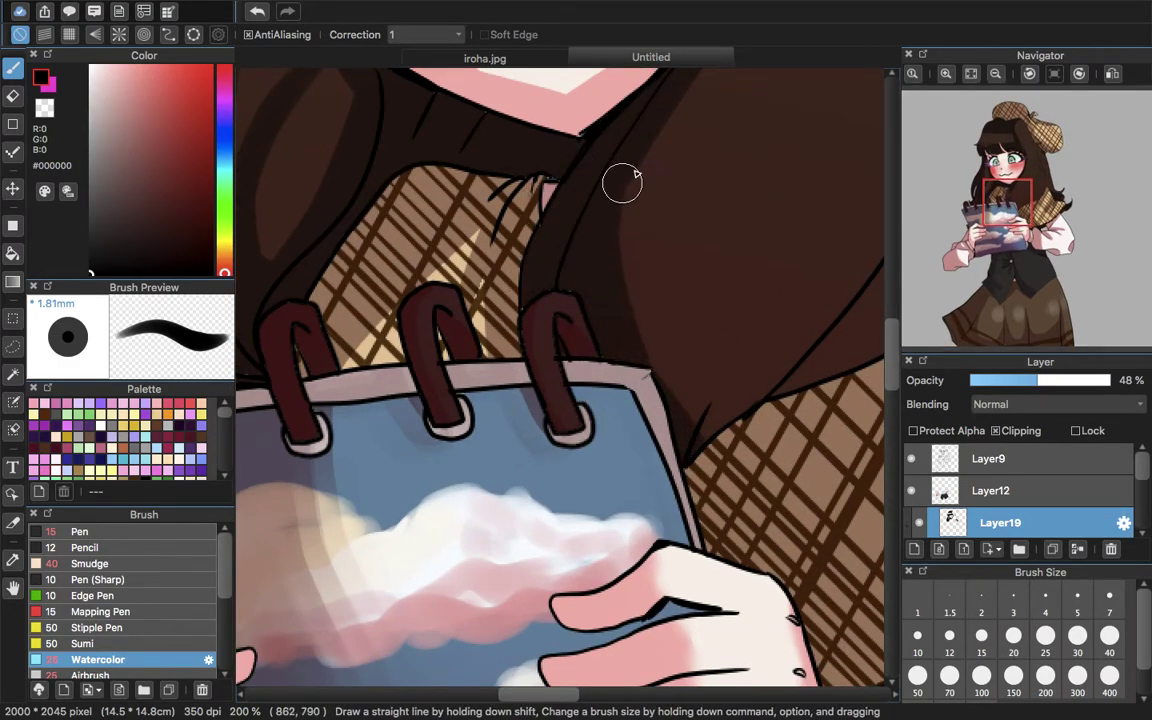
# - Darken the lower part of the hair lock between the jaw and the cape with black Watercolor strokes, enlarging the brush to size 30
pyautogui.moveTo(1000, 231); pyautogui.dragTo(1010, 180)
pyautogui.moveTo(468, 395)
pyautogui.mouseDown()
pyautogui.moveTo(536, 492)
pyautogui.moveTo(785, 512)
pyautogui.moveTo(818, 465)
pyautogui.mouseUp()
pyautogui.click(995, 73)
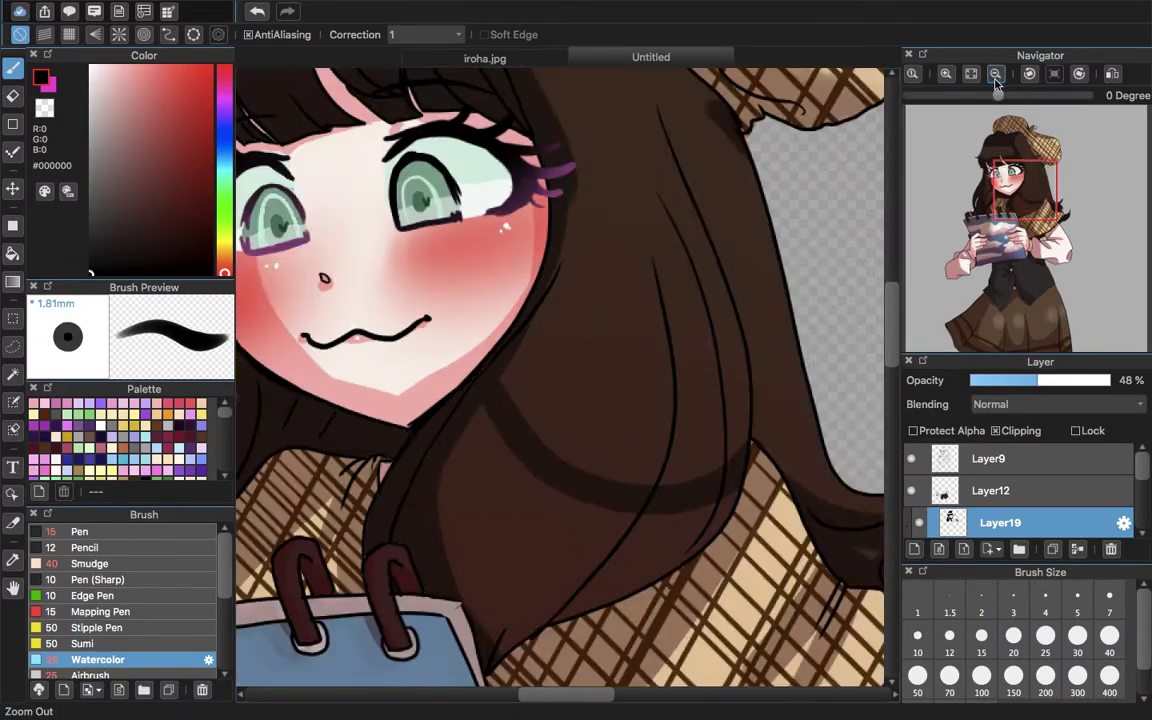
pyautogui.click(1077, 636)
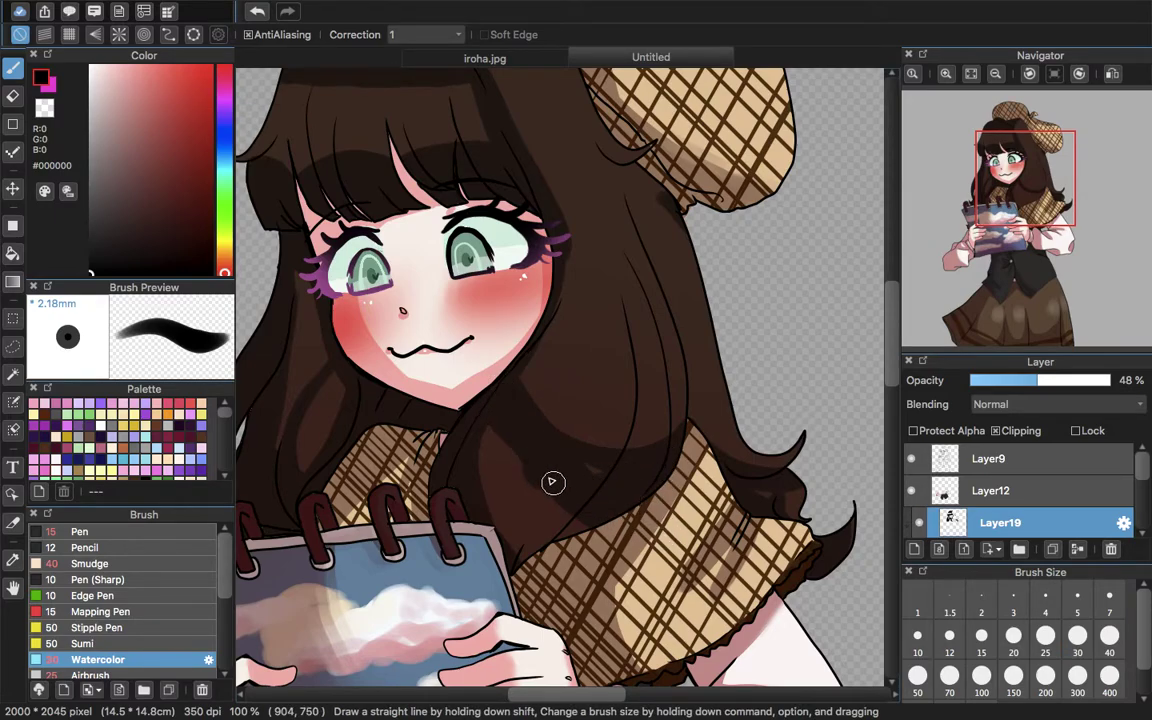
pyautogui.moveTo(614, 479)
pyautogui.mouseDown()
pyautogui.moveTo(511, 422)
pyautogui.moveTo(504, 460)
pyautogui.moveTo(491, 445)
pyautogui.moveTo(505, 533)
pyautogui.mouseUp()
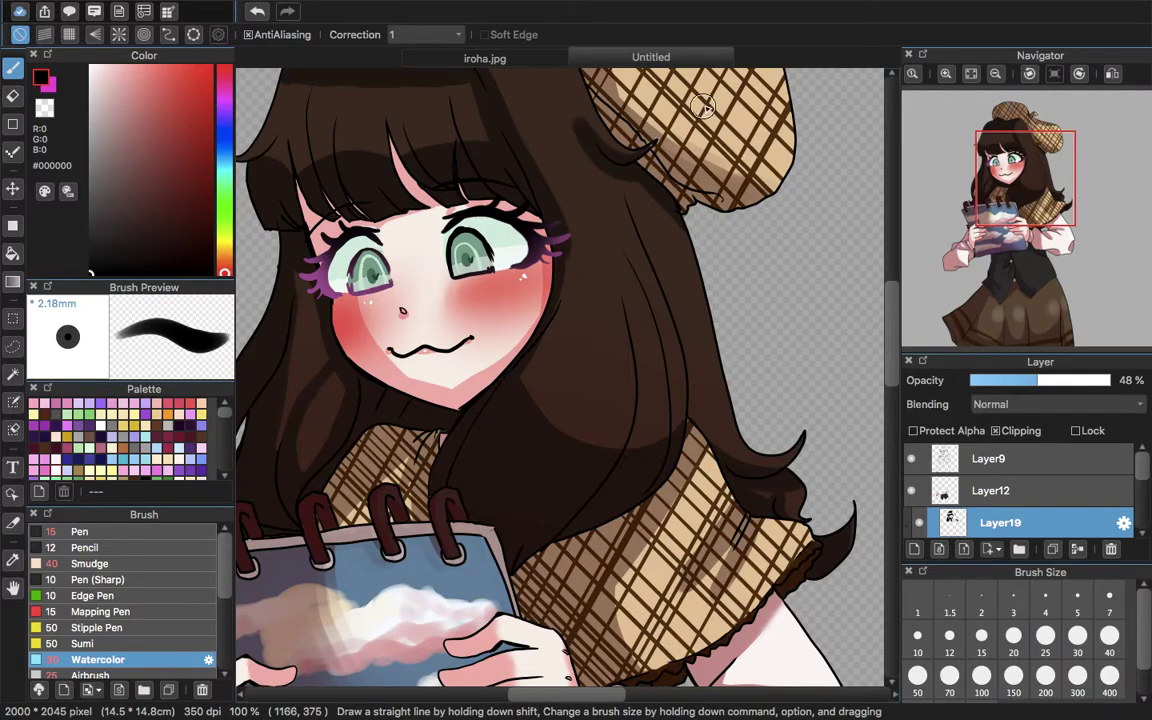
# - Paint black shadow strands along the long hair beneath the beret's edge, down beside the cheek toward the cape
pyautogui.moveTo(1027, 188); pyautogui.dragTo(1026, 162)
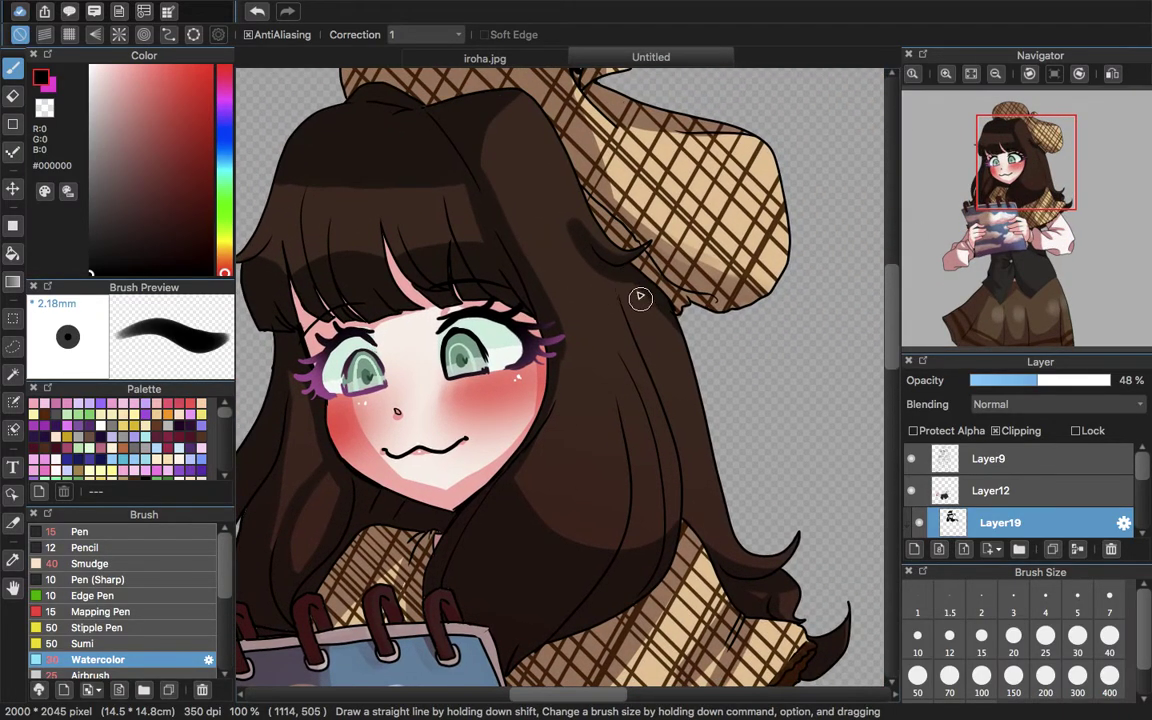
pyautogui.moveTo(575, 275)
pyautogui.mouseDown()
pyautogui.moveTo(648, 327)
pyautogui.moveTo(690, 580)
pyautogui.mouseUp()
pyautogui.click(12, 95)
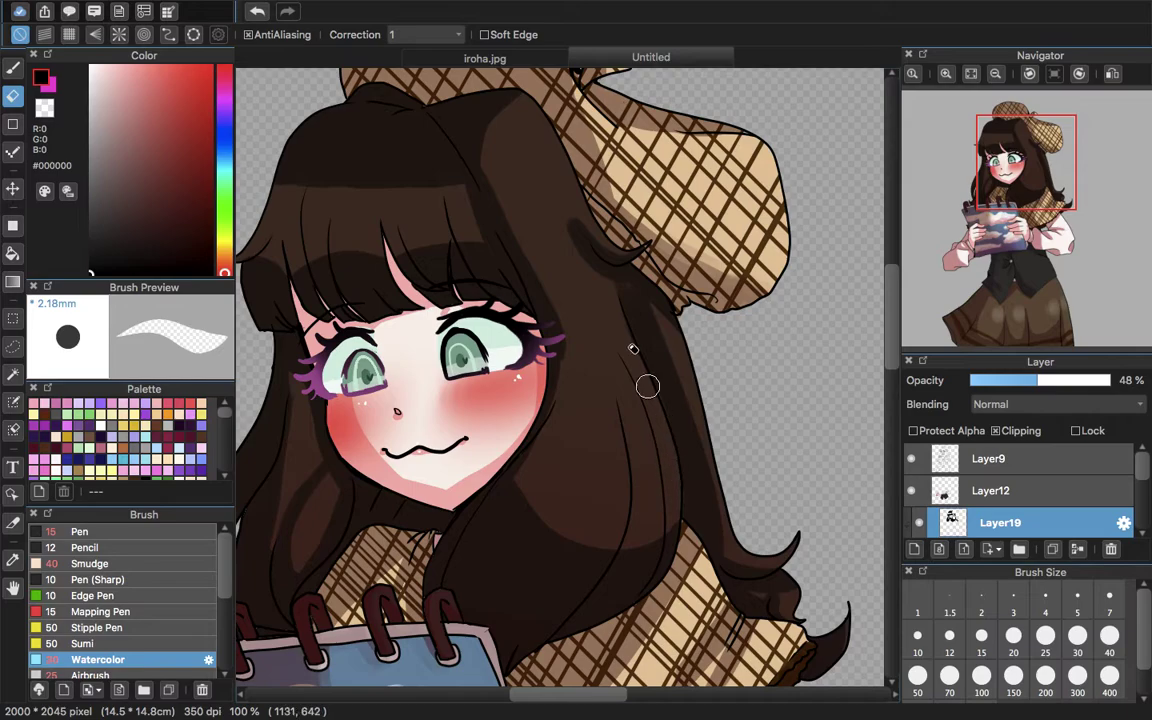
pyautogui.press('b')
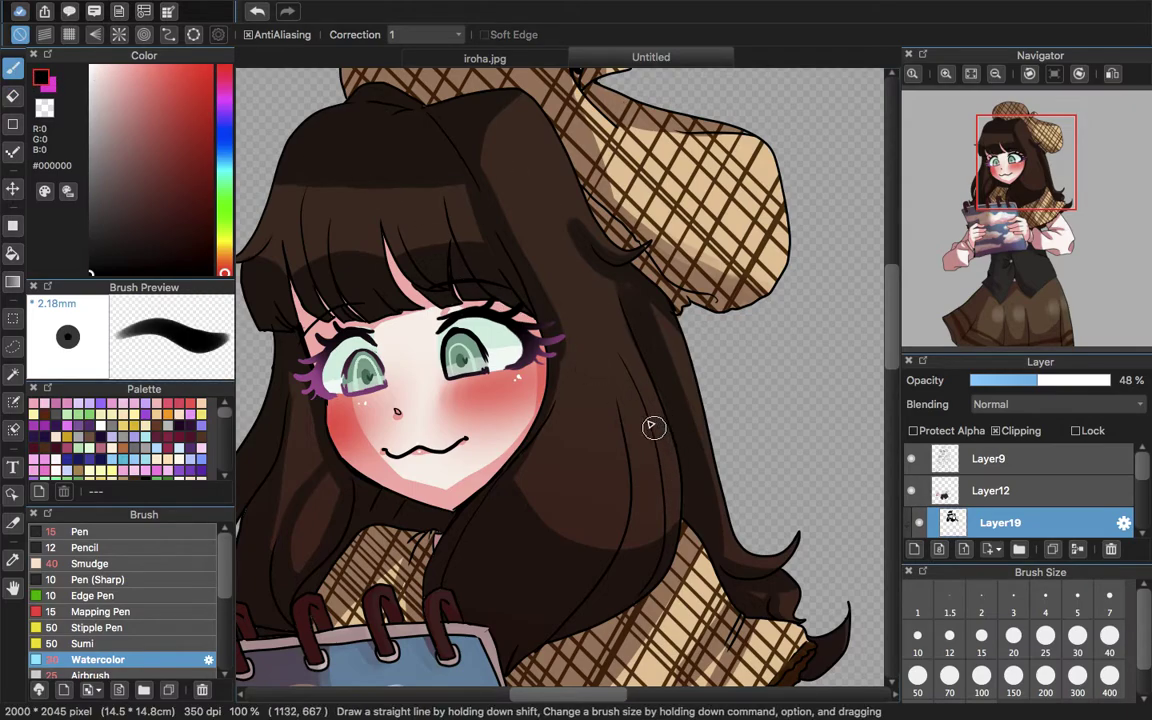
pyautogui.moveTo(621, 435); pyautogui.dragTo(647, 575)
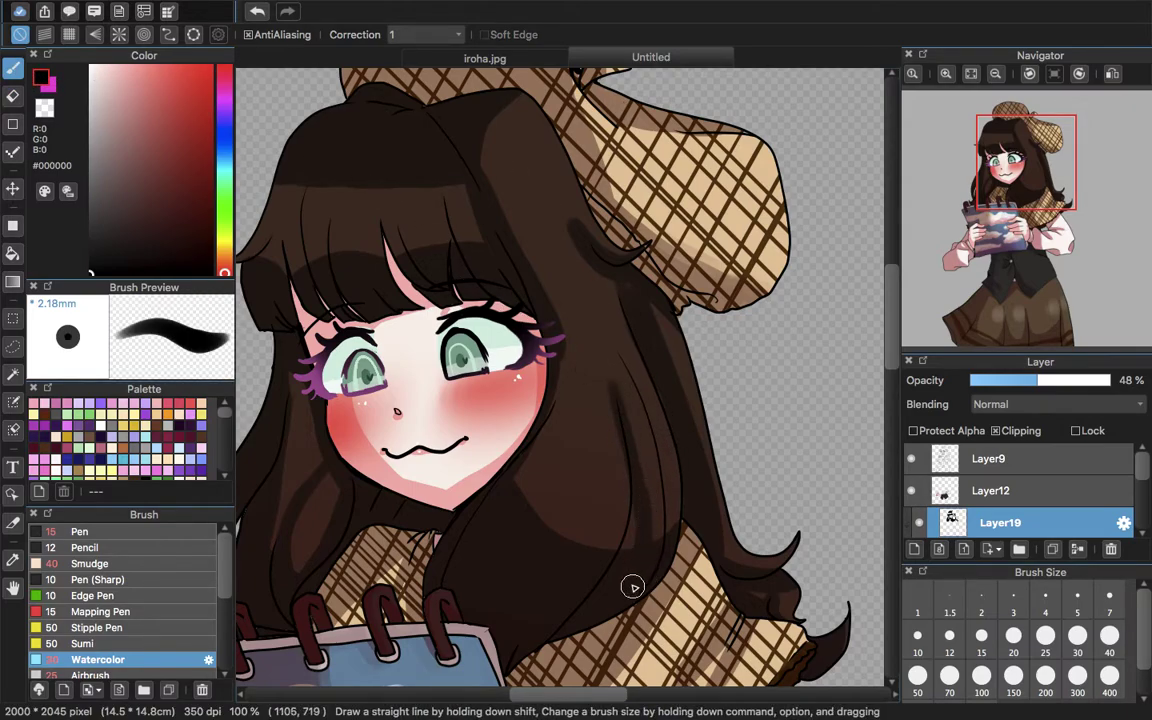
pyautogui.moveTo(642, 390); pyautogui.dragTo(665, 503)
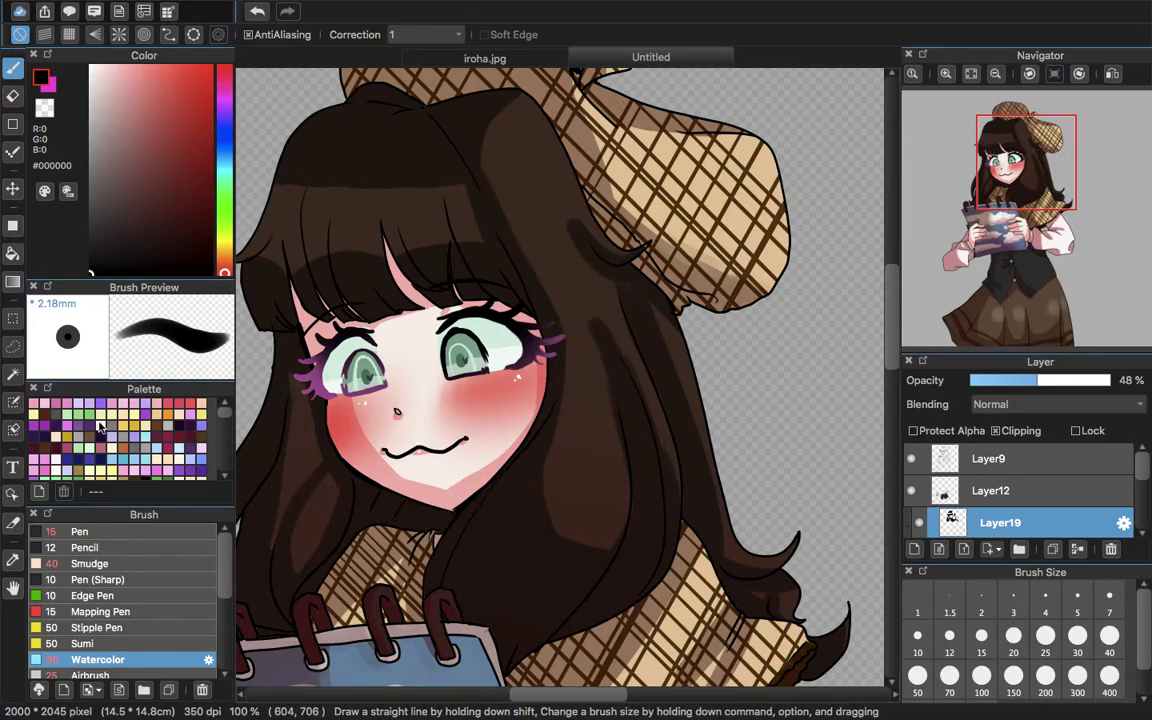
# - Soften the shadow edges on the fringe and the hair lock with the Smudge brush at size 200
pyautogui.click(157, 562)
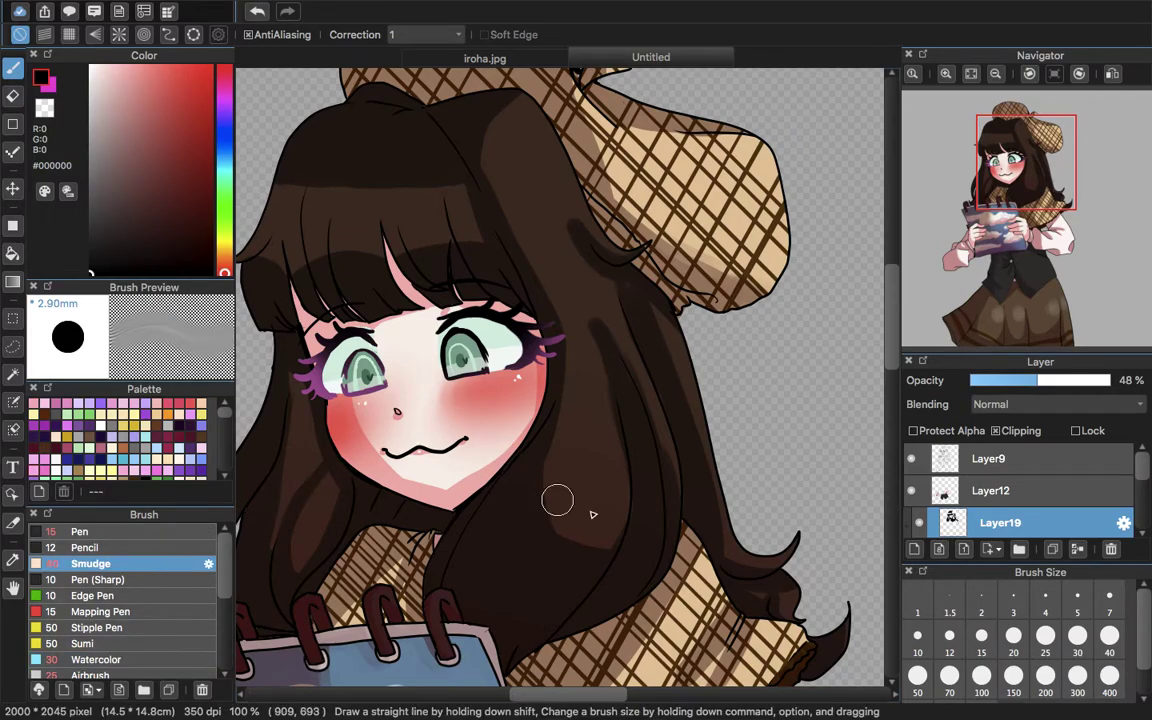
pyautogui.click(1045, 676)
pyautogui.click(1006, 180)
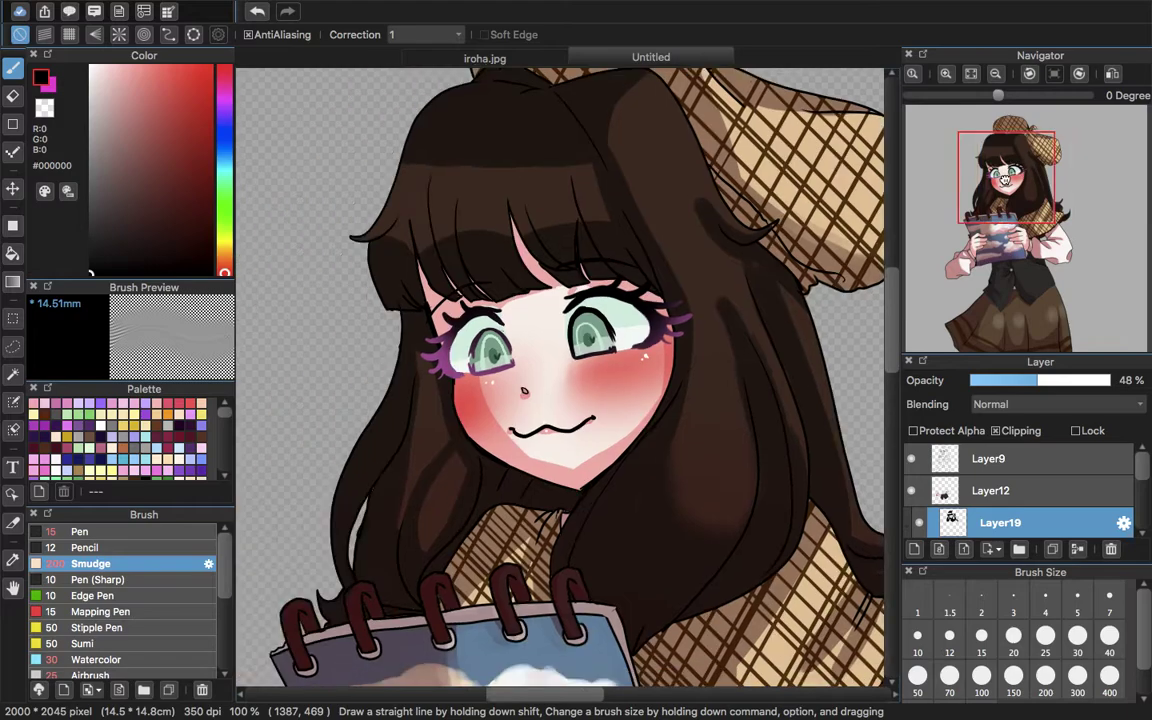
pyautogui.moveTo(1006, 180); pyautogui.dragTo(1004, 177)
pyautogui.moveTo(442, 216); pyautogui.dragTo(543, 209)
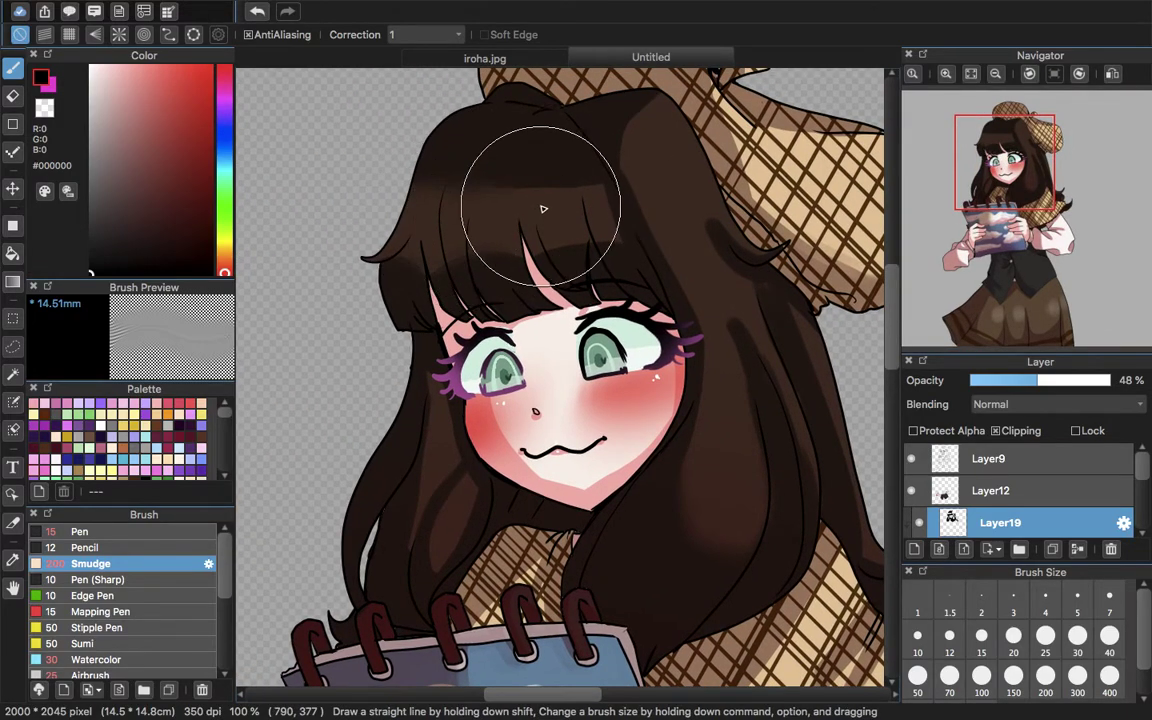
# - Paint narrow black shadow strands across the fringe with the Watercolor brush at size 30
pyautogui.click(80, 531)
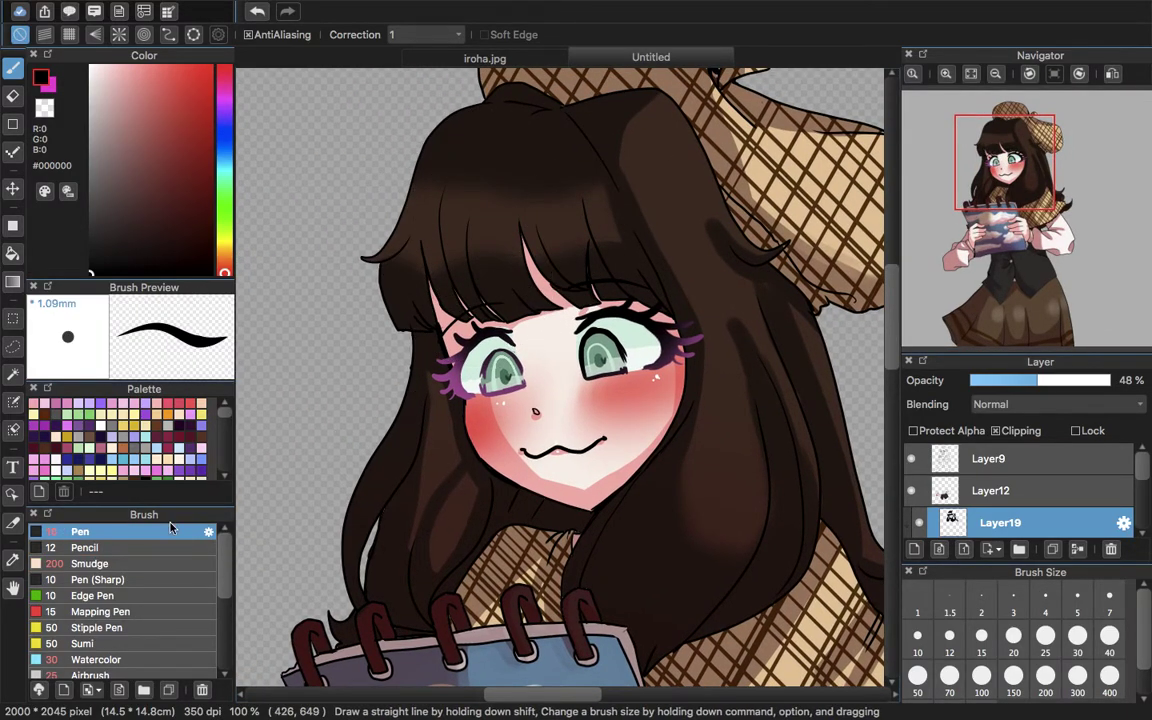
pyautogui.click(107, 656)
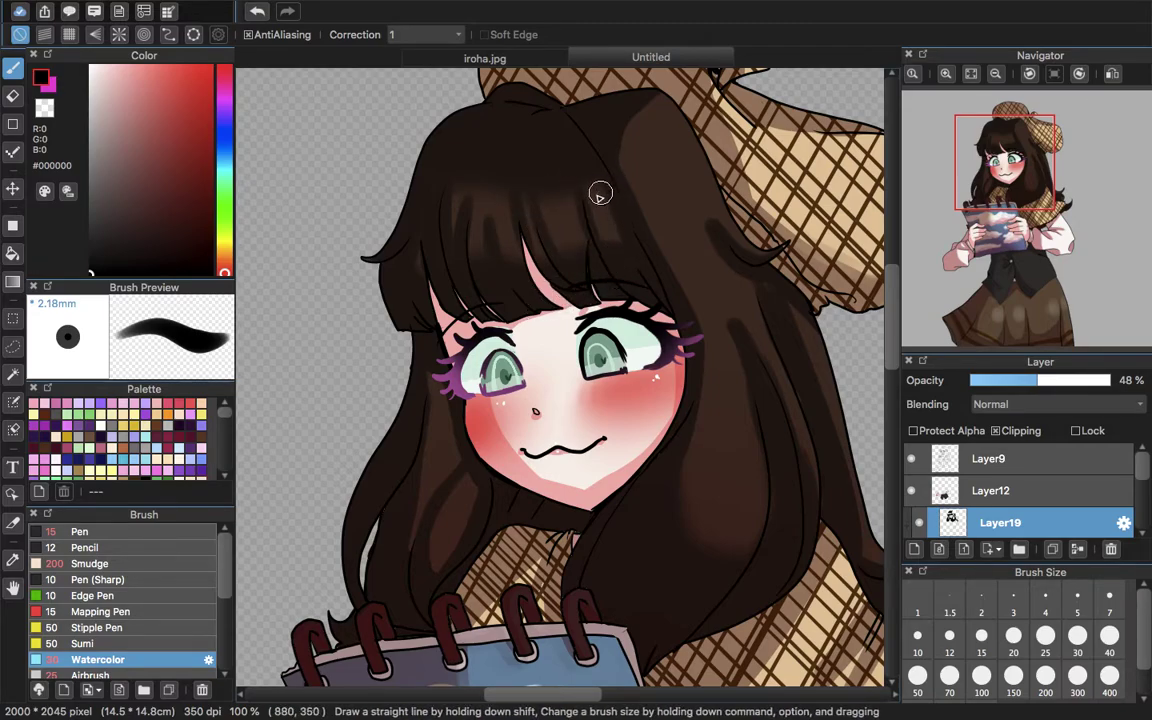
pyautogui.click(971, 73)
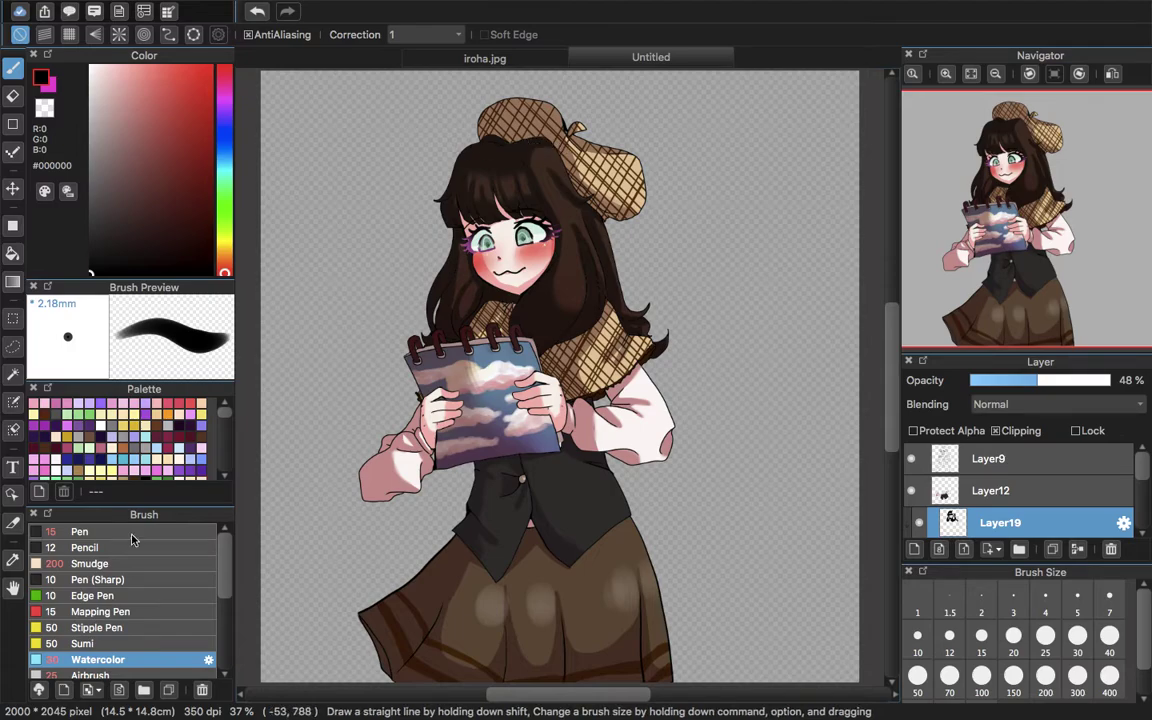
# - Merge the clipped hair shadow layer down into Layer15
pyautogui.click(138, 564)
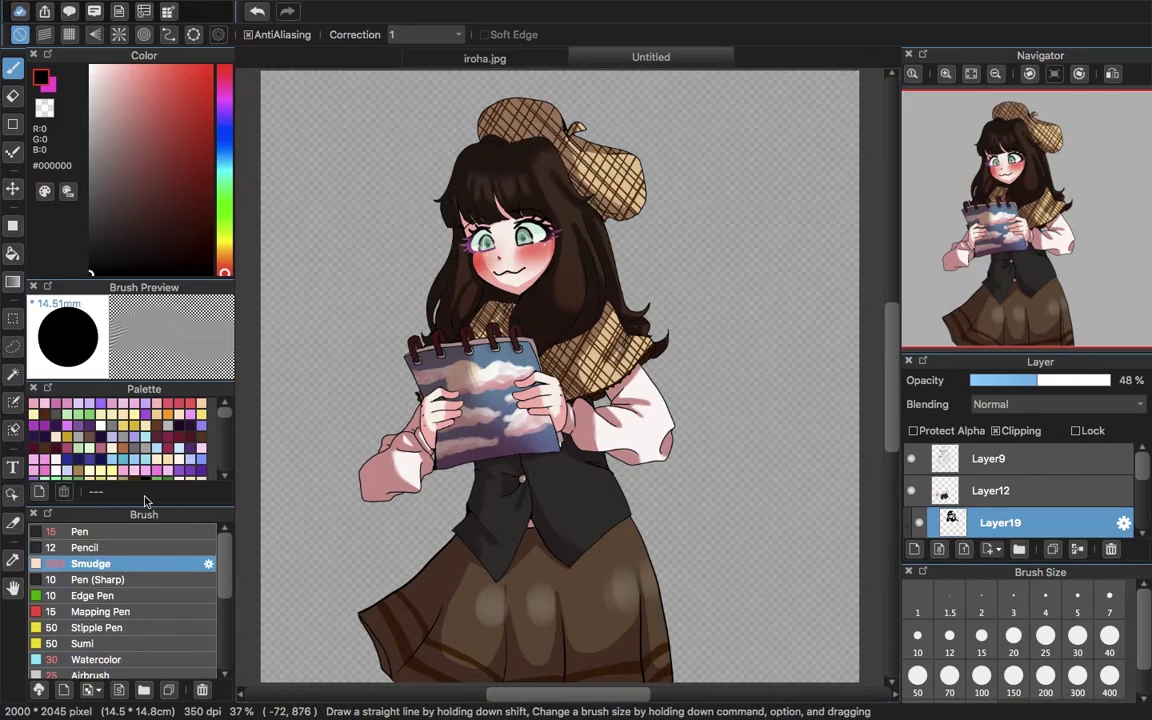
pyautogui.click(125, 533)
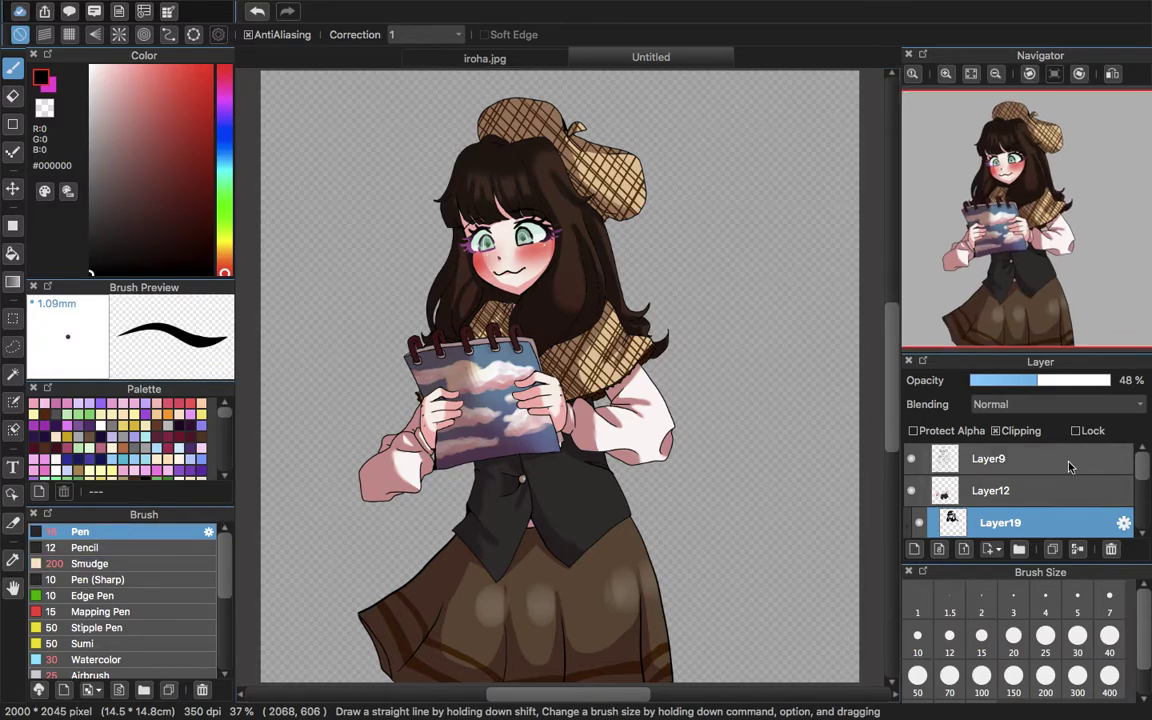
pyautogui.click(1080, 552)
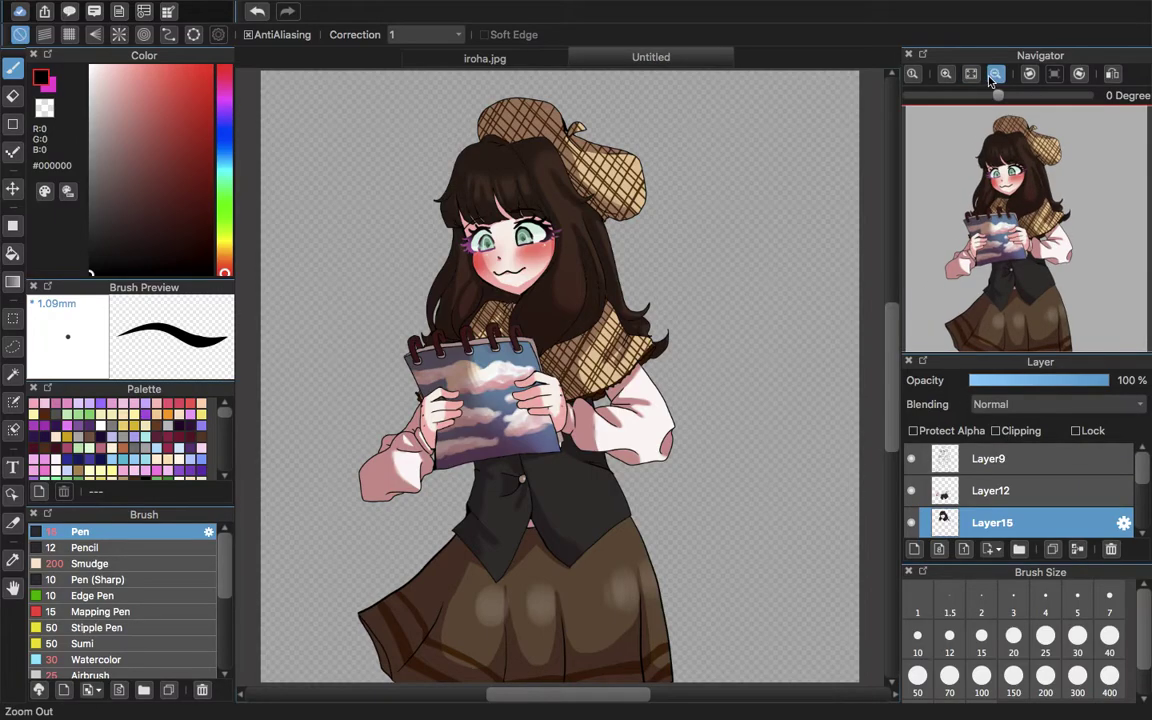
# - Add a new layer above the hair and paint a light pink #F1BFBF Watercolor highlight on the crown beneath the beret
pyautogui.click(995, 75)
pyautogui.click(995, 75)
pyautogui.click(995, 75)
pyautogui.click(995, 75)
pyautogui.click(971, 75)
pyautogui.click(947, 76)
pyautogui.click(947, 76)
pyautogui.click(947, 76)
pyautogui.click(947, 76)
pyautogui.moveTo(1032, 204); pyautogui.dragTo(1021, 155)
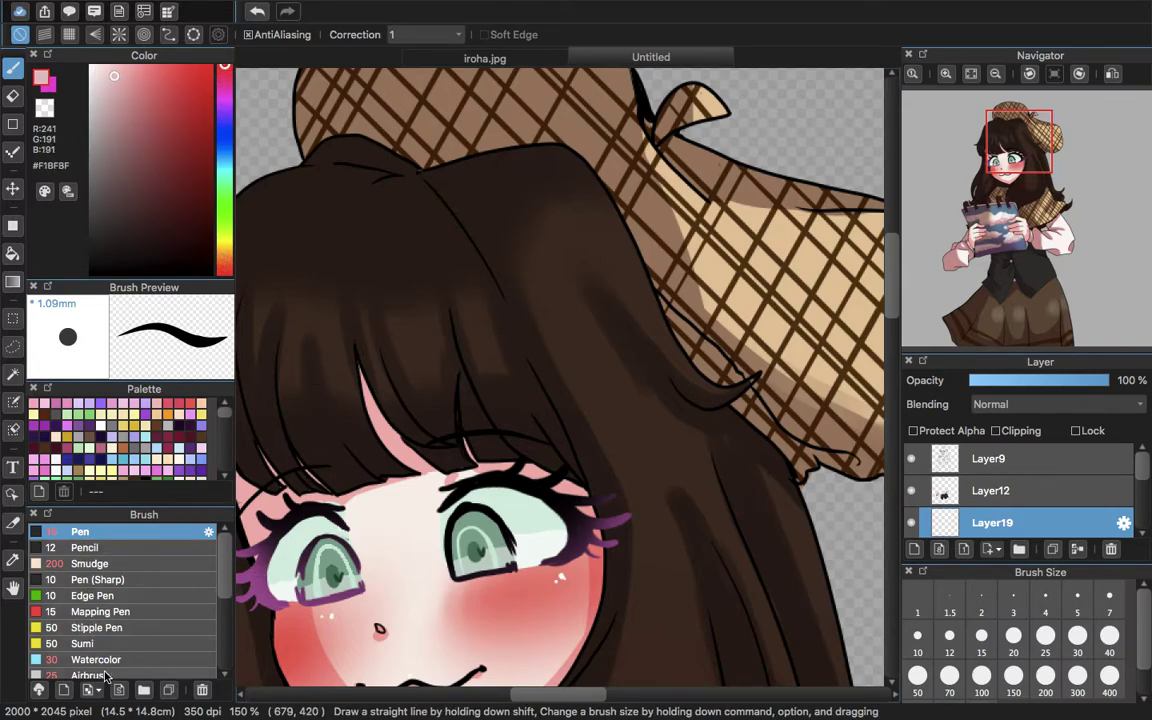
pyautogui.click(98, 659)
pyautogui.moveTo(638, 296)
pyautogui.mouseDown()
pyautogui.moveTo(609, 209)
pyautogui.moveTo(567, 263)
pyautogui.moveTo(520, 282)
pyautogui.moveTo(545, 320)
pyautogui.moveTo(633, 288)
pyautogui.moveTo(651, 297)
pyautogui.moveTo(622, 245)
pyautogui.mouseUp()
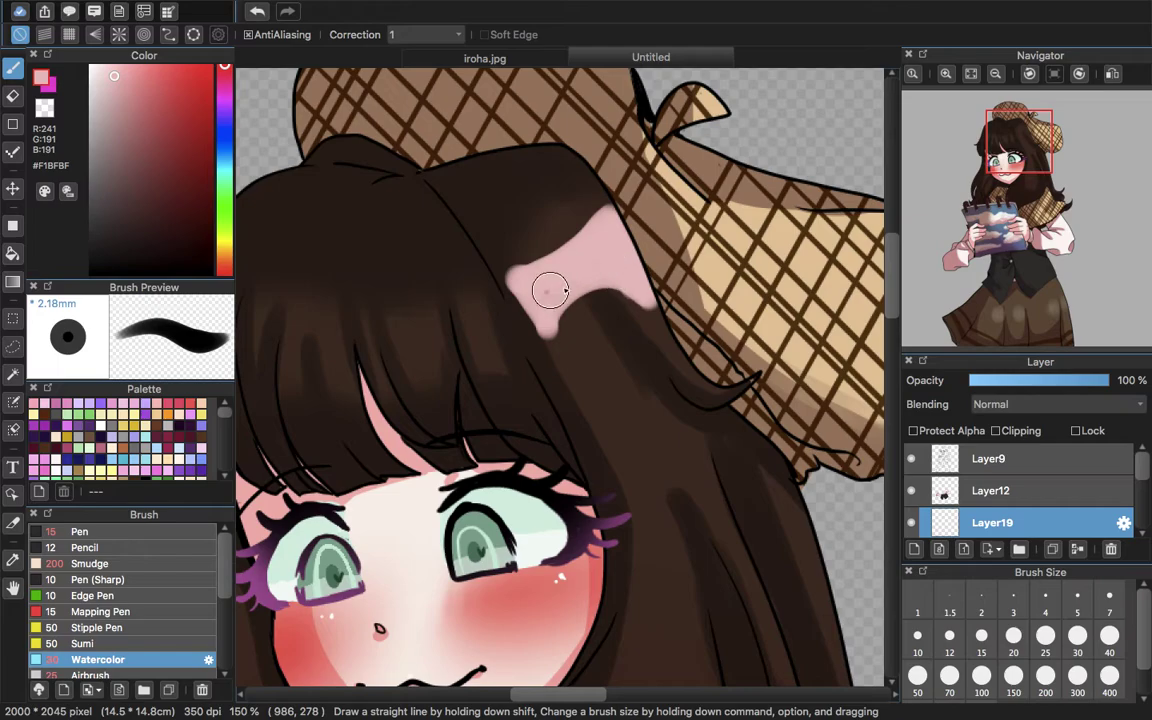
# - Paint light pink highlights on the long hair strands beside the cheek, below the beret
pyautogui.scroll(-5, 548, 291)
pyautogui.hscroll(3, 548, 291)
pyautogui.moveTo(695, 318)
pyautogui.mouseDown()
pyautogui.moveTo(684, 312)
pyautogui.moveTo(705, 374)
pyautogui.mouseUp()
pyautogui.moveTo(621, 327); pyautogui.dragTo(641, 425)
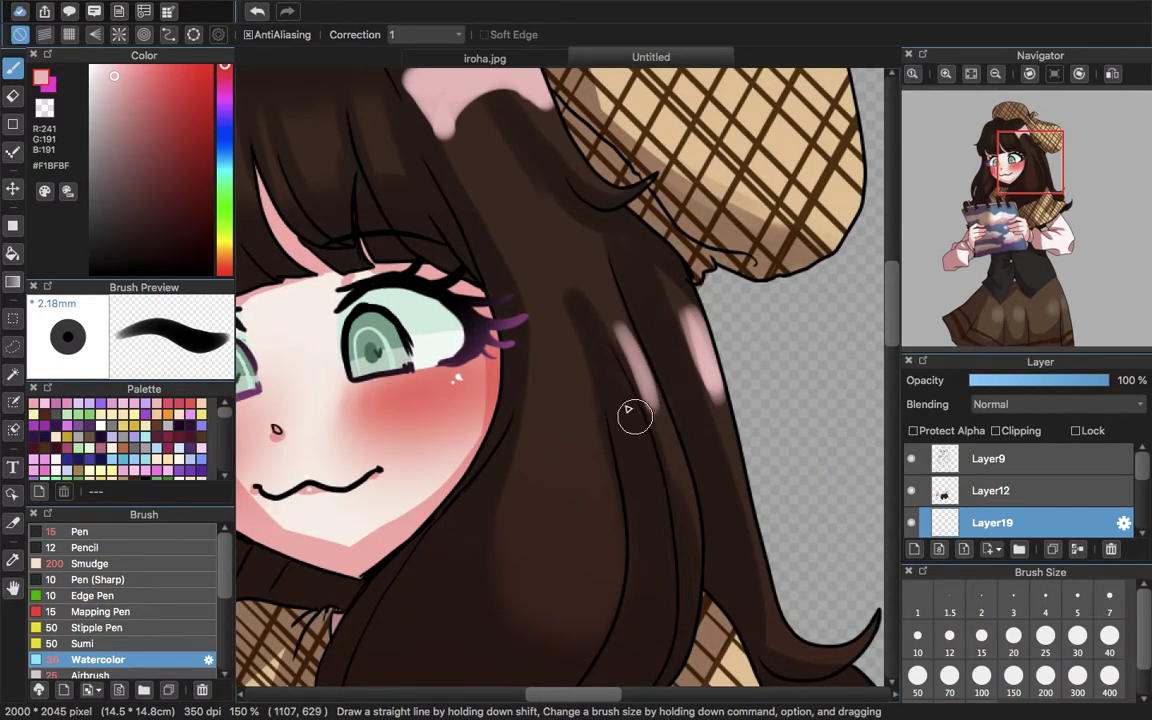
pyautogui.moveTo(580, 339); pyautogui.dragTo(605, 451)
pyautogui.moveTo(577, 340)
pyautogui.mouseDown()
pyautogui.moveTo(552, 424)
pyautogui.moveTo(521, 443)
pyautogui.moveTo(604, 443)
pyautogui.mouseUp()
# - Dab a broken row of light pink highlights across the fringe to the flicked strand at its outer edge
pyautogui.moveTo(967, 157); pyautogui.dragTo(988, 140)
pyautogui.moveTo(772, 318)
pyautogui.mouseDown()
pyautogui.moveTo(784, 356)
pyautogui.moveTo(771, 348)
pyautogui.moveTo(720, 365)
pyautogui.mouseUp()
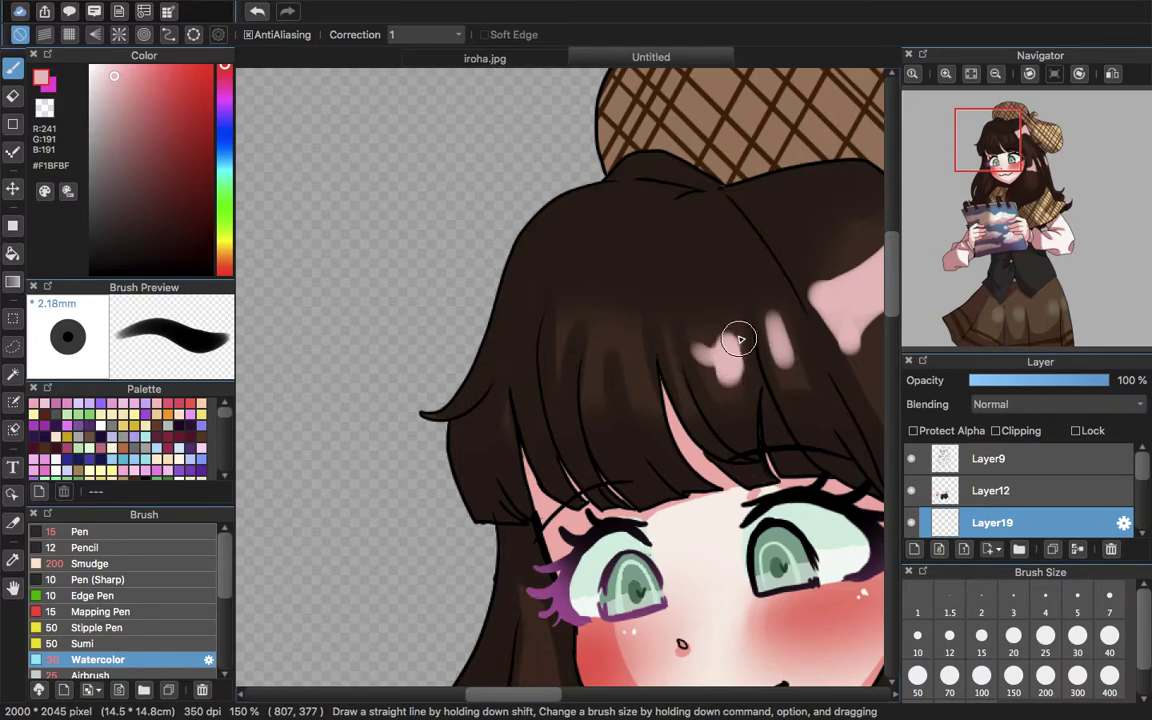
pyautogui.moveTo(675, 360); pyautogui.dragTo(688, 401)
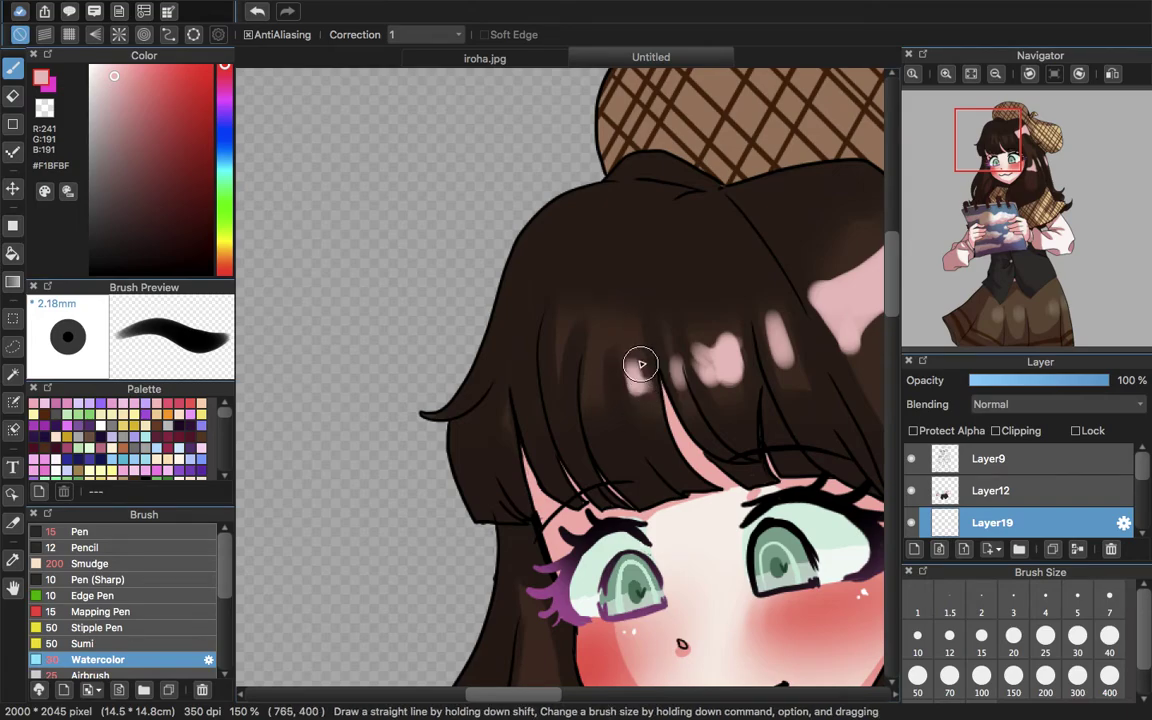
pyautogui.moveTo(585, 369); pyautogui.dragTo(597, 396)
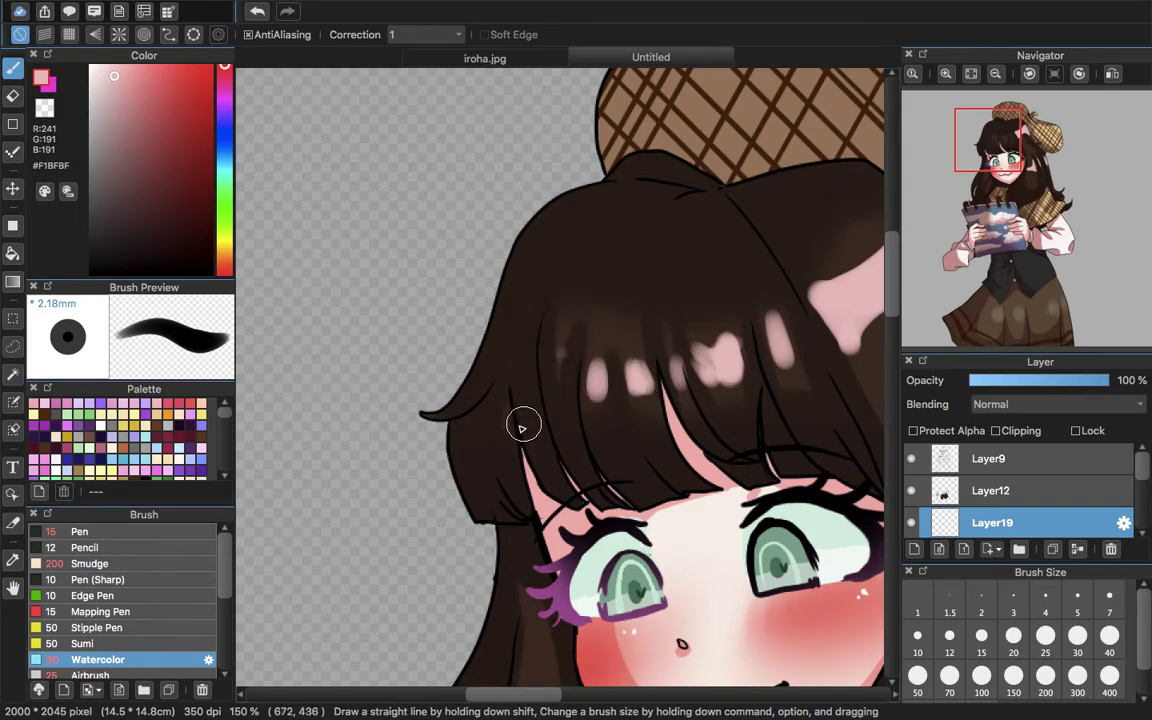
pyautogui.moveTo(527, 411); pyautogui.dragTo(528, 377)
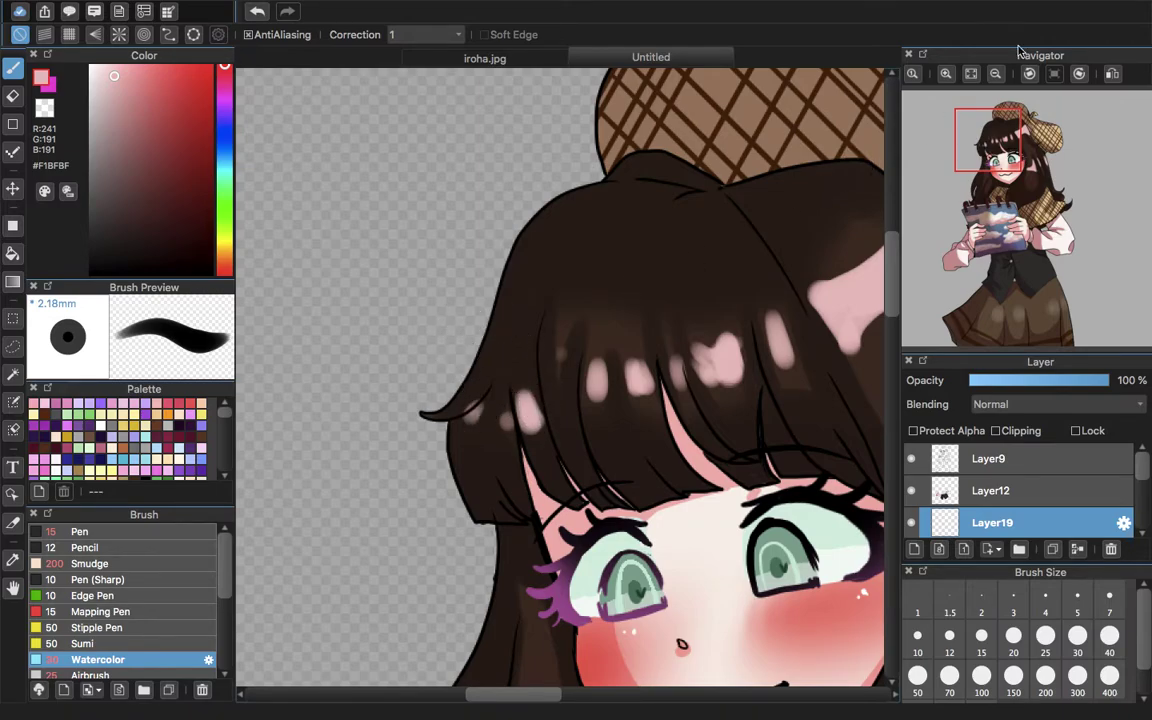
pyautogui.click(970, 73)
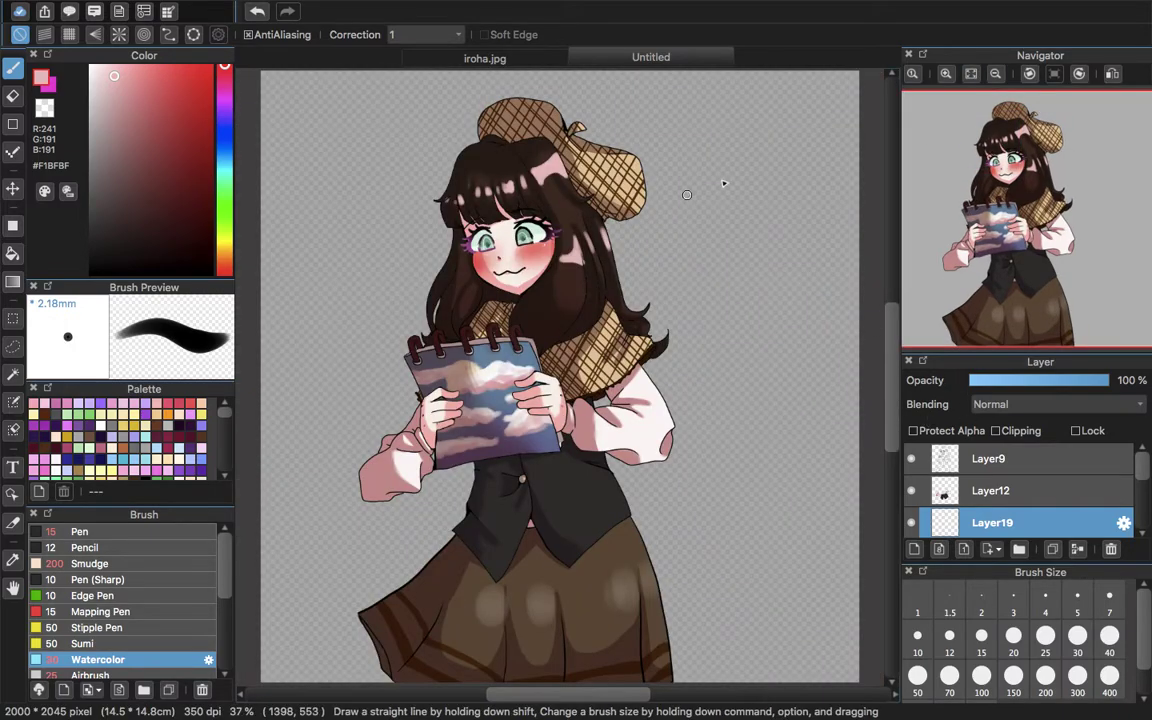
# - Paint two light pink highlights on the hair lock above the sketchbook's spiral binding, beside the jaw
pyautogui.click(946, 74)
pyautogui.click(946, 74)
pyautogui.click(946, 74)
pyautogui.click(946, 74)
pyautogui.moveTo(1030, 190)
pyautogui.mouseDown()
pyautogui.moveTo(995, 157)
pyautogui.moveTo(988, 192)
pyautogui.mouseUp()
pyautogui.moveTo(561, 316)
pyautogui.mouseDown()
pyautogui.moveTo(537, 329)
pyautogui.moveTo(566, 328)
pyautogui.moveTo(546, 342)
pyautogui.mouseUp()
pyautogui.moveTo(530, 259)
pyautogui.mouseDown()
pyautogui.moveTo(522, 279)
pyautogui.moveTo(519, 269)
pyautogui.mouseUp()
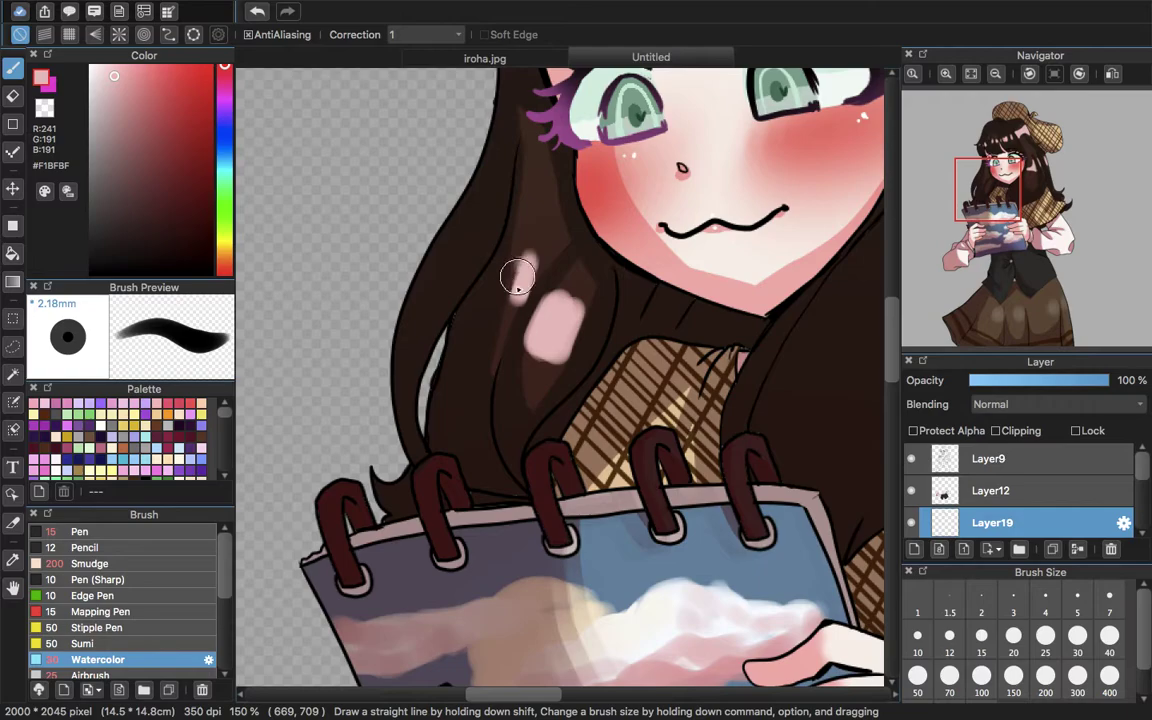
# - Add small light pink highlights to the curled hair ends above the cape
pyautogui.hscroll(10, 519, 268)
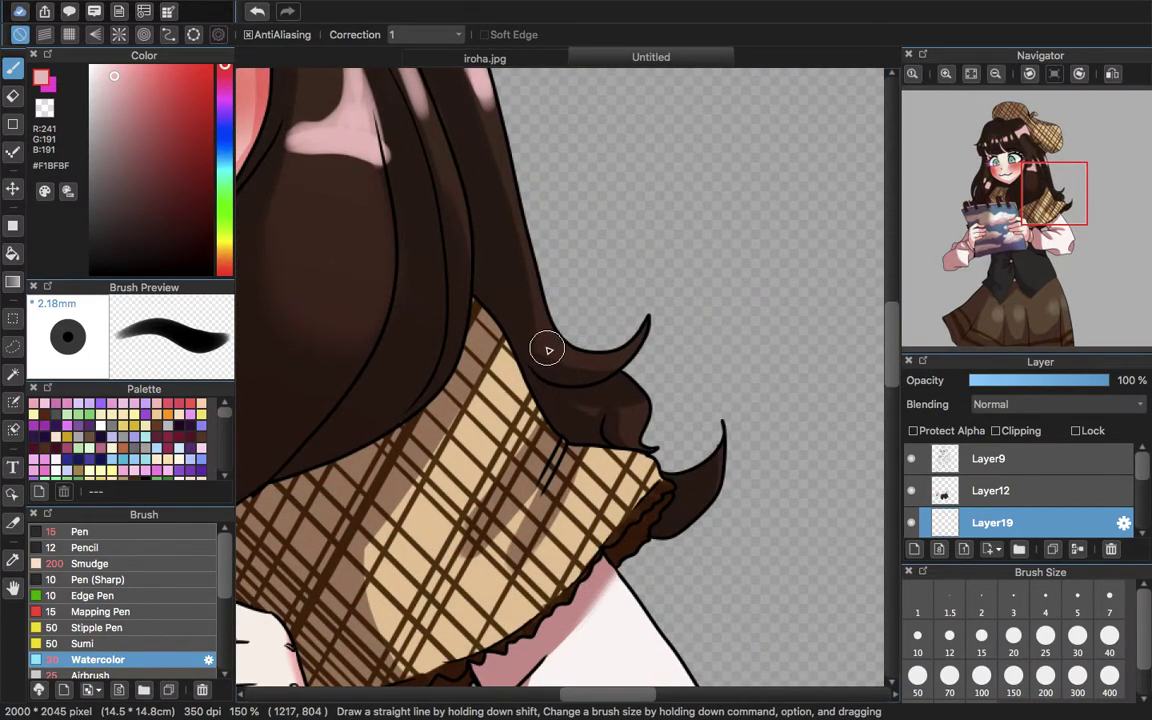
pyautogui.moveTo(550, 346); pyautogui.dragTo(582, 358)
pyautogui.moveTo(639, 419); pyautogui.dragTo(633, 427)
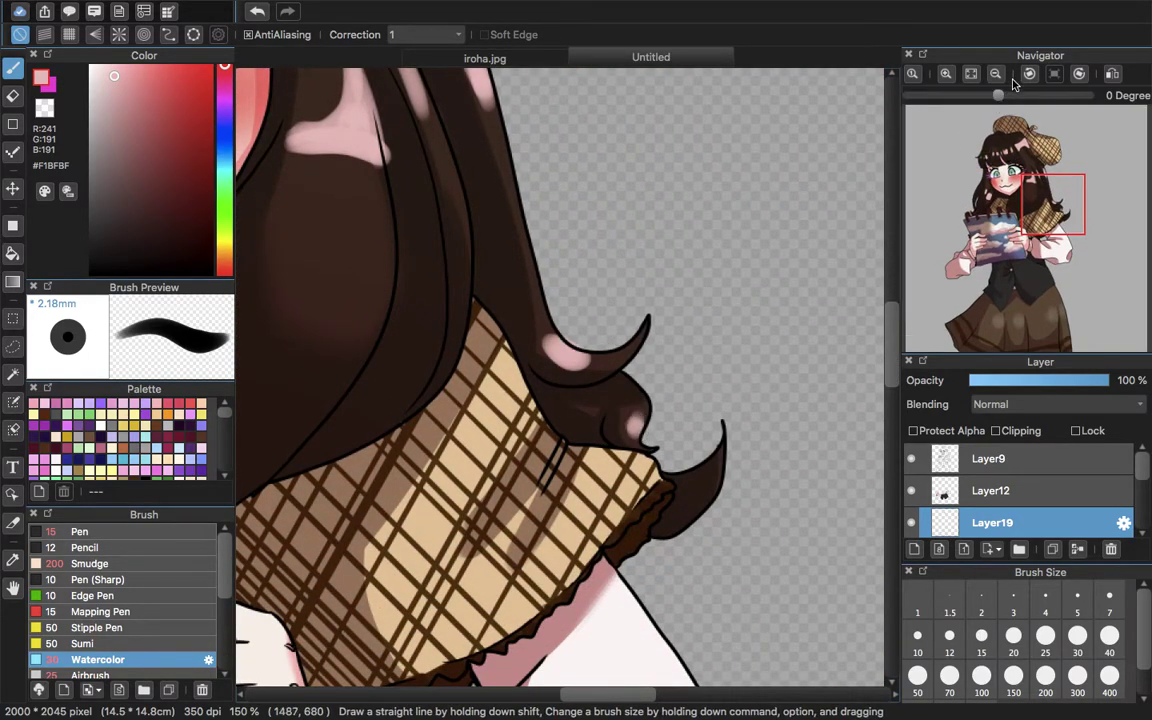
pyautogui.click(971, 73)
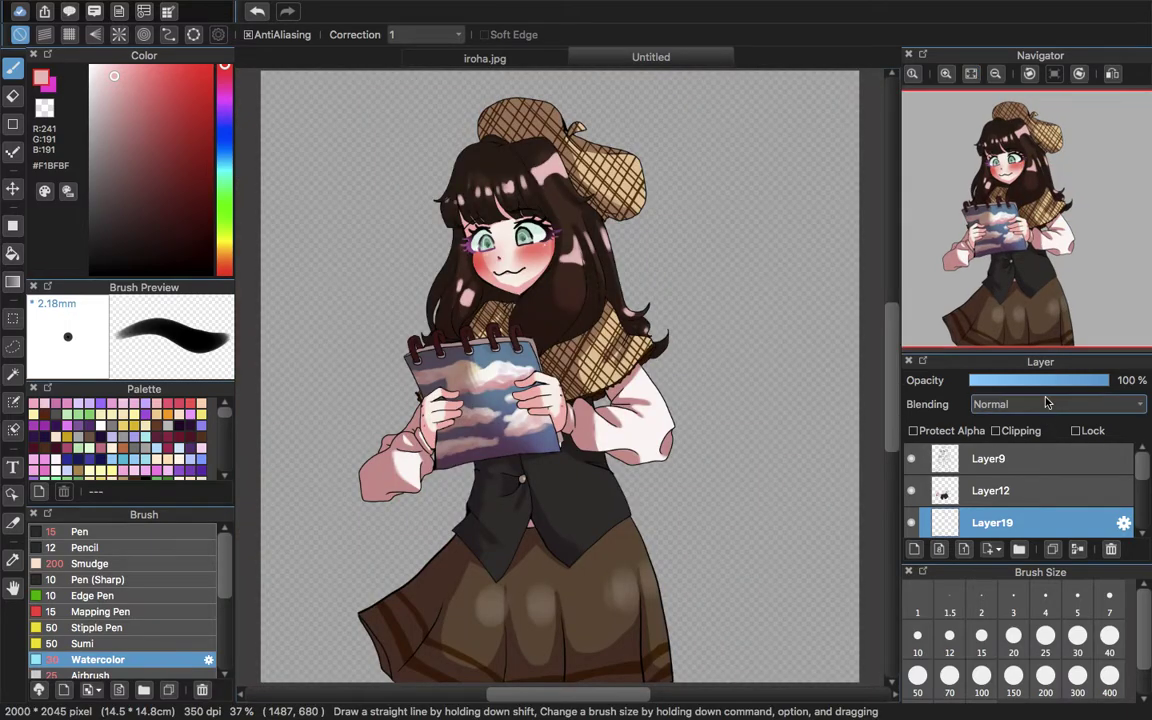
# - Lower the opacity of the hair highlight layer, Layer19, to 81%
pyautogui.click(1034, 380)
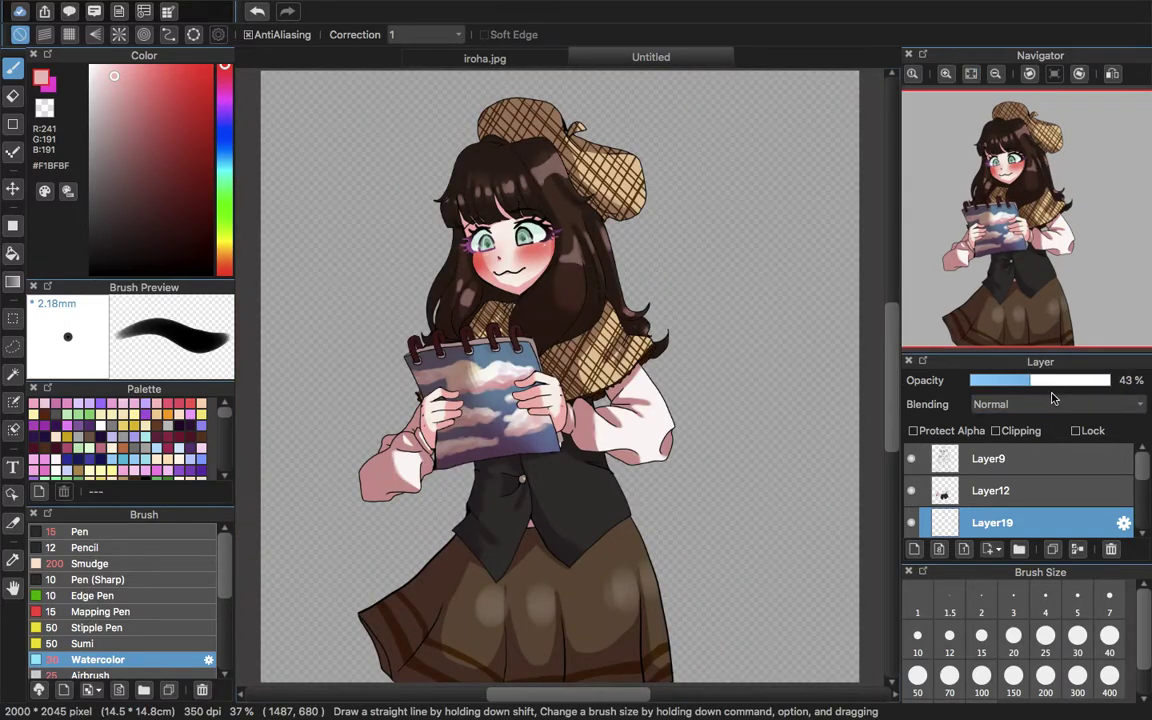
pyautogui.moveTo(1060, 382); pyautogui.dragTo(1112, 384)
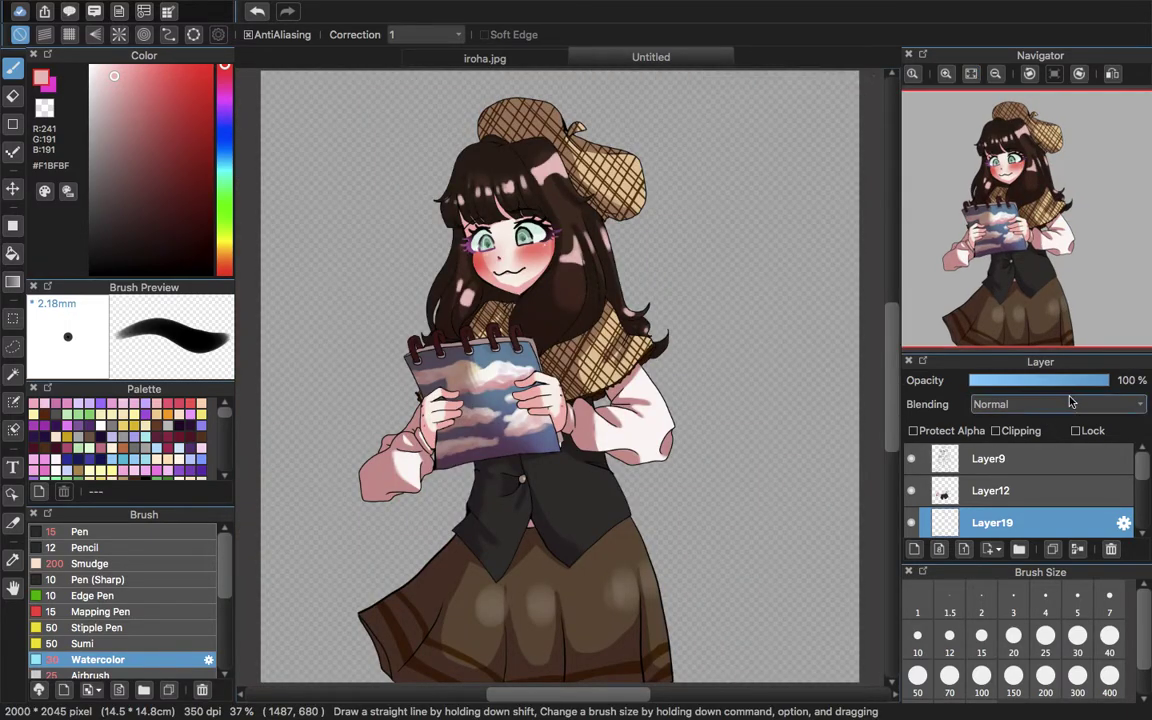
pyautogui.click(1099, 382)
pyautogui.moveTo(1090, 381); pyautogui.dragTo(1080, 380)
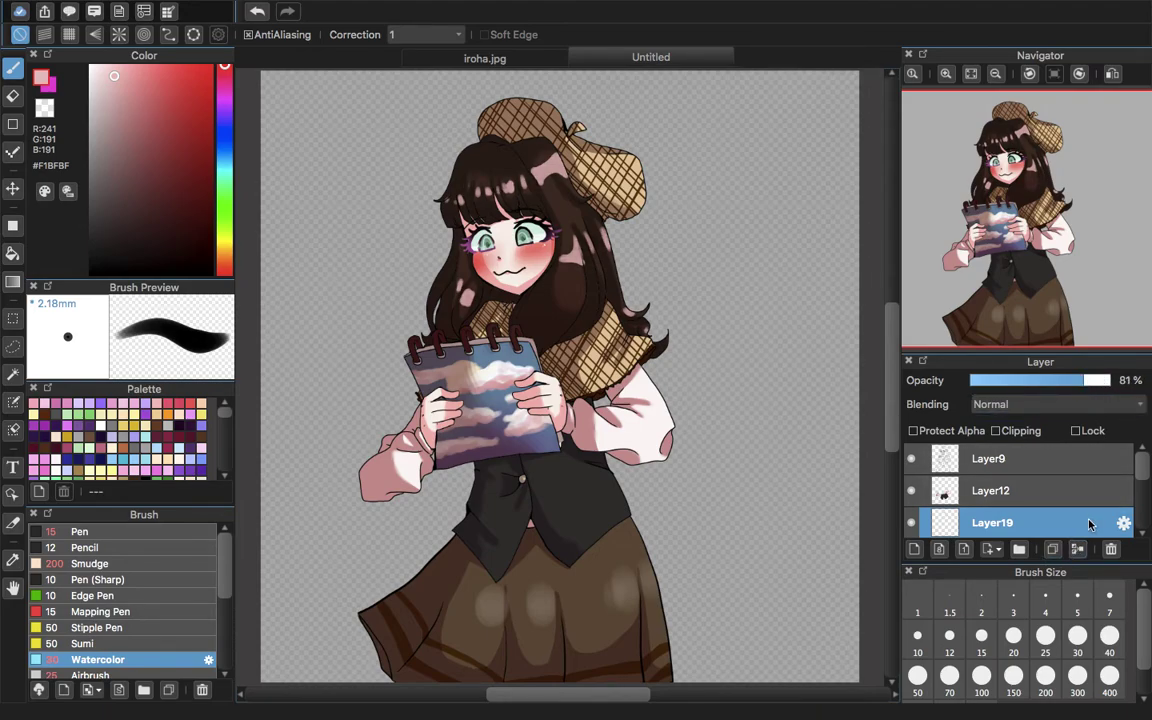
# - Examine the light pink hair highlights beside the face and along the outer strands up close
pyautogui.click(12, 95)
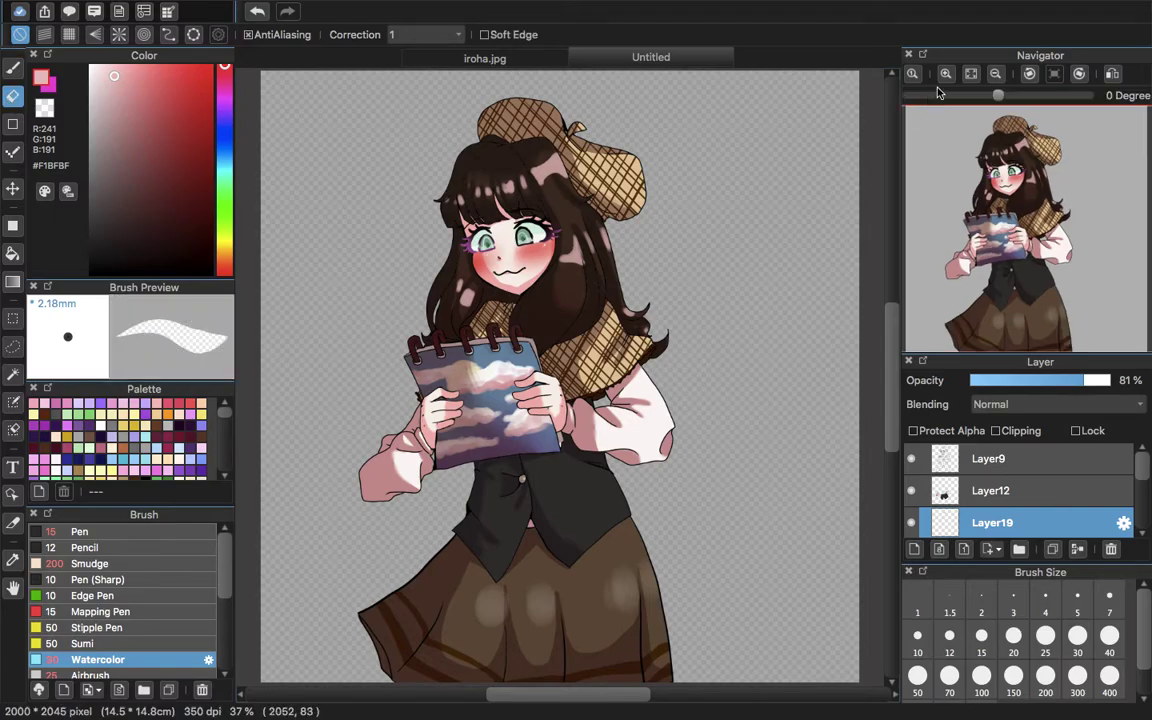
pyautogui.click(935, 75)
pyautogui.click(947, 81)
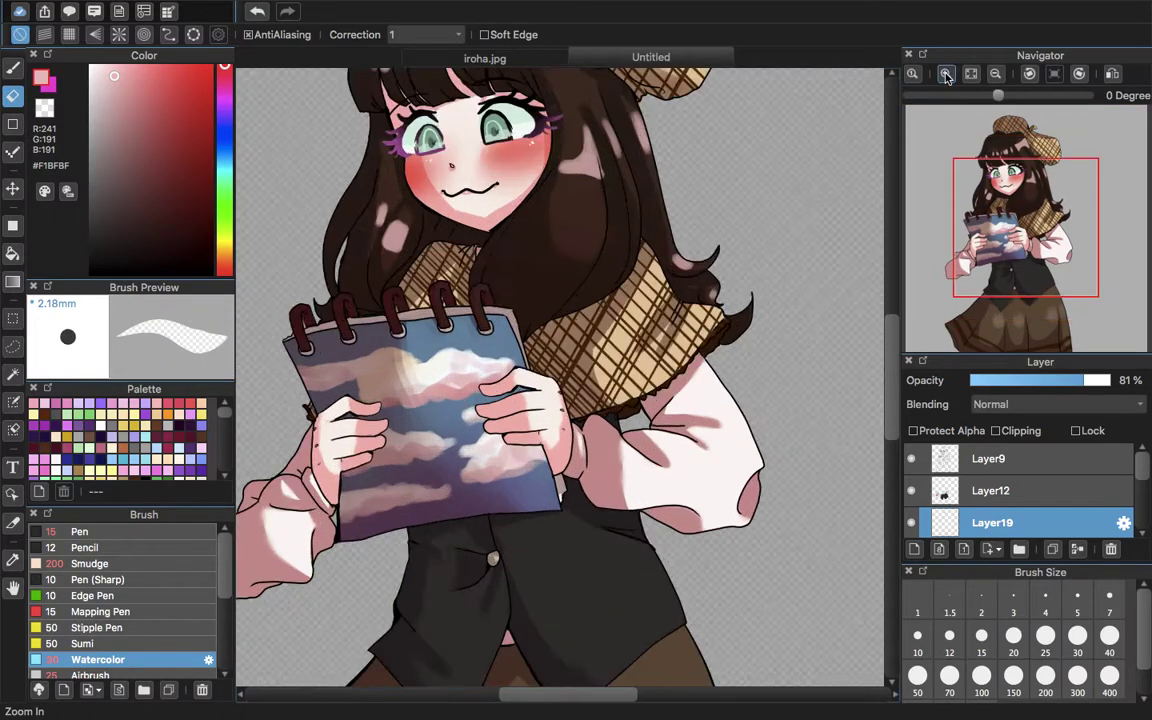
pyautogui.click(947, 81)
pyautogui.click(947, 81)
pyautogui.click(947, 81)
pyautogui.moveTo(1028, 230); pyautogui.dragTo(1034, 182)
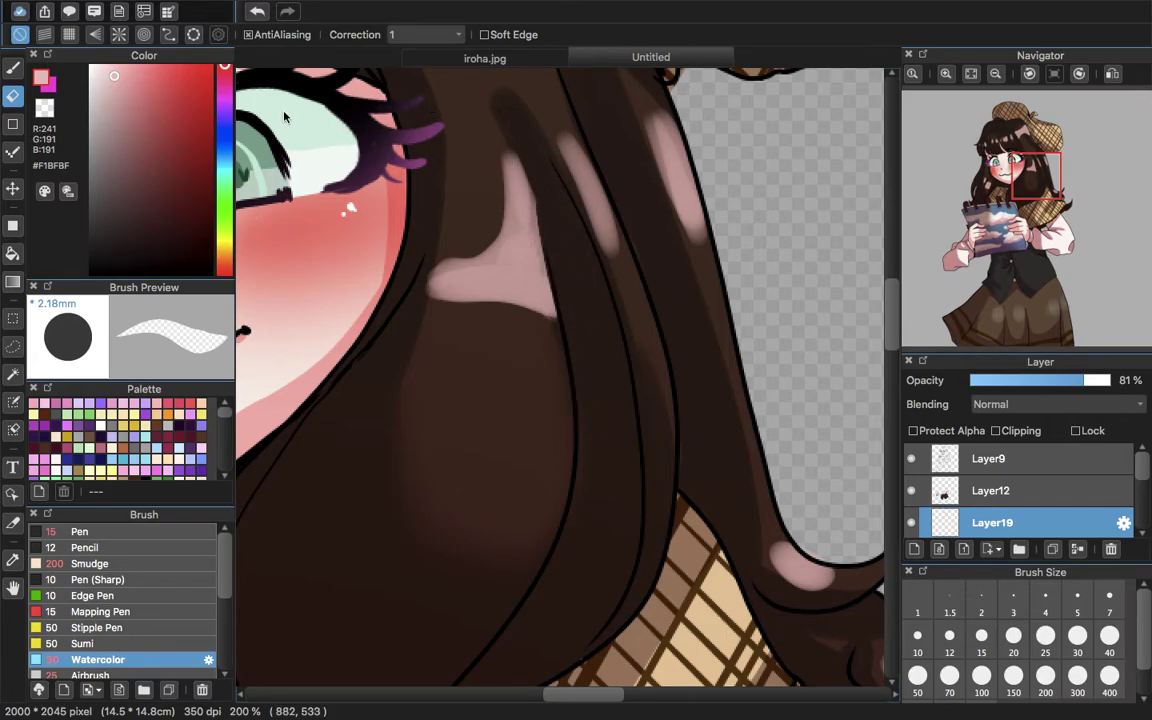
pyautogui.click(15, 70)
pyautogui.click(971, 73)
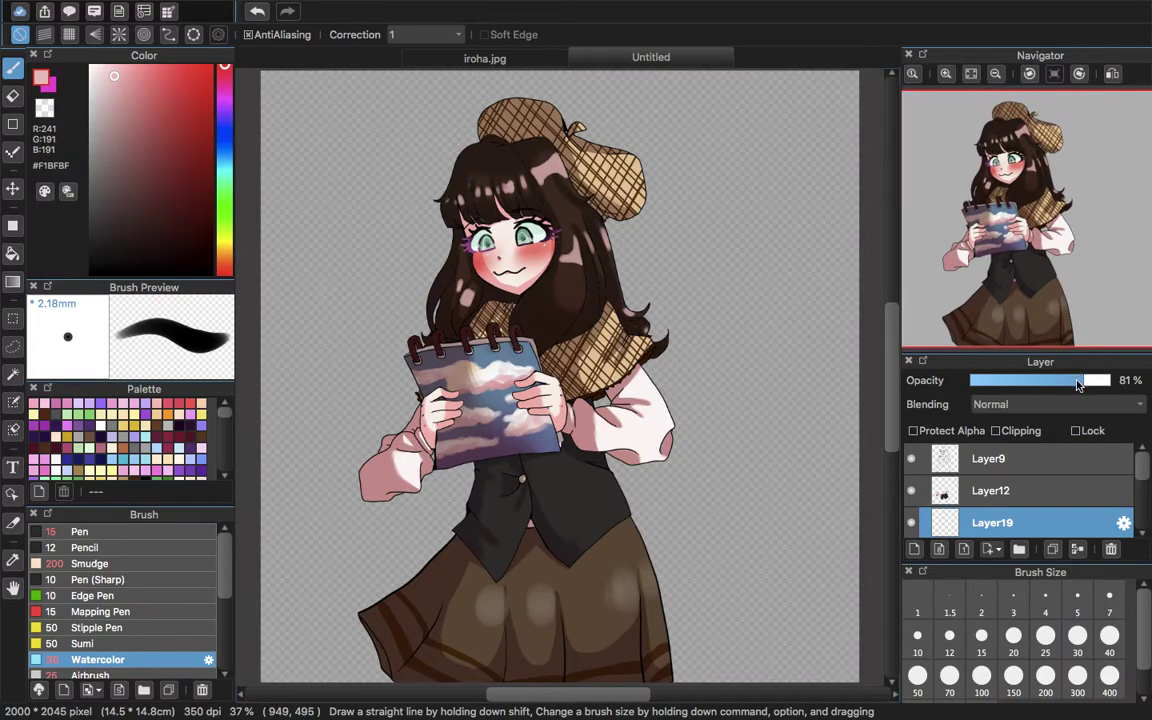
# - Set the hair highlight layer's opacity to 100% and merge the hair layers down into Layer17
pyautogui.moveTo(1122, 383); pyautogui.dragTo(1128, 402)
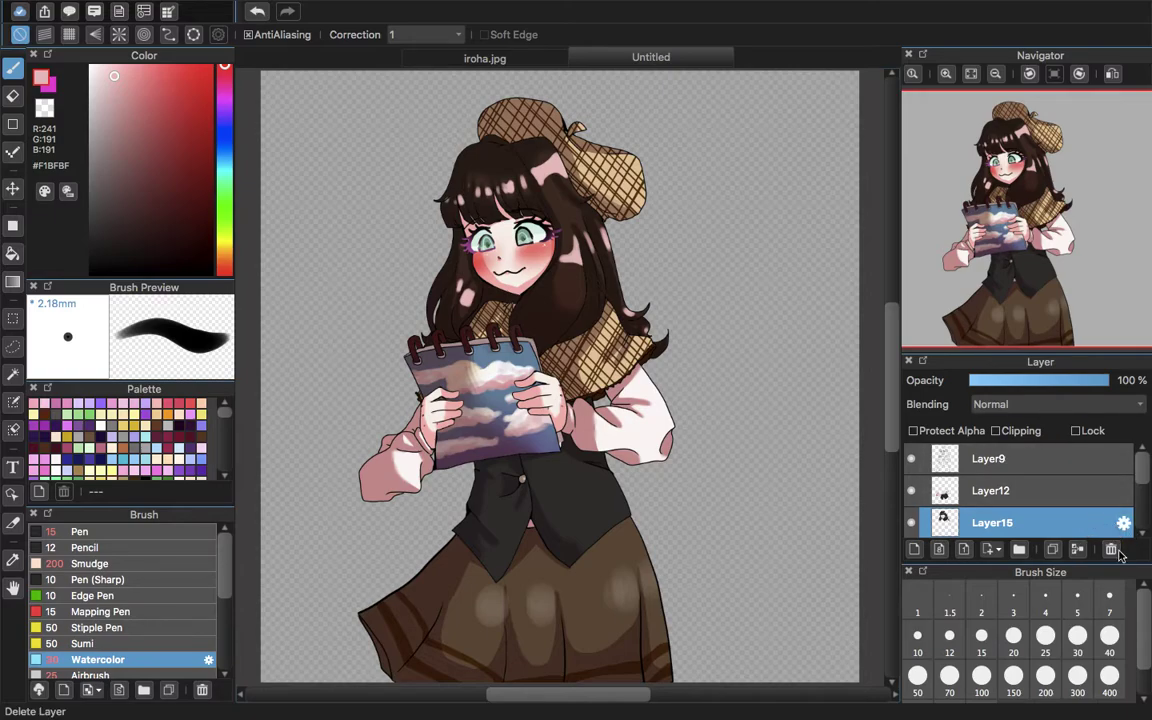
pyautogui.scroll(-2, 1133, 490)
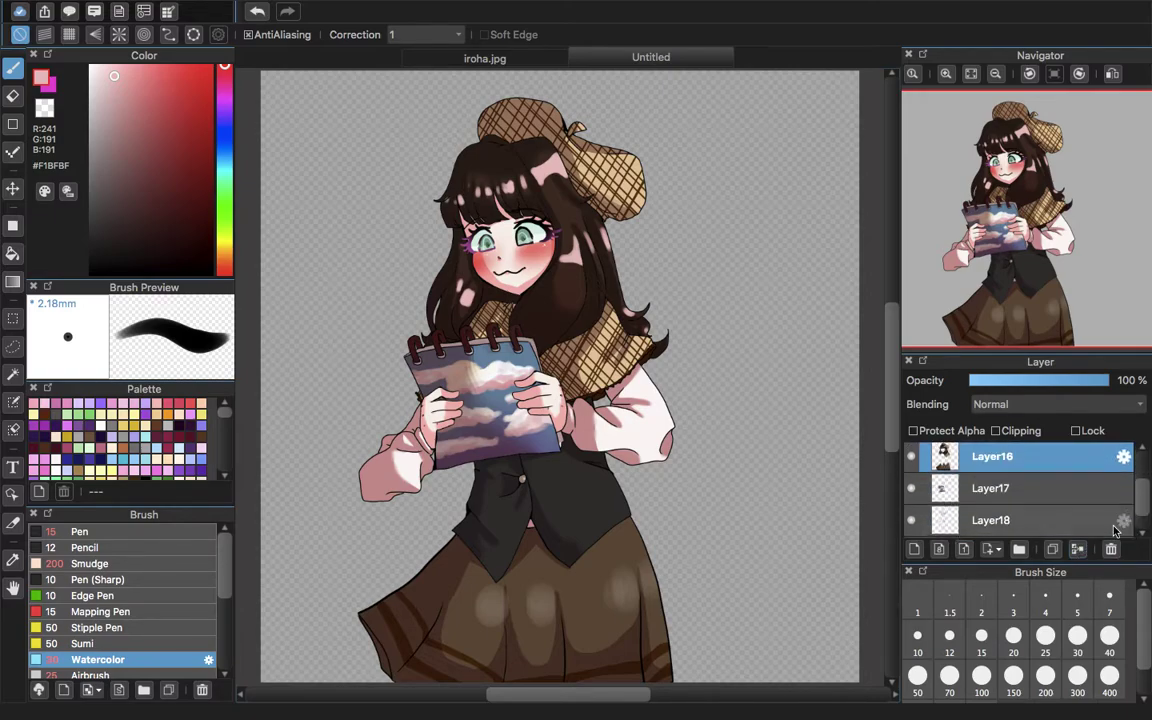
pyautogui.click(1082, 549)
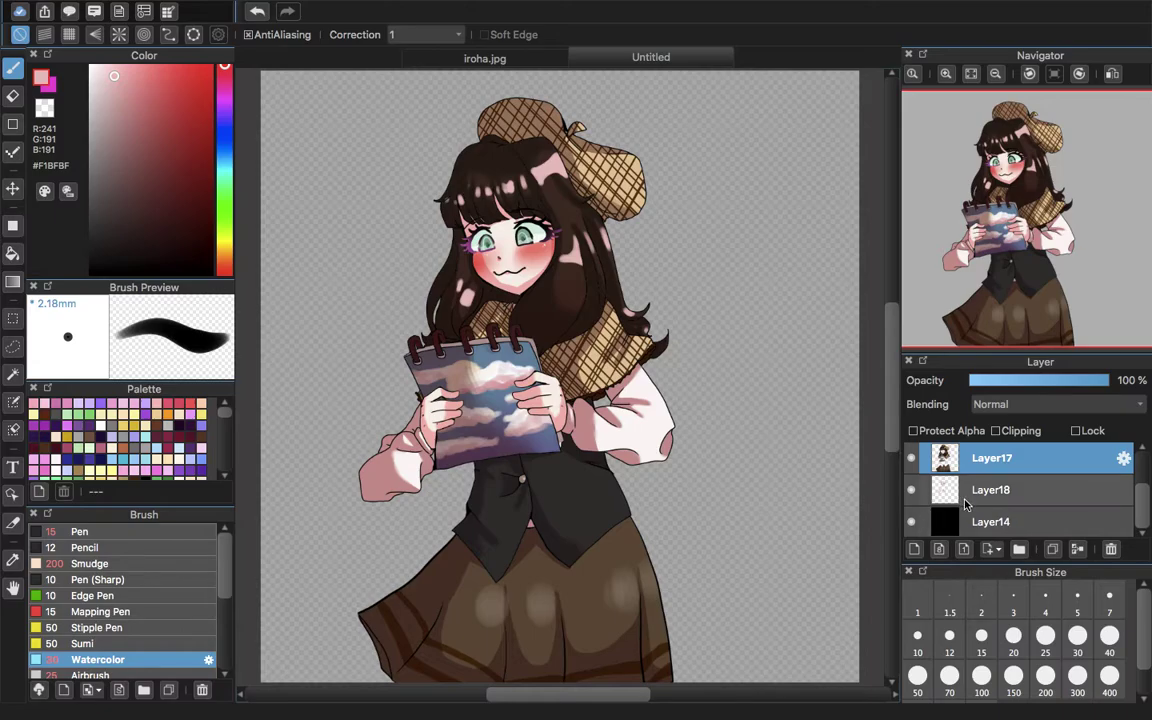
# - Delete the black-filled Layer14 and merge Layer12 down into Layer17
pyautogui.click(1013, 515)
pyautogui.click(1111, 550)
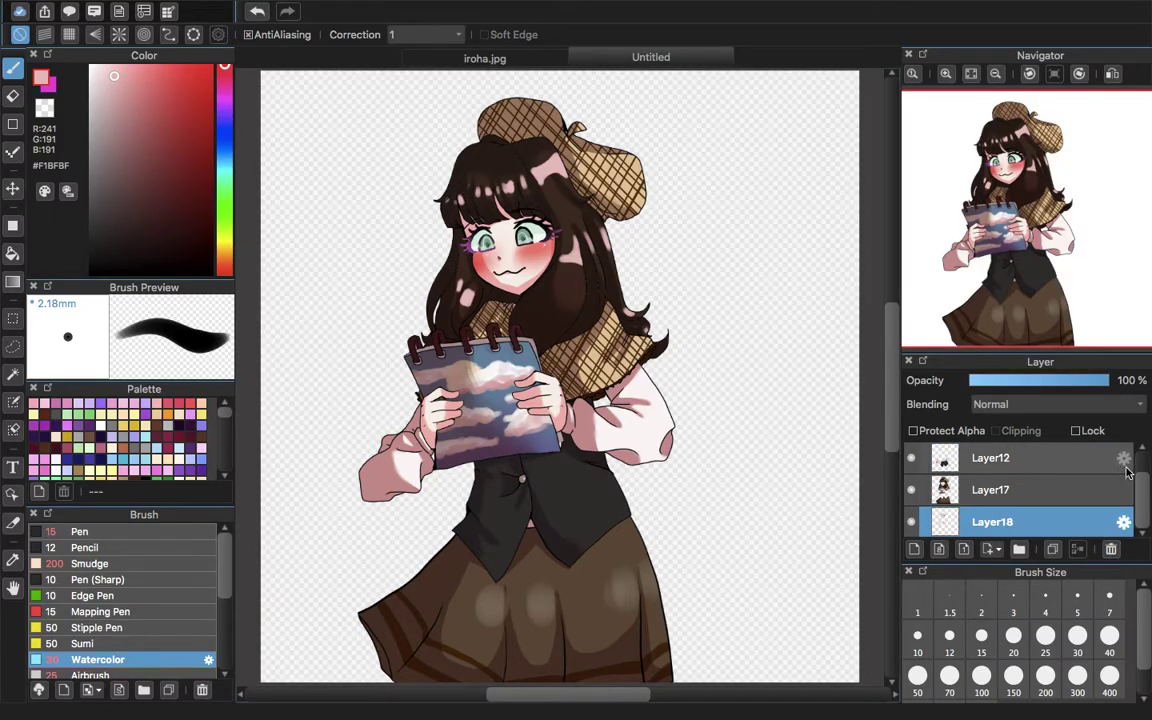
pyautogui.scroll(1, 1145, 481)
pyautogui.click(1105, 490)
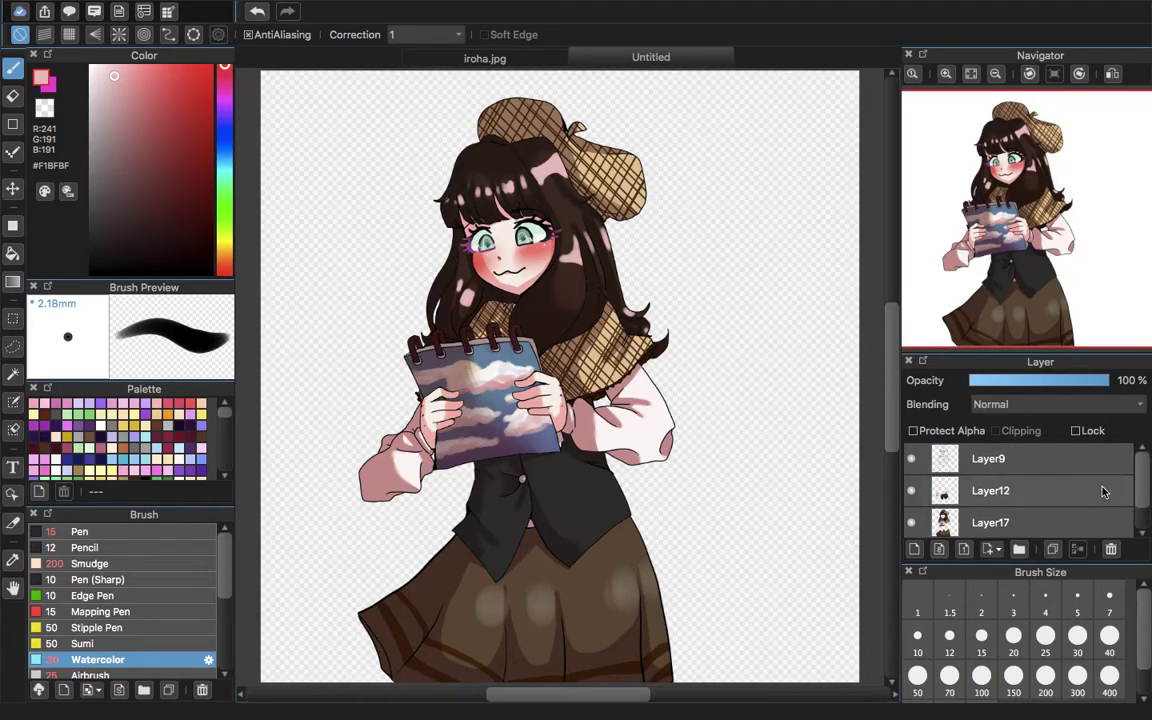
pyautogui.click(1077, 549)
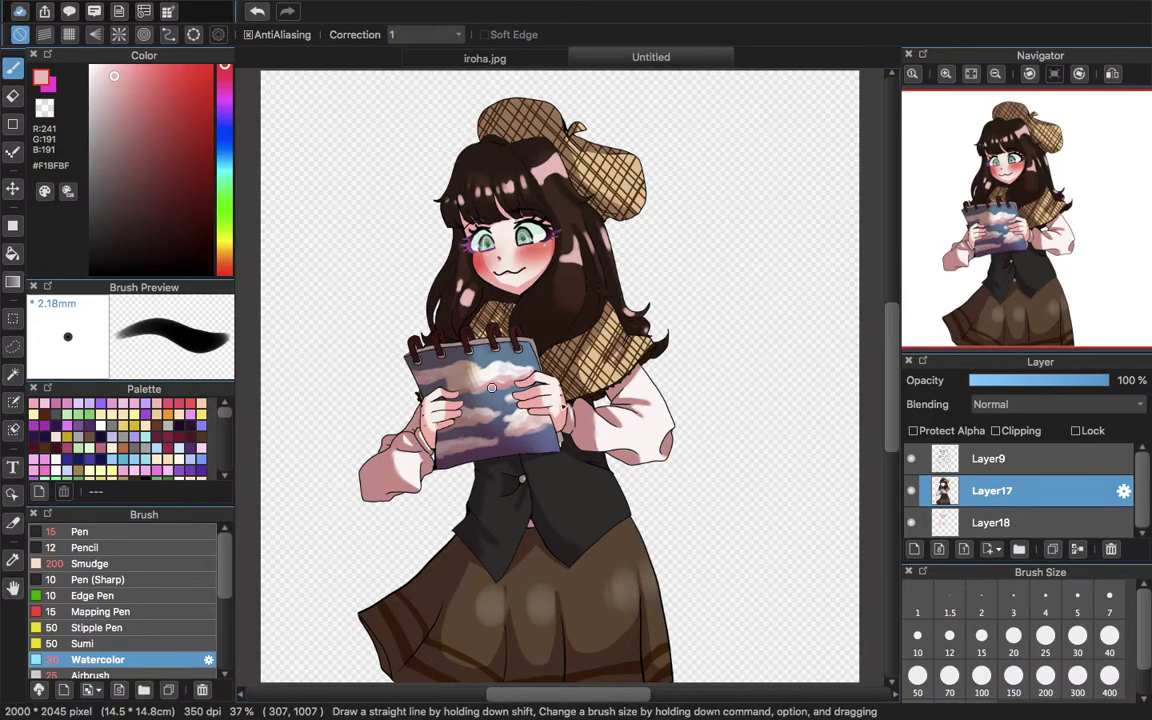
# - Add a new layer above Layer9 and set the foreground colour to pale yellow #FCE7B8
pyautogui.click(933, 459)
pyautogui.click(914, 549)
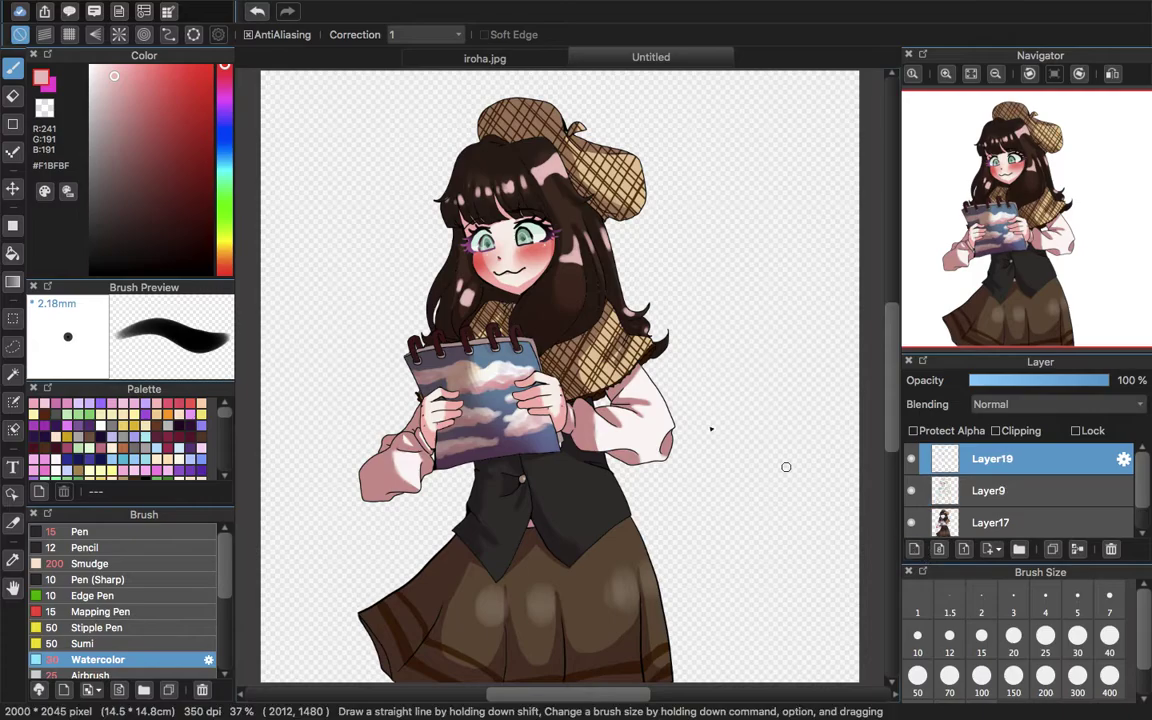
pyautogui.click(226, 256)
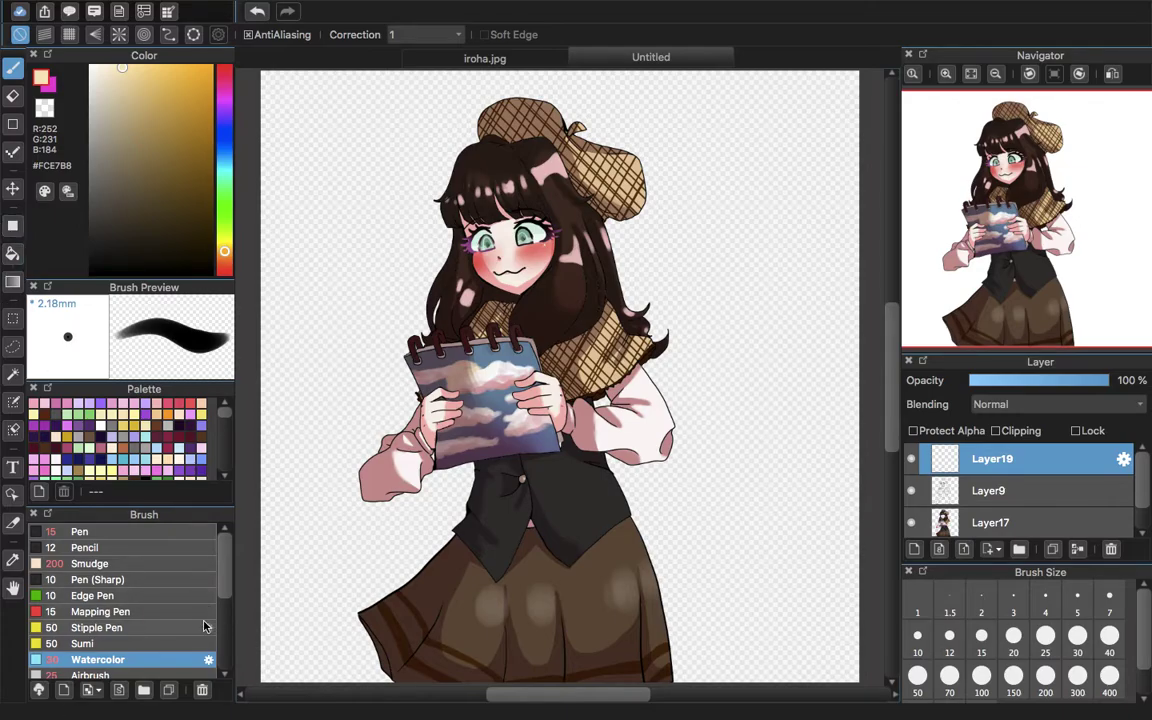
pyautogui.click(162, 566)
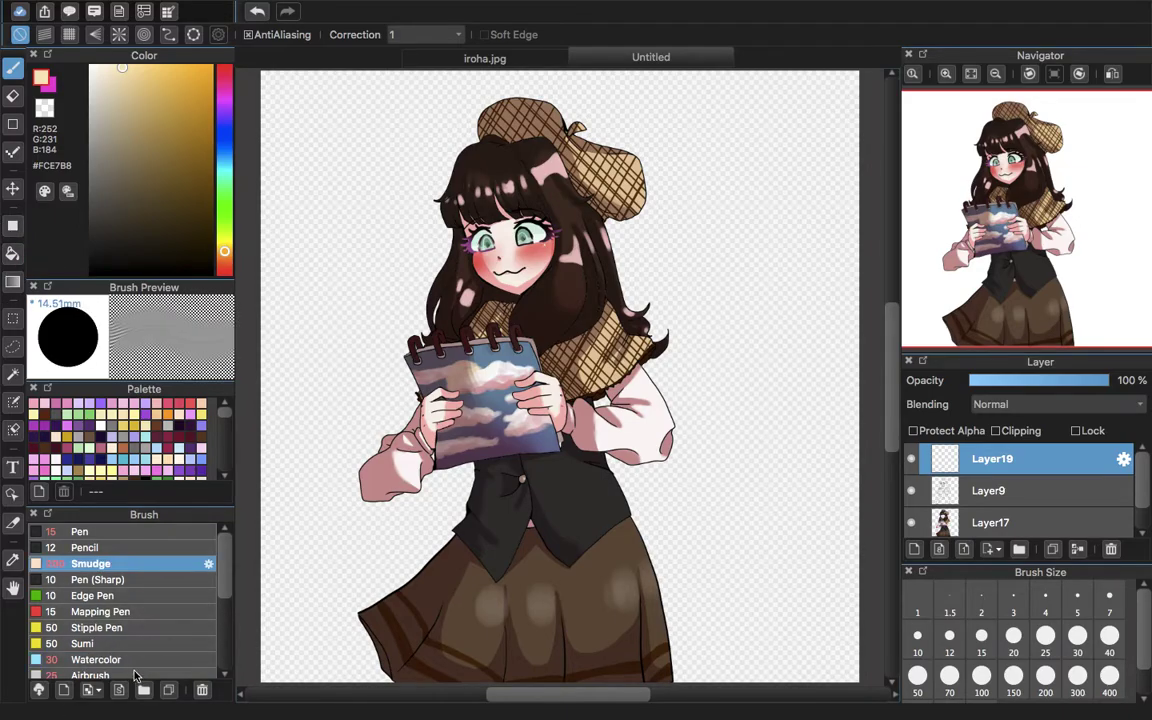
# - Rewind the full-screen video in Google Chrome by several seconds and return to MediBang Paint Pro
pyautogui.hotkey('ctrl', 'Up')
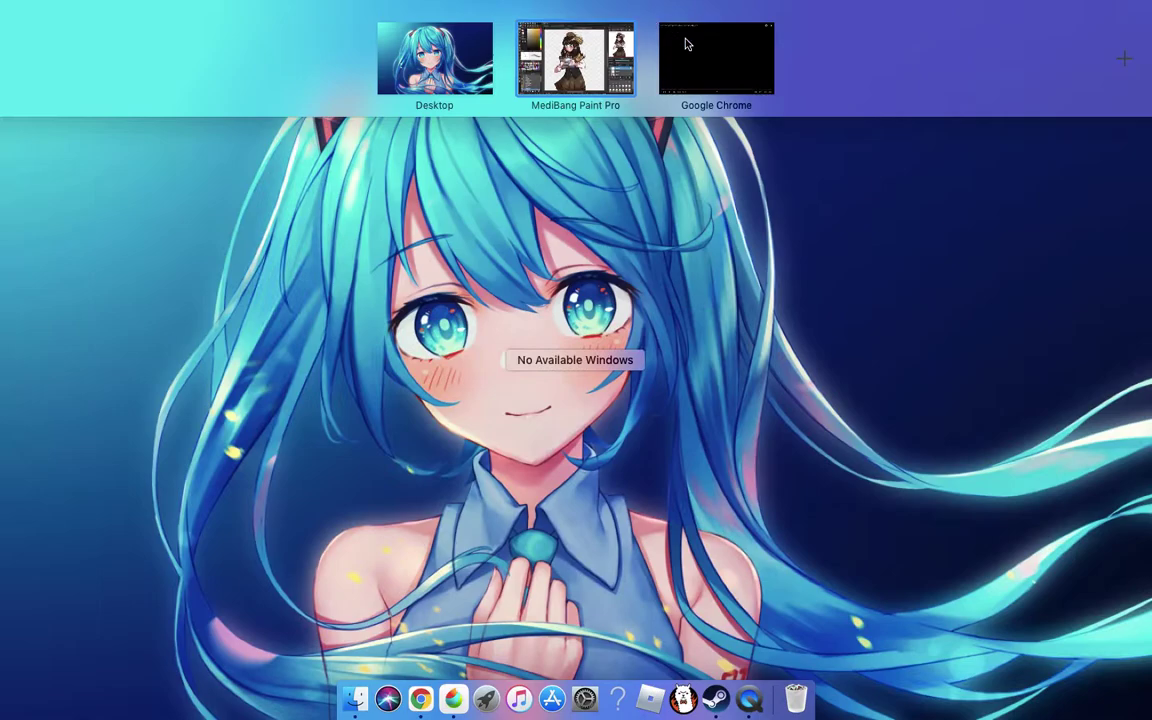
pyautogui.click(686, 44)
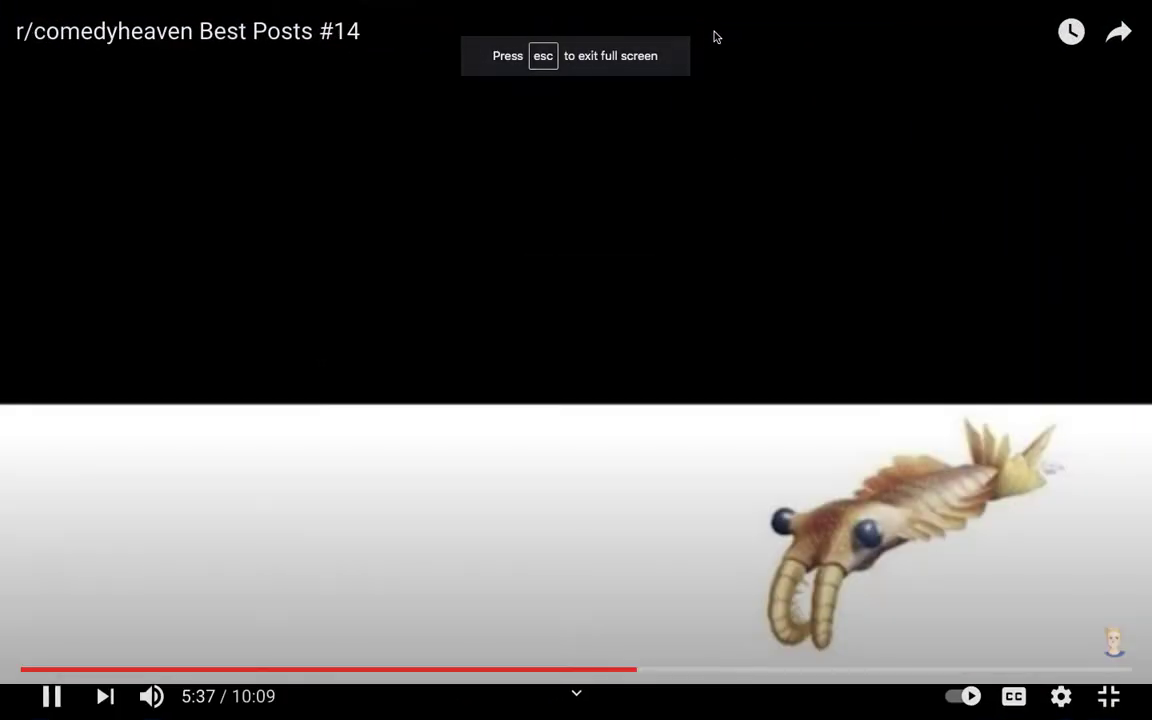
pyautogui.press('Left')
pyautogui.press('Left')
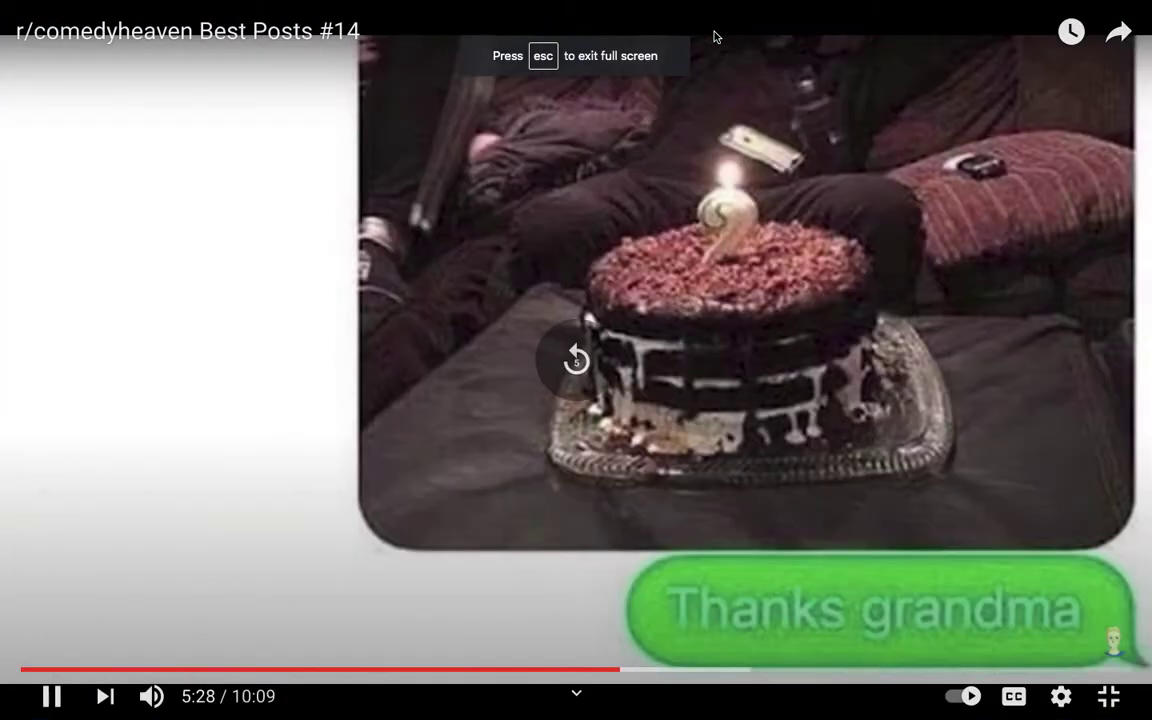
pyautogui.press('Left')
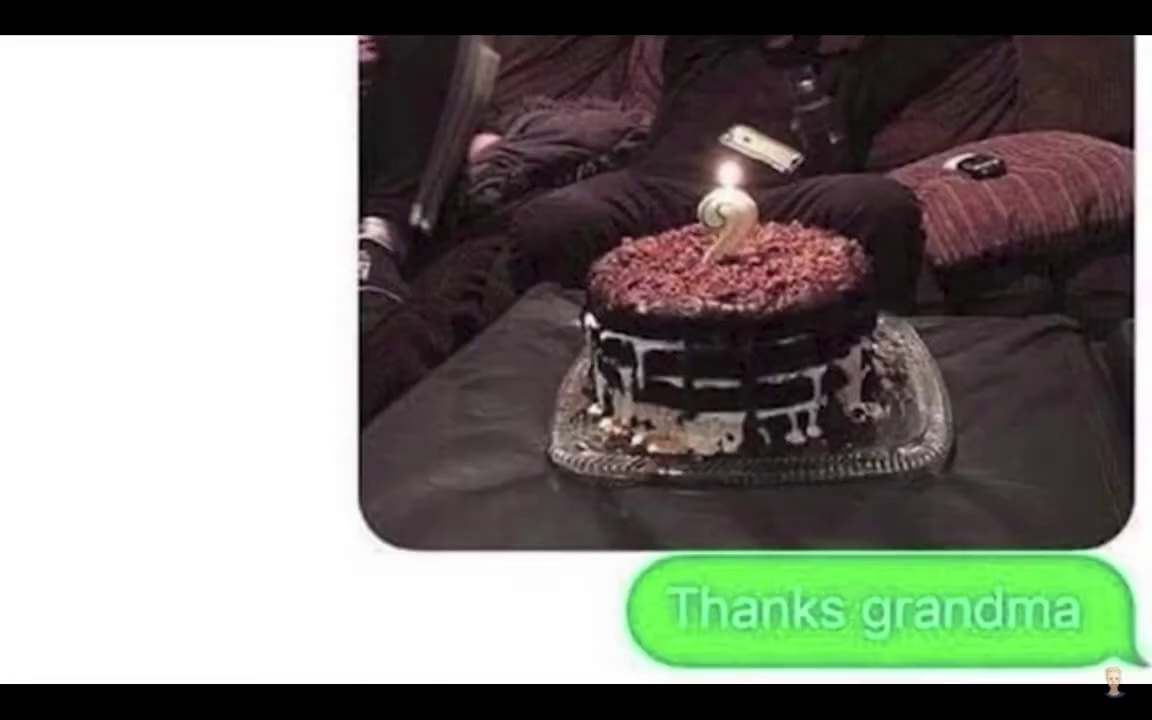
pyautogui.hotkey('ctrl', 'Up')
pyautogui.click(578, 64)
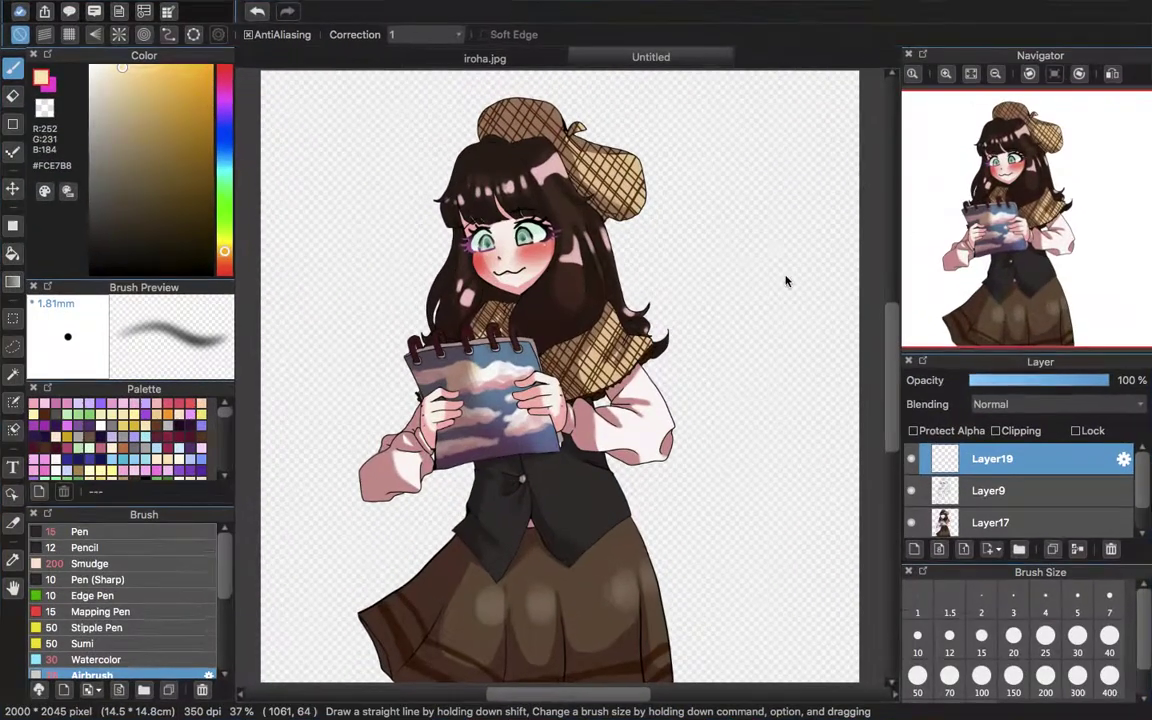
# - Try airbrushing a soft pale yellow glow over the beret, hair and cape with large brush sizes up to 700
pyautogui.click(1072, 645)
pyautogui.moveTo(411, 170)
pyautogui.mouseDown()
pyautogui.moveTo(506, 103)
pyautogui.moveTo(639, 258)
pyautogui.moveTo(679, 329)
pyautogui.mouseUp()
pyautogui.click(995, 74)
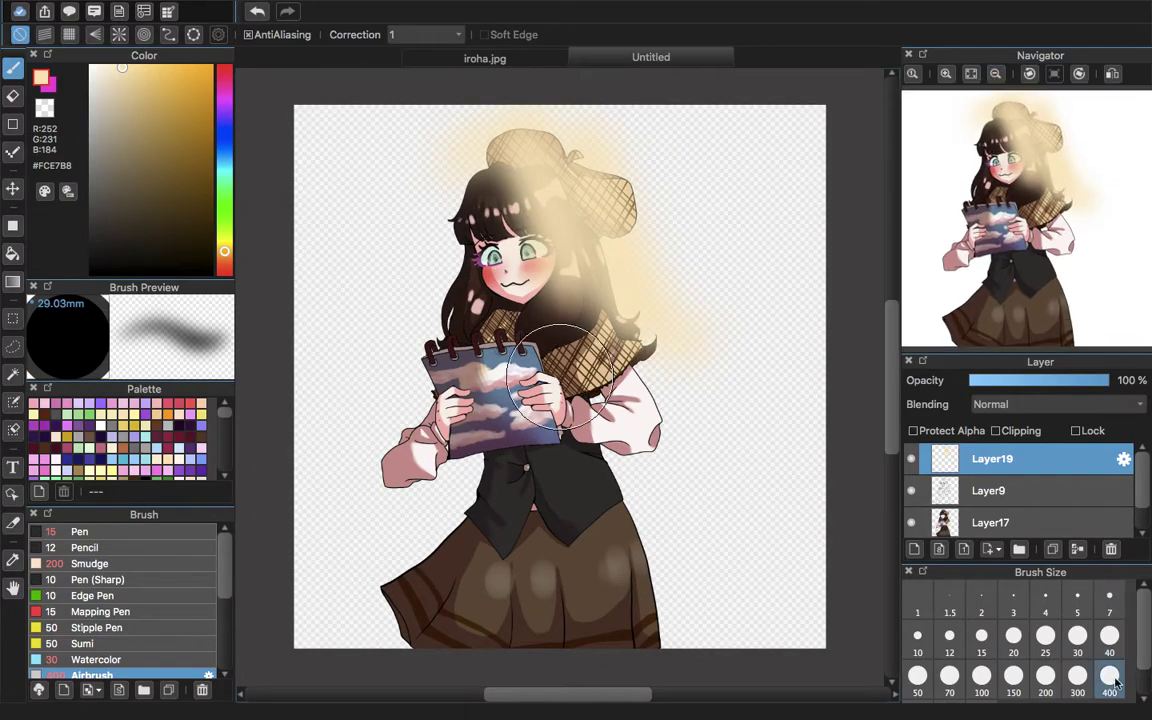
pyautogui.scroll(-1, 1149, 612)
pyautogui.click(981, 599)
pyautogui.moveTo(495, 150); pyautogui.dragTo(620, 373)
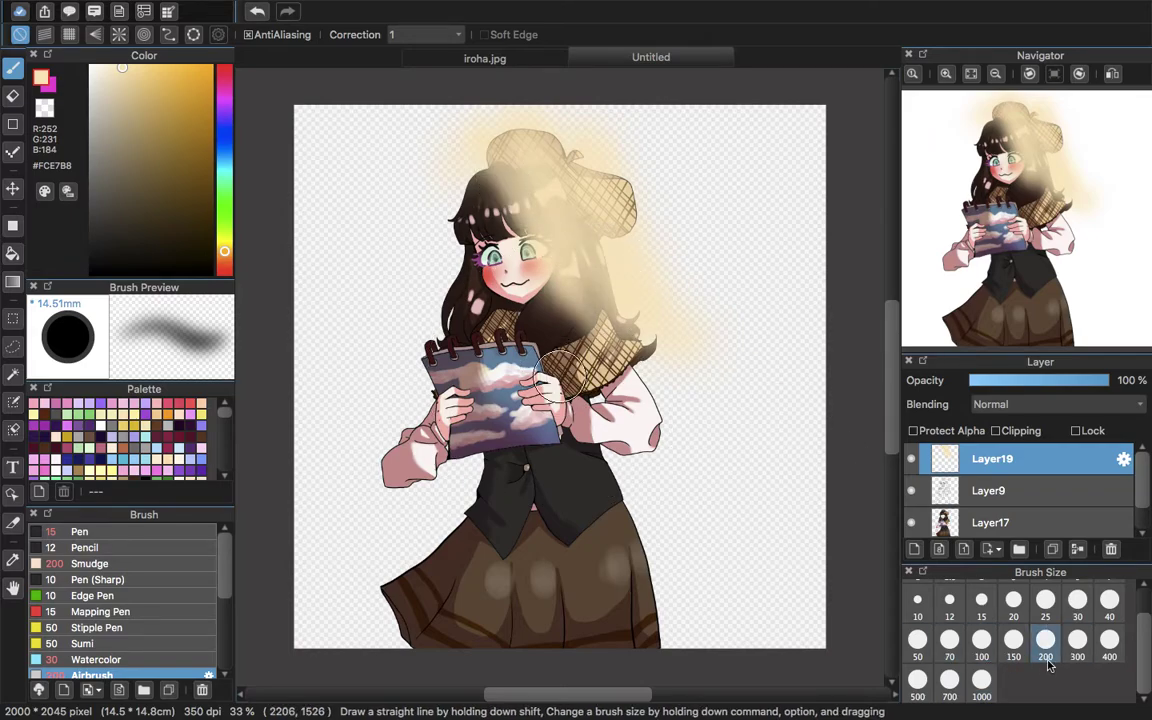
pyautogui.click(1100, 648)
pyautogui.click(949, 681)
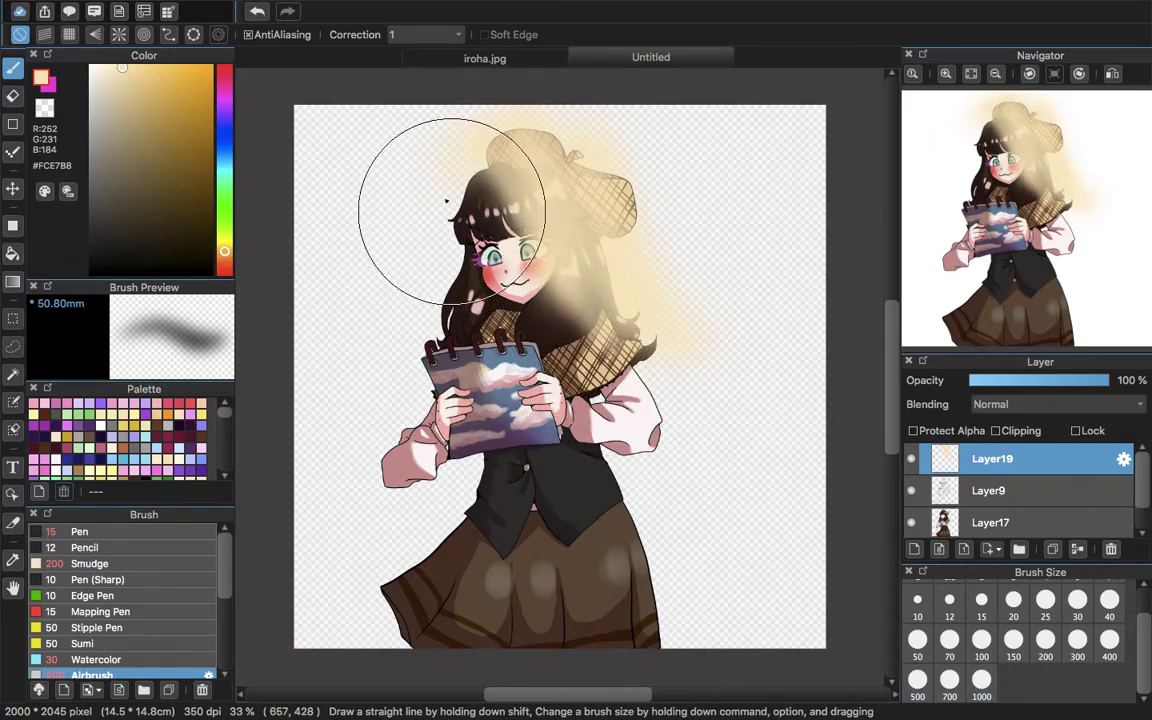
pyautogui.moveTo(675, 561)
pyautogui.mouseDown()
pyautogui.moveTo(609, 411)
pyautogui.moveTo(589, 134)
pyautogui.moveTo(460, 257)
pyautogui.moveTo(562, 392)
pyautogui.moveTo(591, 278)
pyautogui.moveTo(560, 220)
pyautogui.mouseUp()
# - Undo the airbrushed pale yellow glow strokes on the new layer
pyautogui.press('super+z')
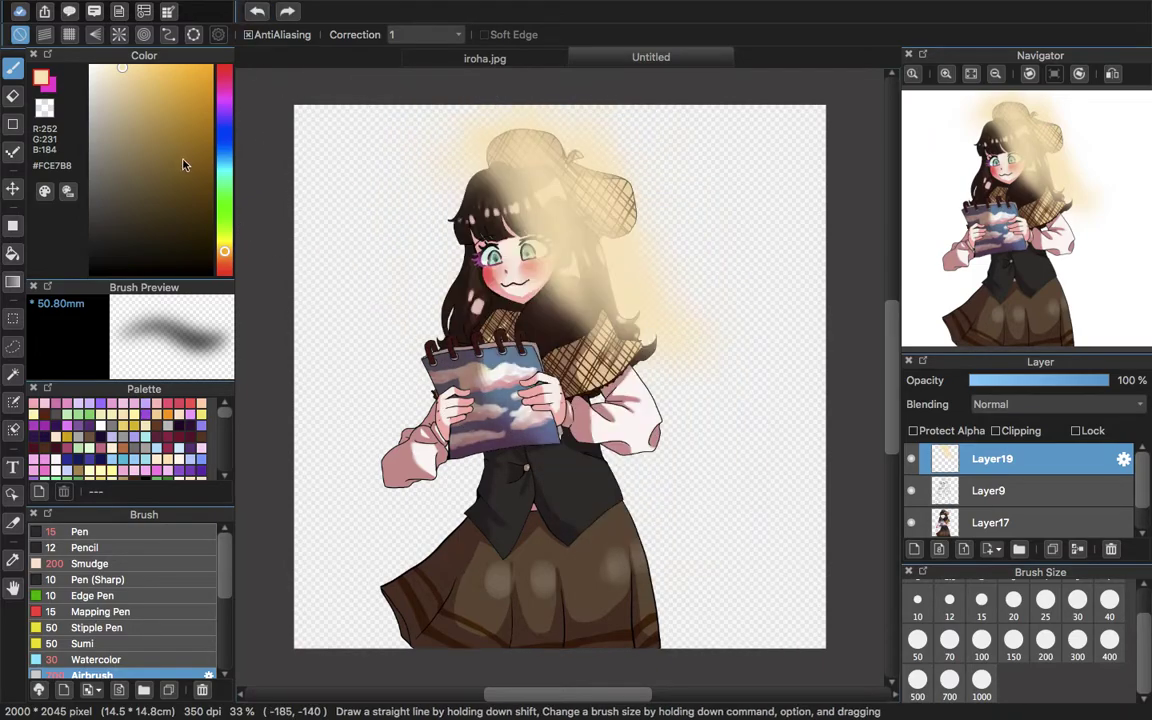
pyautogui.click(256, 12)
pyautogui.click(262, 10)
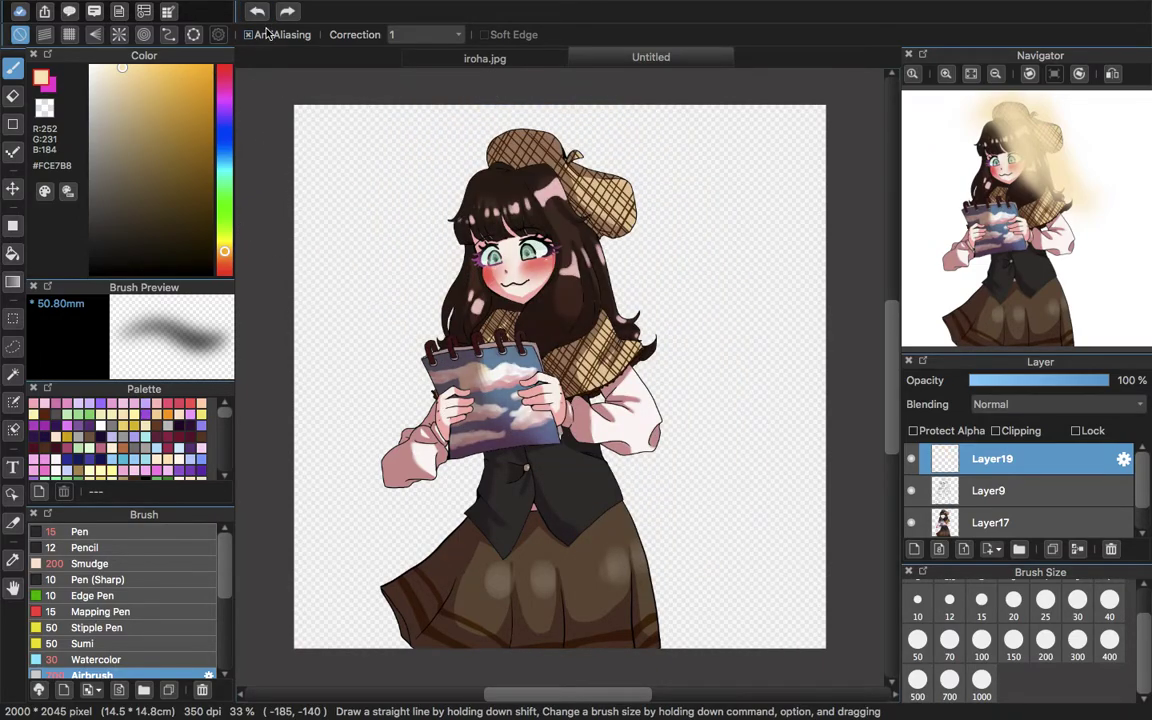
# - Try a diagonal linear gradient from pale yellow to magenta across the new layer and undo it
pyautogui.click(12, 281)
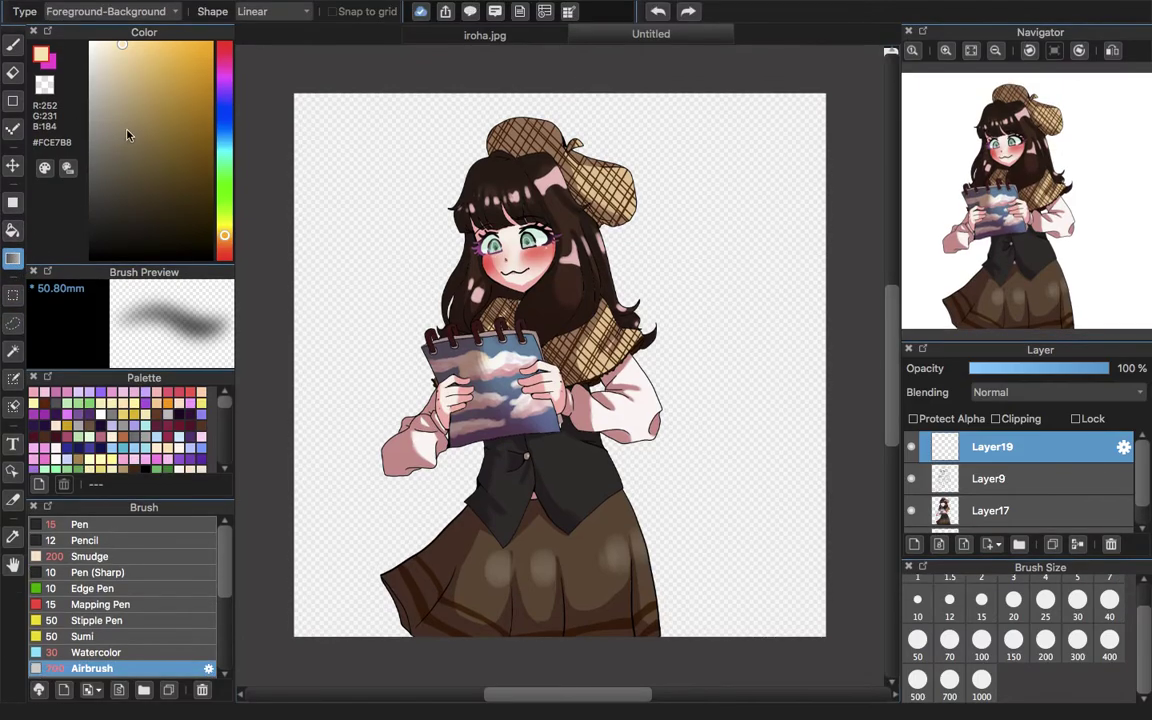
pyautogui.moveTo(329, 368); pyautogui.dragTo(761, 93)
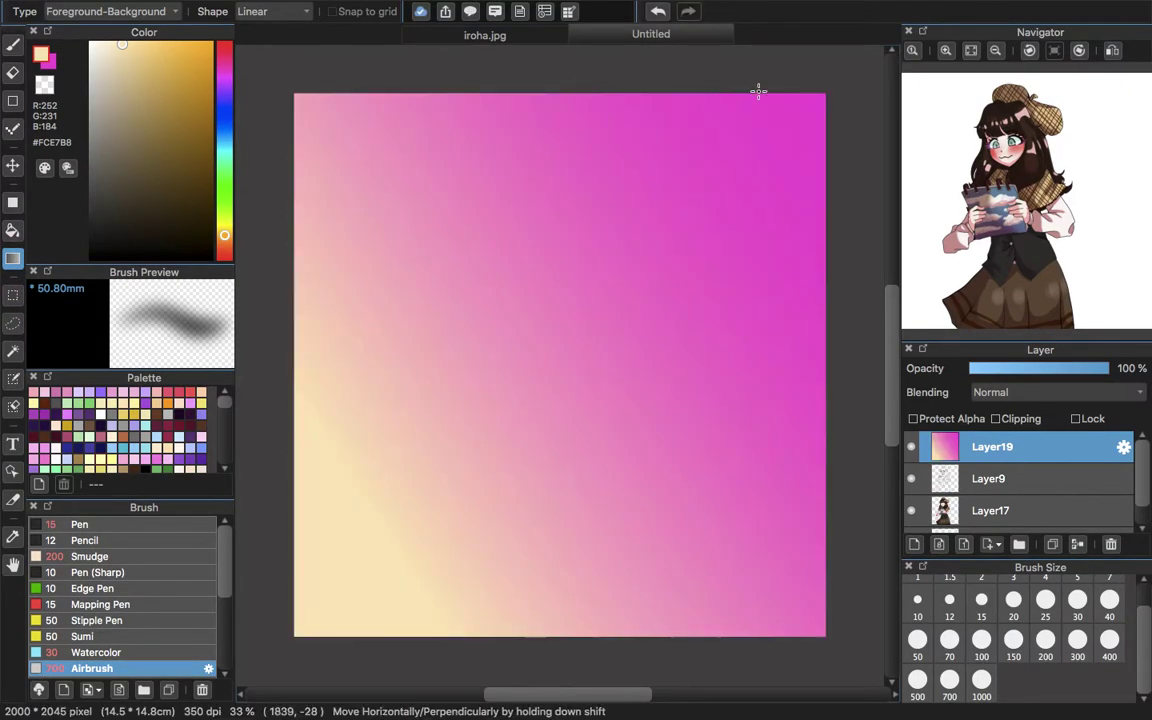
pyautogui.click(658, 11)
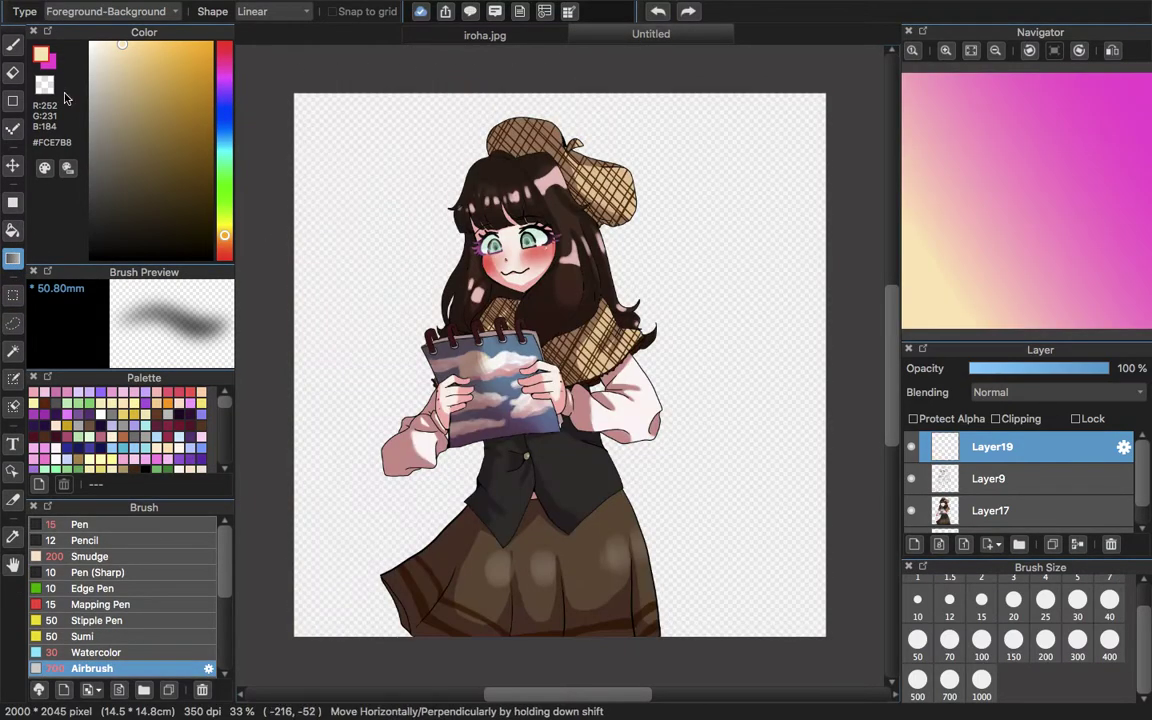
# - Make pale yellow the background colour and set the foreground colour to dark red #8B0000
pyautogui.click(52, 66)
pyautogui.click(224, 50)
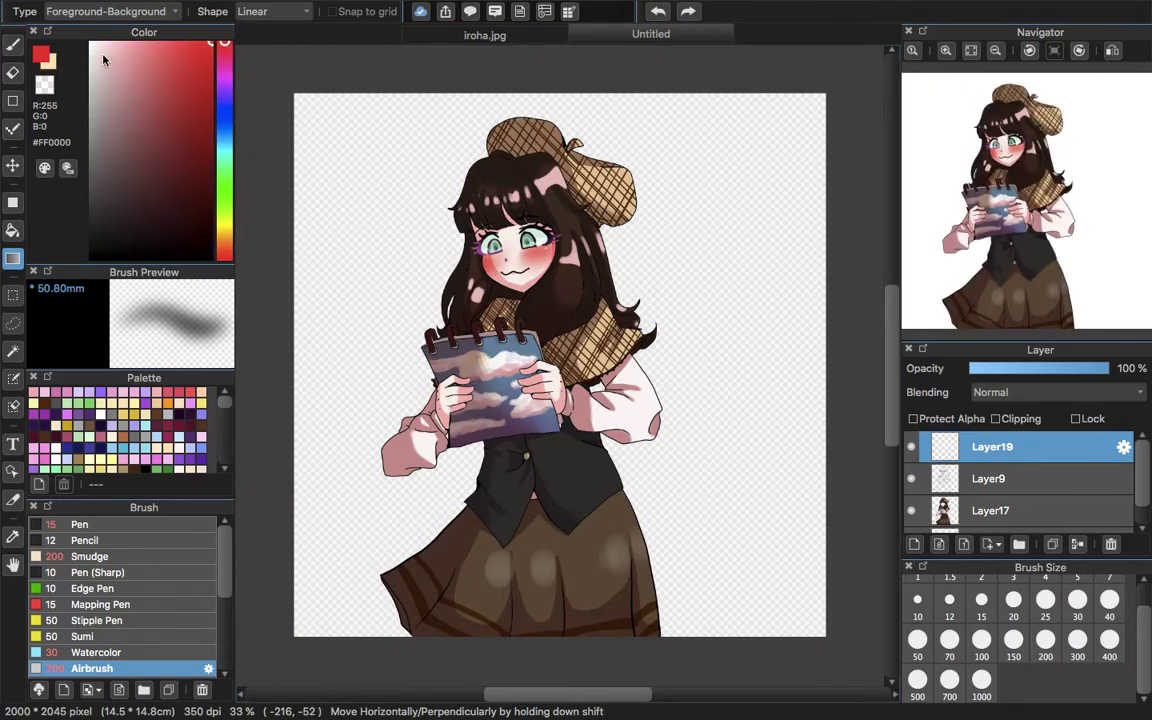
pyautogui.moveTo(176, 70); pyautogui.dragTo(252, 141)
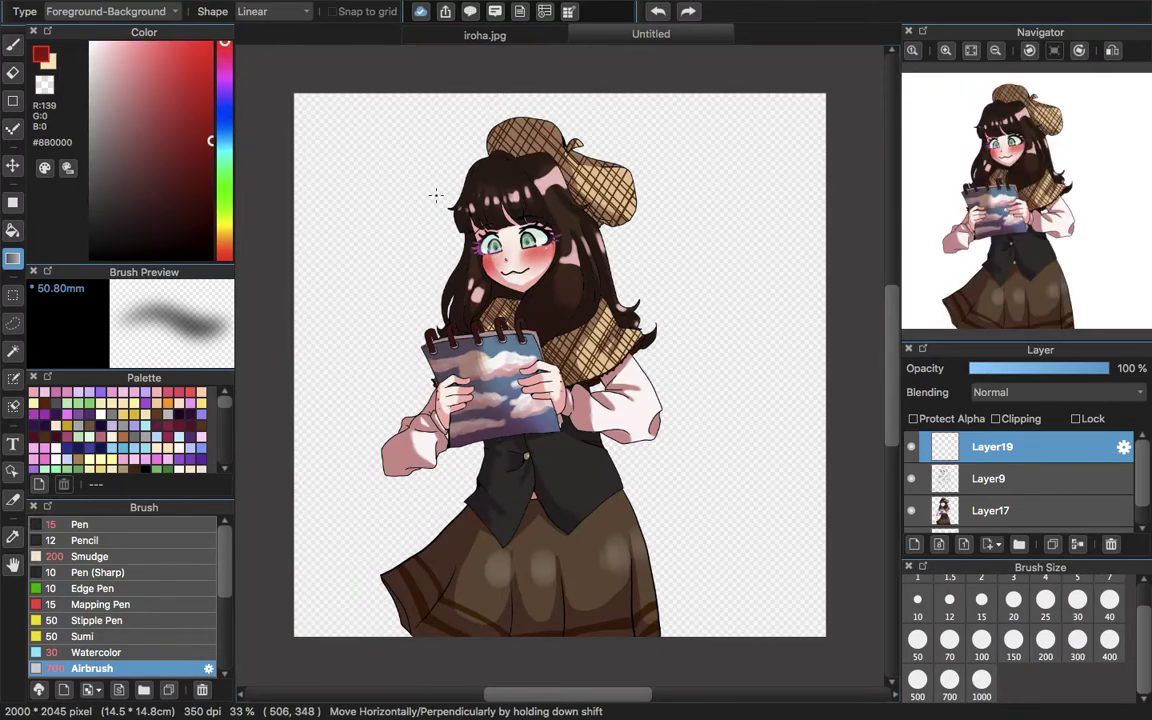
# - Fill the new layer with a linear gradient from dark red in the canvas's lower-left corner to pale yellow in its upper-right
pyautogui.moveTo(701, 152); pyautogui.dragTo(399, 399)
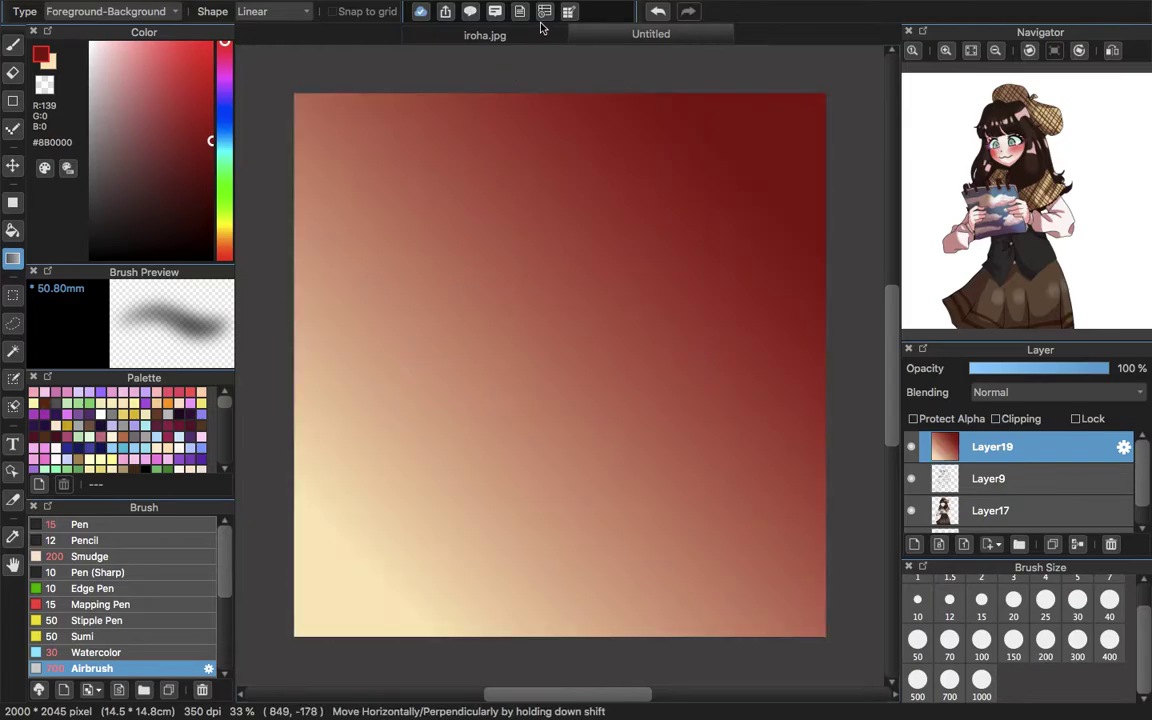
pyautogui.click(658, 11)
pyautogui.moveTo(302, 510)
pyautogui.mouseDown()
pyautogui.moveTo(342, 496)
pyautogui.moveTo(784, 118)
pyautogui.mouseUp()
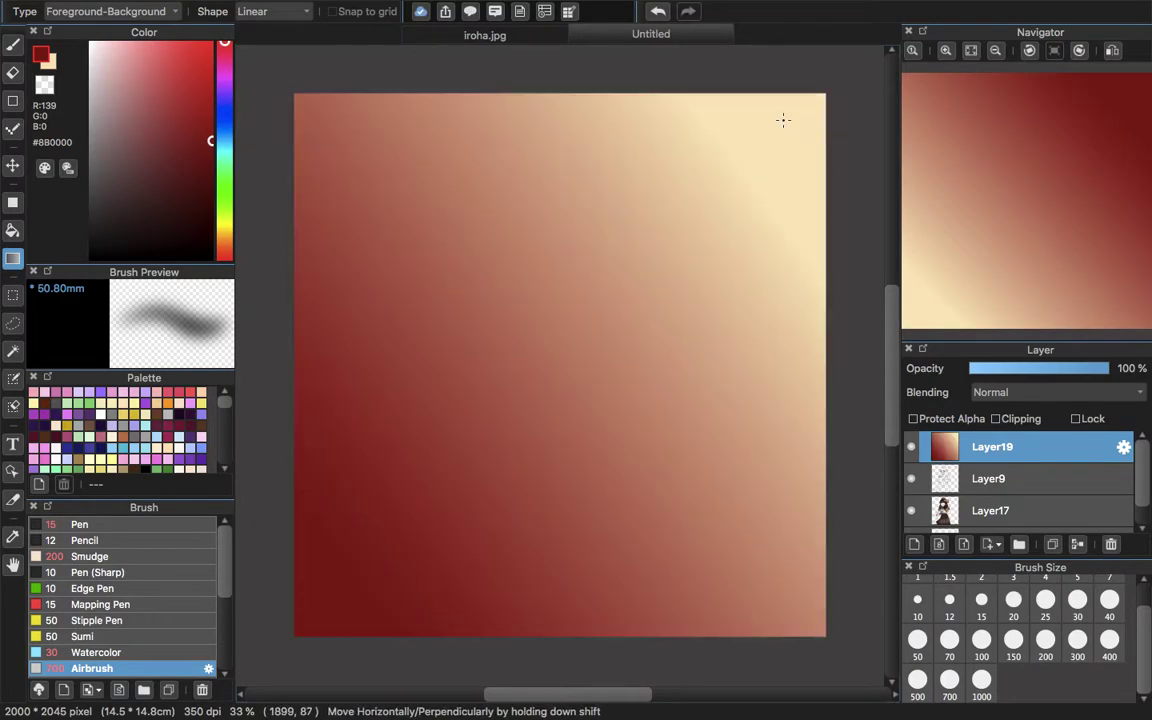
# - Try clipping the gradient layer to the line art on Layer9 and remove the clipping again
pyautogui.press('b')
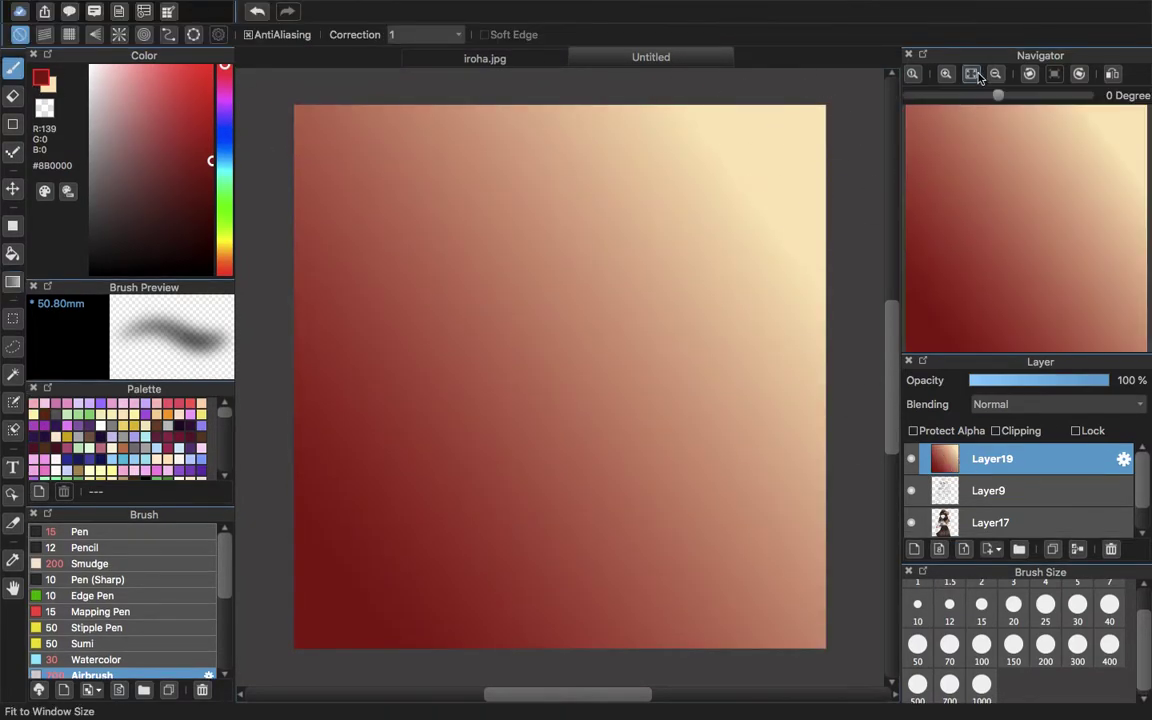
pyautogui.click(973, 75)
pyautogui.click(995, 431)
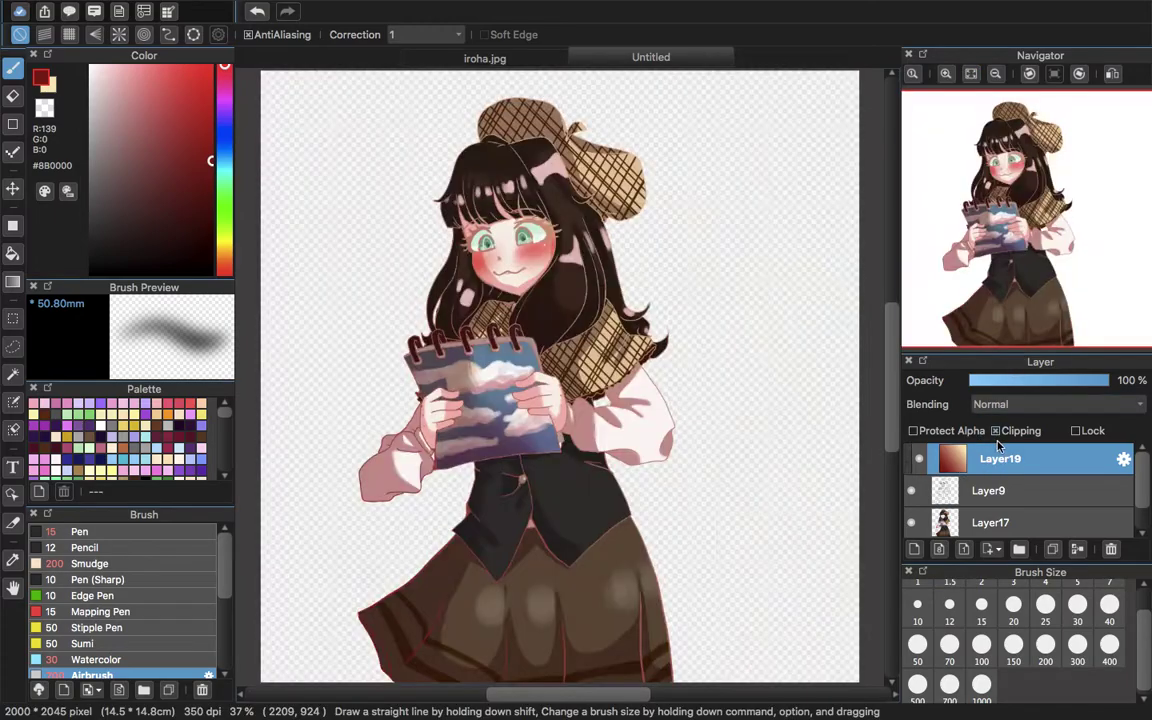
pyautogui.click(995, 431)
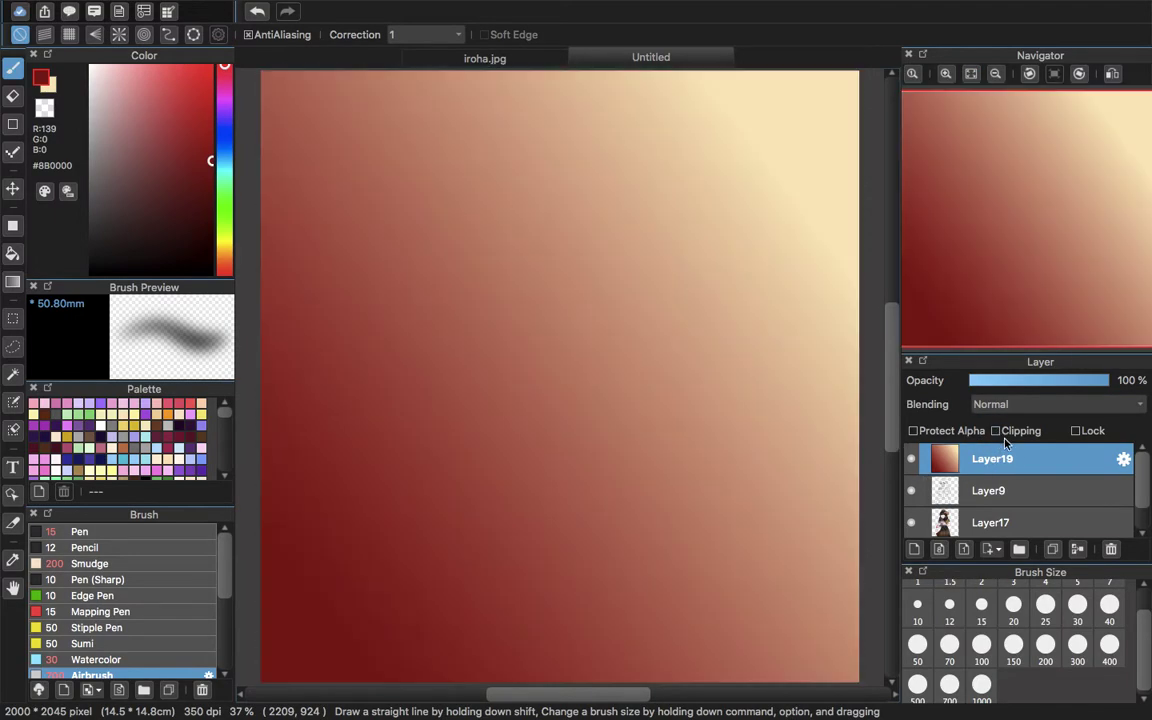
# - Hide the gradient layer and select the empty background around the girl with the Magic Wand
pyautogui.click(912, 459)
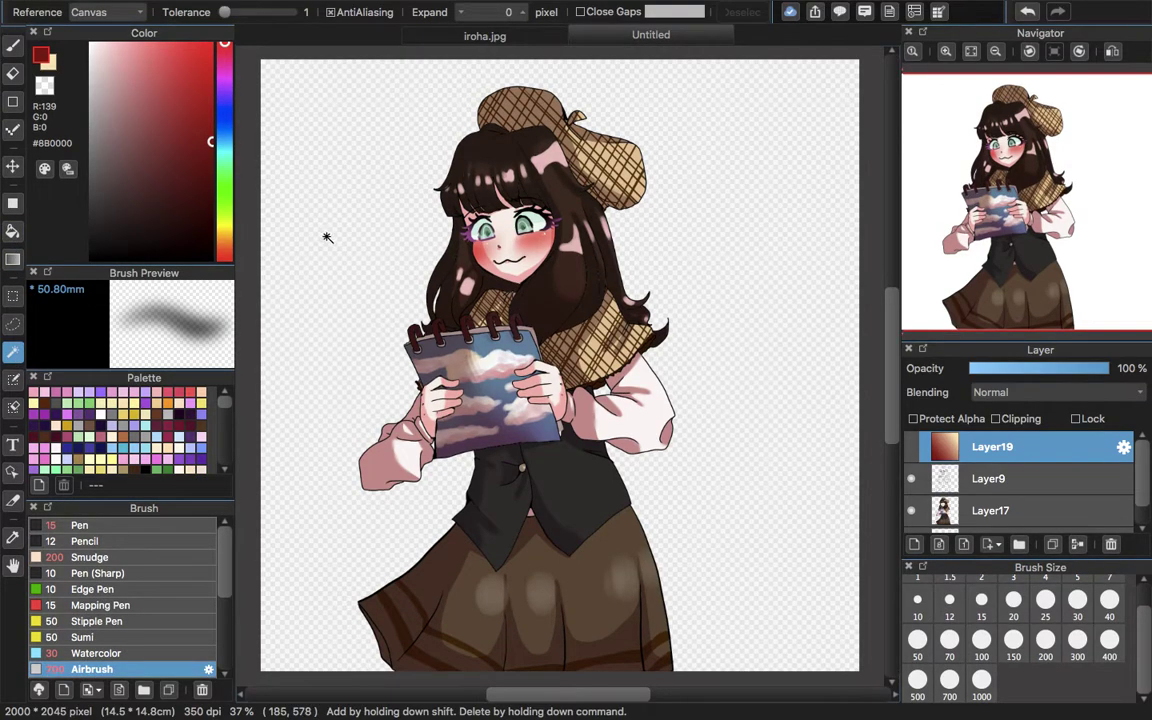
pyautogui.click(325, 236)
pyautogui.click(14, 45)
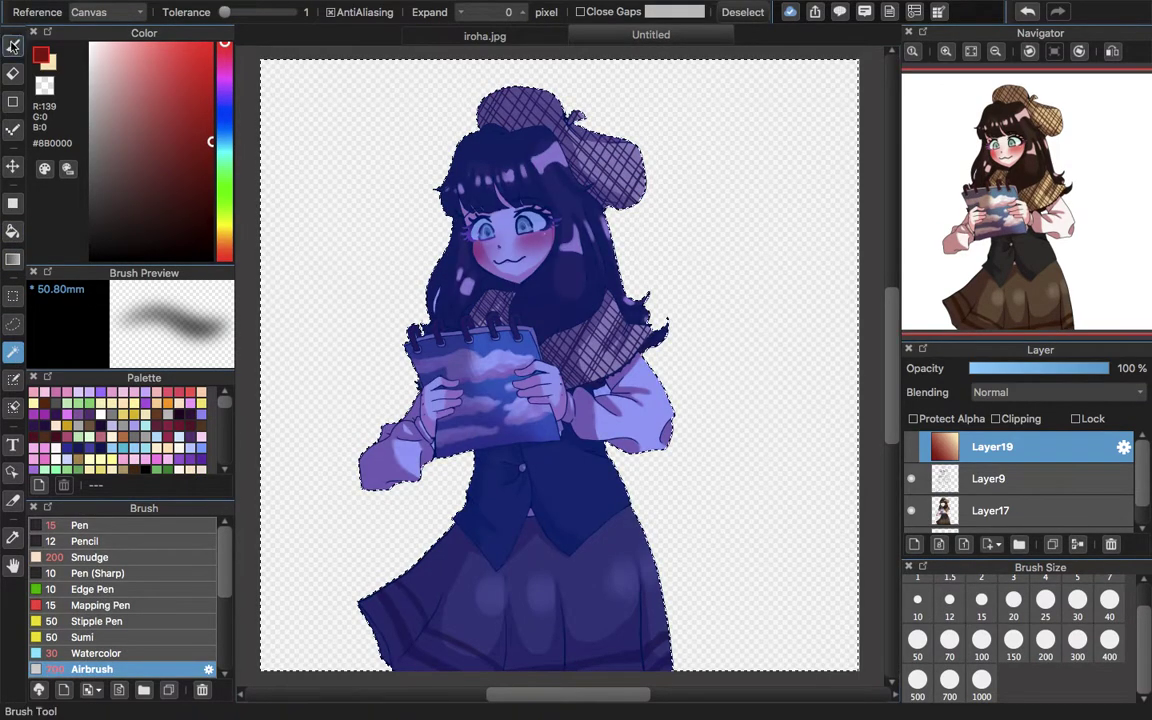
# - Show the gradient layer, erase its gradient around the girl's silhouette using a size 1000 eraser, and clear the selection
pyautogui.click(12, 94)
pyautogui.click(981, 684)
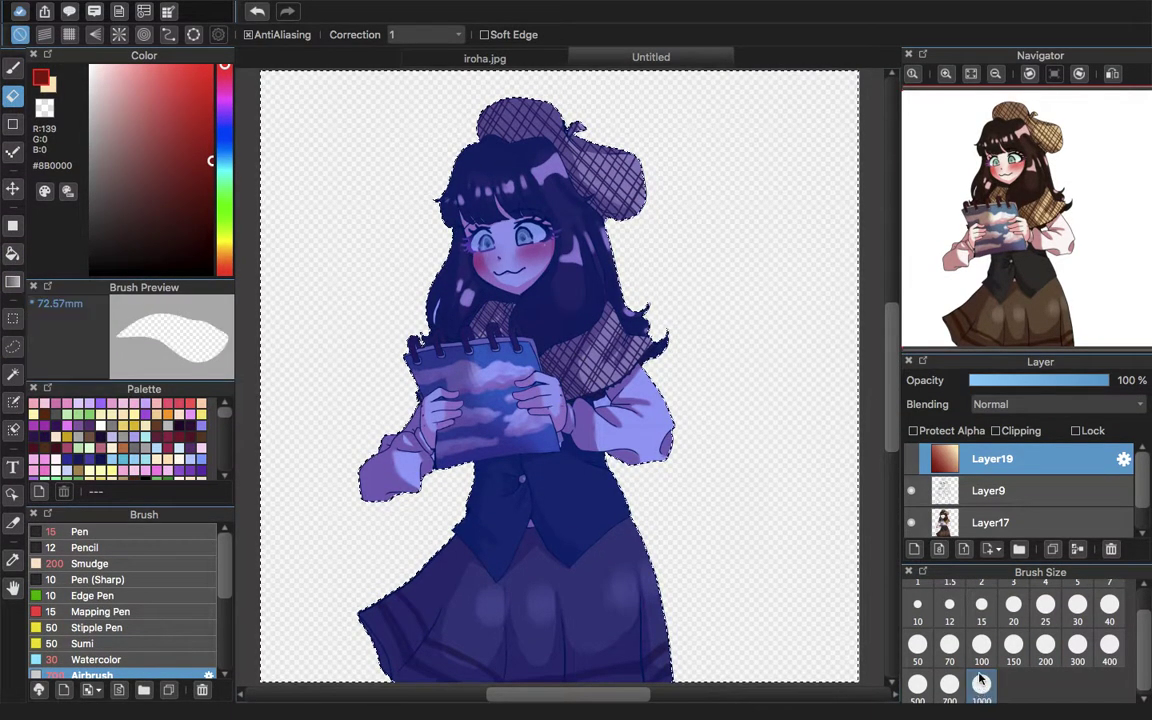
pyautogui.click(911, 458)
pyautogui.hotkey('ctrl', '-')
pyautogui.hotkey('ctrl', '-')
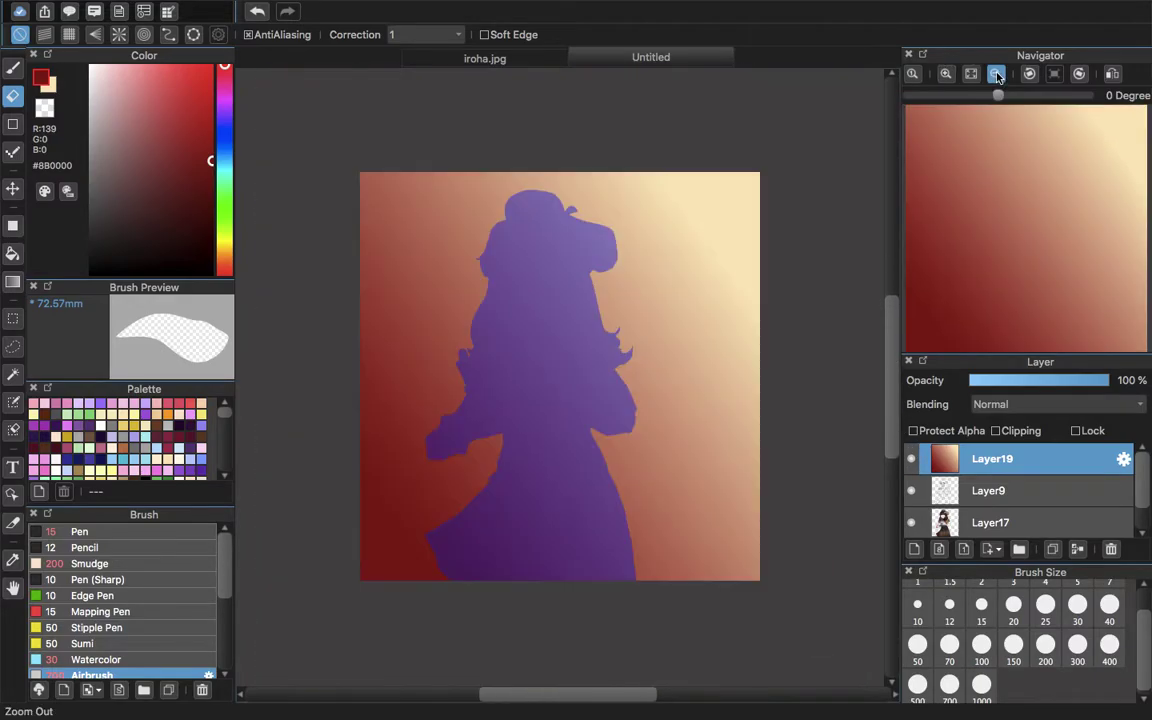
pyautogui.moveTo(663, 180)
pyautogui.mouseDown()
pyautogui.moveTo(619, 627)
pyautogui.moveTo(665, 260)
pyautogui.moveTo(590, 240)
pyautogui.moveTo(453, 510)
pyautogui.moveTo(394, 427)
pyautogui.mouseUp()
pyautogui.hotkey('ctrl', 'd')
pyautogui.click(12, 346)
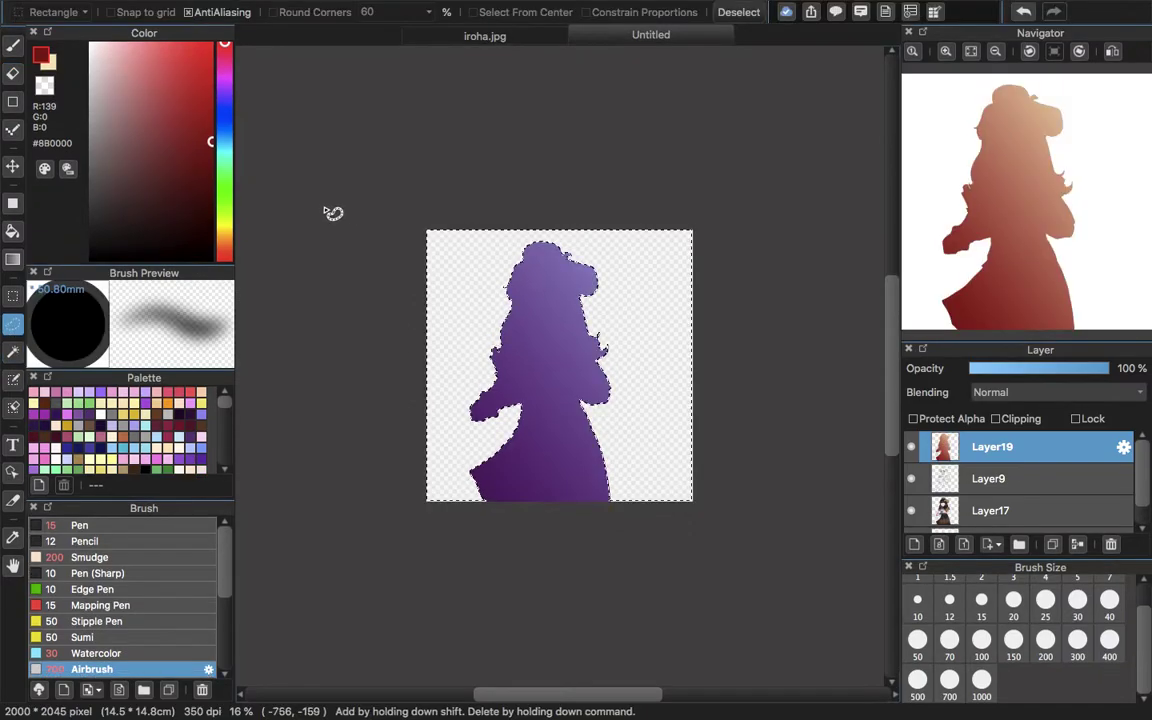
pyautogui.click(12, 46)
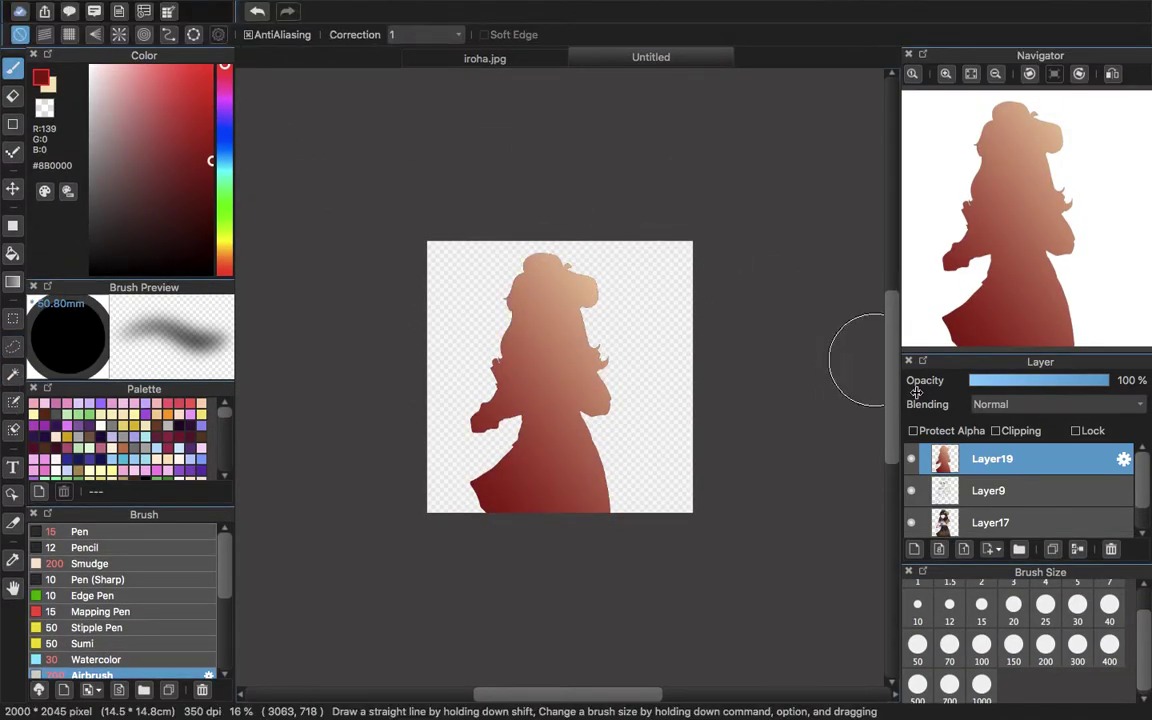
# - Compare the painting with and without the gradient layer and lower that layer's opacity to 19%
pyautogui.click(911, 459)
pyautogui.moveTo(960, 98)
pyautogui.click(970, 70)
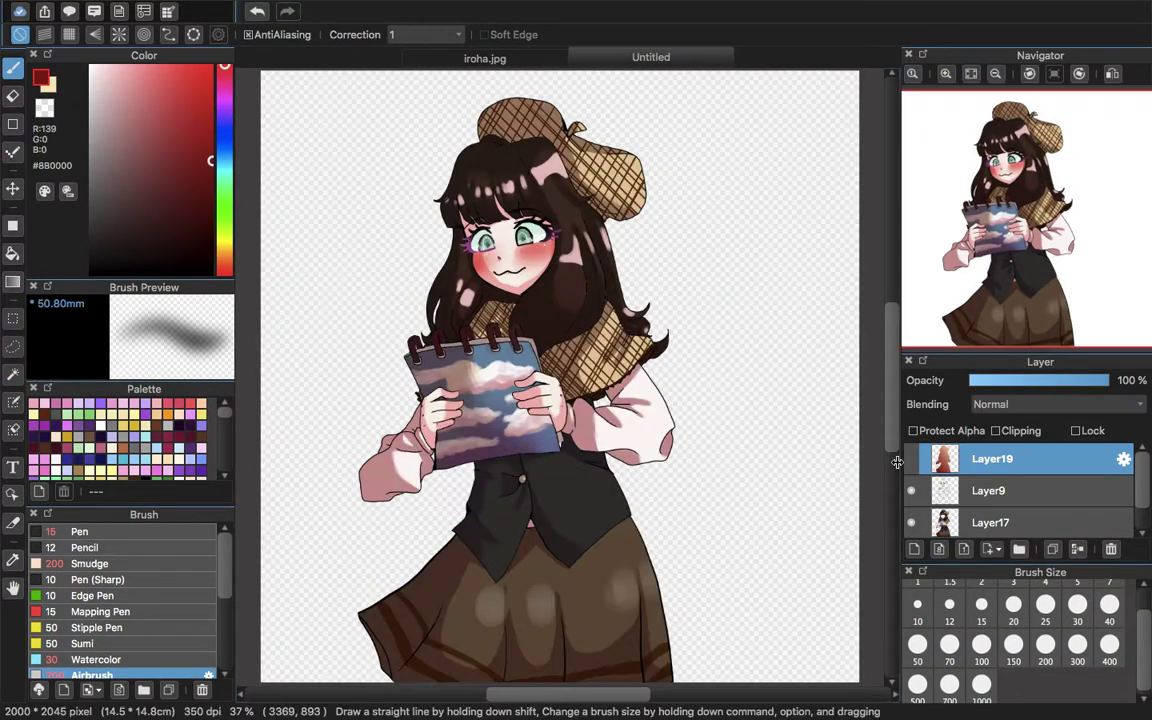
pyautogui.click(911, 458)
pyautogui.click(1036, 382)
pyautogui.moveTo(1013, 383); pyautogui.dragTo(995, 377)
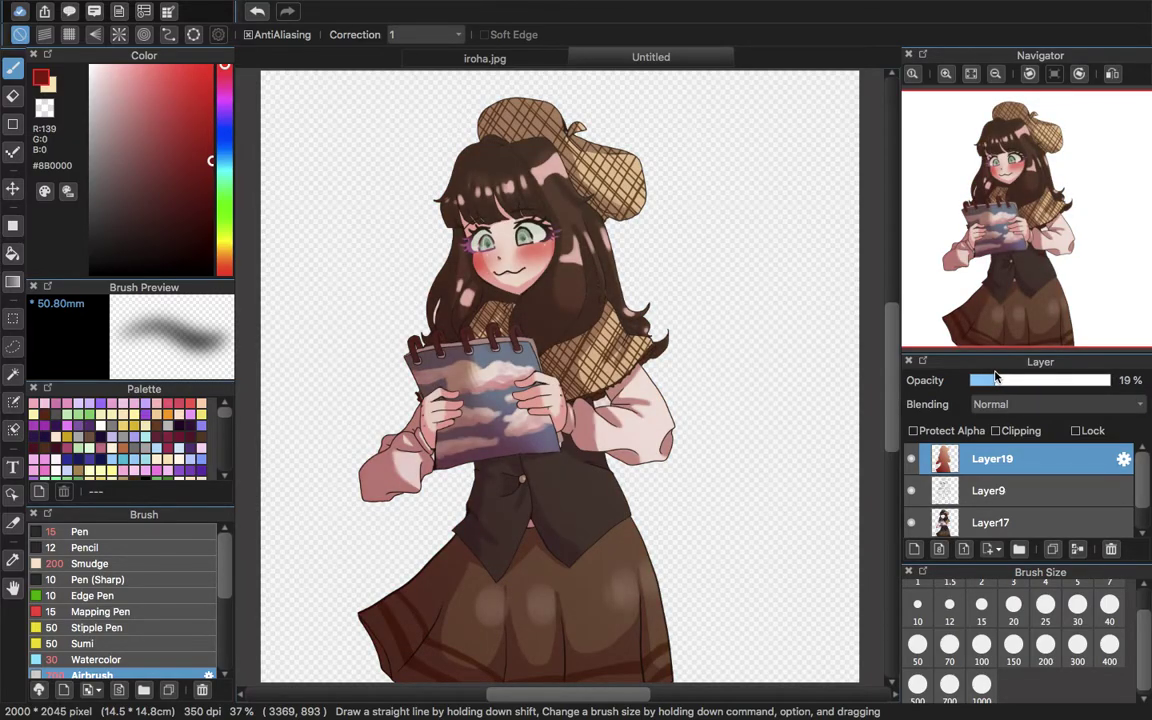
# - Merge the gradient layer down through Layer9 and Layer17 into Layer18, checking Layer18's content by toggling its visibility before the last merge
pyautogui.click(1078, 550)
pyautogui.click(1079, 550)
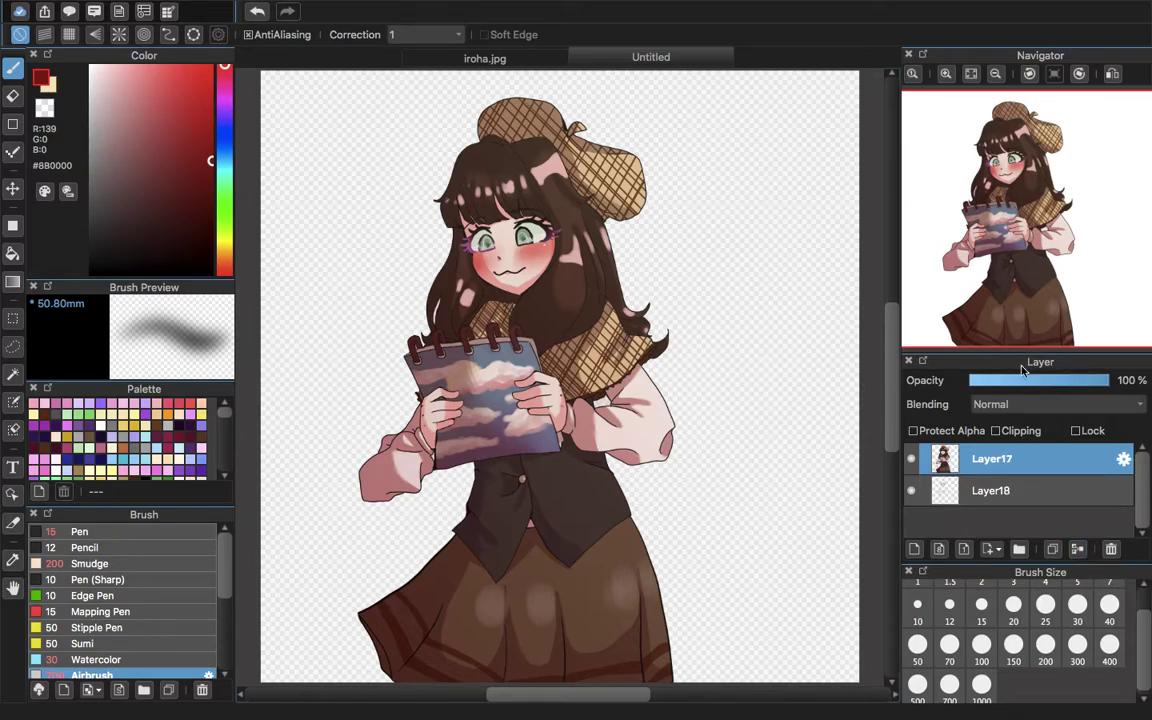
pyautogui.click(912, 491)
pyautogui.click(911, 491)
pyautogui.click(911, 491)
pyautogui.click(911, 491)
pyautogui.click(1077, 550)
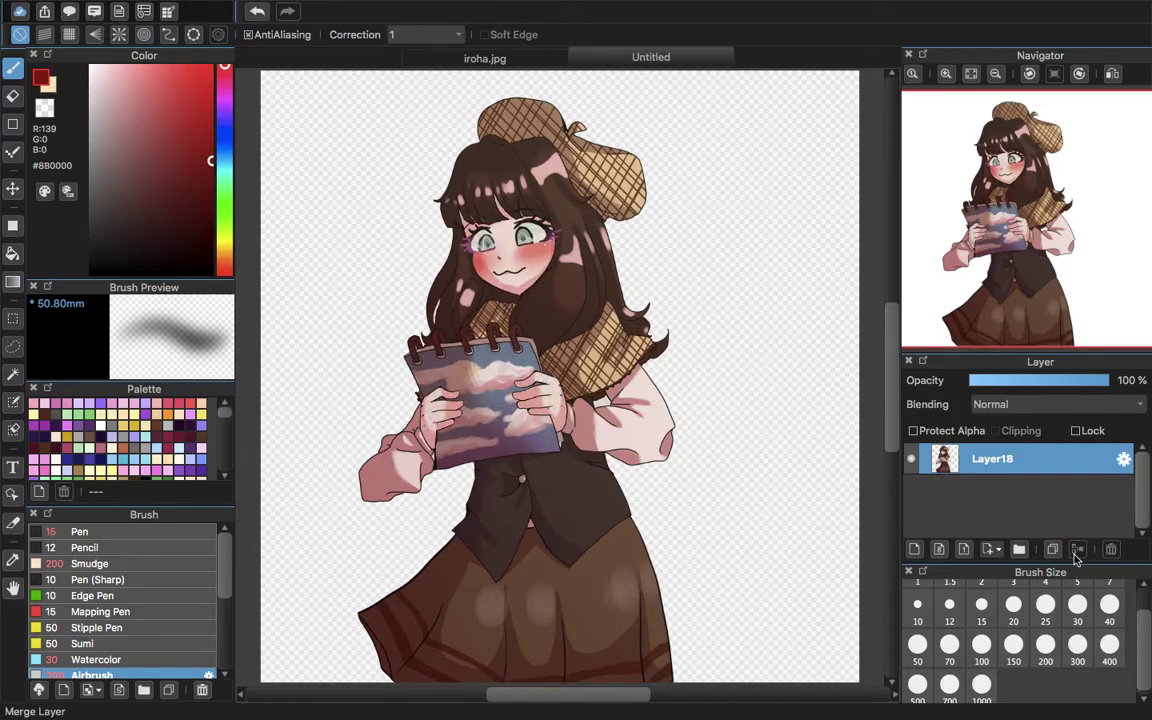